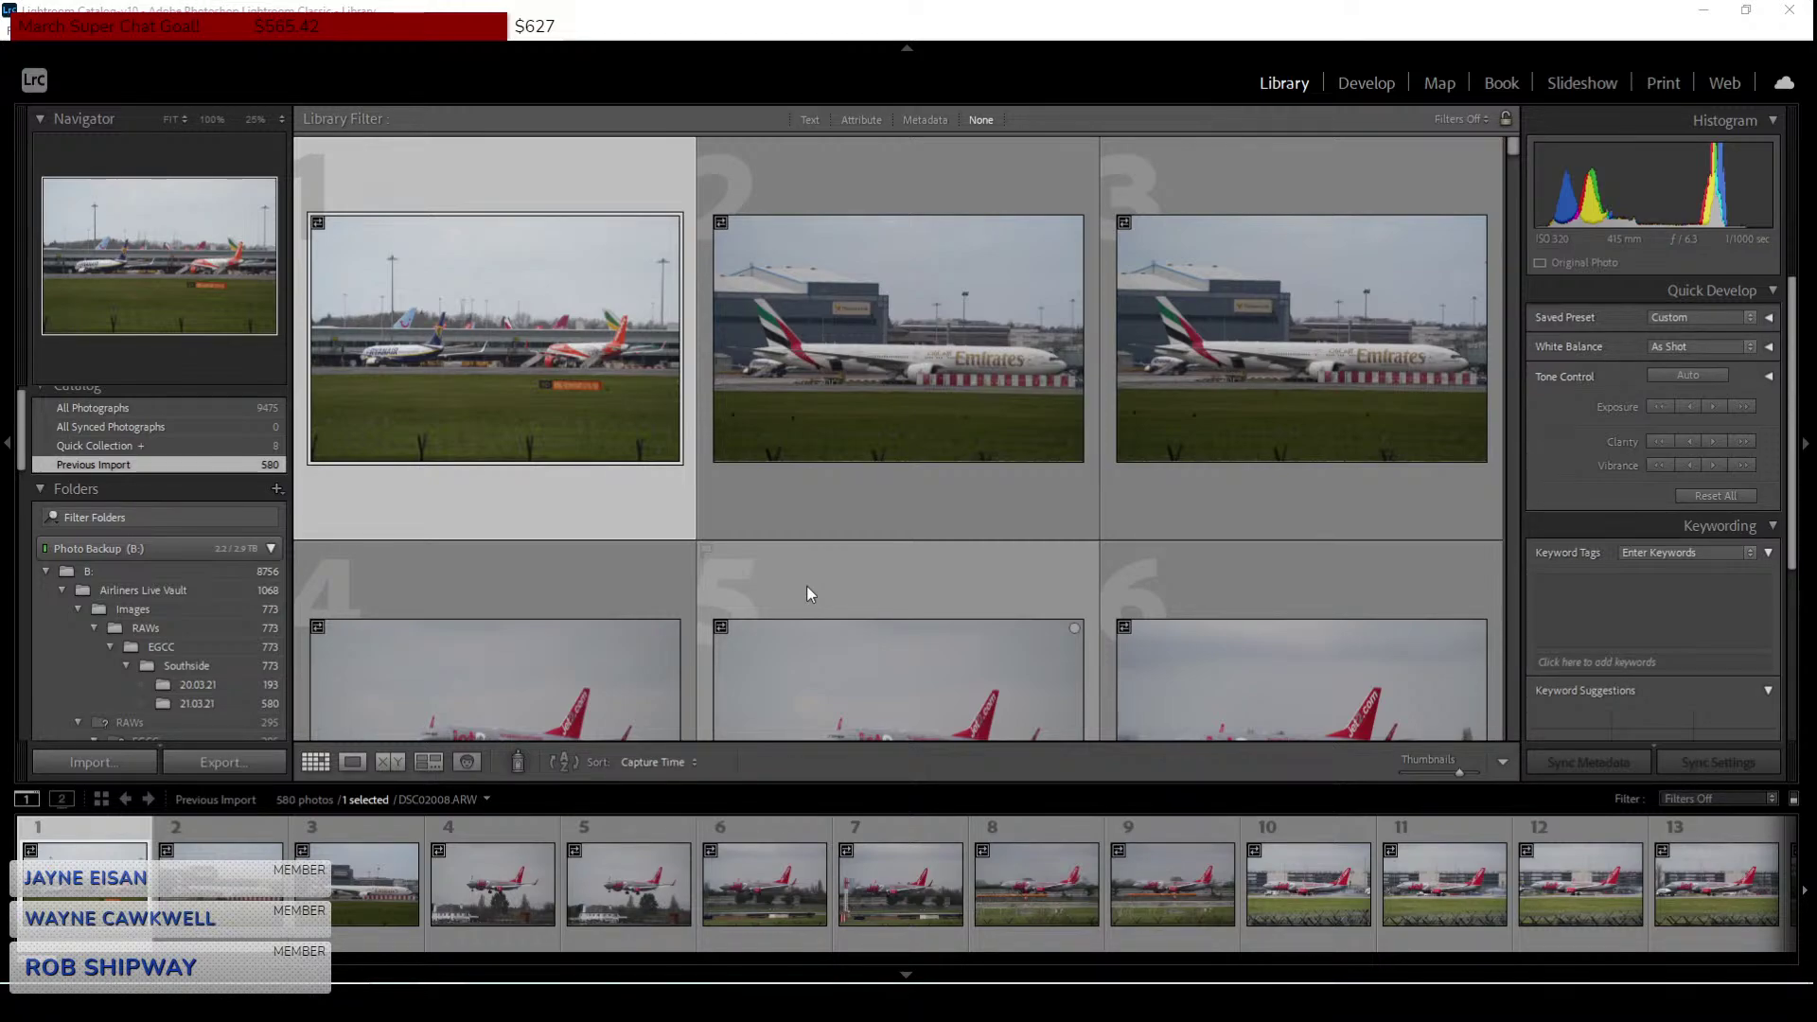
Switch to the File Explorer window and look through Airliners Live Vault > Images > Edited on Photo Backup (B:).
mouse_move(502, 1003)
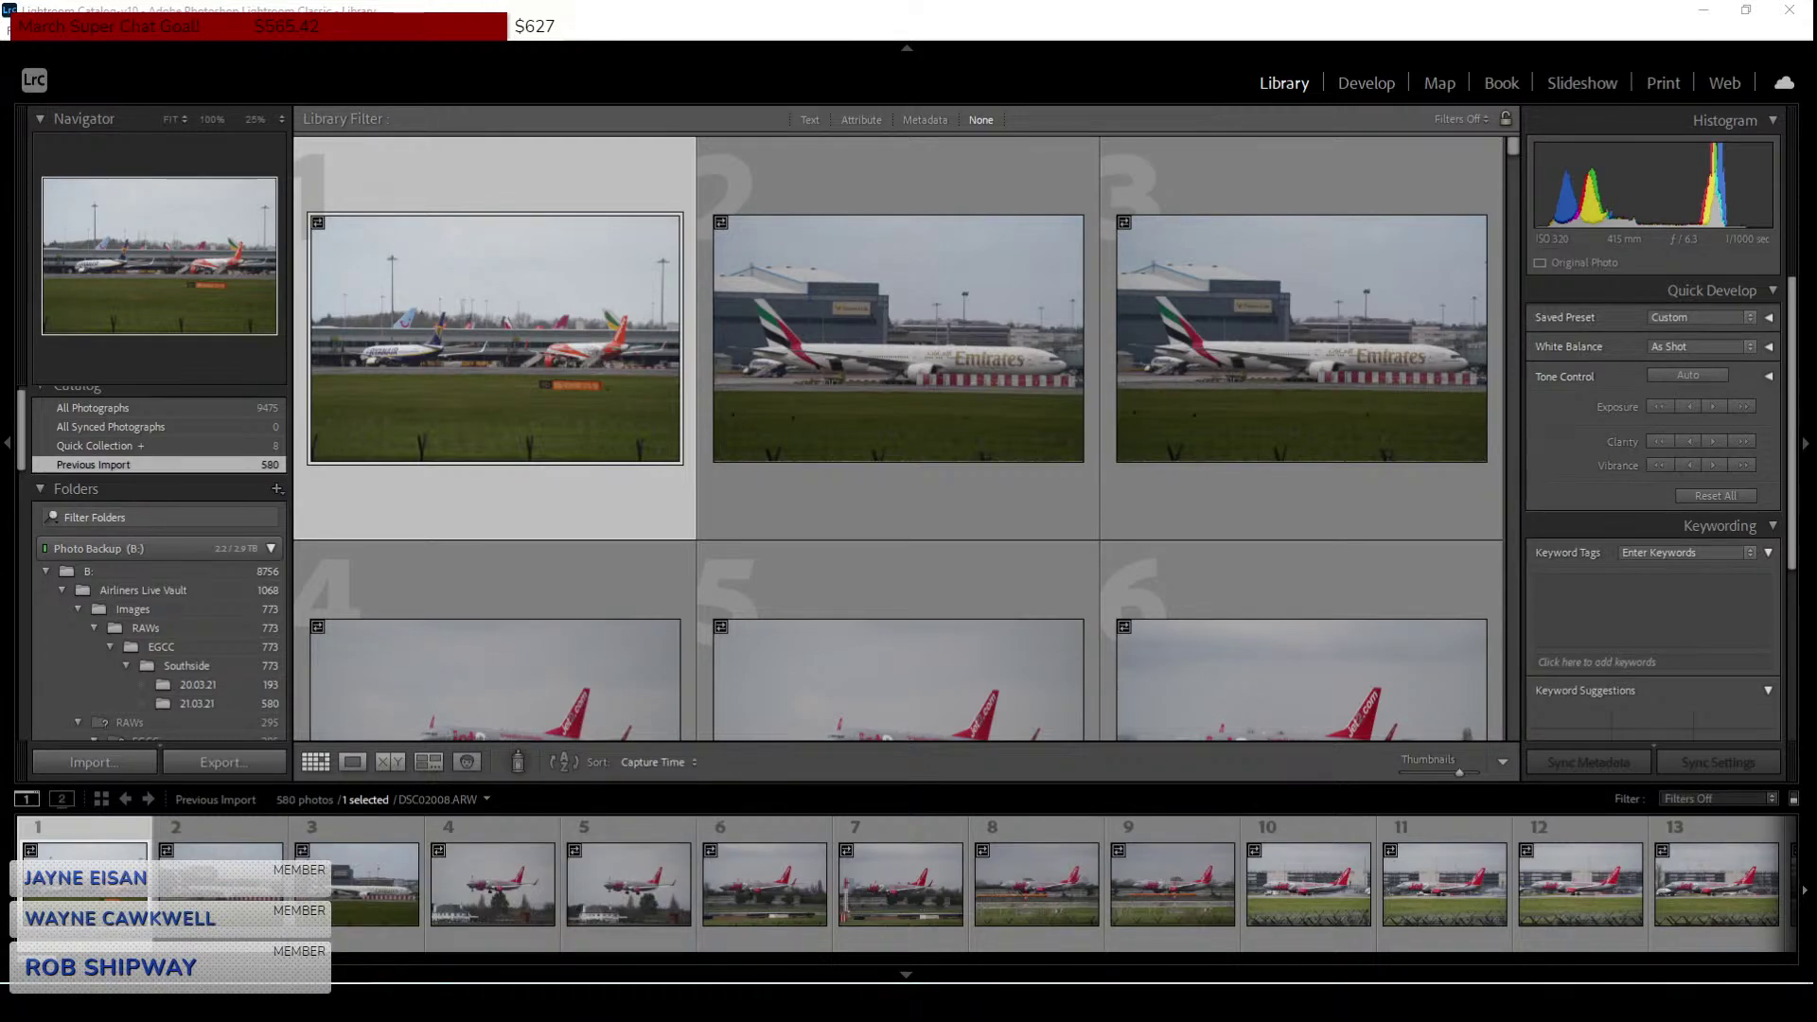
mouse_move(407, 1004)
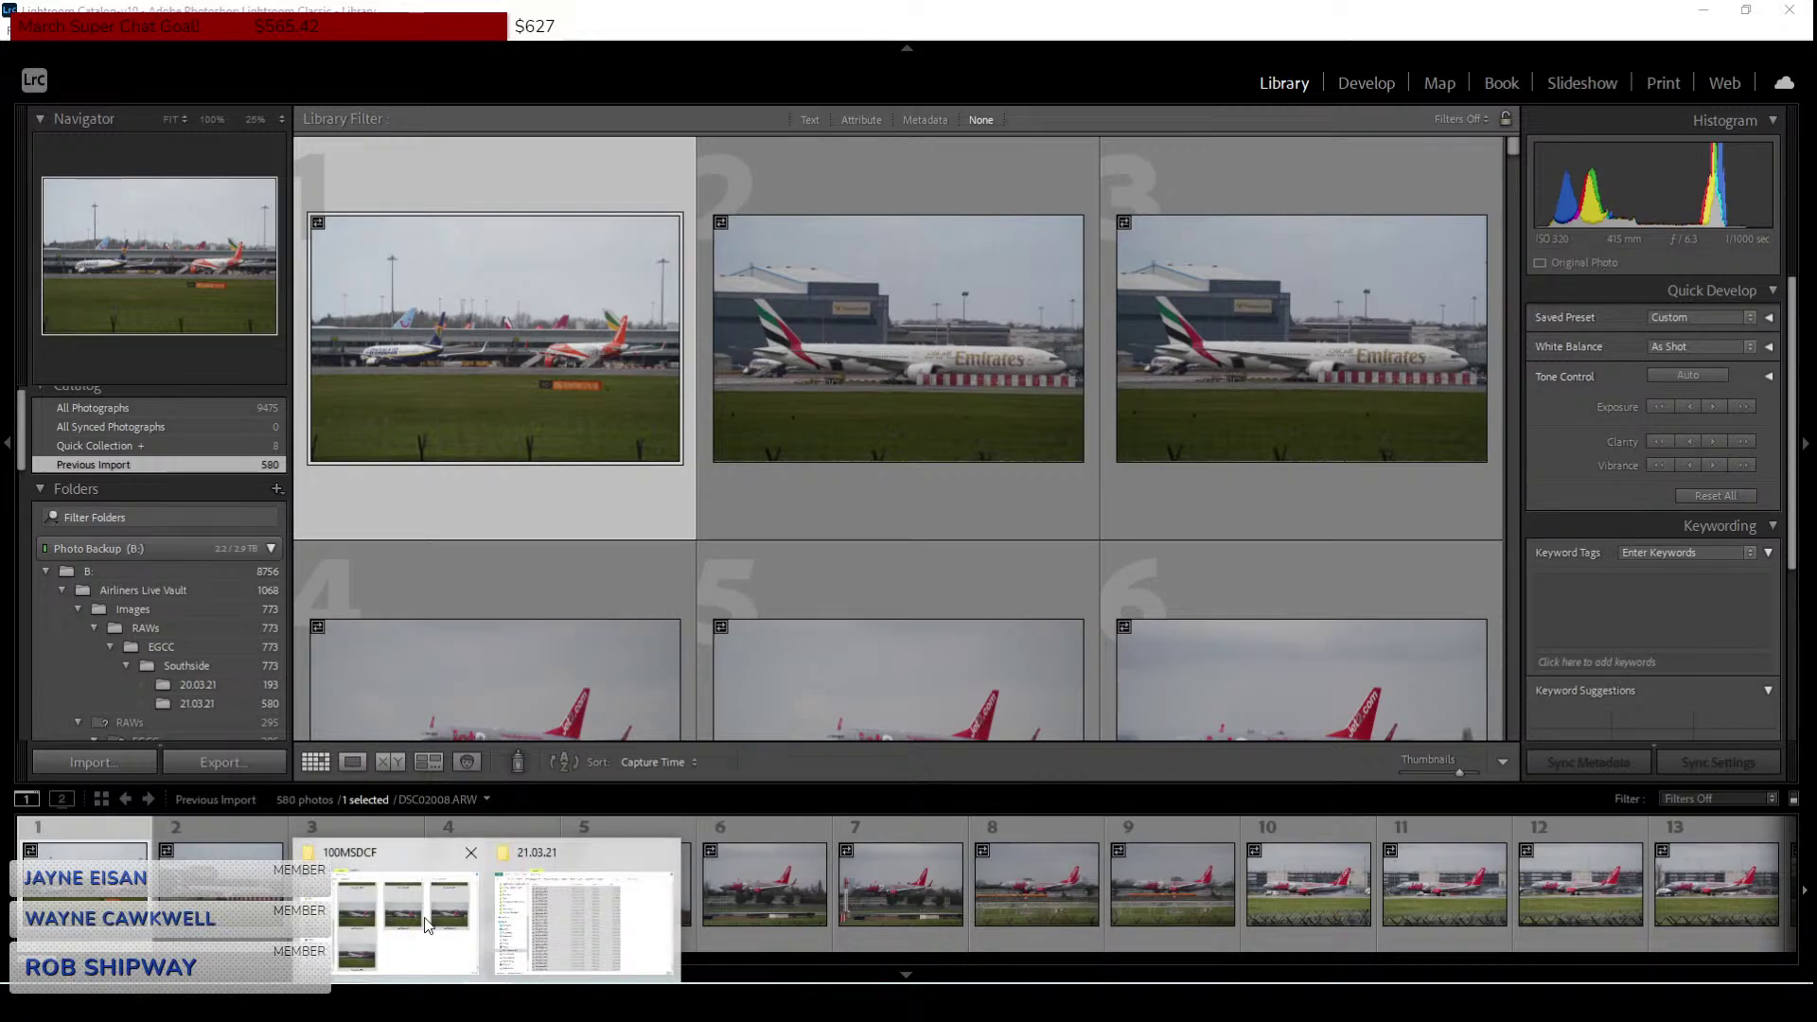
click(388, 908)
scroll(202, 617, down, 1)
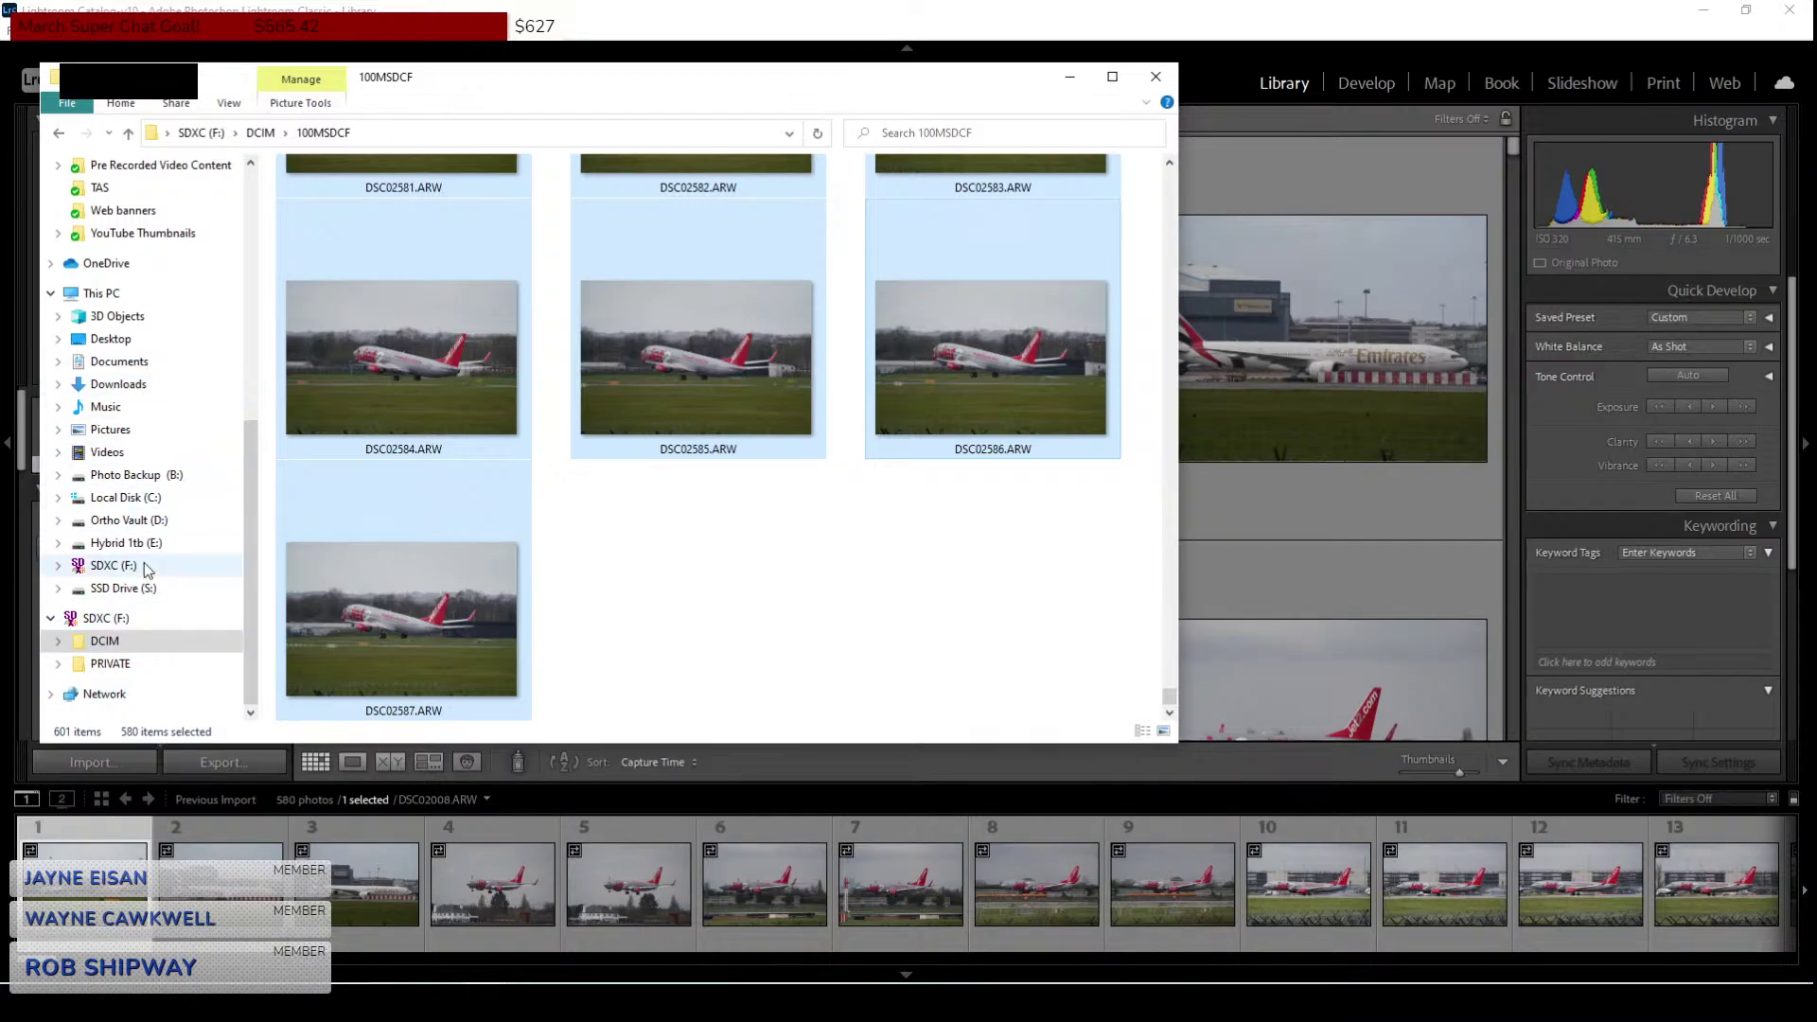
click(151, 471)
double_click(327, 232)
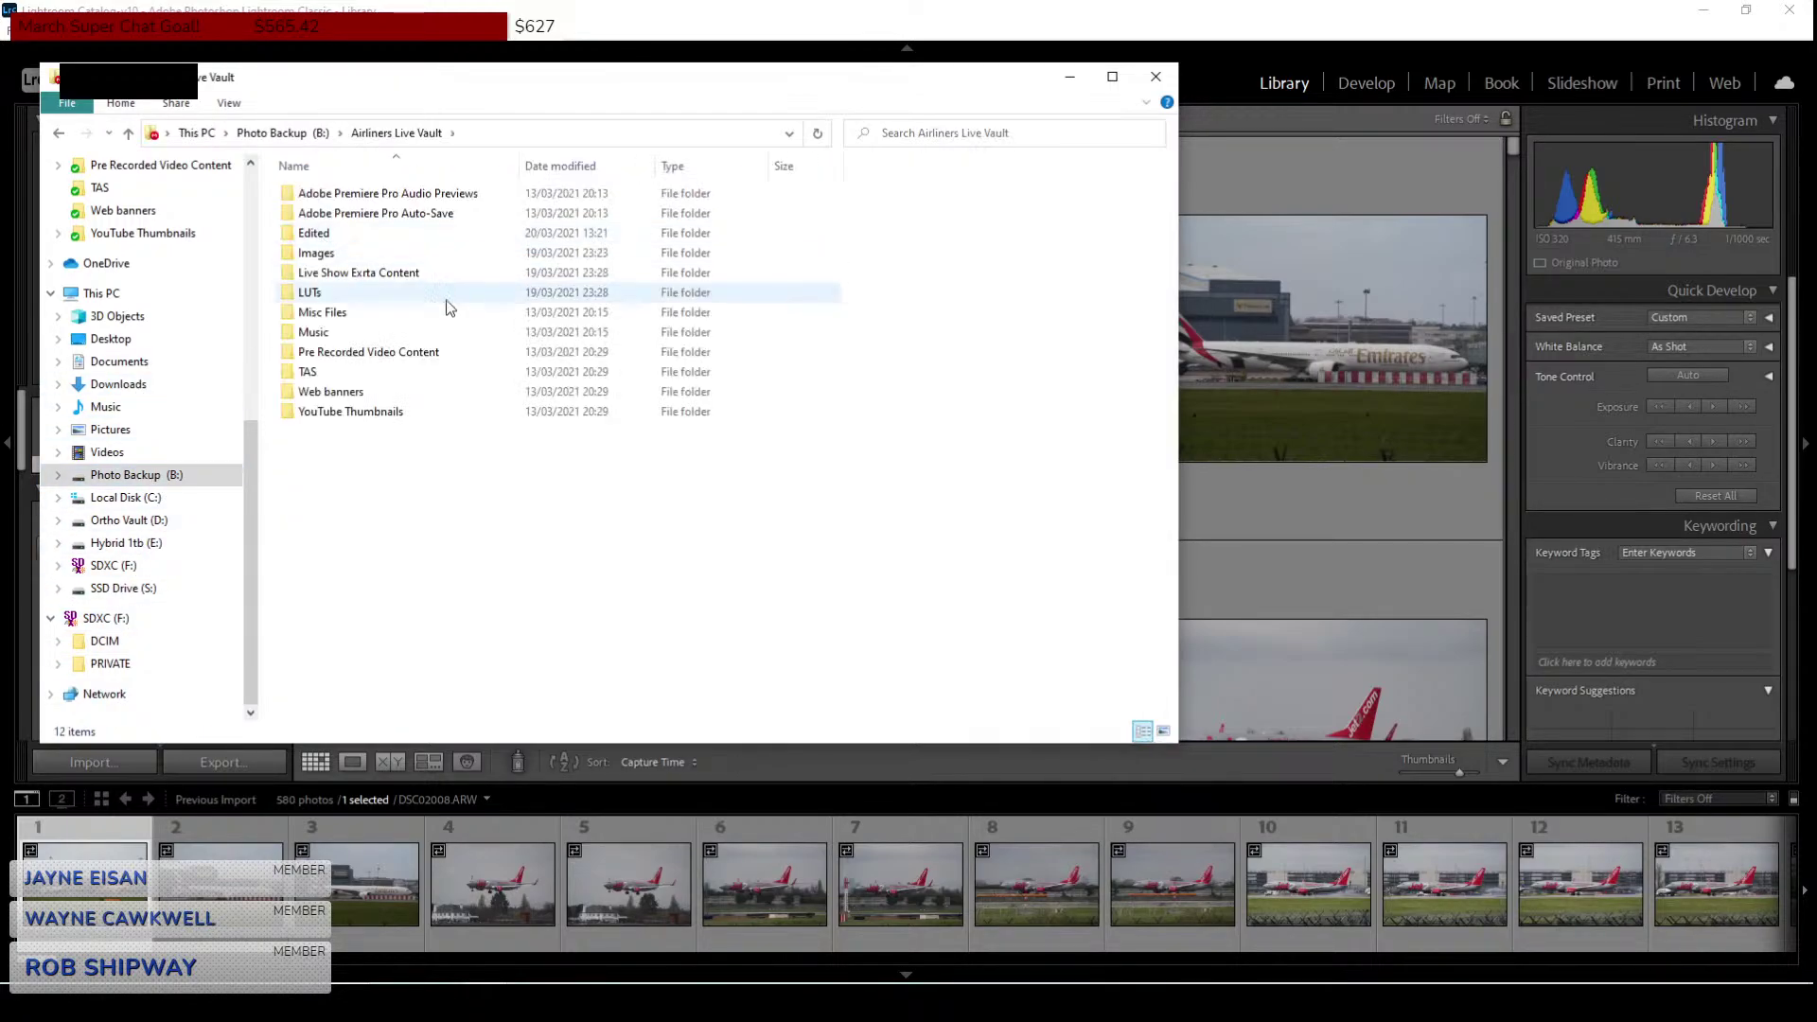
double_click(320, 252)
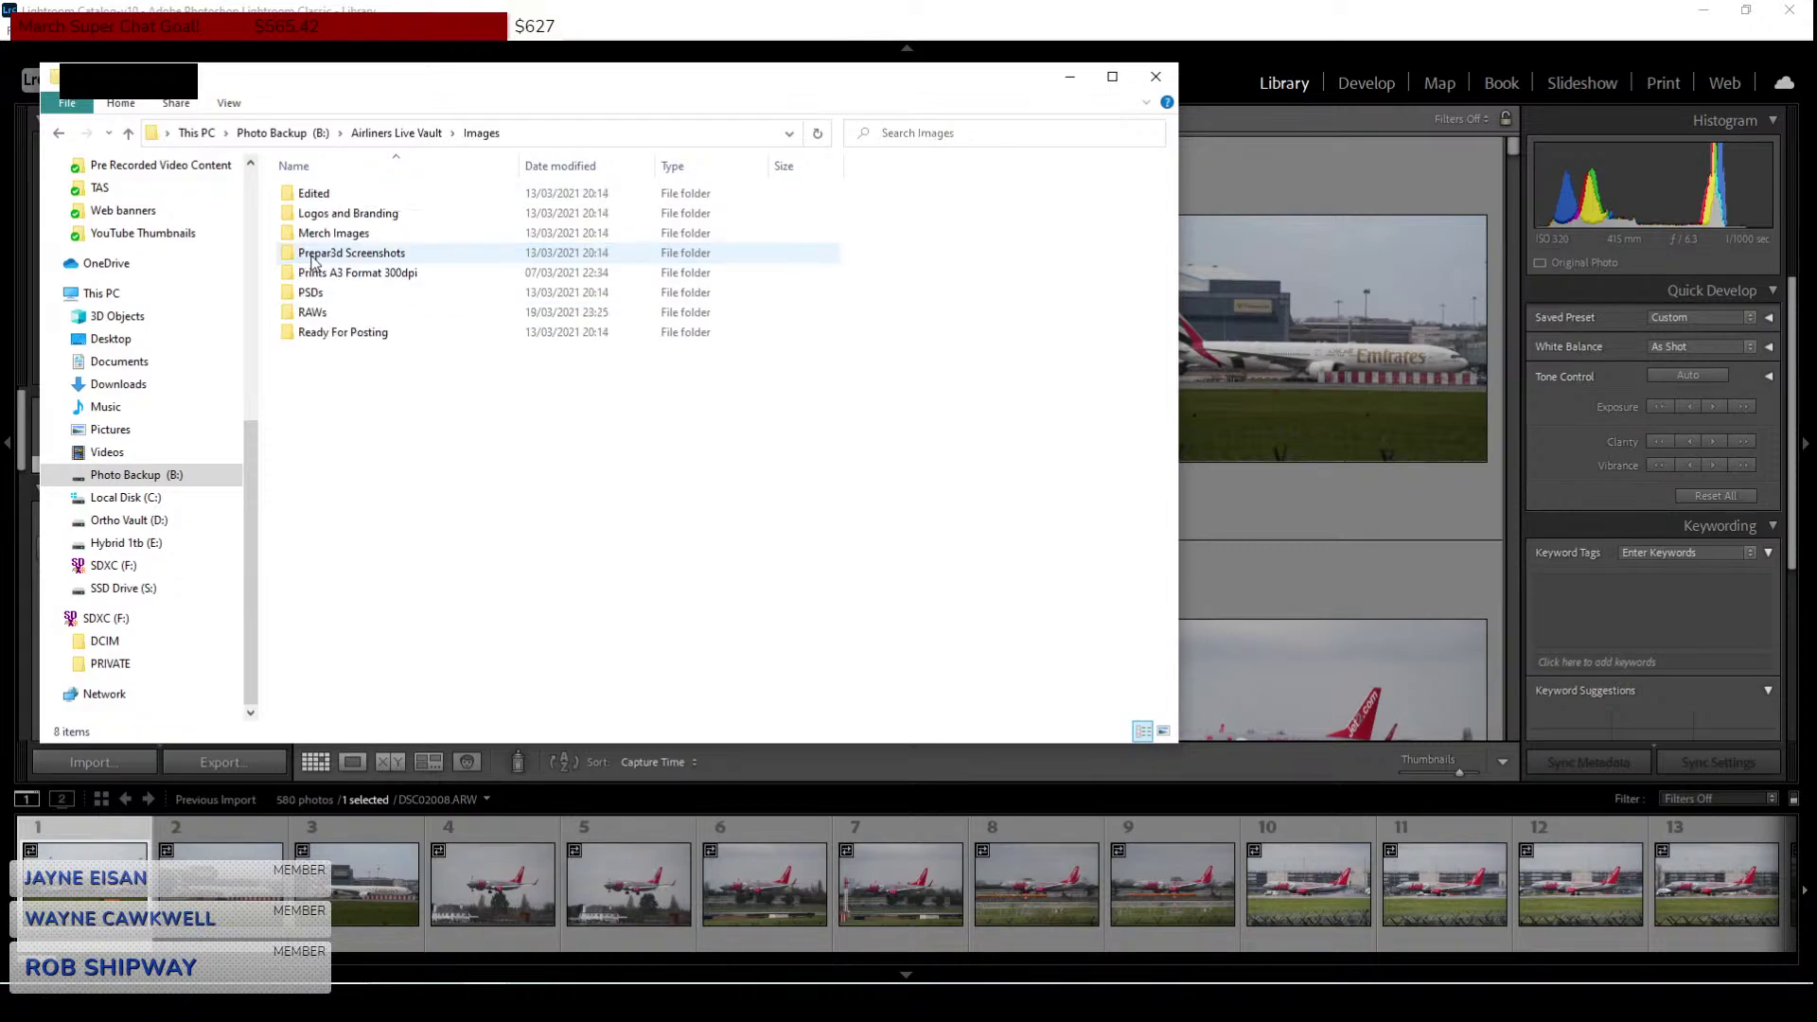
double_click(316, 194)
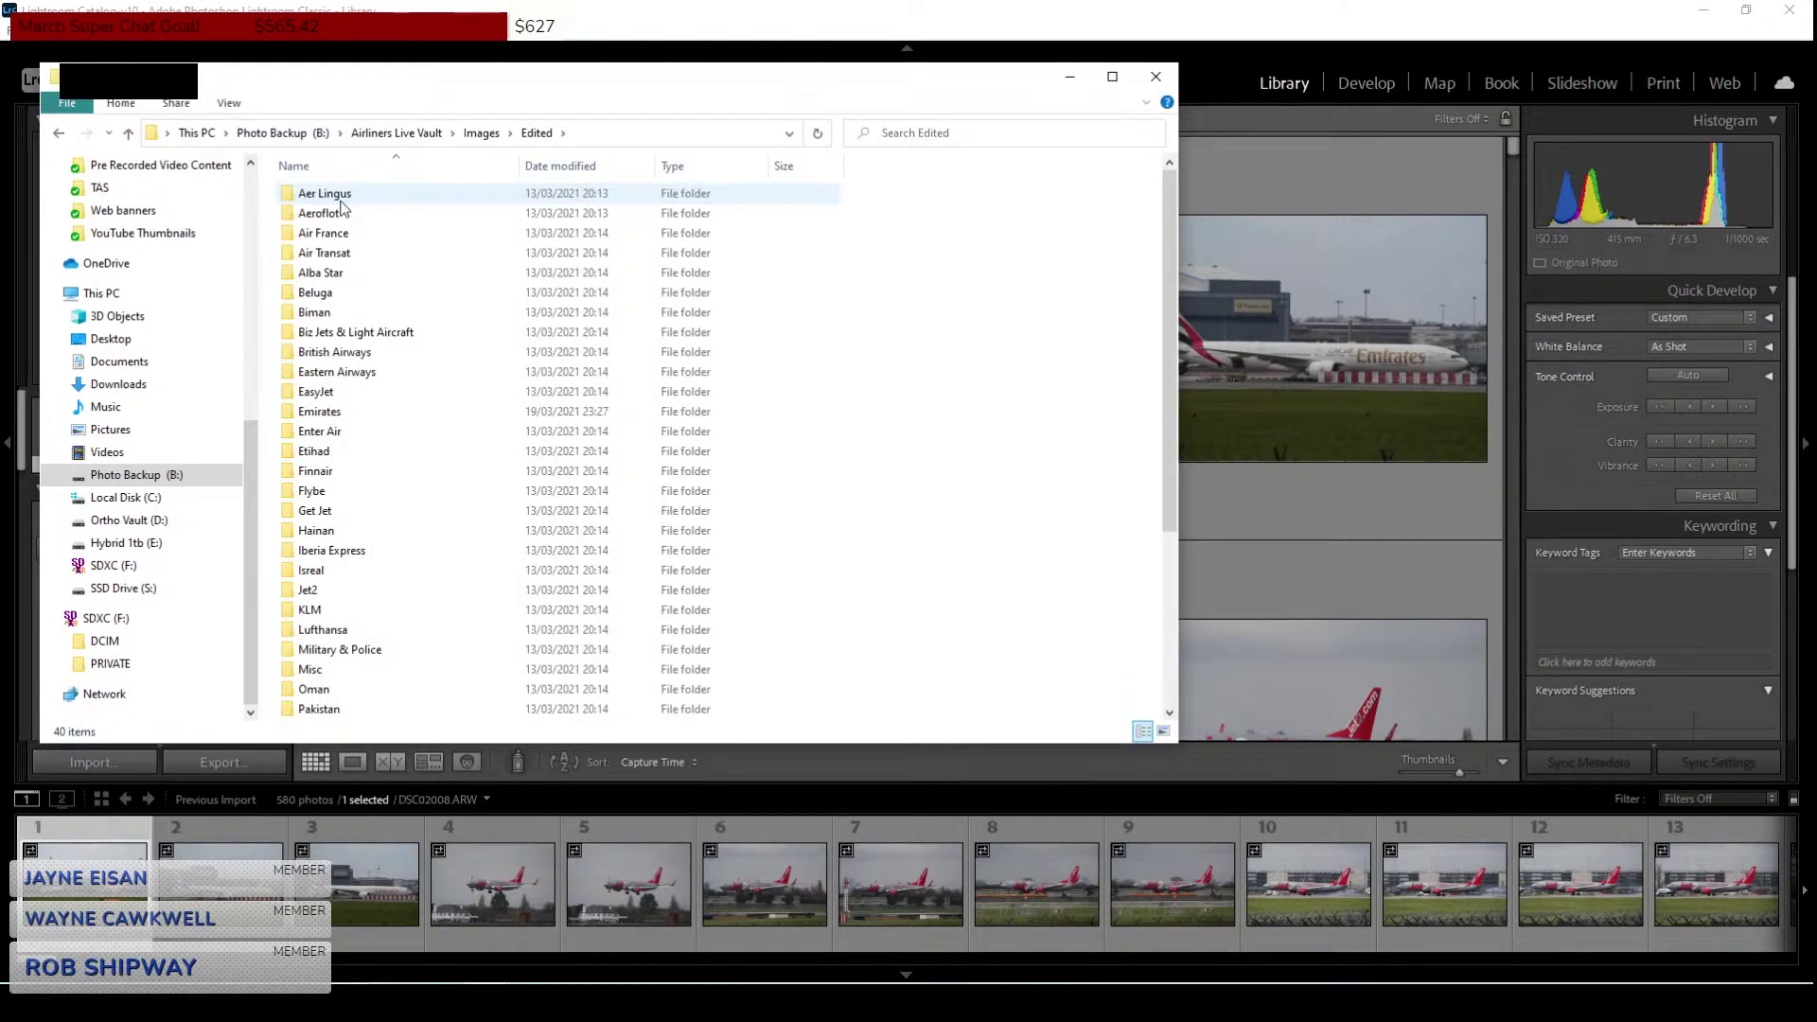
click(481, 133)
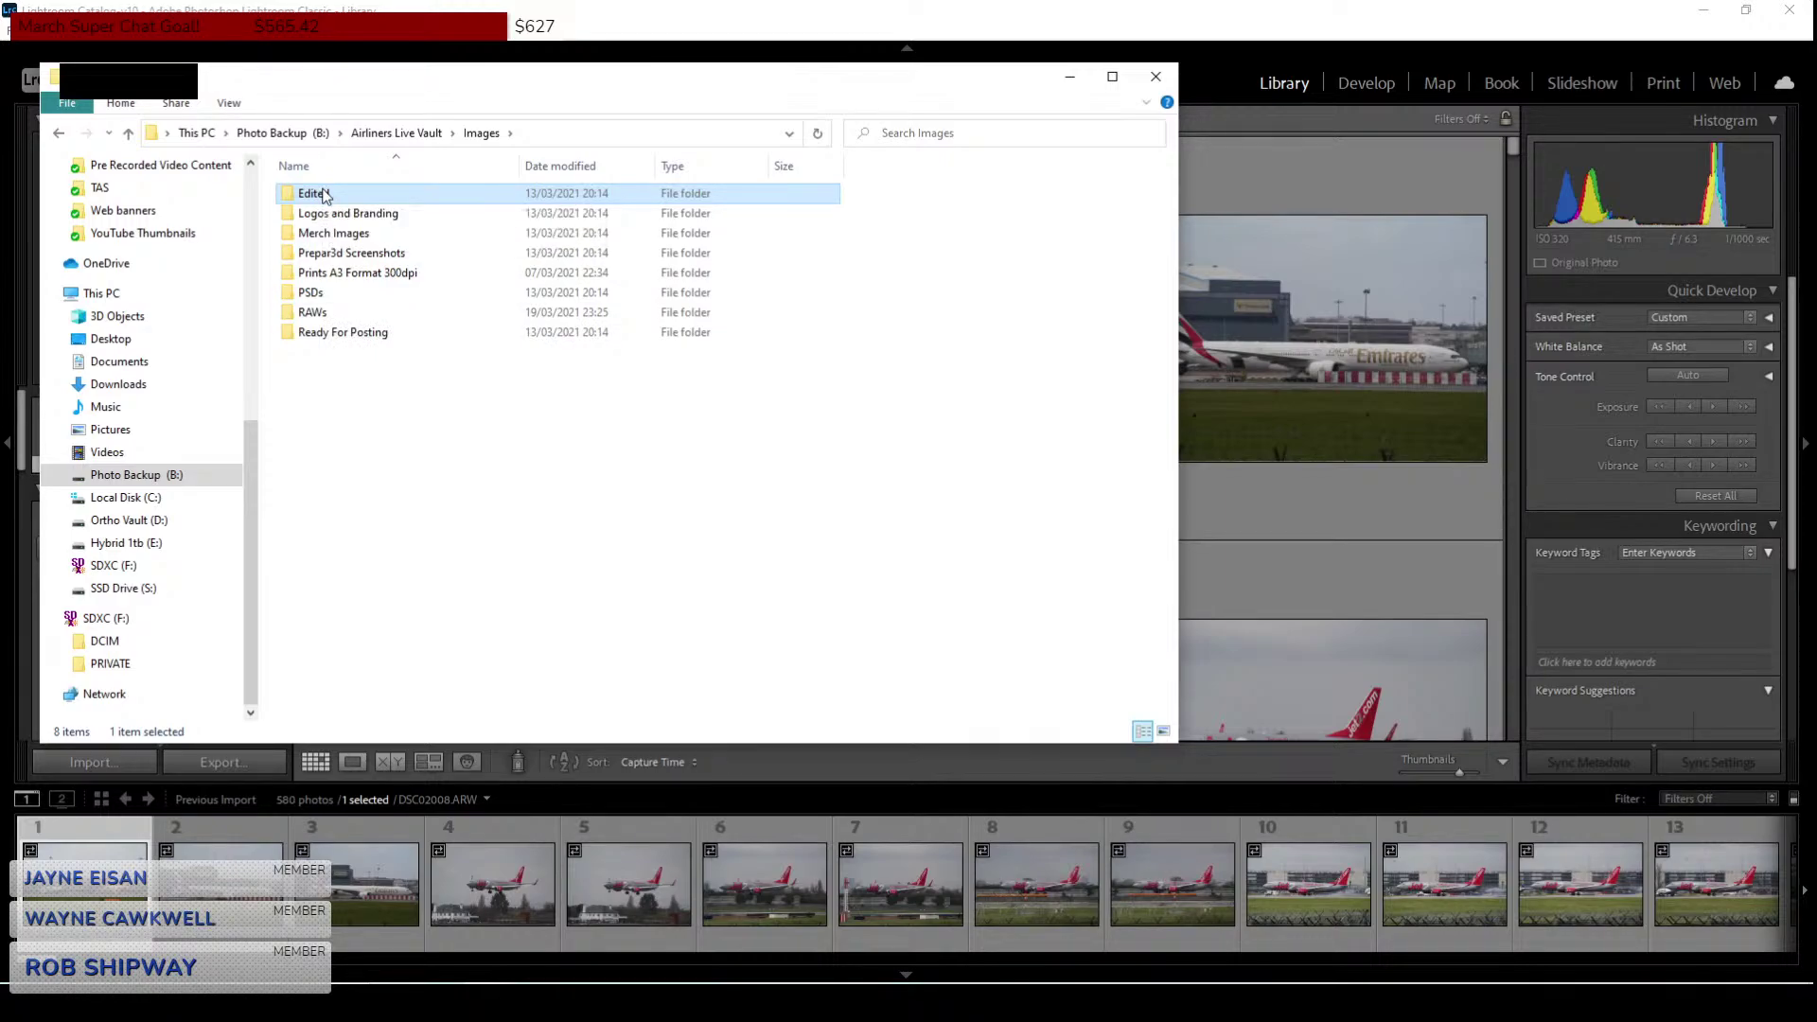
double_click(387, 195)
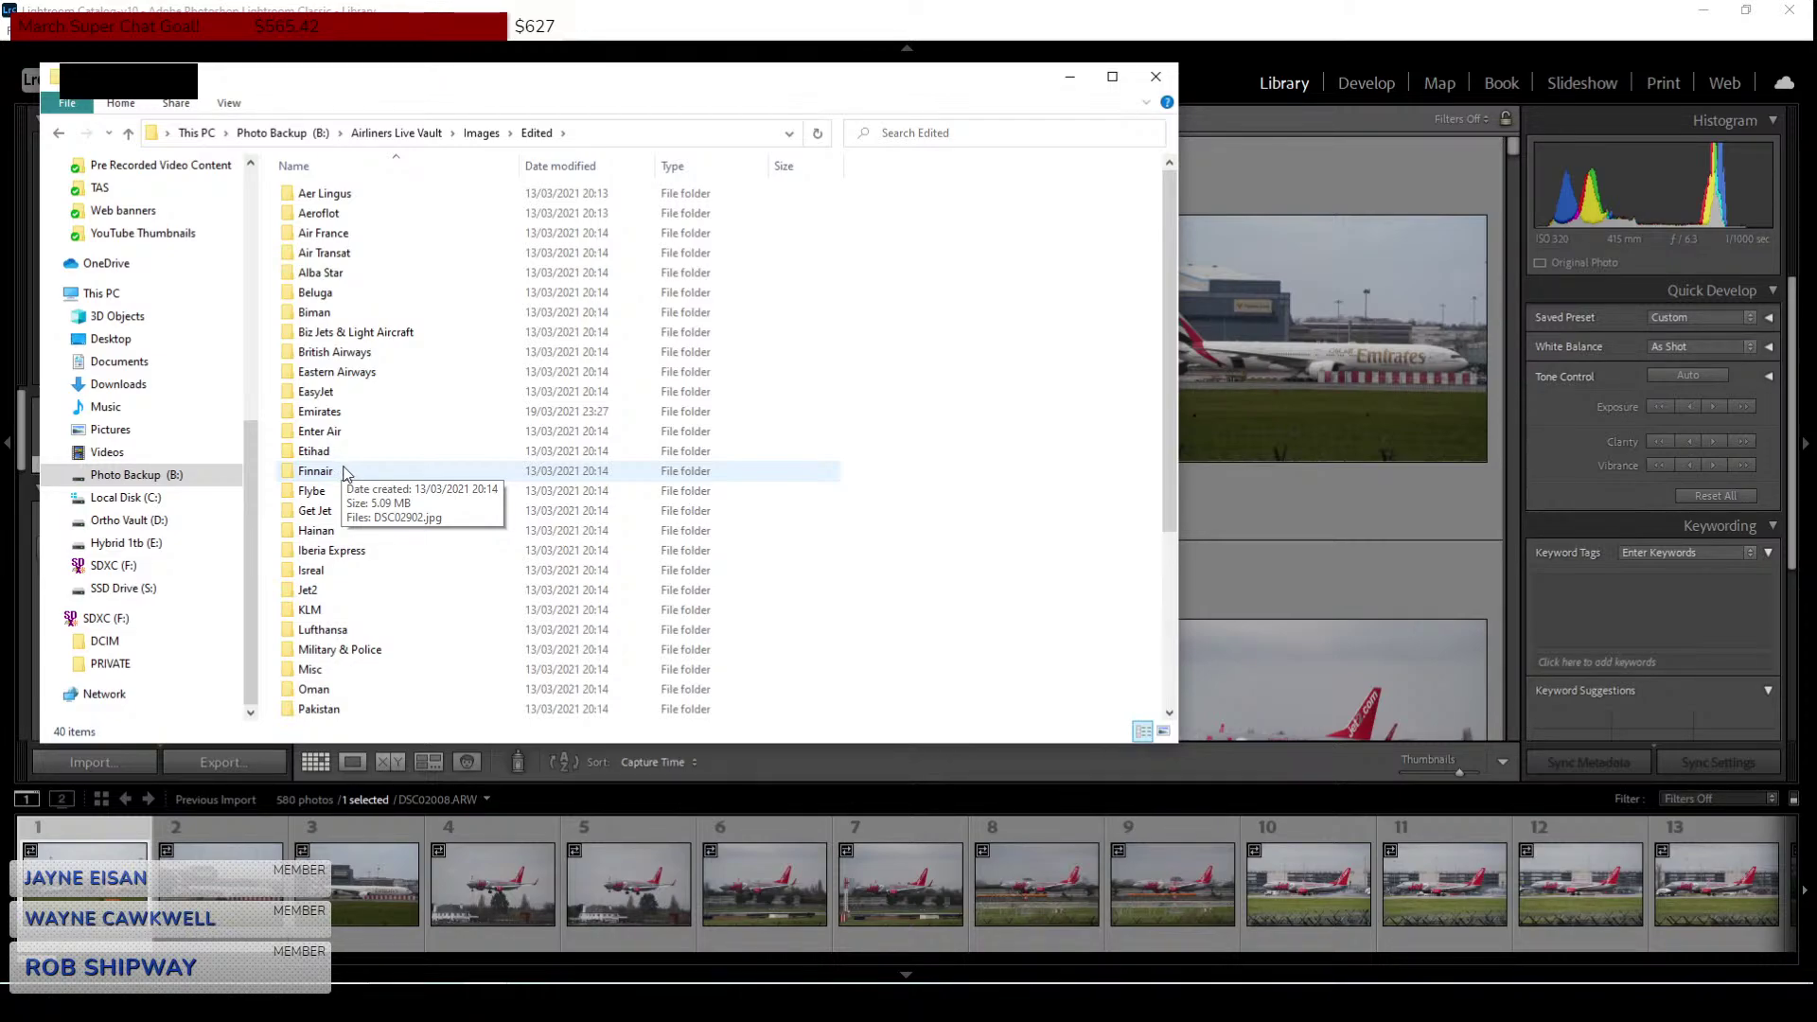
click(479, 133)
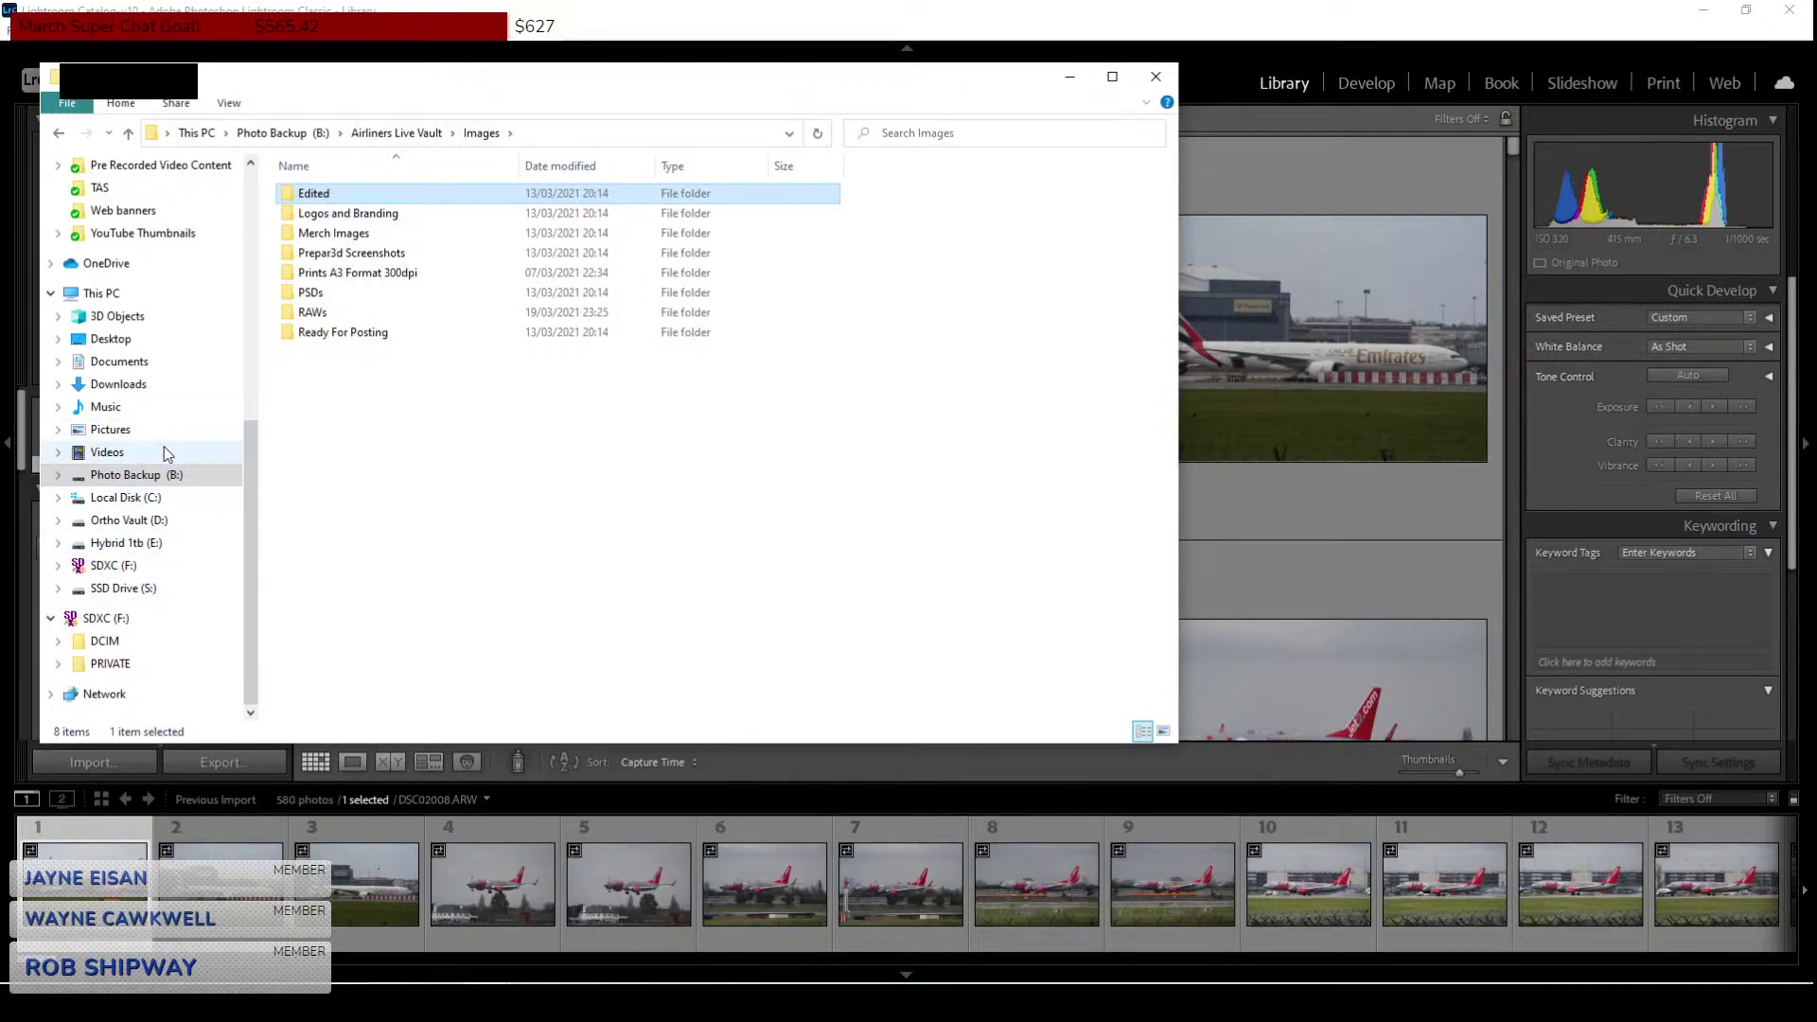
Open Airliners Live Vault > Edited on Photo Backup (B:), sort it by date modified, and open the 20.03.21 folder.
click(159, 482)
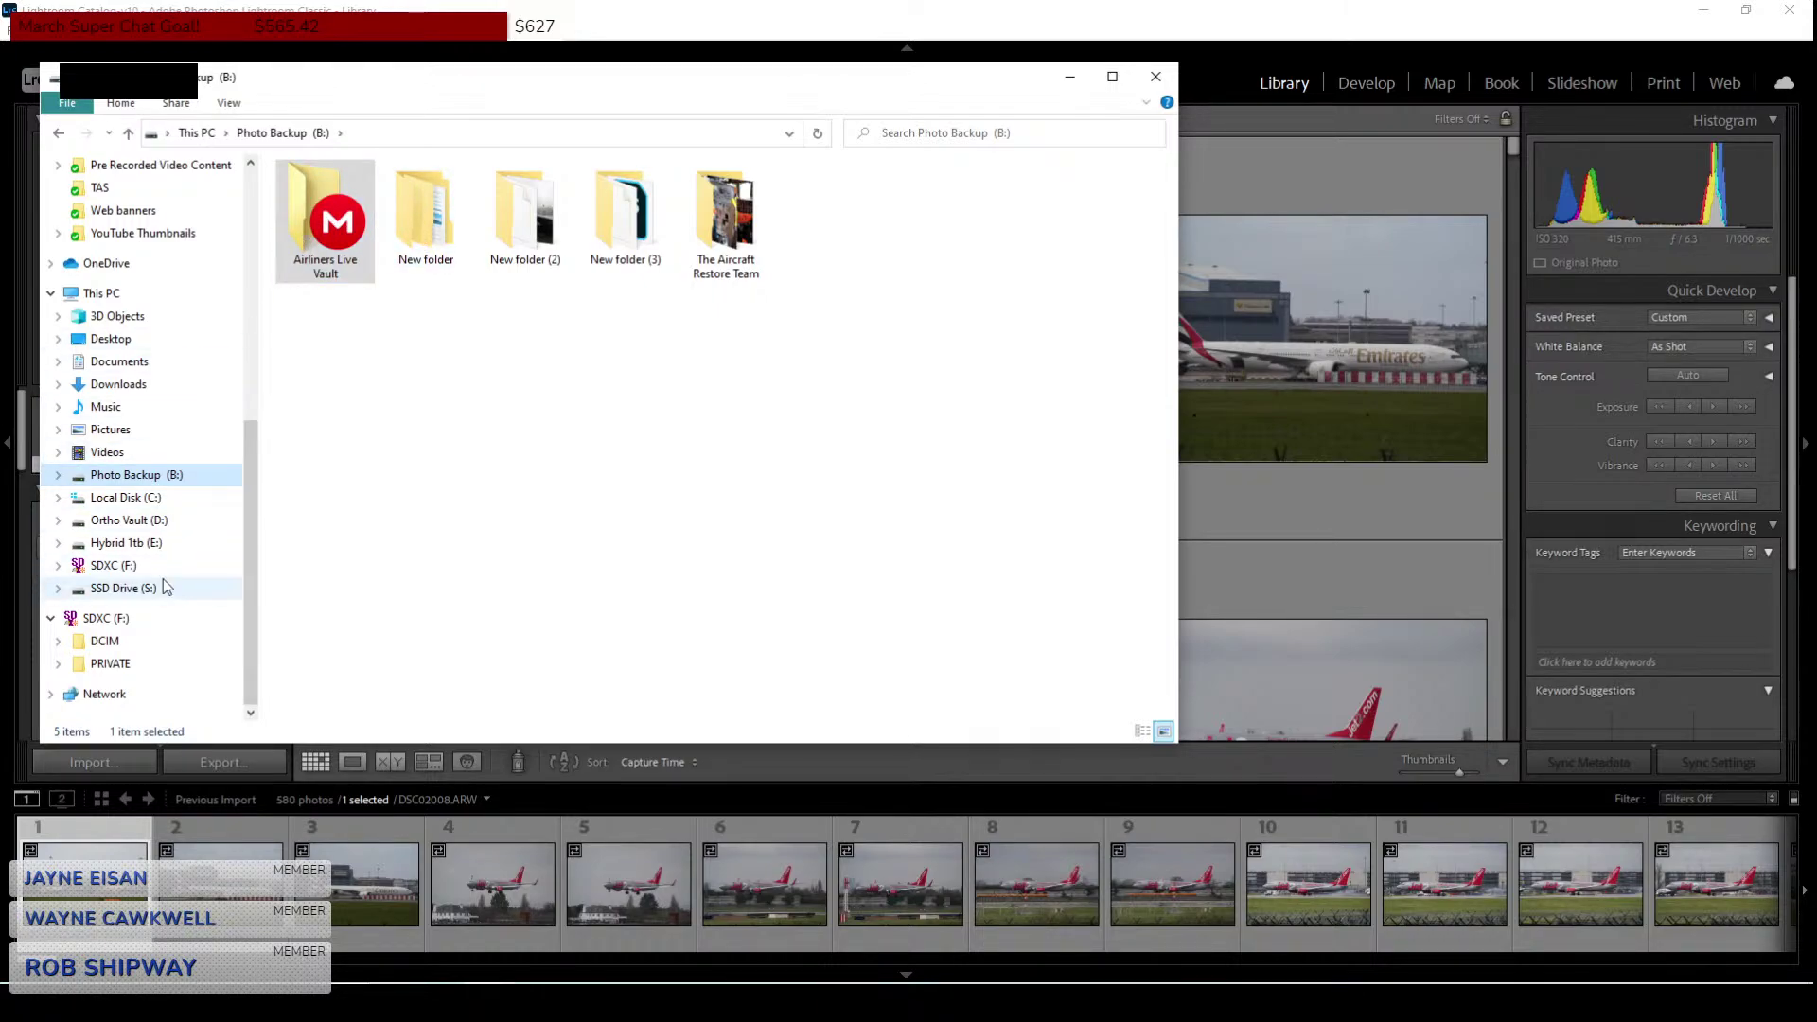
double_click(336, 238)
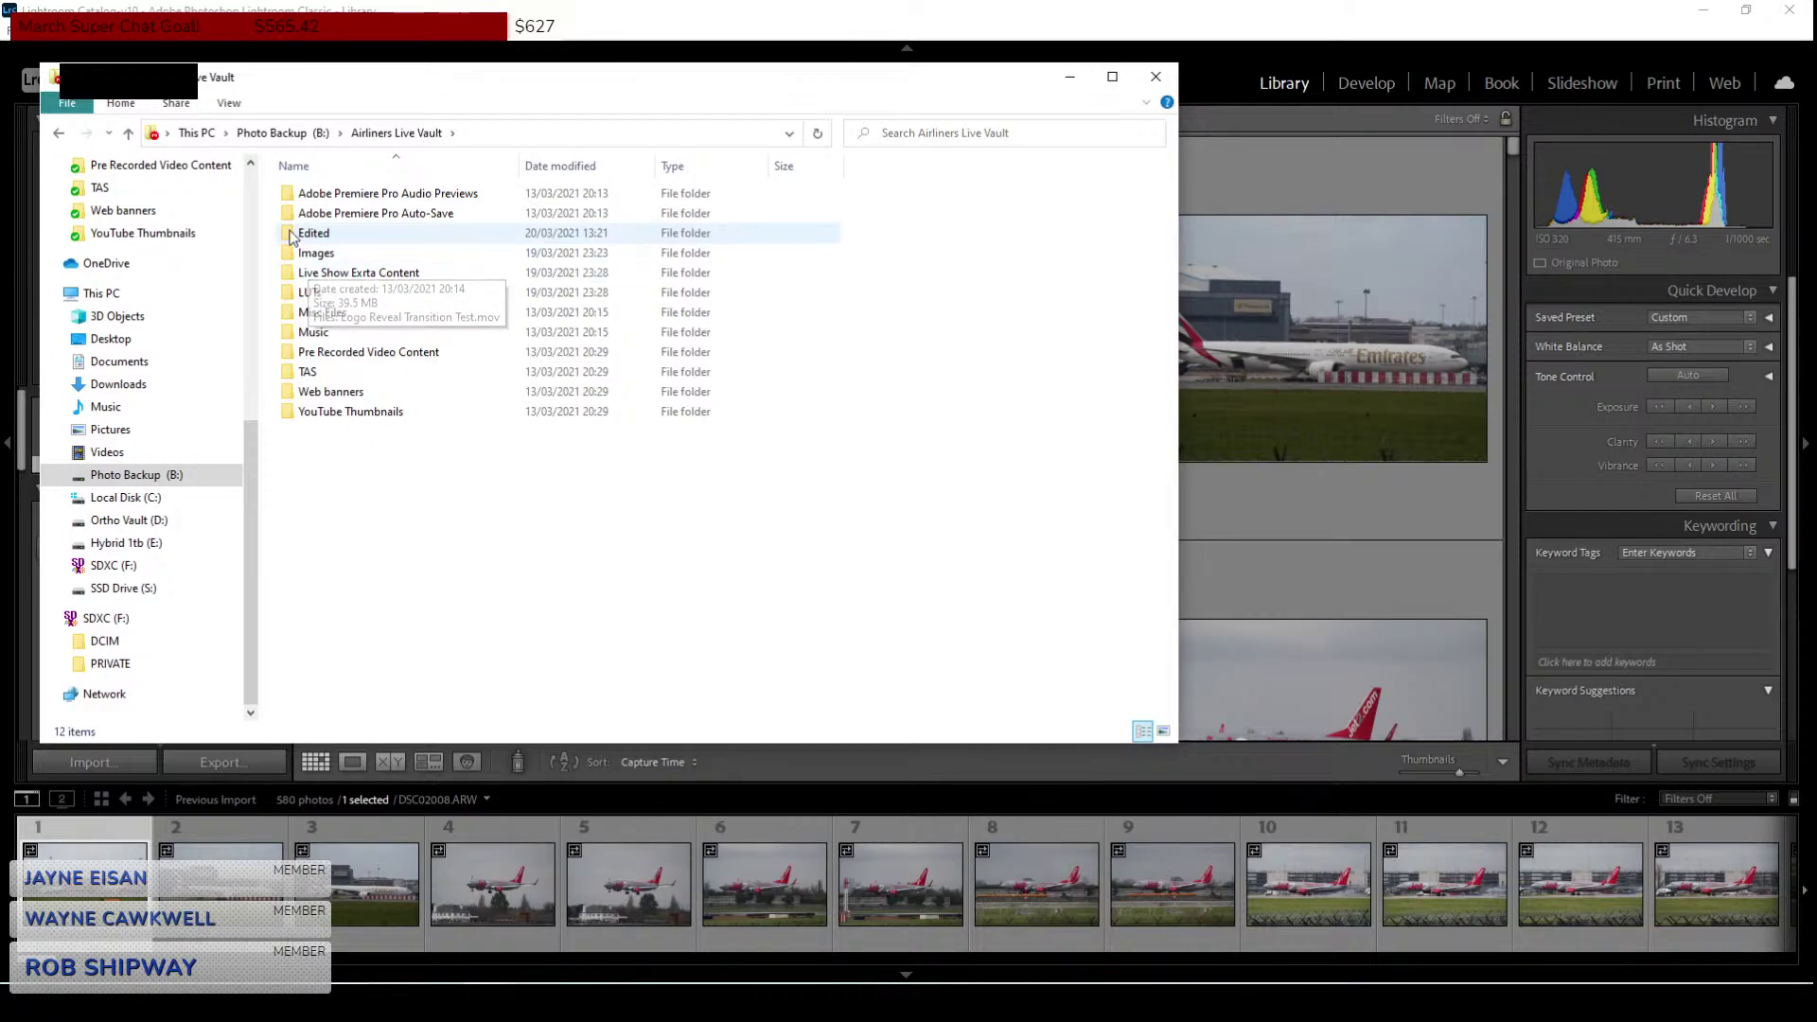
double_click(354, 235)
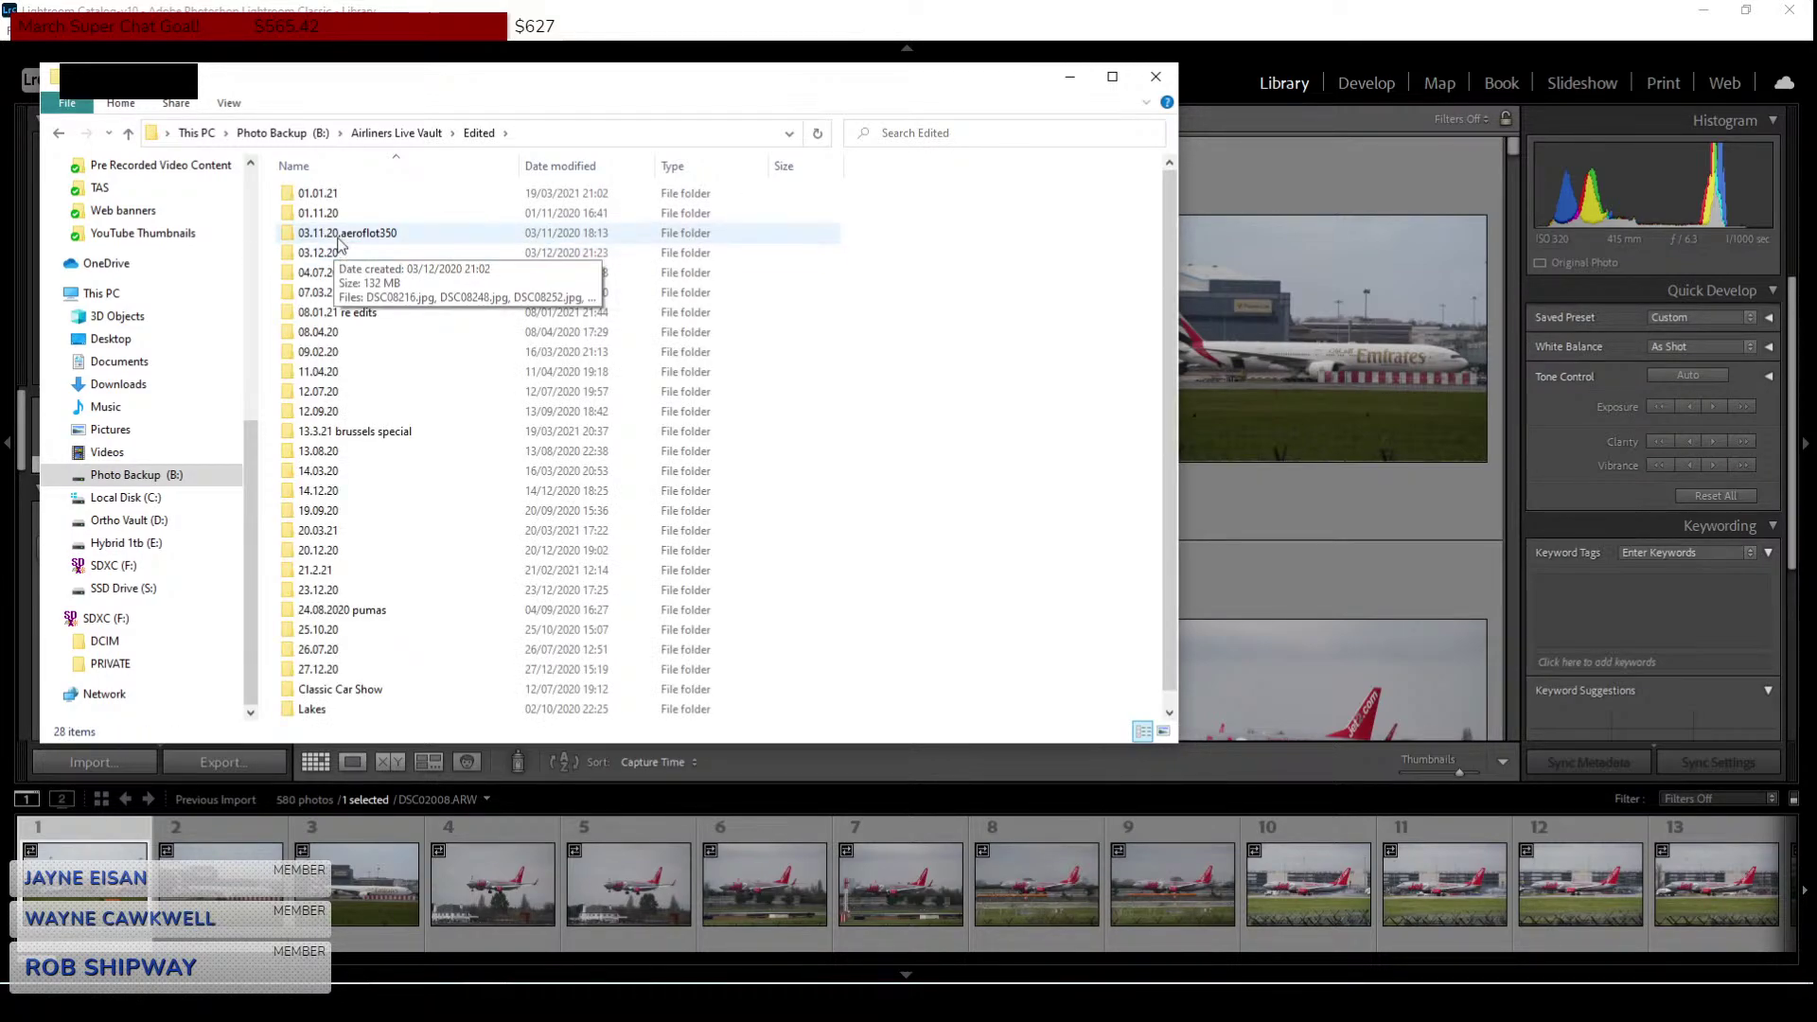
click(575, 166)
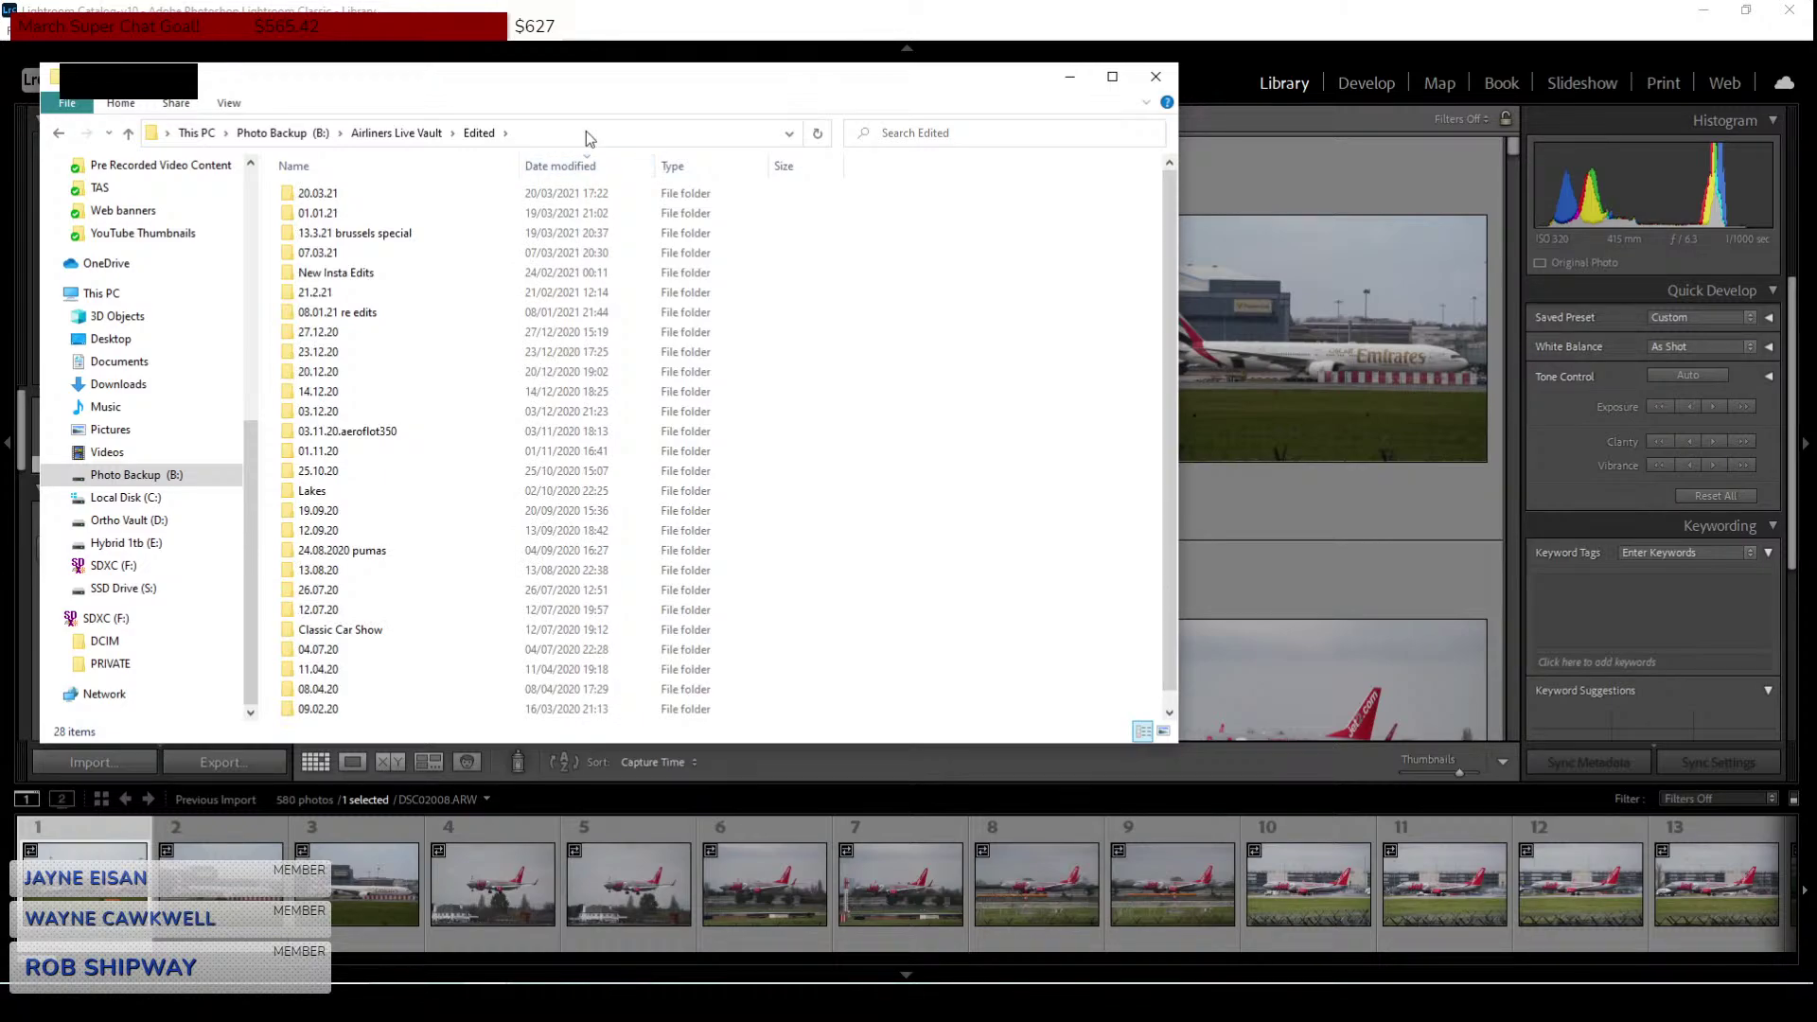
drag(582, 78, 618, 158)
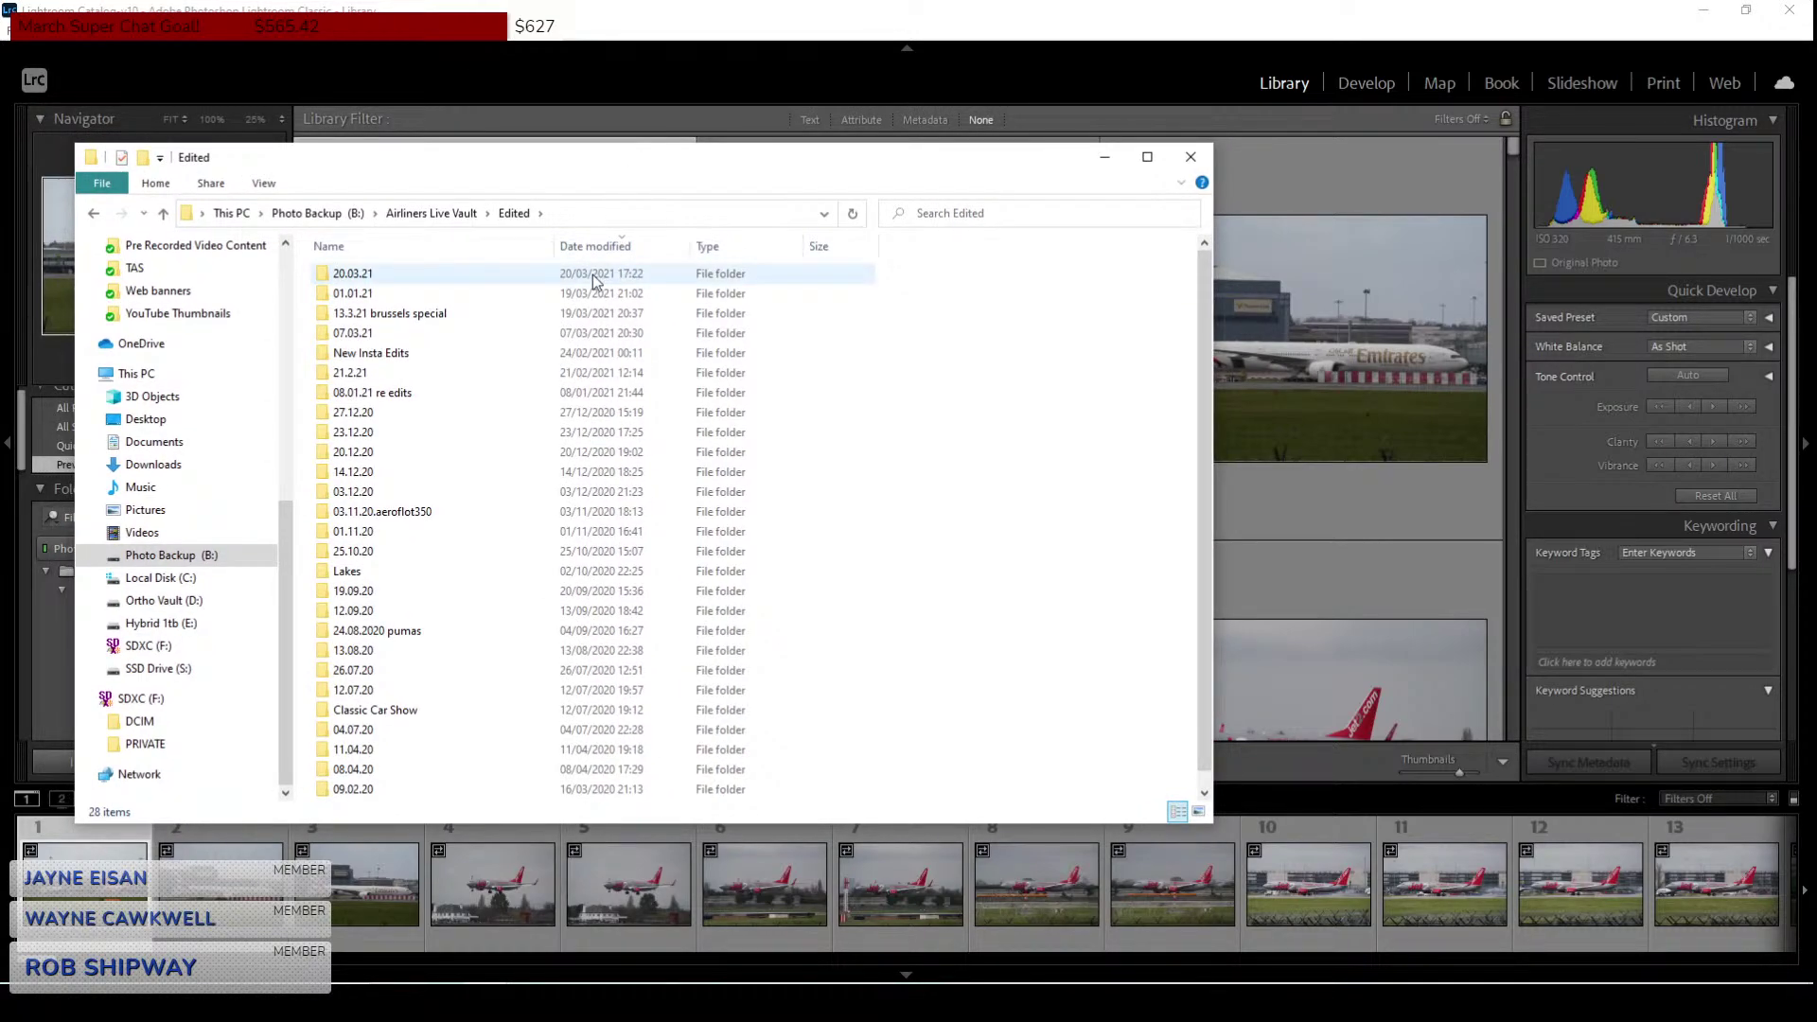
double_click(592, 274)
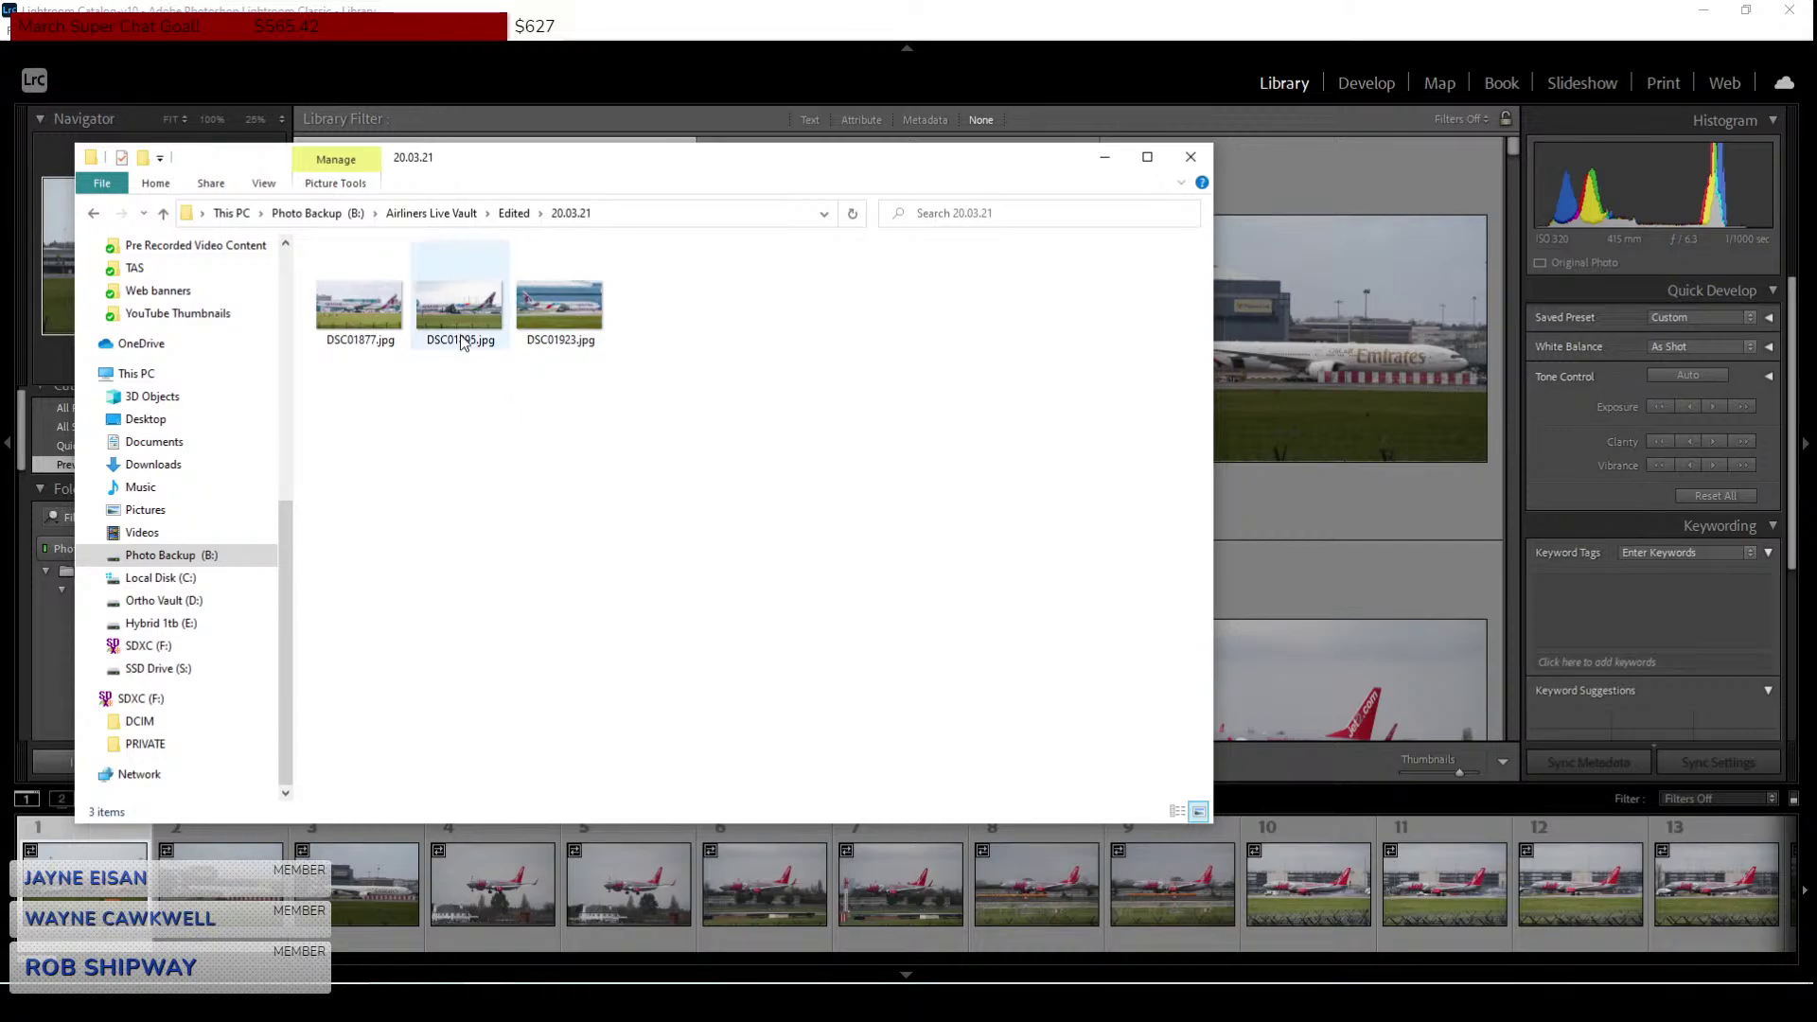
View the three edited Qatar photos starting with DSC01877.jpg, inspect the second one's fuselage up close, and close the viewer and folder window.
double_click(365, 299)
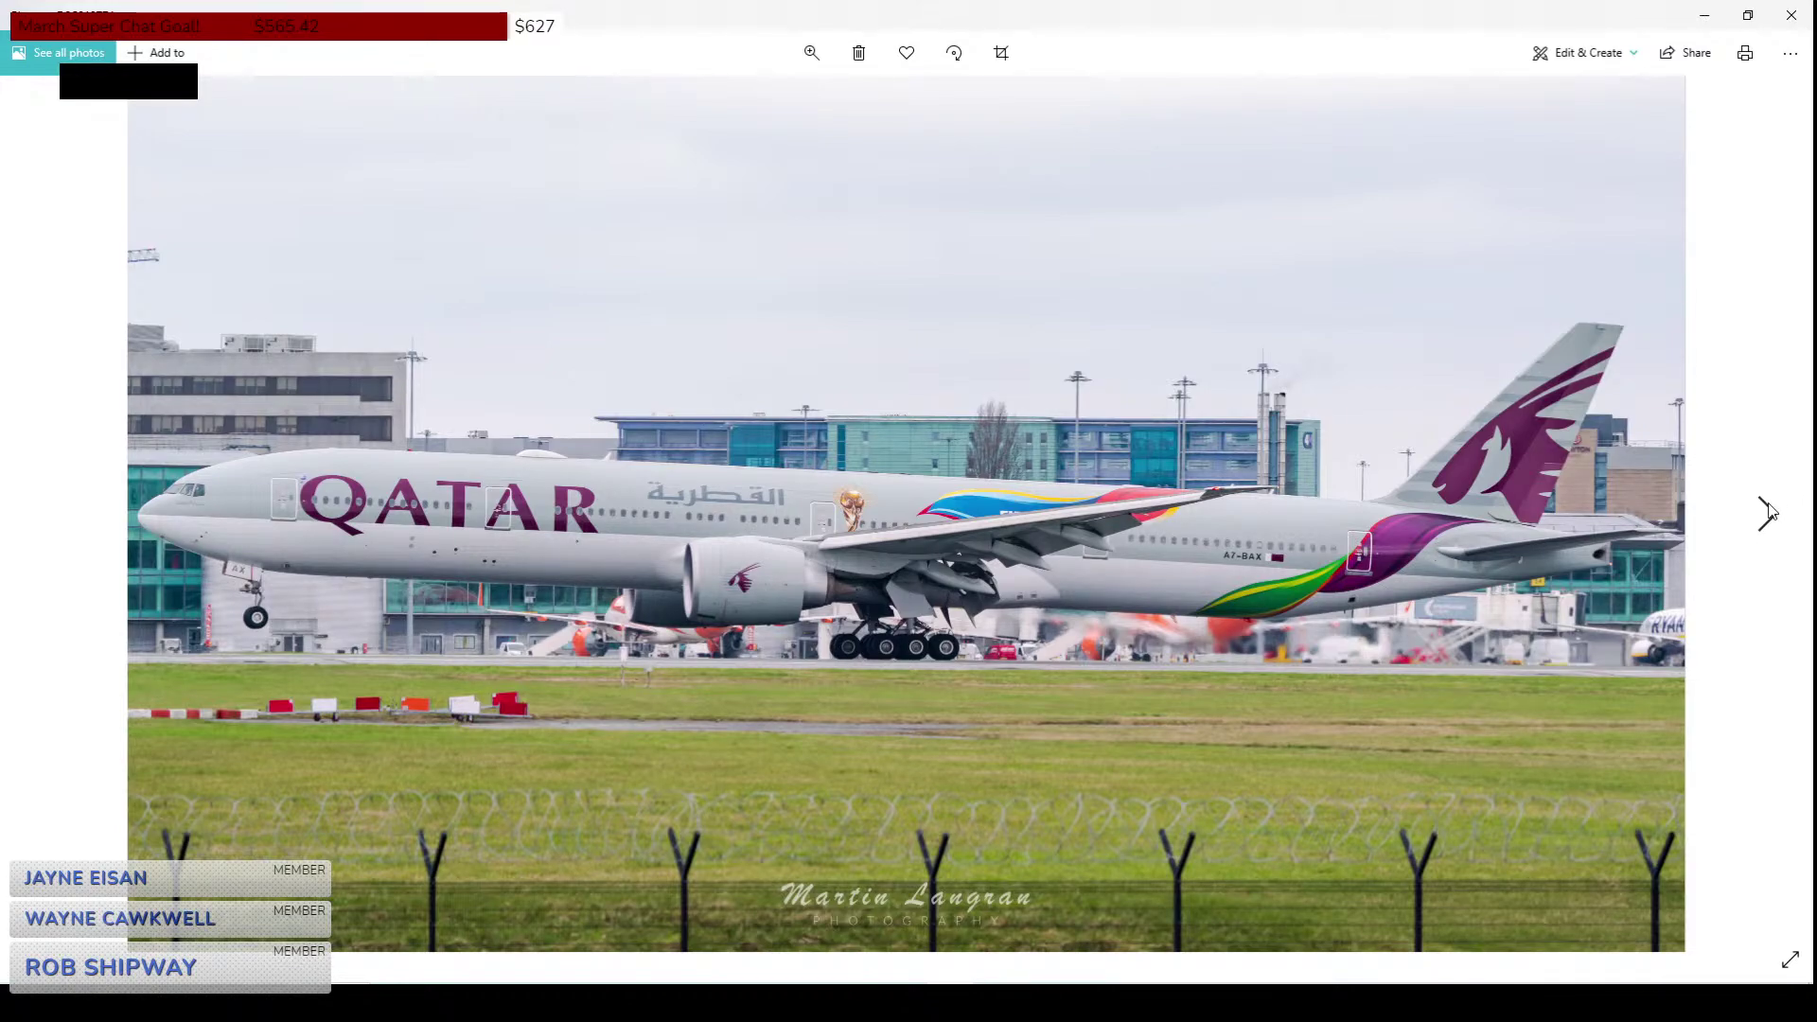
click(1767, 513)
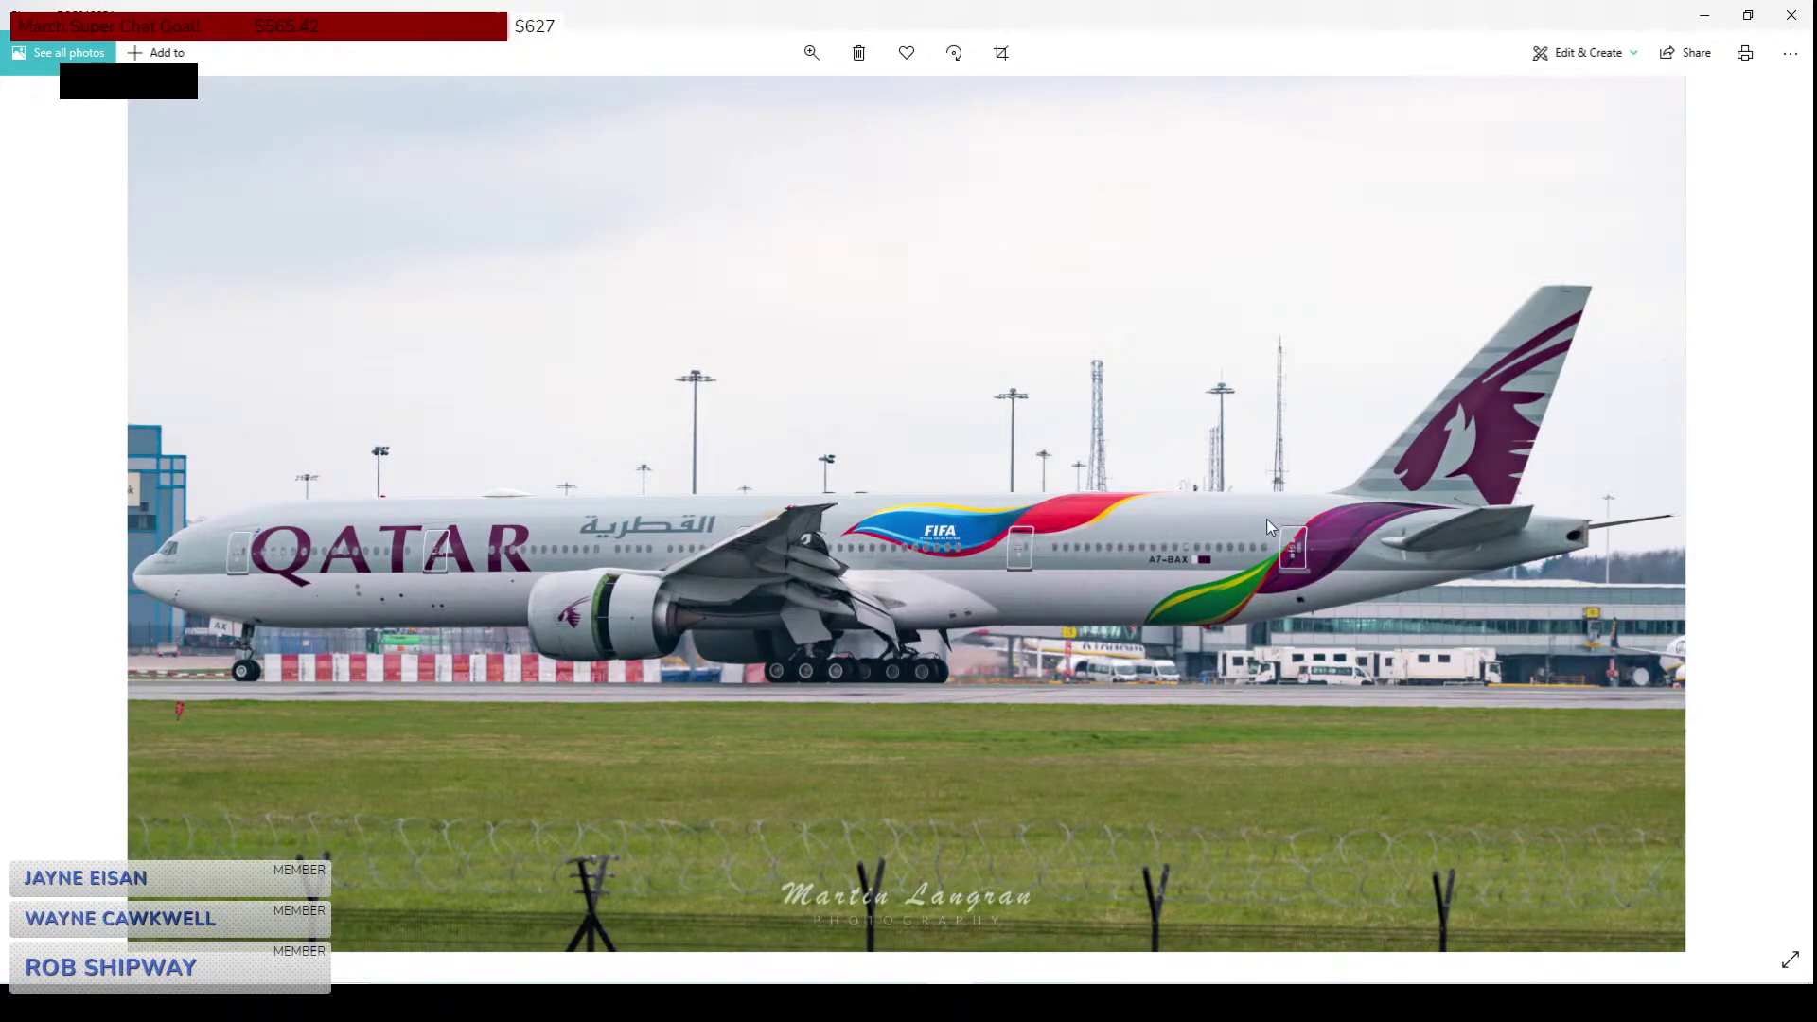
scroll(967, 537, up, 3)
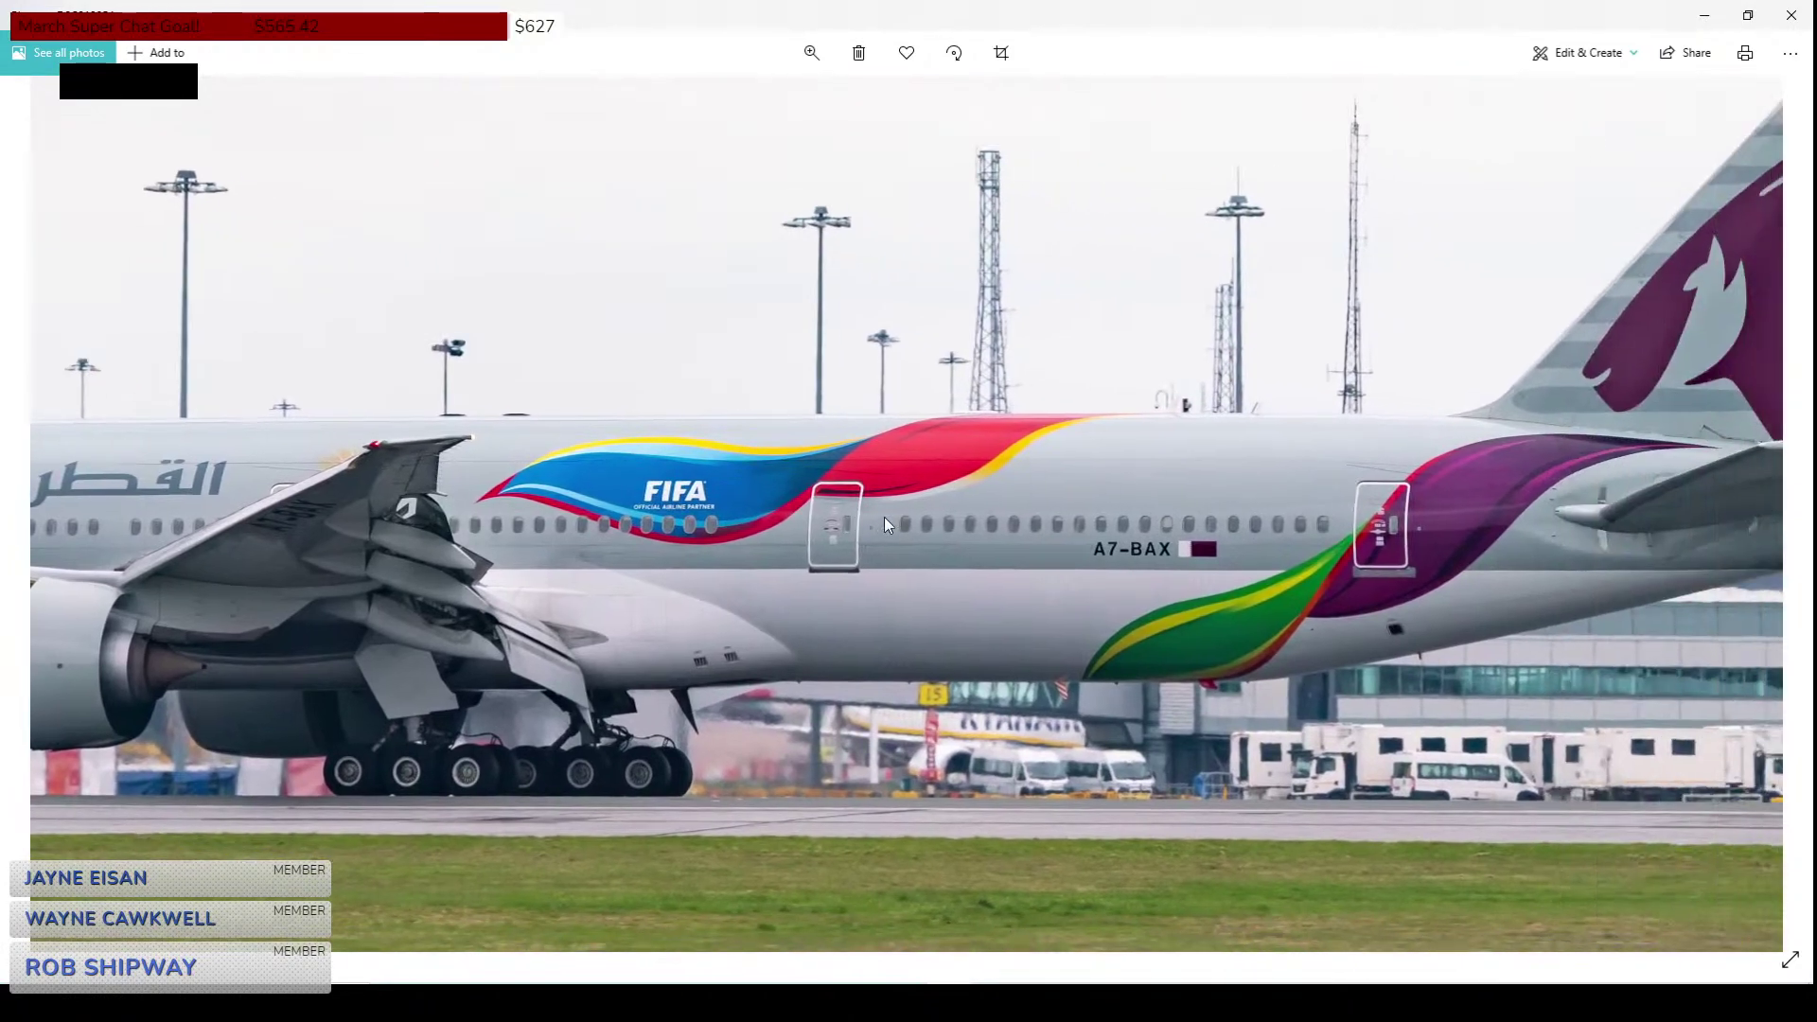
drag(885, 517, 1438, 506)
scroll(1436, 504, down, 5)
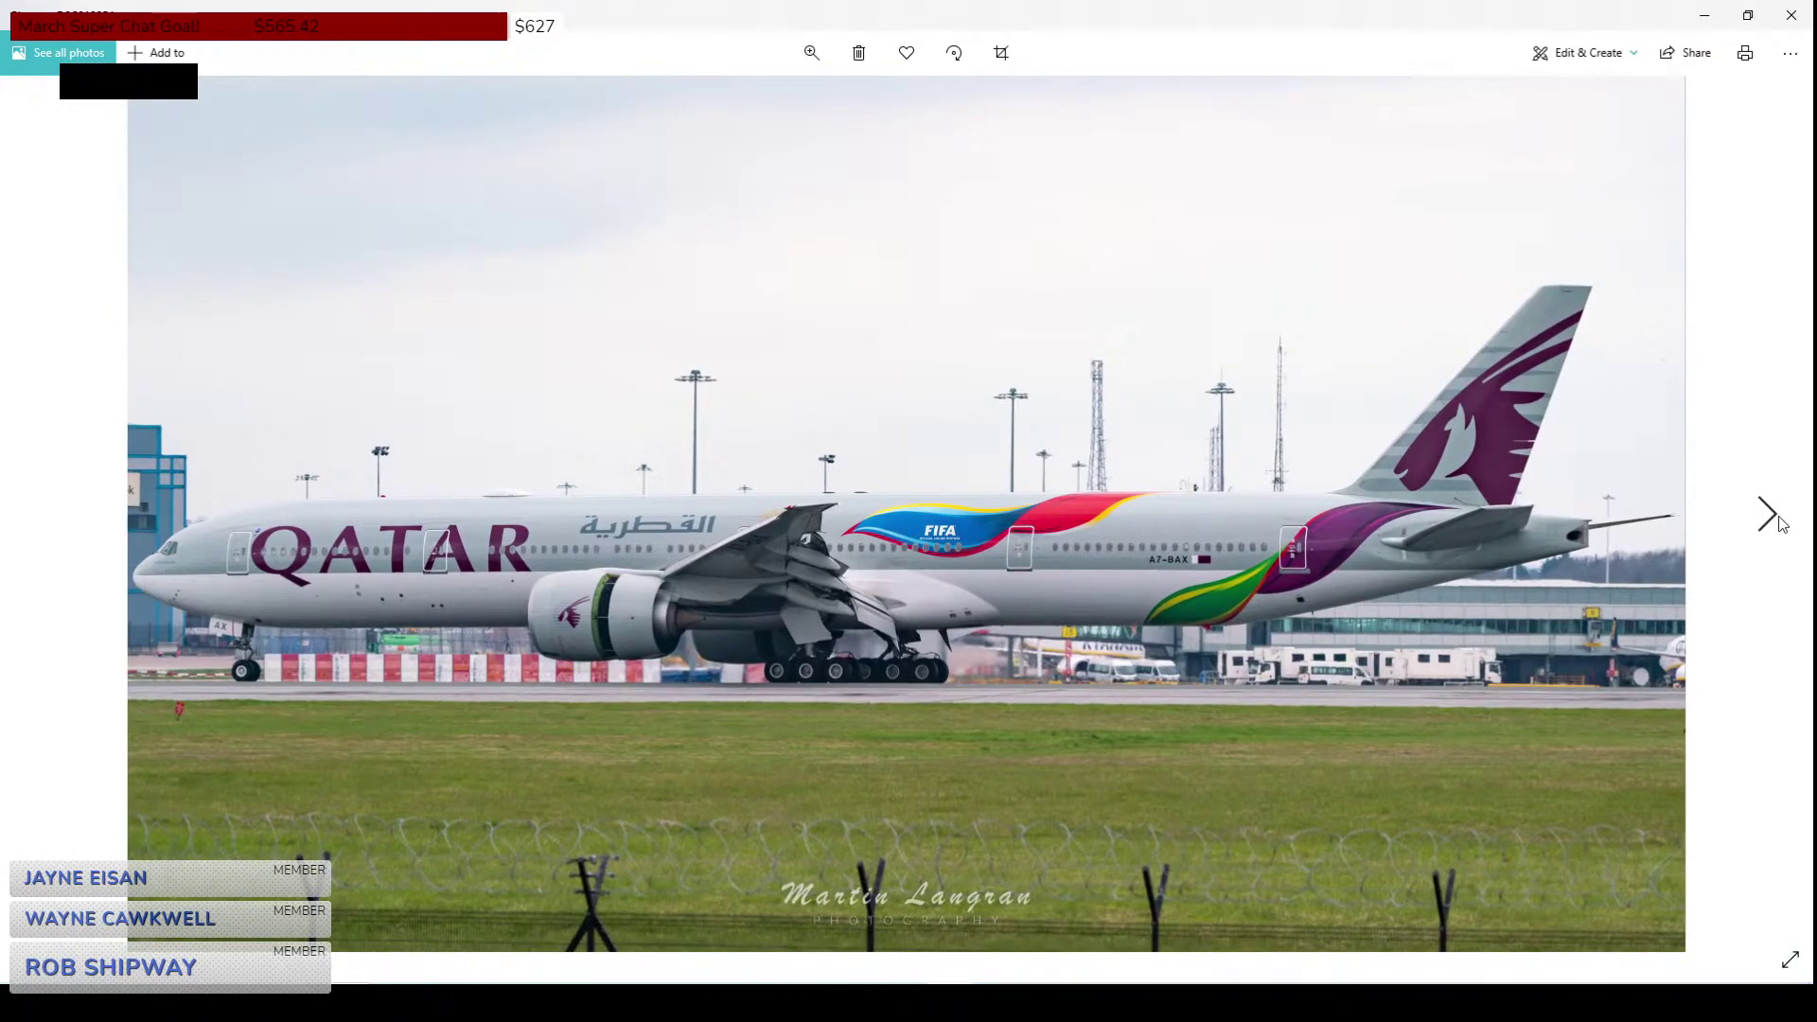
click(1784, 524)
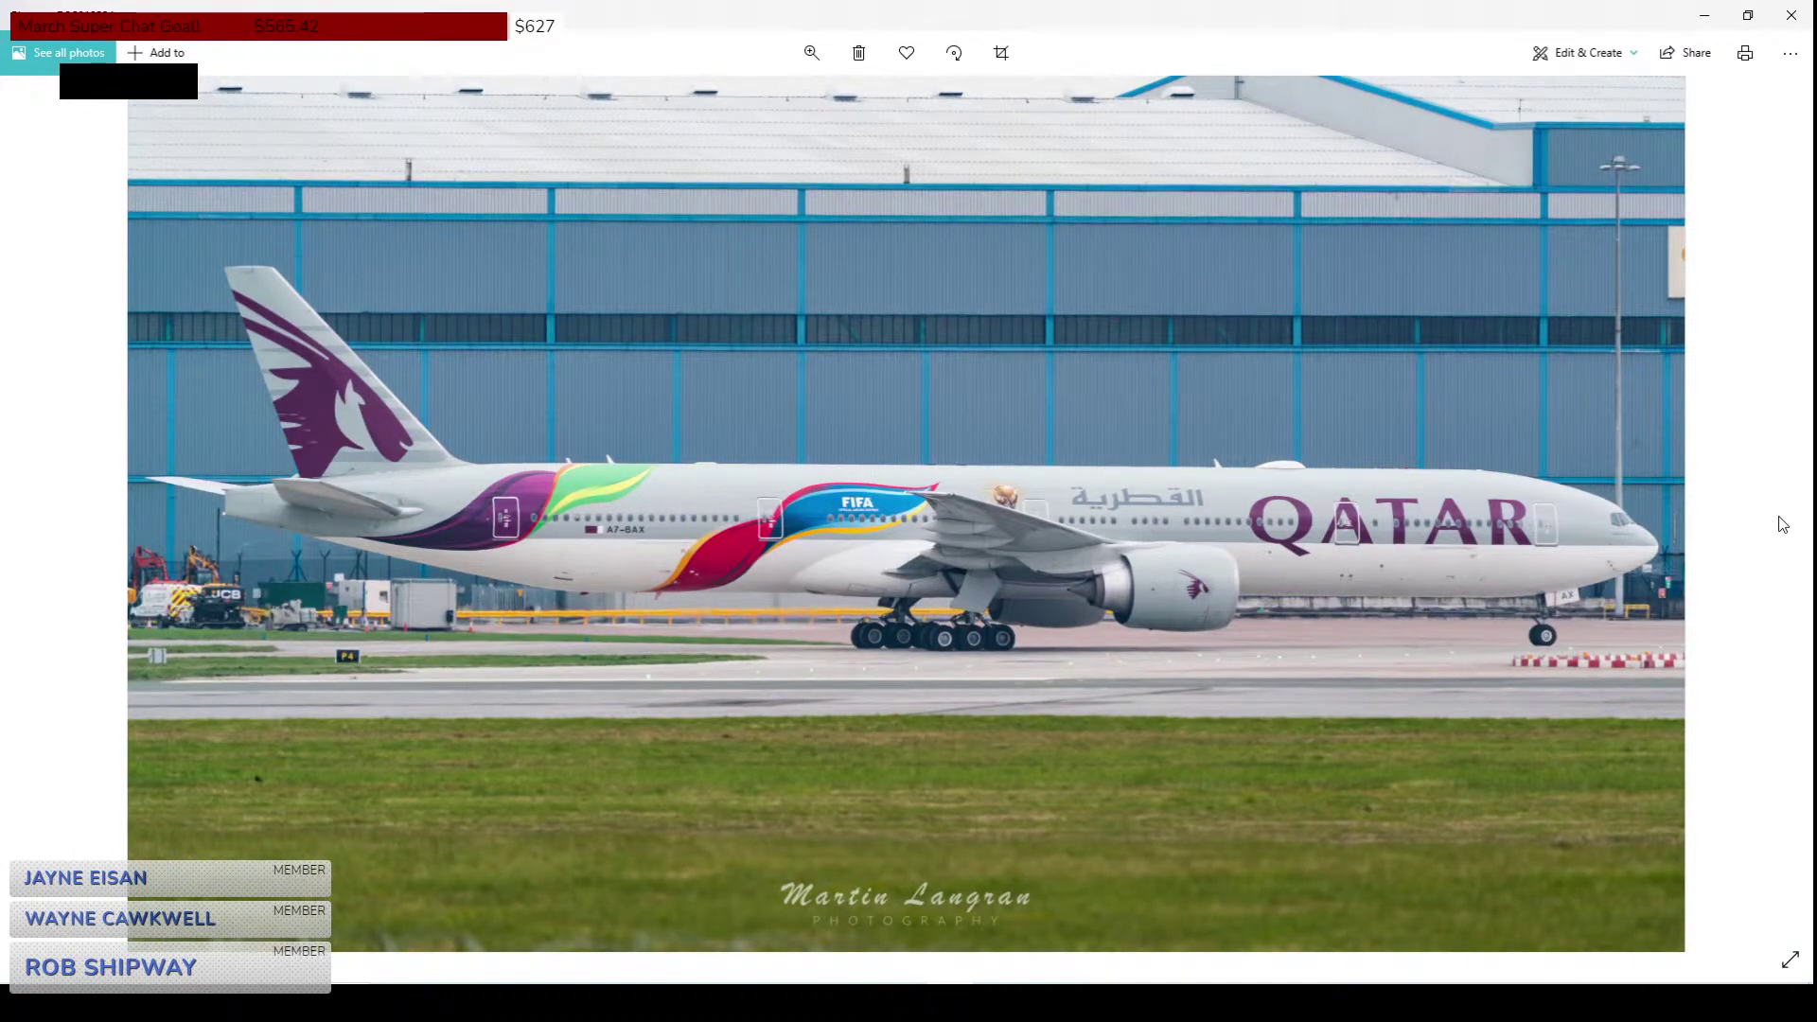
click(1792, 16)
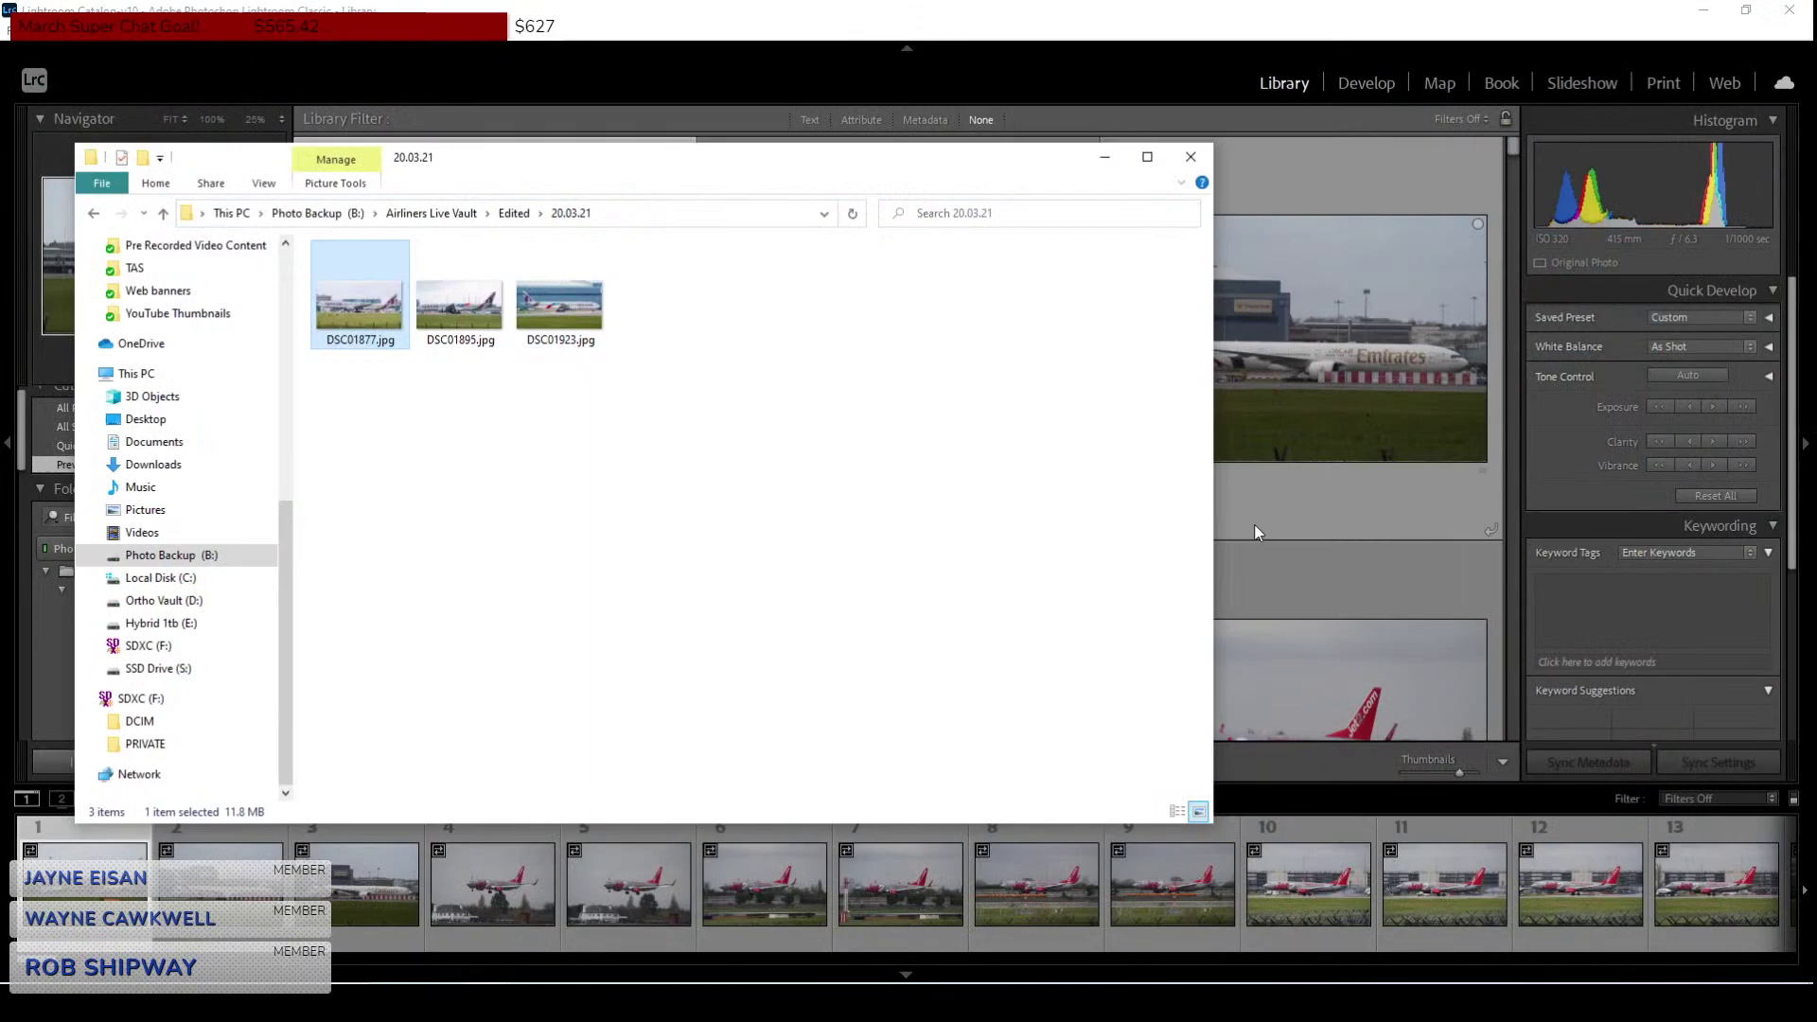
click(1195, 161)
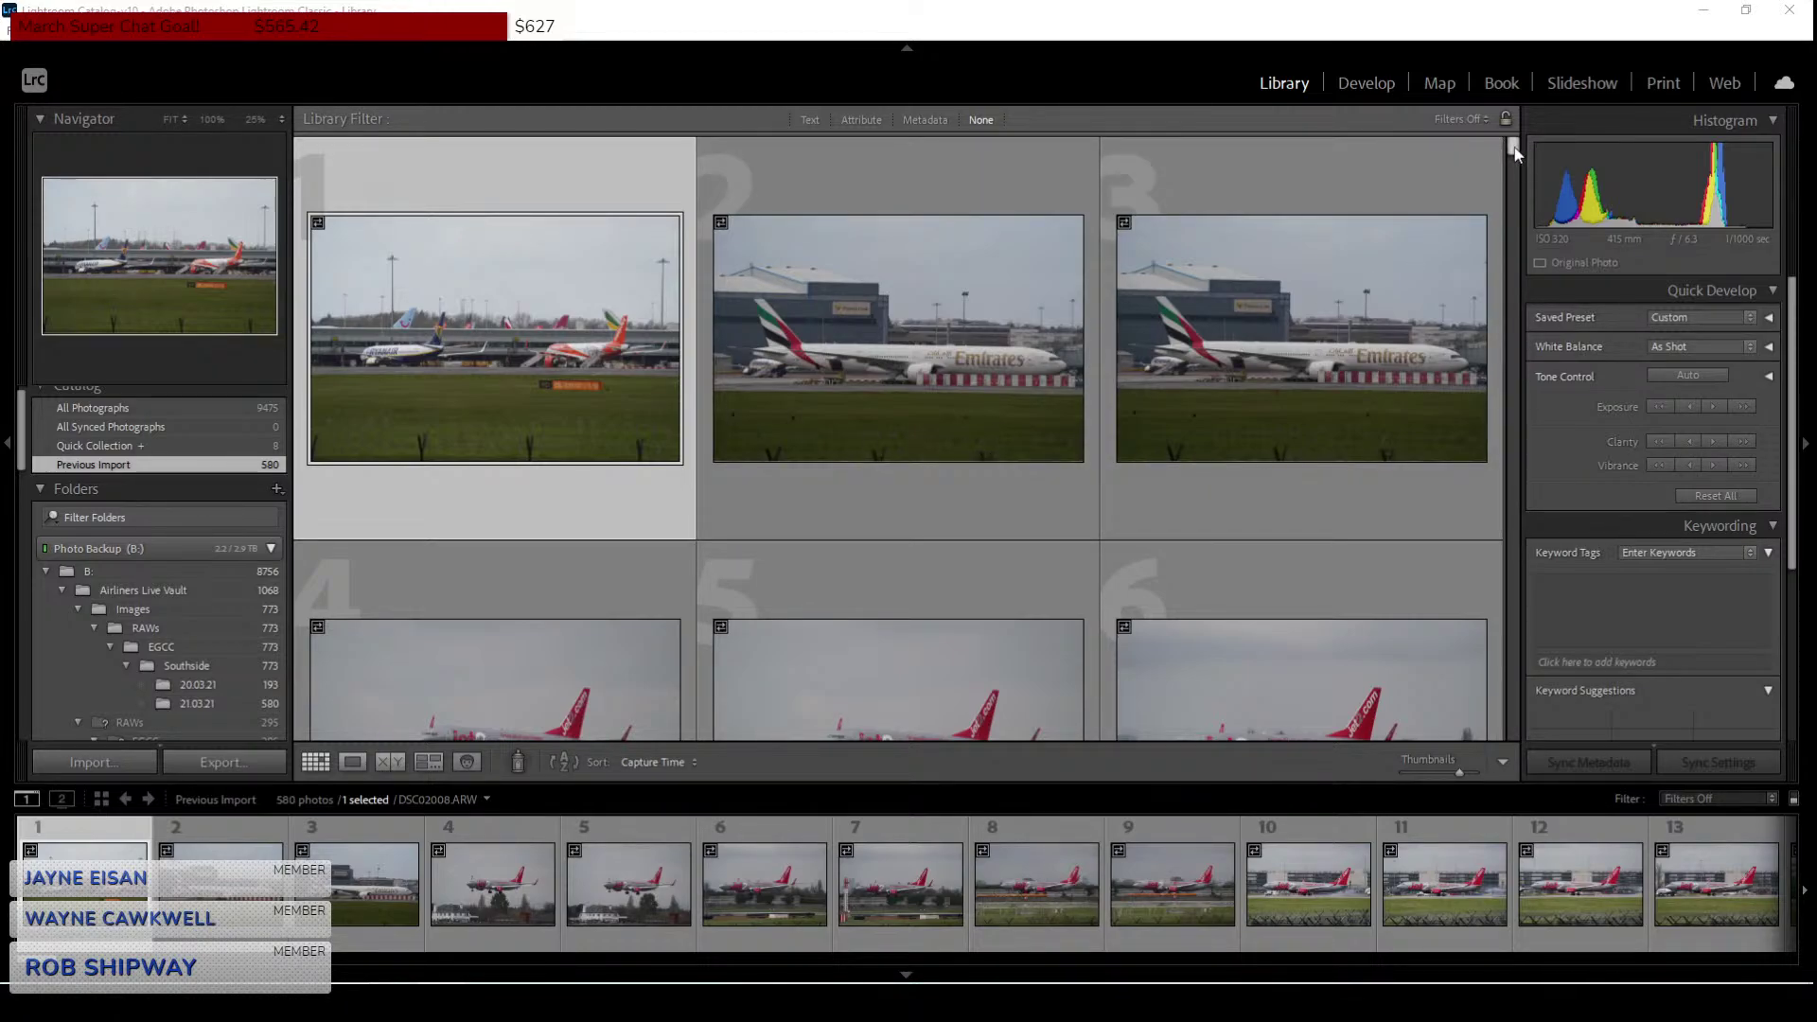
Find the Qatar photo DSC02084.ARW in the Library grid and open it in the Develop module.
drag(1516, 153, 1511, 235)
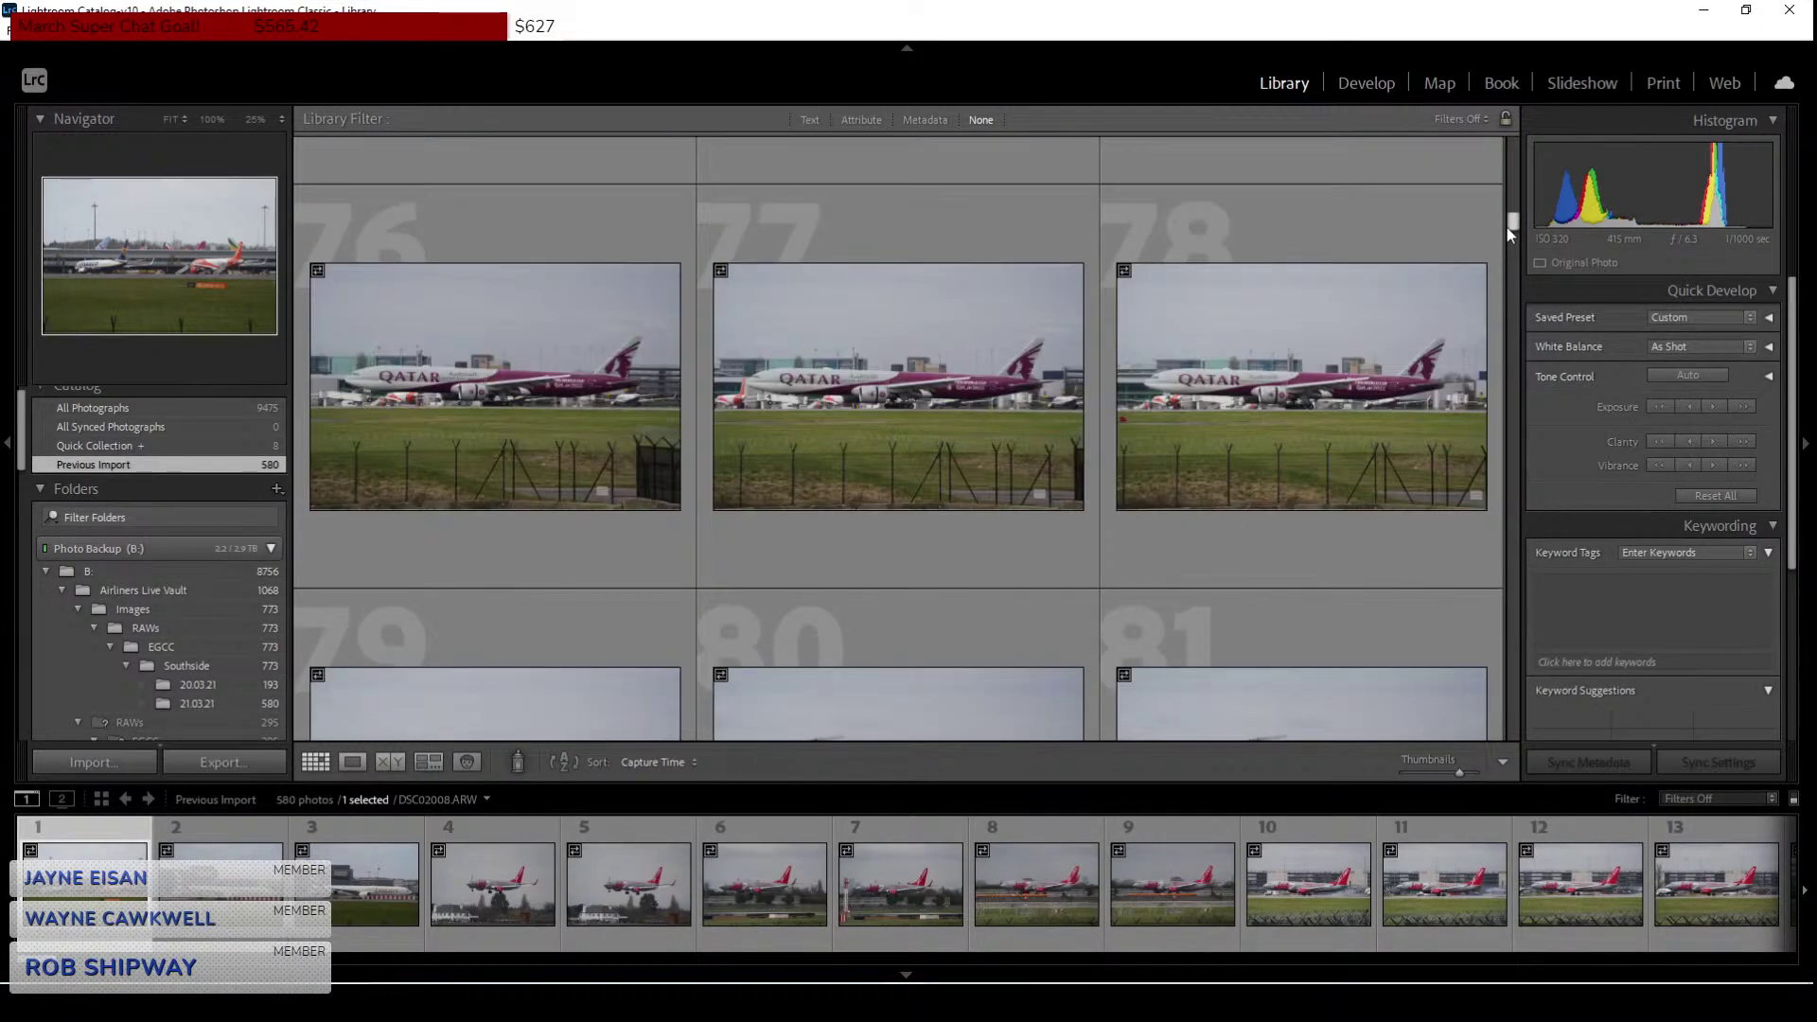
click(1042, 428)
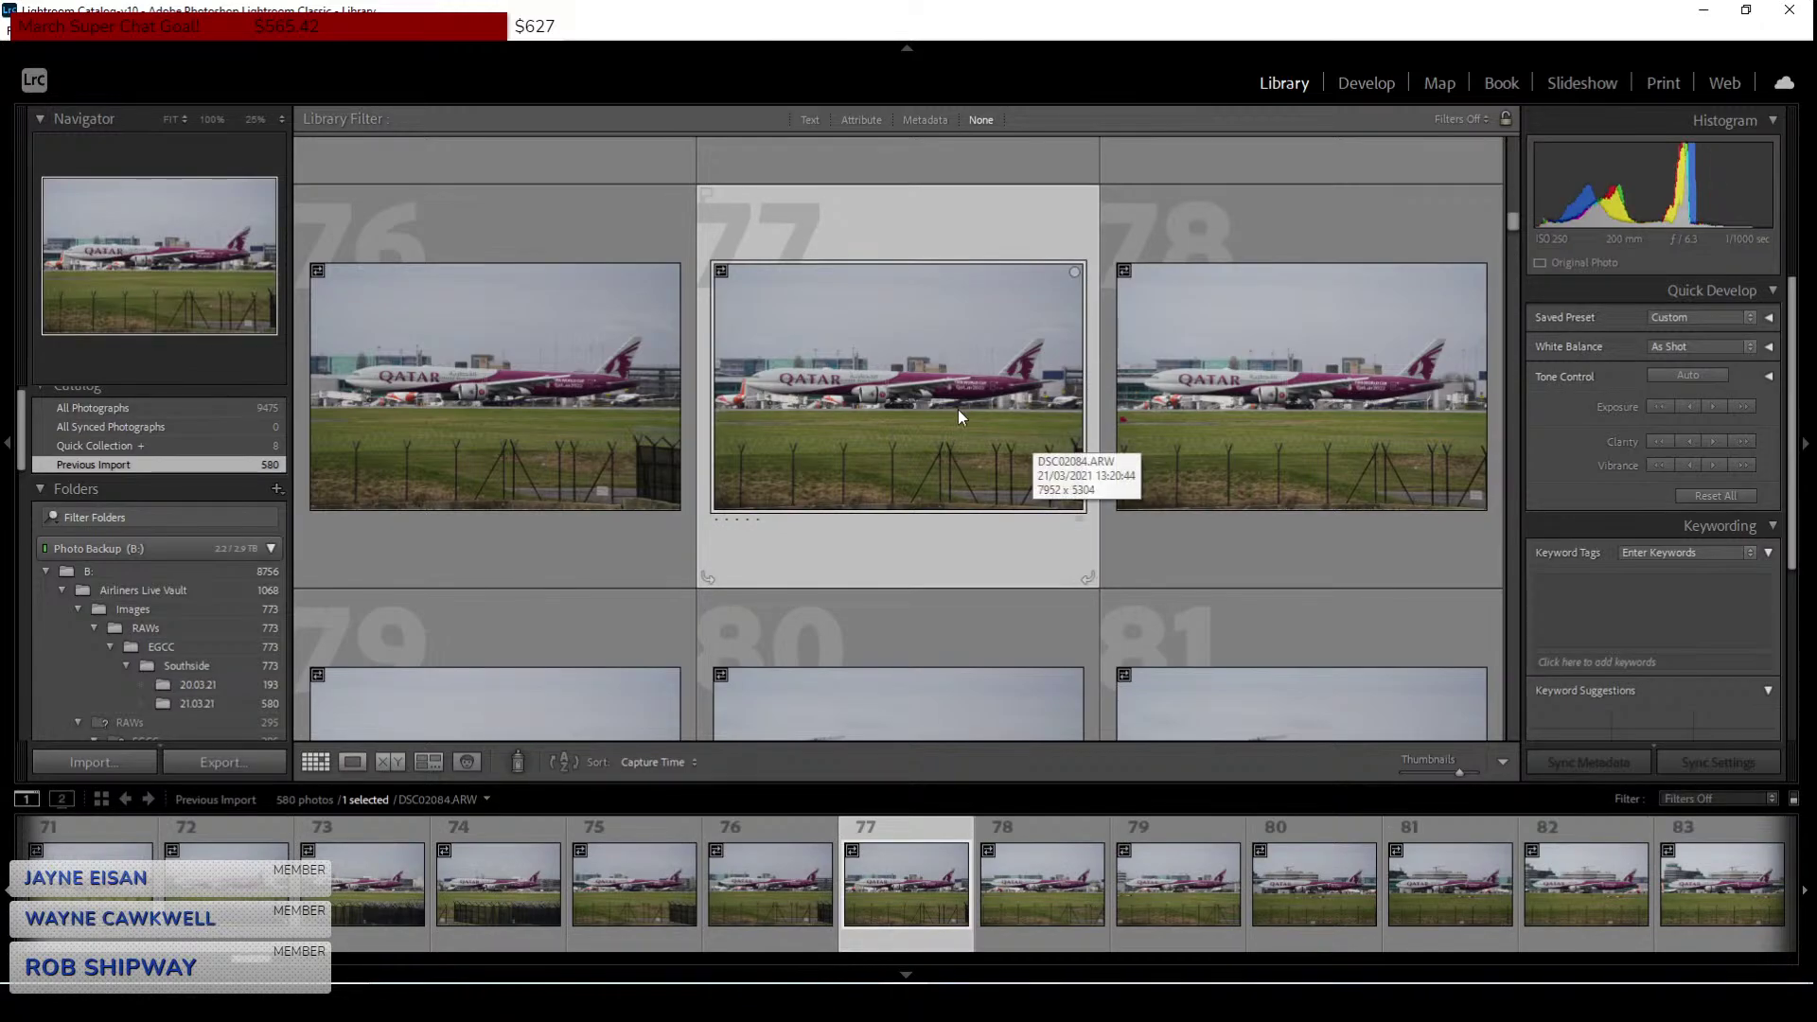
click(1333, 83)
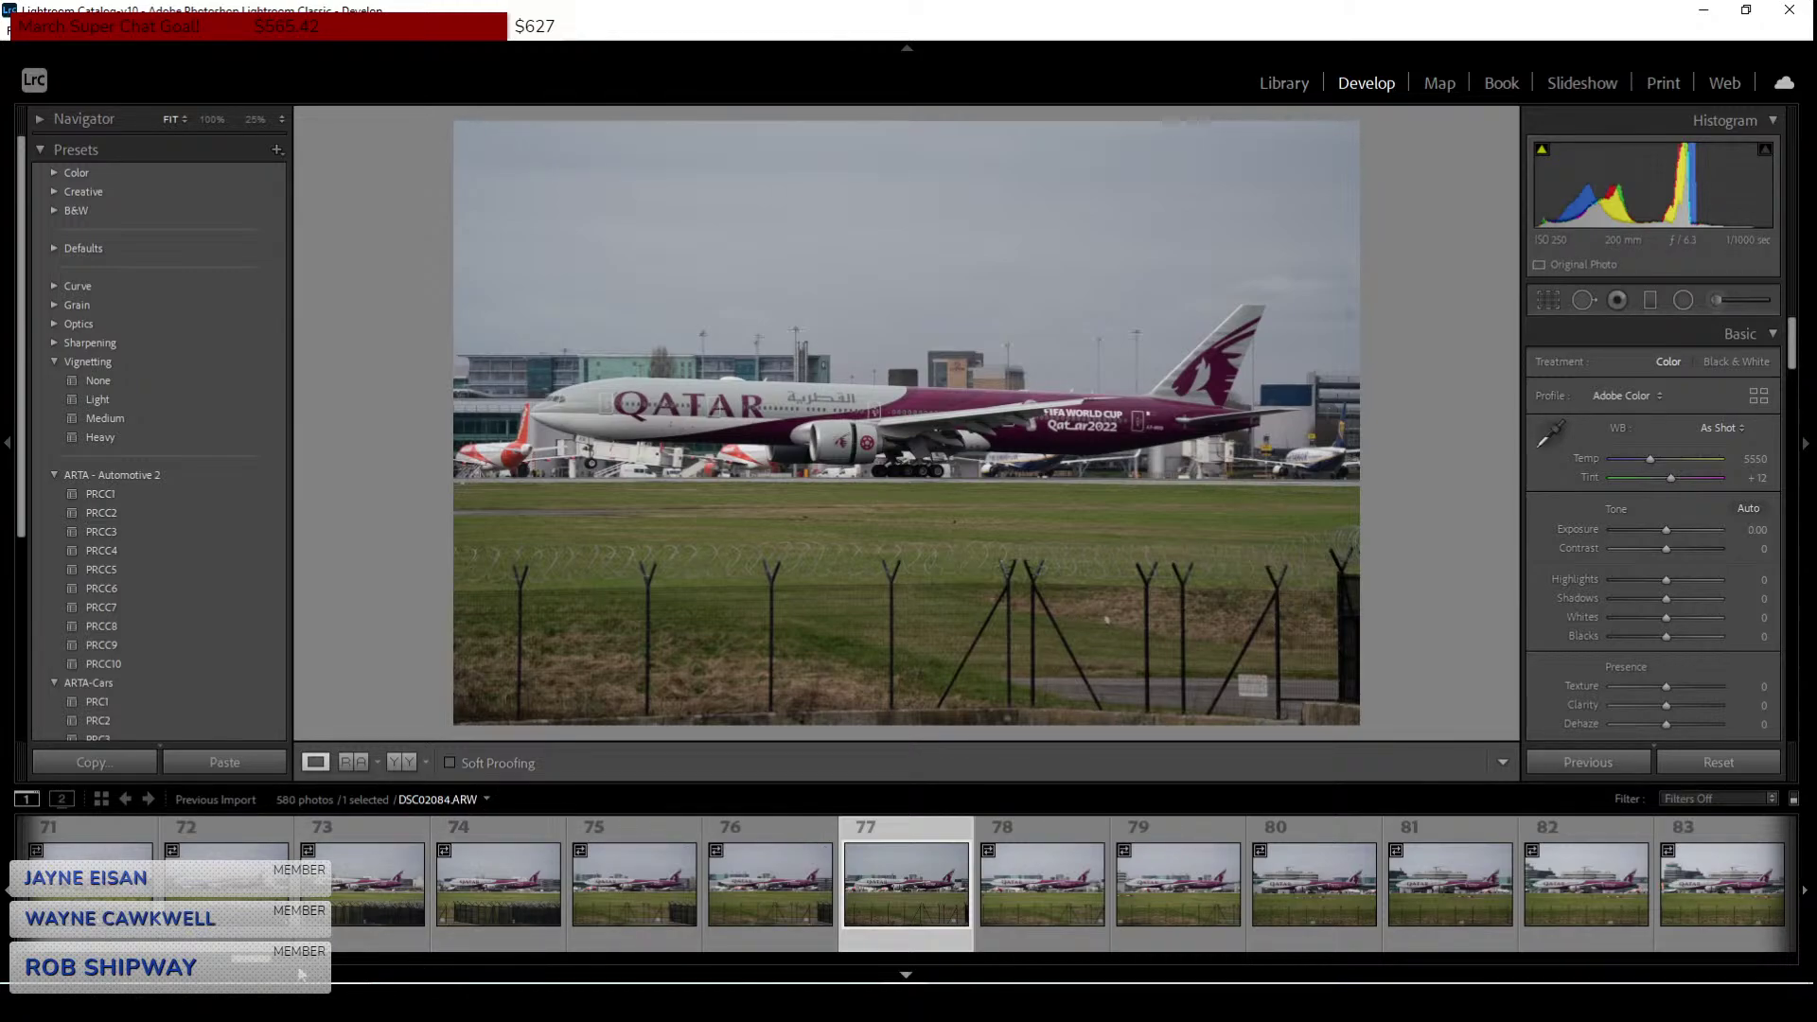
Review Qatar and Virgin Atlantic shots from the filmstrip, including DSC02050, DSC02165, DSC02212, DSC02213 and DSC02237.
drag(263, 964, 172, 965)
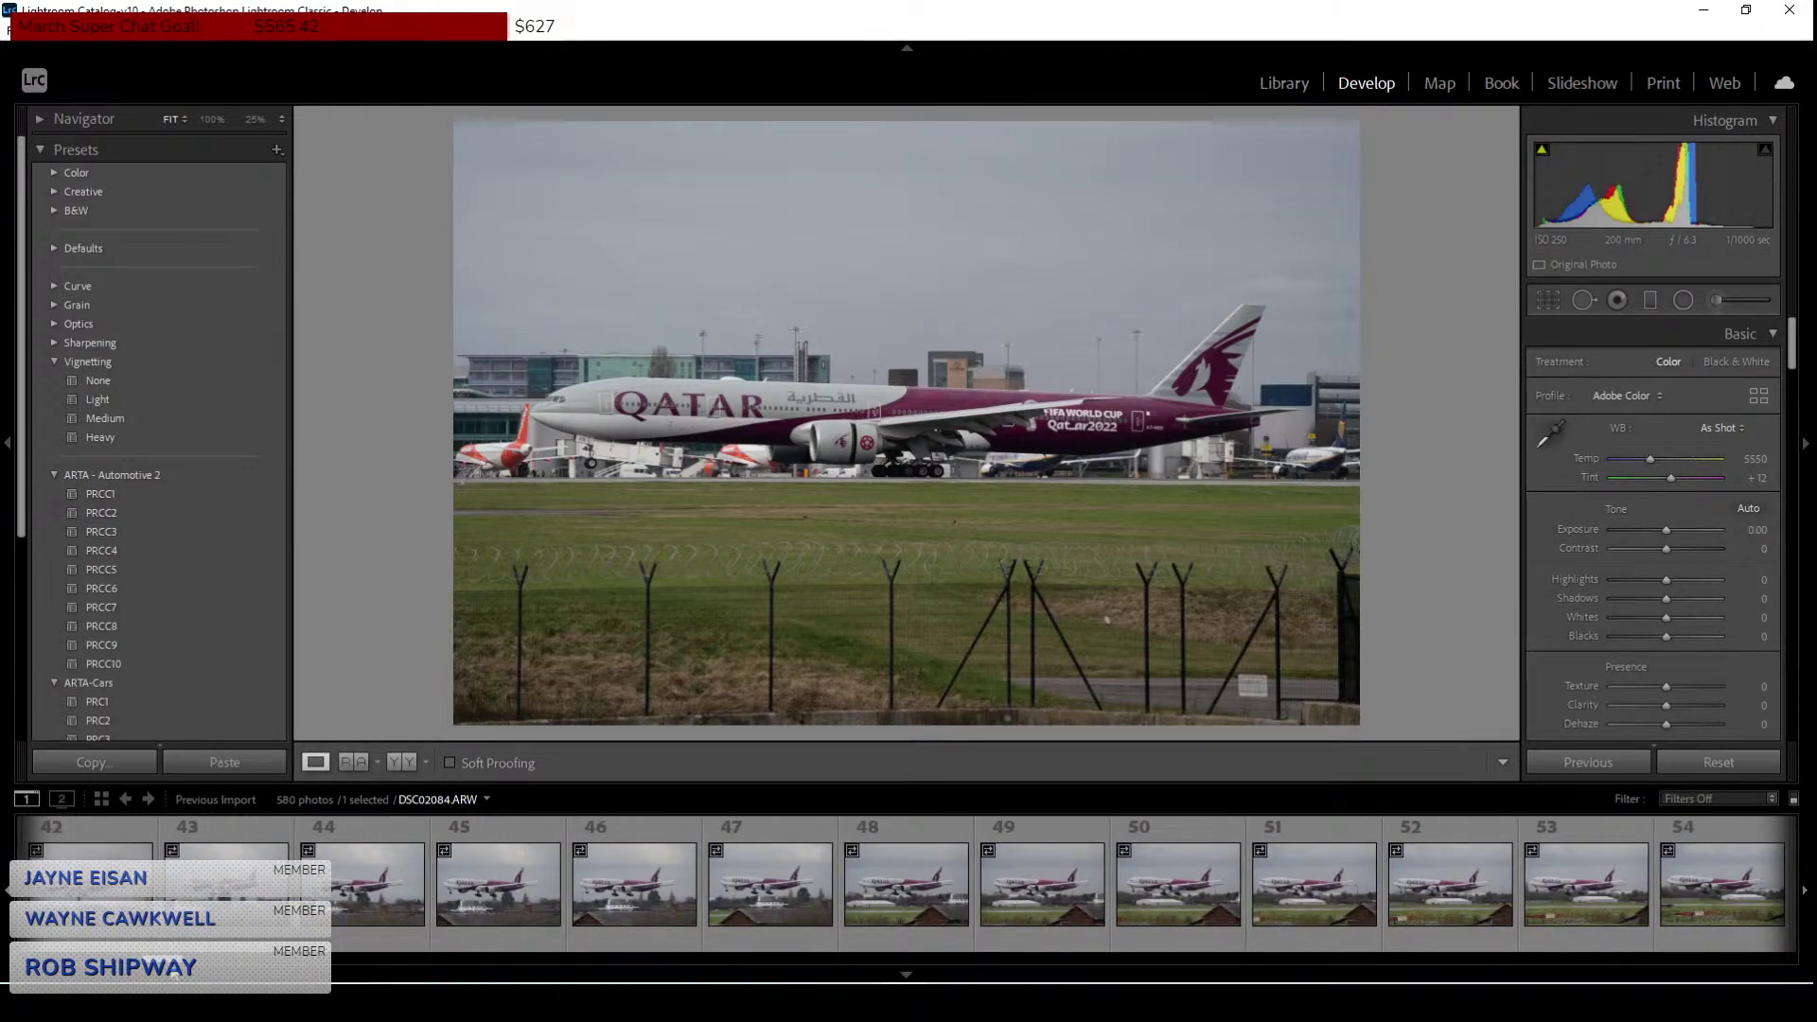
click(603, 884)
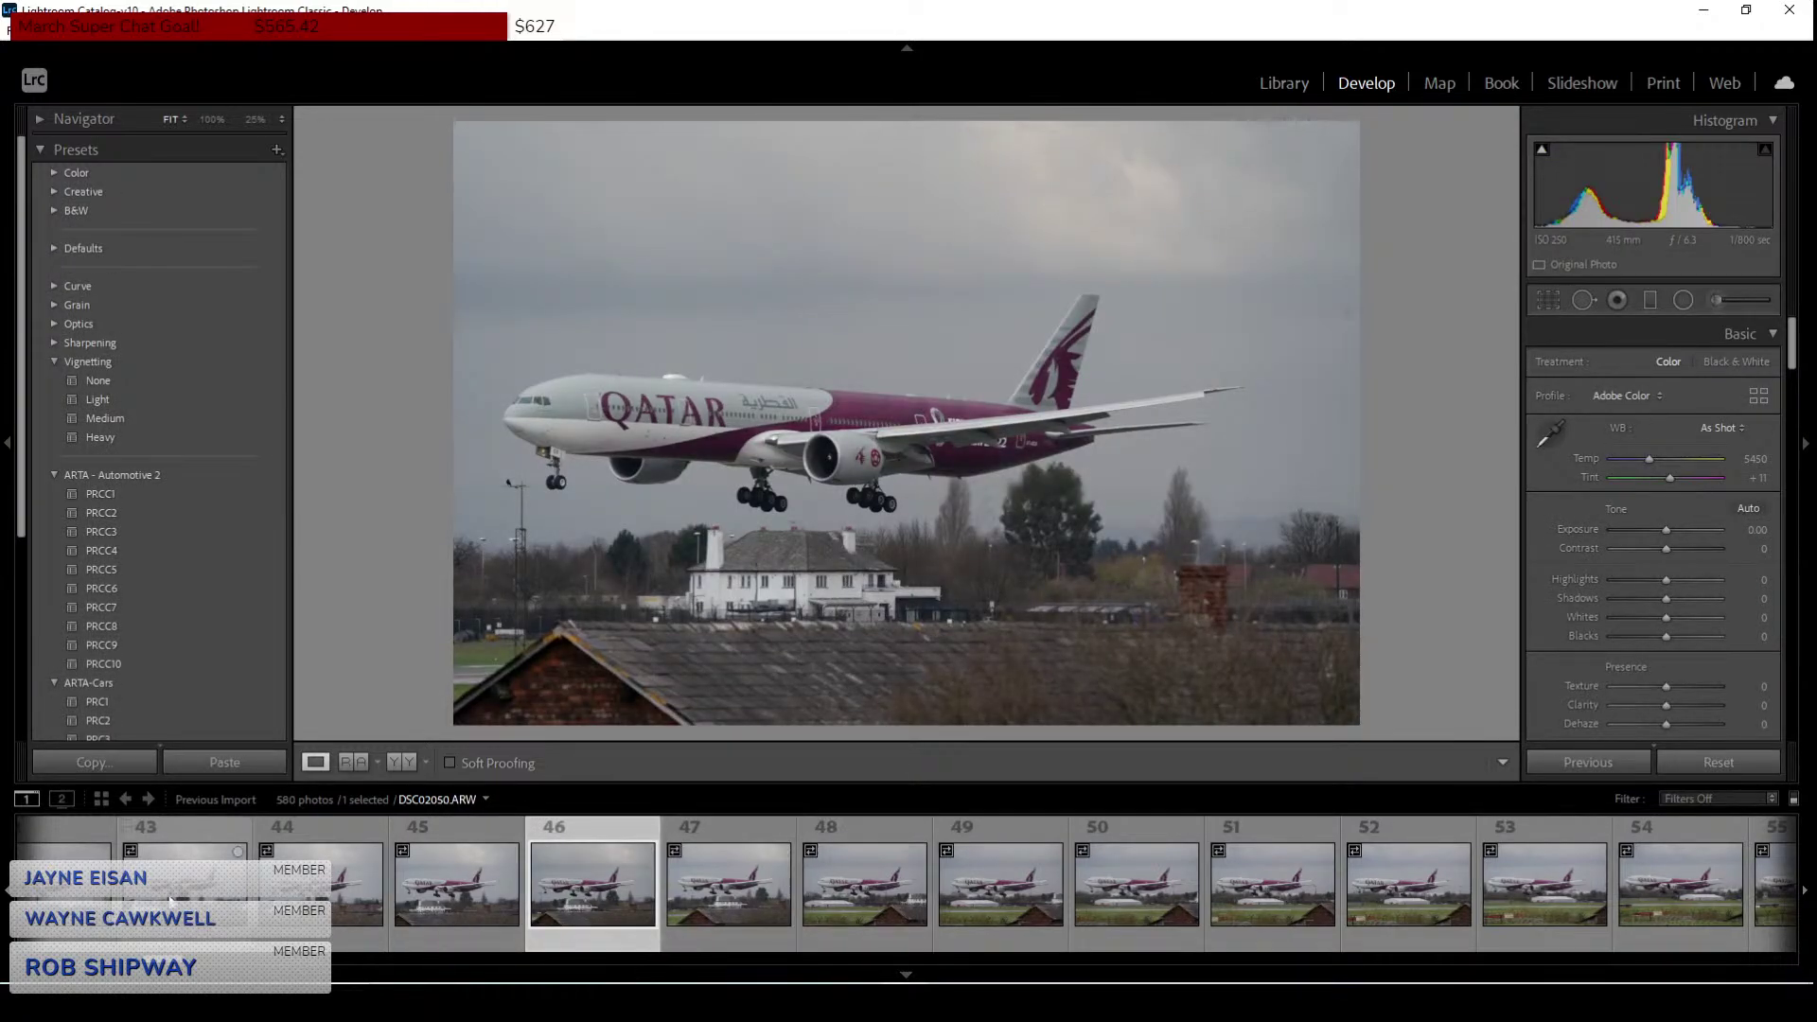
click(203, 966)
drag(203, 967, 515, 962)
click(316, 892)
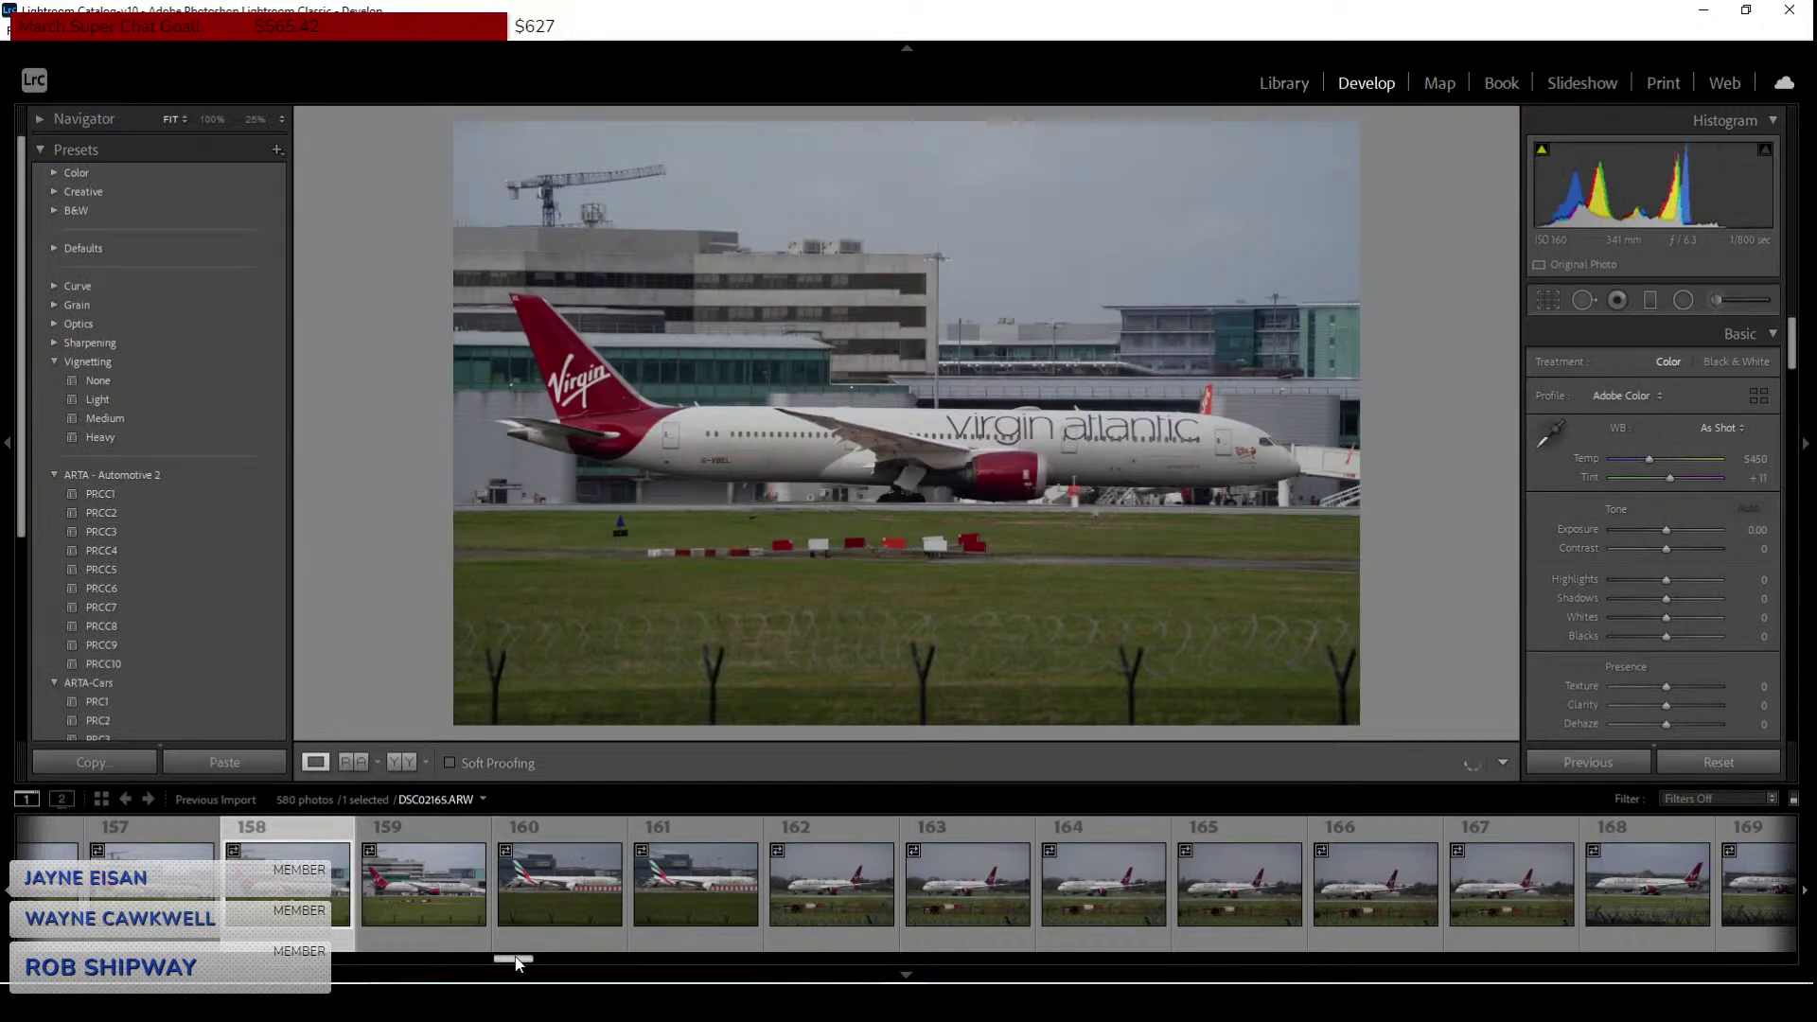
drag(519, 964, 642, 961)
click(577, 920)
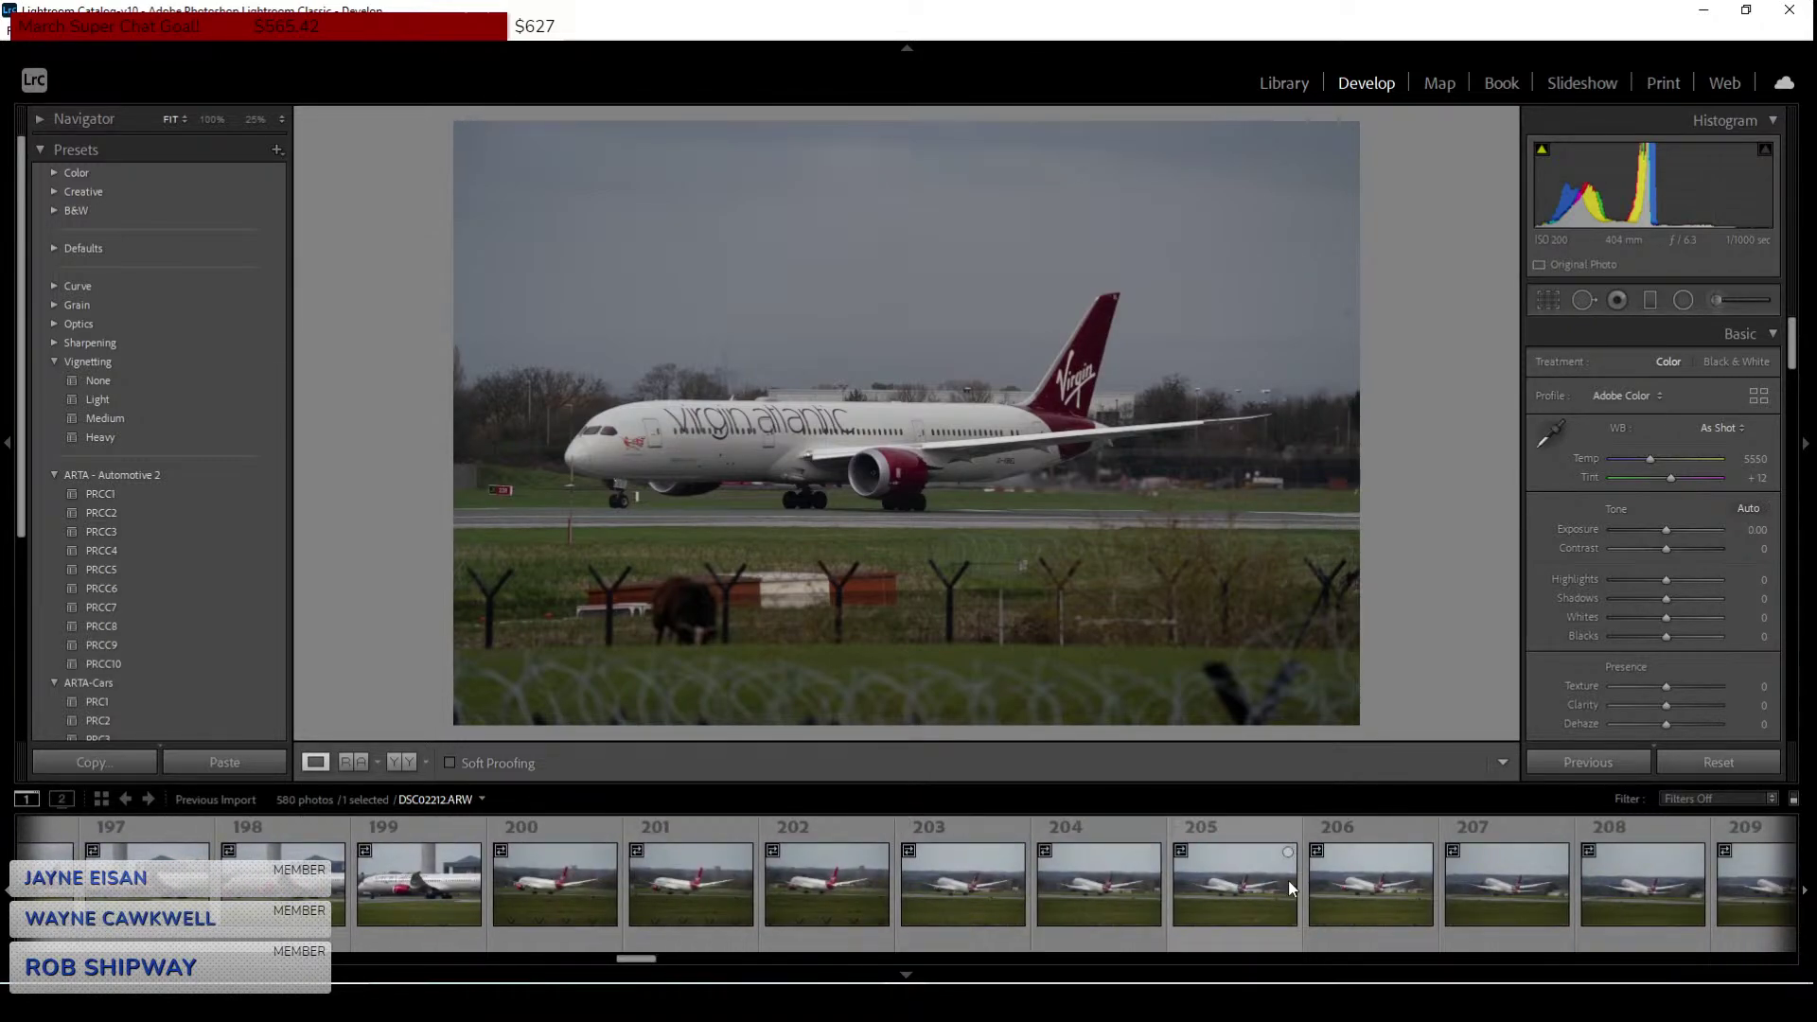
click(1363, 890)
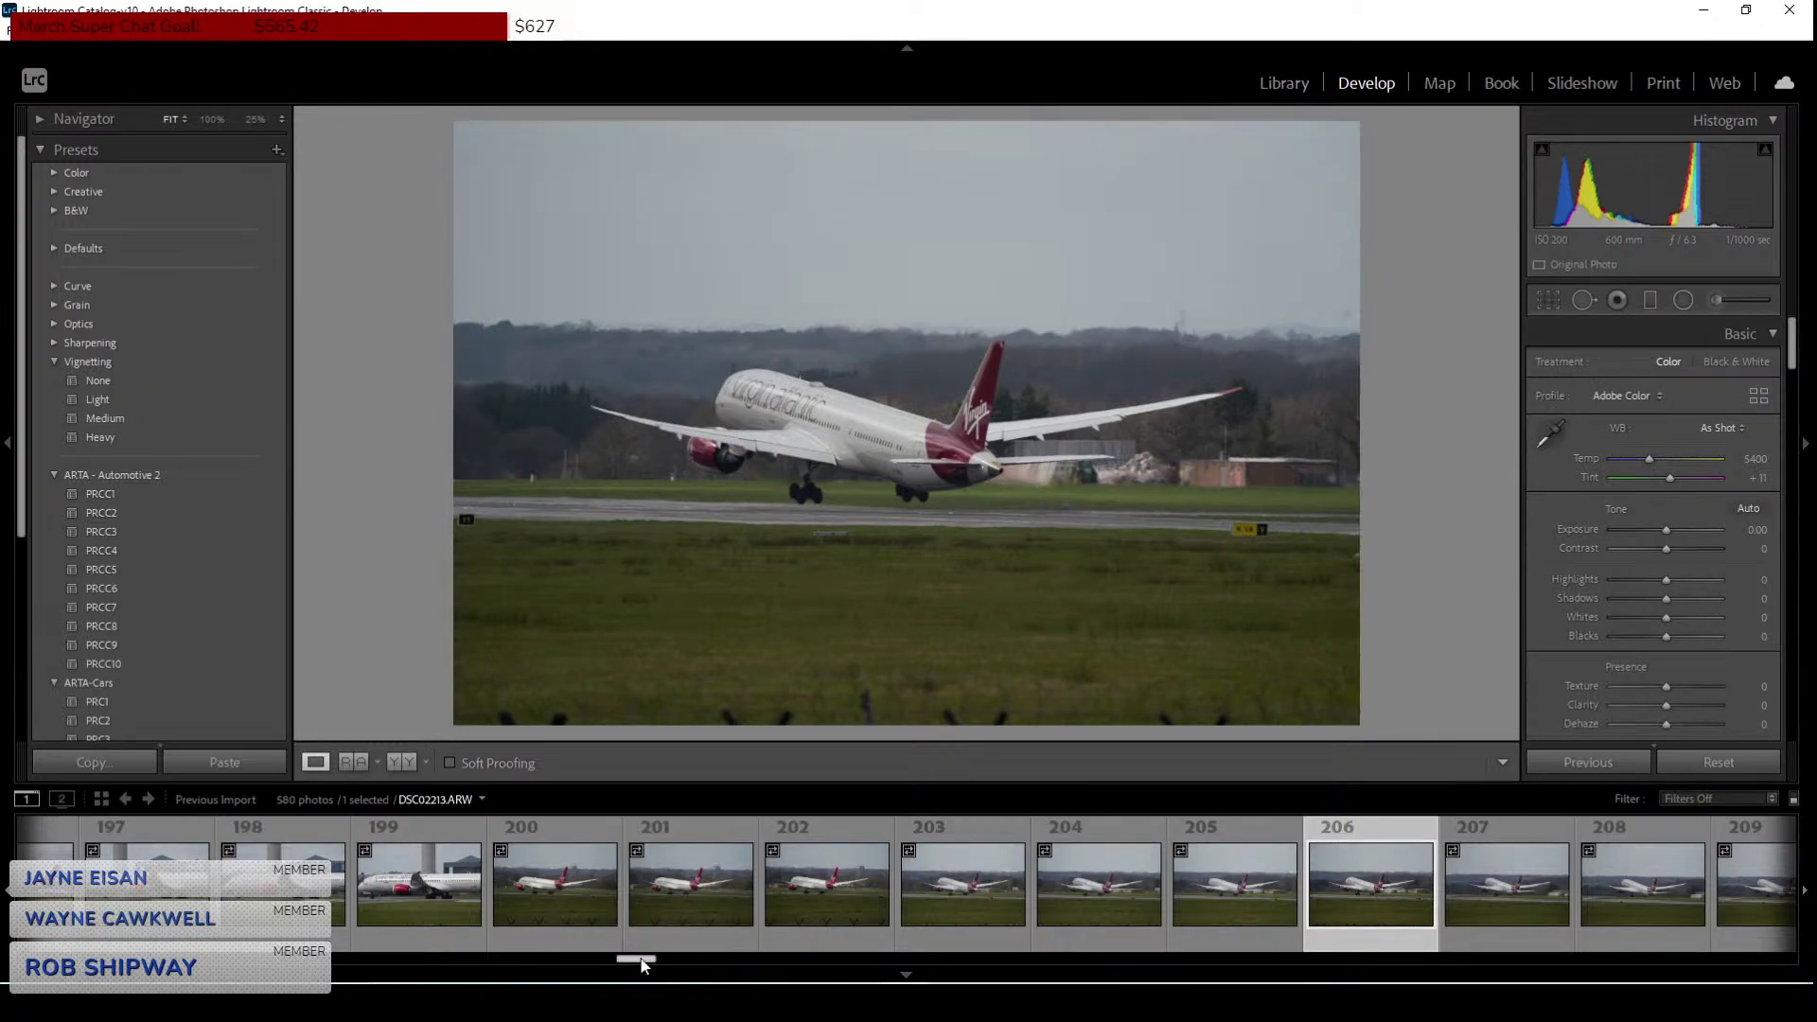
drag(642, 960, 725, 960)
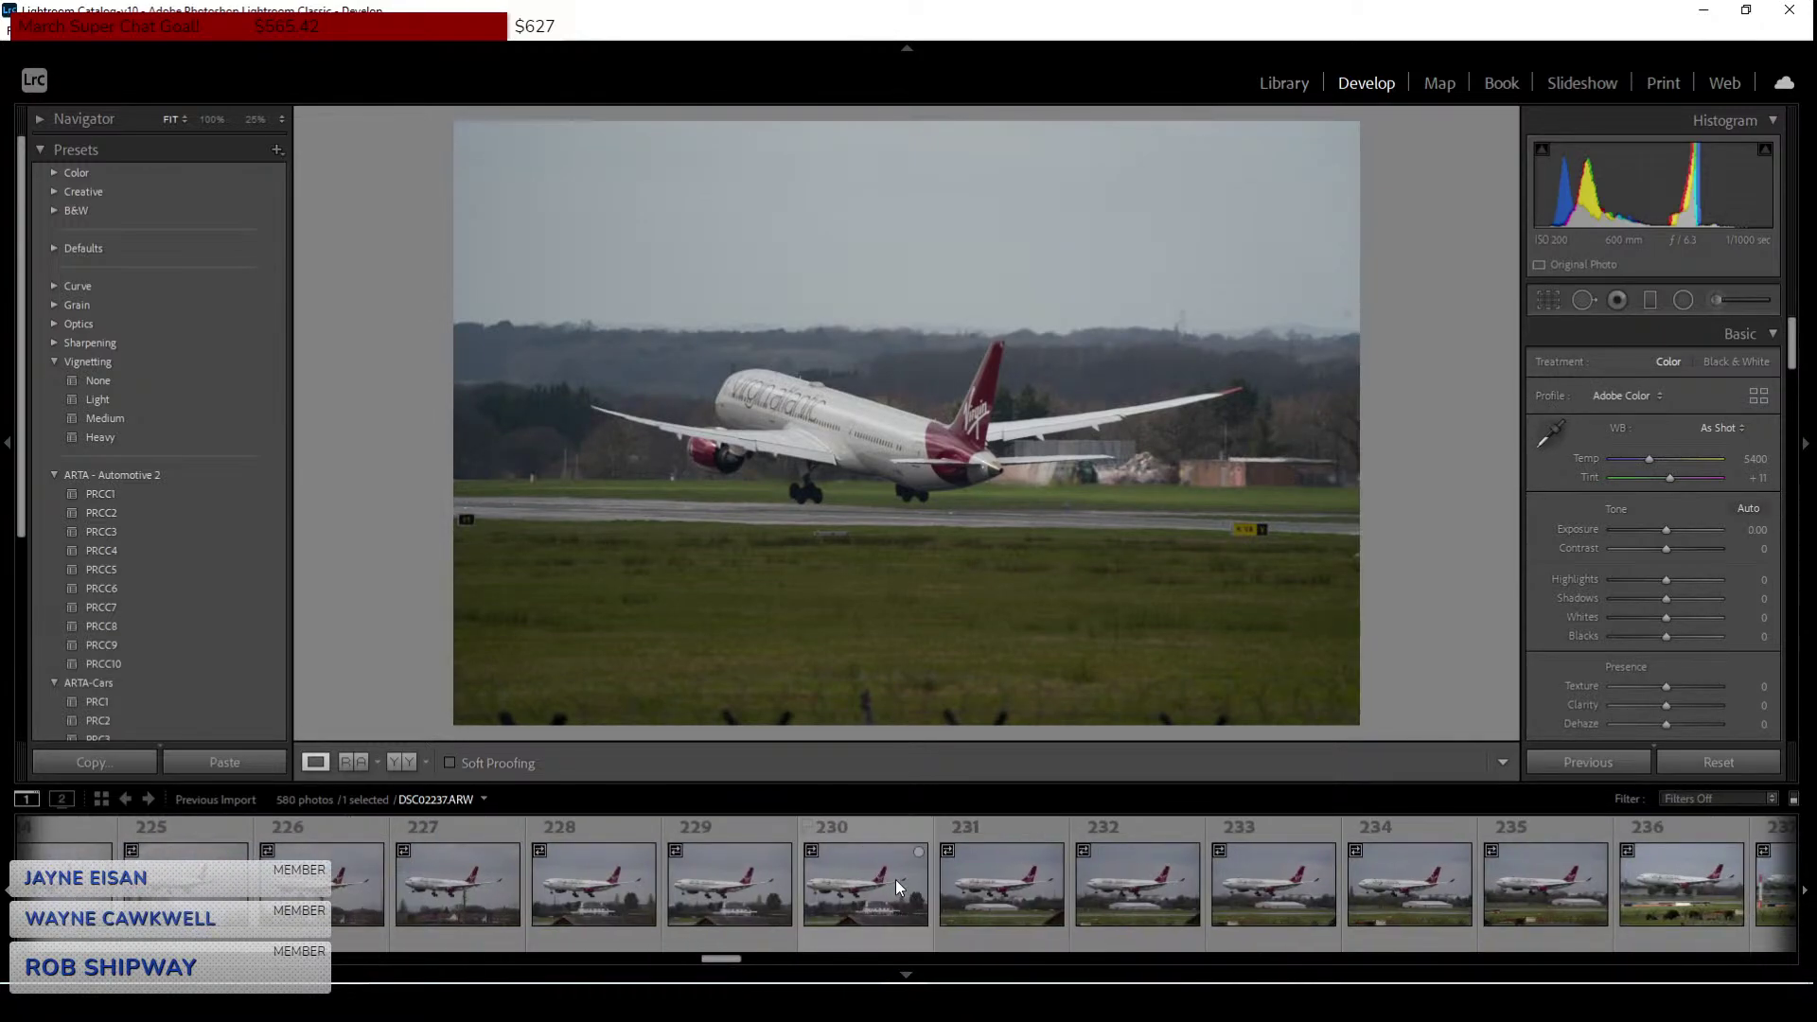
click(896, 884)
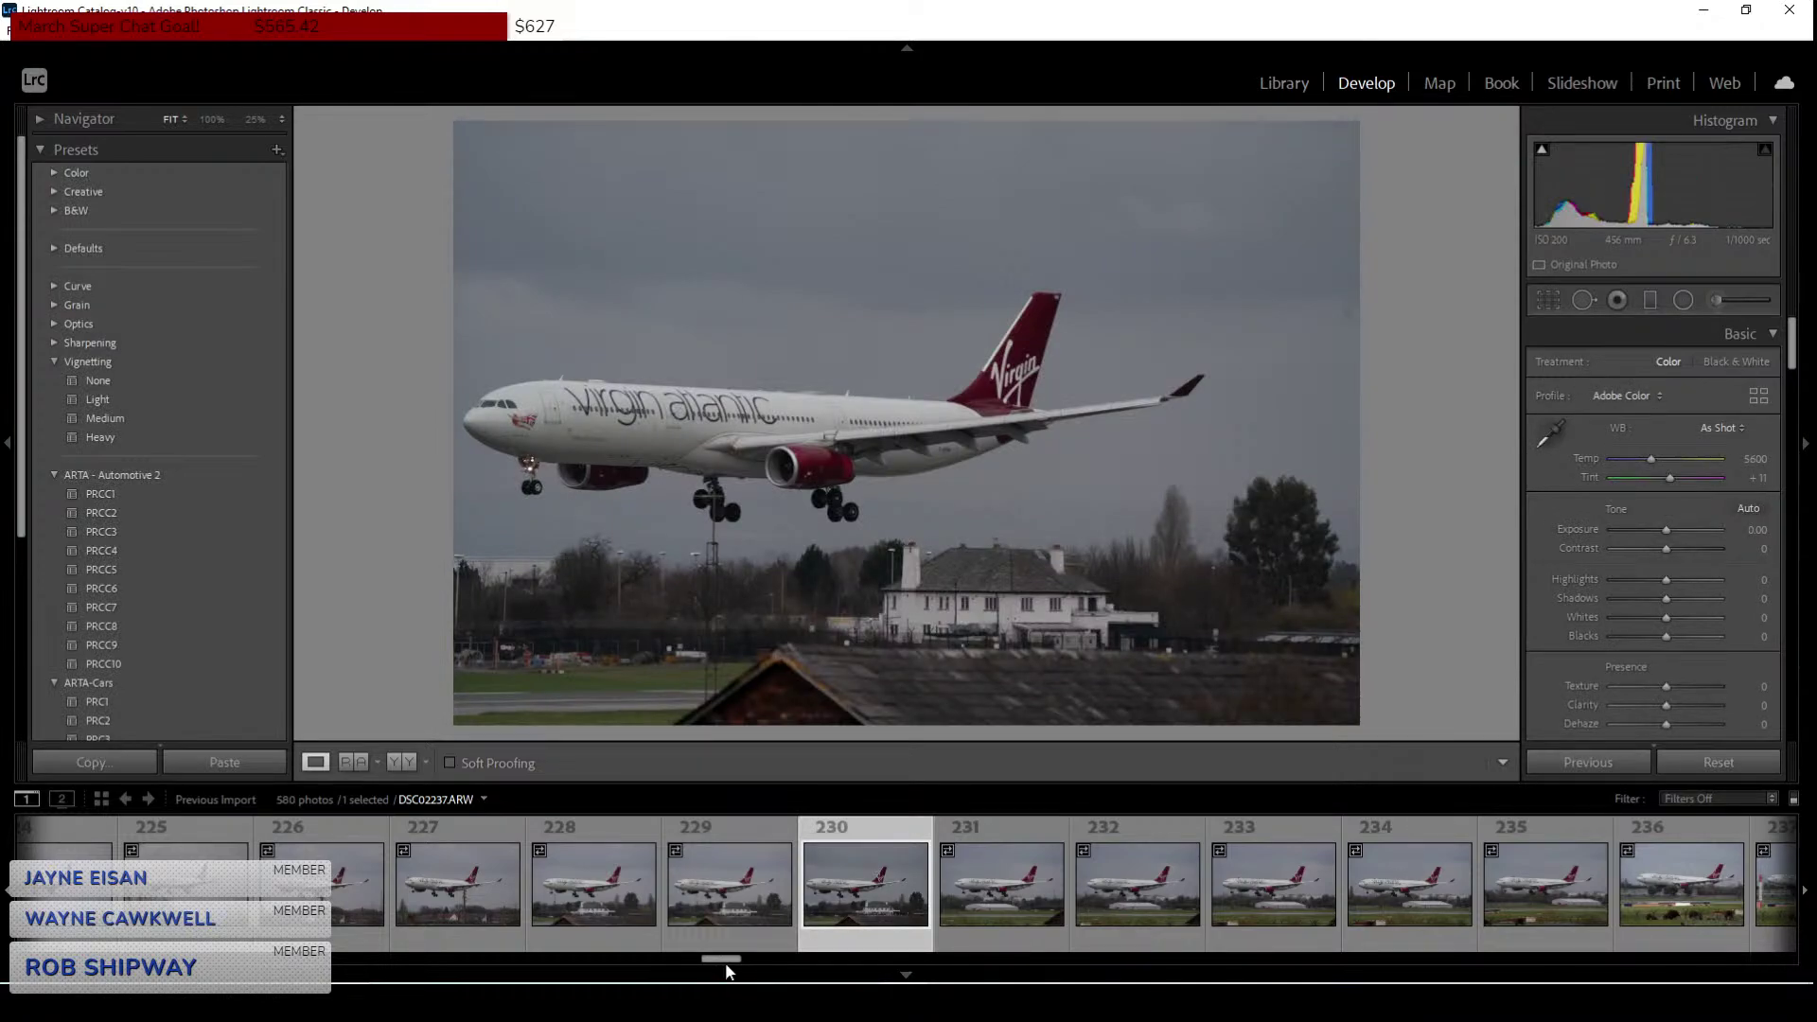
Open the Virgin Atlantic touchdown photo DSC02247.ARW and inspect its main landing gear at 100% zoom.
drag(737, 964, 748, 964)
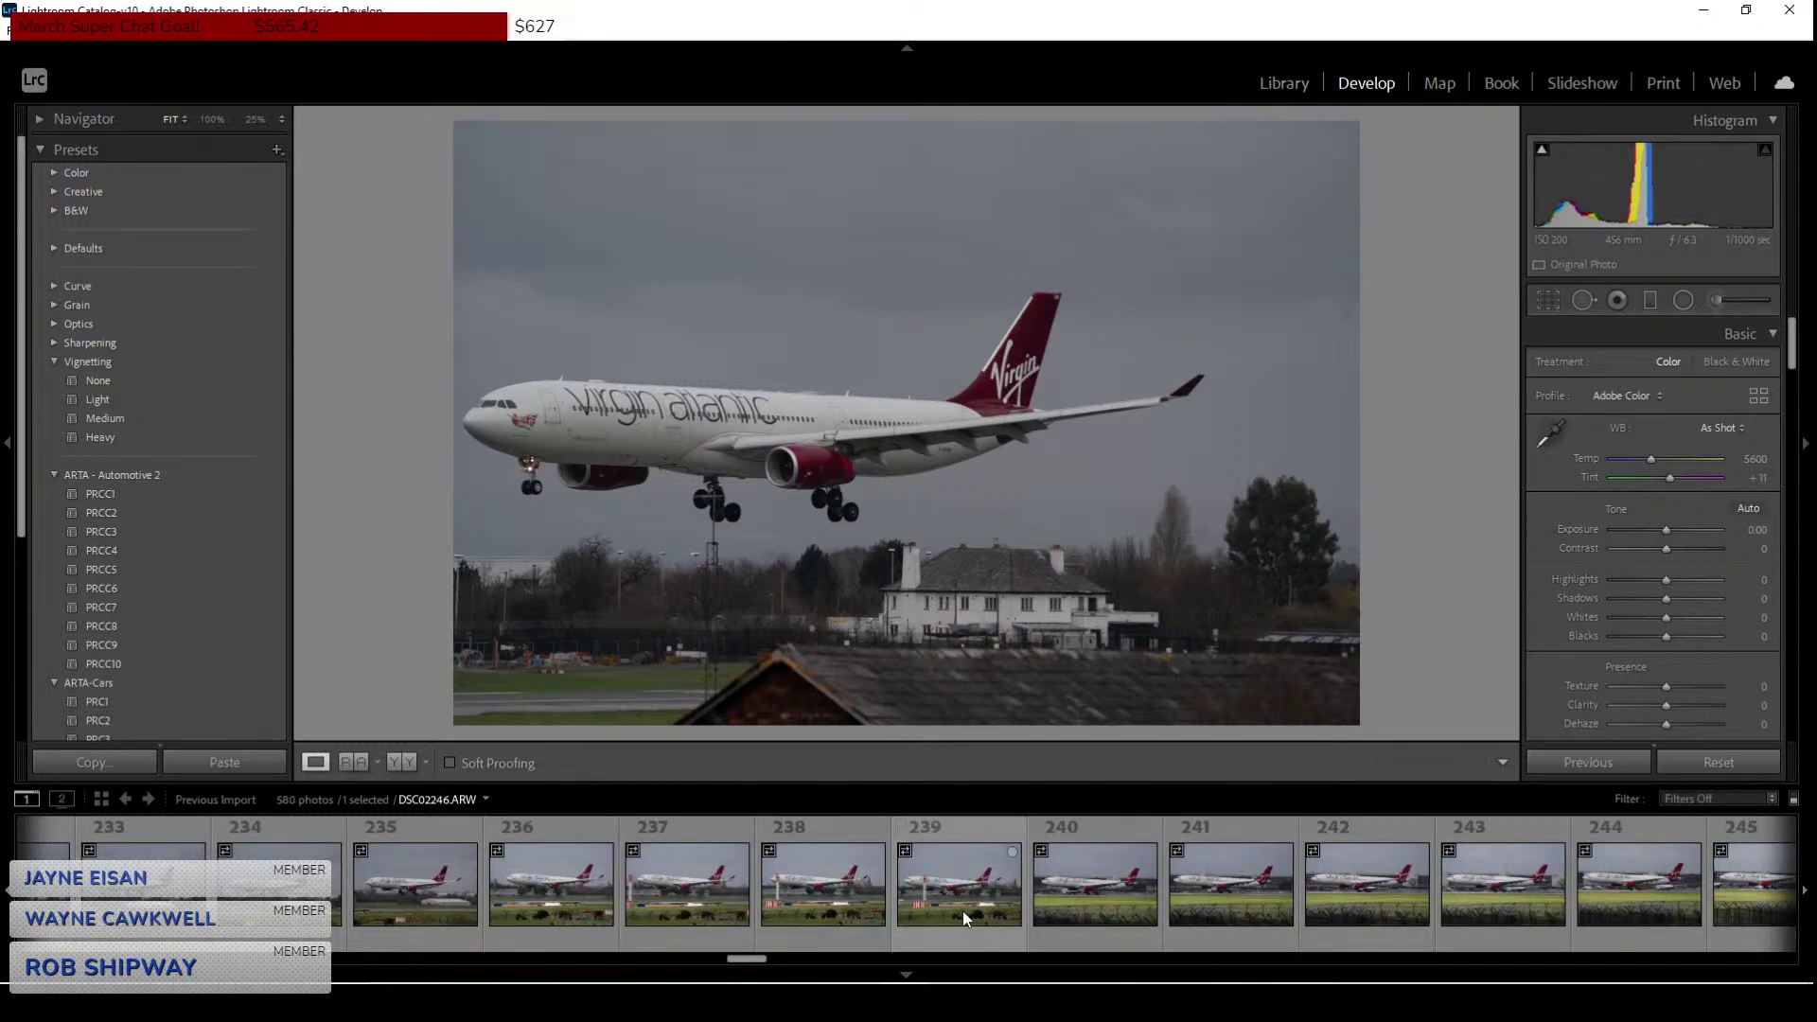
click(1113, 900)
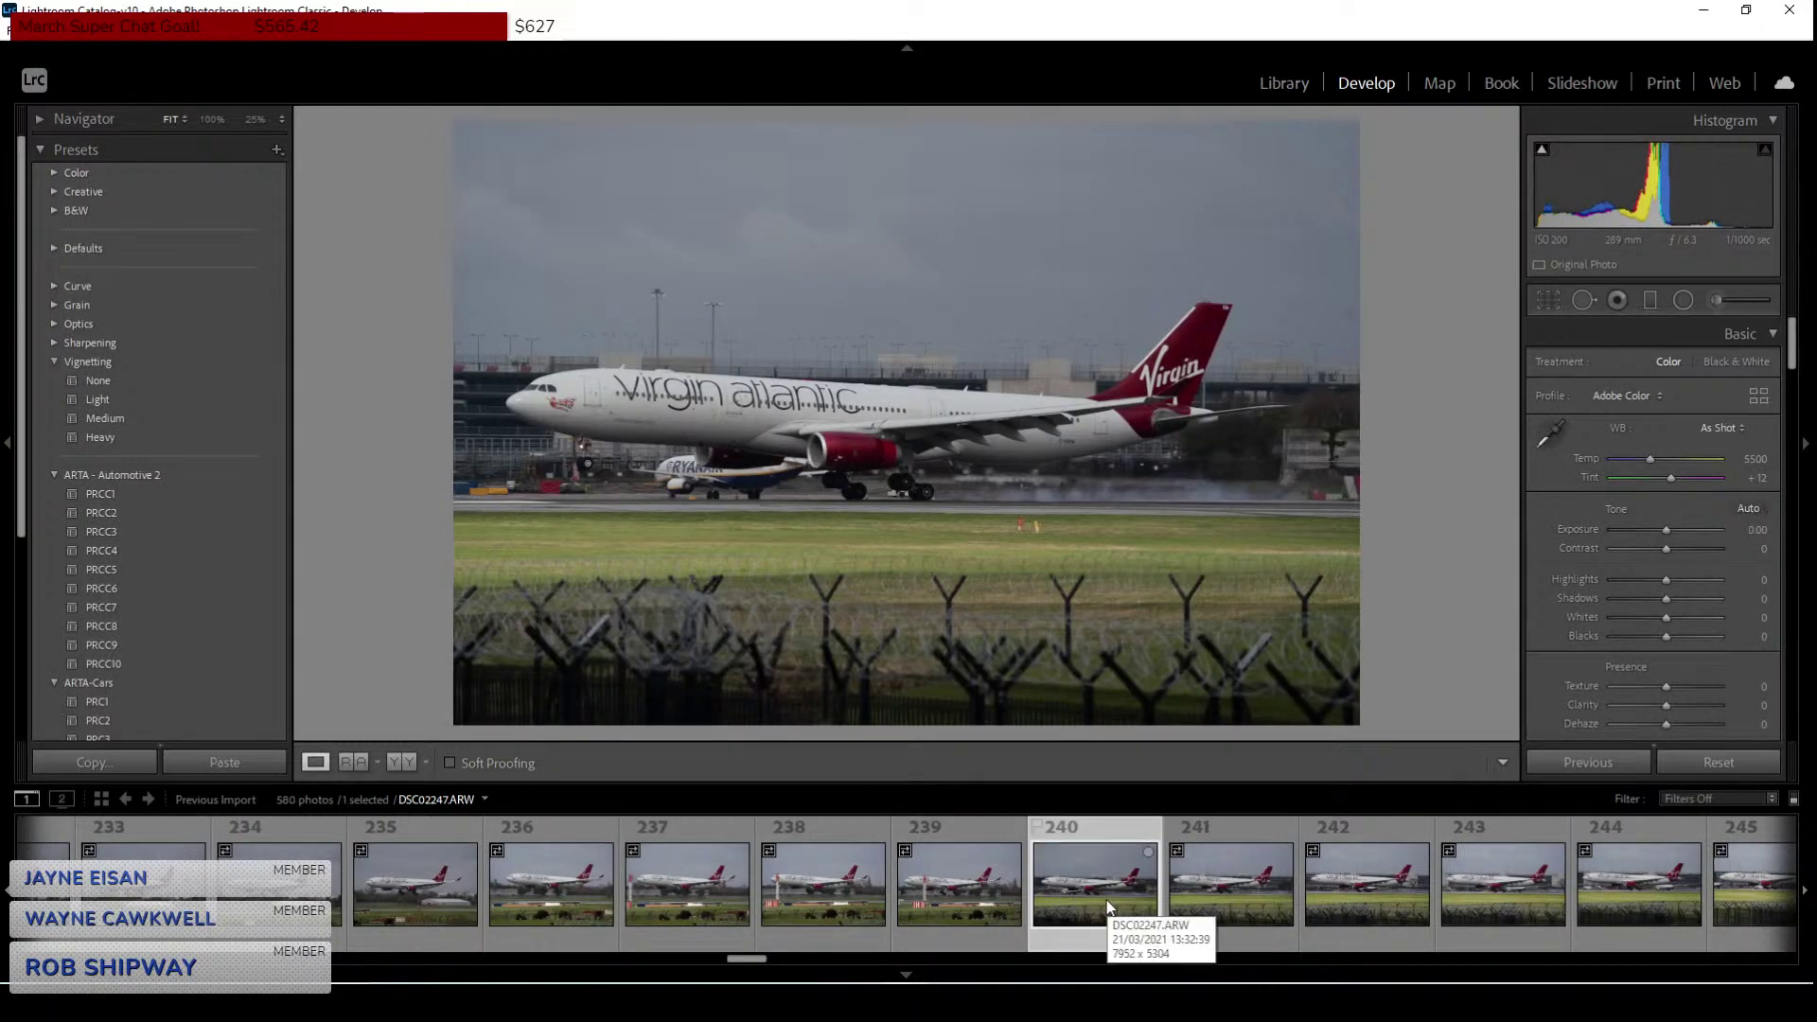
click(920, 501)
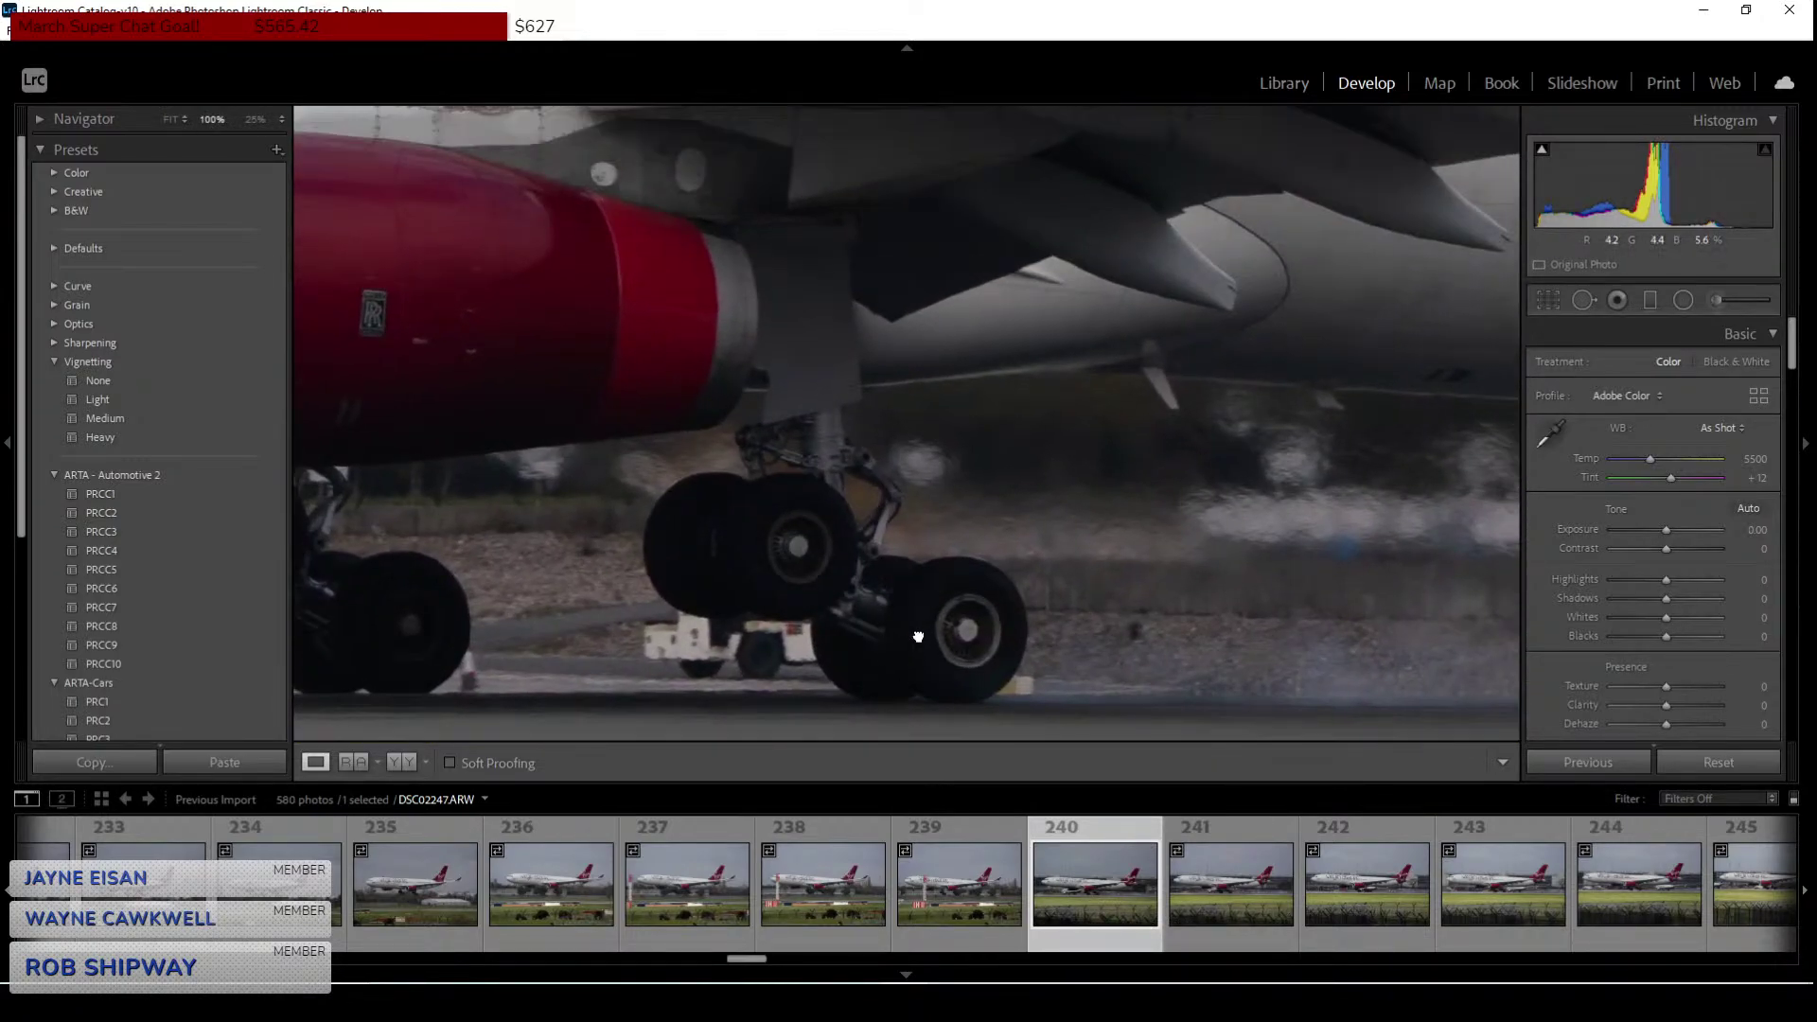
Return to the full view and browse the Virgin Atlantic landing shots DSC02249.ARW, DSC02251.ARW and DSC02252.ARW.
click(920, 634)
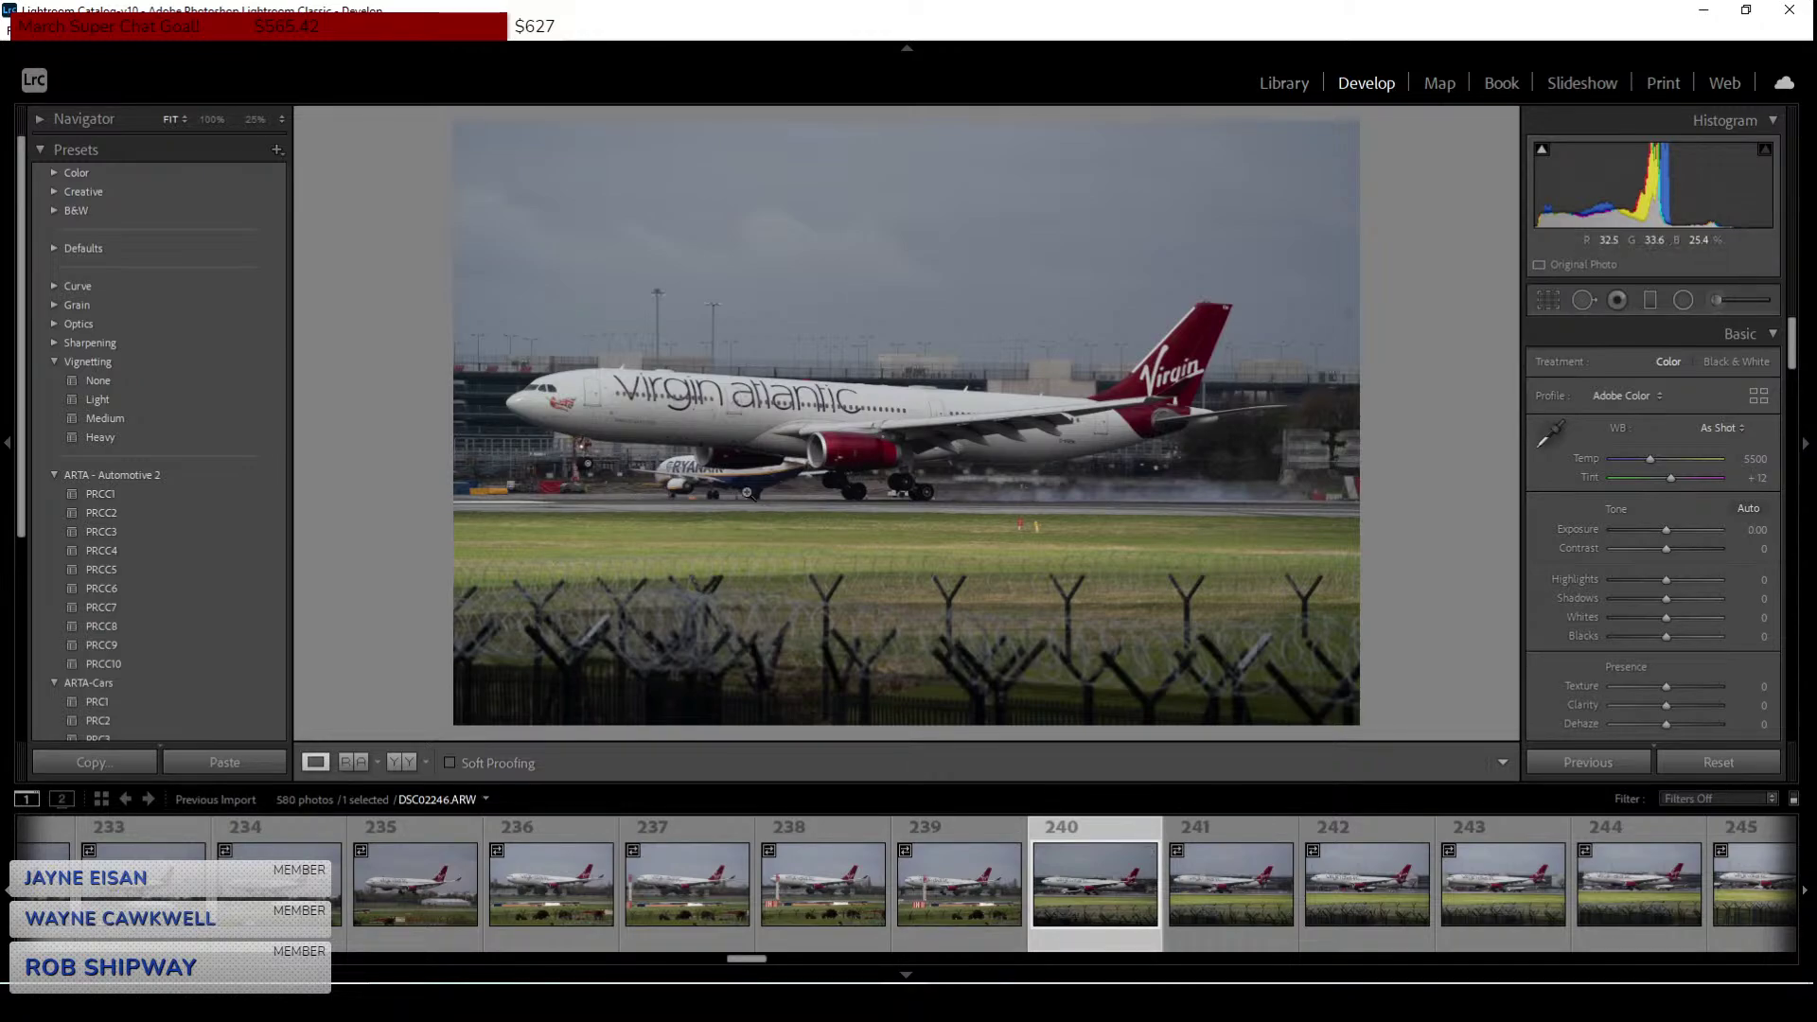
click(1355, 882)
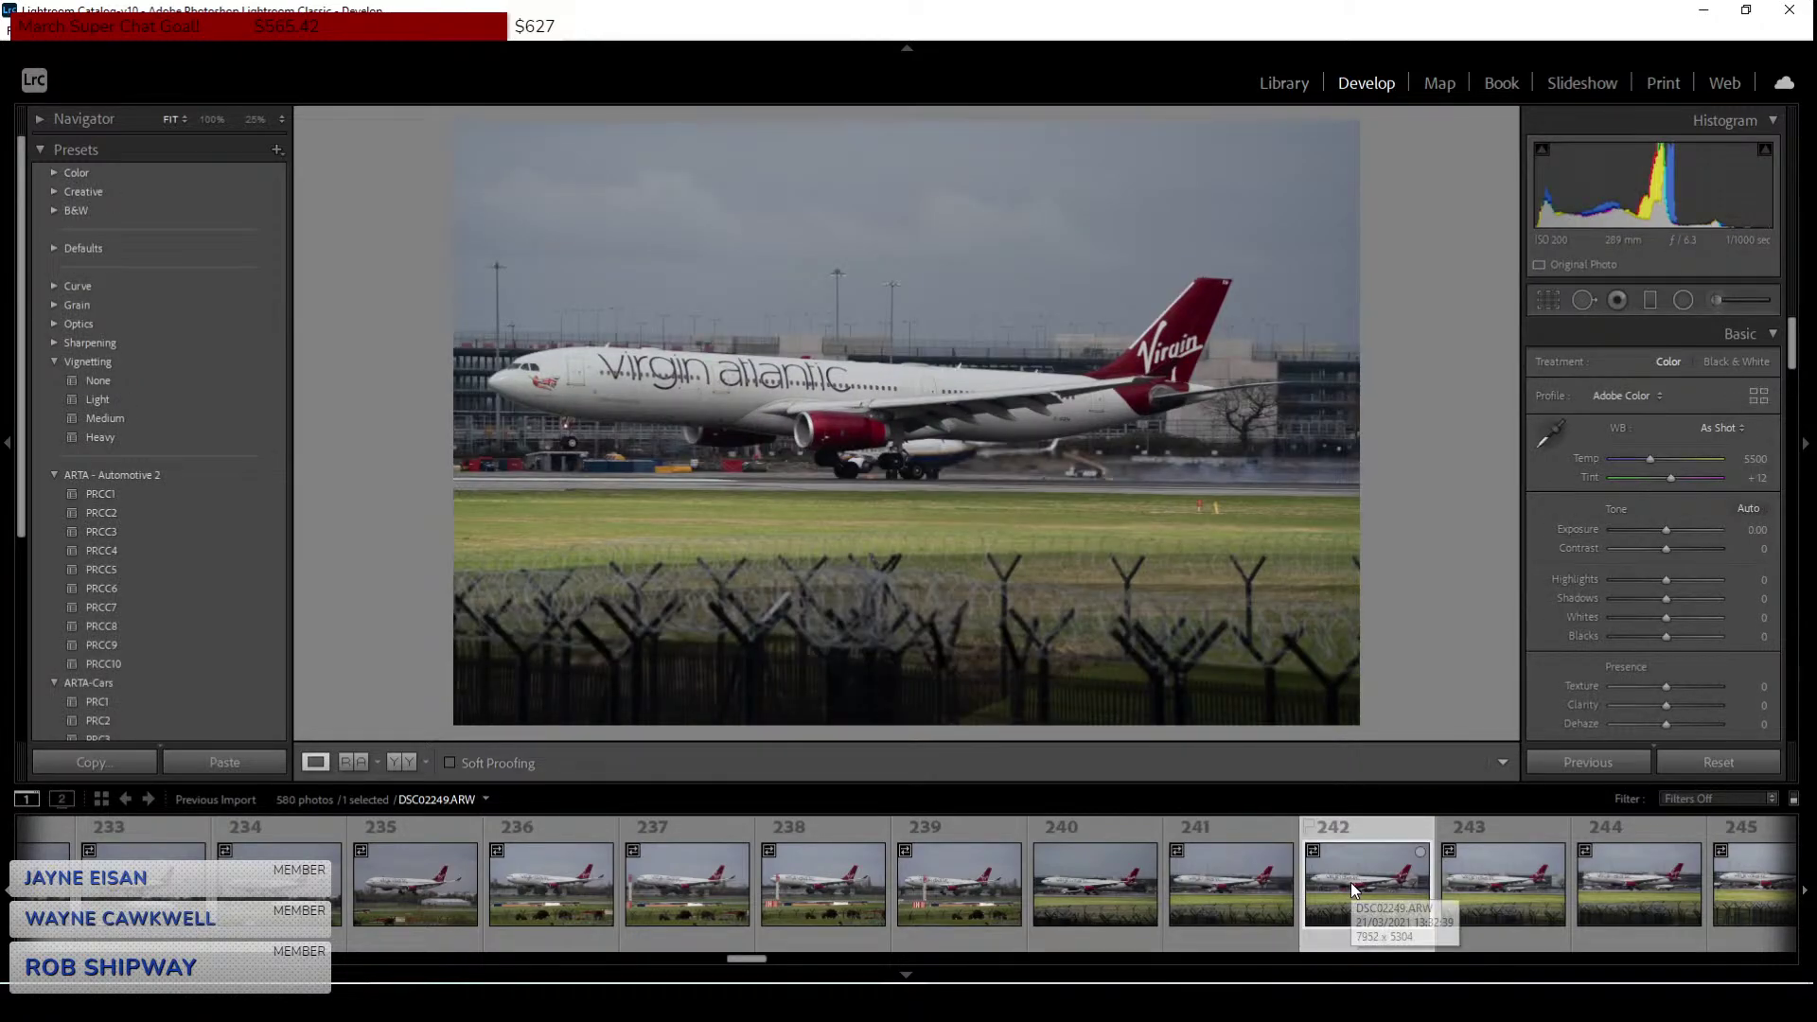
click(1586, 882)
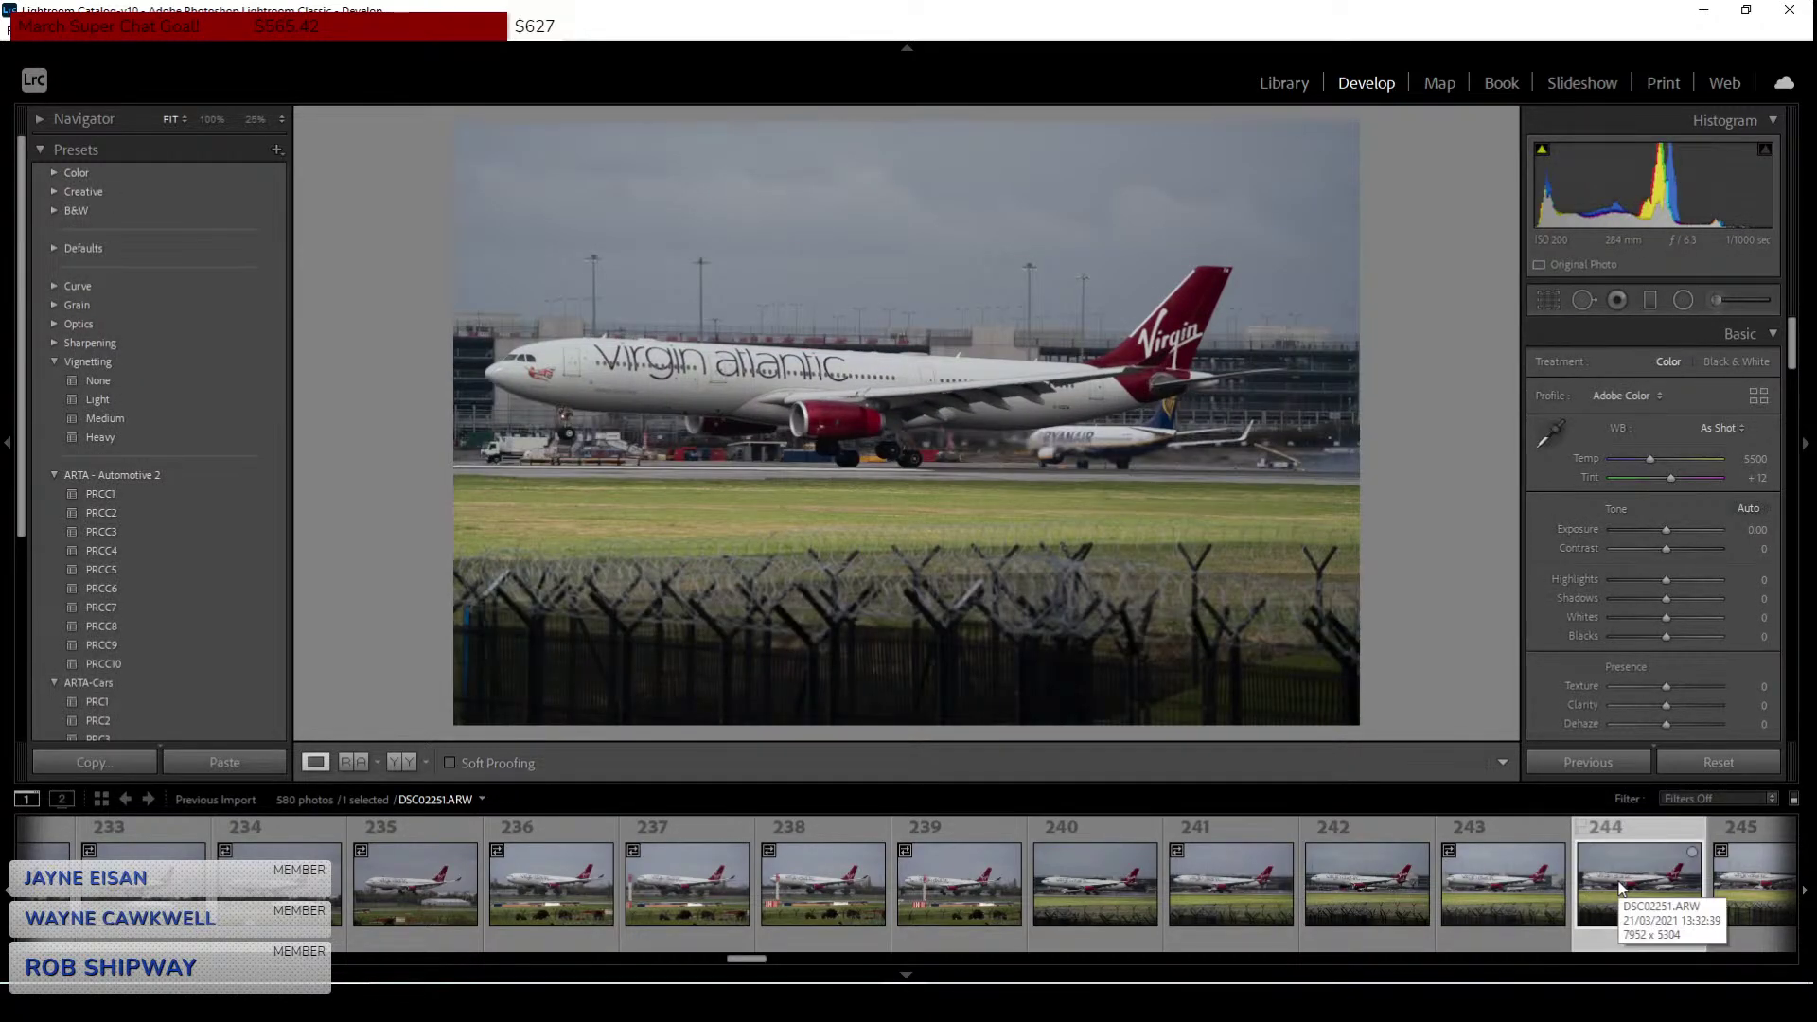
click(1784, 885)
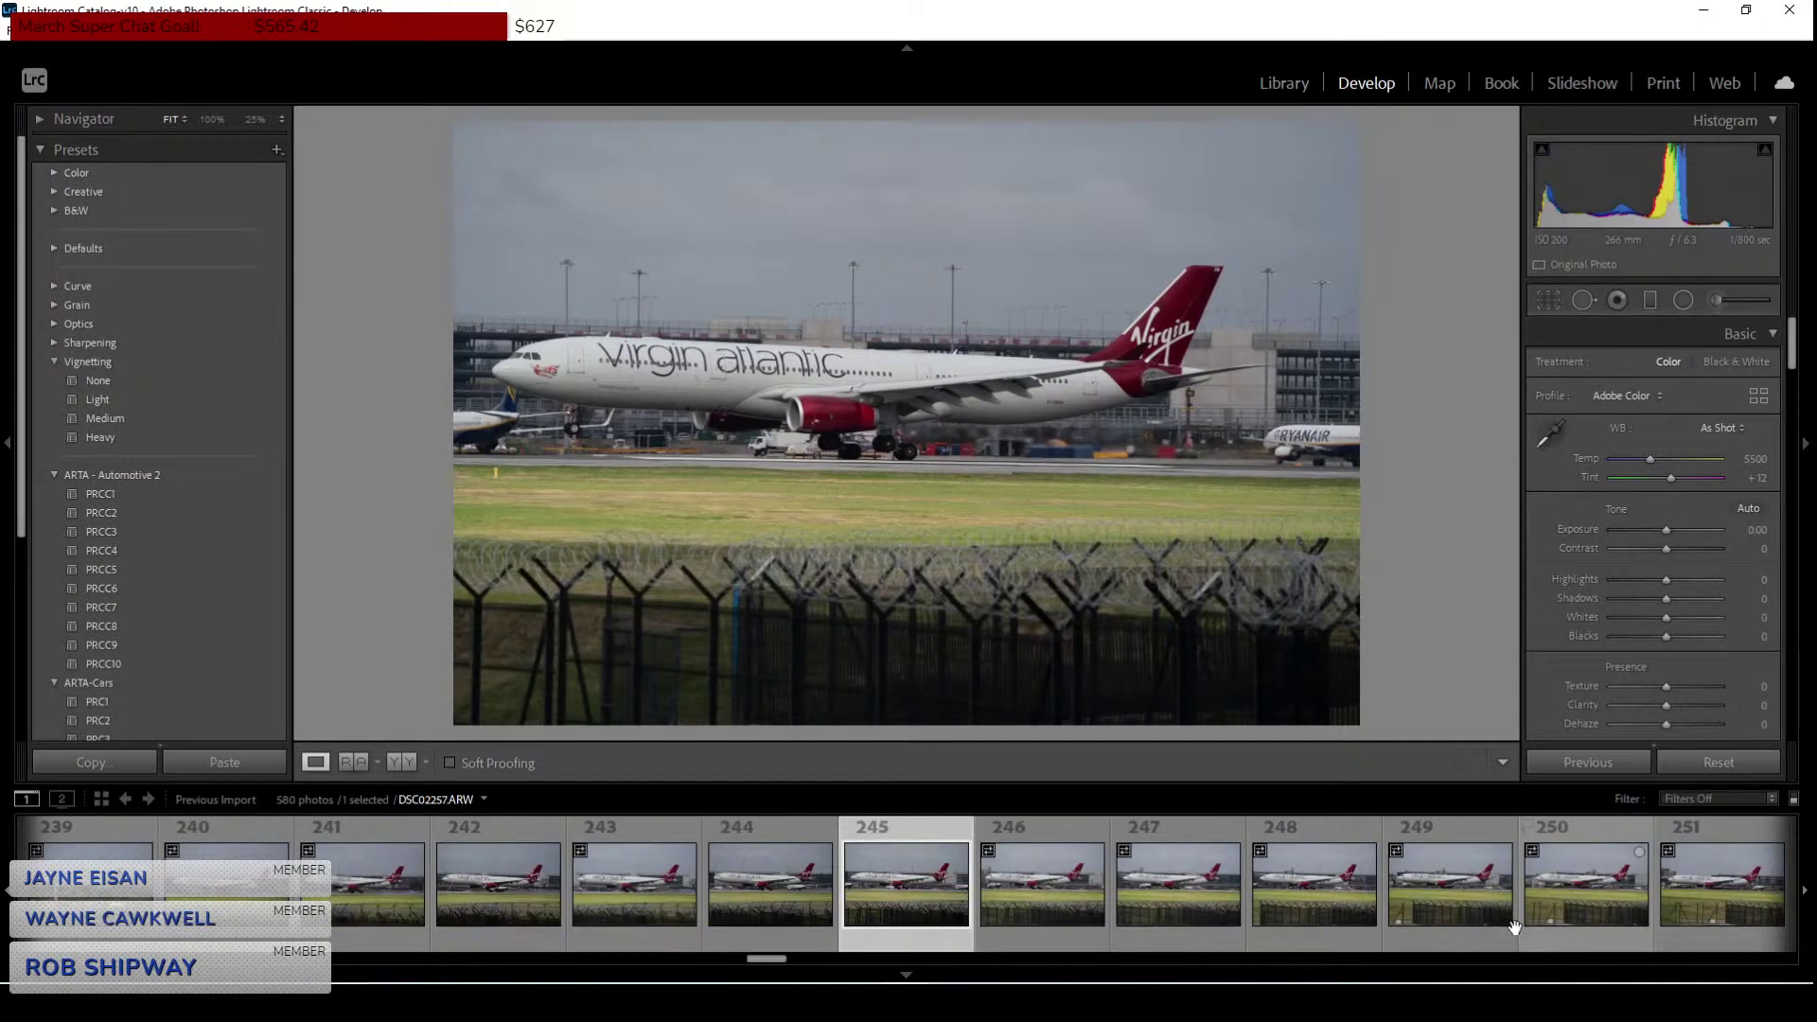
Inspect the main landing gear of Virgin Atlantic photo DSC02252.ARW at 100% zoom and return to the full view.
click(885, 438)
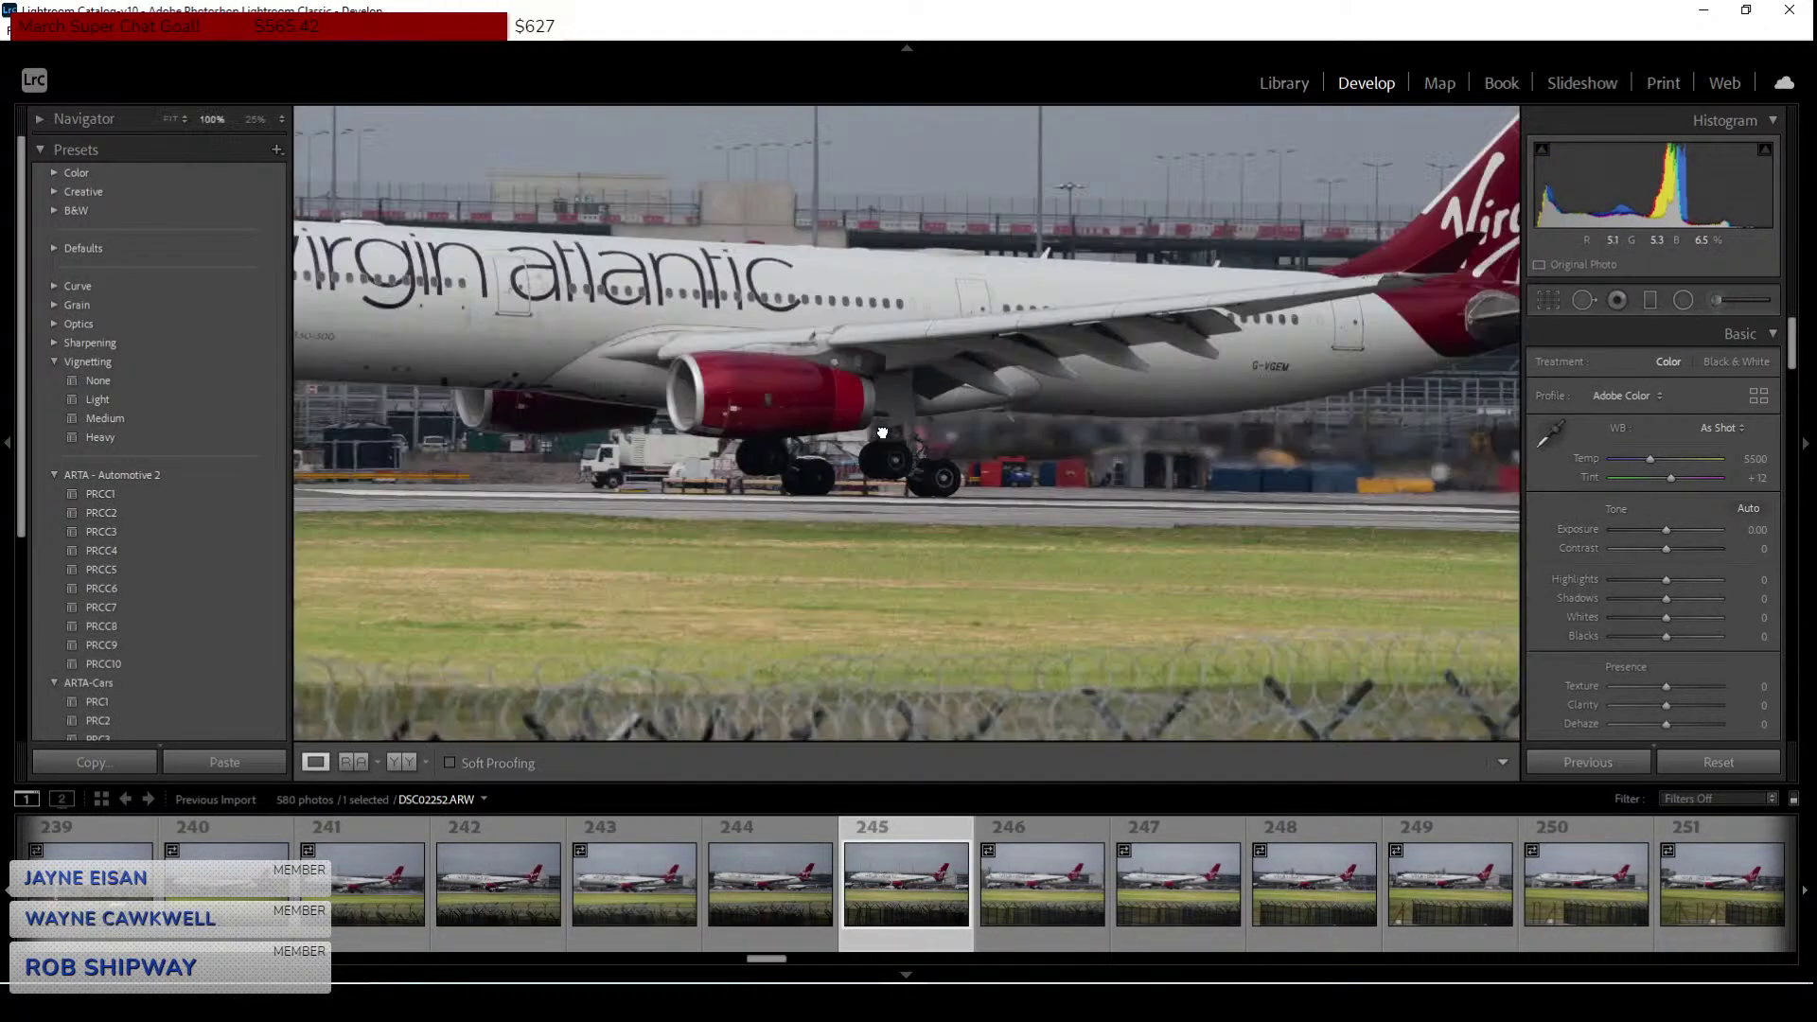
drag(1027, 578, 917, 479)
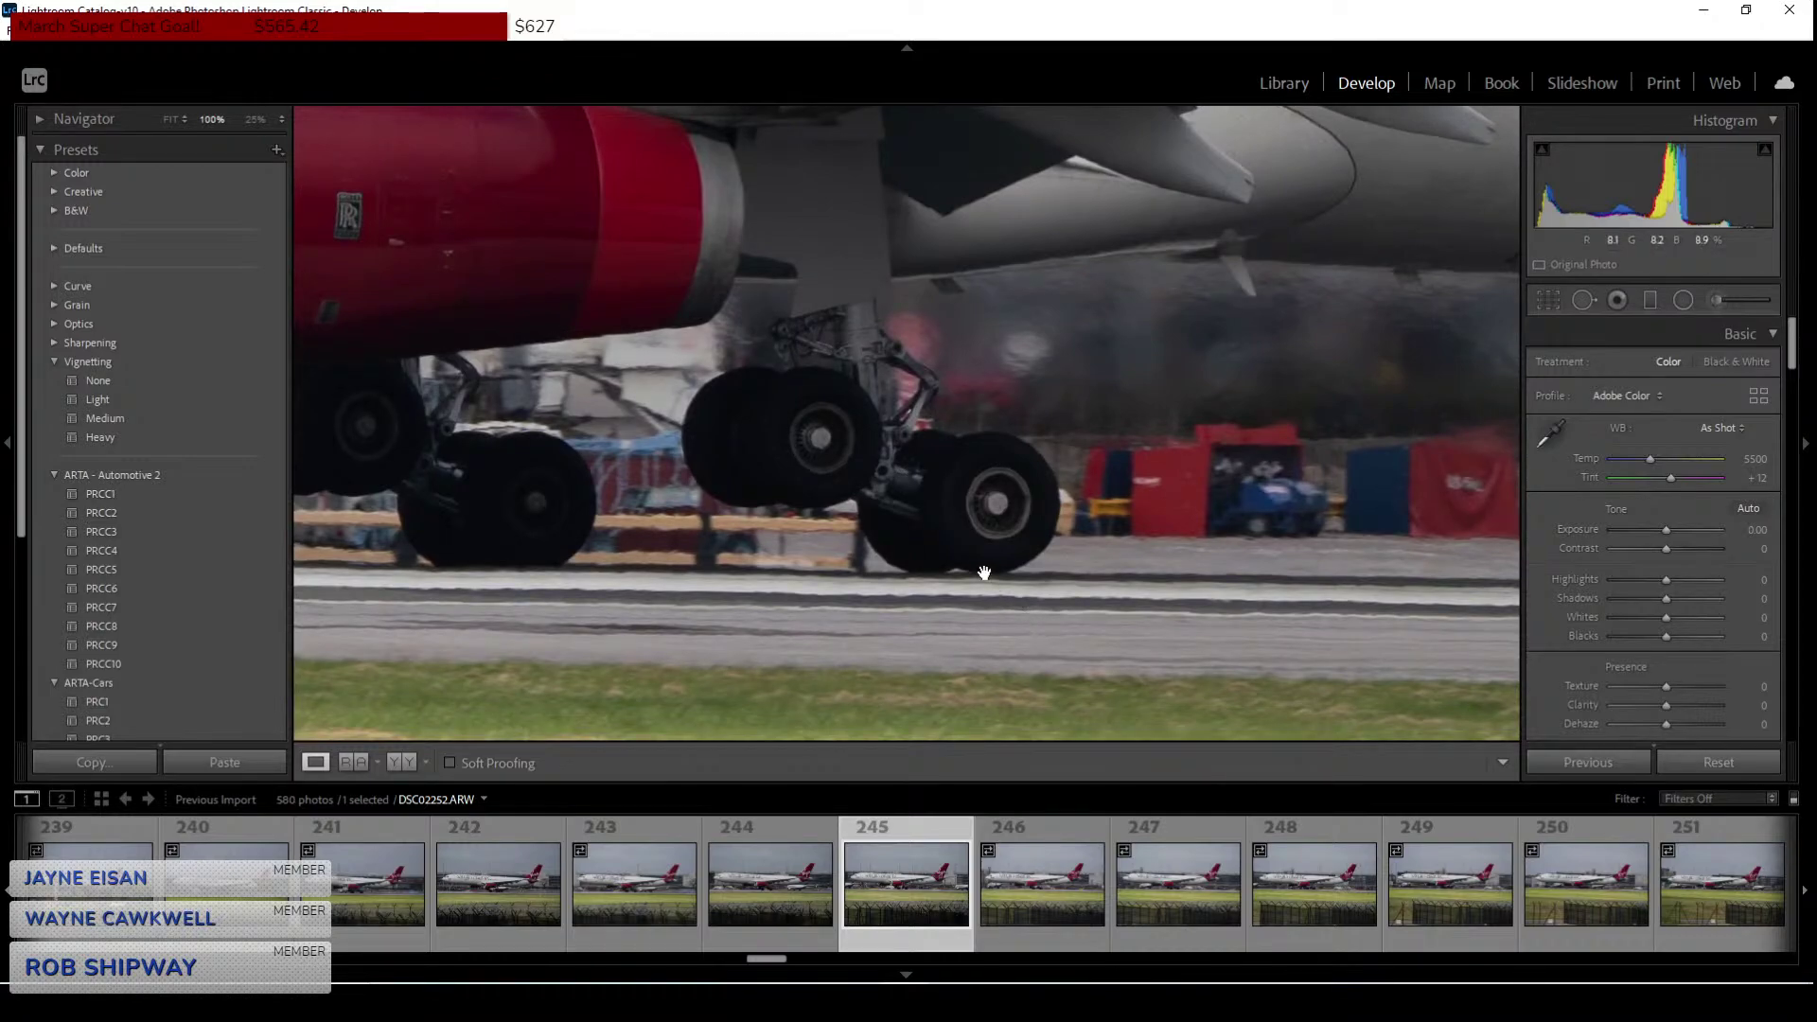
drag(982, 572, 978, 607)
click(978, 608)
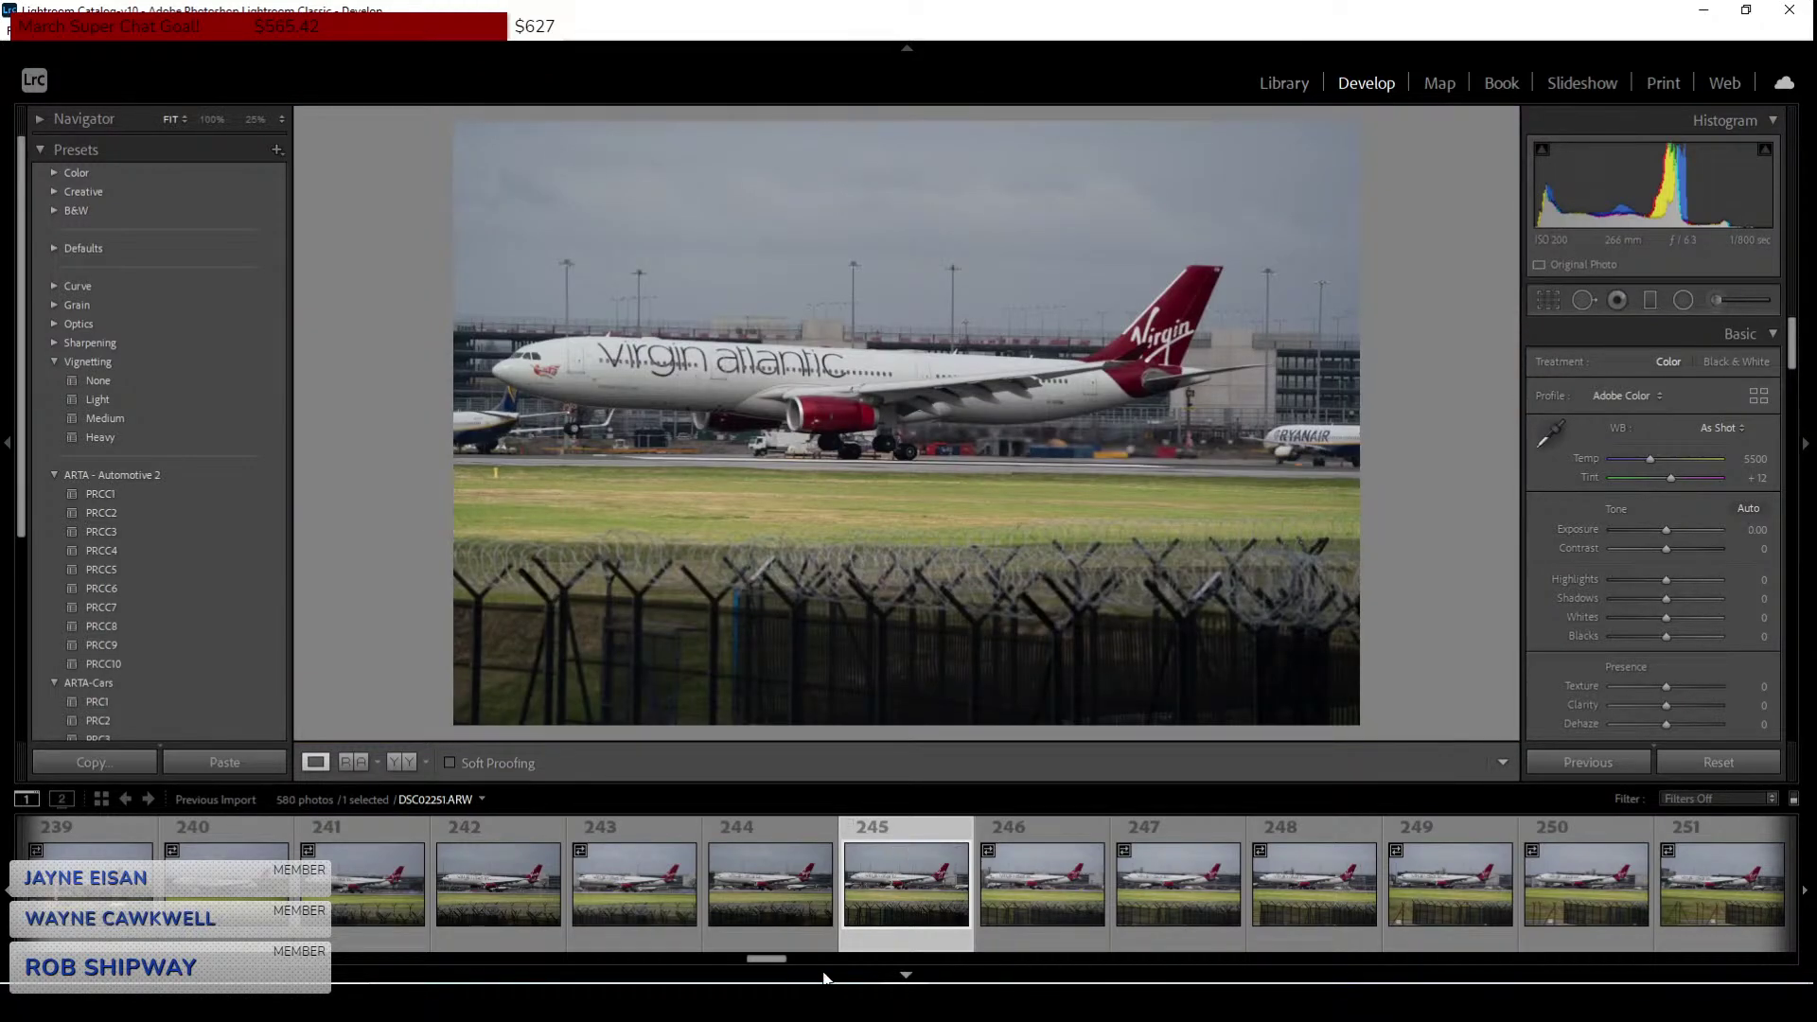
View the Etihad photo DSC02296.ARW and look through the thumbnails further along the filmstrip.
drag(768, 960, 910, 979)
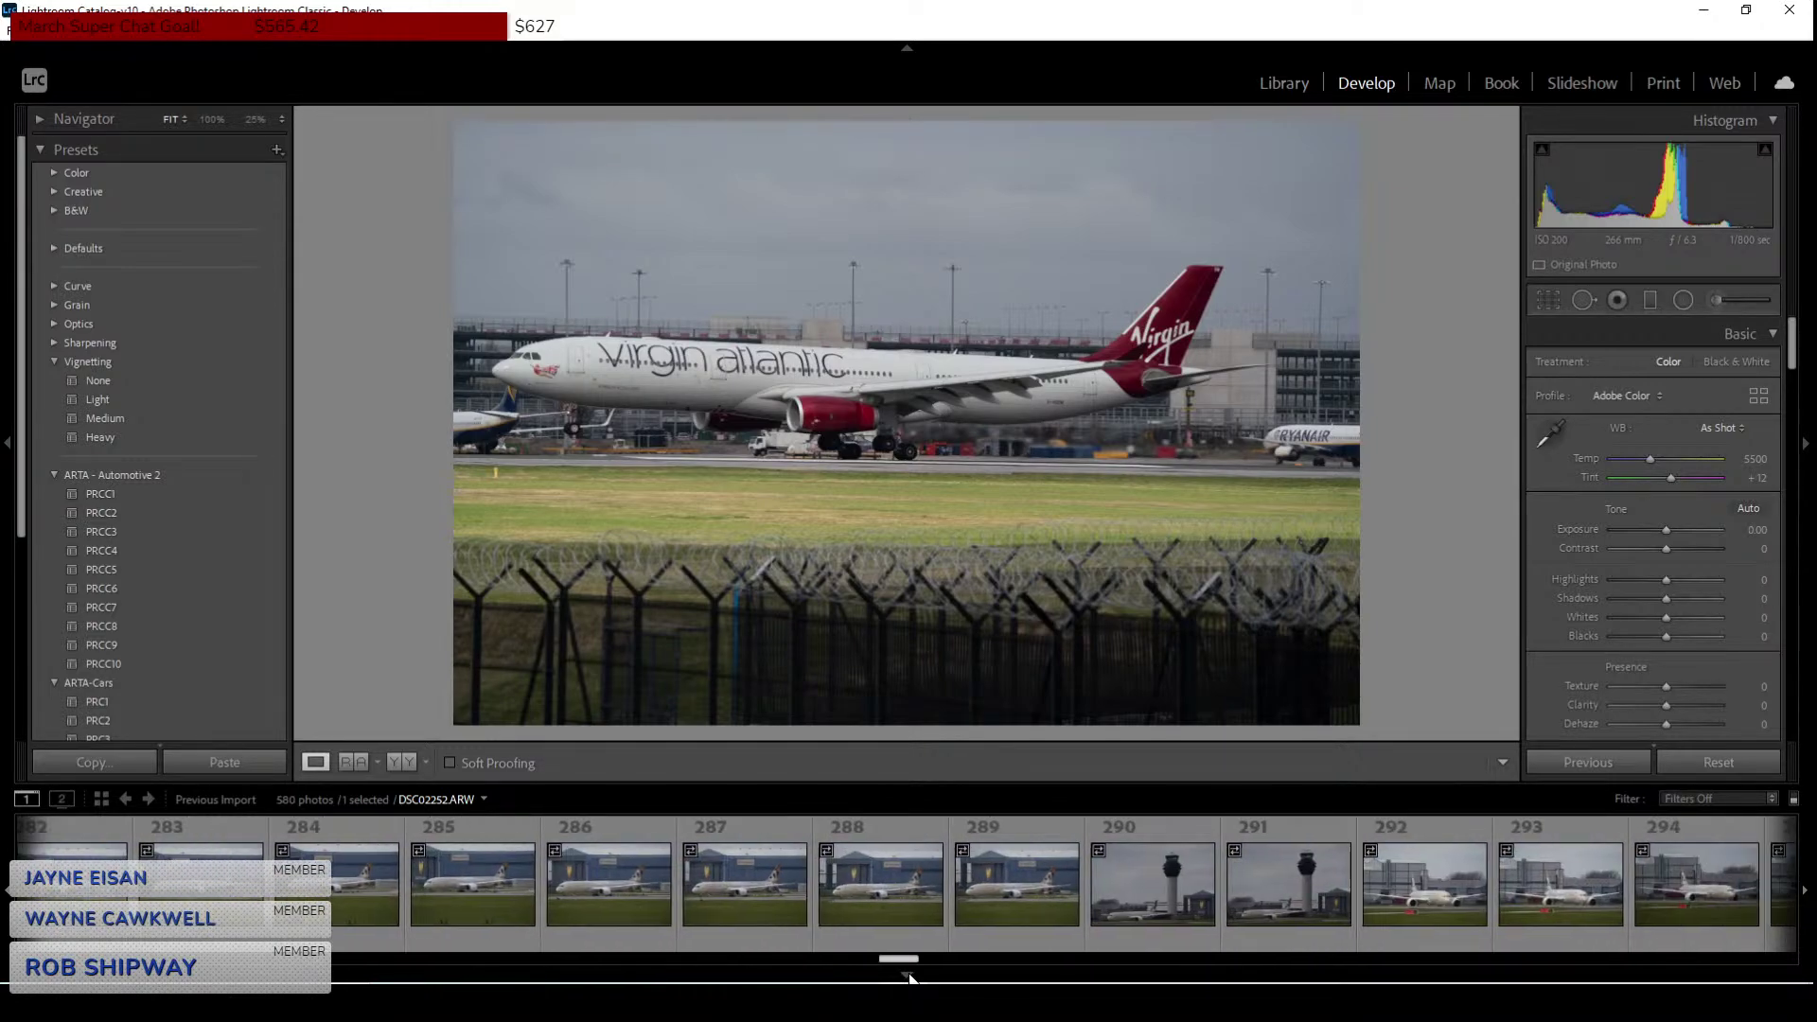
click(1018, 907)
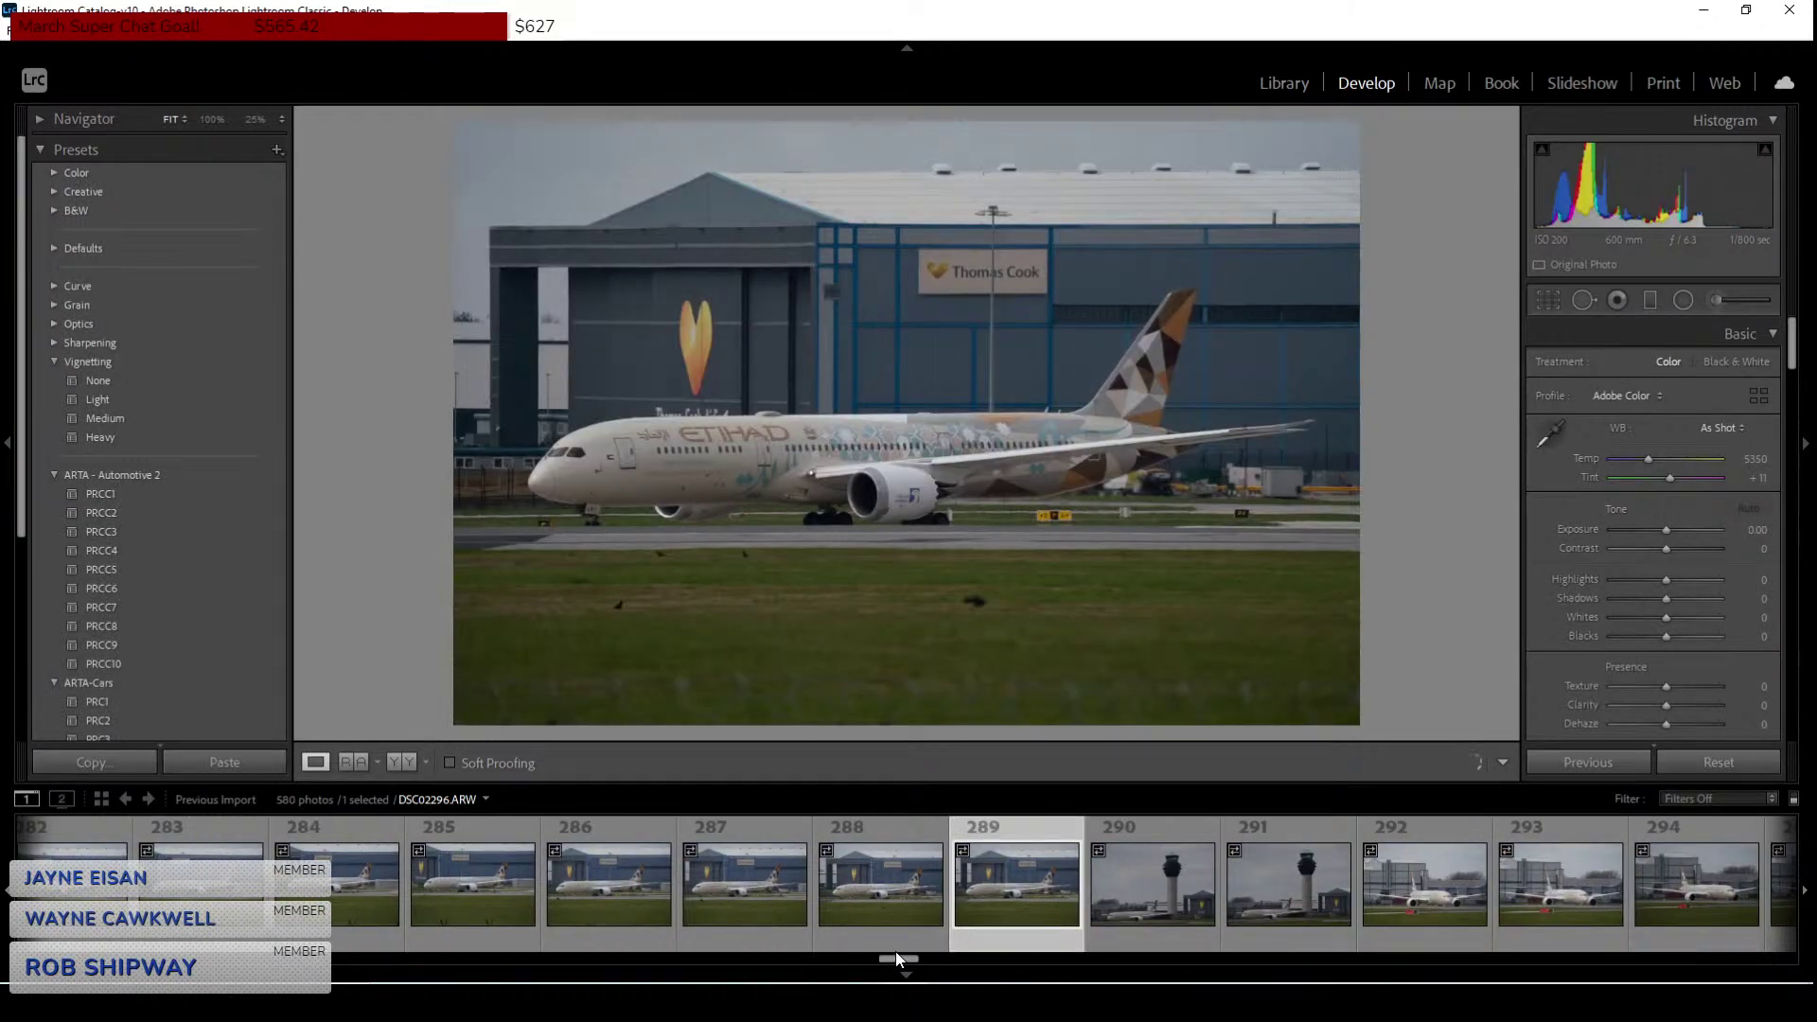
drag(901, 957, 1263, 958)
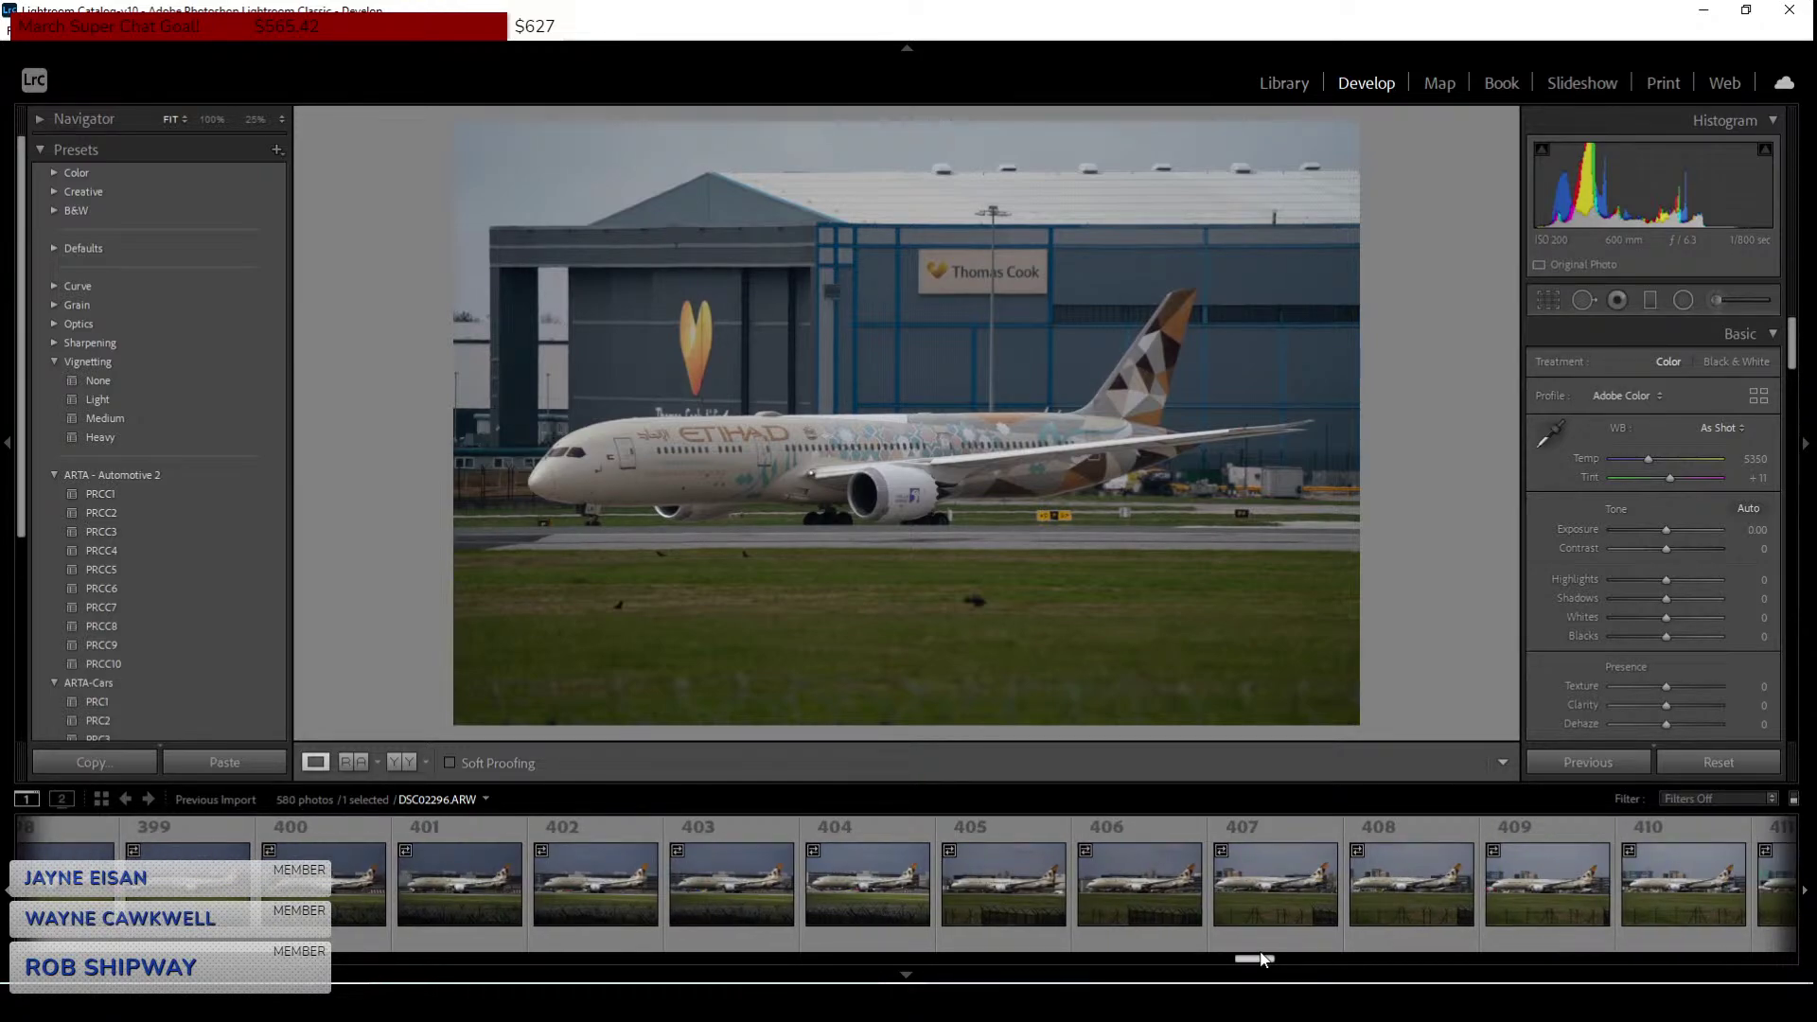
Go back to the Qatar touchdown shots and view DSC02077.ARW, DSC02076.ARW and DSC02075.ARW.
drag(1263, 959, 252, 951)
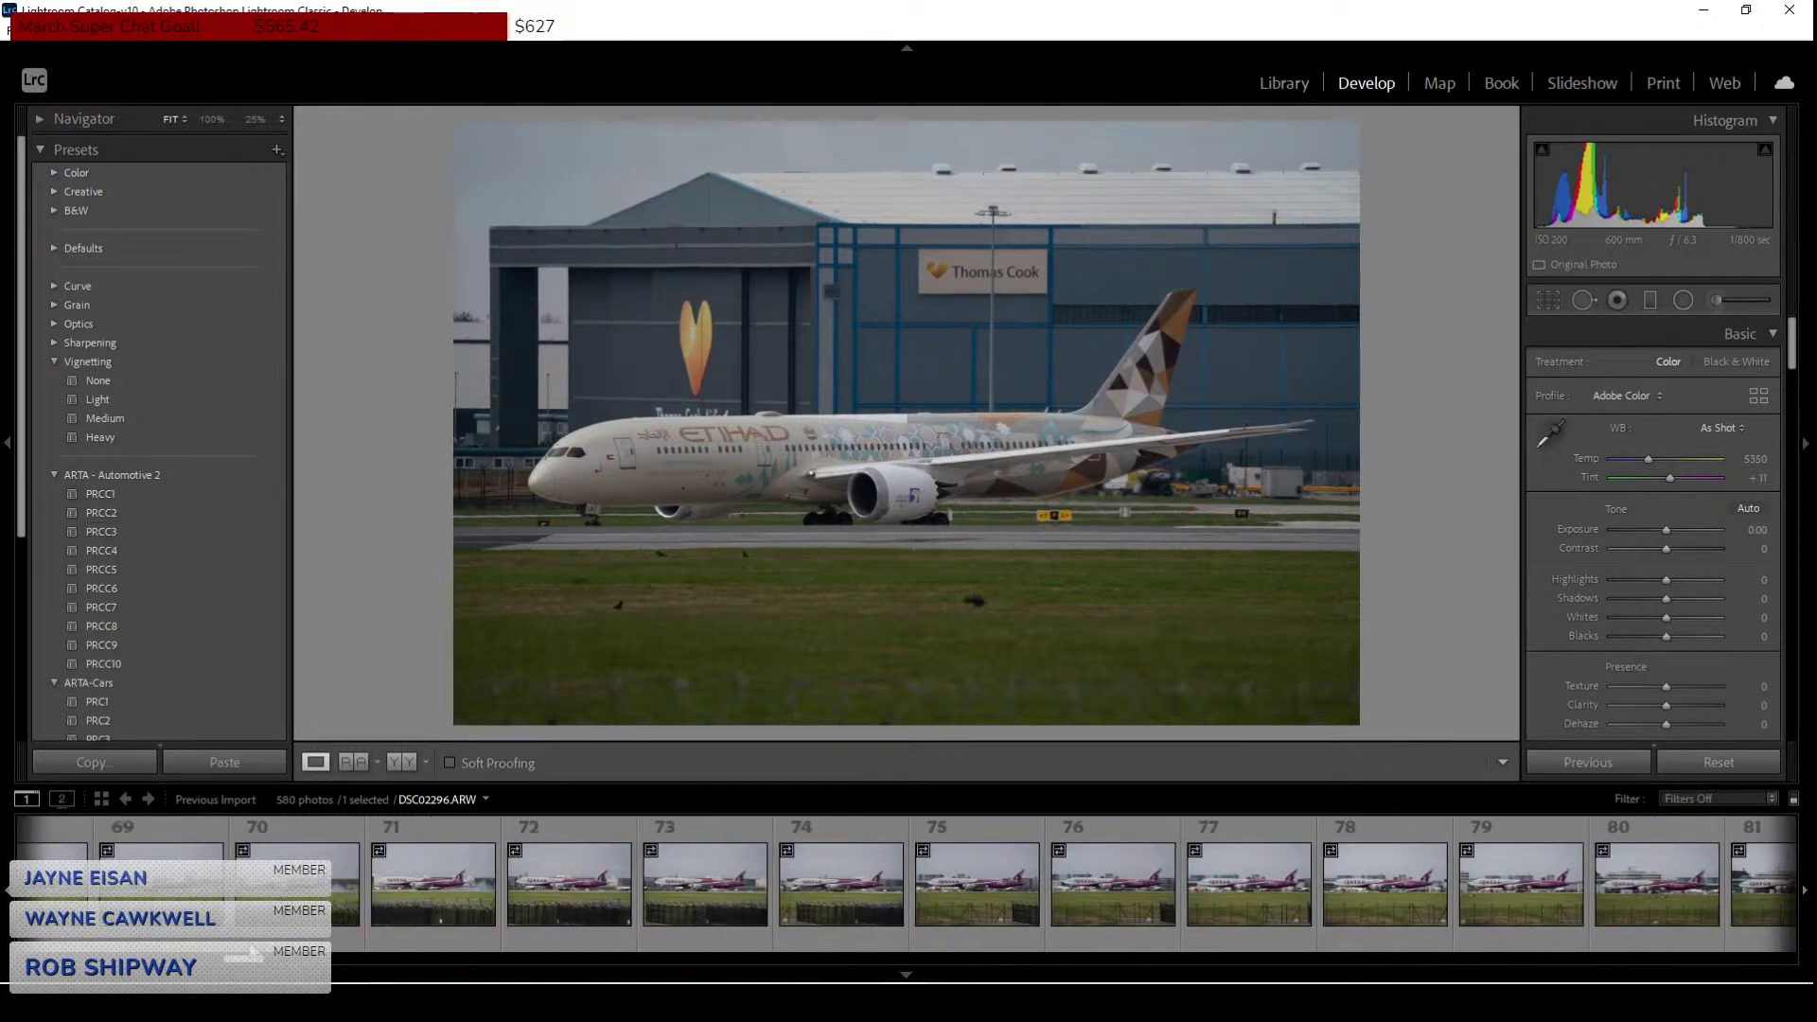
click(324, 913)
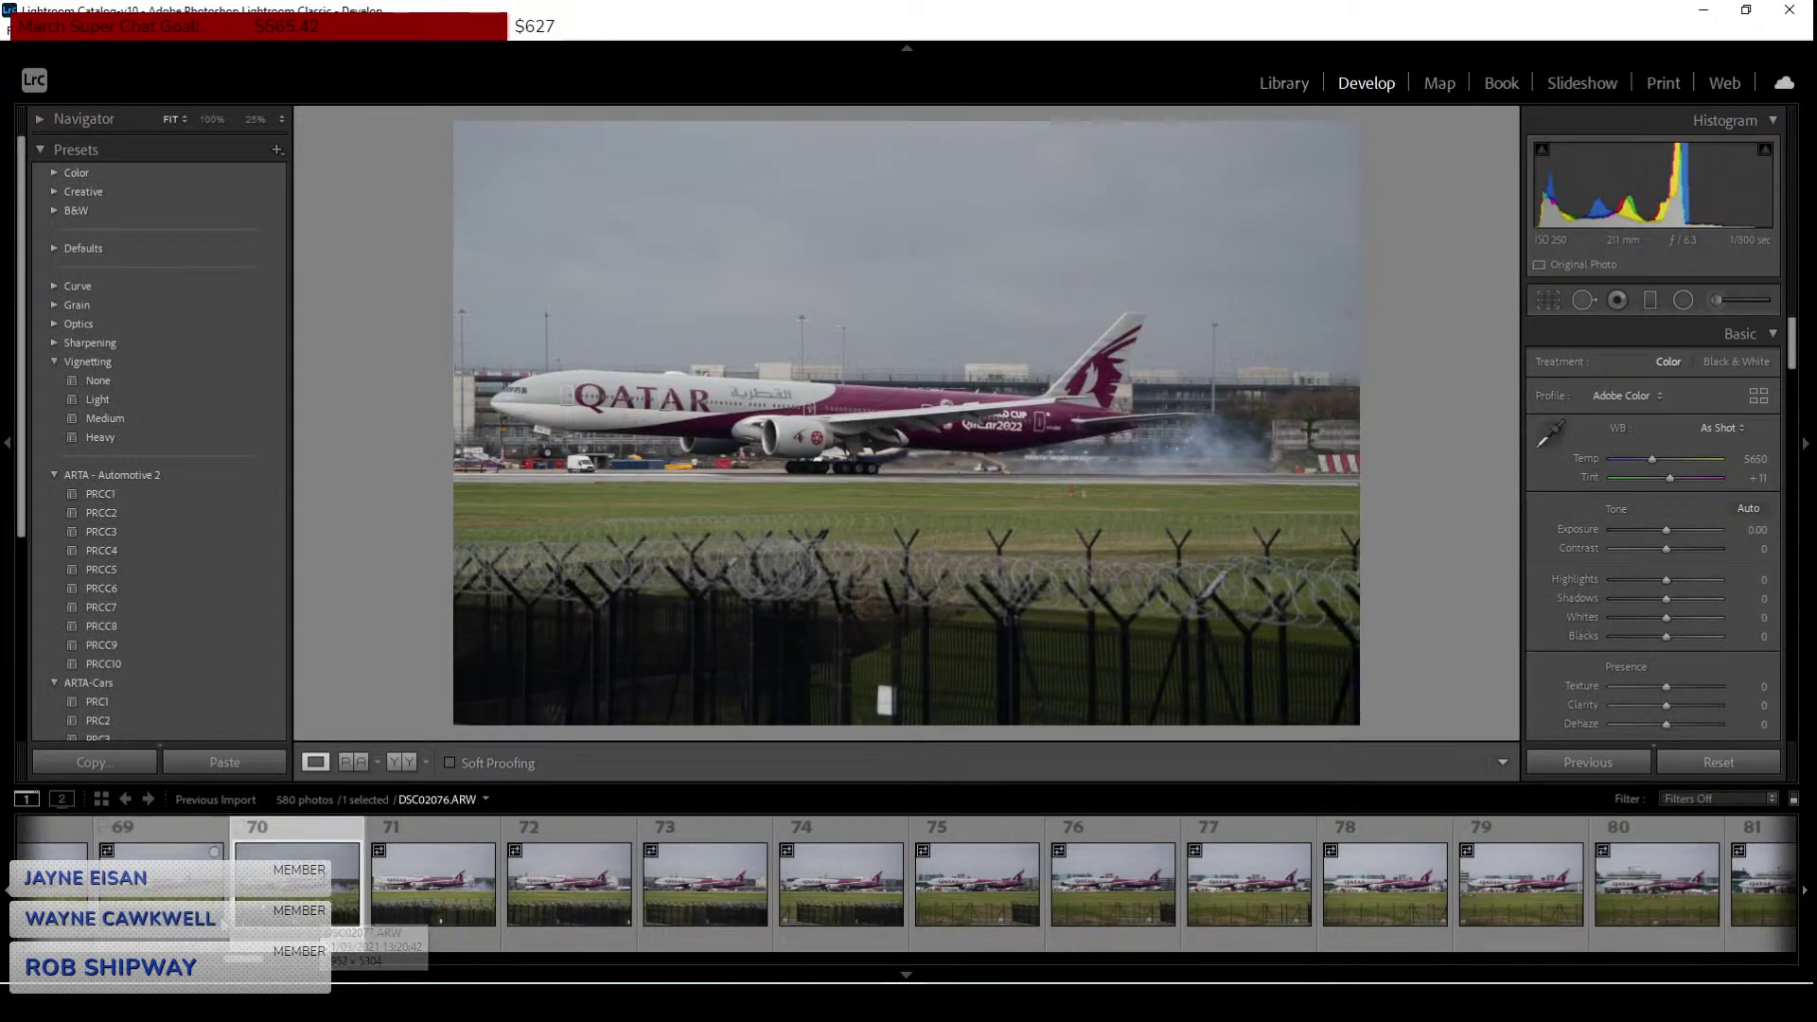
click(134, 899)
click(57, 880)
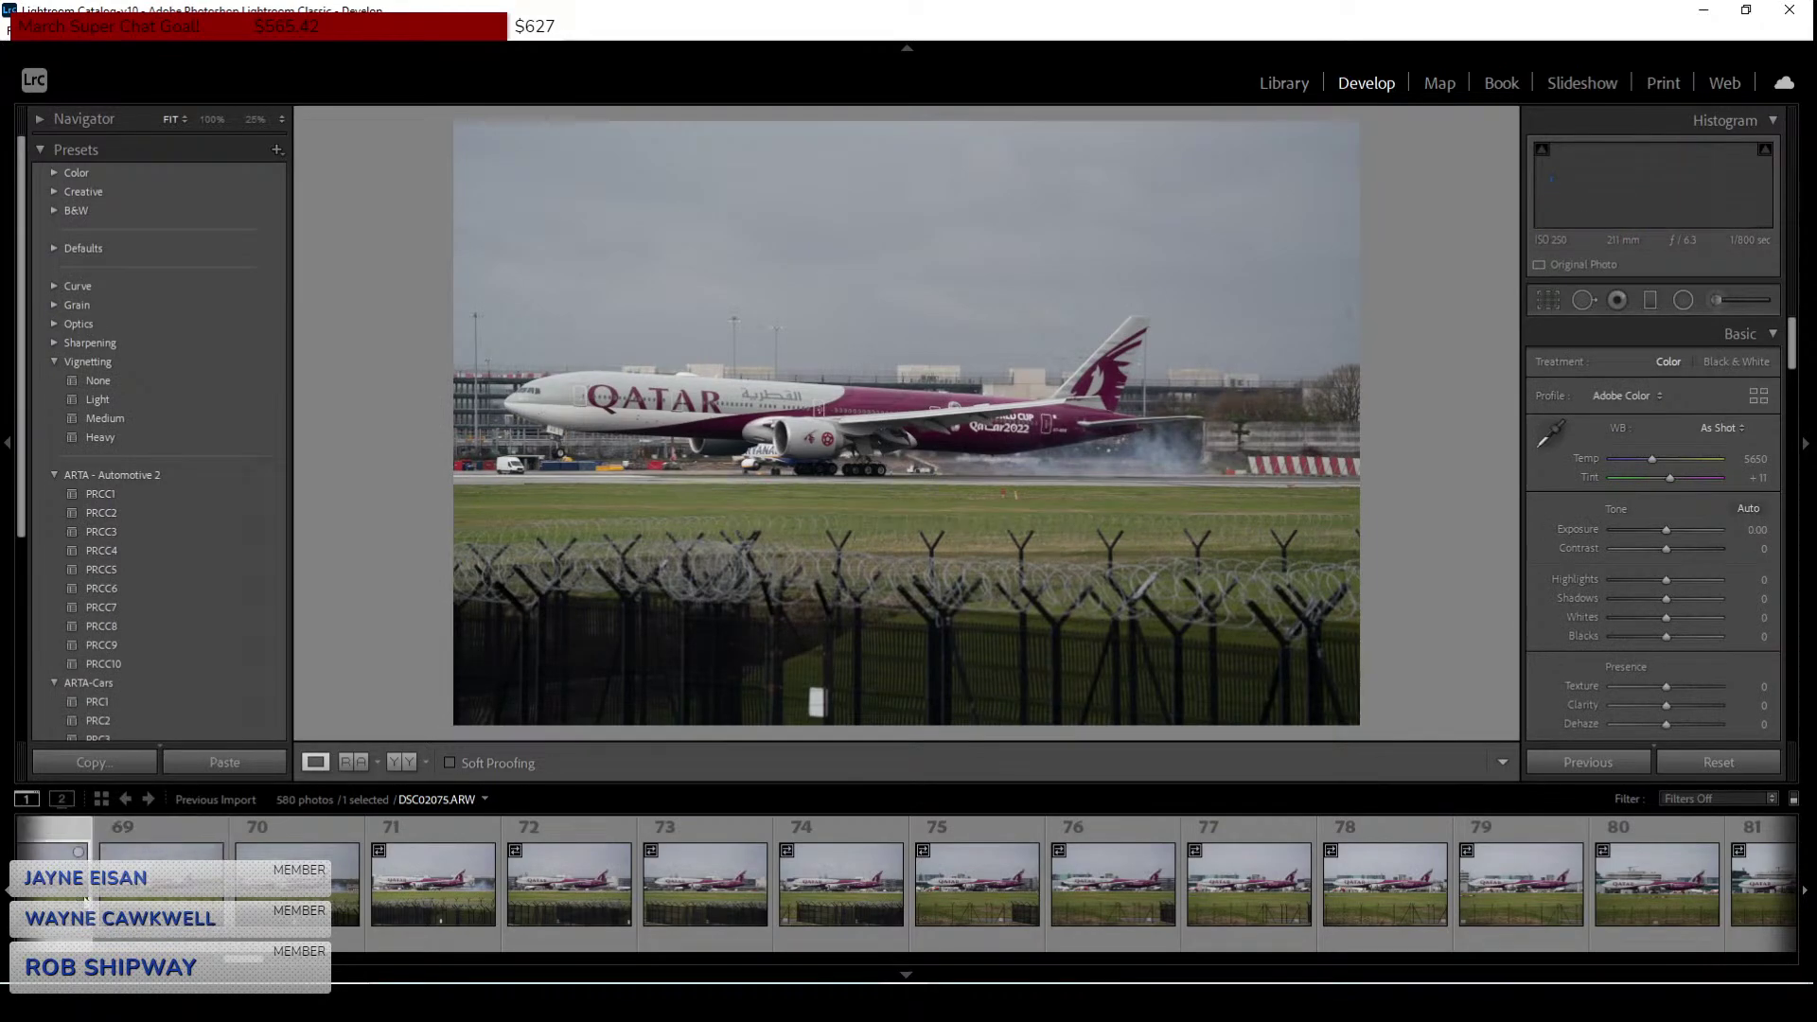
Browse the Qatar shots with the control tower behind, from DSC02092.ARW back to DSC02090.ARW.
drag(248, 964, 293, 964)
click(473, 899)
click(344, 920)
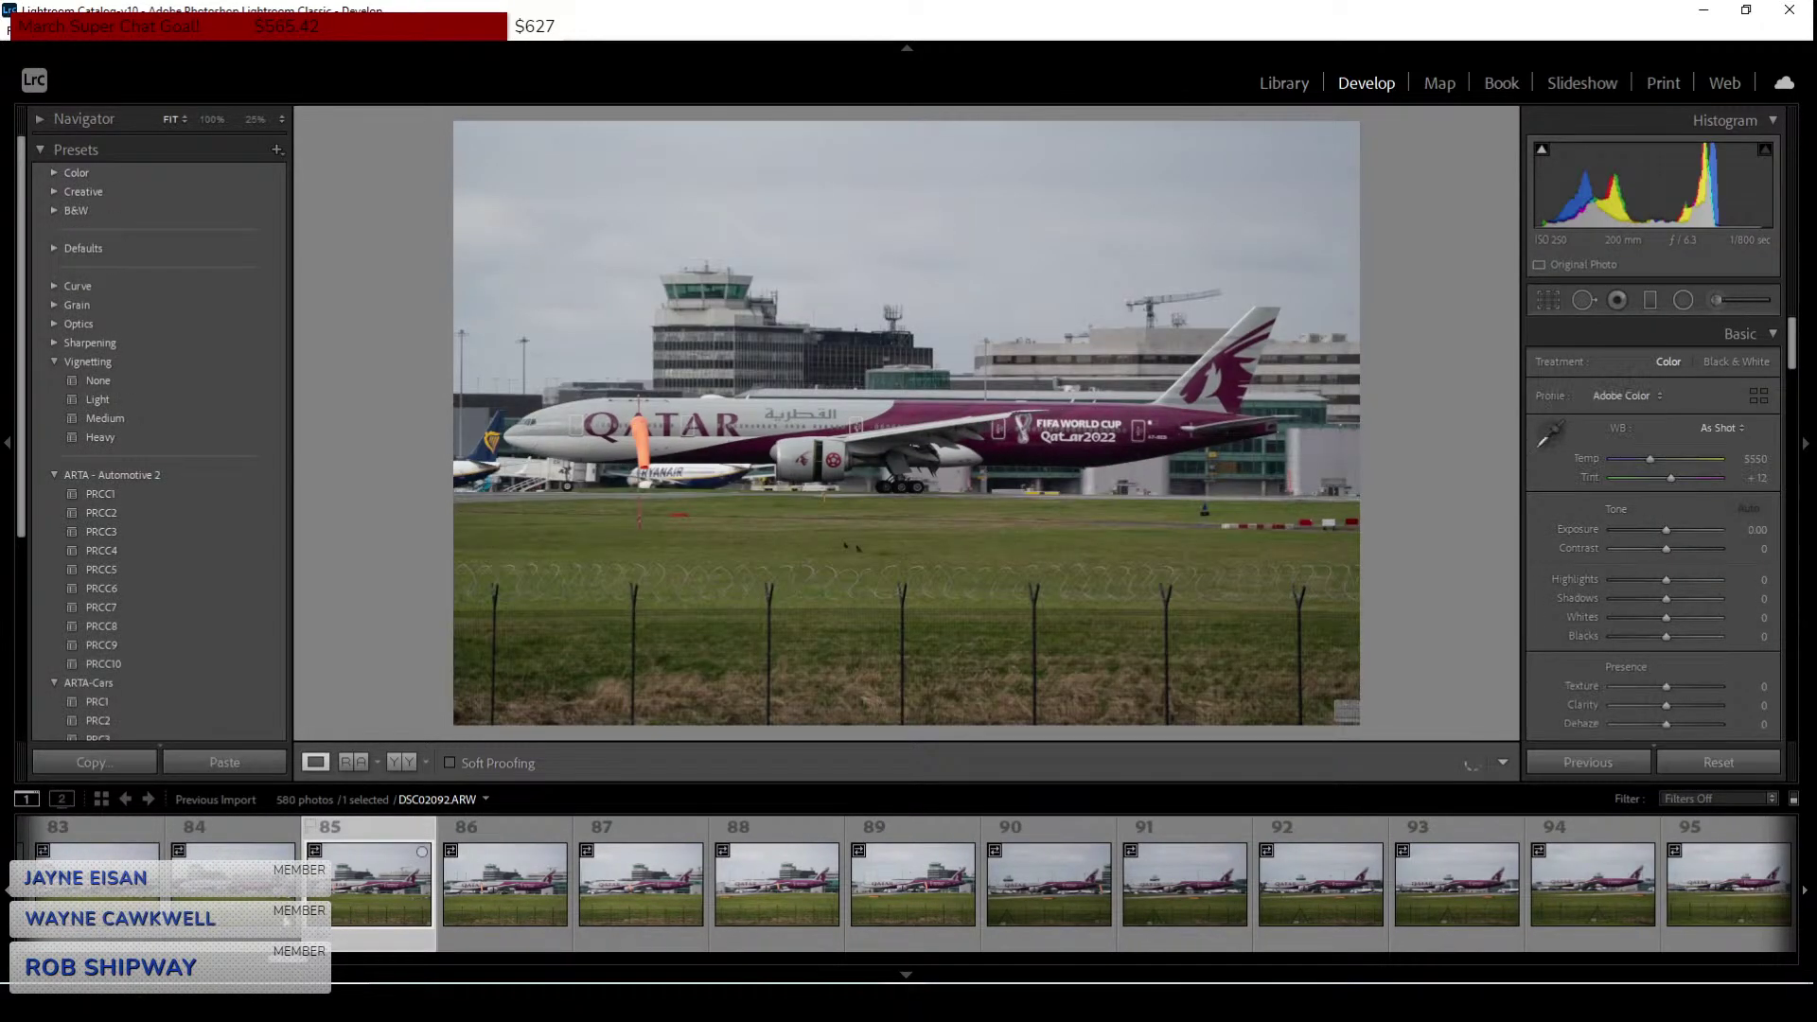
key(Left)
key(Left)
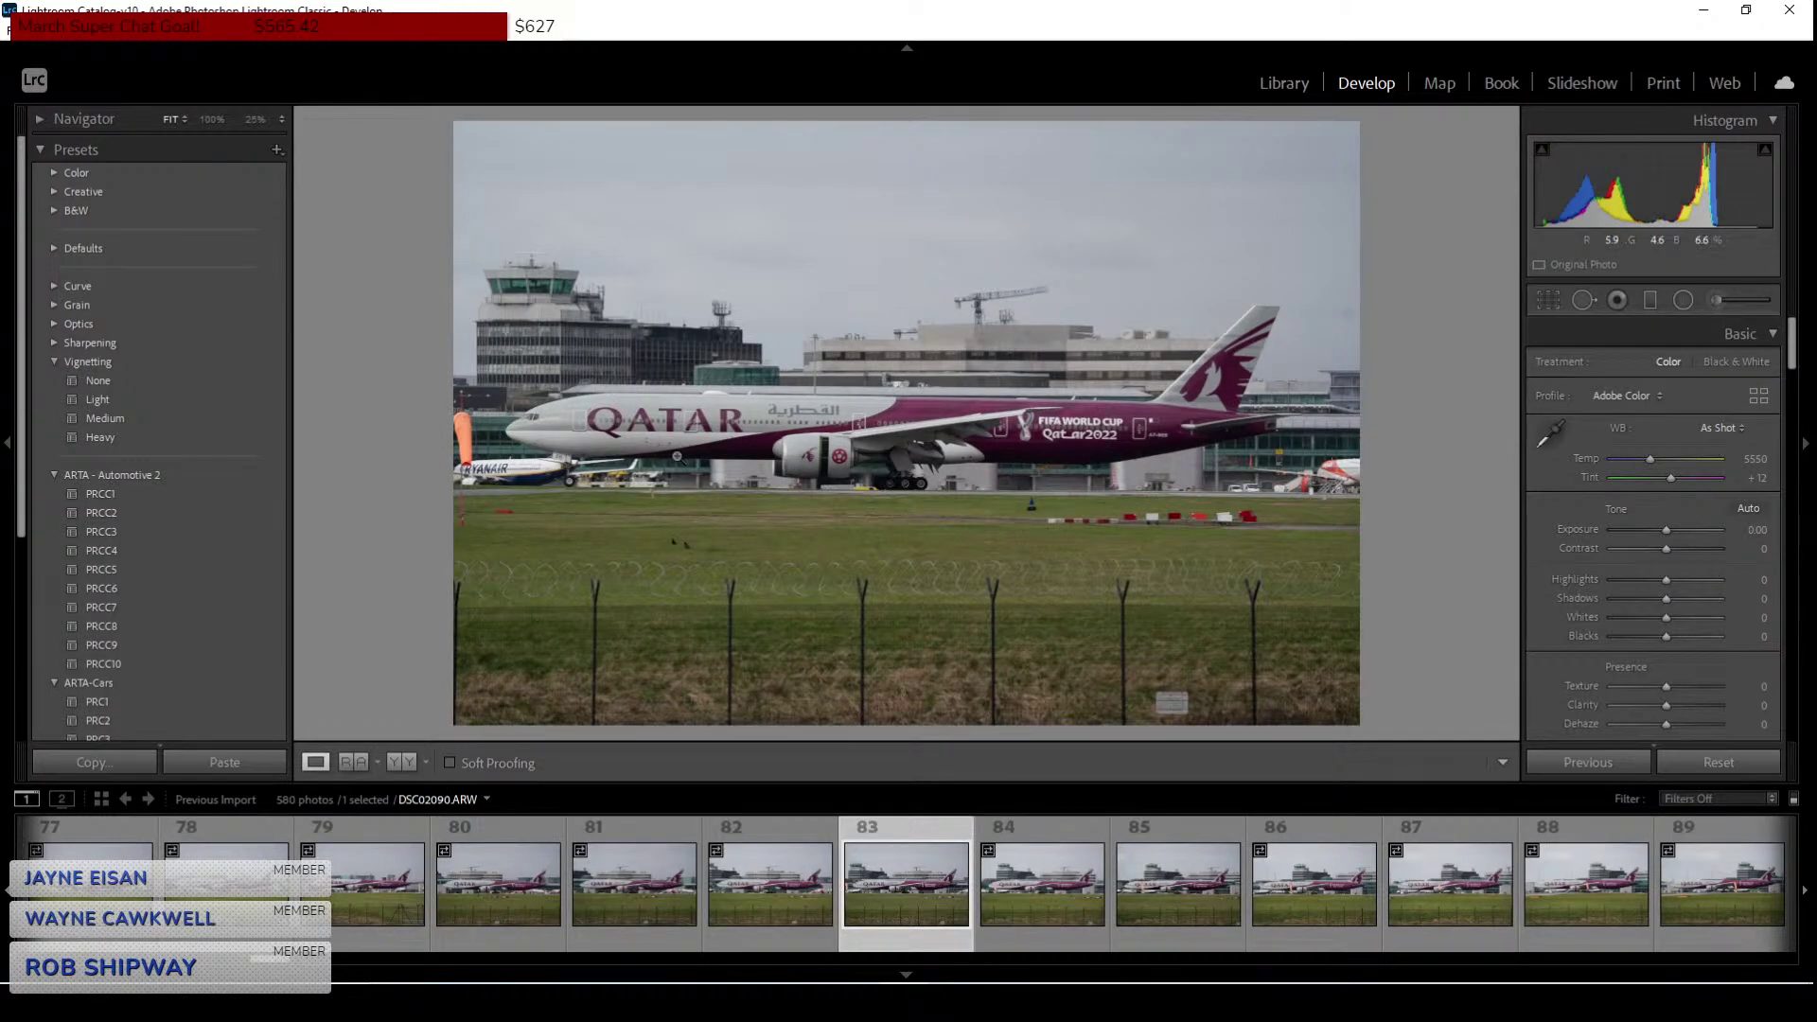
Inspect the FIFA World Cup lettering on DSC02090.ARW at 100% zoom, return to the full view and open DSC02091.ARW.
click(989, 423)
drag(1067, 433, 848, 464)
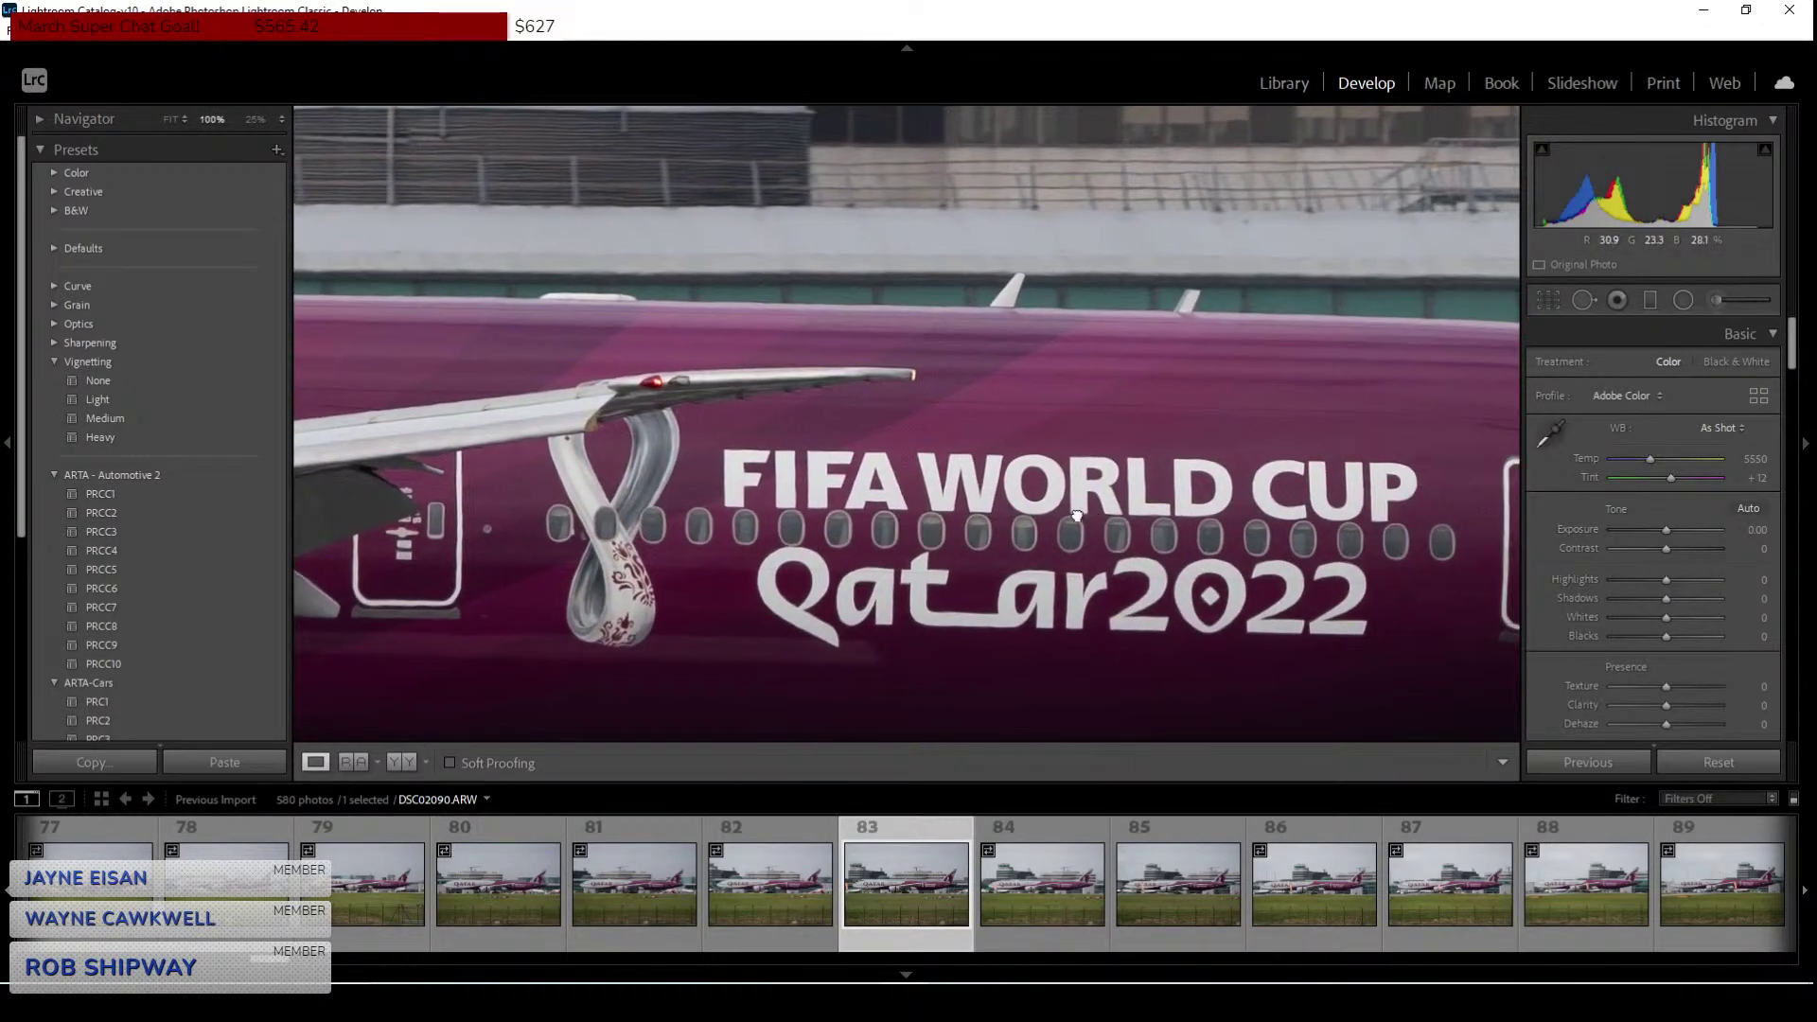
drag(1000, 494, 470, 409)
click(469, 409)
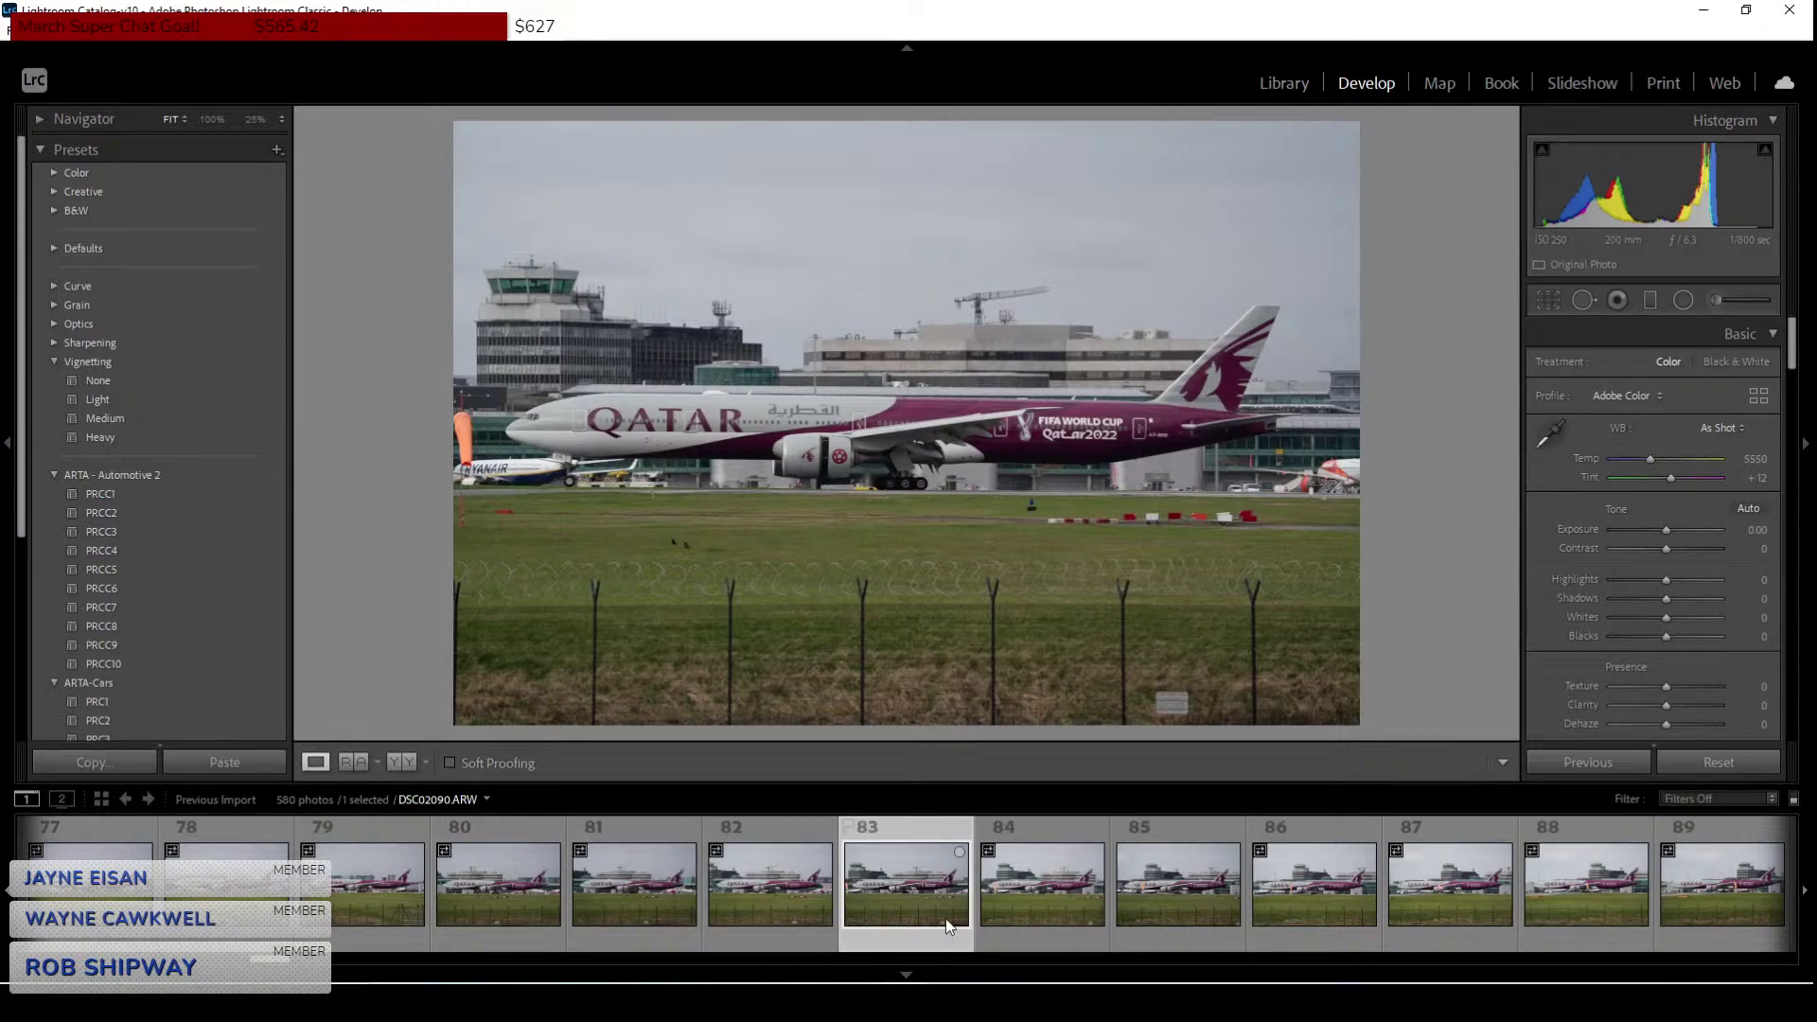
click(1041, 894)
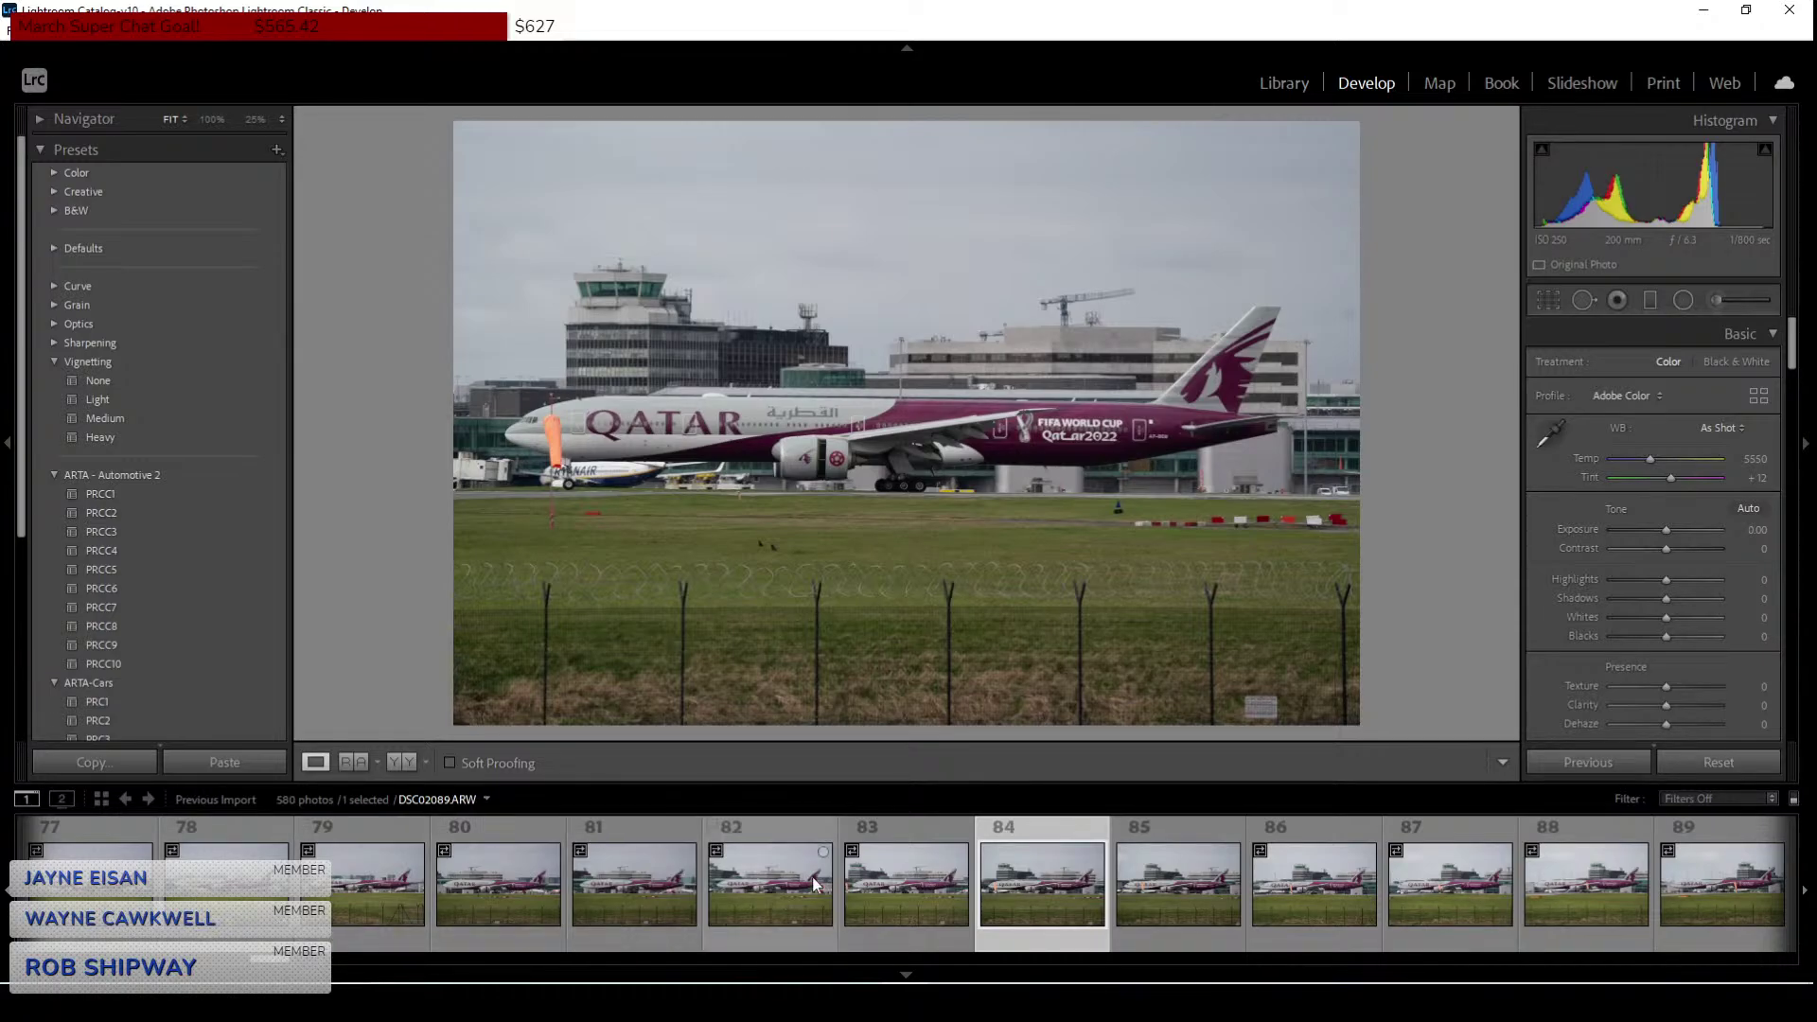
Review the desktop color settings for the Acer display in NVIDIA Control Panel, minimize it and return to the maximized Lightroom window.
drag(1510, 12, 1127, 23)
right_click(1678, 209)
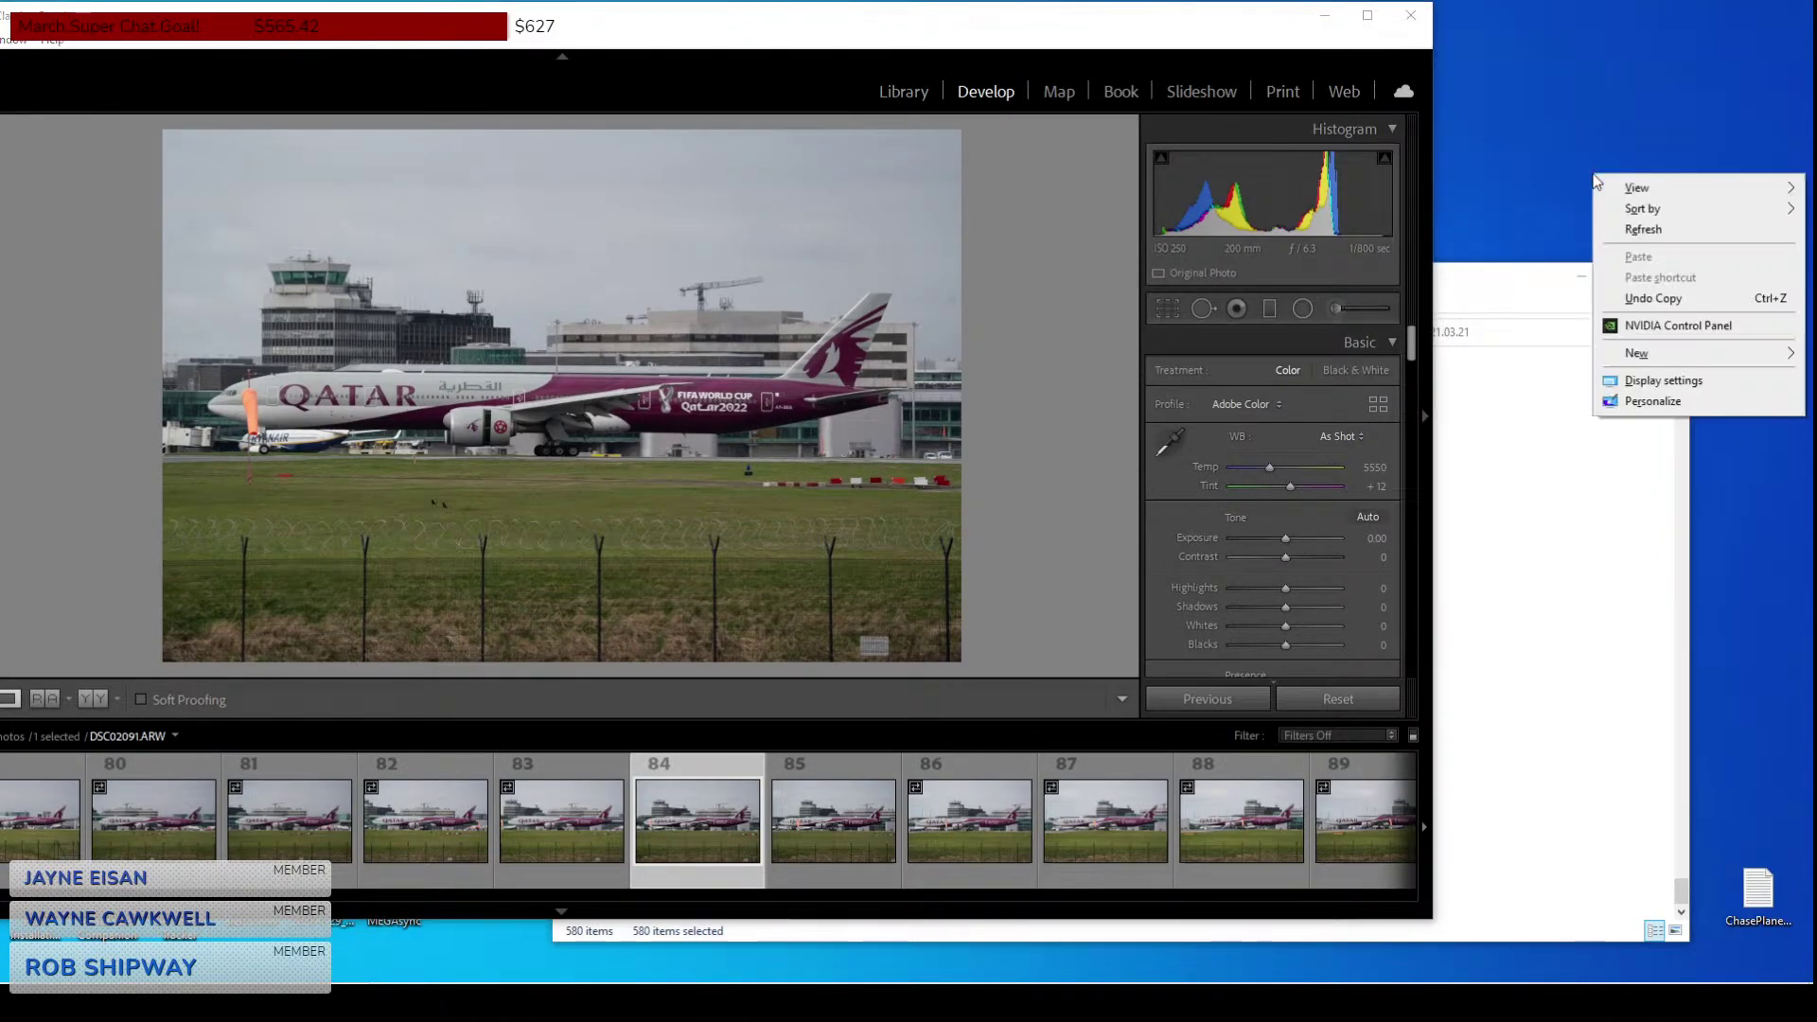
key(Escape)
click(1370, 14)
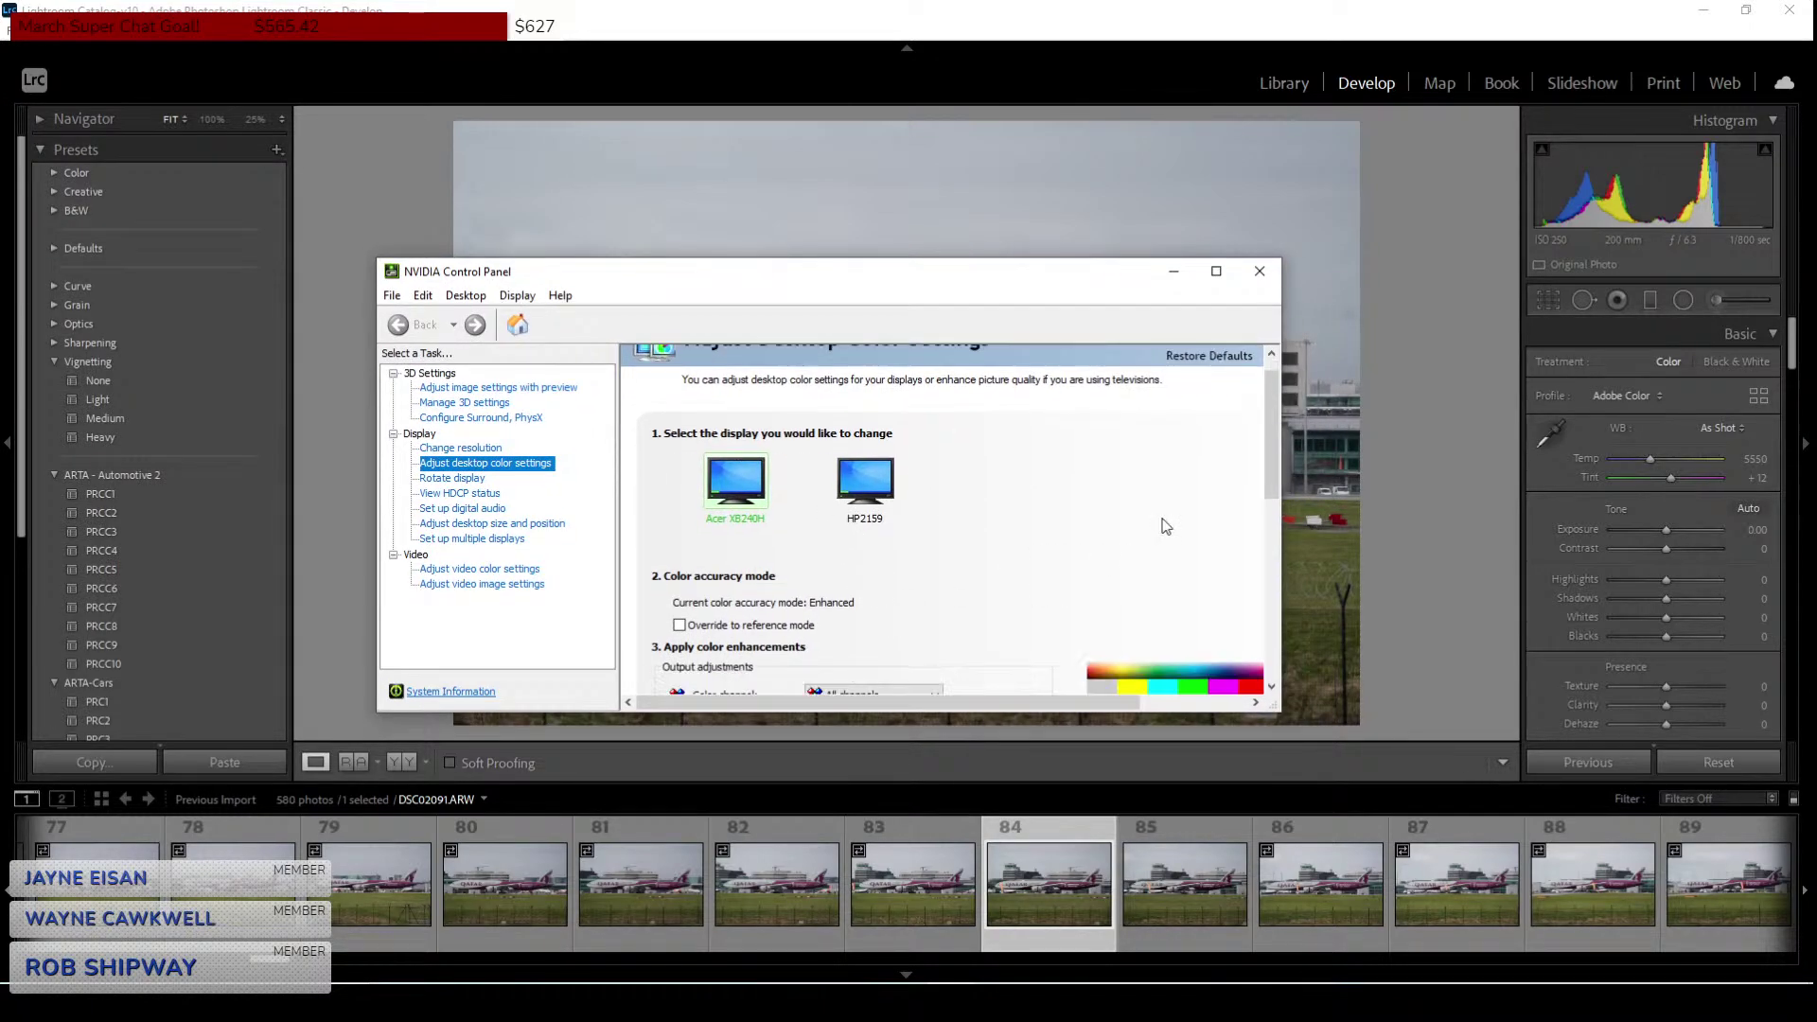
scroll(1164, 519, down, 4)
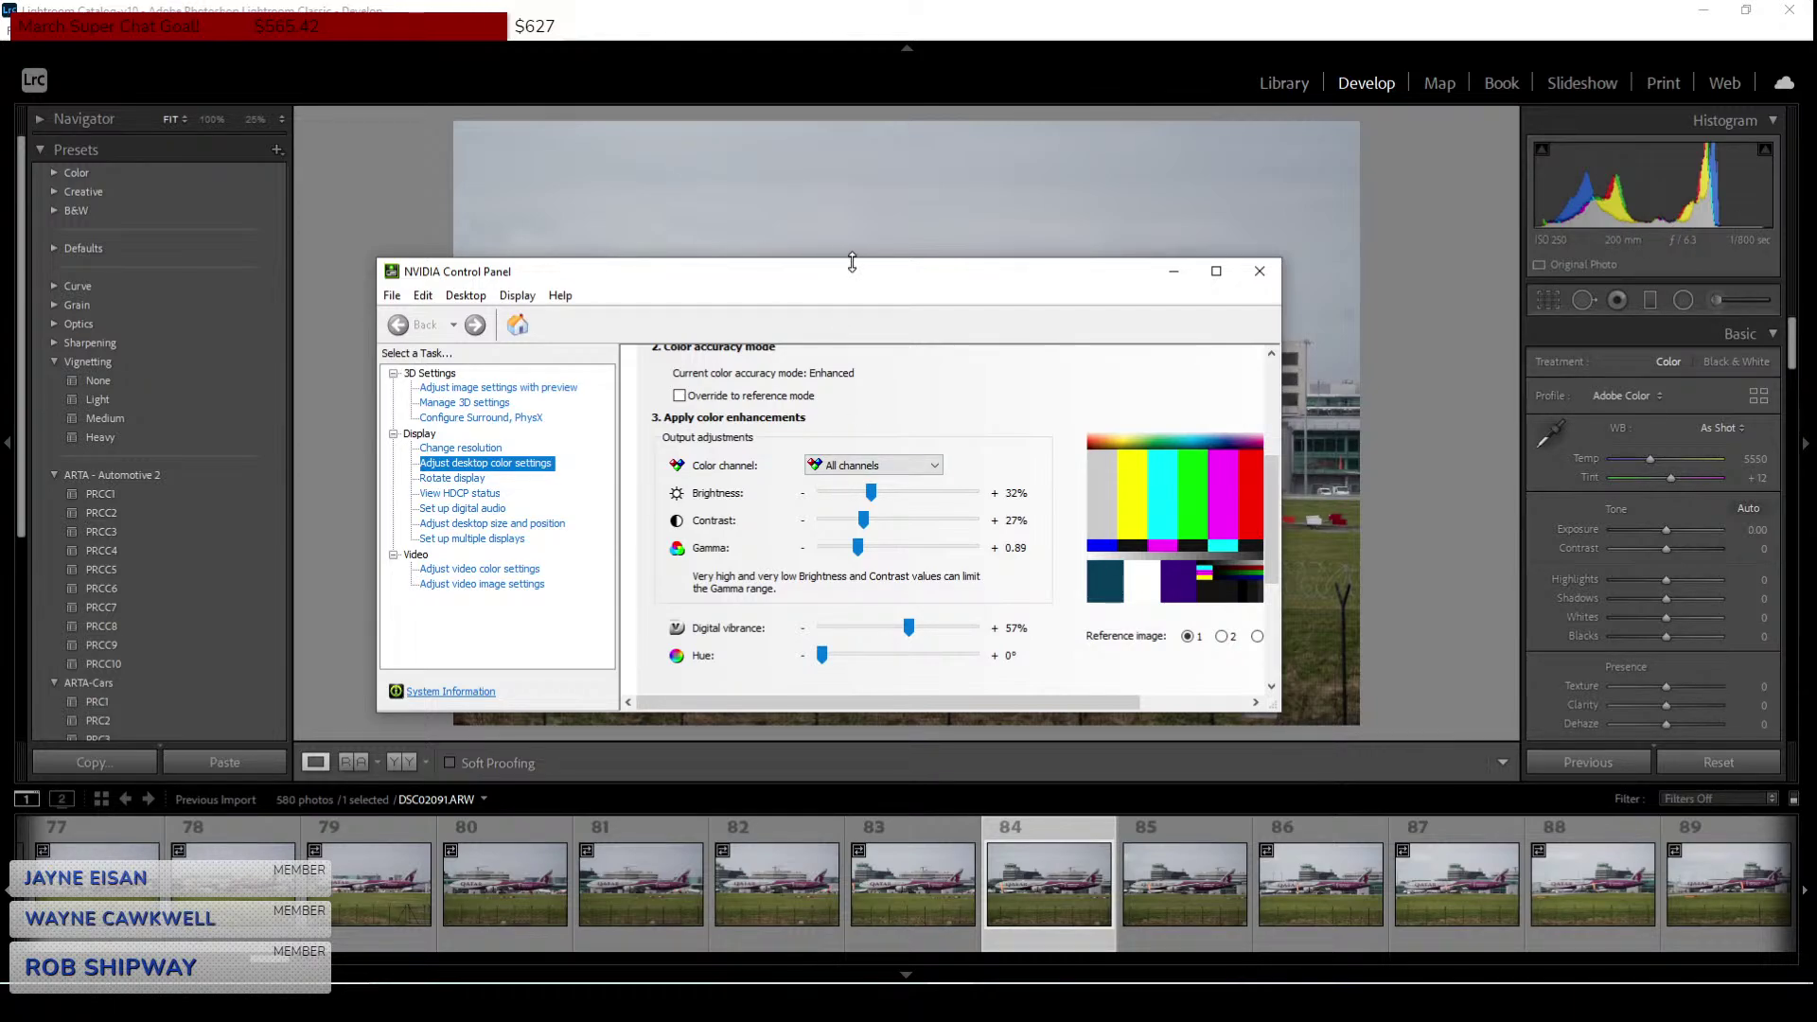
drag(852, 258, 935, 247)
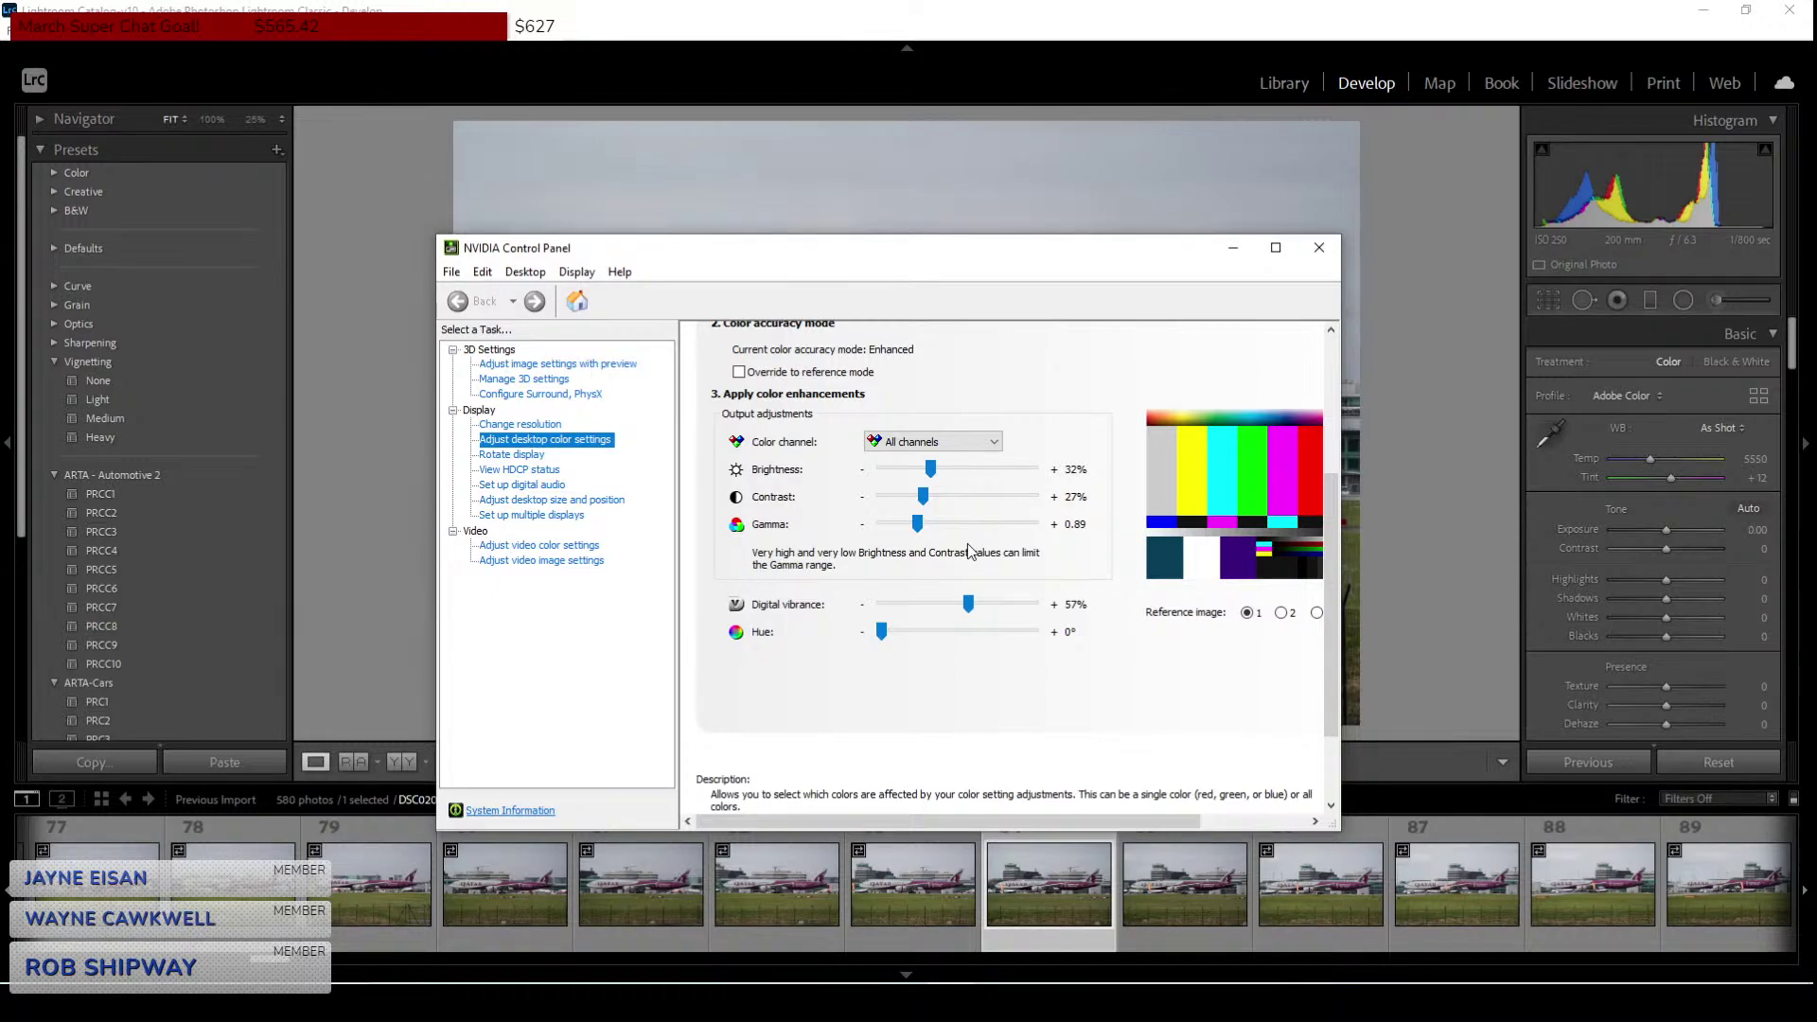
click(1233, 247)
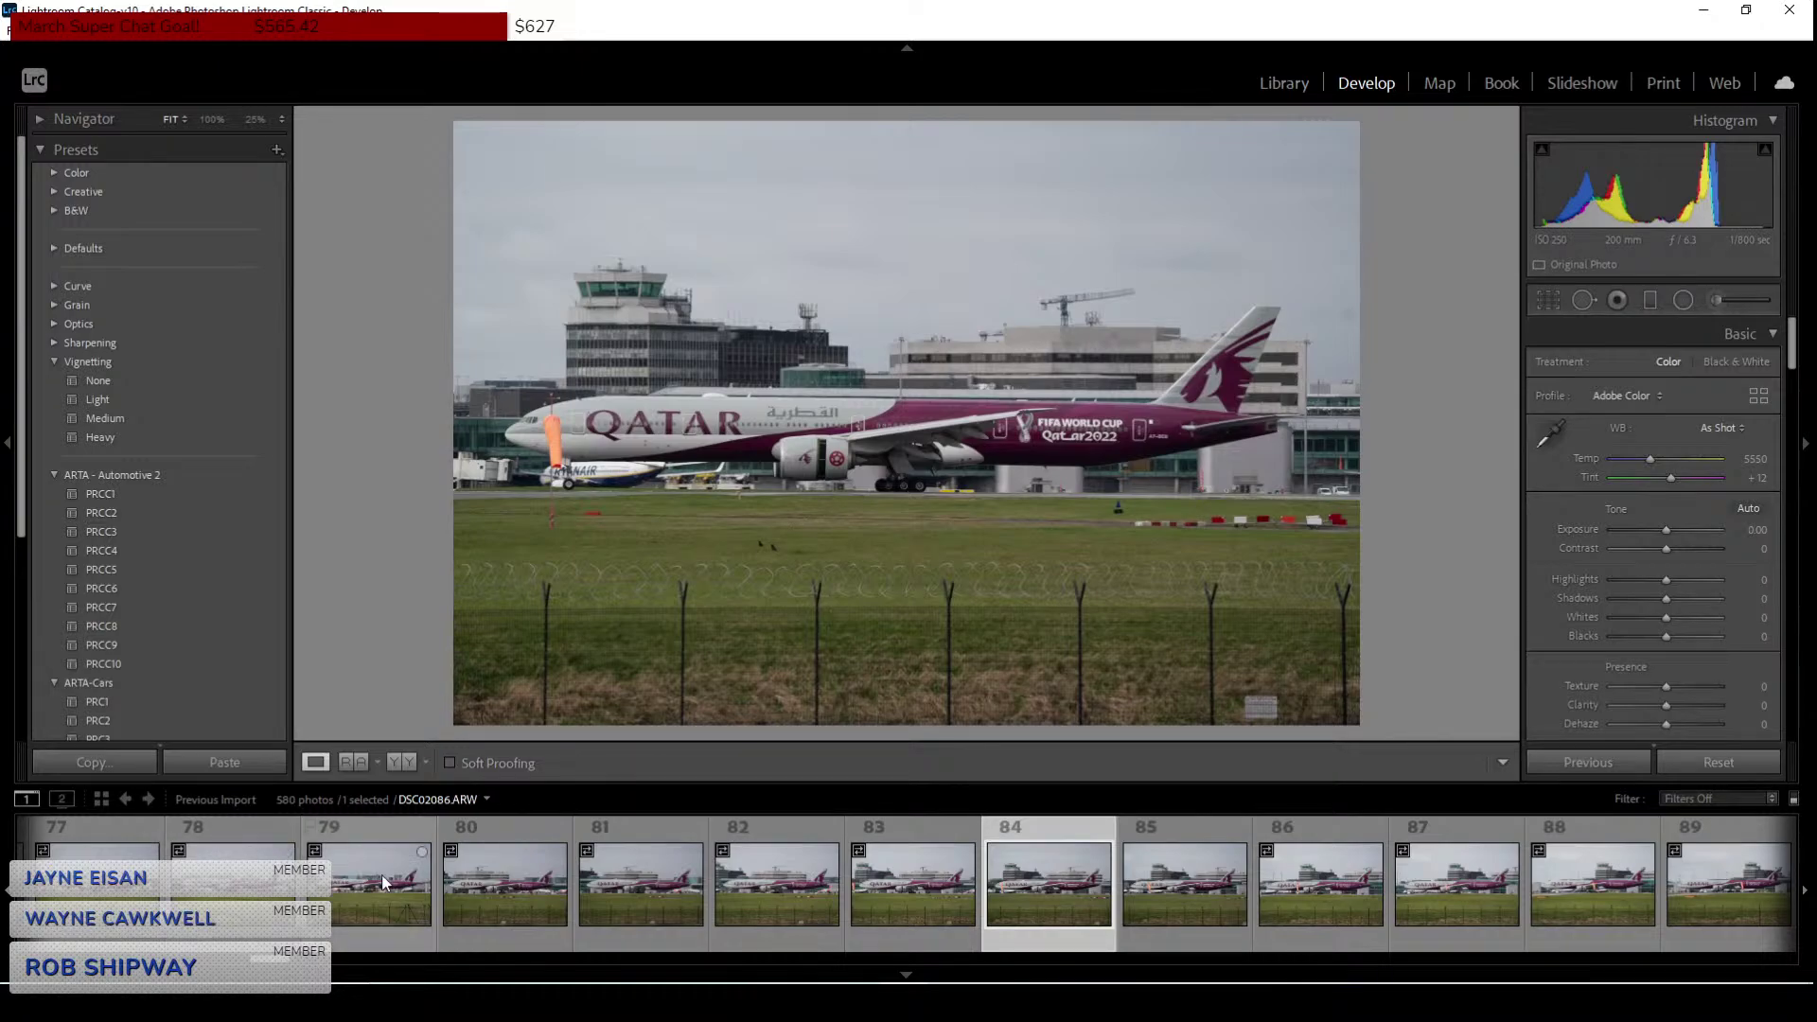
View DSC02086.ARW, inspect the rear fuselage of DSC02087.ARW and DSC02088.ARW at 100% zoom, and return to the full view.
click(405, 895)
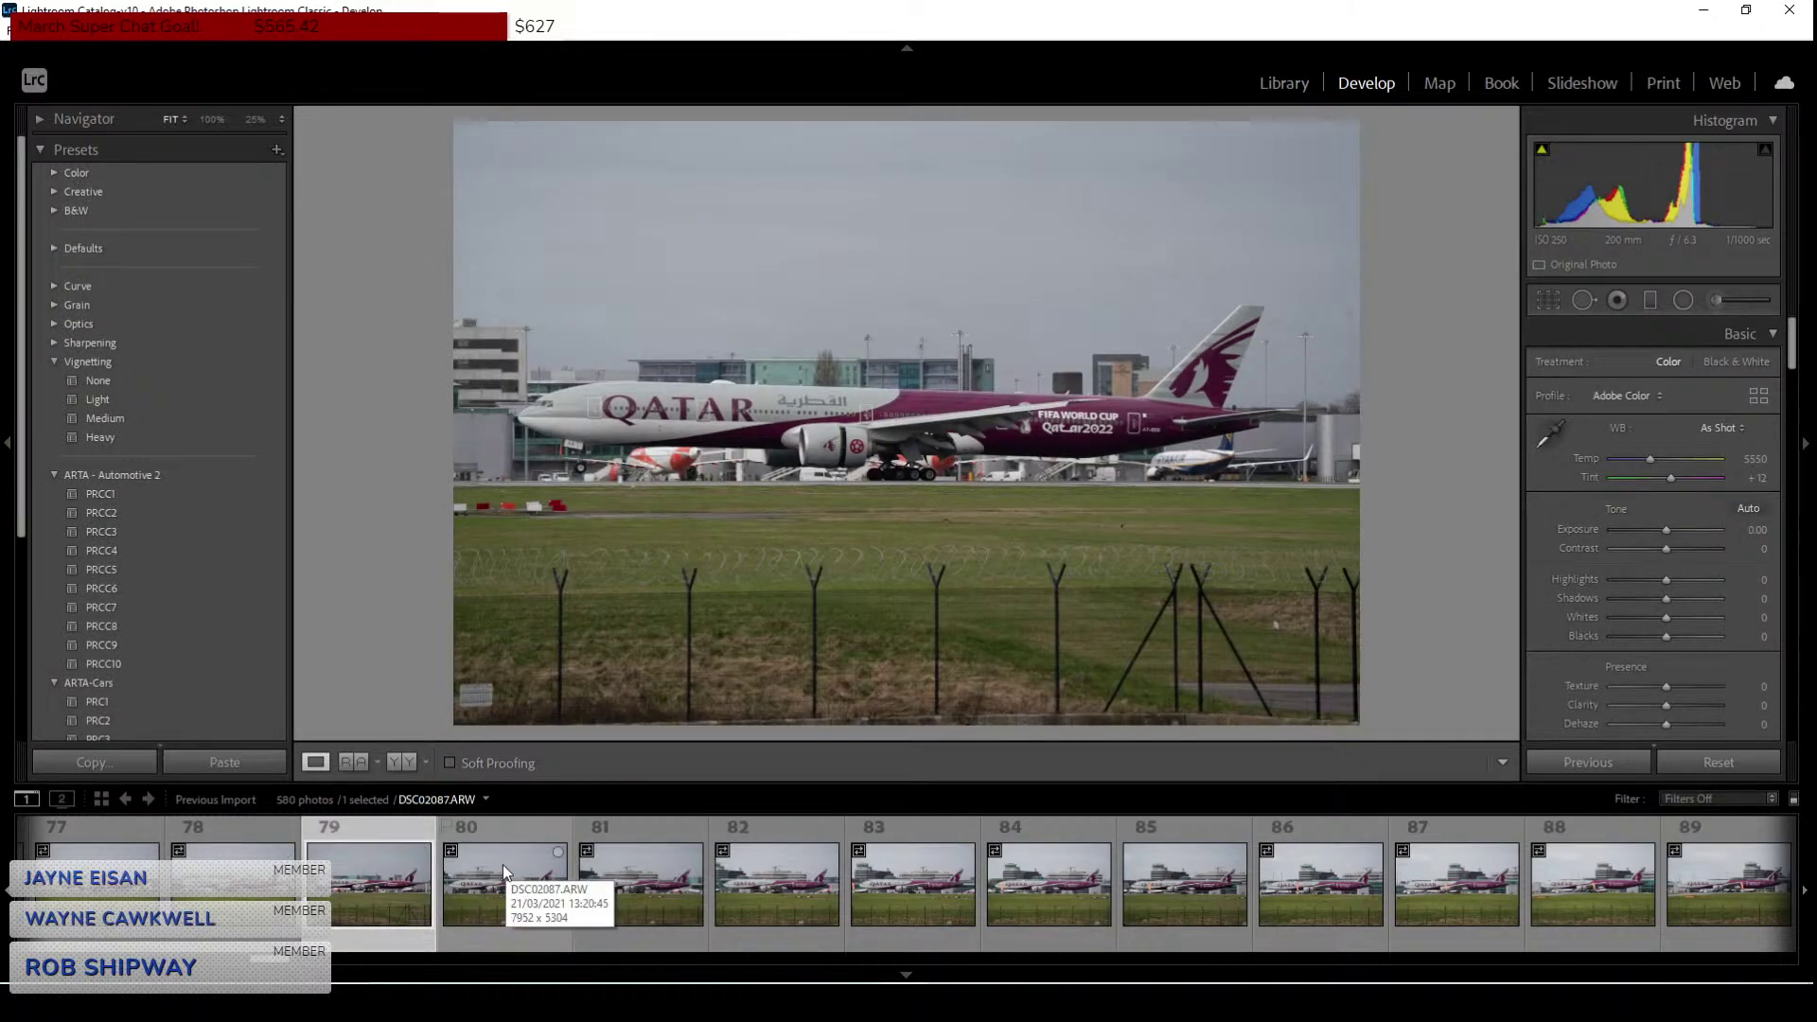
click(526, 890)
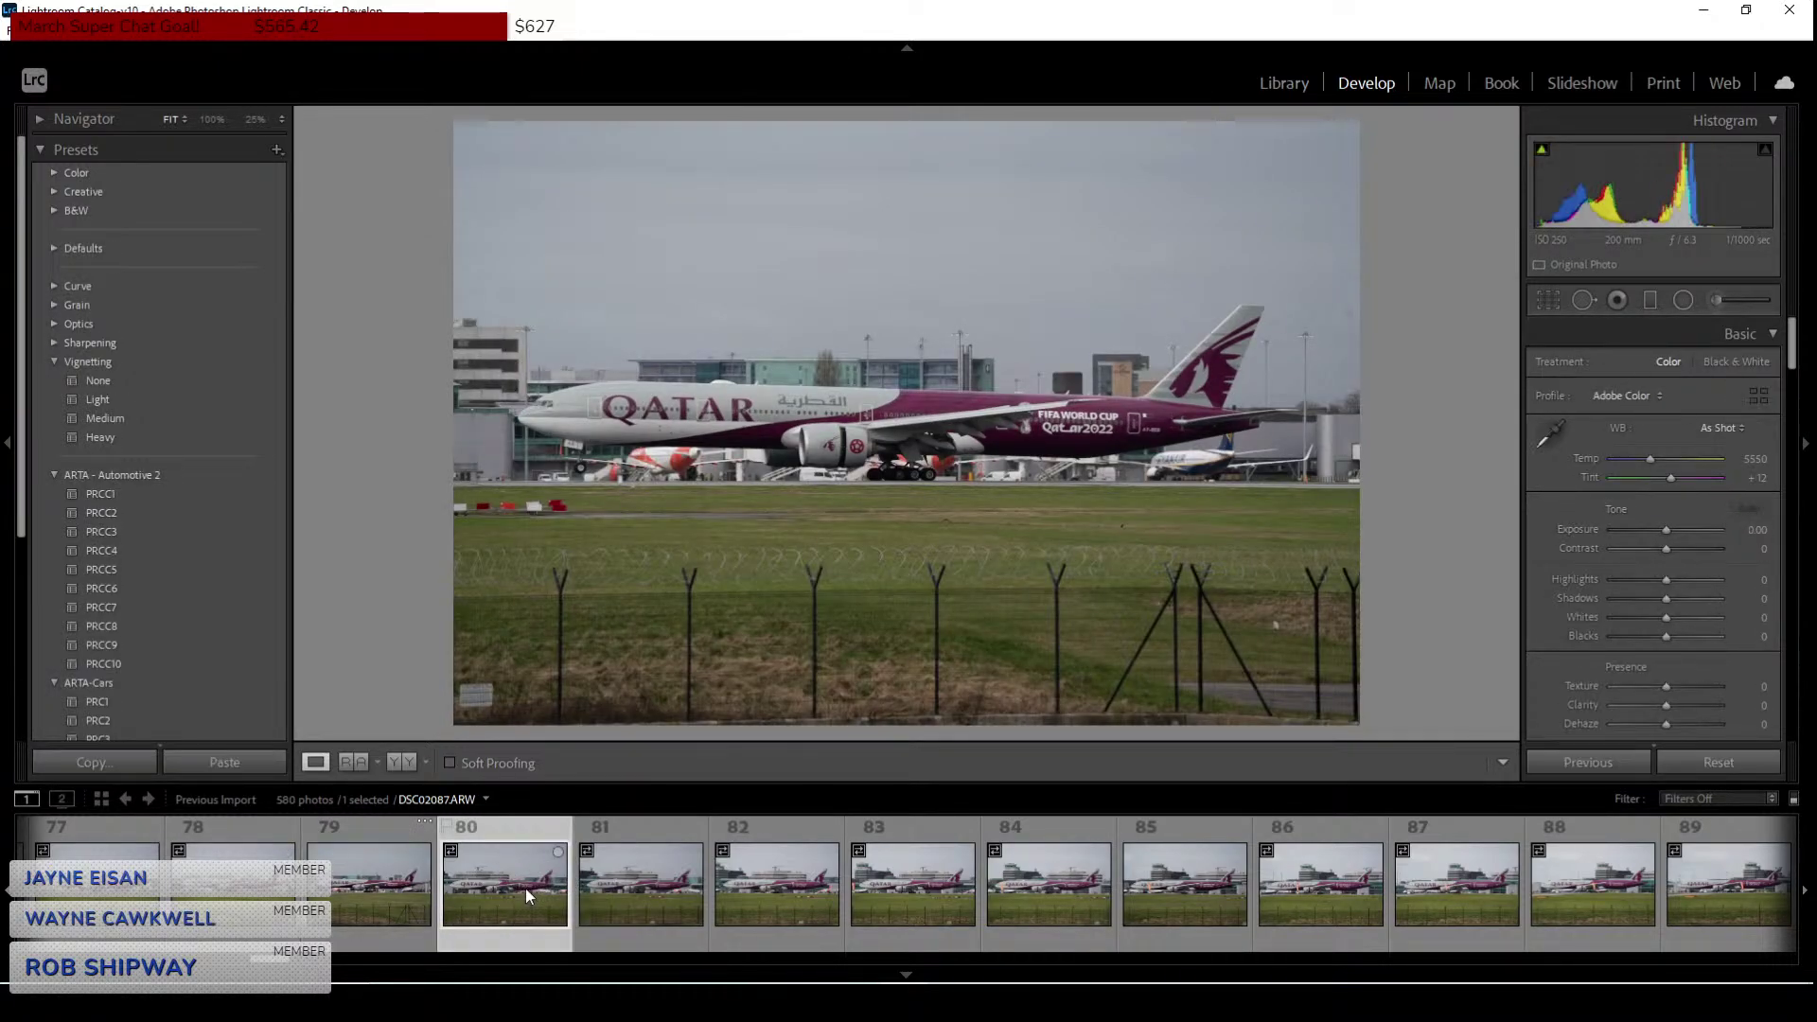
click(975, 459)
drag(974, 458, 227, 663)
click(623, 864)
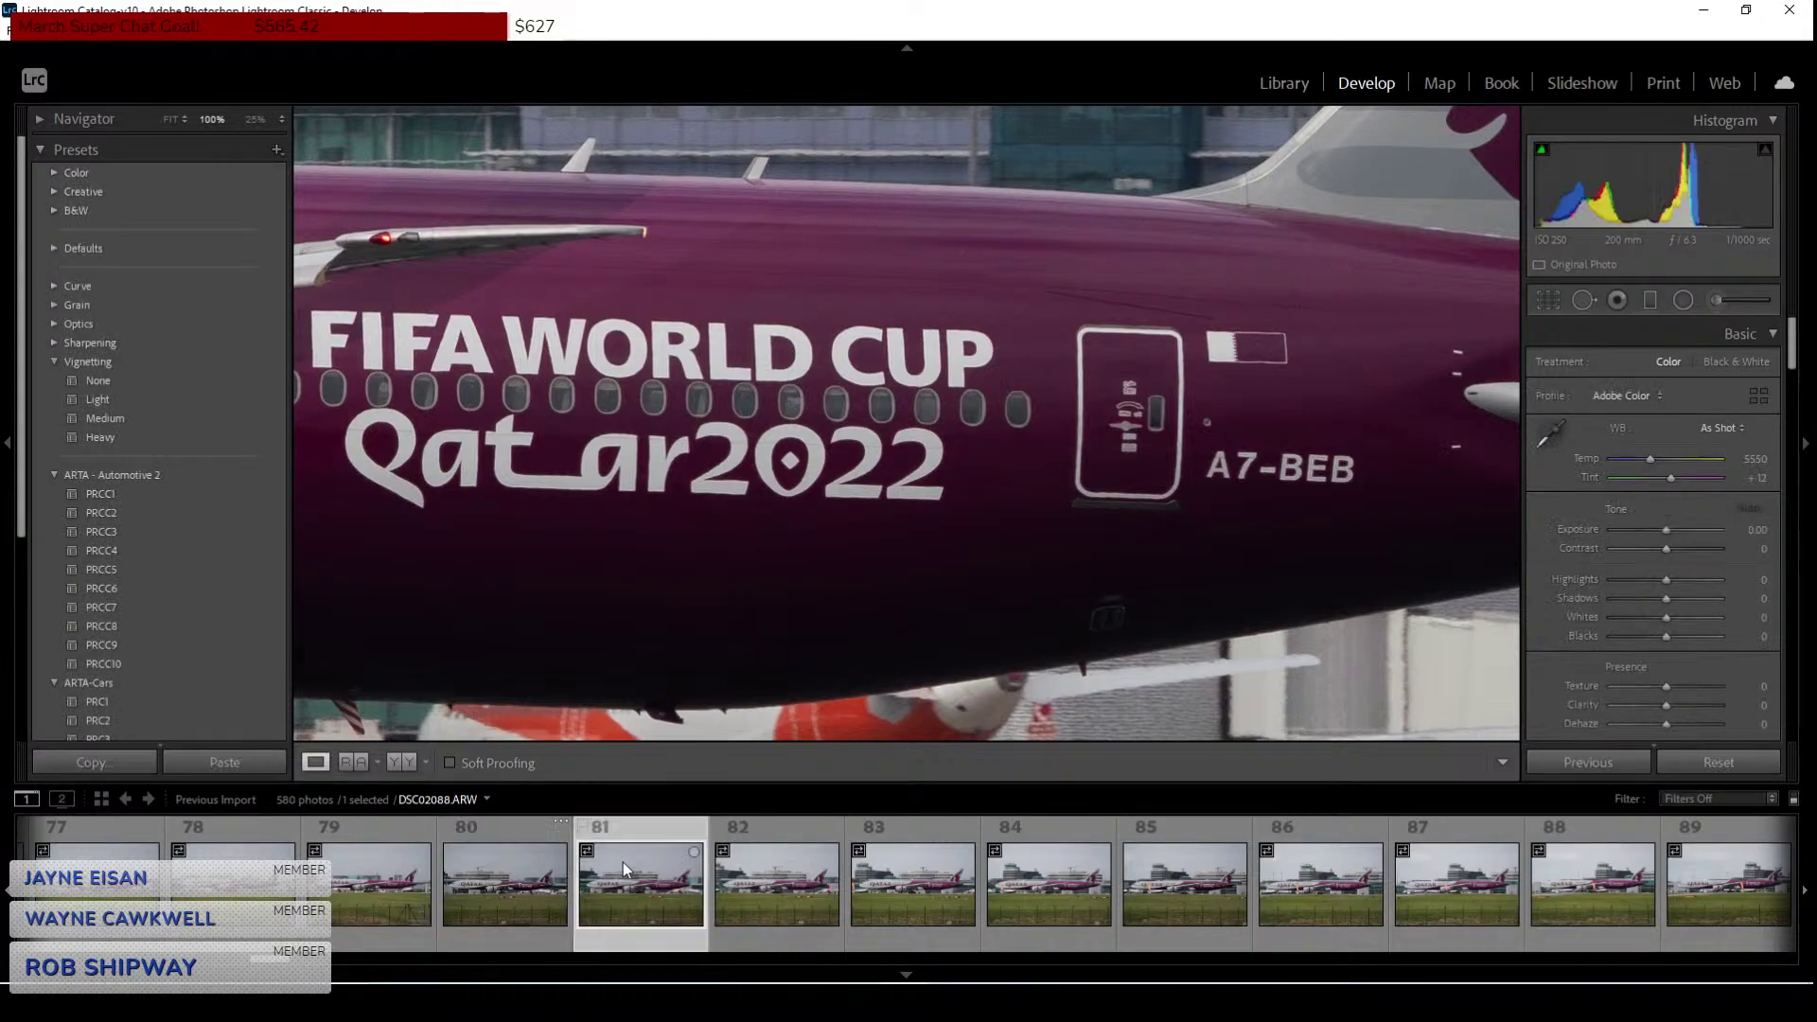
click(721, 489)
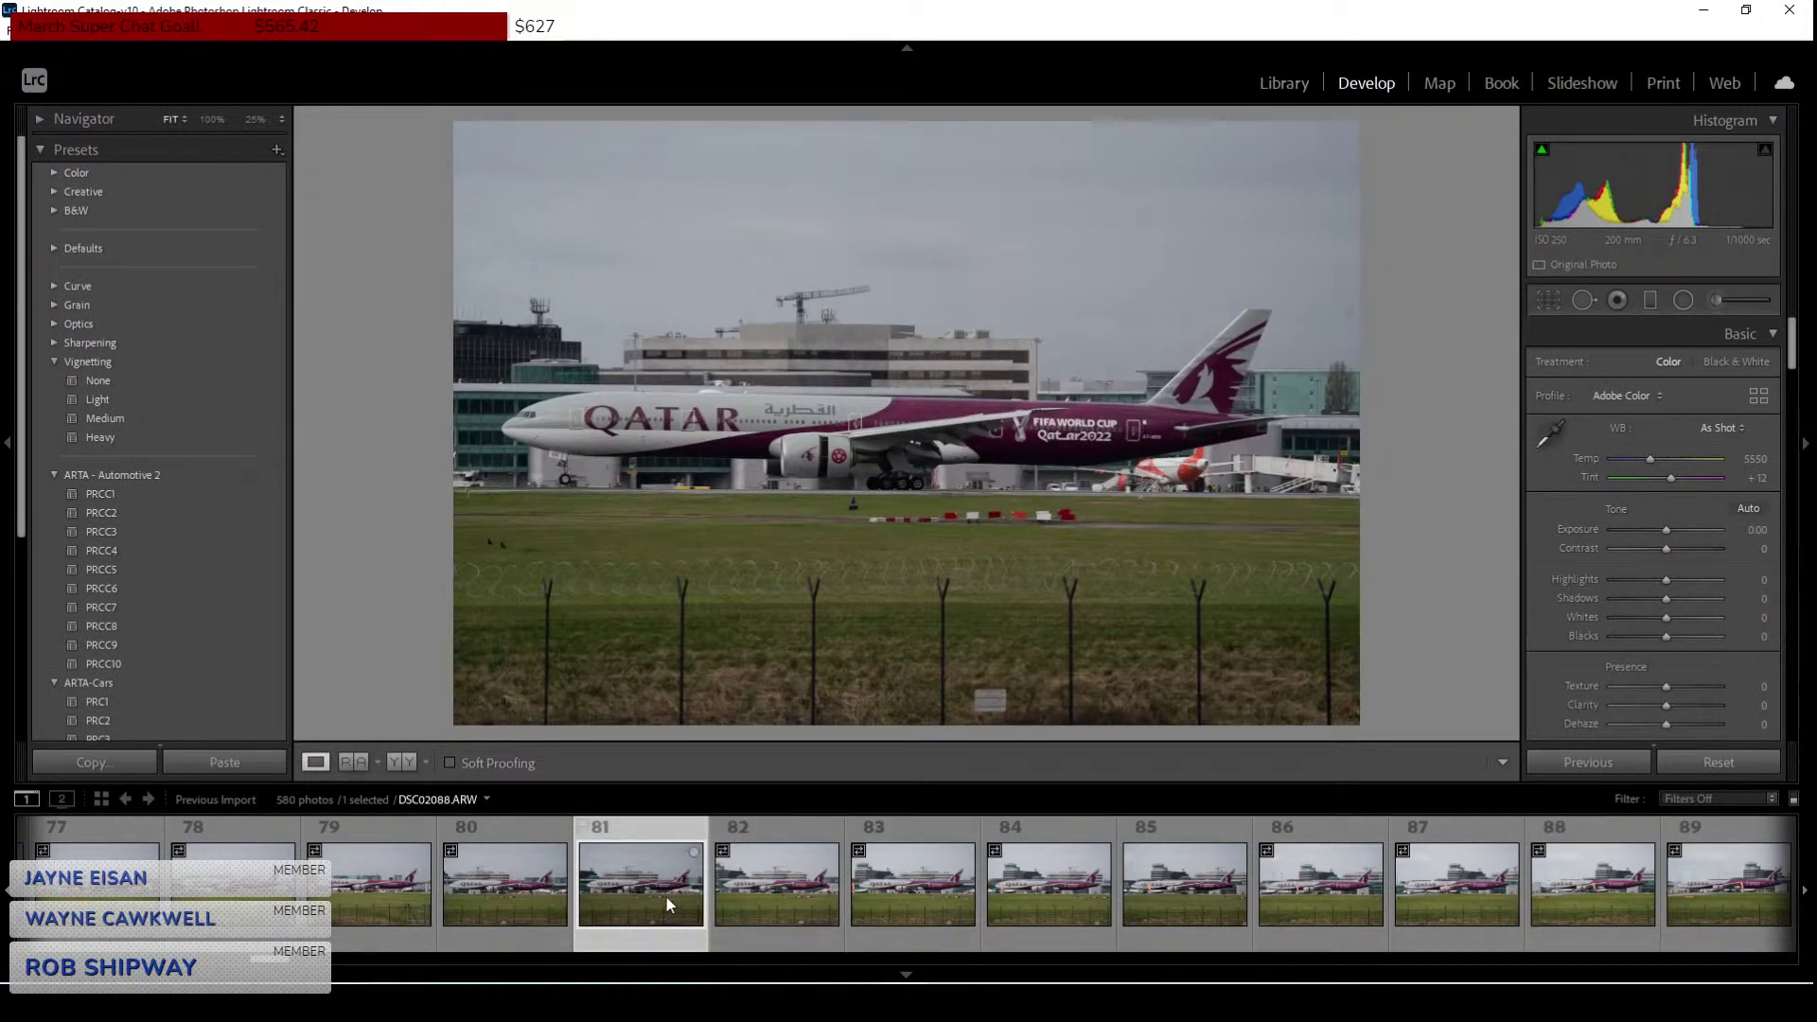
View DSC02090.ARW and DSC02091.ARW, and check the windsock over the nose of DSC02091.ARW at 100% zoom.
click(885, 895)
click(1018, 895)
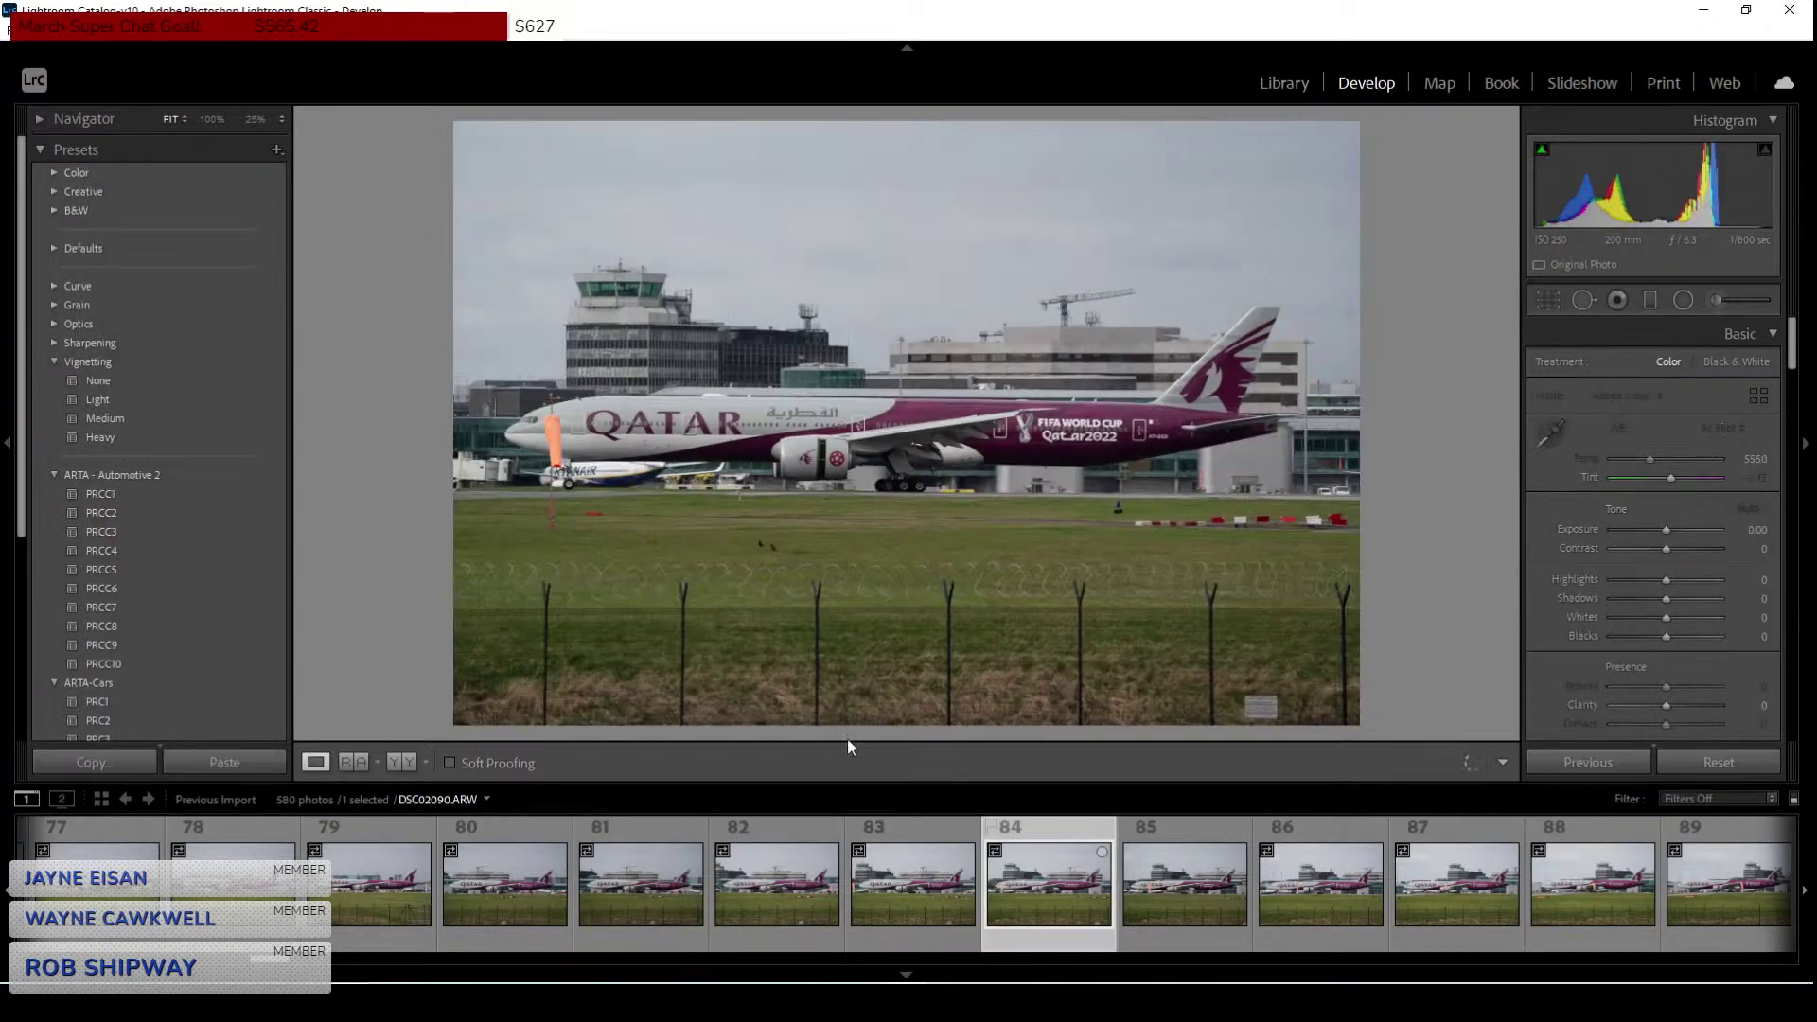
click(518, 468)
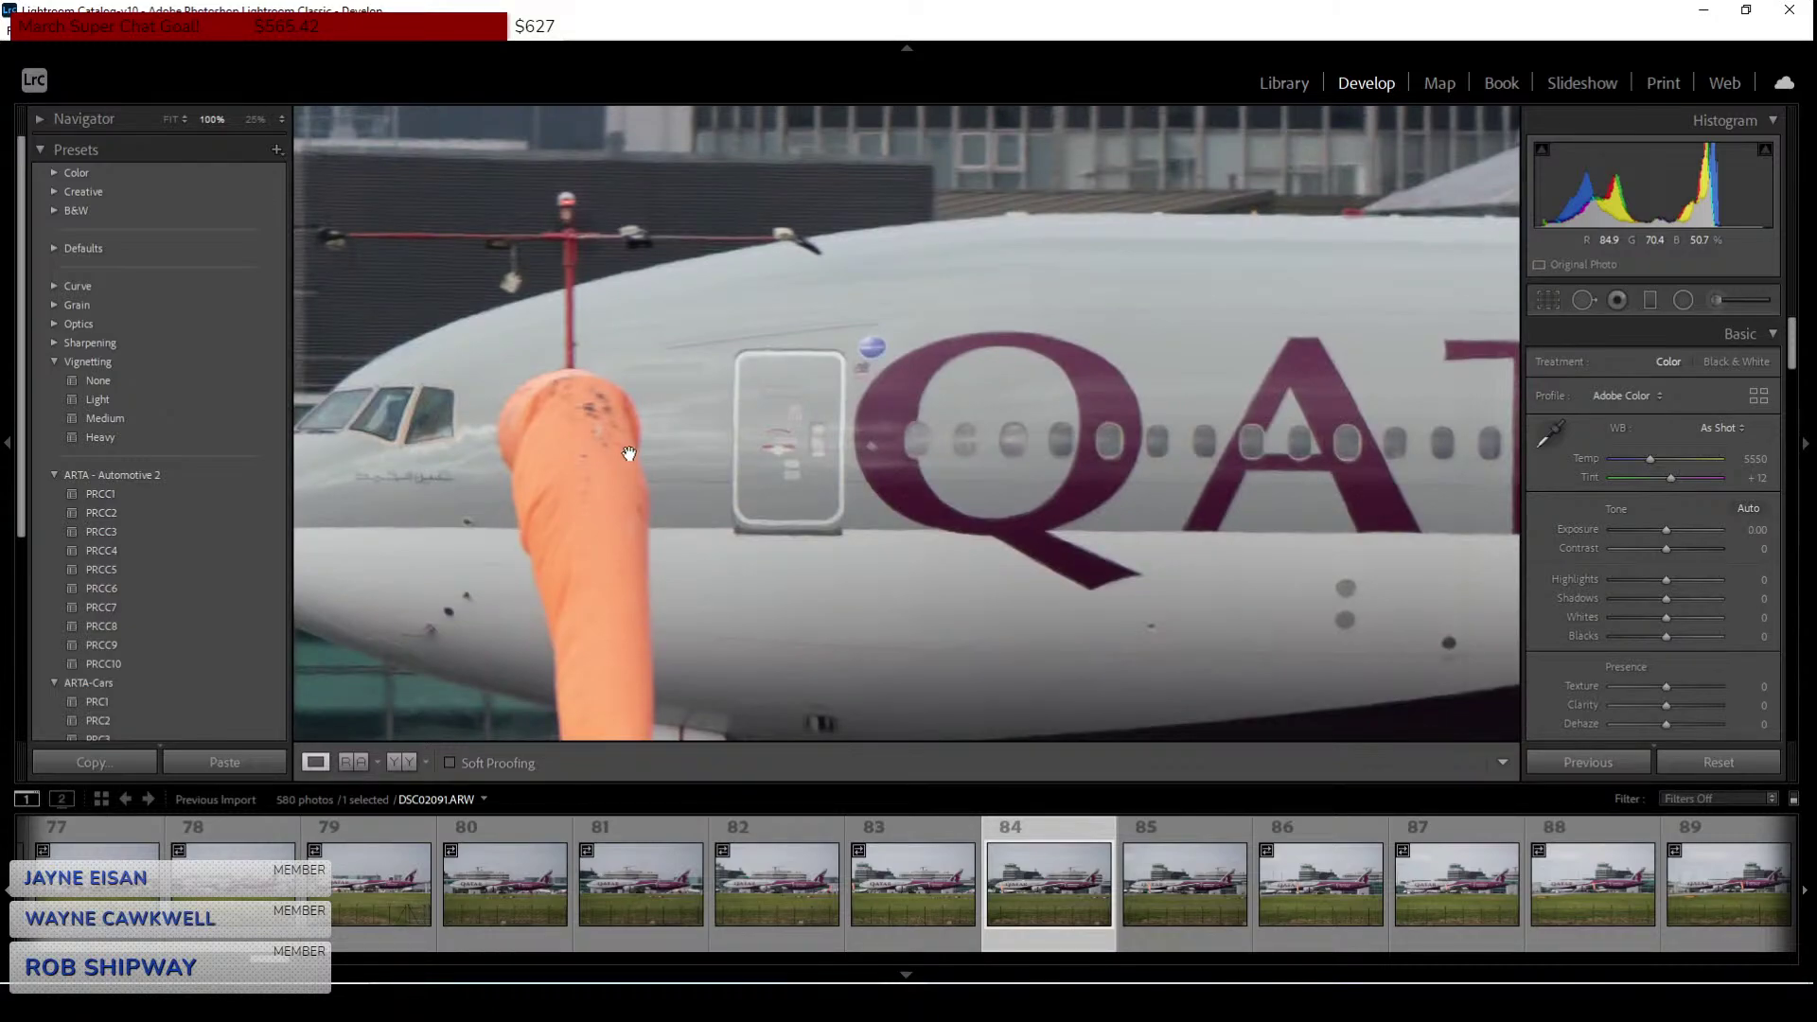
click(628, 455)
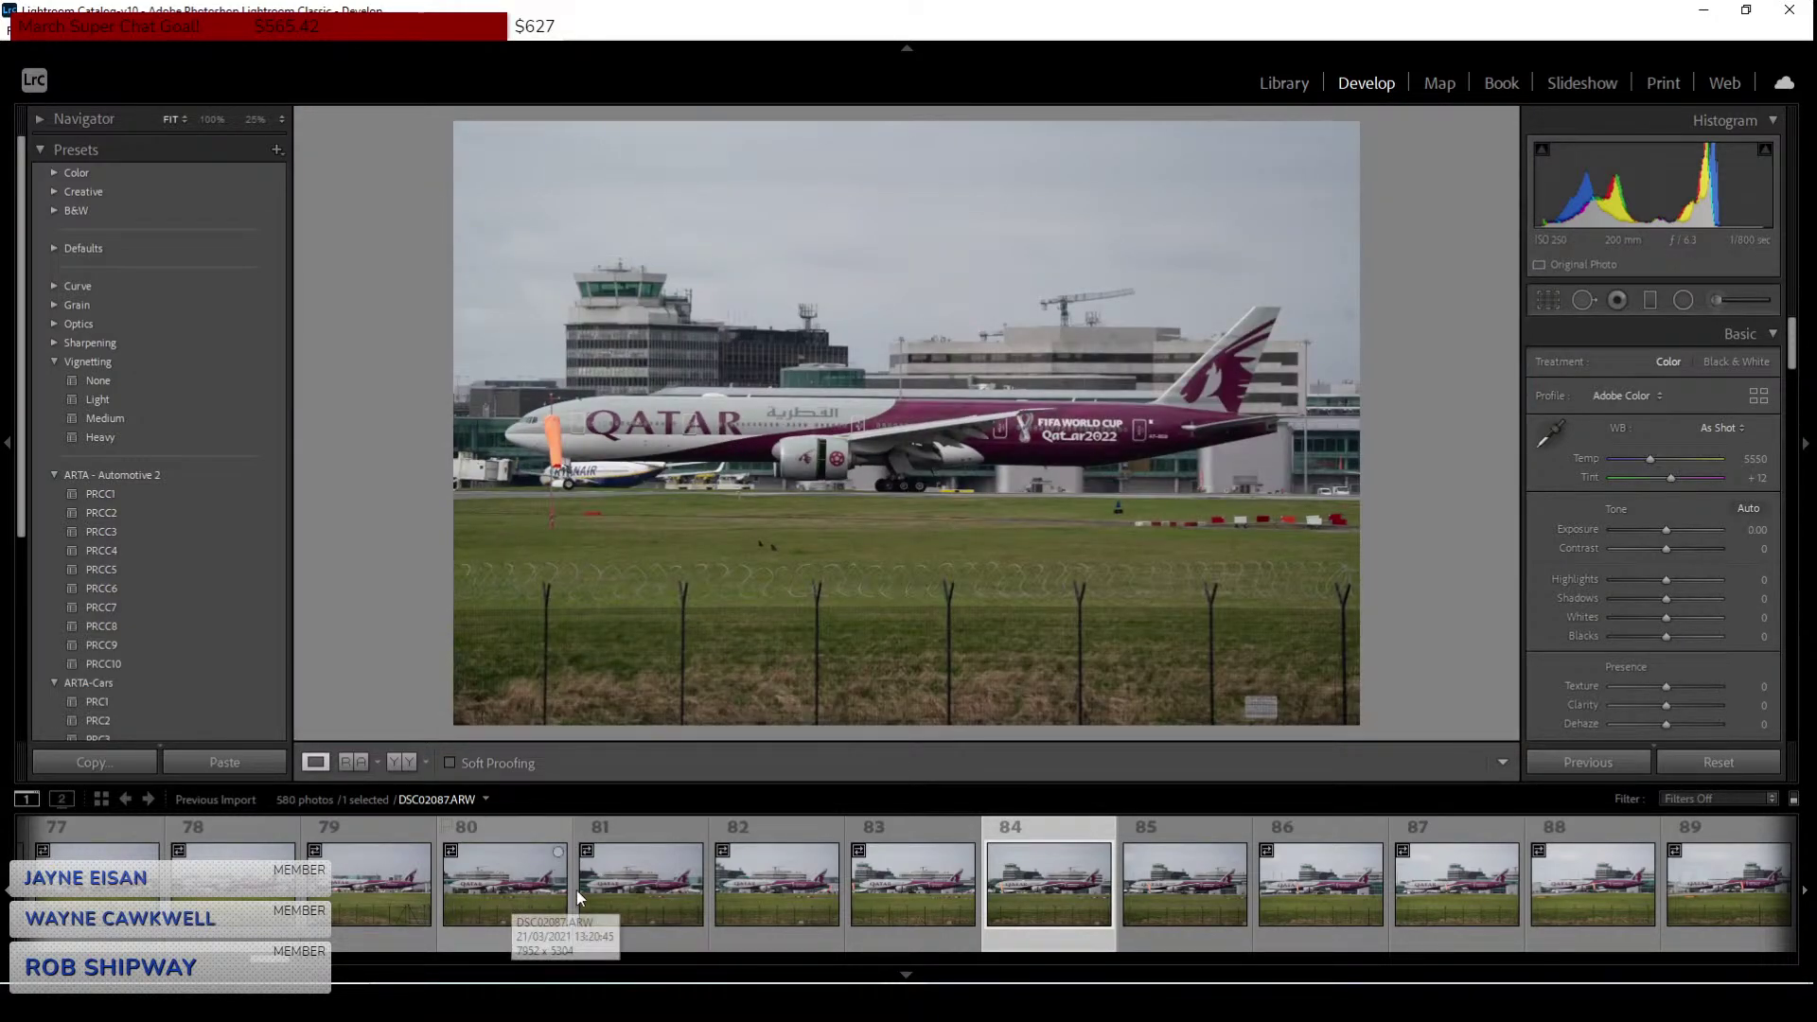
Step back from DSC02088.ARW through DSC02086.ARW and DSC02085.ARW to DSC02084.ARW, and inspect its fuselage lettering at 100% zoom.
click(657, 895)
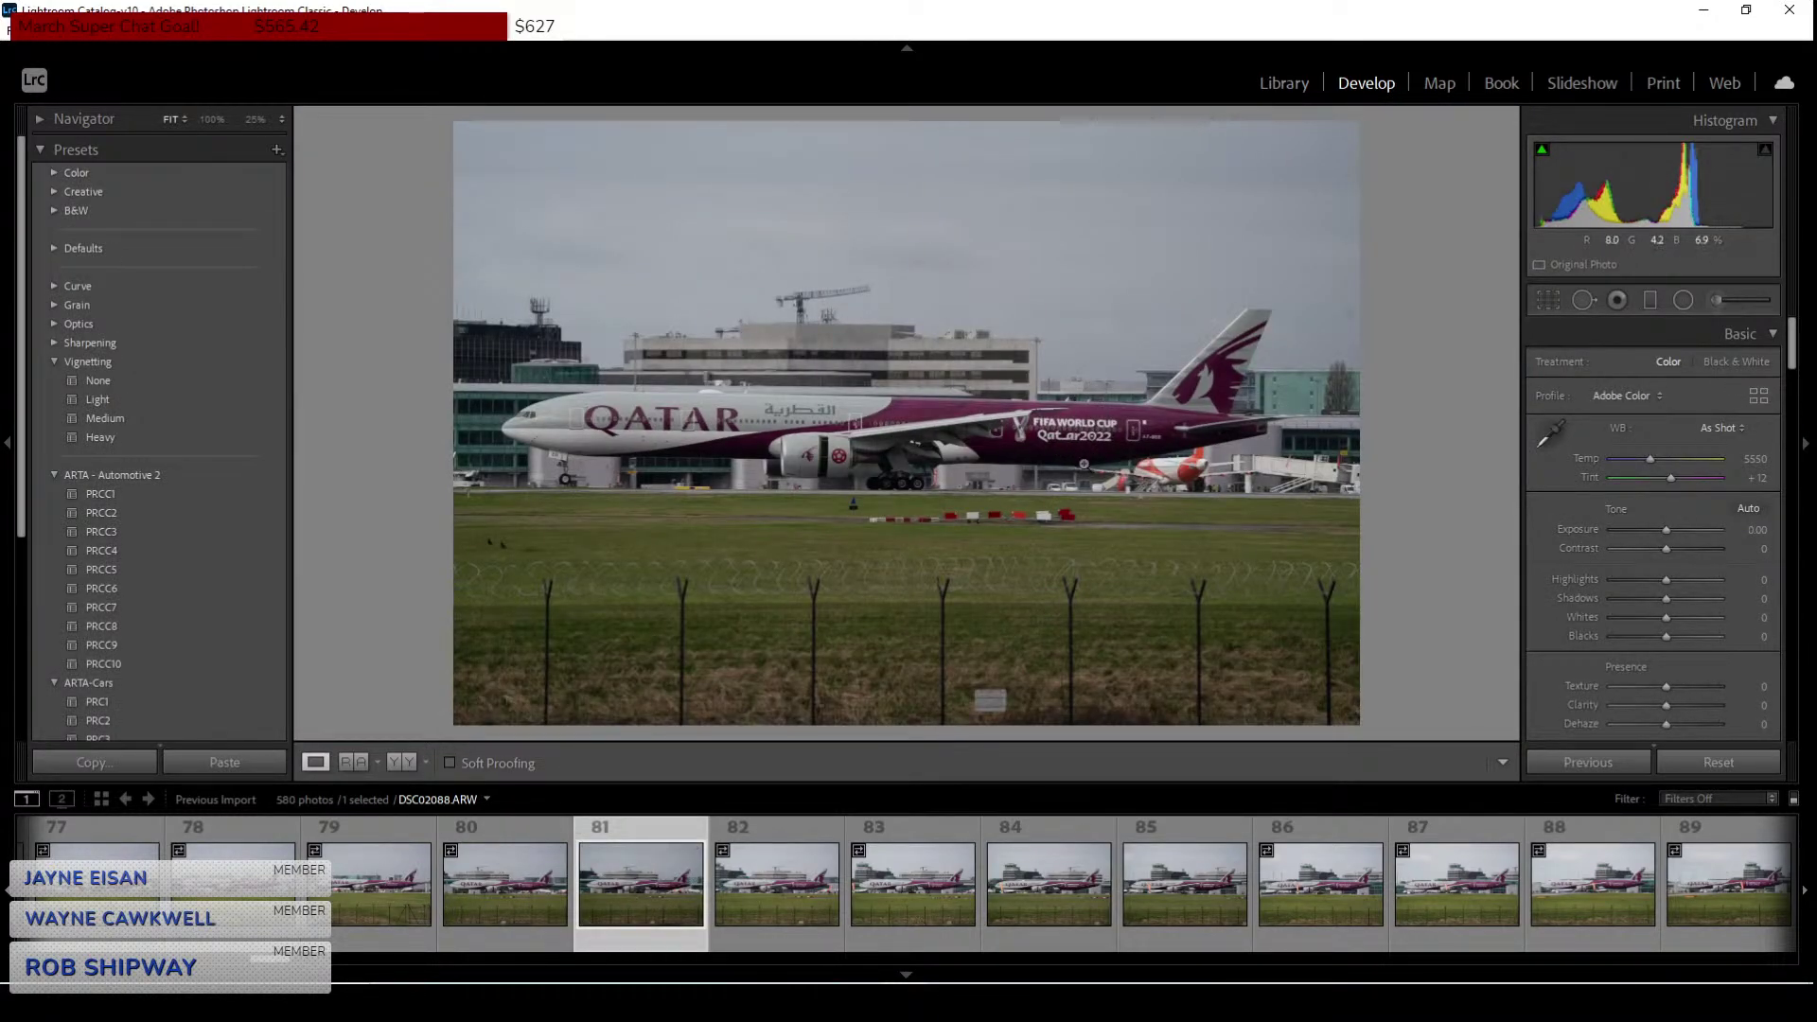
click(392, 891)
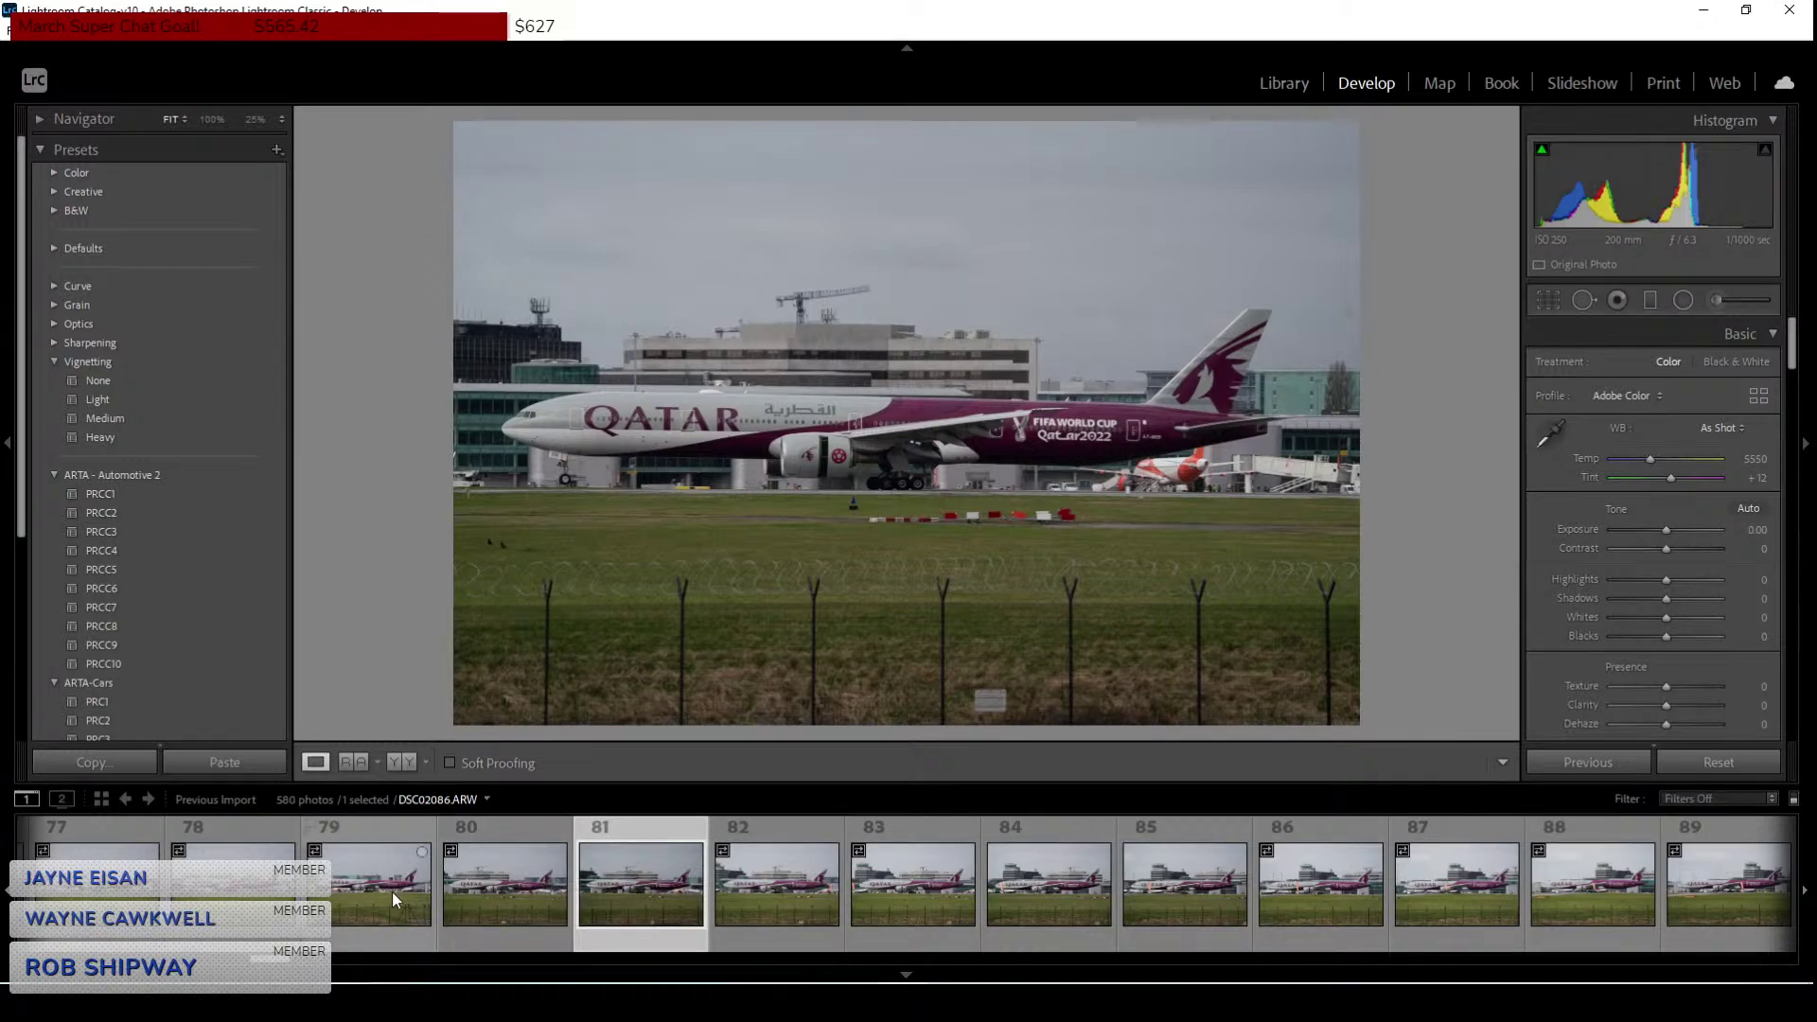
click(225, 890)
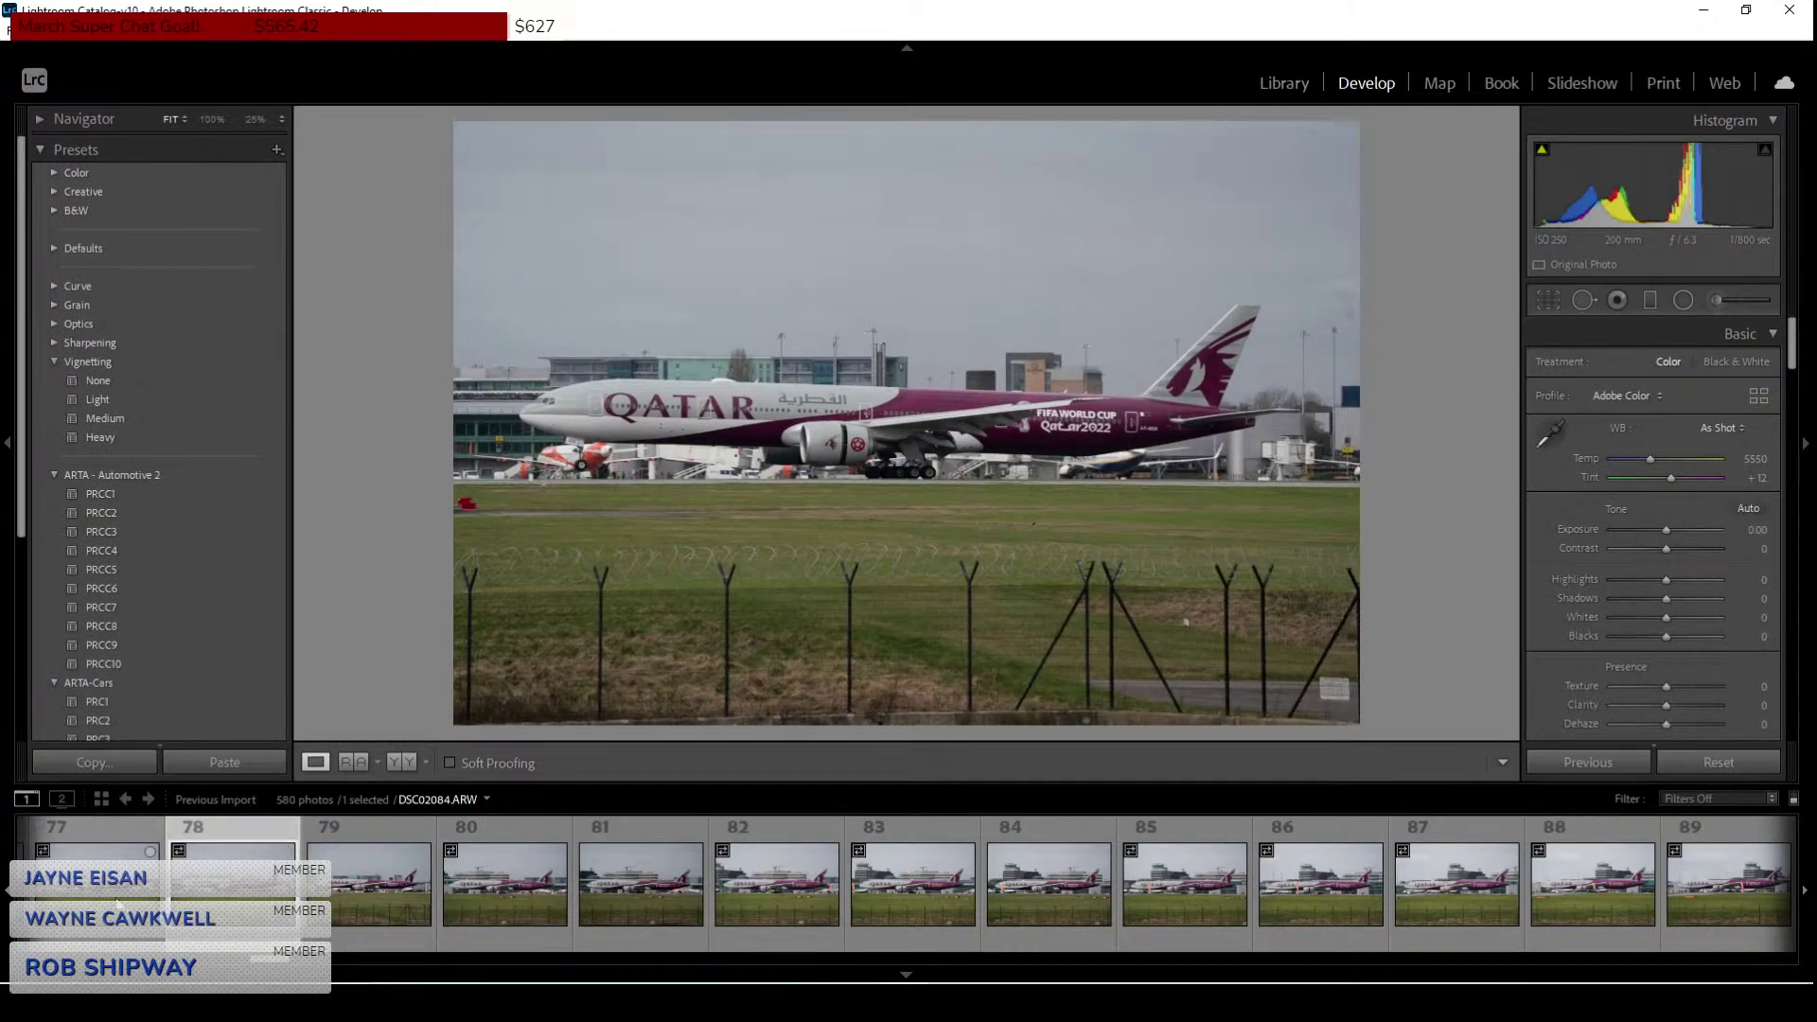
click(117, 904)
click(1041, 417)
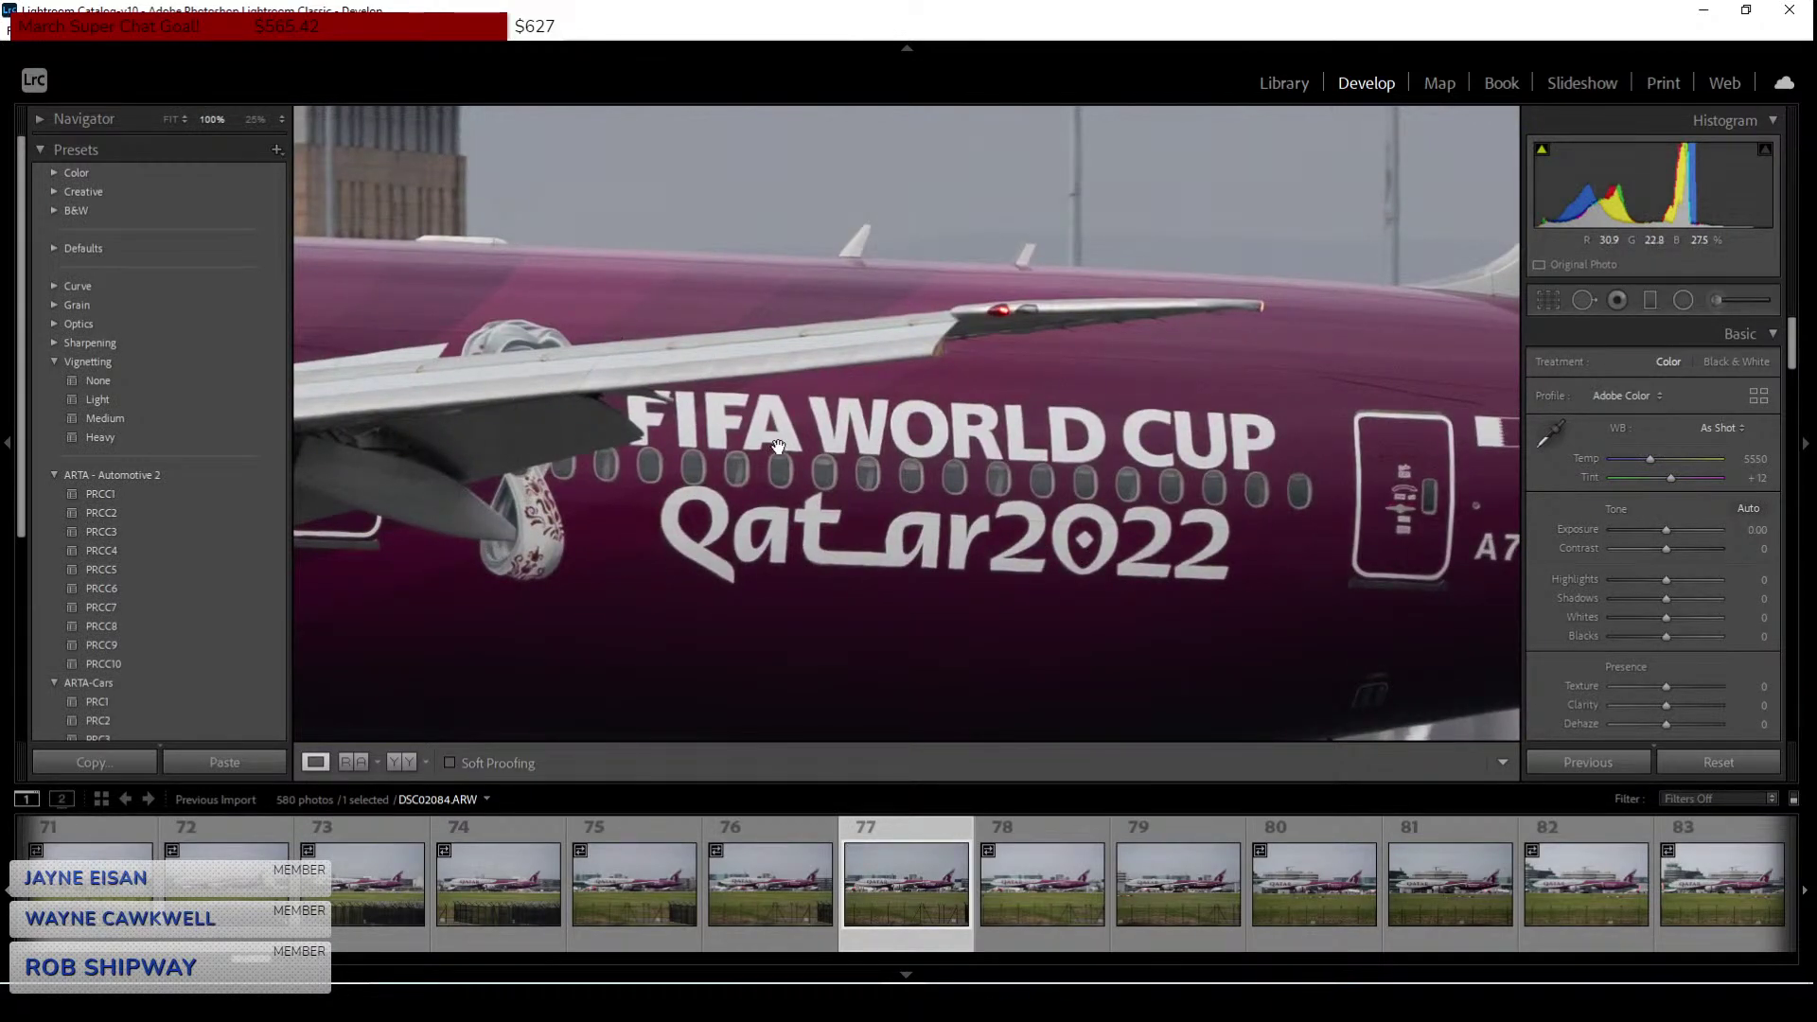
click(690, 468)
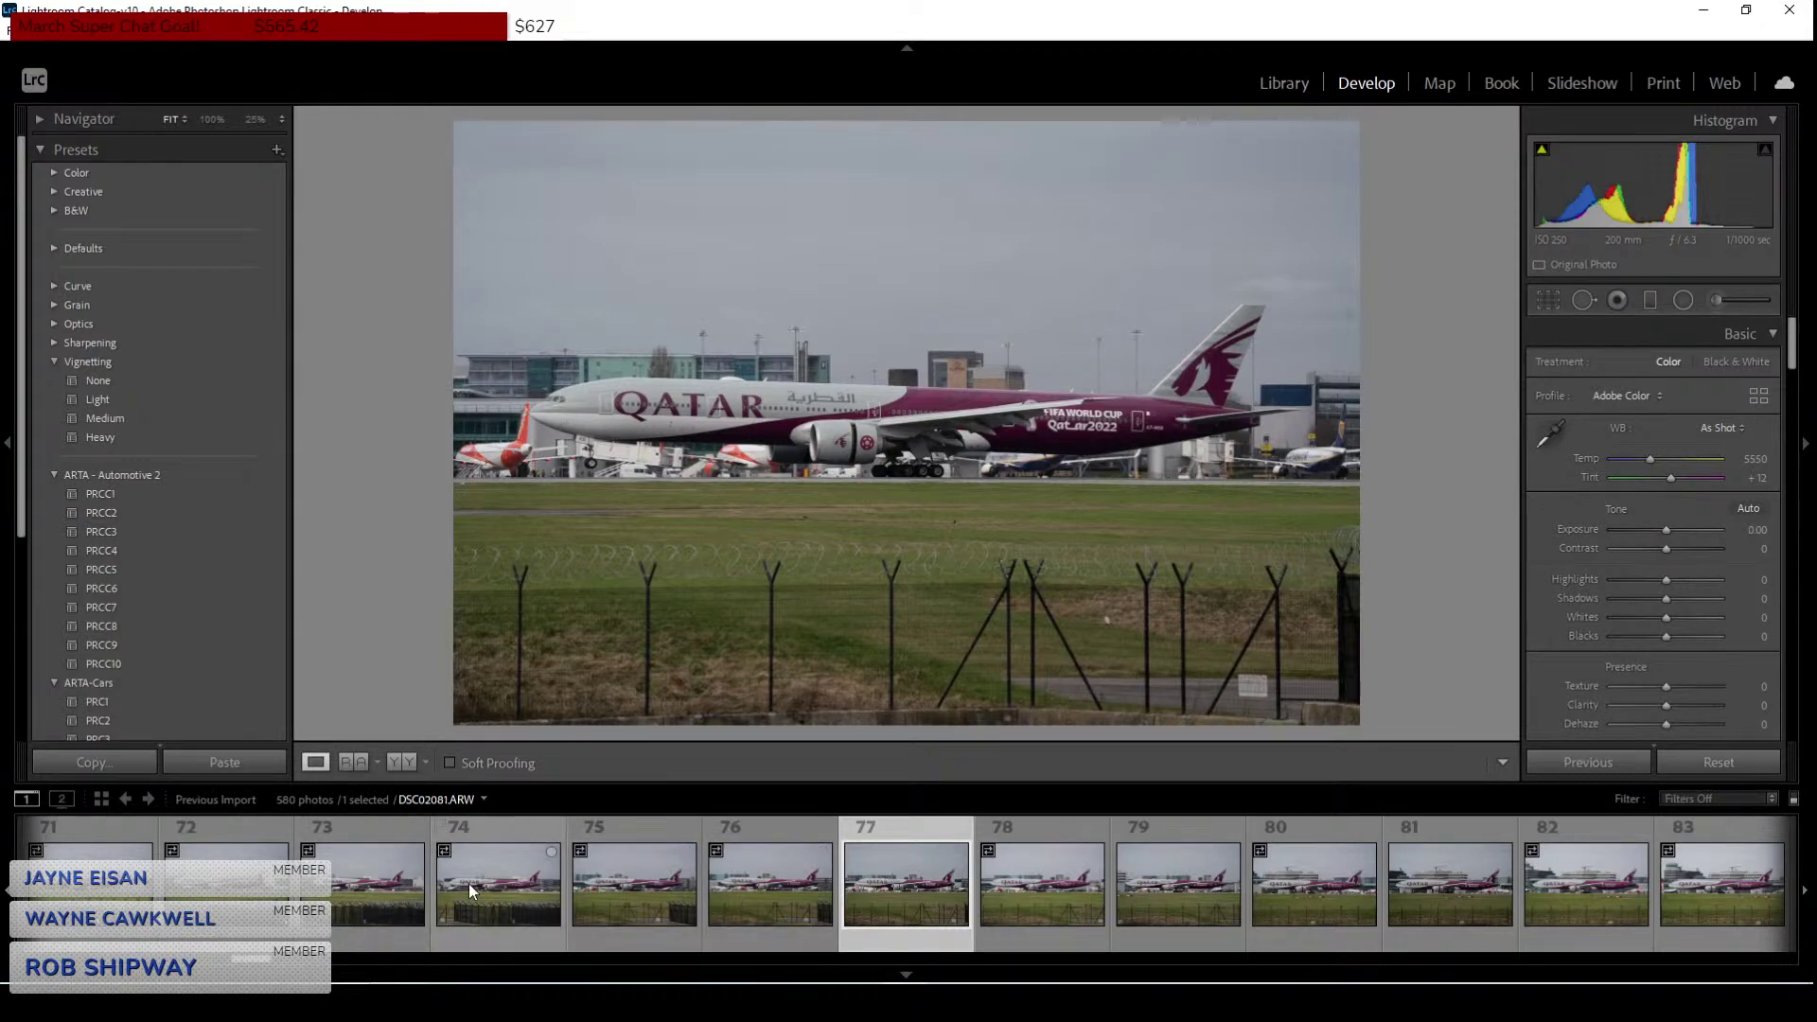
View DSC02088.ARW and DSC02089.ARW, inspect the fuselage and nose gear of DSC02089.ARW at 100% zoom, and return to the full view.
click(1430, 875)
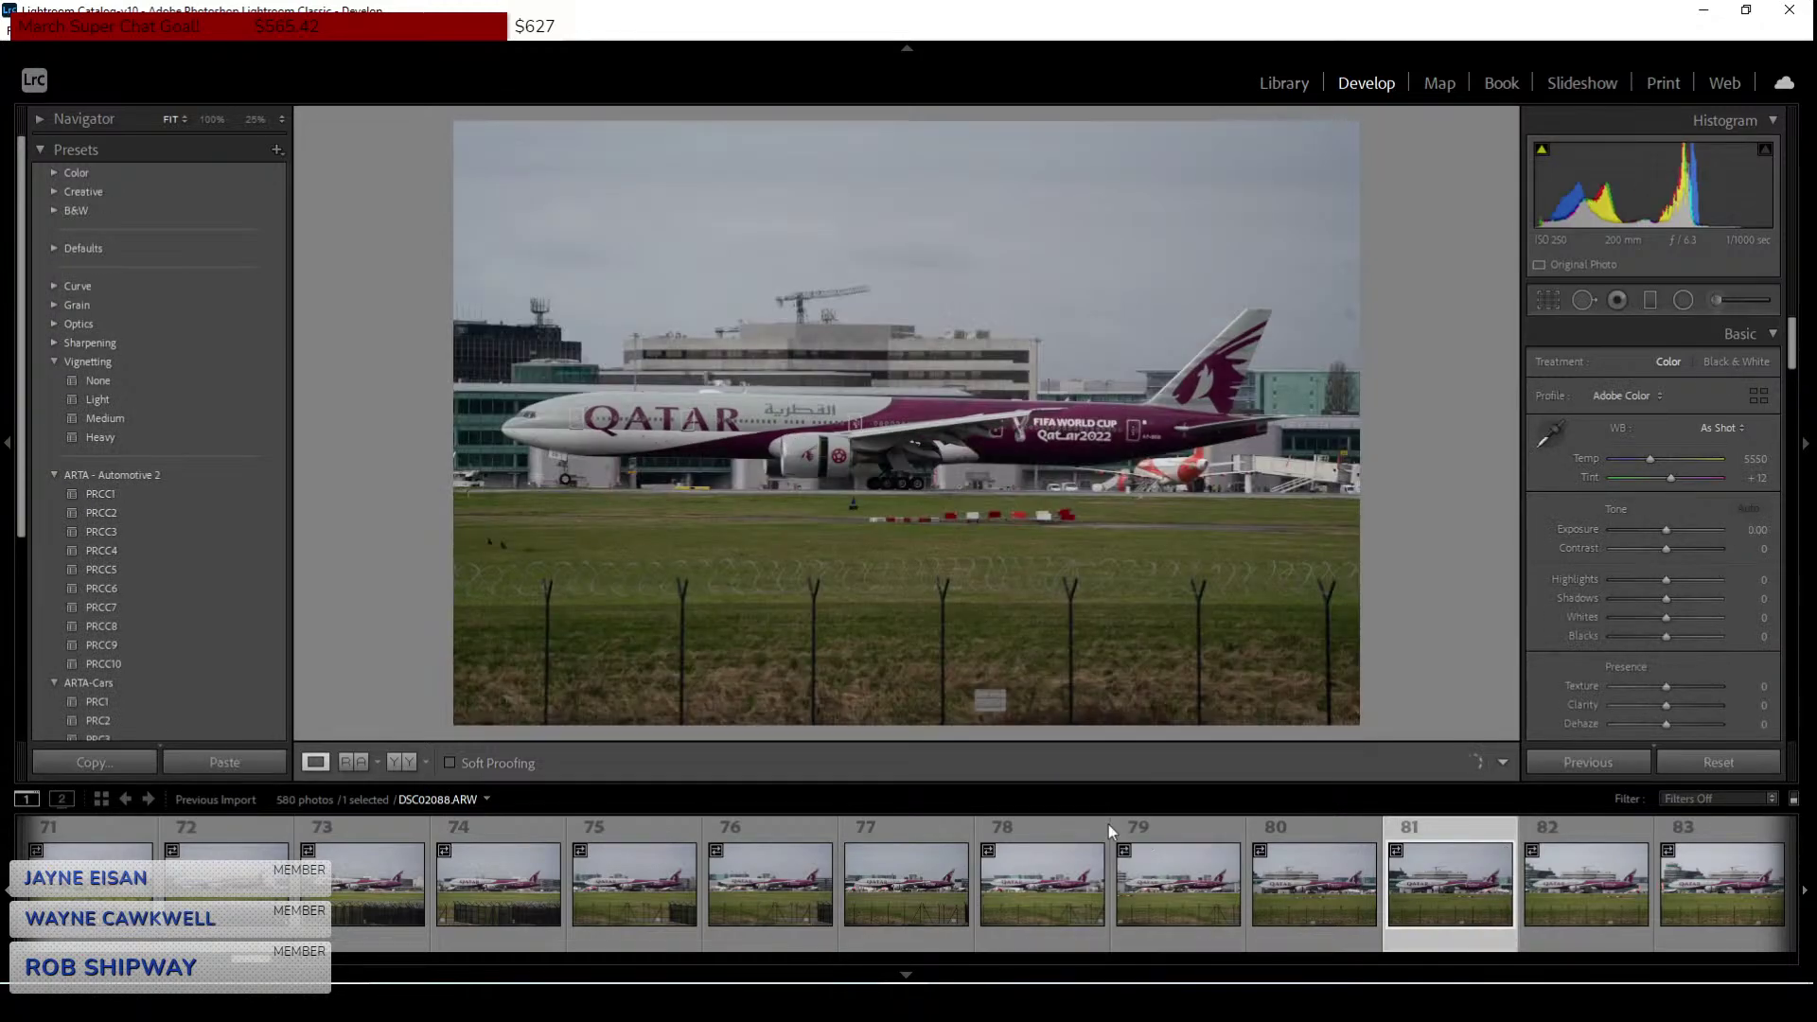
click(1598, 907)
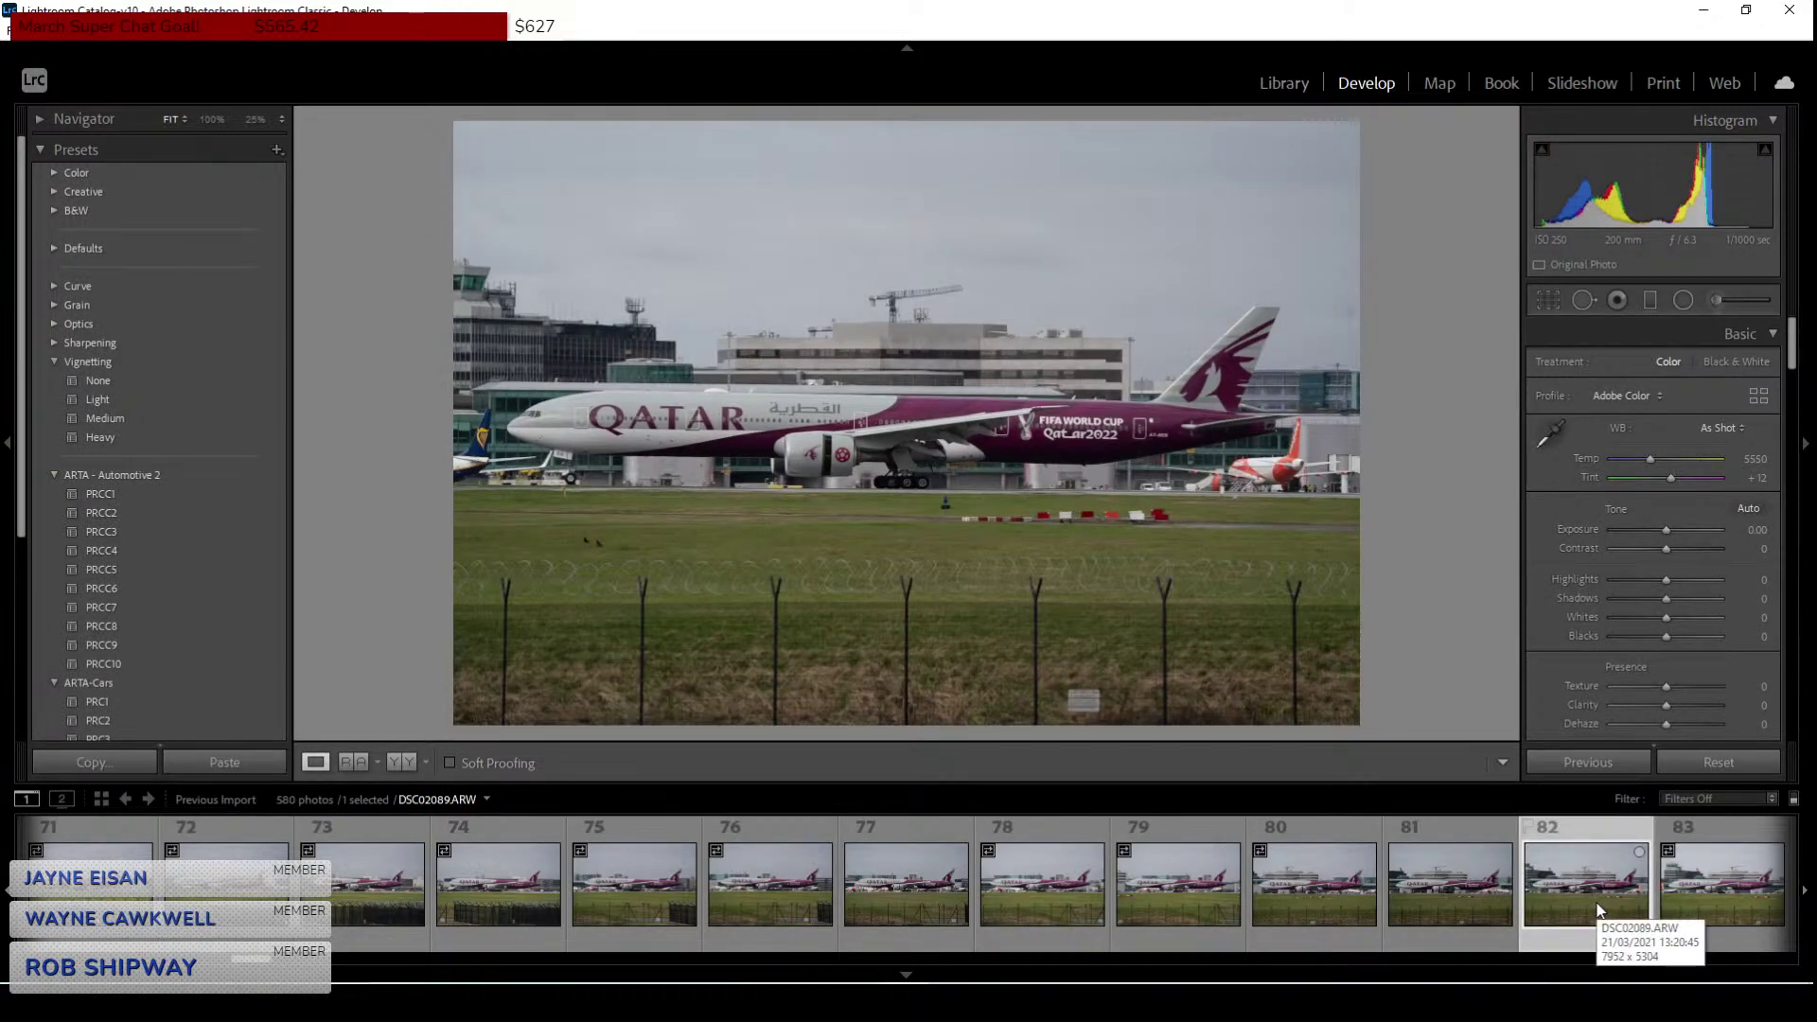
click(1087, 459)
drag(1086, 458, 1154, 560)
drag(796, 500, 1379, 487)
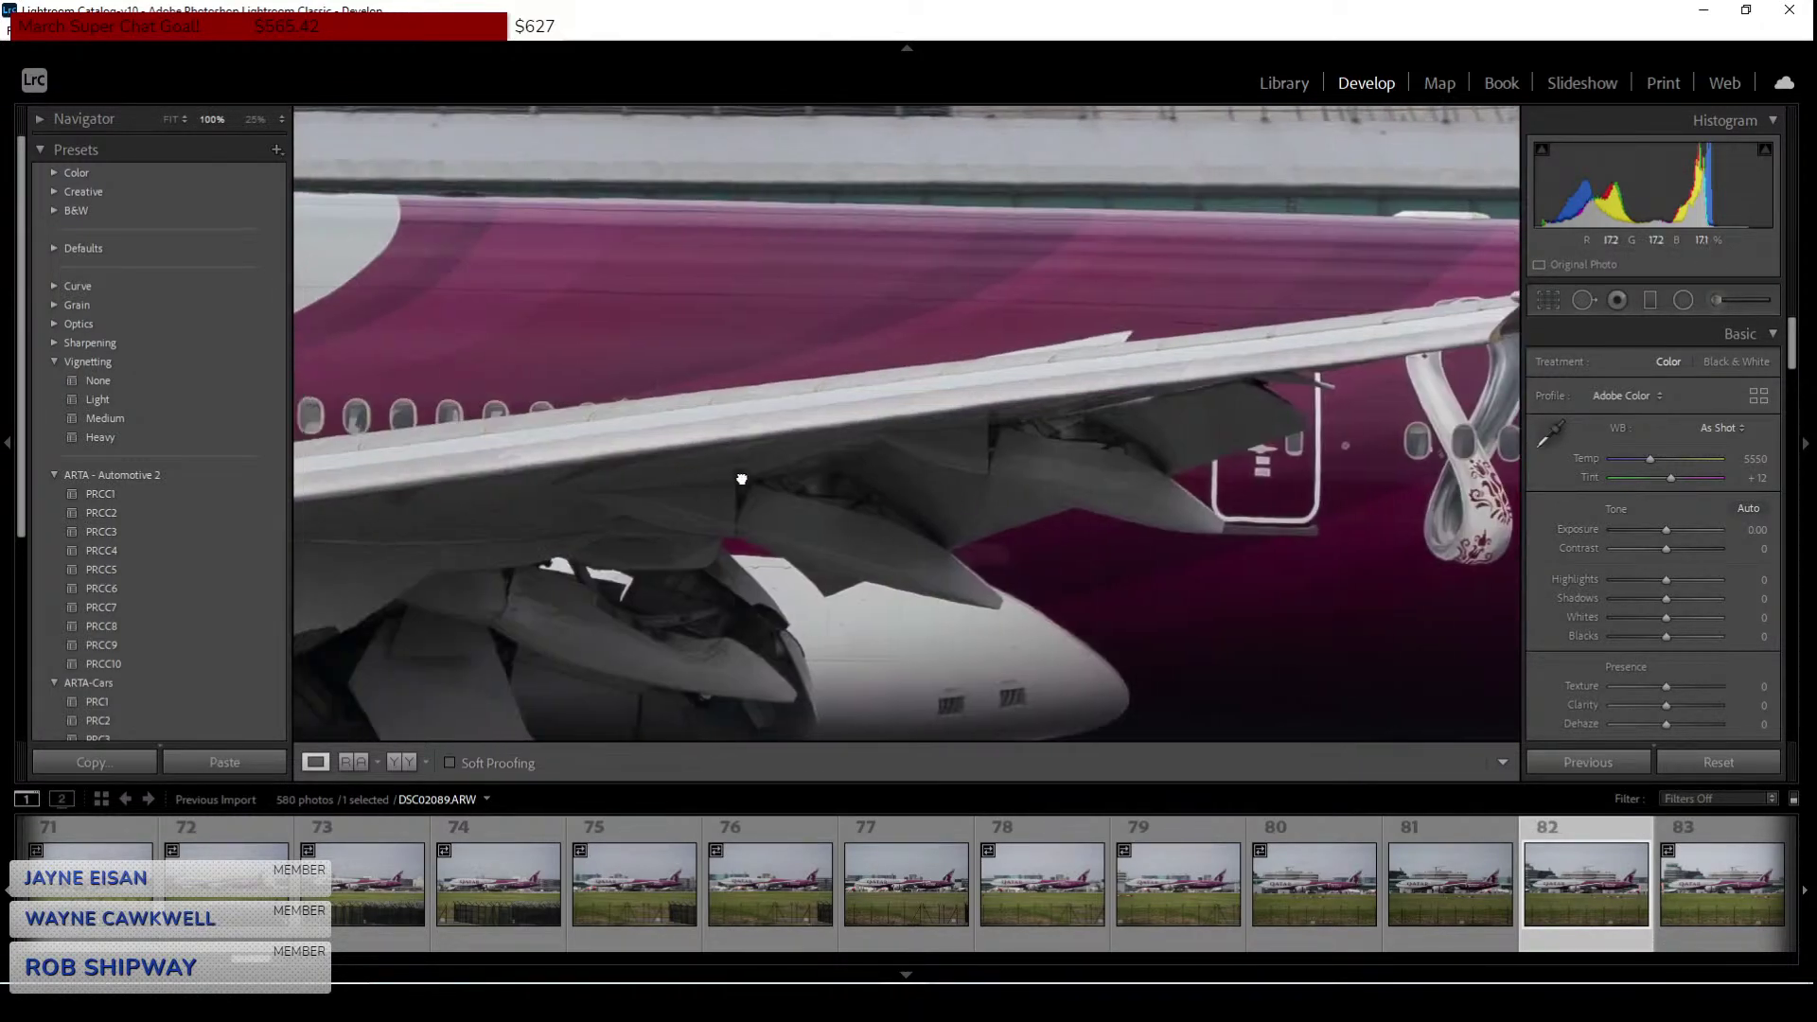
drag(739, 479, 1505, 473)
drag(816, 470, 1178, 445)
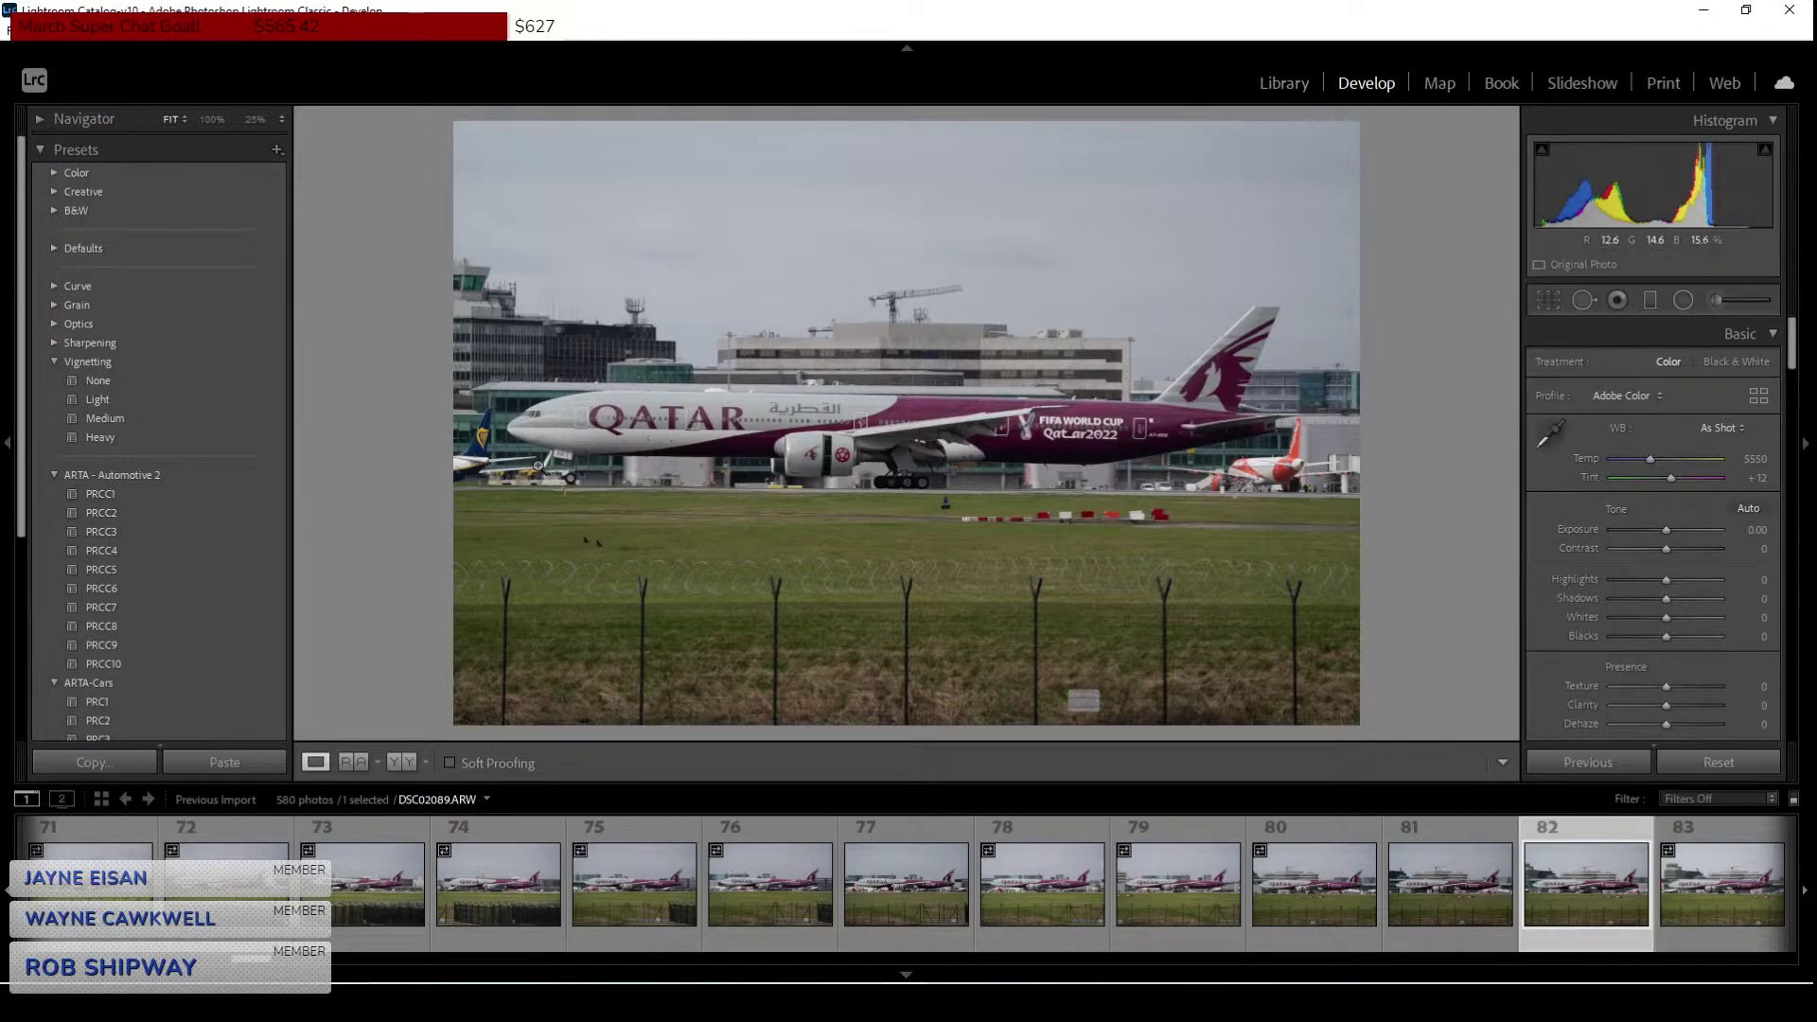
click(541, 468)
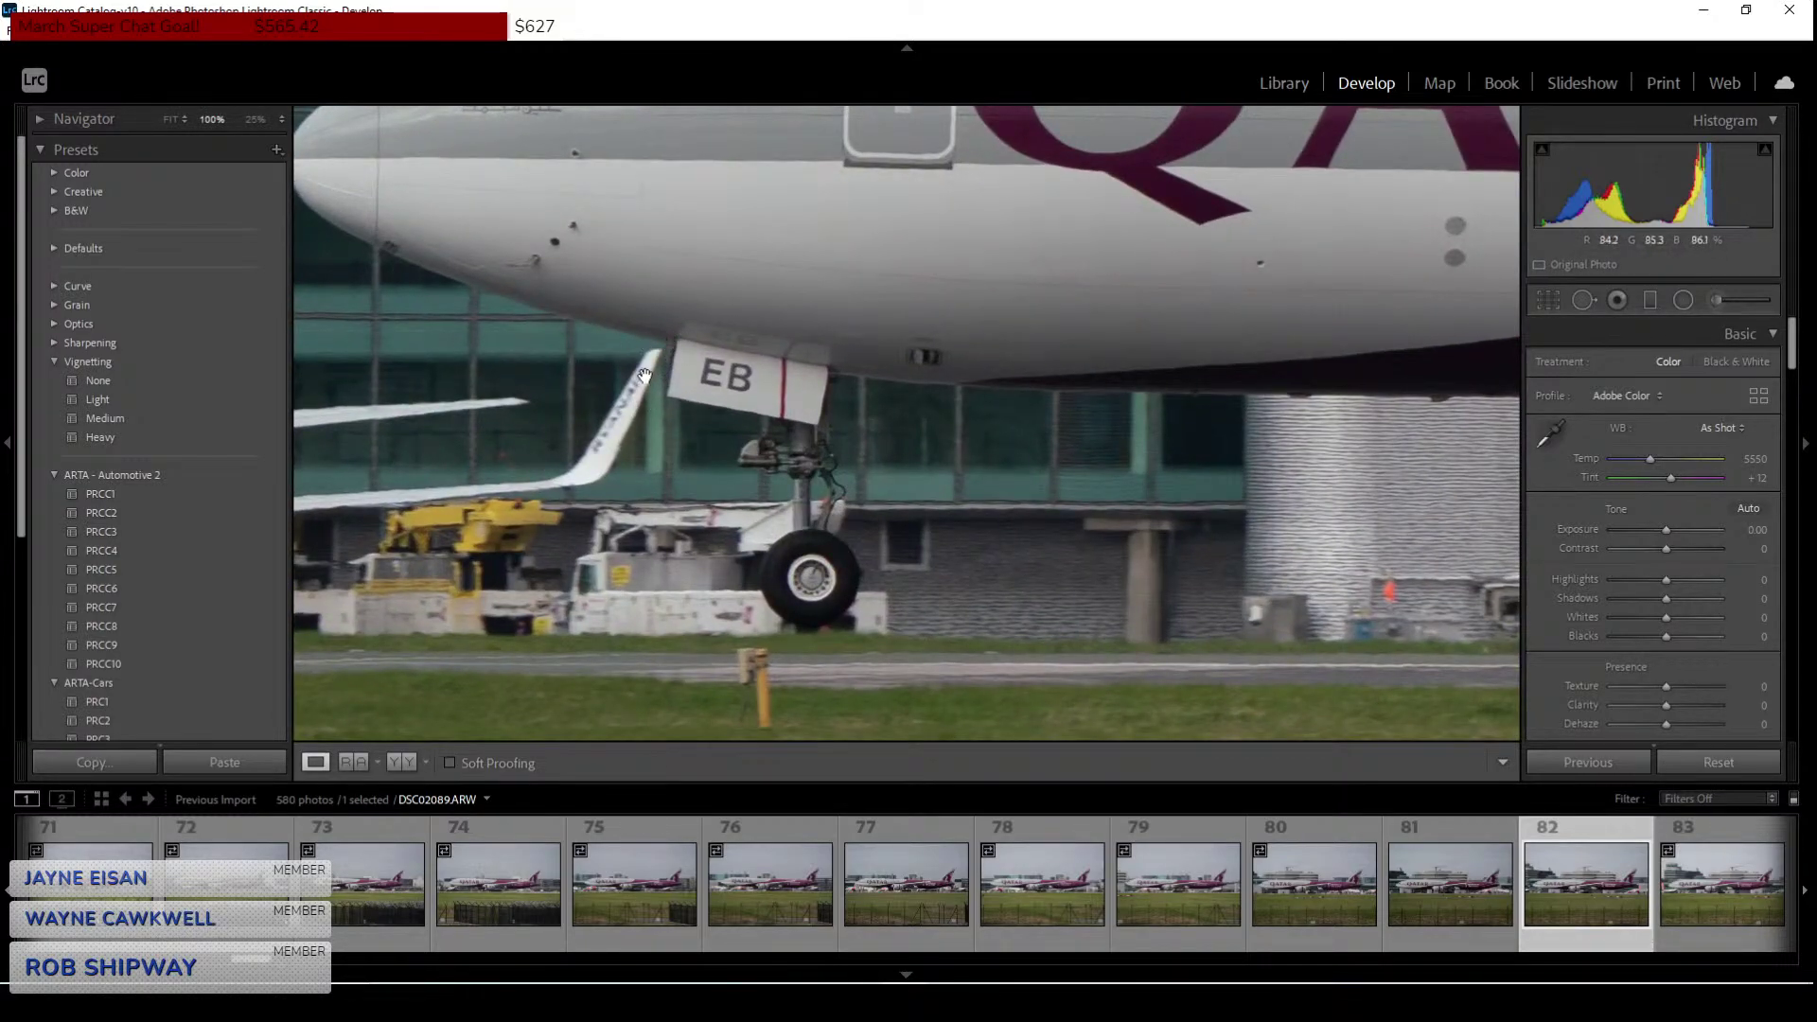
click(644, 406)
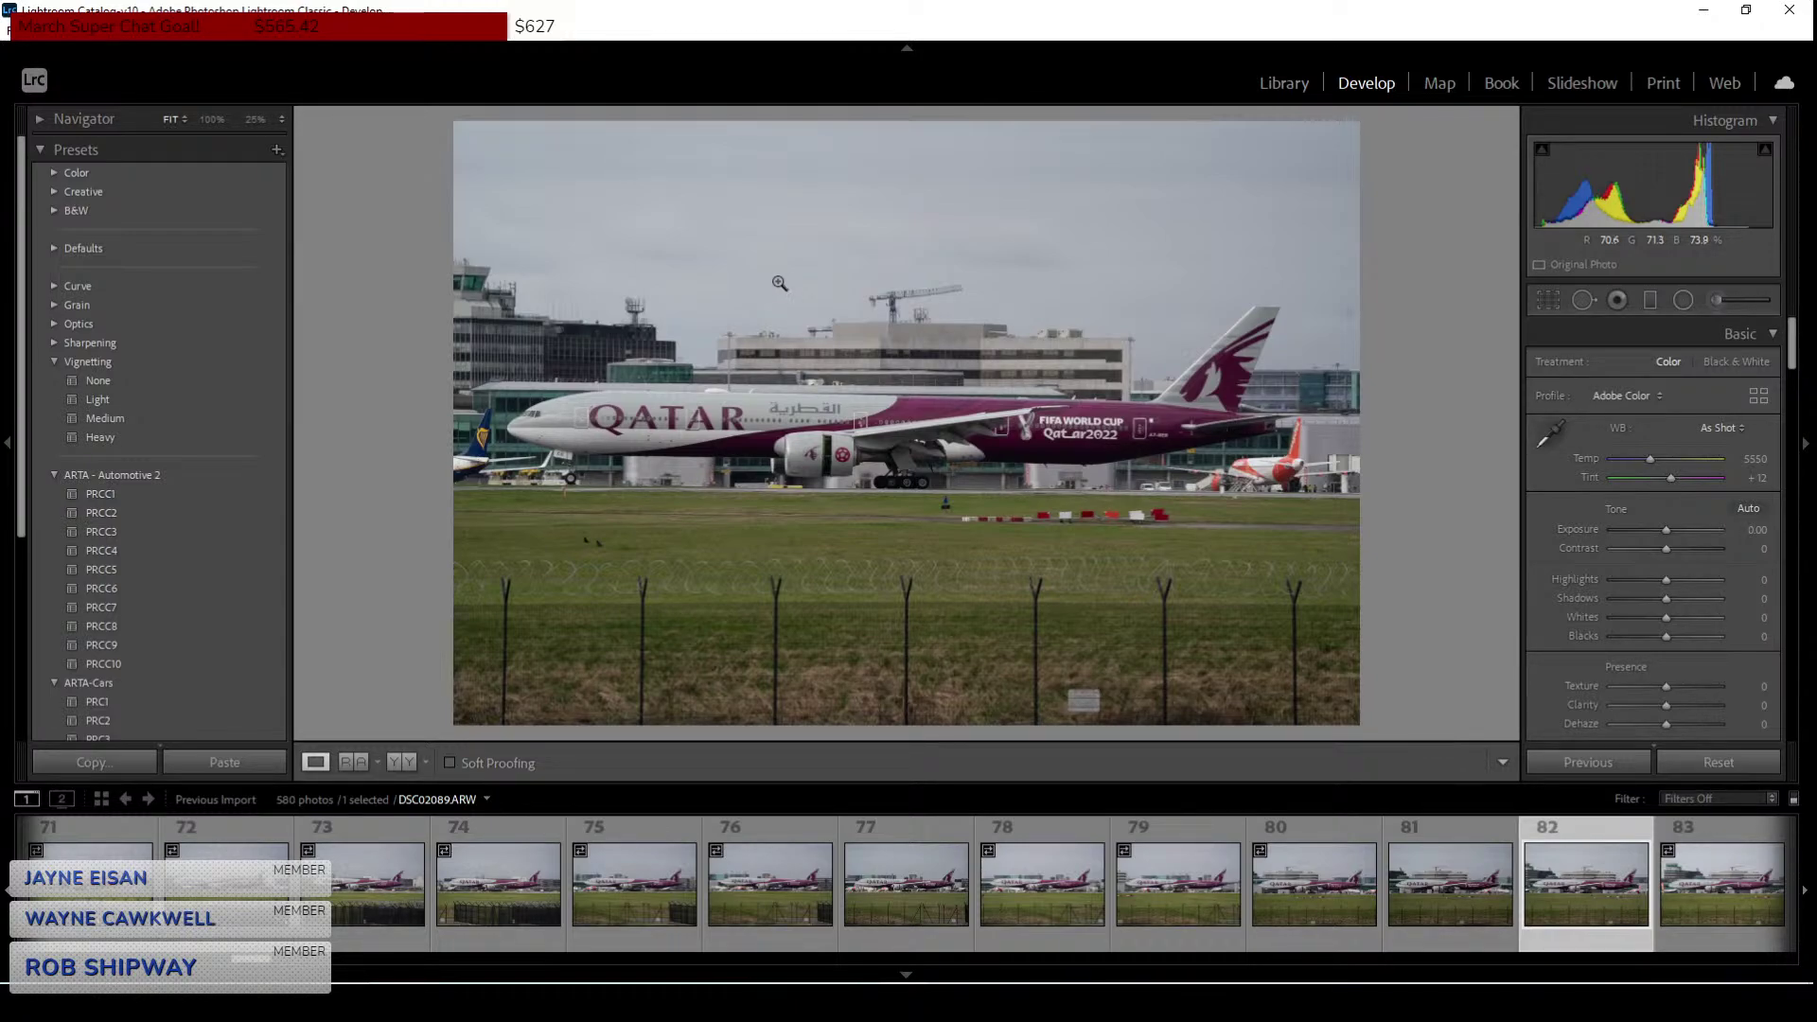
Start Crop & Straighten on DSC02089.ARW and set the crop aspect ratio to 16 x 9.
click(1549, 300)
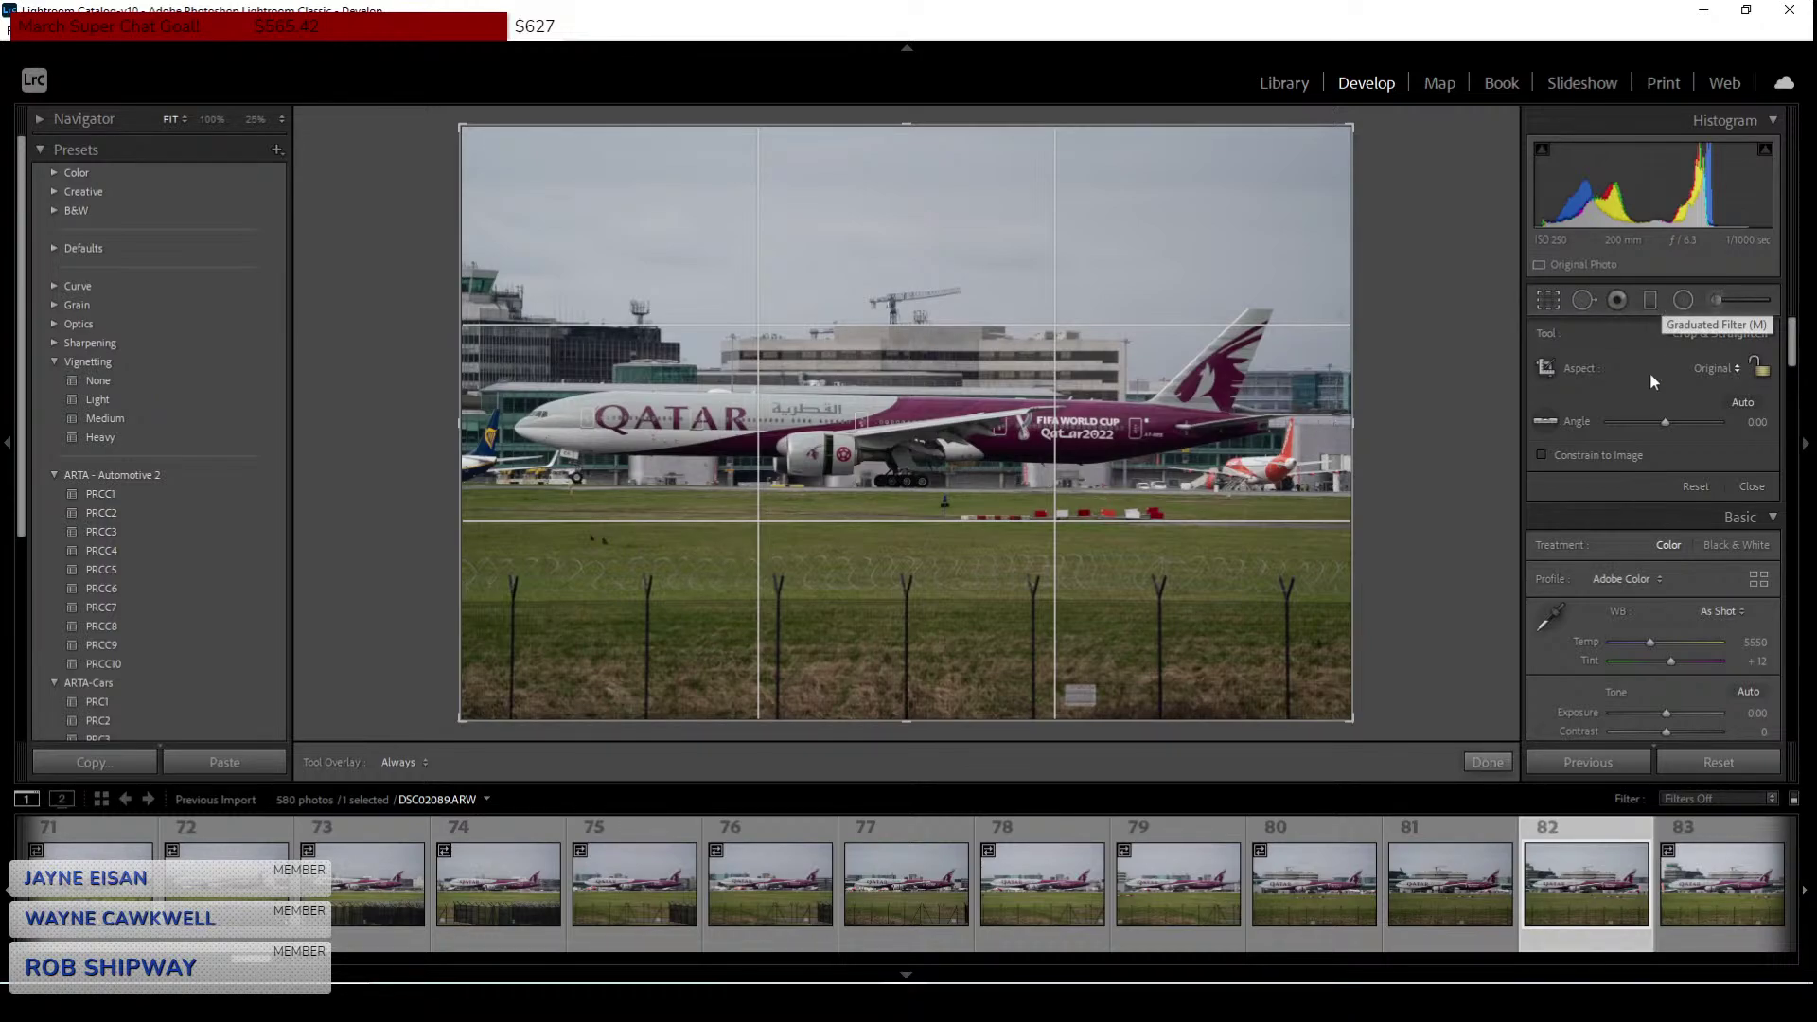
click(1552, 302)
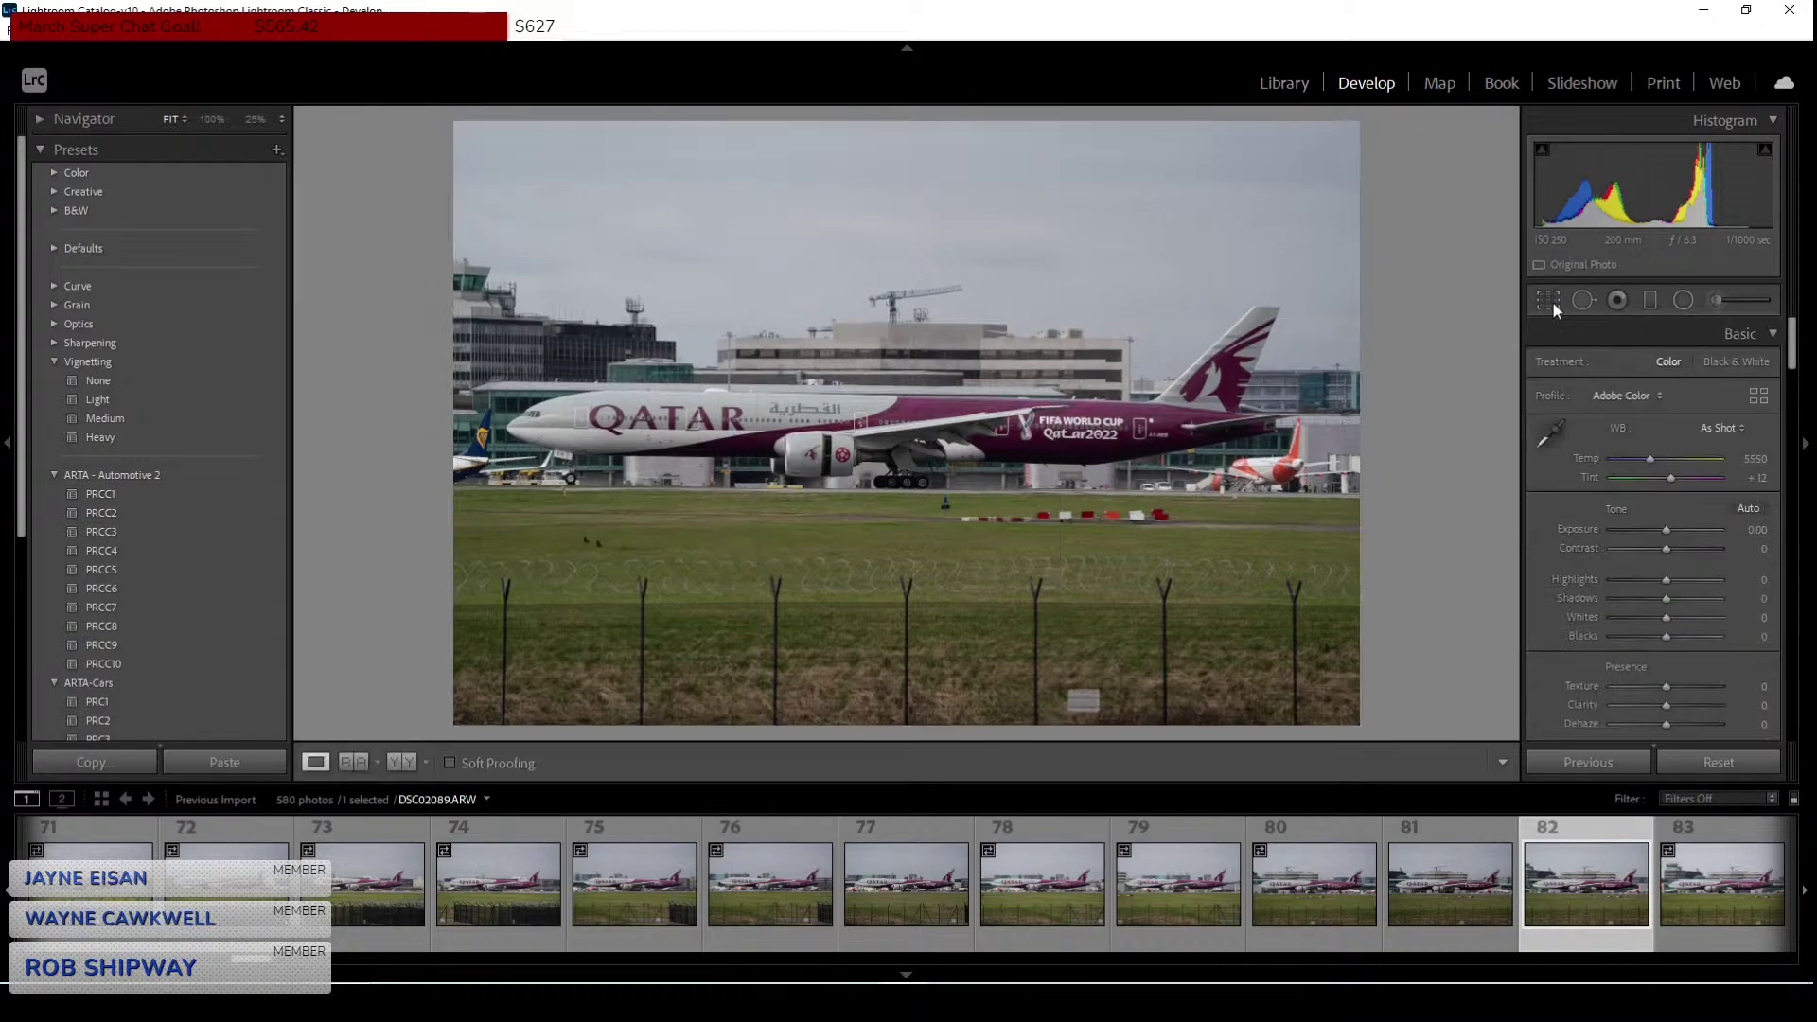
click(1552, 303)
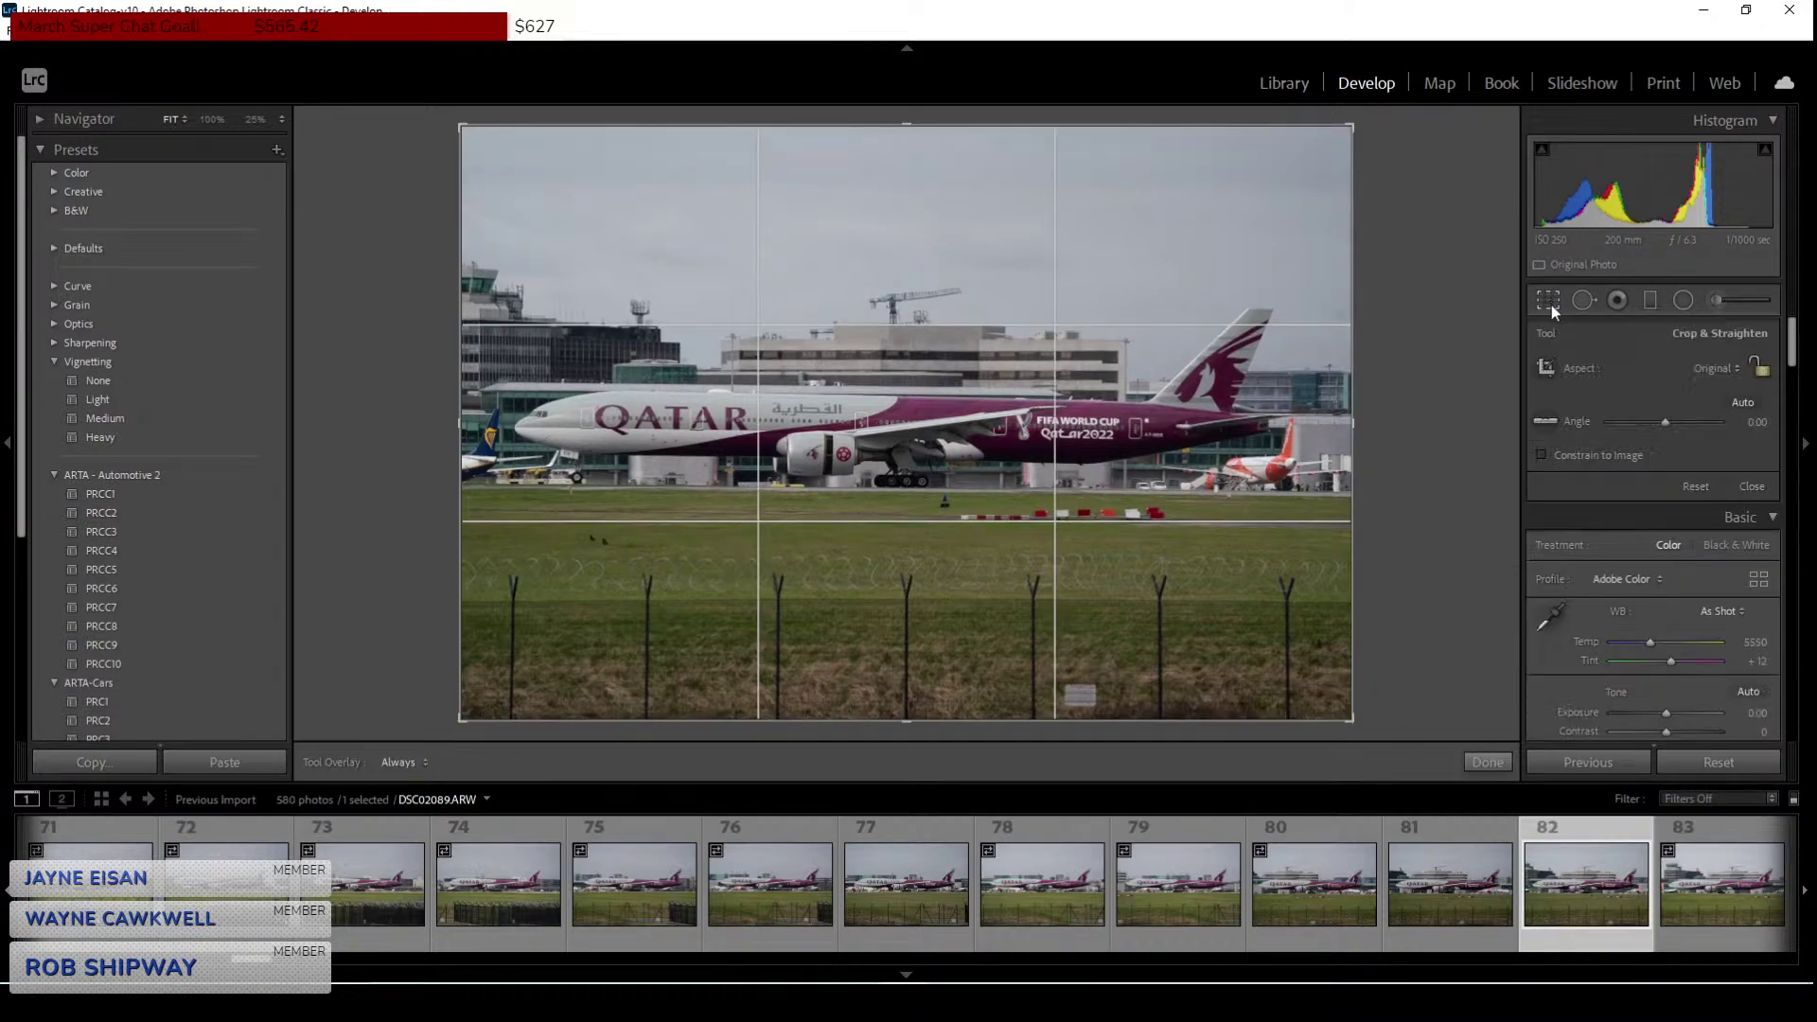
click(1727, 367)
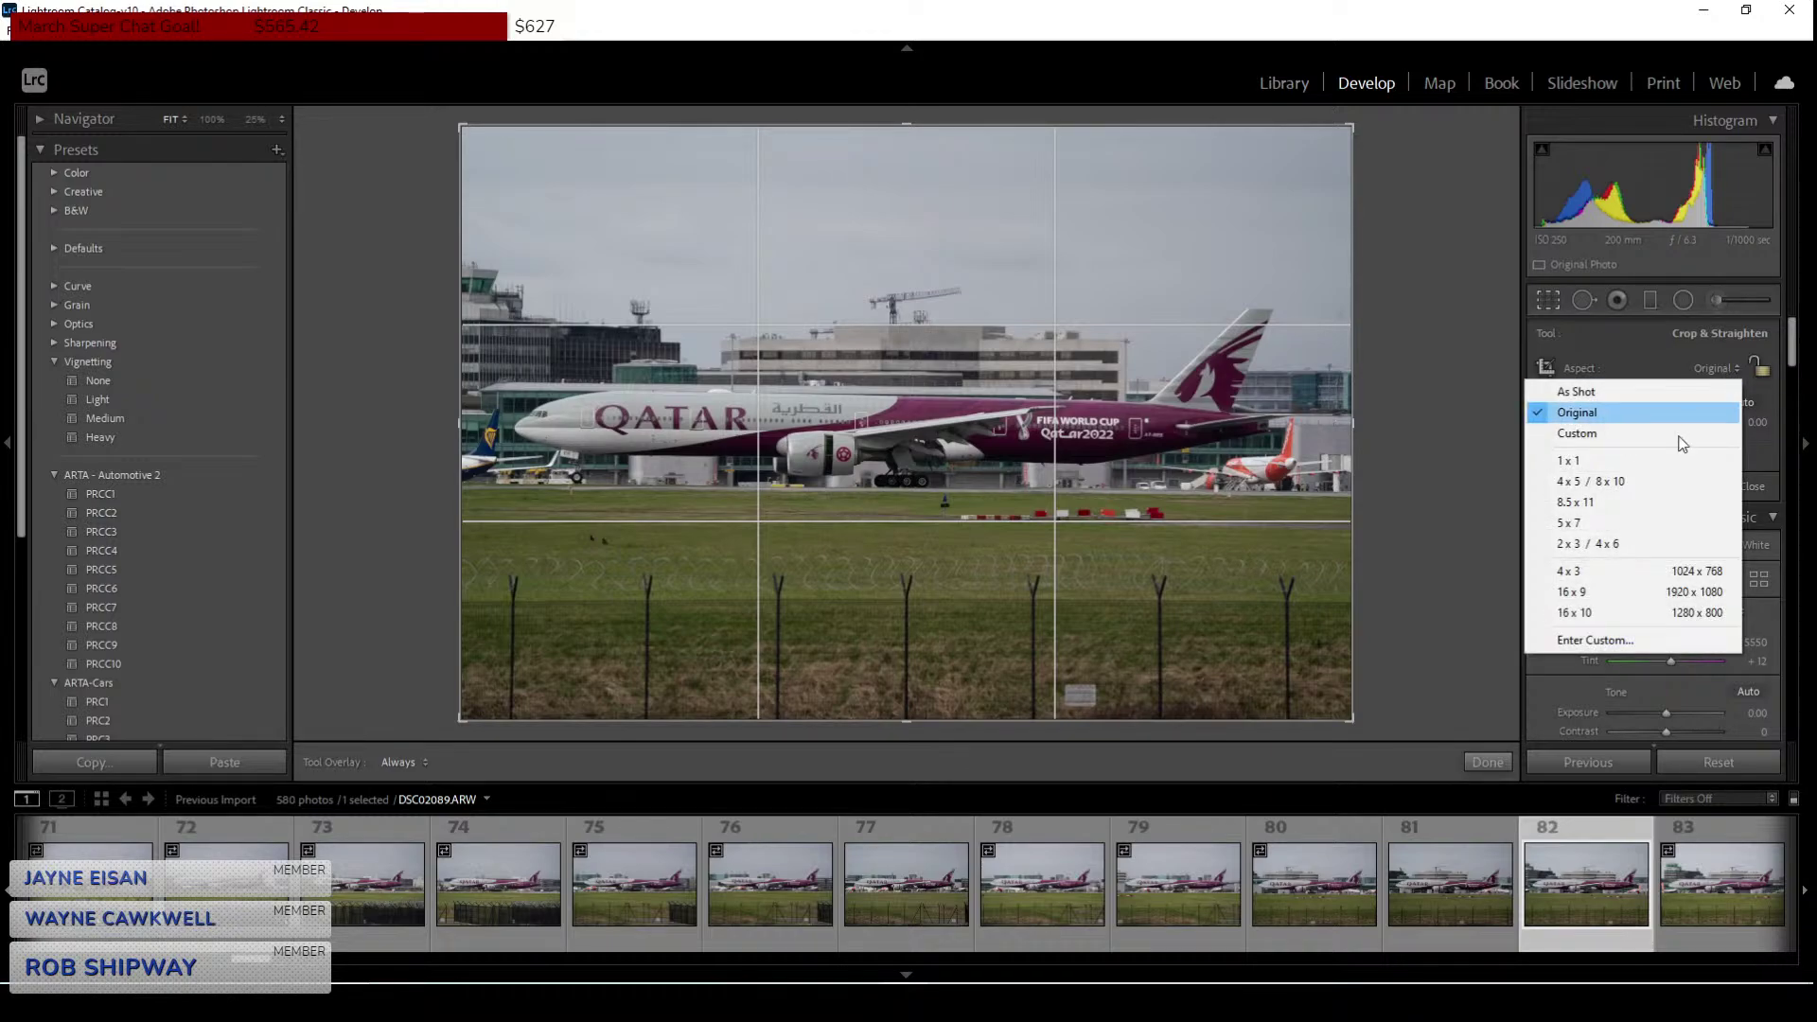
click(1606, 593)
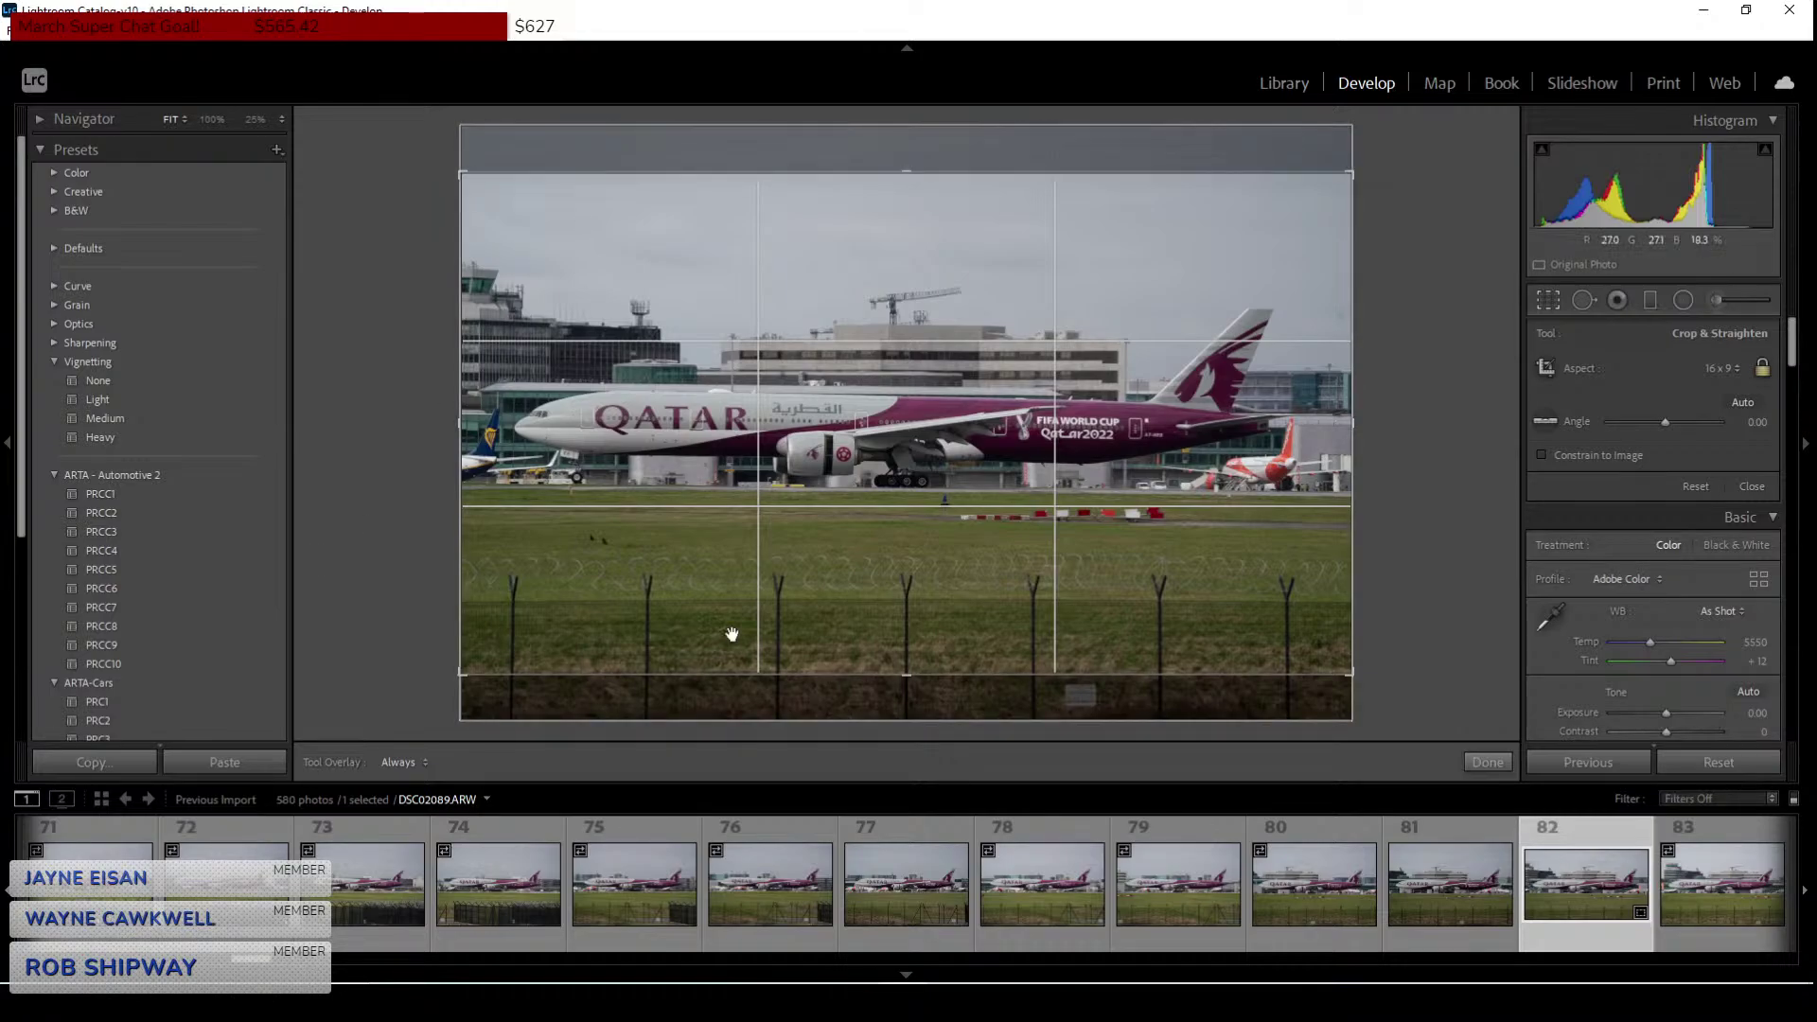
Tighten the 16 x 9 crop around the Qatar aircraft and reposition the photo to exclude the dark grass below the fence.
drag(1358, 682, 1325, 657)
mouse_move(1144, 532)
mouse_down()
mouse_move(1129, 532)
mouse_move(1148, 515)
mouse_up()
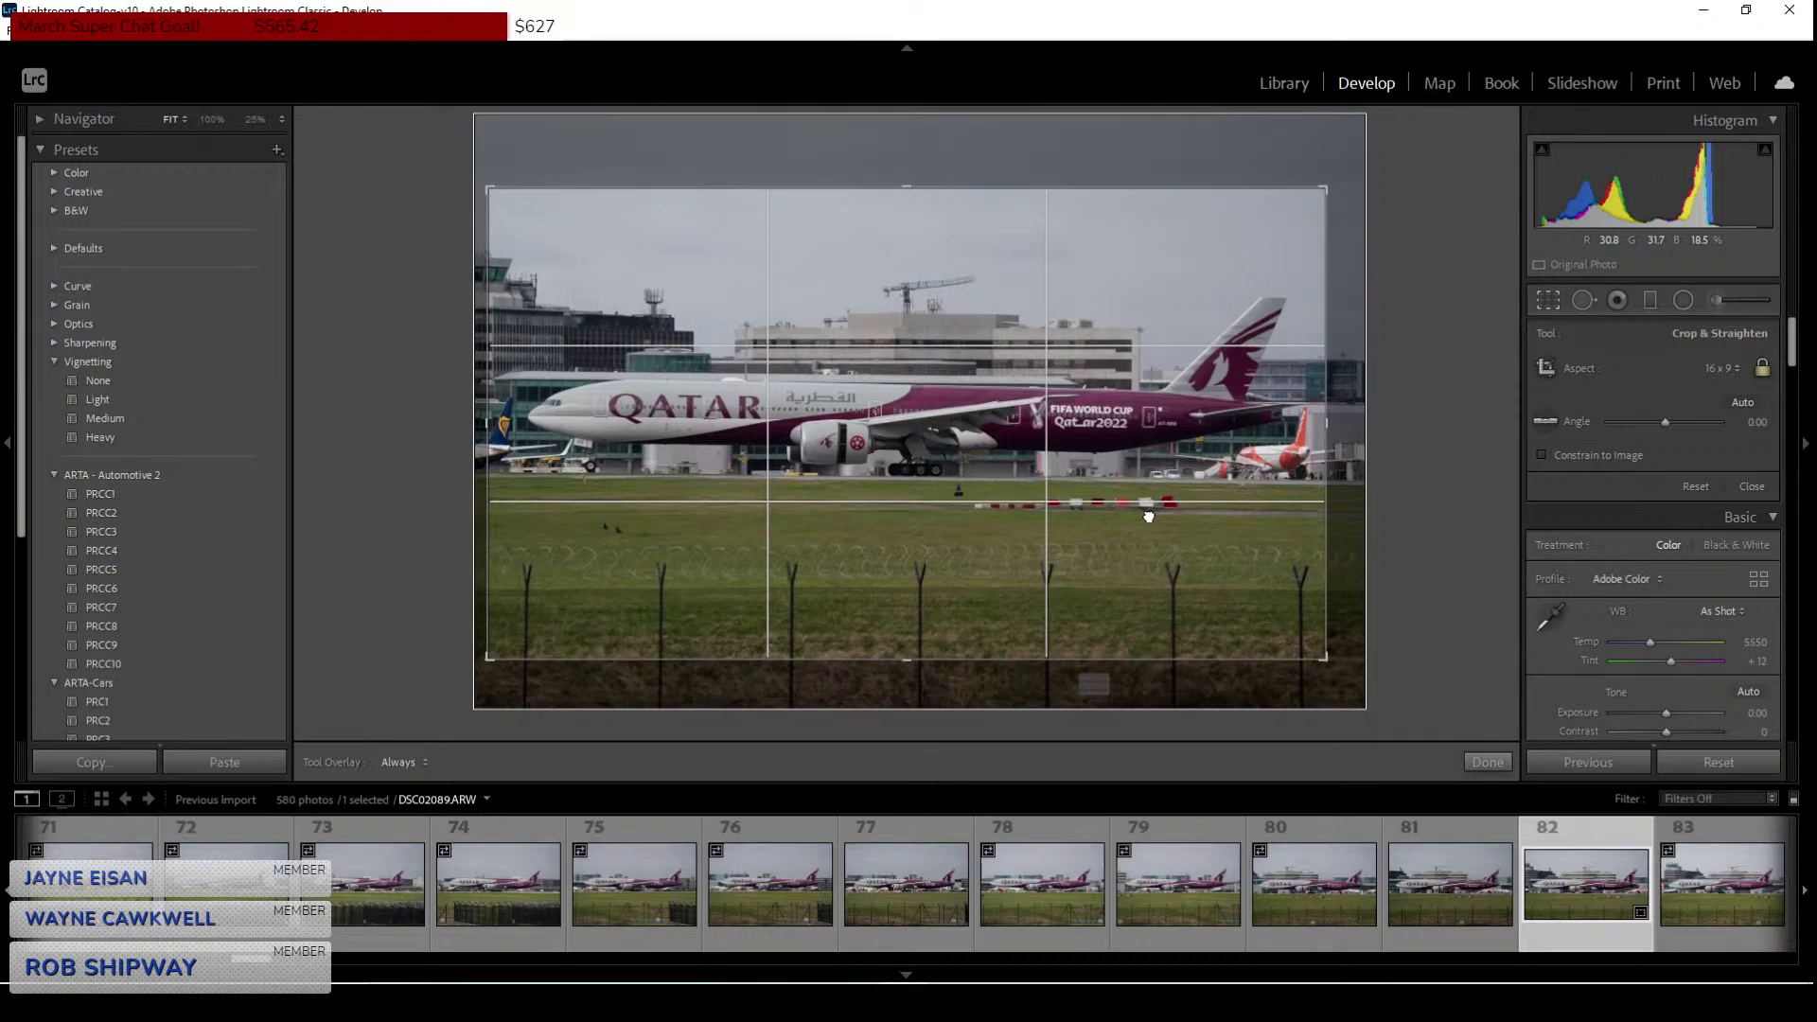
drag(487, 188, 503, 197)
mouse_move(613, 246)
mouse_down()
mouse_move(653, 247)
mouse_move(621, 243)
mouse_up()
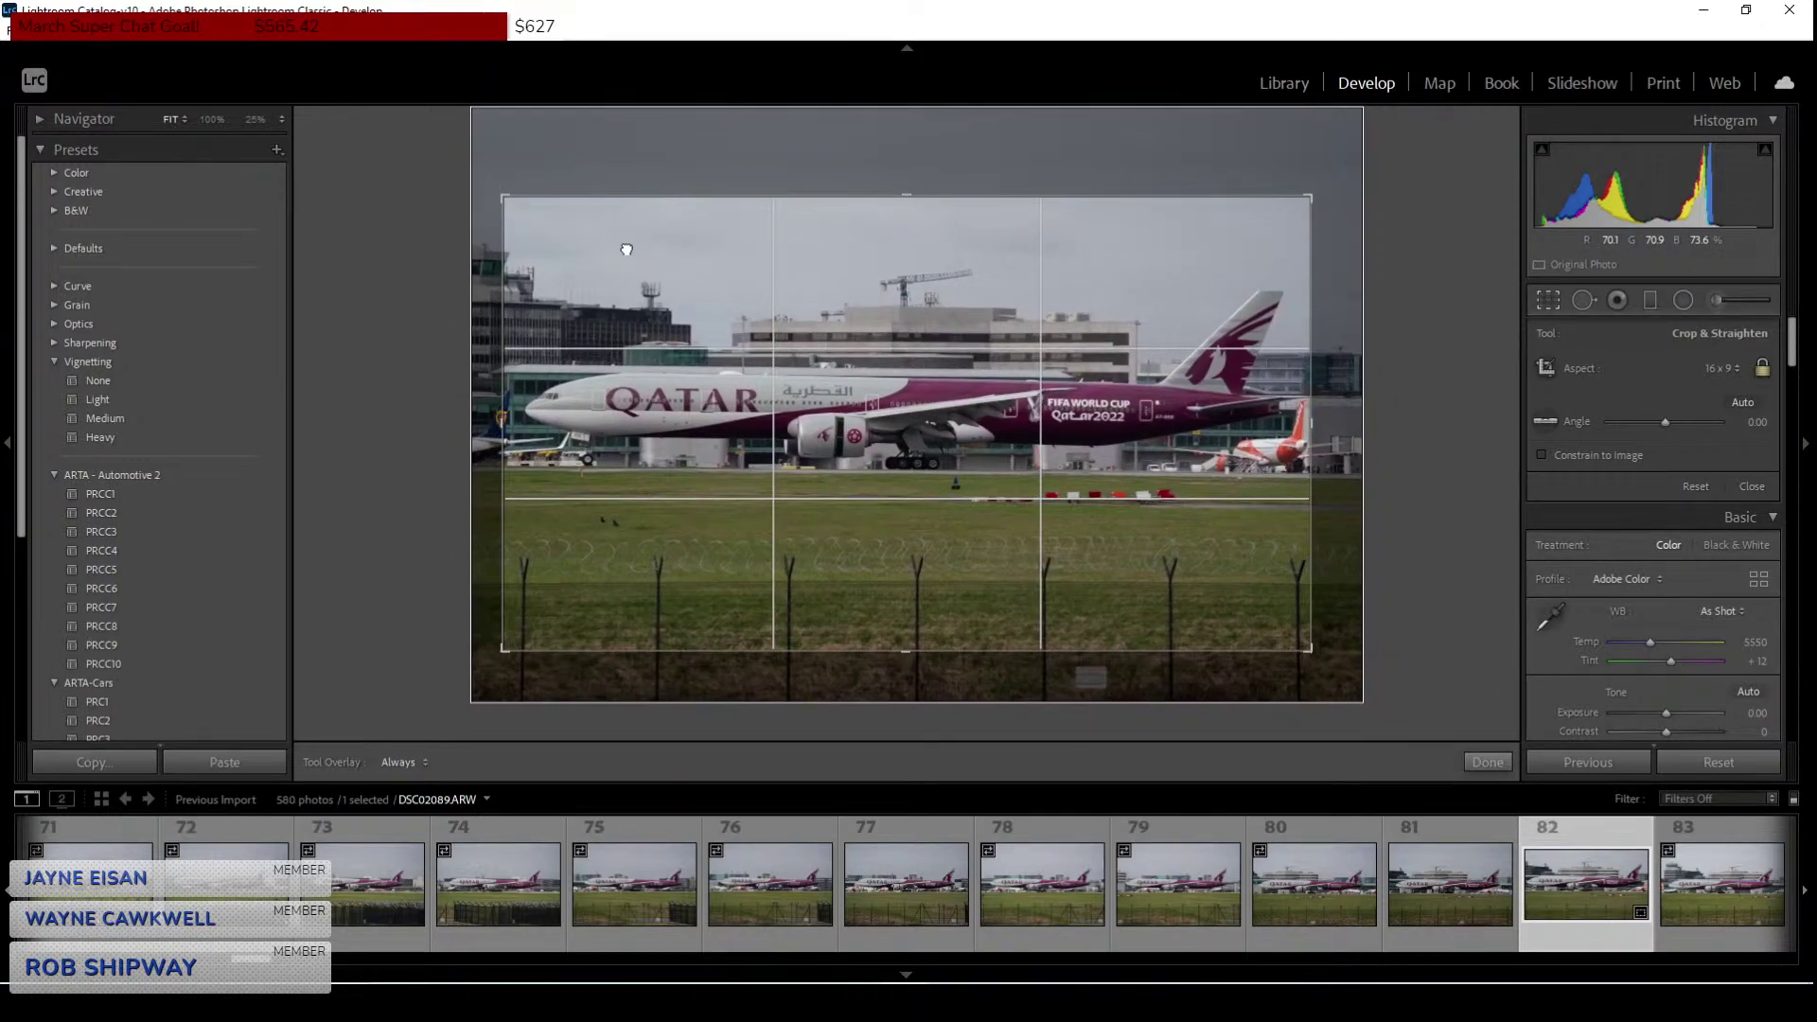
drag(495, 186, 505, 201)
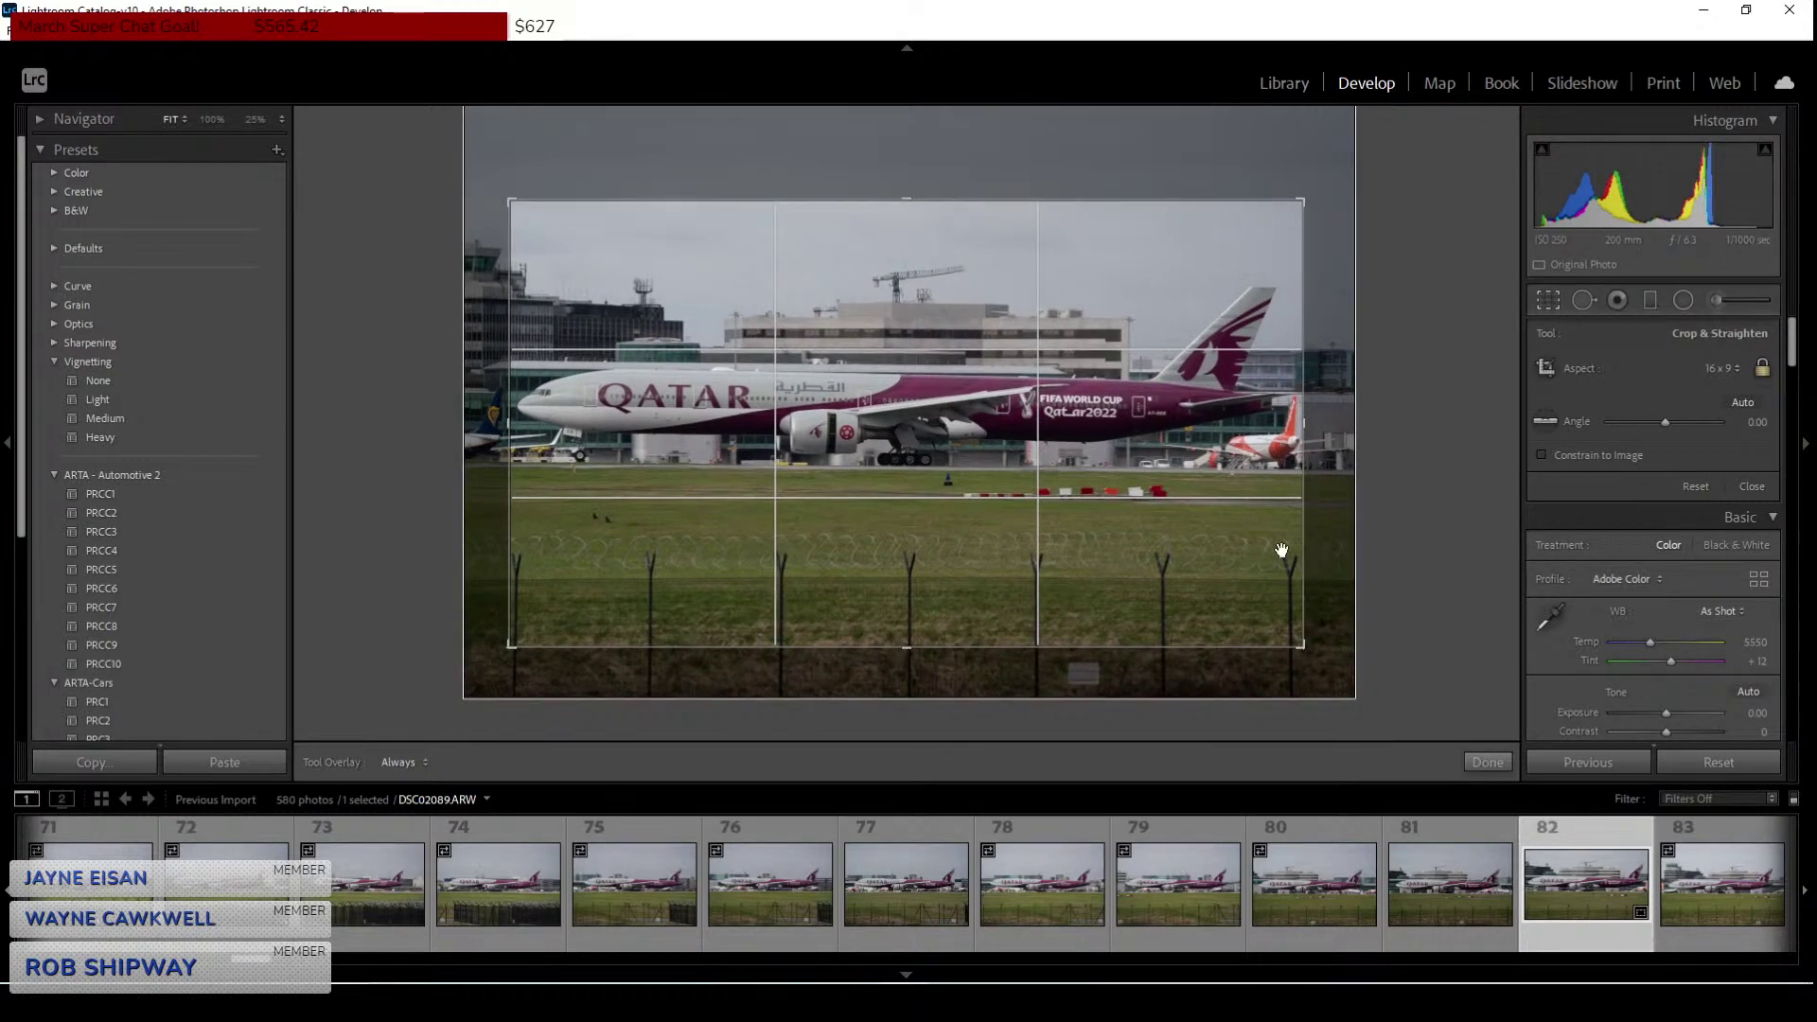
drag(1169, 474, 1170, 493)
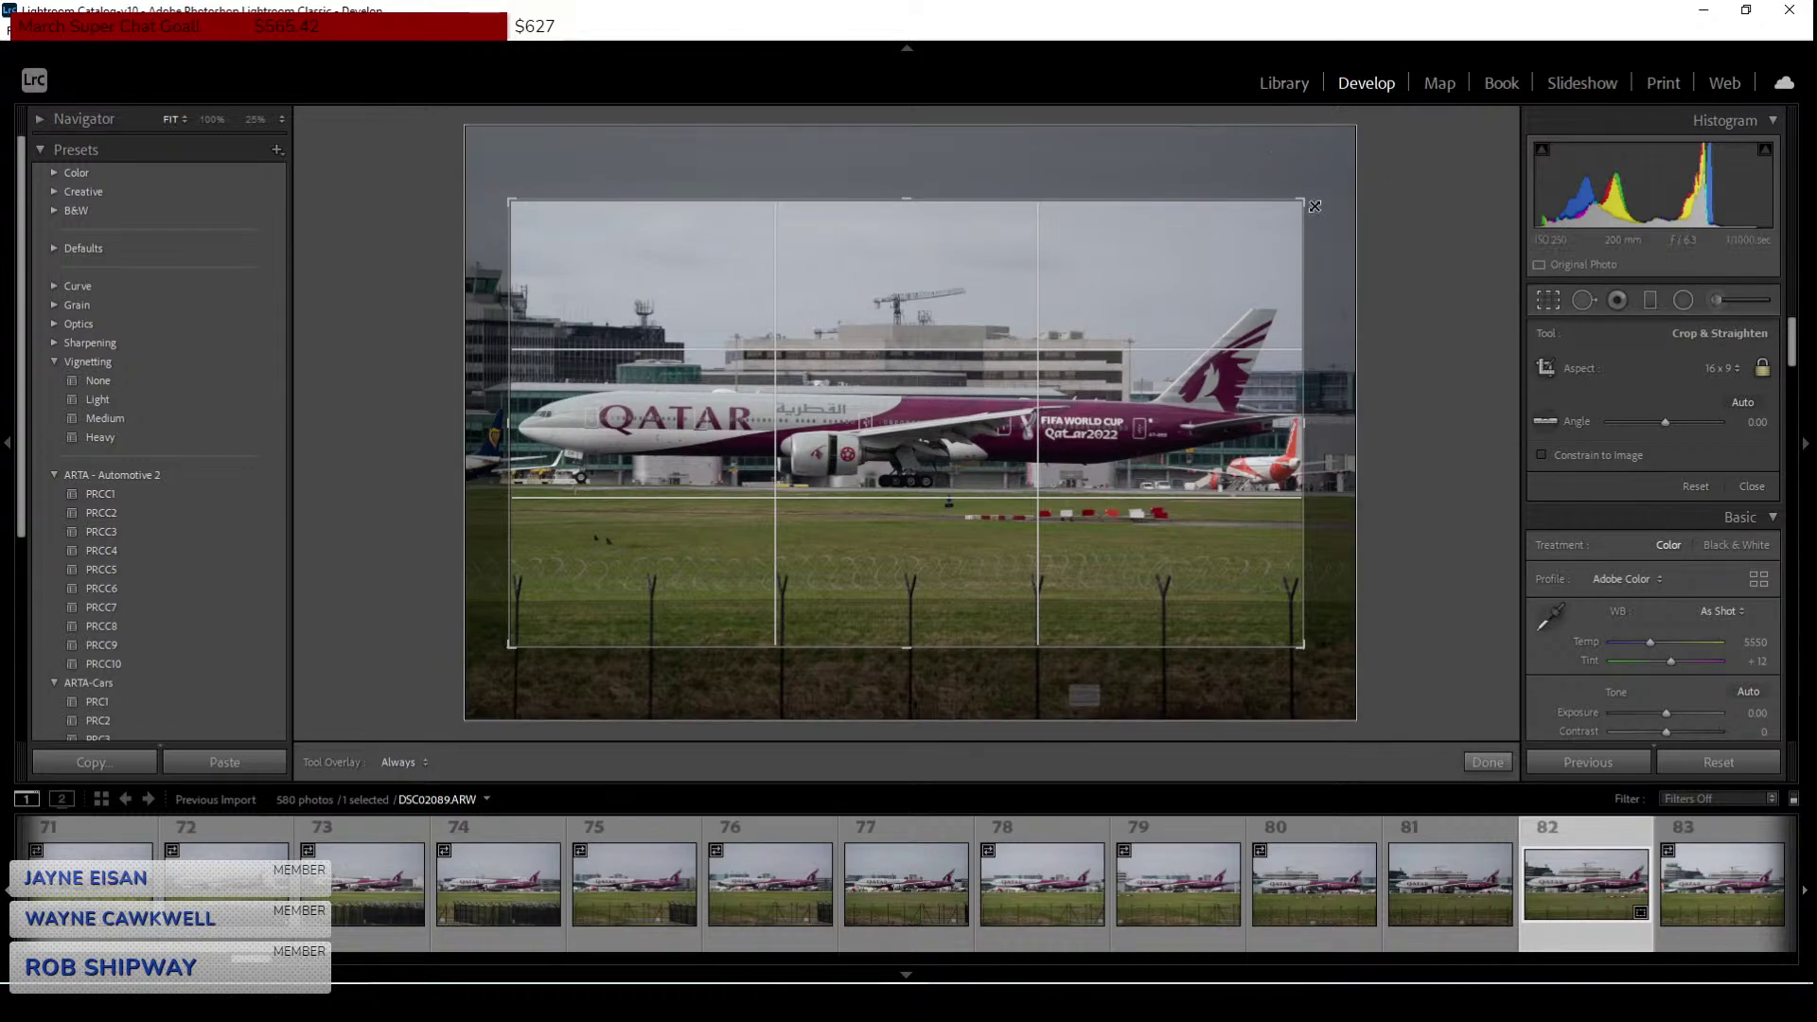
Straighten the photo to an angle of -0.20 and apply the crop.
drag(1316, 193, 1315, 193)
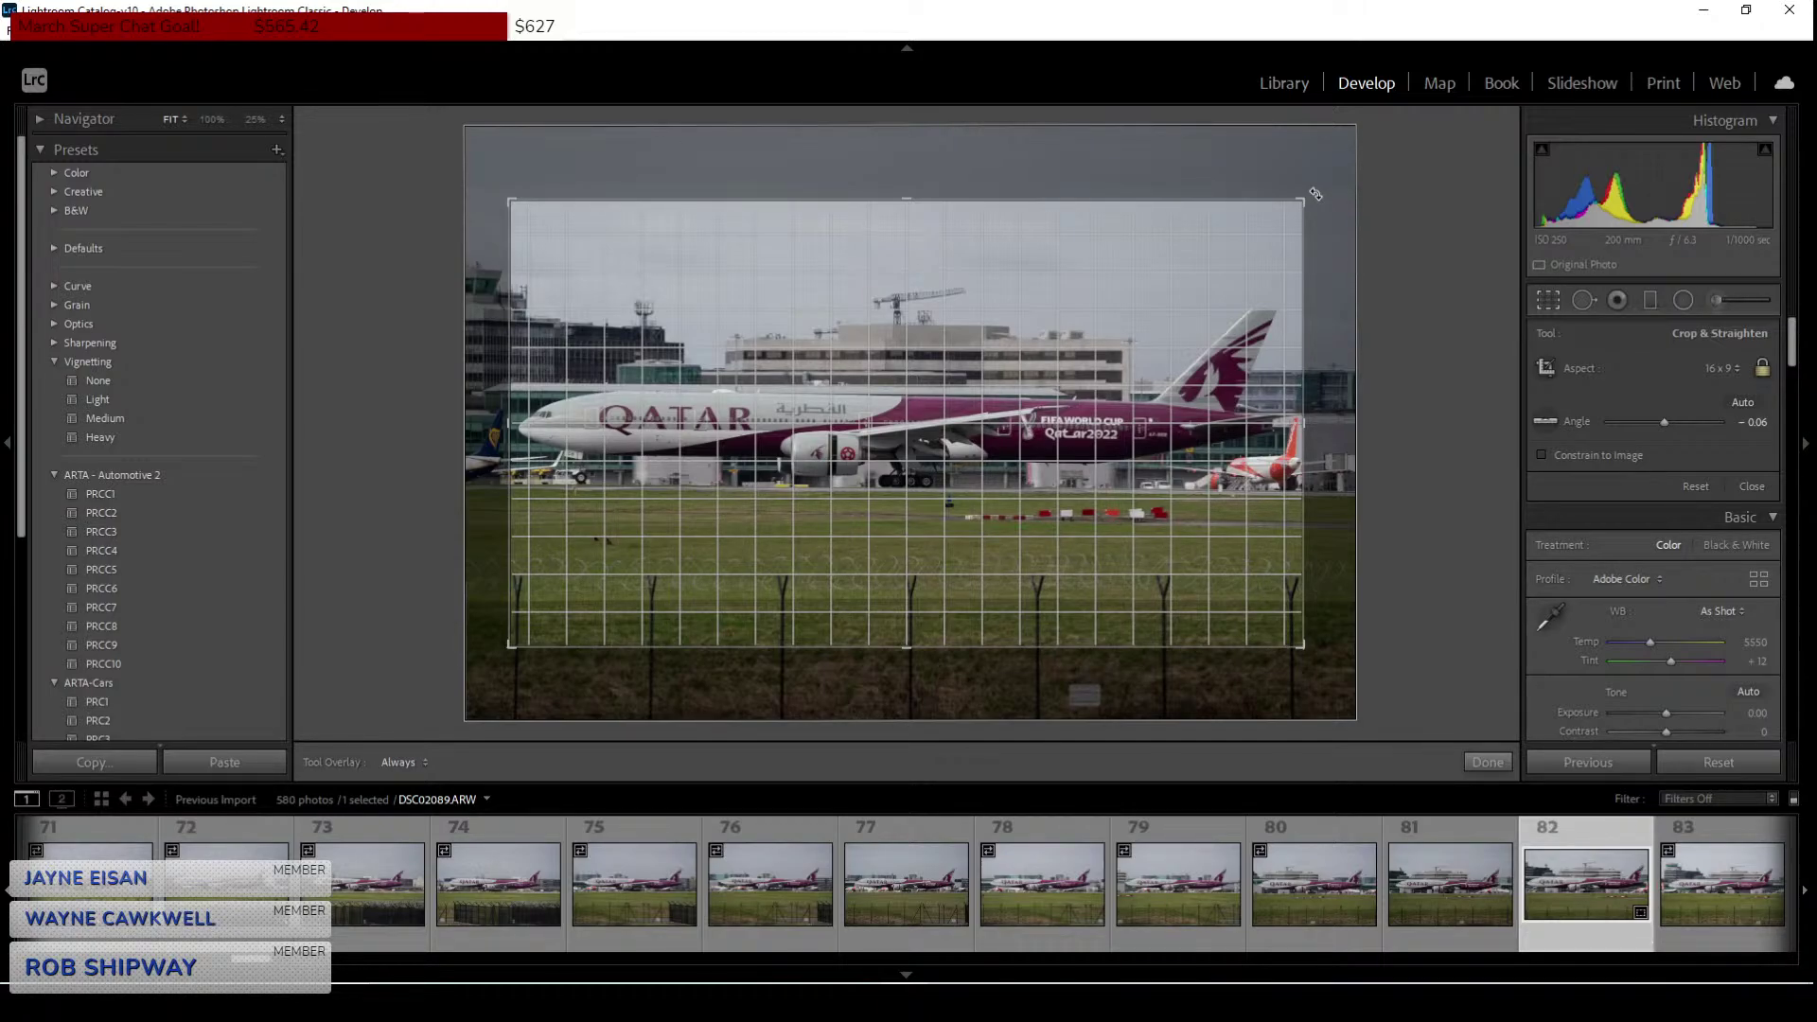
drag(1316, 194, 1319, 193)
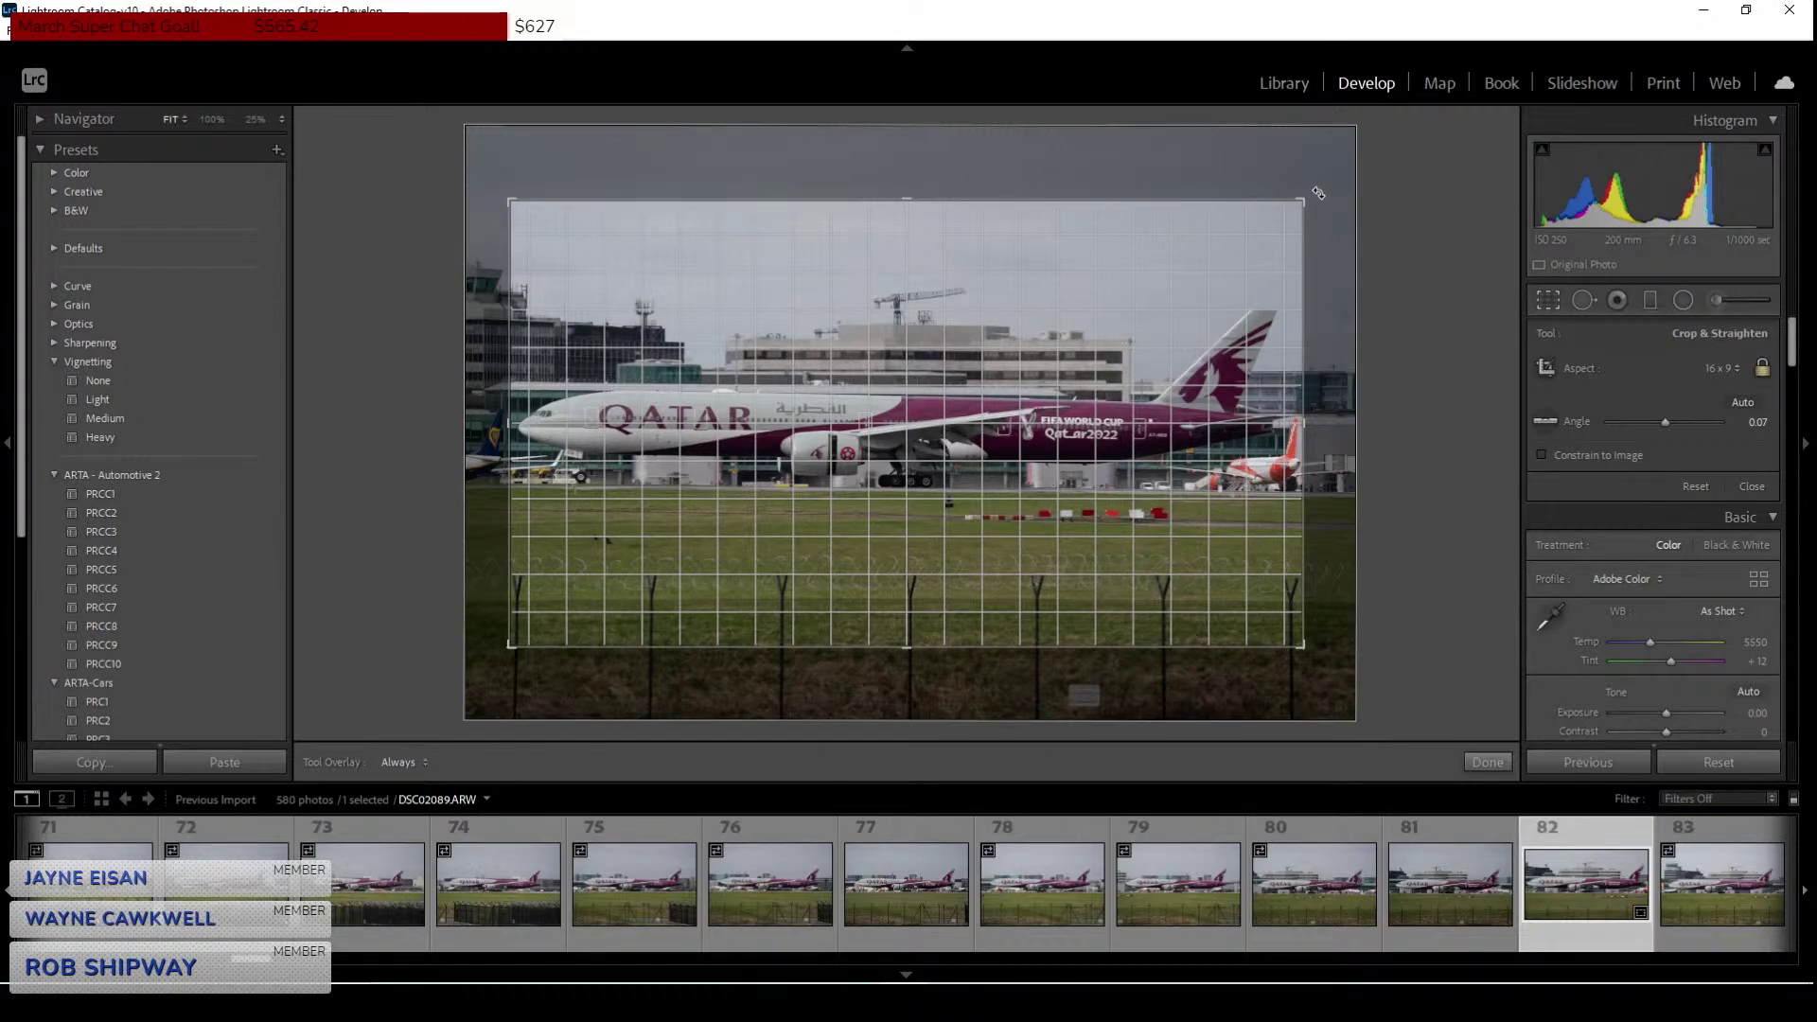
drag(1318, 193, 1317, 192)
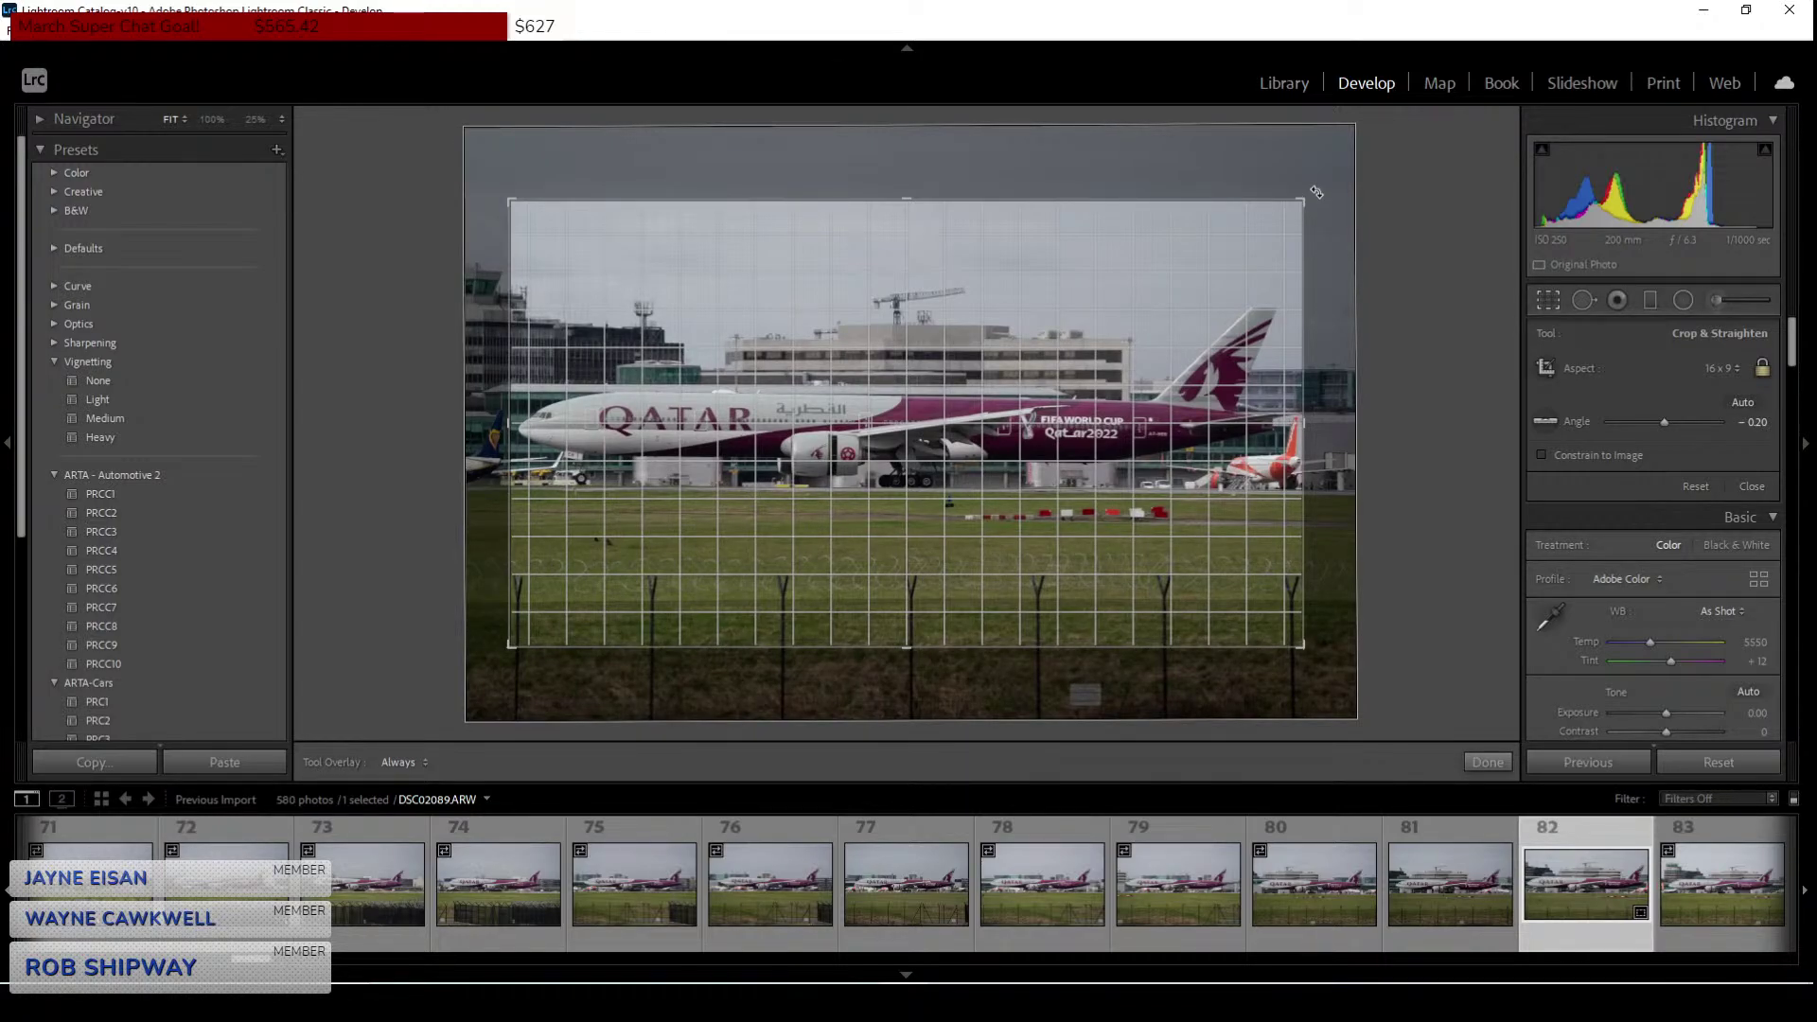
key(Return)
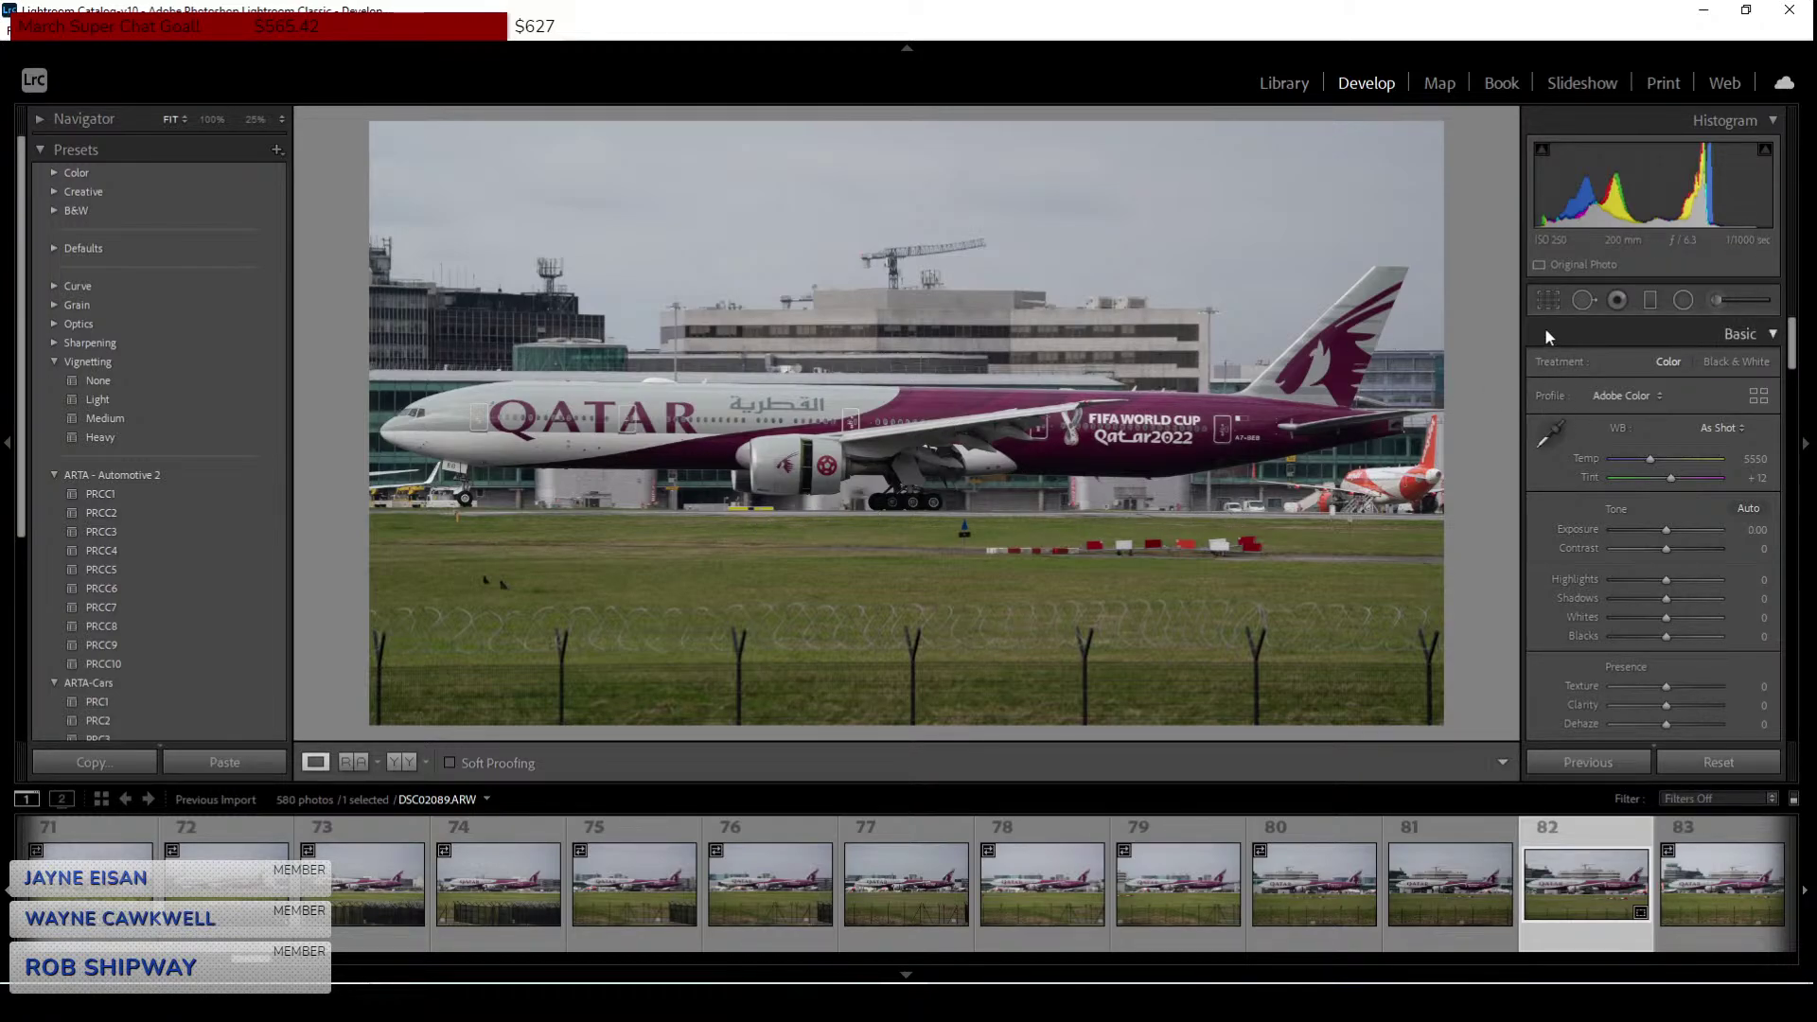
Reopen the crop and fine-tune the straightening angle to about -0.39, applying it and checking the level after each adjustment.
click(1549, 301)
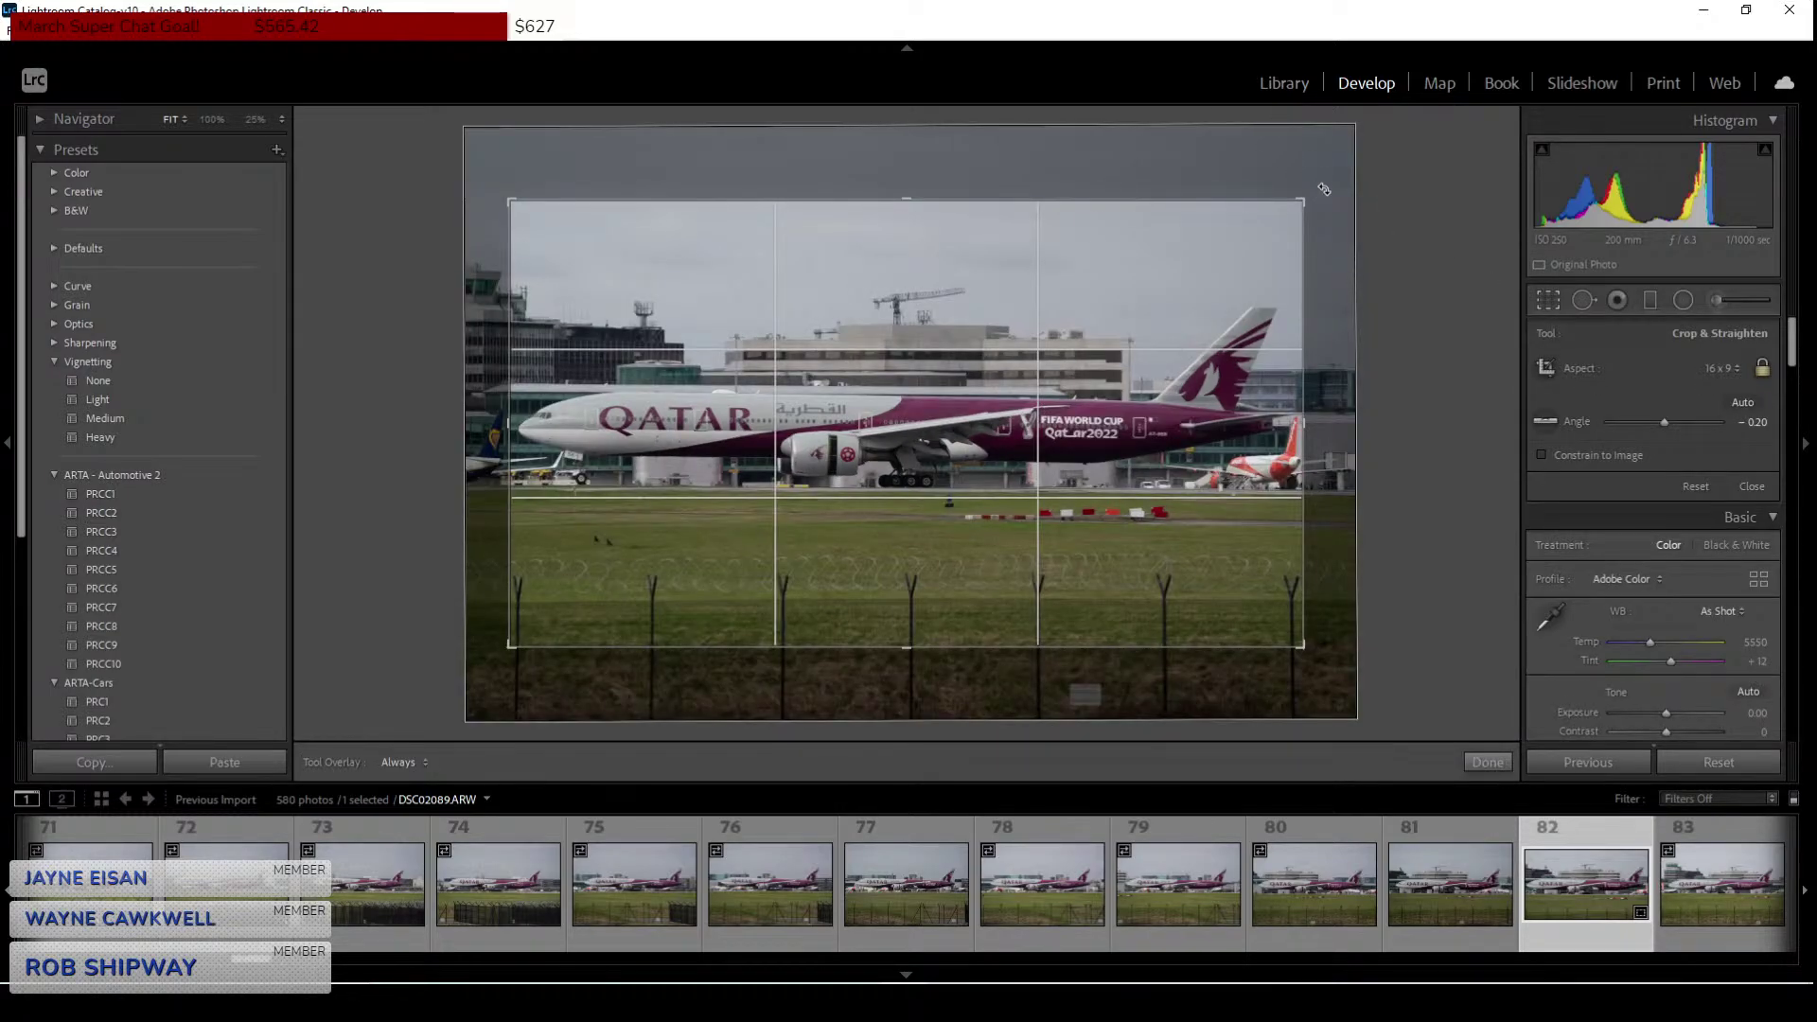
drag(1326, 191, 1320, 191)
key(Return)
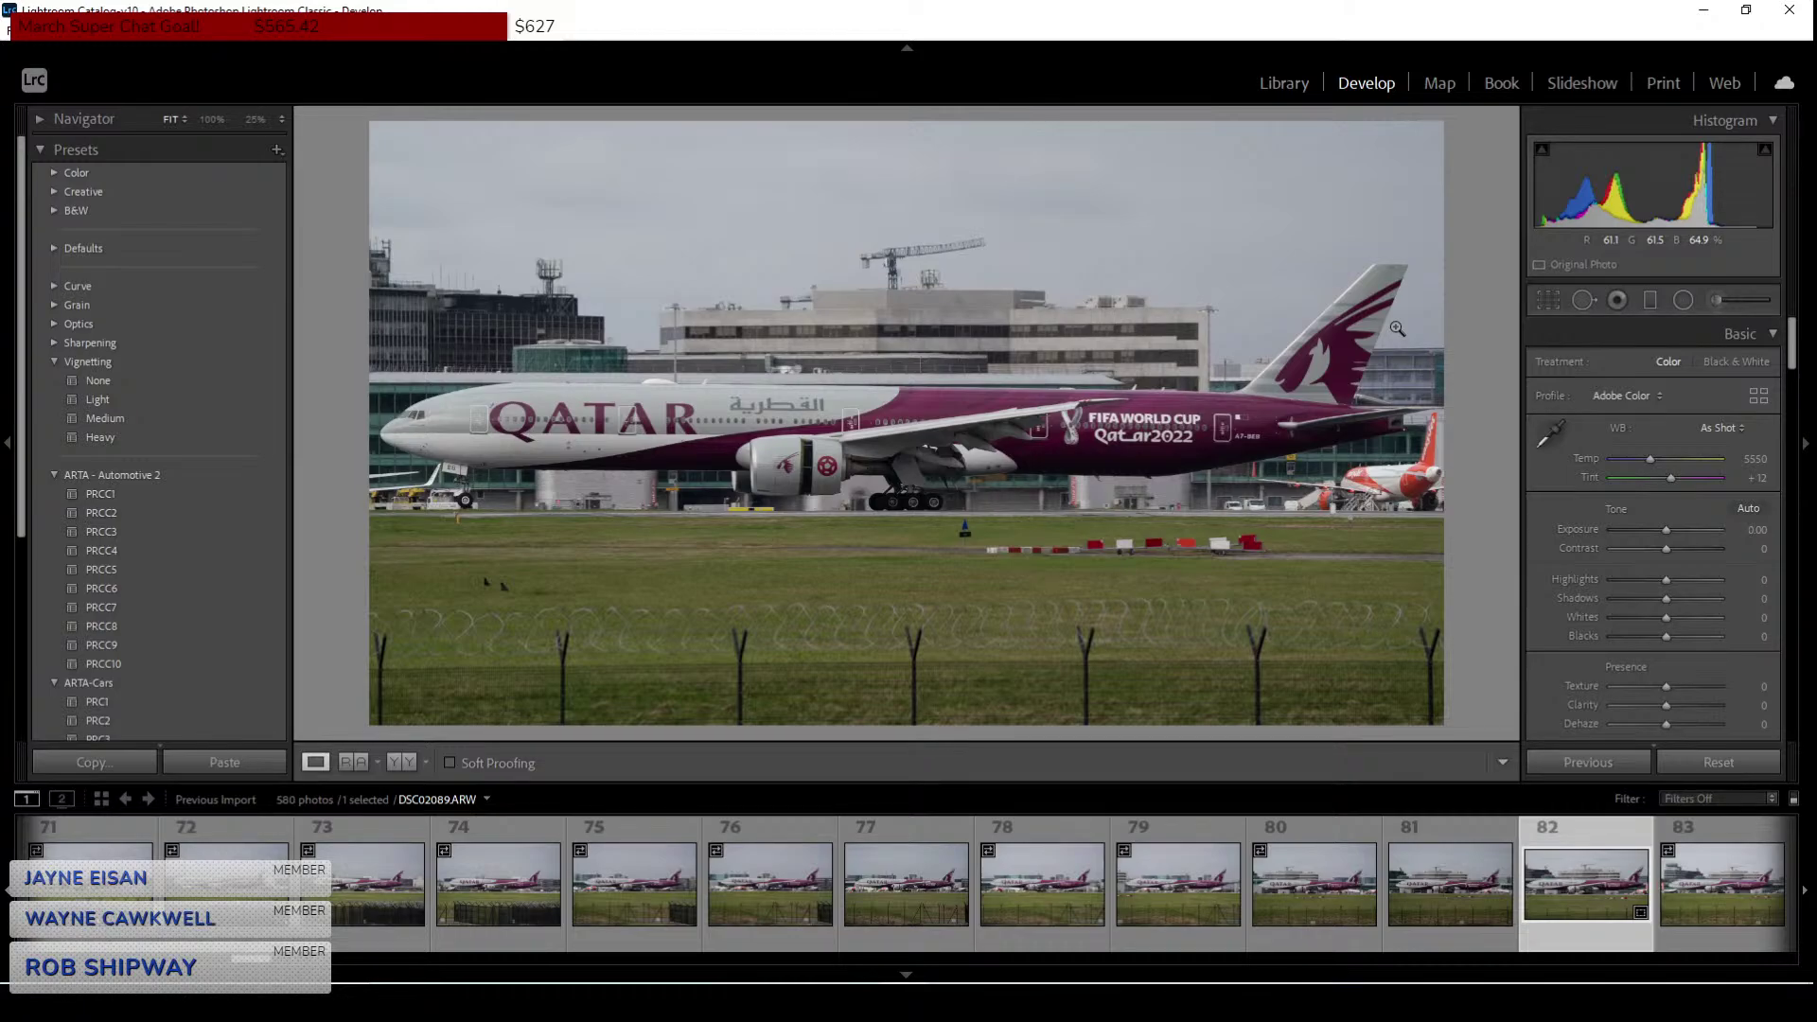
click(1548, 300)
drag(1318, 190, 1320, 190)
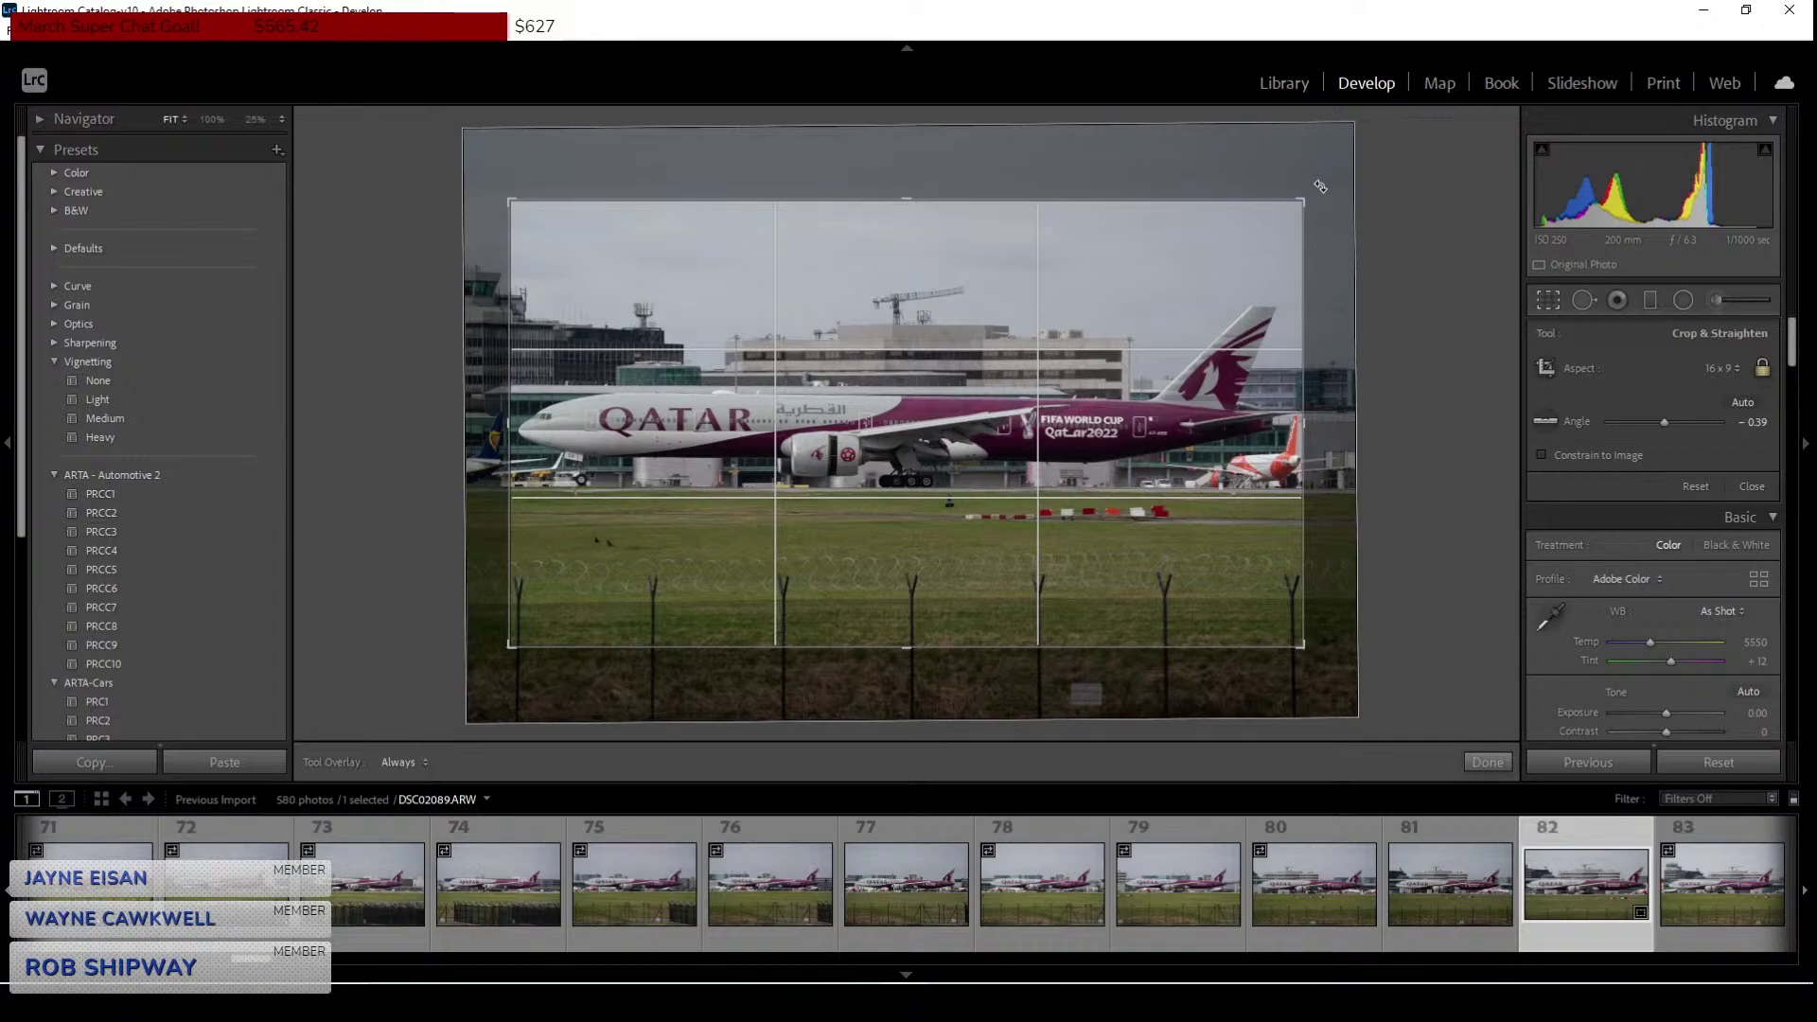
drag(1321, 187, 1322, 189)
key(Return)
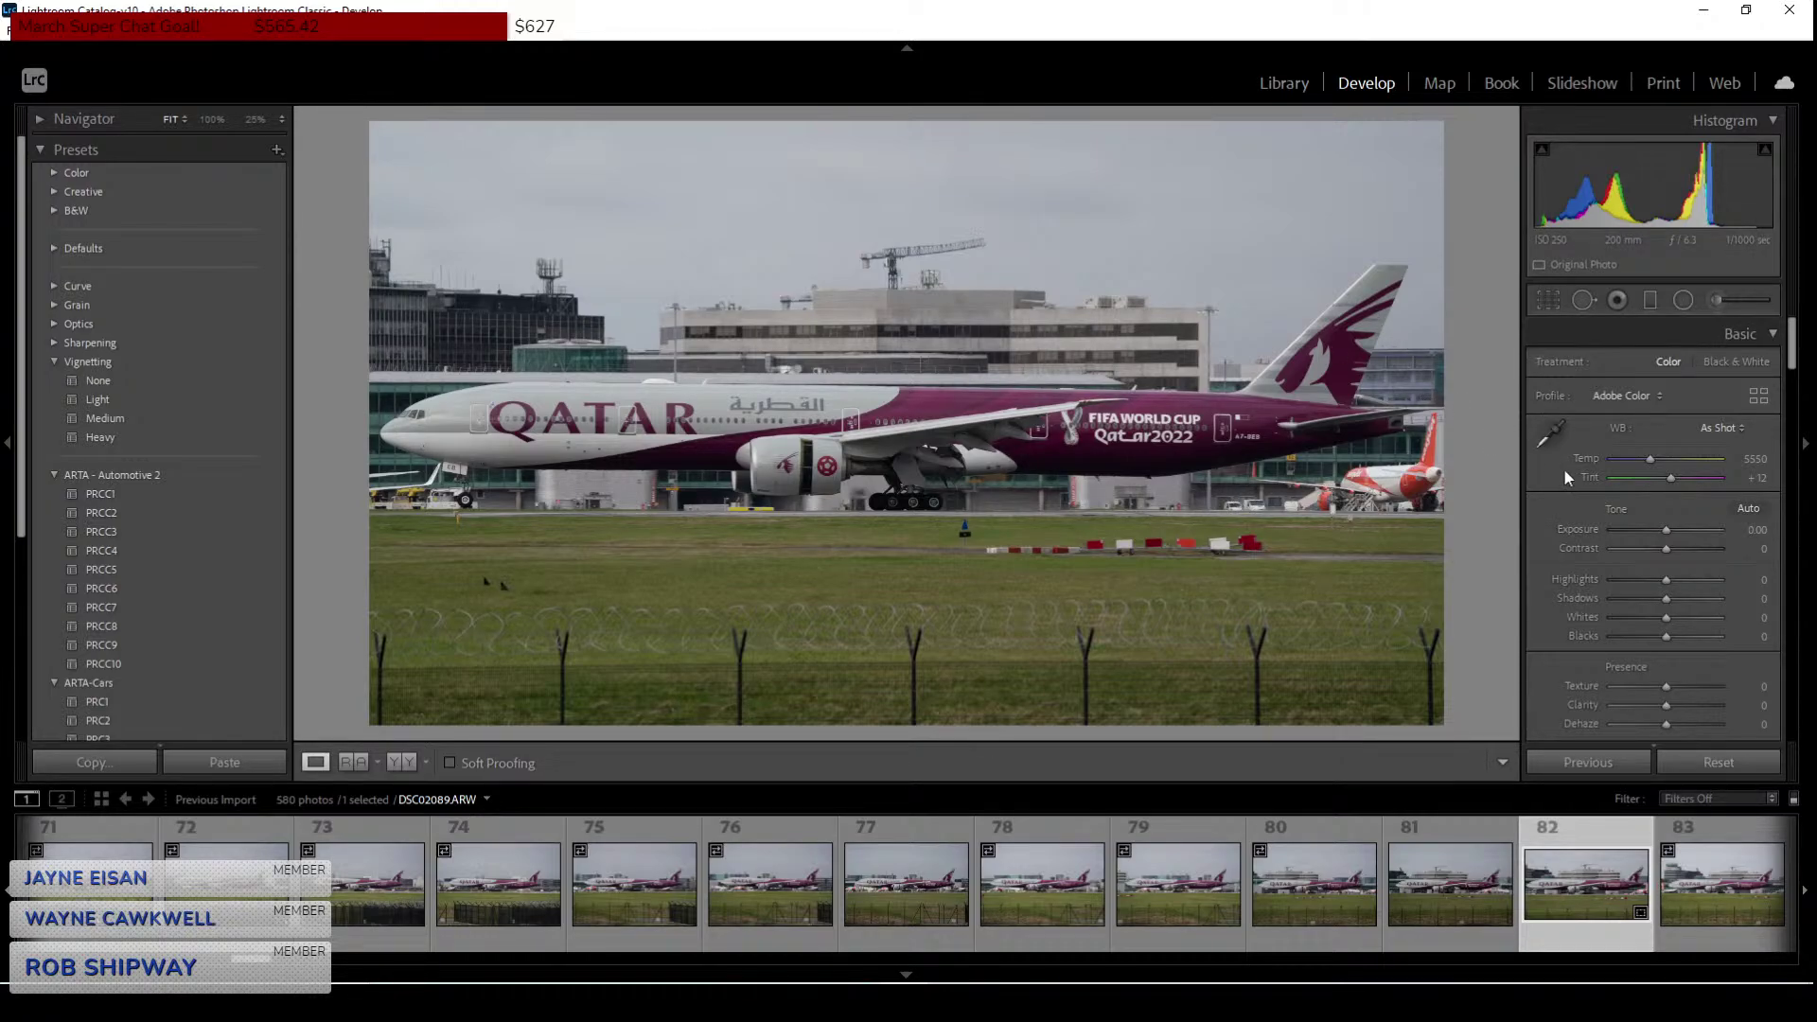
click(1550, 301)
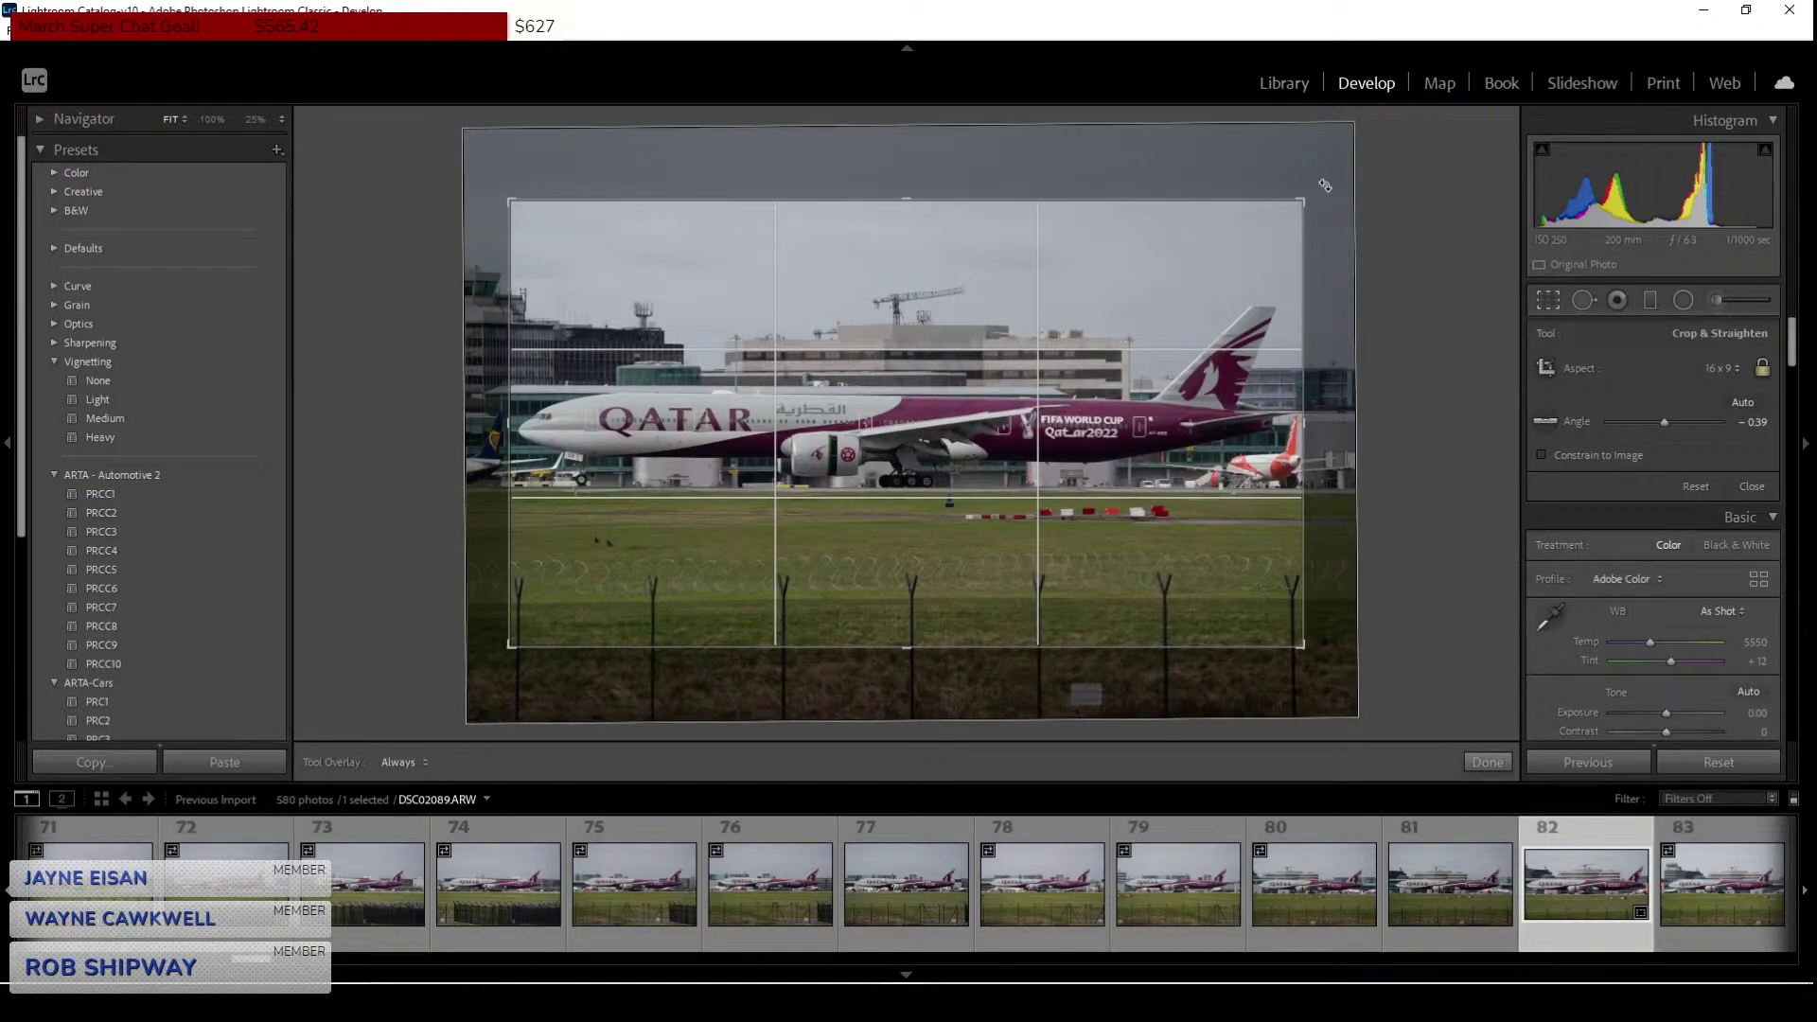
drag(1314, 190, 1326, 183)
key(Return)
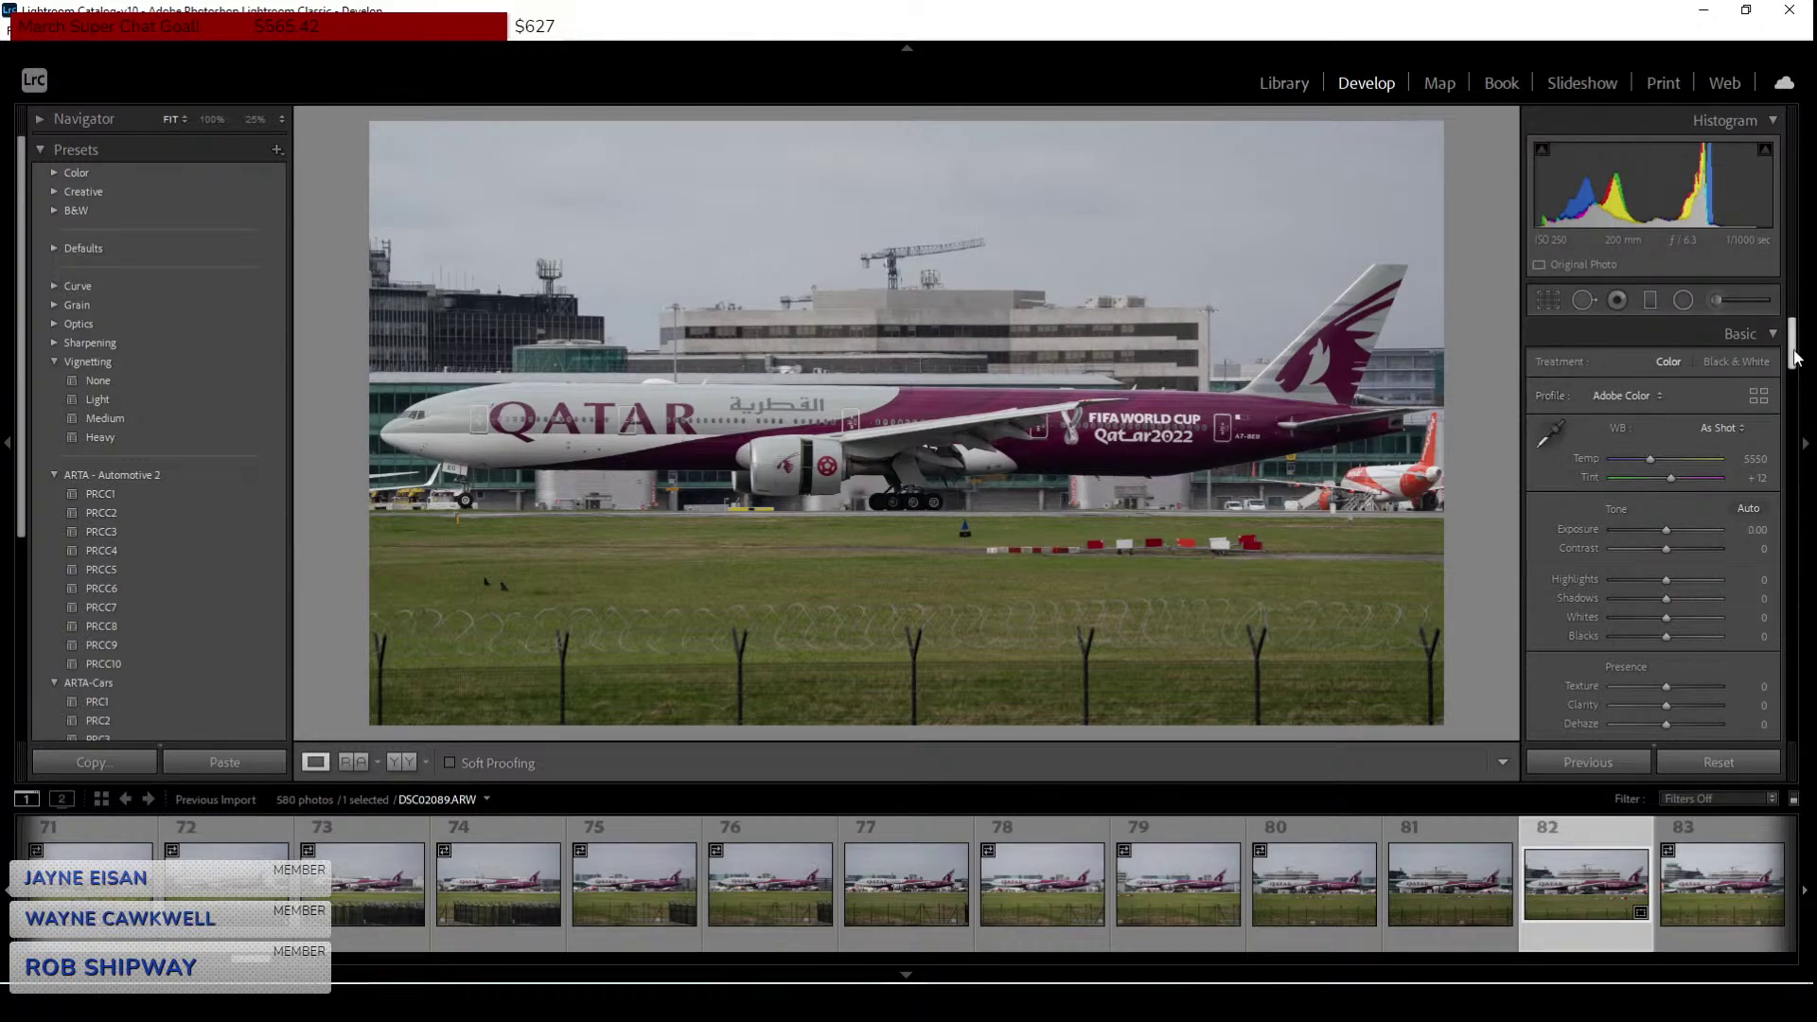
Set the photo's exposure to +0.50.
scroll(1689, 606, down, 3)
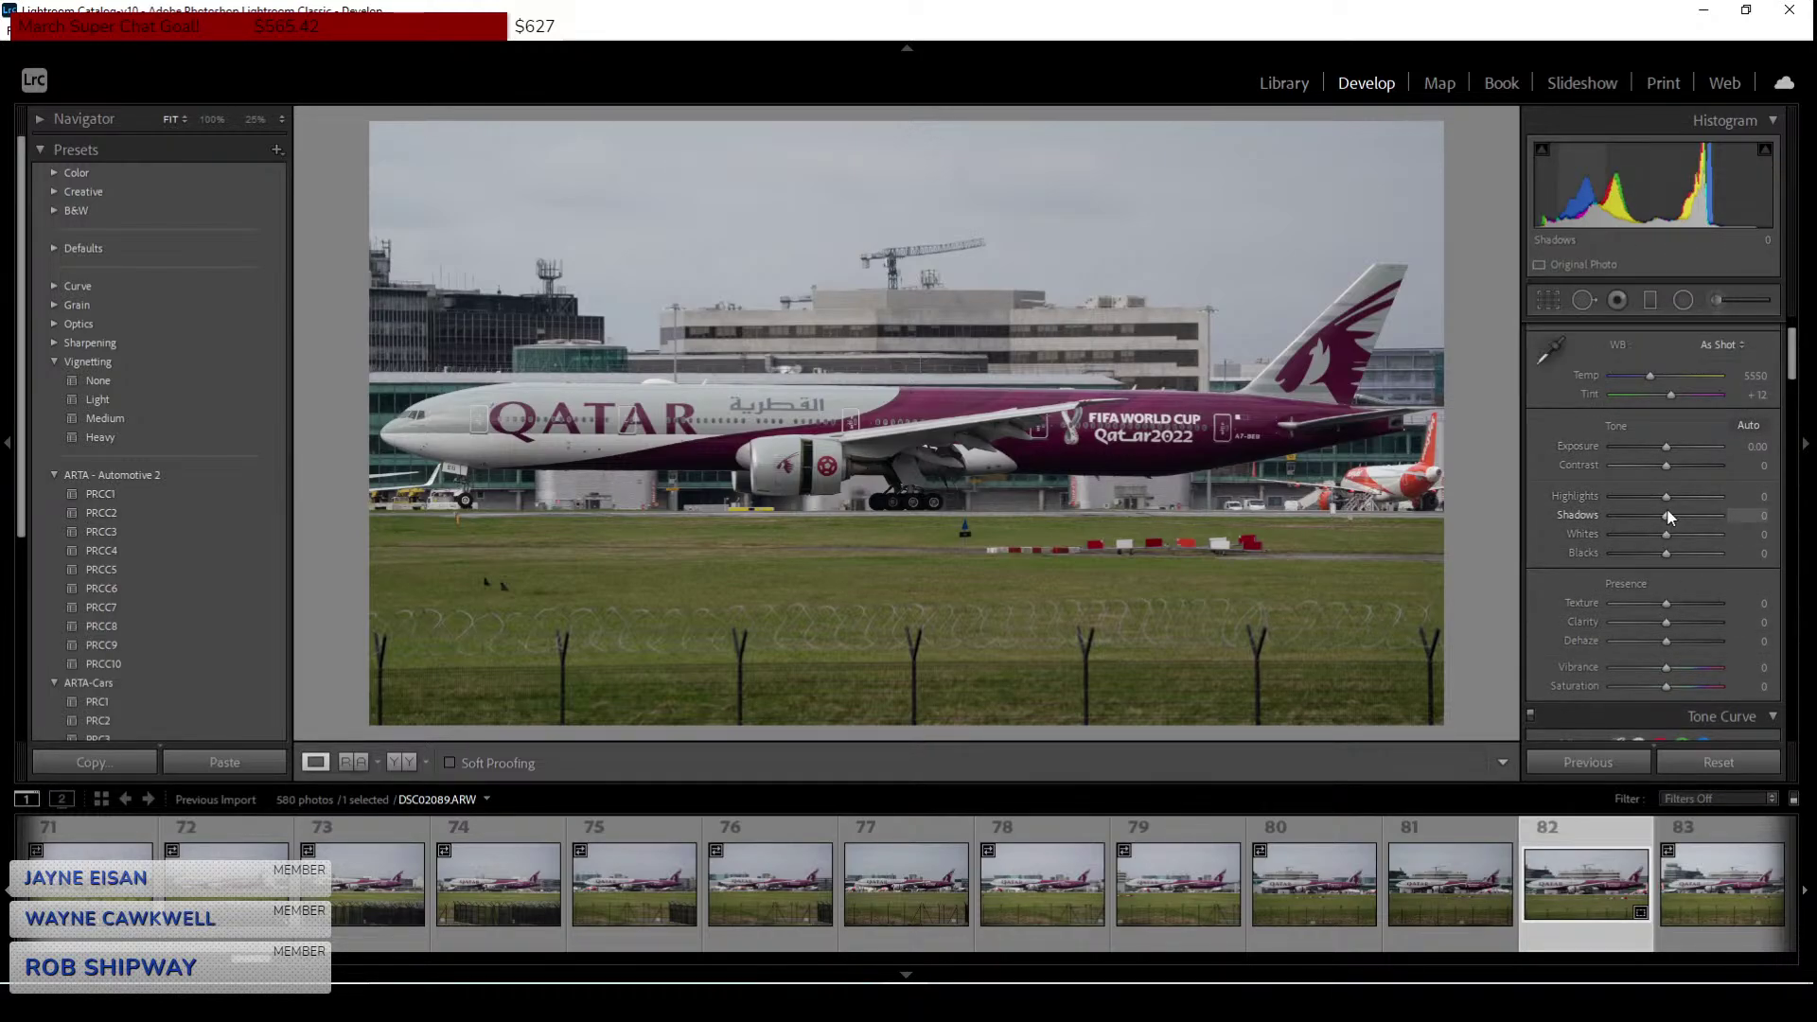
click(1753, 450)
text(0.5)
key(Return)
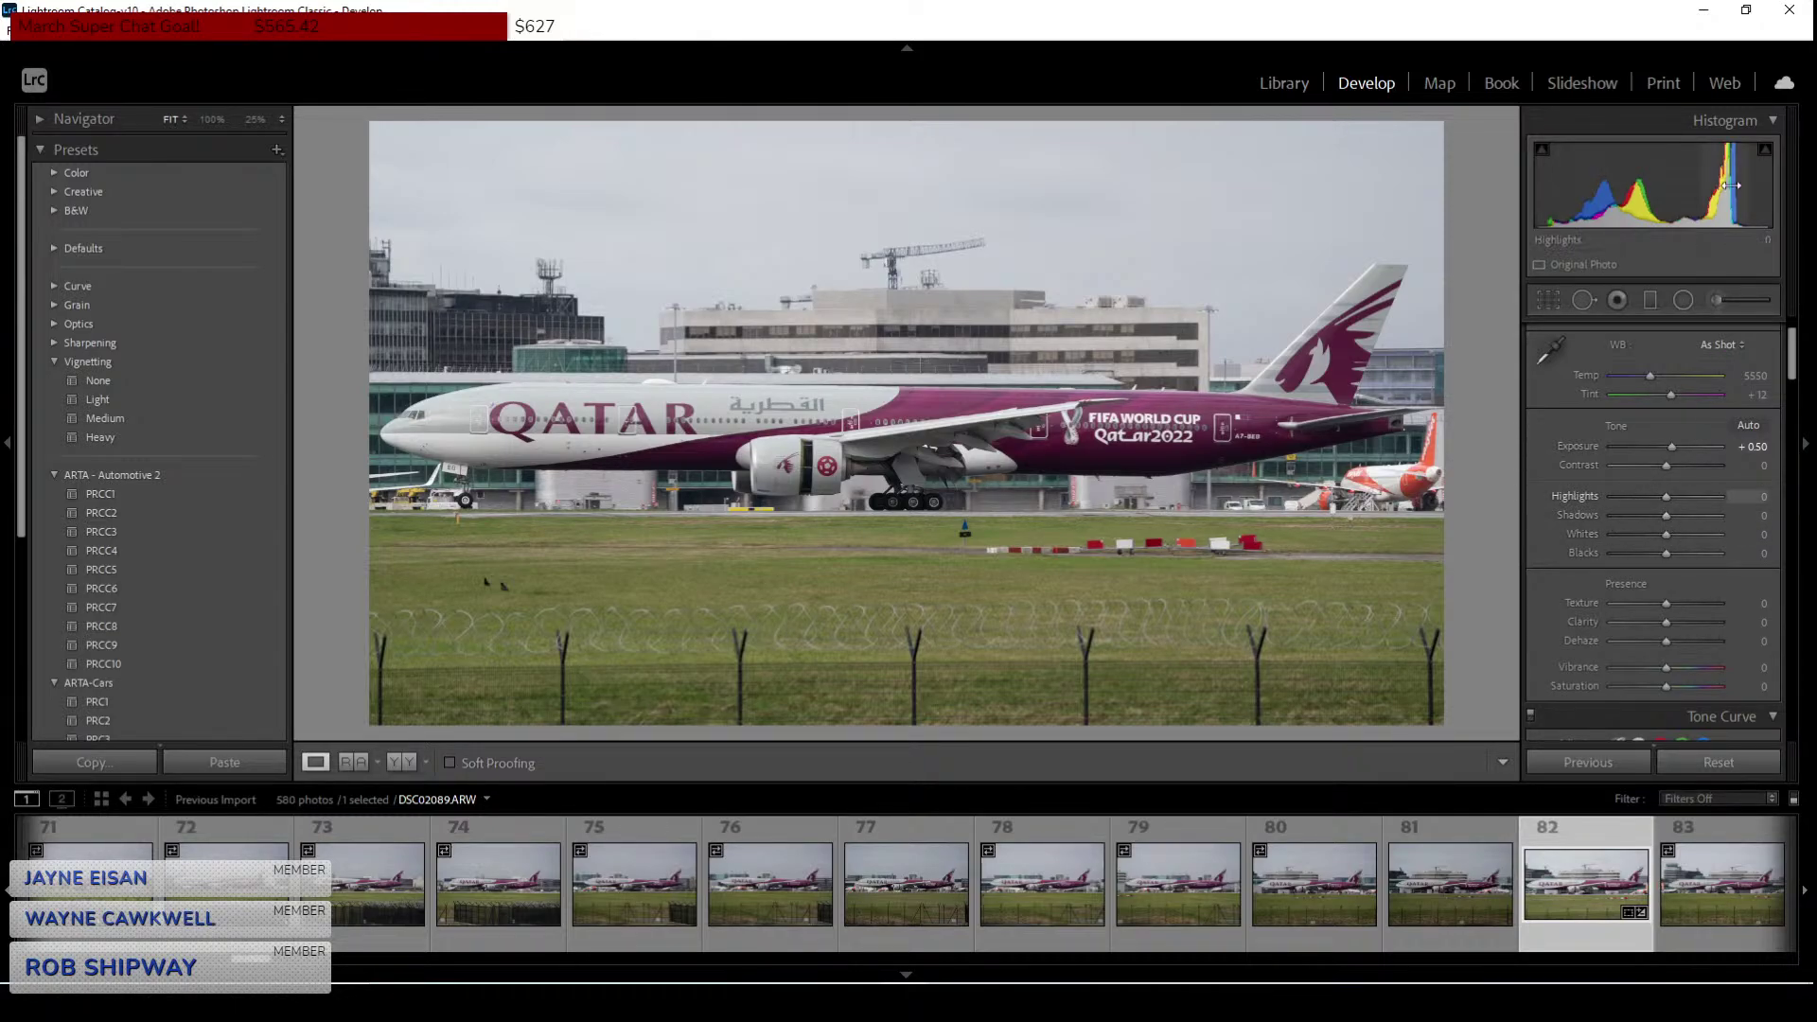
Raise the highlights to +19 and the shadows to +49.
drag(1718, 207, 1755, 207)
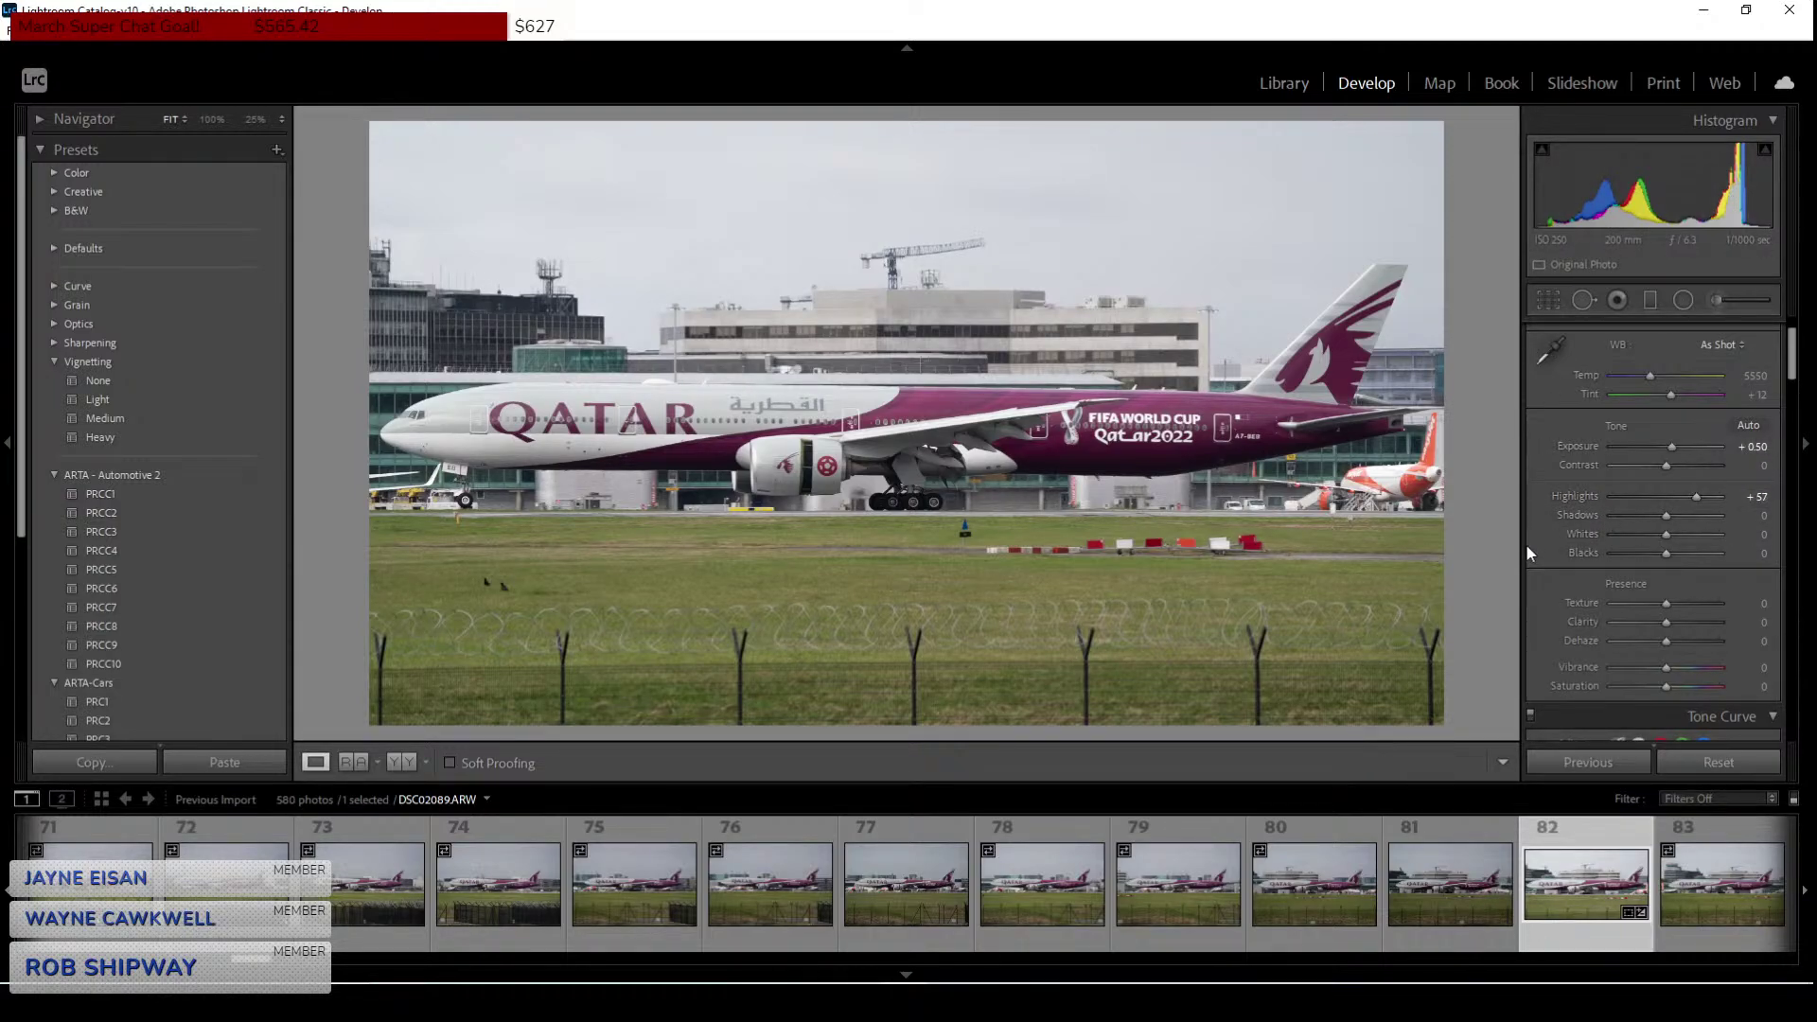
drag(1667, 515, 1693, 518)
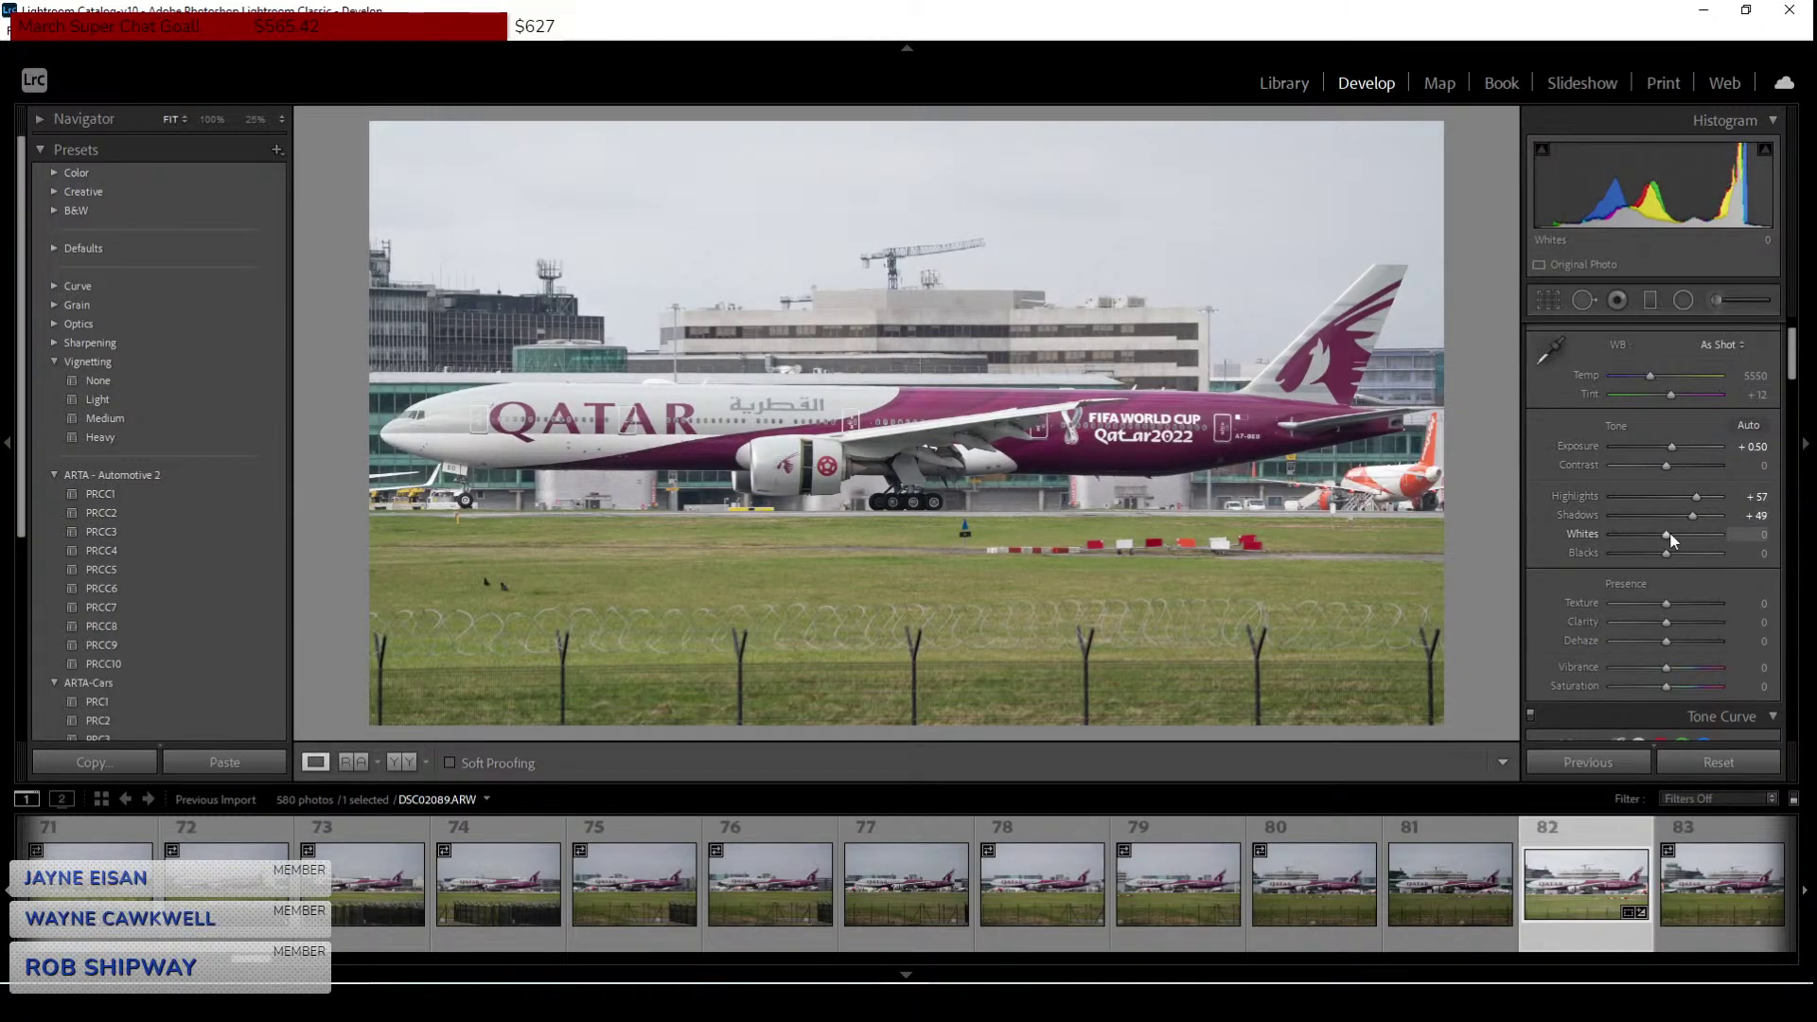
mouse_move(1696, 497)
mouse_down()
mouse_move(1660, 498)
mouse_move(1700, 498)
mouse_move(1688, 507)
mouse_up()
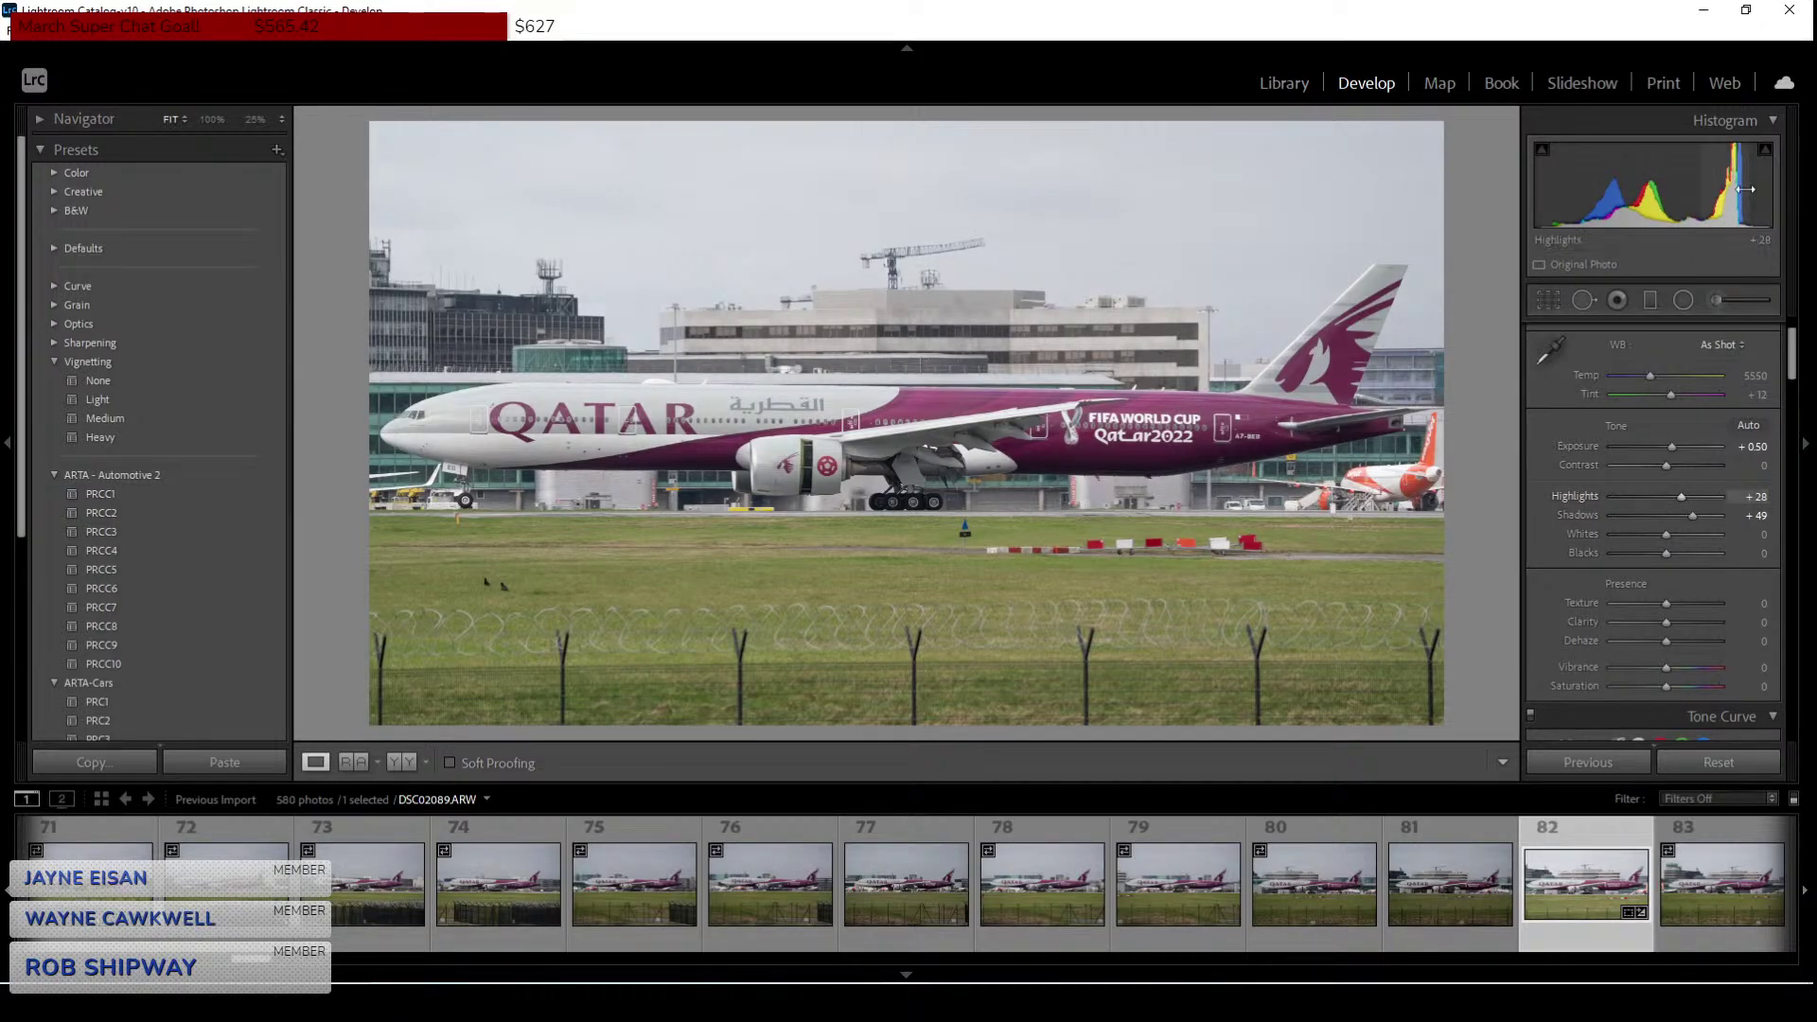
drag(1687, 499, 1682, 505)
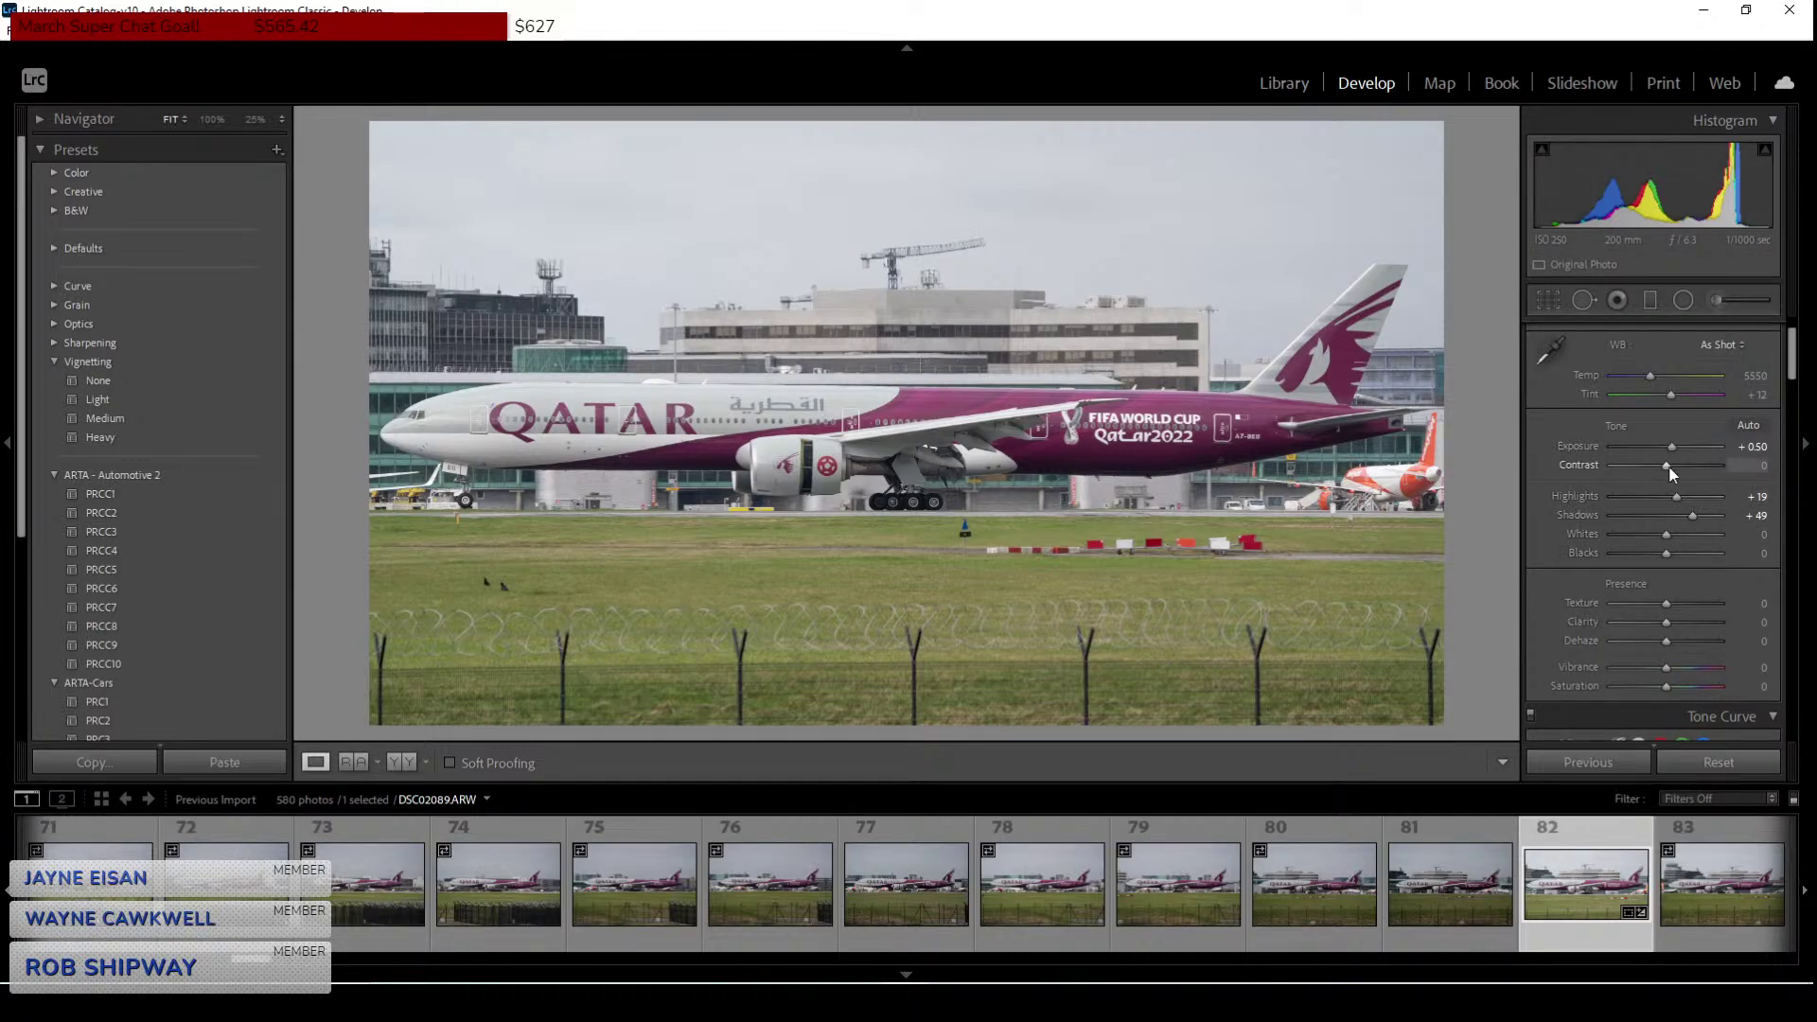
Try a contrast of +77 on the photo and reset it to the default.
drag(1671, 466, 1710, 471)
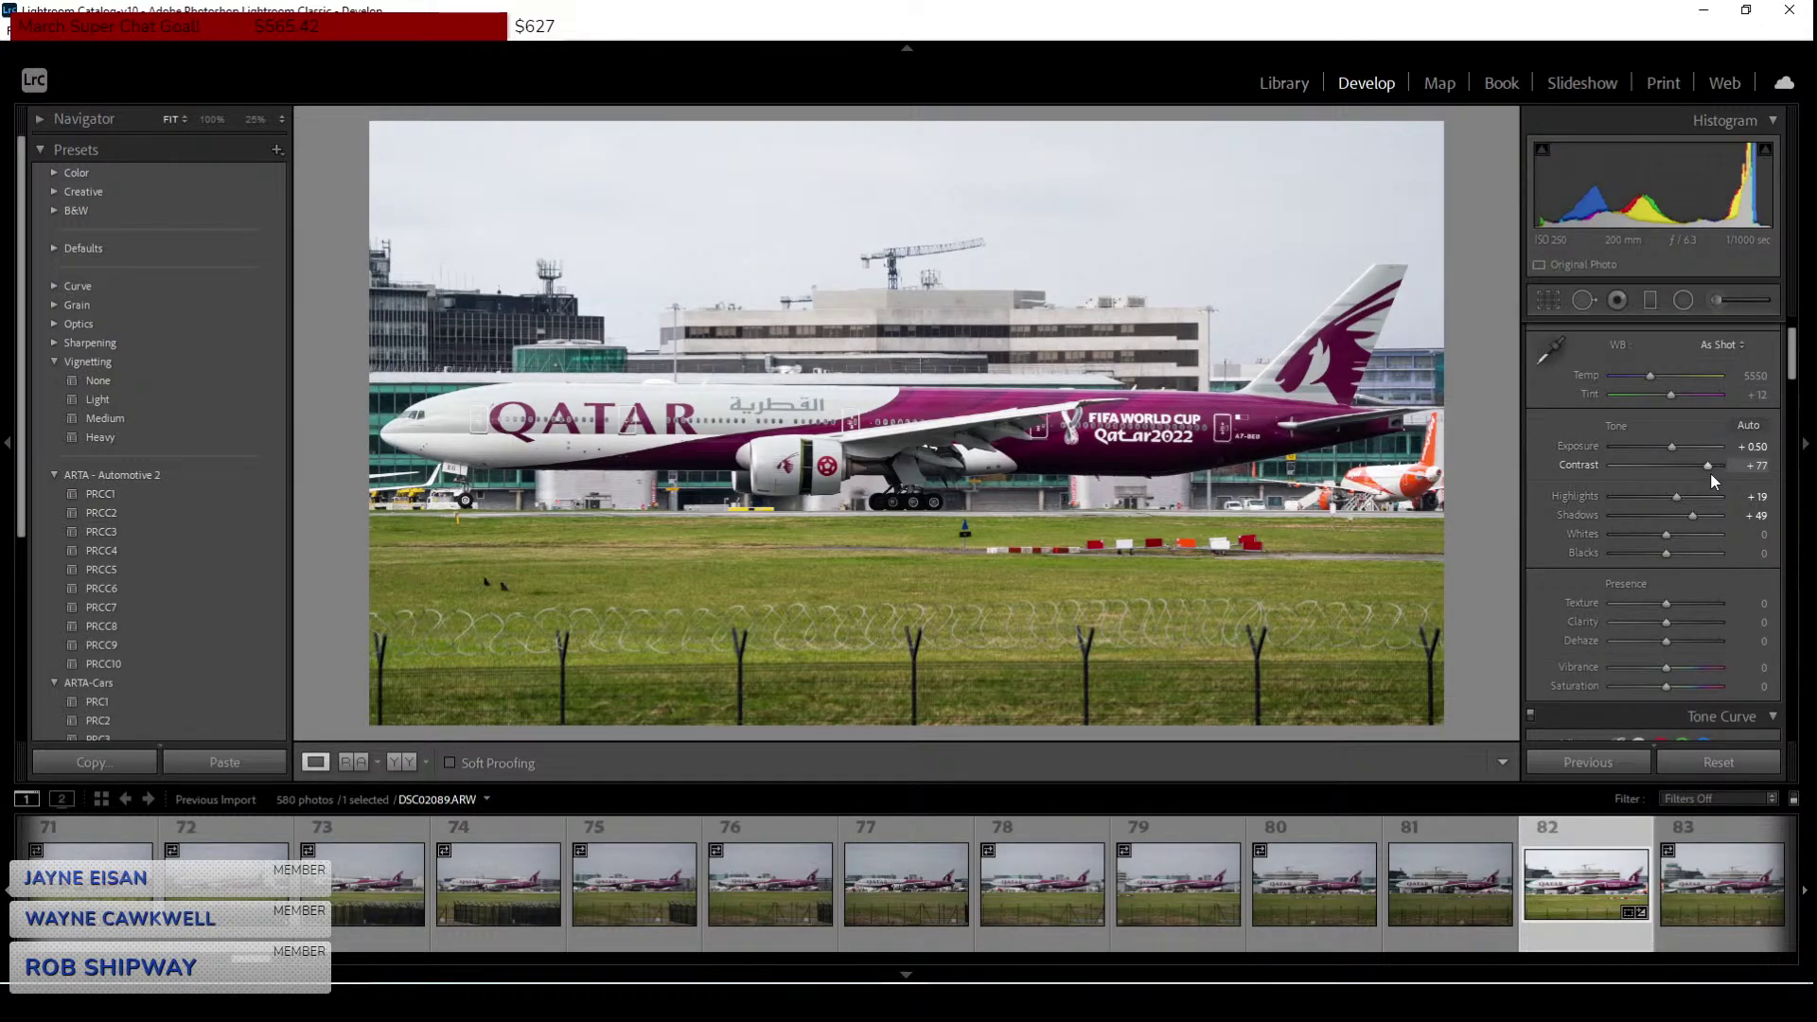
double_click(1709, 474)
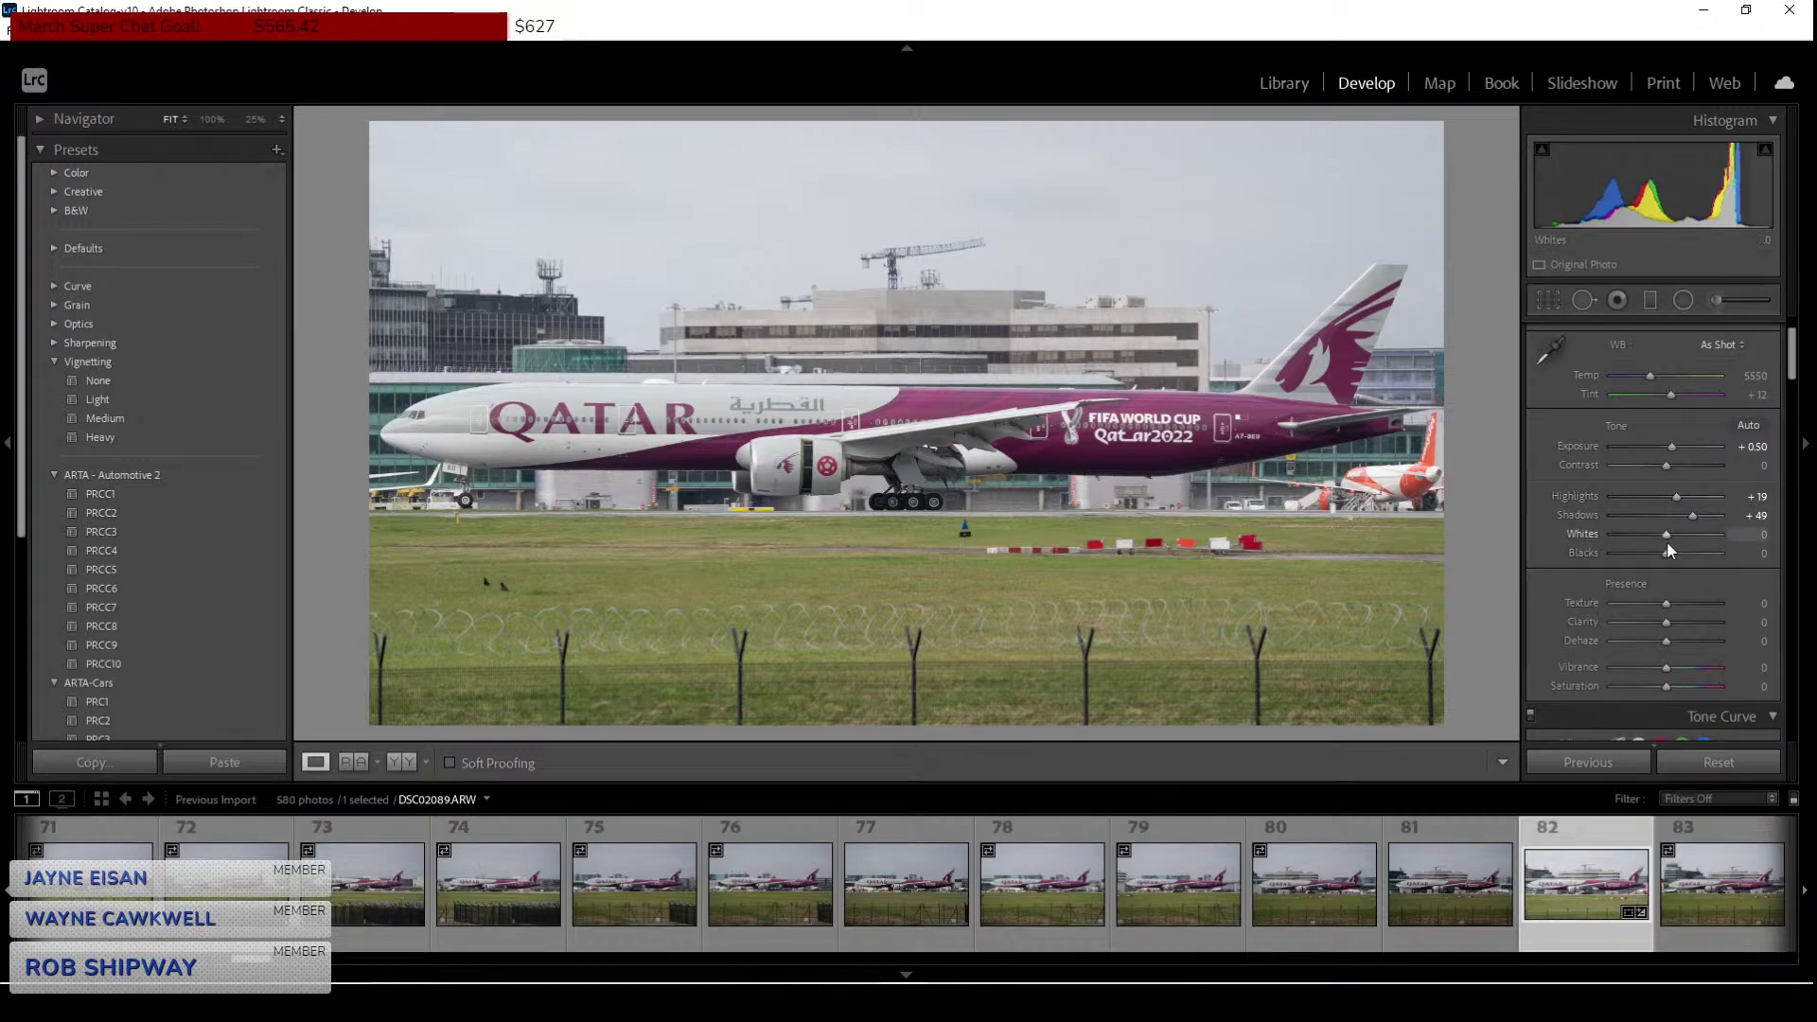
Raise the whites to +32.
mouse_move(1670, 540)
mouse_down()
mouse_move(1687, 542)
mouse_move(1636, 530)
mouse_move(1700, 536)
mouse_move(1685, 534)
mouse_up()
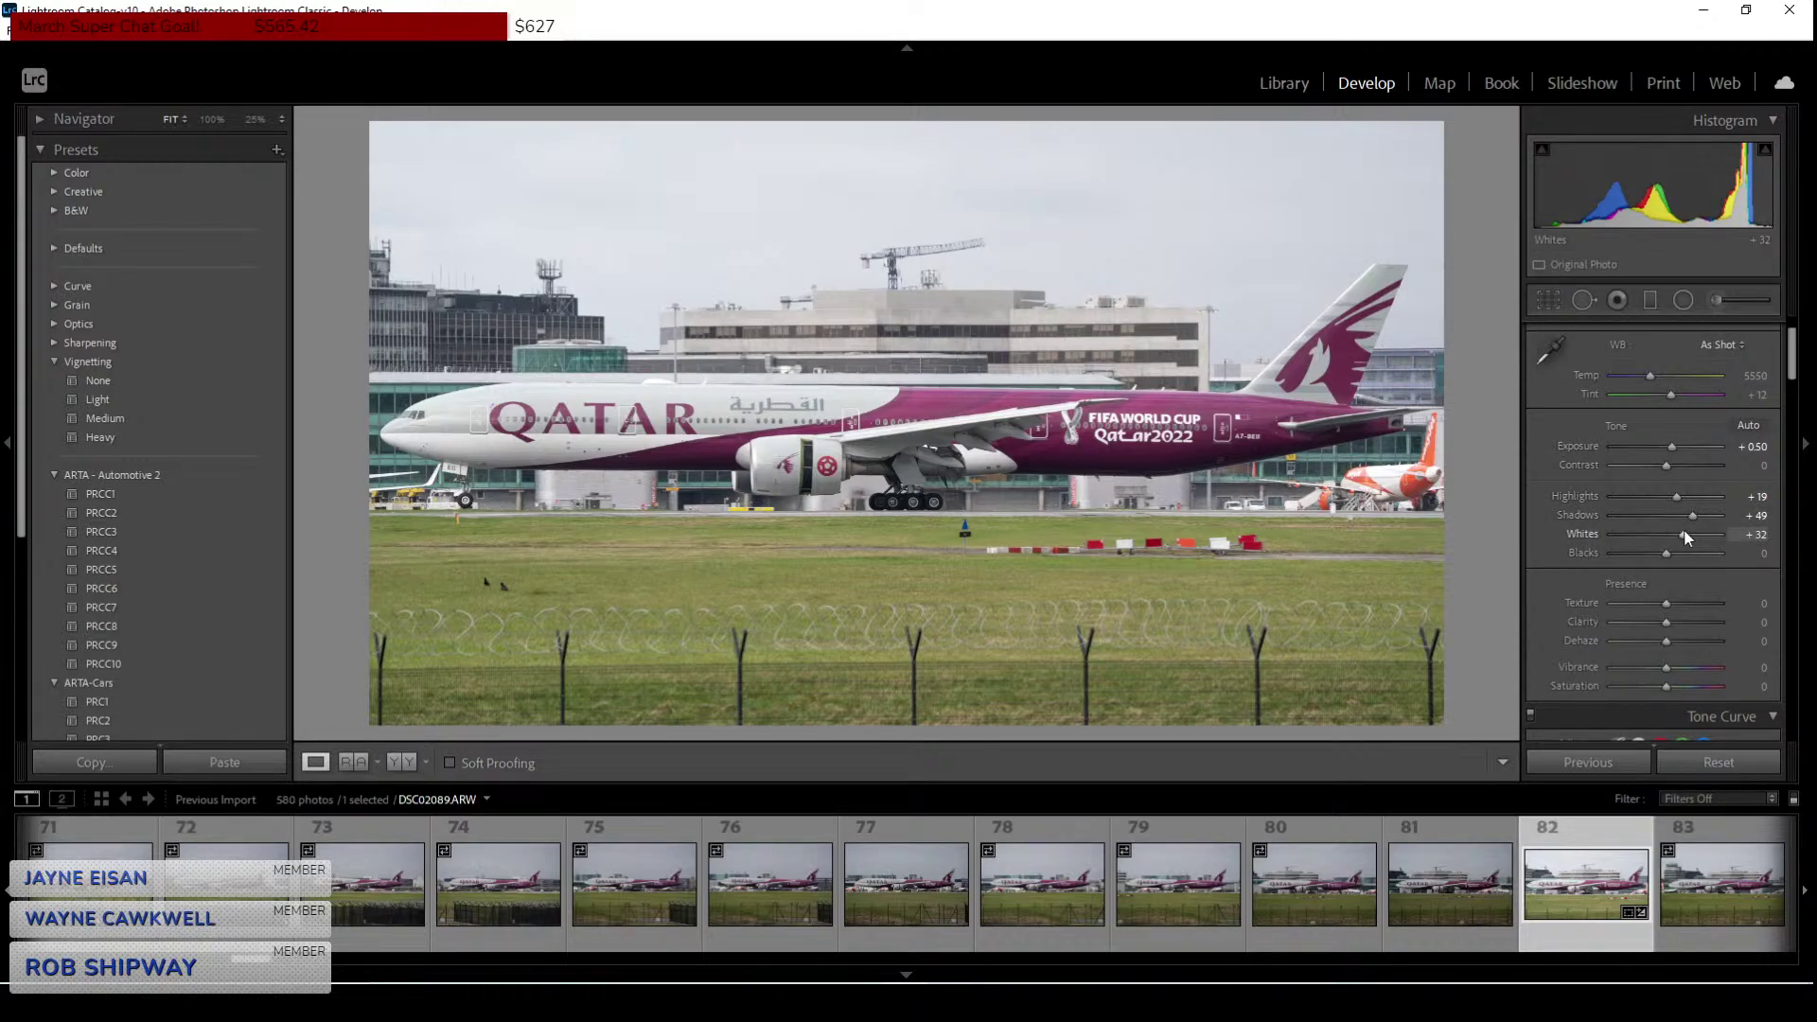
drag(1684, 534, 1695, 539)
drag(1691, 535, 1686, 534)
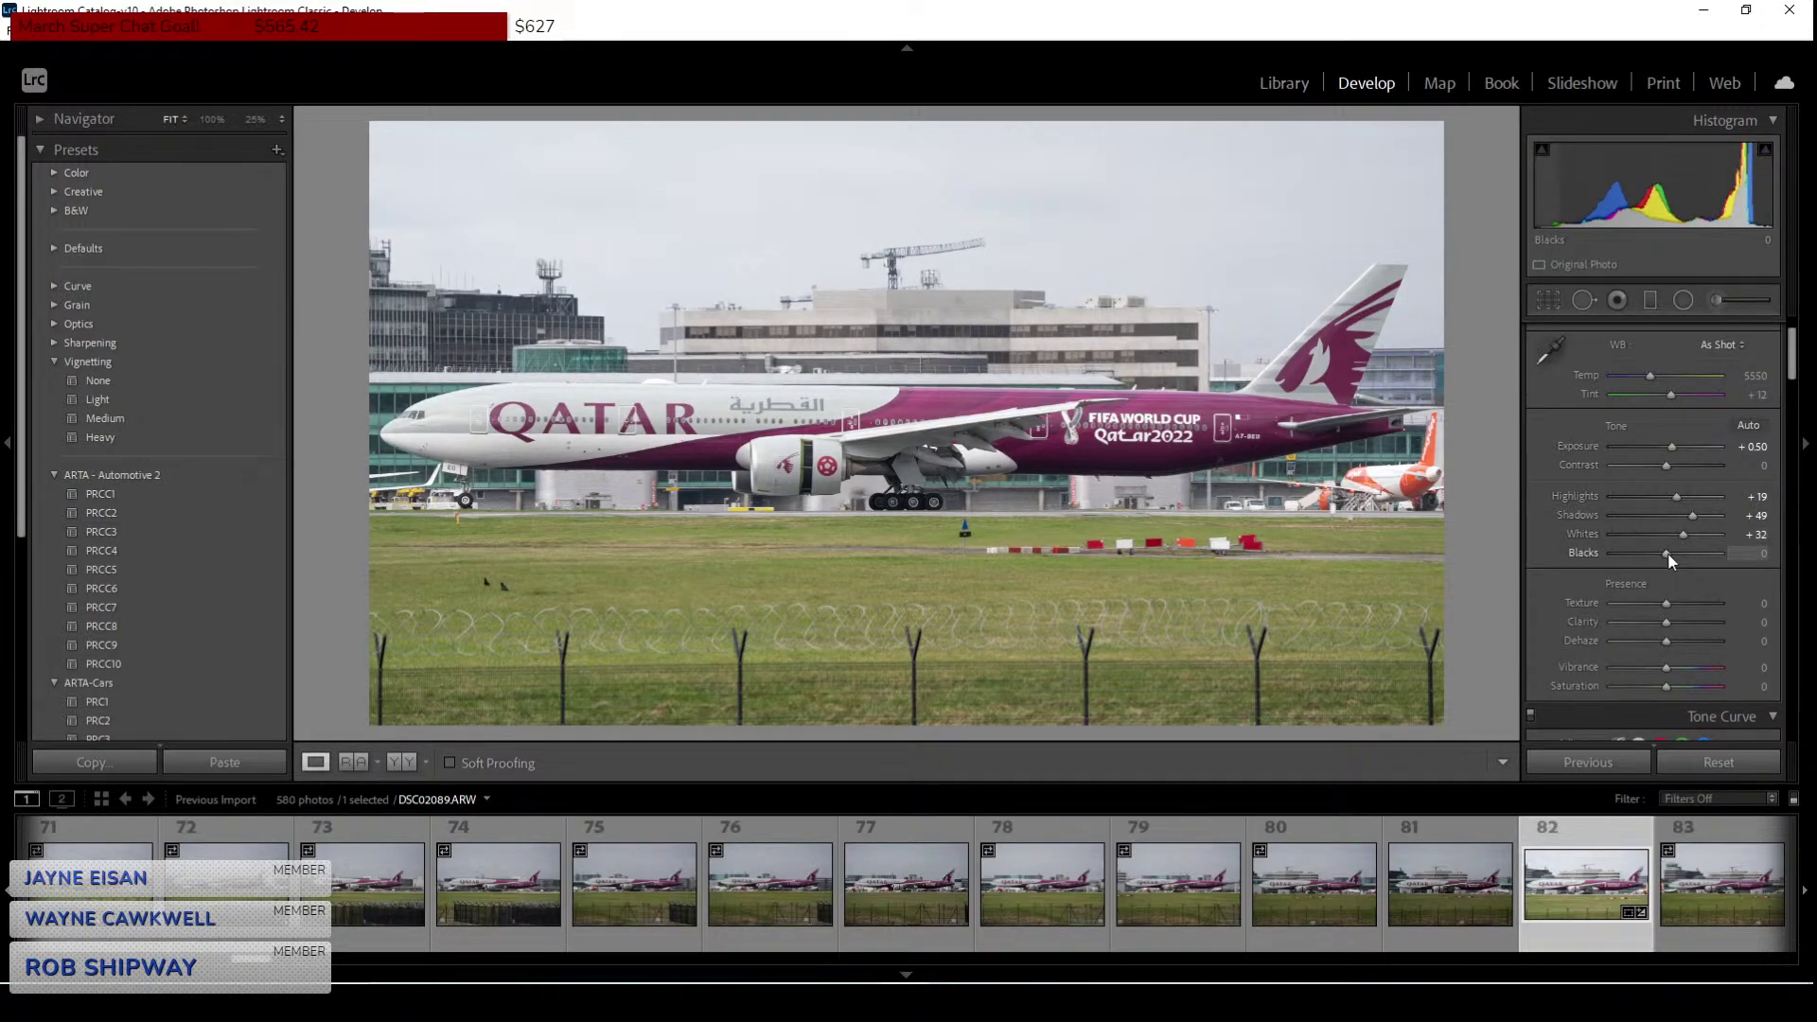
Lower the blacks to -11 and raise the dehaze to +14.
mouse_move(1669, 554)
mouse_down()
mouse_move(1644, 554)
mouse_move(1661, 561)
mouse_up()
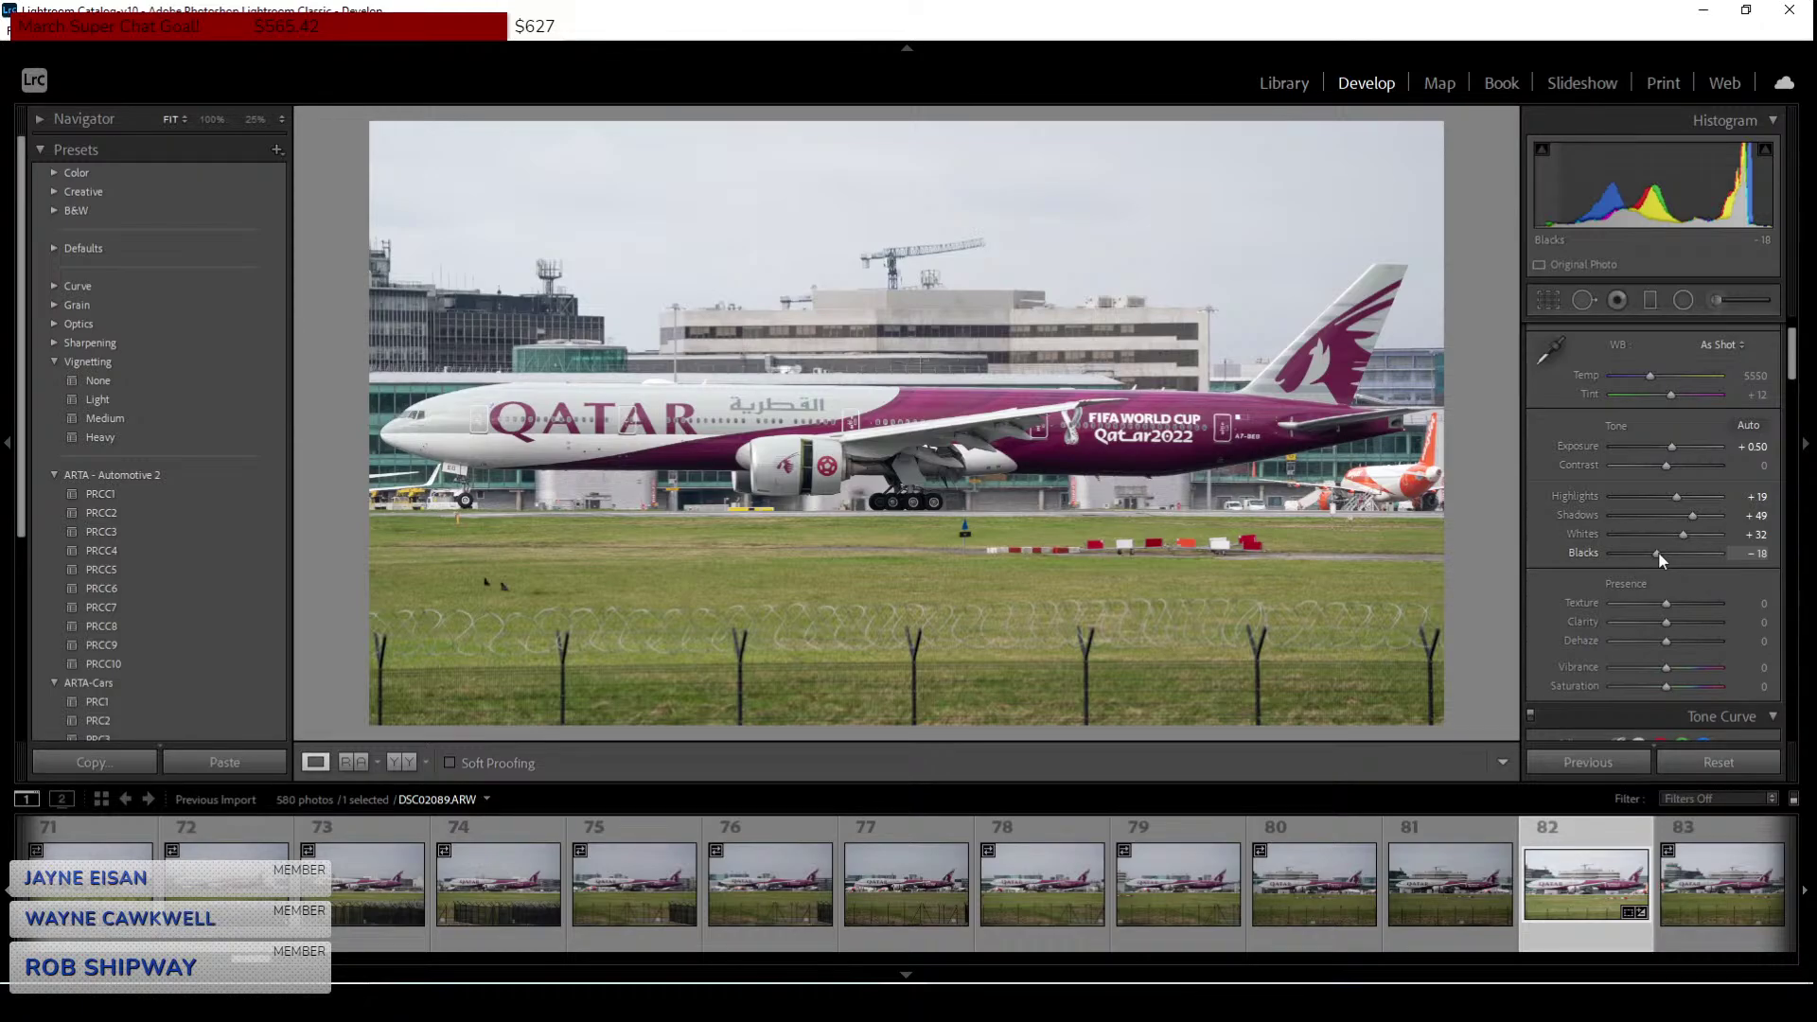
drag(1662, 562, 1665, 556)
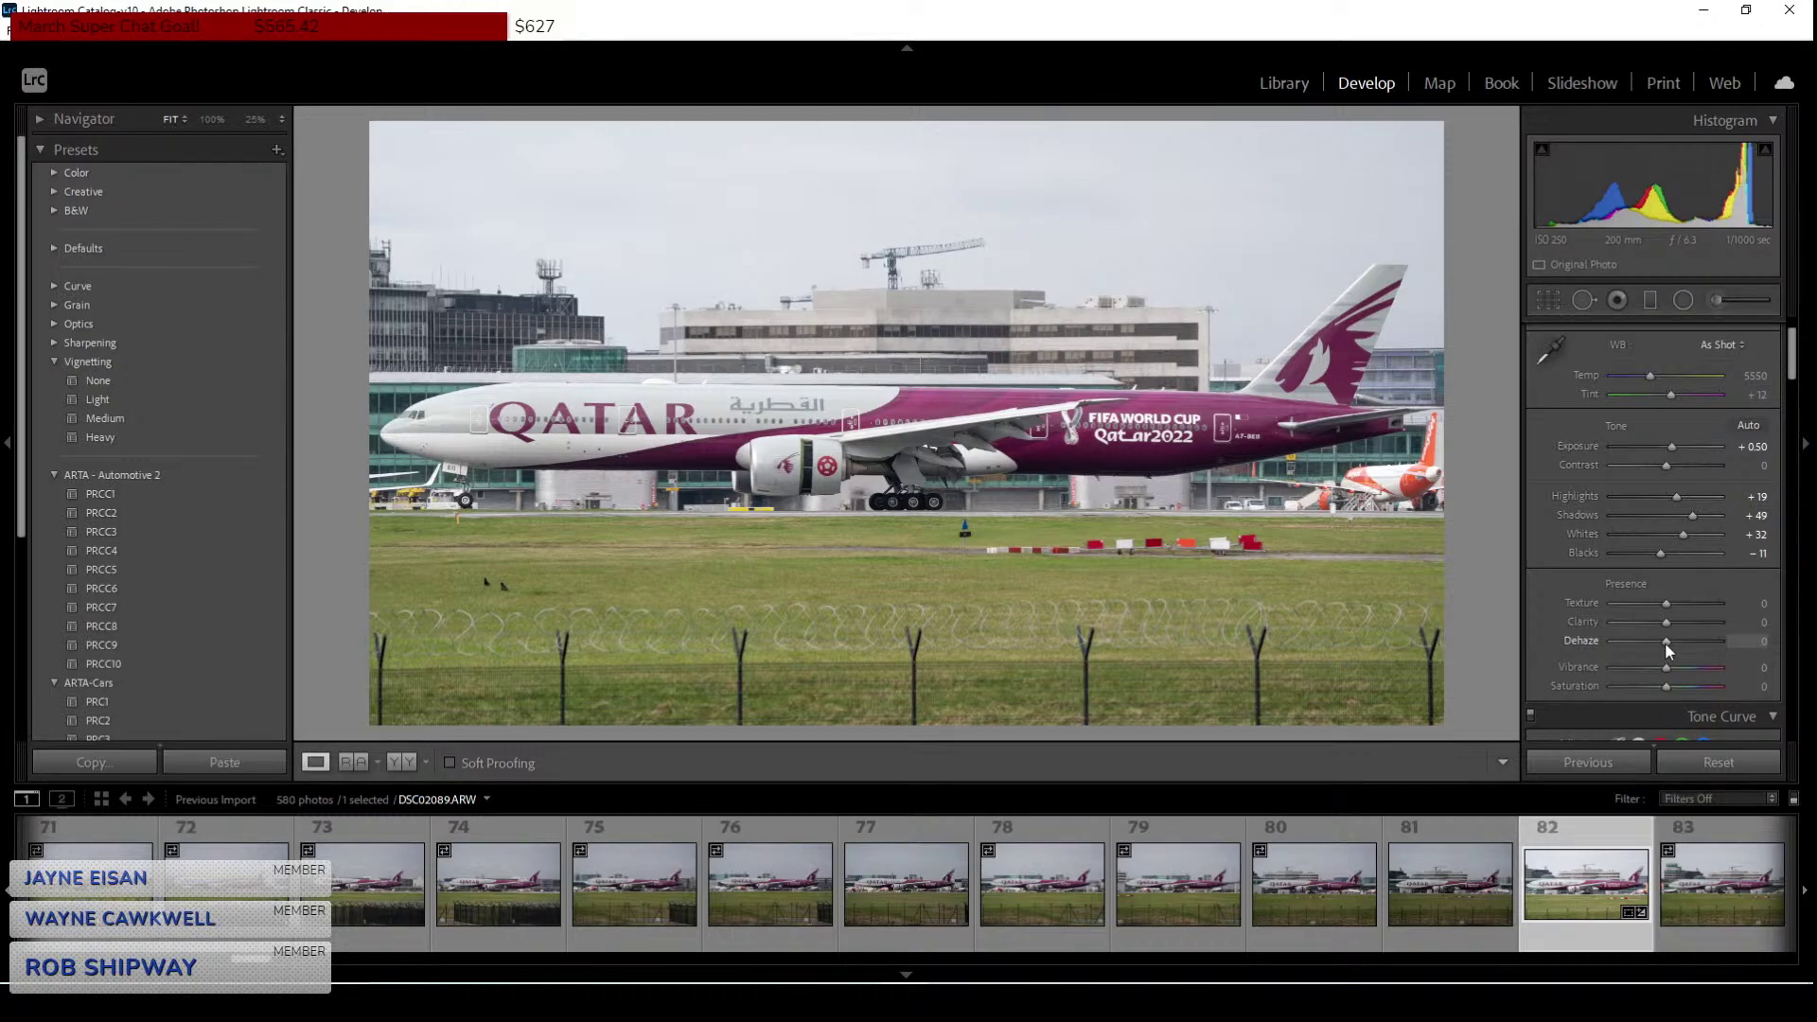
drag(1669, 649, 1672, 643)
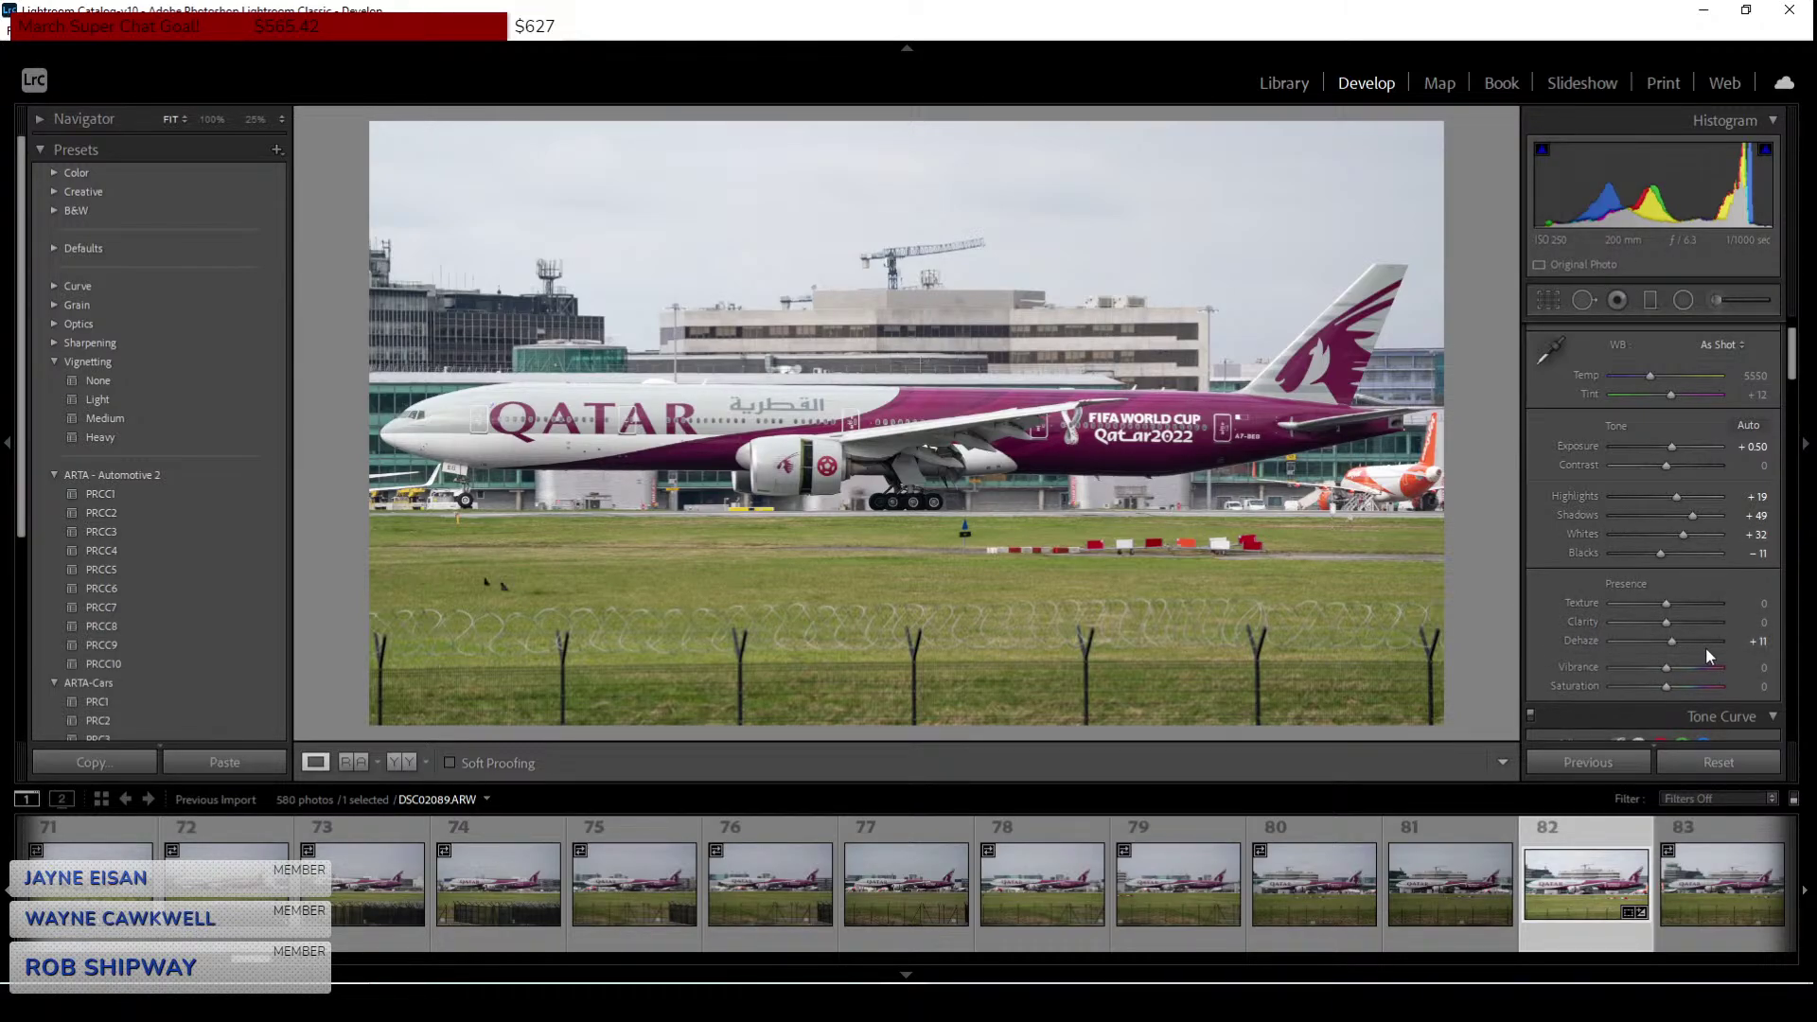
drag(1671, 640, 1747, 640)
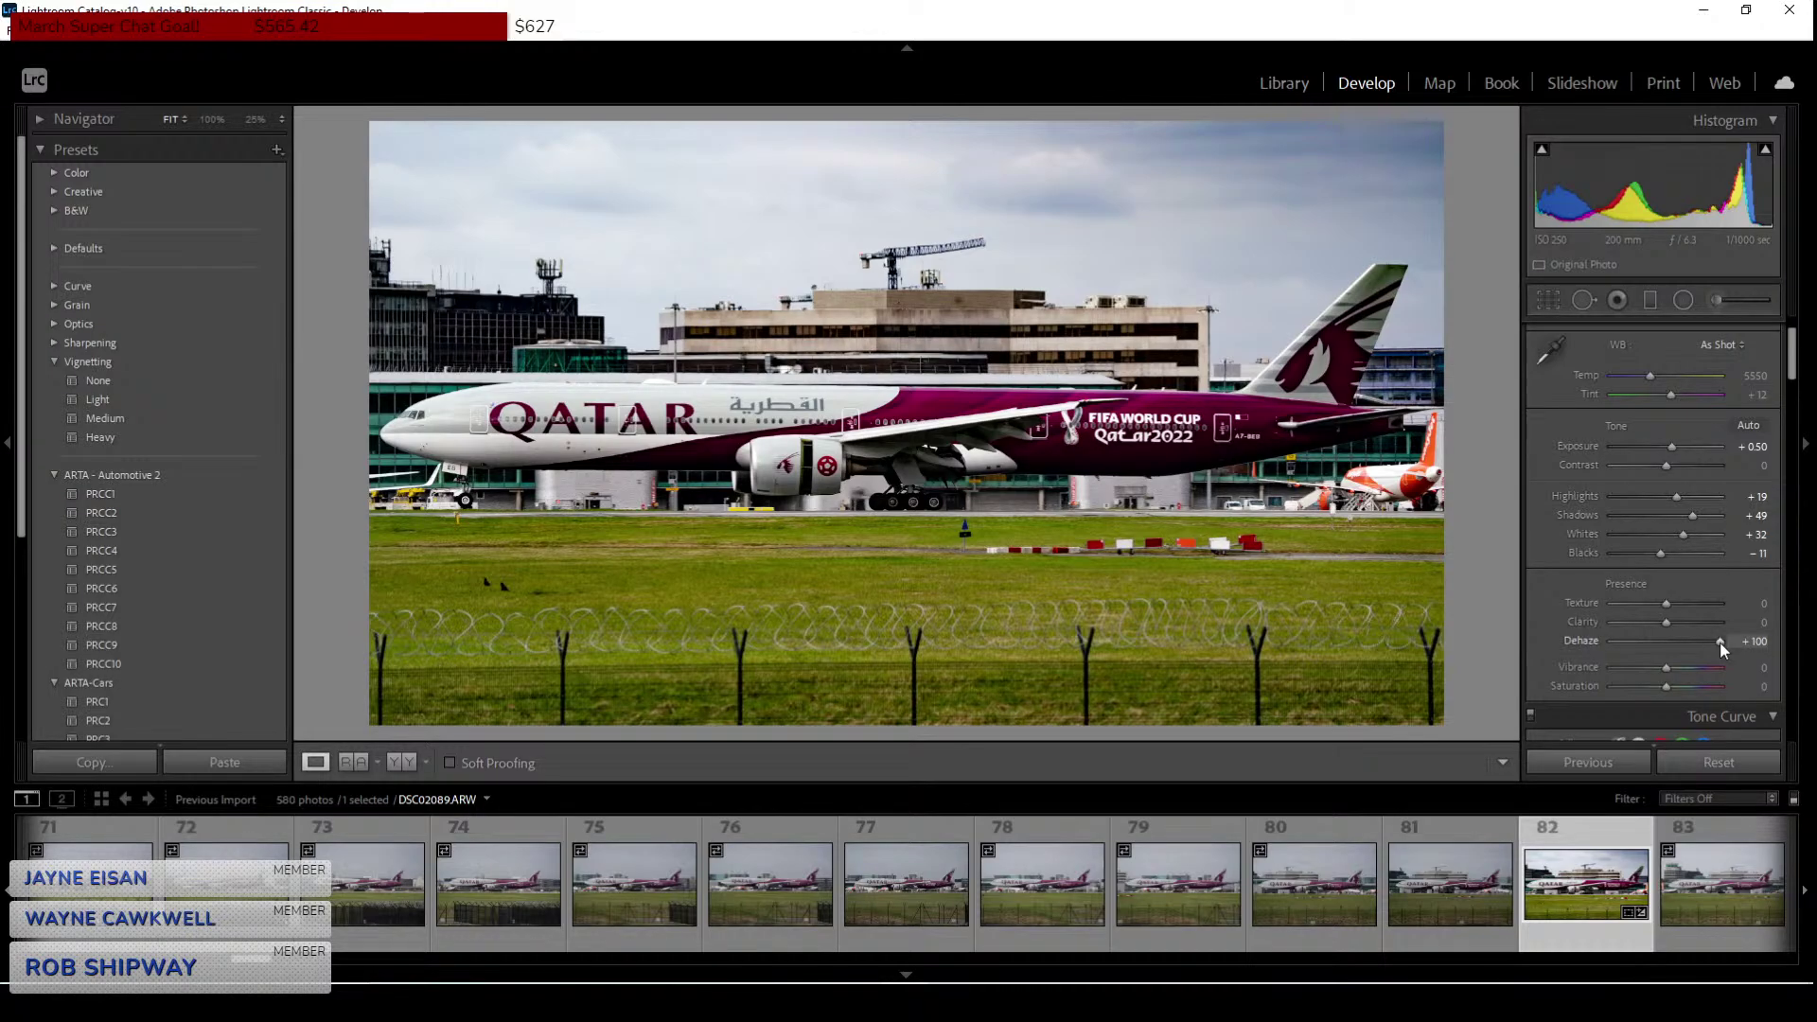
drag(1720, 642, 1678, 642)
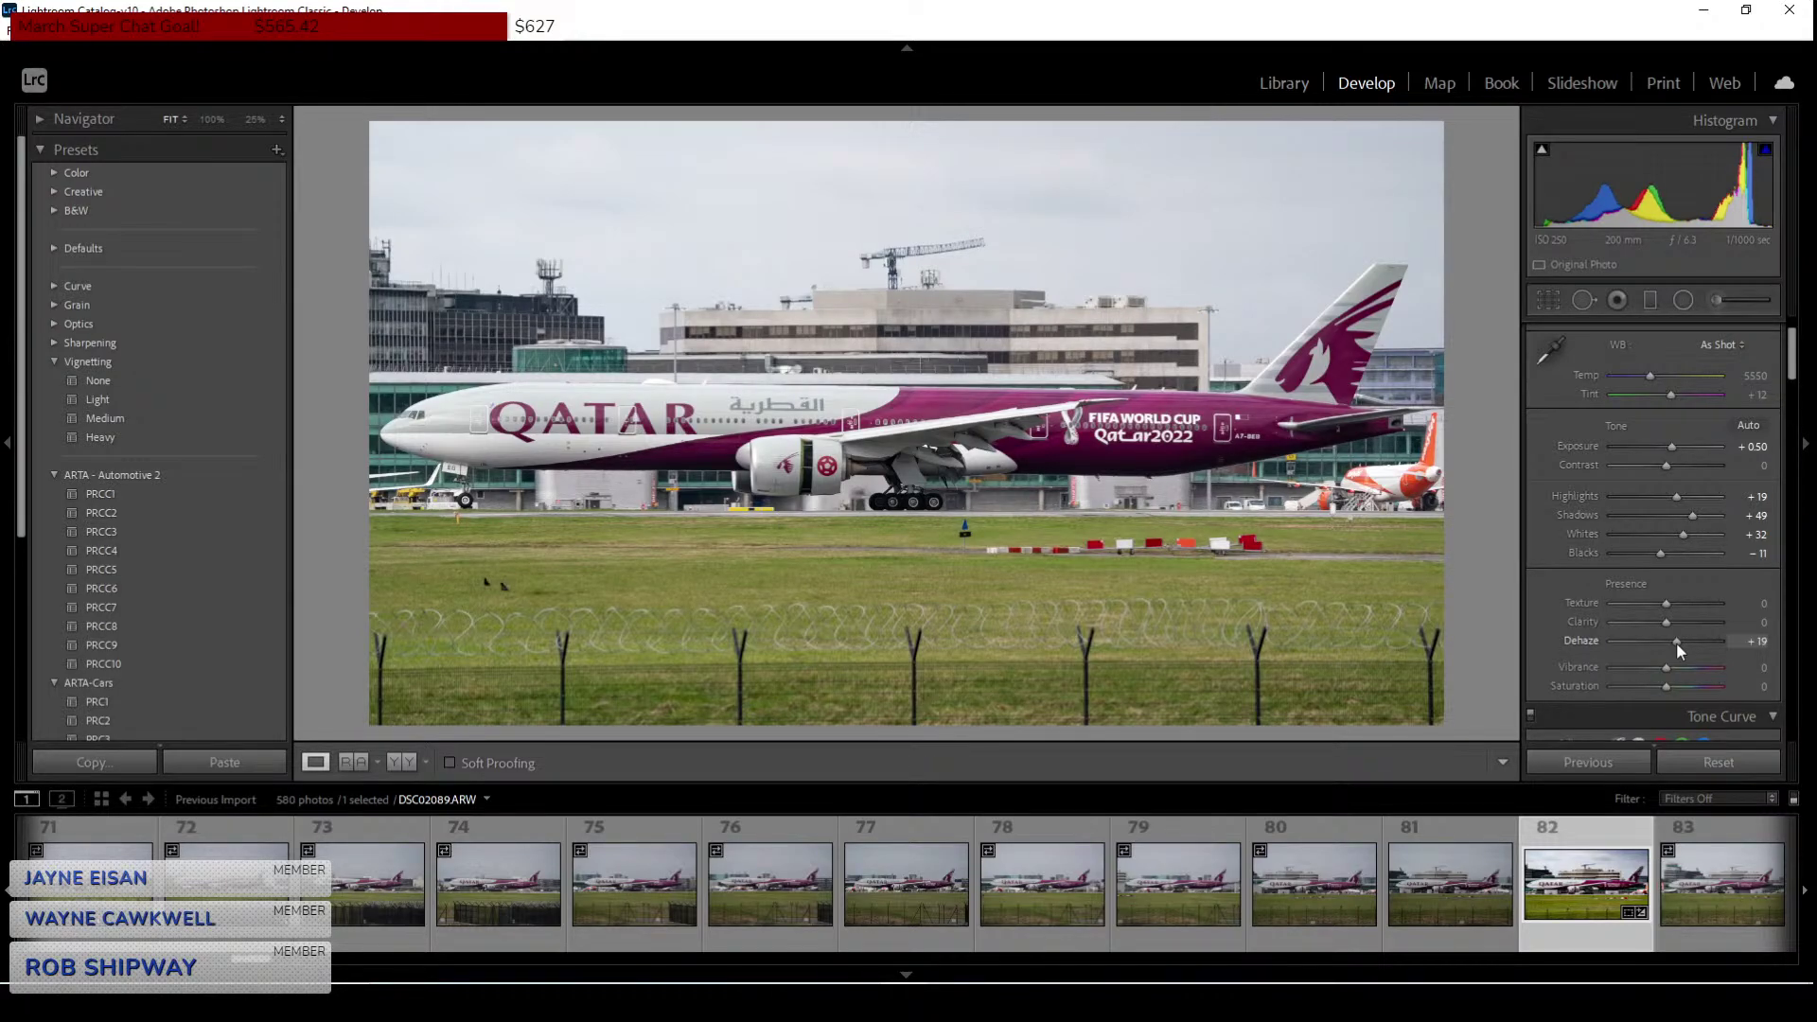
drag(1678, 640, 1673, 638)
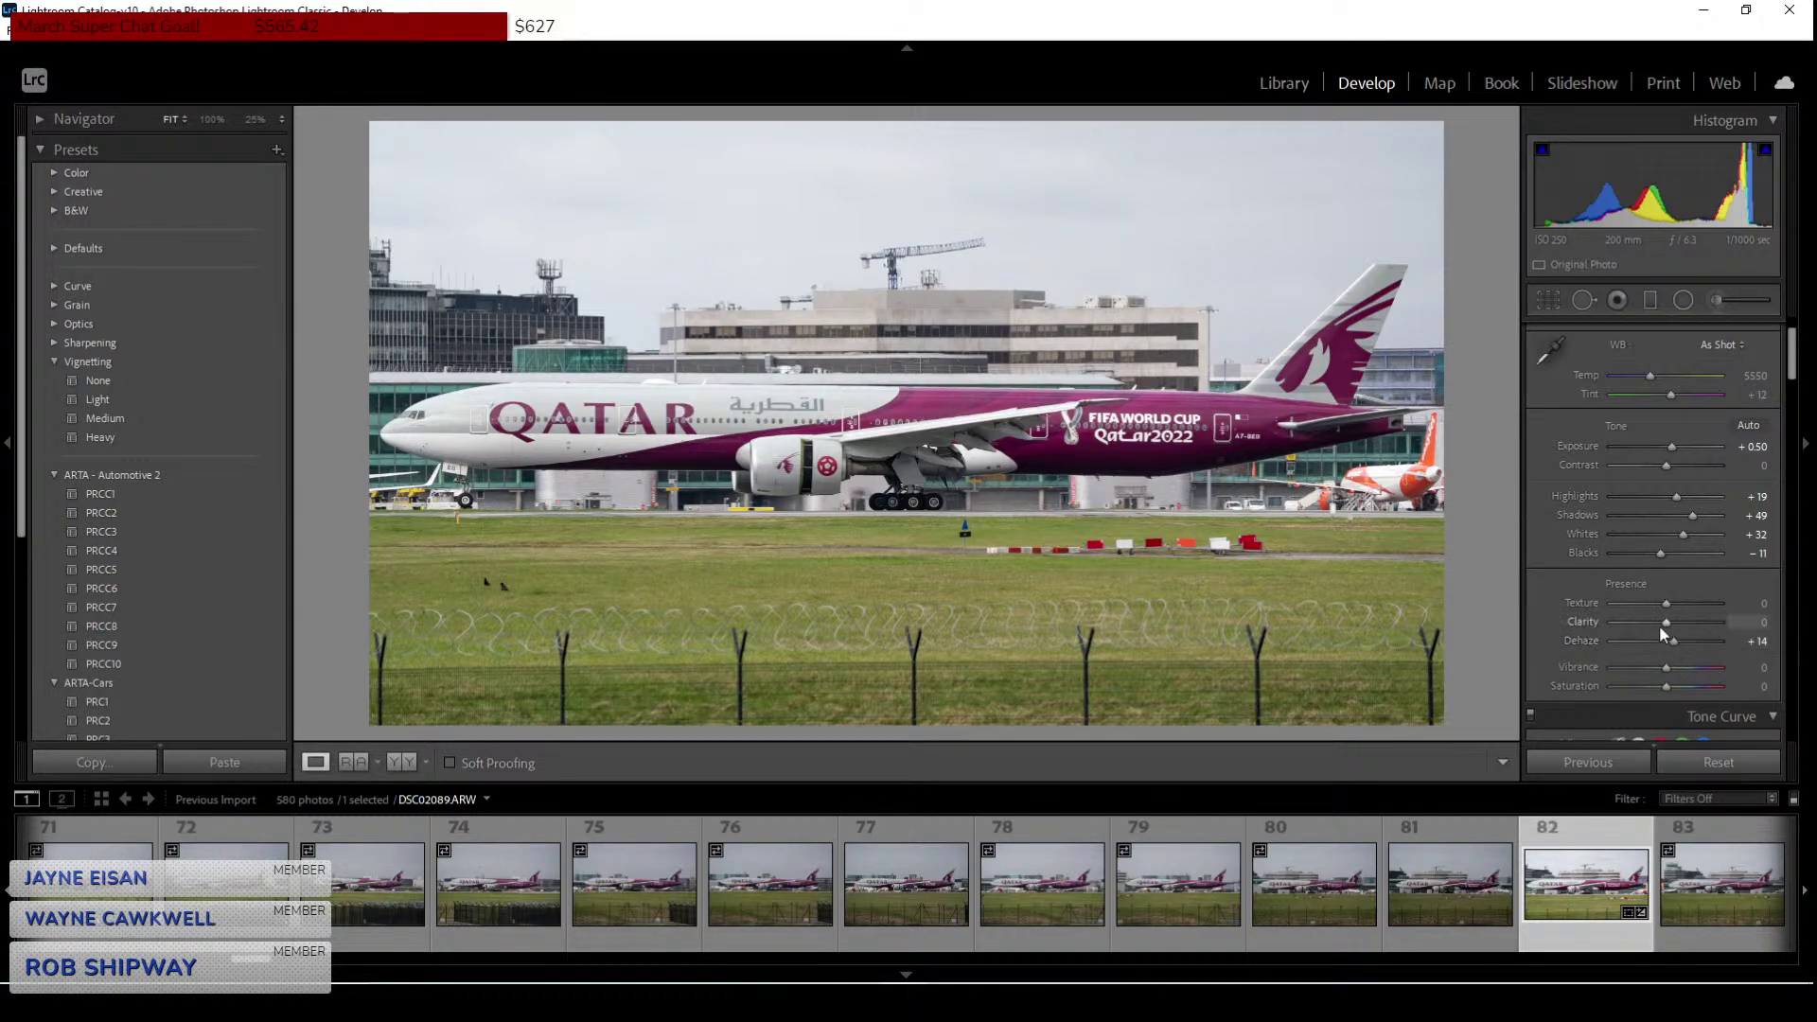
Raise the clarity to +5 and try a slight texture reduction.
drag(1664, 622, 1673, 617)
drag(1671, 617, 1670, 617)
drag(1667, 603, 1661, 603)
Try a vibrance of +100 on the photo and reset it to the default.
scroll(1565, 568, down, 3)
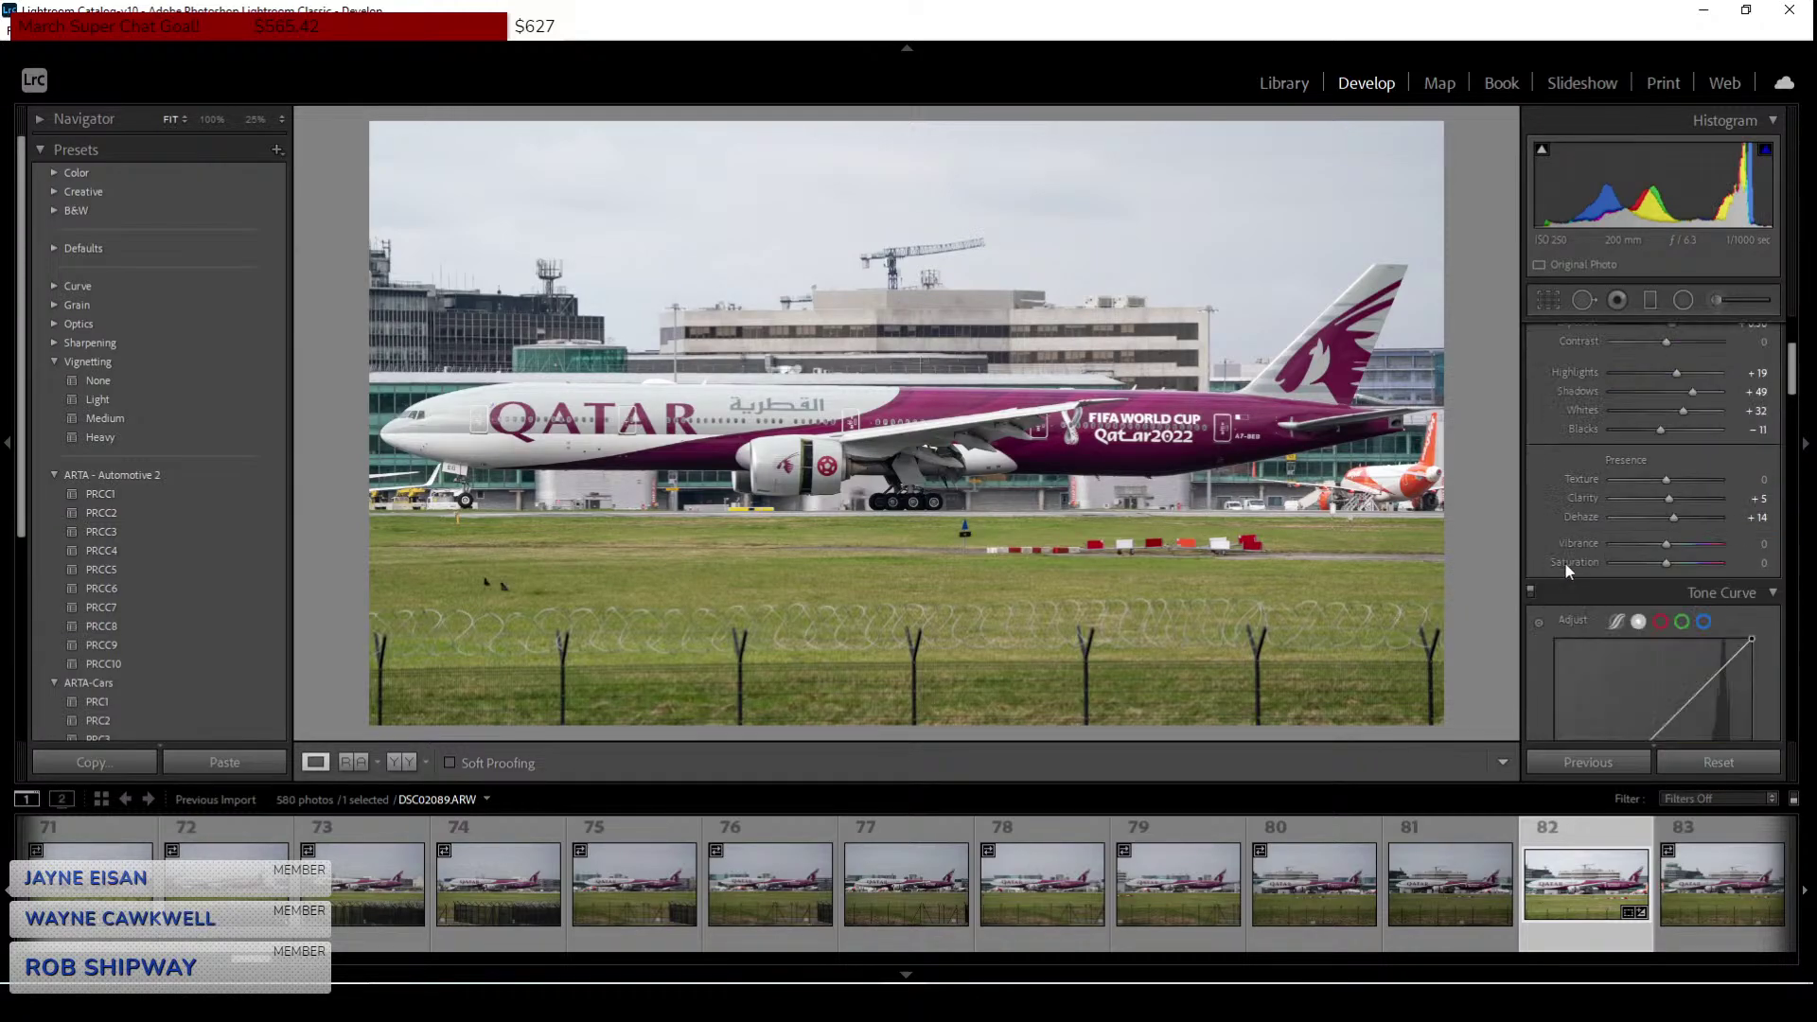
drag(1673, 546, 1721, 546)
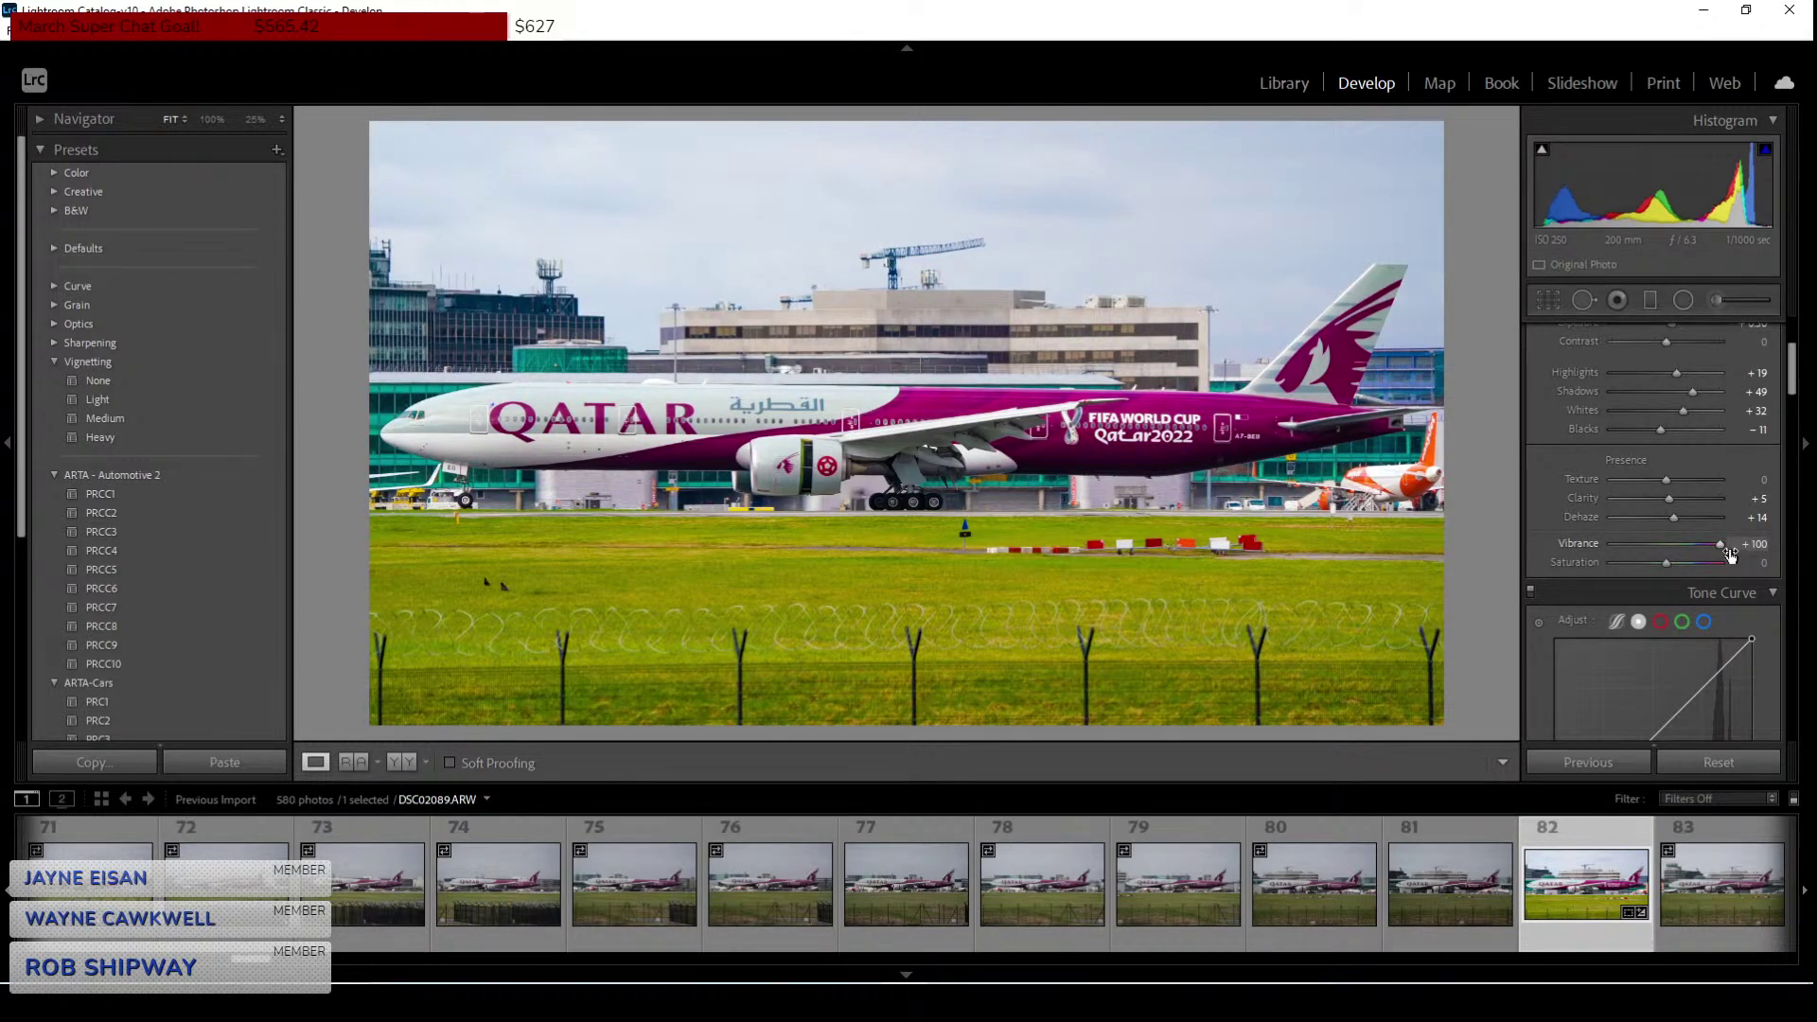
double_click(1720, 546)
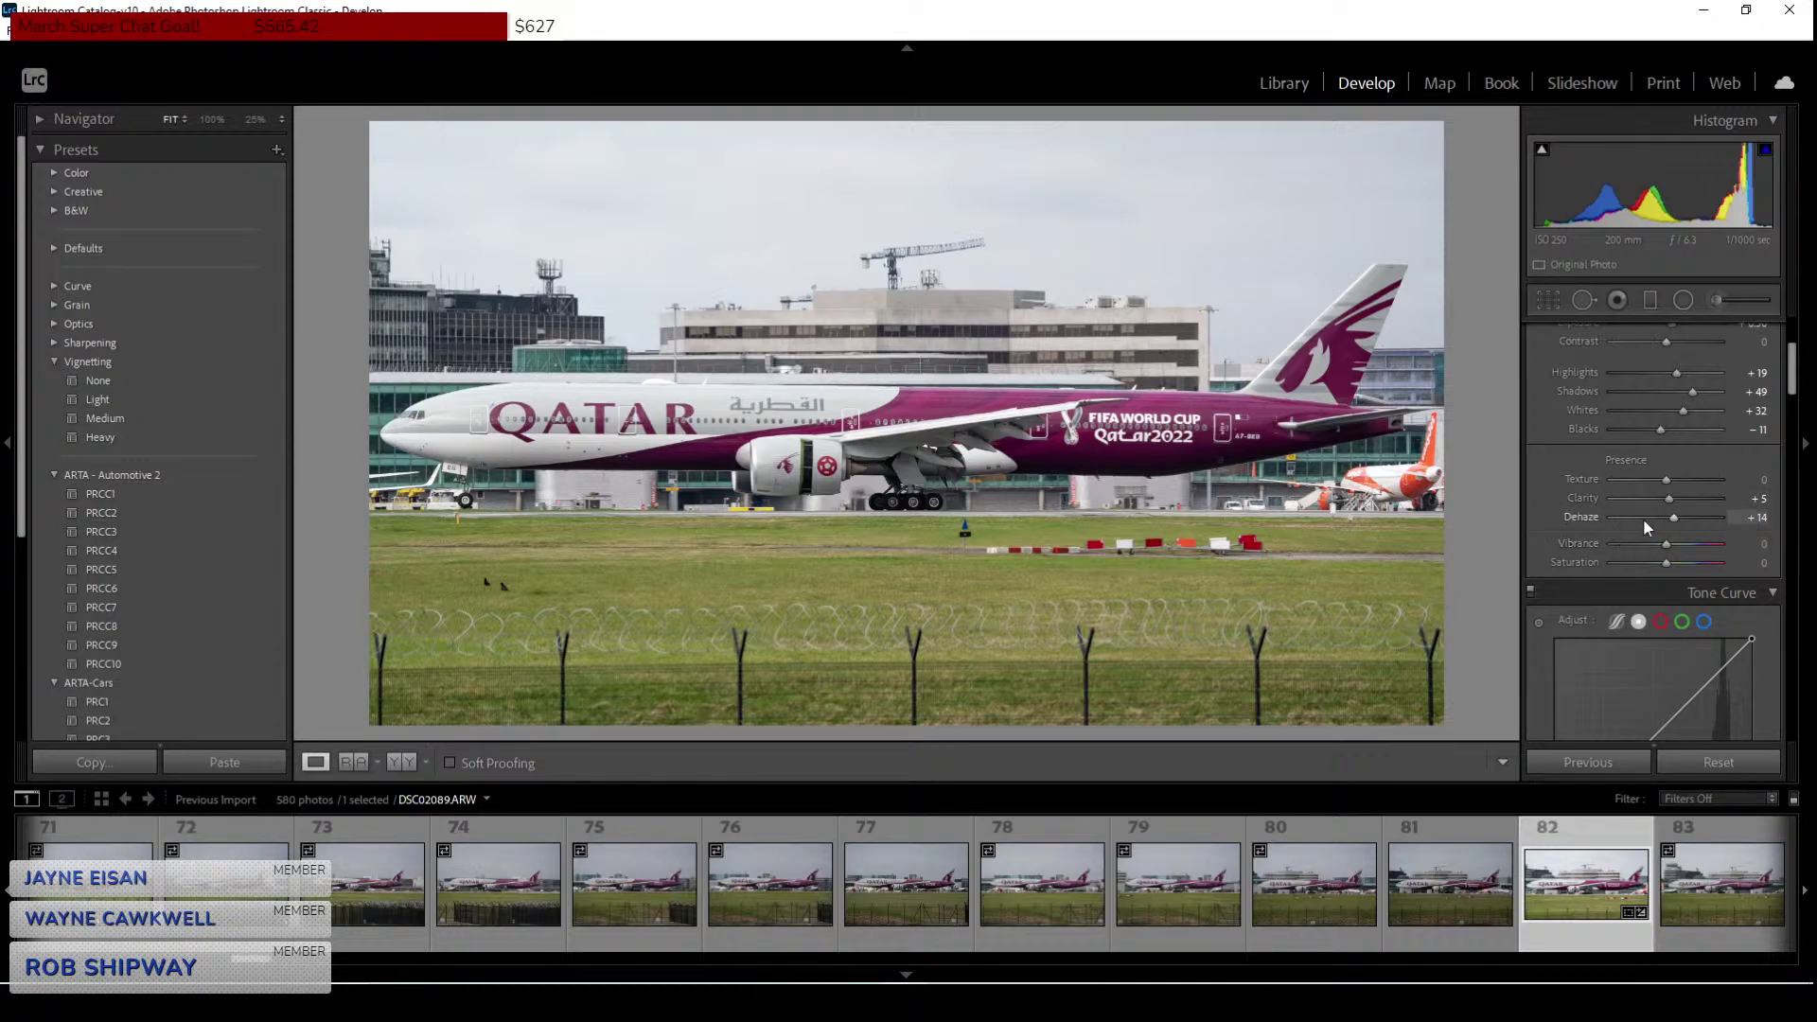
Raise the dehaze to +19 and the vibrance to +23.
drag(1675, 519, 1678, 520)
drag(1667, 545, 1682, 552)
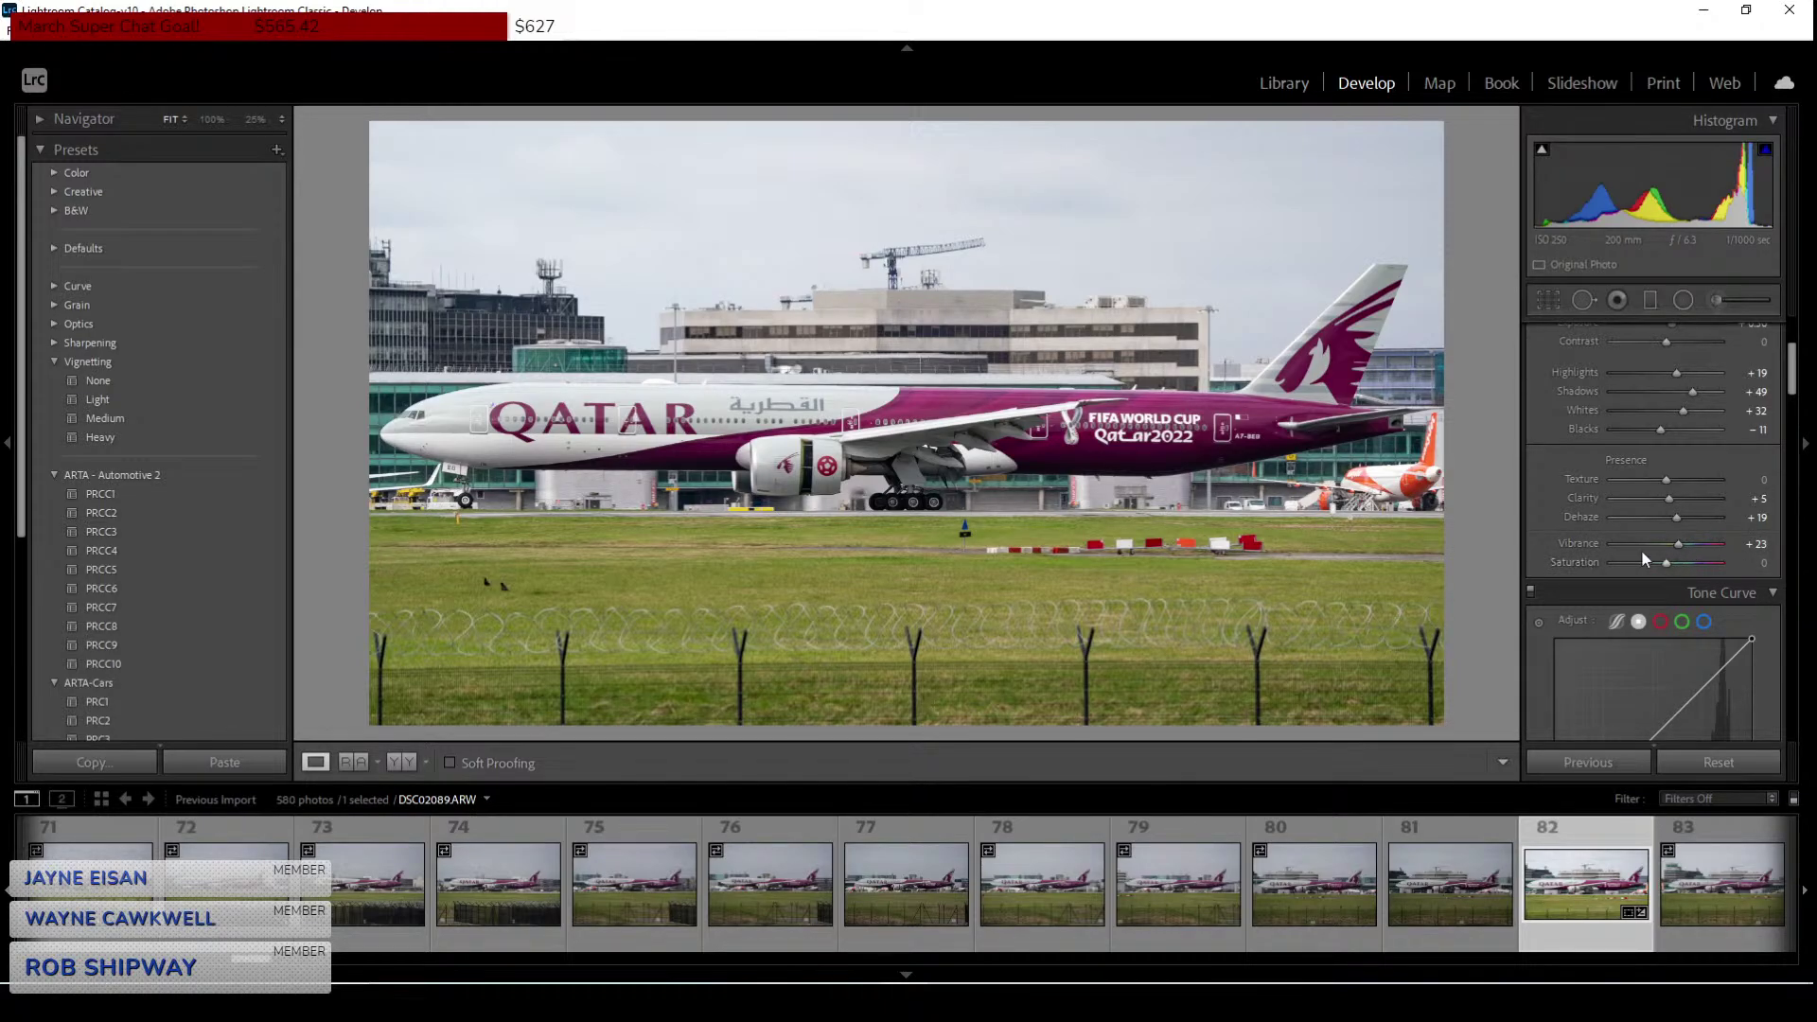
Add shadow, midtone and highlight points to the tone curve and lift them slightly, moving the highlight point to input 211, output 215.
scroll(1542, 480, down, 4)
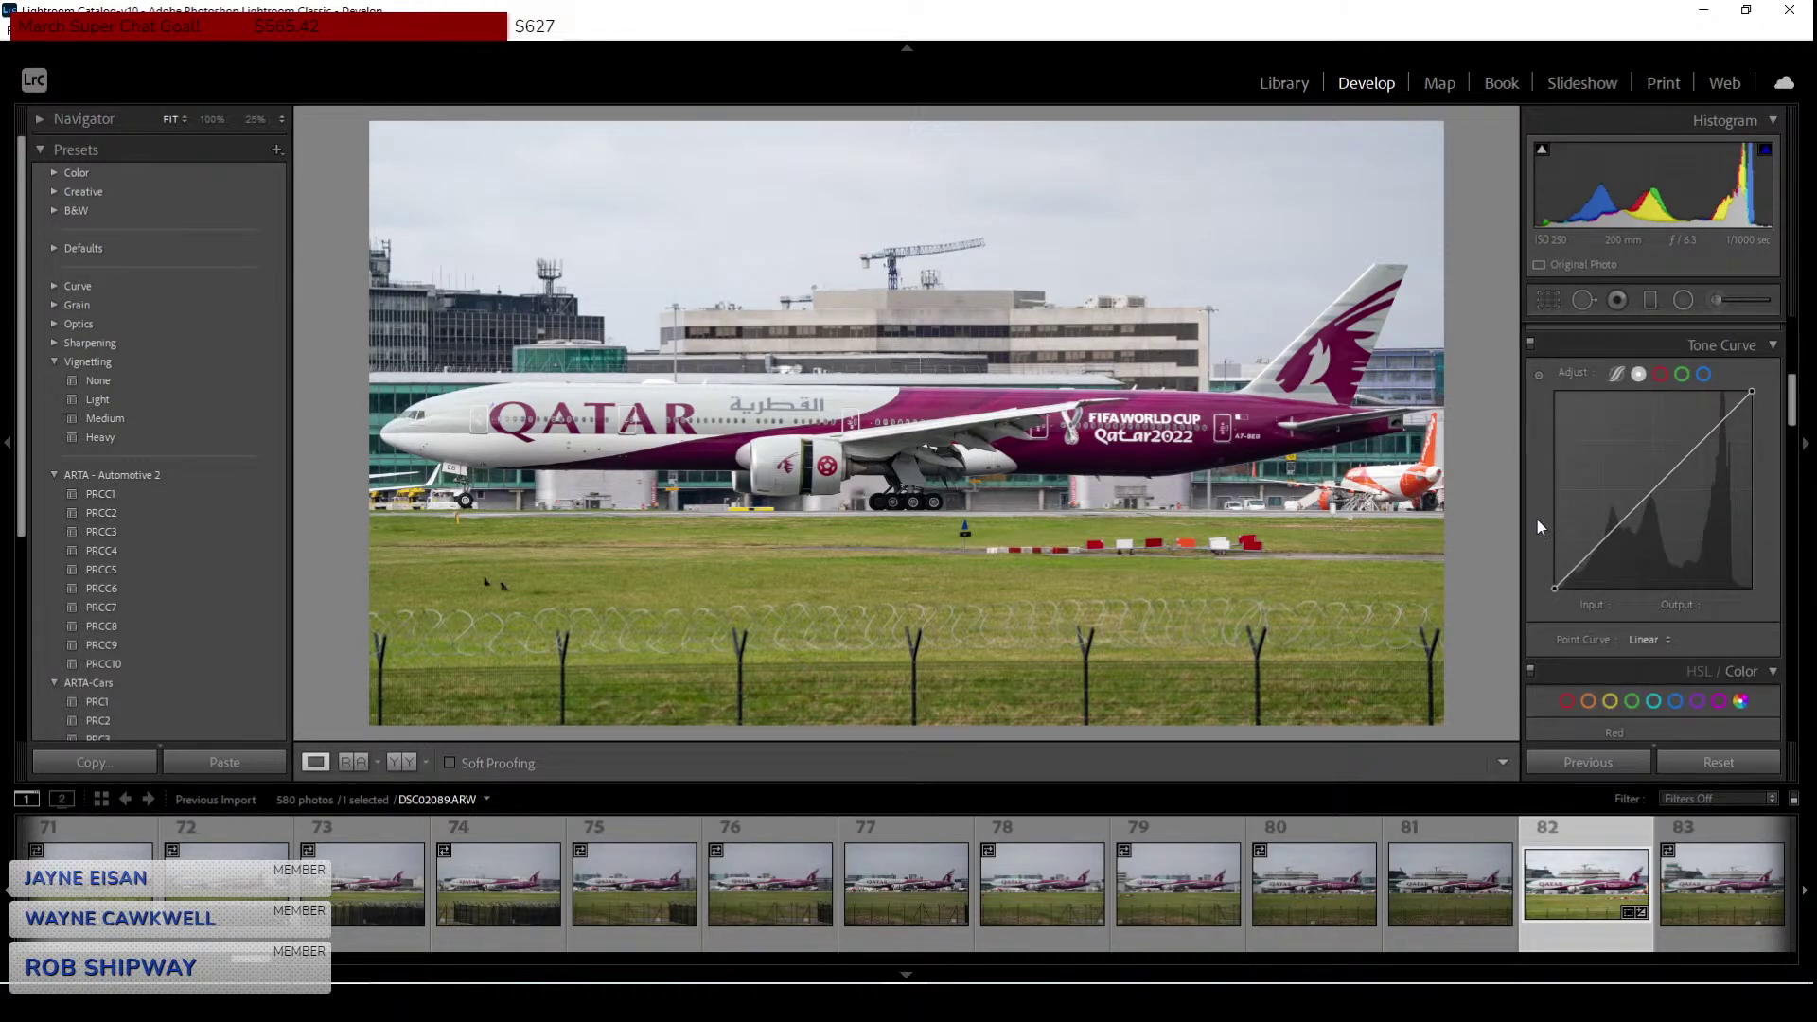
click(1600, 542)
click(1666, 477)
click(1718, 425)
drag(1602, 542, 1606, 539)
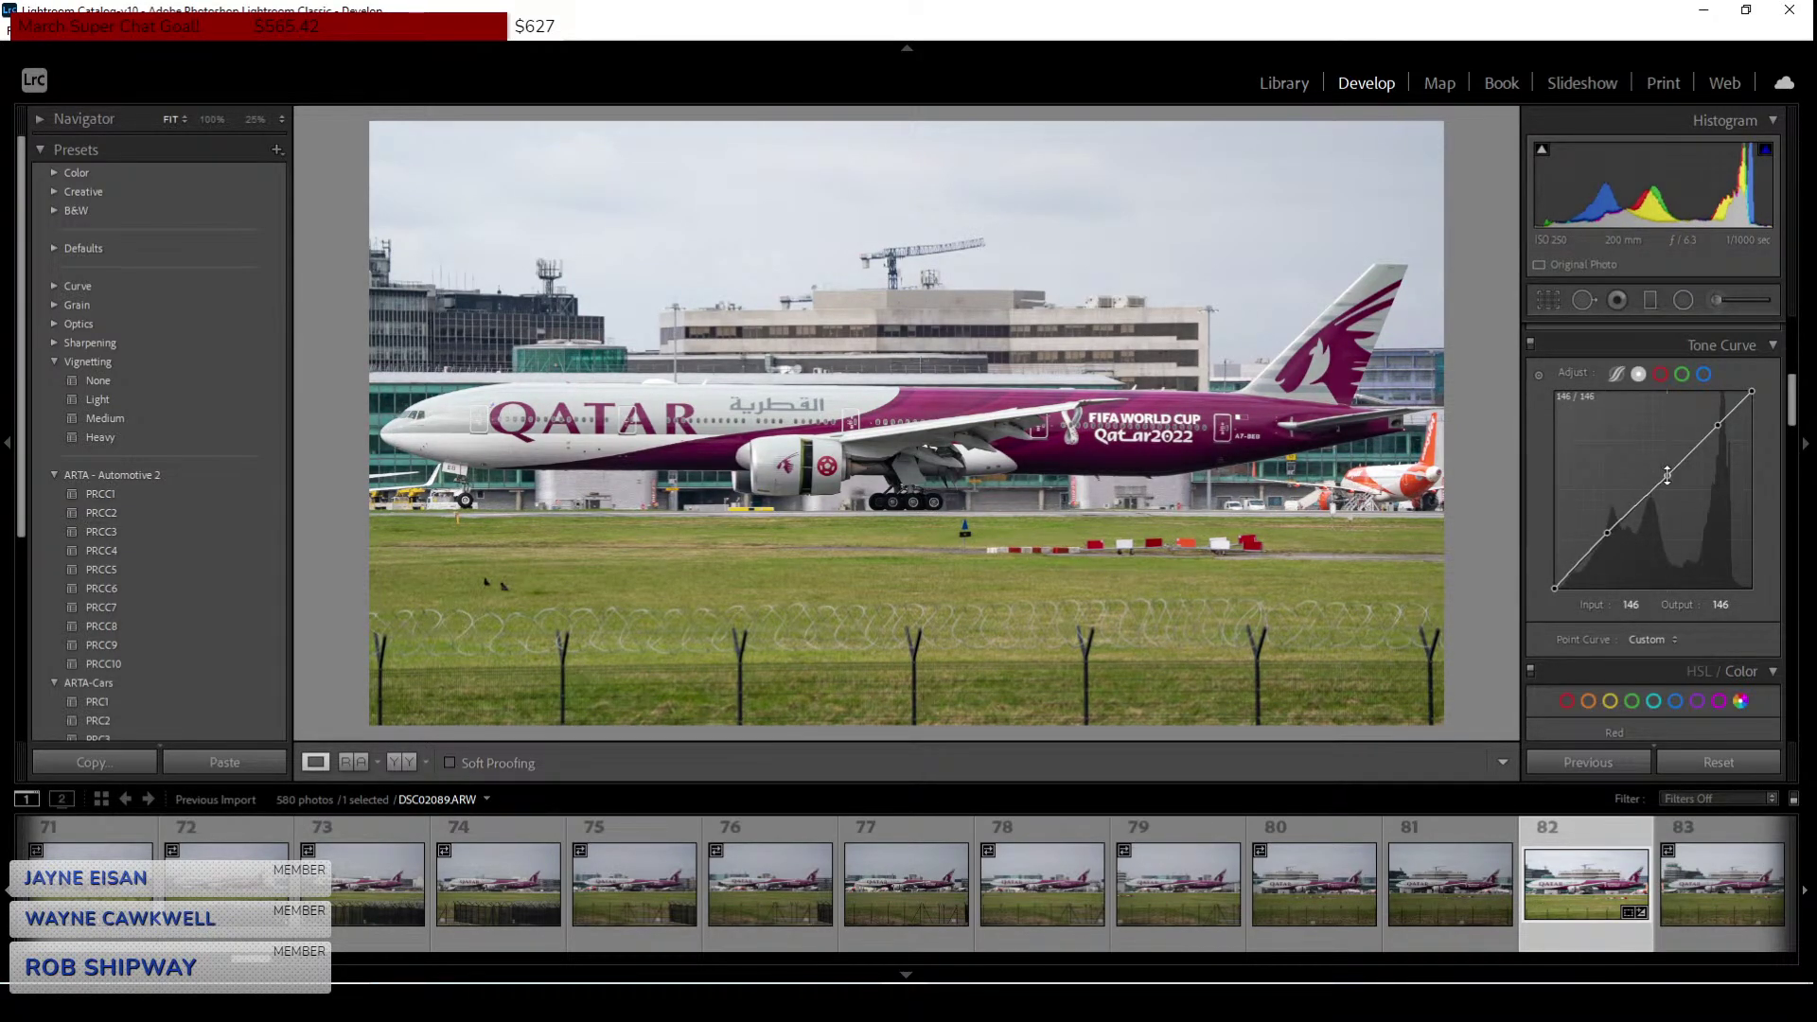
drag(1670, 479, 1720, 423)
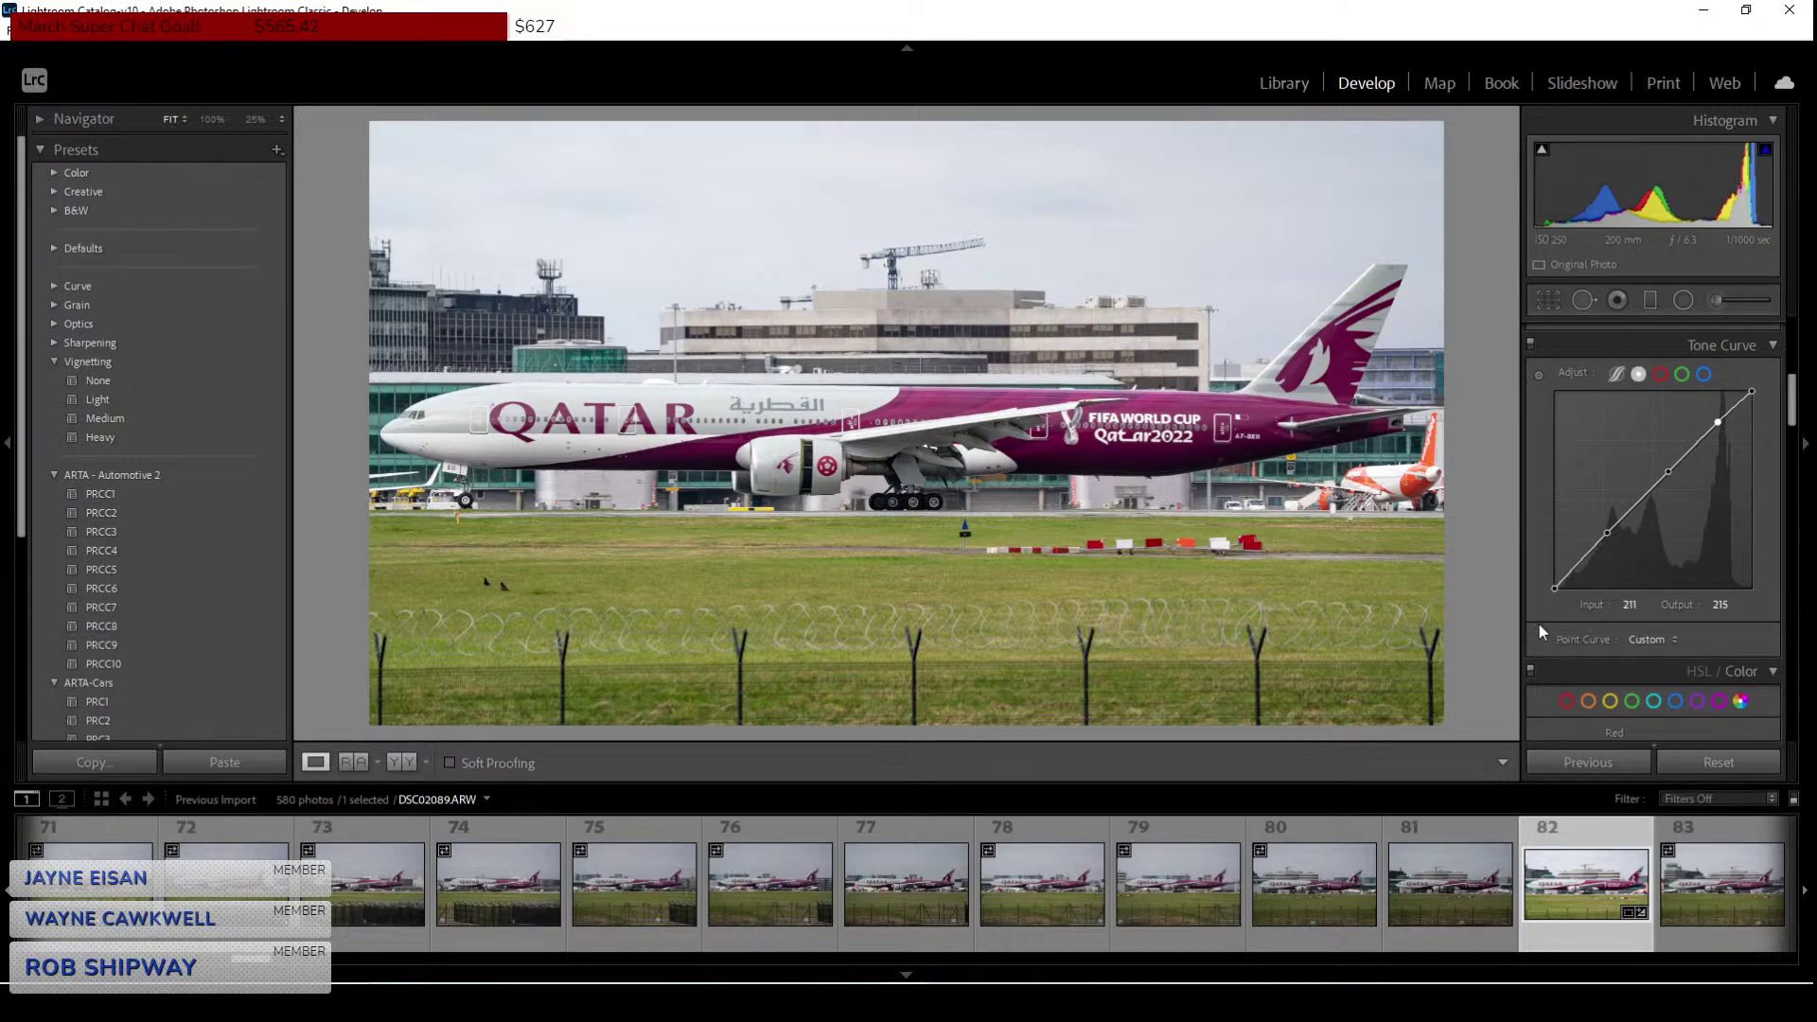
Remove chromatic aberration and enable the lens profile corrections for the photo.
scroll(1537, 622, down, 5)
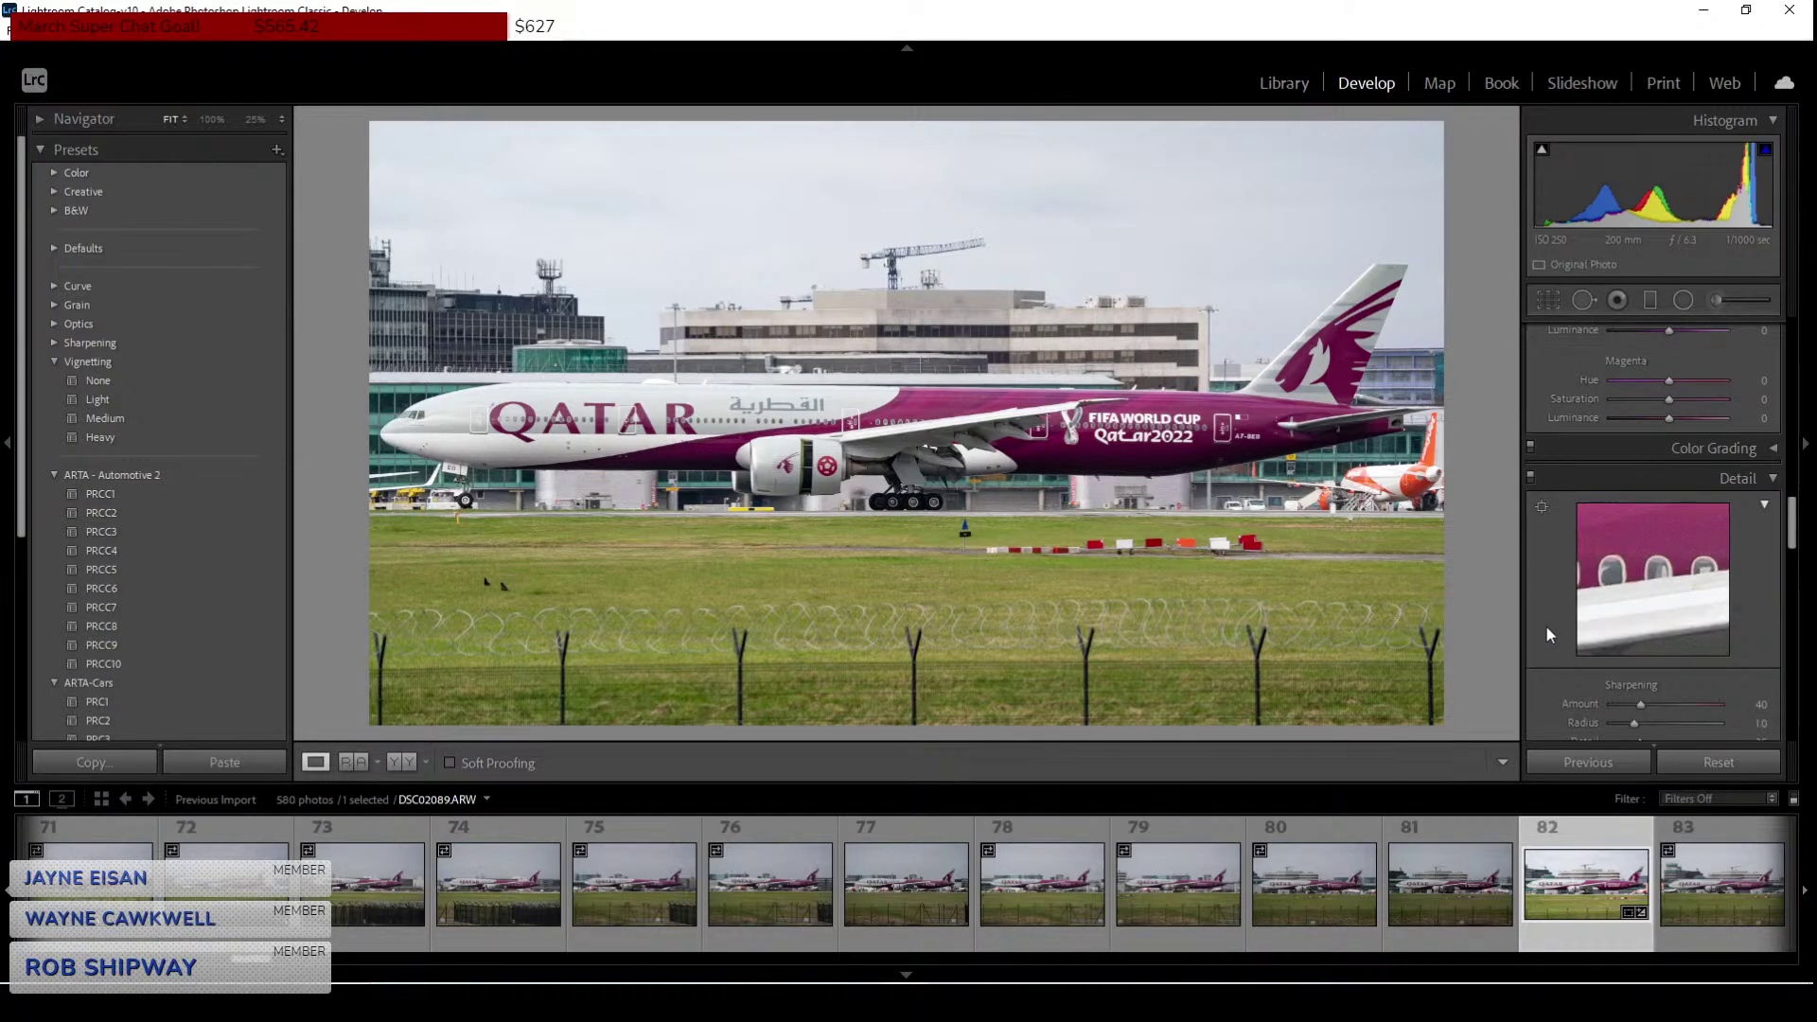
scroll(1547, 625, down, 5)
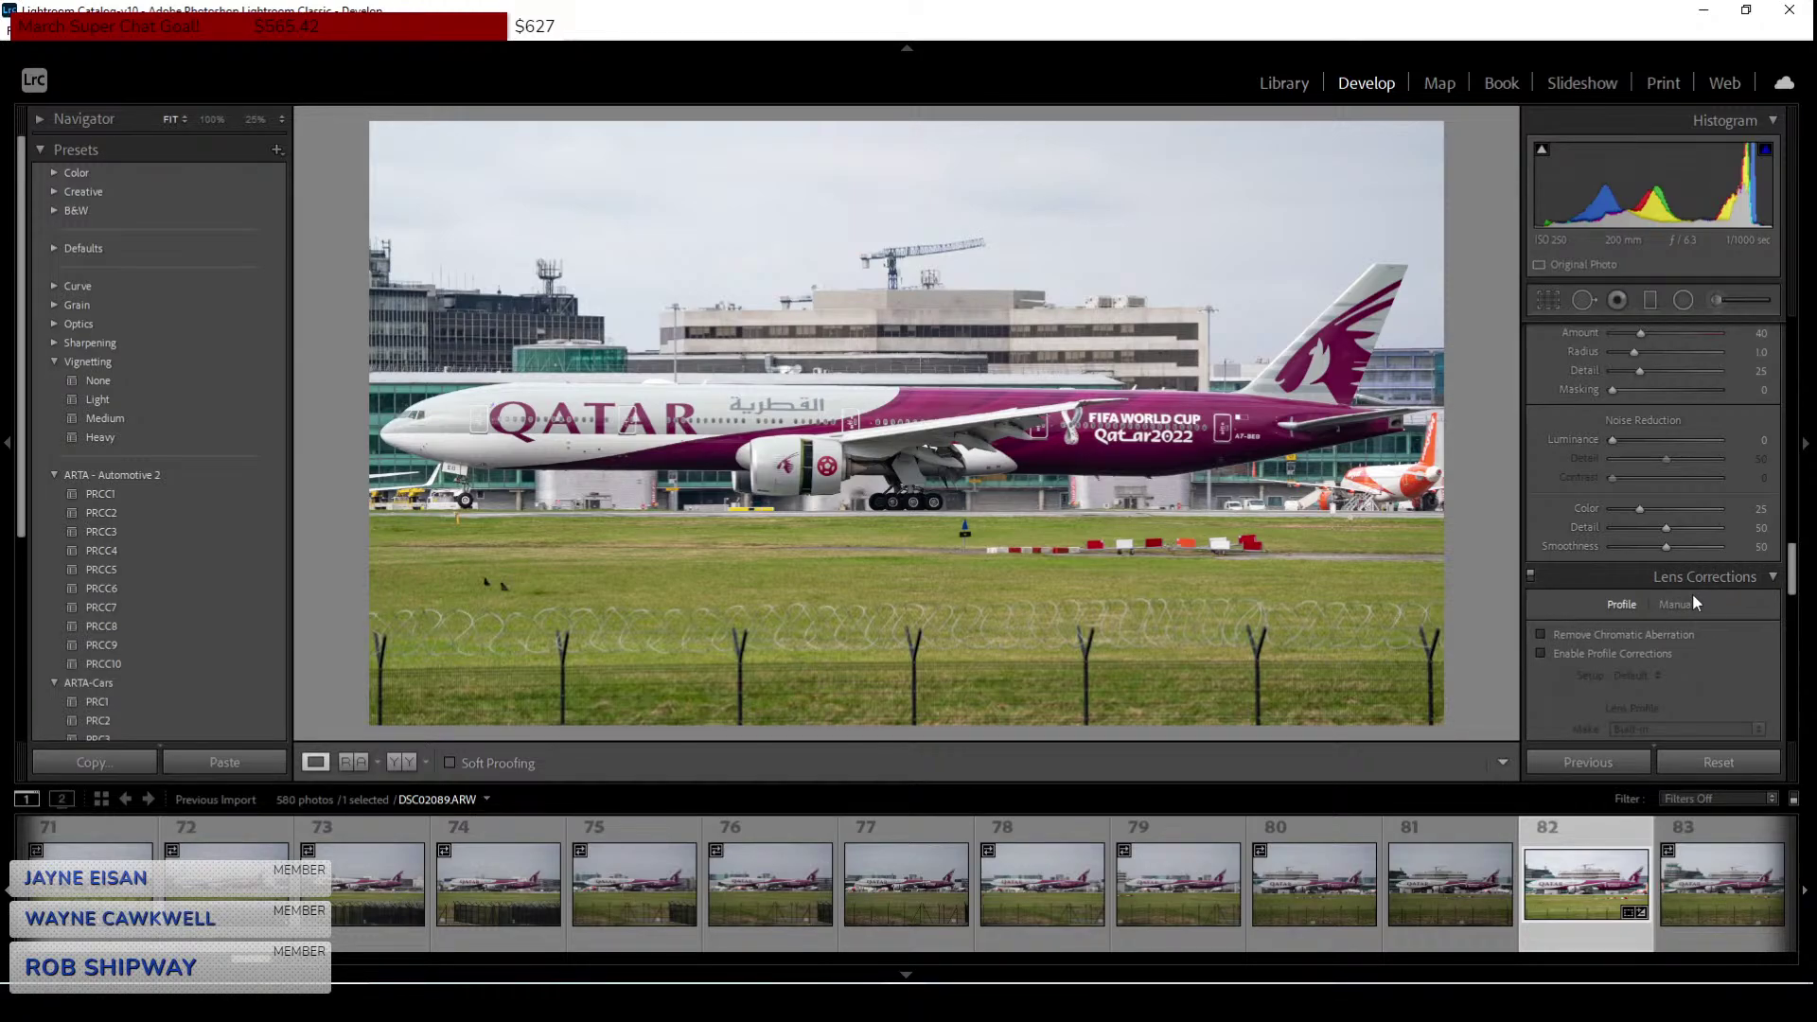
scroll(1623, 596, down, 2)
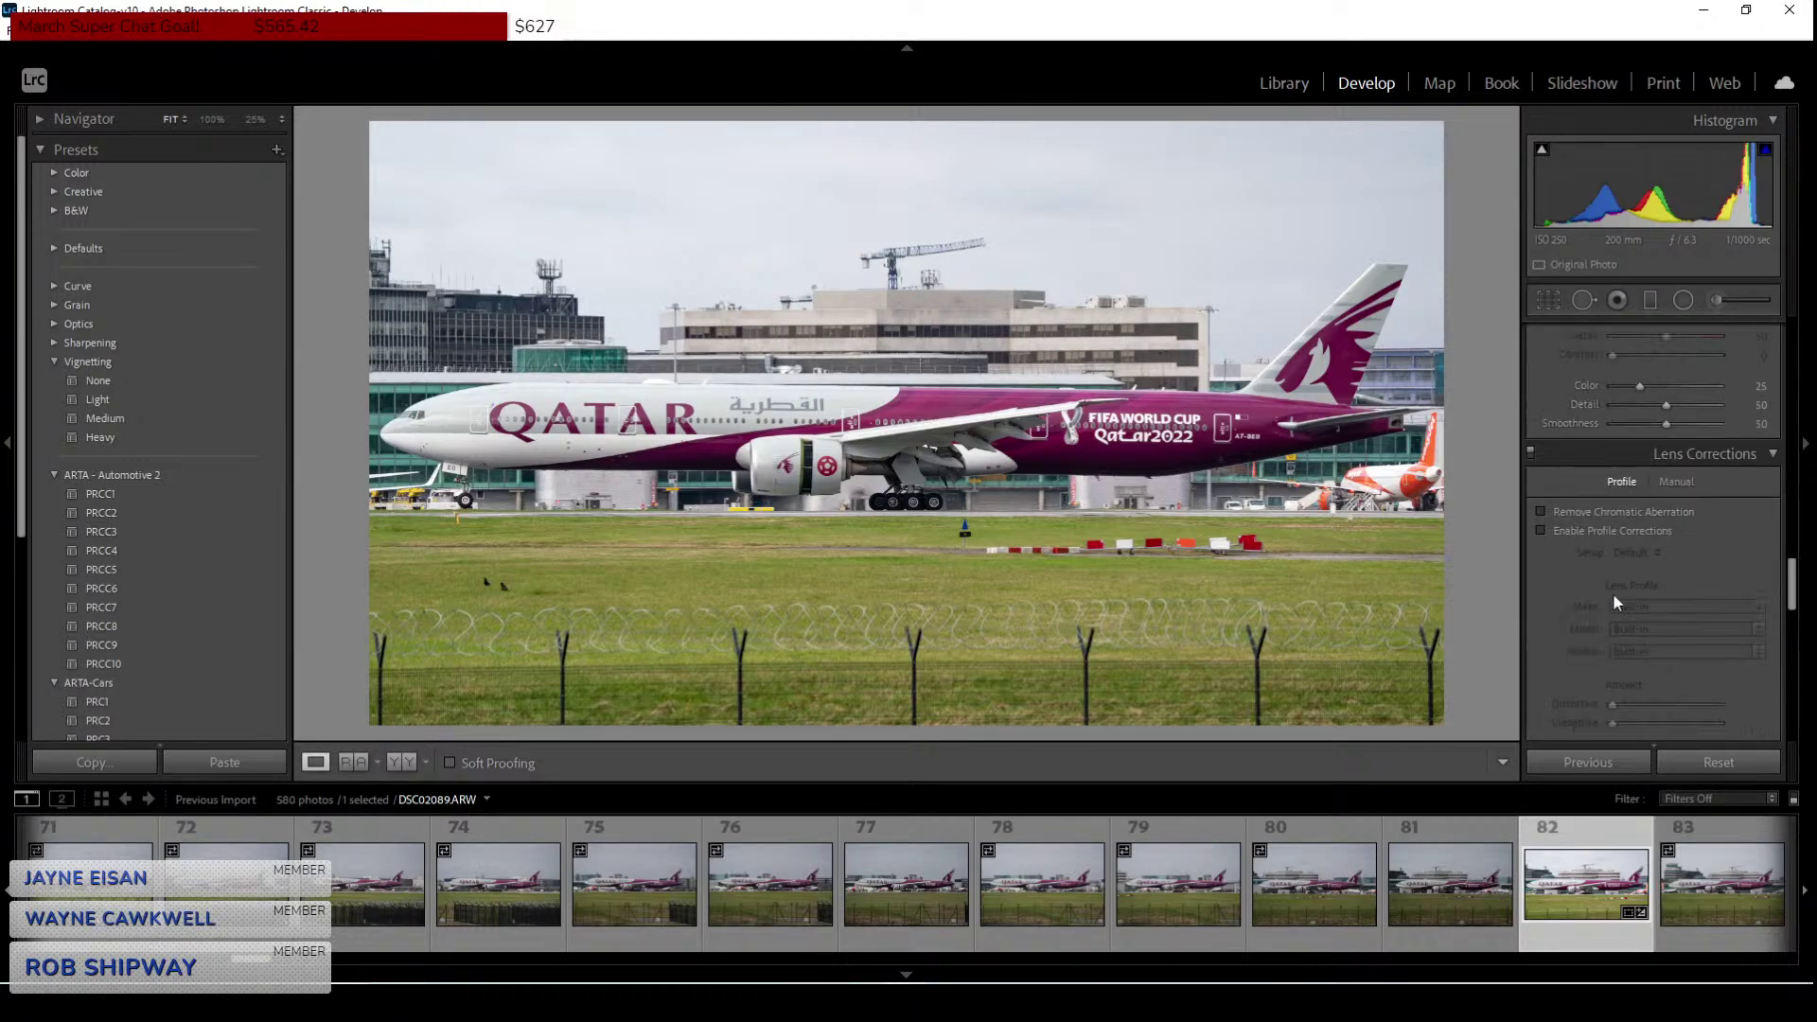
click(1541, 511)
click(1541, 530)
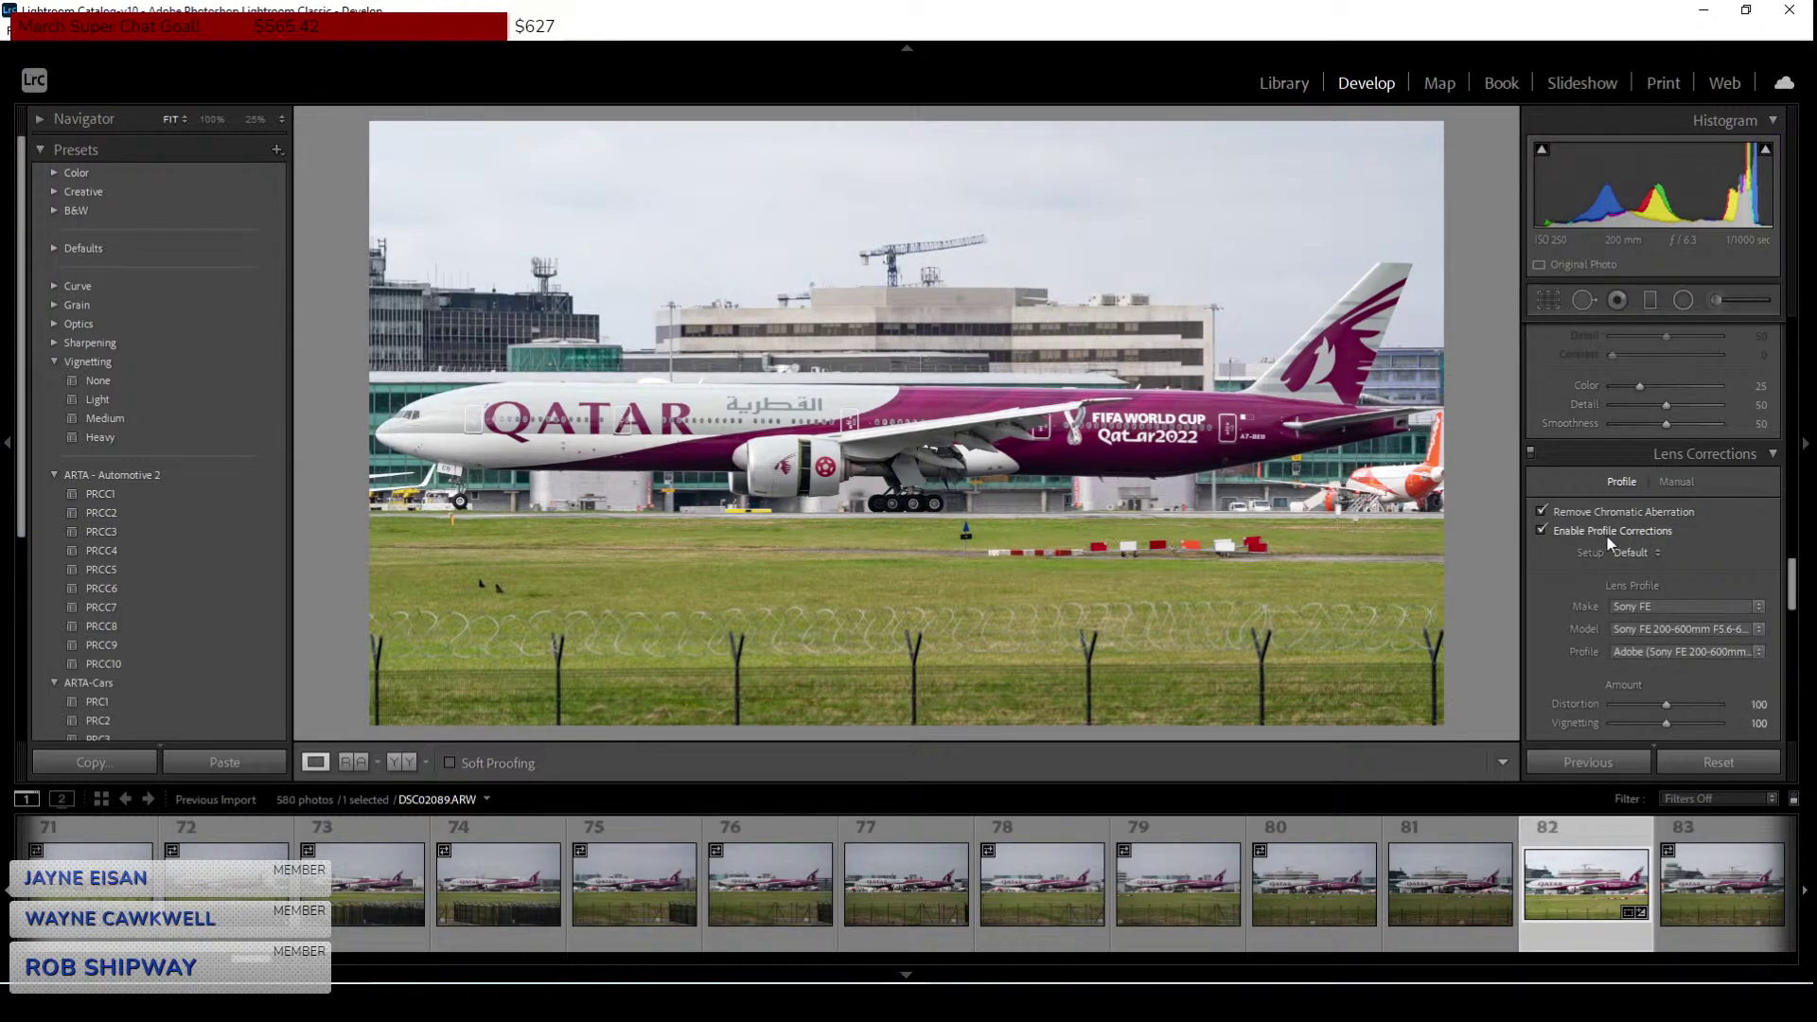
Compare the photo with the lens profile corrections switched off and on.
click(1541, 530)
click(1541, 530)
click(1541, 530)
click(1541, 530)
click(1541, 530)
click(1541, 531)
Inspect the tailplane tip at 100% and enlarge the 16 x 9 crop slightly to give the tail more room.
click(1440, 406)
drag(1458, 453, 1330, 445)
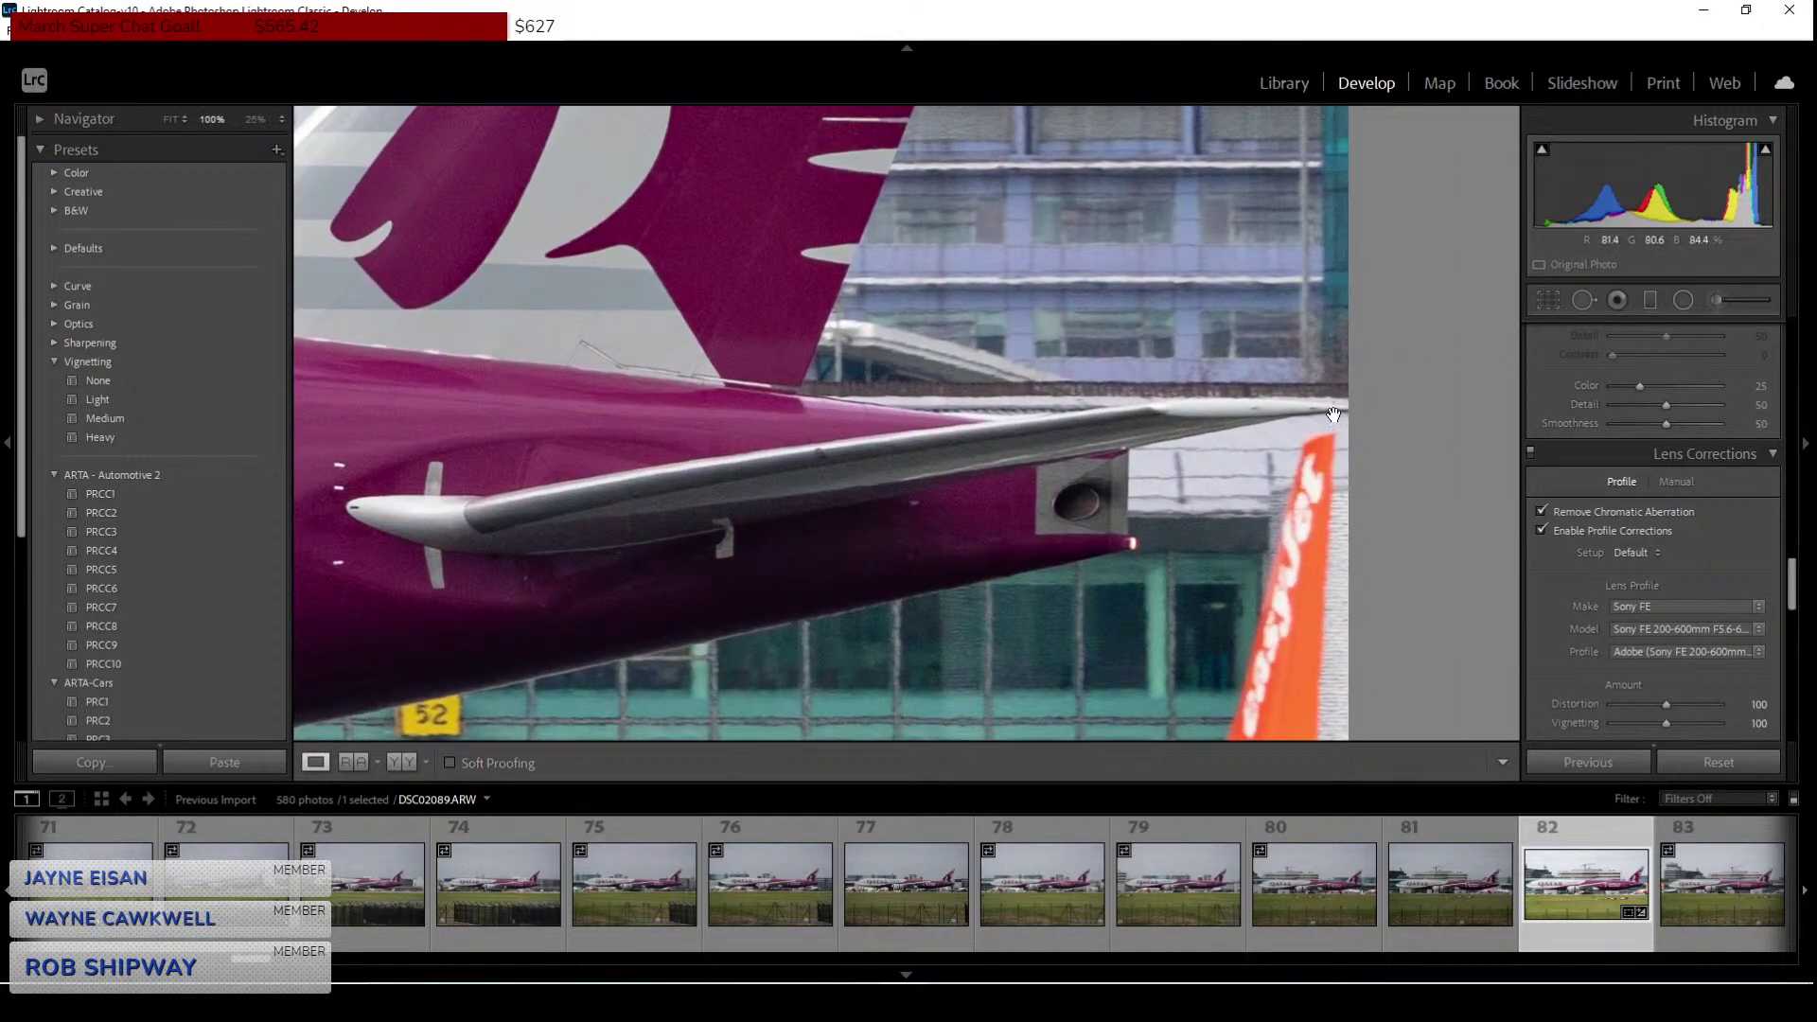
click(1333, 414)
click(1539, 299)
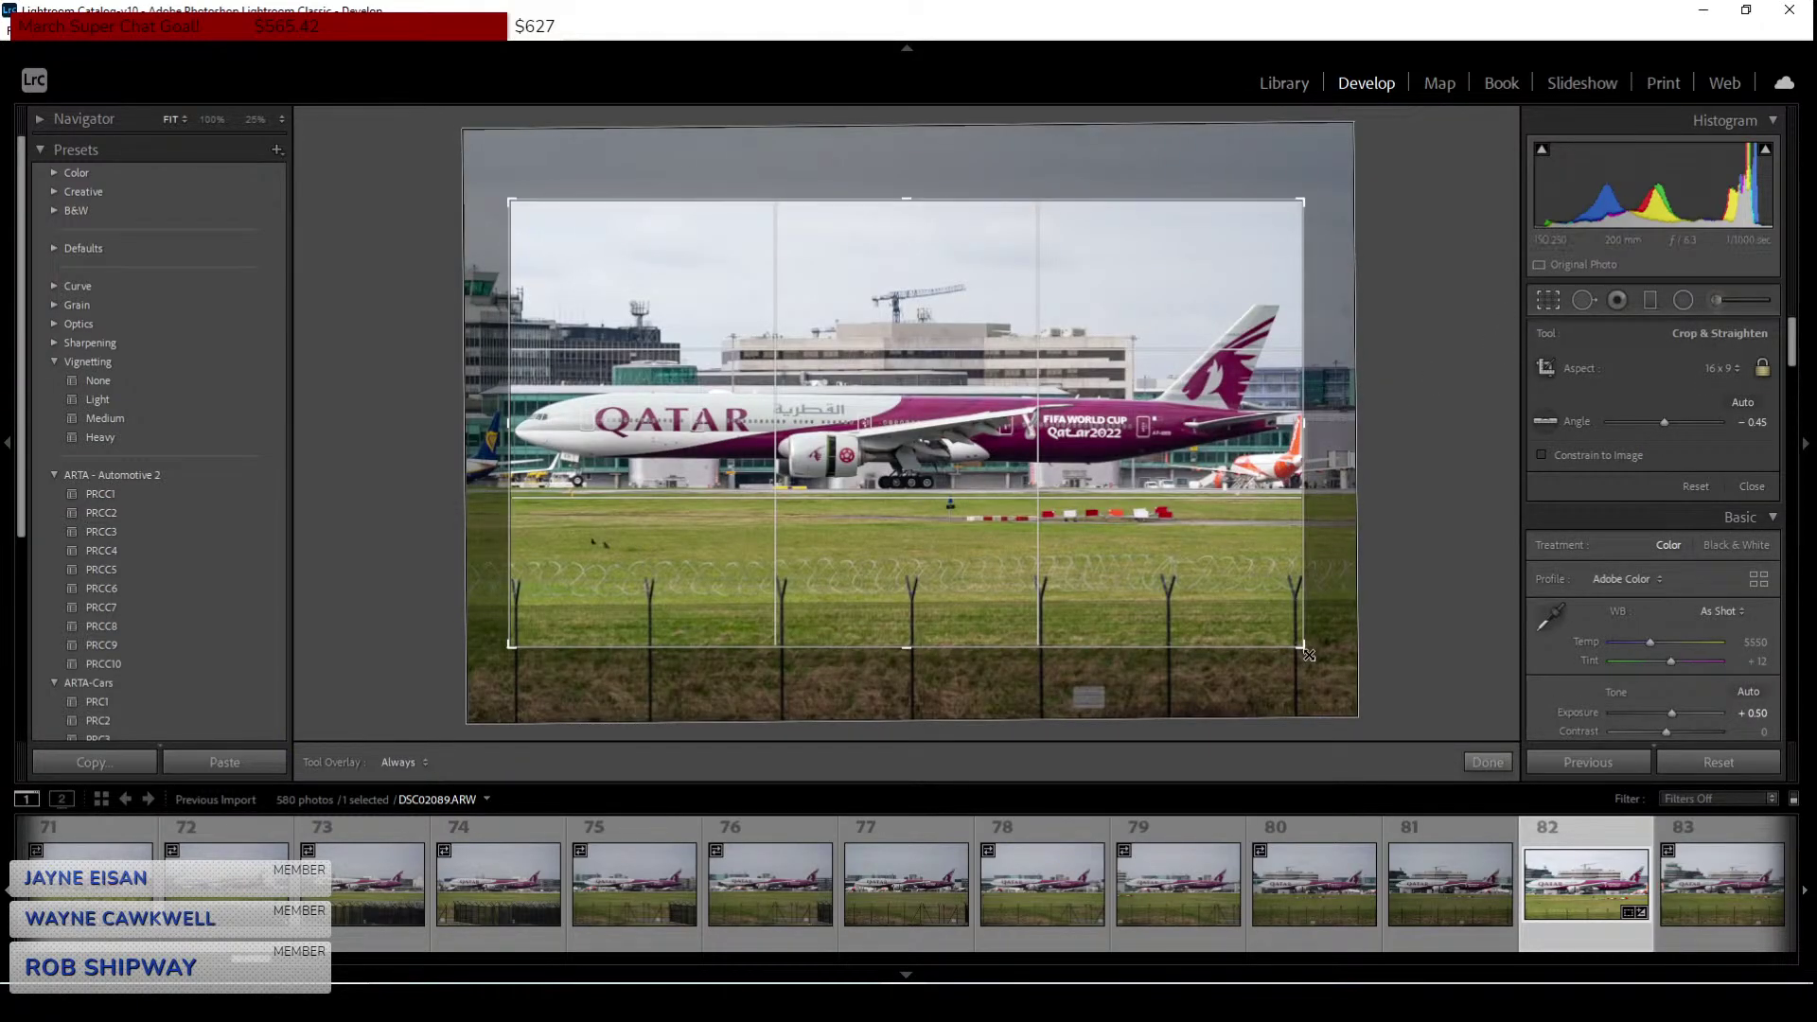
drag(1306, 654, 1309, 654)
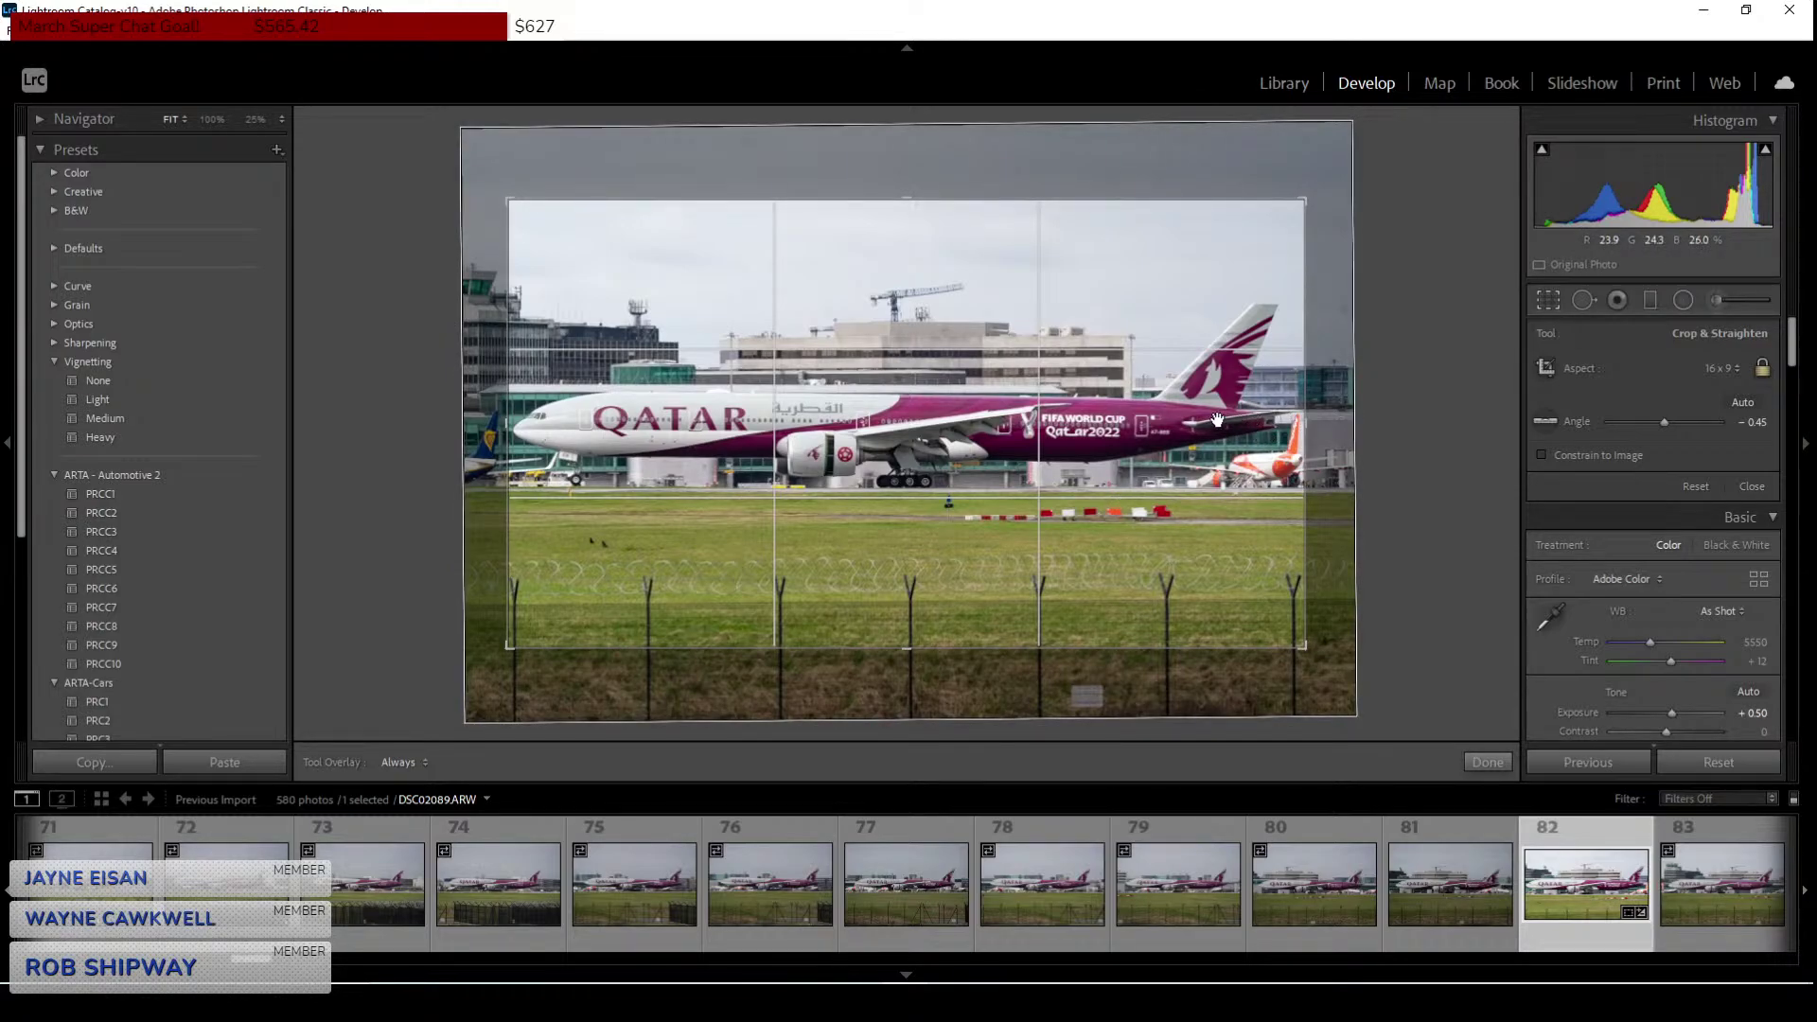
key(Return)
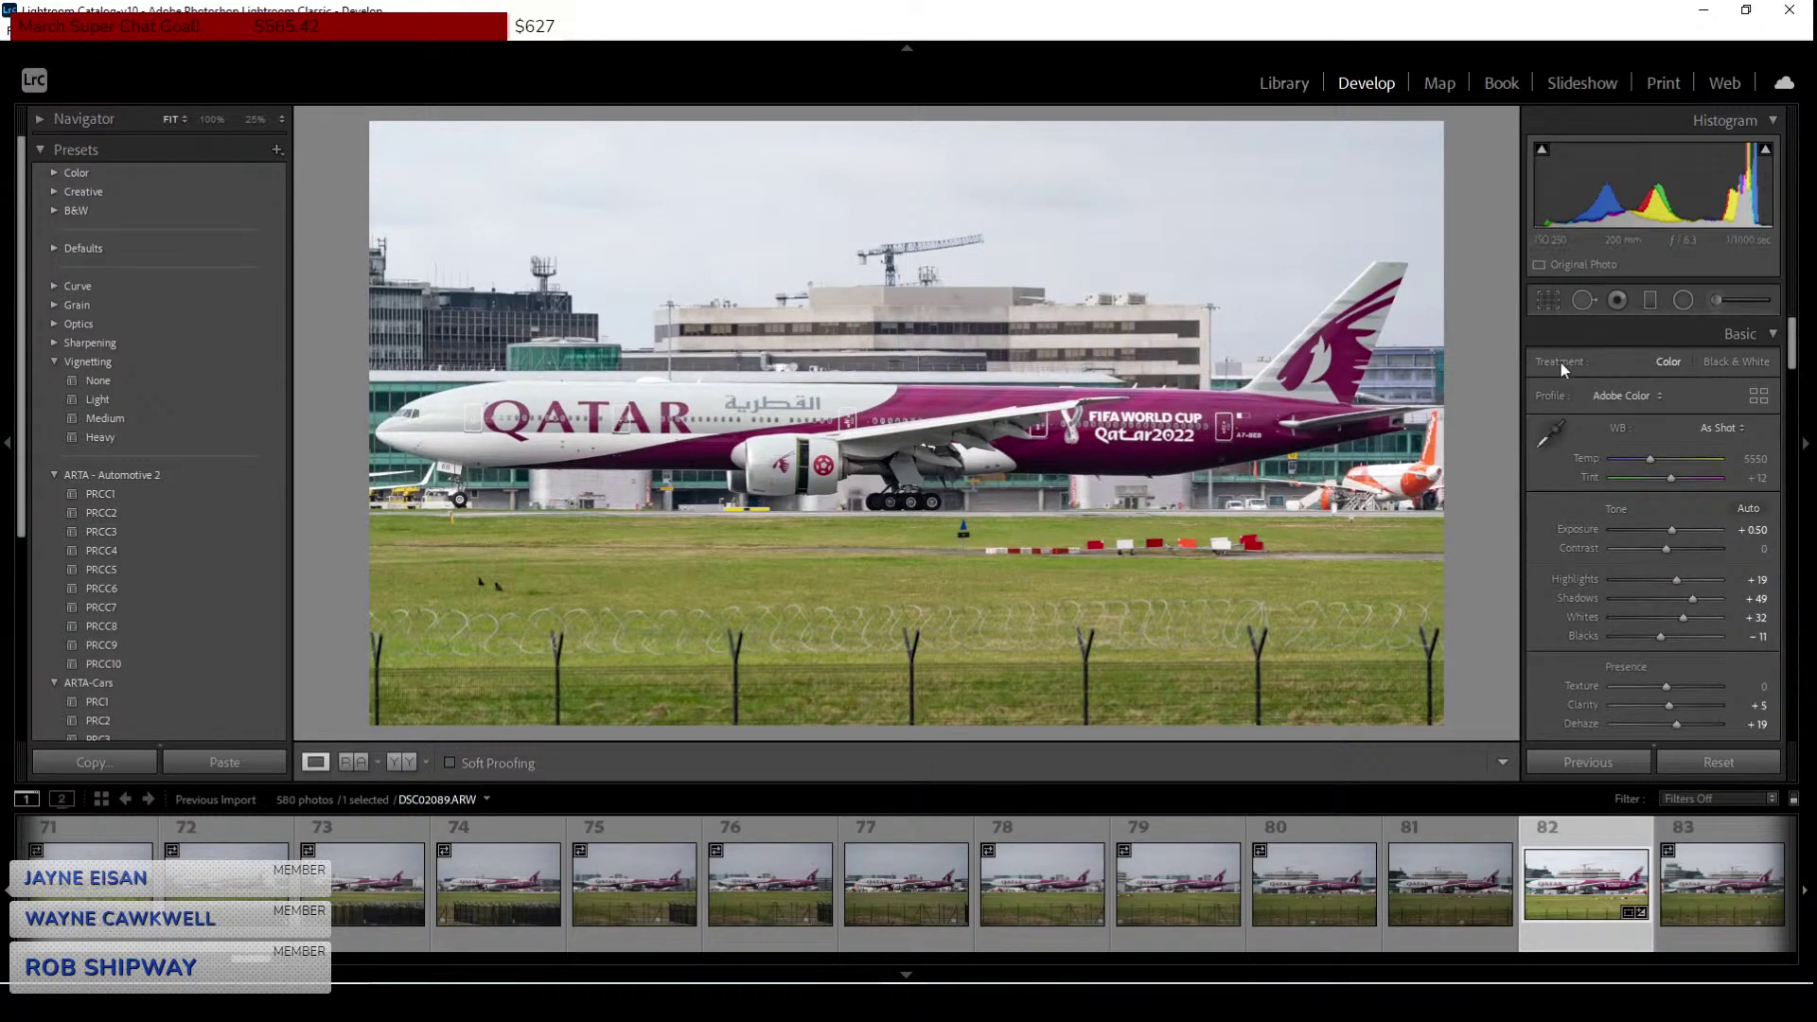
click(1440, 413)
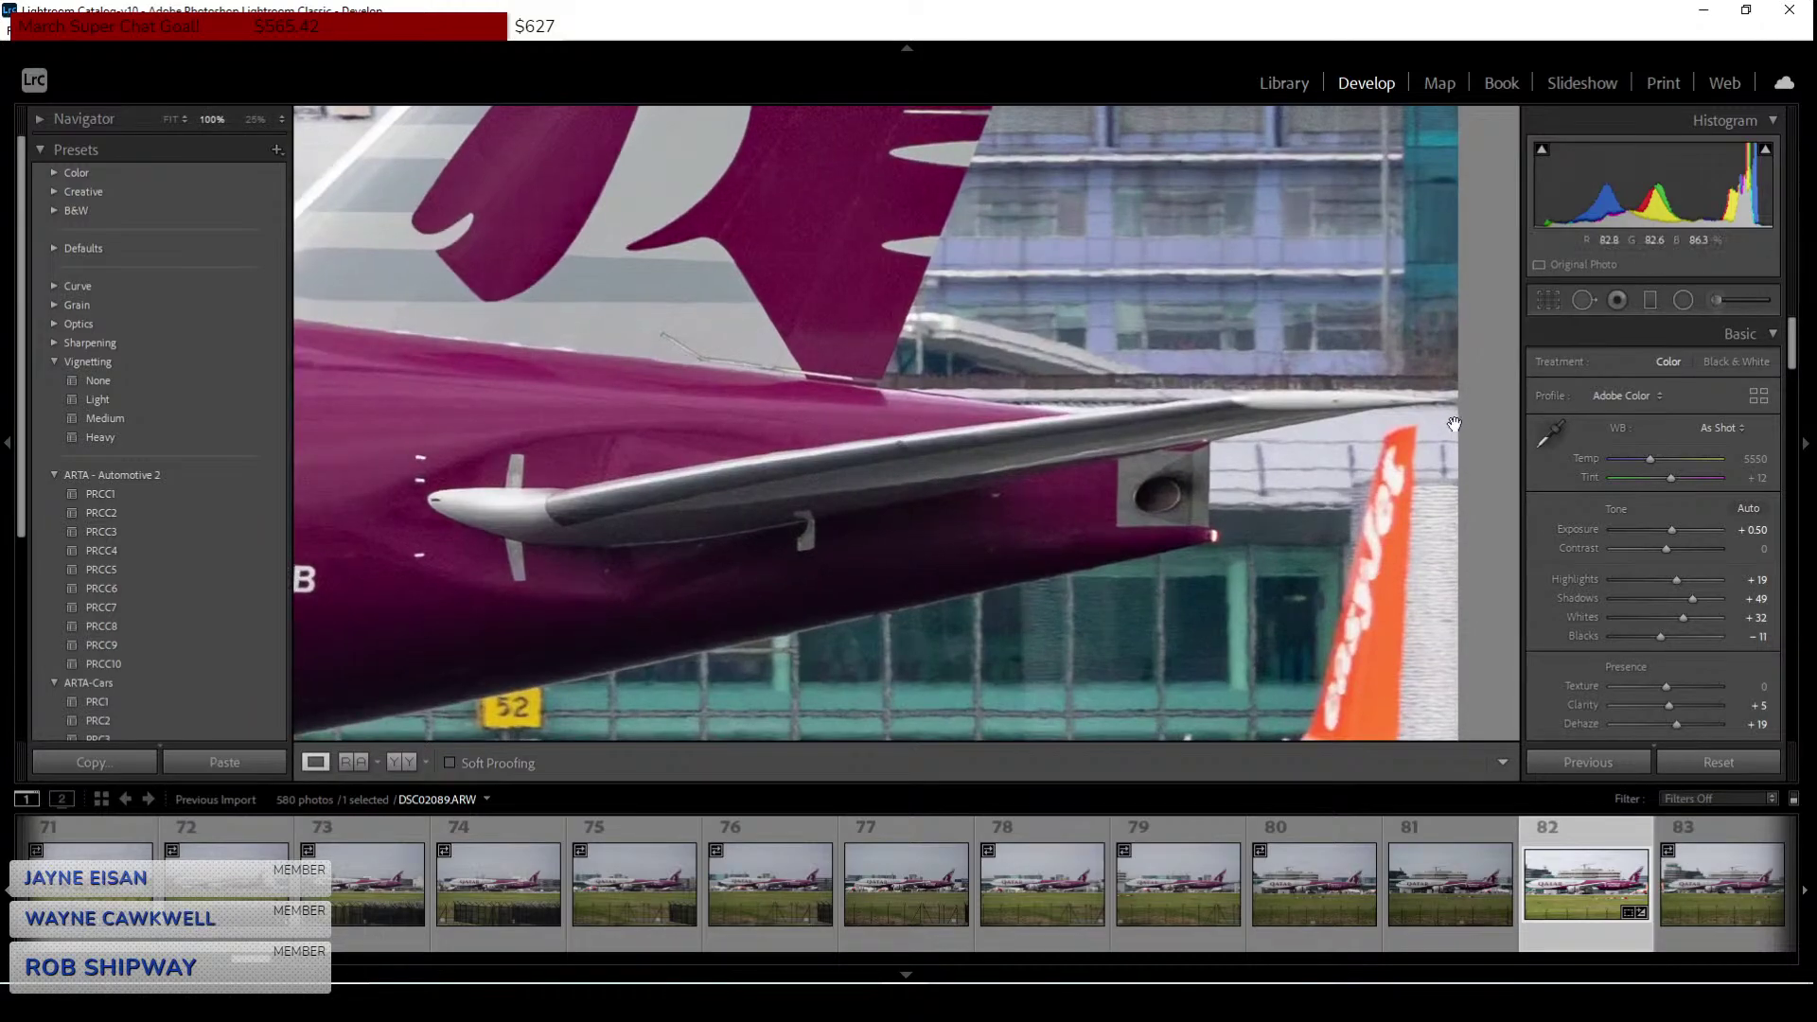
click(1440, 414)
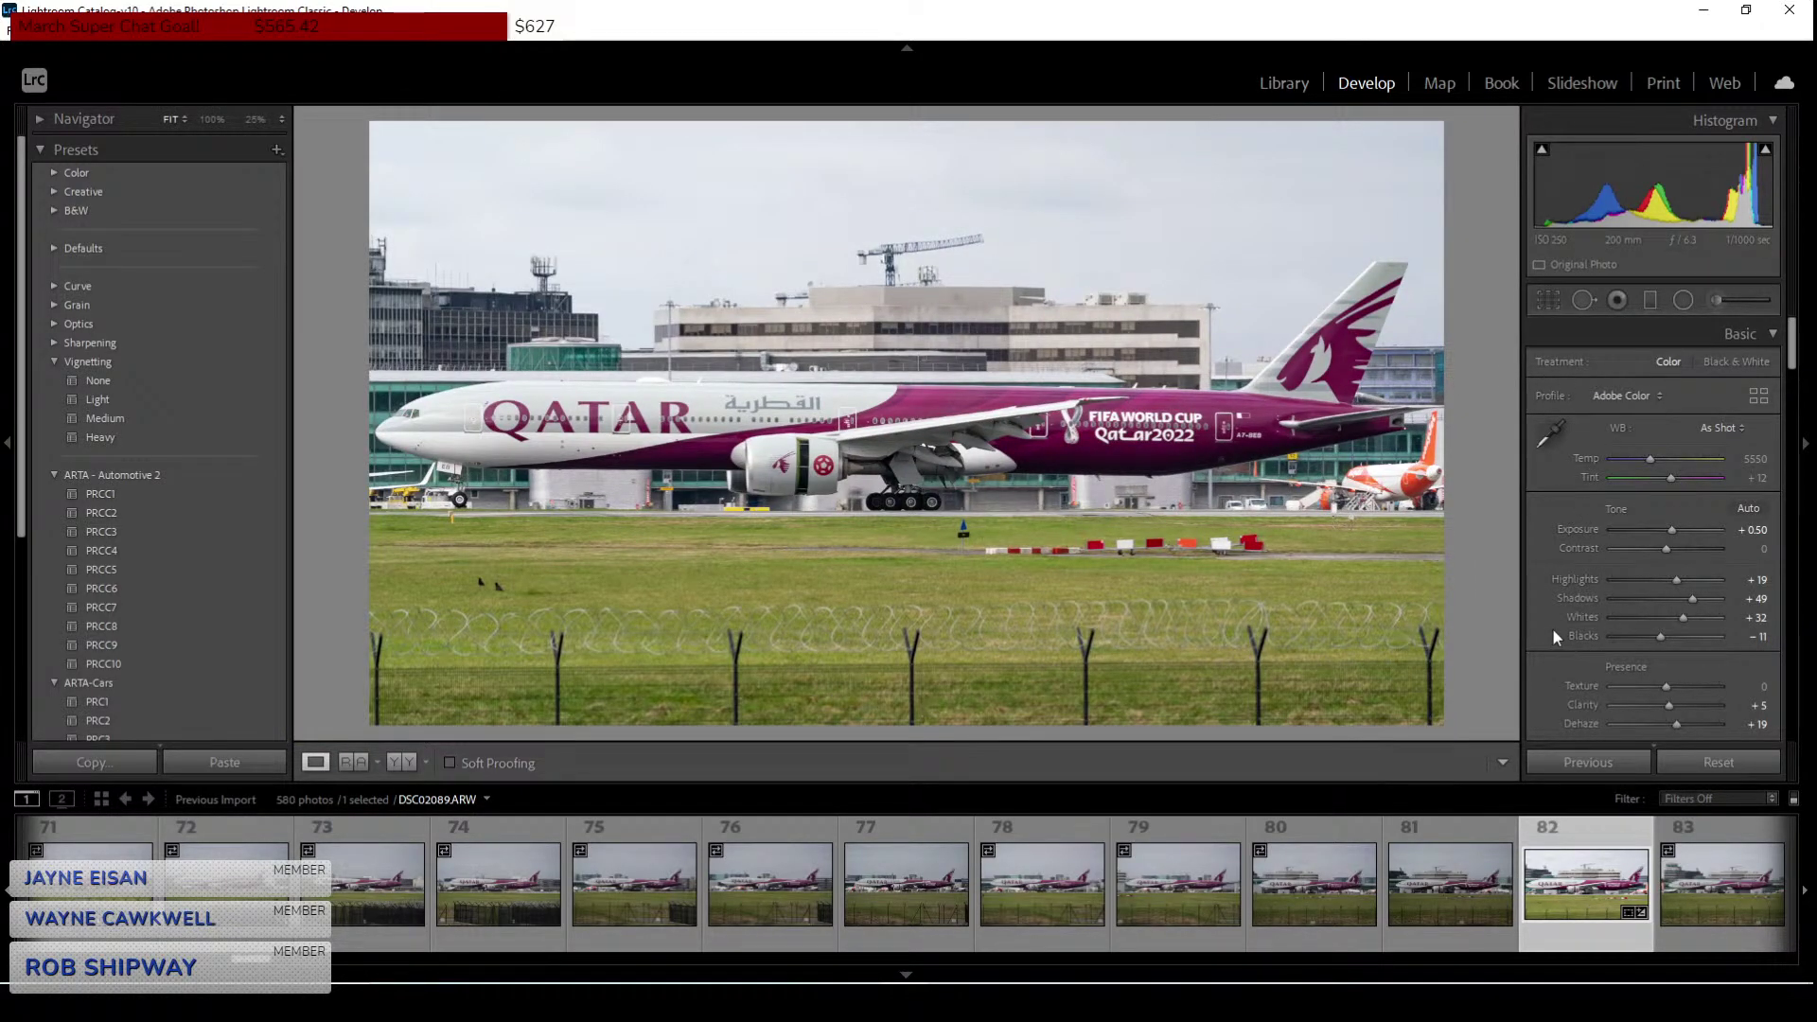
Preview the ARTA - Automotive 2 and ARTA-Cars presets on the photo without applying one.
scroll(1553, 628, down, 5)
scroll(1560, 627, down, 5)
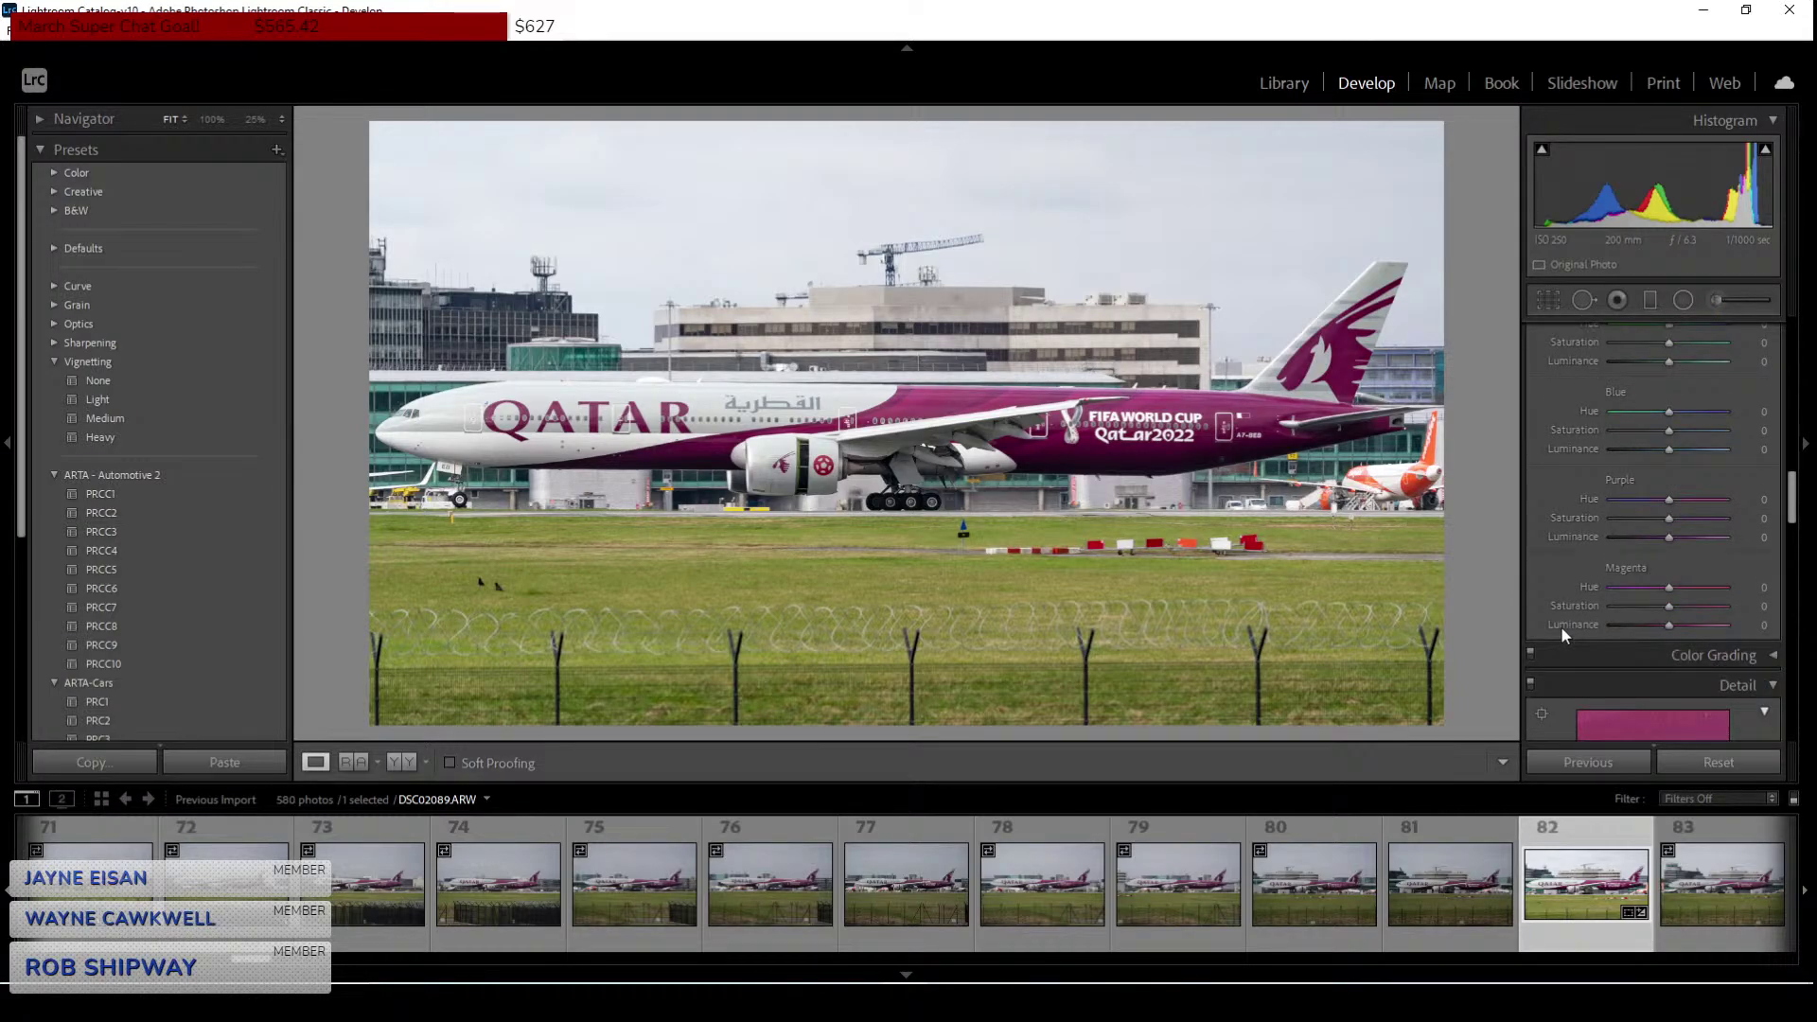
scroll(1560, 627, down, 3)
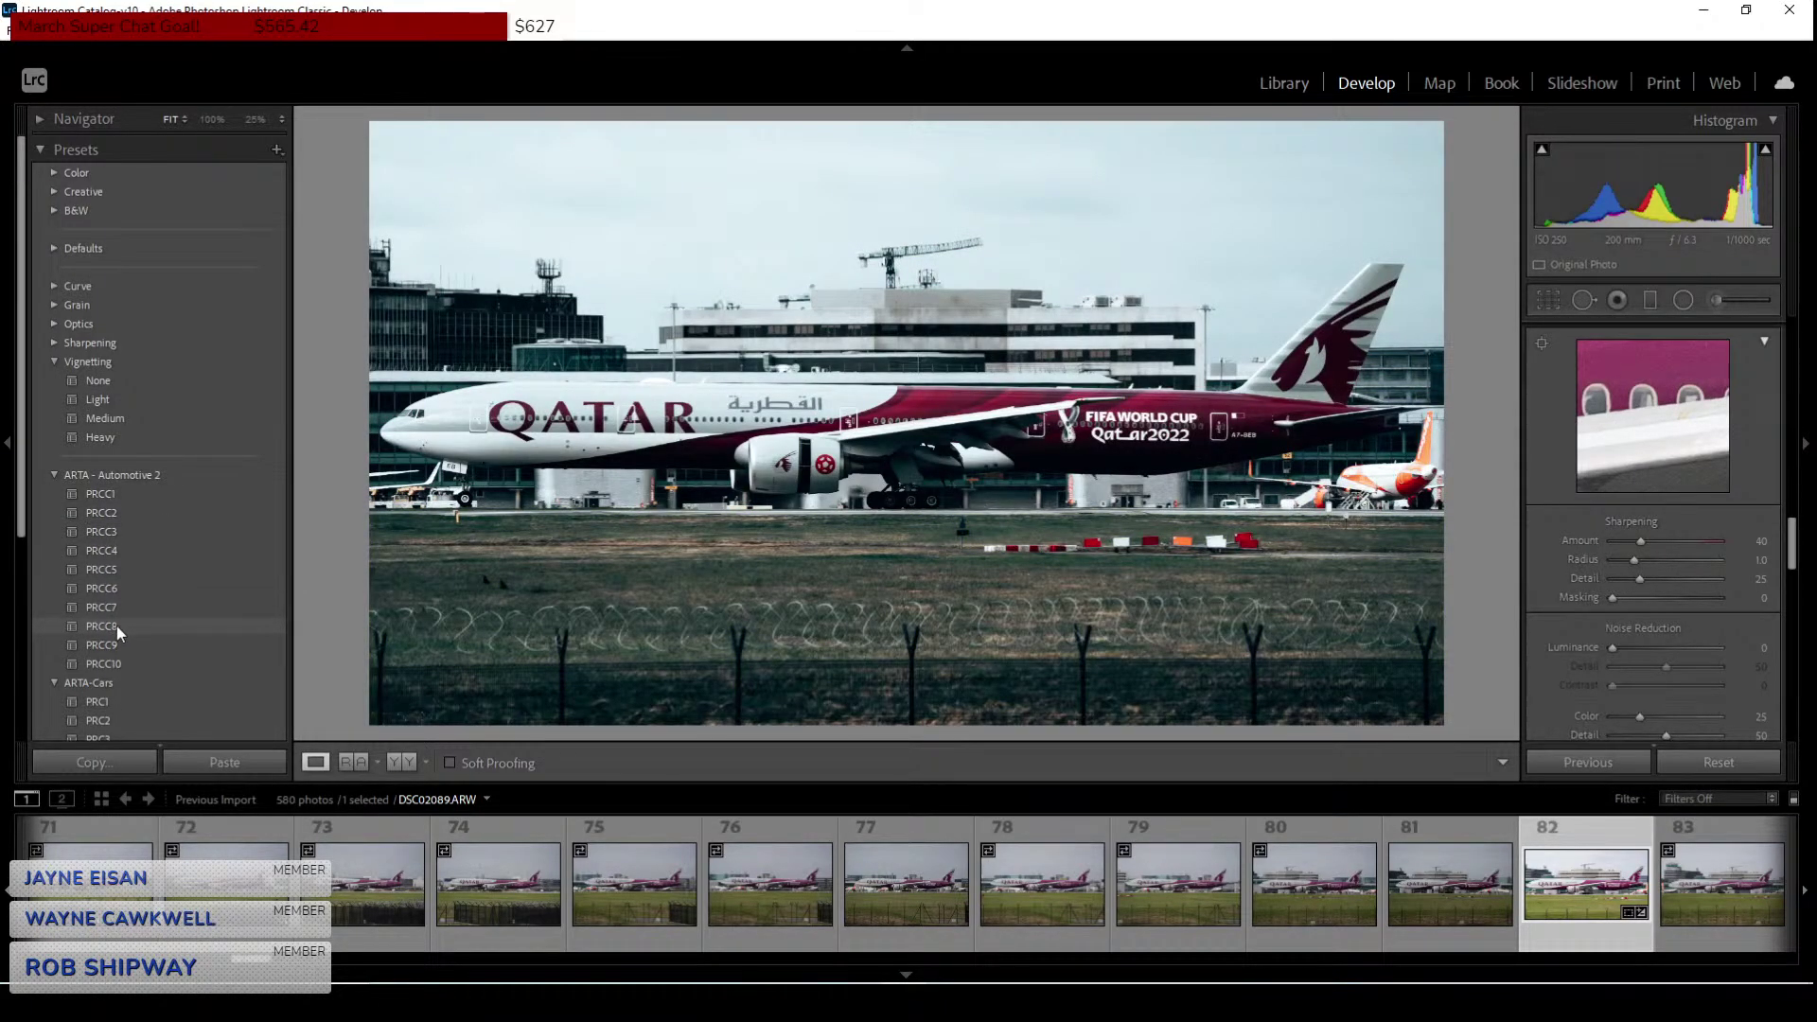
scroll(106, 662, down, 1)
scroll(106, 664, down, 1)
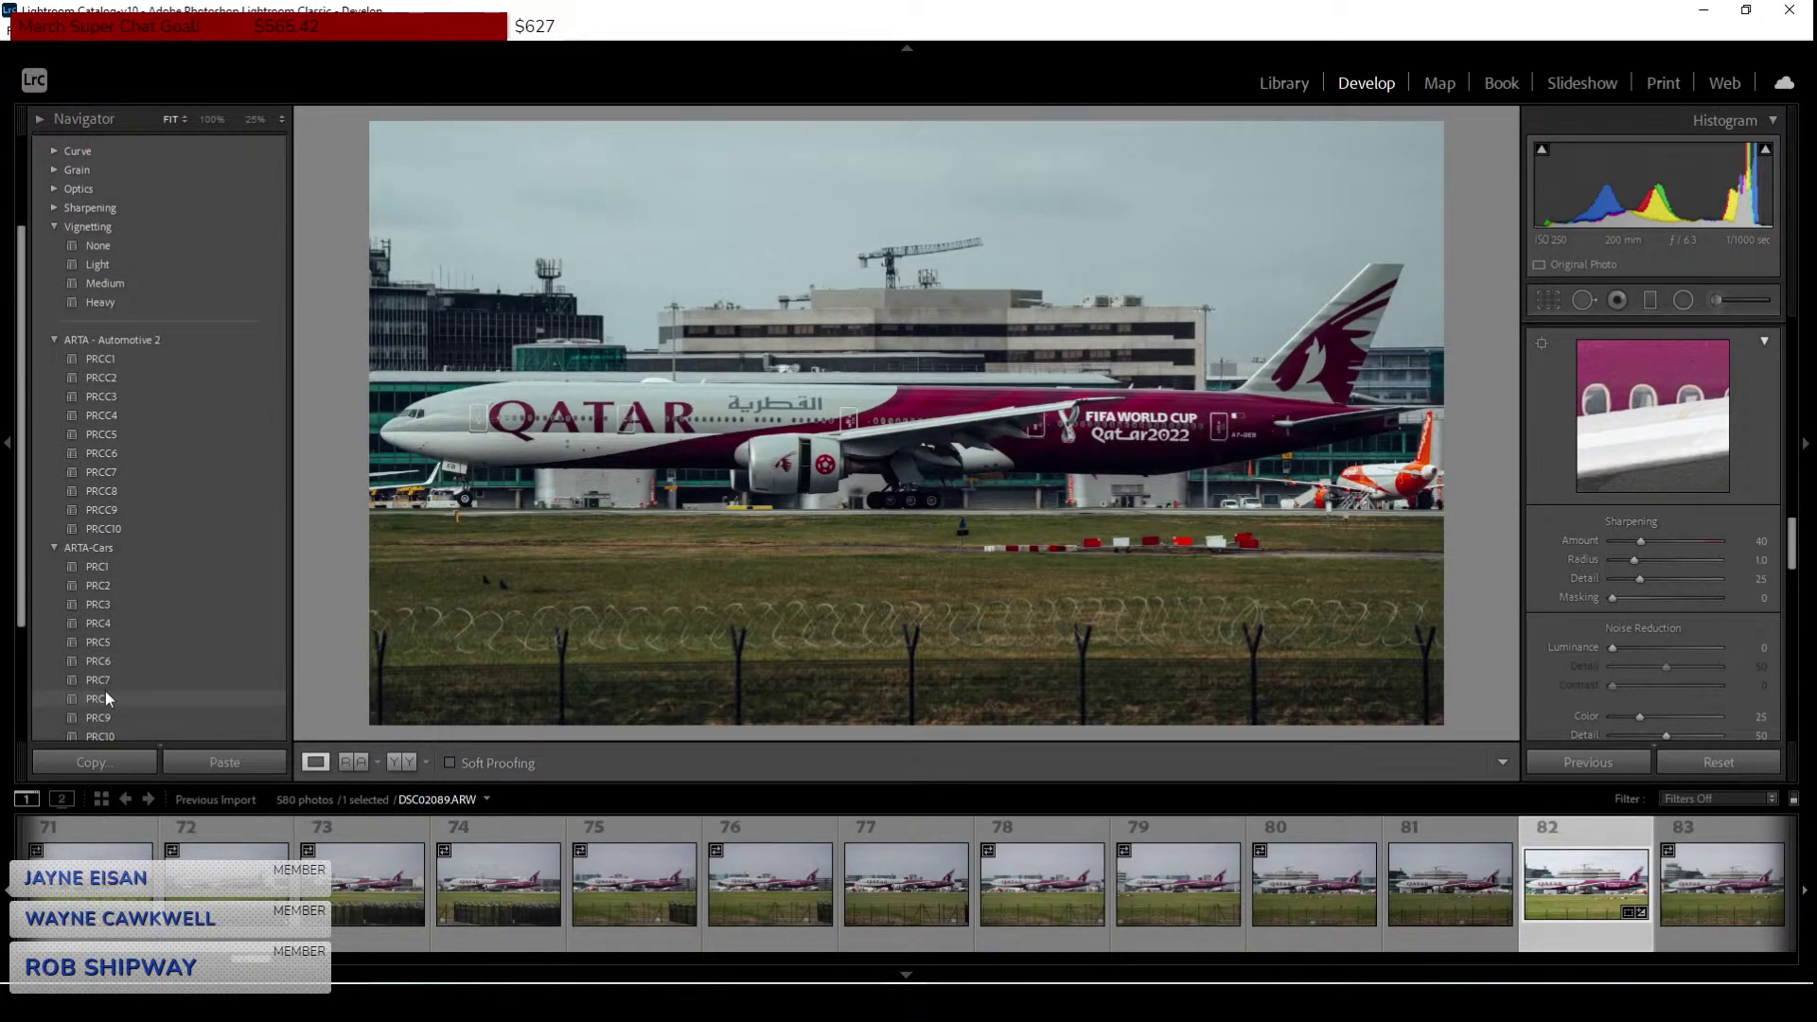
scroll(105, 691, down, 1)
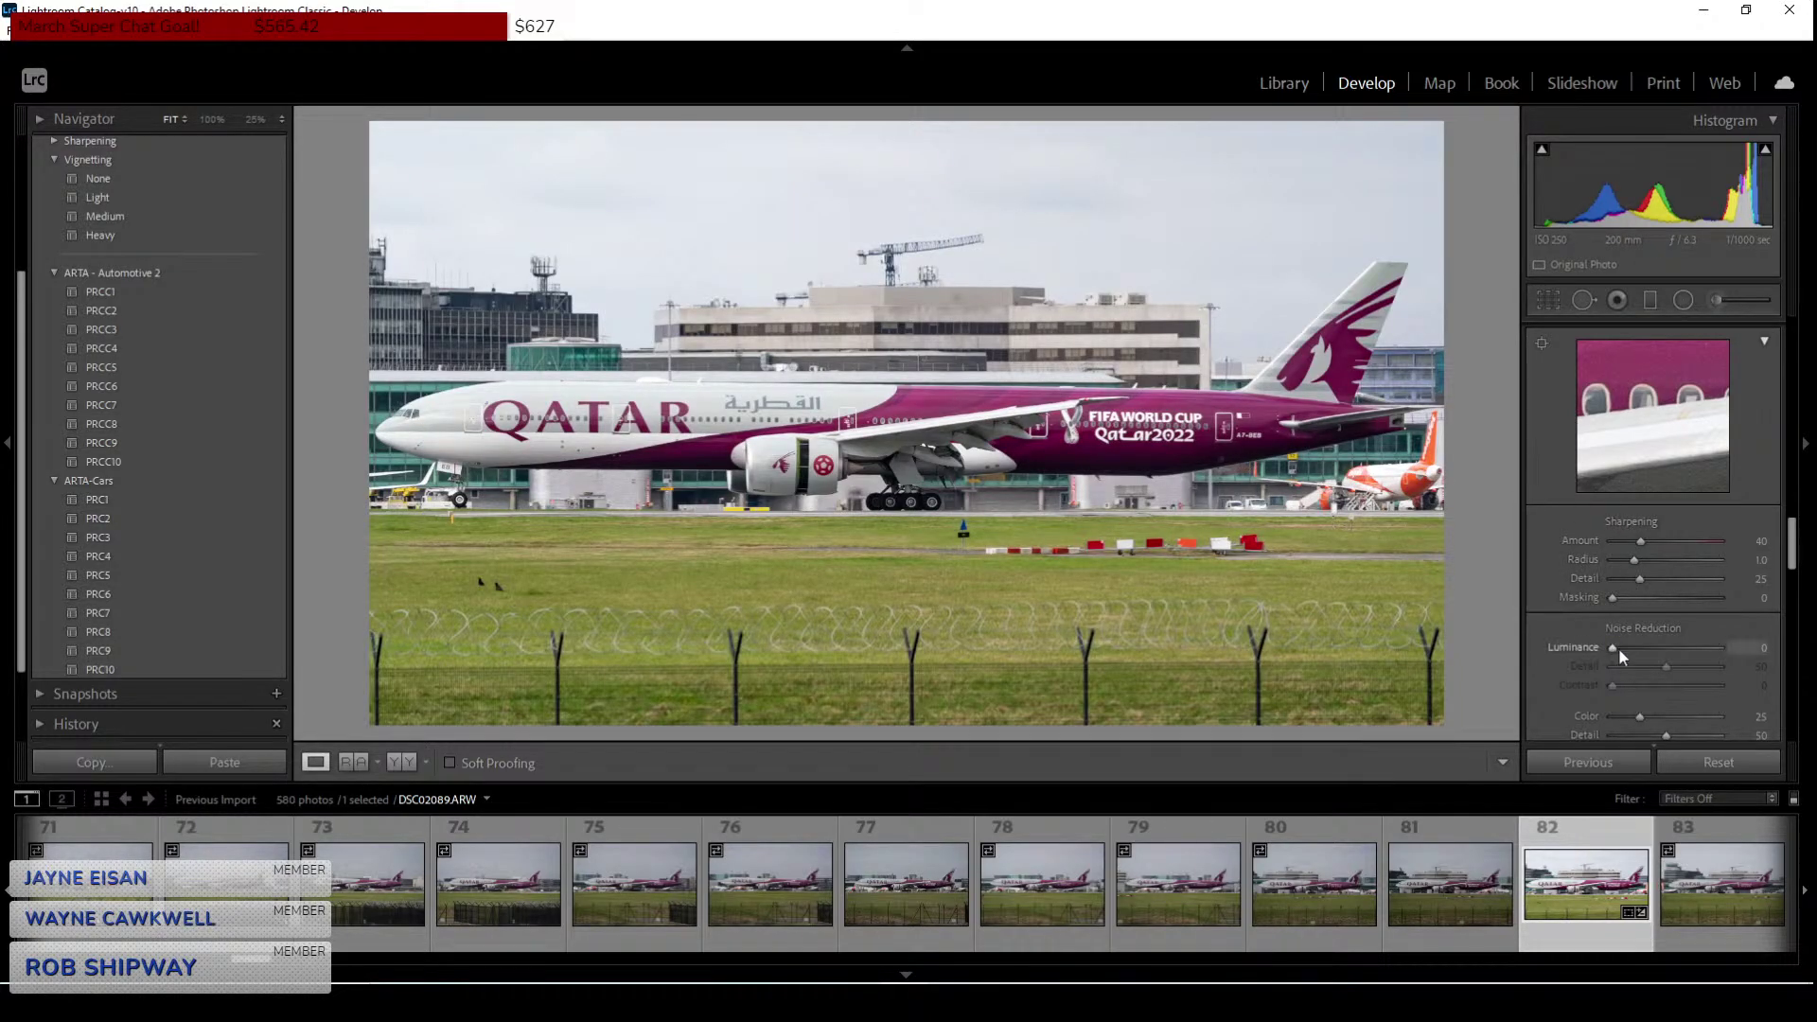
Set the luminance noise reduction to 29.
drag(1614, 653, 1770, 657)
drag(1664, 653, 1645, 653)
drag(1645, 649, 1646, 651)
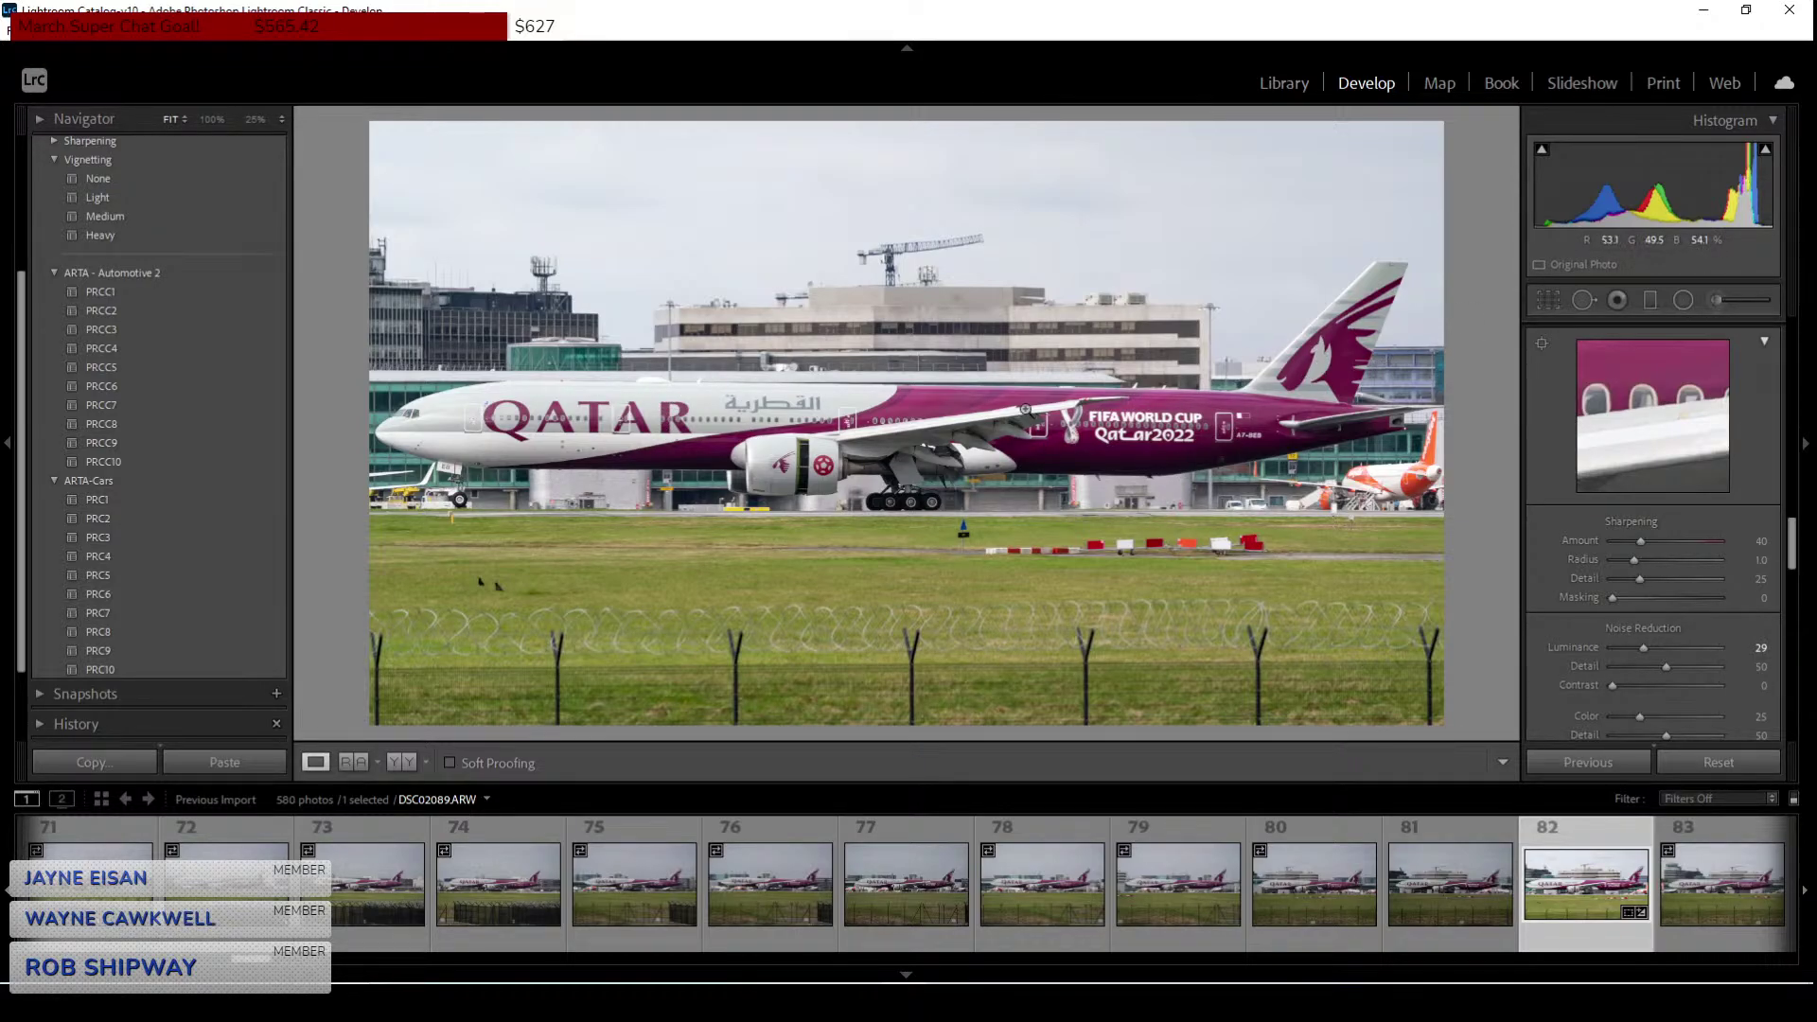
Set the sharpening masking to 78, the sharpening amount to 63 and the luminance noise reduction to 19 while viewing the QATAR lettering at 100%.
click(564, 411)
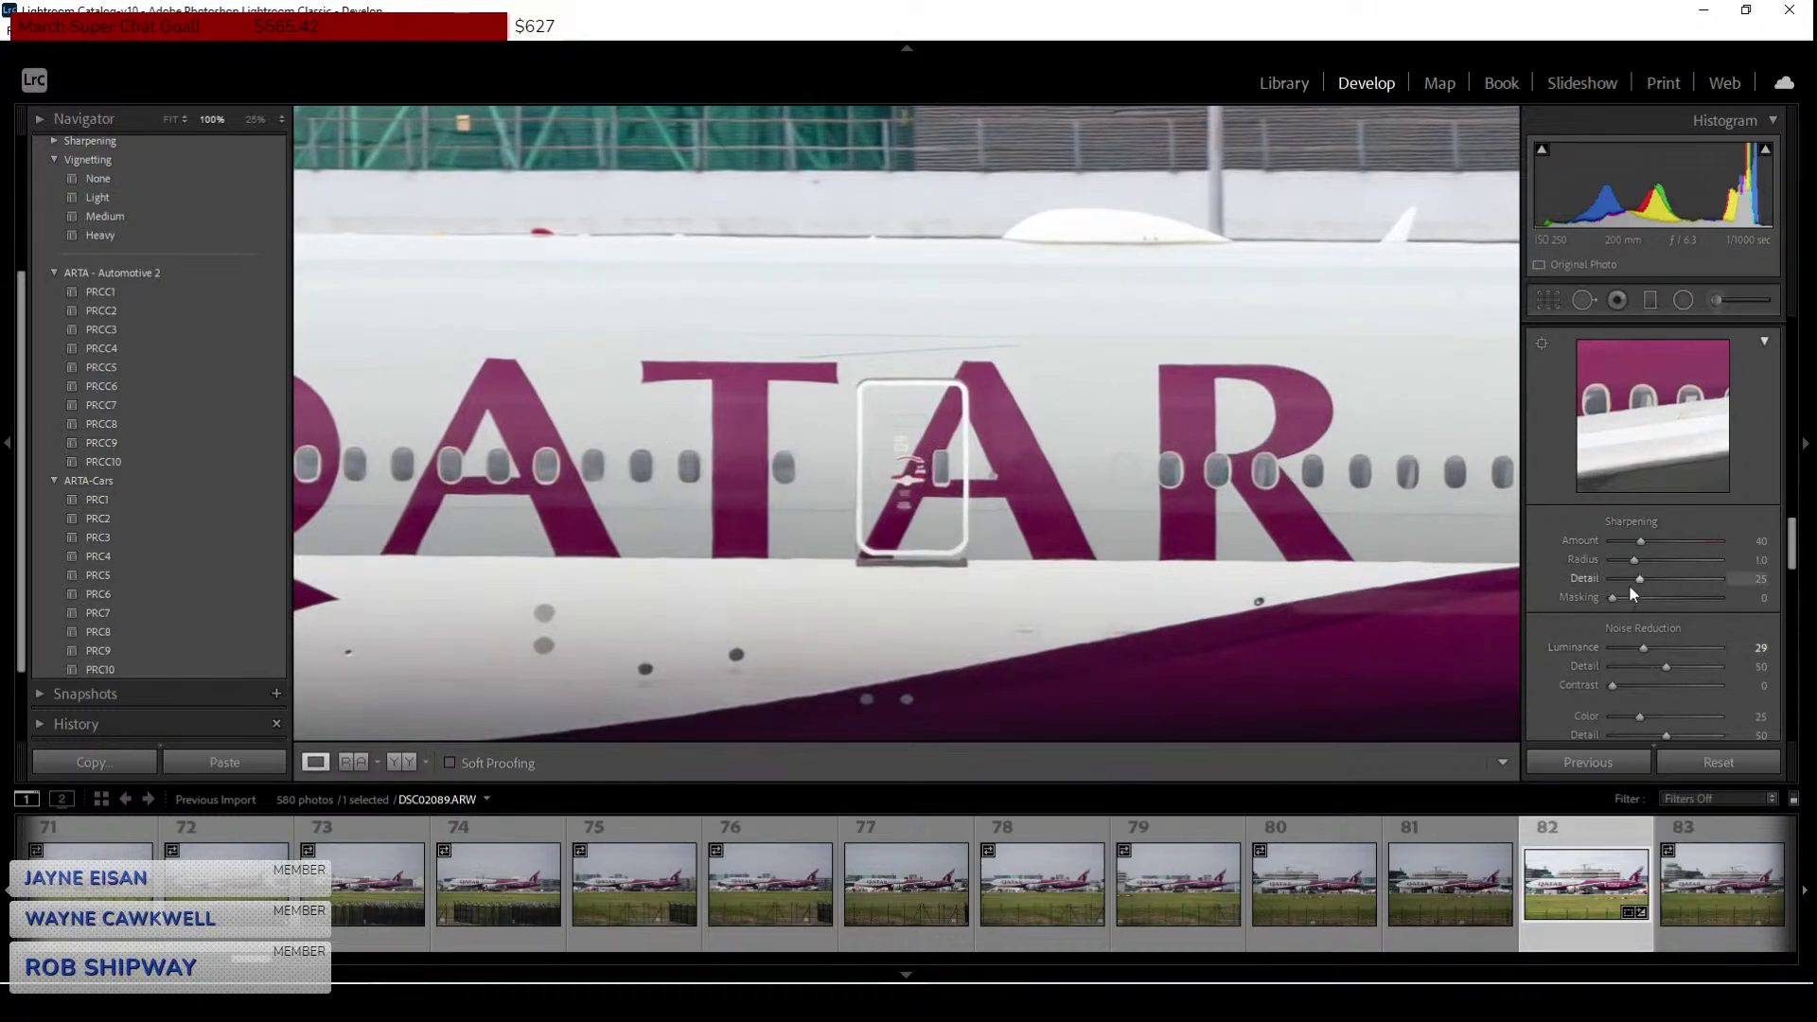
drag(1631, 597, 1696, 596)
drag(1641, 541, 1646, 540)
drag(1644, 649, 1631, 649)
click(1383, 559)
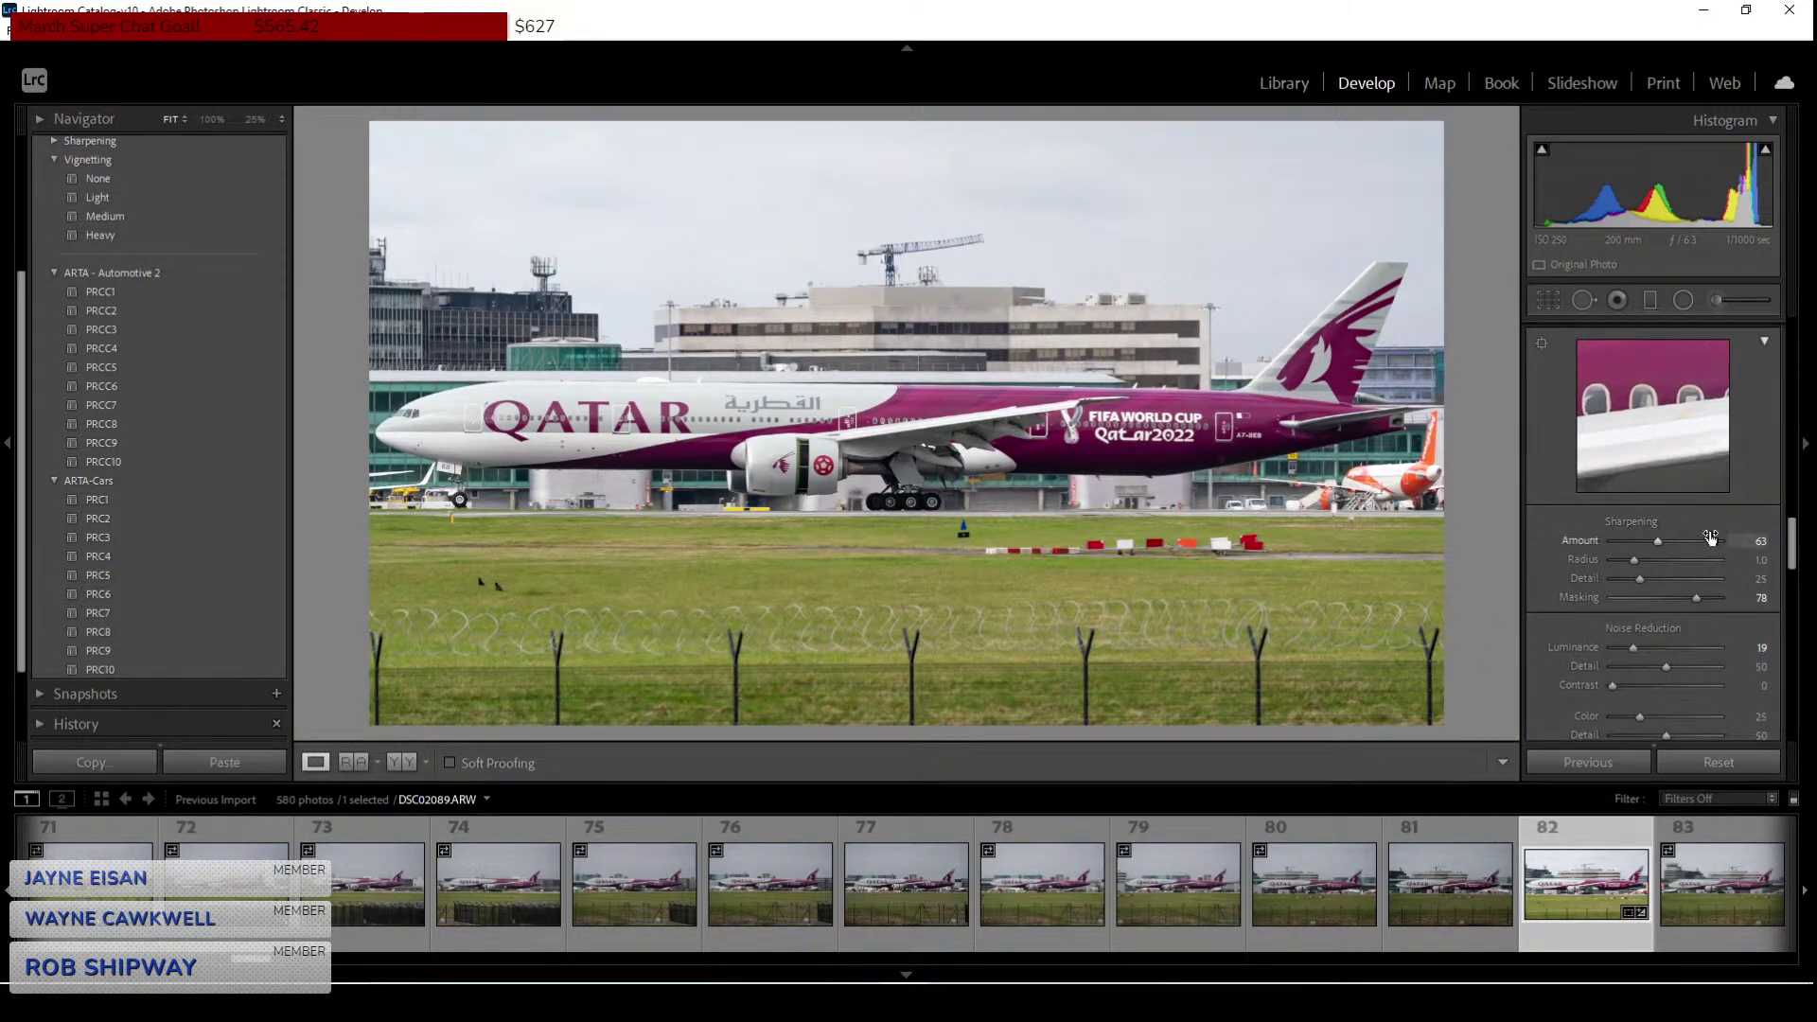
Increase the sharpening masking strongly and the sharpening amount slightly further.
scroll(1572, 568, up, 2)
scroll(1559, 577, down, 4)
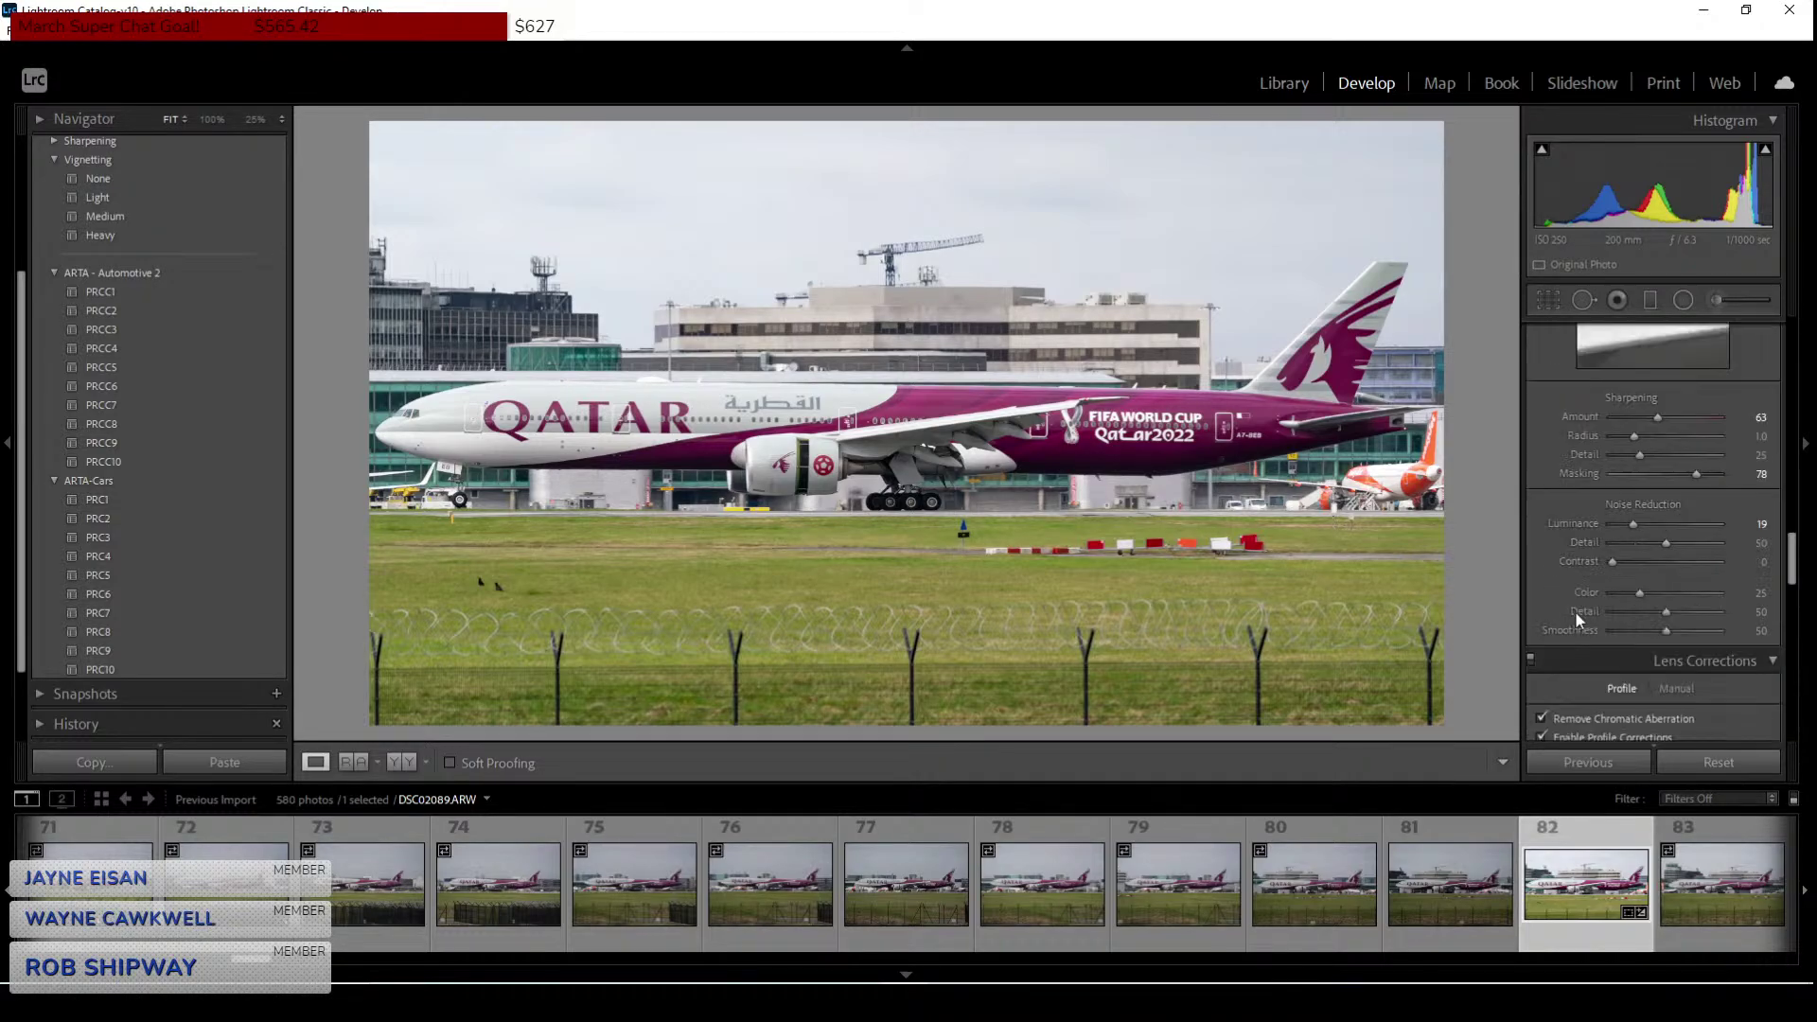
drag(1694, 480, 1680, 483)
drag(1681, 476, 1723, 481)
drag(1658, 419, 1666, 420)
drag(1665, 418, 1661, 425)
Set a custom white balance by sampling the white fuselage at the aircraft's nose as neutral.
scroll(1552, 417, up, 4)
scroll(1545, 445, up, 5)
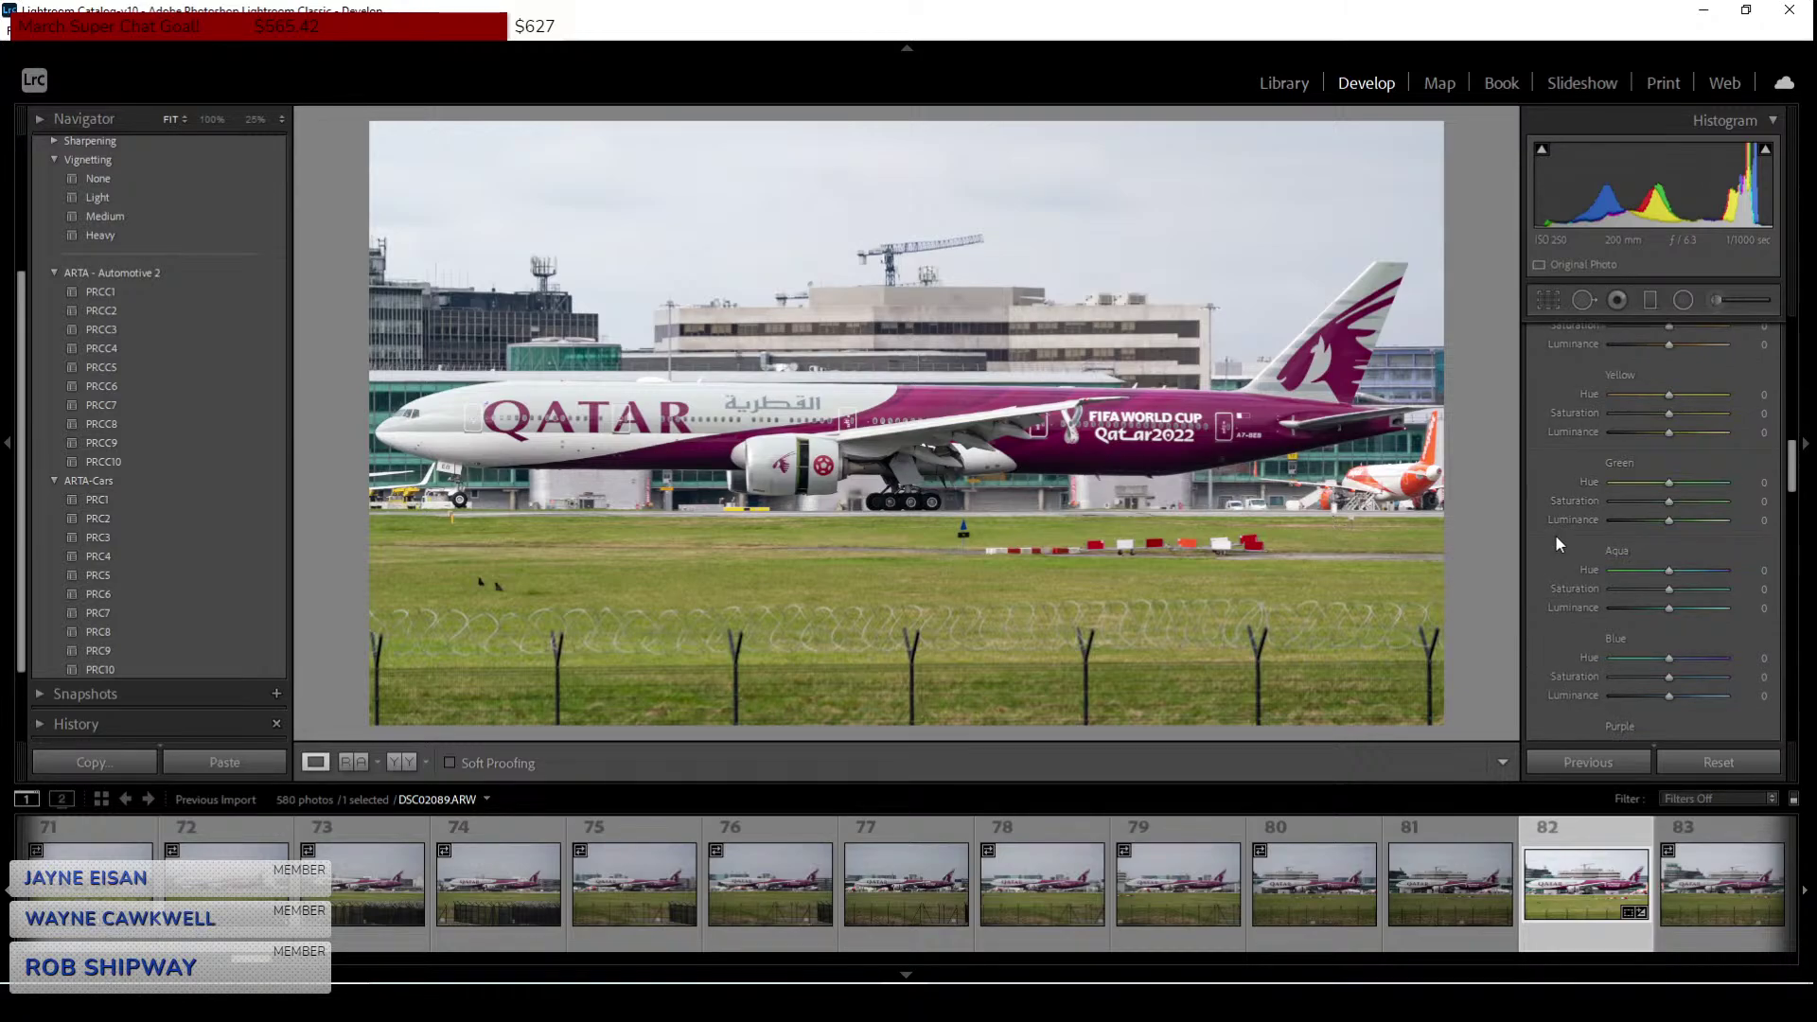
scroll(1557, 536, up, 6)
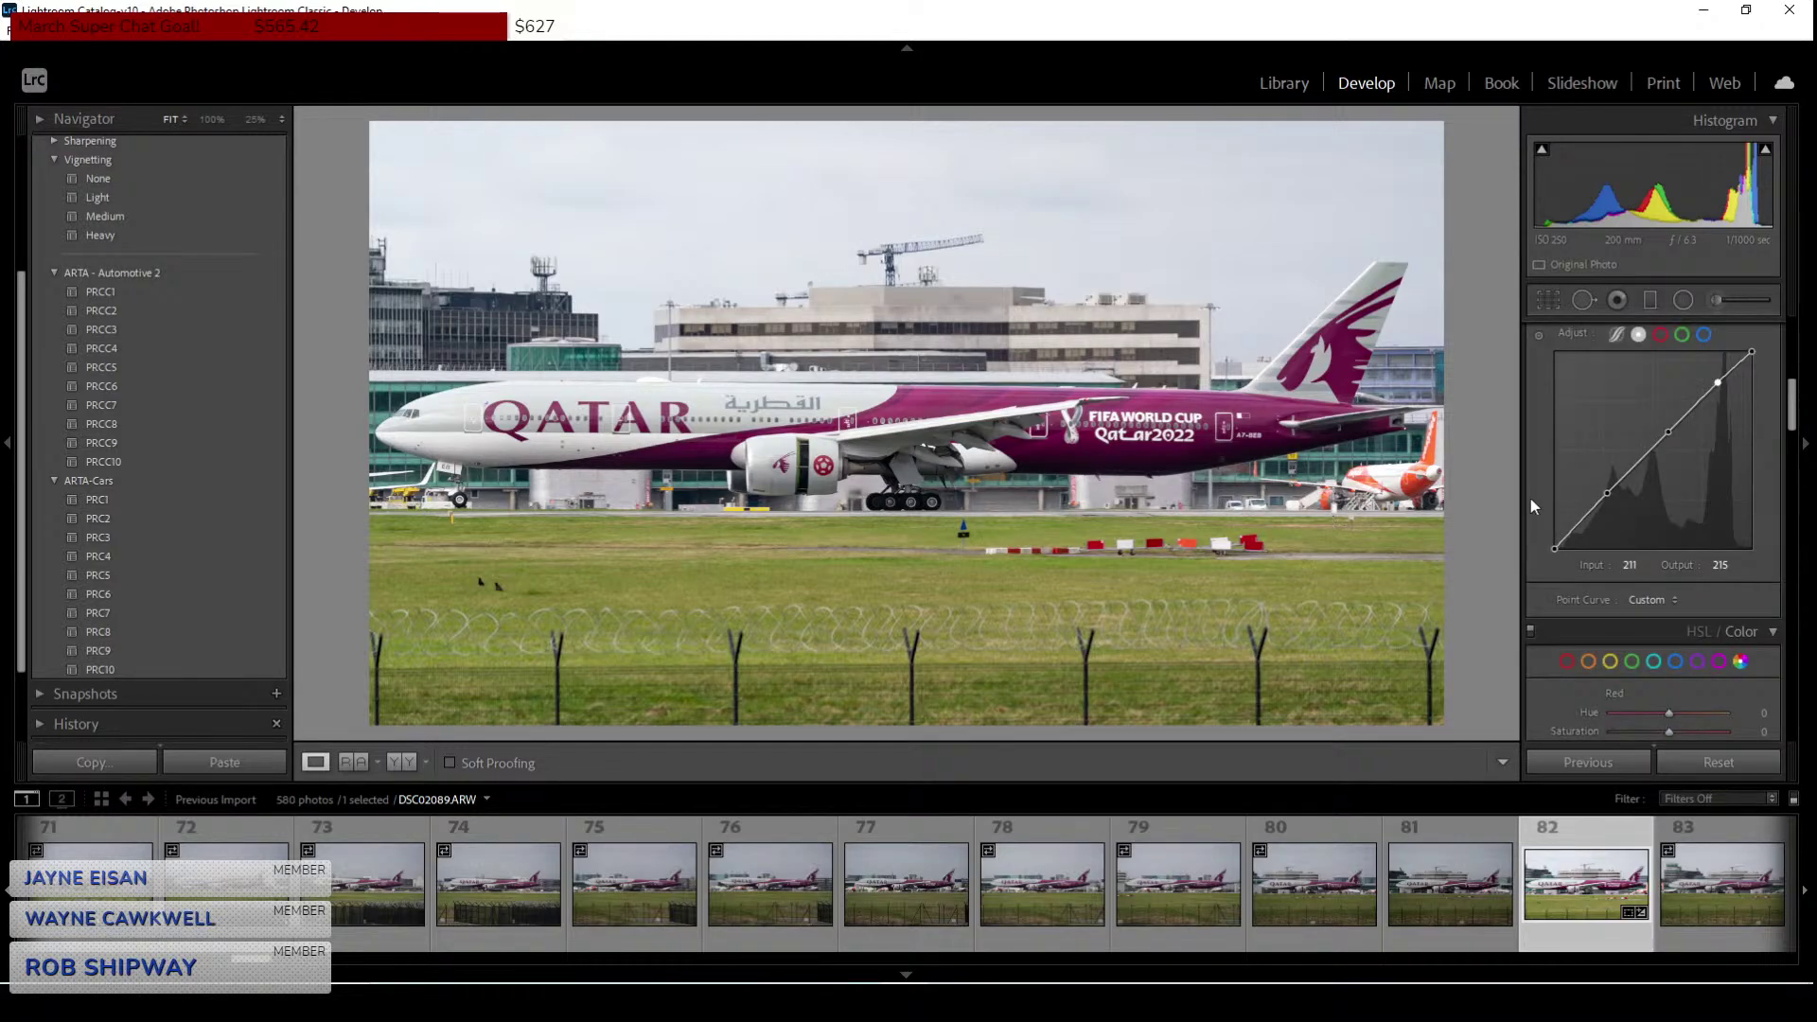
click(1550, 435)
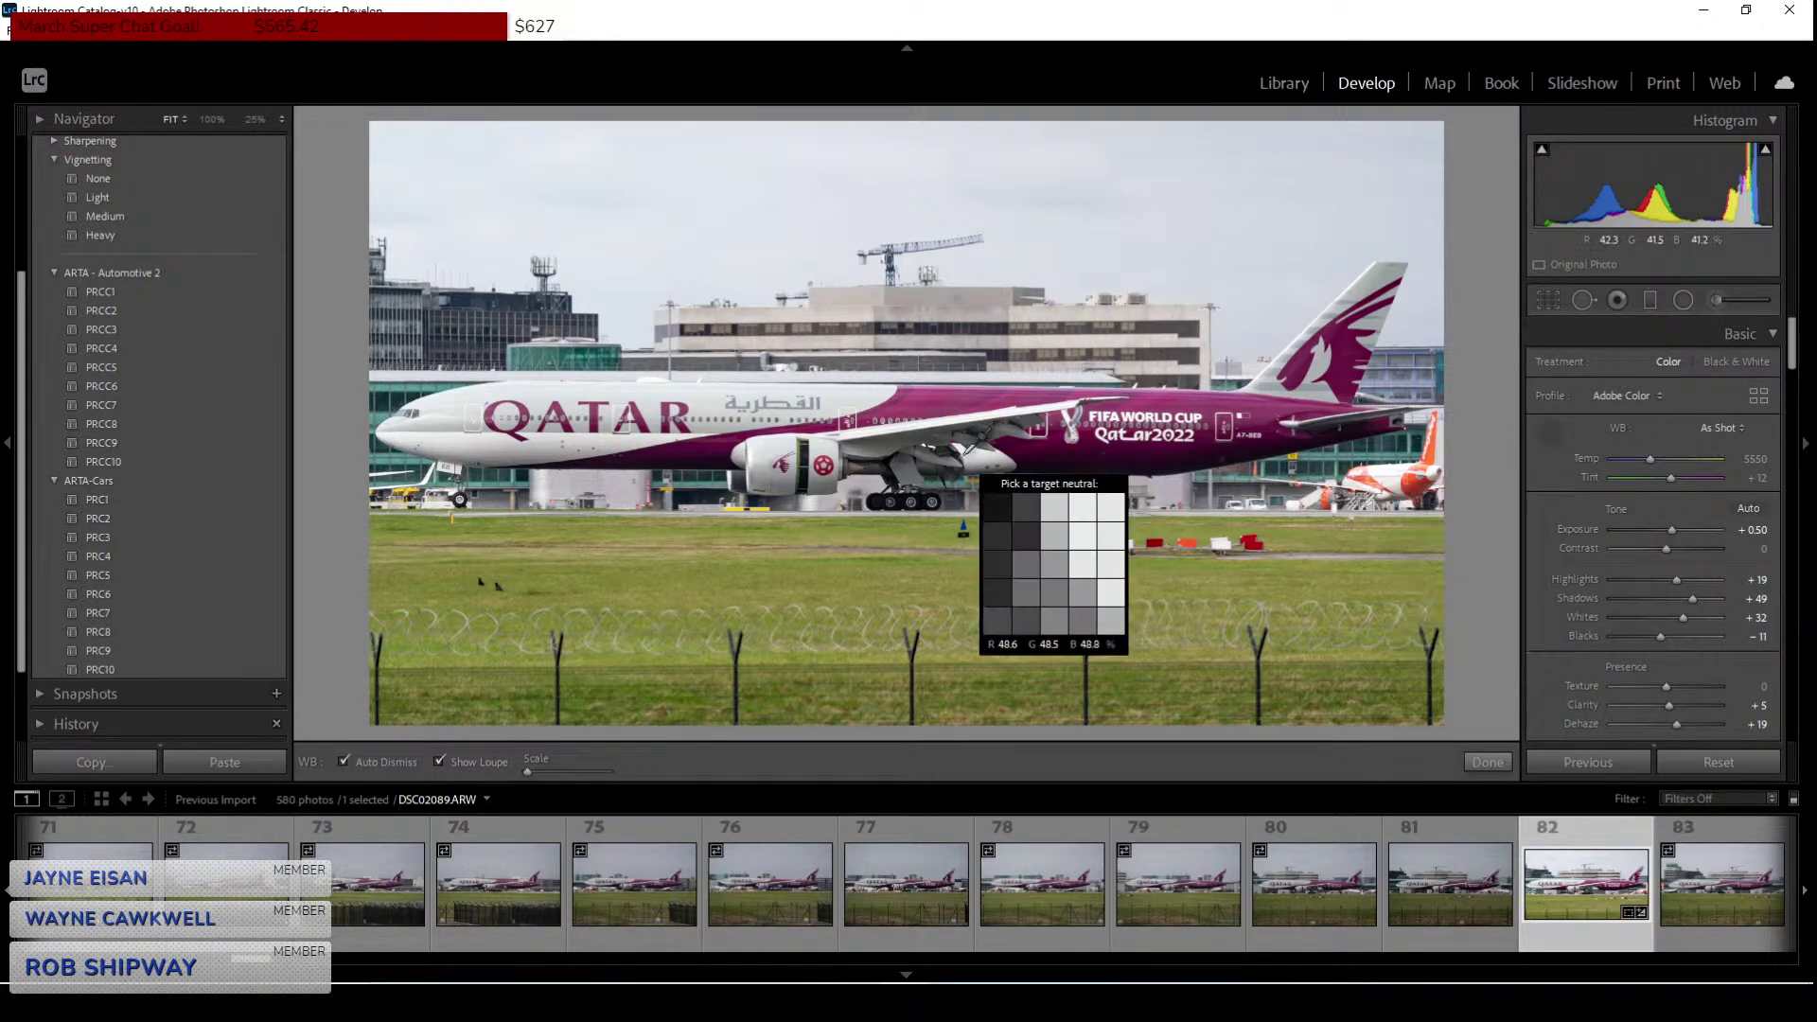
click(407, 418)
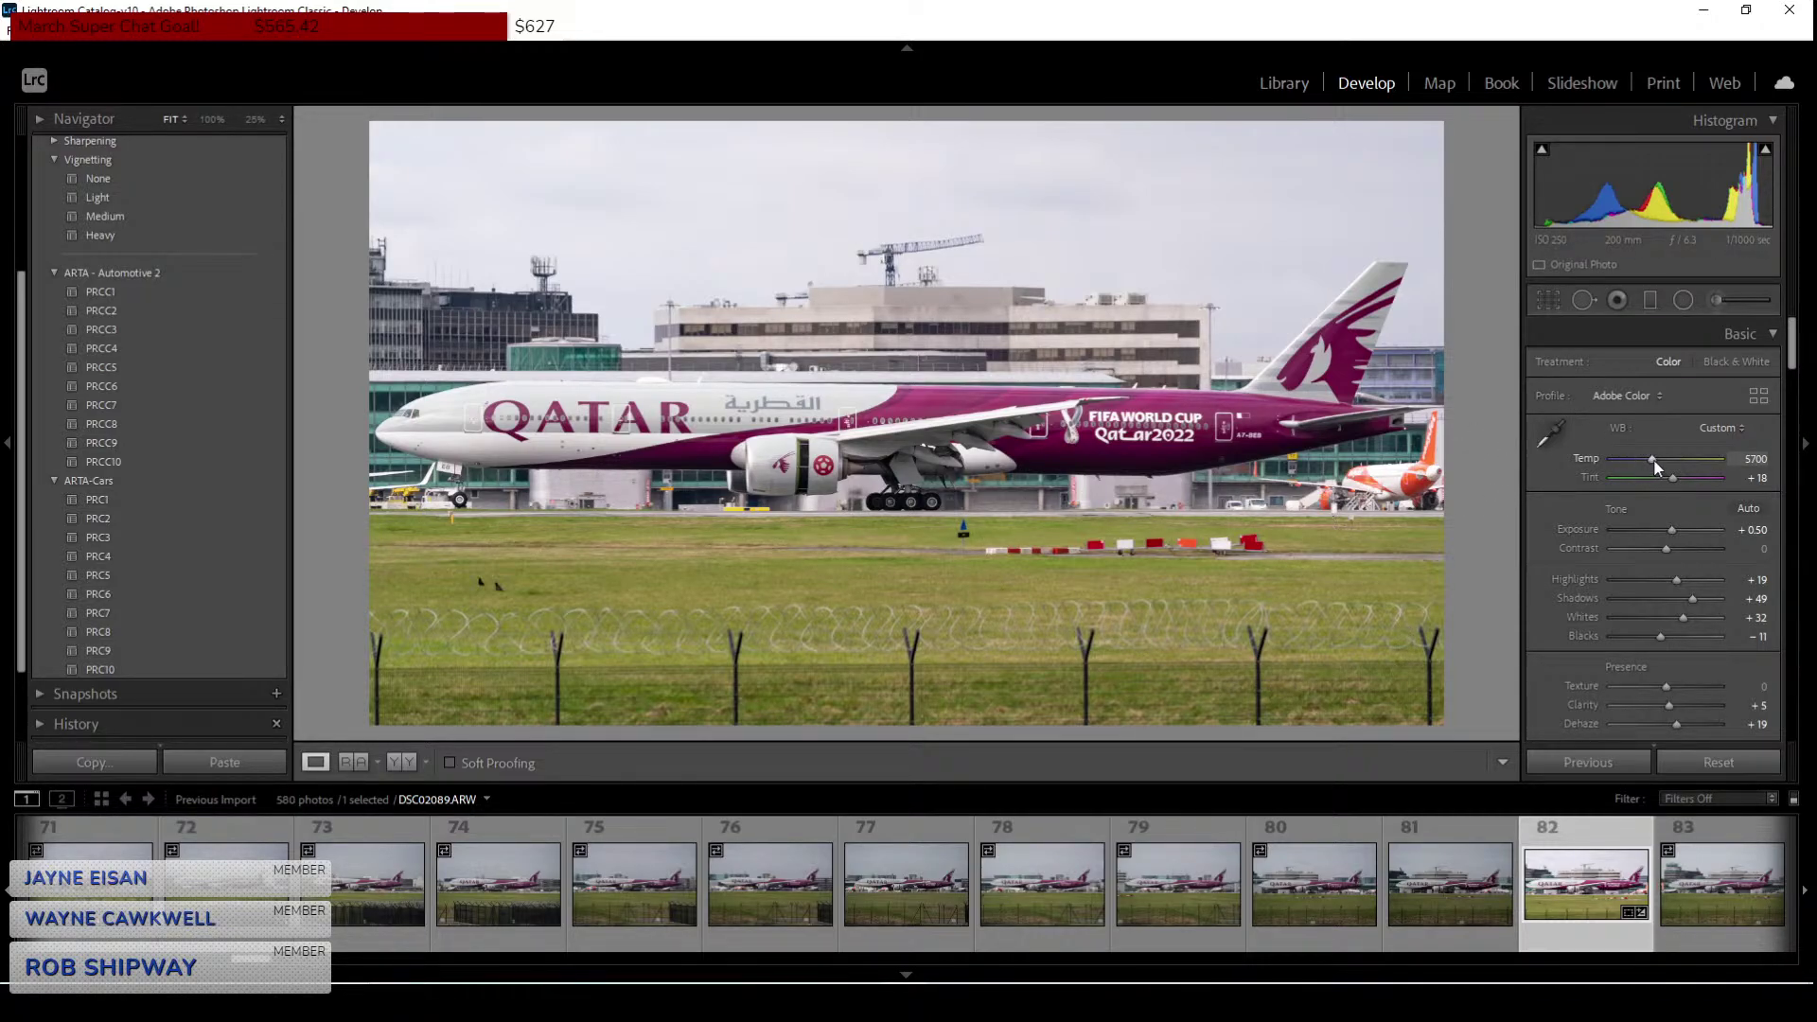
Set the white balance temperature to 5333 and the contrast to +16.
drag(1658, 465, 1655, 465)
drag(1650, 462, 1650, 464)
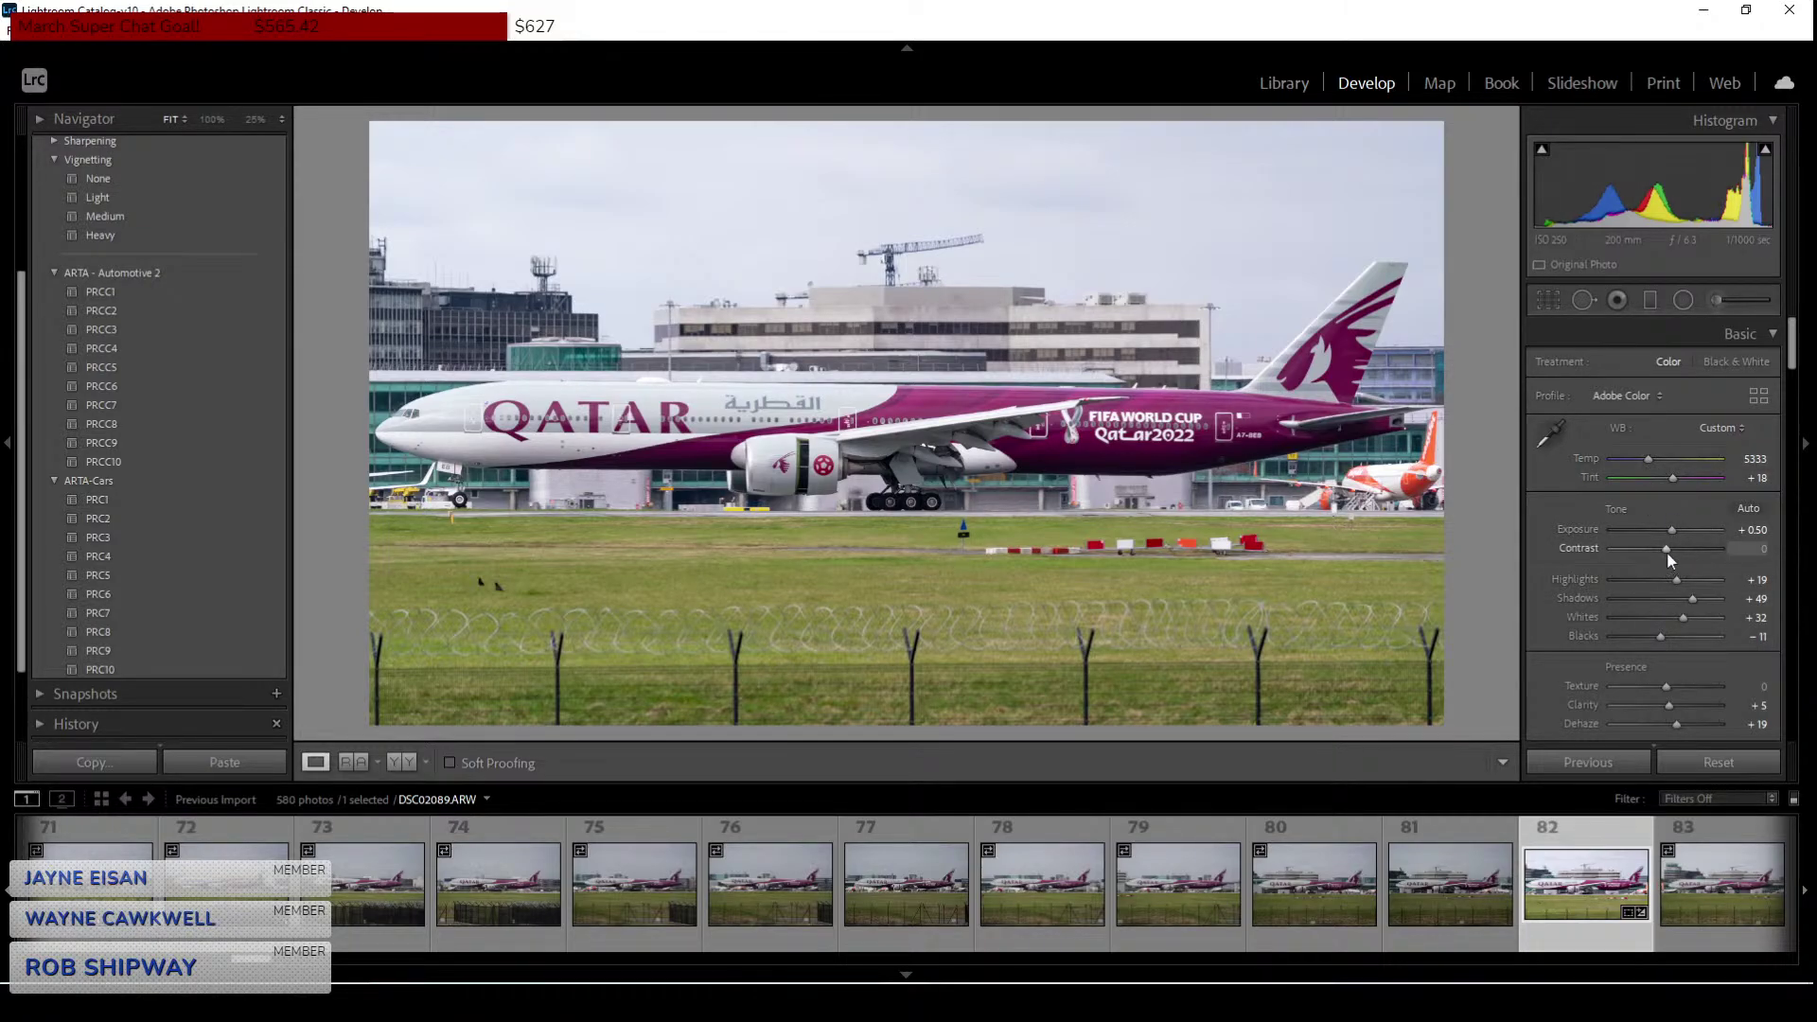
drag(1668, 549, 1677, 550)
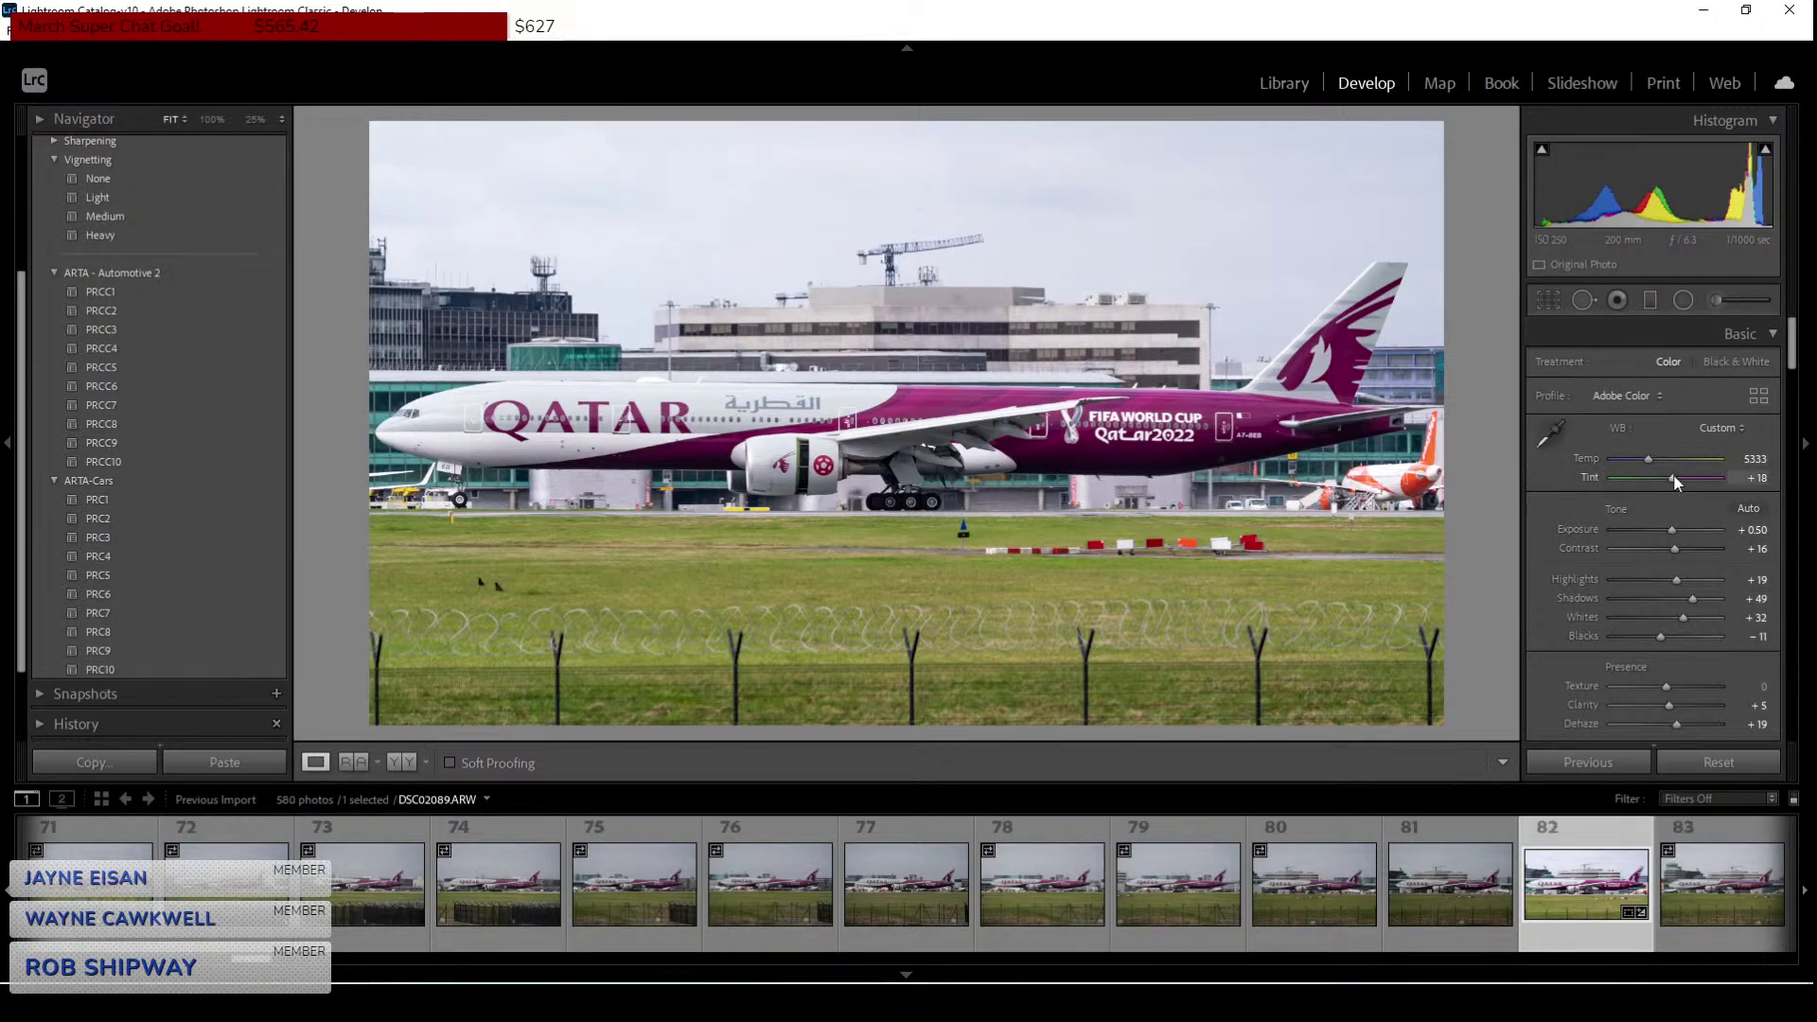
drag(1676, 484, 1675, 484)
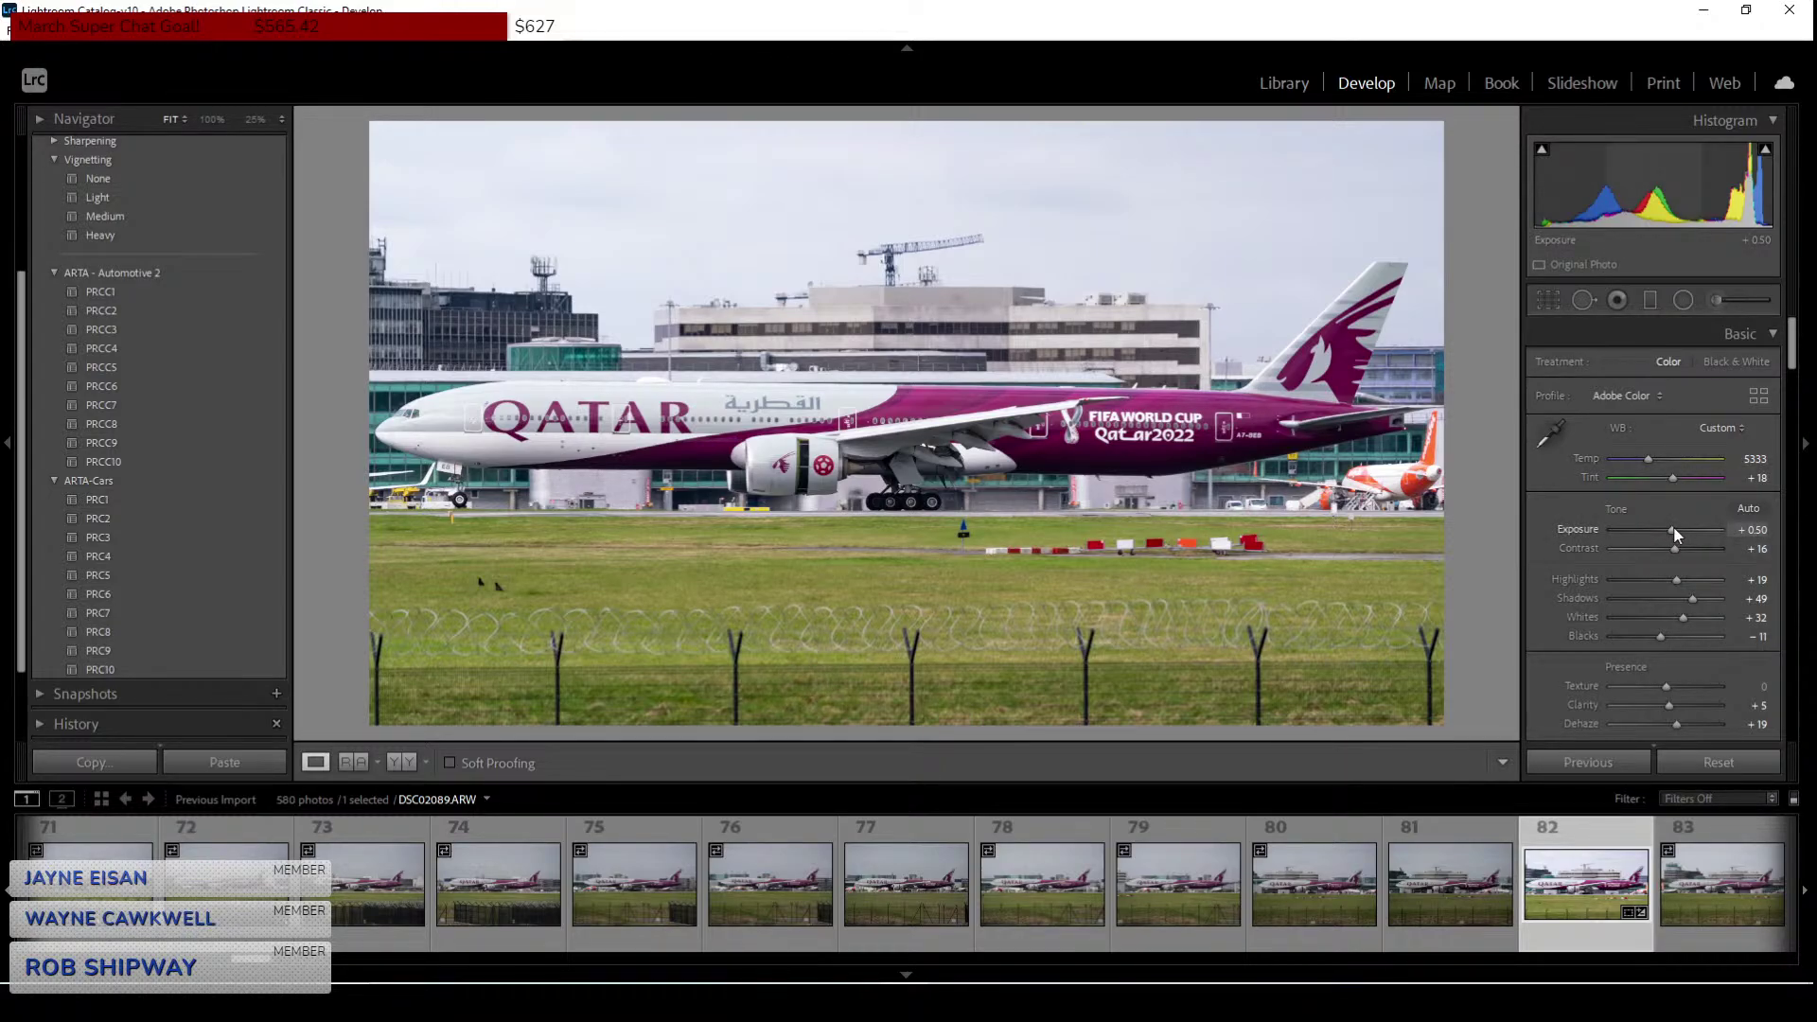
Set the exposure to +0.70, highlights to −65, shadows to +67 and contrast to +18.
drag(1674, 525, 1704, 594)
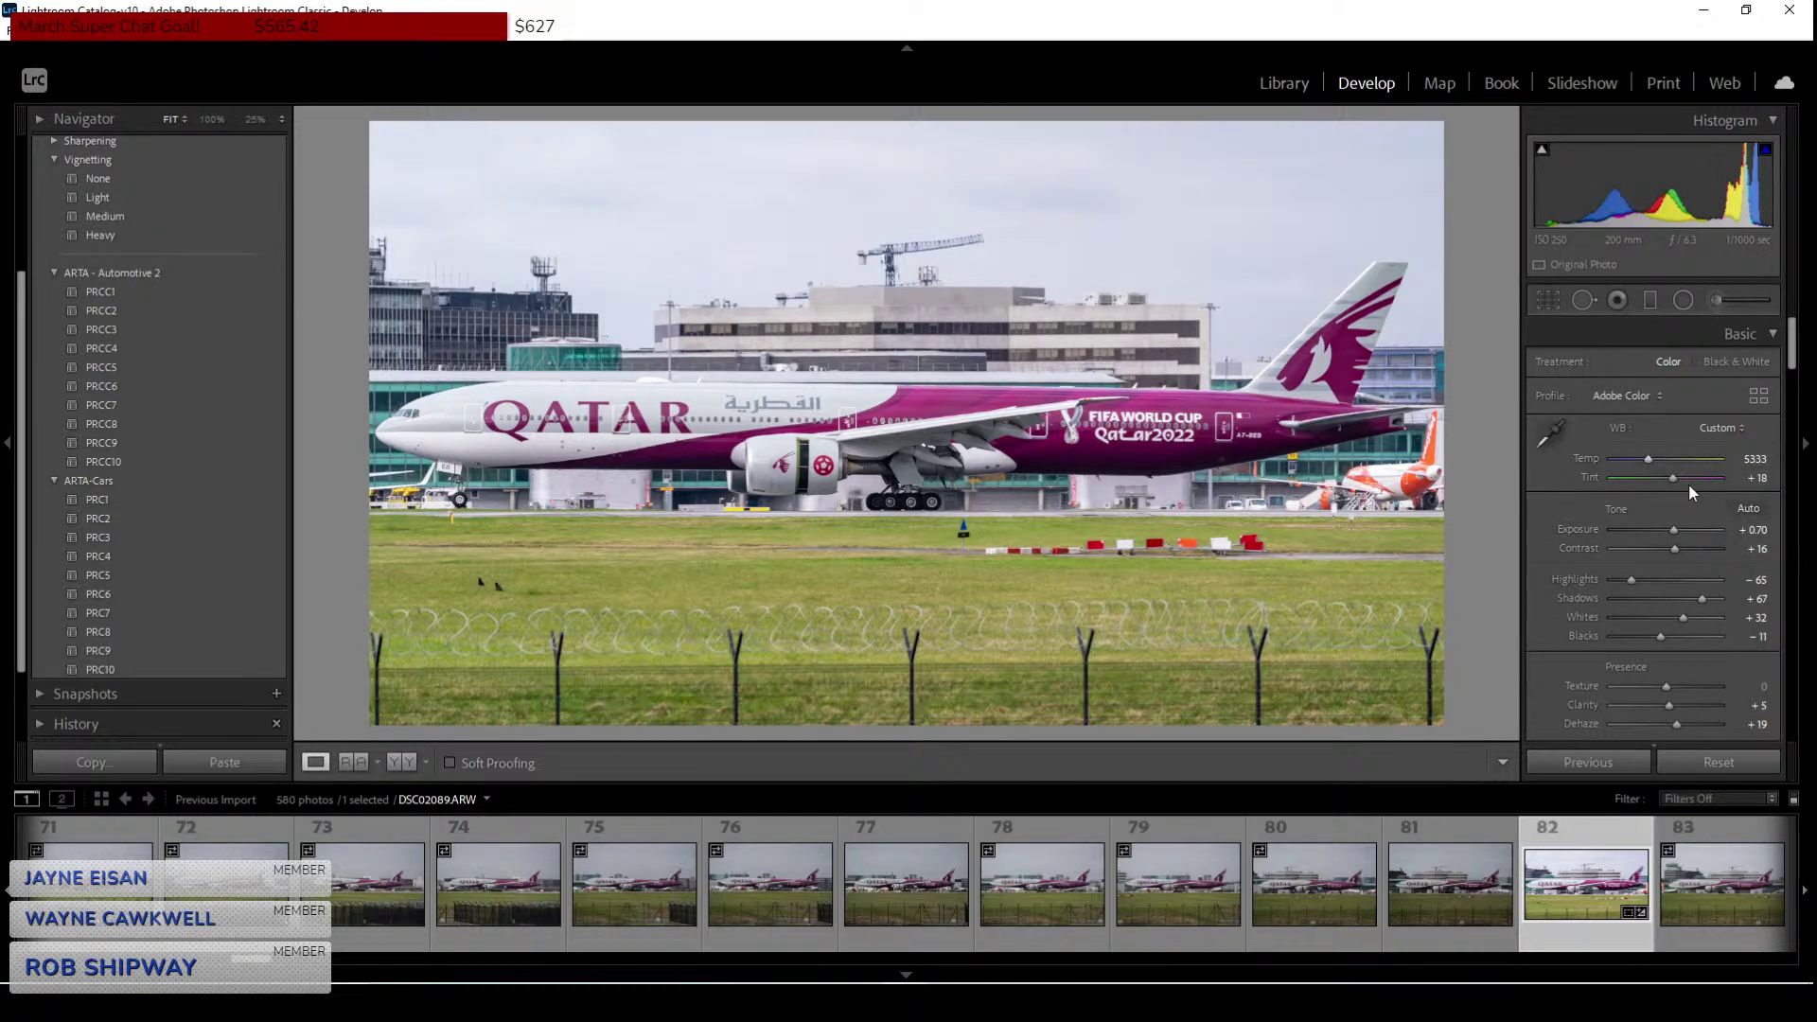
drag(1675, 552, 1674, 549)
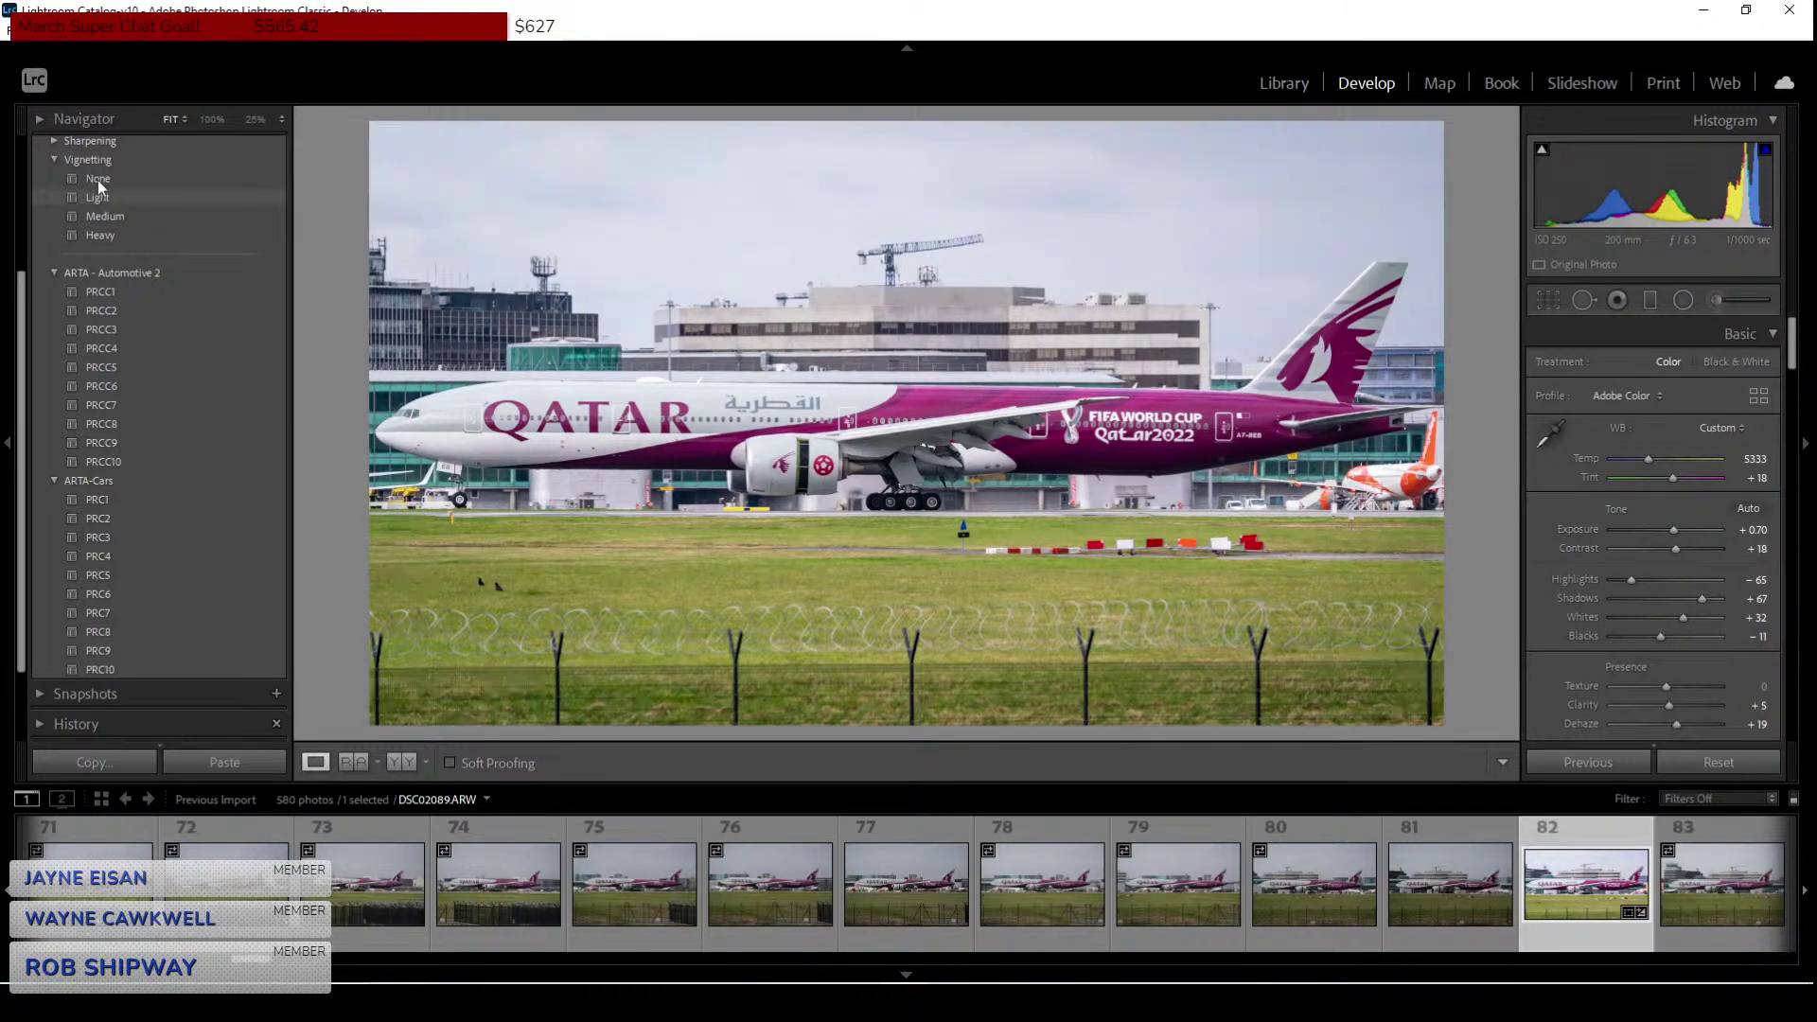
Open the export settings for the aircraft photo and enlarge the dialog to show more options.
click(10, 30)
click(189, 287)
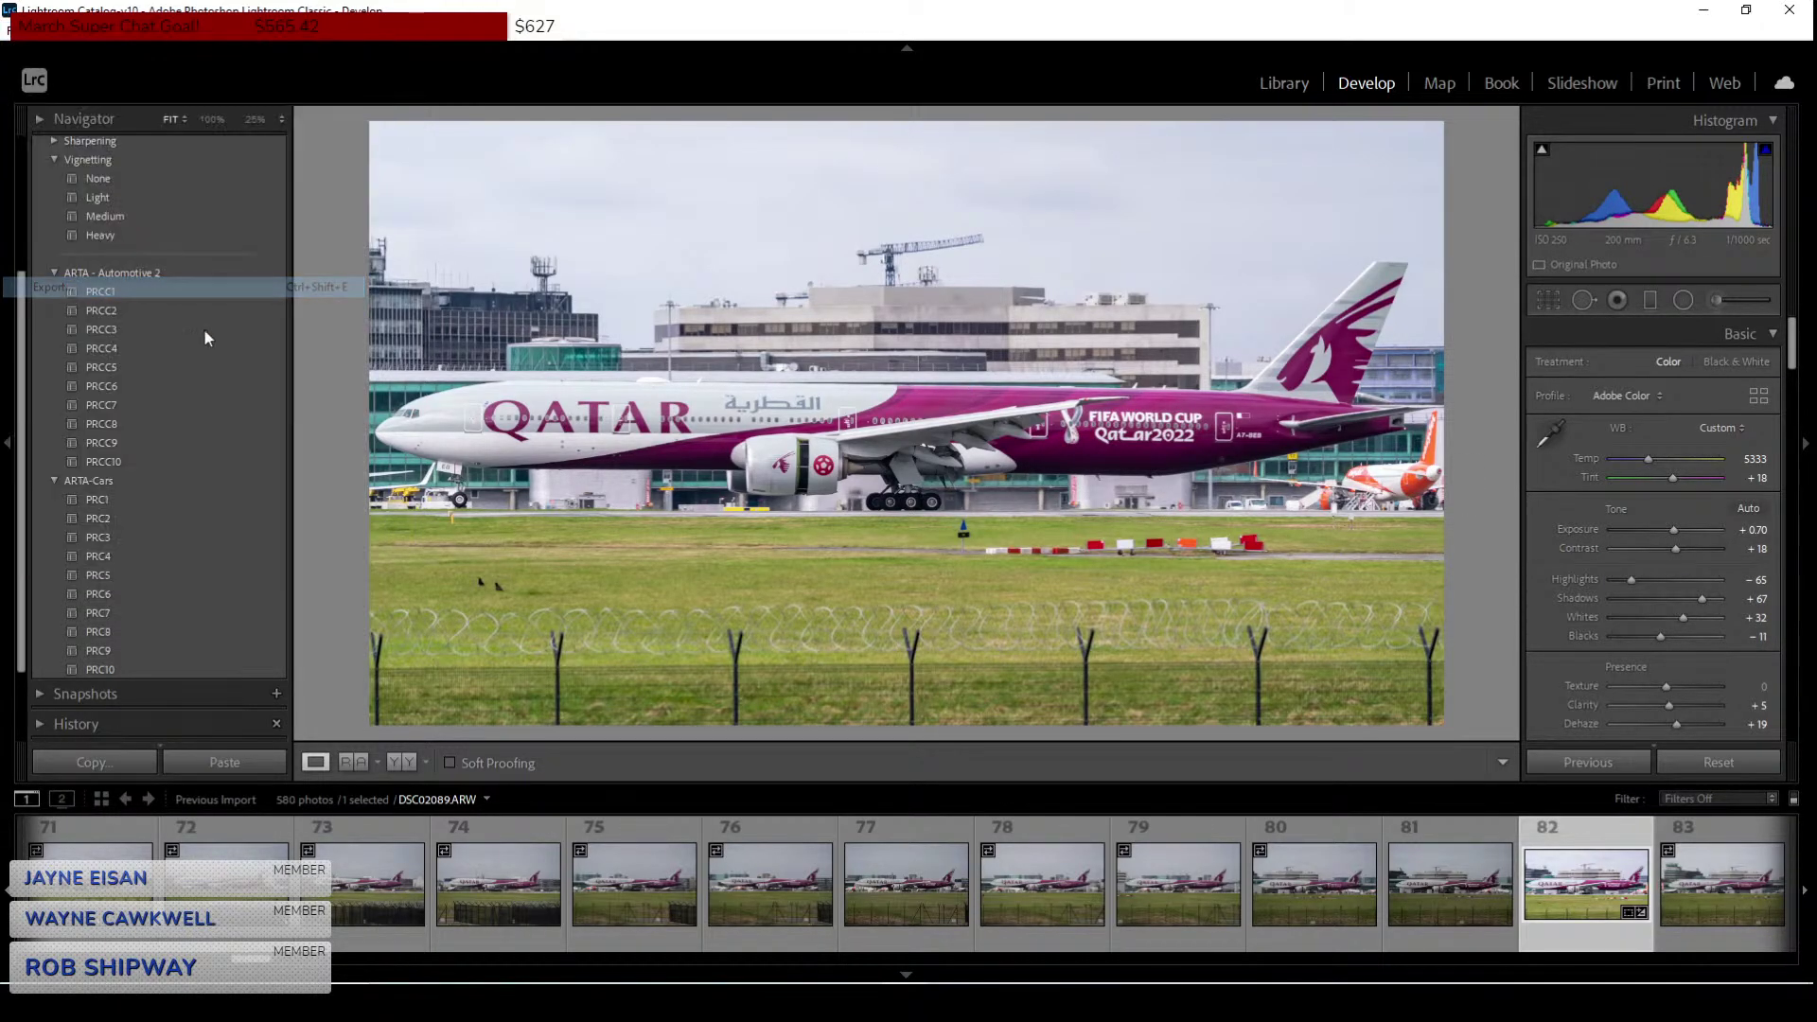
drag(651, 368, 735, 141)
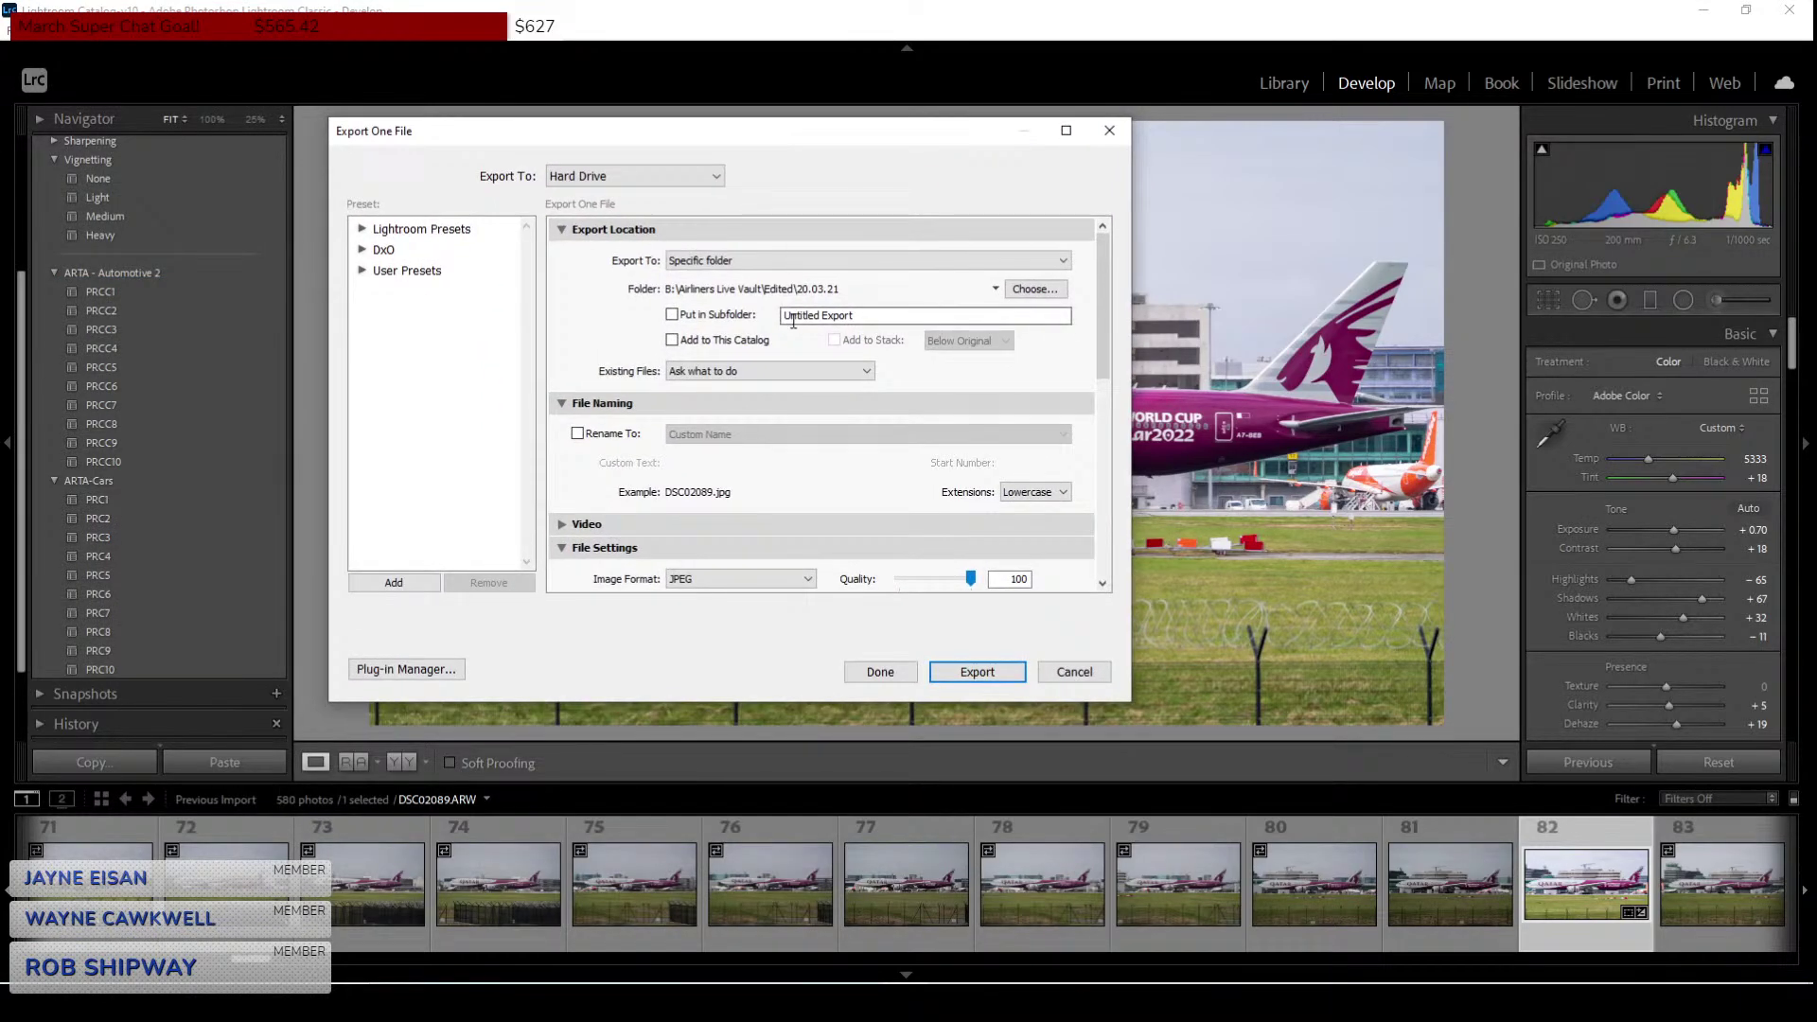
drag(1133, 702, 1223, 847)
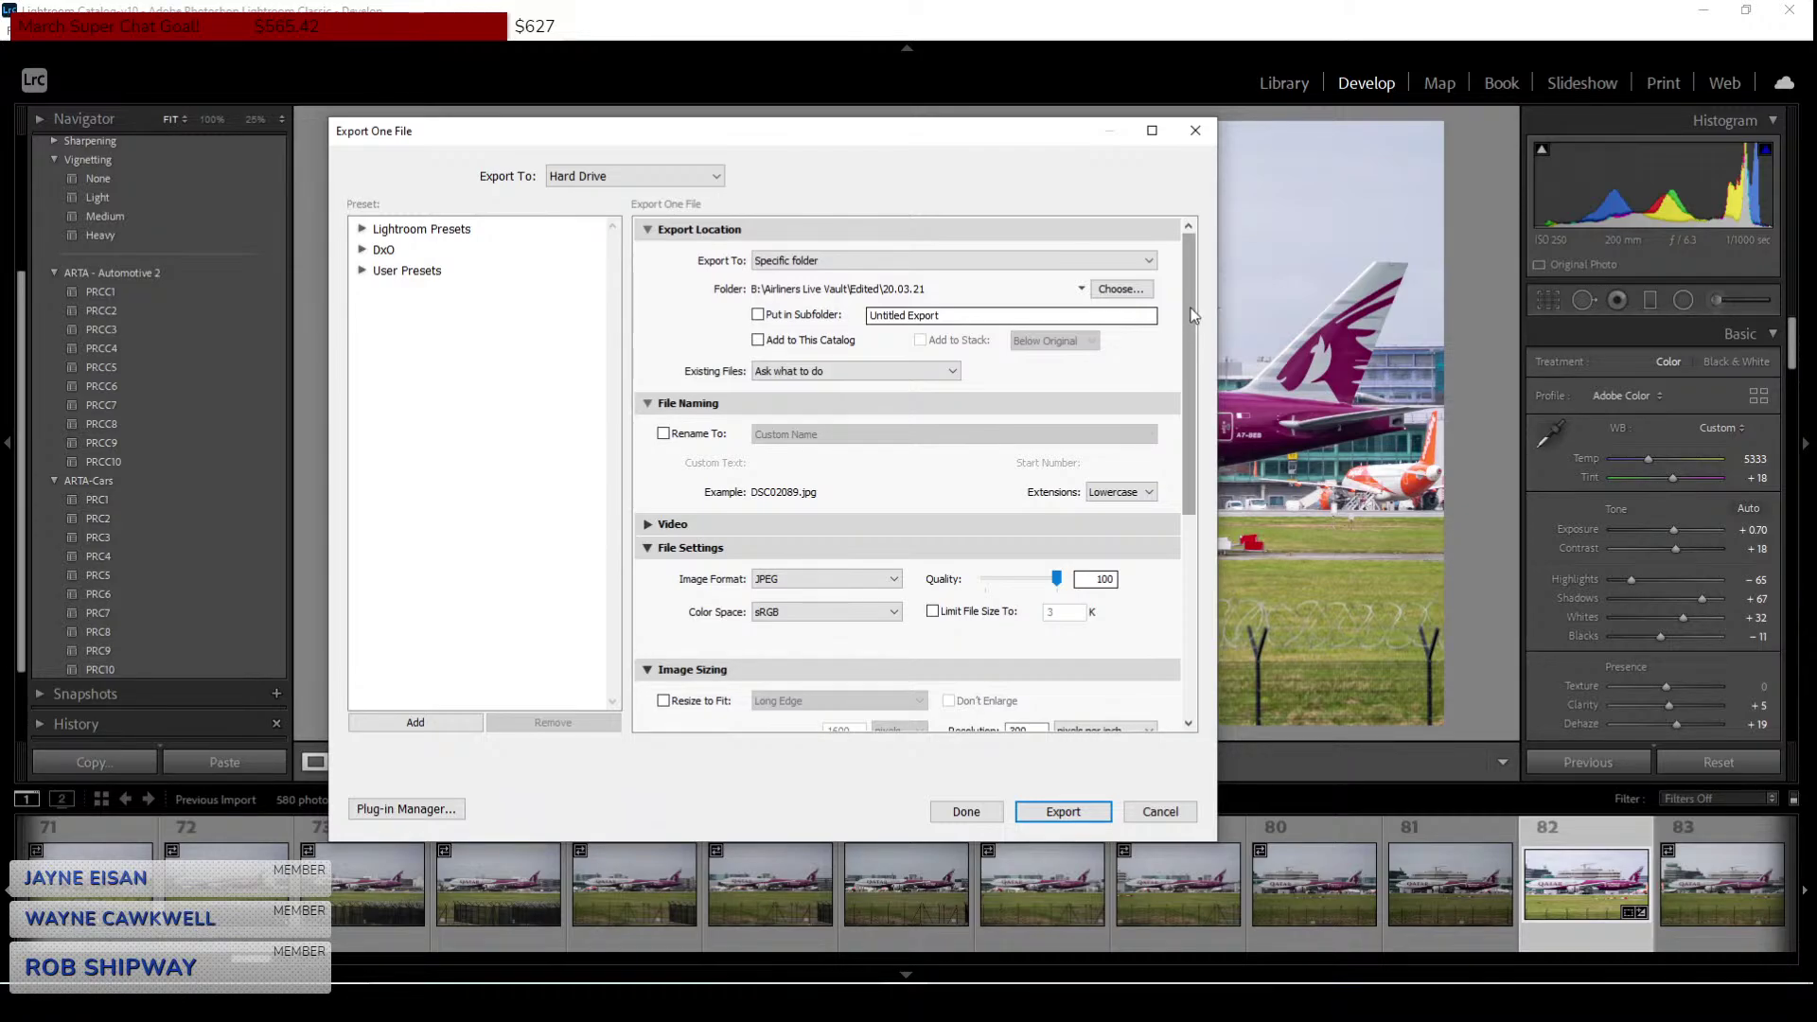
Create a folder named 21.03.21 inside the Edited folder and choose it as the export location.
scroll(1183, 316, down, 1)
click(1118, 281)
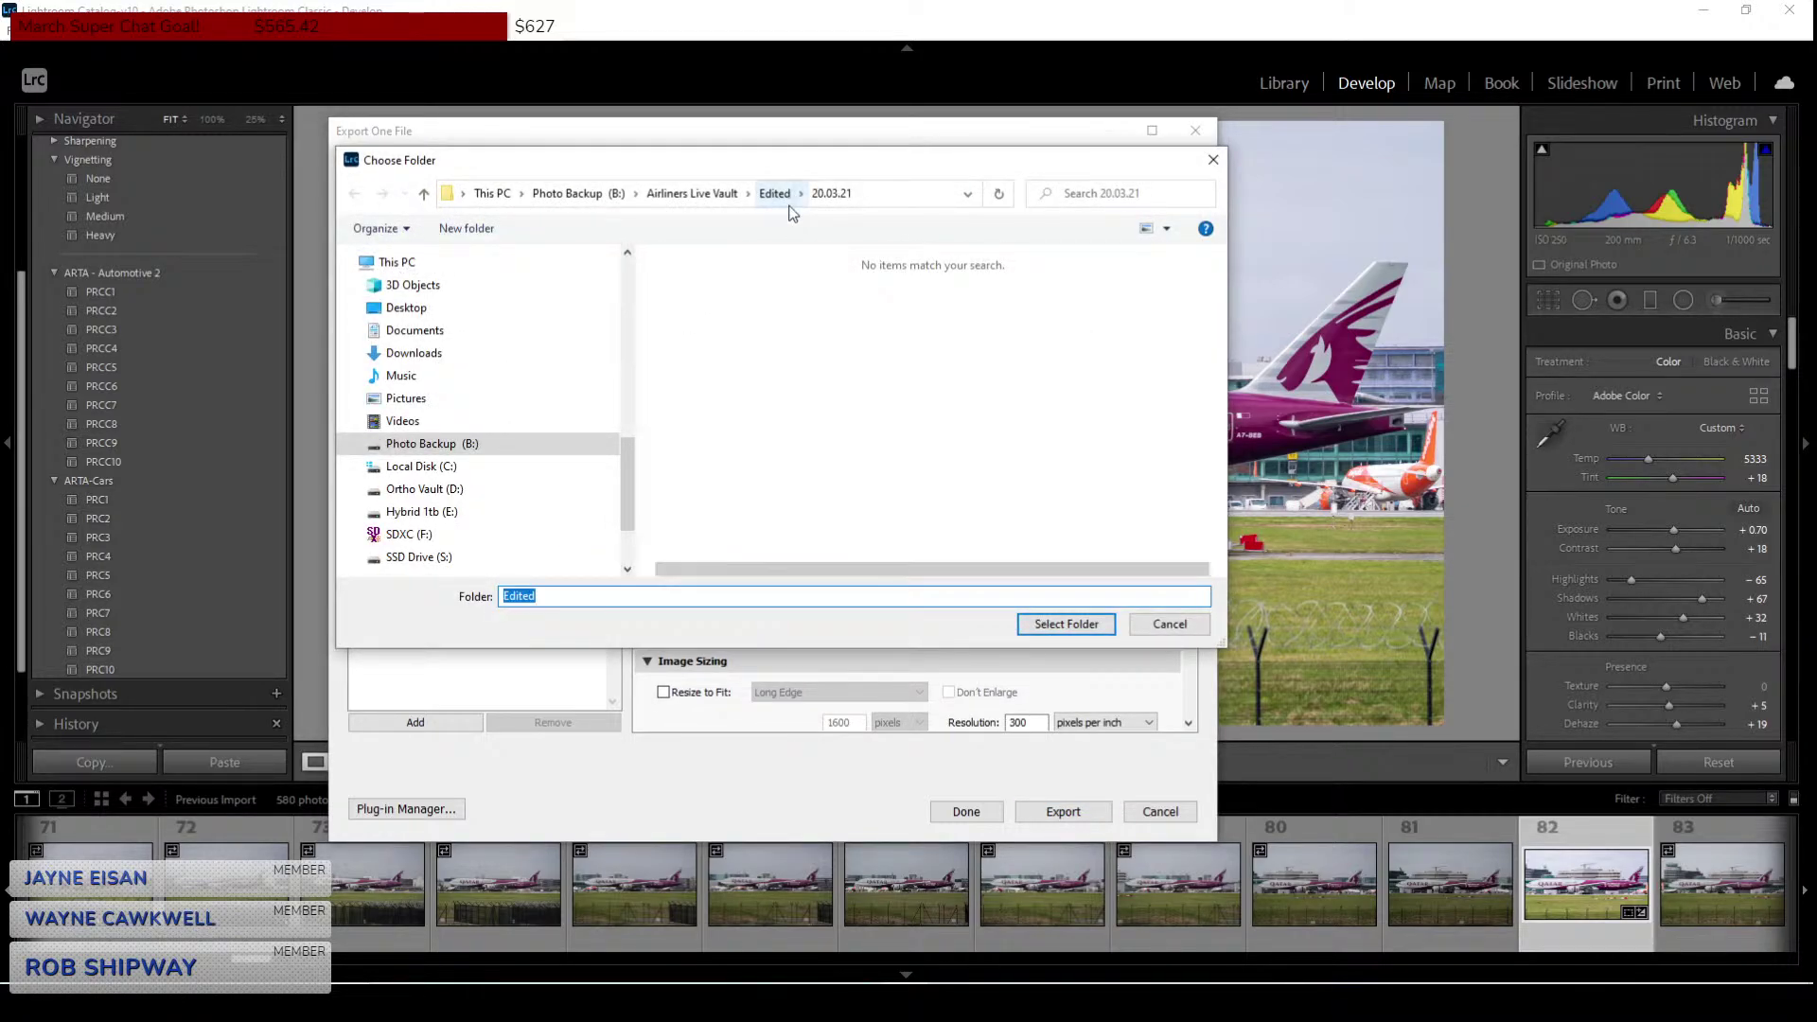
click(774, 193)
right_click(1189, 344)
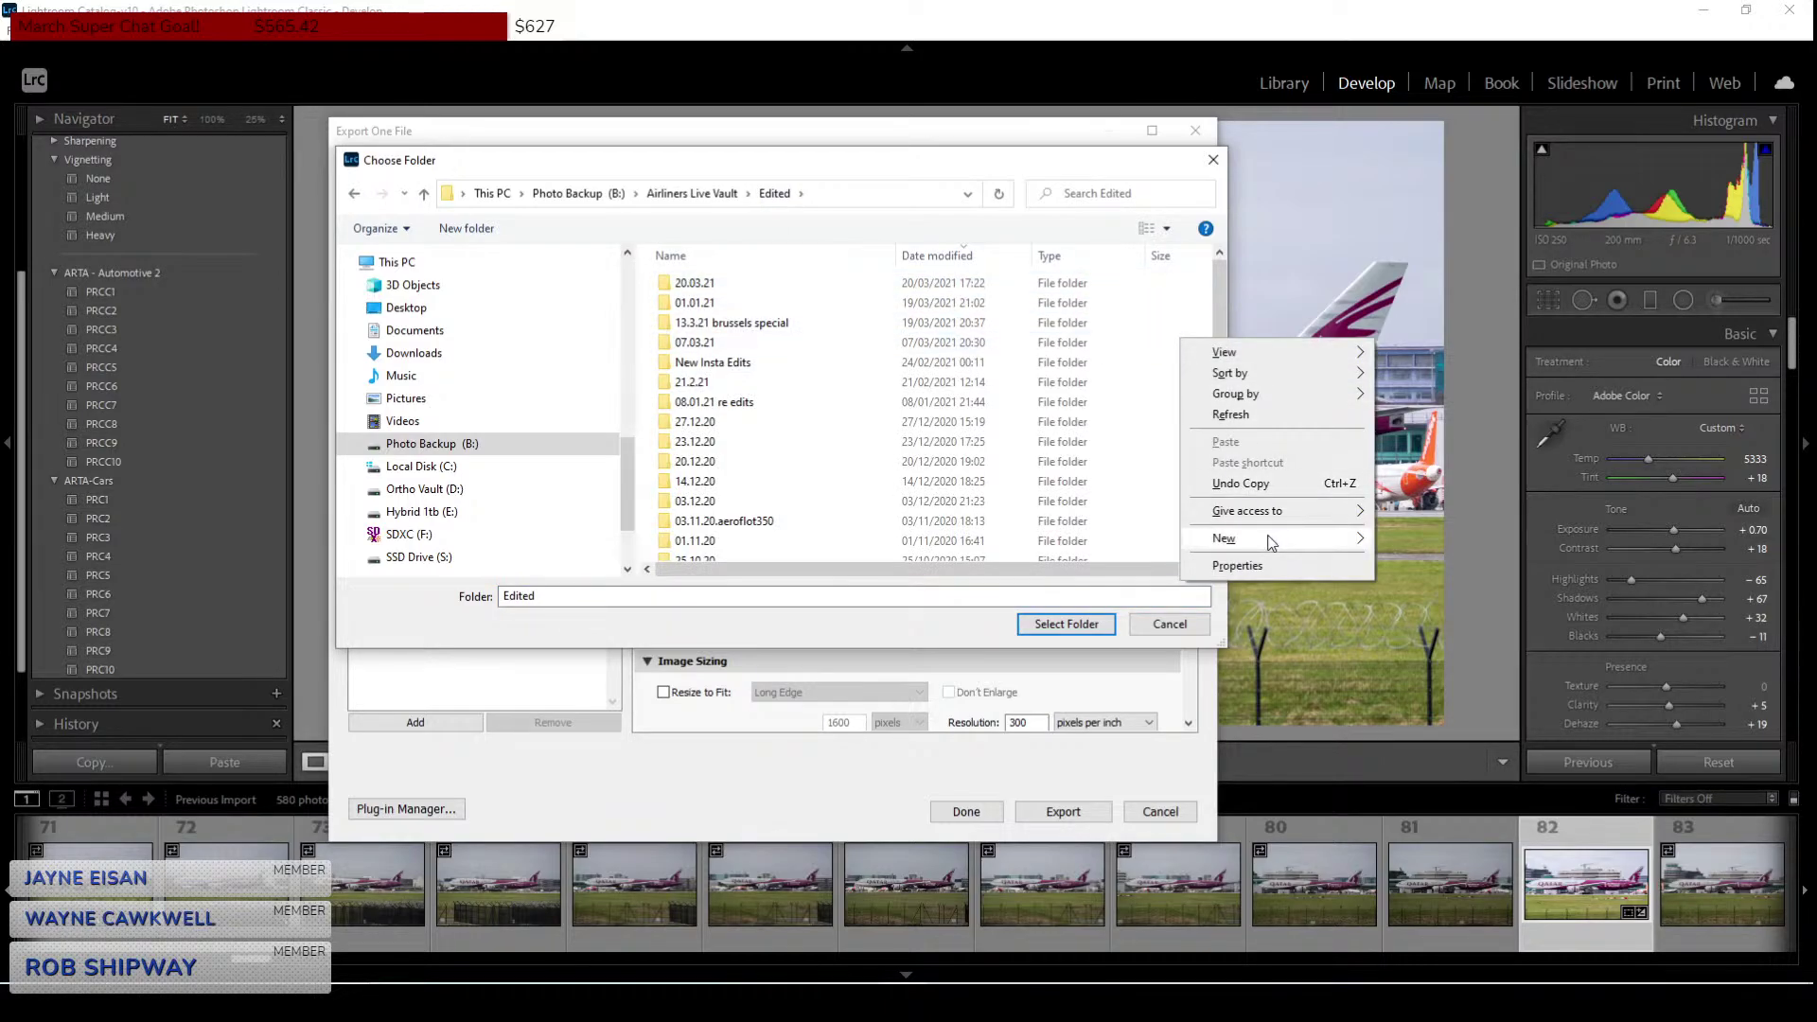
mouse_move(1306, 539)
click(1418, 539)
text(21)
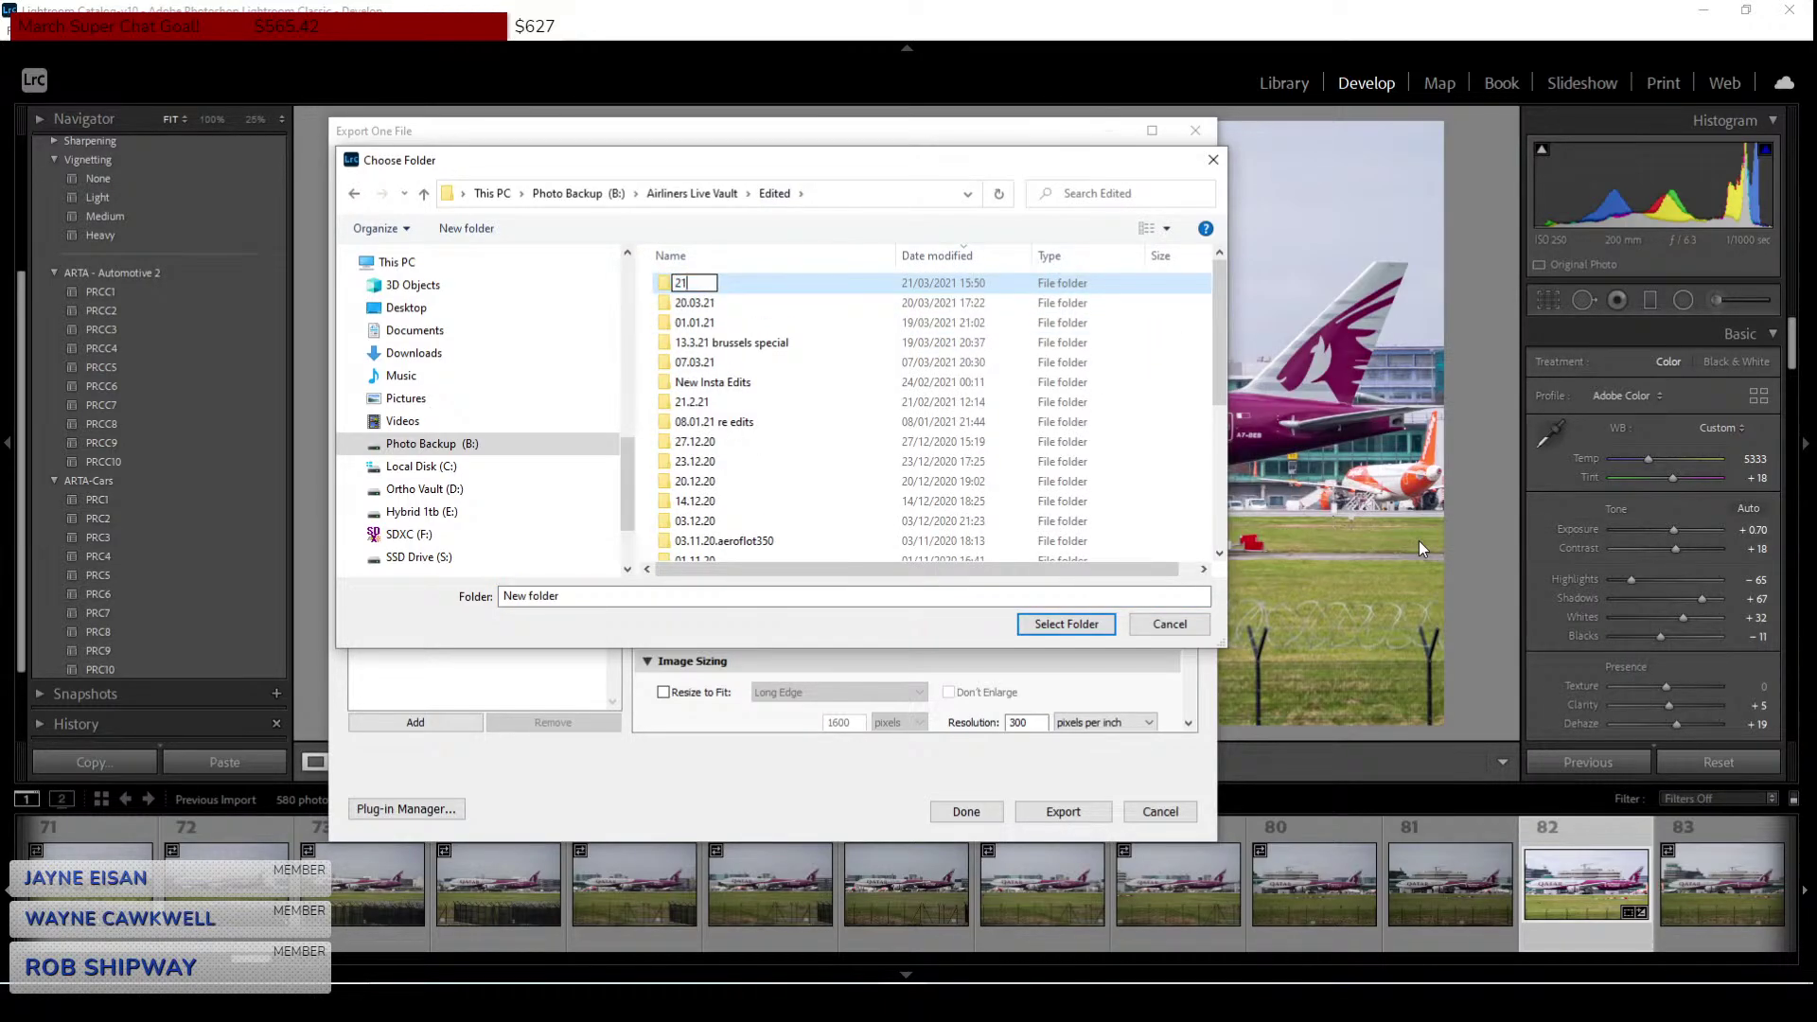
text(.03.21)
key(Return)
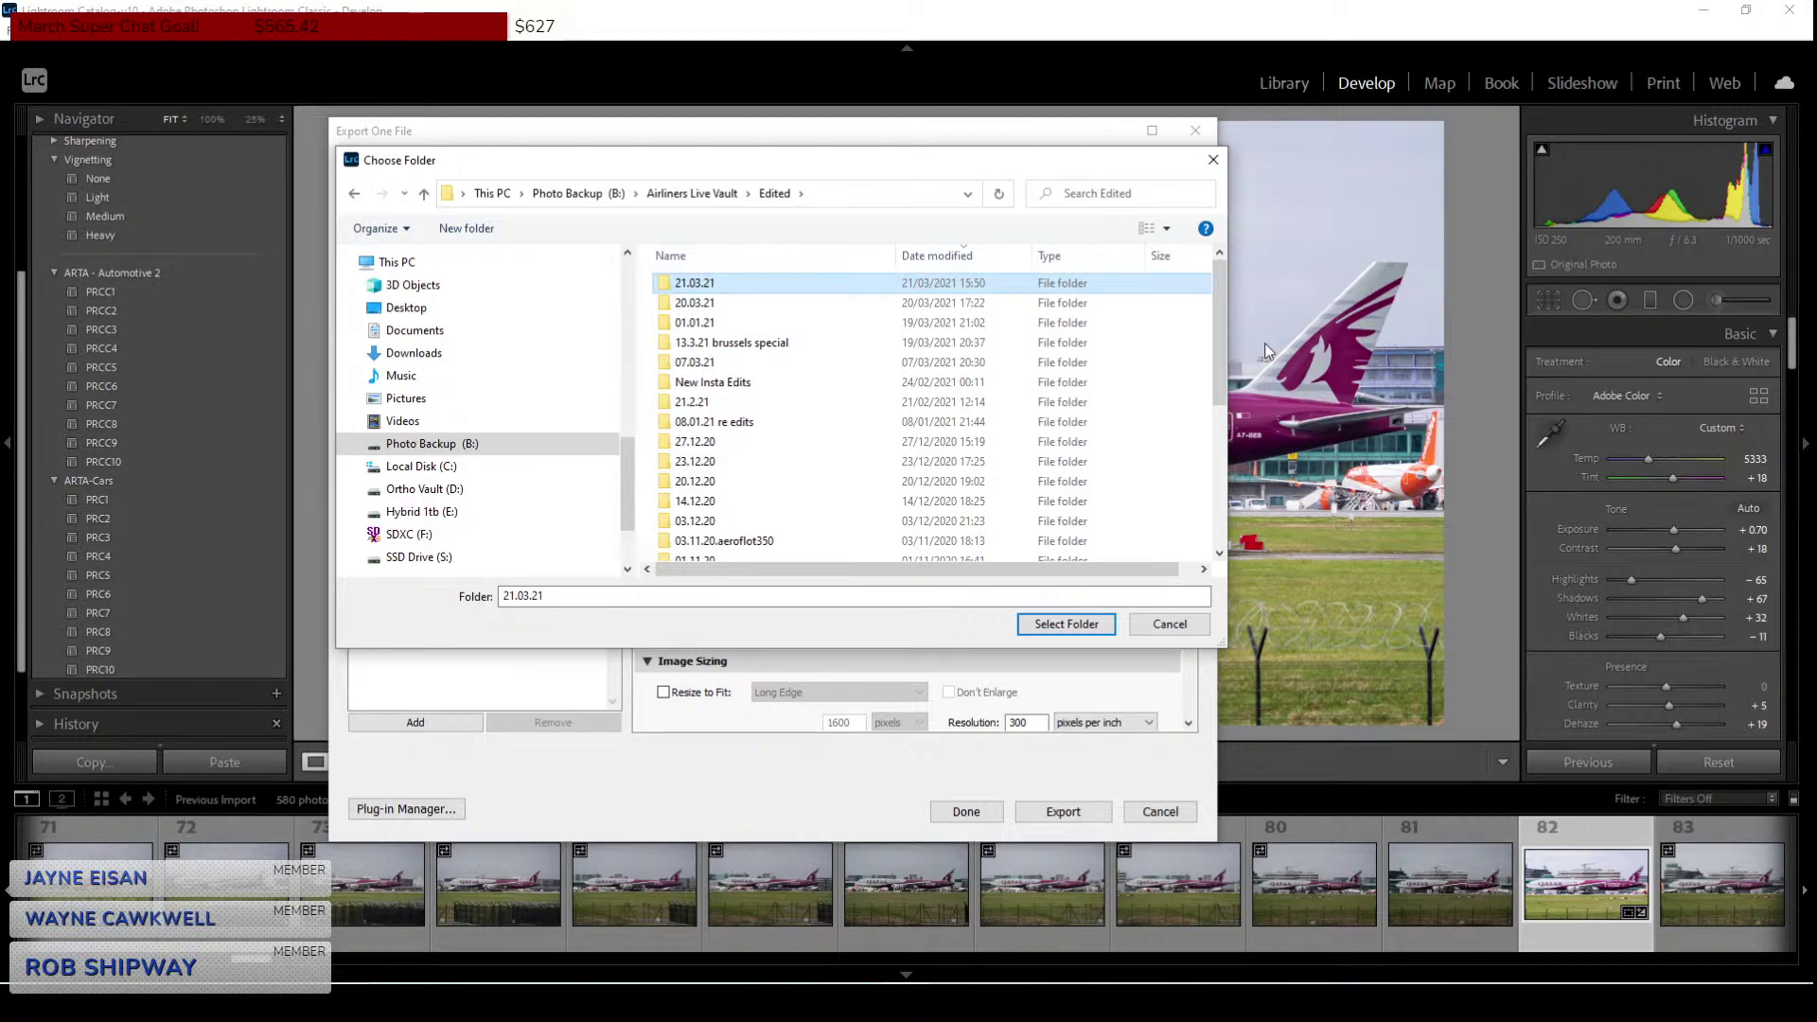
double_click(898, 283)
click(1067, 624)
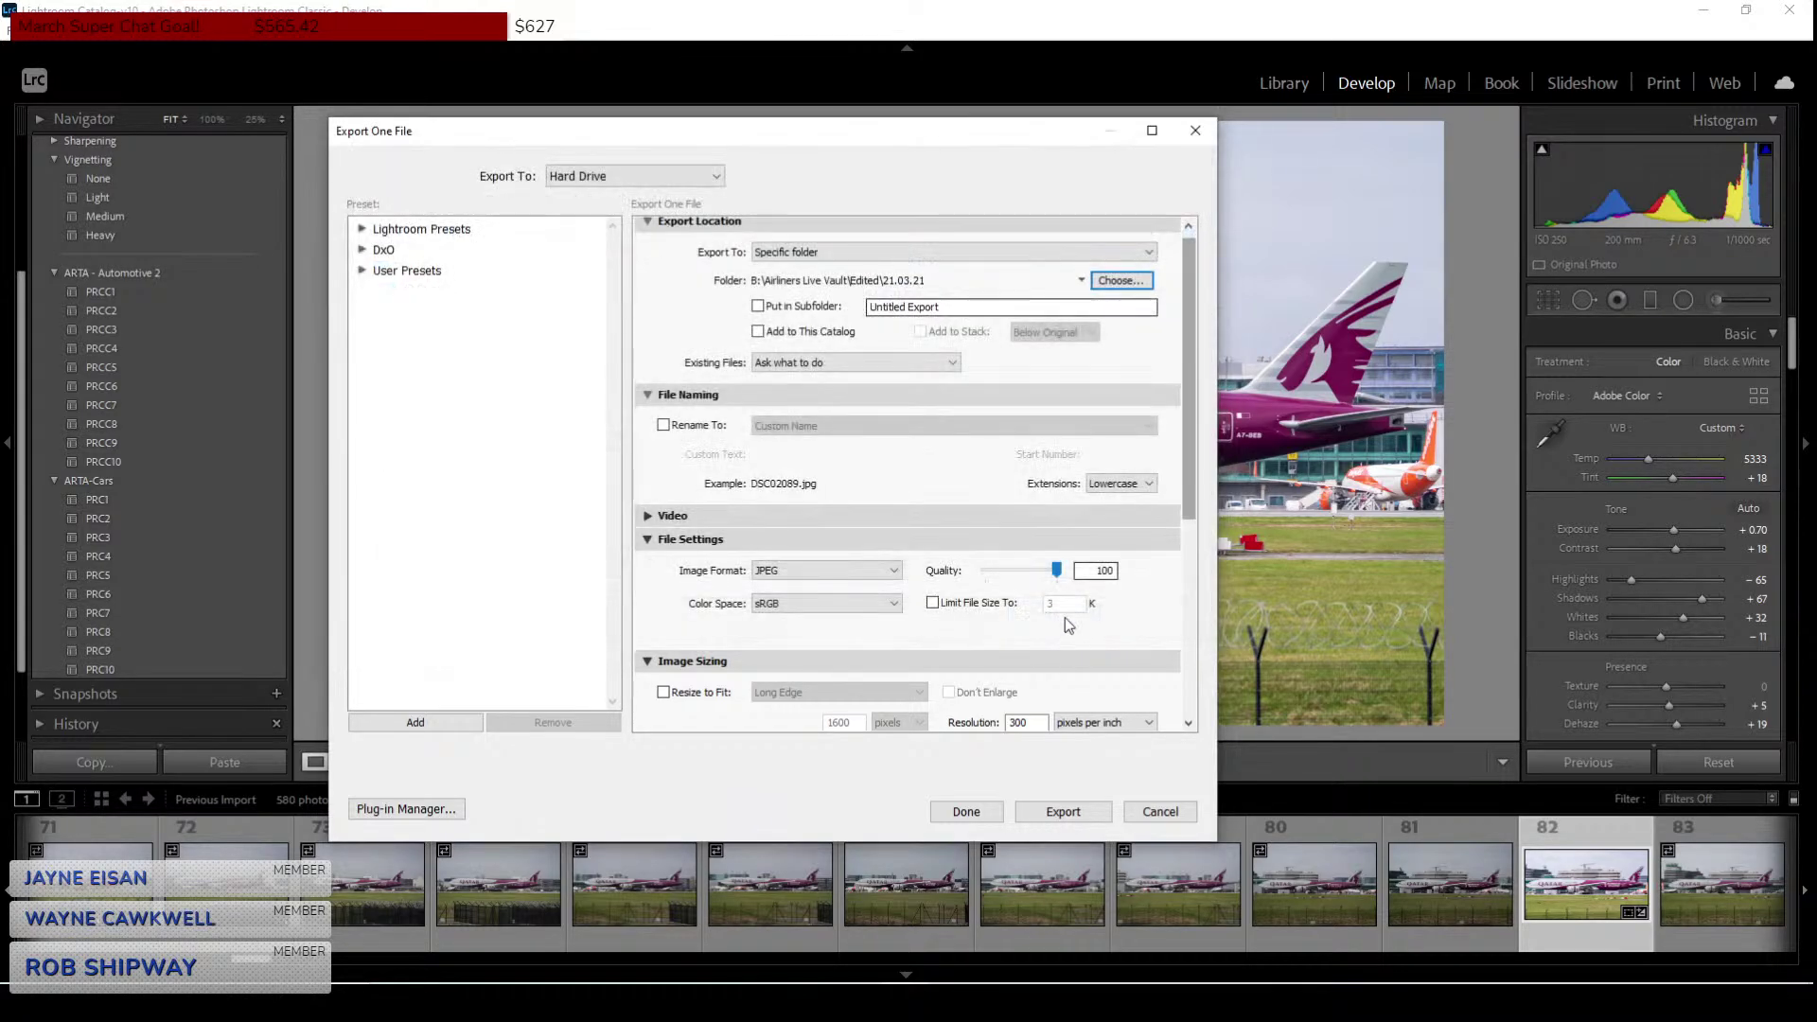
Review the export's file, image sizing, metadata and watermarking settings, switching Resize to Fit on and off again.
scroll(1195, 318, down, 3)
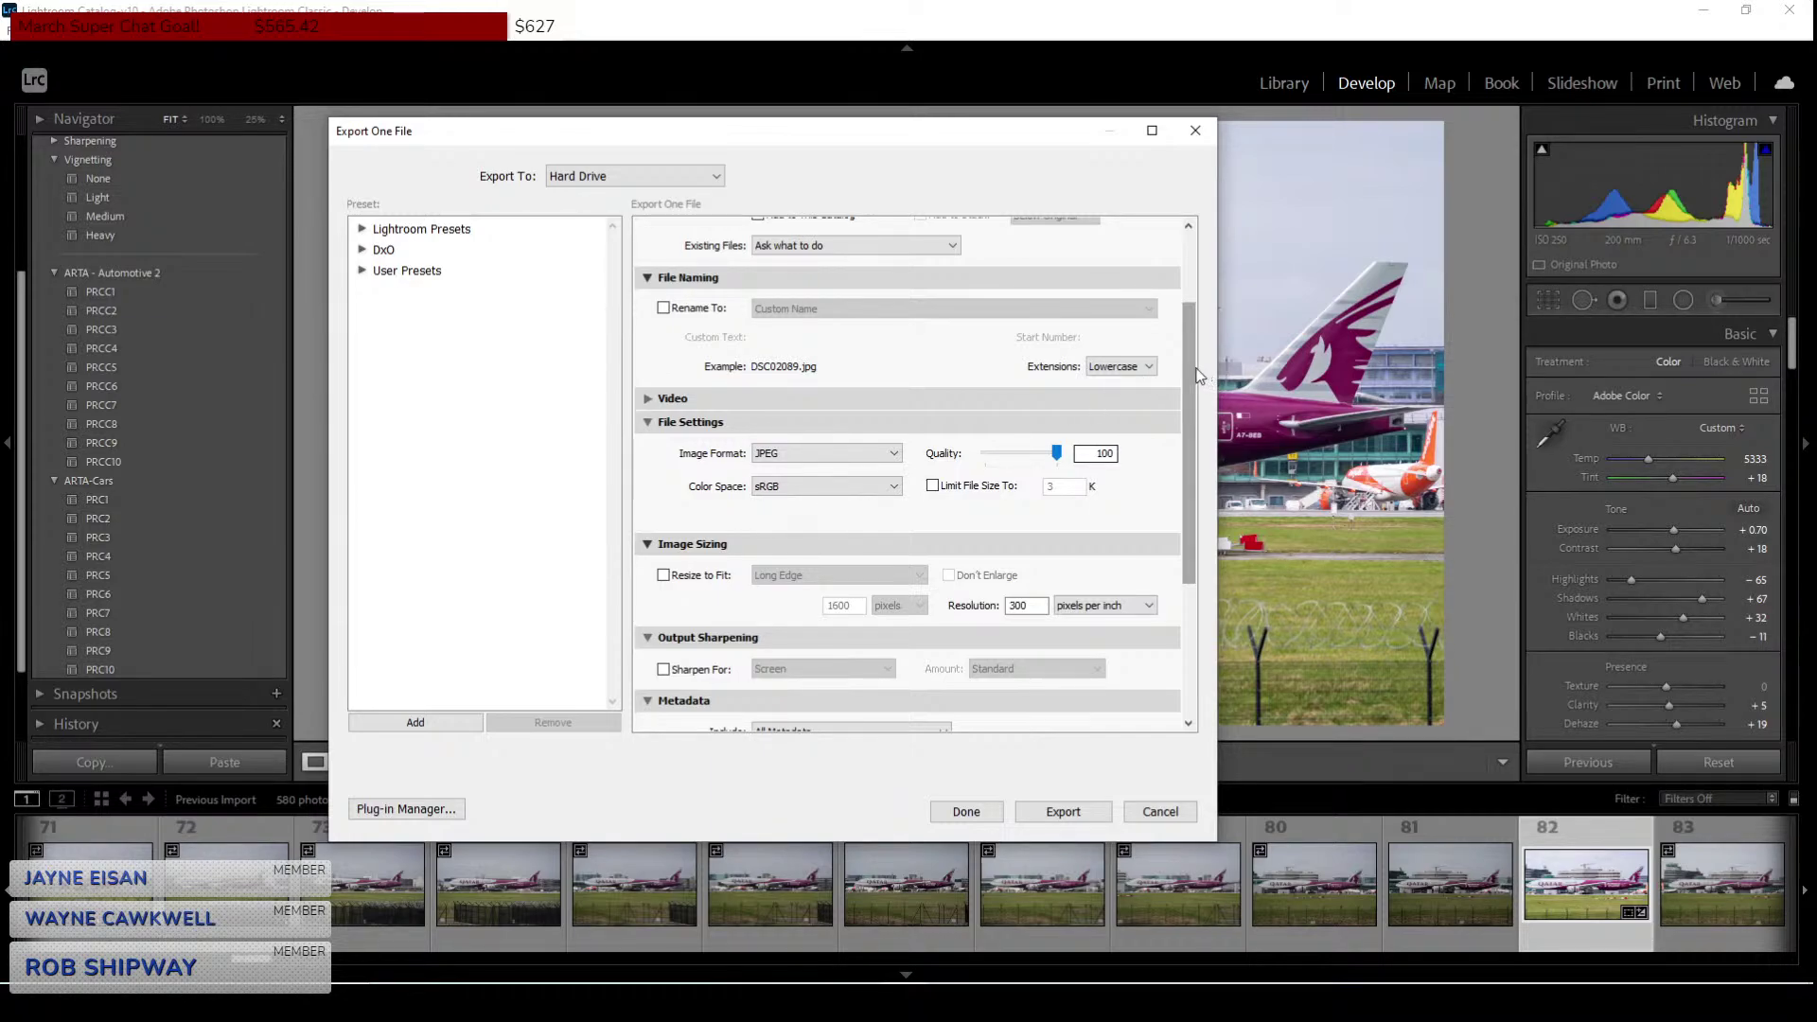
scroll(1195, 379, down, 5)
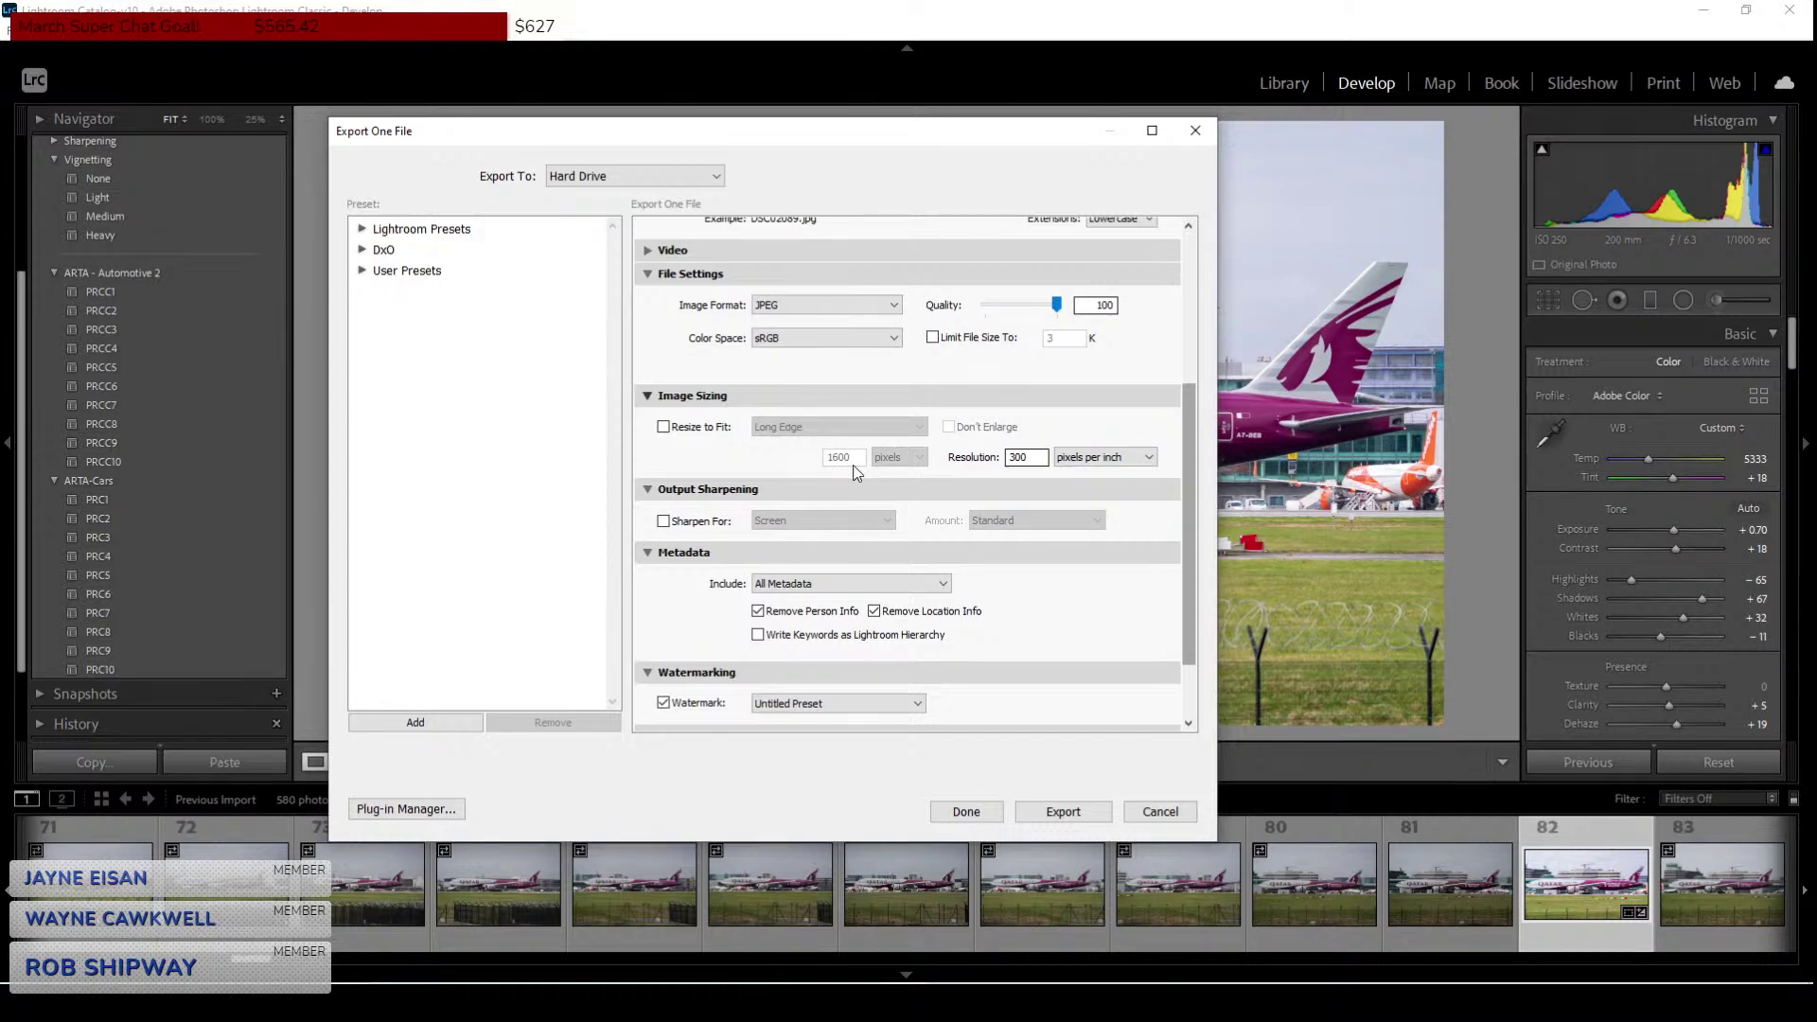
click(663, 428)
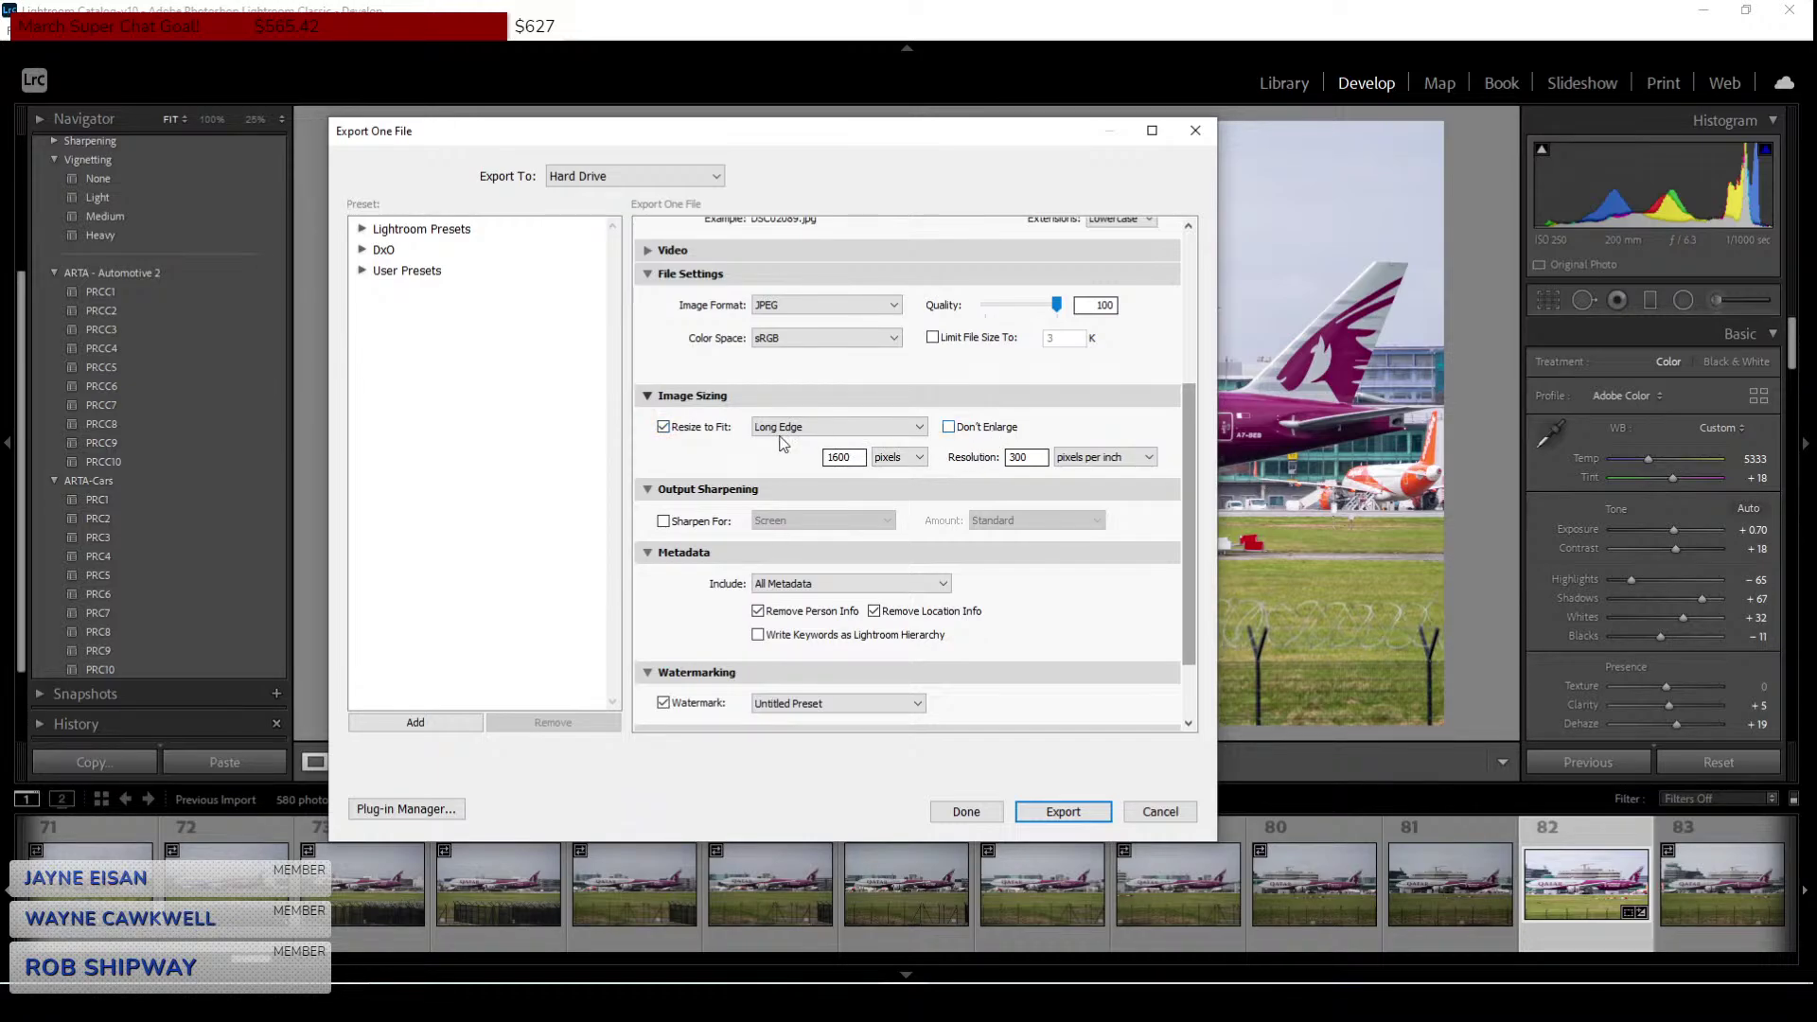
click(665, 429)
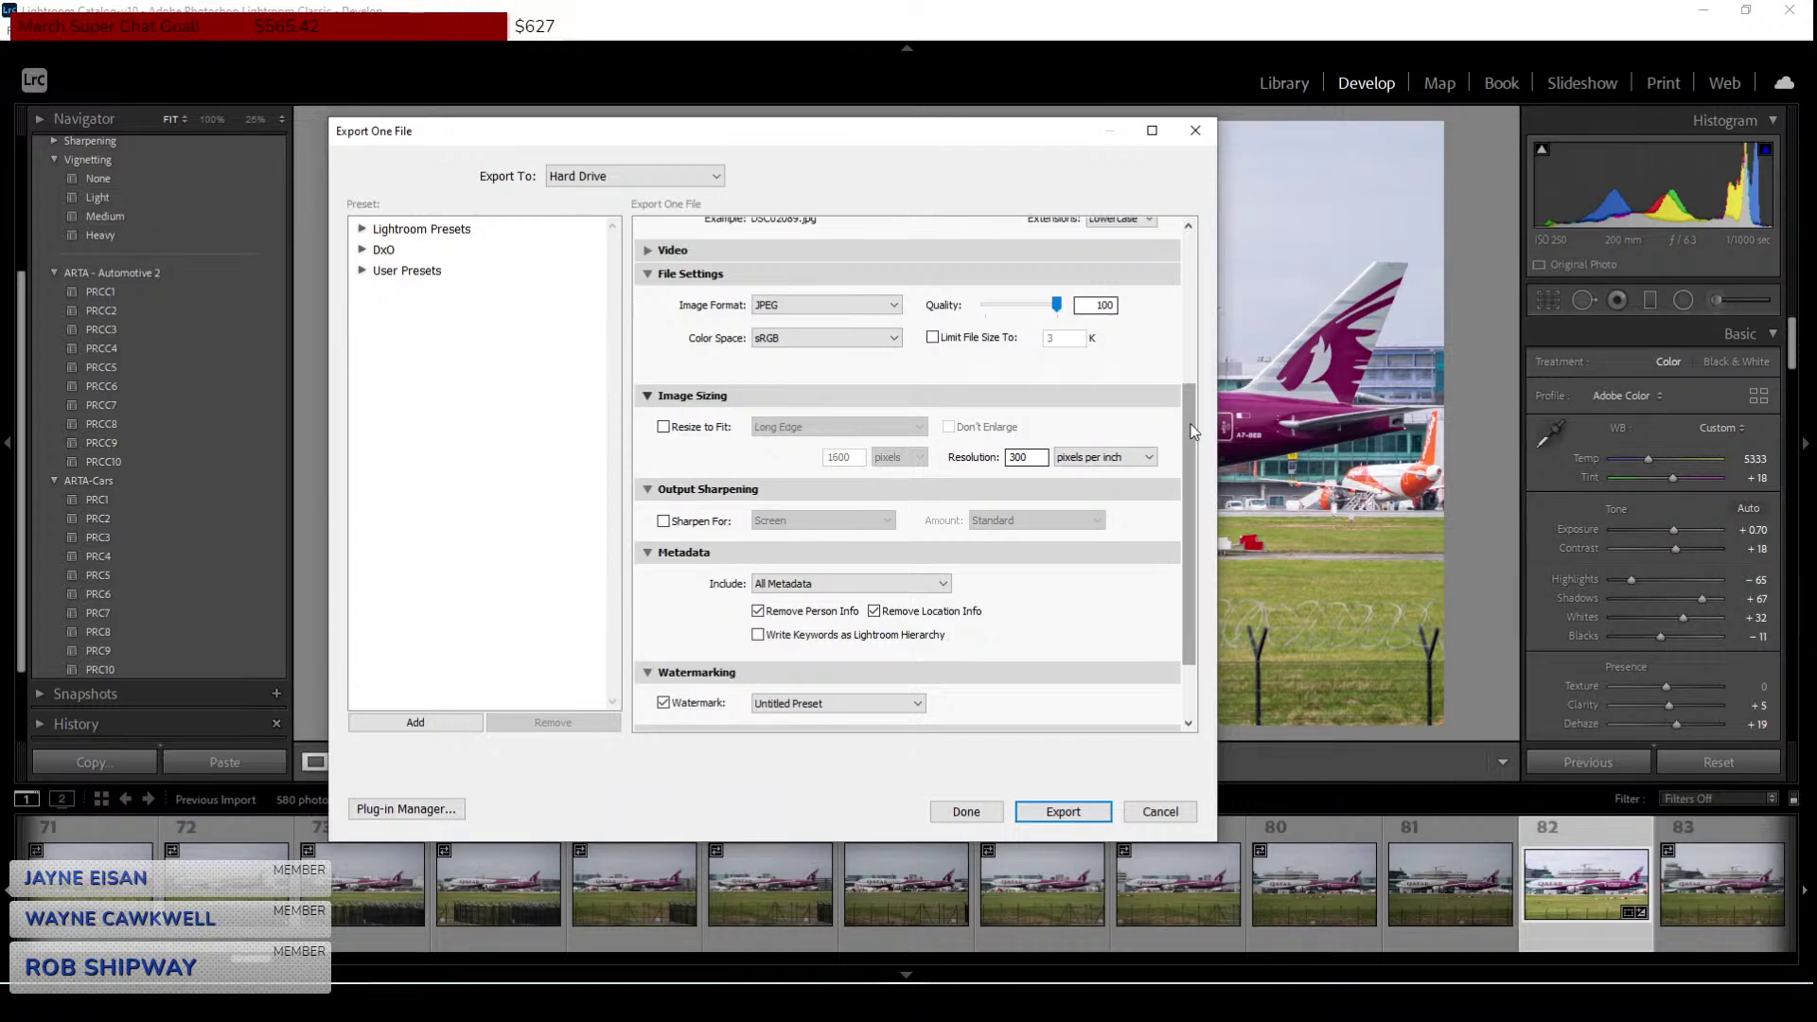
drag(1191, 432, 1191, 481)
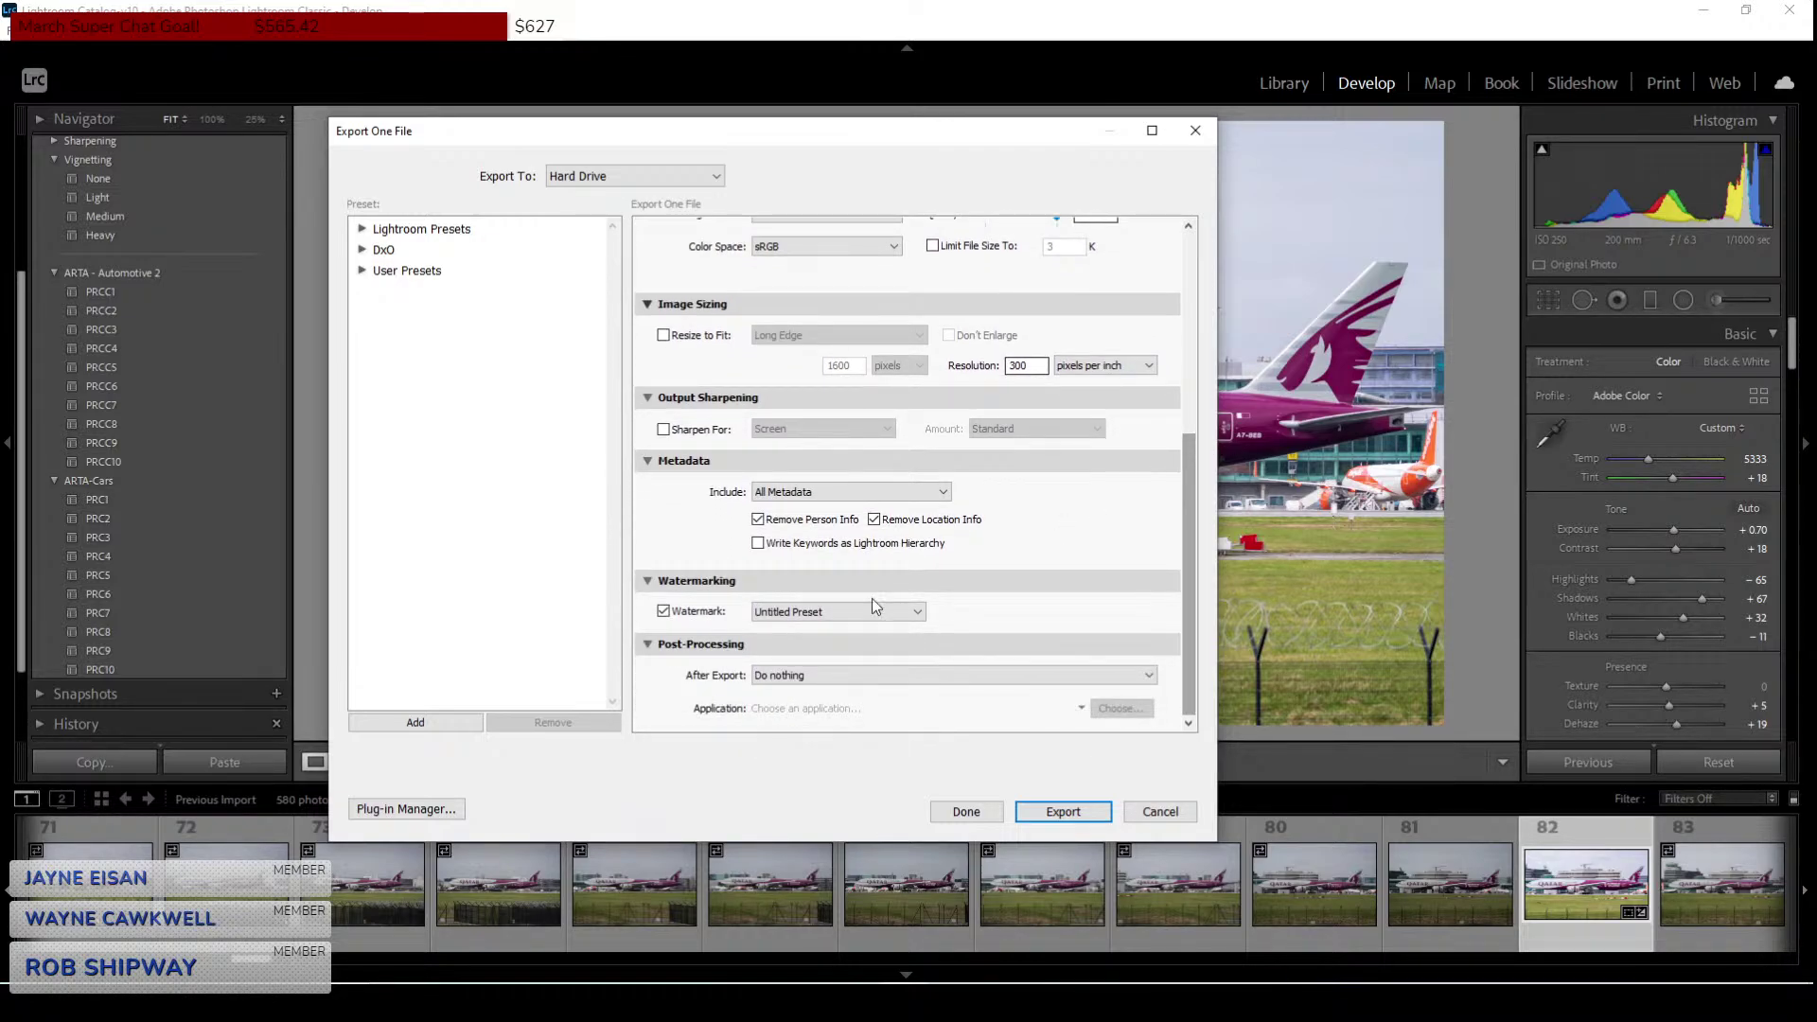
click(873, 520)
Switch to File Explorer and open the 20.03.21 folder in the Edited folder of Airliners Live Vault.
key(alt+Tab)
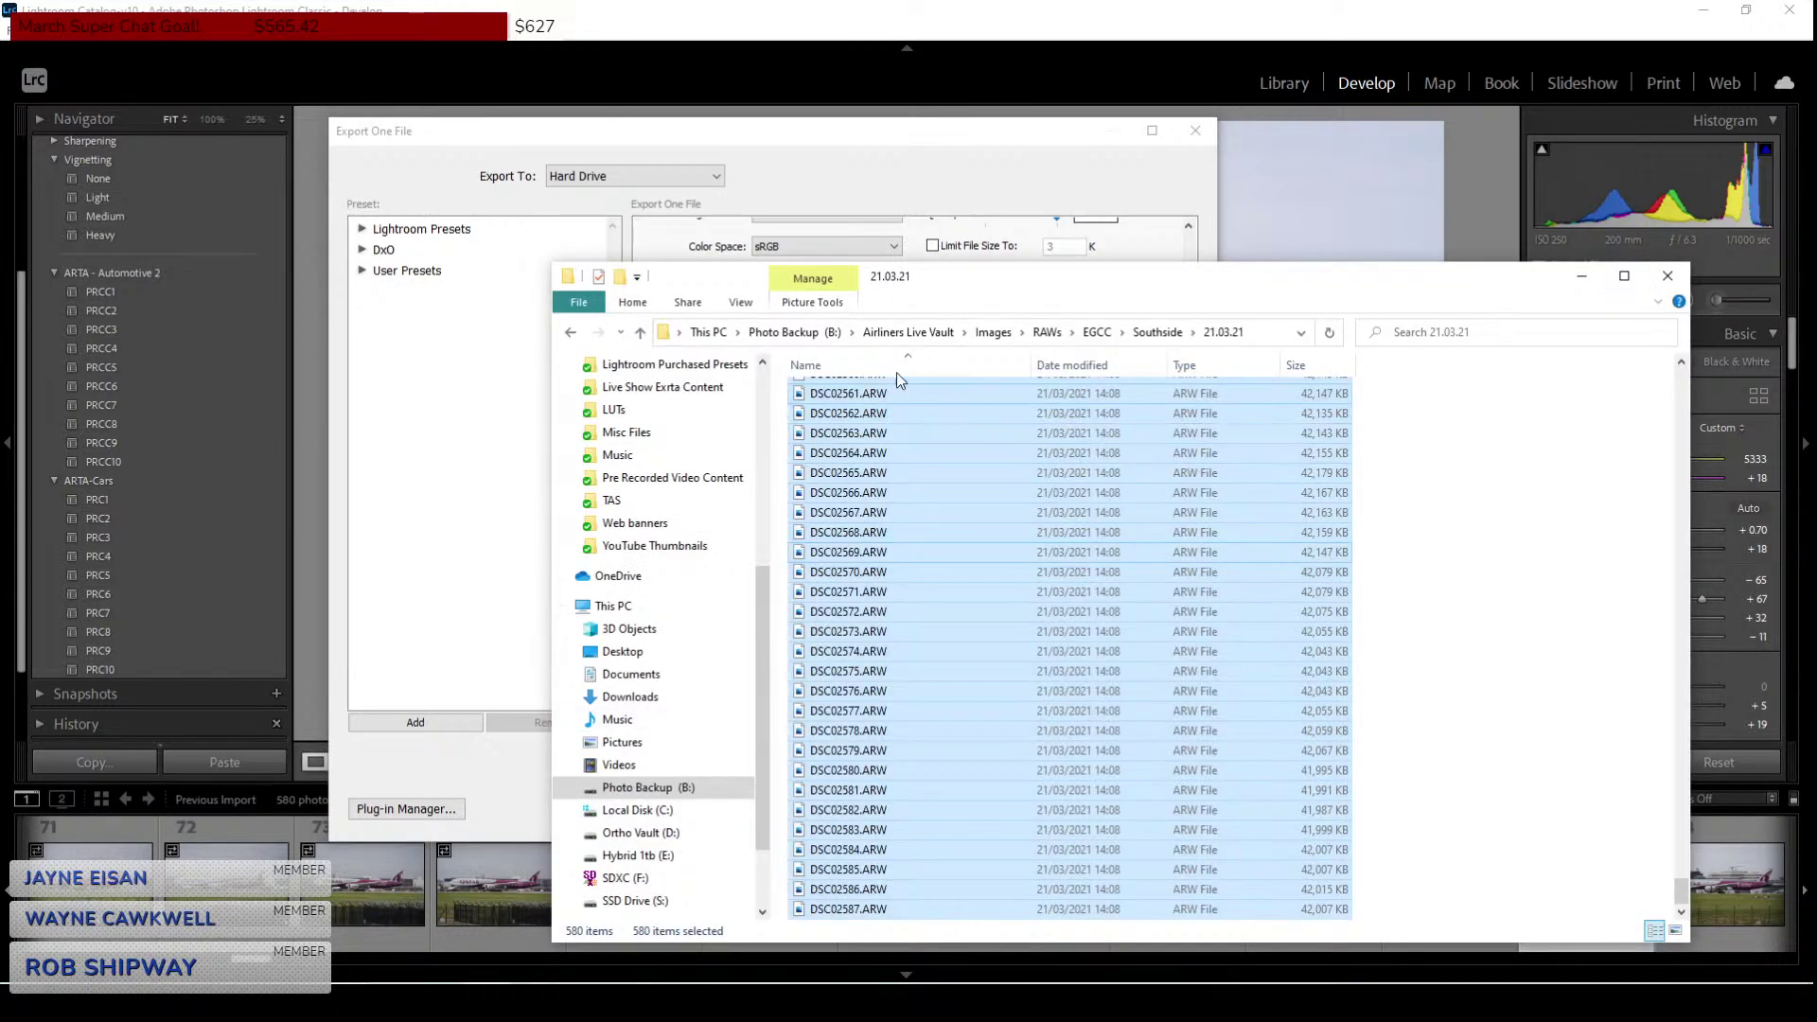
click(994, 332)
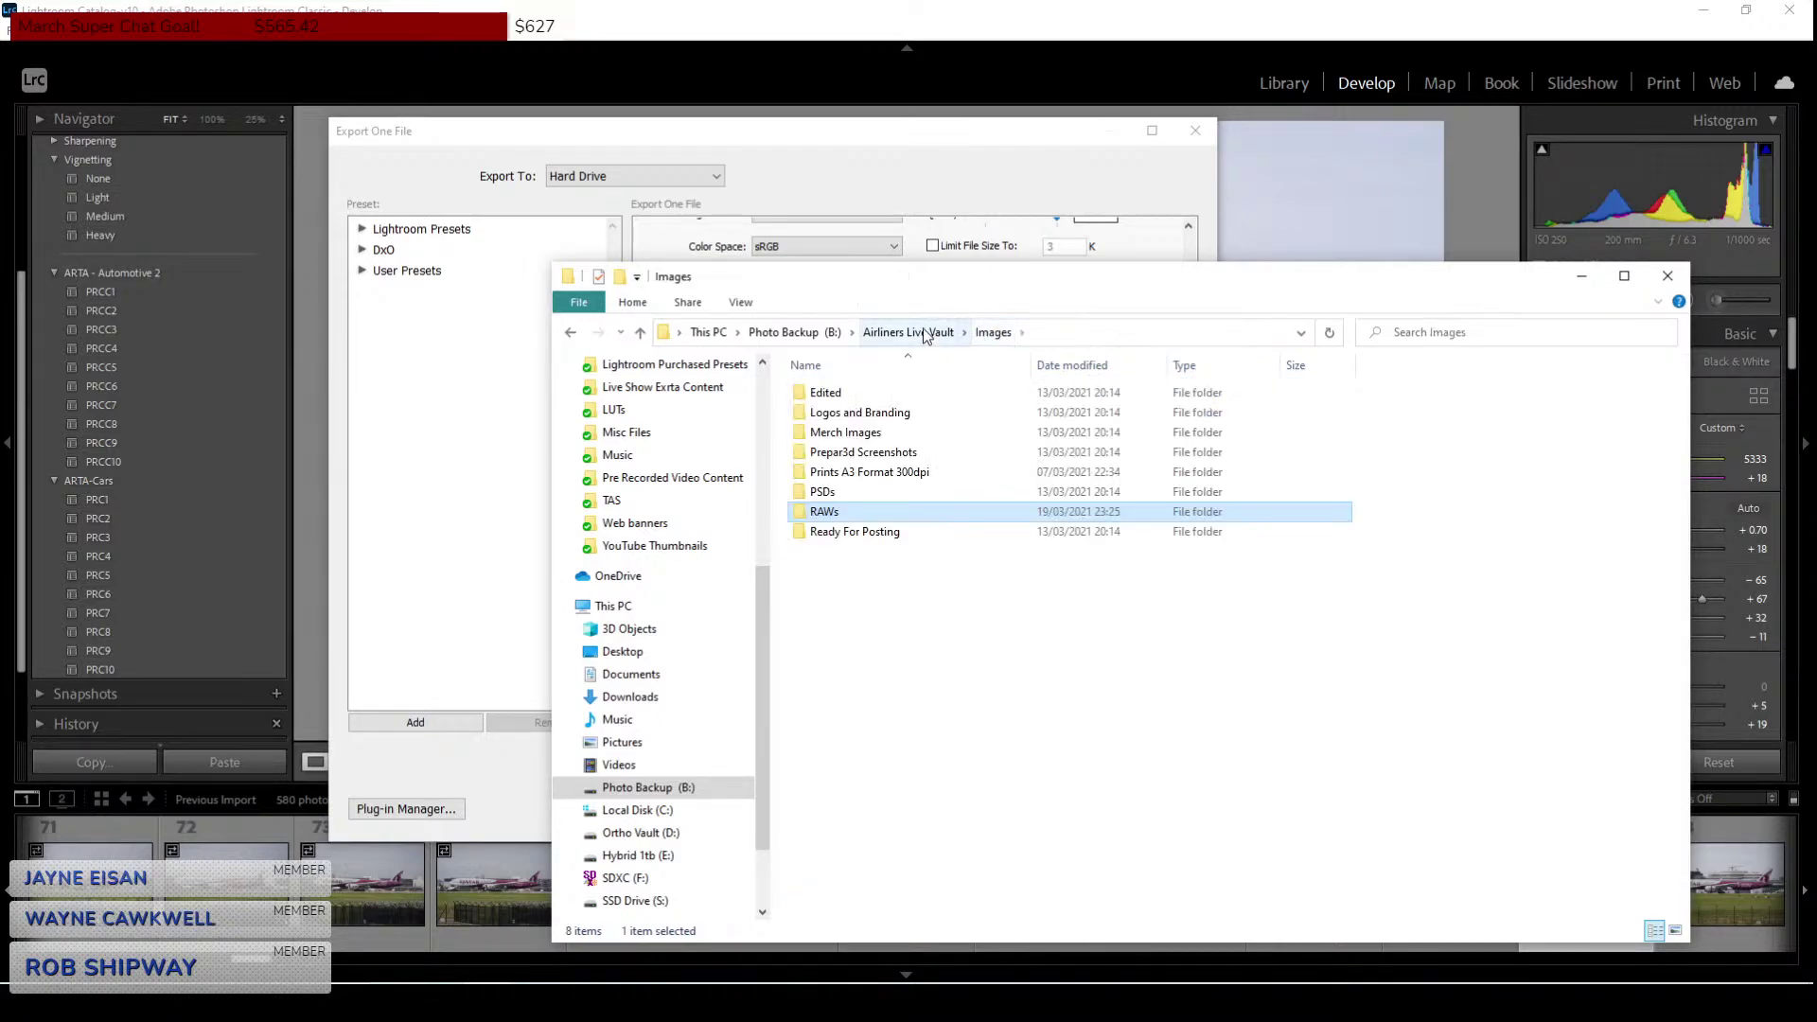
click(923, 333)
double_click(829, 432)
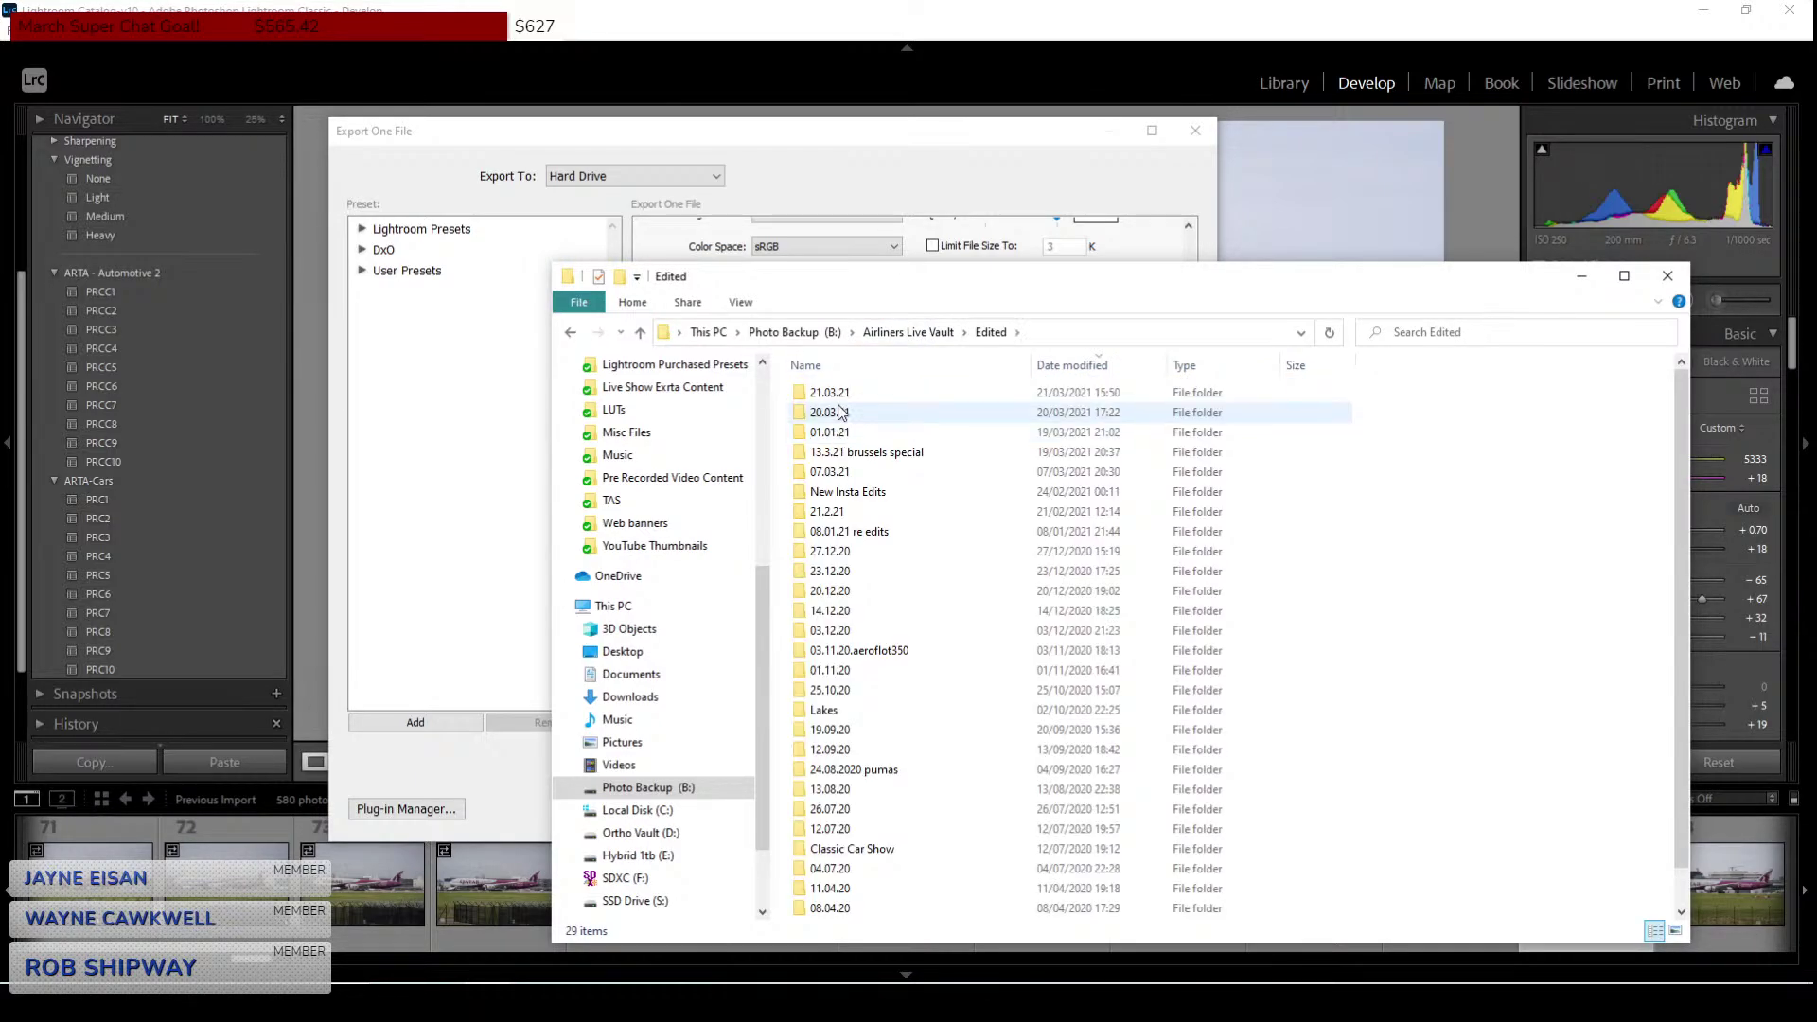
double_click(837, 412)
click(889, 332)
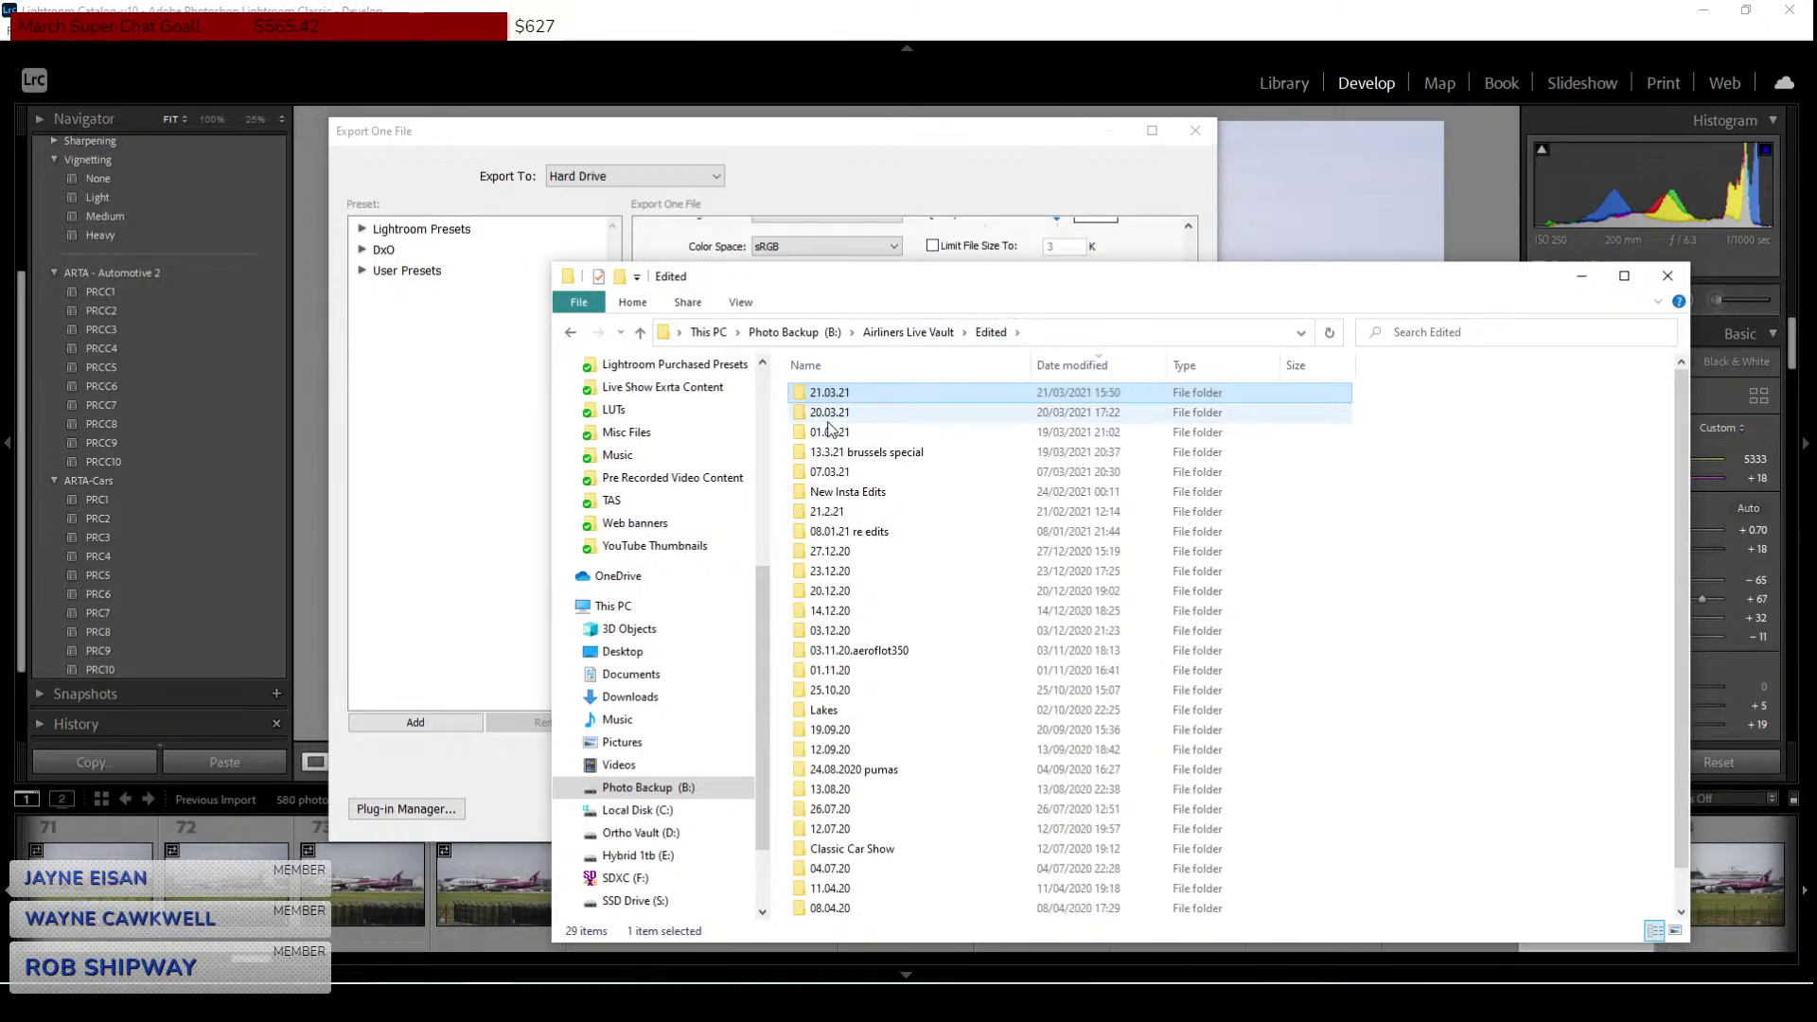
double_click(830, 416)
Examine the image and camera metadata of DSC01877.jpg in its detailed file properties.
click(849, 425)
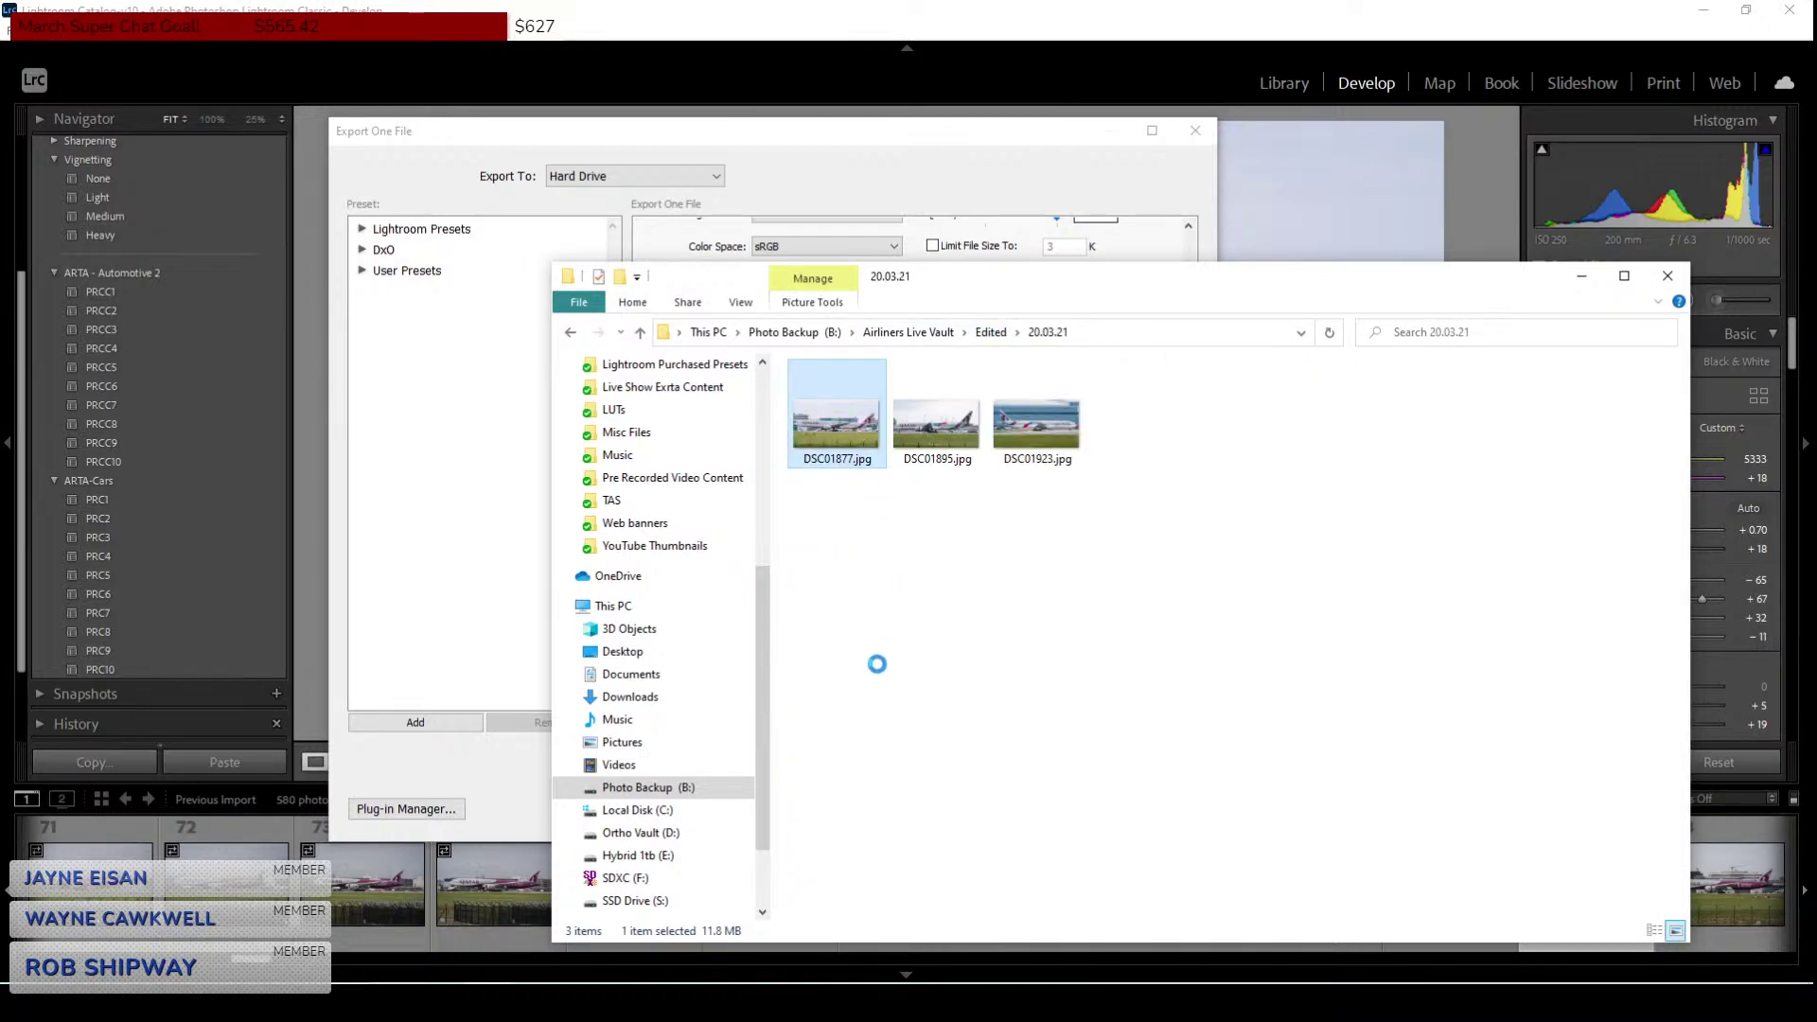
right_click(849, 426)
click(881, 970)
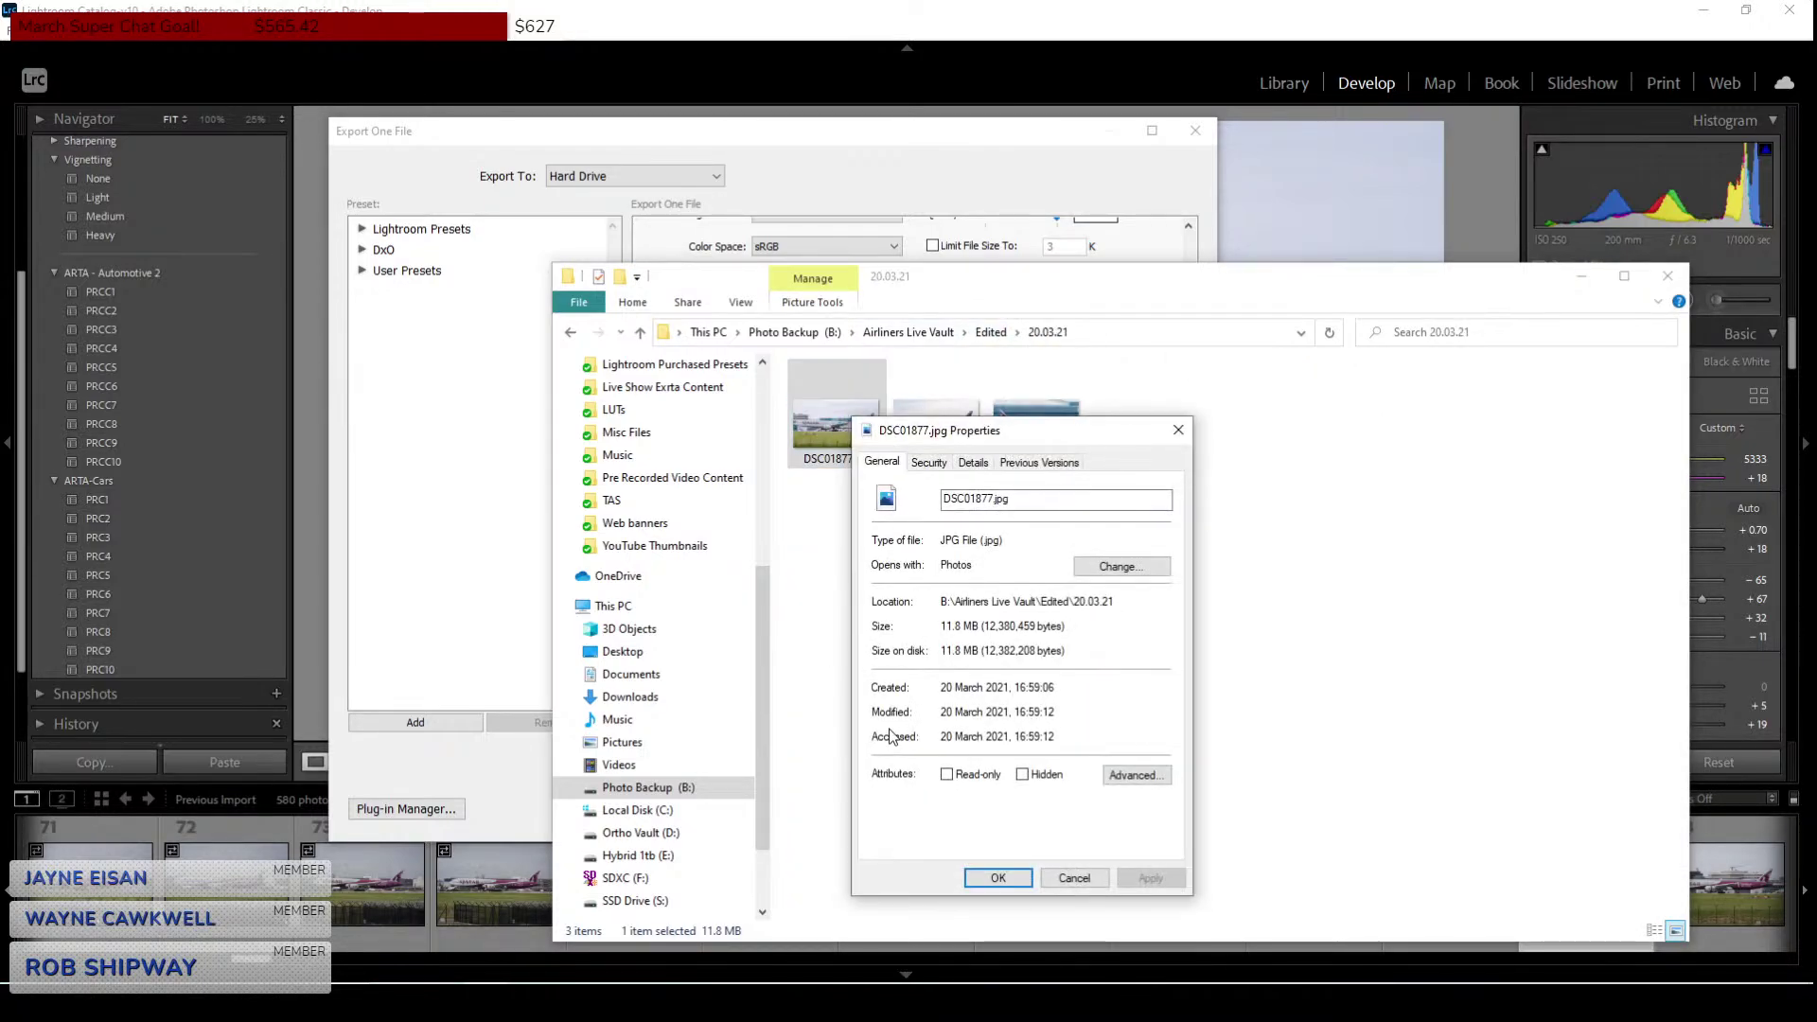
click(973, 462)
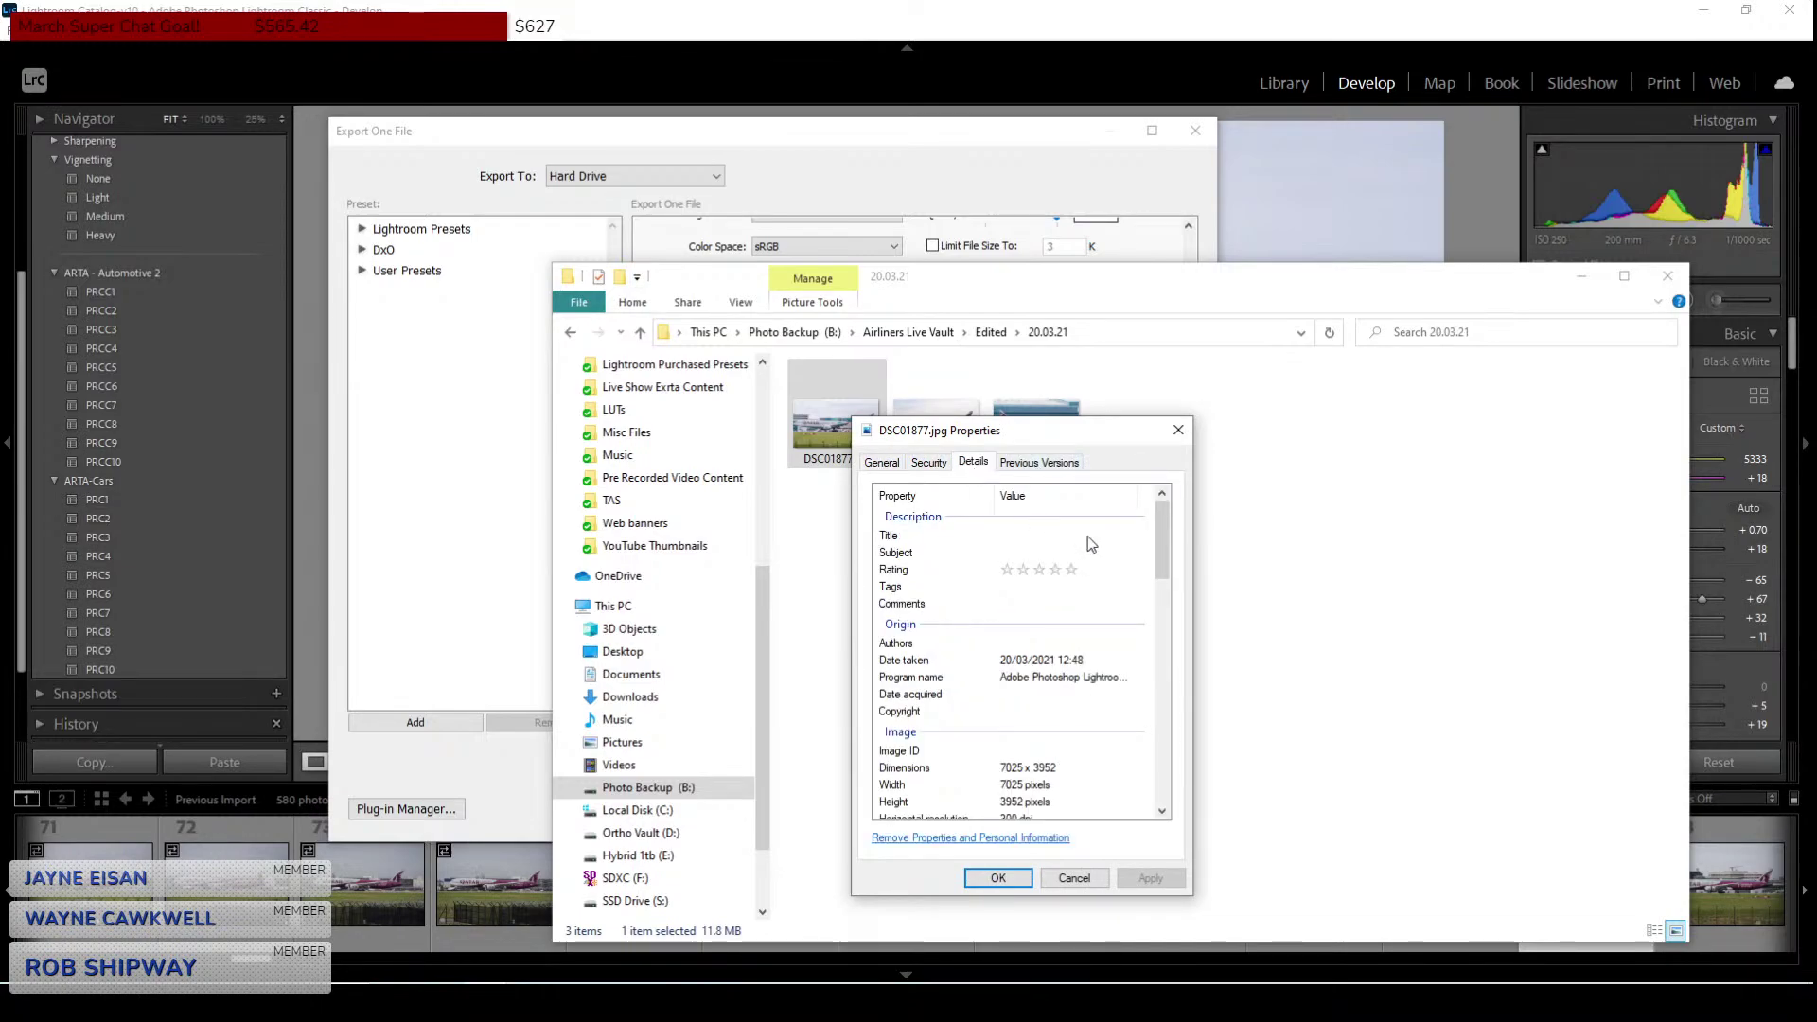
drag(1160, 536, 1151, 634)
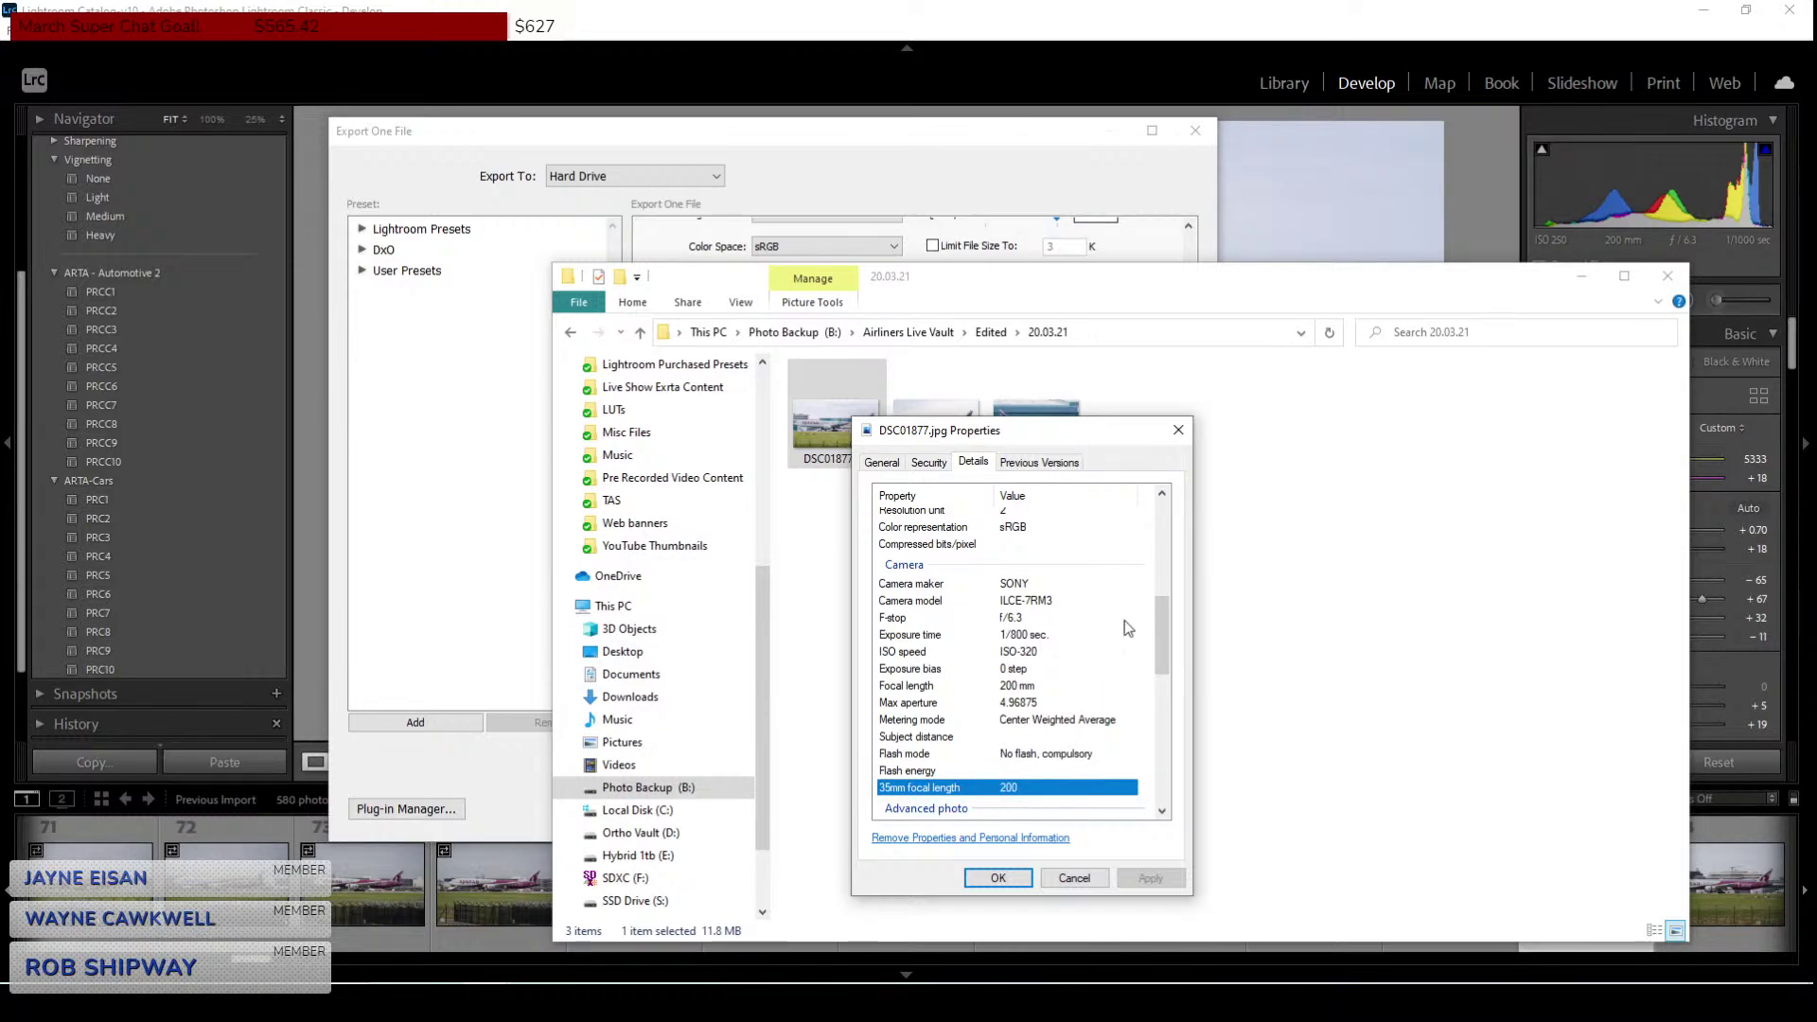
mouse_move(1161, 629)
mouse_down()
mouse_move(1147, 743)
mouse_move(1164, 606)
mouse_up()
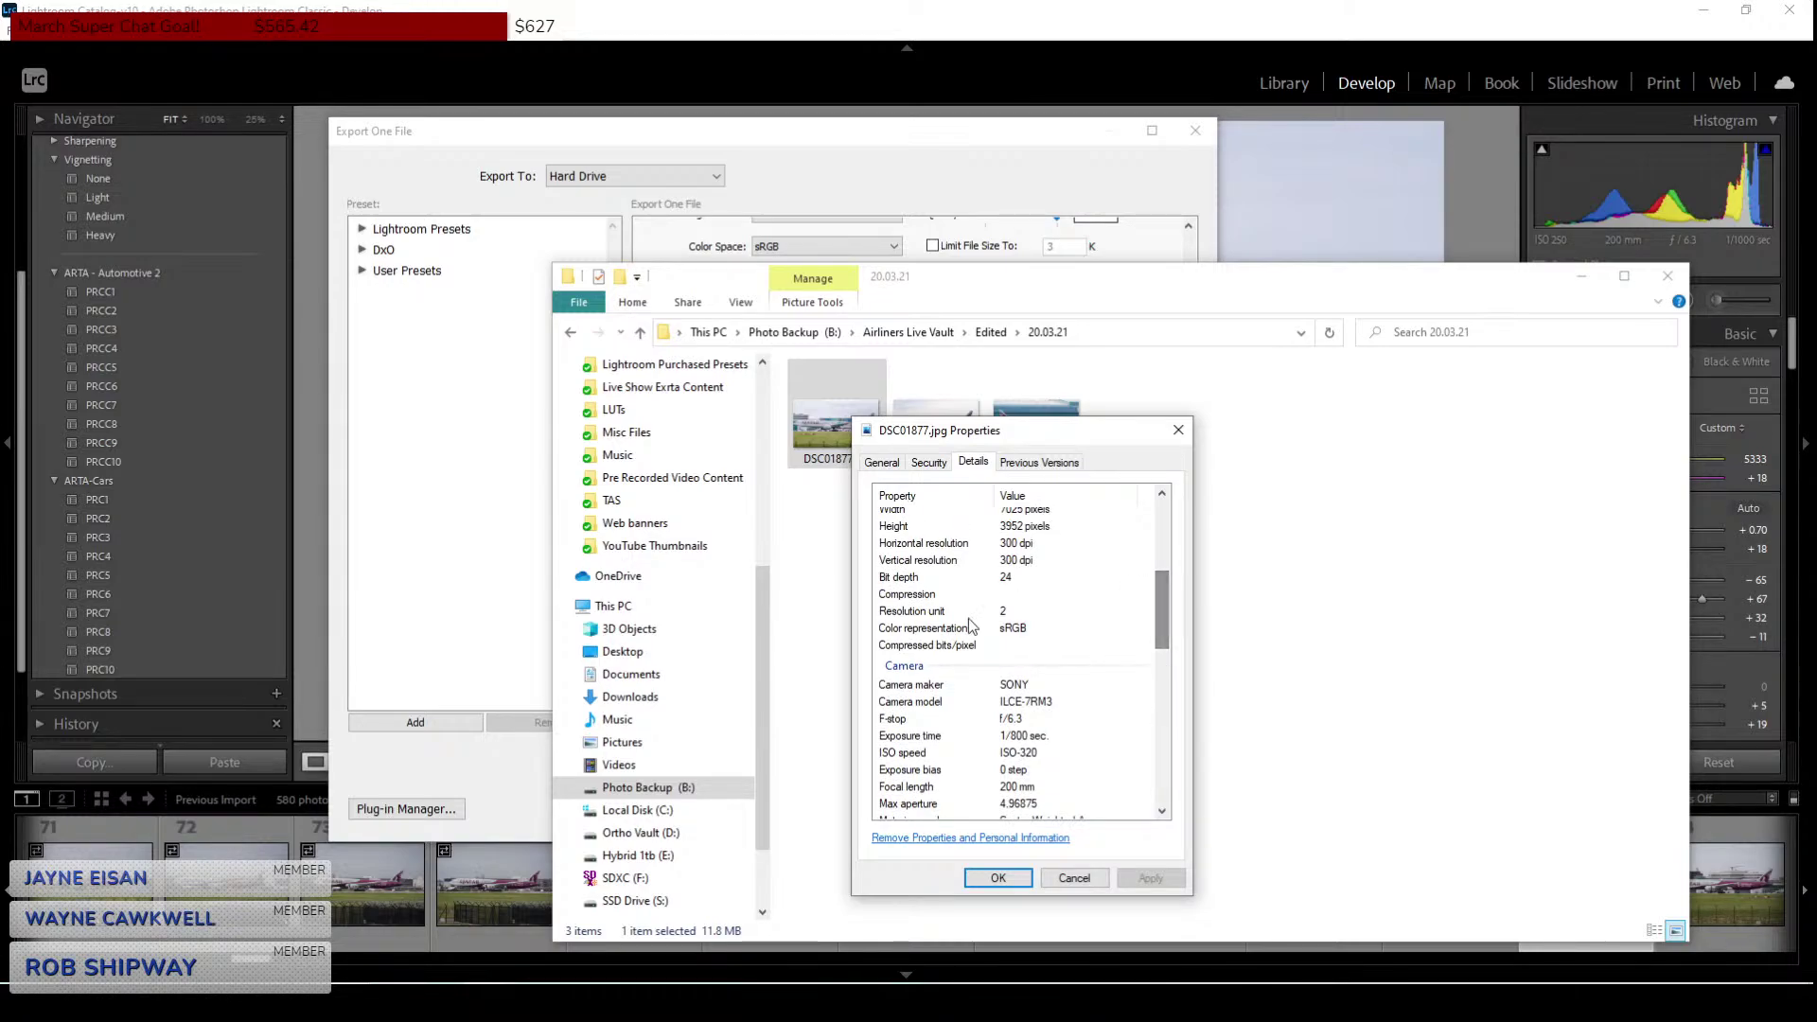
drag(1165, 605, 1168, 554)
click(1079, 877)
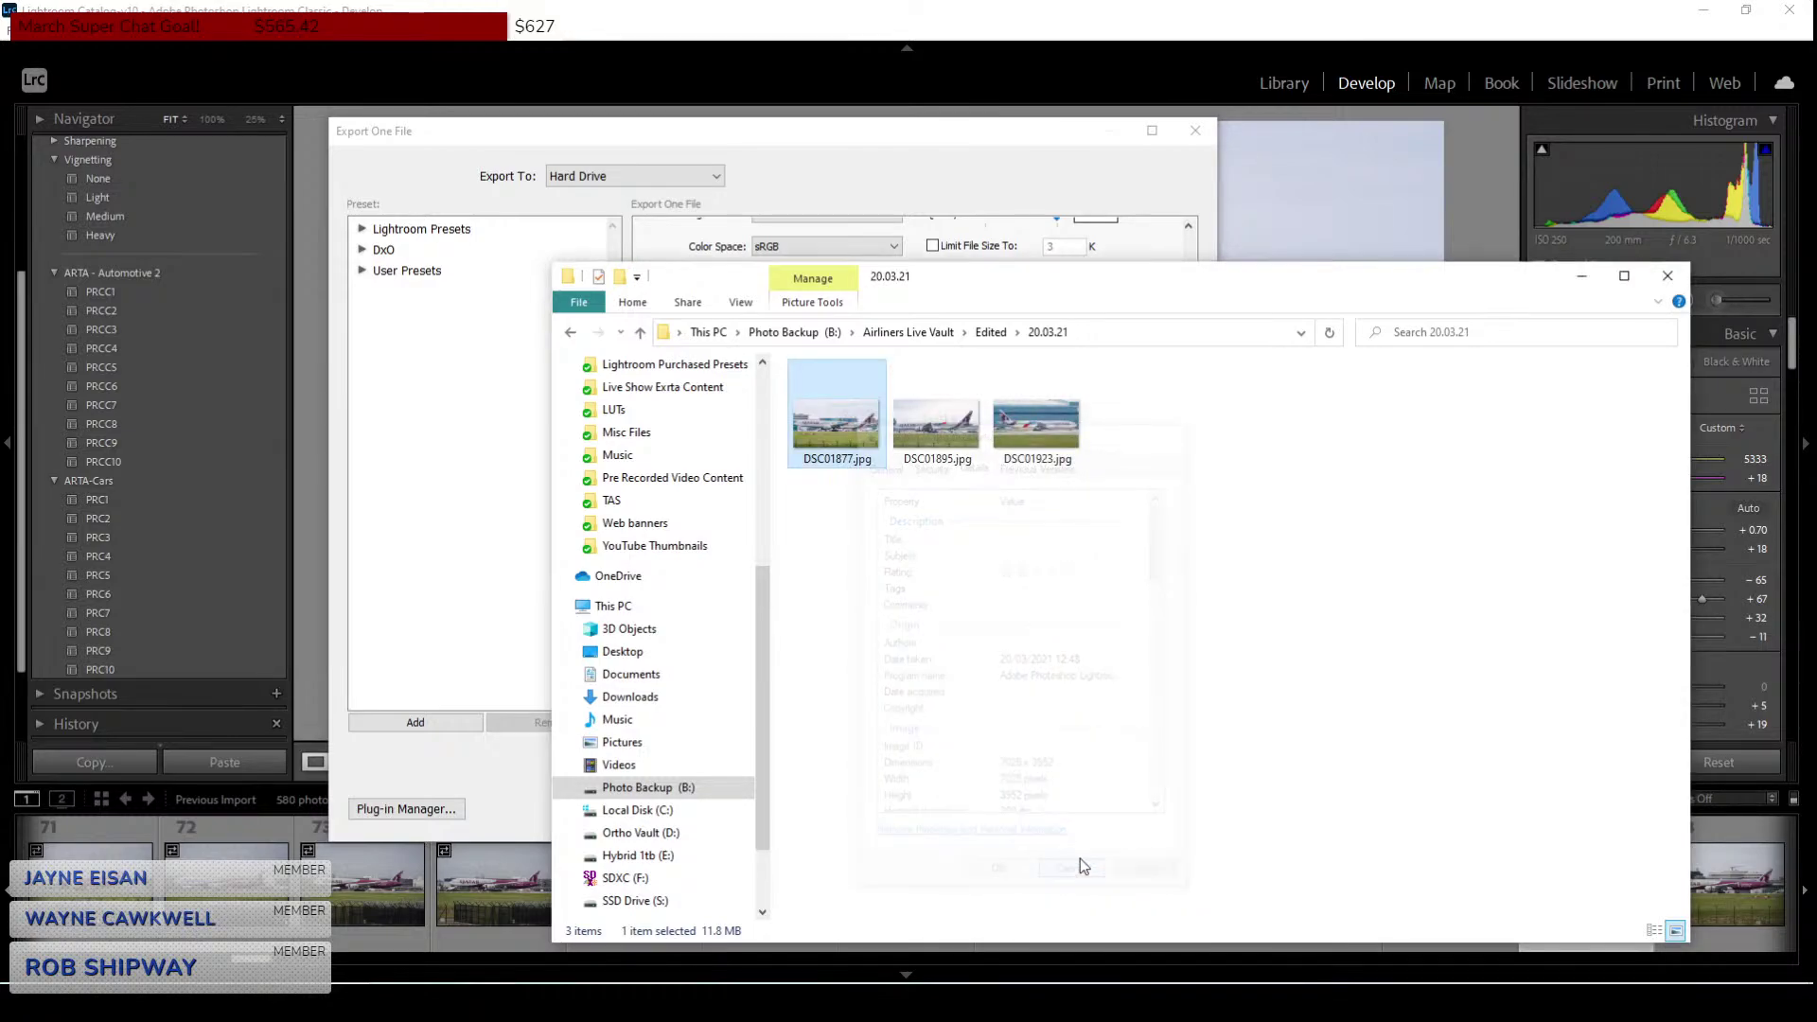
Close the File Explorer window and export the aircraft photo with the chosen settings.
click(1667, 275)
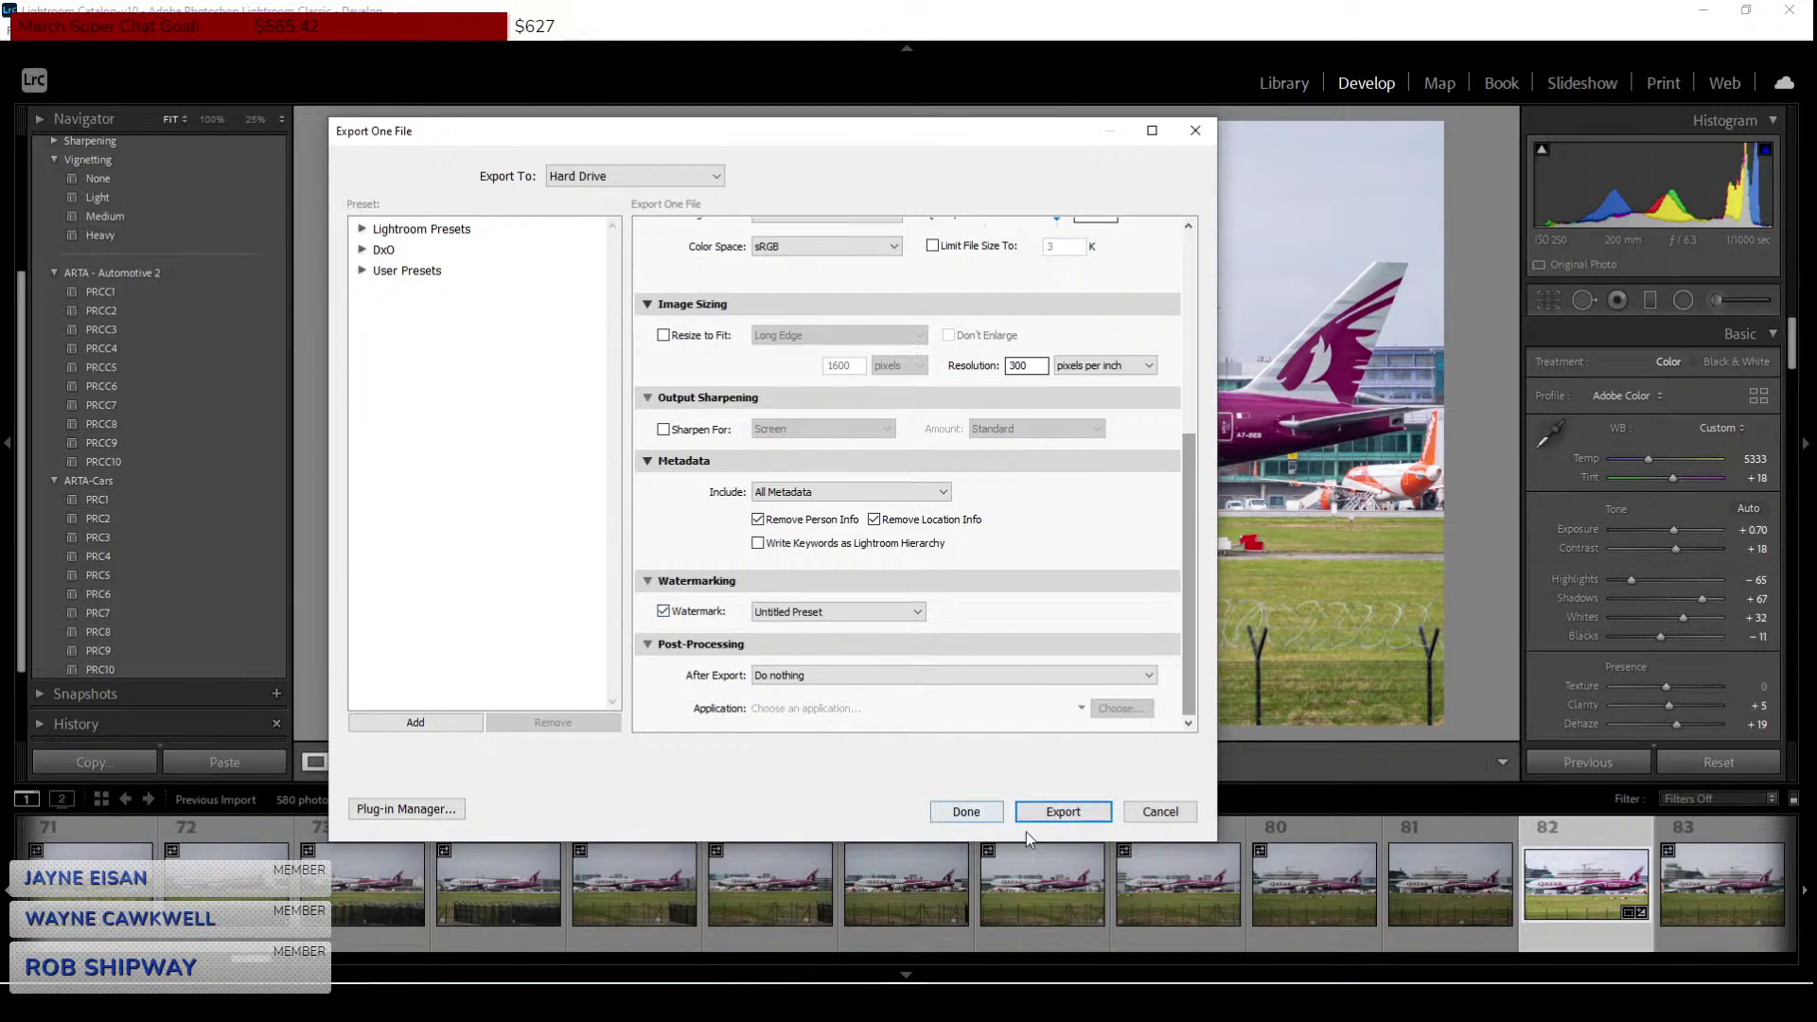
click(1061, 814)
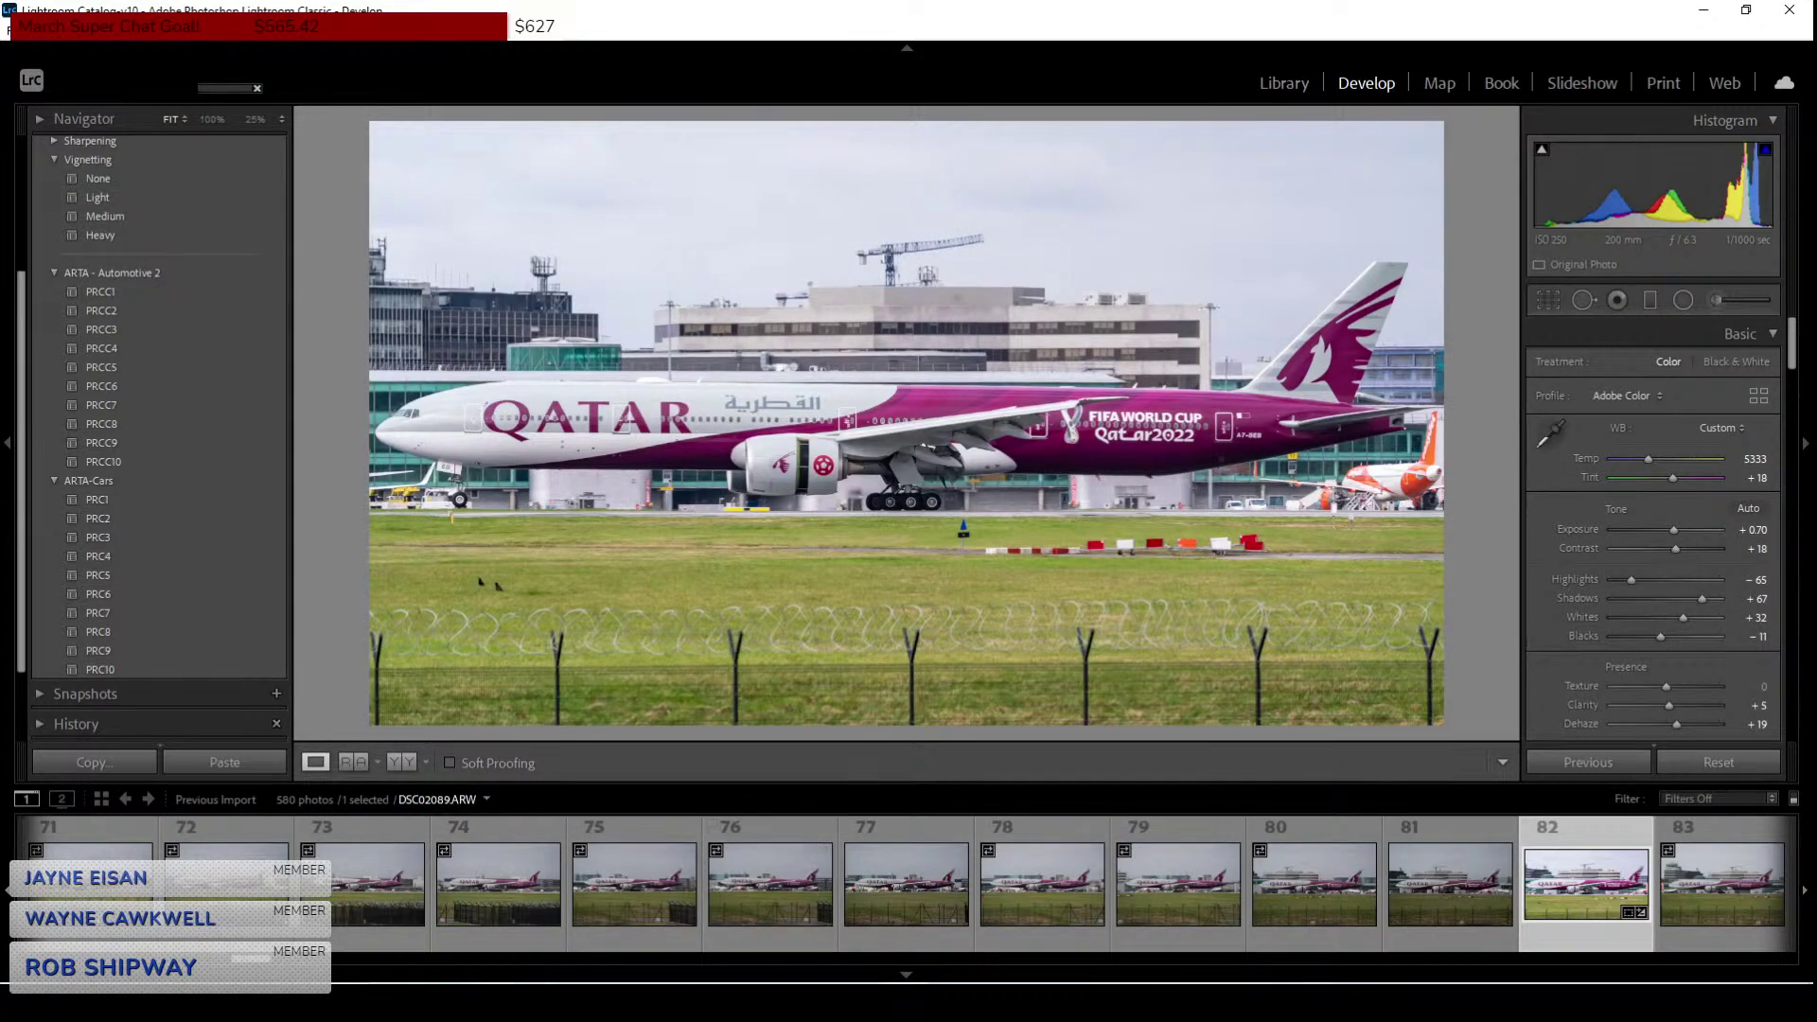
Switch to File Explorer and look in the Edited folder under Images in Creative Cloud Files.
key(super+e)
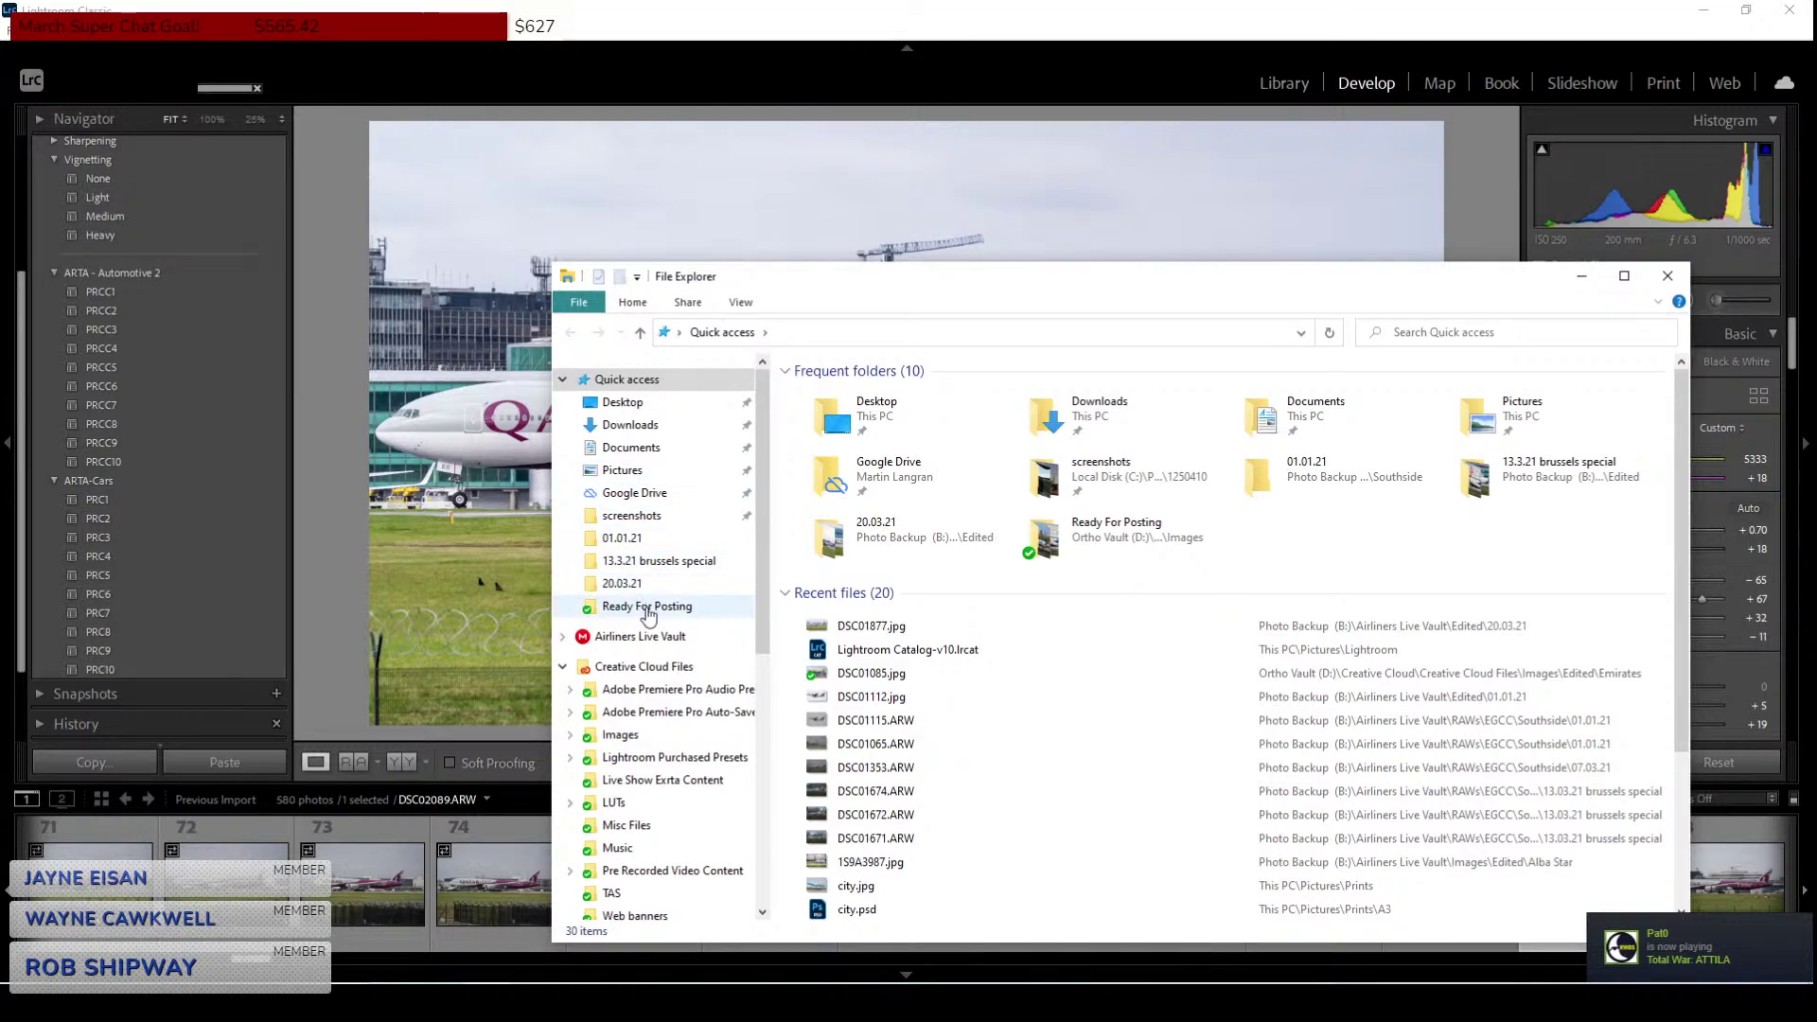
scroll(623, 530, down, 4)
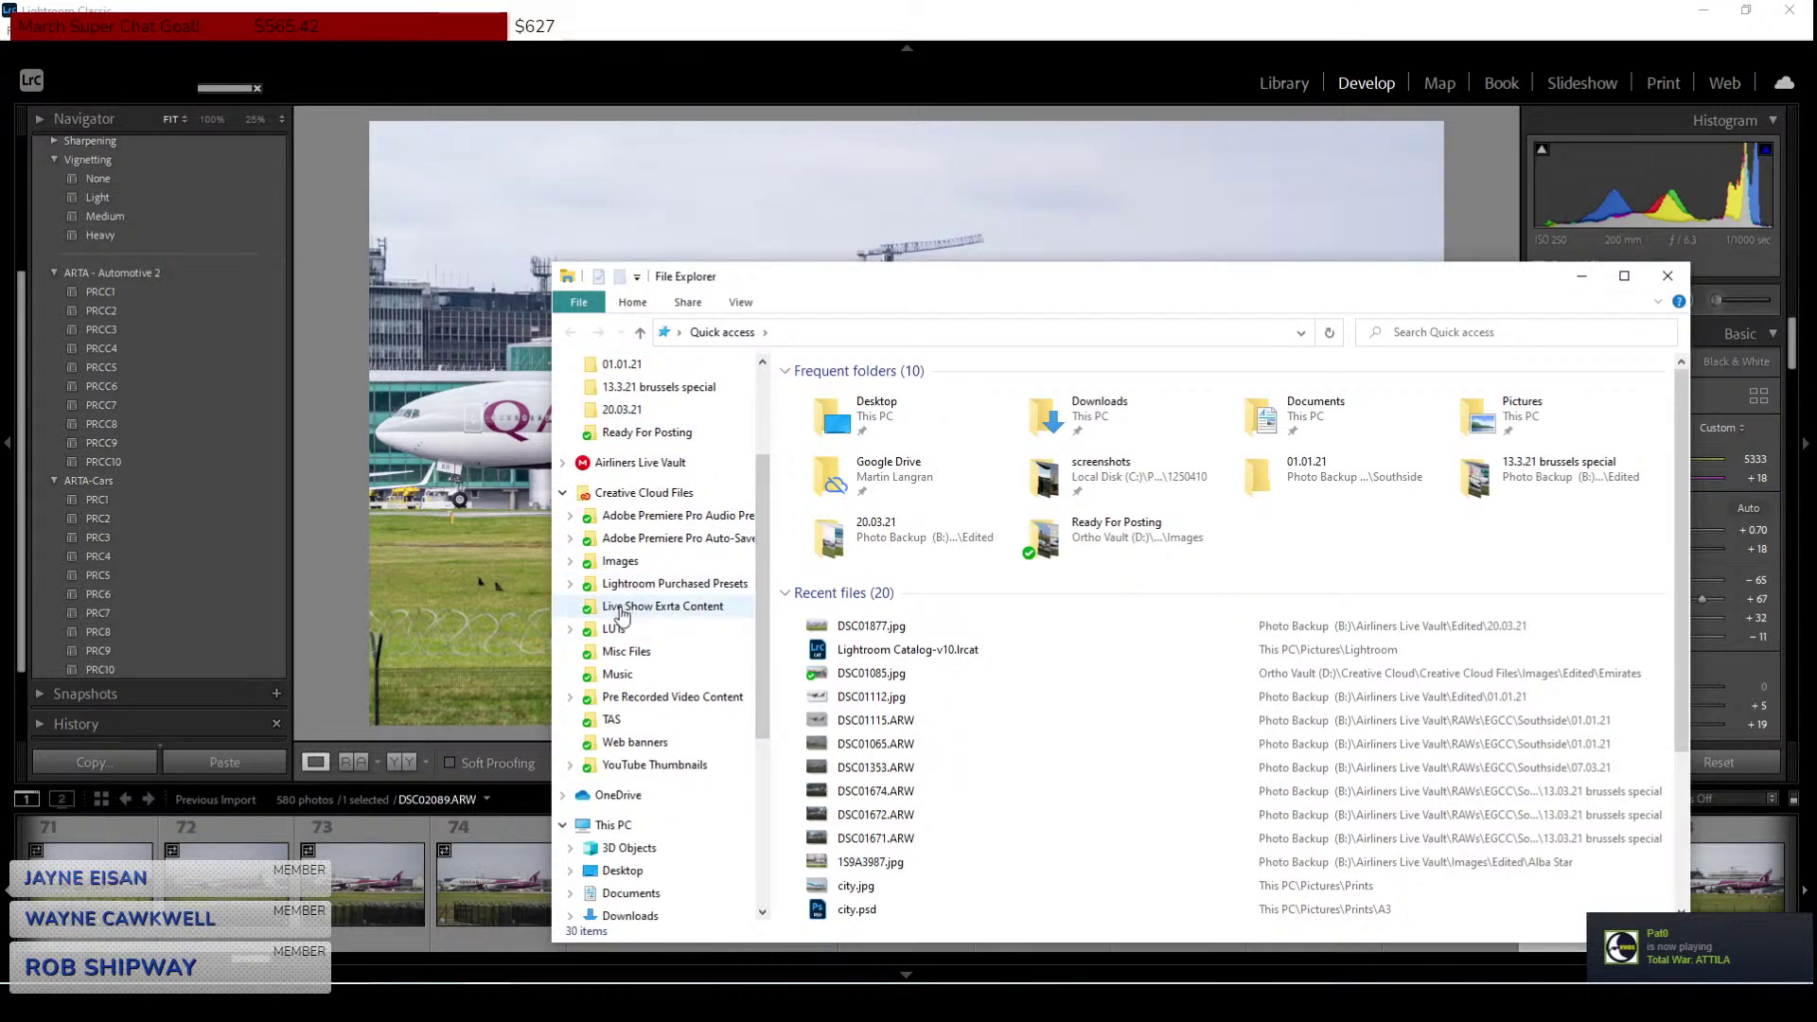
click(620, 561)
double_click(852, 392)
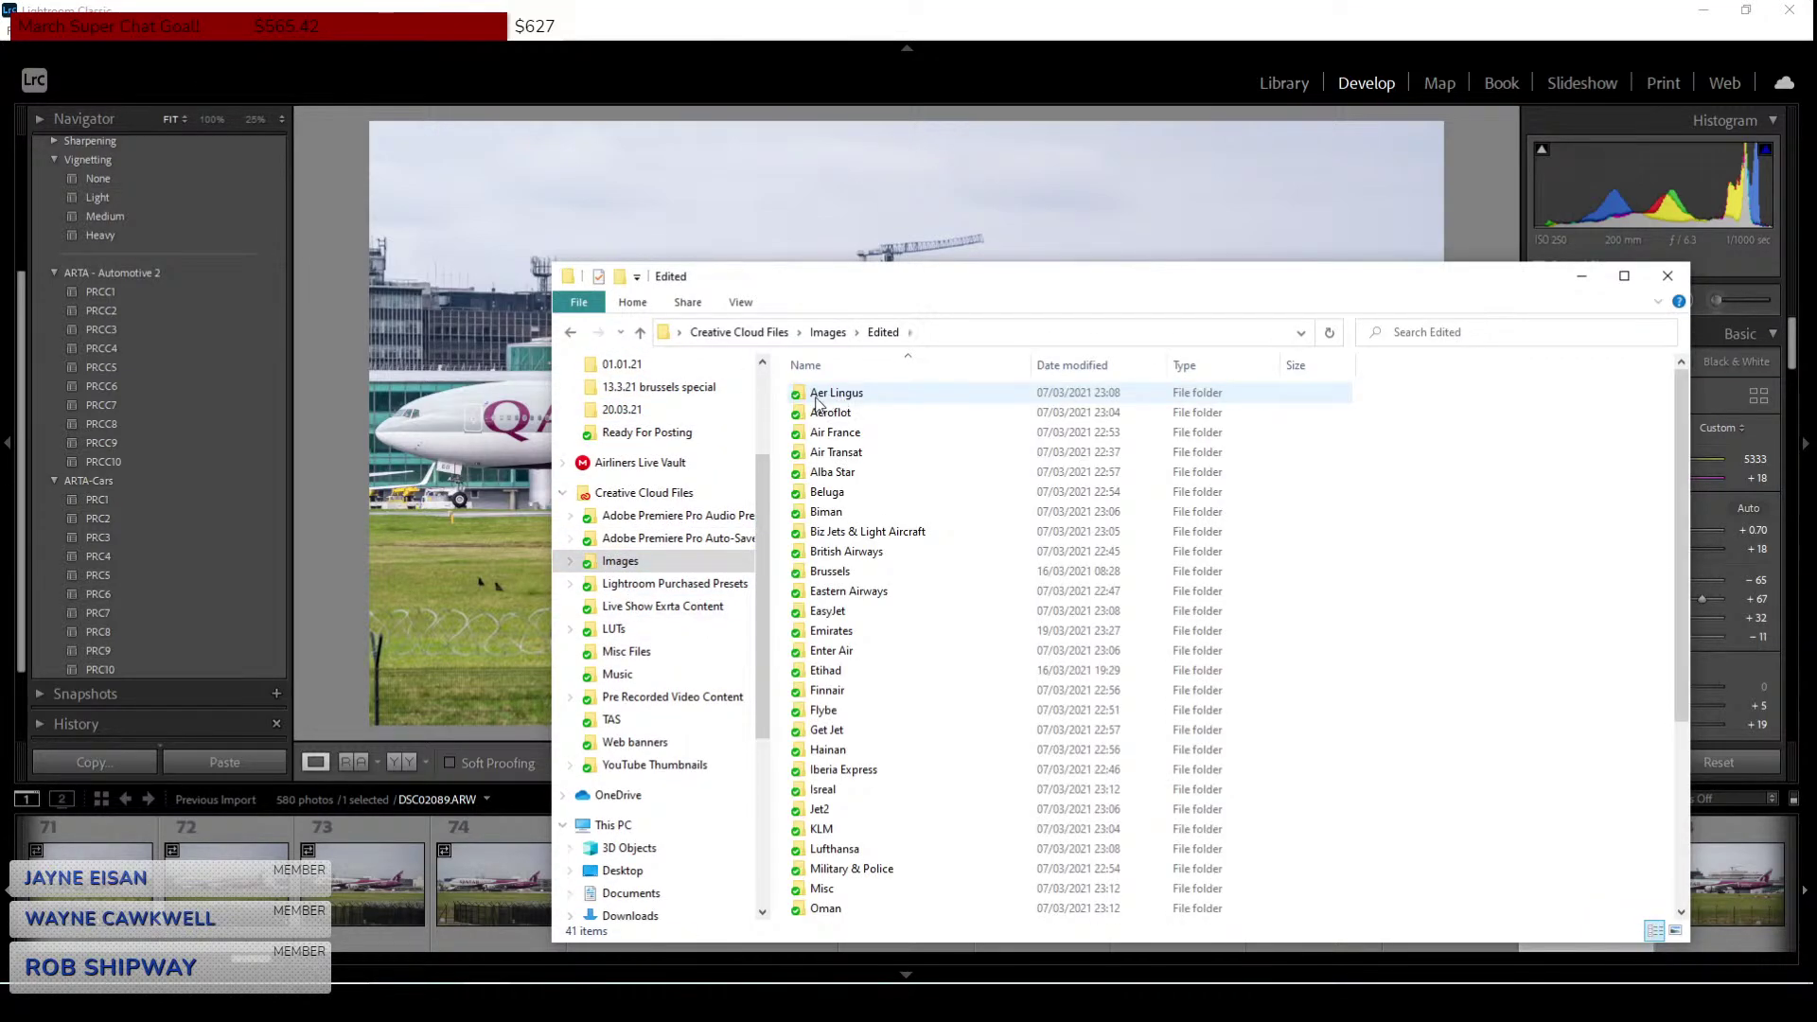
click(828, 332)
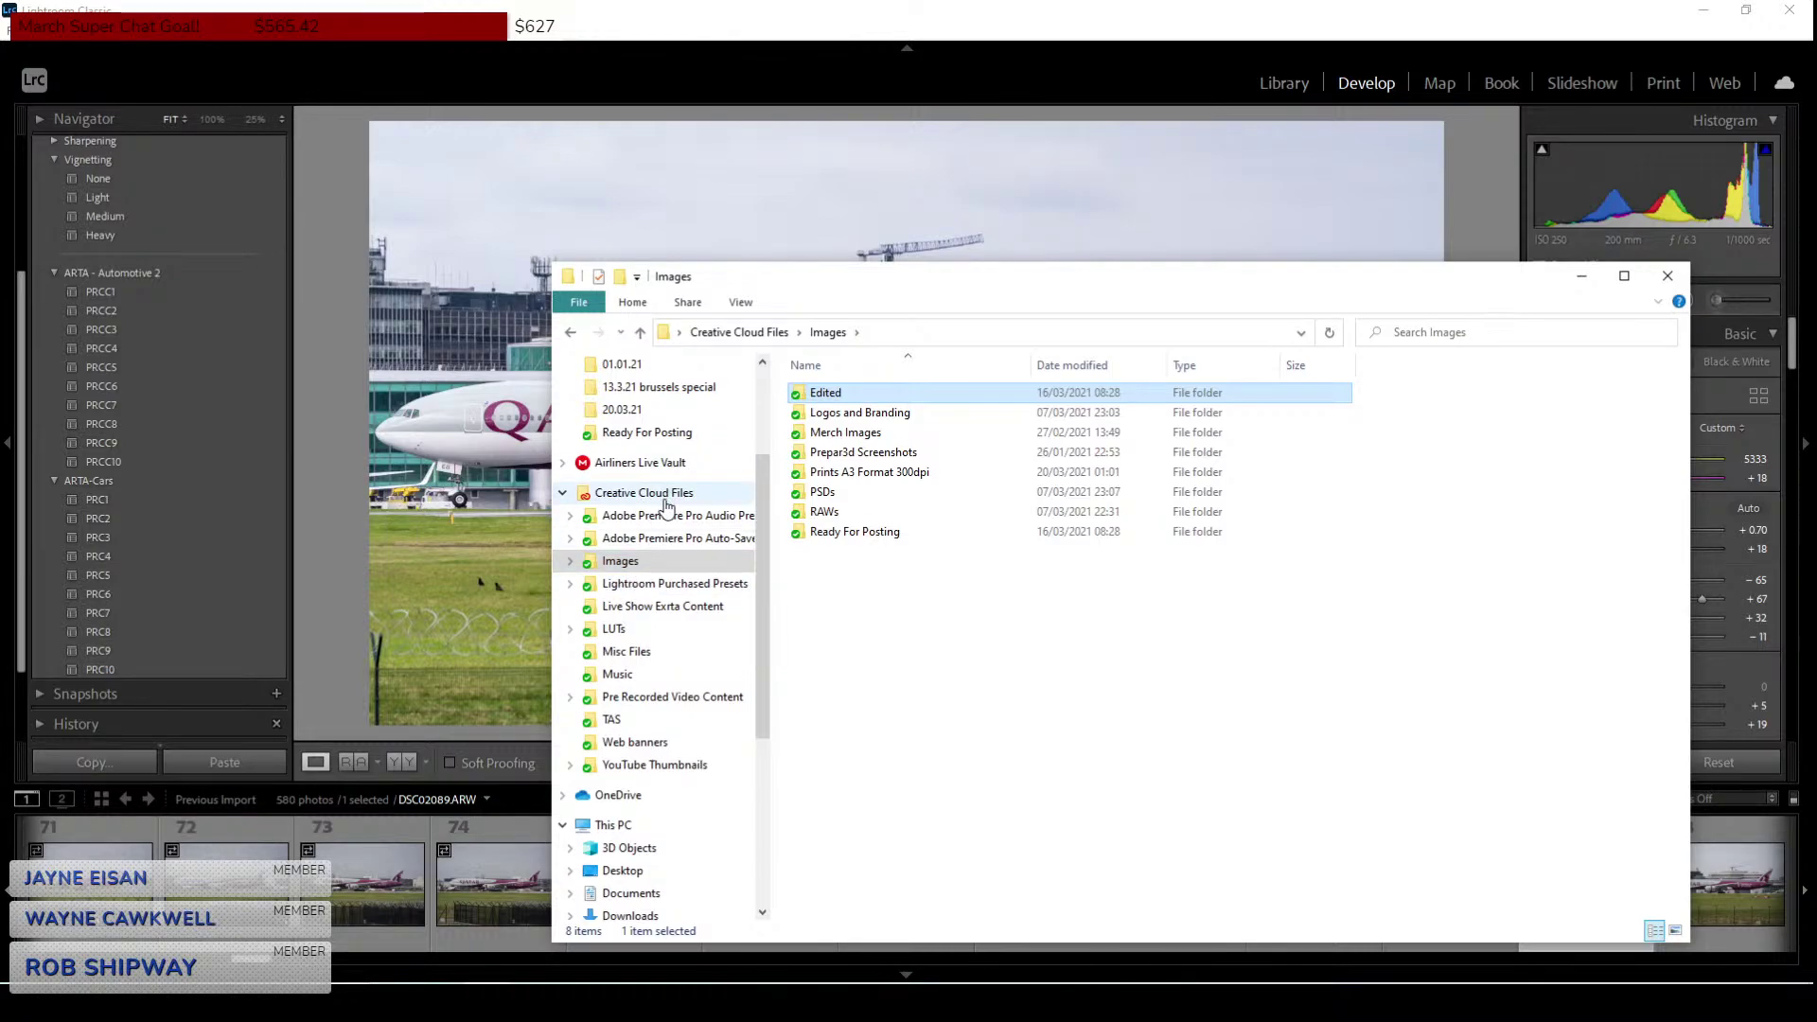
View the exported Qatar photo in the Edited\21.03.21 folder of Airliners Live Vault, and close the viewer and File Explorer.
click(663, 463)
double_click(816, 432)
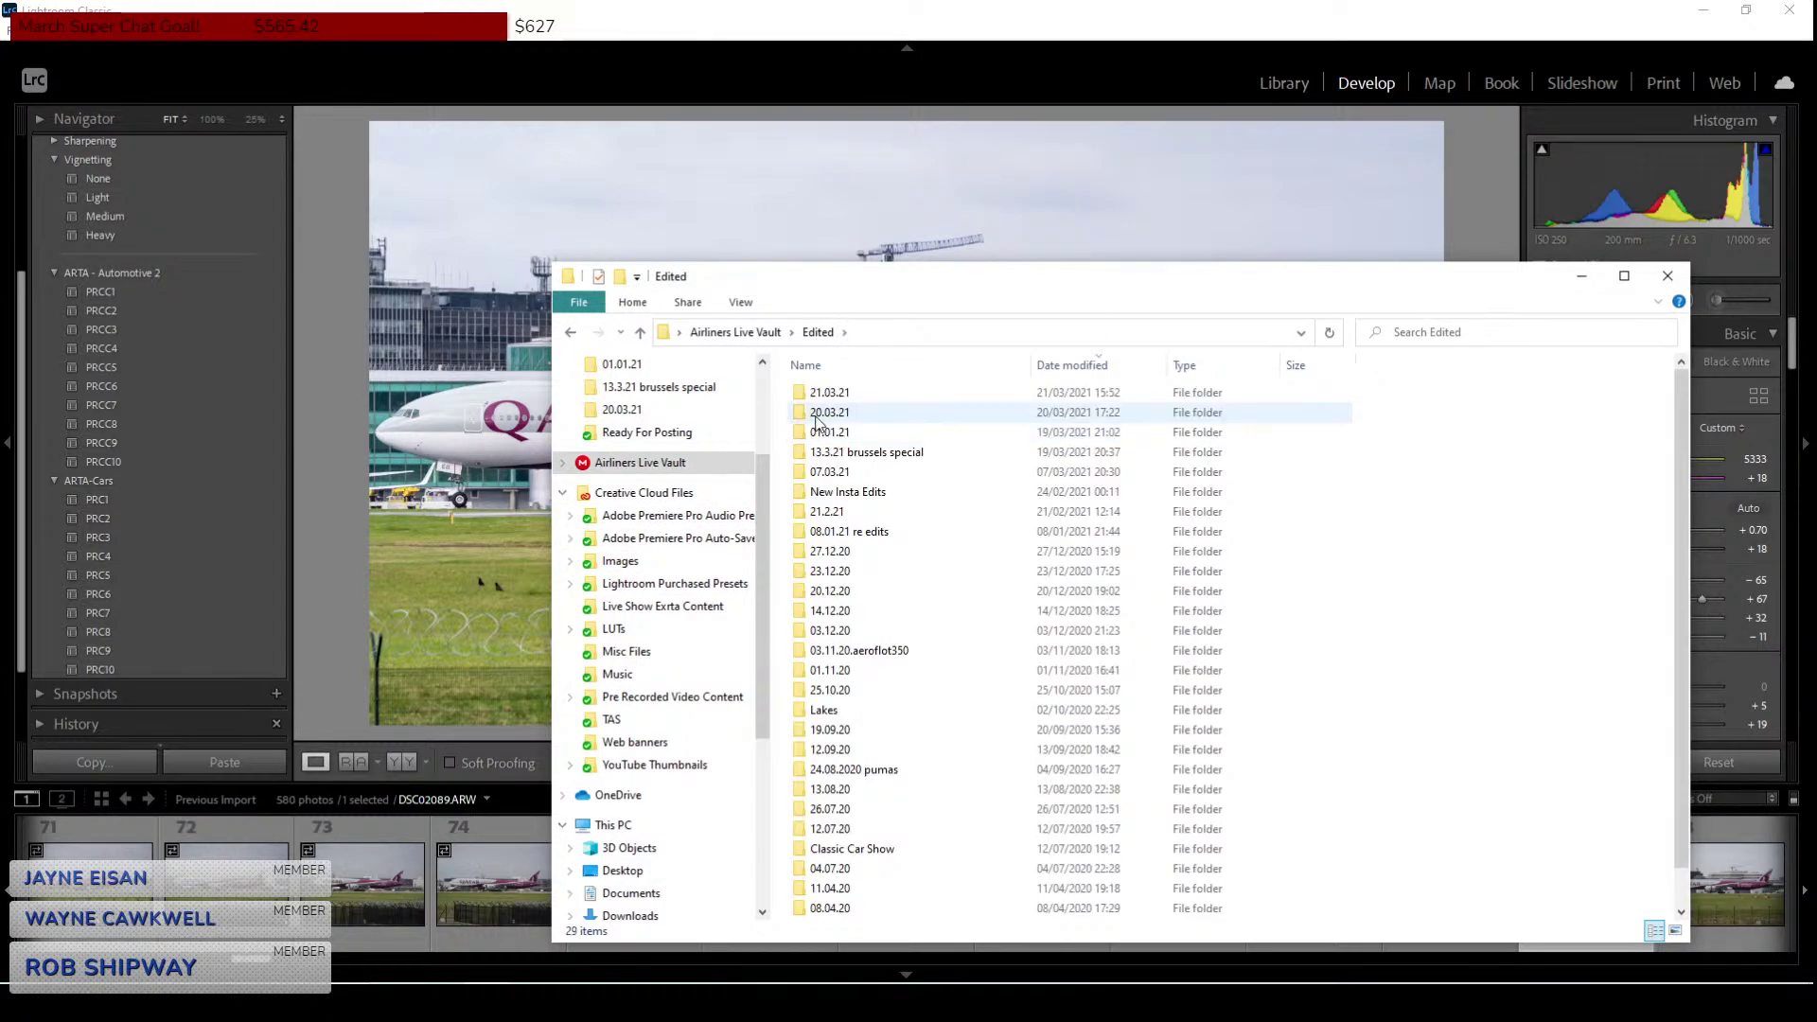
double_click(818, 414)
double_click(825, 412)
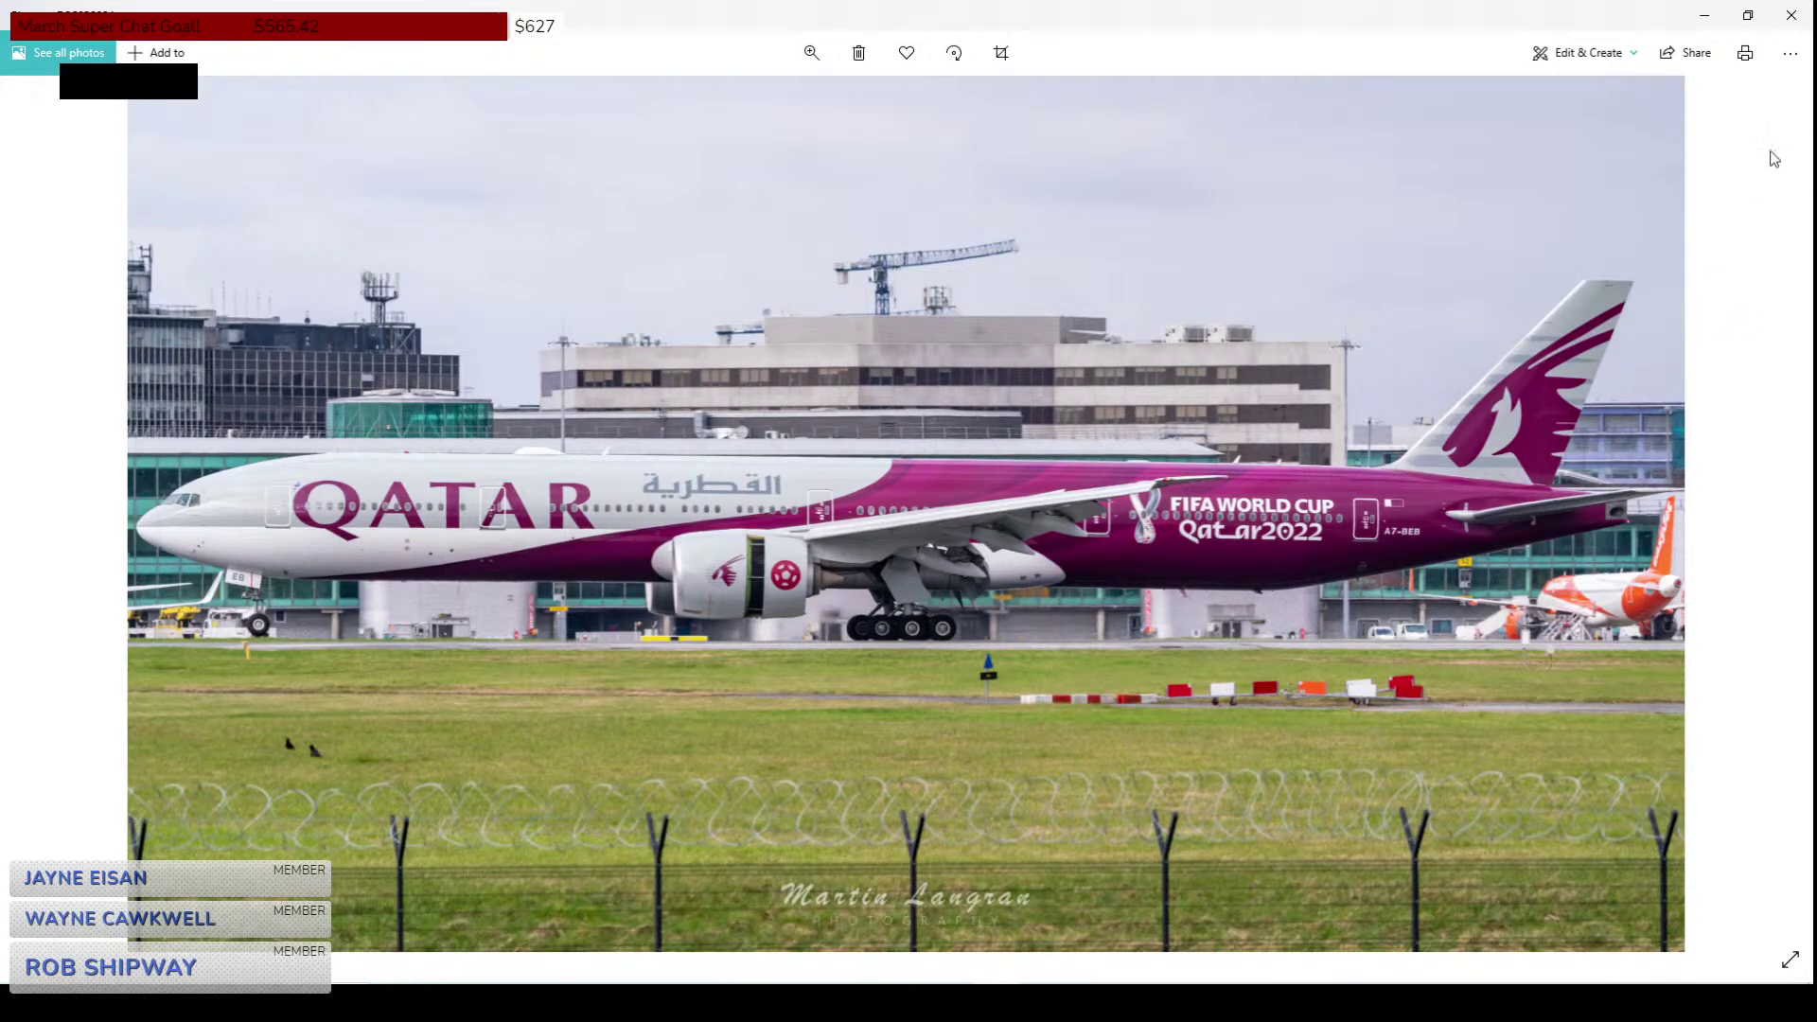
click(1792, 15)
click(1668, 278)
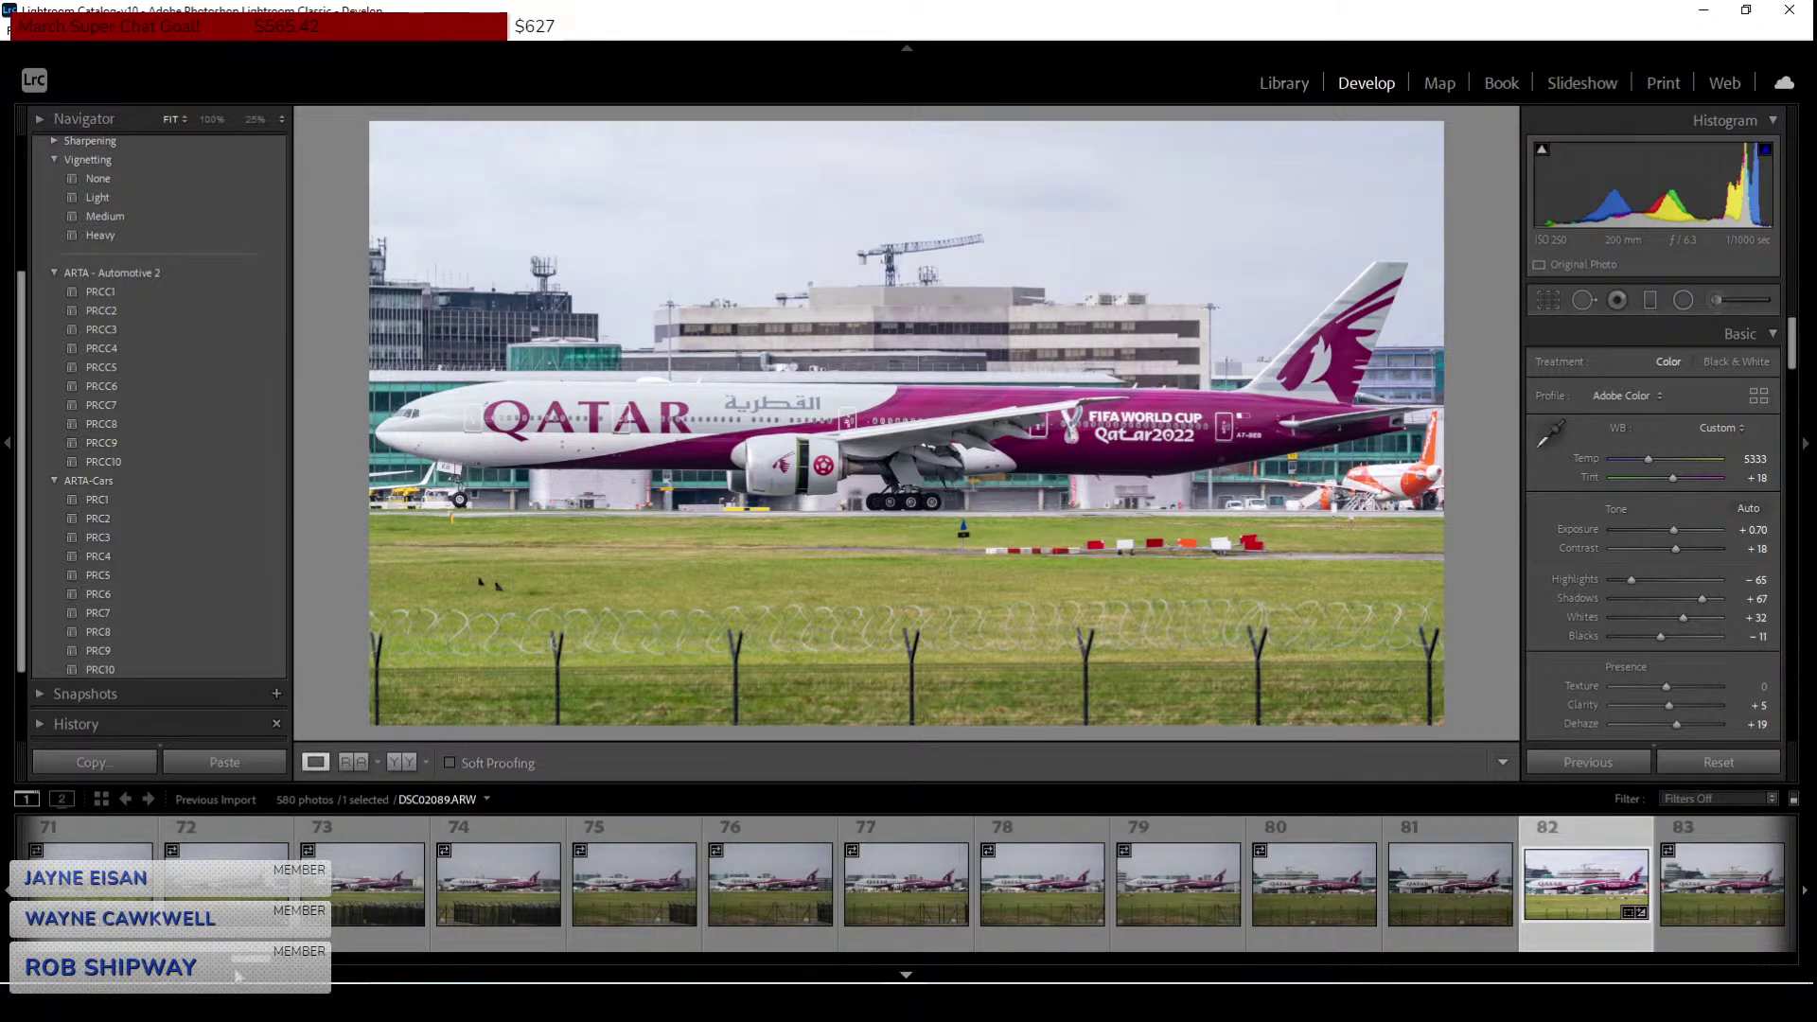
Browse the following Qatar aircraft shots in the filmstrip, previewing DSC02099.ARW, DSC02107.ARW and DSC02114.ARW.
drag(248, 970, 278, 970)
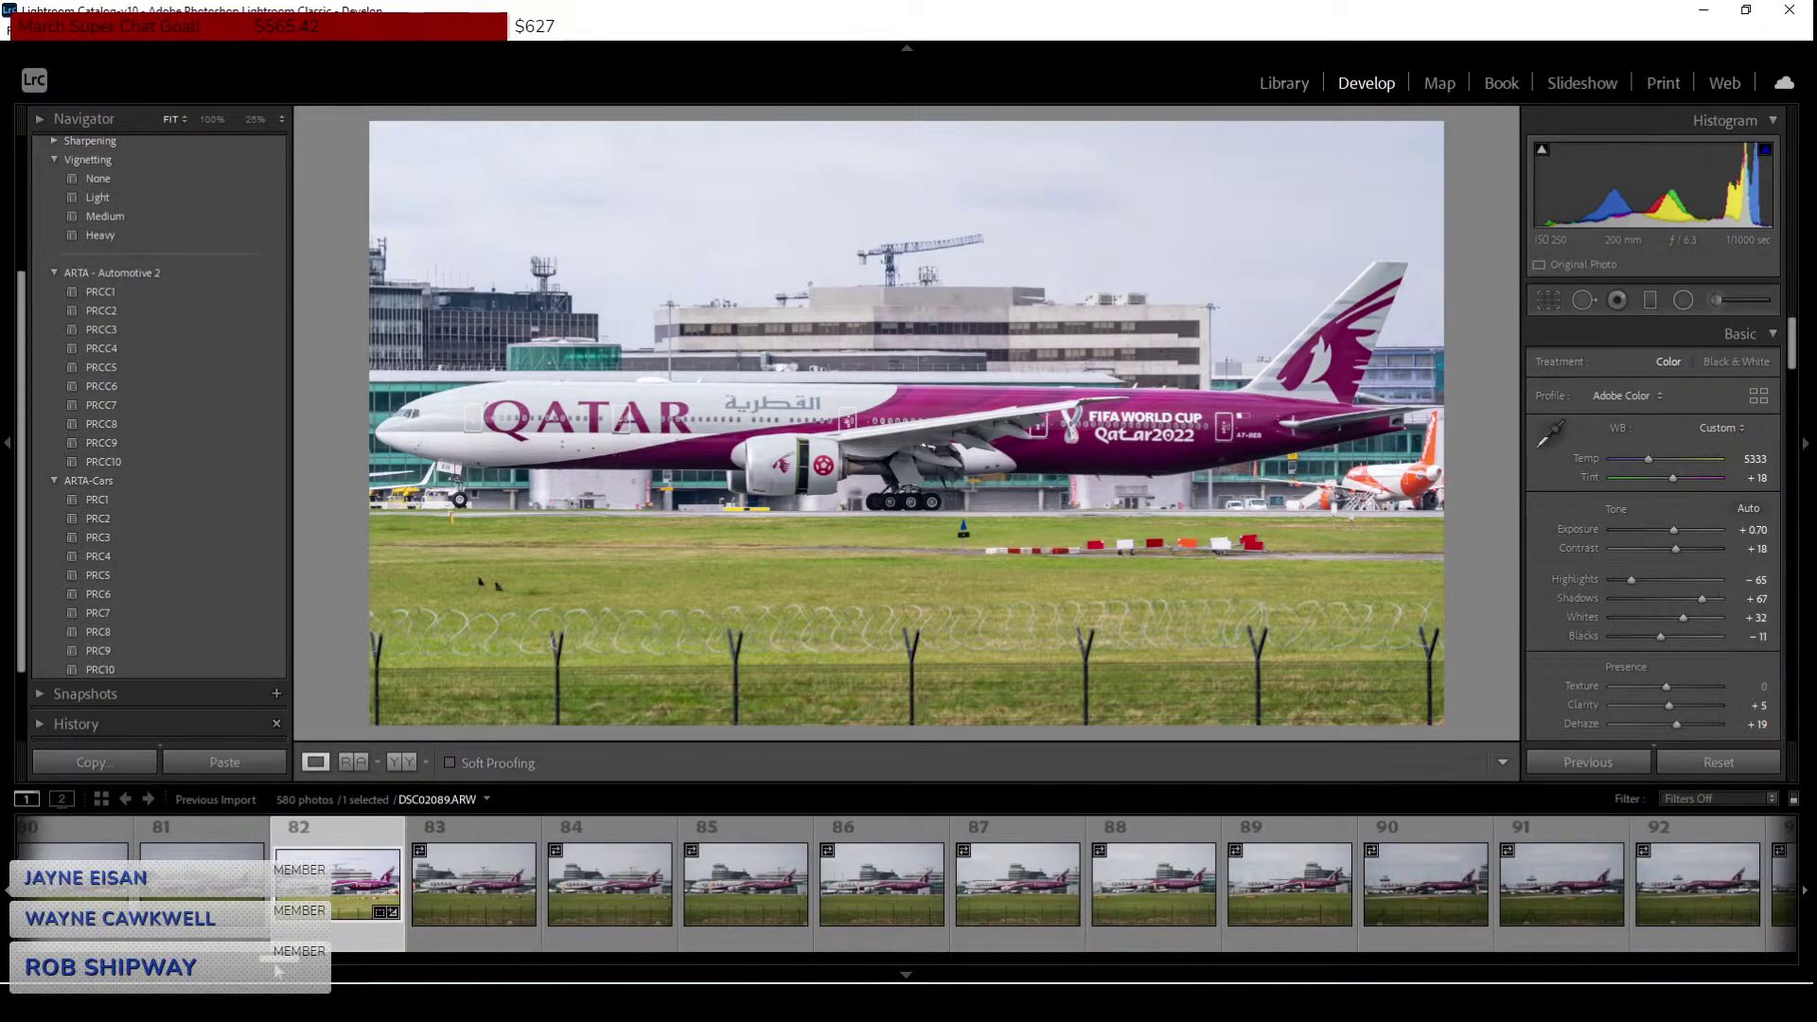
drag(277, 970, 295, 972)
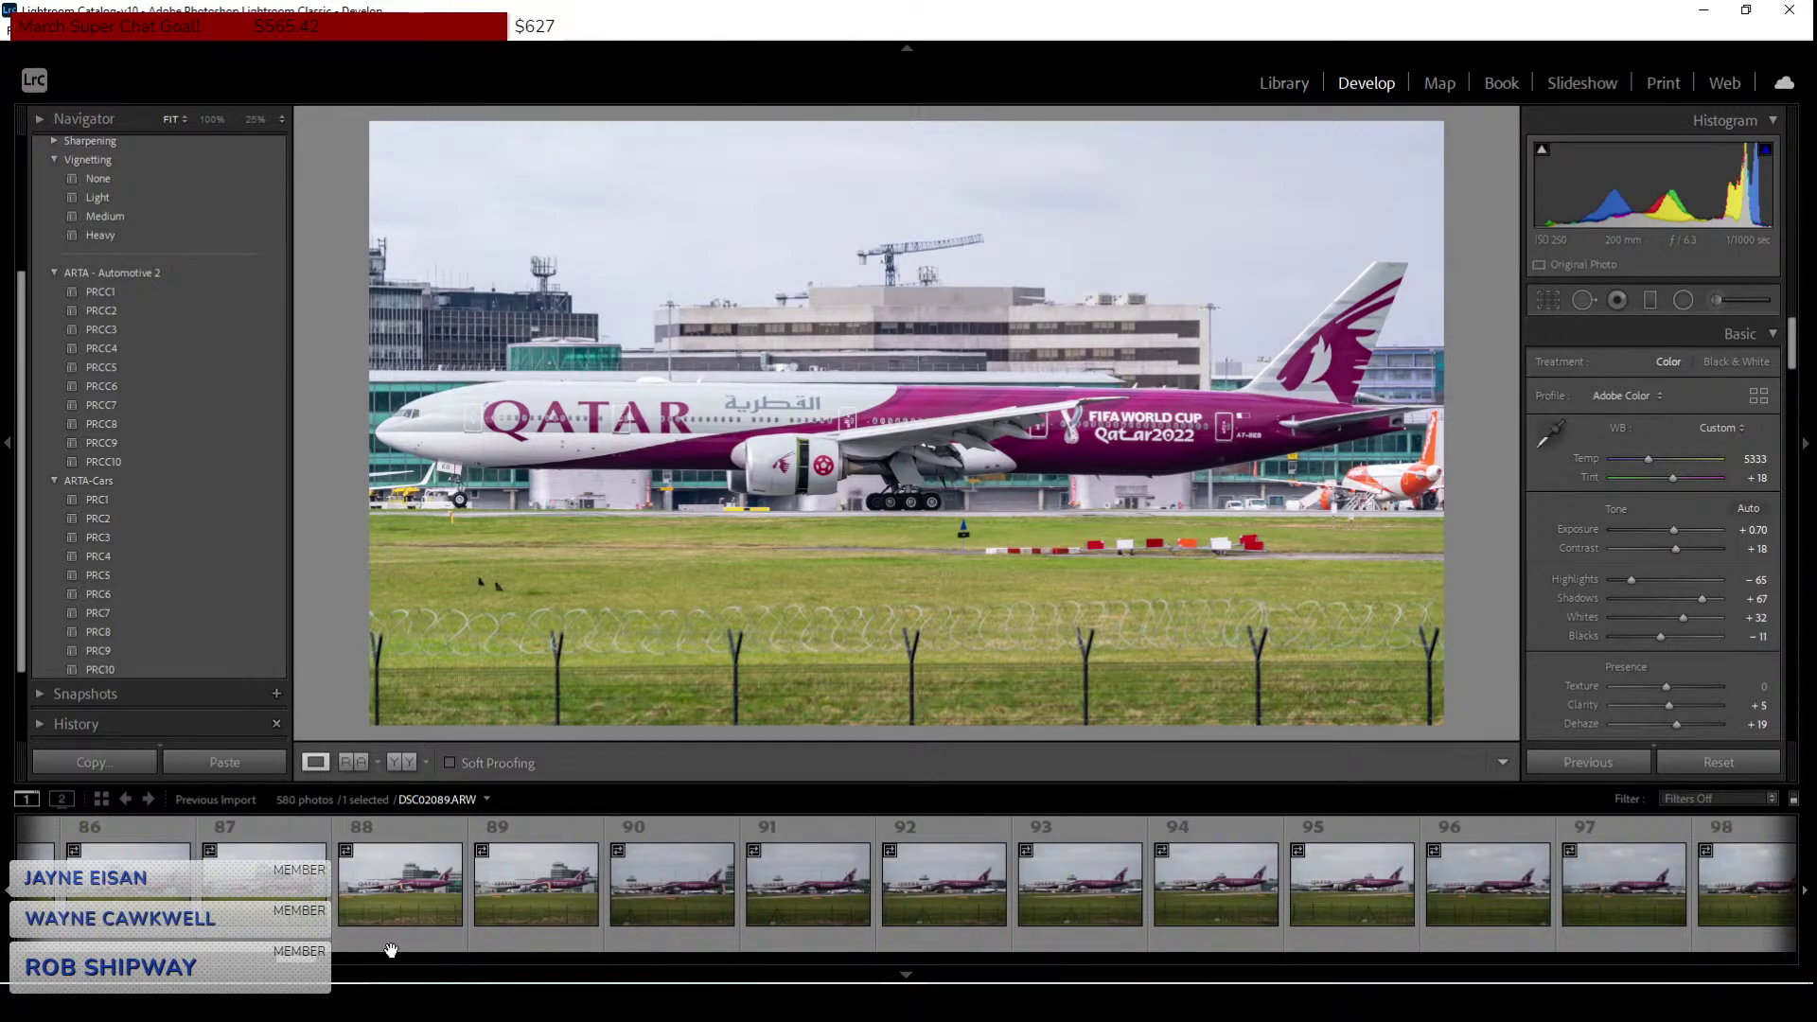
click(884, 878)
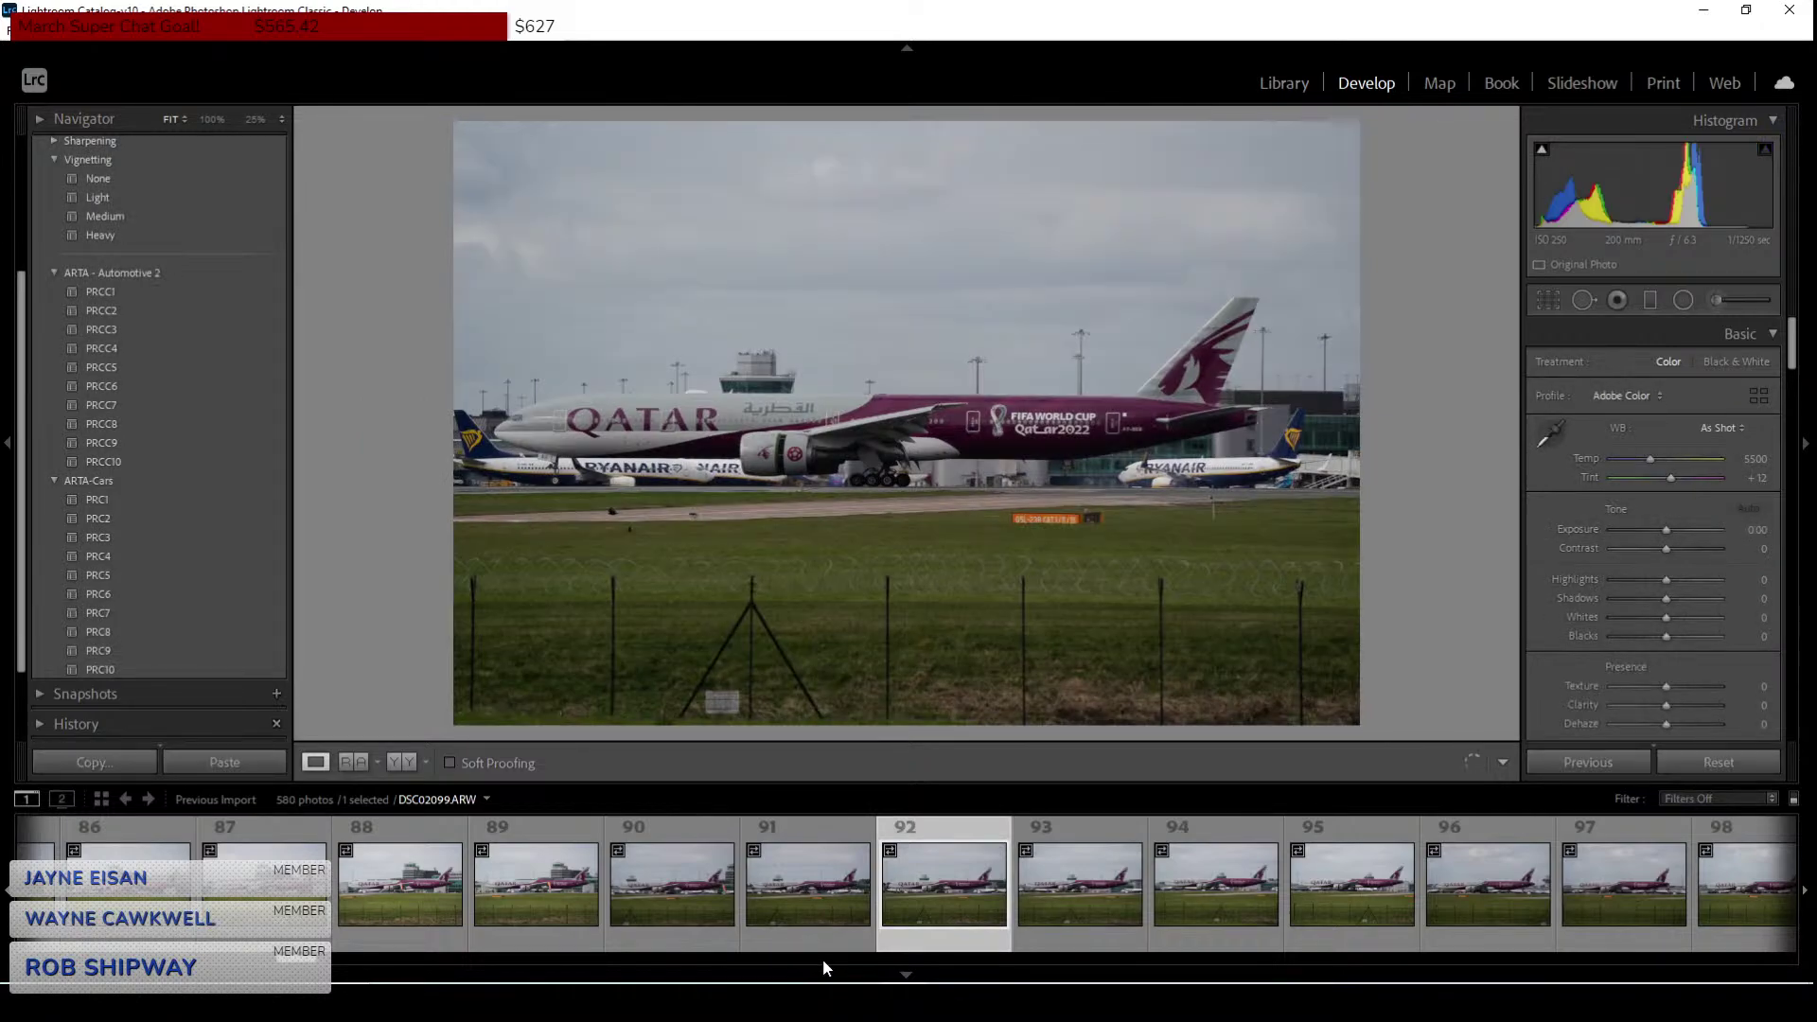
scroll(322, 961, down, 7)
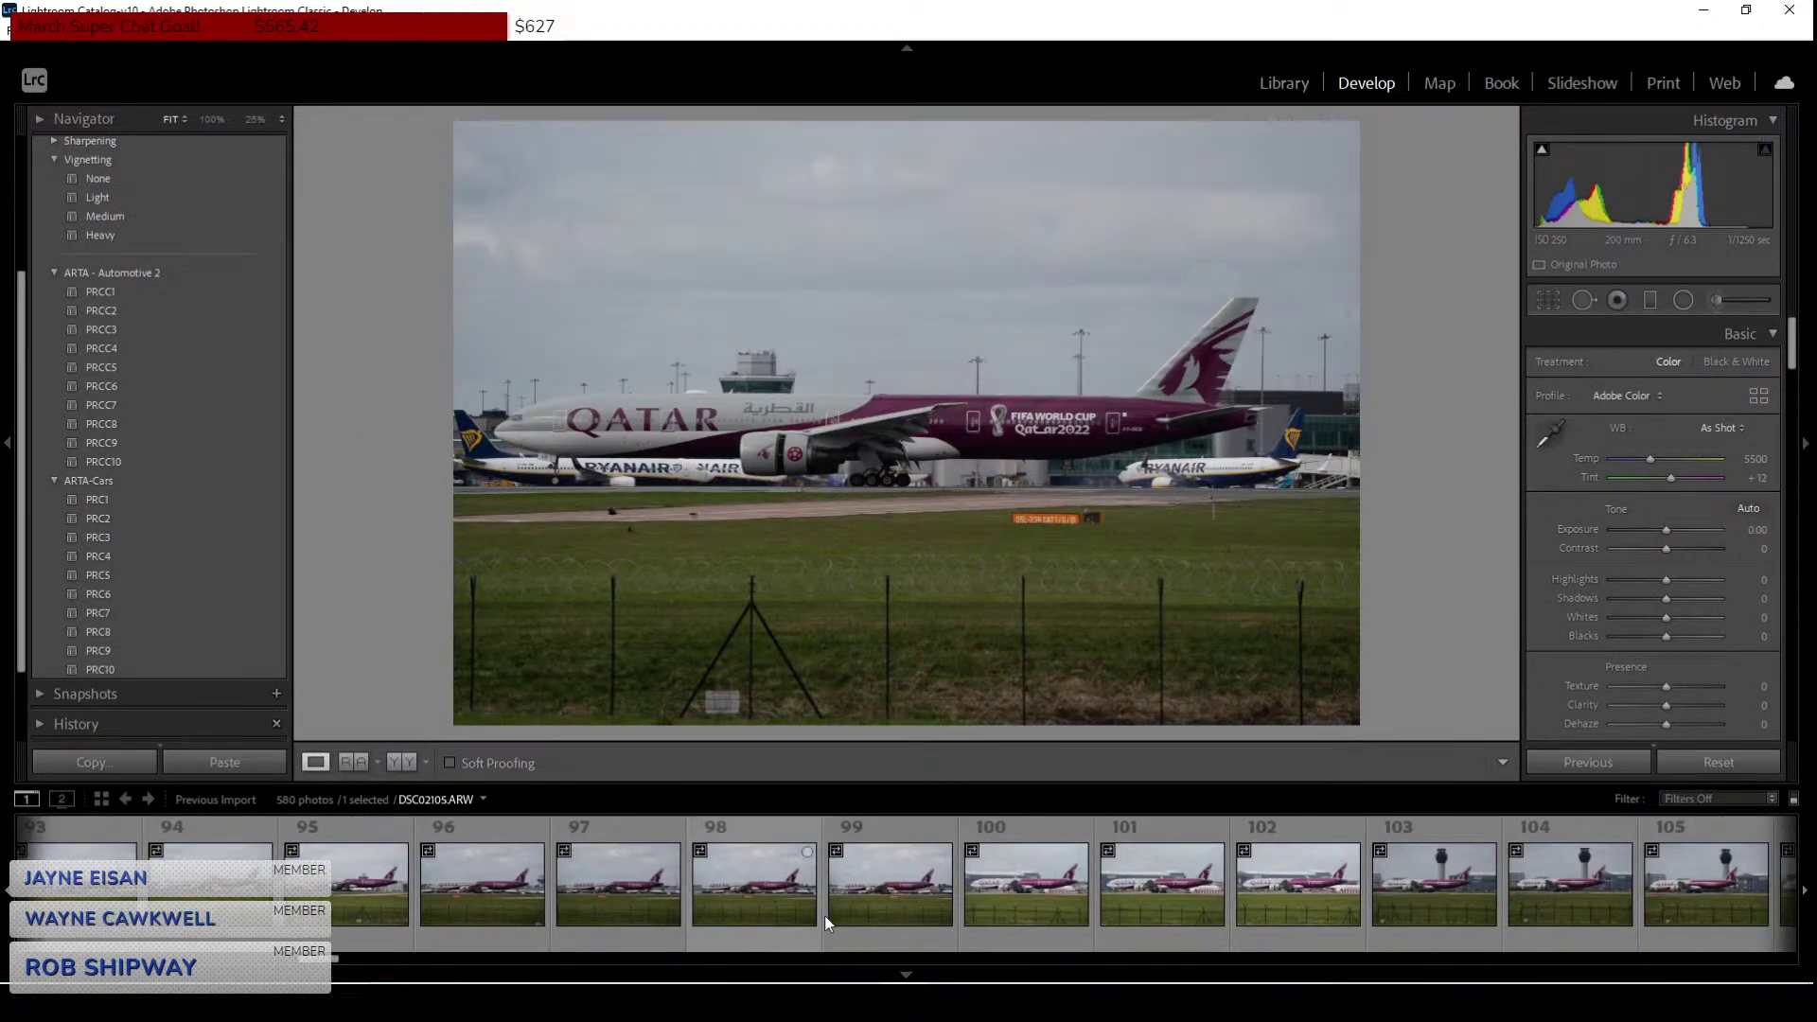
click(1027, 885)
mouse_move(765, 1004)
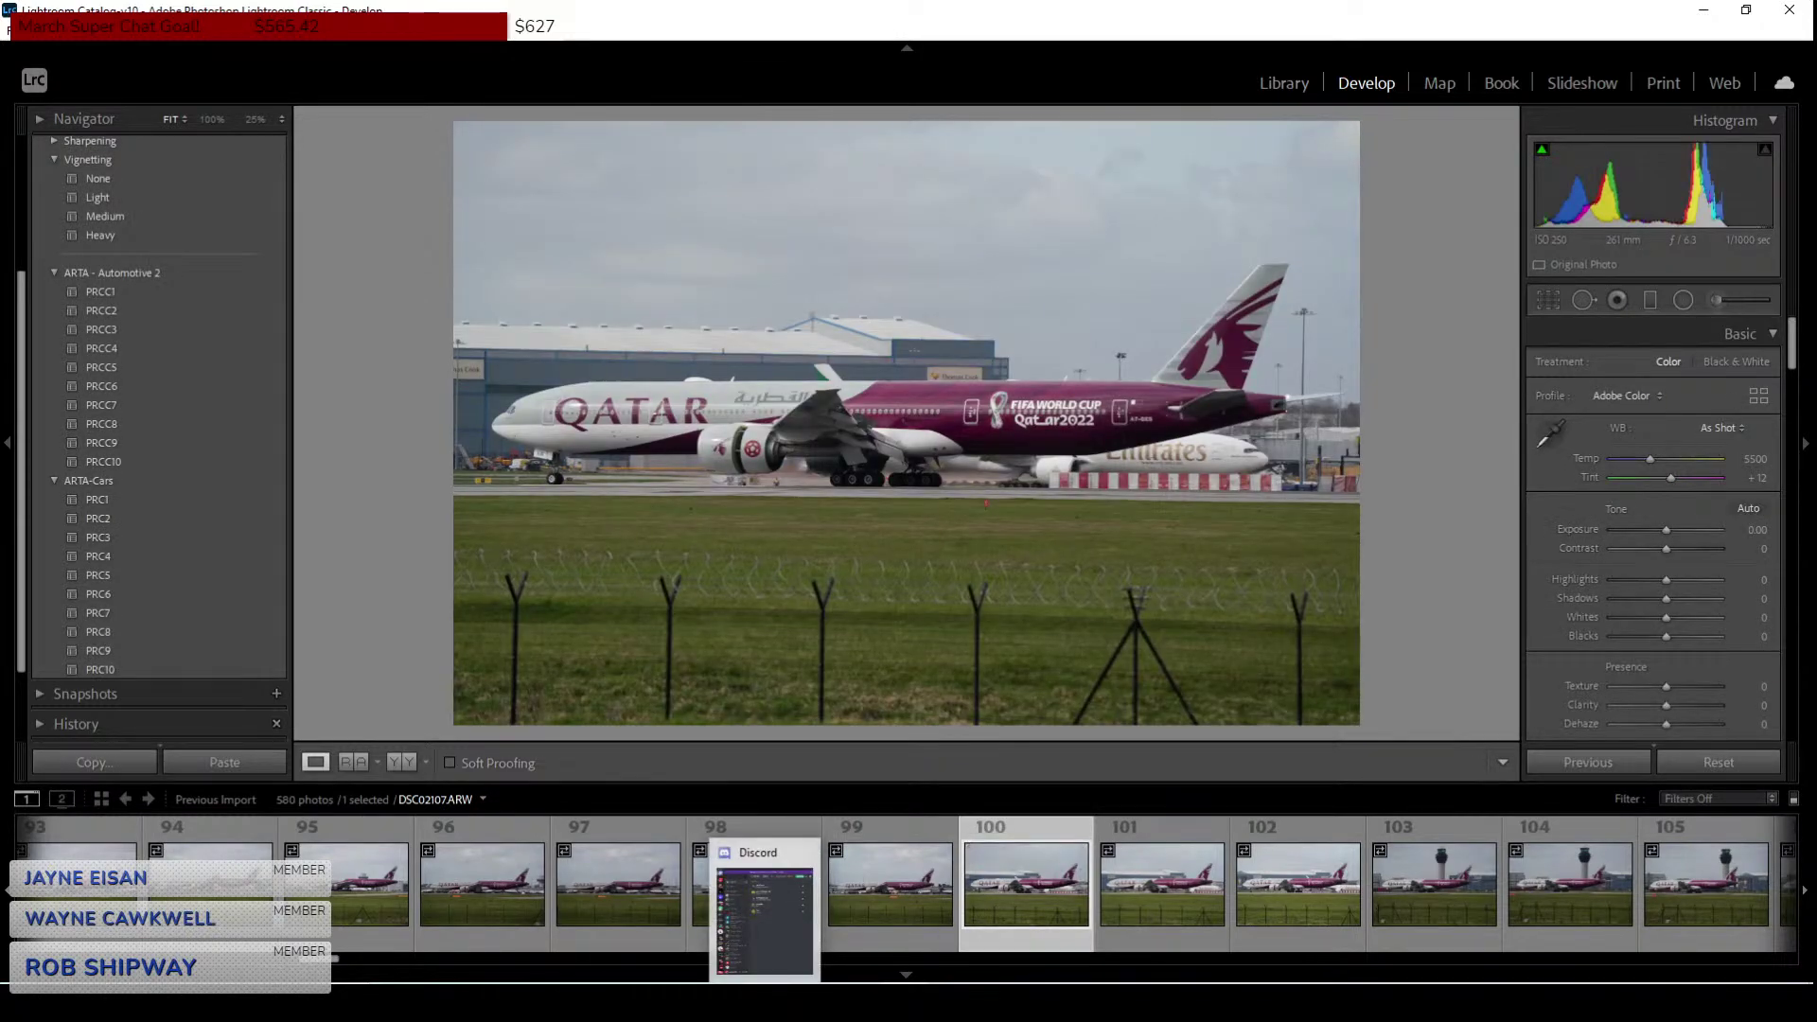
scroll(907, 885, down, 3)
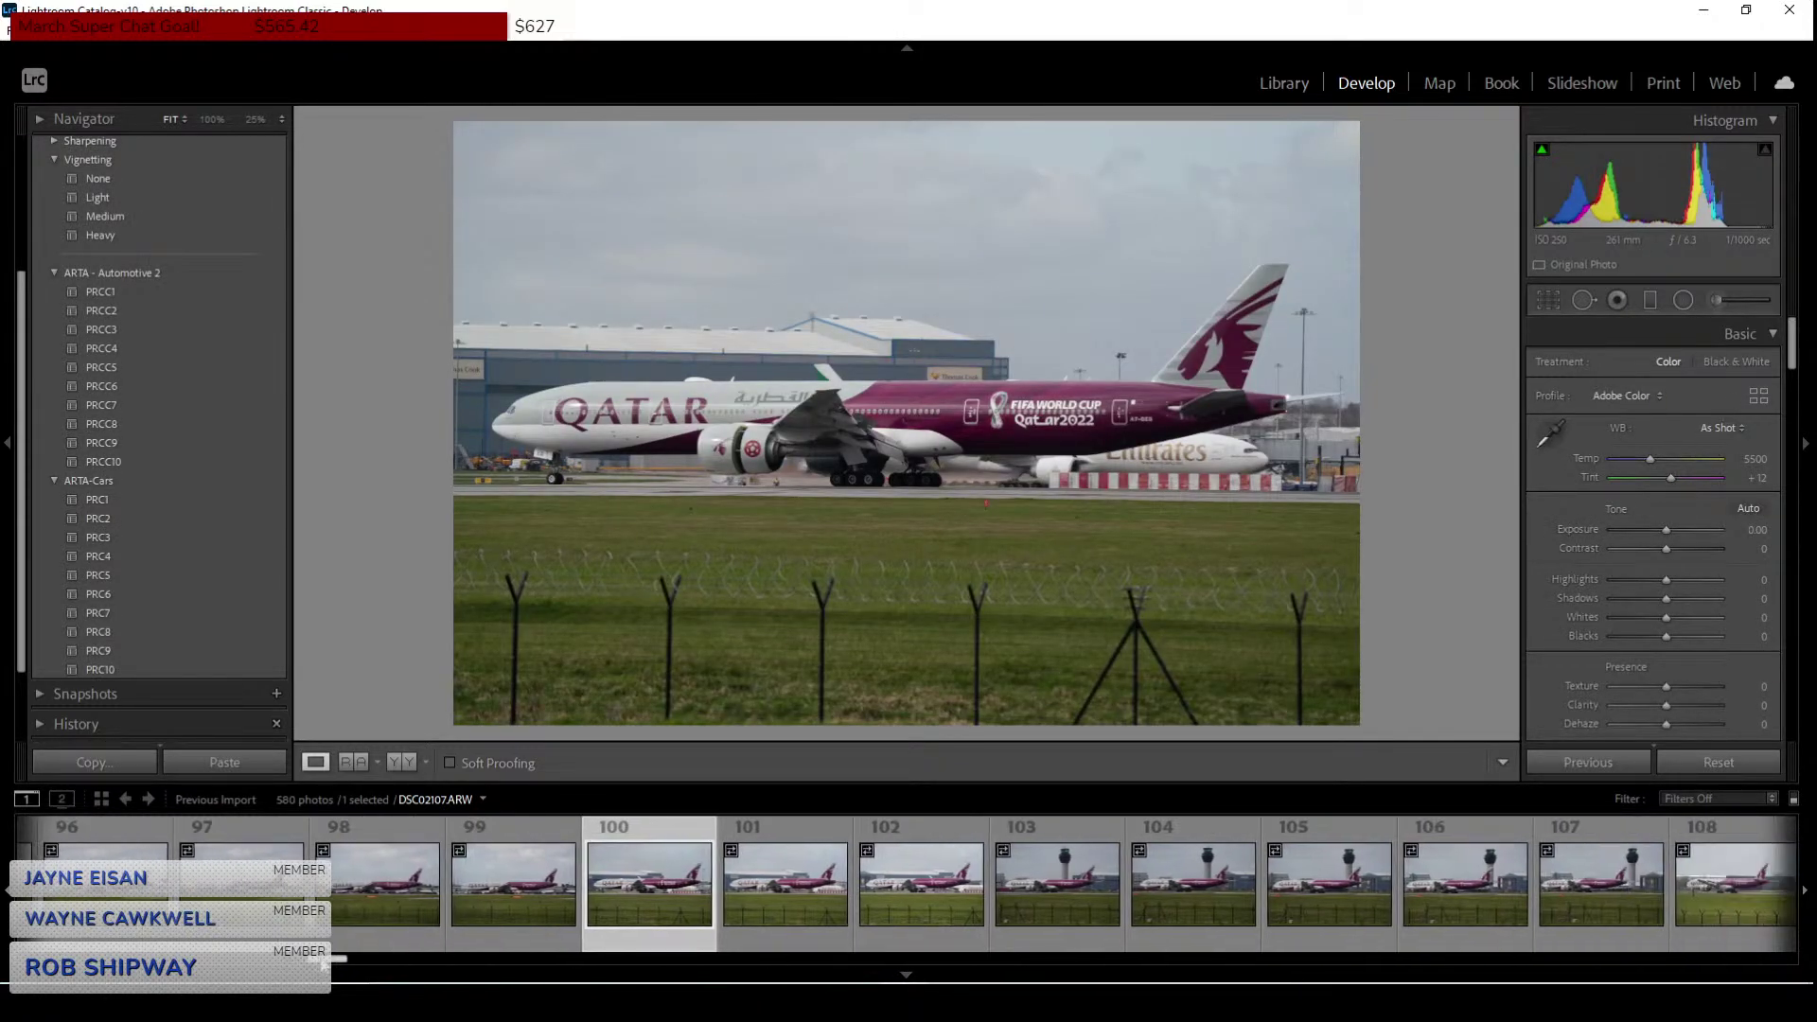
scroll(326, 963, down, 1)
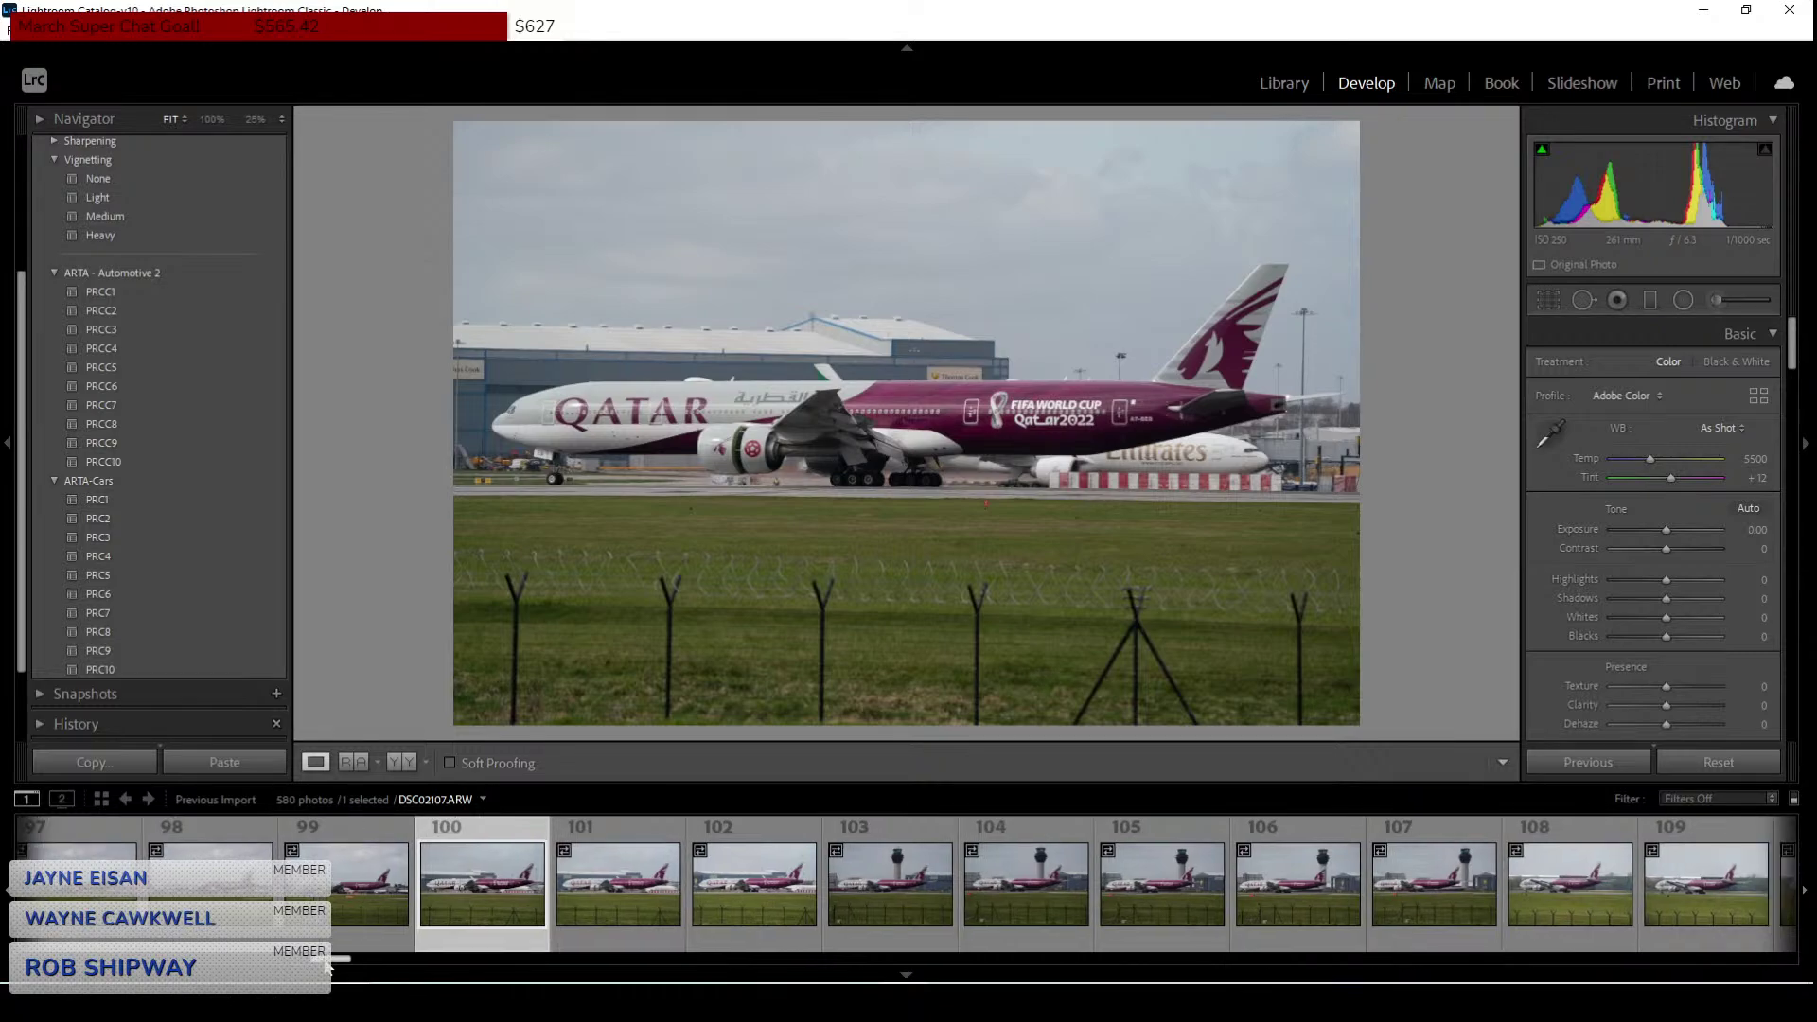
click(1435, 886)
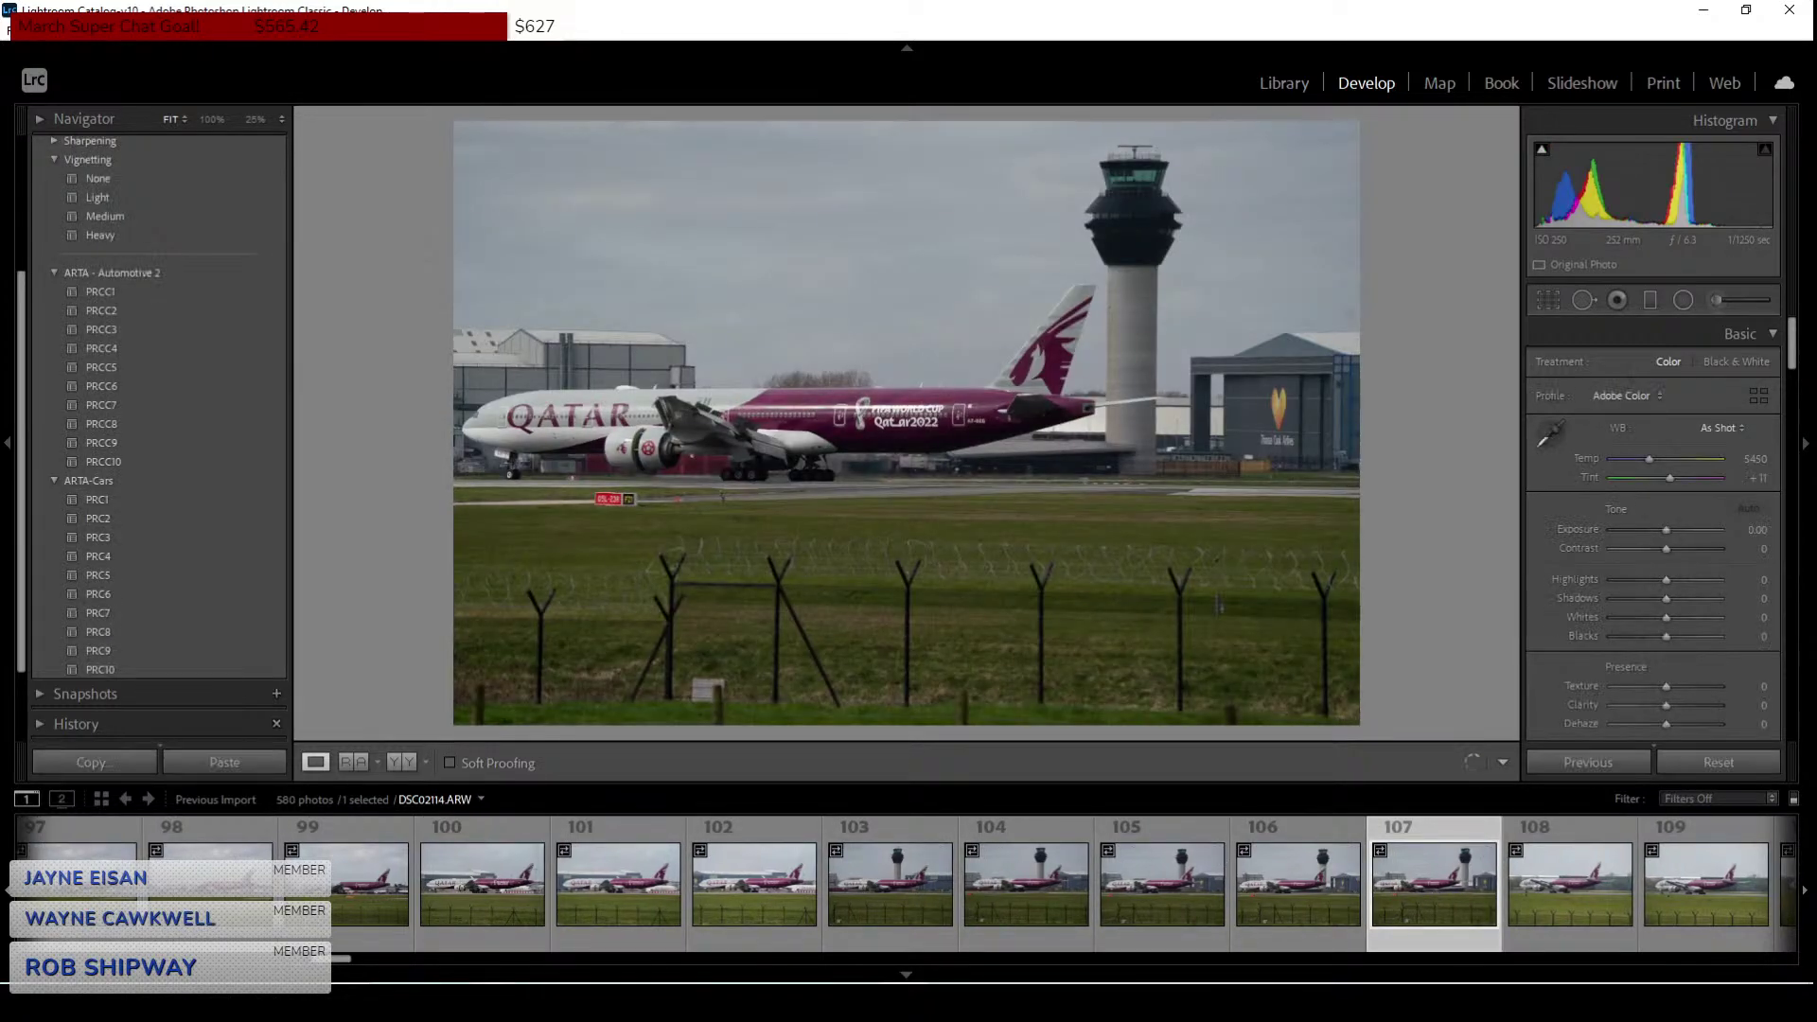
mouse_move(332, 966)
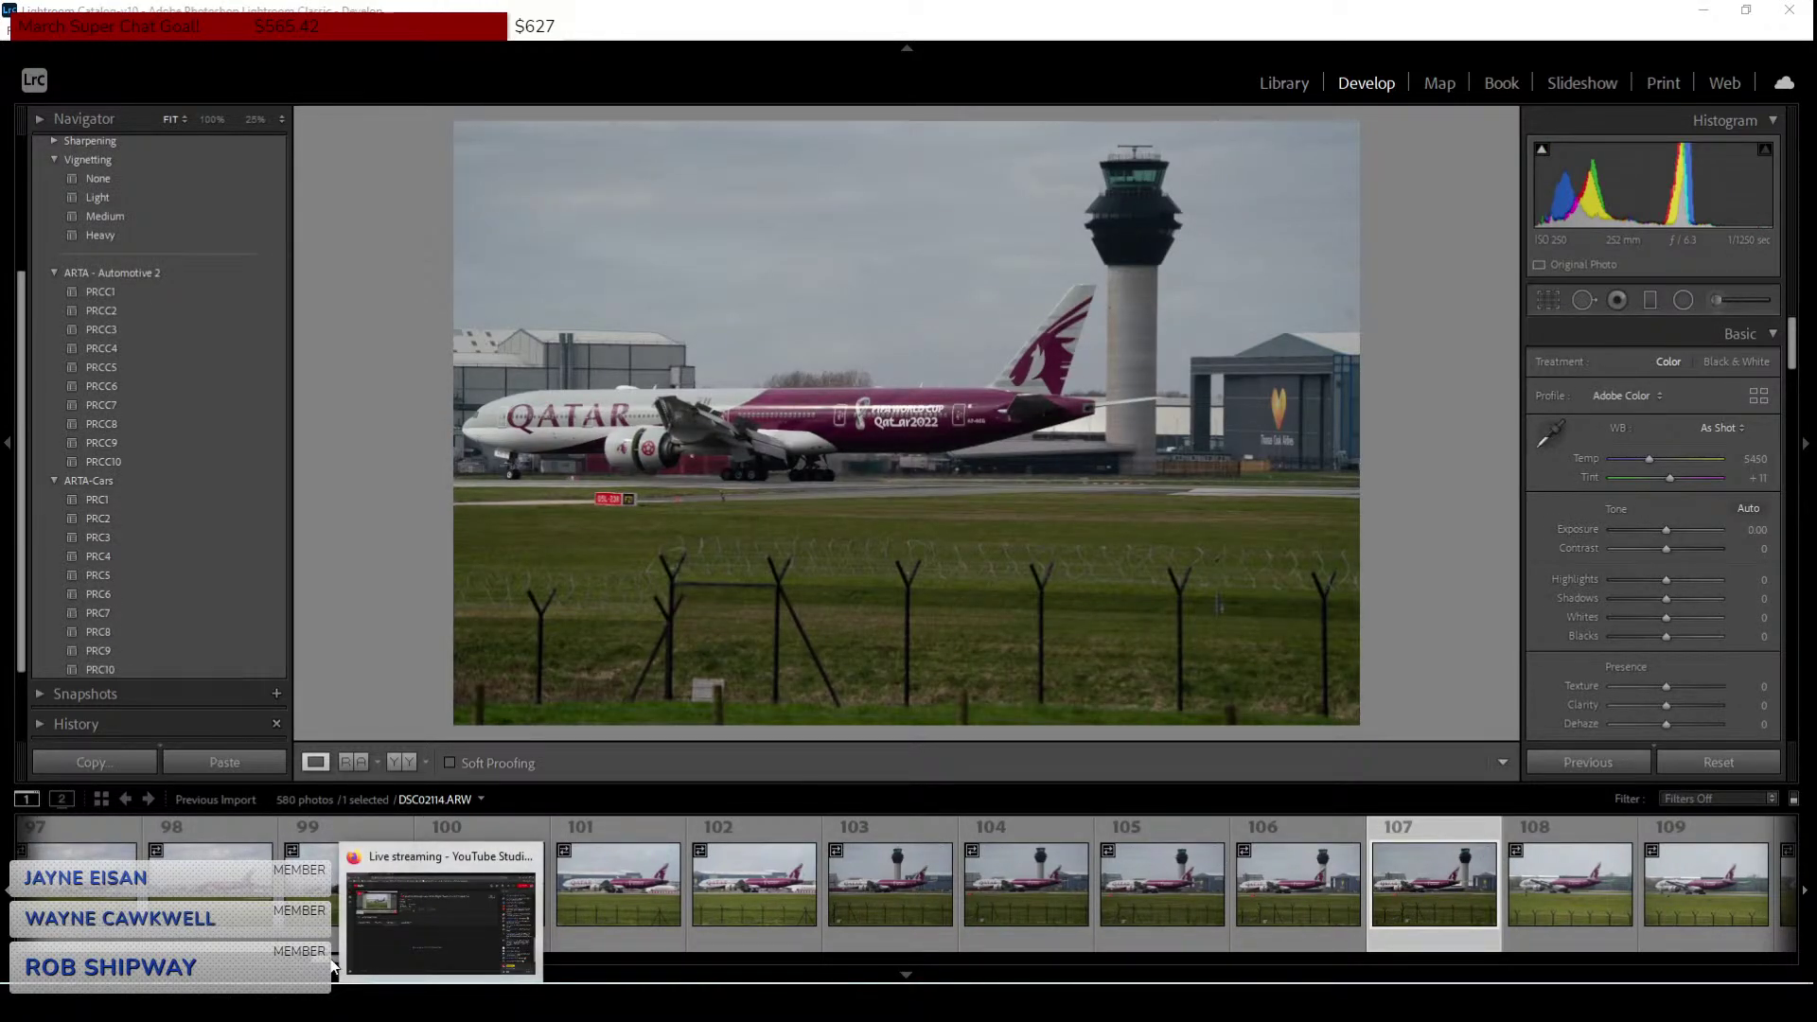
Go back through the neighbouring Qatar shots in the filmstrip and preview DSC02109.ARW.
key(Left)
key(Left)
key(Left)
key(Left)
key(Left)
key(Left)
key(Left)
key(Left)
key(Left)
drag(328, 962, 338, 965)
click(506, 890)
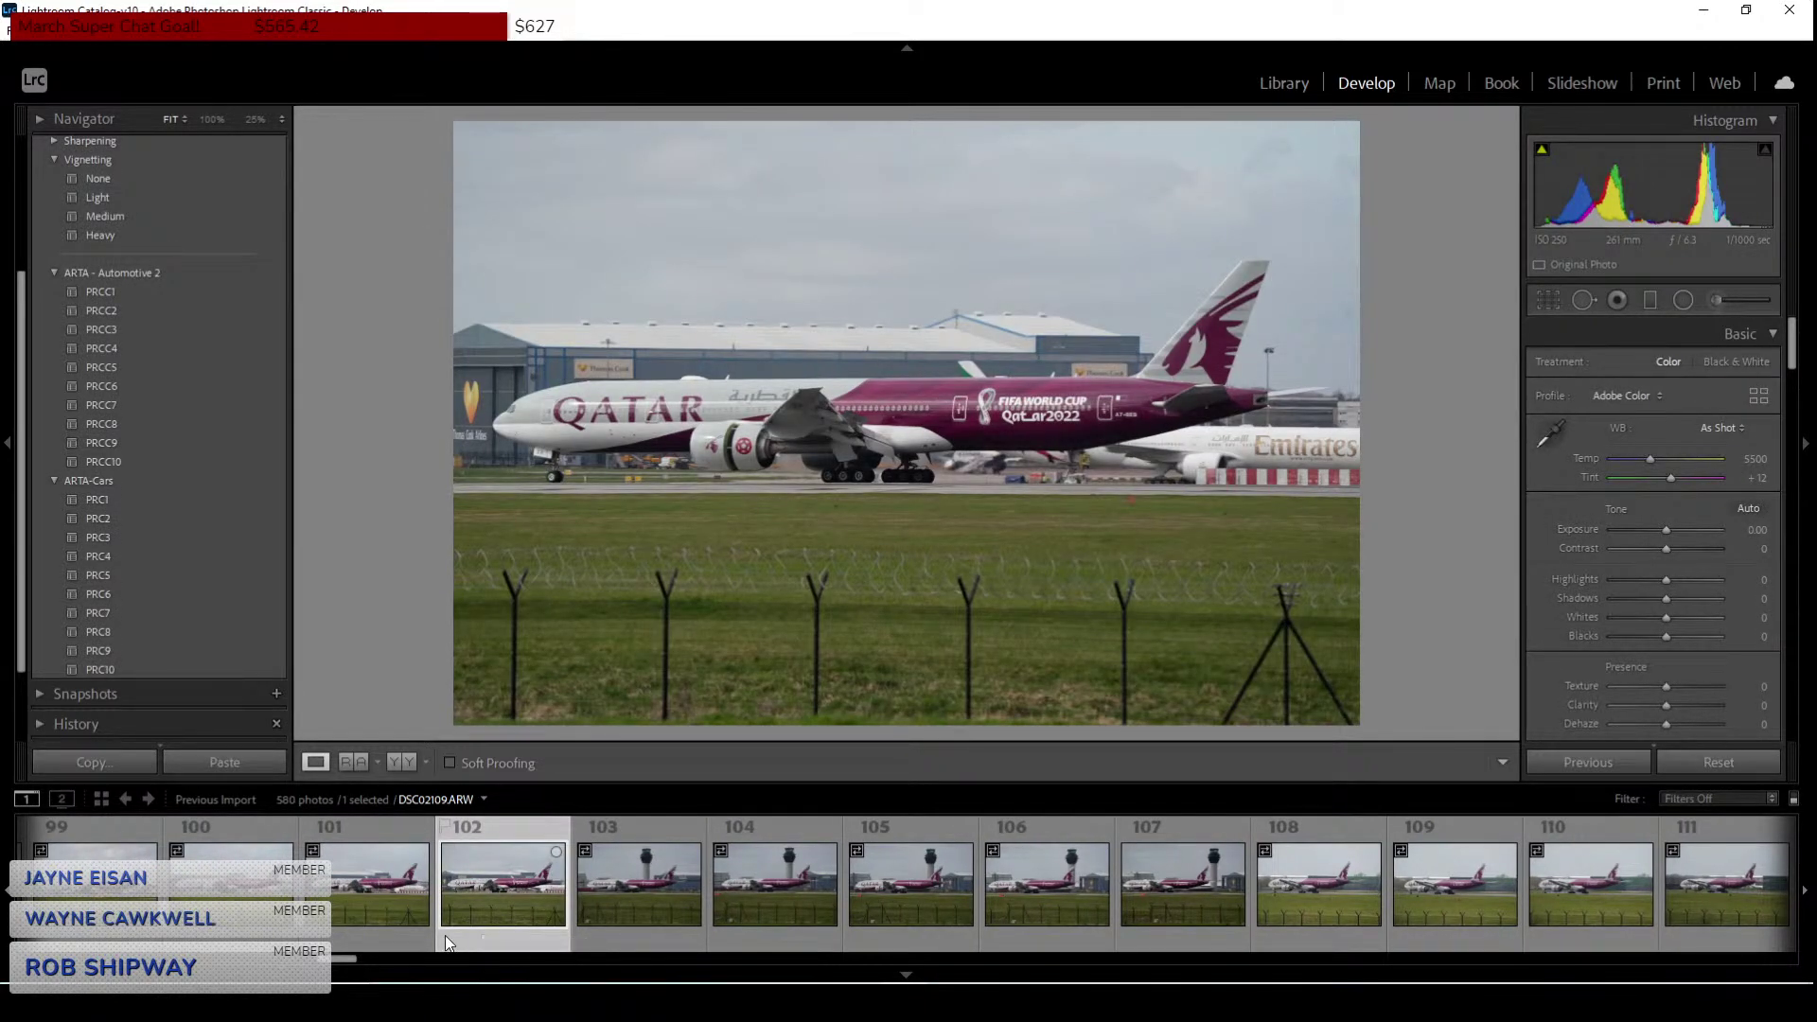
Check the fuselage lettering of DSC02108.ARW and DSC02107.ARW at 100% zoom, preview DSC02106.ARW and select DSC02107.ARW.
click(363, 899)
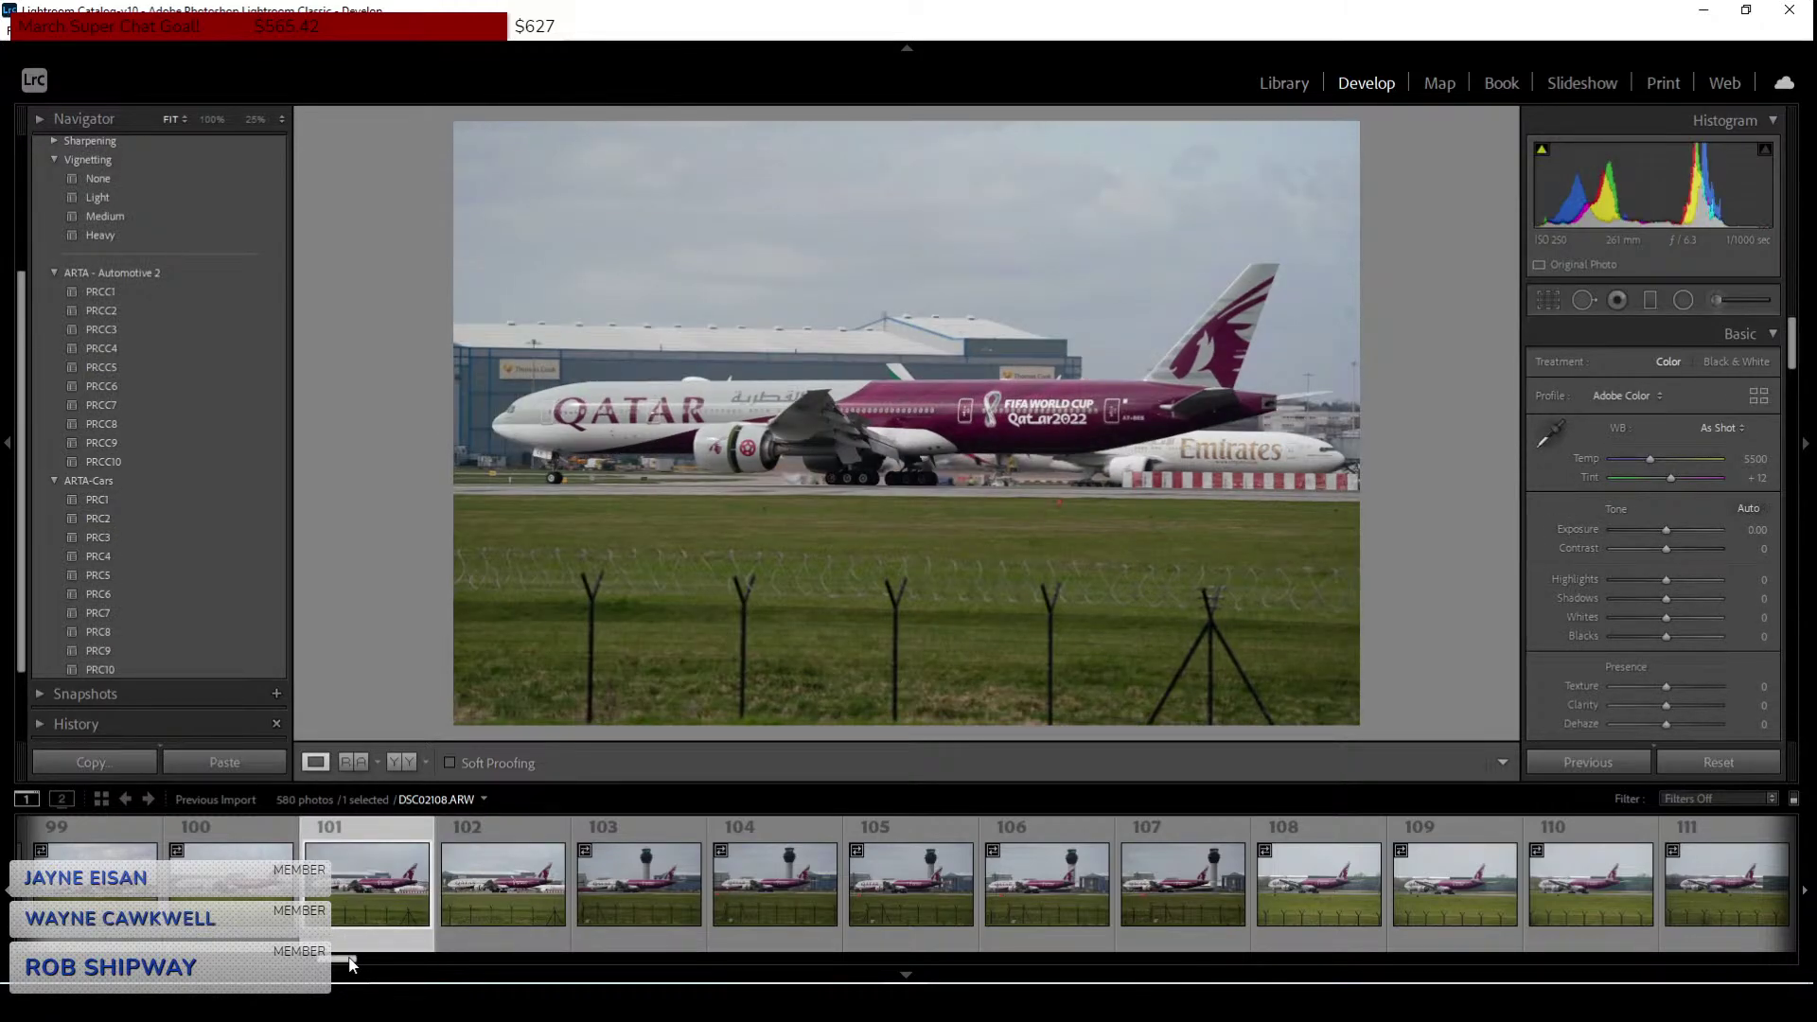
click(1074, 396)
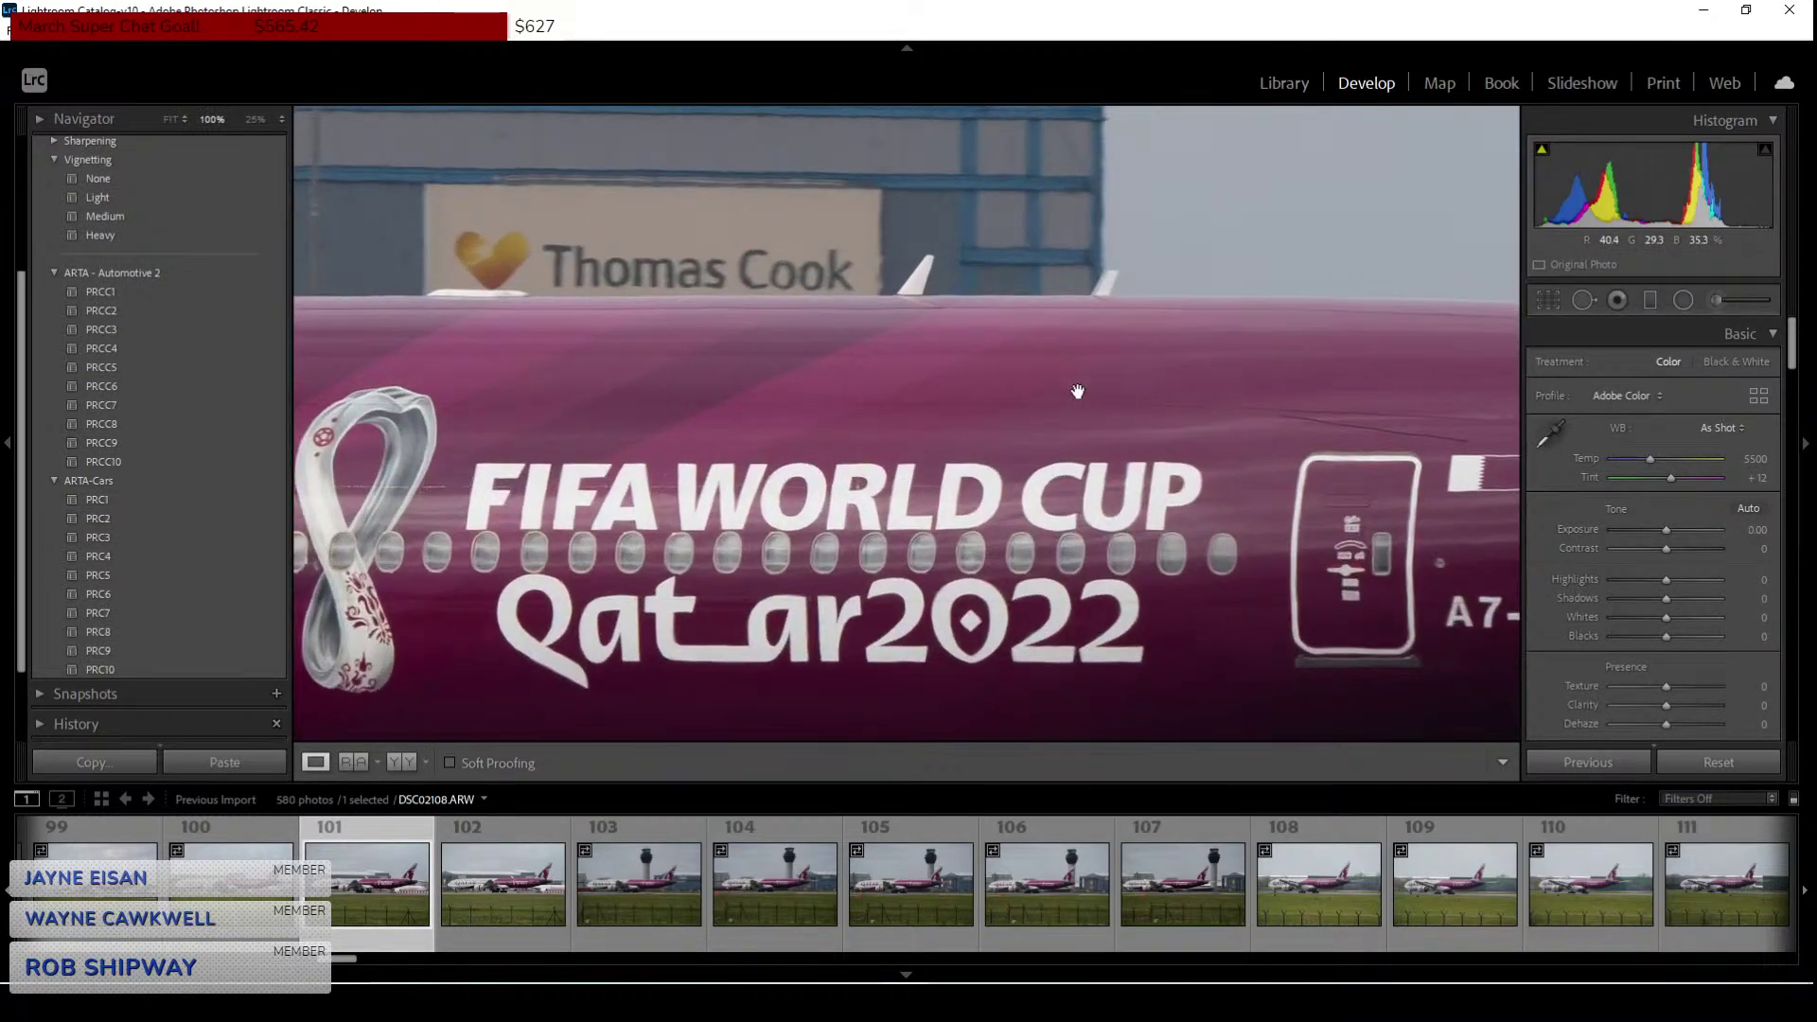
click(1073, 396)
click(231, 885)
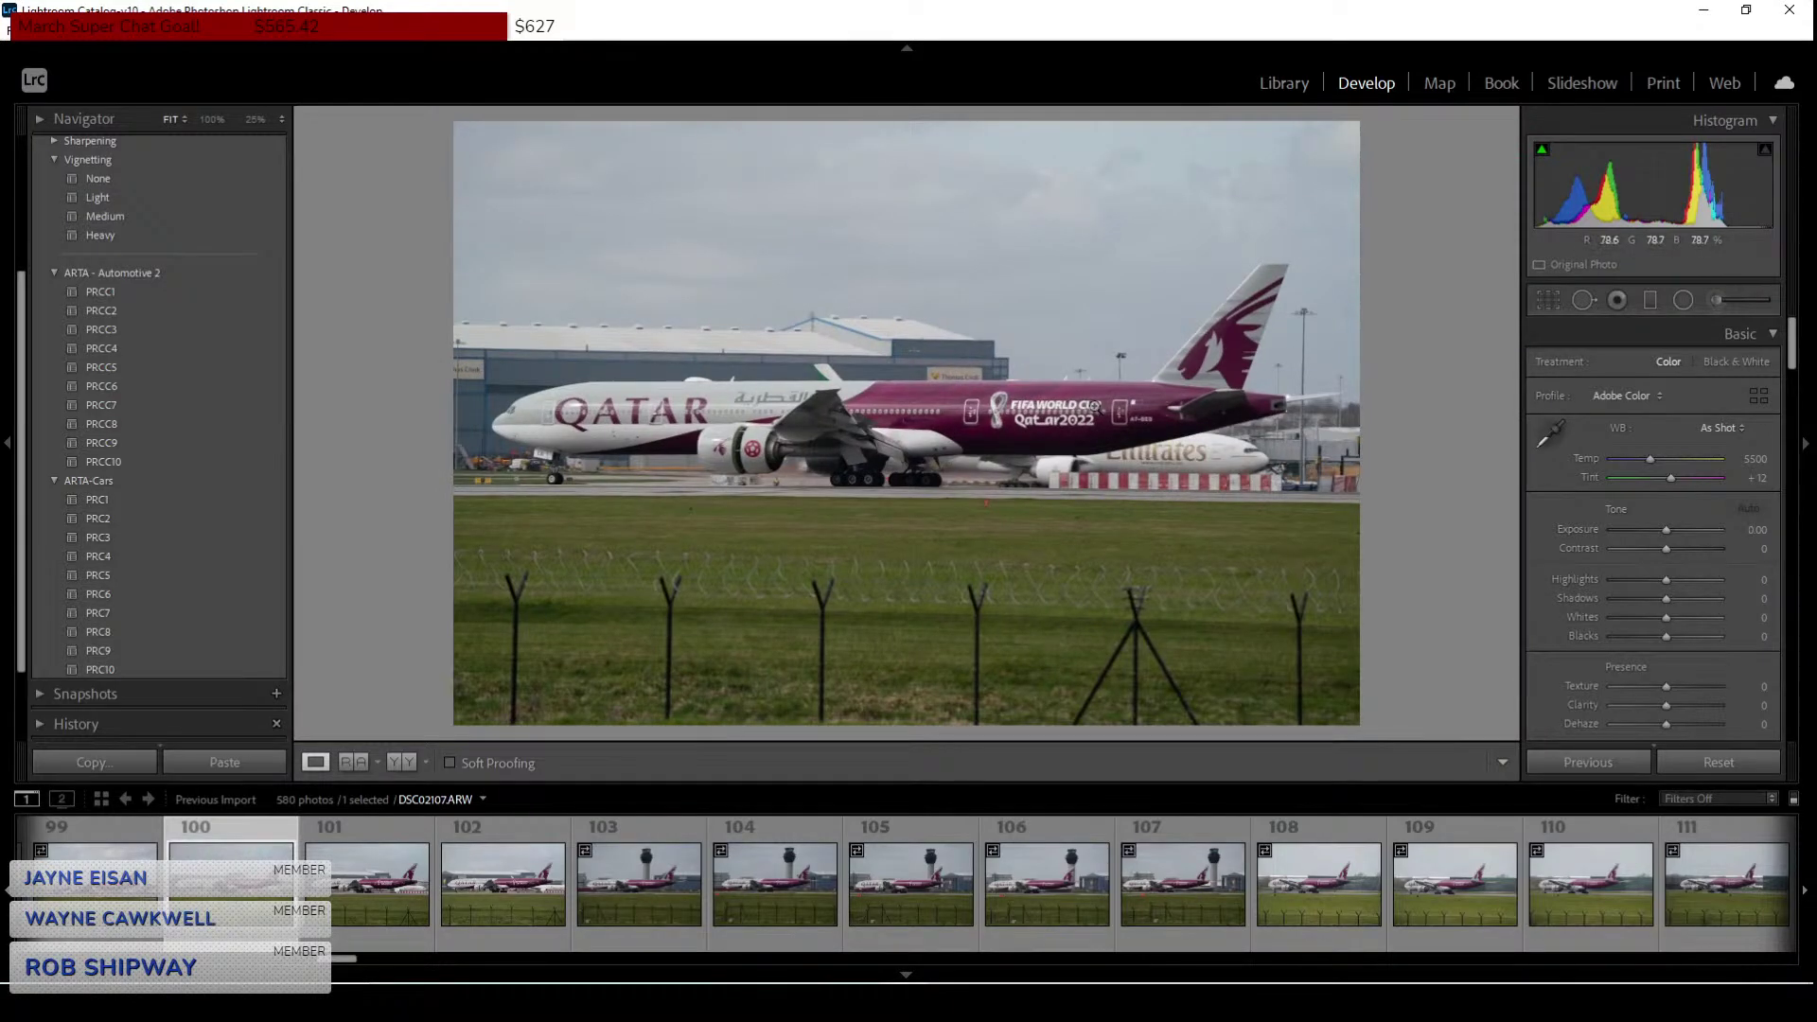
click(1092, 405)
click(1093, 405)
click(142, 890)
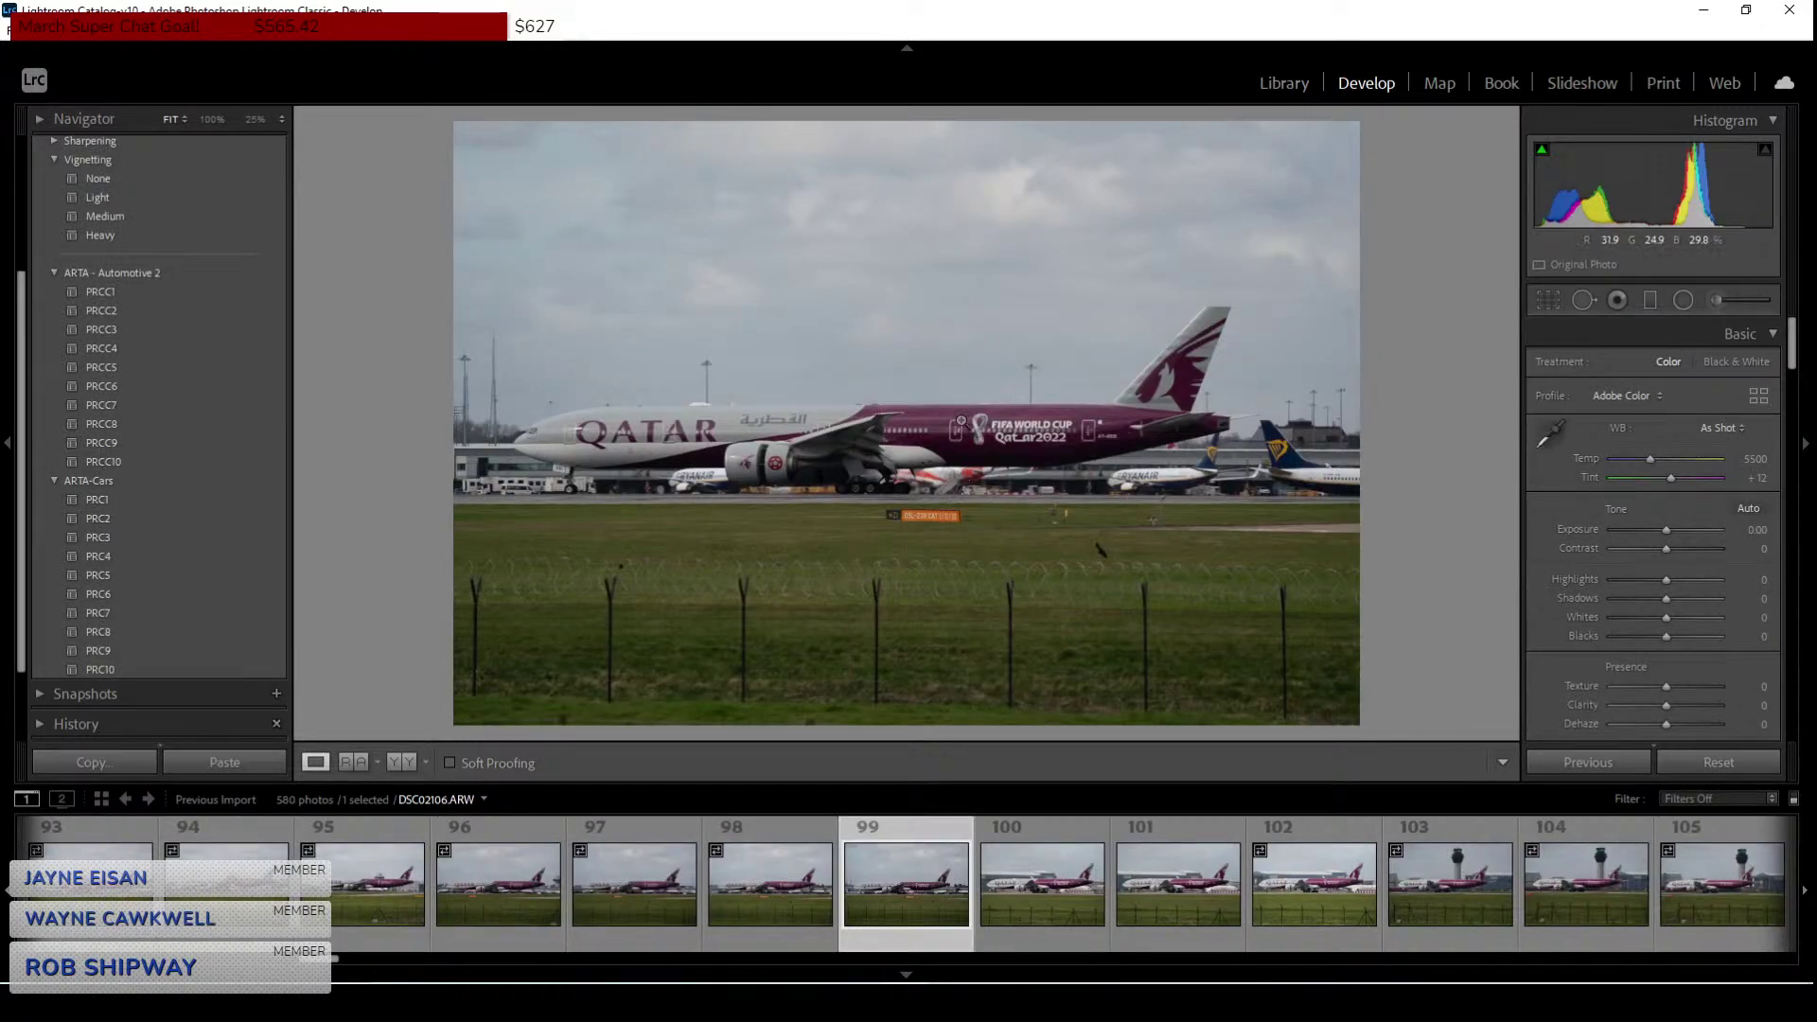
click(1041, 873)
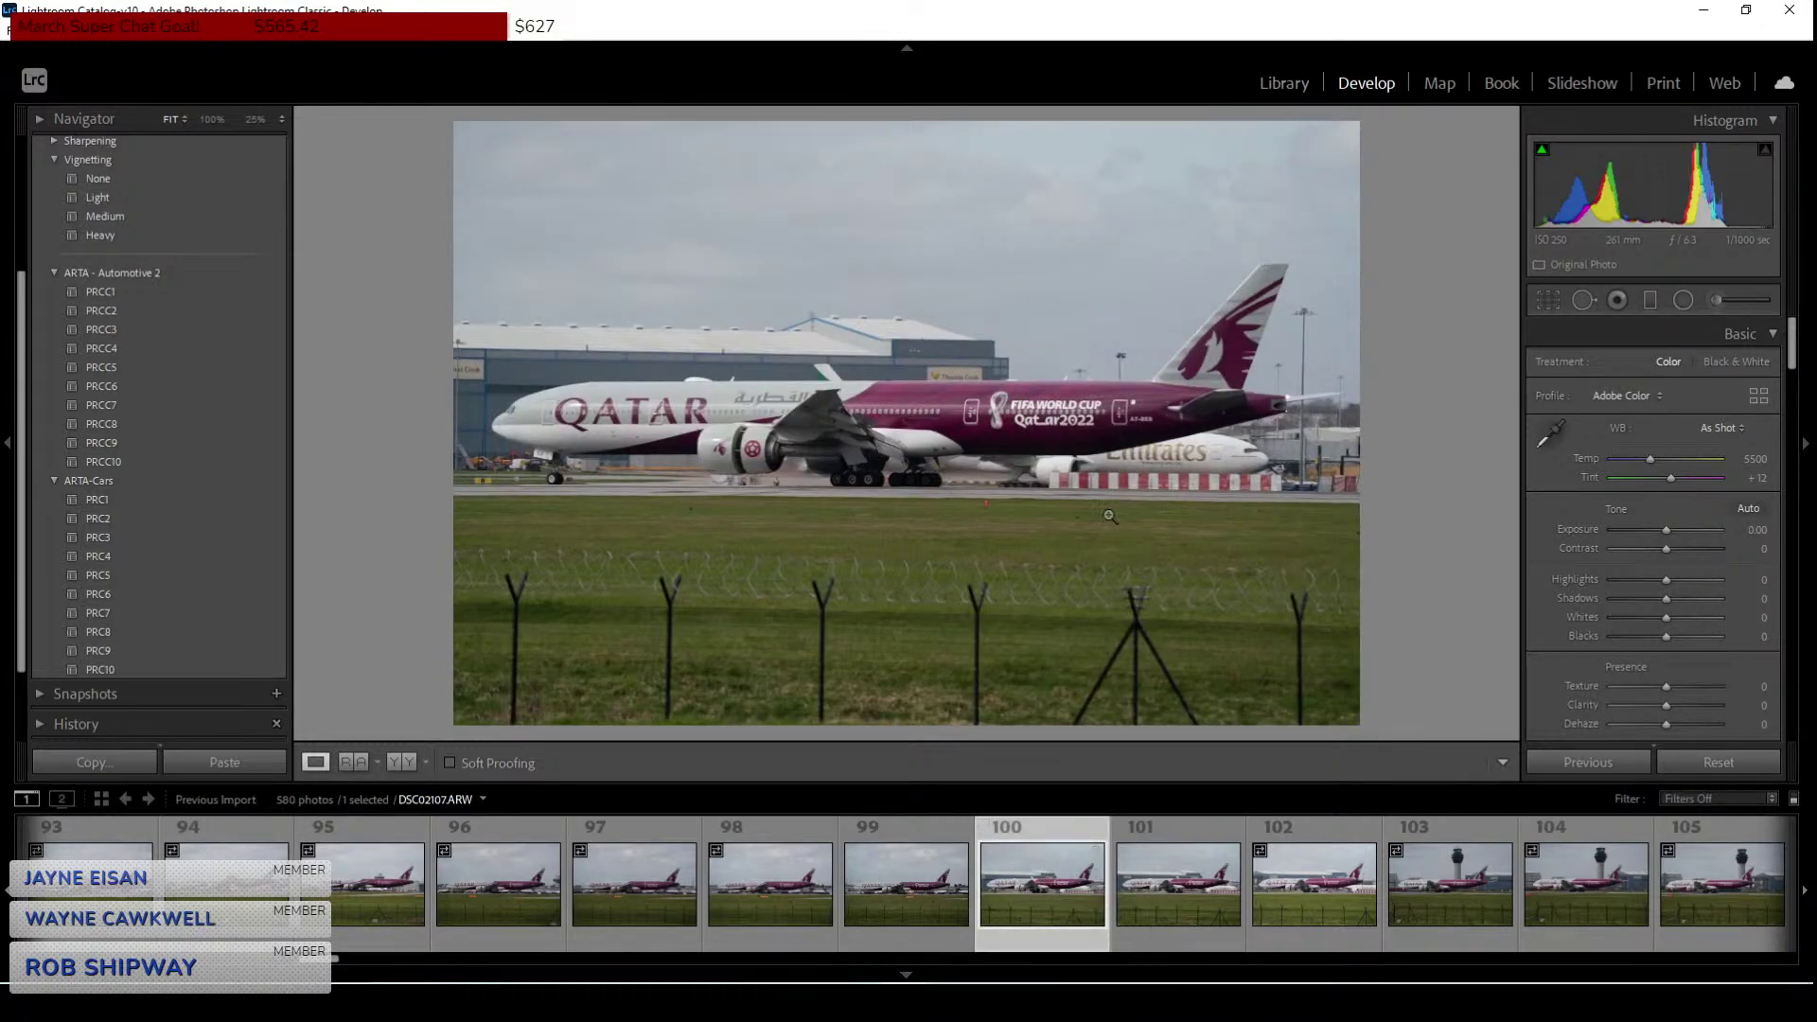
Crop the photo to a slightly tighter 16 x 9 frame with the aircraft centred, and apply the crop.
click(1549, 299)
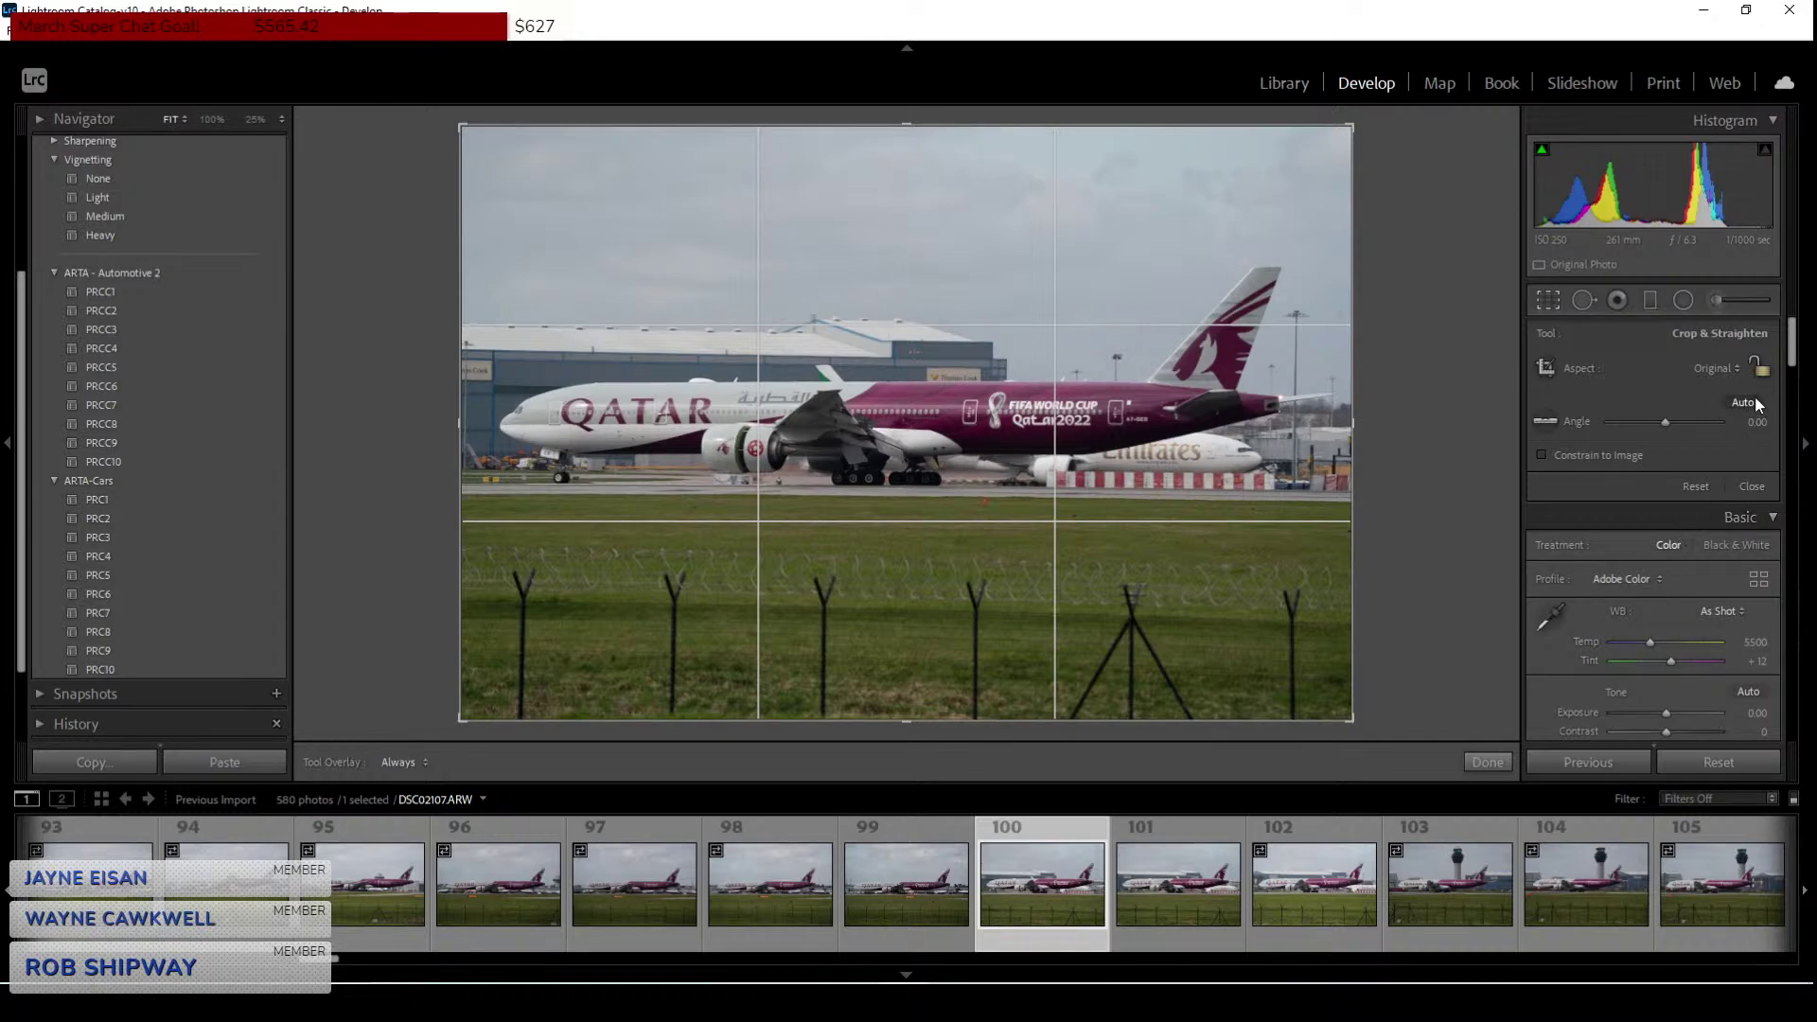
click(1721, 369)
click(1609, 572)
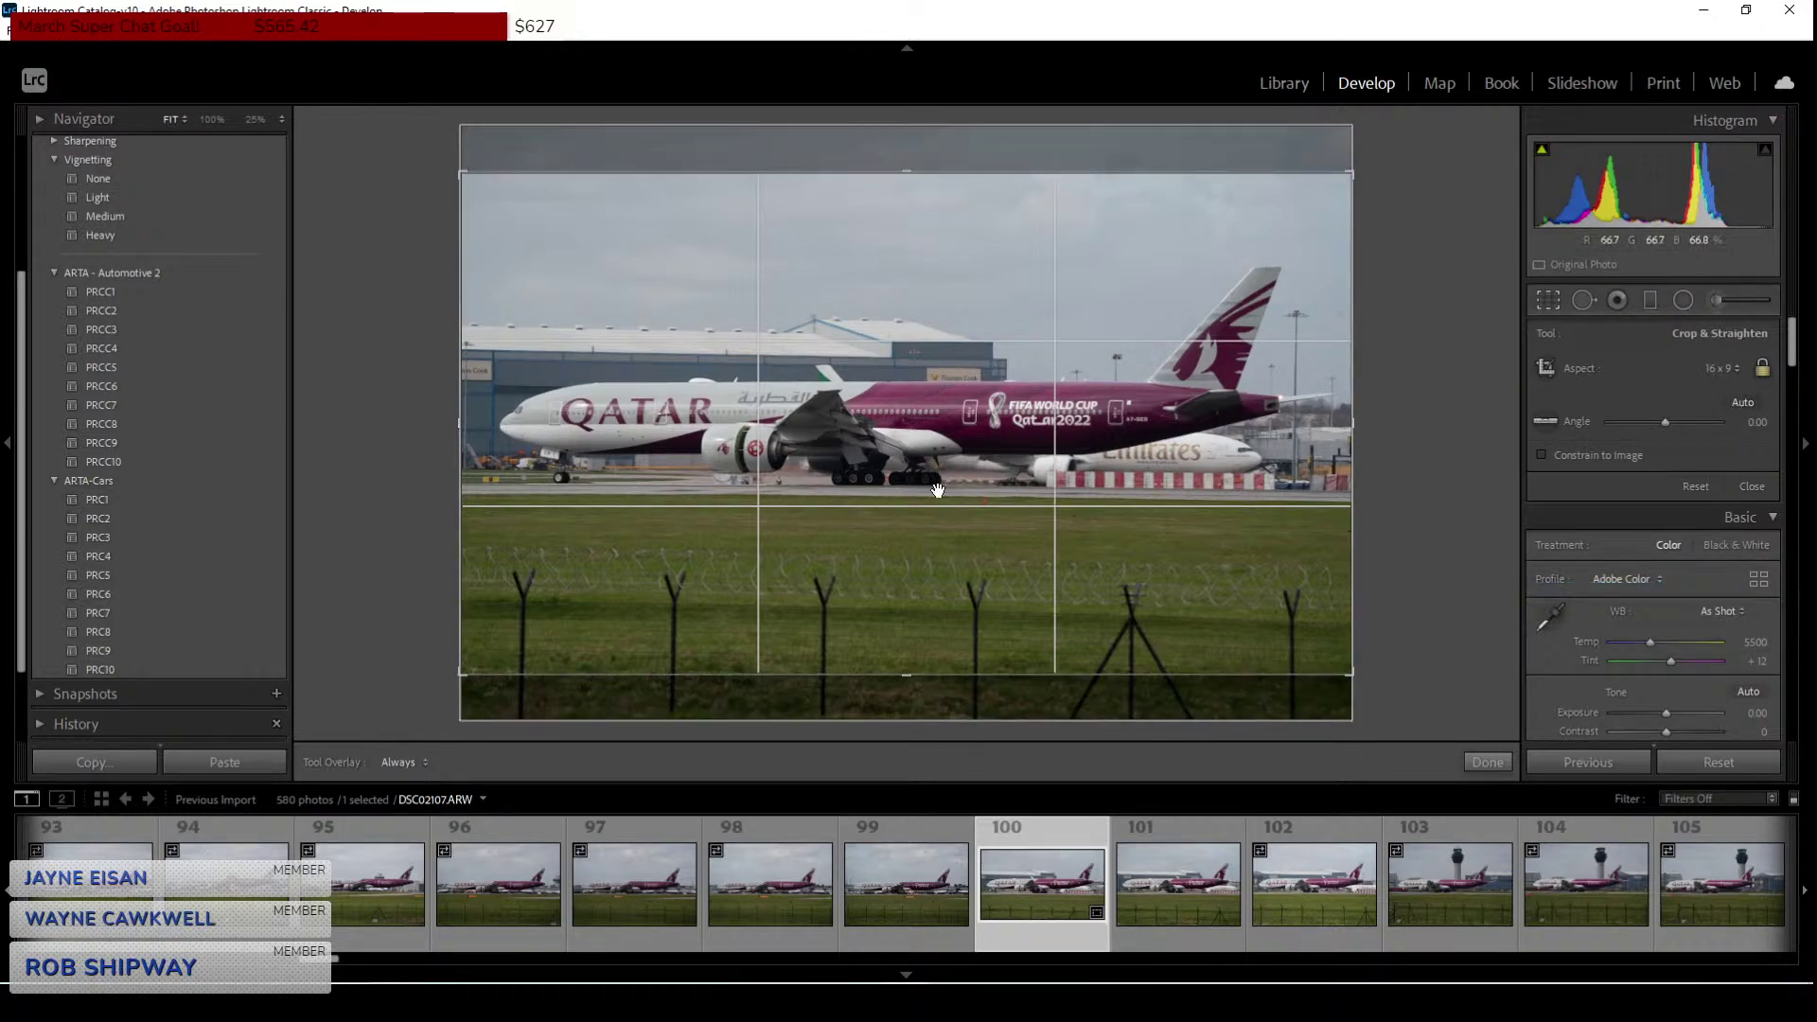
drag(1350, 673, 1365, 657)
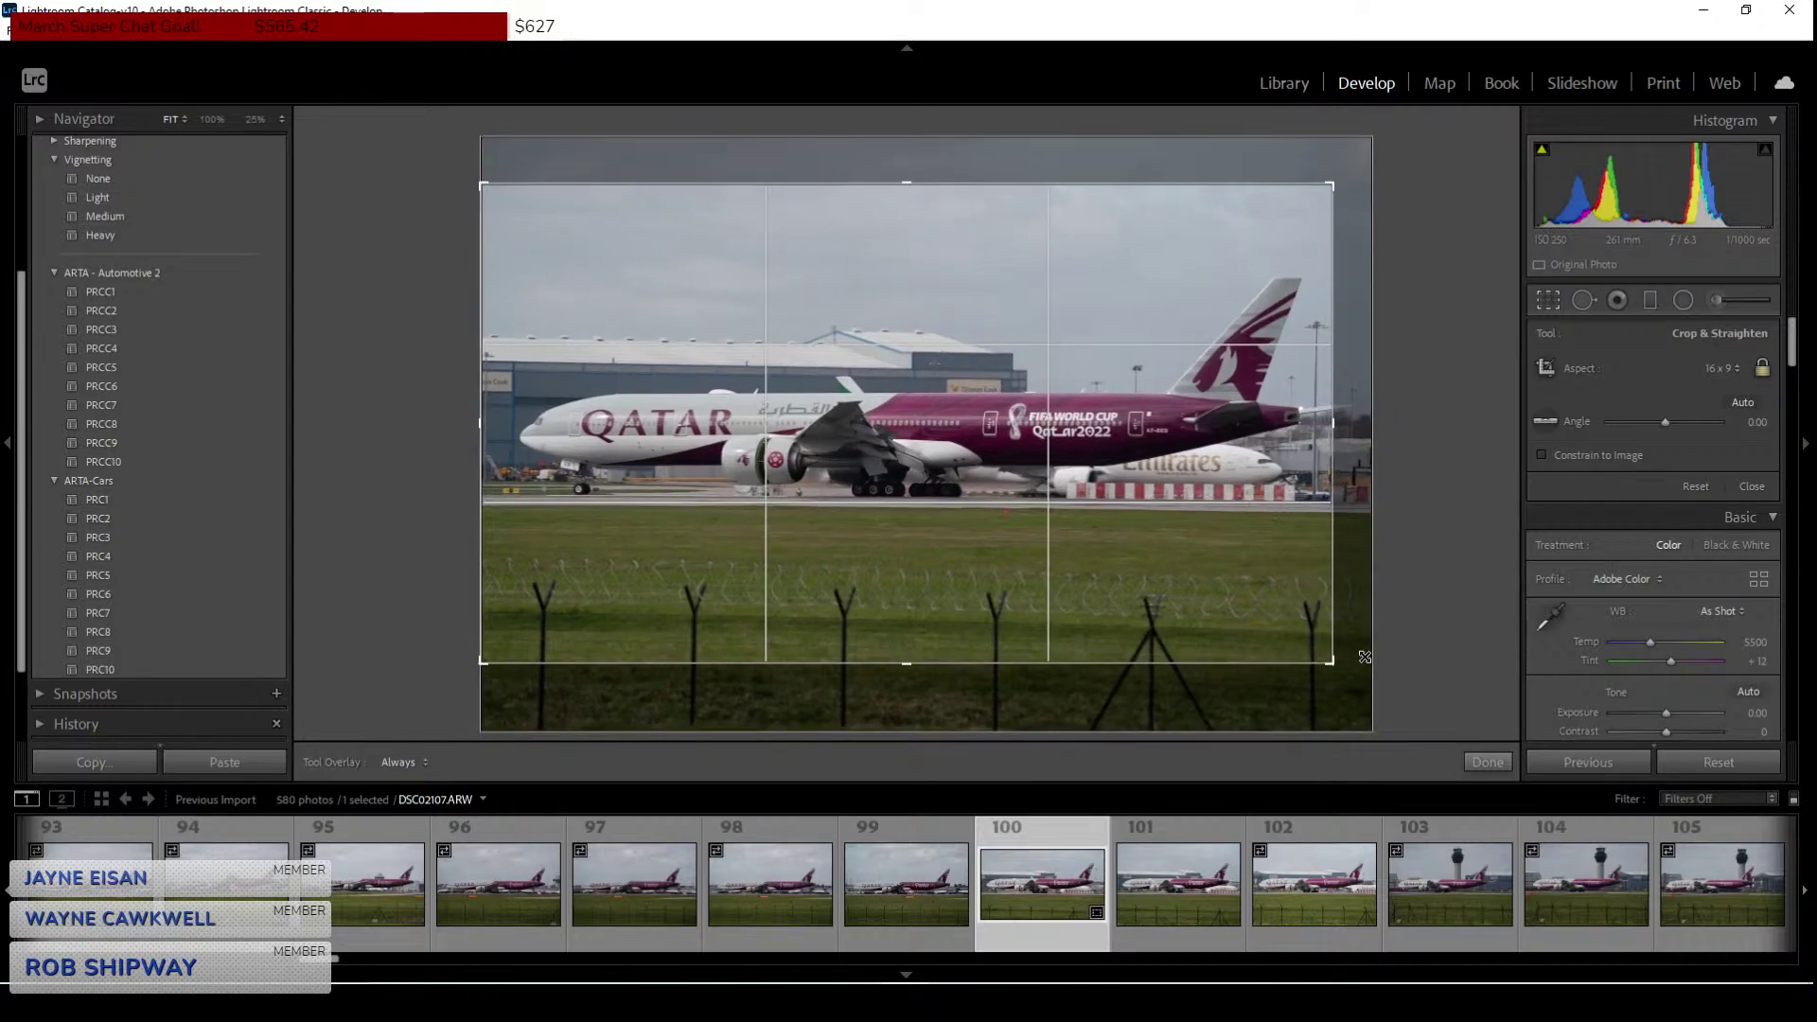
drag(1238, 572, 1206, 574)
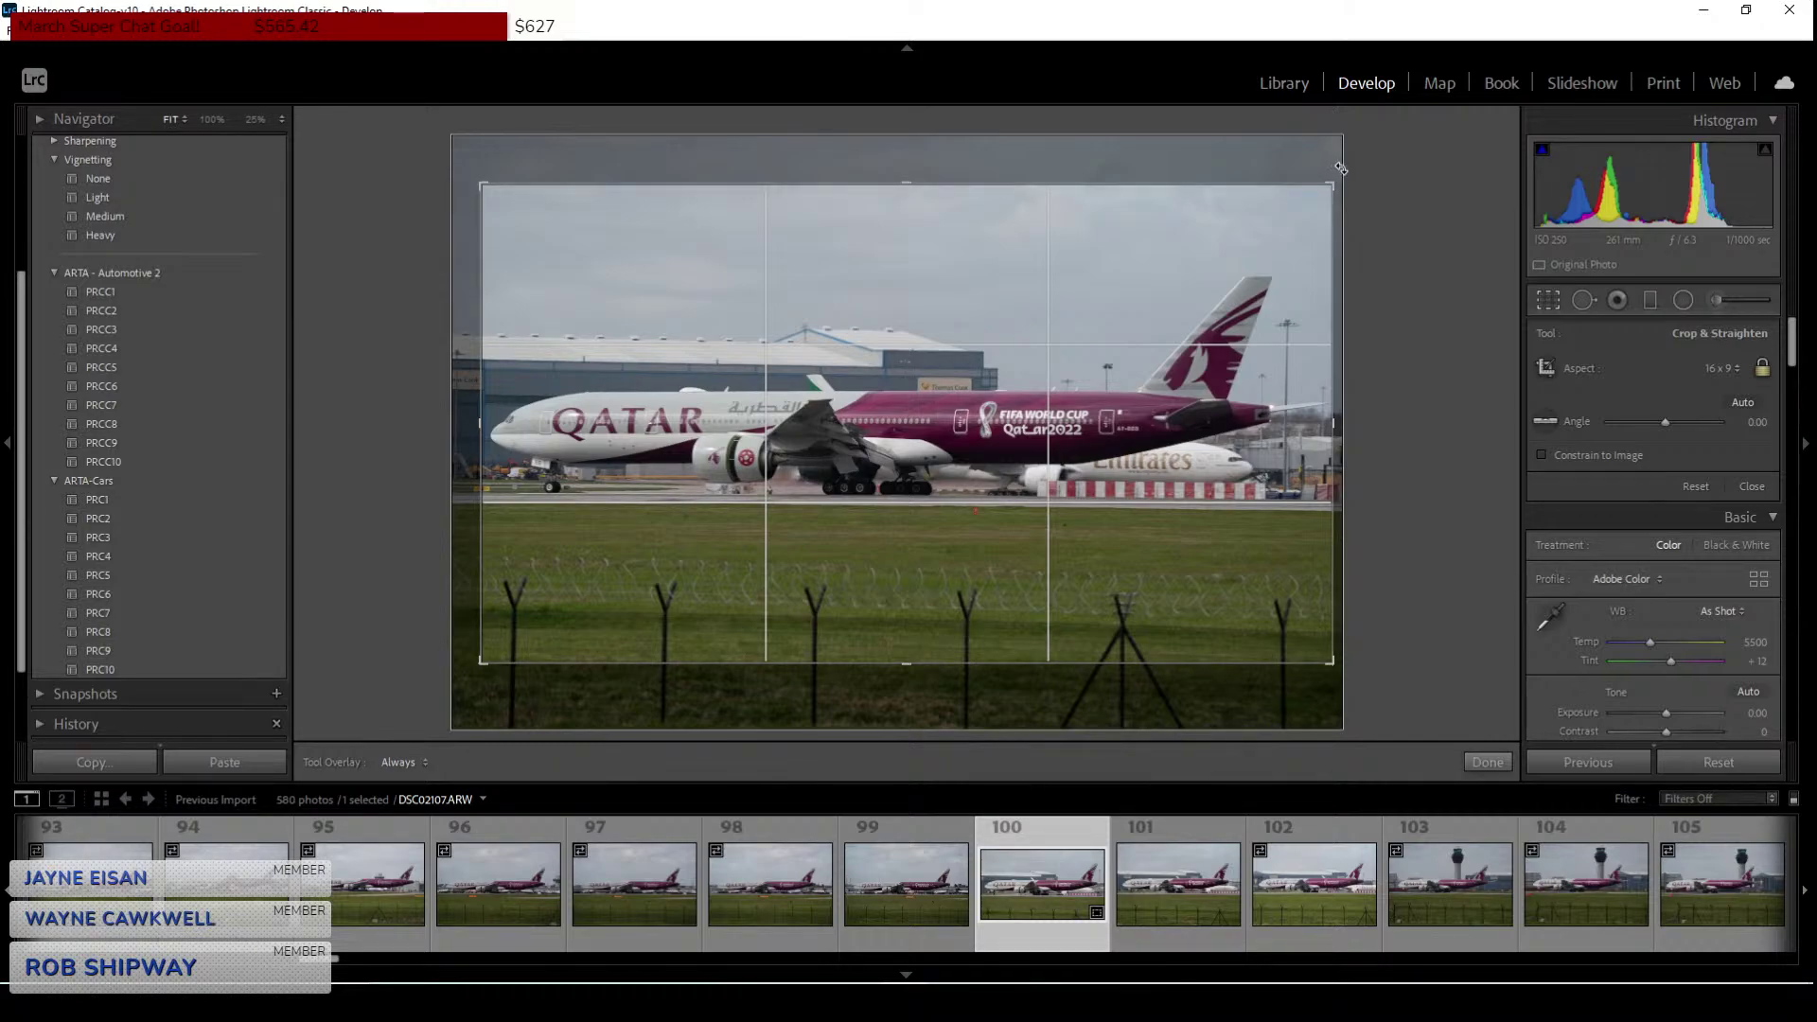
drag(1338, 174, 1333, 165)
key(Return)
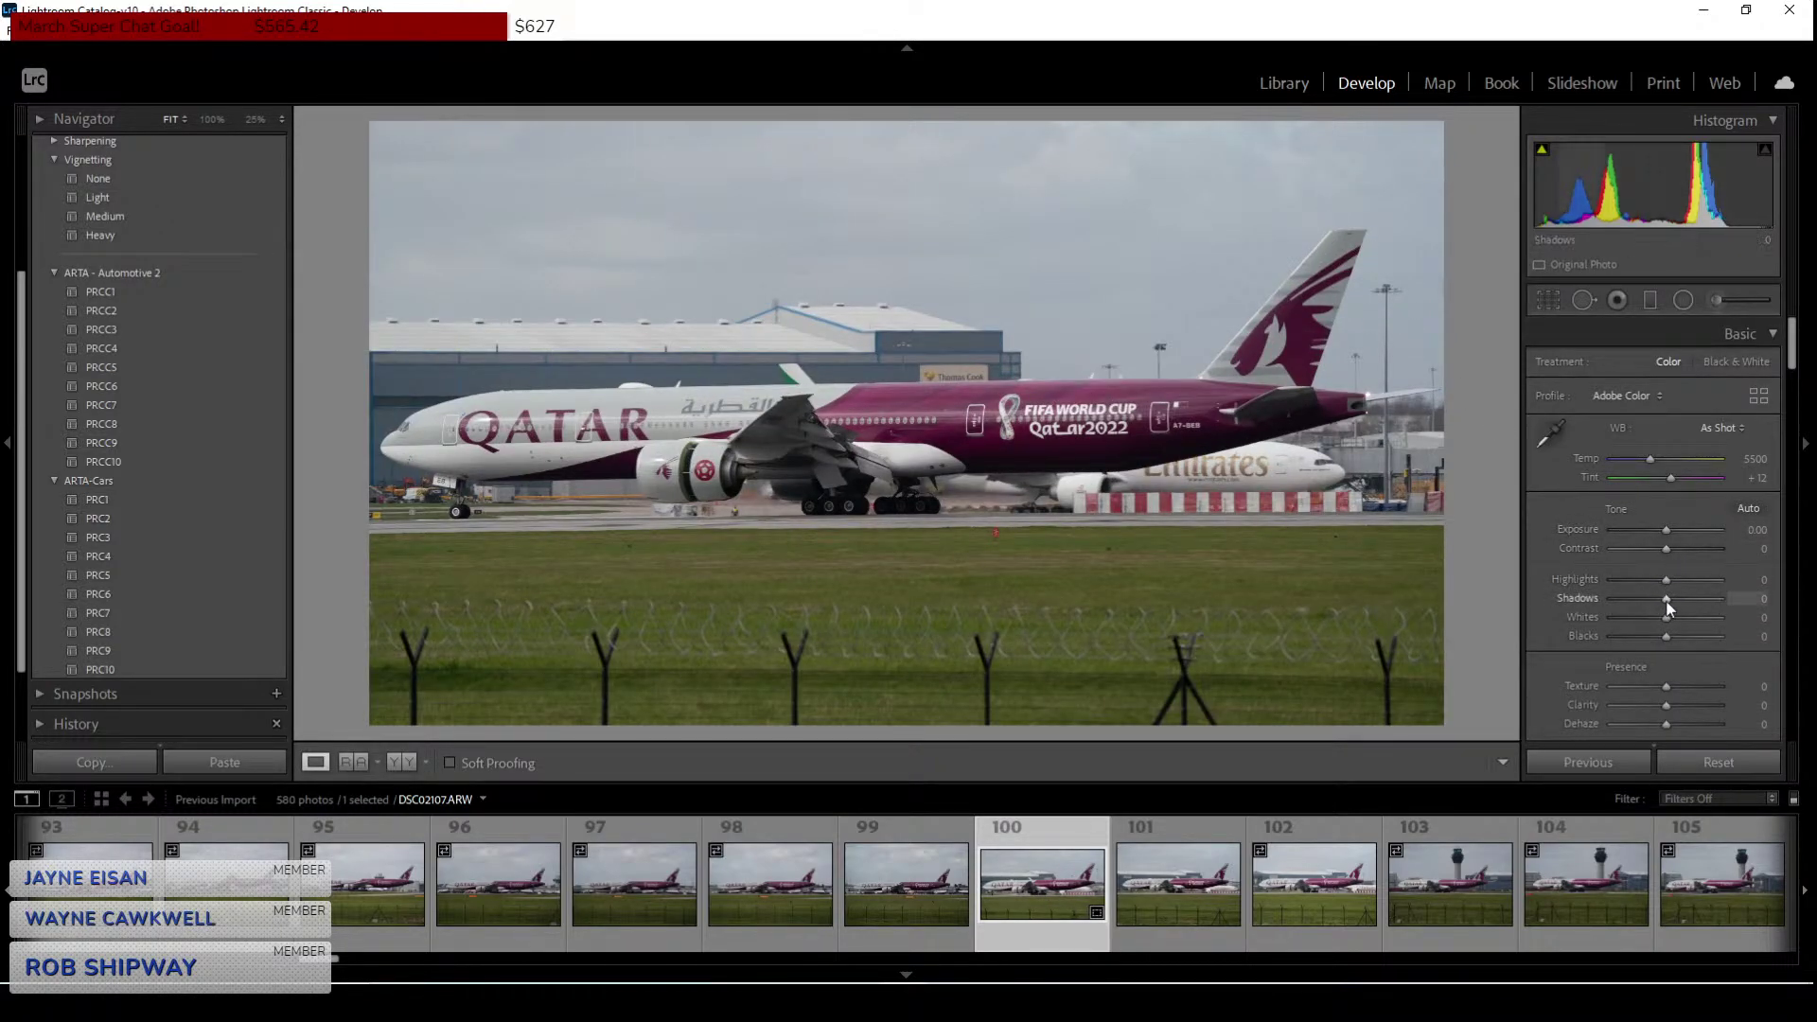
Raise Shadows to +47 and, after trying a brighter Exposure, reset Exposure to 0.00.
drag(1668, 606, 1689, 599)
drag(1667, 529, 1669, 533)
double_click(1666, 528)
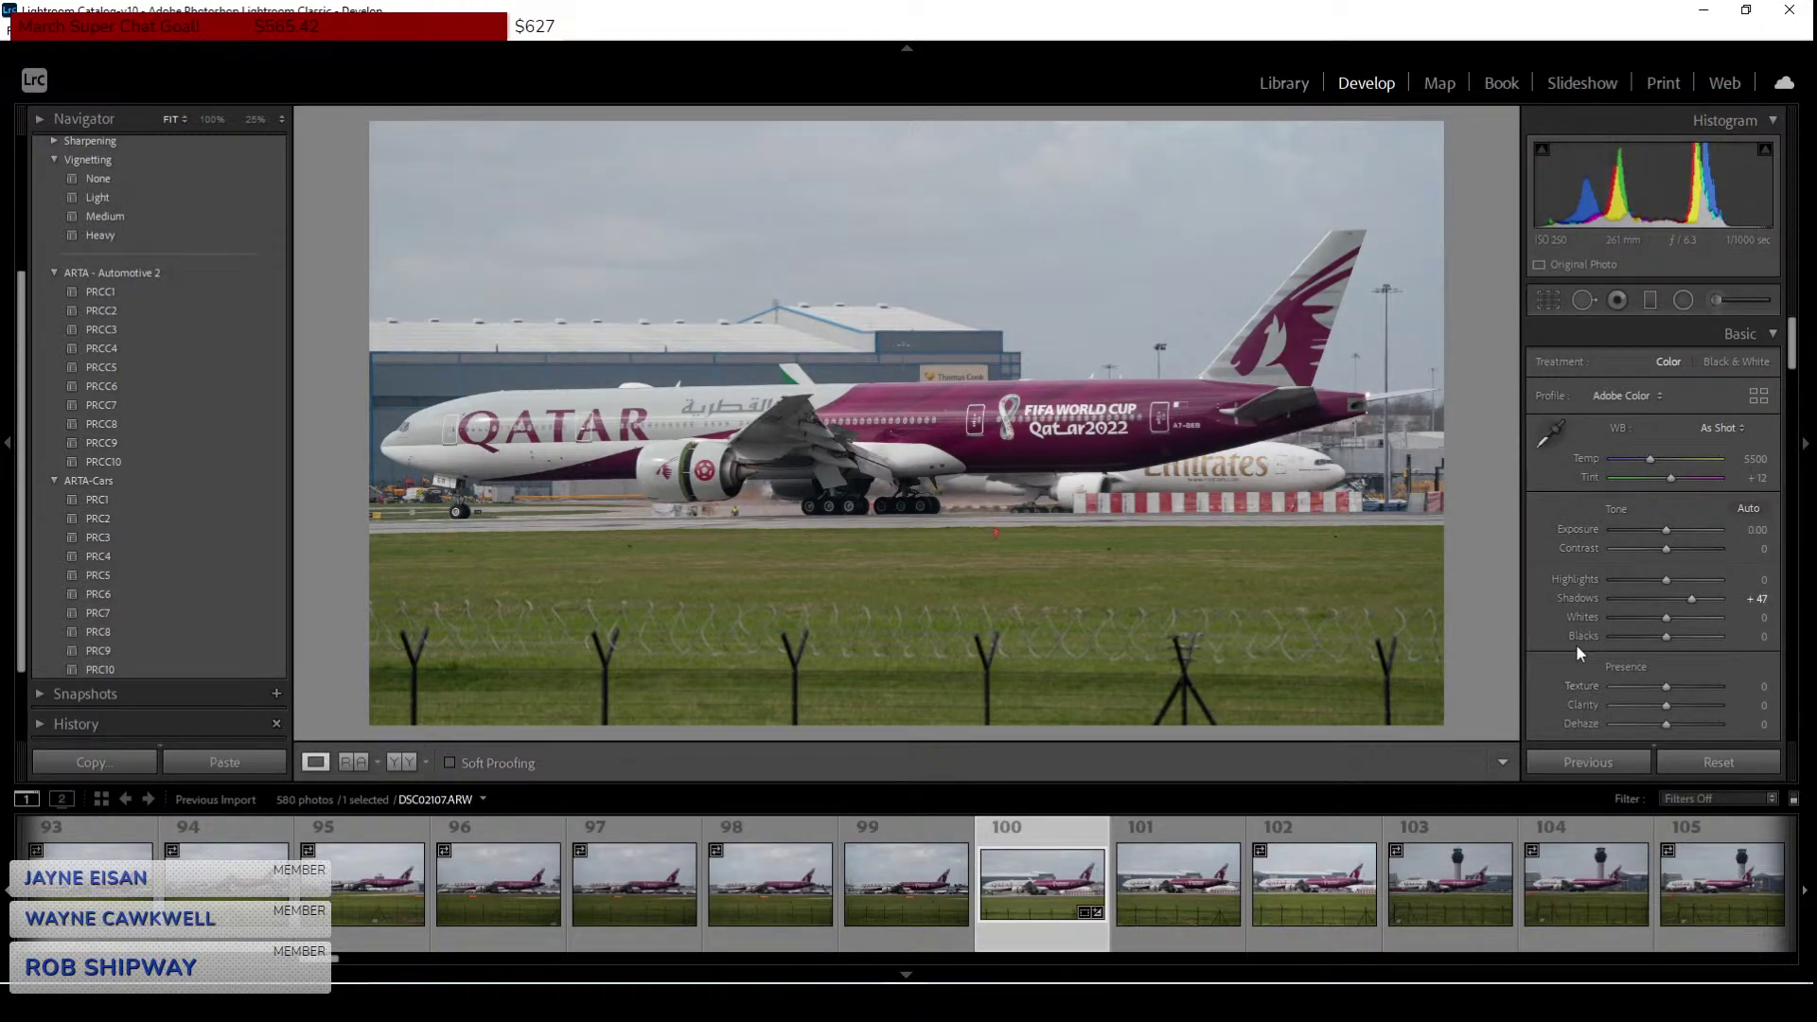
Enable chromatic aberration removal and lens profile corrections, and set the Luminance noise reduction to 22.
scroll(1579, 645, down, 10)
scroll(1587, 638, down, 5)
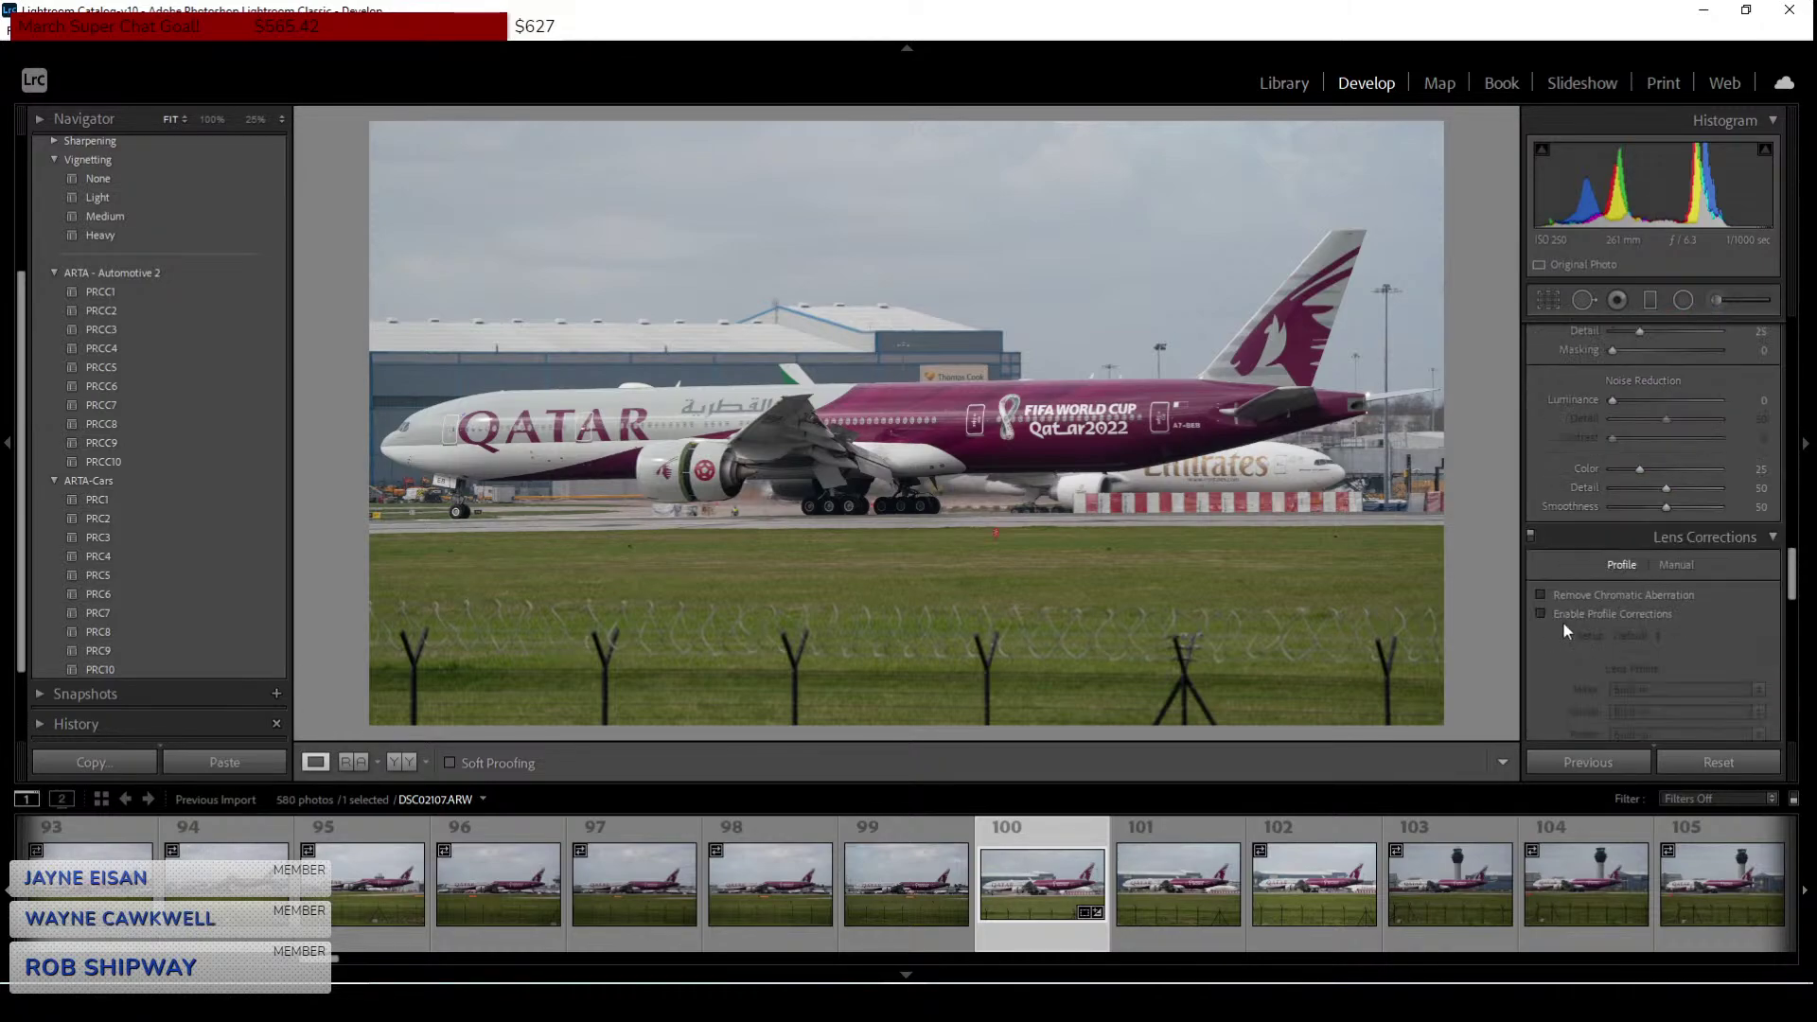
scroll(1553, 475, up, 1)
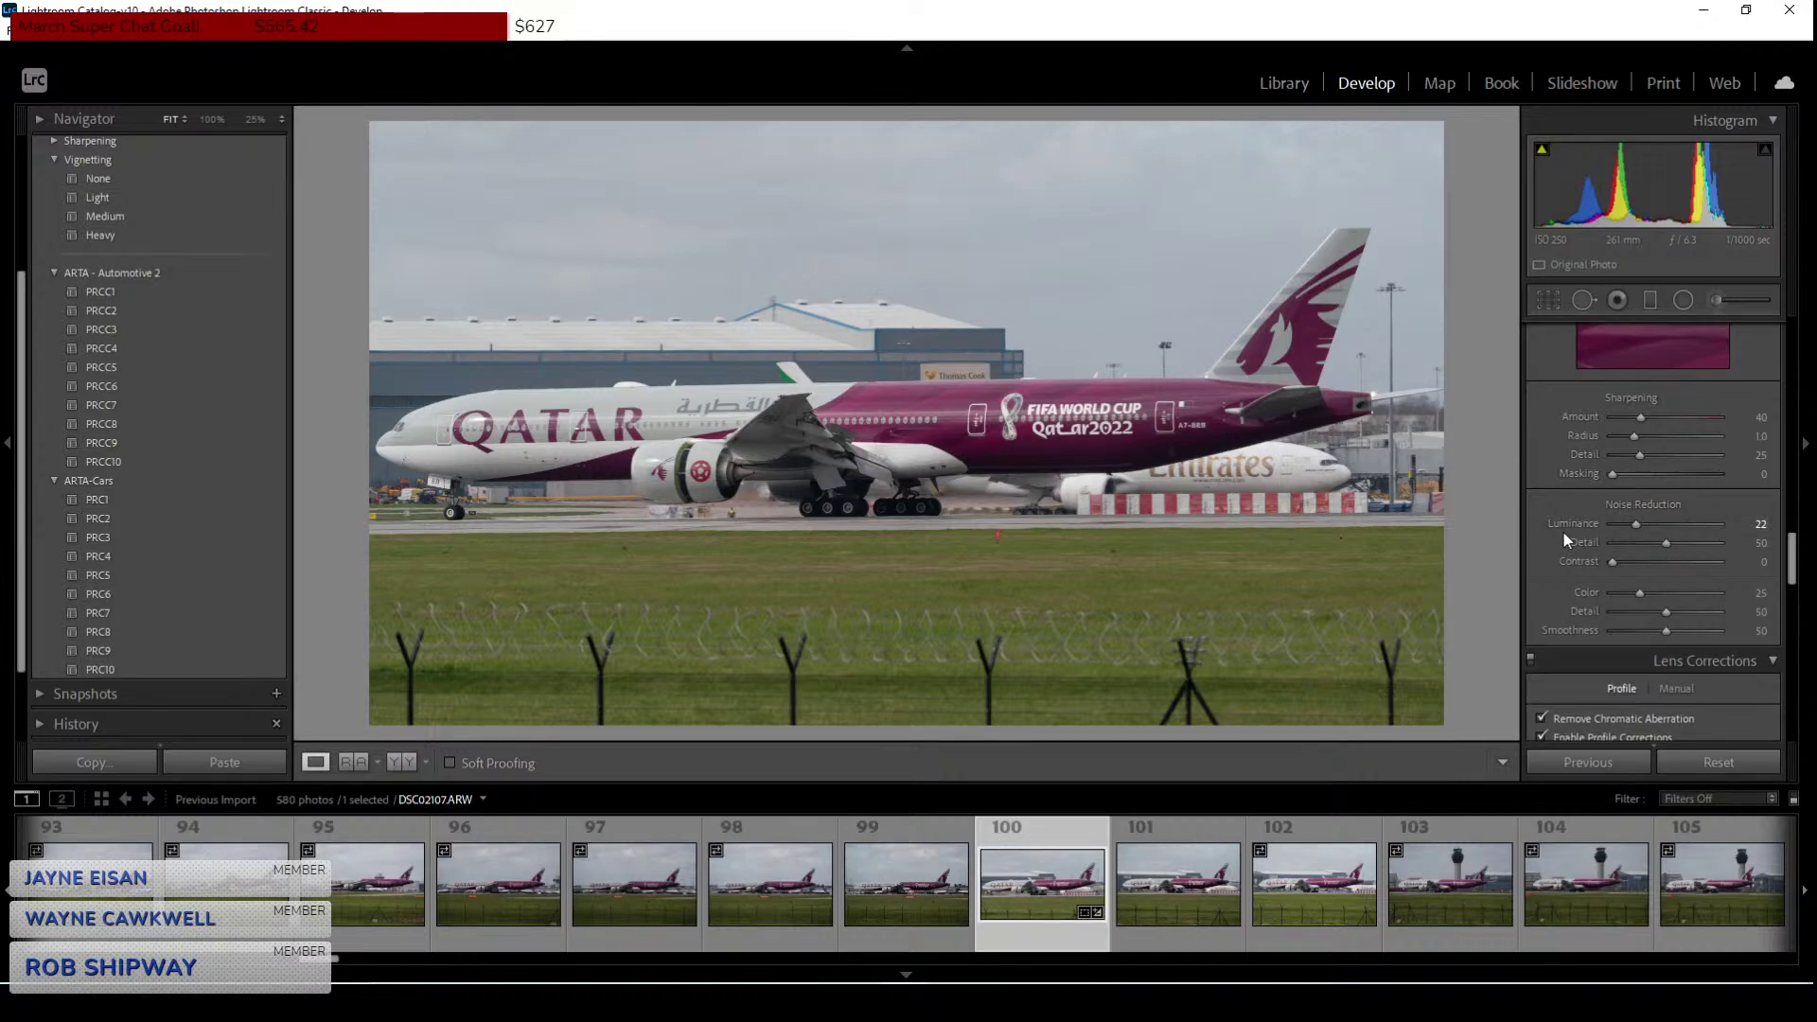
Set the Sharpening Masking to 91 and the Sharpening Amount to 45.
scroll(1581, 540, up, 2)
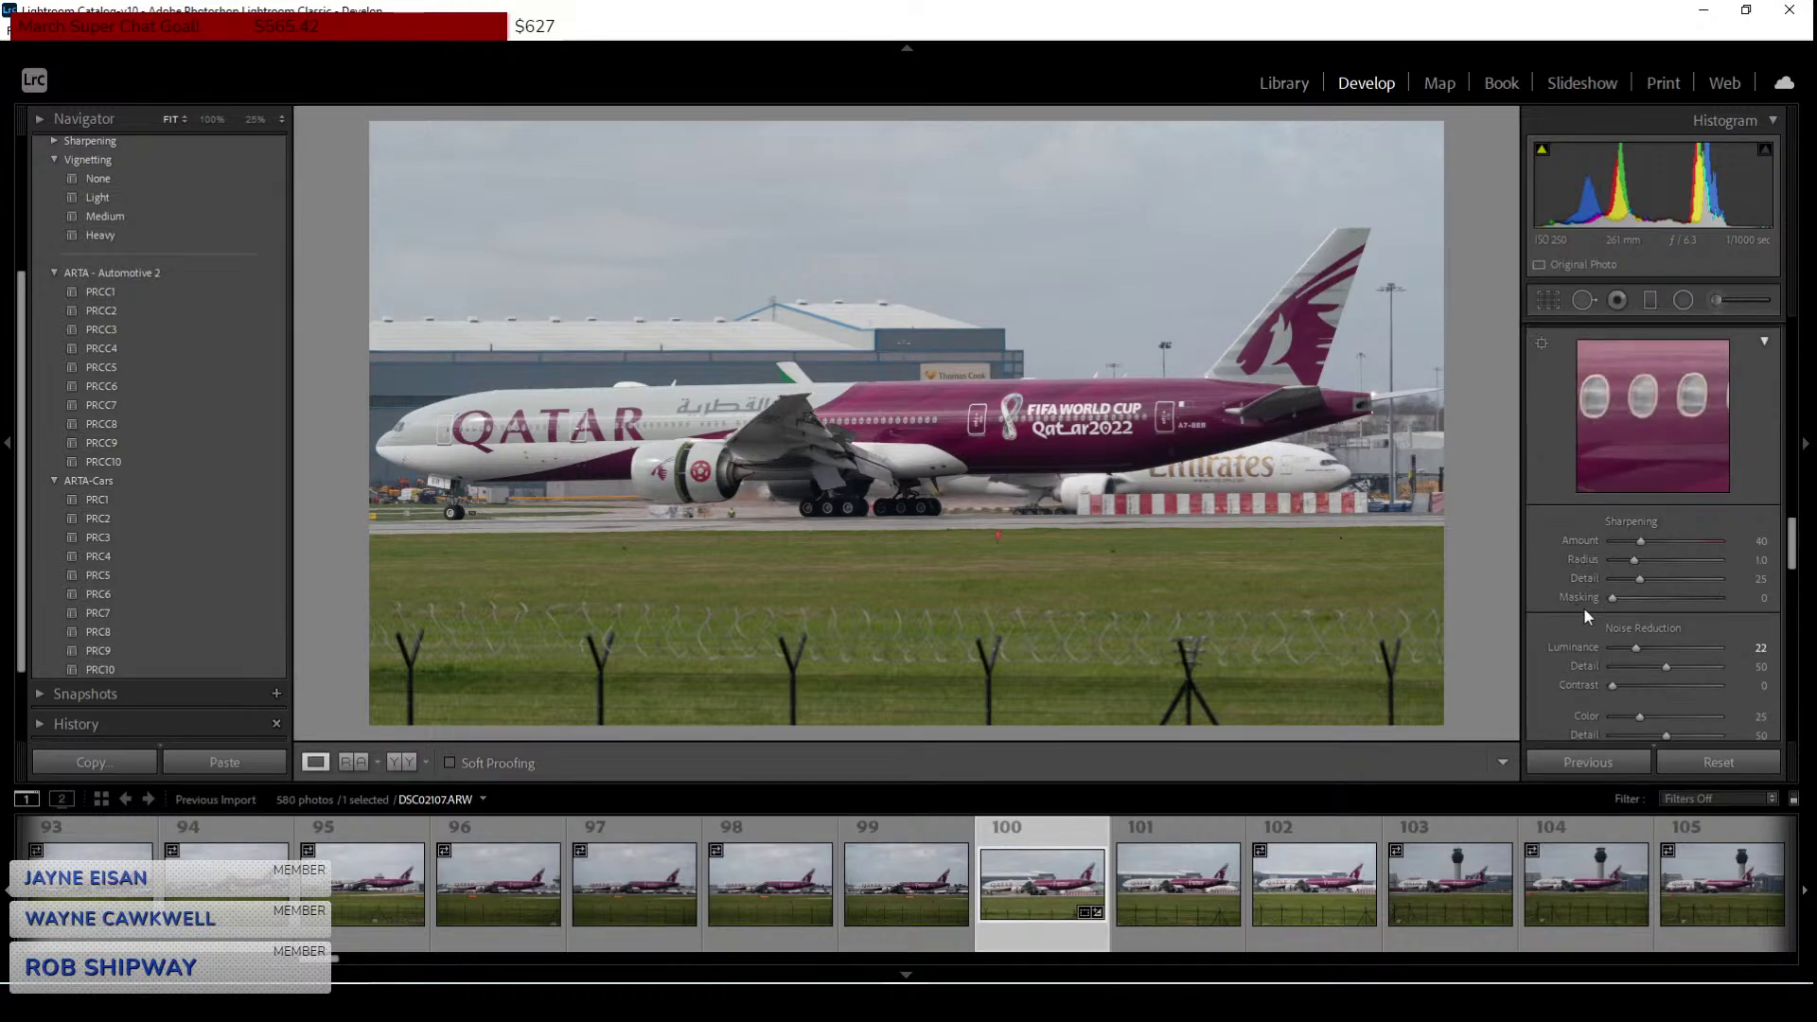
drag(1702, 593, 1710, 592)
drag(1643, 536, 1648, 535)
Set Dehaze to +7 and Vibrance to +14 in the Basic adjustments.
scroll(1581, 540, up, 5)
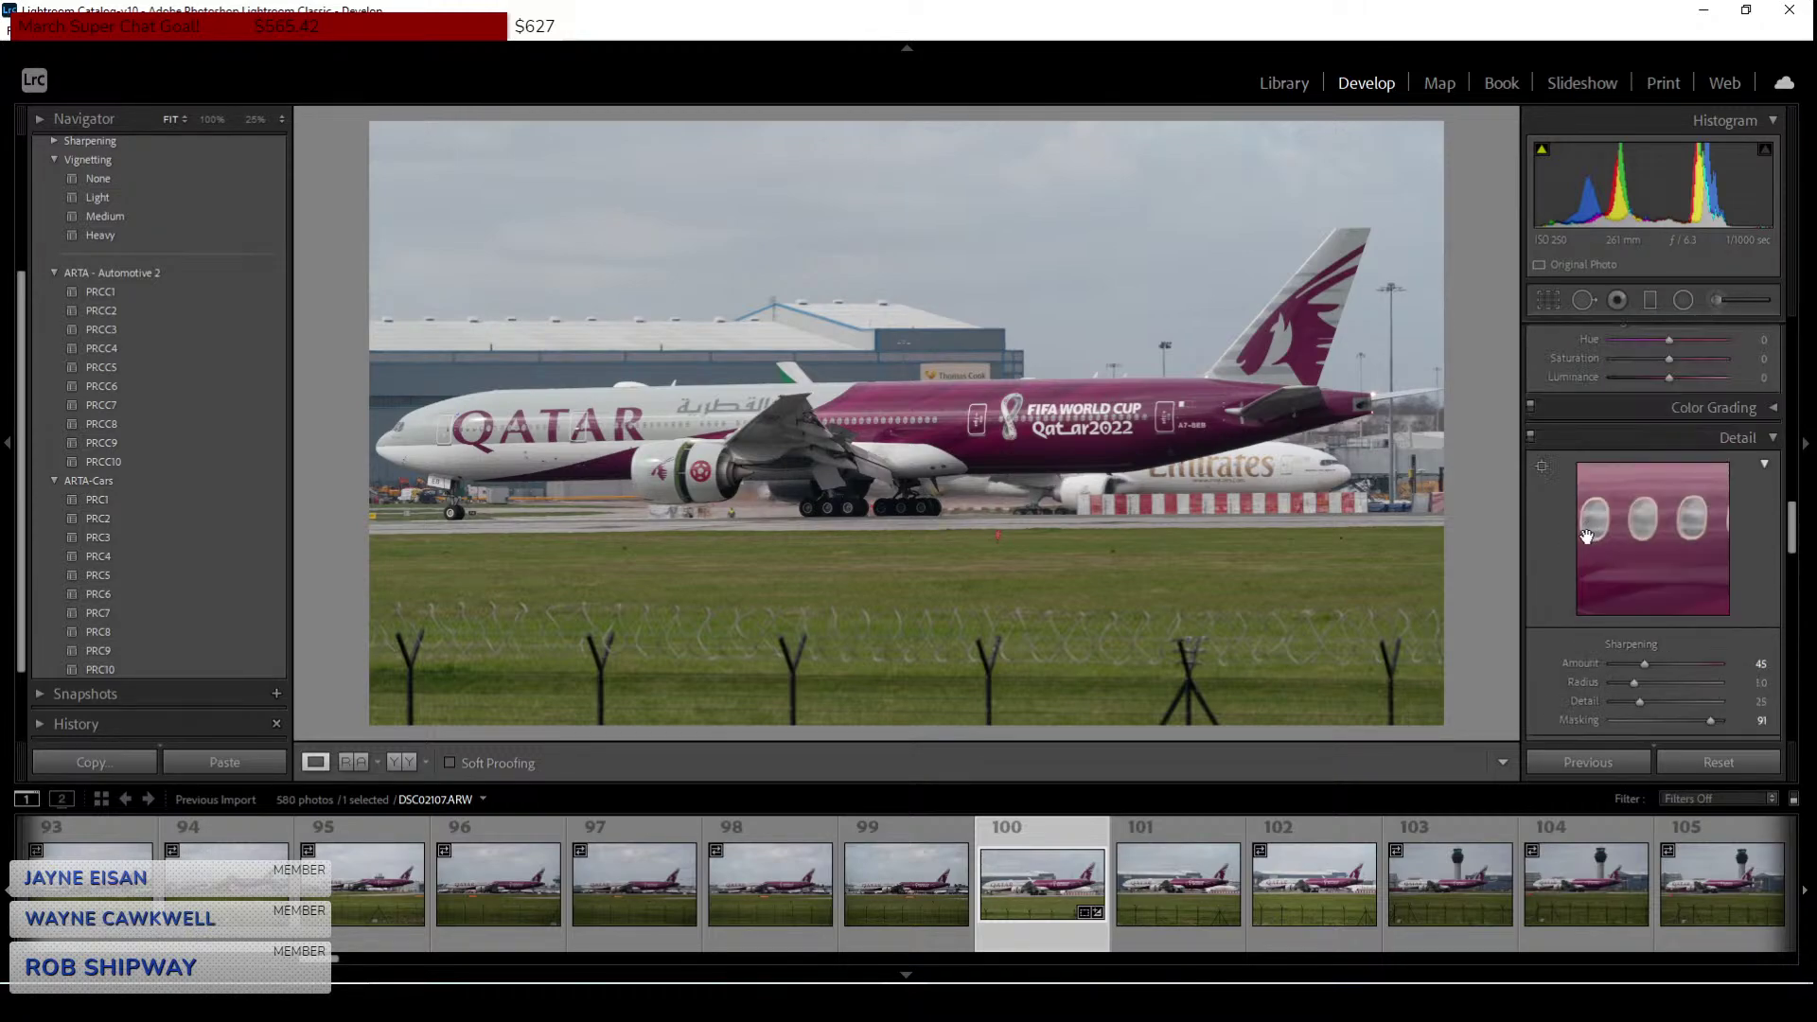
scroll(1570, 562, up, 2)
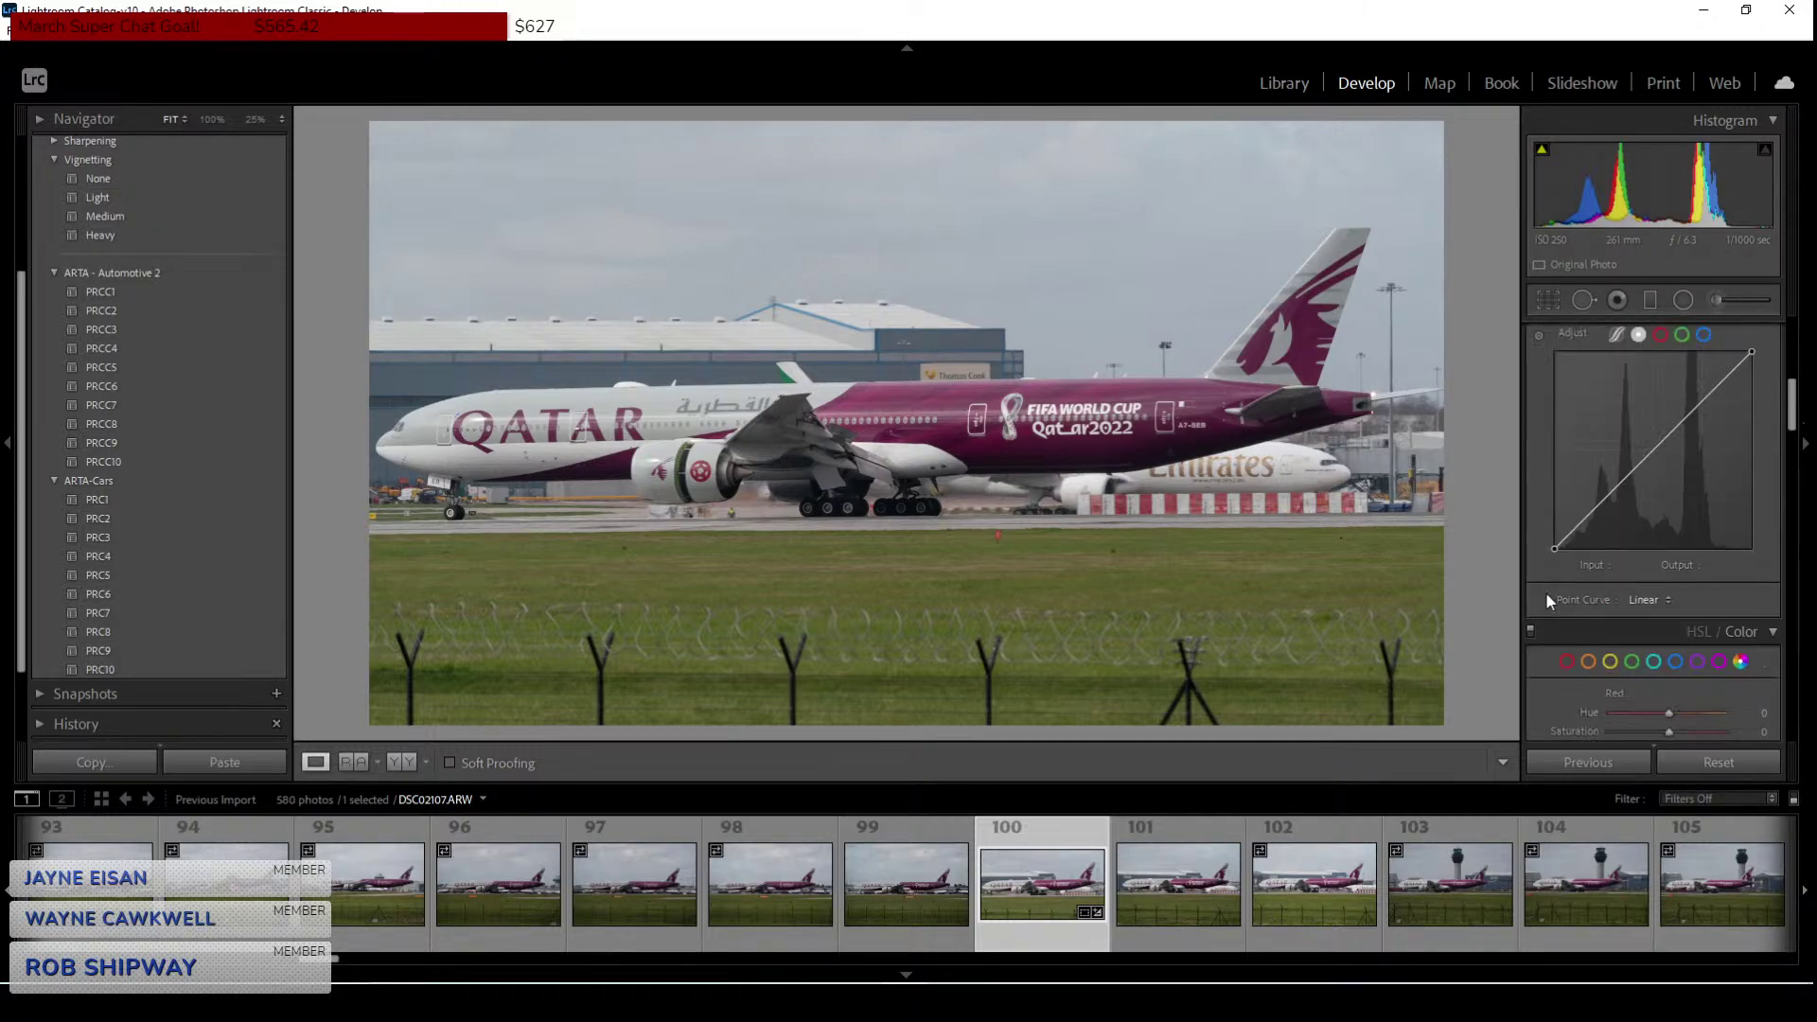
scroll(1555, 567, up, 6)
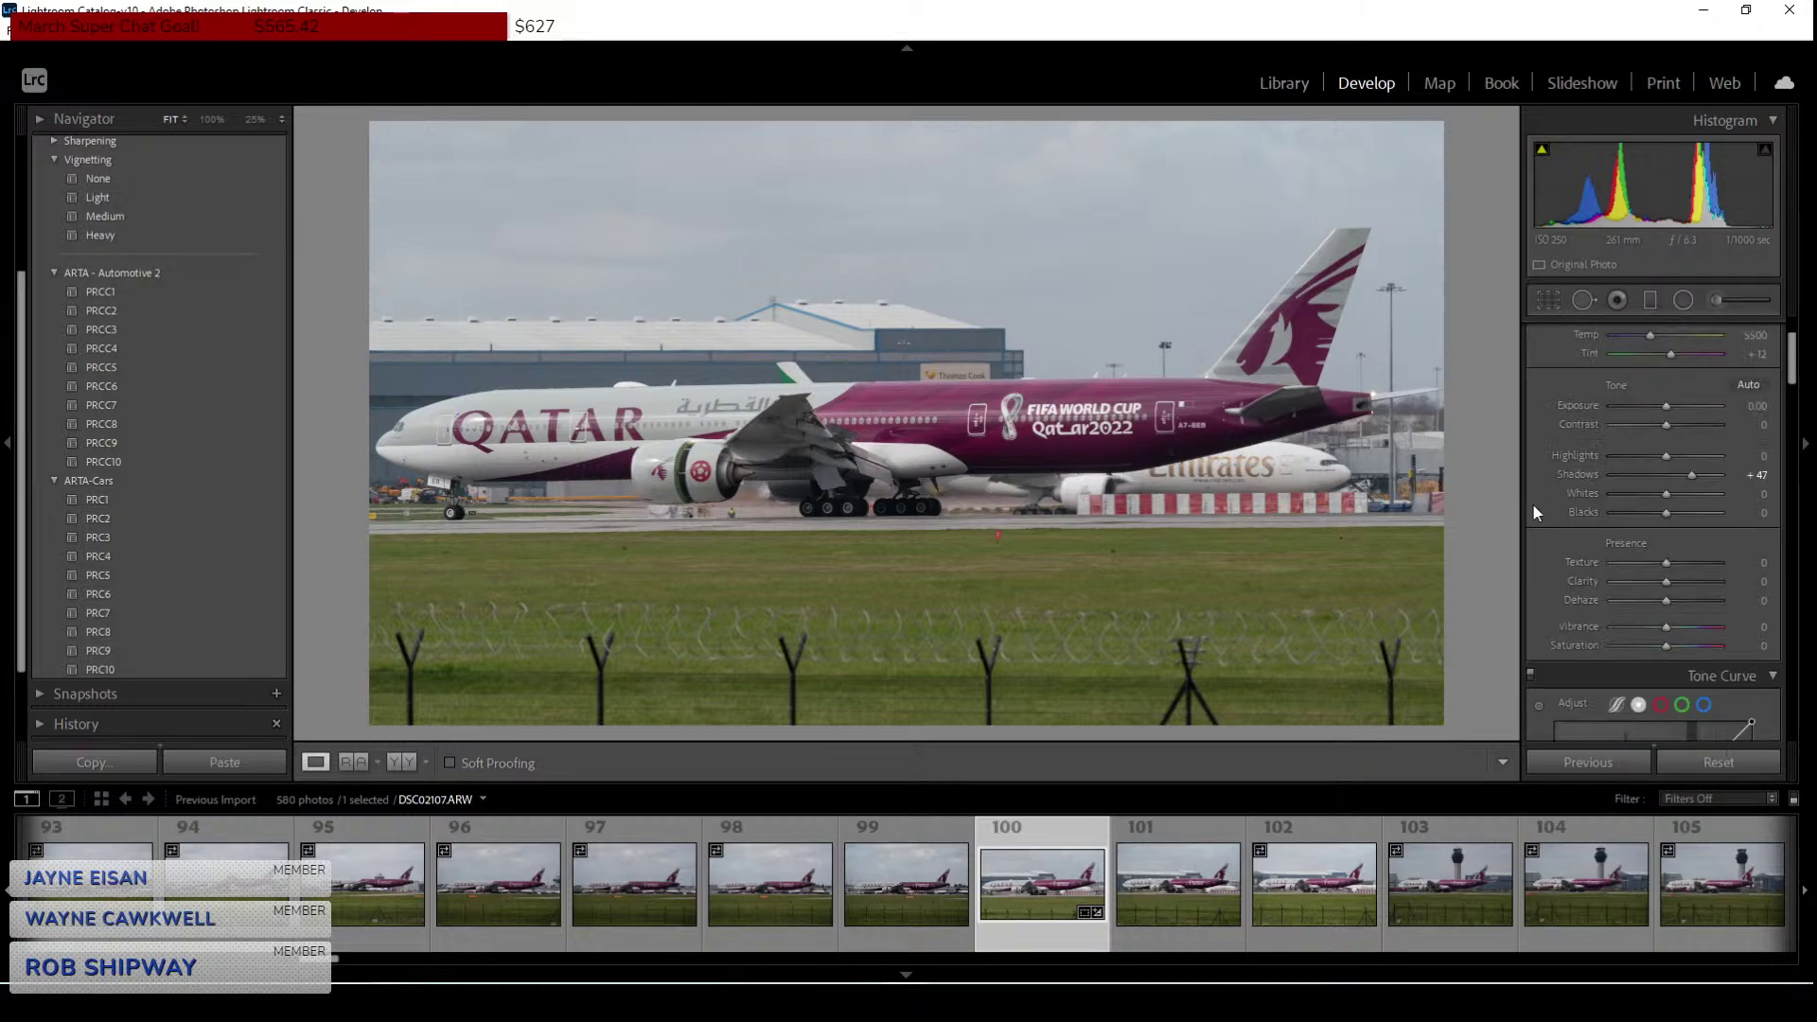
drag(1667, 600, 1673, 628)
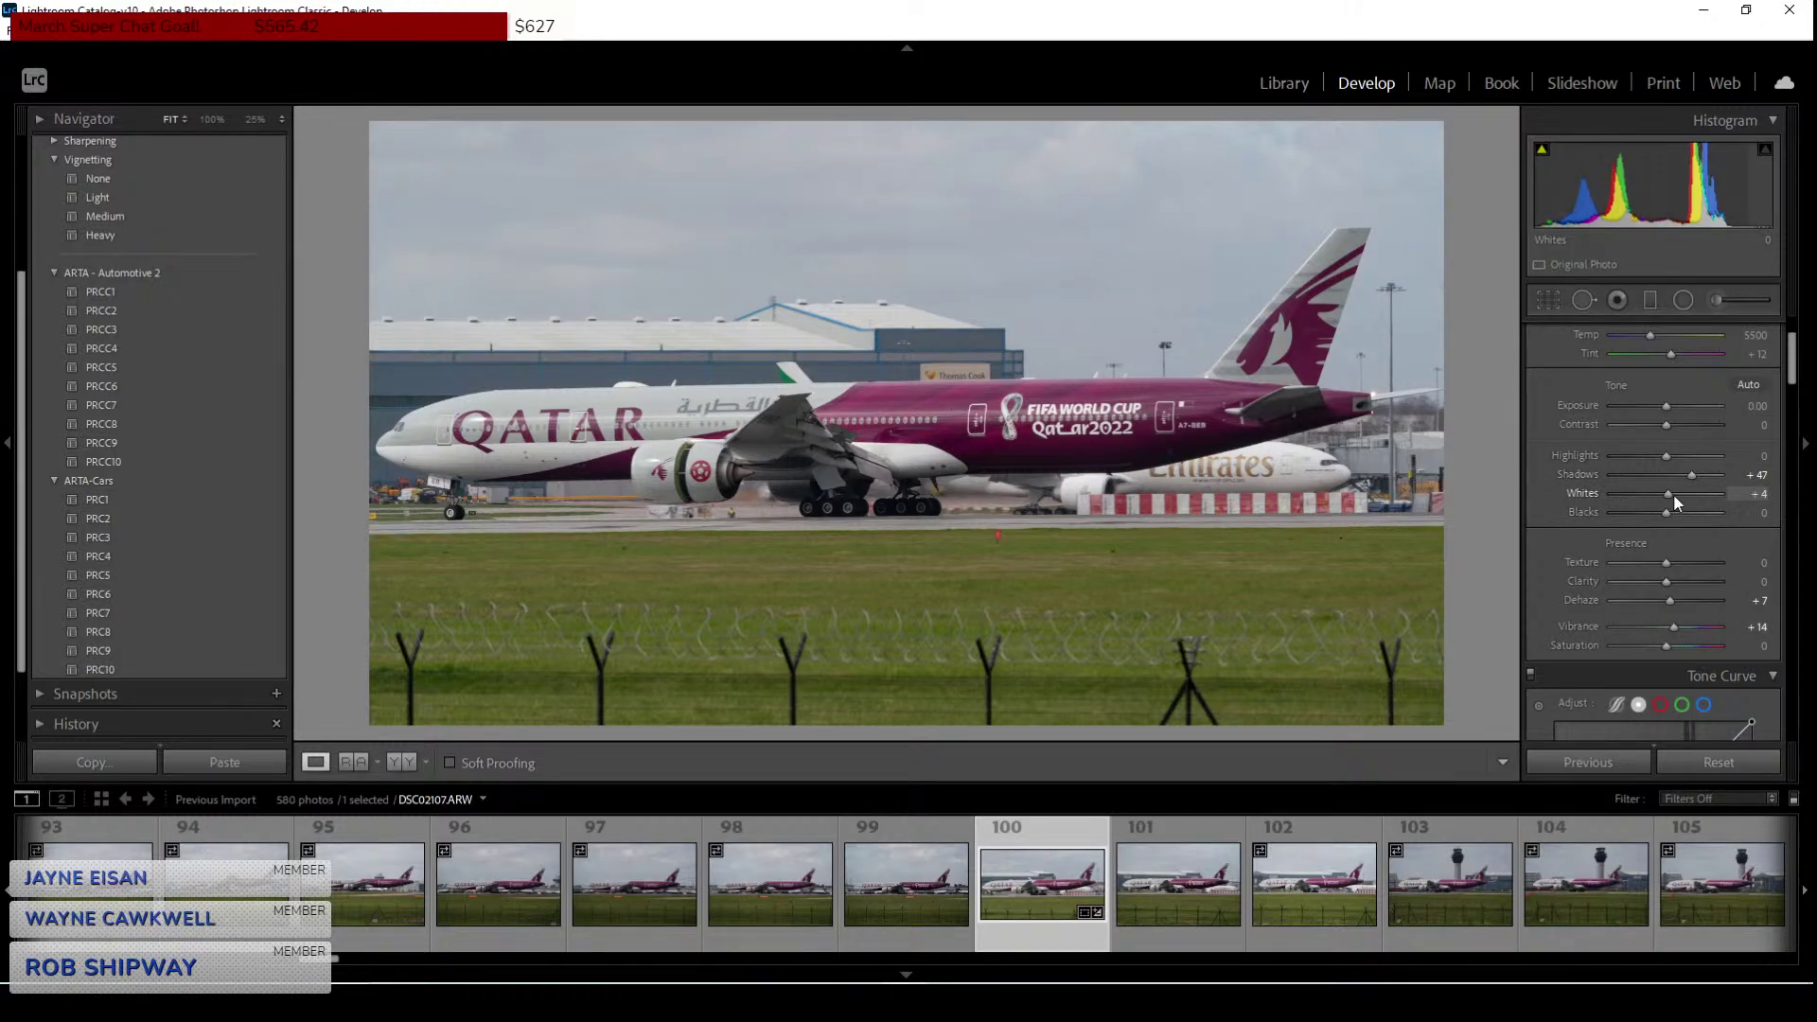
Set Contrast to +5, Highlights to -23, Whites to +40 and Blacks to +19 in the tone adjustments.
drag(1673, 492, 1671, 427)
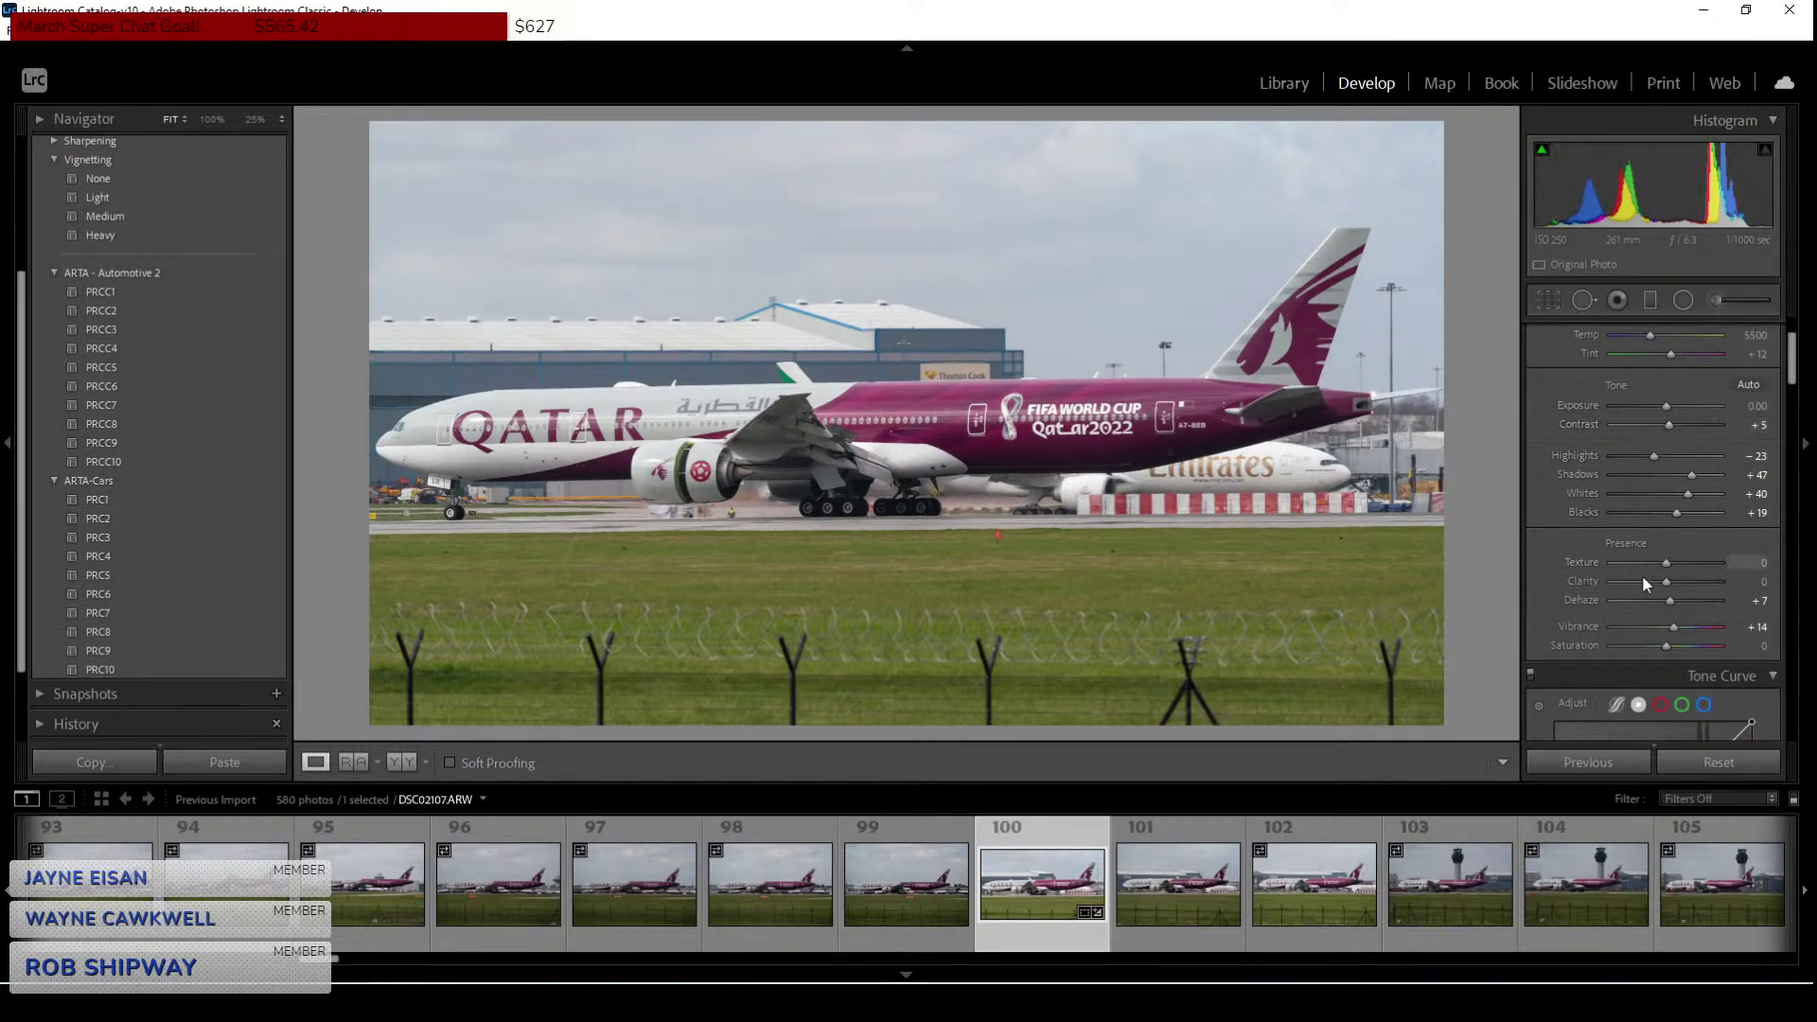
Shape a gentle three-point tone curve, with the shadow point at input 66, output 60 and the highlight point at input 218, output 220.
scroll(1587, 635, down, 3)
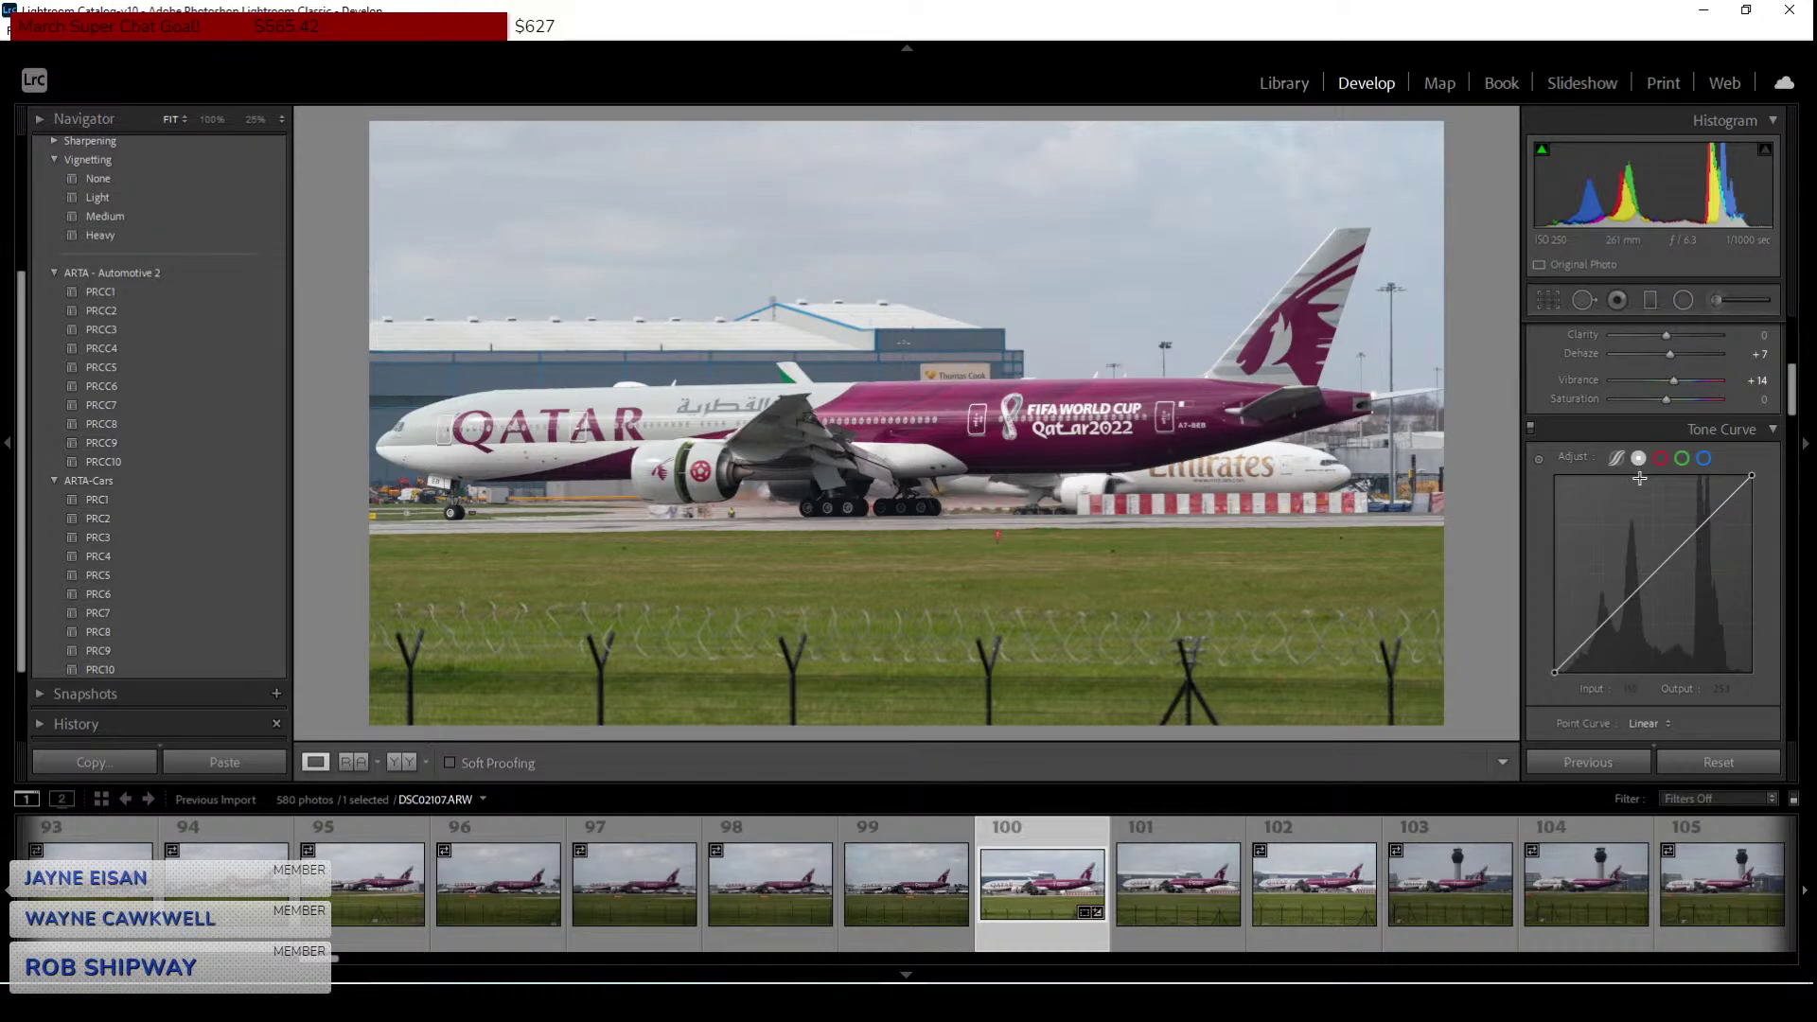
click(1600, 627)
click(1672, 554)
click(1720, 516)
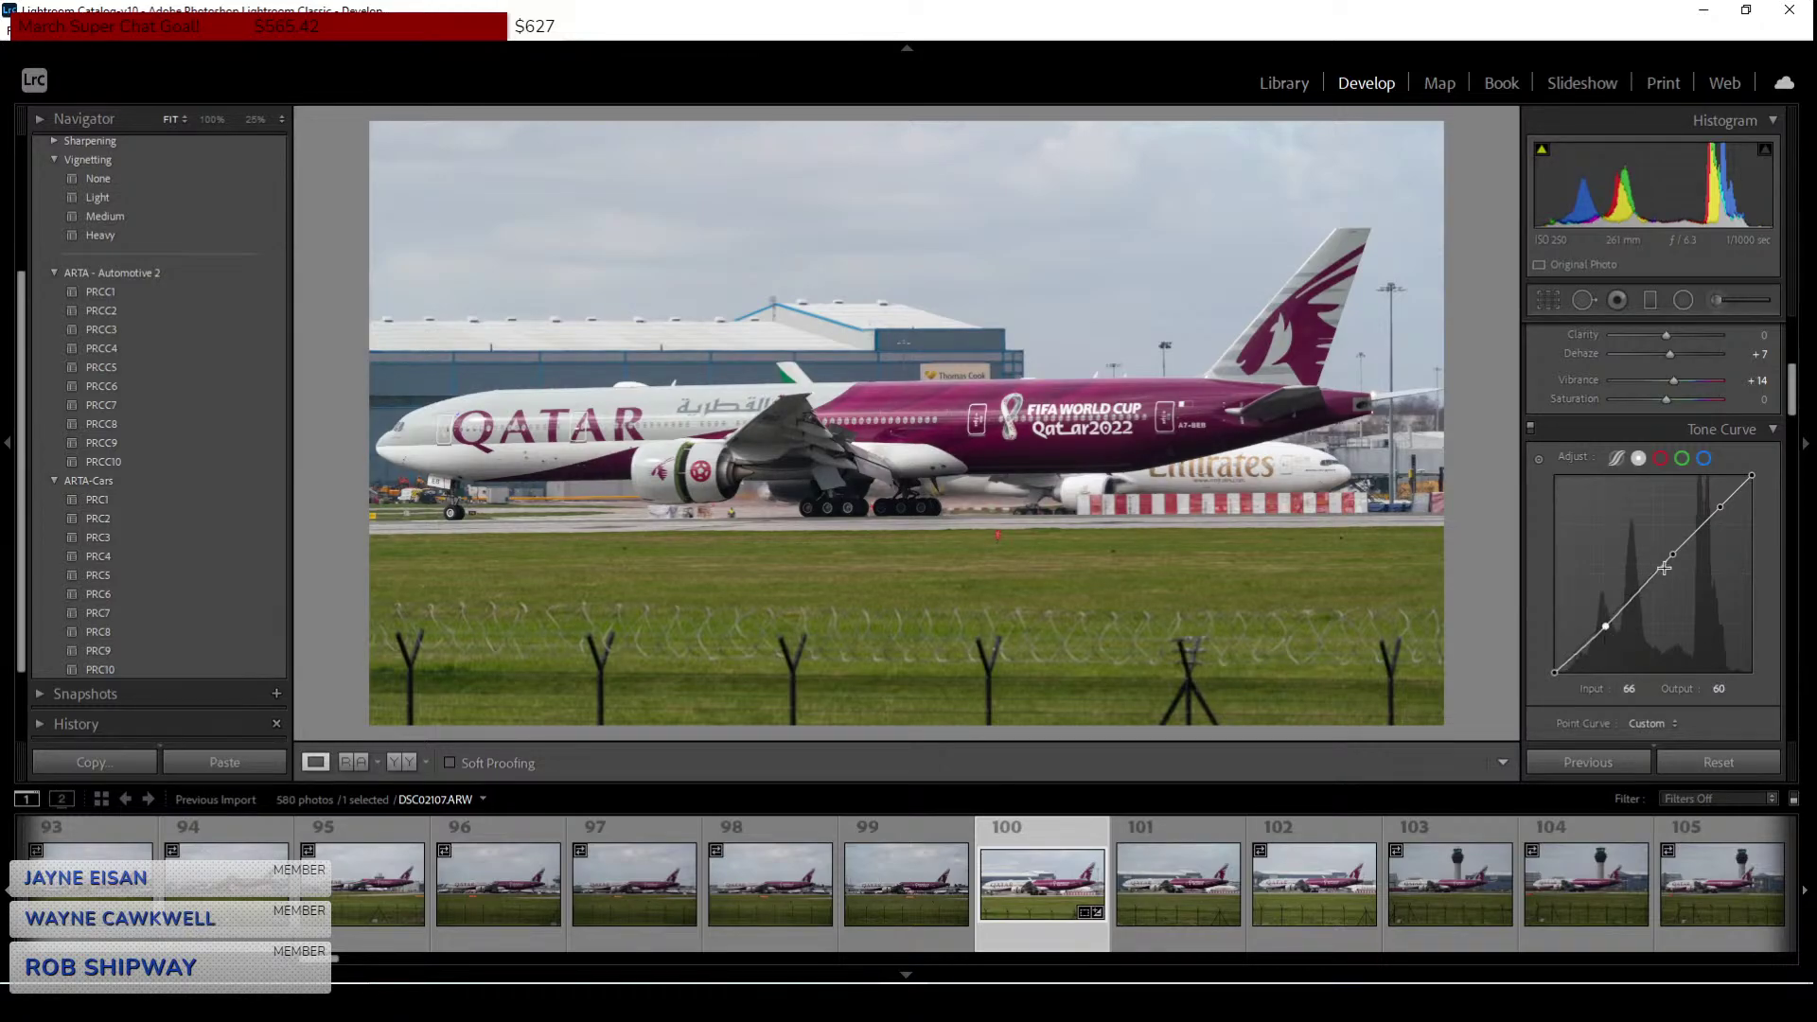
drag(1673, 559, 1725, 502)
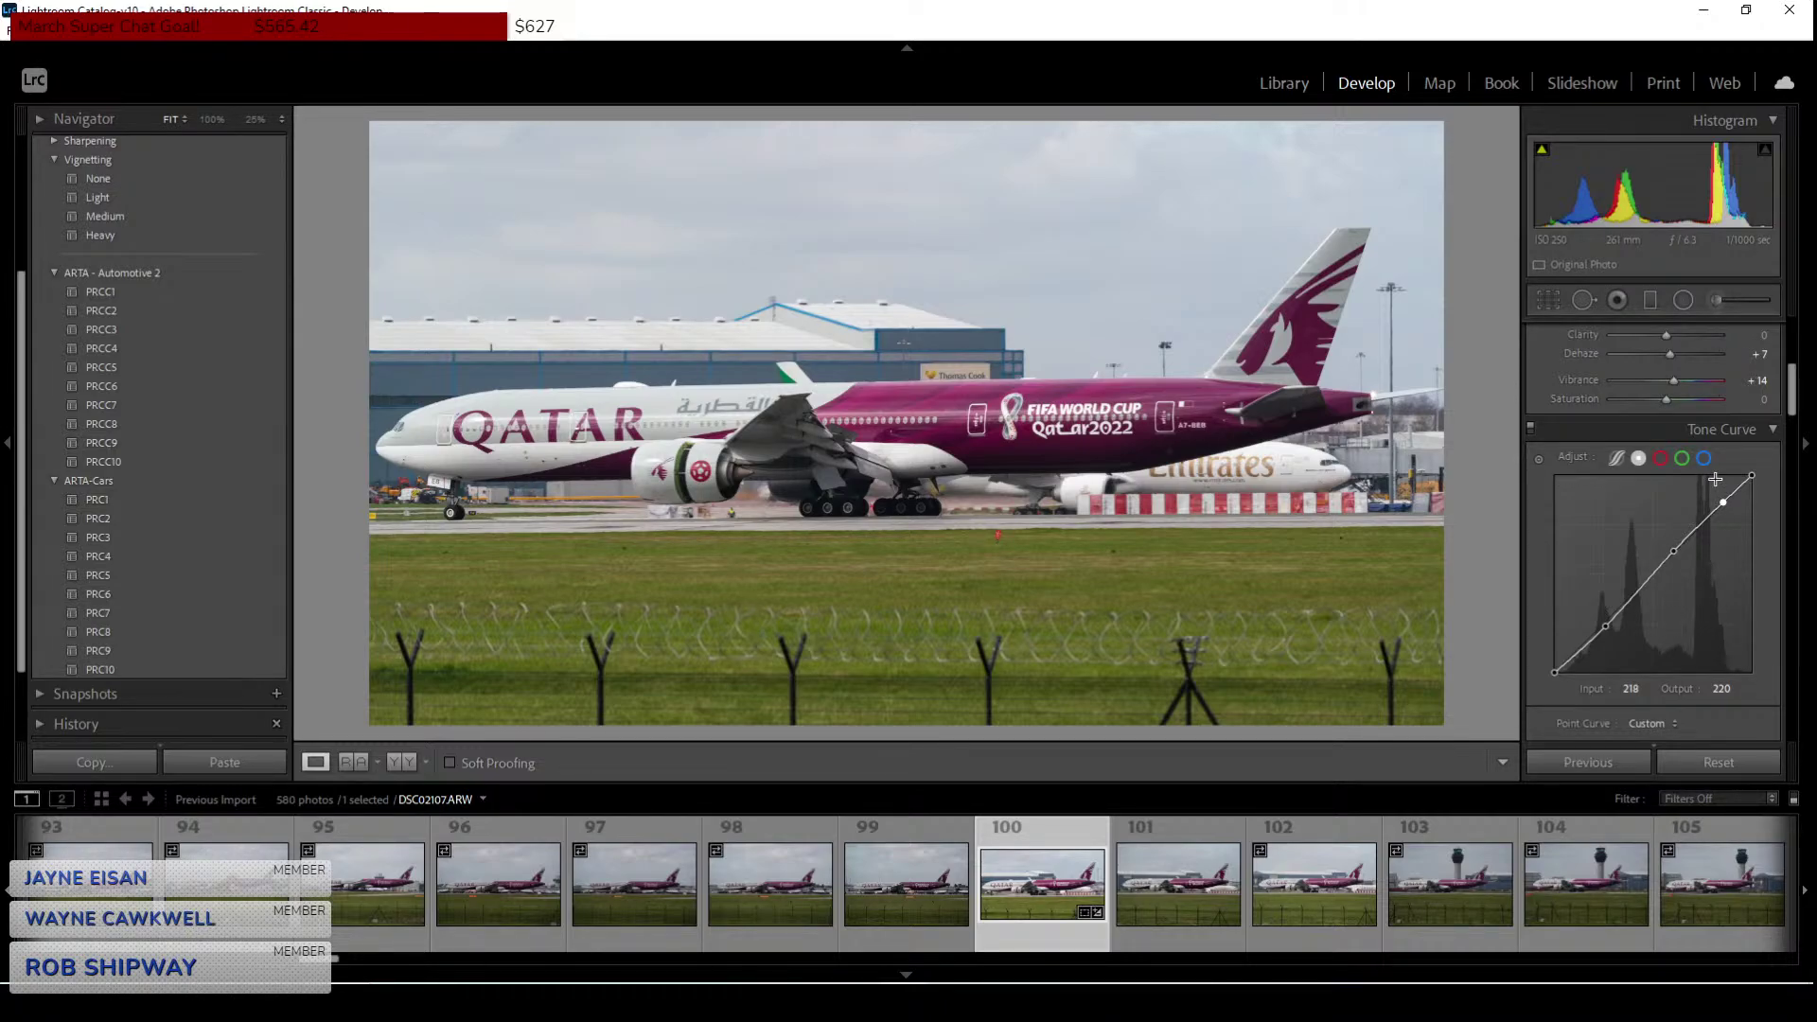
Set Vibrance to +9, Clarity to -9 and Texture to -4 in the presence adjustments.
scroll(1596, 401, up, 2)
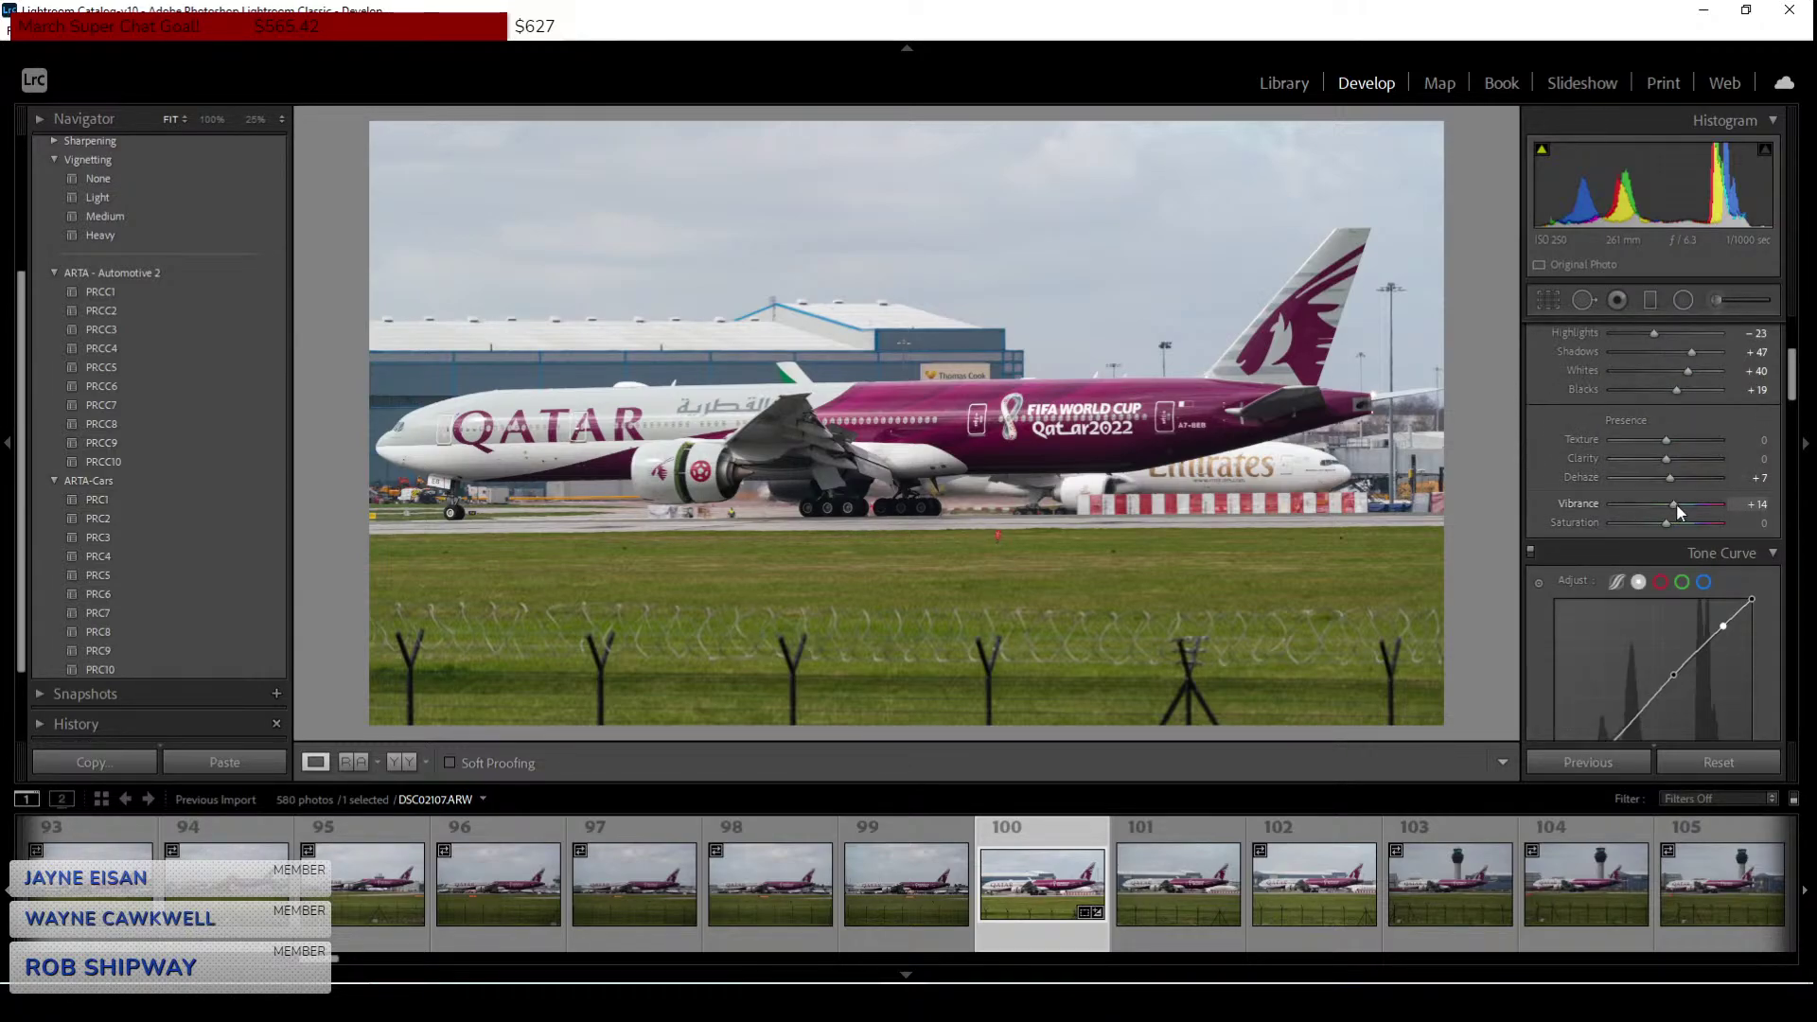
drag(1677, 502, 1664, 462)
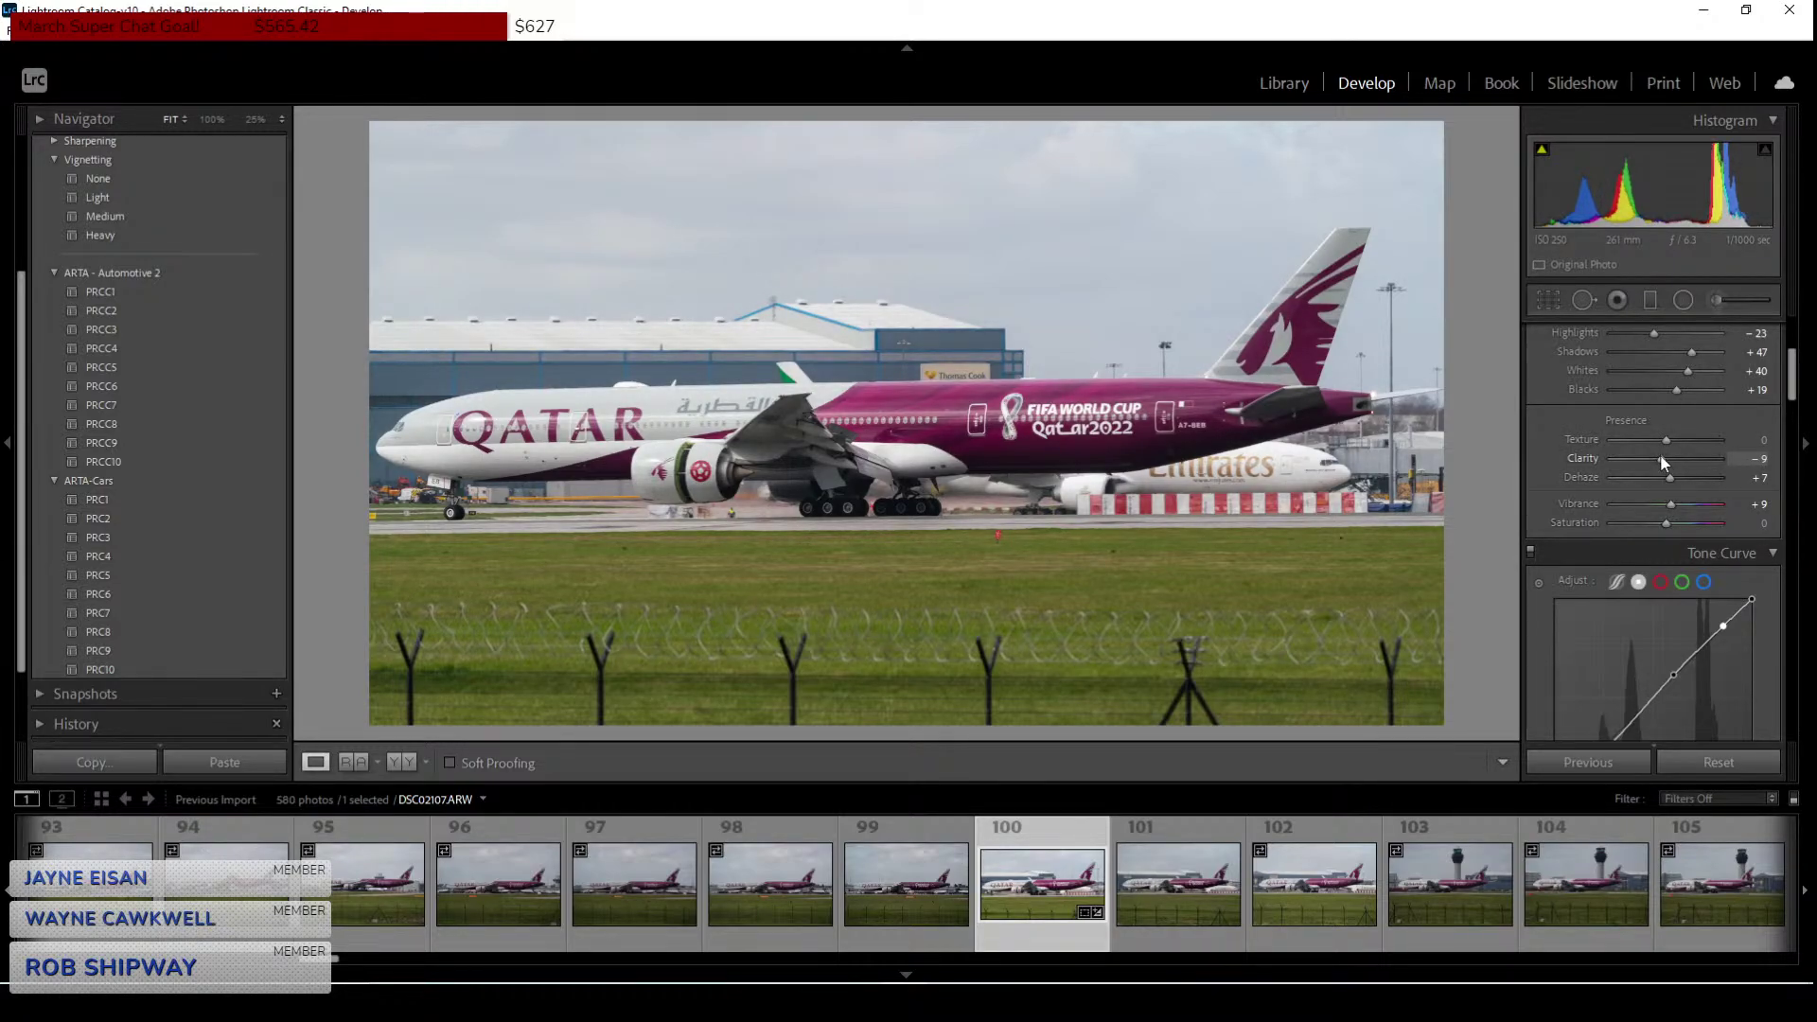
scroll(1677, 441, up, 2)
scroll(1576, 427, up, 2)
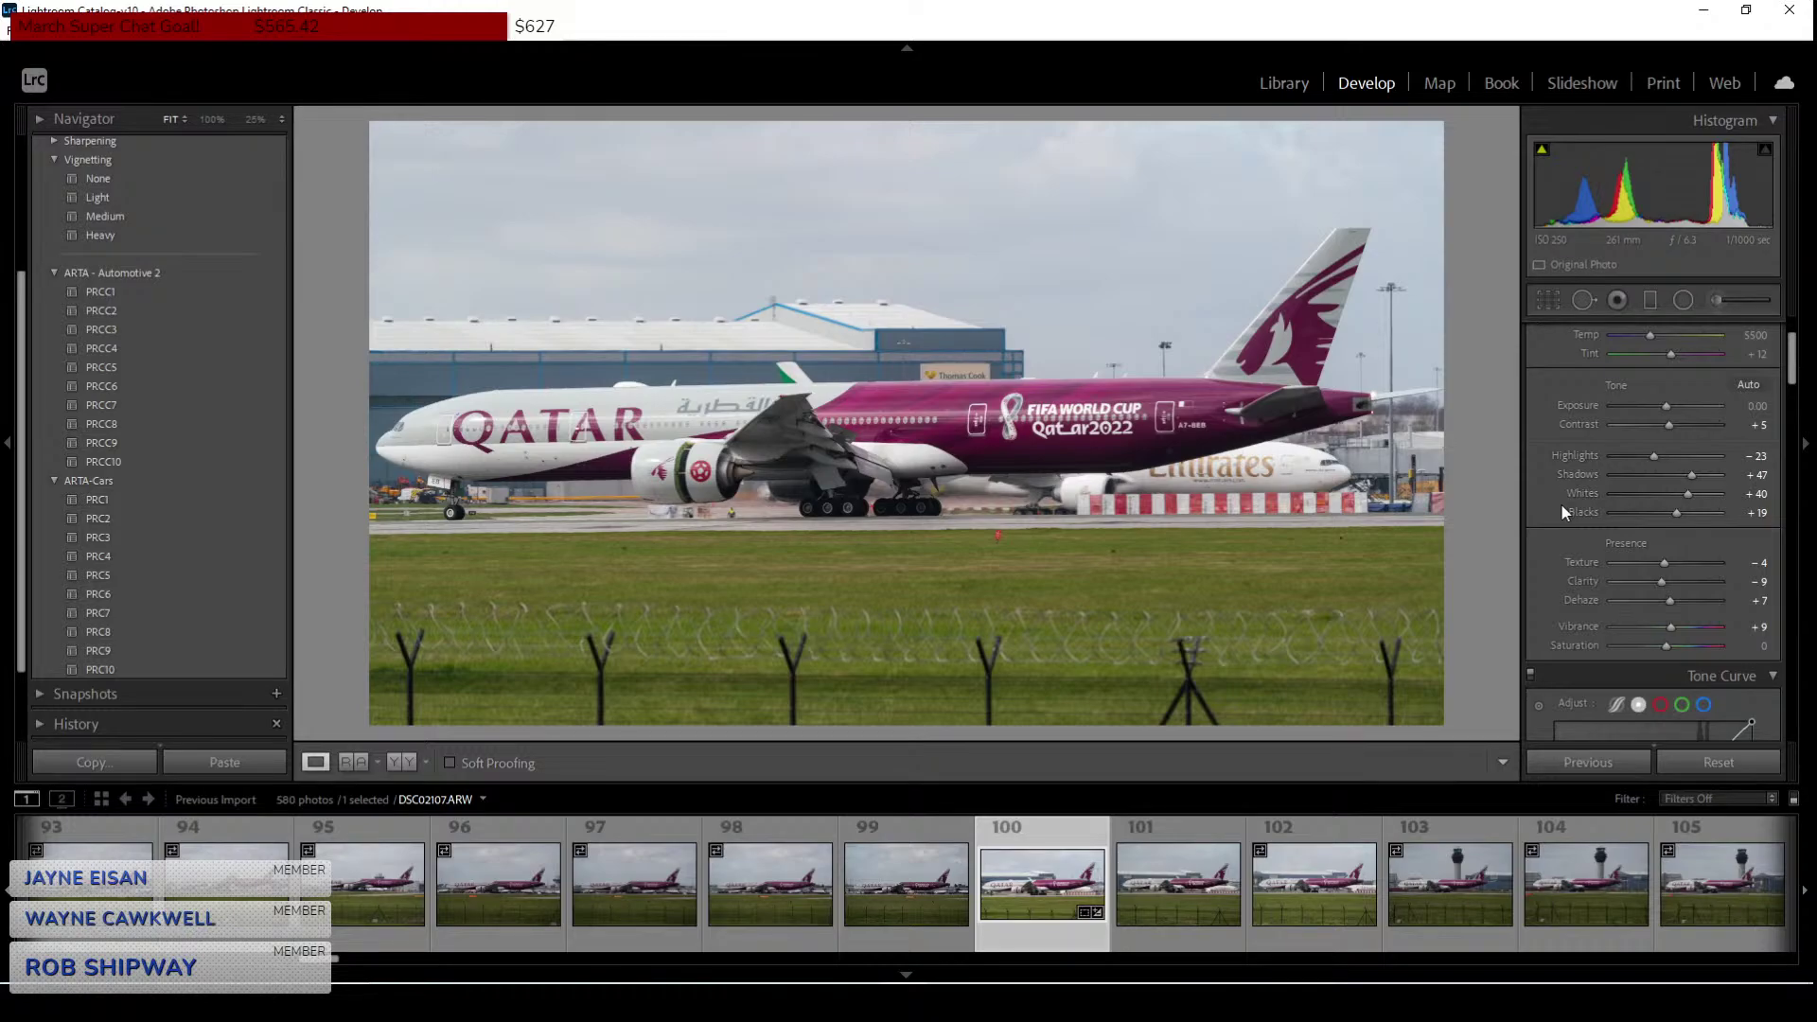
Review the photo's basic, tone curve, colour, sharpening, noise reduction and lens correction settings.
scroll(1566, 518, up, 3)
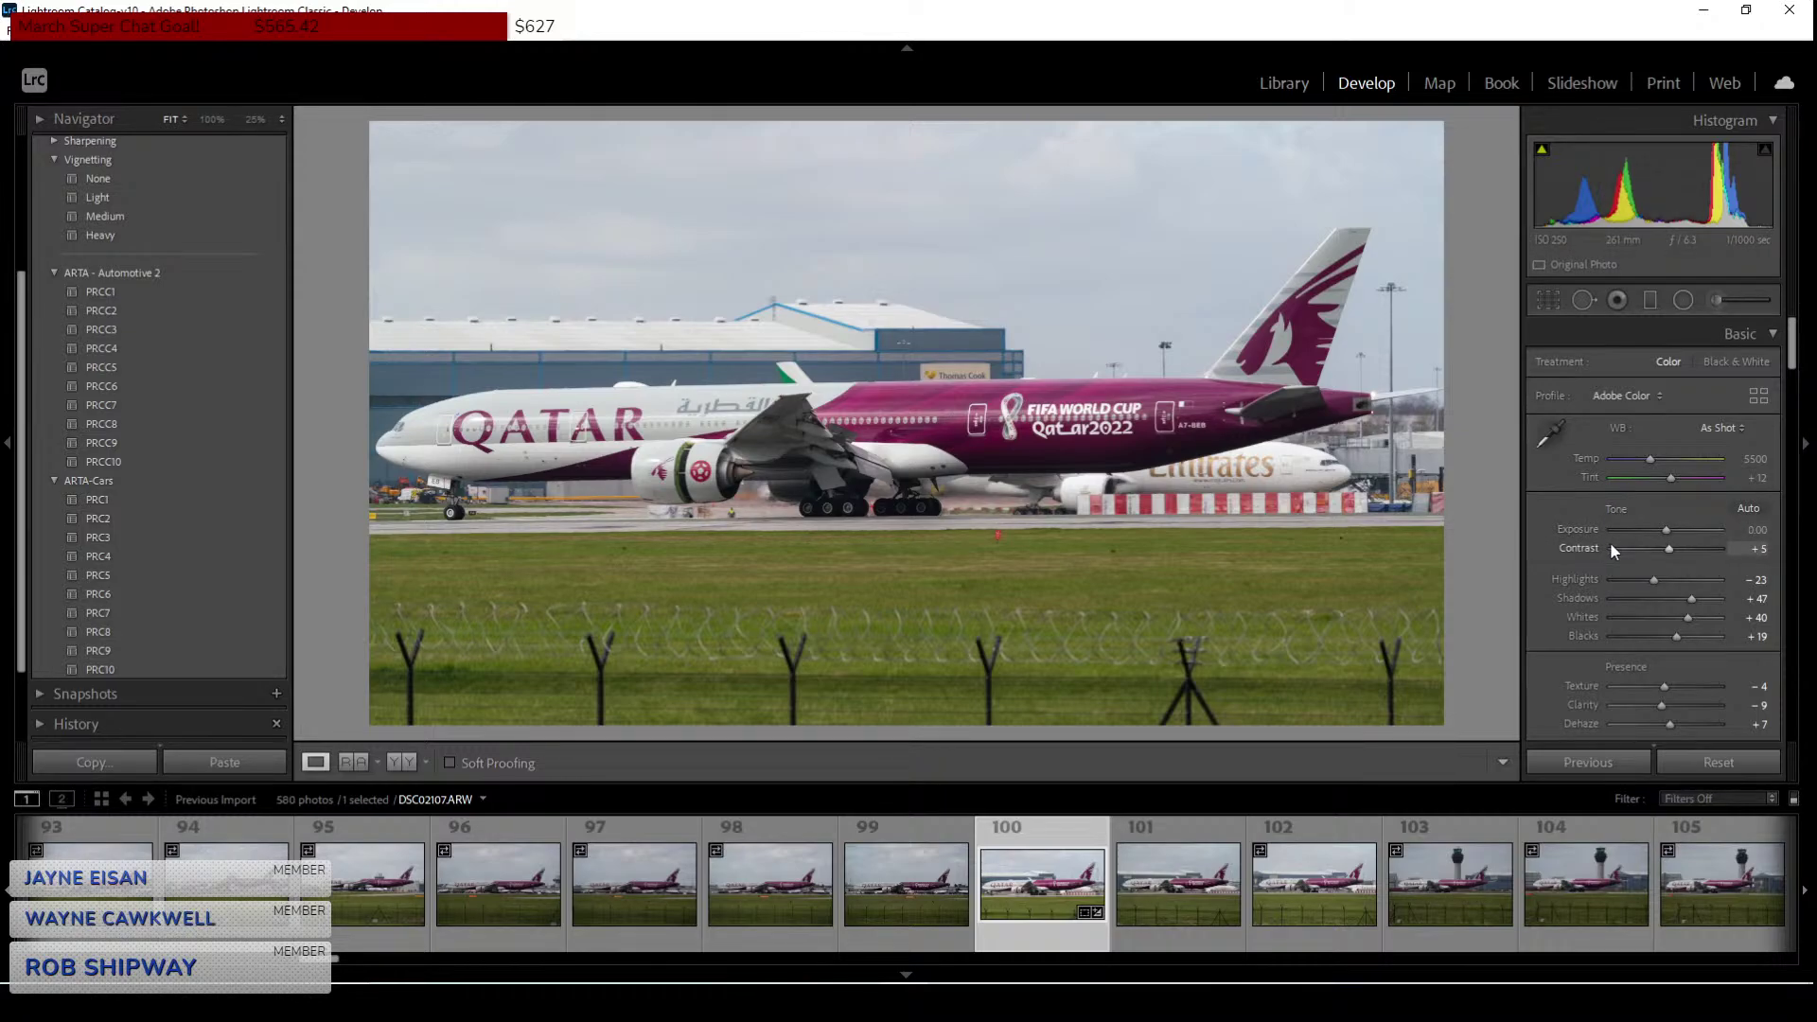
scroll(1619, 598, down, 10)
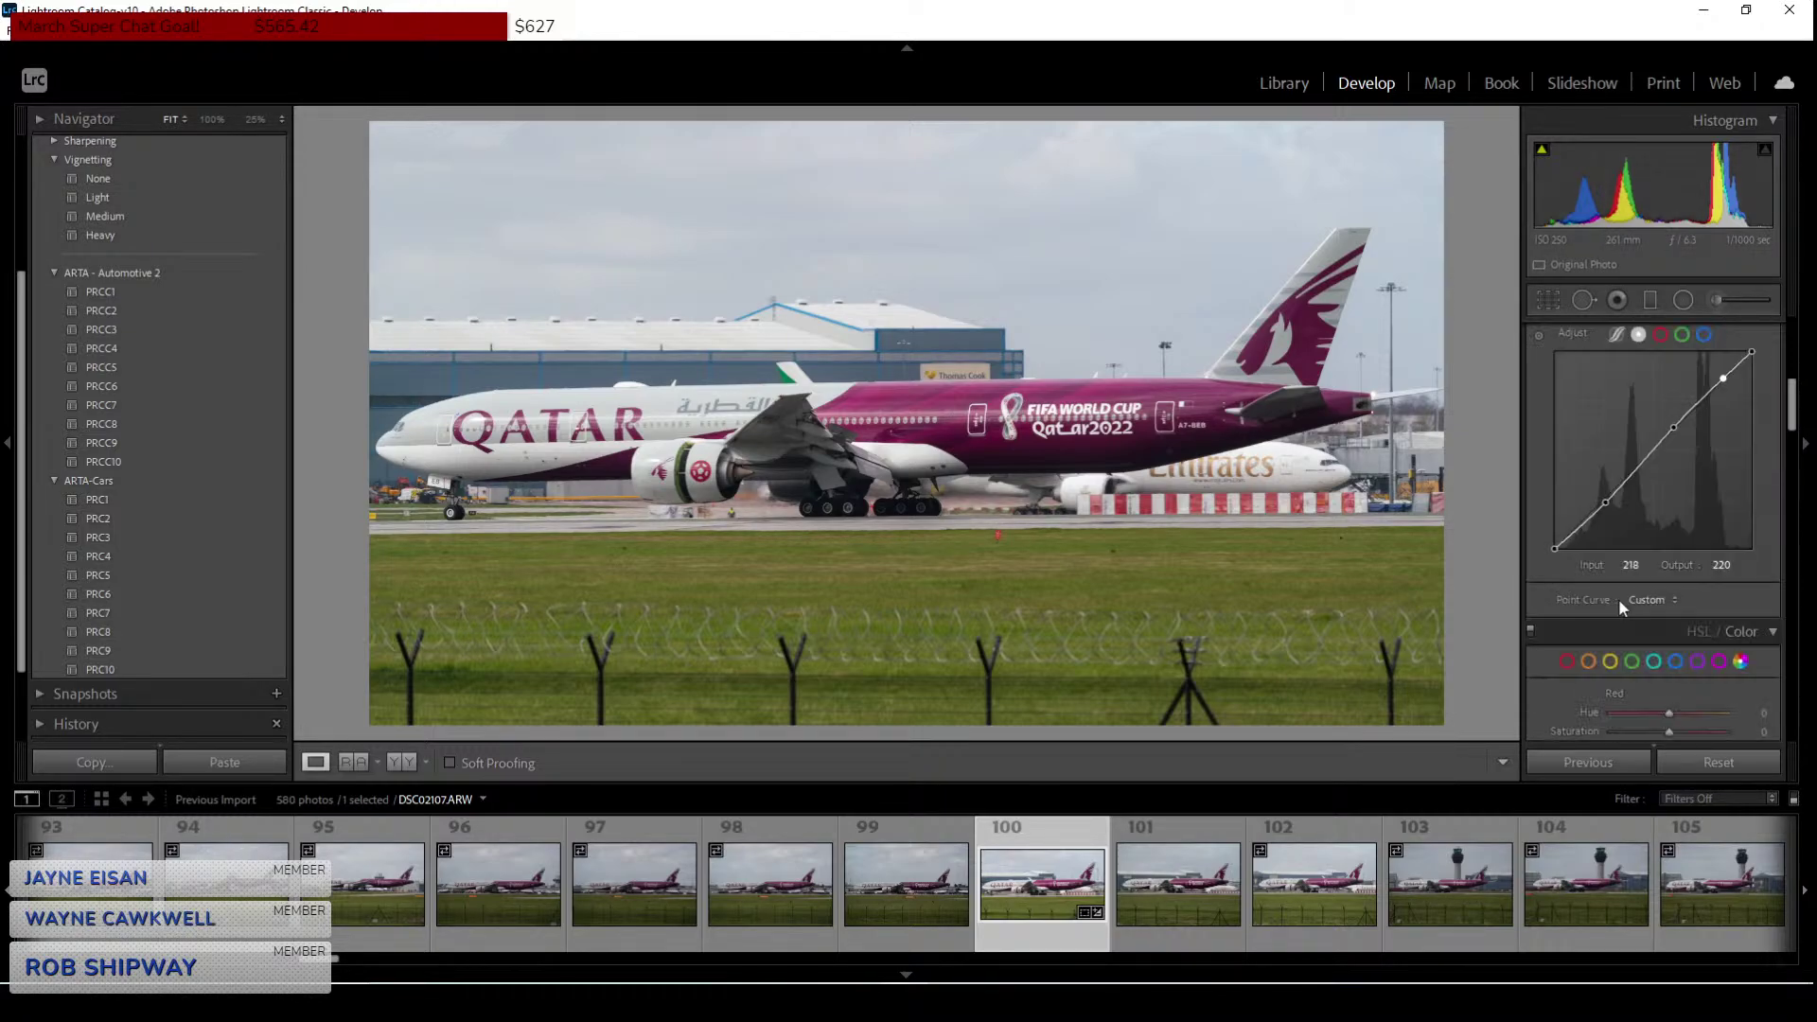
scroll(1619, 598, down, 5)
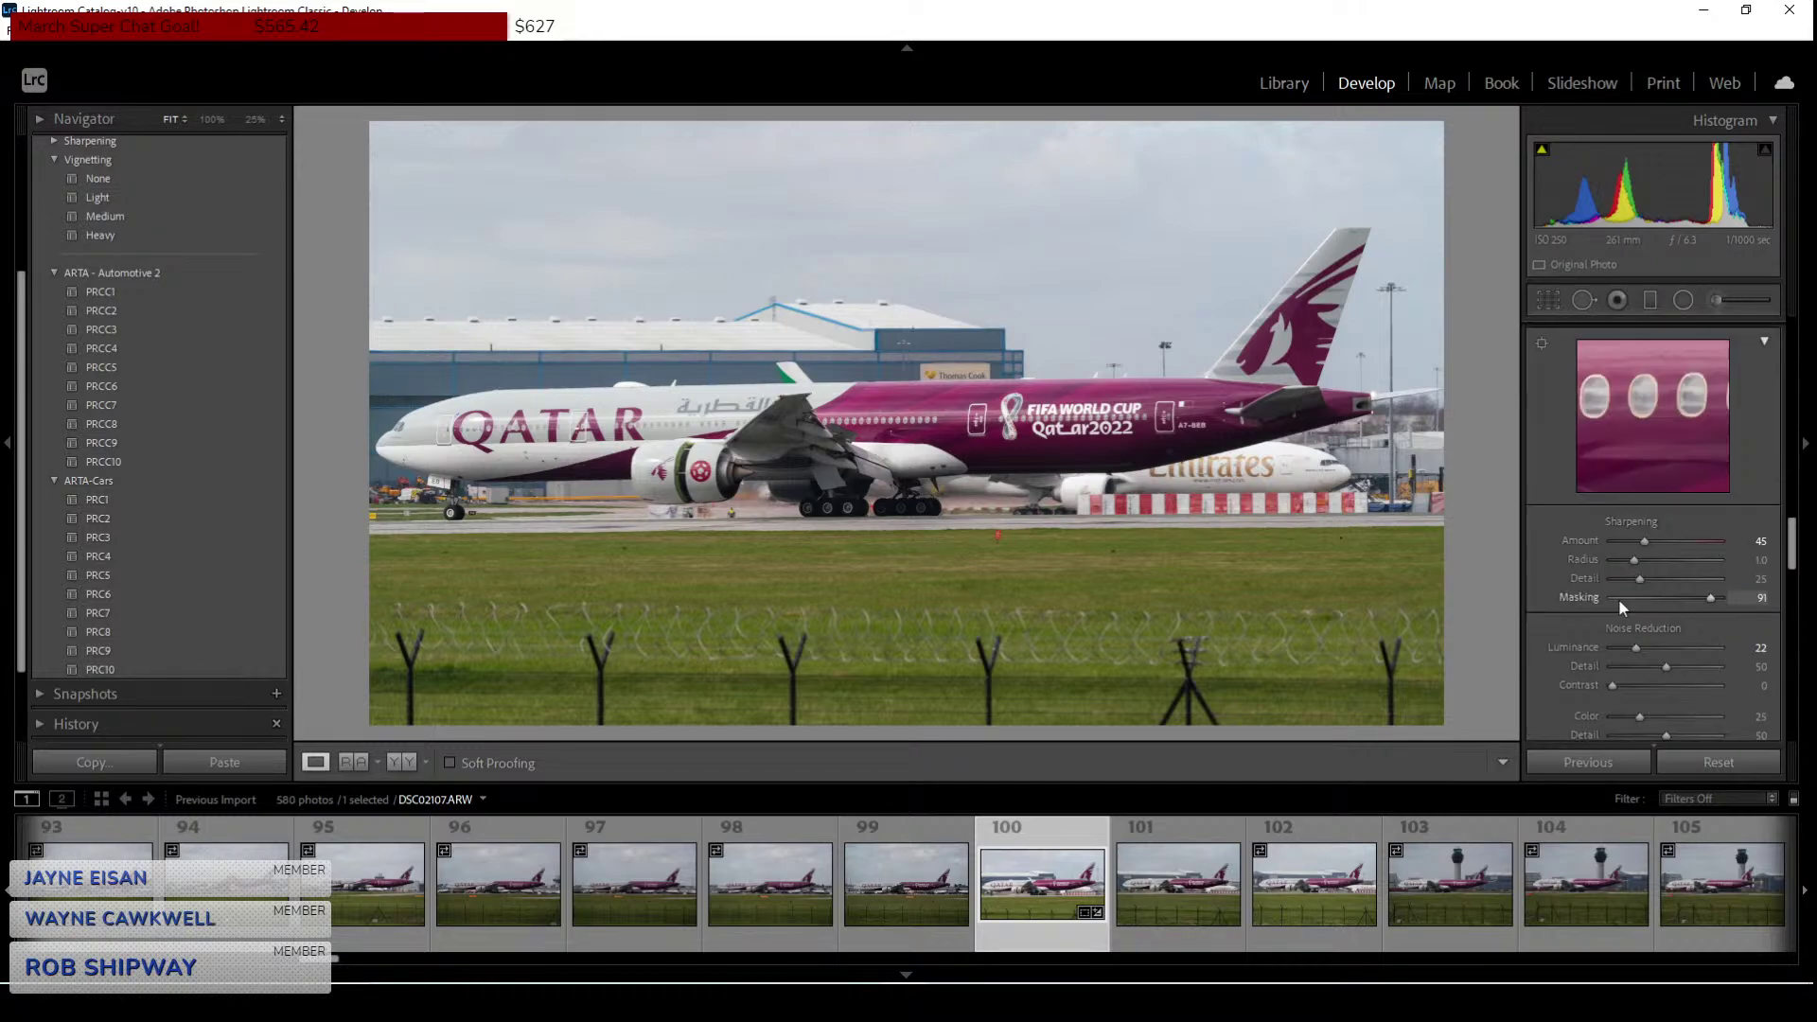
scroll(1618, 598, down, 2)
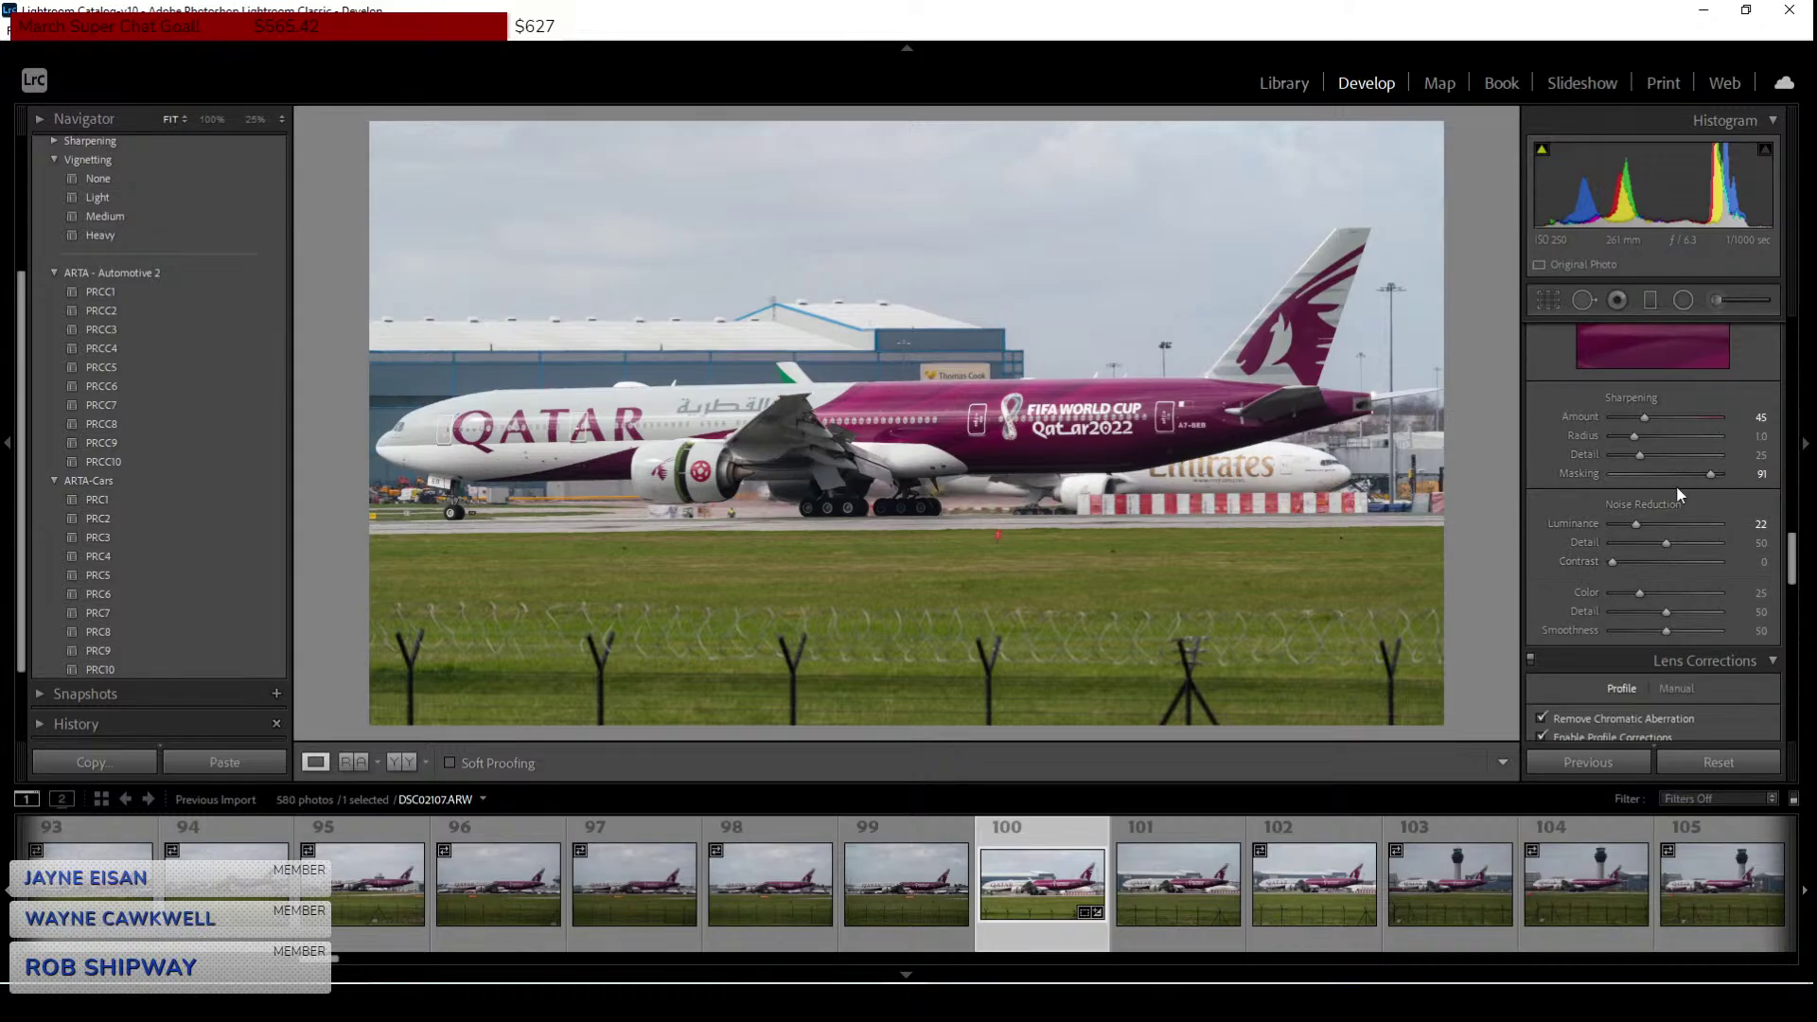
scroll(1600, 489, down, 4)
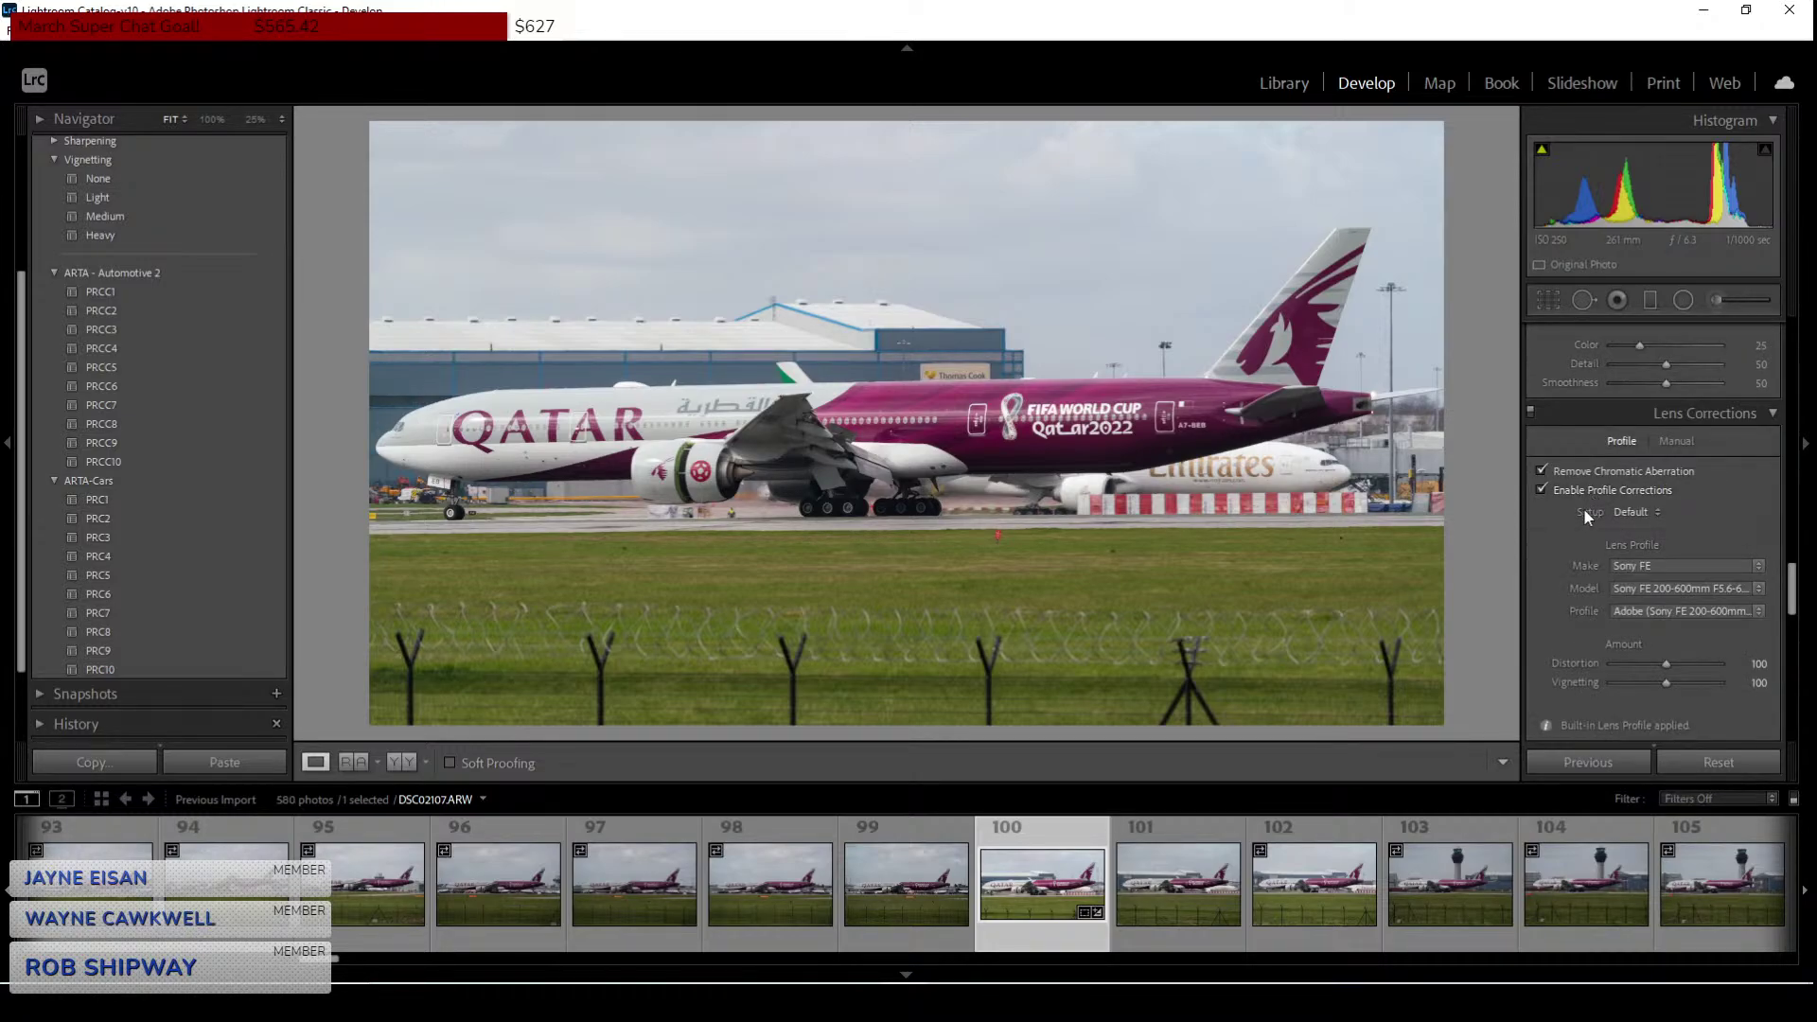
scroll(1569, 549, up, 8)
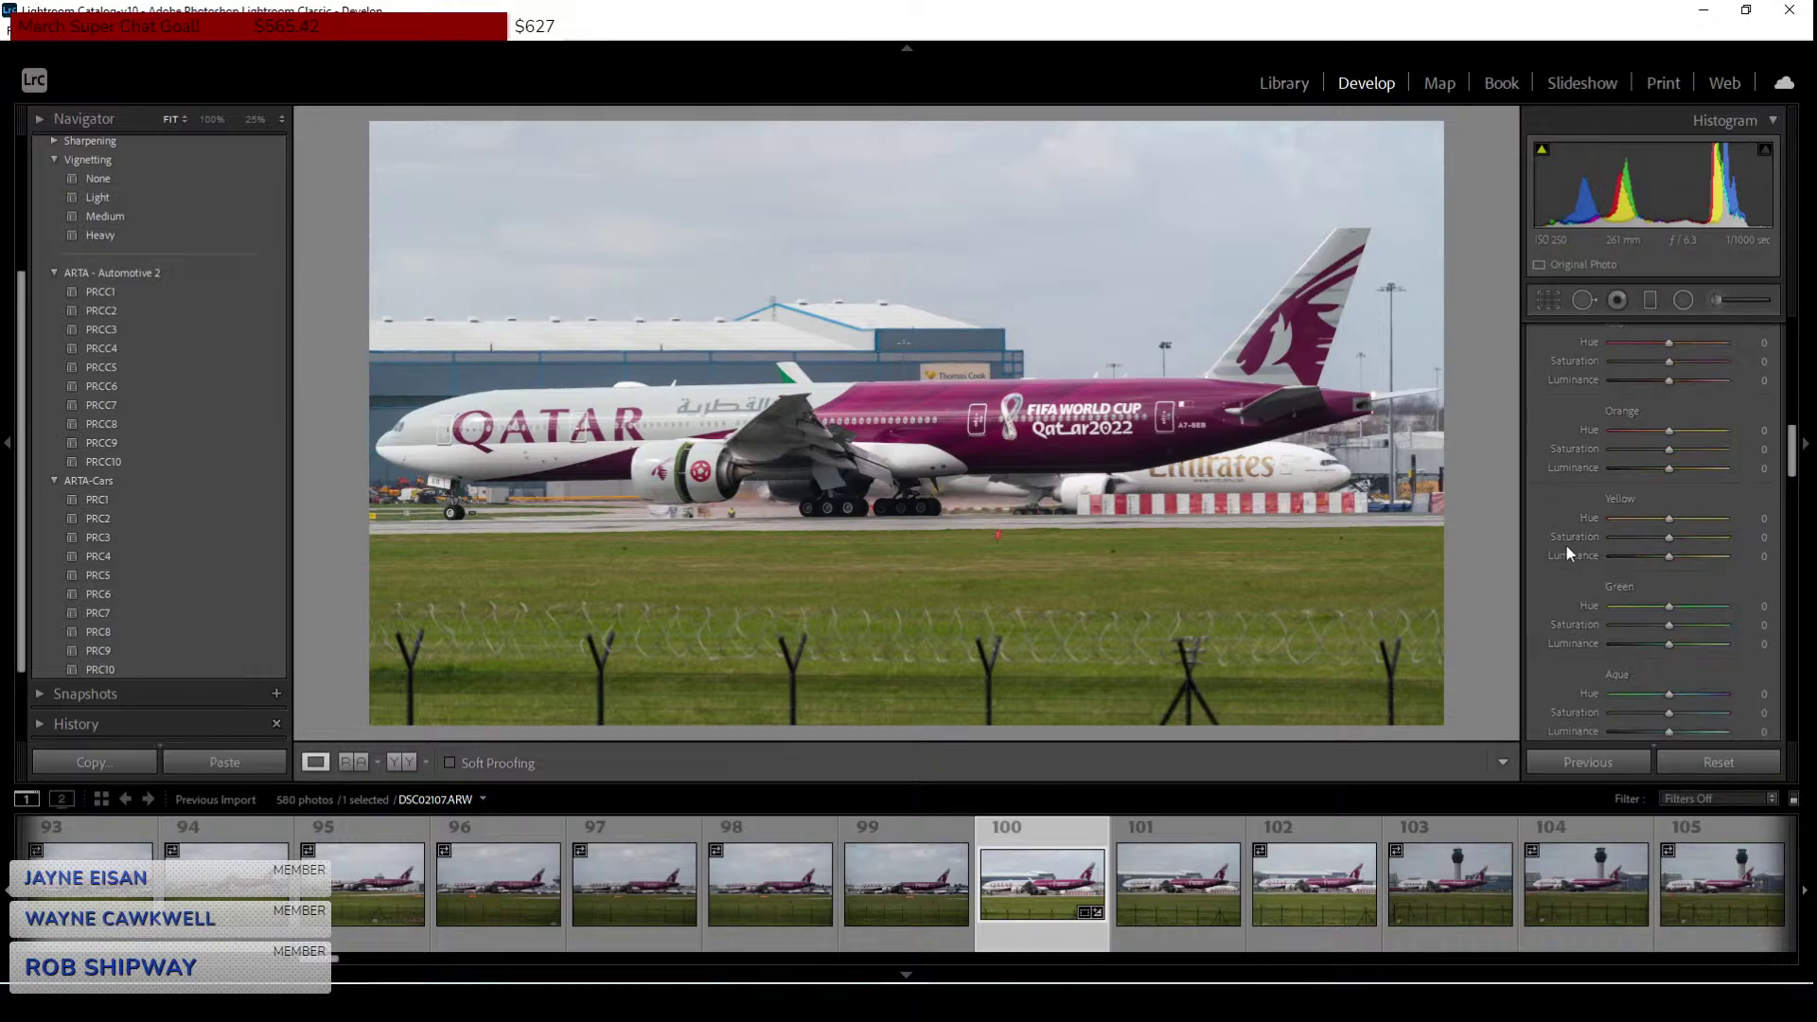
scroll(1567, 551, up, 2)
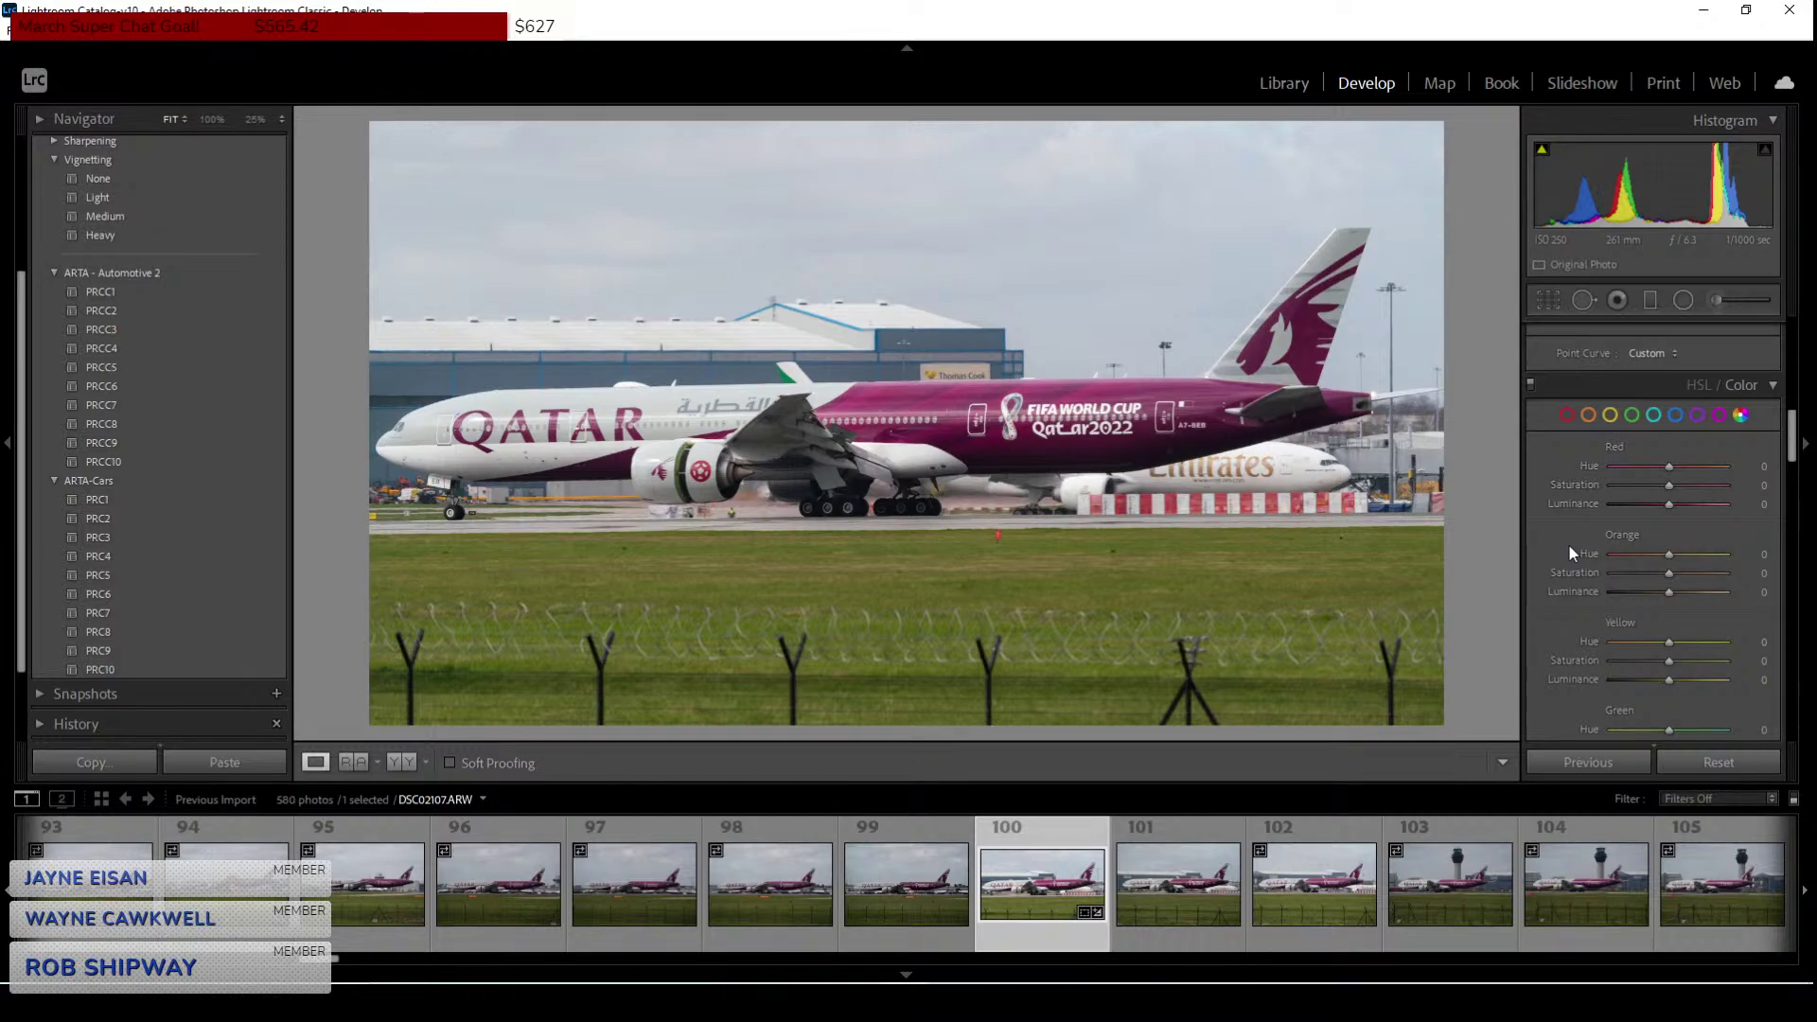
scroll(1575, 559, up, 5)
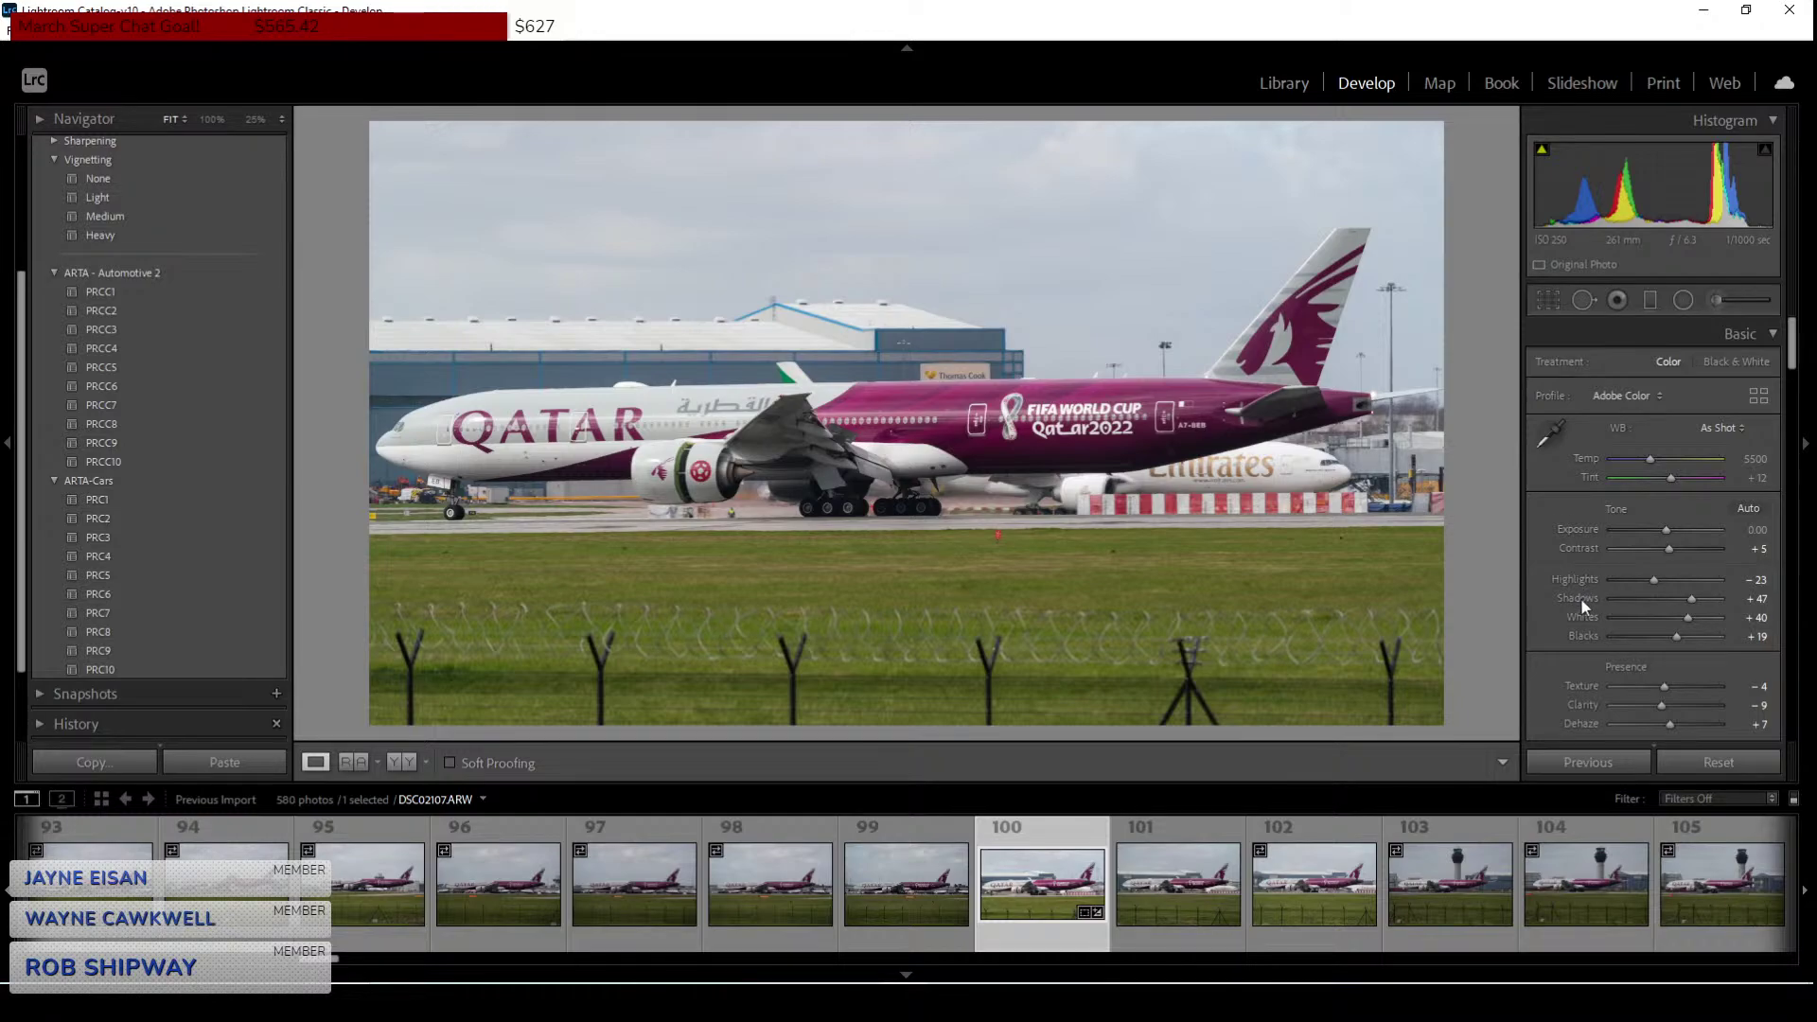
Fine-tune the tone by setting Shadows to +54 and Whites to +35.
scroll(1581, 598, down, 2)
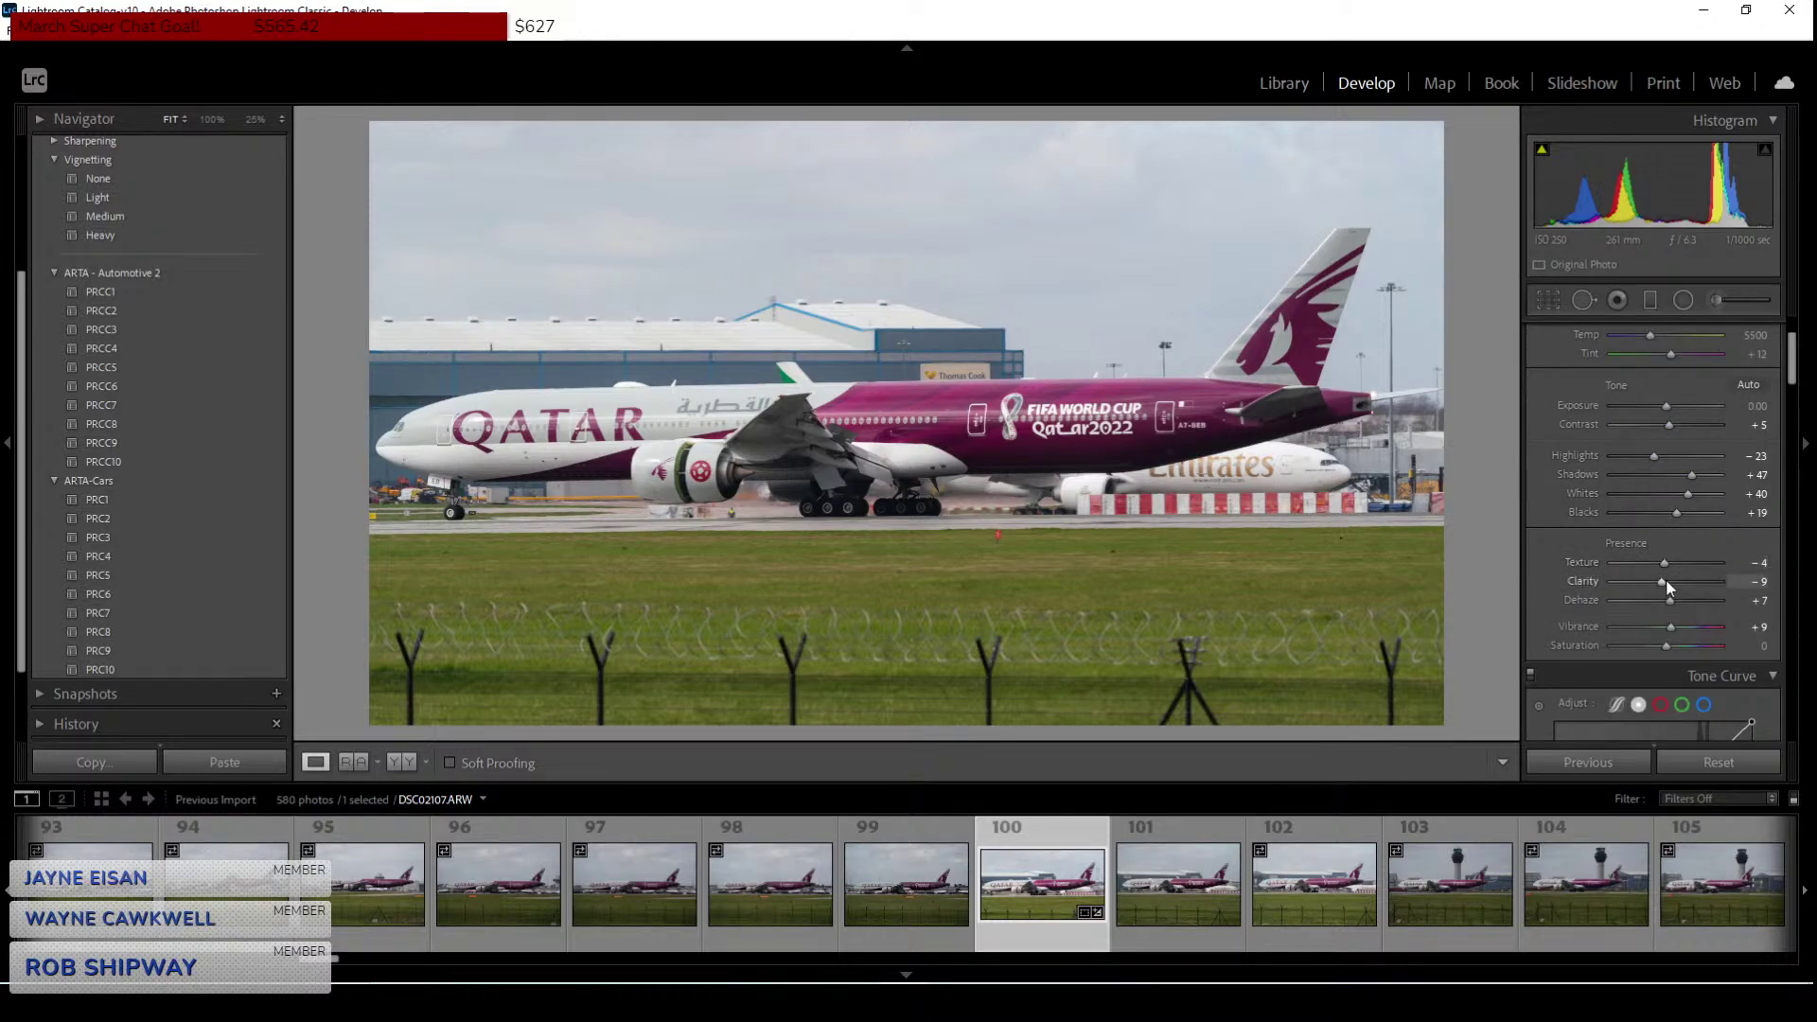
drag(1695, 477, 1700, 477)
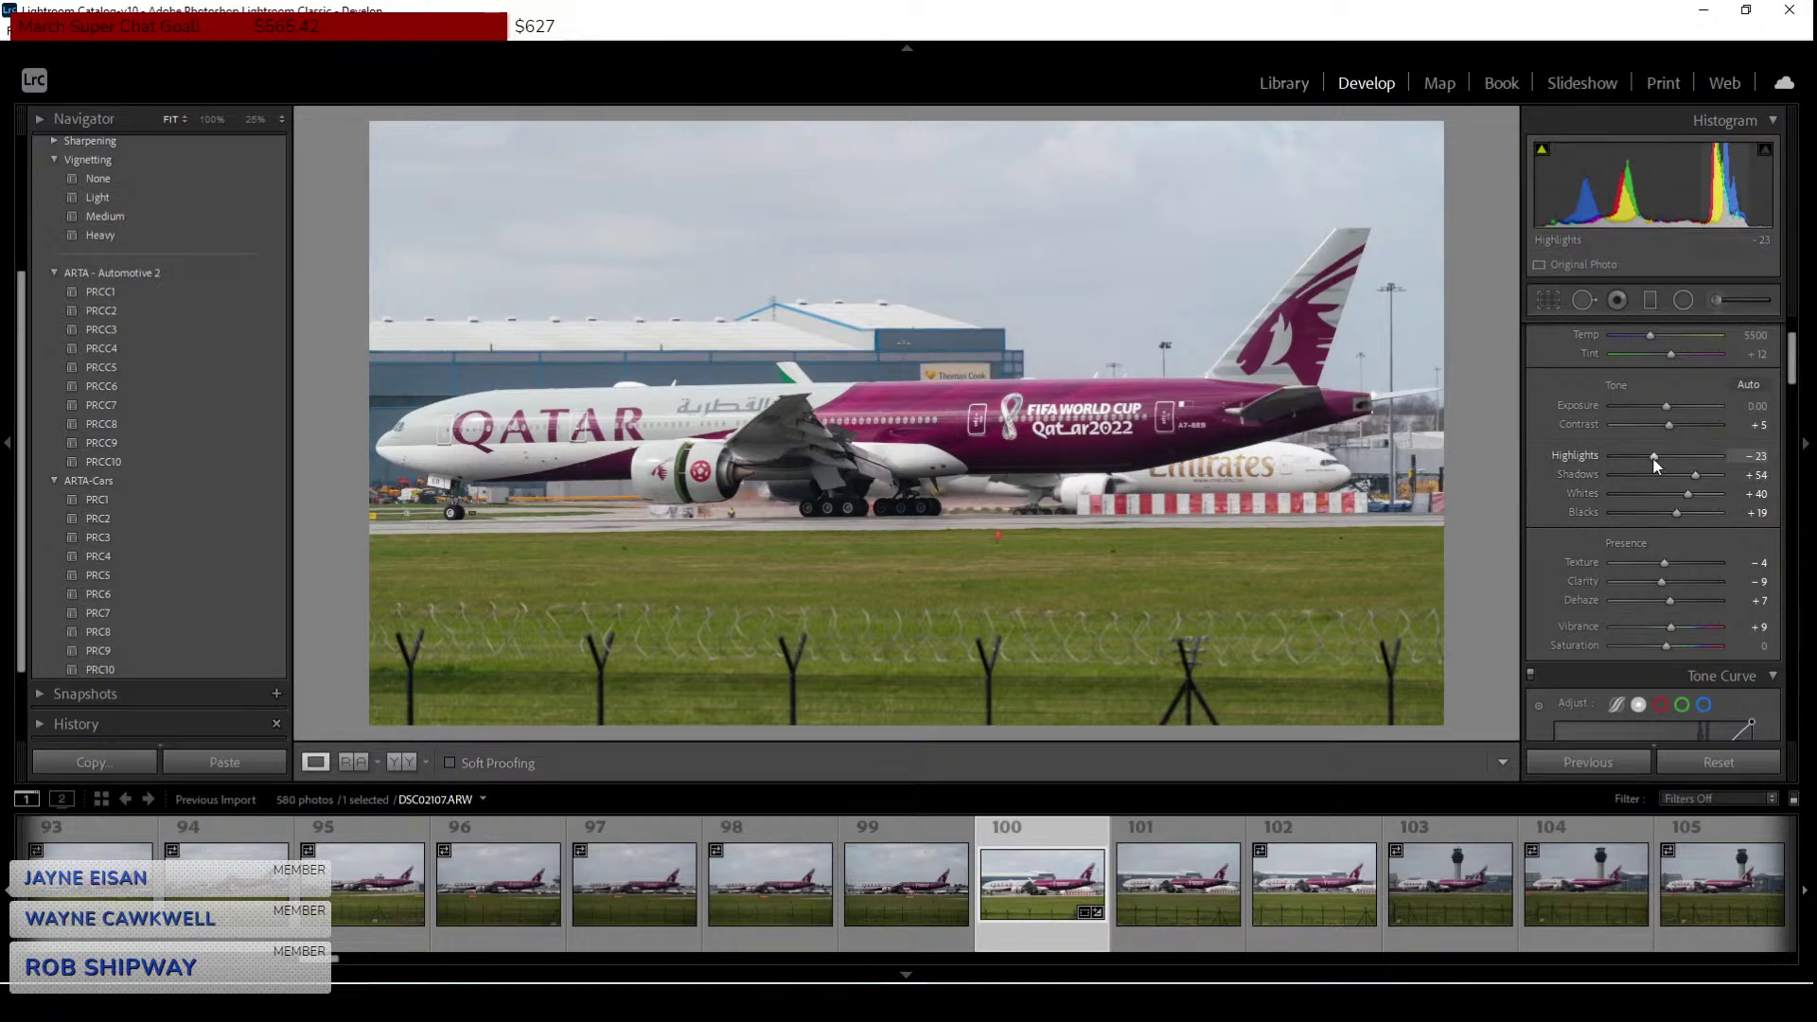
drag(1688, 499, 1685, 497)
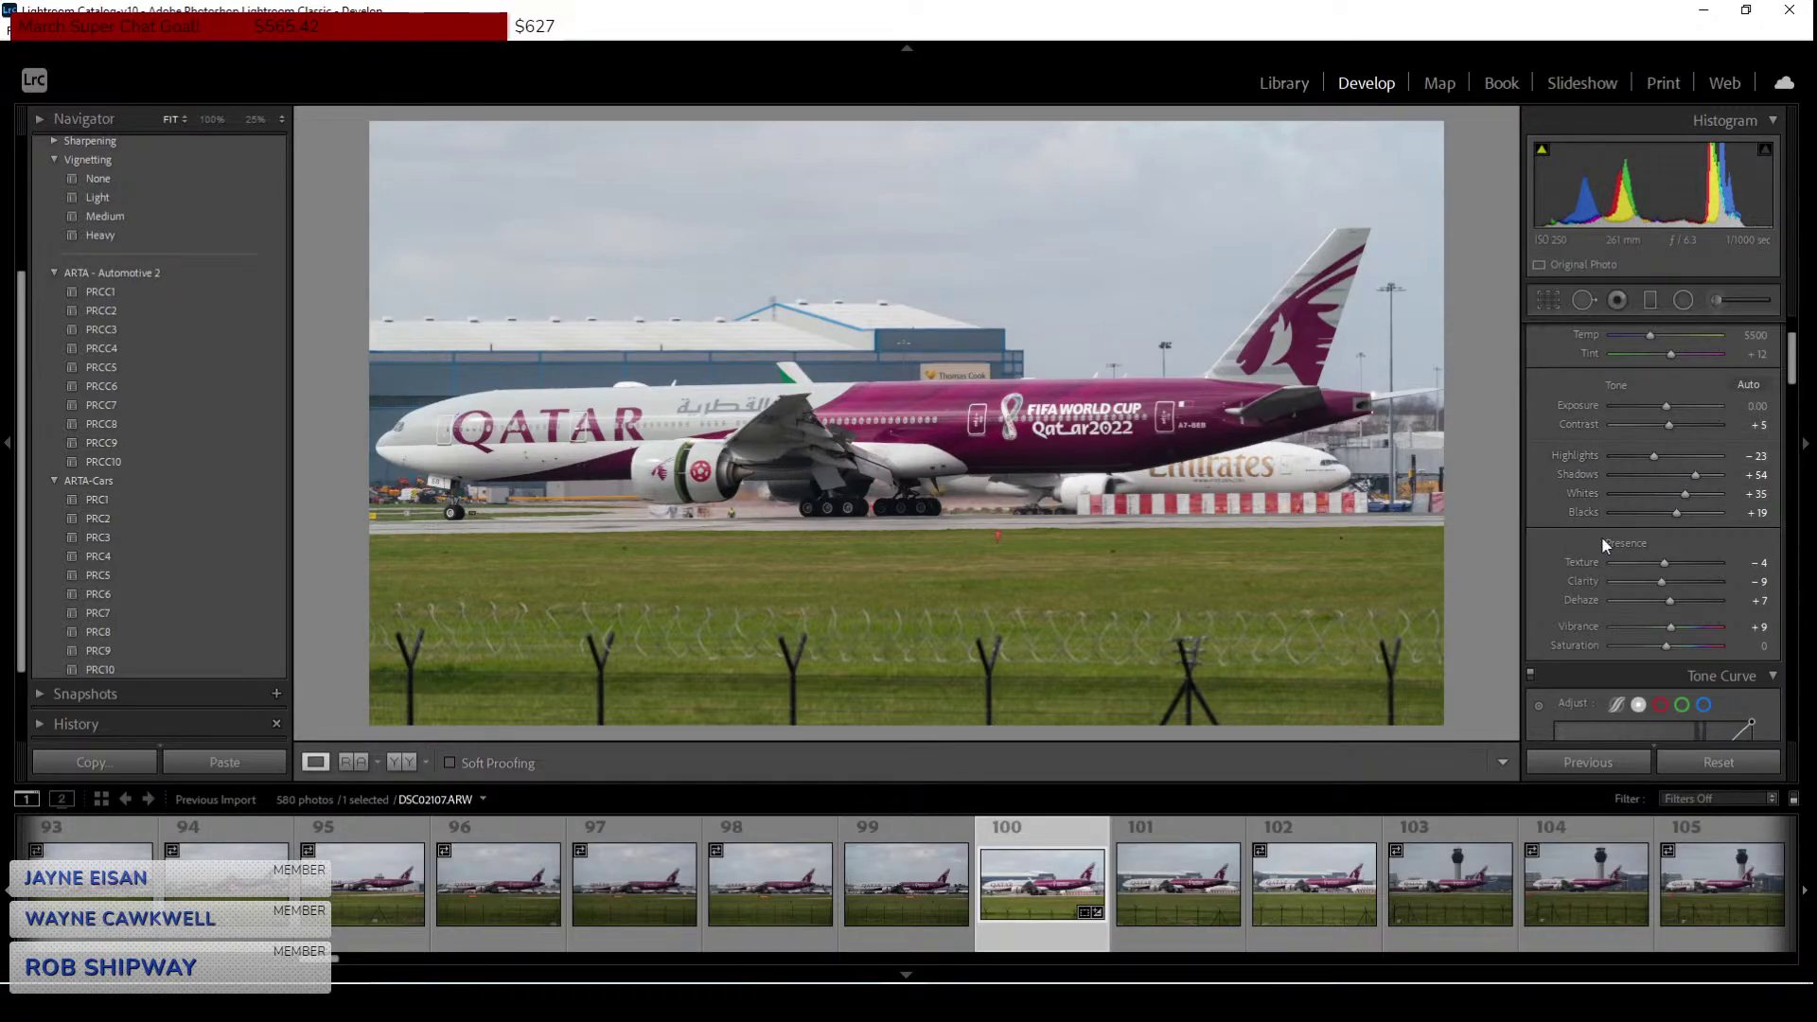
Enlarge the 16 x 9 crop slightly to leave a little more room around the aircraft and apply it.
scroll(1601, 536, down, 3)
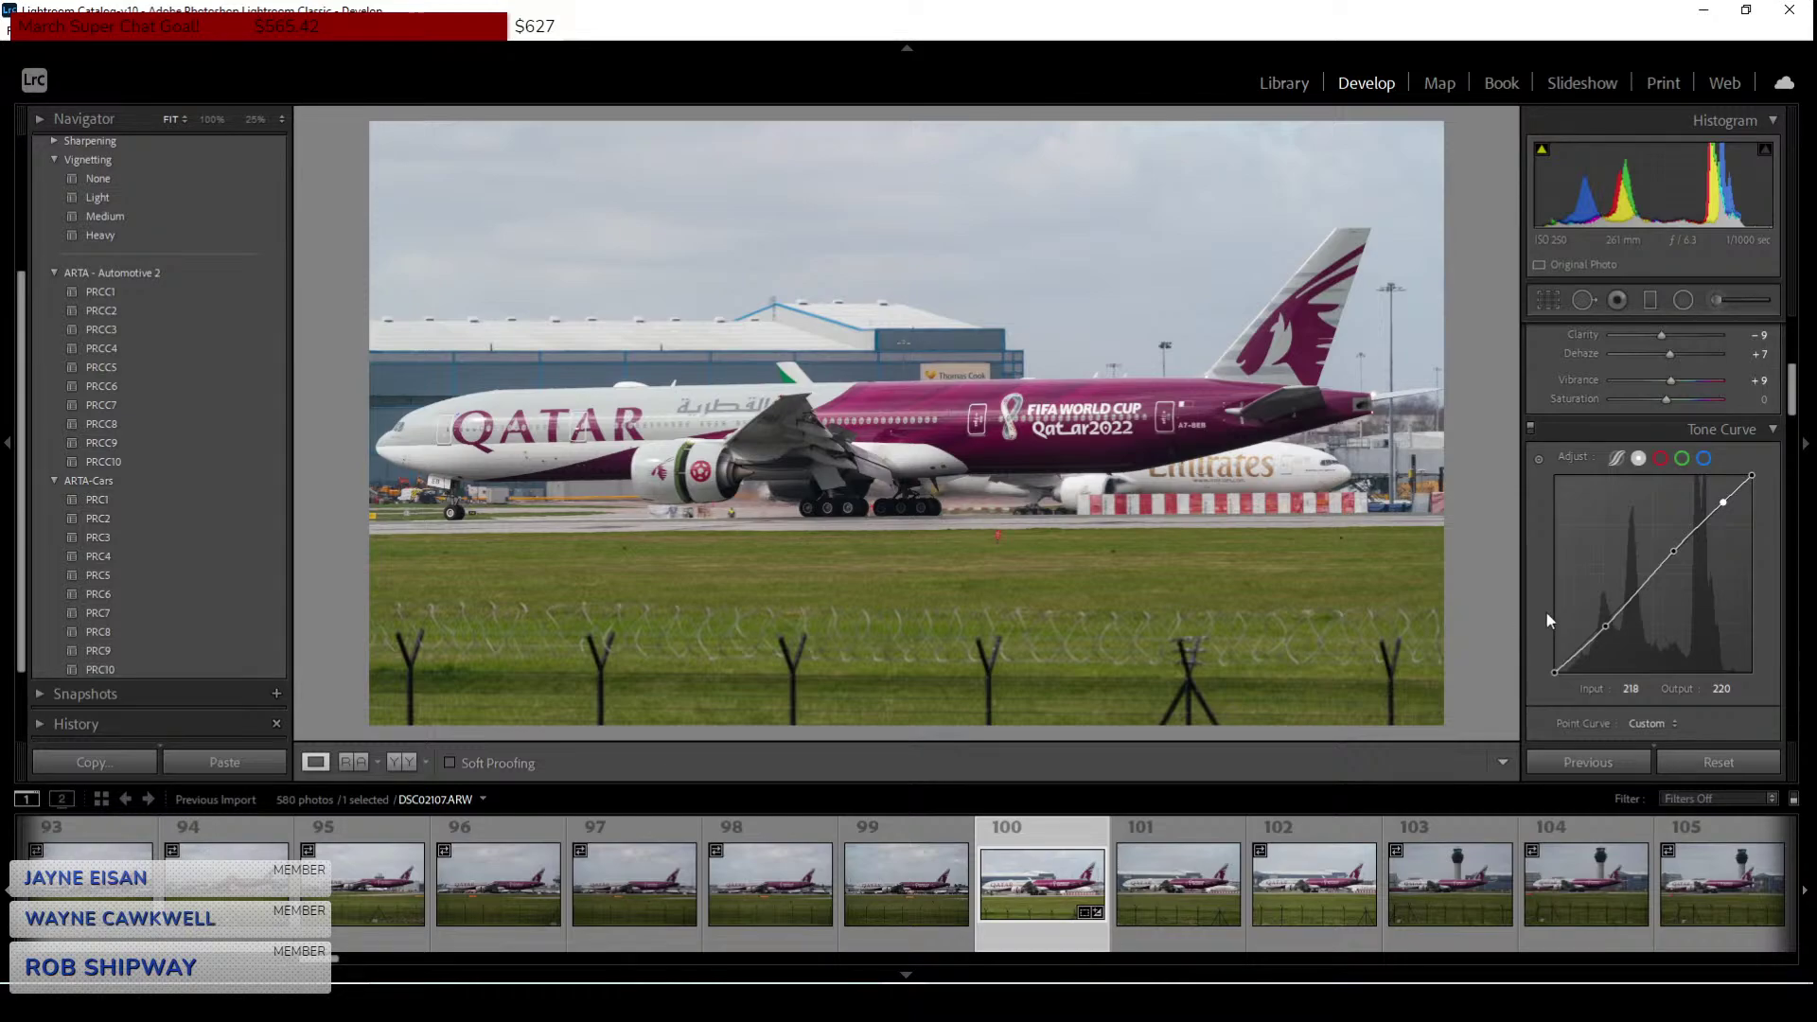
scroll(1547, 614, down, 4)
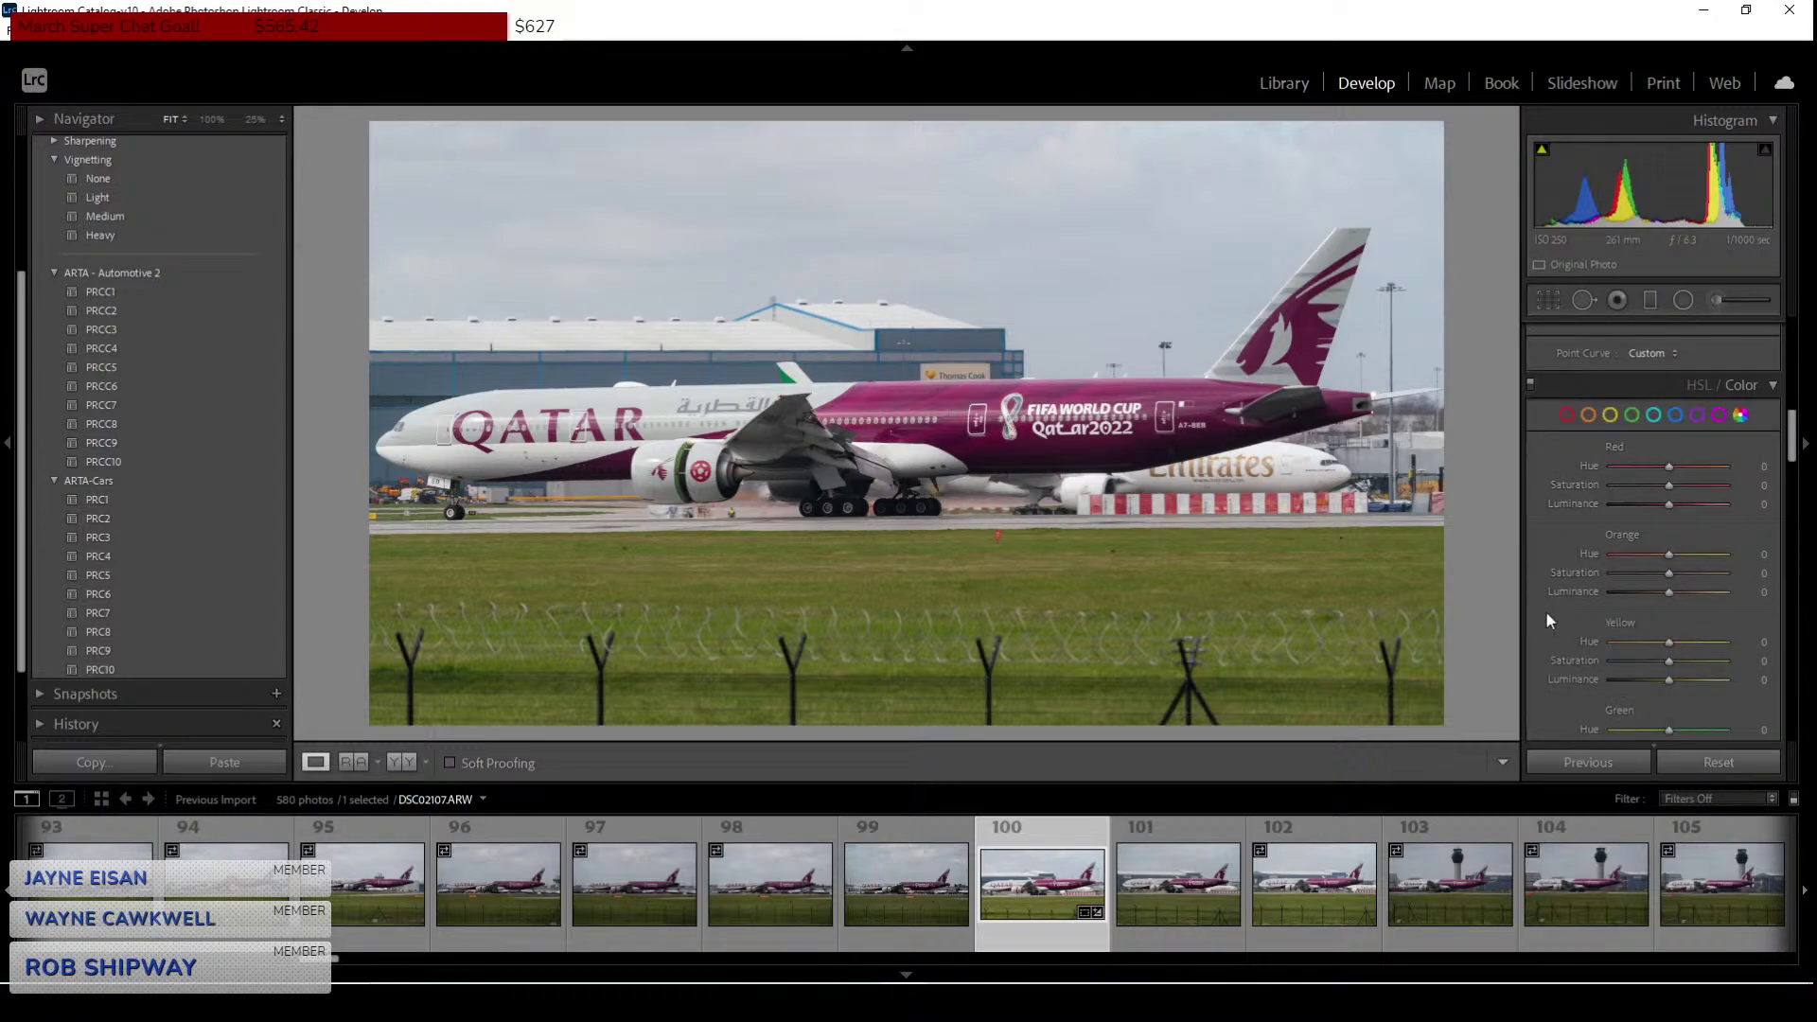
scroll(1548, 610, down, 5)
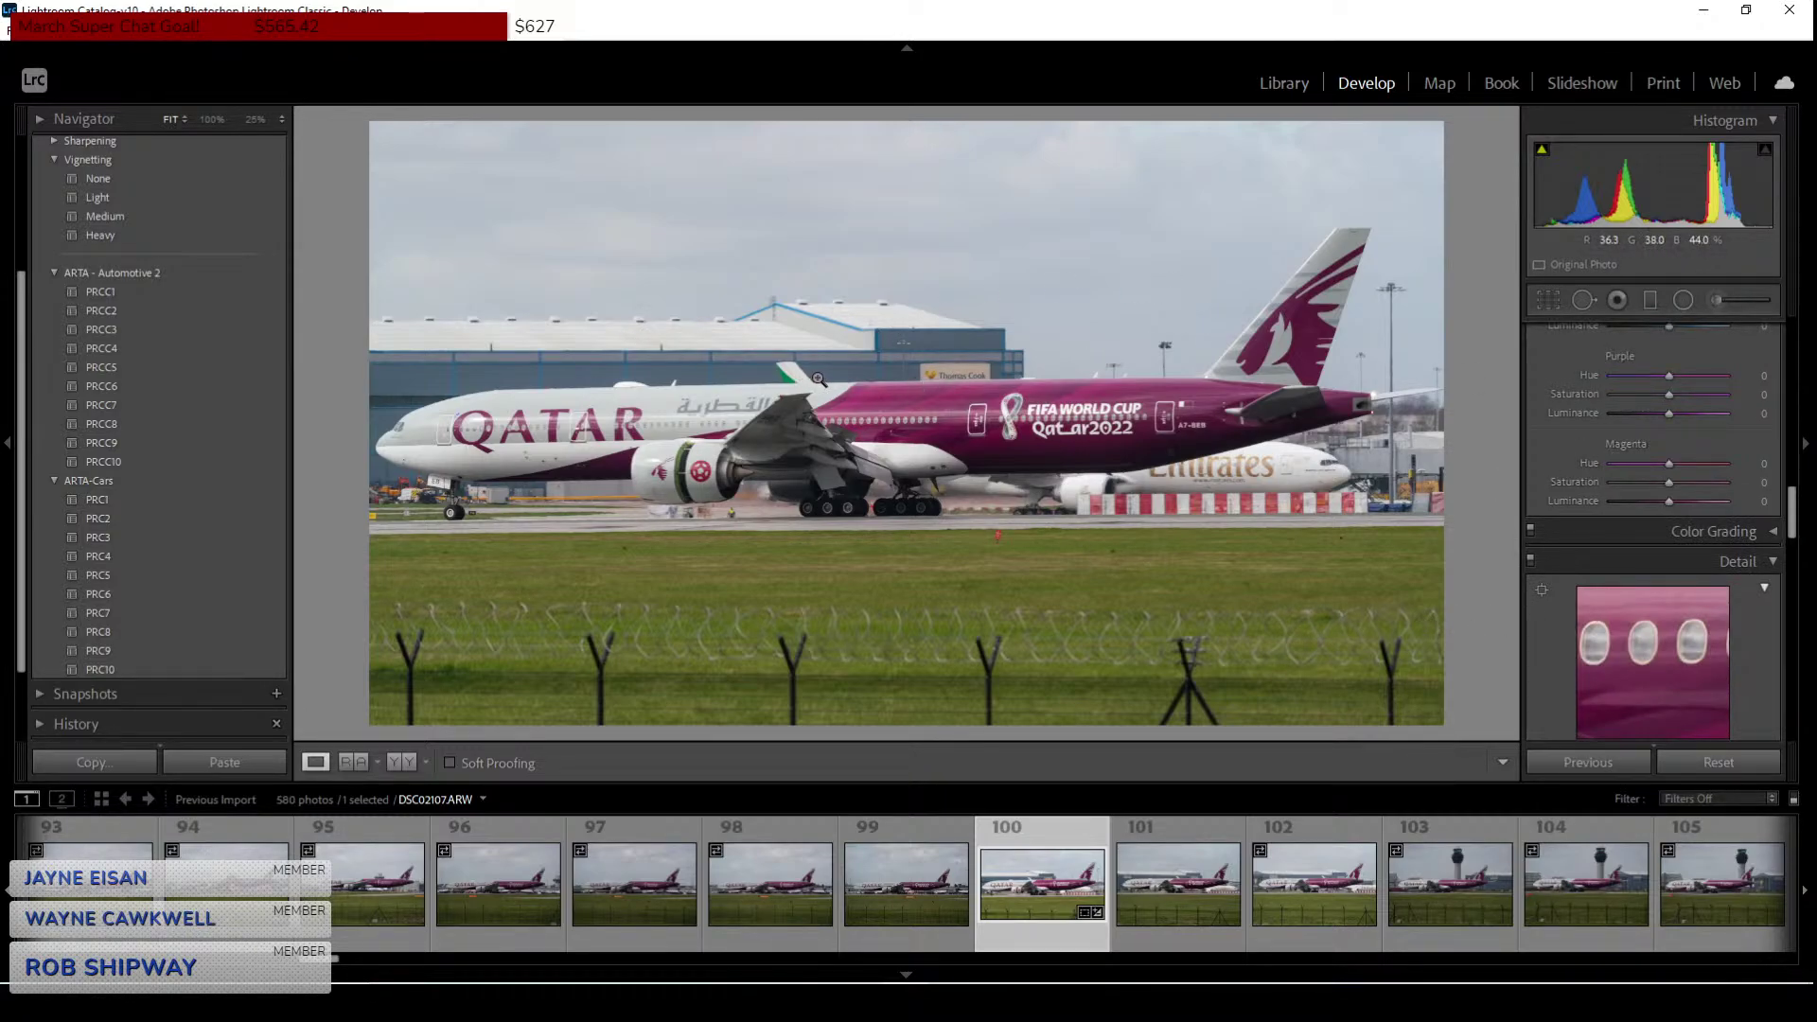
click(1547, 301)
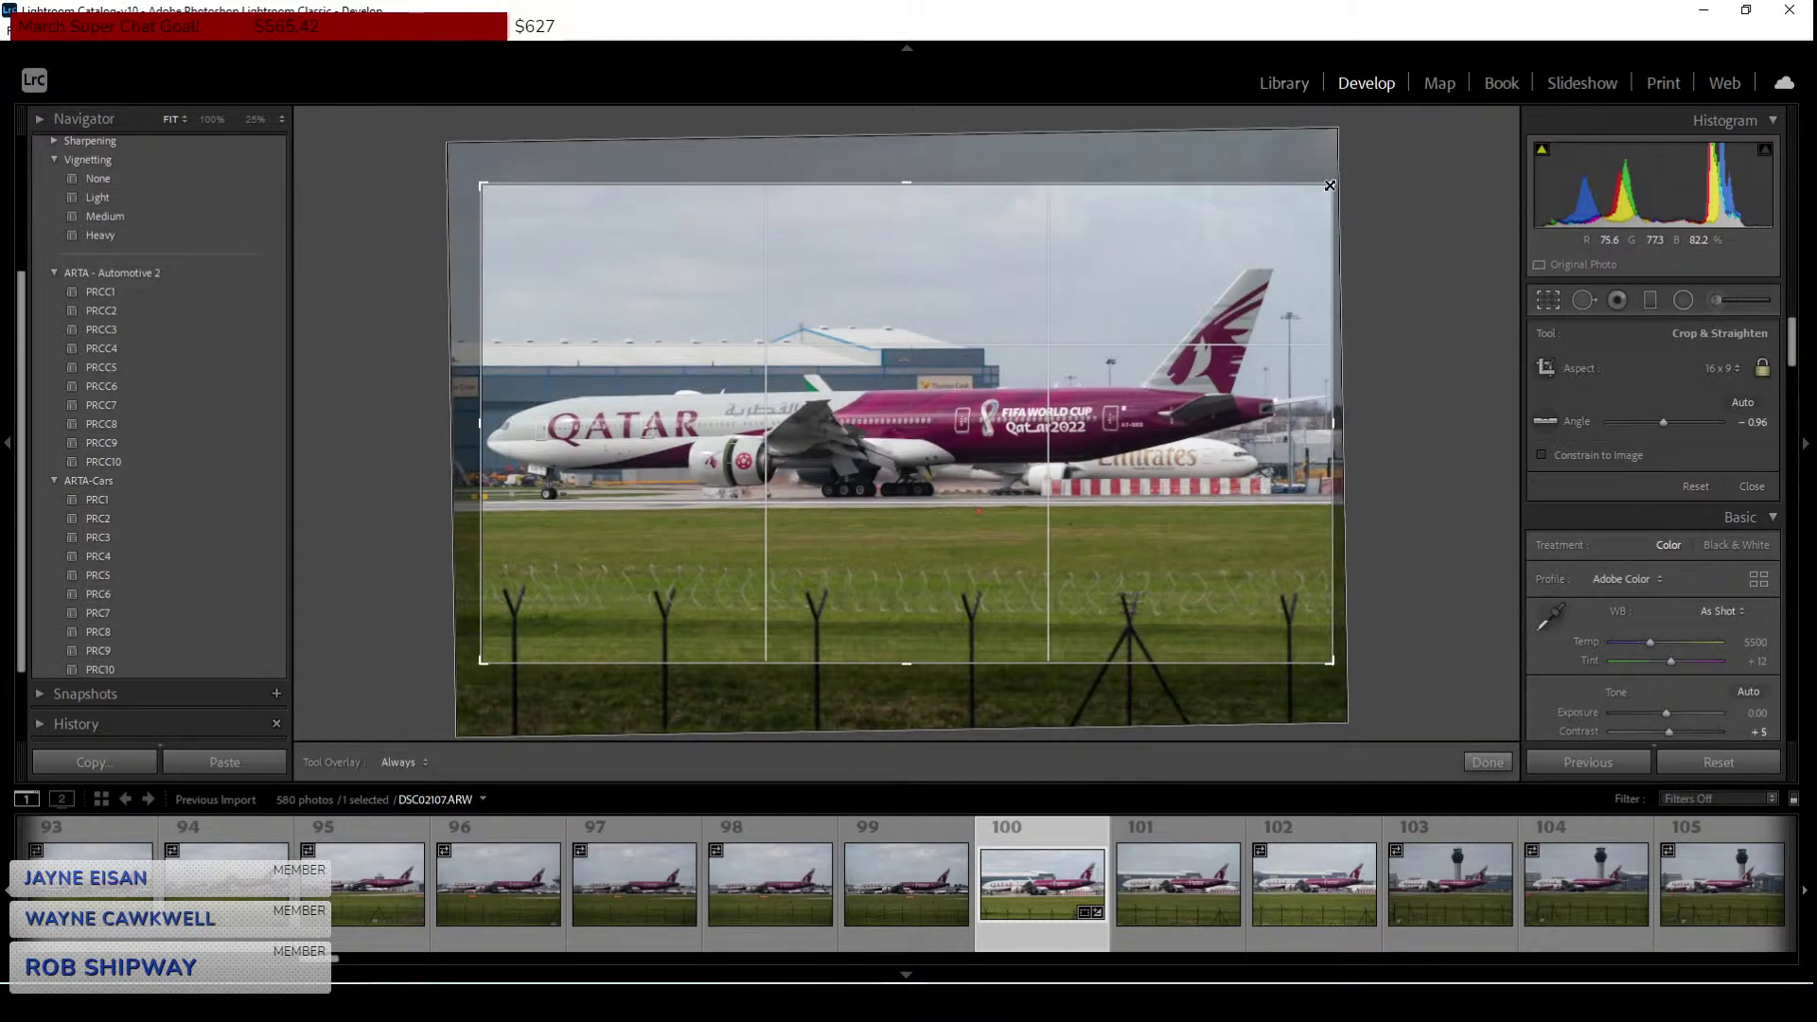
drag(1332, 185, 1336, 183)
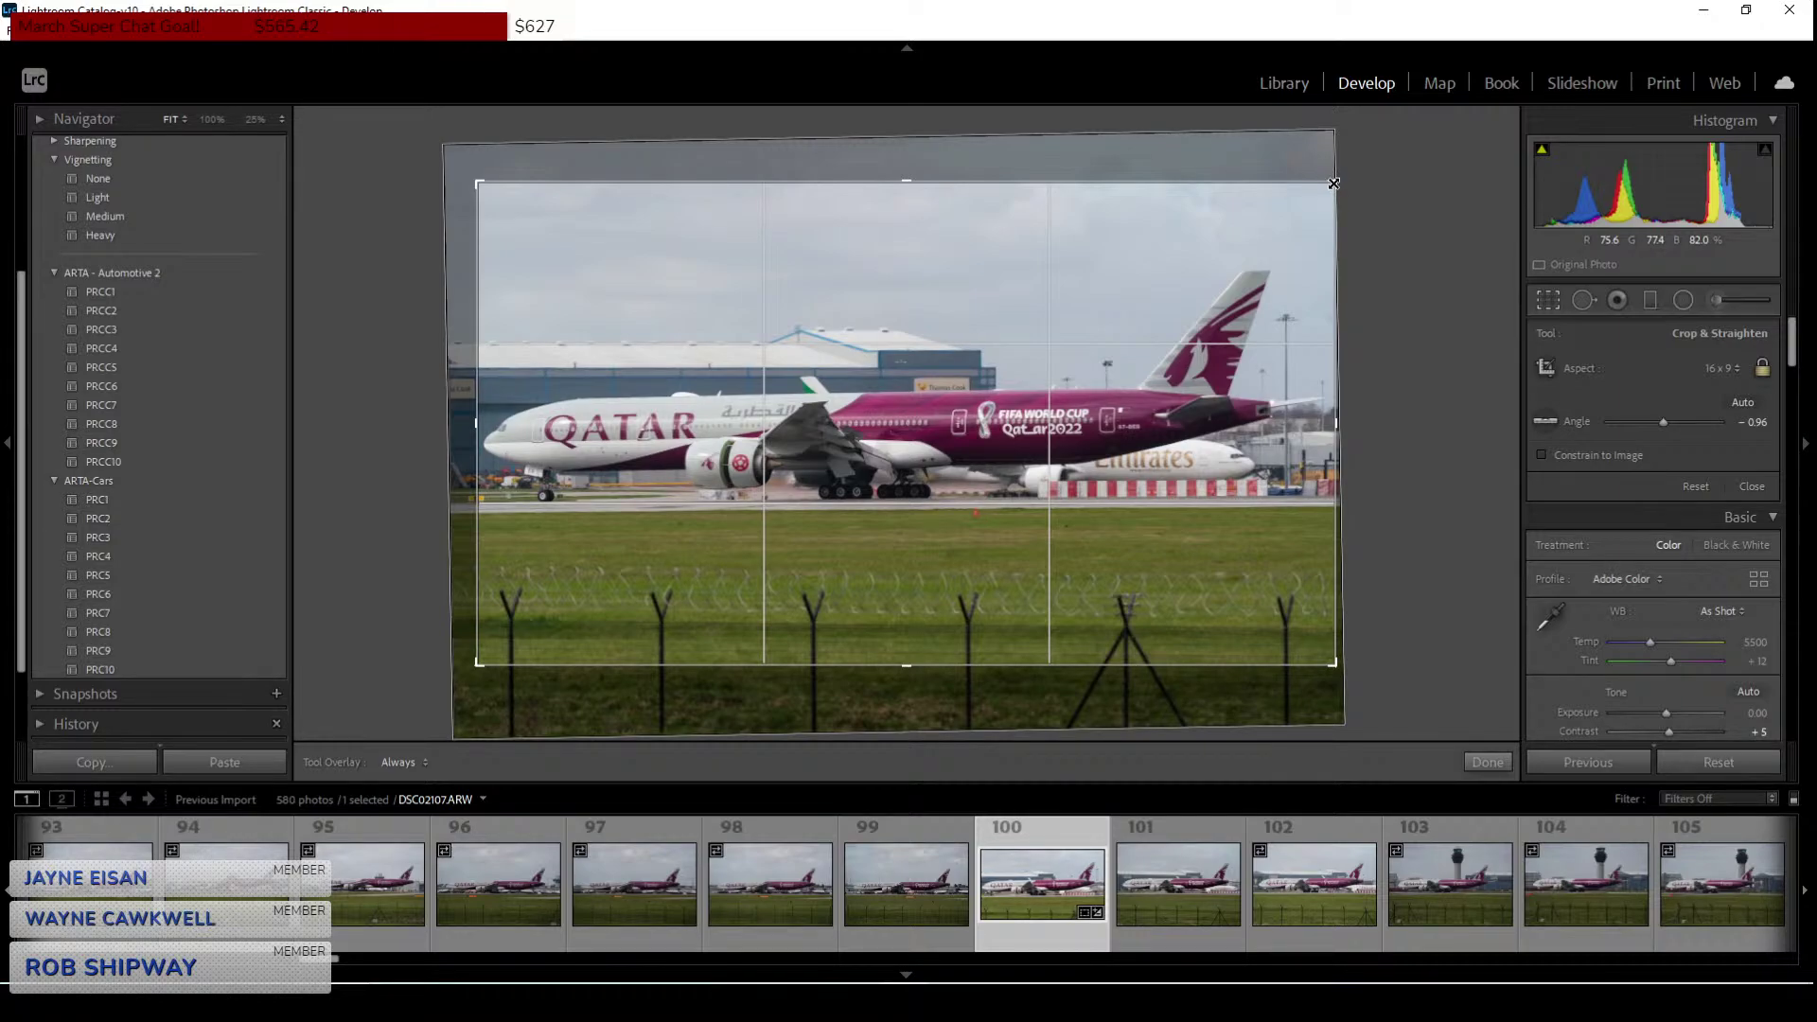
key(Return)
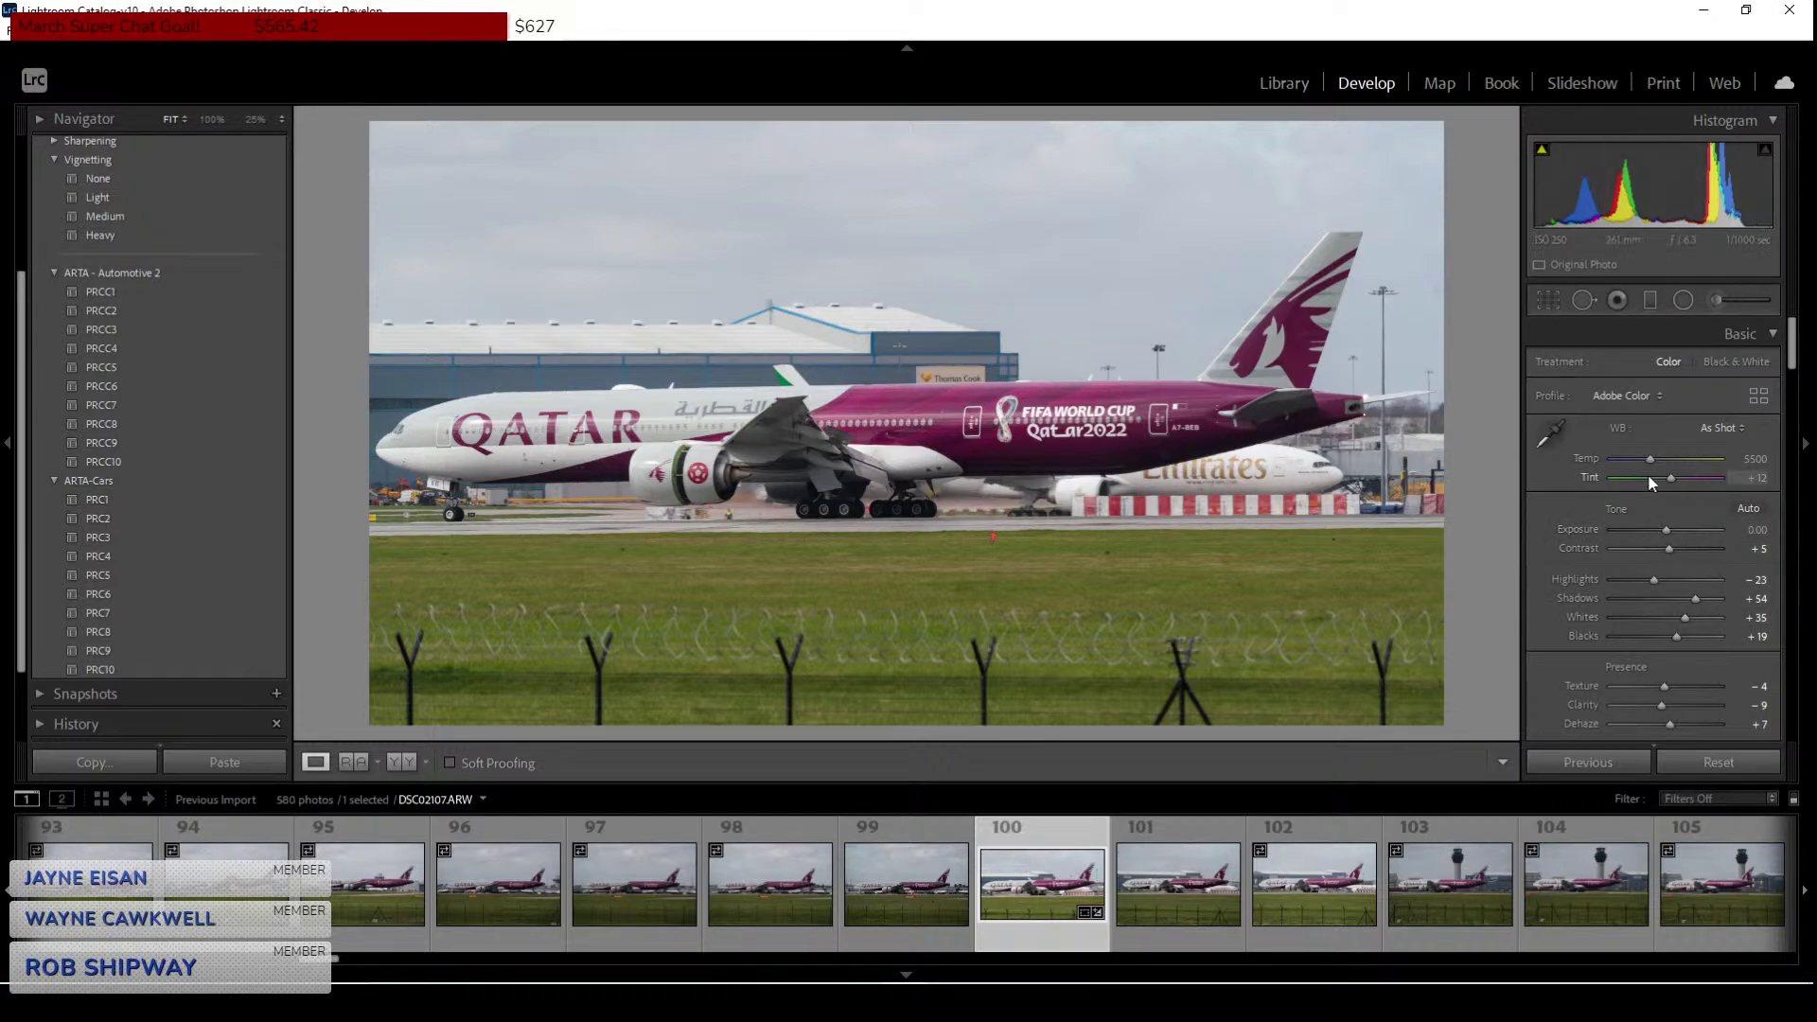
Try sampling the white balance neutral from the QATAR lettering on the forward fuselage.
click(1550, 434)
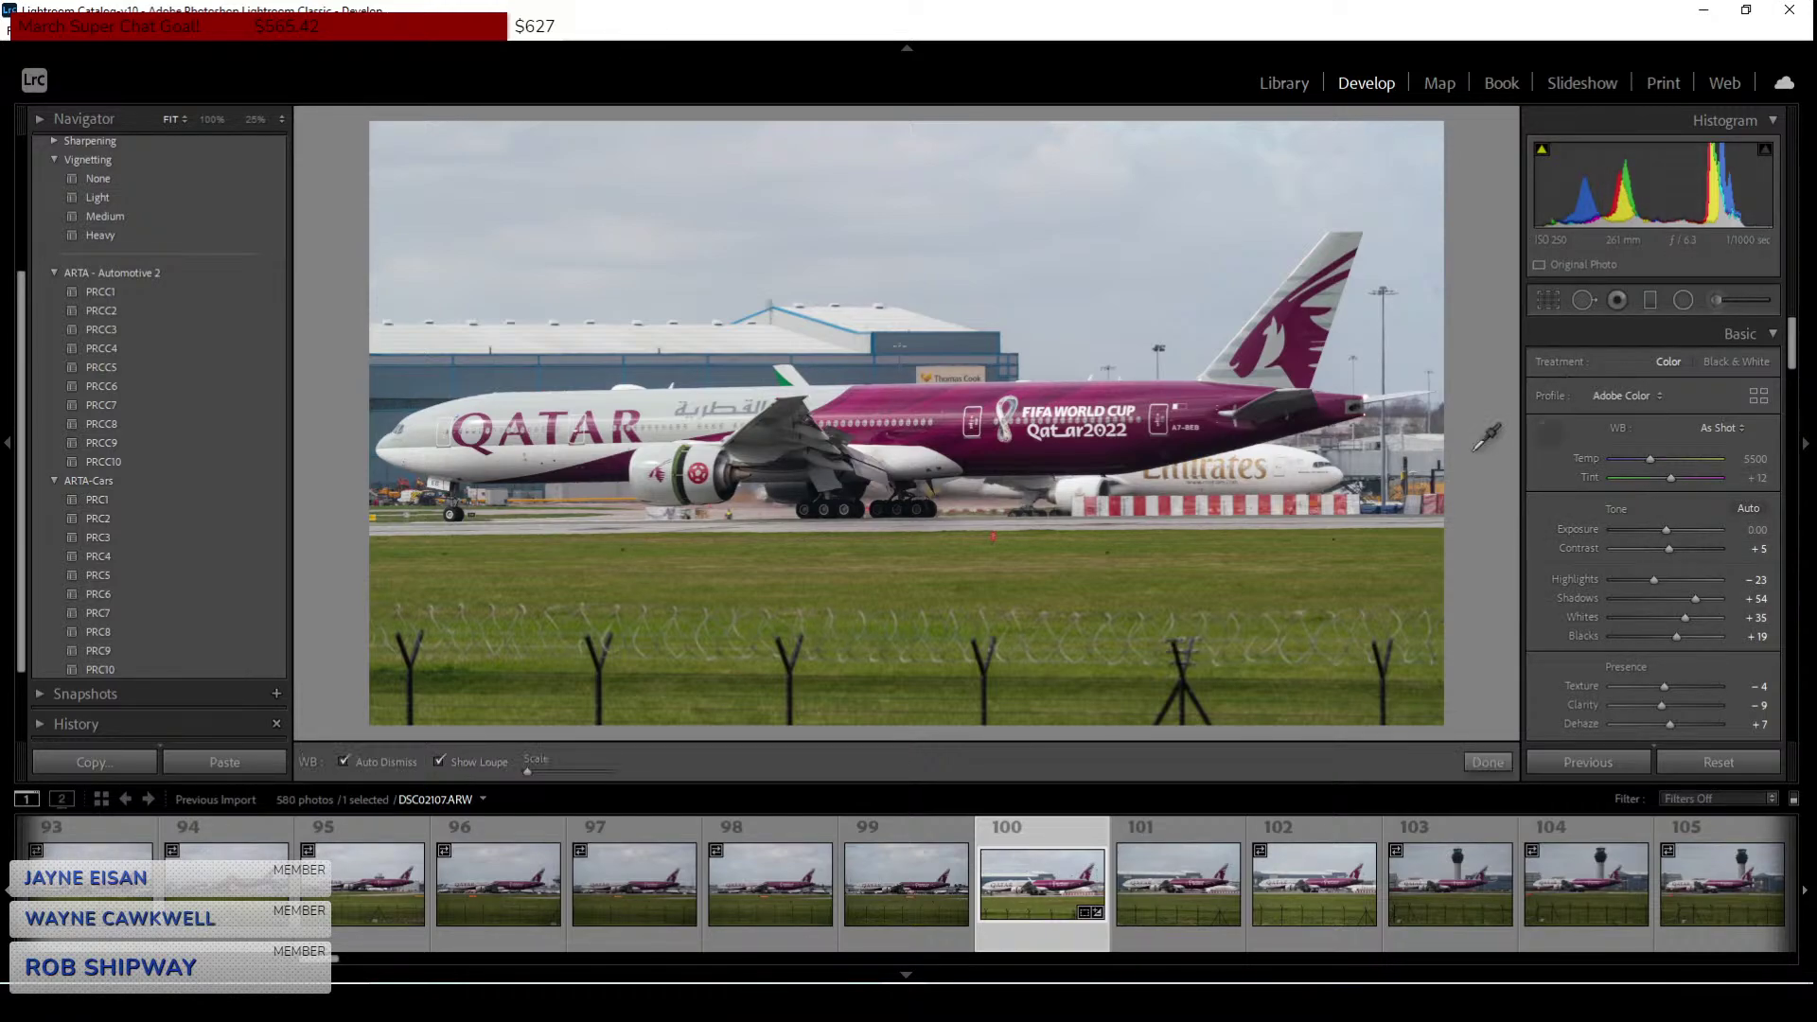
key(Escape)
click(482, 422)
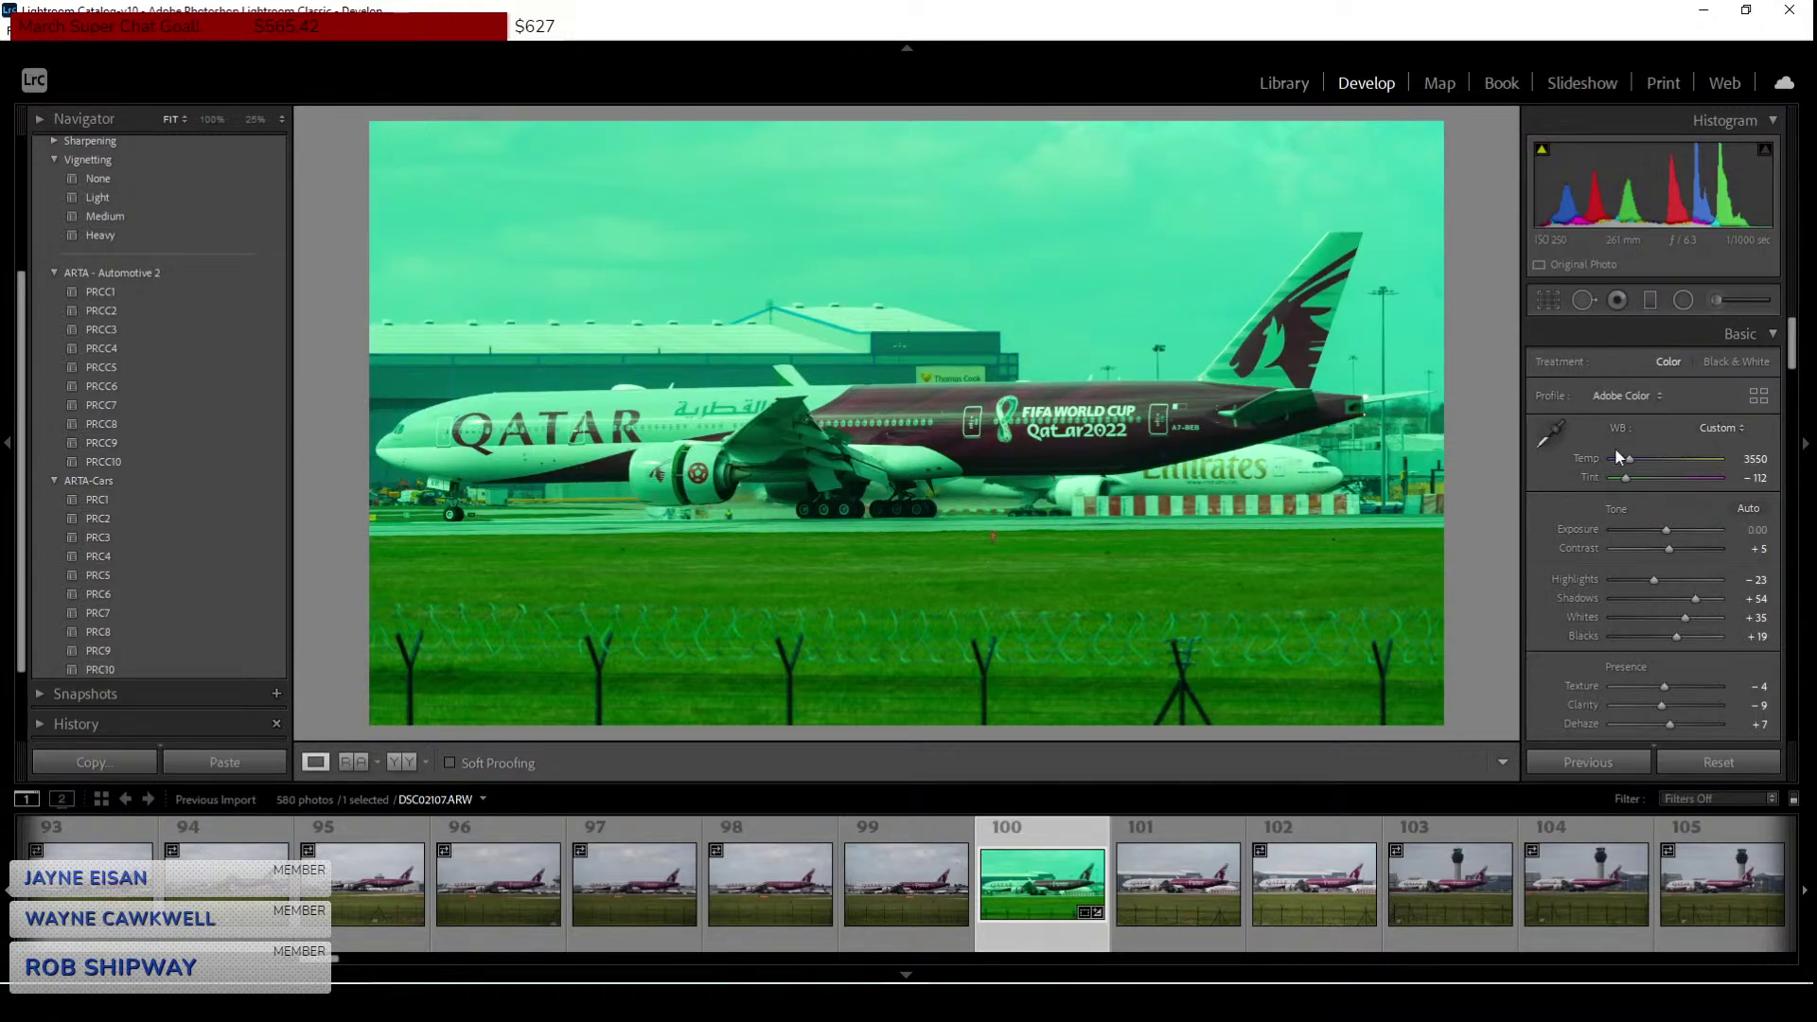
click(1550, 434)
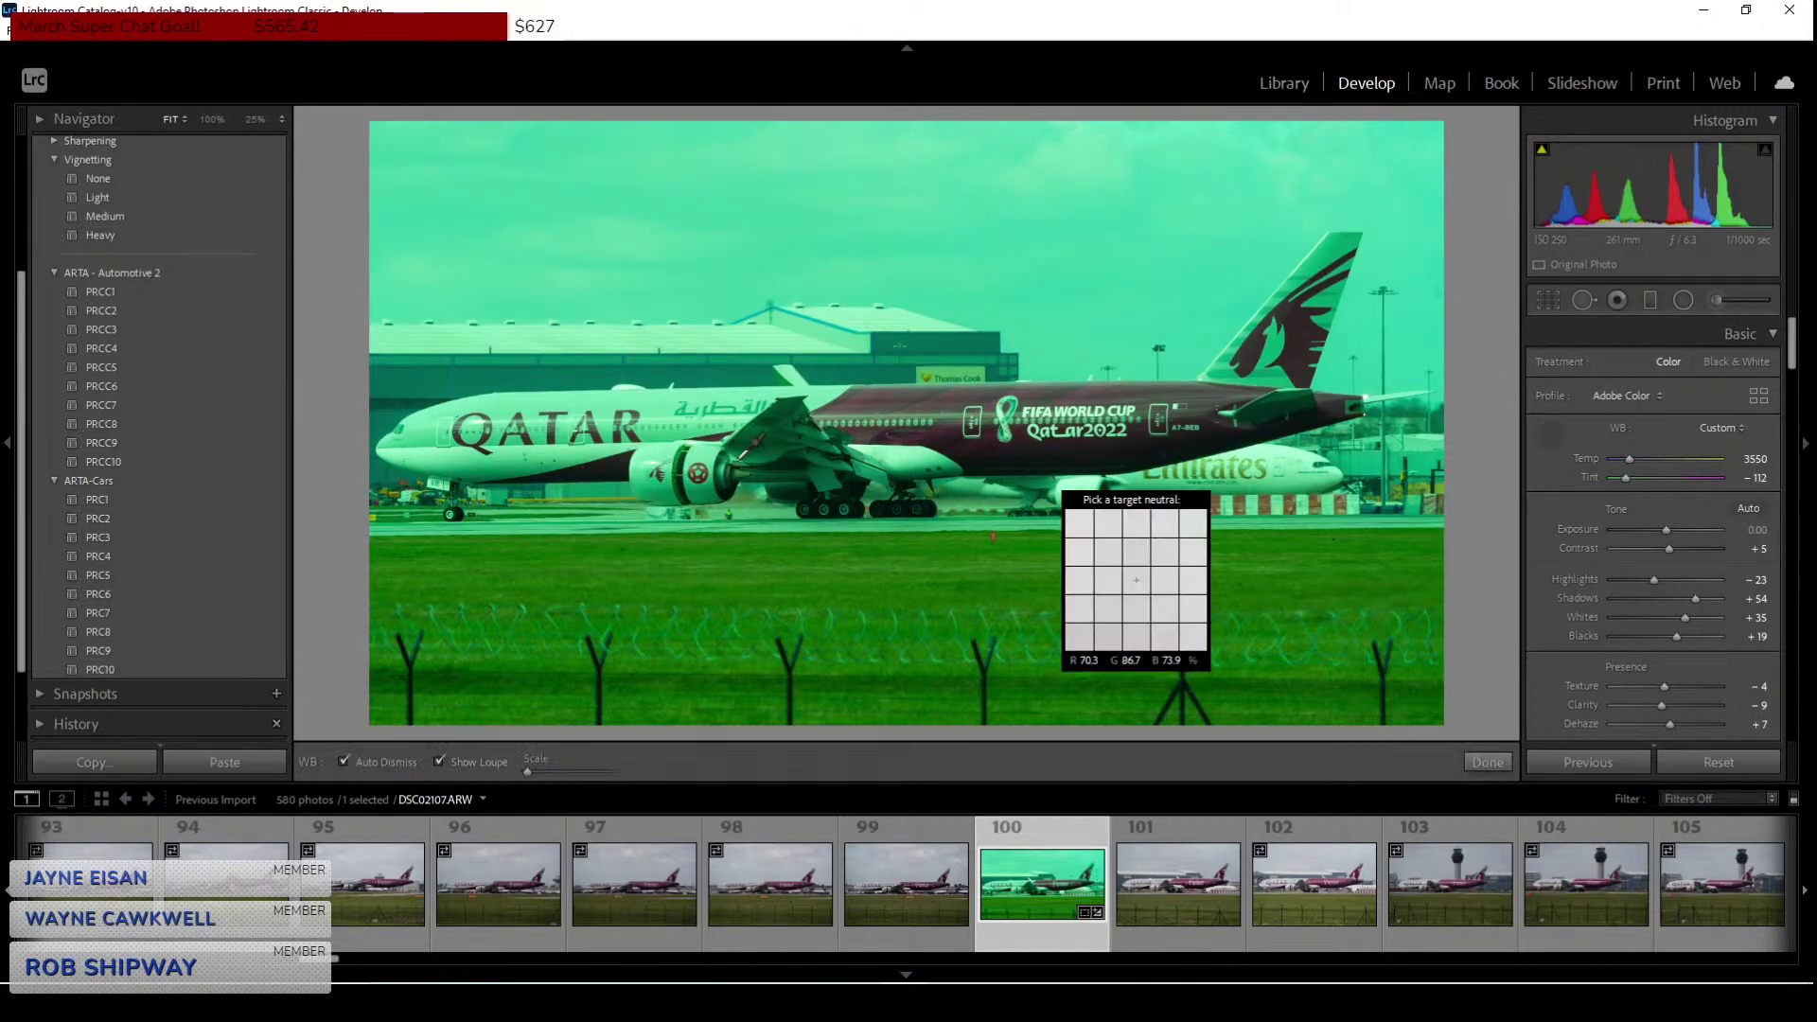
click(480, 423)
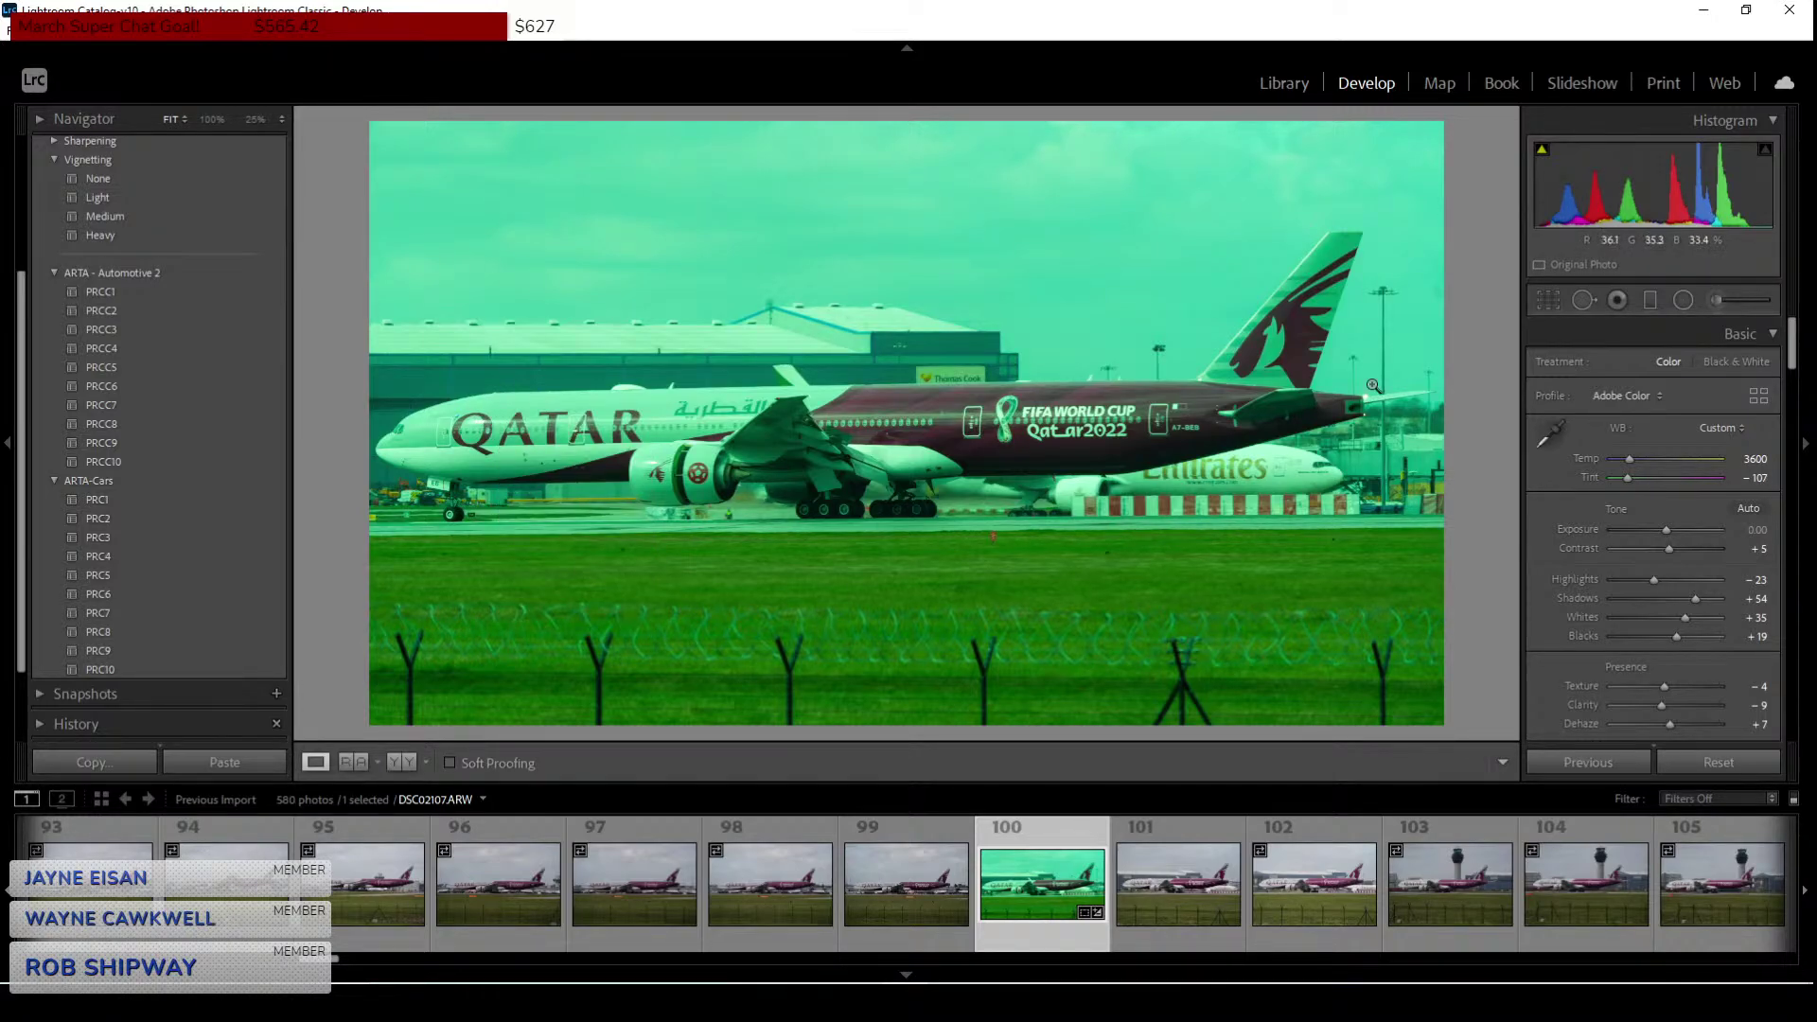
Sample the white balance neutral from the FIFA World Cup lettering, giving Temp 5200 and Tint +1, and raise Shadows to +81.
click(1551, 433)
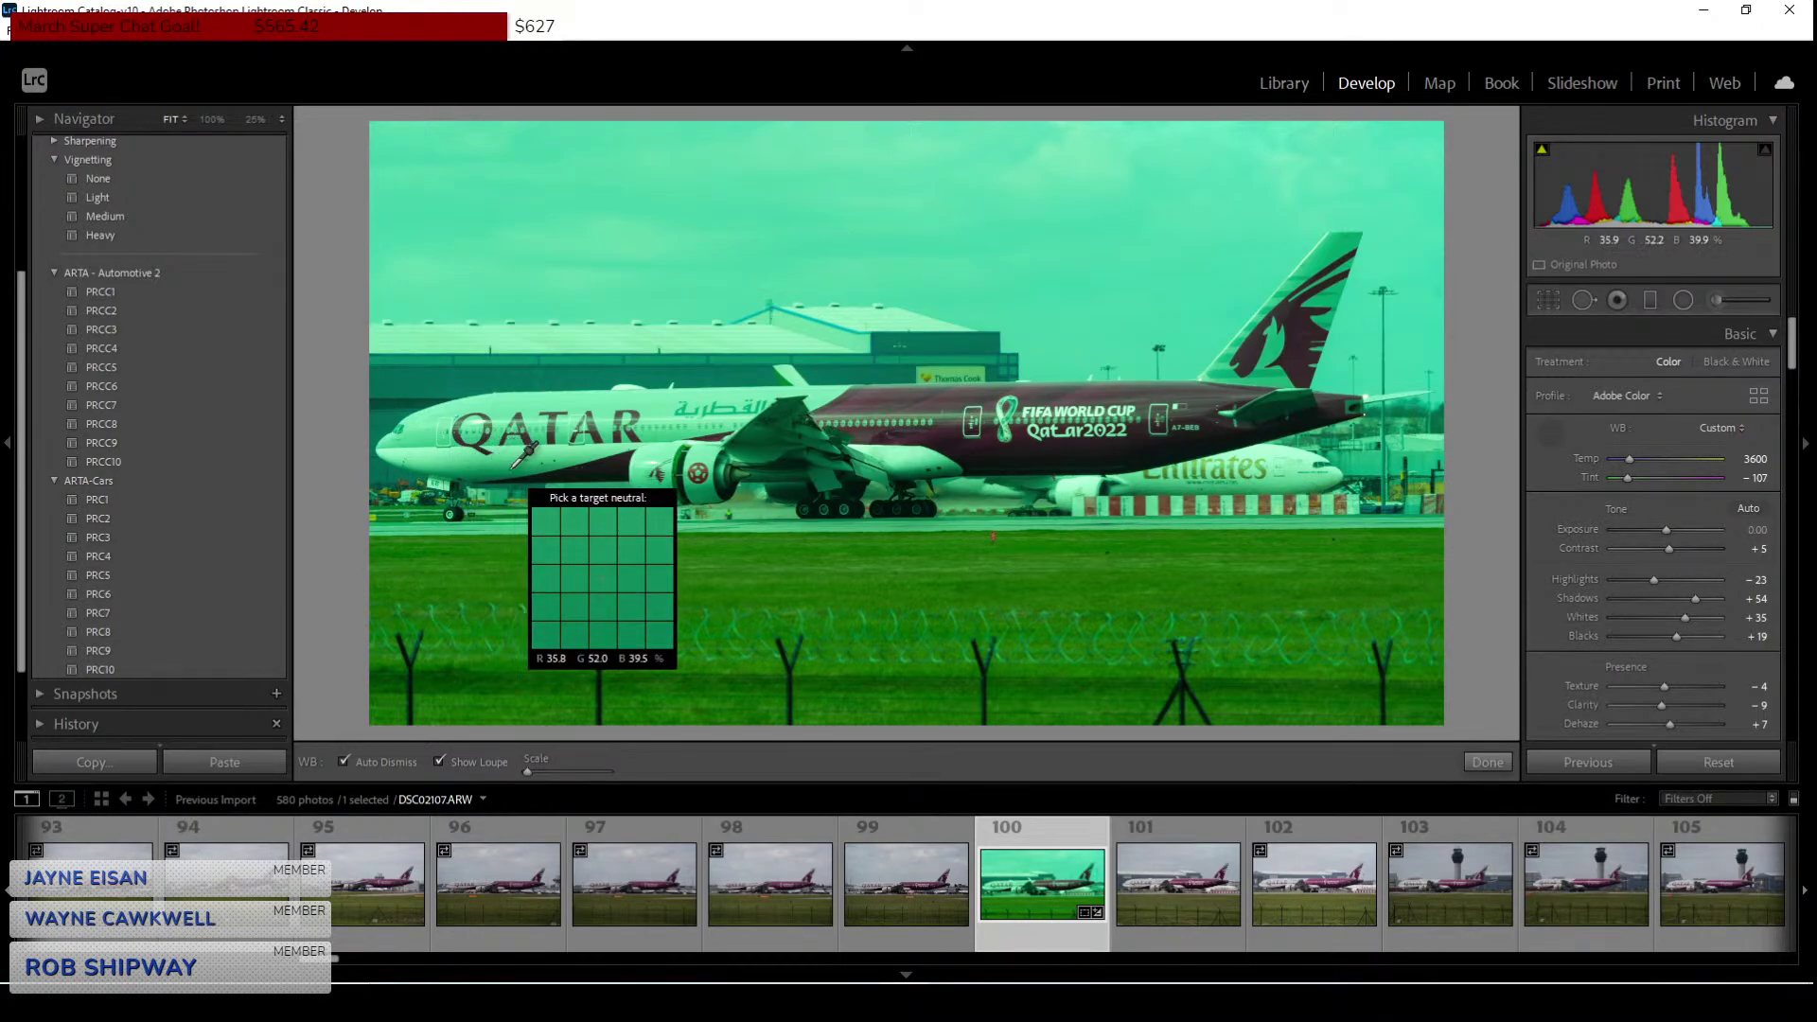
click(1051, 405)
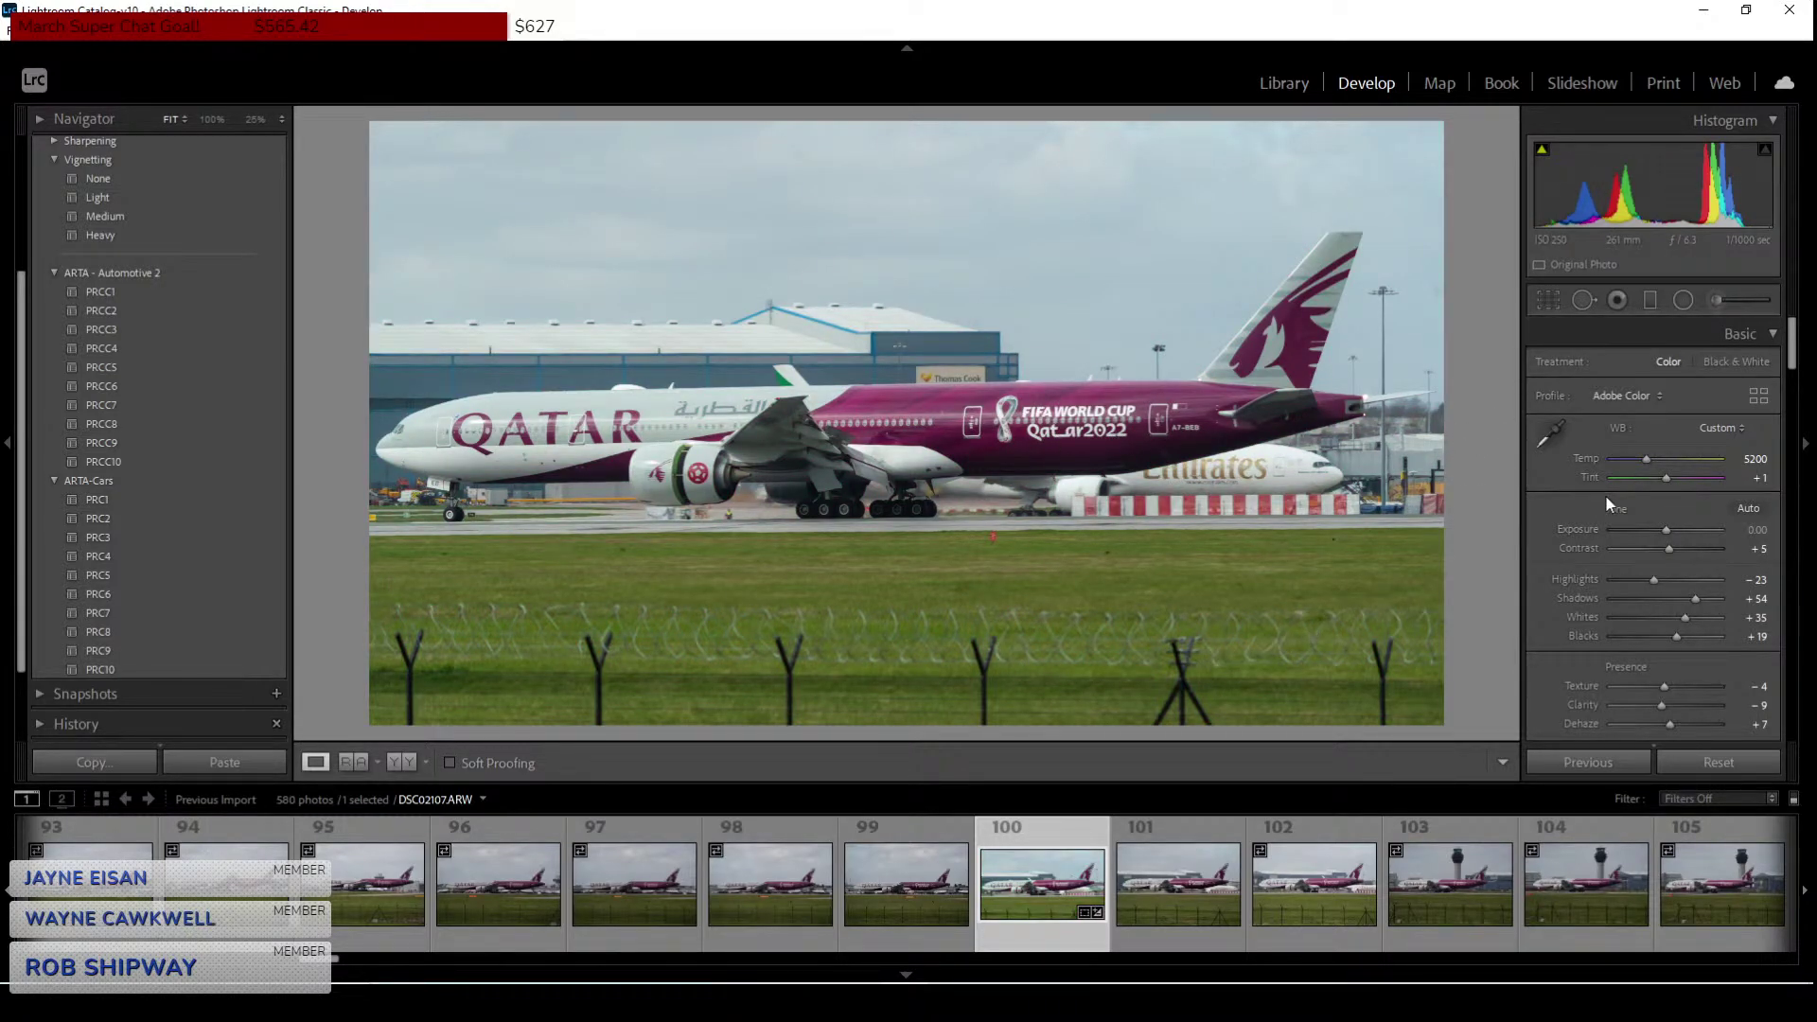
mouse_move(1698, 606)
mouse_down()
mouse_move(1728, 615)
mouse_move(1711, 604)
mouse_up()
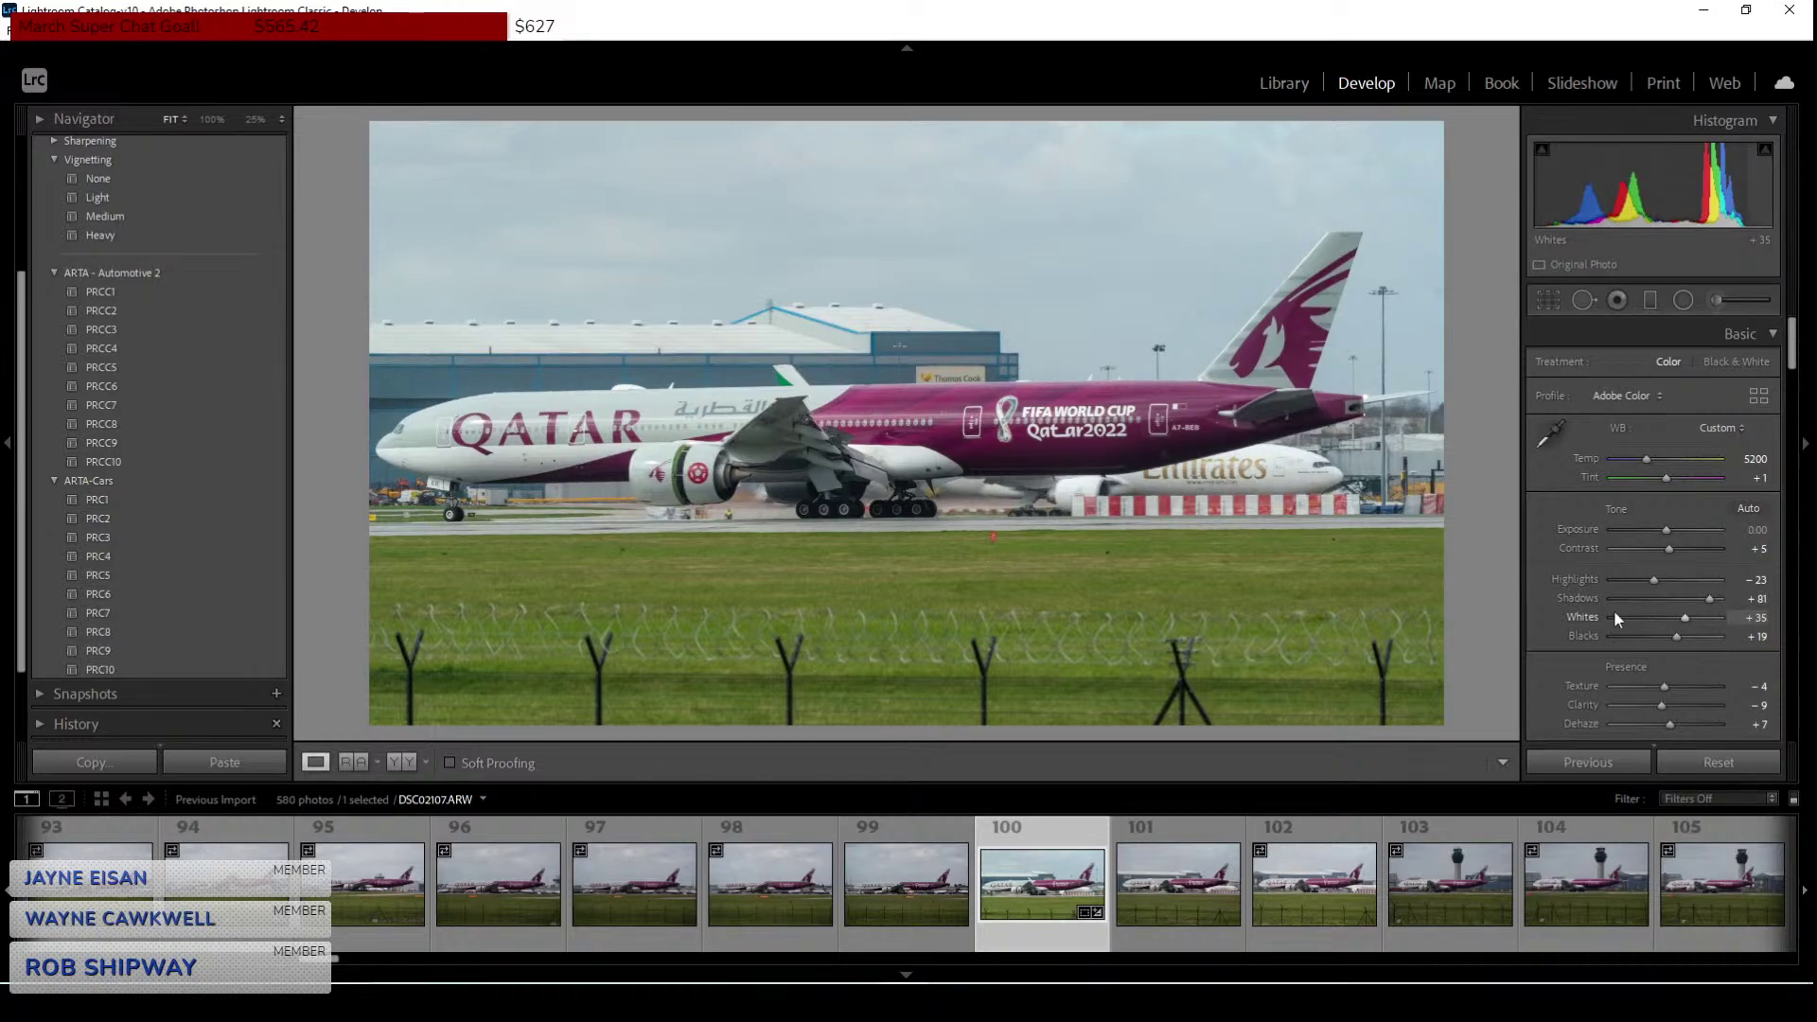
scroll(1615, 609, down, 3)
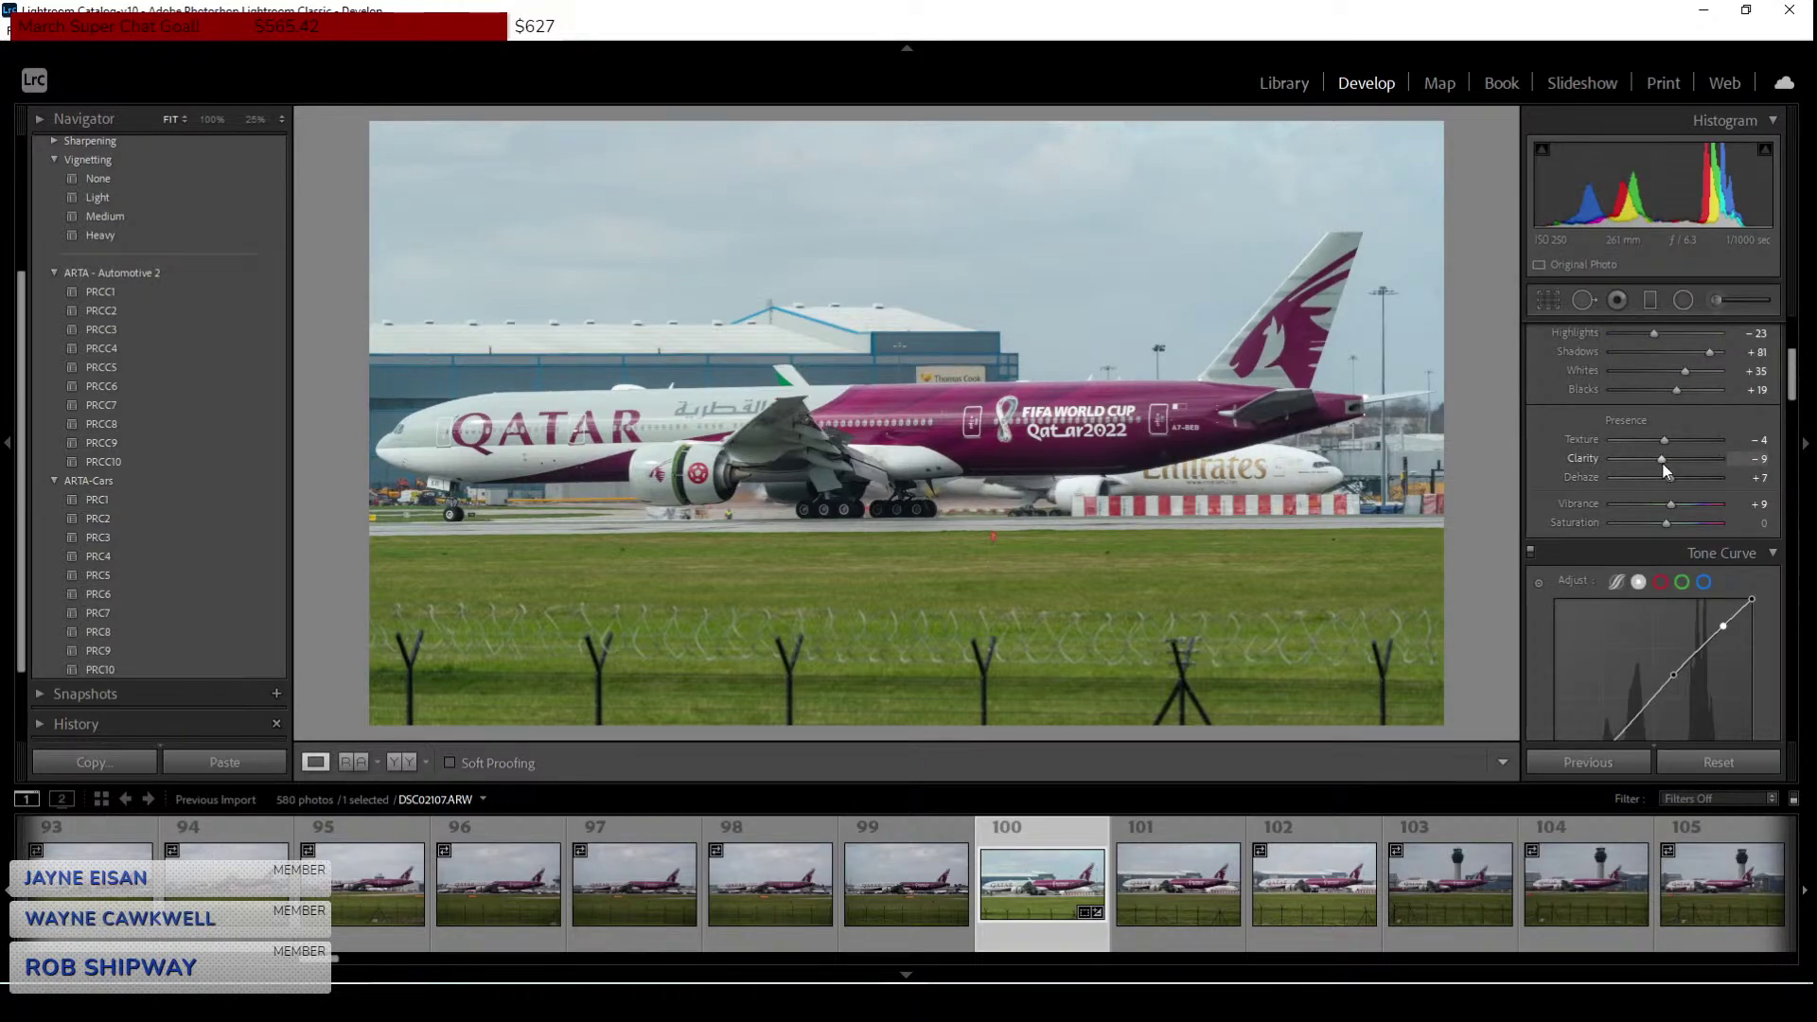
scroll(1621, 492, down, 2)
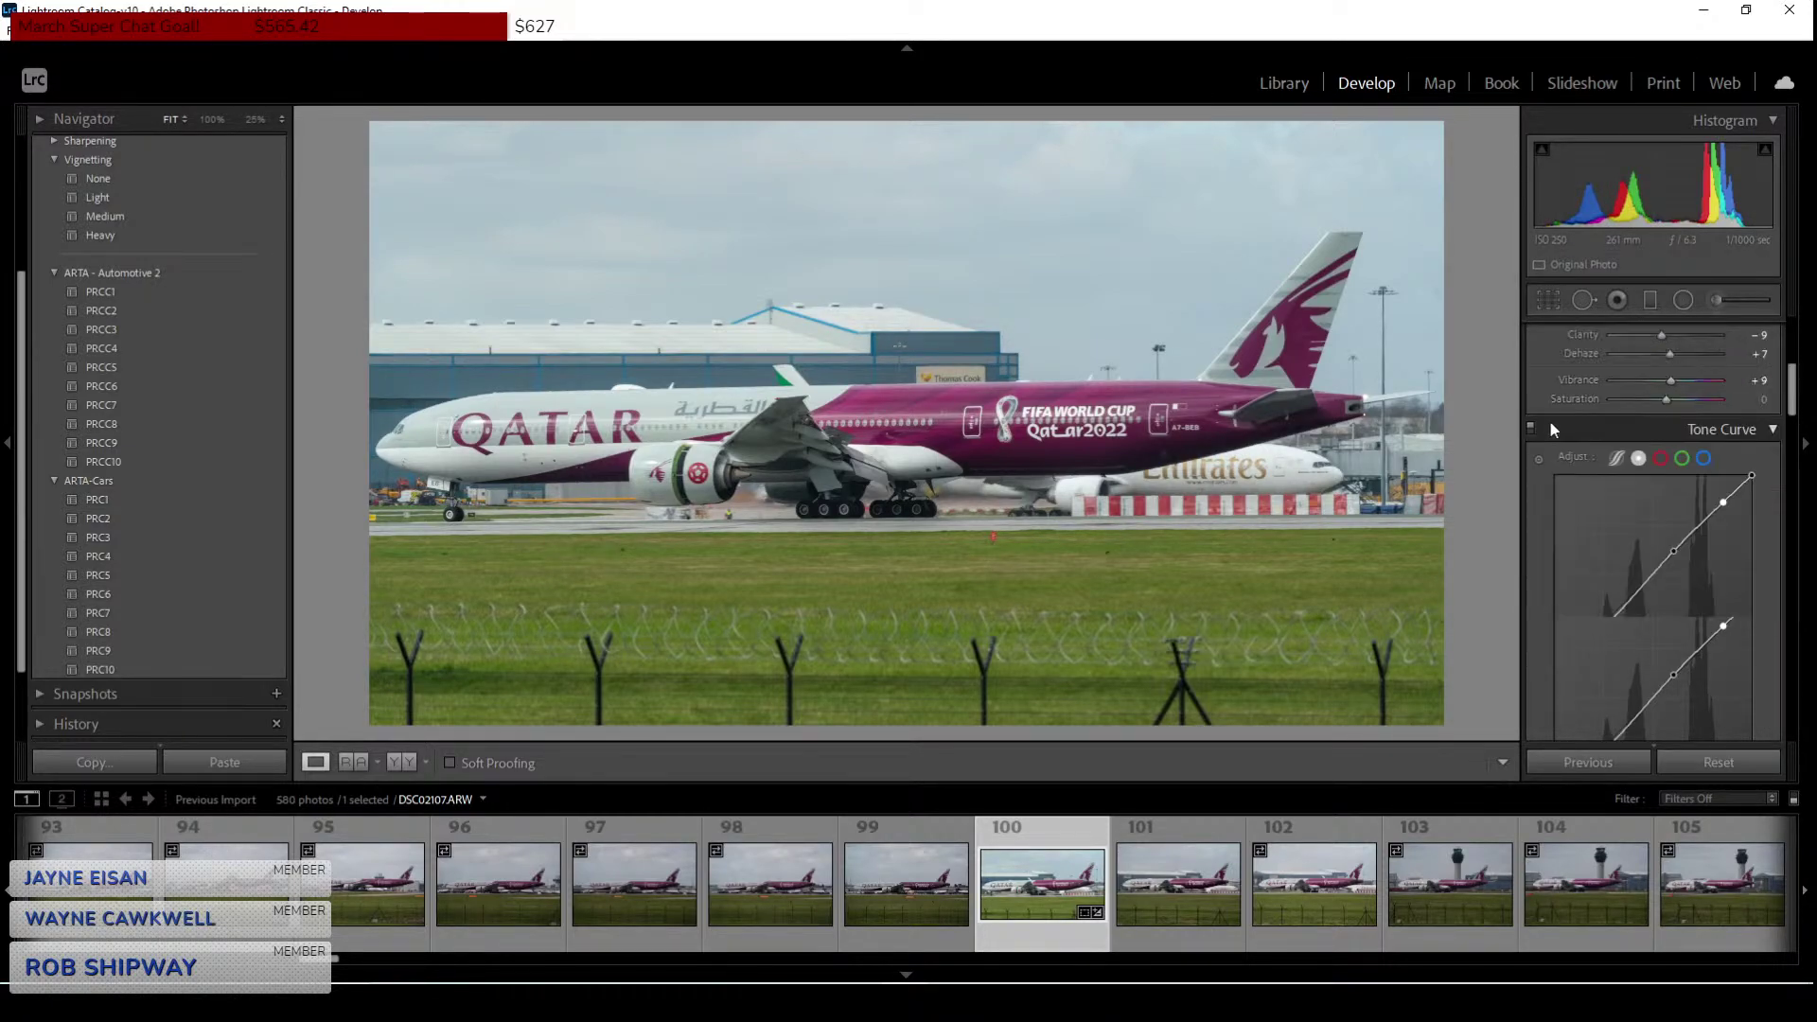
scroll(1552, 429, down, 8)
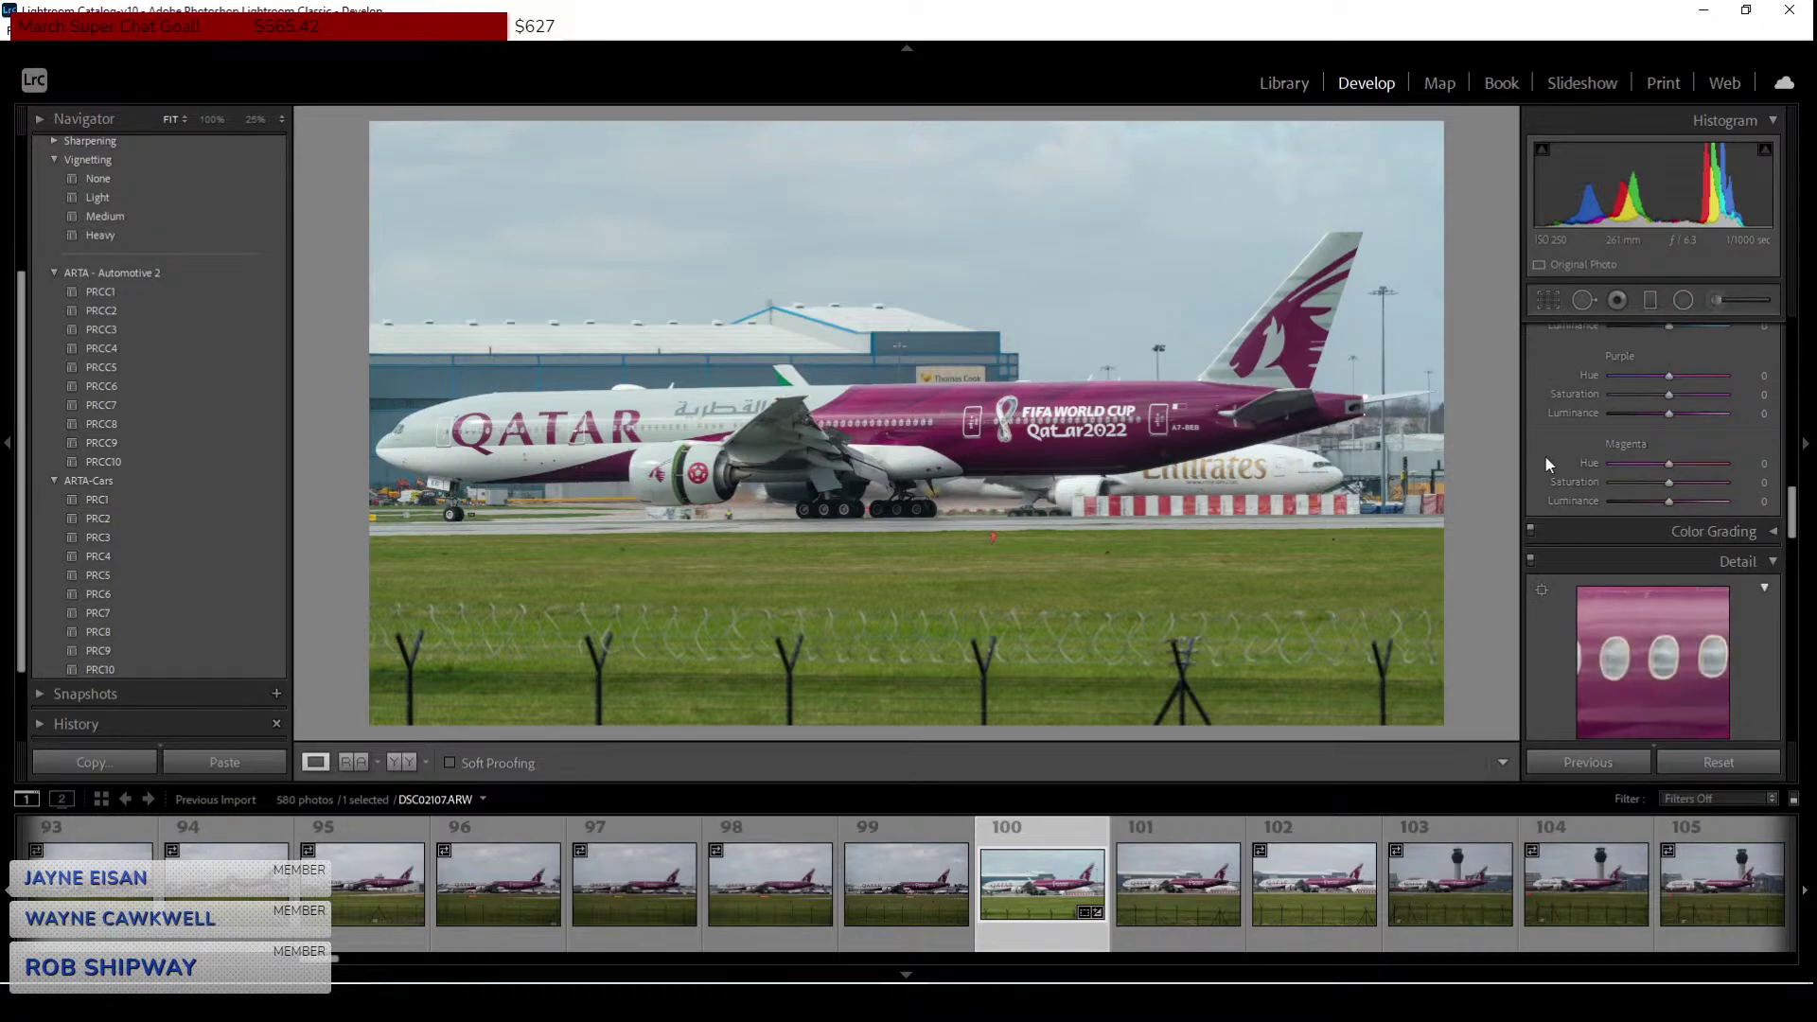
scroll(1547, 458, up, 12)
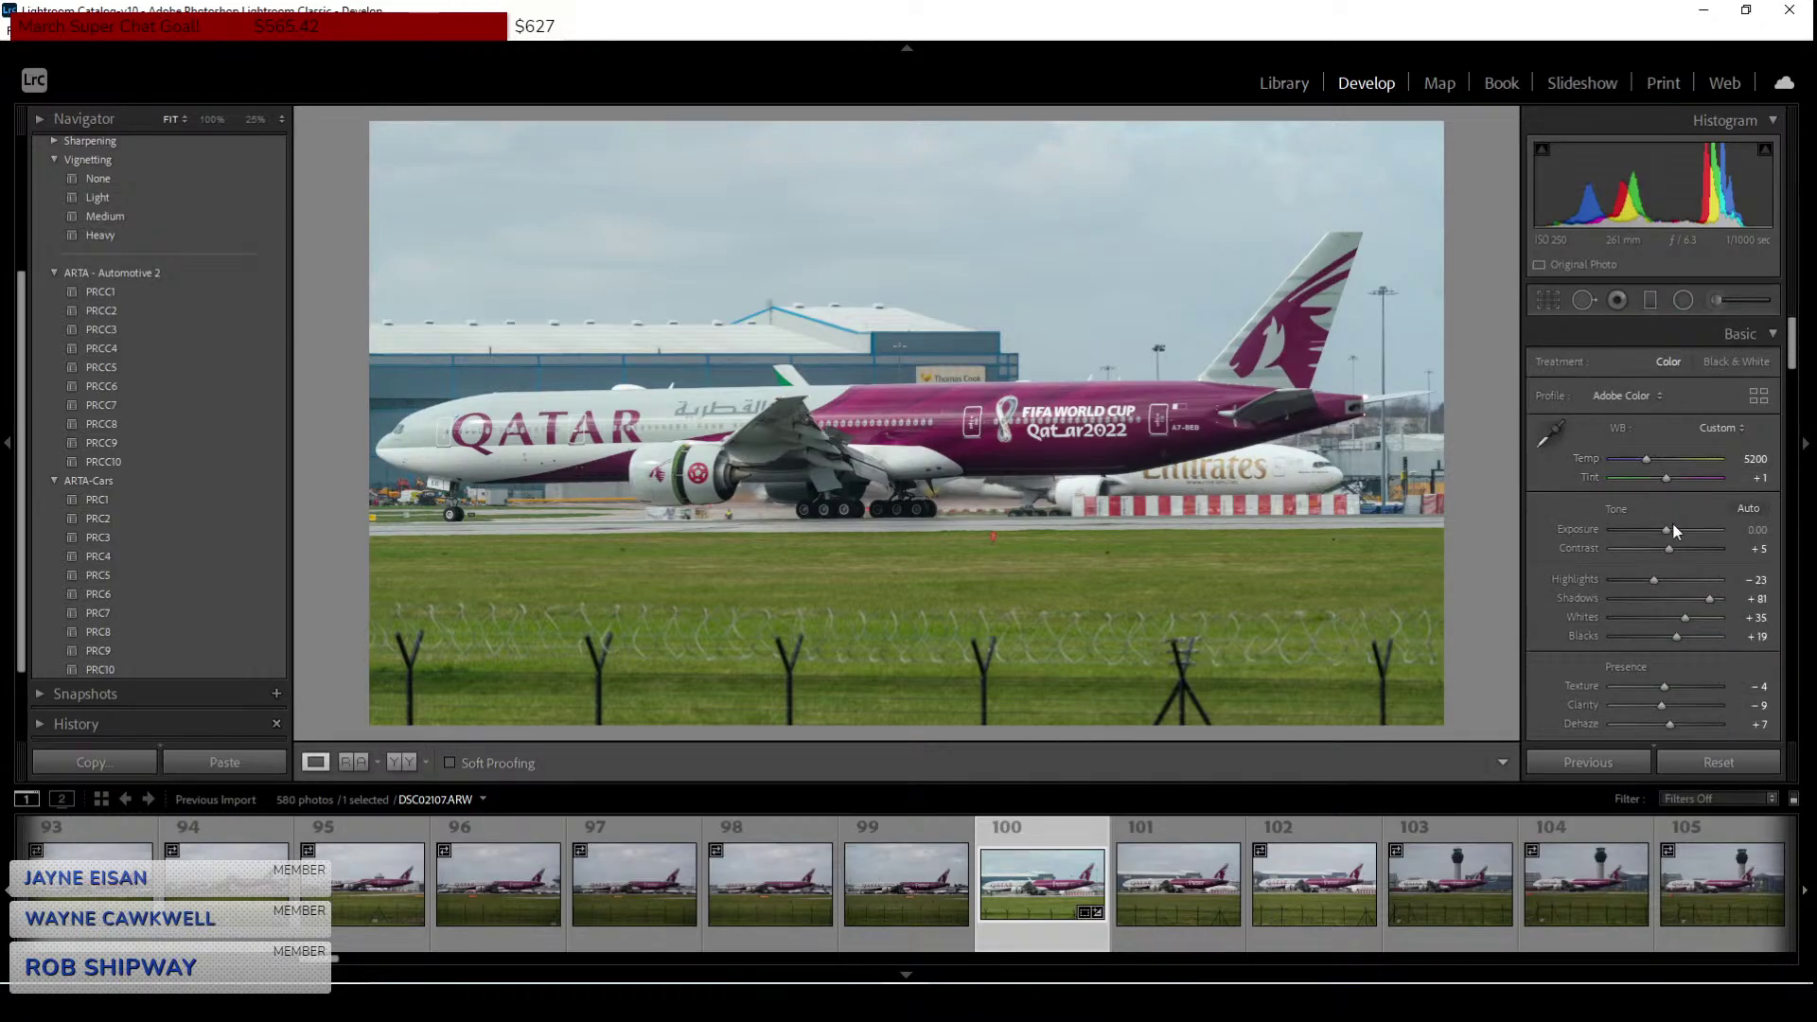
Raise the Contrast of the Qatar photo to +11.
drag(1668, 526, 1668, 525)
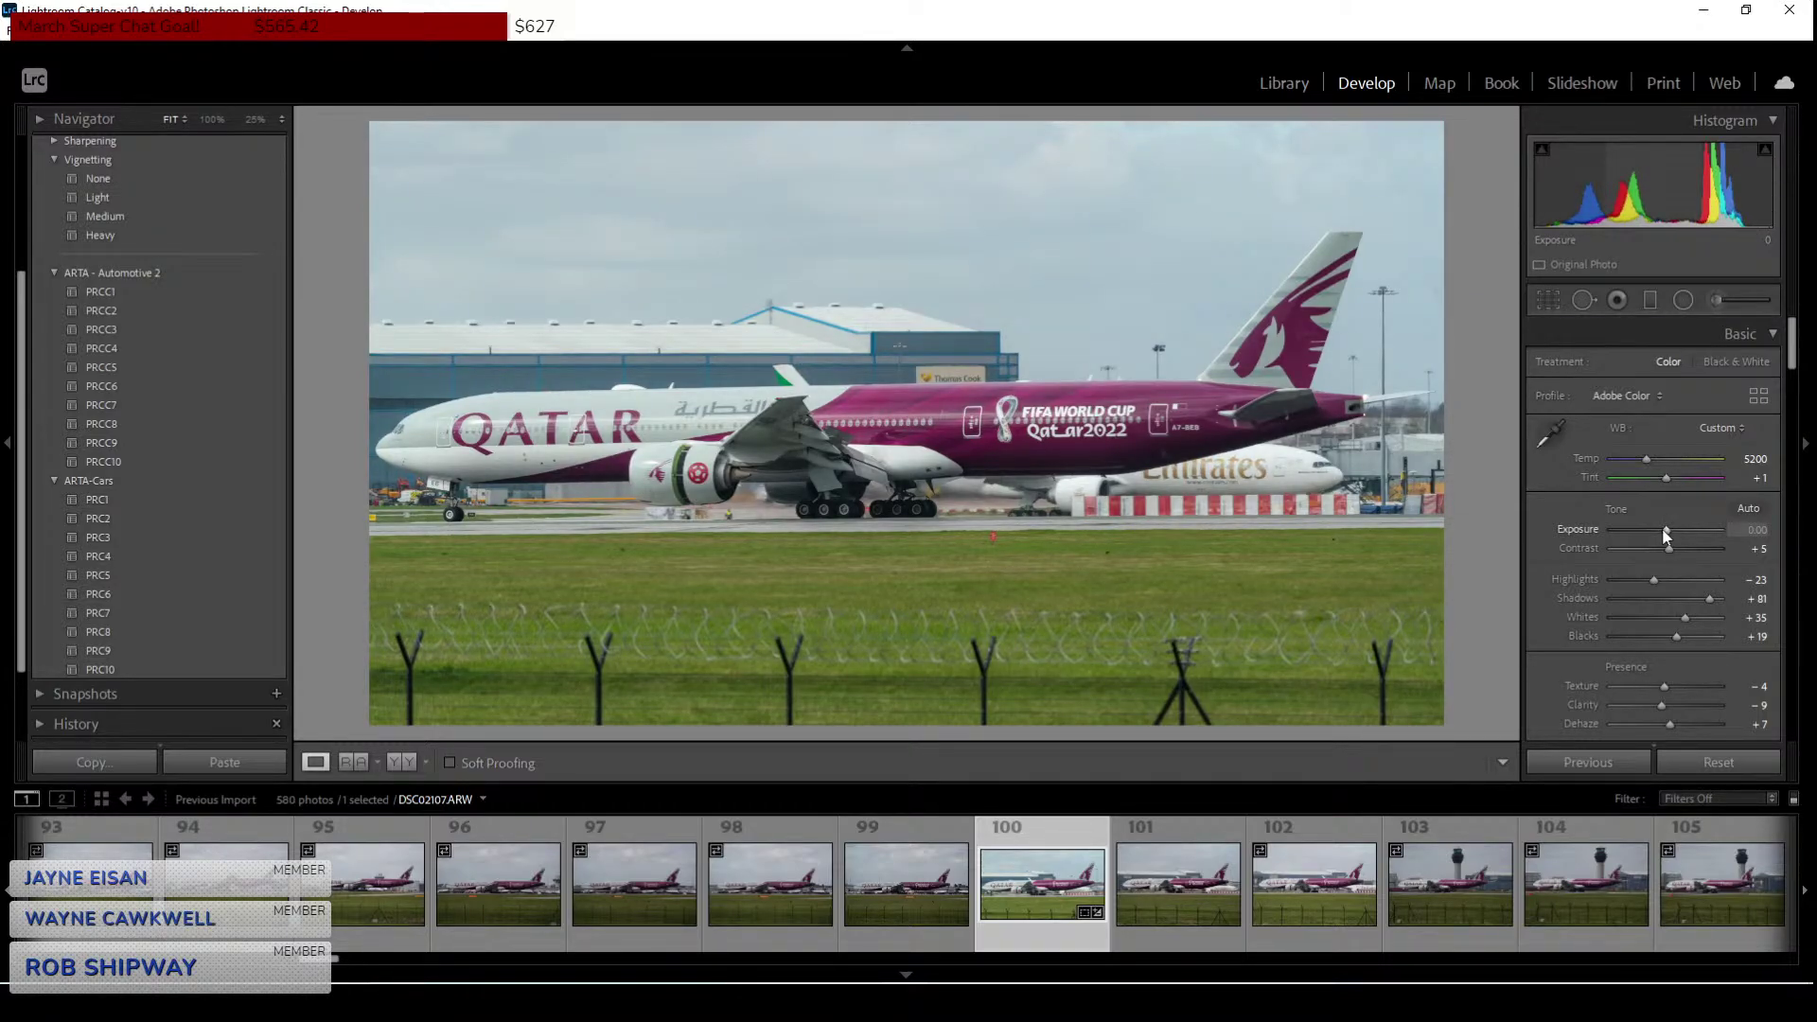
drag(1668, 548, 1672, 548)
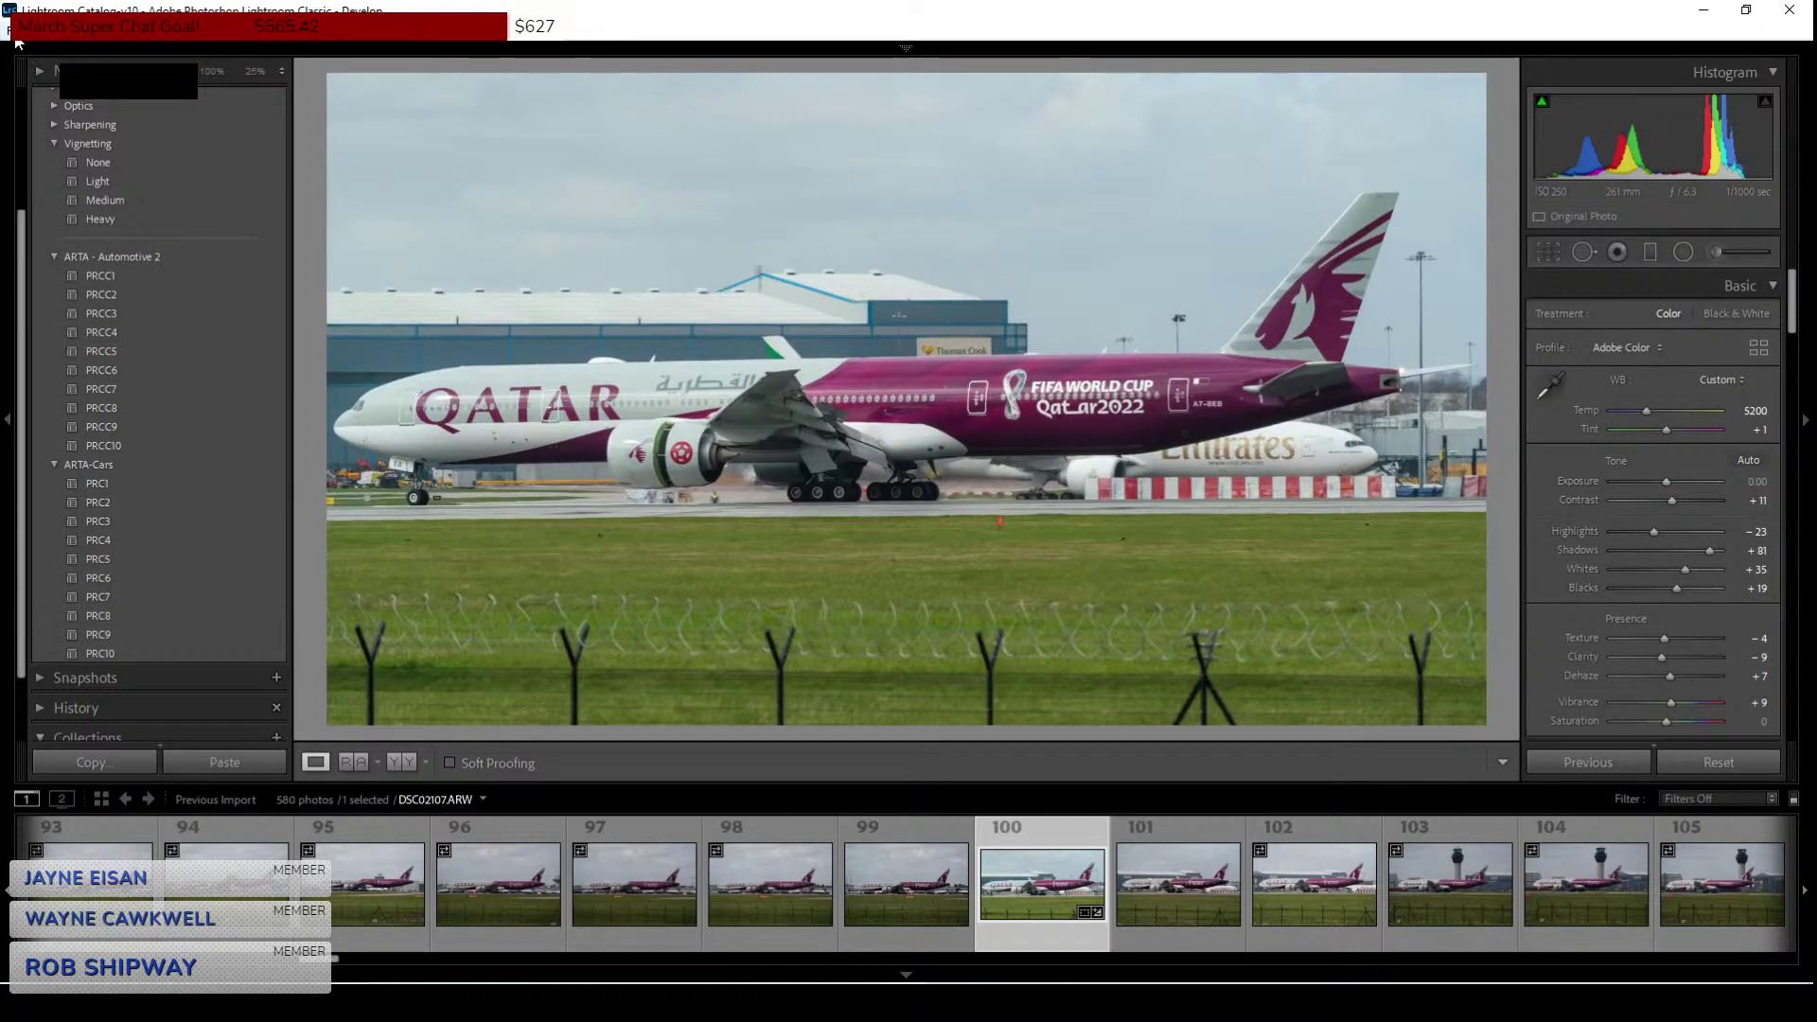
click(17, 29)
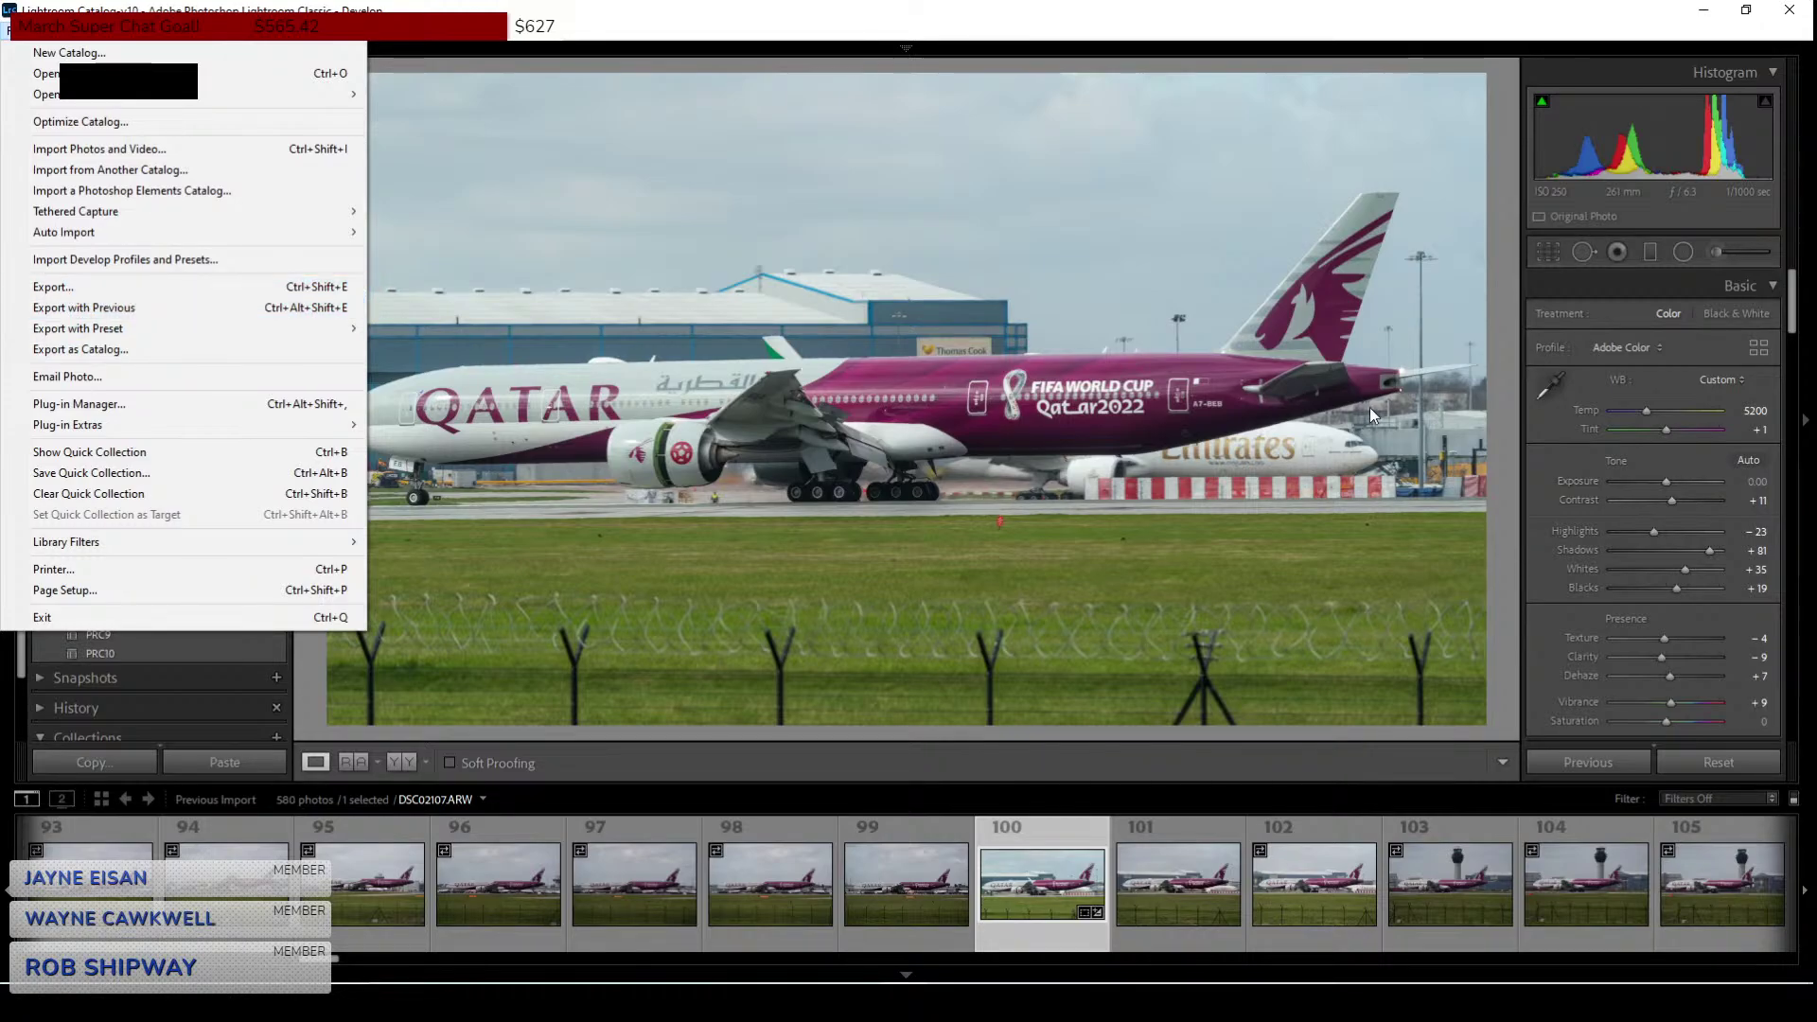
click(1567, 403)
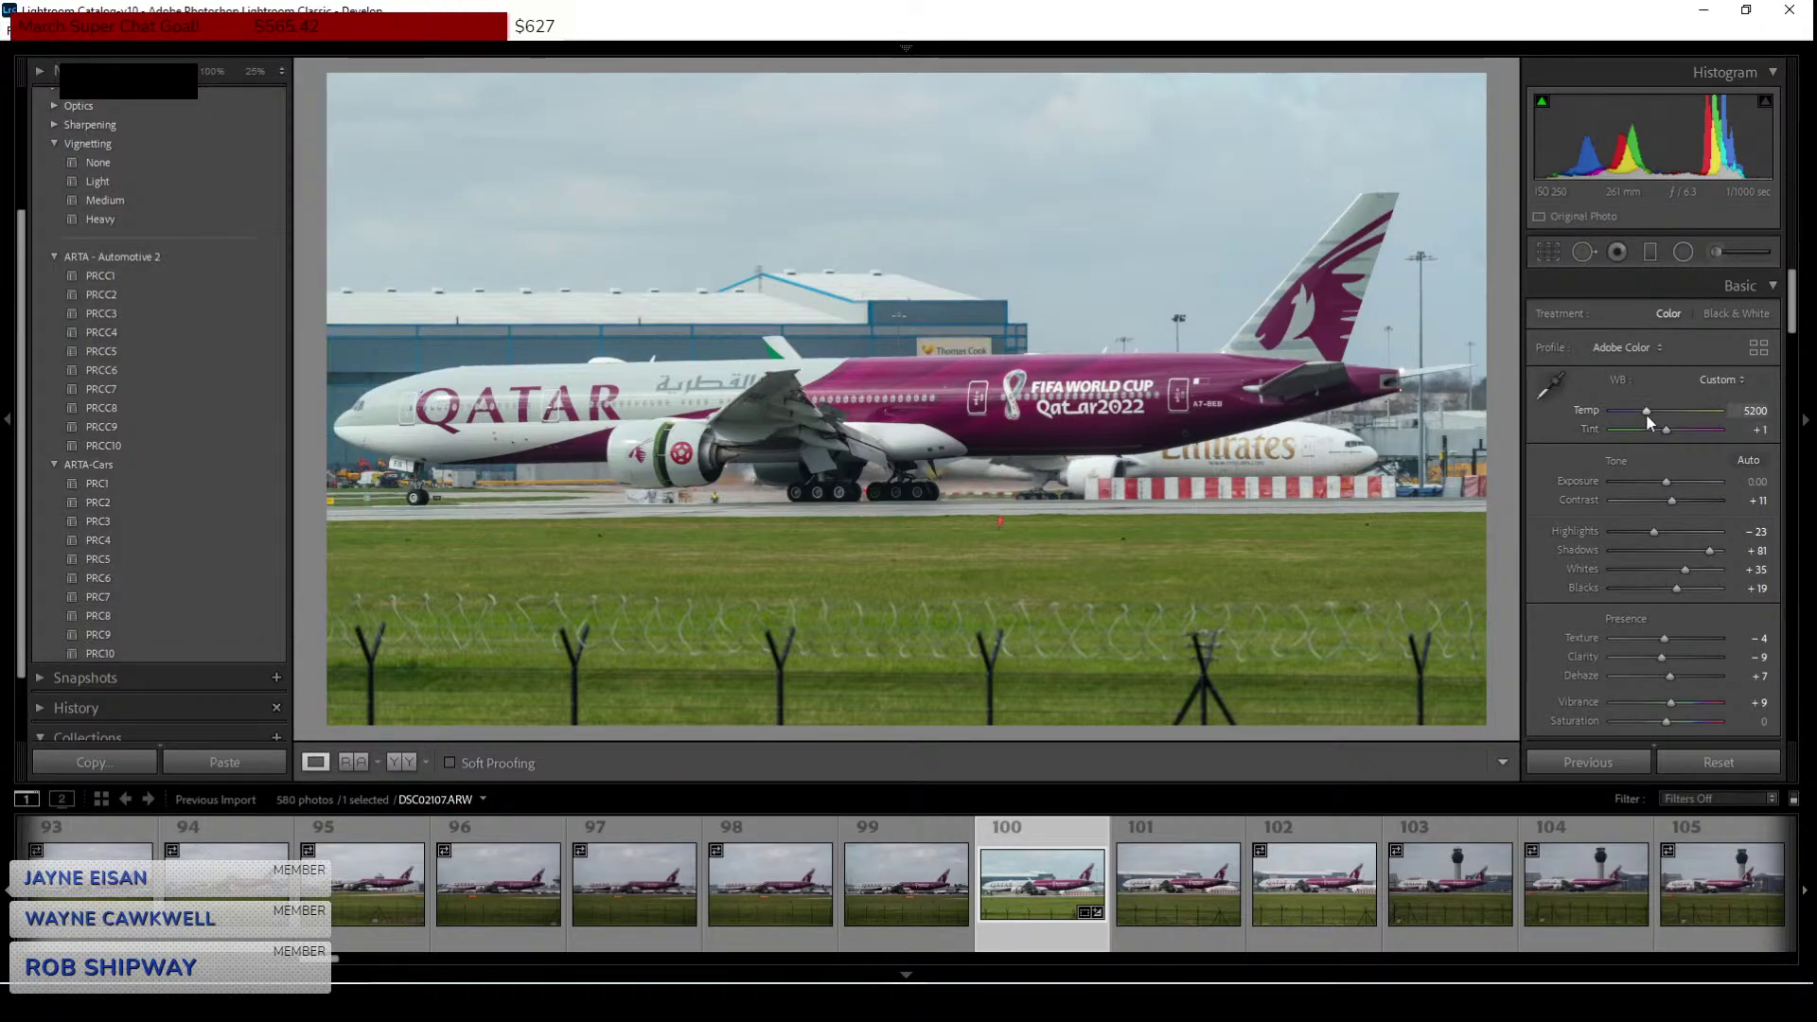
Try a warmer white balance by setting Temp to 5500.
drag(1647, 415, 1648, 412)
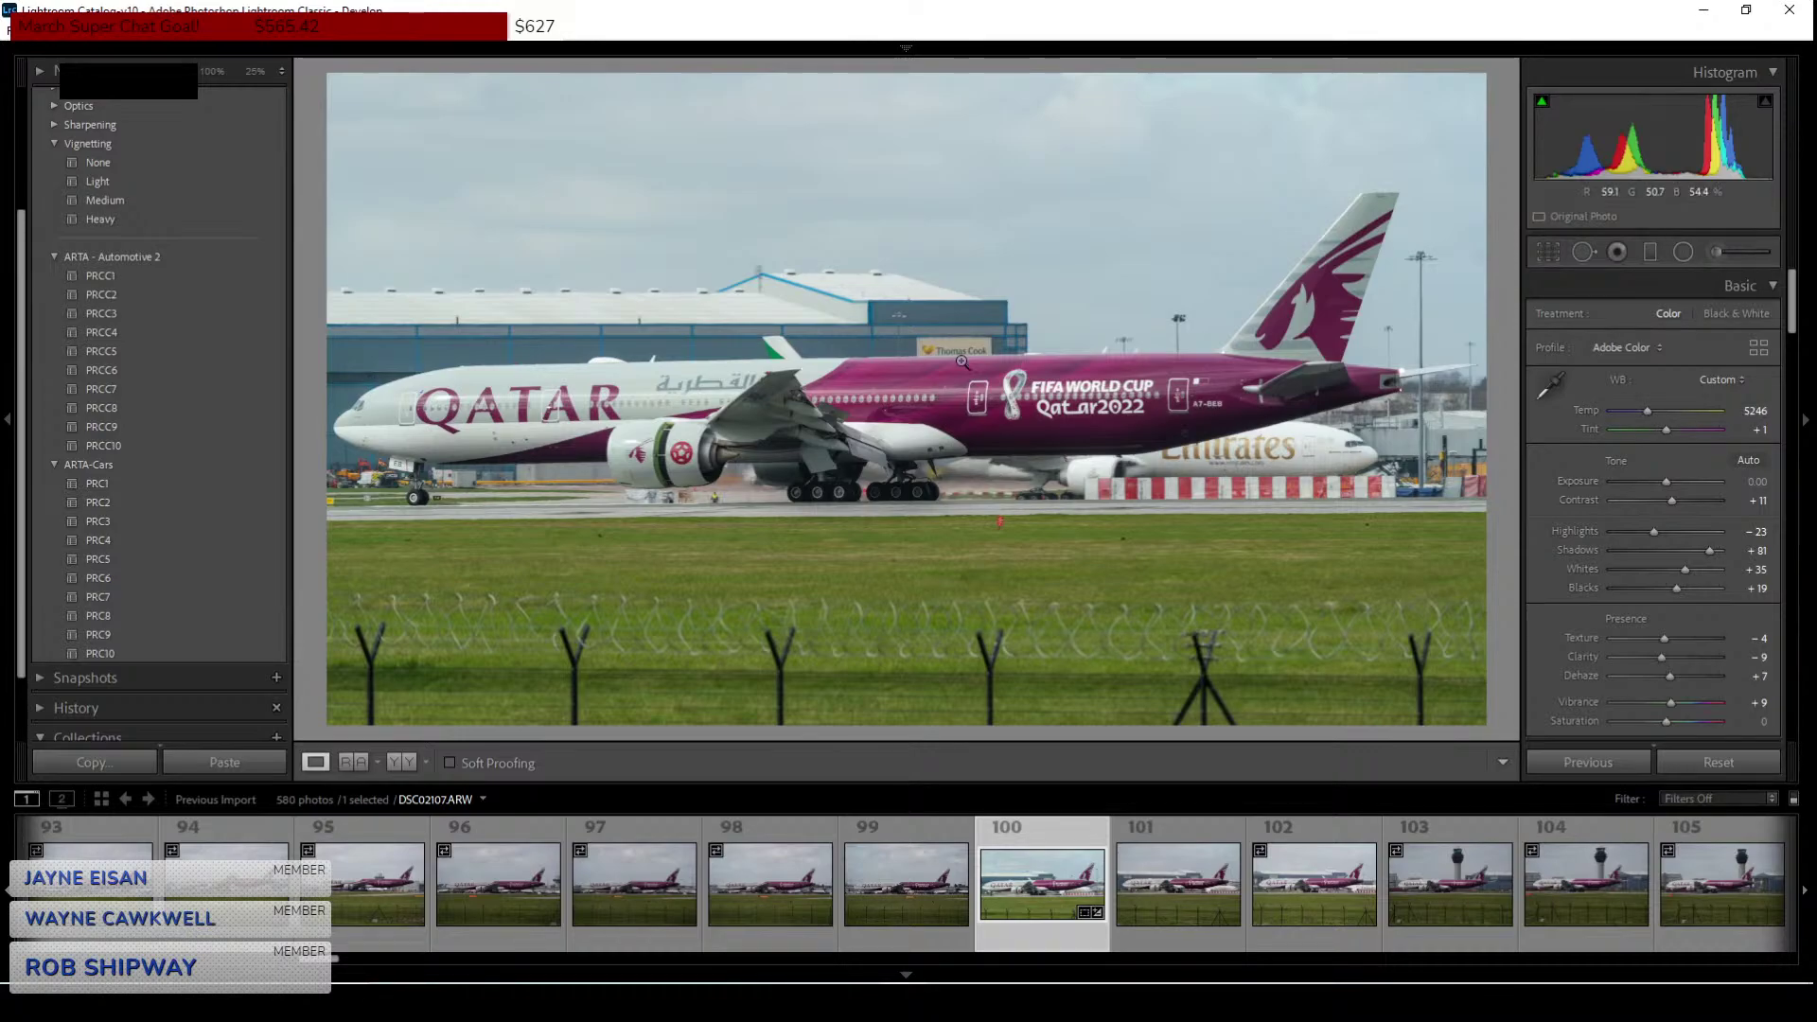
click(1752, 413)
text(5500)
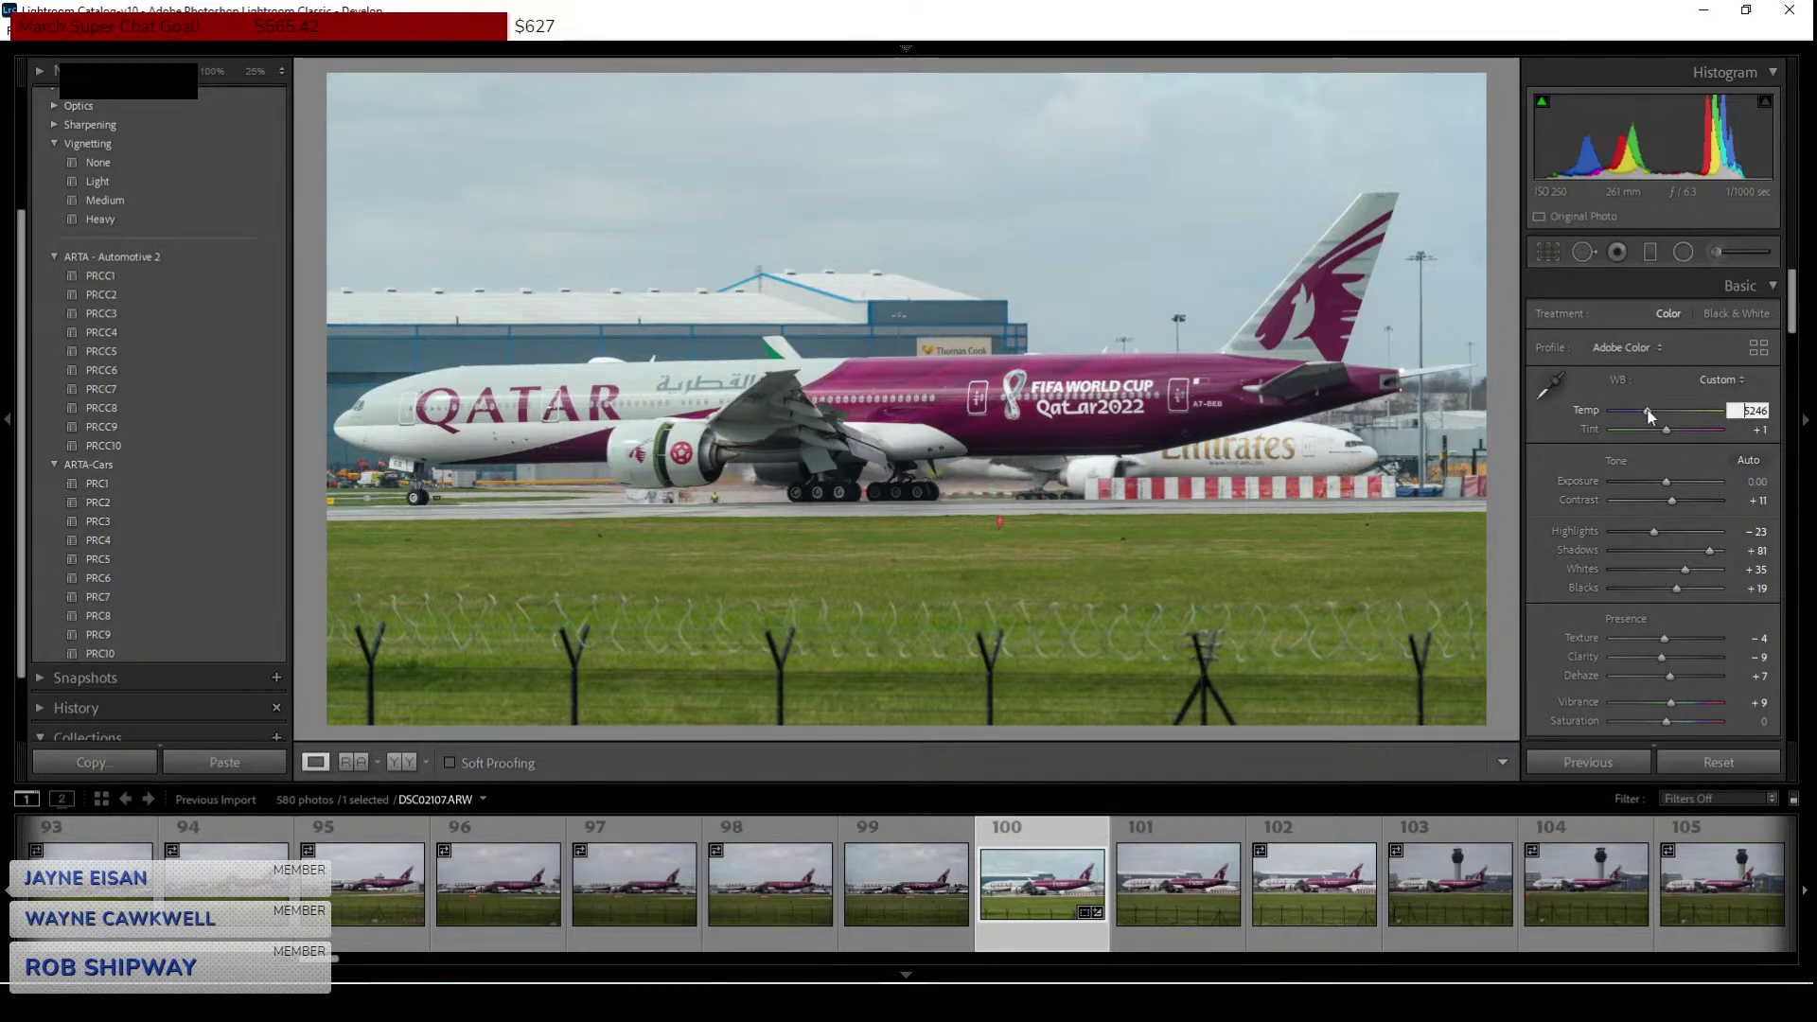
key(Return)
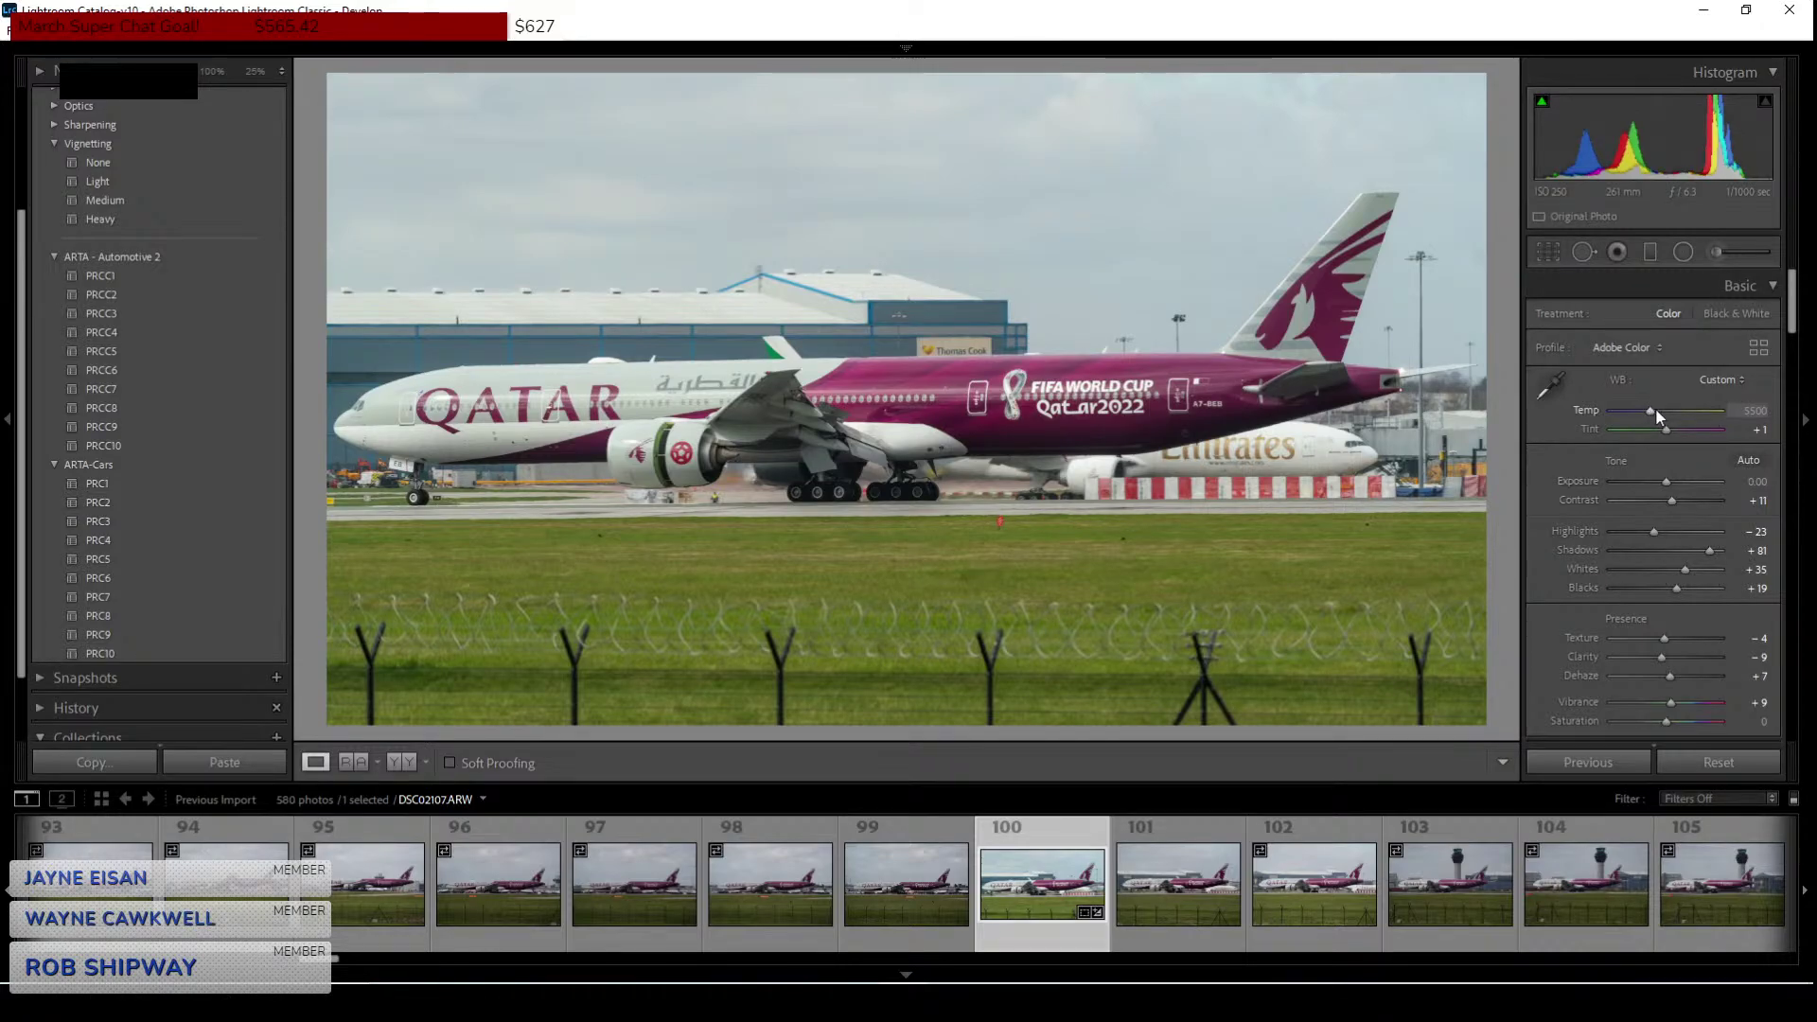
Set the white balance to Temp 5158 and Tint 0, checking the forward fuselage and engine up close.
drag(1652, 412, 1649, 409)
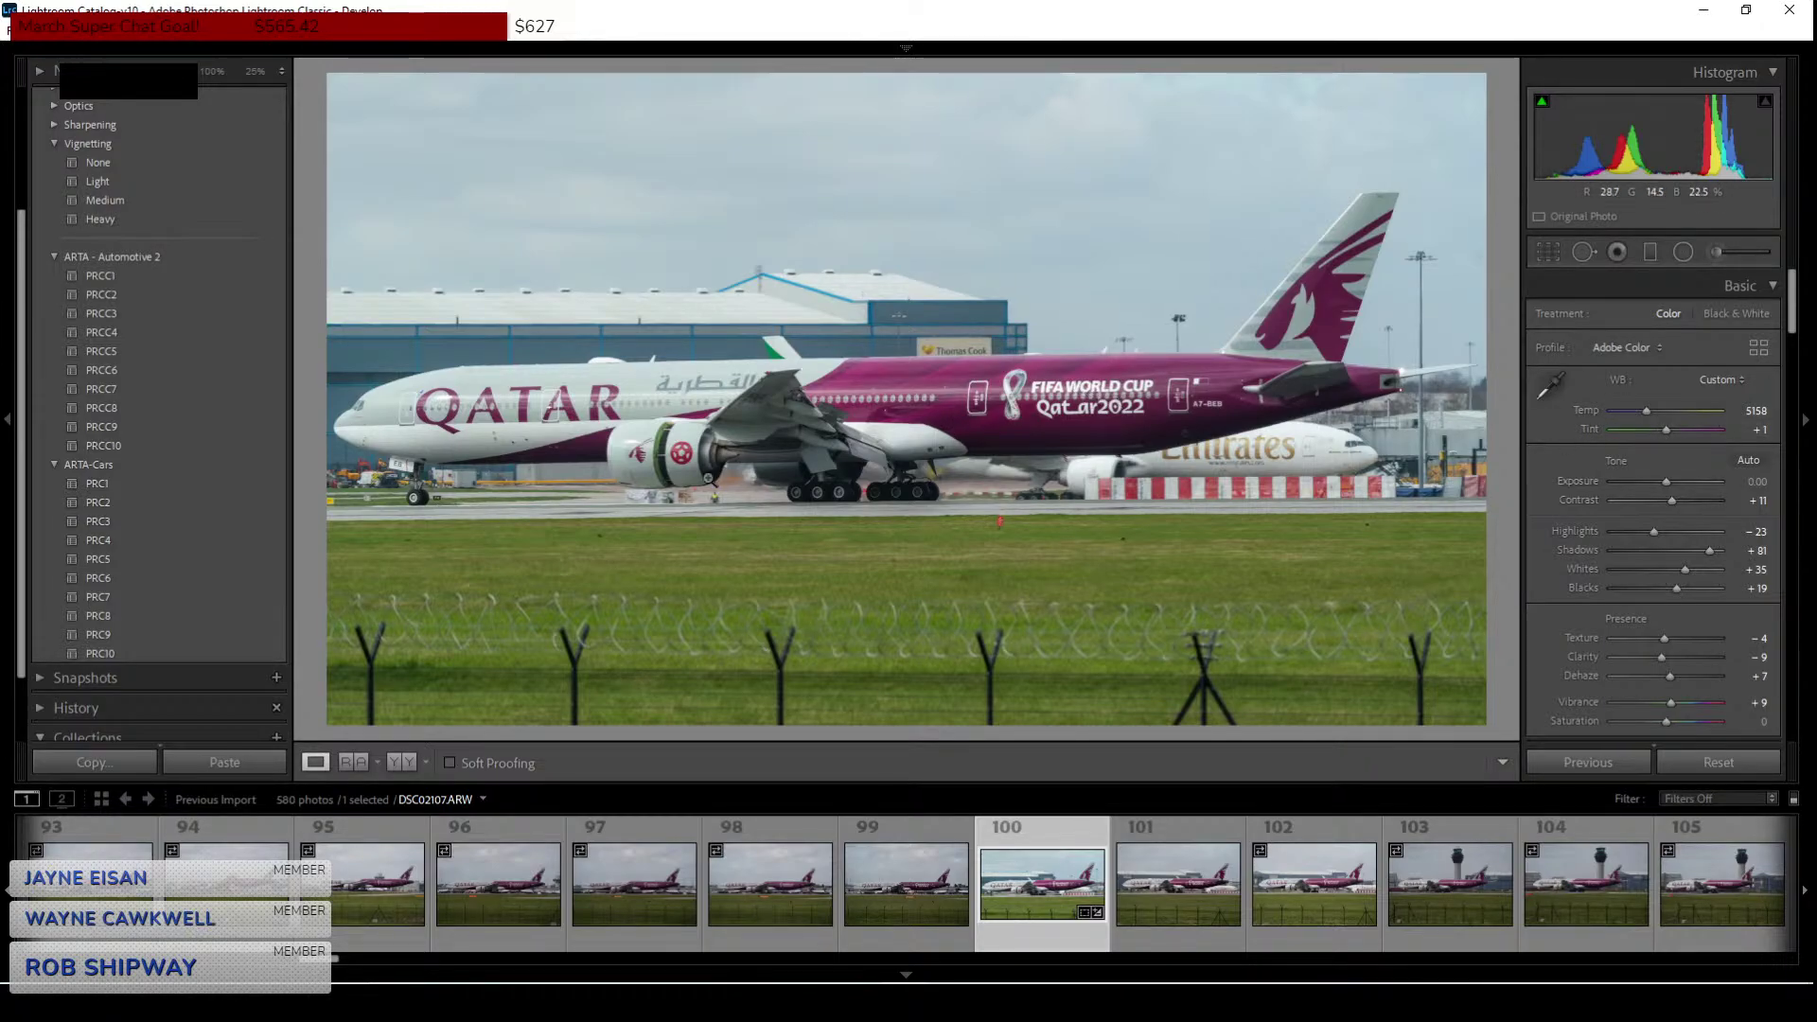
click(663, 450)
drag(502, 364, 918, 493)
click(919, 492)
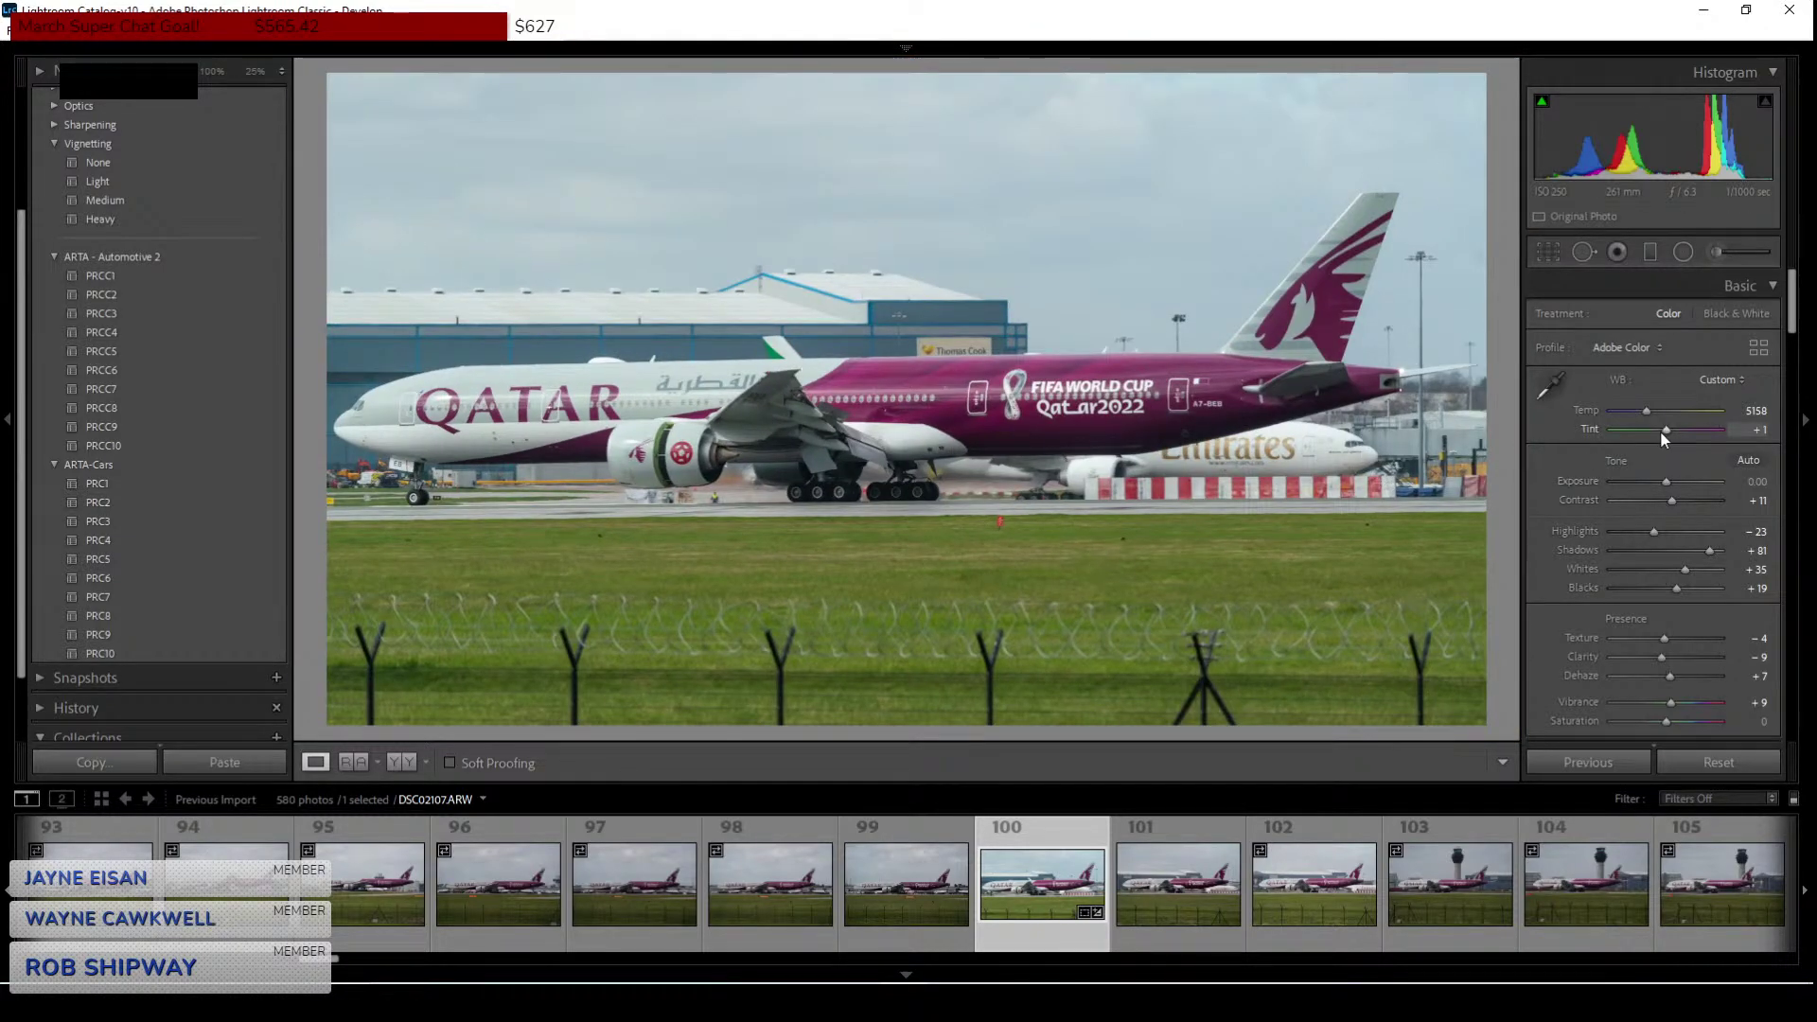
double_click(1667, 432)
Darken the grass by lowering the Green Luminance to -17 in the HSL adjustments.
scroll(1600, 615, down, 10)
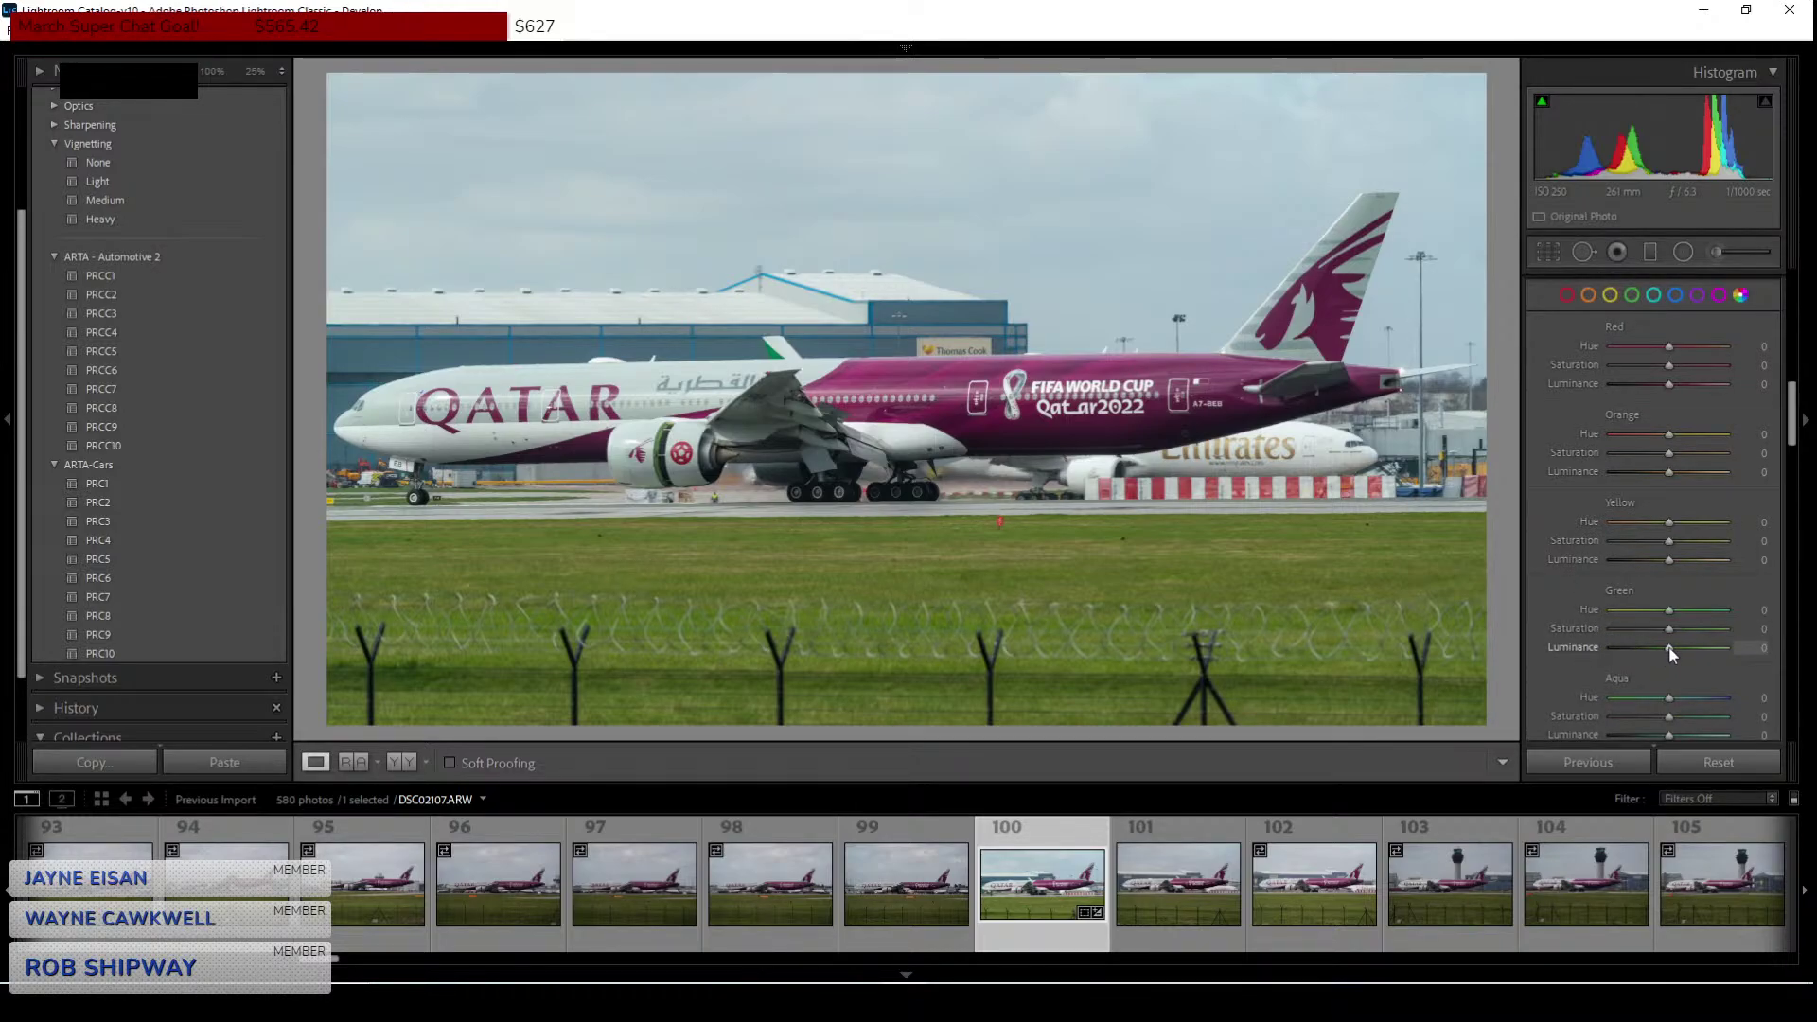
drag(1670, 649, 1663, 647)
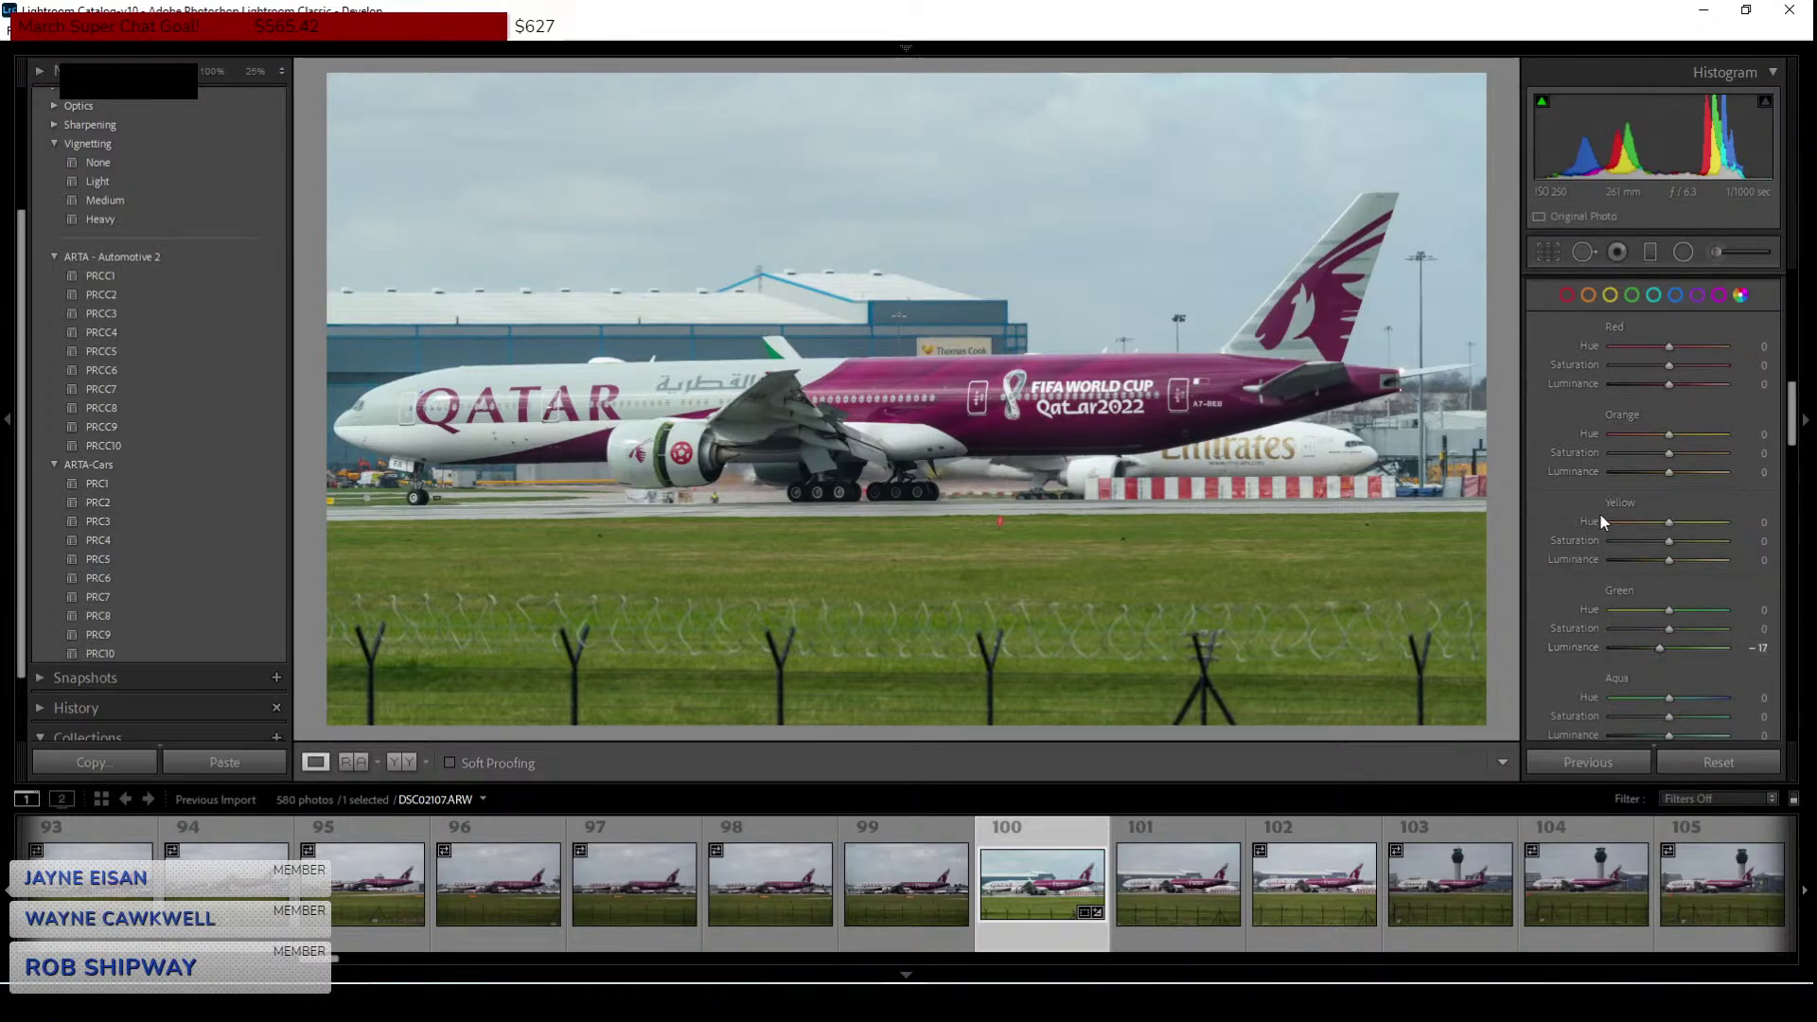
Cool the white balance to Temp 5070 and check the fuselage colours up close.
scroll(1601, 531, up, 3)
scroll(1604, 611, up, 8)
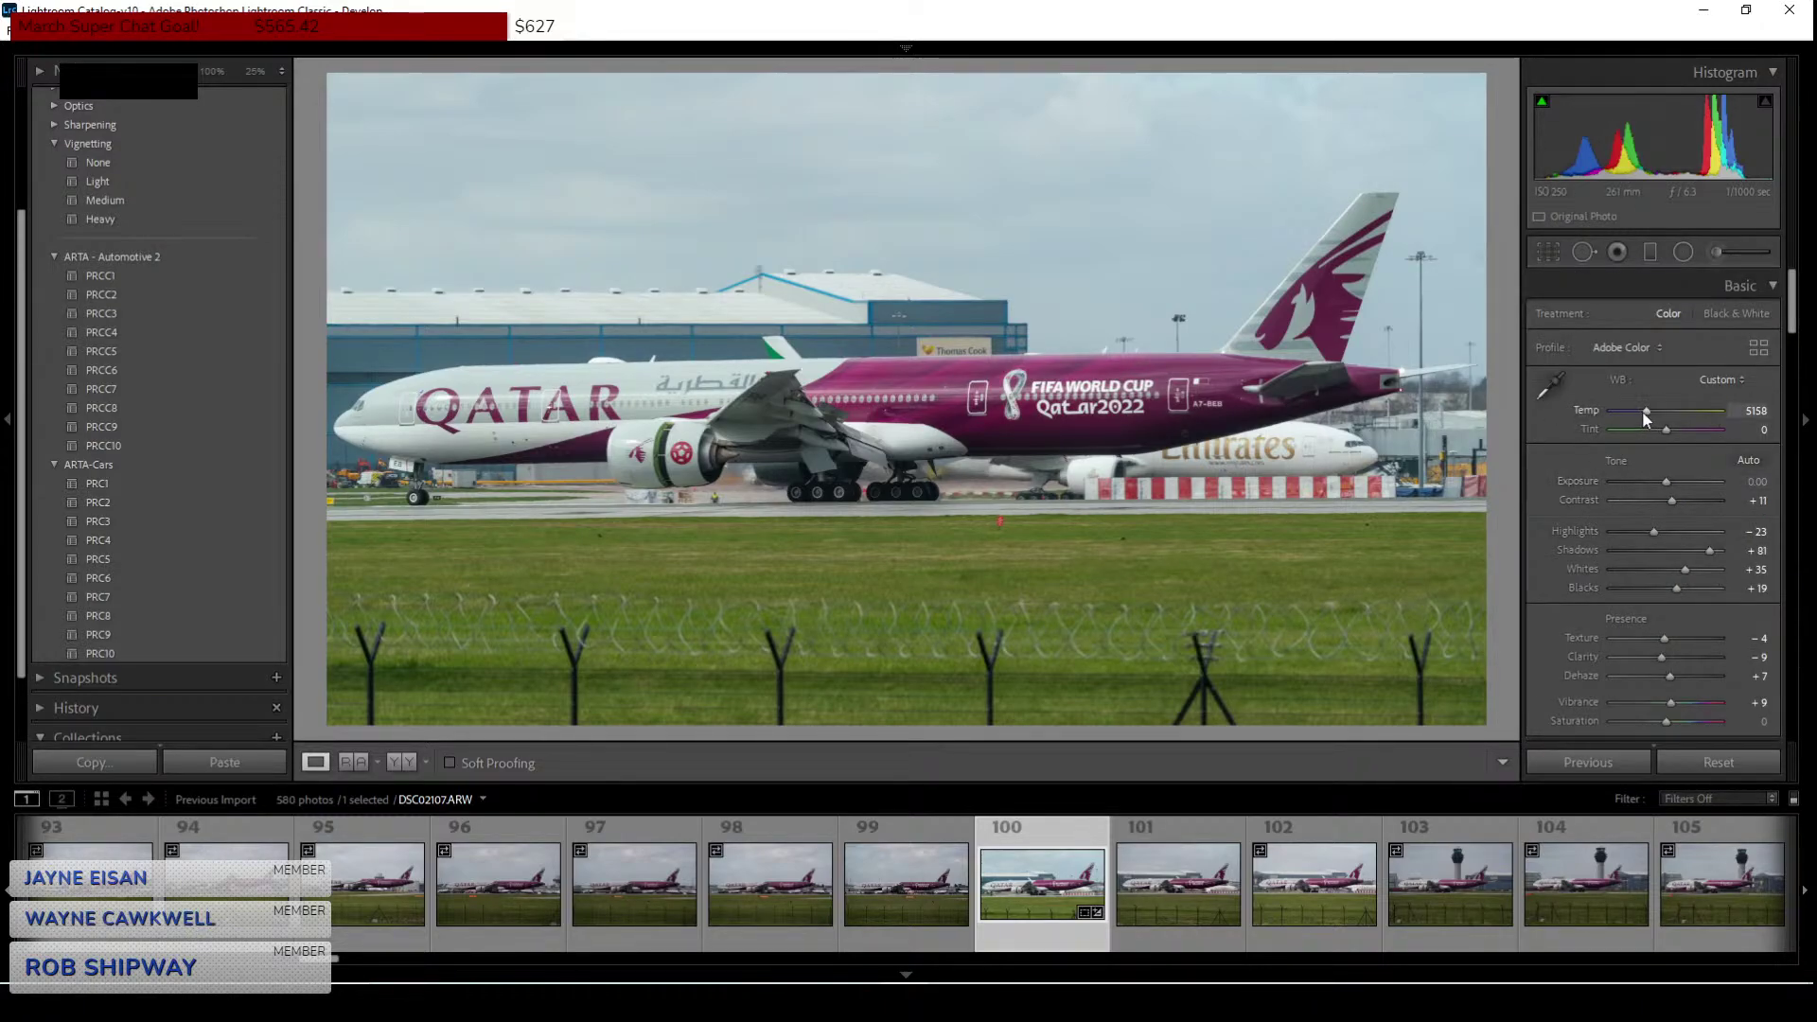
drag(1648, 416, 1645, 416)
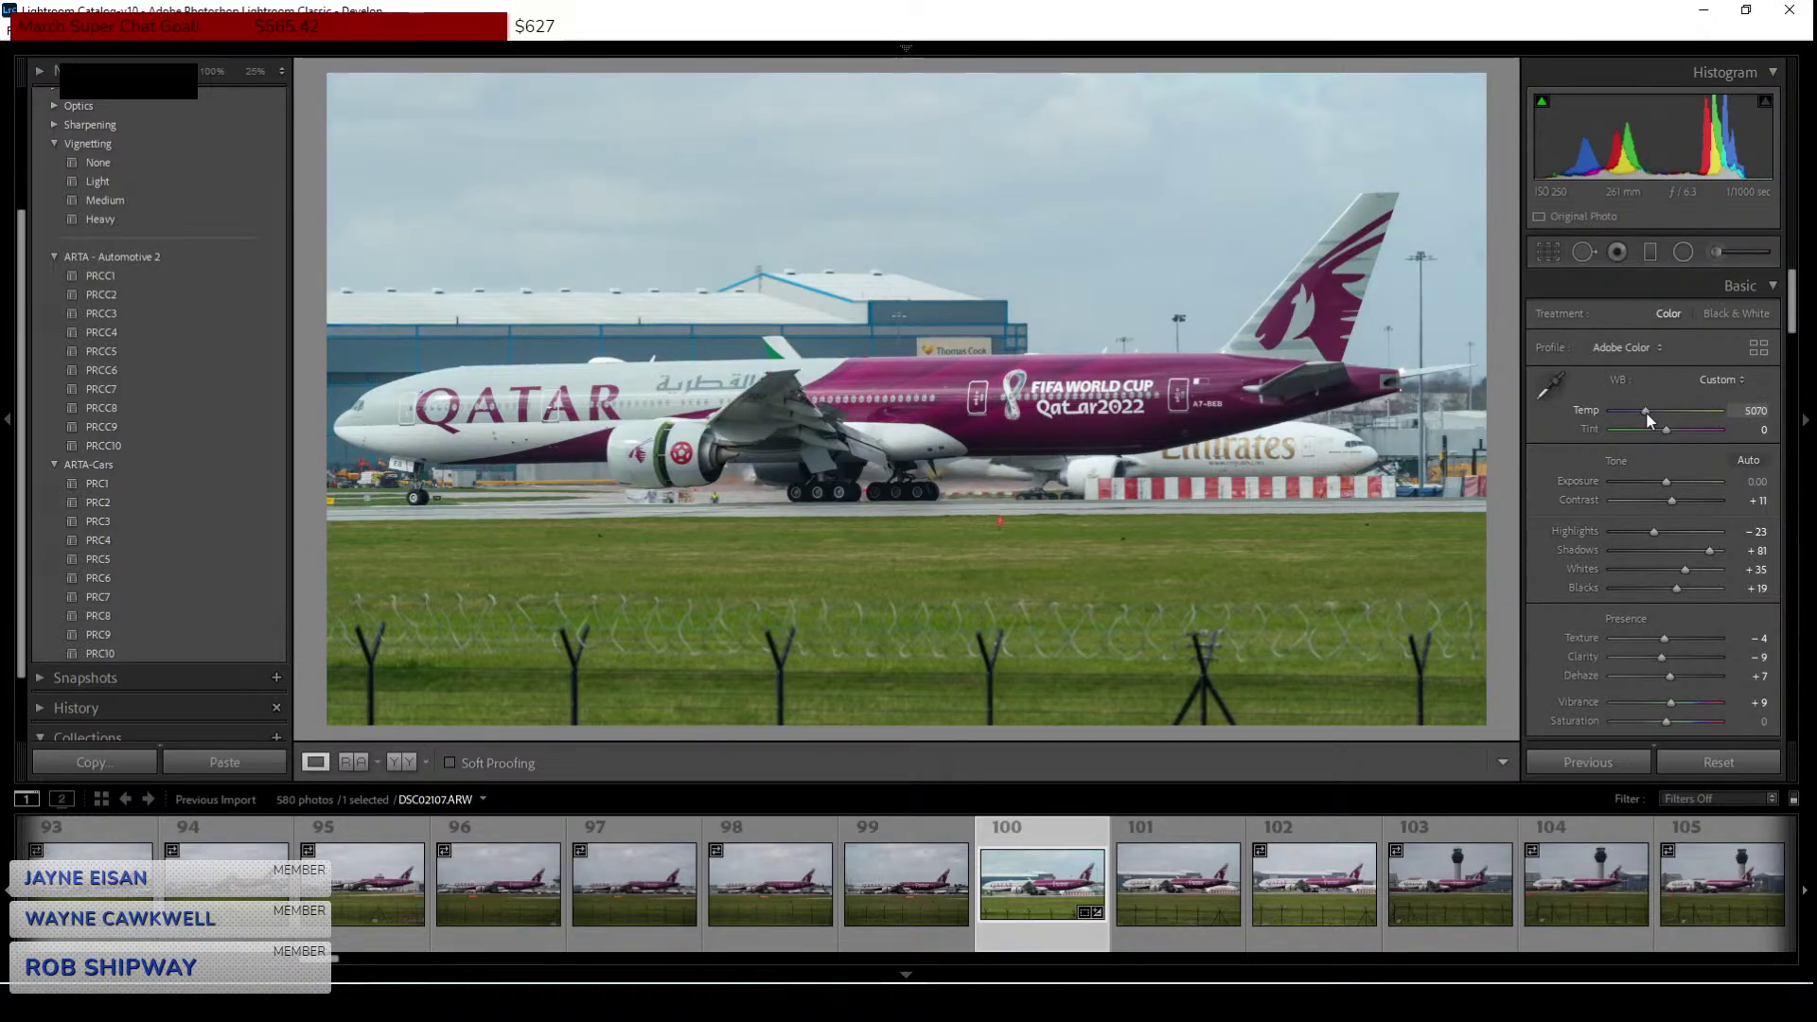
click(705, 406)
drag(705, 406, 1138, 337)
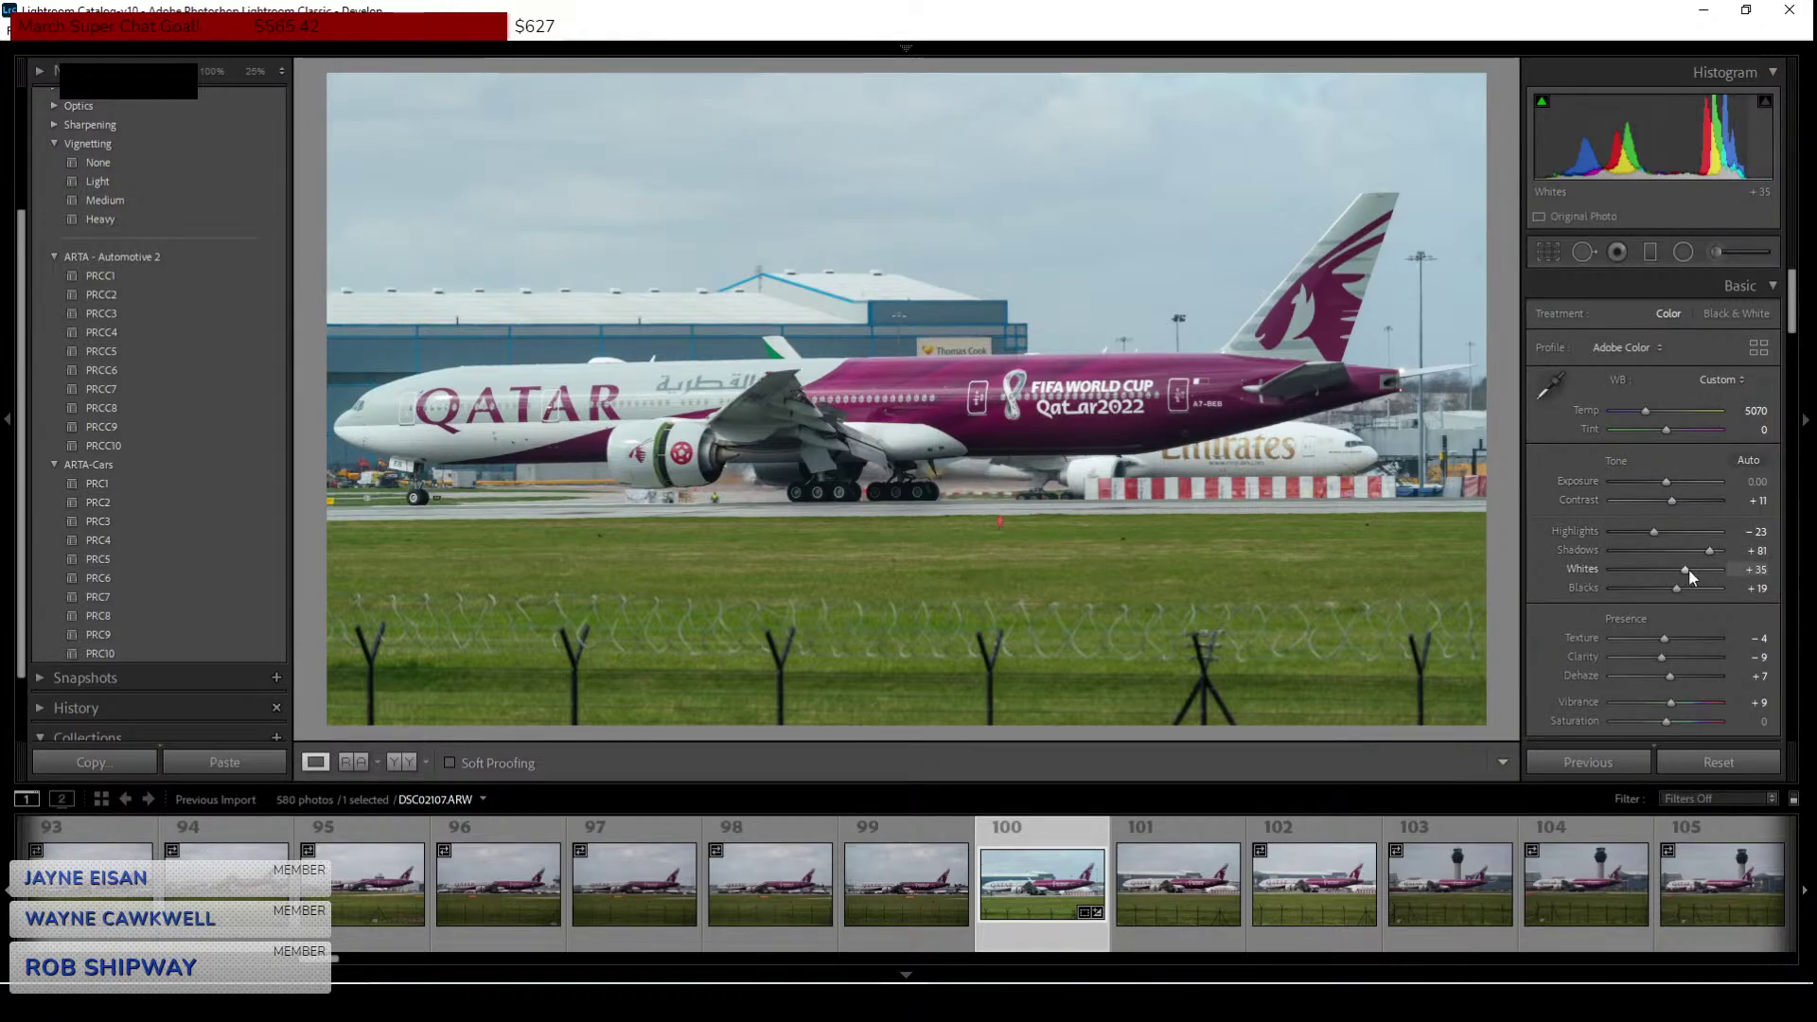
Brighten the photo by raising Whites to +47 and shift the white balance Tint to +11.
drag(1689, 569, 1695, 569)
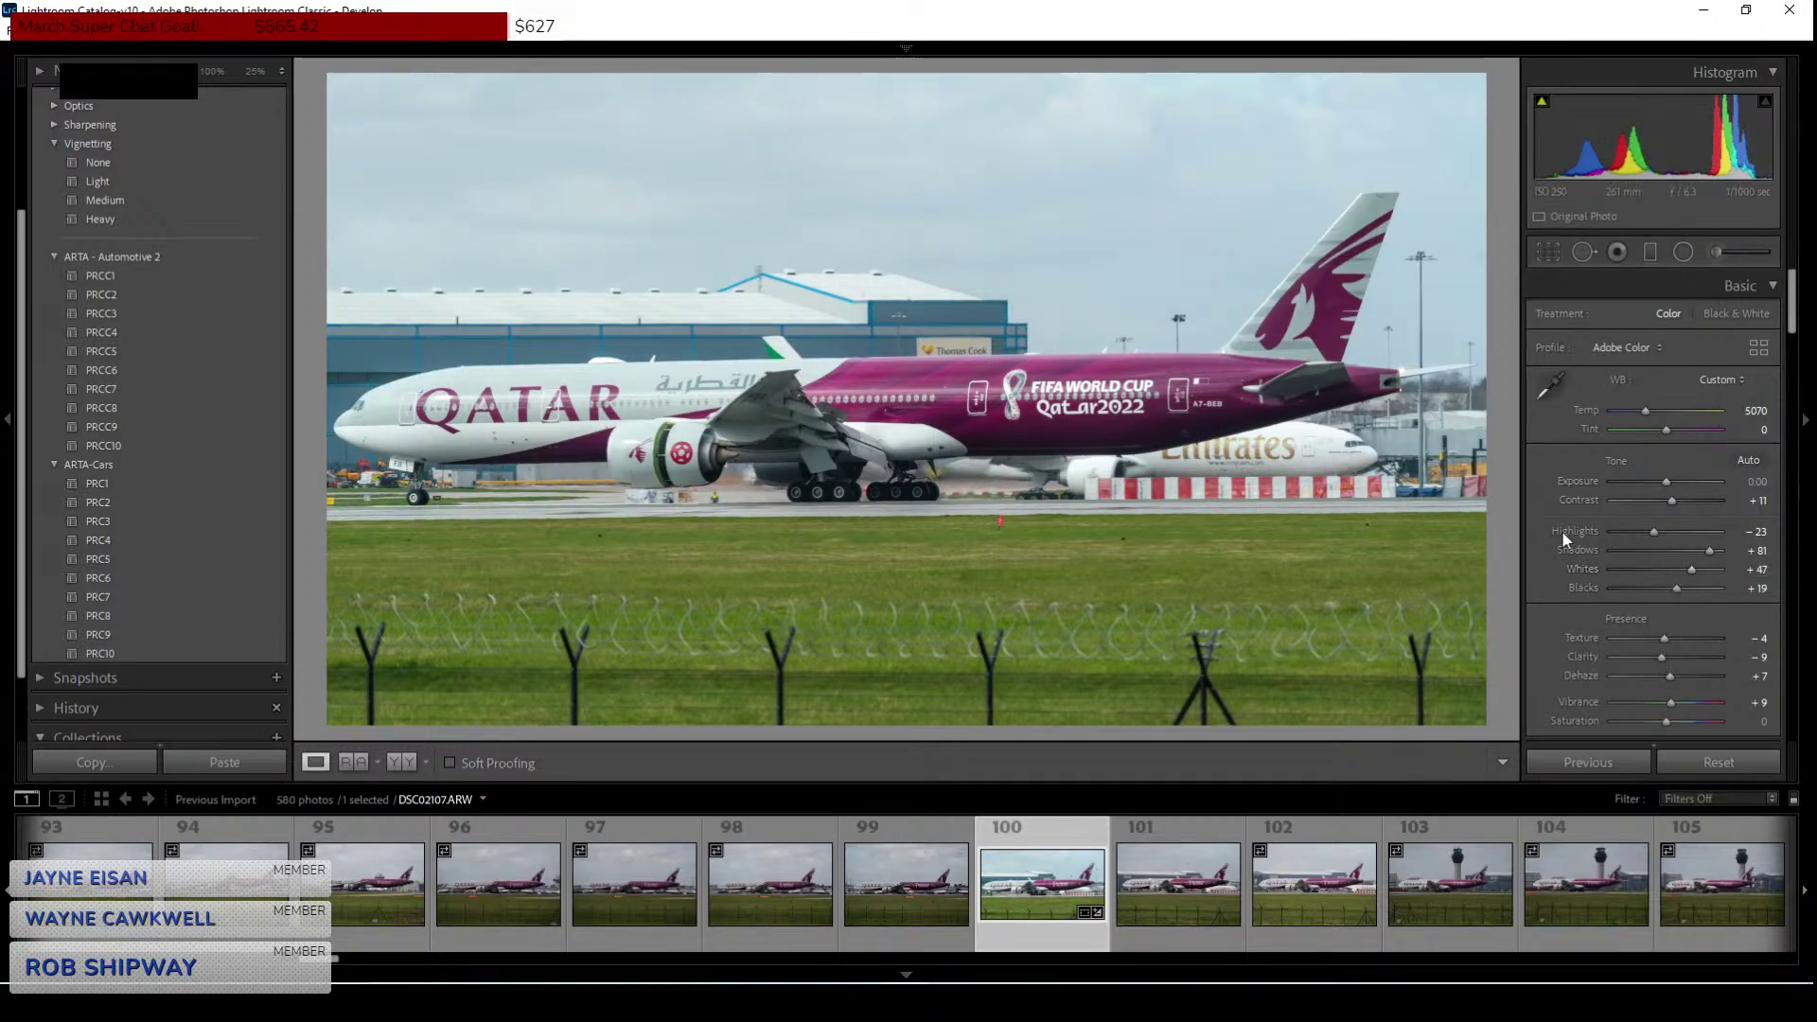
scroll(1563, 531, down, 5)
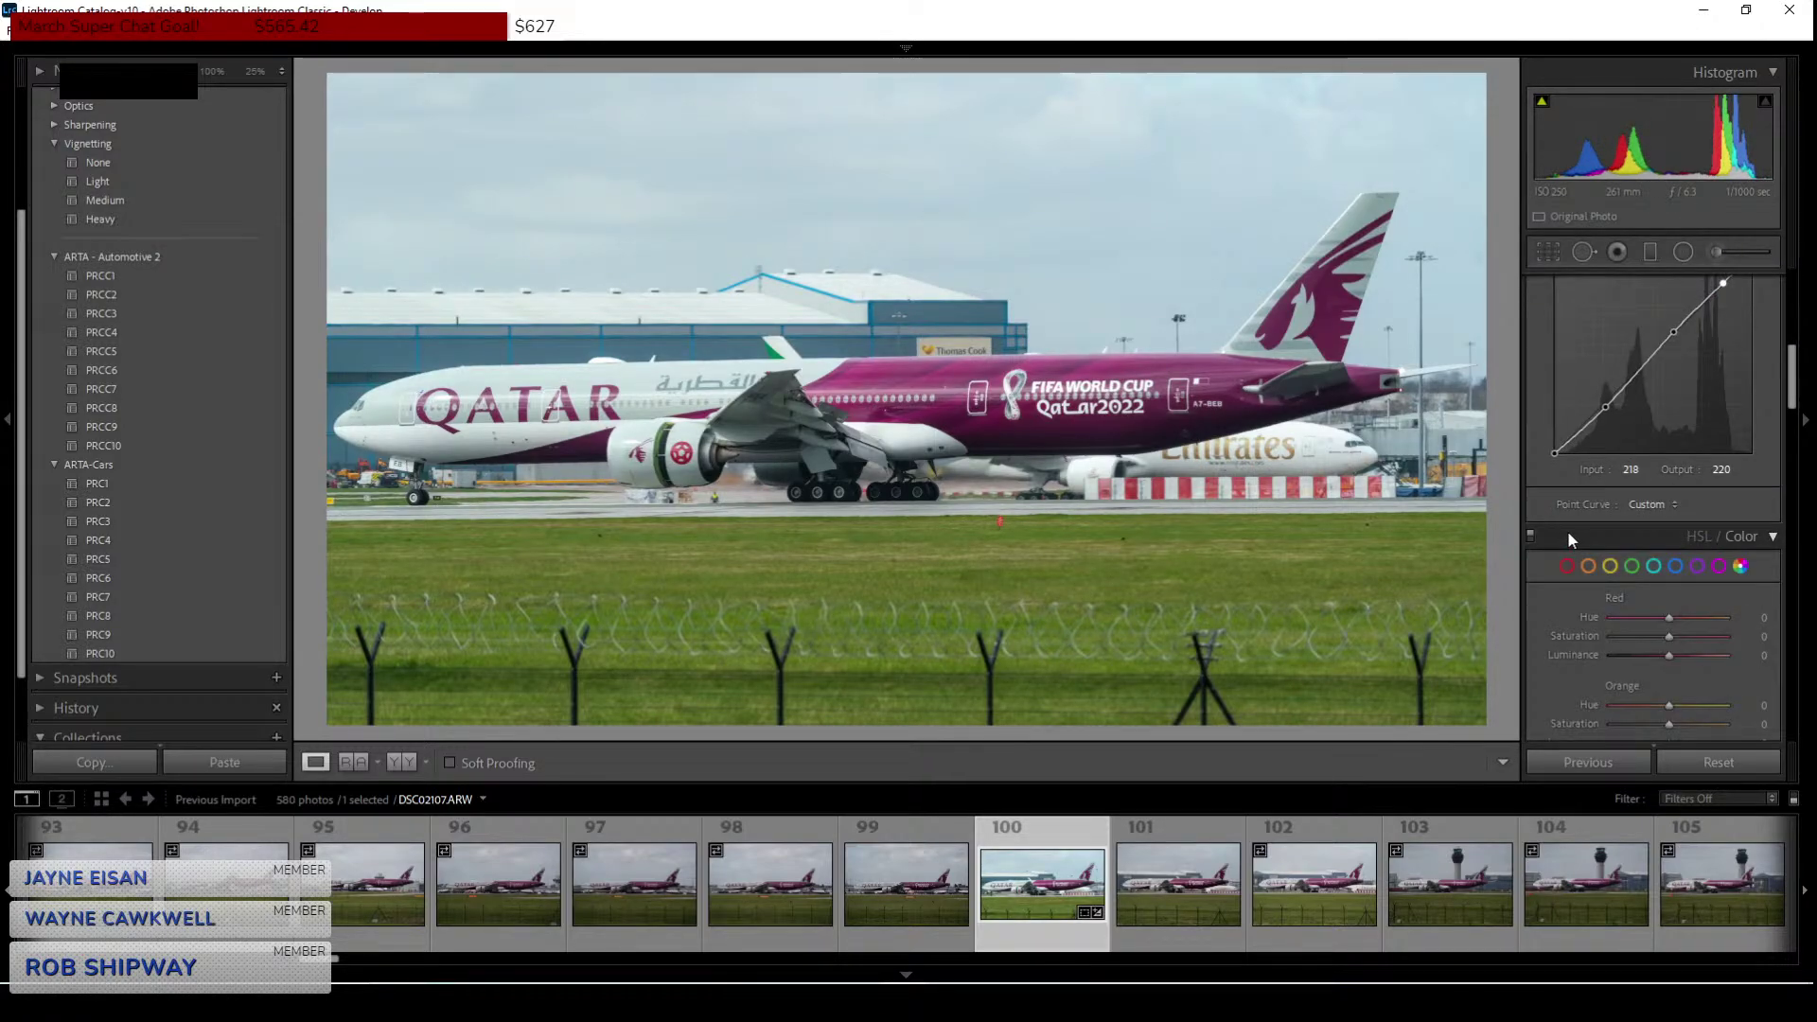
scroll(1566, 516, up, 5)
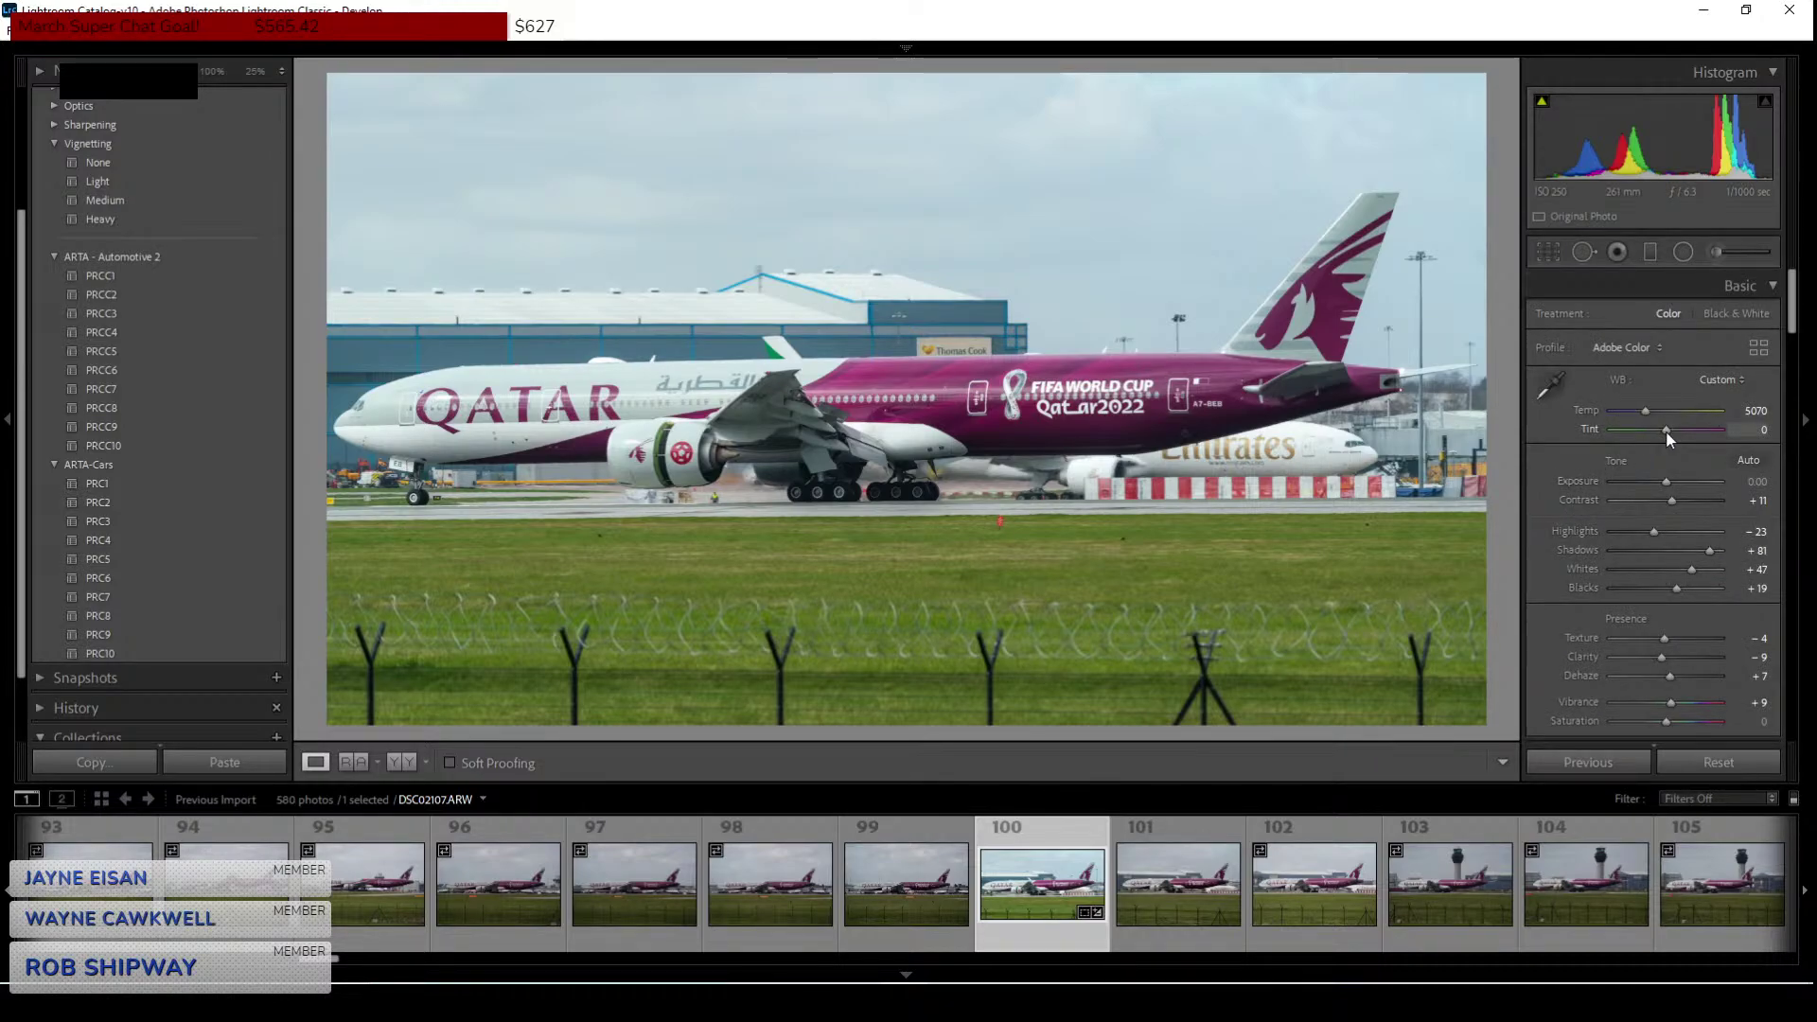
drag(1666, 431, 1670, 430)
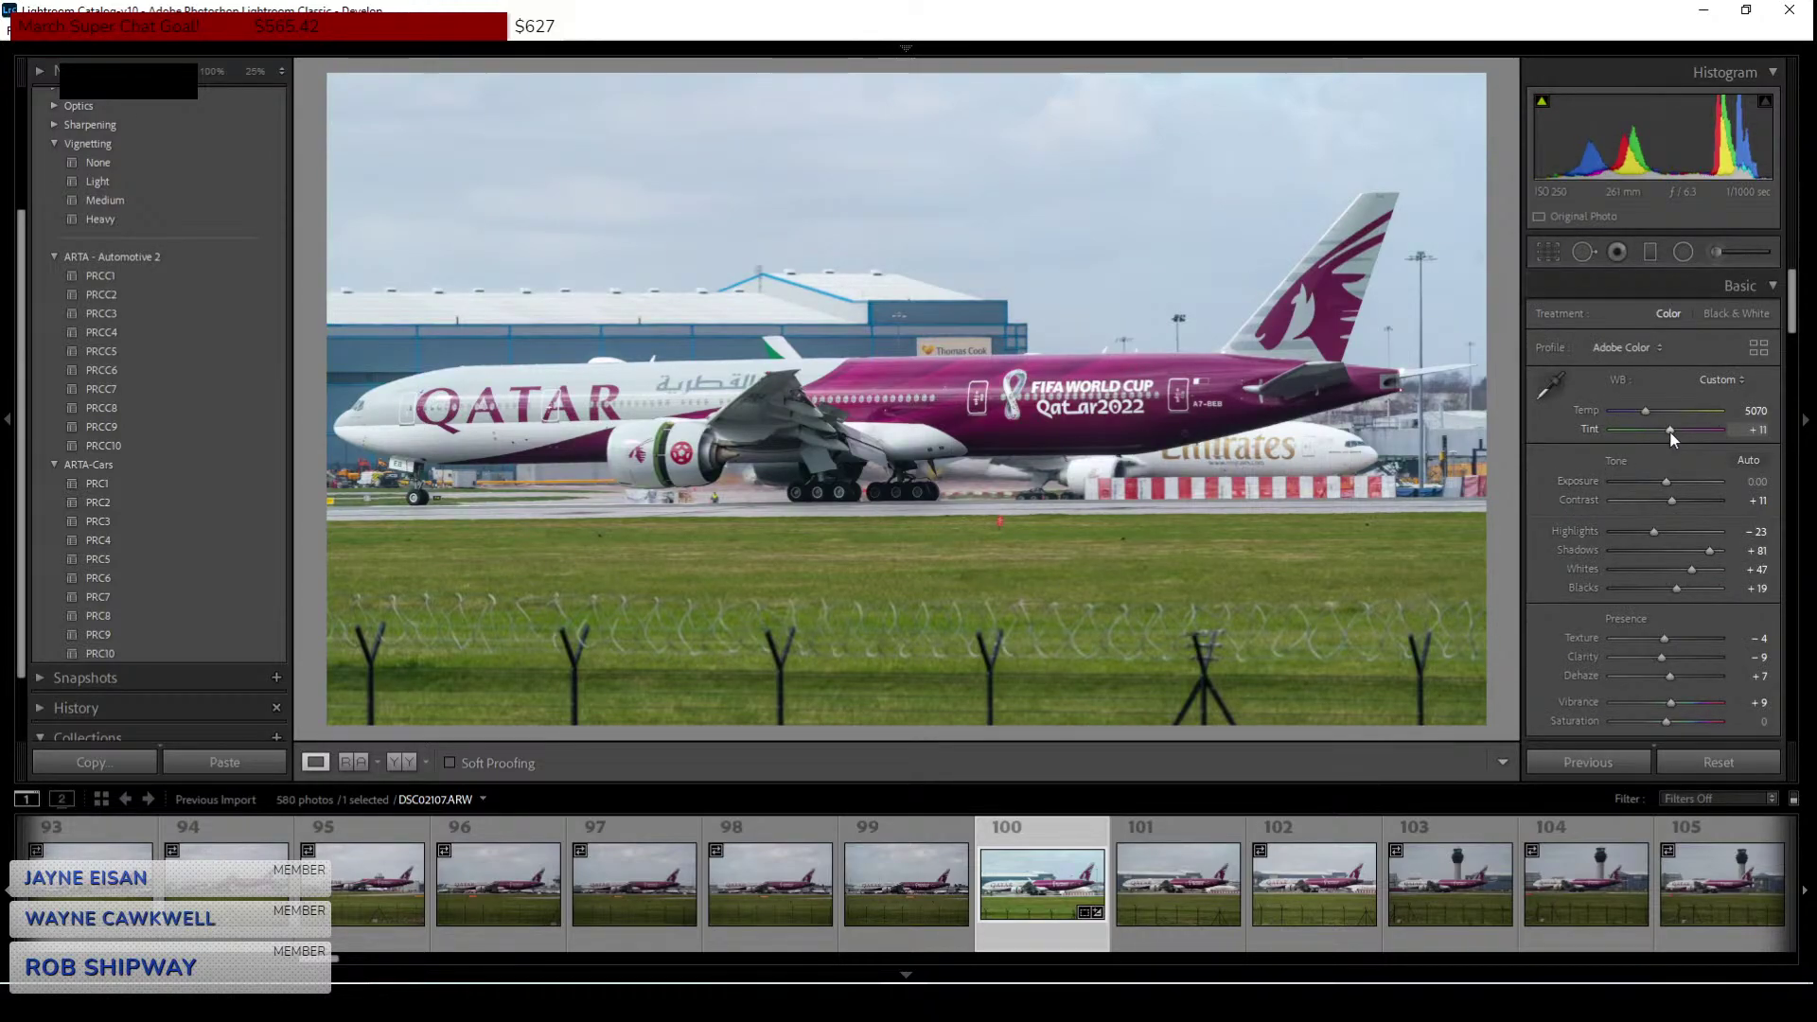
click(36, 34)
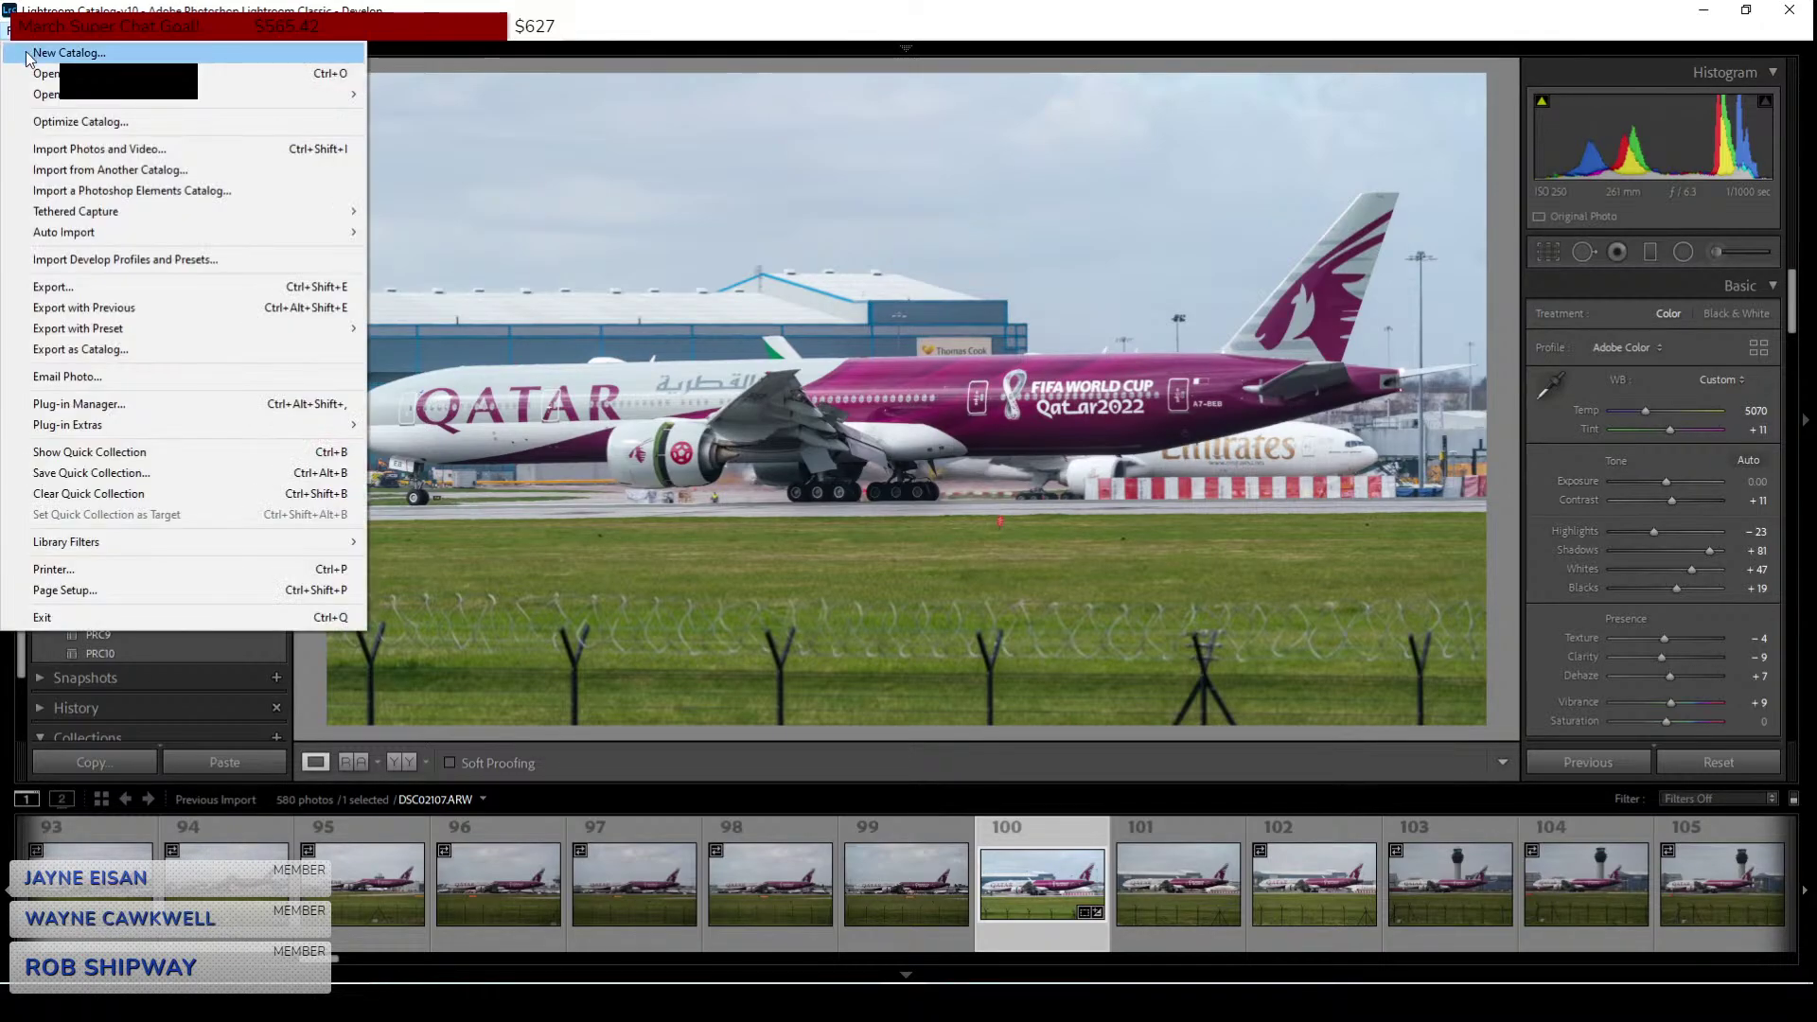
click(1583, 433)
click(1589, 429)
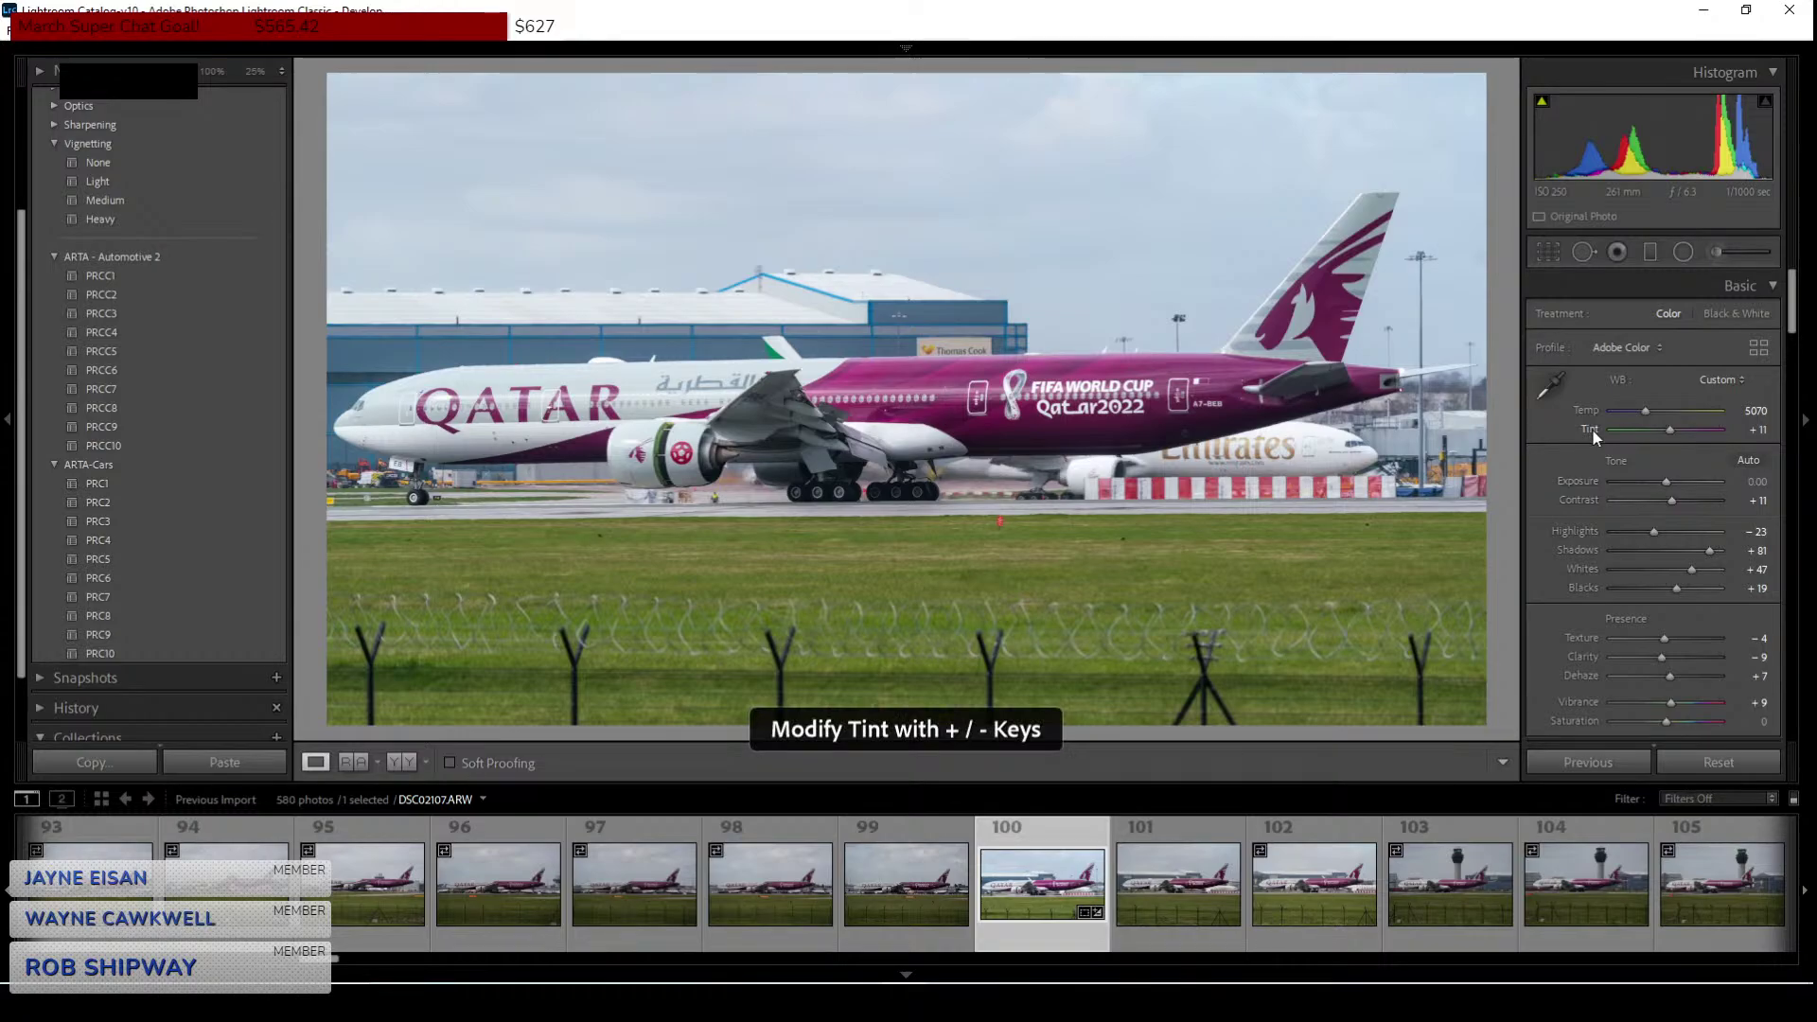
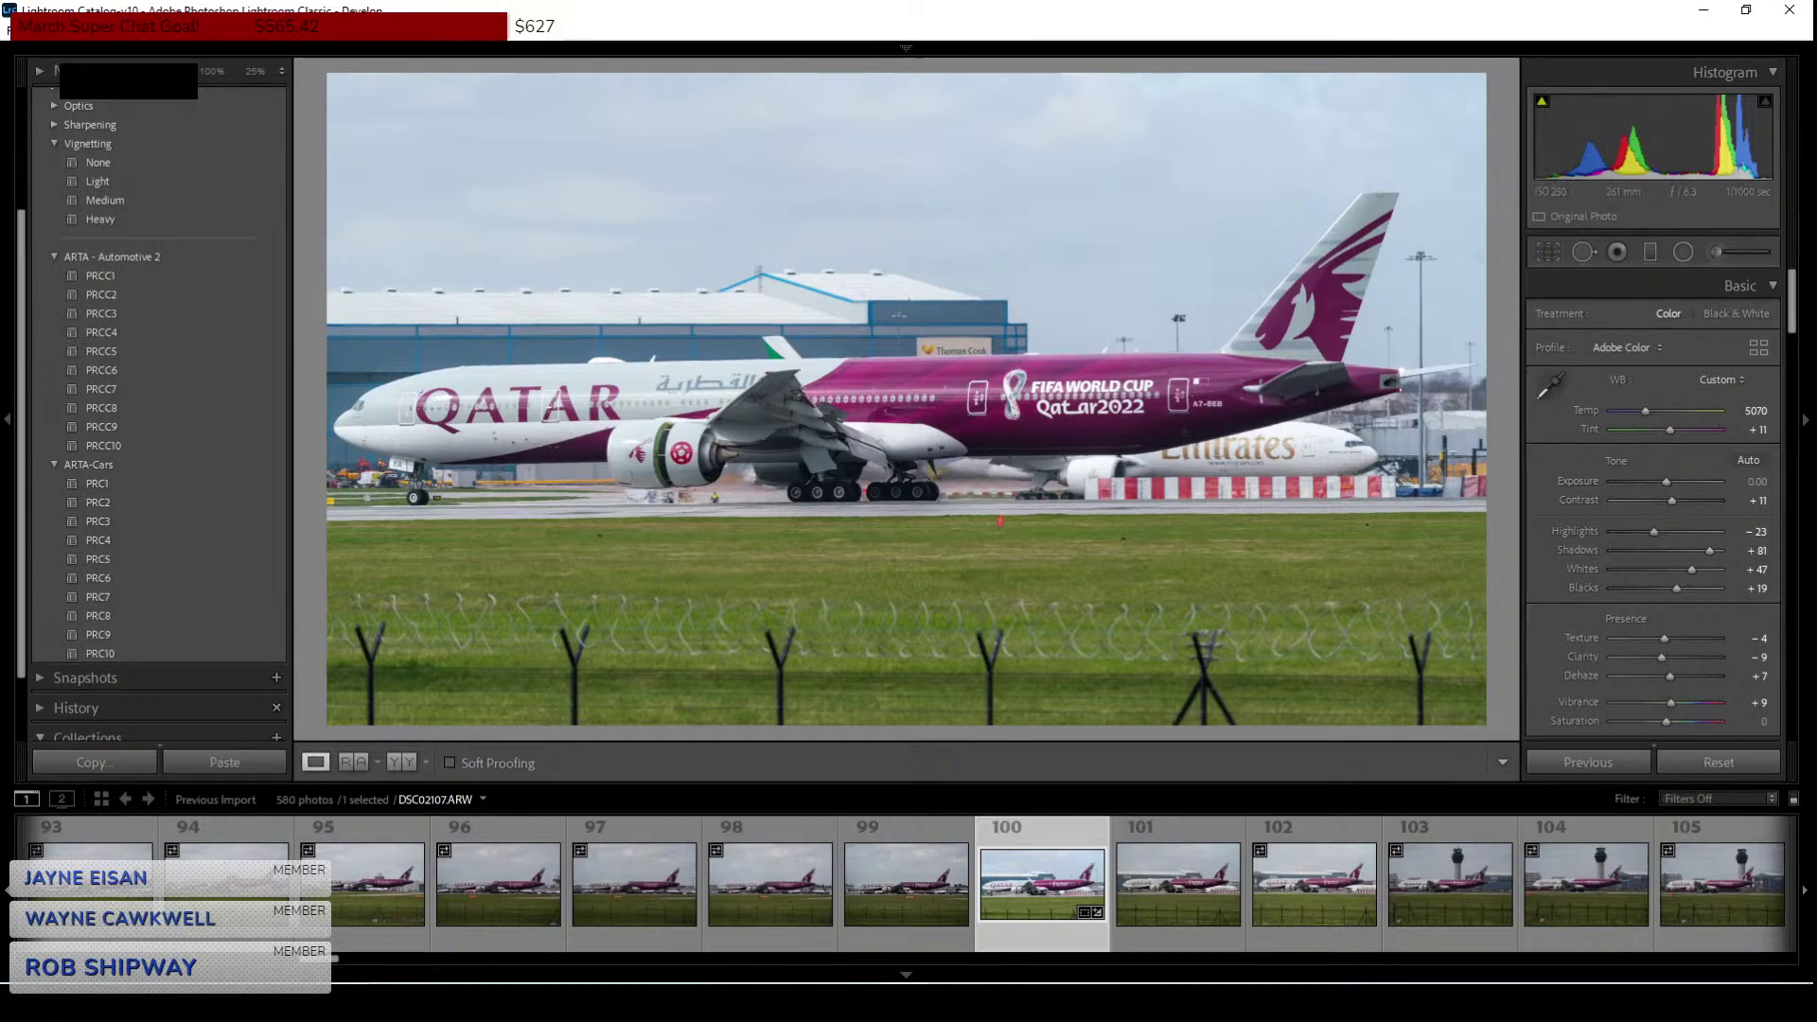
Export the edited DSC02107.ARW with the existing export settings.
click(26, 38)
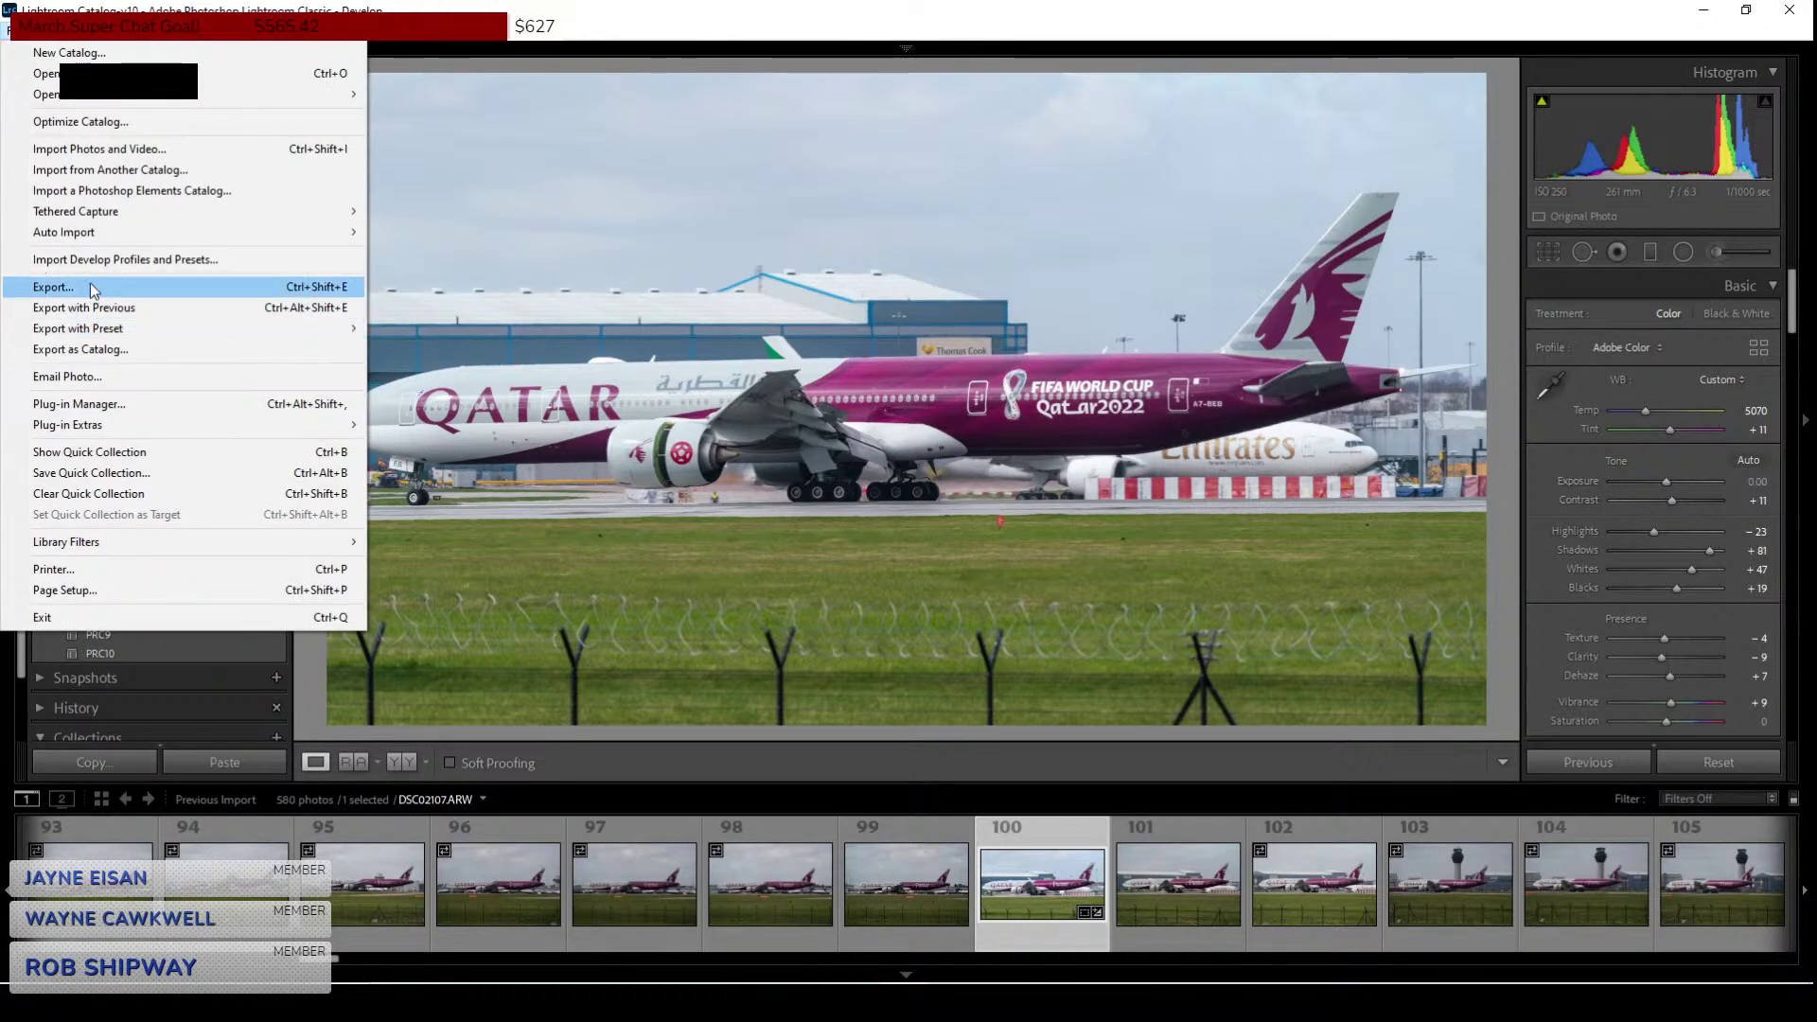
click(92, 285)
click(1067, 809)
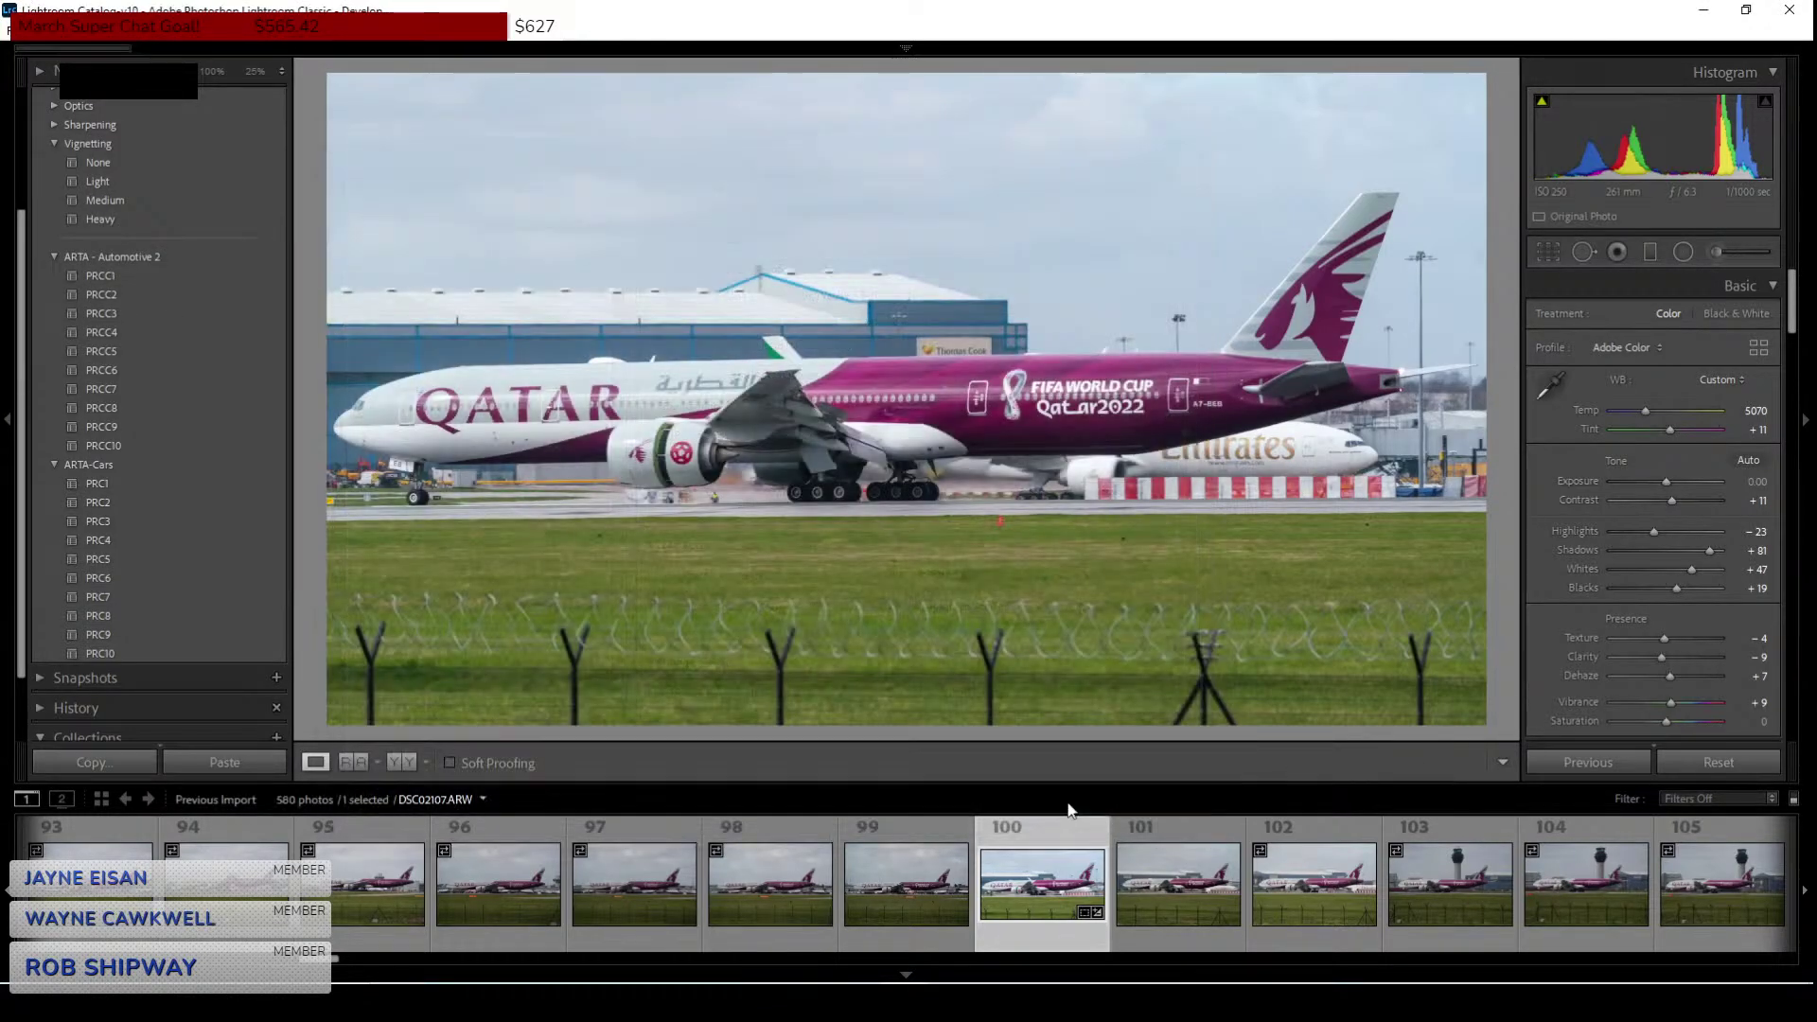
Browse the following Qatar shots for another candidate, previewing DSC02127.ARW, the frame before it and DSC02136.ARW.
scroll(1064, 835, down, 3)
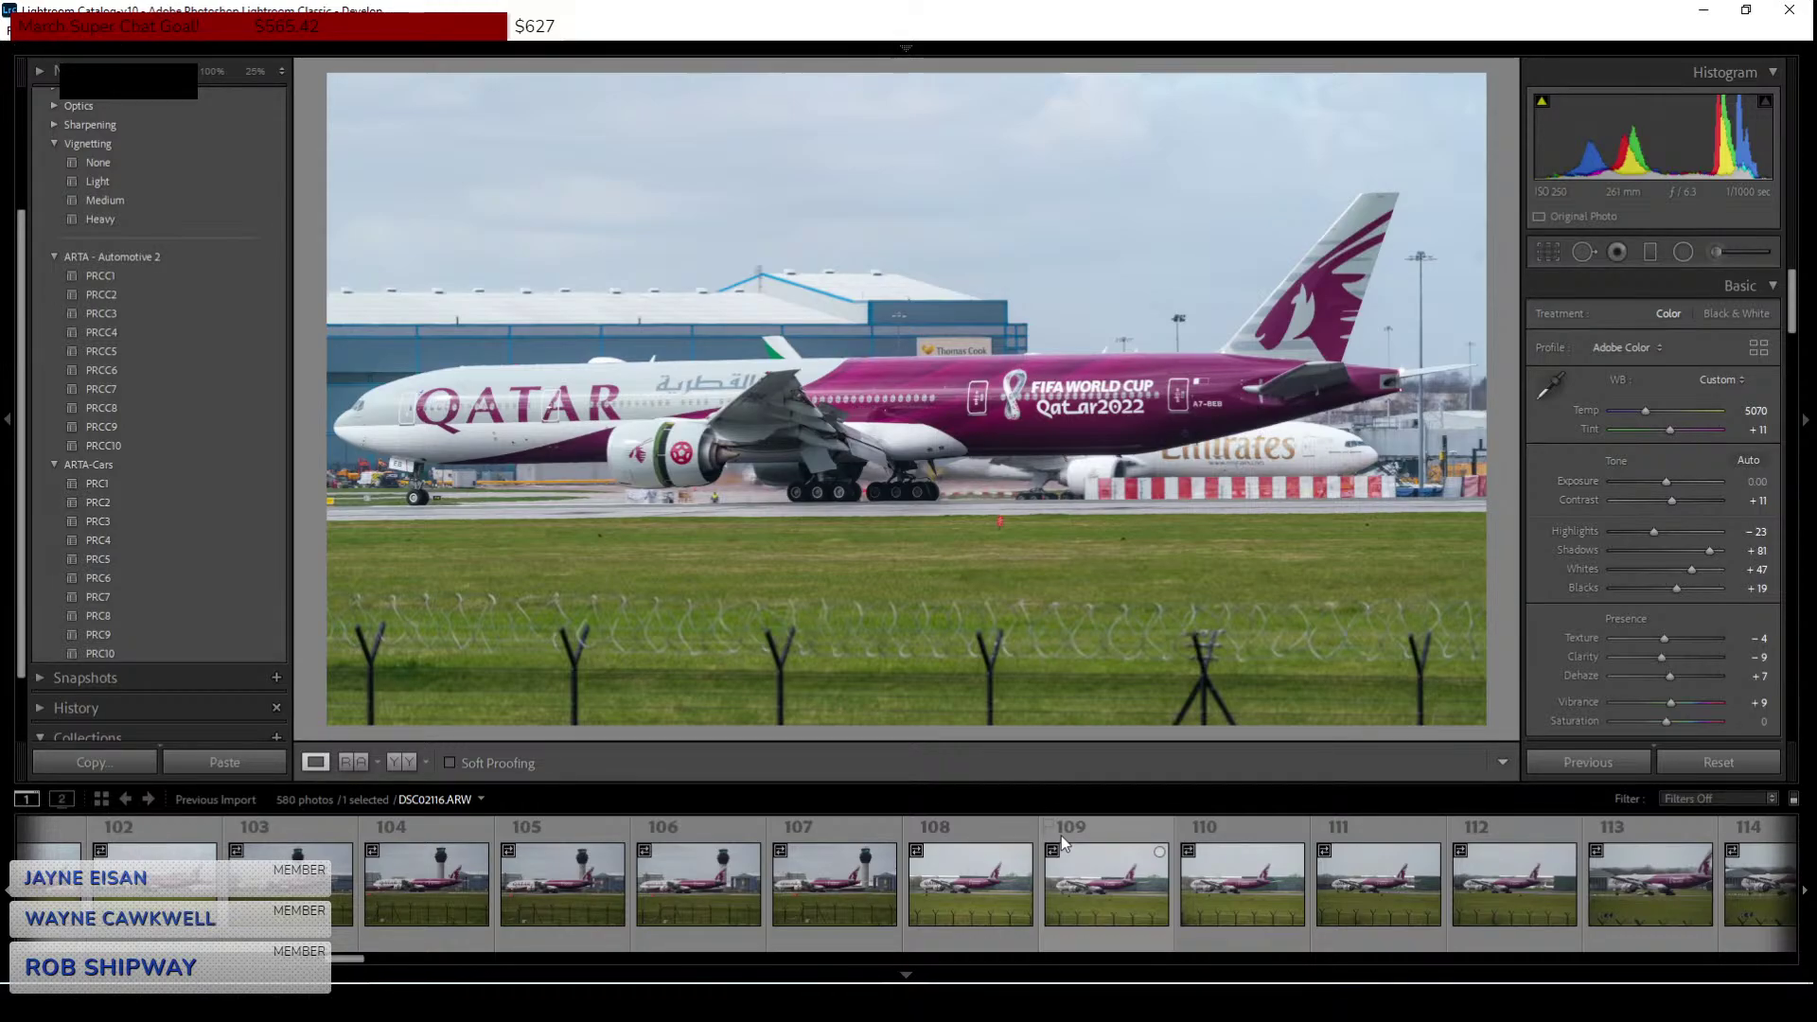
scroll(1157, 923, down, 3)
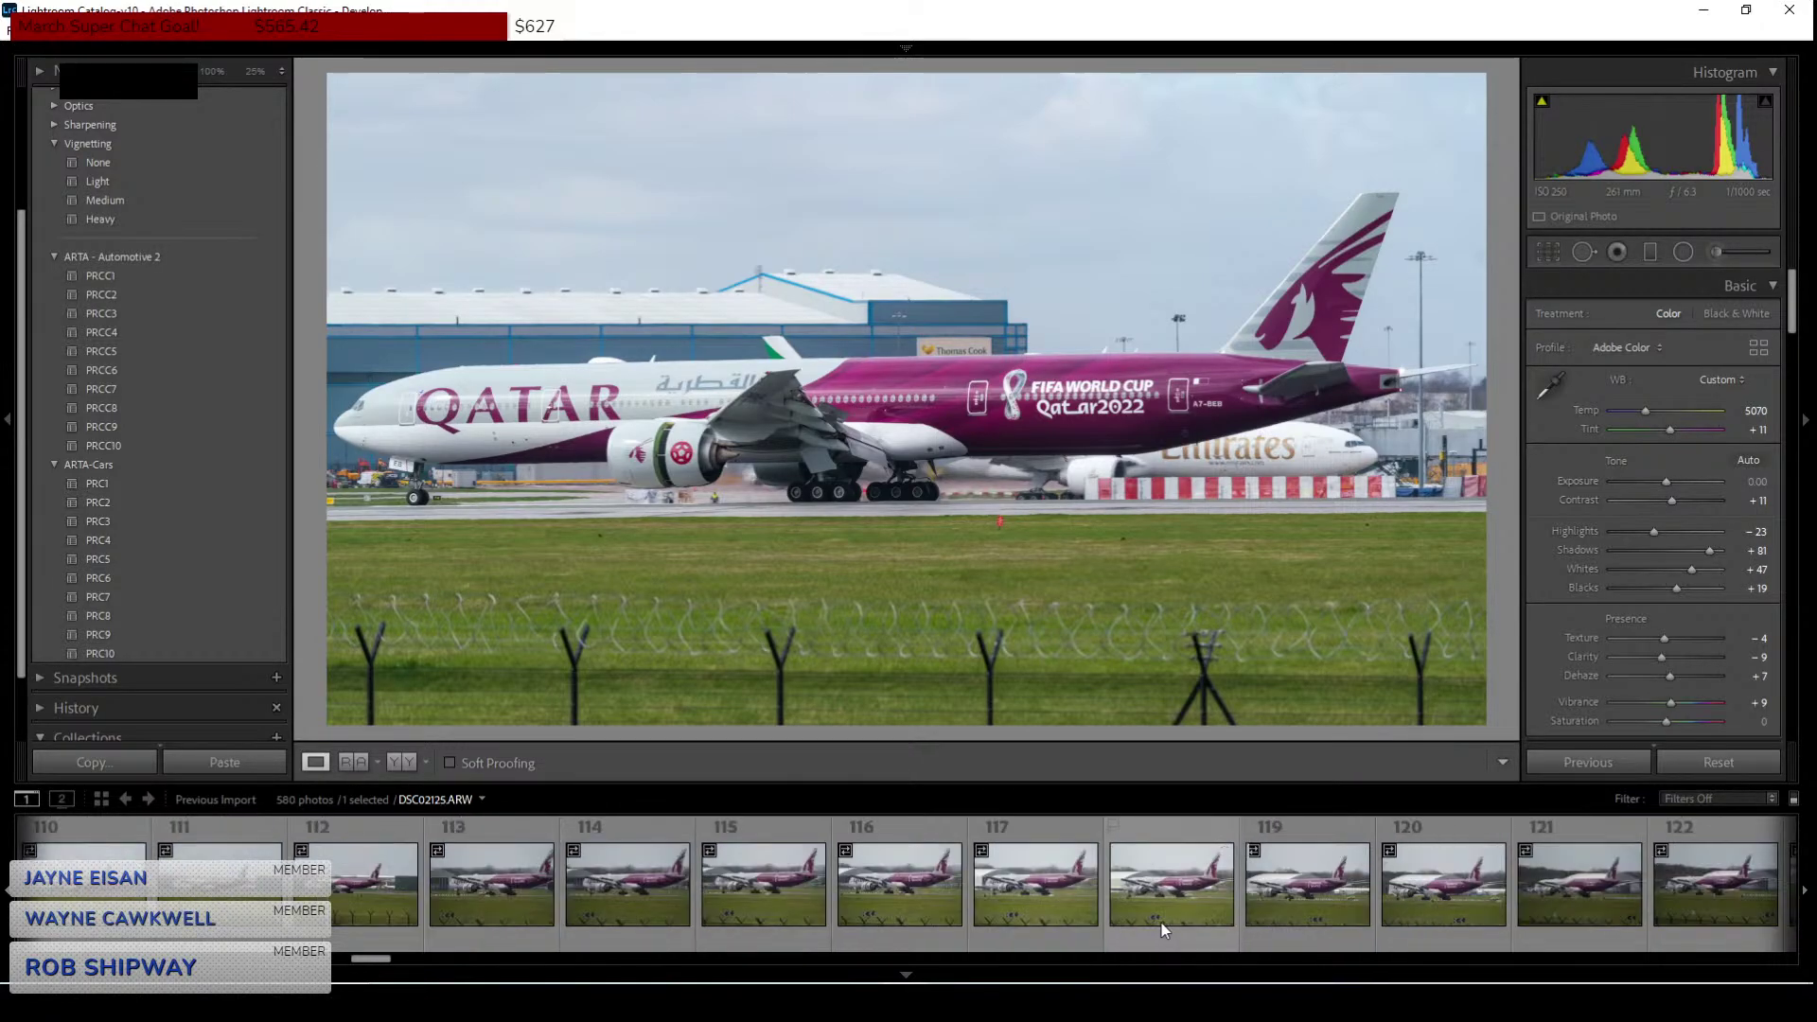
scroll(1191, 883, down, 3)
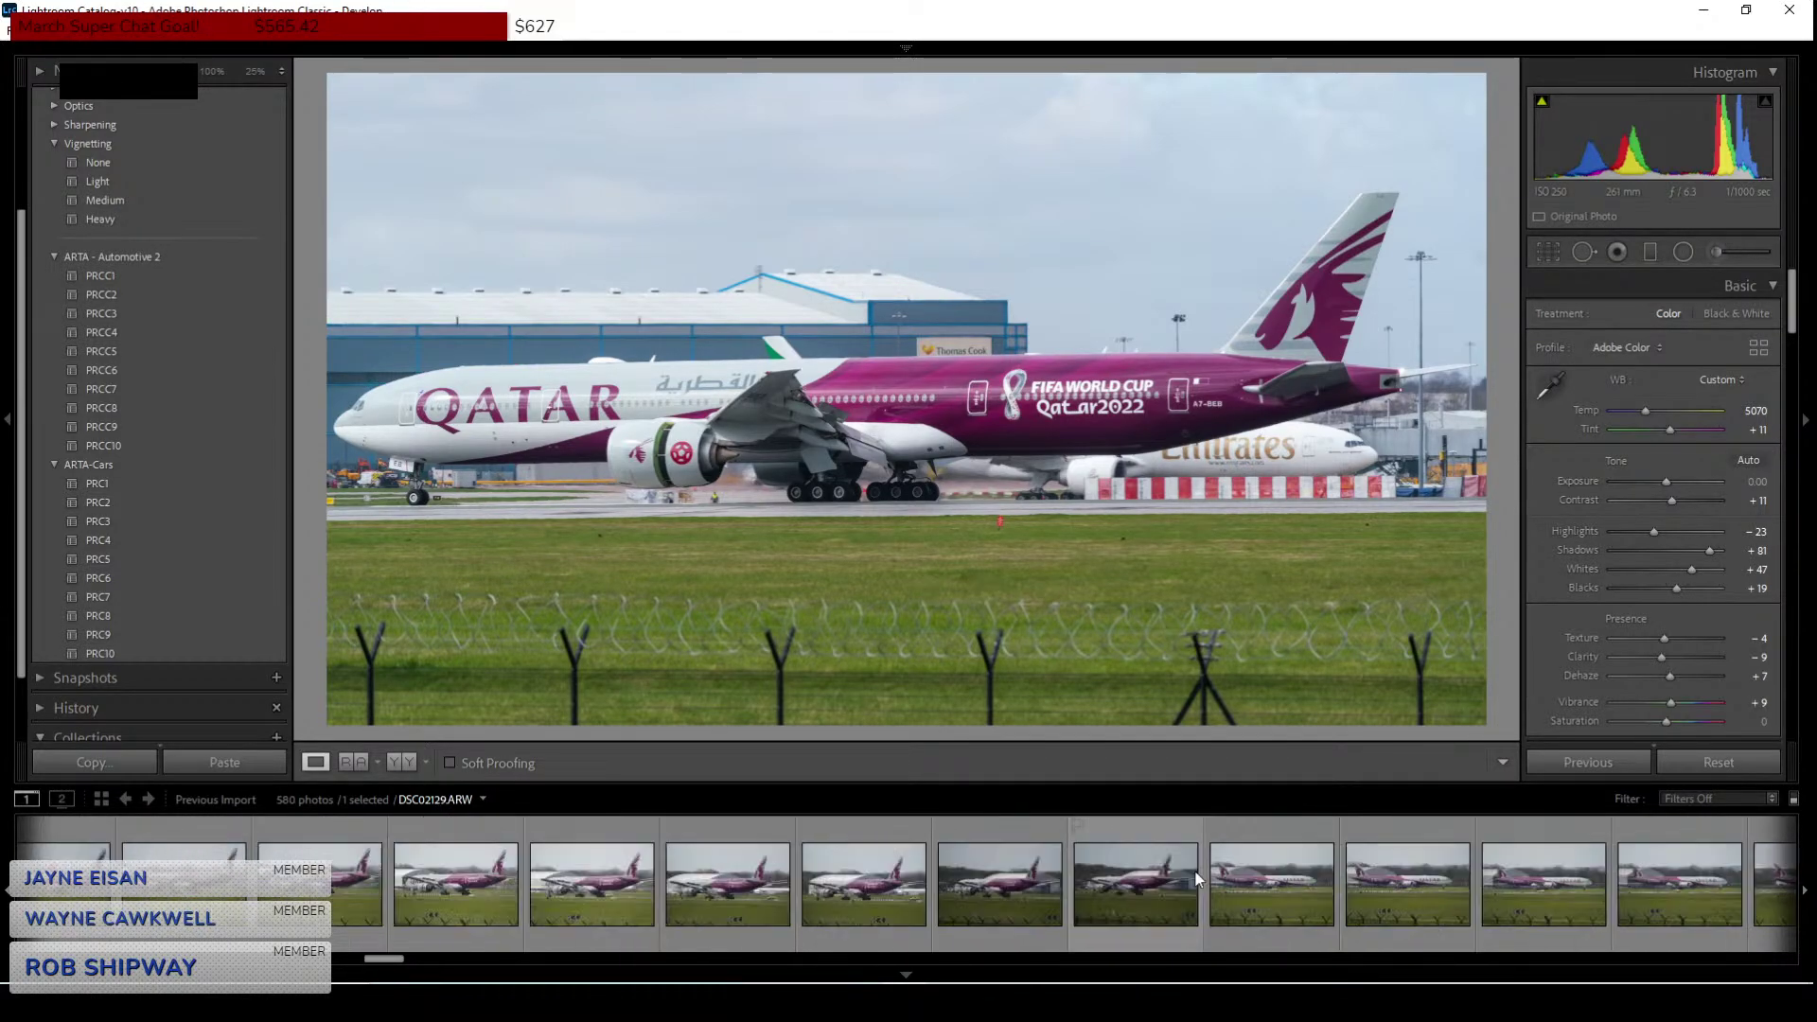
click(855, 872)
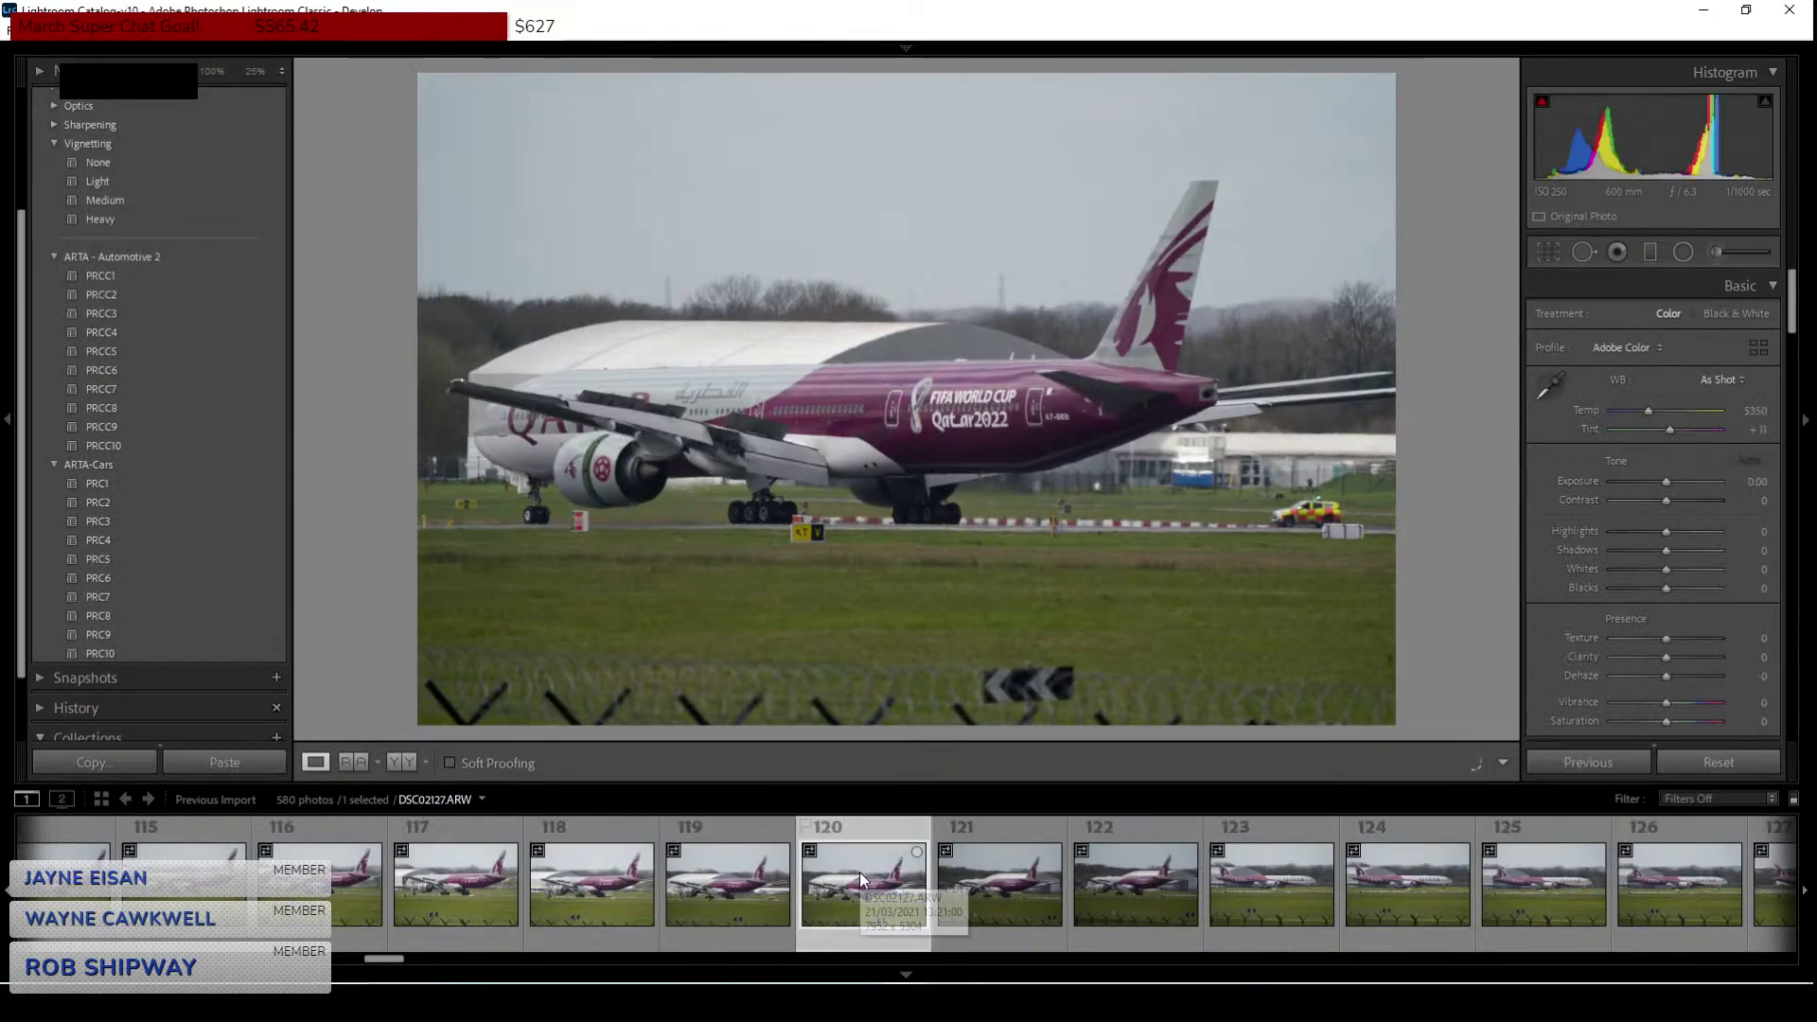
click(725, 892)
scroll(735, 888, down, 3)
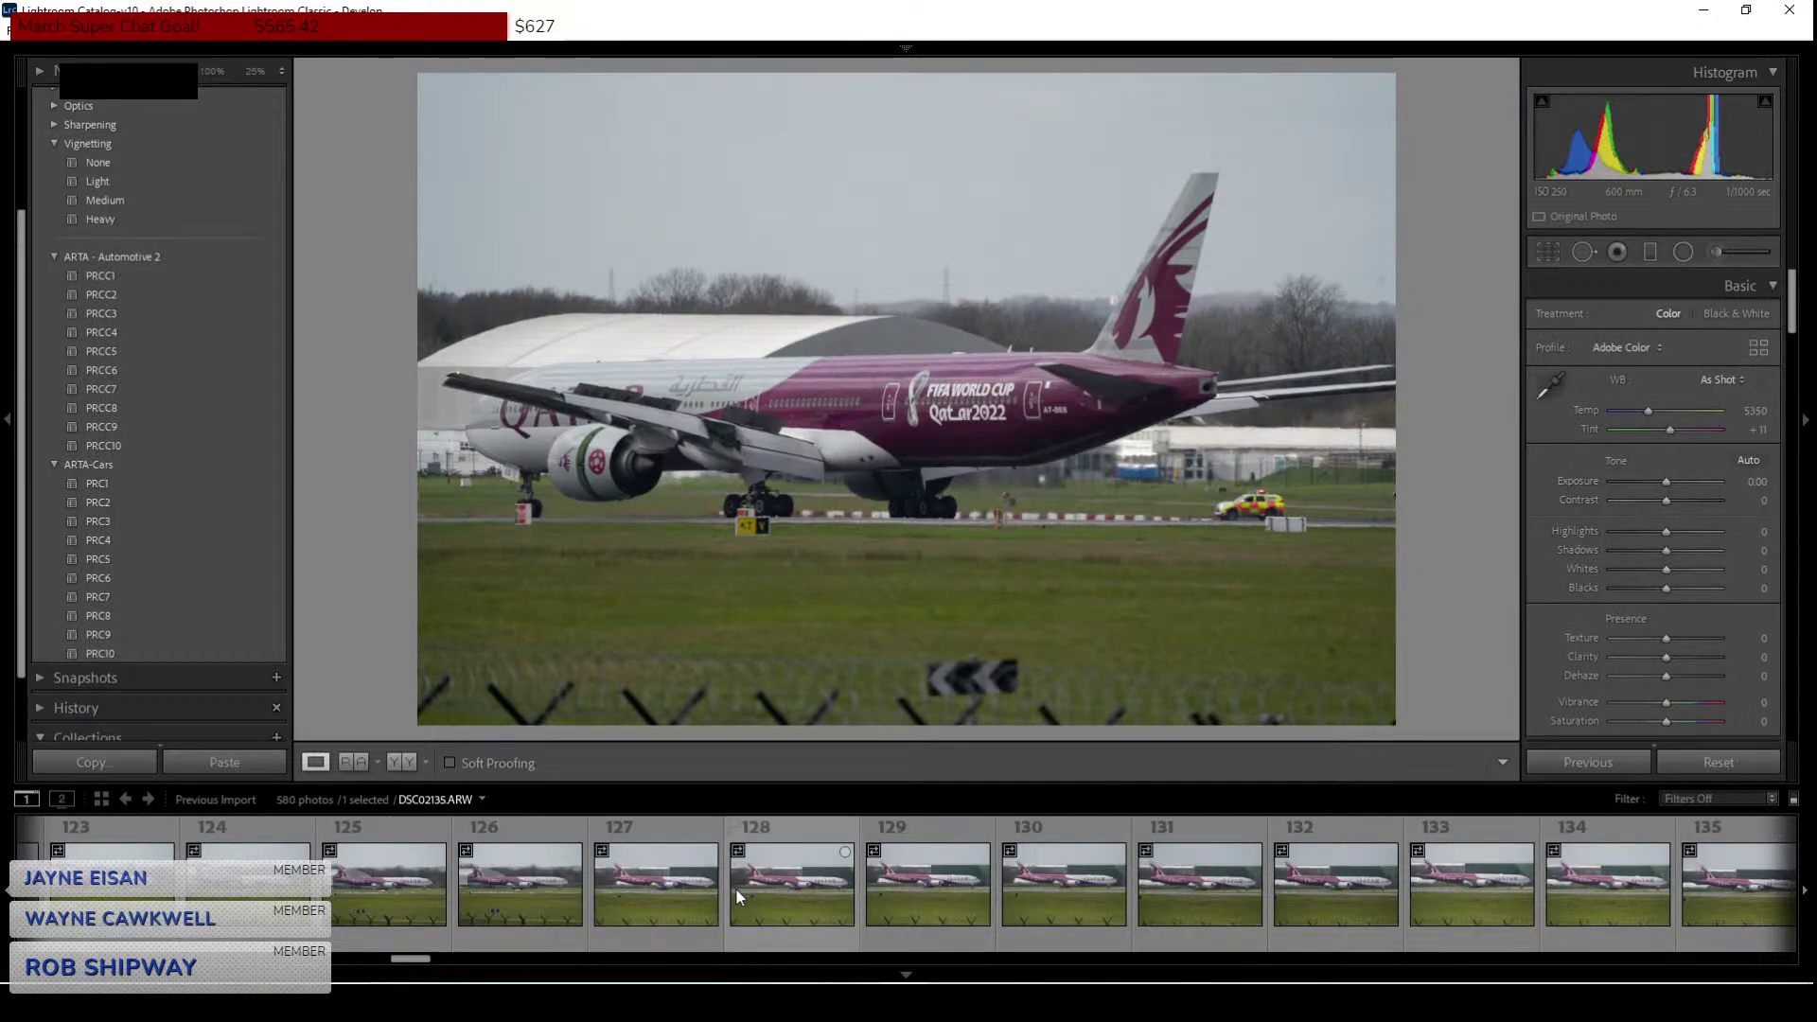
click(930, 887)
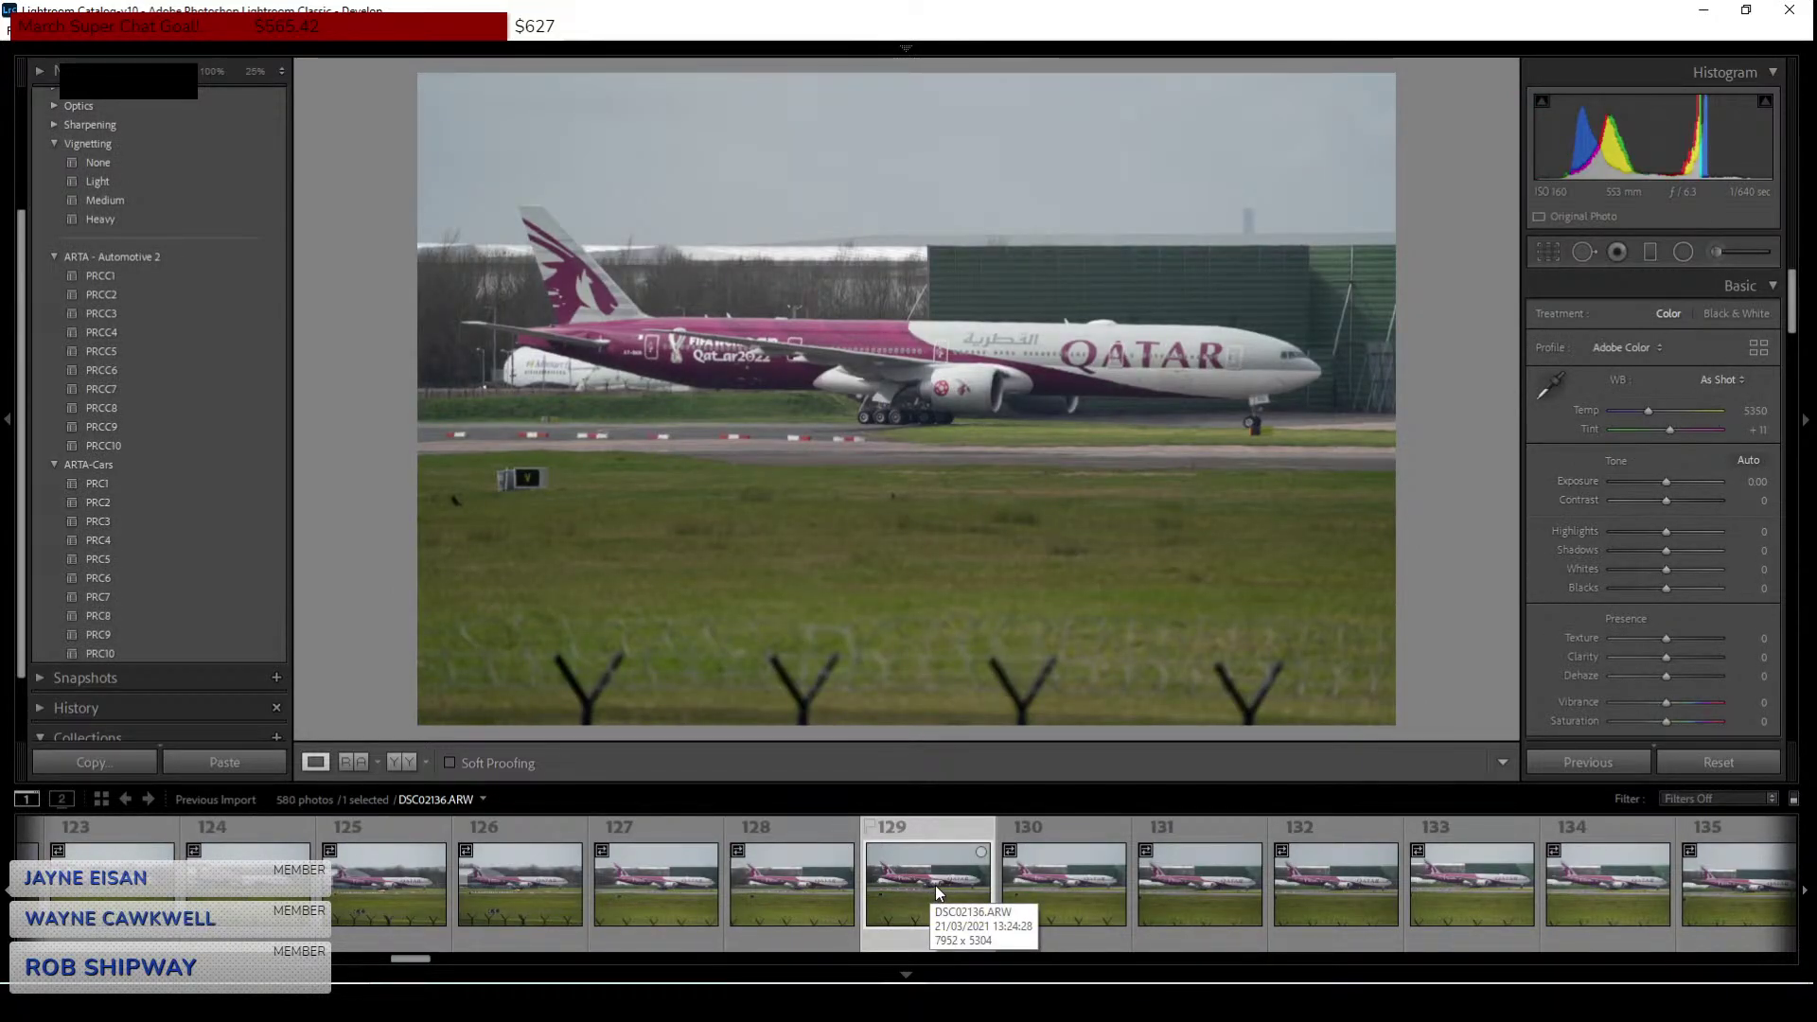
Compare the two-aircraft hangar frames from DSC02159.ARW back to DSC02156.ARW and inspect the noses in DSC02156.ARW at 100%.
scroll(935, 884, down, 10)
click(931, 888)
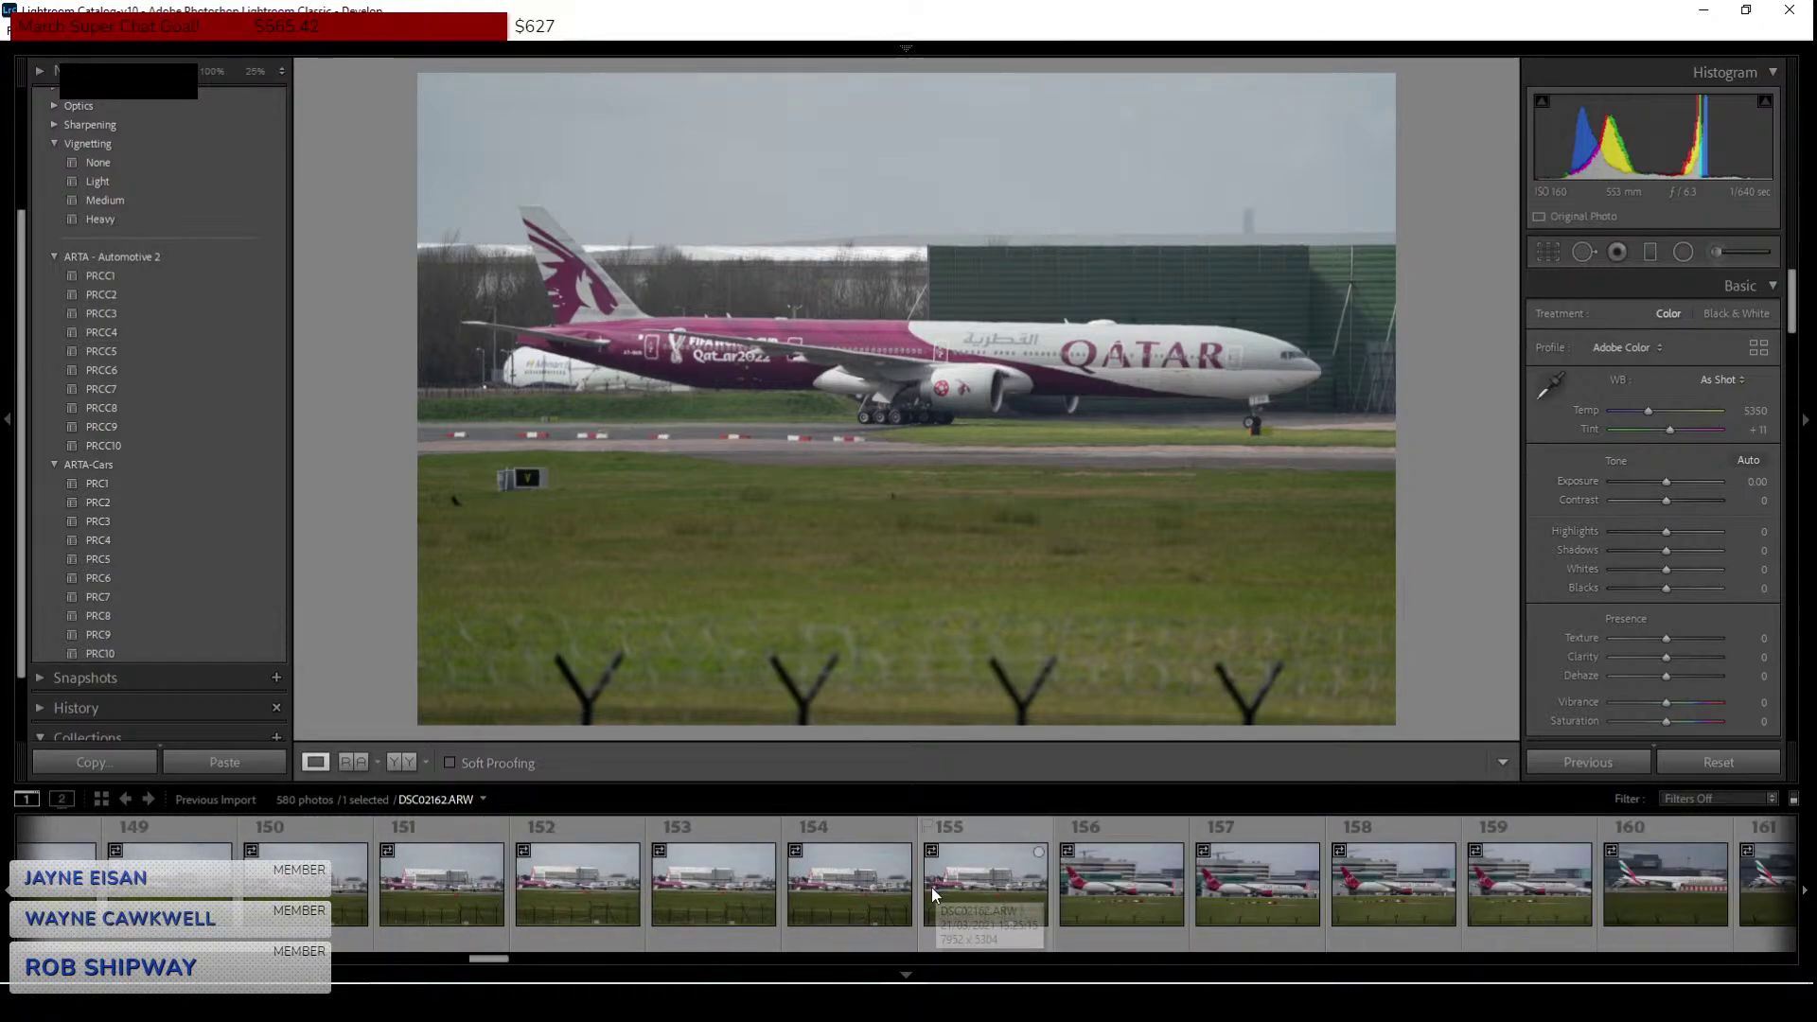
click(578, 895)
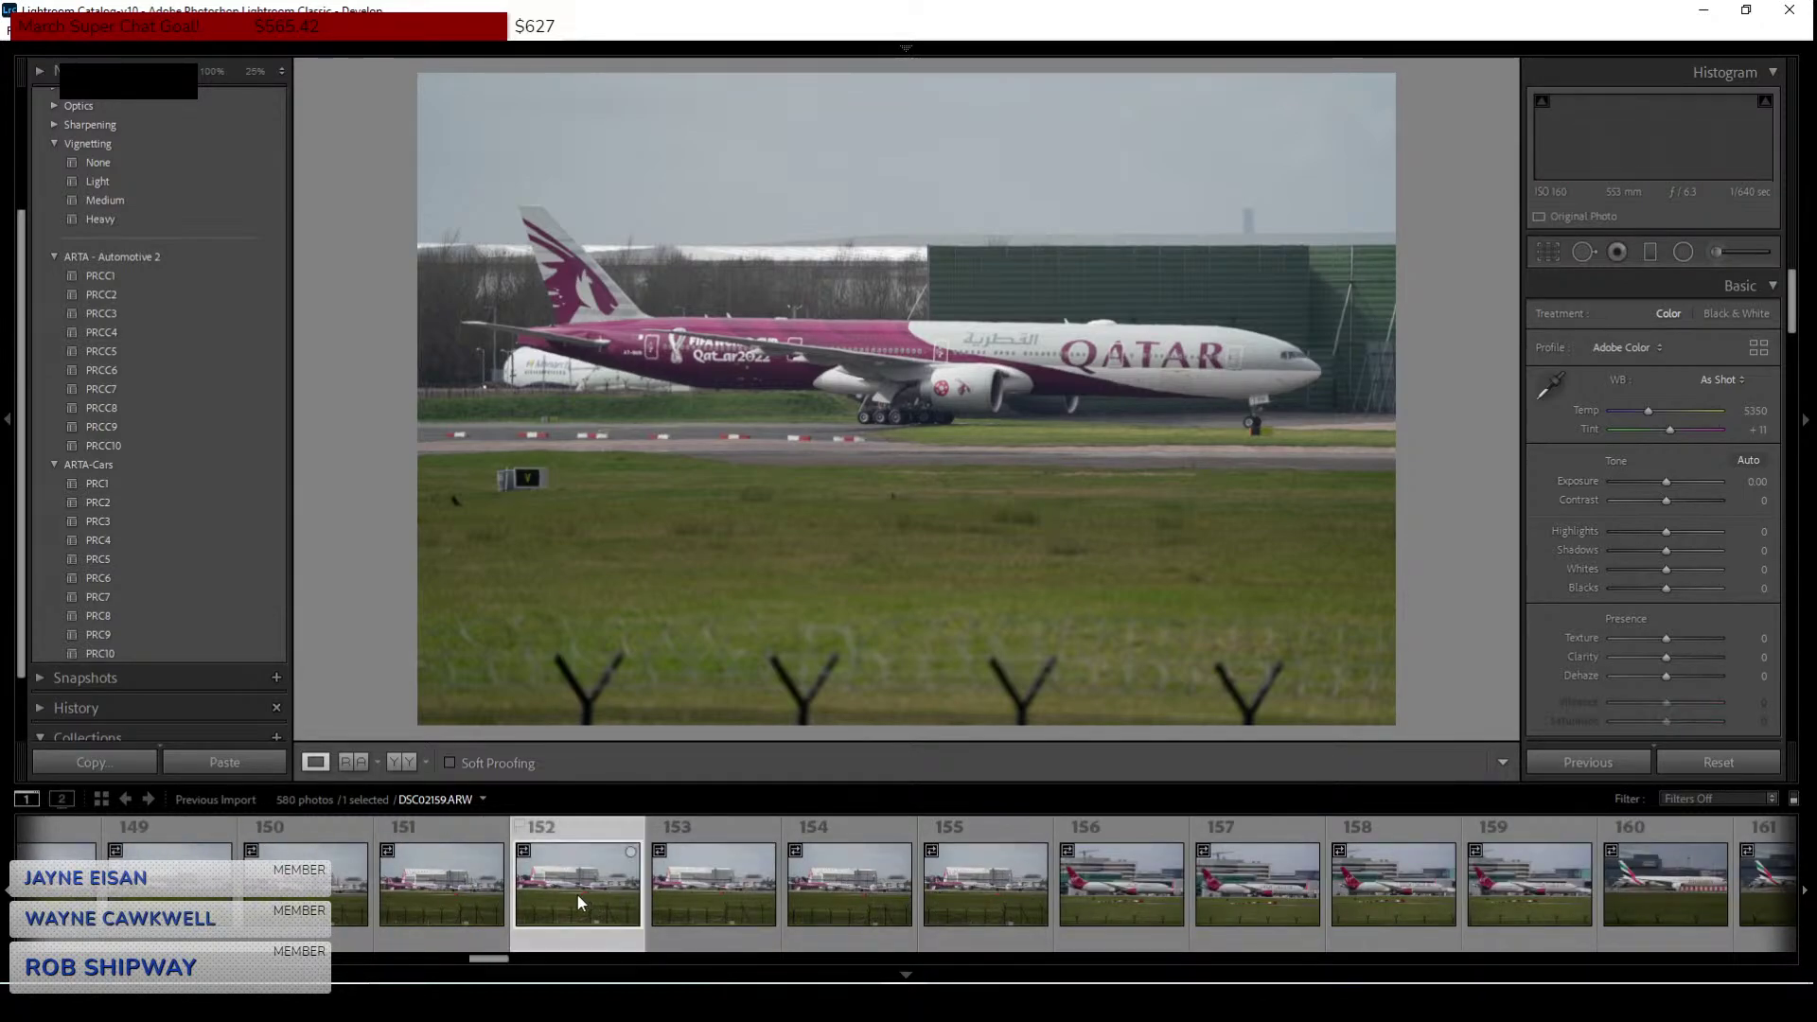
click(484, 876)
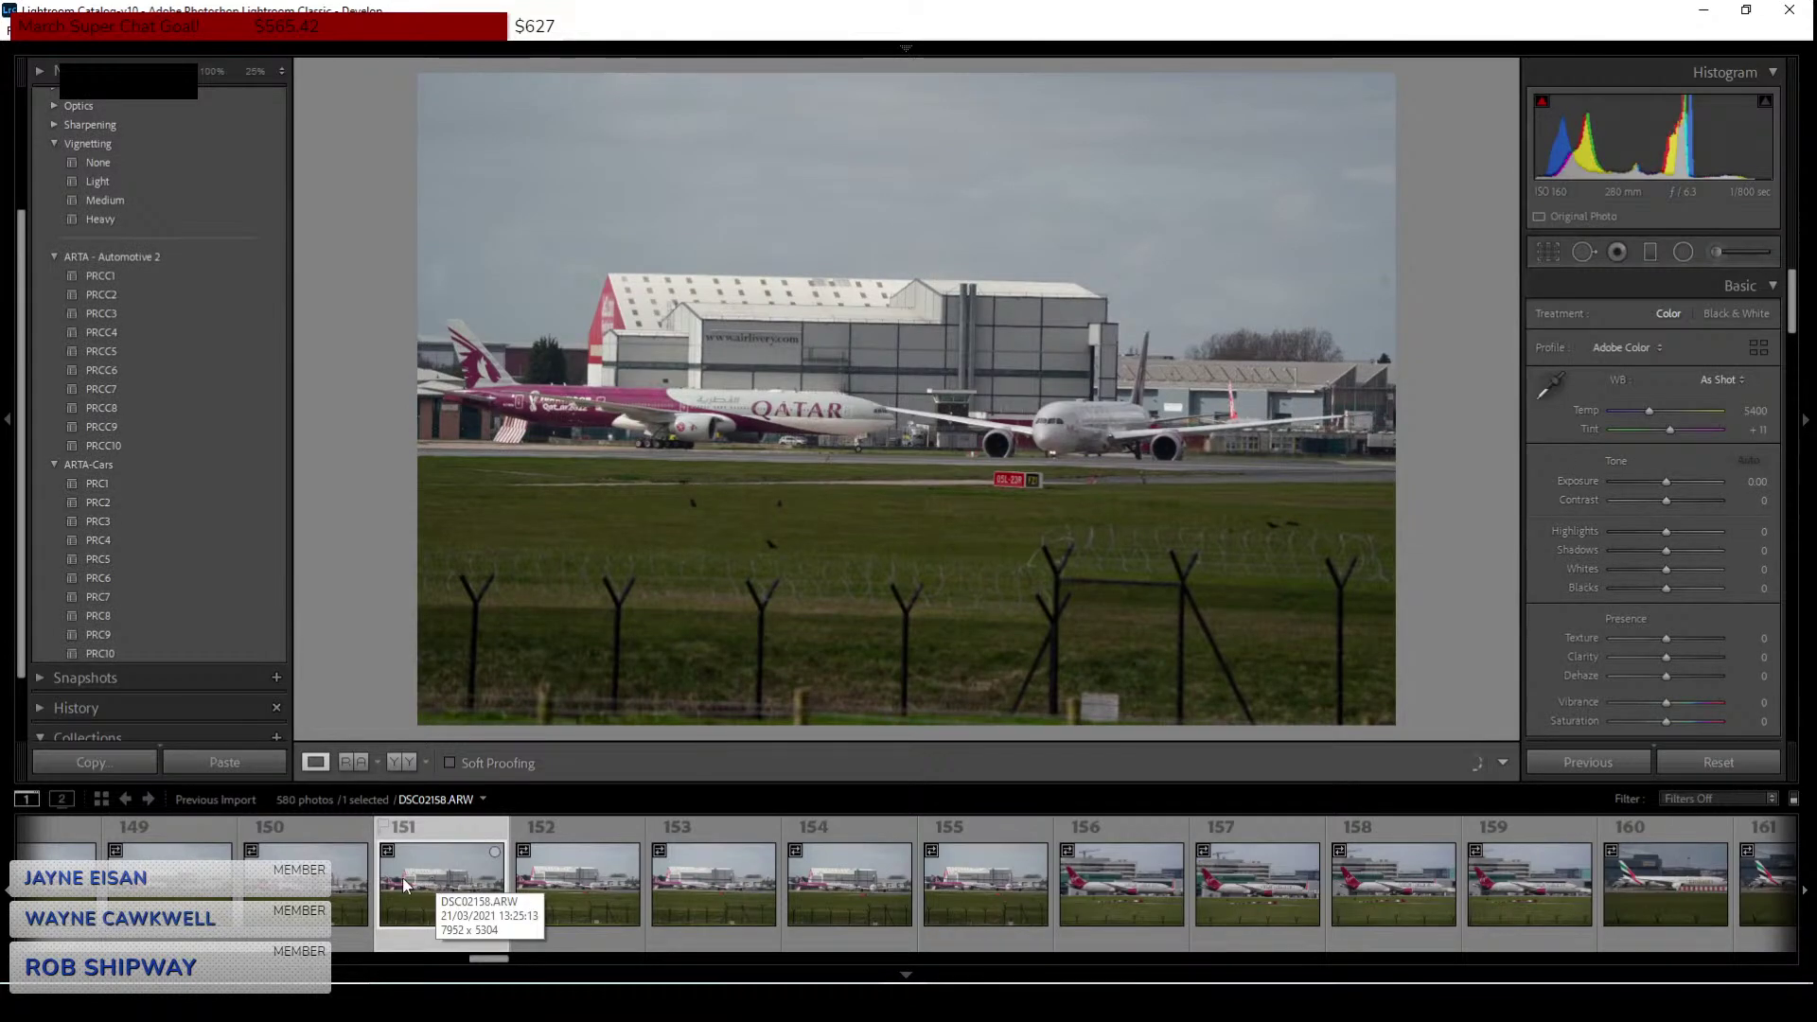
click(345, 876)
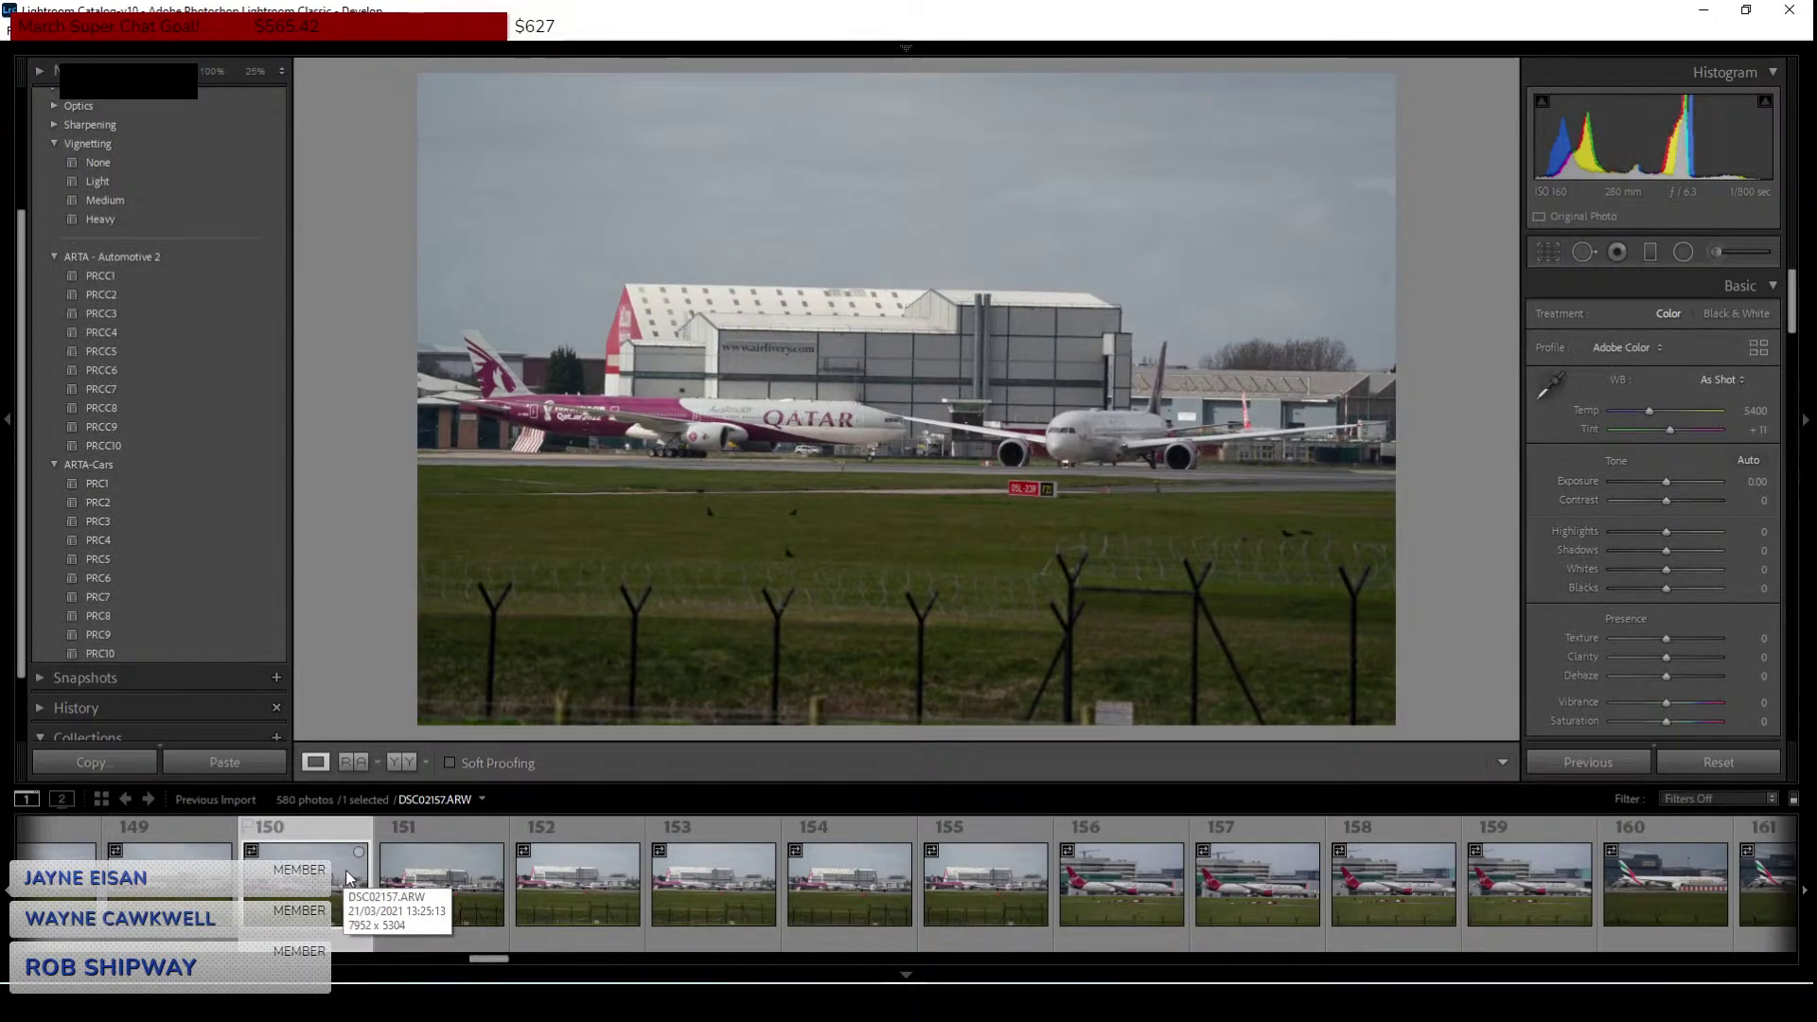
click(213, 876)
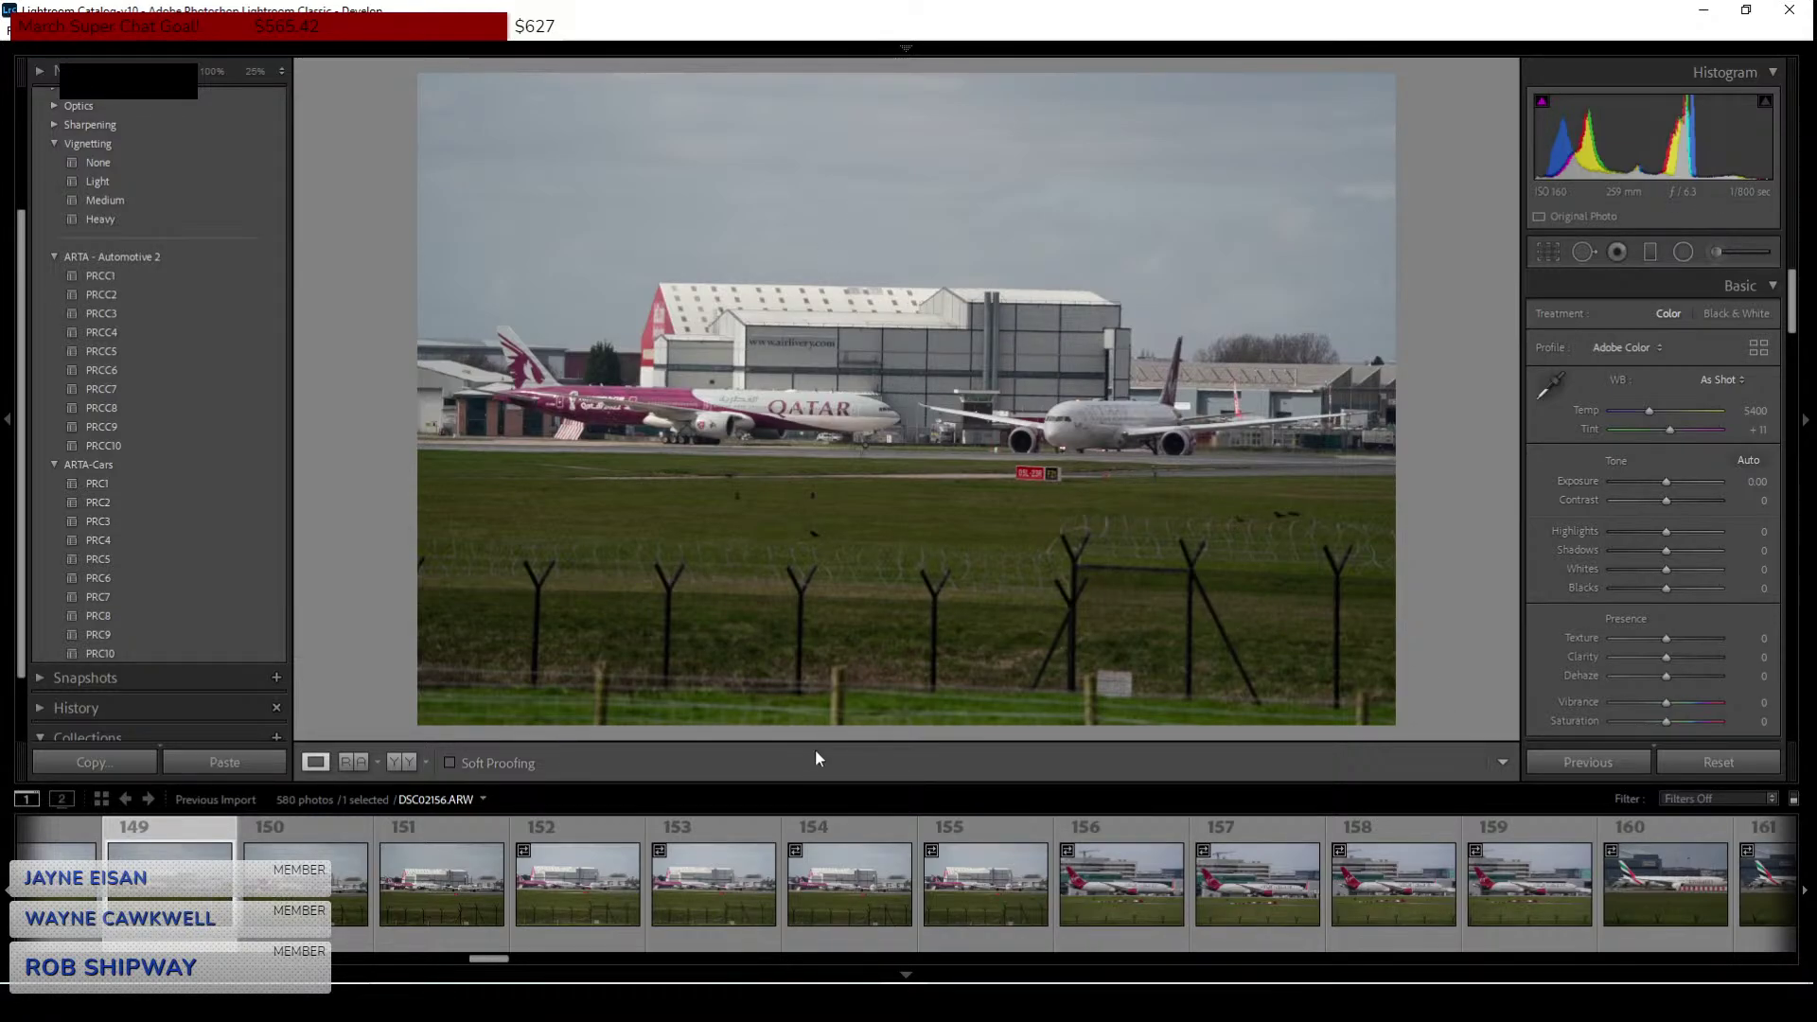
click(772, 370)
drag(1226, 377, 1360, 482)
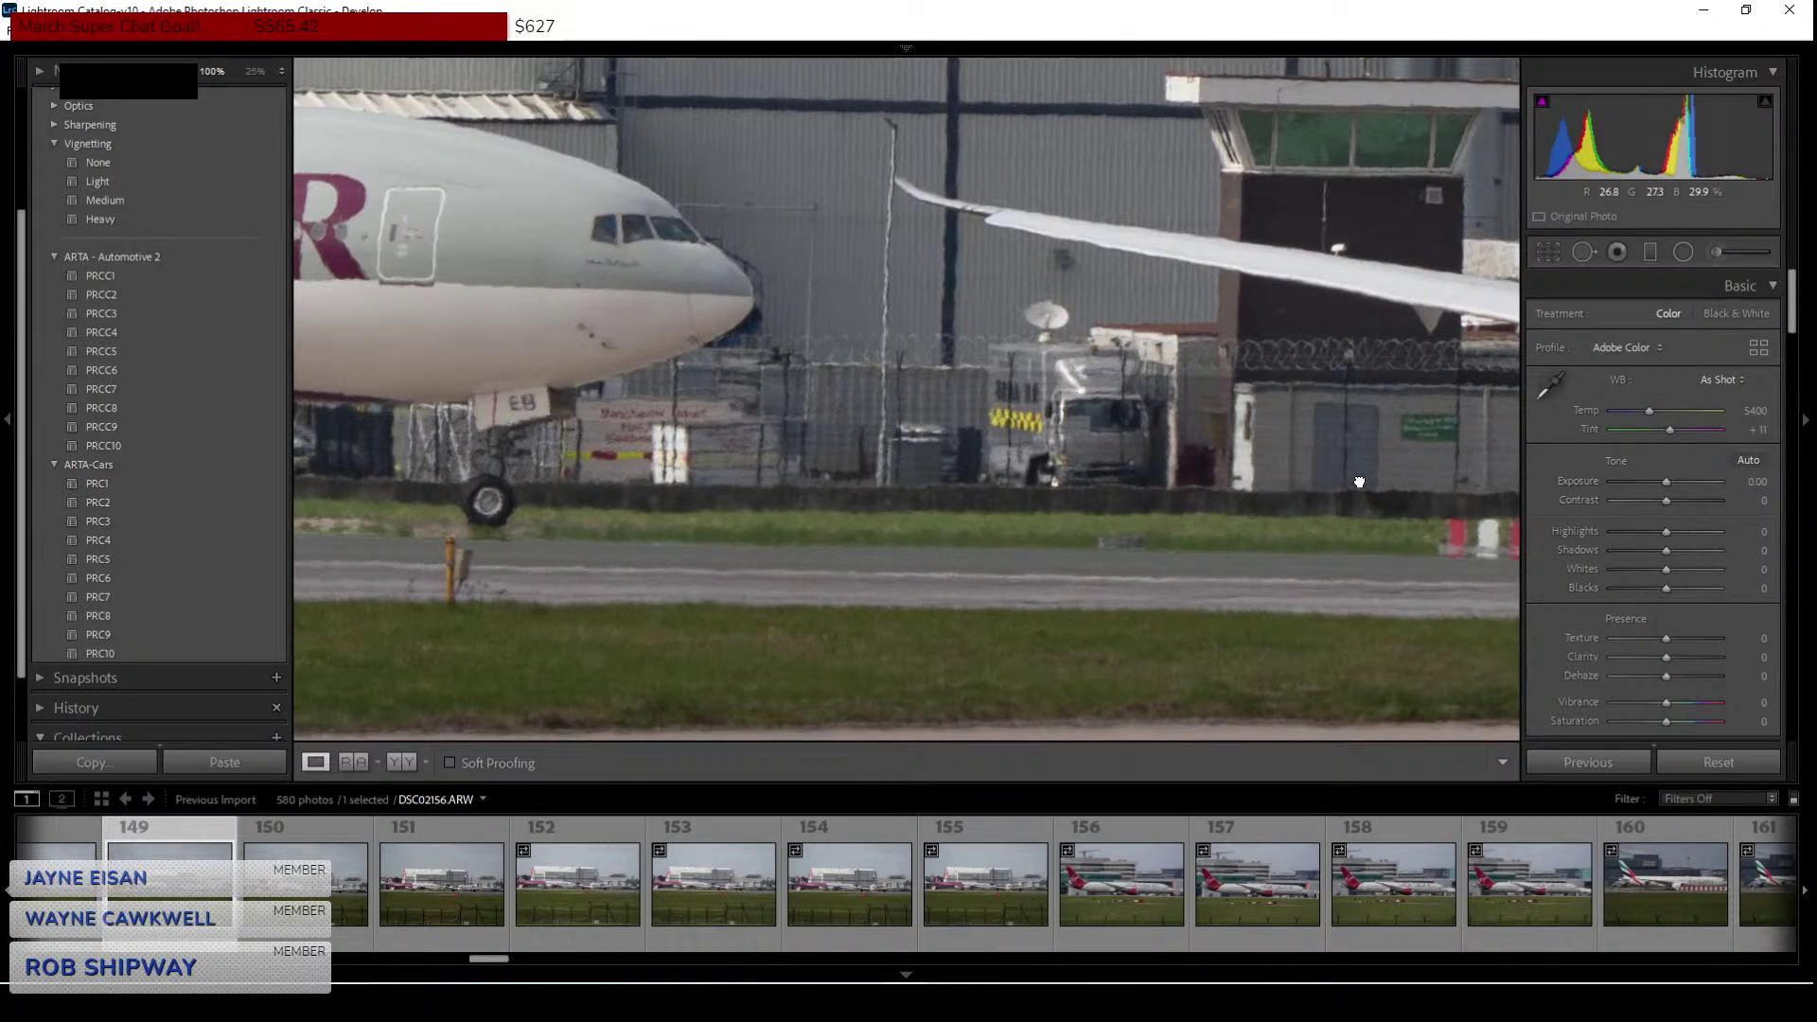
Inspect the Qatar and Virgin Atlantic noses in DSC02156.ARW at 100% and return to the full-frame view.
drag(1361, 482, 660, 432)
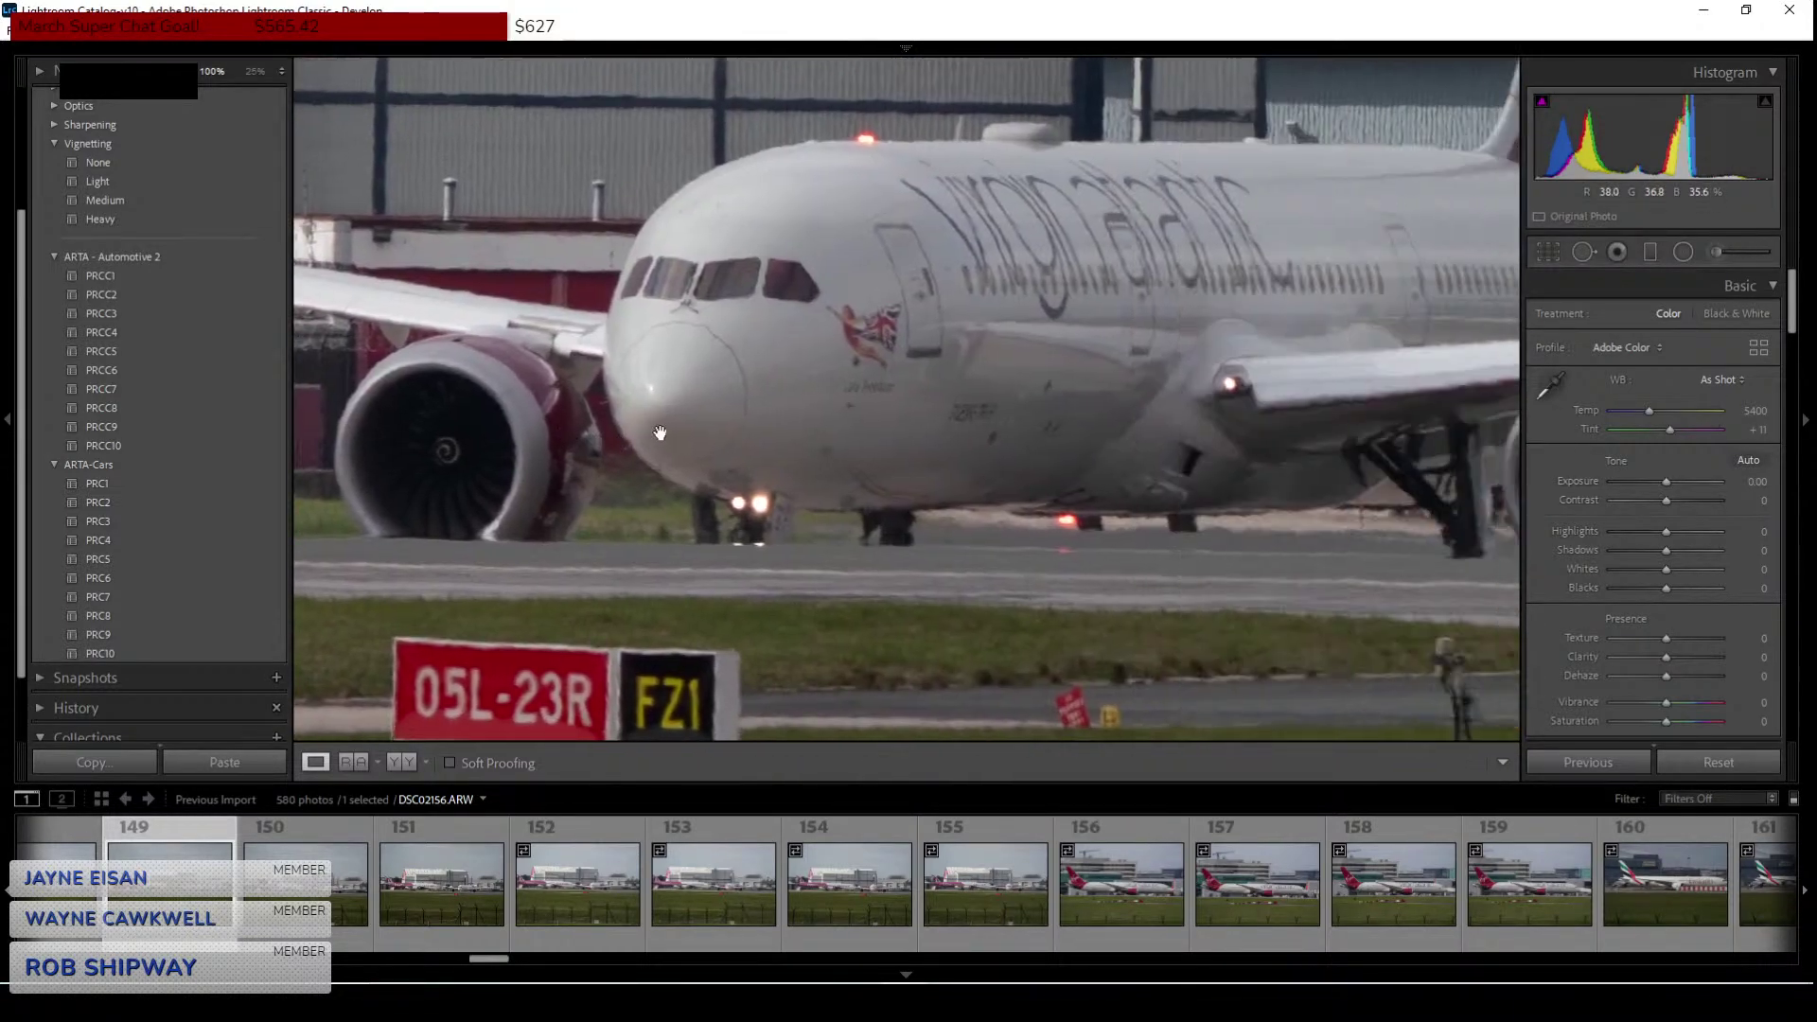
drag(974, 426, 923, 431)
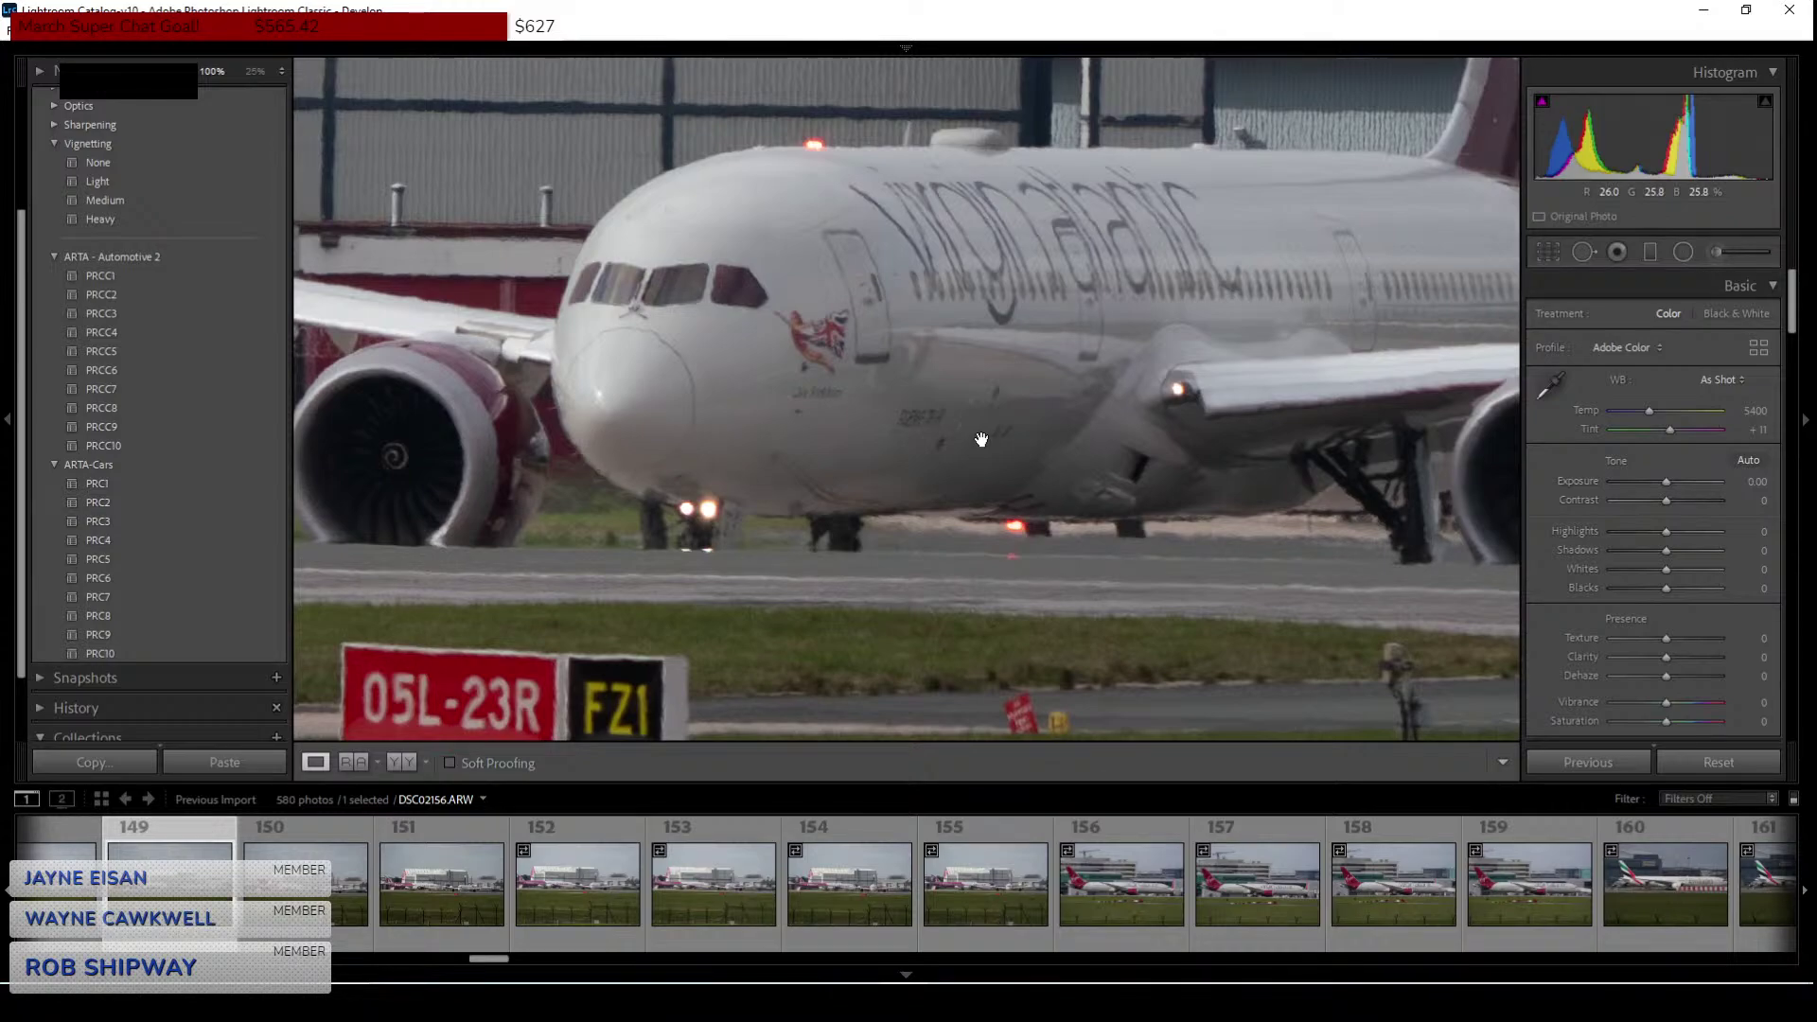
click(982, 439)
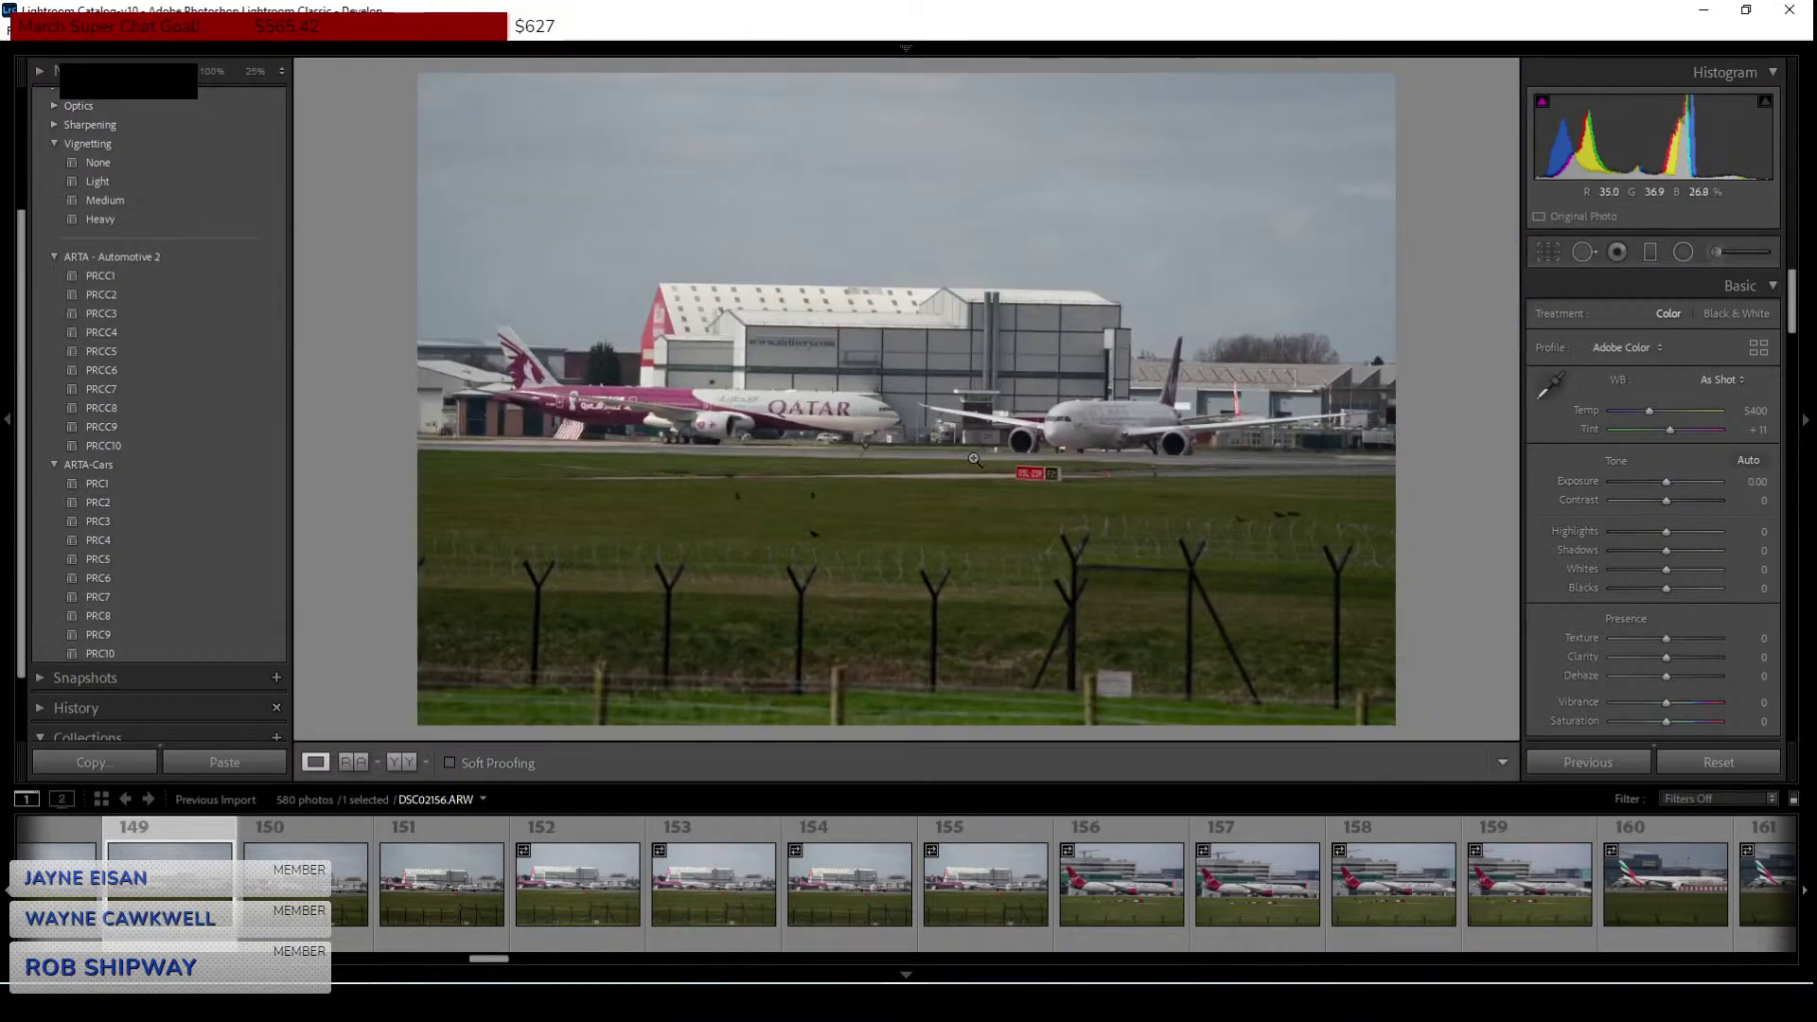
Preview the parked Virgin Atlantic frames from DSC02163.ARW to DSC02165.ARW and check the rear fuselage registration in DSC02165.ARW at 100%.
click(1111, 892)
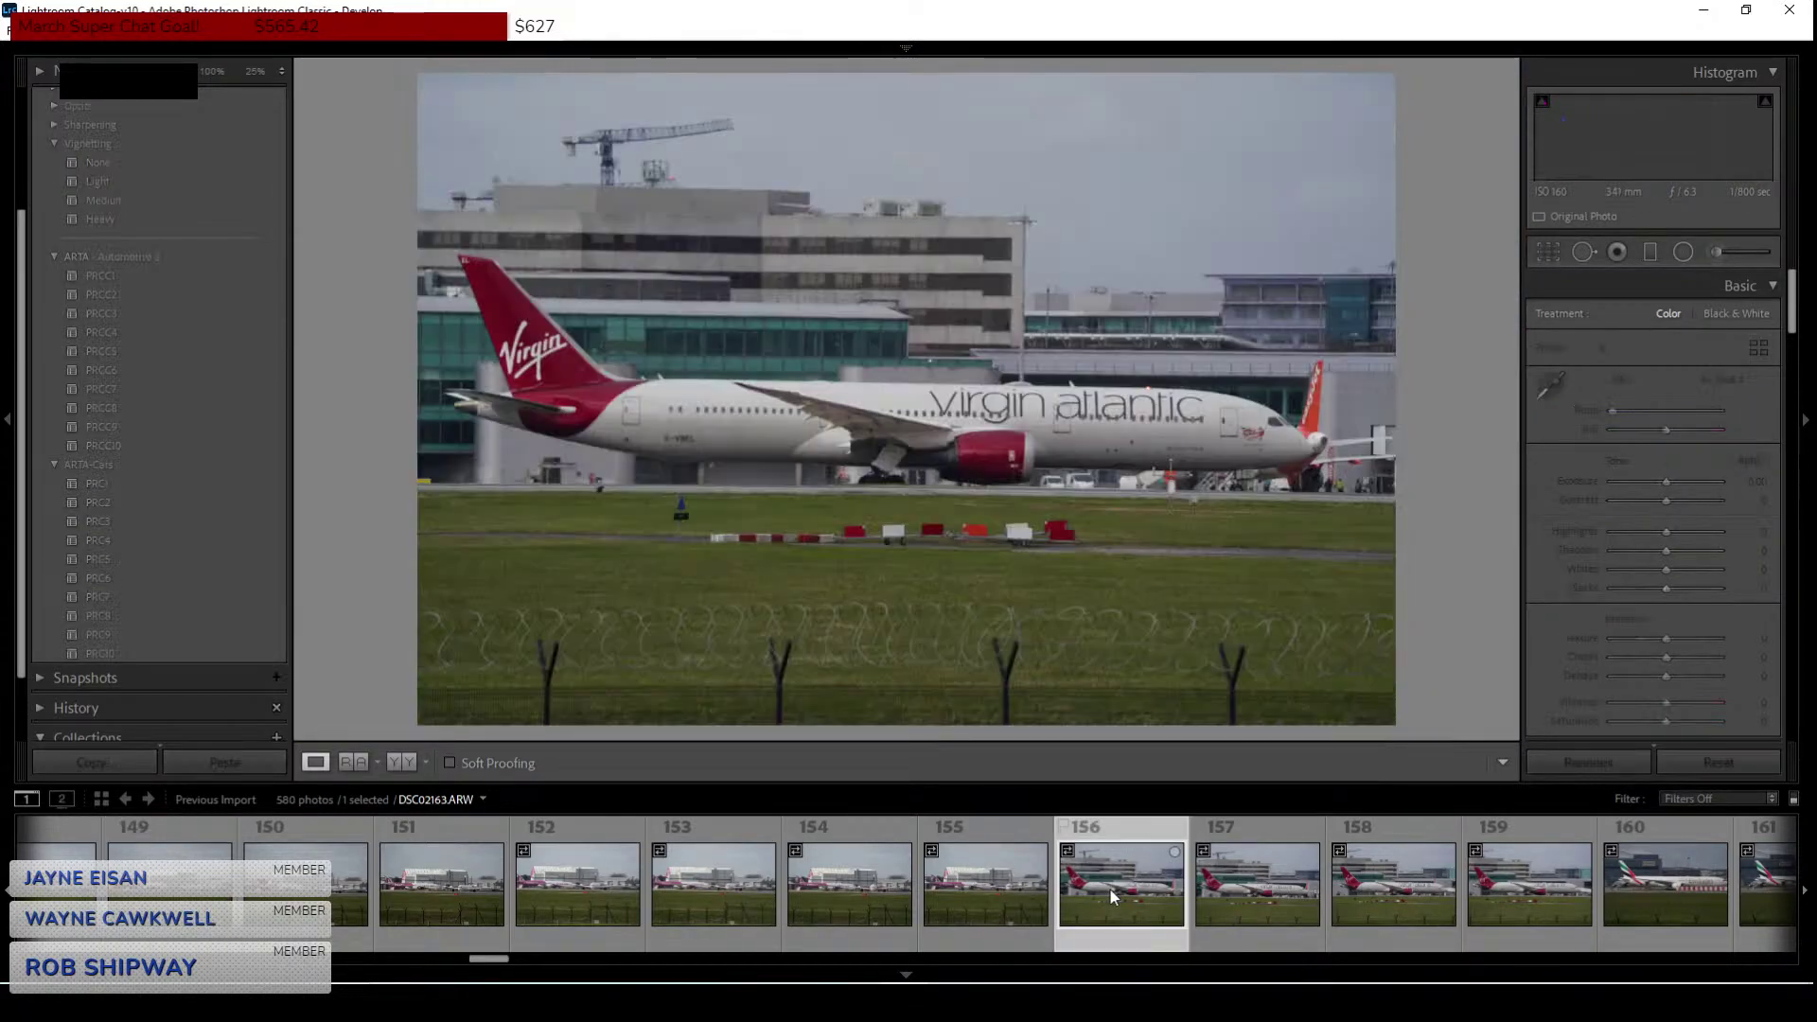
click(1271, 914)
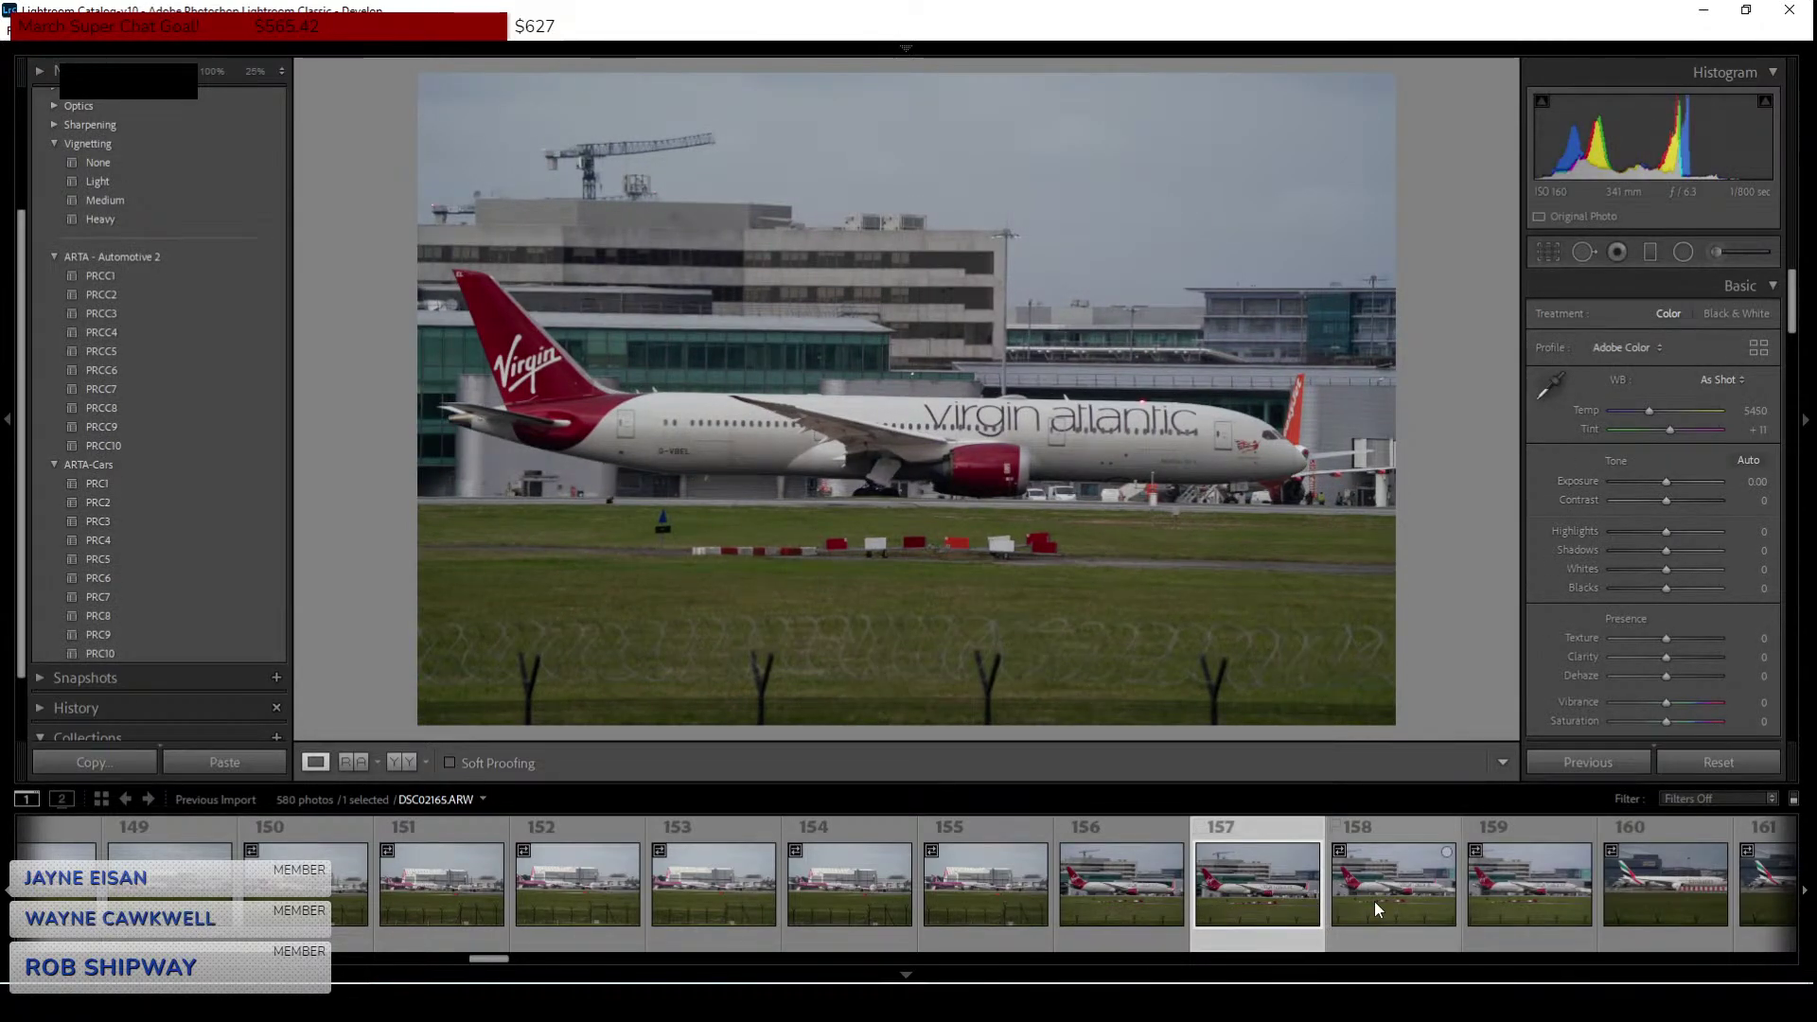
click(1372, 901)
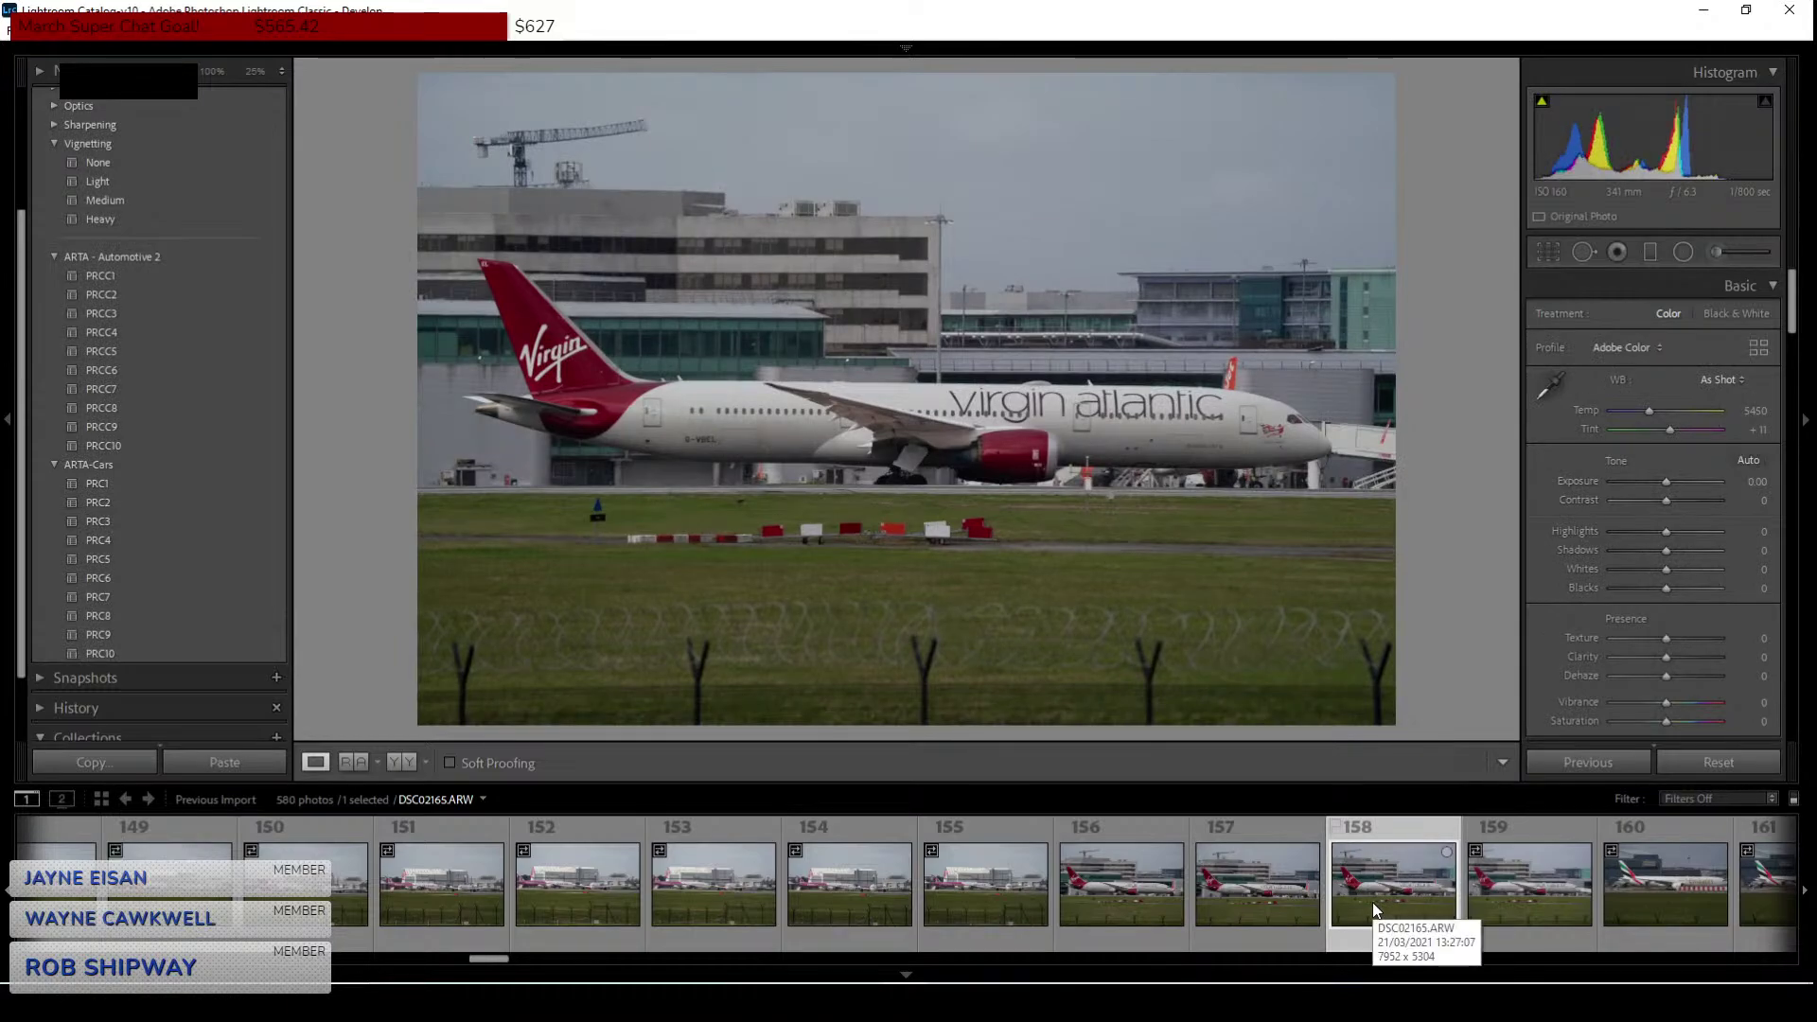
click(755, 418)
drag(697, 458, 1300, 413)
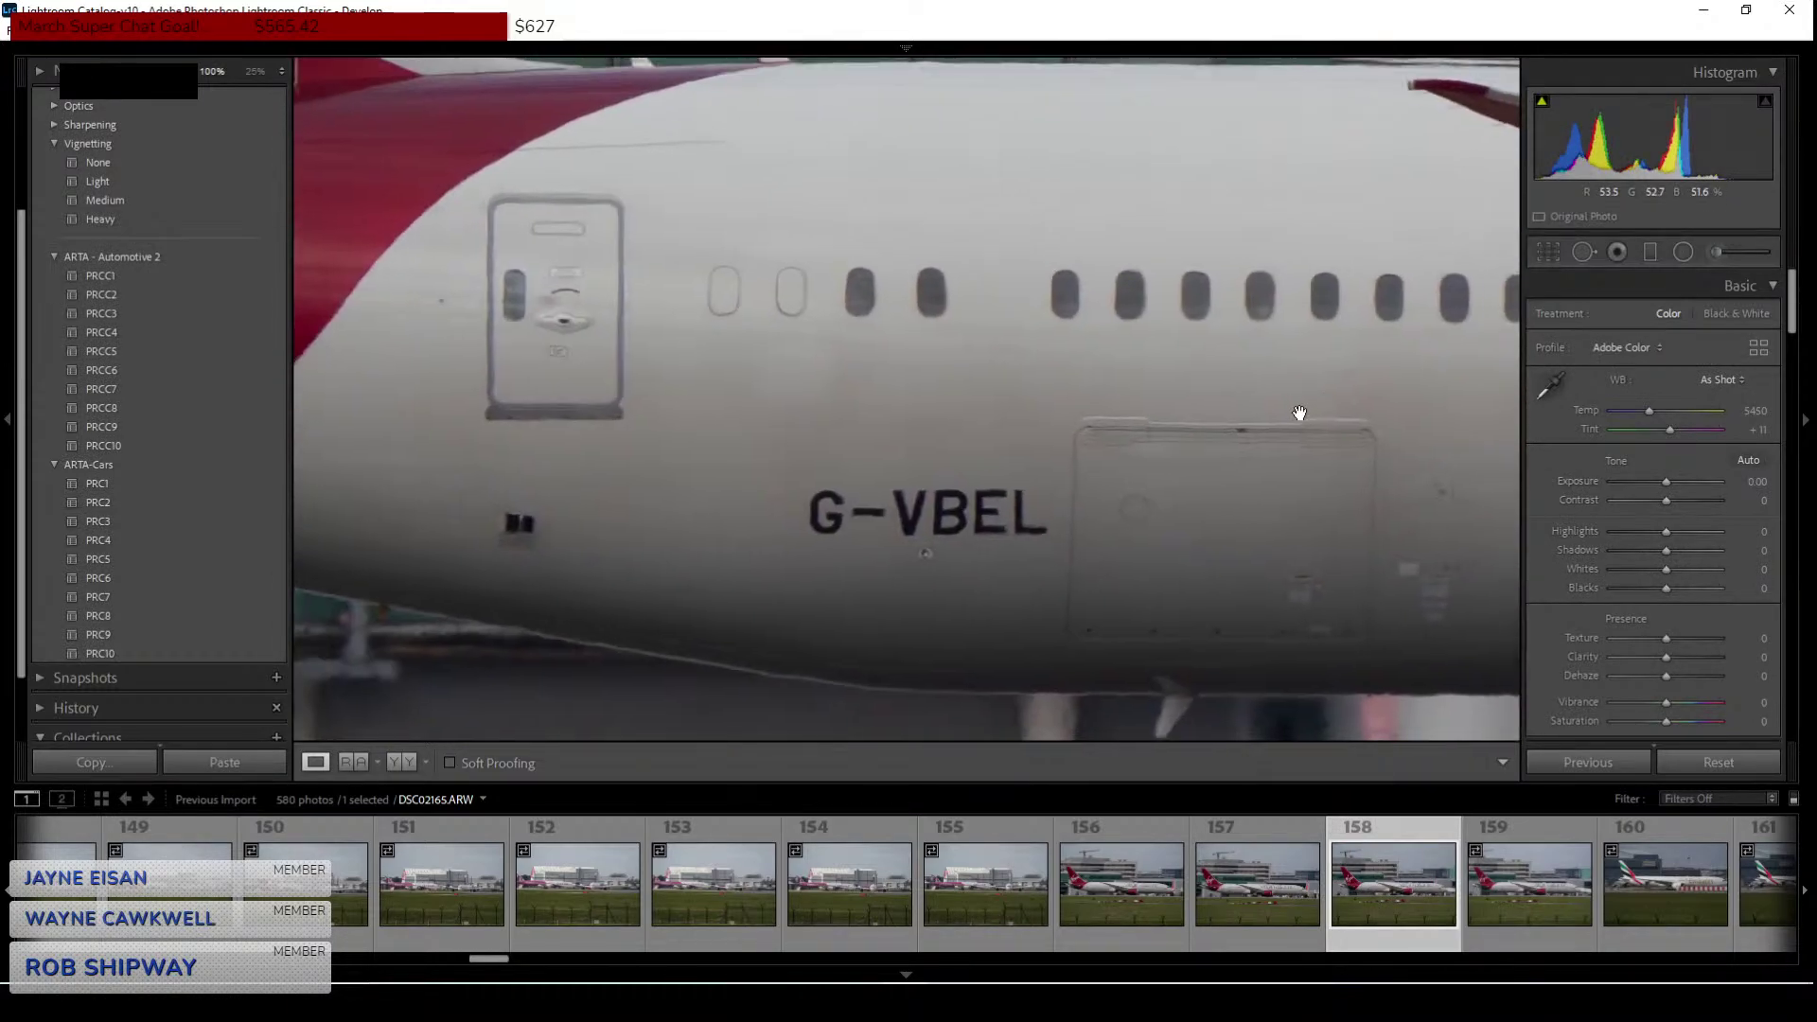
click(1299, 413)
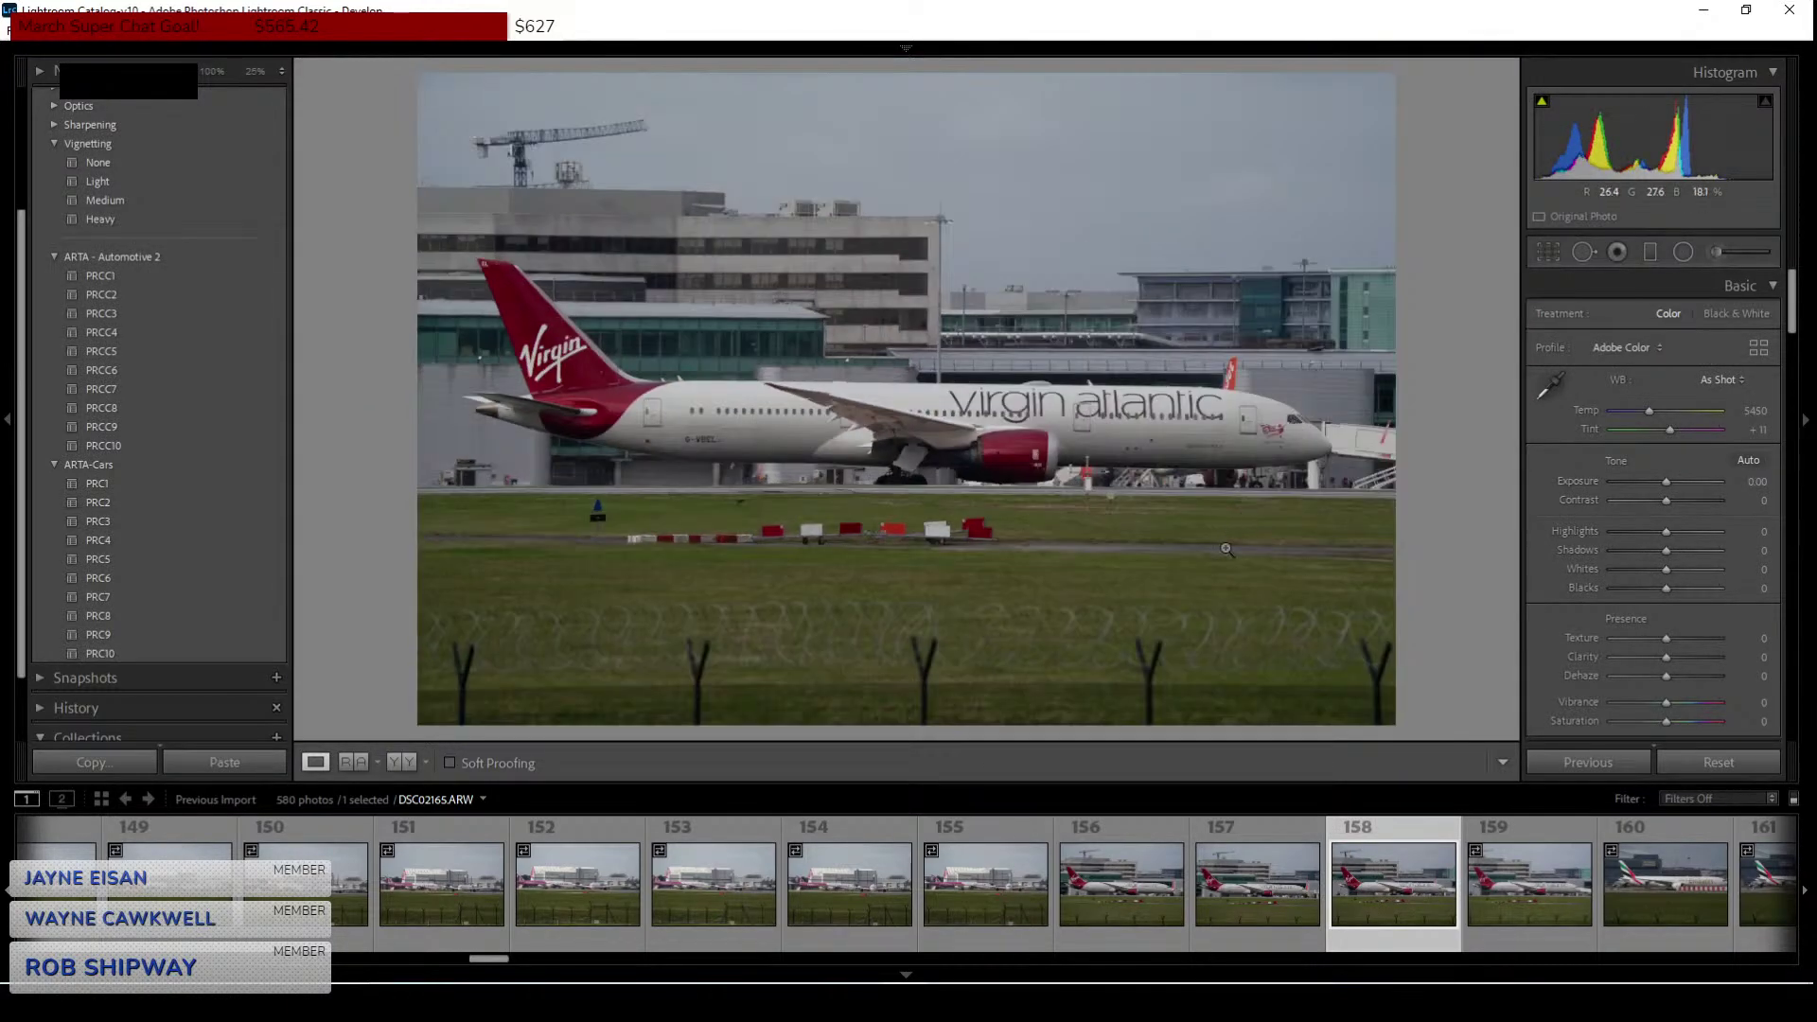
Examine the nose, nose gear and engine of the Virgin Atlantic aircraft in DSC02166.ARW at 100% for sharpness.
click(1541, 899)
click(1184, 453)
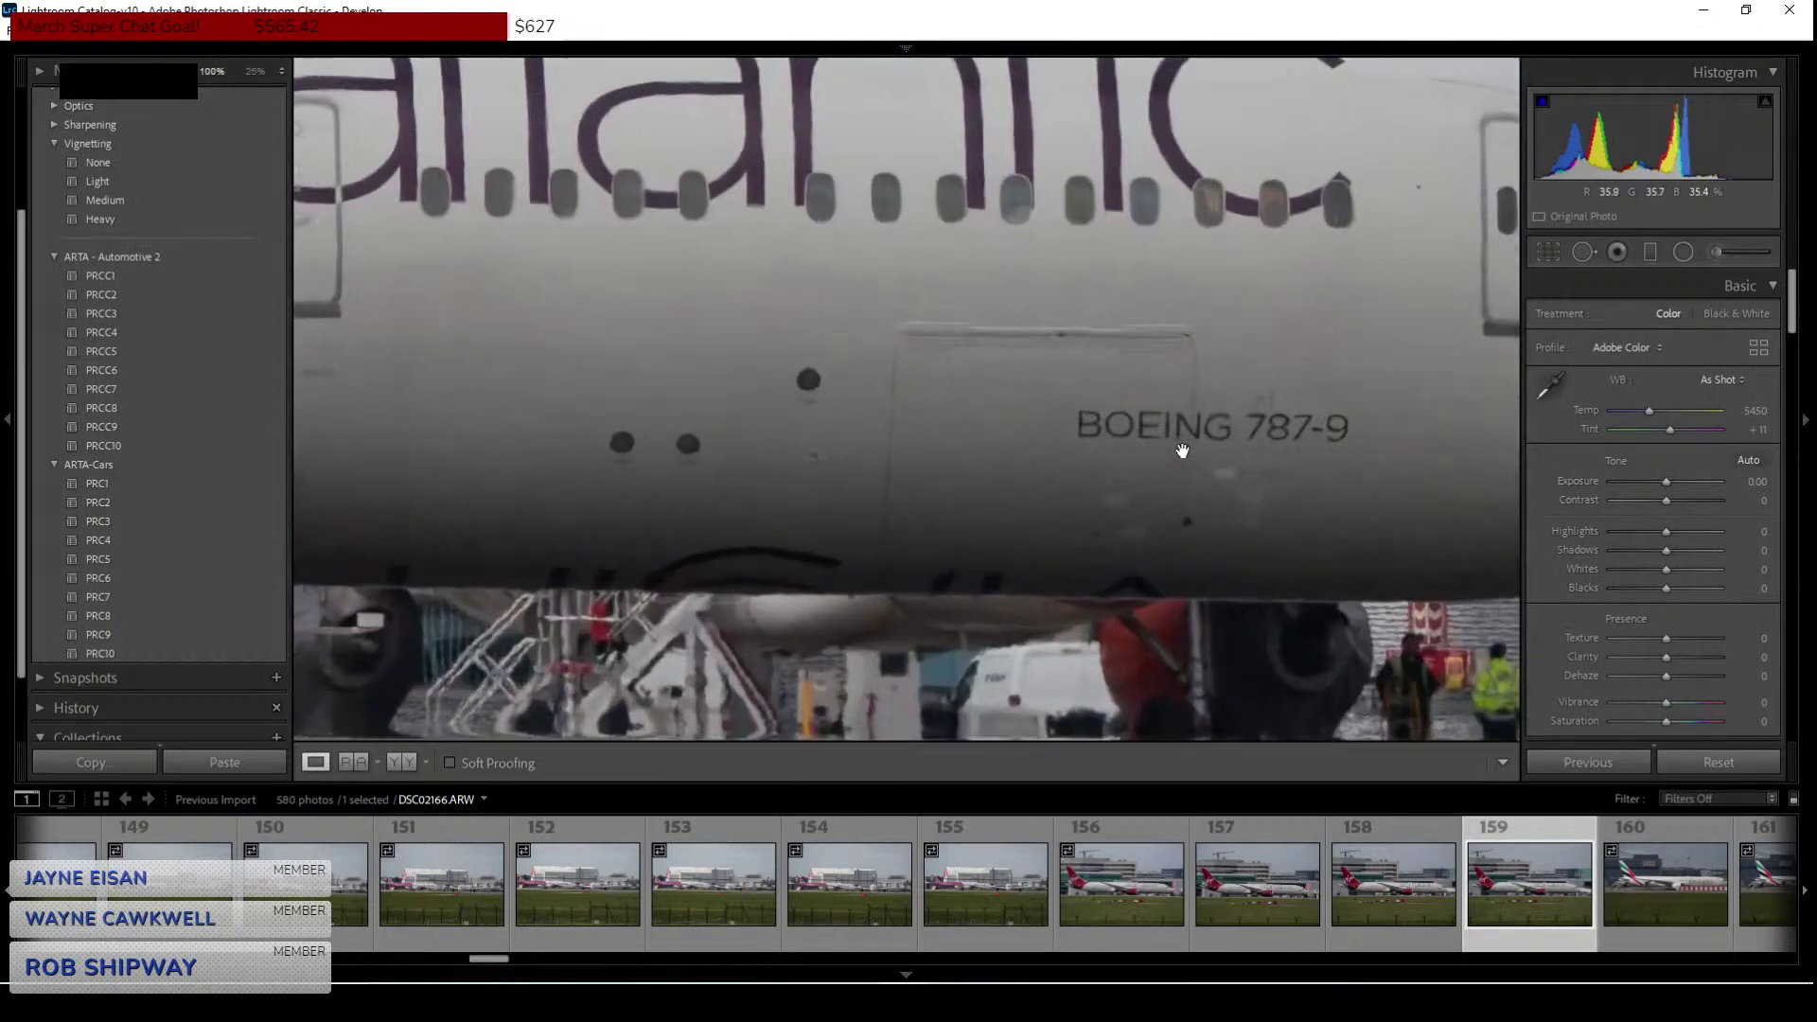
drag(1183, 451, 673, 393)
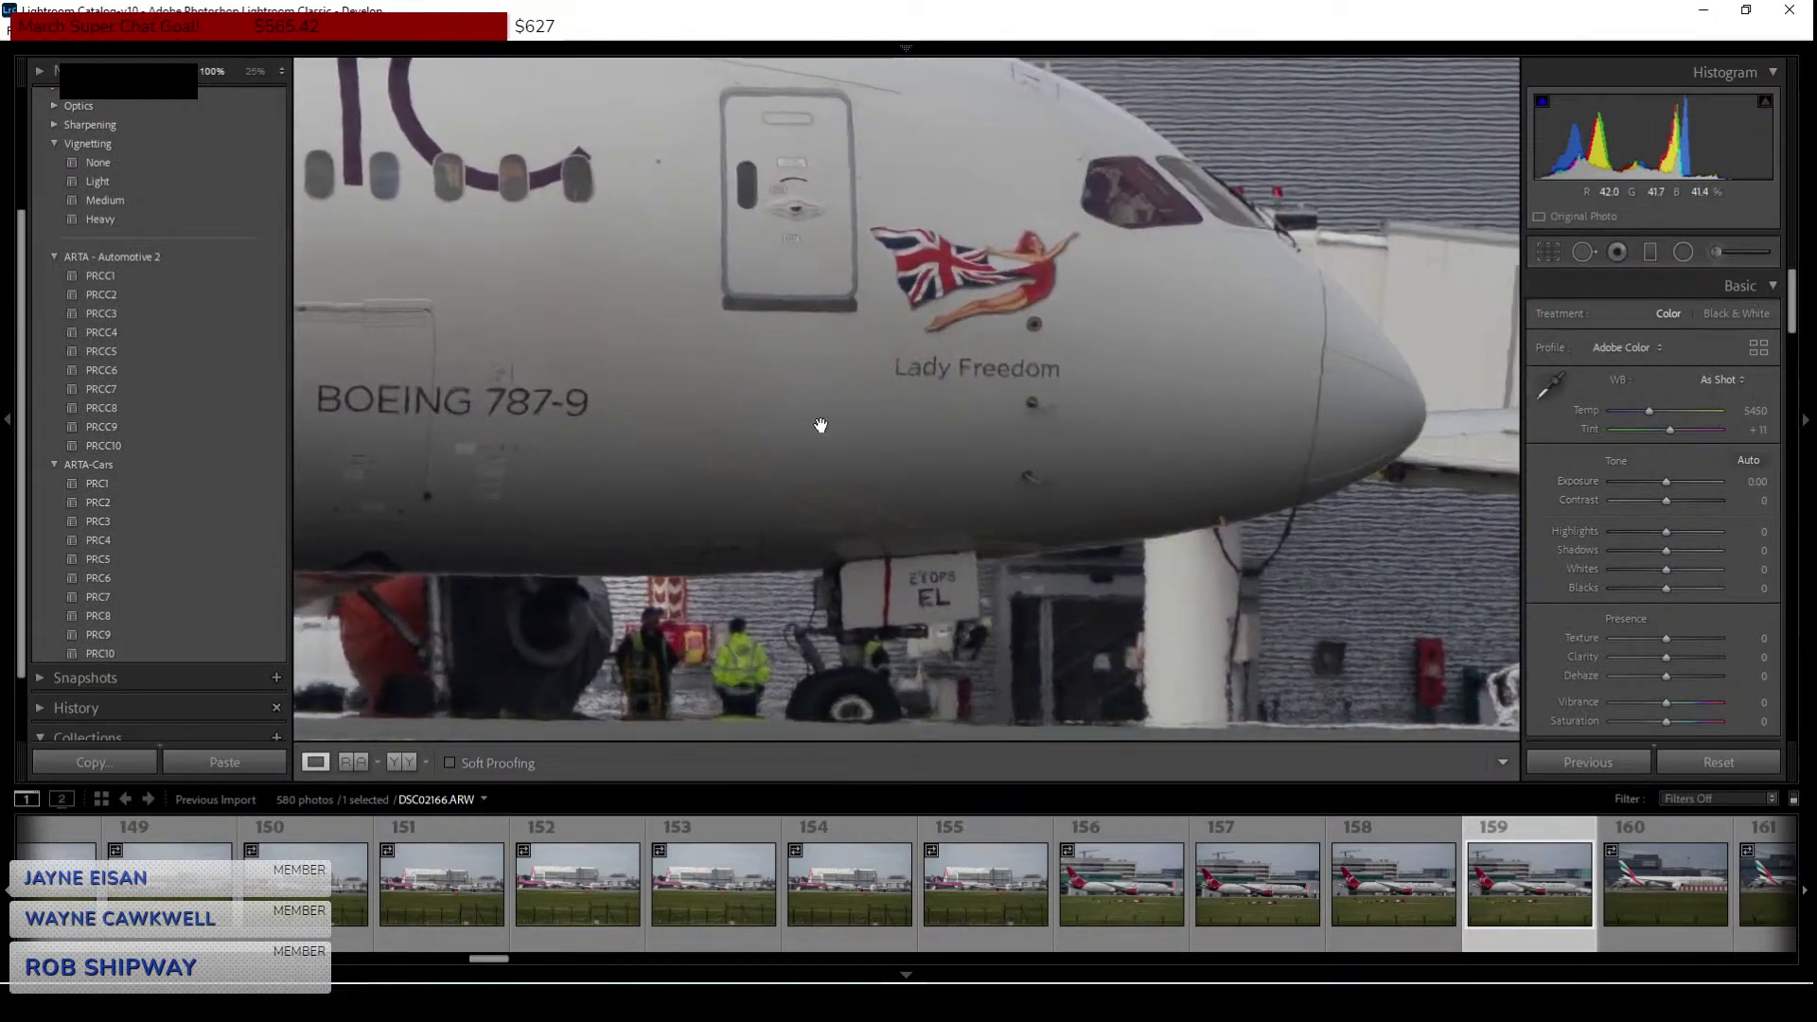
drag(820, 430, 785, 431)
drag(878, 526, 893, 373)
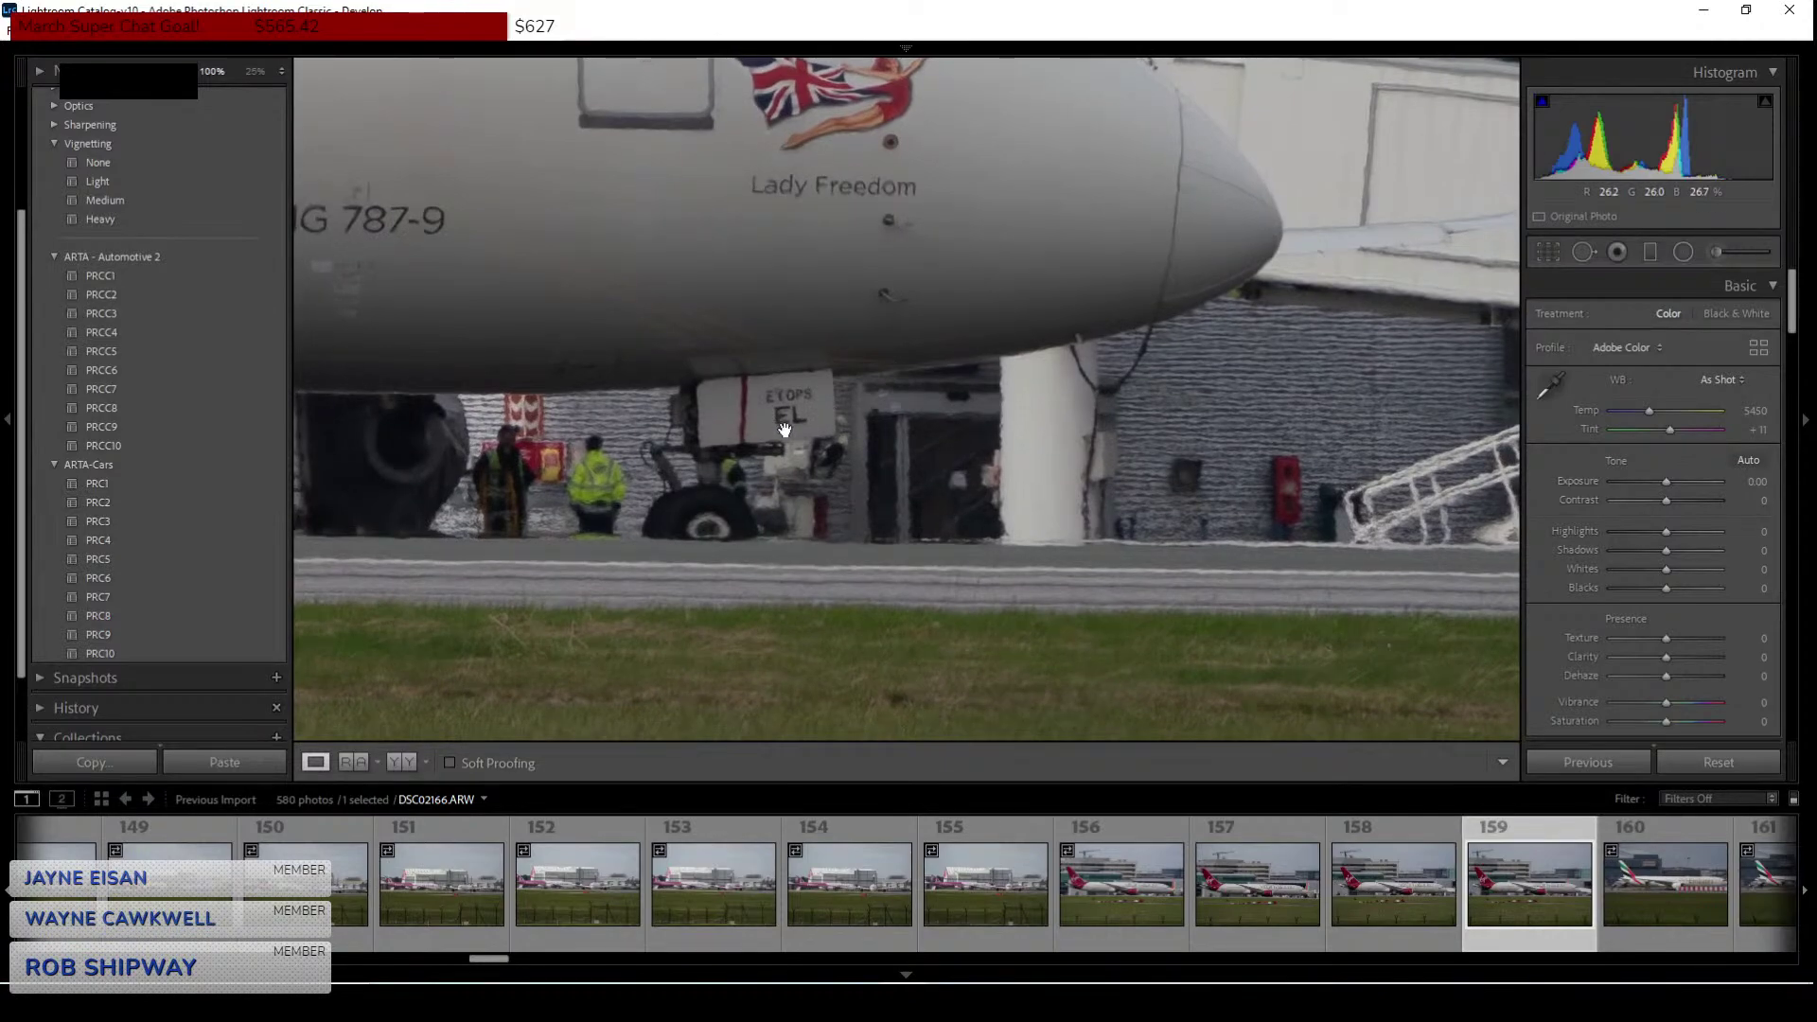
drag(705, 443, 1014, 453)
drag(520, 420, 897, 423)
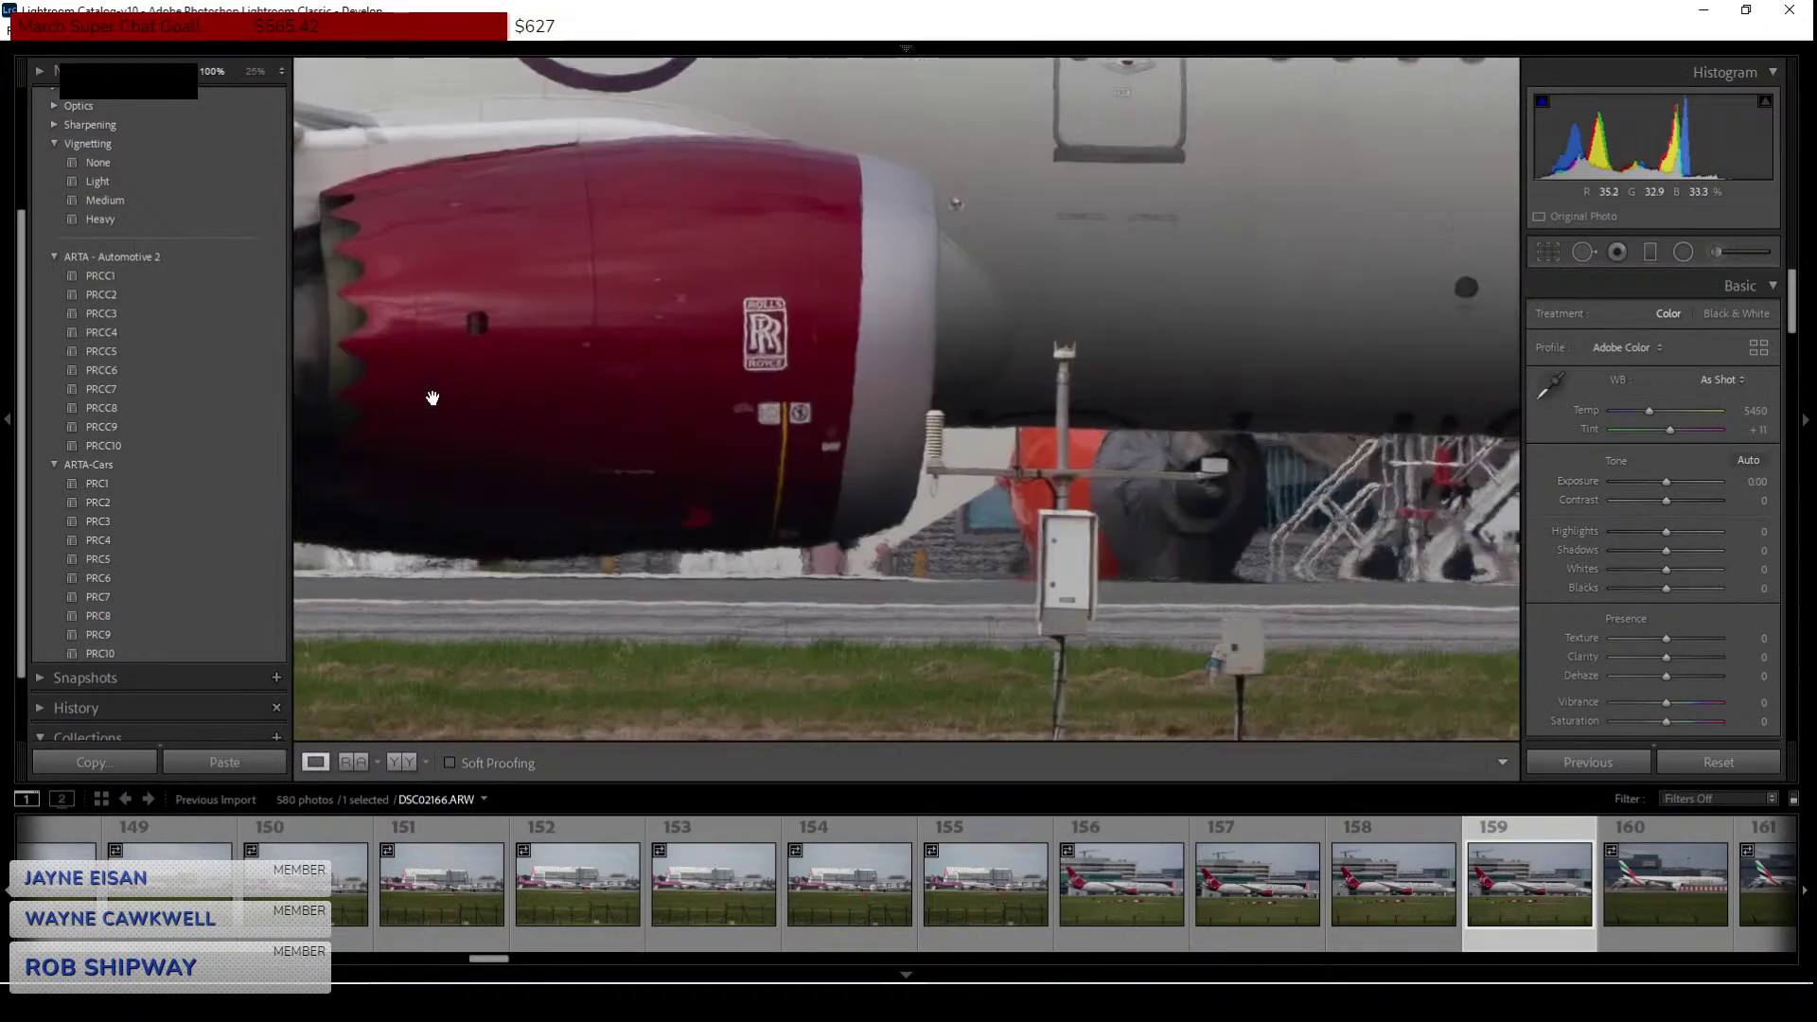
drag(429, 394, 779, 441)
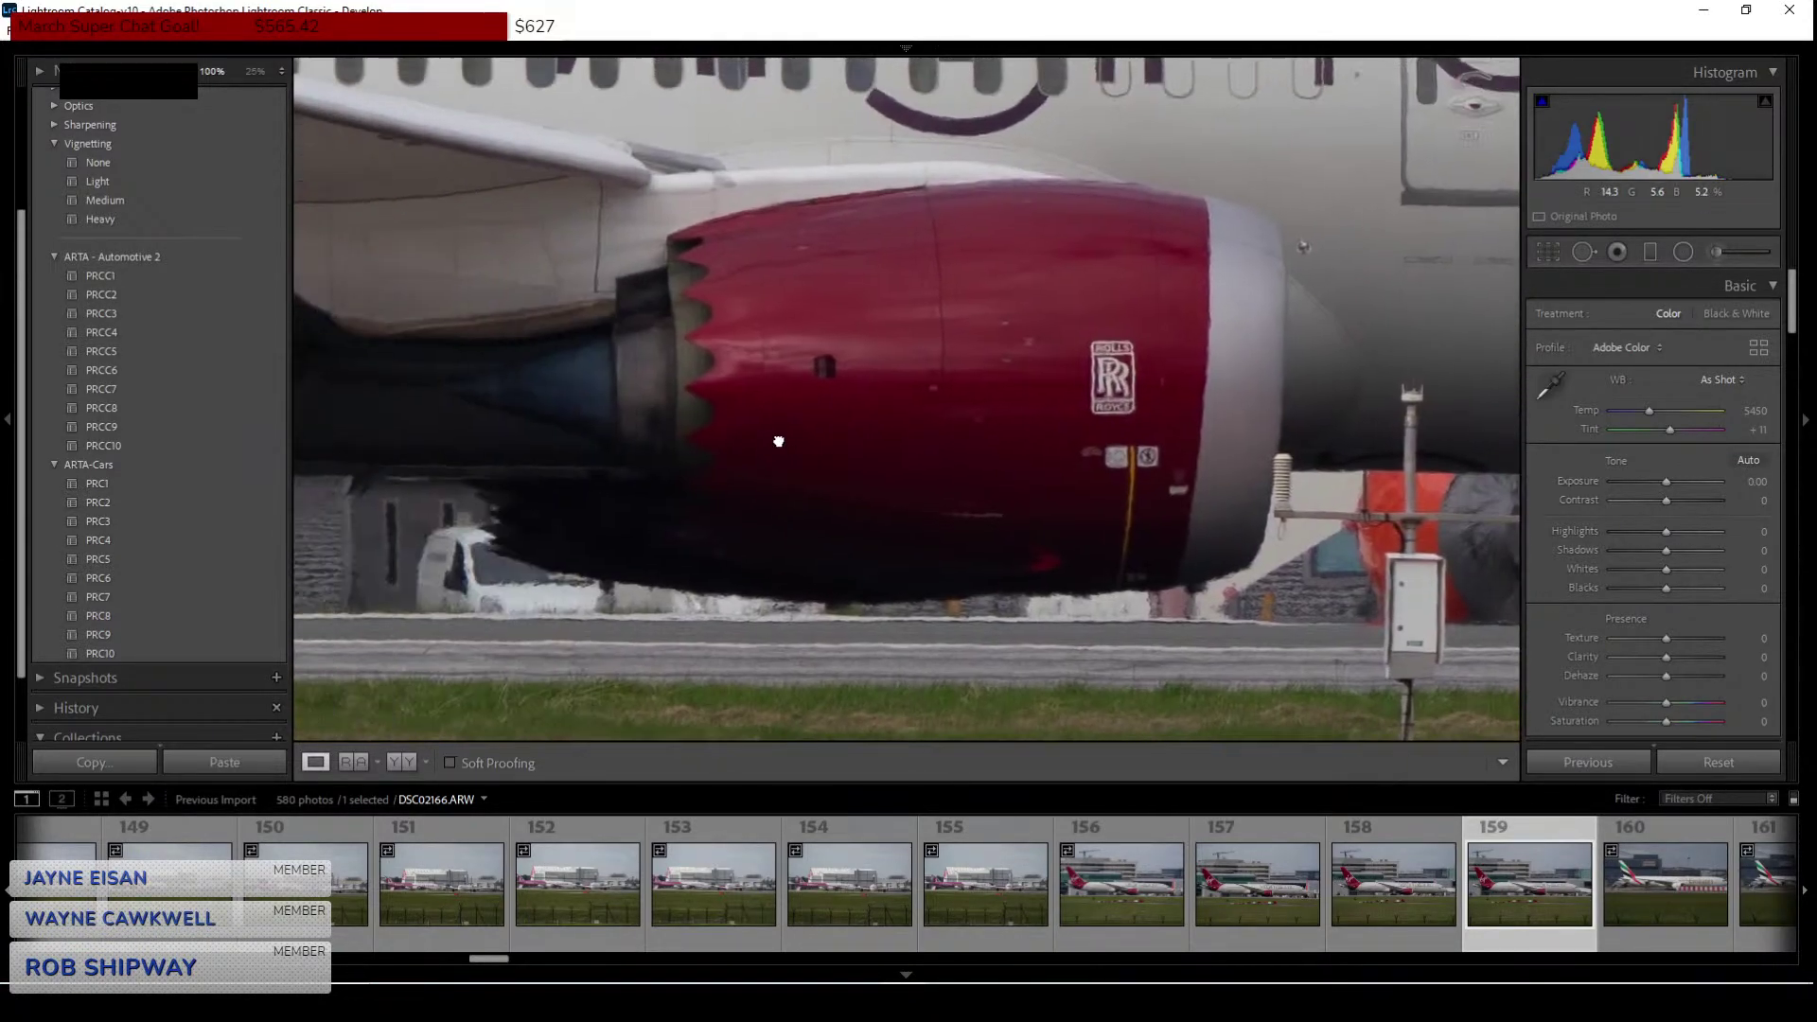
click(785, 439)
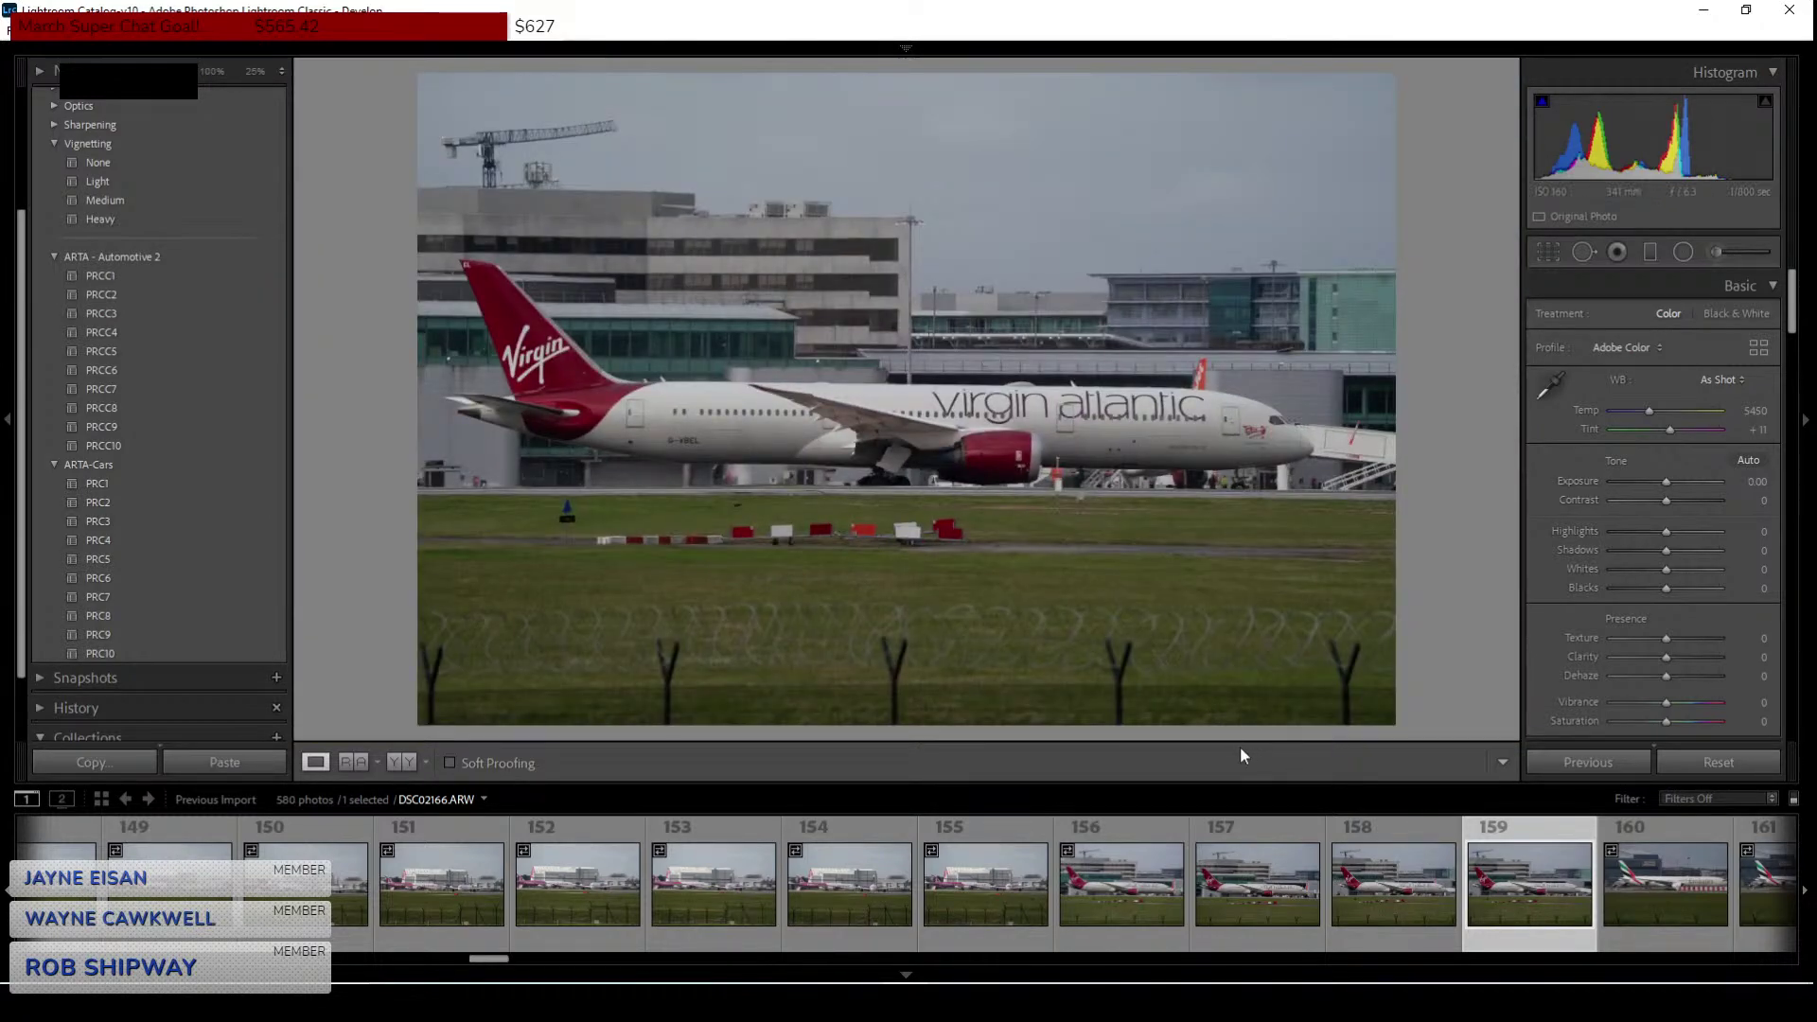
Preview the Emirates frame DSC02168.ARW and the Virgin Atlantic frame DSC02169.ARW, and check the aircraft's nose in DSC02170.ARW at 100%.
scroll(1319, 893, down, 4)
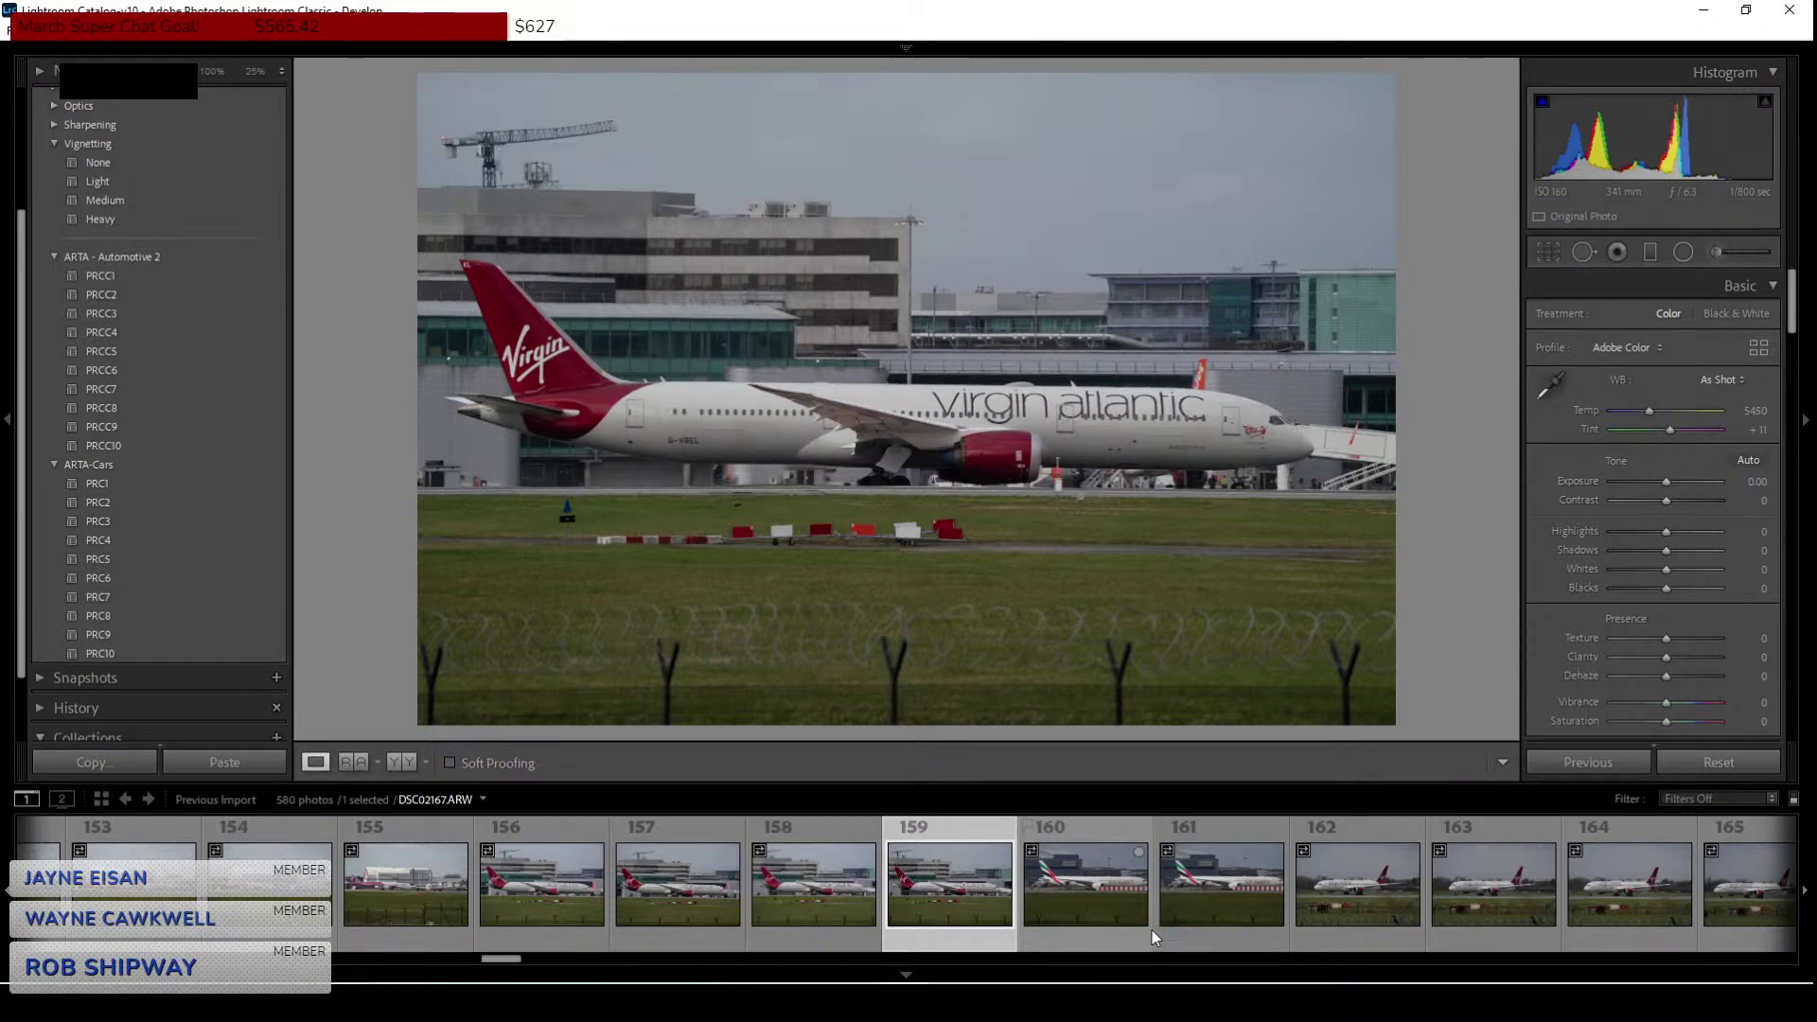
click(1185, 879)
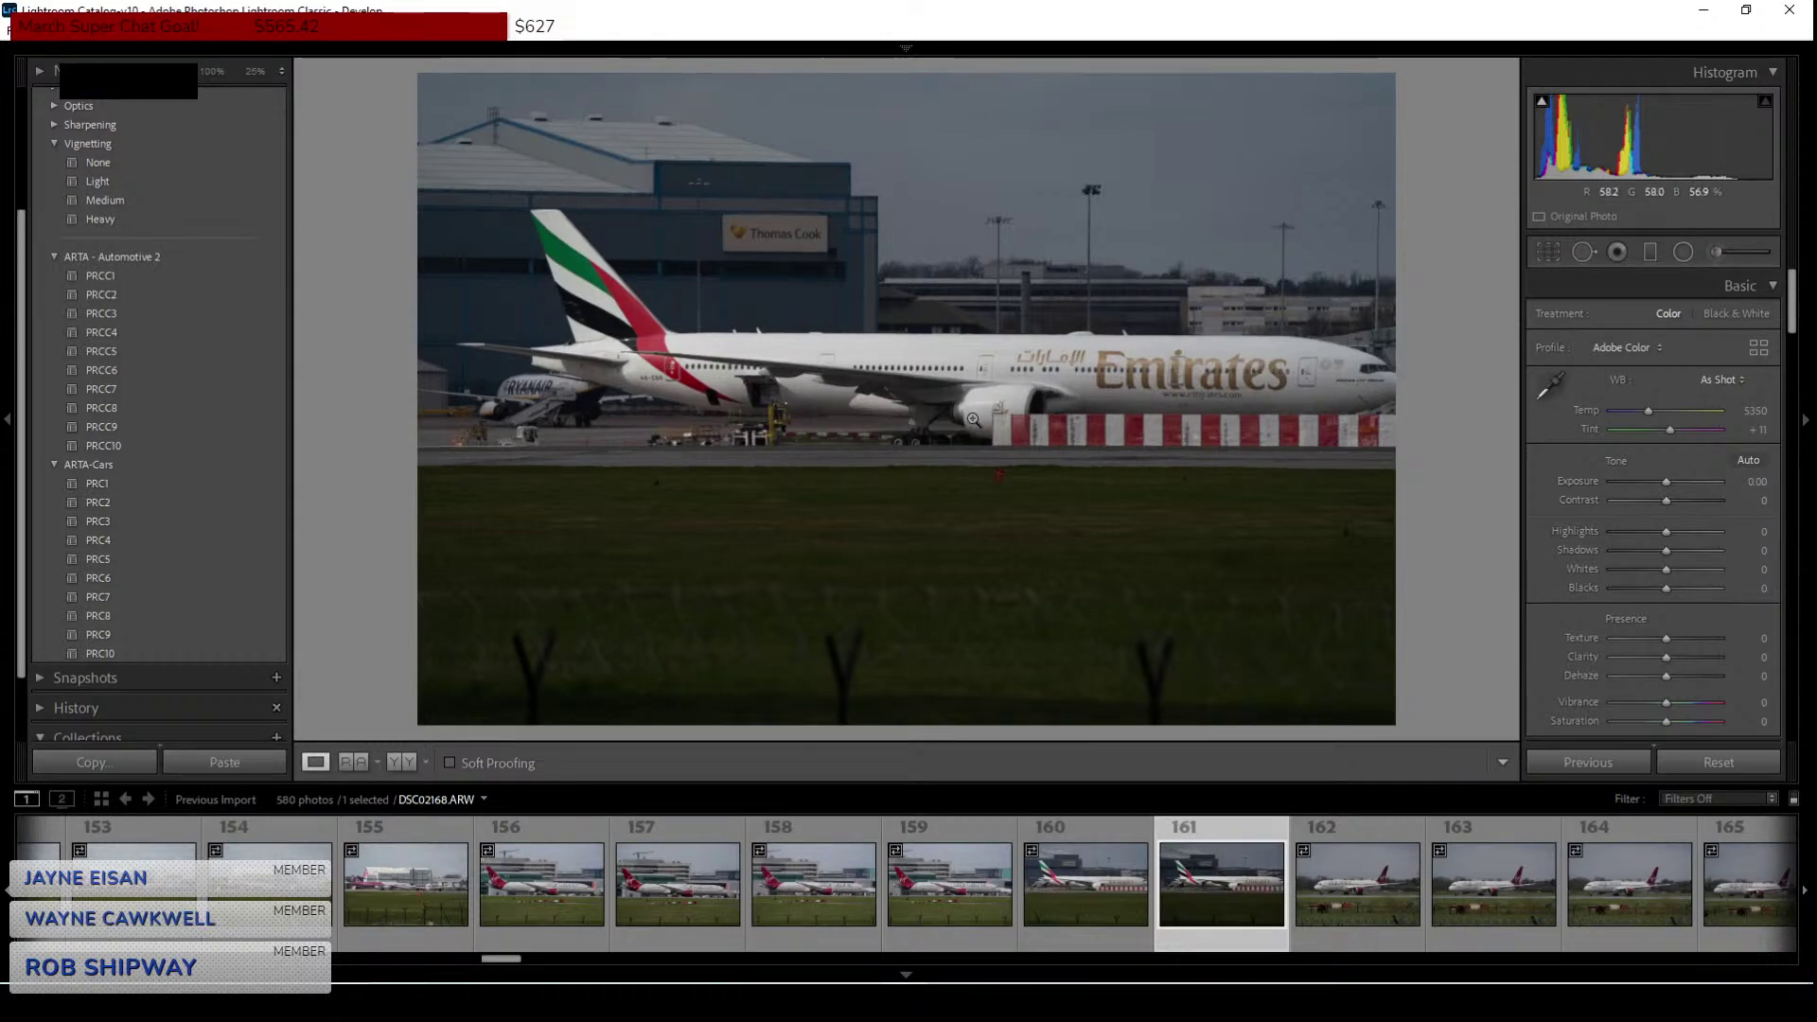
click(1343, 873)
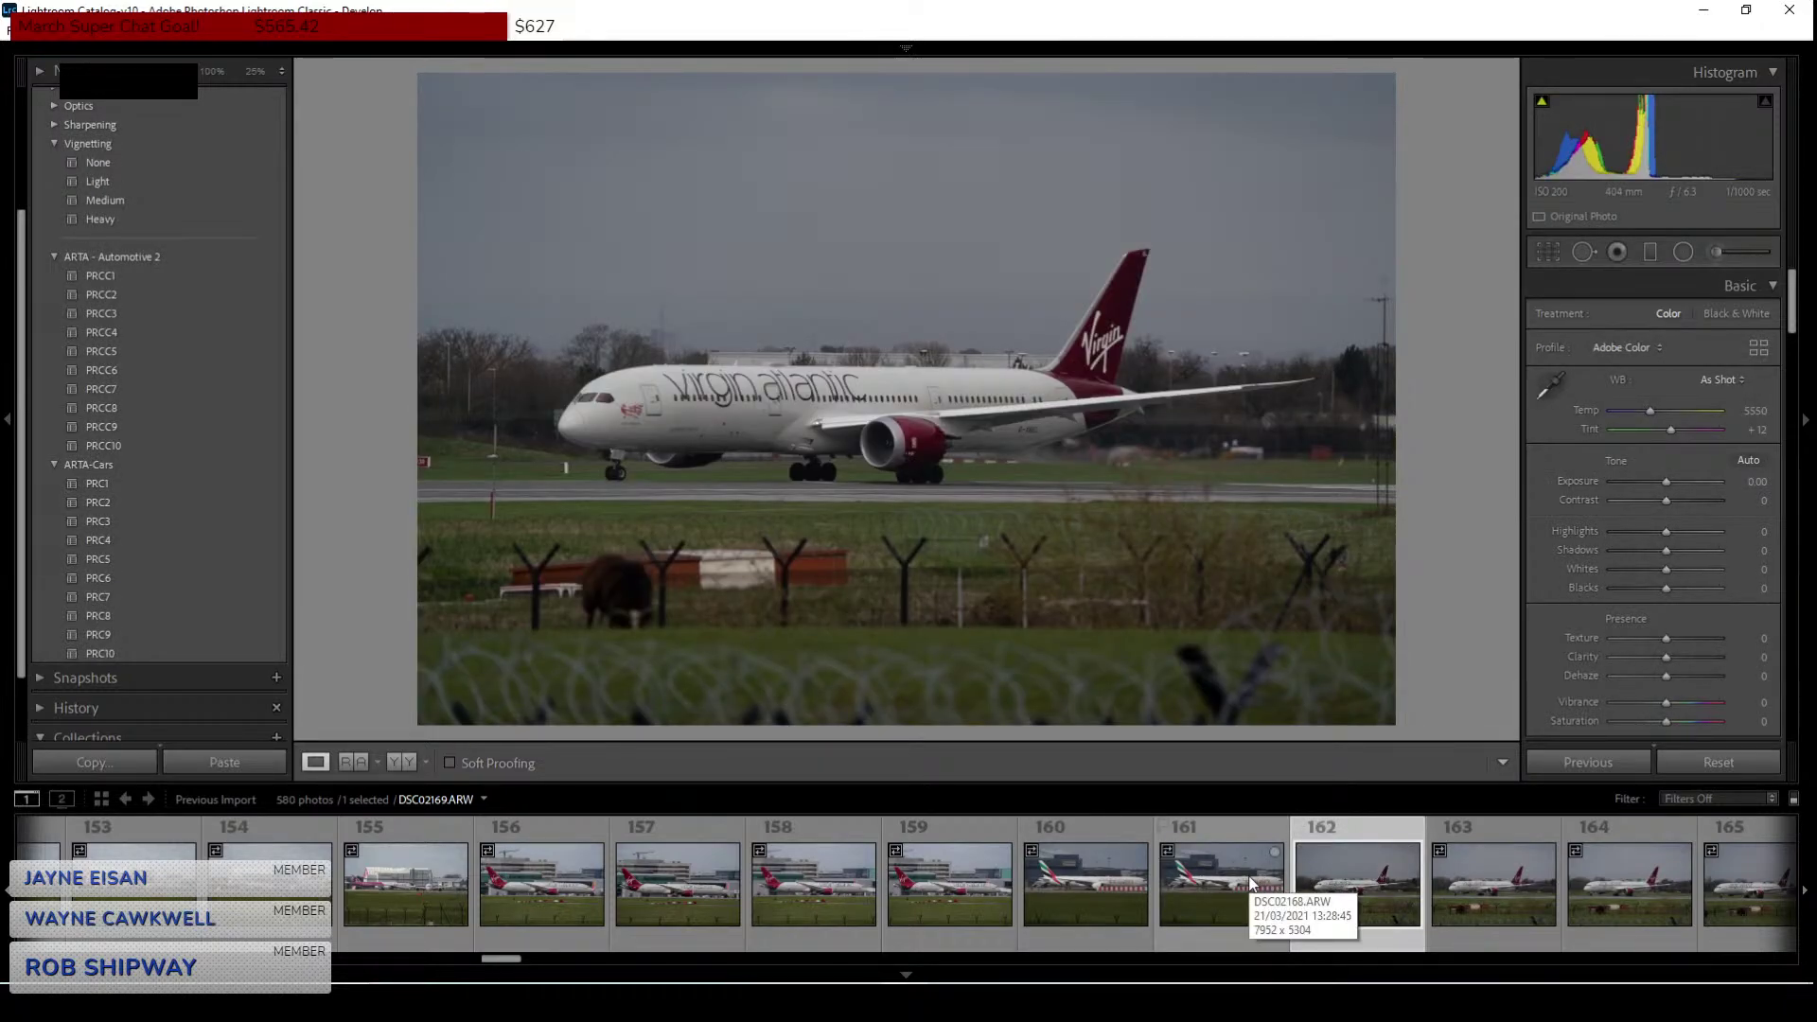
scroll(1245, 906, down, 4)
click(930, 866)
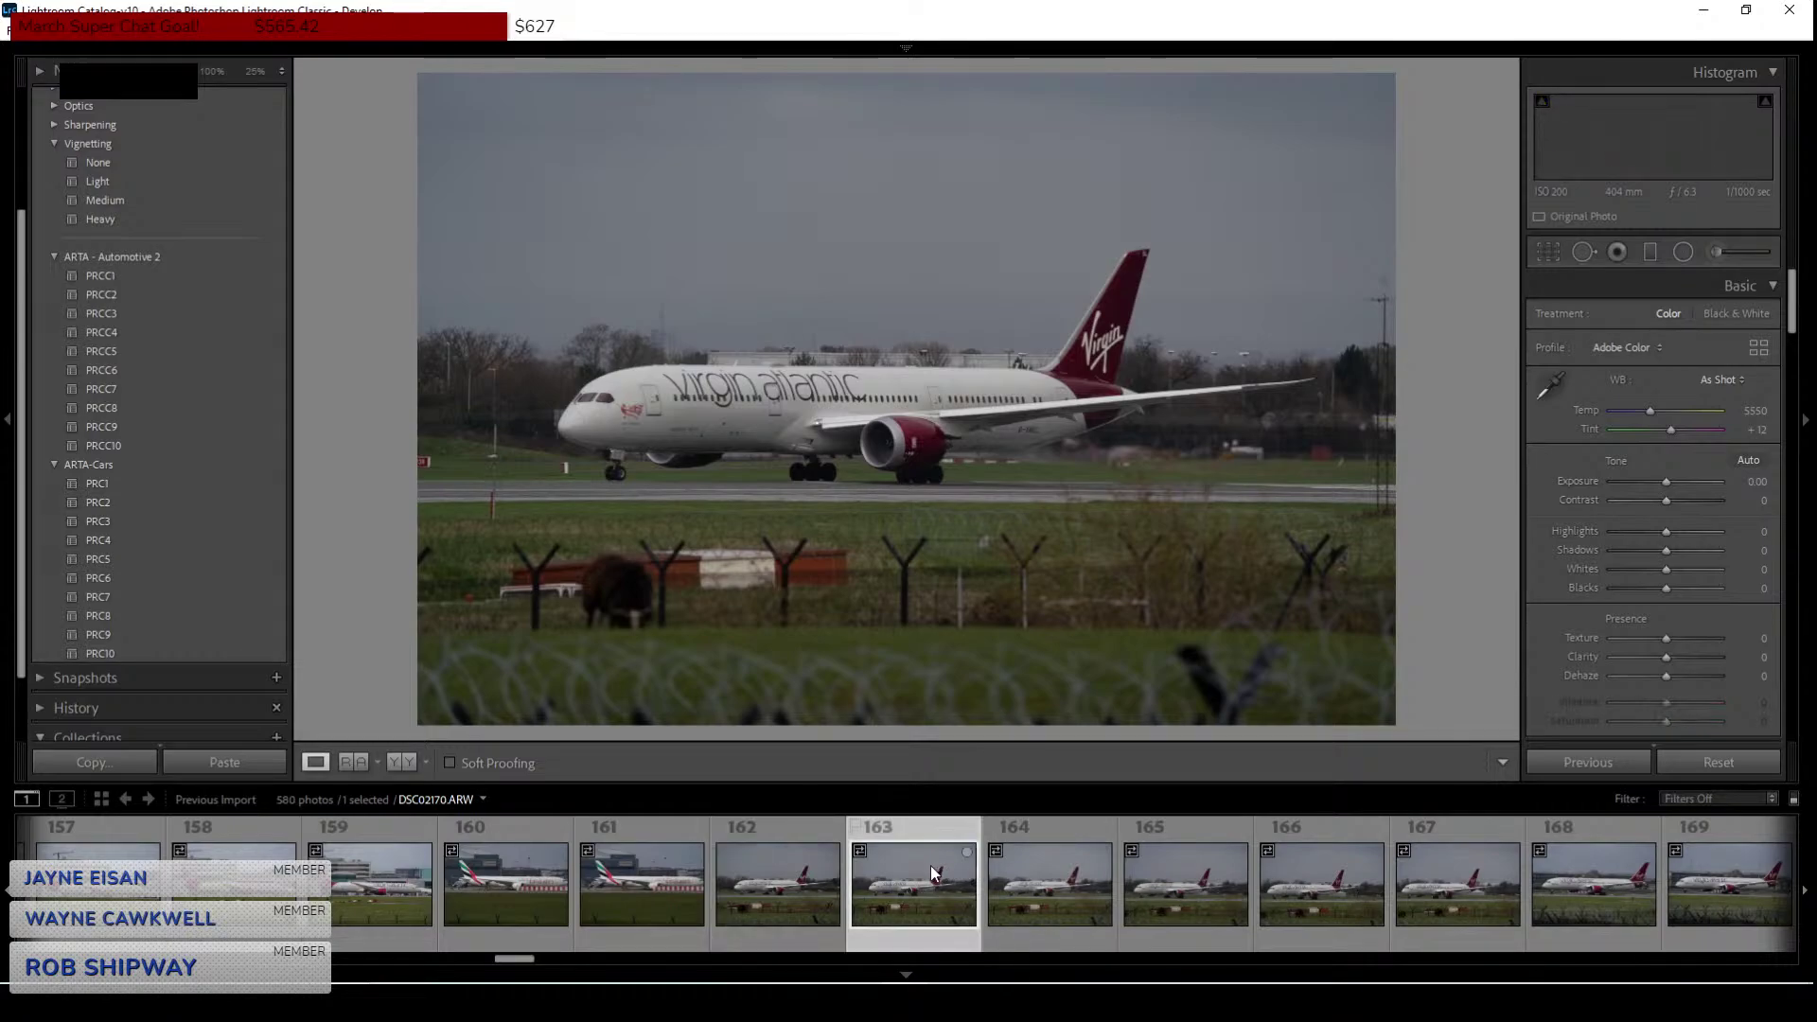
click(622, 414)
click(632, 418)
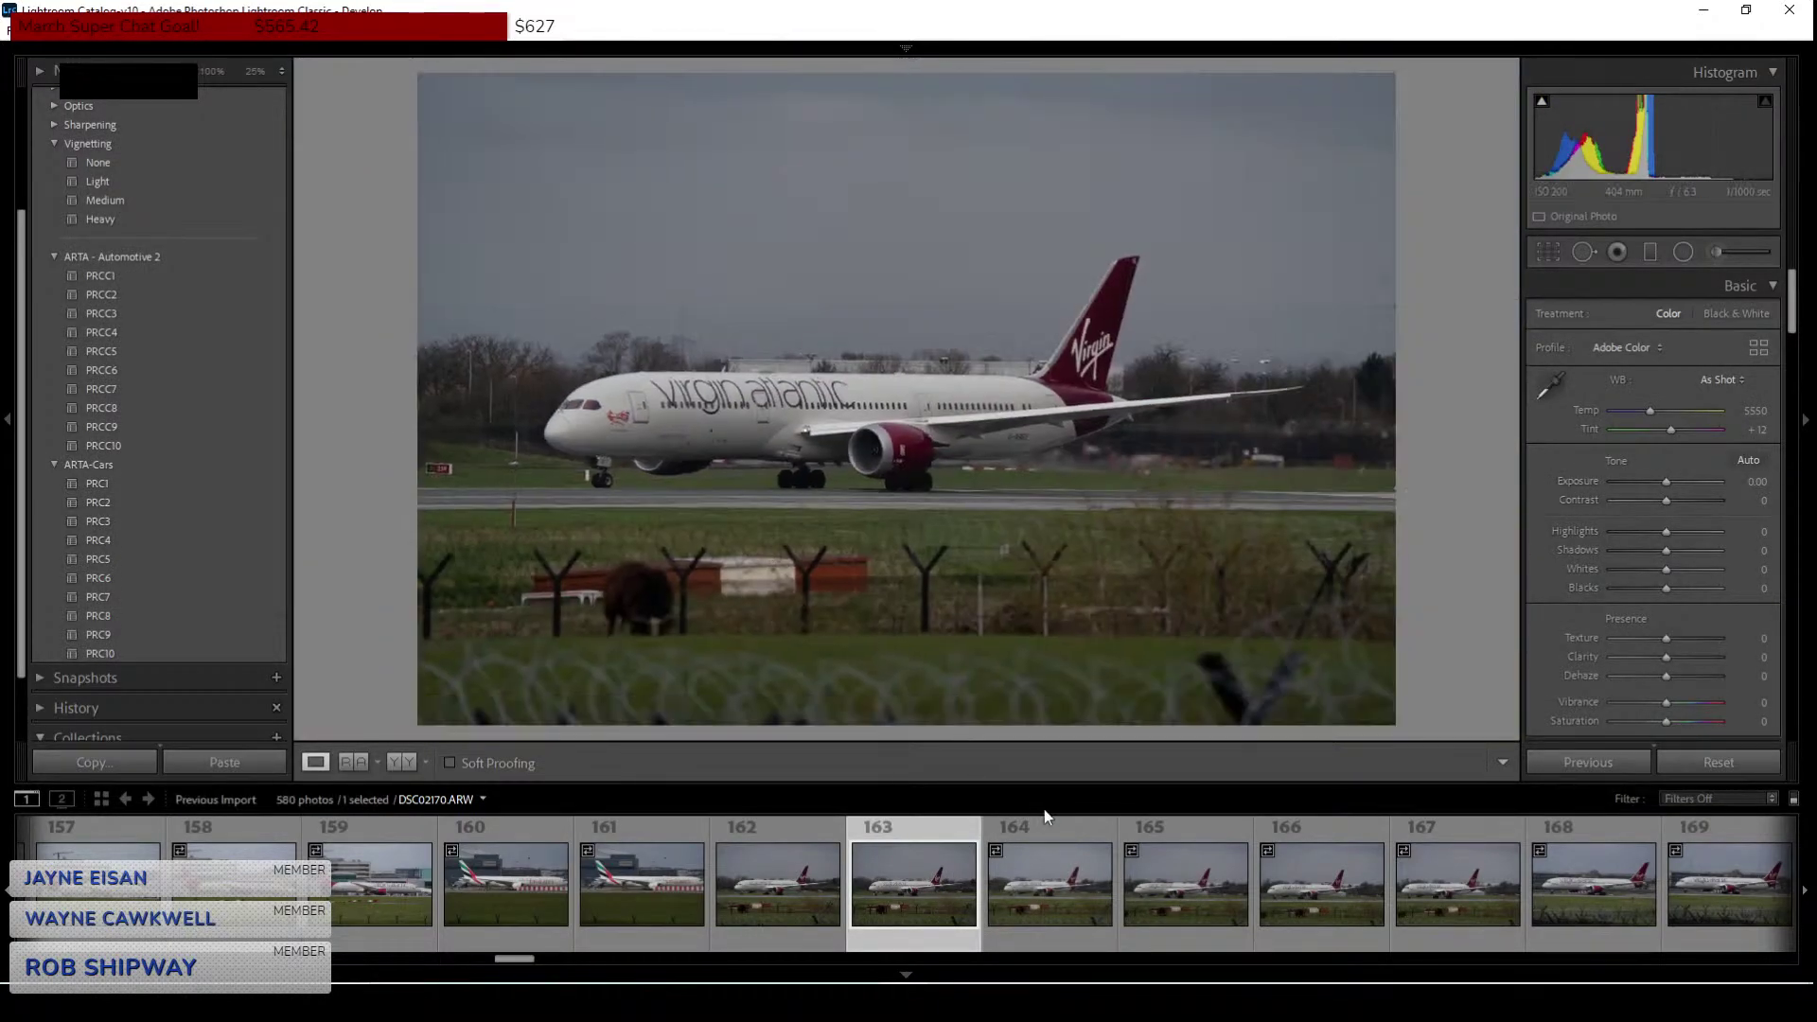
Compare the Virgin Atlantic runway frames DSC02172.ARW and DSC02173.ARW, checking the engine area of DSC02173.ARW at 100%.
click(1185, 889)
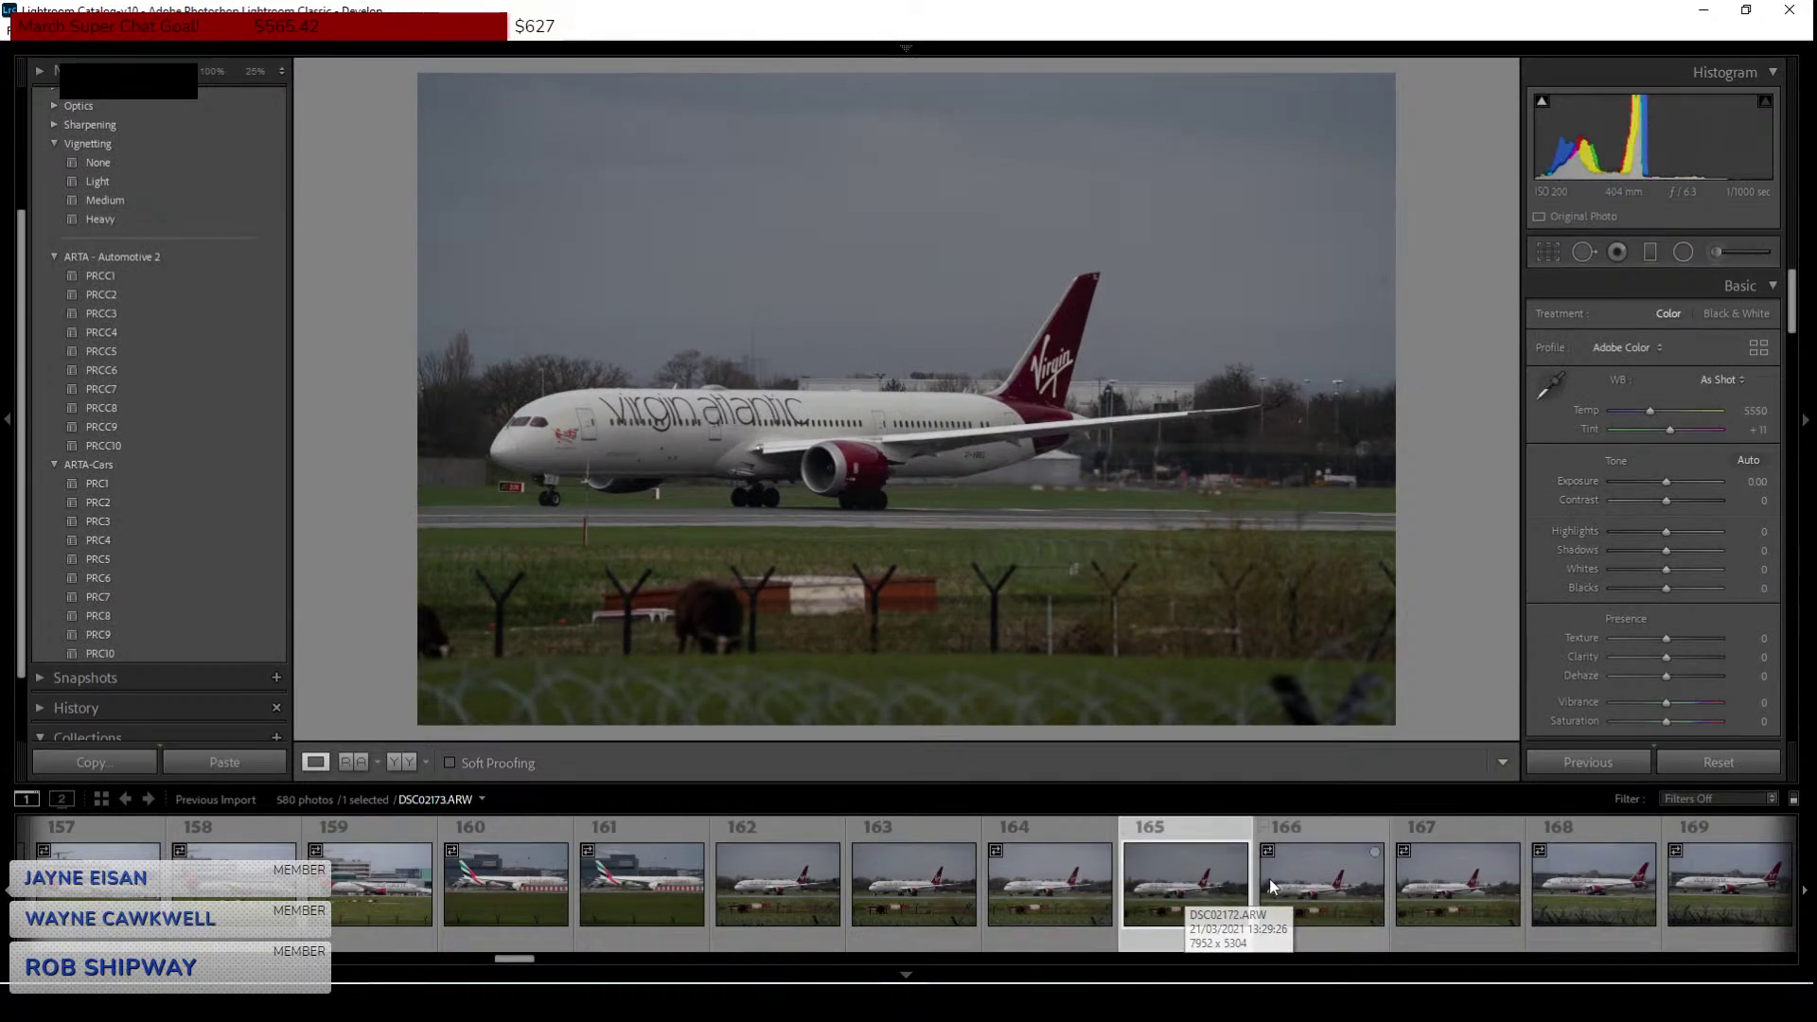
click(1318, 896)
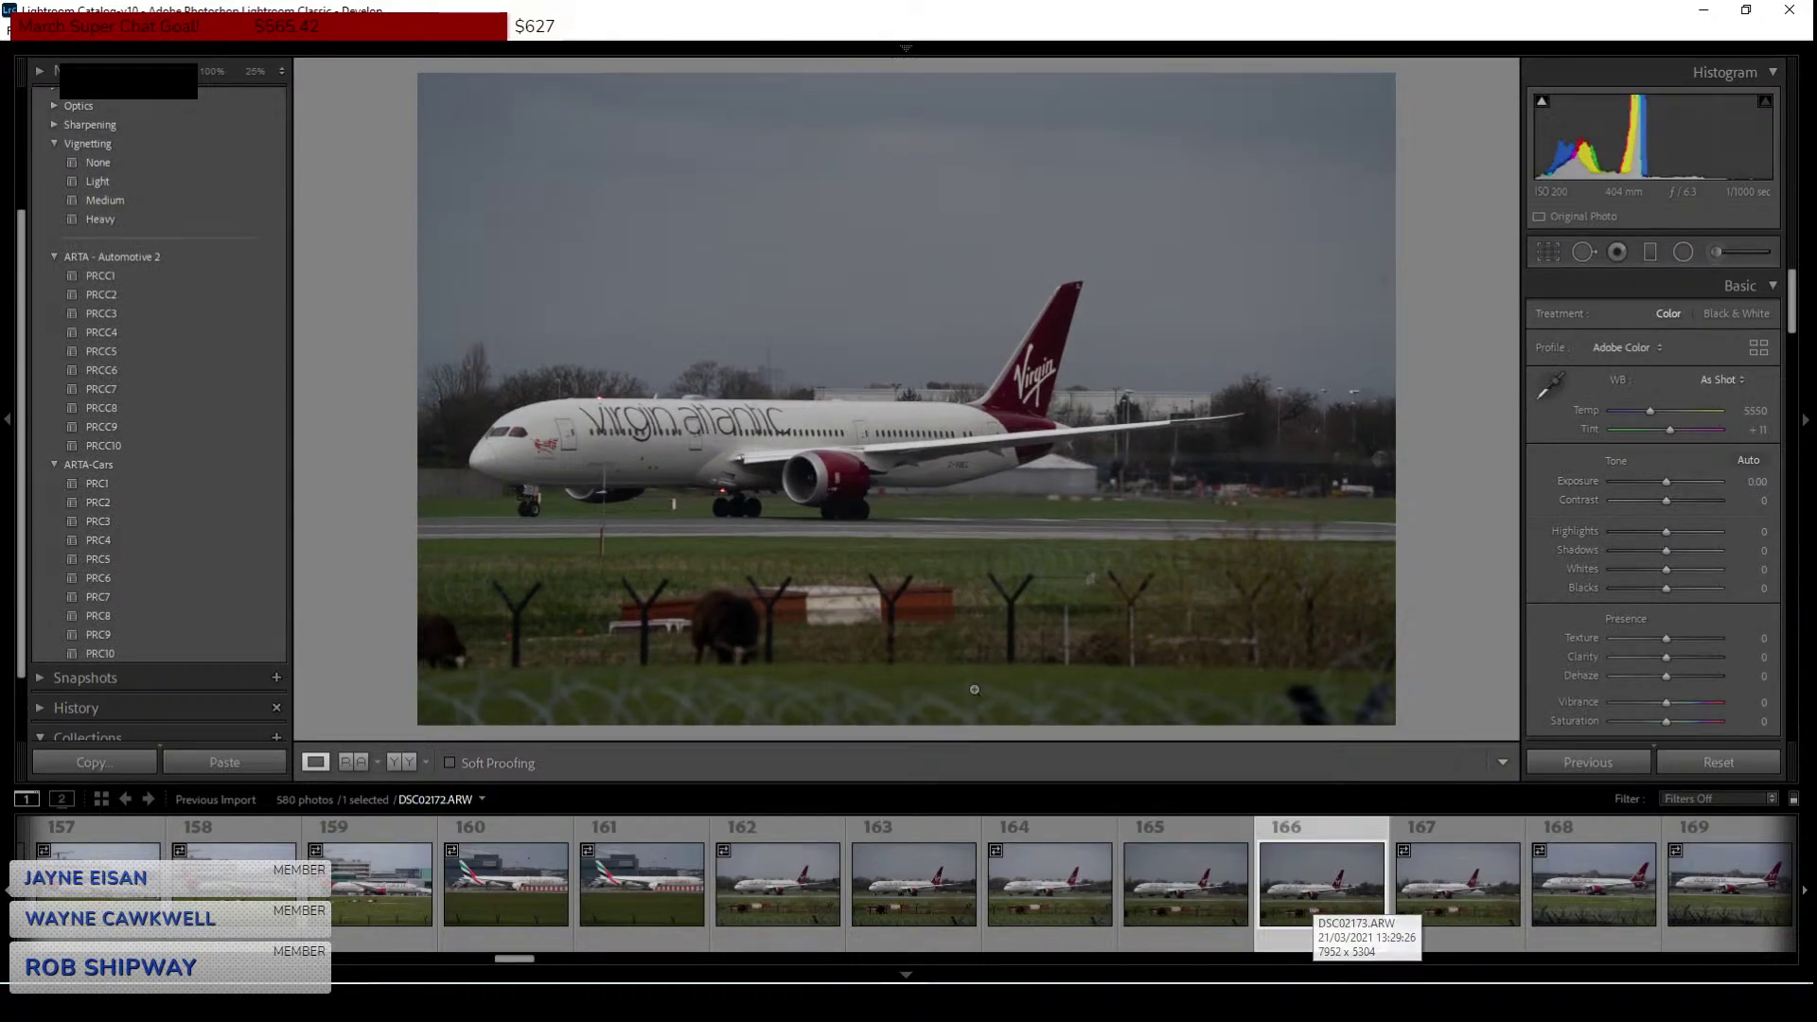
click(805, 493)
click(802, 508)
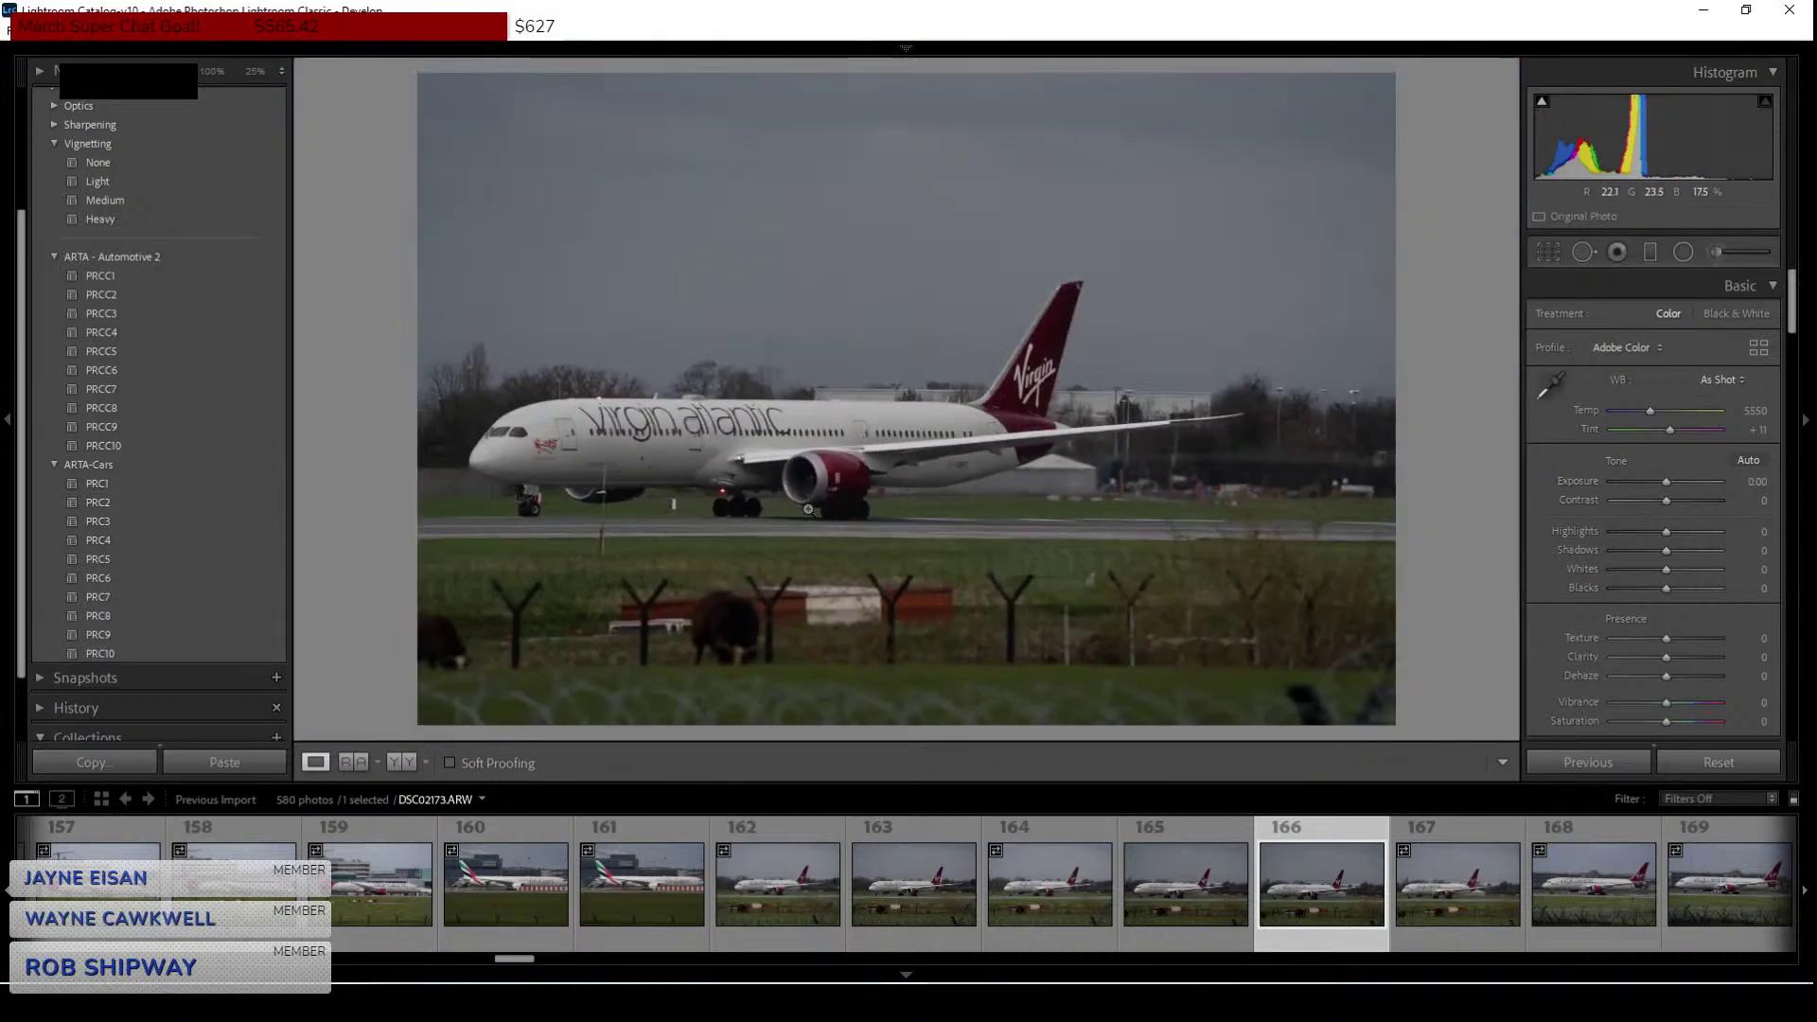
Inspect the front fuselage in DSC02174.ARW at 100% and preview the Virgin Atlantic frame DSC02177.ARW.
click(1412, 872)
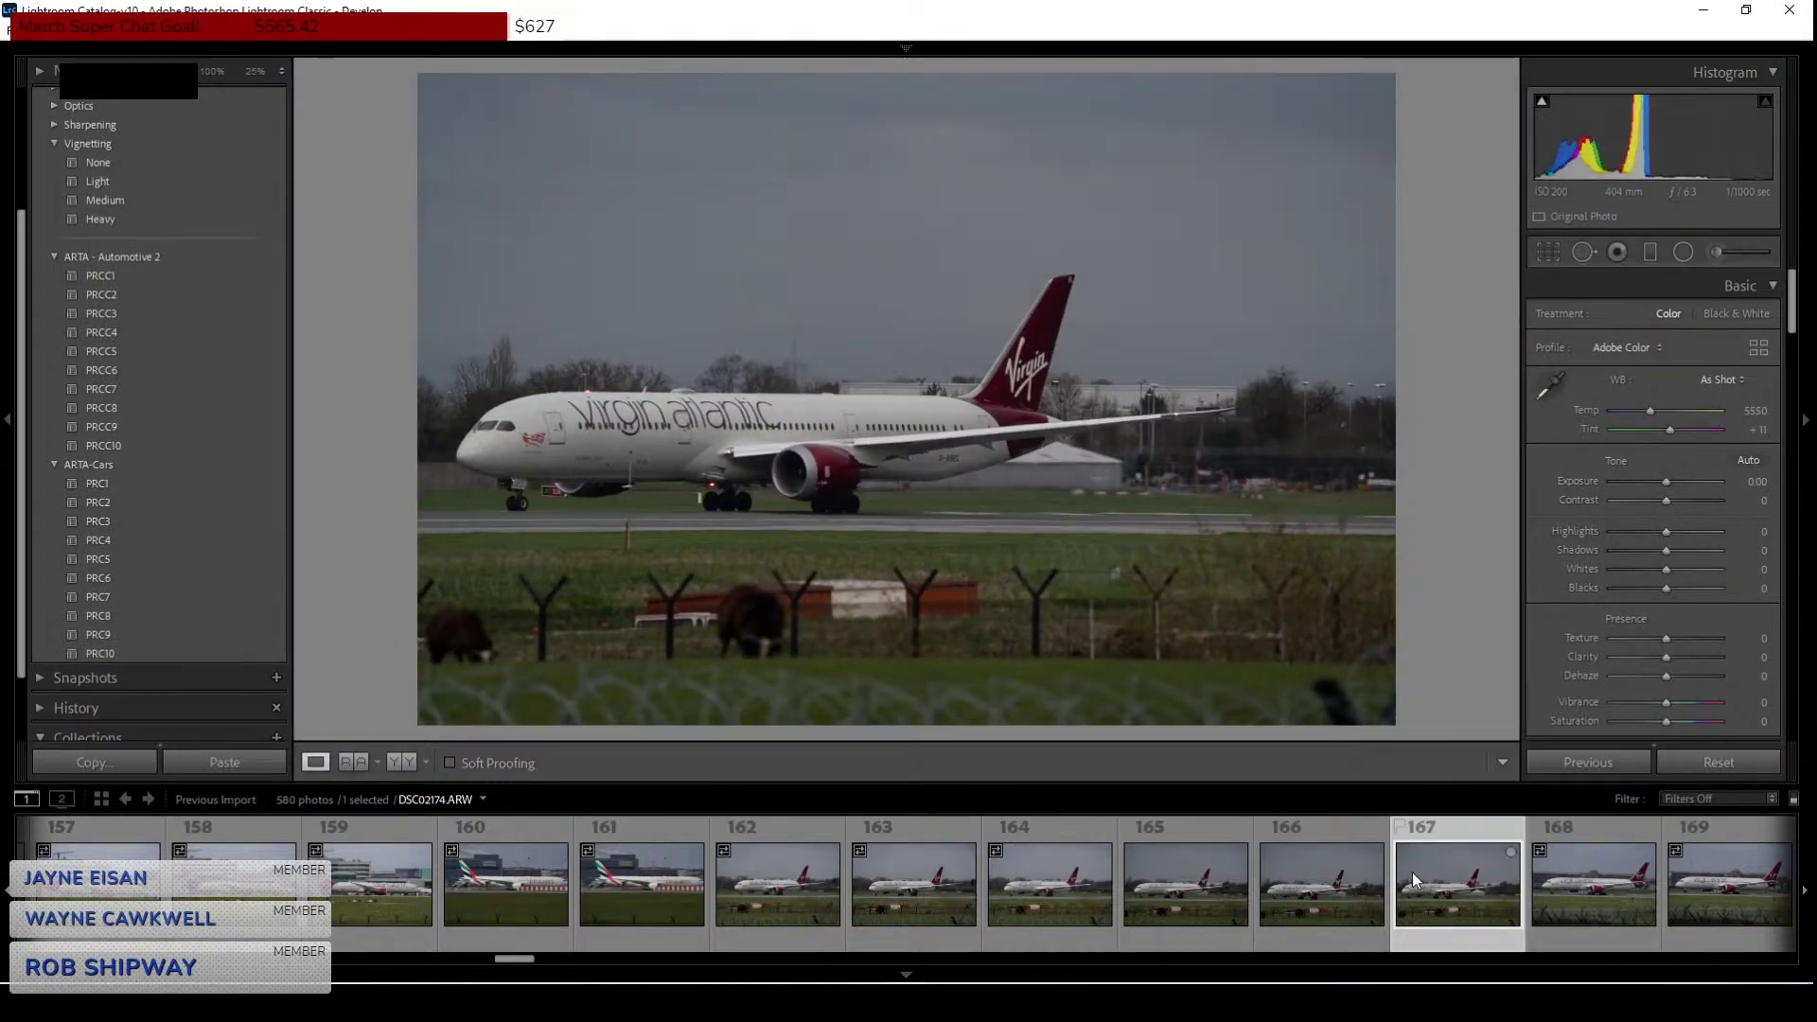
click(601, 466)
drag(600, 466, 1150, 538)
click(1148, 533)
scroll(1403, 905, down, 4)
click(1274, 898)
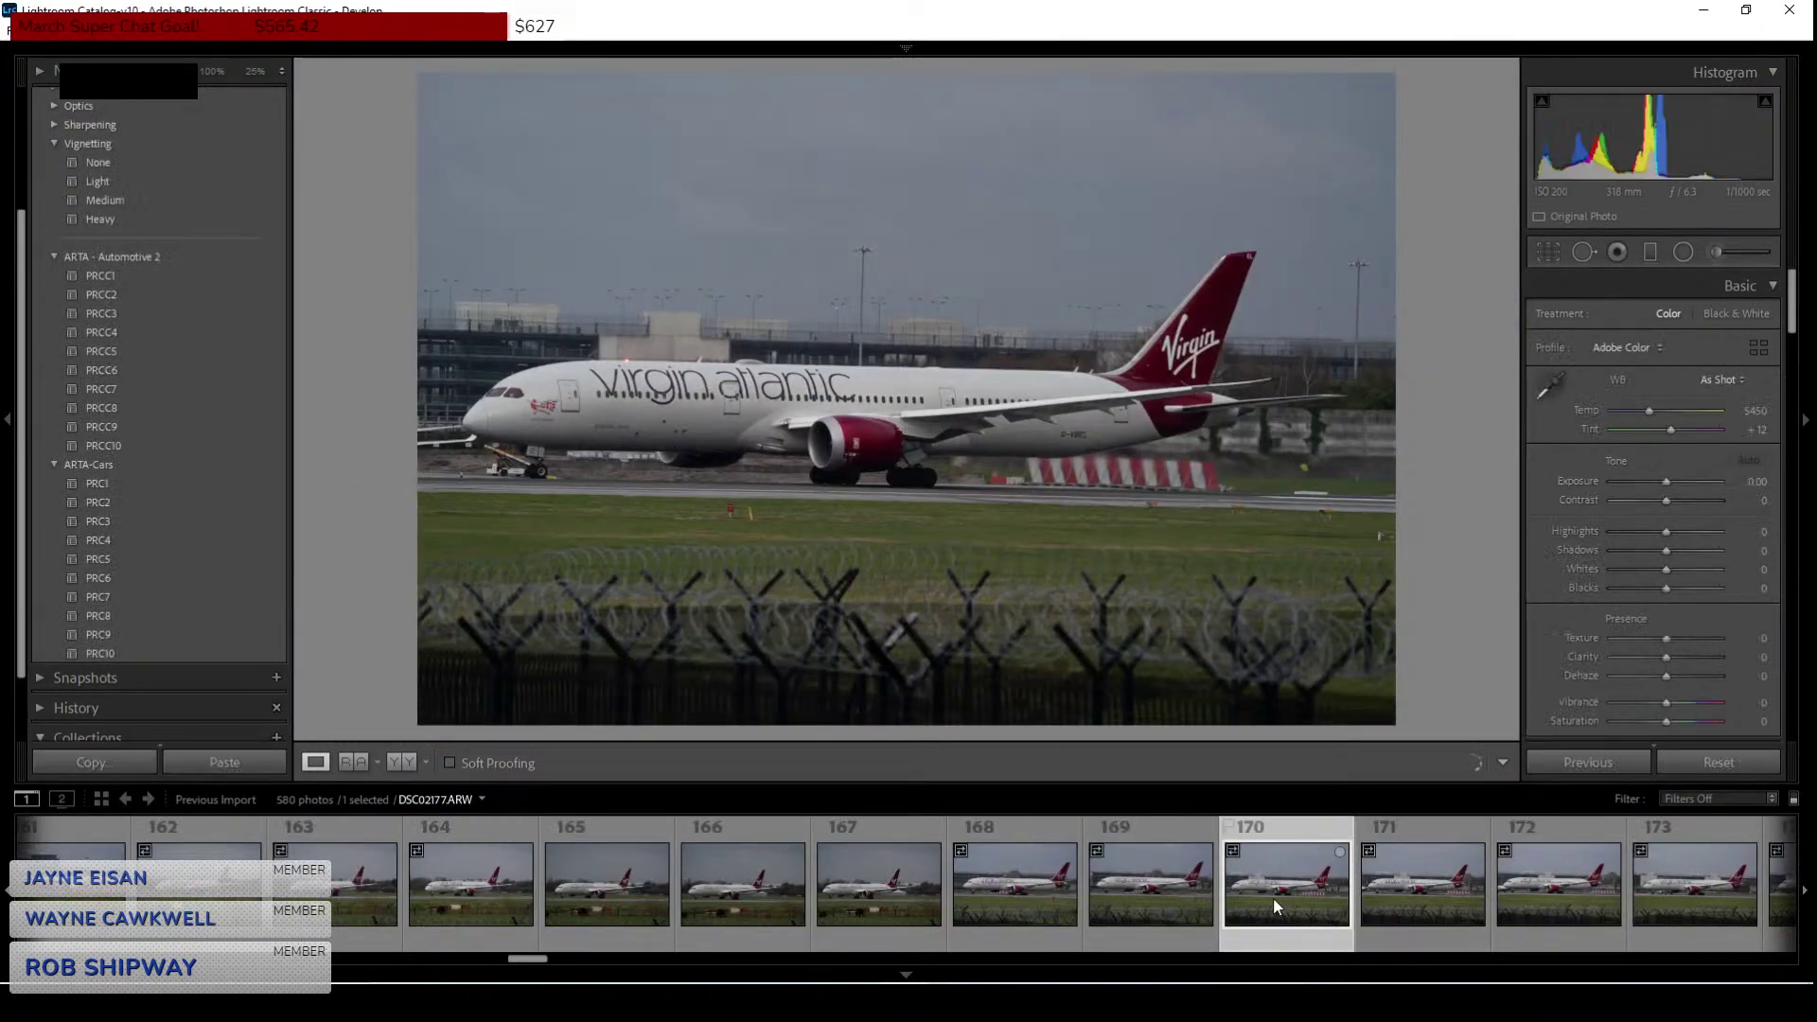
Examine the nose and forward fuselage lettering of photo 170 at 100% zoom, then return to the full view.
click(554, 390)
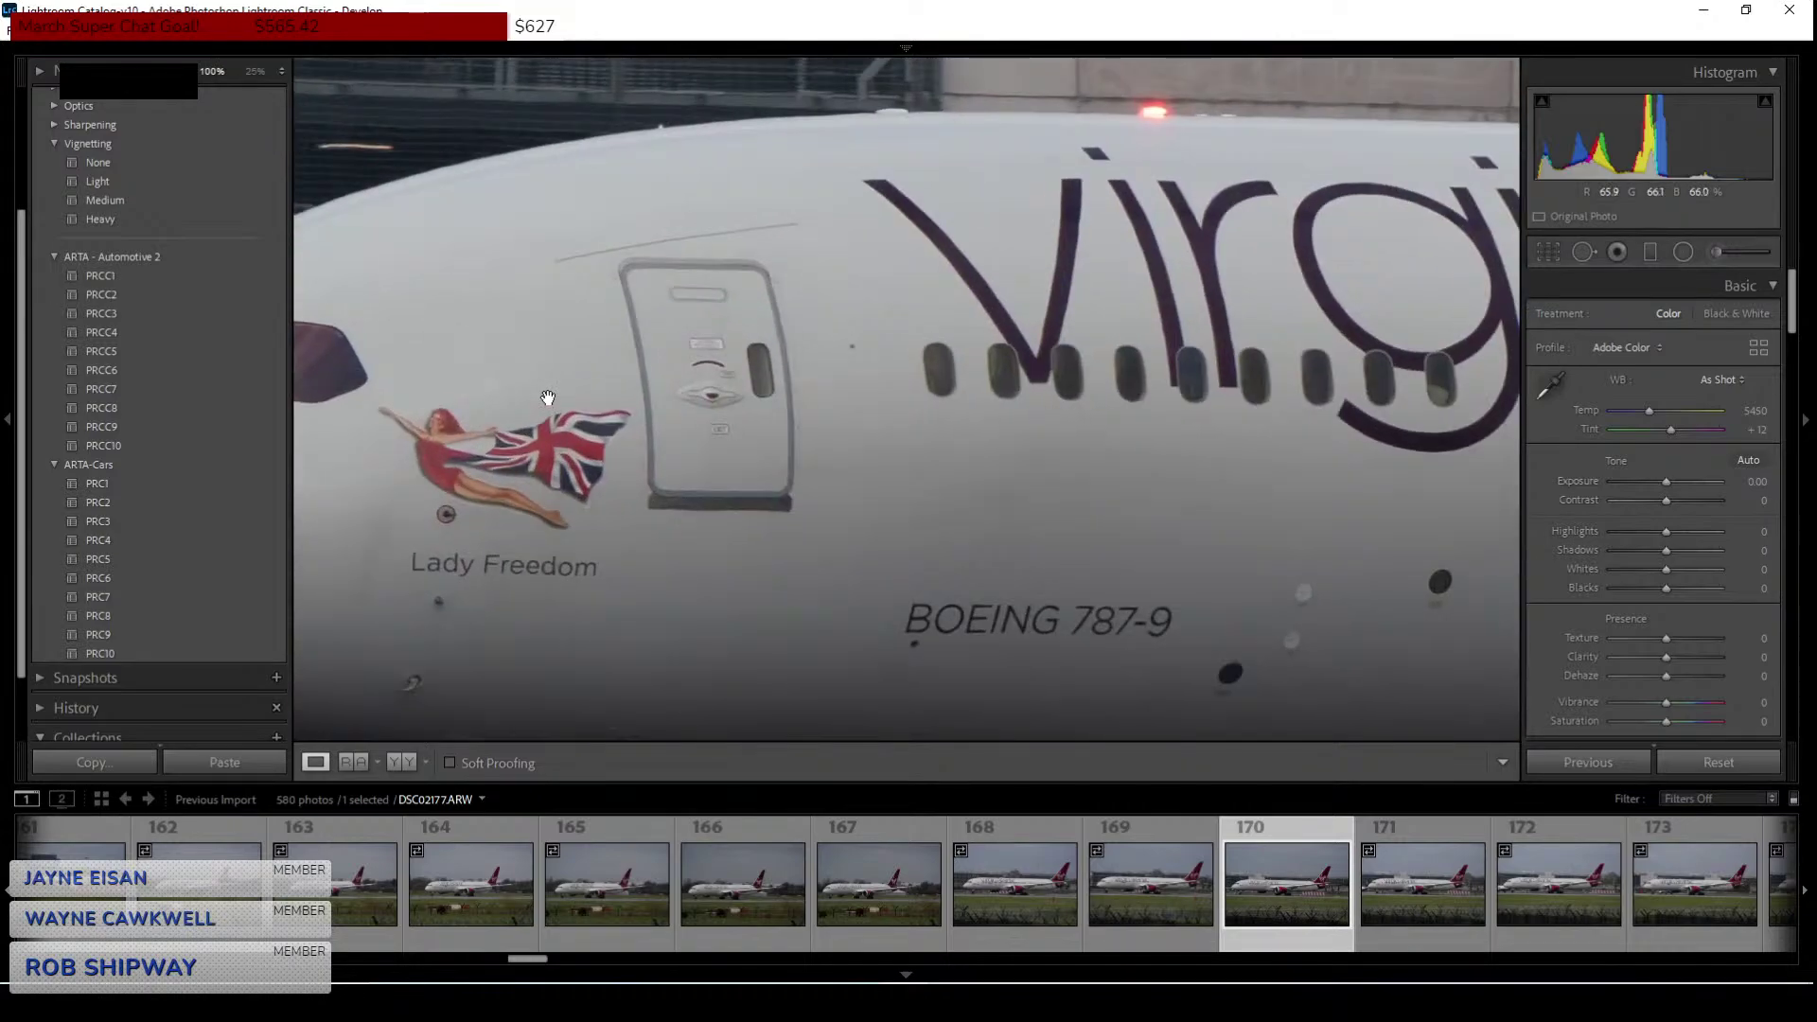
drag(548, 396, 832, 440)
click(831, 440)
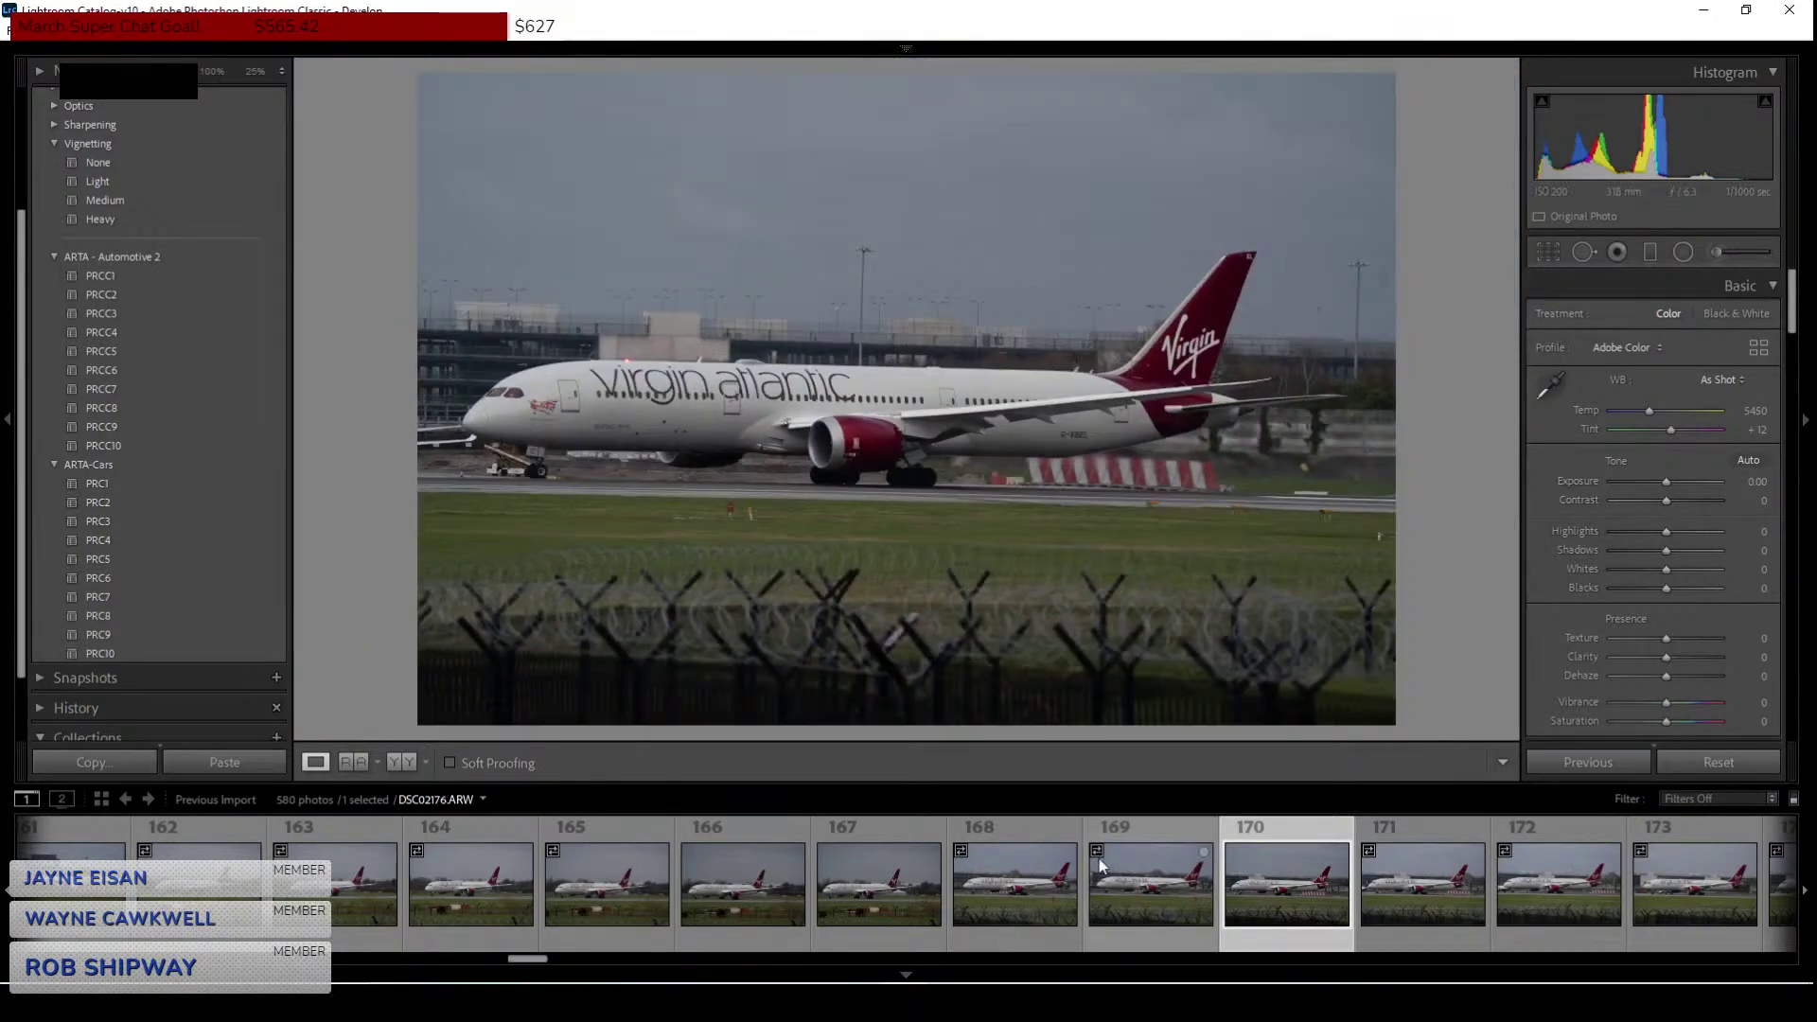
Compare the Virgin Atlantic frames between photos 170 and 181 for composition and background.
click(1543, 888)
click(1416, 900)
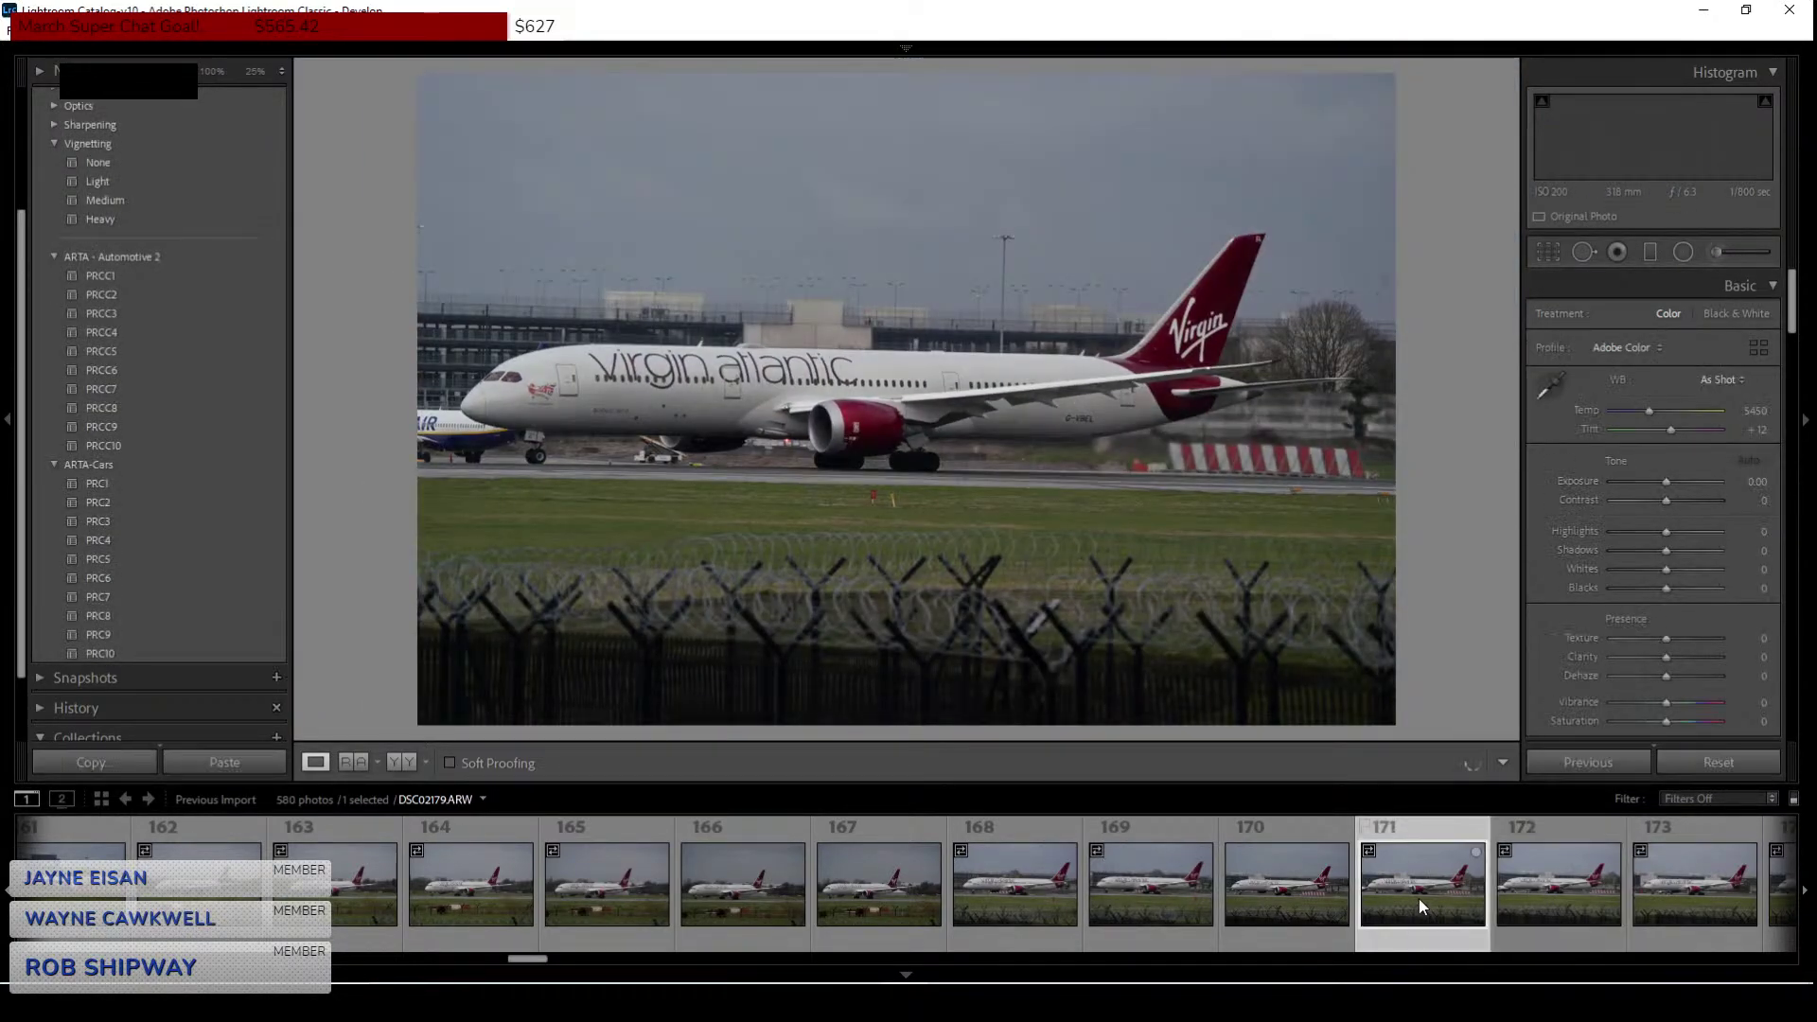
click(1267, 878)
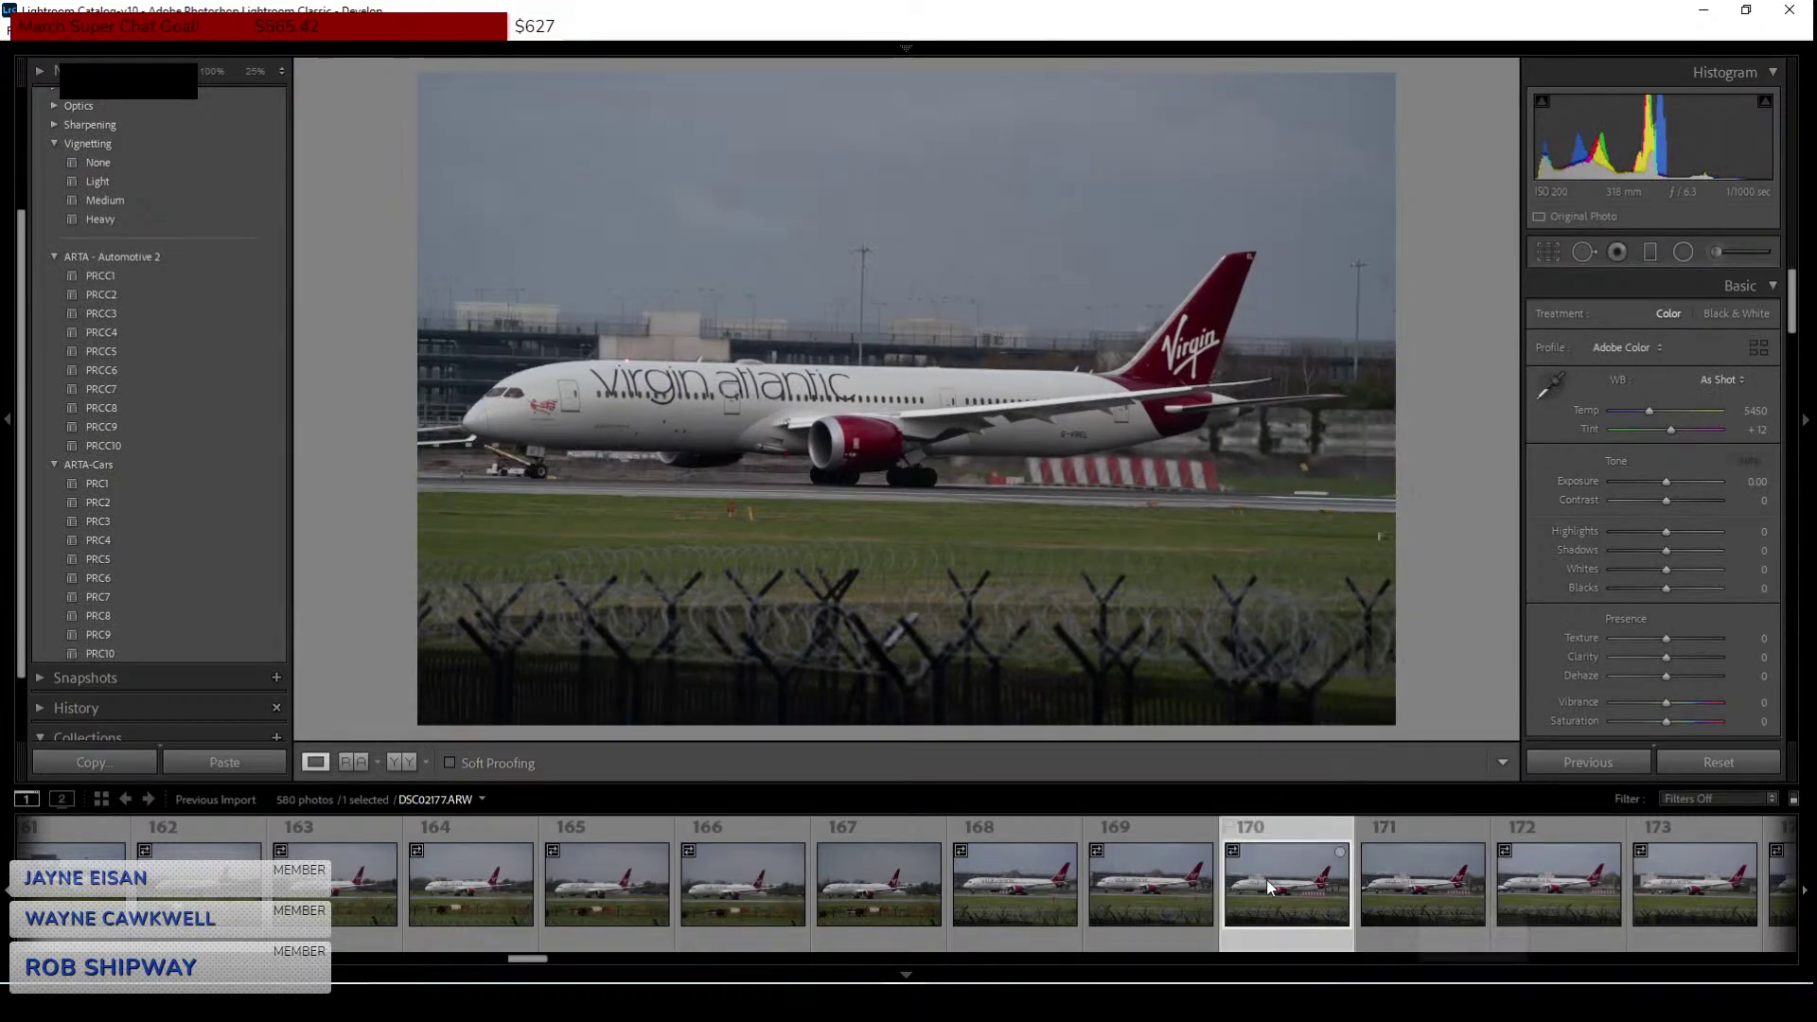
click(1658, 898)
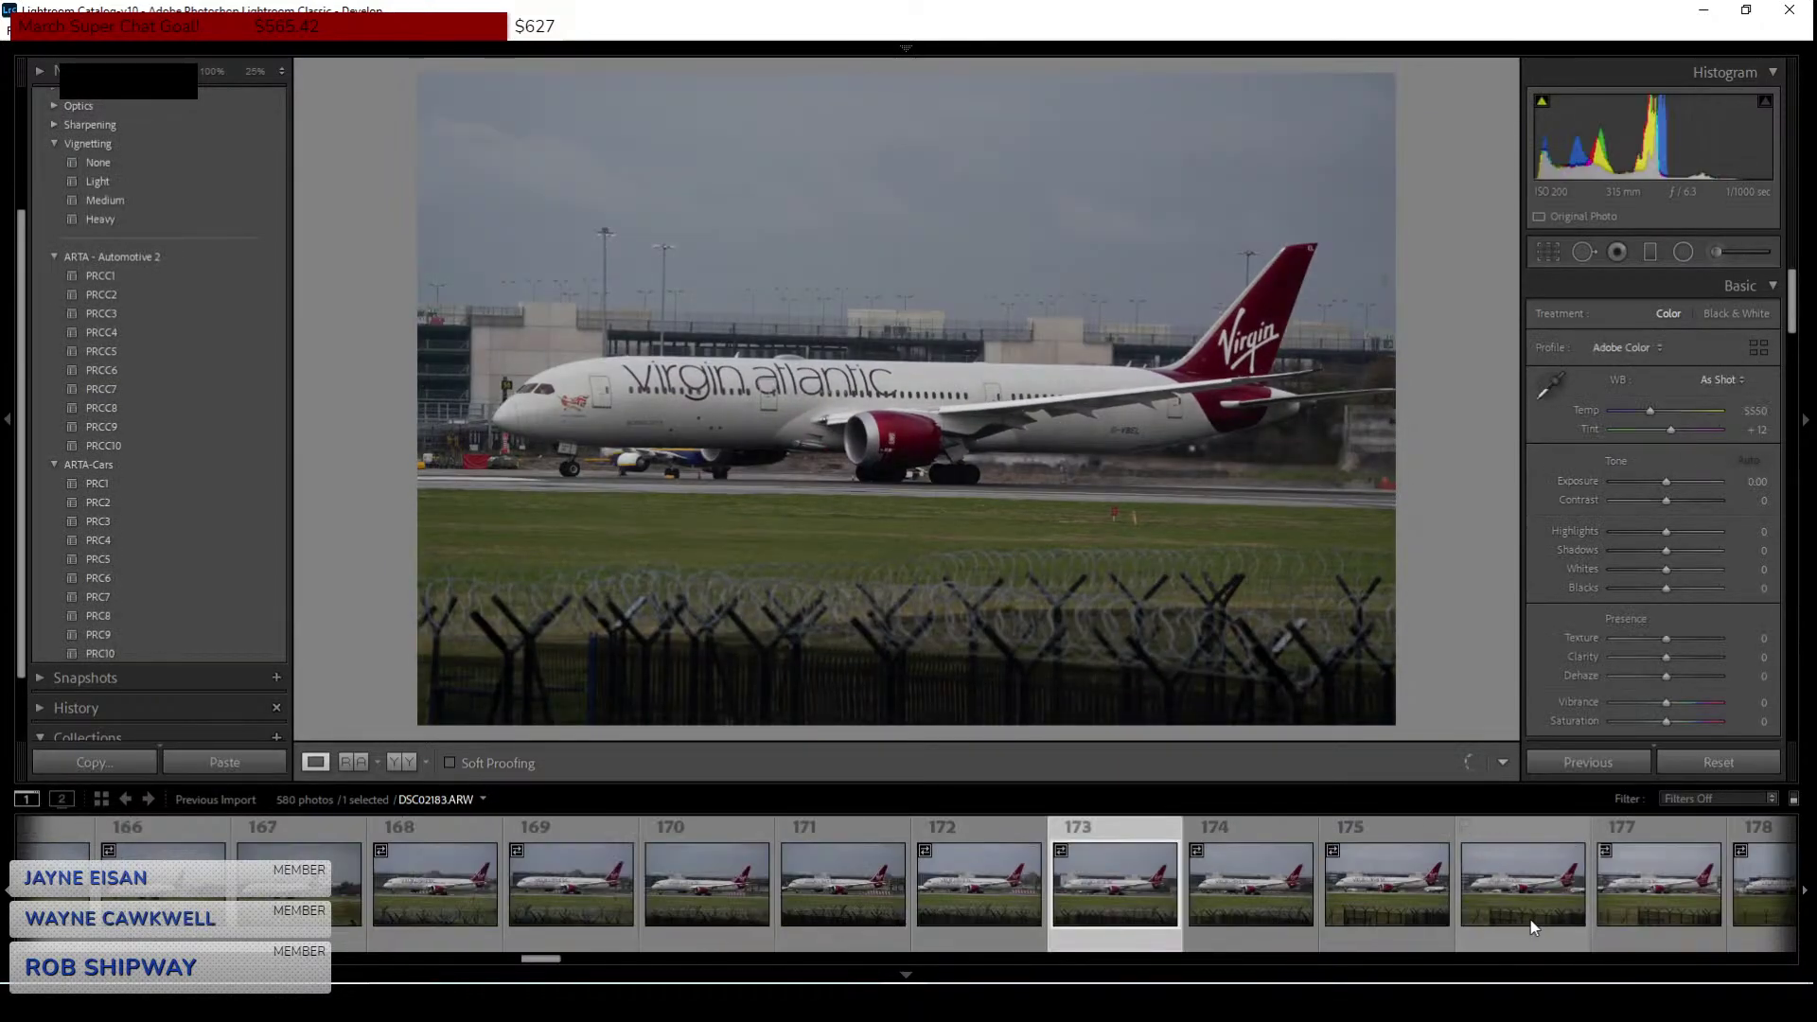
click(1542, 900)
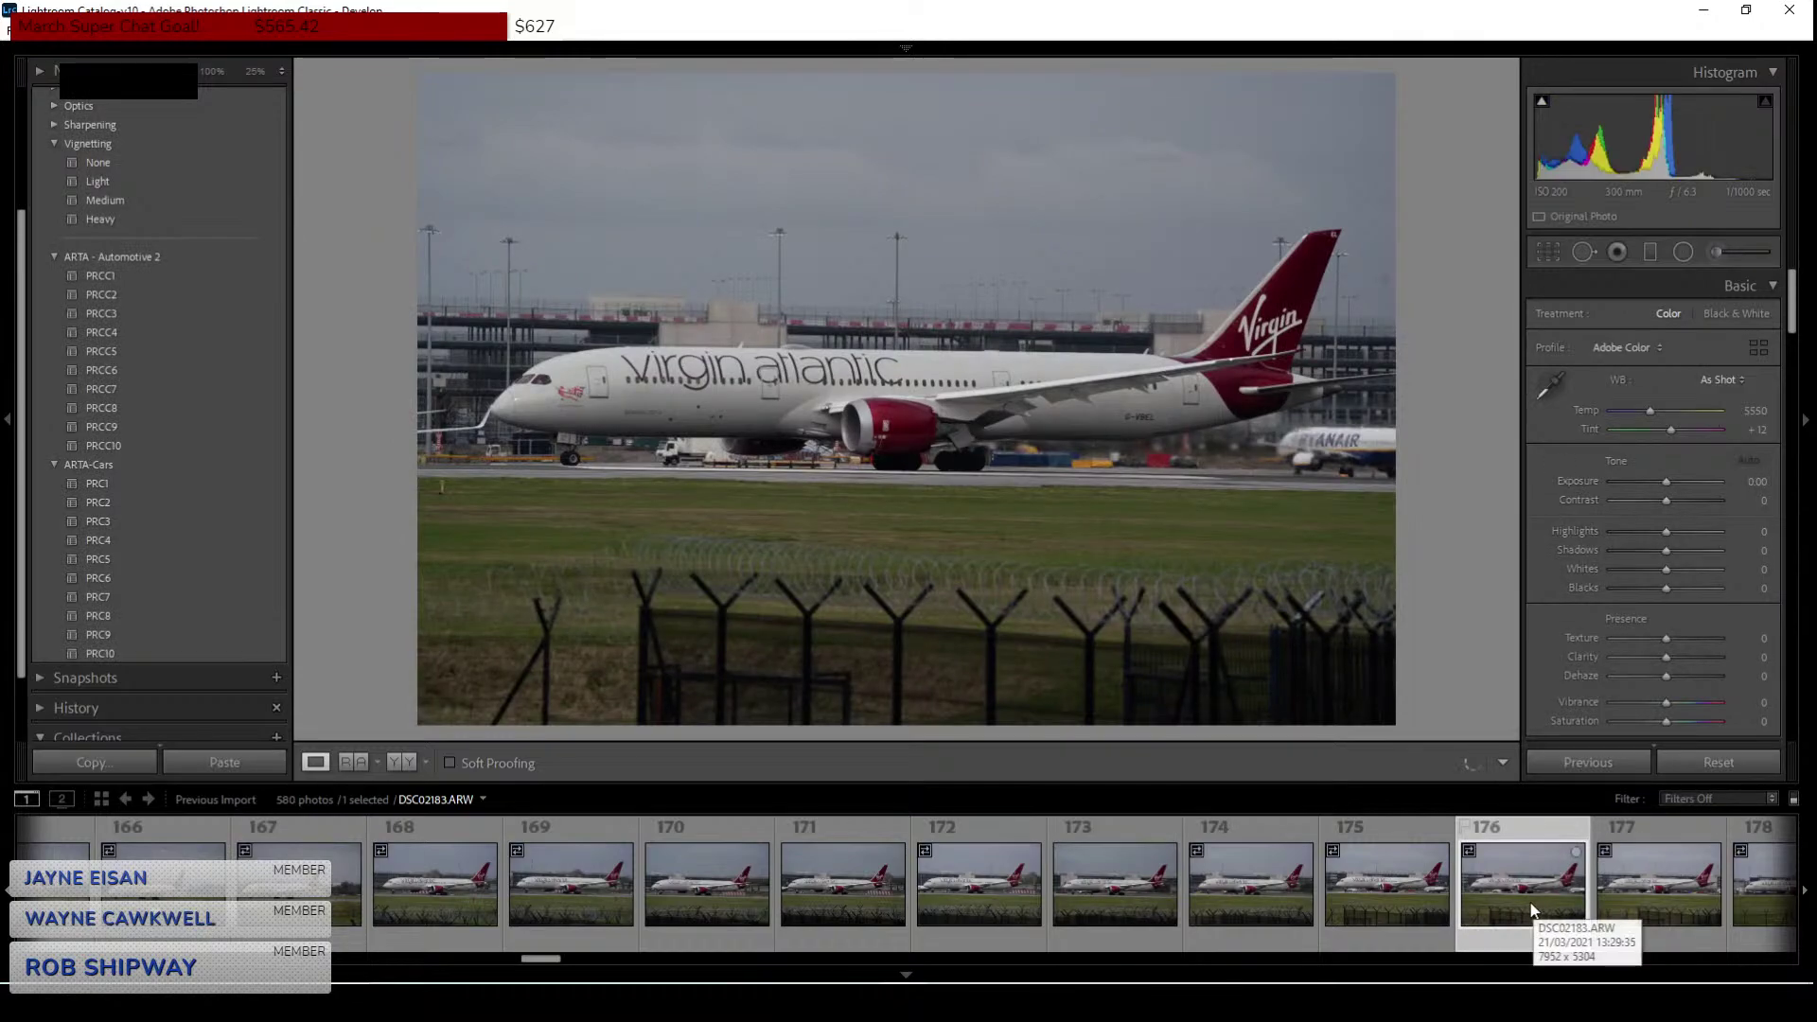
click(1528, 902)
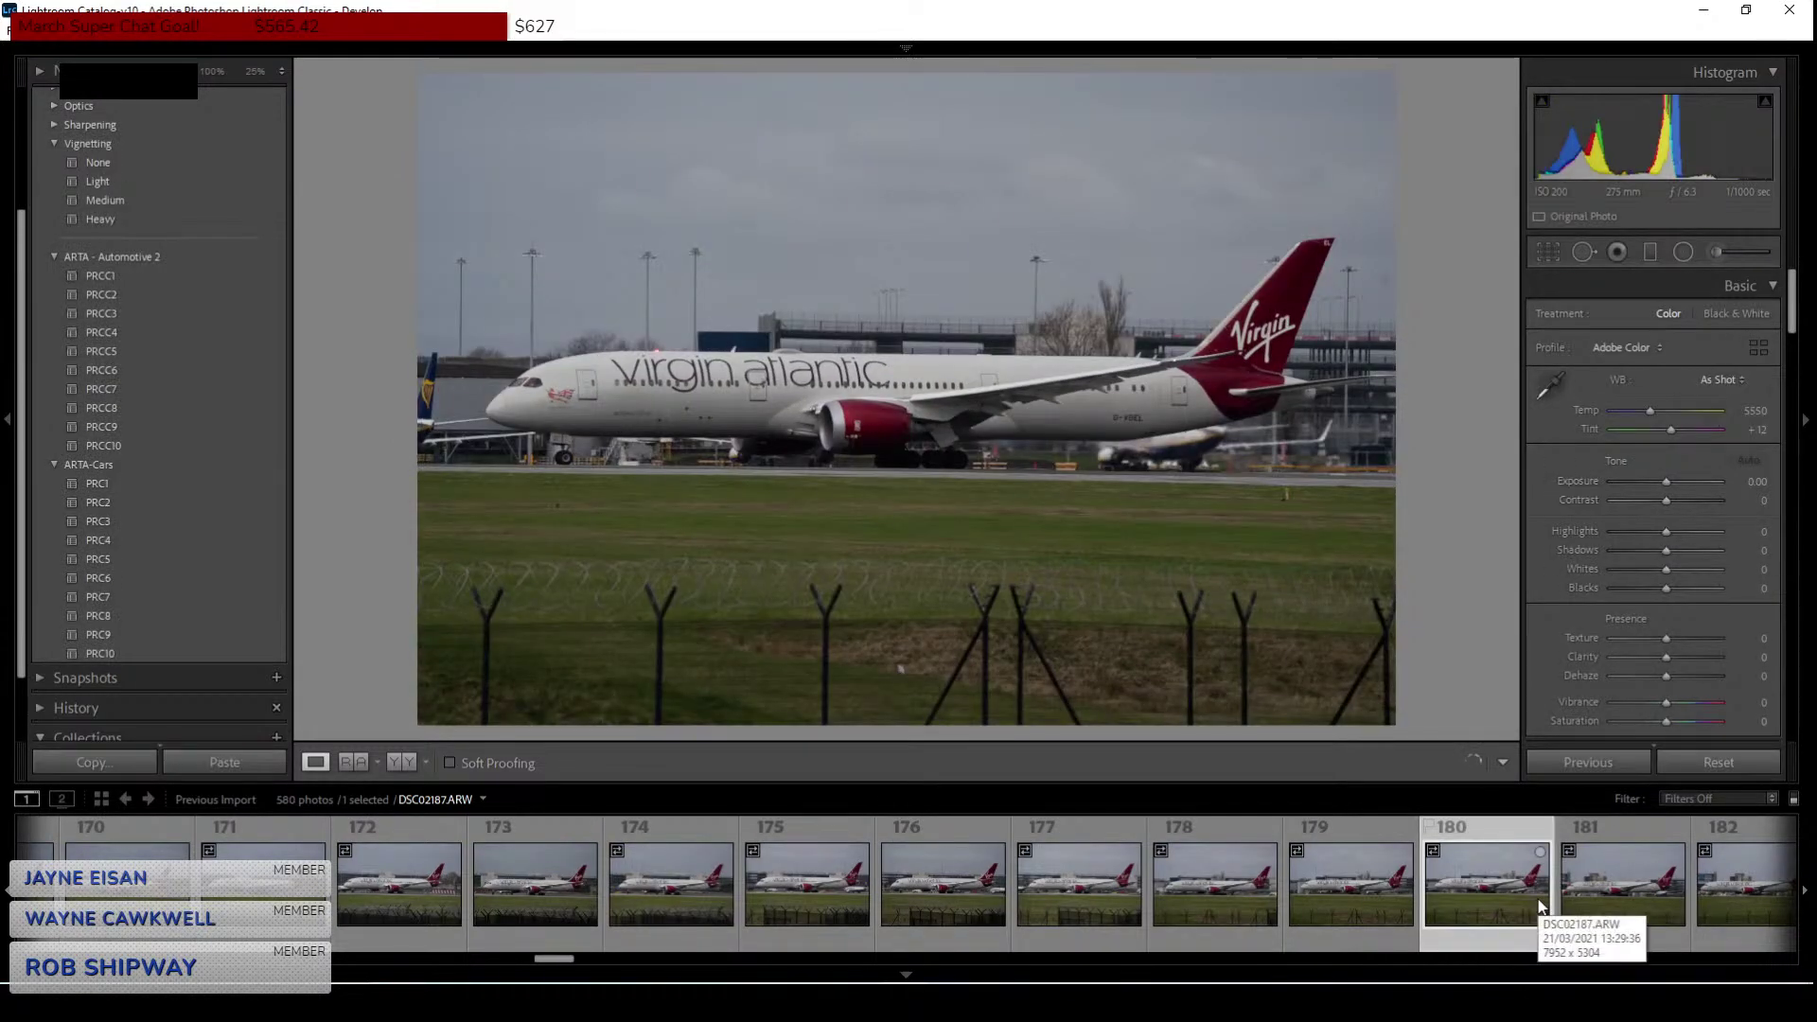
click(1579, 893)
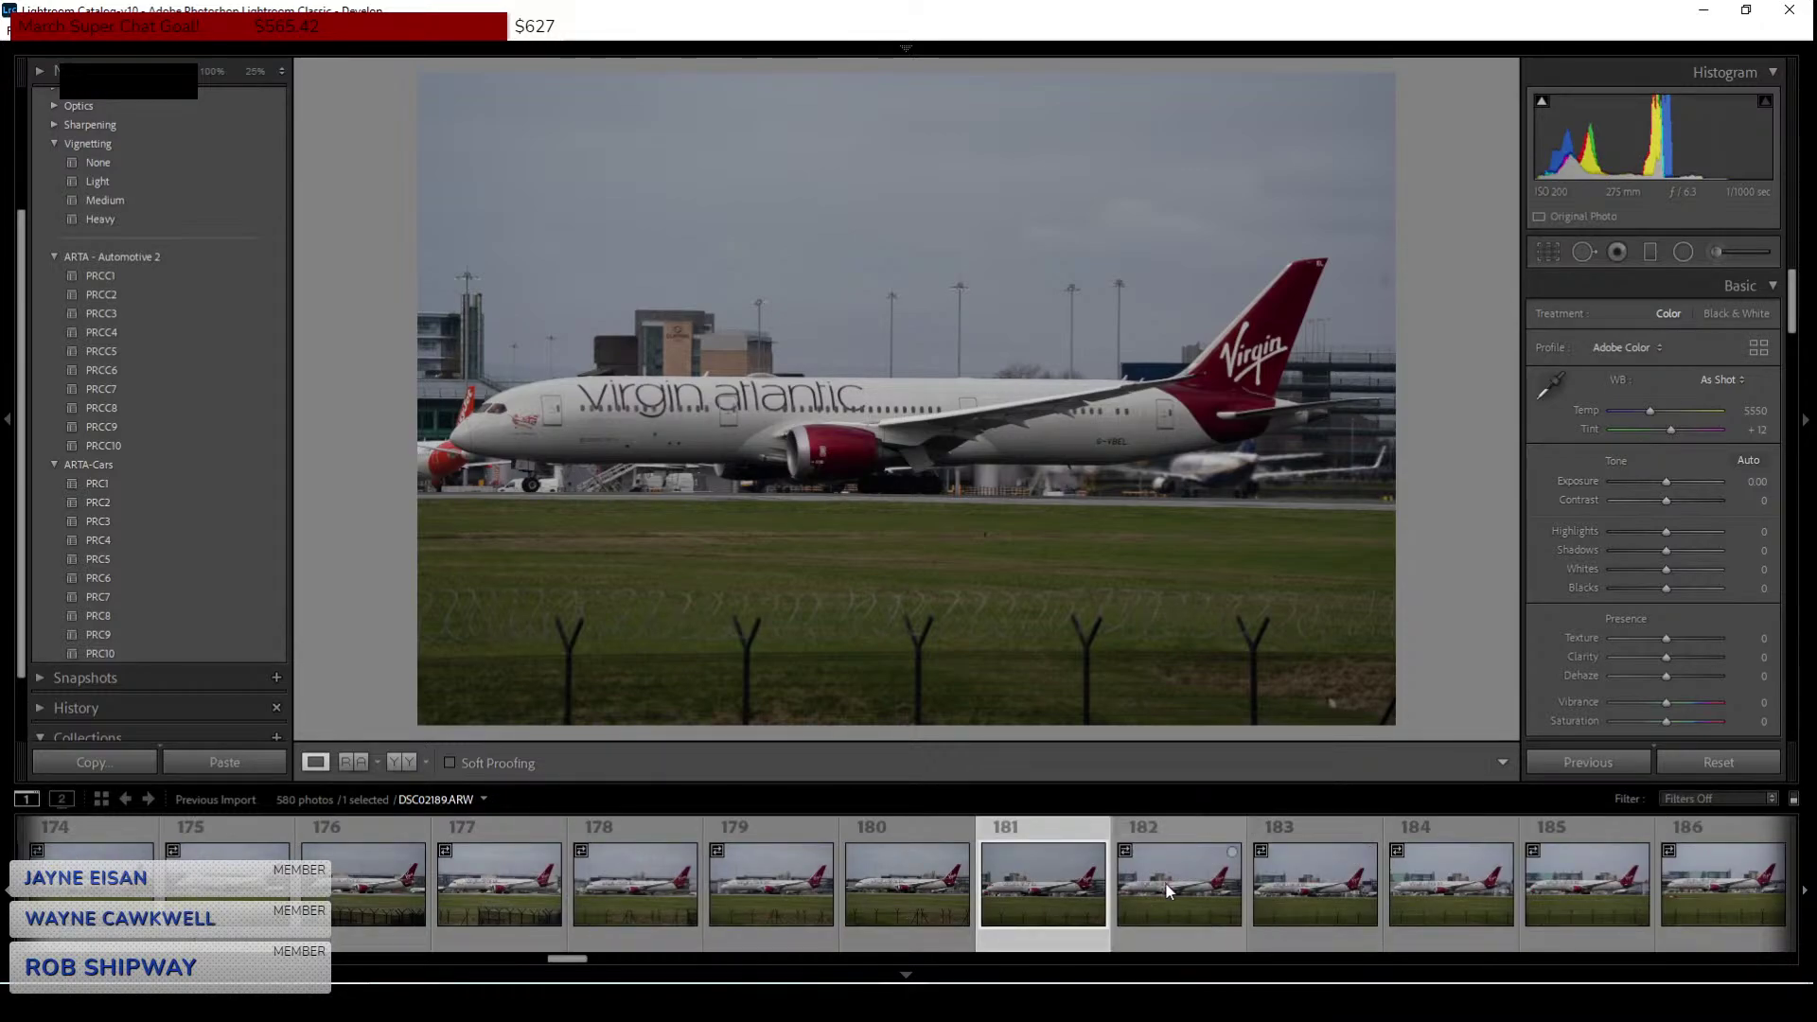
Compare the aircraft framing and airport background in photos 183 to 189, returning to photo 187.
click(1246, 885)
click(1370, 895)
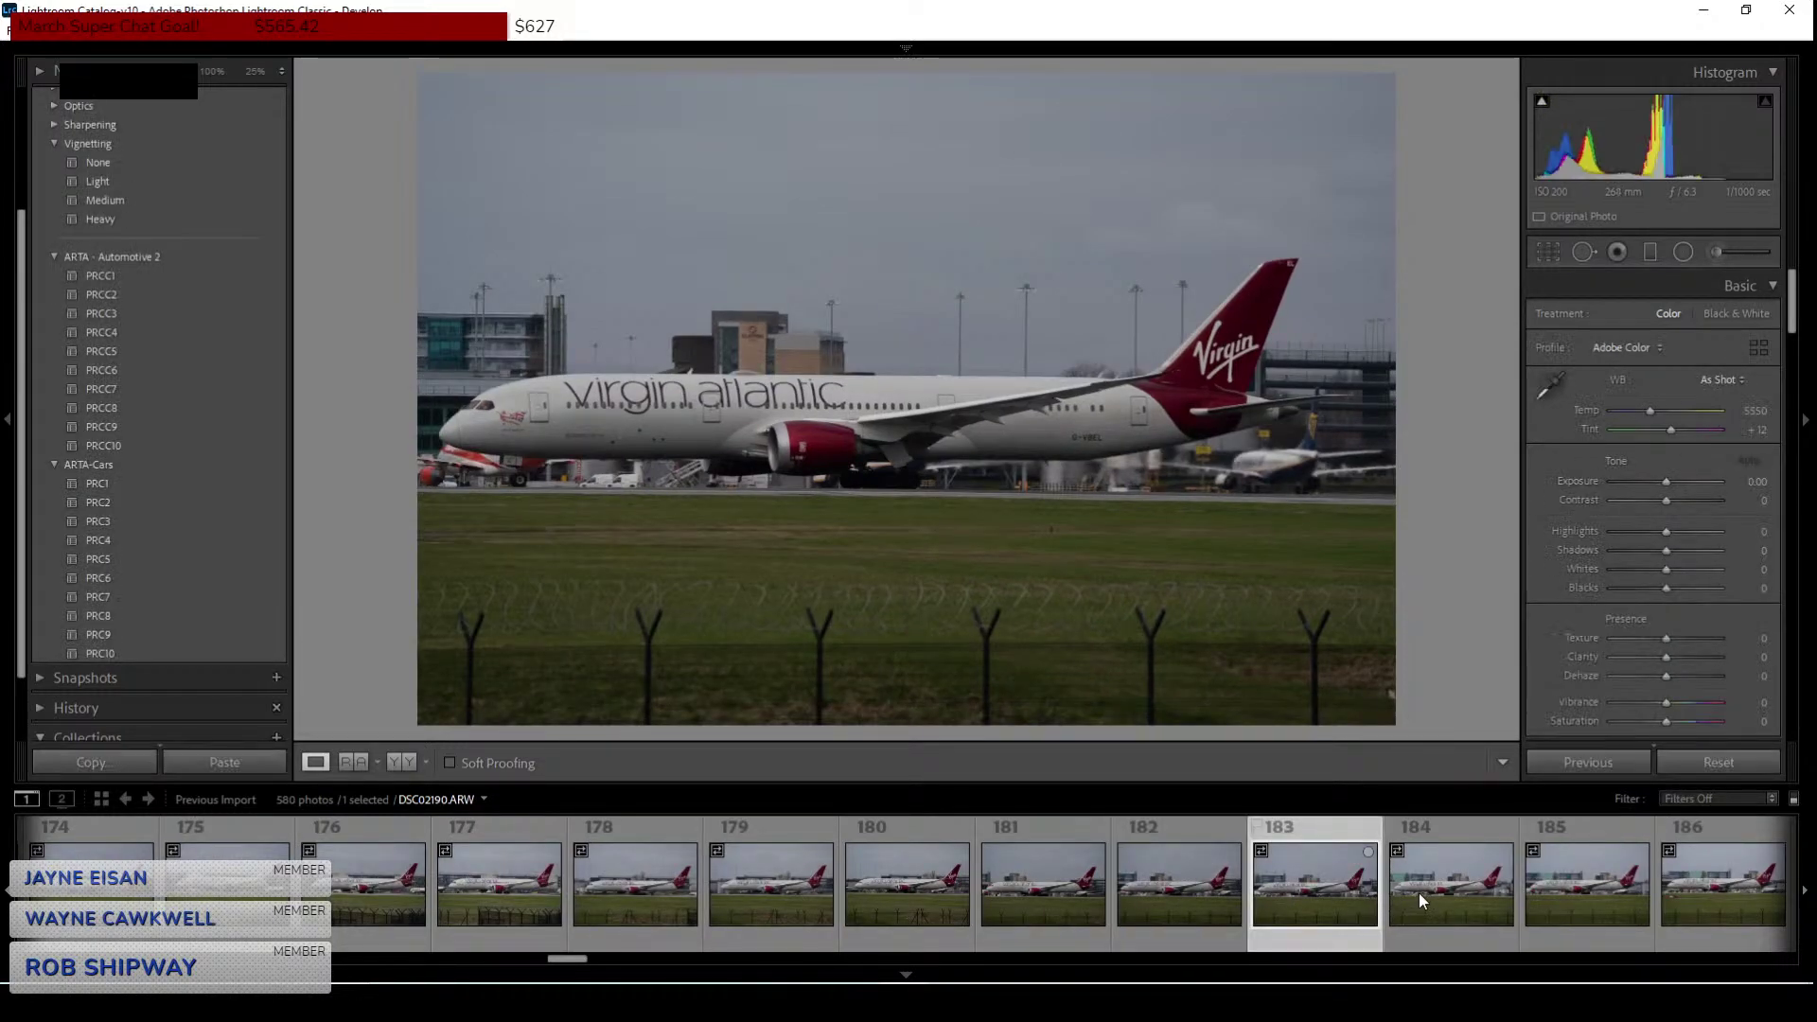
click(1418, 894)
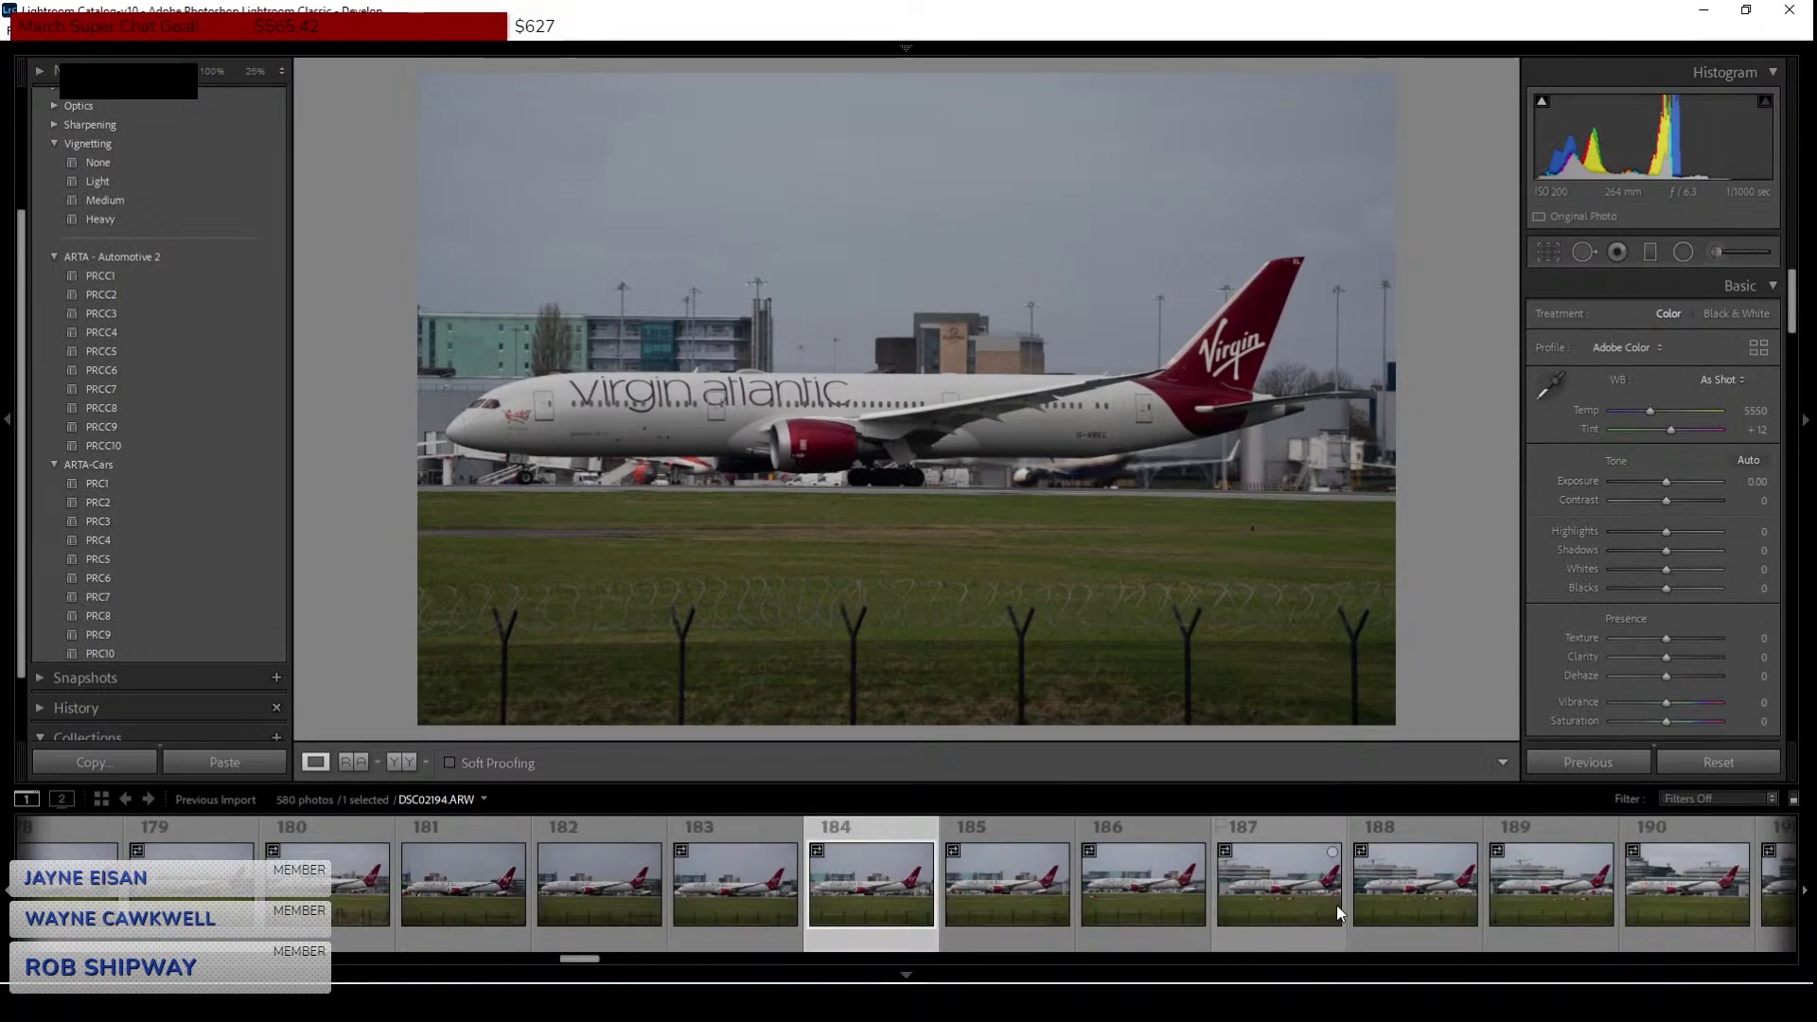
click(1337, 905)
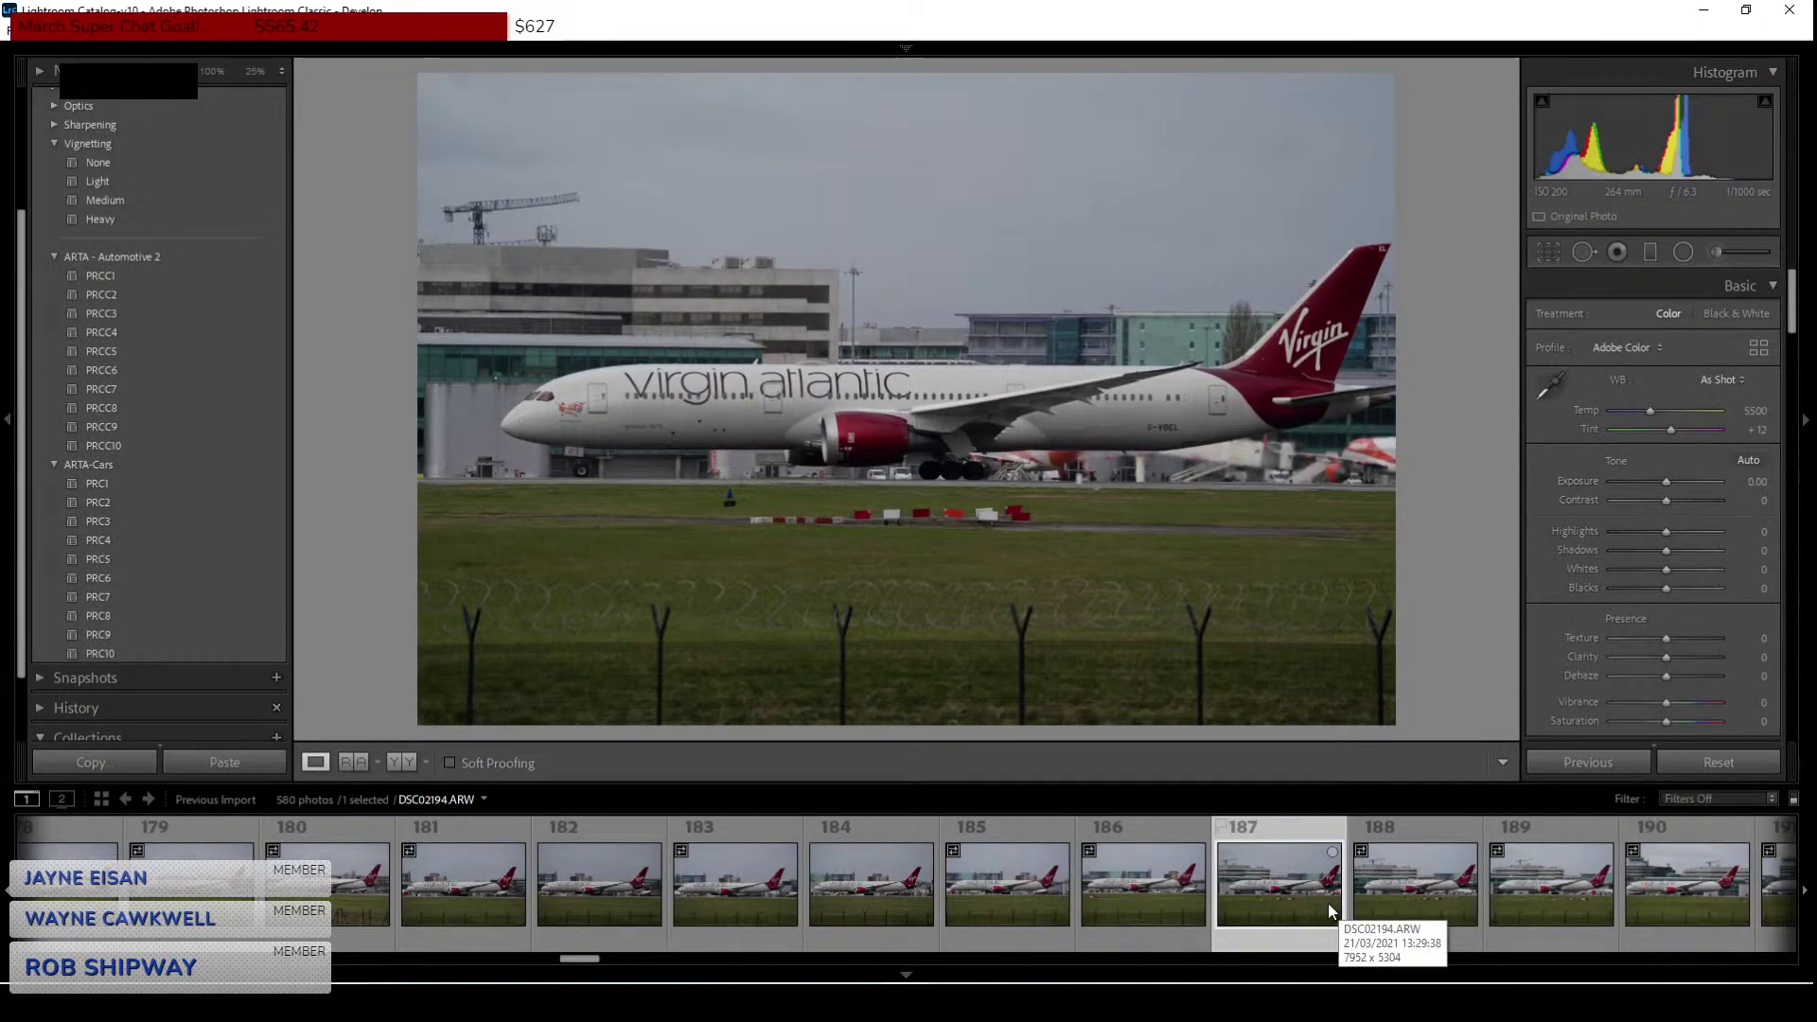
click(1140, 893)
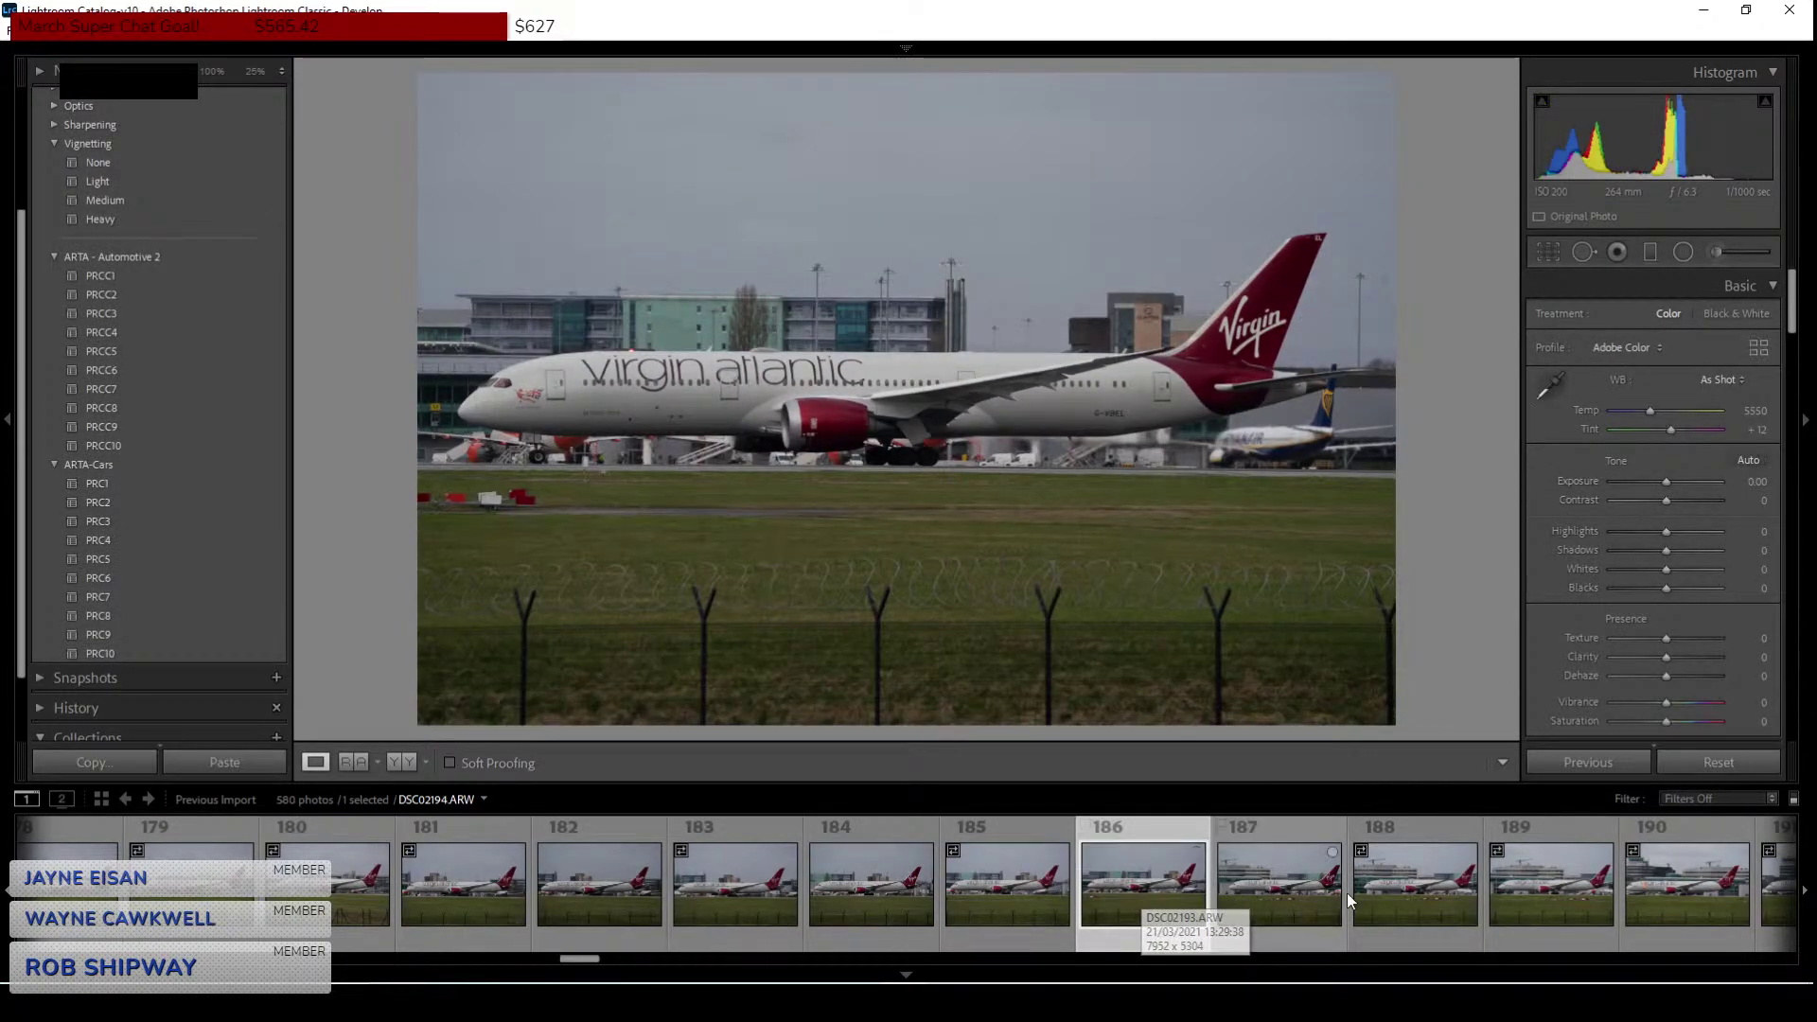
click(1514, 894)
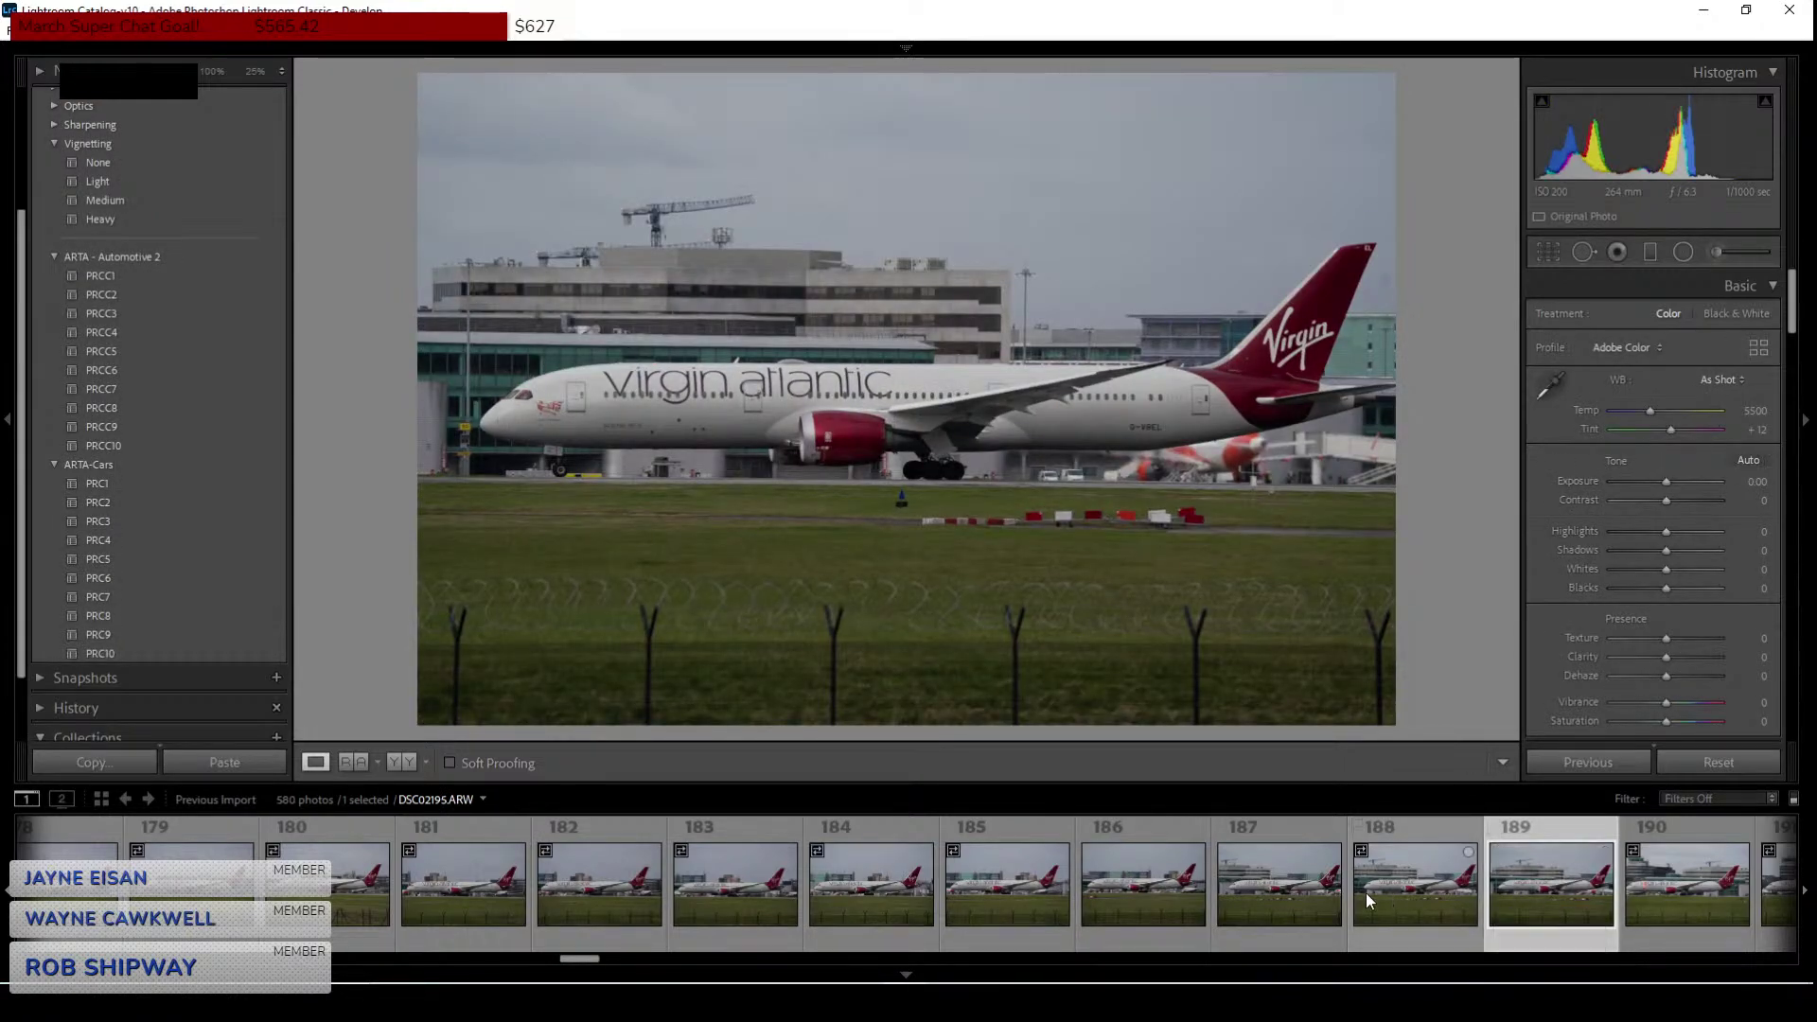
click(1297, 886)
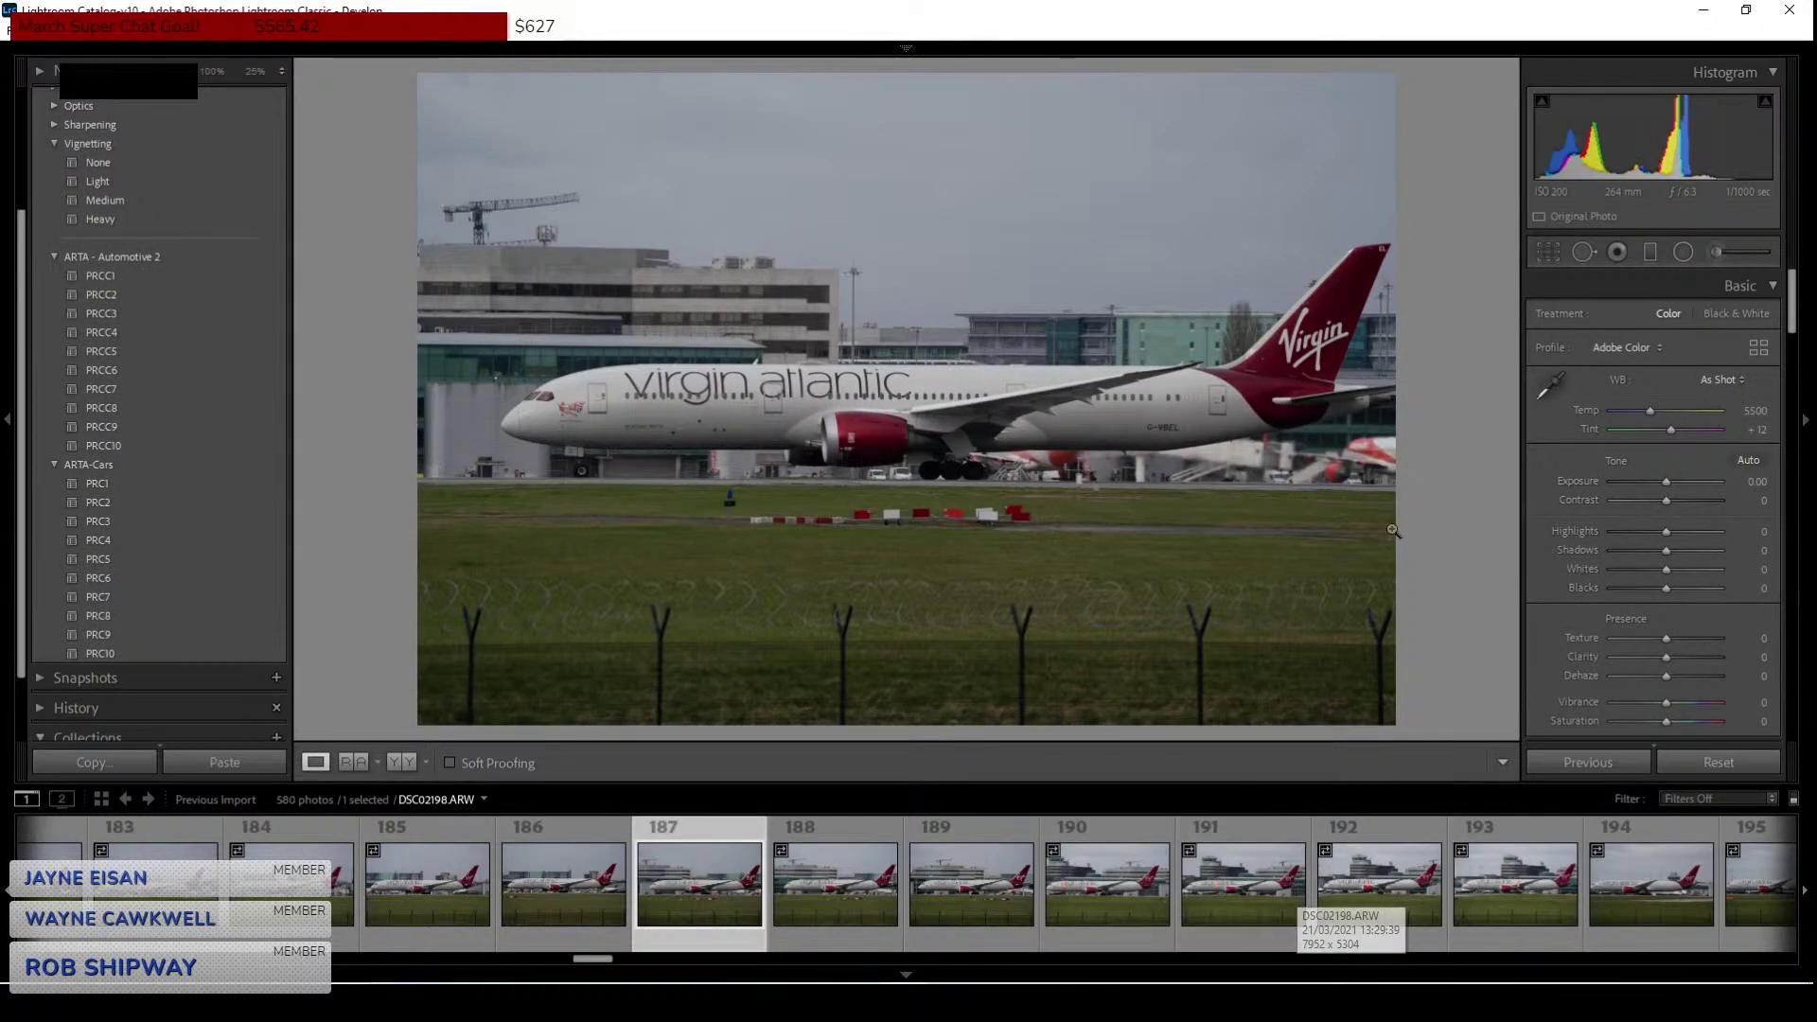
Review the frames backwards from photo 192 with the control tower to photo 187.
click(1381, 892)
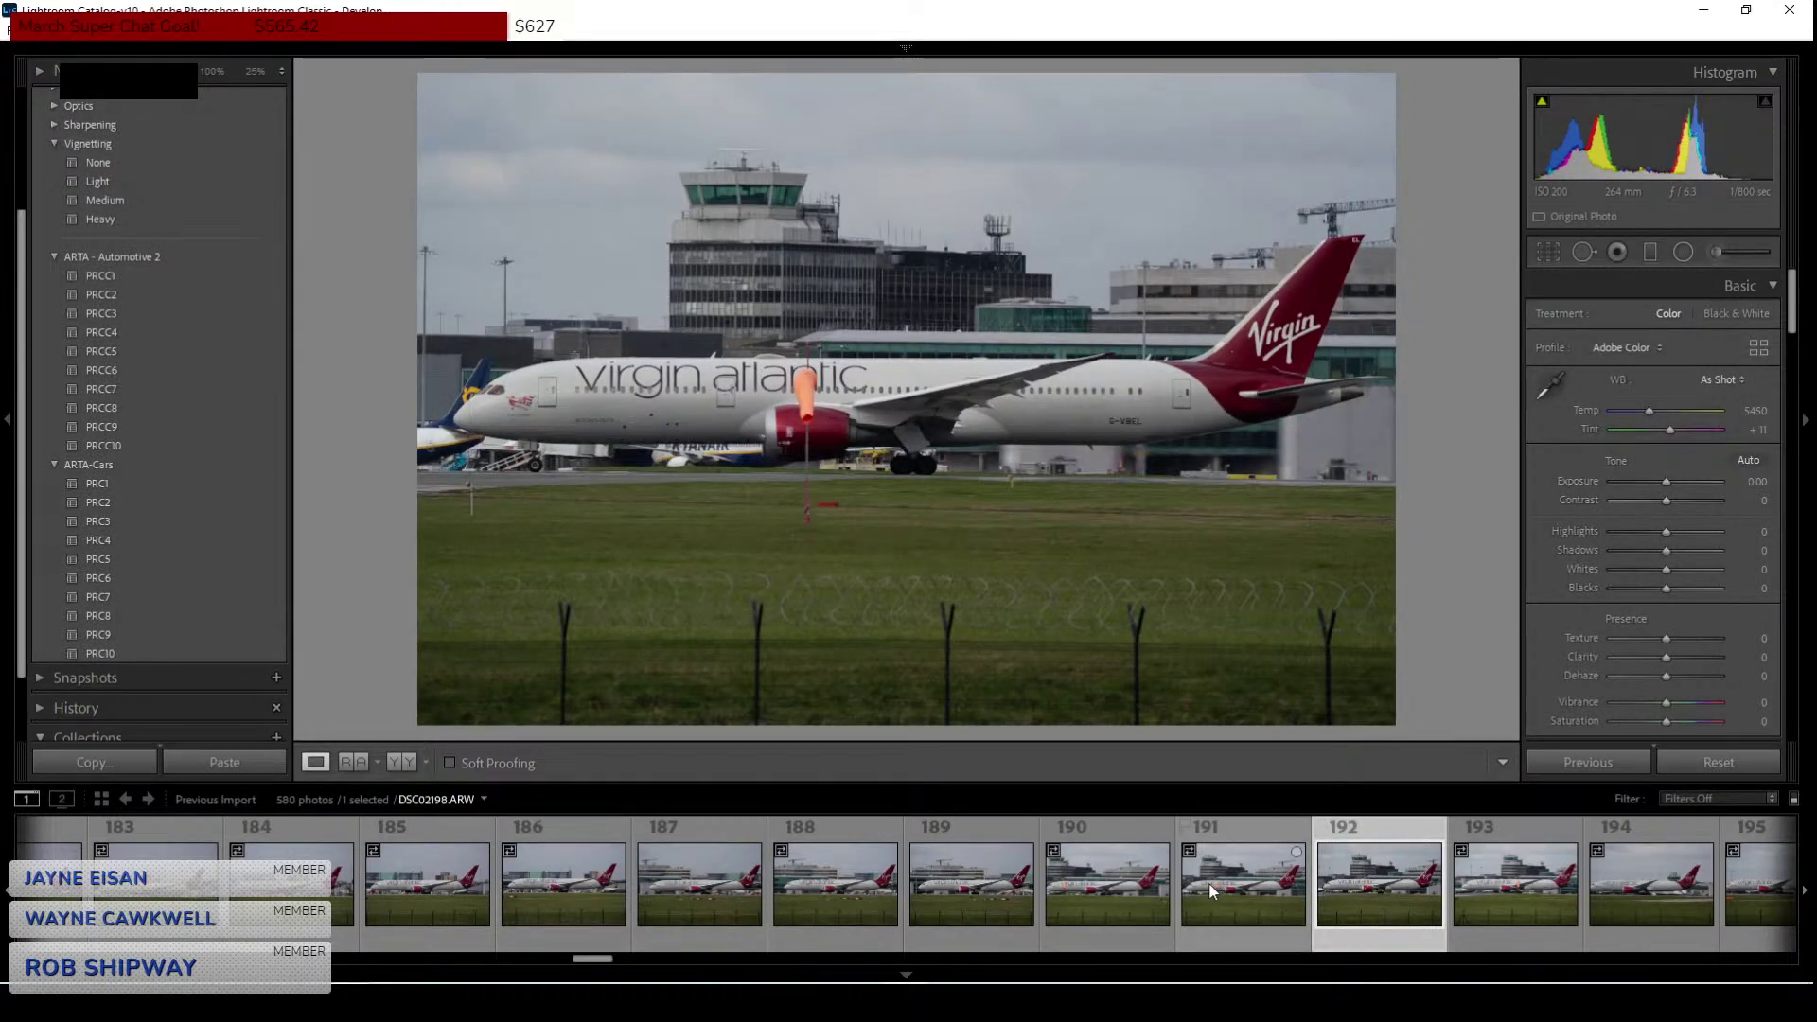
click(1075, 894)
click(967, 892)
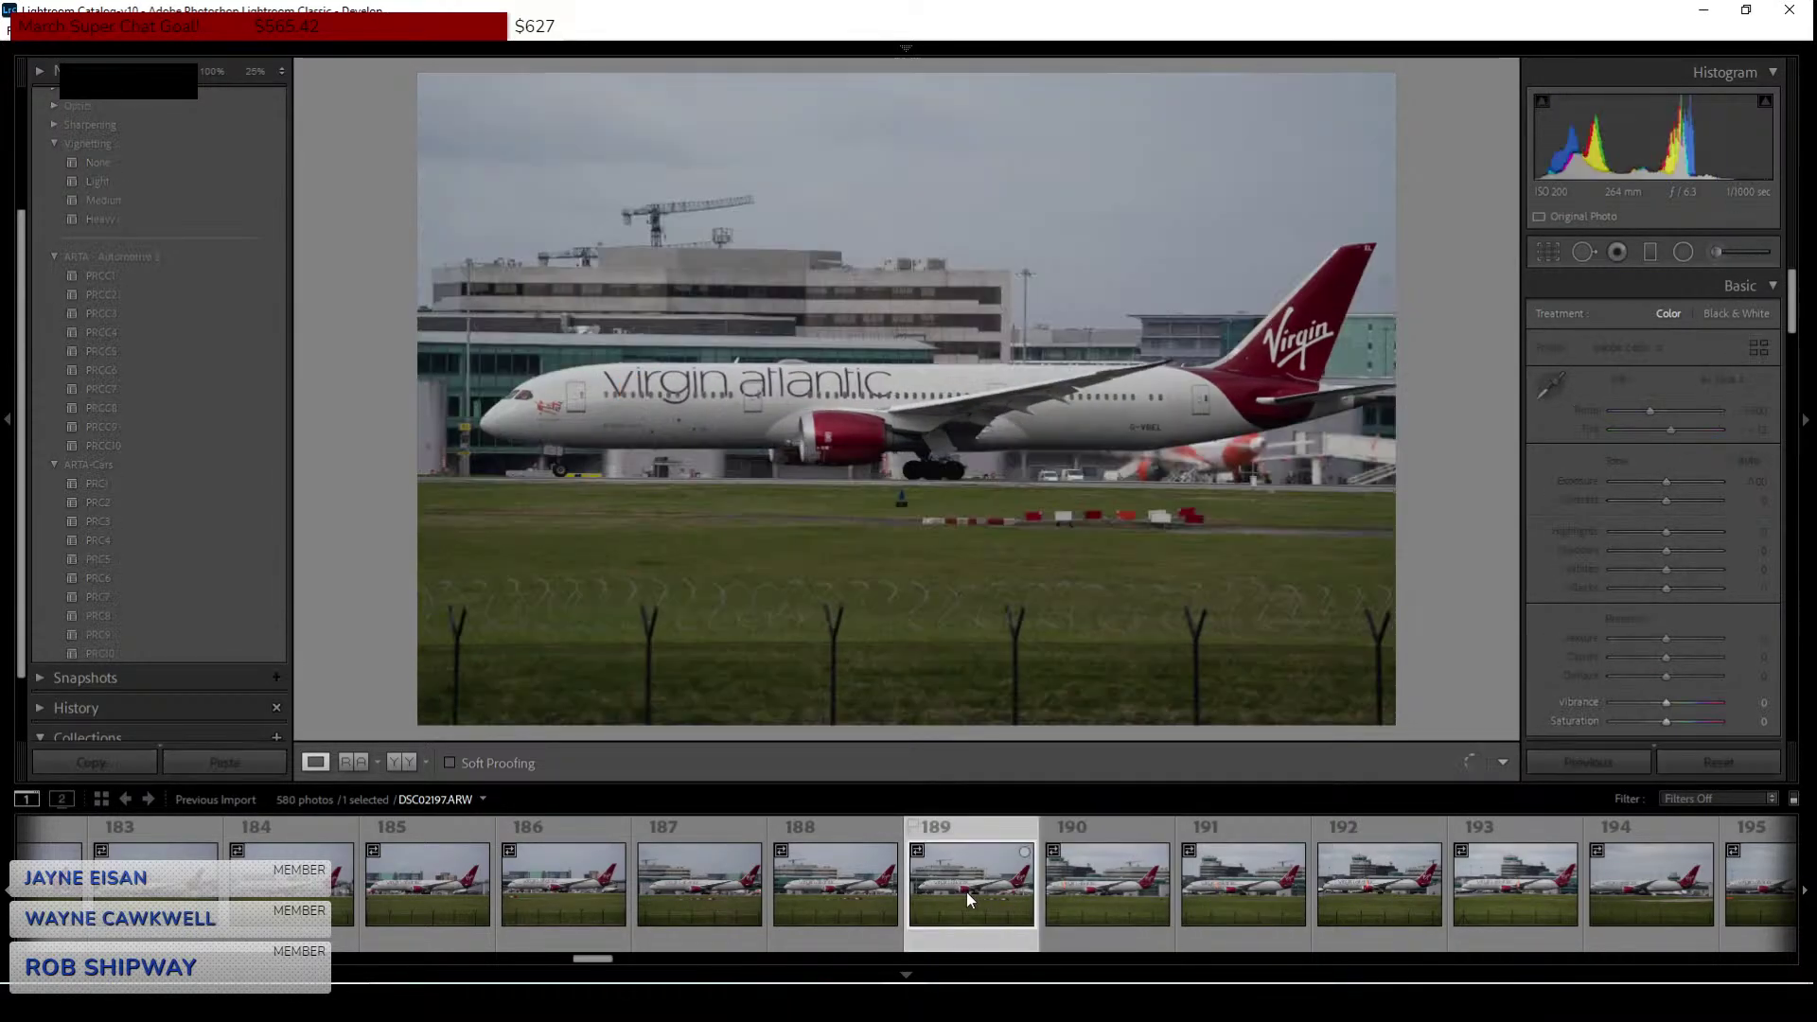
click(872, 890)
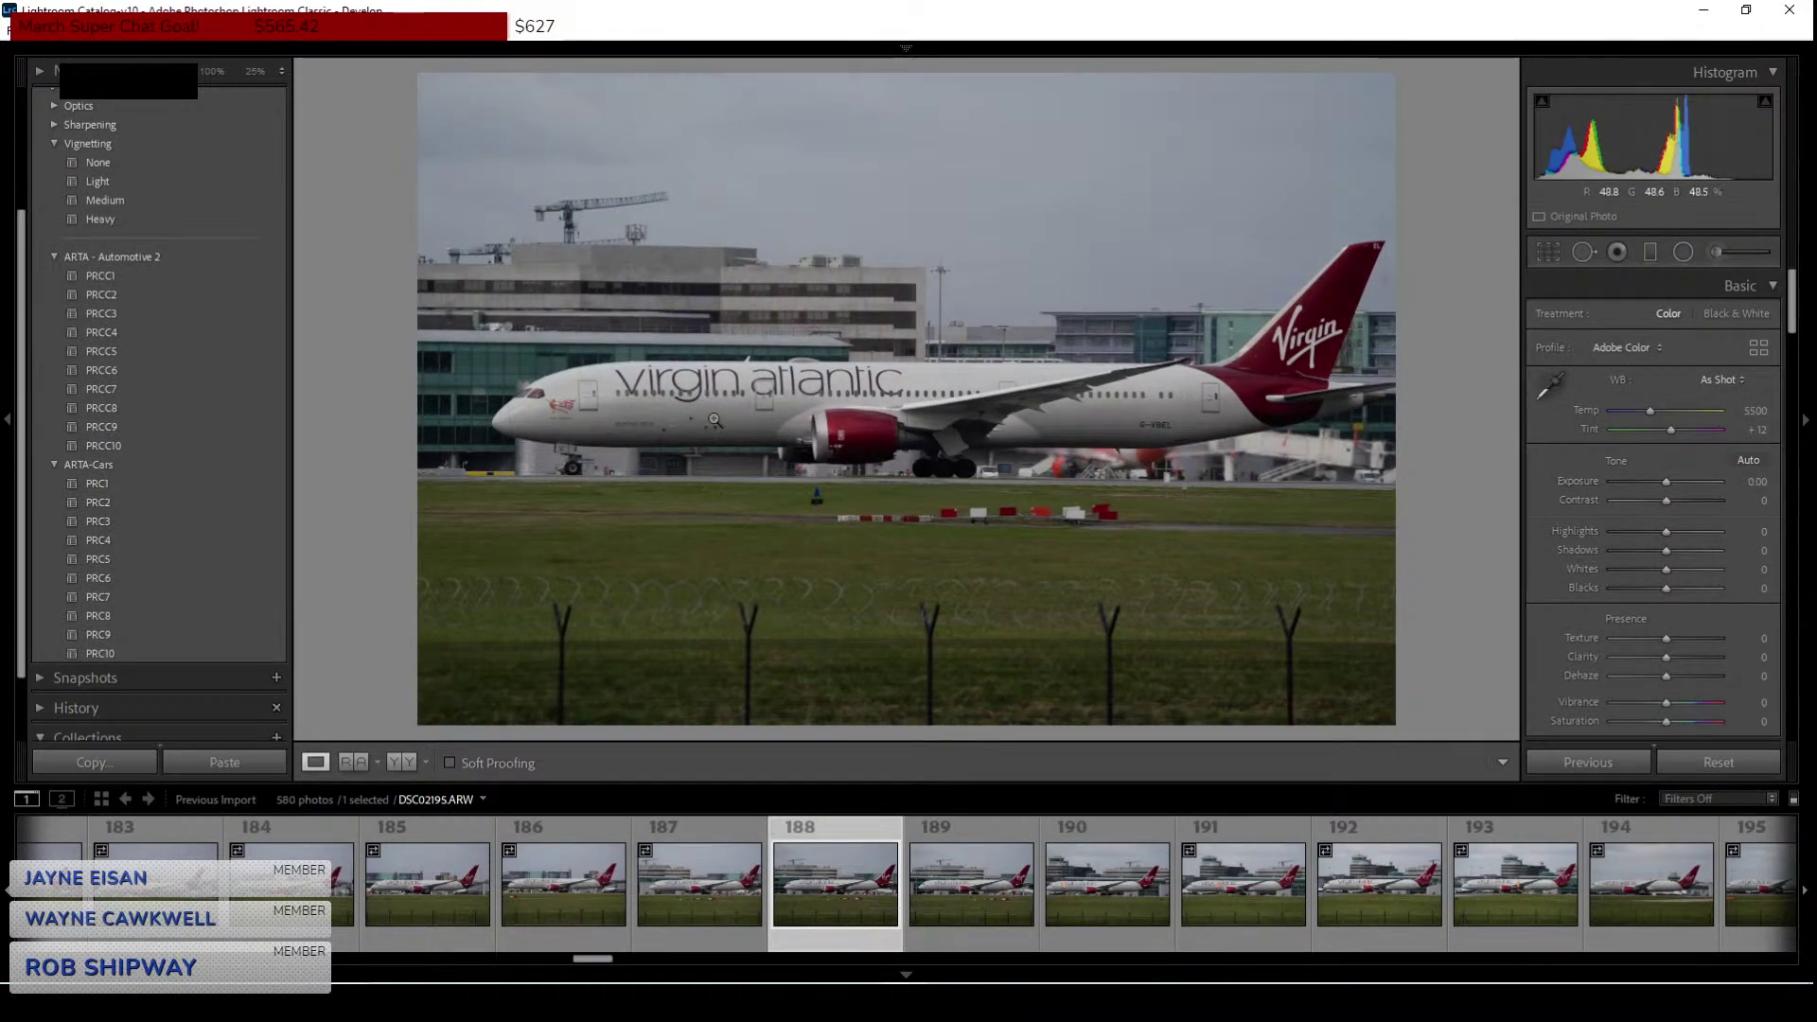
click(717, 877)
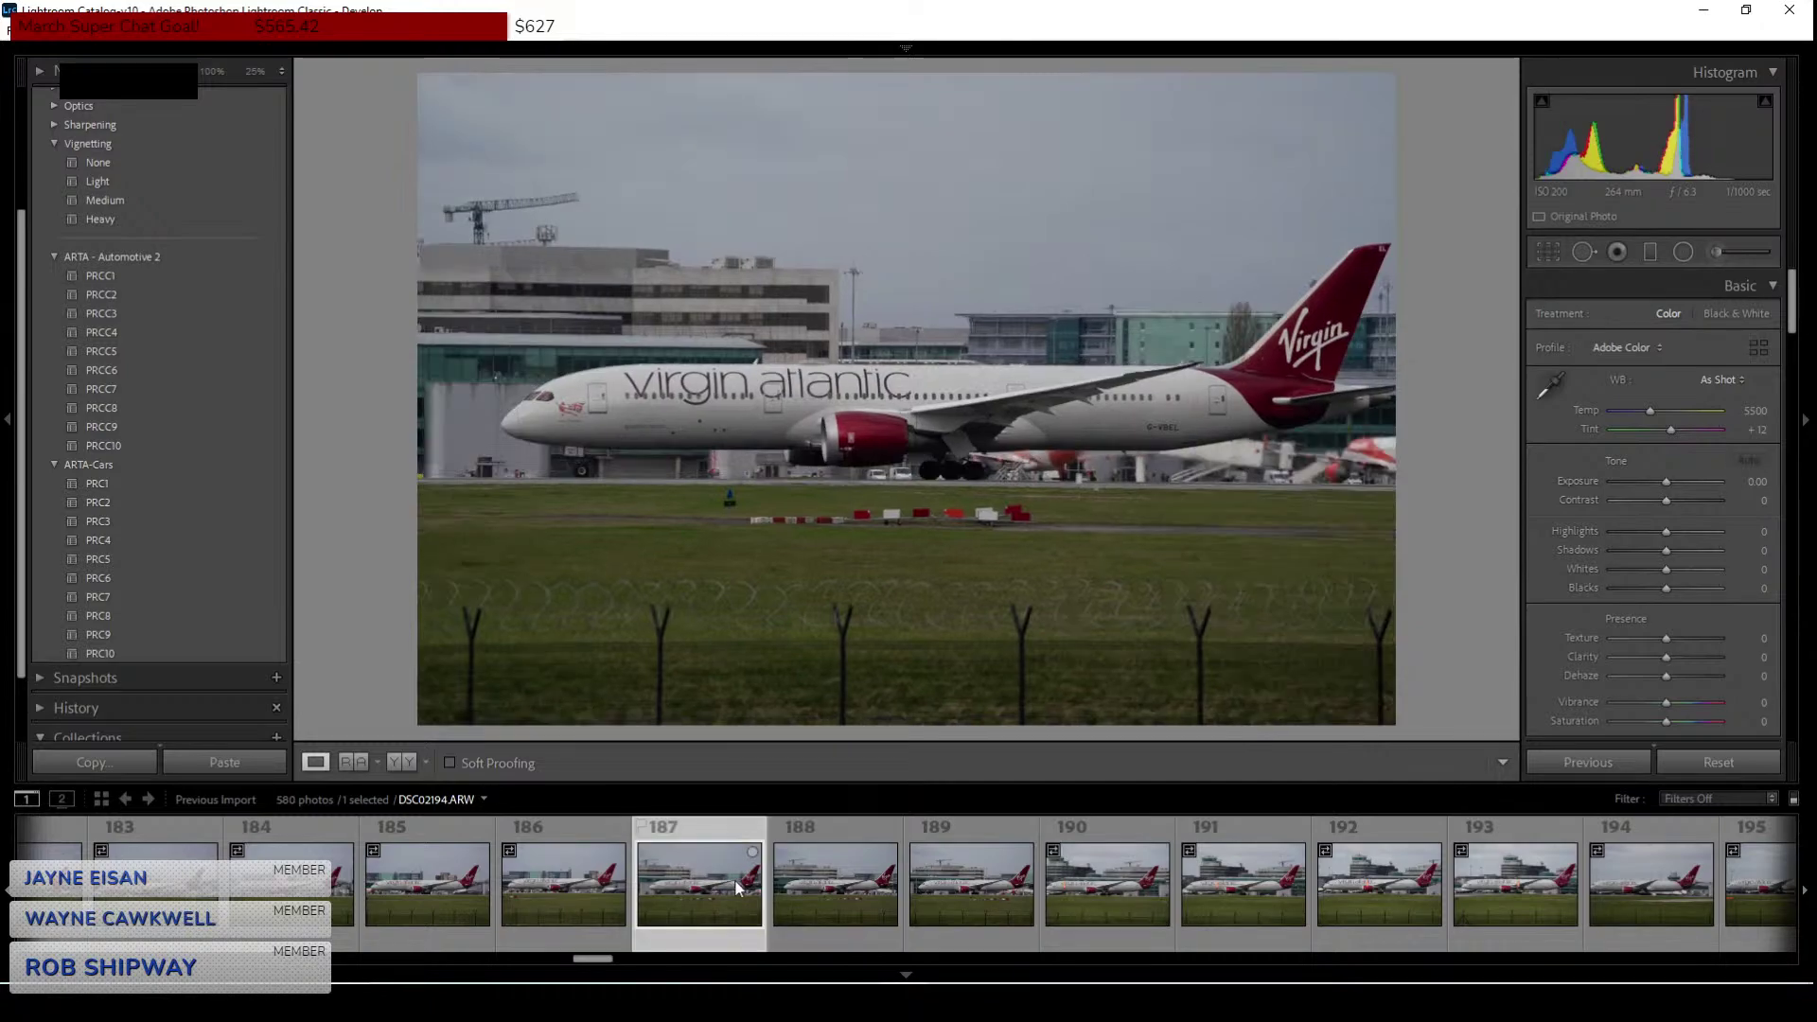
Review the frames forwards from photo 190 to photo 197, checking the windsock and the aircraft's framing.
click(1099, 890)
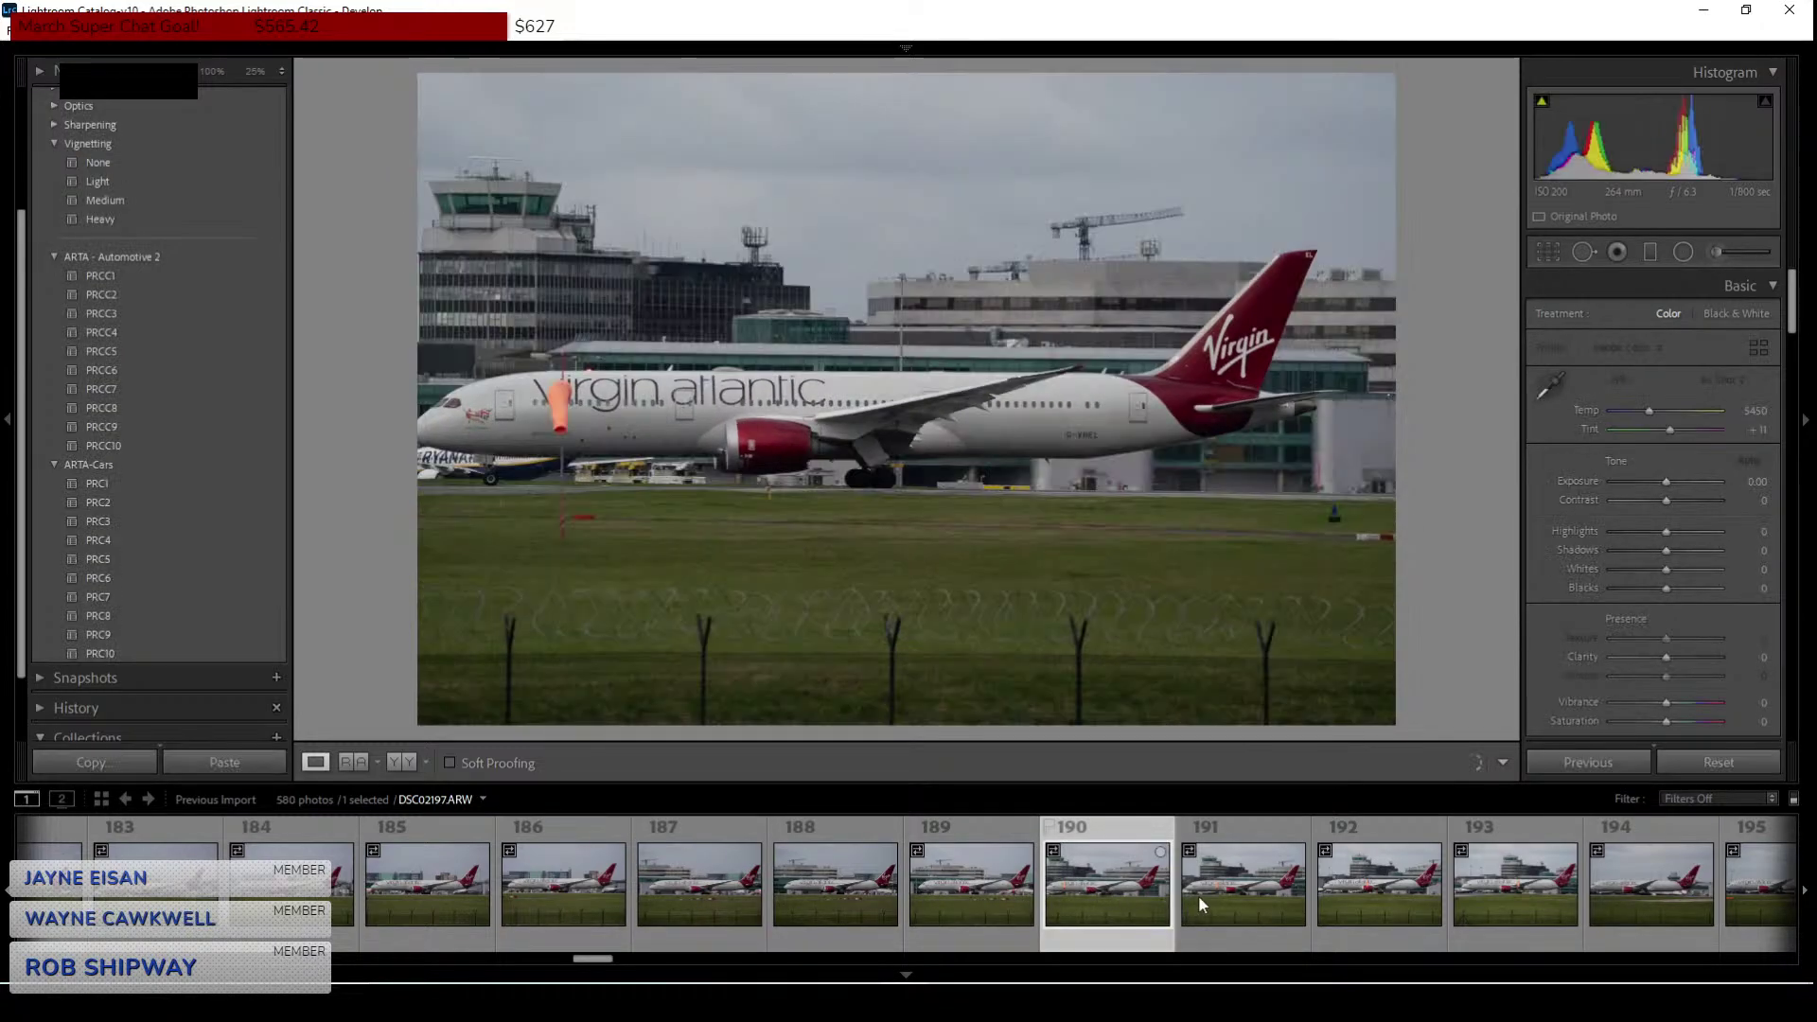
click(1246, 894)
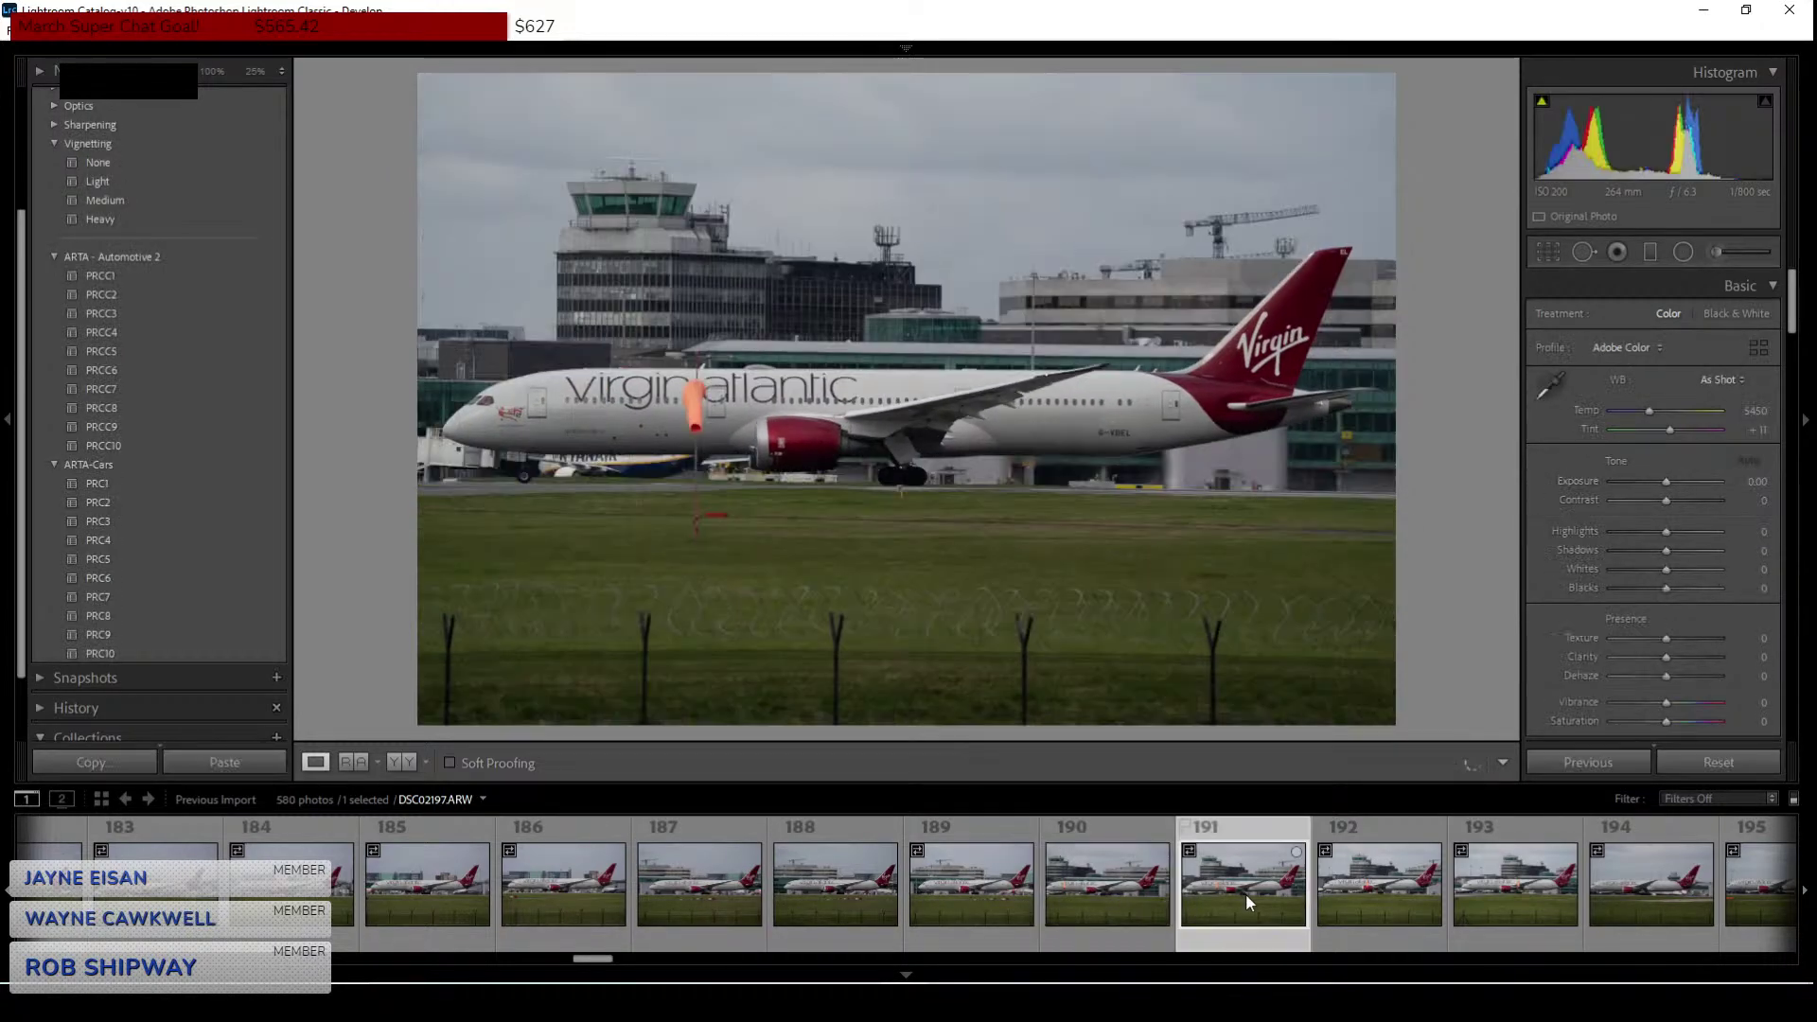
click(1365, 900)
click(1513, 894)
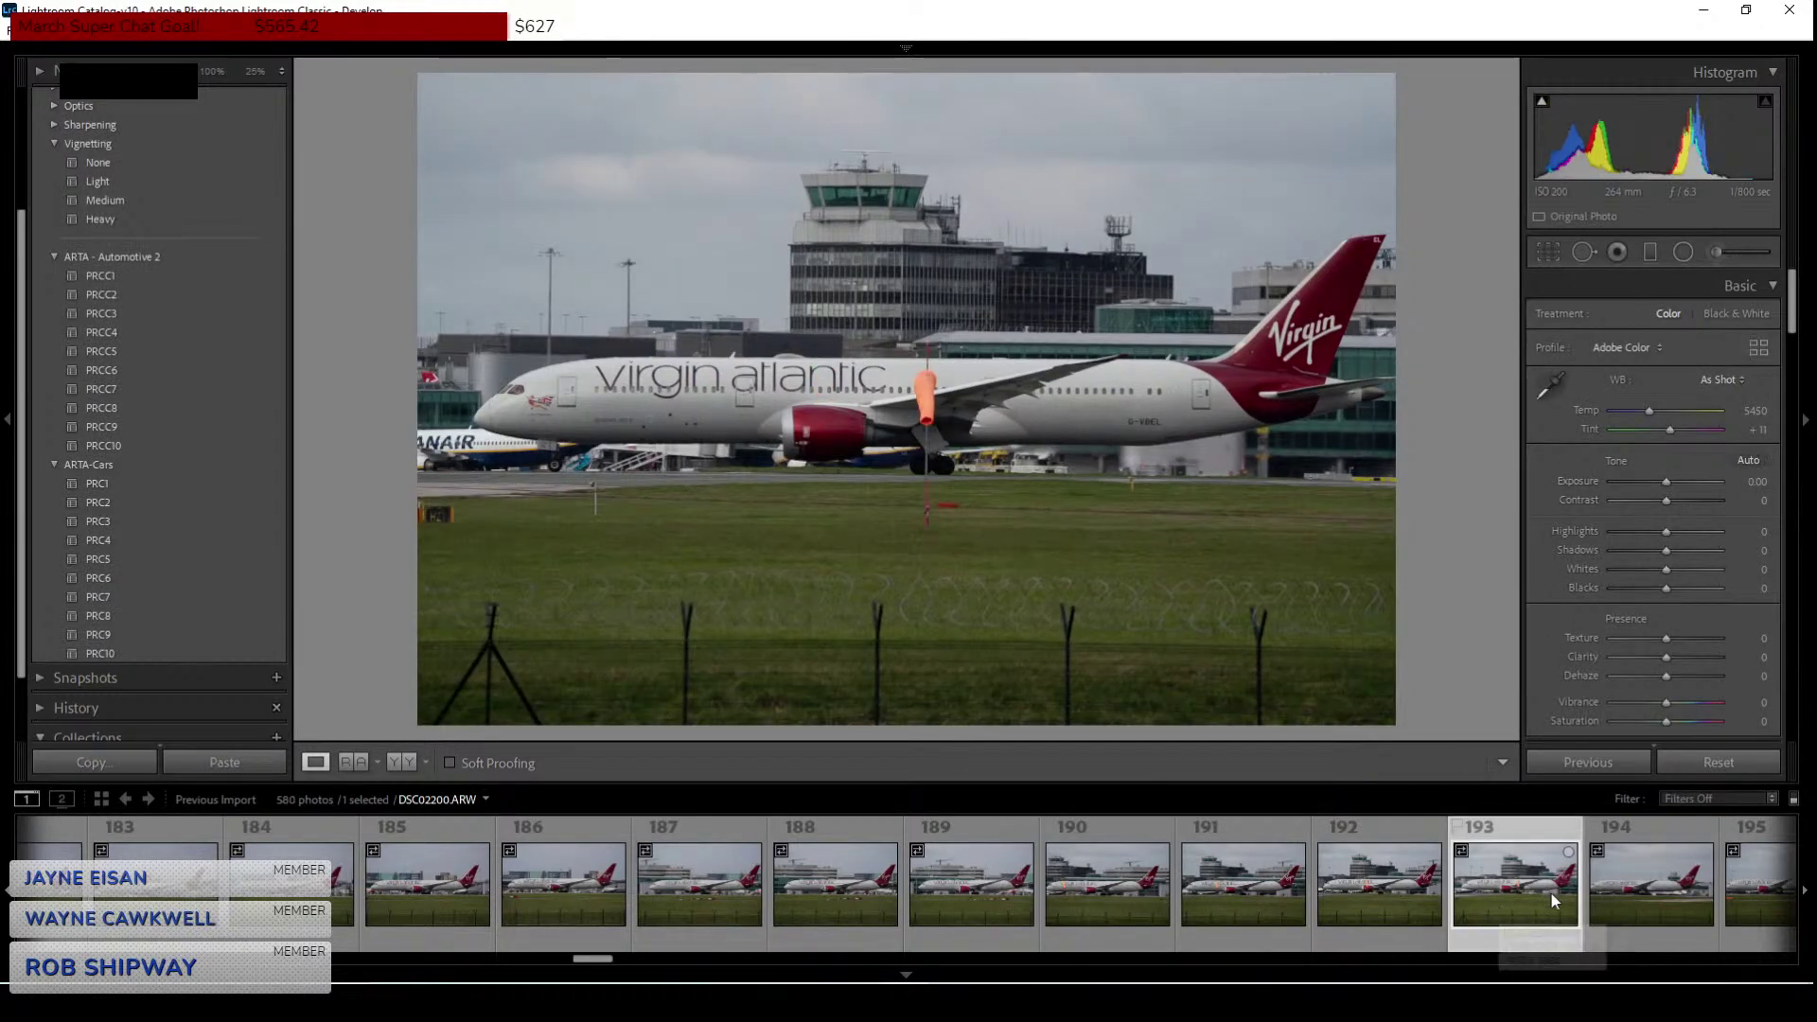
click(1647, 890)
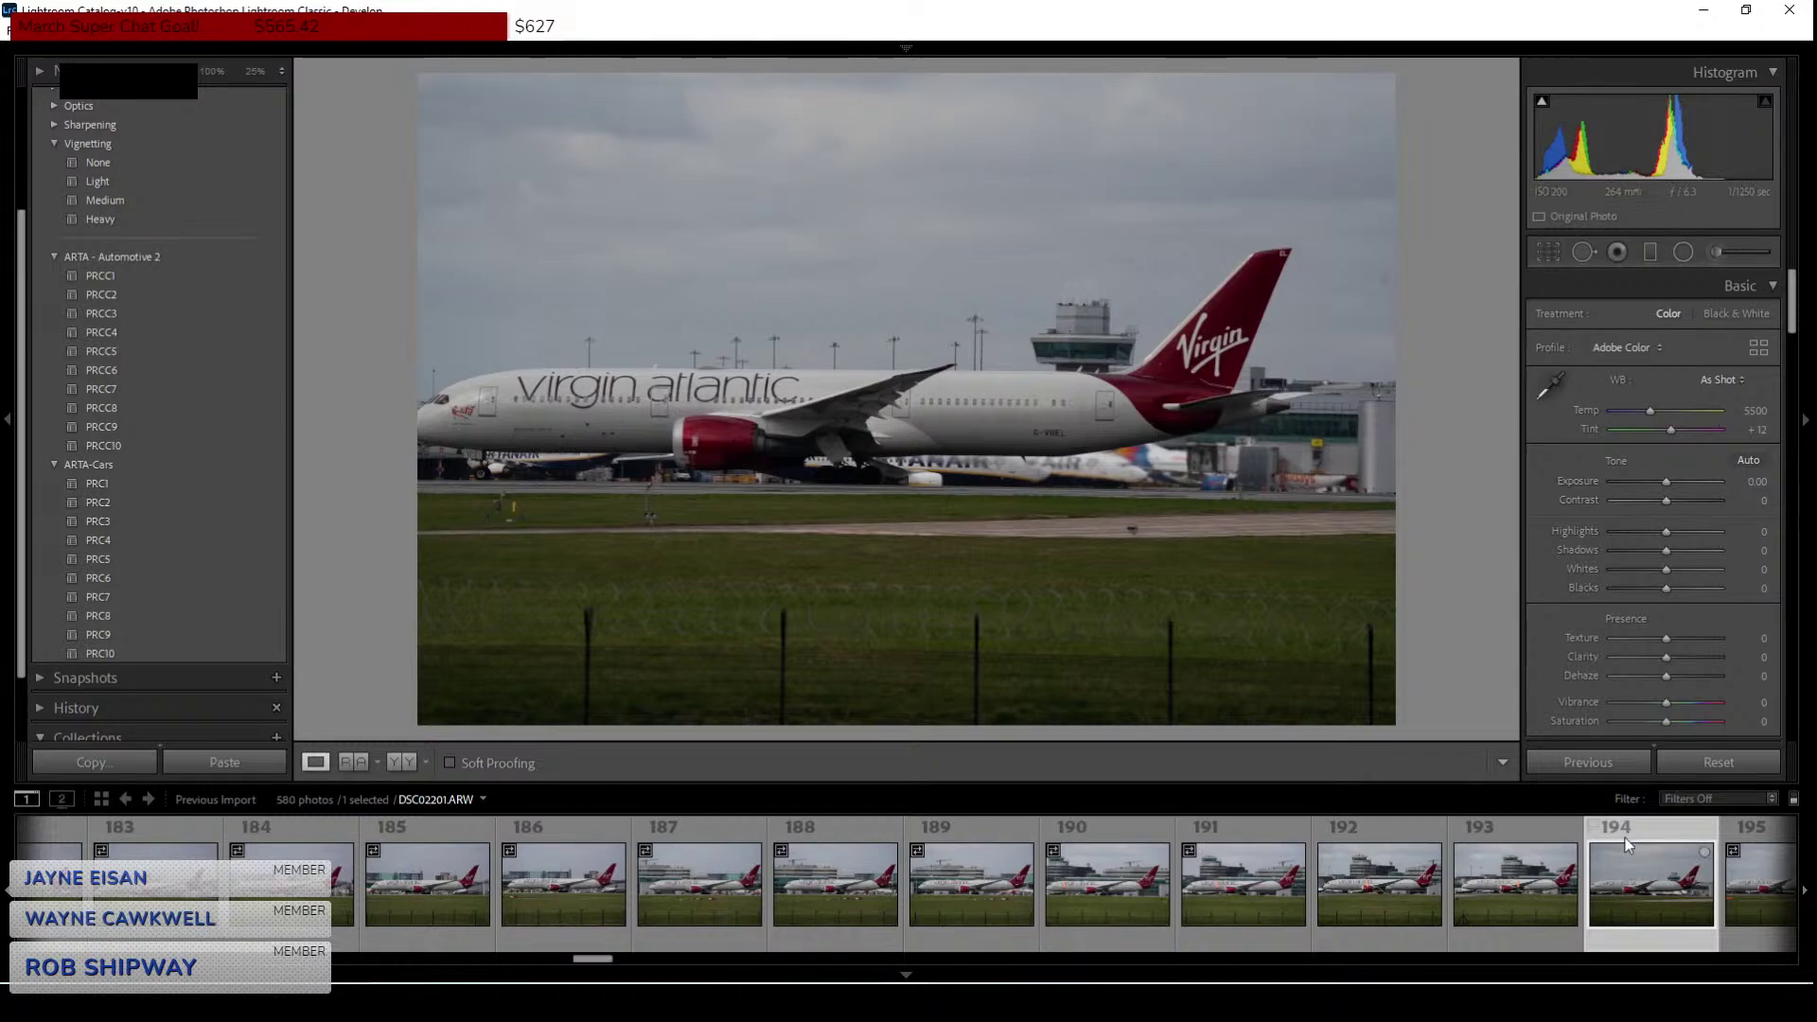
click(1229, 890)
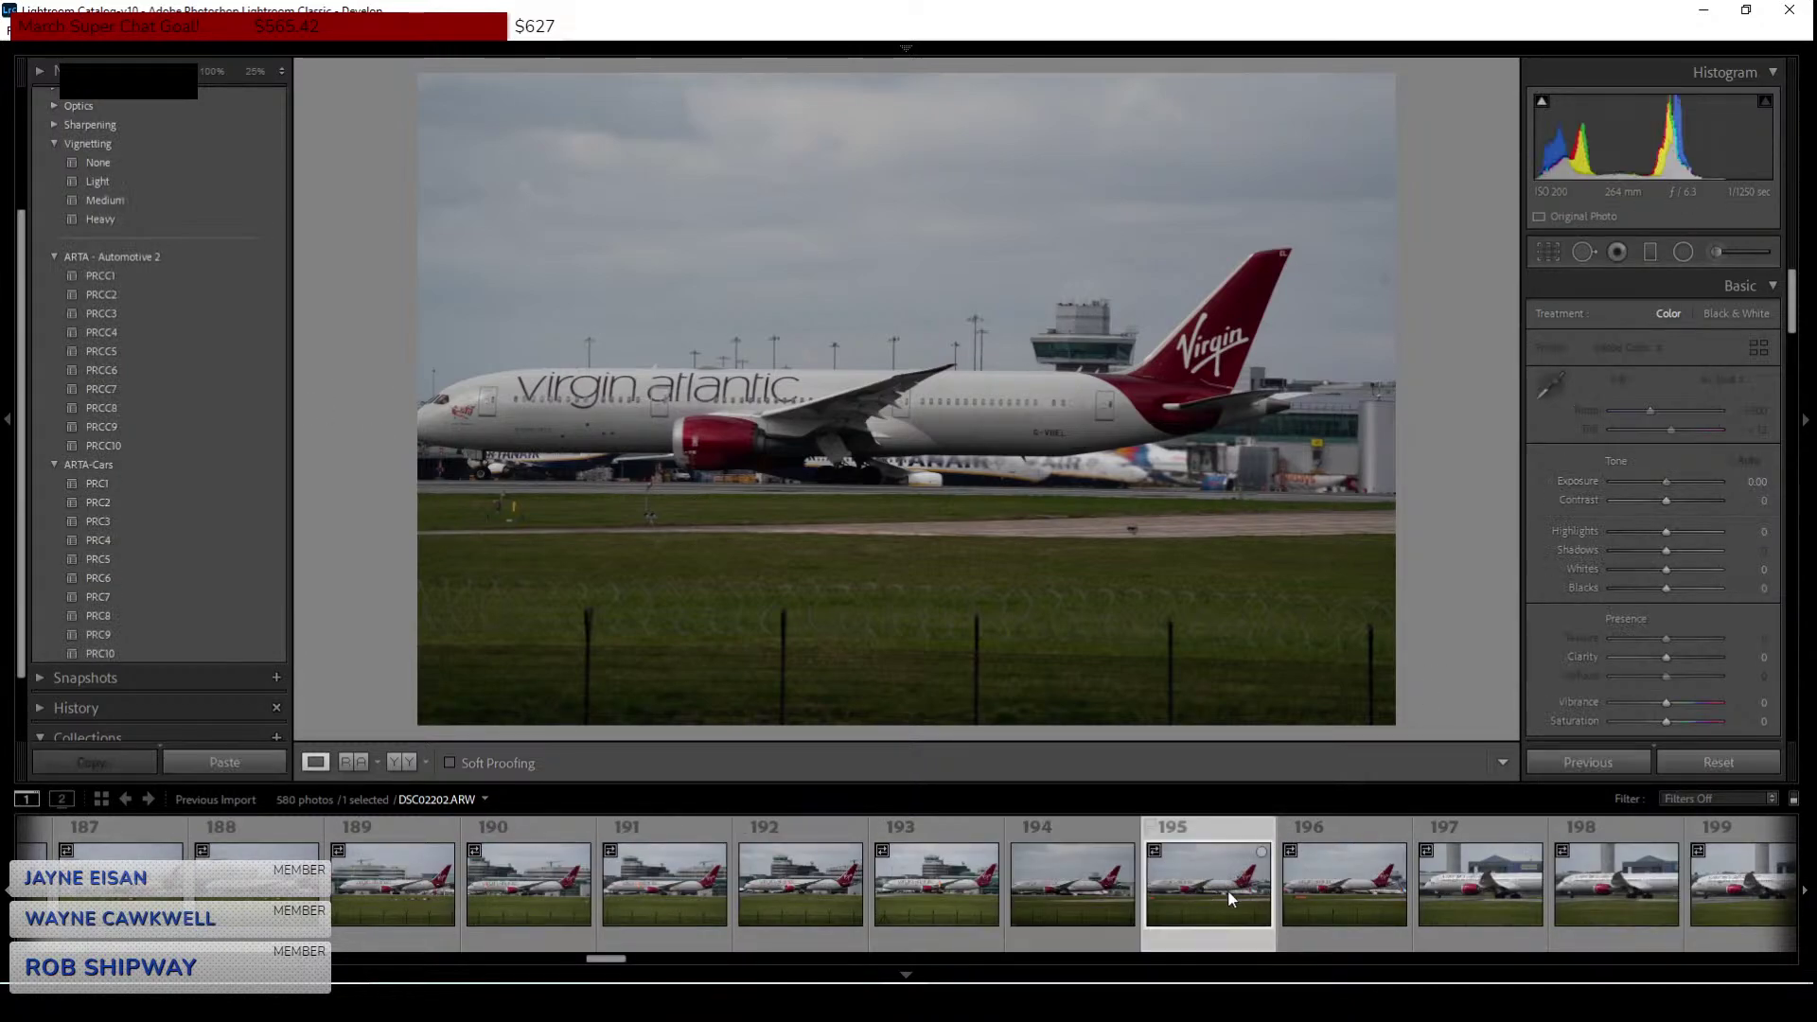
click(1333, 897)
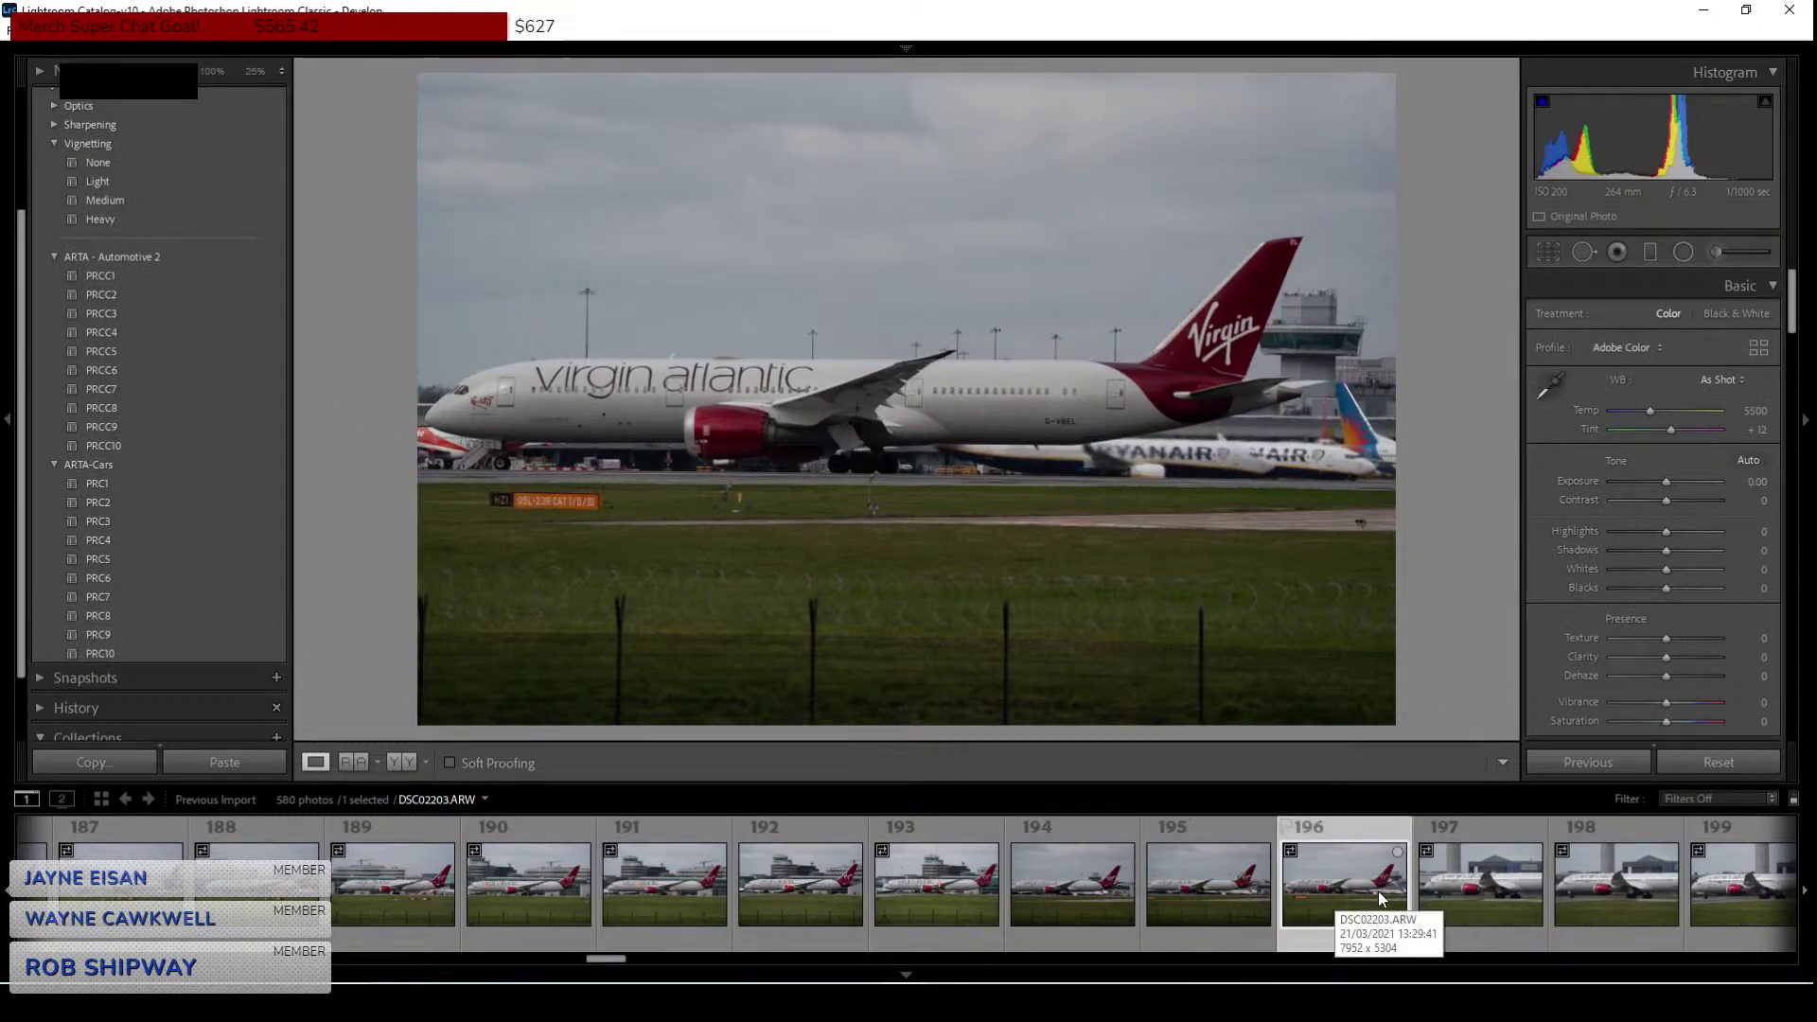
click(1485, 902)
Go back through photos 195, 193, 192 and 190, and open photo 189 as a candidate.
click(1189, 891)
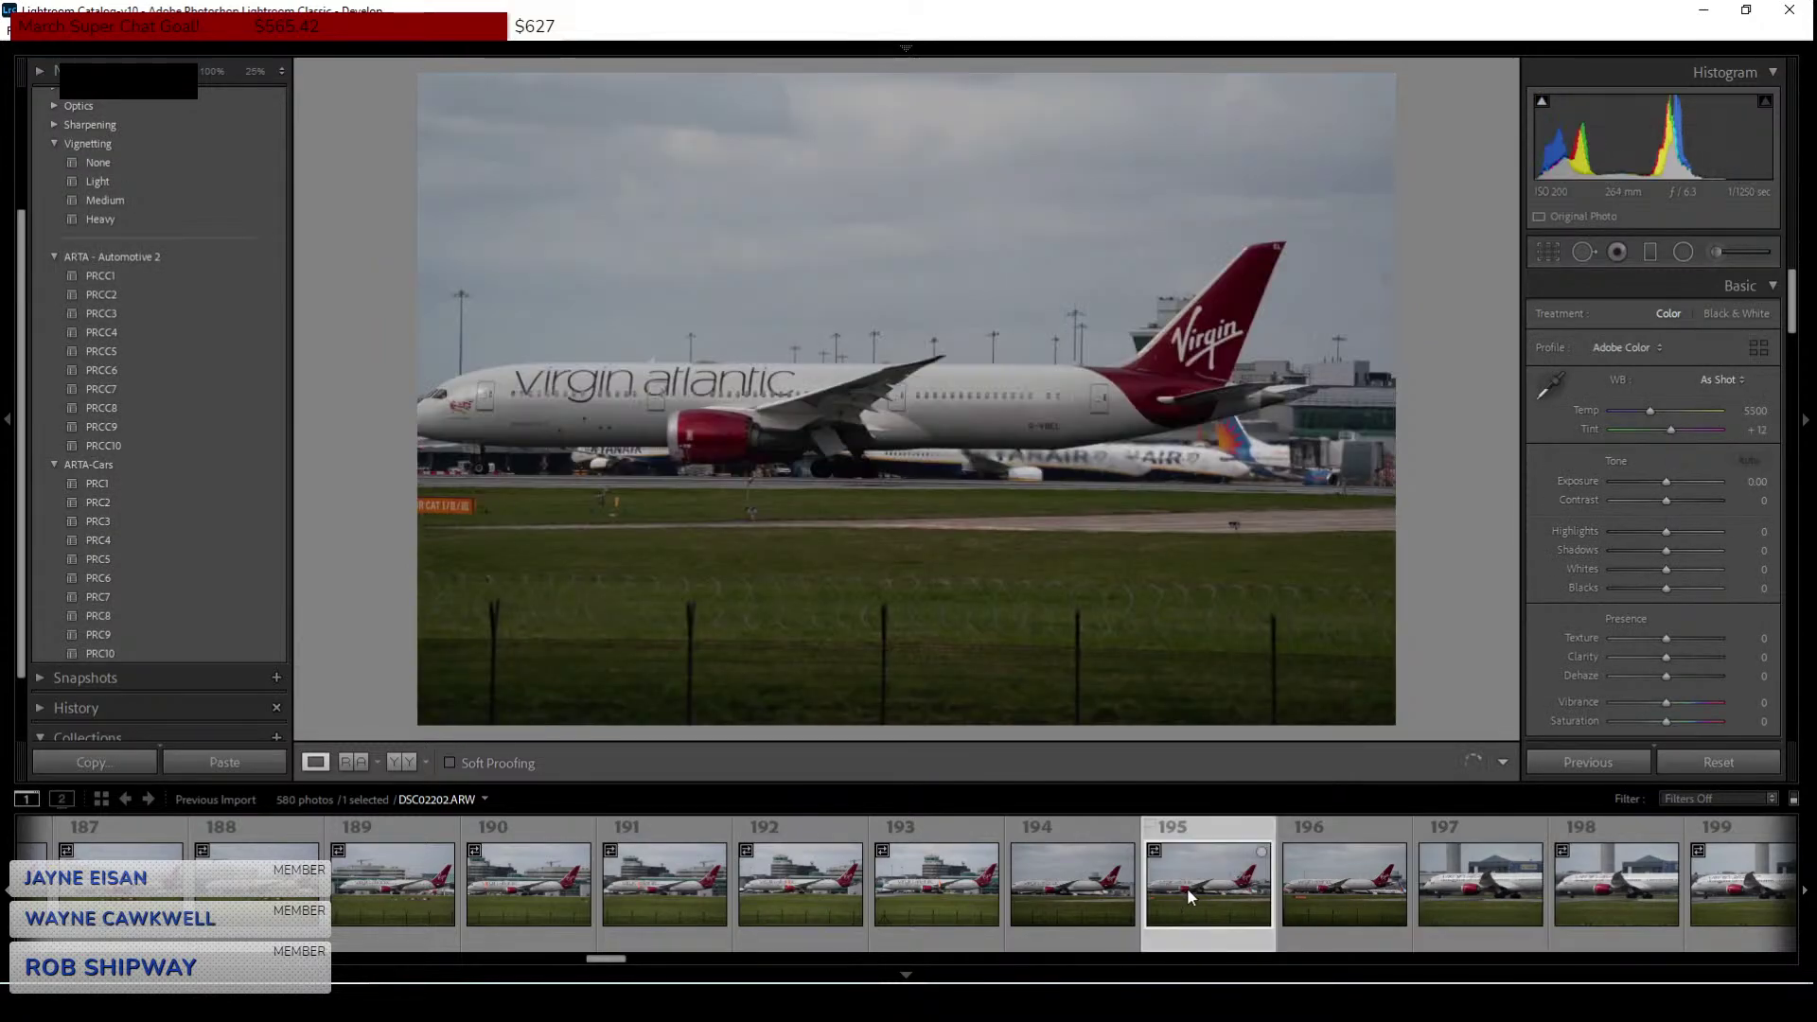
click(929, 881)
click(772, 887)
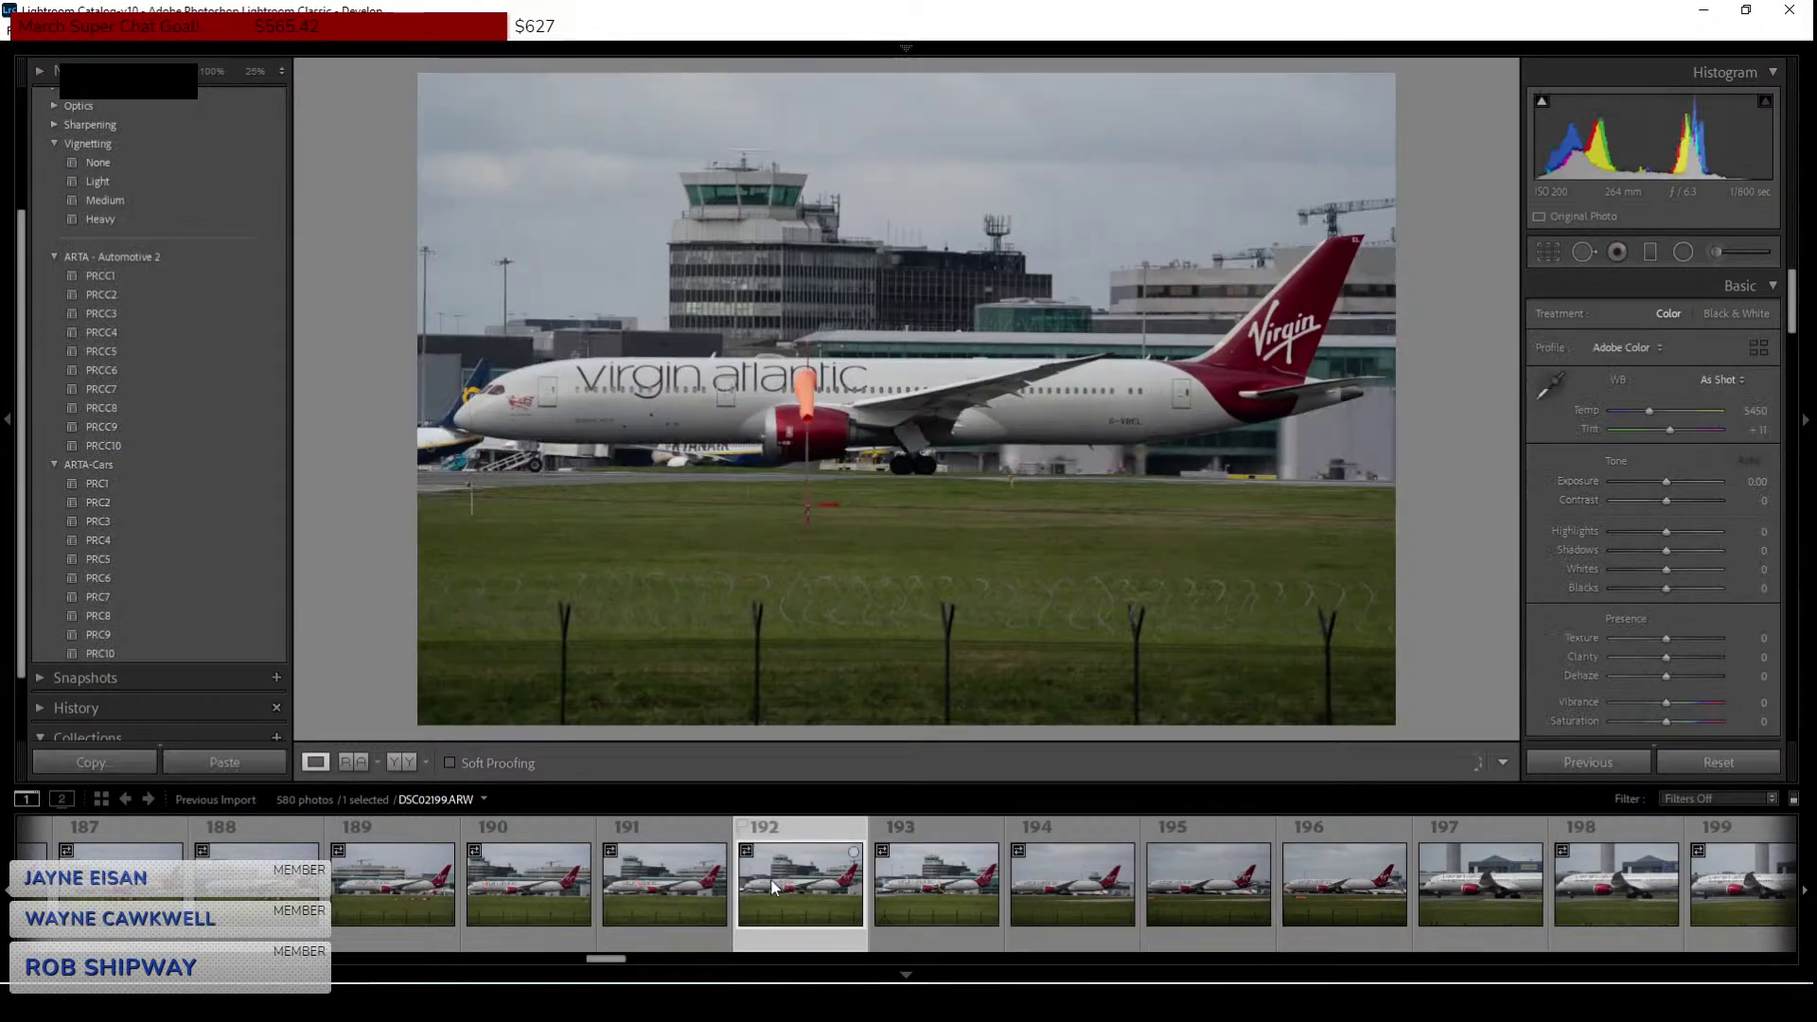
click(510, 884)
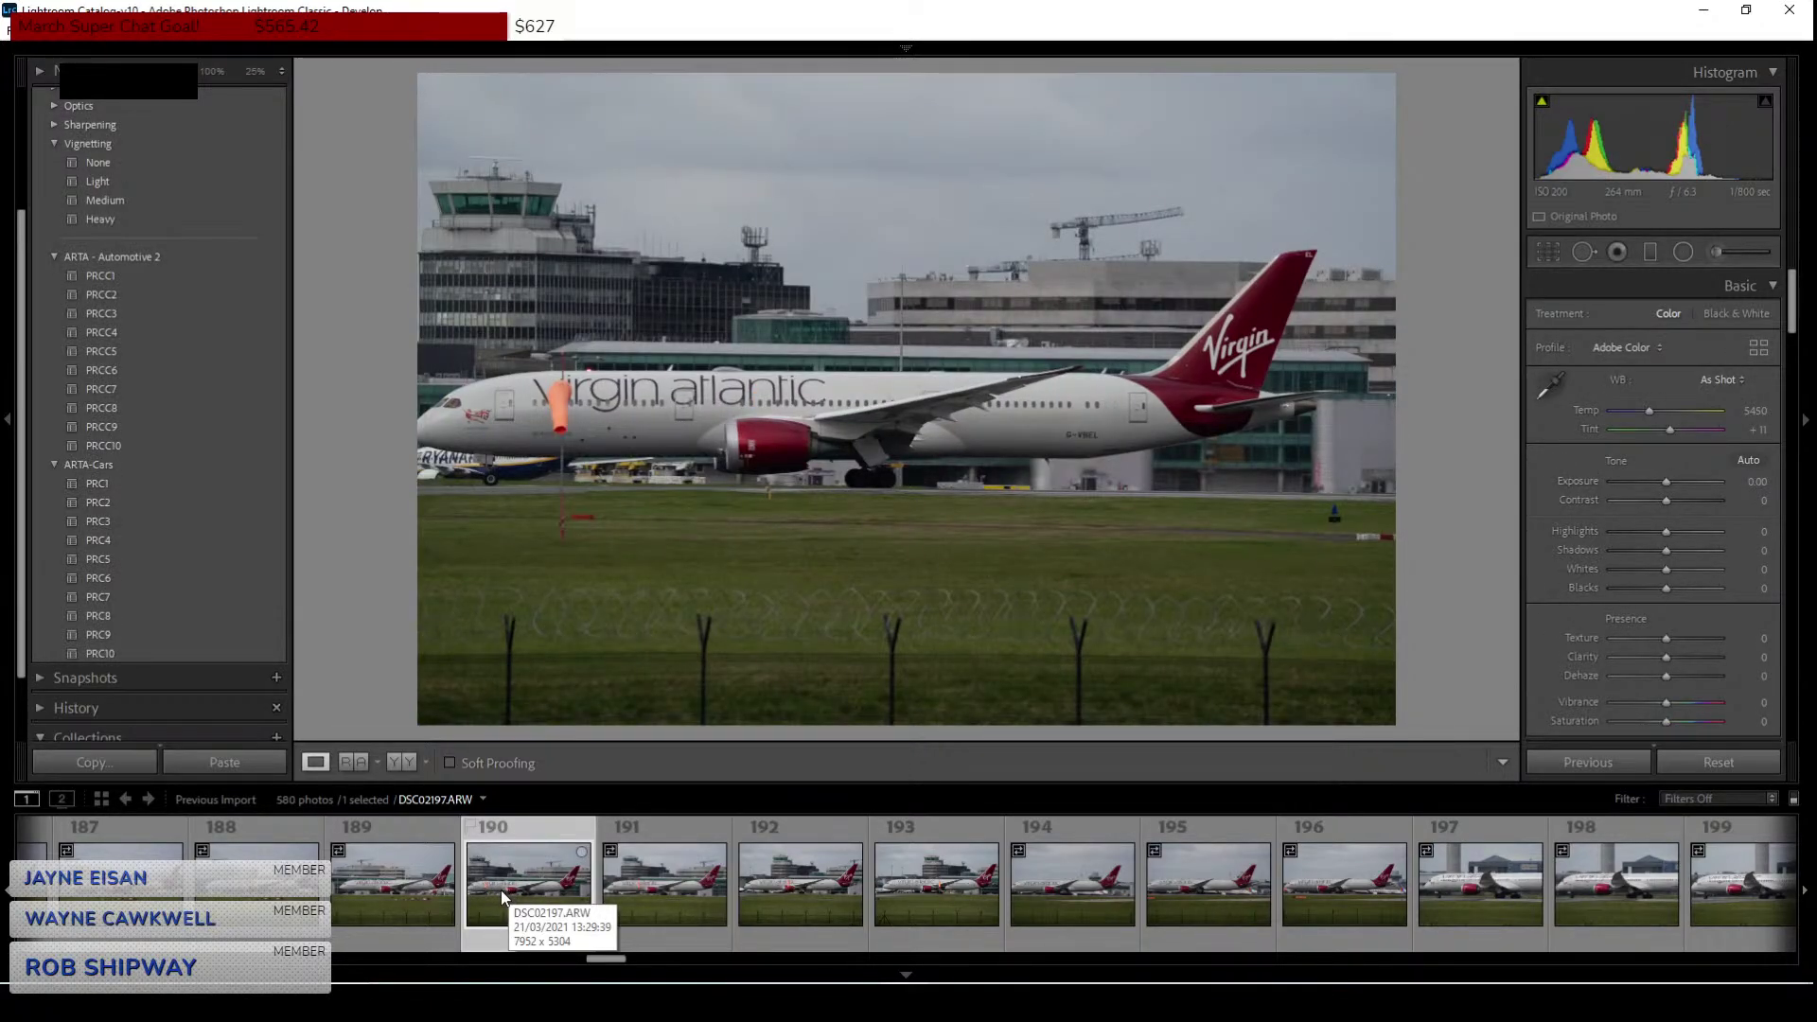
click(388, 889)
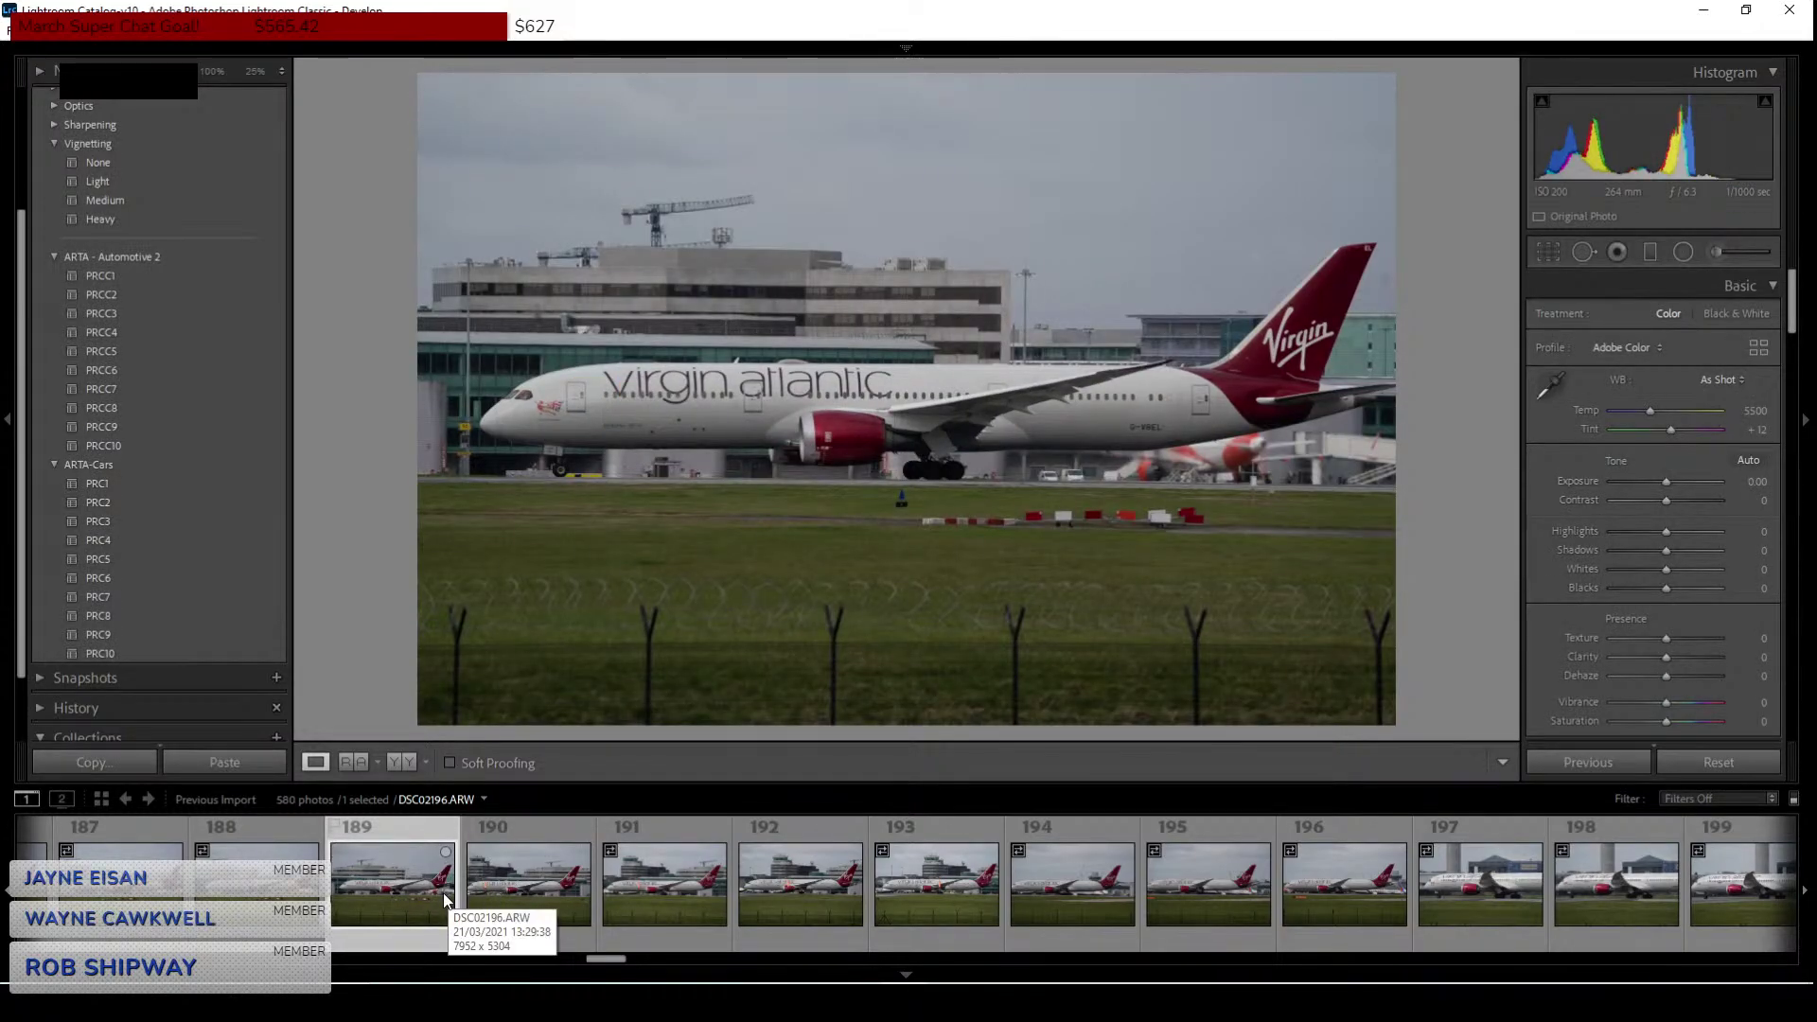
Check the sharpness of photo 189 at 100% zoom across the tail and rear fuselage registration.
click(1282, 385)
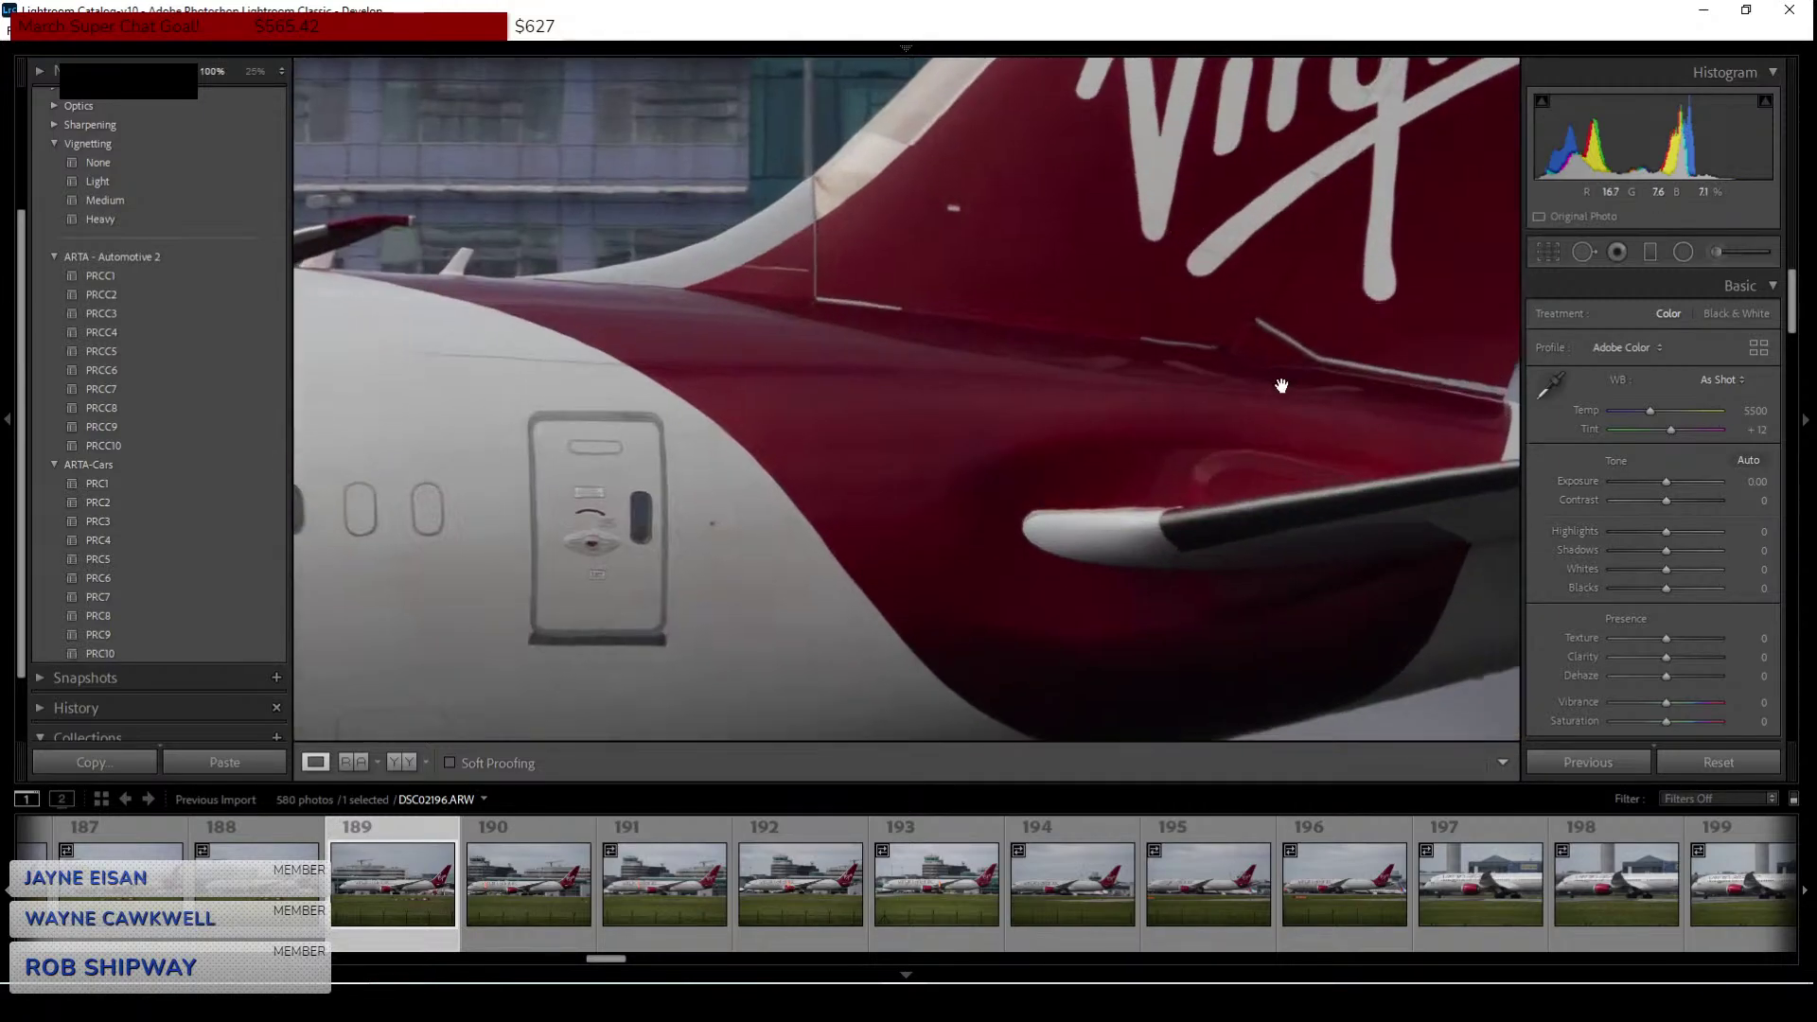
drag(748, 615, 889, 429)
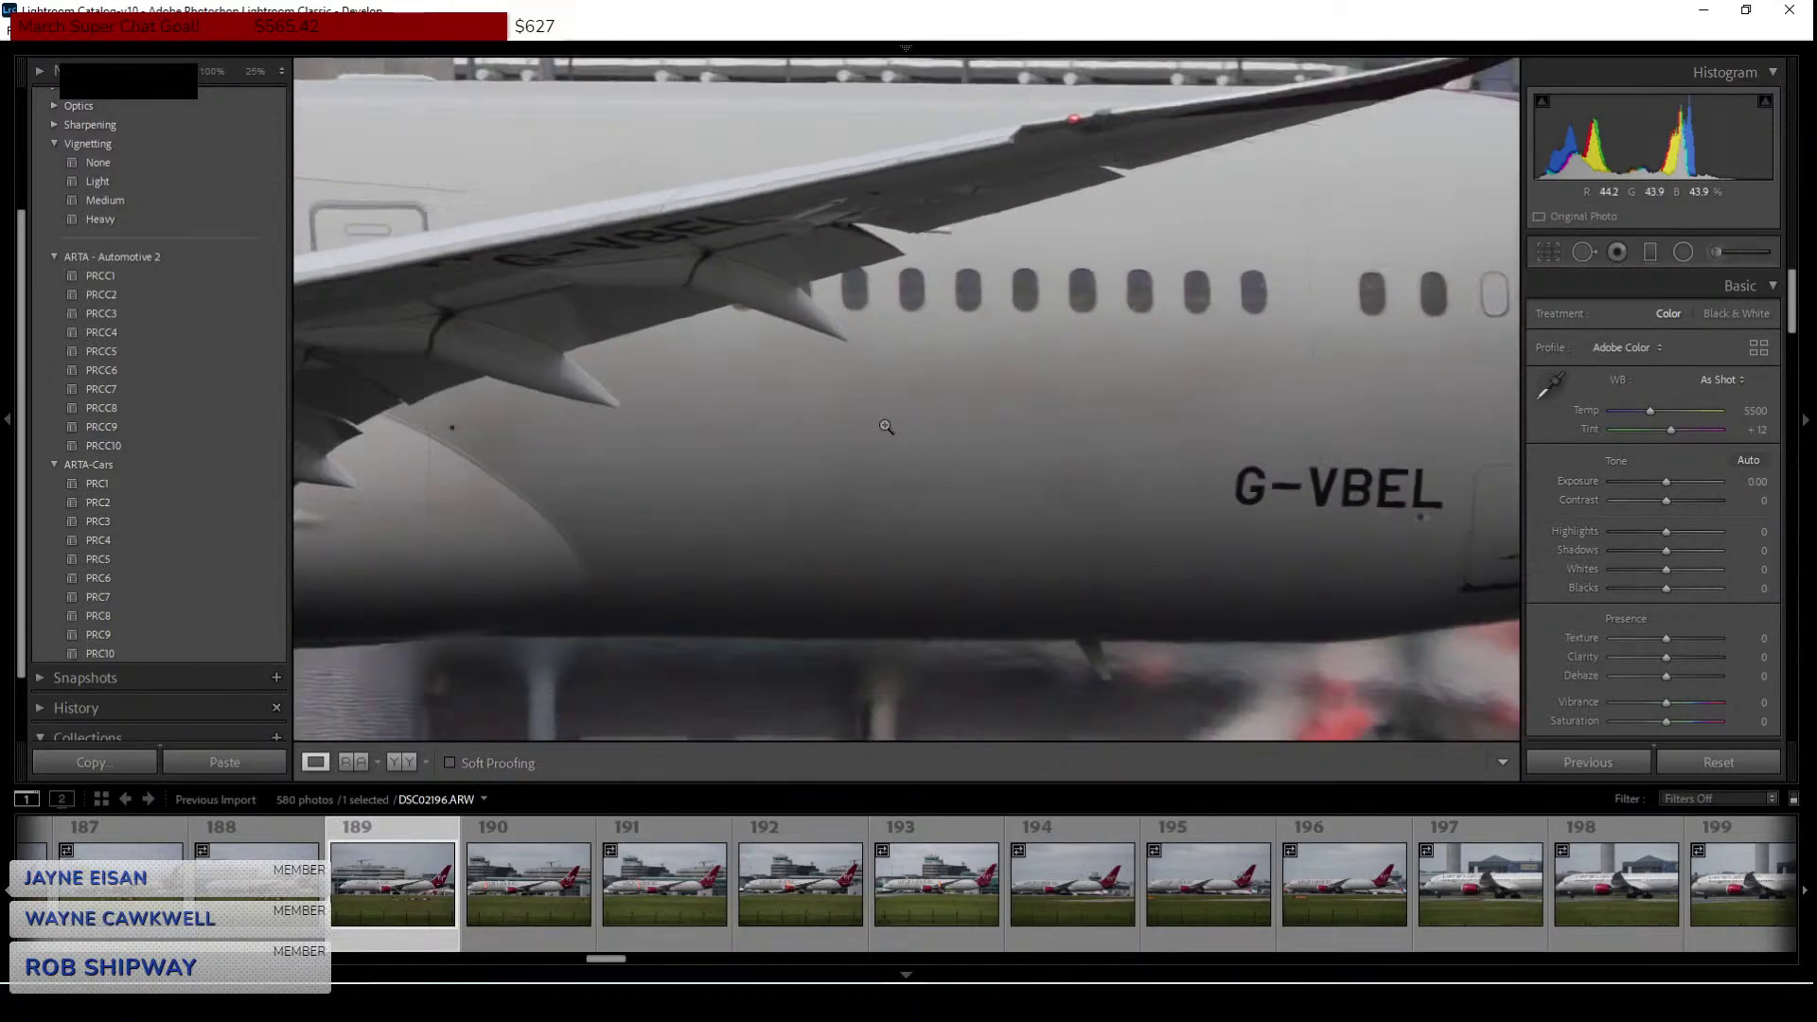
click(887, 428)
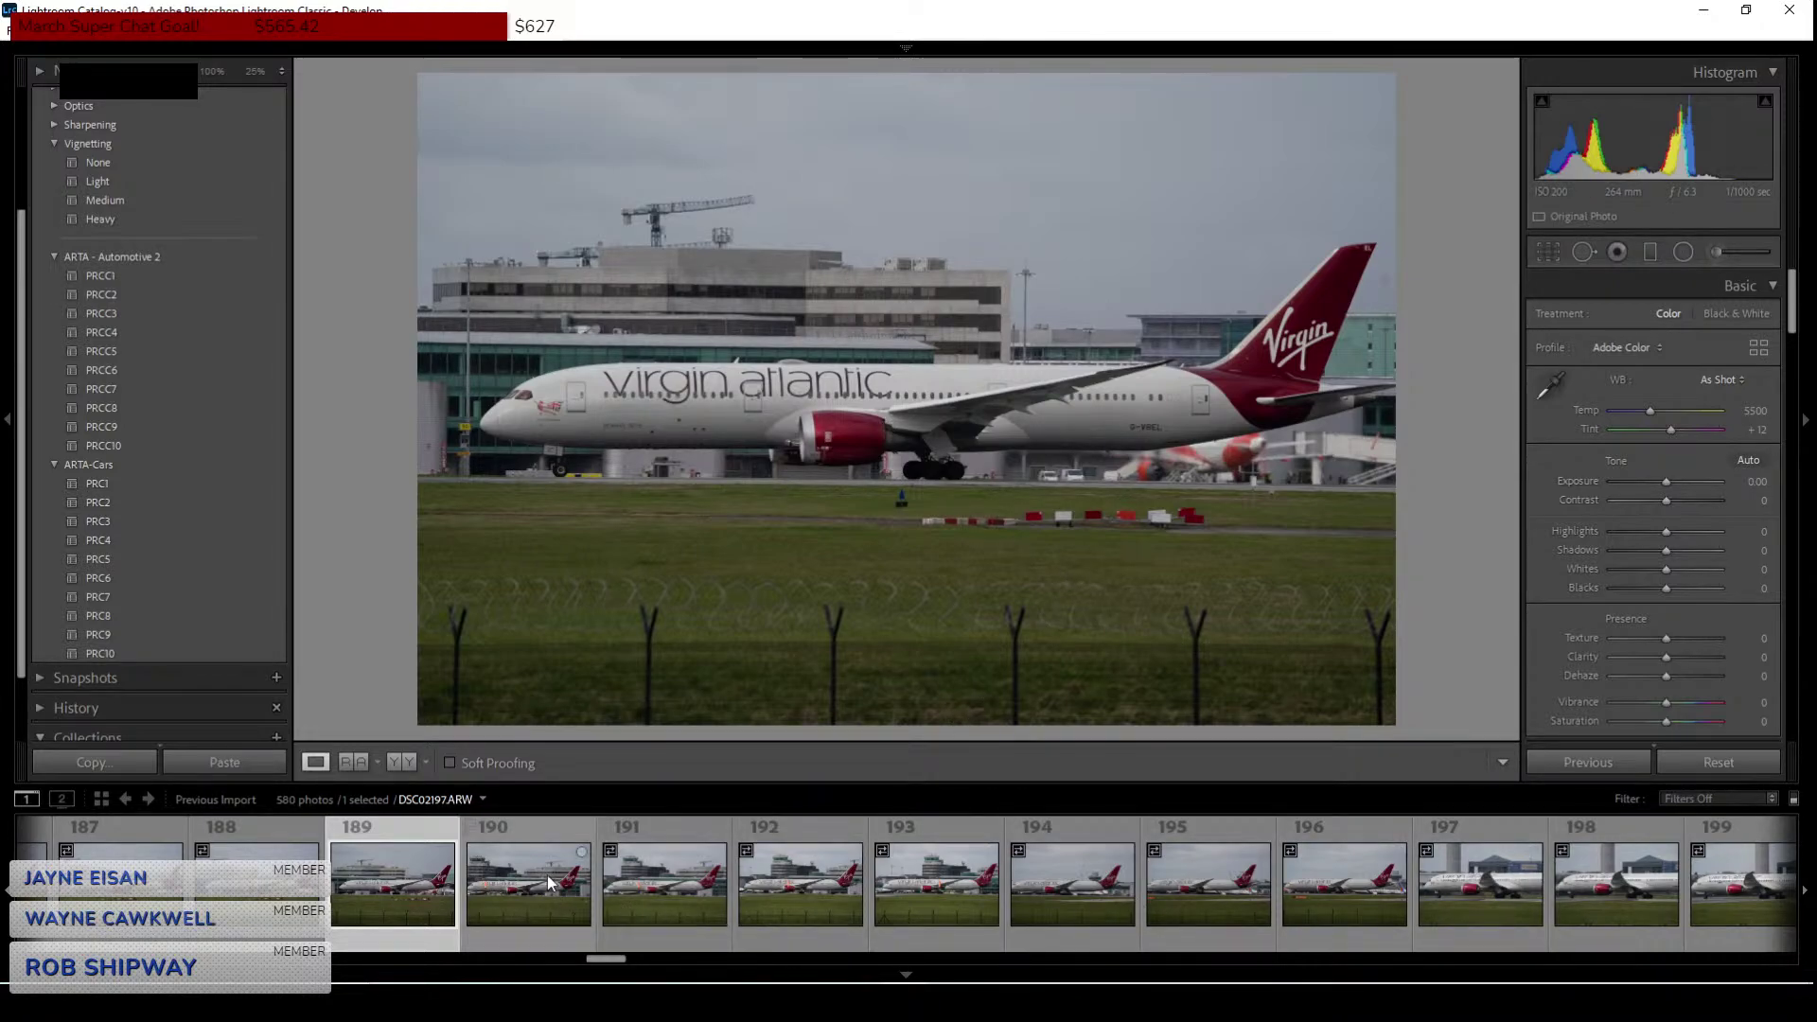
Open photo 188 and check its sharpness at 100% zoom along the fuselage from the lettering to the tail.
click(263, 892)
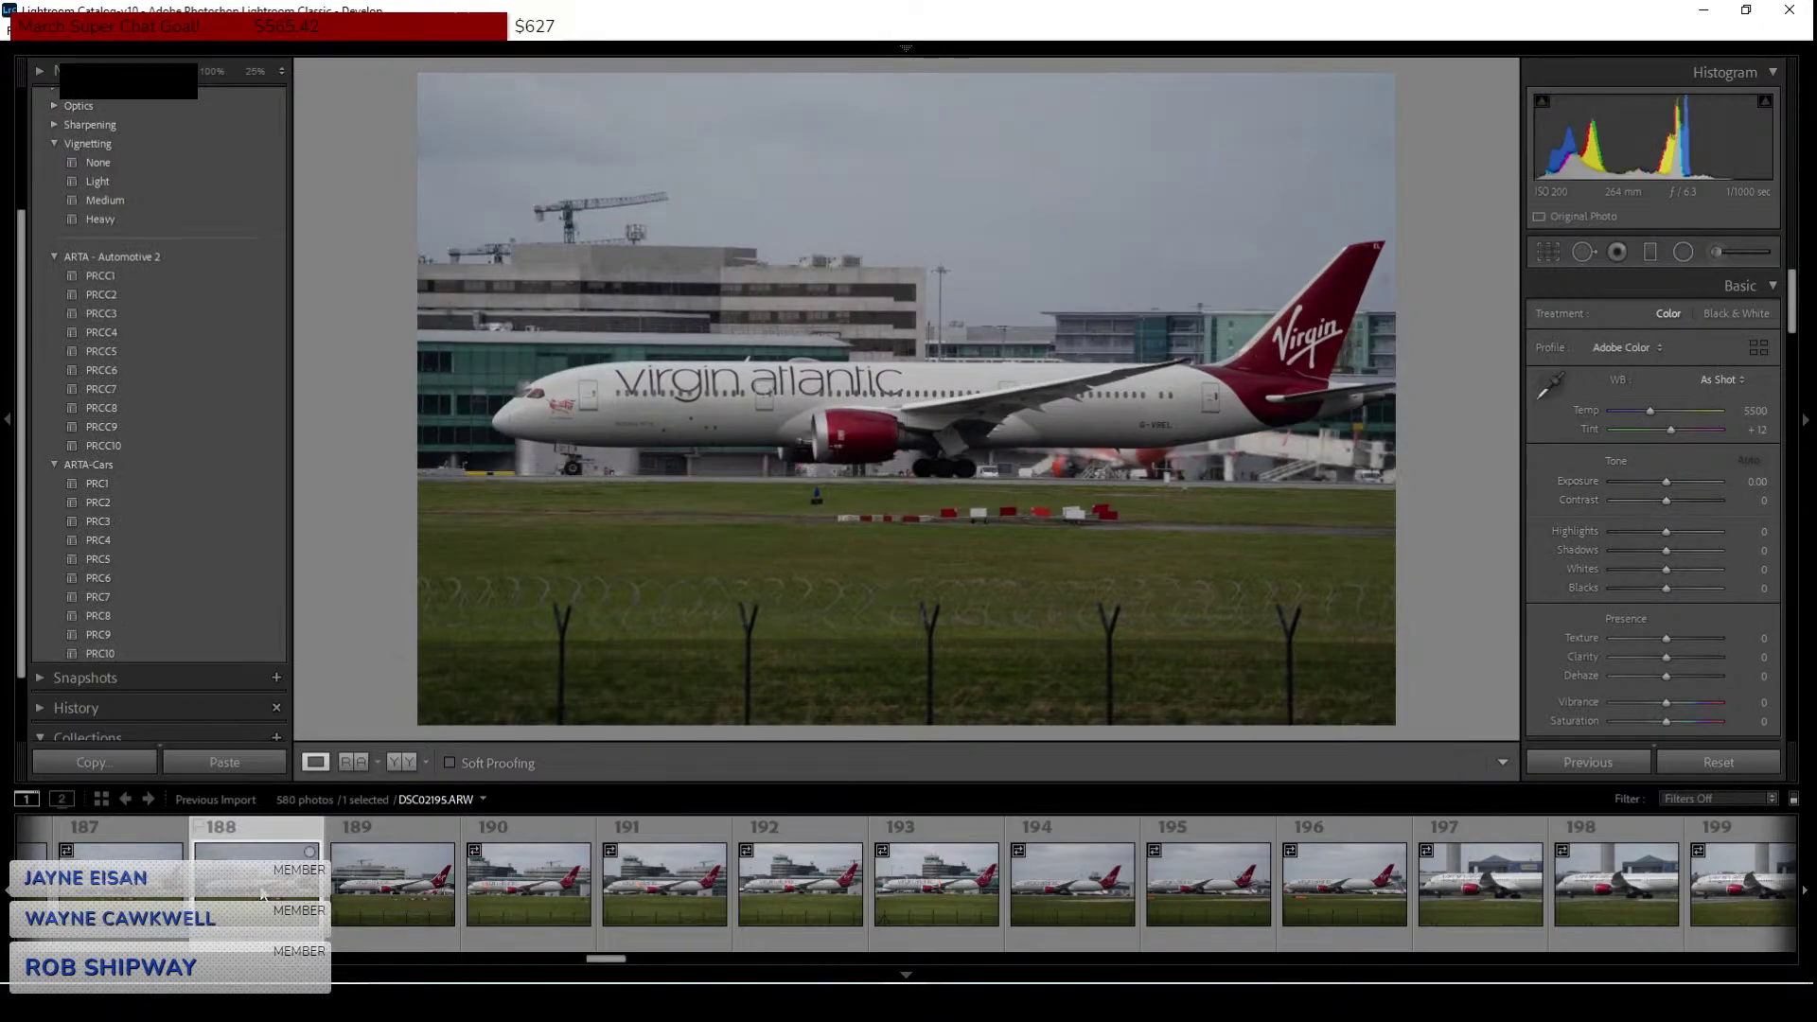
click(840, 382)
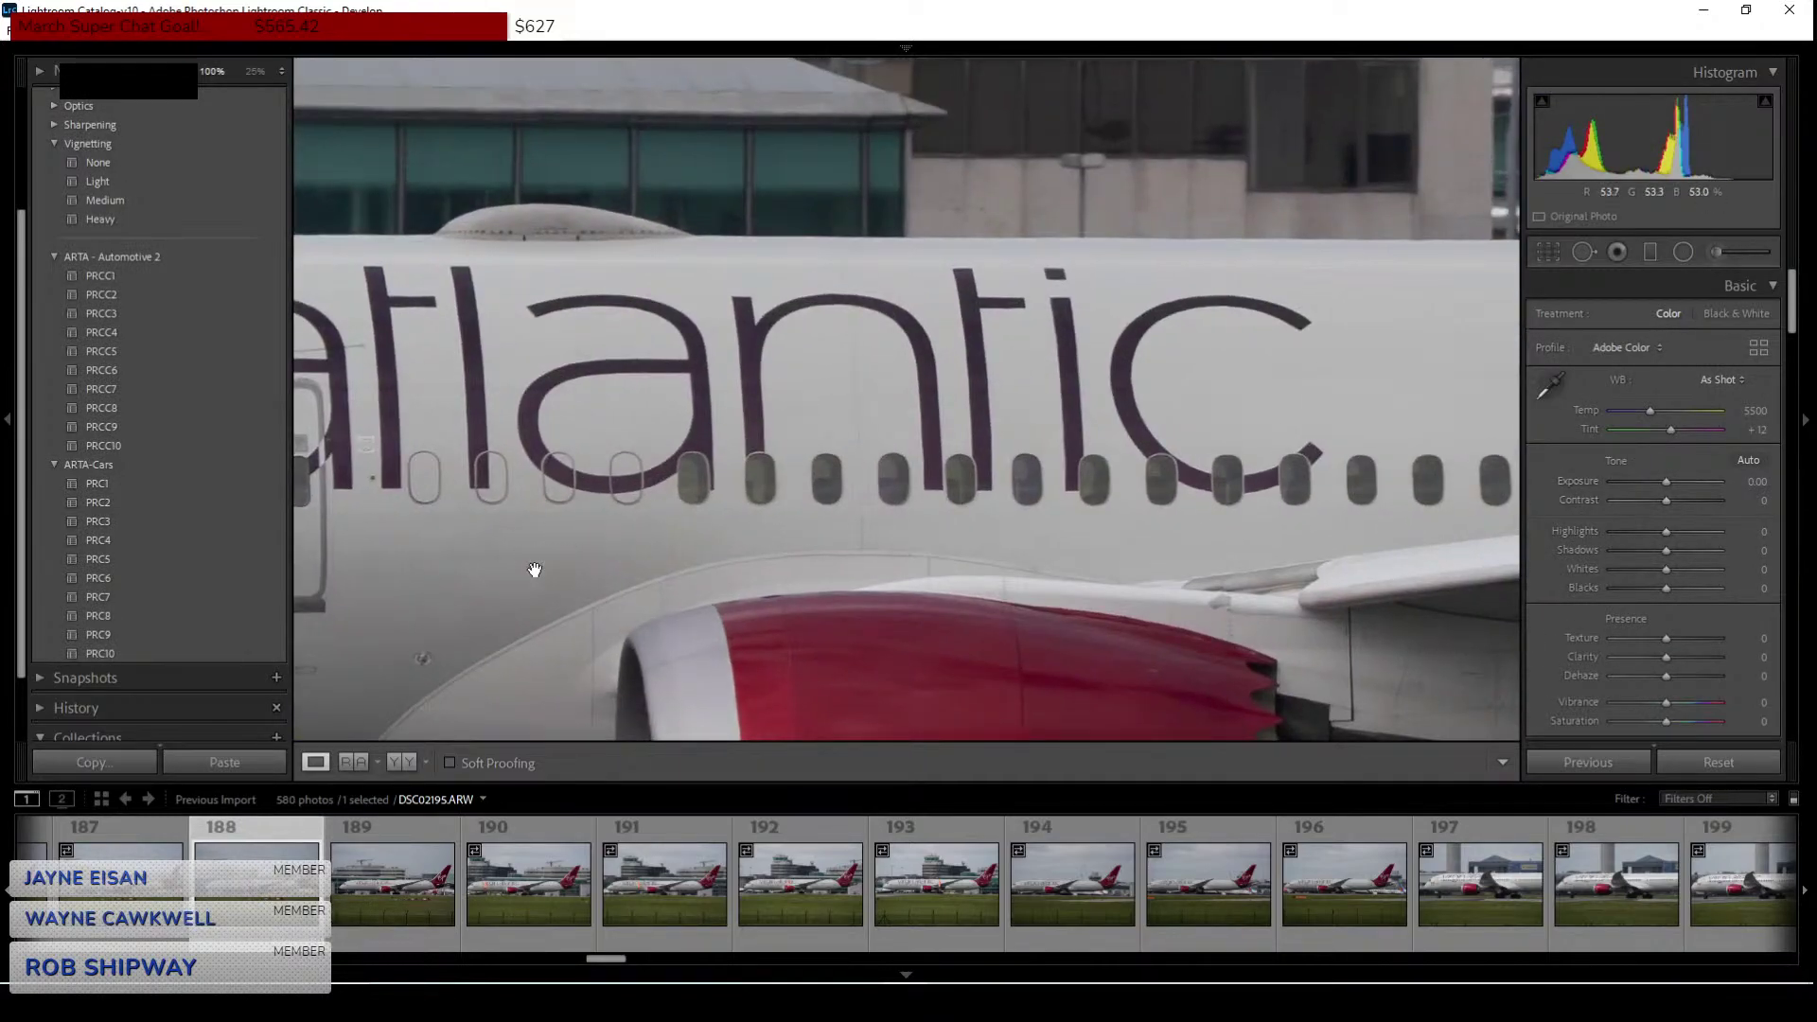
drag(535, 570, 189, 577)
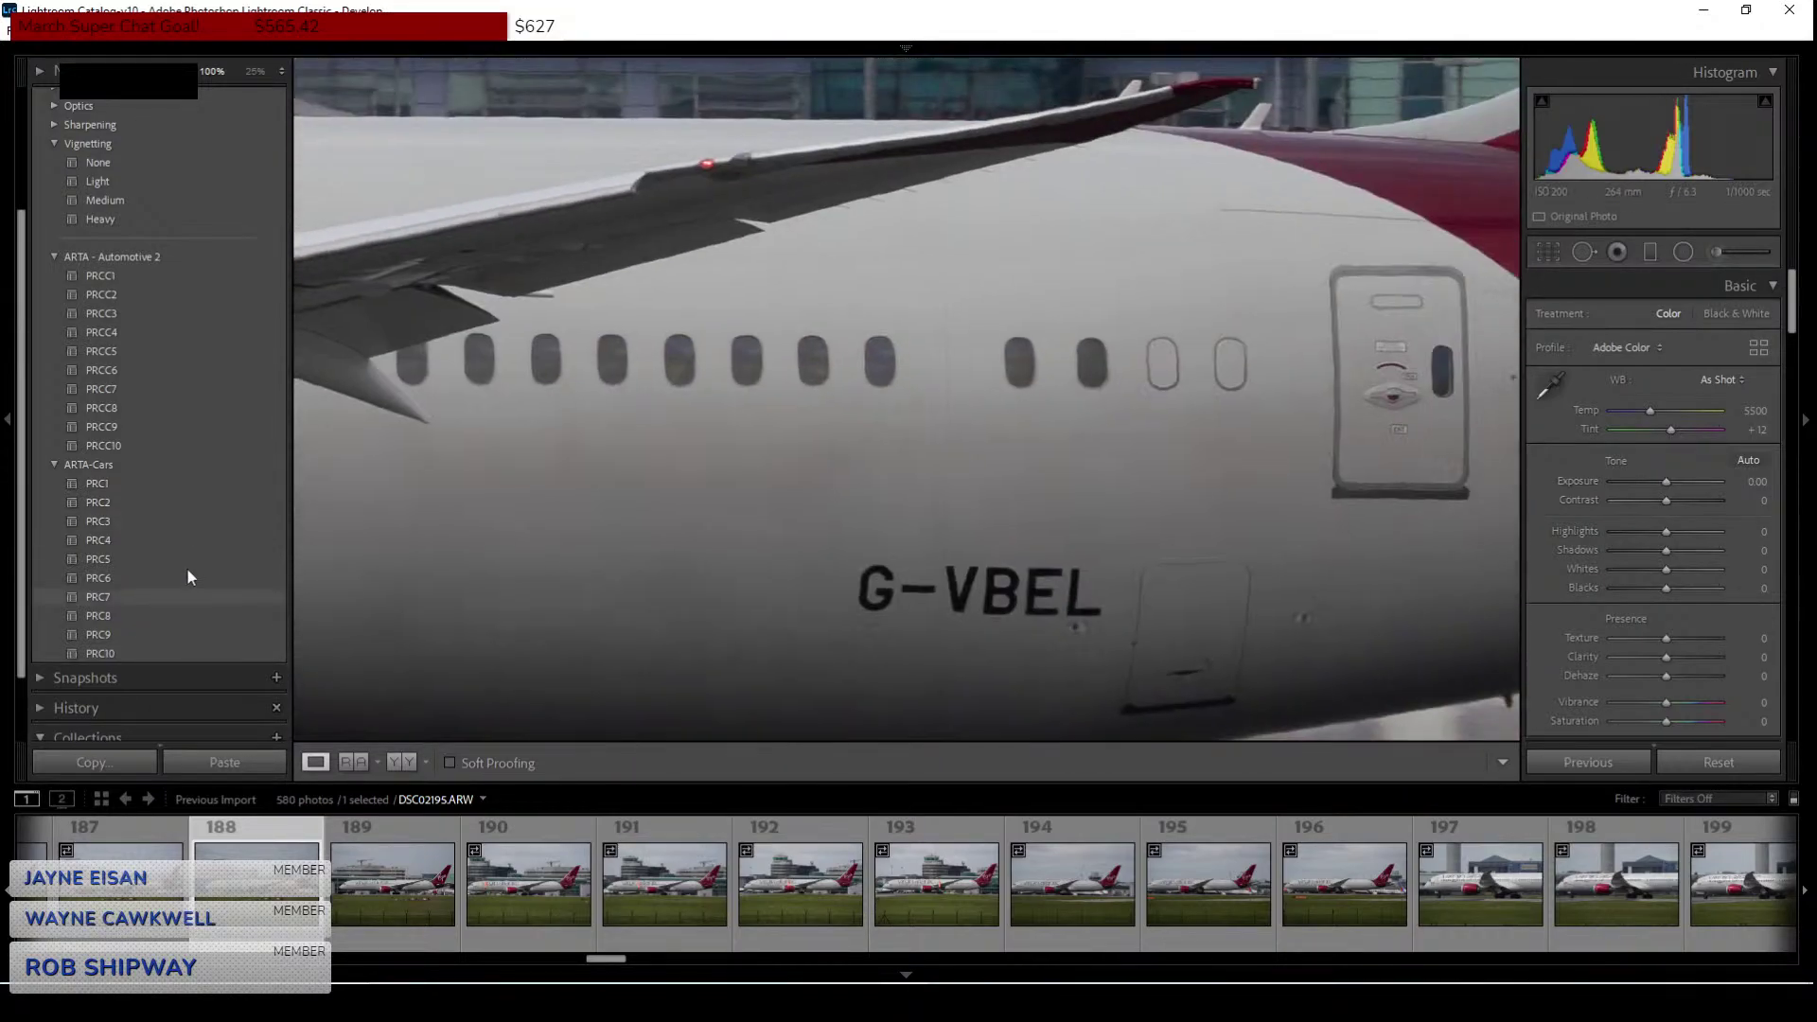
drag(1042, 470, 670, 405)
click(672, 419)
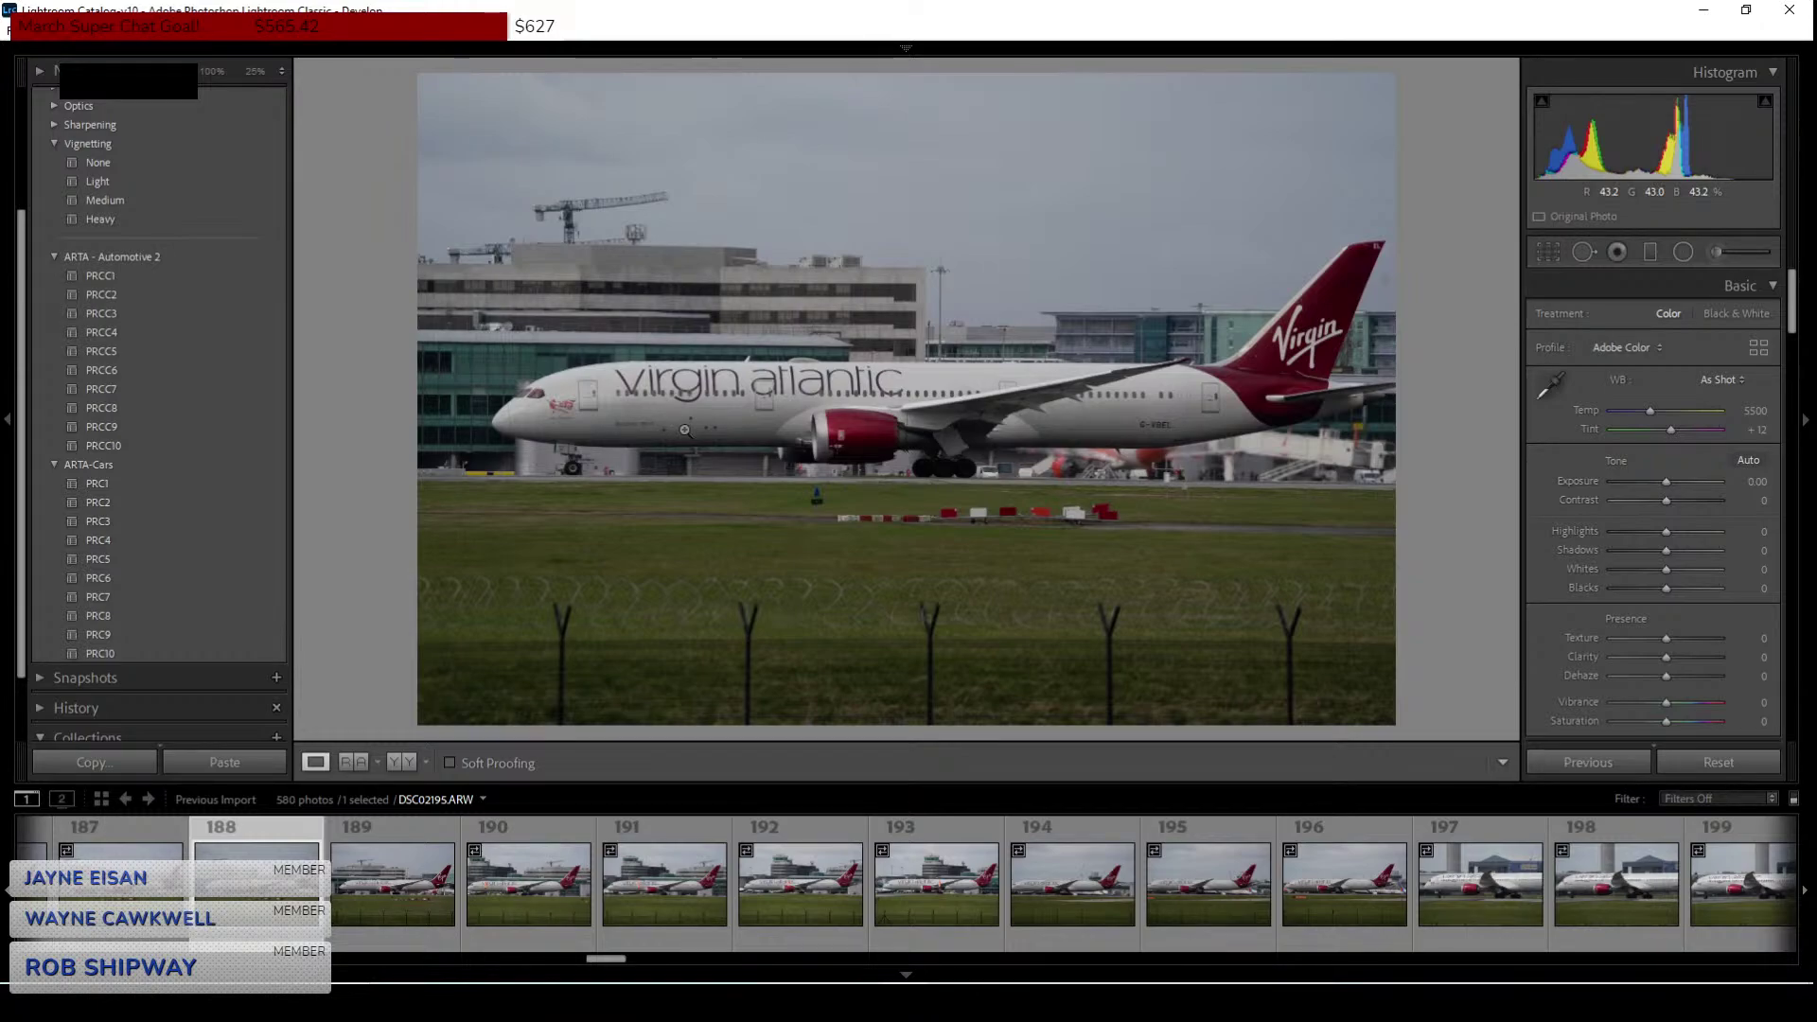
View photos 199 and 198, and check the sharpness of photo 198 at 100% zoom around the roof antennas and fuselage.
scroll(838, 872, down, 4)
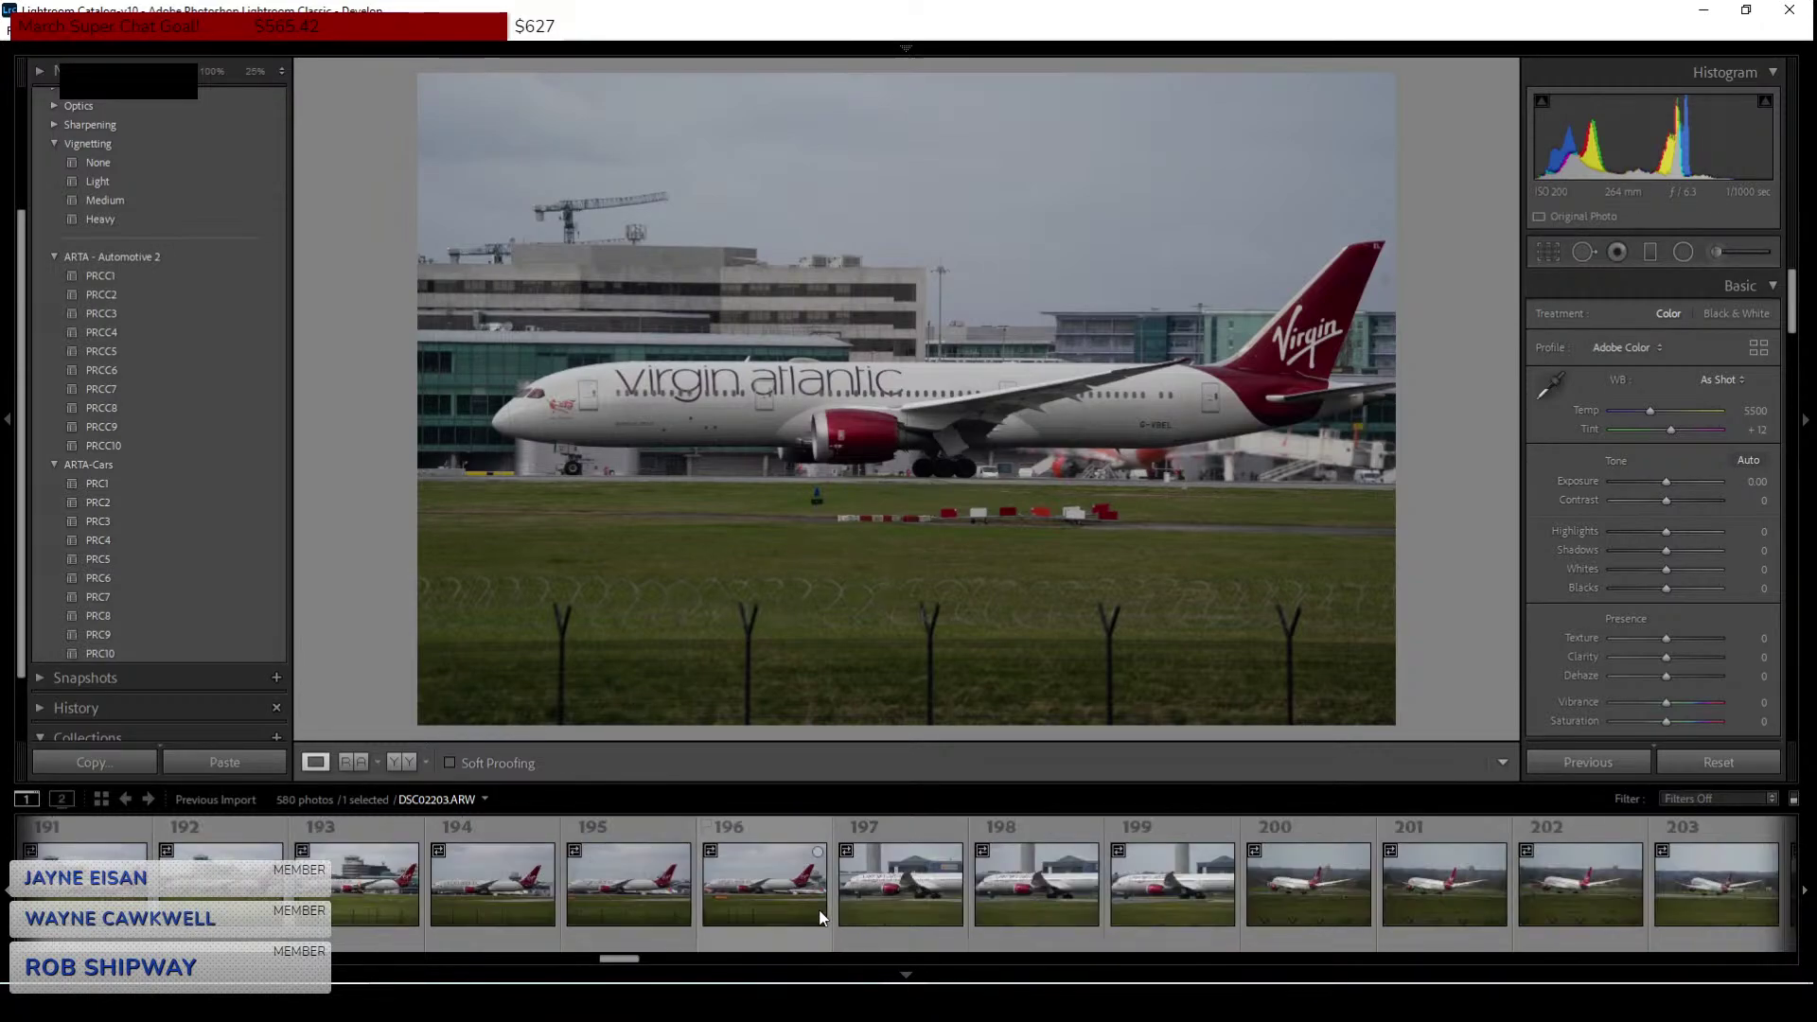
click(839, 871)
scroll(839, 875, down, 4)
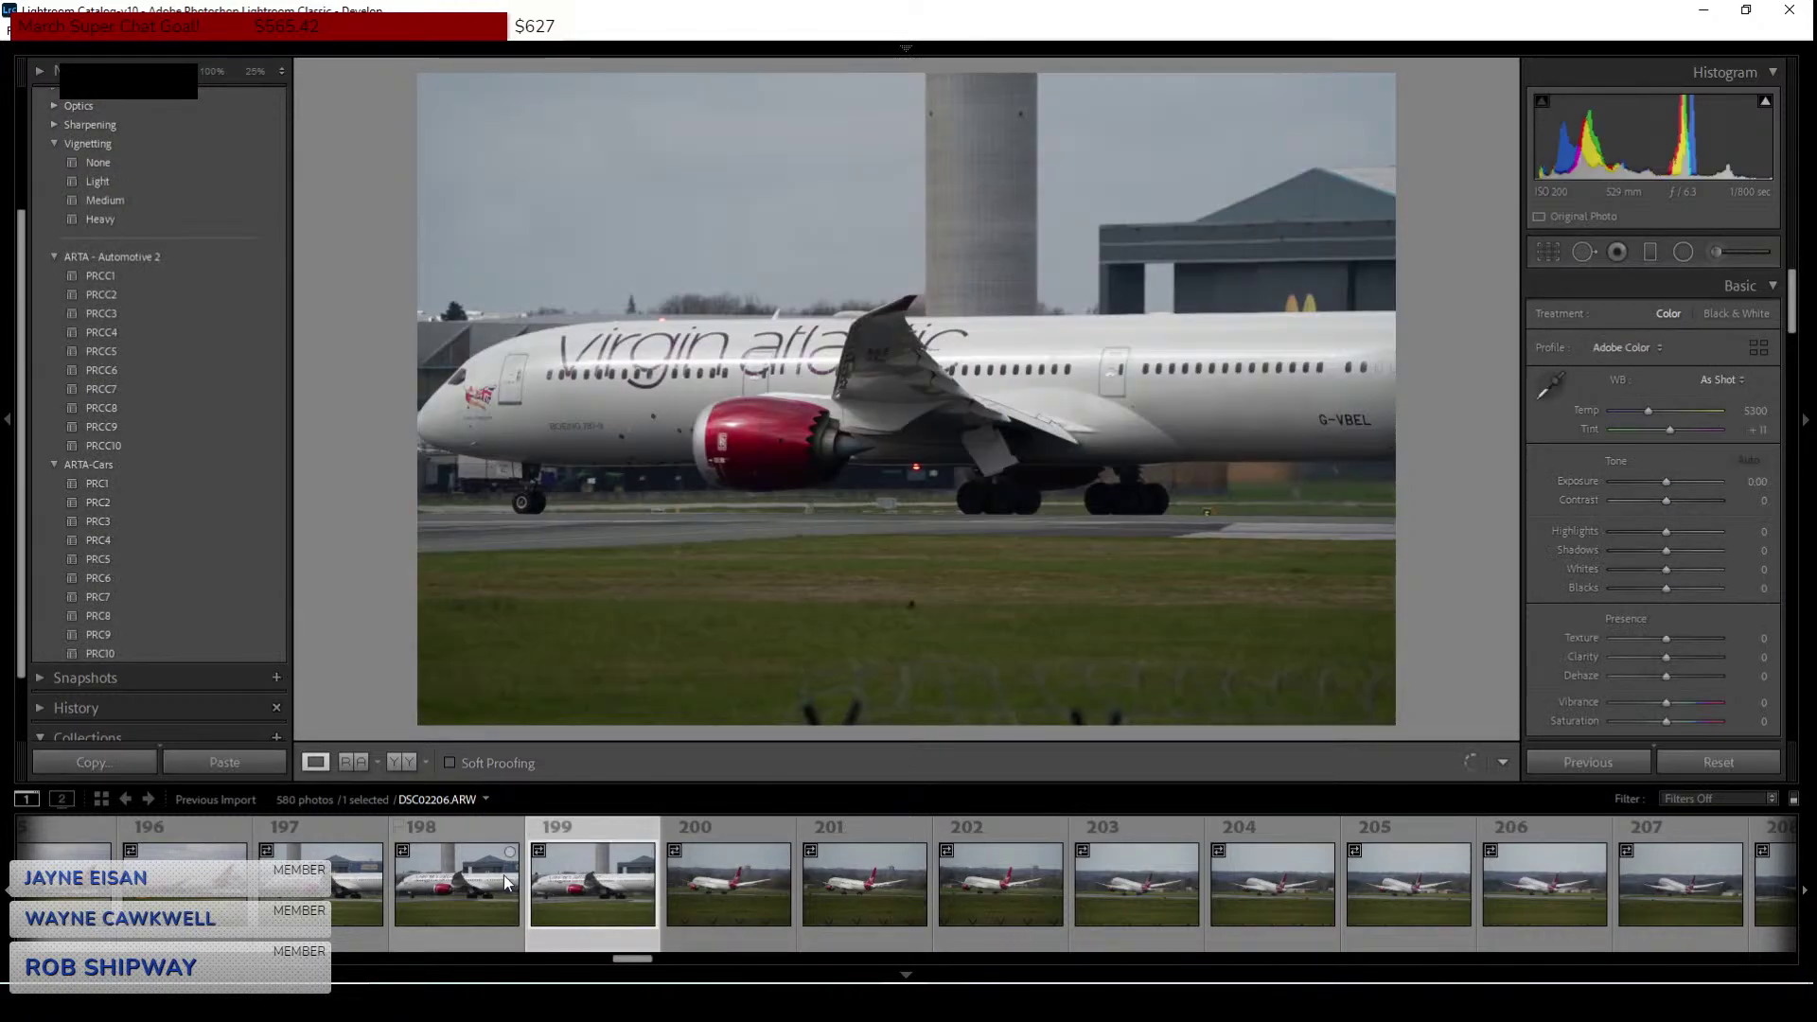
click(470, 885)
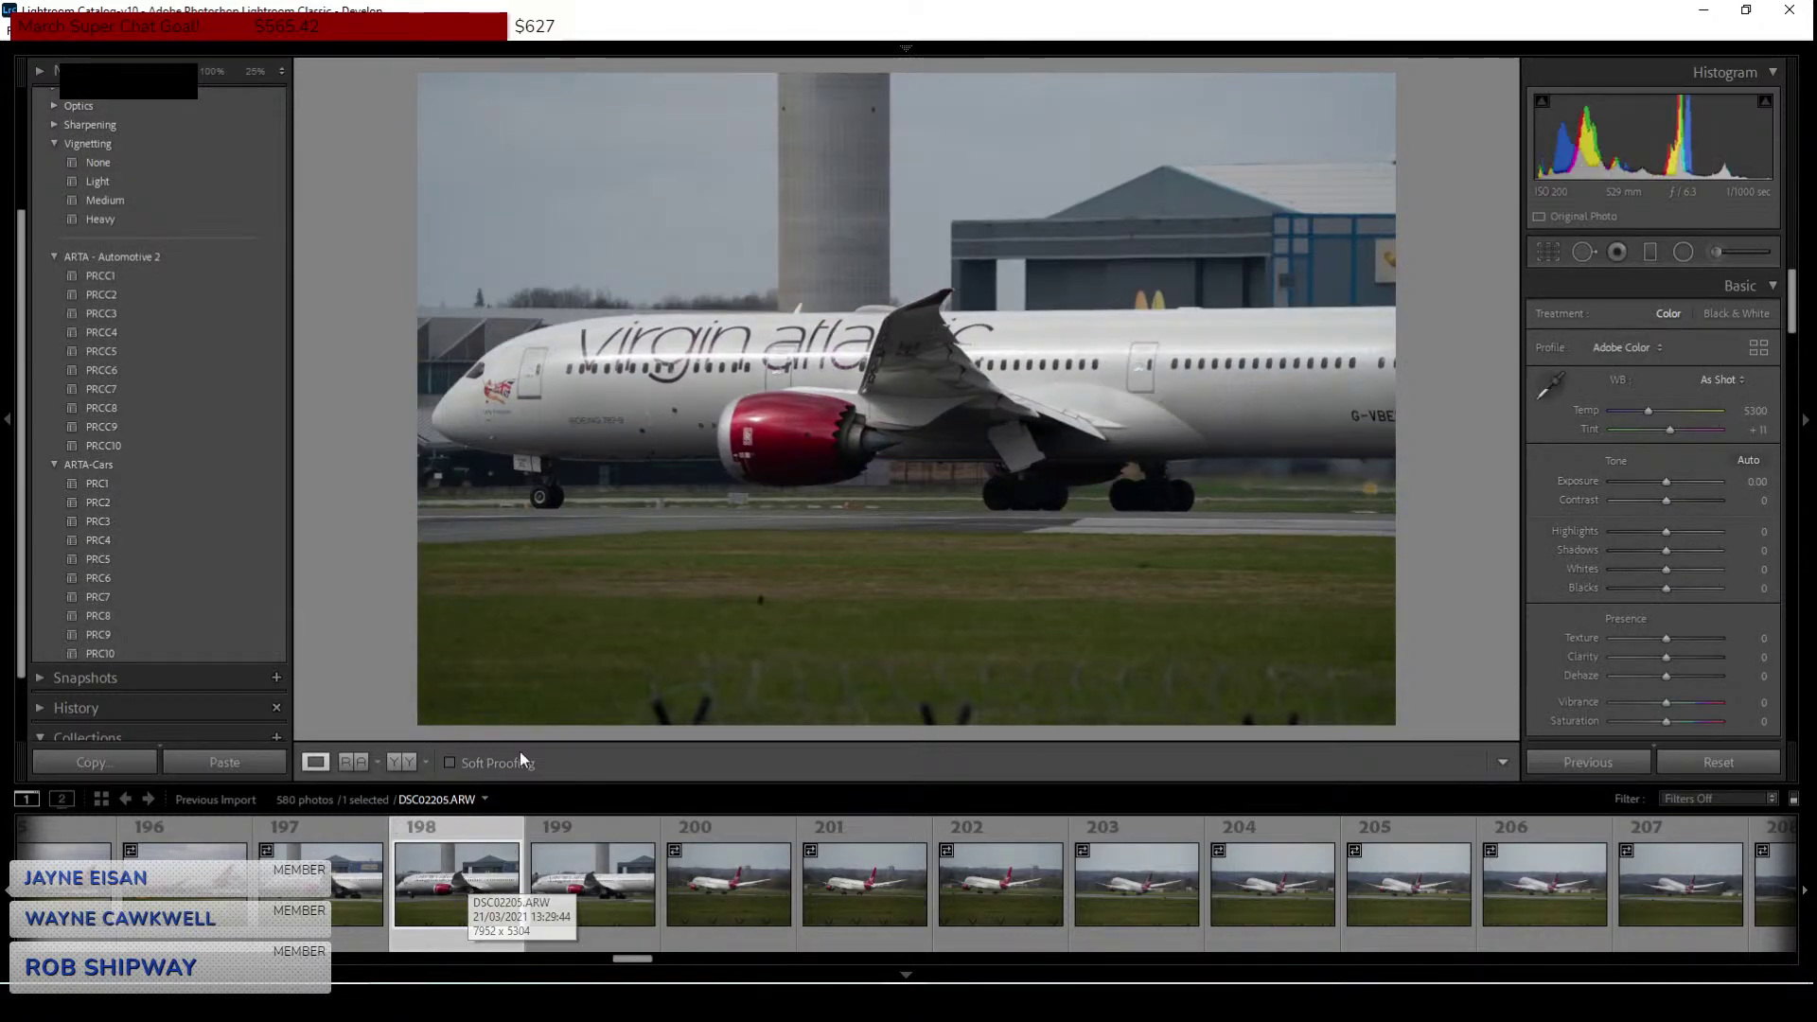
click(823, 322)
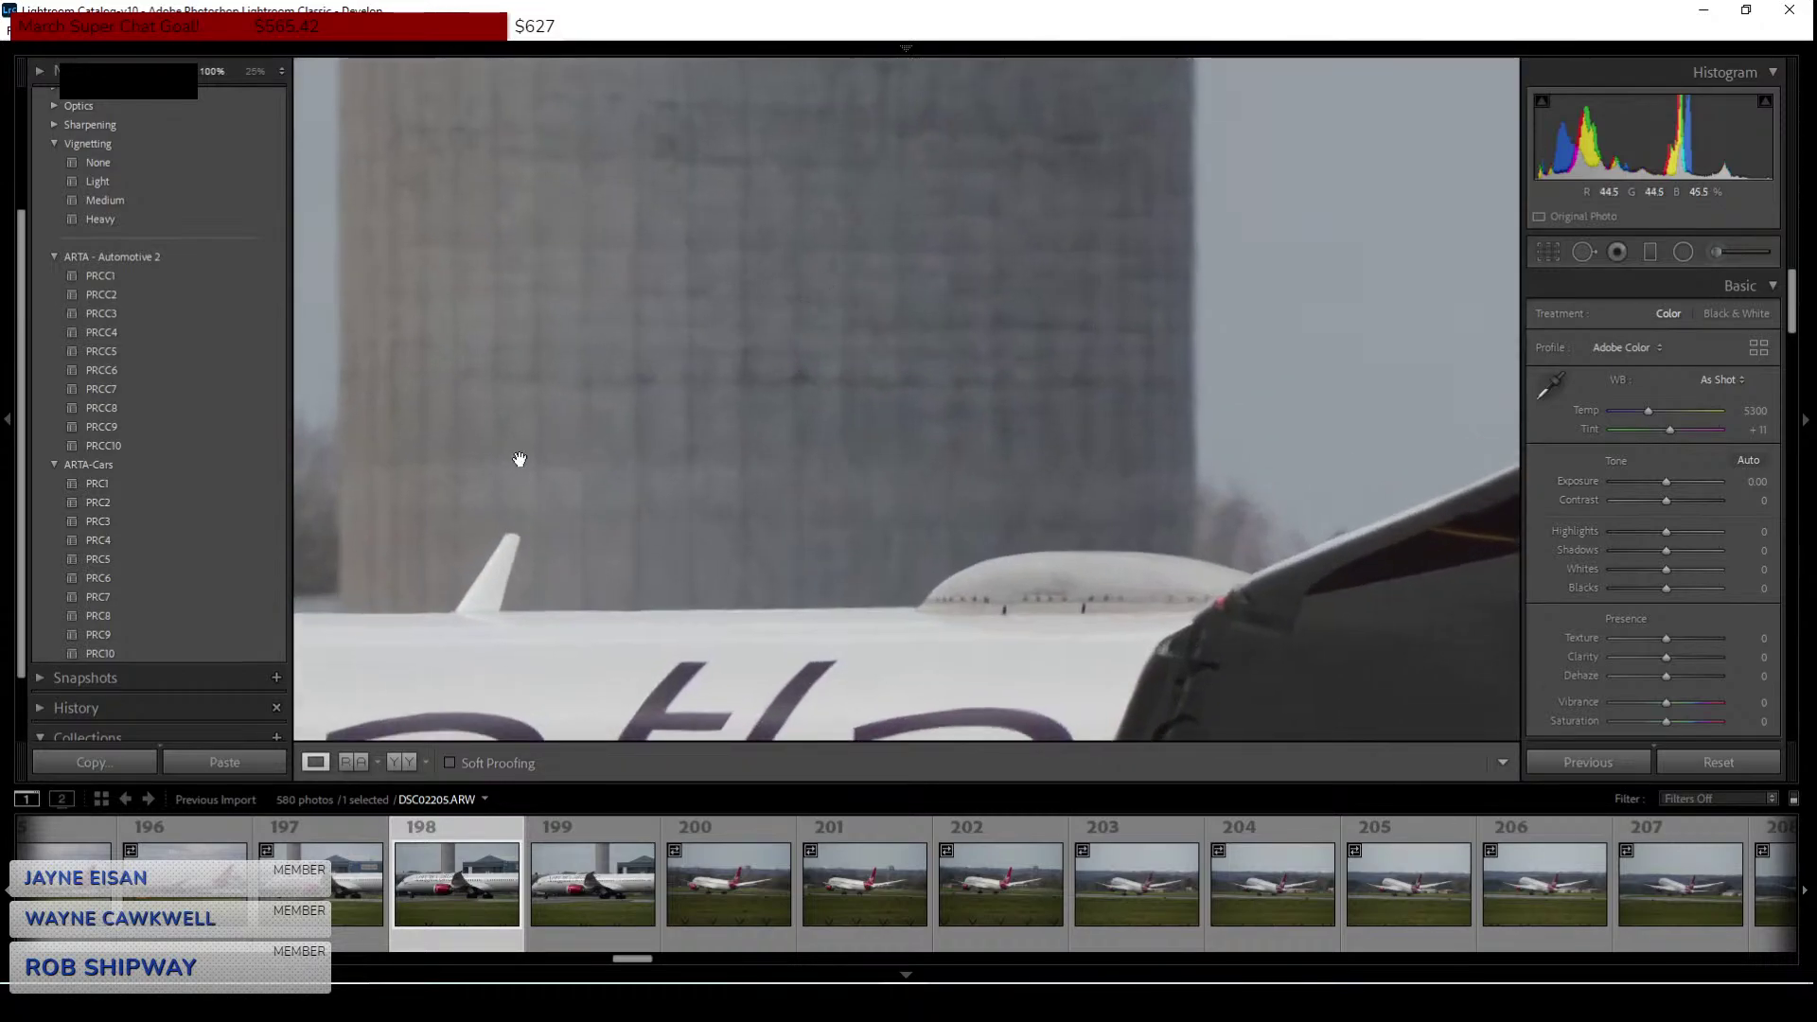
drag(824, 333, 1117, 437)
drag(701, 369, 1297, 123)
click(641, 559)
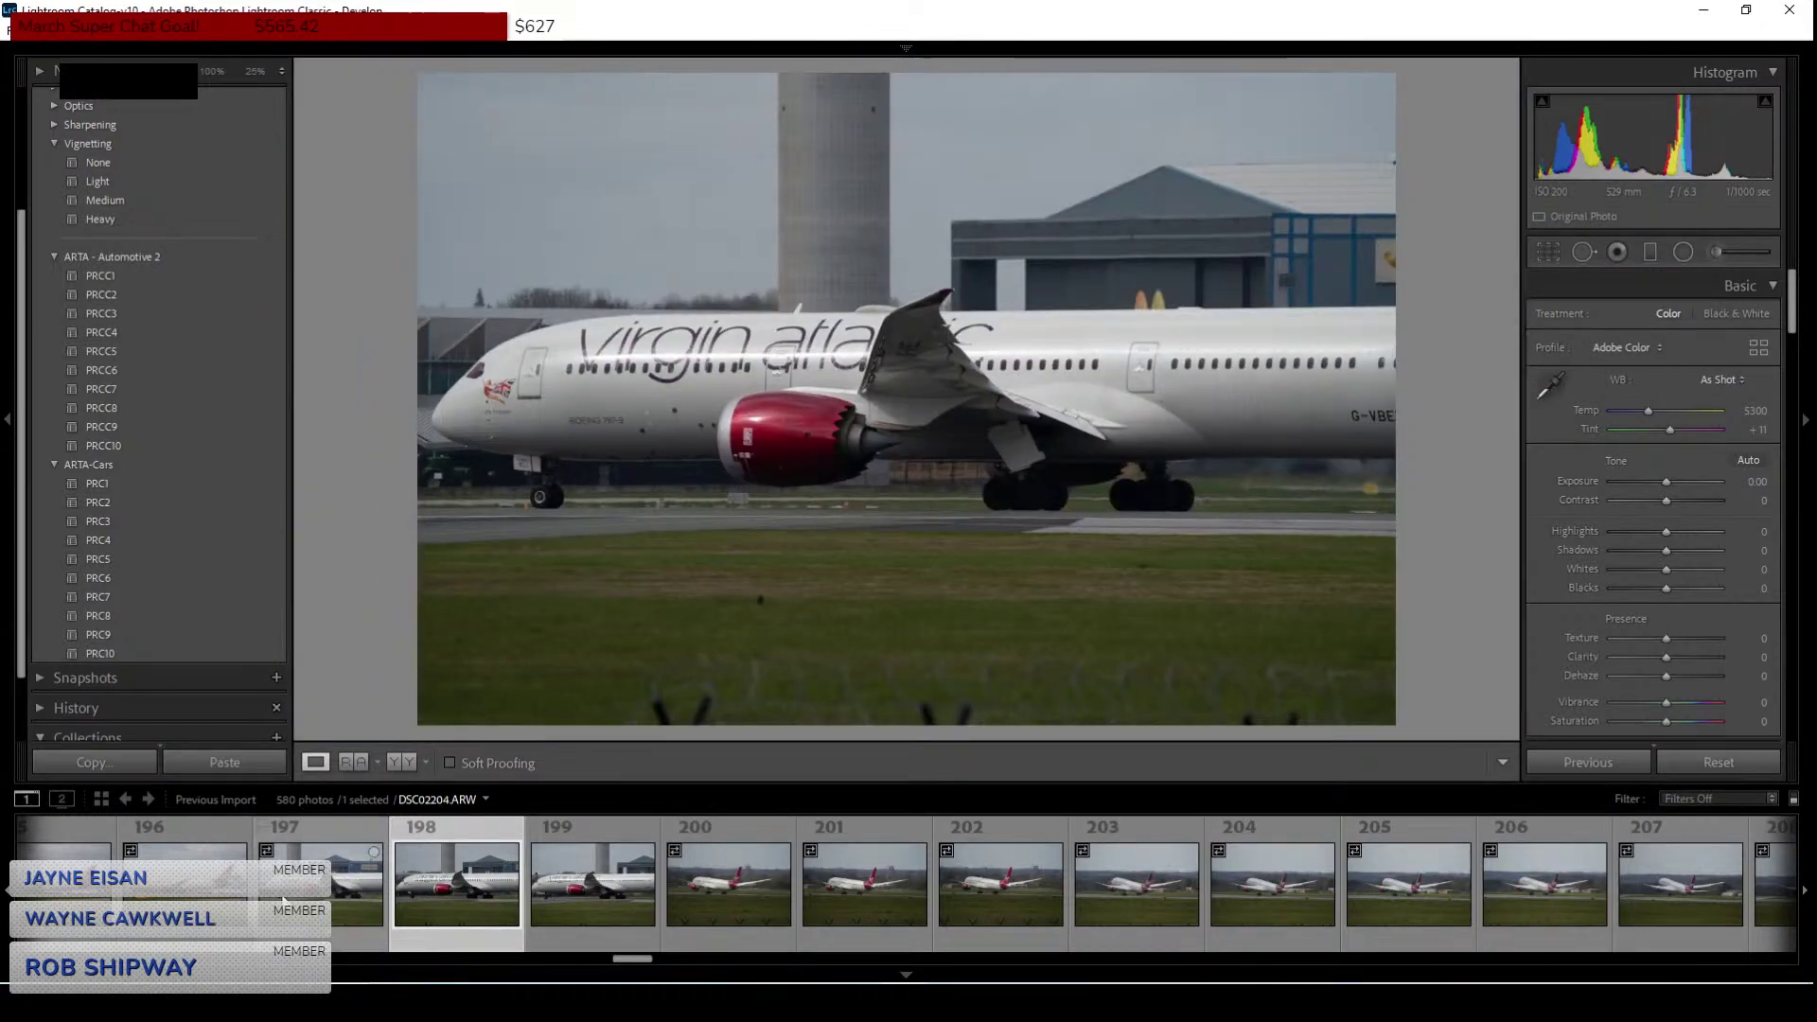
Go back through photos 197 to 193, comparing the aircraft's framing and background.
click(364, 873)
click(189, 879)
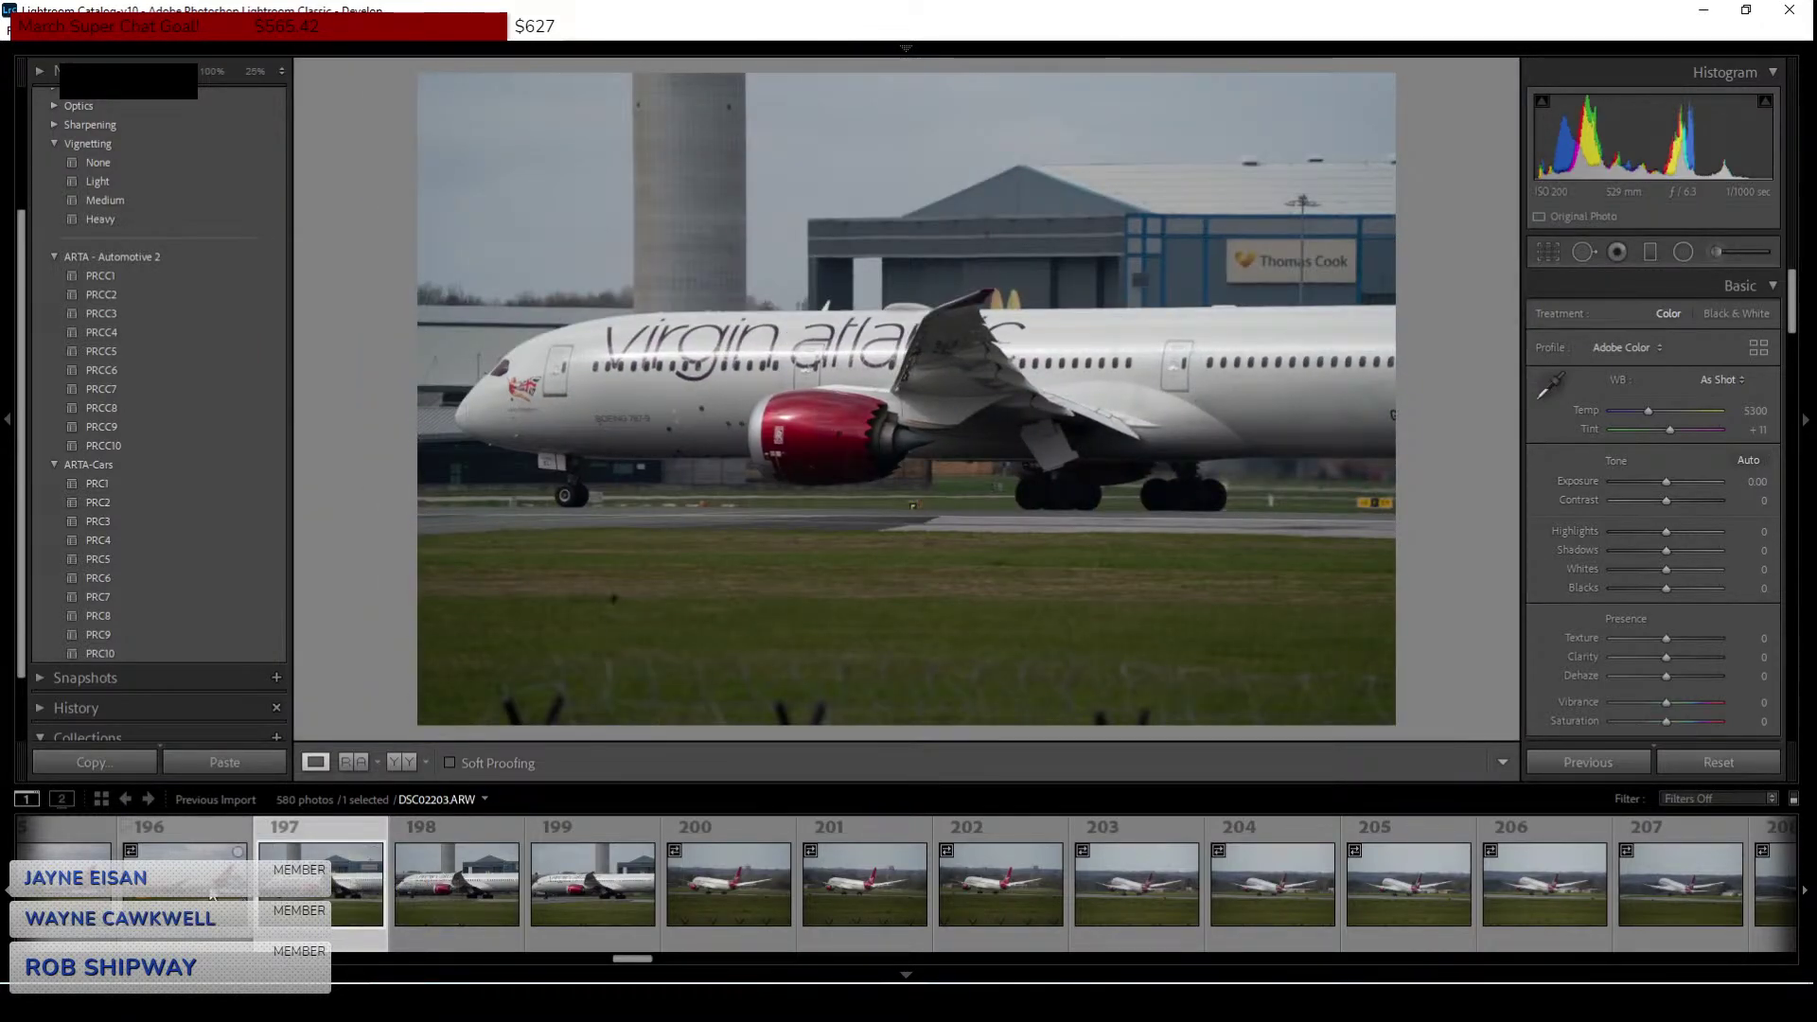
click(111, 898)
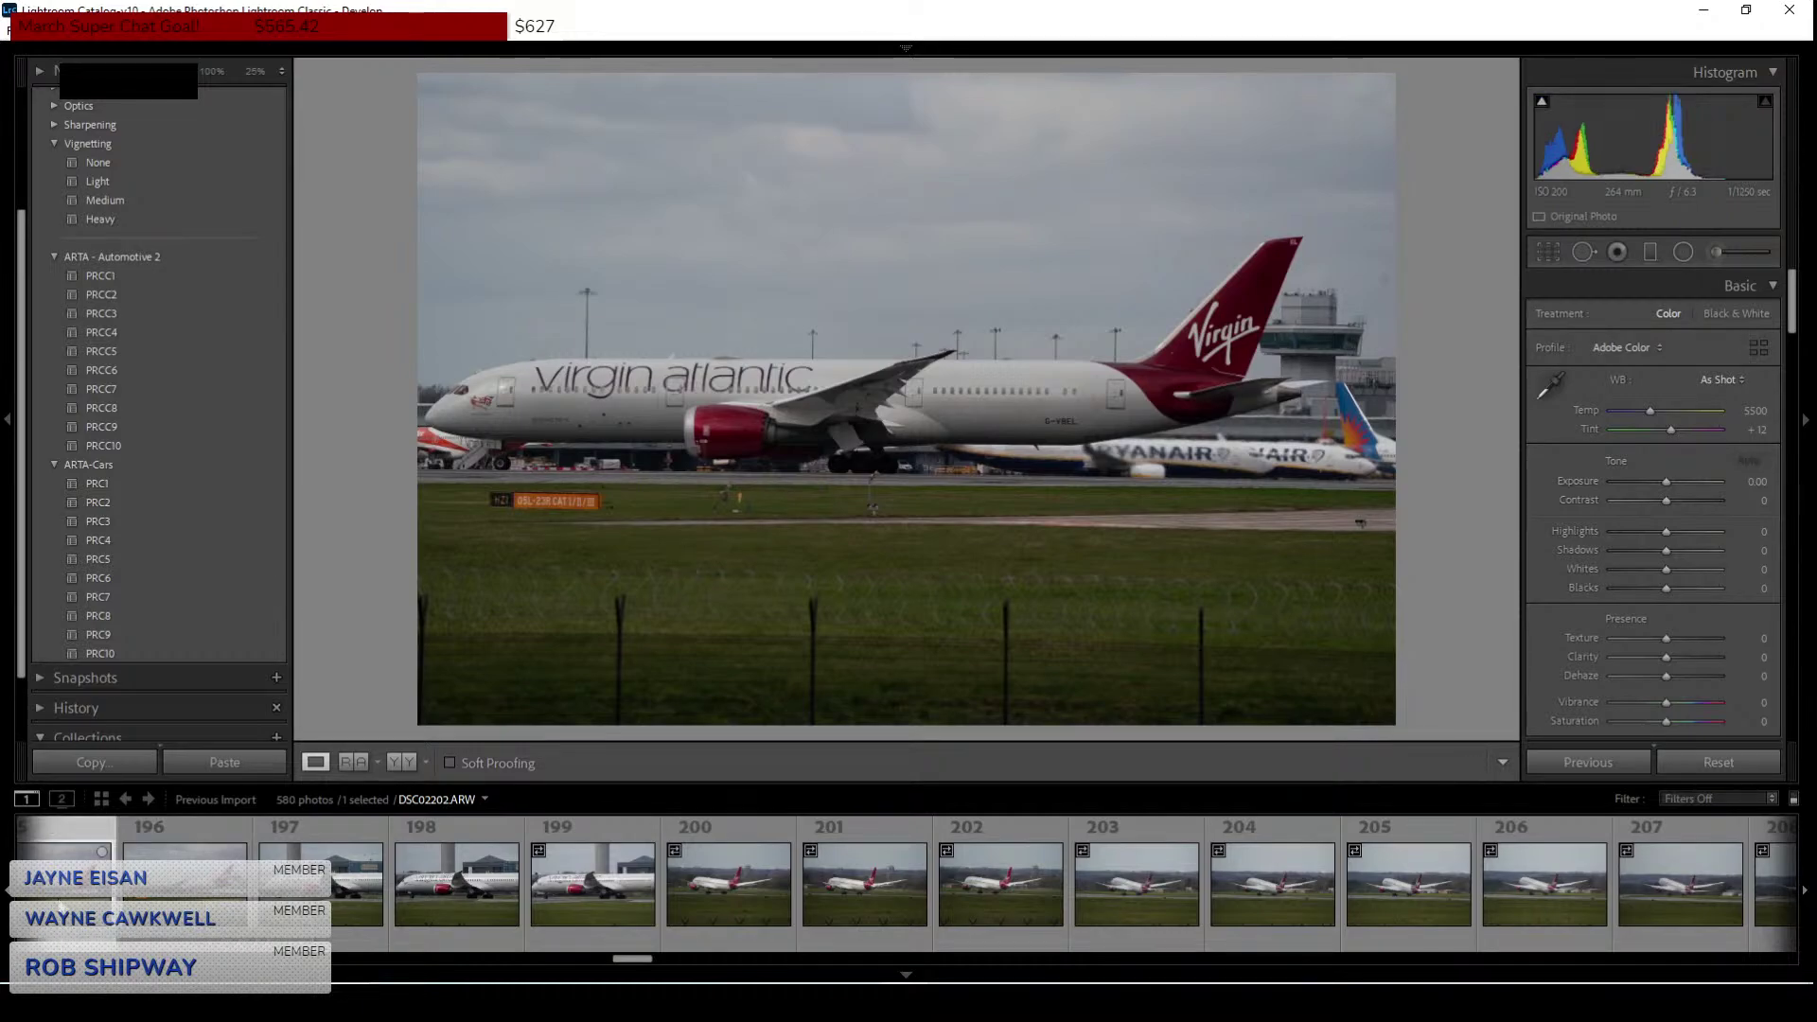
scroll(606, 928, down, 5)
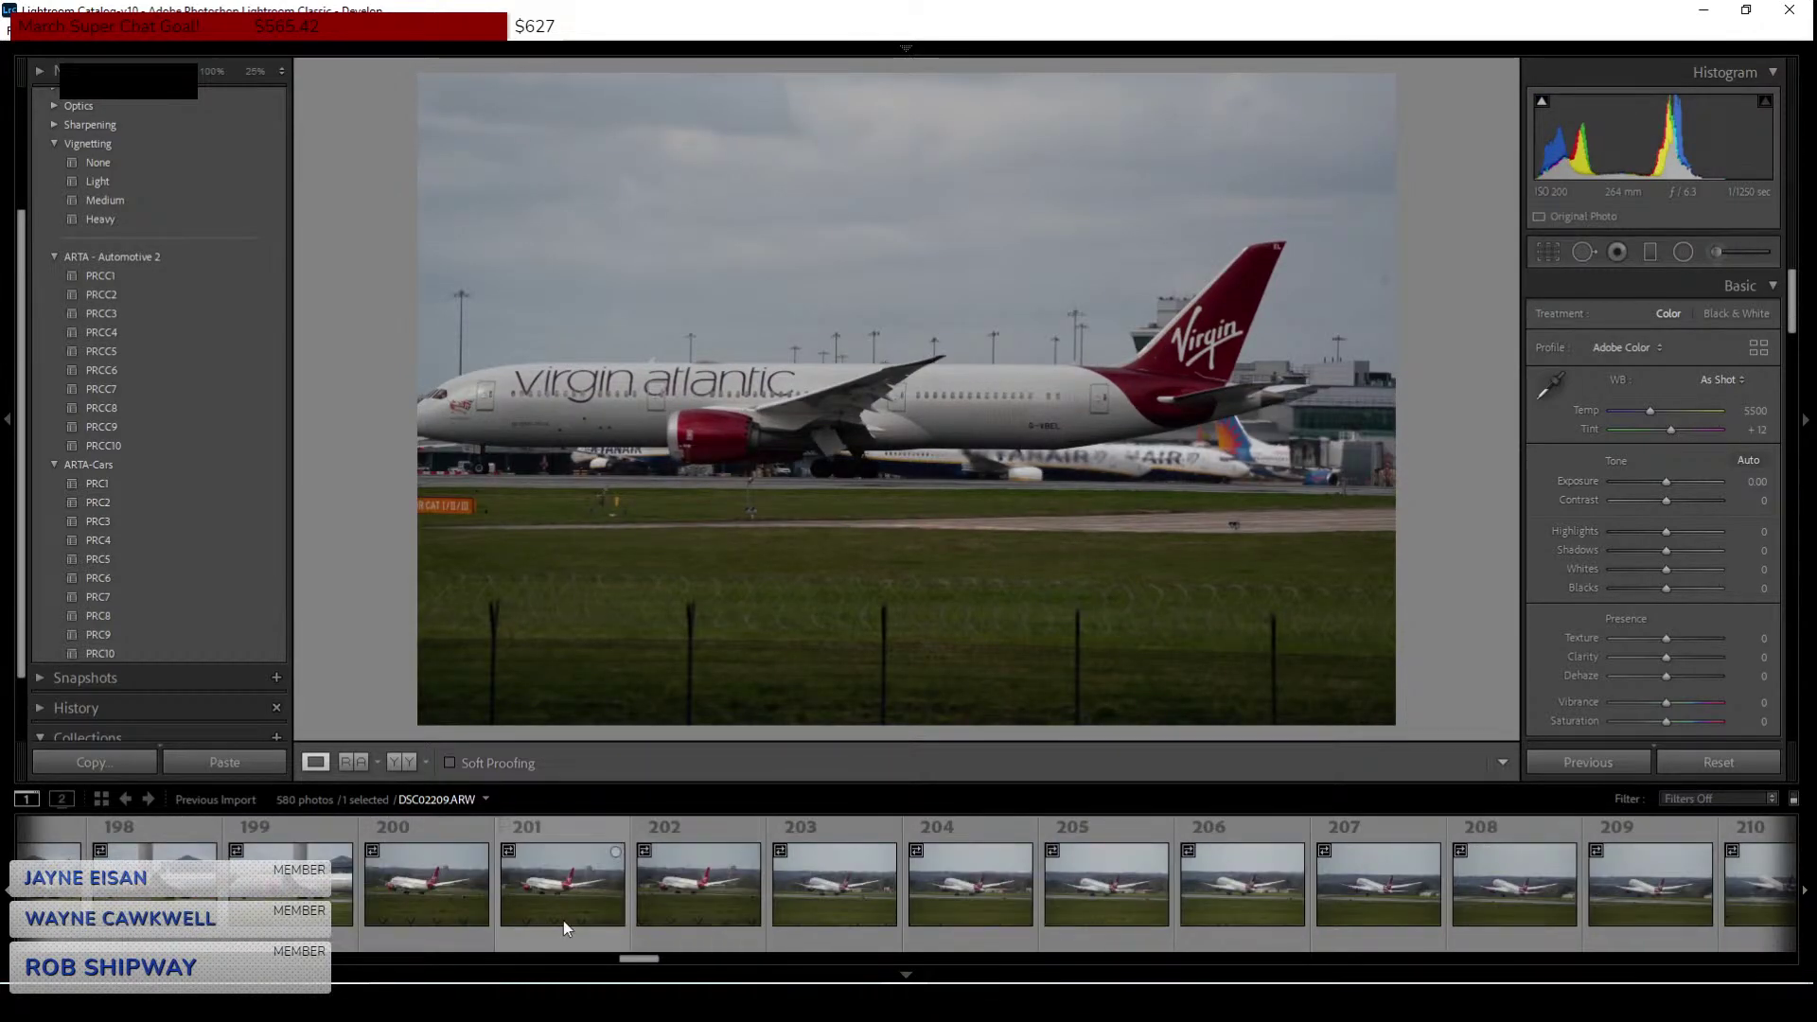
scroll(713, 933, up, 5)
scroll(712, 933, up, 5)
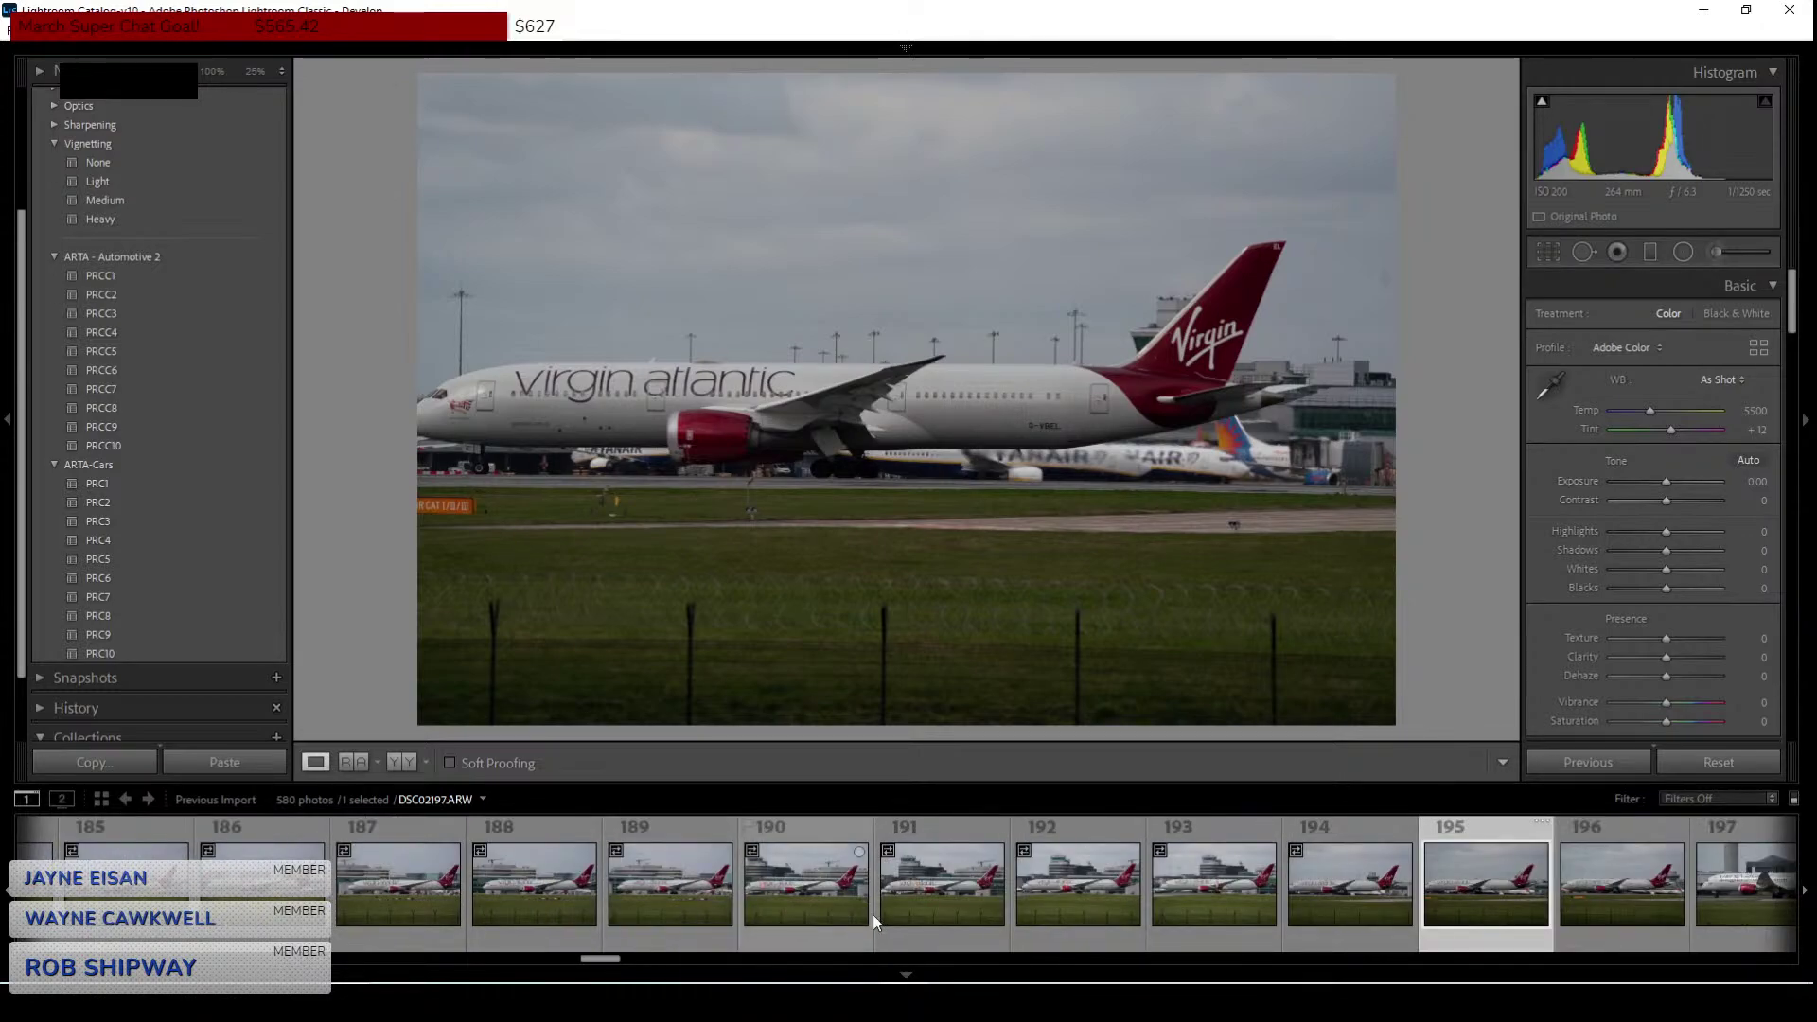
click(1371, 889)
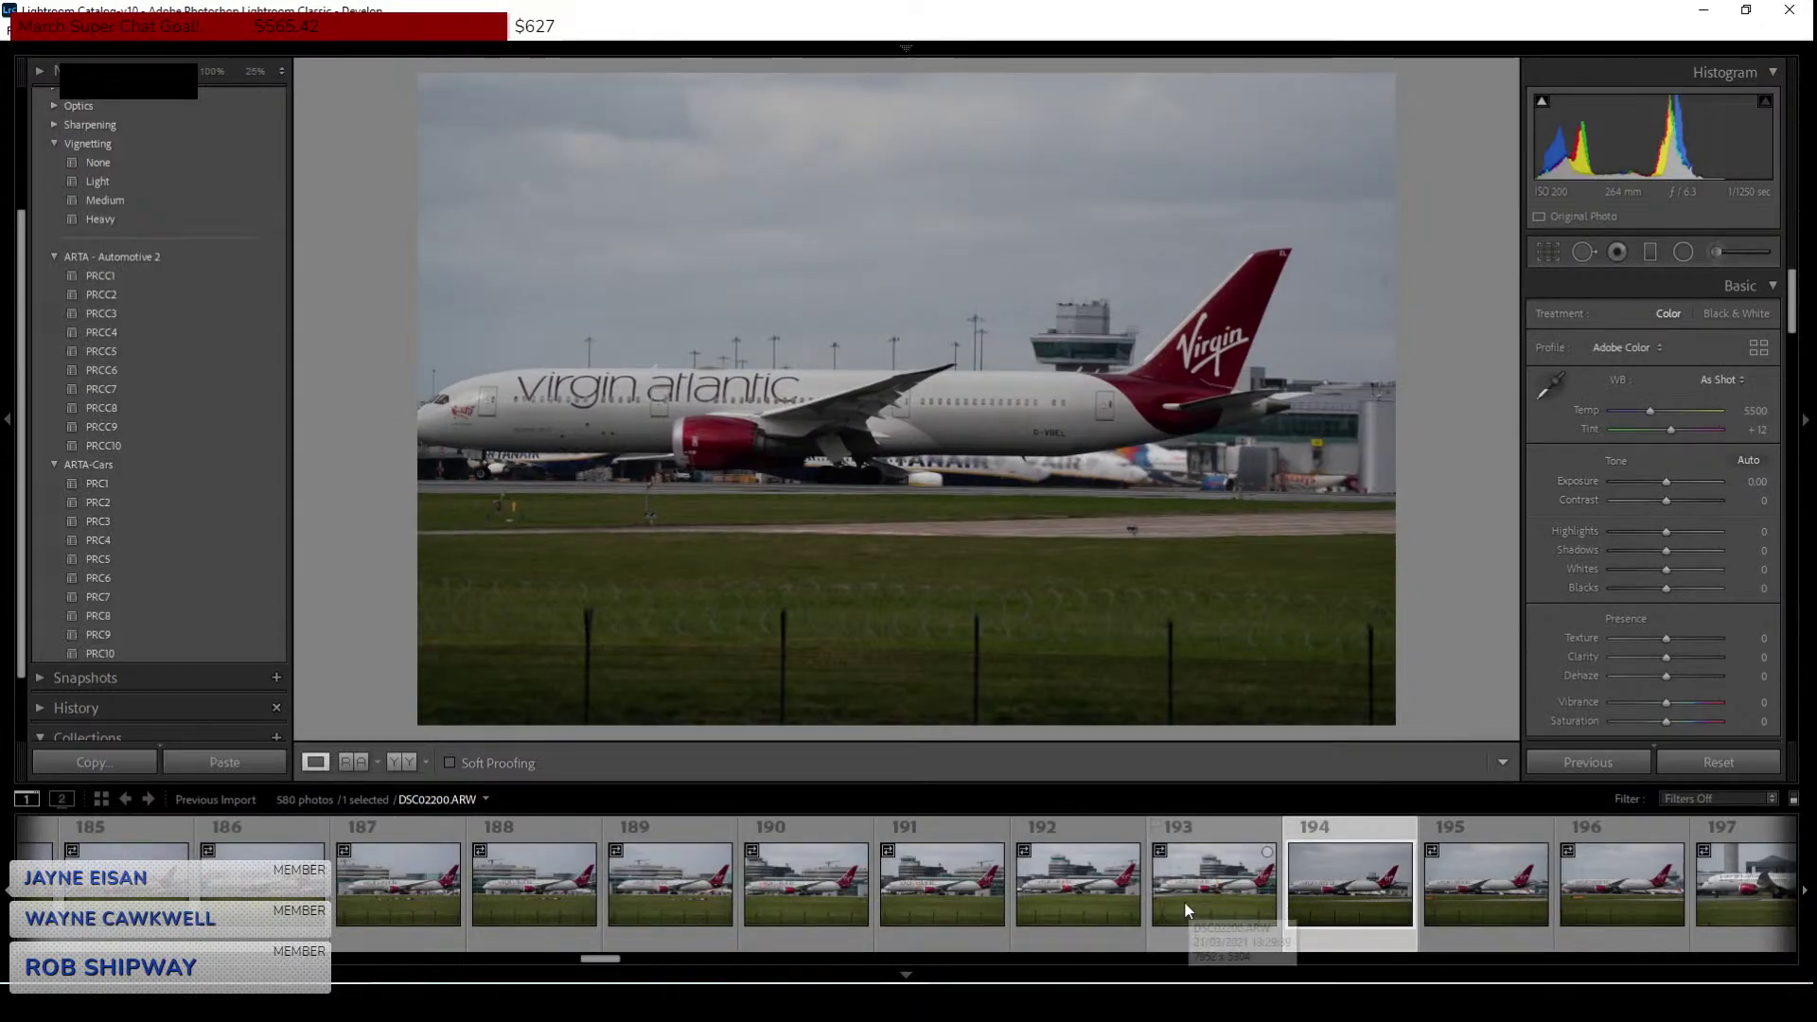
click(1184, 901)
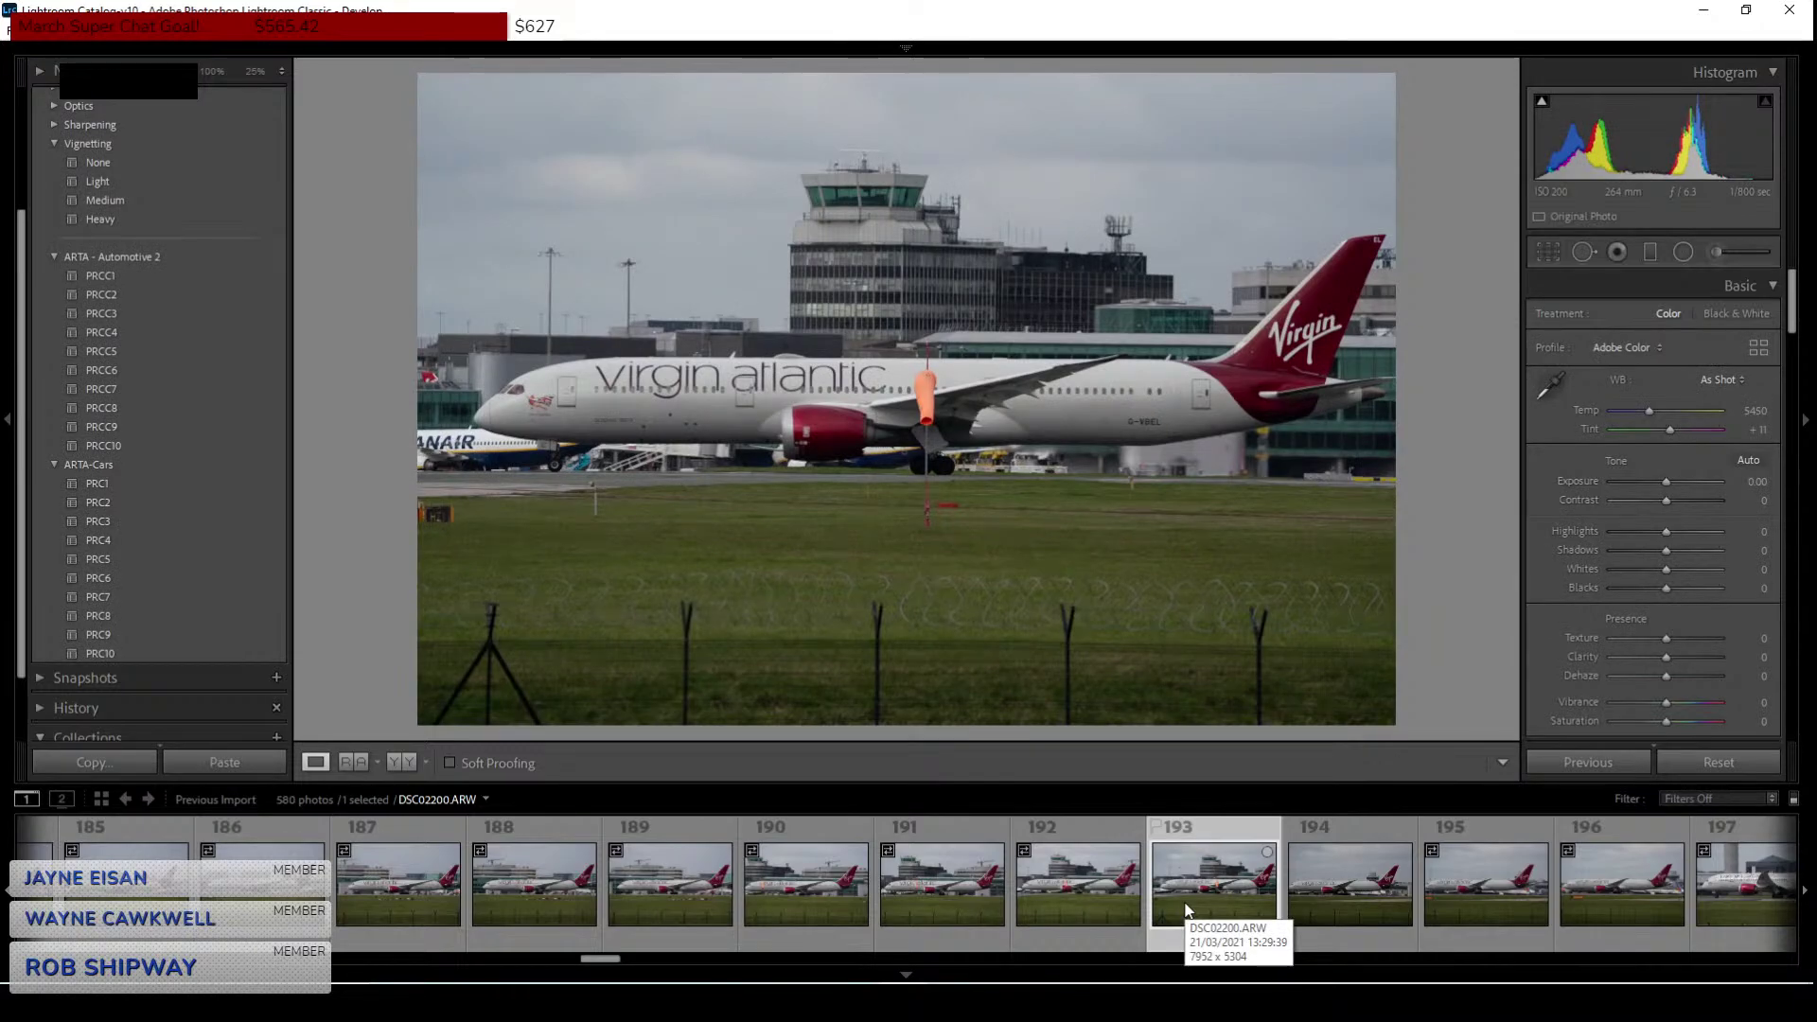
Open photo 192 and check the sharpness of the windsock, engine and lettering at 100% zoom.
click(1134, 907)
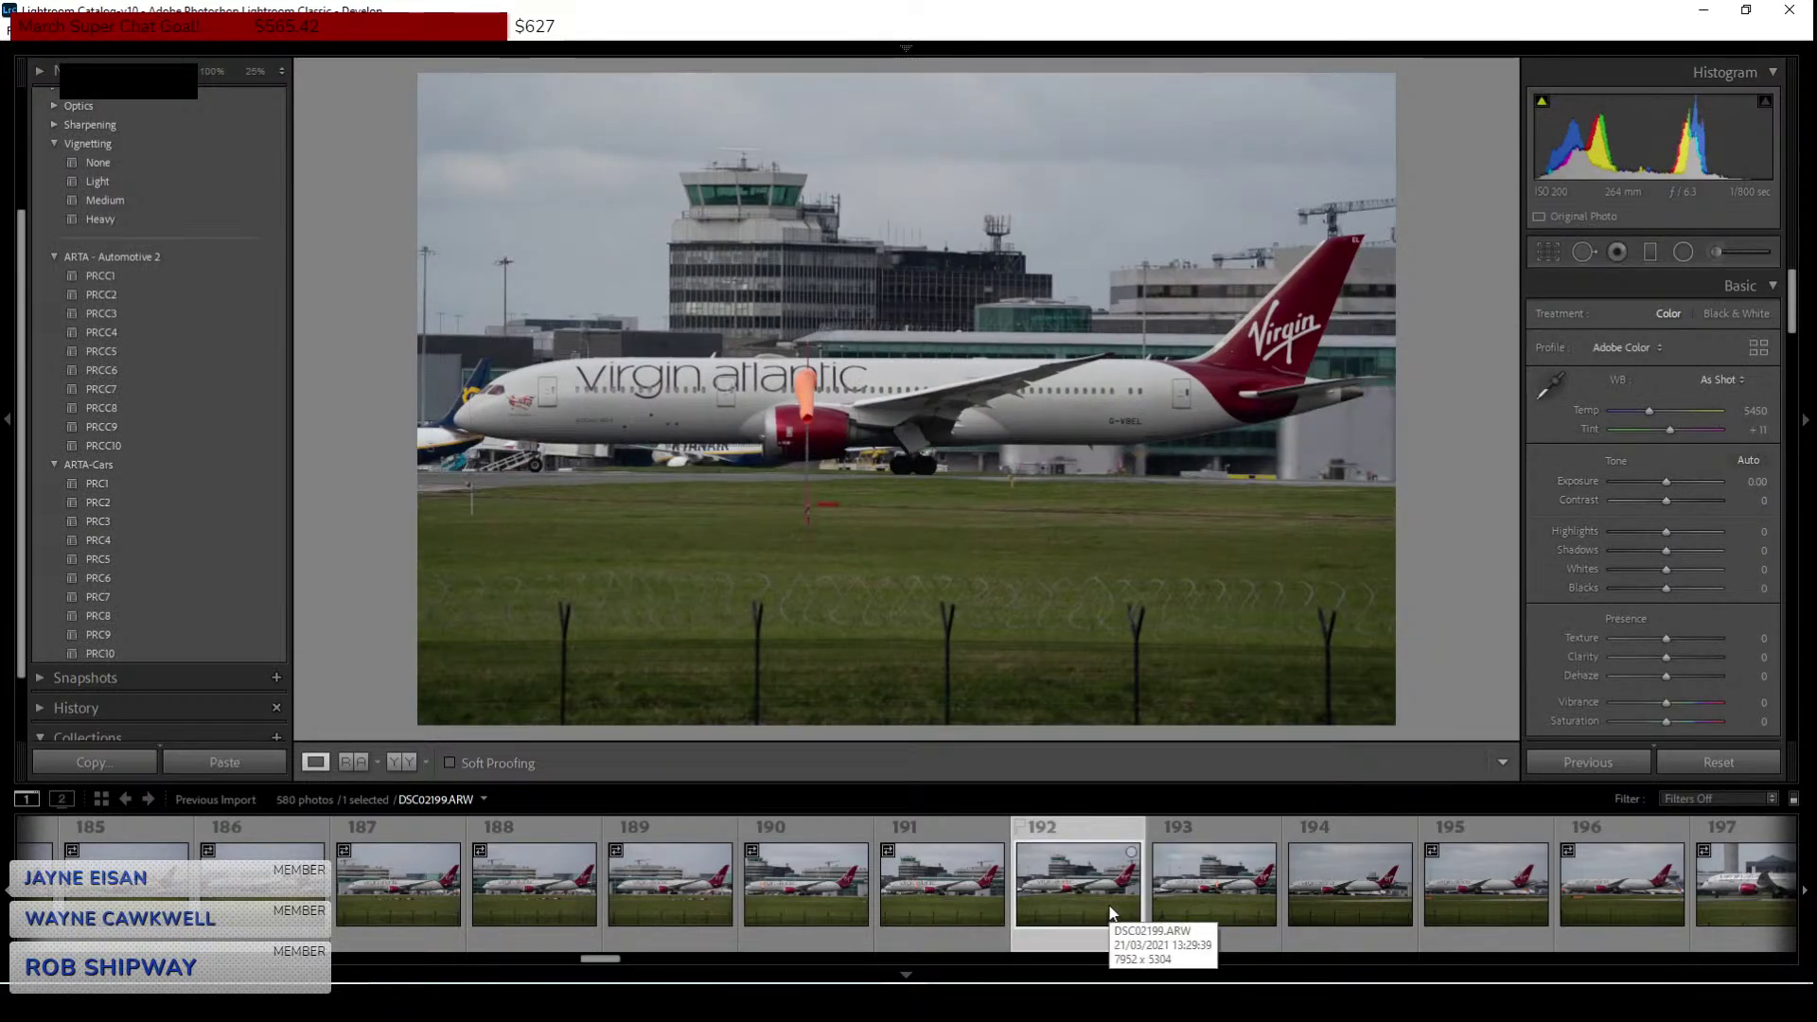
click(807, 407)
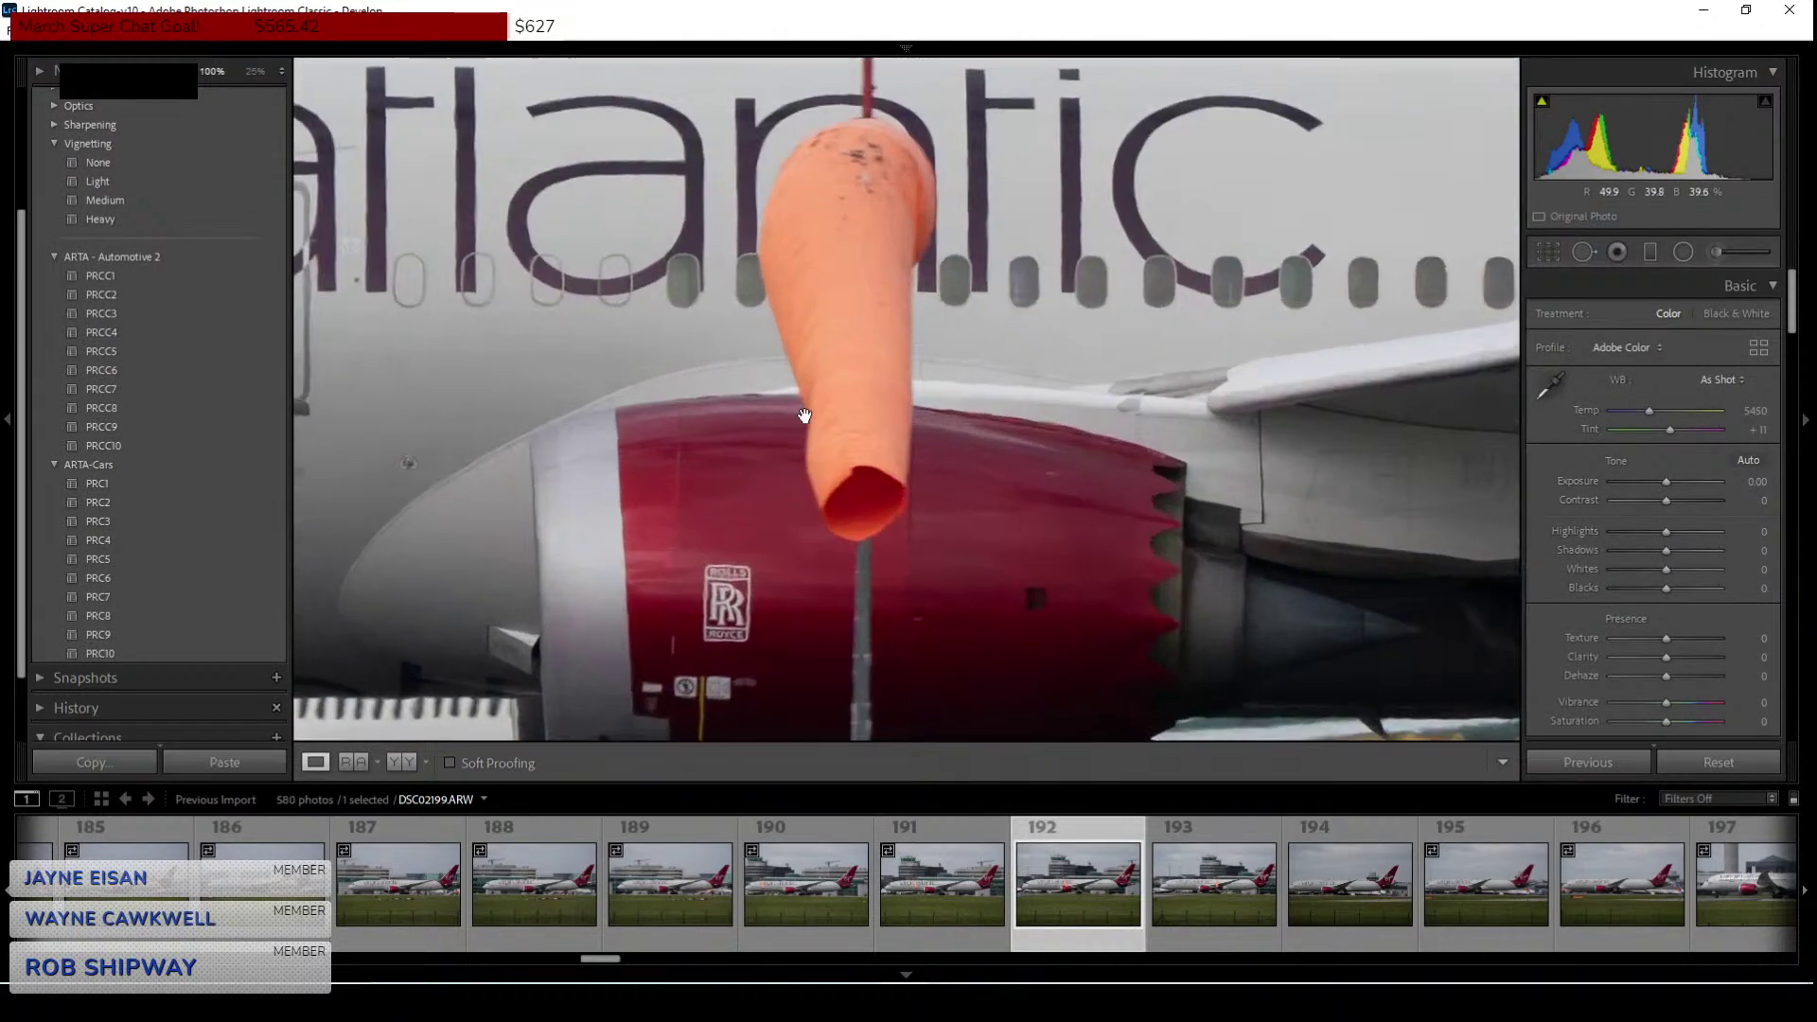
drag(806, 407, 795, 682)
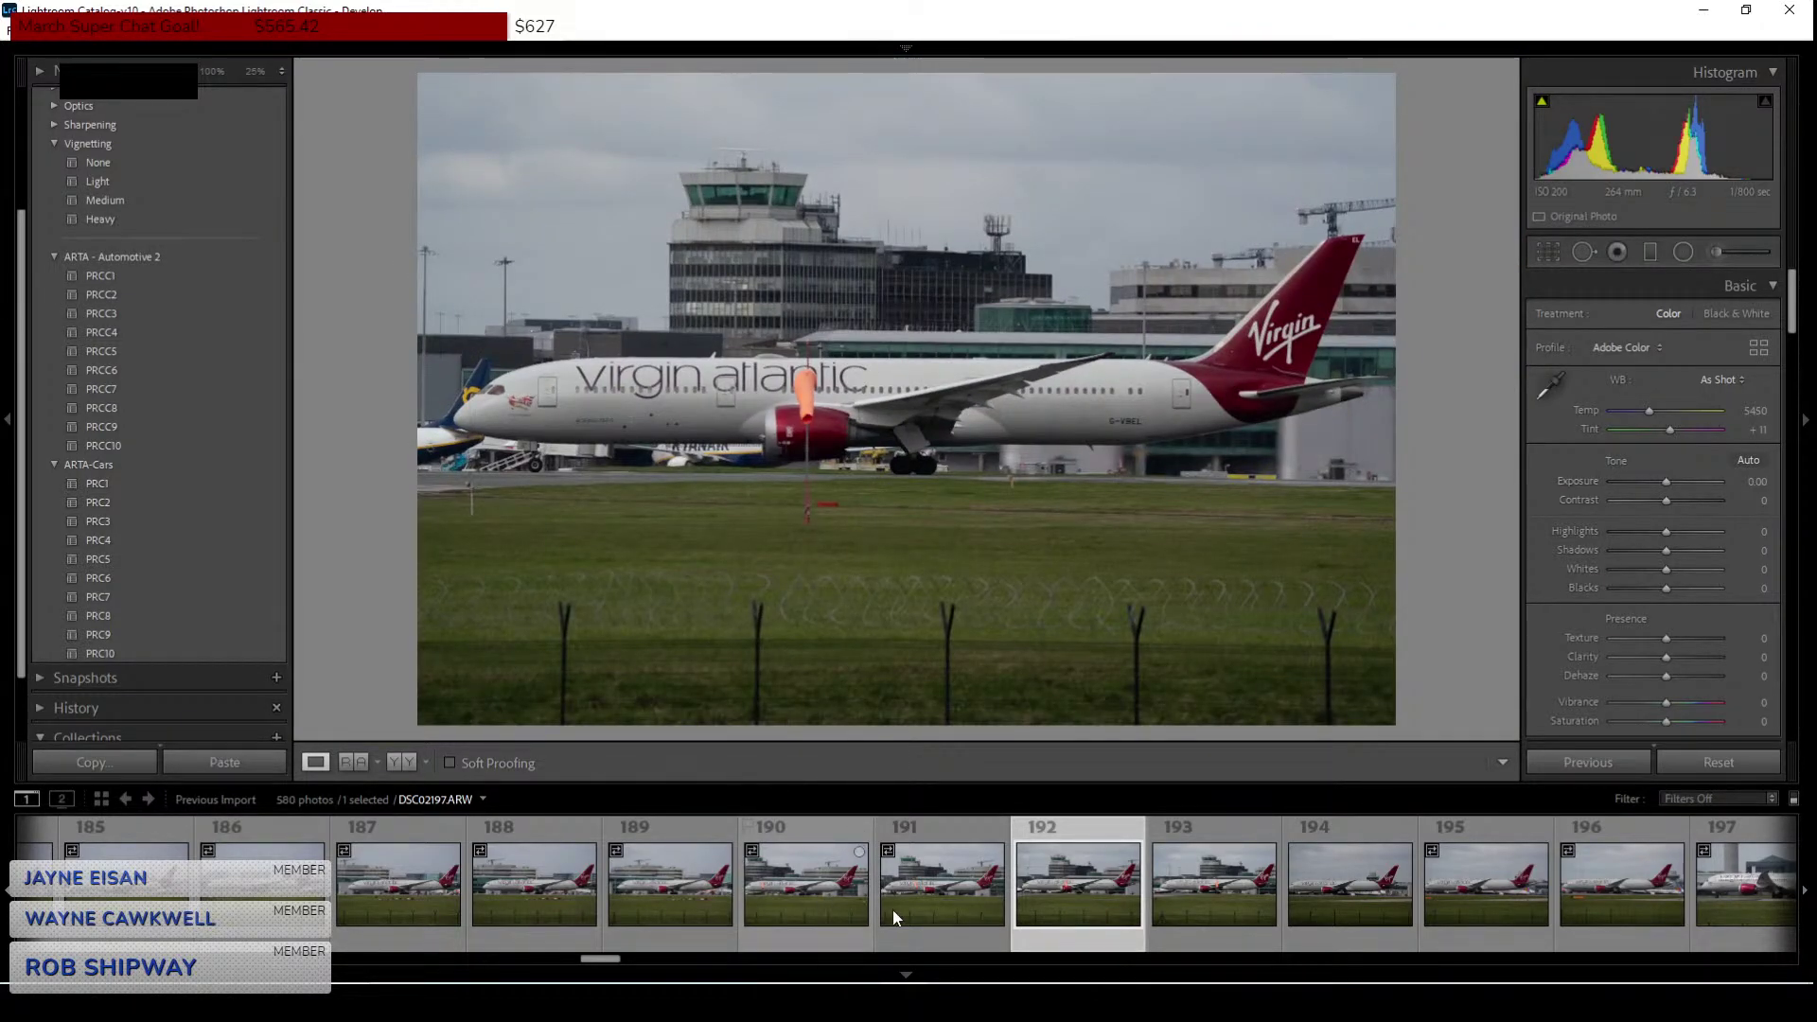
Review the earlier frames backwards from photo 191 to photo 185, comparing windsock position, background and framing.
click(973, 898)
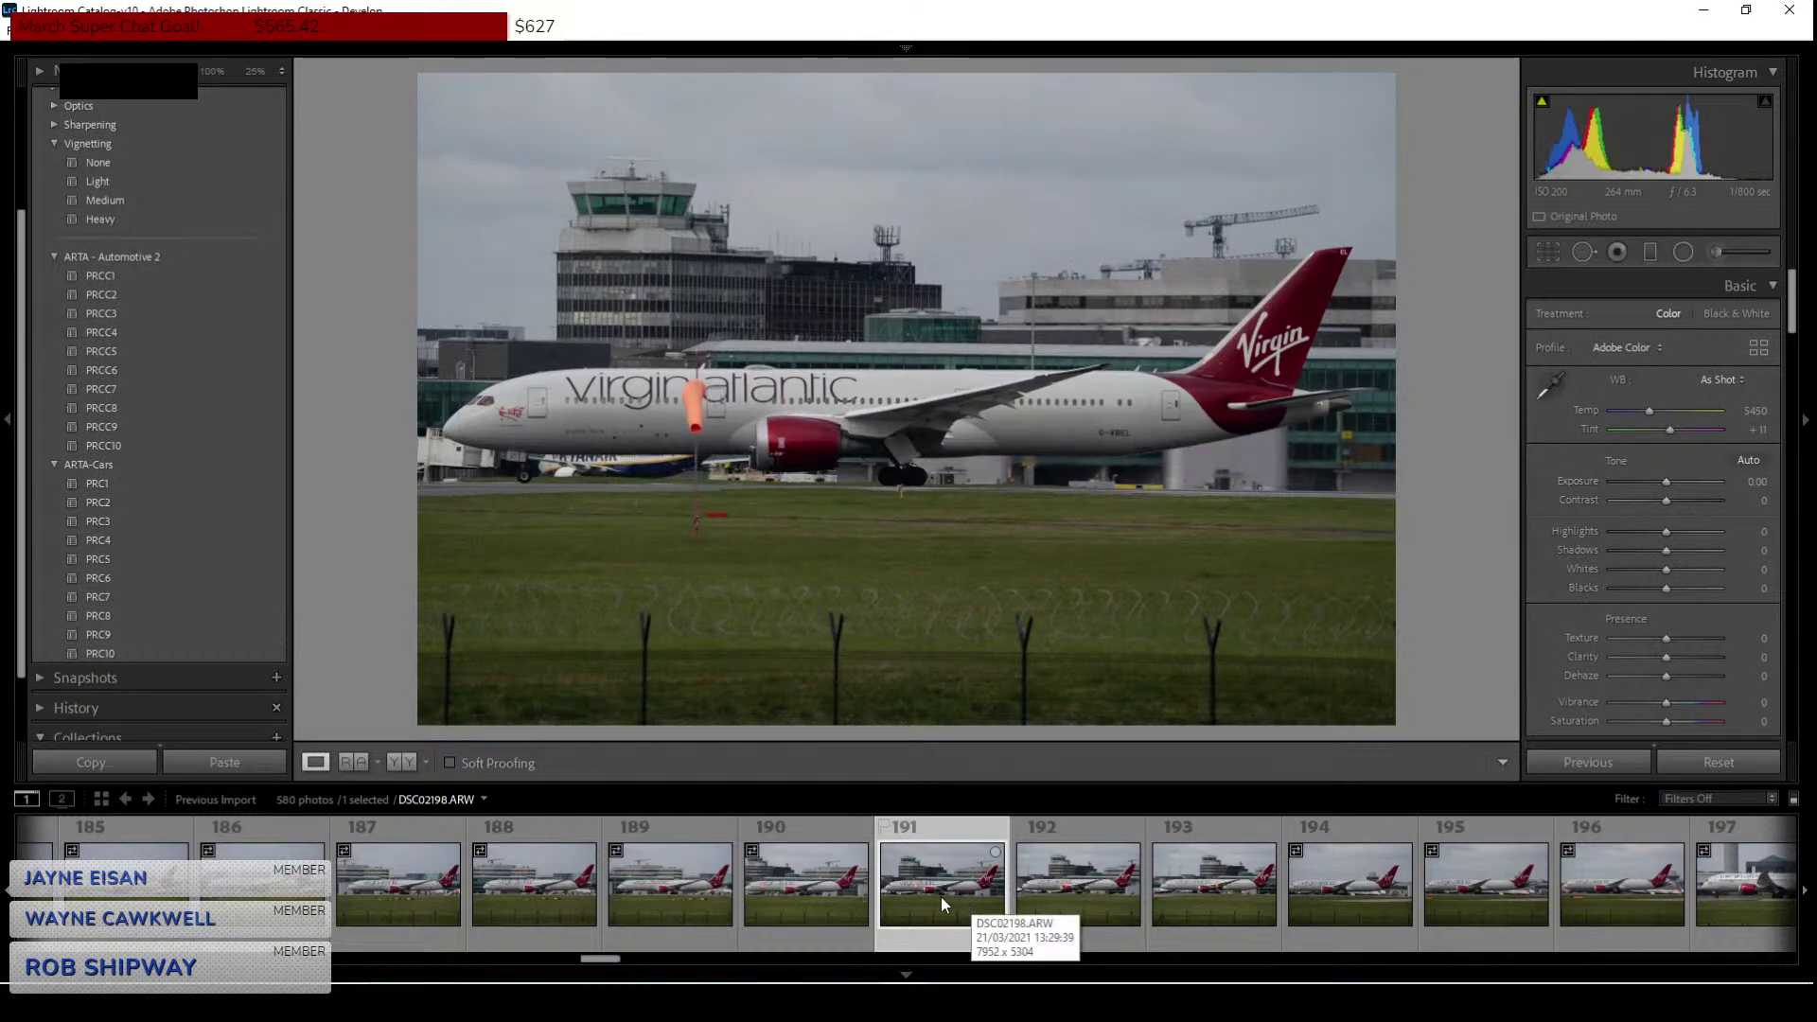
click(837, 896)
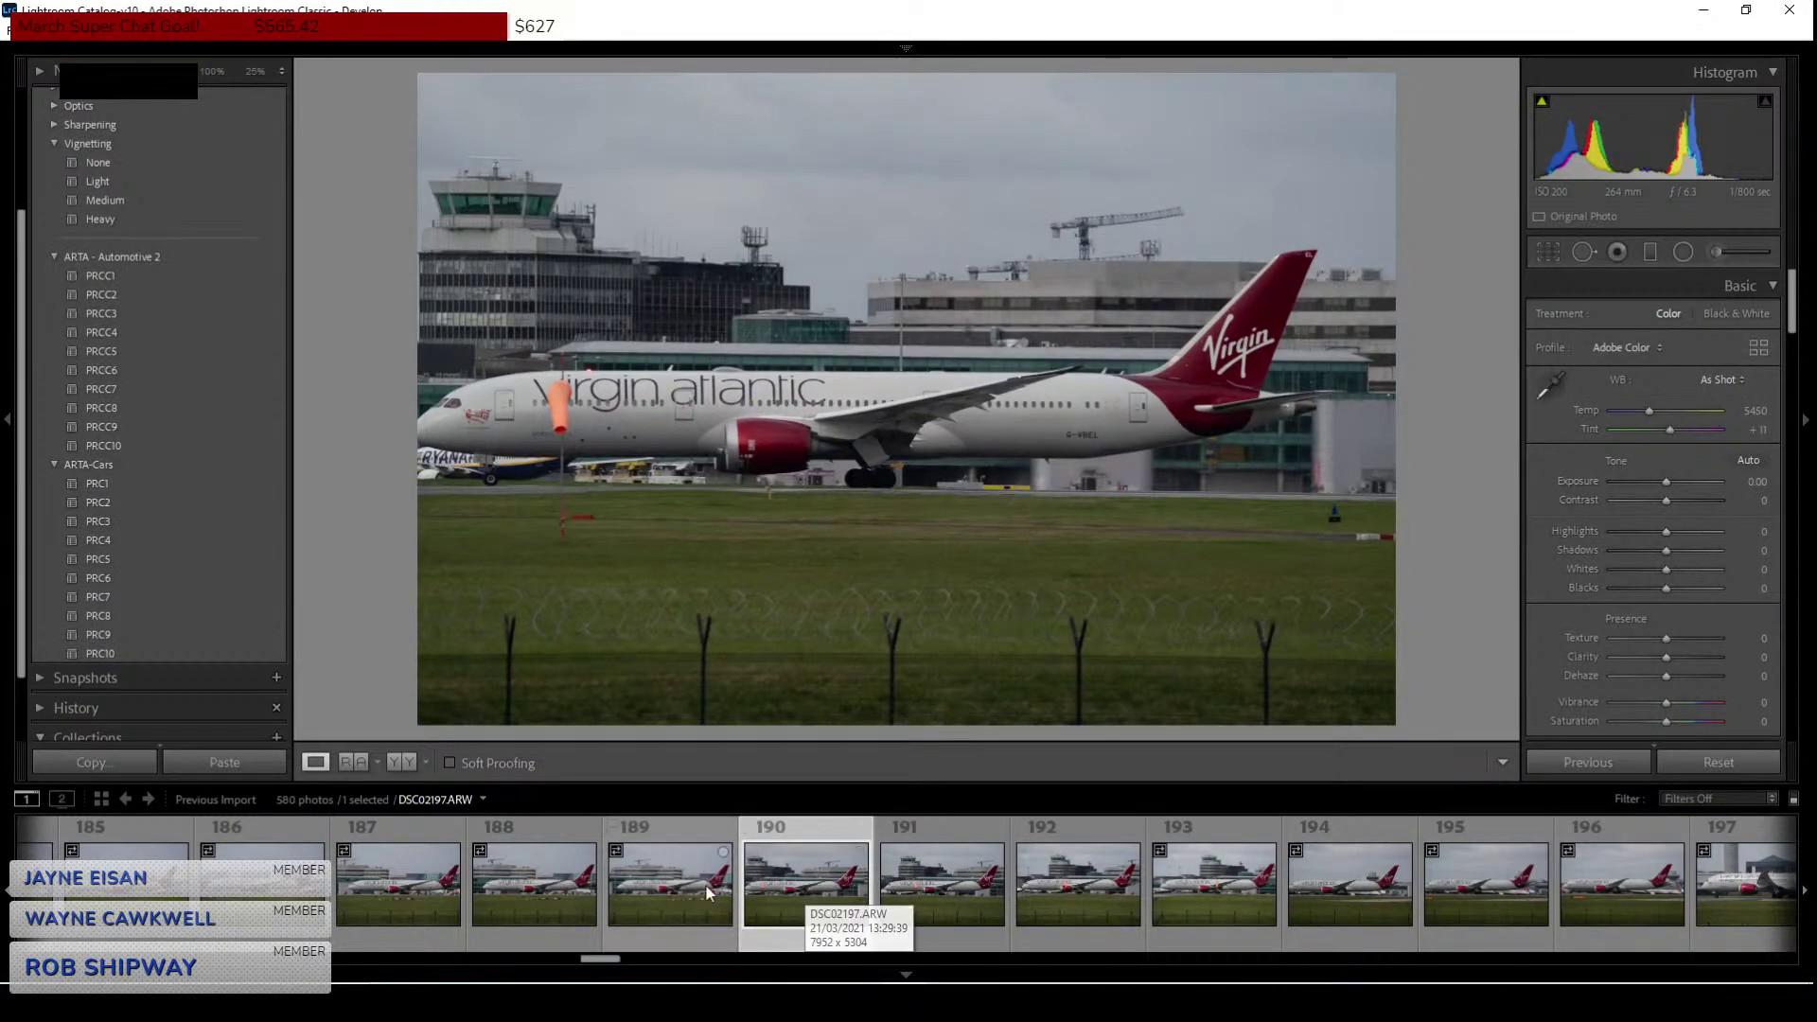
click(710, 892)
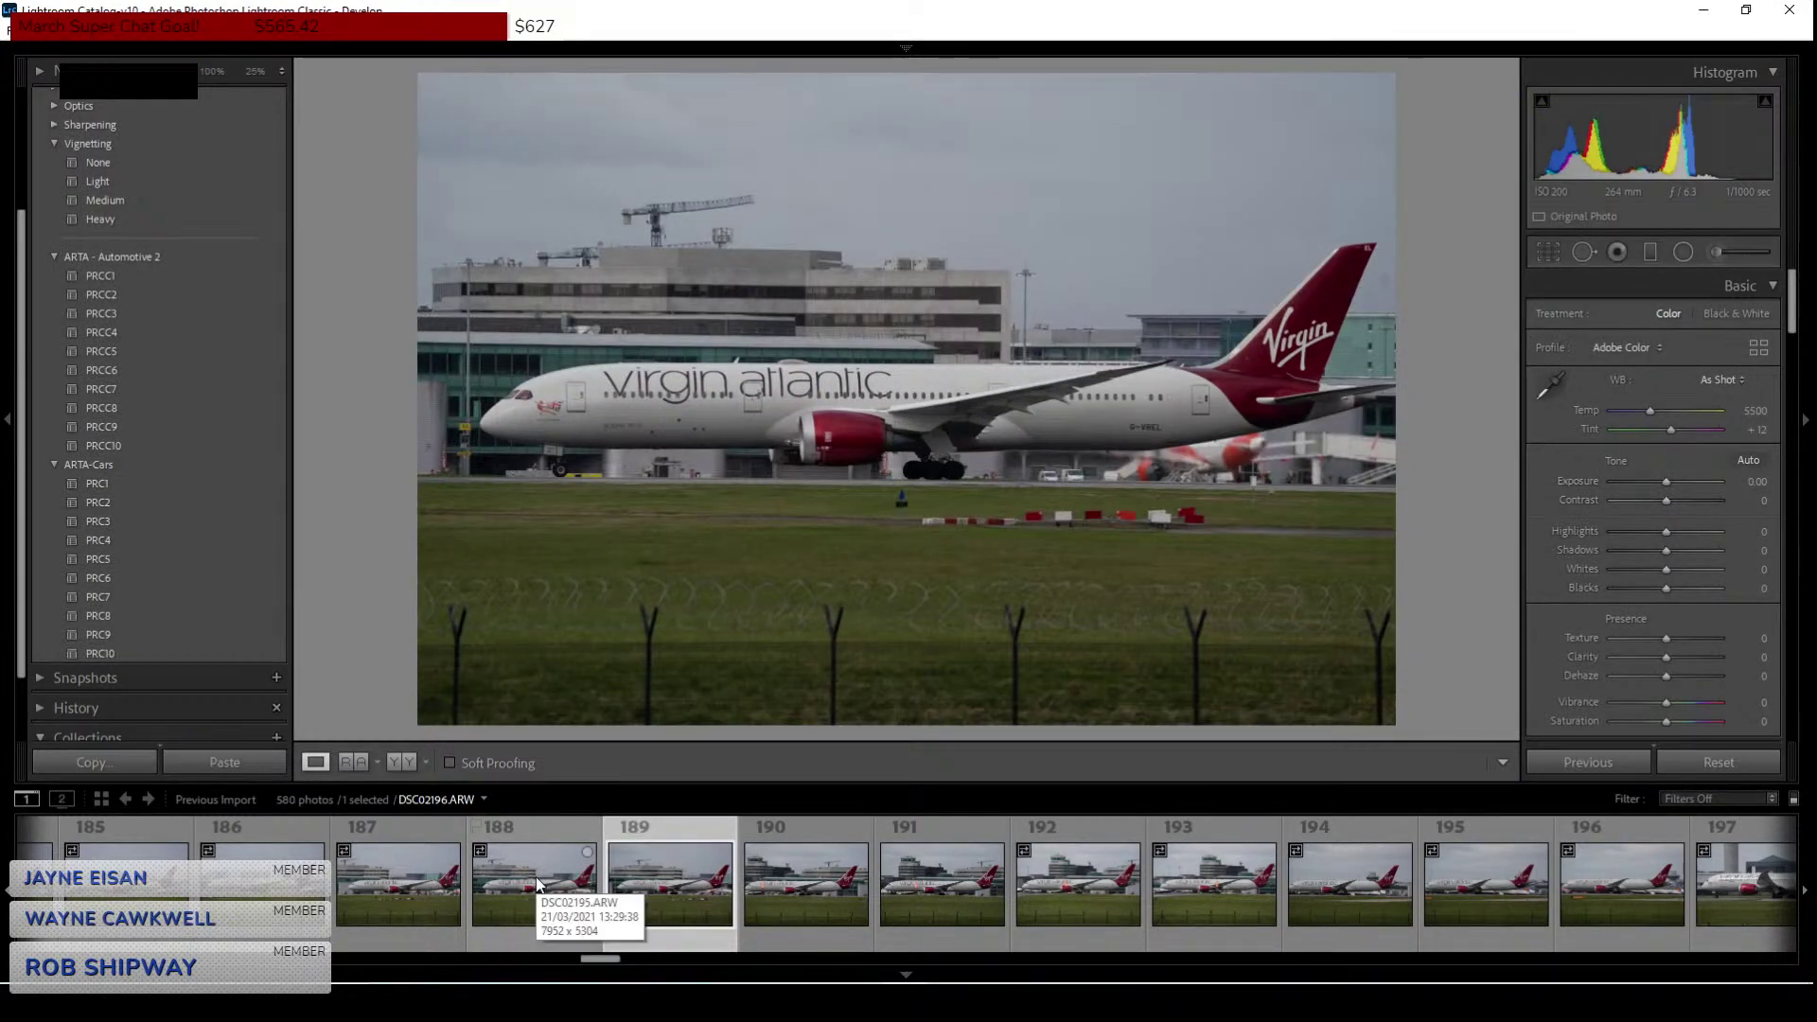
click(536, 883)
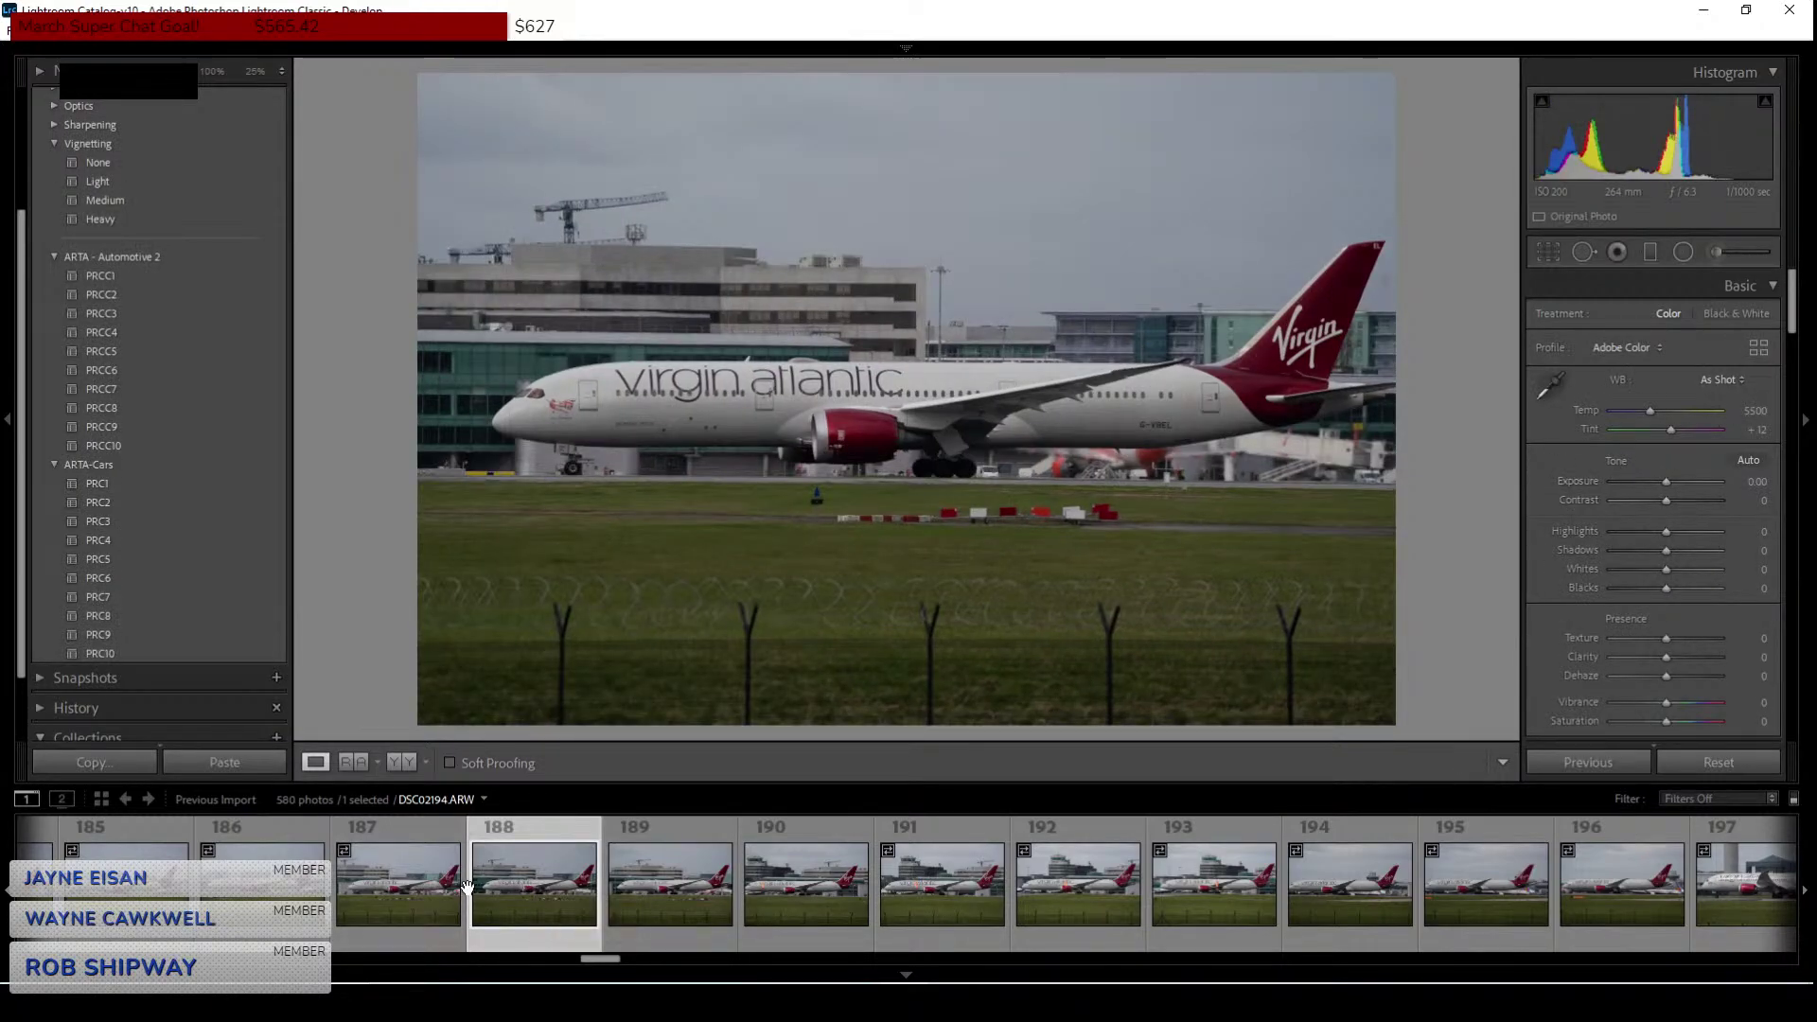
key(Left)
key(Left)
key(Left)
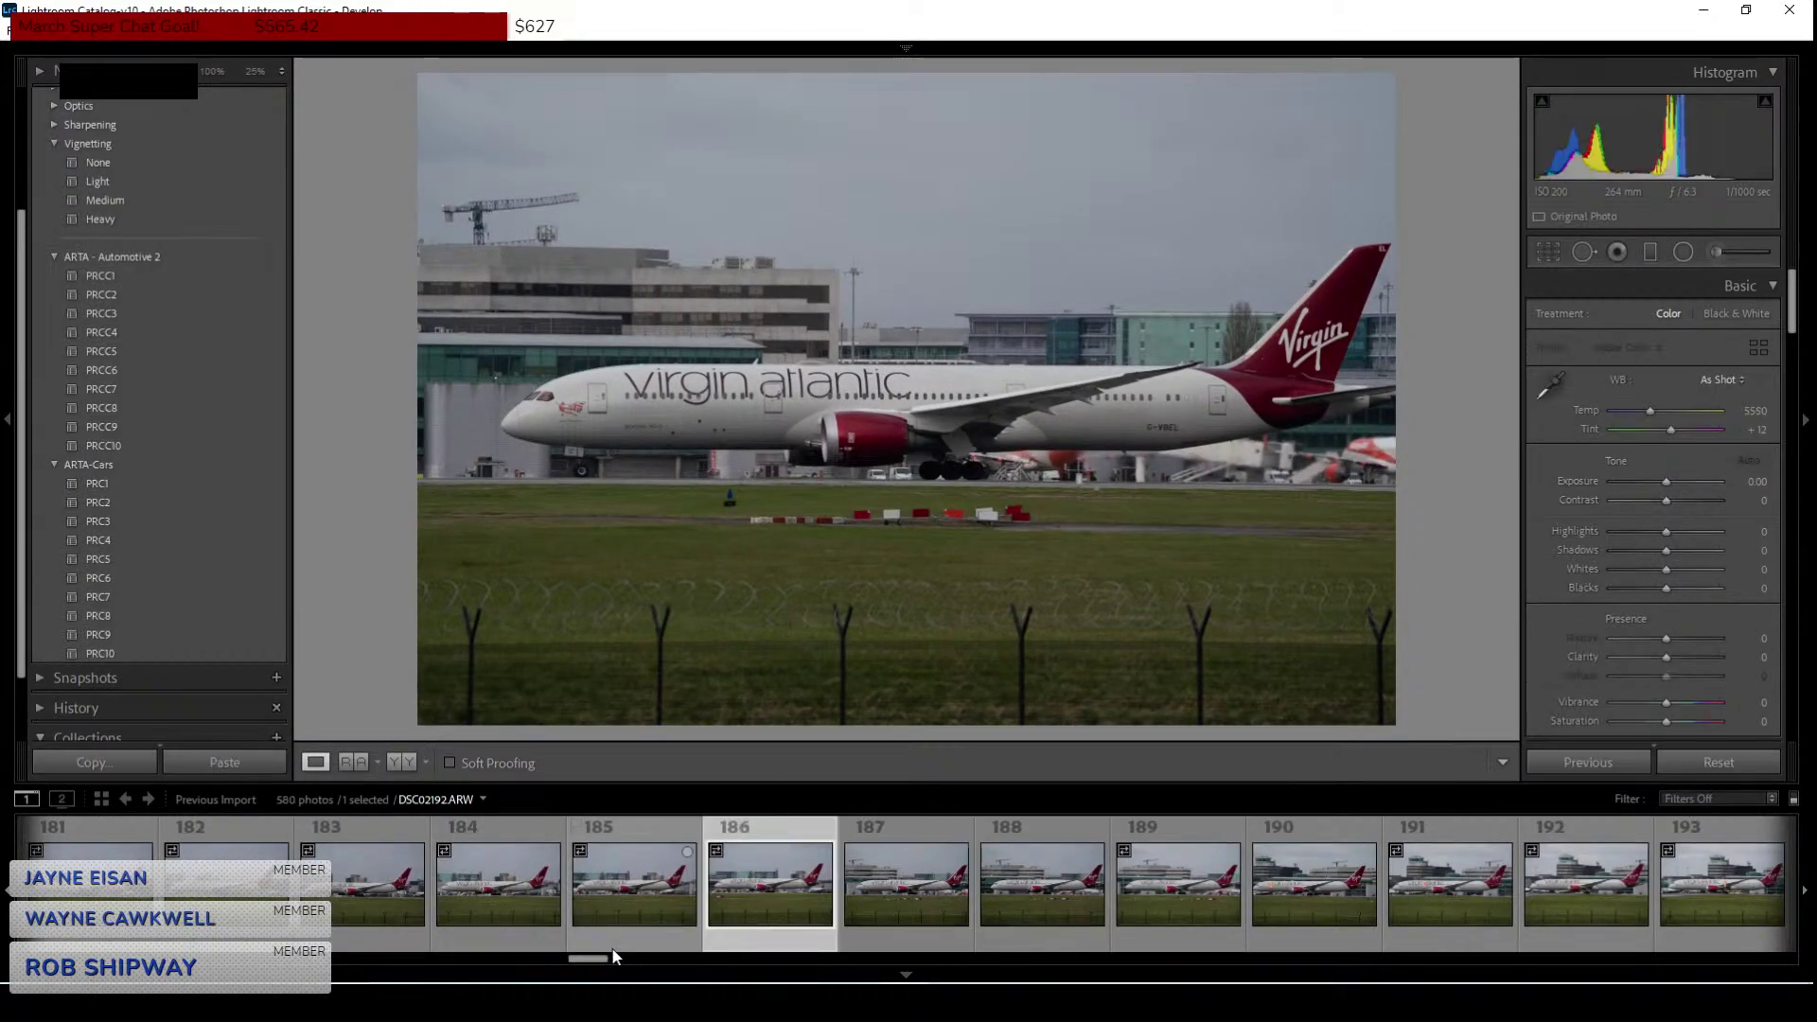
key(Left)
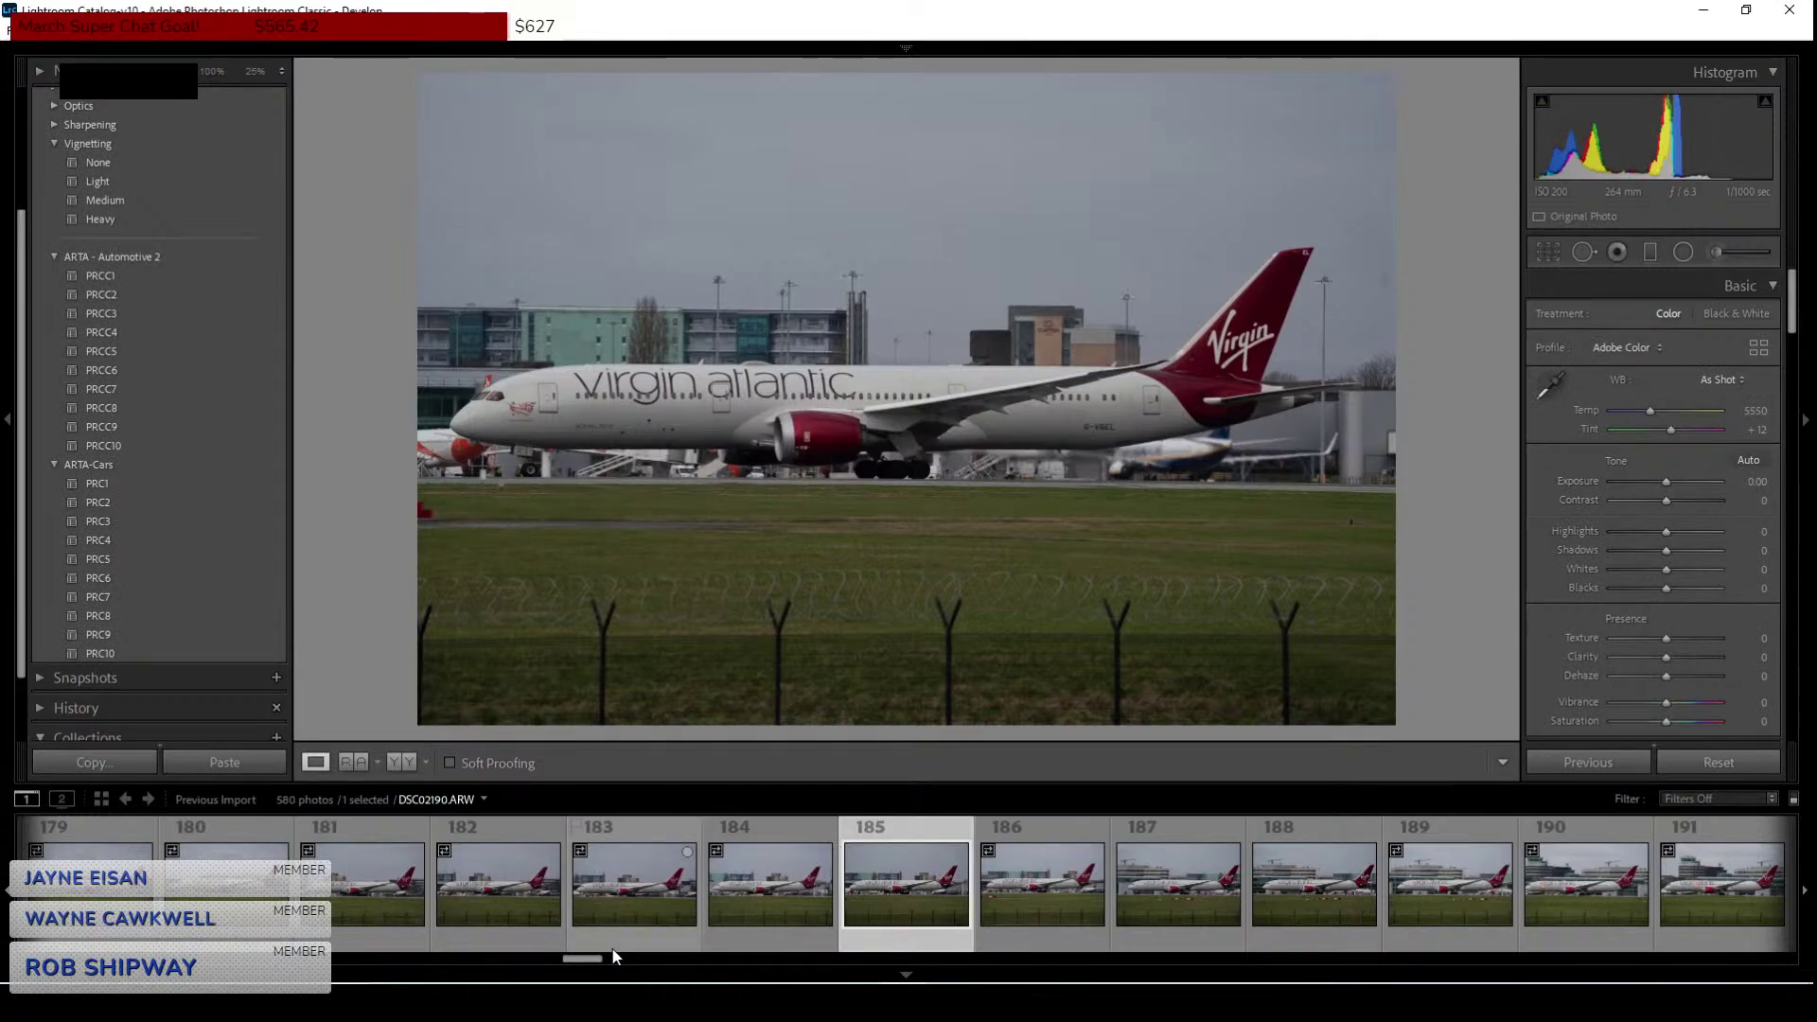
Check the sharpness of photo 185 at 100% zoom along the fuselage and compare it with photo 184.
click(666, 407)
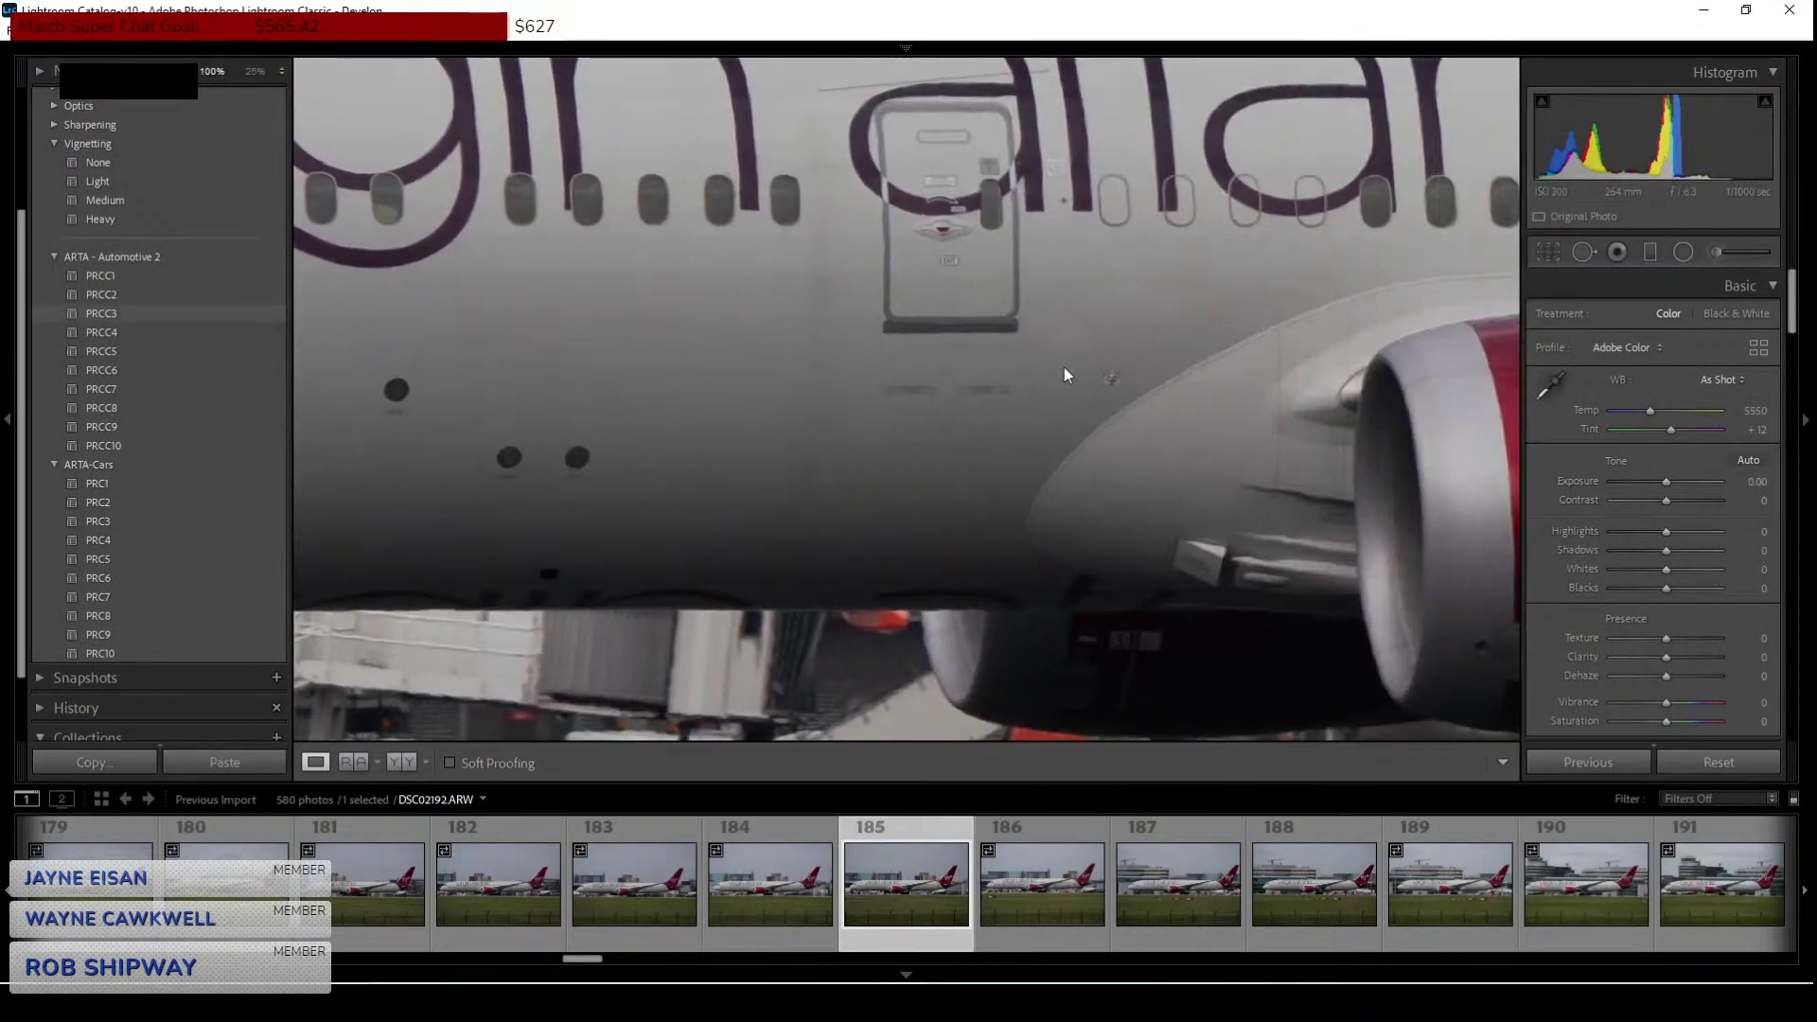
drag(1064, 374, 897, 296)
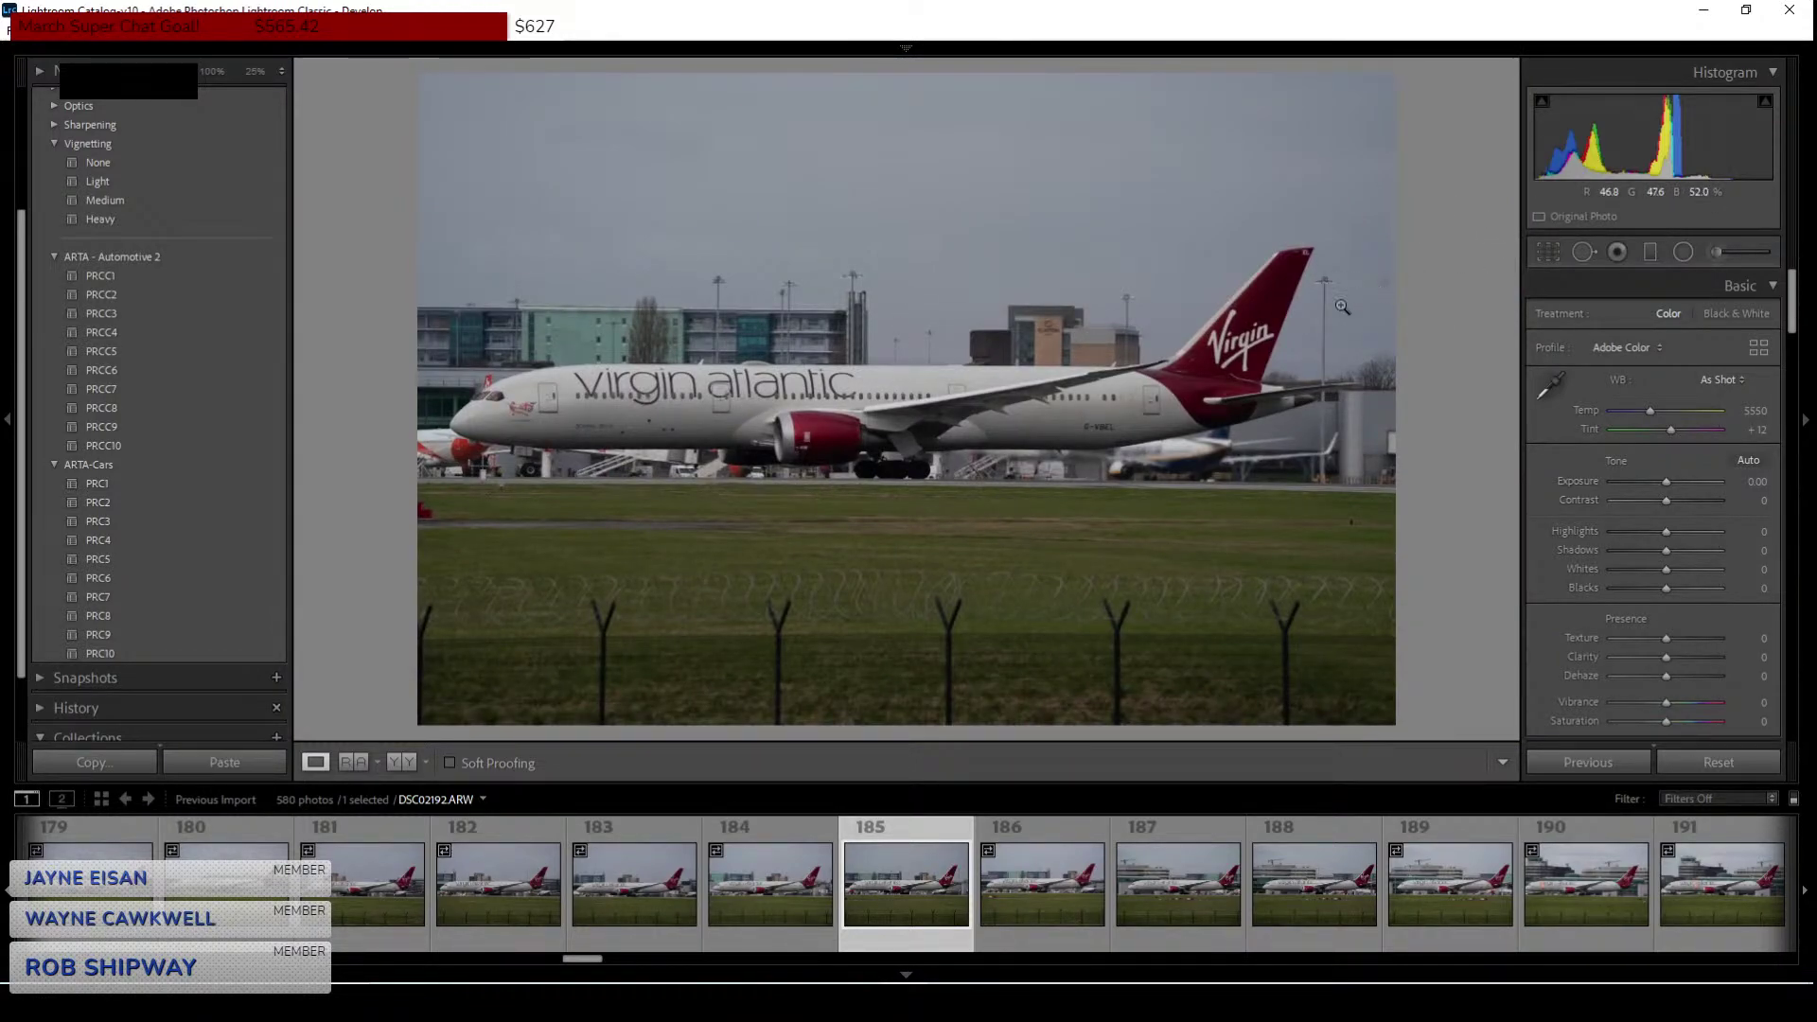
click(788, 863)
click(909, 884)
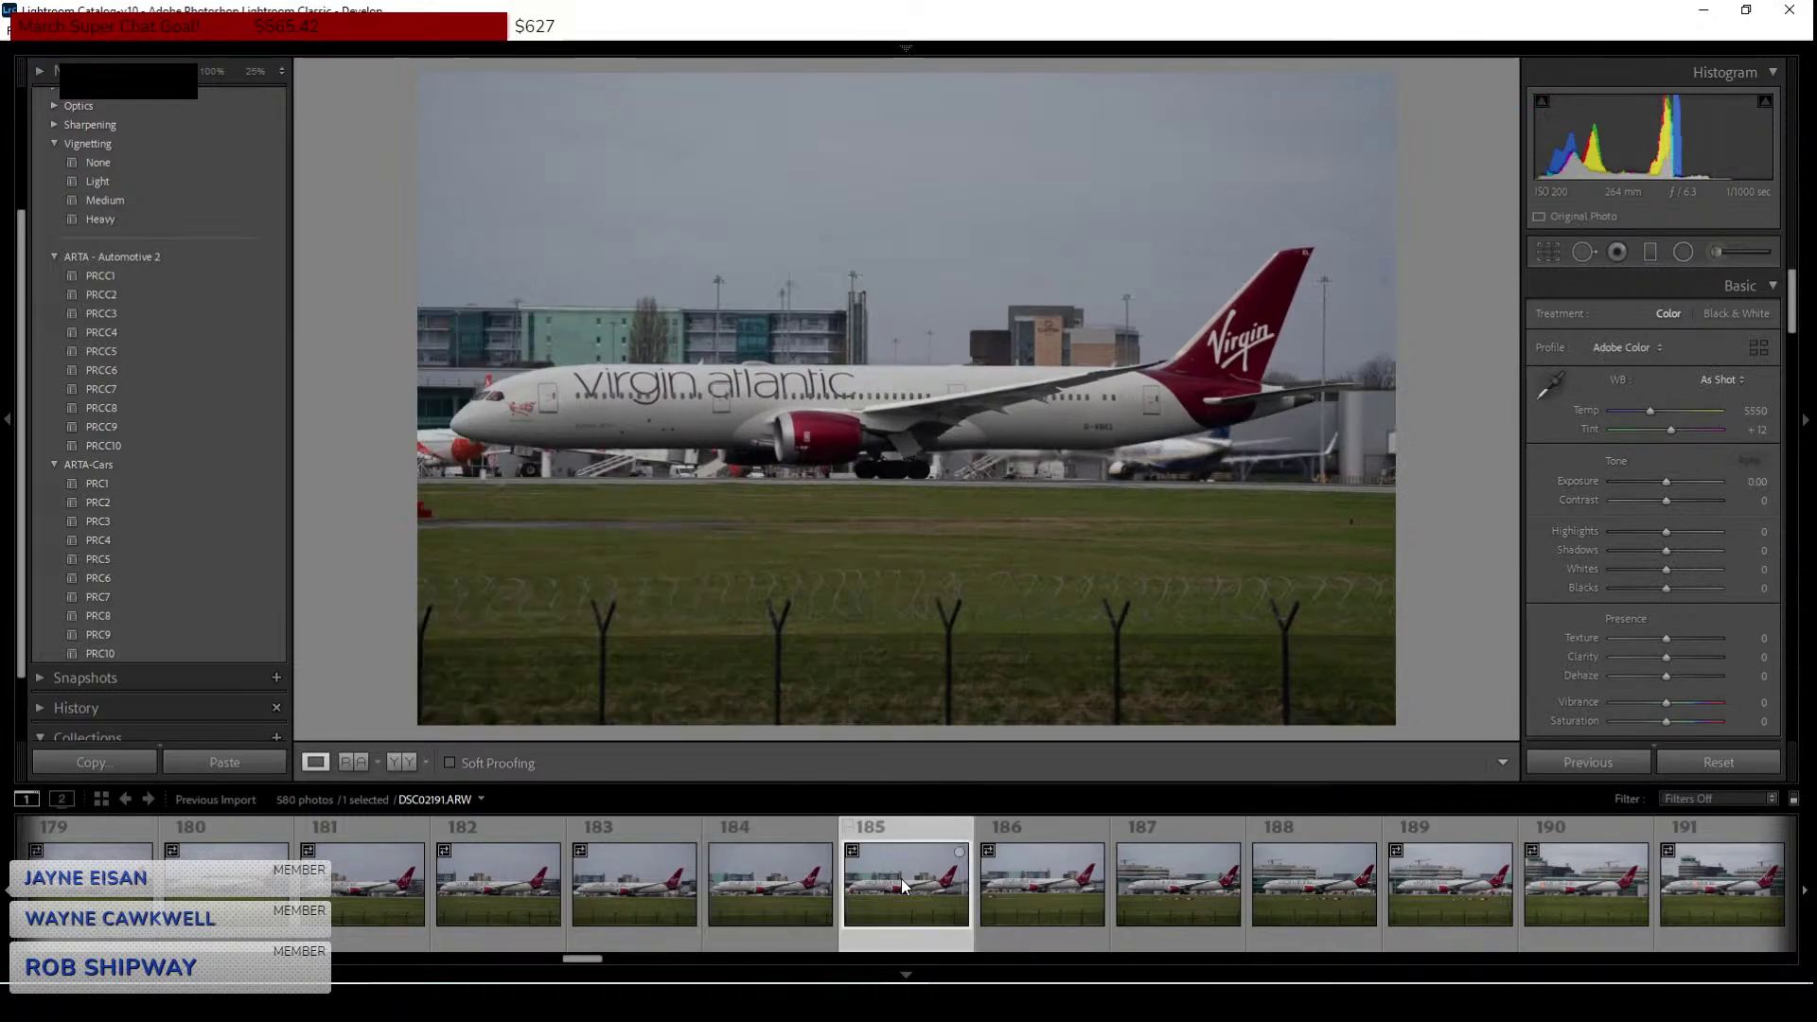
Review photos 182, 181 and 180 for a better-composed frame.
click(460, 903)
click(366, 896)
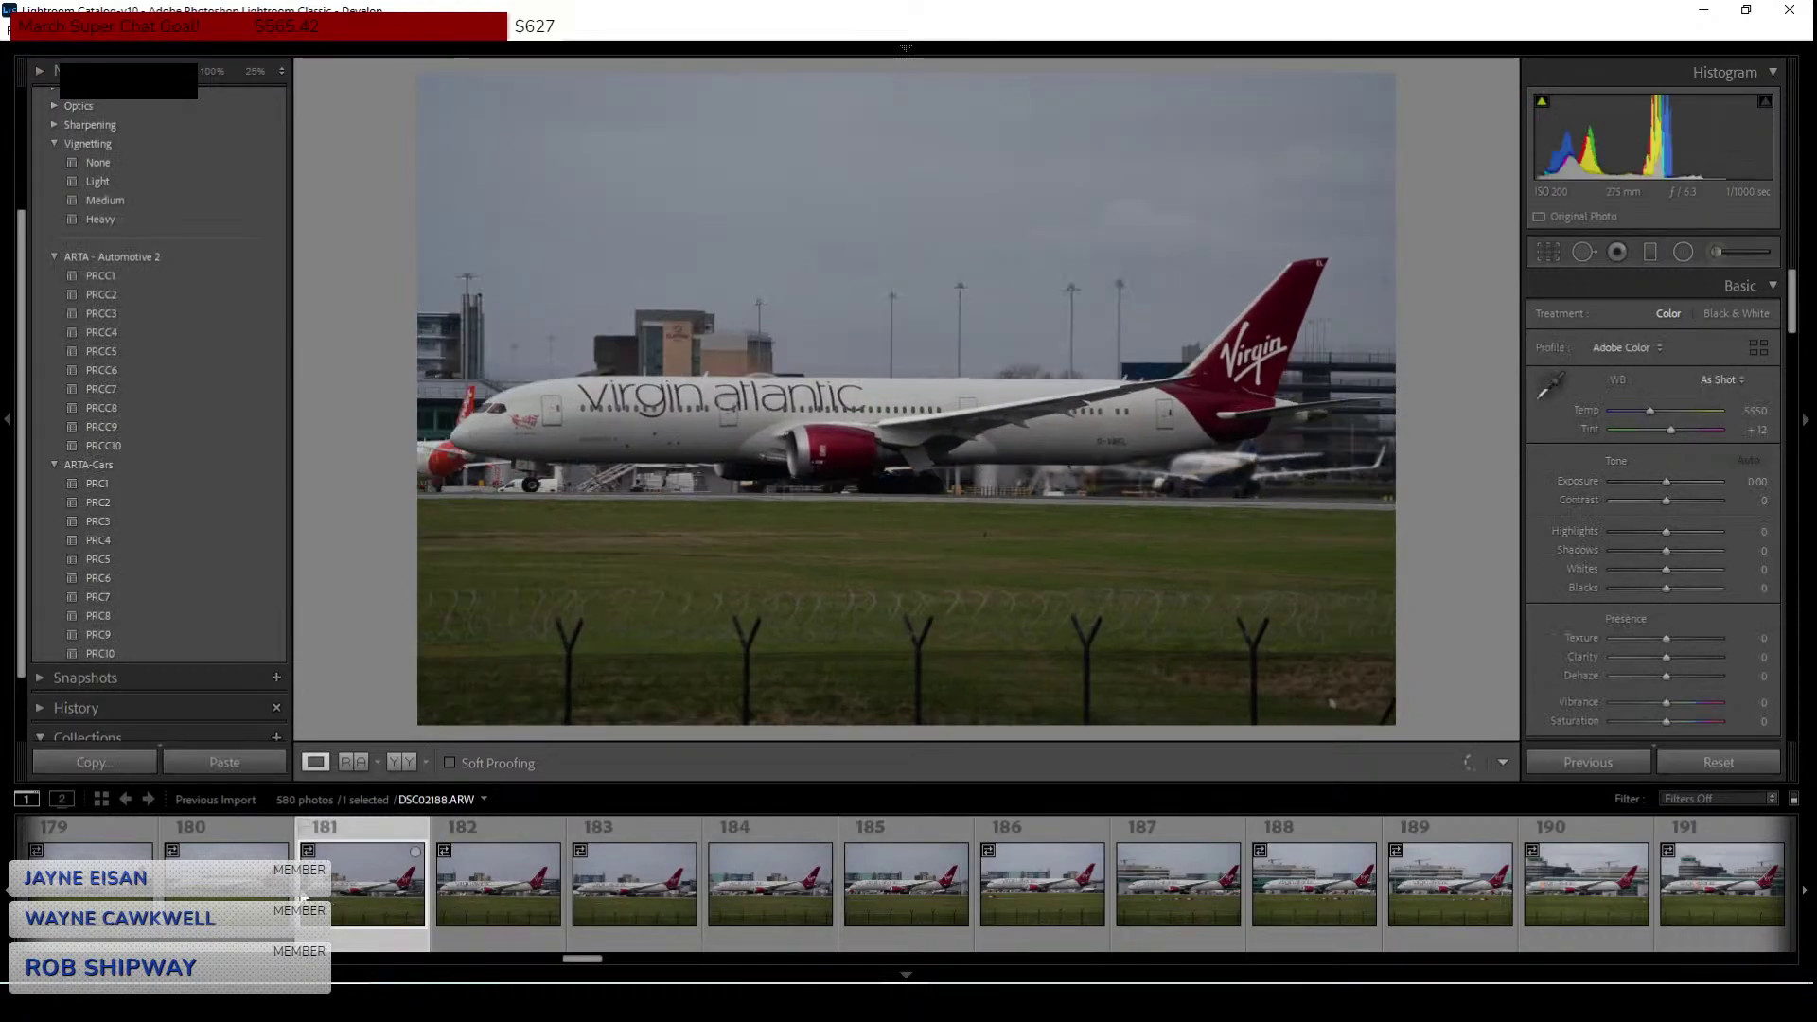
click(237, 885)
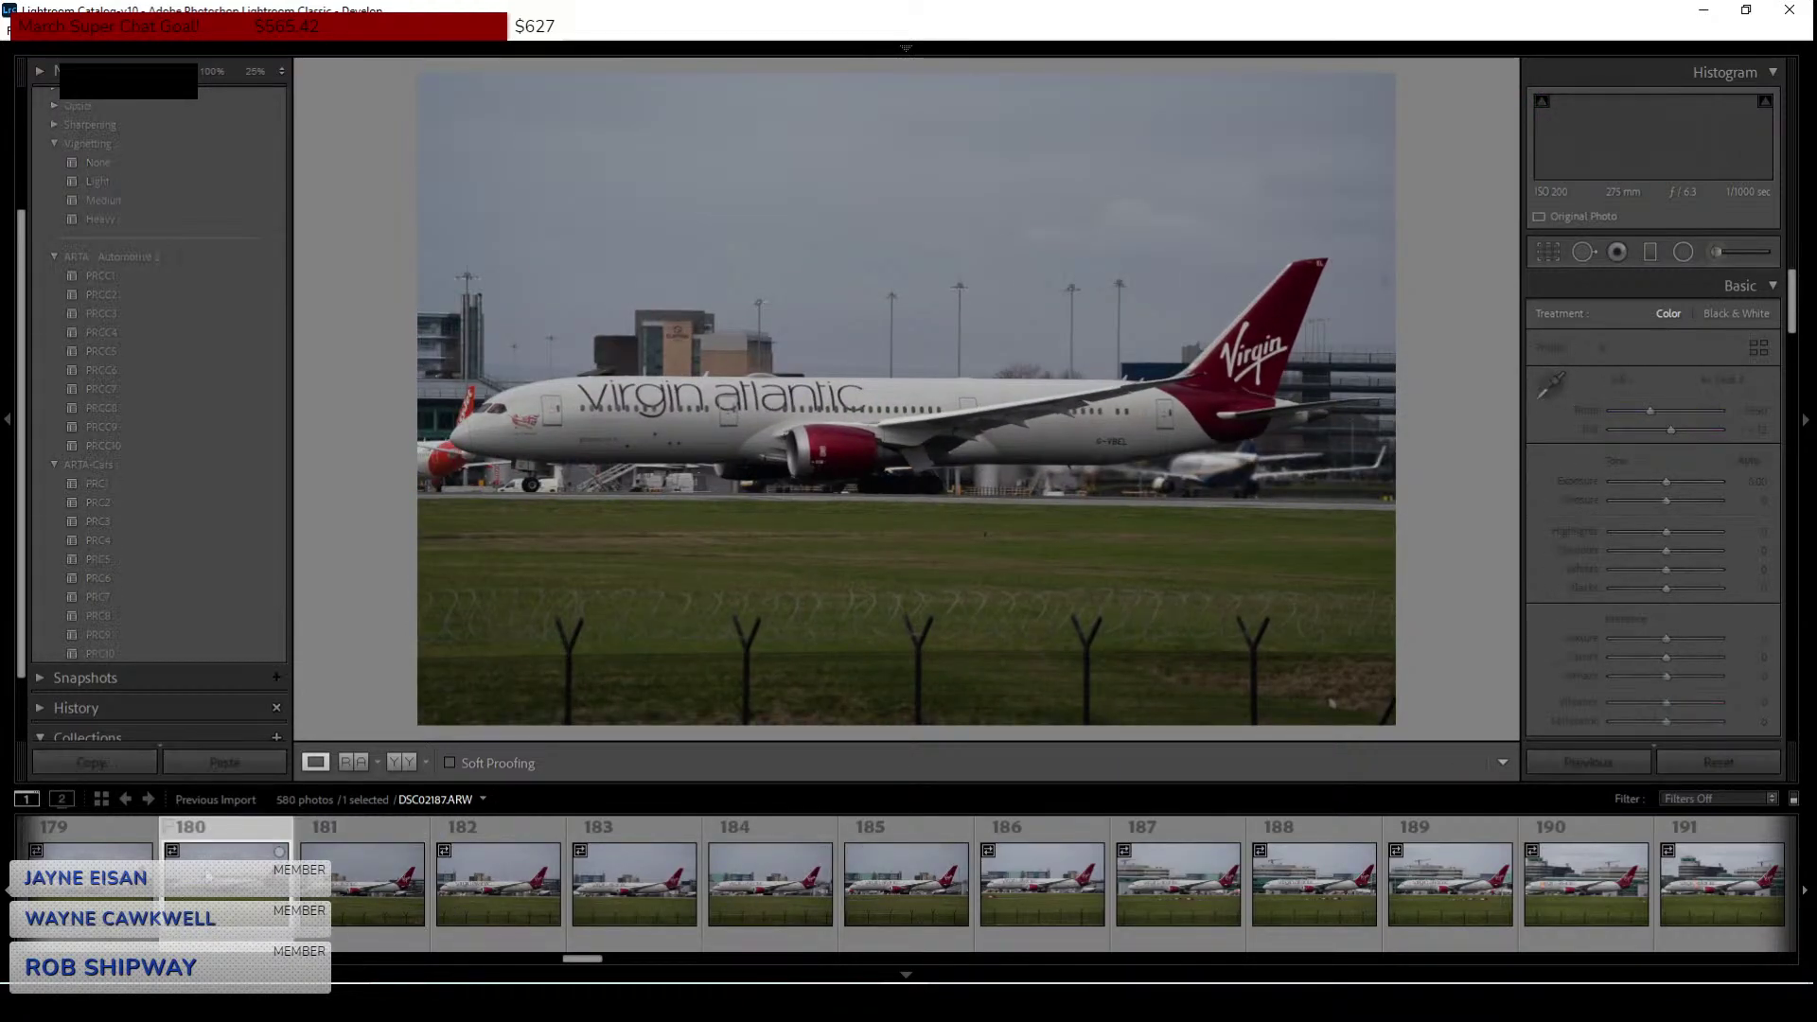
Open the edited Qatar photo 100 and heal a size 76 spot in the sky beside the tail.
drag(601, 958, 345, 924)
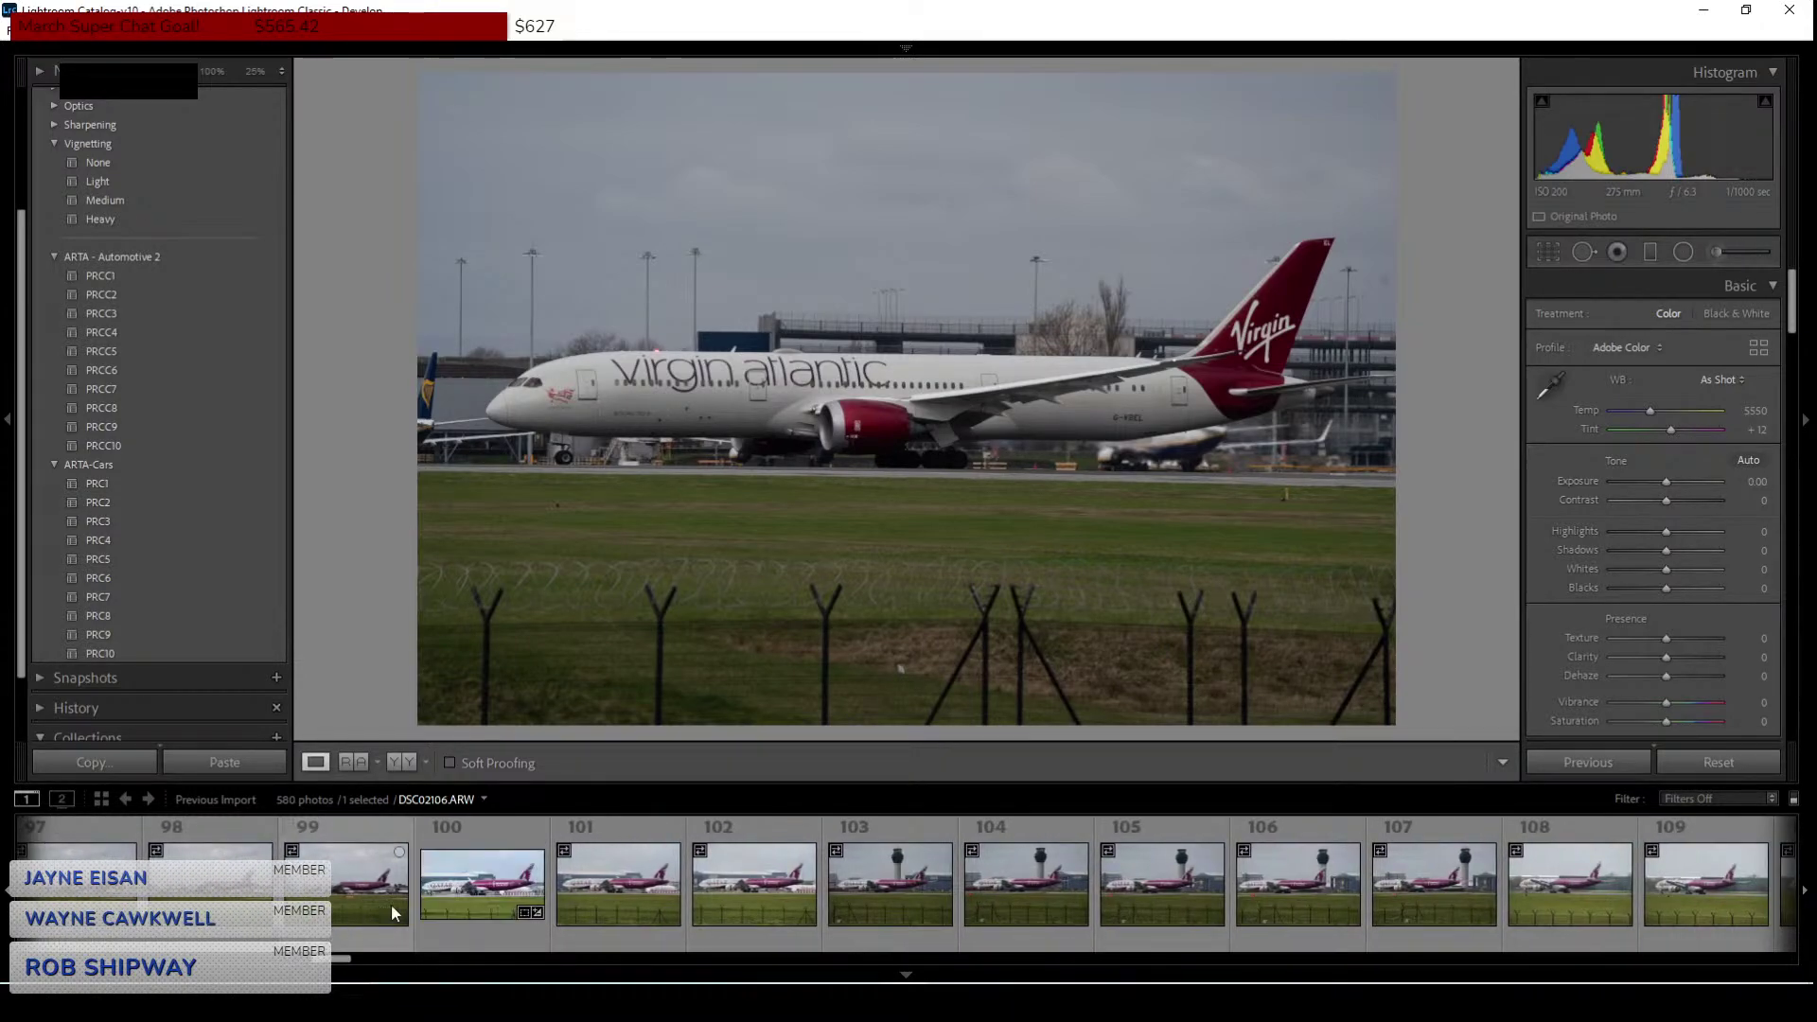
click(475, 890)
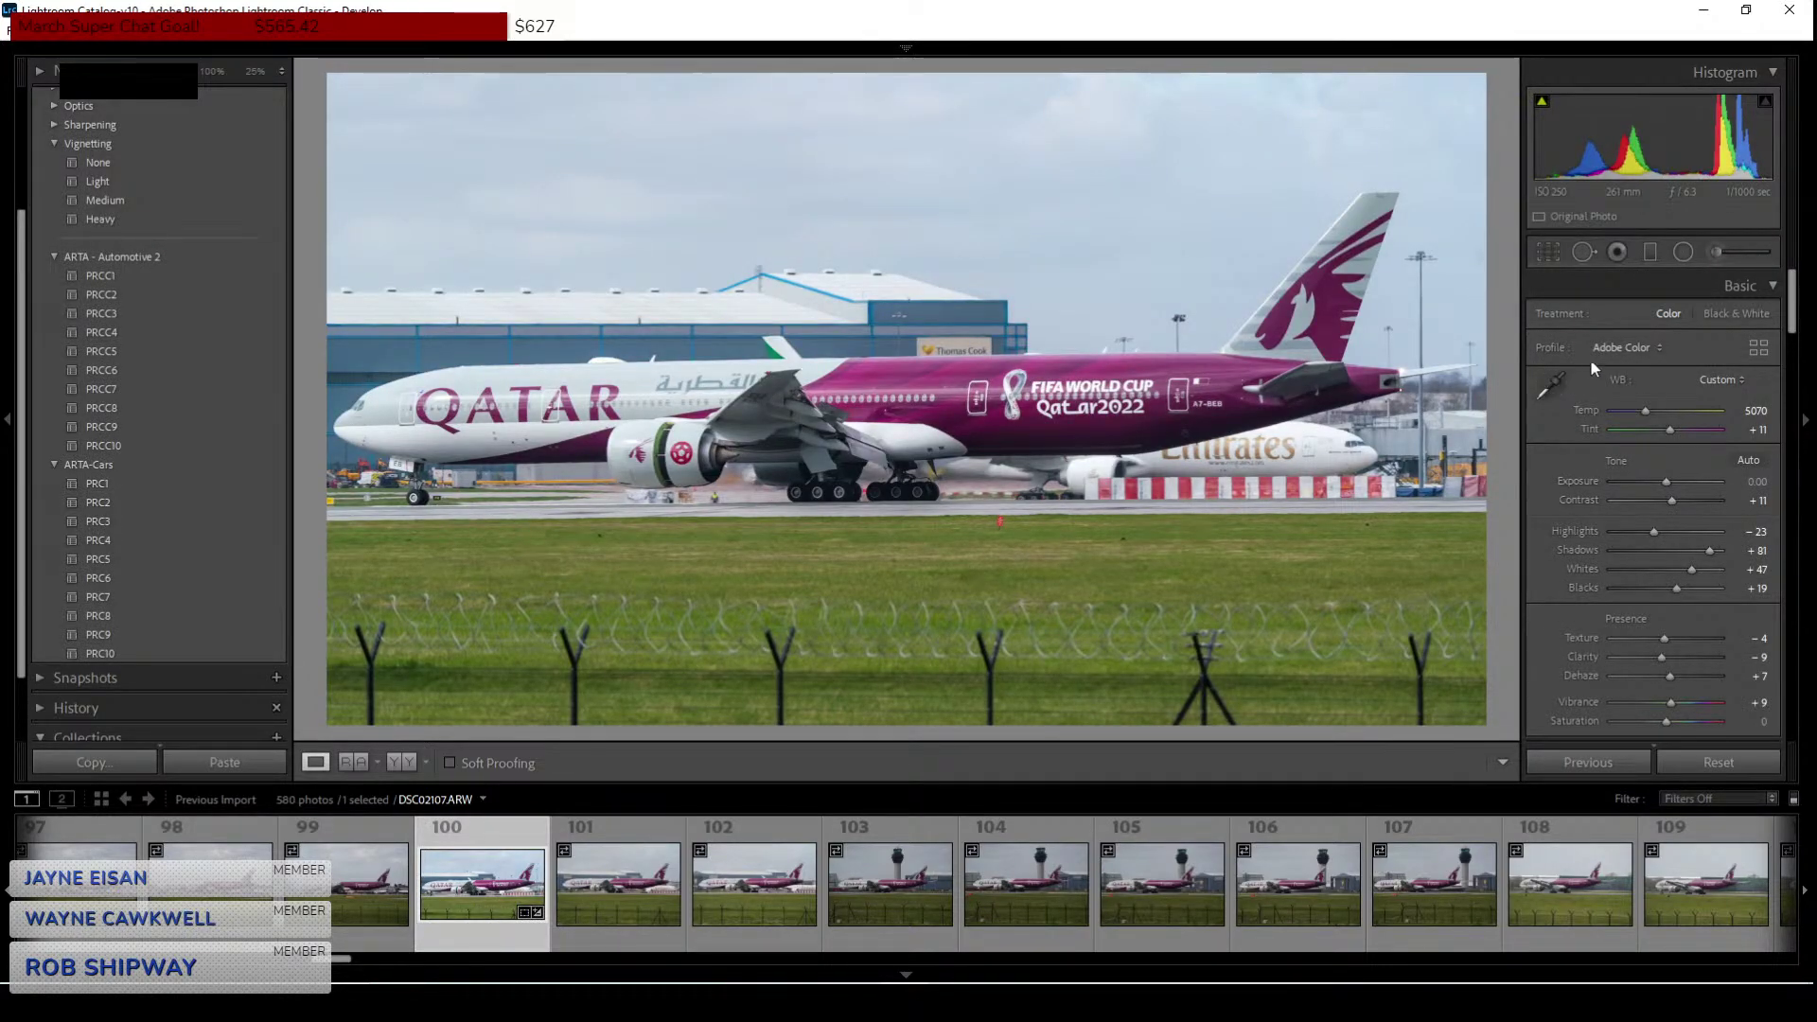
click(1582, 253)
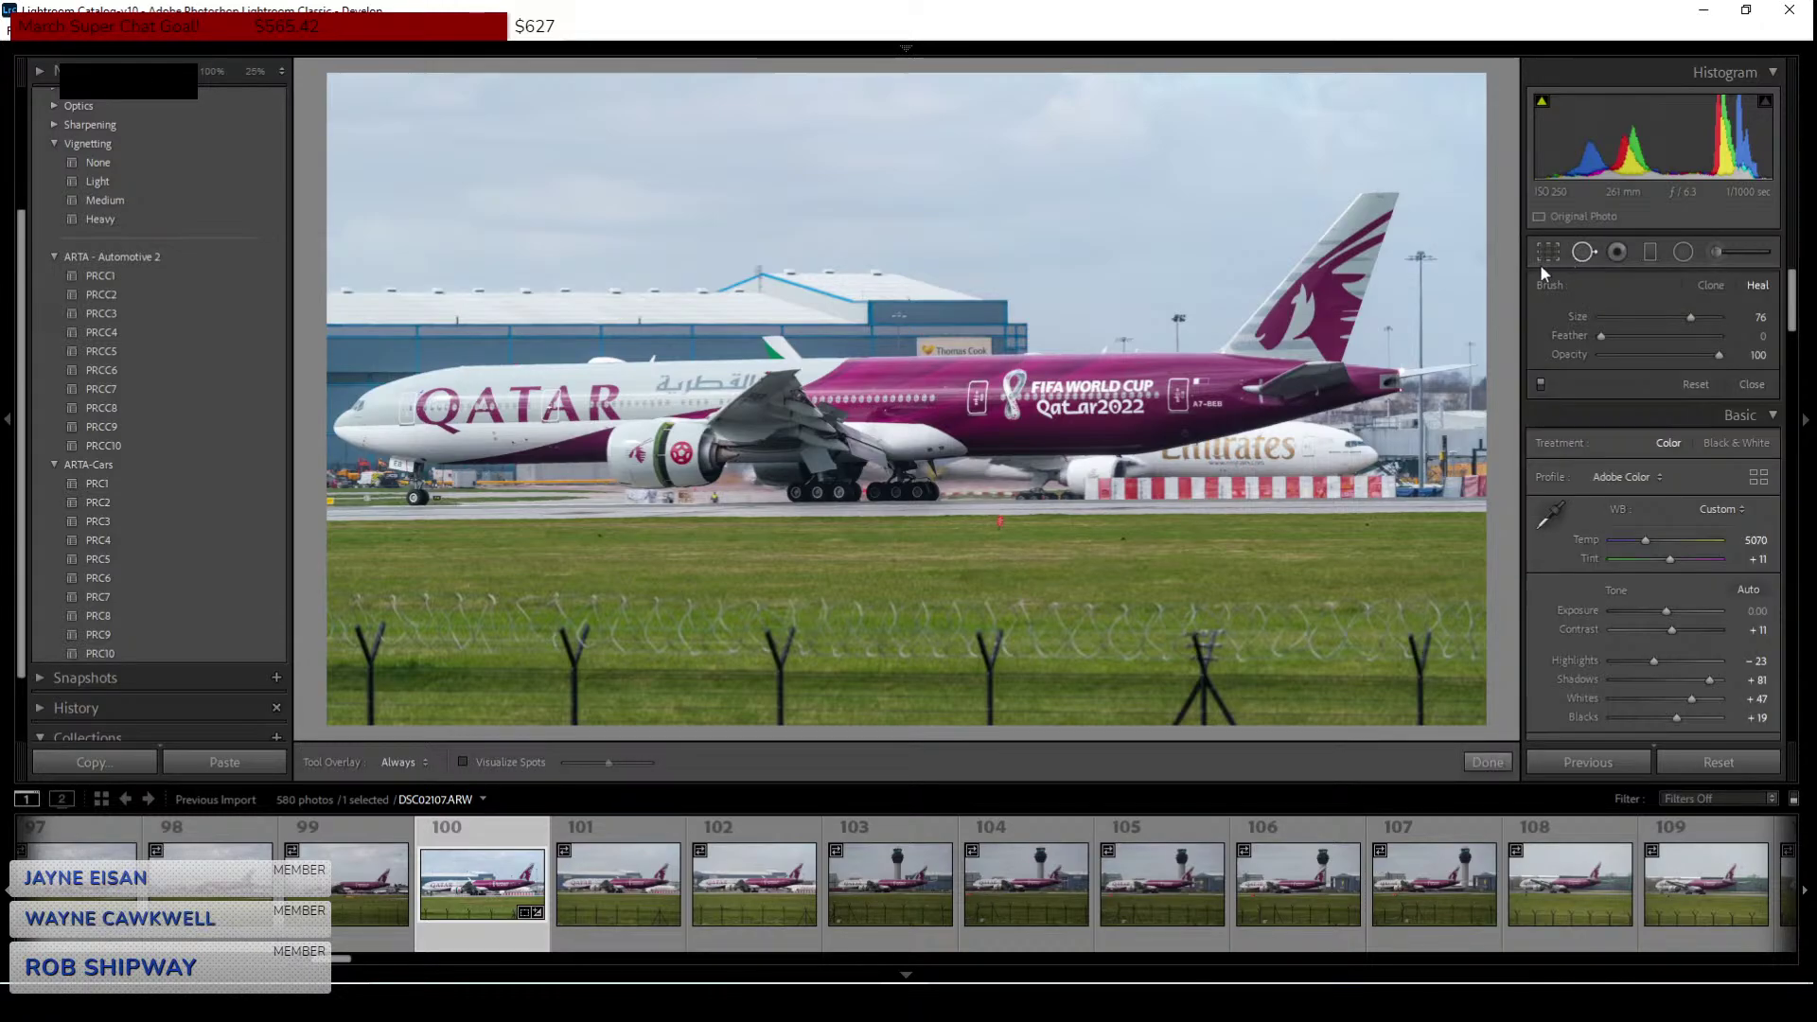
click(1474, 256)
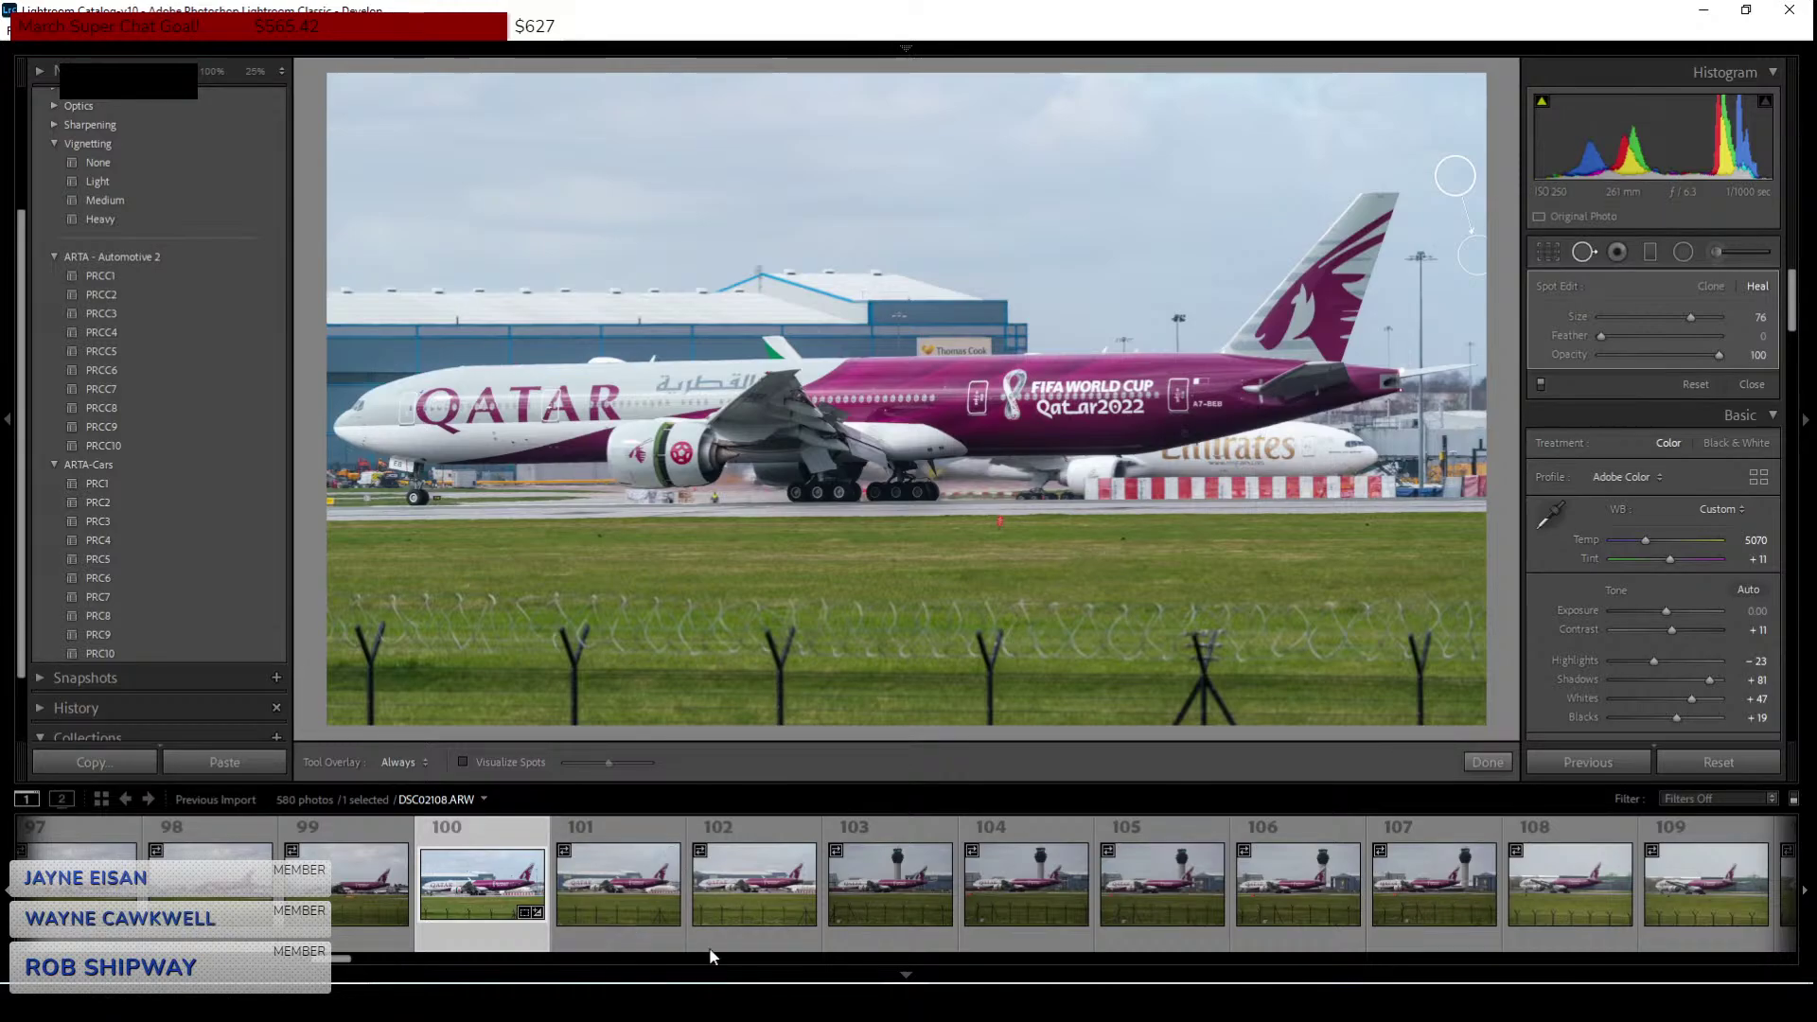
Export the healed Qatar photo to the Edited\21.03.21 folder, overwriting the existing DSC02107.jpg.
scroll(333, 963, up, 3)
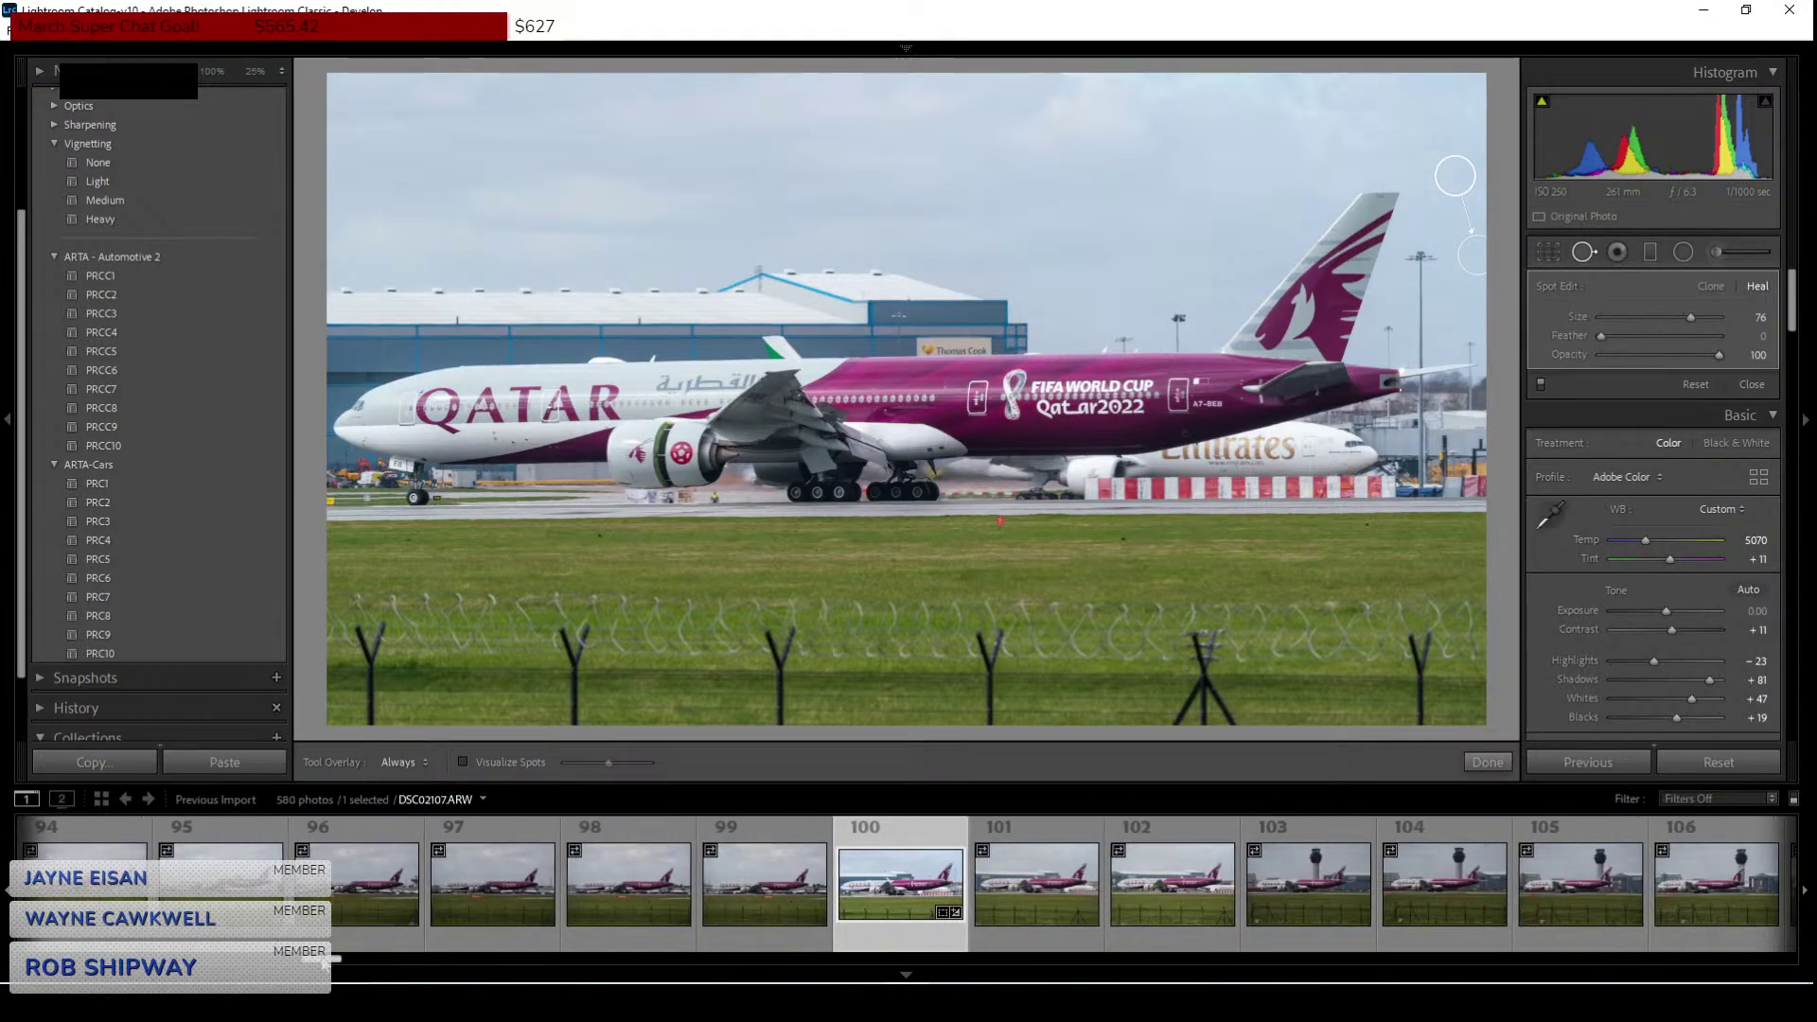
click(13, 31)
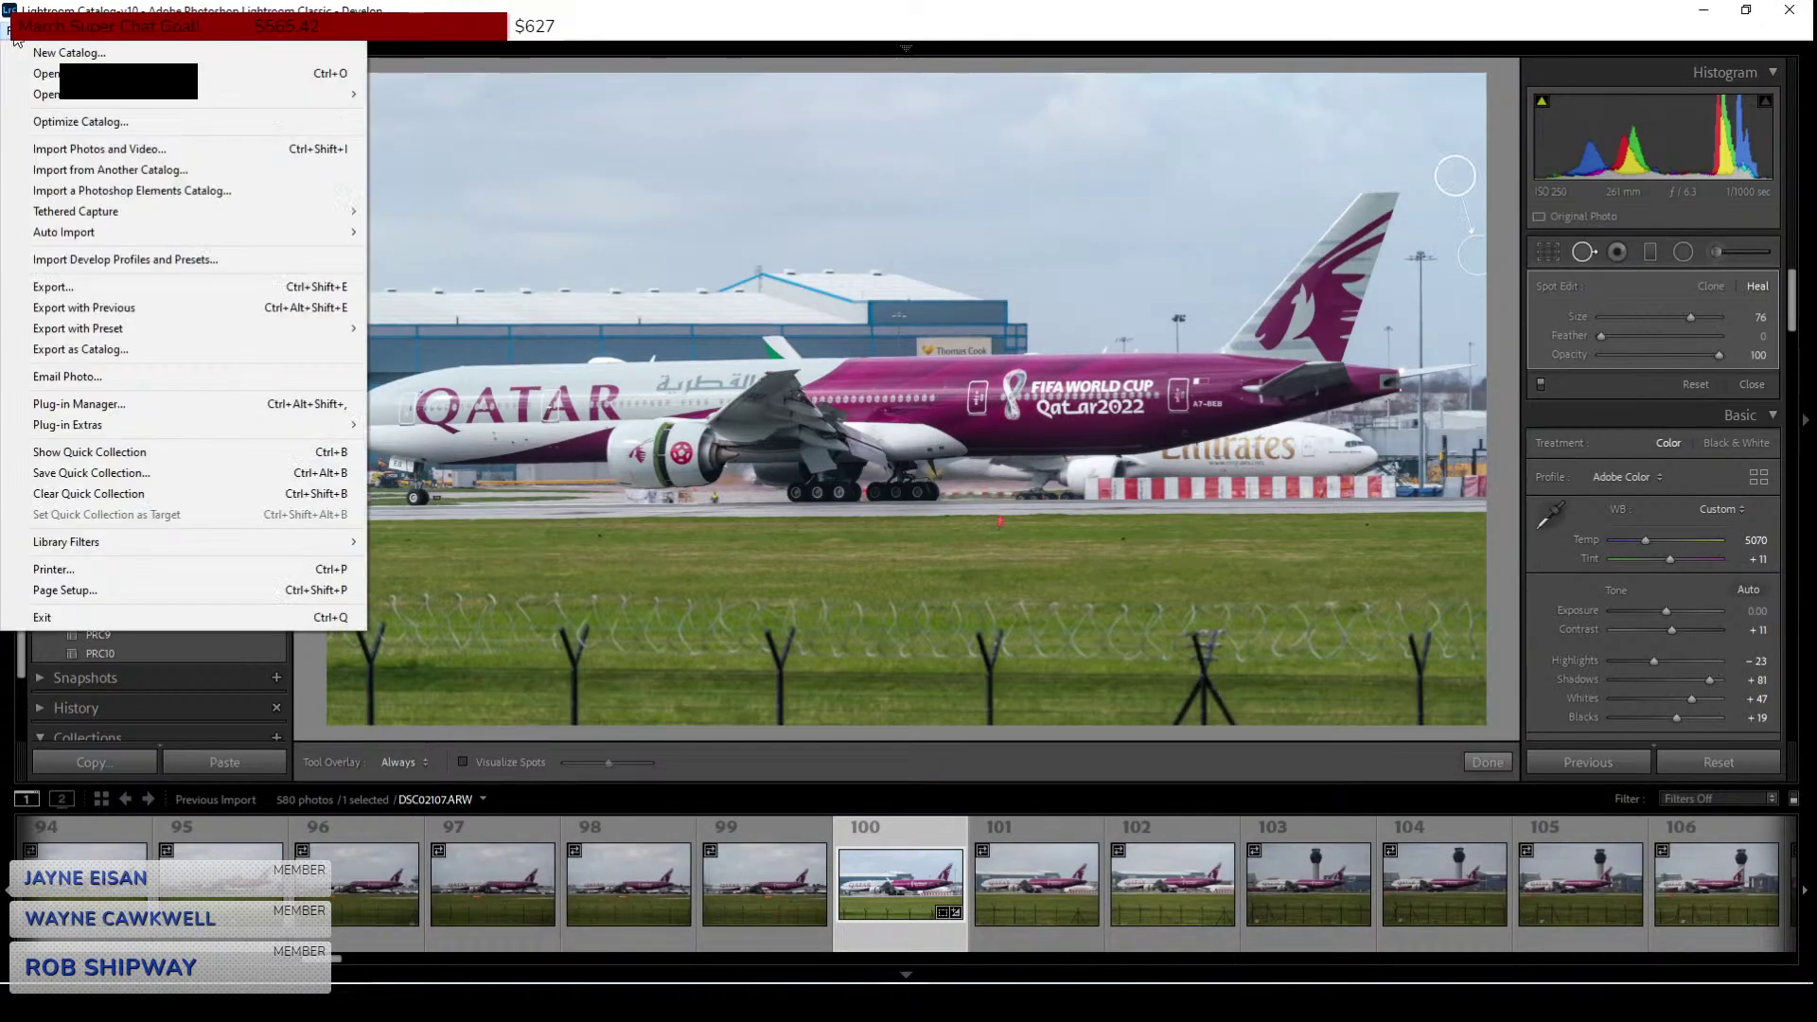
click(74, 287)
click(1083, 803)
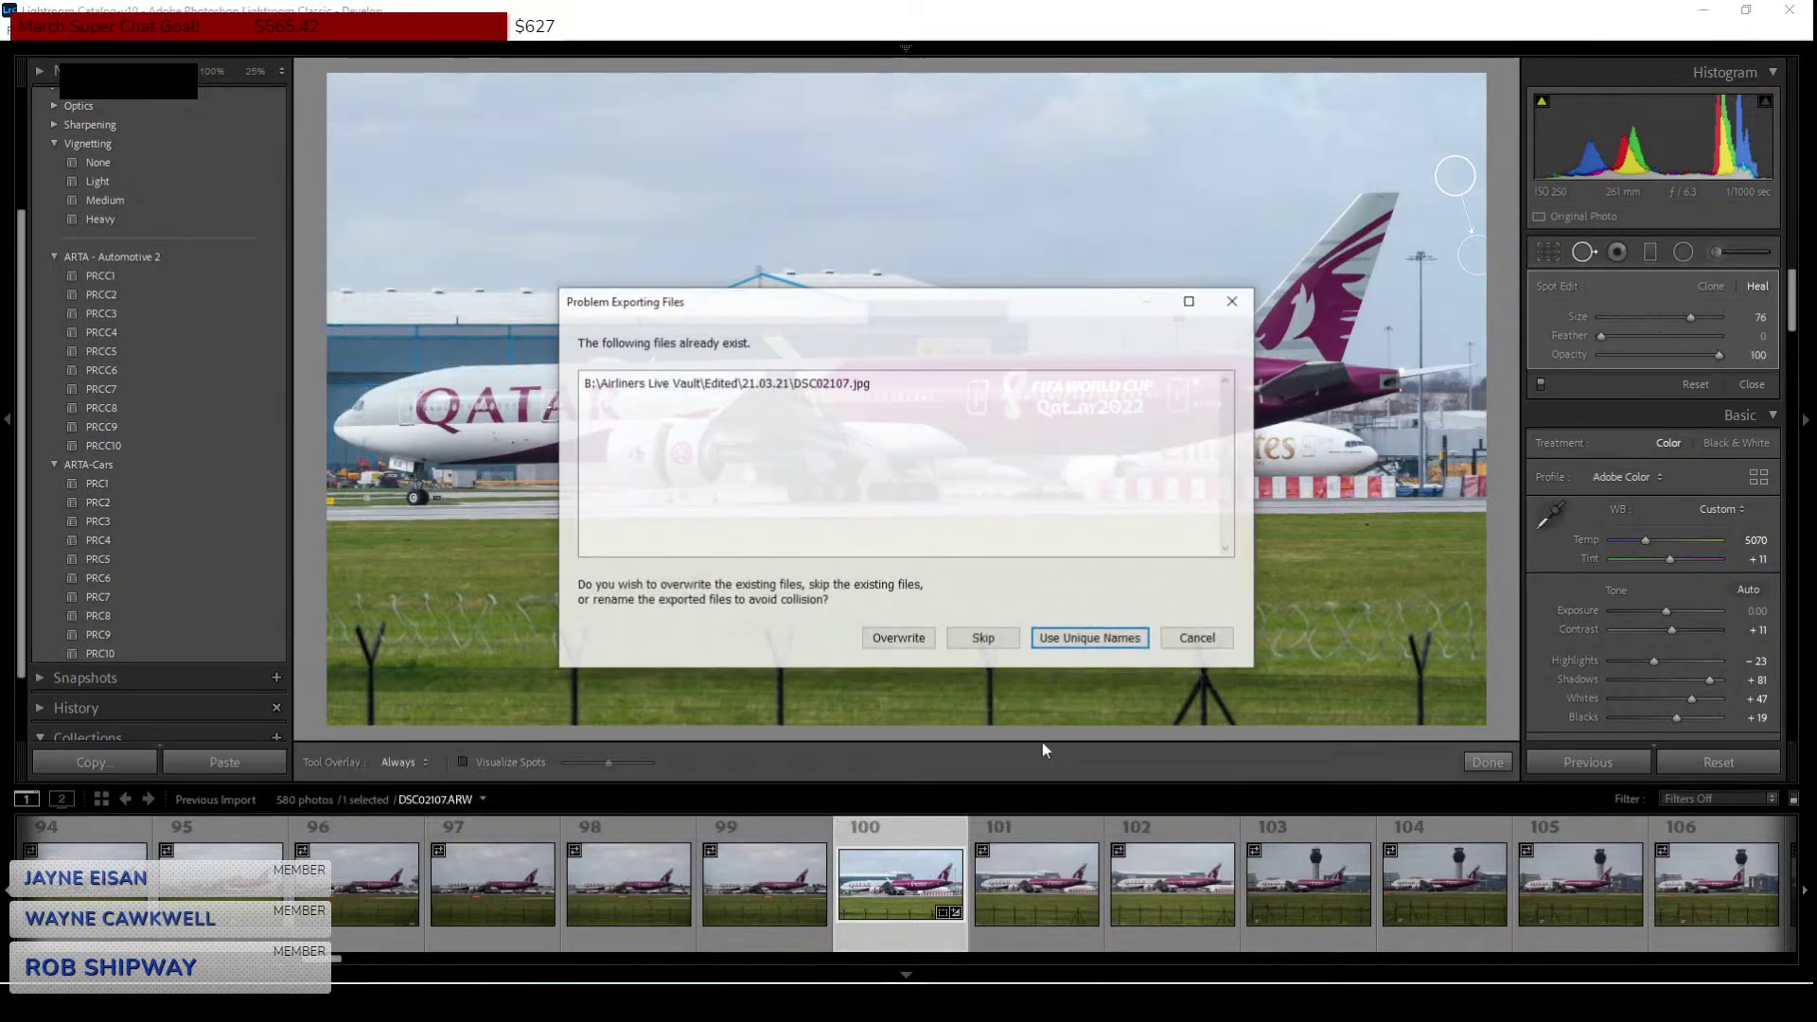
click(886, 647)
Open the Qatar photo 82, DSC02089.ARW, earlier in the import.
scroll(351, 963, up, 5)
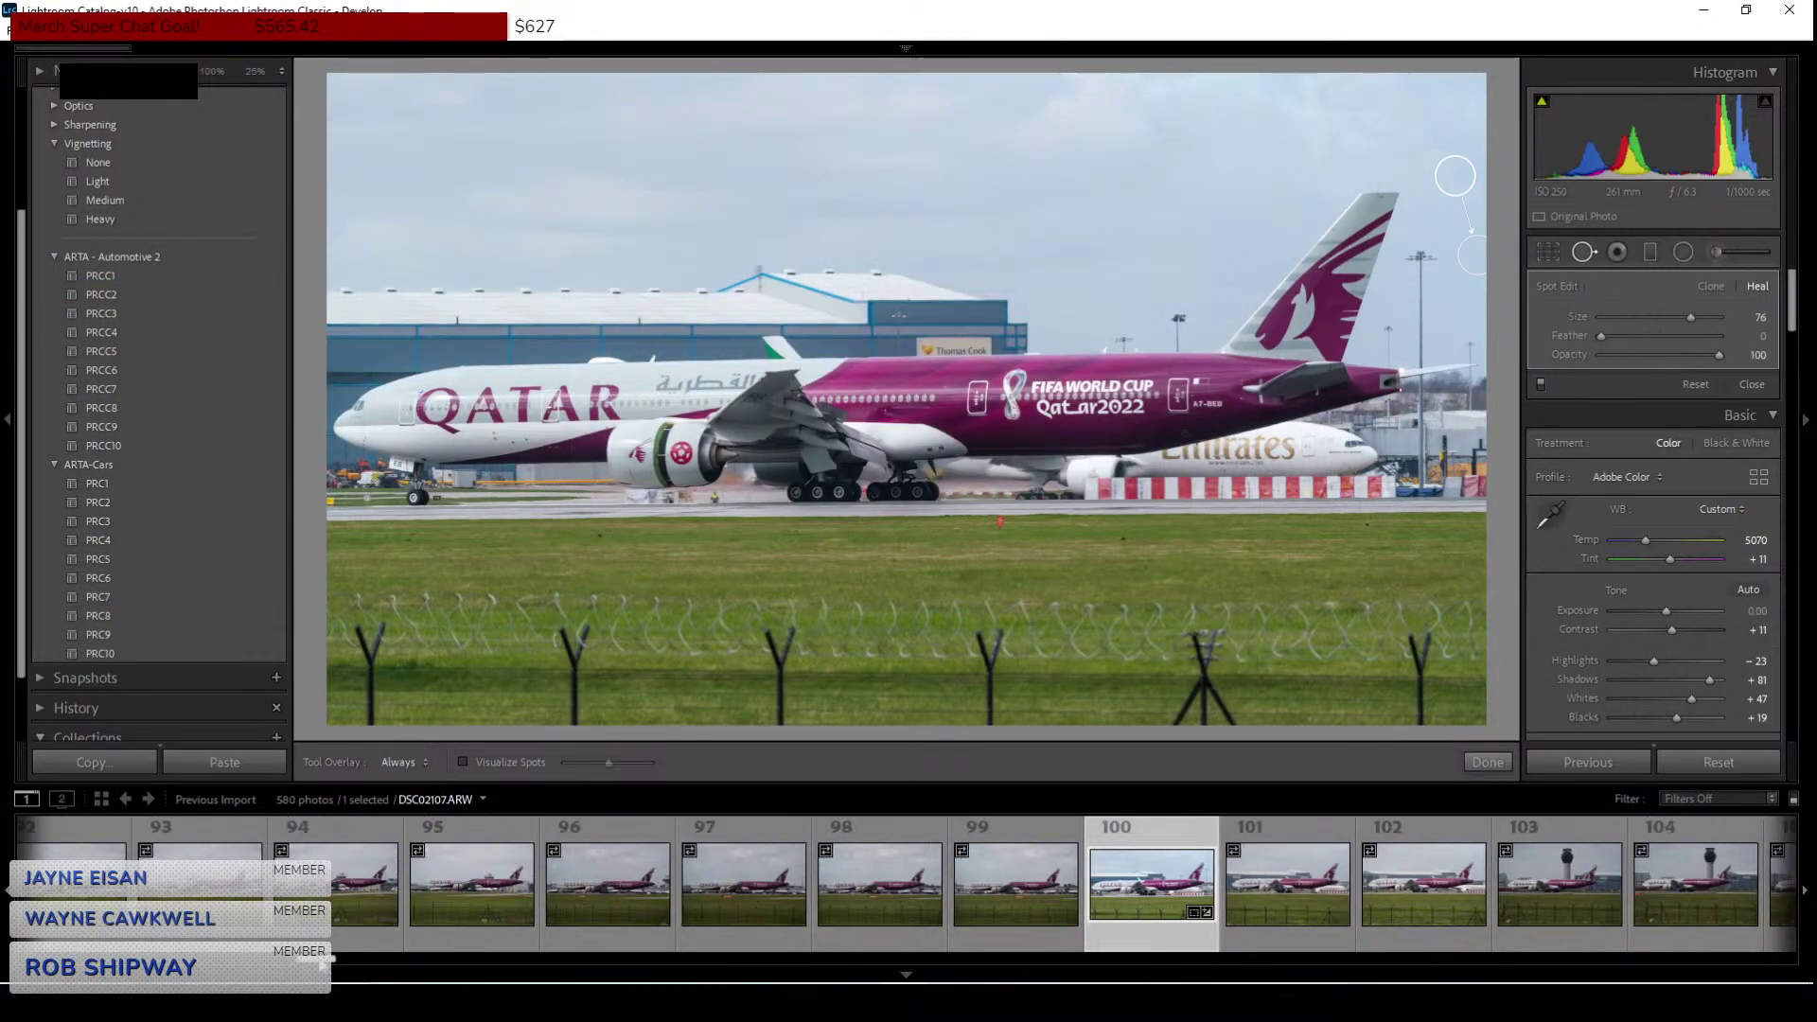
scroll(298, 966, up, 4)
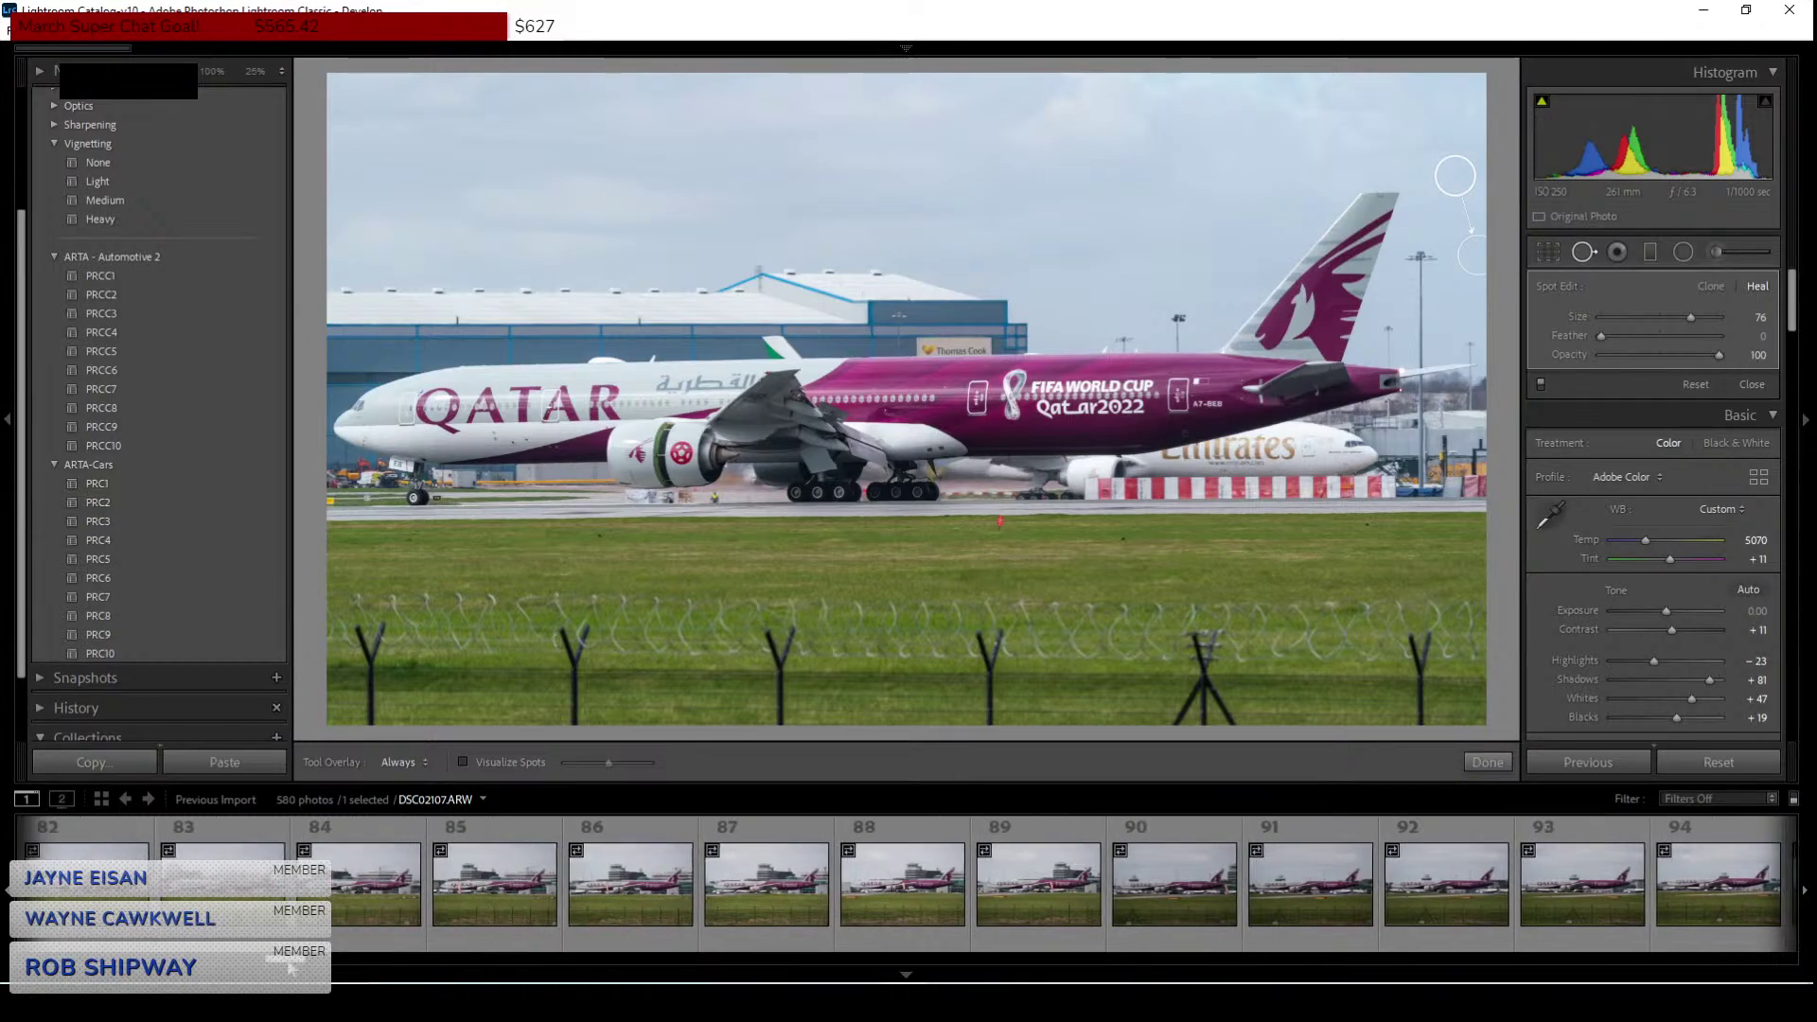
click(333, 916)
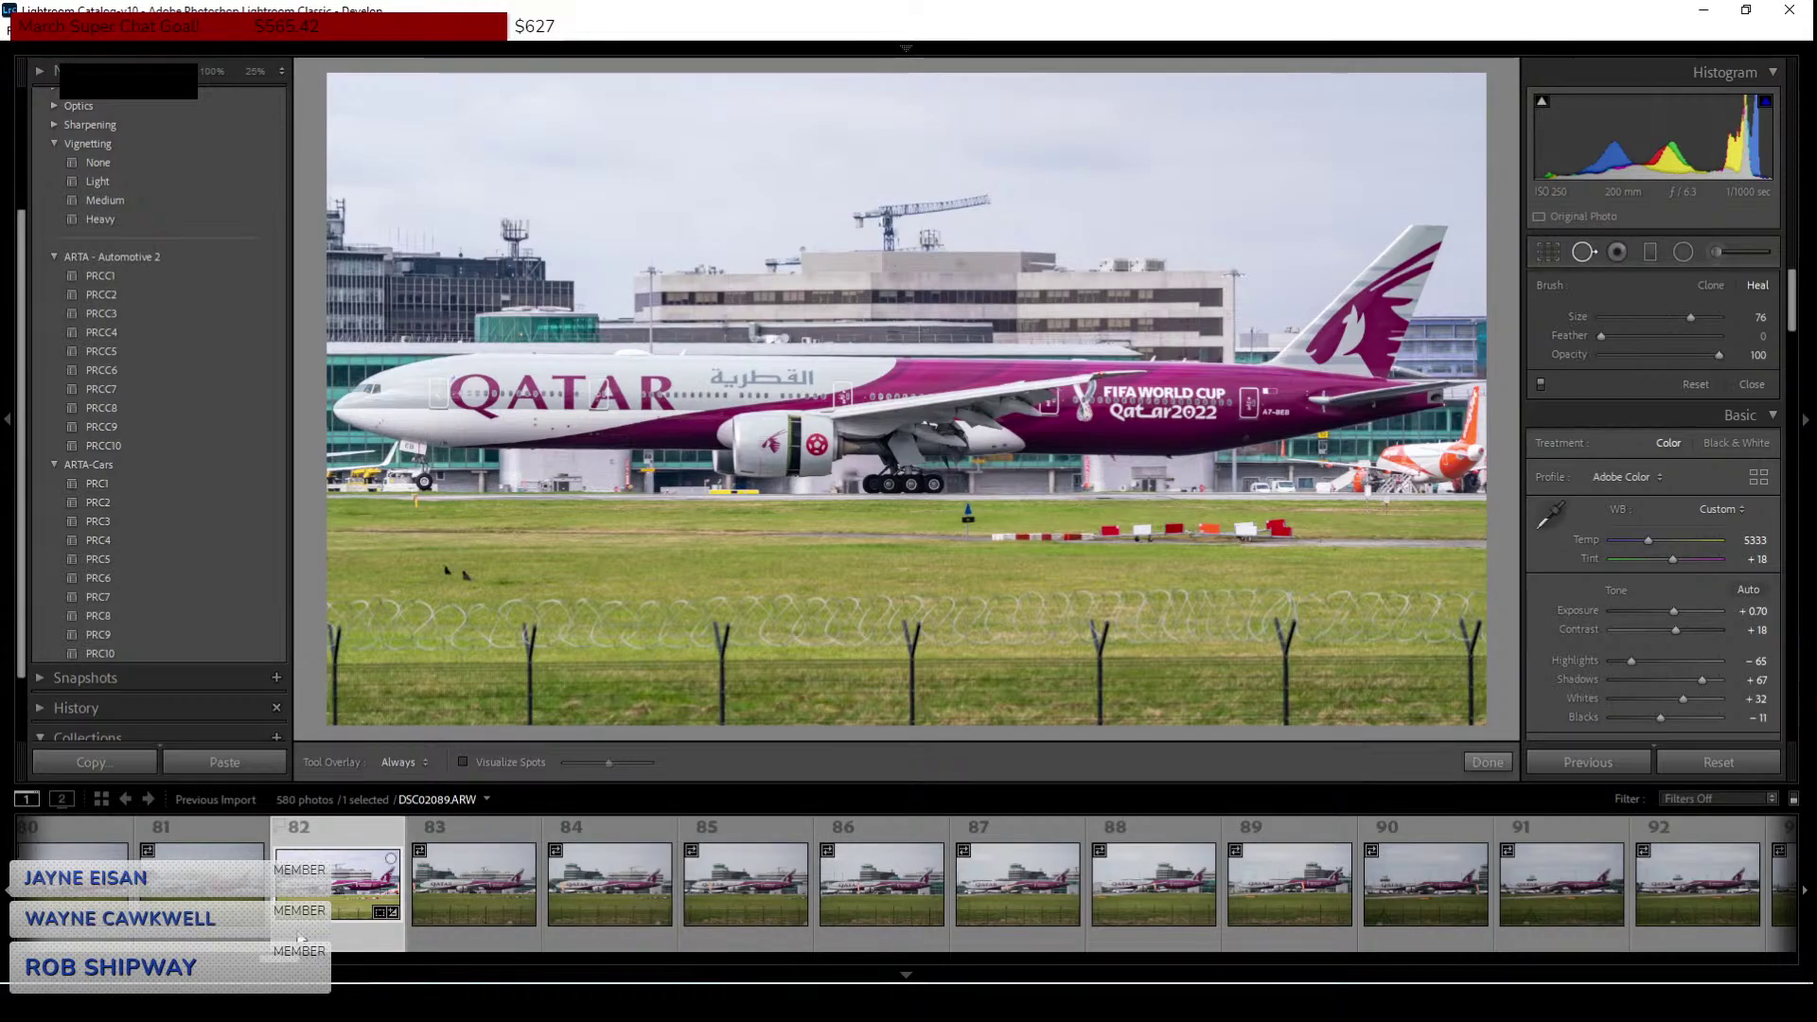
Return to the Virgin Atlantic frames in the import and compare photos 193 to 196, ending on photo 196, DSC02203.ARW.
scroll(292, 965, down, 1)
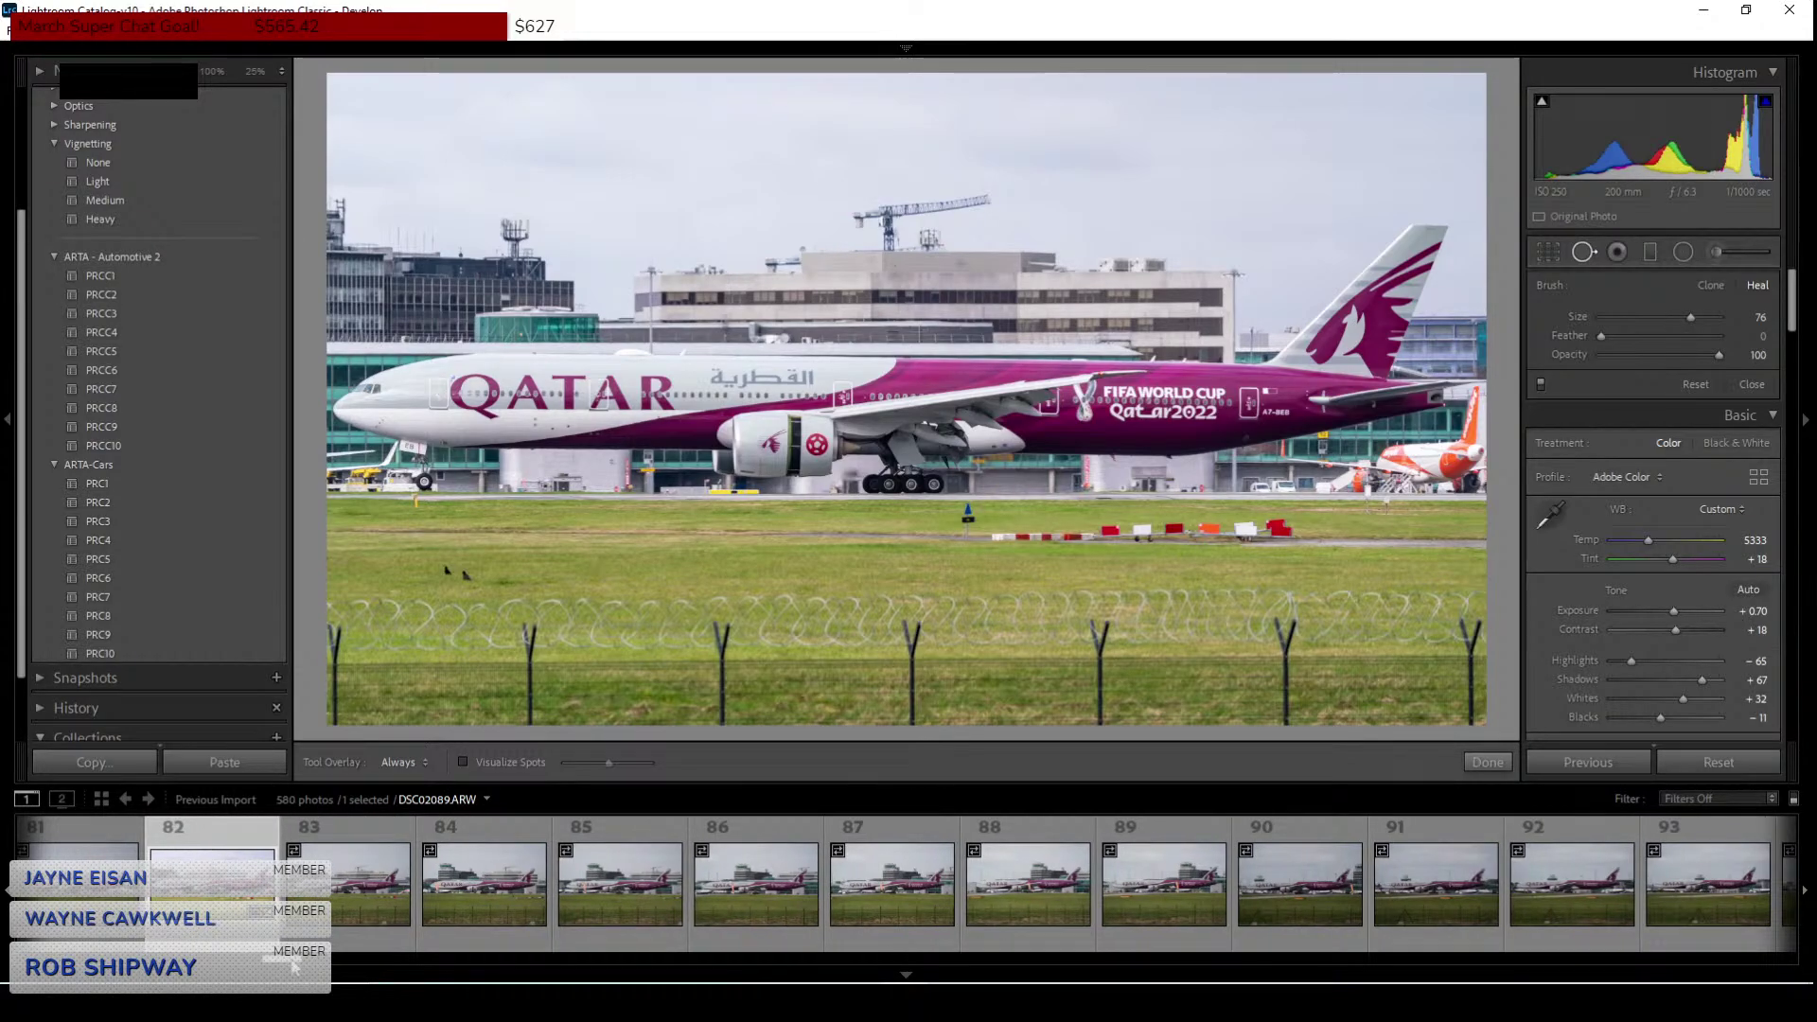
drag(296, 960, 611, 959)
click(697, 941)
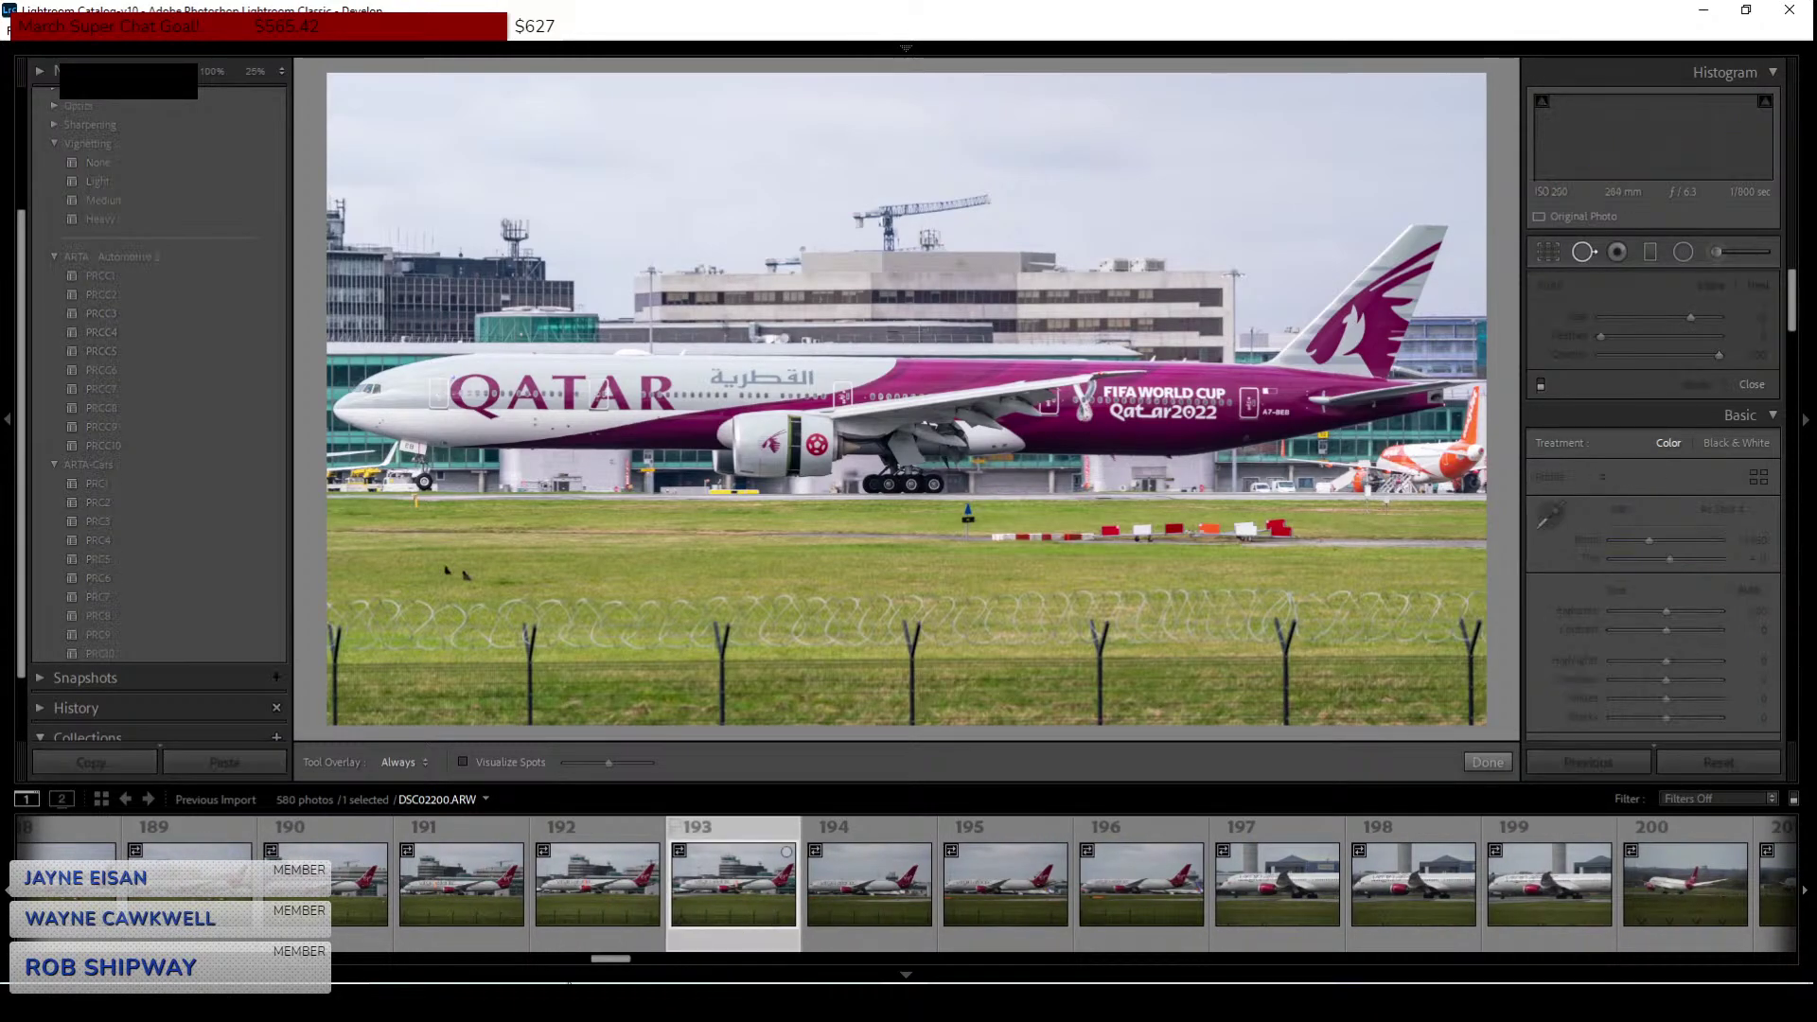
scroll(609, 962, down, 1)
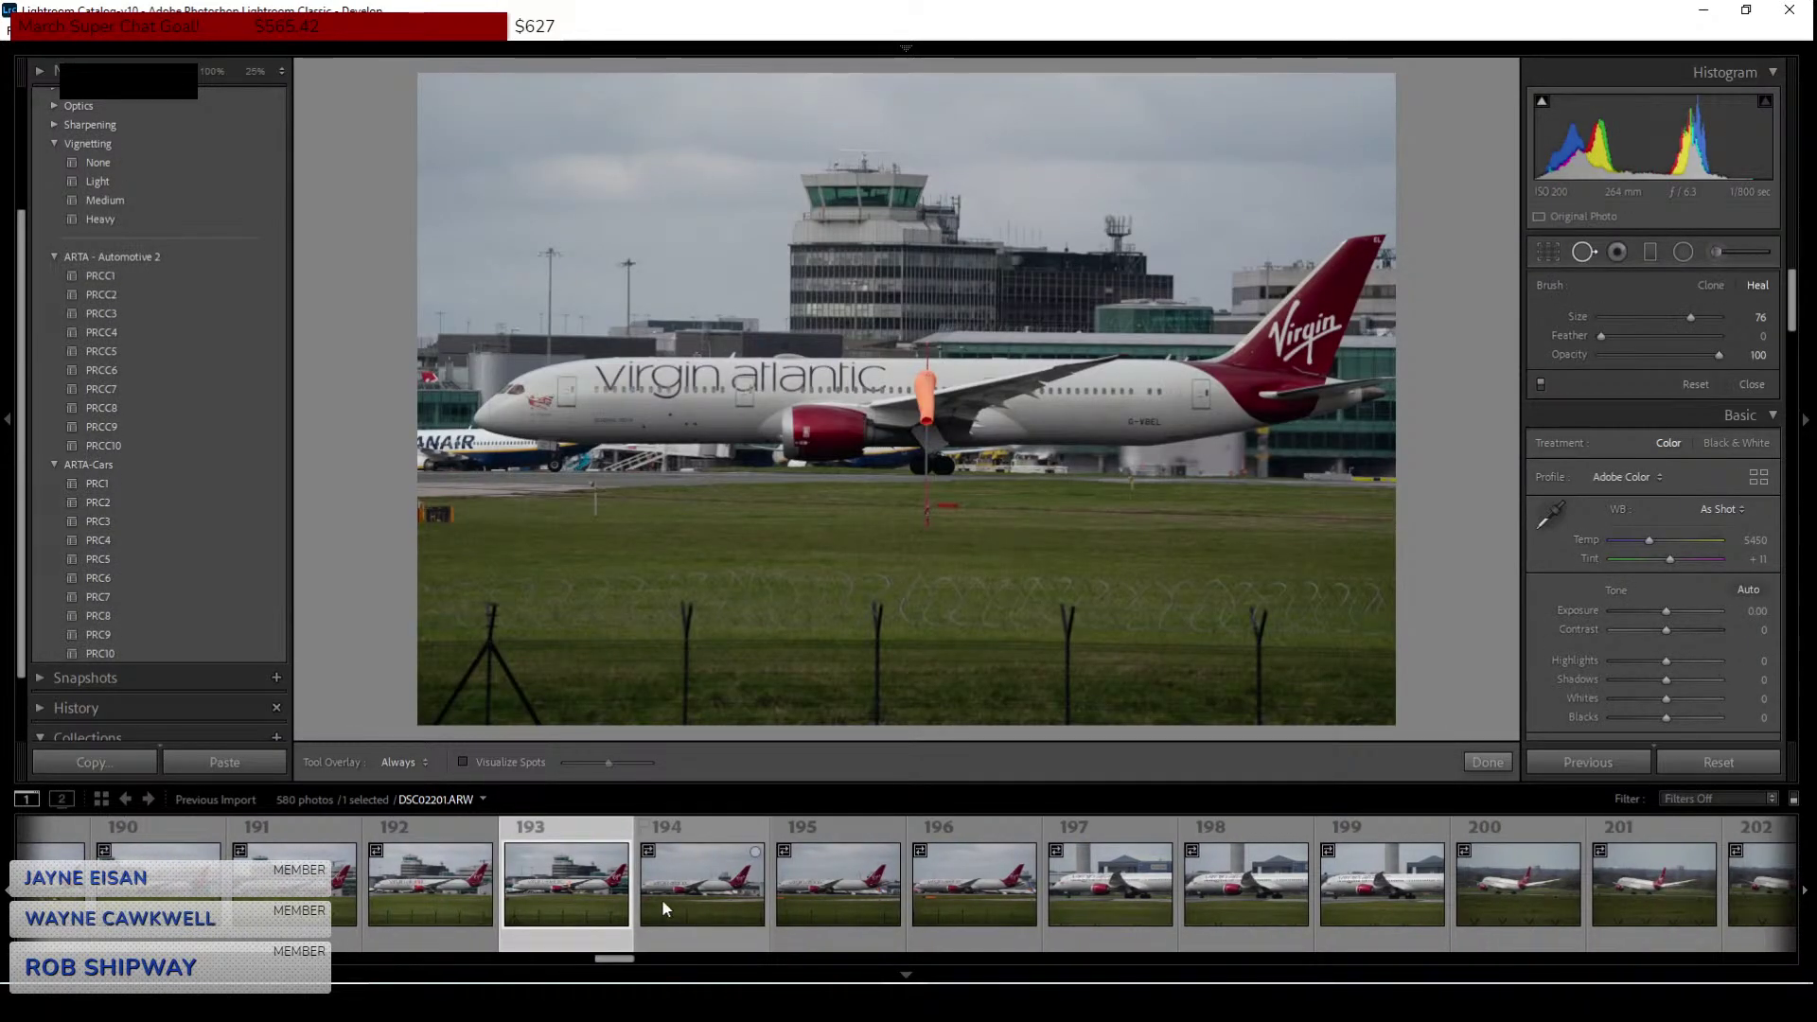
click(691, 895)
key(Right)
key(Right)
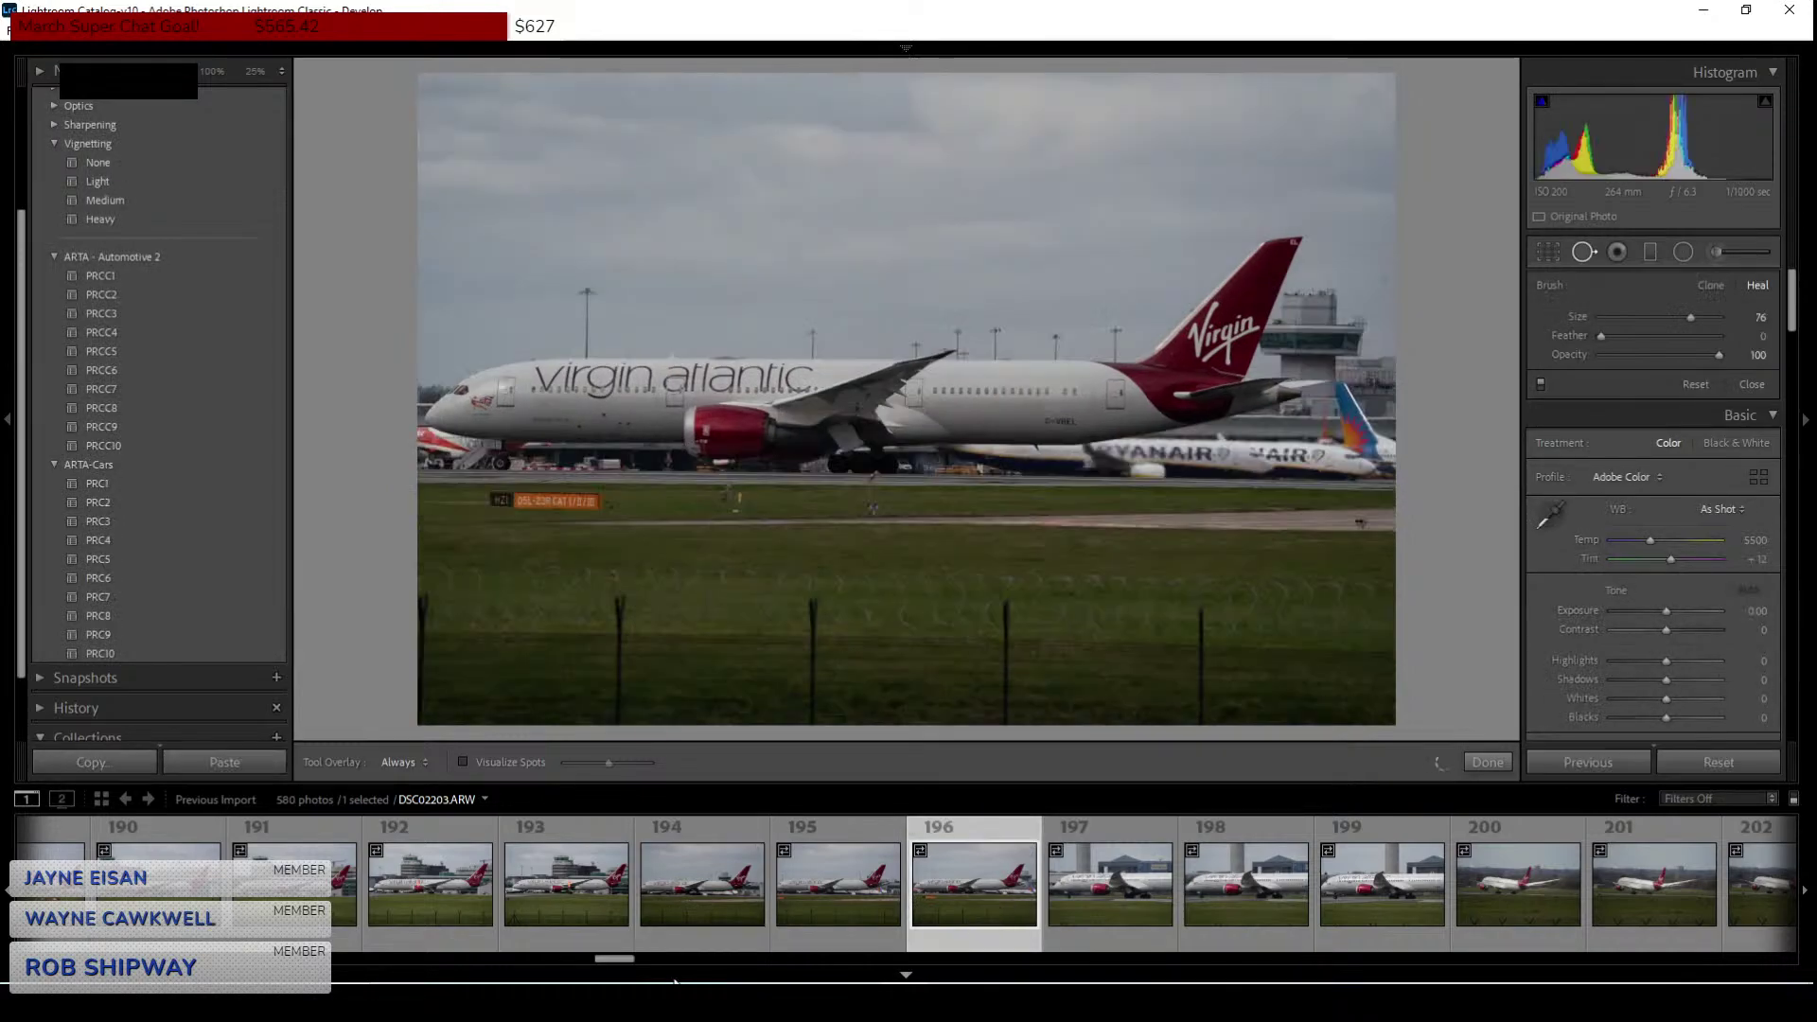
drag(616, 960, 622, 962)
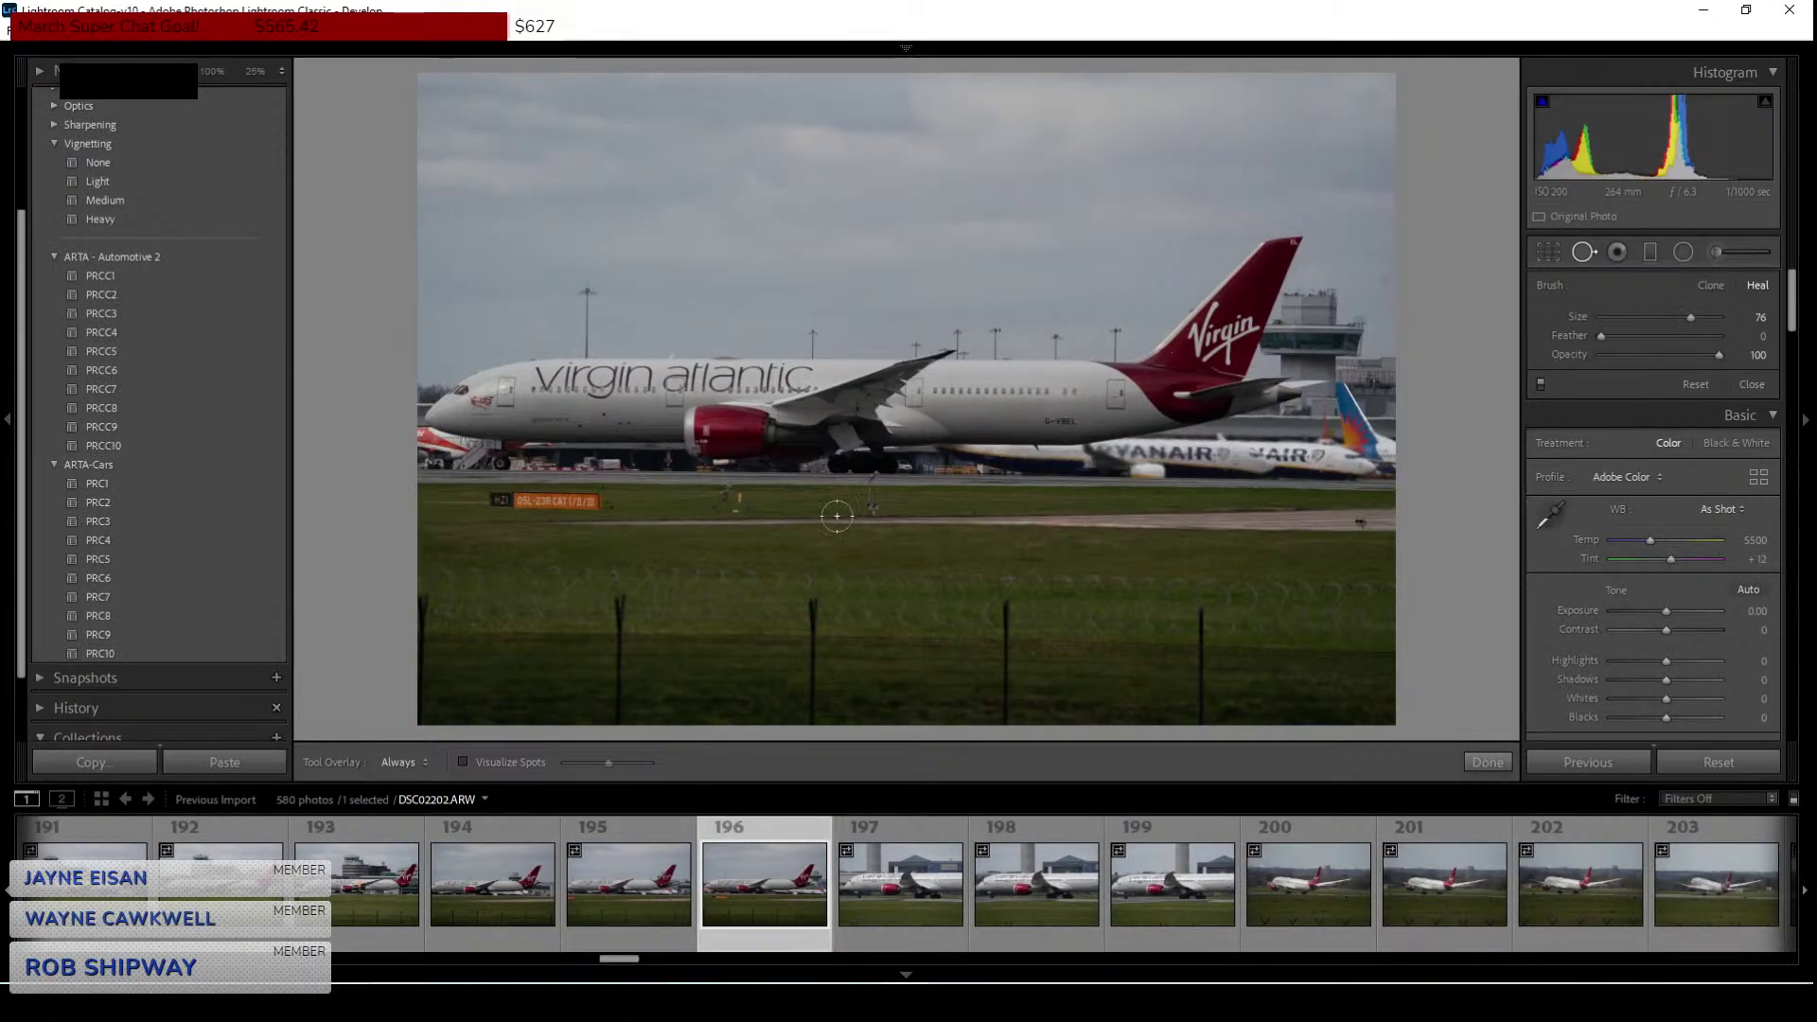
click(837, 371)
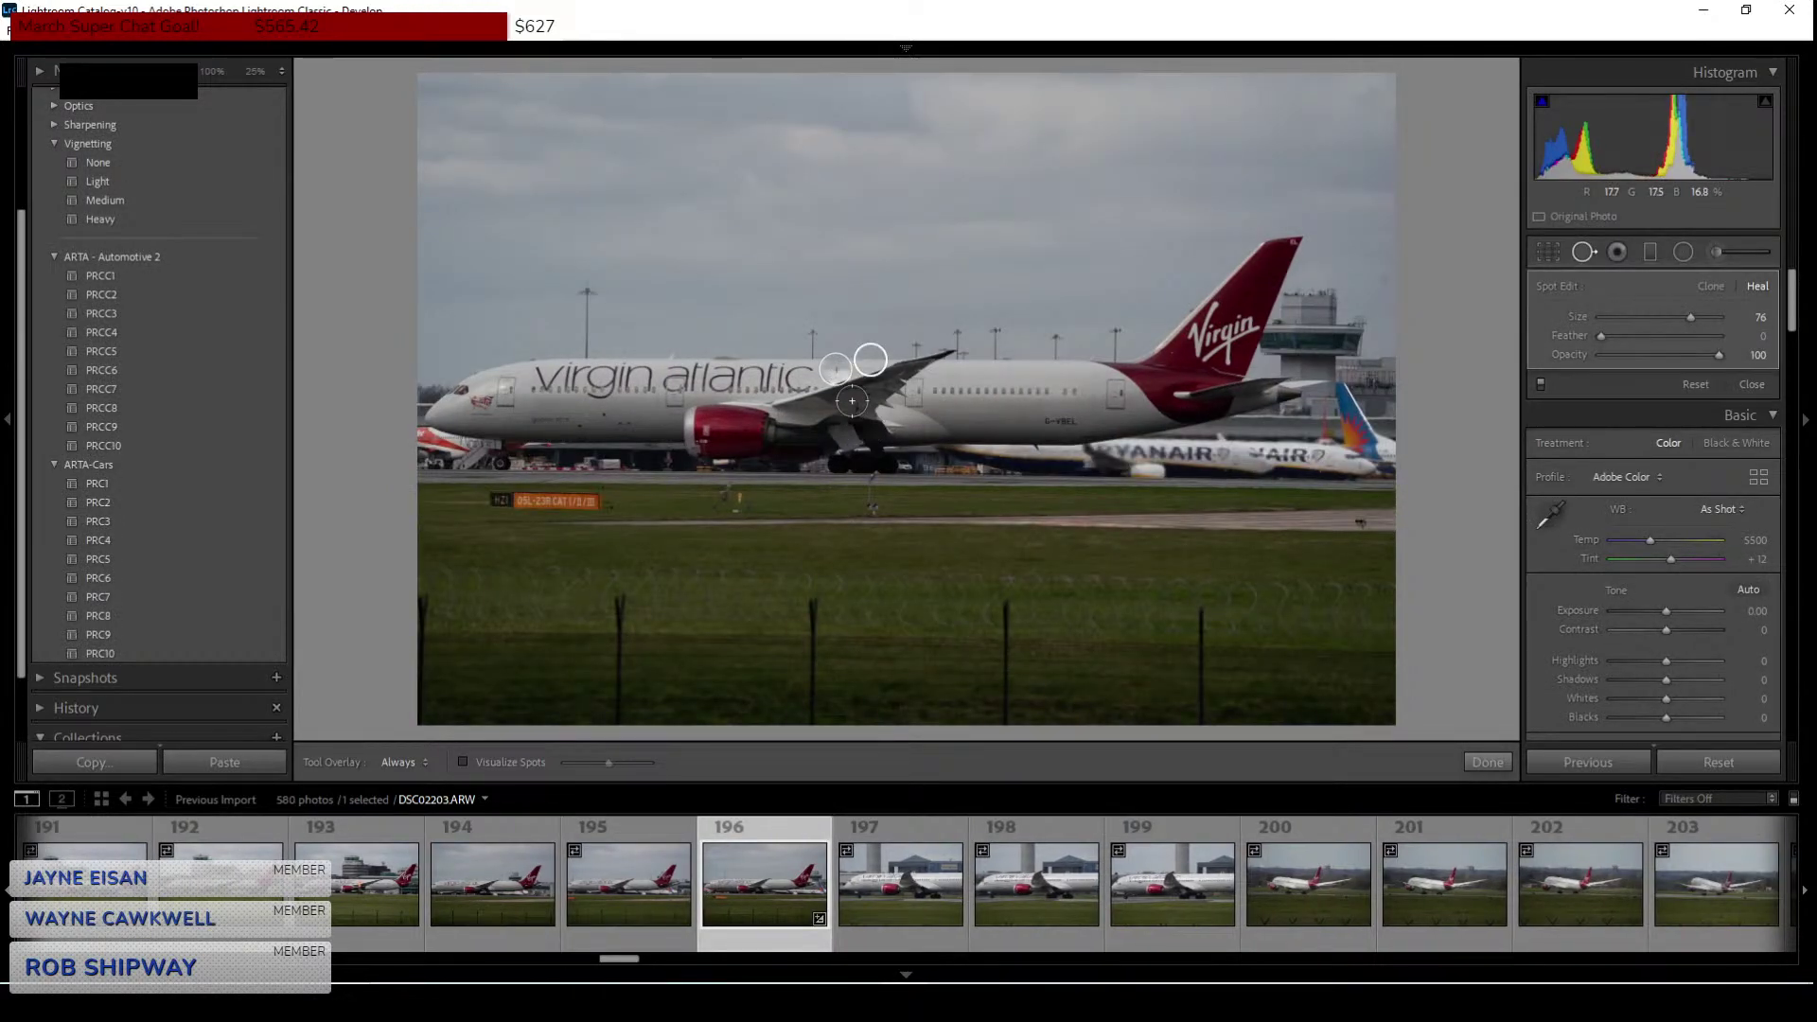
key(ctrl+z)
click(1548, 250)
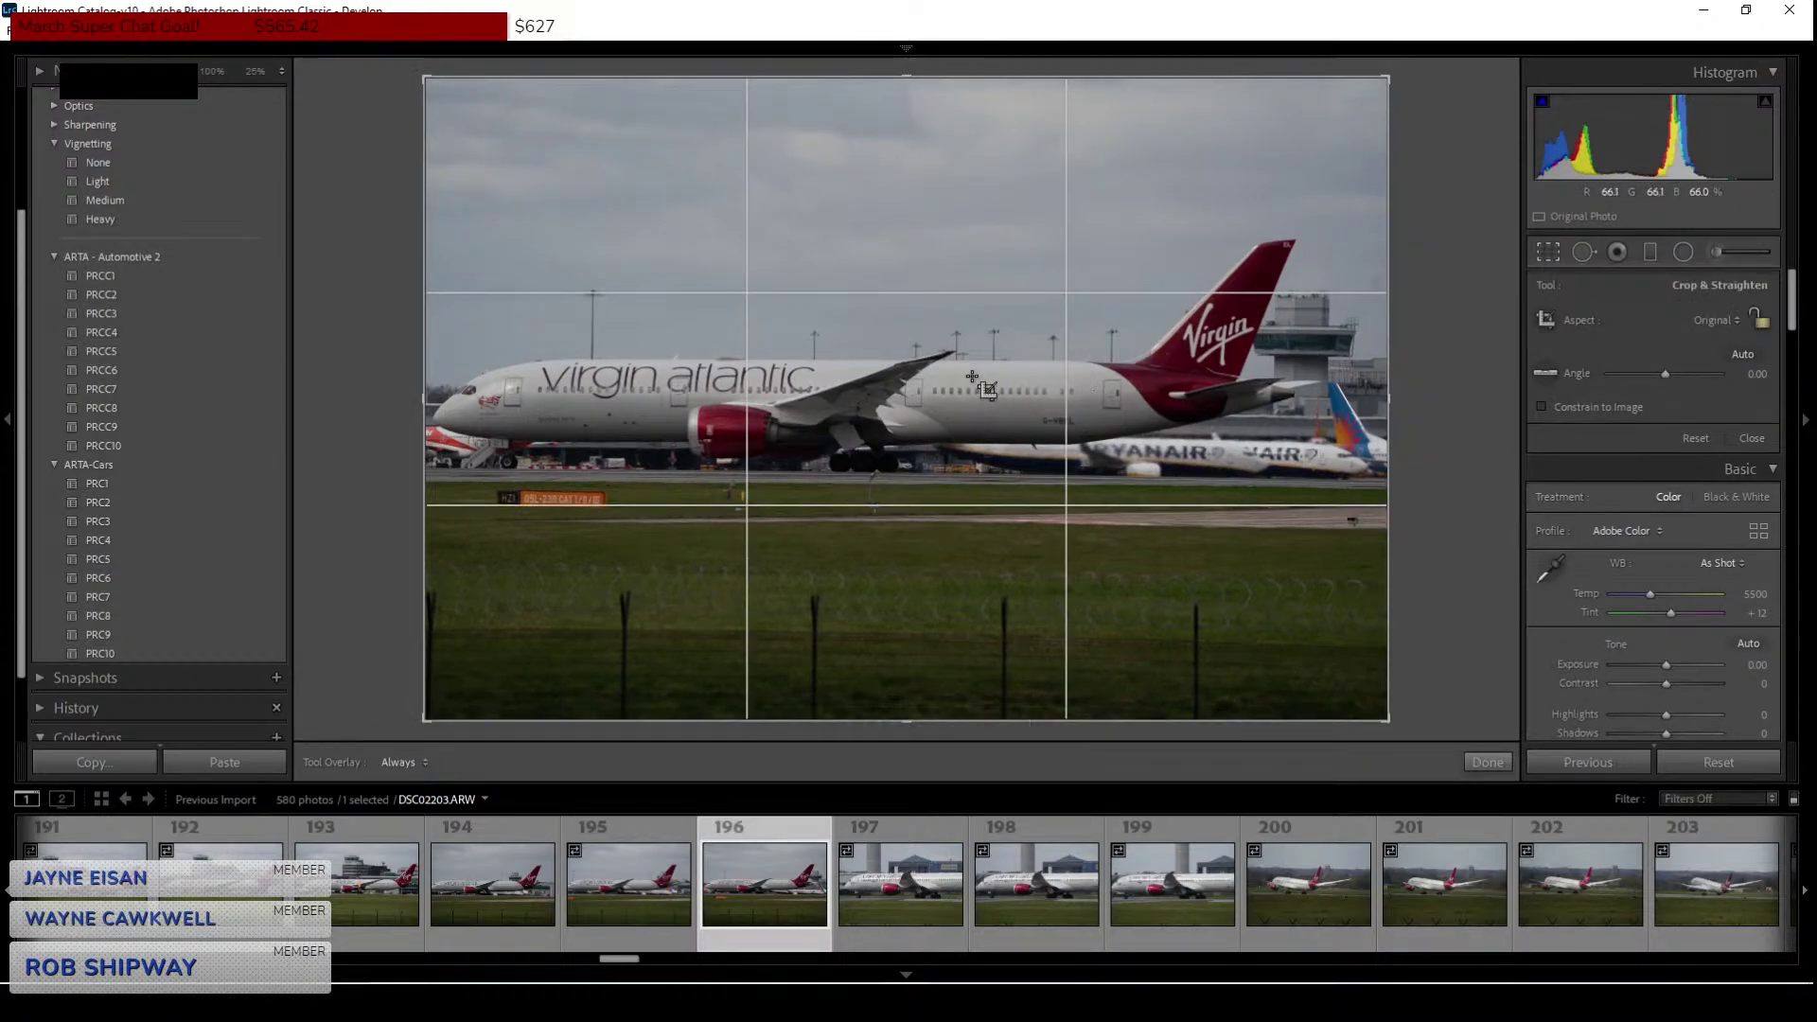
key(r)
click(966, 378)
drag(965, 378, 1103, 475)
click(1108, 466)
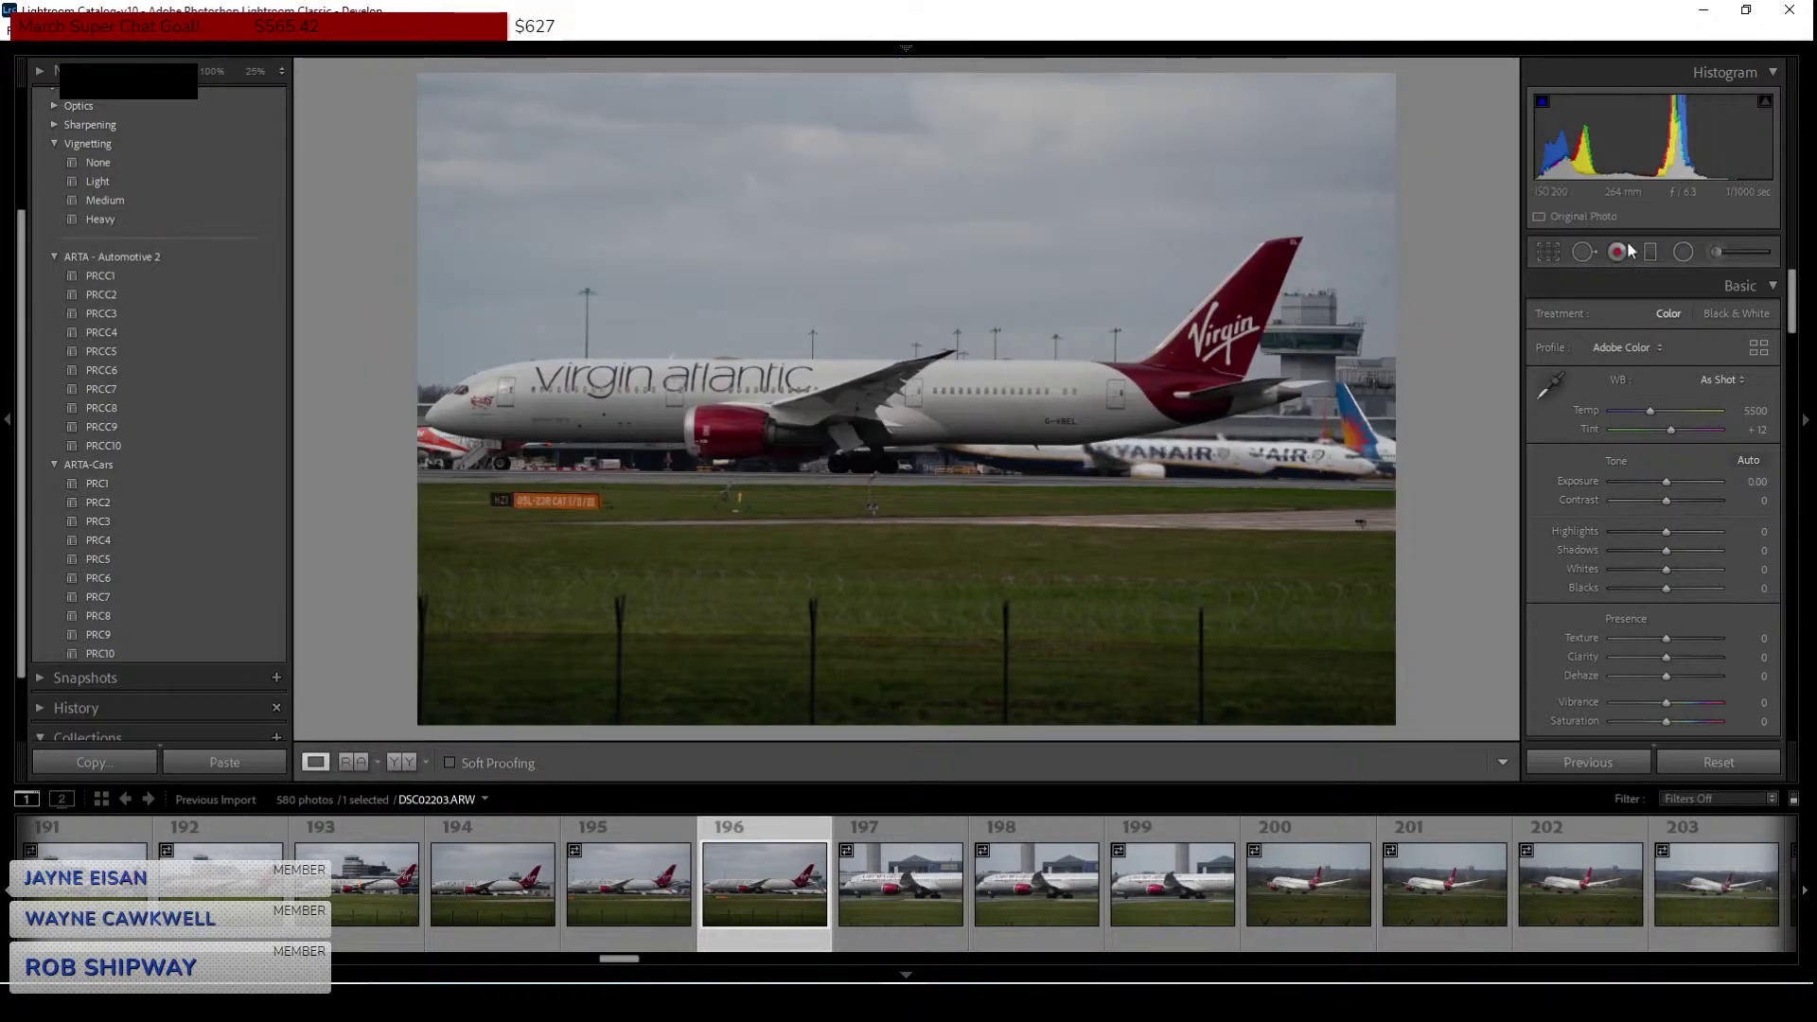
Crop Virgin Atlantic photo 196 to a 16 x 9 aspect, framed closely around the aircraft.
key(r)
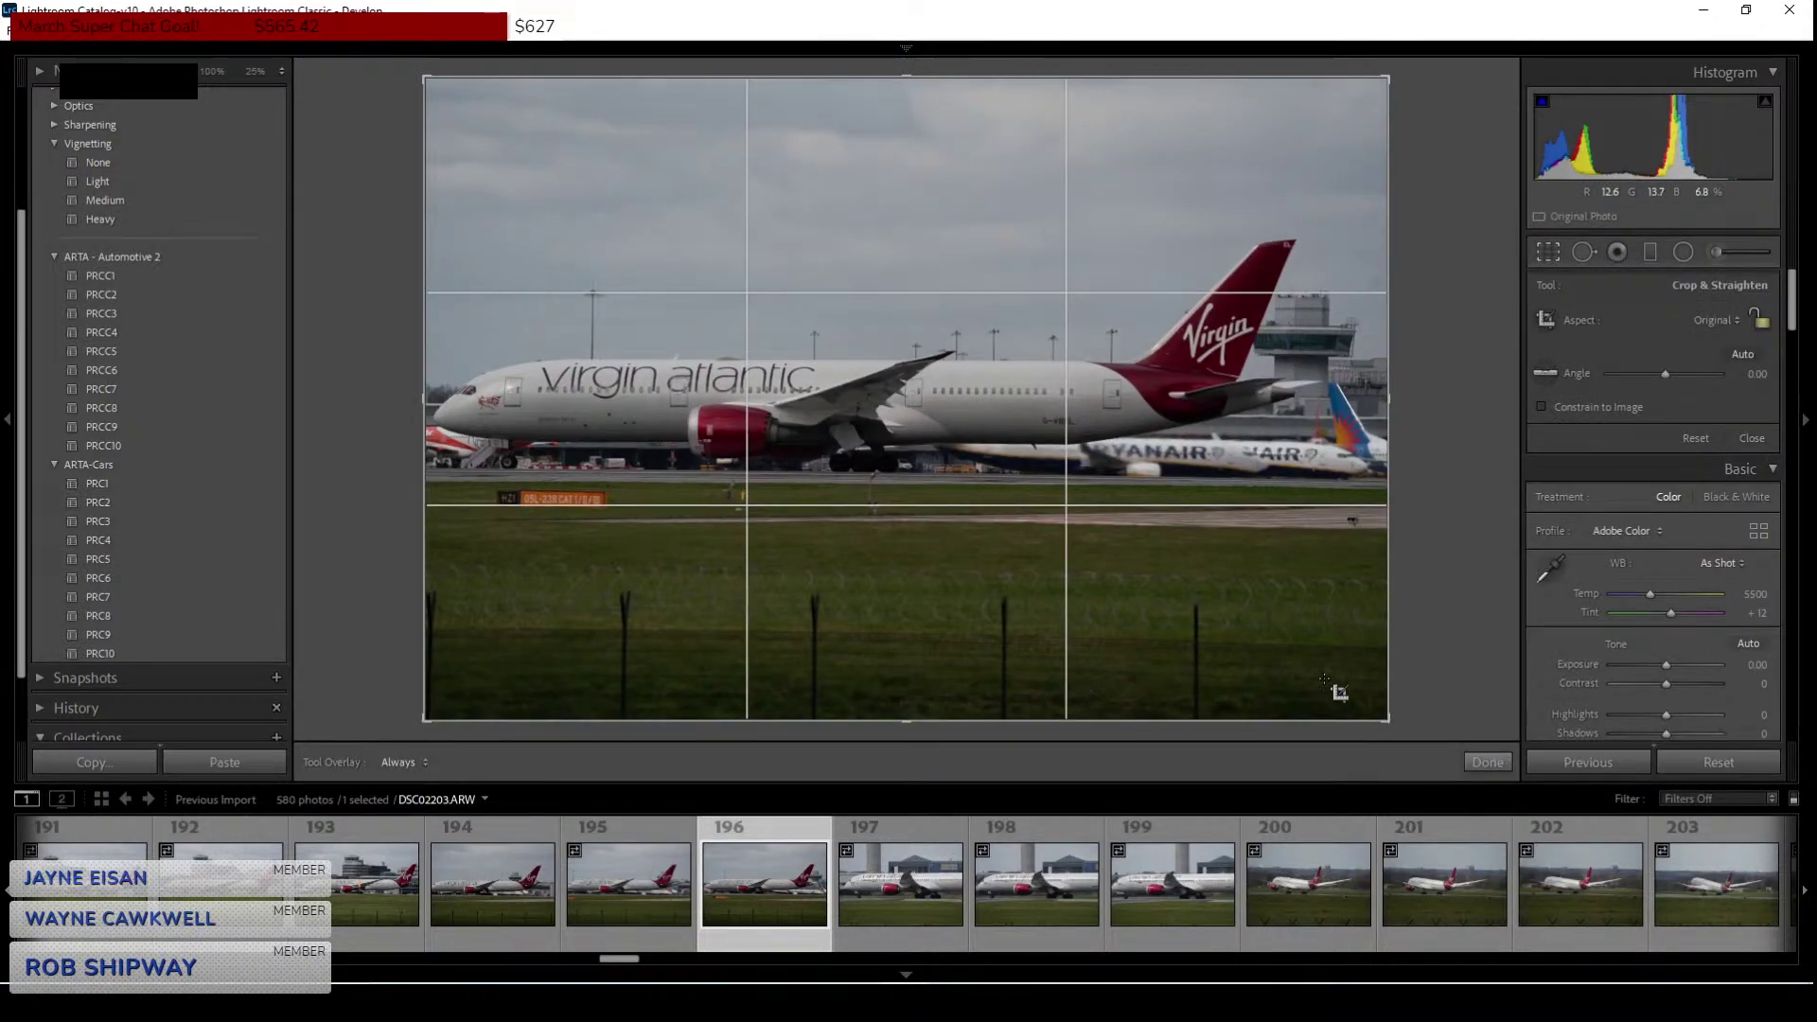
click(1718, 320)
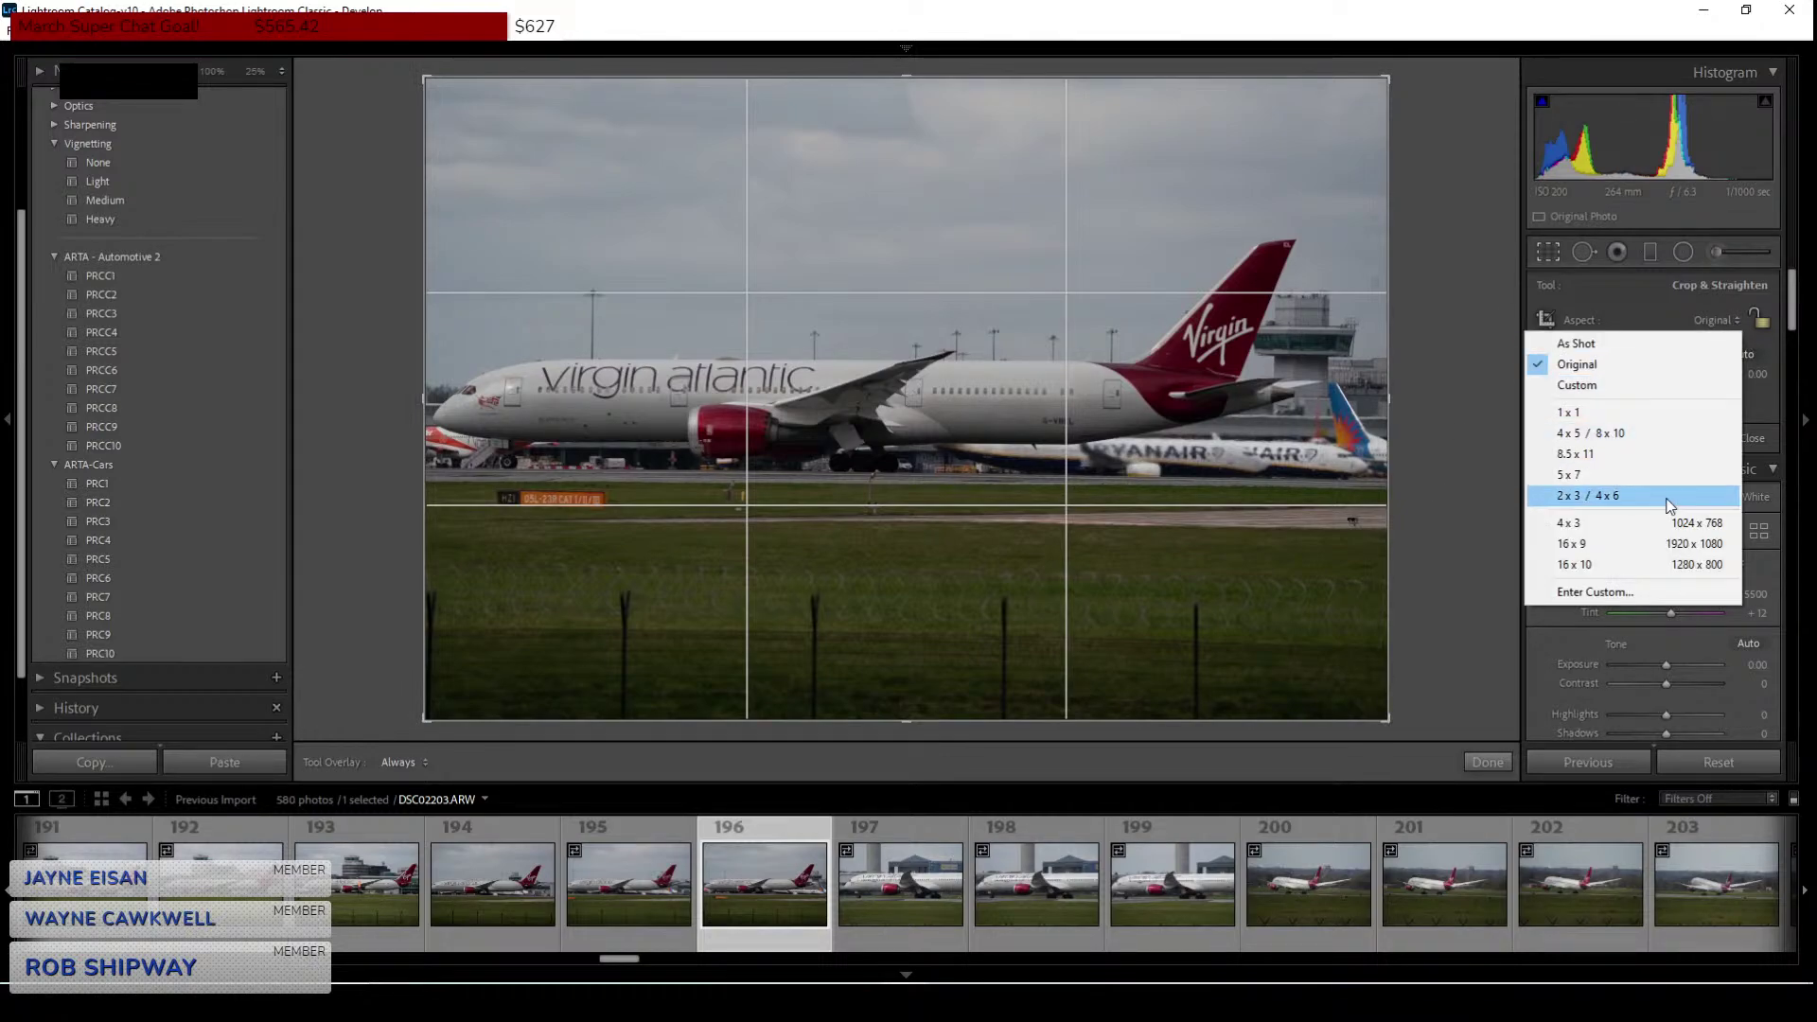
click(1666, 547)
mouse_move(1388, 670)
mouse_down()
mouse_move(1359, 637)
mouse_move(1406, 656)
mouse_up()
drag(1403, 653, 1405, 655)
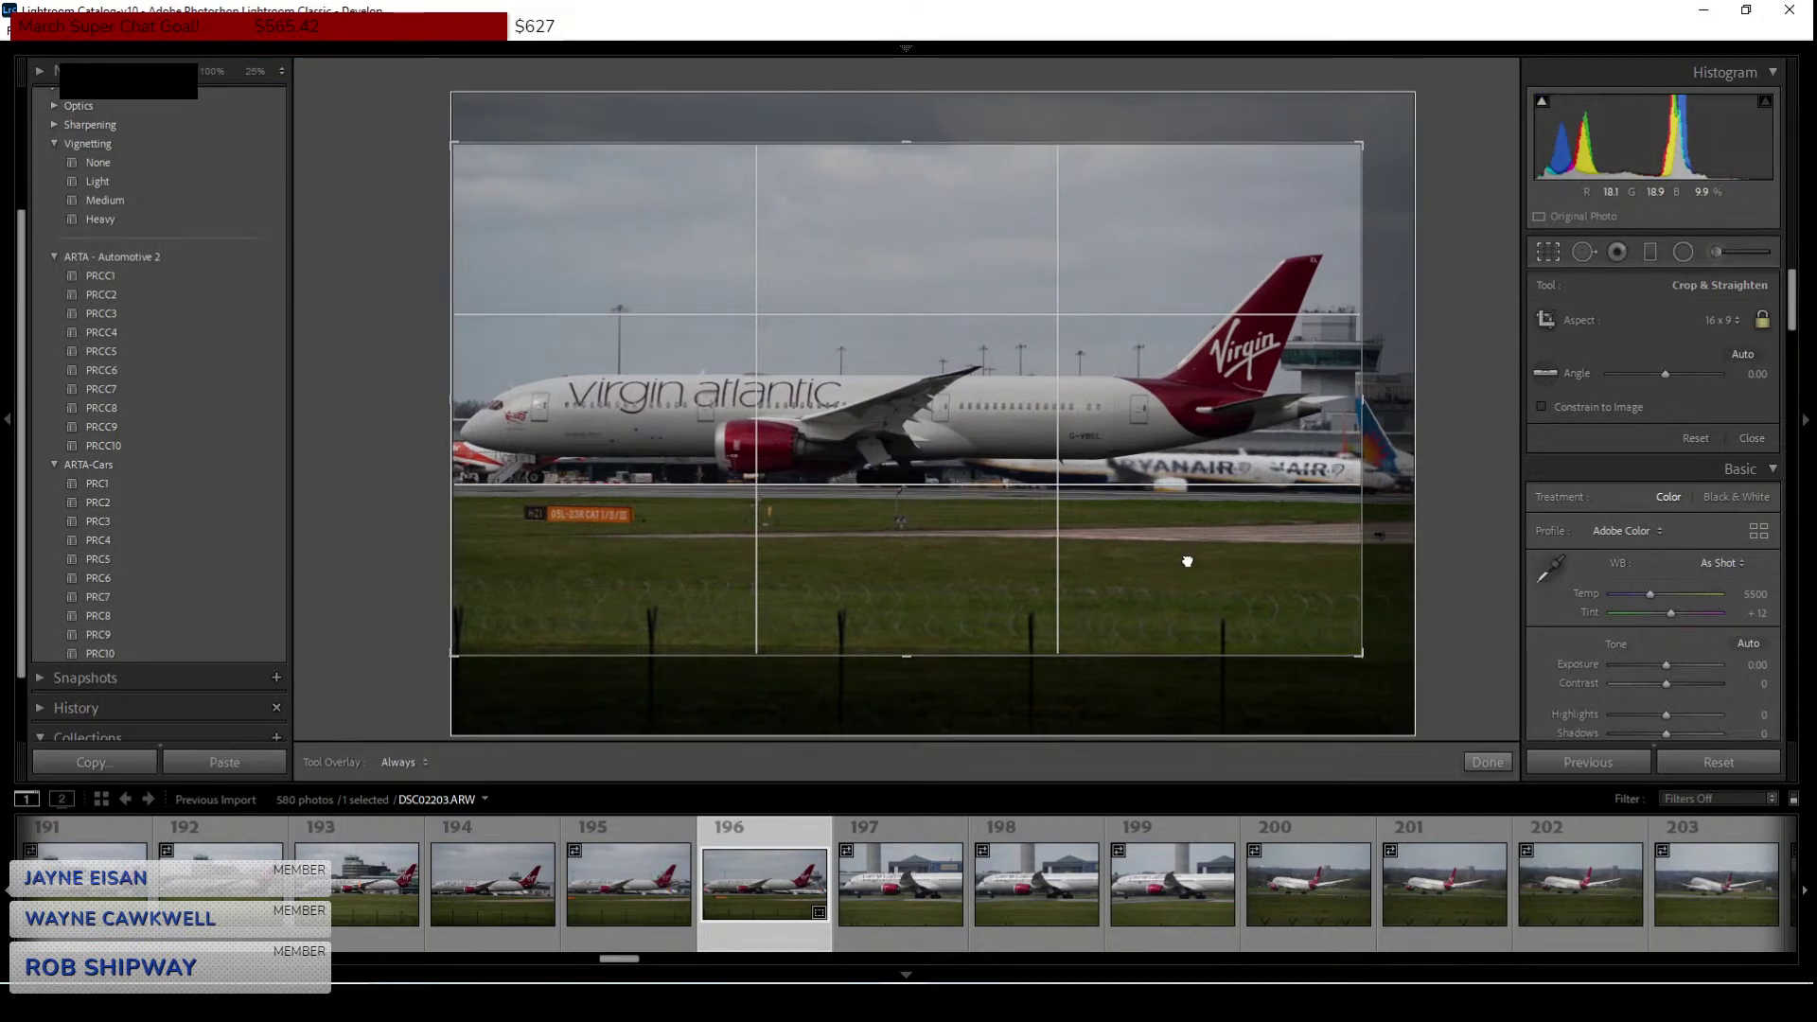
mouse_move(1187, 562)
mouse_down()
mouse_move(1192, 541)
mouse_move(1195, 561)
mouse_up()
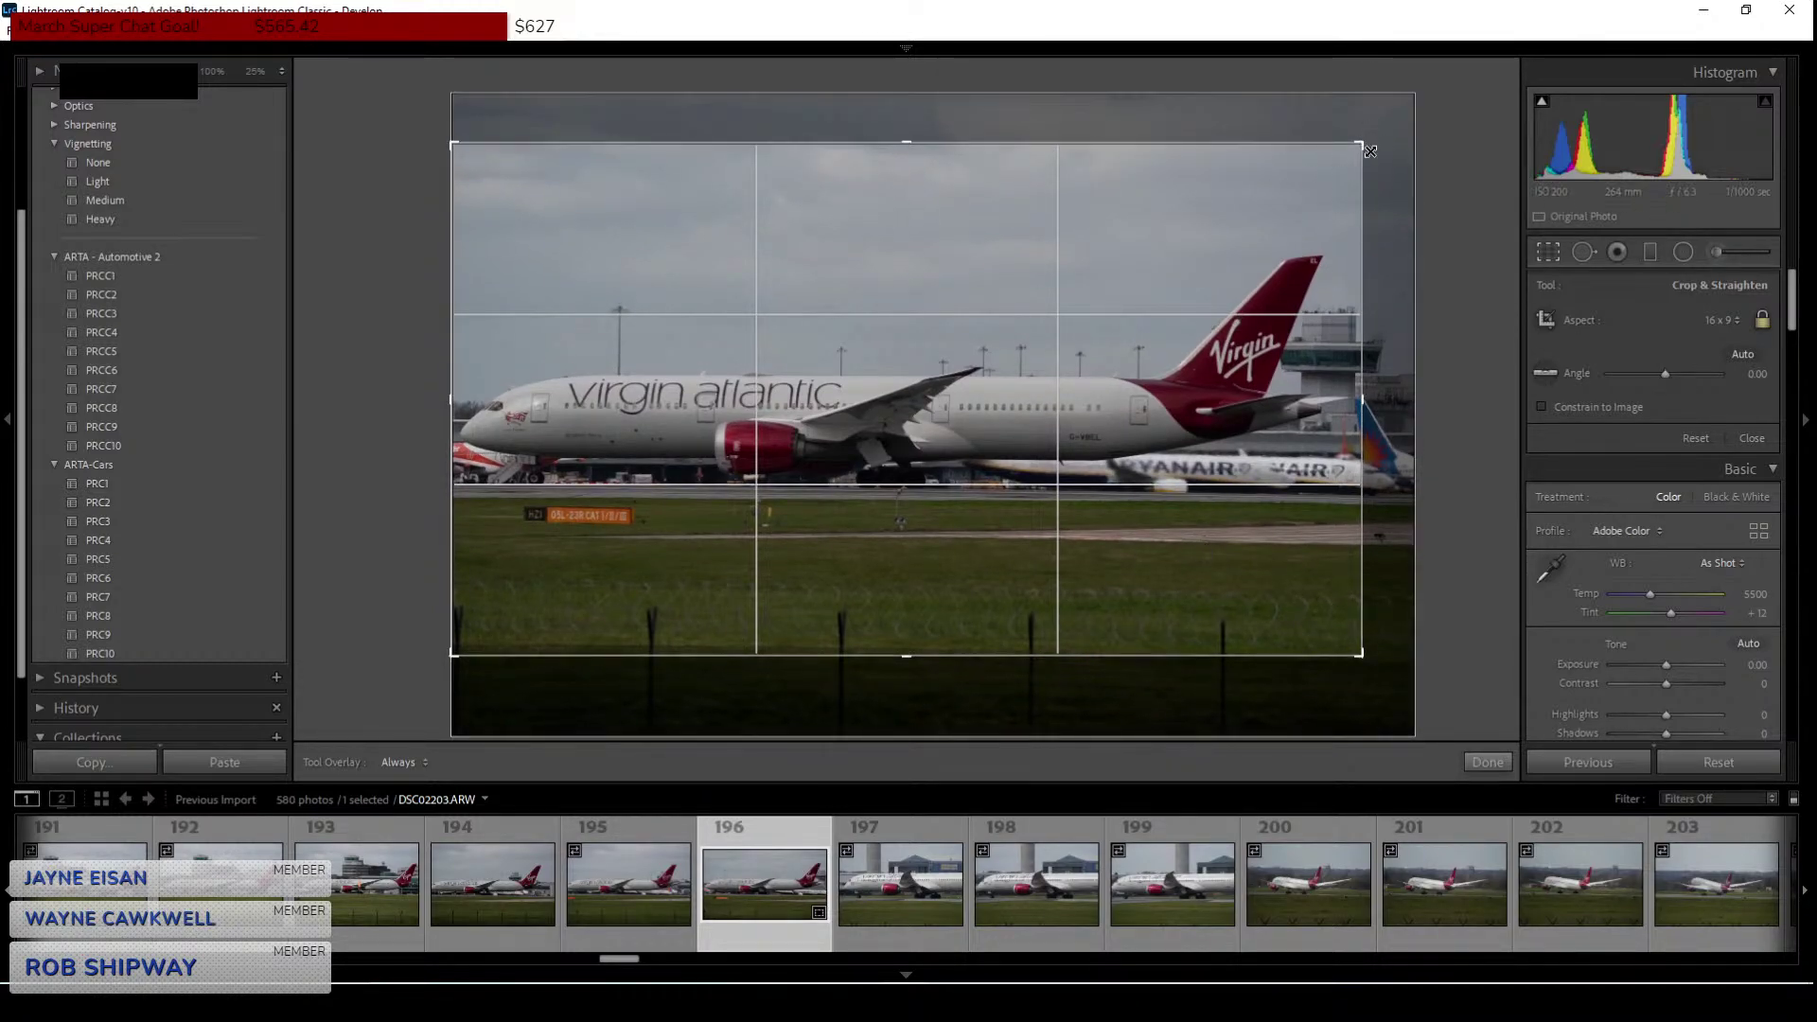
Straighten photo 196 to an angle of -0.88 with a slightly tighter crop, and set its exposure to +0.88.
drag(1378, 127, 1368, 123)
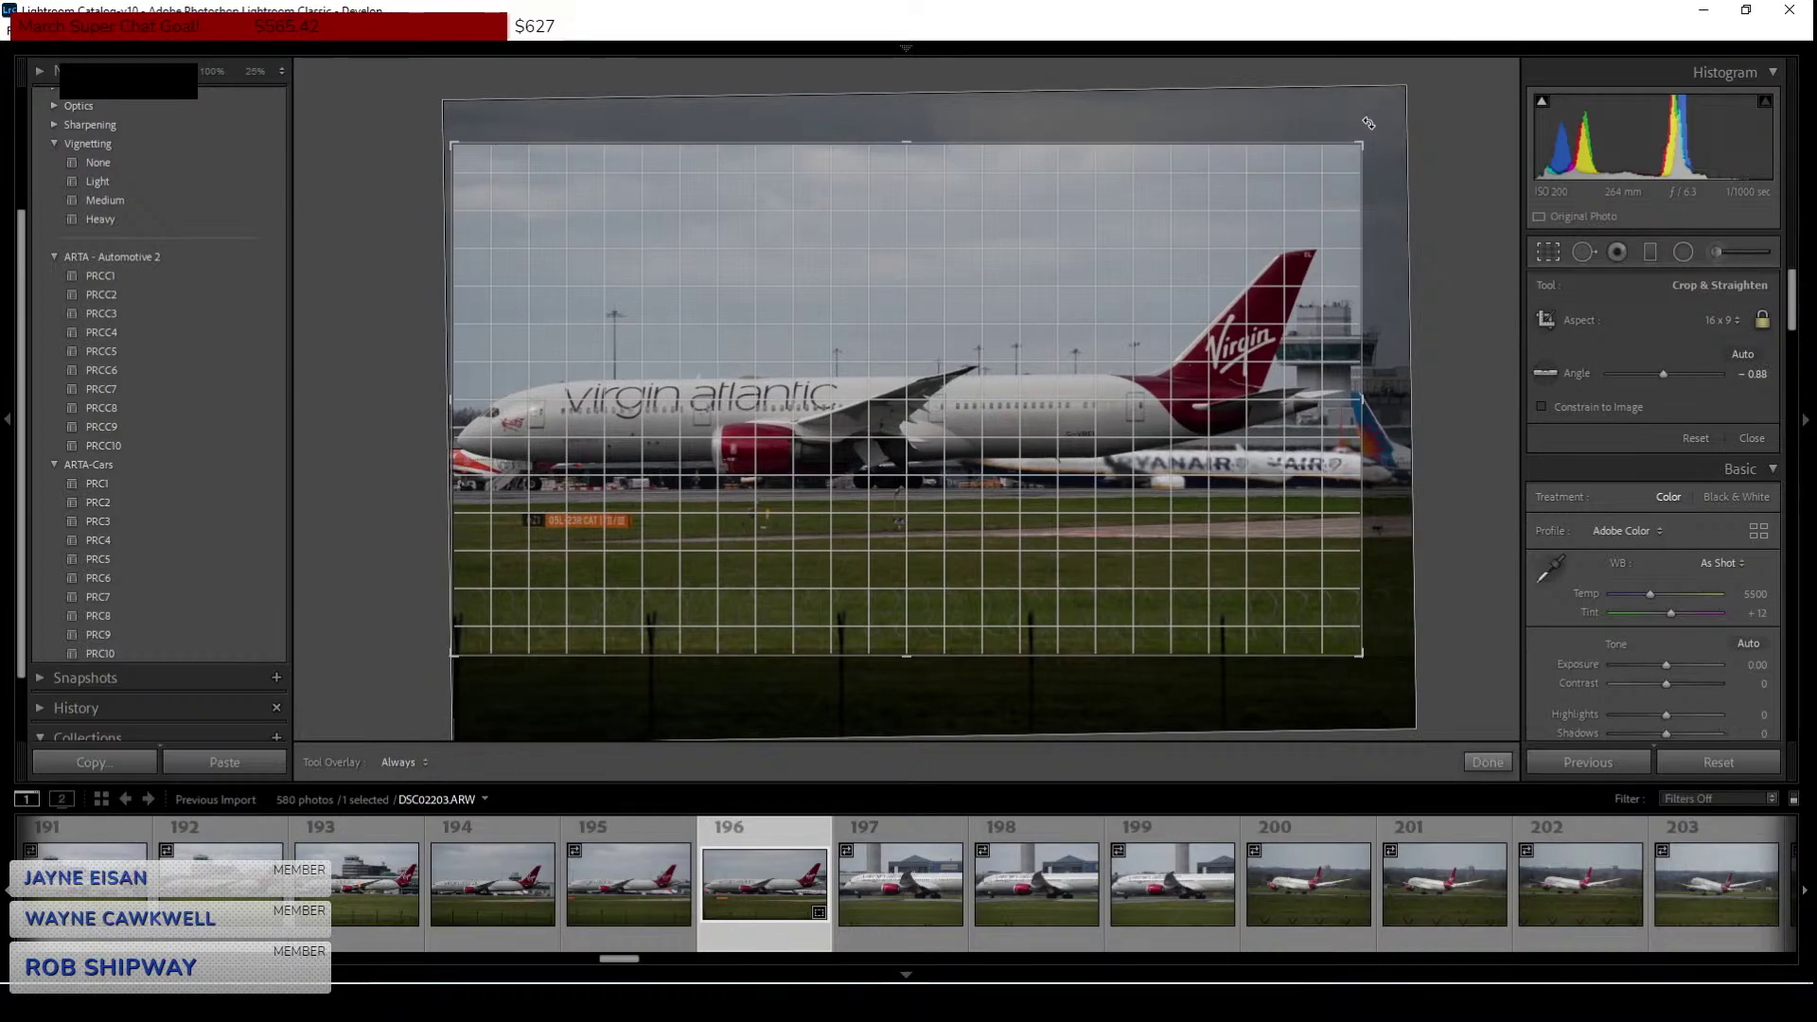
key(Return)
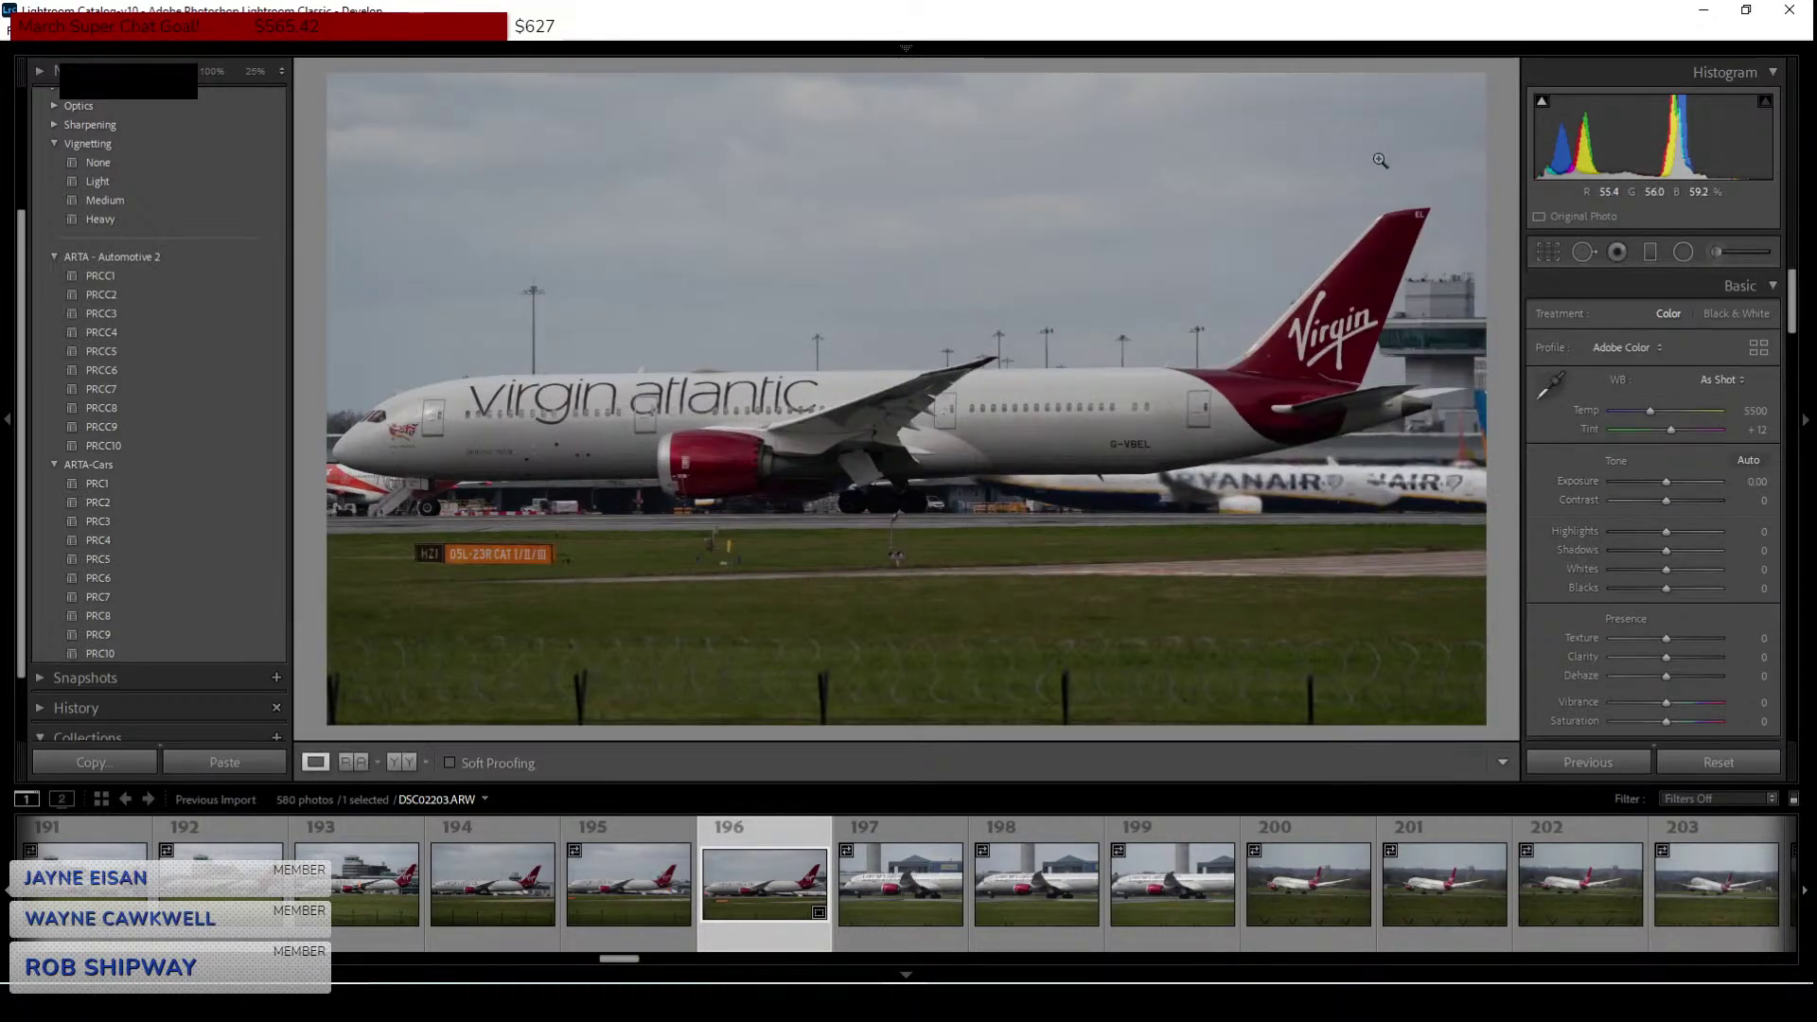
key(r)
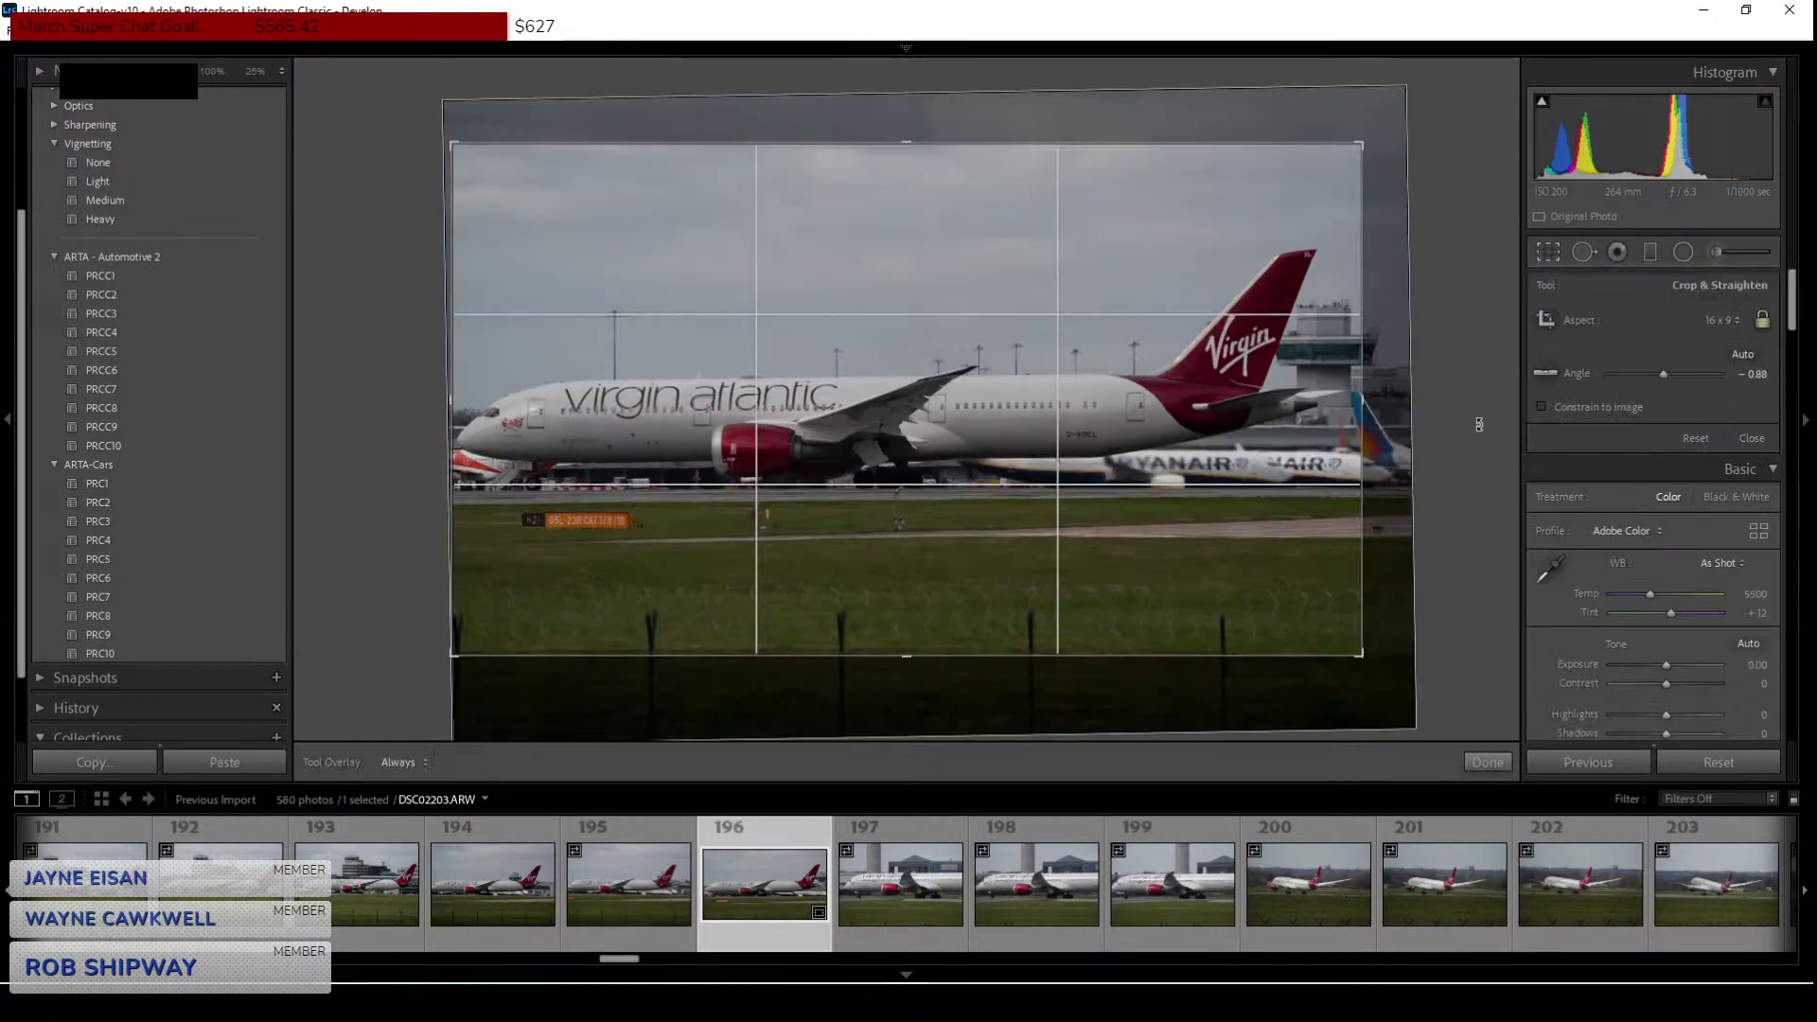
drag(1362, 654, 1355, 653)
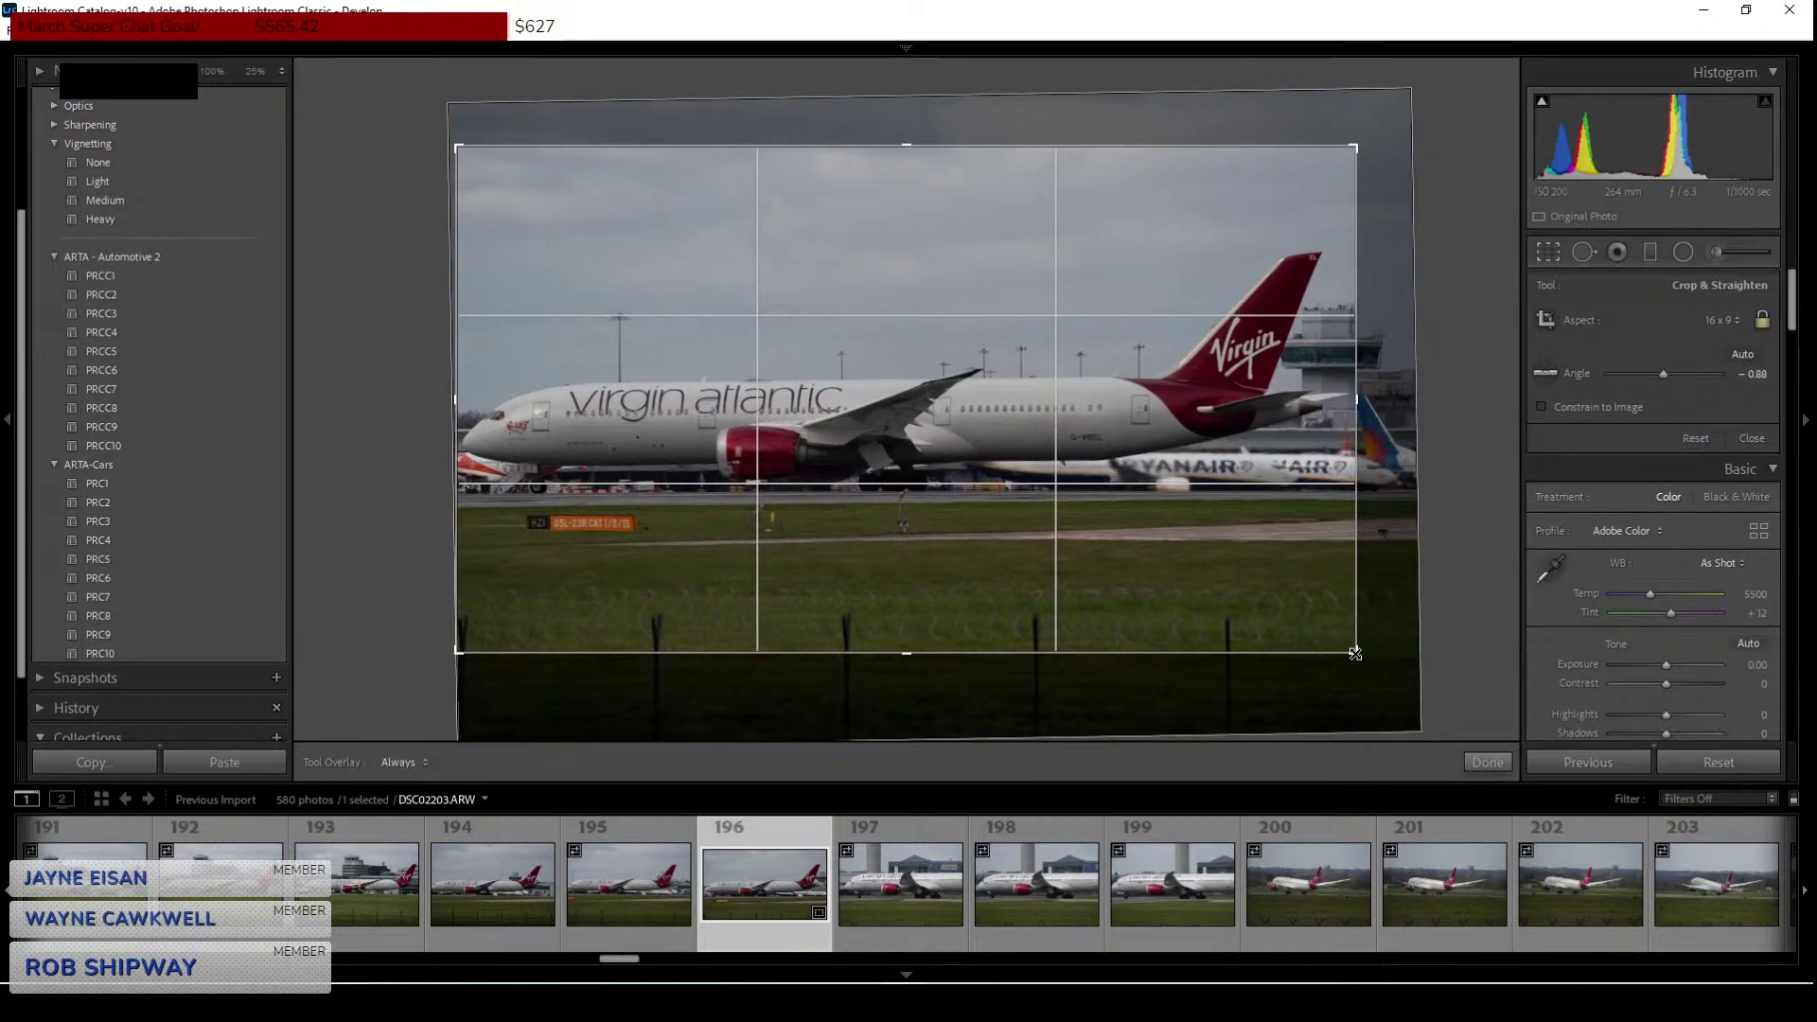
key(Return)
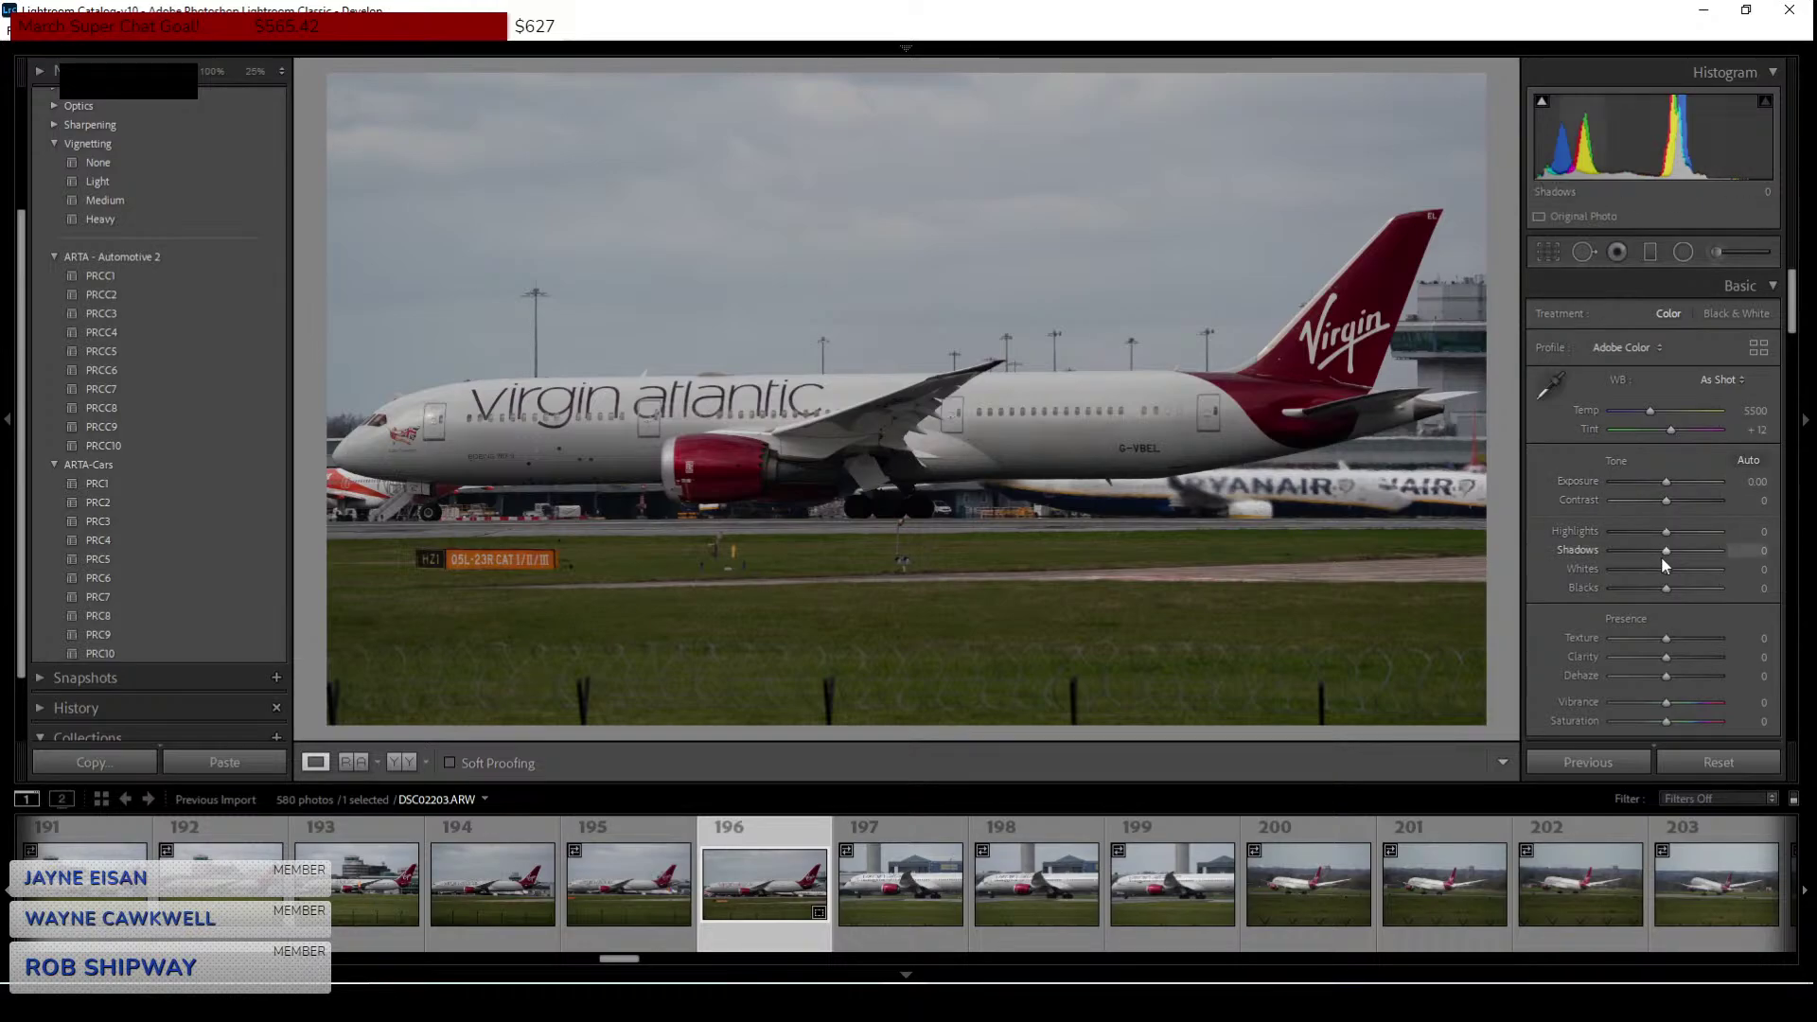
drag(1666, 482, 1677, 483)
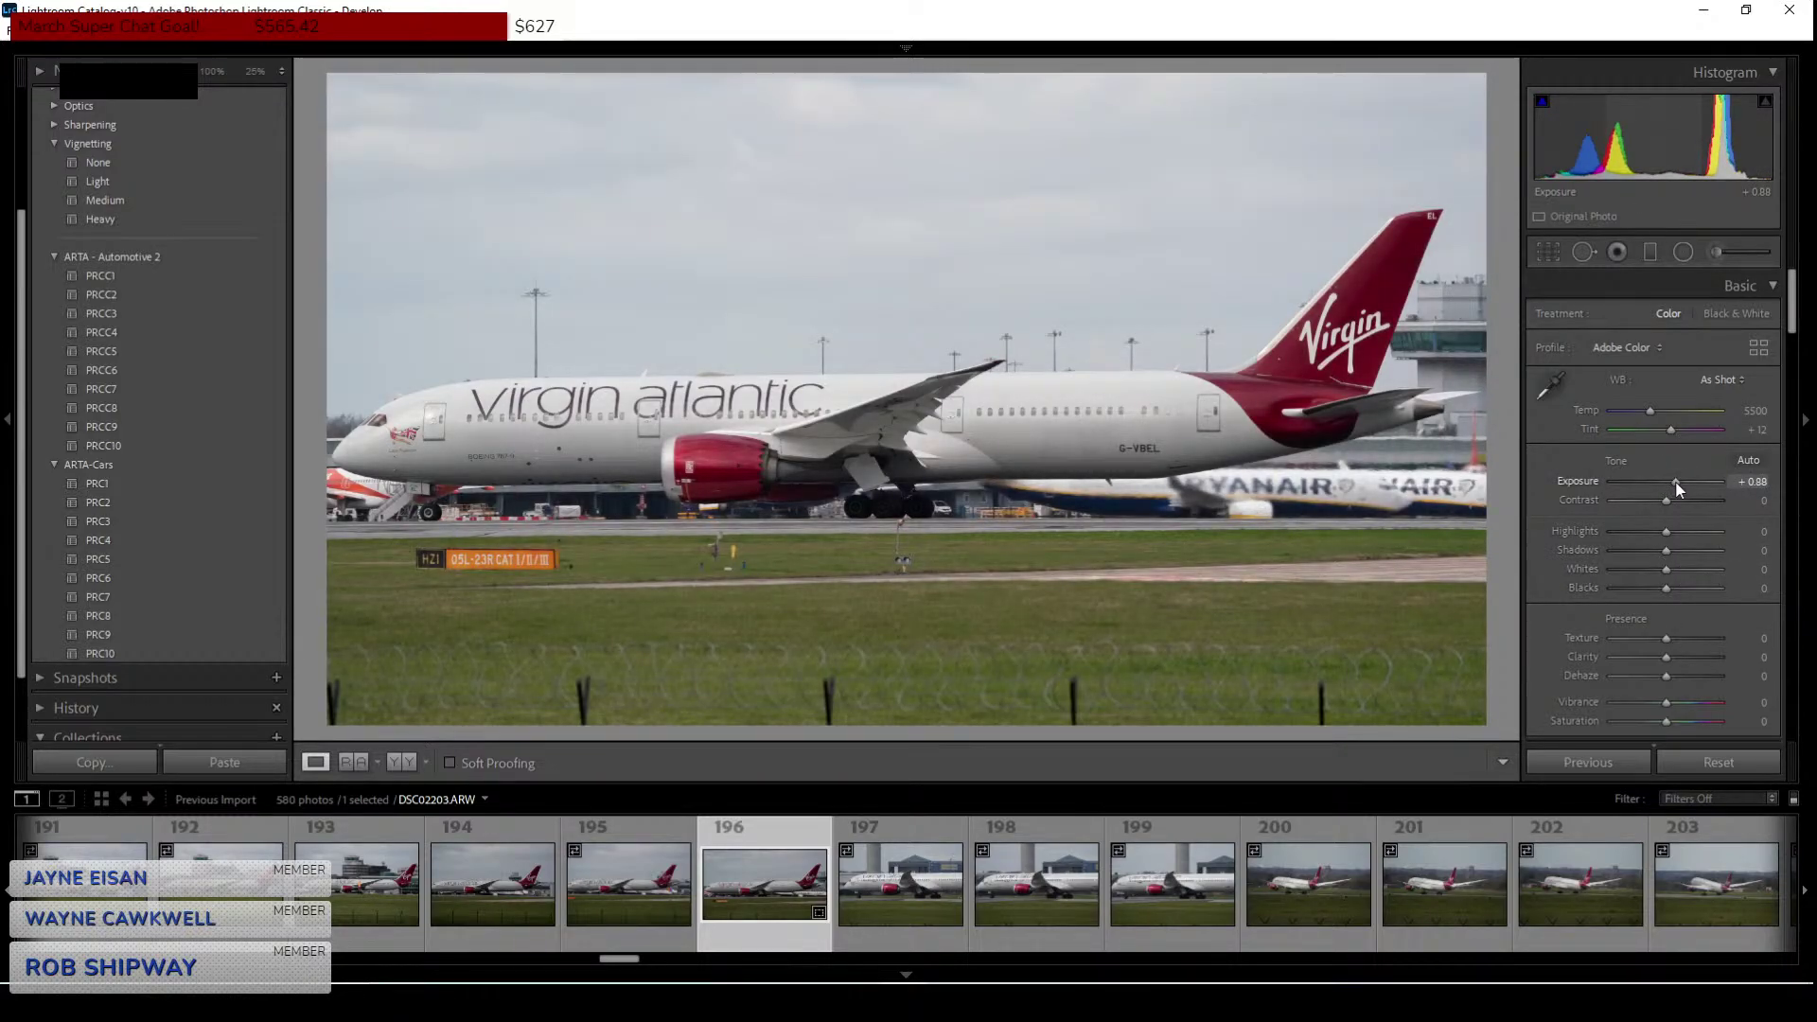
Review the Virgin Atlantic takeoff frames from photo 201 to 208, and examine the fuselage and wing detail of photo 208 at 100%.
scroll(816, 867, down, 3)
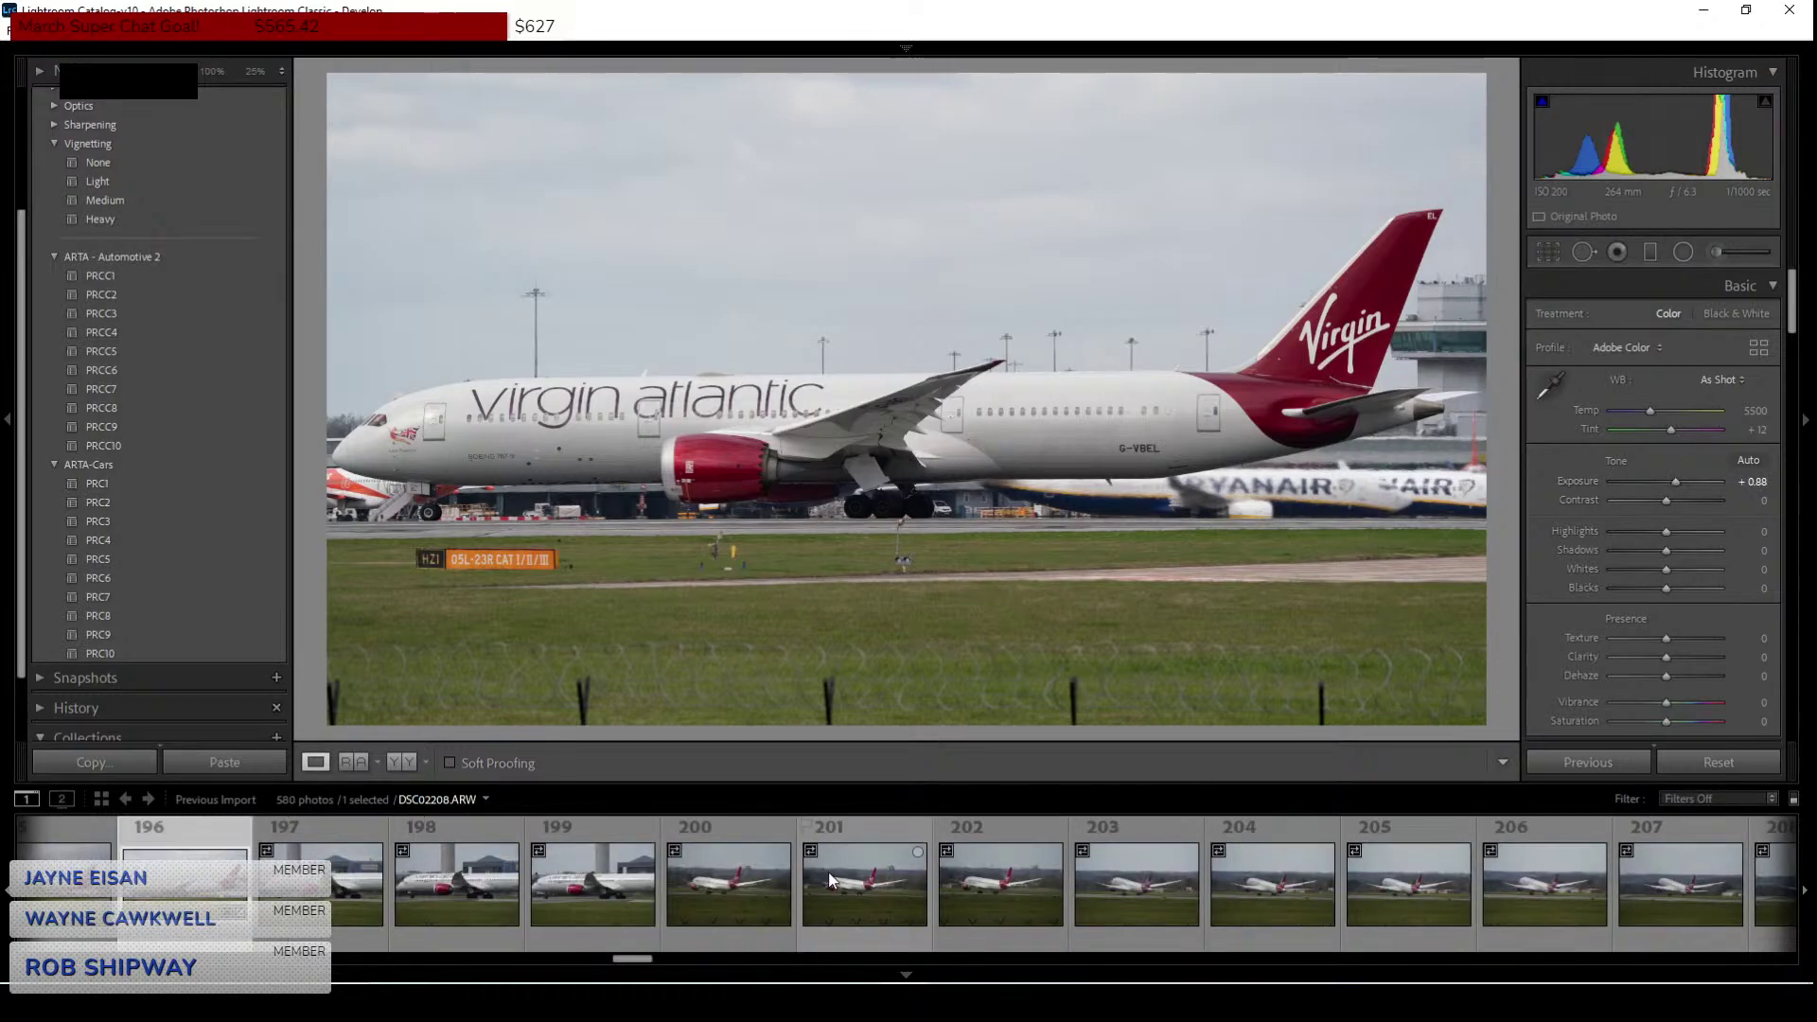
click(828, 885)
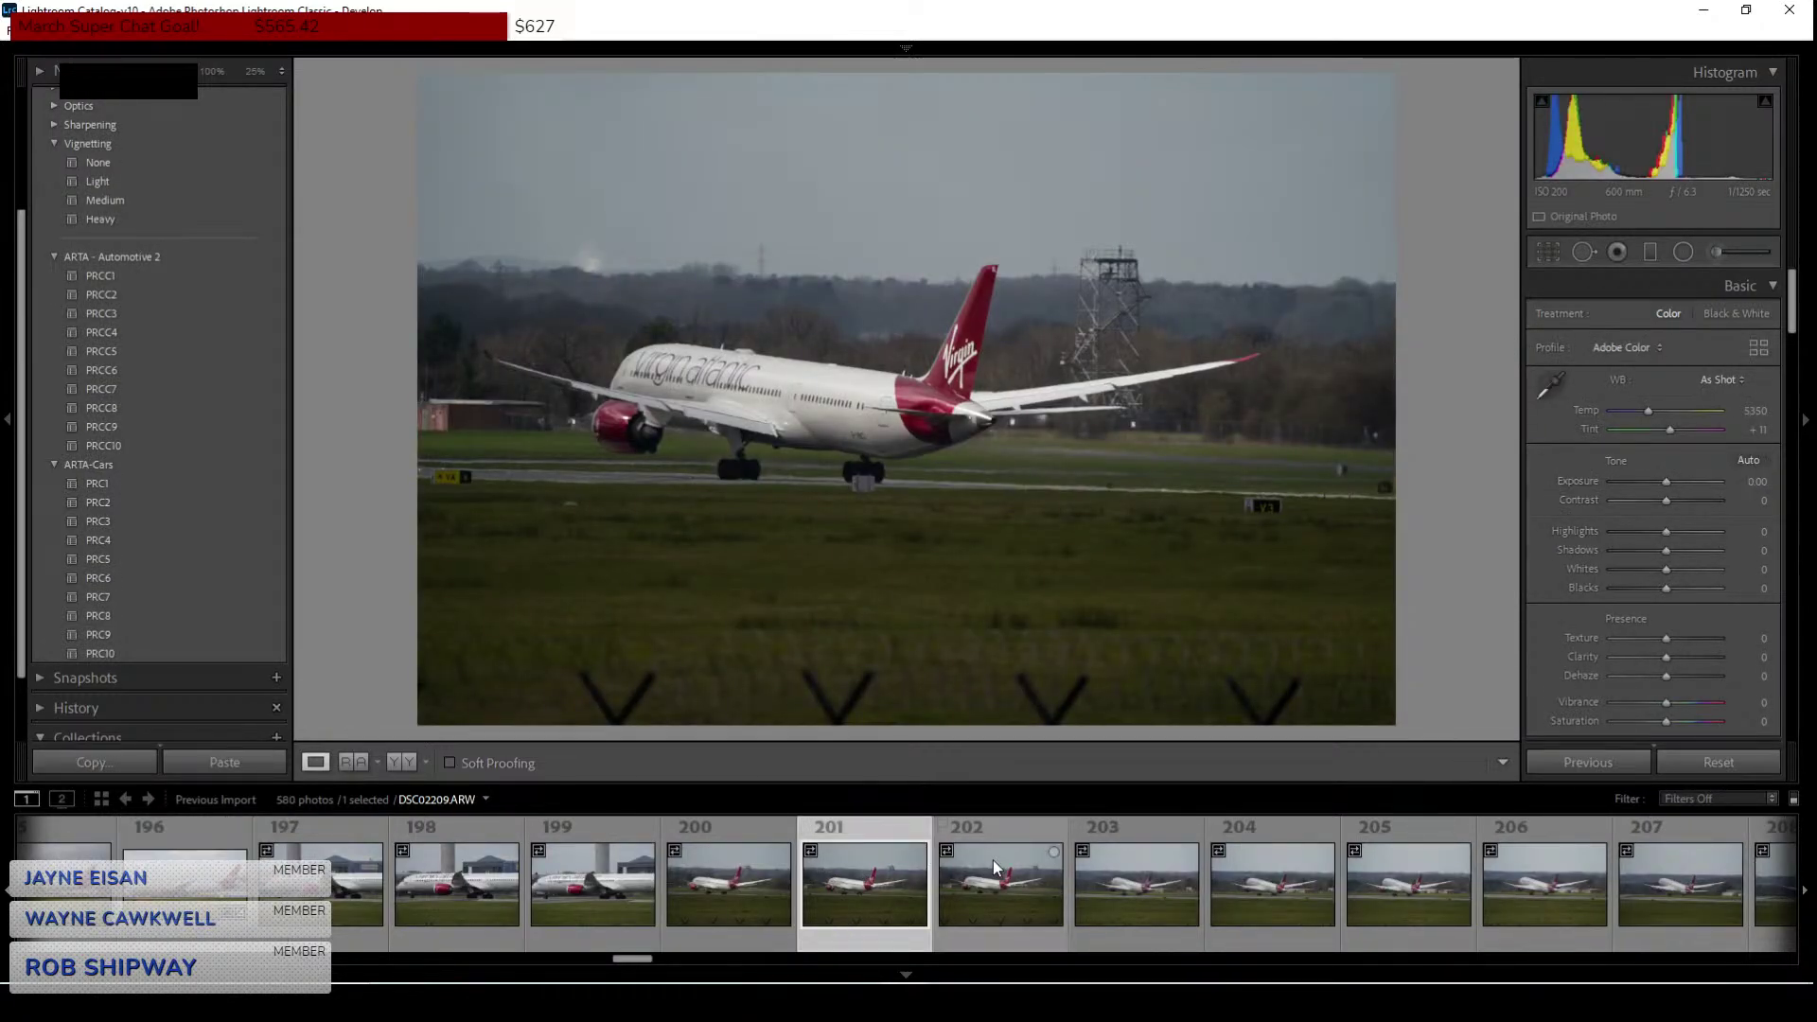
click(1005, 858)
click(1094, 891)
scroll(1059, 923, down, 3)
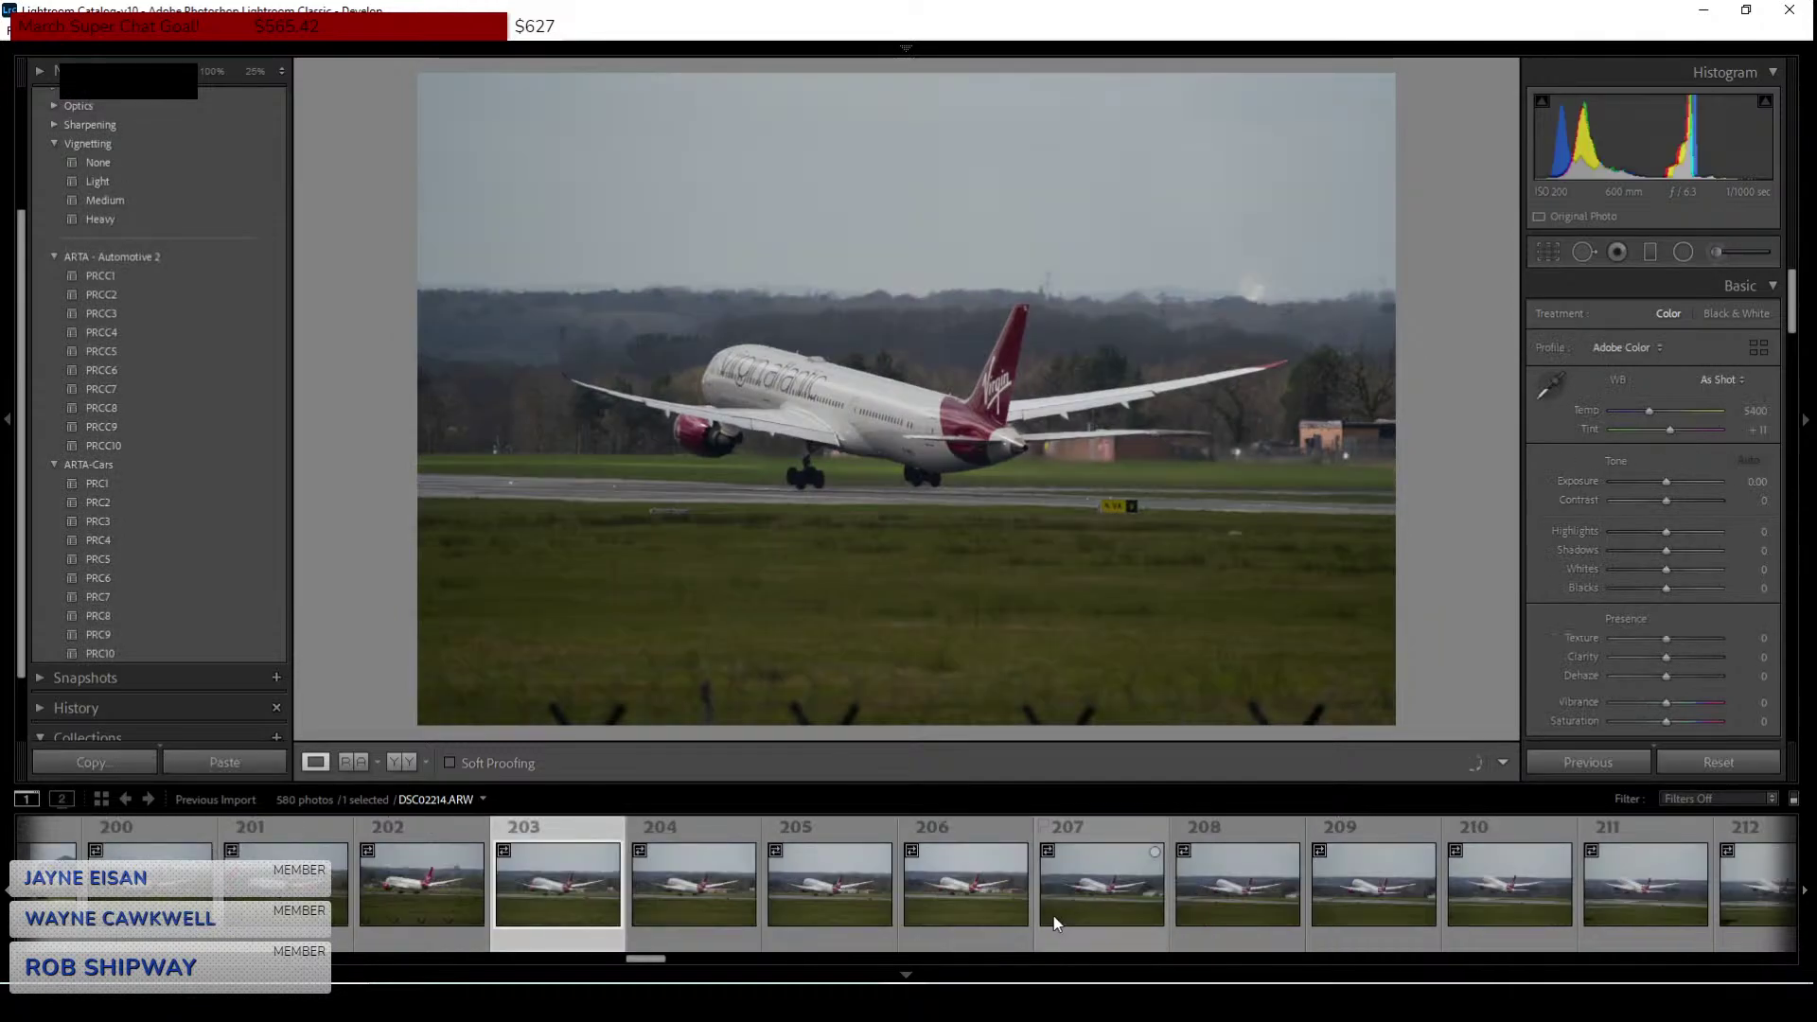
click(956, 909)
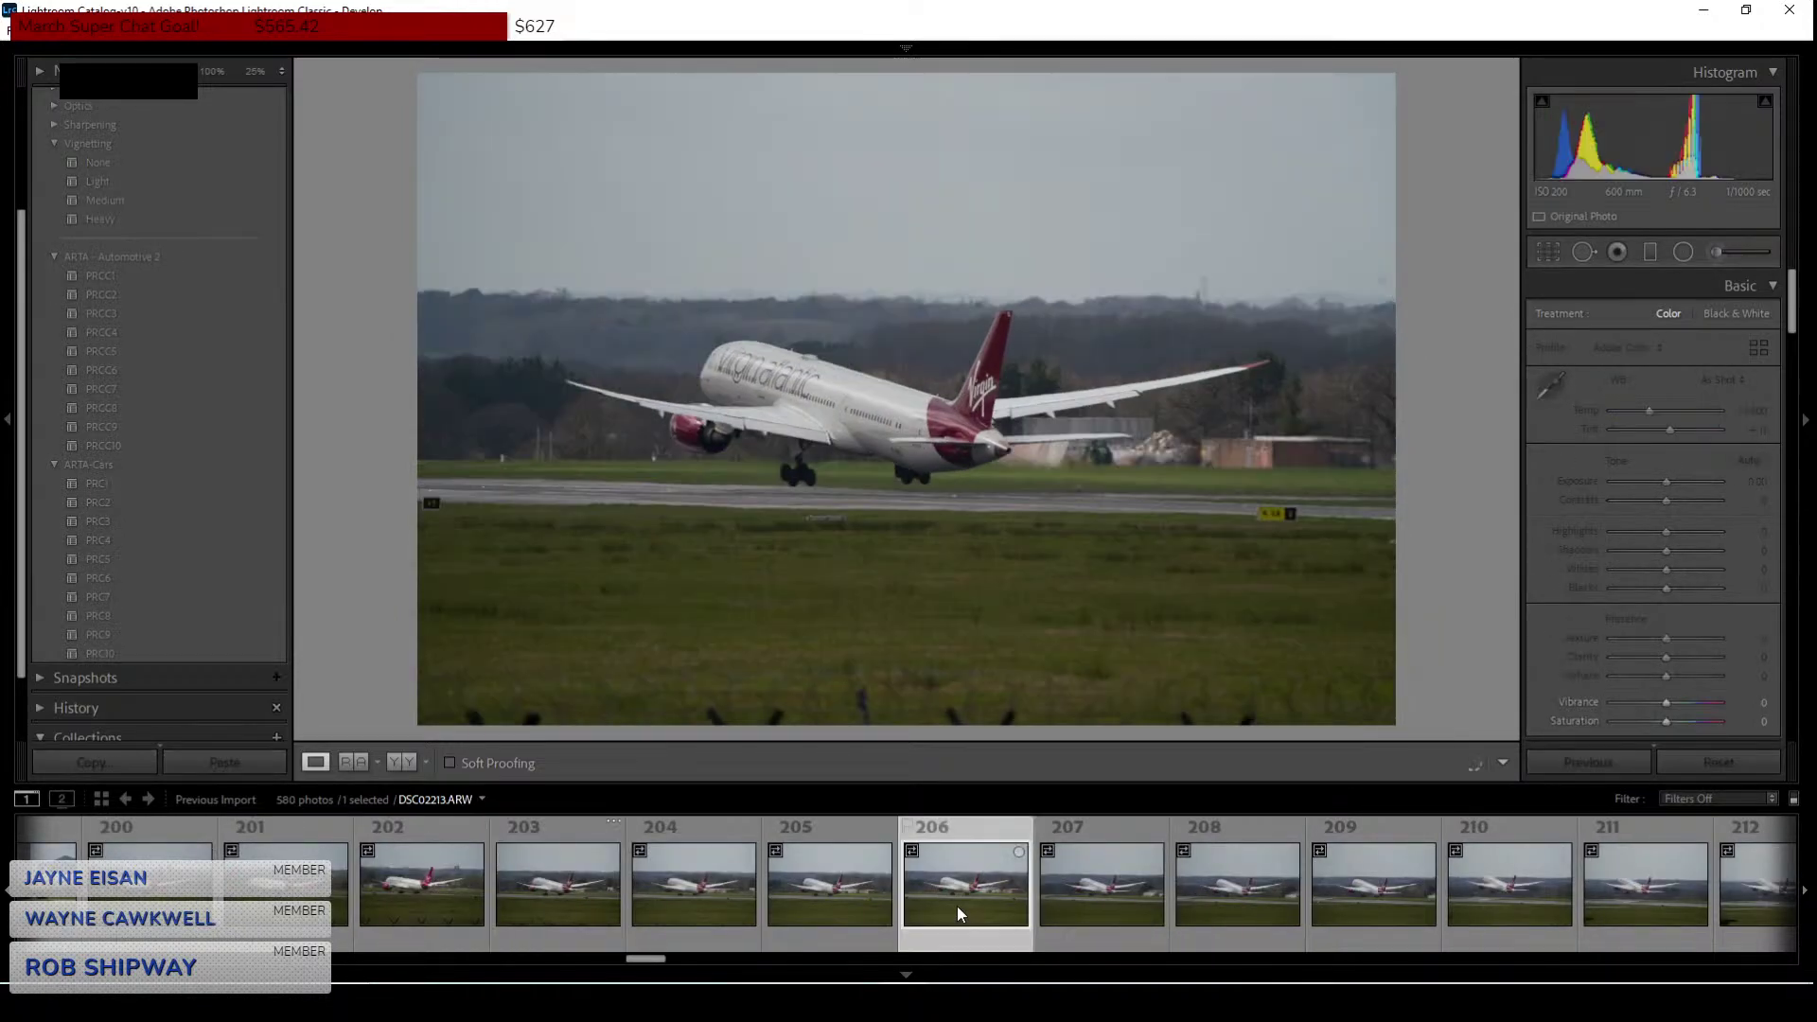
click(1091, 901)
click(1230, 893)
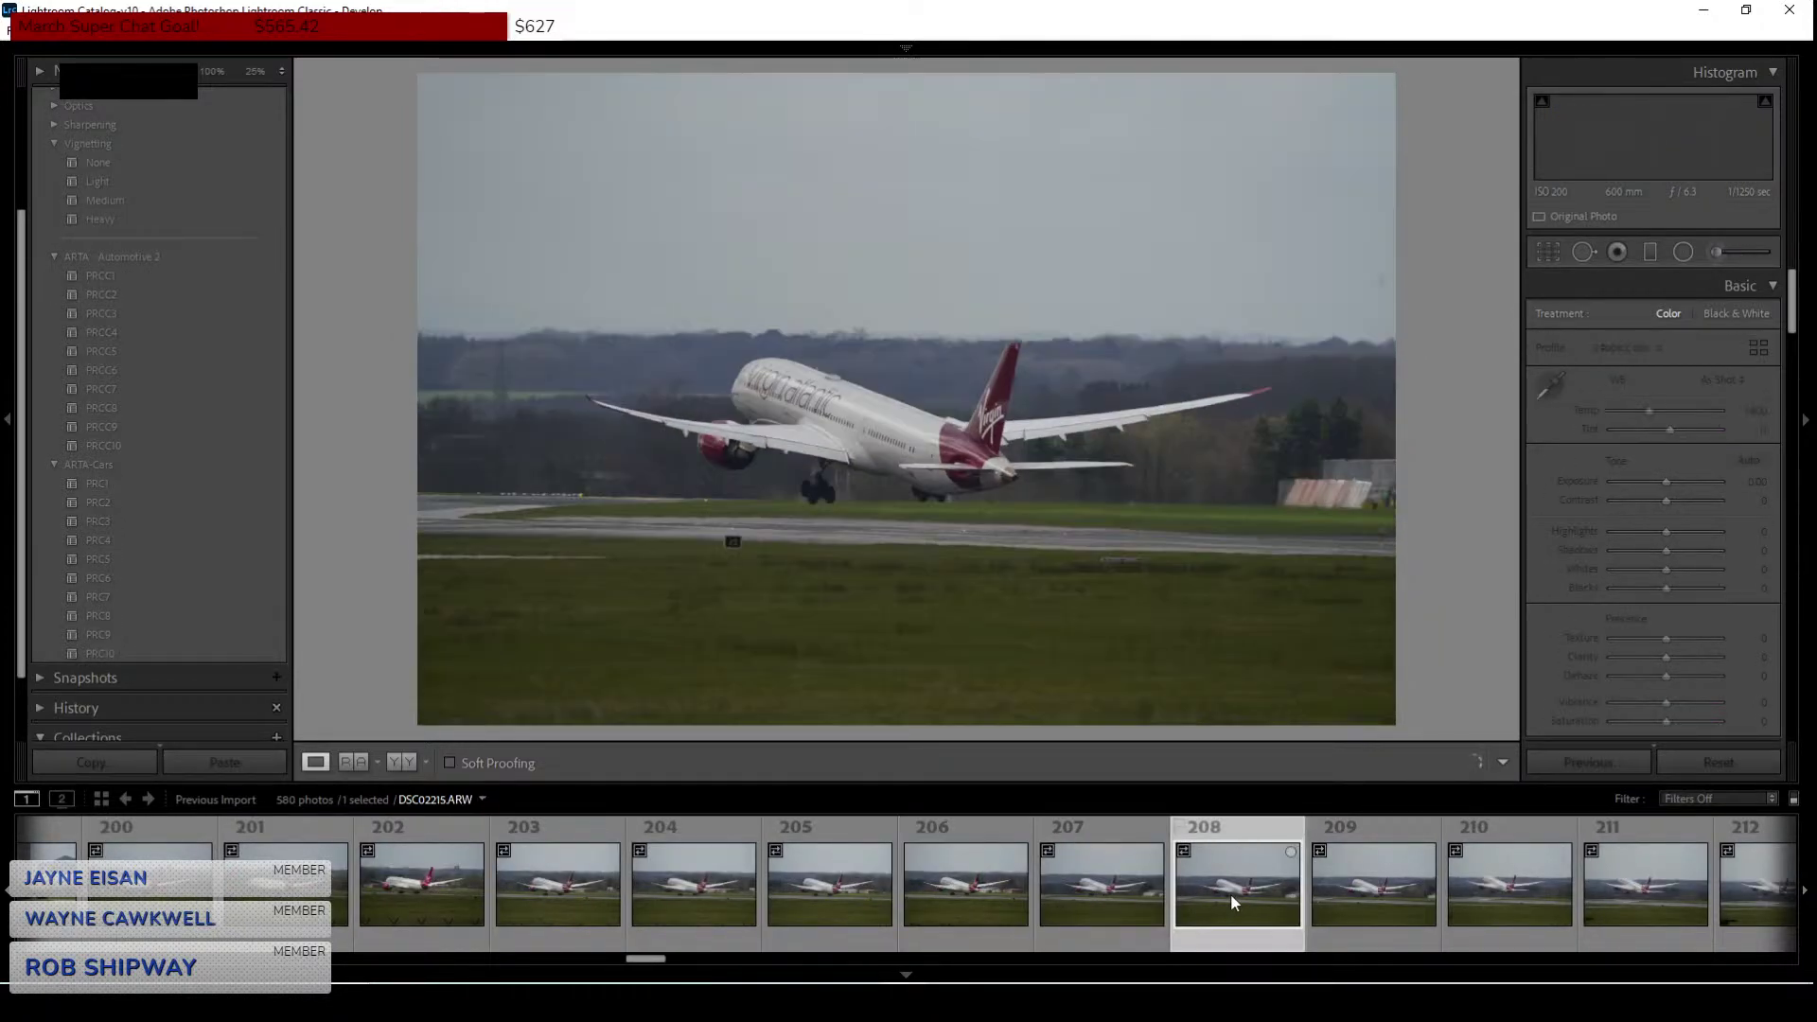
click(772, 427)
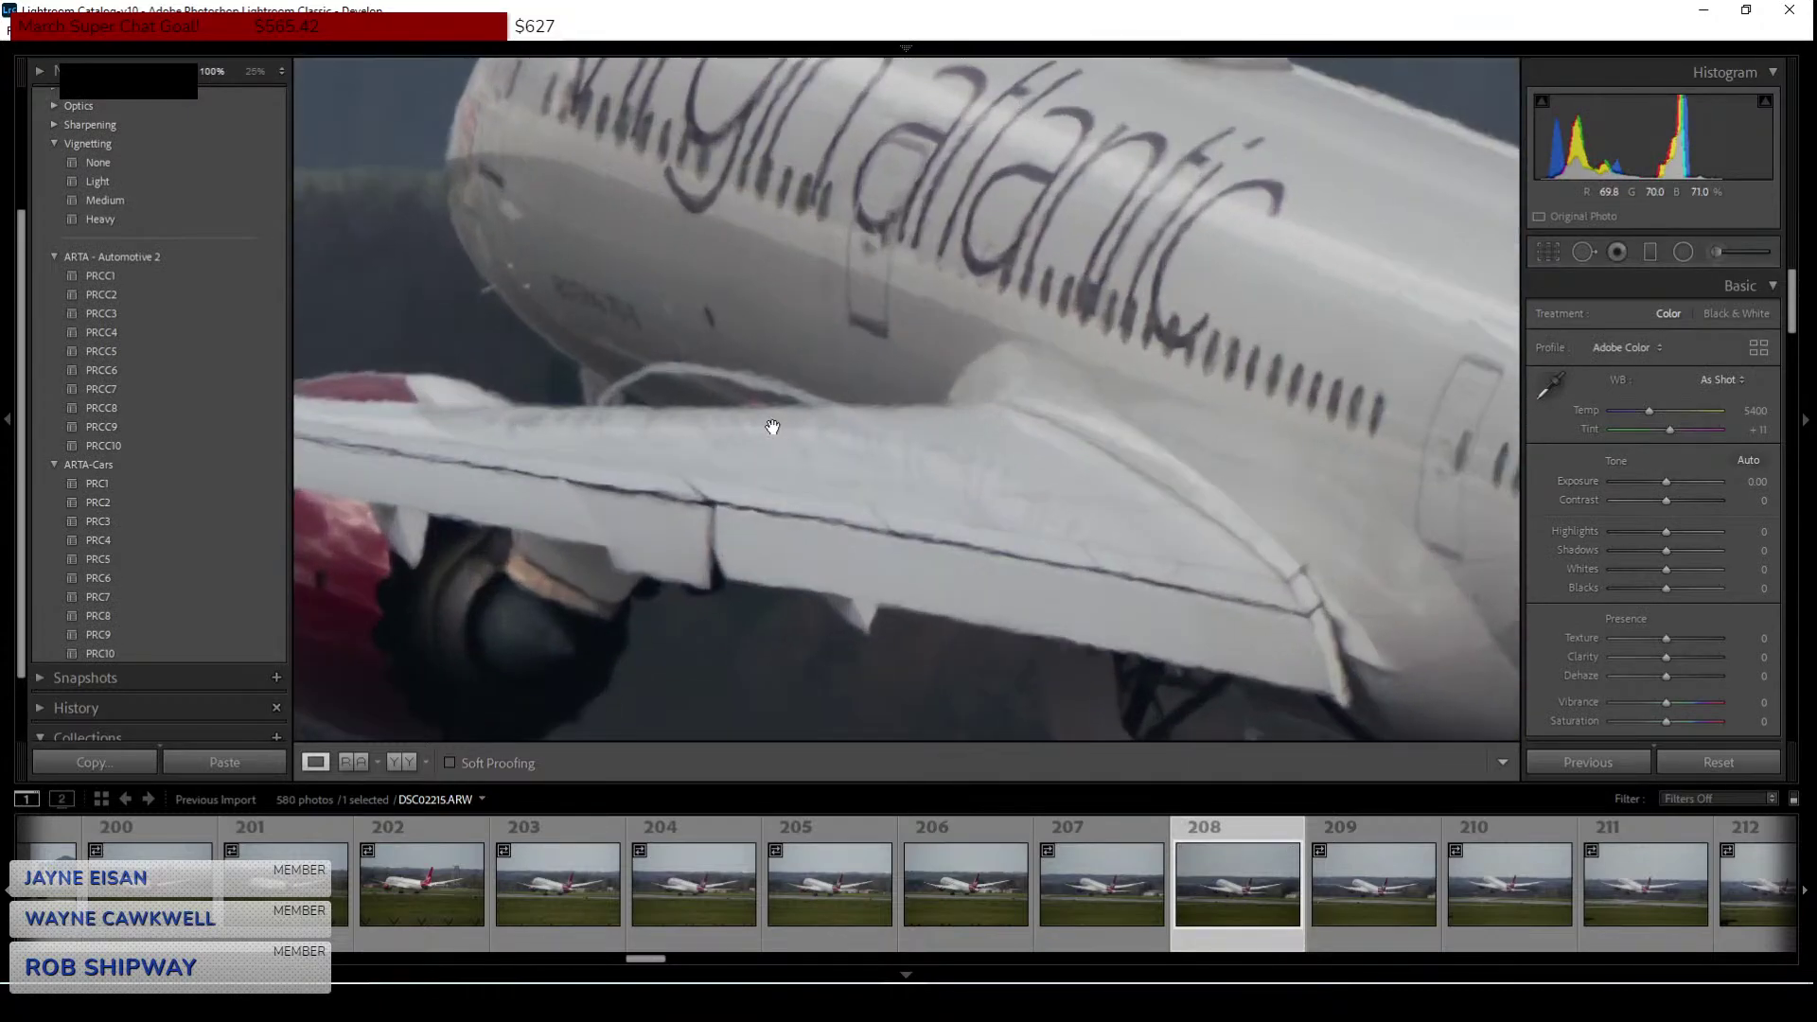
click(772, 427)
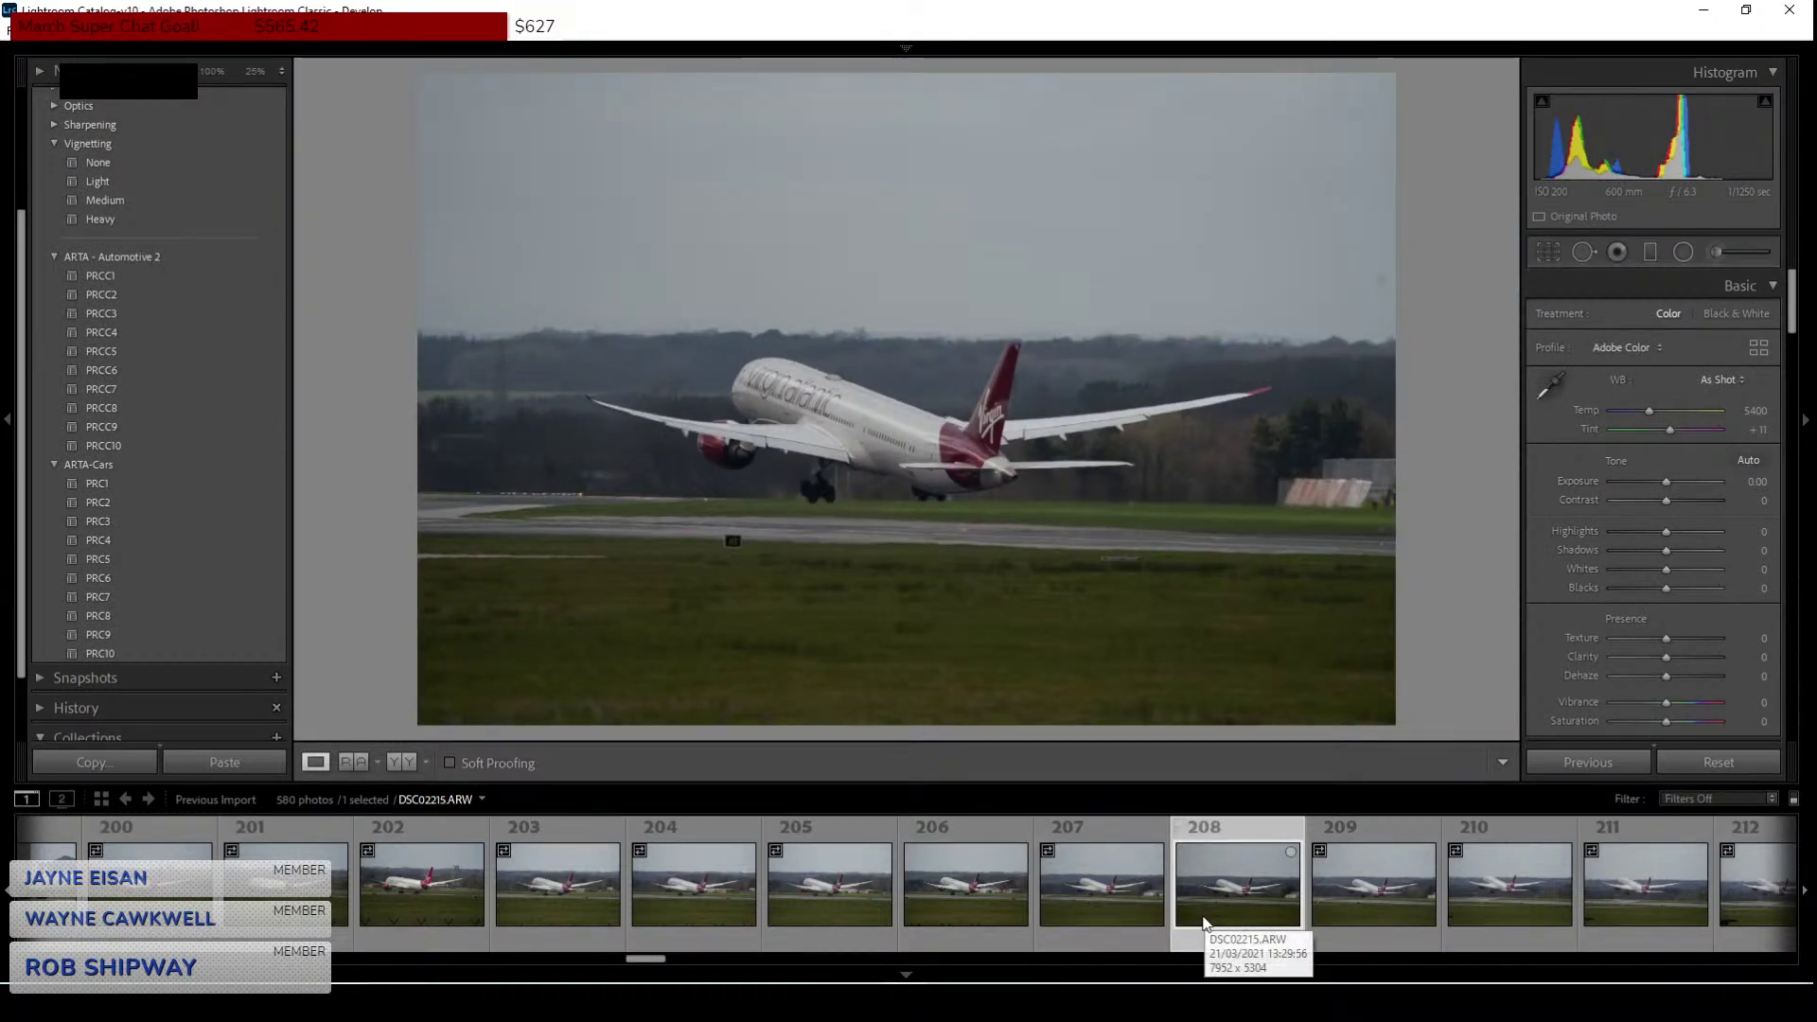
Compare the following Virgin Atlantic takeoff frames, photos 209 to 212, for composition.
scroll(1183, 924, down, 3)
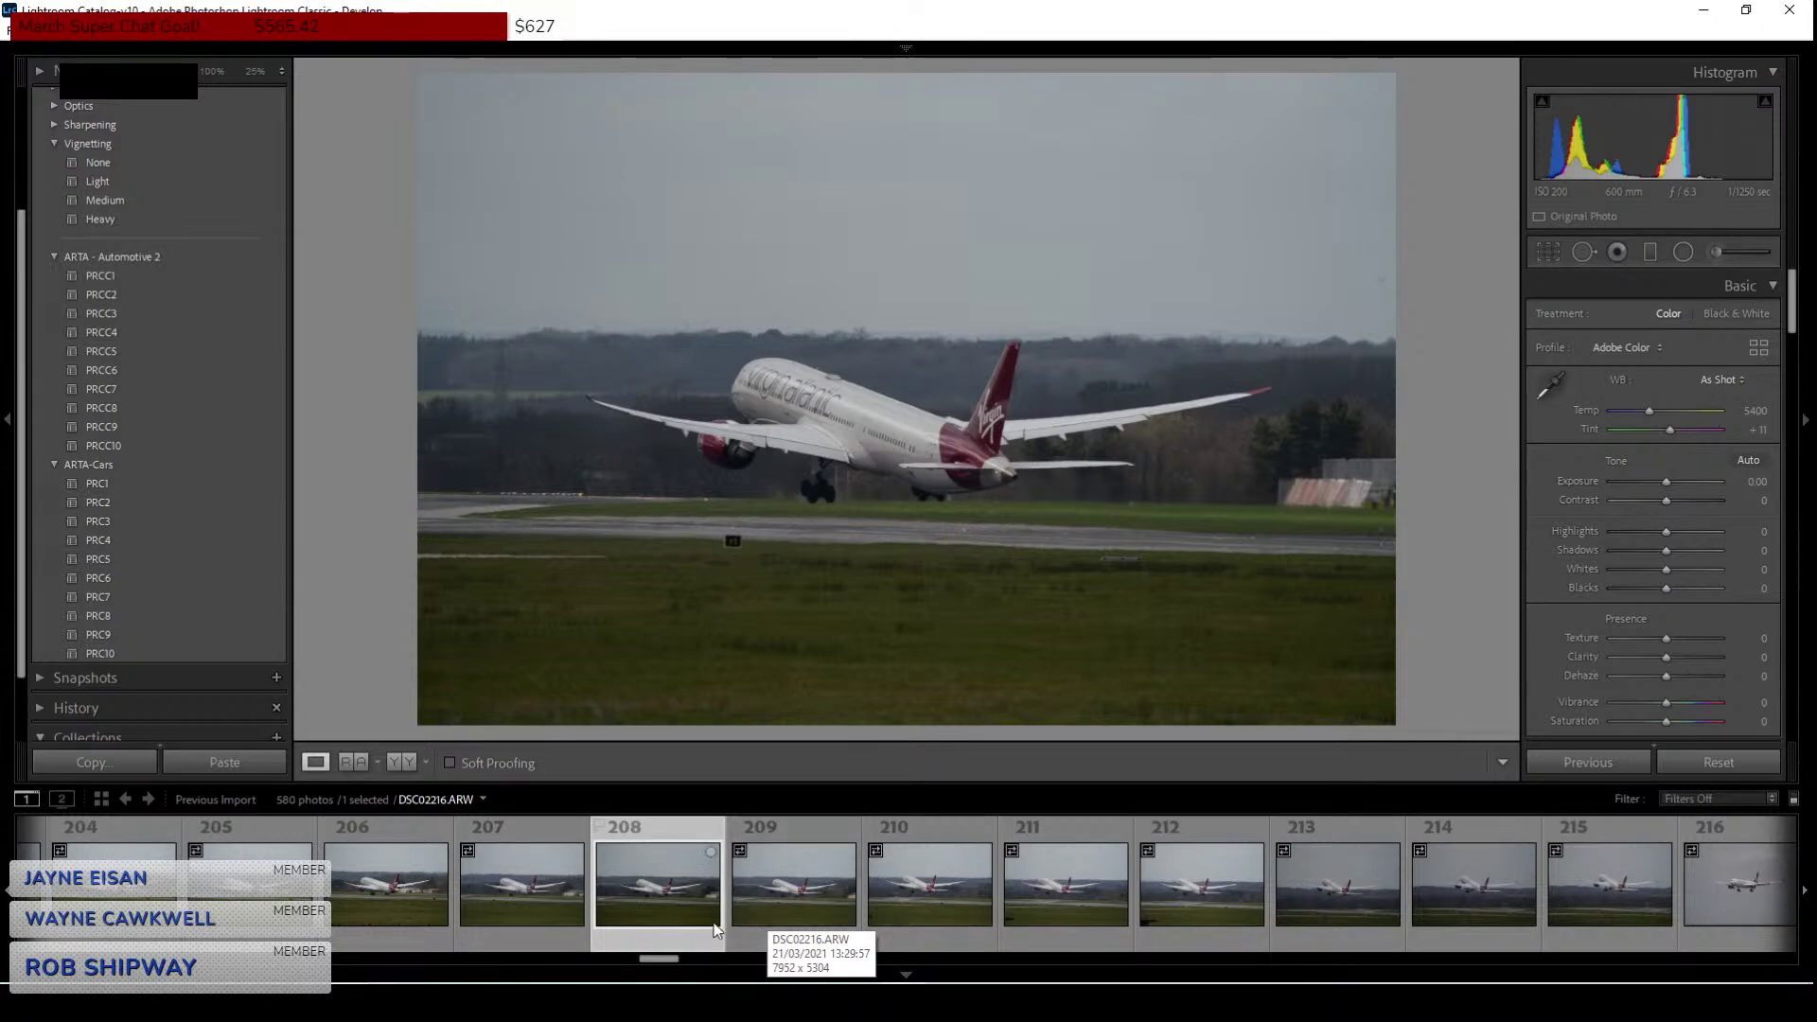
click(772, 914)
click(902, 907)
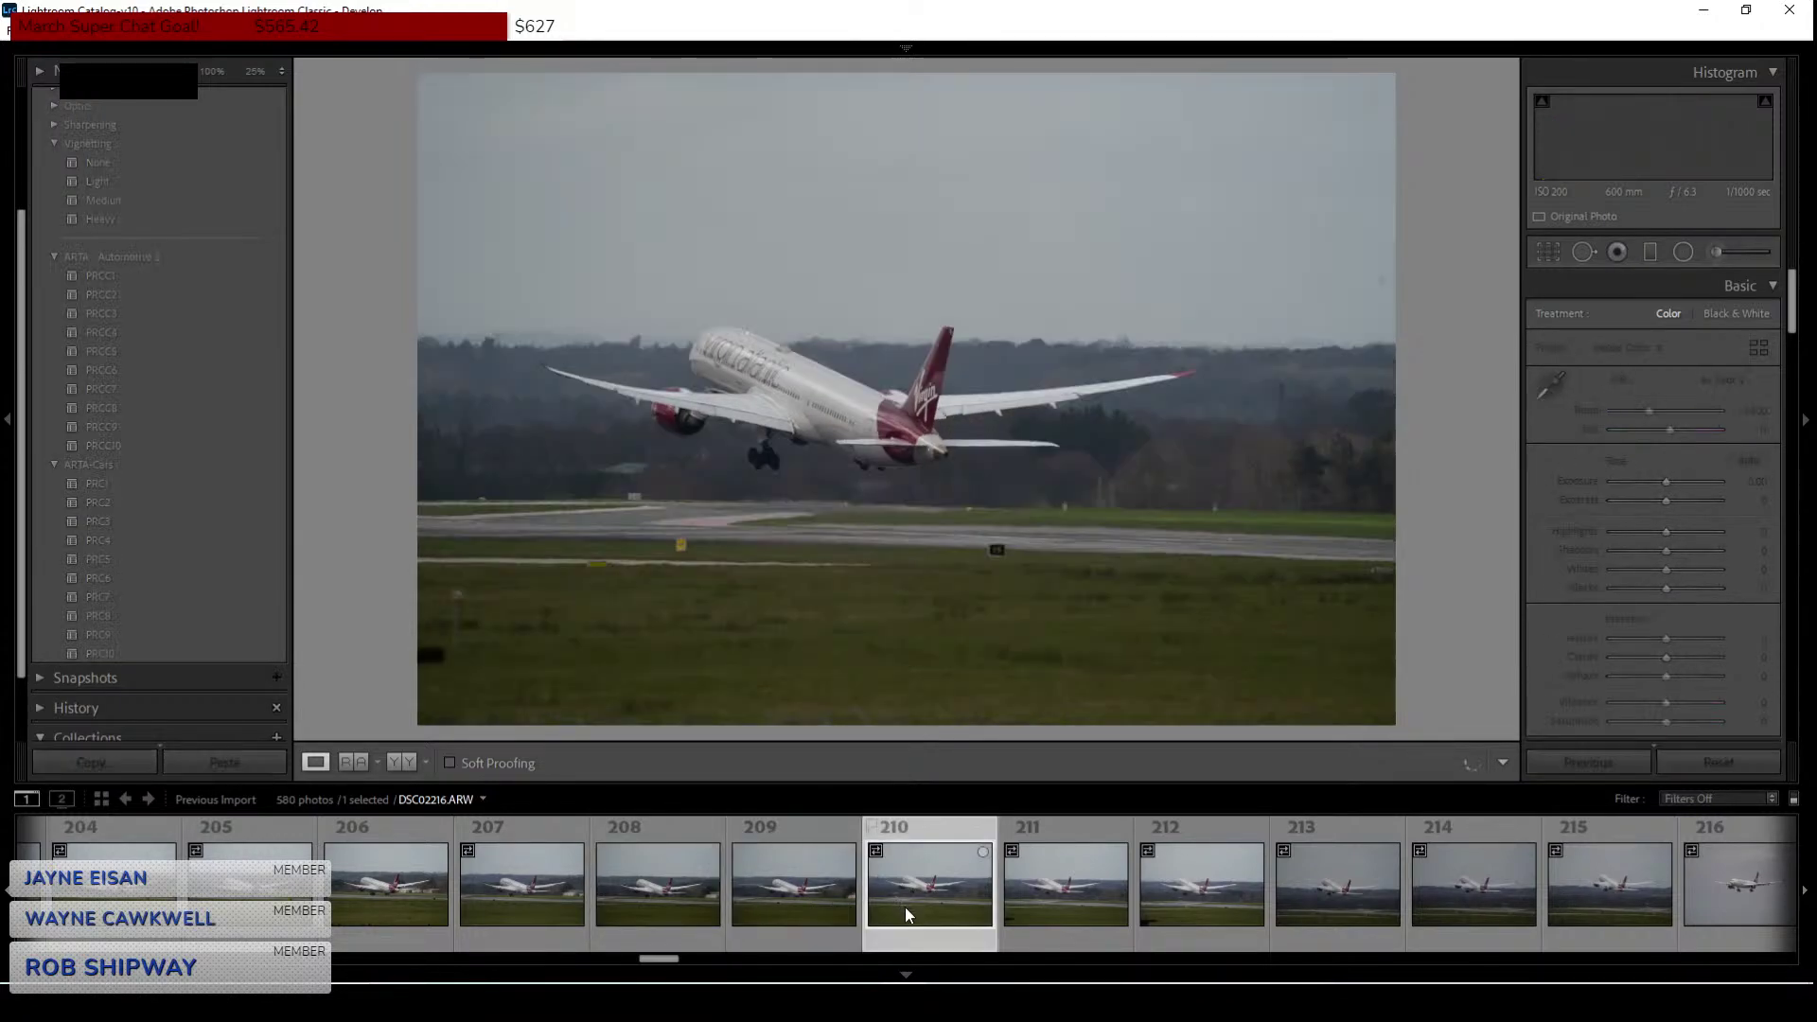
click(1054, 884)
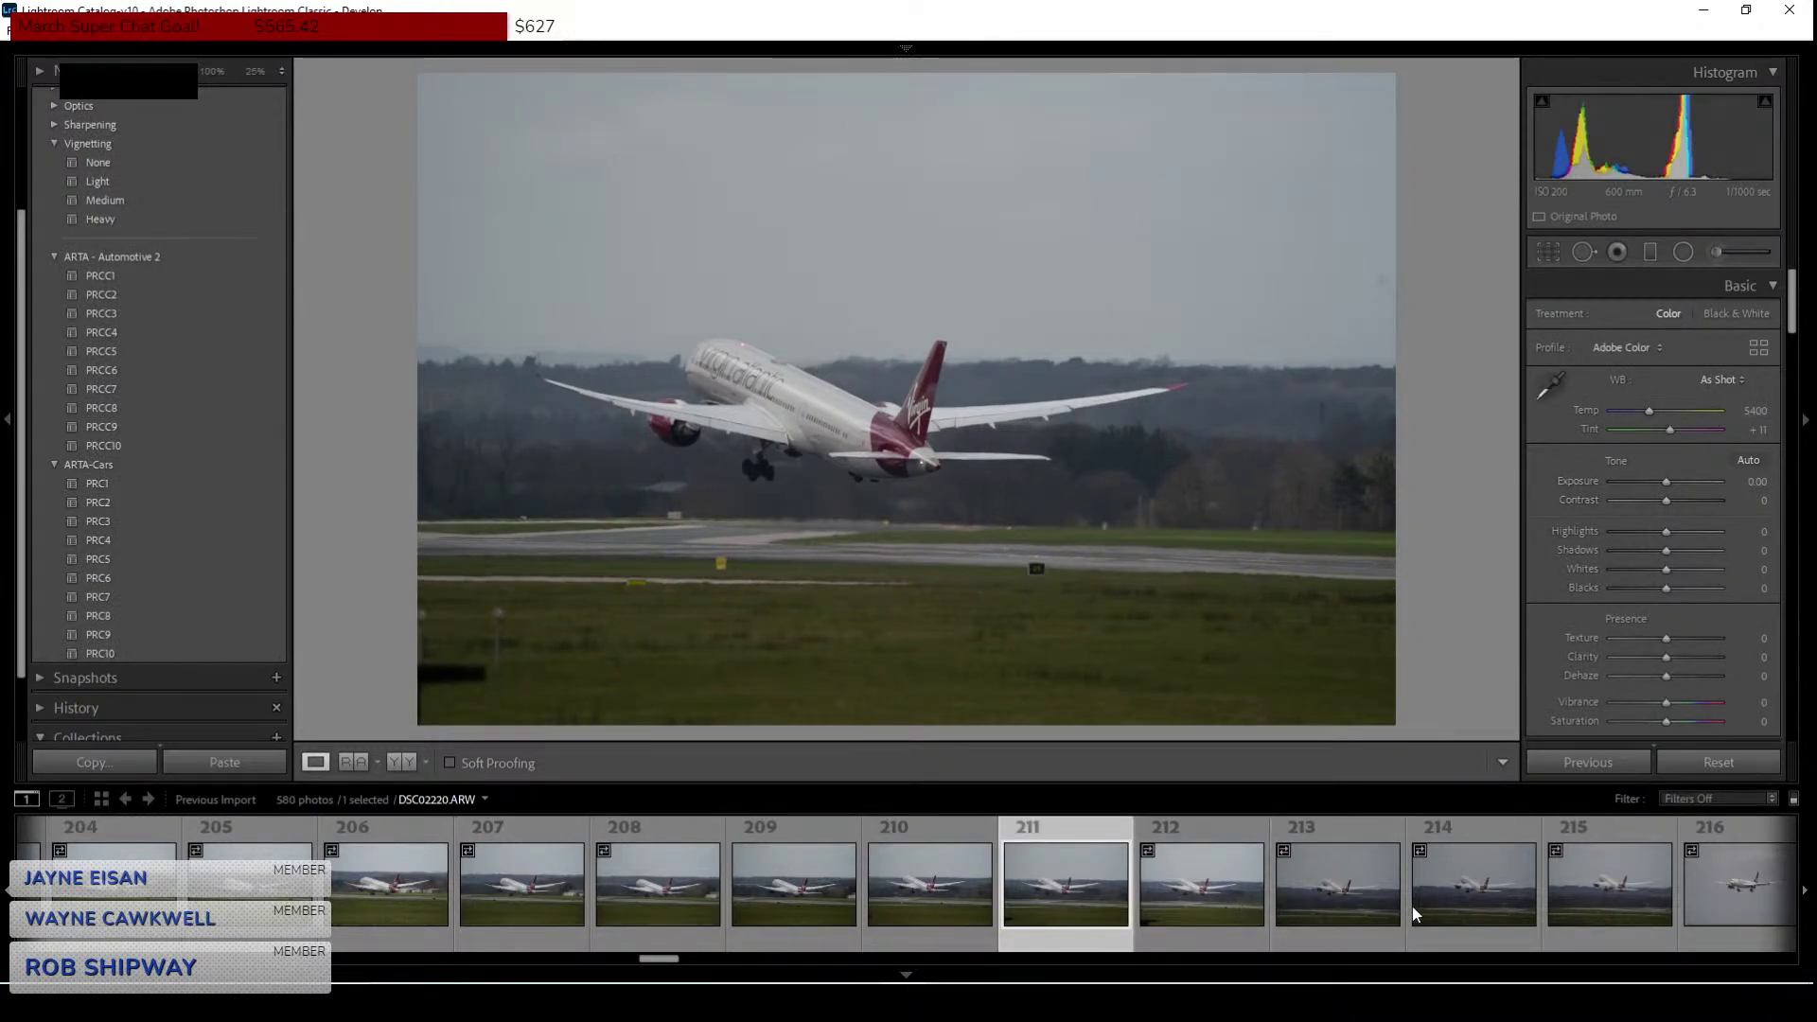
click(1221, 901)
click(1110, 911)
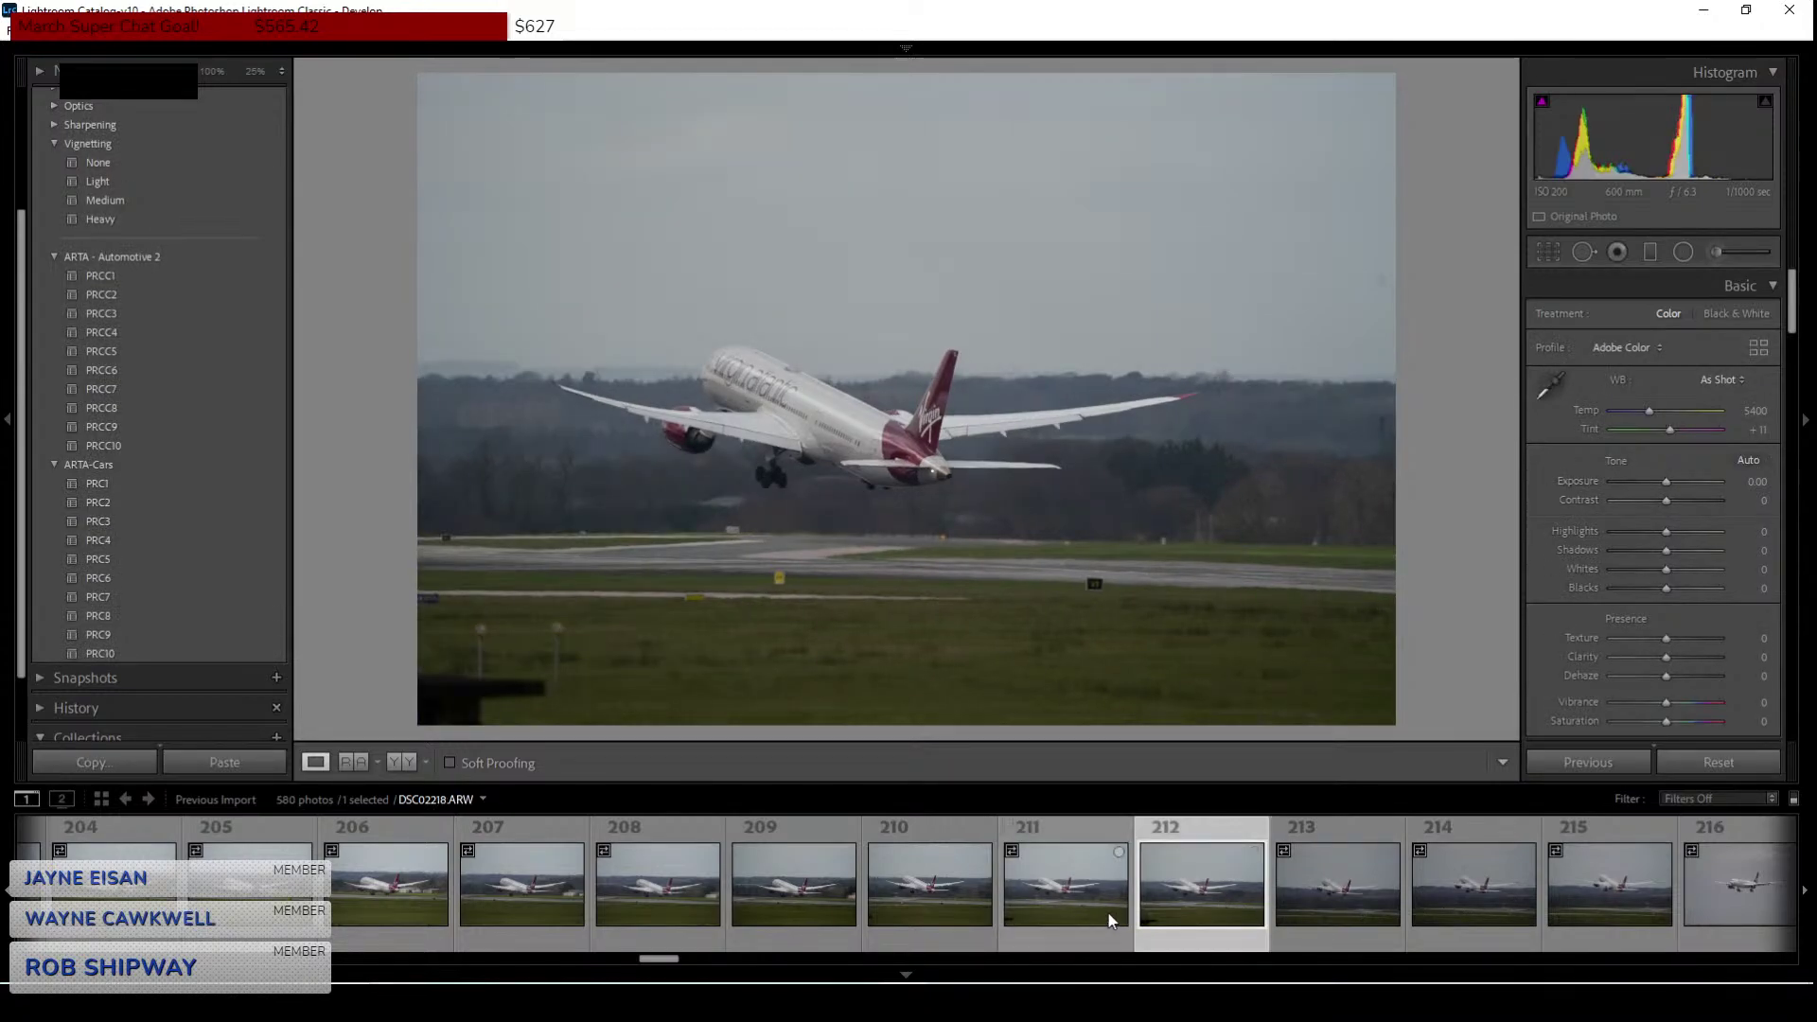
Crop takeoff photo 214, DSC02221.ARW, to 16 x 9 closely around the climbing aircraft, with a slight rotation.
click(1467, 892)
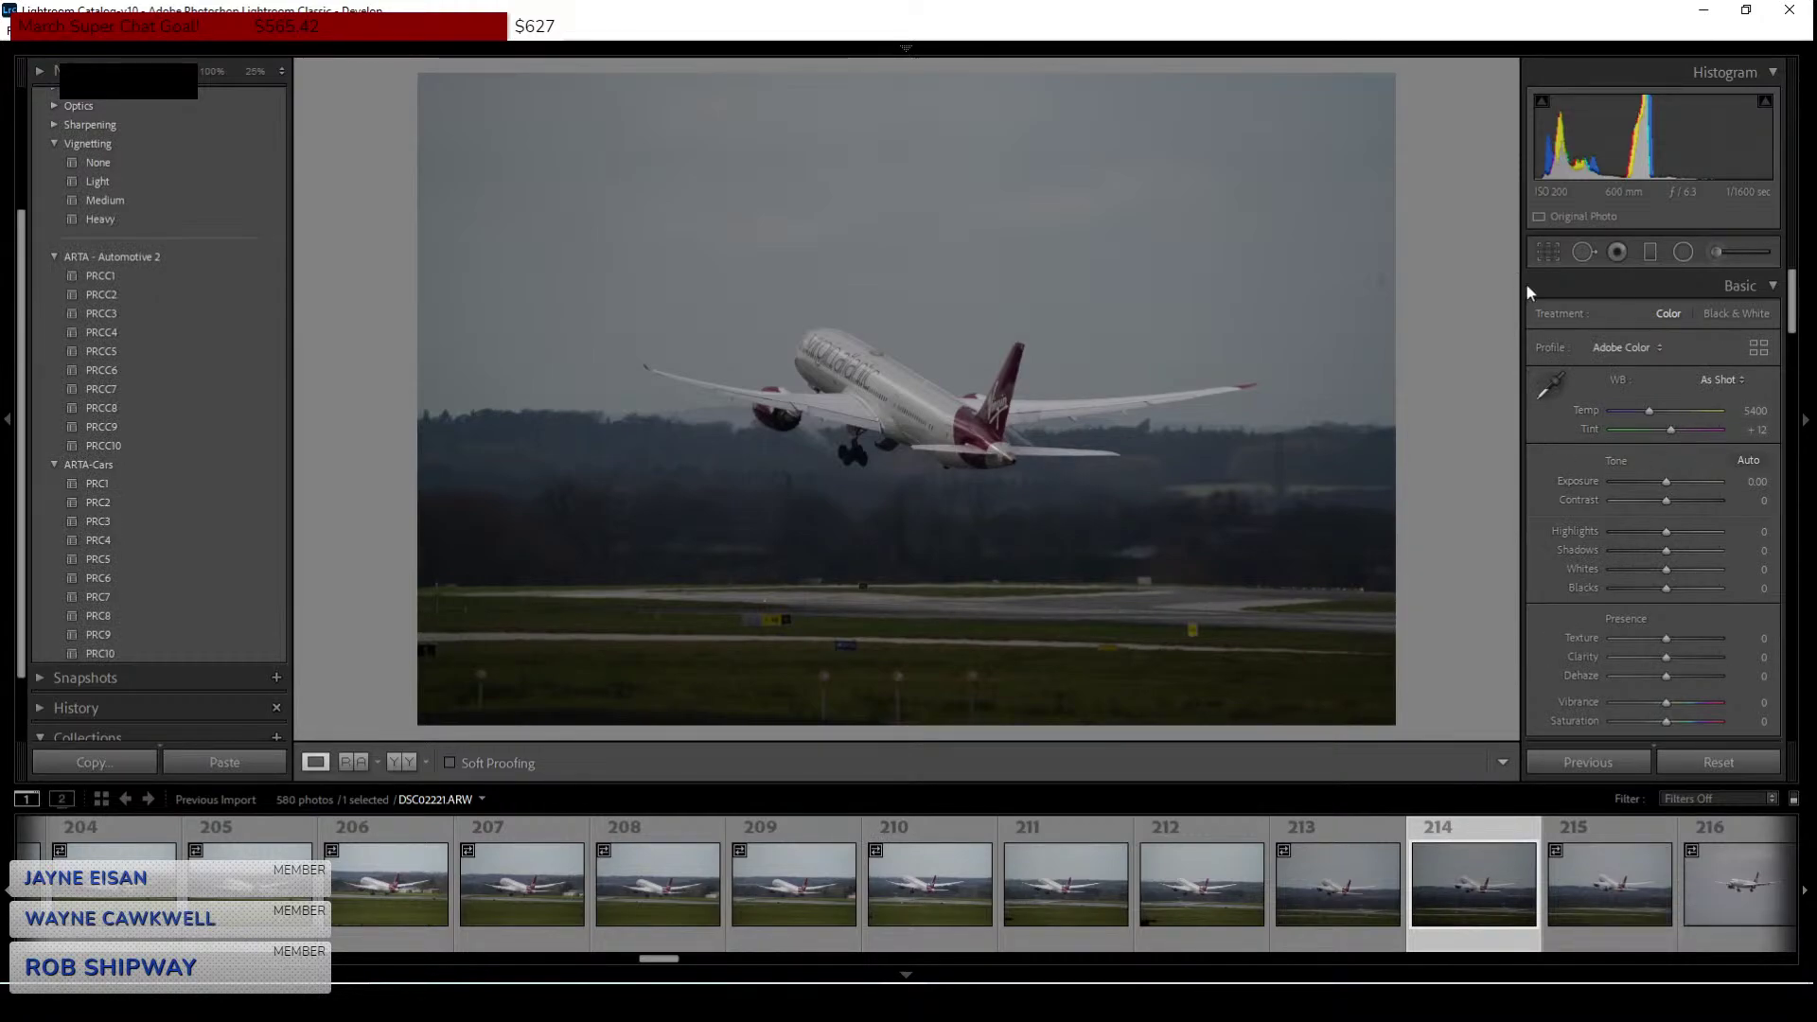
click(1547, 252)
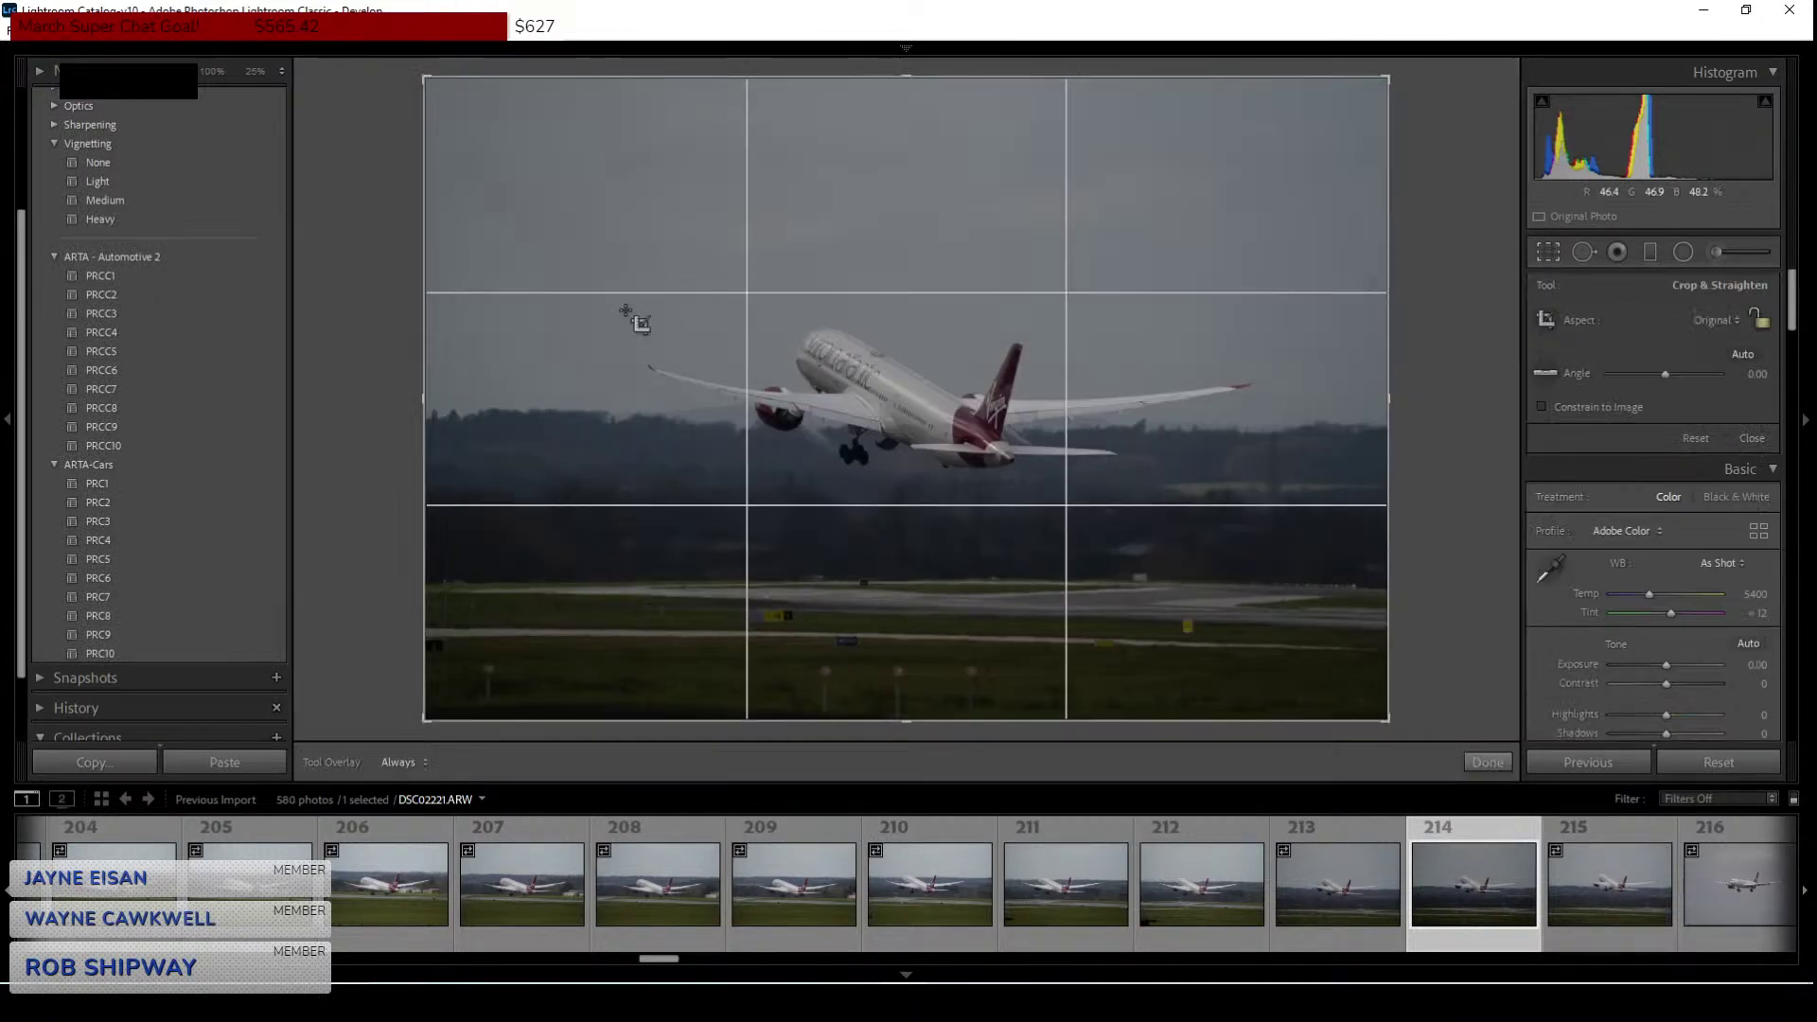
click(1724, 322)
click(1590, 538)
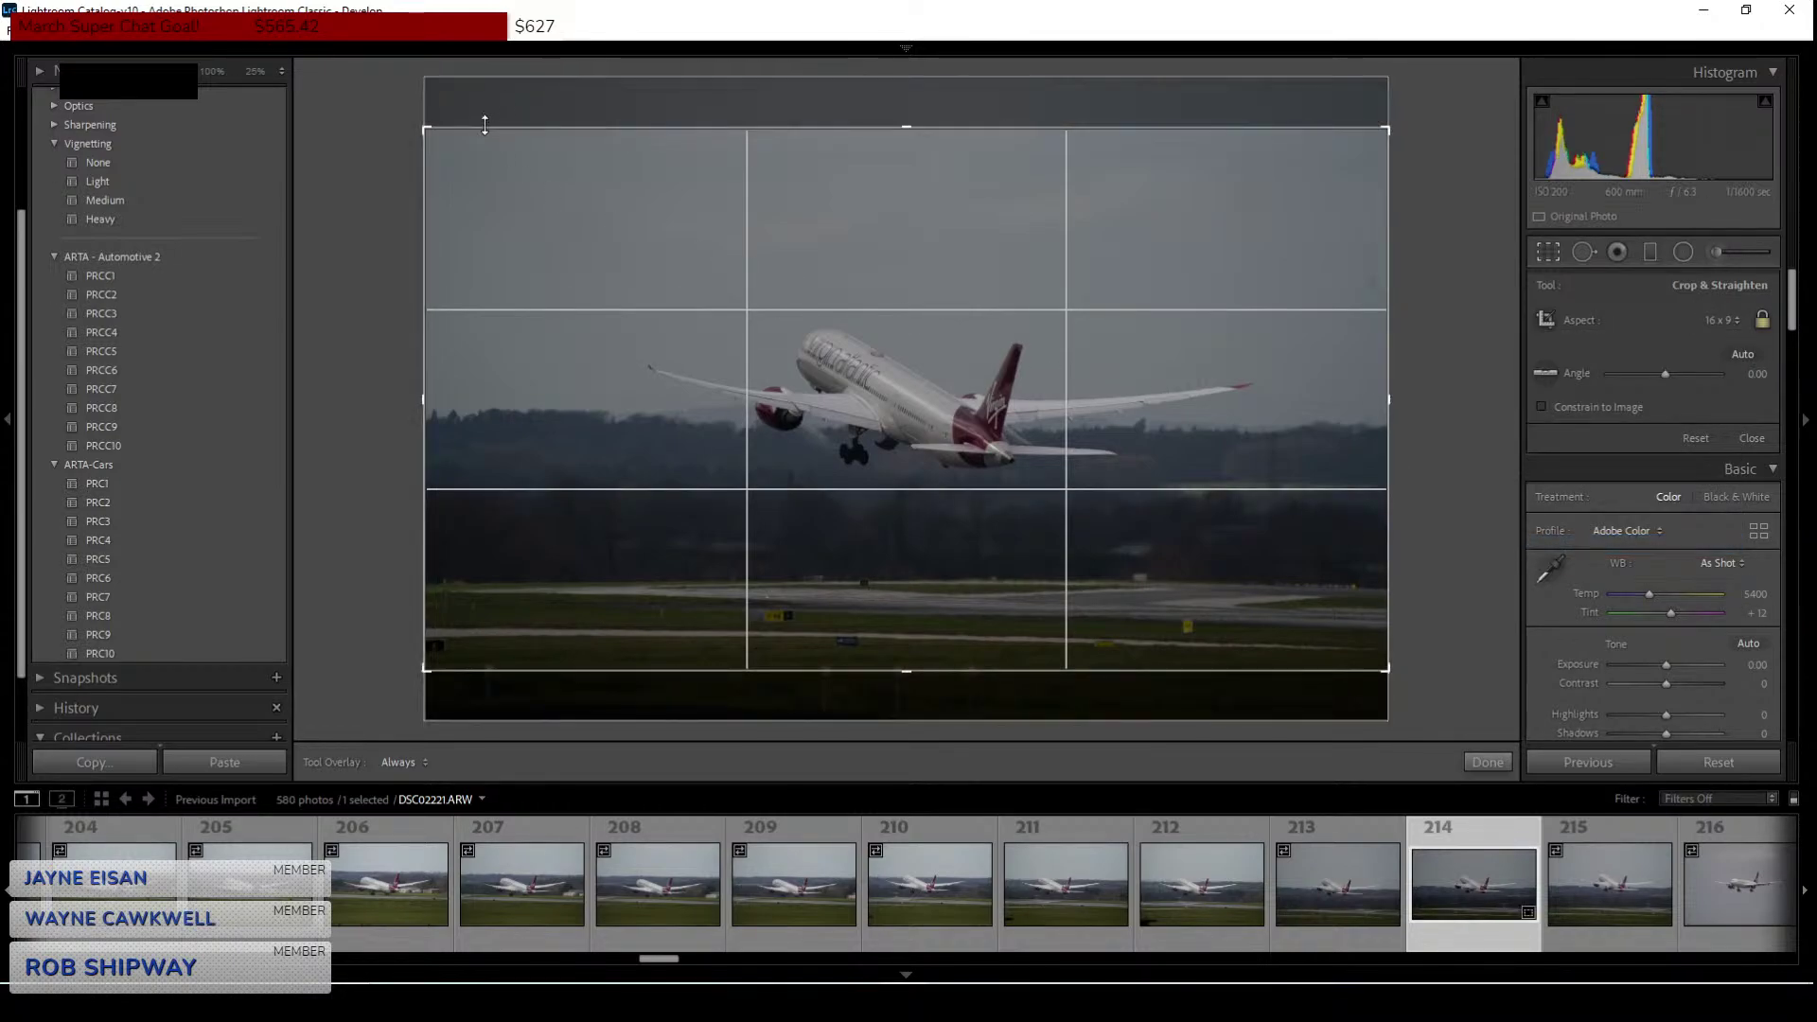
drag(429, 134, 533, 188)
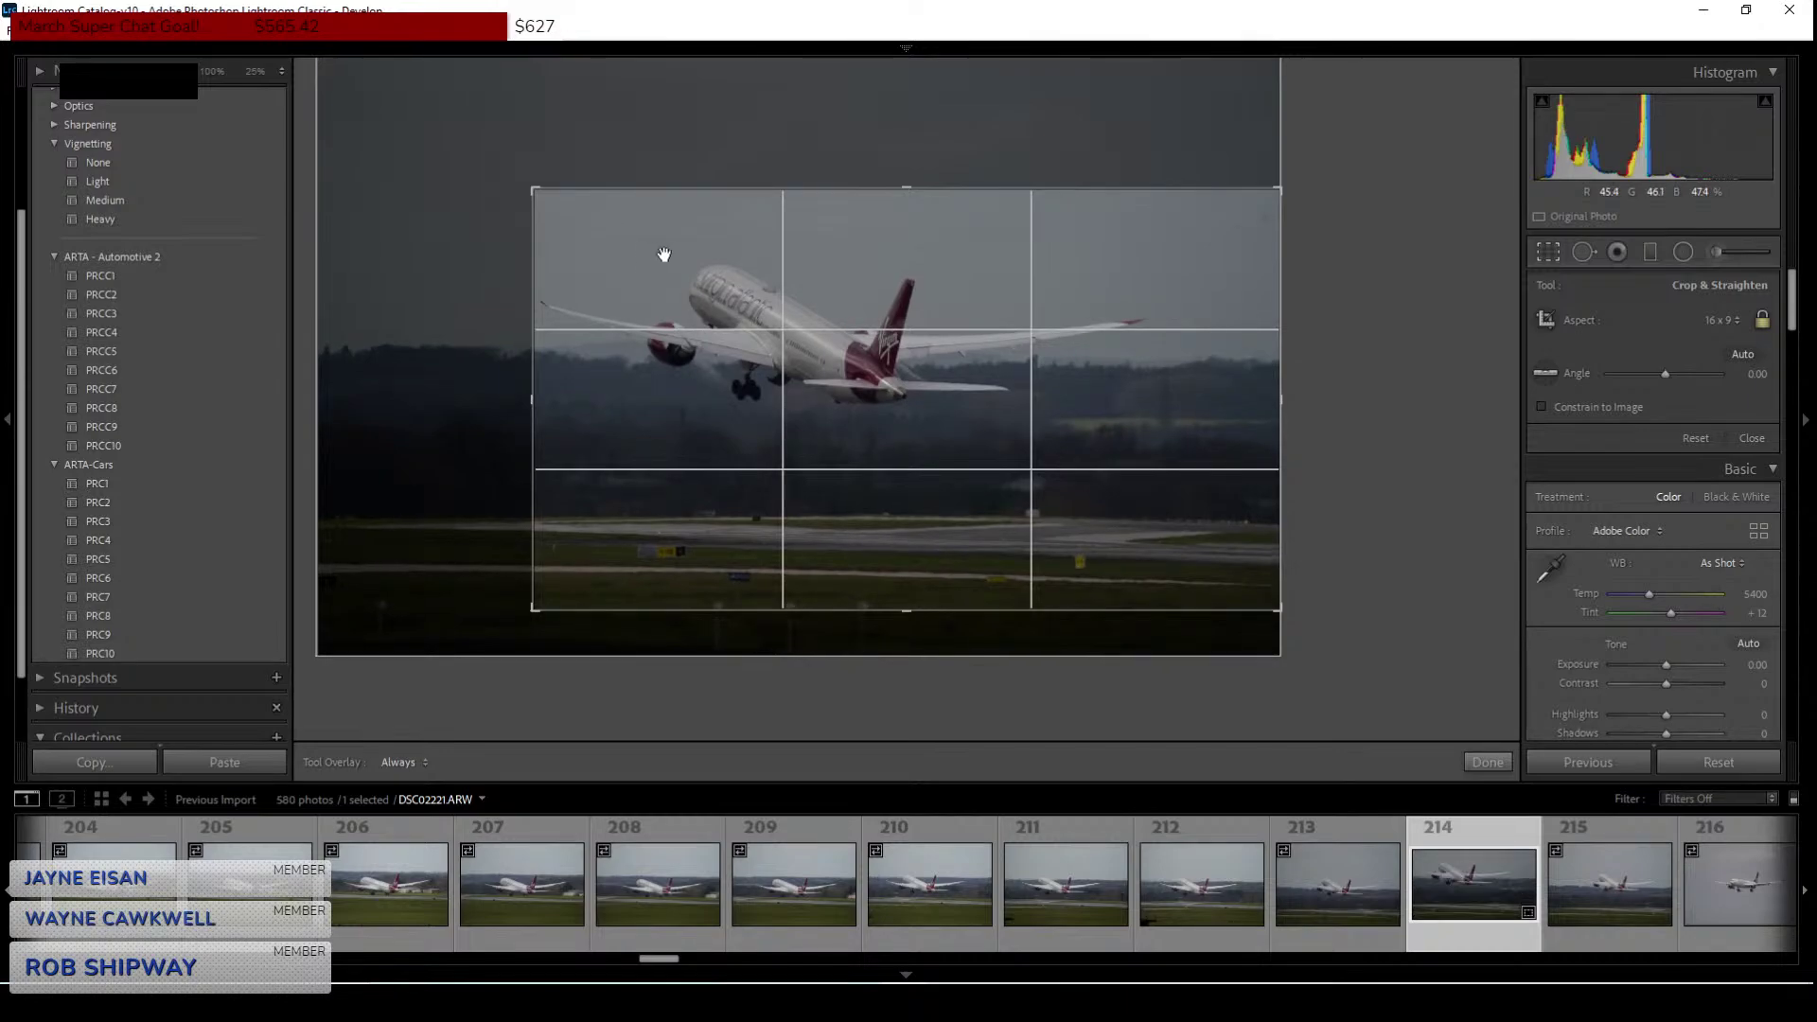
drag(665, 255, 707, 255)
drag(1293, 177, 1282, 170)
key(Return)
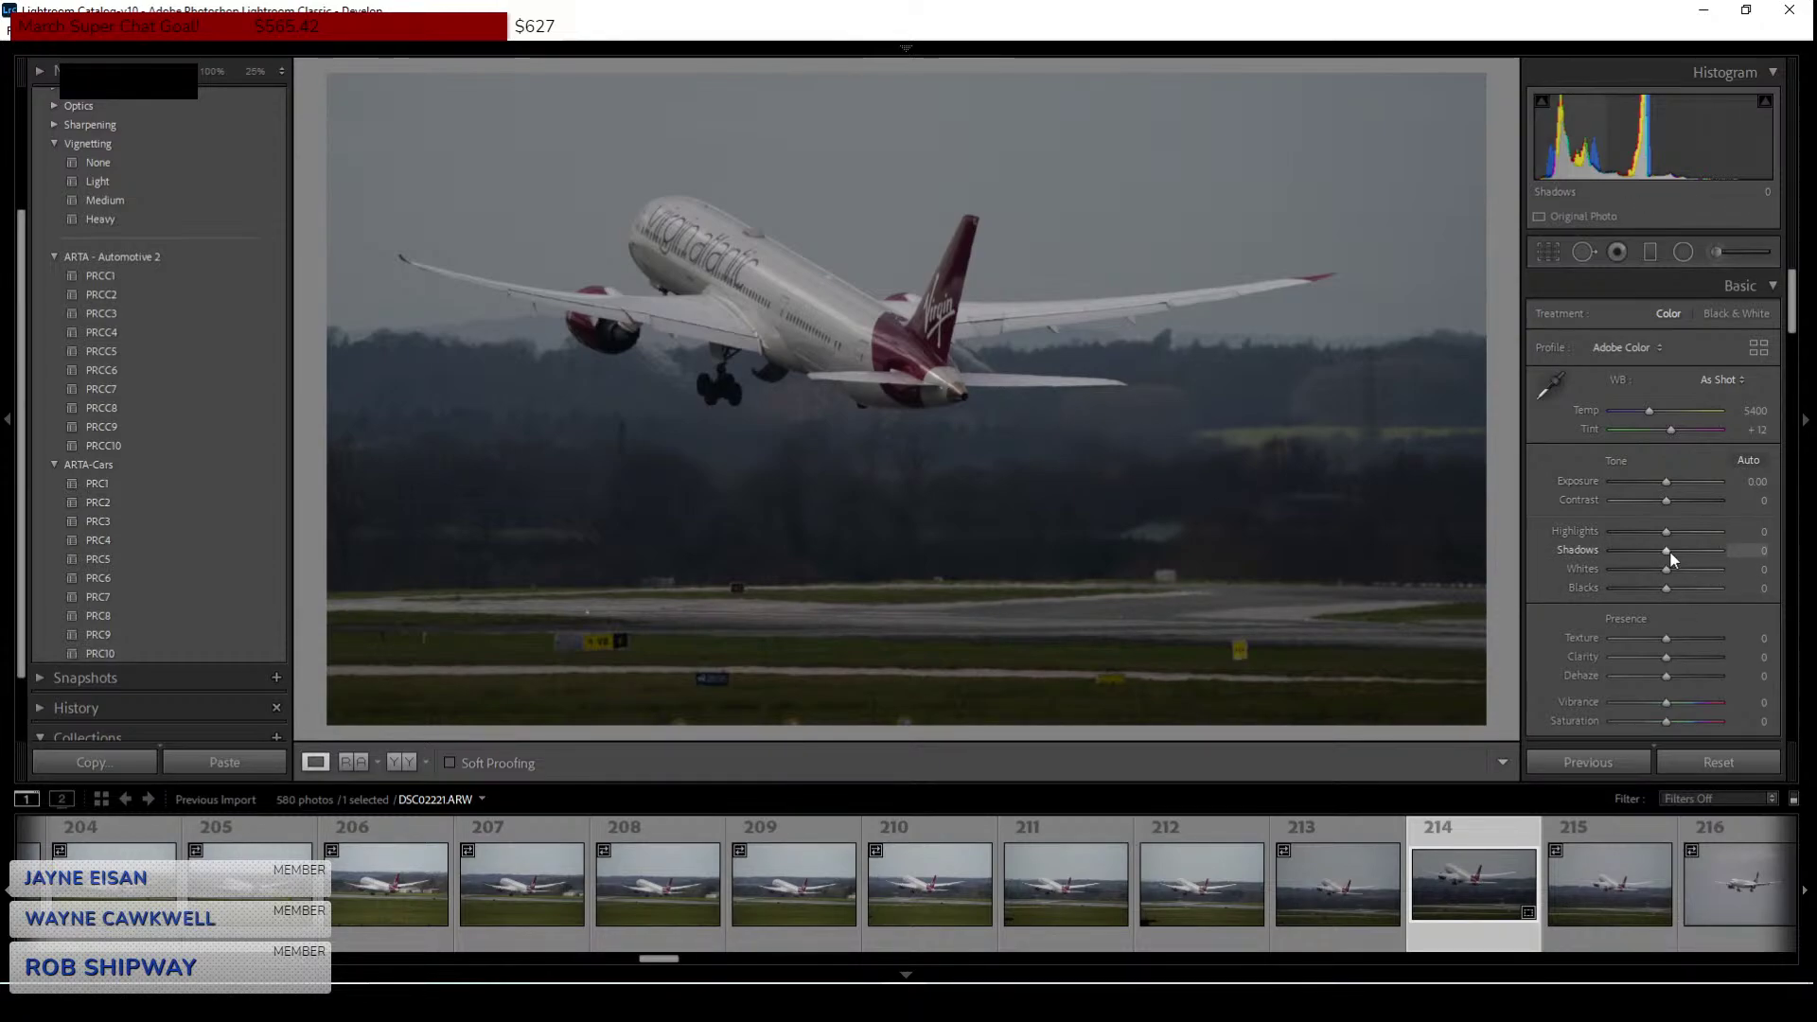
Set the exposure of photo 214 to +0.97.
drag(1669, 487, 1679, 486)
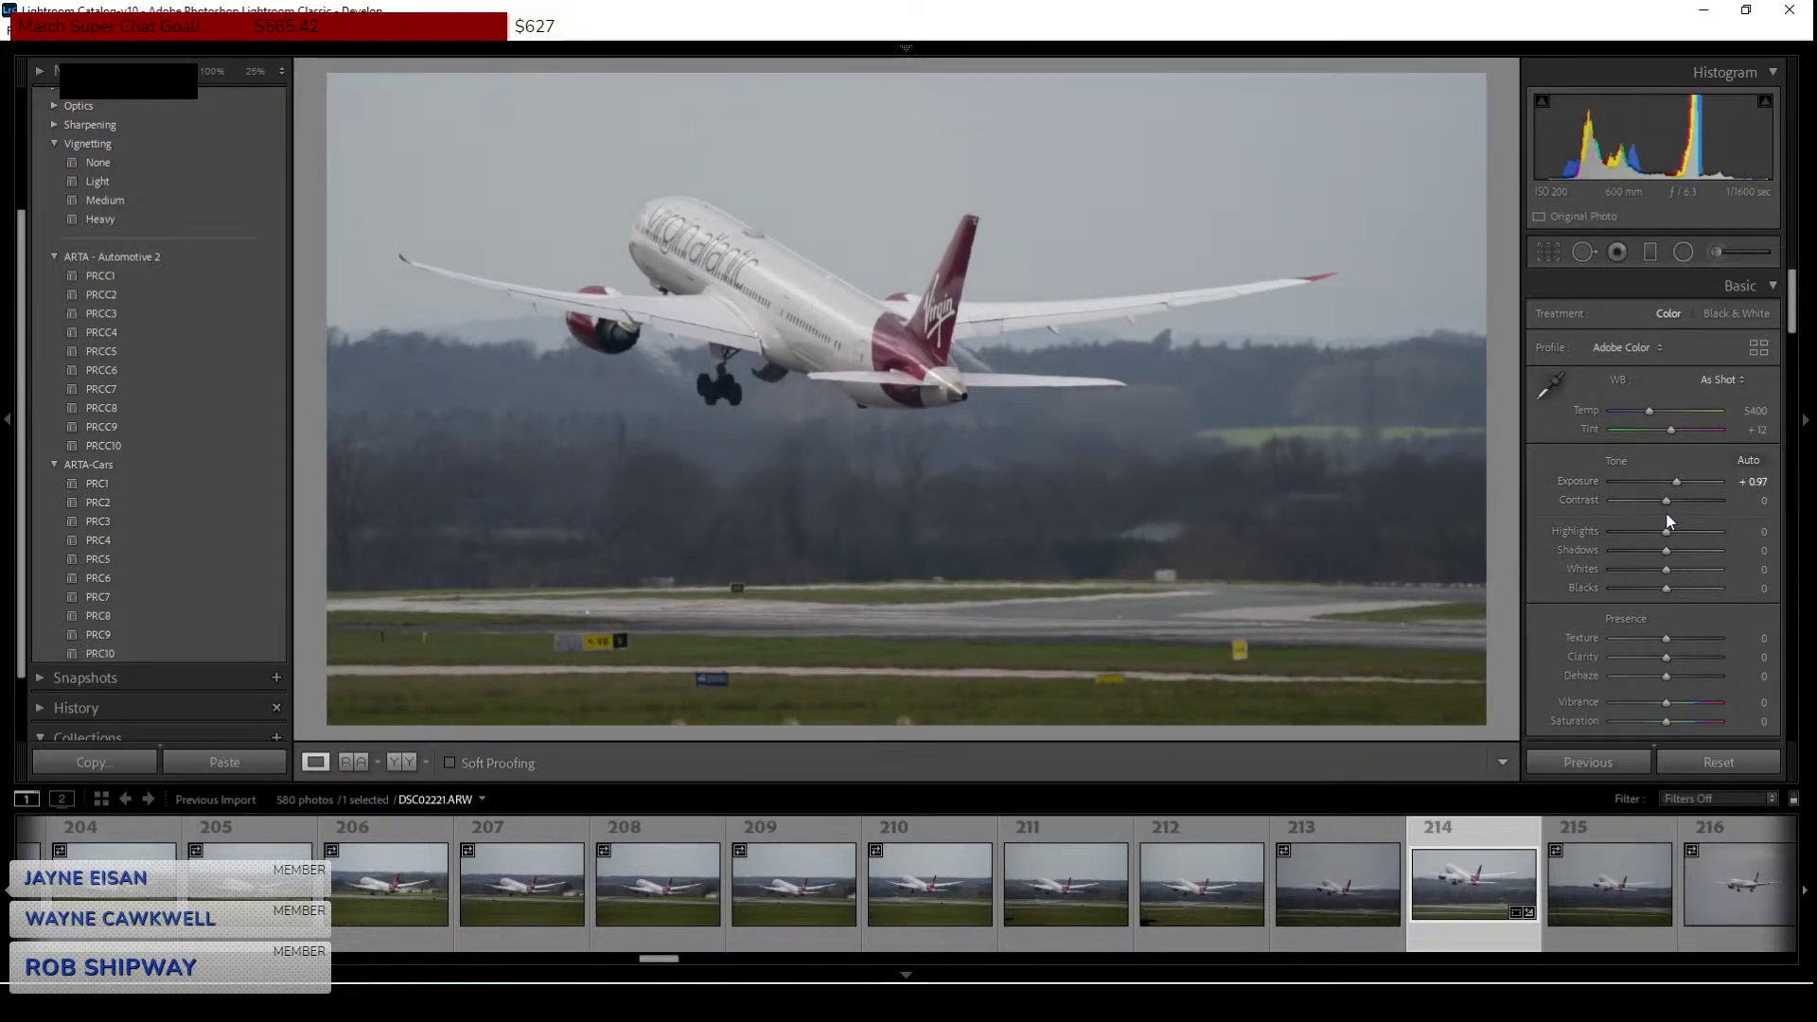
Set the exposure of photo 214 to +1.00, with shadows at +19 and dehaze at +11.
click(1753, 482)
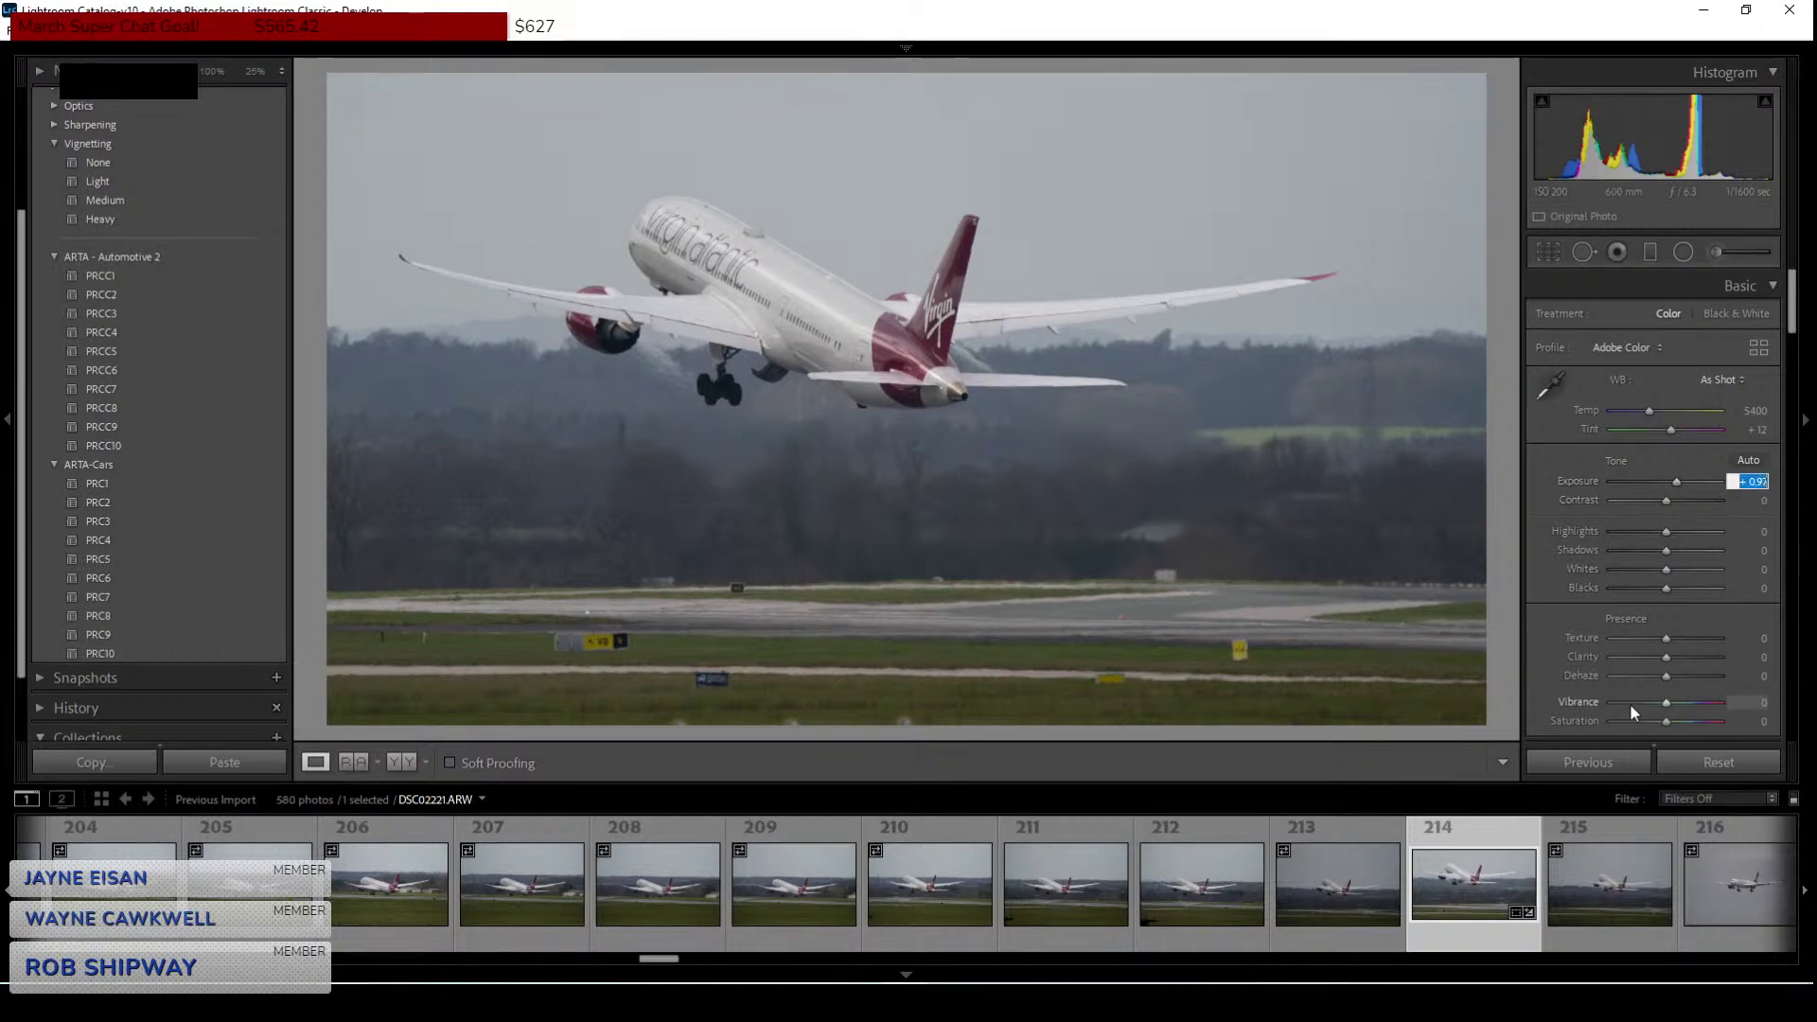
text(1)
key(Return)
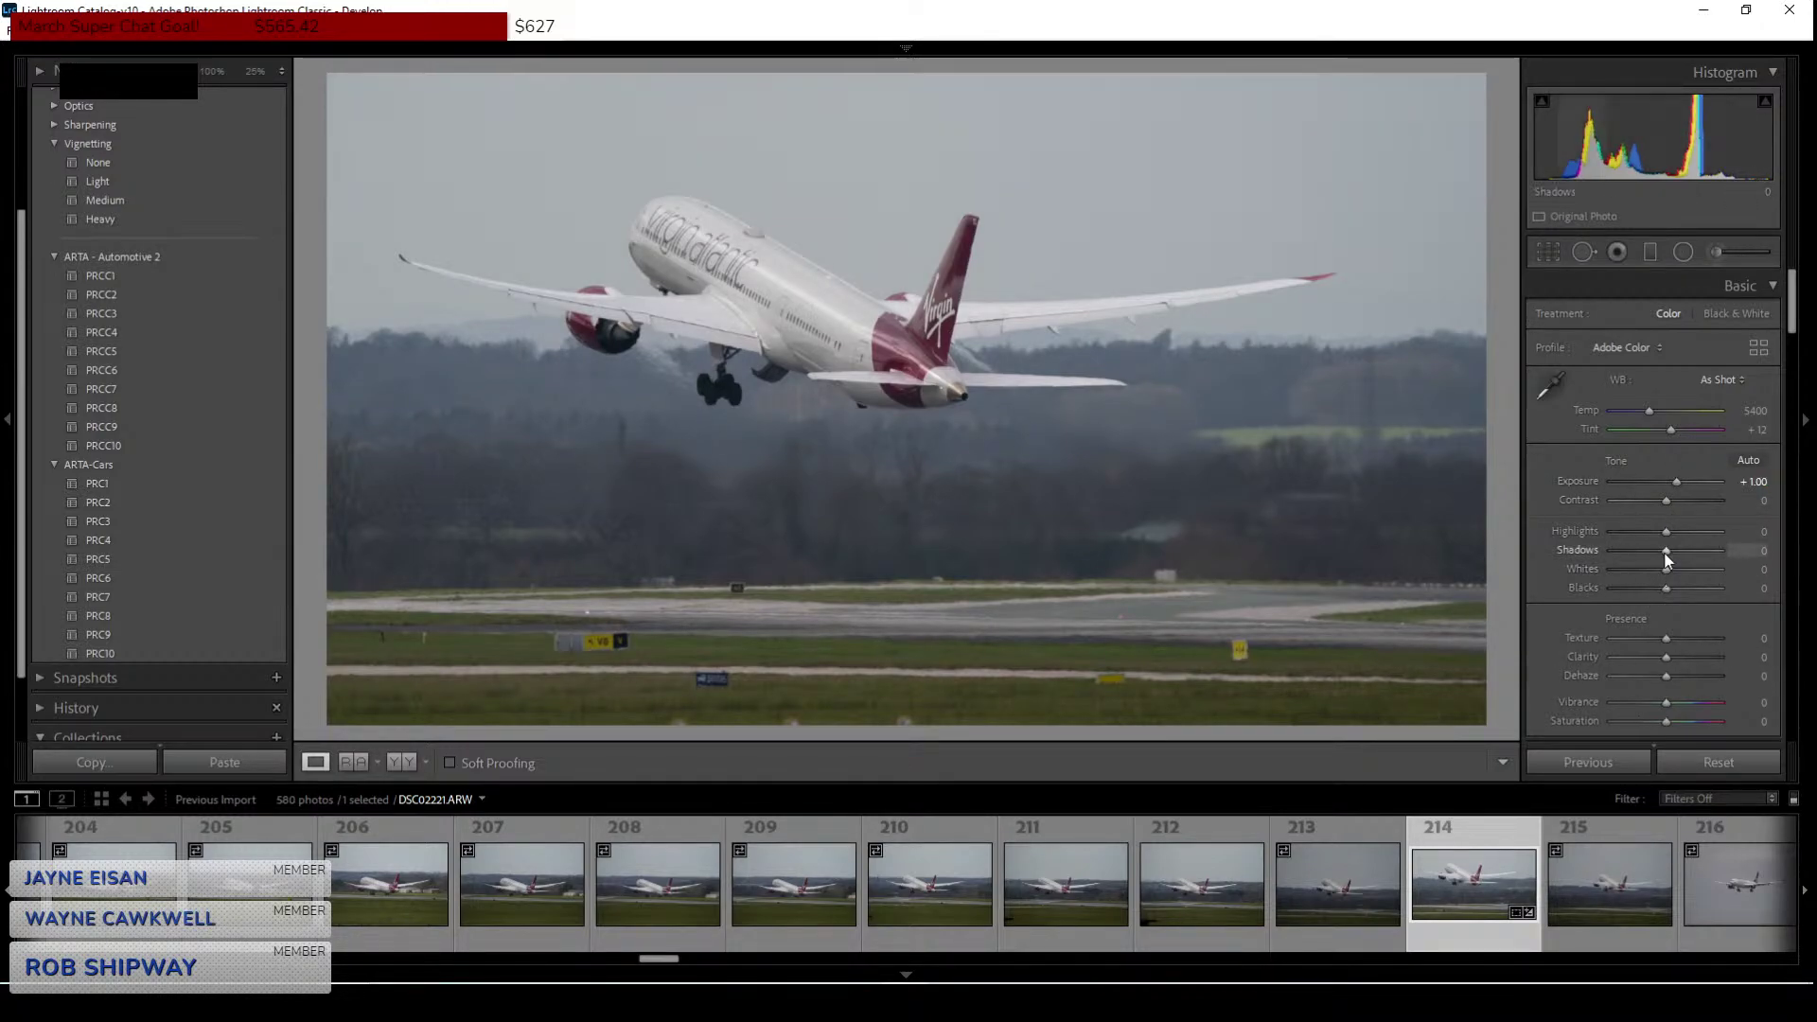
mouse_move(1667, 553)
mouse_down()
mouse_move(1689, 555)
mouse_move(1674, 553)
mouse_up()
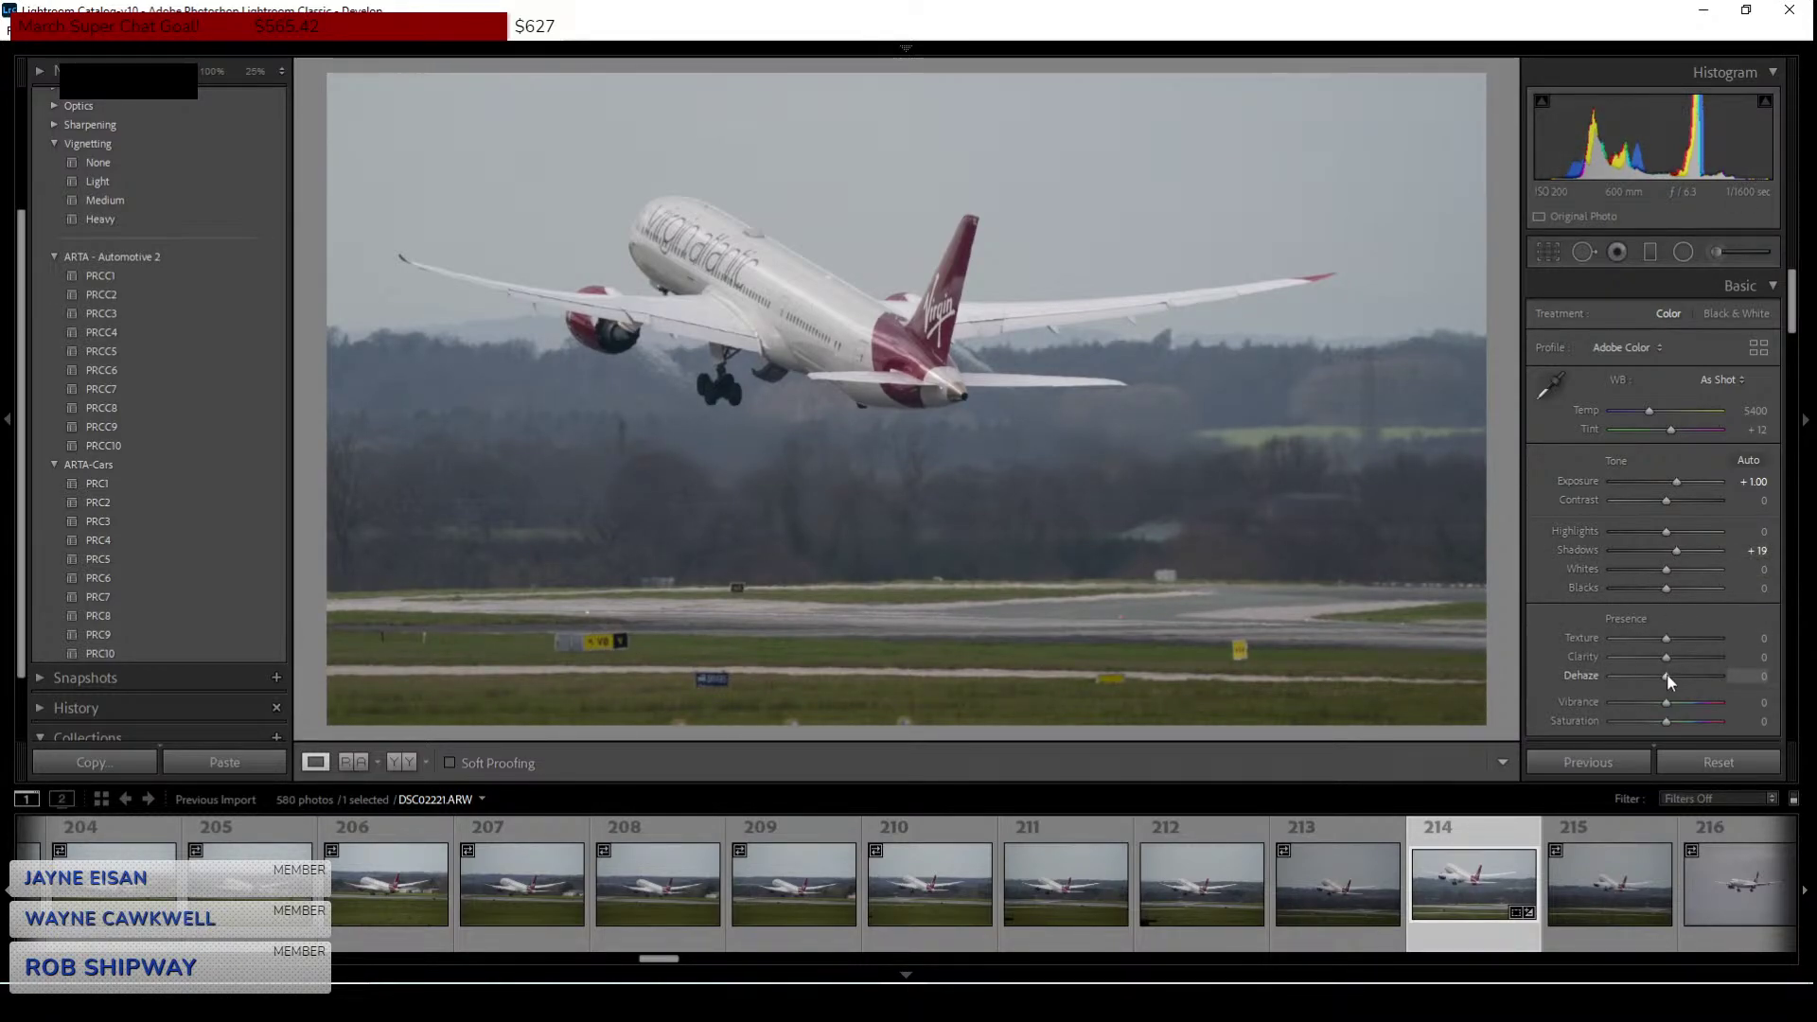
drag(1667, 675, 1673, 675)
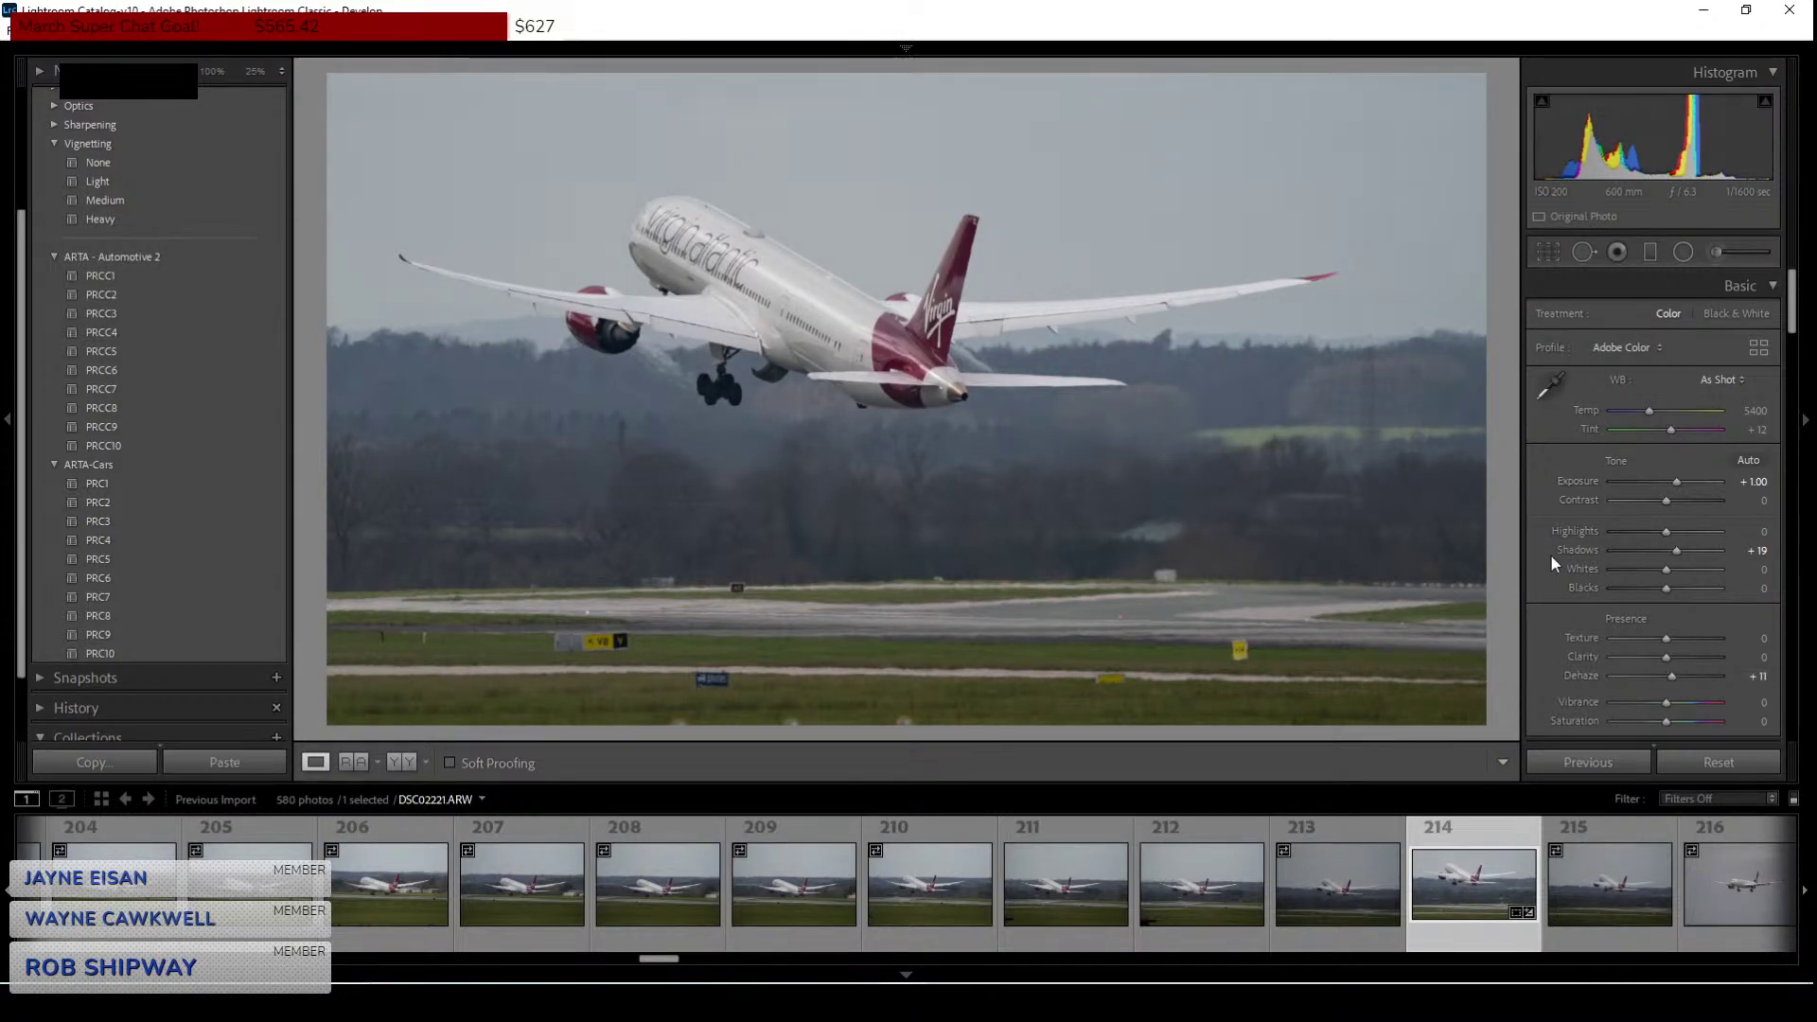
Shape photo 214's tone curve with three points: shadows at 66/62, midtones at 142/154 and highlights at 199/217.
scroll(1551, 554, down, 2)
scroll(1550, 554, down, 2)
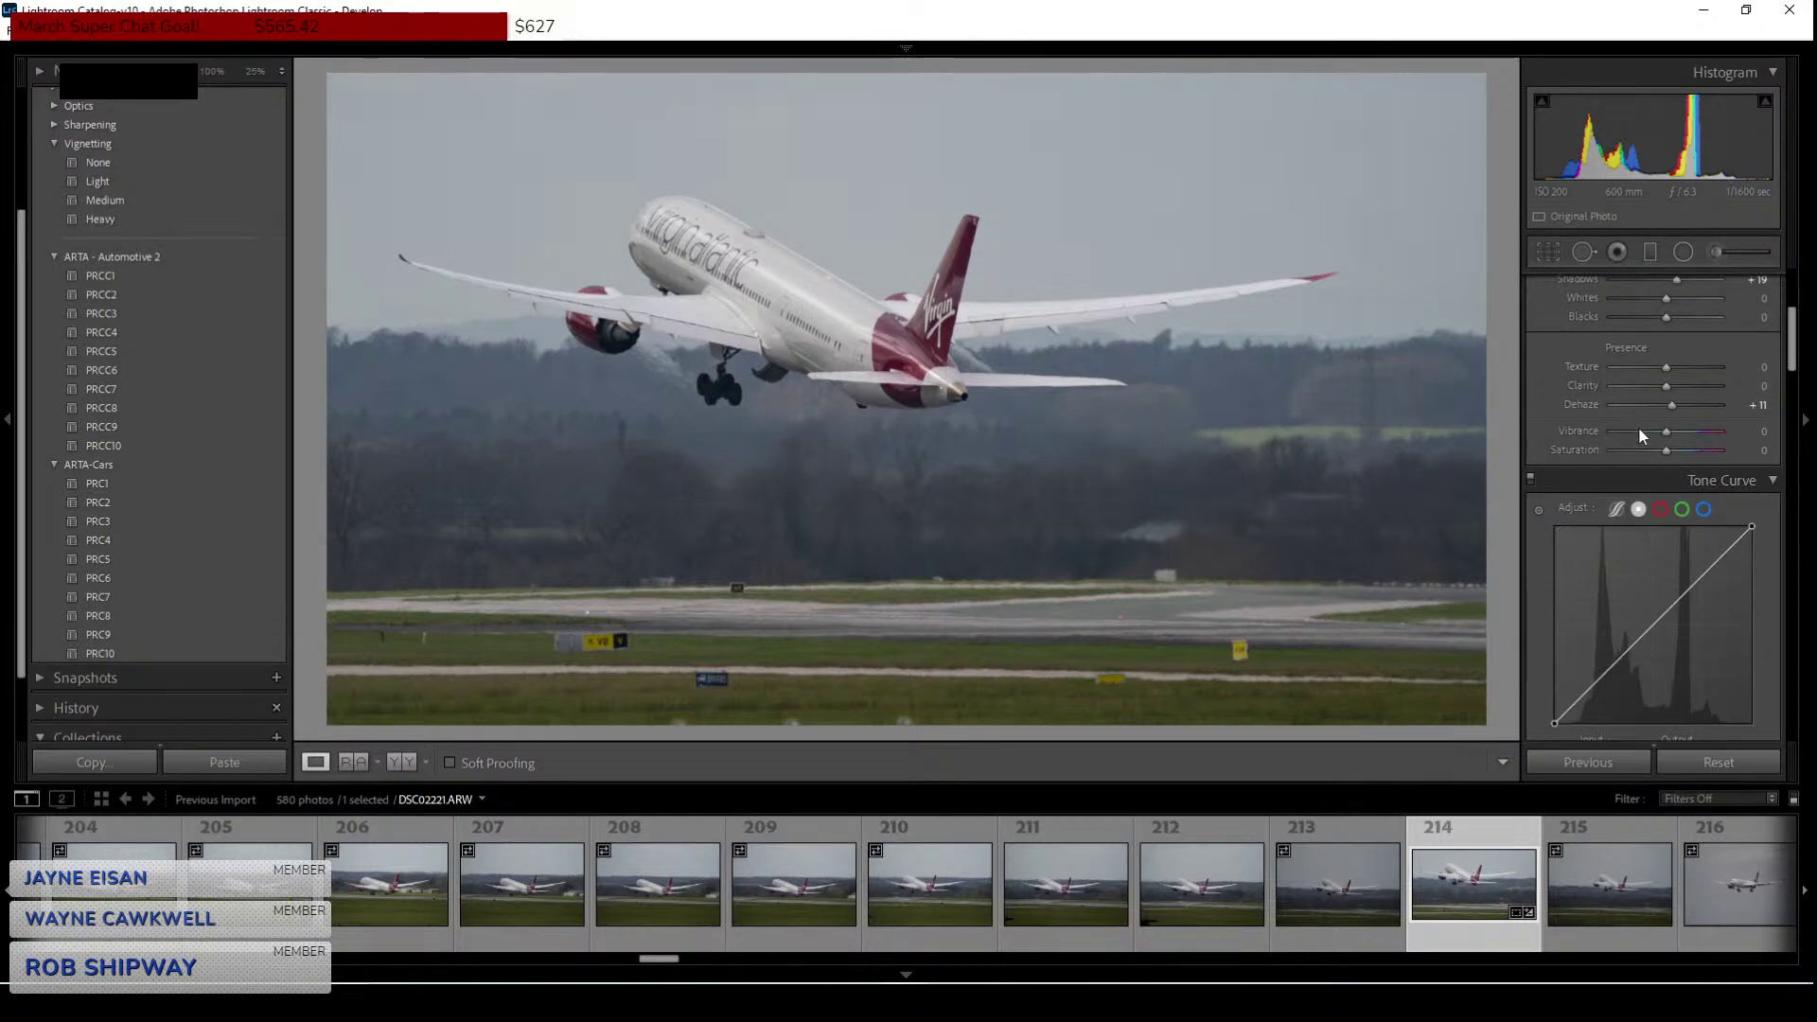
scroll(1598, 455, down, 2)
drag(1597, 547, 1597, 552)
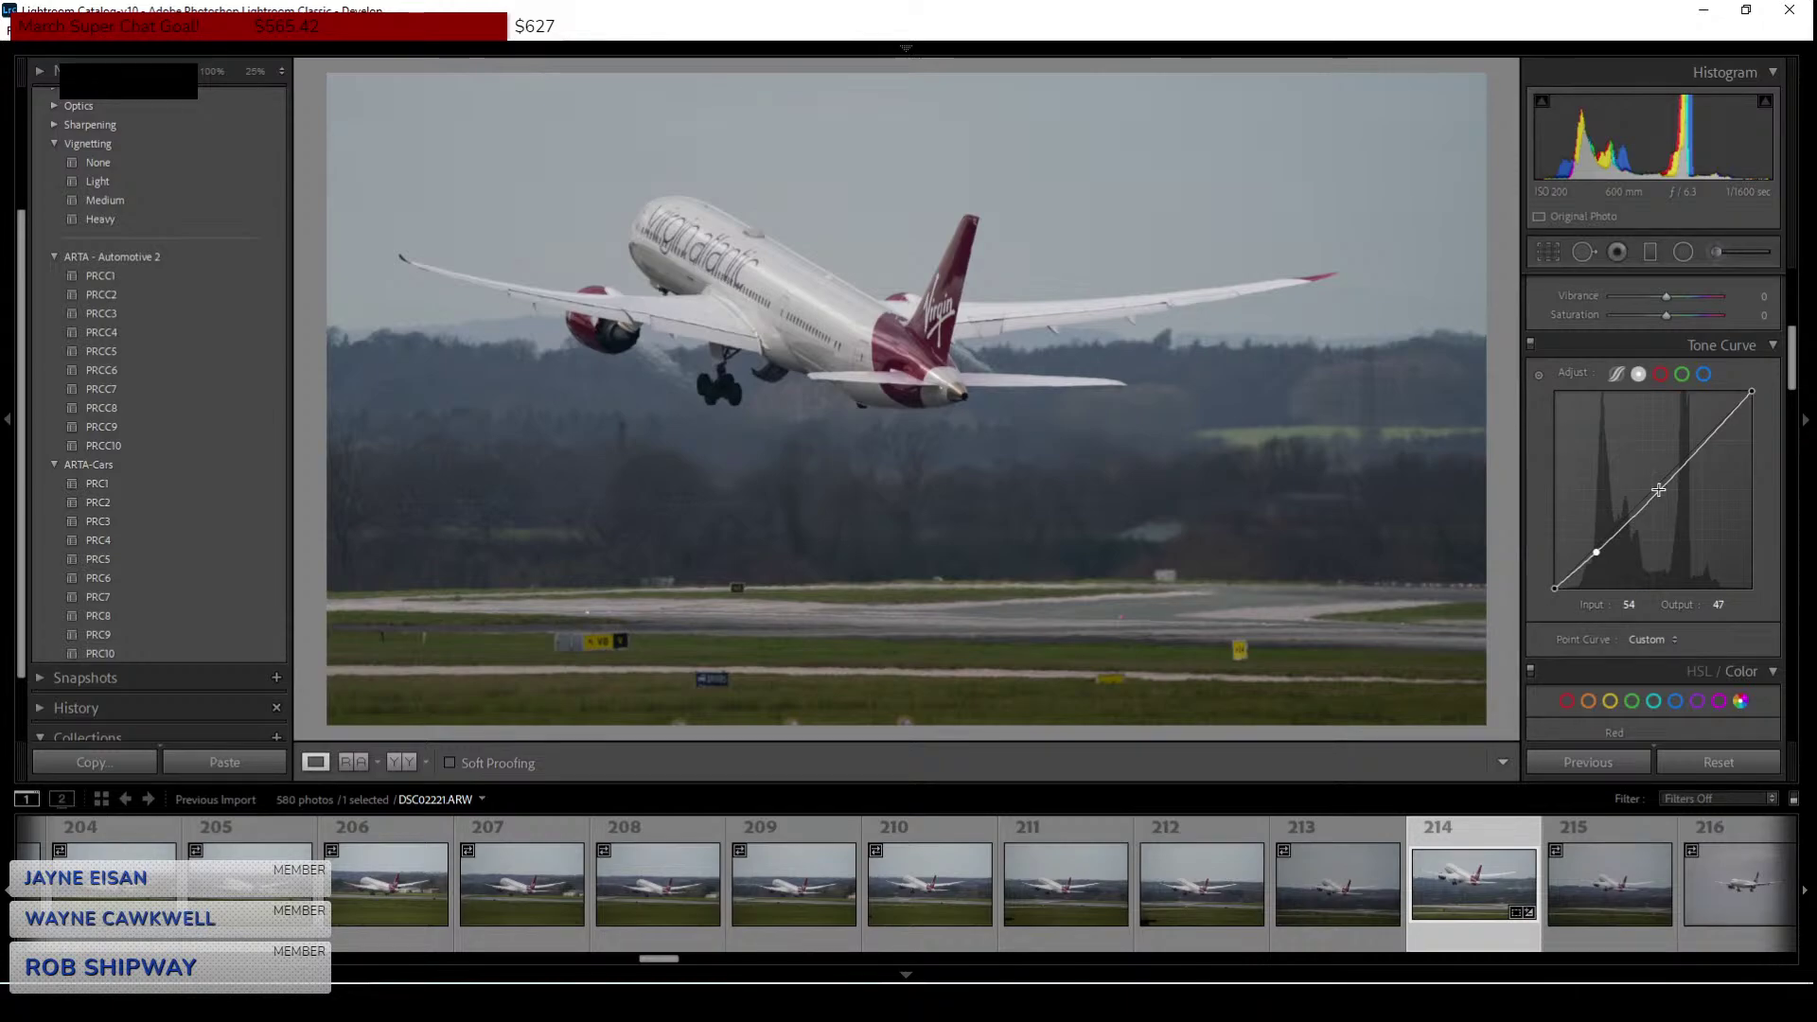
key(ctrl+z)
click(1600, 542)
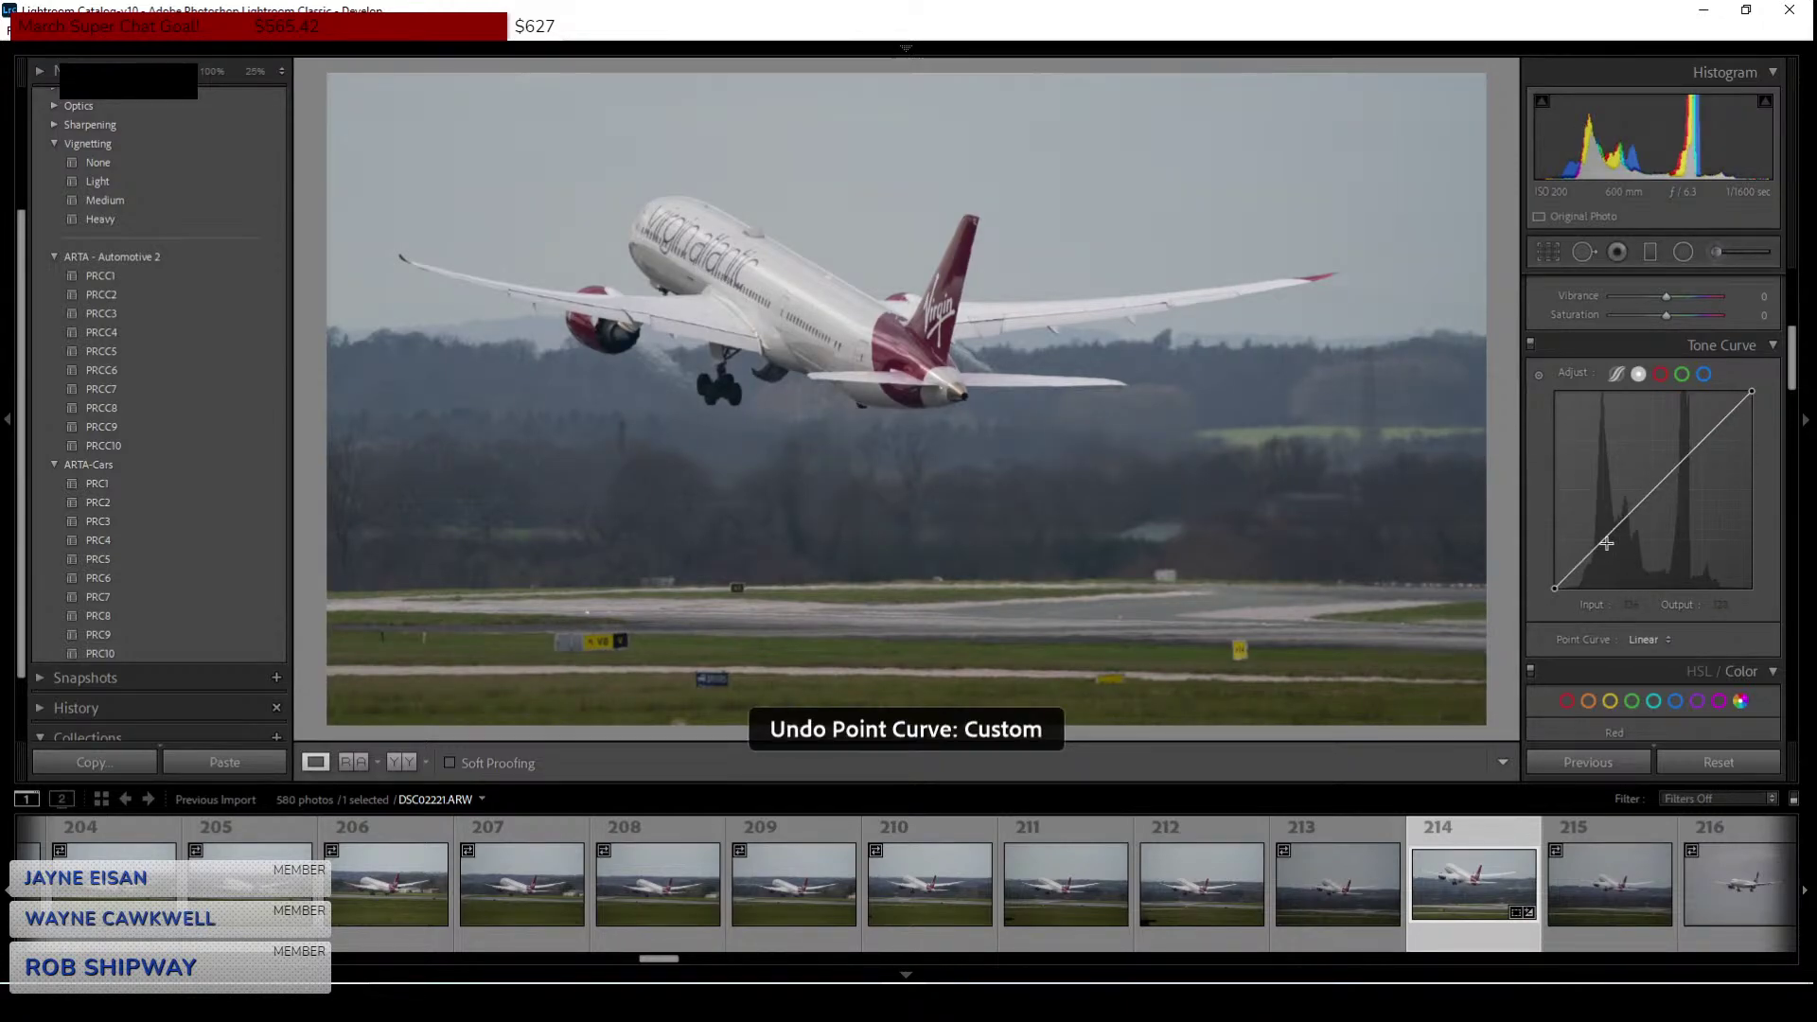
click(1657, 488)
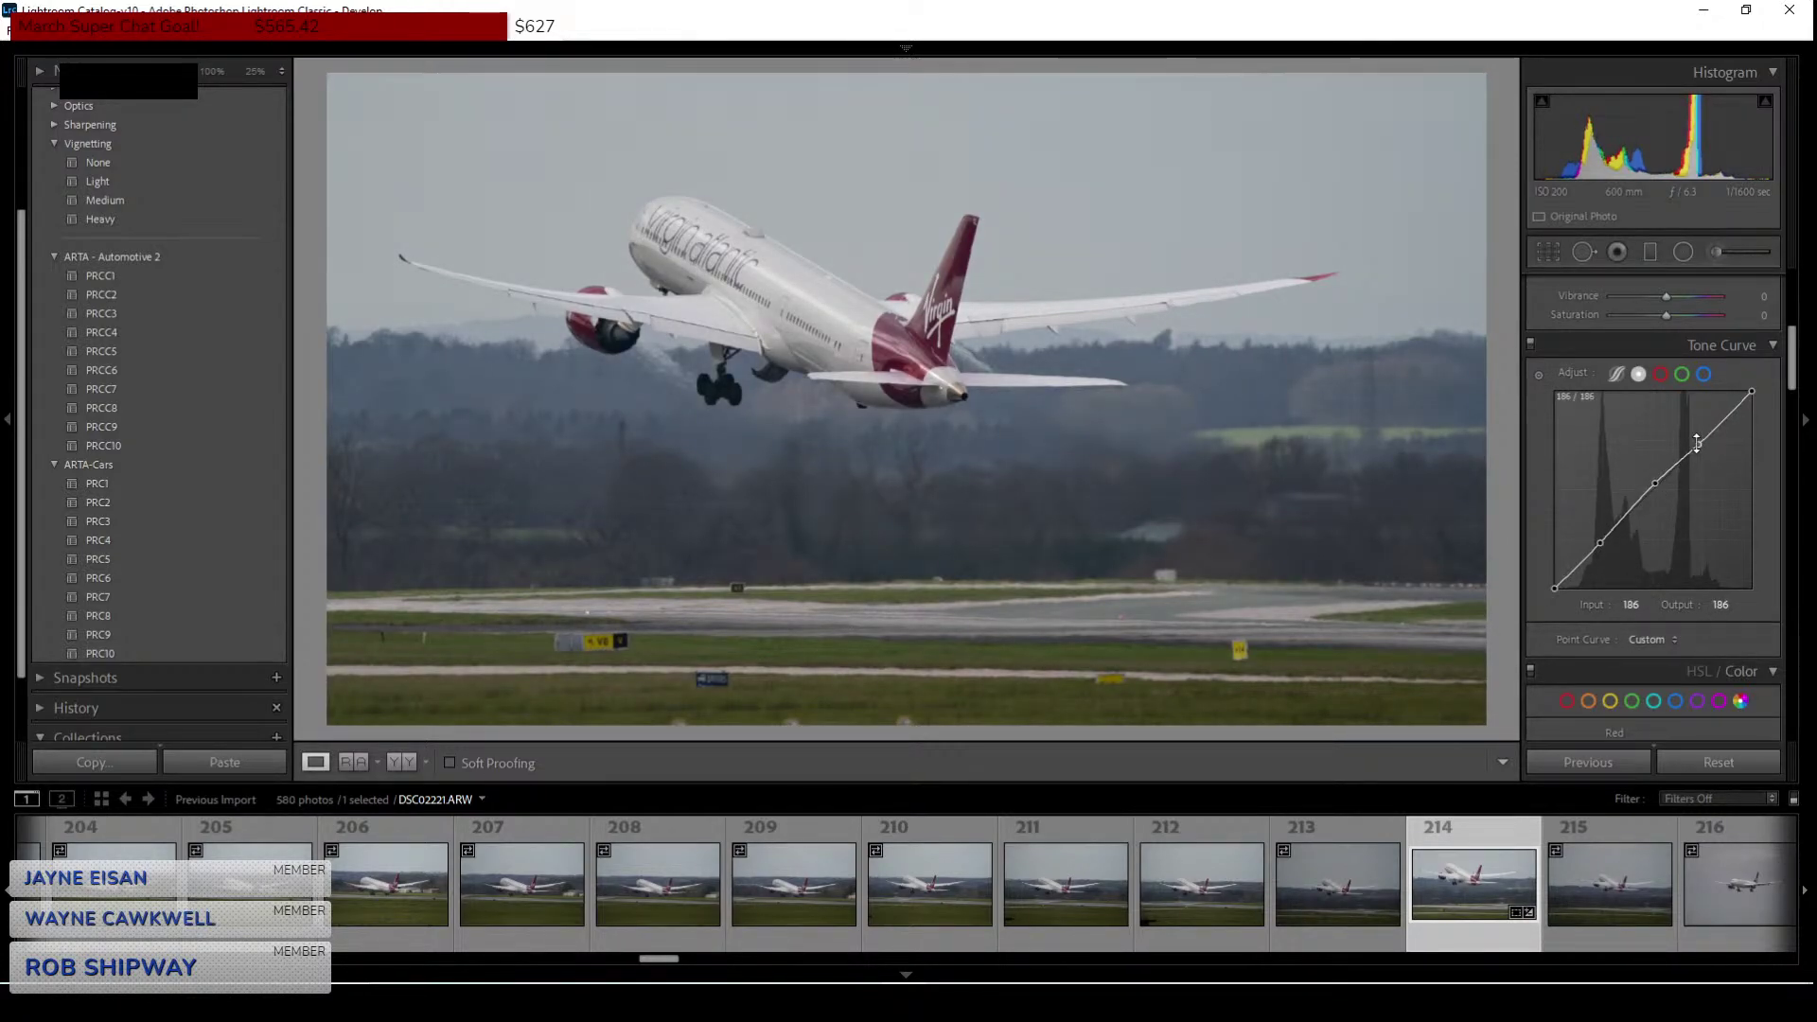
drag(1704, 438, 1709, 420)
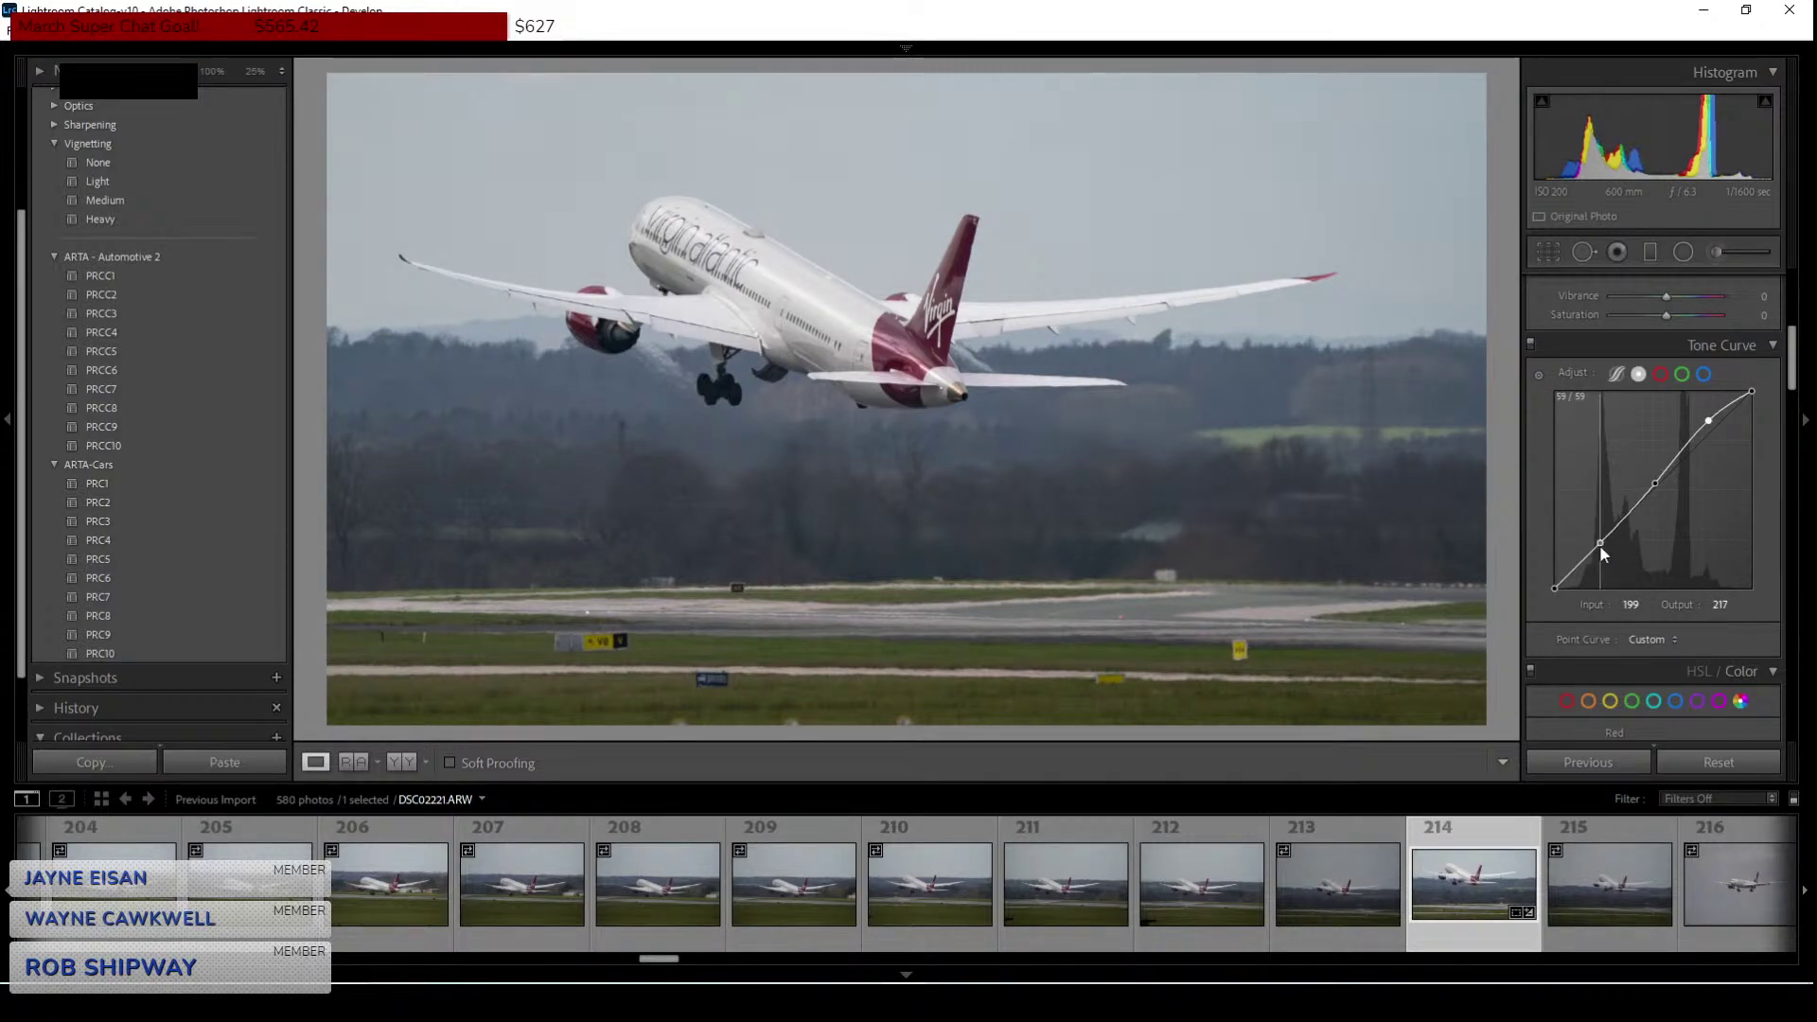
drag(1601, 545, 1607, 546)
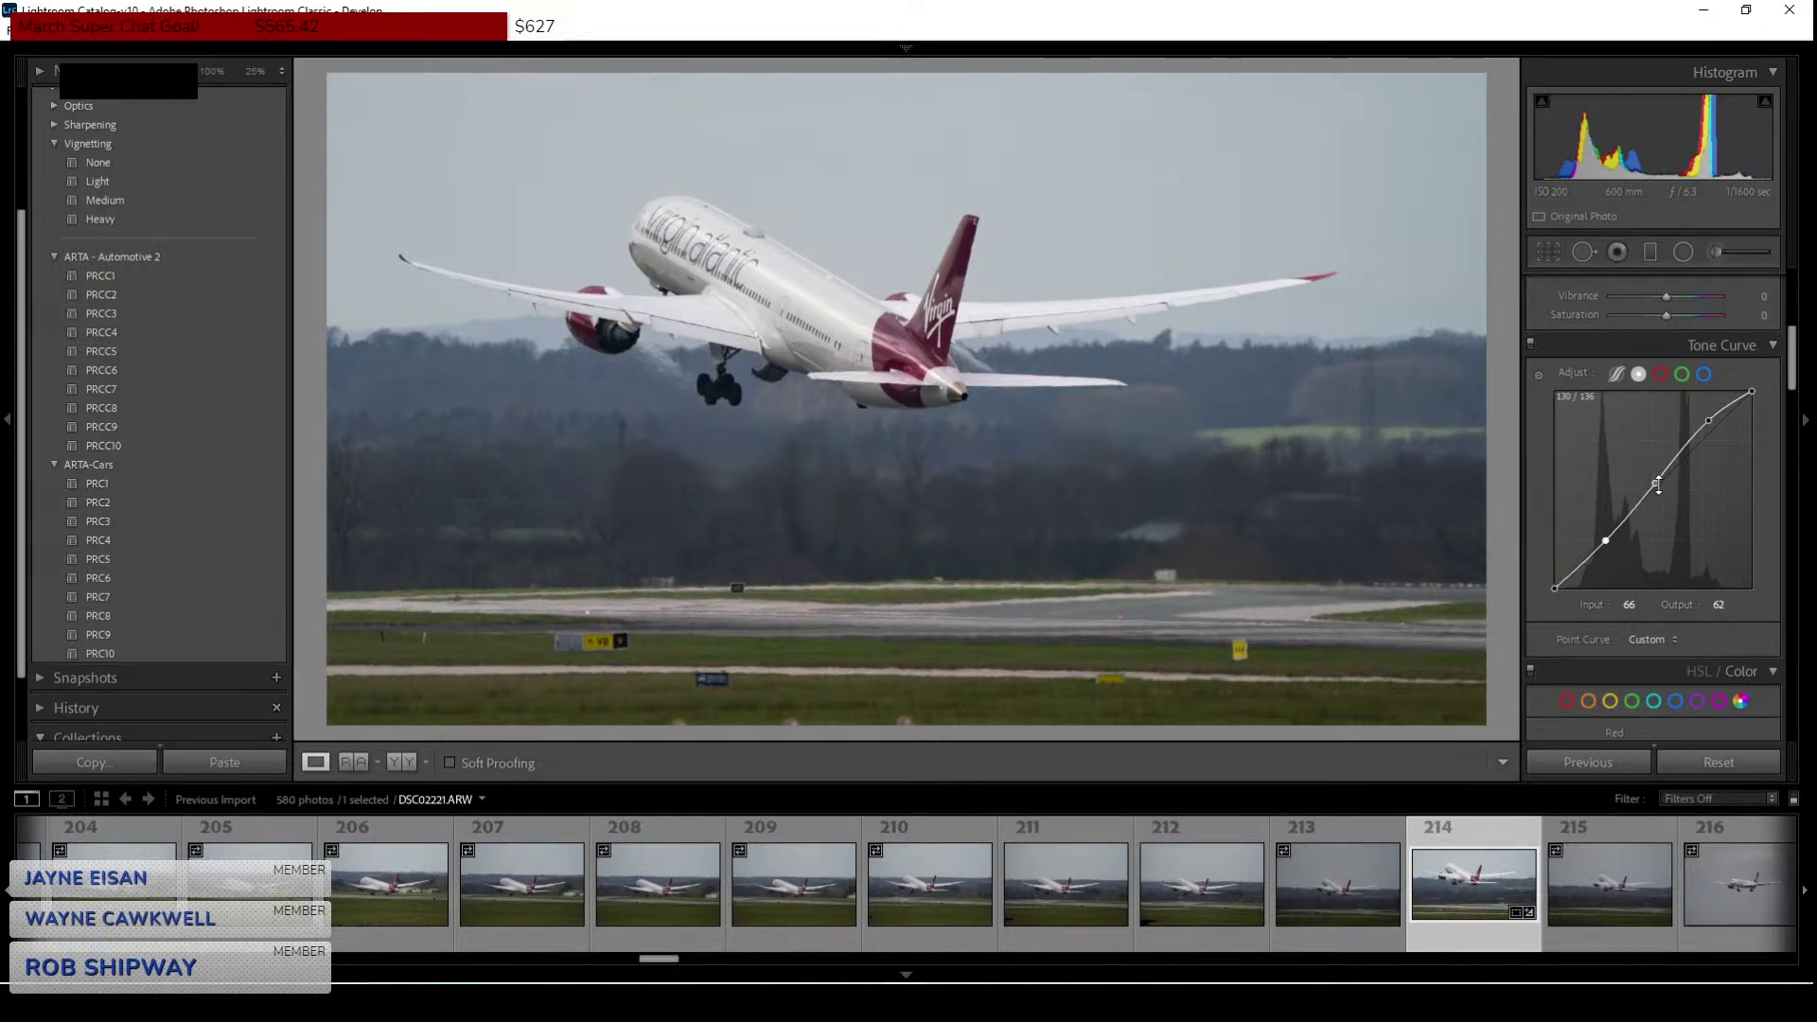
drag(1659, 486, 1664, 478)
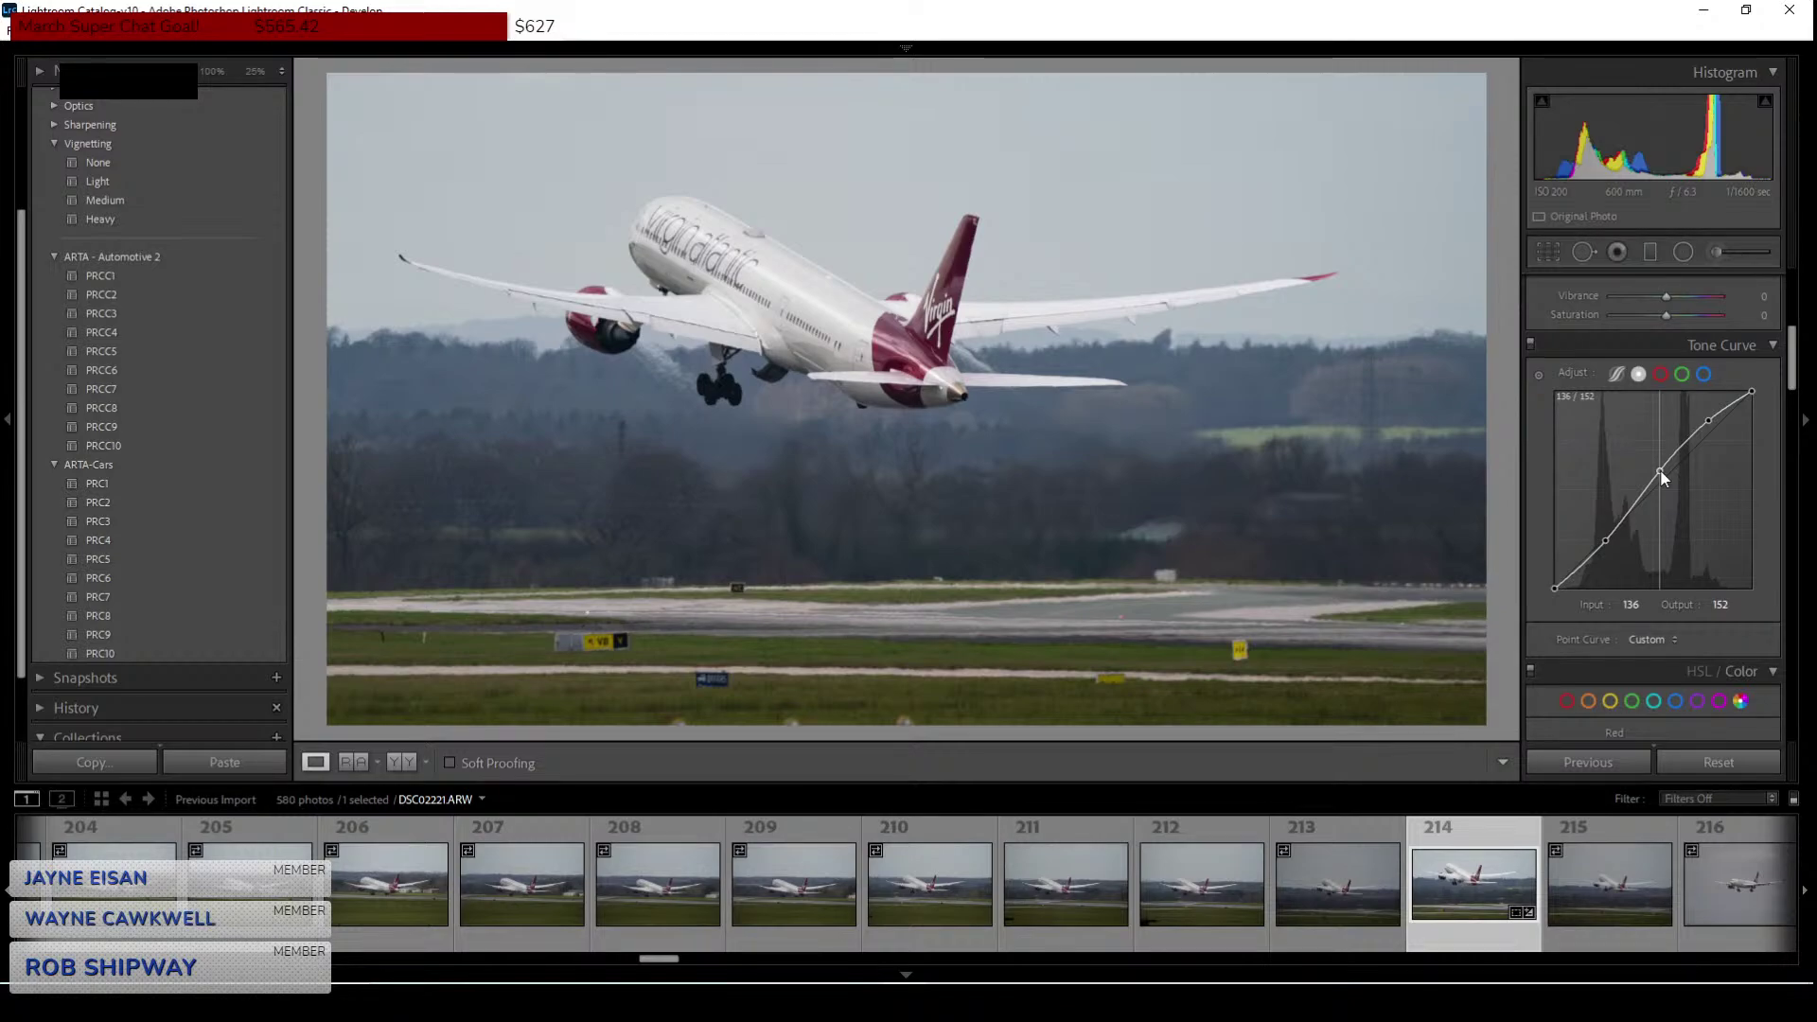
drag(1664, 479, 1666, 470)
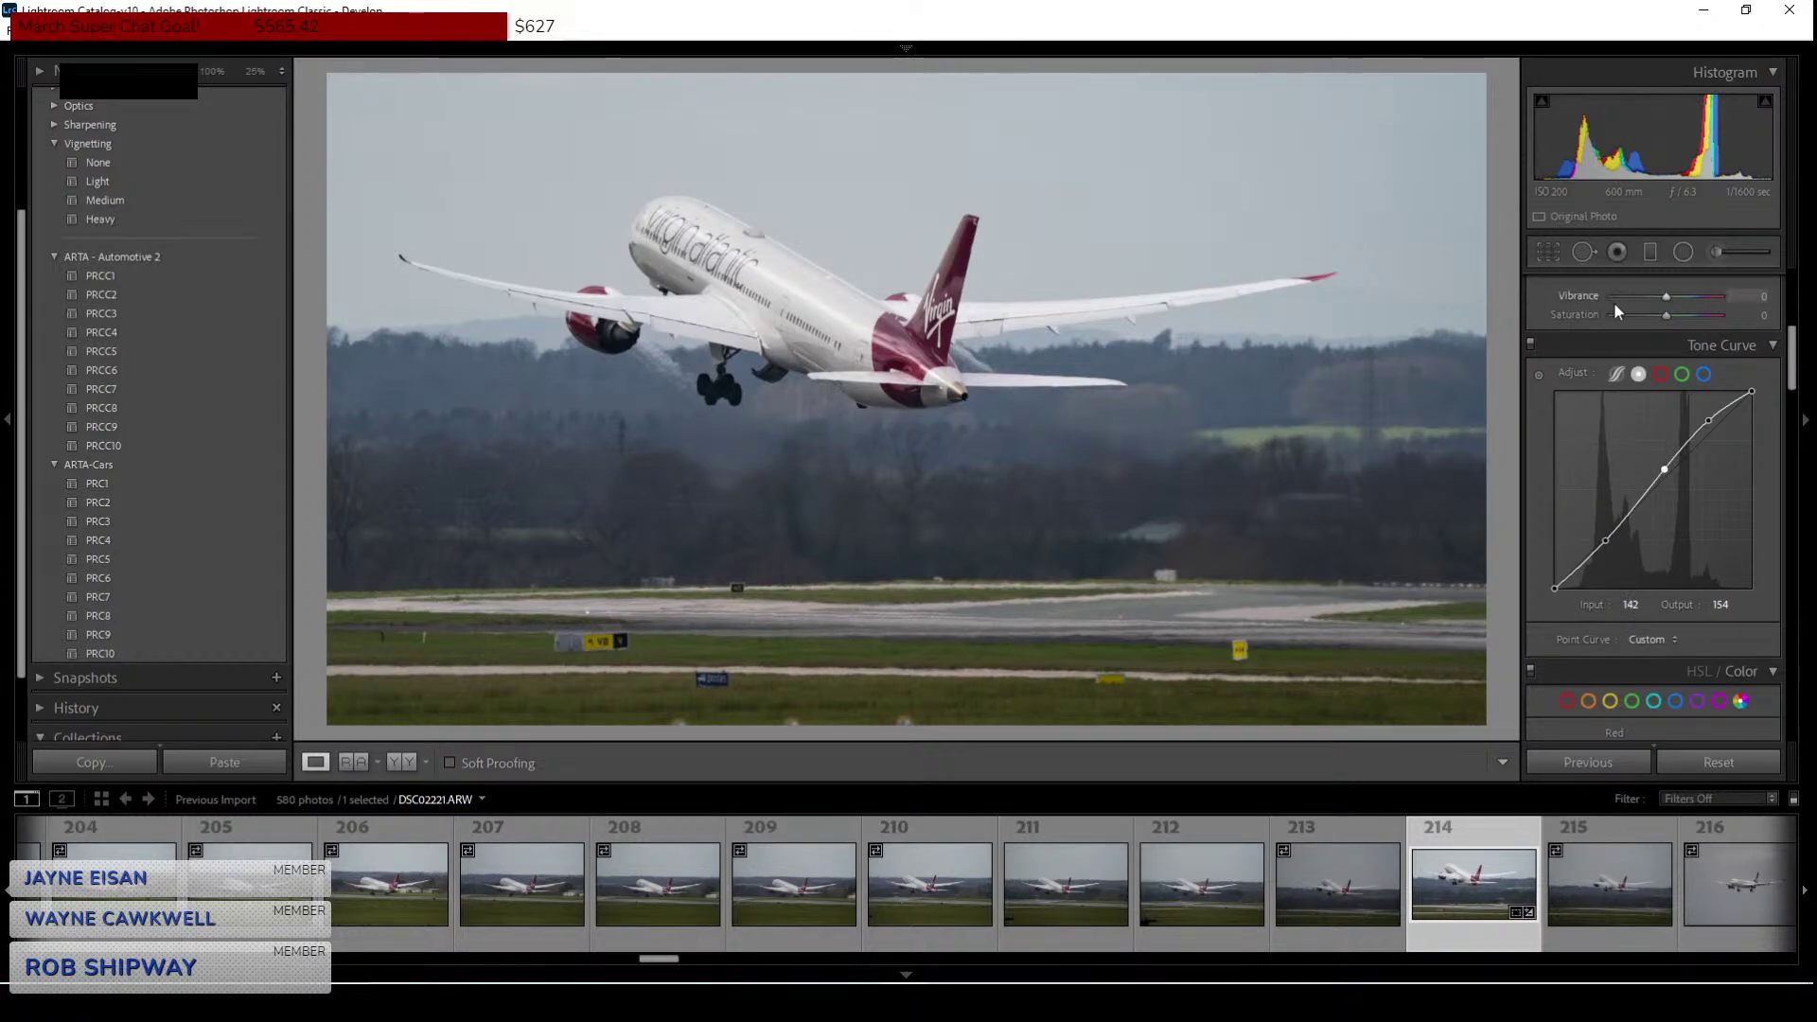
Try luminance noise reduction on photo 214 and reset it to its default.
scroll(1543, 651, down, 5)
scroll(1548, 661, down, 5)
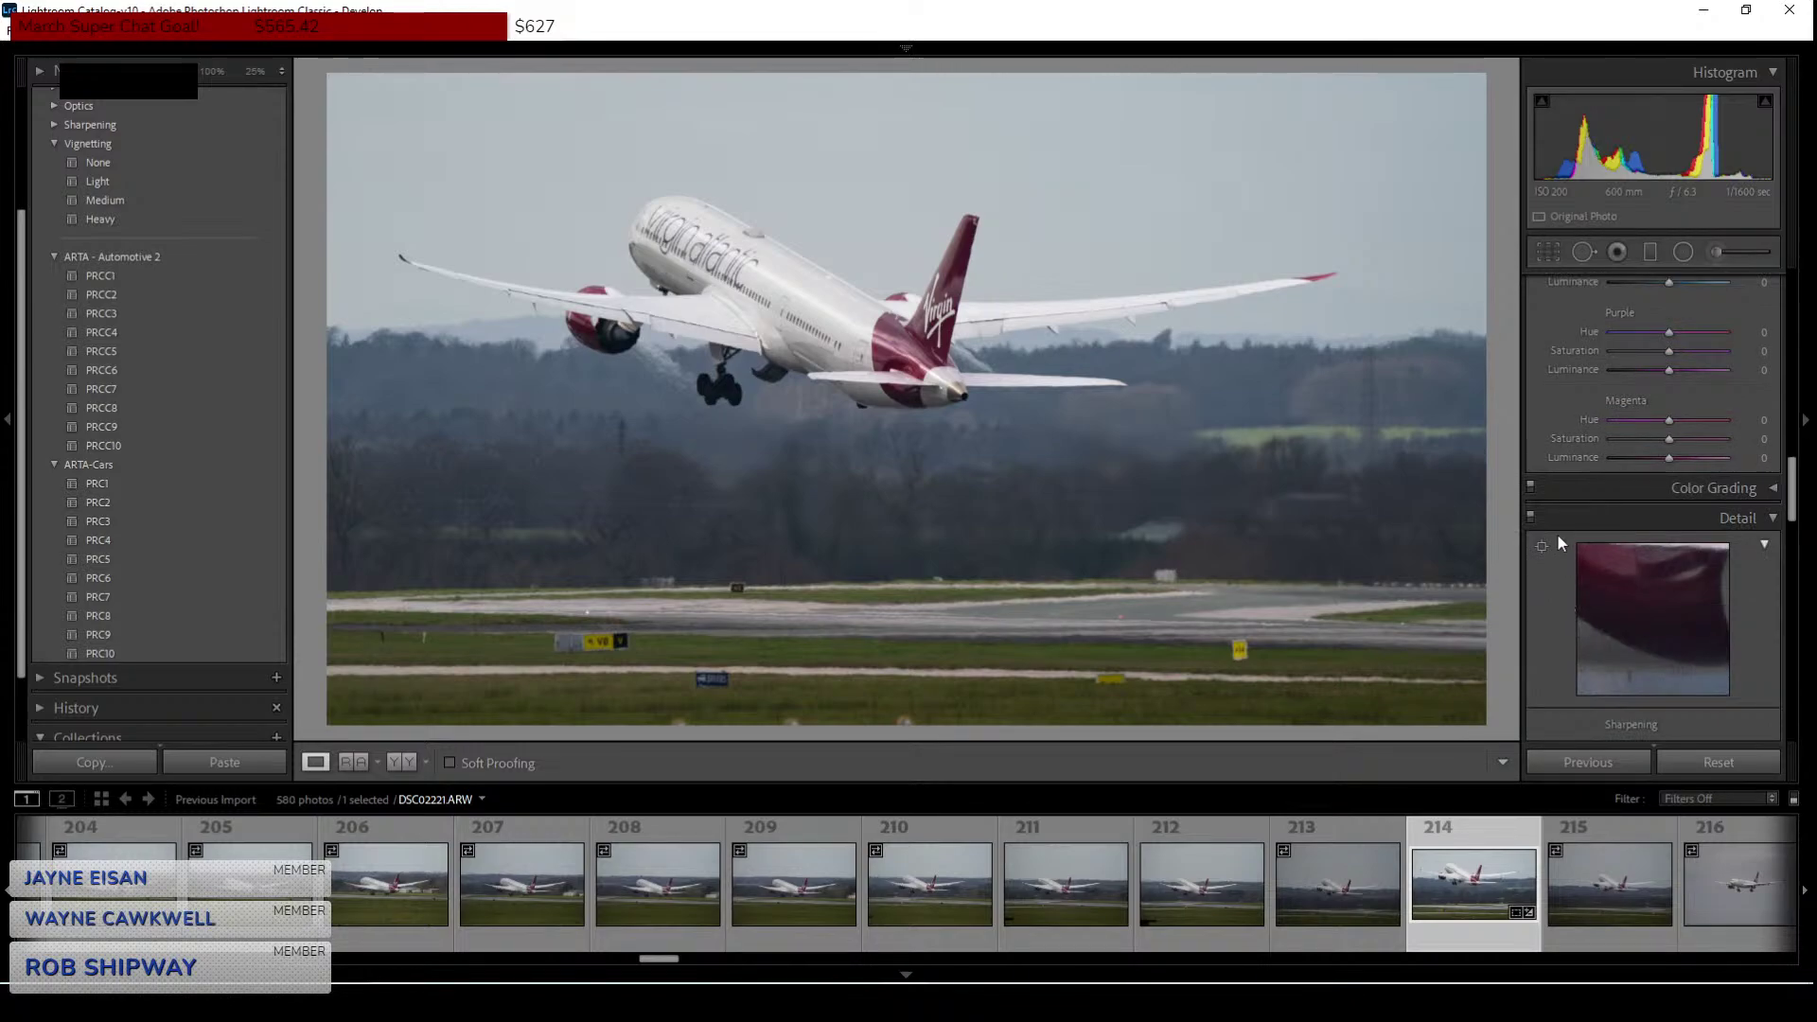
scroll(1562, 526, down, 3)
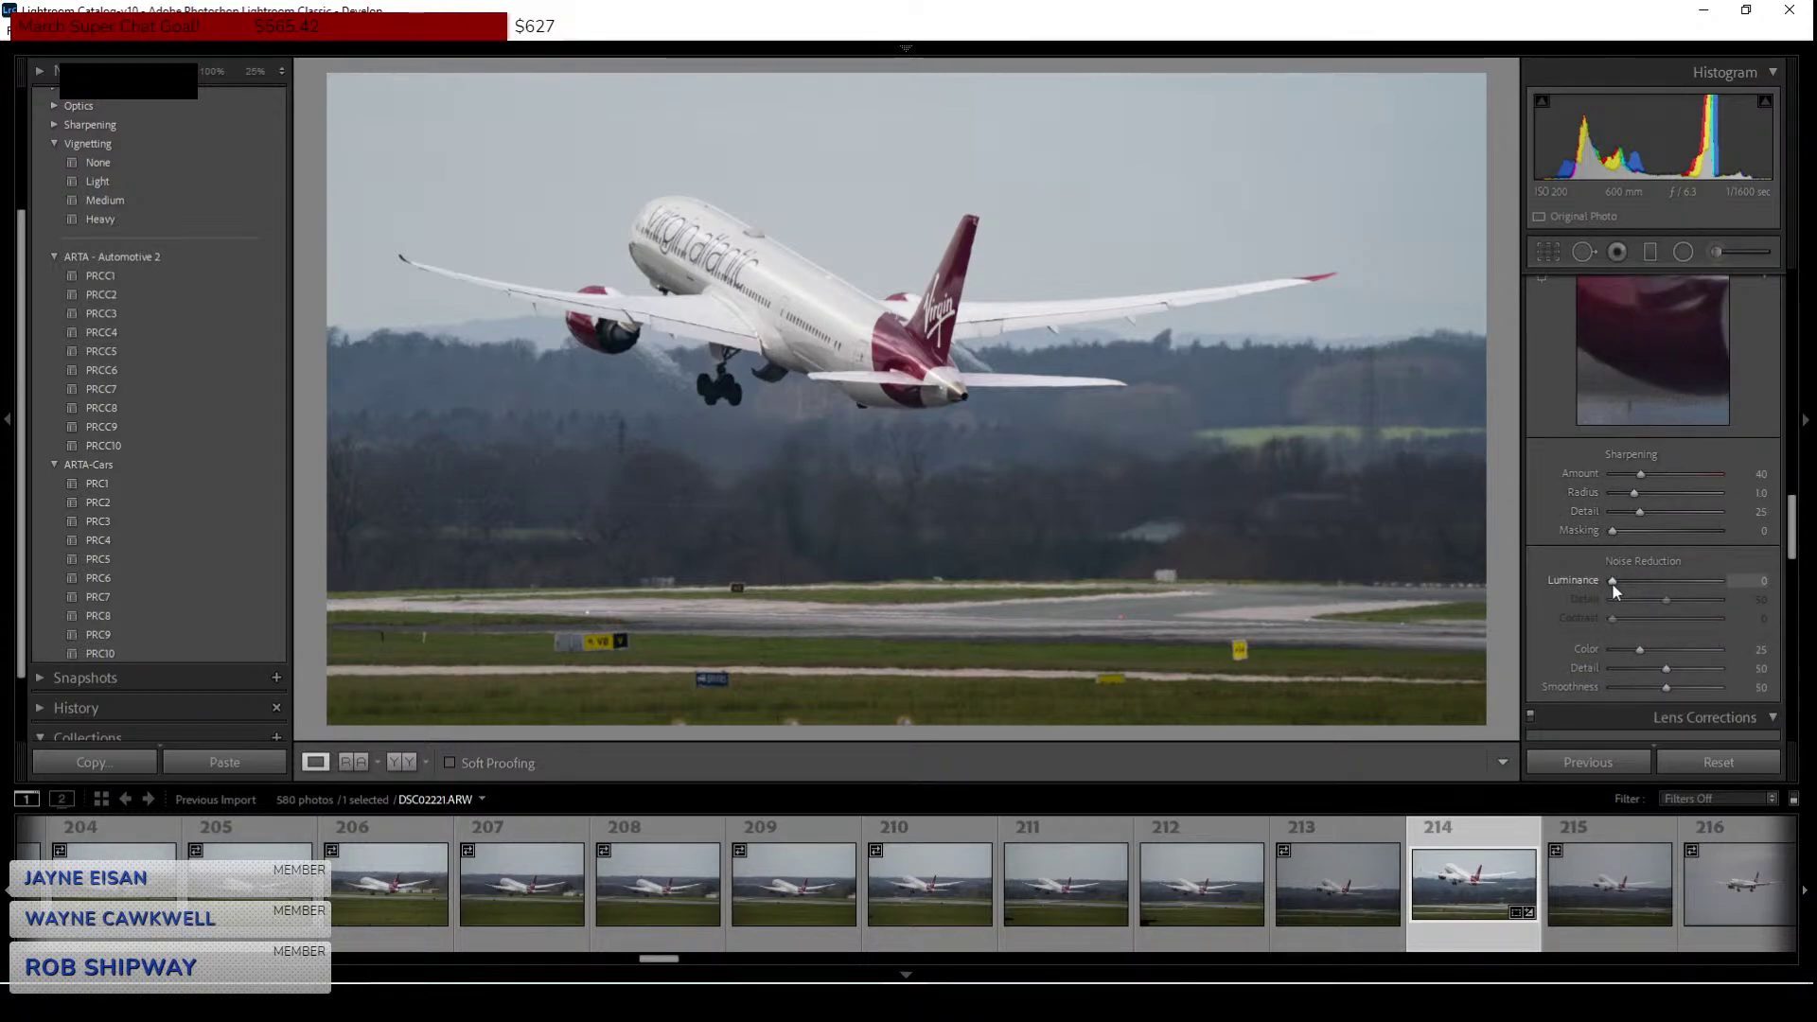
drag(1611, 582, 1640, 582)
double_click(1637, 585)
Set the clarity of photo 214 to +7 and its texture to +9.
scroll(1625, 583, up, 5)
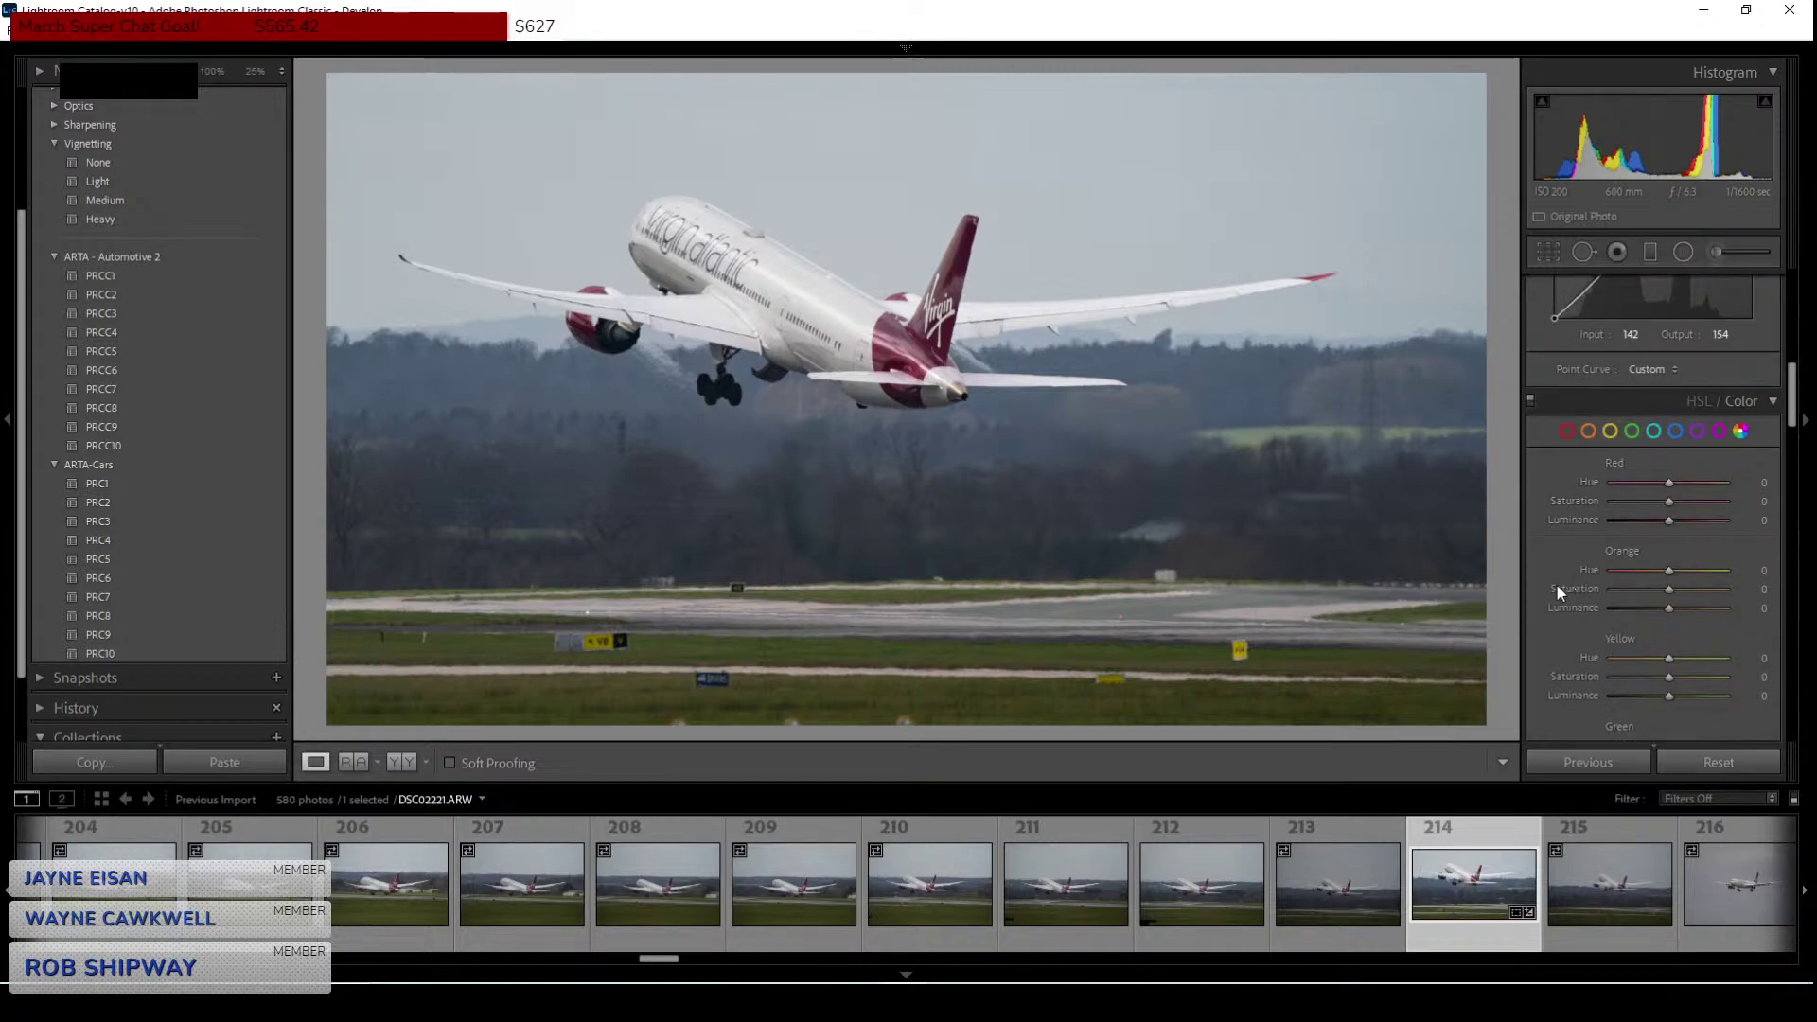
scroll(1558, 585, up, 6)
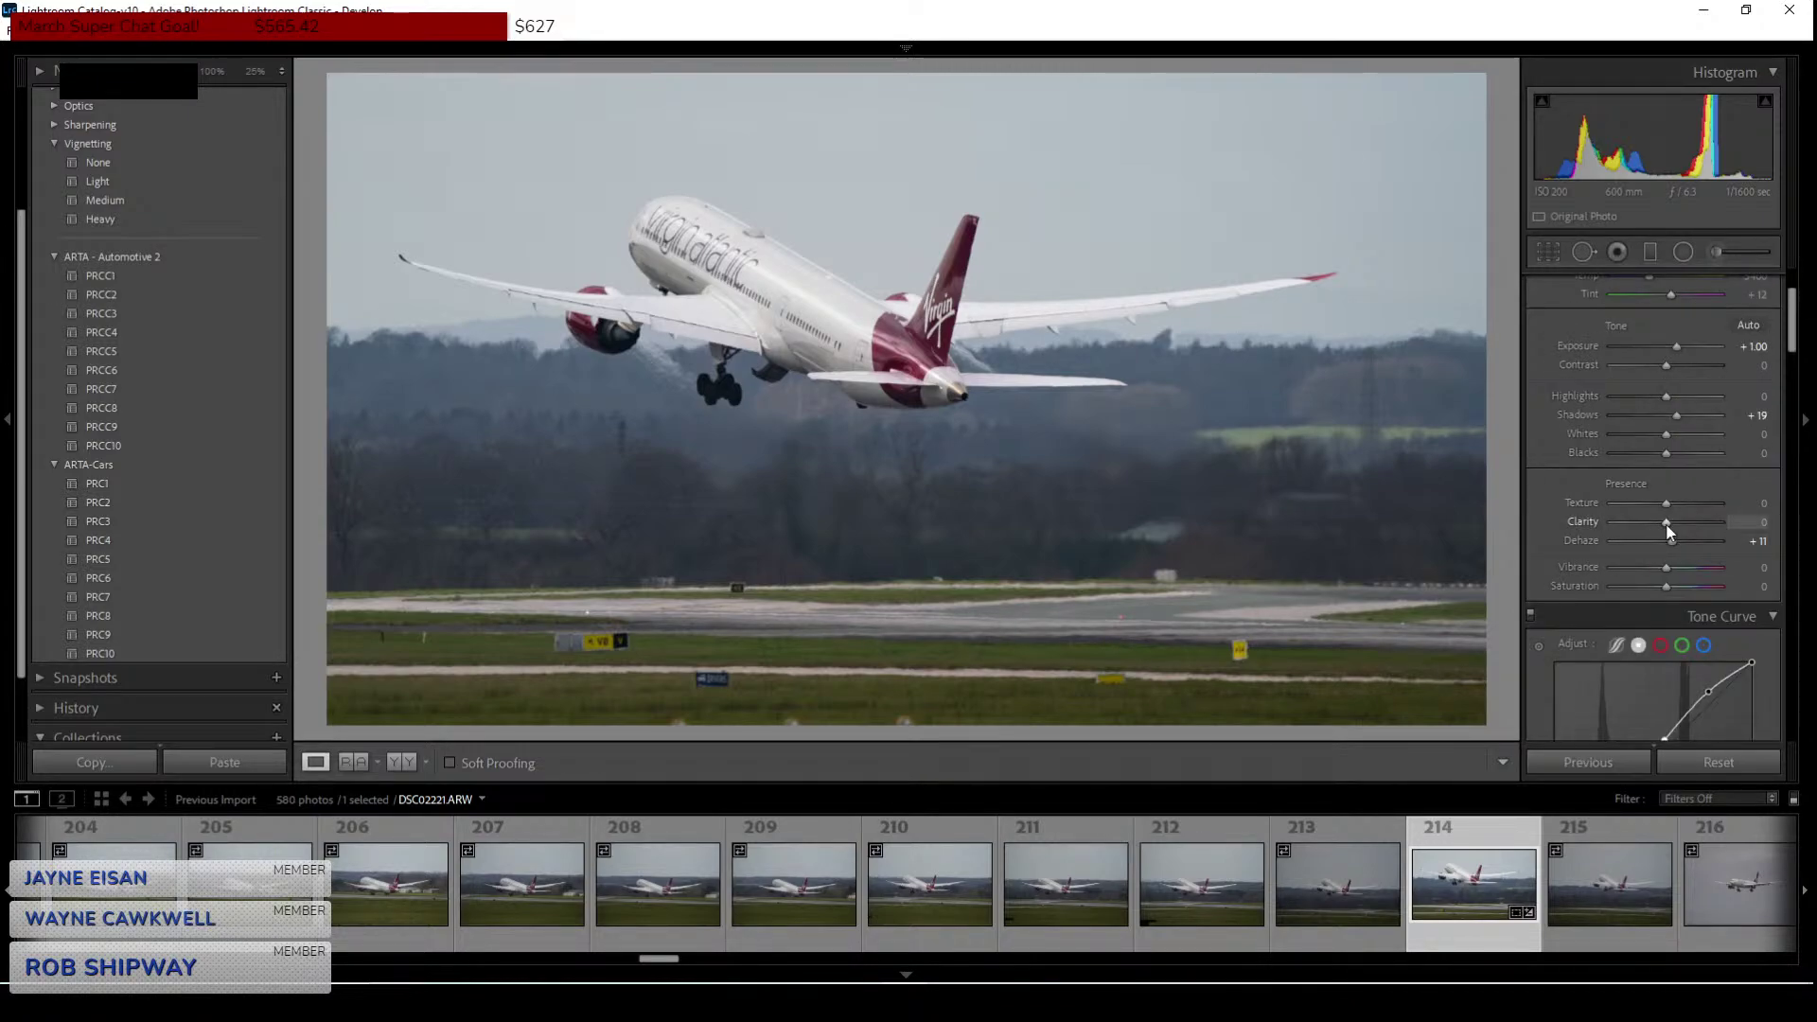
drag(1668, 526, 1671, 526)
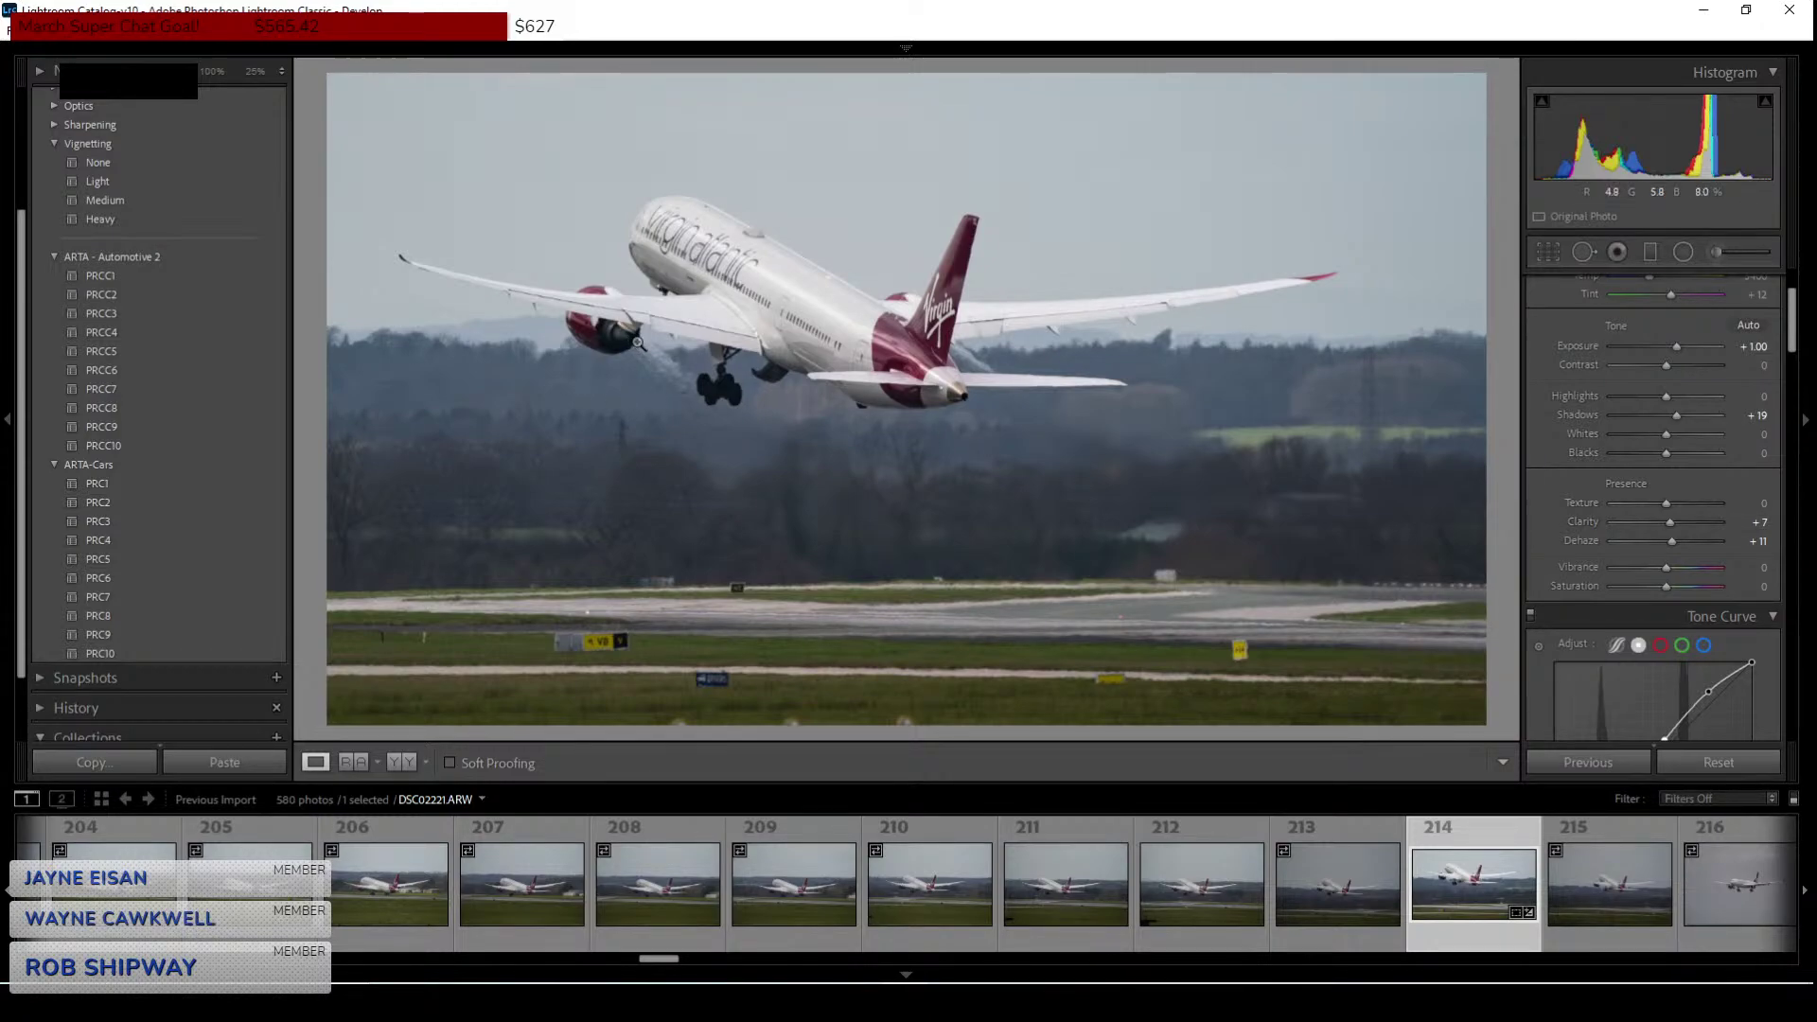
drag(1667, 501, 1673, 501)
Refine the tone curve by moving the midtone point to 135/159, the highlight point to 235/243 and the shadow point to 63/66.
scroll(1575, 508, down, 5)
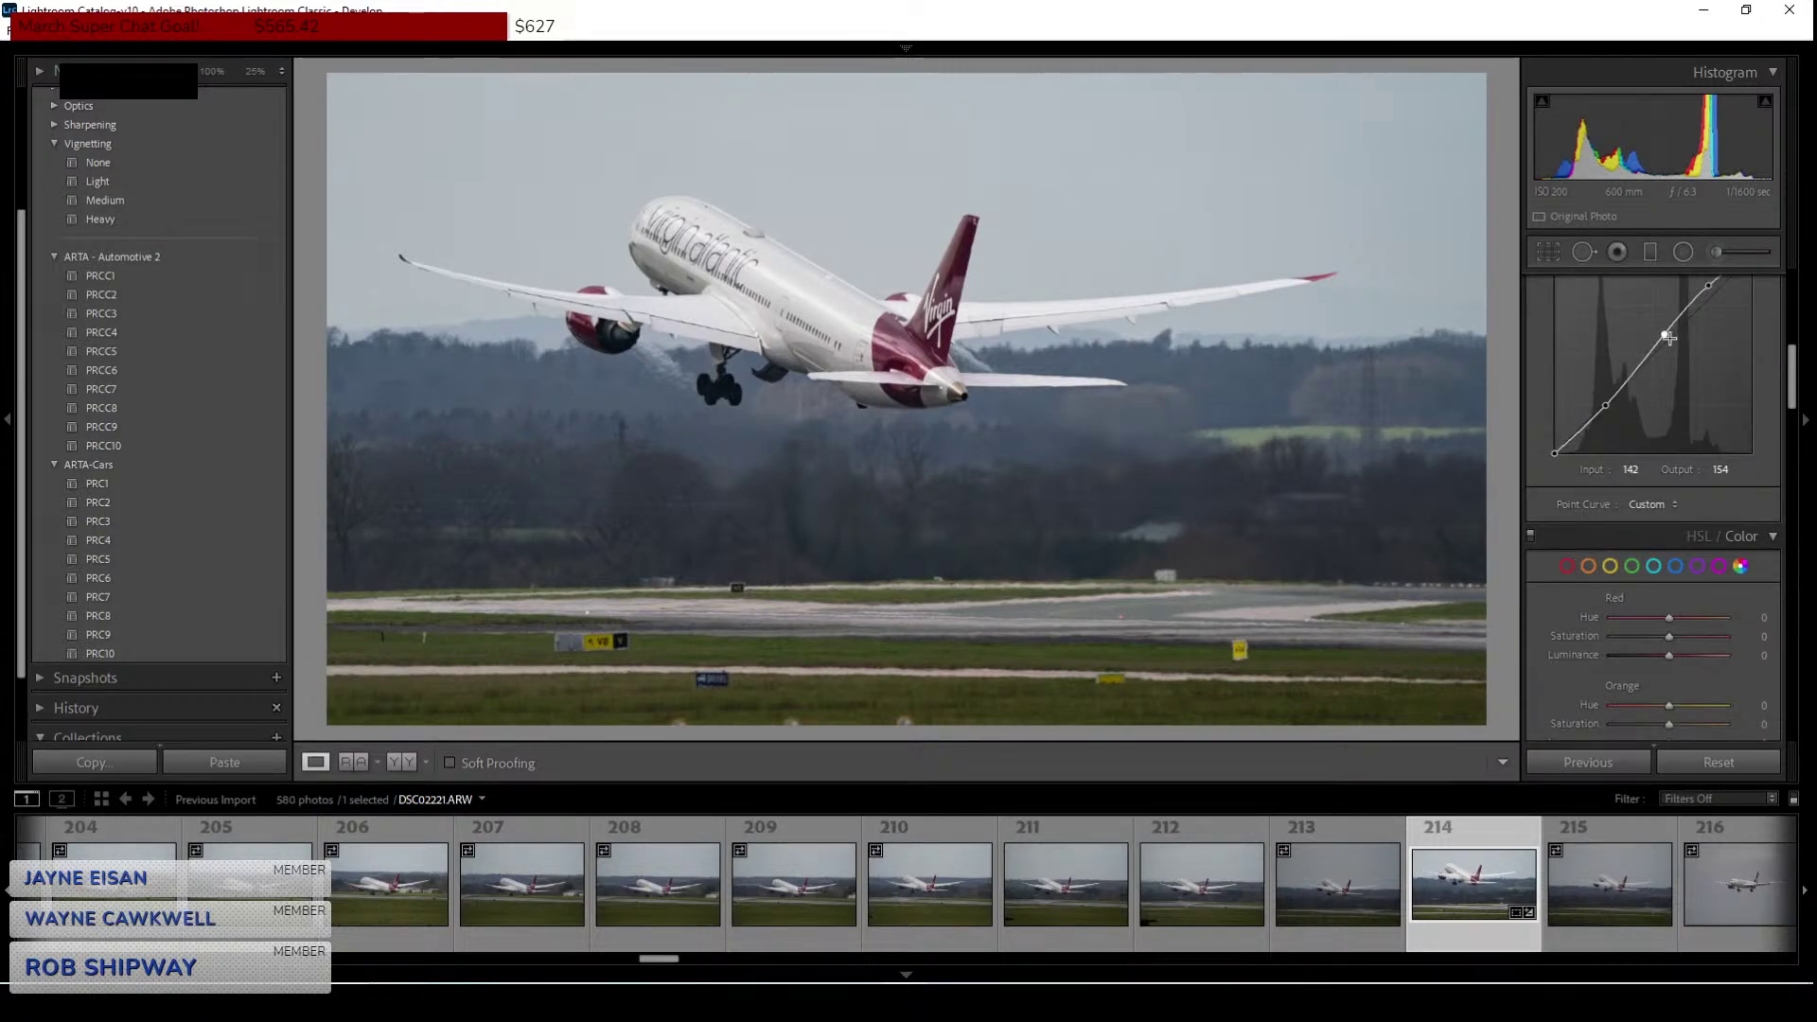
drag(1666, 335, 1660, 328)
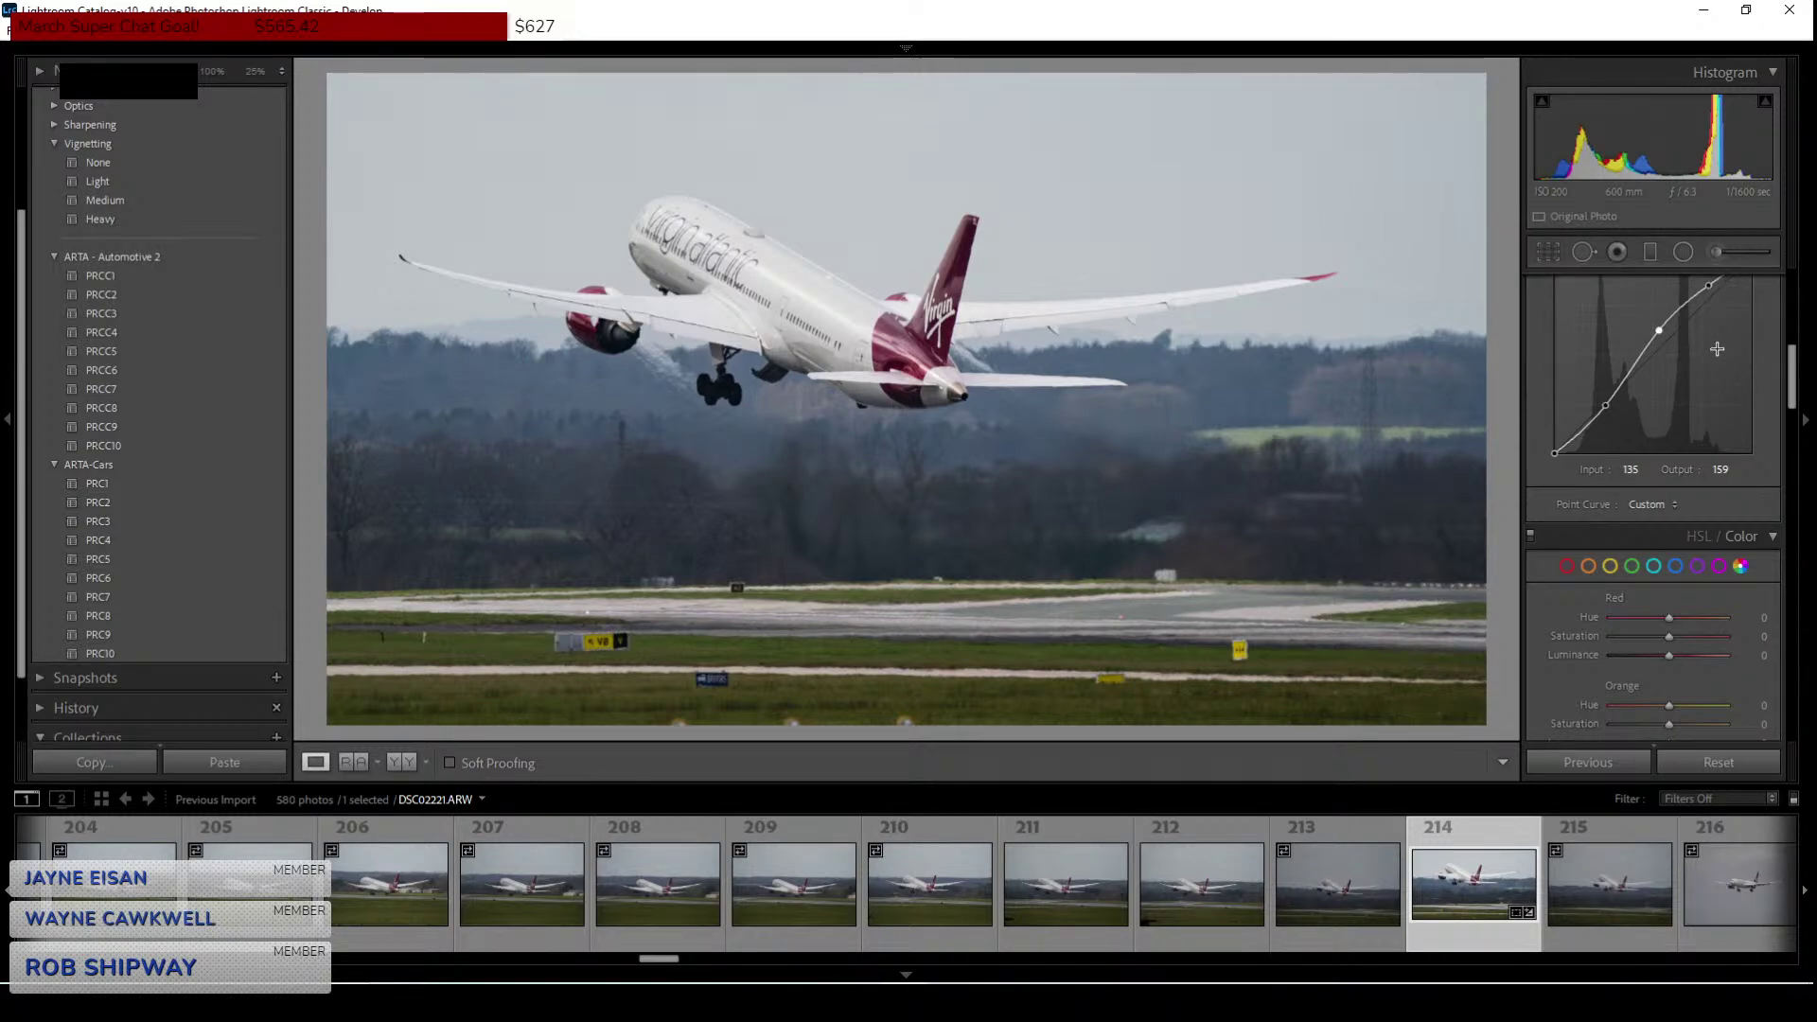
scroll(1718, 349, up, 2)
drag(1709, 420, 1738, 400)
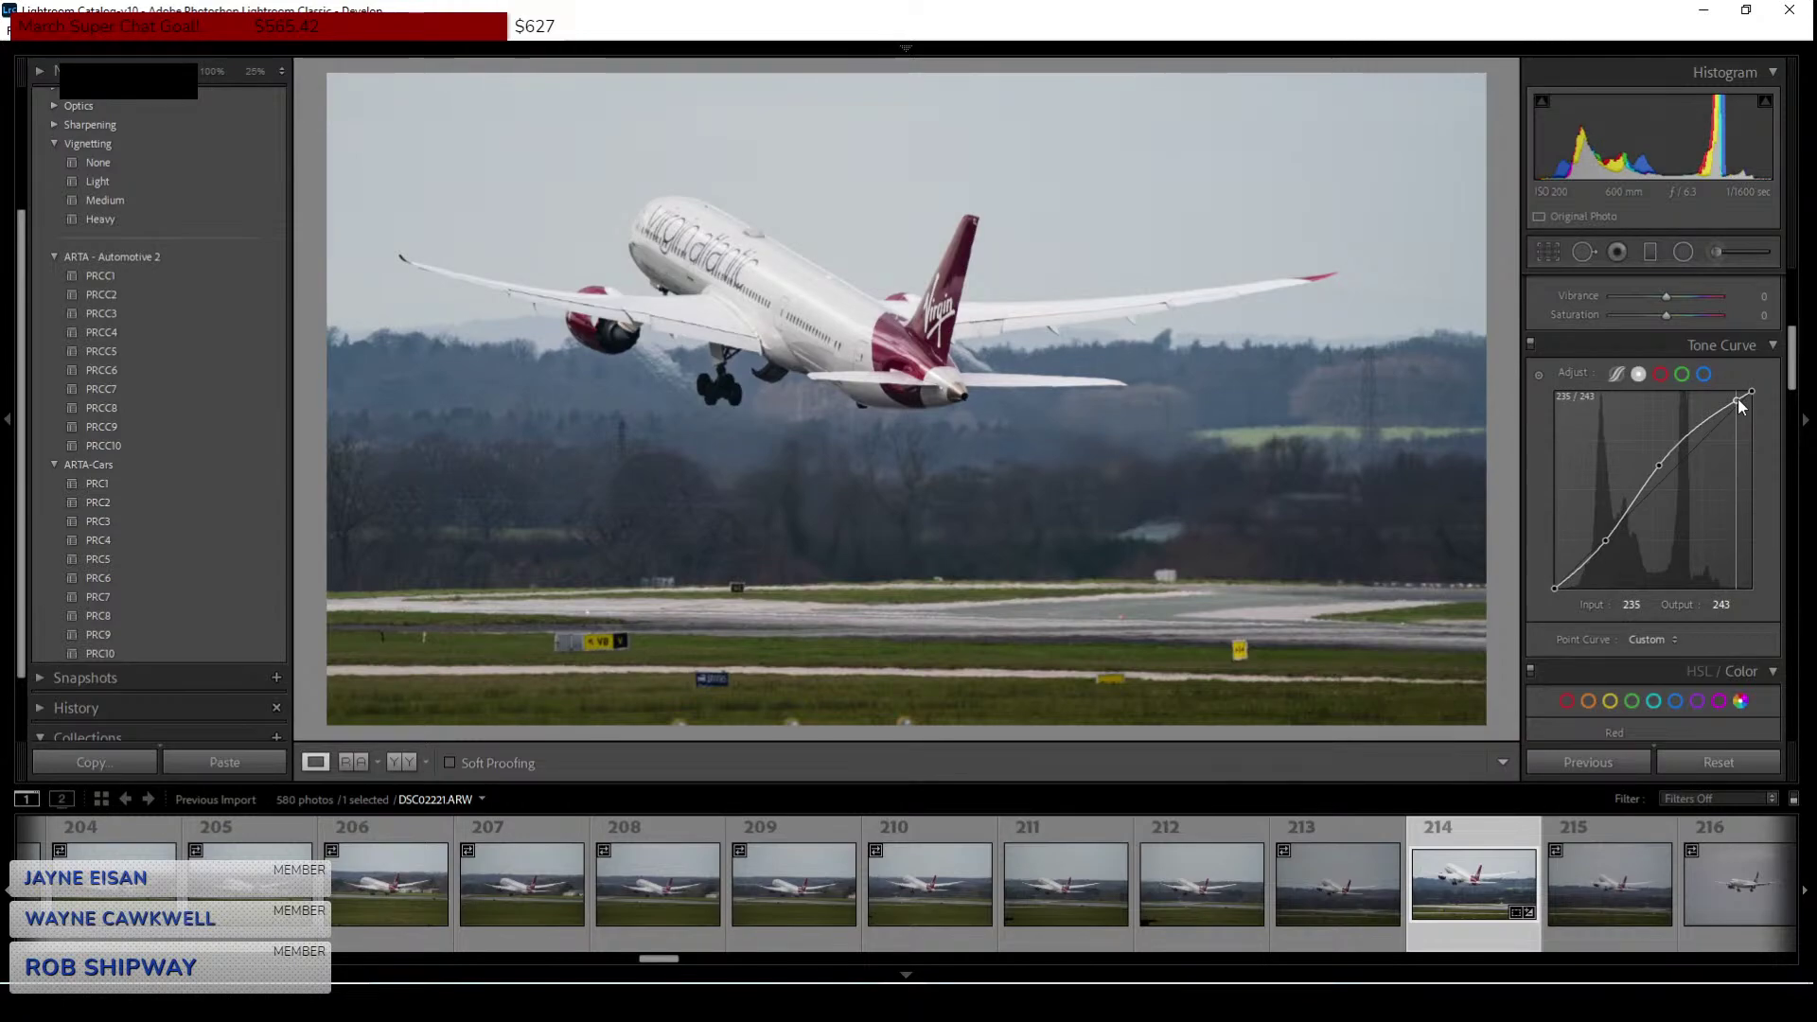
drag(1607, 543, 1602, 537)
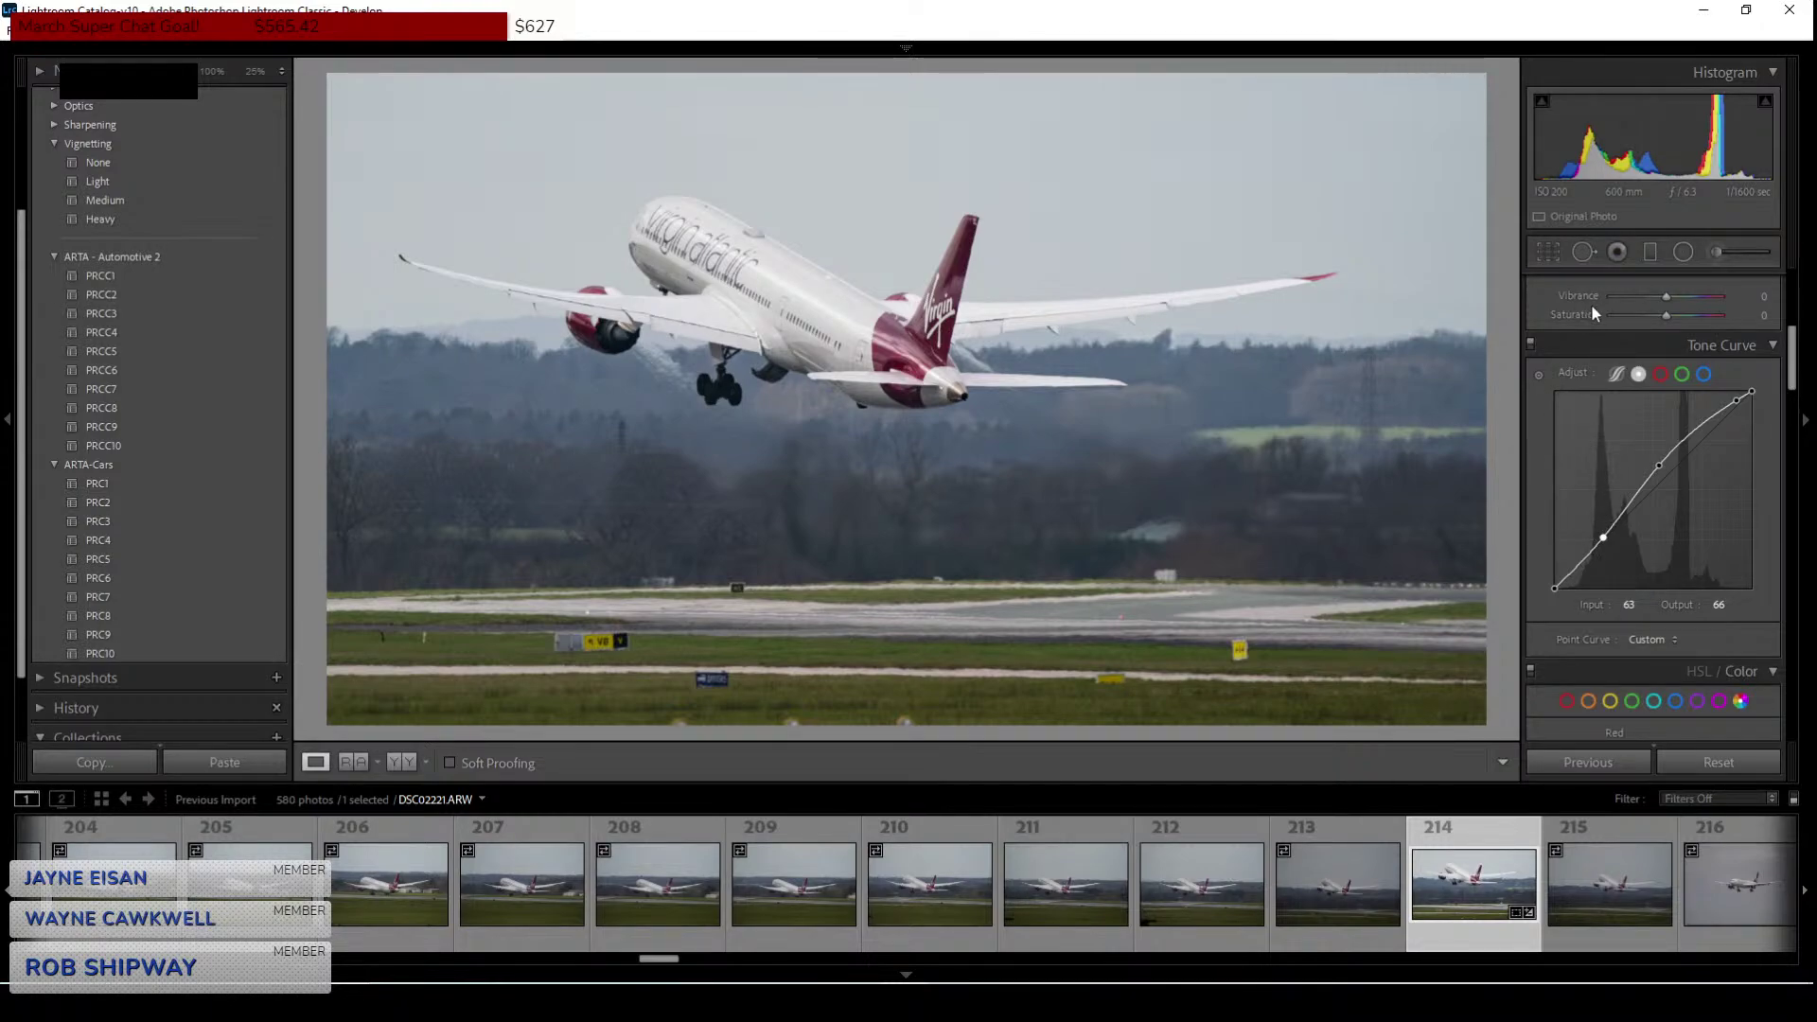
Set vibrance to +35, shadows to +25, highlights to -4 and exposure to +1.23 on photo 214.
scroll(1593, 314, up, 5)
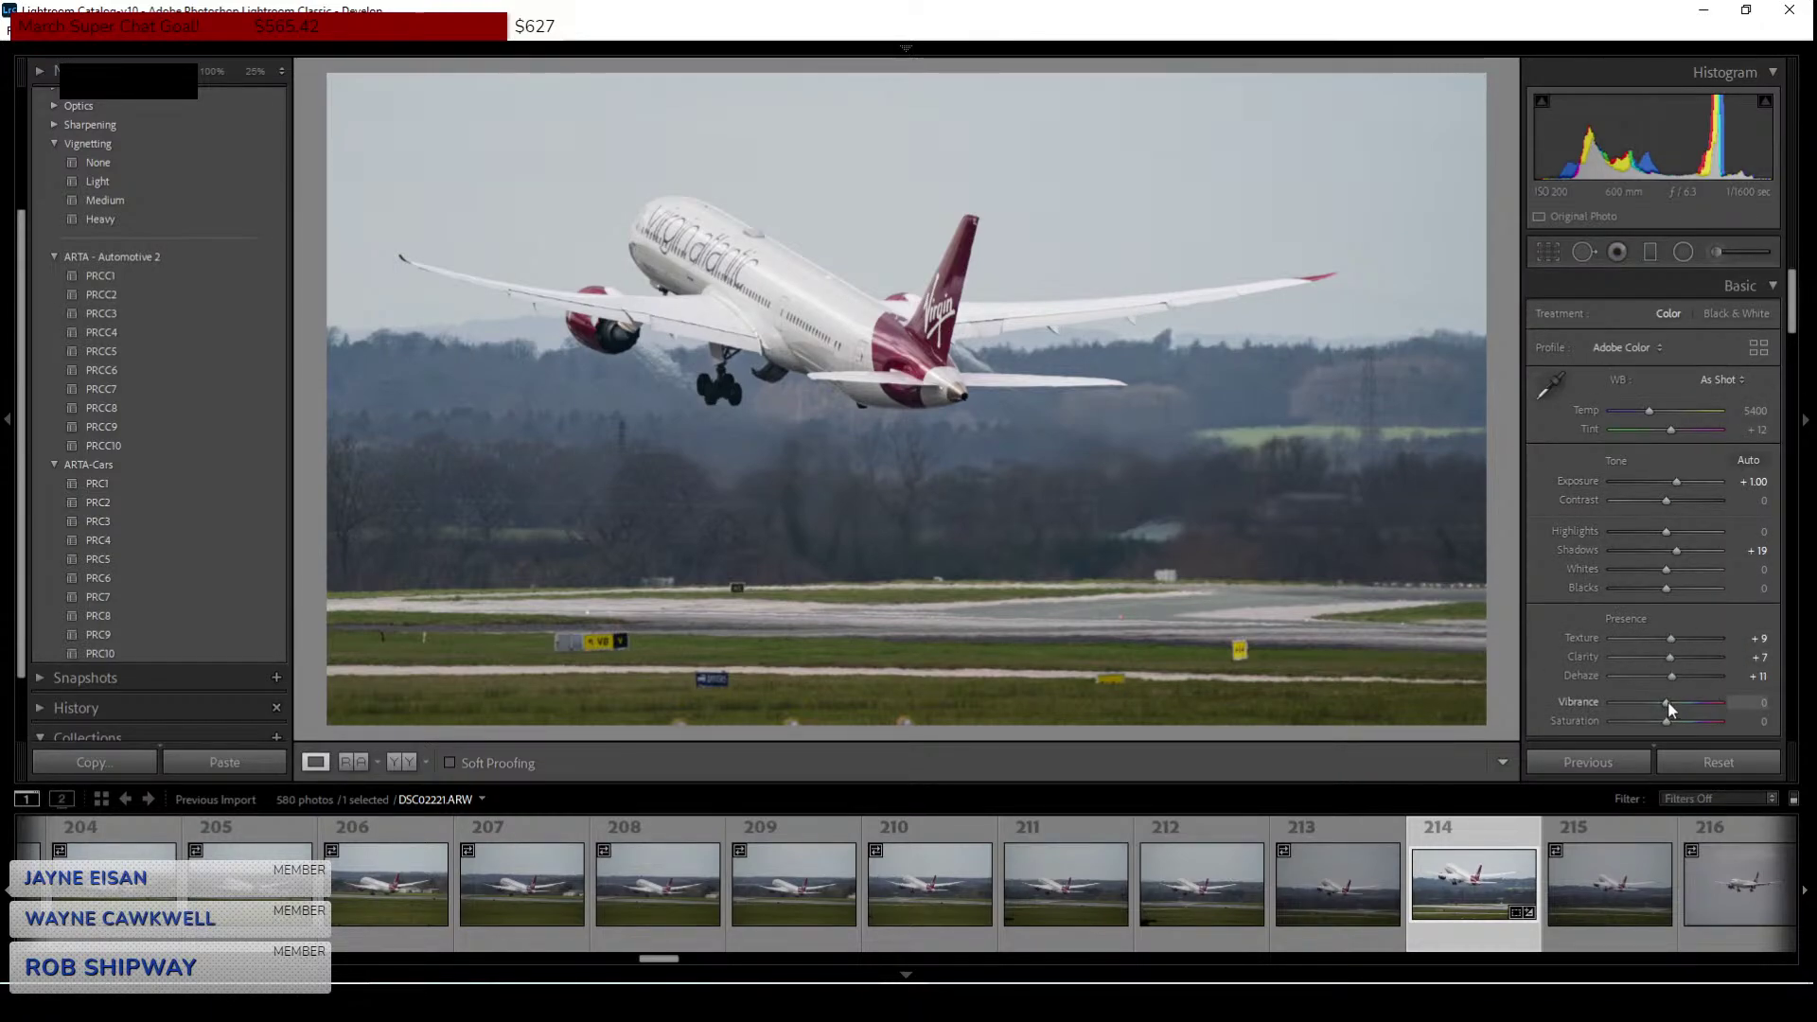
drag(1669, 703, 1688, 703)
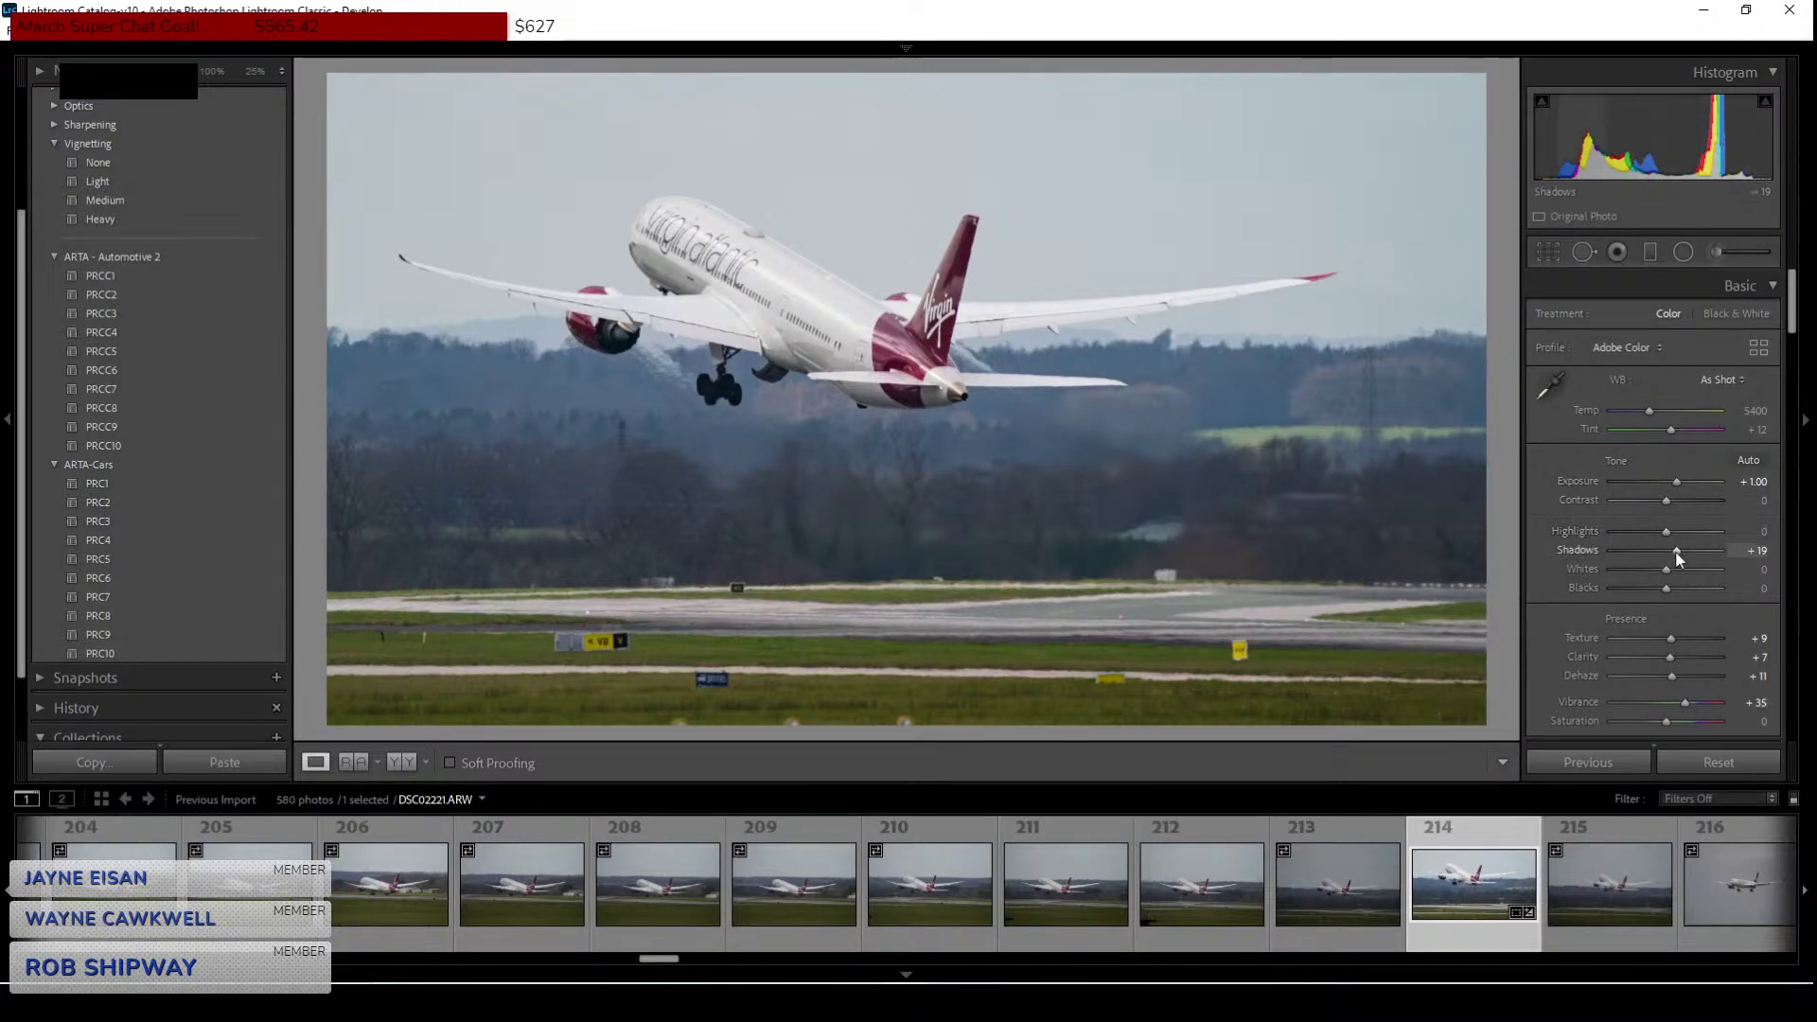
drag(1676, 553, 1682, 488)
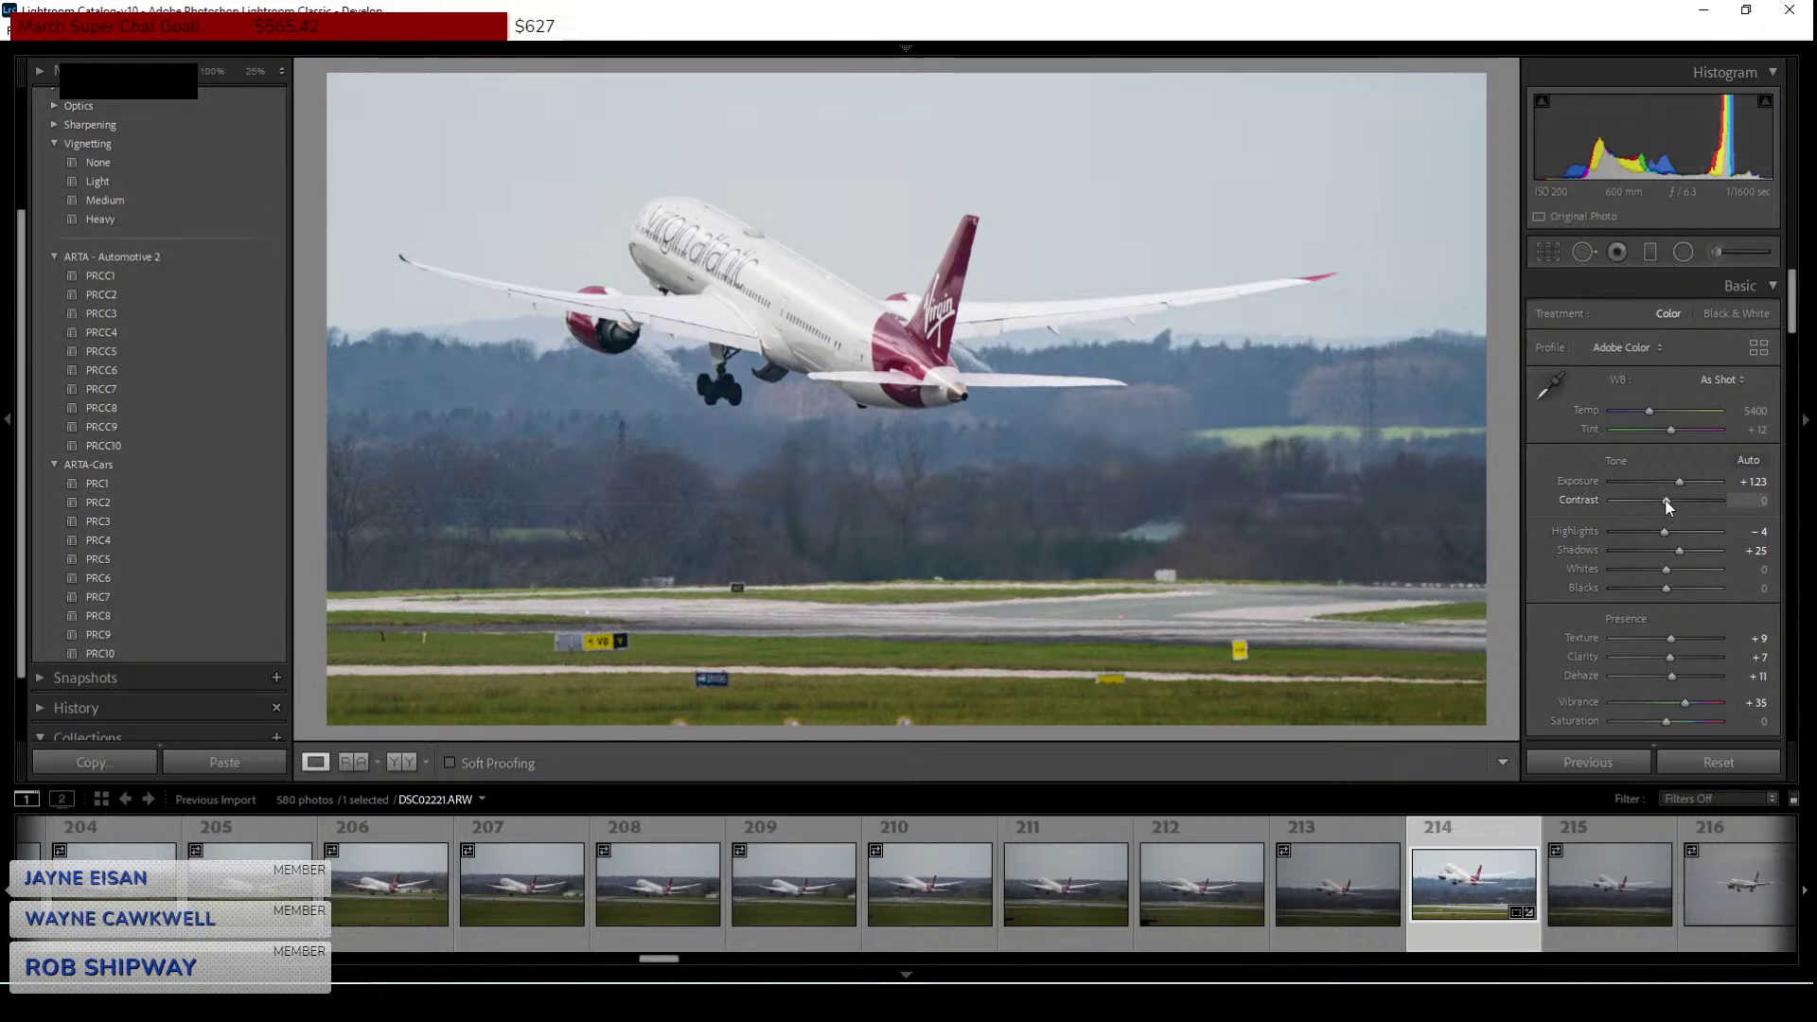
Set the whites to +30 and blacks to +2, and raise the contrast to +12.
drag(1667, 502, 1672, 502)
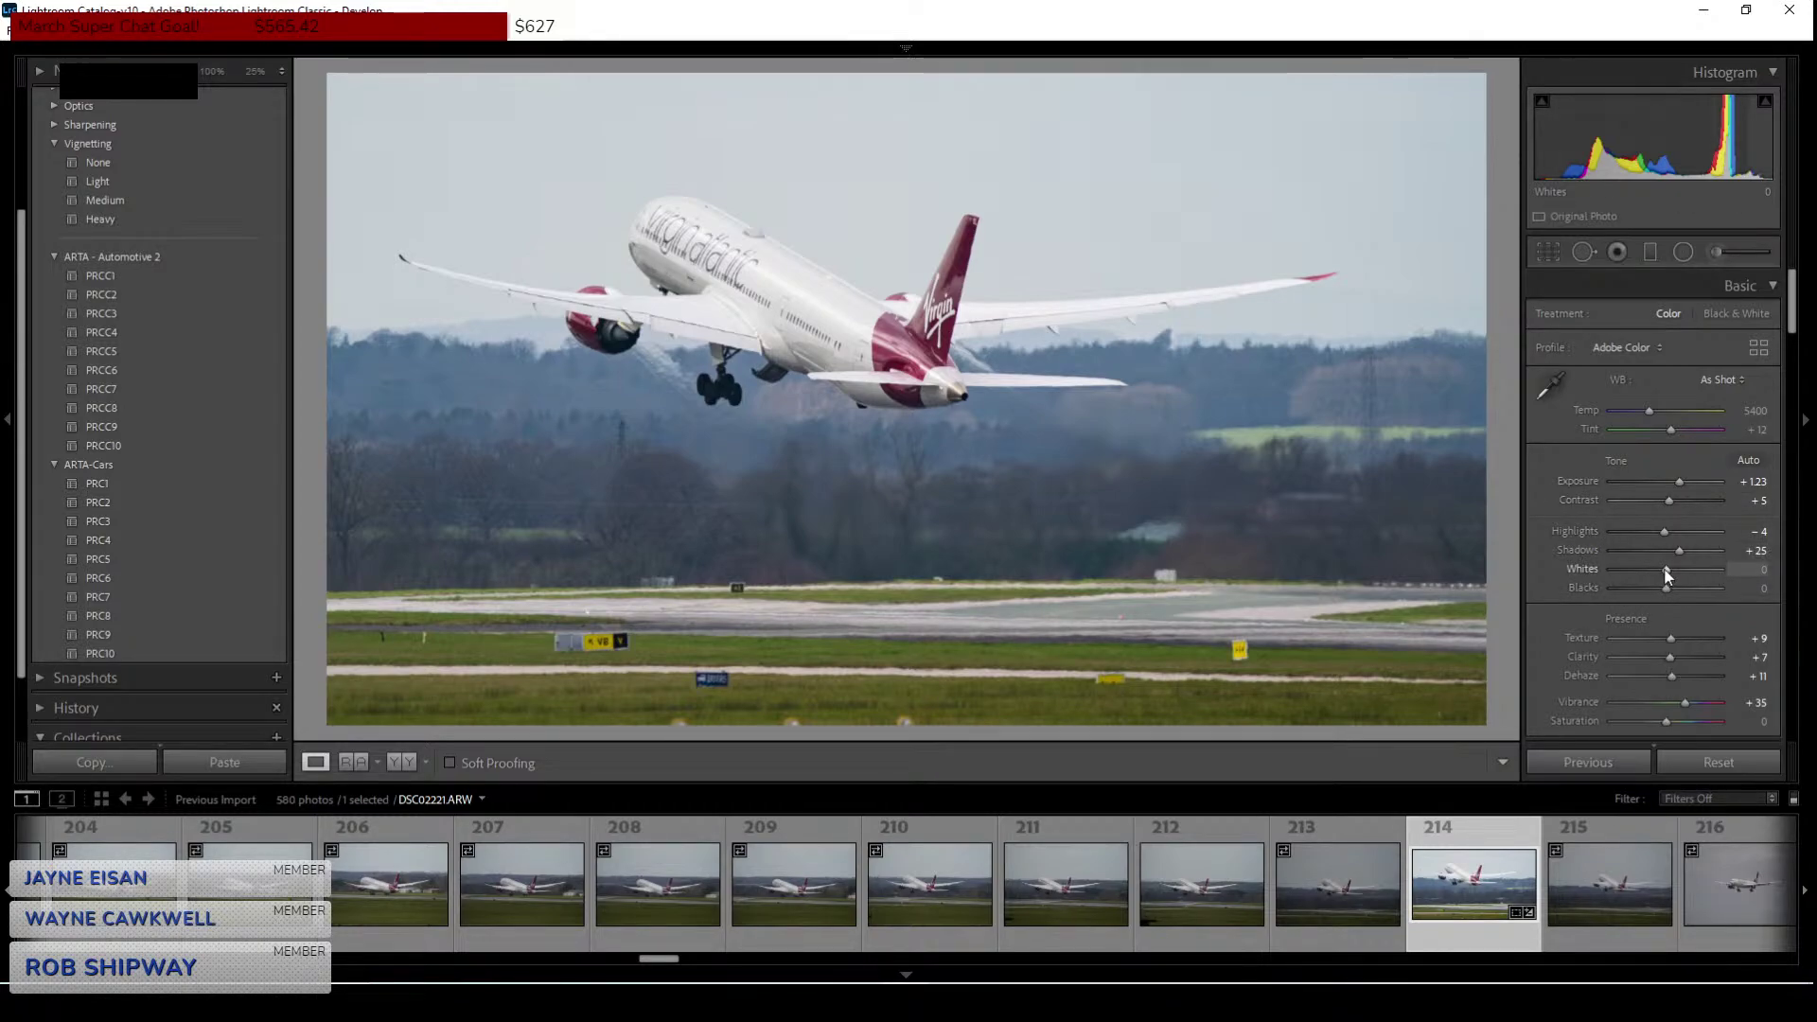
mouse_move(1666, 569)
mouse_down()
mouse_move(1685, 572)
mouse_move(1669, 592)
mouse_up()
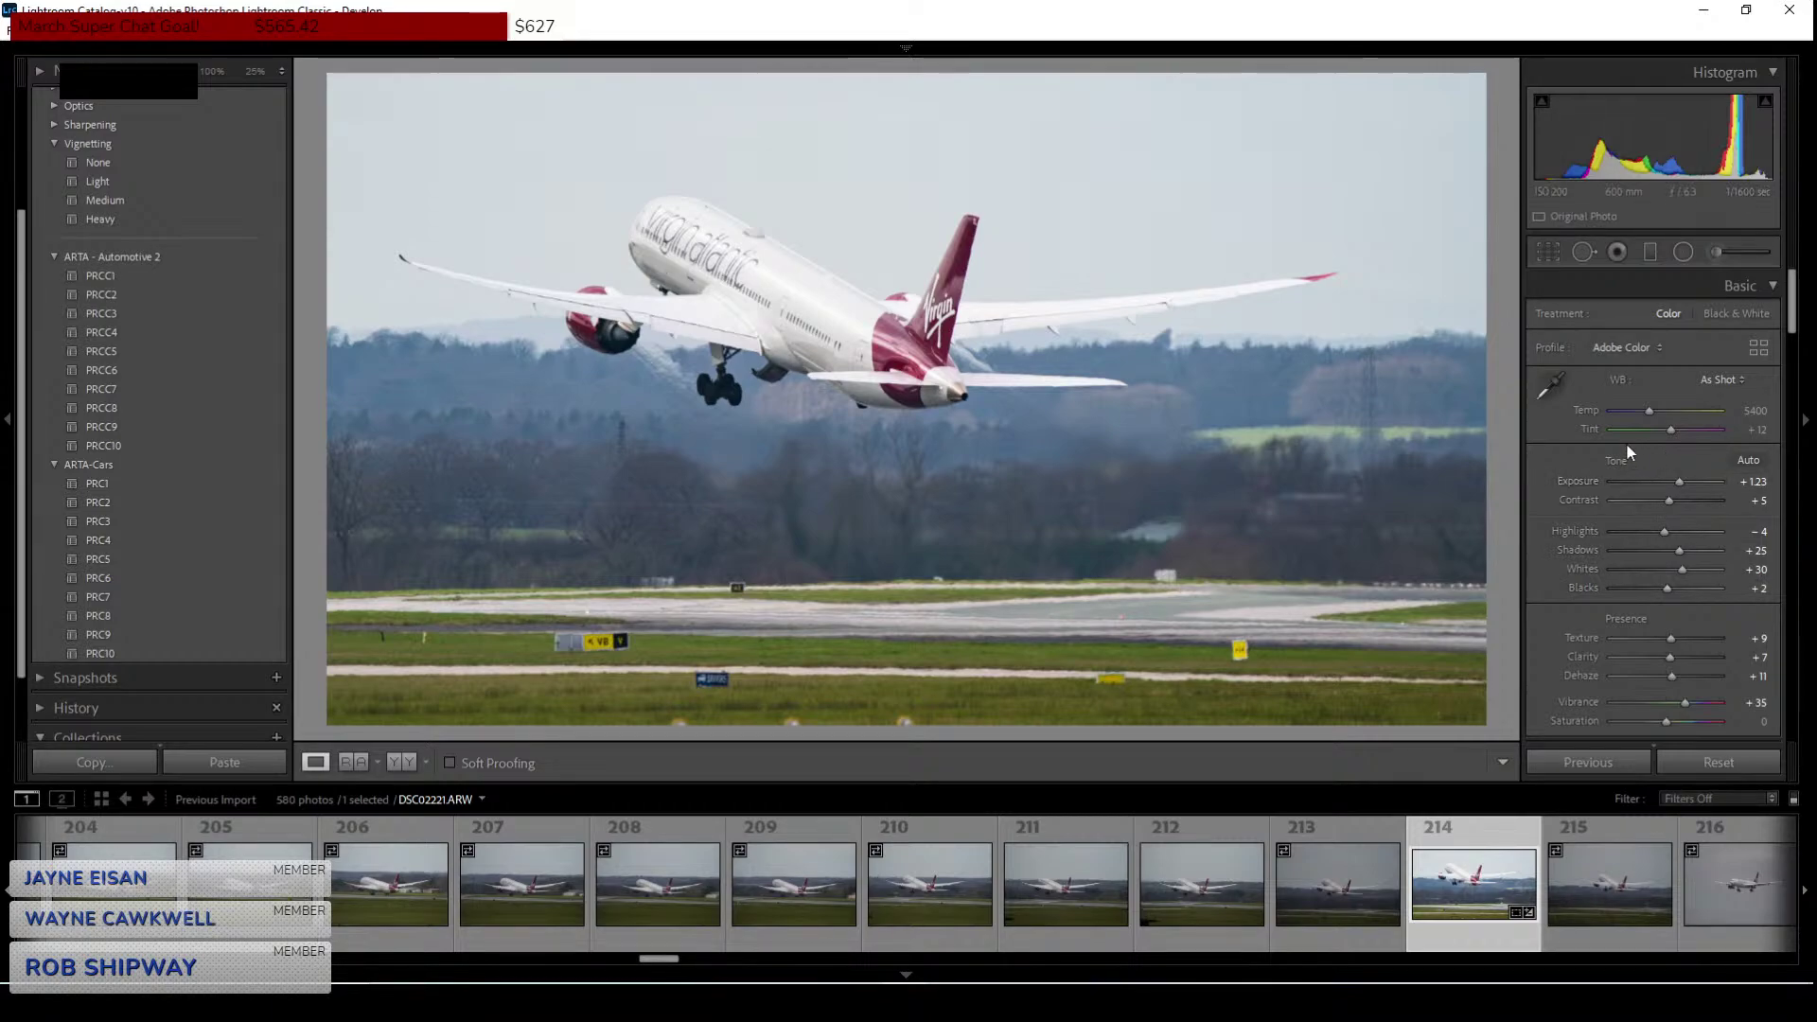
drag(1670, 499, 1676, 506)
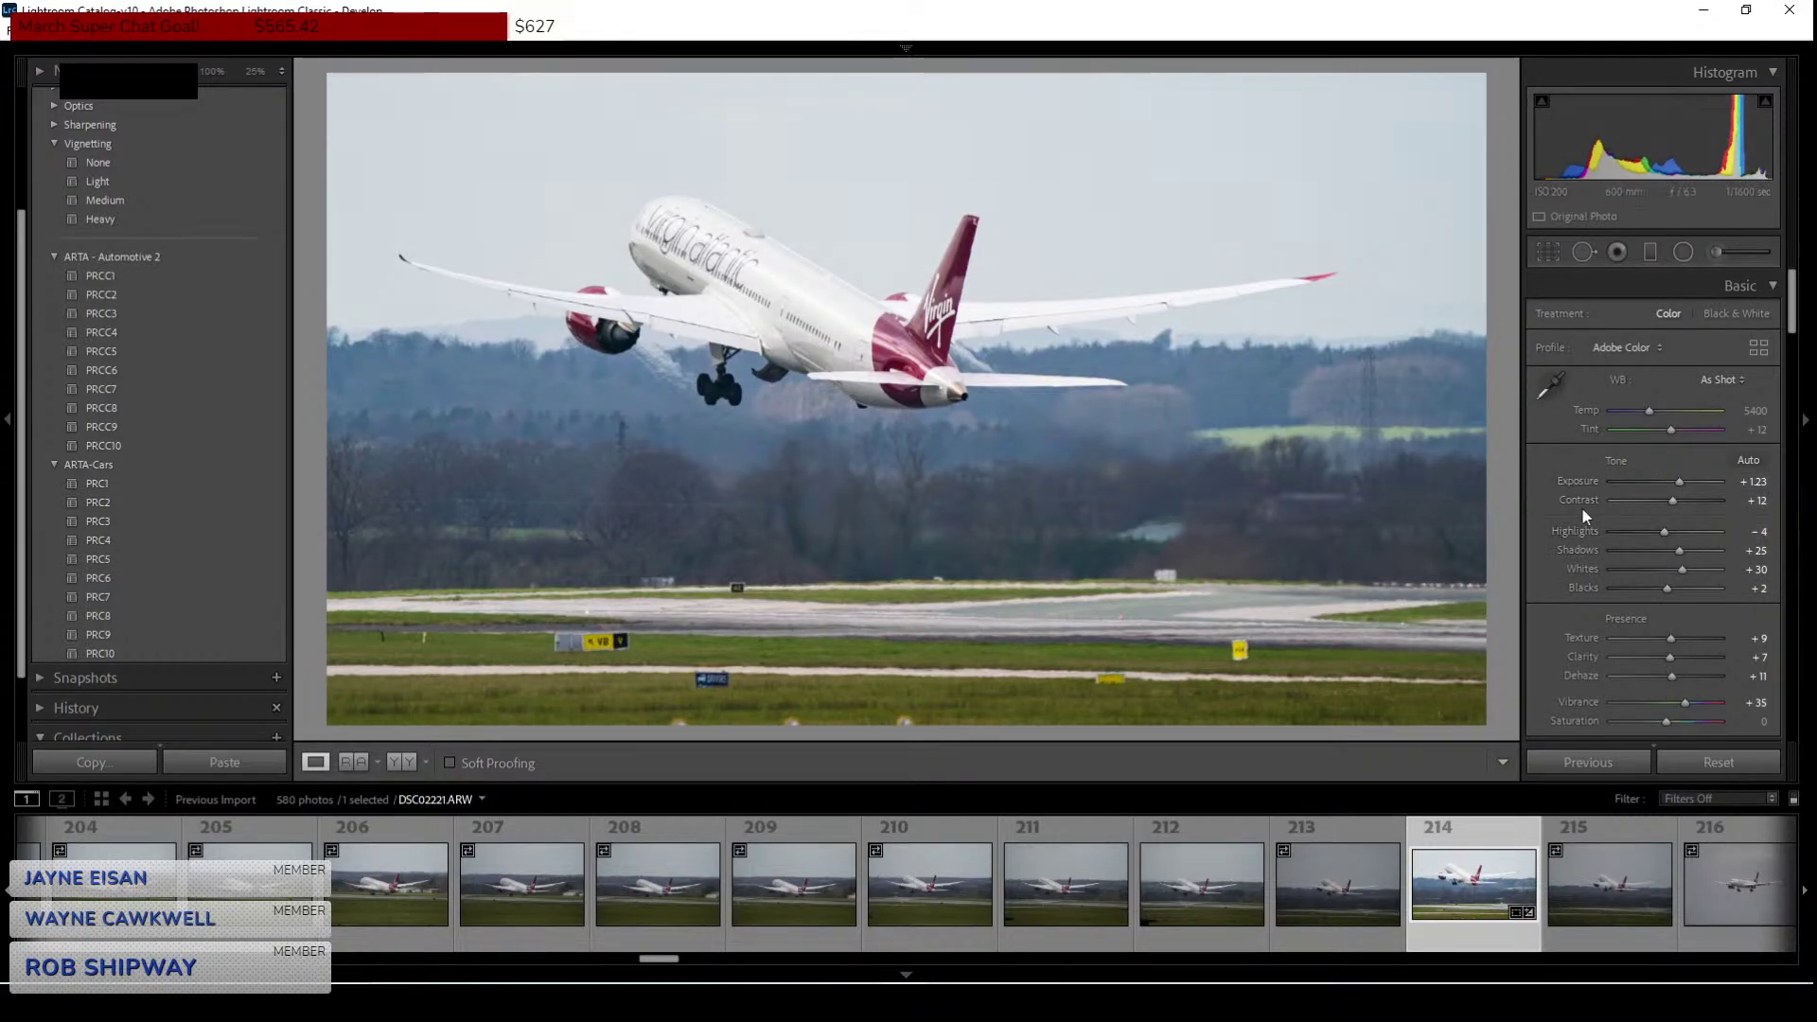
Reduce vibrance to +25 and clarity to 0, and increase the contrast to +21.
scroll(1581, 511, down, 2)
drag(1687, 568, 1666, 526)
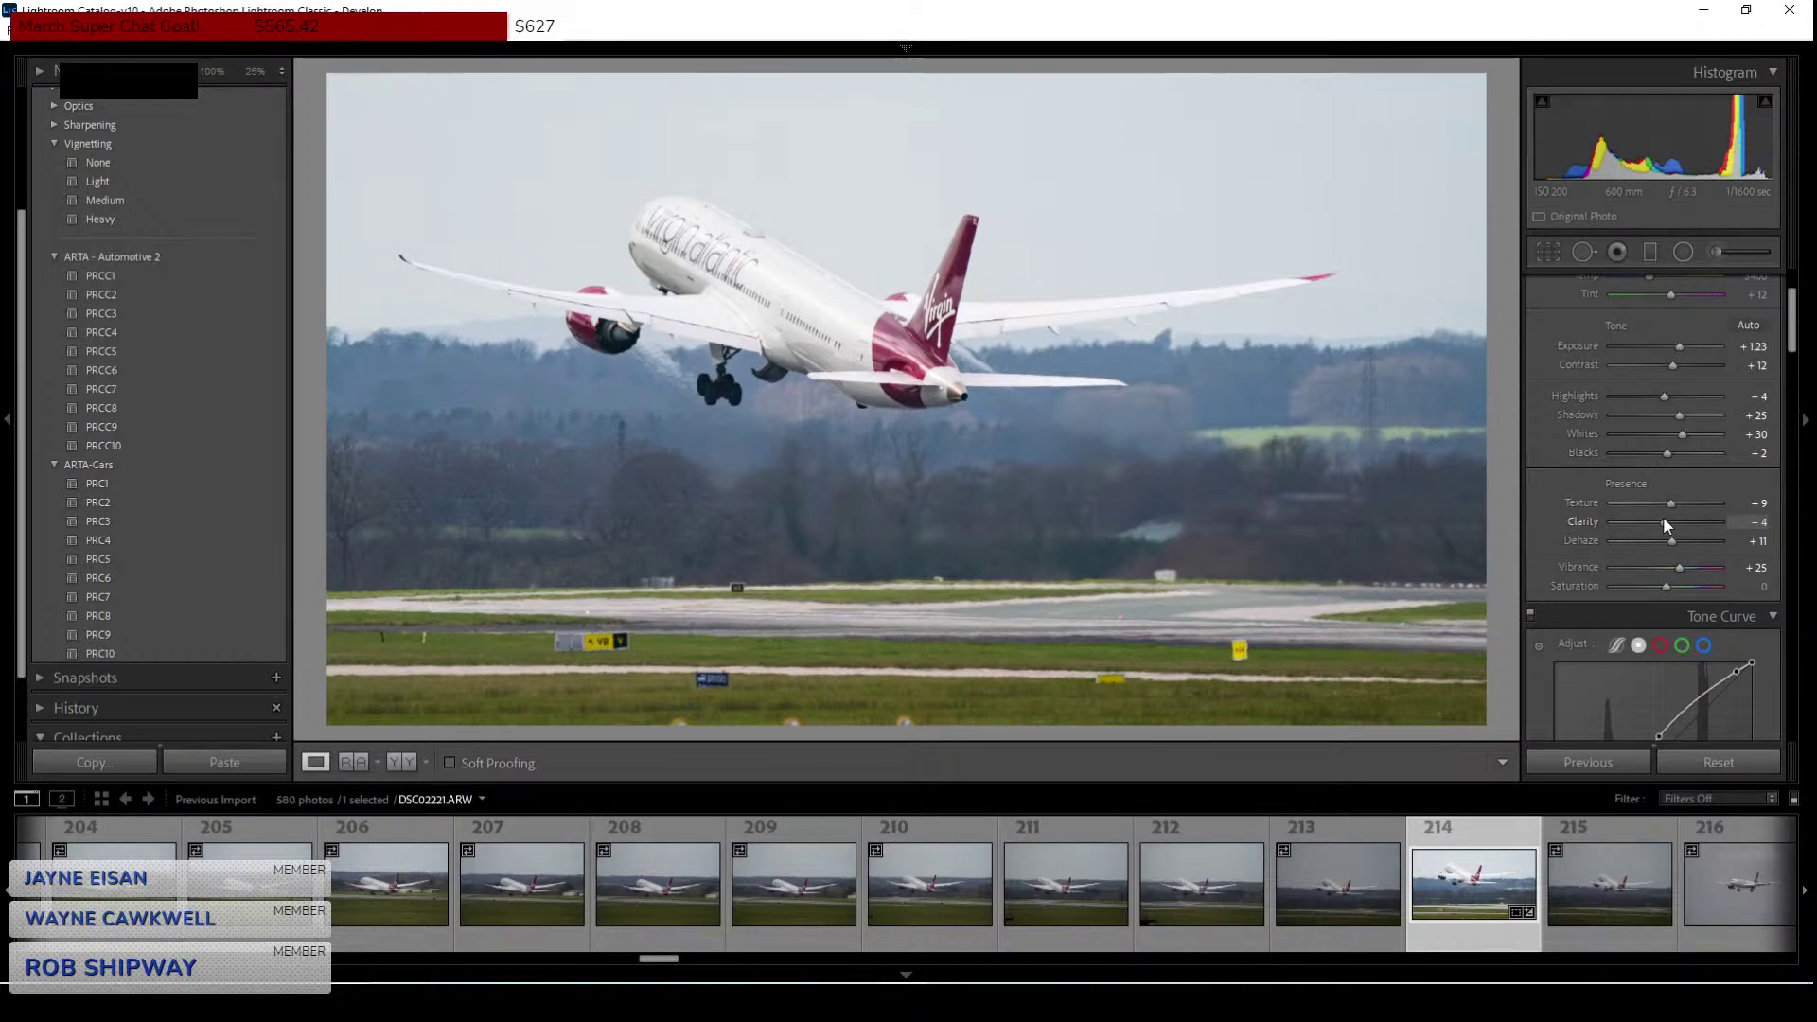
mouse_move(1668, 526)
mouse_down()
mouse_move(1651, 520)
mouse_move(1664, 526)
mouse_up()
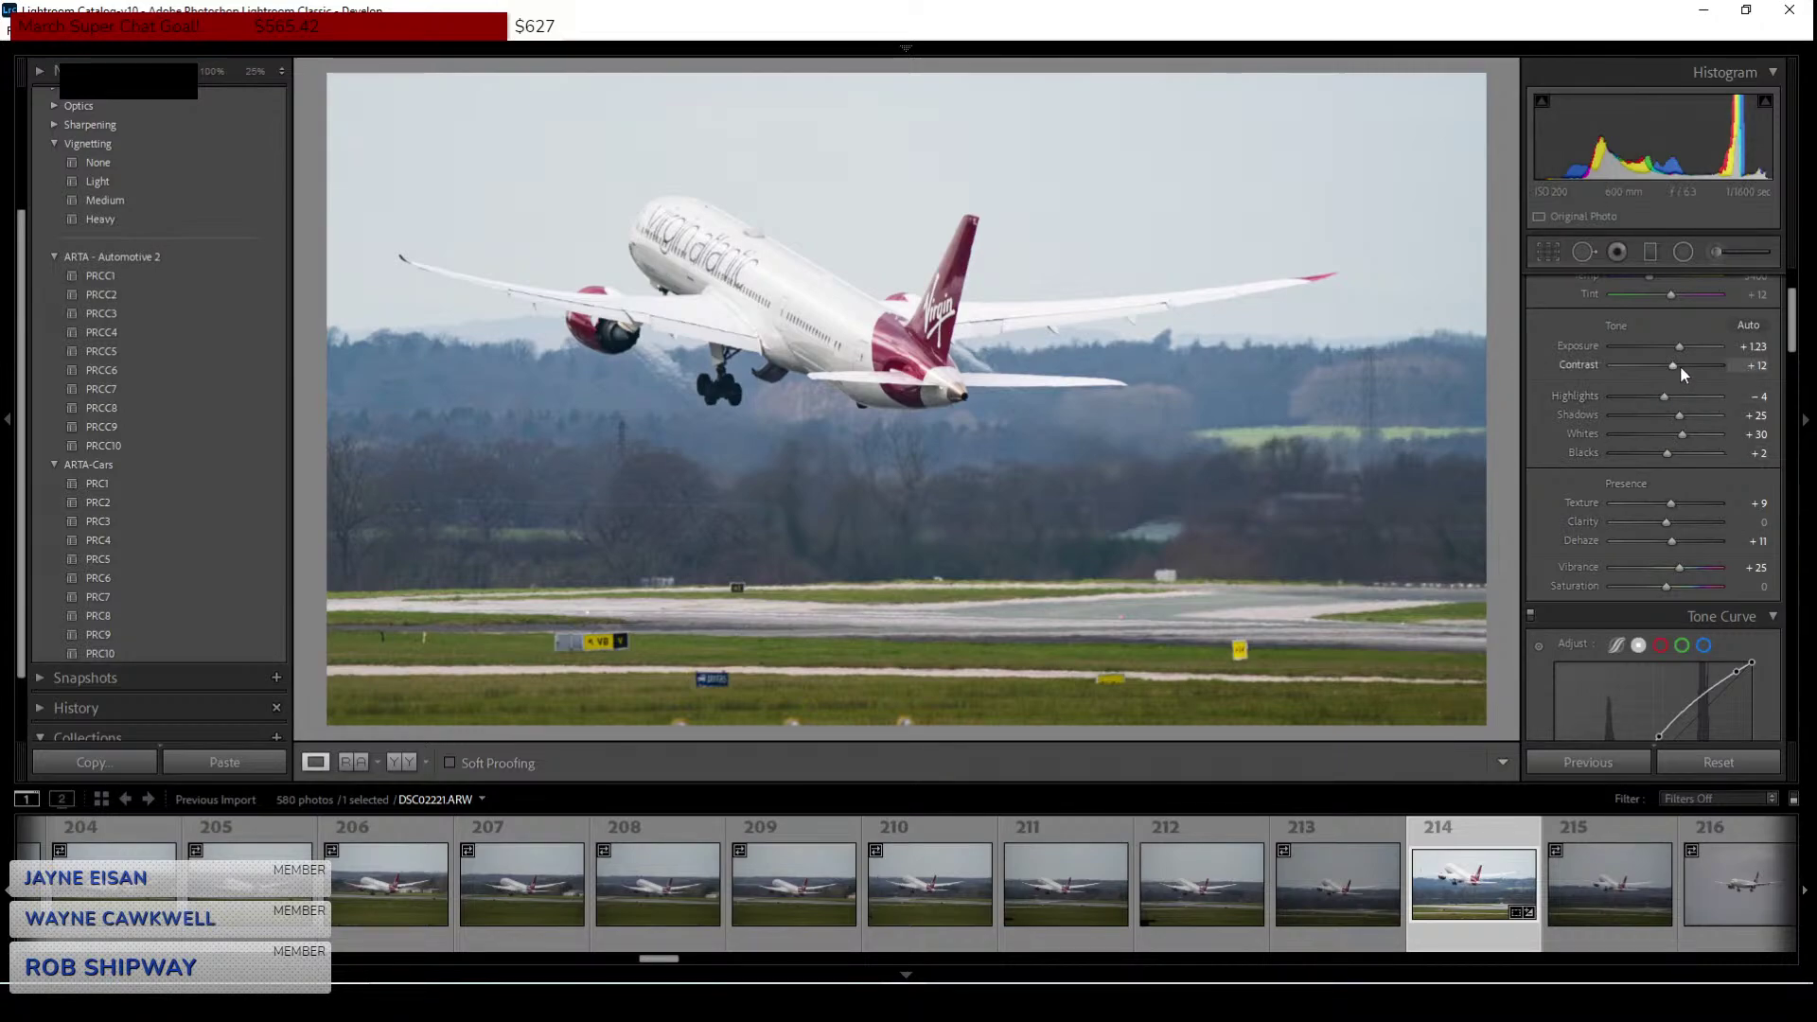
drag(1678, 371, 1684, 371)
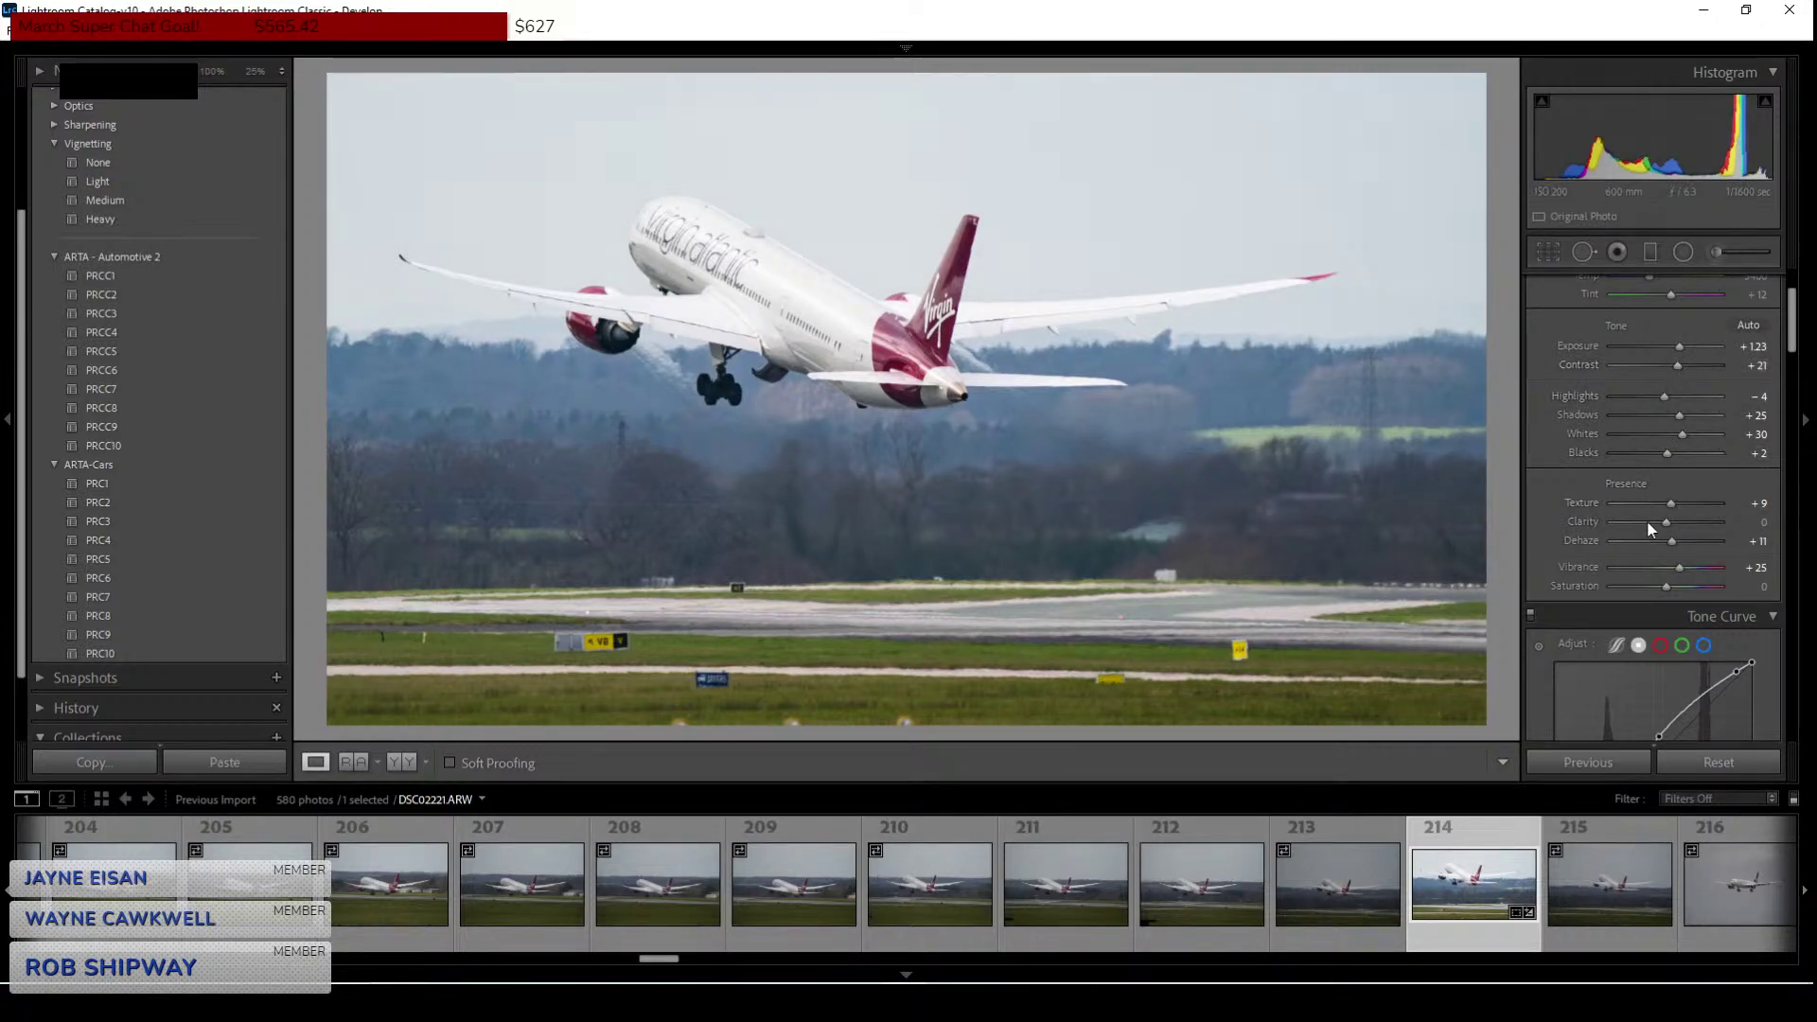
Lower the highlights of photo 214 to -39.
scroll(1594, 551, down, 6)
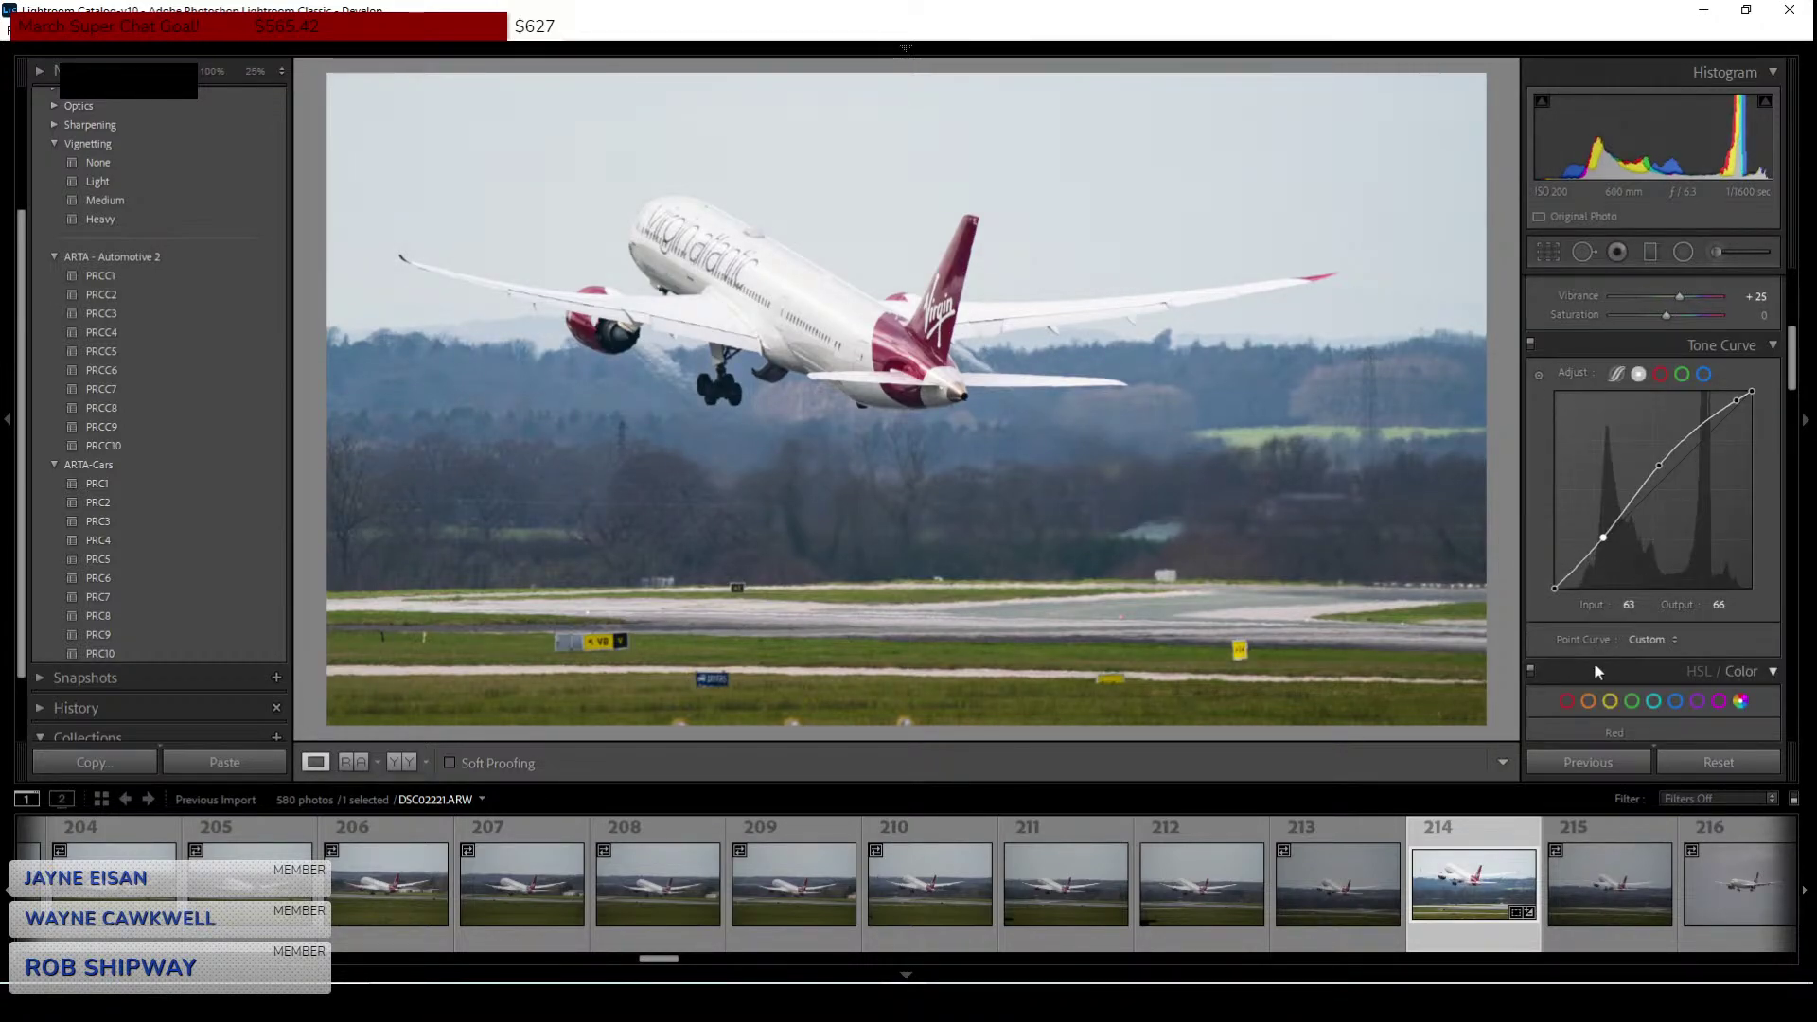
scroll(1617, 629, up, 6)
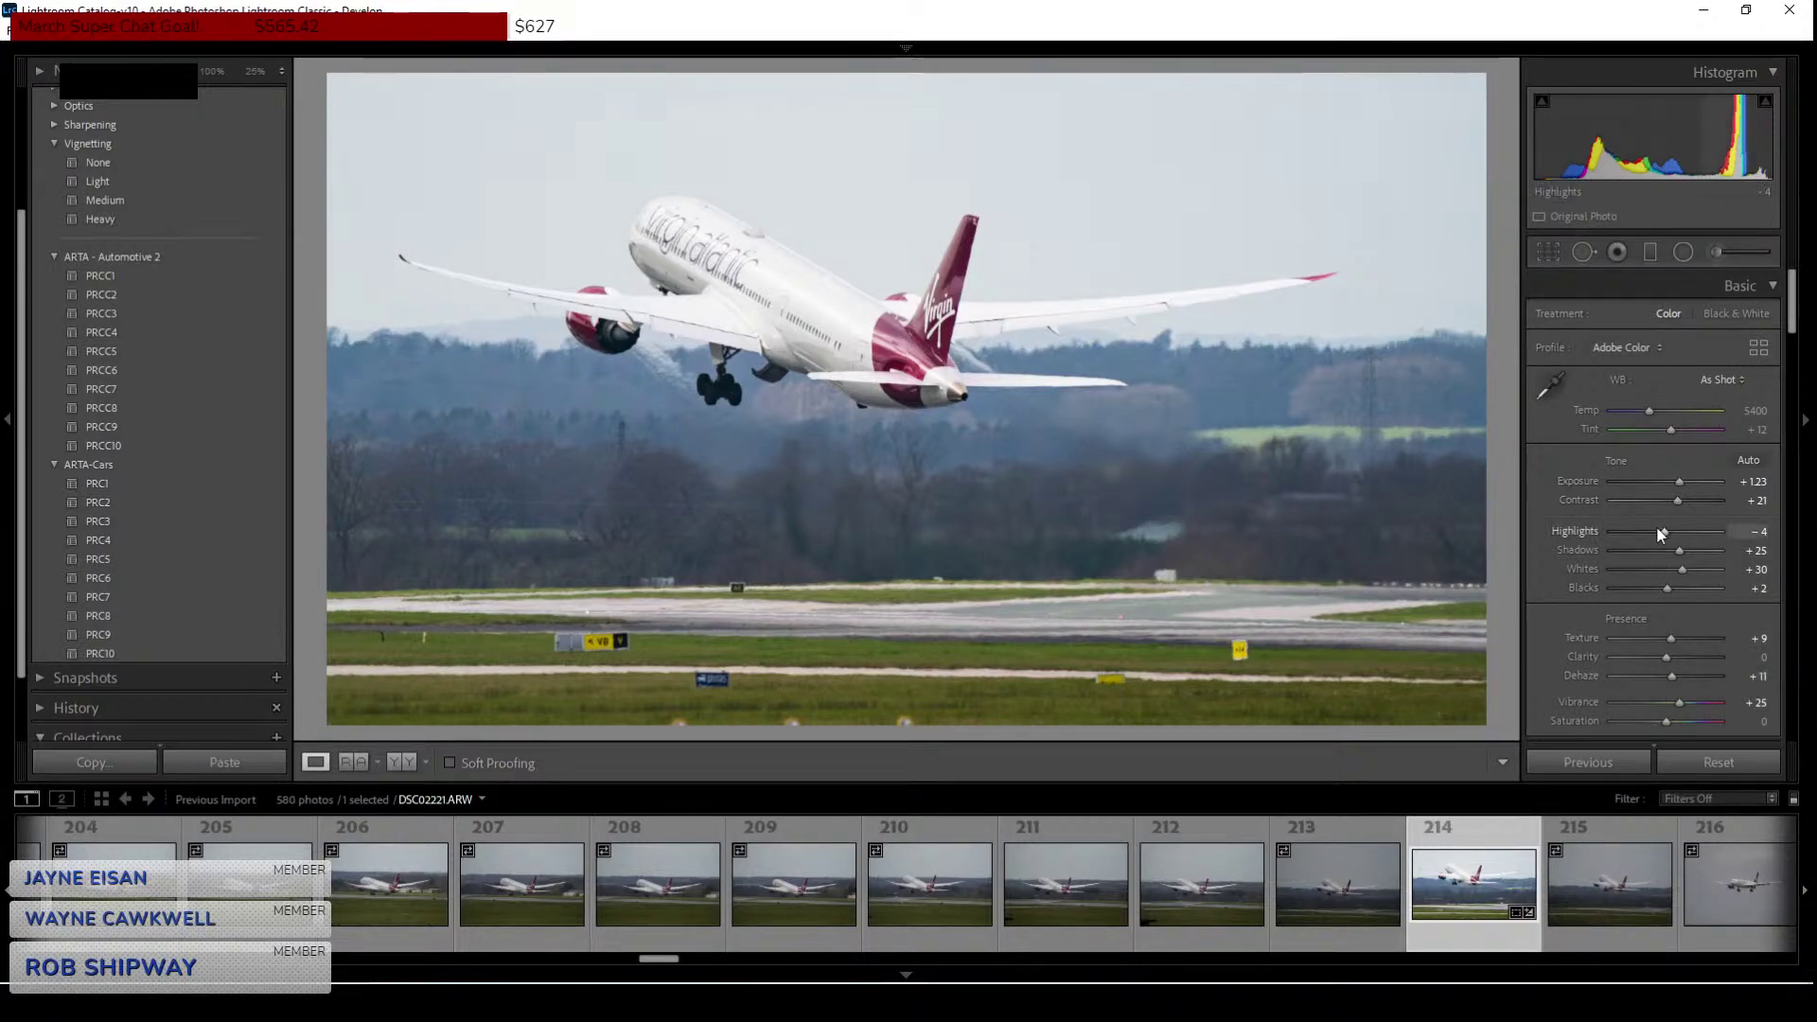
drag(1666, 532, 1643, 527)
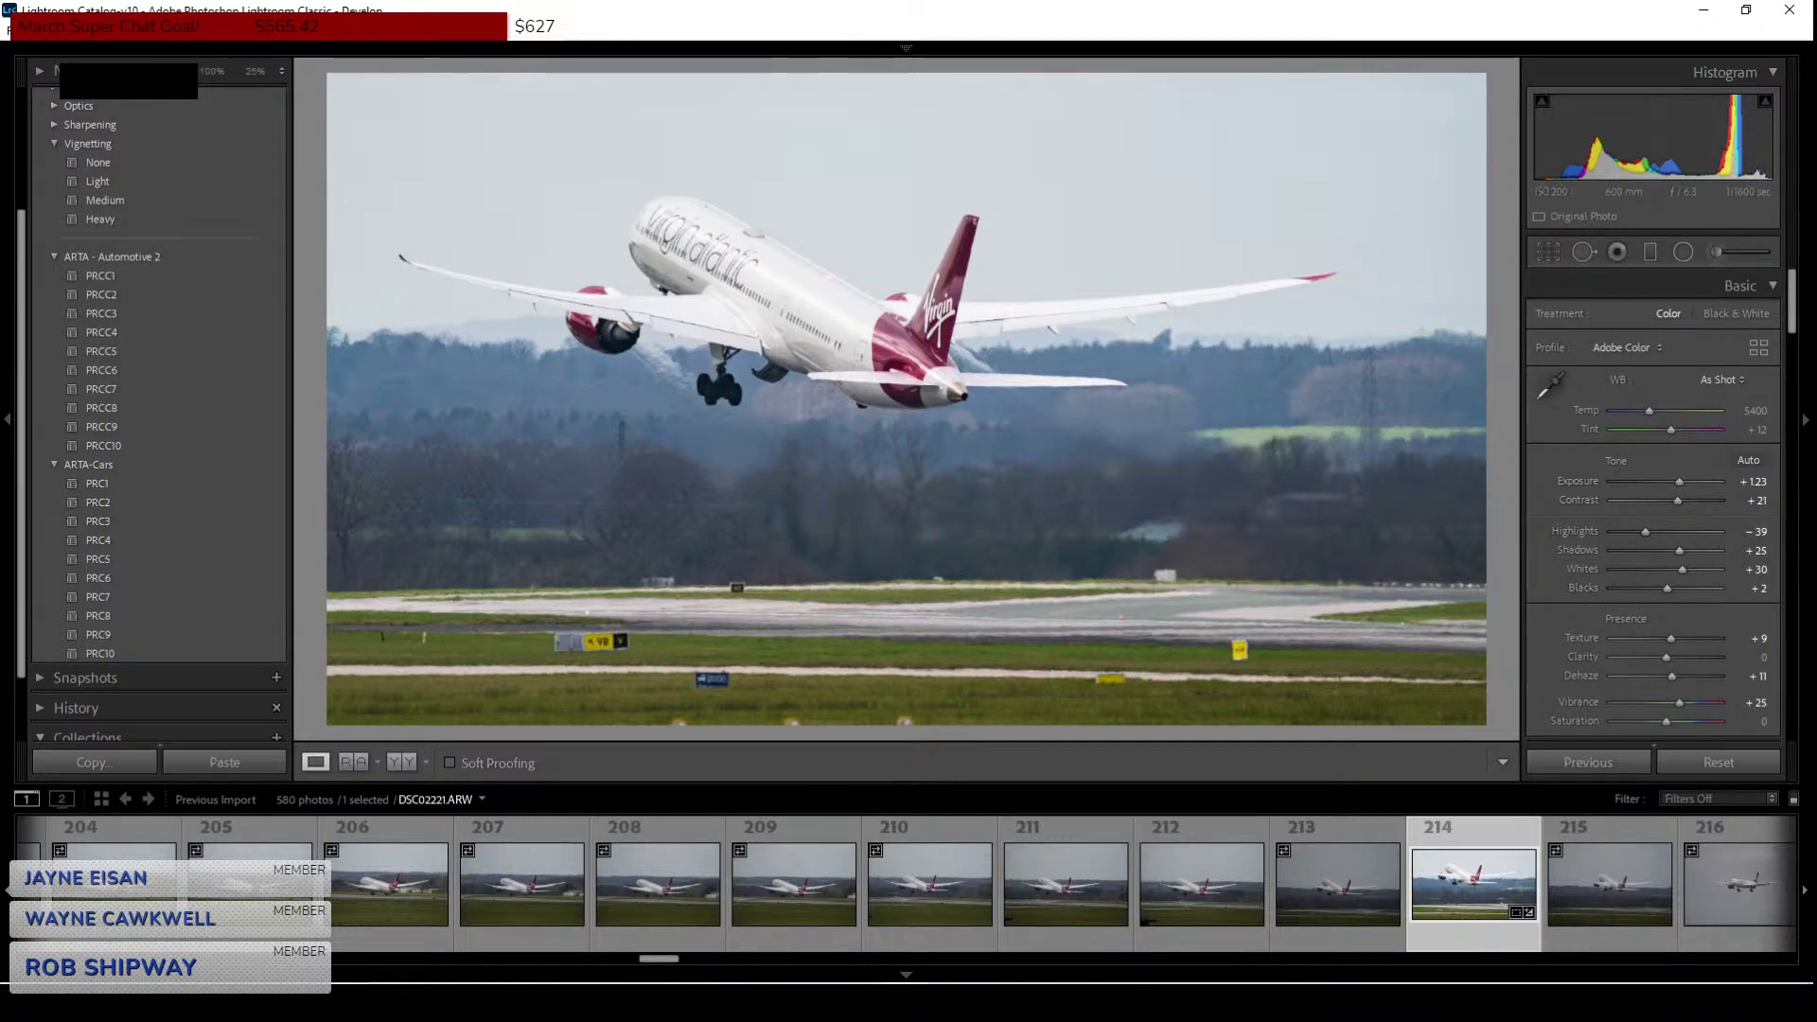
Preview presets from the ARTA - Automotive 2 group, including PRCC4, on photo 214.
mouse_move(116, 332)
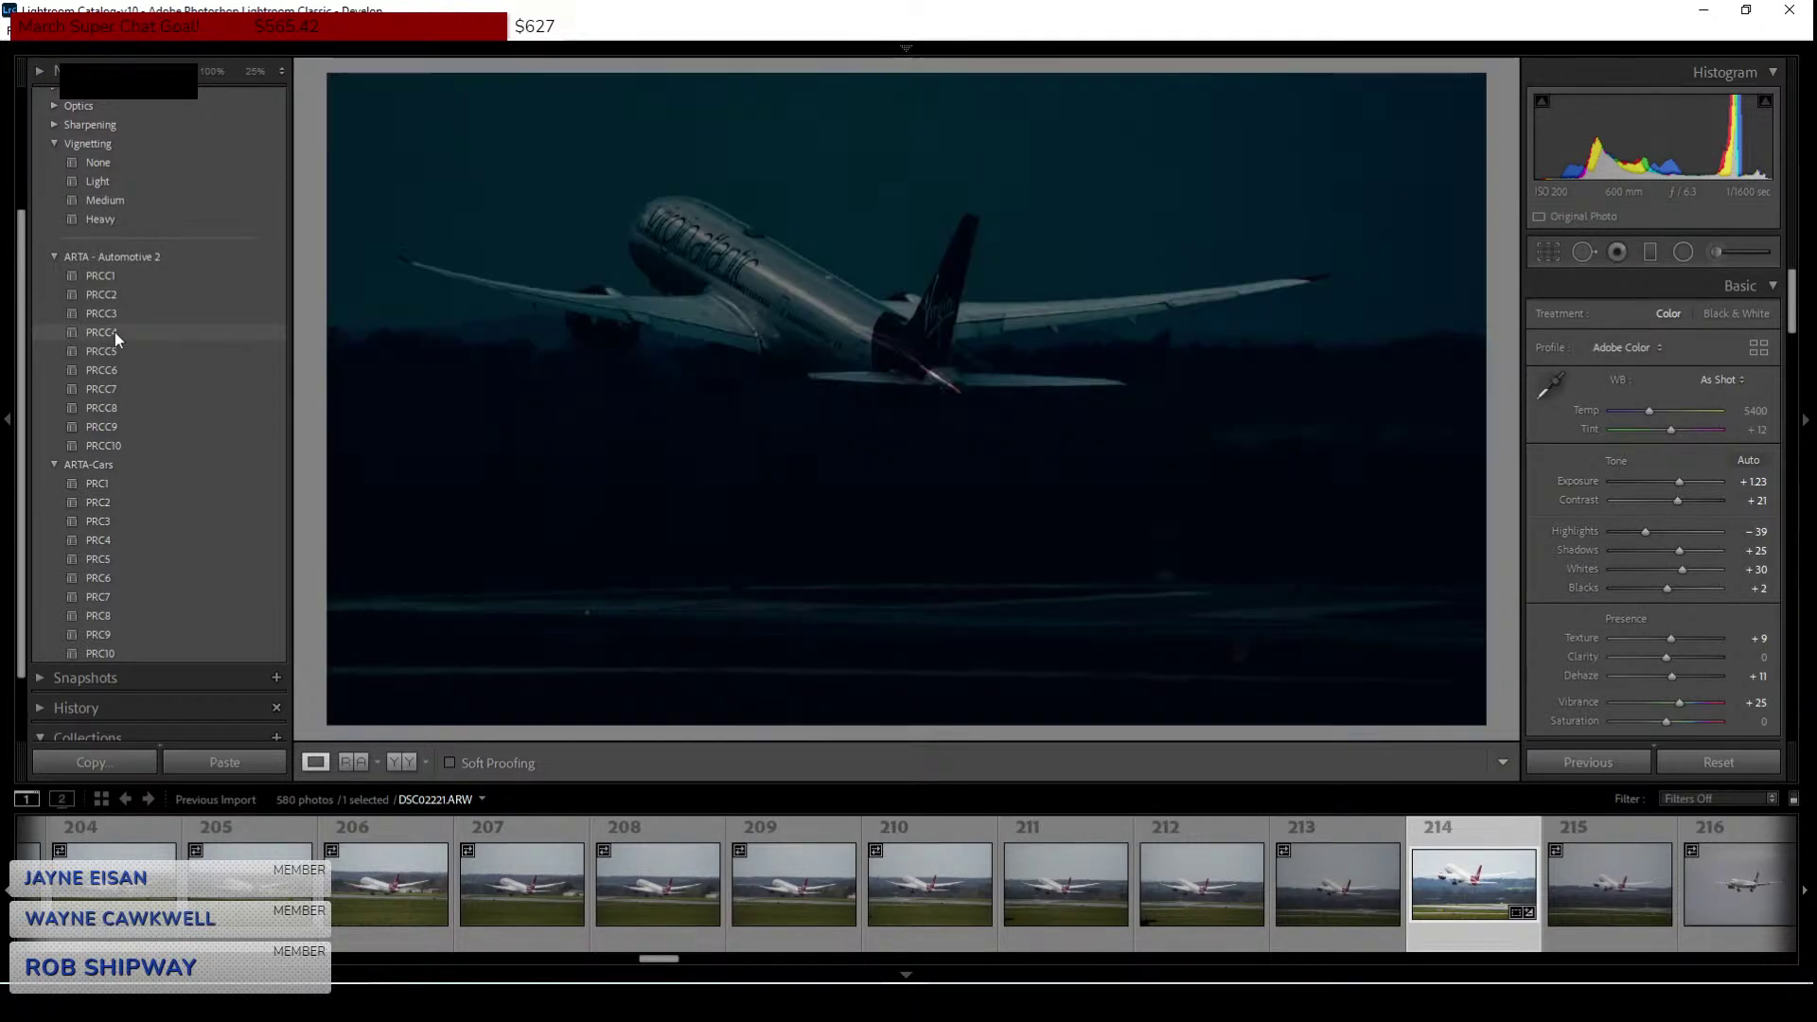
mouse_move(104, 392)
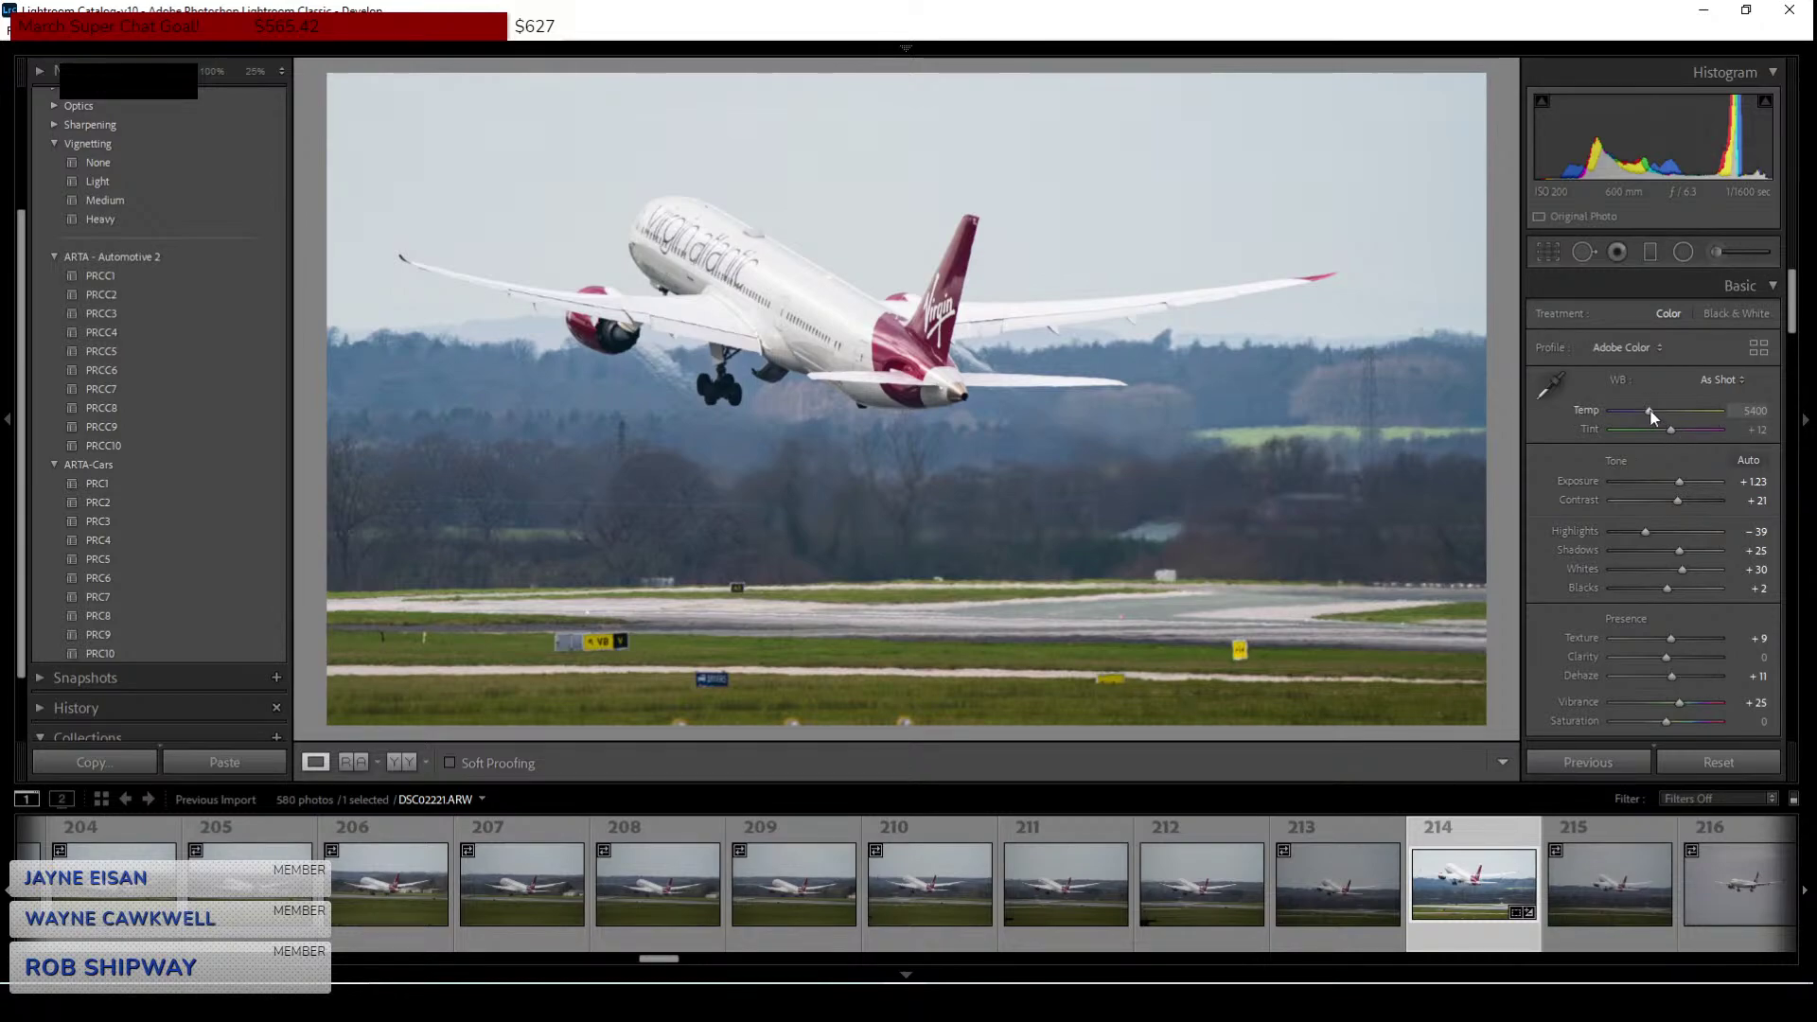
Set the white balance temperature of photo 214 to 5333 and apply the Light vignetting preset.
drag(1651, 413, 1650, 409)
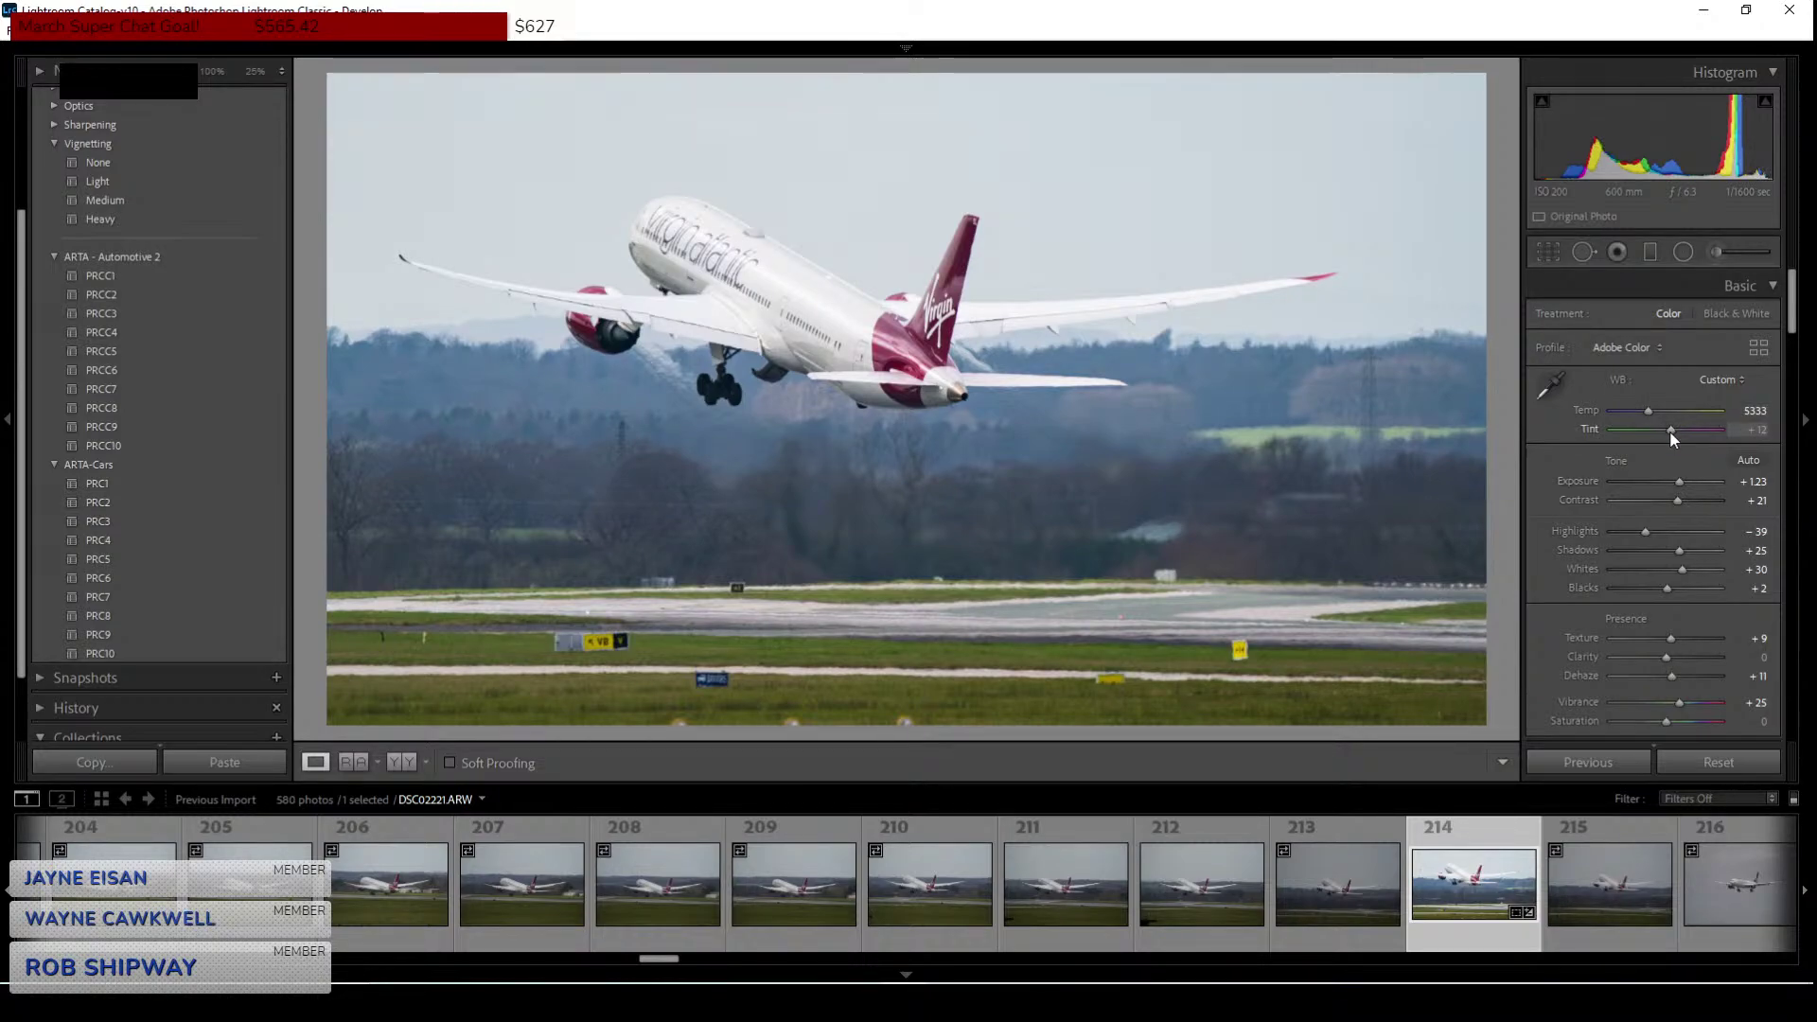
drag(1674, 433, 1671, 431)
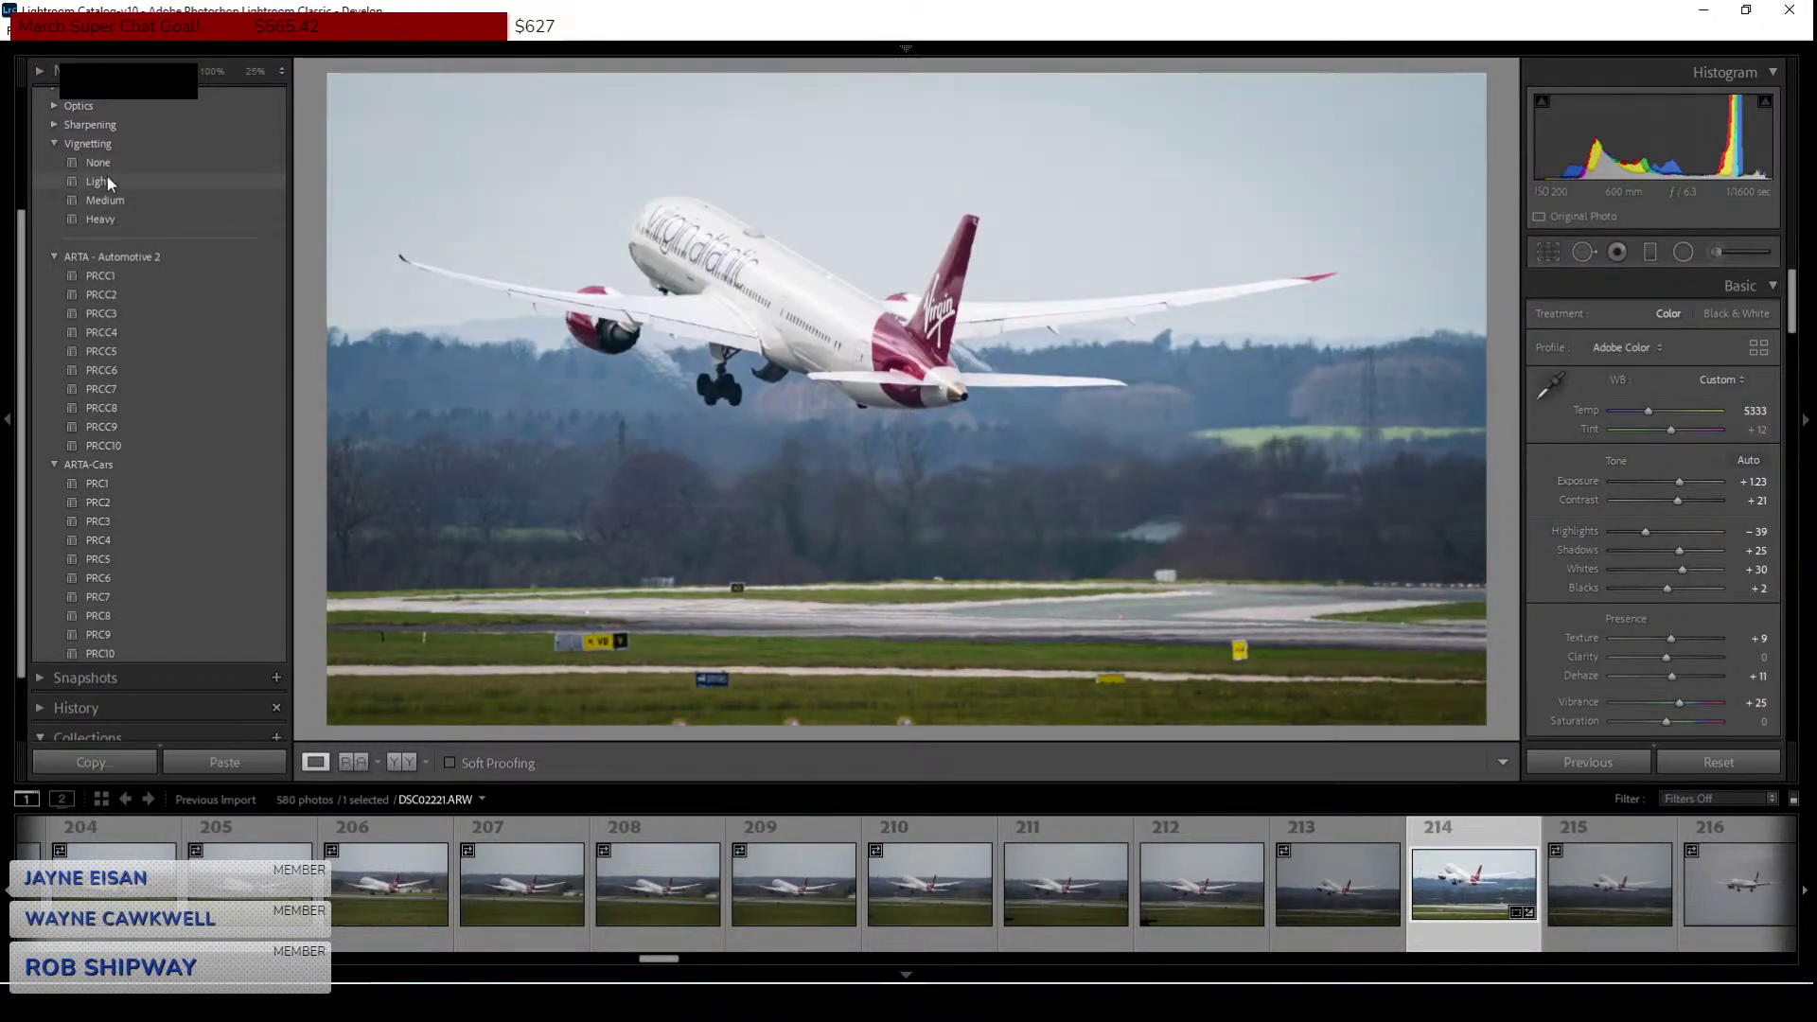
click(108, 179)
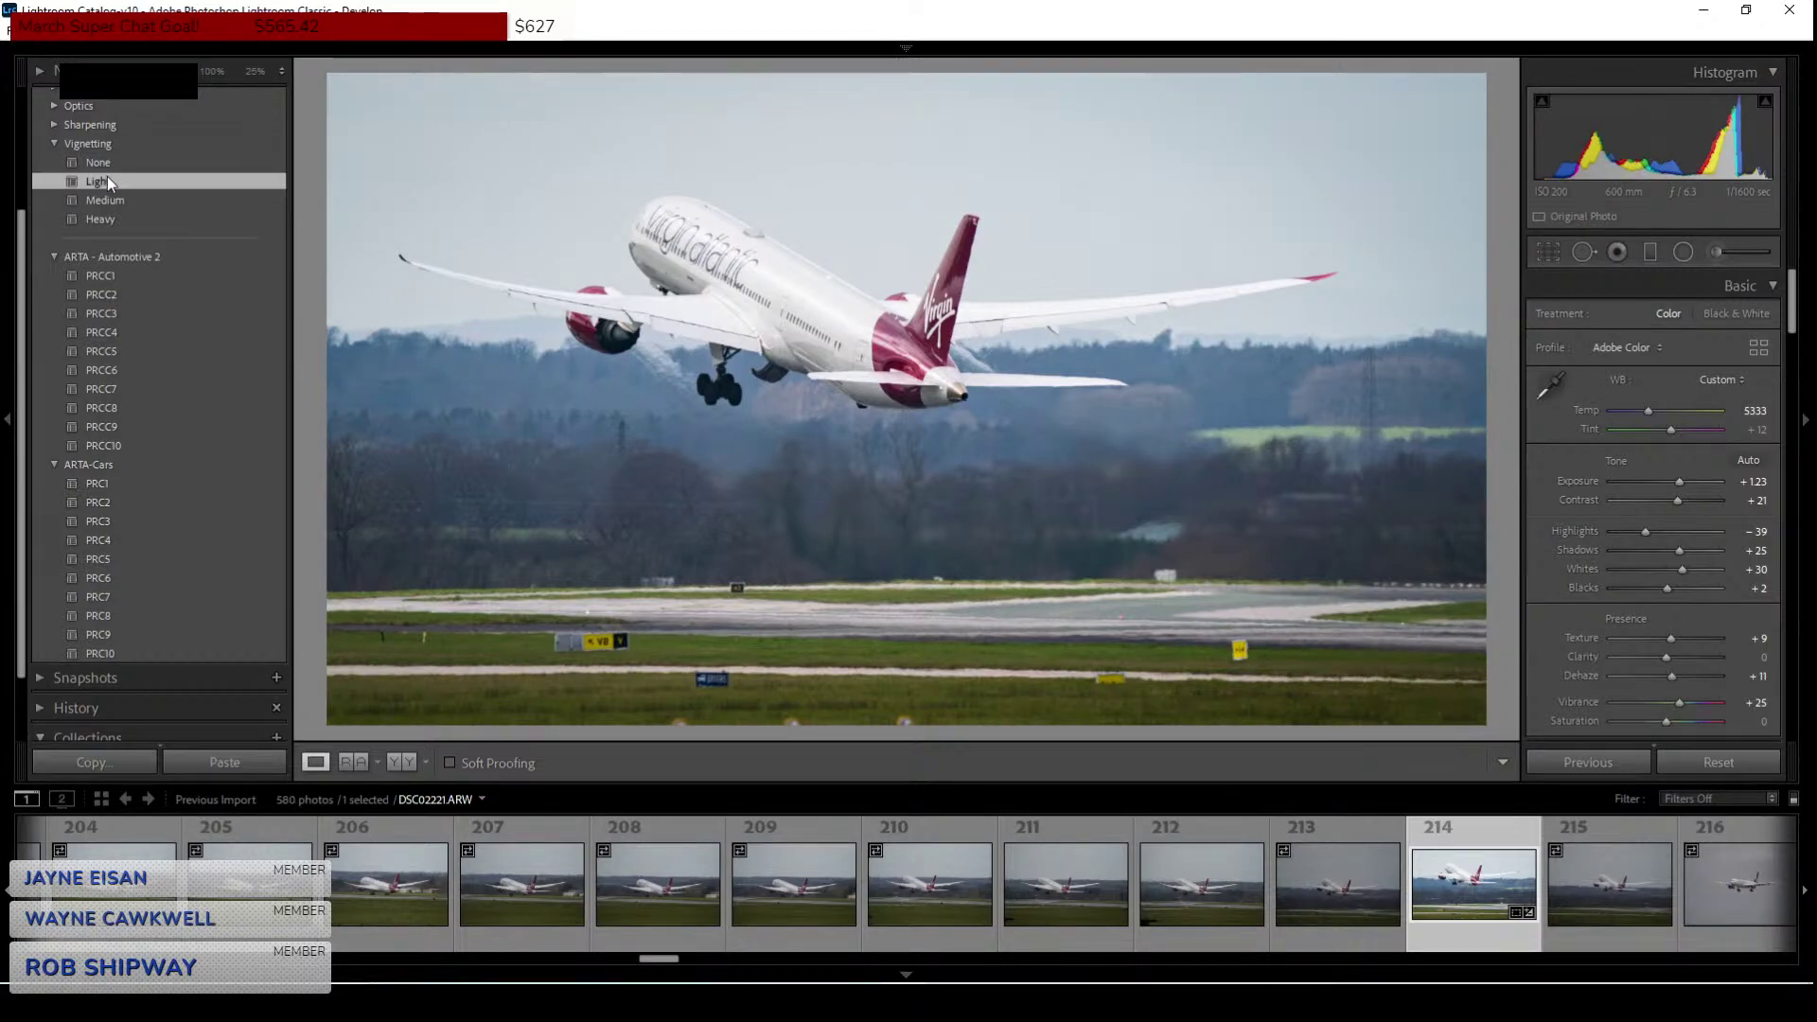
click(27, 40)
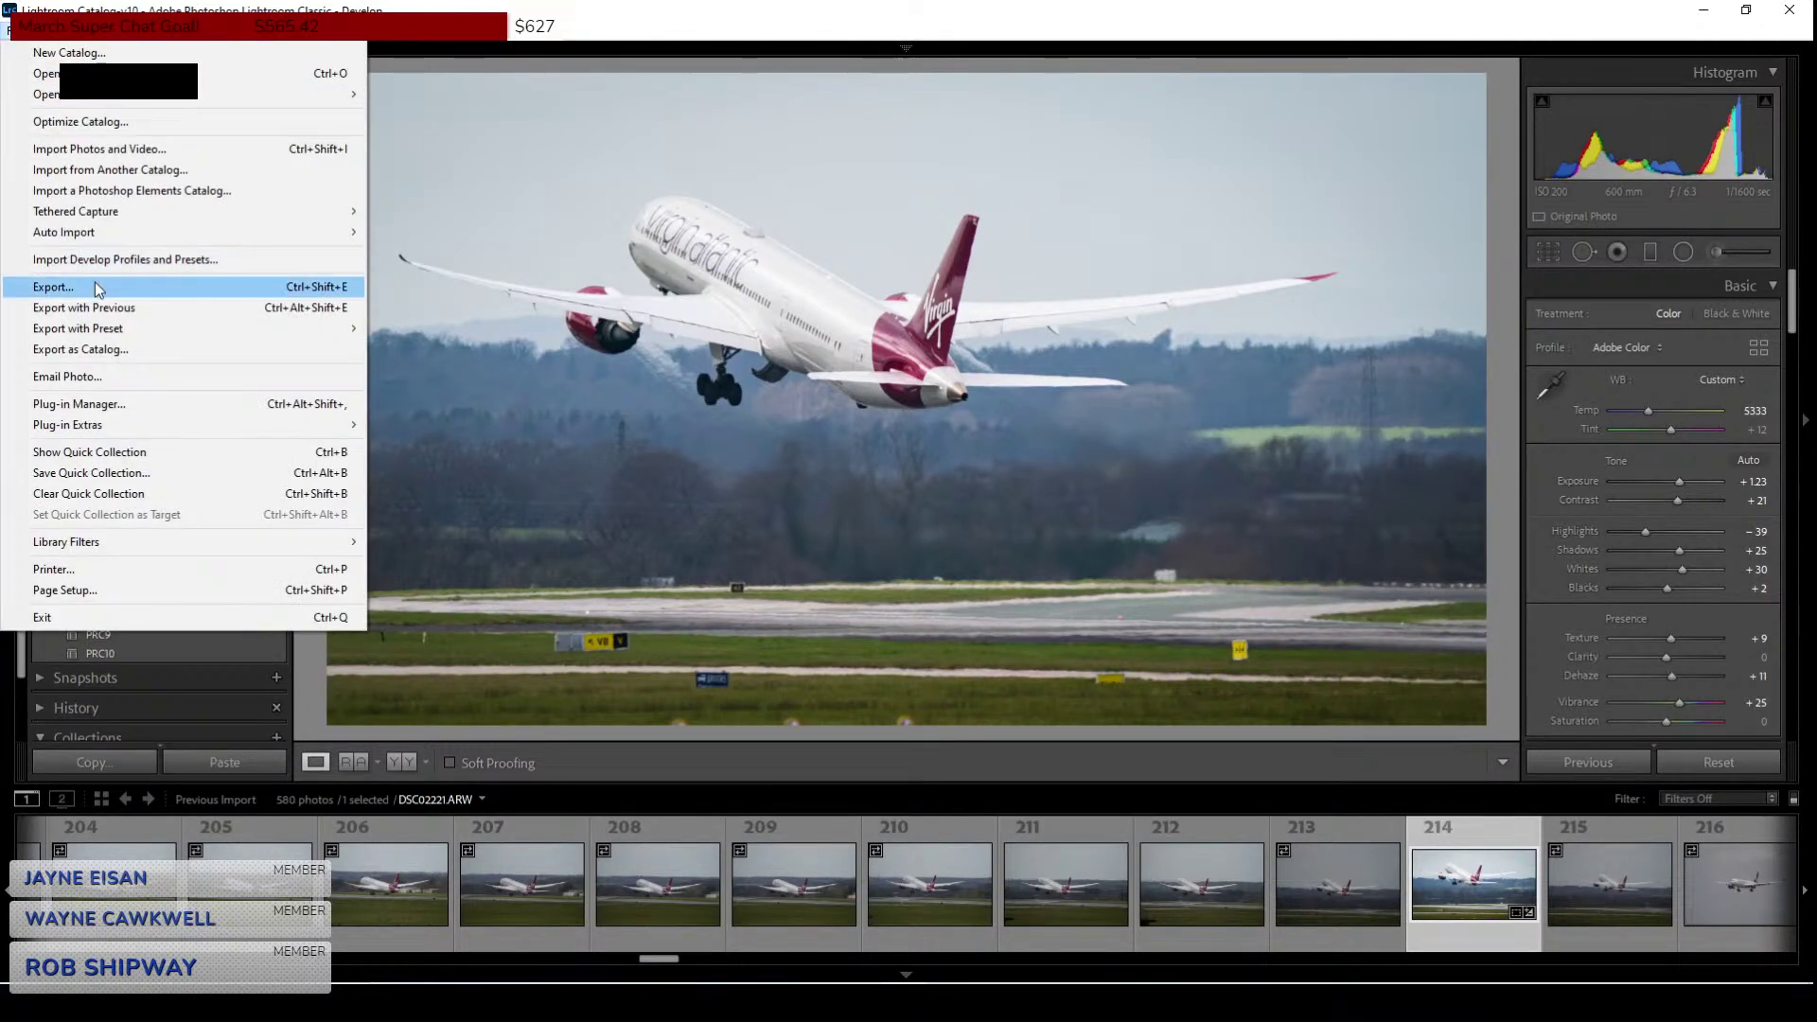
click(85, 287)
key(Escape)
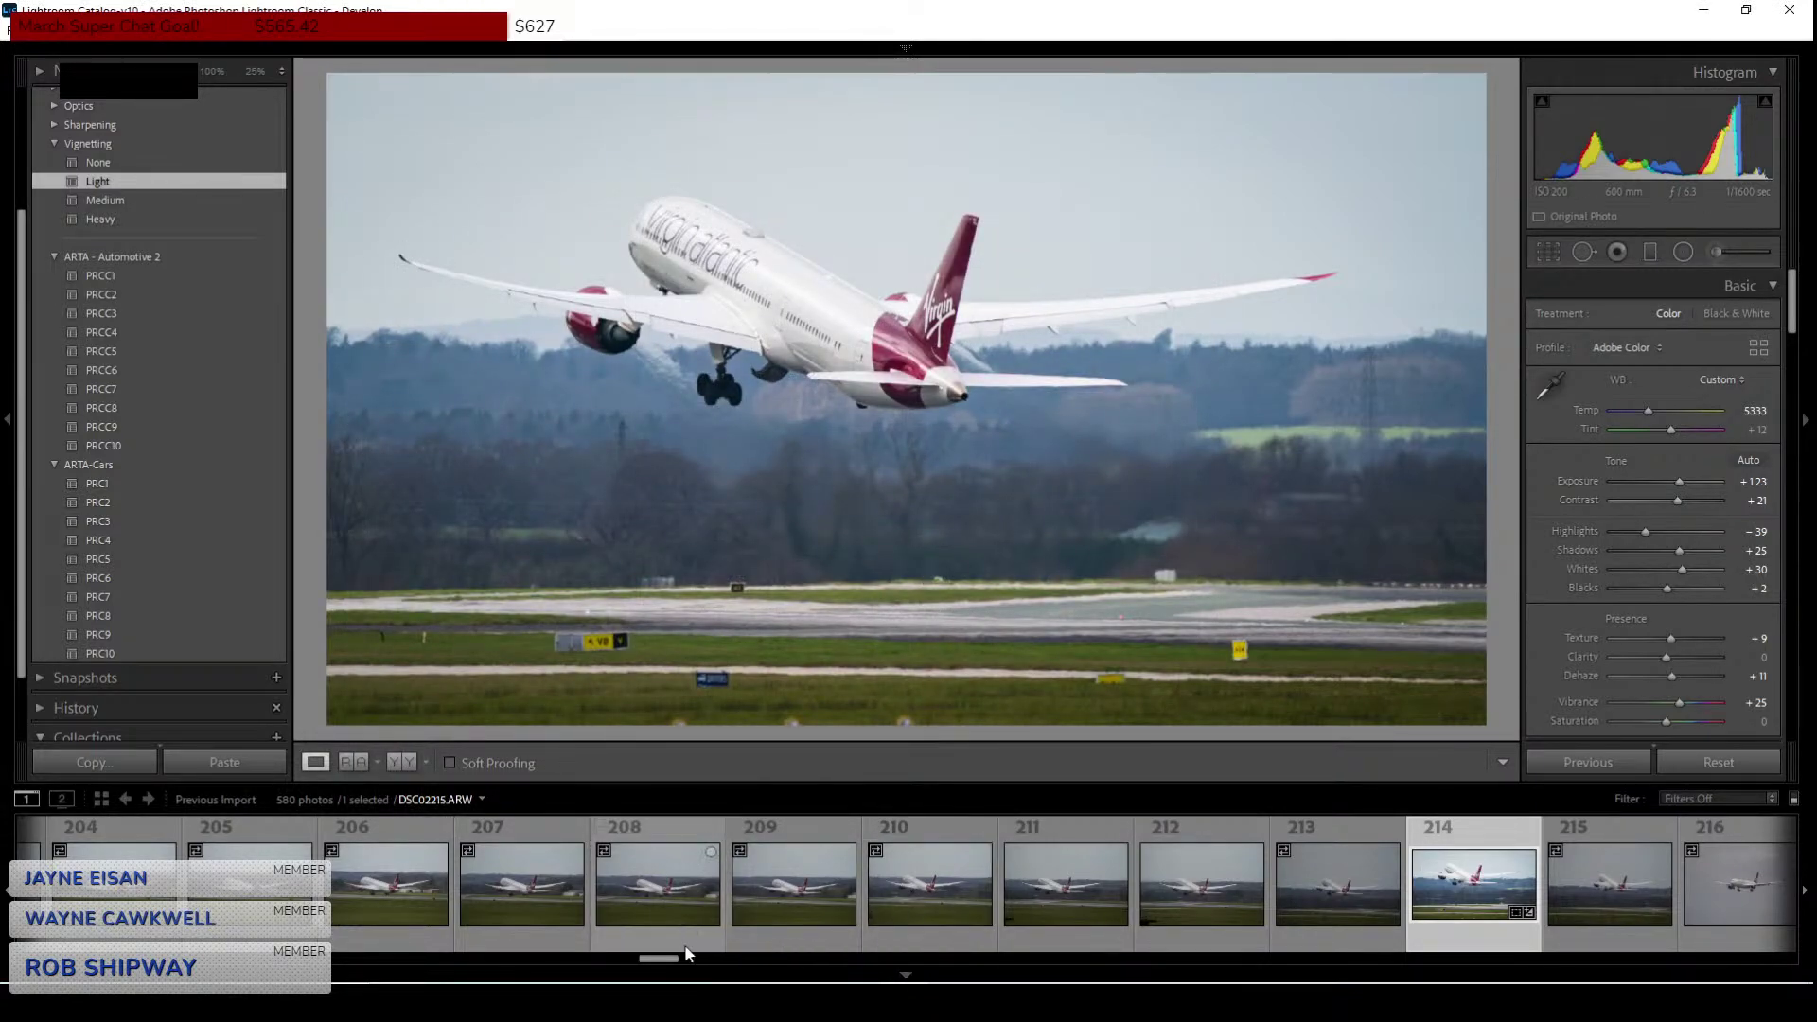
Review the Virgin Atlantic landing frames from 235 to 246, including touchdown frames 240, 241 and 242.
scroll(672, 960, down, 1)
drag(672, 964, 742, 962)
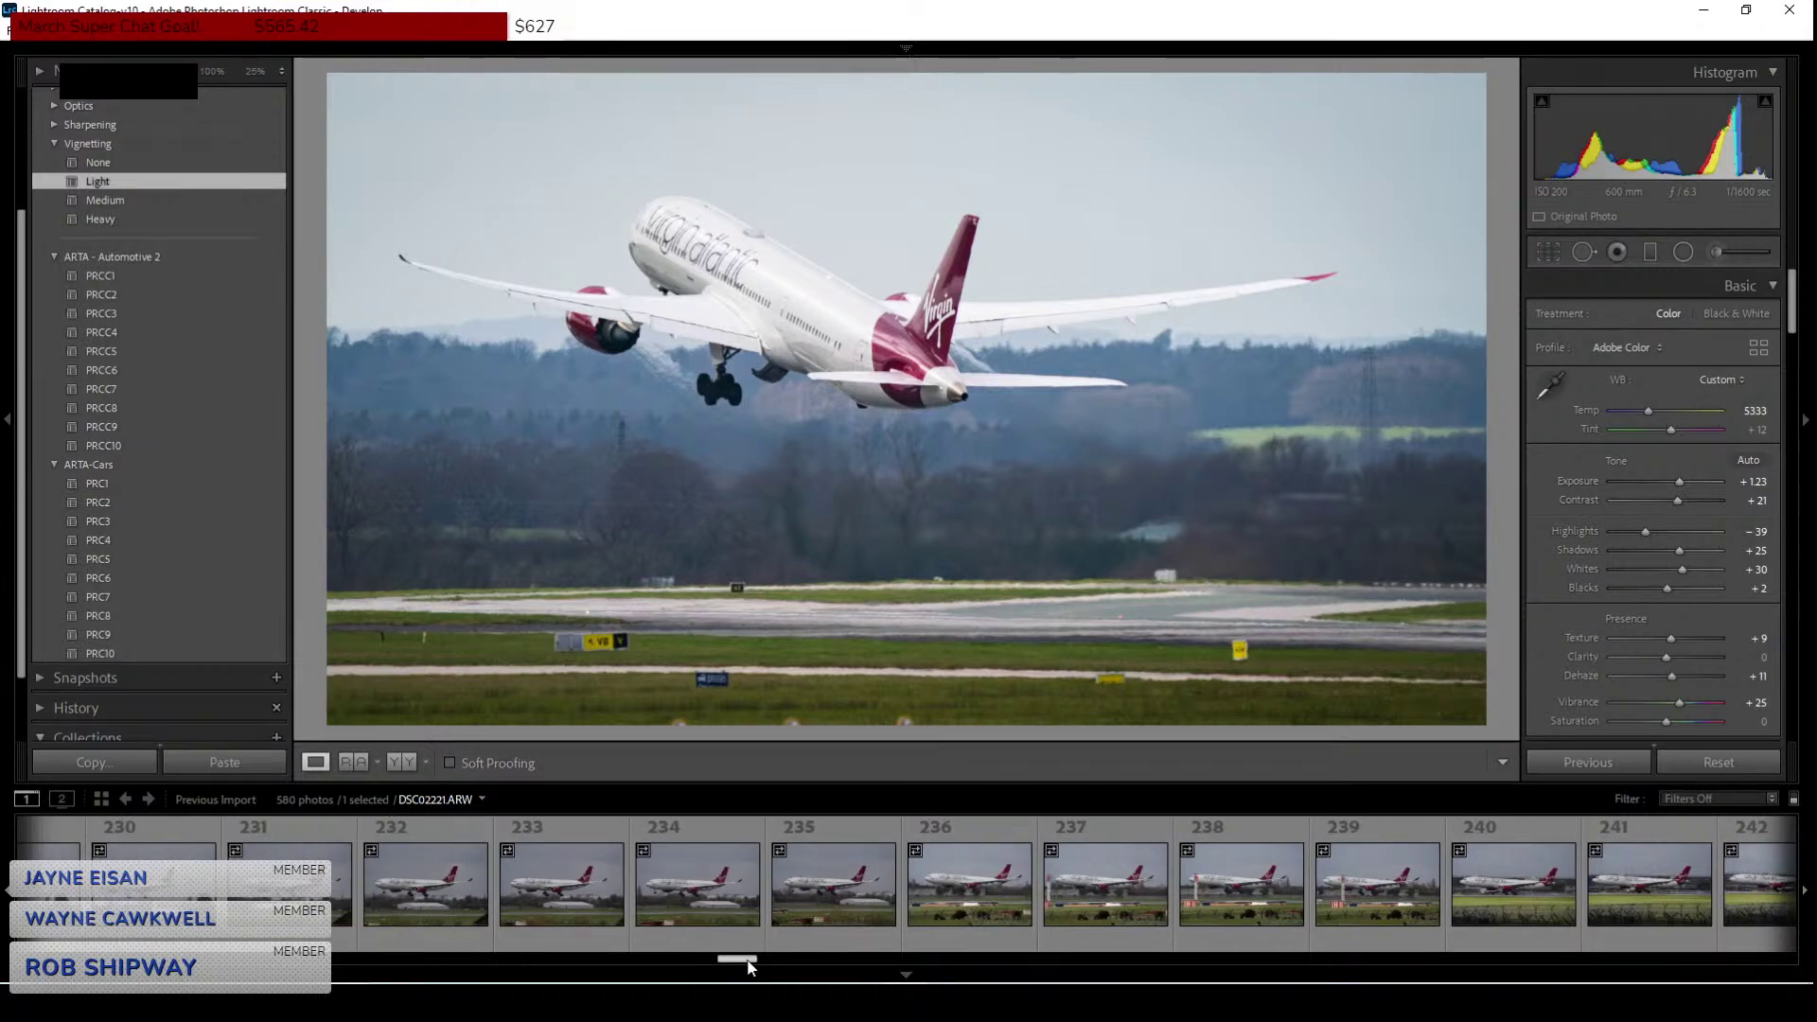
click(844, 894)
drag(736, 958, 763, 965)
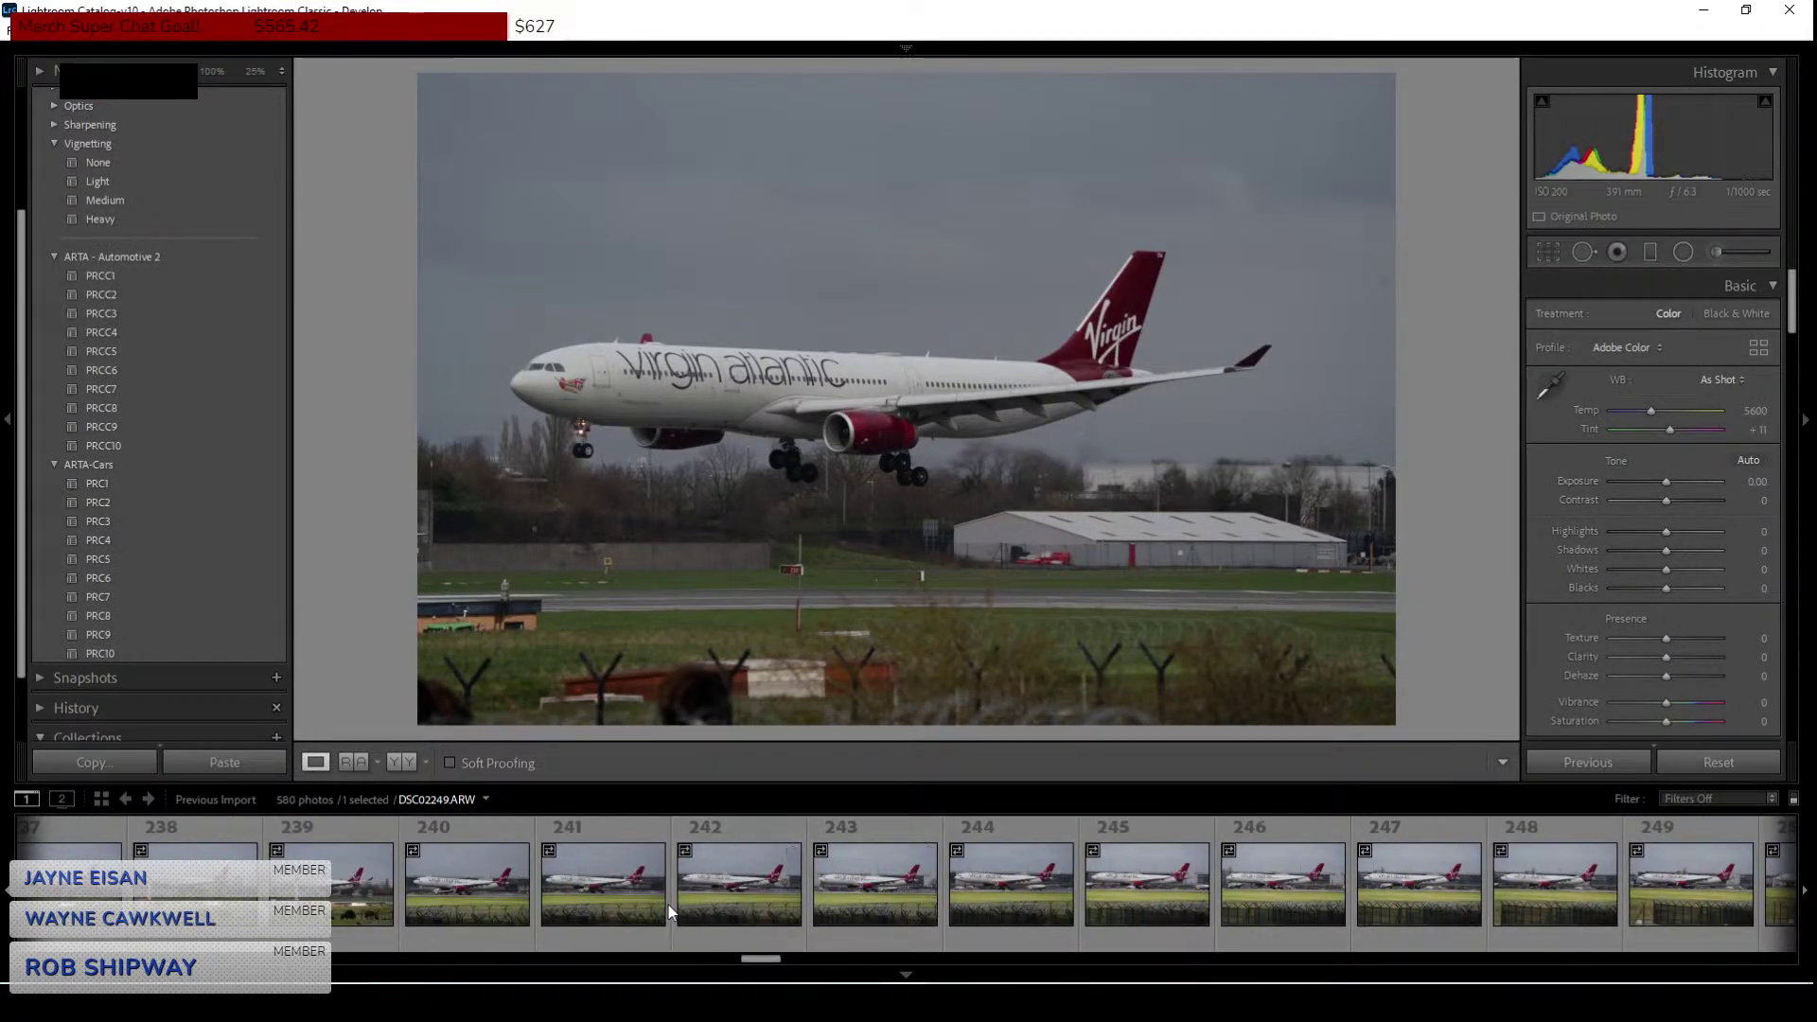
click(475, 896)
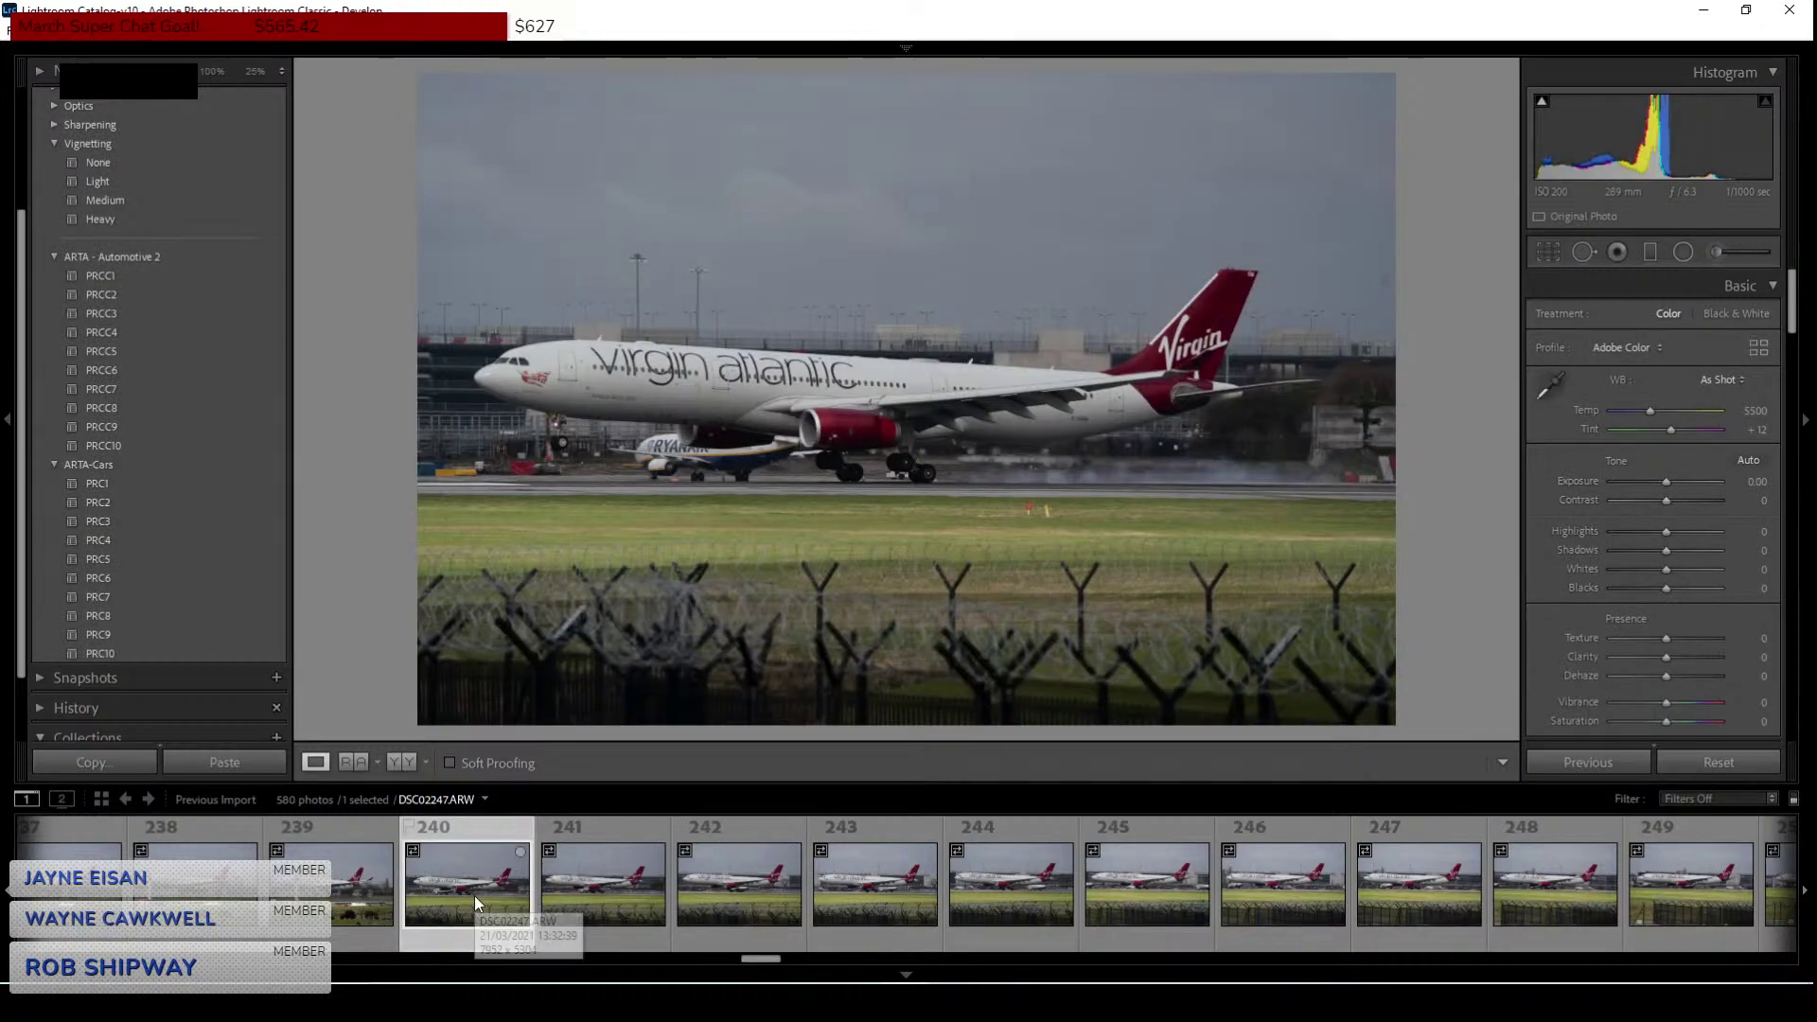
click(653, 907)
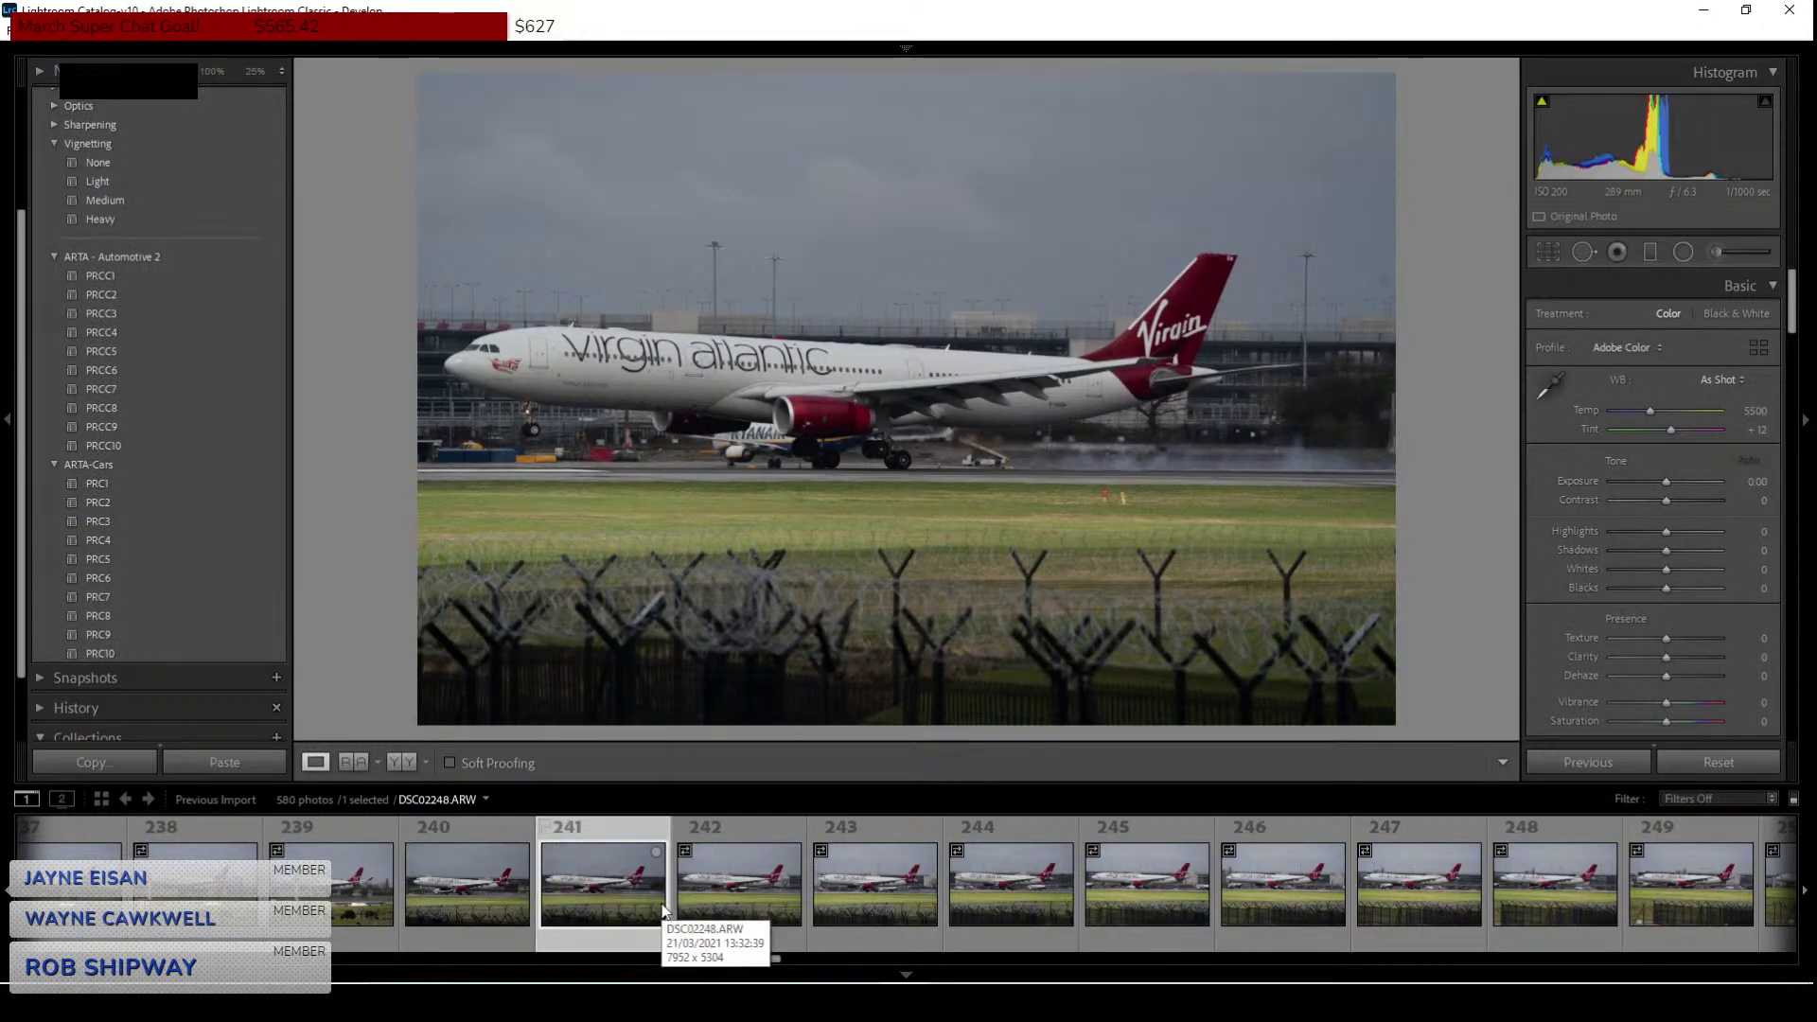
click(732, 907)
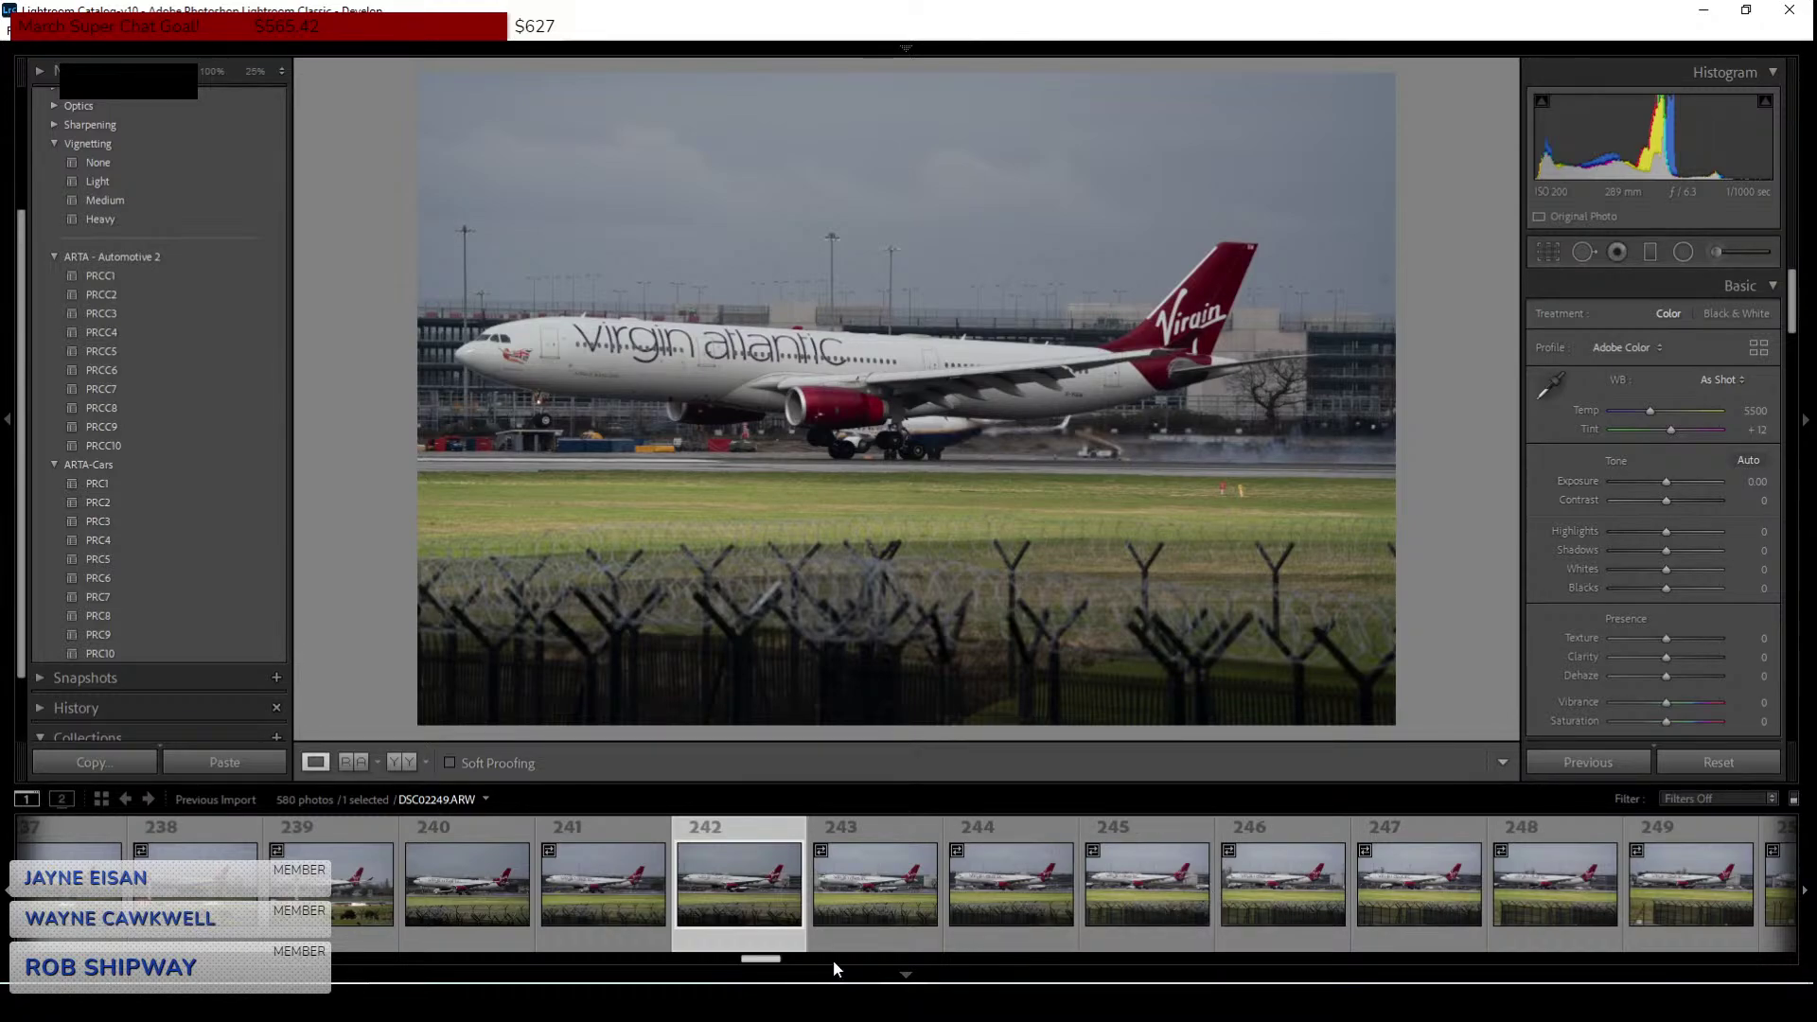
drag(775, 964, 782, 963)
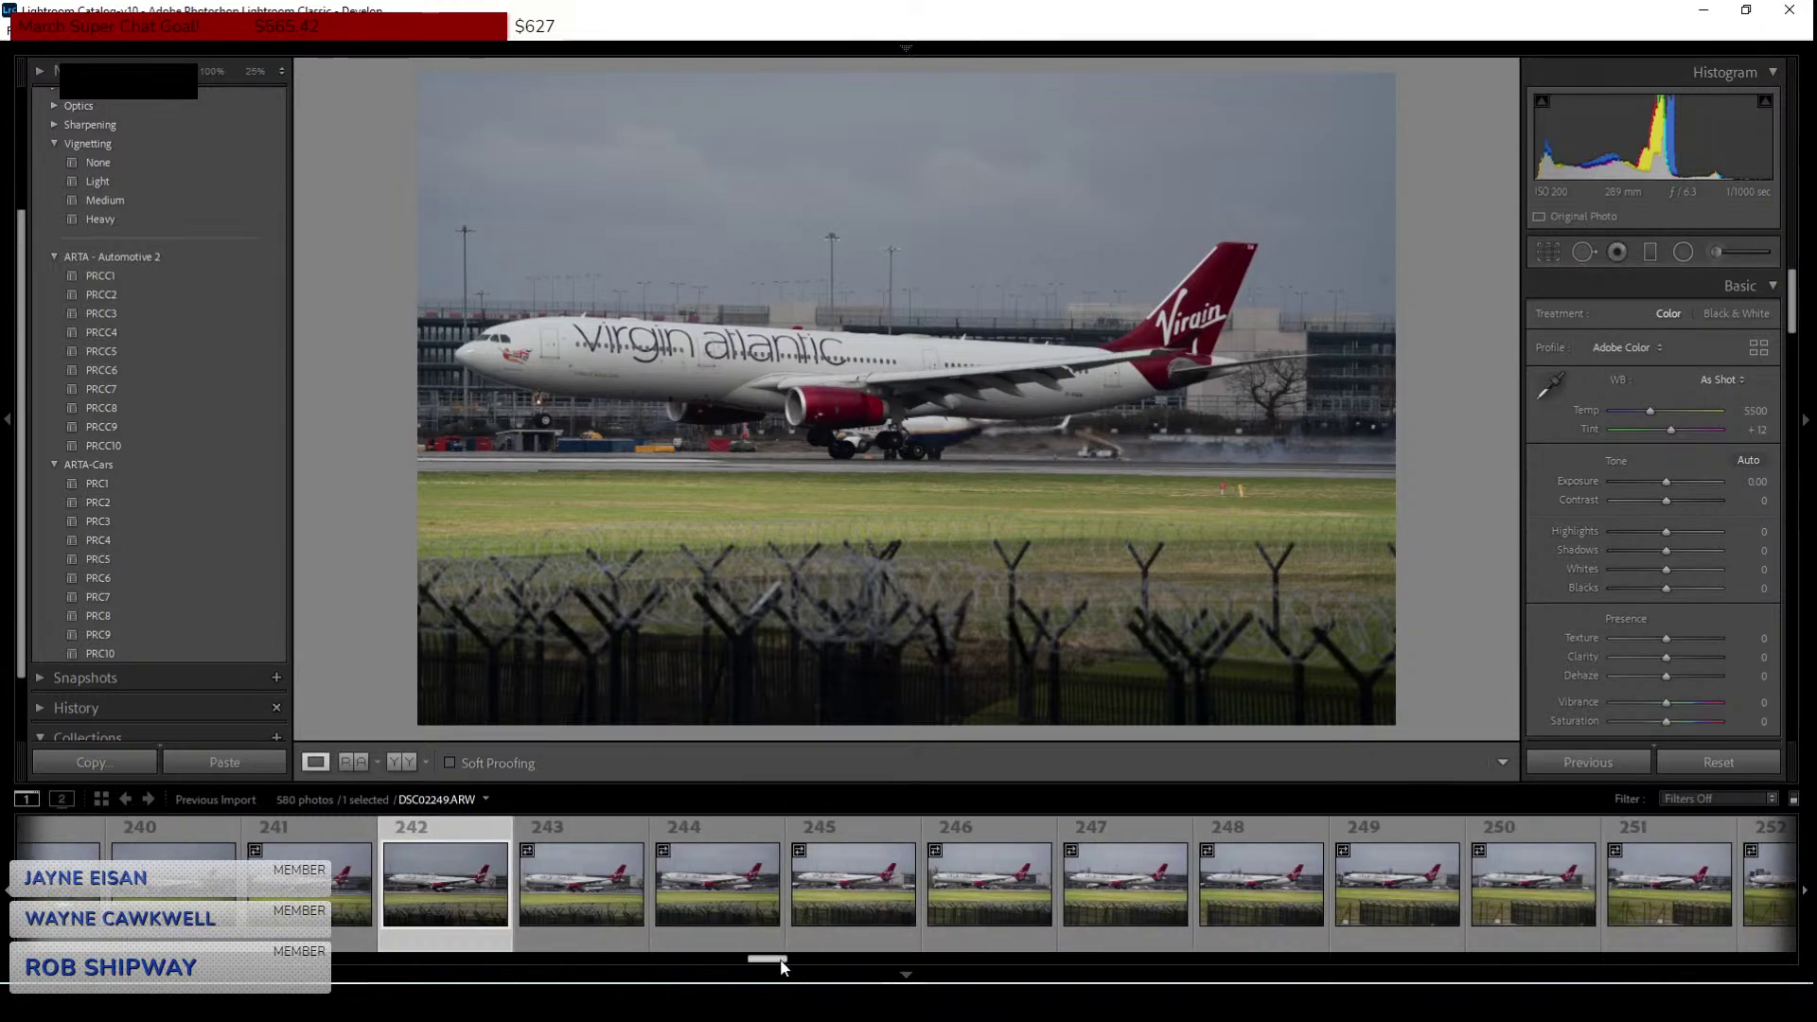
click(954, 901)
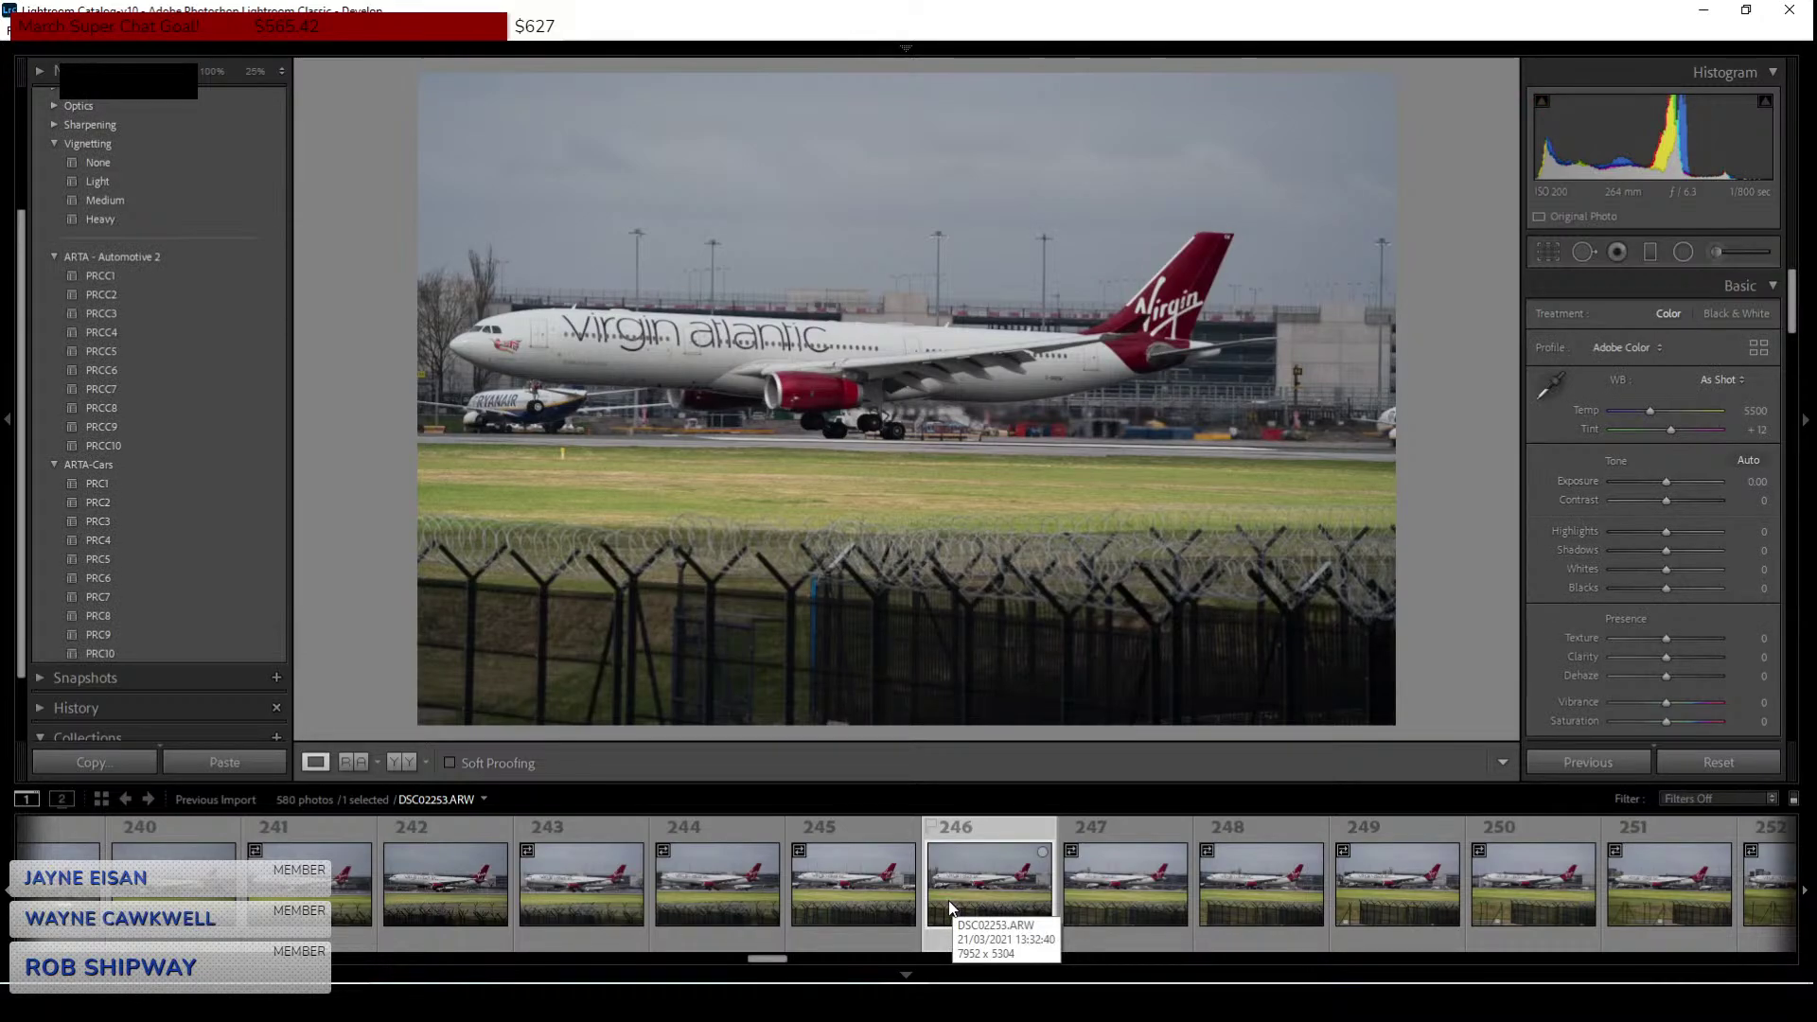
Review the rollout frames 257, 259 and 262 for the framing of the aircraft and its background.
drag(783, 963, 810, 963)
click(923, 932)
click(913, 934)
click(979, 930)
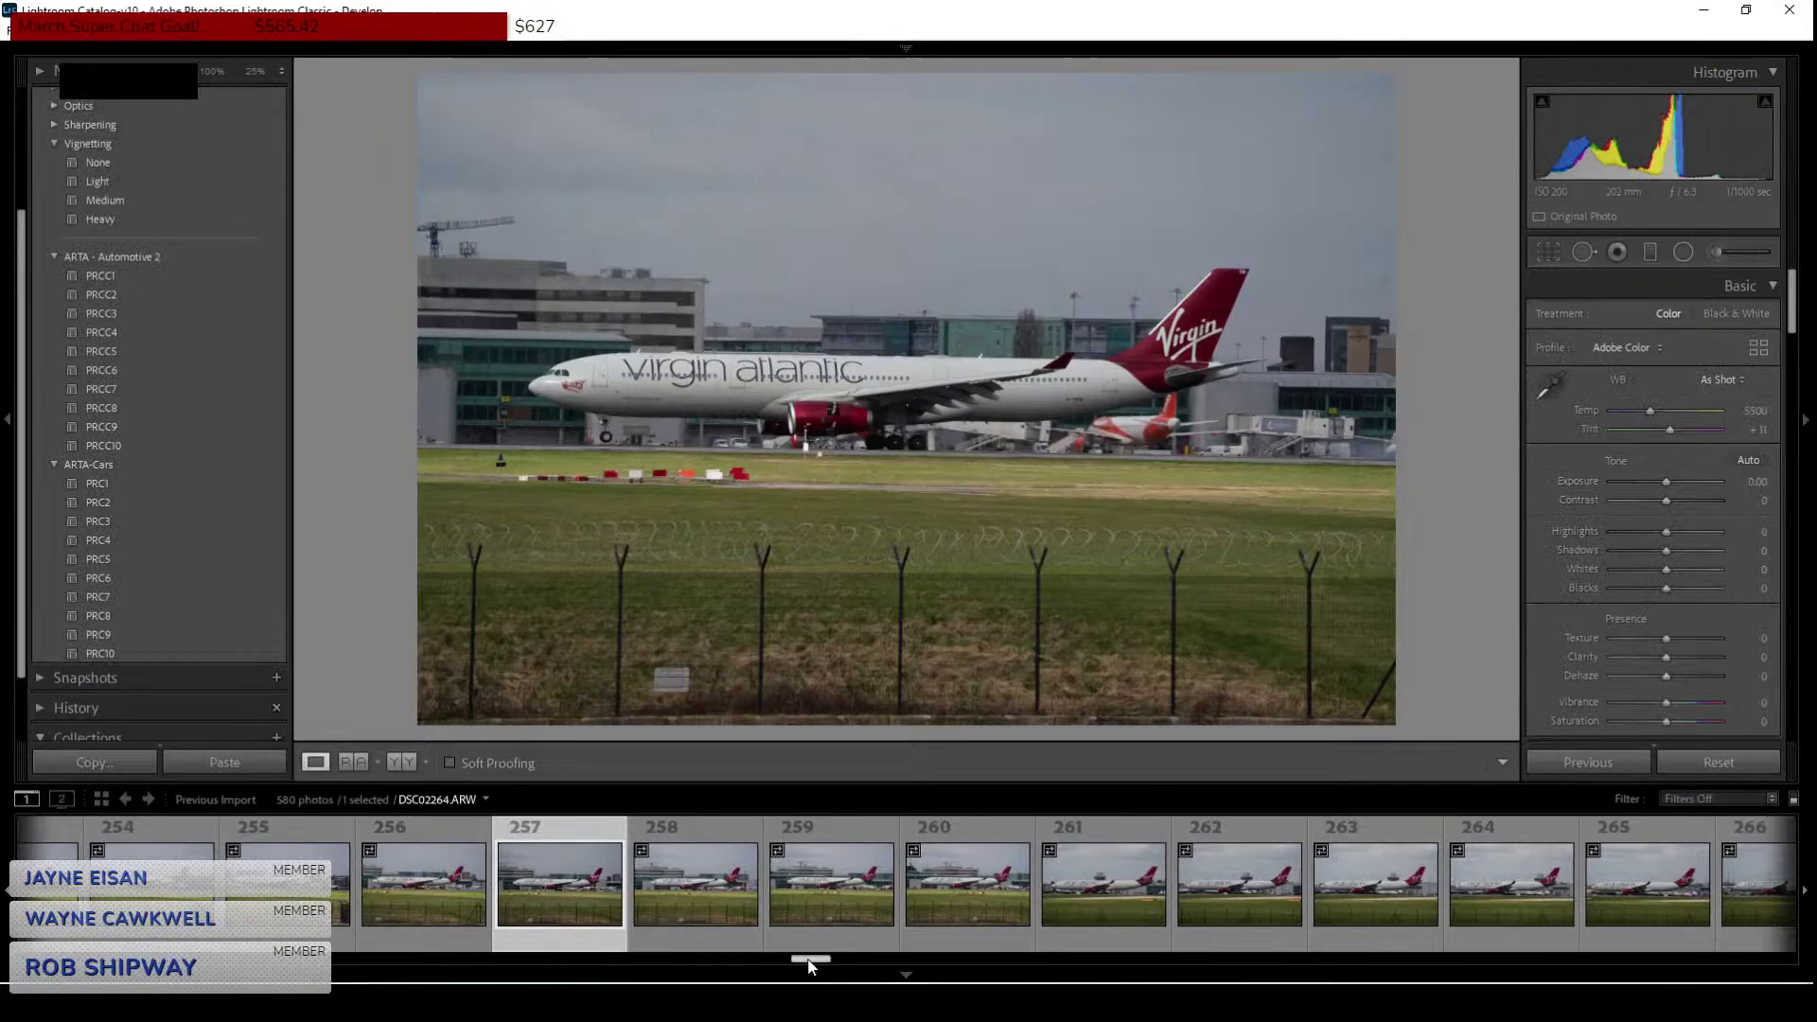
click(856, 926)
scroll(825, 962, down, 2)
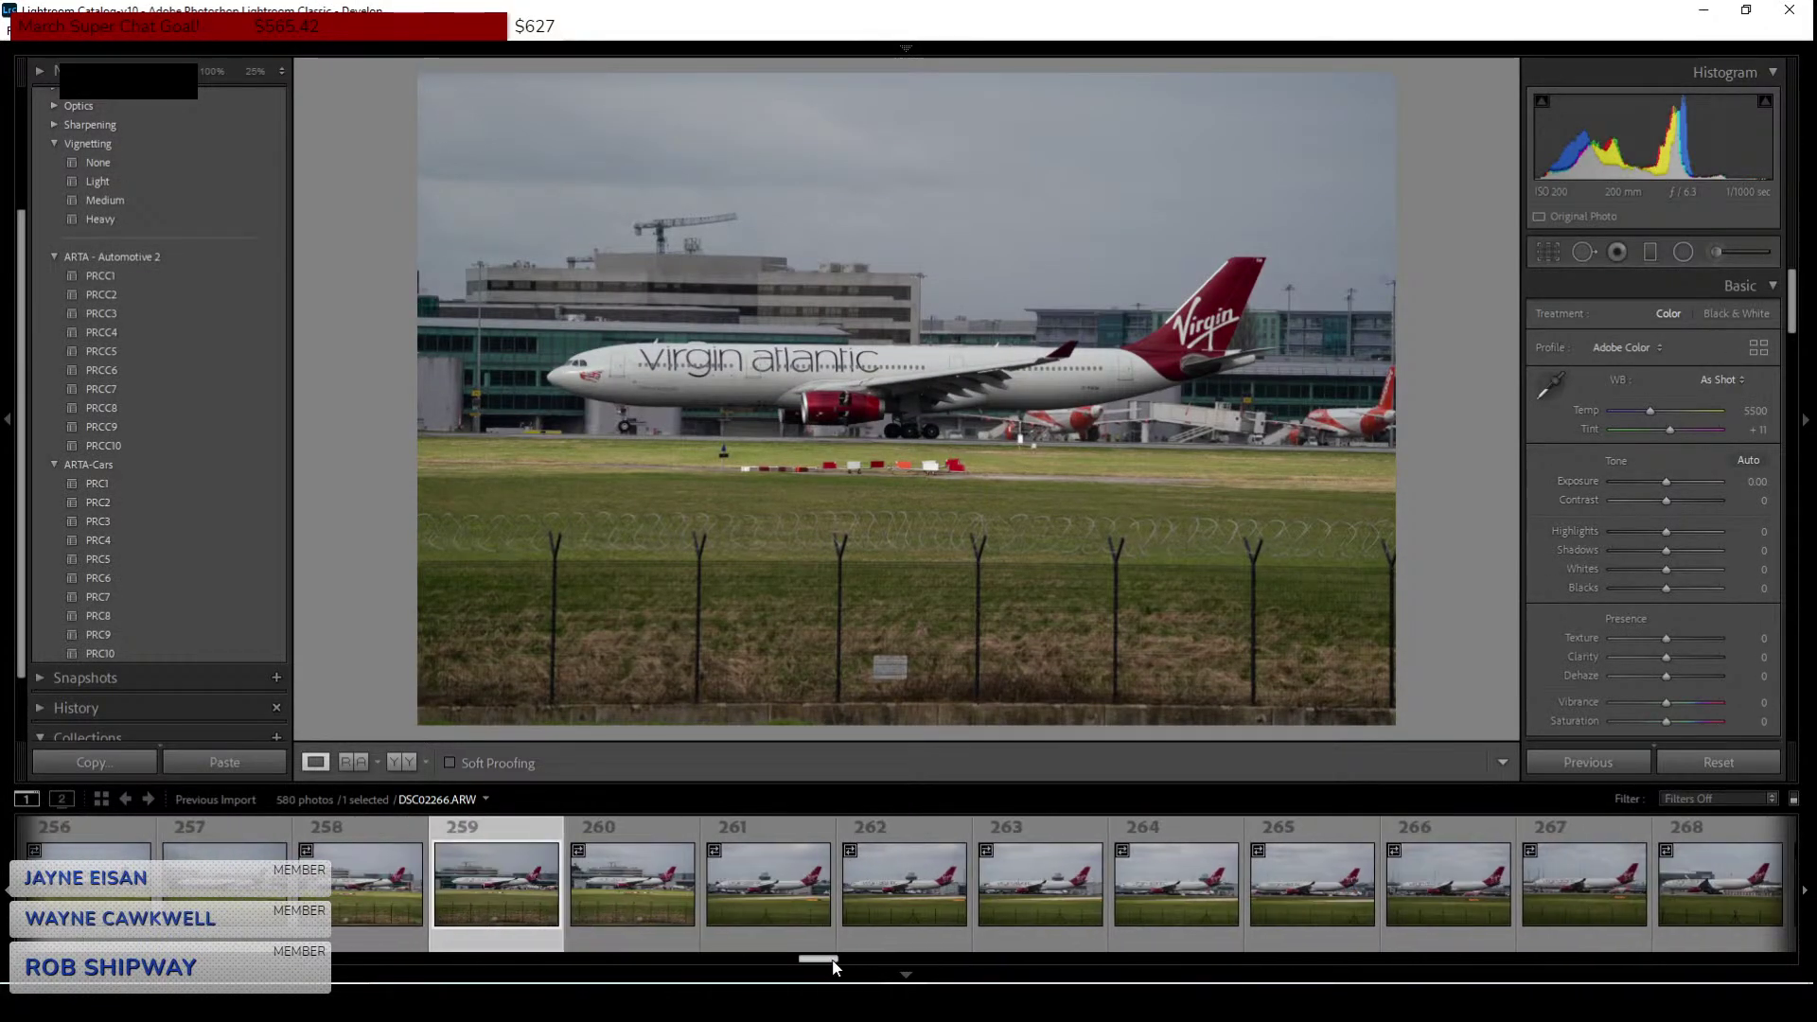
click(924, 915)
scroll(816, 959, up, 4)
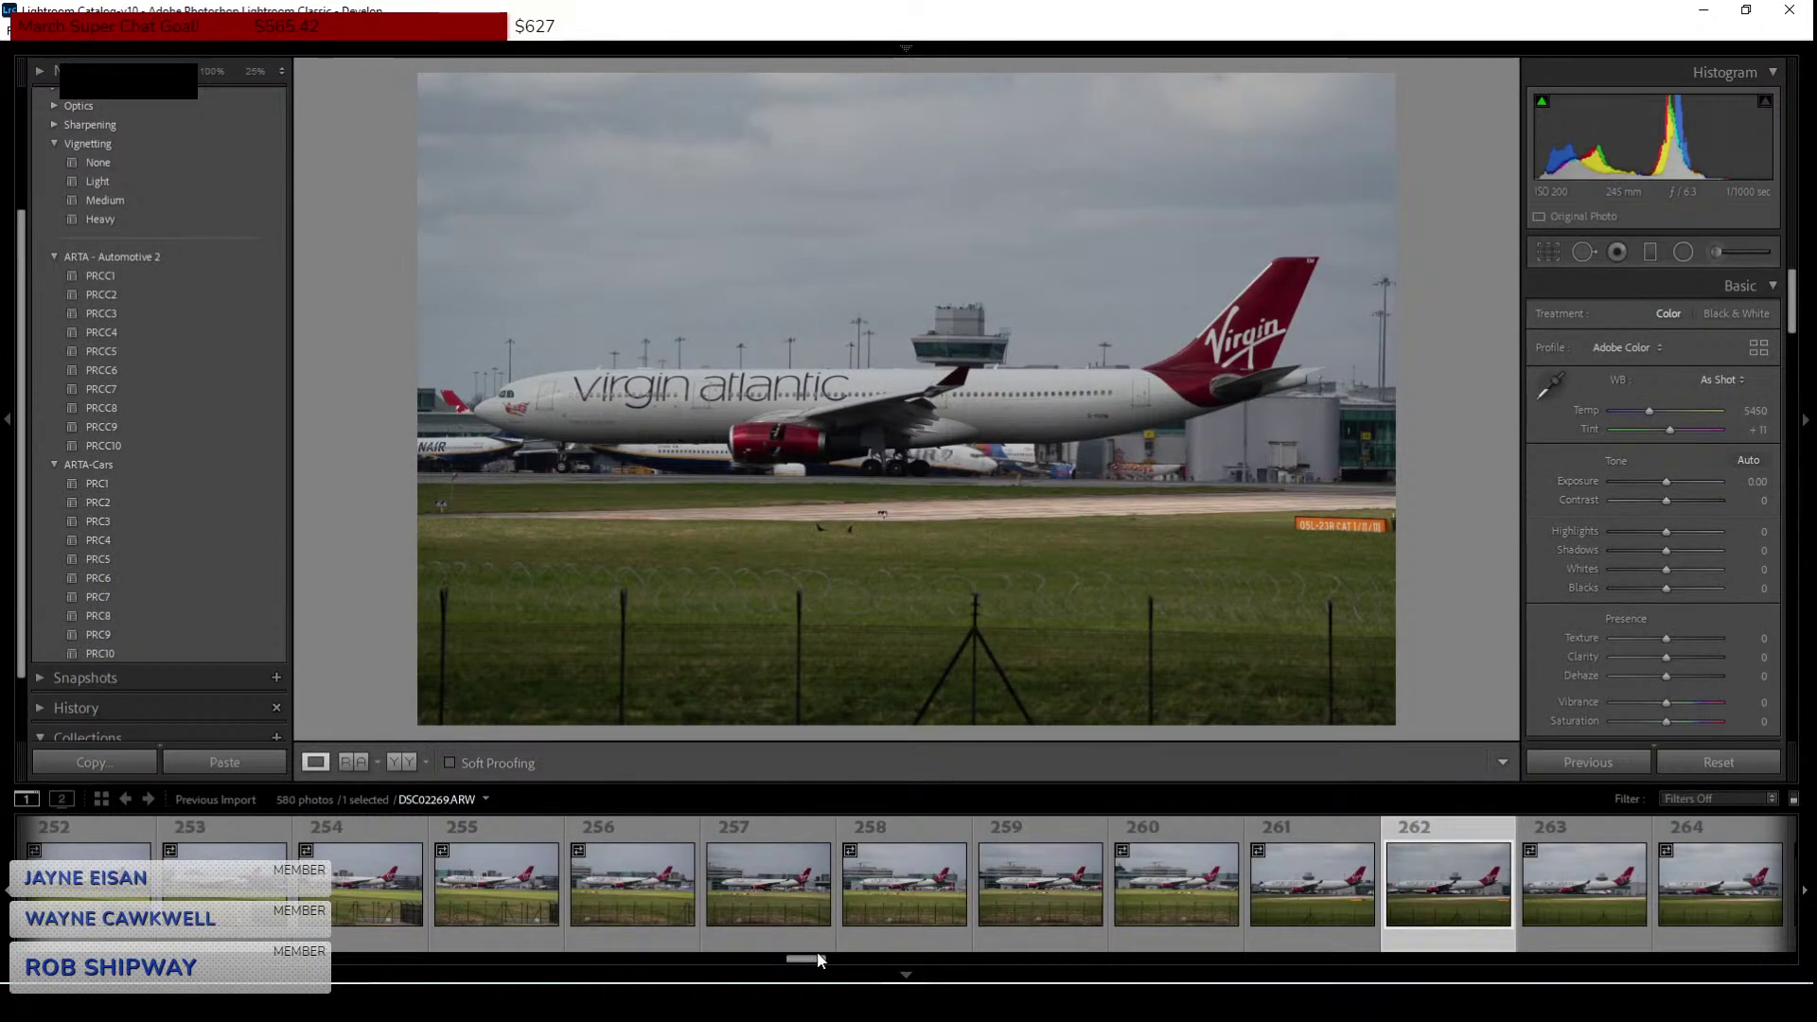
Compare neighbouring rollout frames 258 to 261 against each other, ending on frame 259.
click(878, 935)
scroll(820, 962, down, 1)
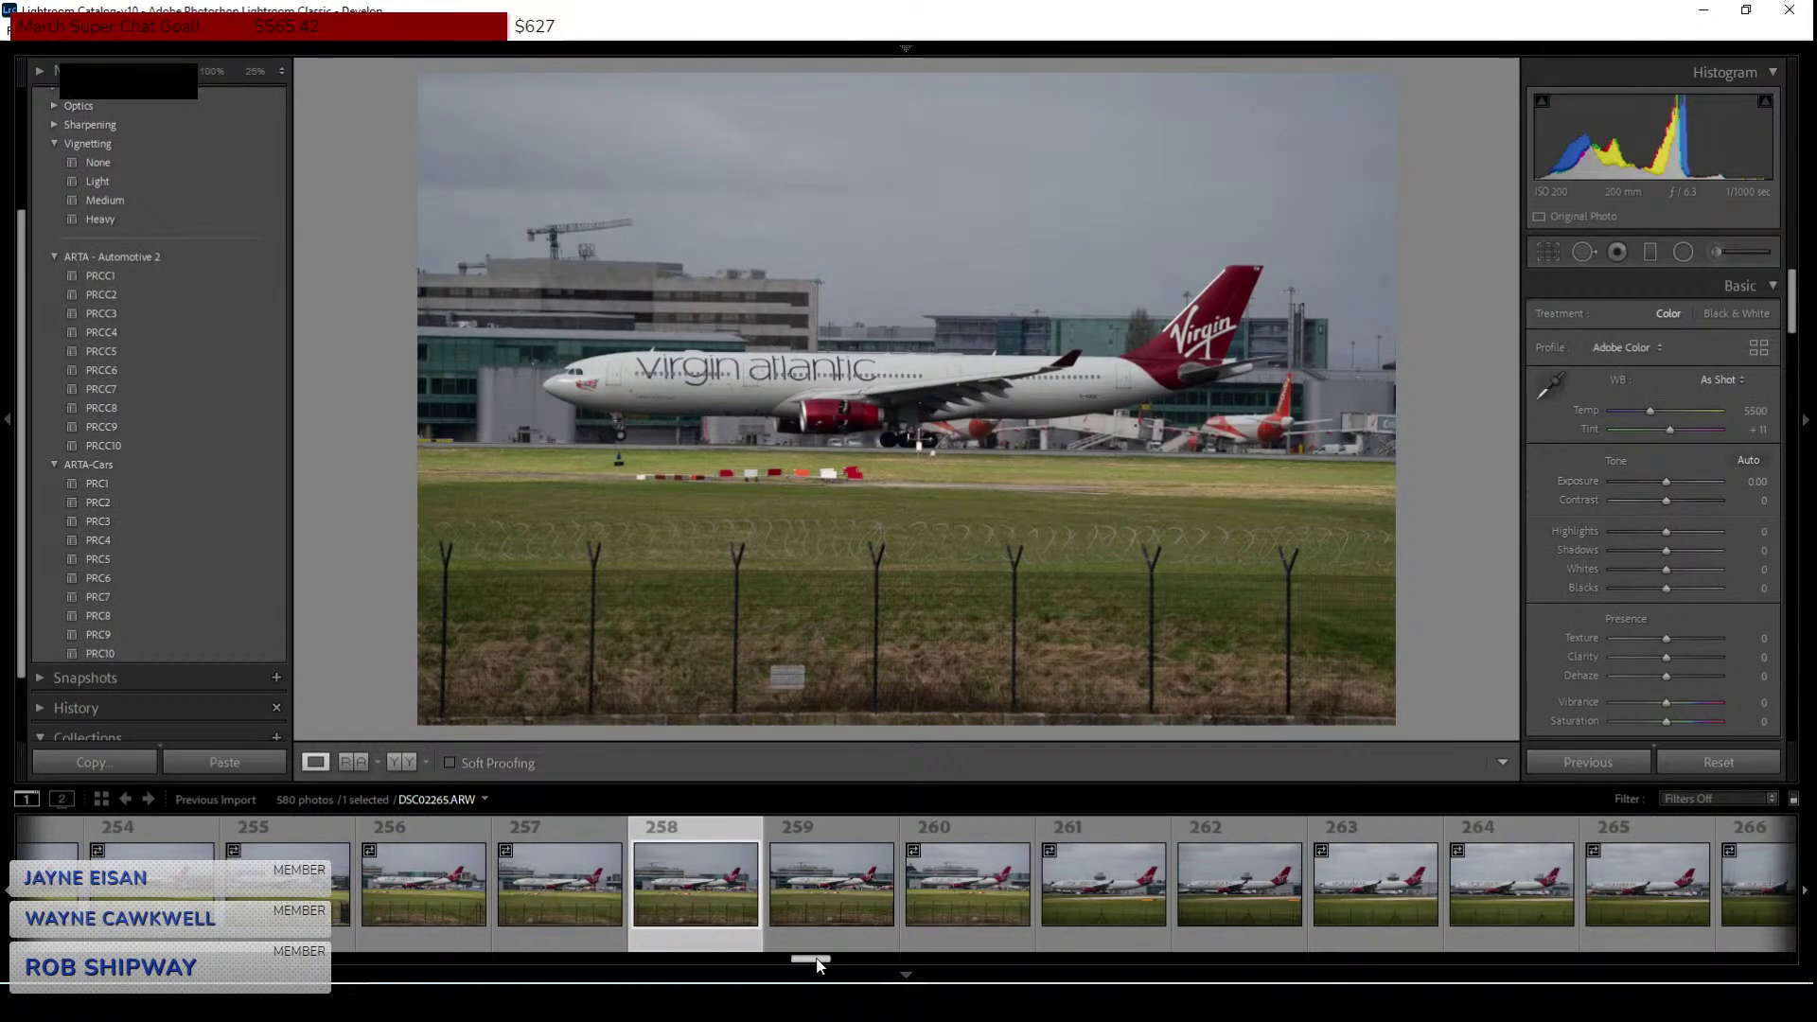
click(815, 929)
scroll(813, 963, down, 1)
click(812, 937)
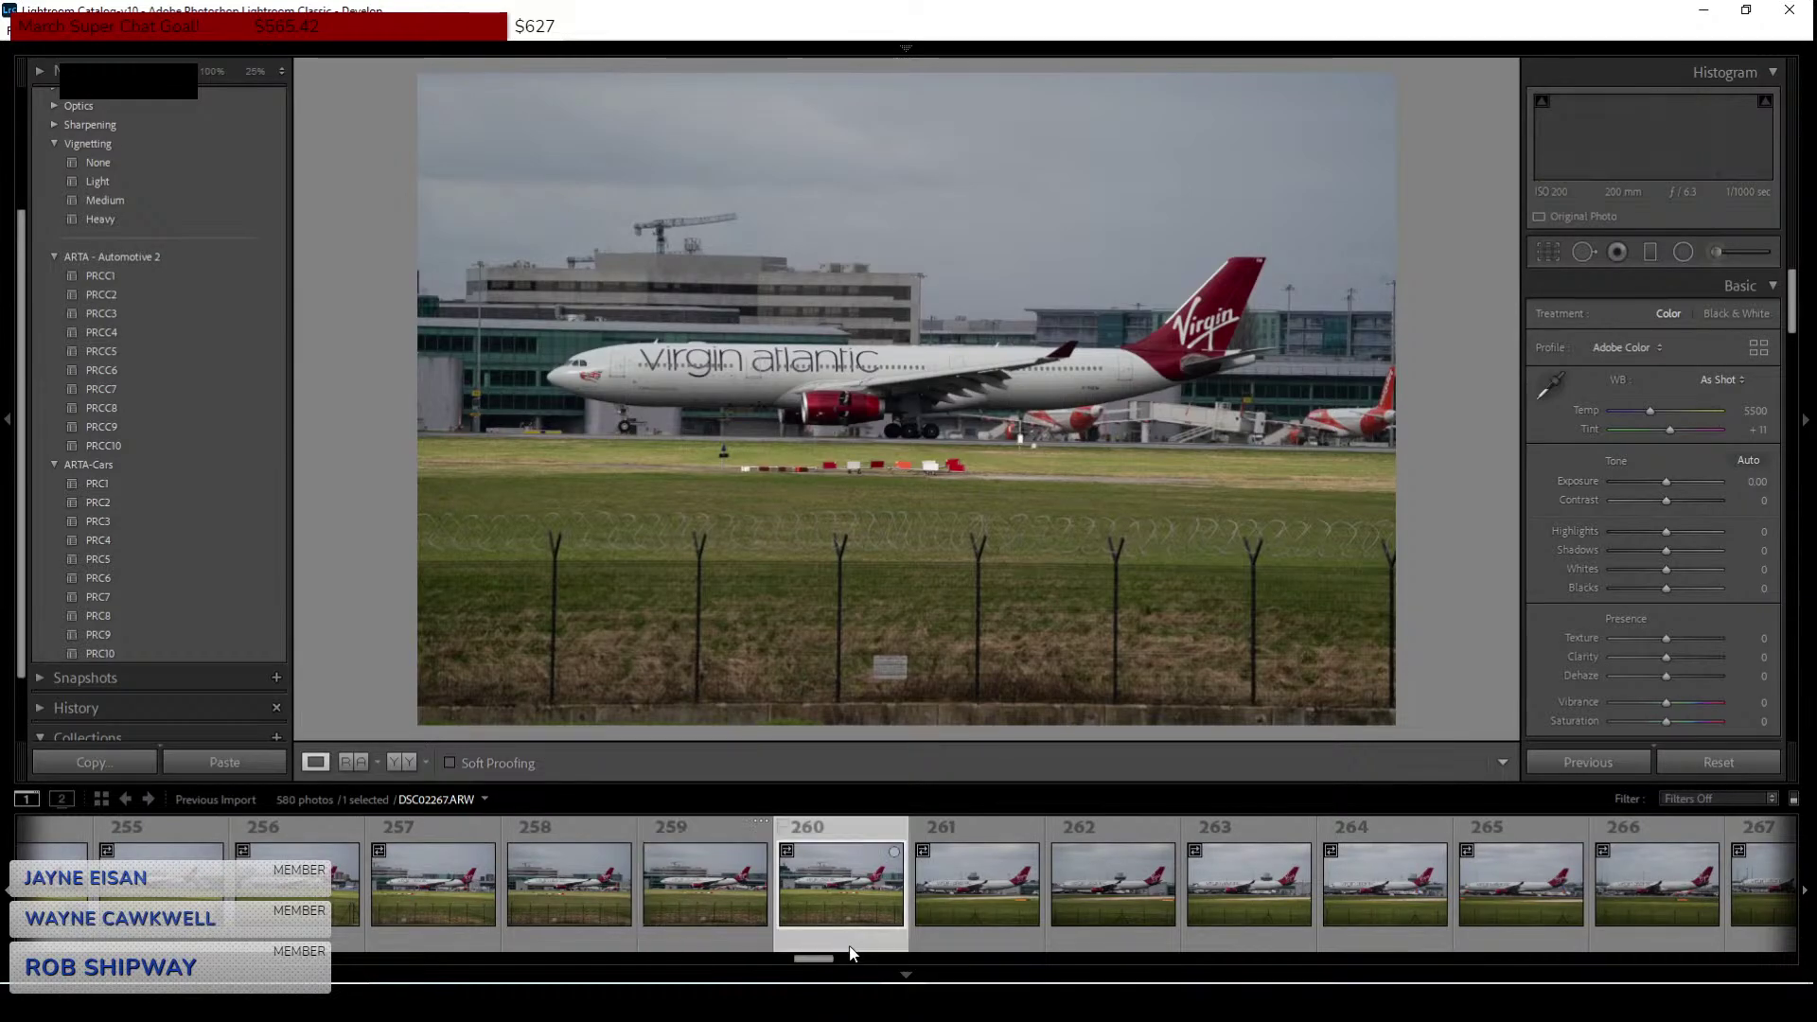
scroll(813, 961, down, 1)
click(805, 935)
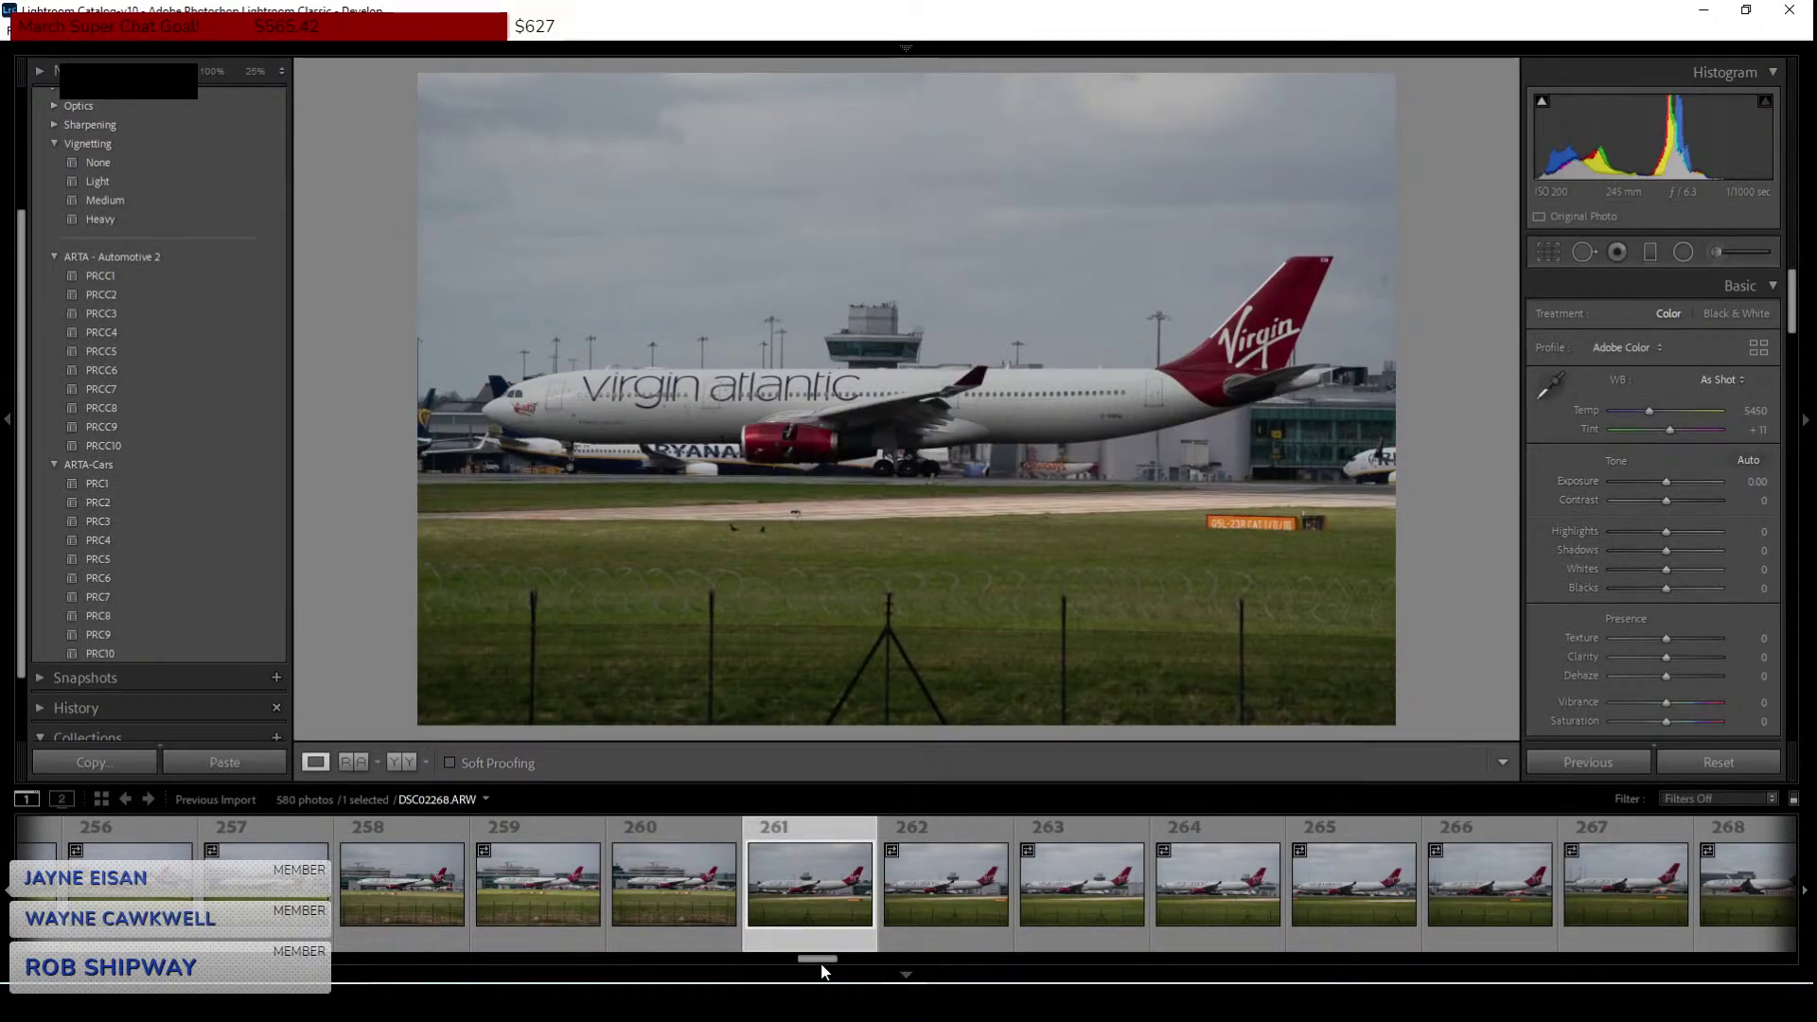
click(545, 912)
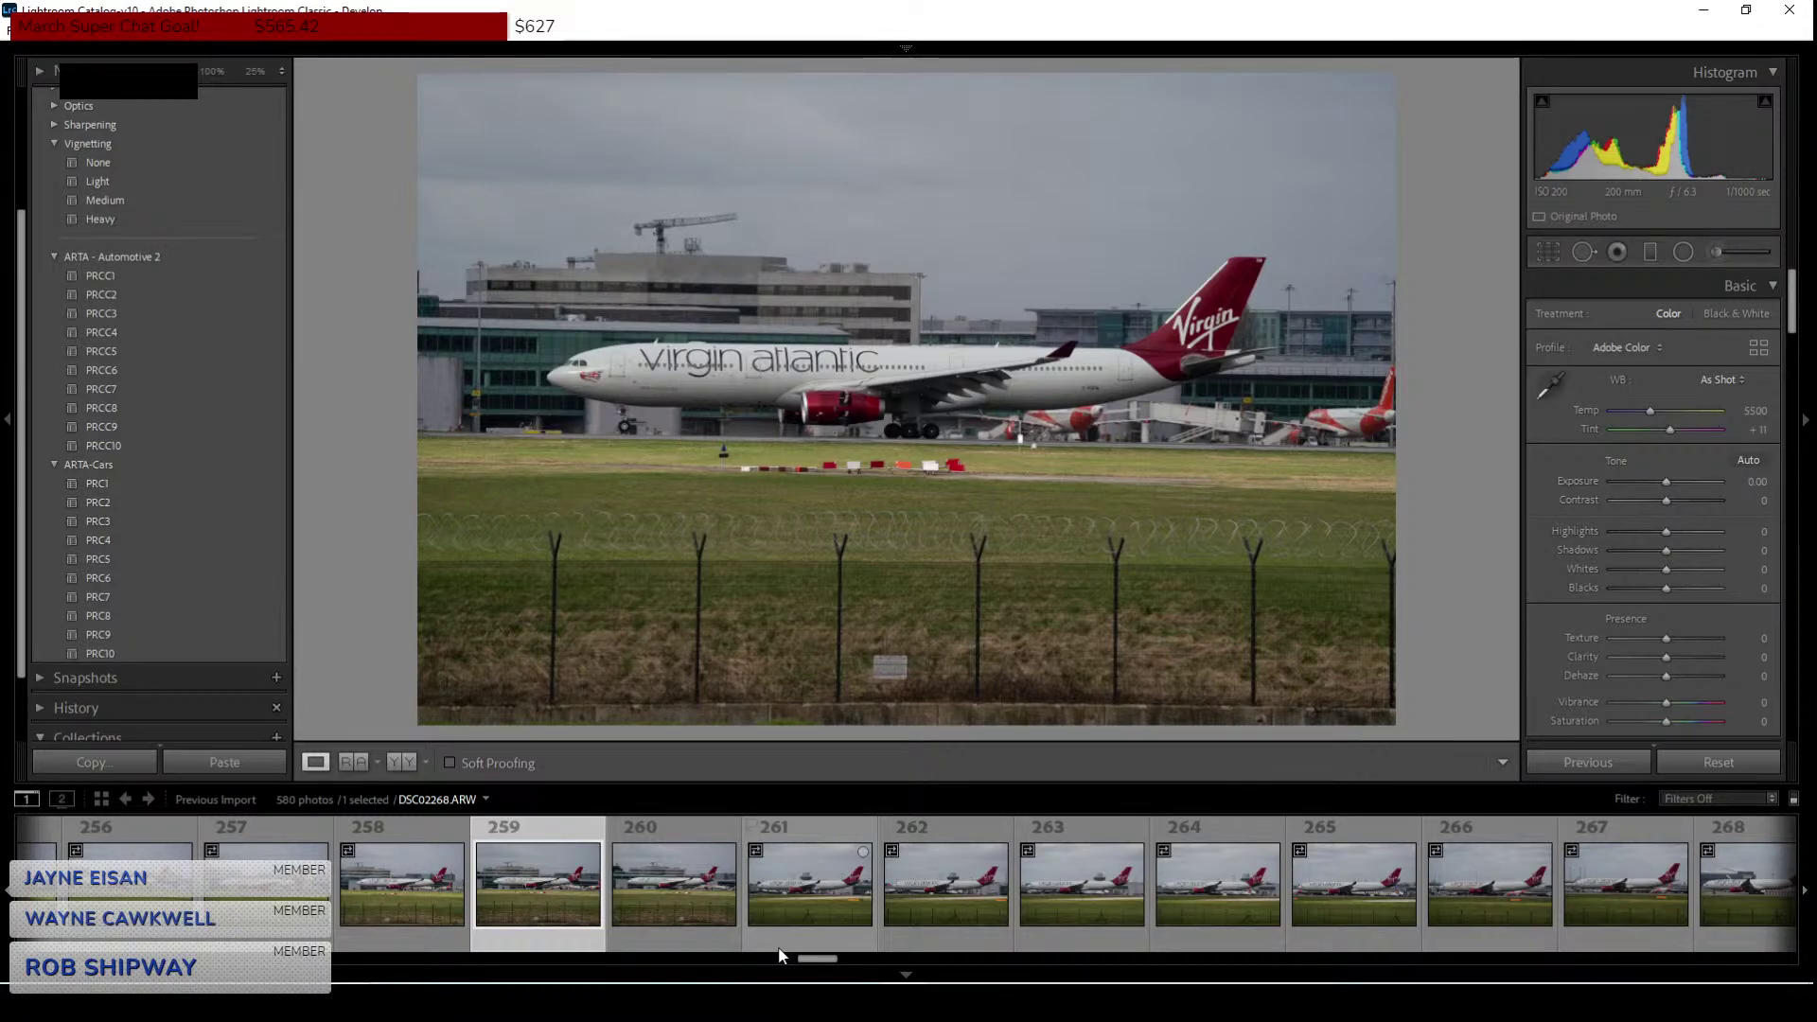
Compare the earlier landing frames 251, 243 and 245, and select frame 244 for editing.
drag(825, 964, 784, 962)
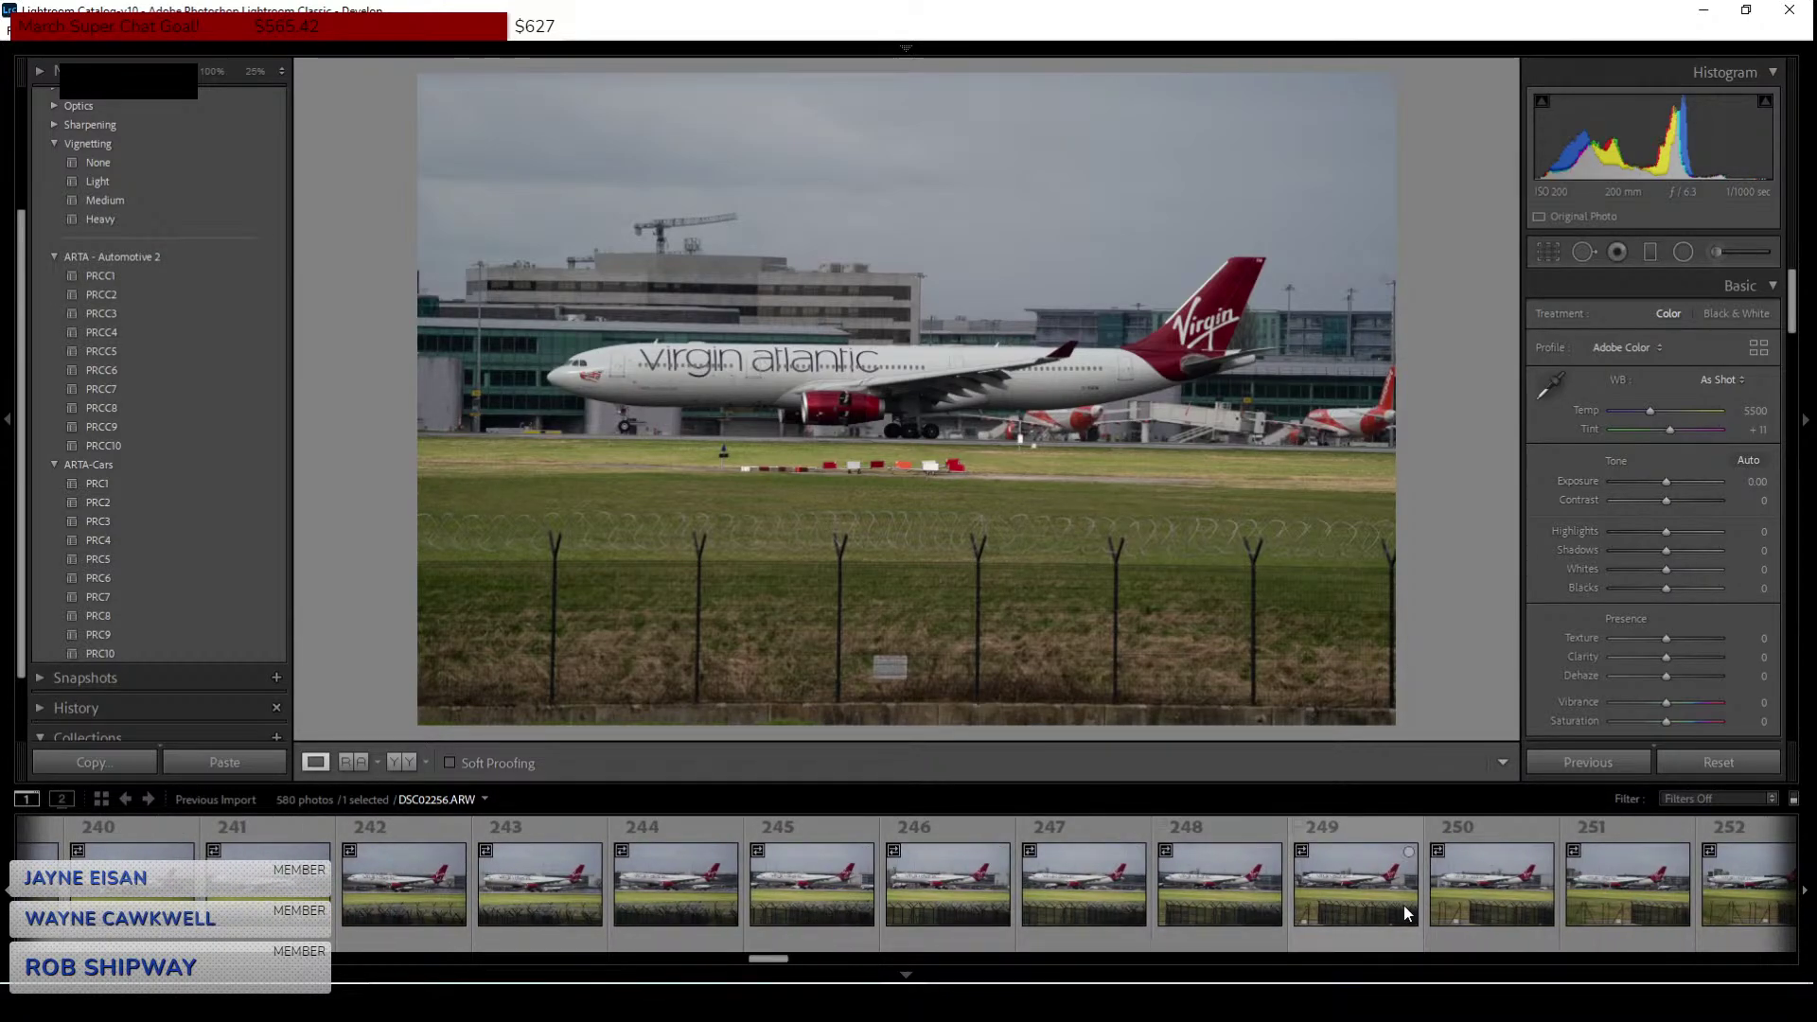
click(1625, 916)
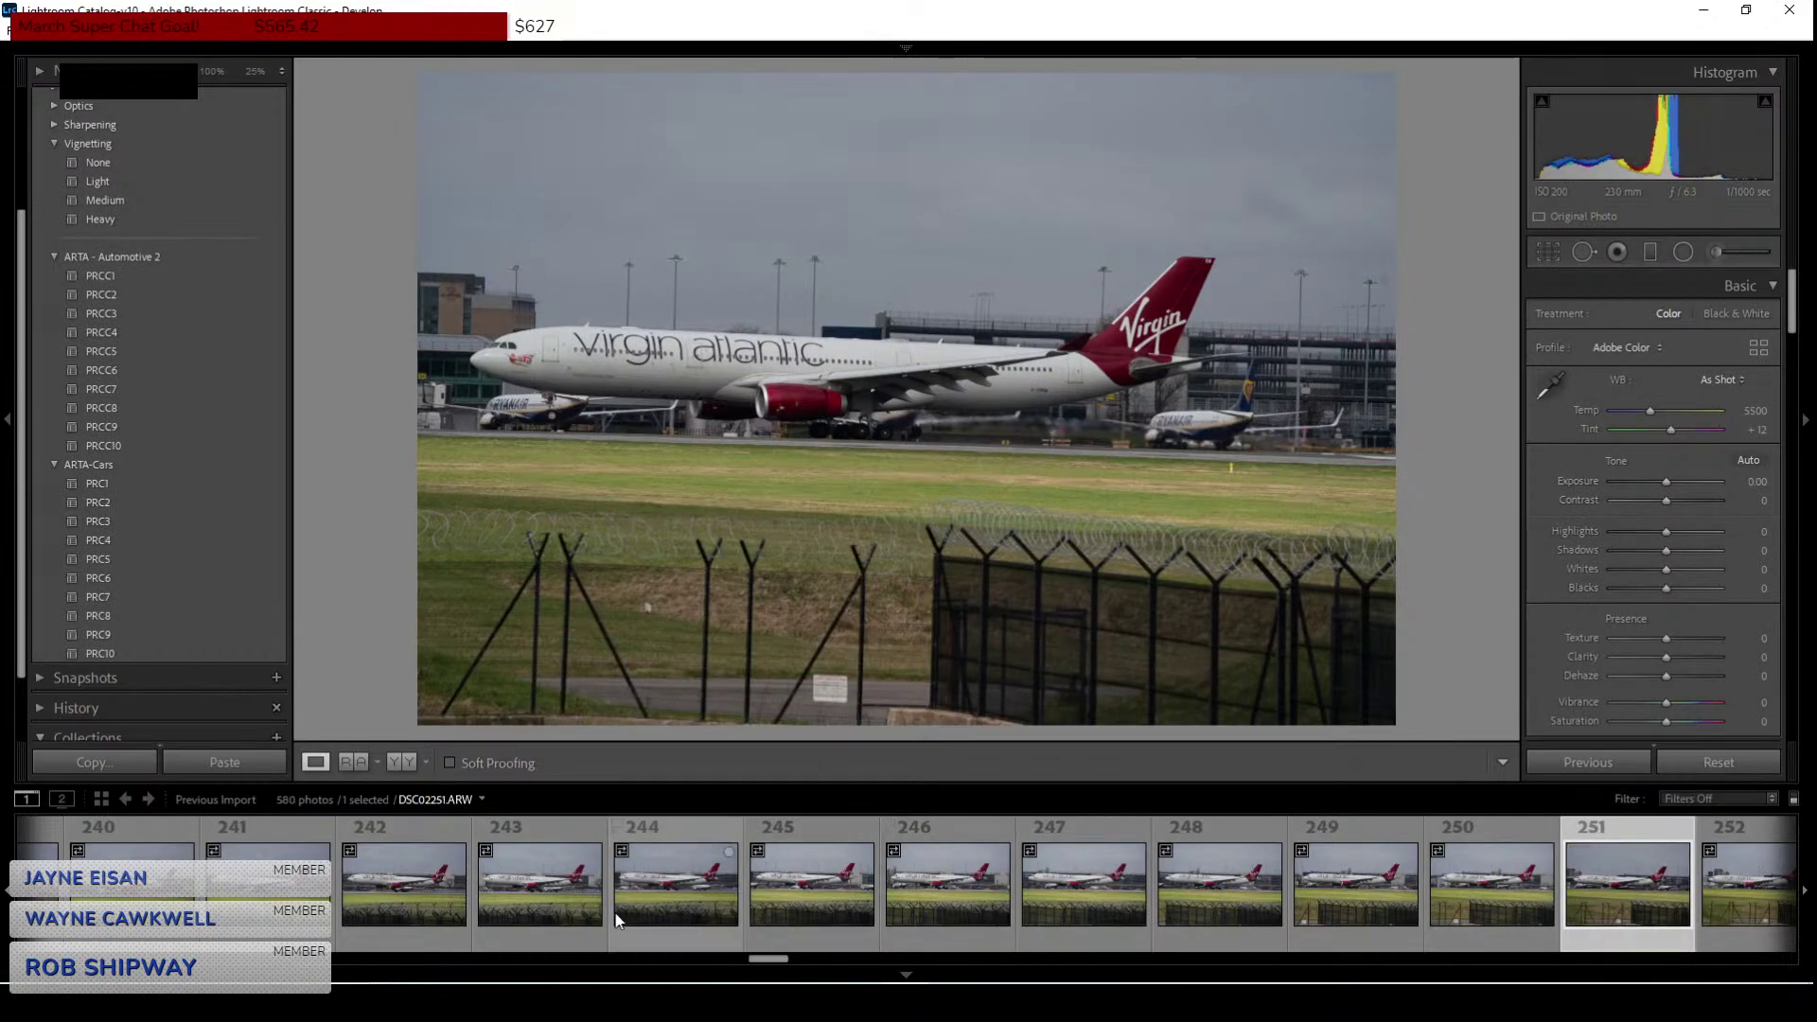
click(539, 885)
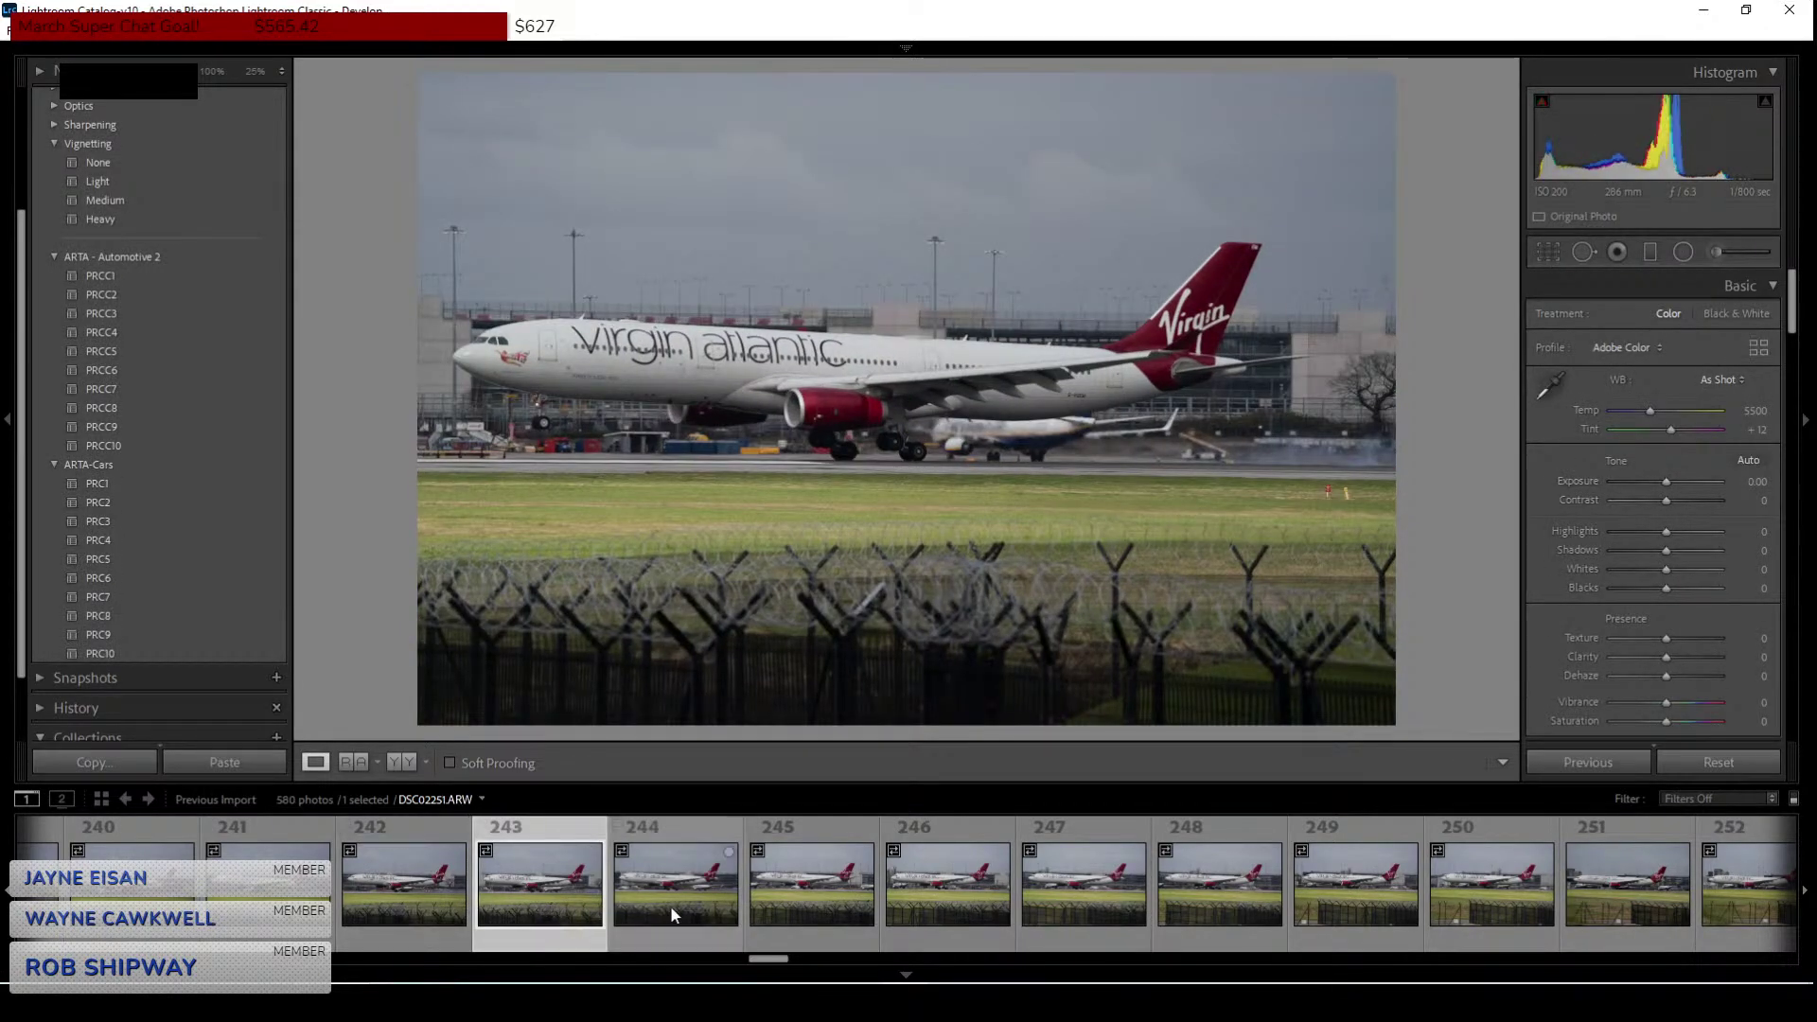
click(775, 900)
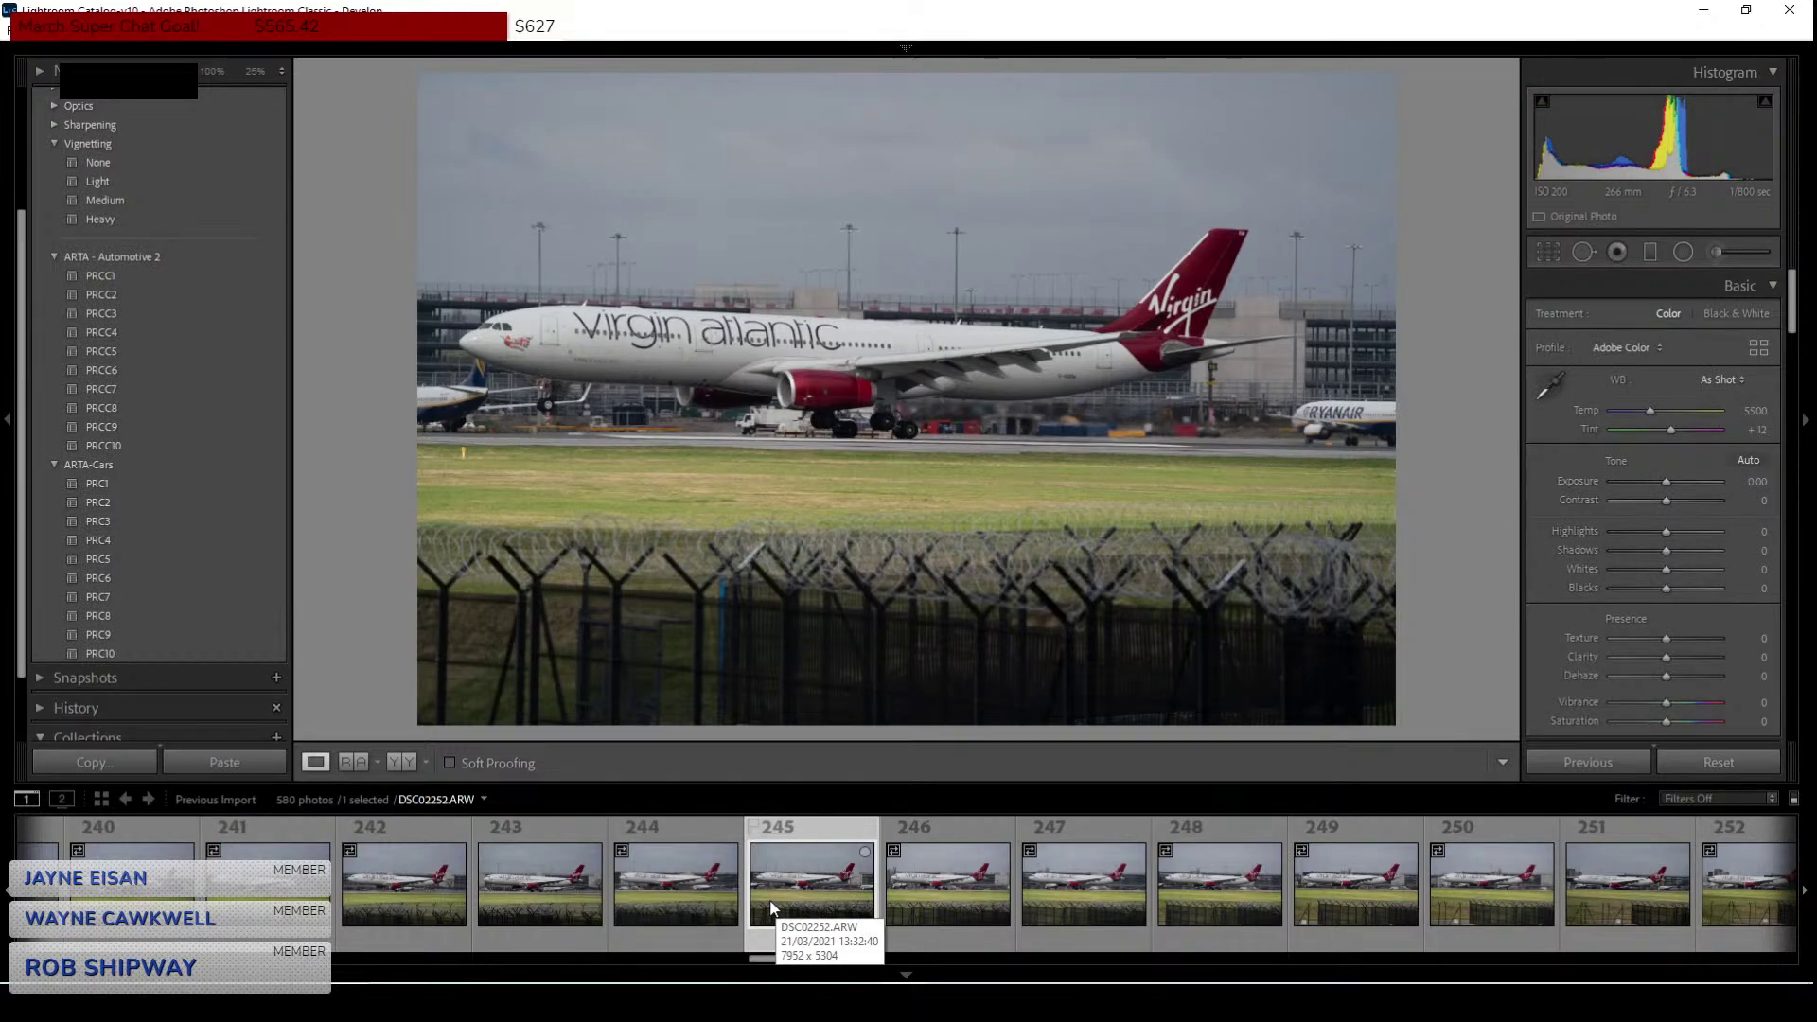
click(719, 900)
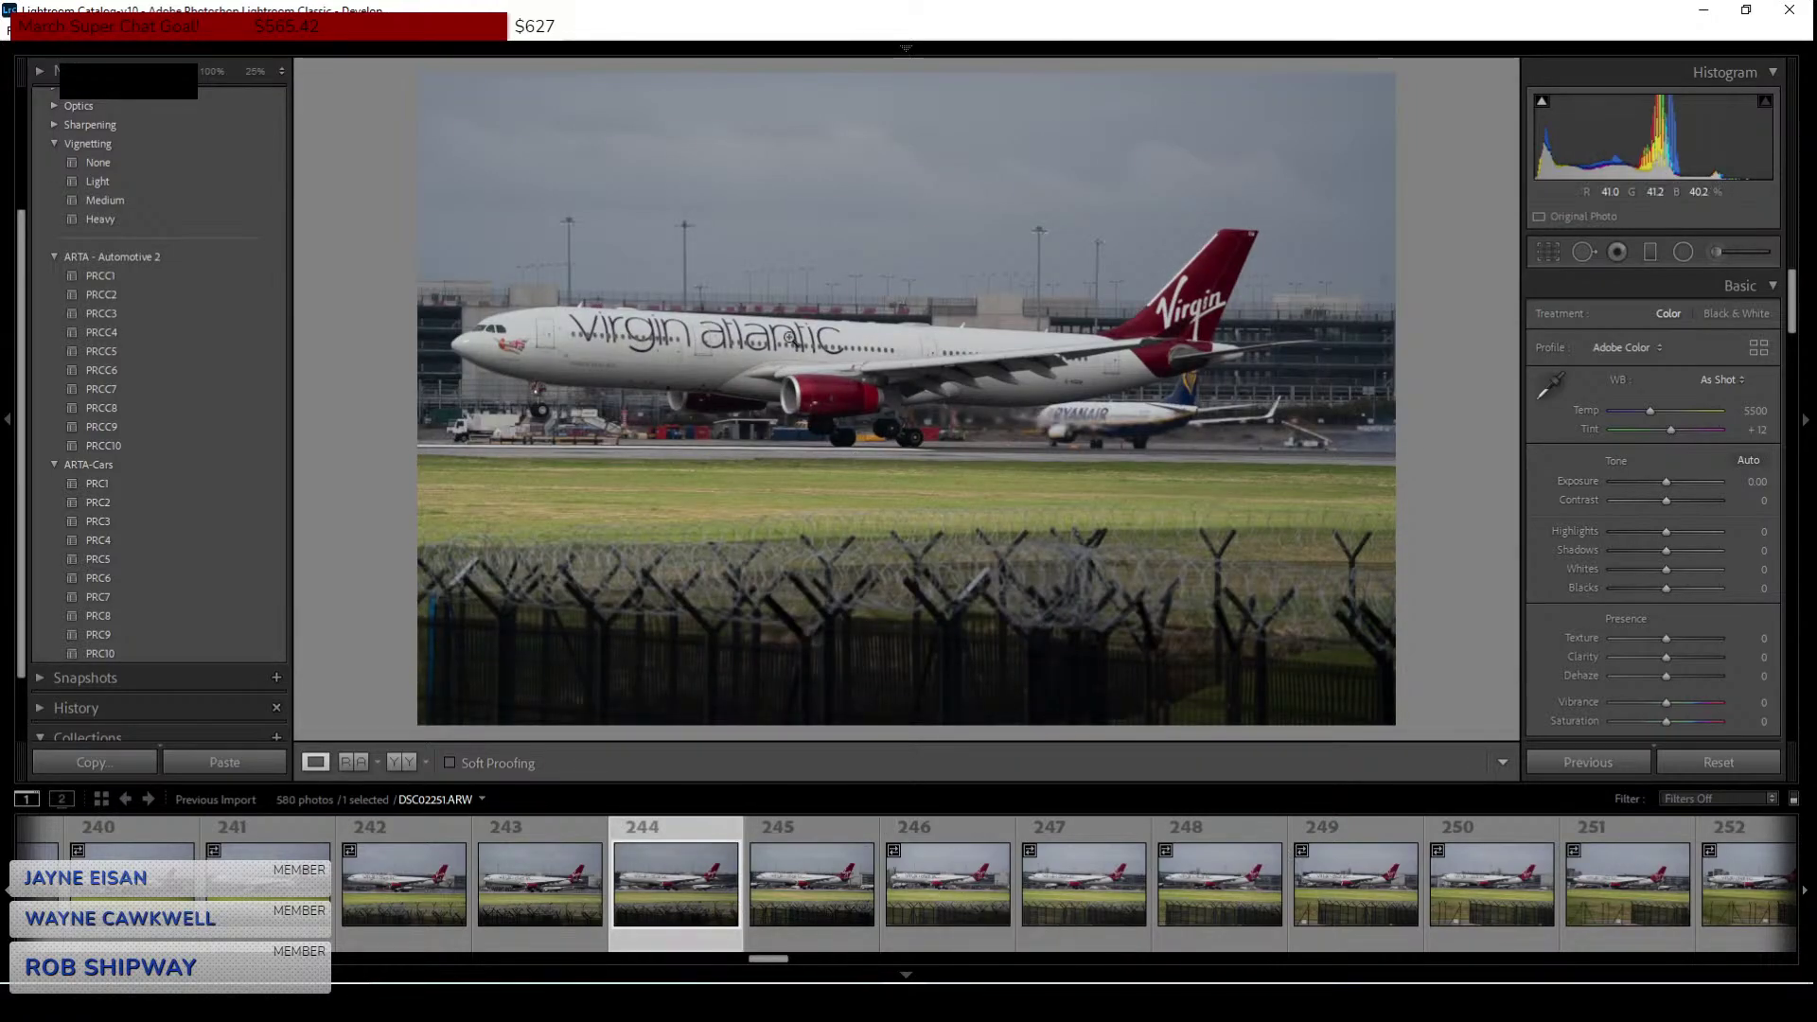
Inspect the wing and registration area of photo 244 at 100% to check its sharpness.
click(802, 347)
drag(1420, 503, 852, 397)
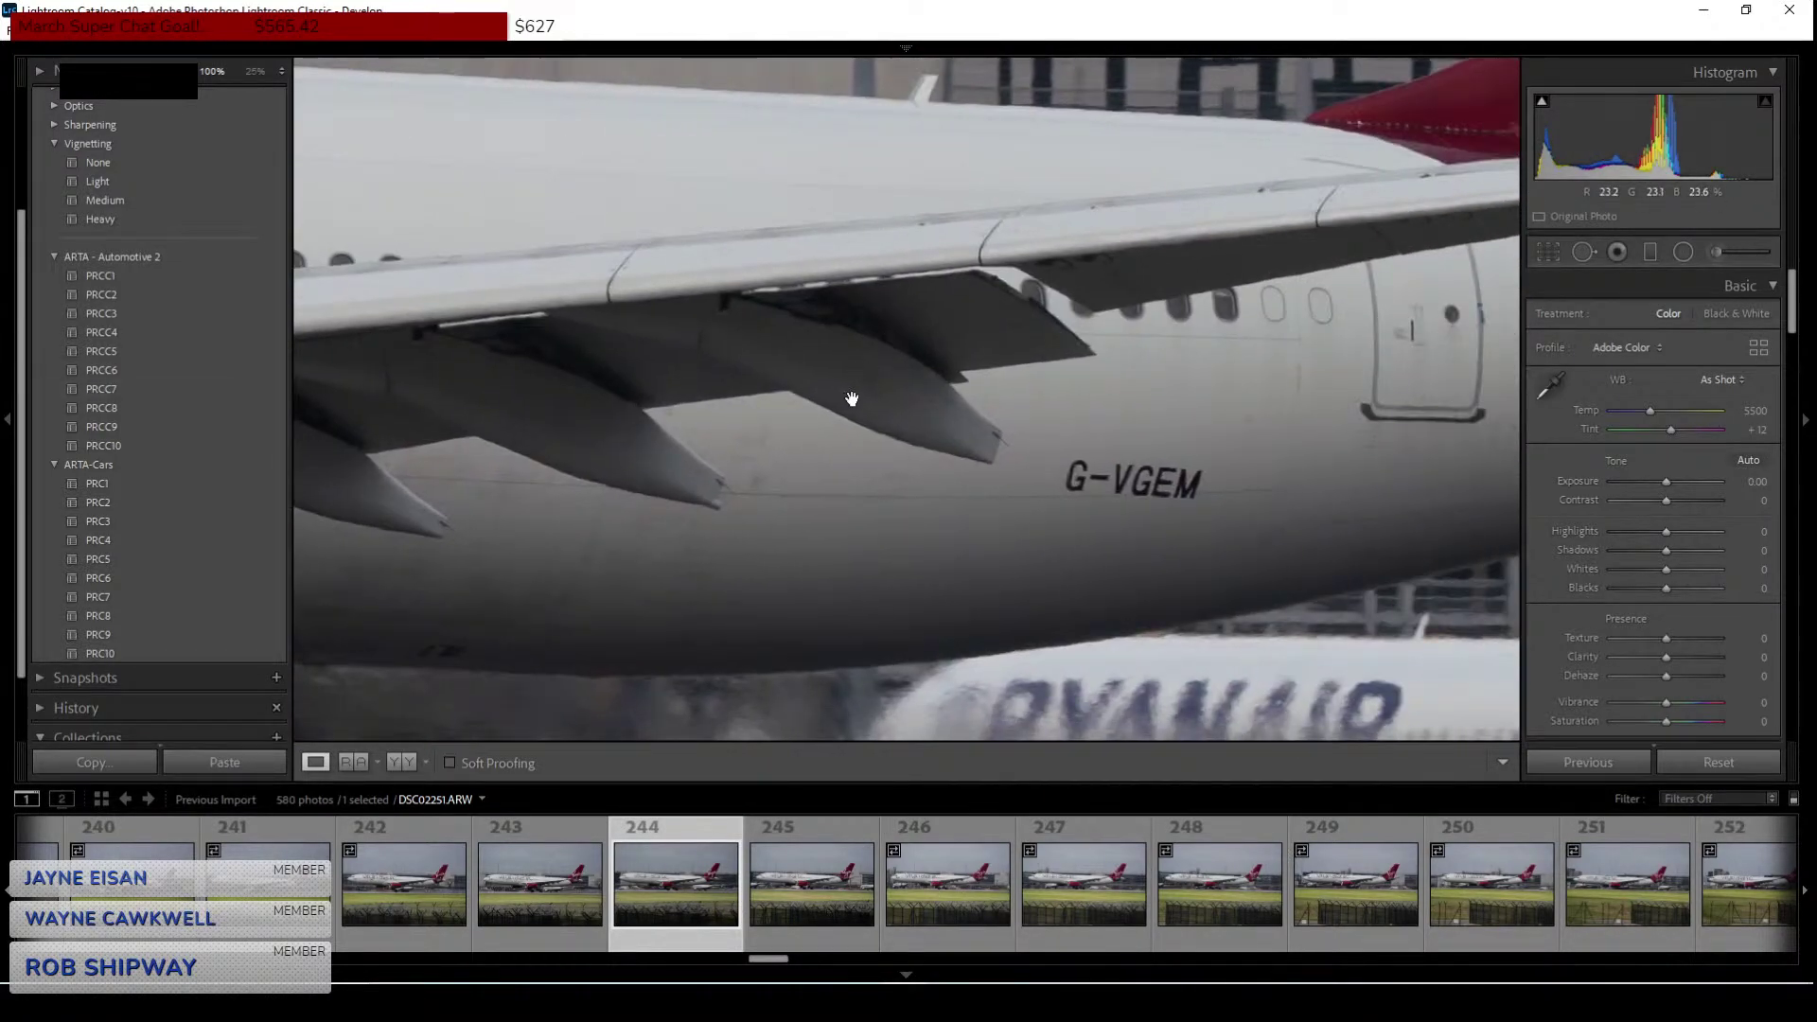
click(852, 397)
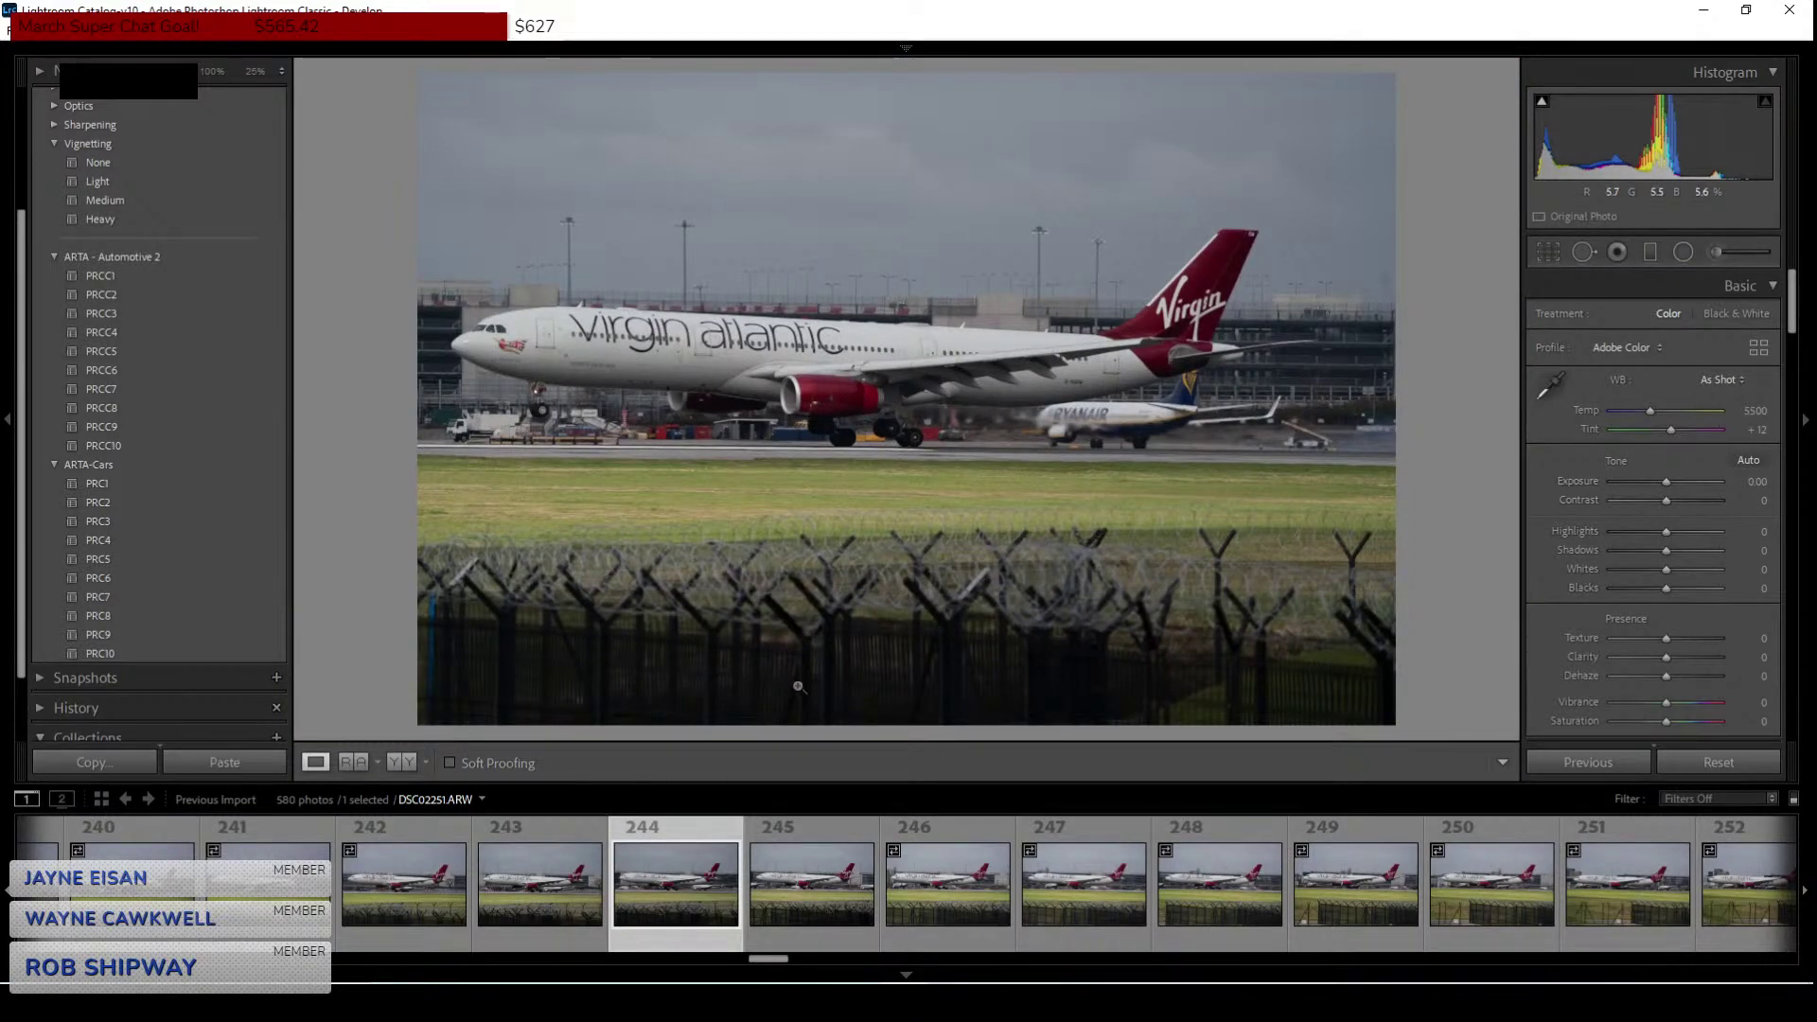
Crop photo 244 to a 16 x 9 ratio around the aircraft and straighten it to level the runway.
click(1559, 246)
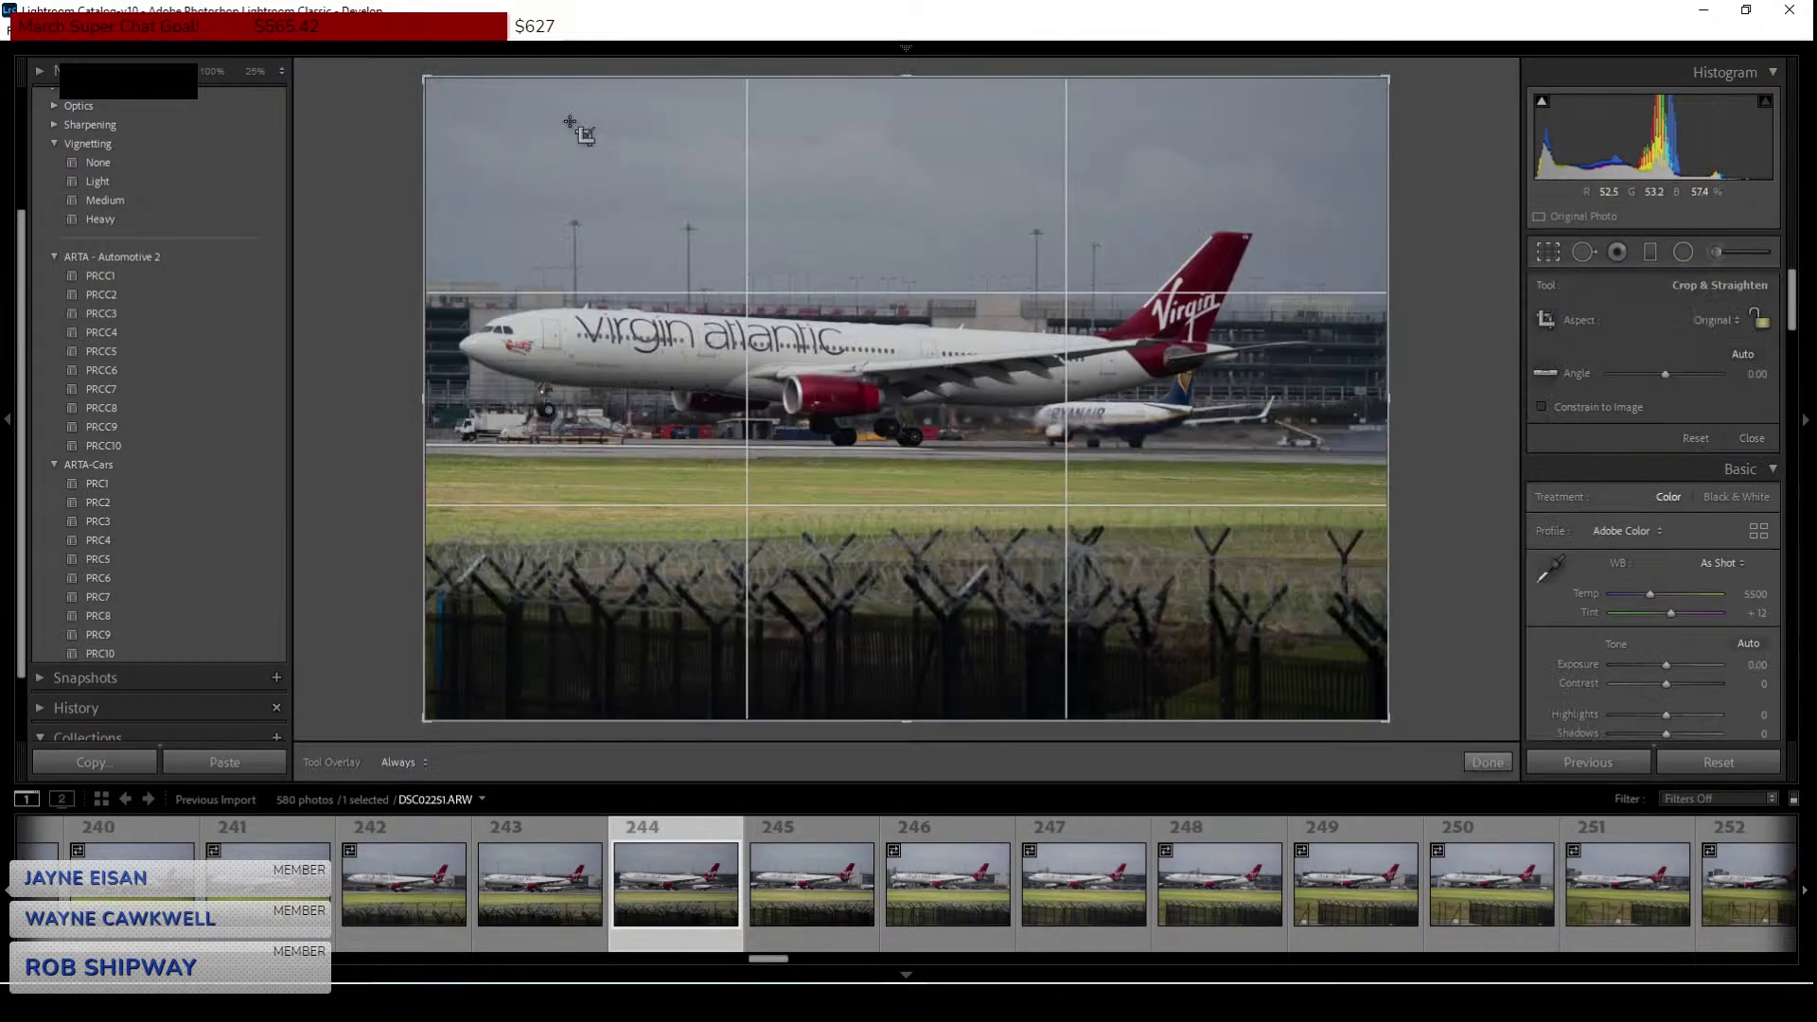
click(1725, 320)
click(1586, 522)
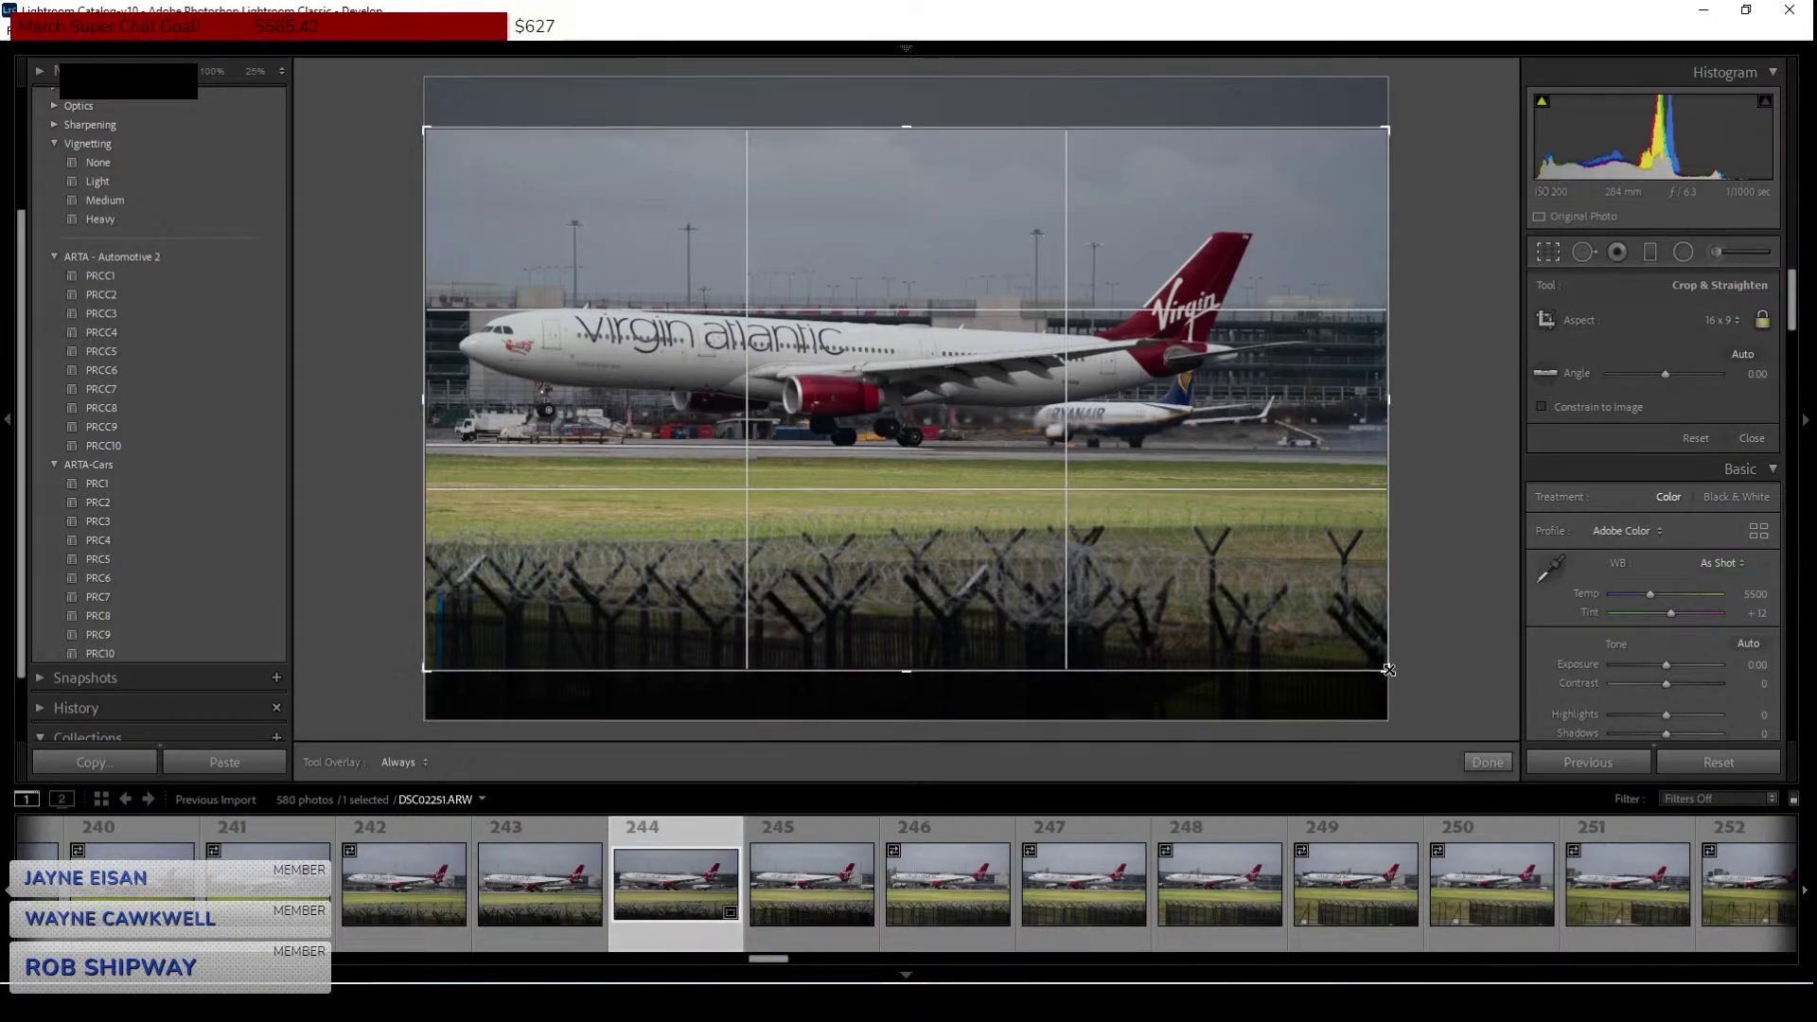
drag(1389, 669, 1352, 639)
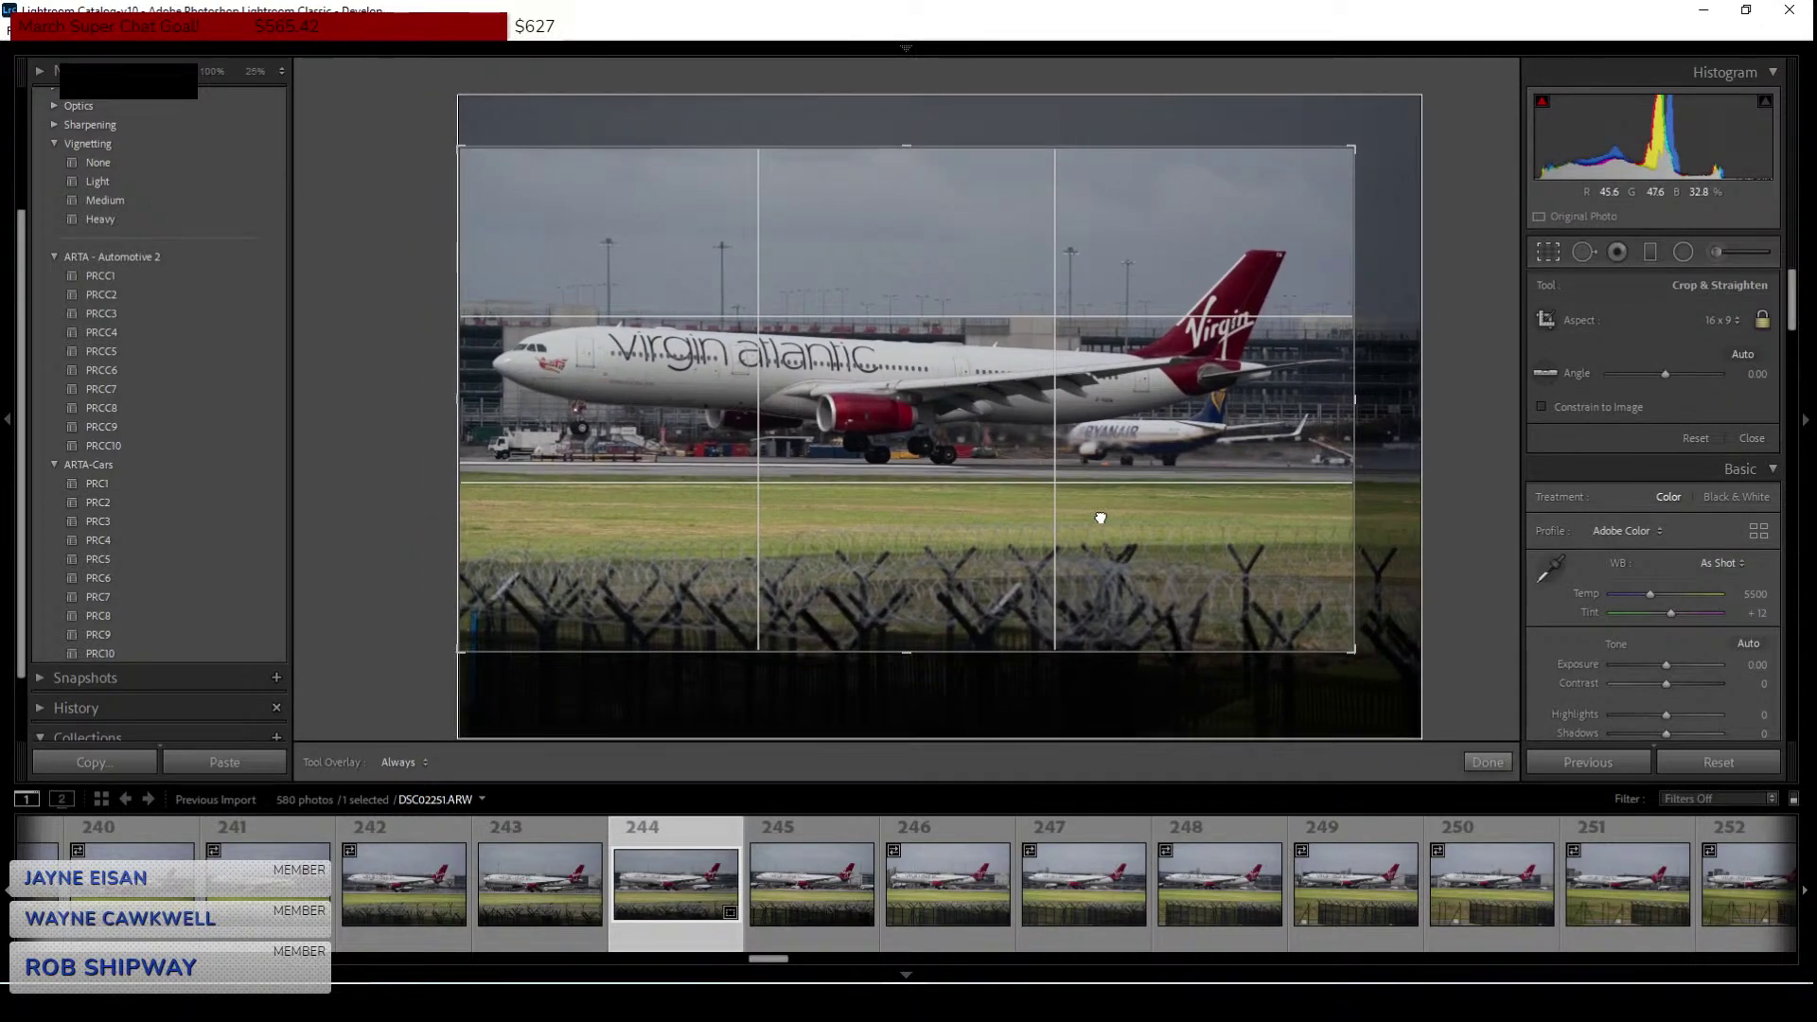
drag(1100, 518, 1103, 519)
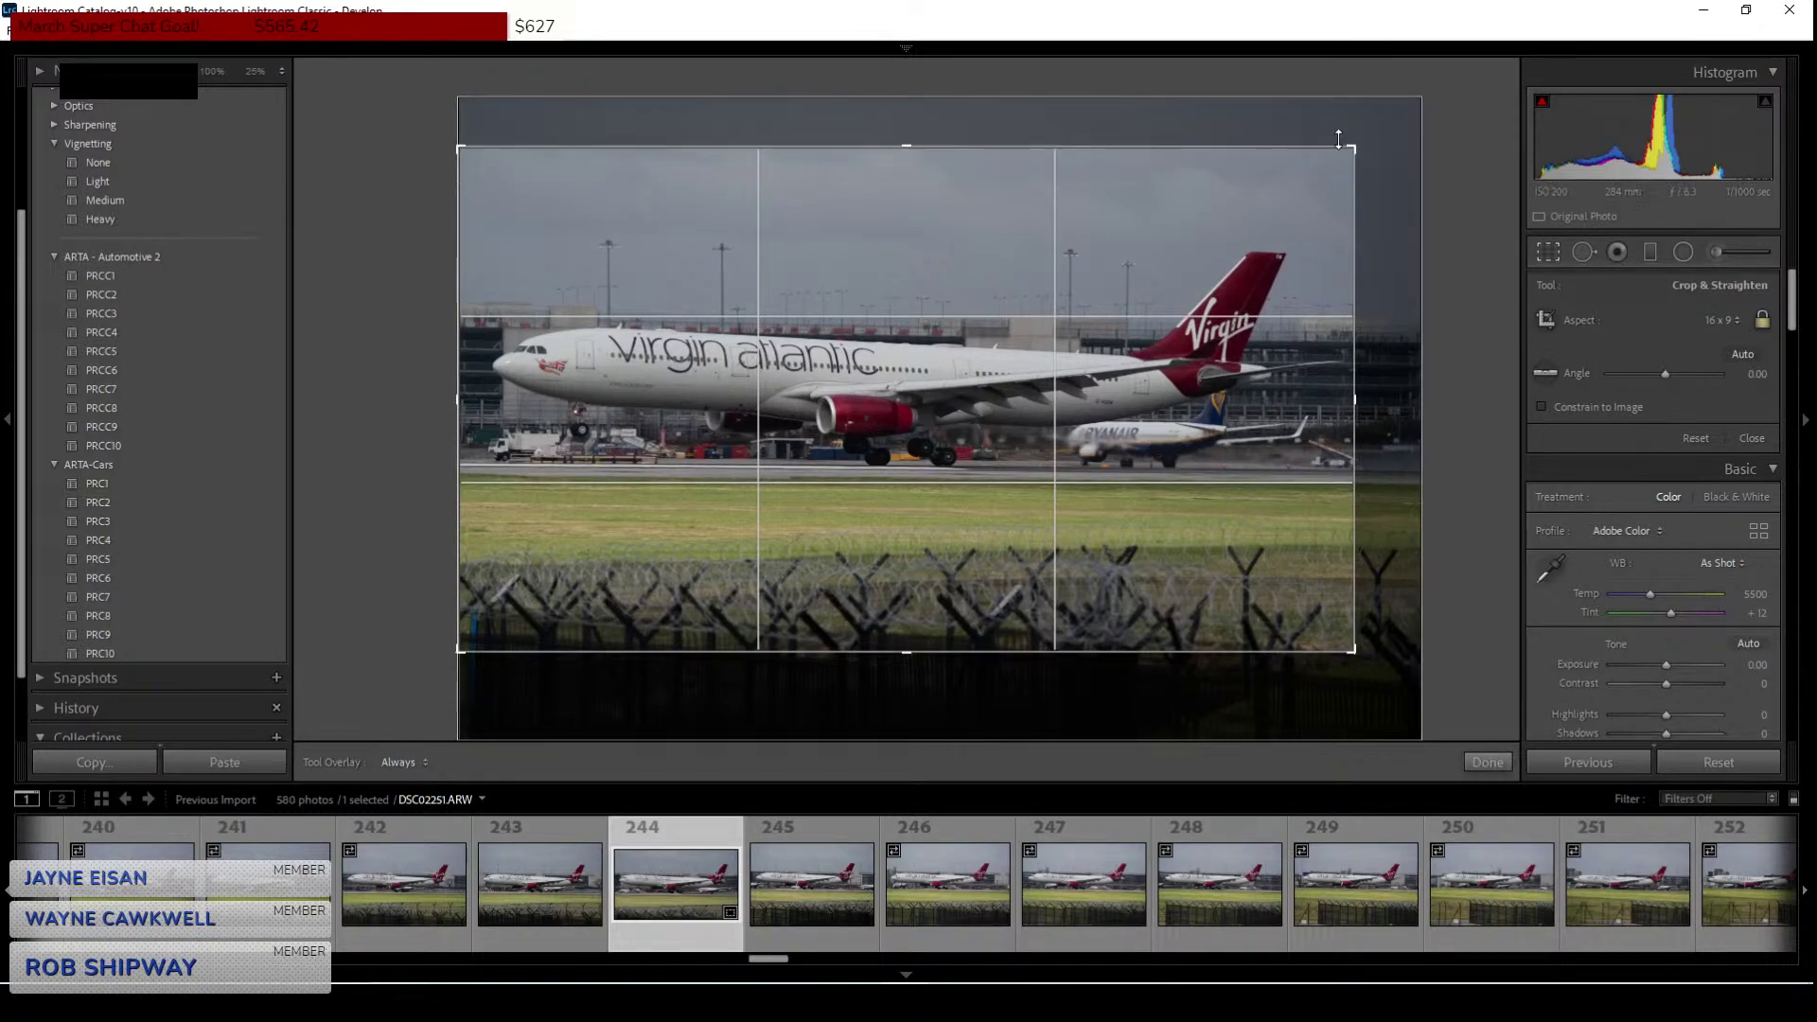
drag(1363, 138, 1365, 135)
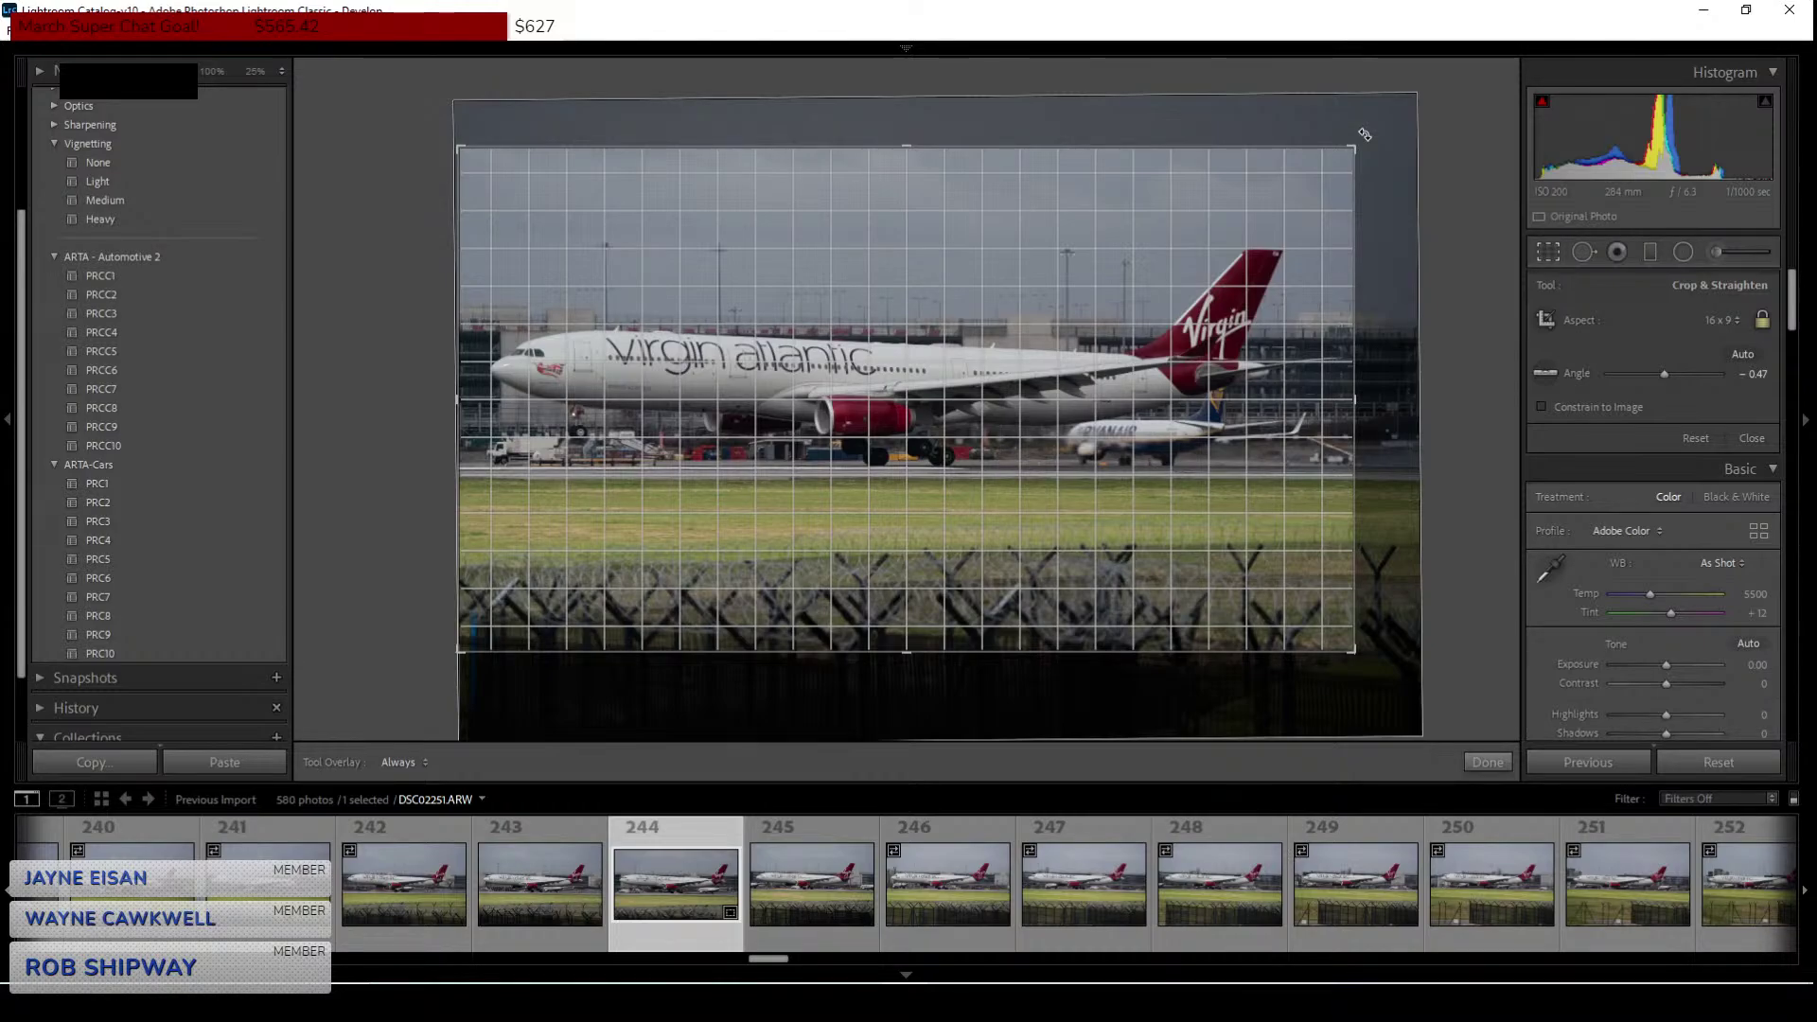
drag(1365, 135, 1367, 137)
key(Return)
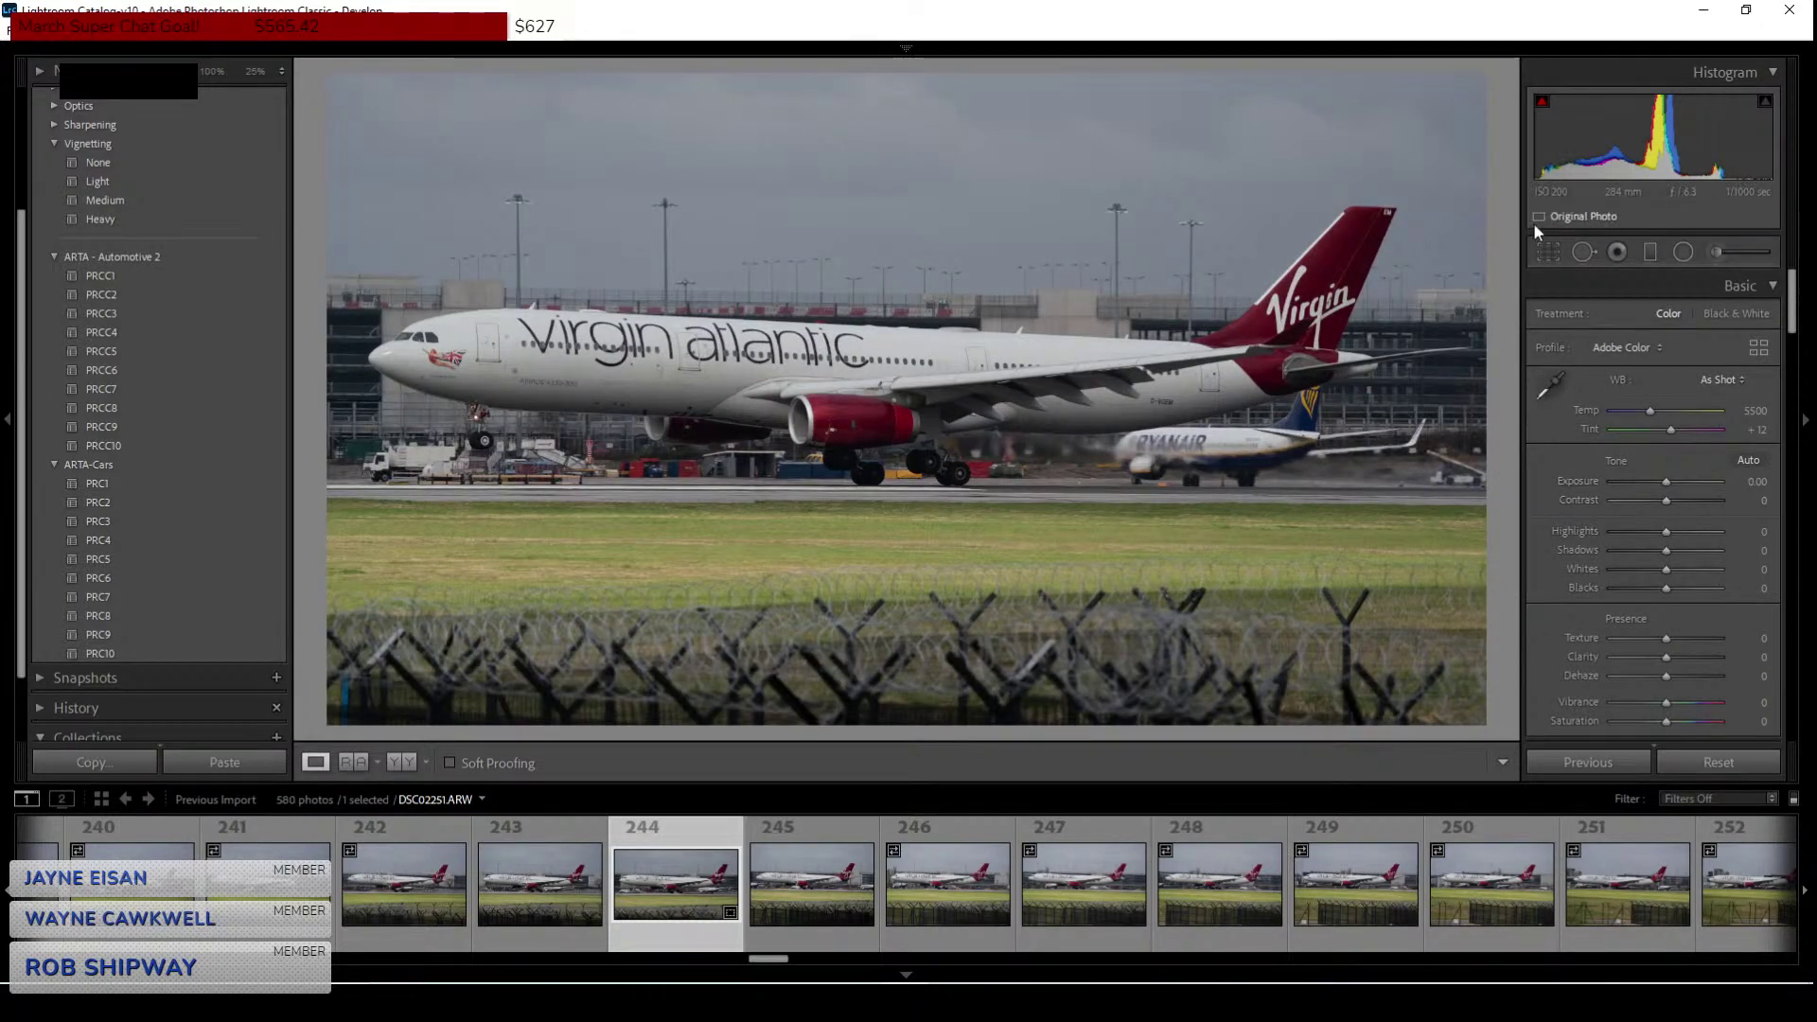
Tighten the 16 x 9 crop of photo 244 slightly and reposition it so the aircraft sits lower with more sky above.
click(1551, 249)
drag(461, 147, 455, 158)
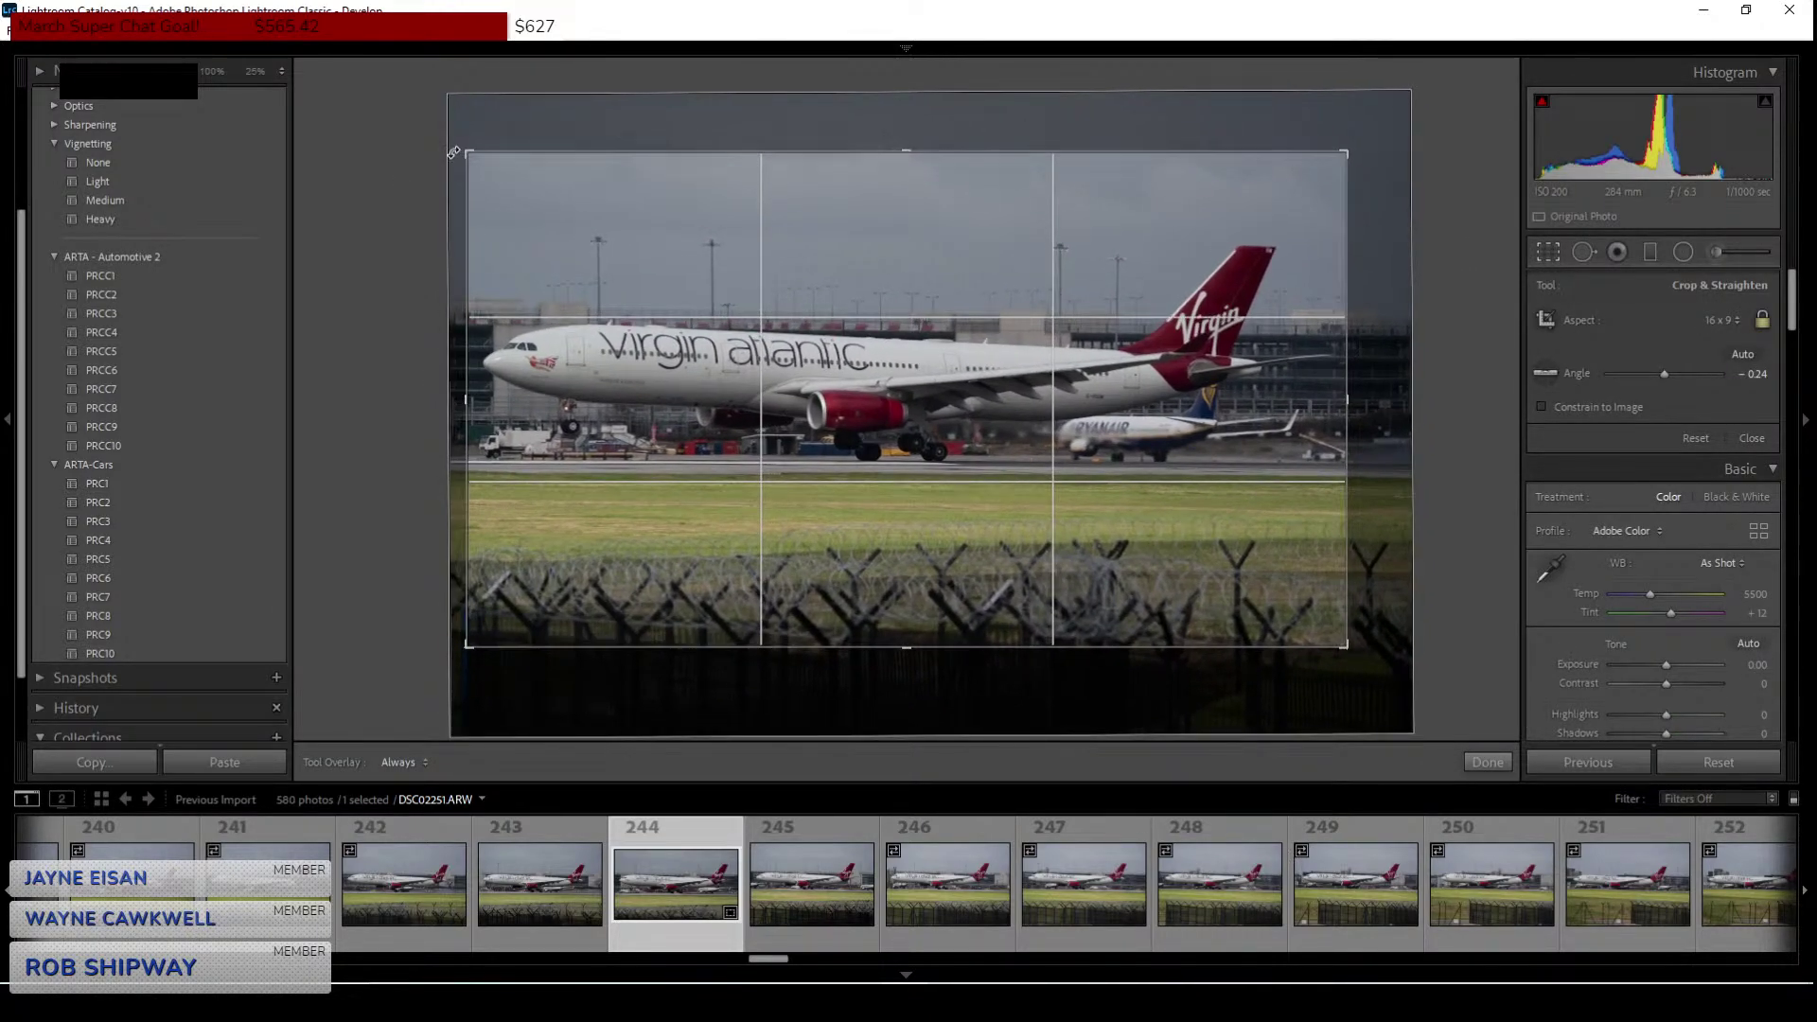
key(Return)
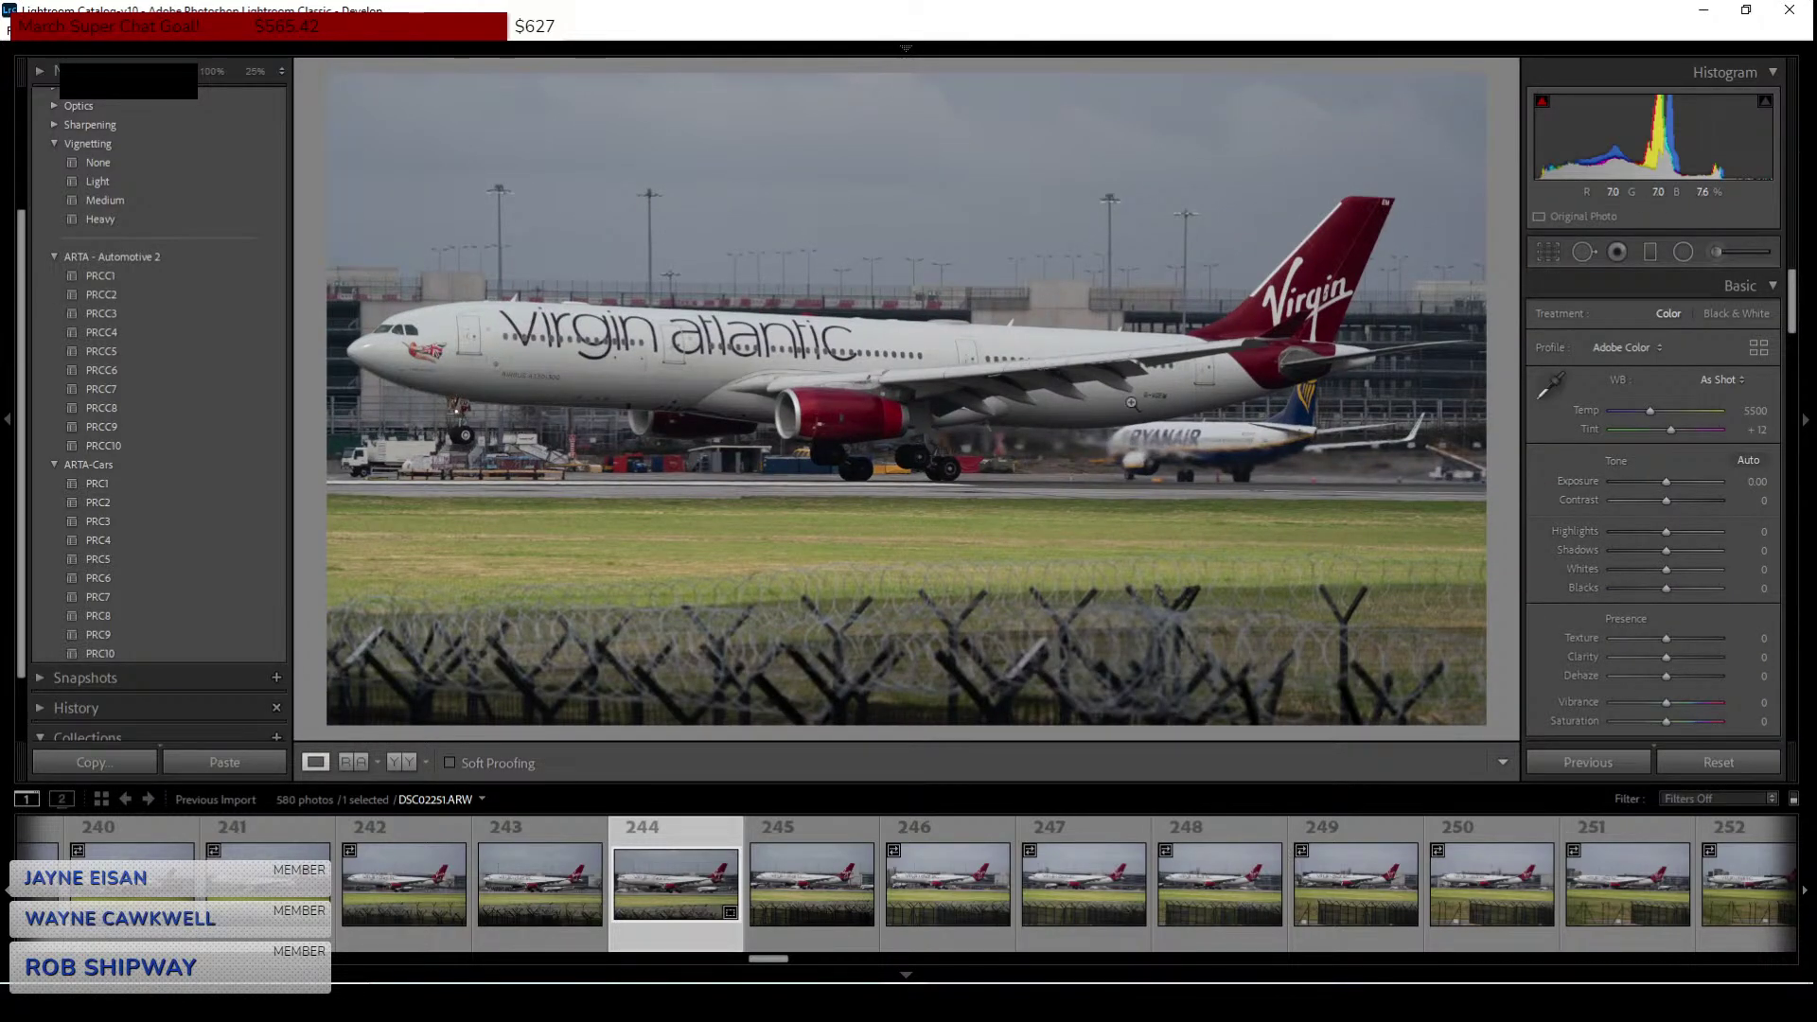
click(1546, 253)
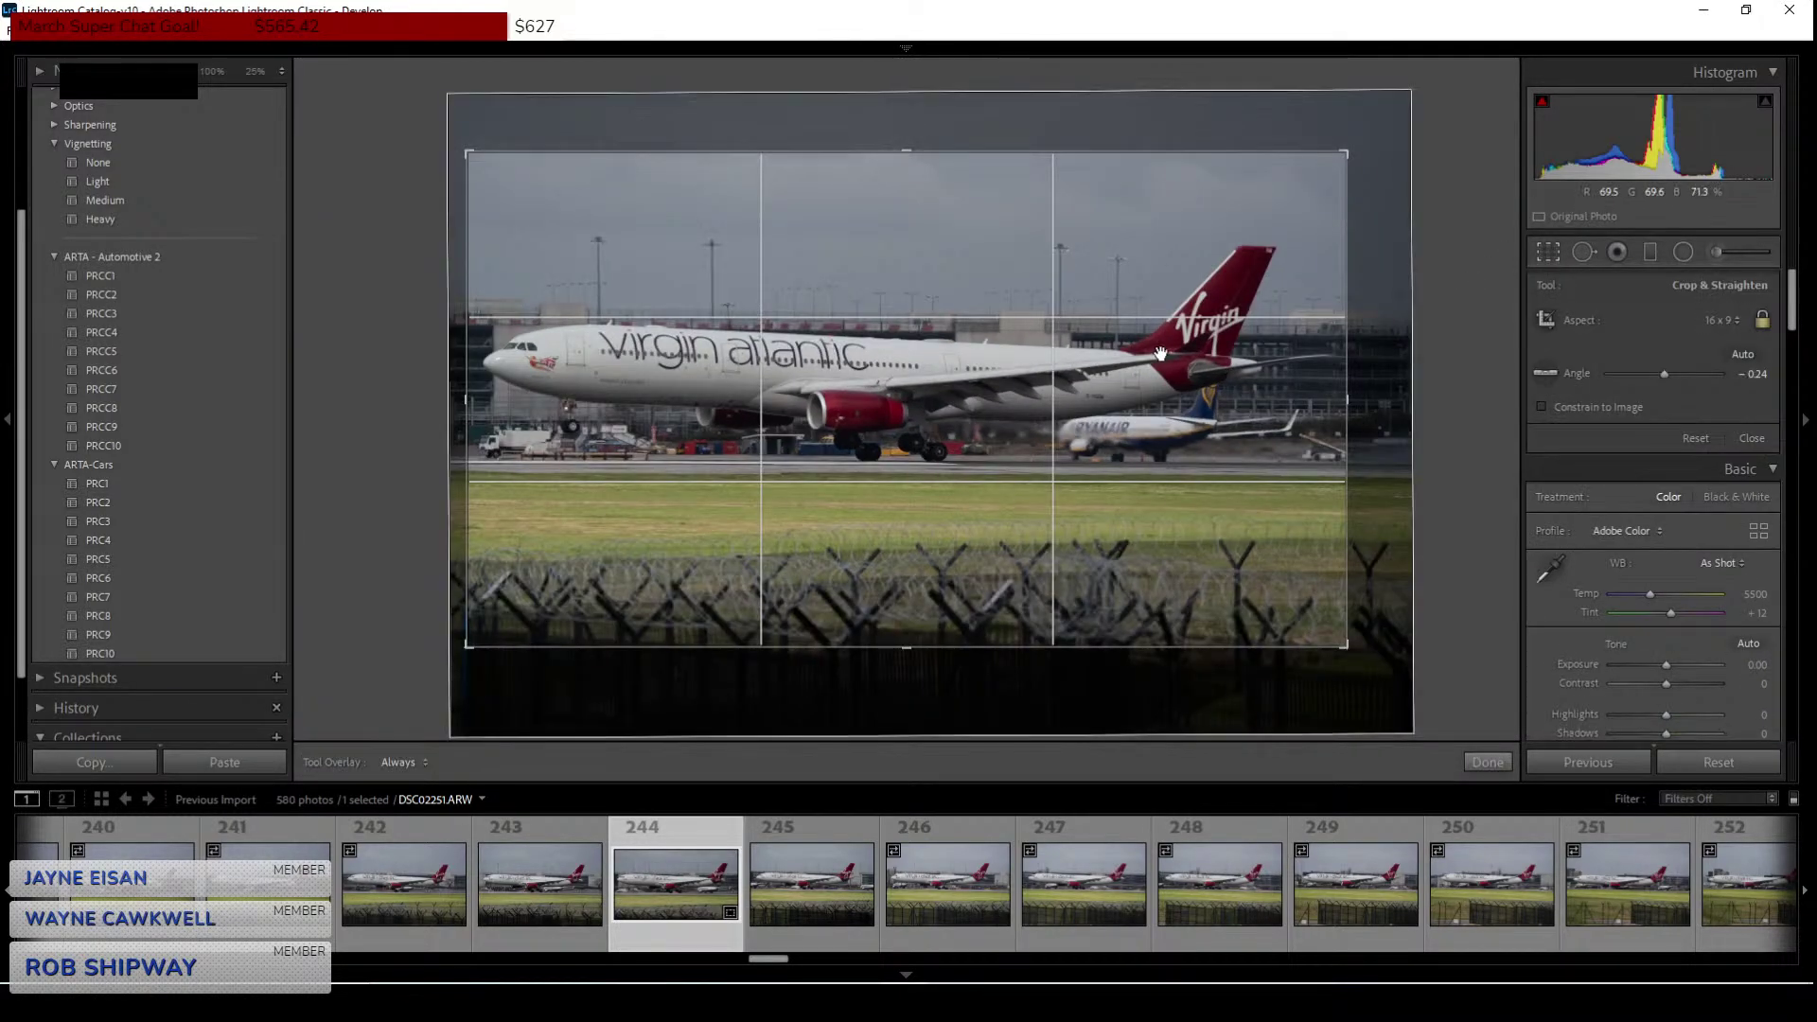
mouse_move(1165, 354)
mouse_down()
mouse_move(1141, 354)
mouse_move(1164, 353)
mouse_up()
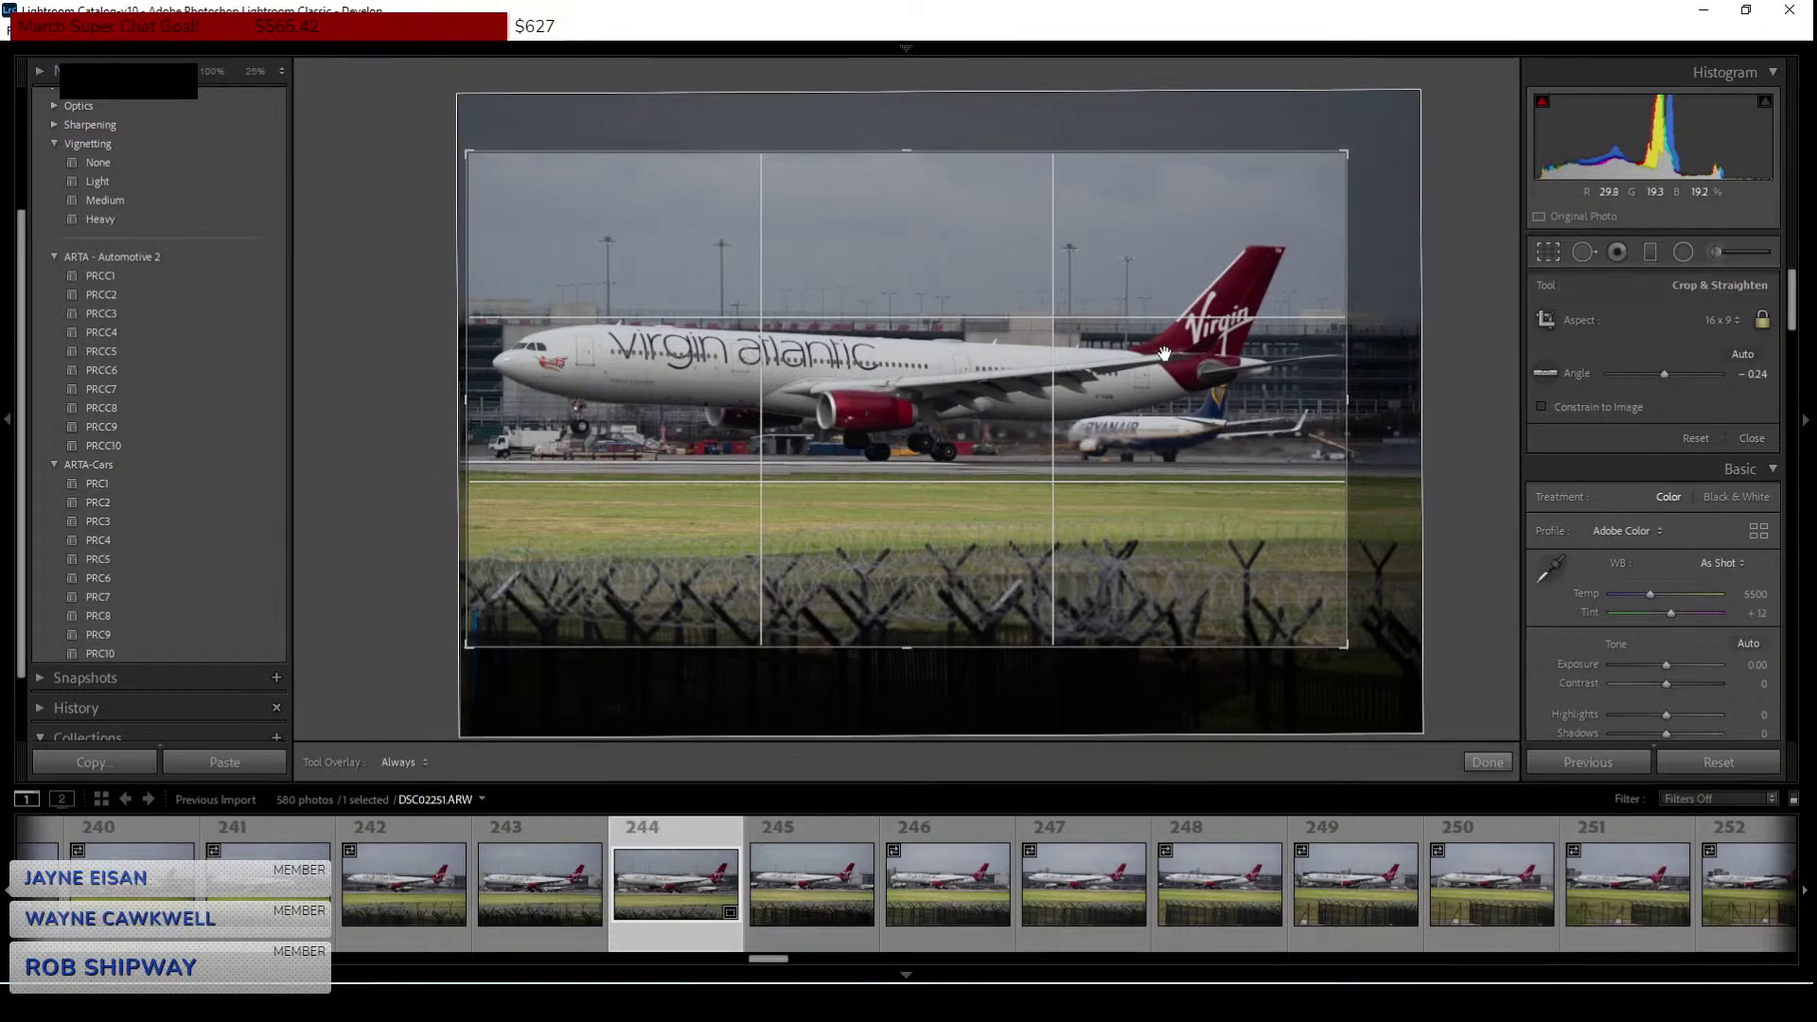
drag(1026, 288, 1028, 295)
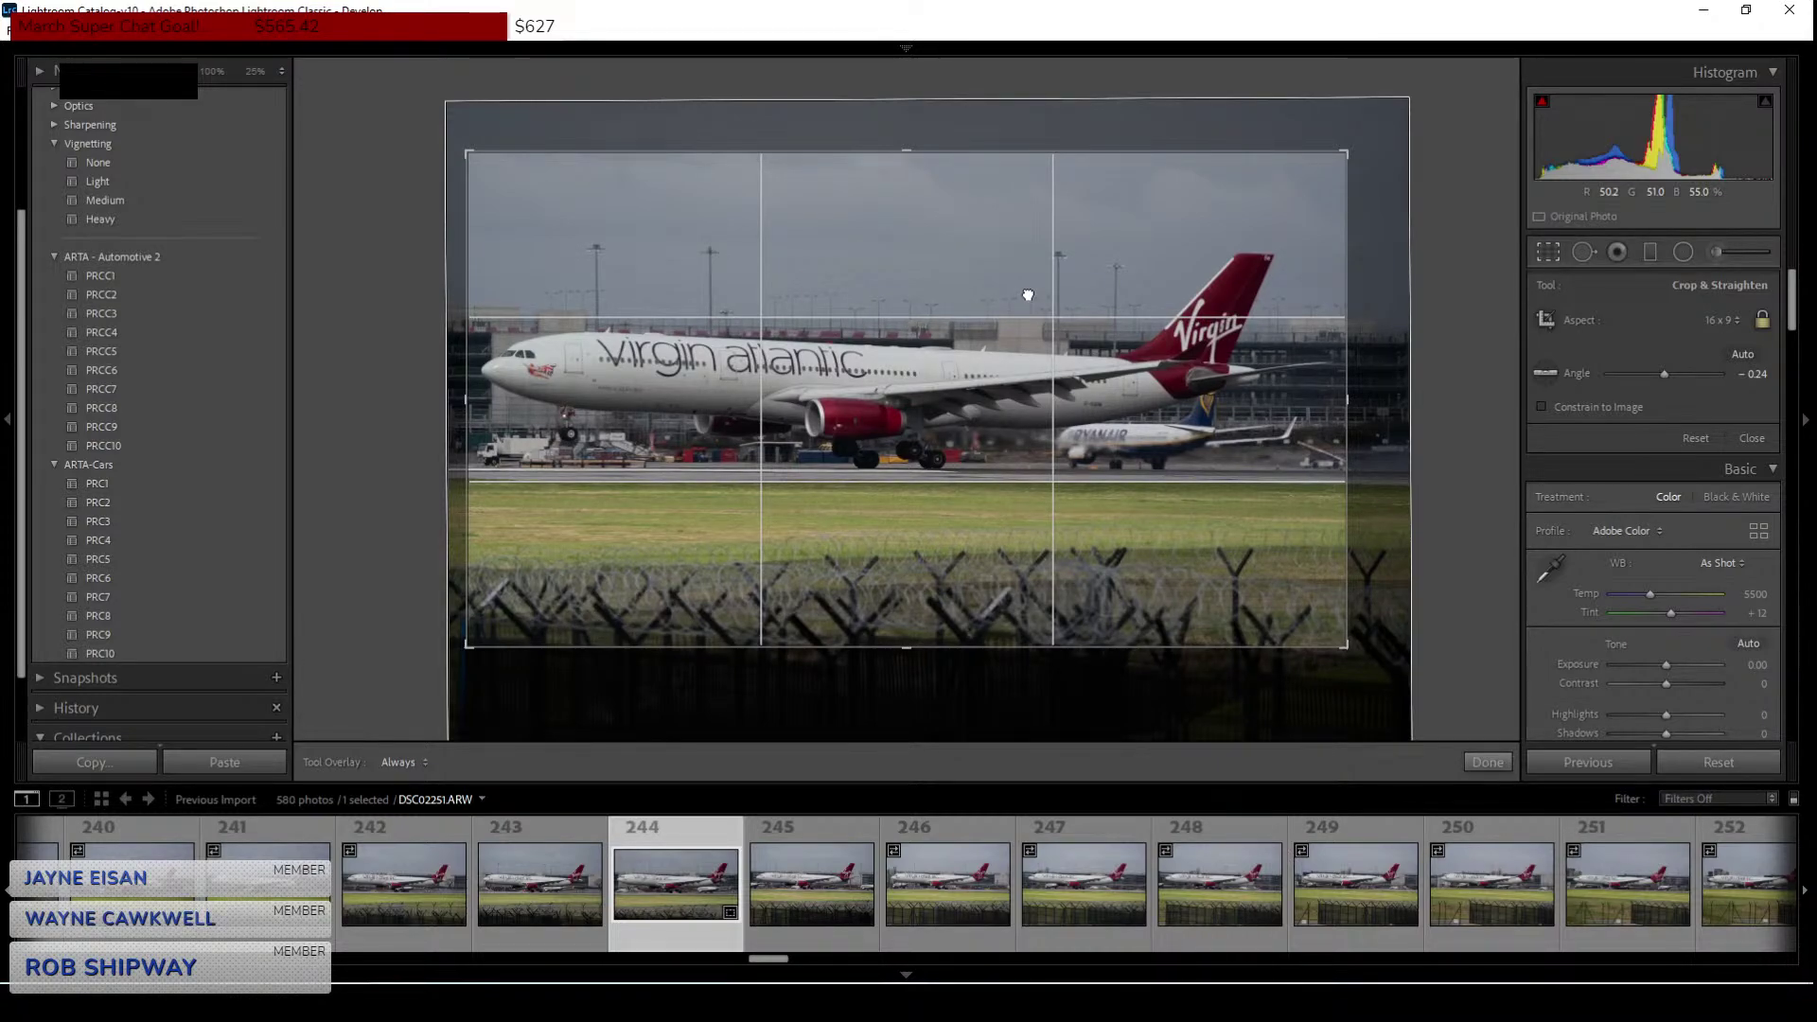
drag(1028, 295, 1027, 299)
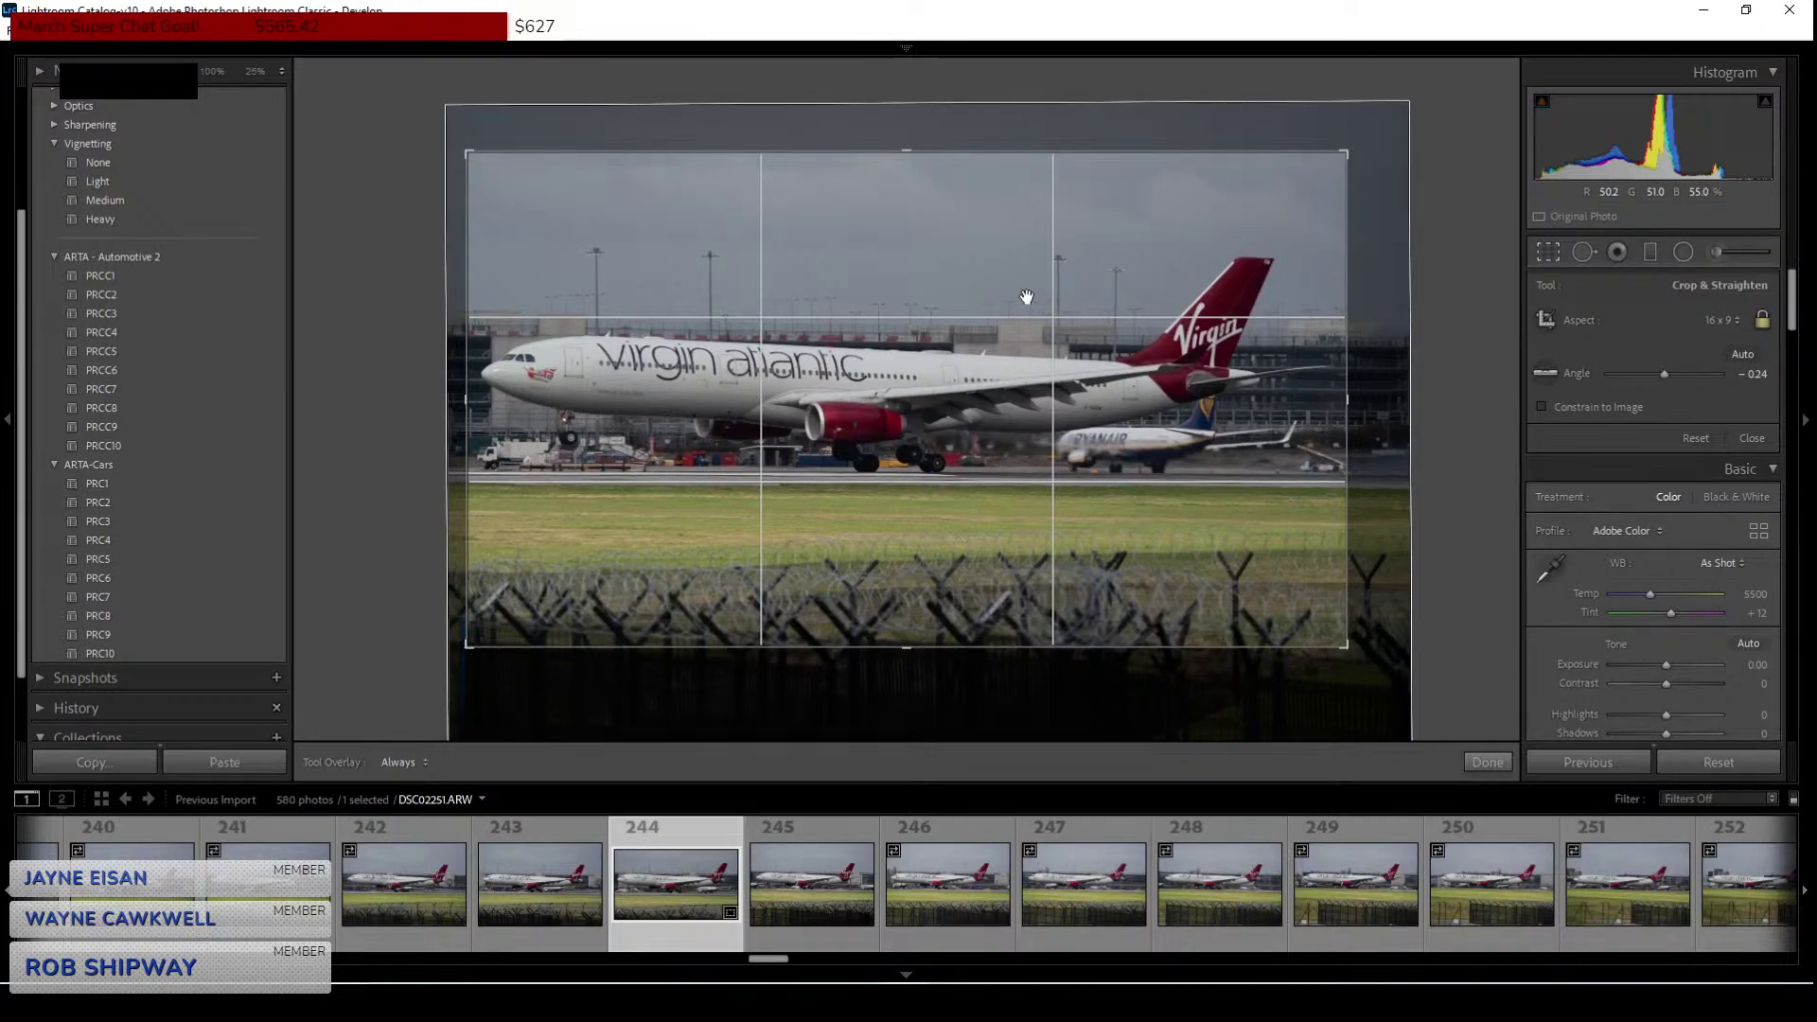
key(Return)
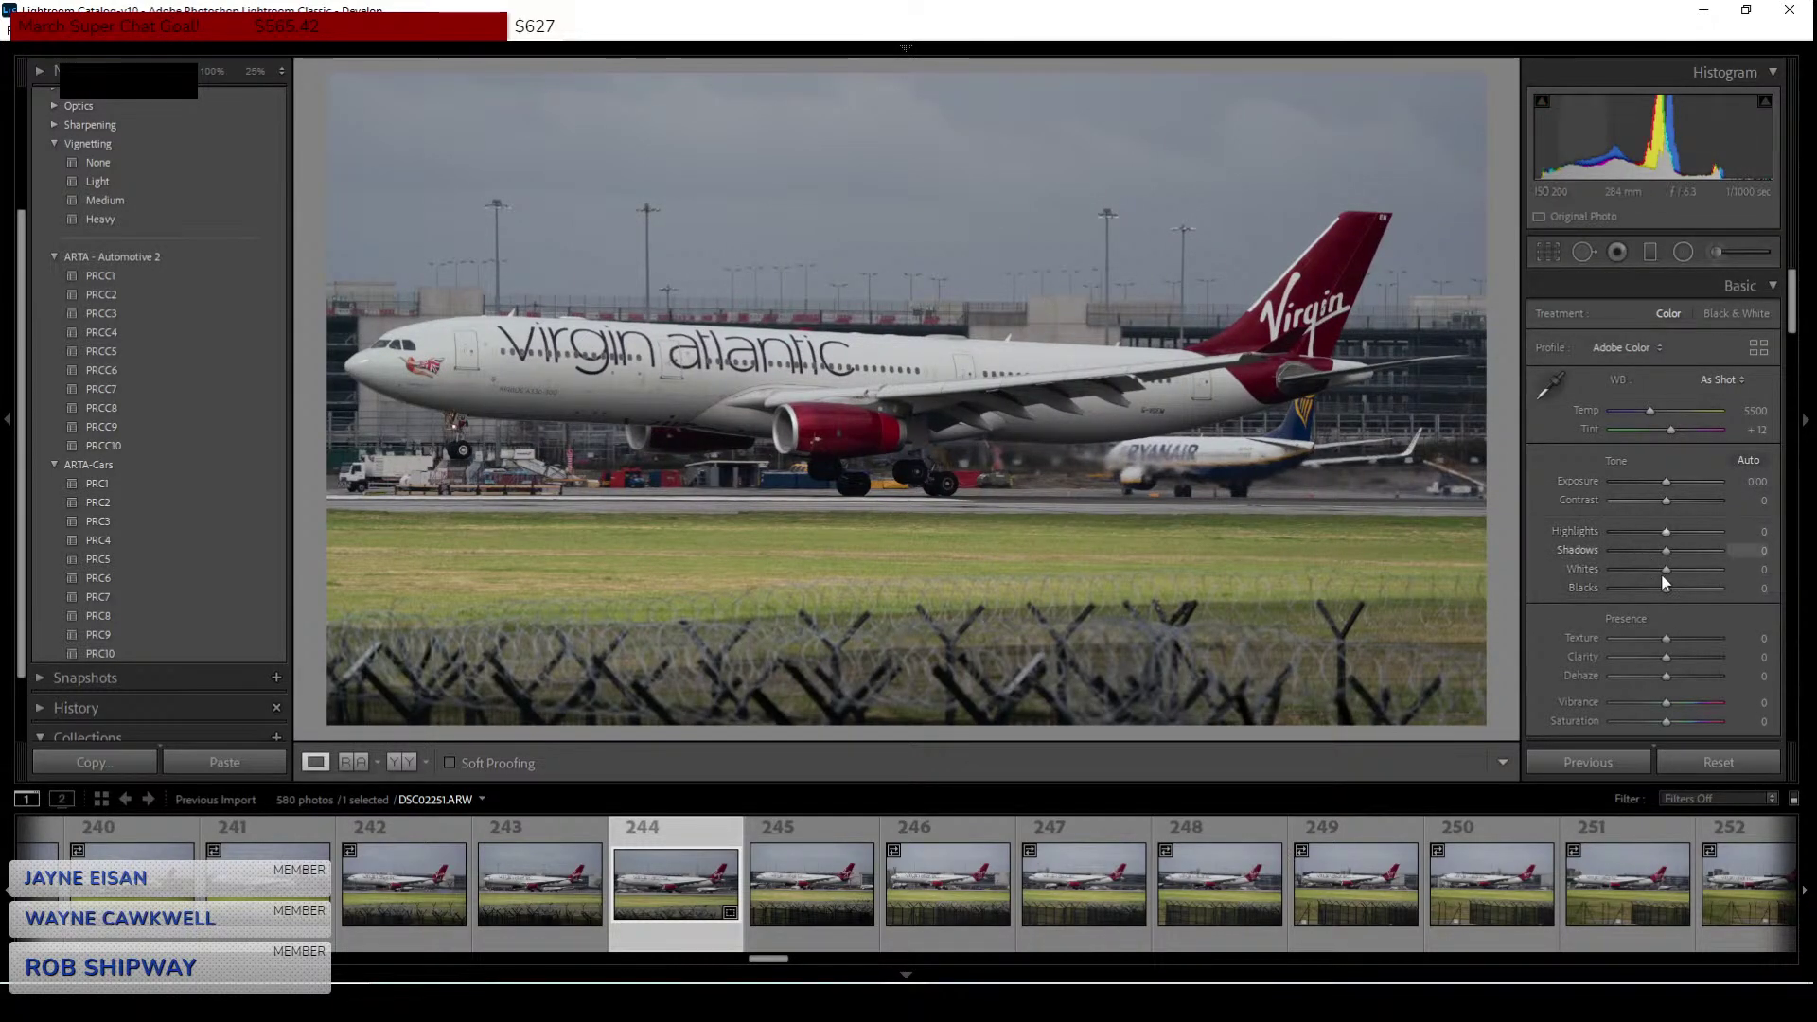
Brighten photo 244 by setting Exposure to +0.44 and Whites to +23, and deepen Blacks to −9.
drag(1669, 489, 1670, 488)
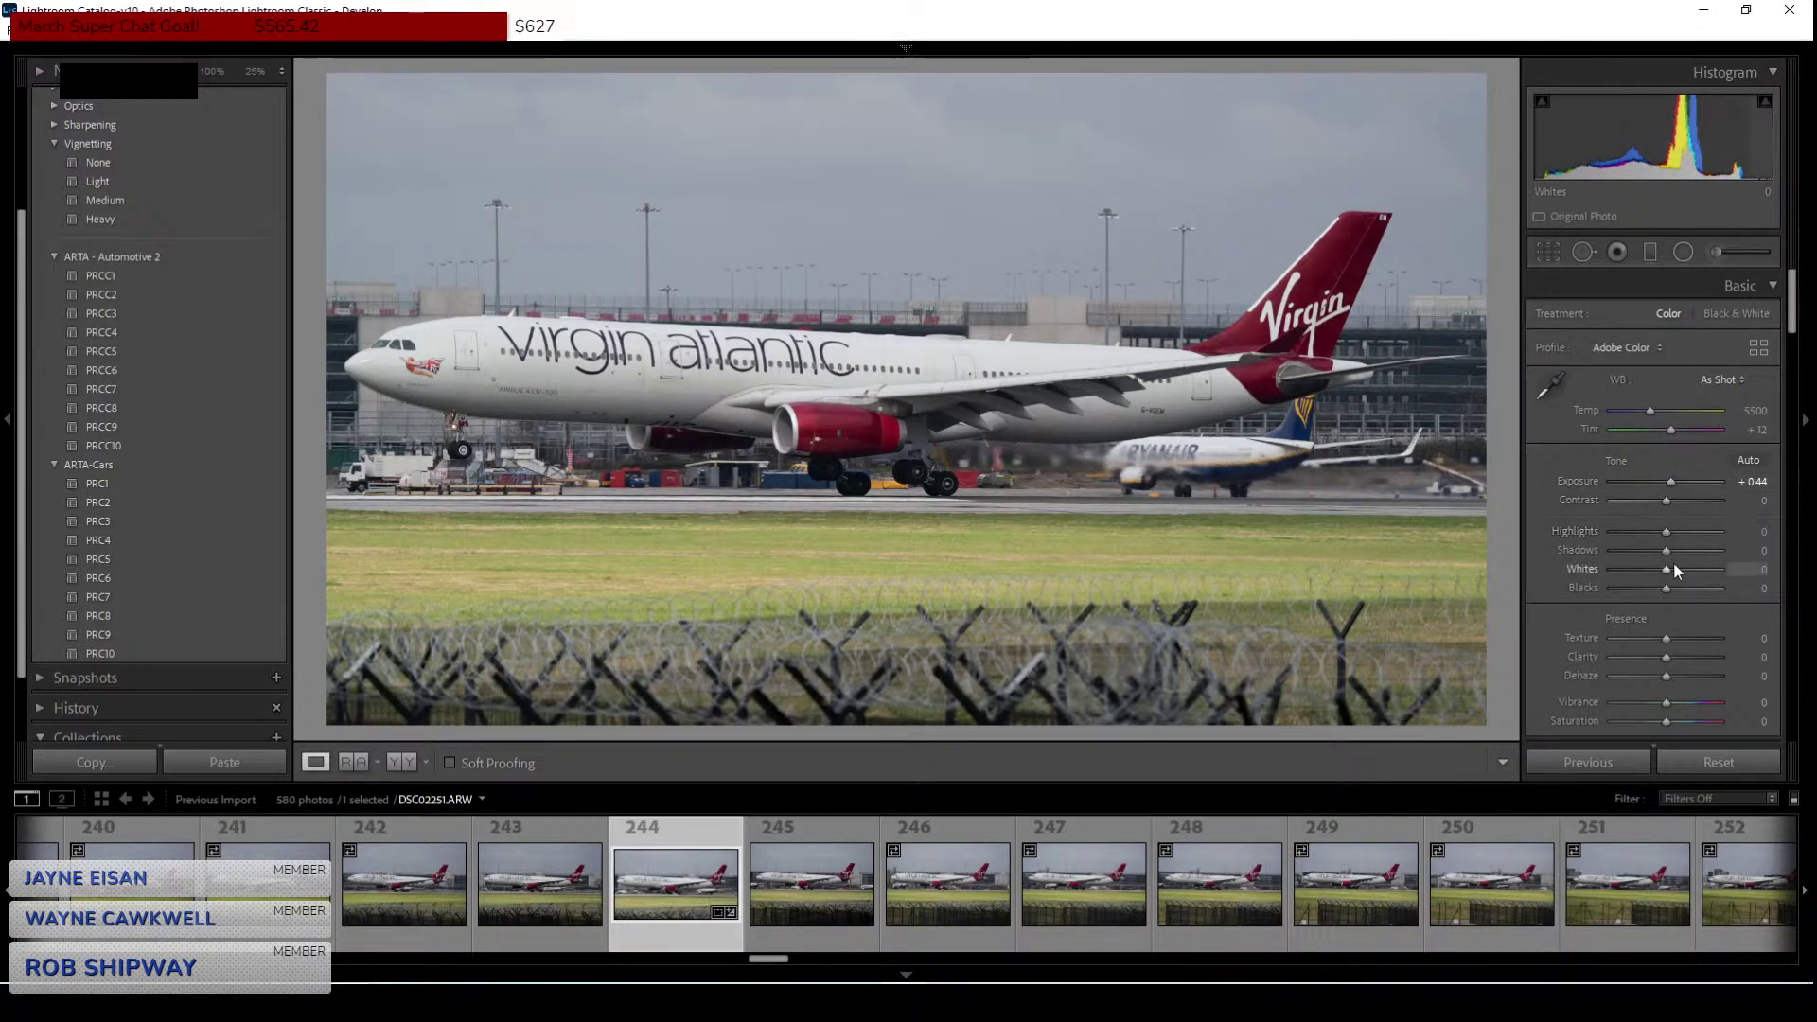
mouse_move(1669, 568)
mouse_down()
mouse_move(1696, 571)
mouse_move(1681, 565)
mouse_up()
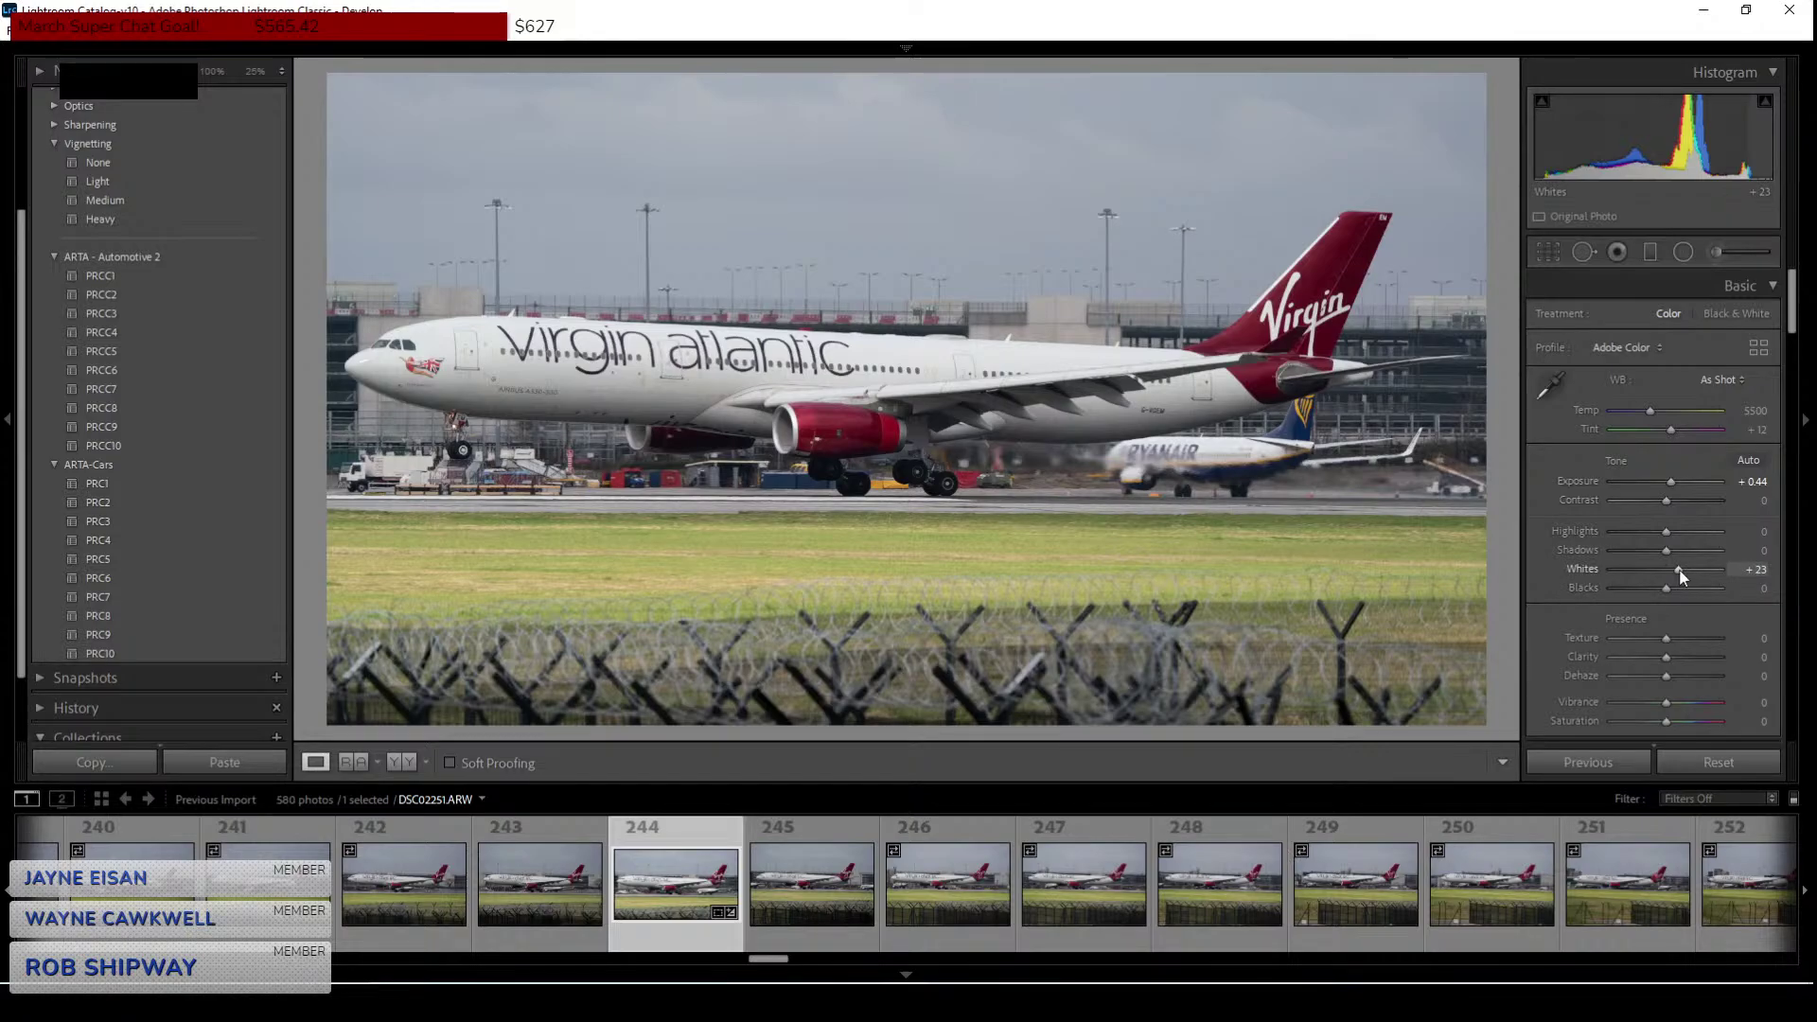
drag(1667, 590, 1661, 588)
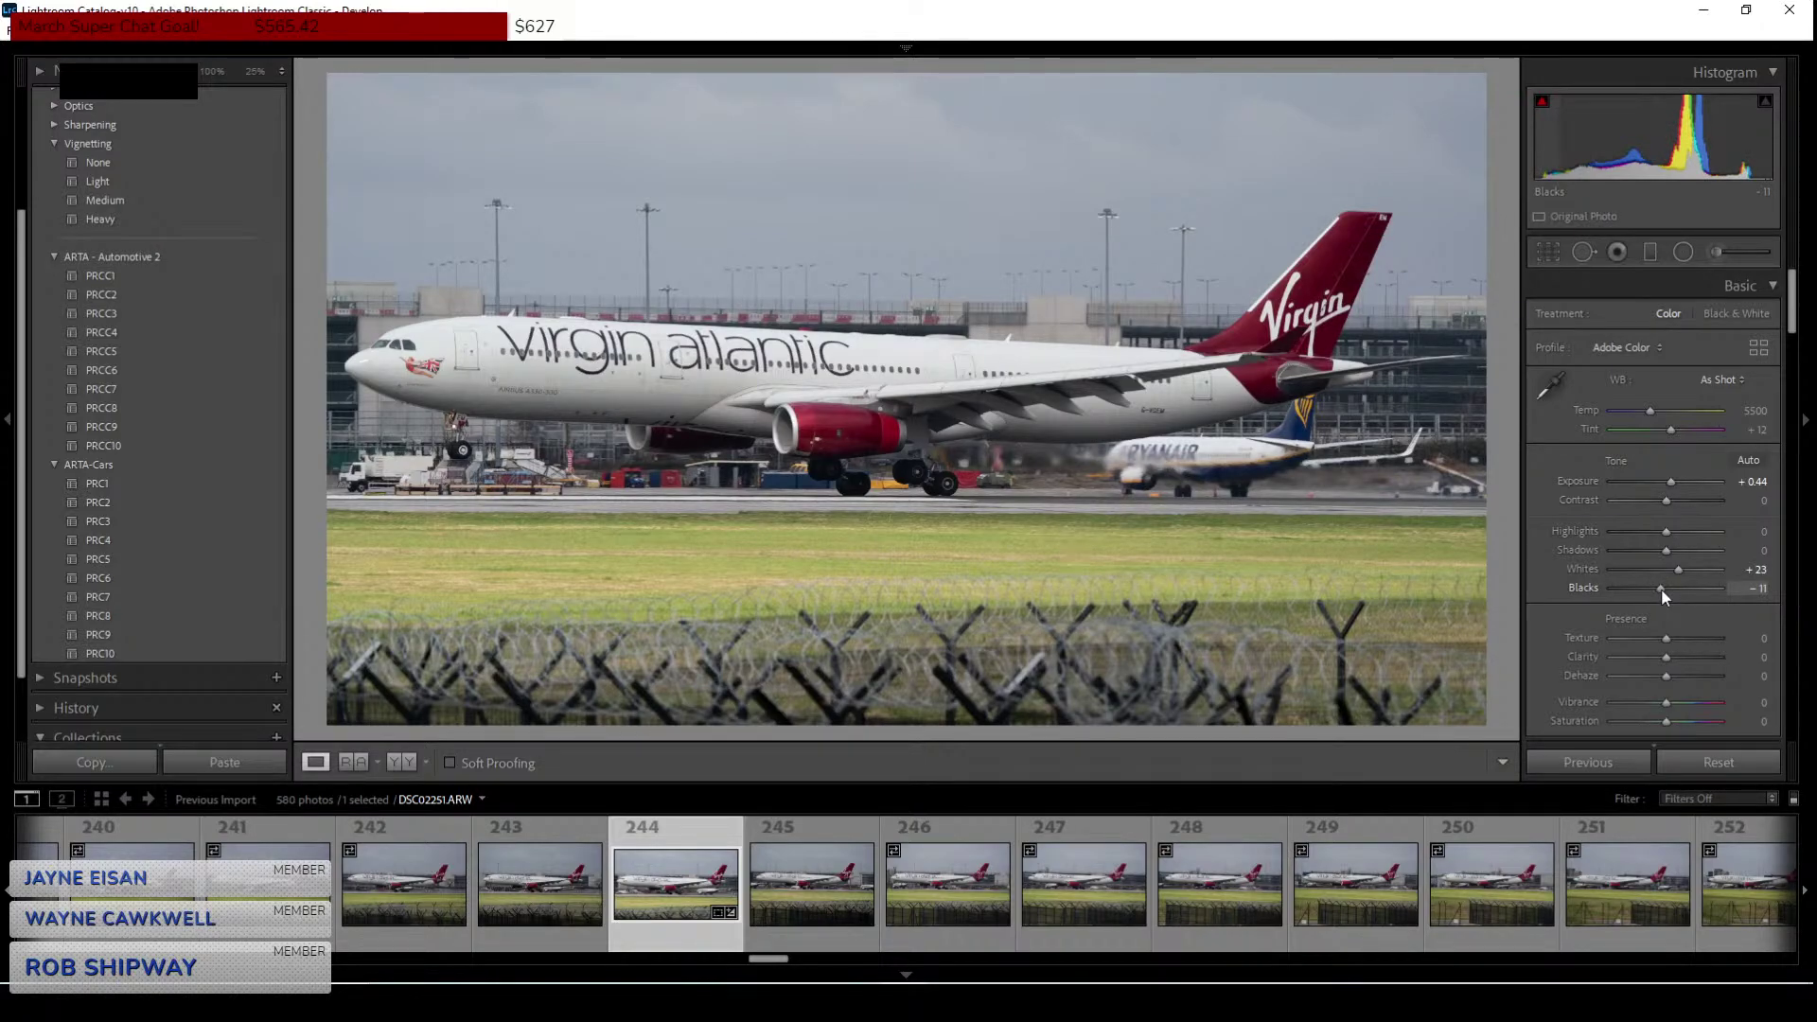
drag(1661, 588, 1662, 588)
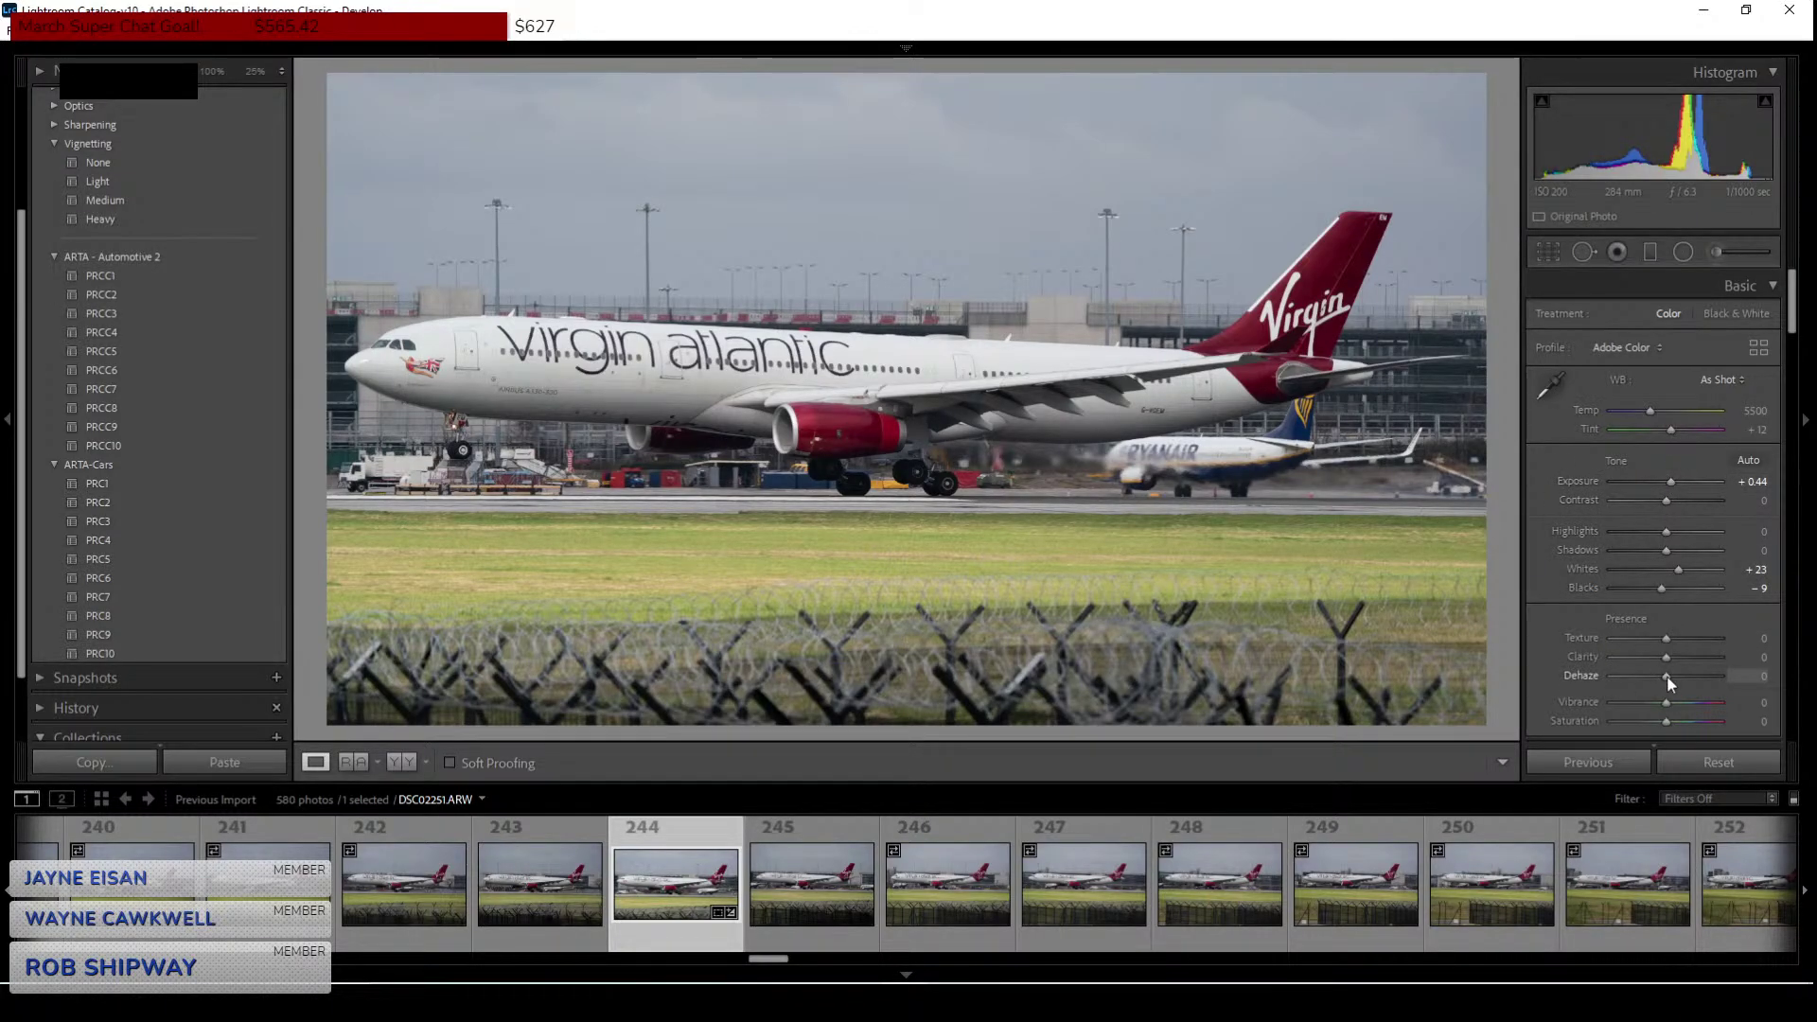
Enable chromatic aberration removal and lens profile corrections for photo 244.
scroll(1581, 549, down, 10)
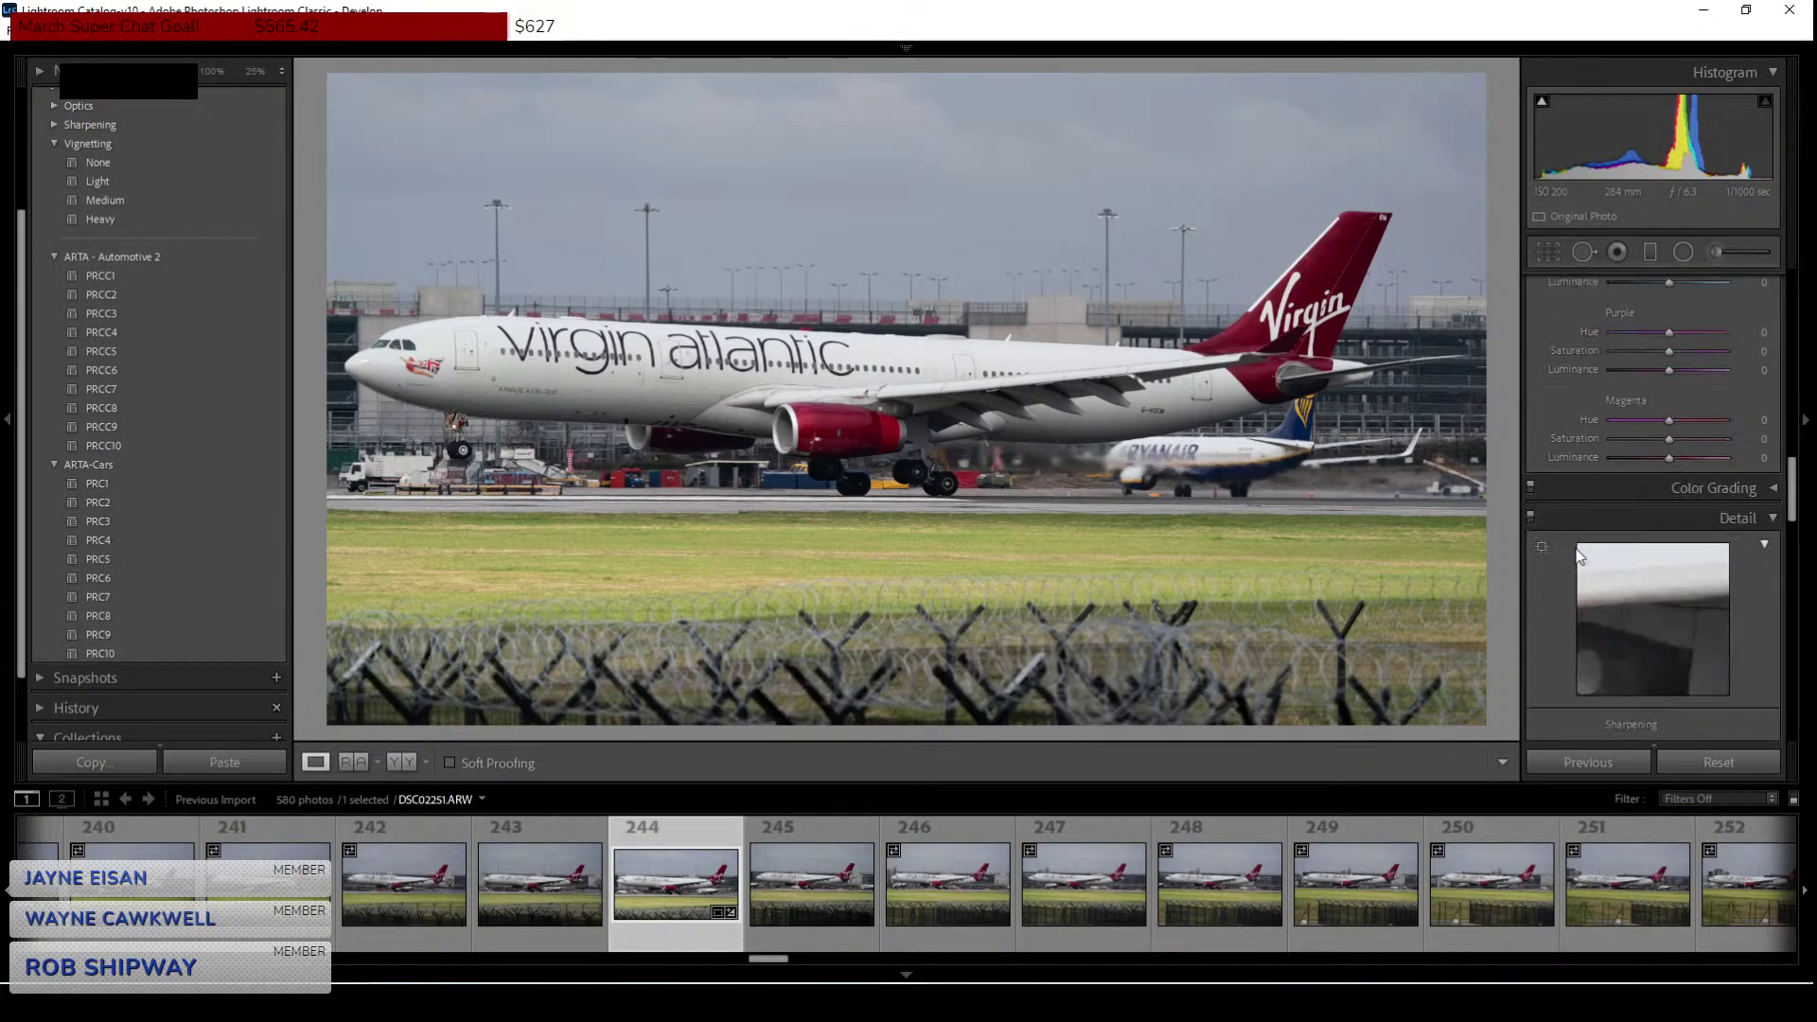
scroll(1577, 554, down, 5)
click(1549, 367)
click(1550, 386)
Set the luminance noise reduction of photo 244 to 31.
scroll(1546, 474, up, 2)
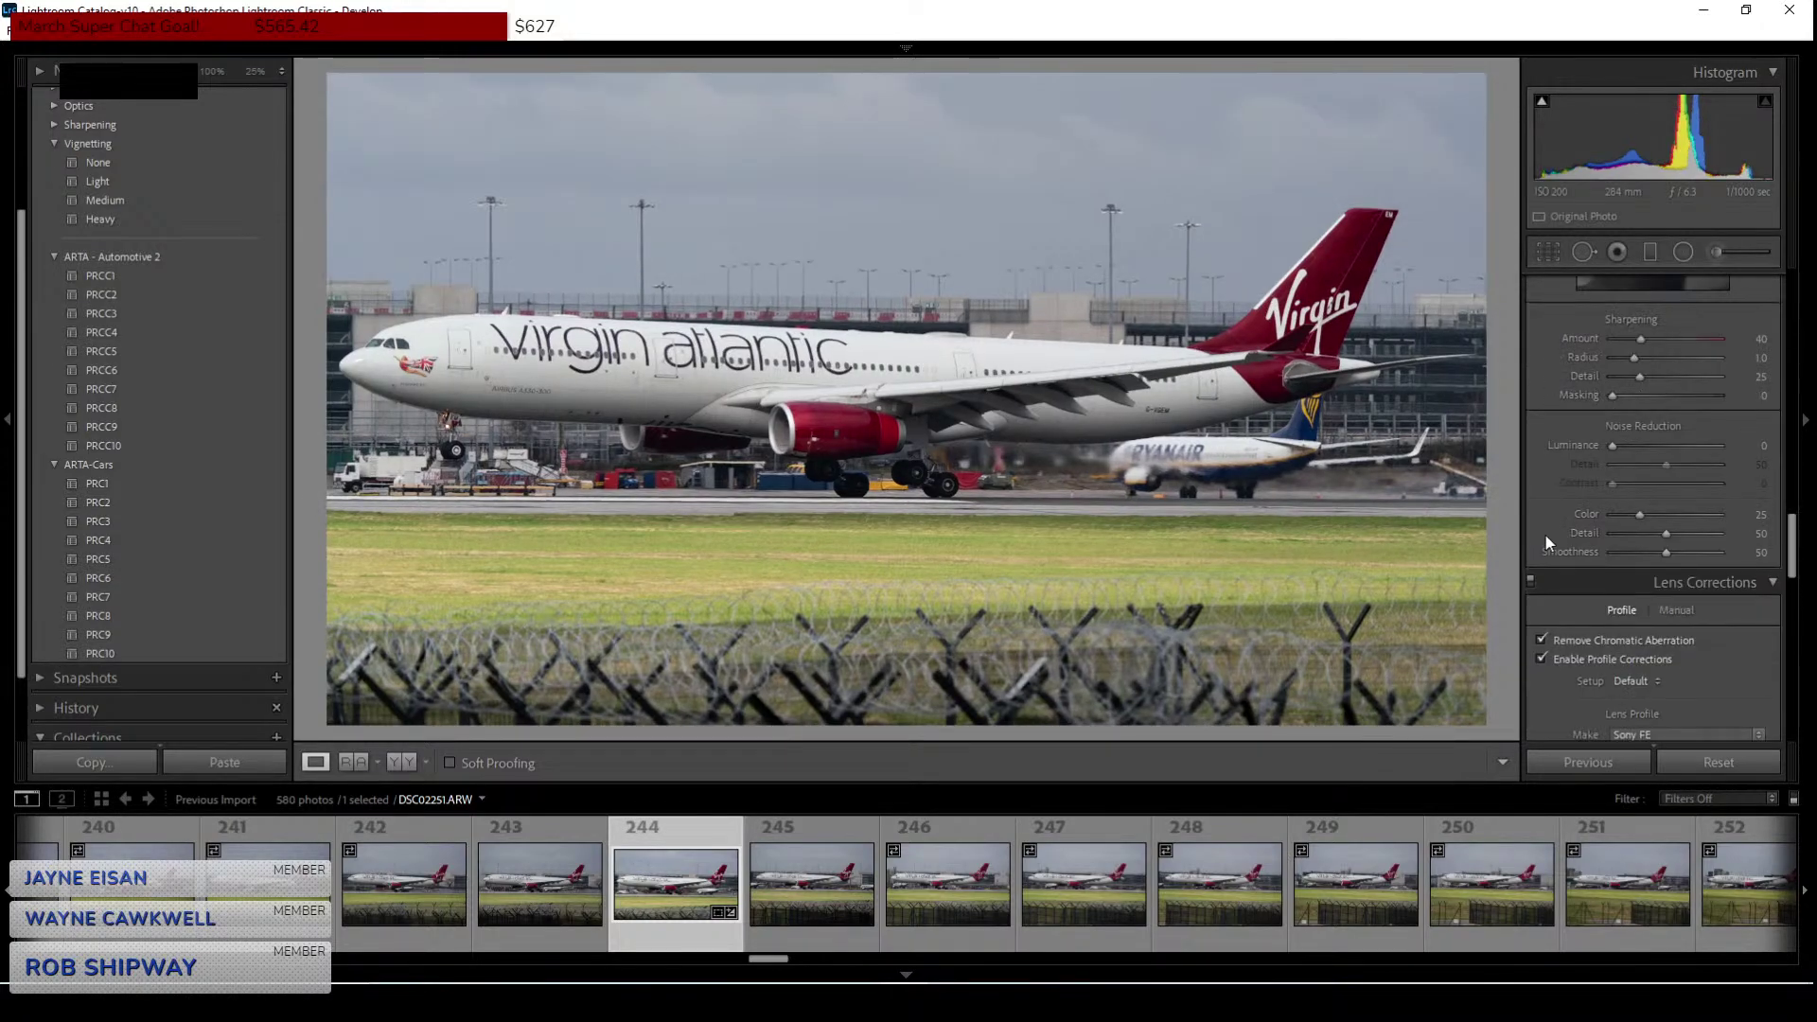
scroll(1545, 532, up, 2)
drag(1624, 580, 1646, 579)
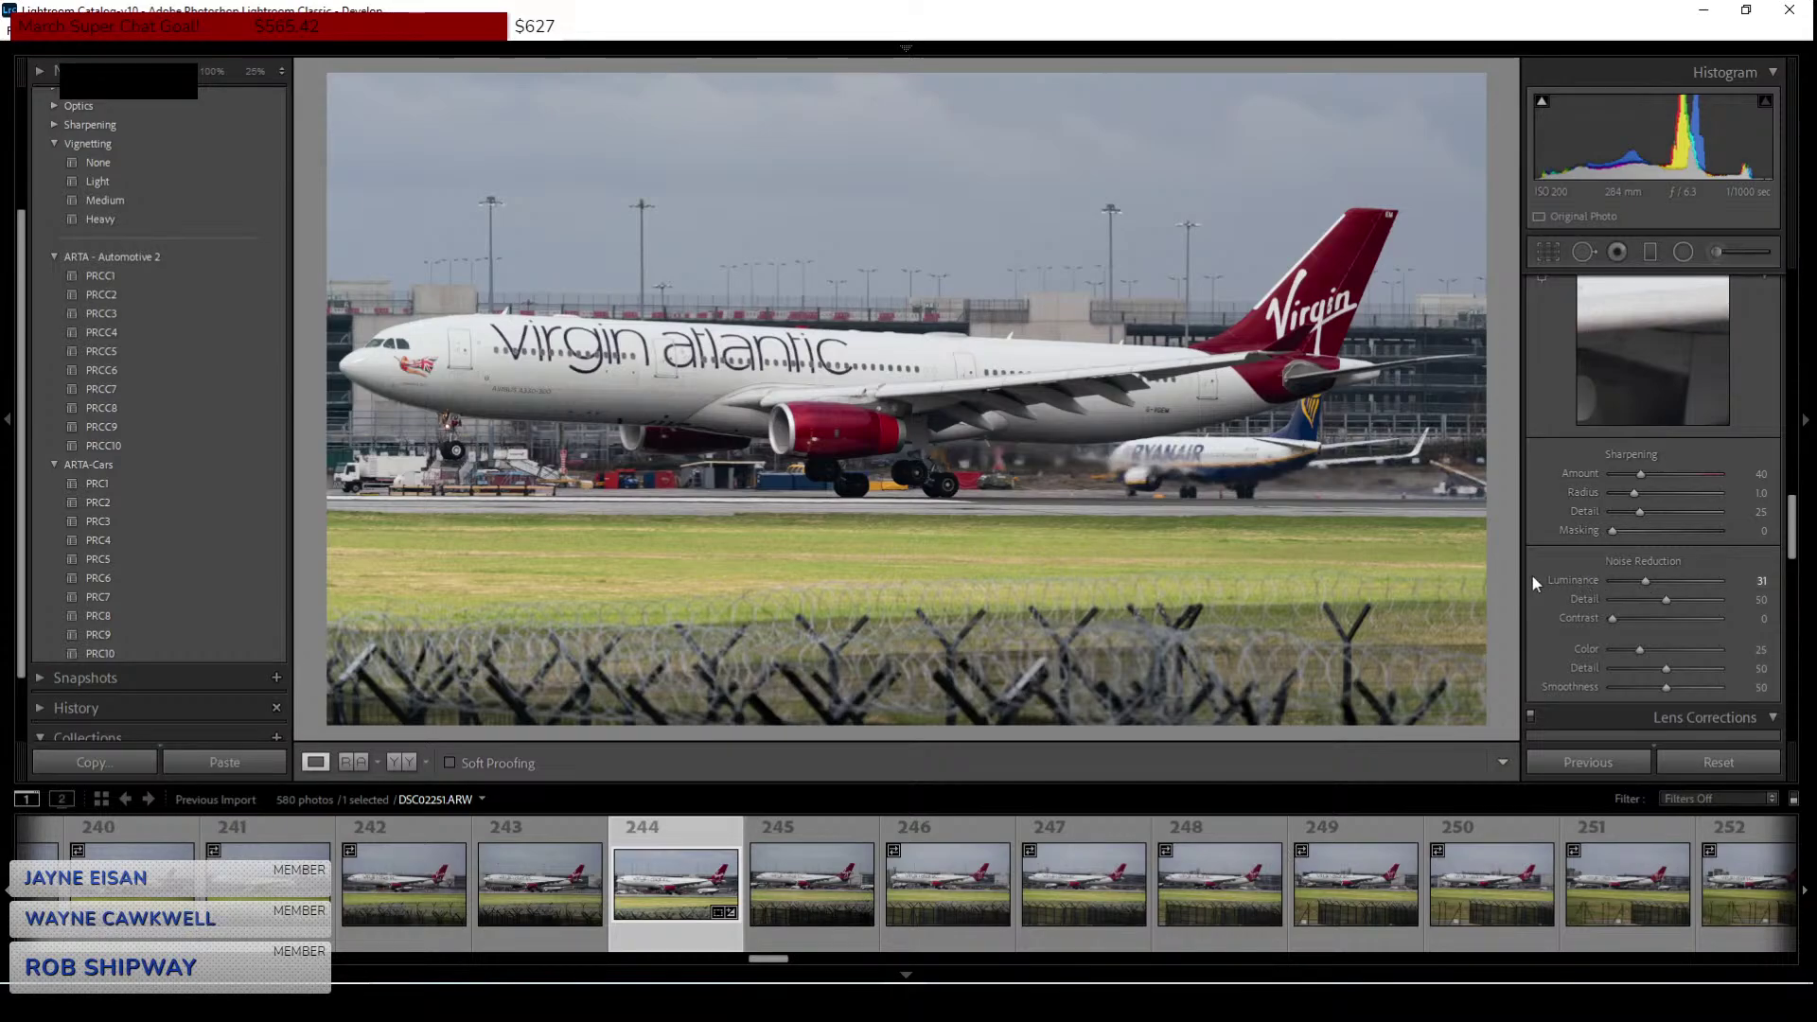
Lift Shadows to +56, set Contrast to +2 and reduce Dehaze to +7.
scroll(1539, 564, up, 5)
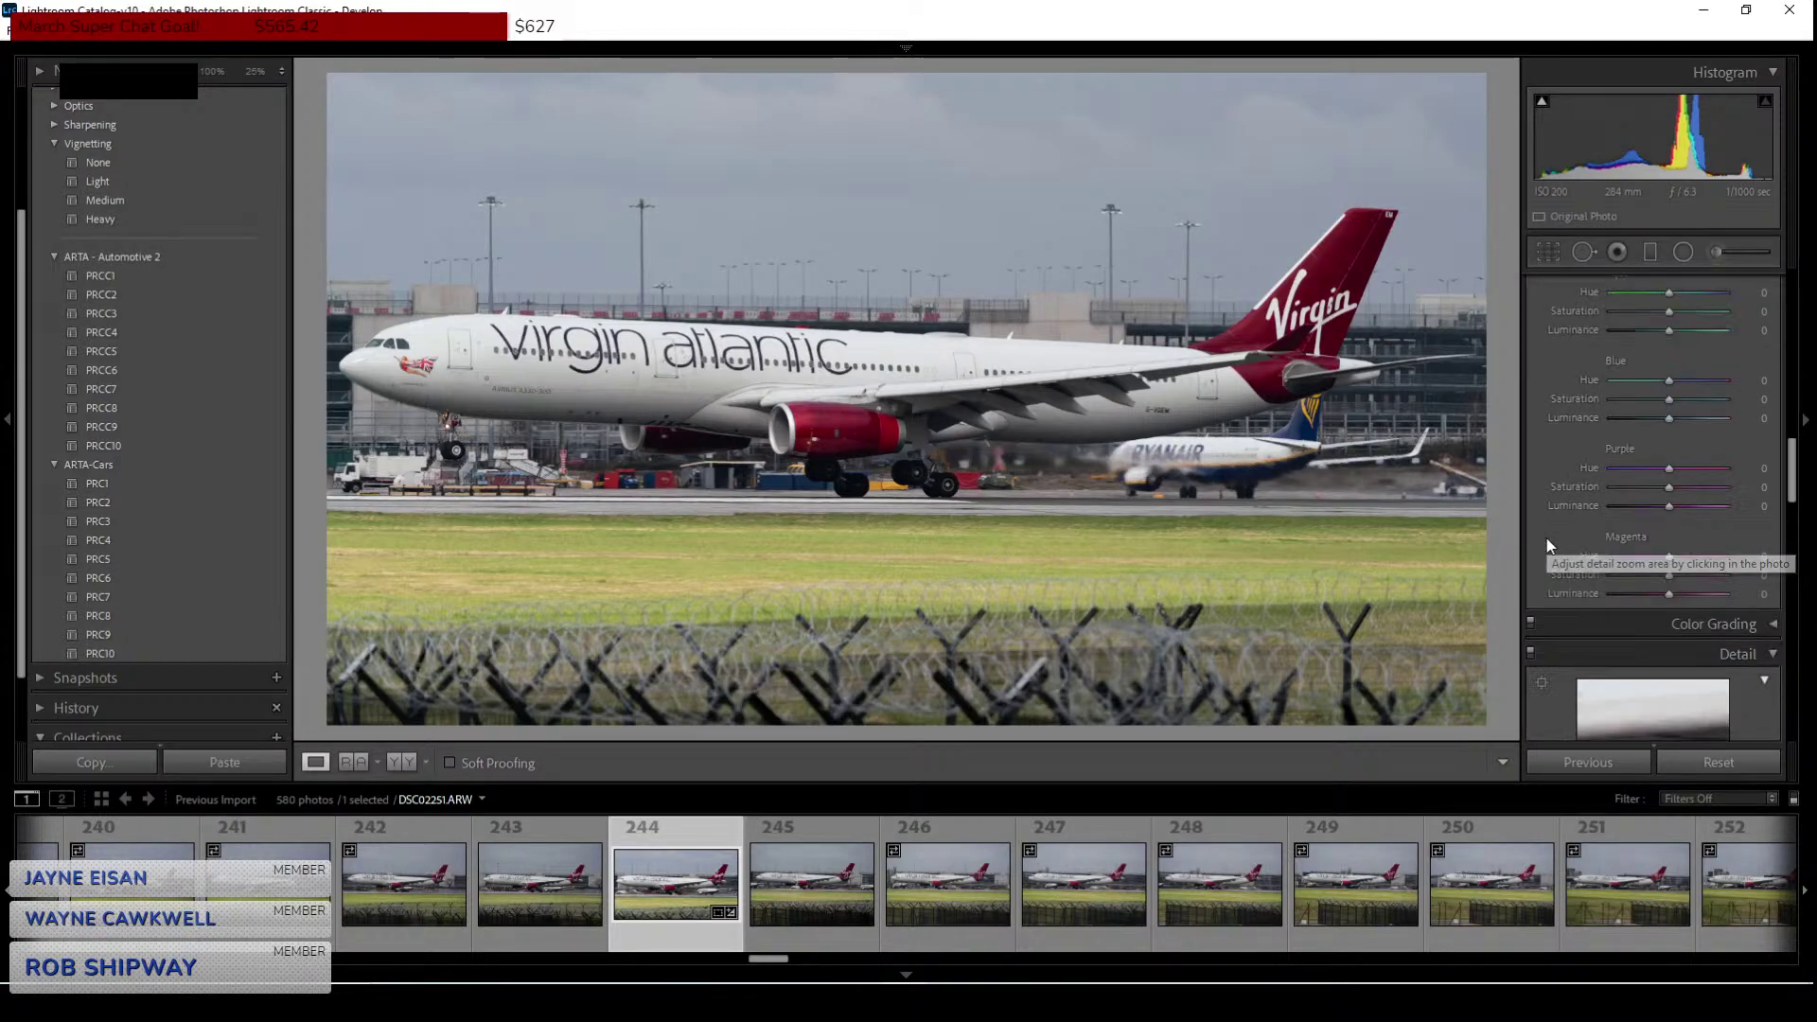
scroll(1551, 538, up, 5)
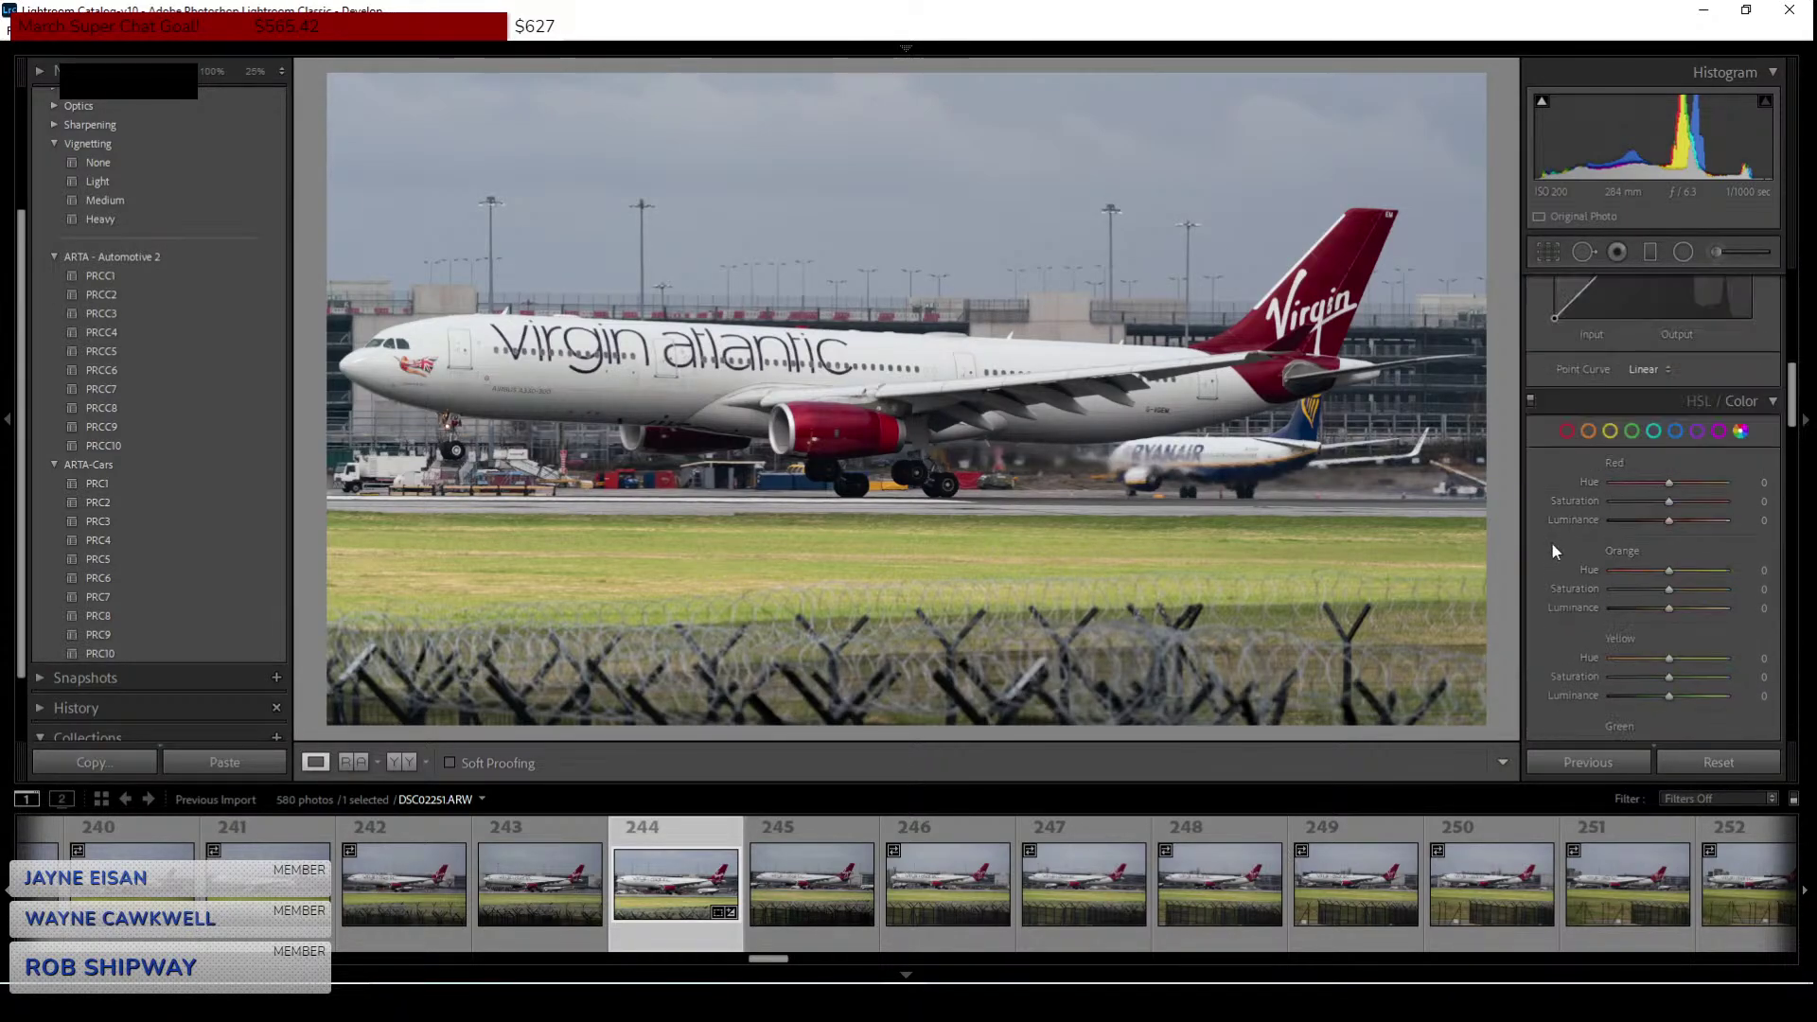
scroll(1551, 562, up, 2)
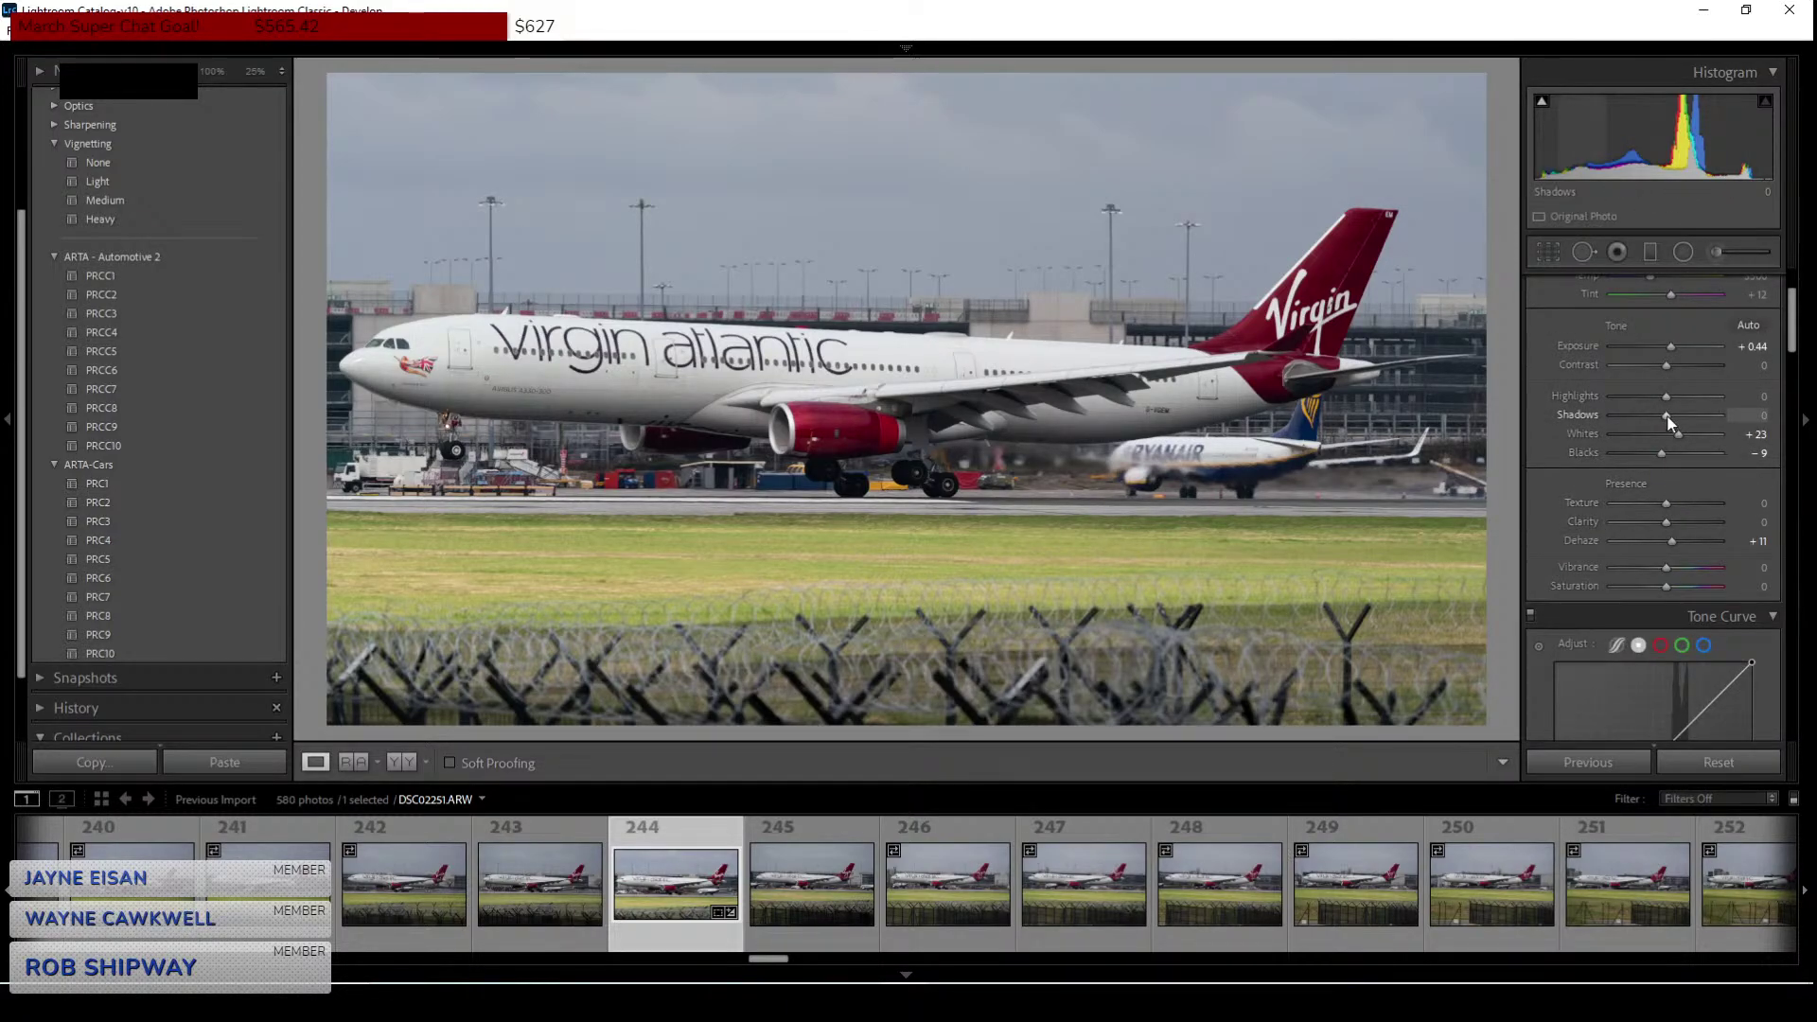
mouse_move(1668, 416)
mouse_down()
mouse_move(1734, 423)
mouse_move(1703, 419)
mouse_up()
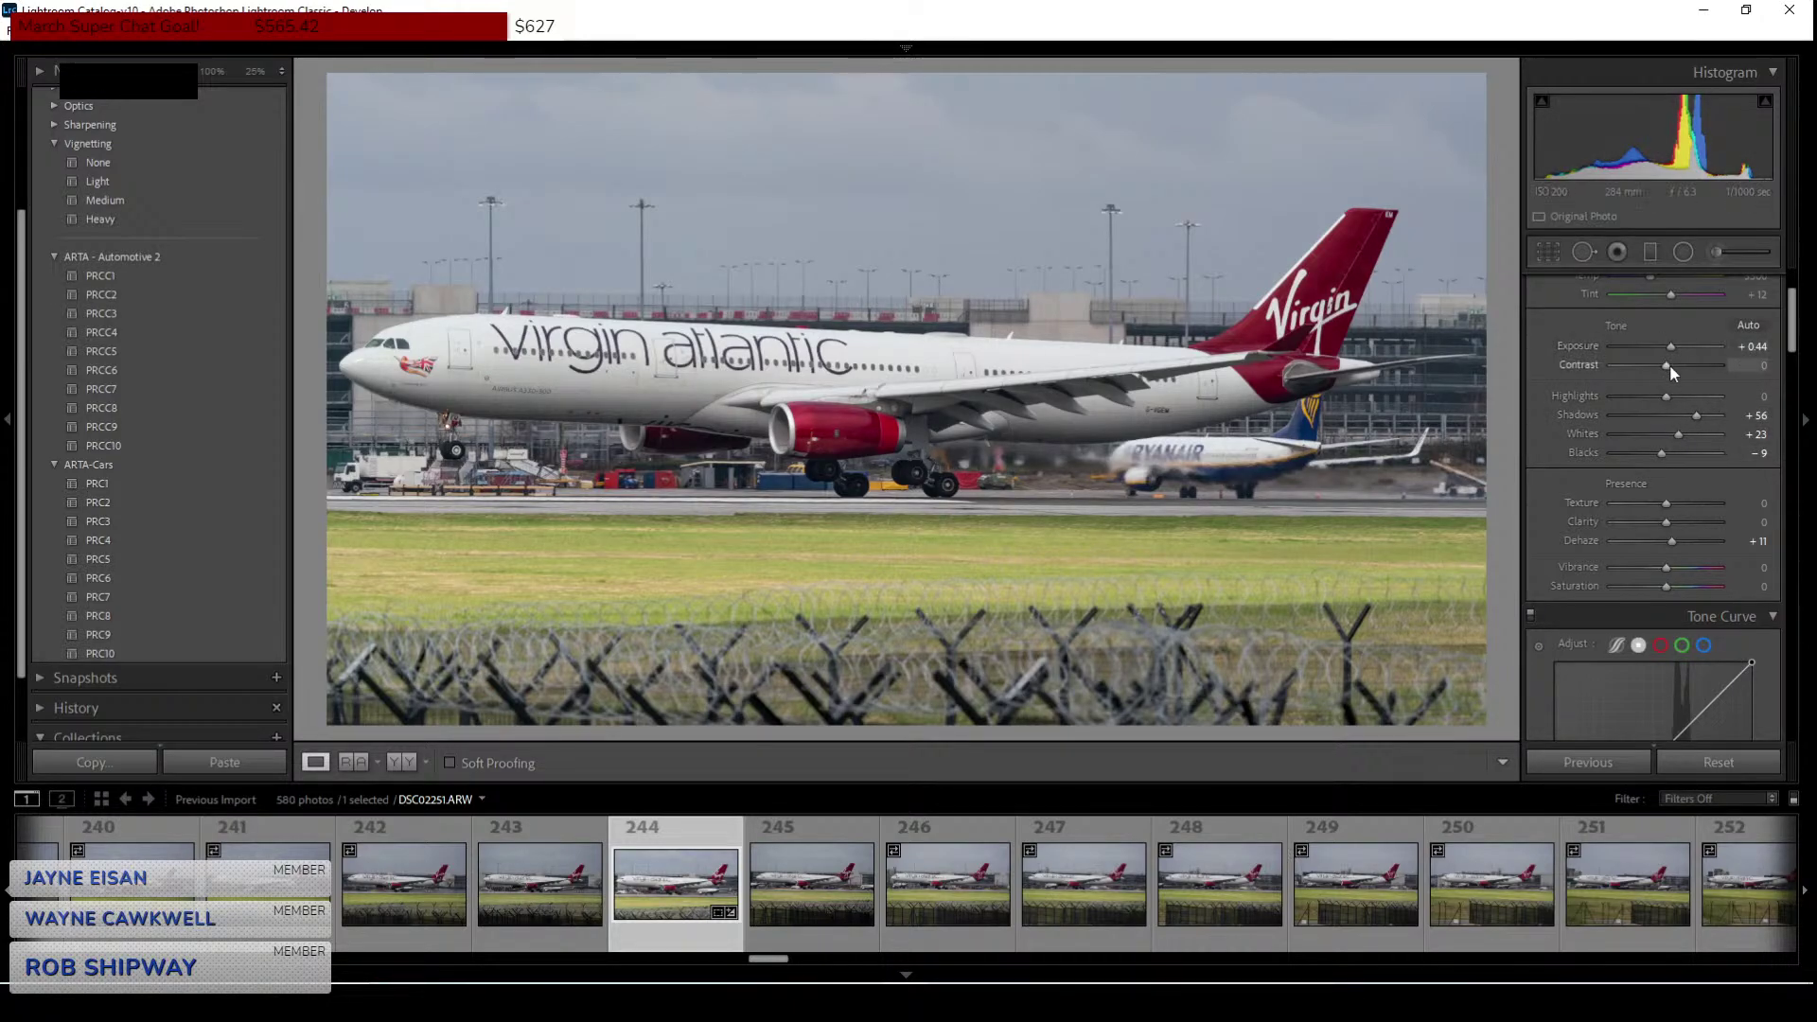
drag(1670, 366, 1671, 366)
drag(1673, 543, 1673, 542)
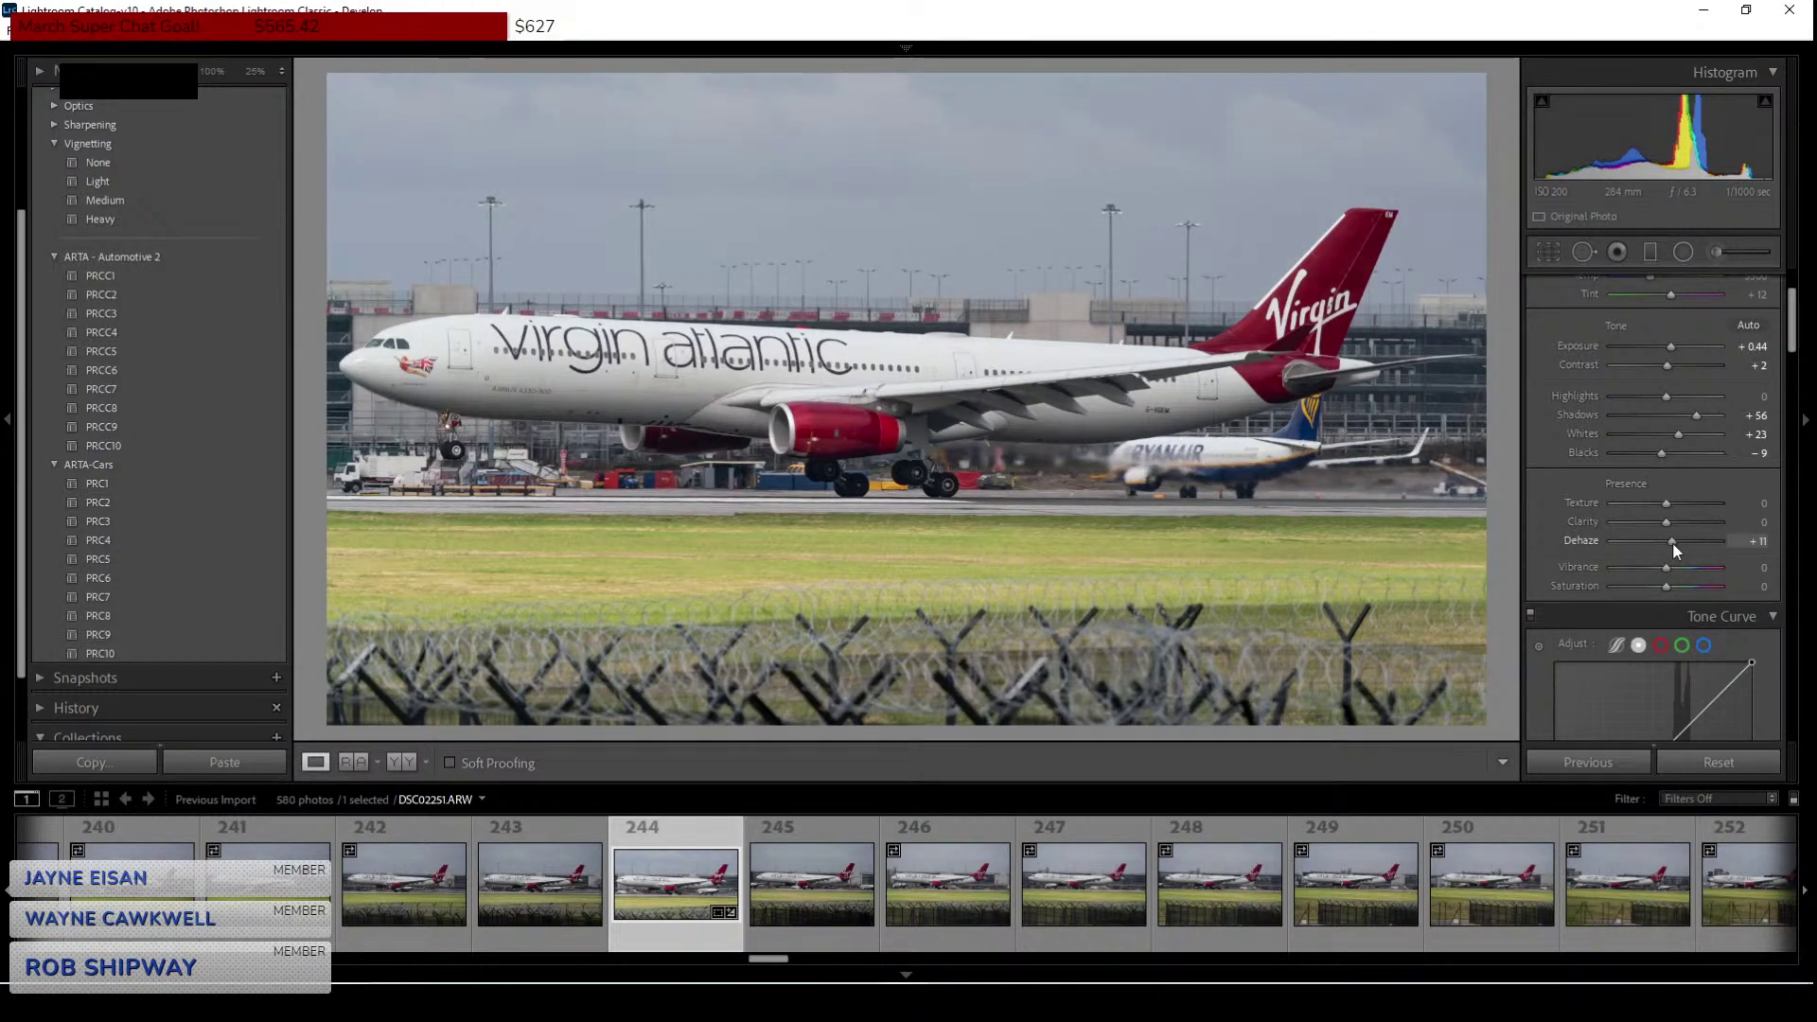
Shape the tone curve with a slightly raised shadow point, a midtone point at 138/142 and a highlight point at 198/202.
scroll(1549, 502, down, 3)
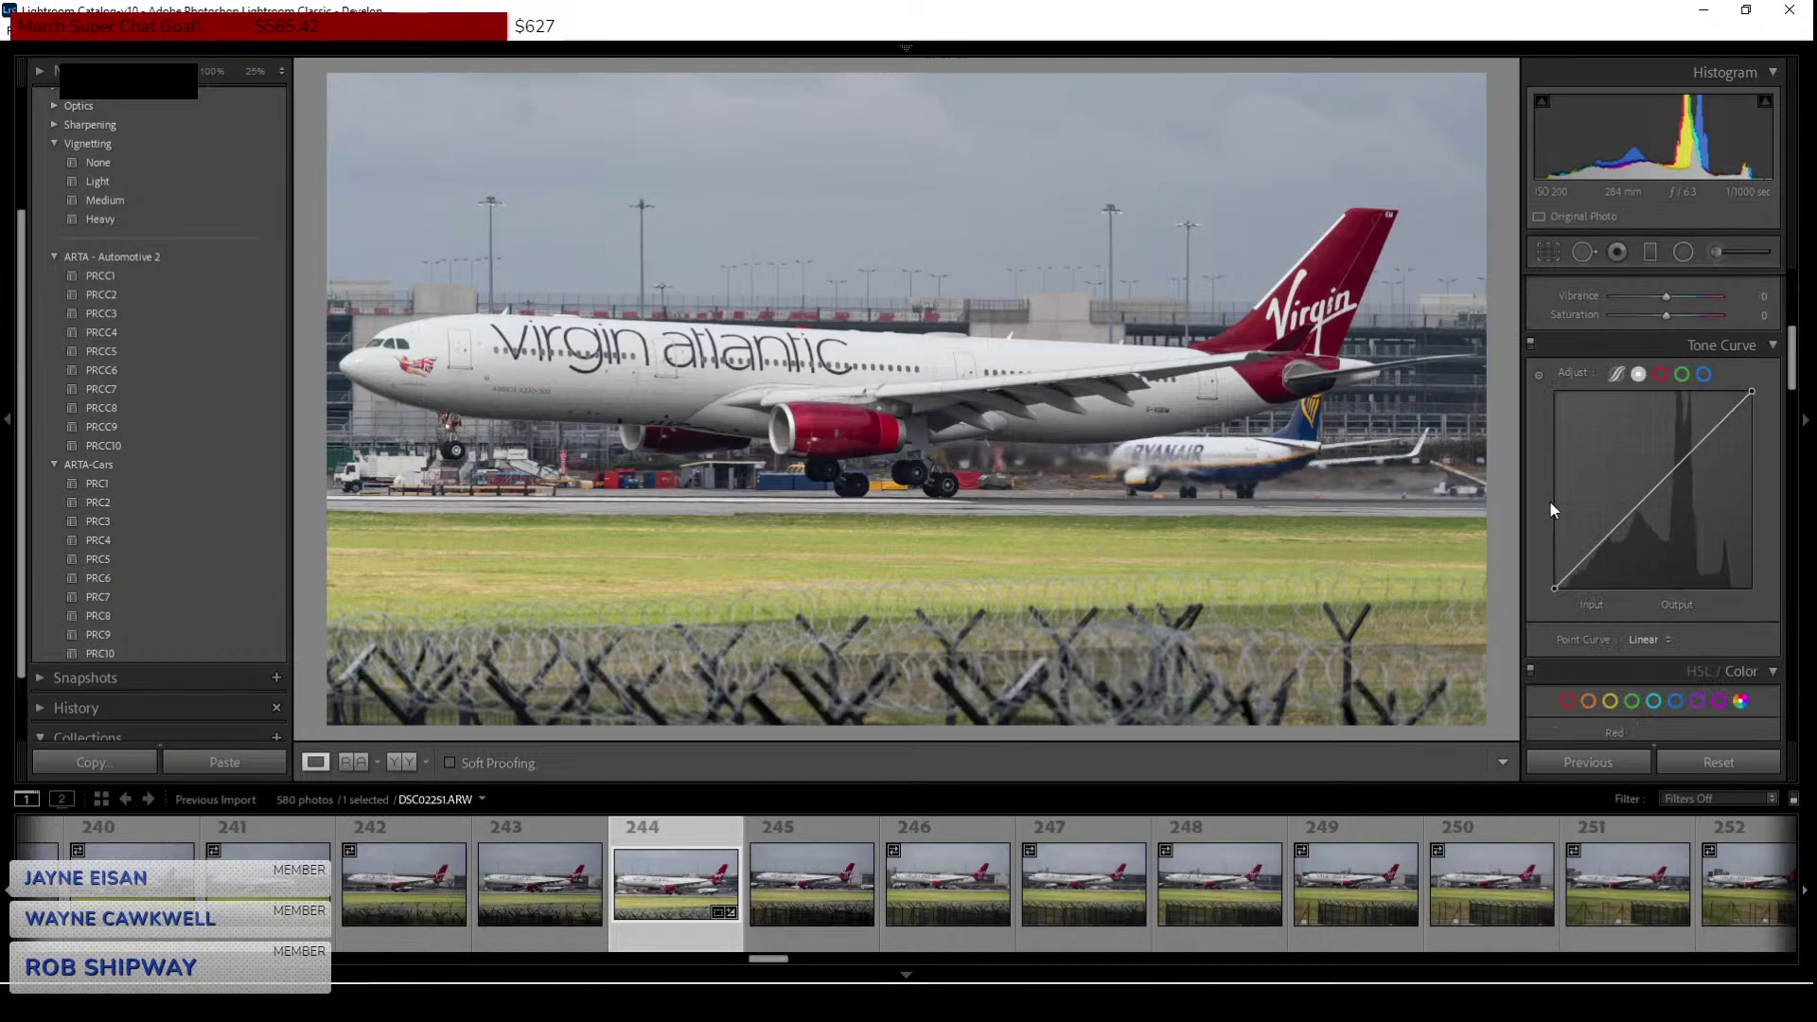
click(1606, 539)
drag(1658, 486, 1658, 484)
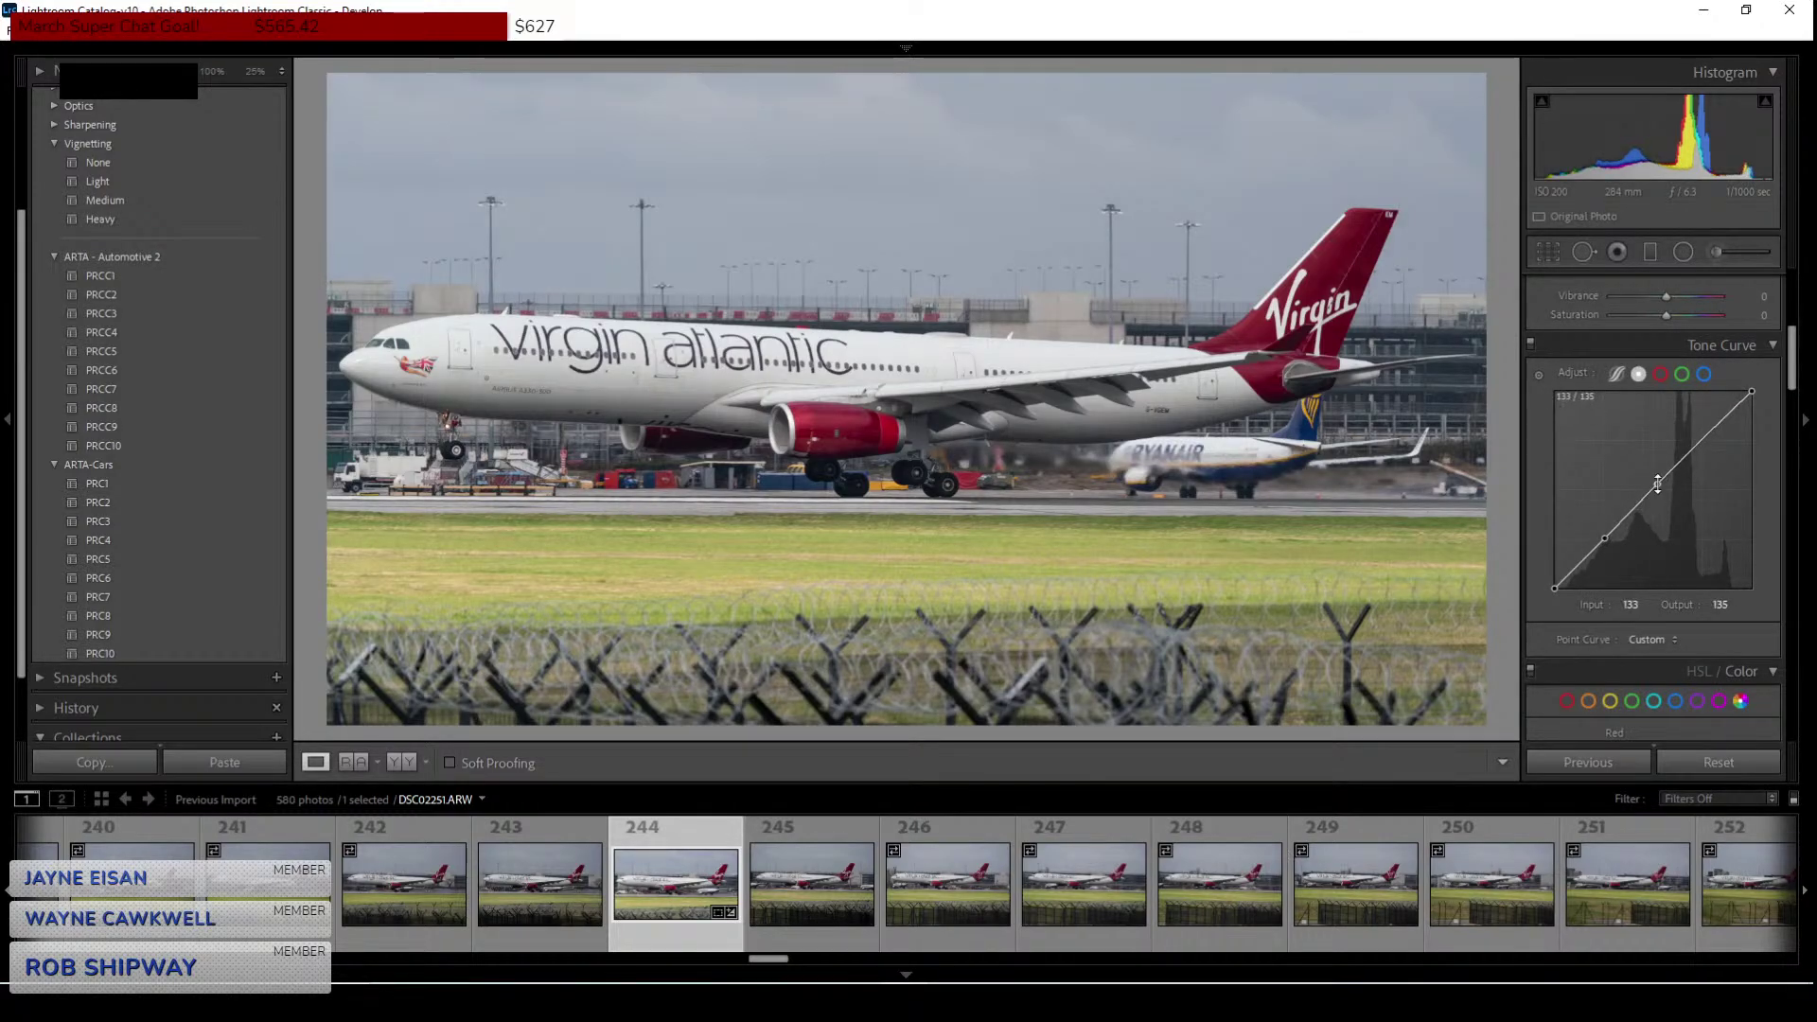
click(1708, 439)
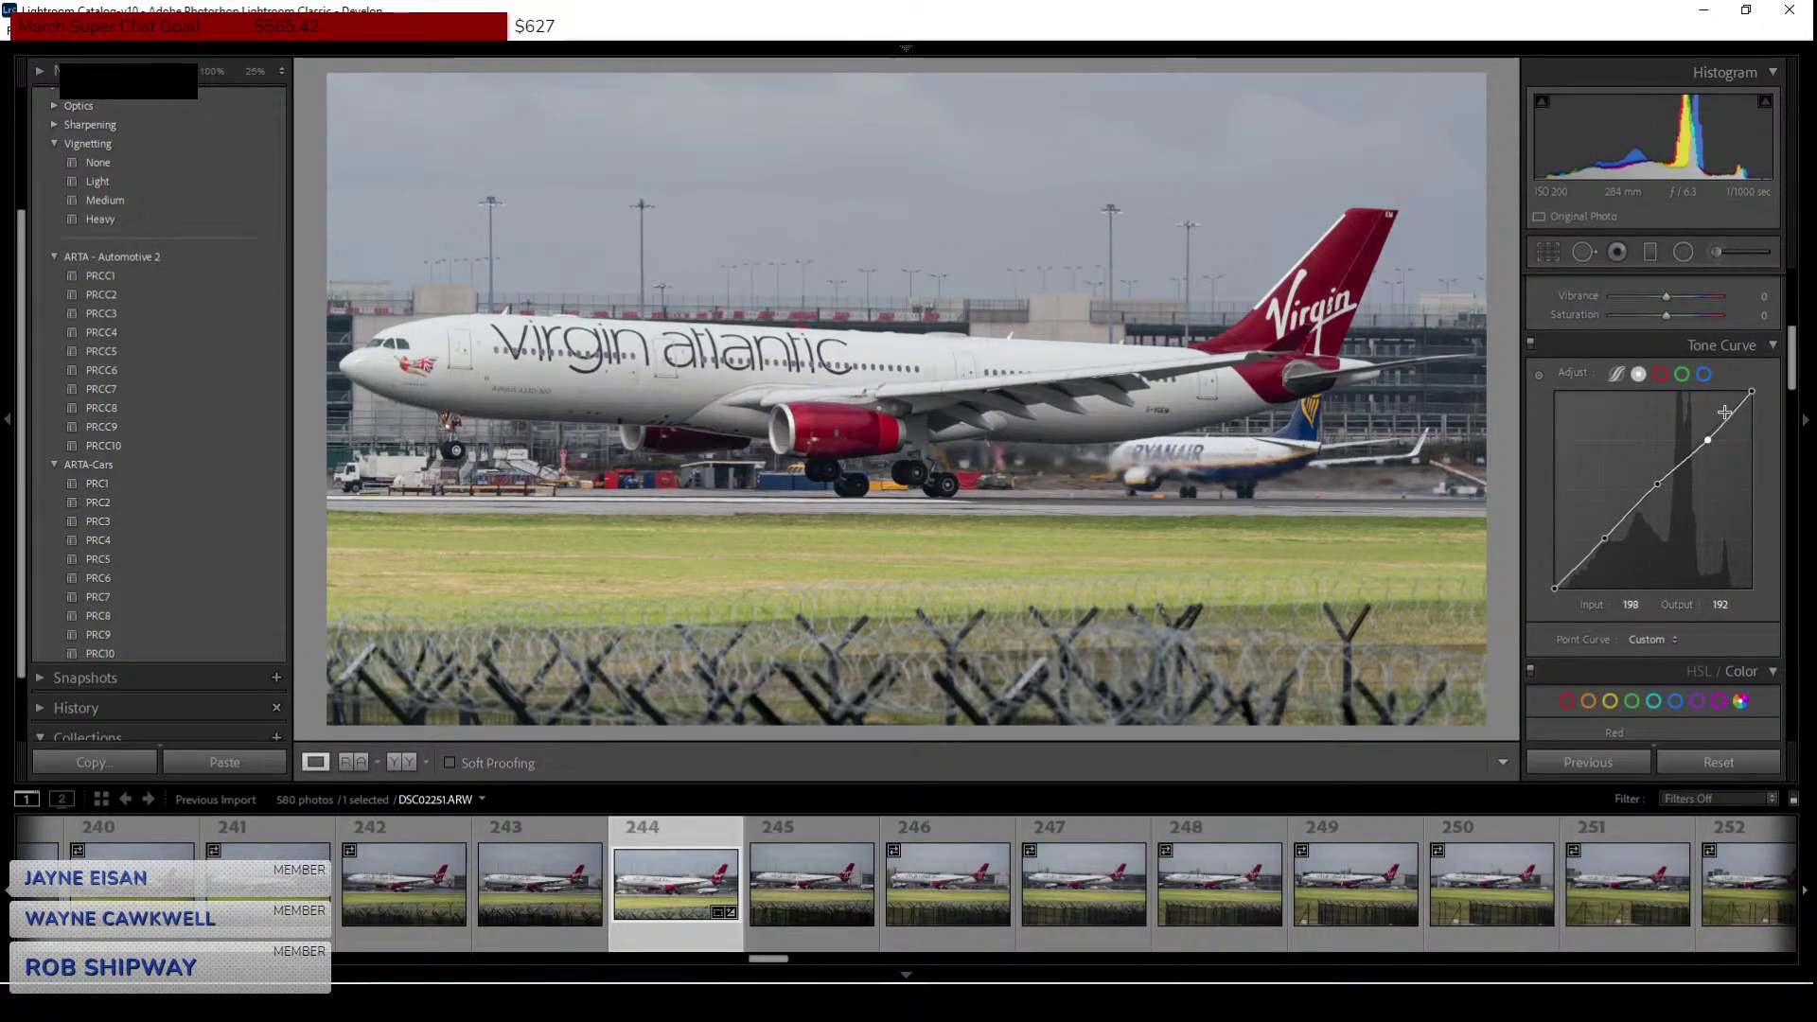
drag(1708, 439, 1710, 434)
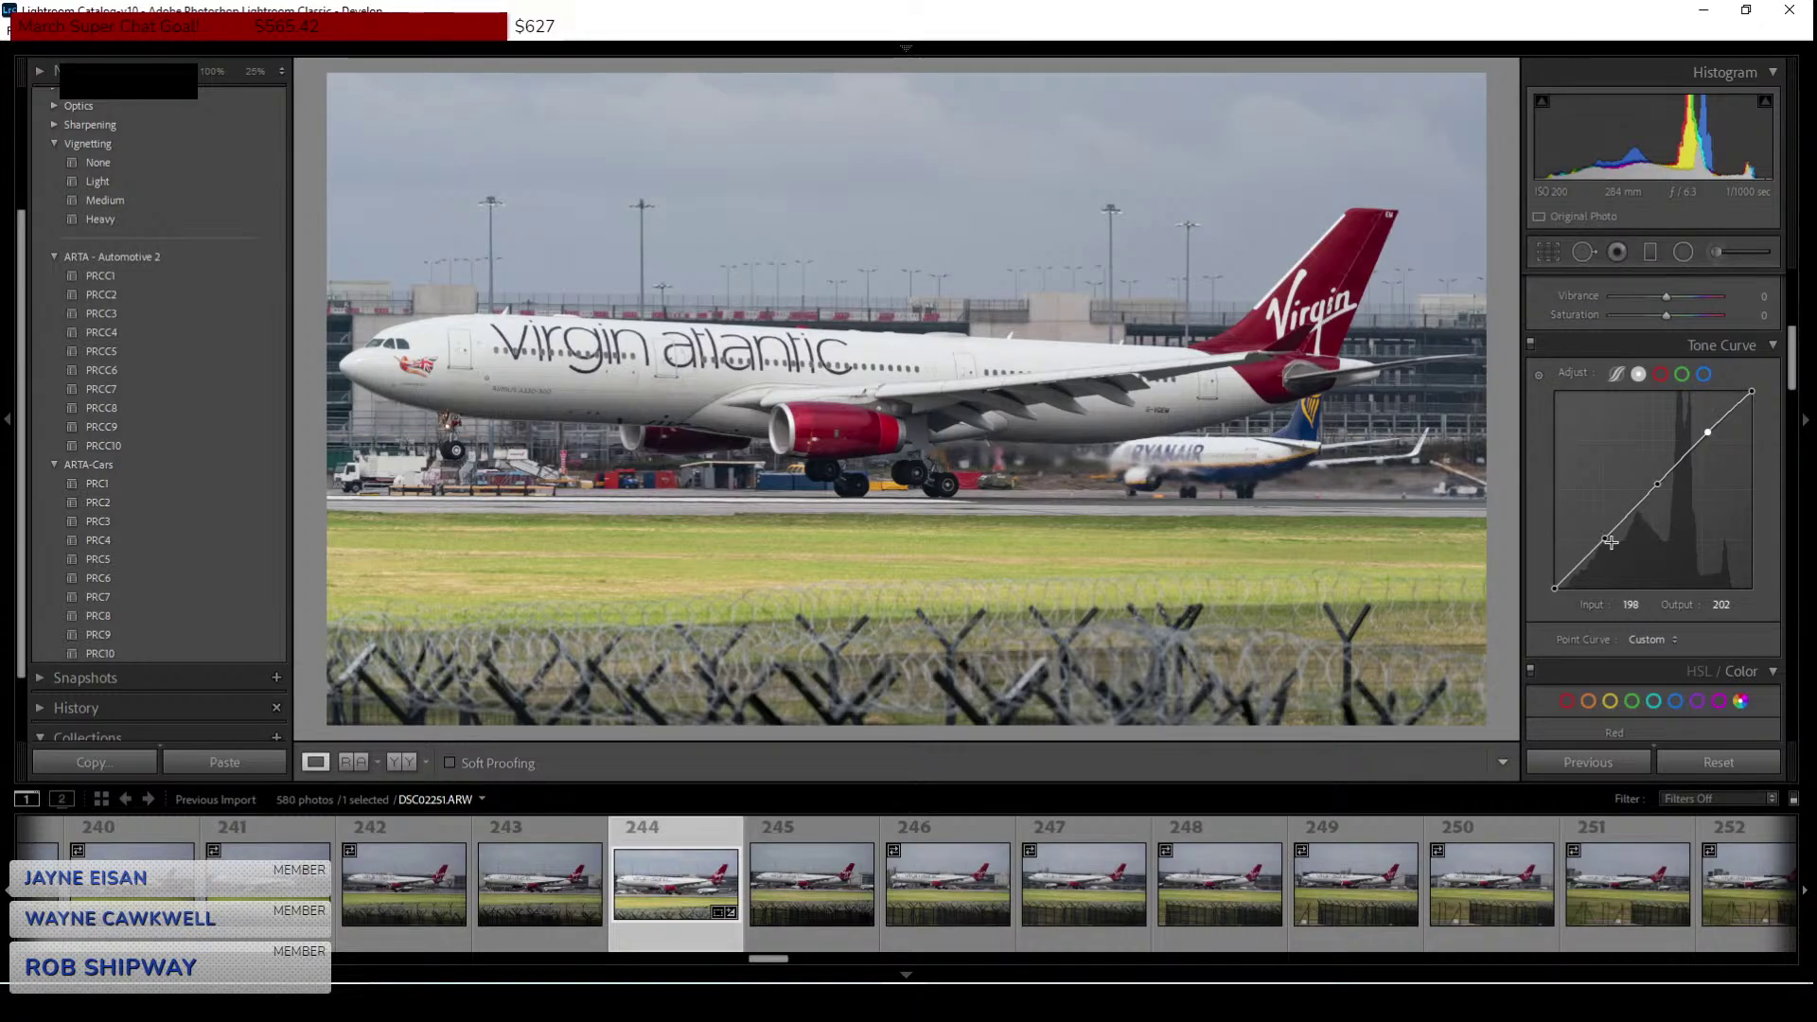
drag(1605, 538, 1665, 487)
Set Vibrance to +11, Whites to +47, Highlights to −19 and Contrast to 0.
scroll(1605, 414, down, 10)
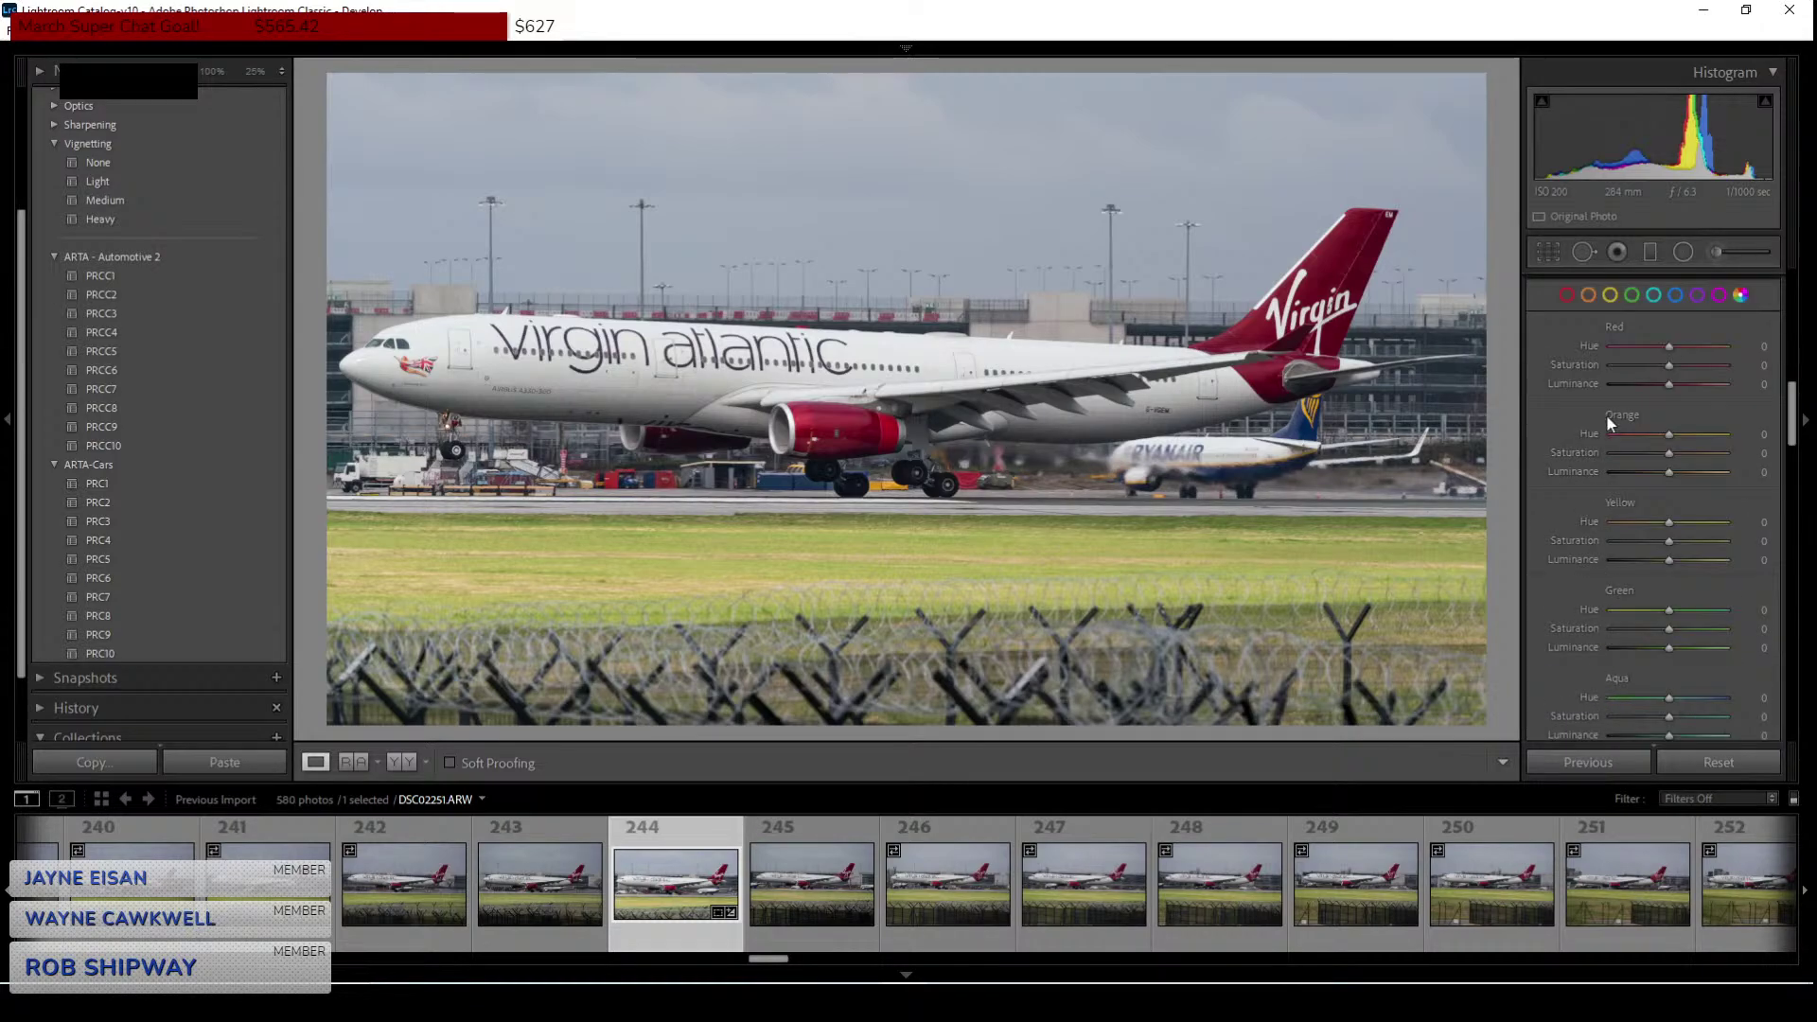
scroll(1587, 662, up, 8)
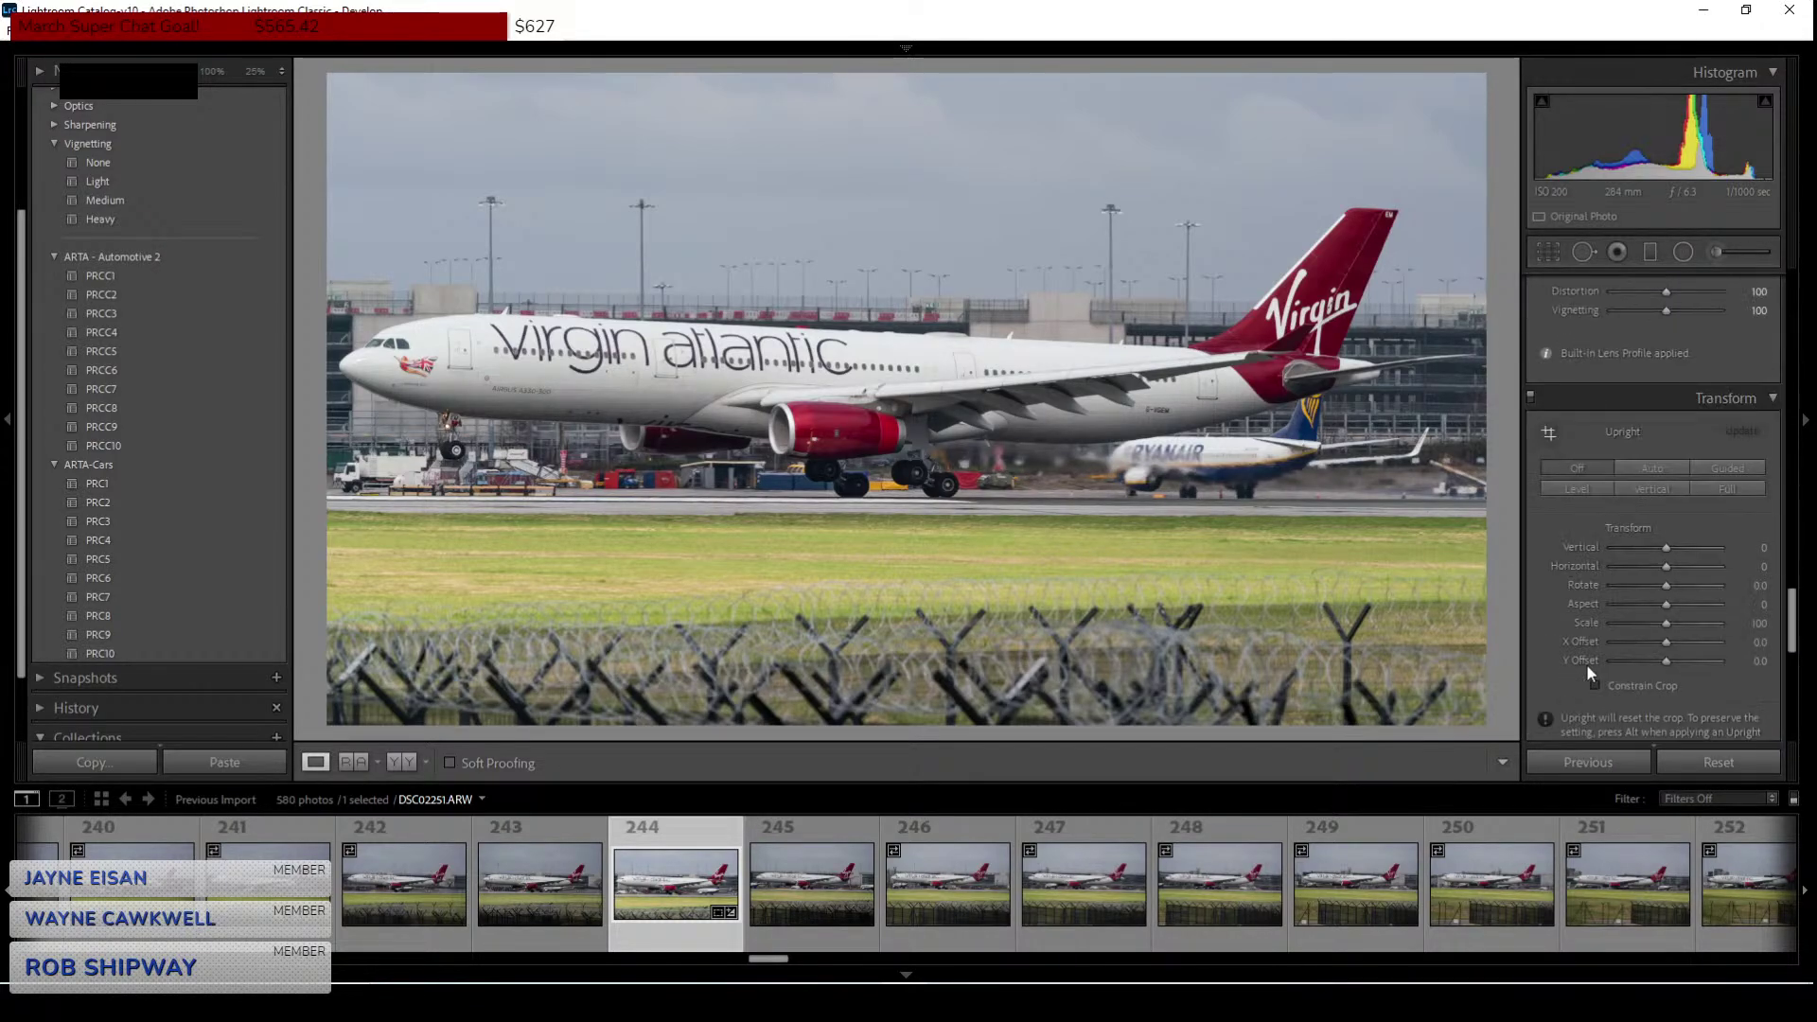
scroll(1565, 547, up, 5)
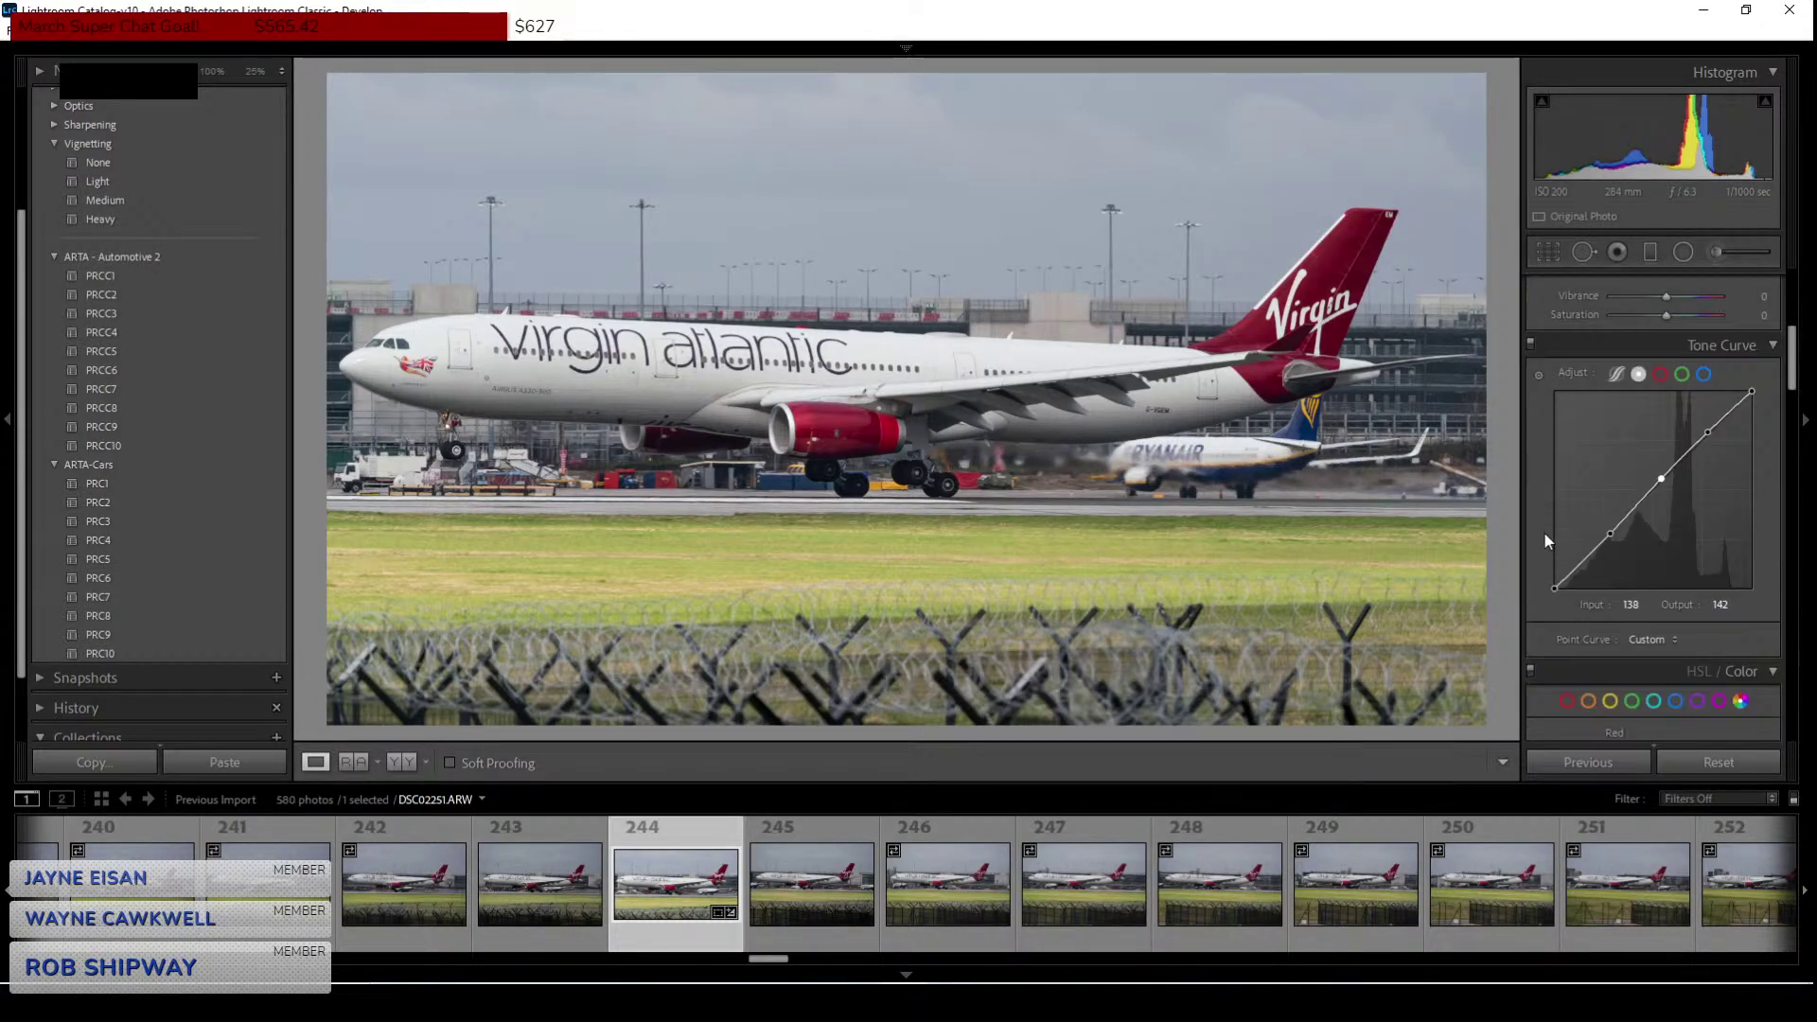
drag(1668, 571, 1672, 566)
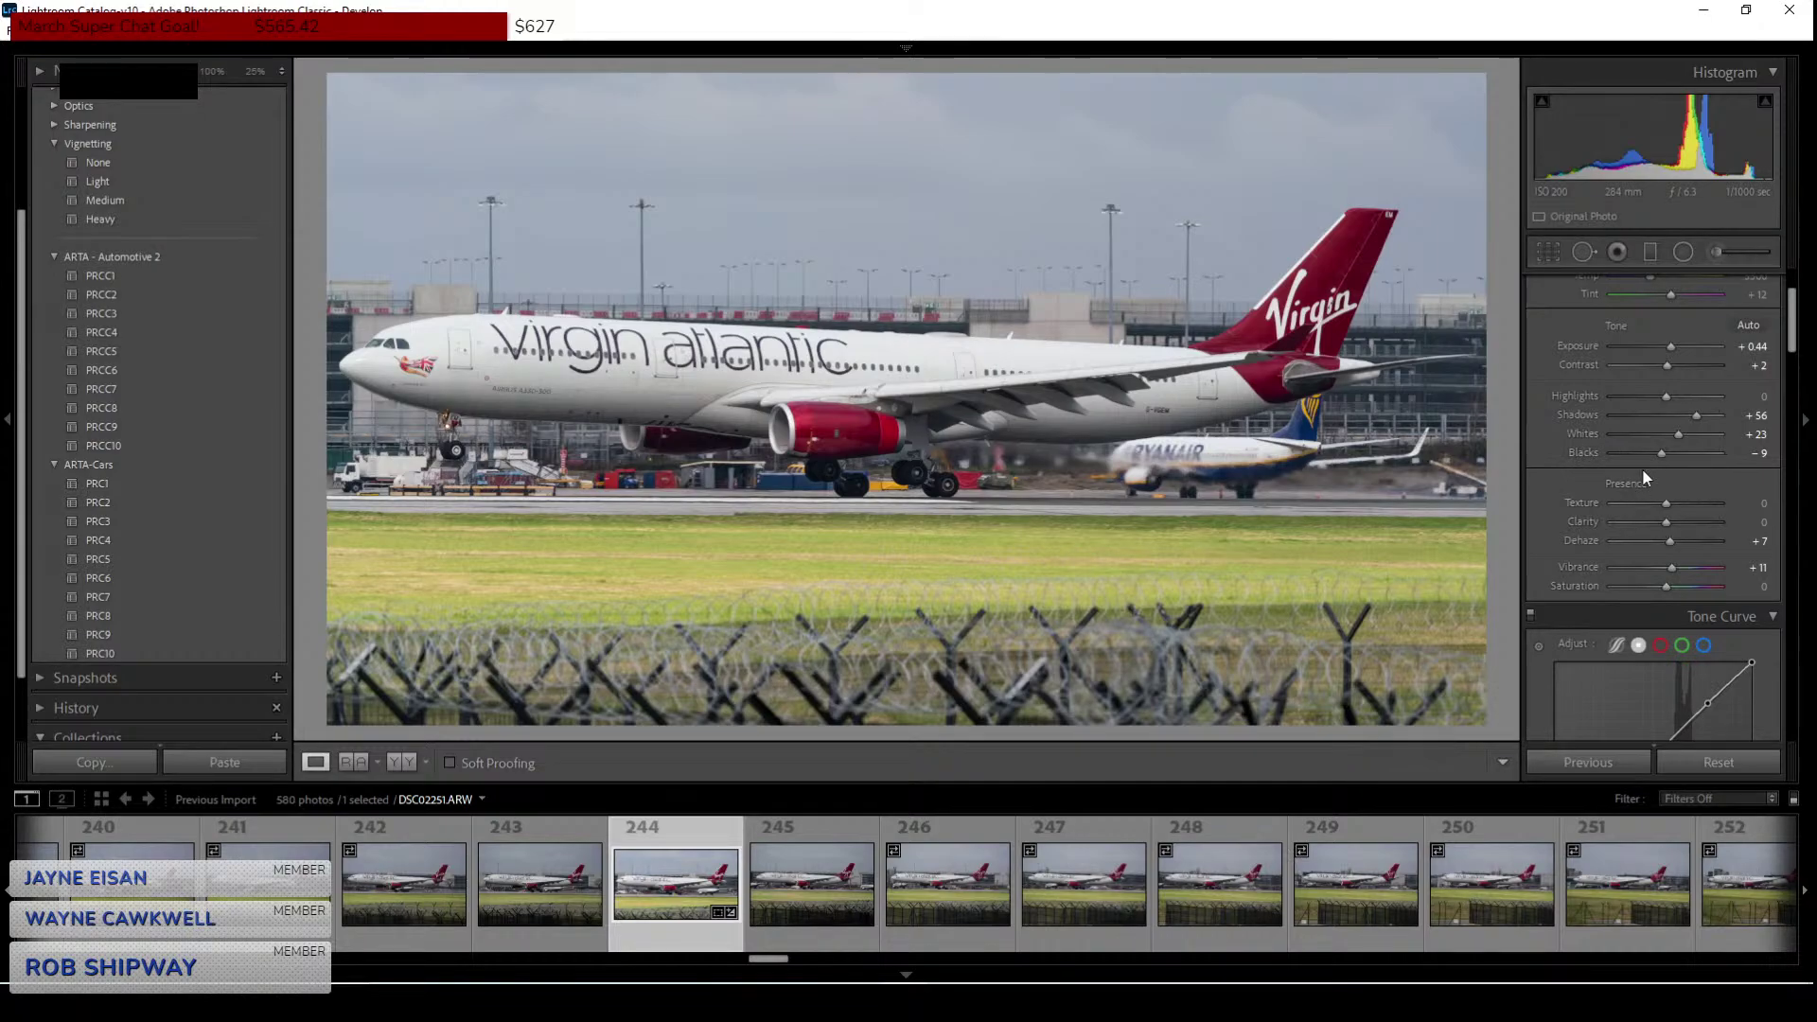
drag(1678, 434, 1685, 434)
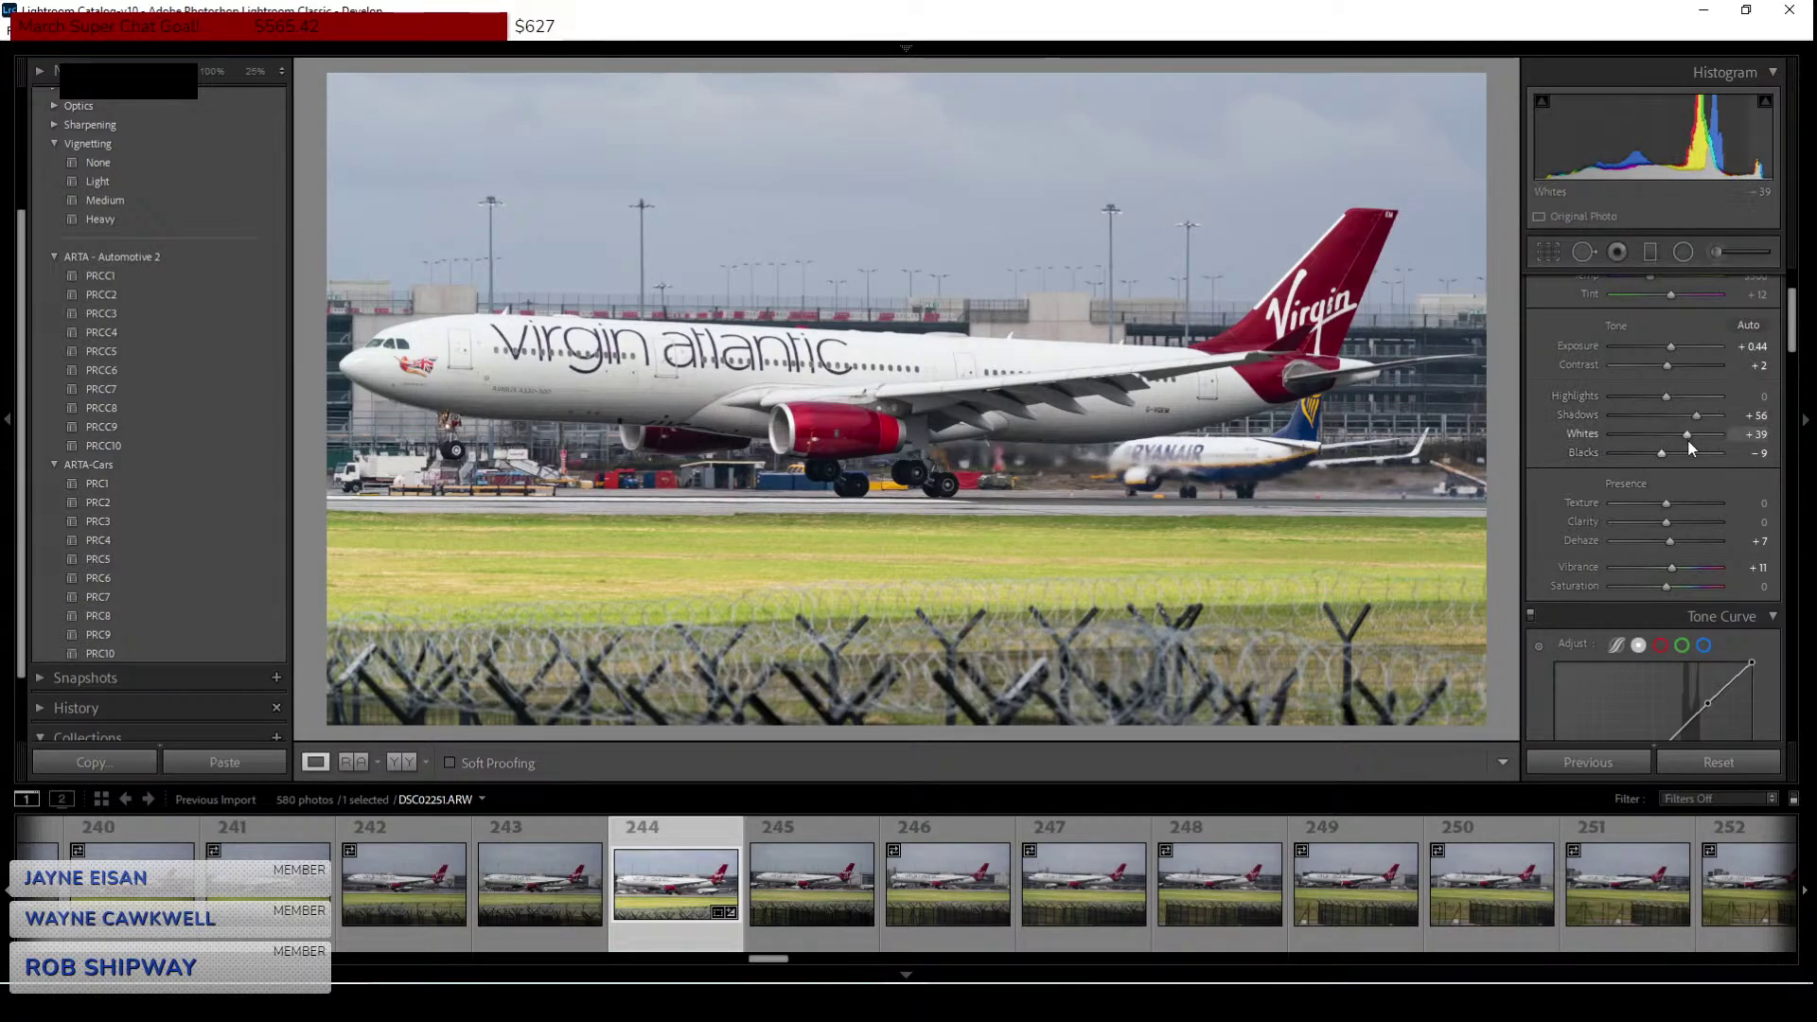
drag(1689, 443, 1664, 366)
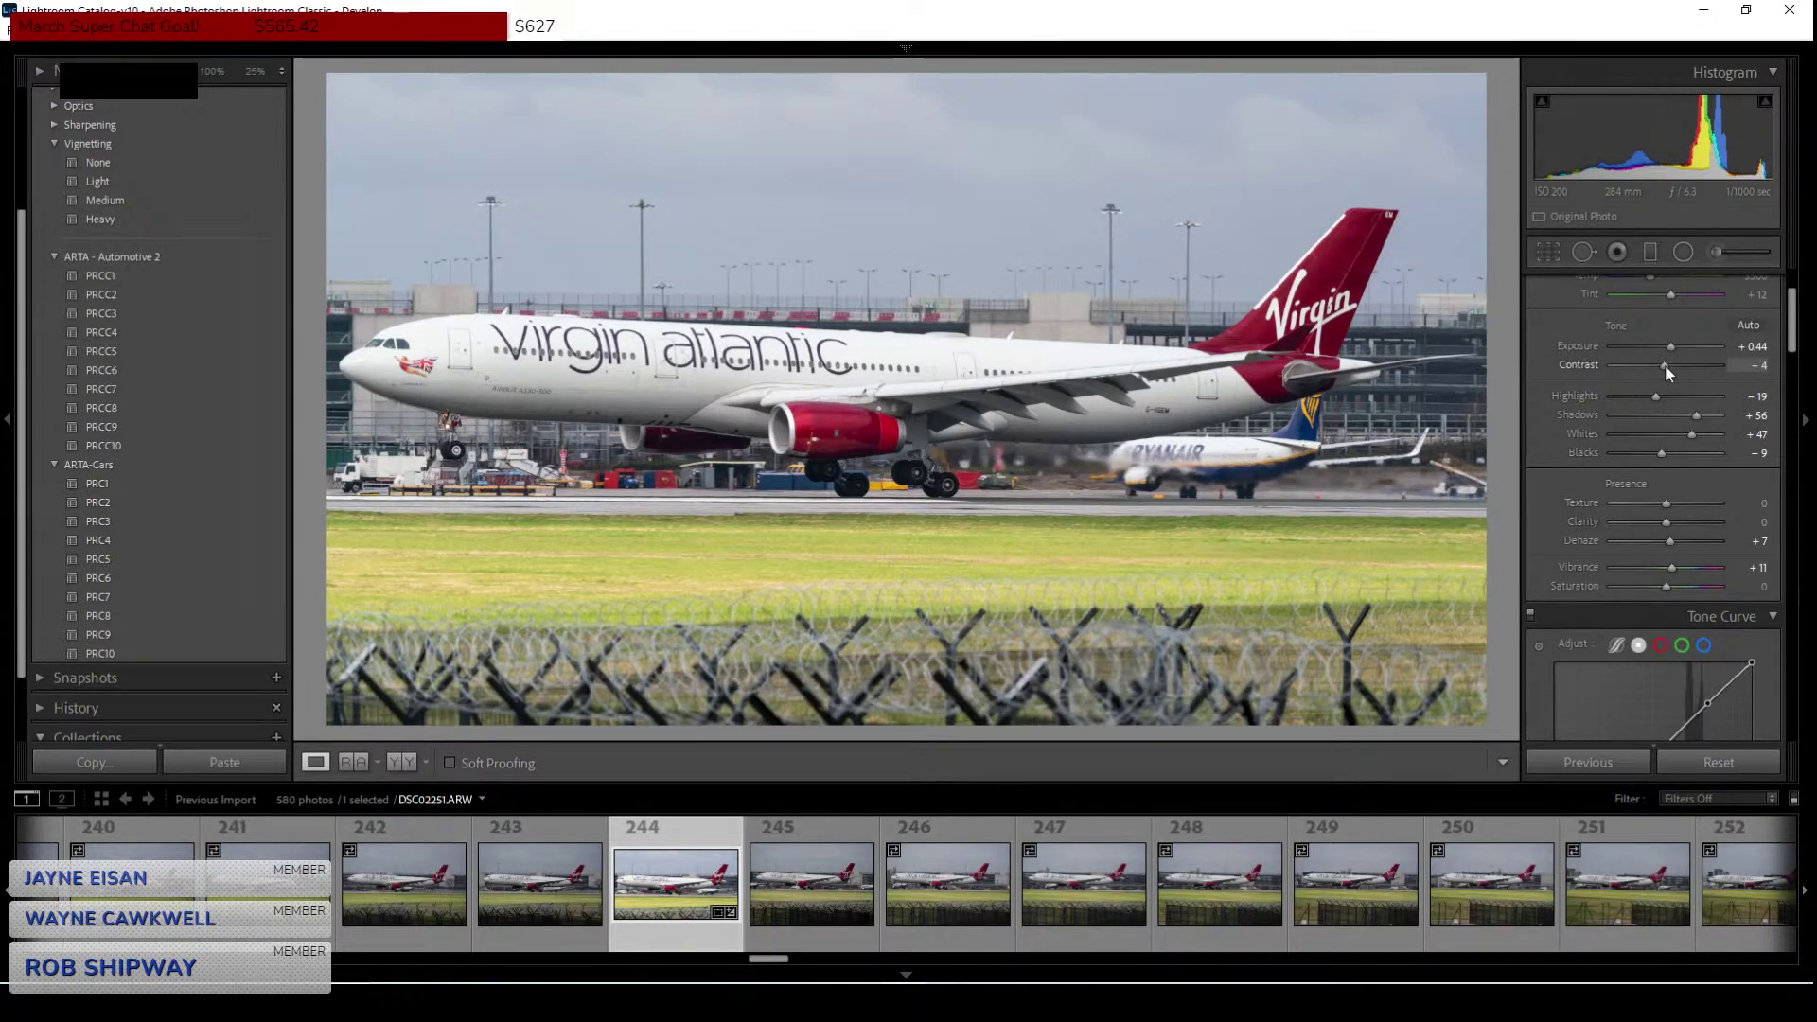
drag(1666, 367, 1668, 367)
Tighten the 16 x 9 crop further around the aircraft, trimming the fence along the lower edge and space beyond the tail.
click(1558, 255)
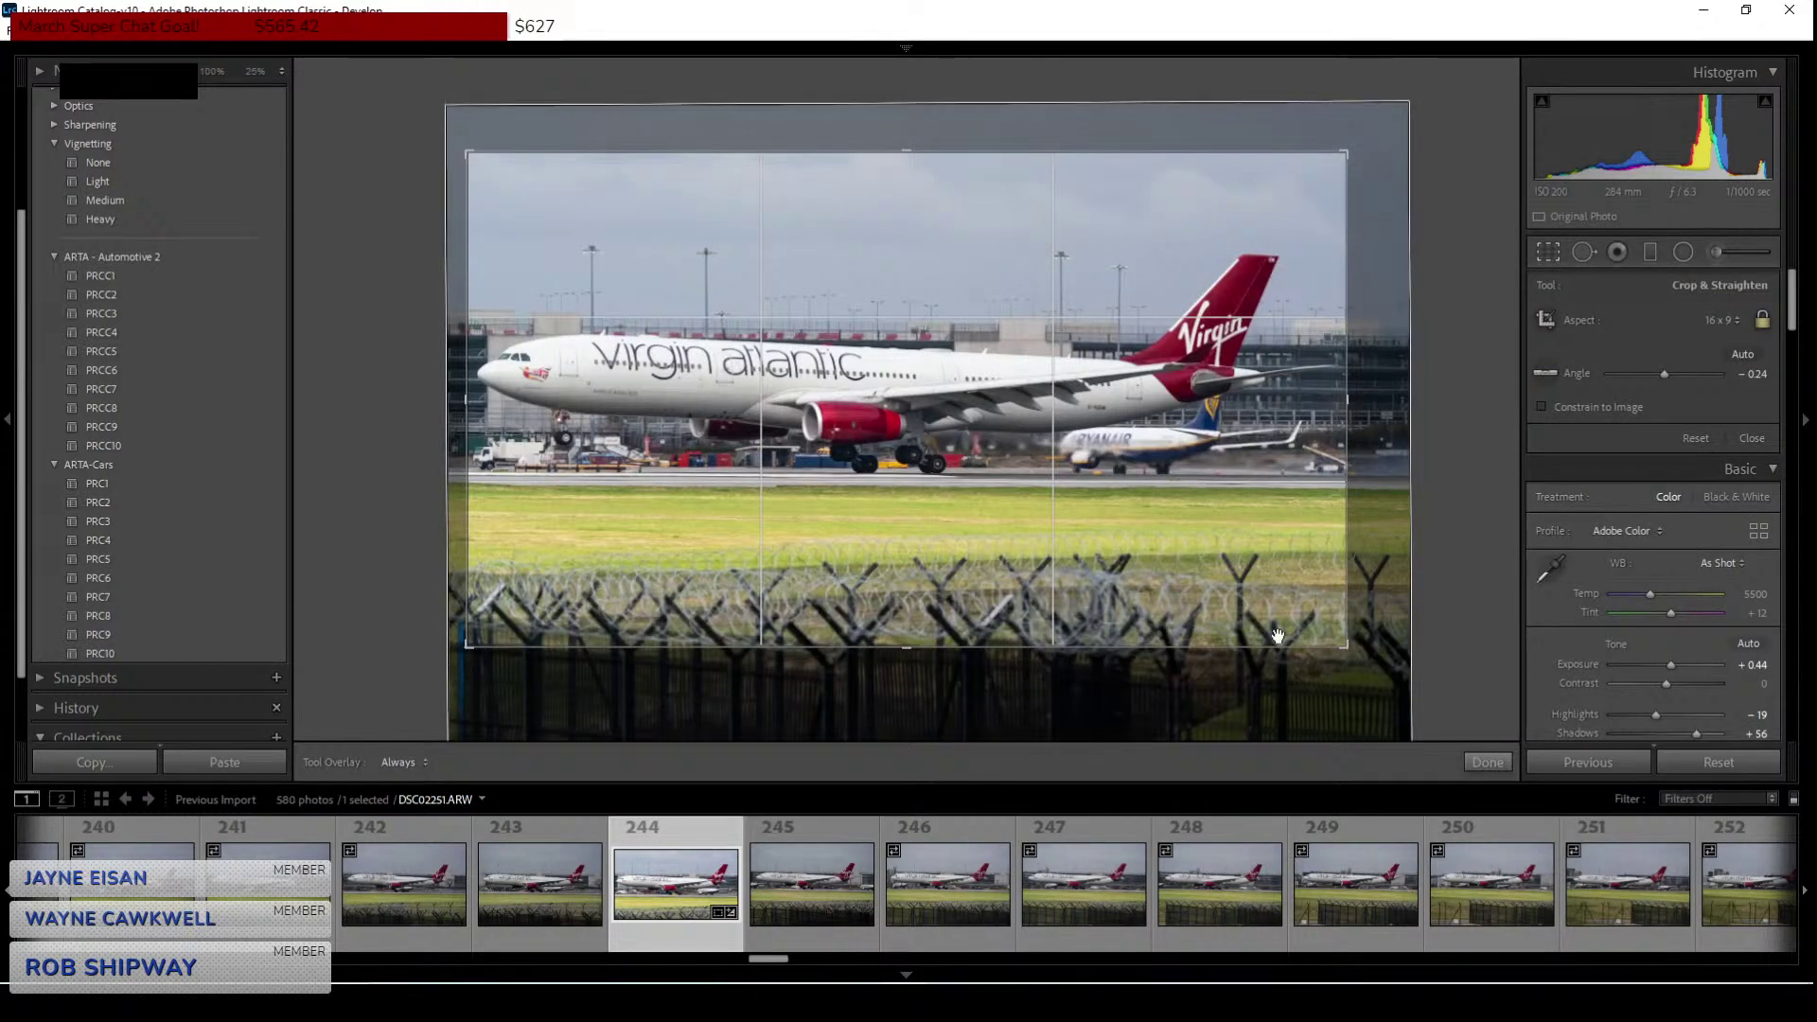
drag(1348, 650, 1324, 632)
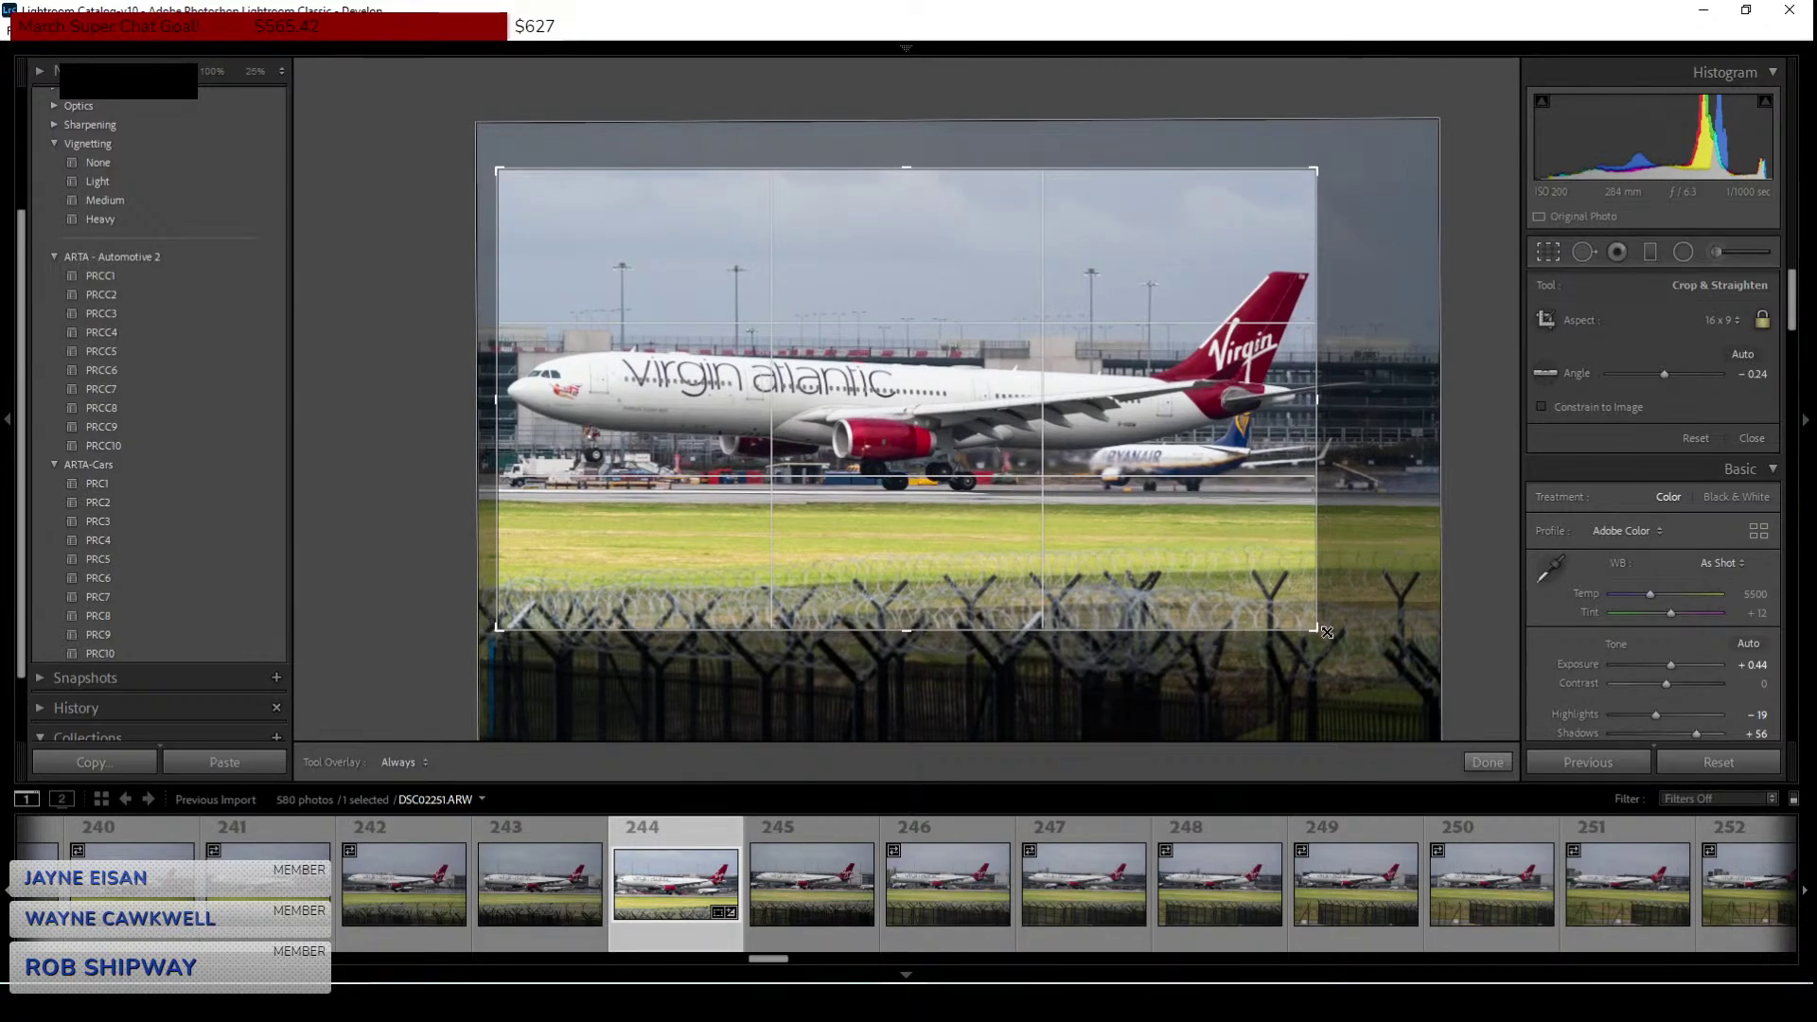
key(Return)
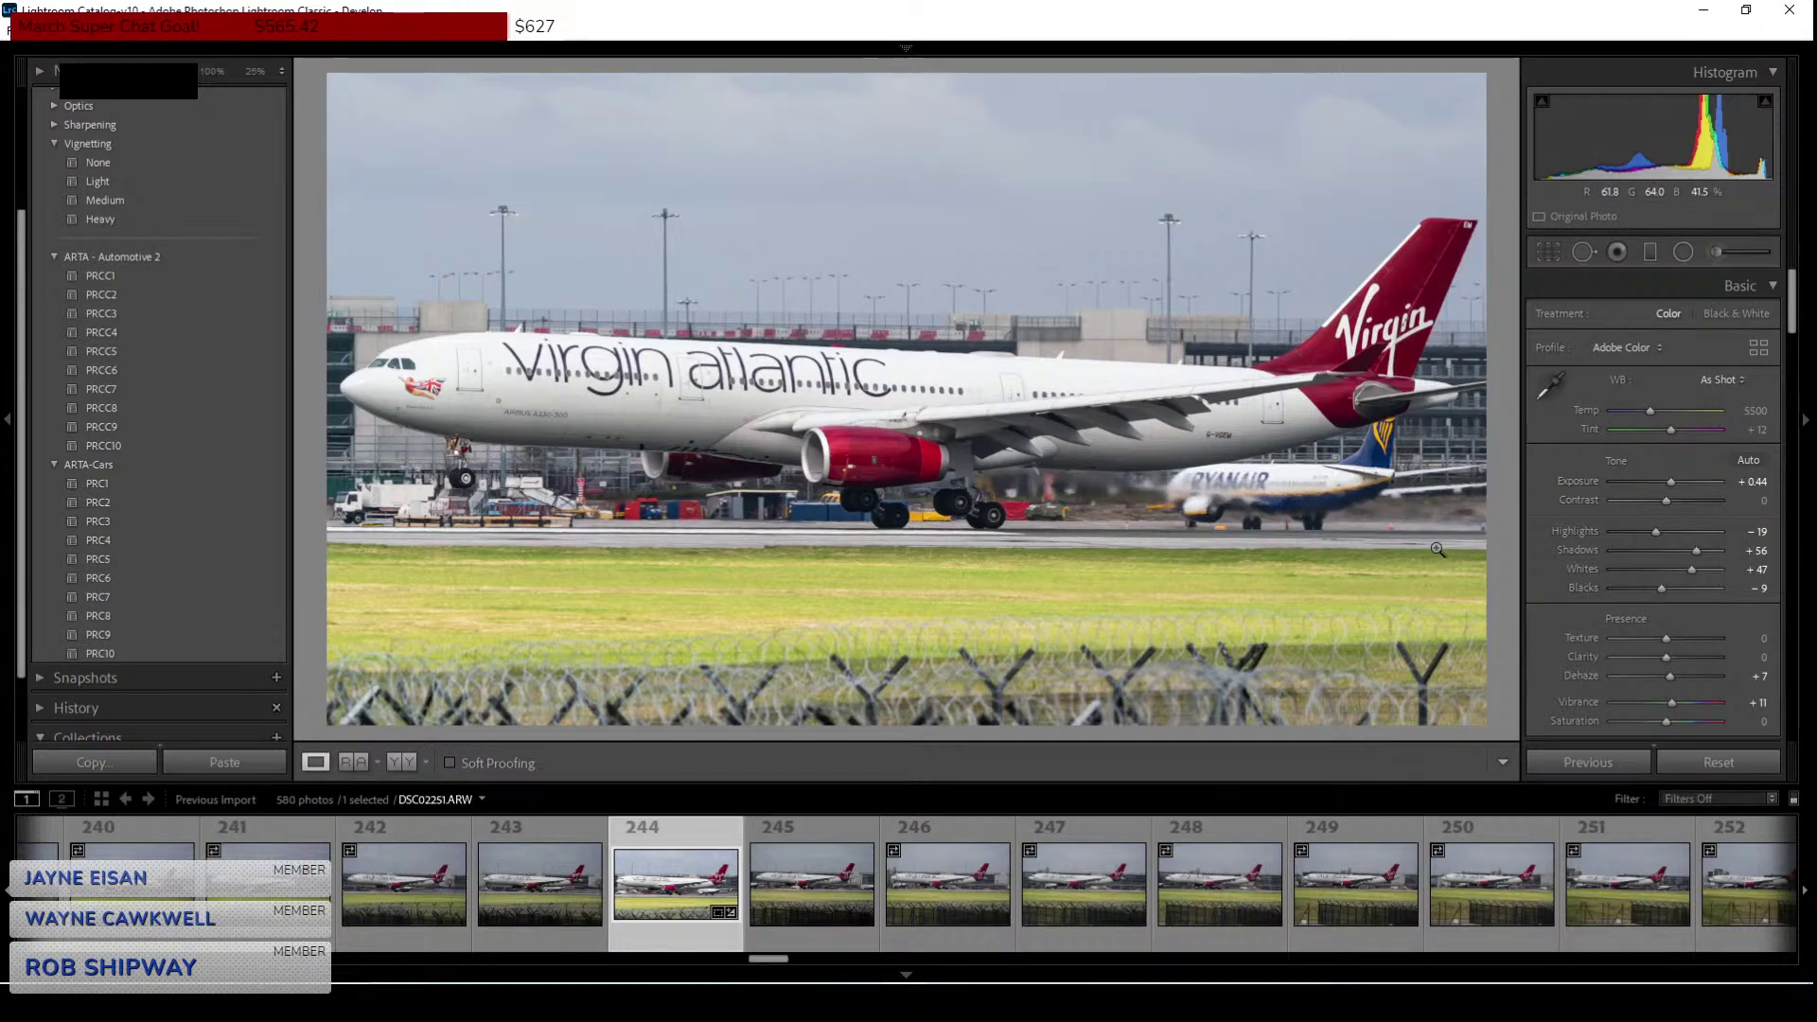
Inspect the fuselage at 100% and set the noise reduction Luminance to 8.
click(1148, 449)
drag(1116, 434, 1338, 433)
scroll(1542, 604, down, 10)
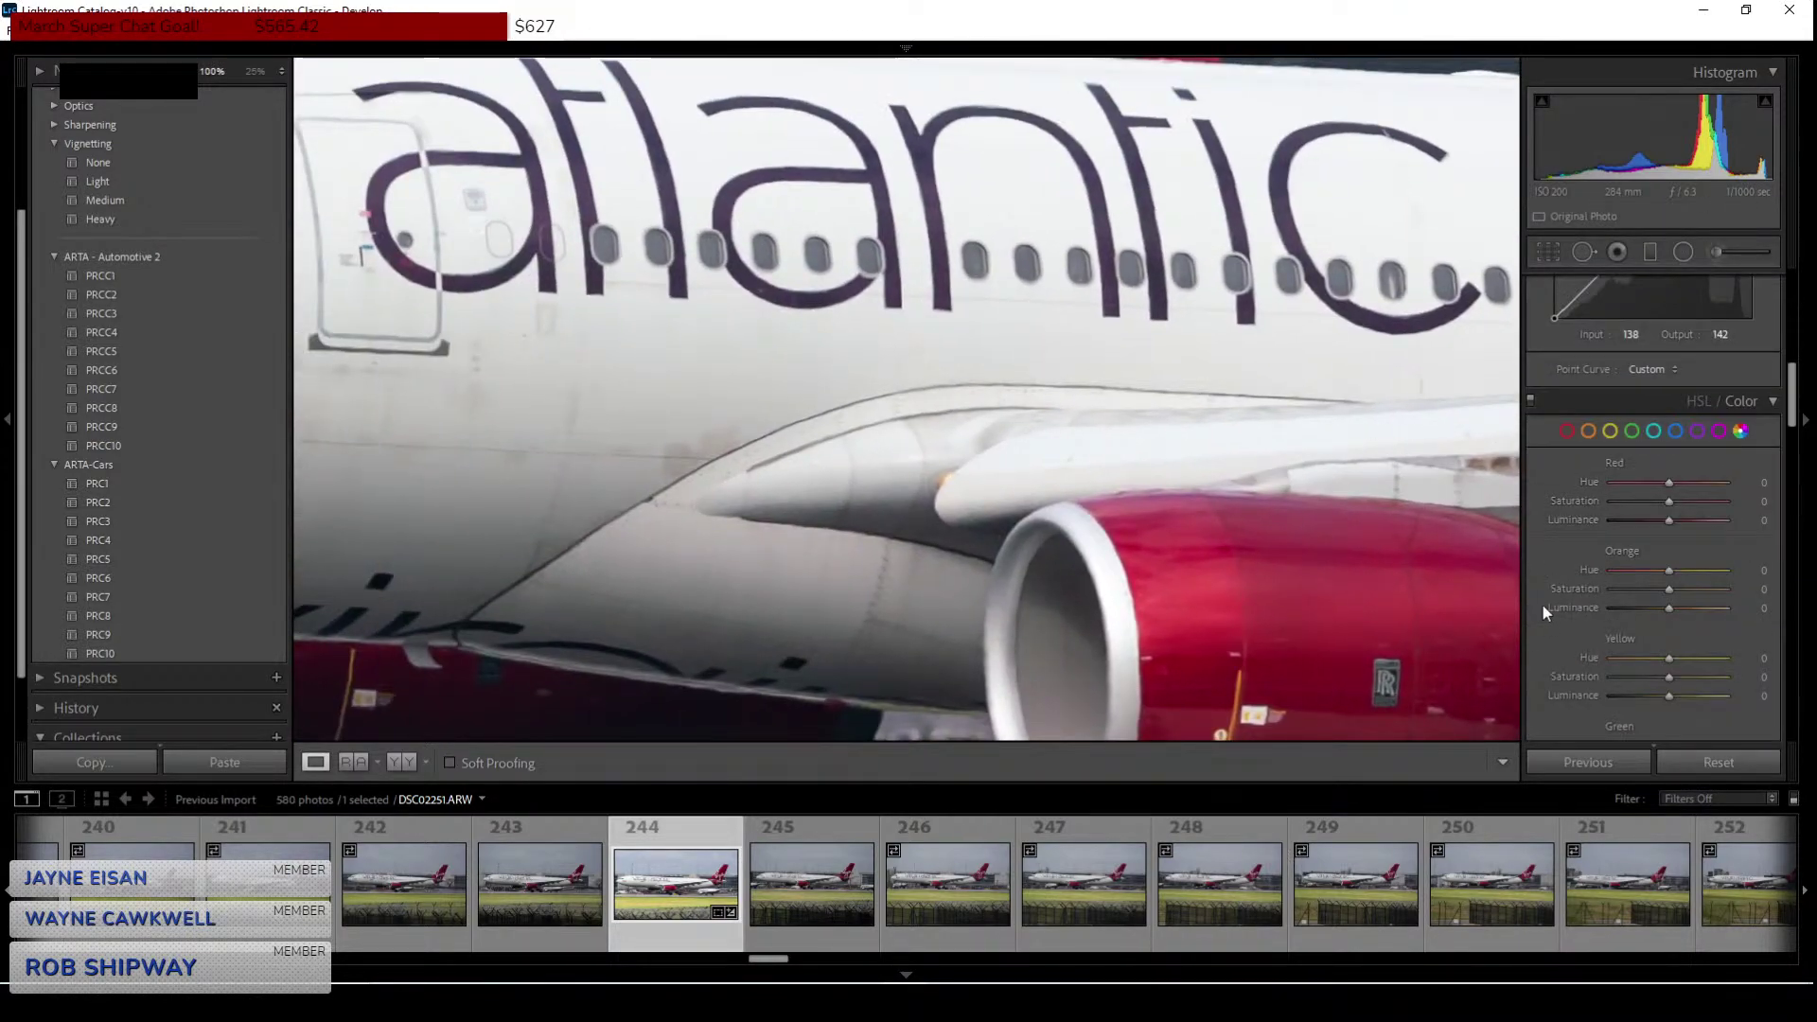
scroll(1547, 606, down, 10)
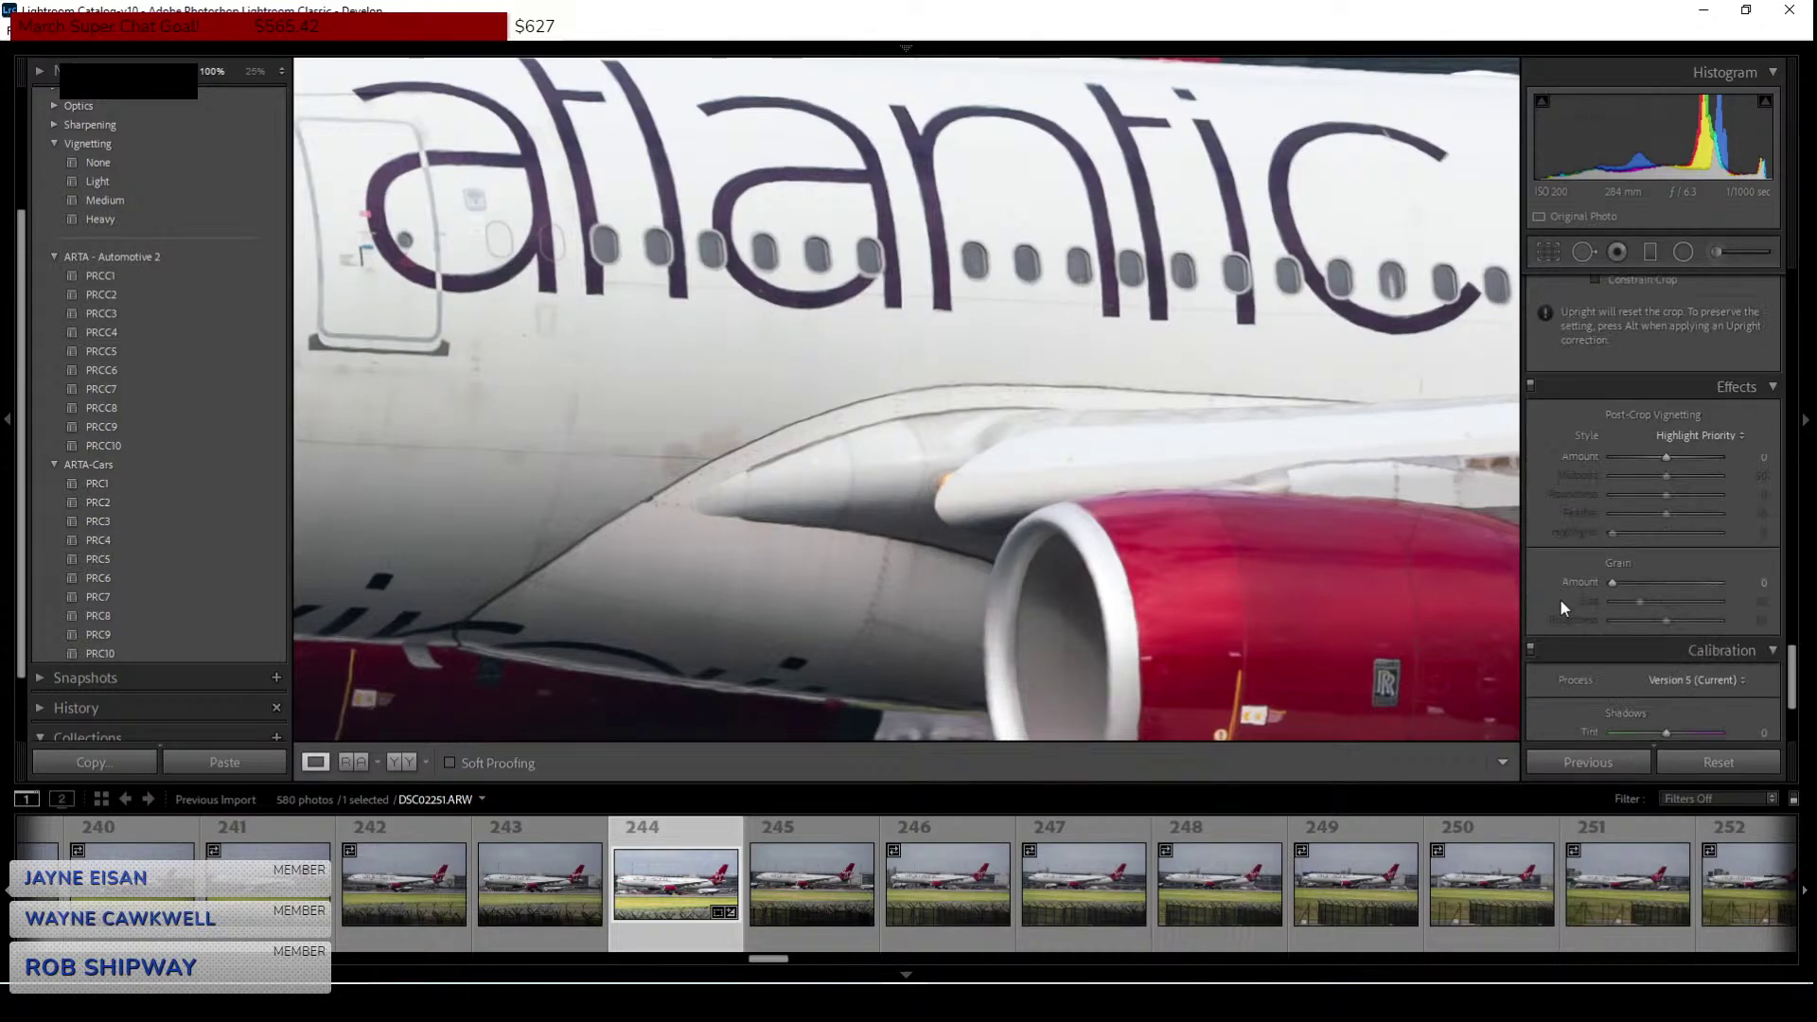
scroll(1573, 592, up, 6)
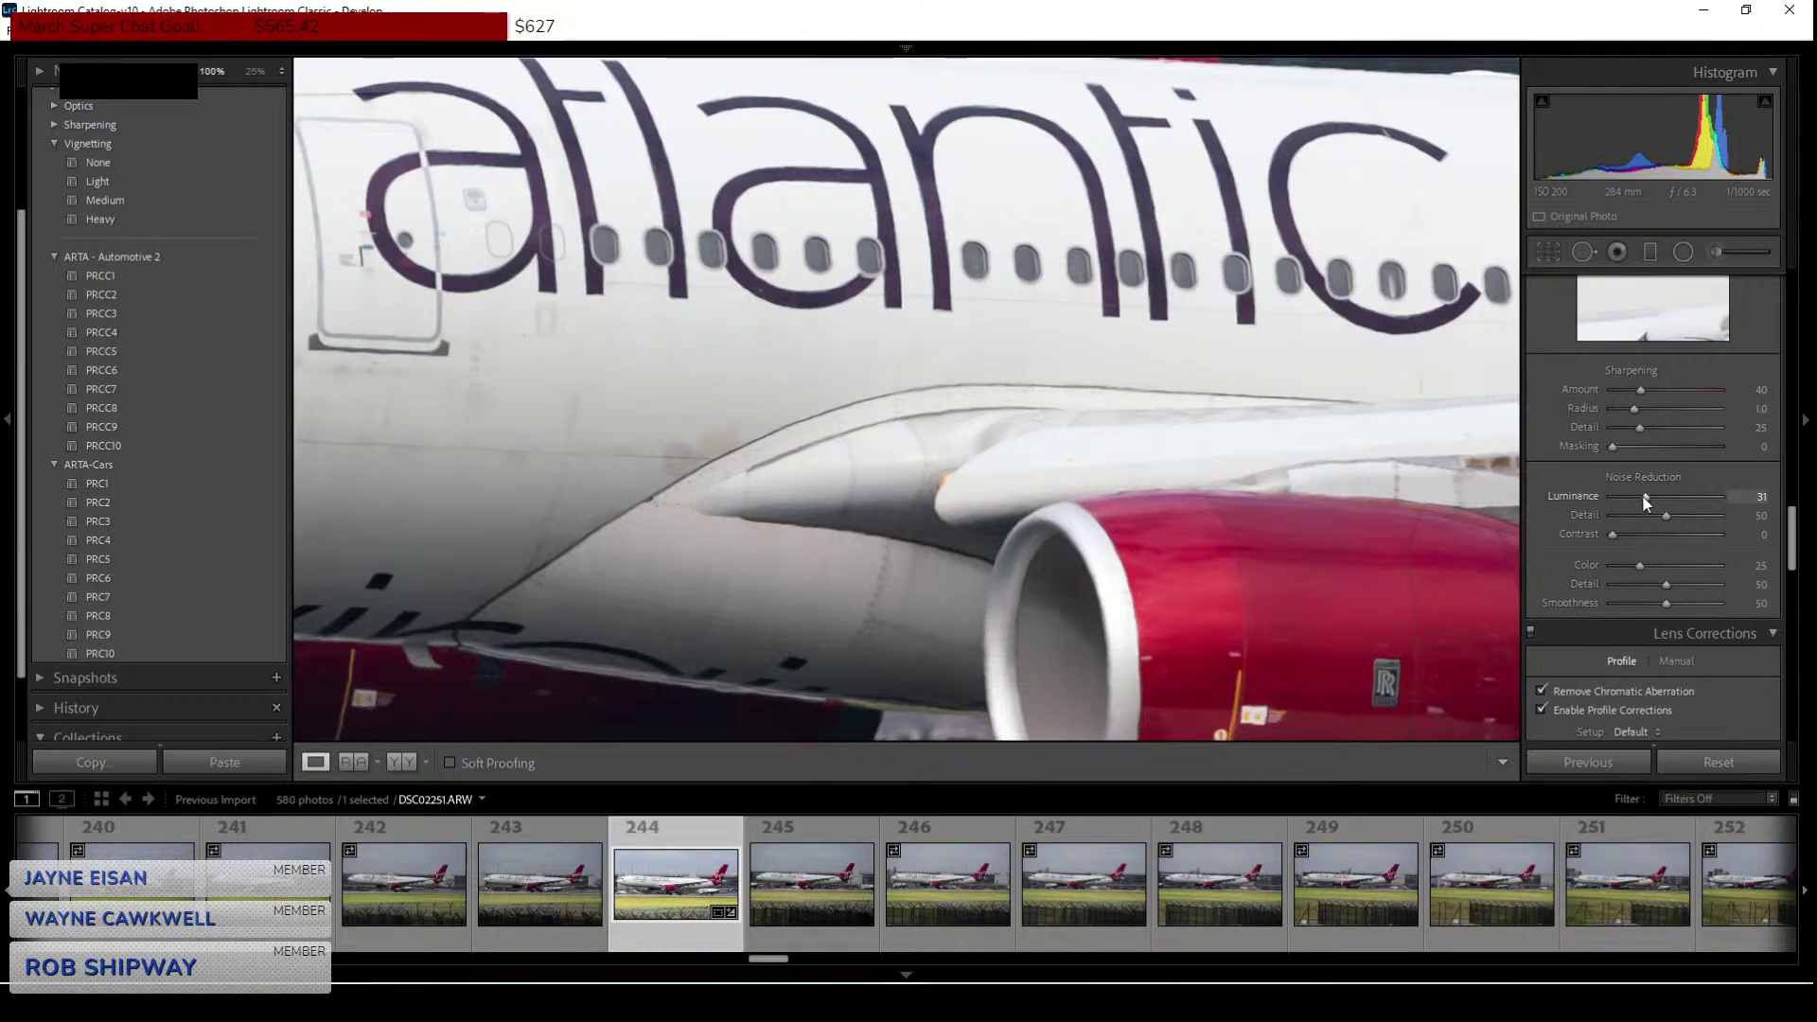
drag(1648, 504, 1625, 502)
key(z)
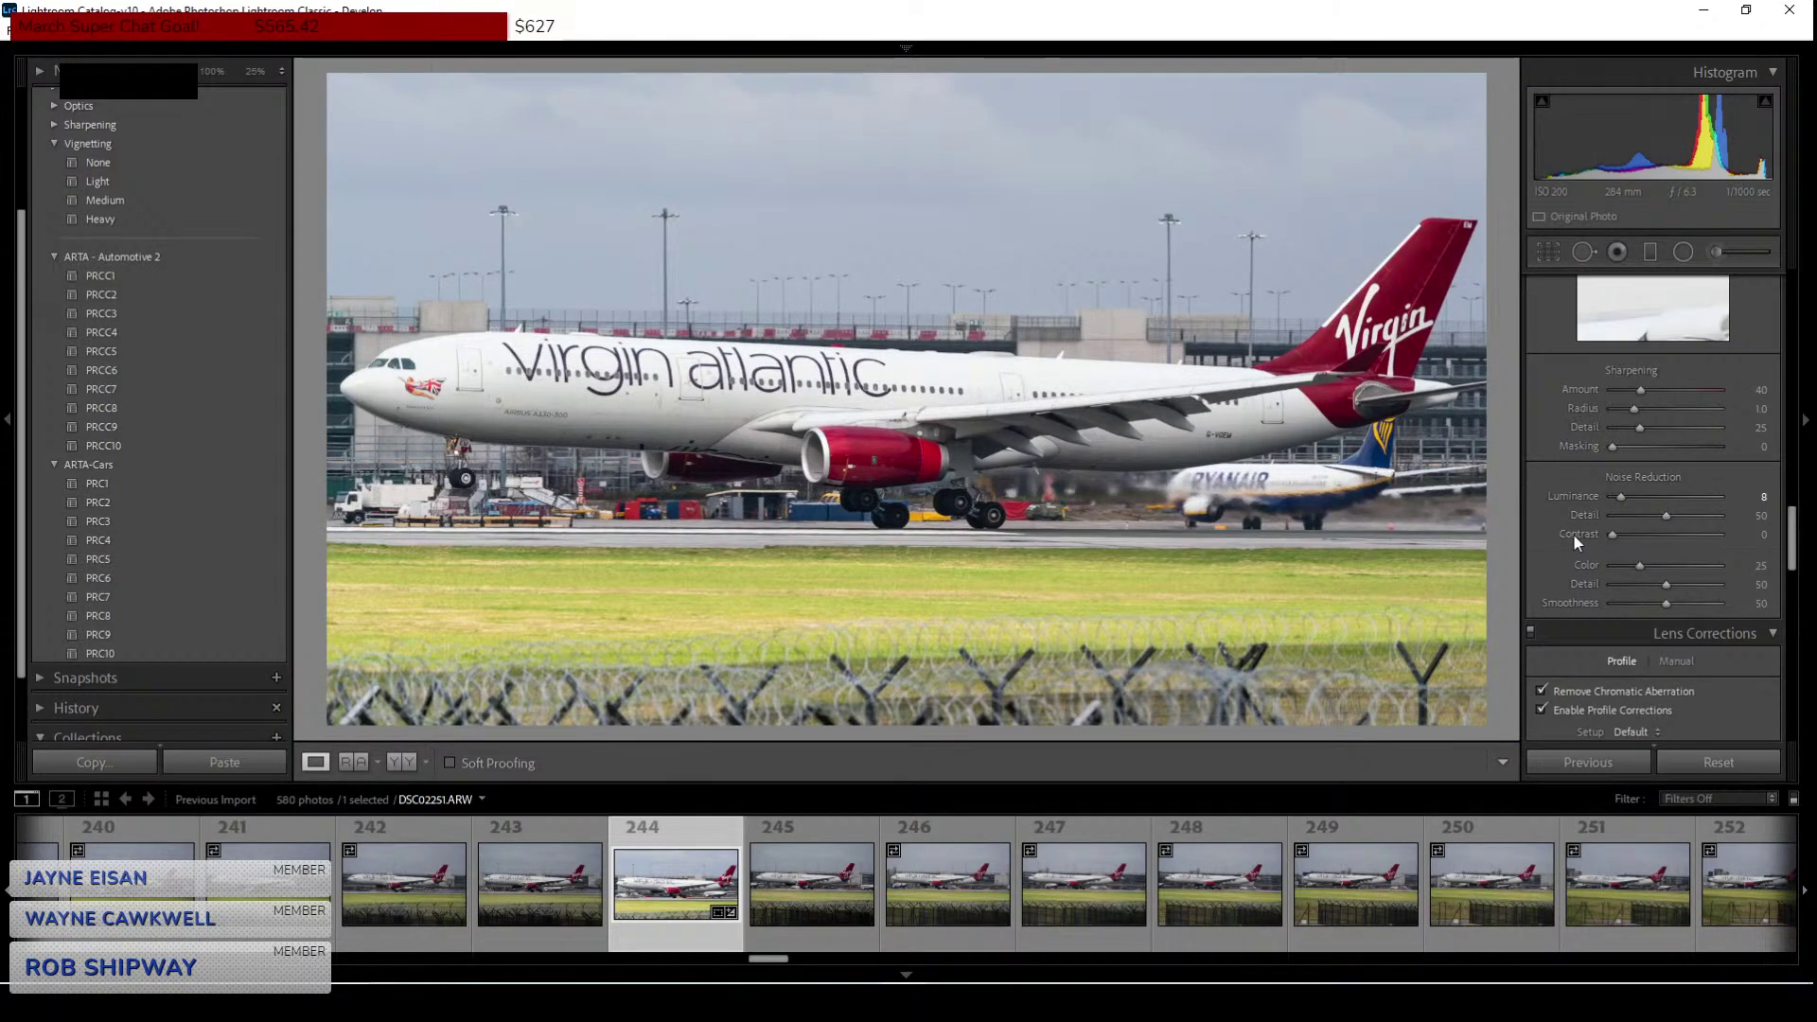
Raise the sharpening Masking and slightly increase the sharpening Amount.
scroll(1566, 457, up, 2)
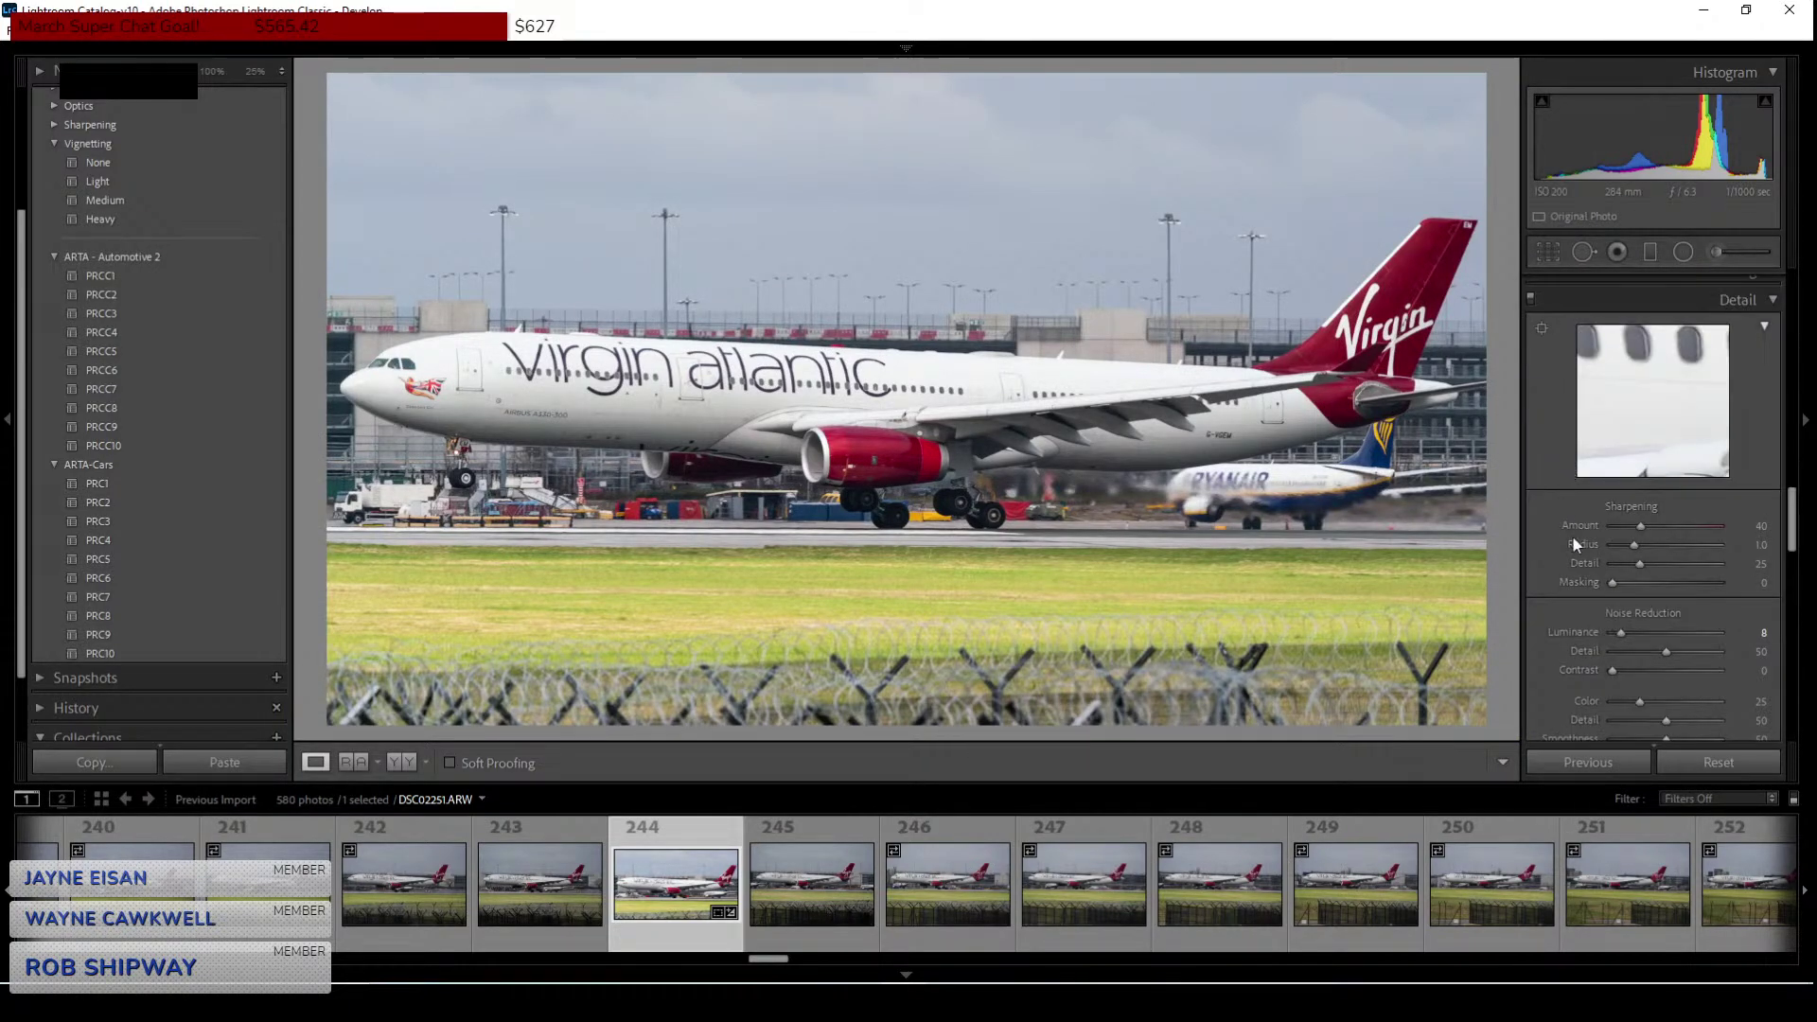
drag(1647, 580, 1705, 582)
click(1646, 528)
Set Clarity to −2, Texture to +9, Contrast to +2 and Exposure to +0.53.
scroll(1630, 530, up, 8)
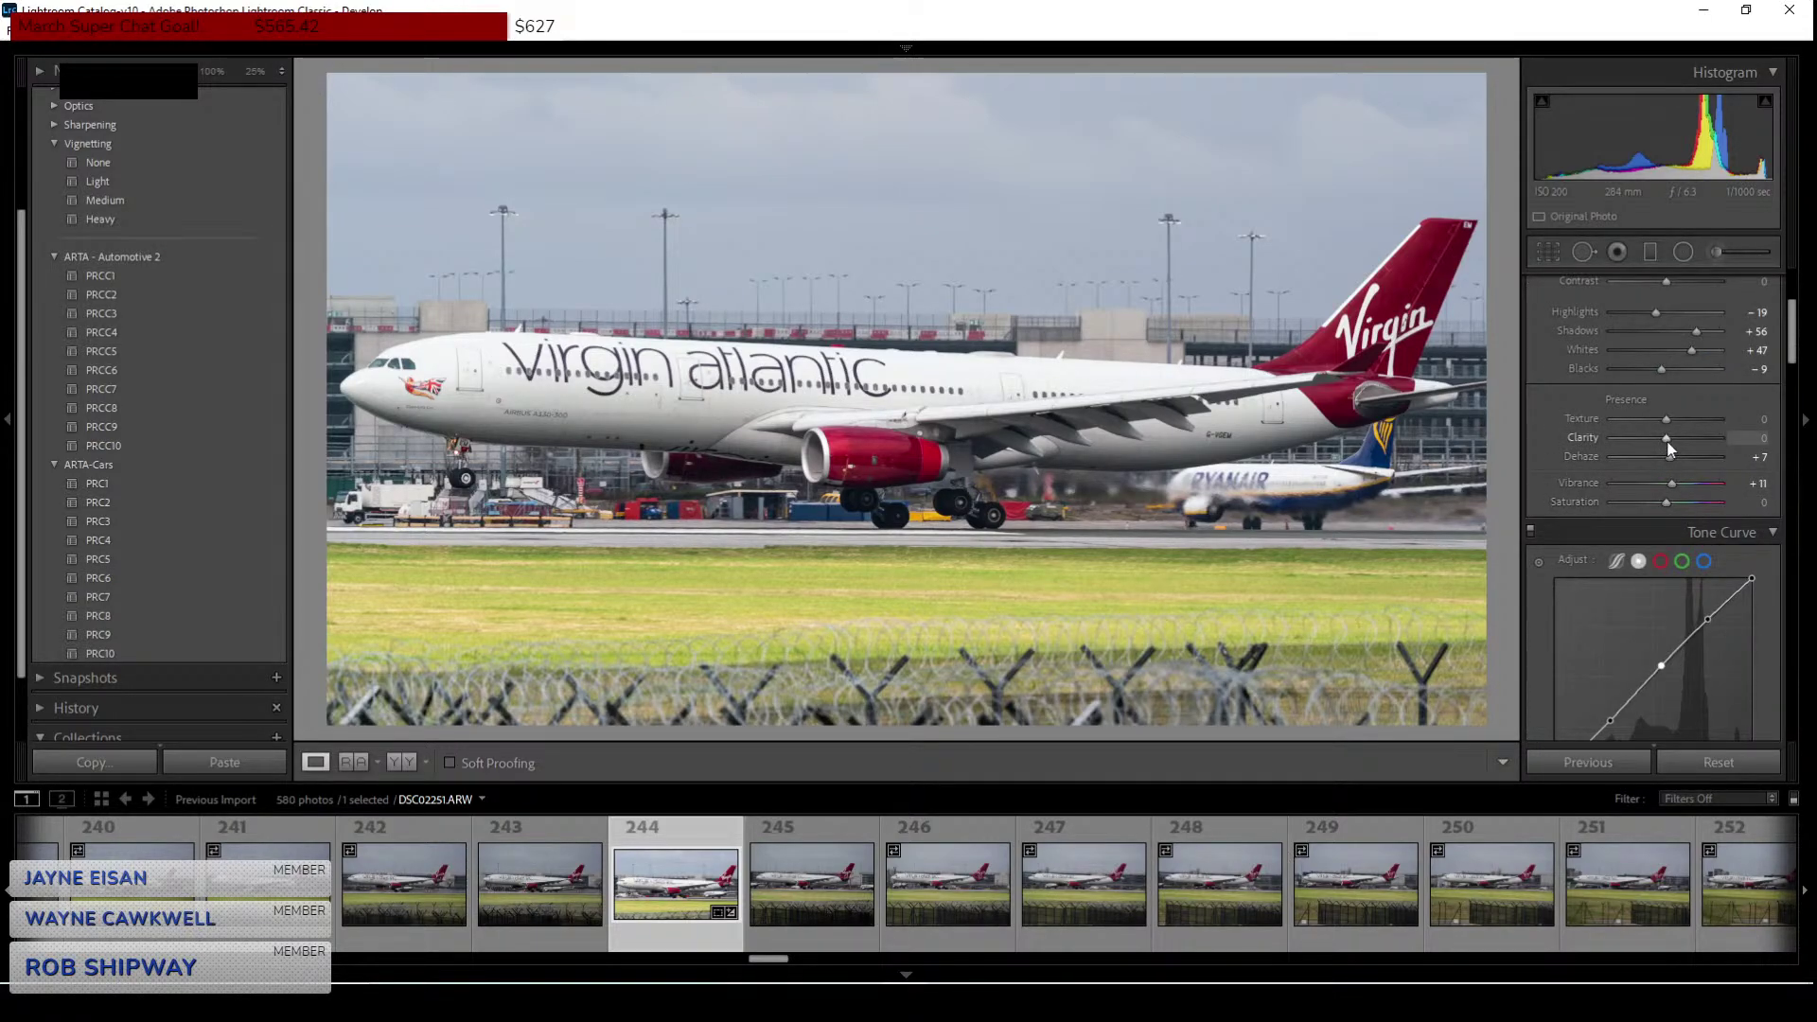
drag(1667, 443, 1666, 444)
drag(1667, 419, 1670, 422)
scroll(1590, 416, up, 3)
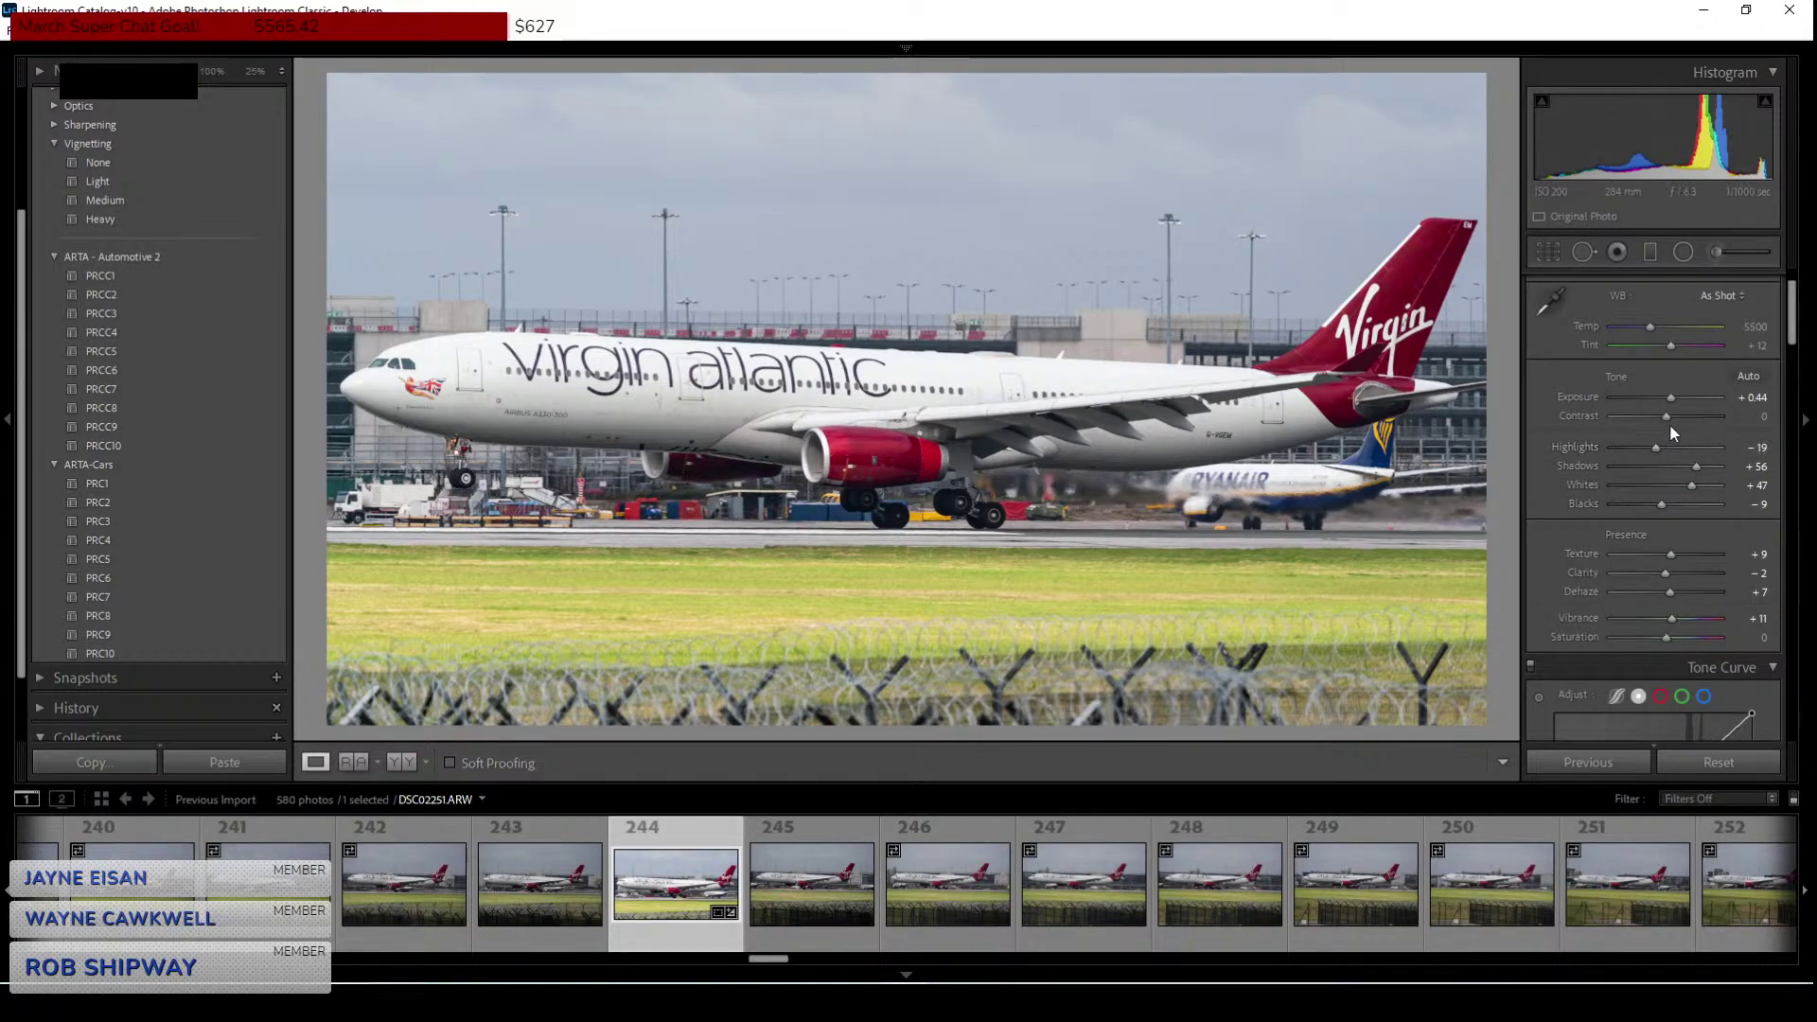
drag(1669, 424, 1672, 423)
drag(1671, 397, 1672, 396)
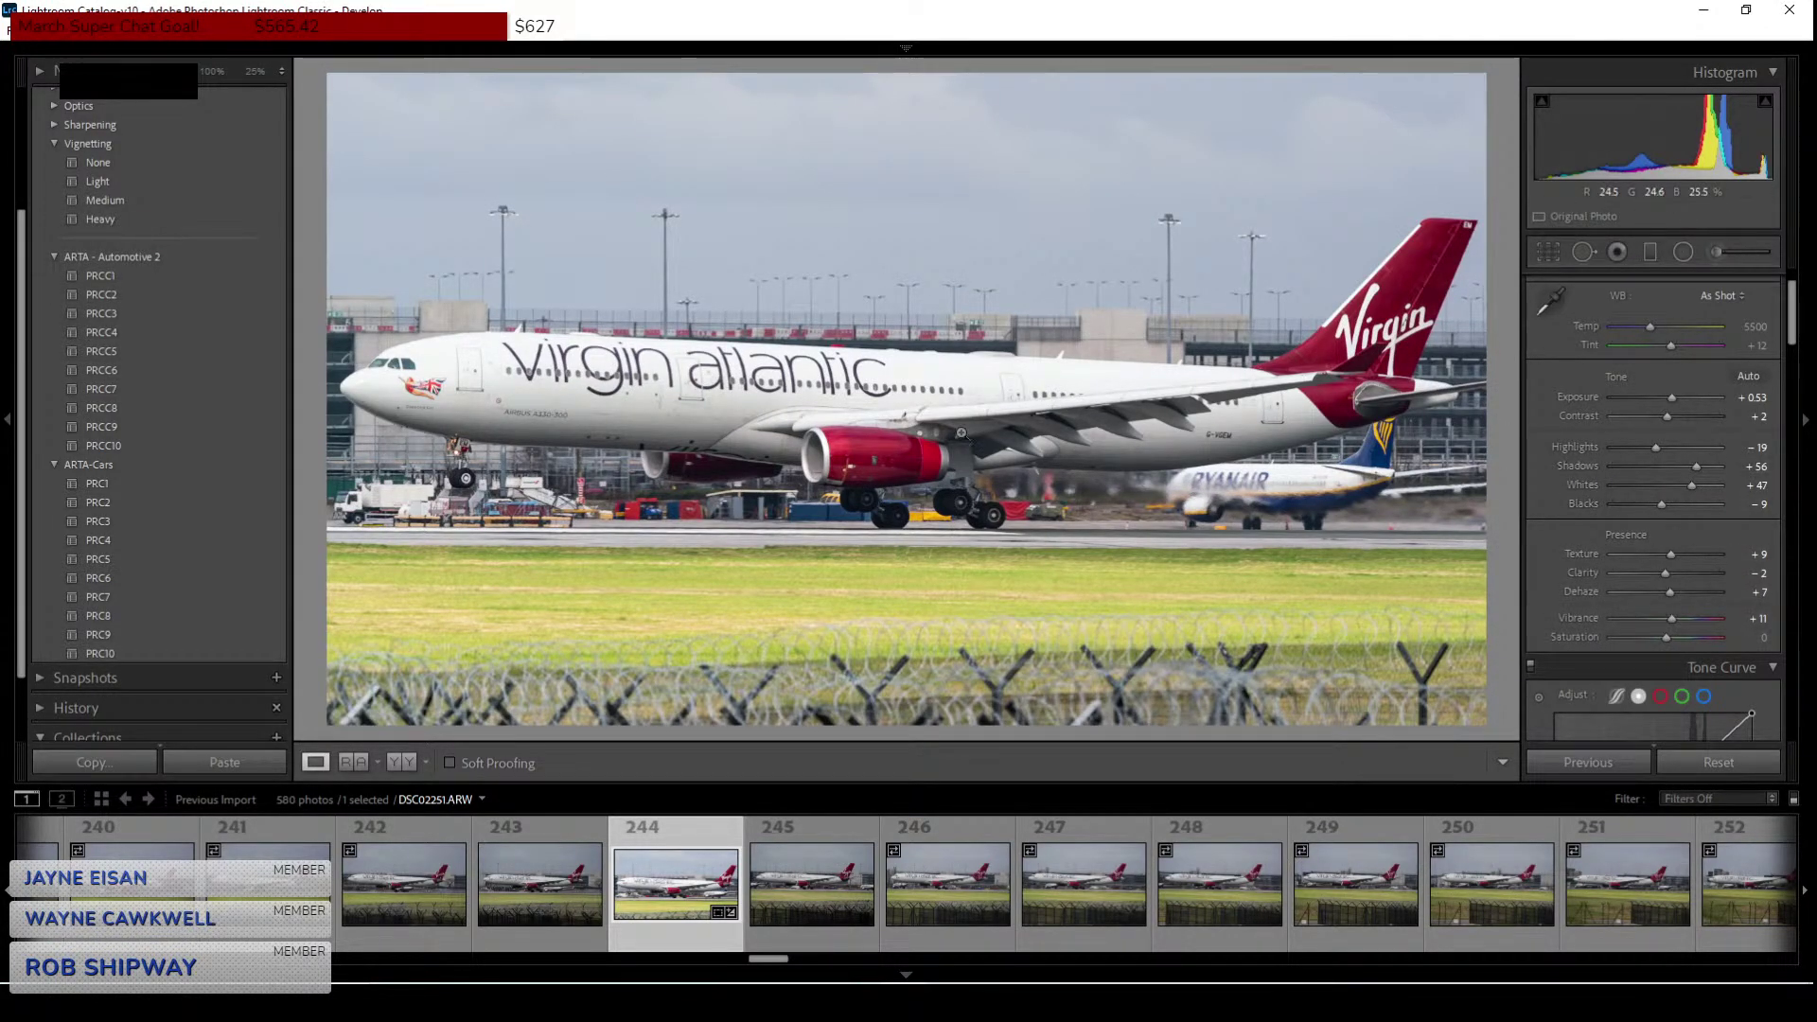
Try lowering Whites to +37 and restore it to +47.
drag(909, 426, 1384, 437)
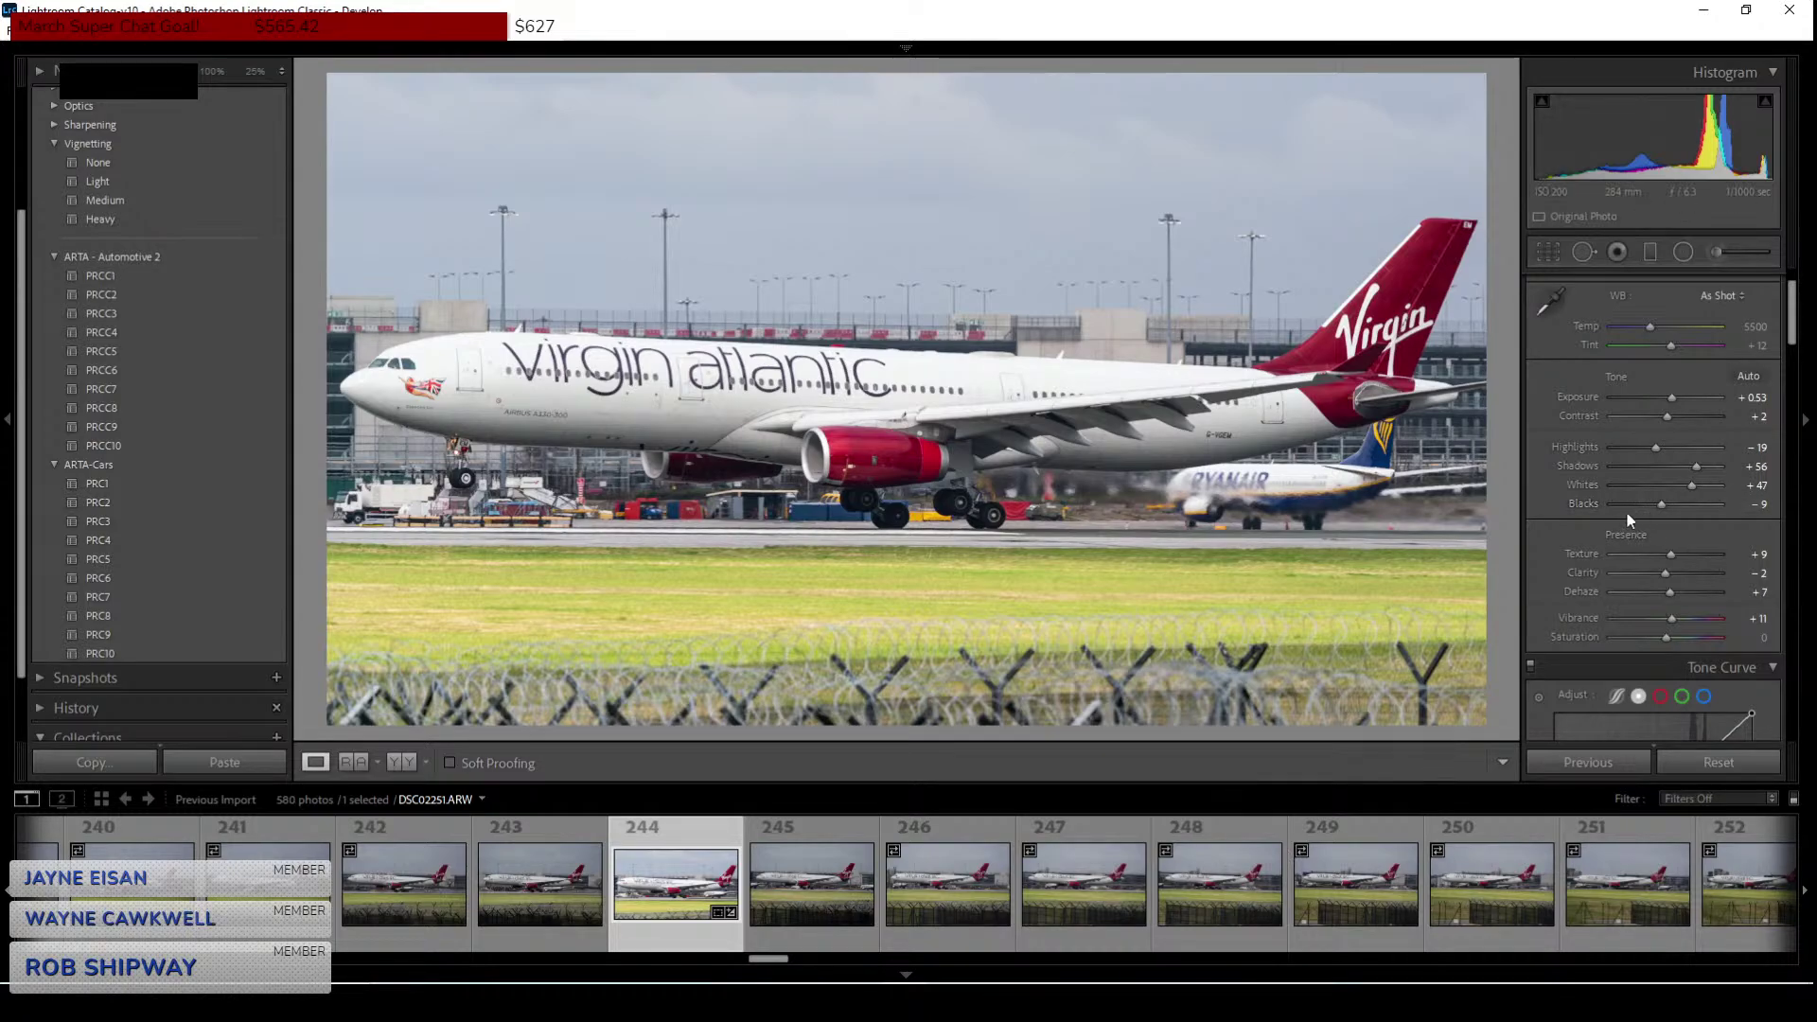
scroll(1691, 492, down, 8)
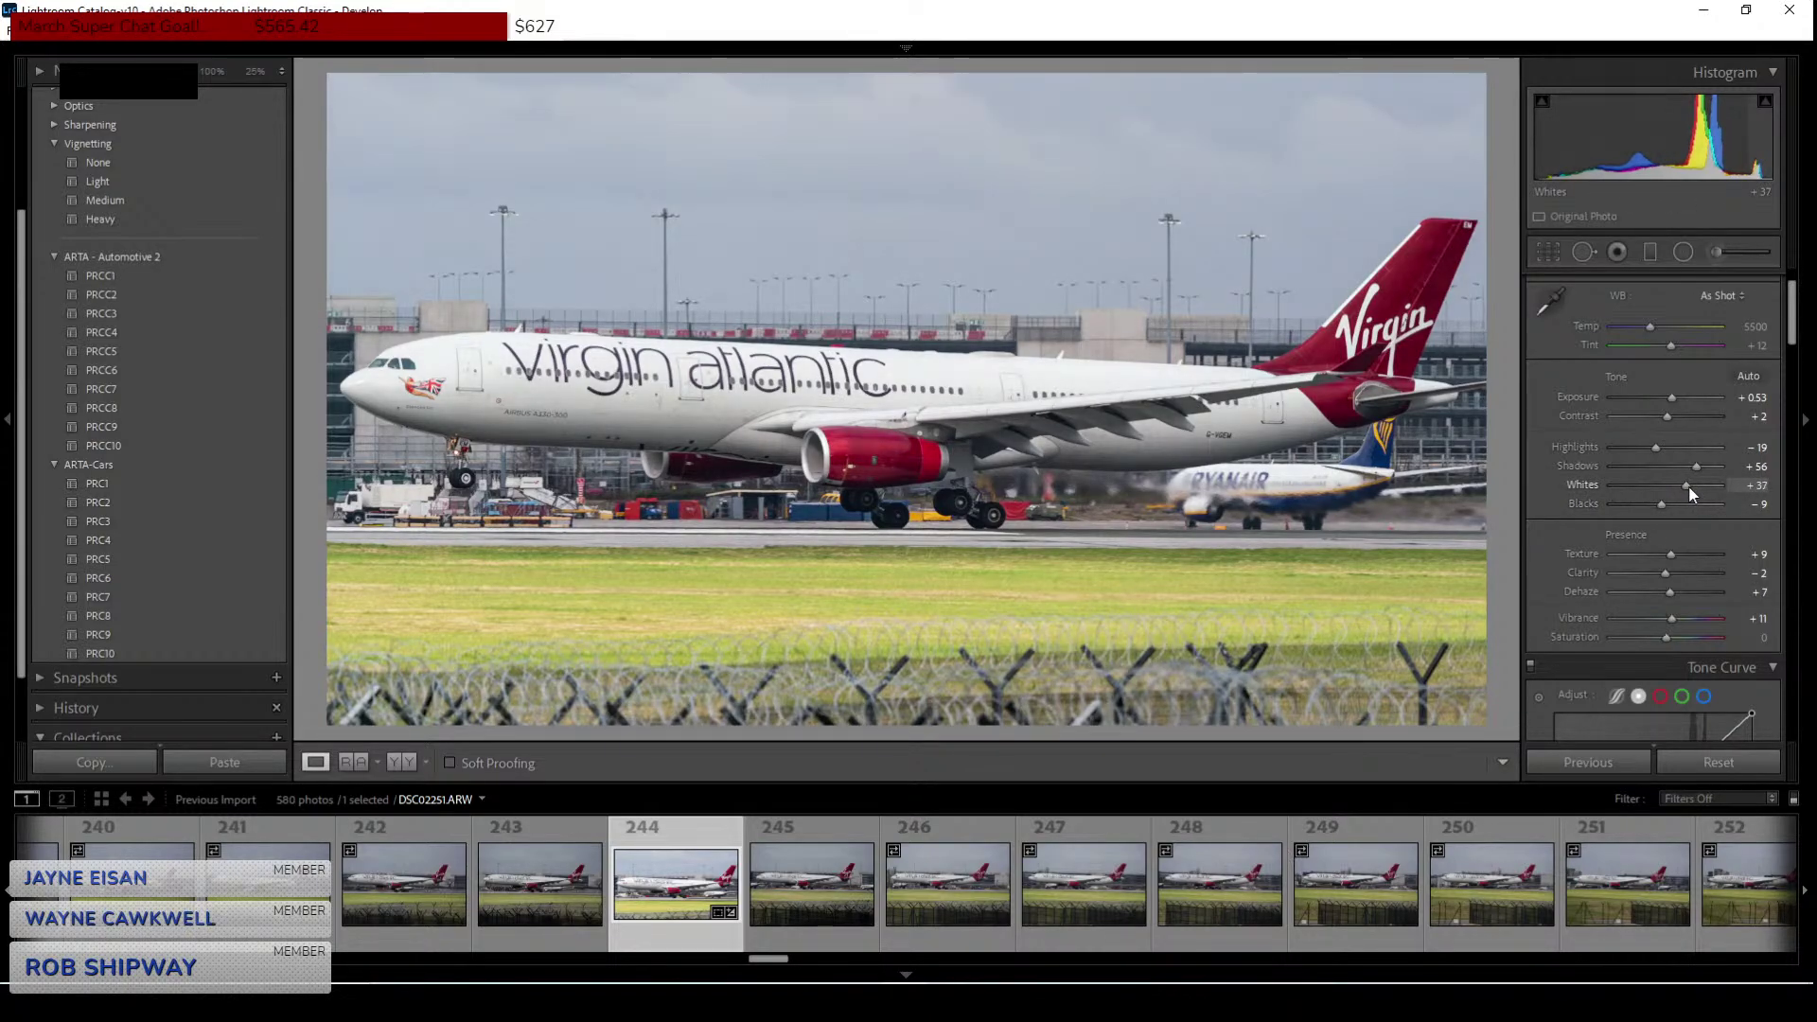
scroll(1695, 492, up, 7)
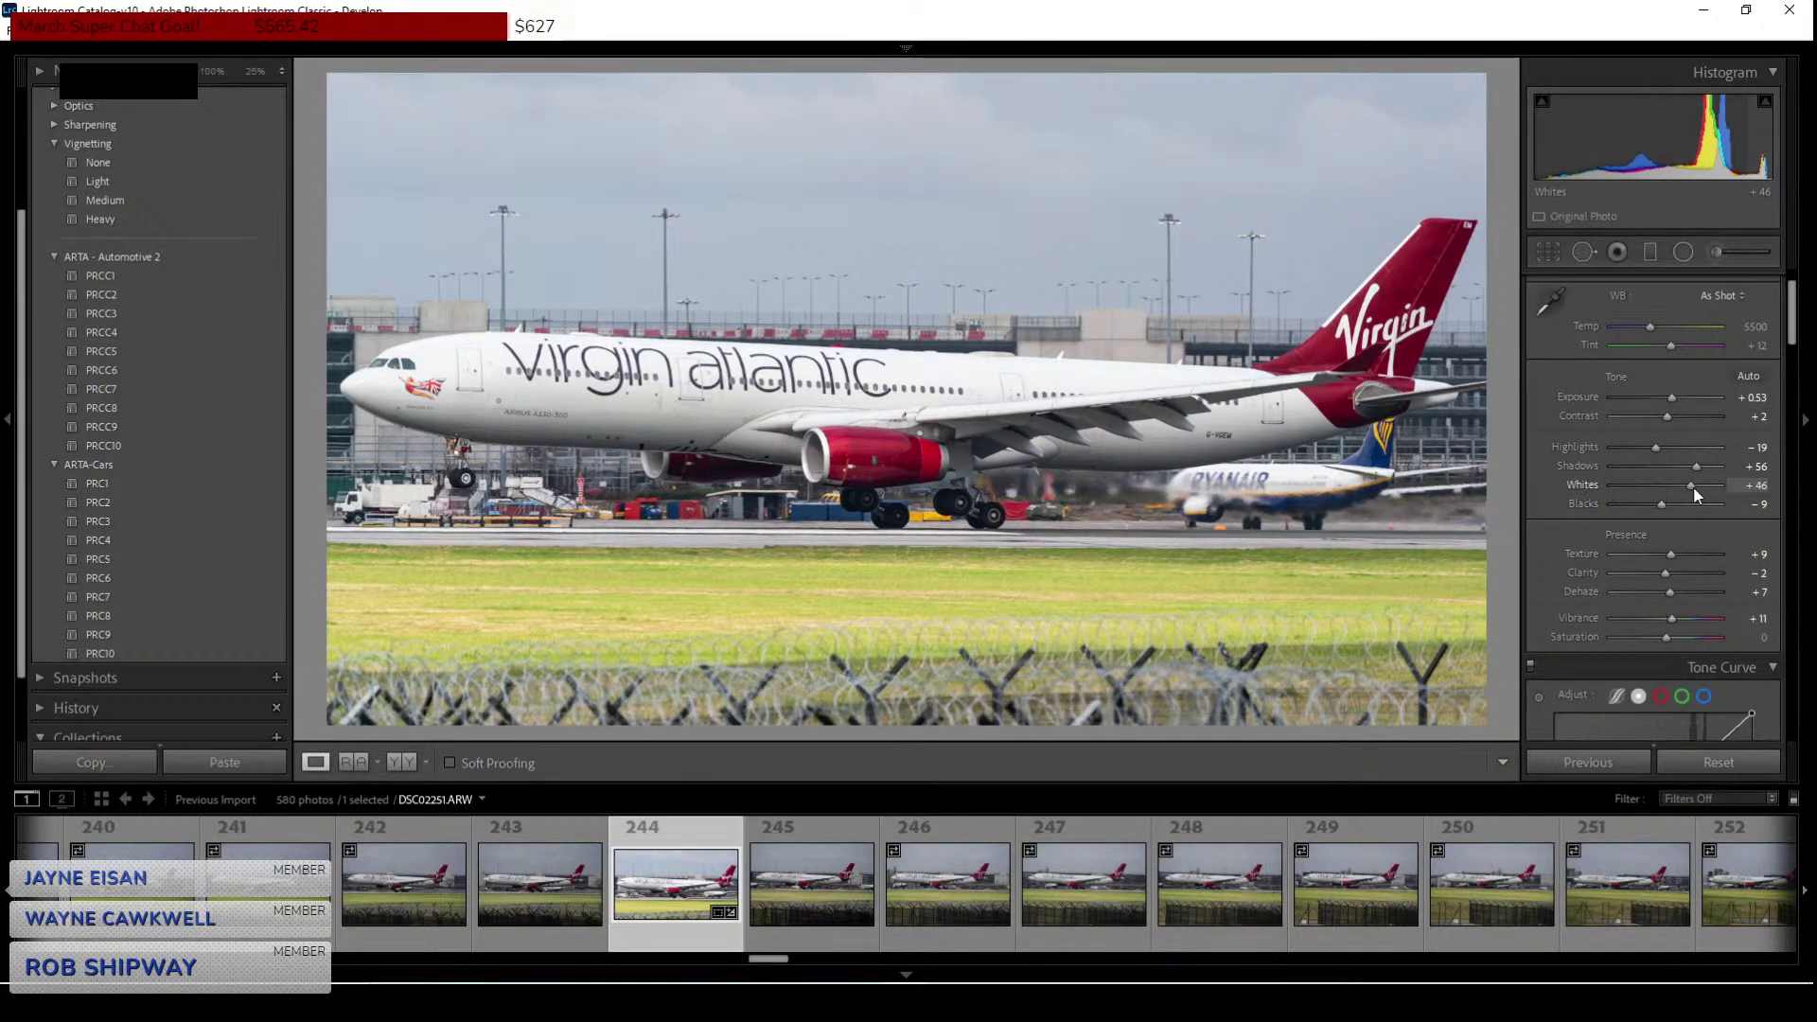
scroll(1694, 493, down, 7)
scroll(1693, 493, down, 2)
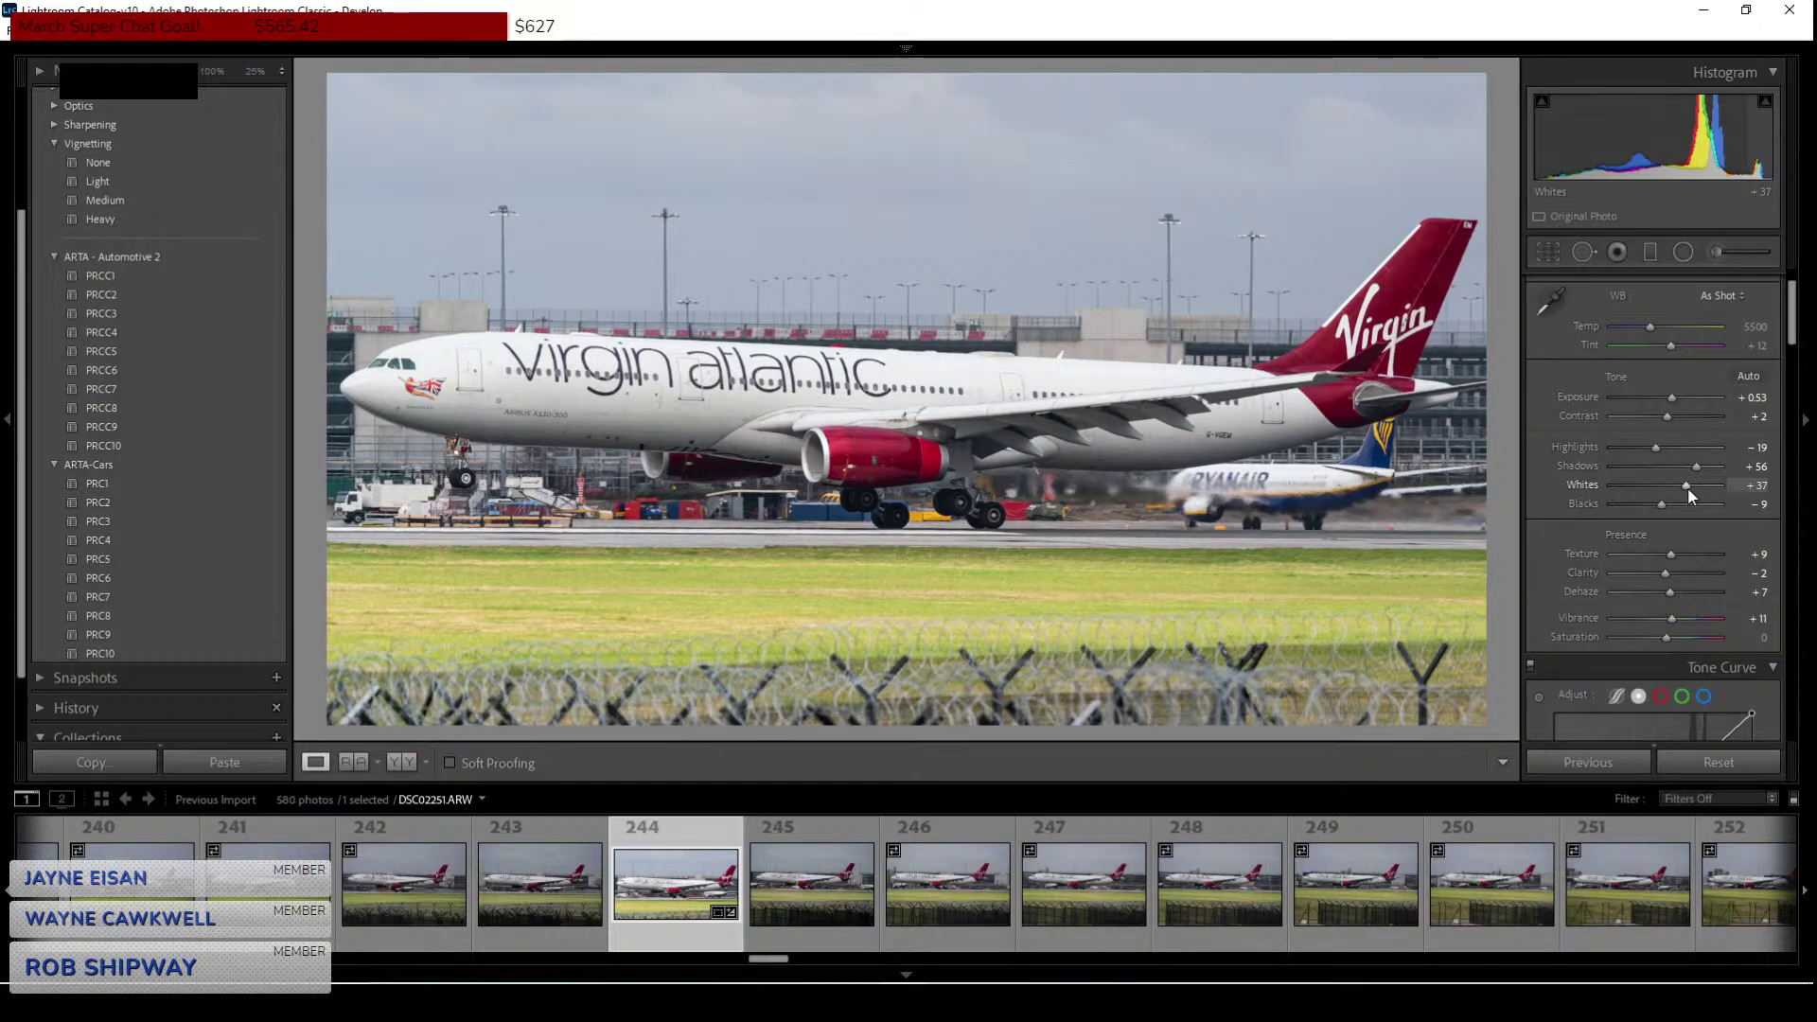
drag(1689, 486, 1696, 494)
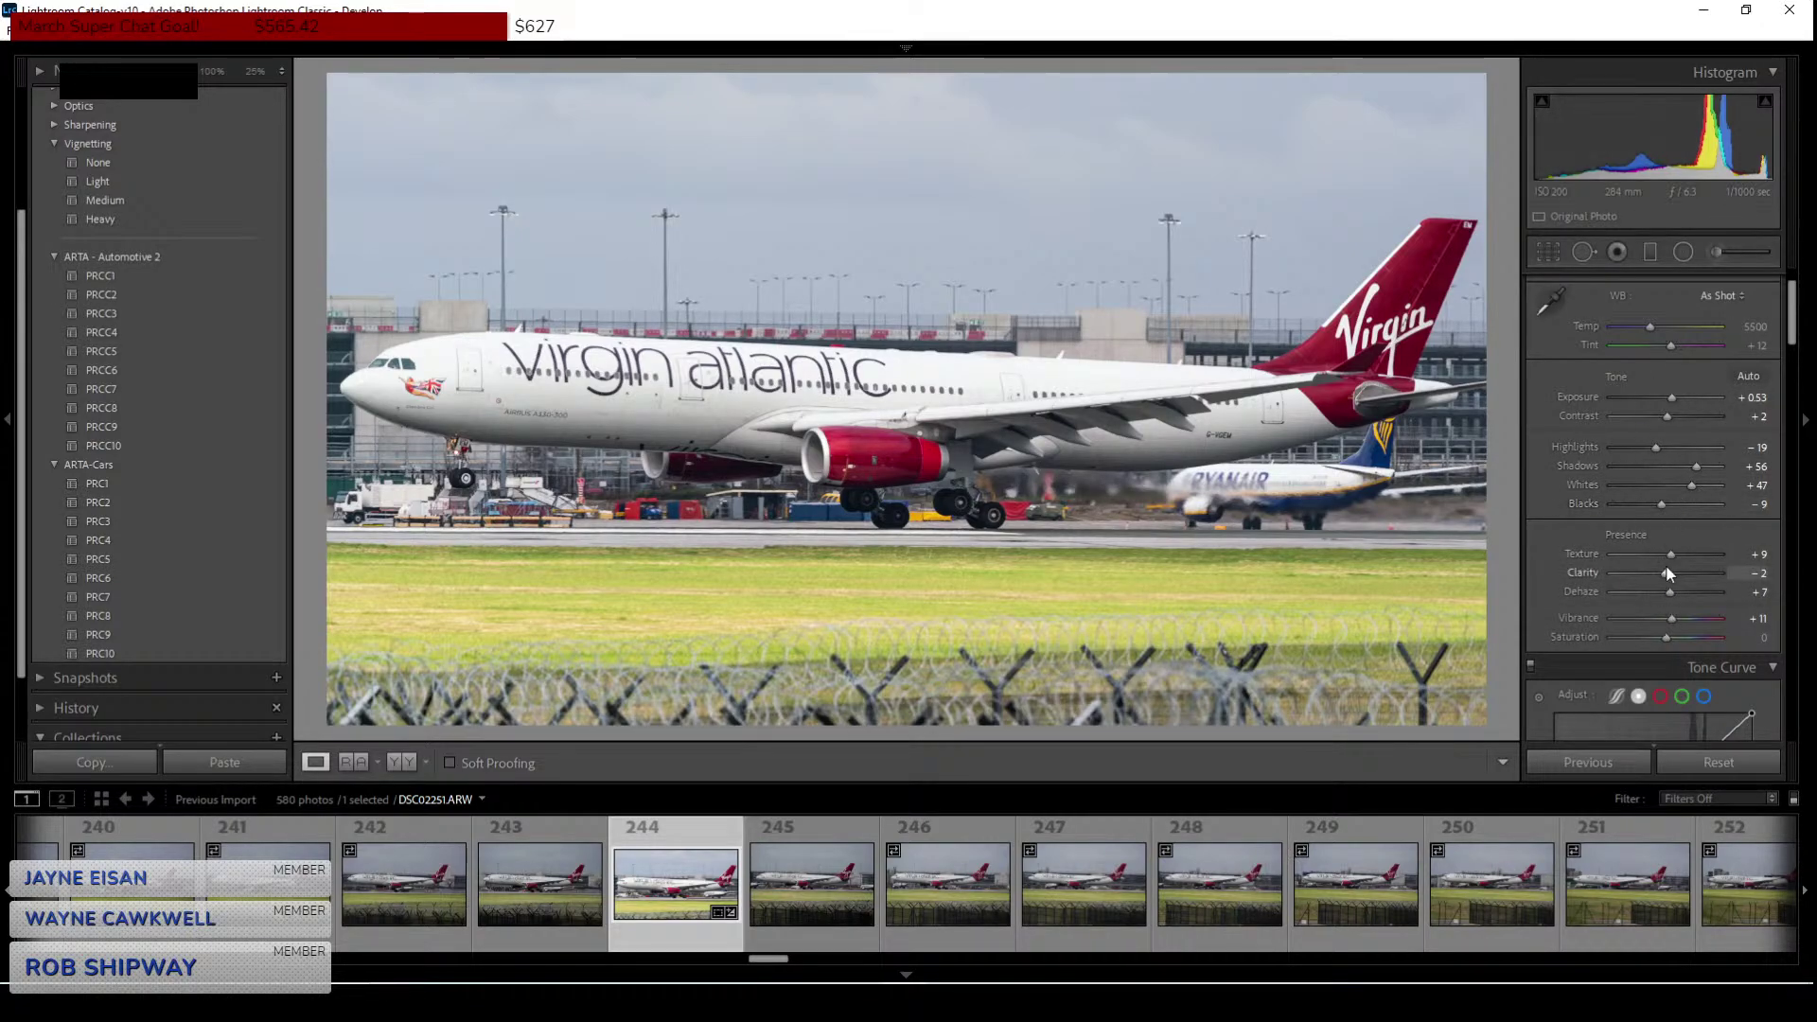
Set Clarity to −4, Exposure to +0.79, Highlights to −37, Dehaze to +19 and Blacks to −12.
drag(1674, 581, 1668, 581)
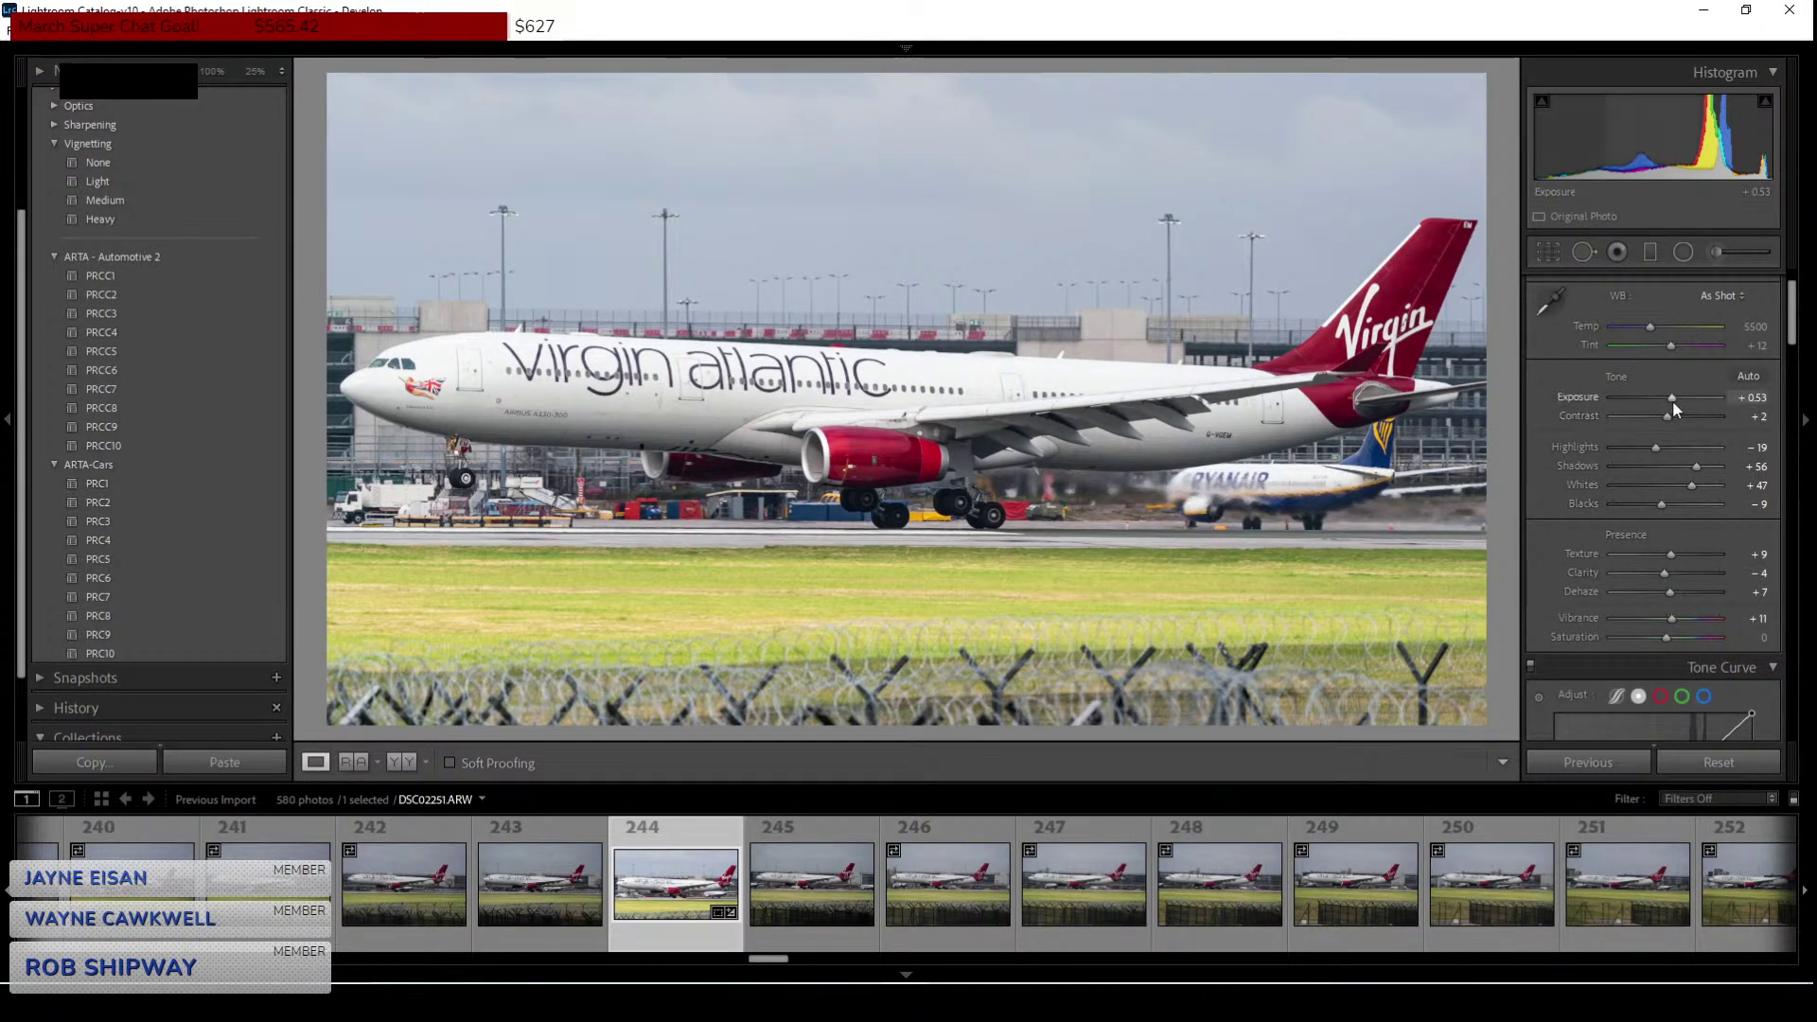
drag(1673, 399, 1677, 400)
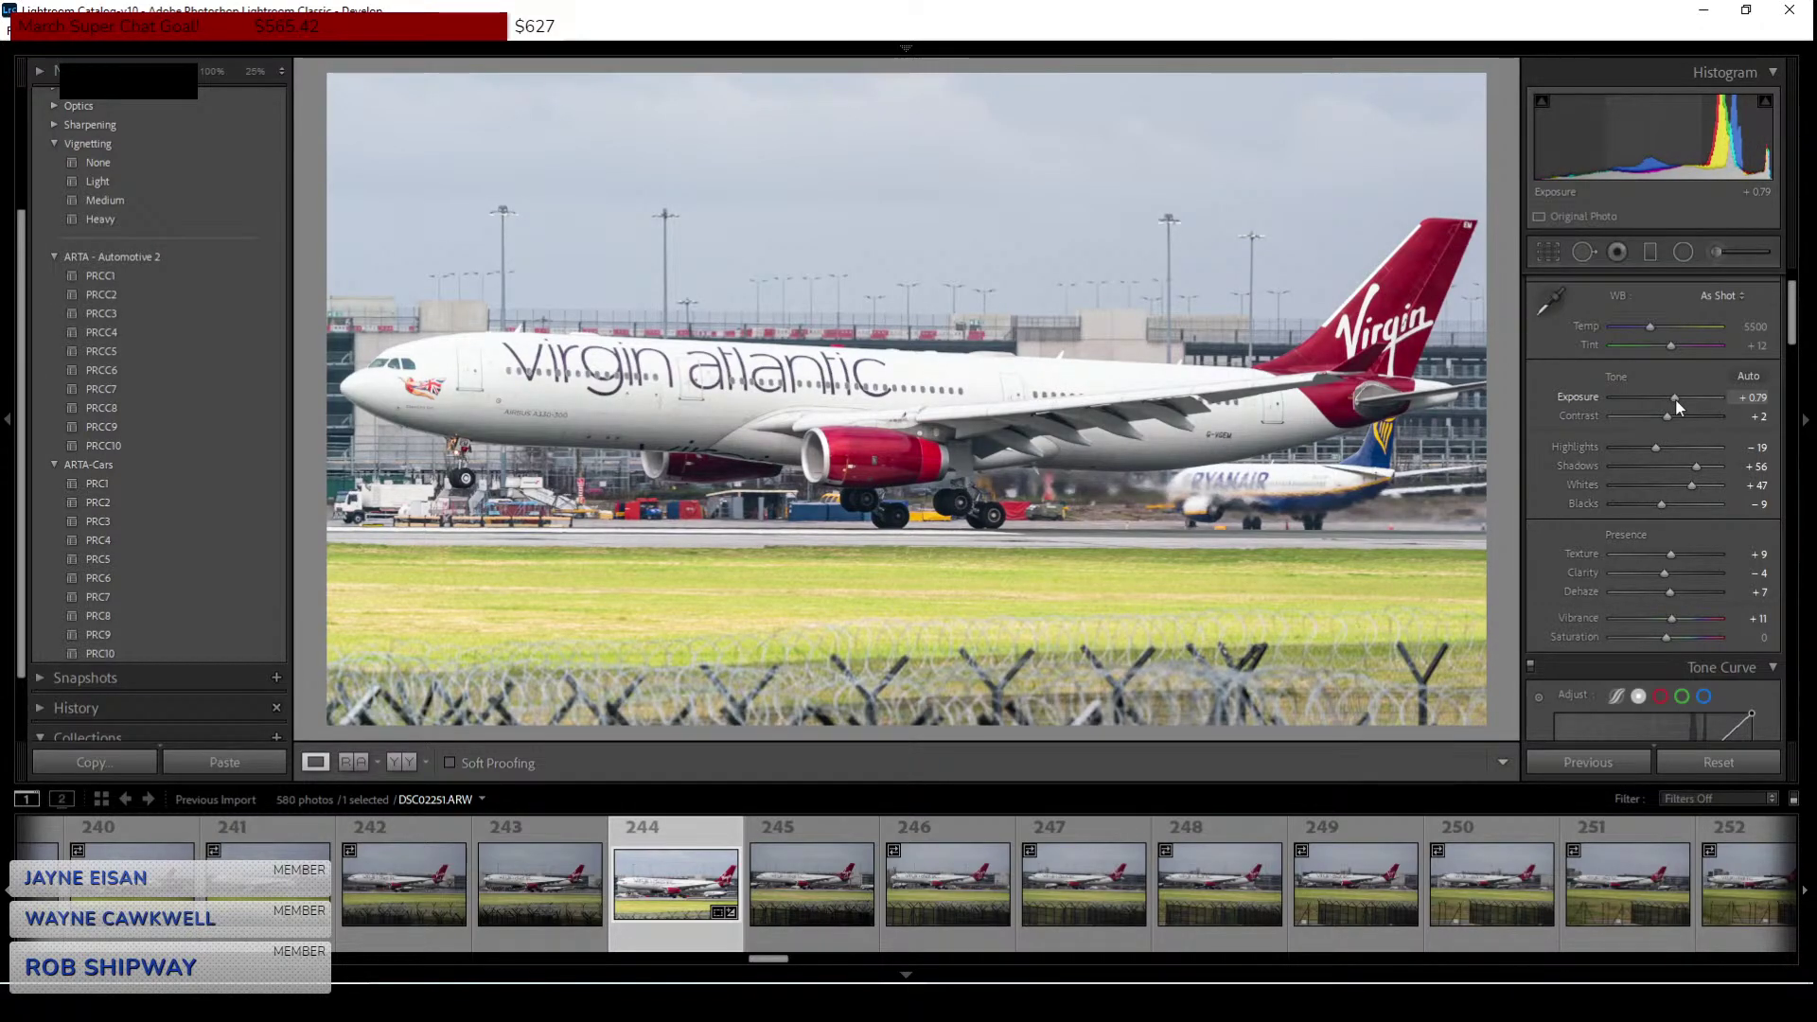
drag(1656, 446, 1647, 447)
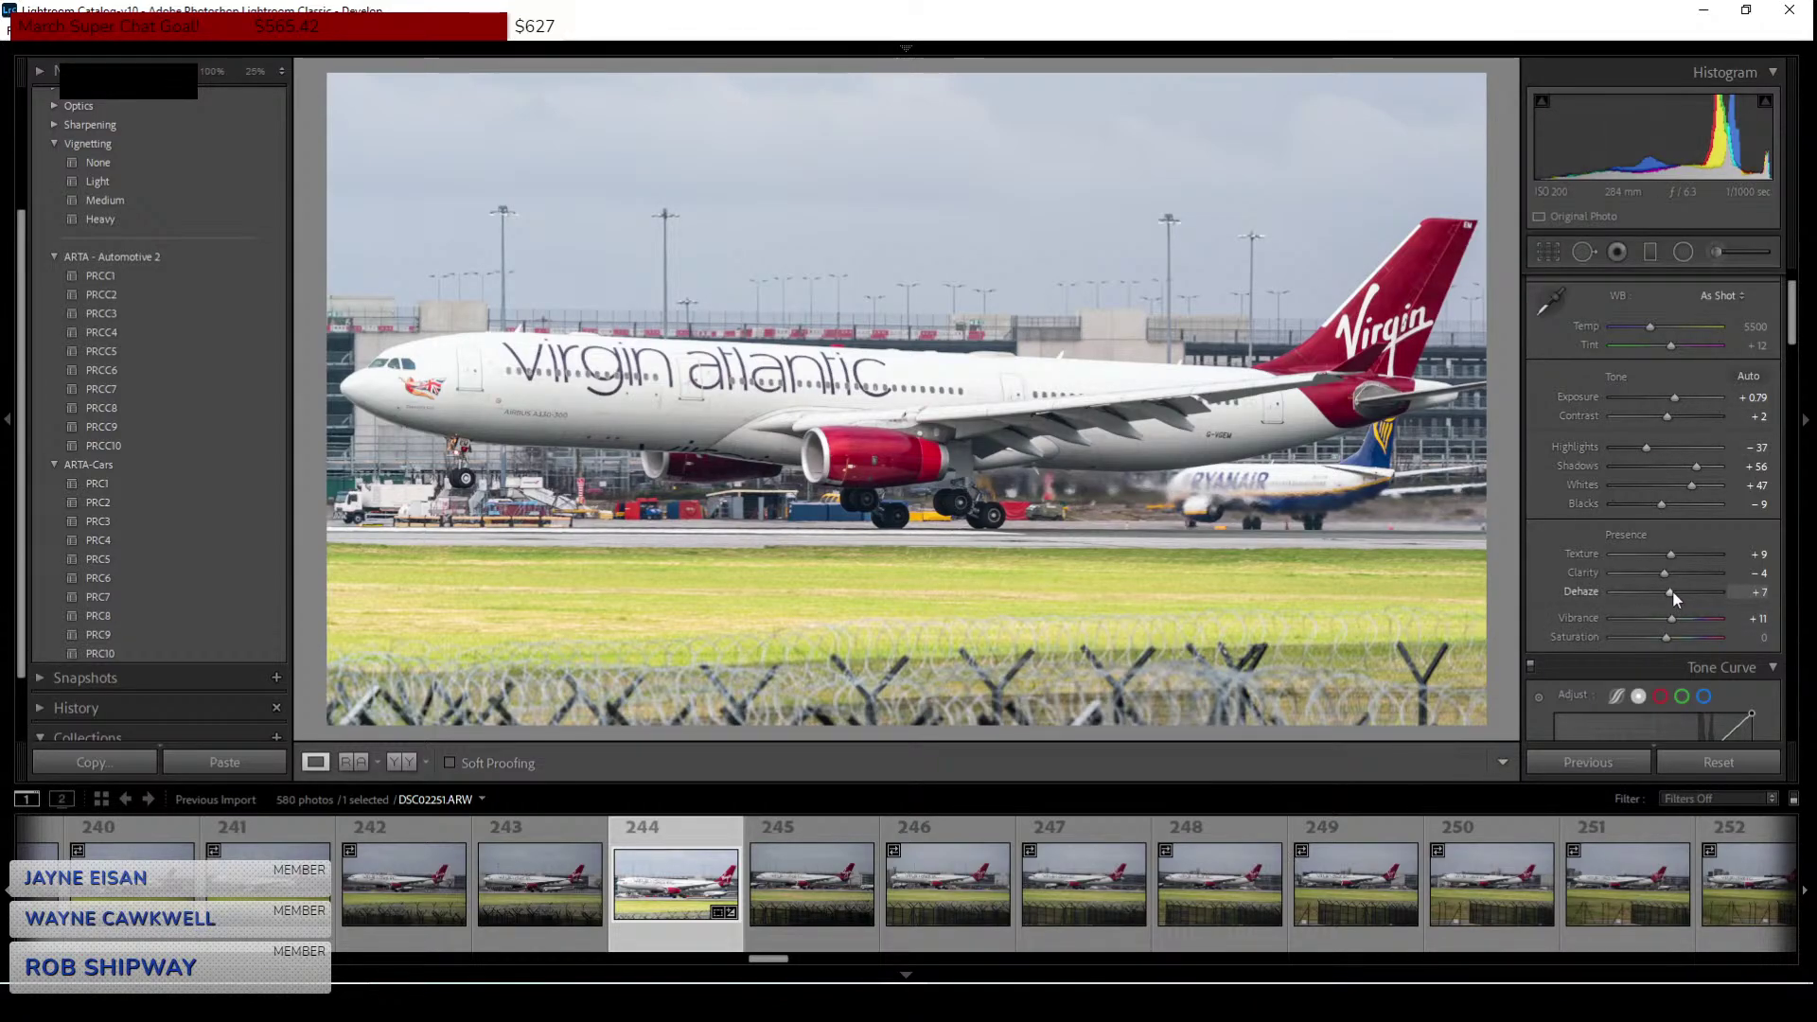
drag(1674, 588, 1680, 593)
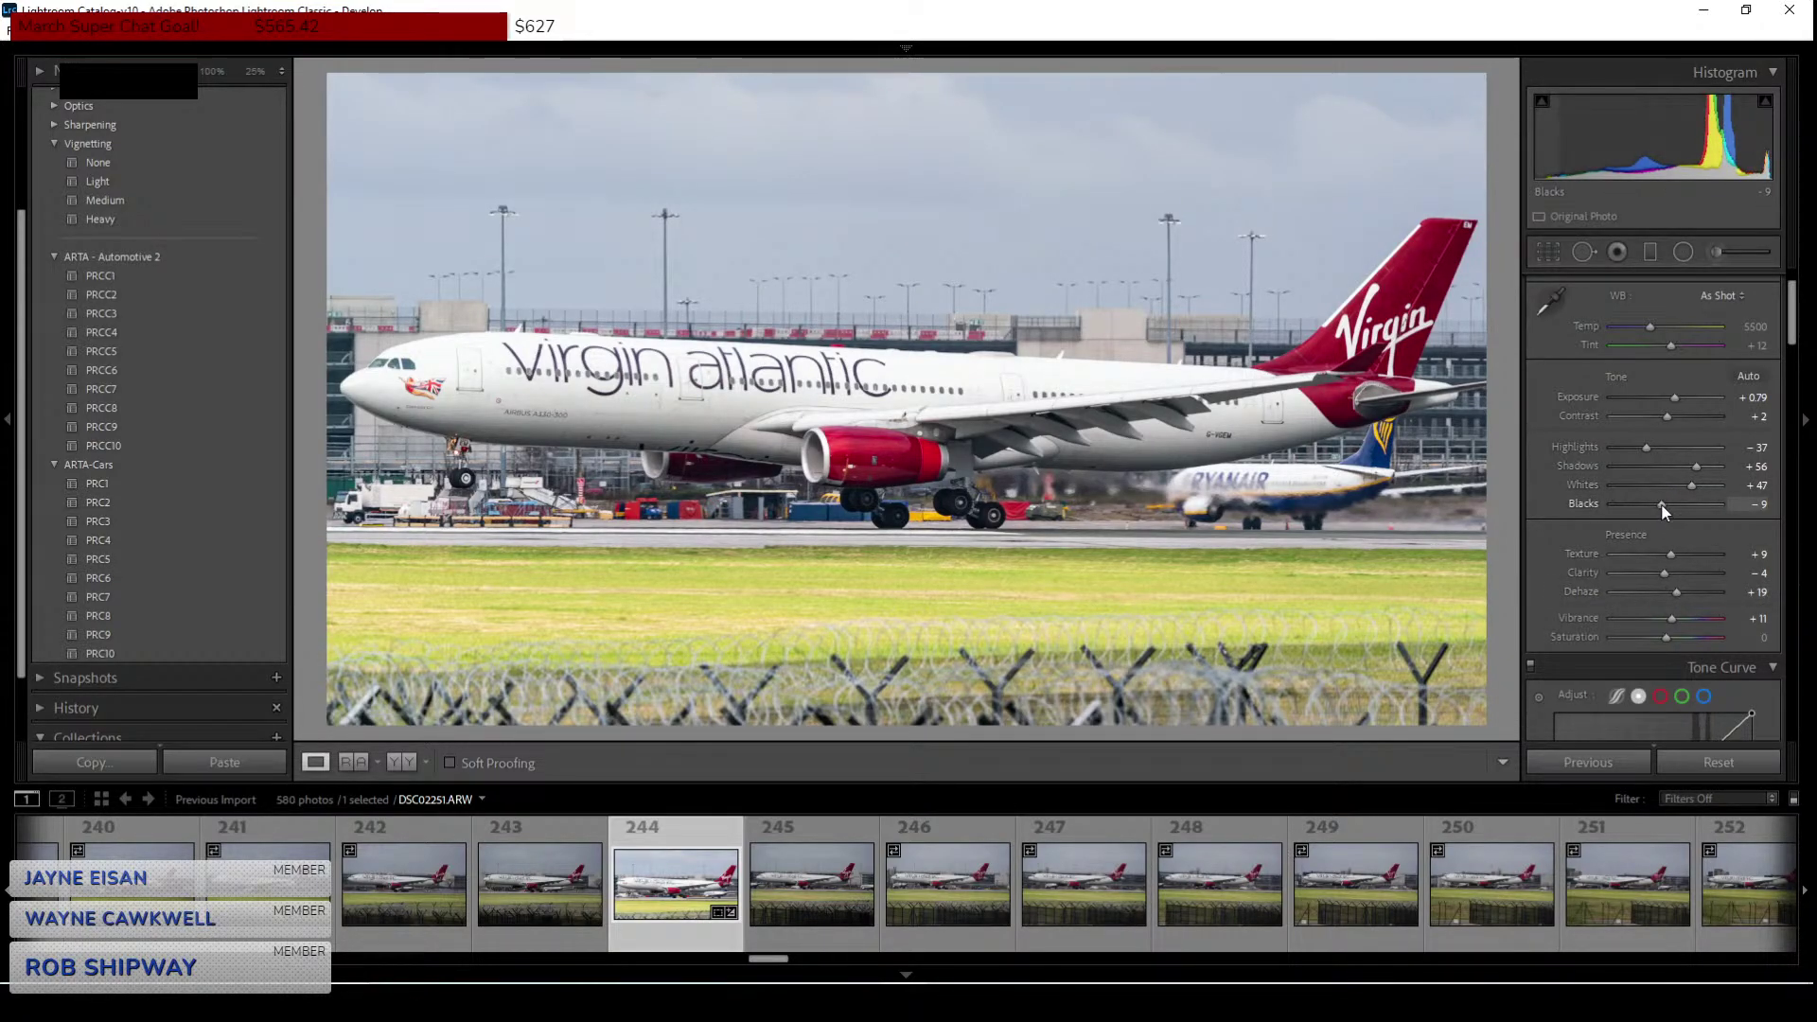
mouse_move(1664, 512)
mouse_down()
mouse_move(1682, 511)
mouse_move(1628, 502)
mouse_move(1664, 503)
mouse_up()
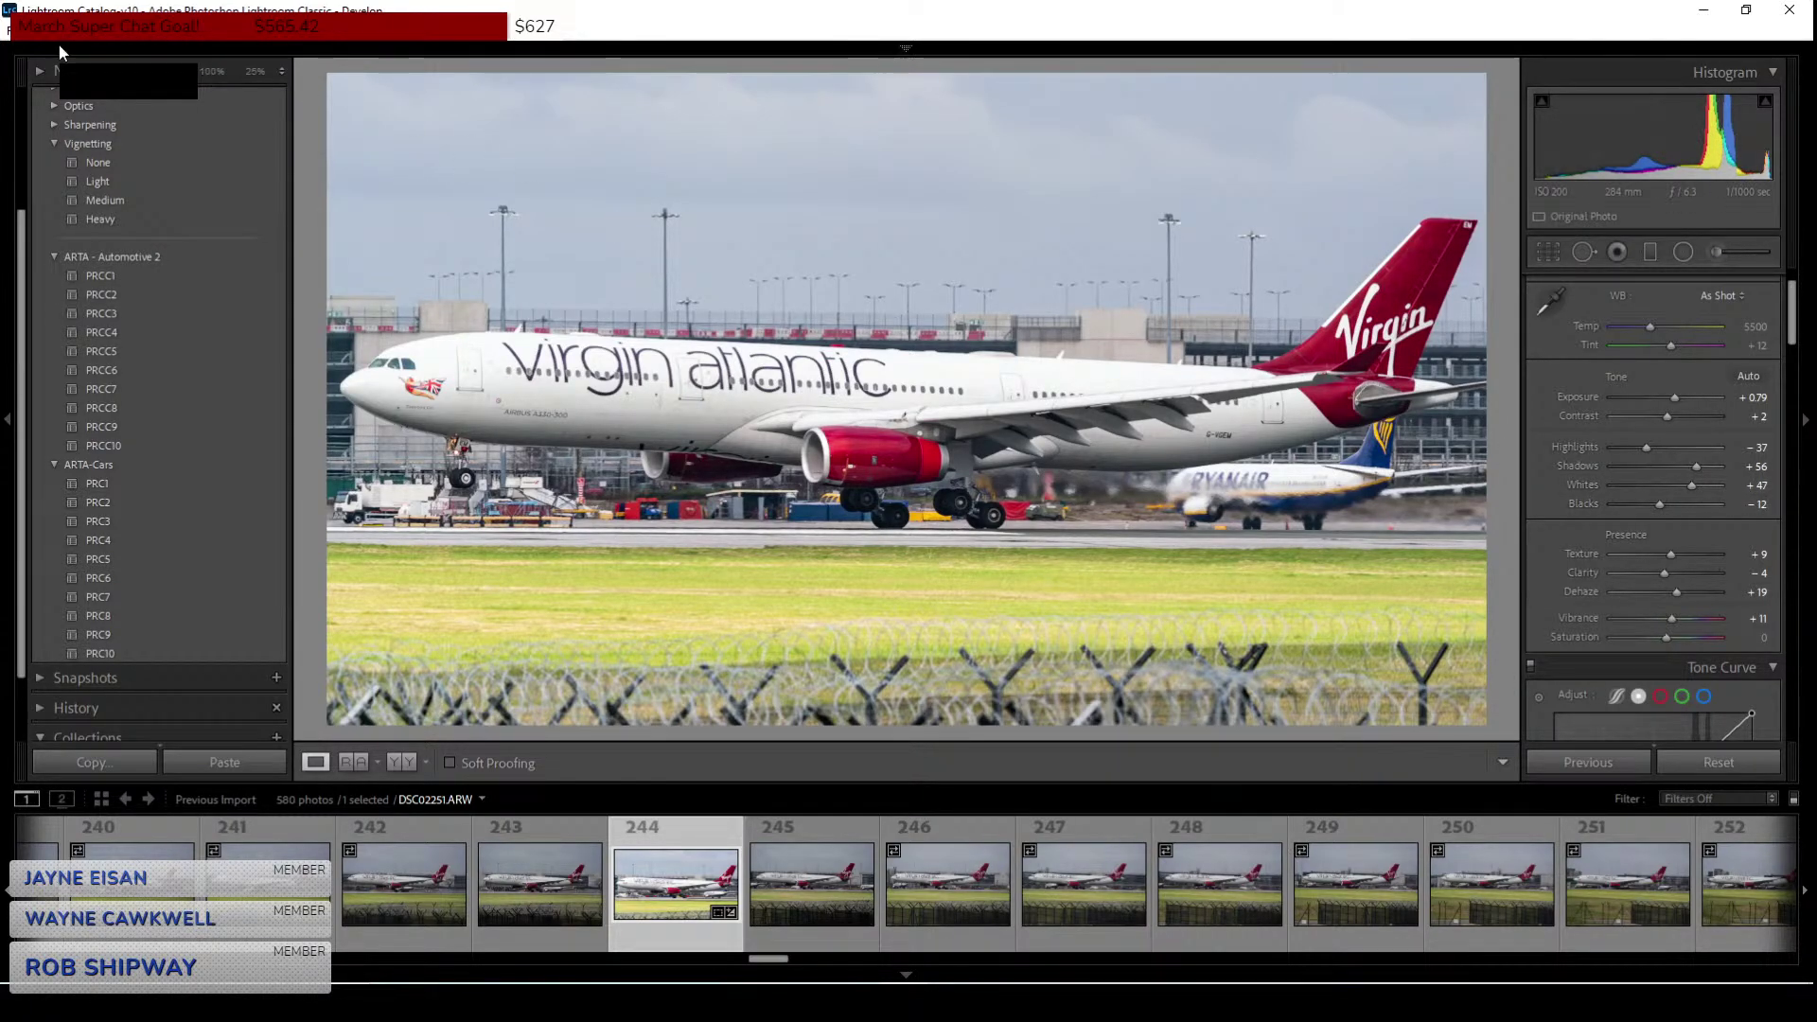
click(19, 31)
click(94, 288)
key(Escape)
Browse ahead in the filmstrip to the Etihad photos and view frames 289 and 310.
scroll(947, 872, down, 4)
scroll(969, 888, down, 20)
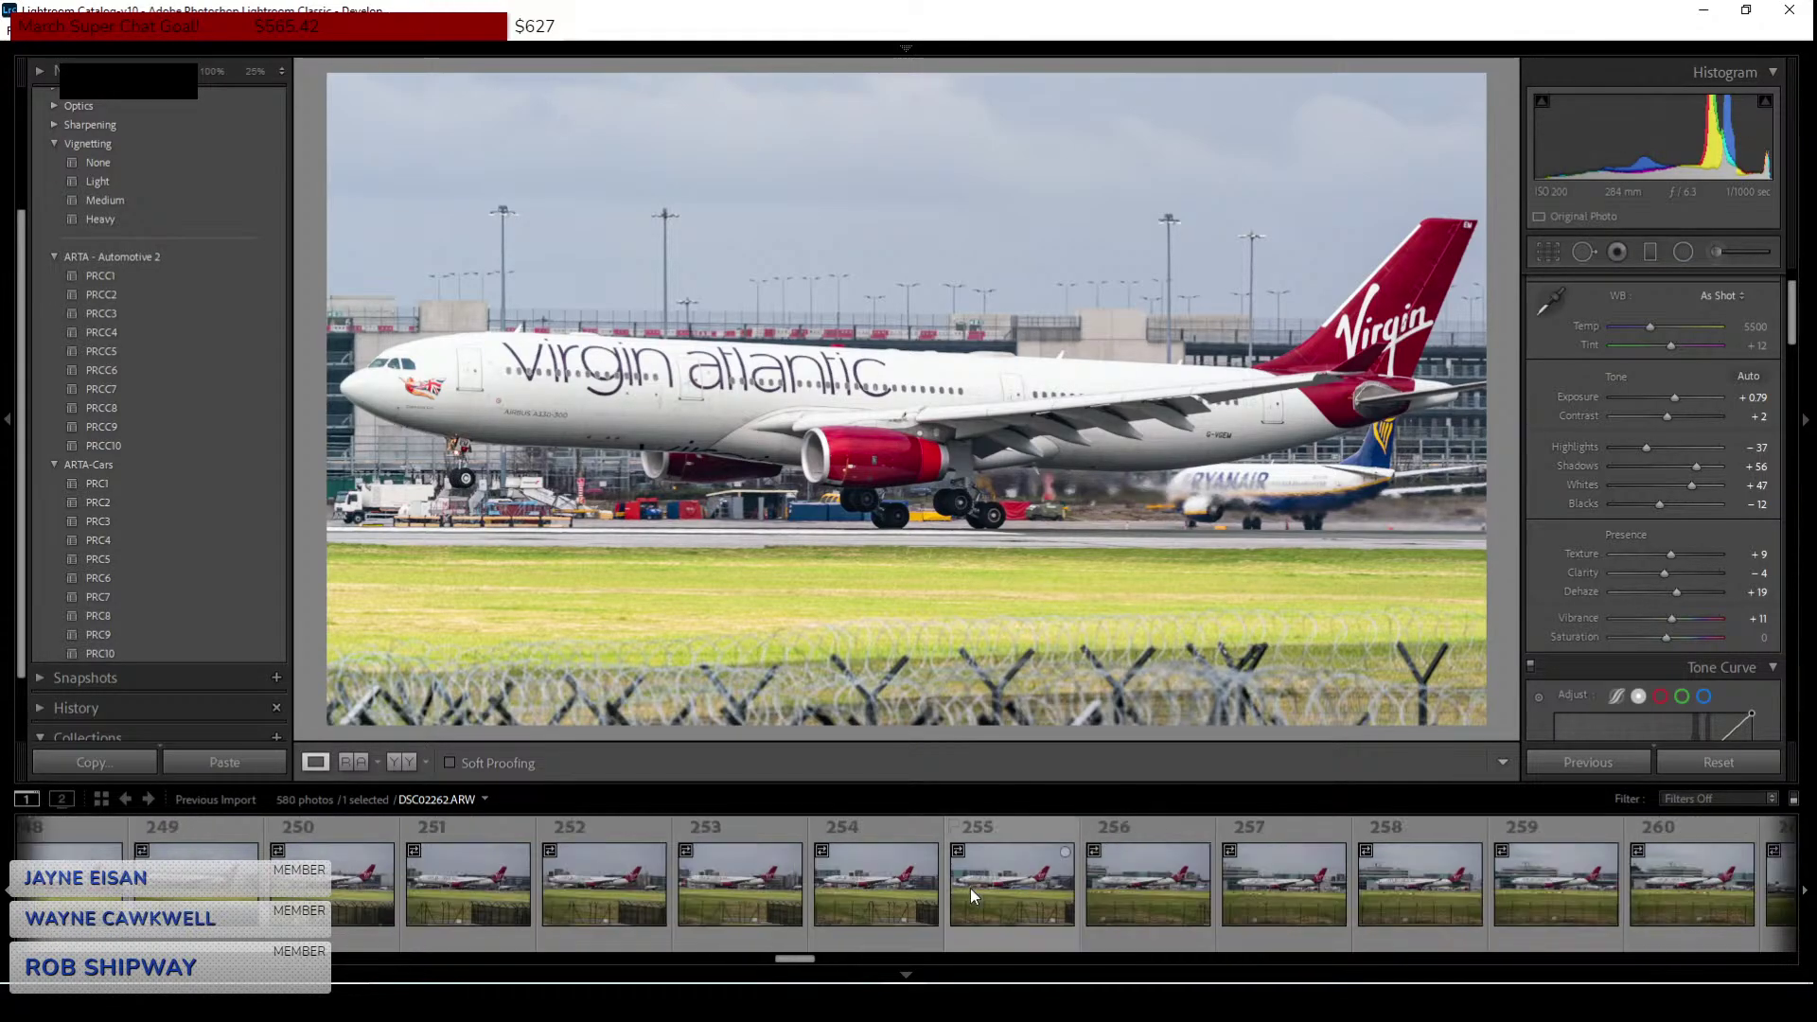
scroll(970, 890, down, 13)
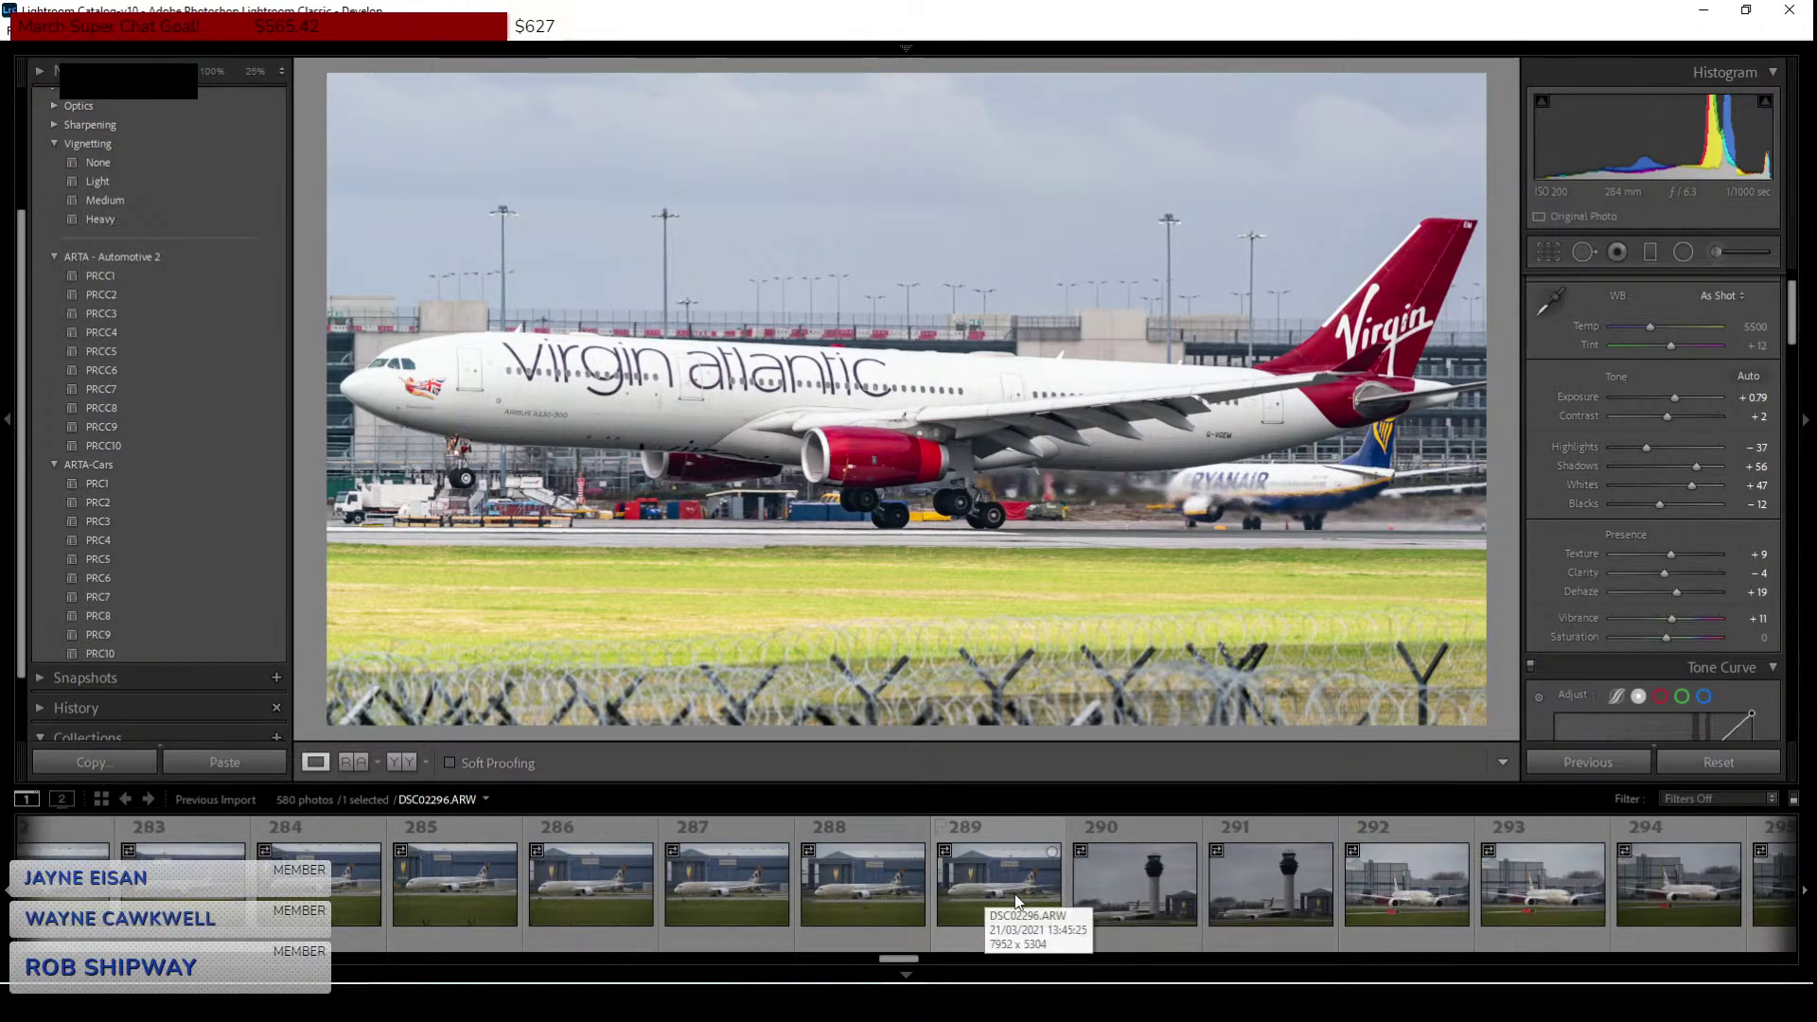
click(985, 888)
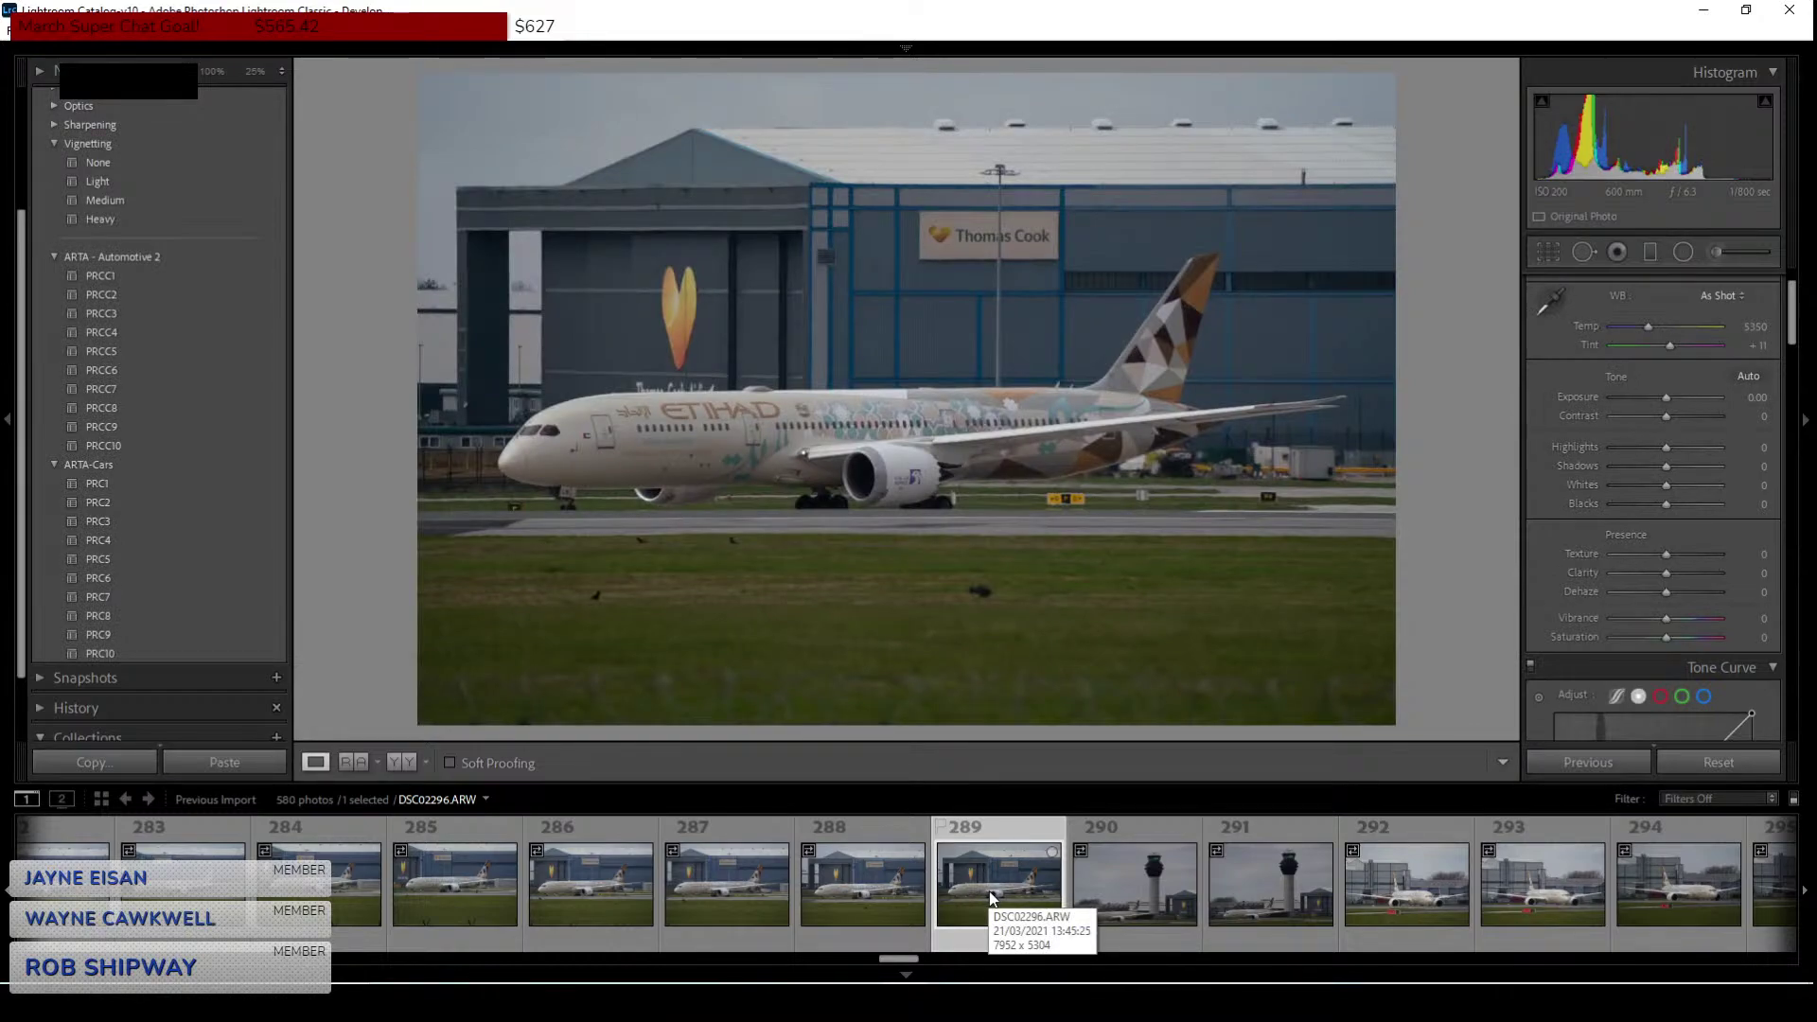
scroll(998, 890, down, 20)
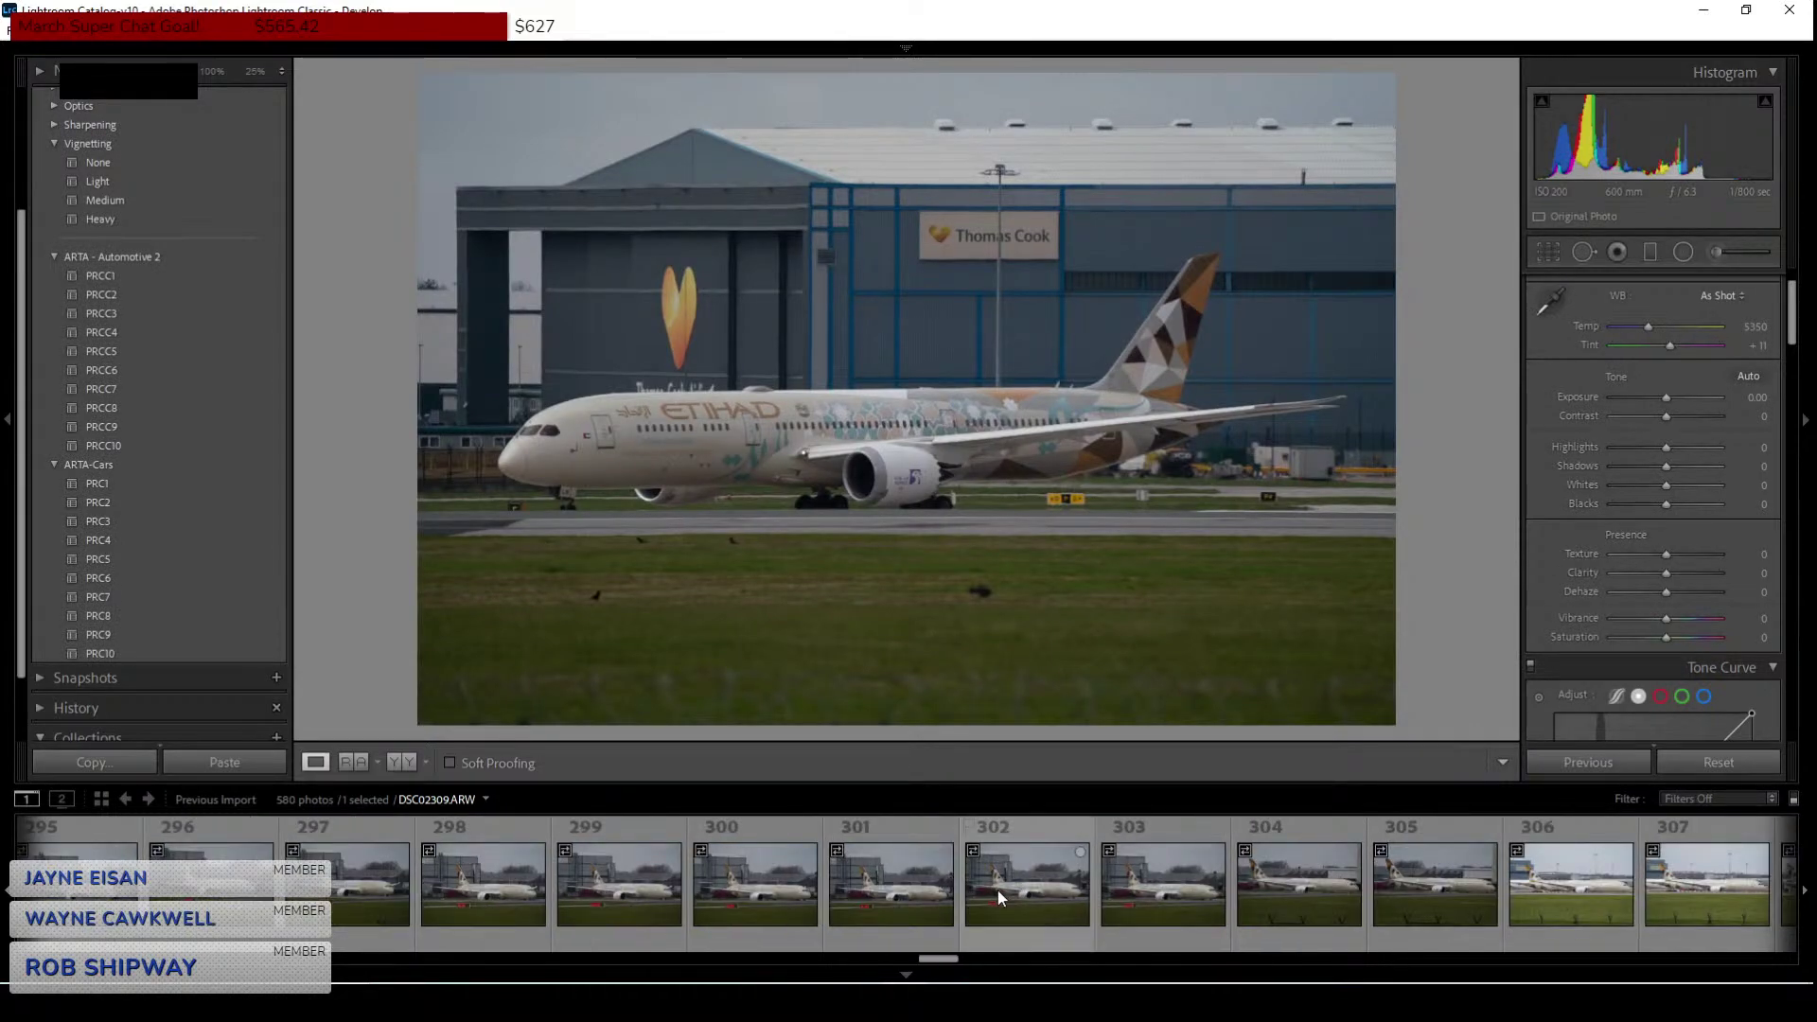
click(1002, 890)
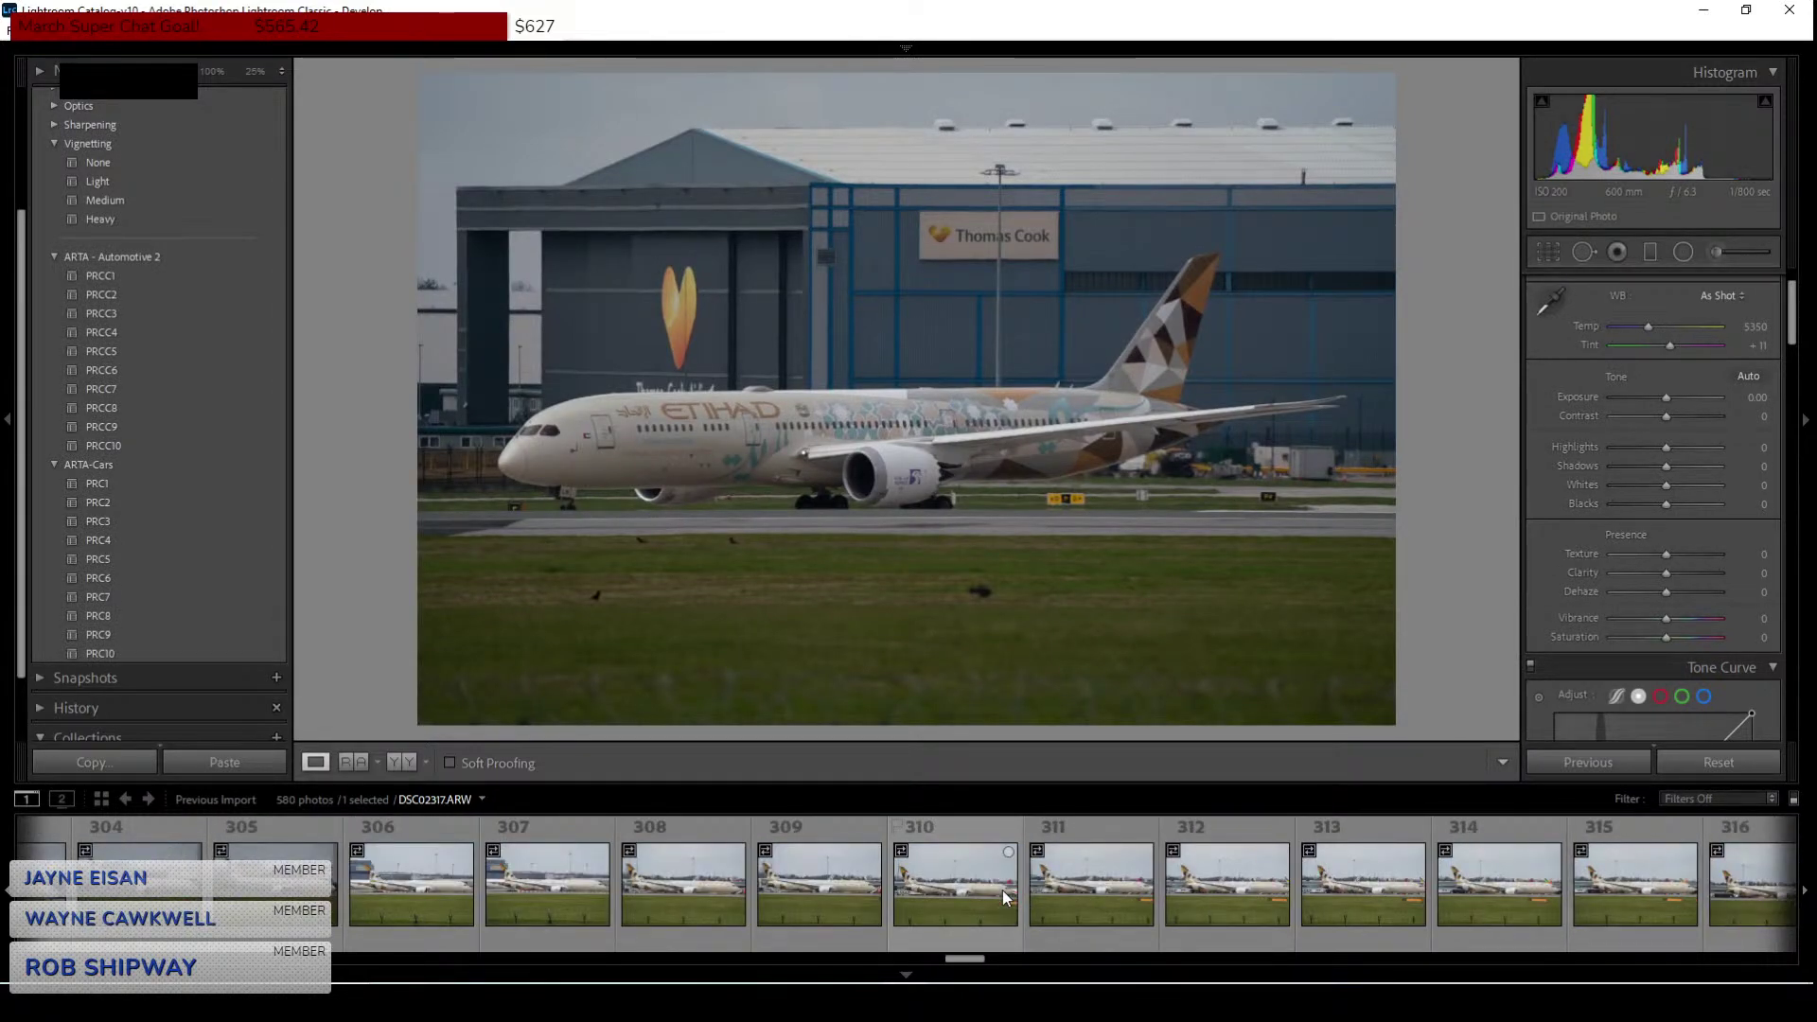
click(1003, 890)
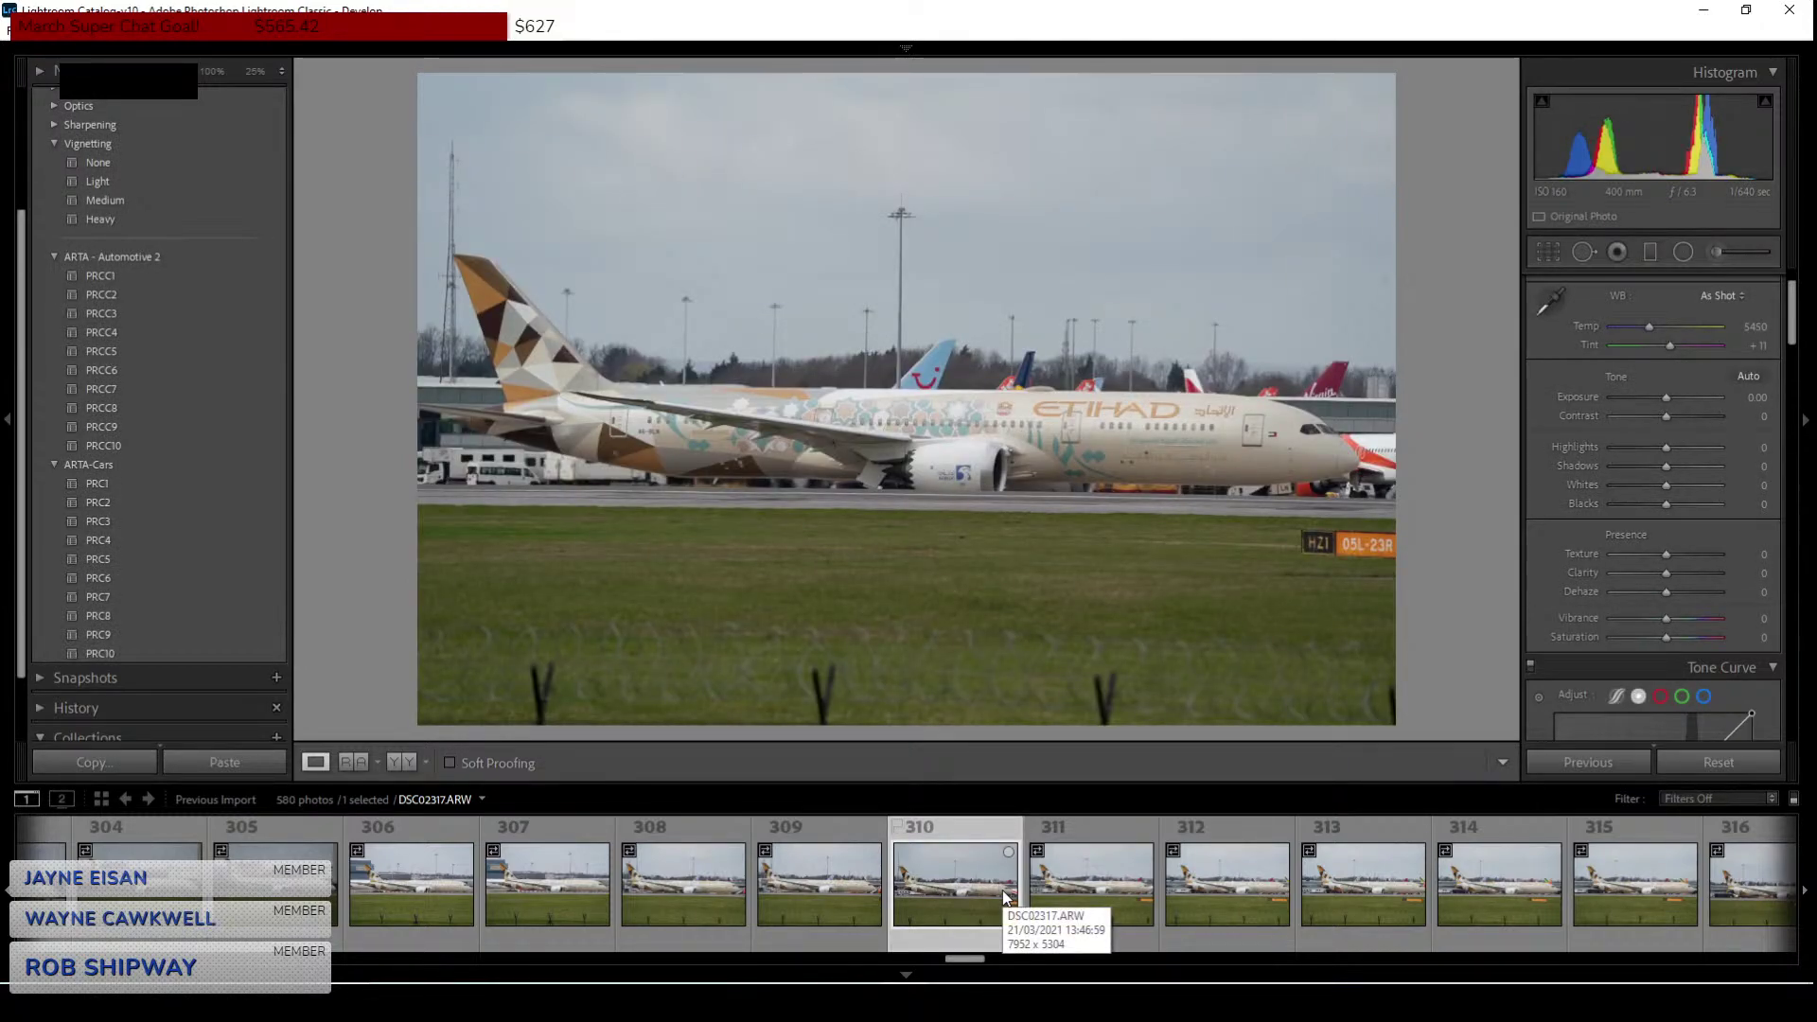
View Etihad frames 312 and 319 to compare the aircraft's framing and background.
click(1191, 923)
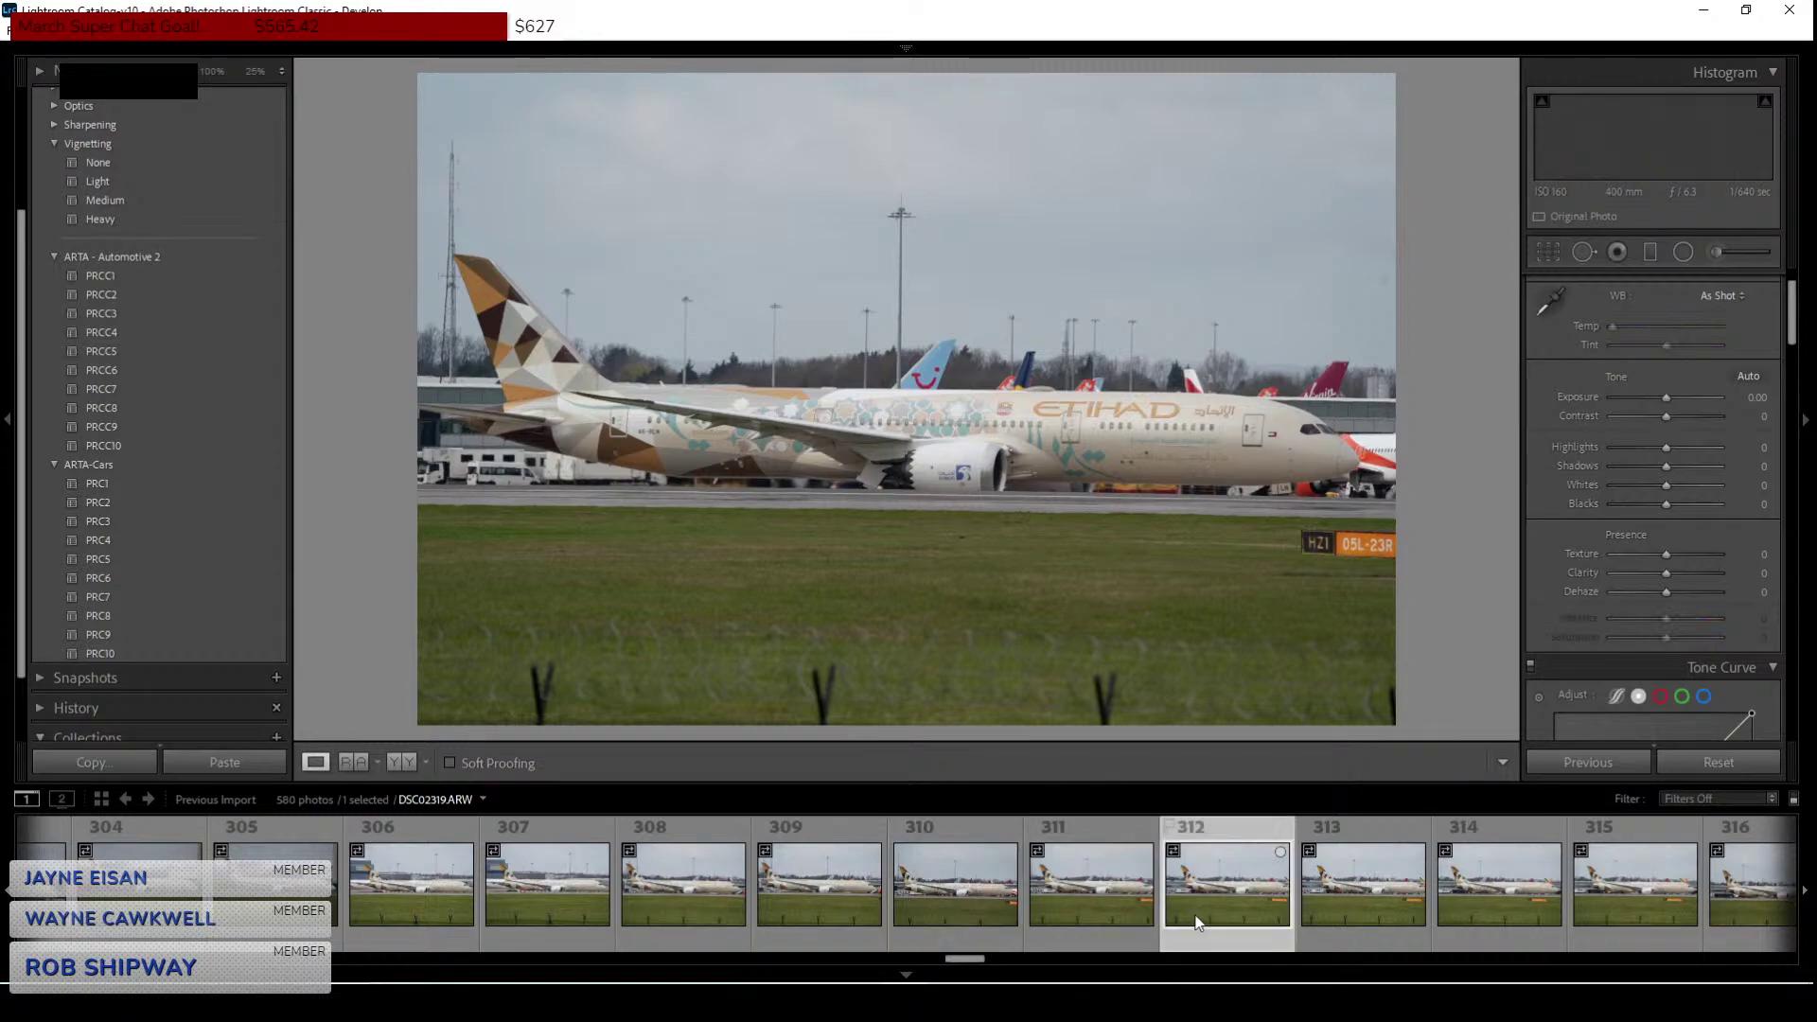
scroll(1194, 923, down, 3)
scroll(1195, 922, down, 3)
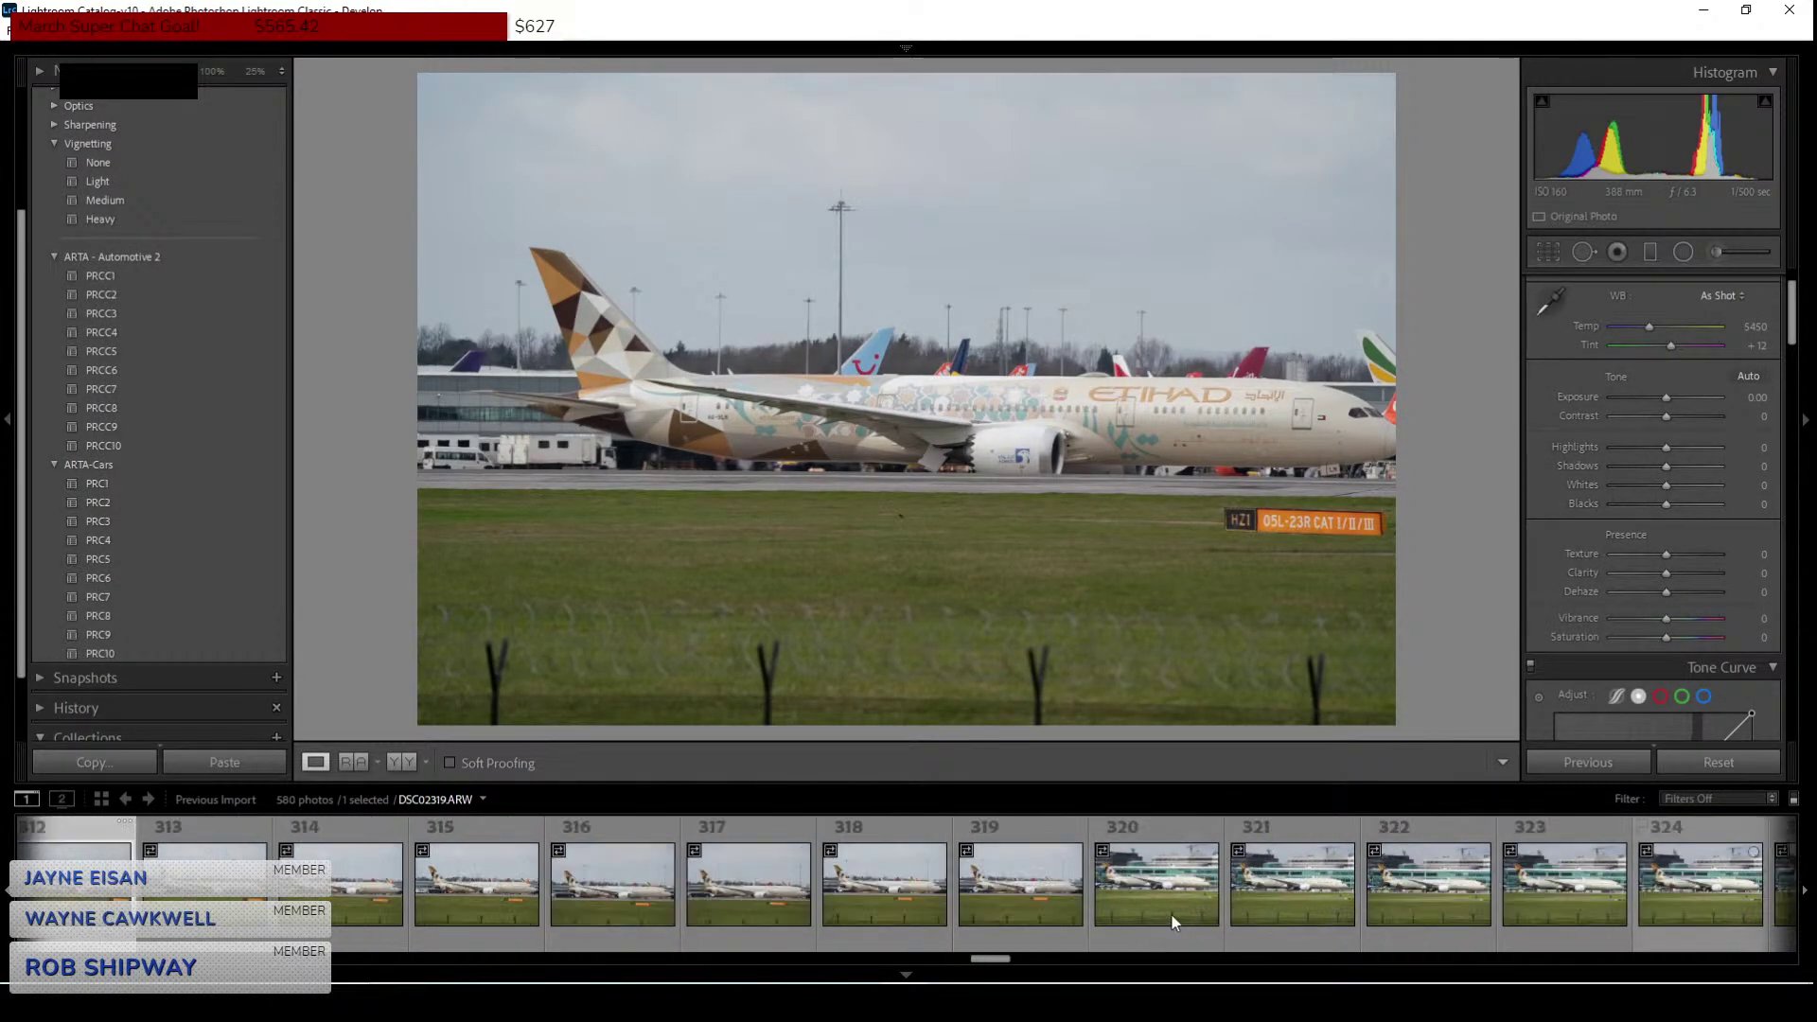
click(975, 900)
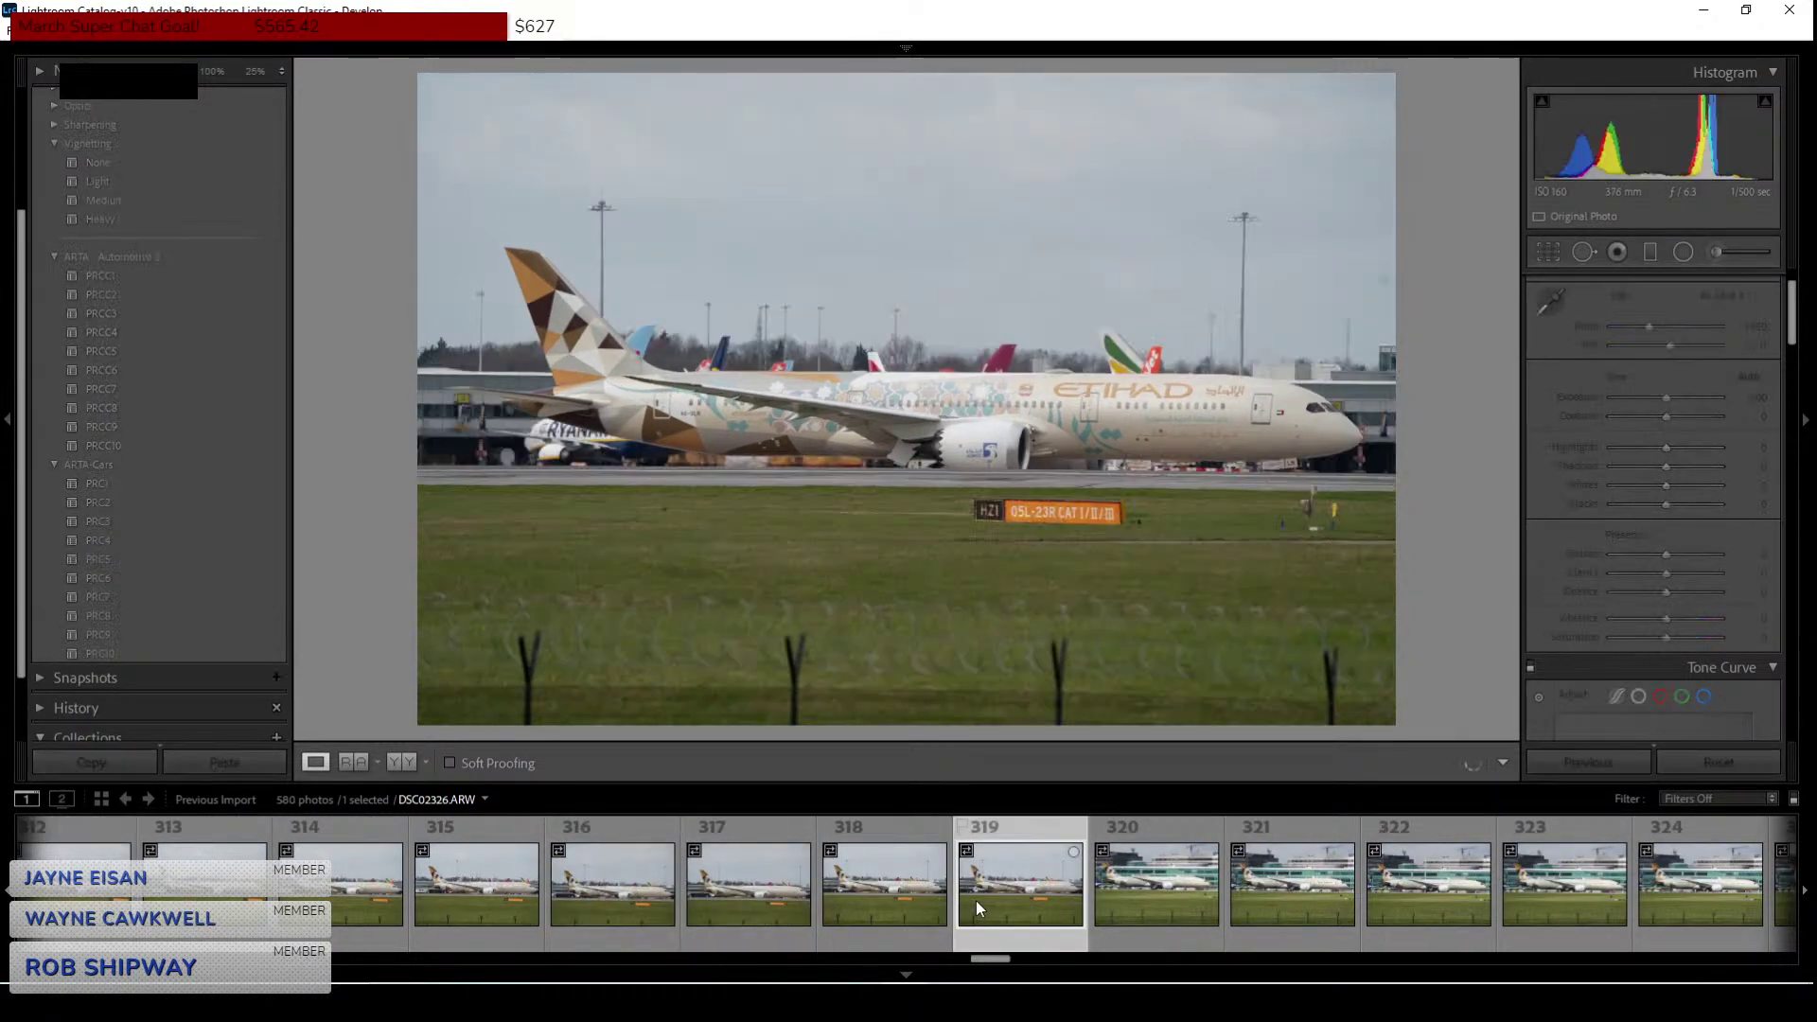
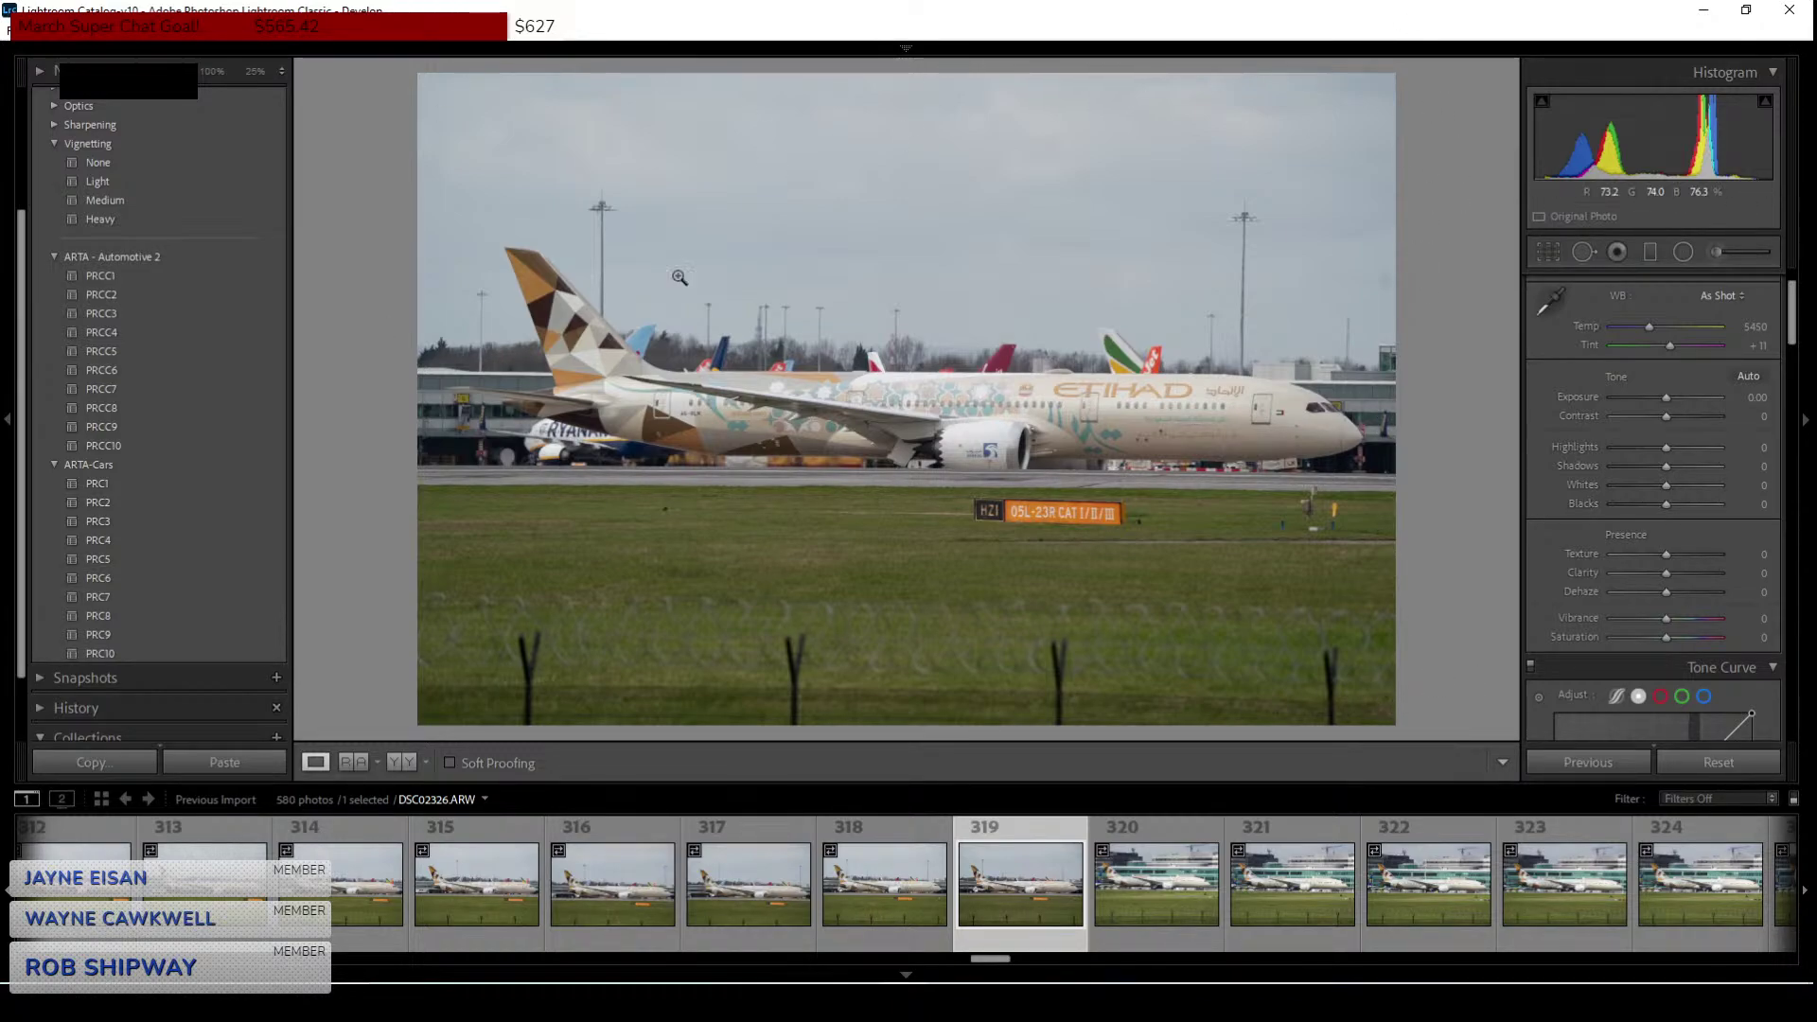
View Etihad frames 320 and 322 in front of the terminal, and open frame 345.
click(1167, 868)
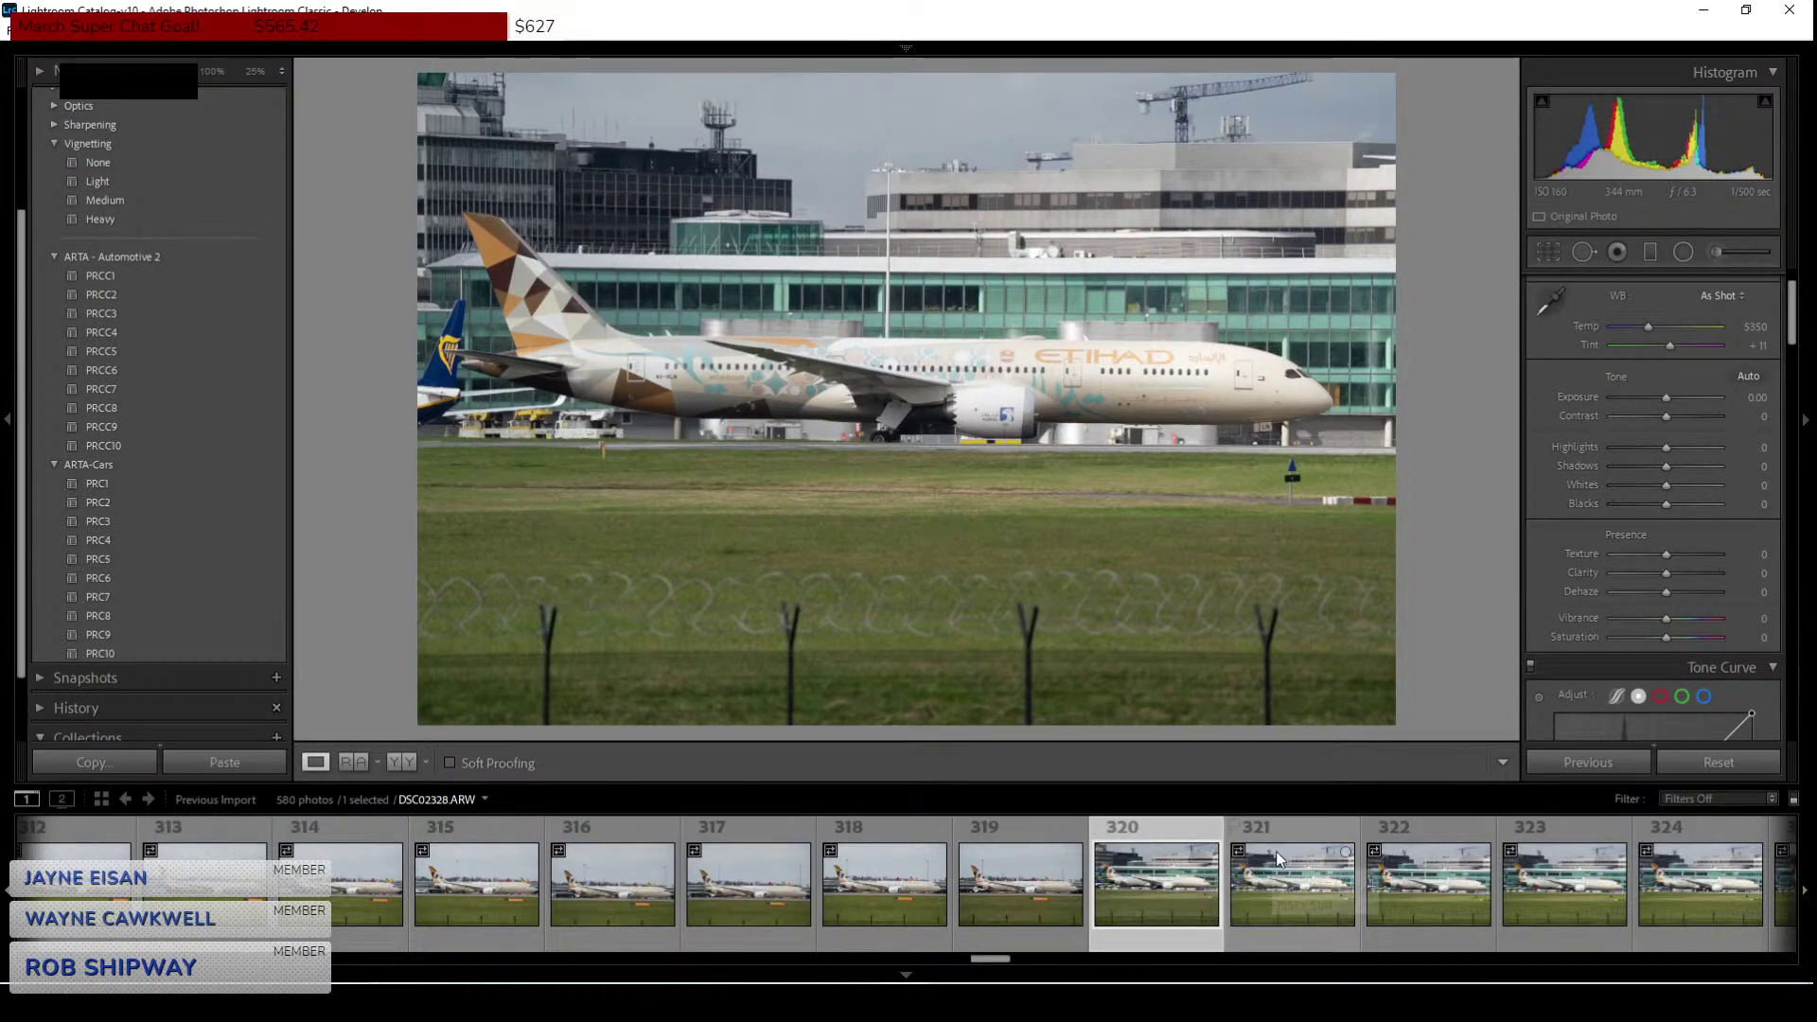
click(1417, 872)
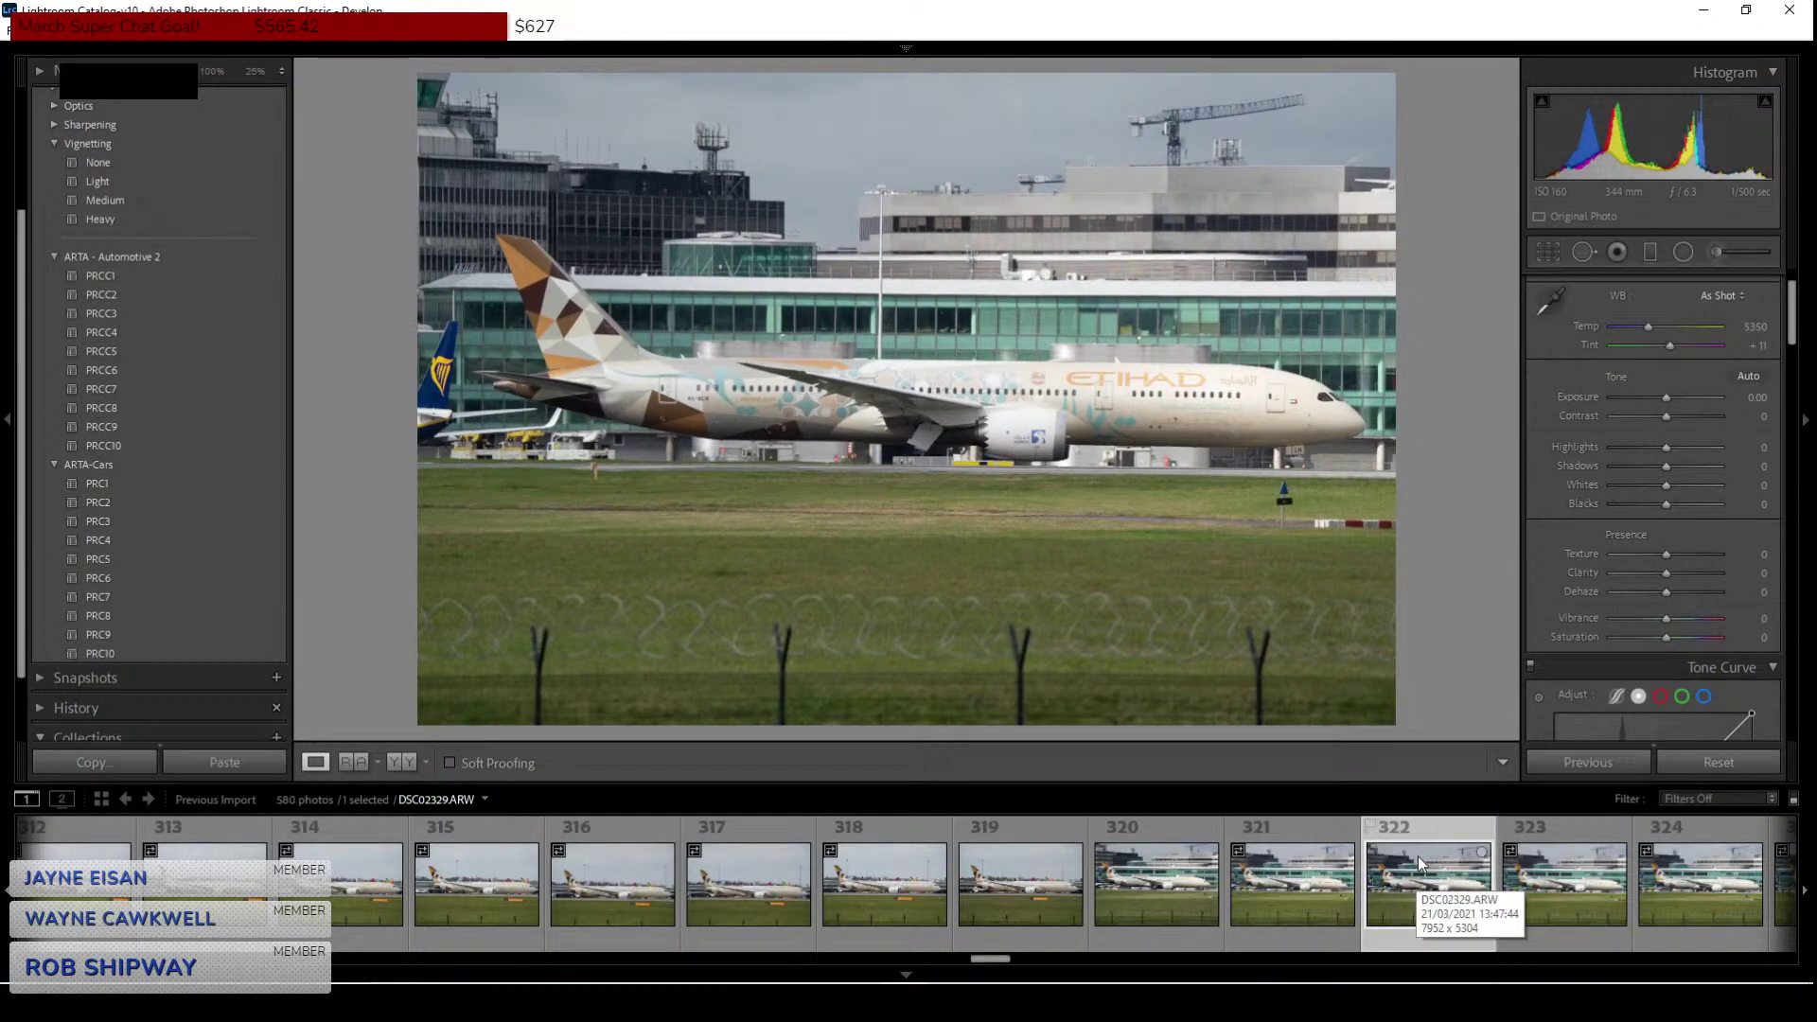
scroll(1395, 871, down, 10)
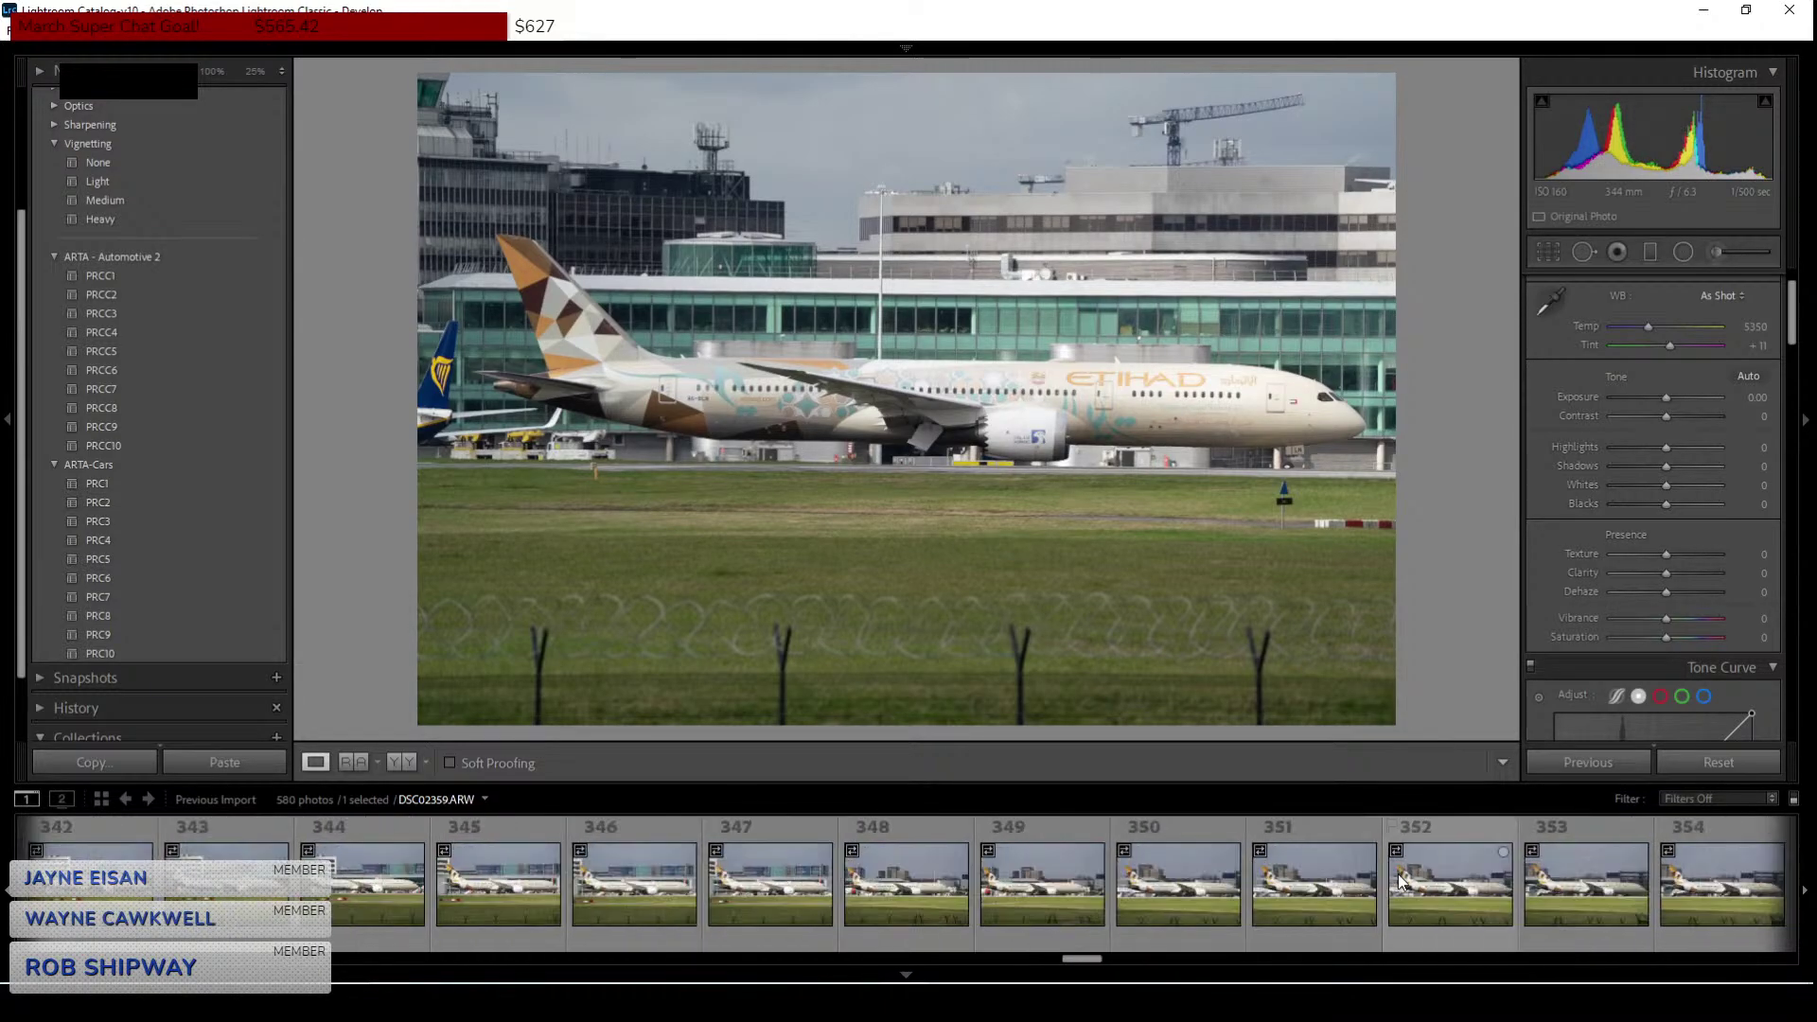
scroll(1401, 880, up, 1)
click(1086, 882)
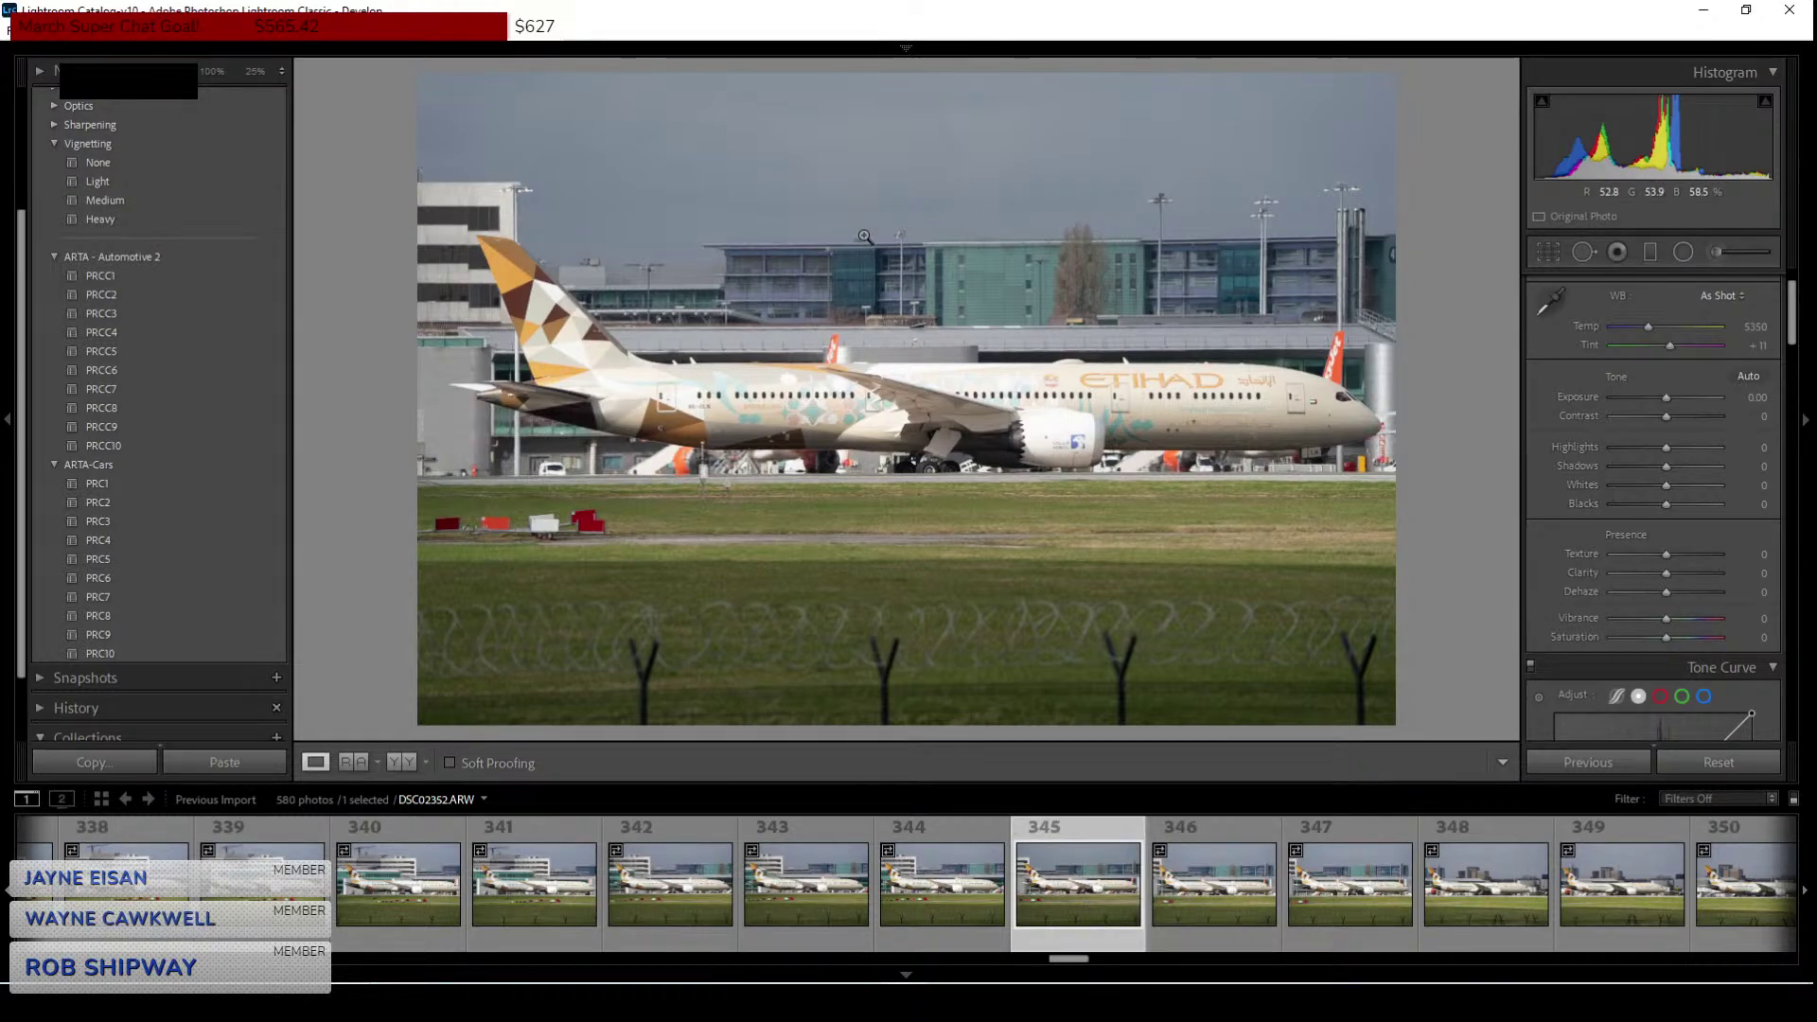
Examine frame 345 at 100% around the registration, tail base and fuselage for sharpness, and return to the full view.
click(648, 383)
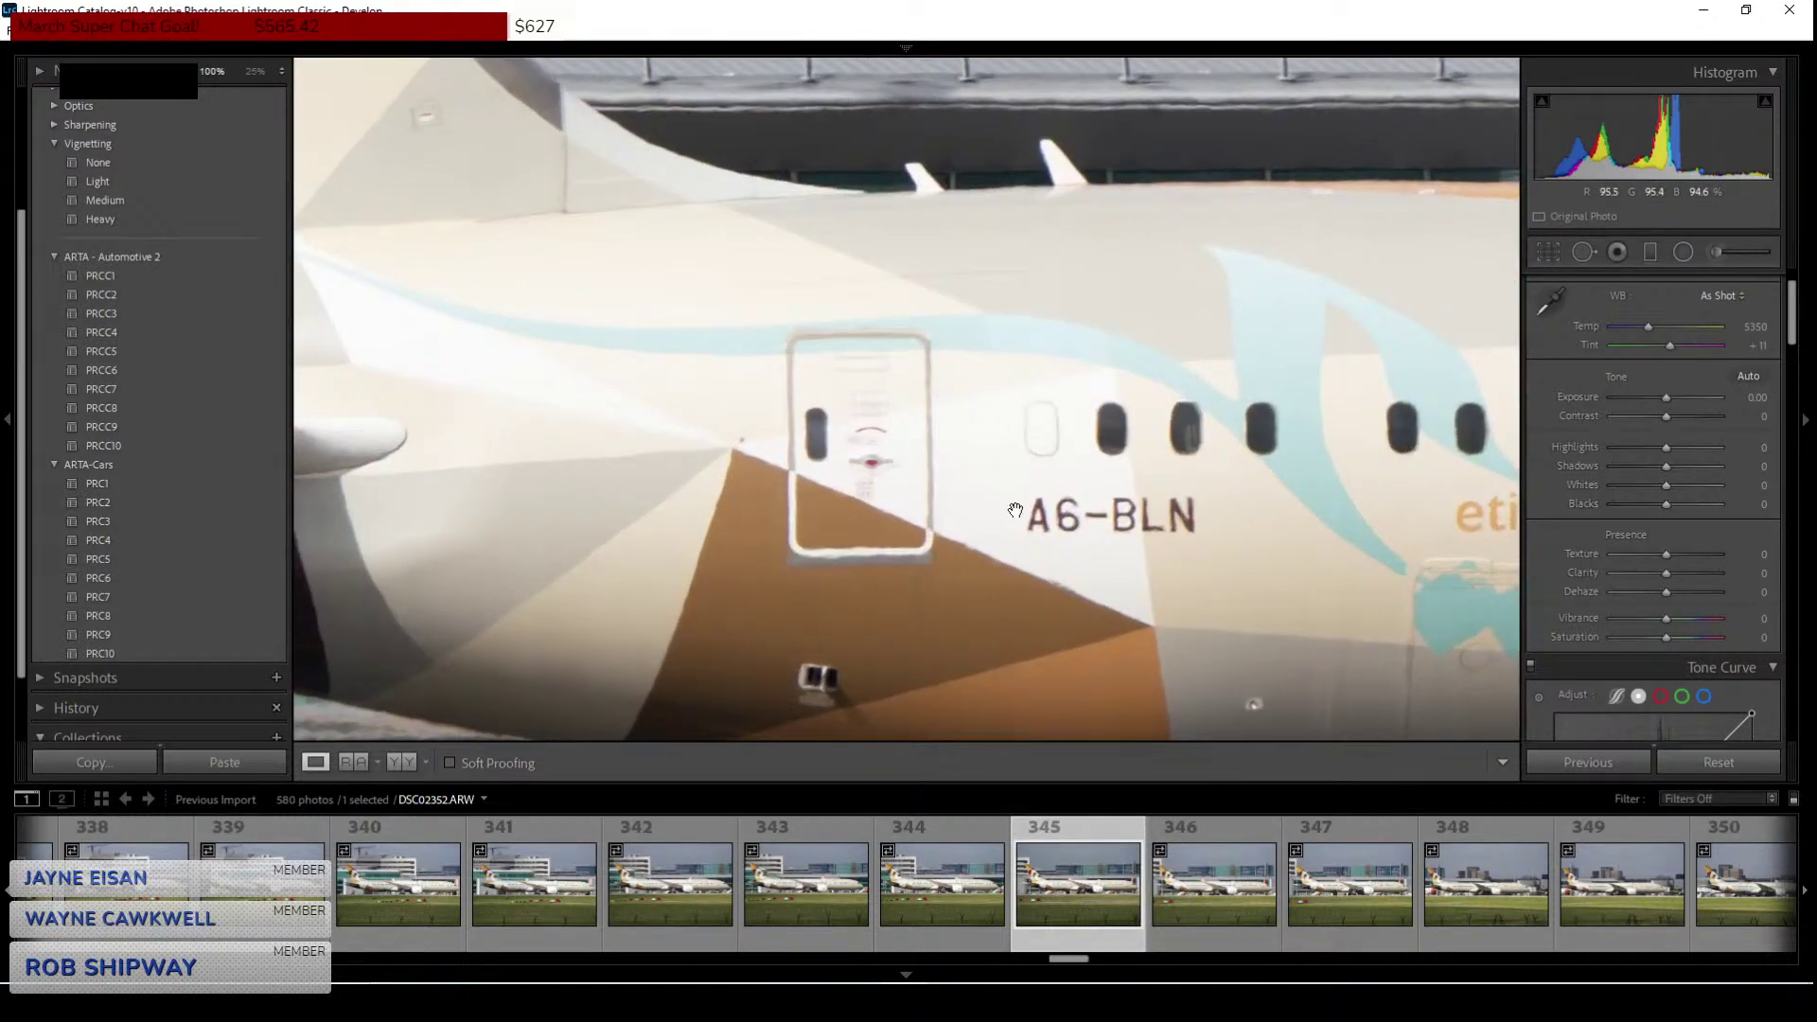
drag(1041, 525, 1464, 566)
drag(1128, 336, 794, 674)
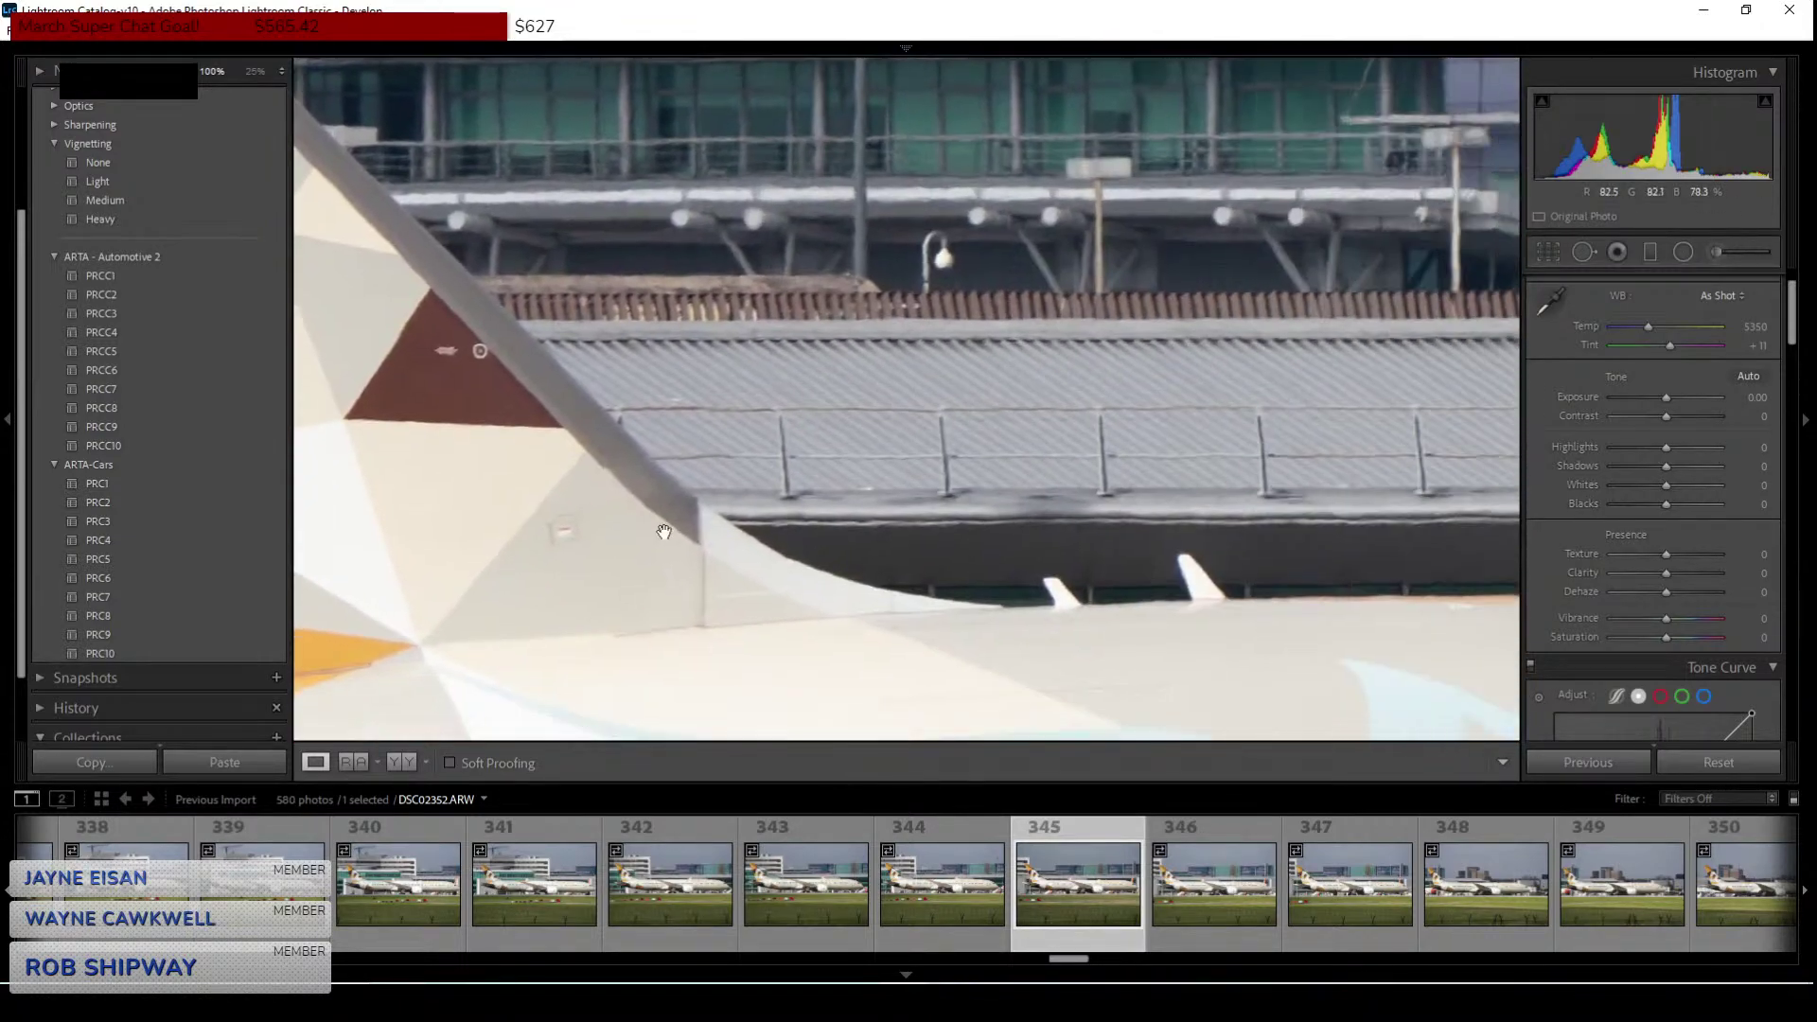
drag(1430, 684, 783, 398)
click(791, 401)
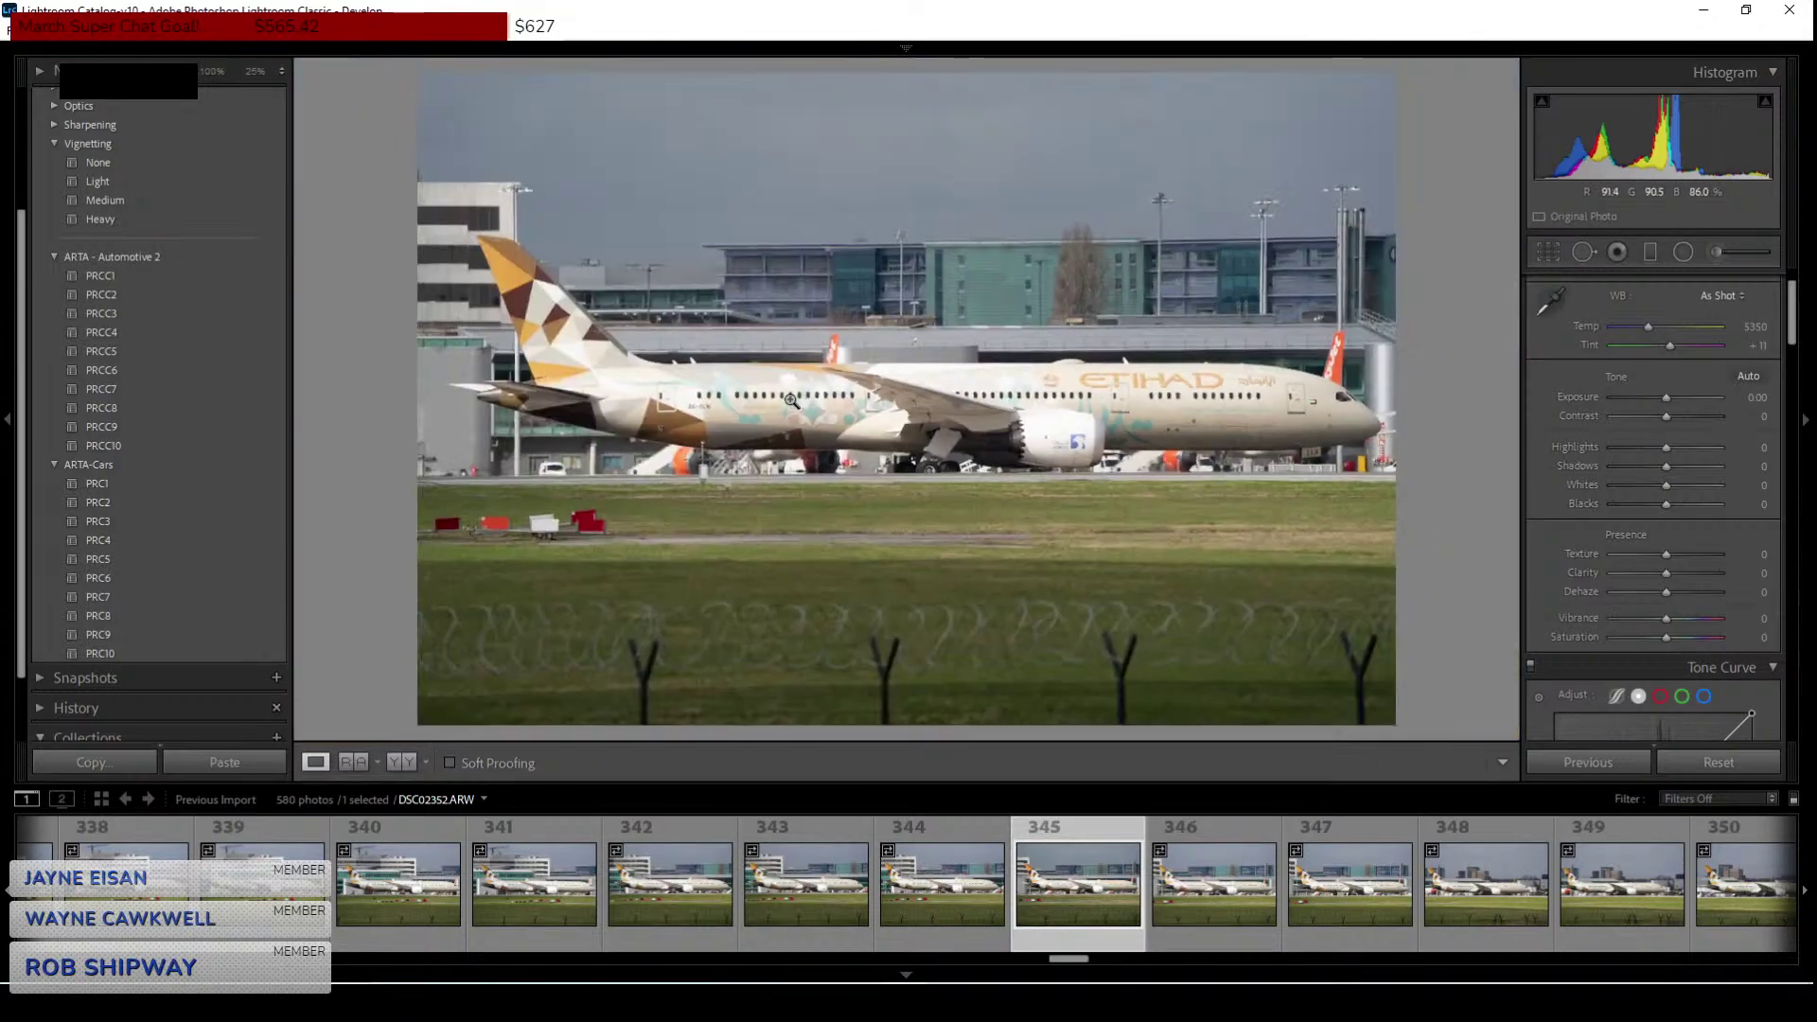
View Etihad frames 339, 338 and 334 against the terminal, and browse back in the filmstrip to around frame 309.
click(560, 896)
click(265, 885)
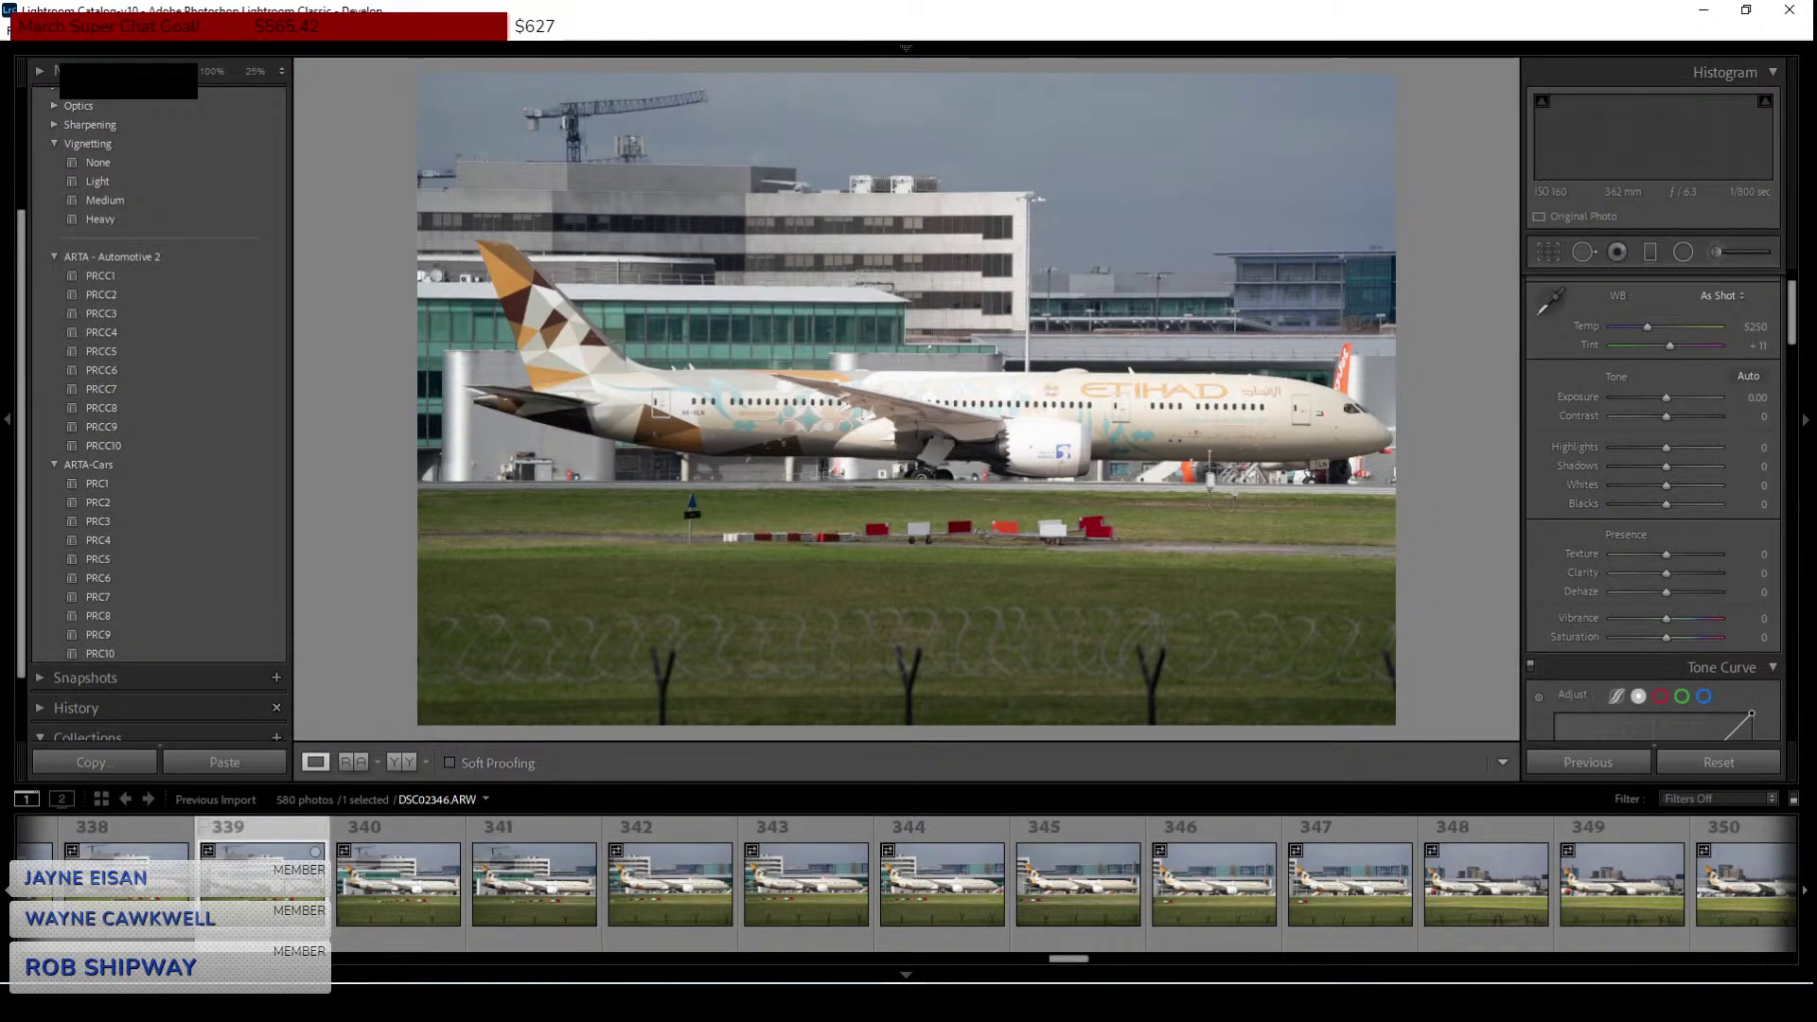
click(112, 932)
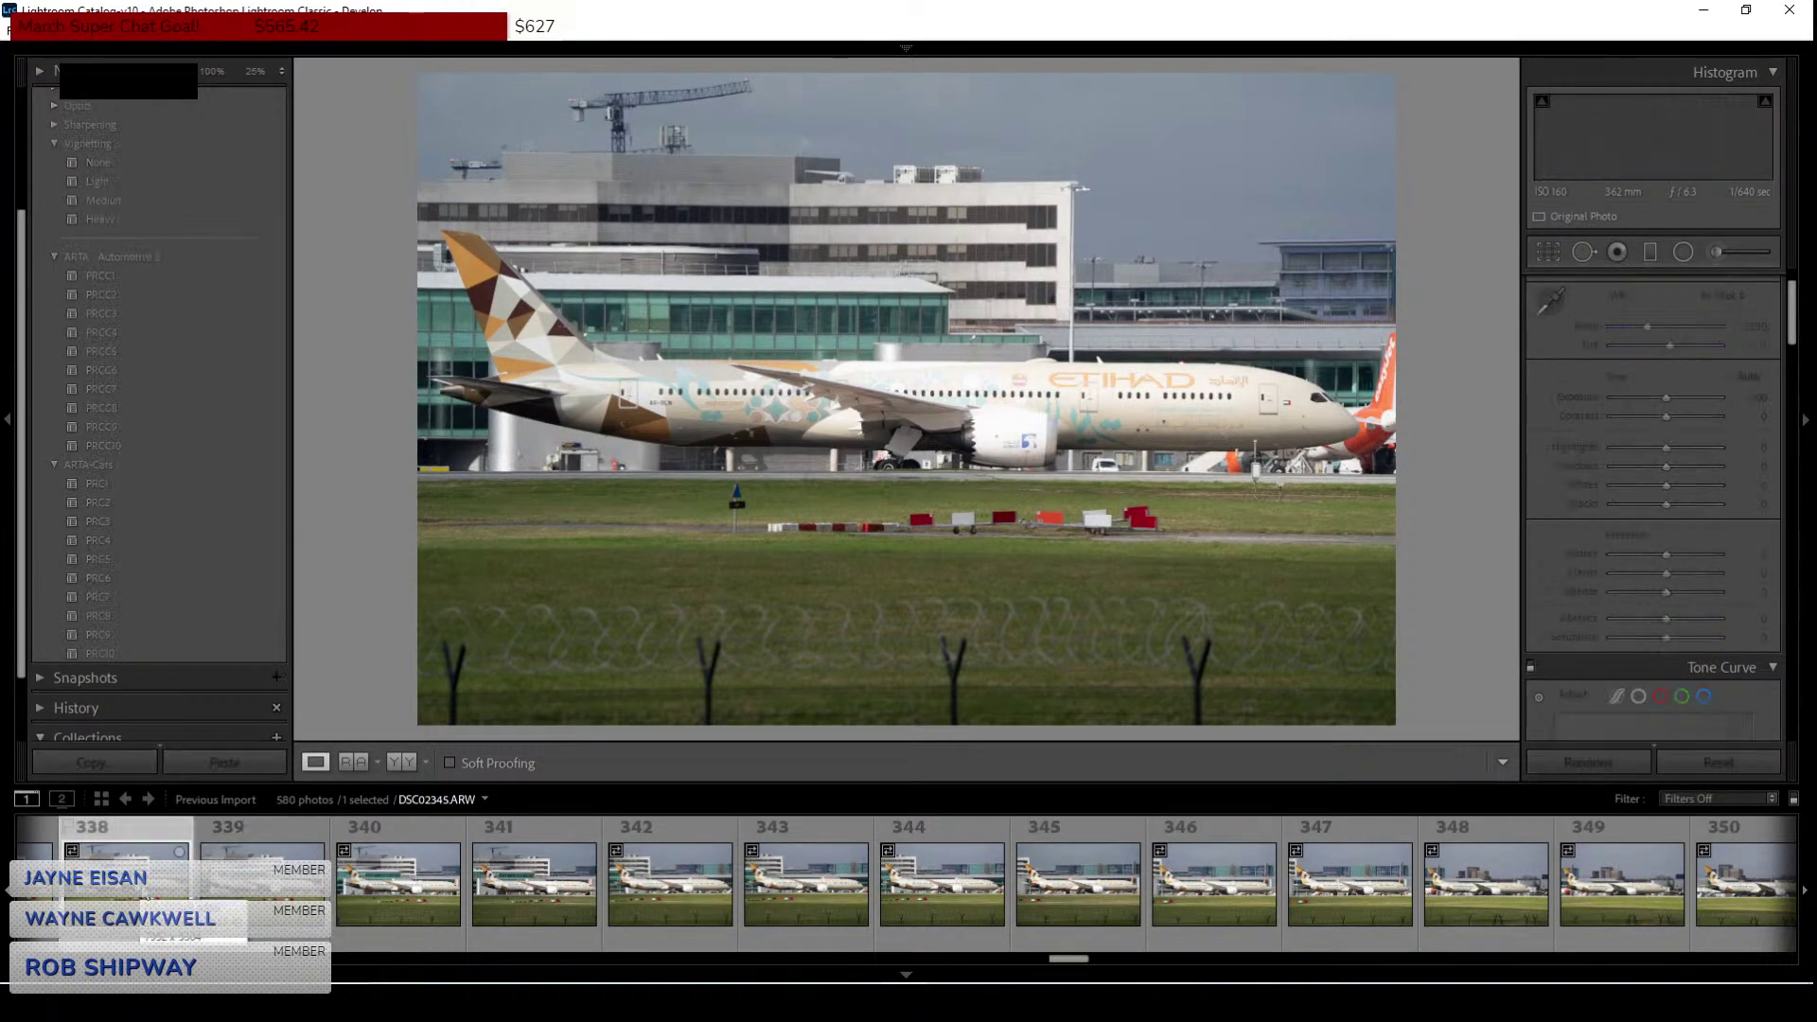
scroll(112, 937, up, 2)
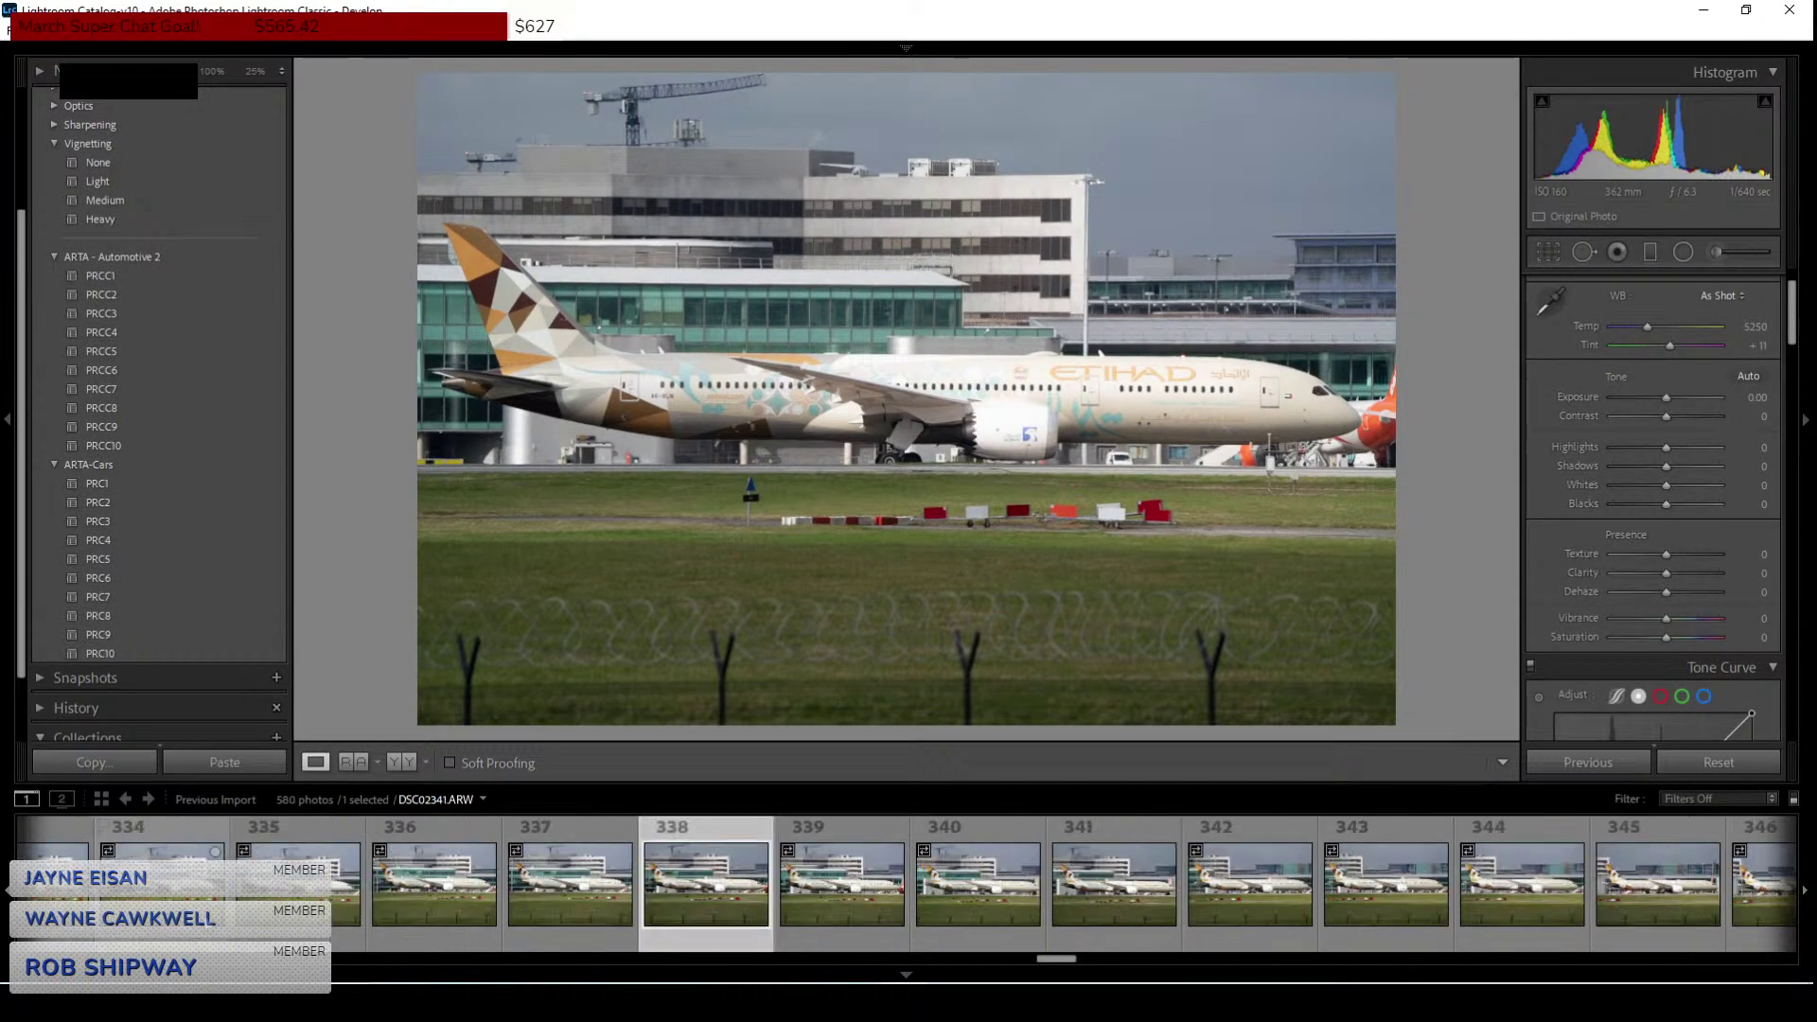
click(142, 893)
scroll(142, 895, up, 5)
click(192, 904)
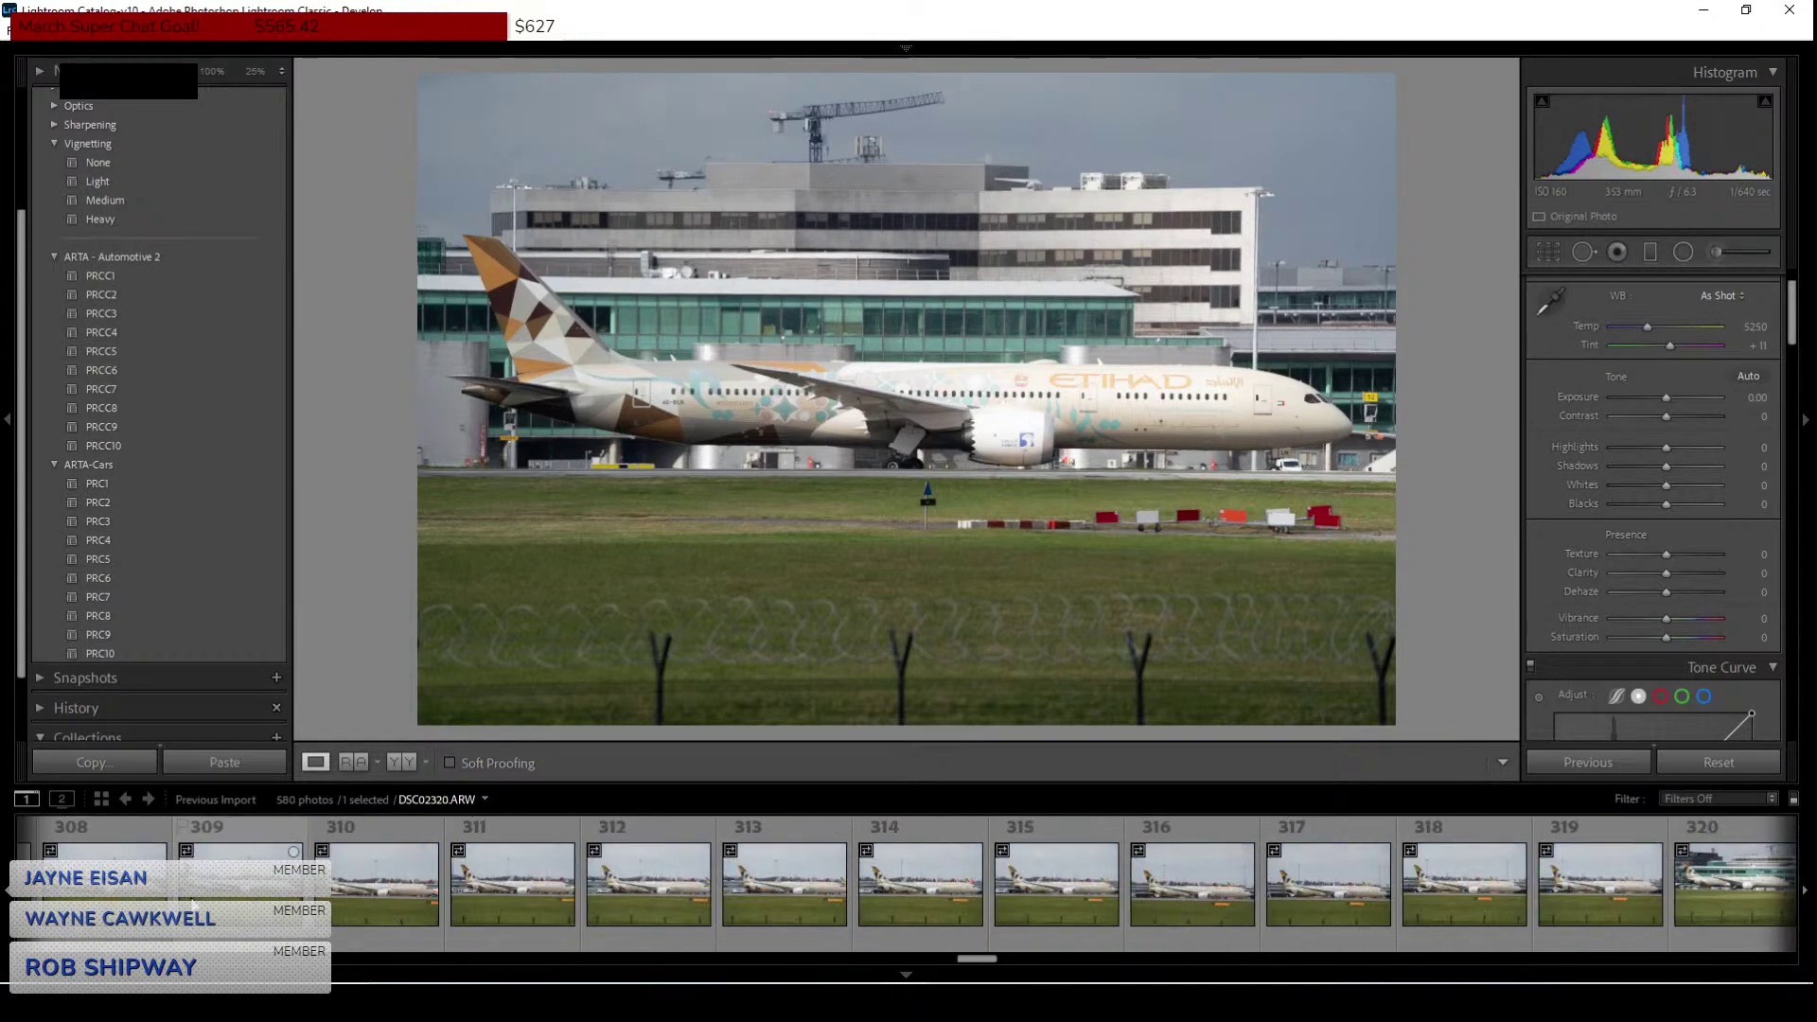
Alternate between Etihad frames 319 and 320 to compare their backgrounds and light.
scroll(785, 909, down, 1)
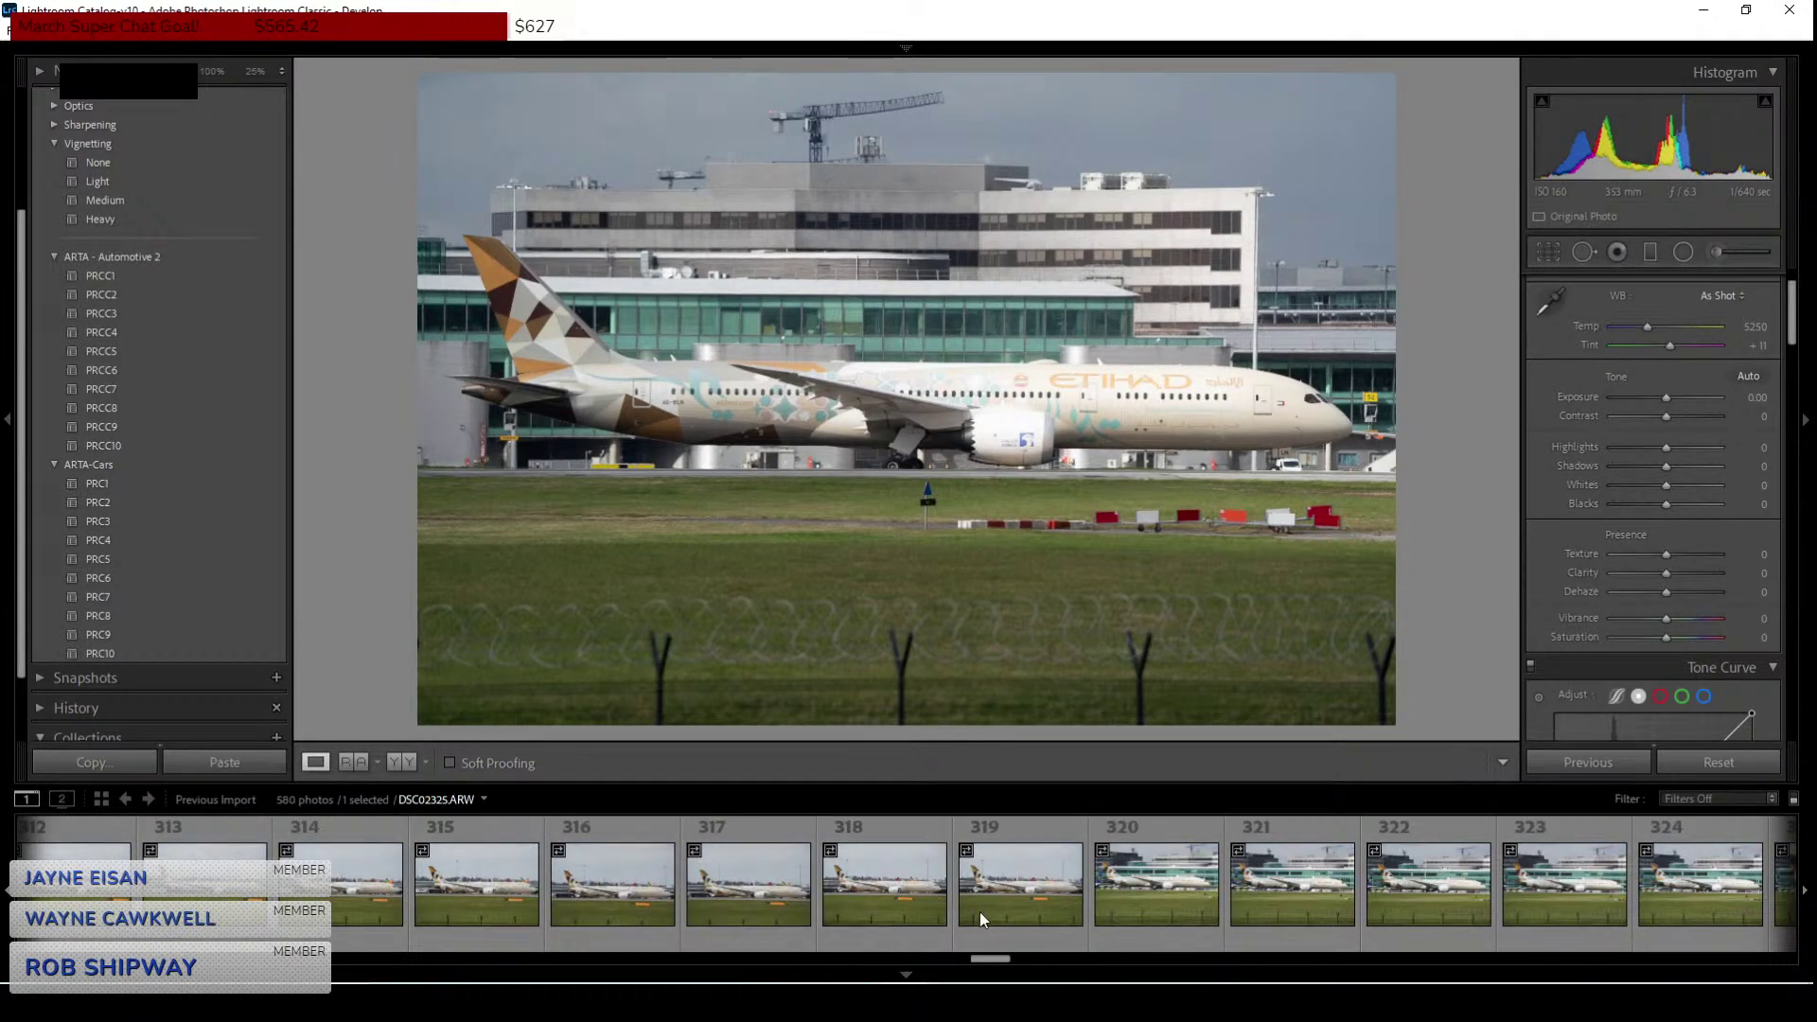
click(1041, 885)
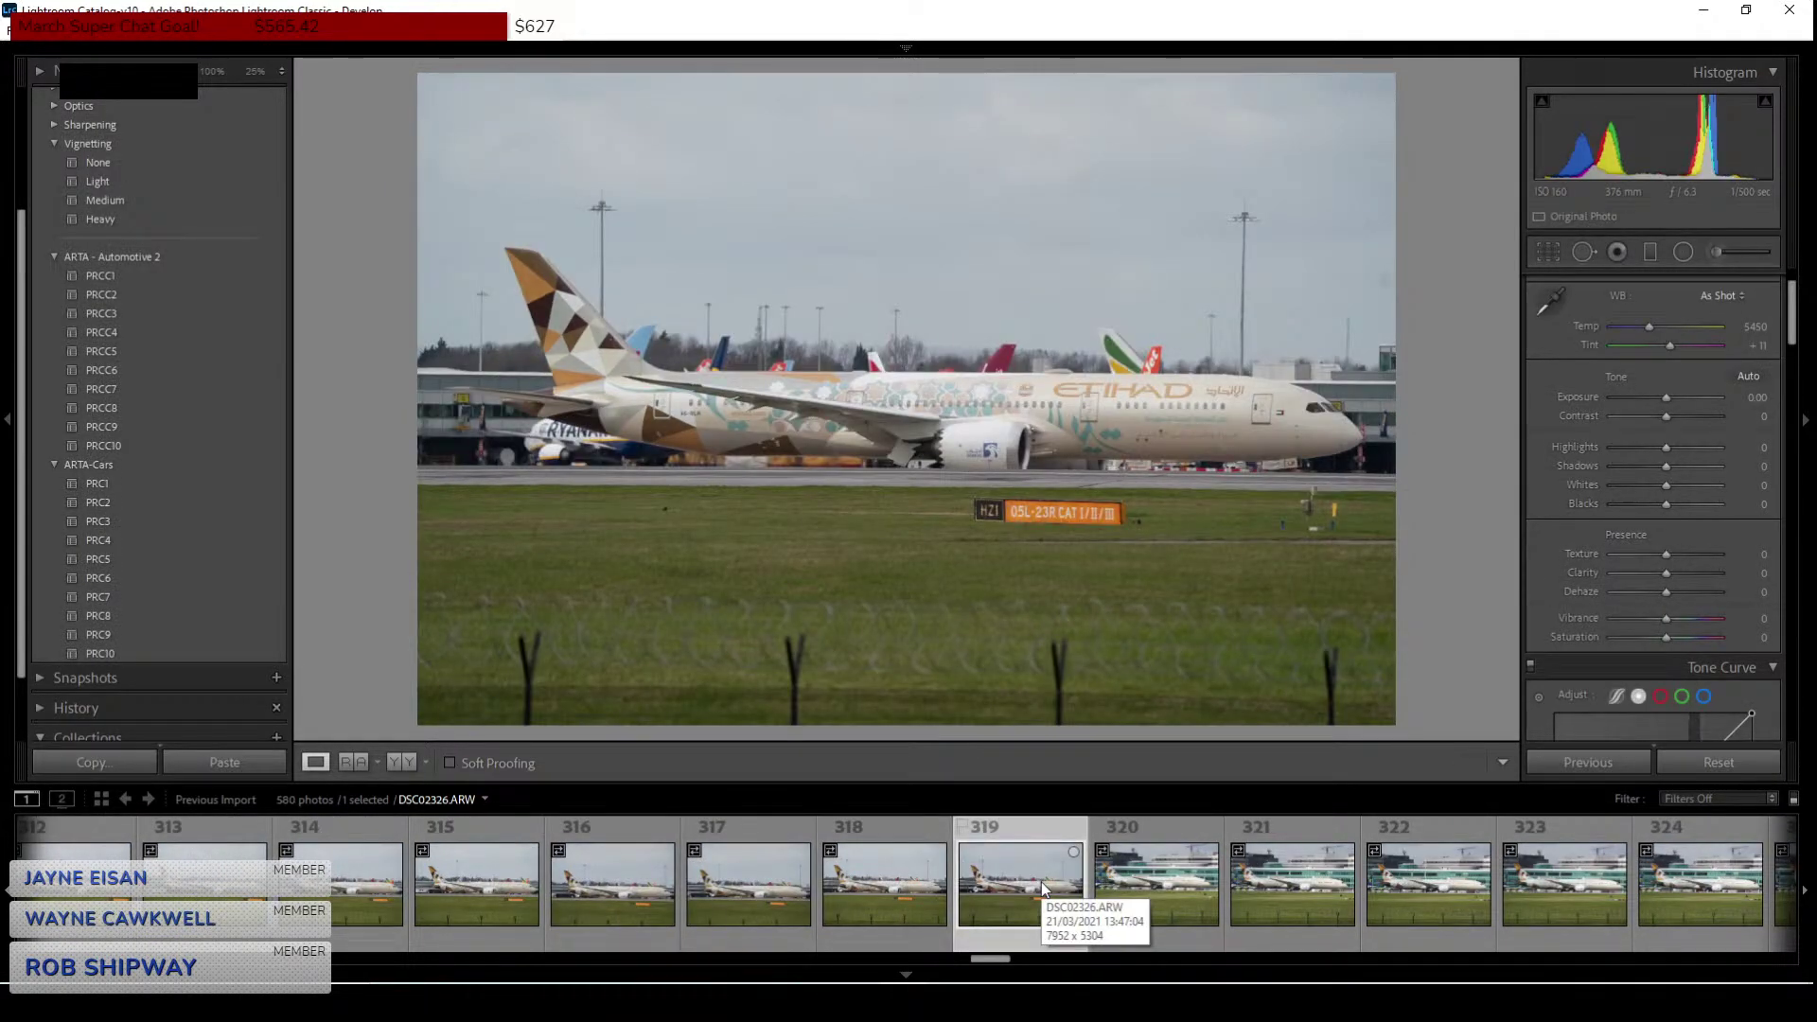
click(1178, 890)
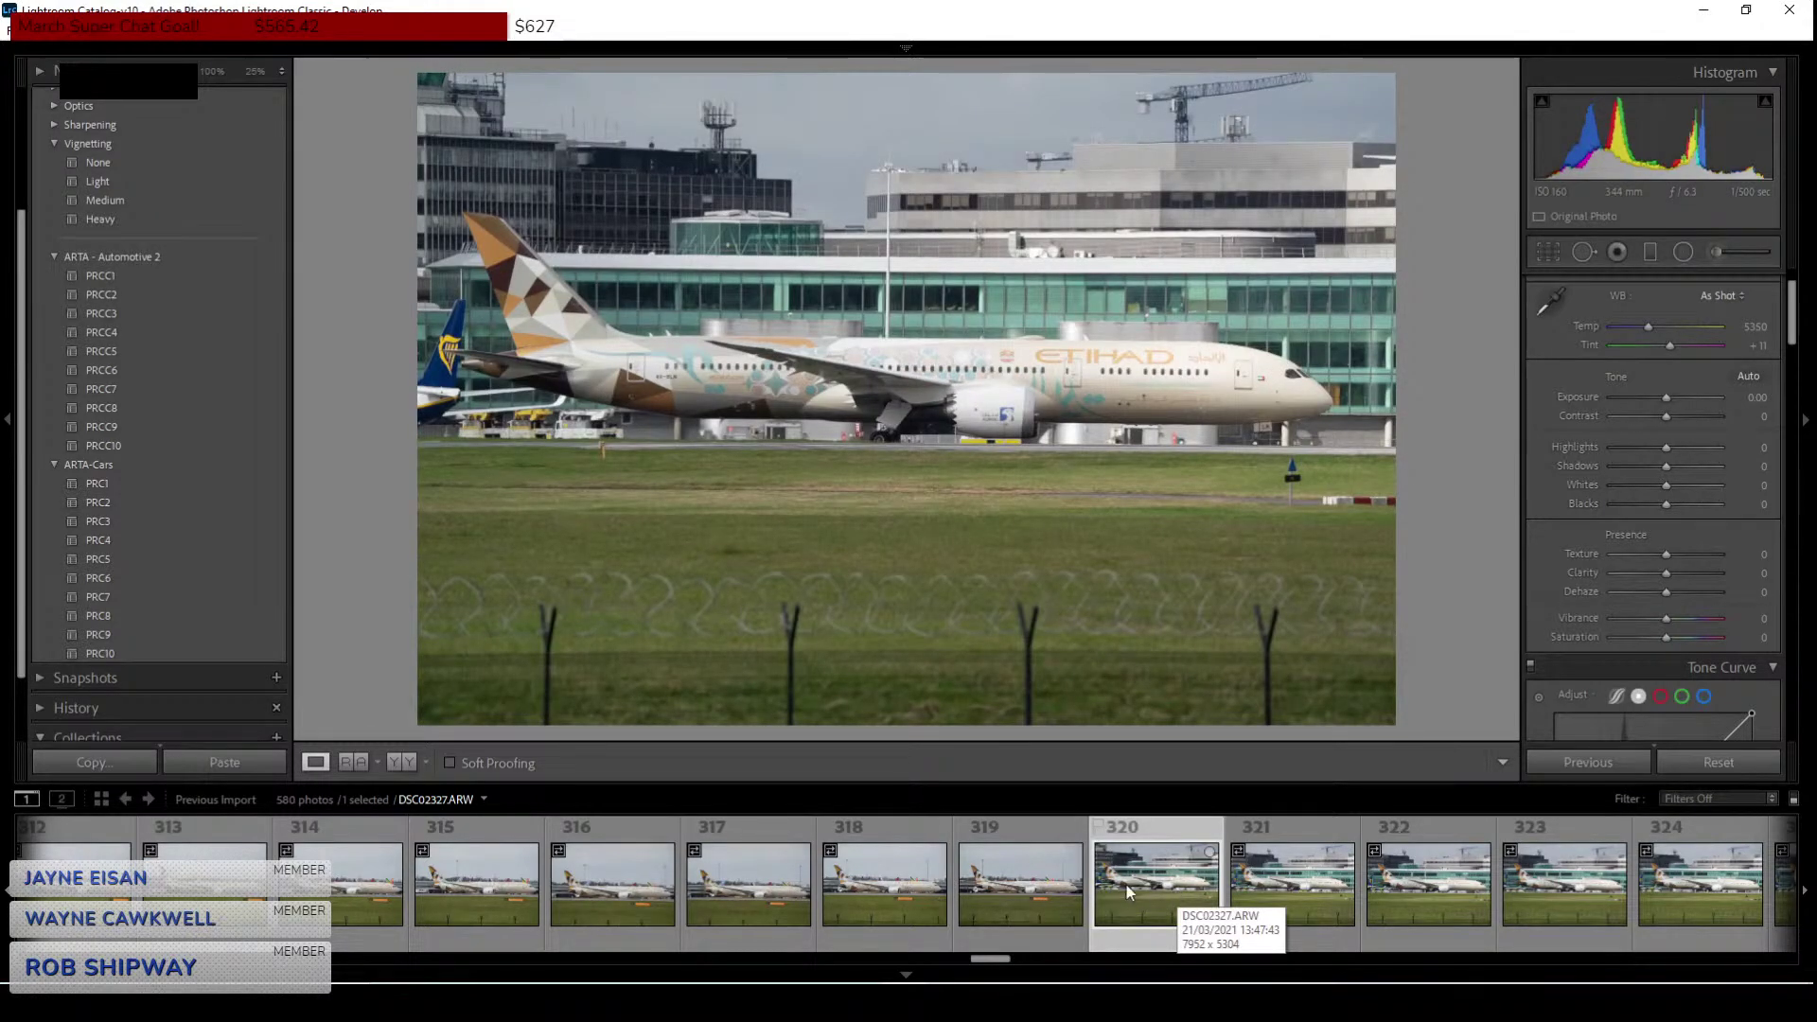
click(1024, 878)
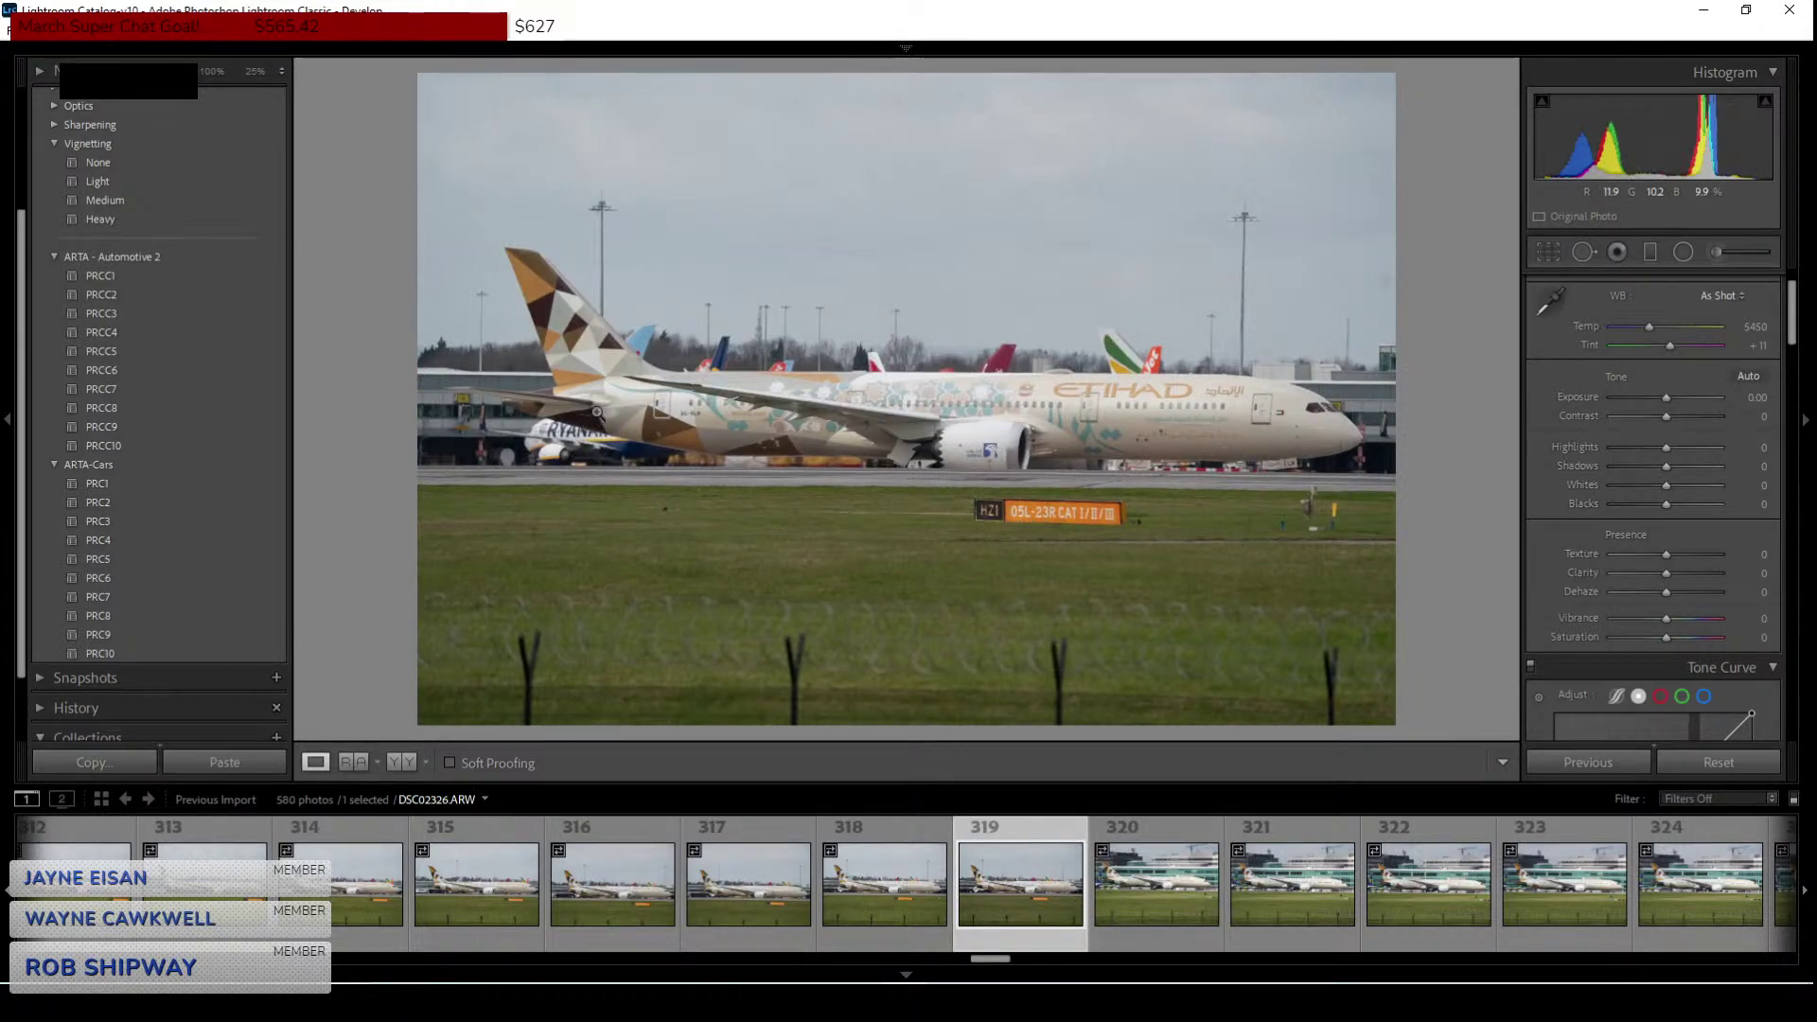
click(1176, 900)
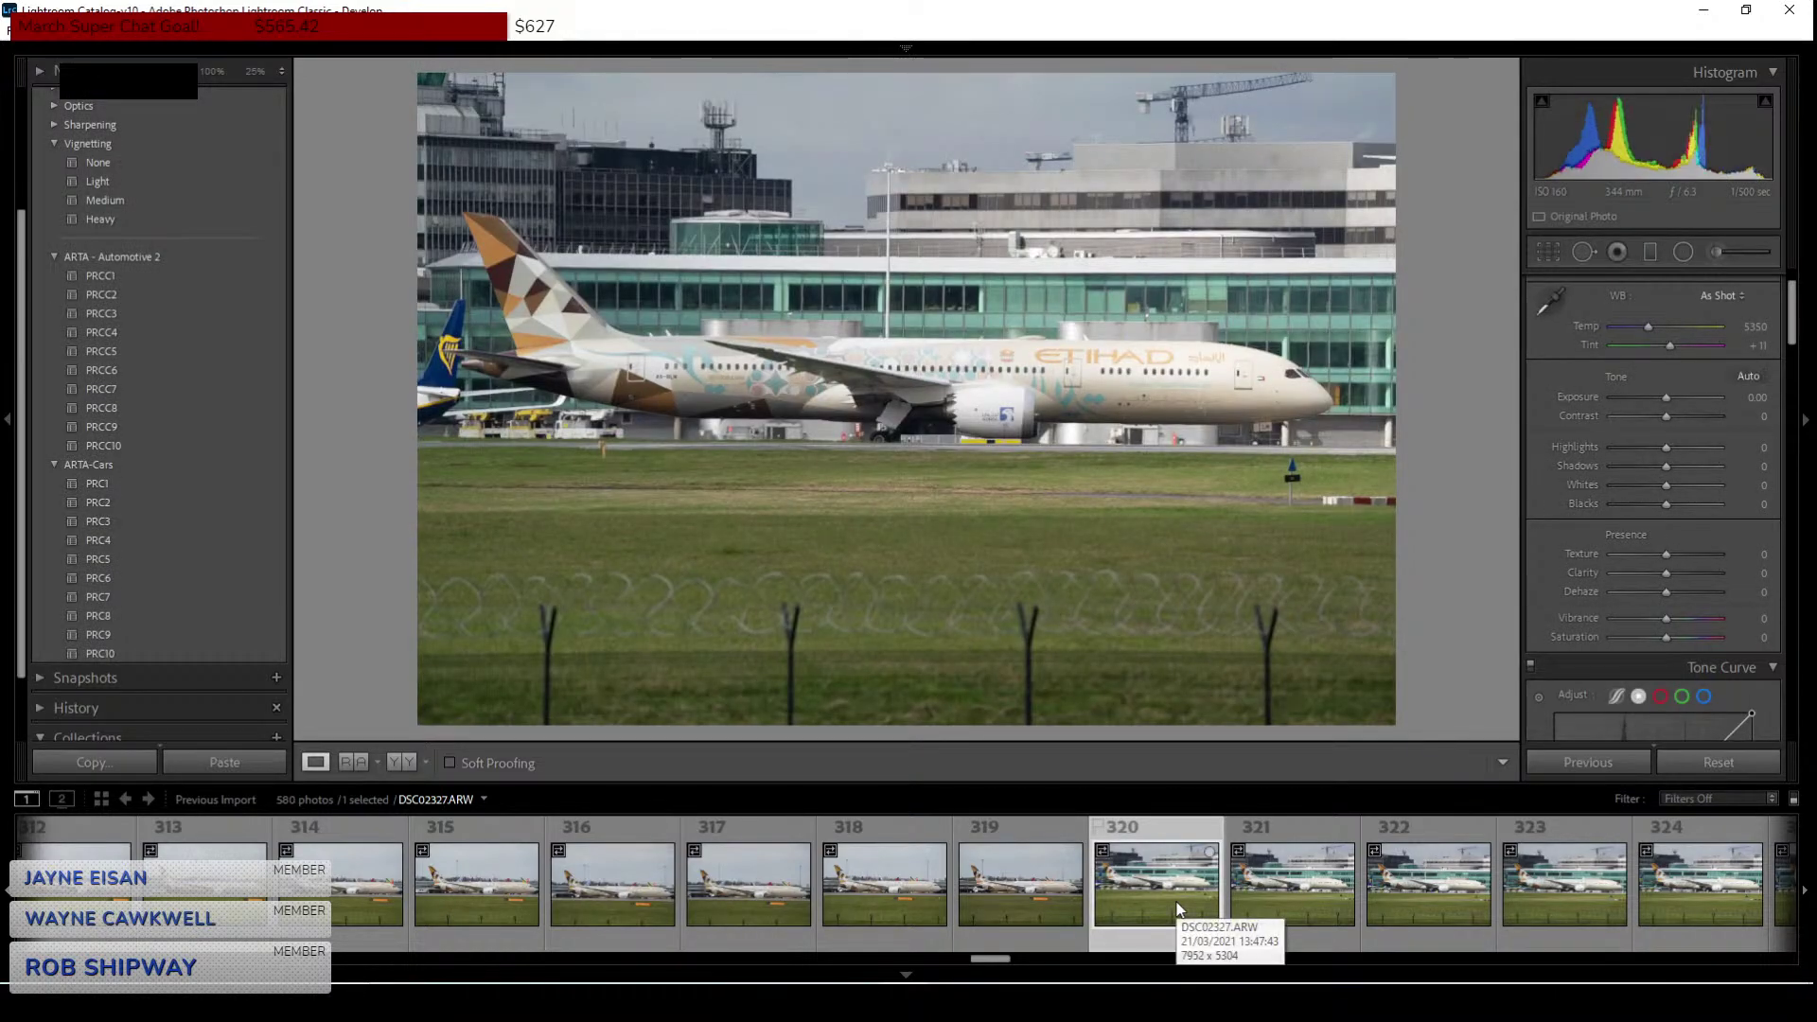
click(1017, 883)
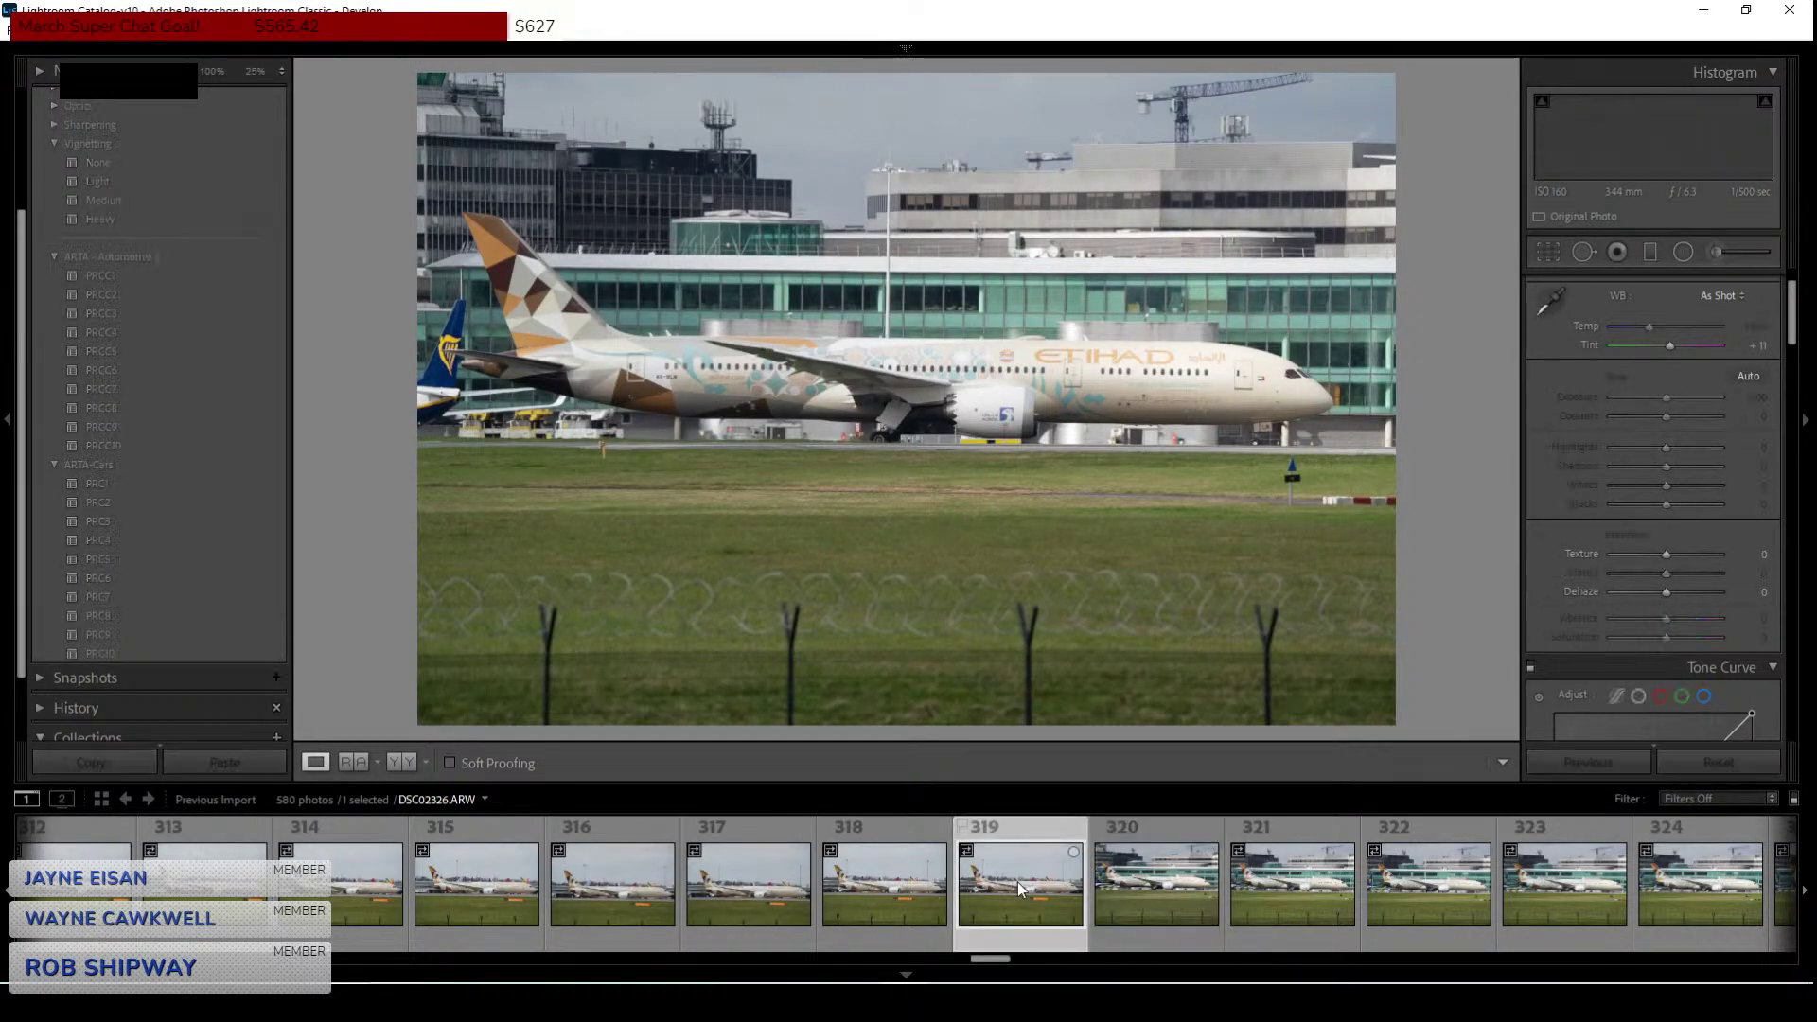
click(1166, 889)
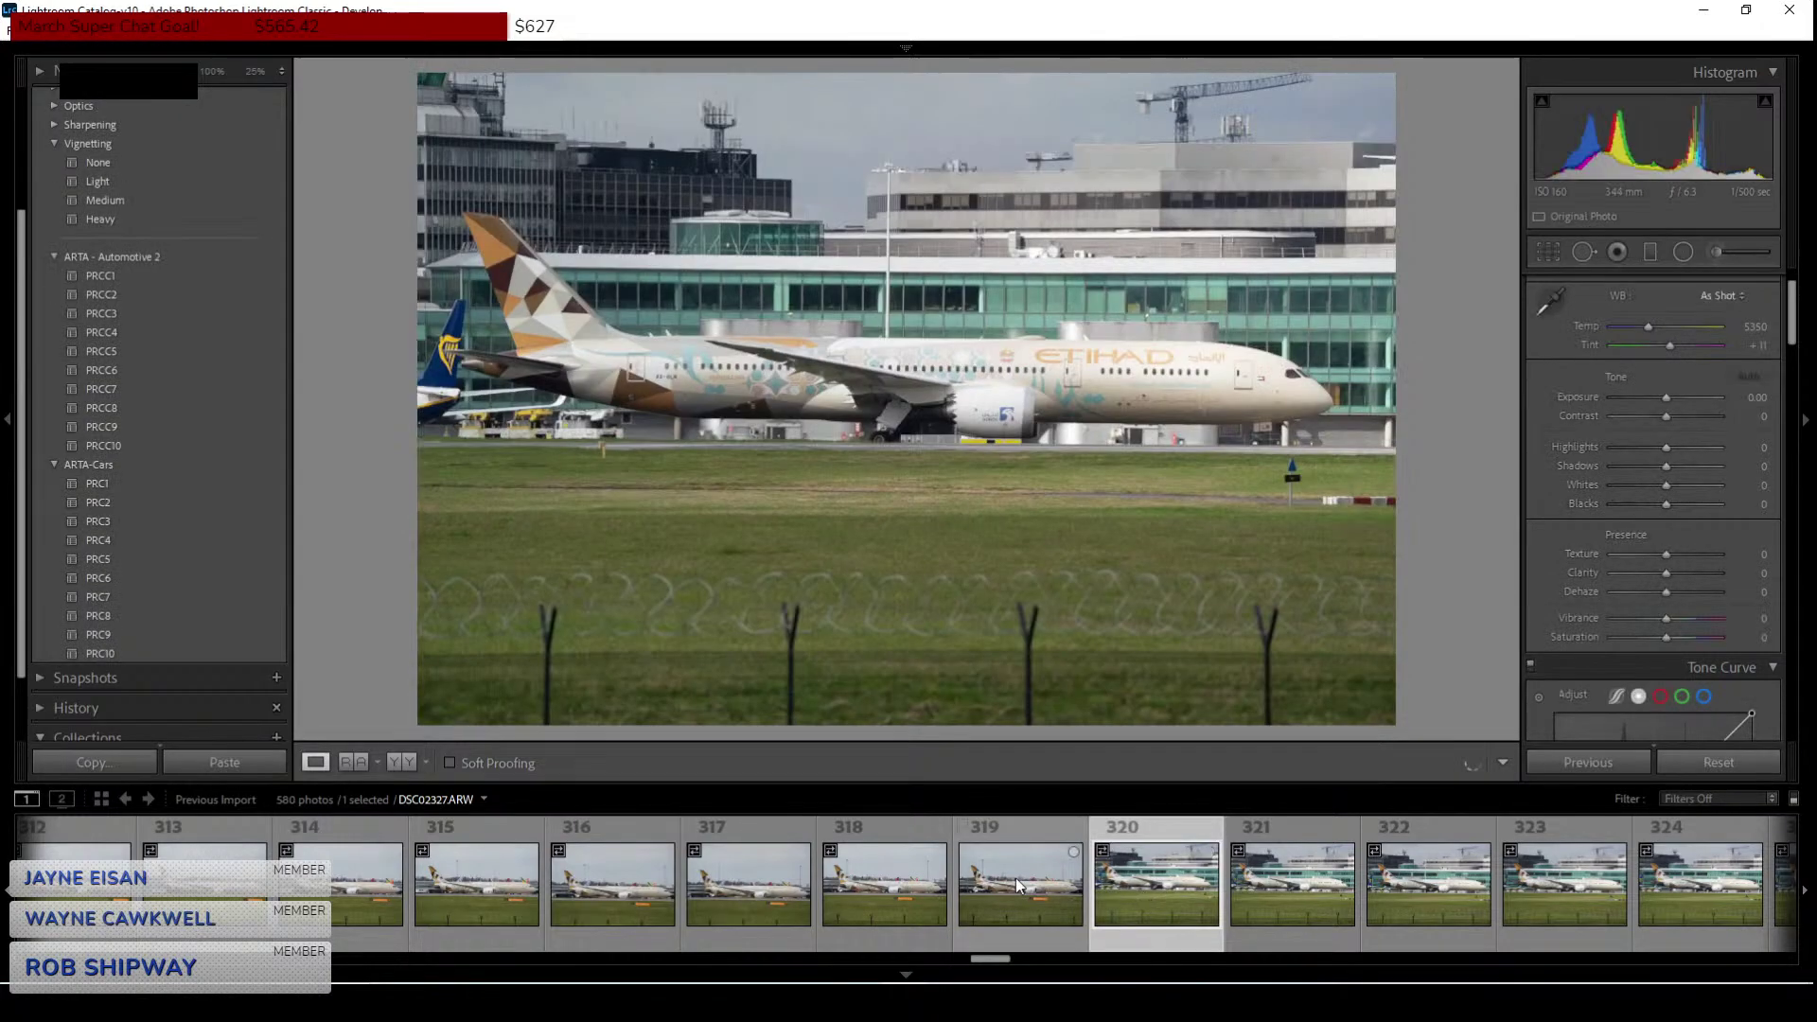
click(1048, 888)
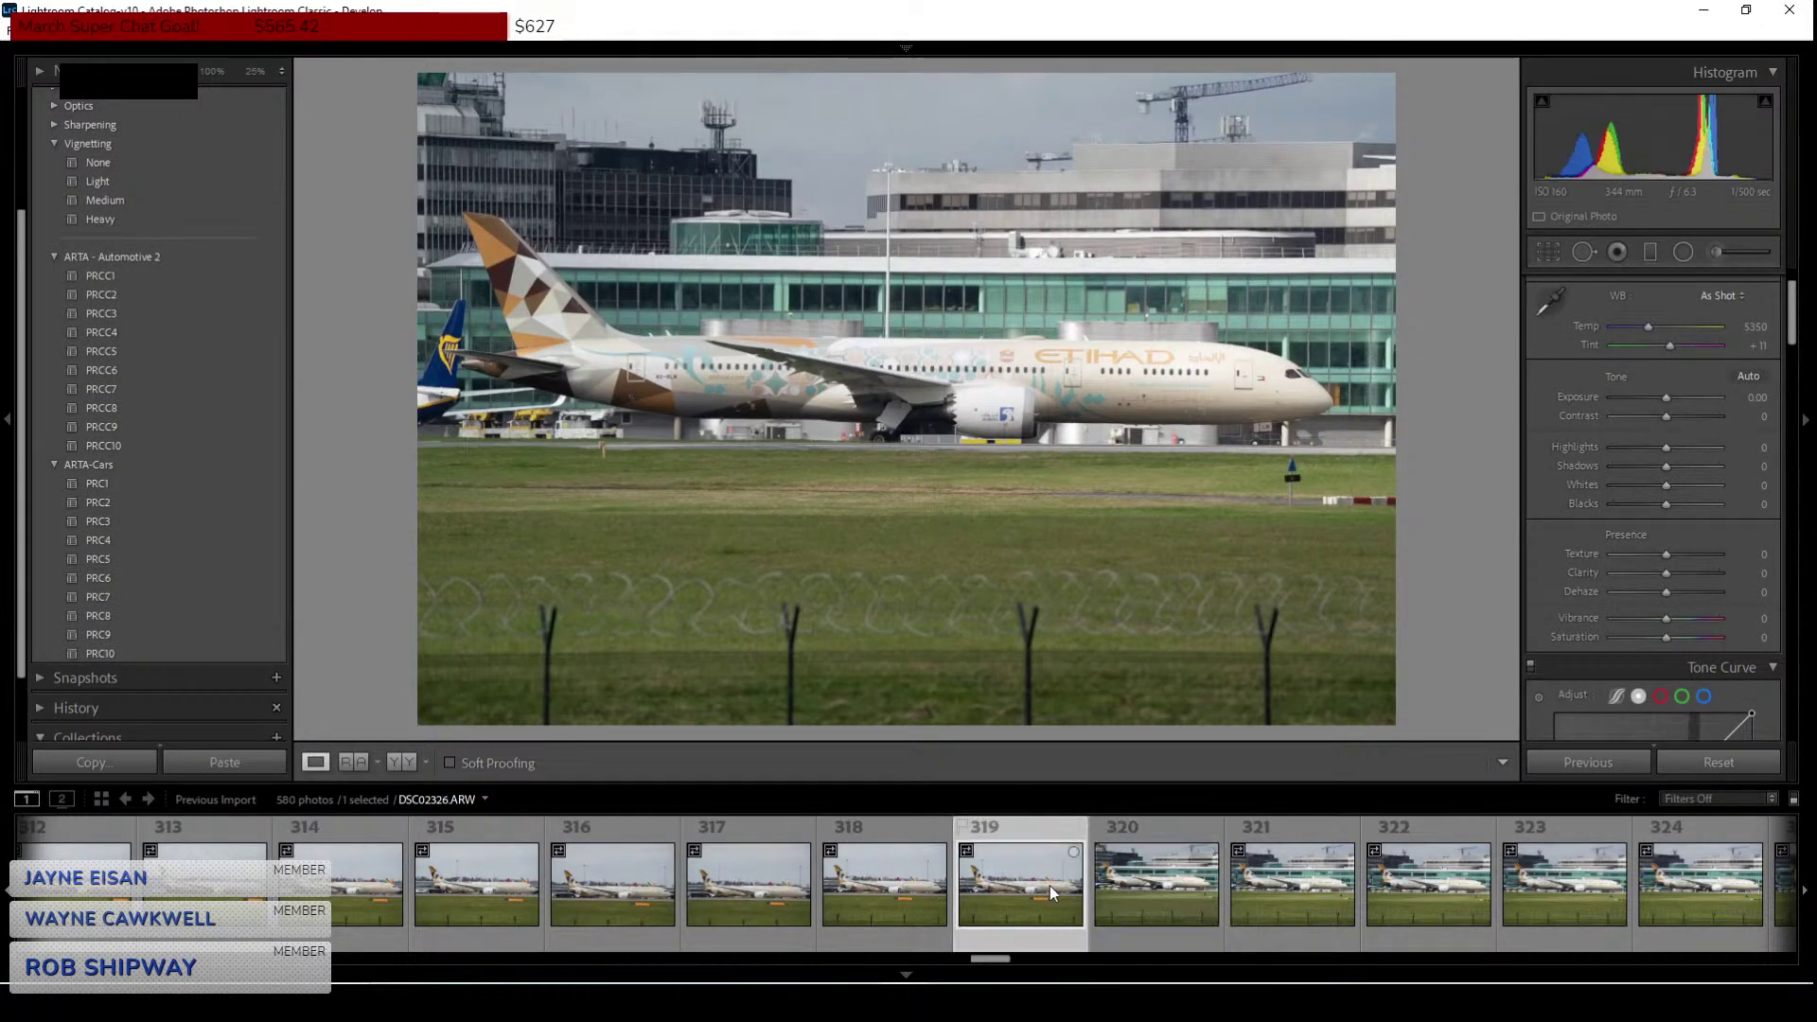
click(1154, 890)
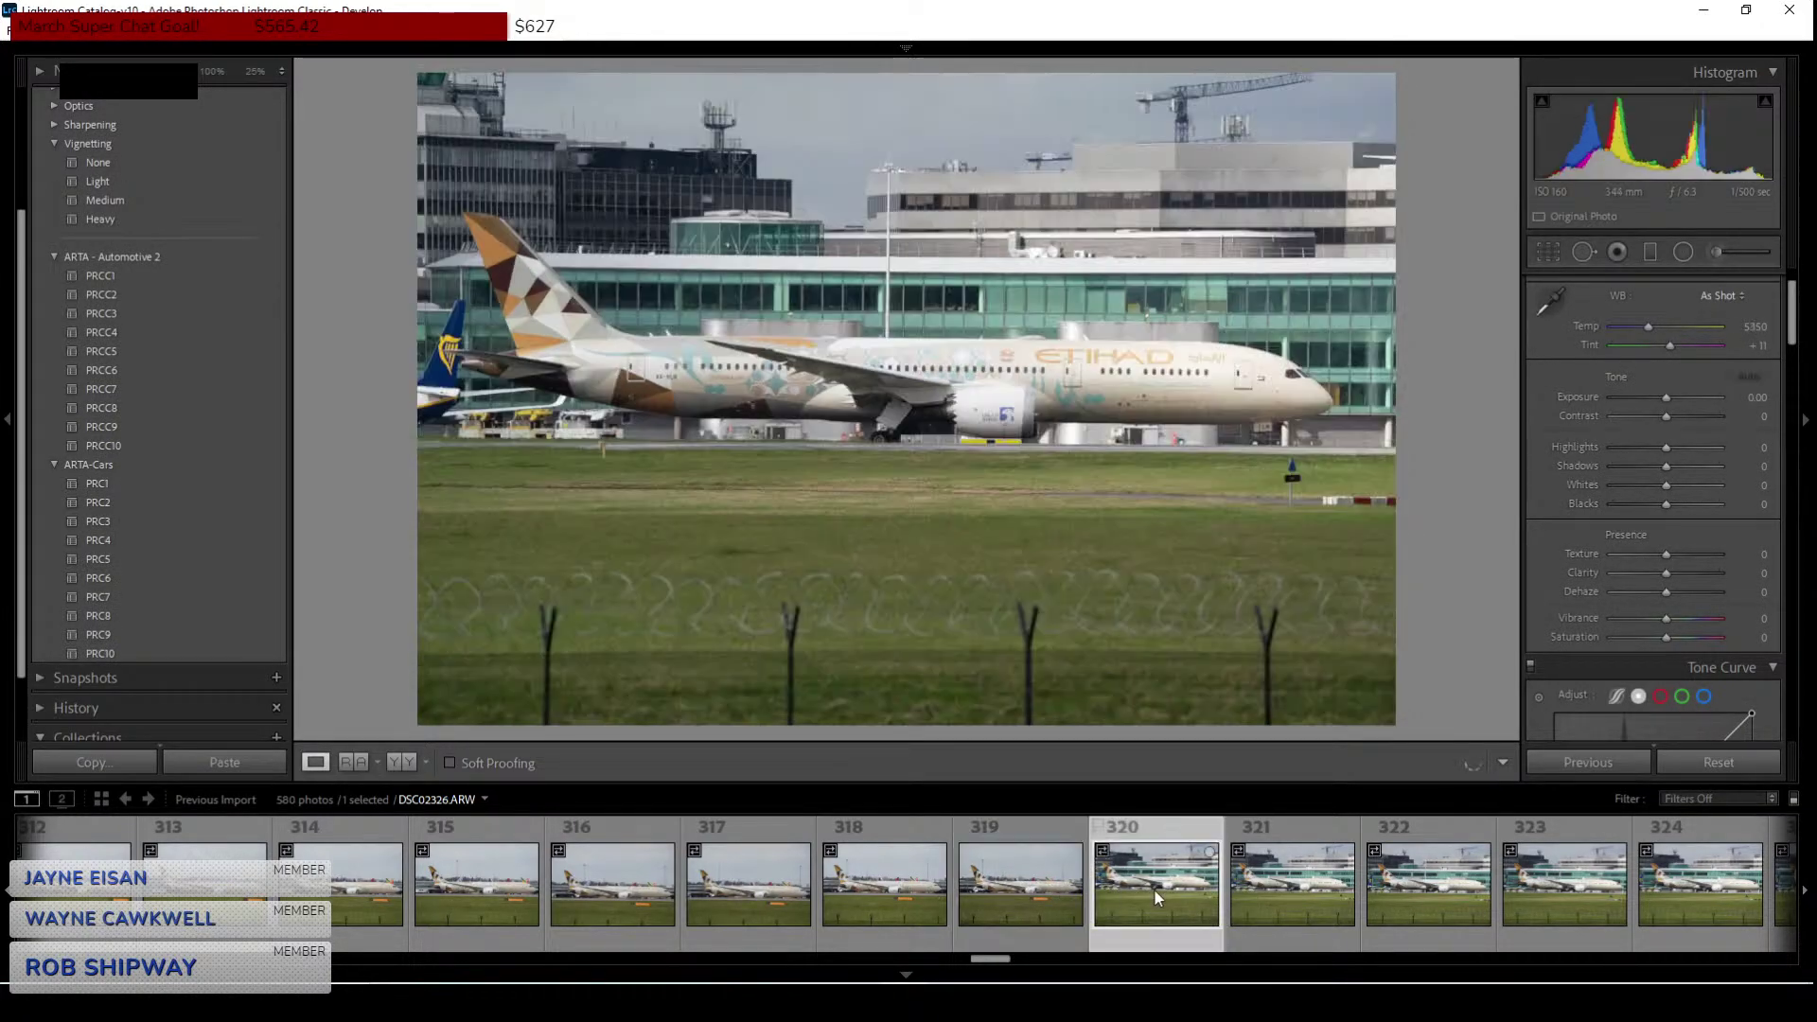
click(1033, 882)
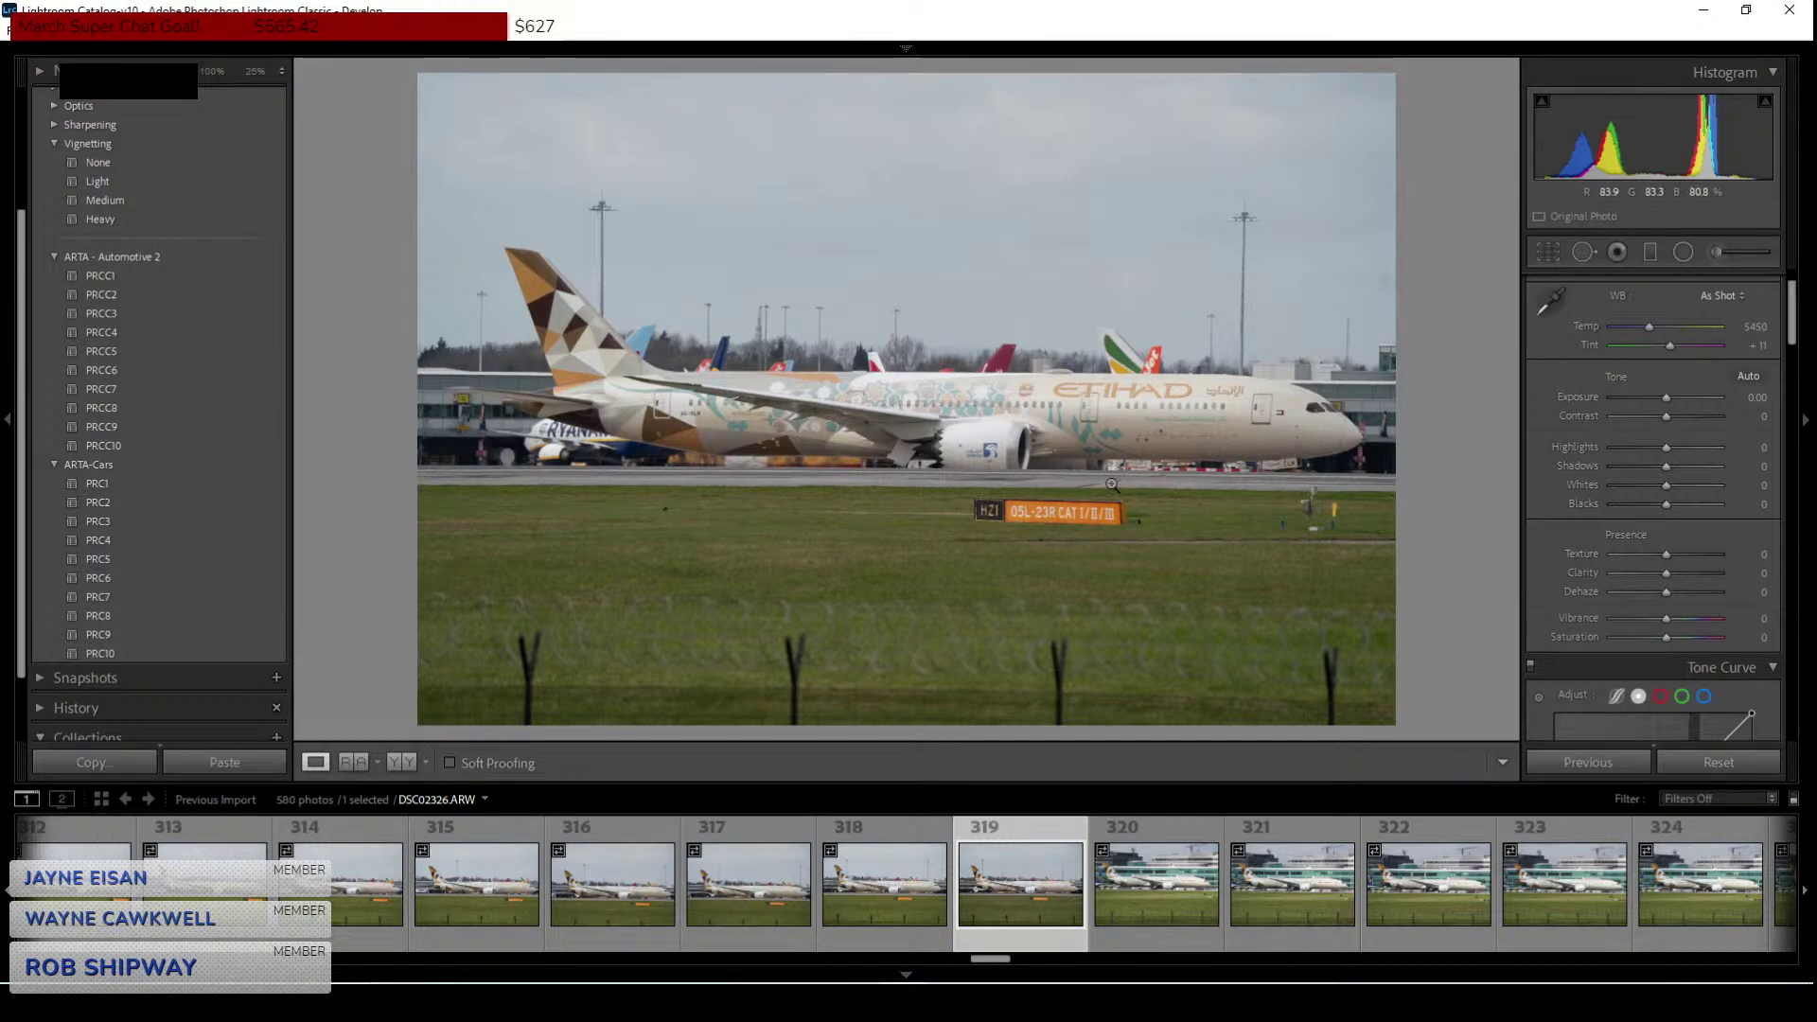
Open Etihad frame 320 and set its Highlights to -32.
click(1224, 927)
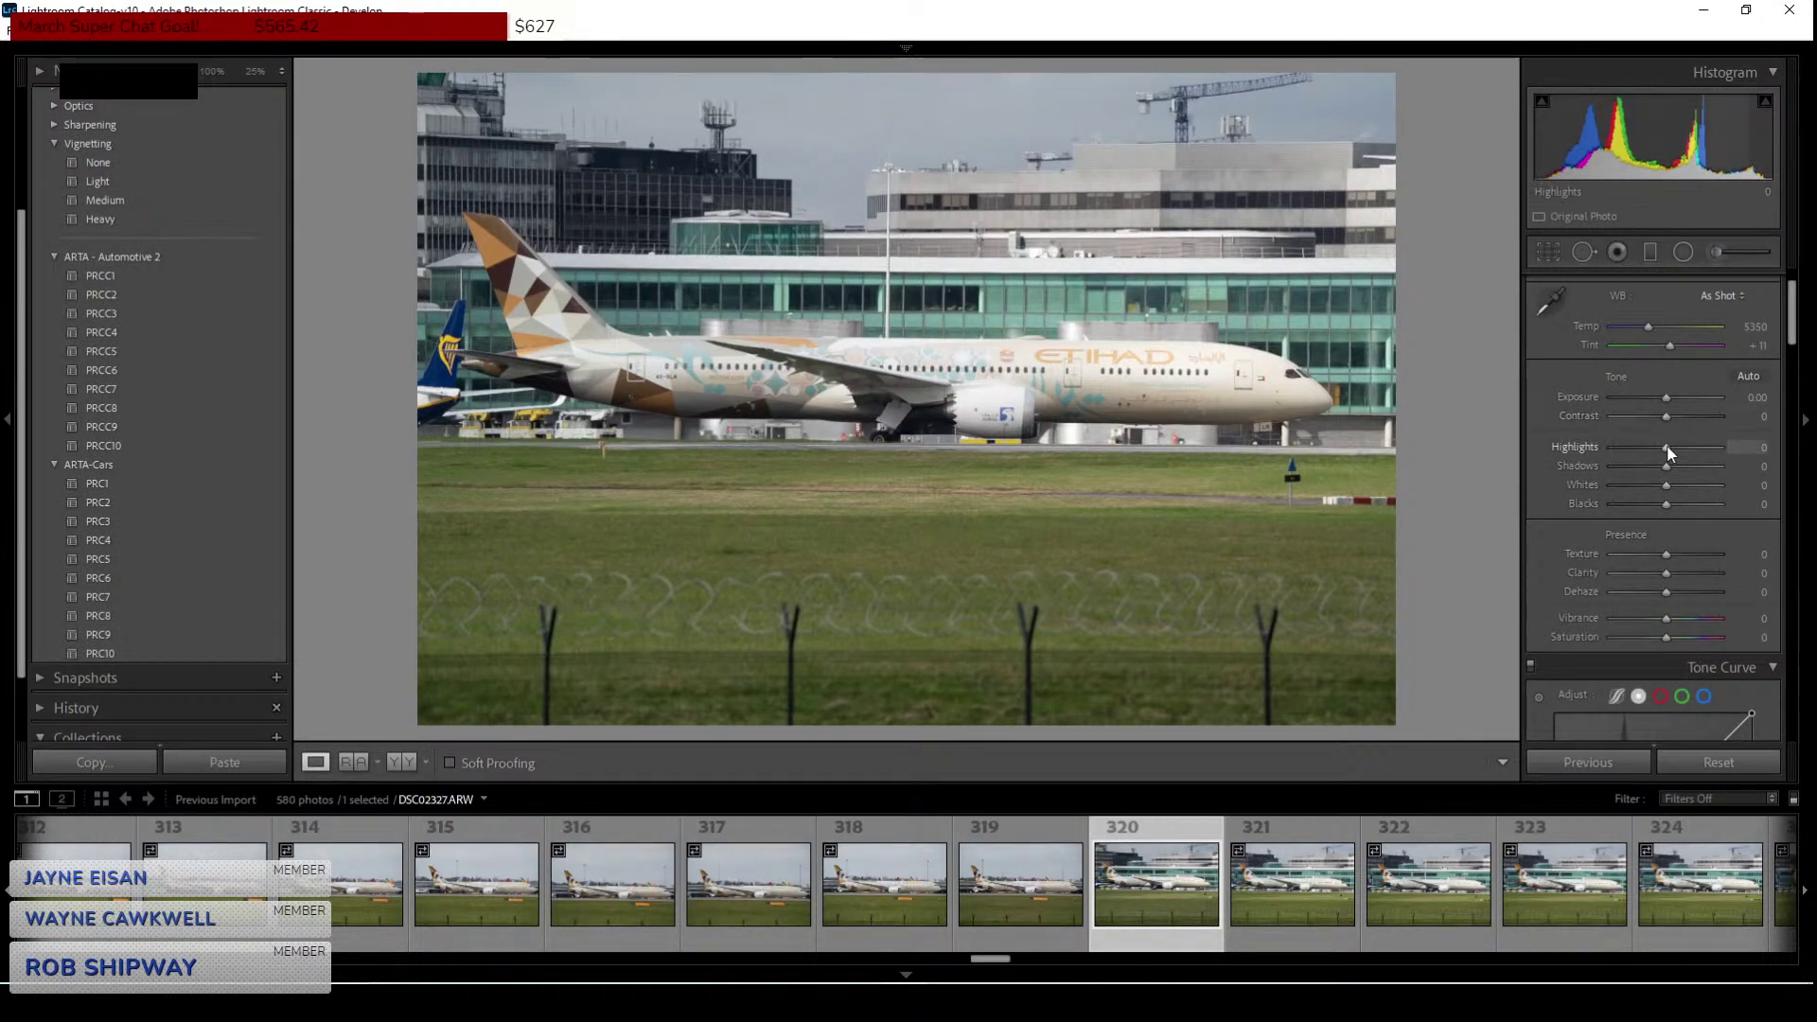
drag(1667, 449, 1609, 449)
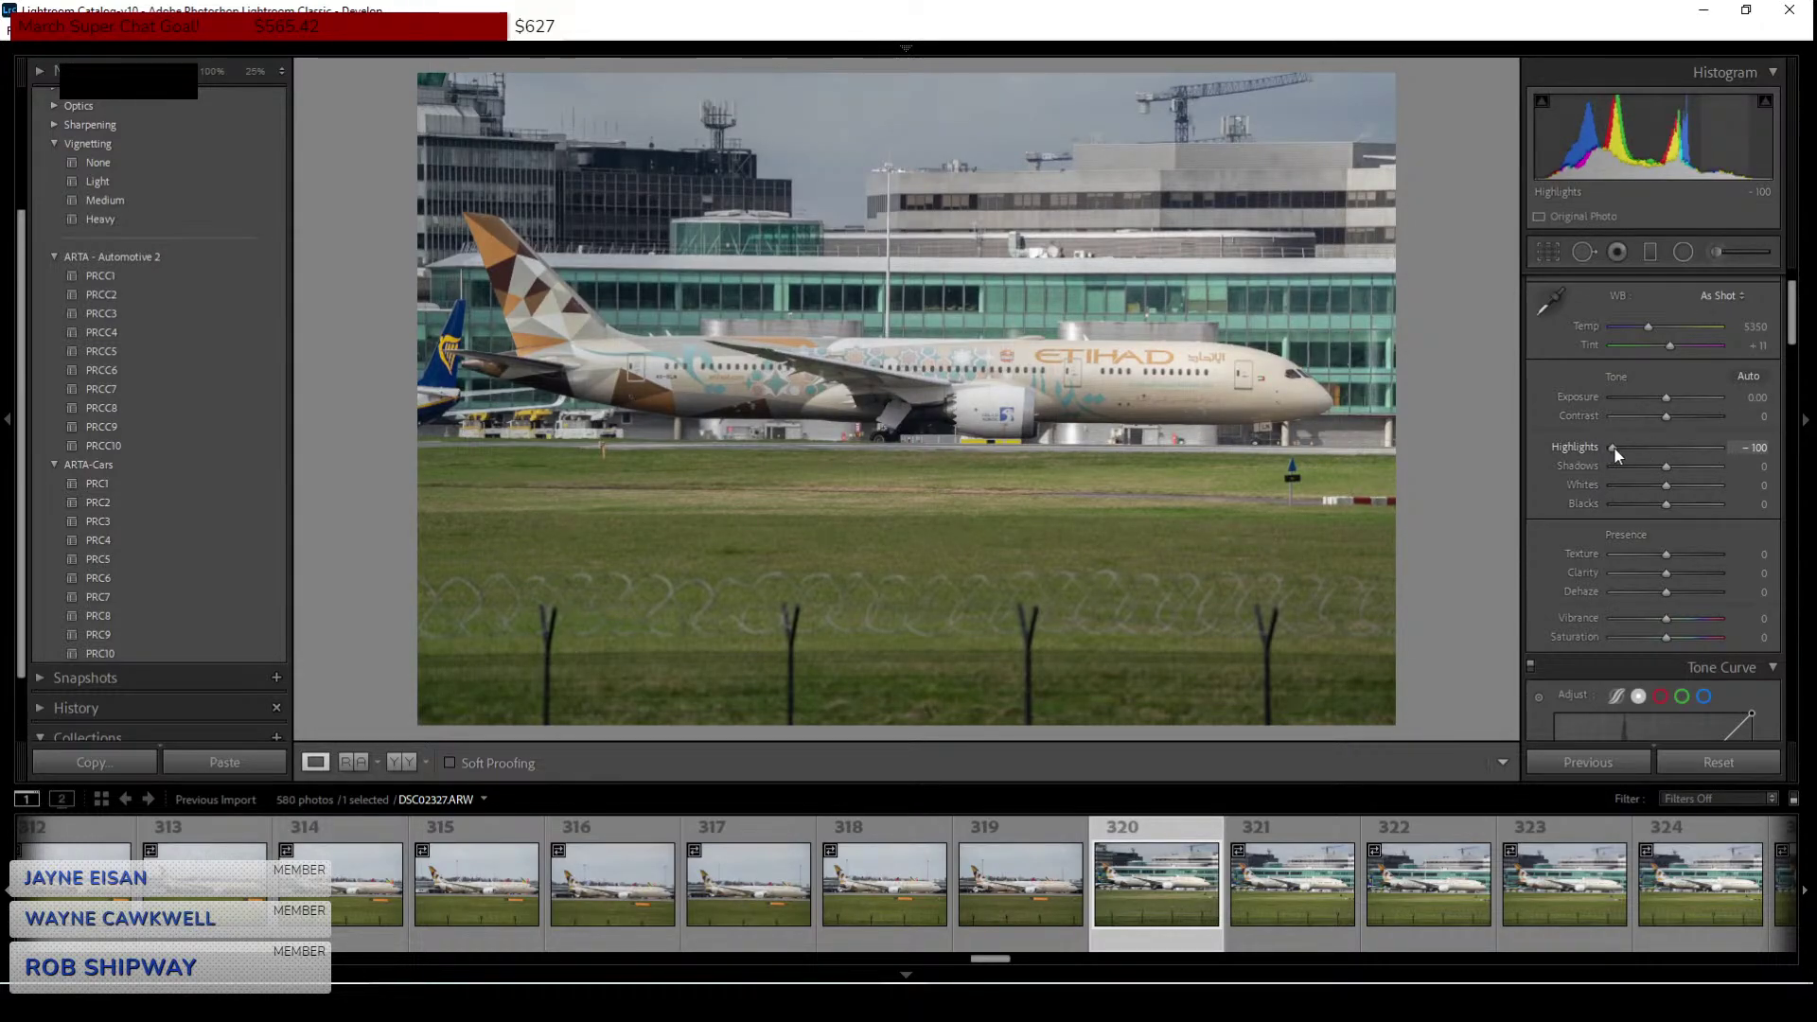
drag(1618, 456, 1653, 448)
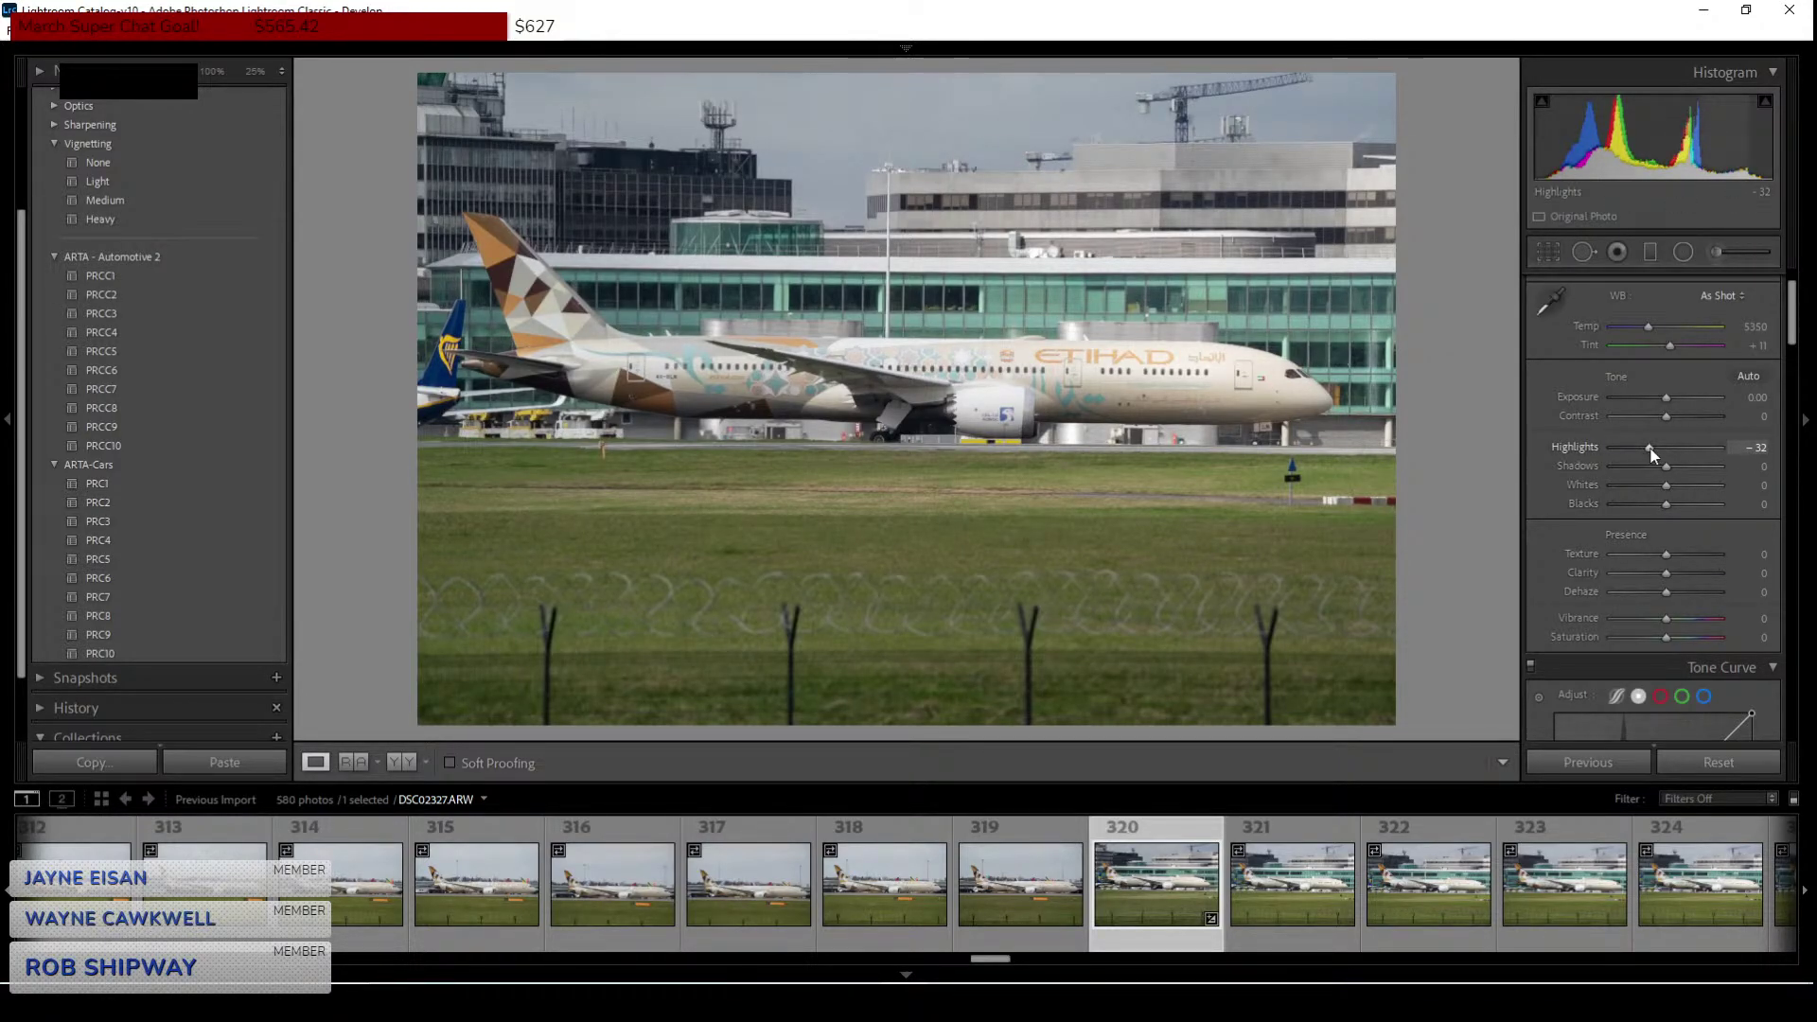
View Etihad frame 321, browse ahead through the filmstrip and view frame 351.
click(1284, 903)
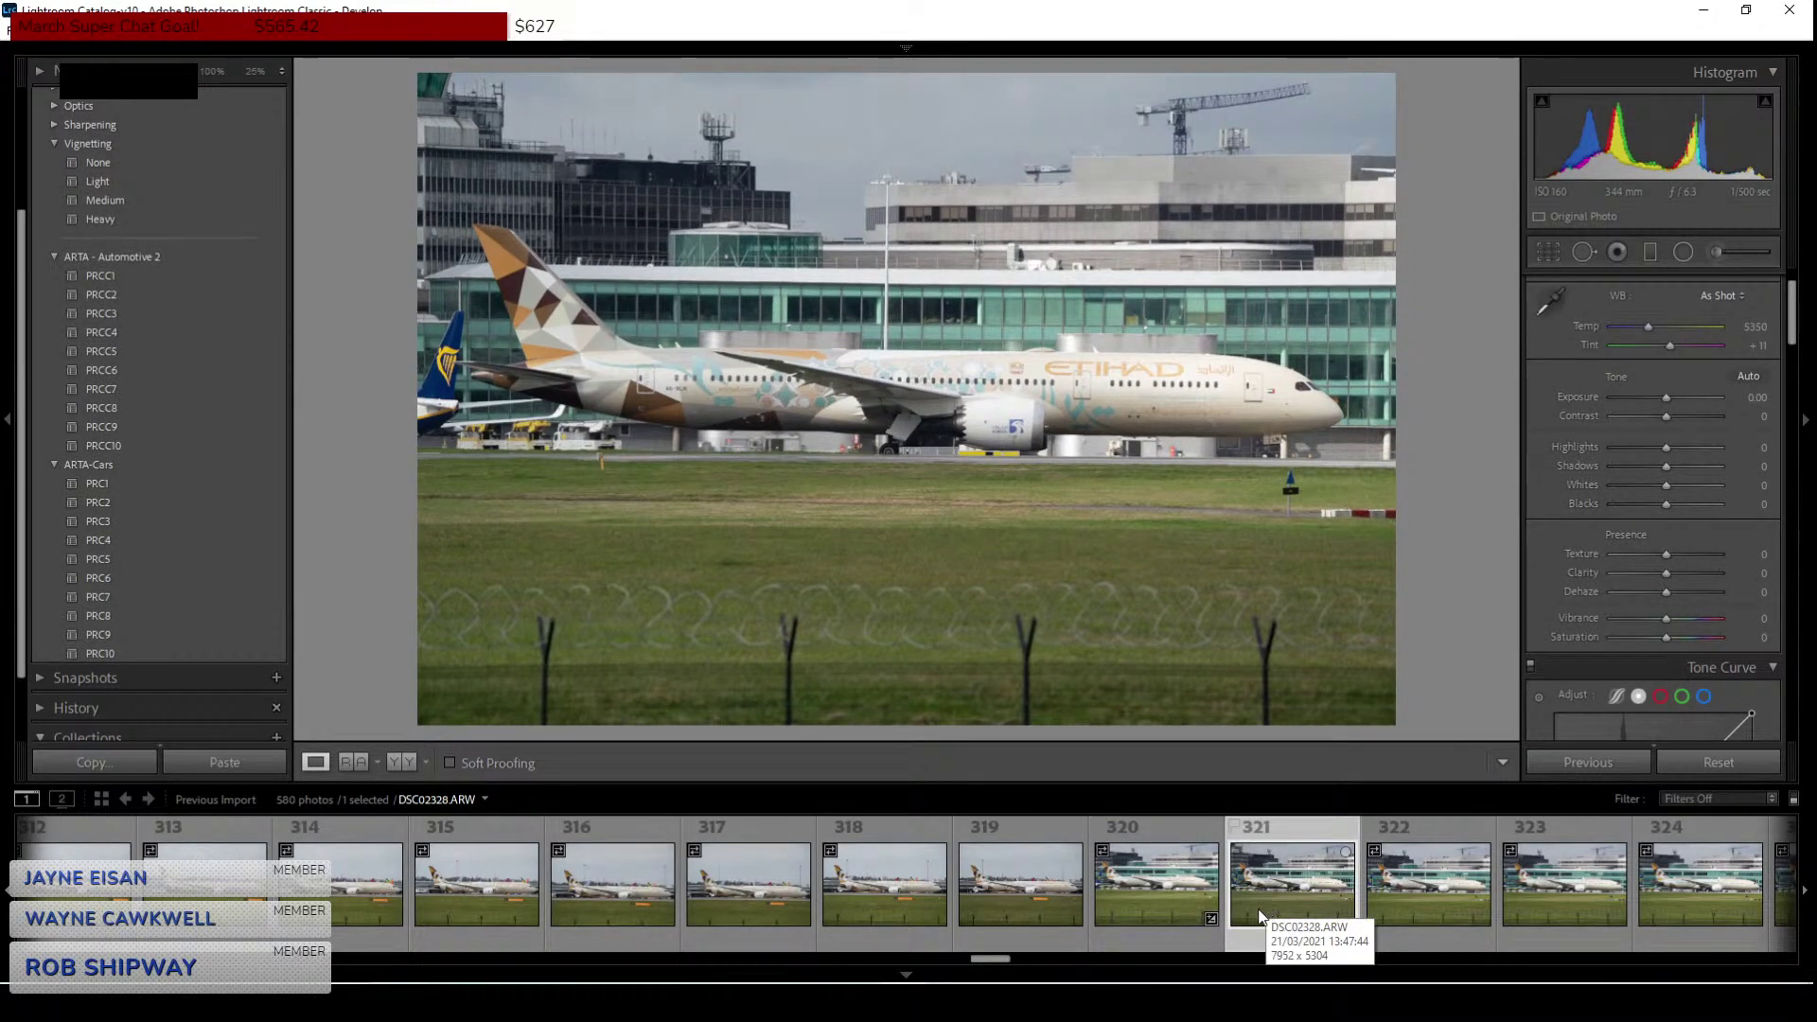
key(Right)
key(Right)
key(Right)
key(Right)
key(Right)
key(Right)
key(Right)
key(Right)
key(Right)
key(Right)
key(Right)
key(Right)
key(Right)
key(Right)
key(Right)
key(Right)
key(Right)
key(Right)
key(Right)
key(Right)
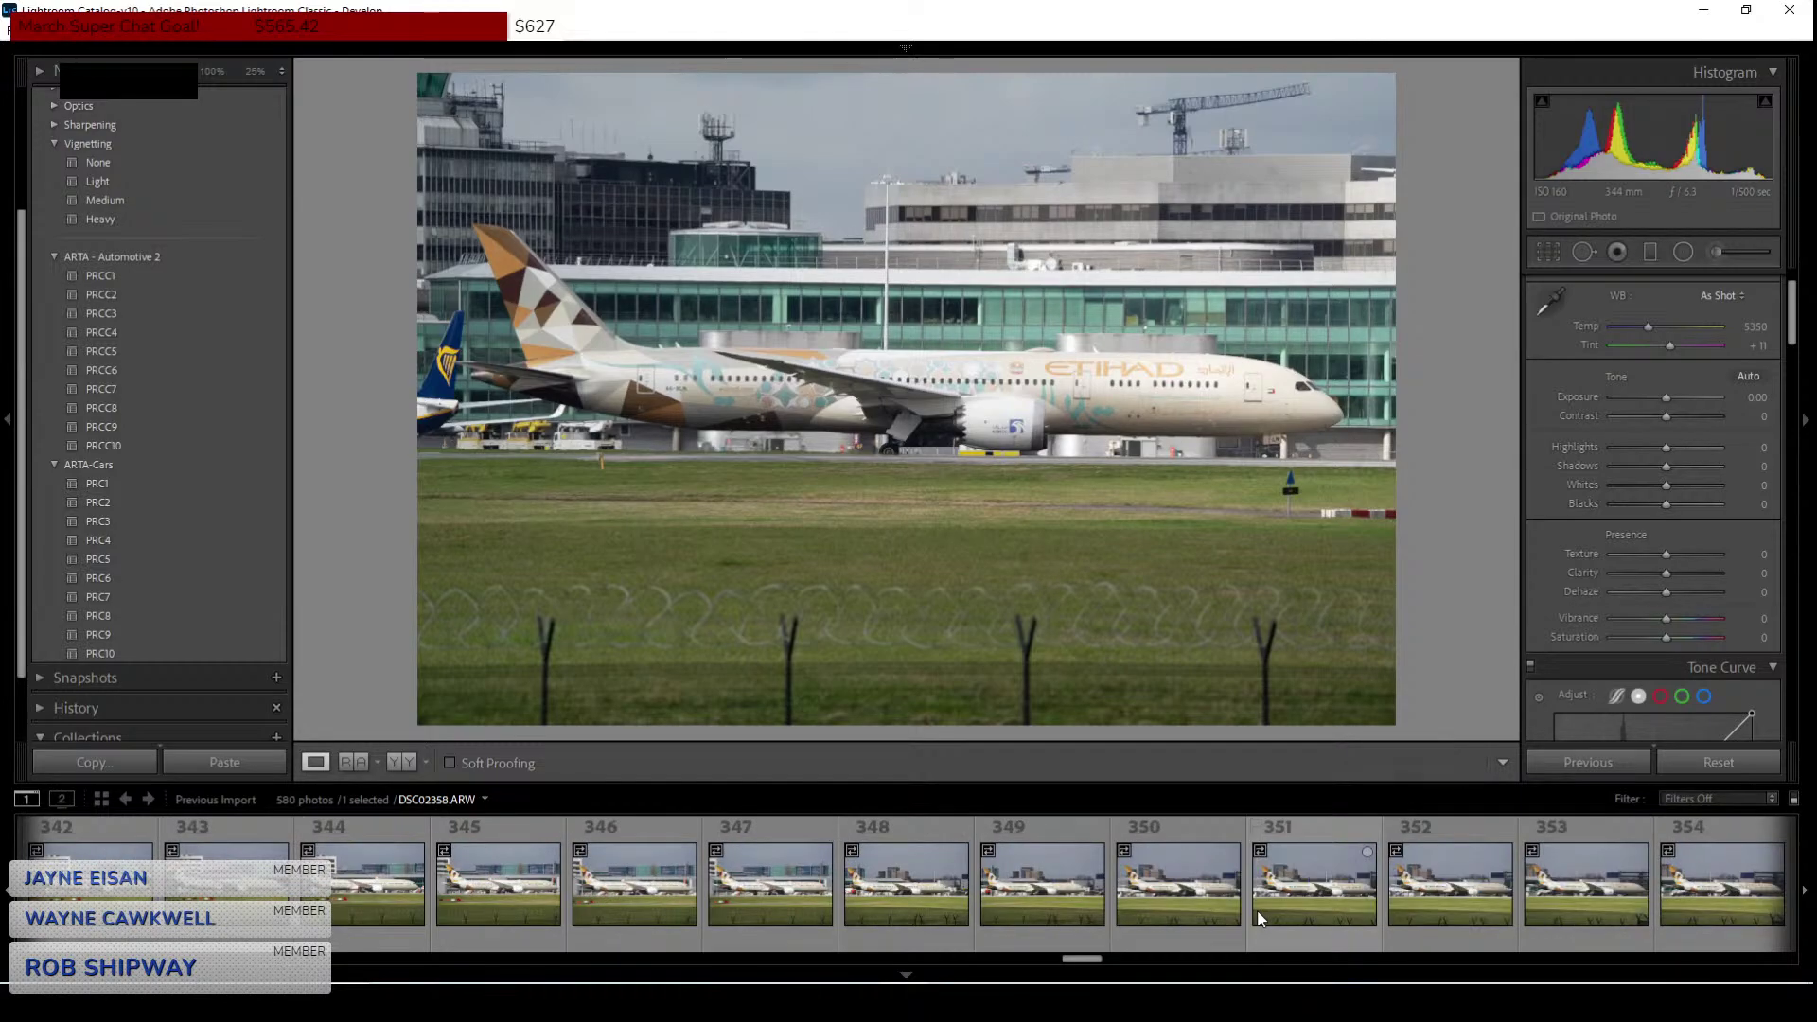
key(Right)
key(Right)
key(Right)
key(Right)
key(Right)
key(Right)
key(Right)
key(Right)
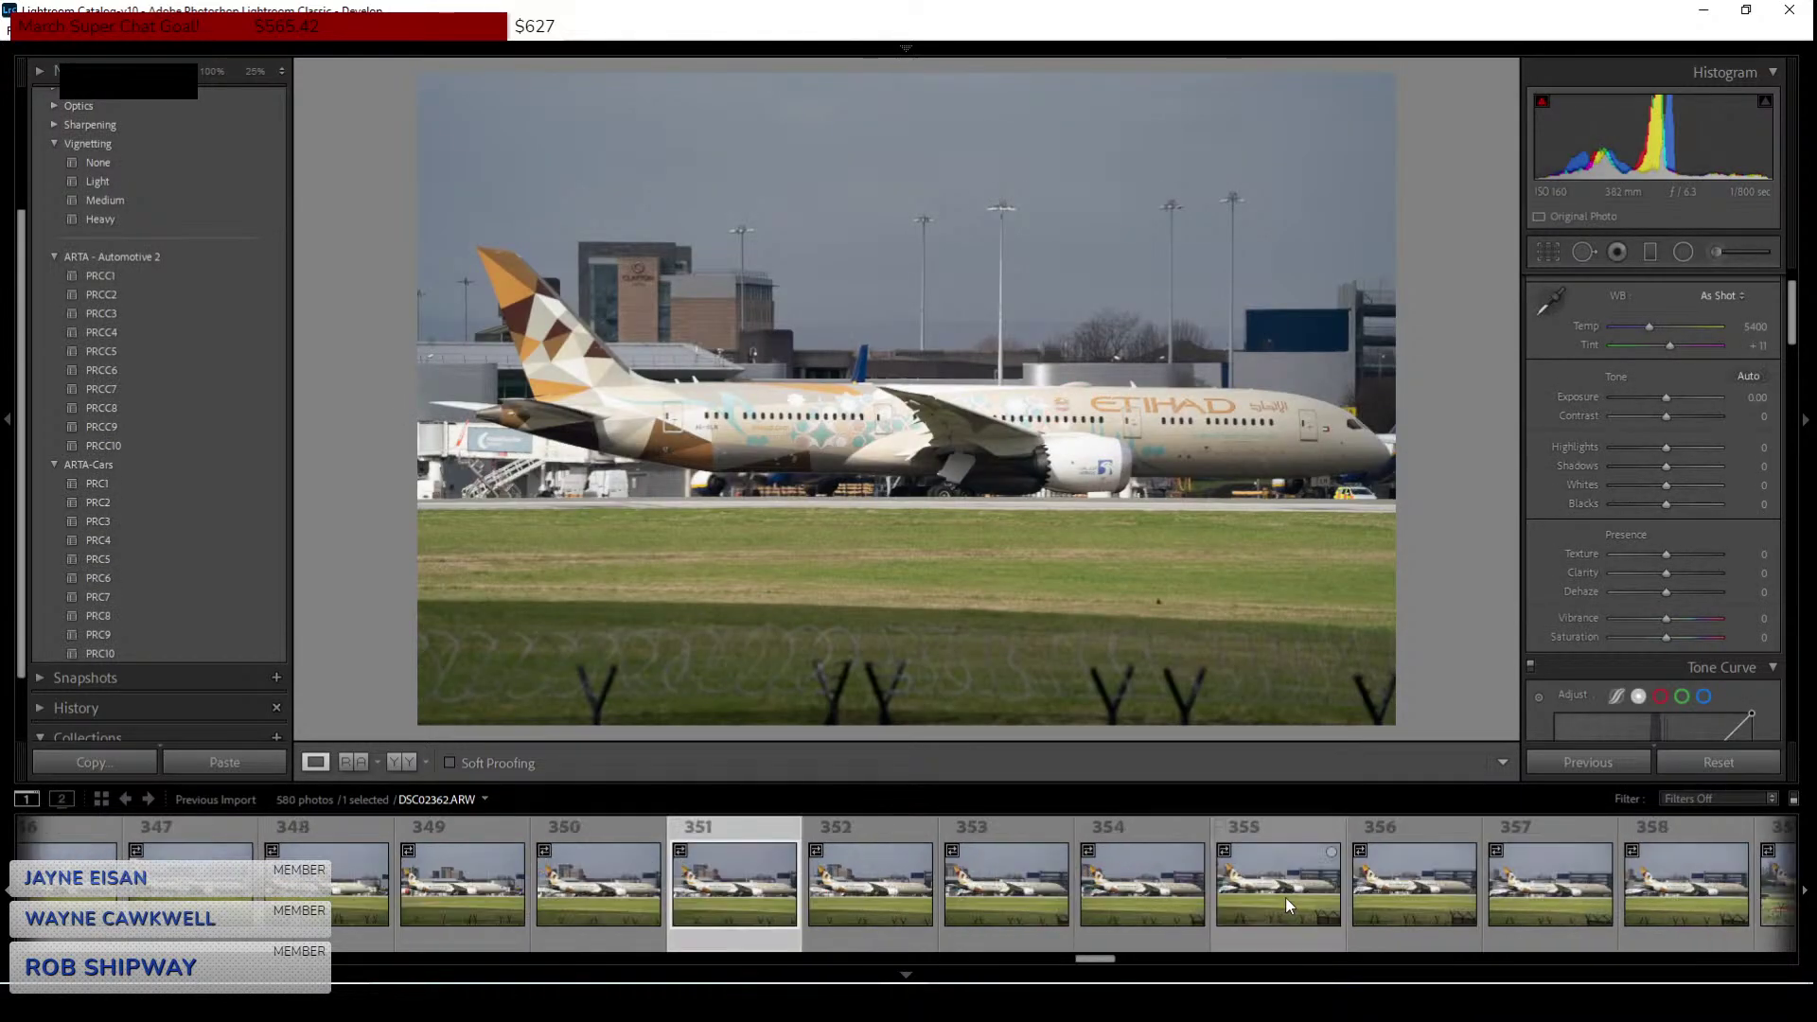
View Etihad frame 358, then browse further ahead past the following aircraft to frame 393.
click(1108, 889)
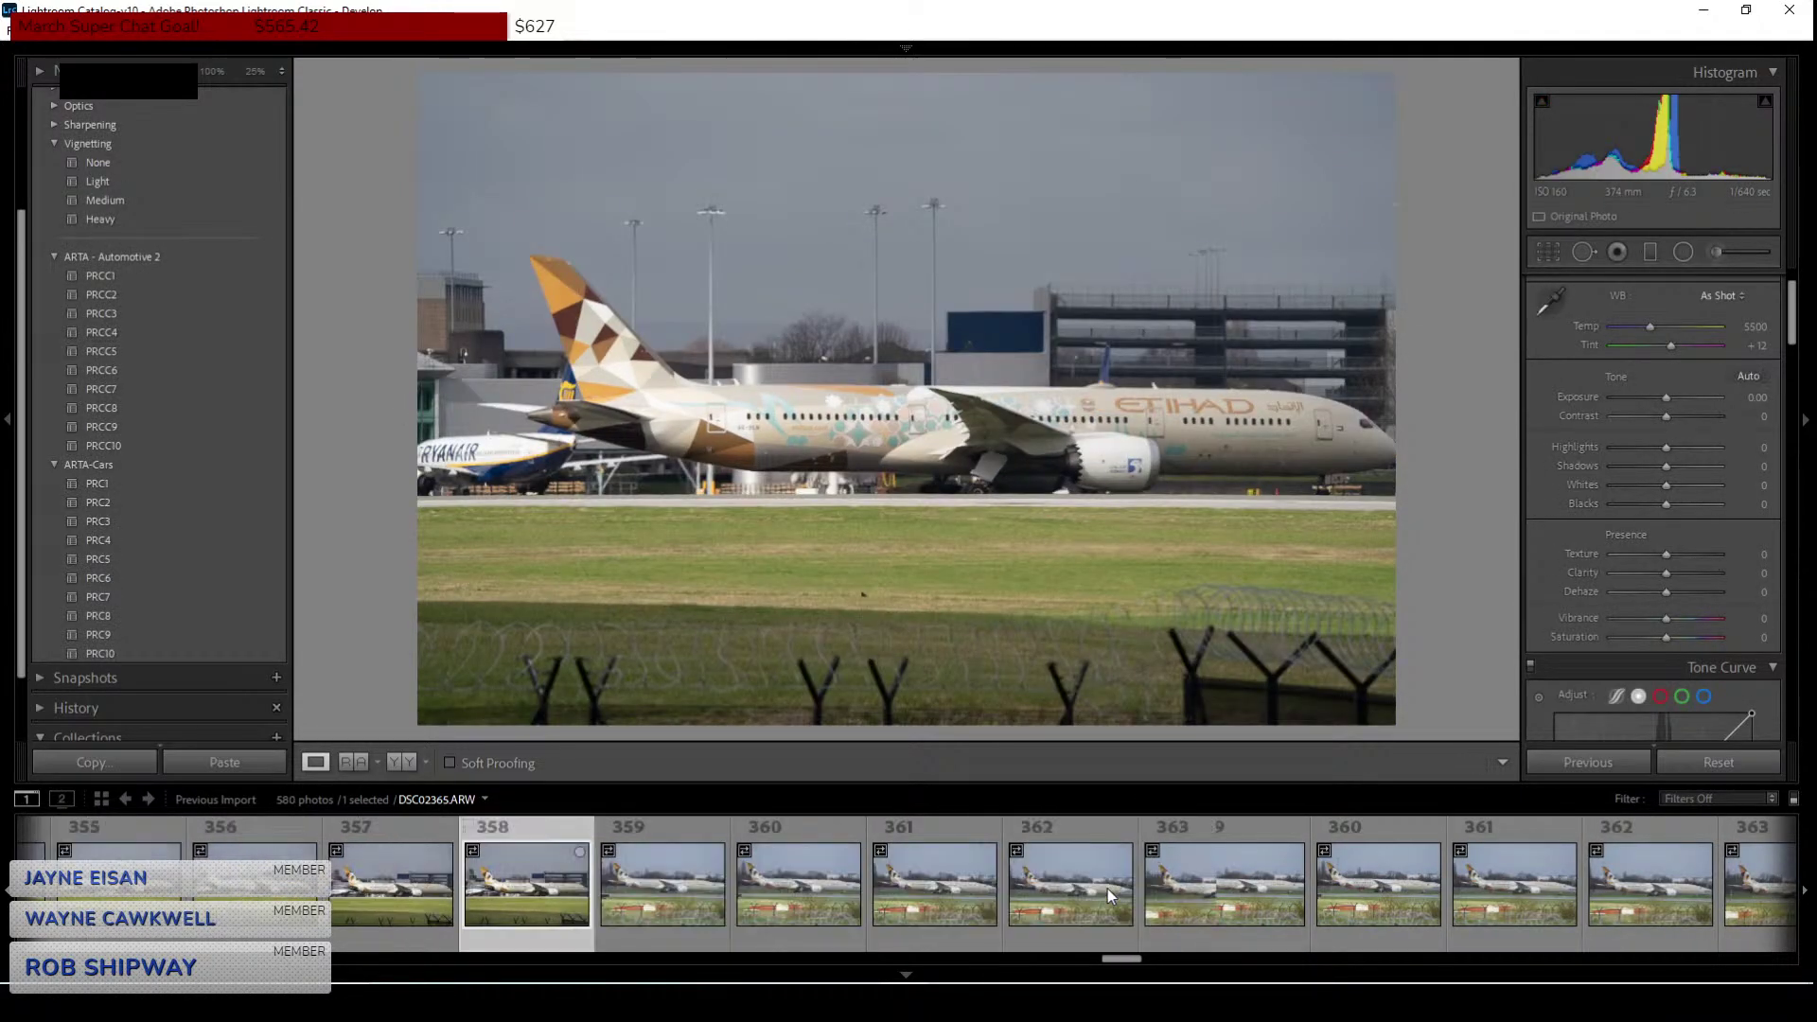
key(Right)
key(Right)
key(Right)
key(Right)
key(Right)
key(Right)
key(Right)
key(Right)
key(Right)
key(Right)
key(Right)
key(Right)
key(Right)
key(Right)
key(Right)
key(Right)
key(Right)
key(Right)
key(Right)
key(Right)
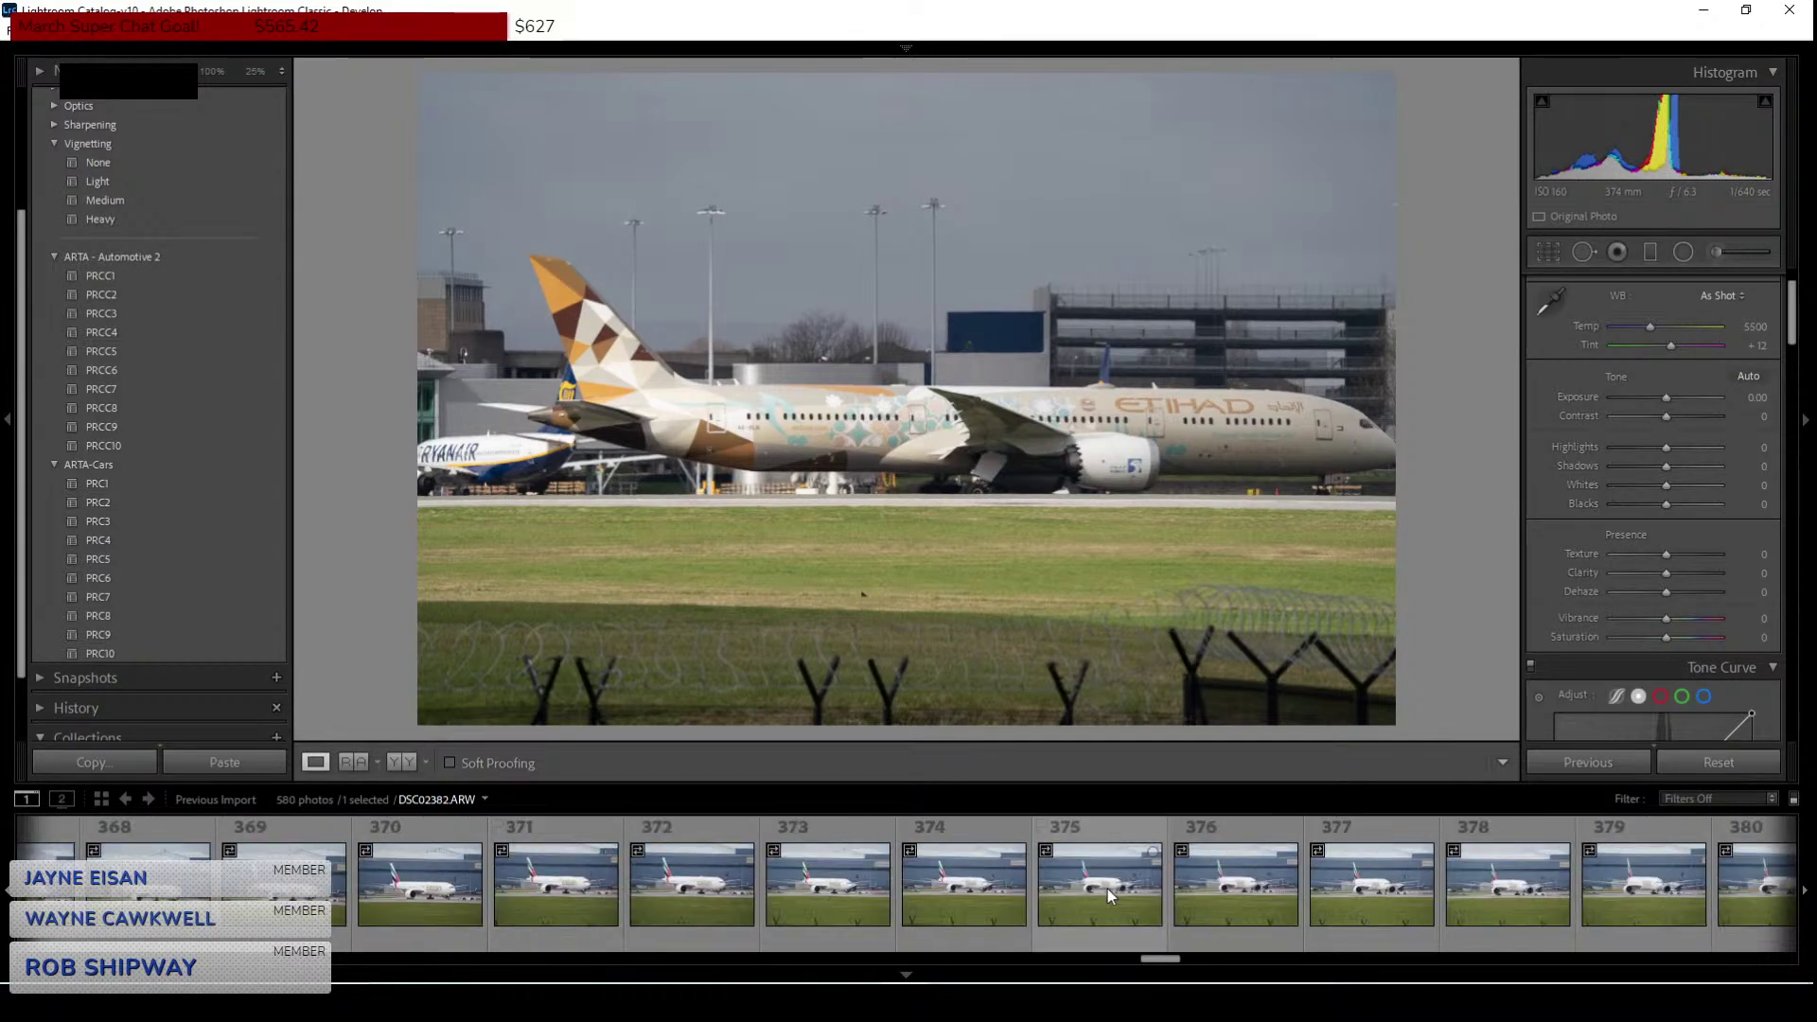
key(Right)
key(Right)
key(Right)
key(Right)
key(Right)
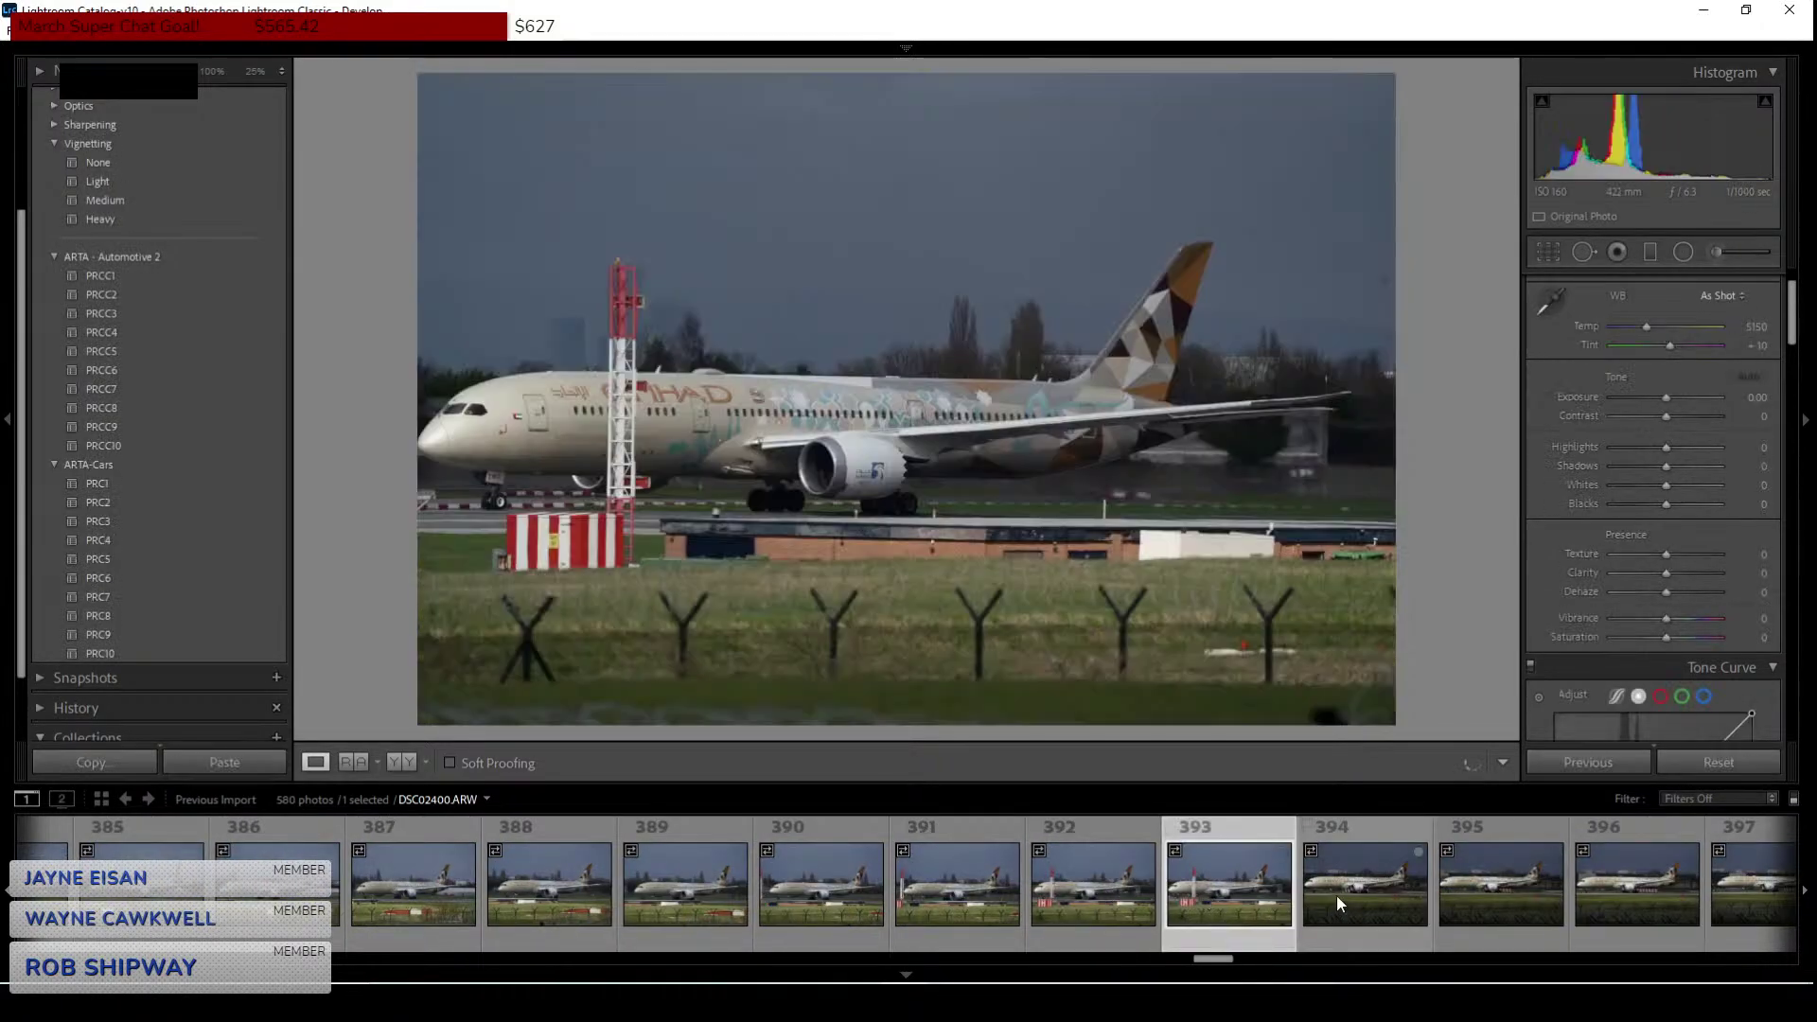
View the left-facing Etihad frames from 394 onward, including 414, 418 and 423, to compare lighting and background.
click(1337, 895)
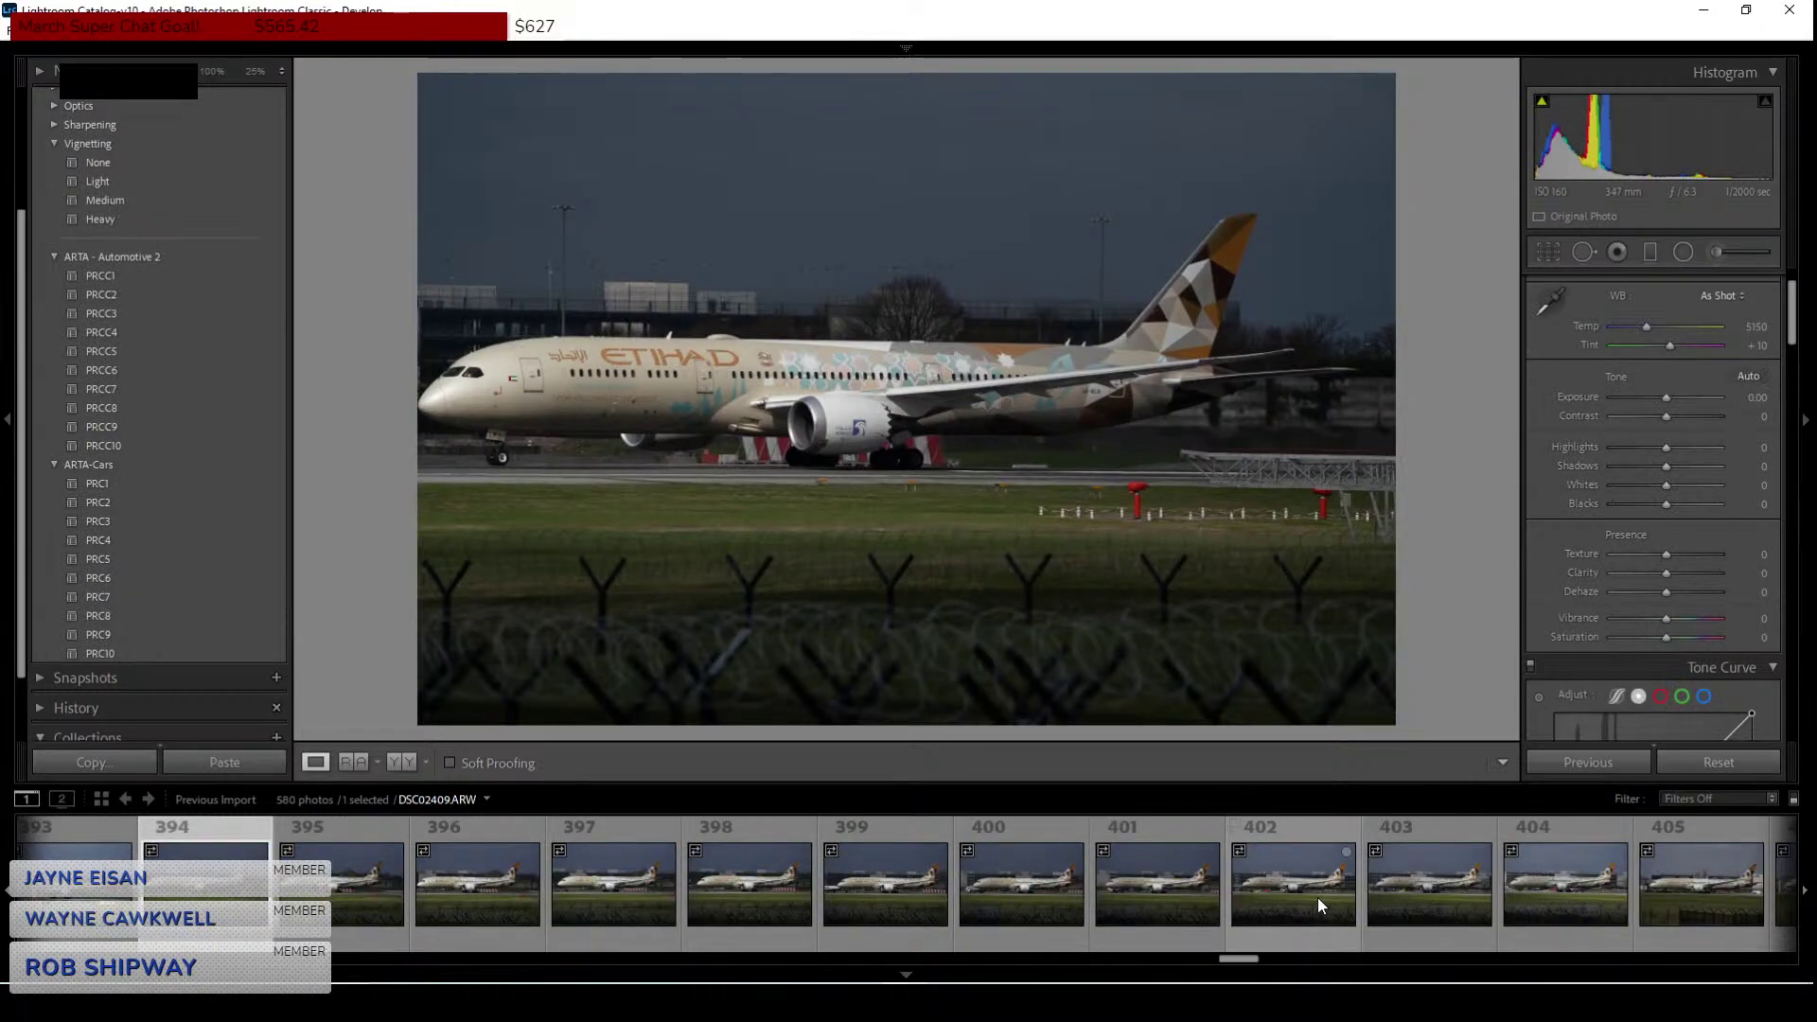
click(1178, 883)
scroll(1177, 890, down, 5)
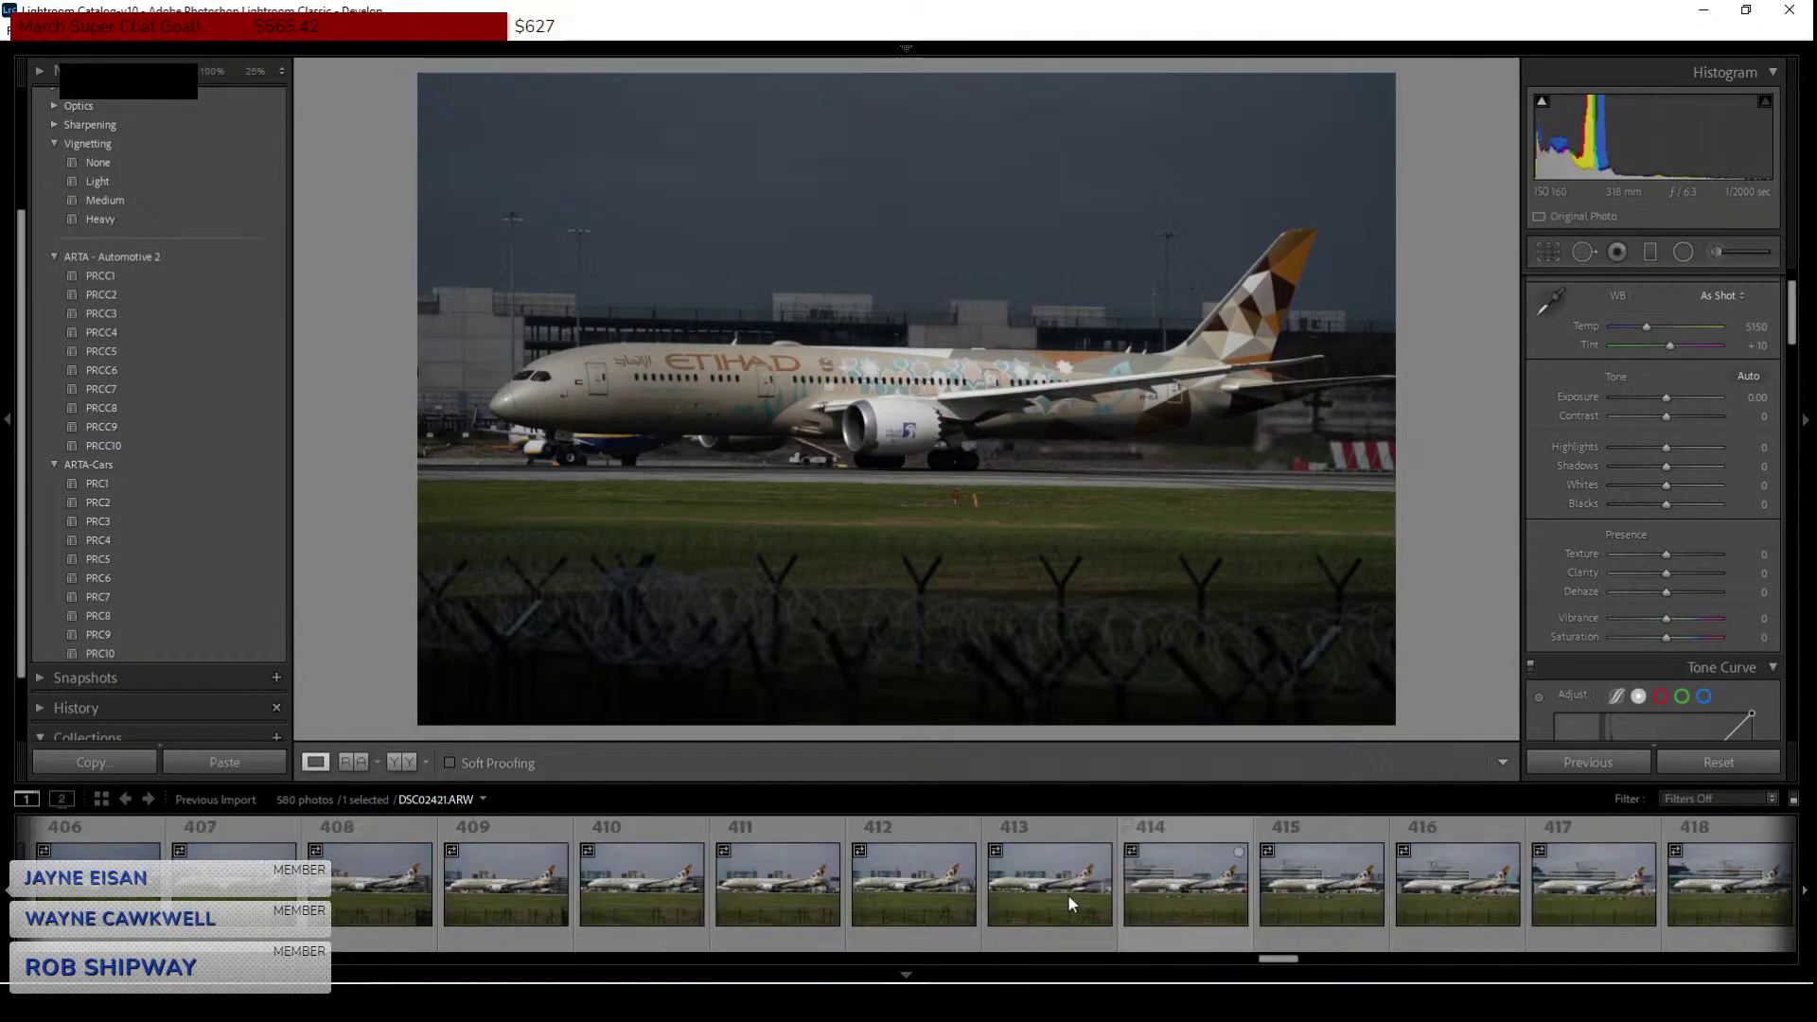
click(1197, 914)
scroll(1198, 913, down, 2)
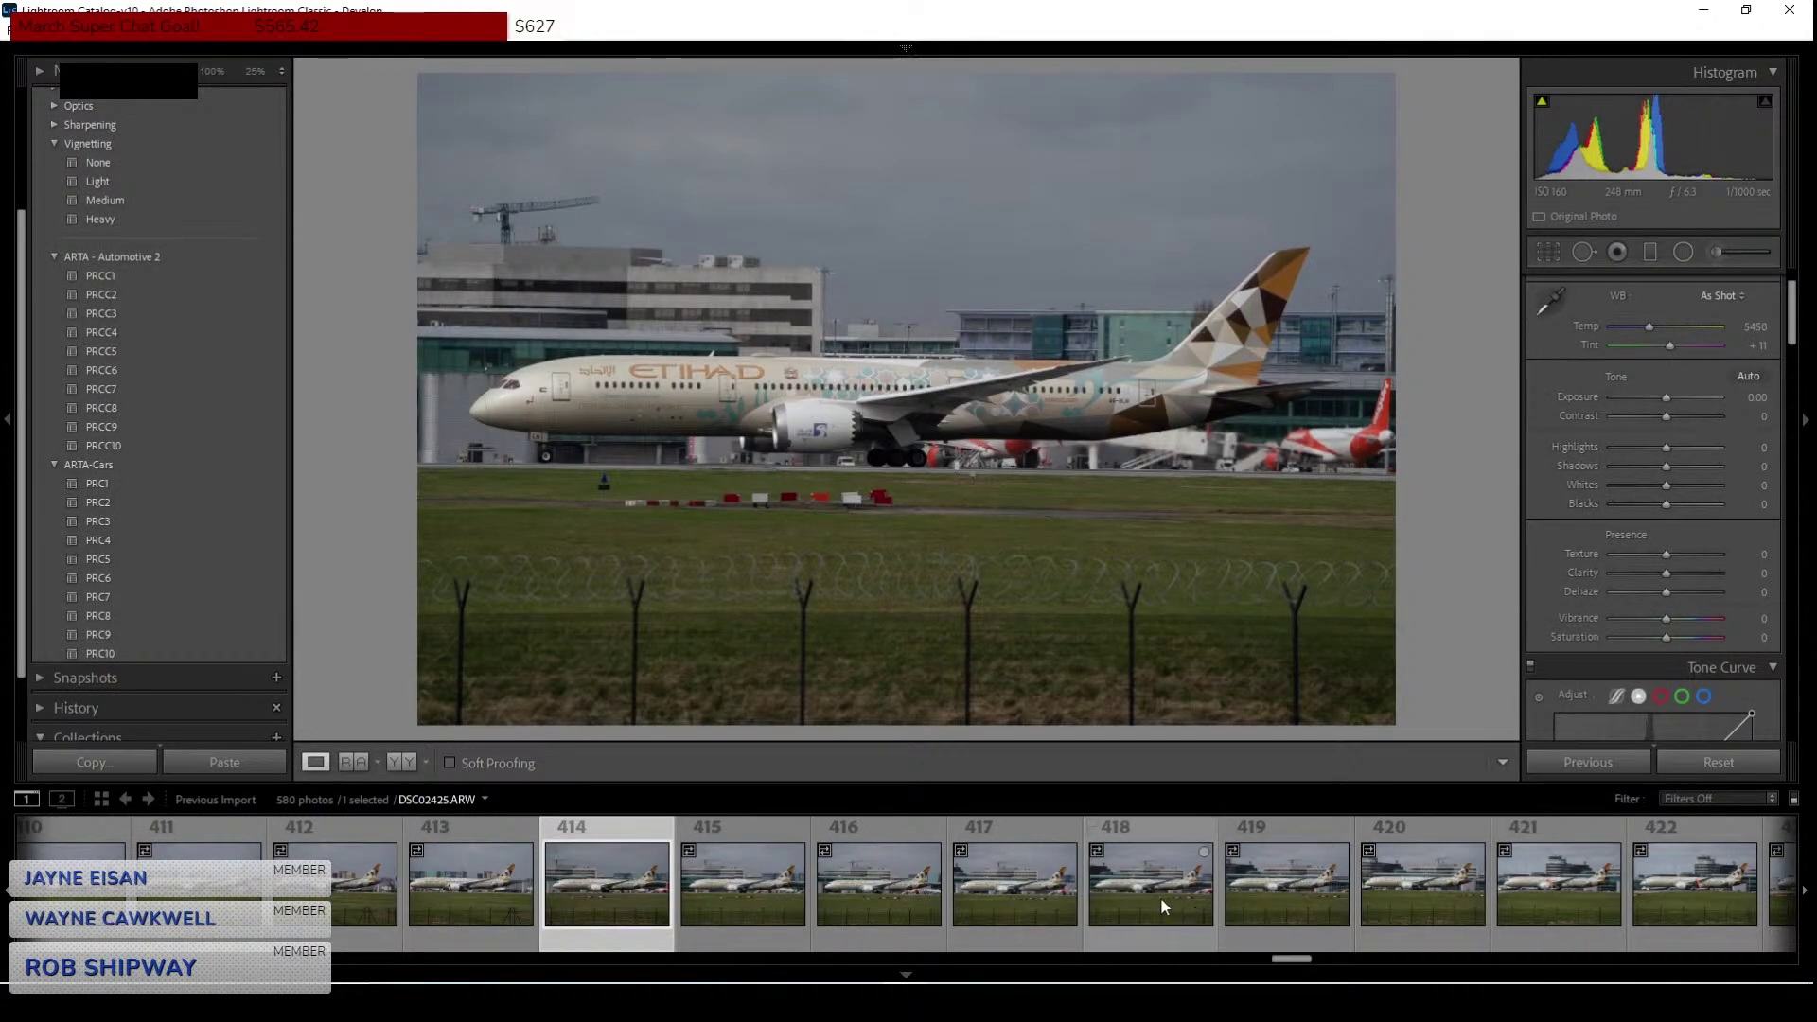
click(1117, 894)
scroll(1117, 895, down, 2)
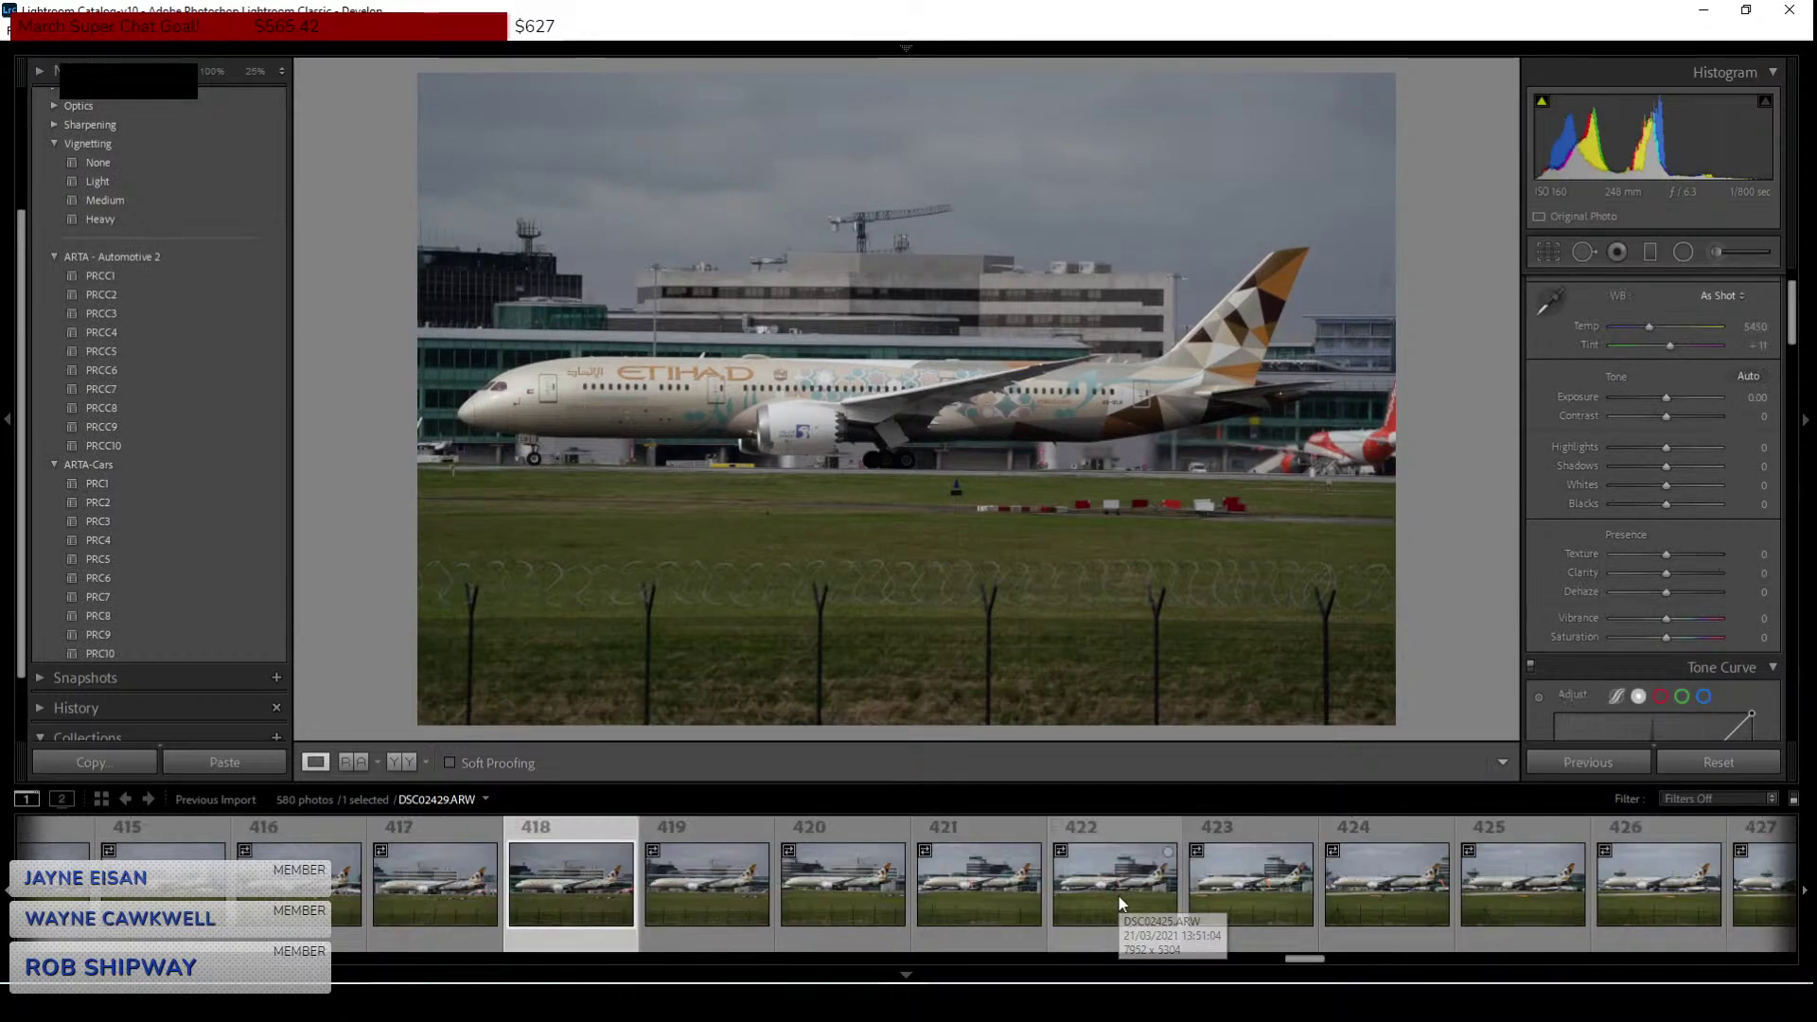
click(1190, 899)
Step back through Etihad frames 420, 419, 418 and 417, examining the fuselage in the last two.
click(812, 891)
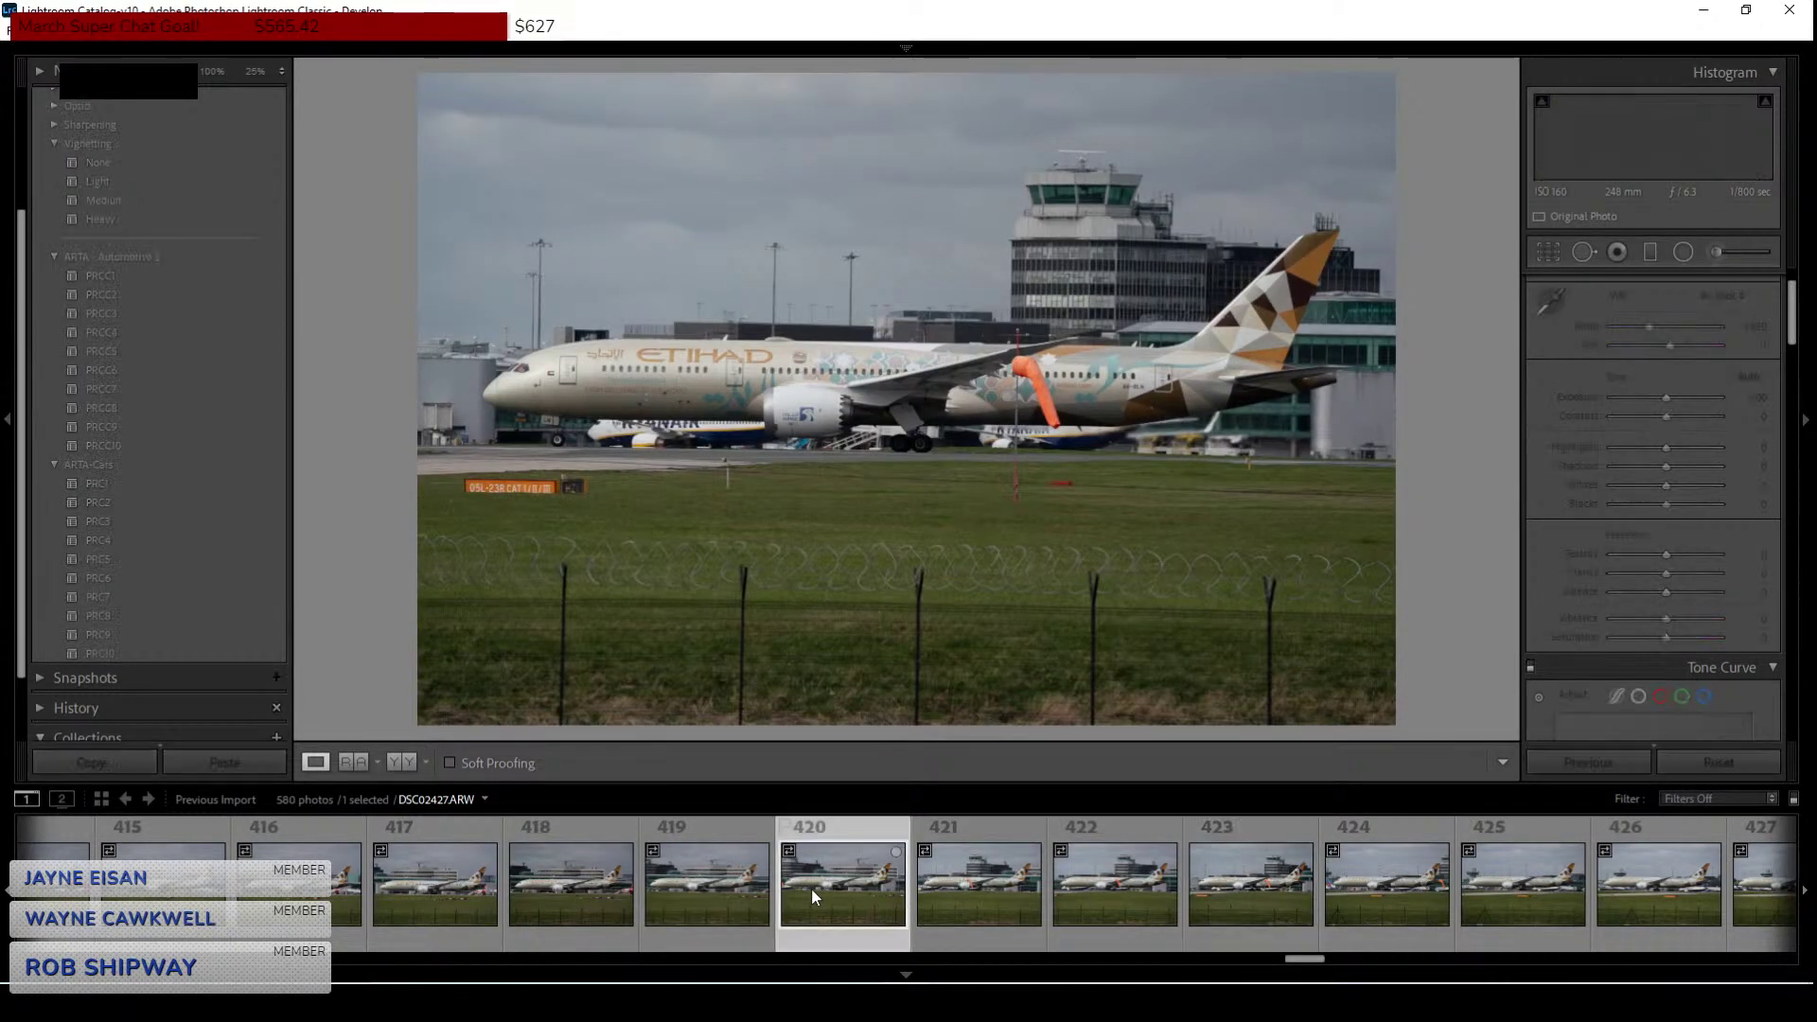
click(738, 885)
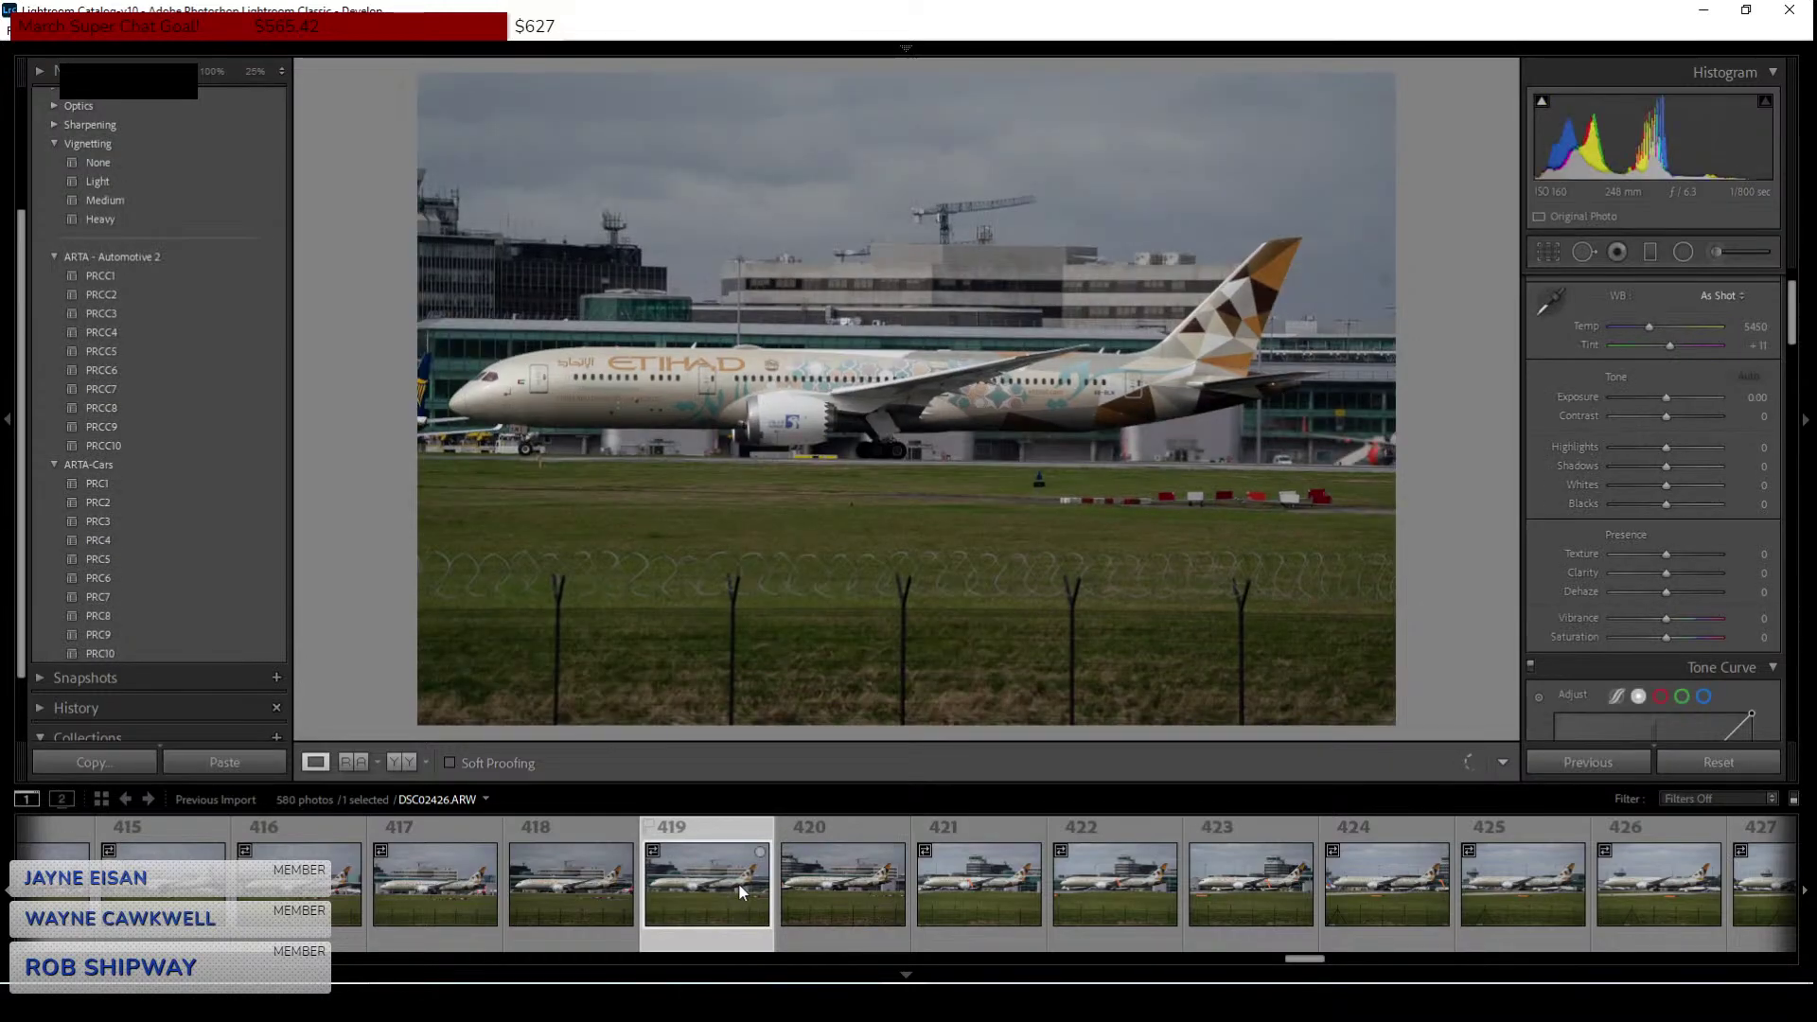
click(621, 885)
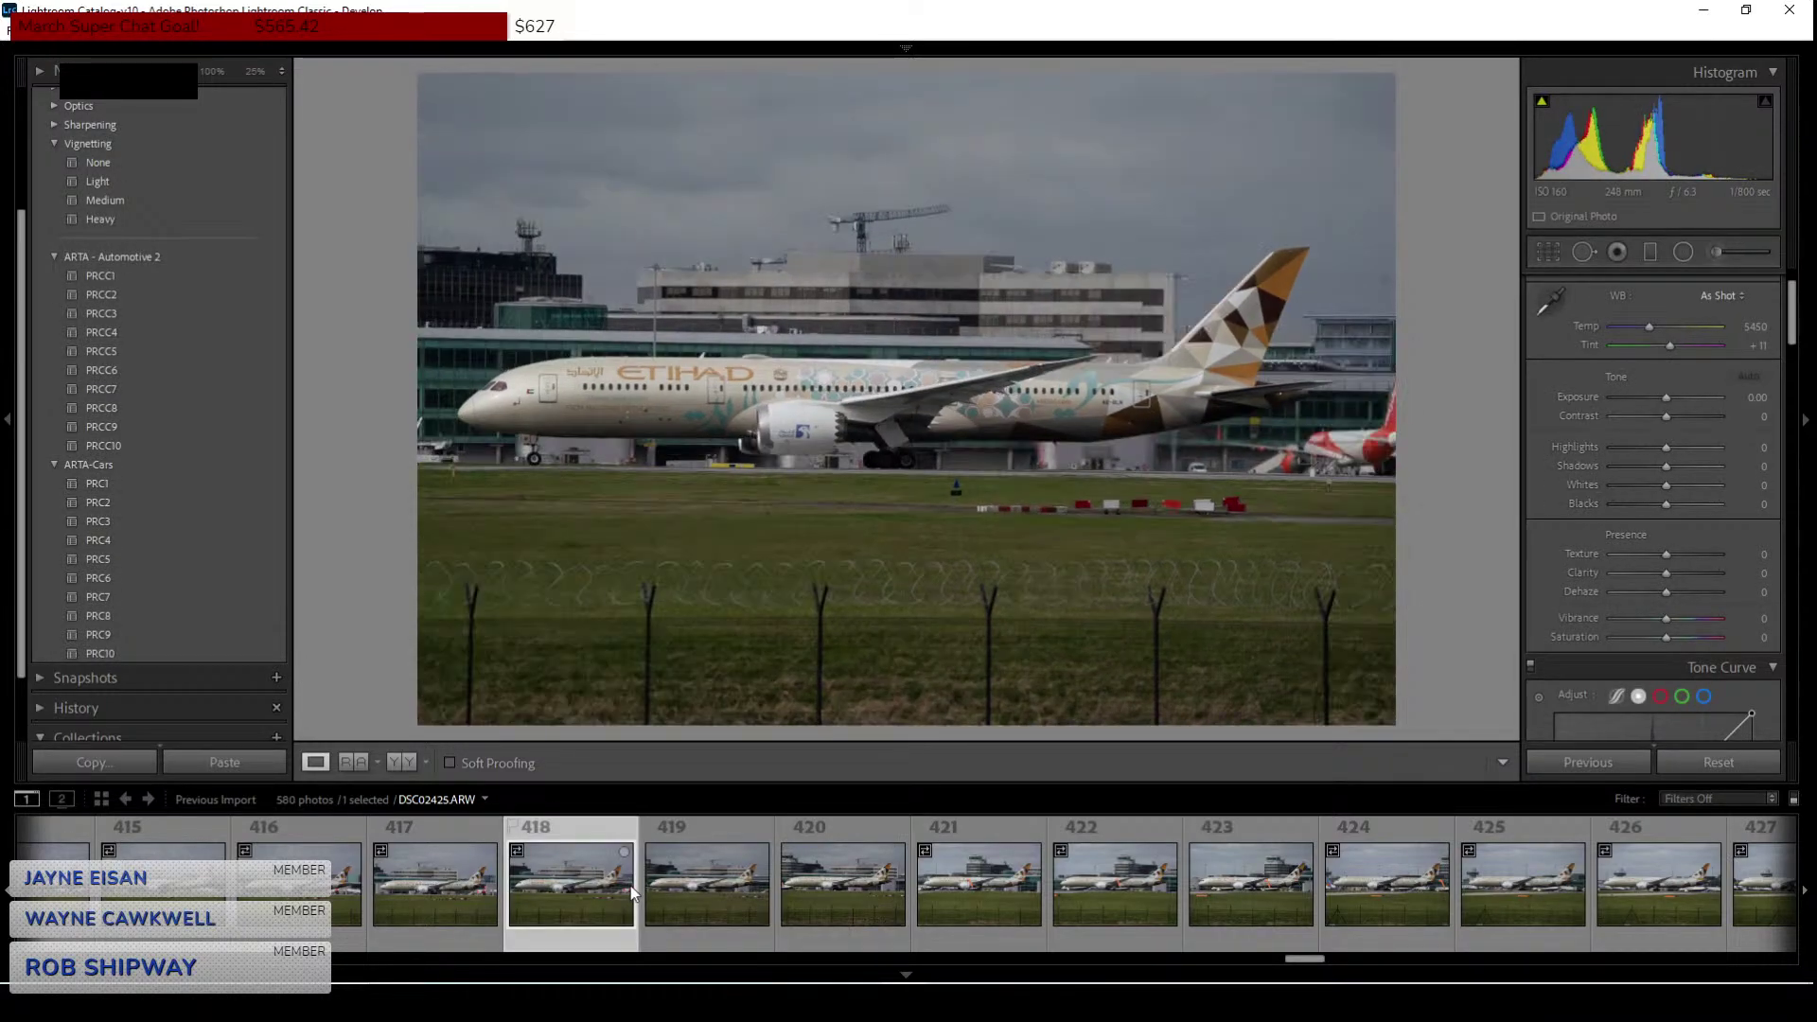
drag(1122, 369, 682, 361)
click(426, 899)
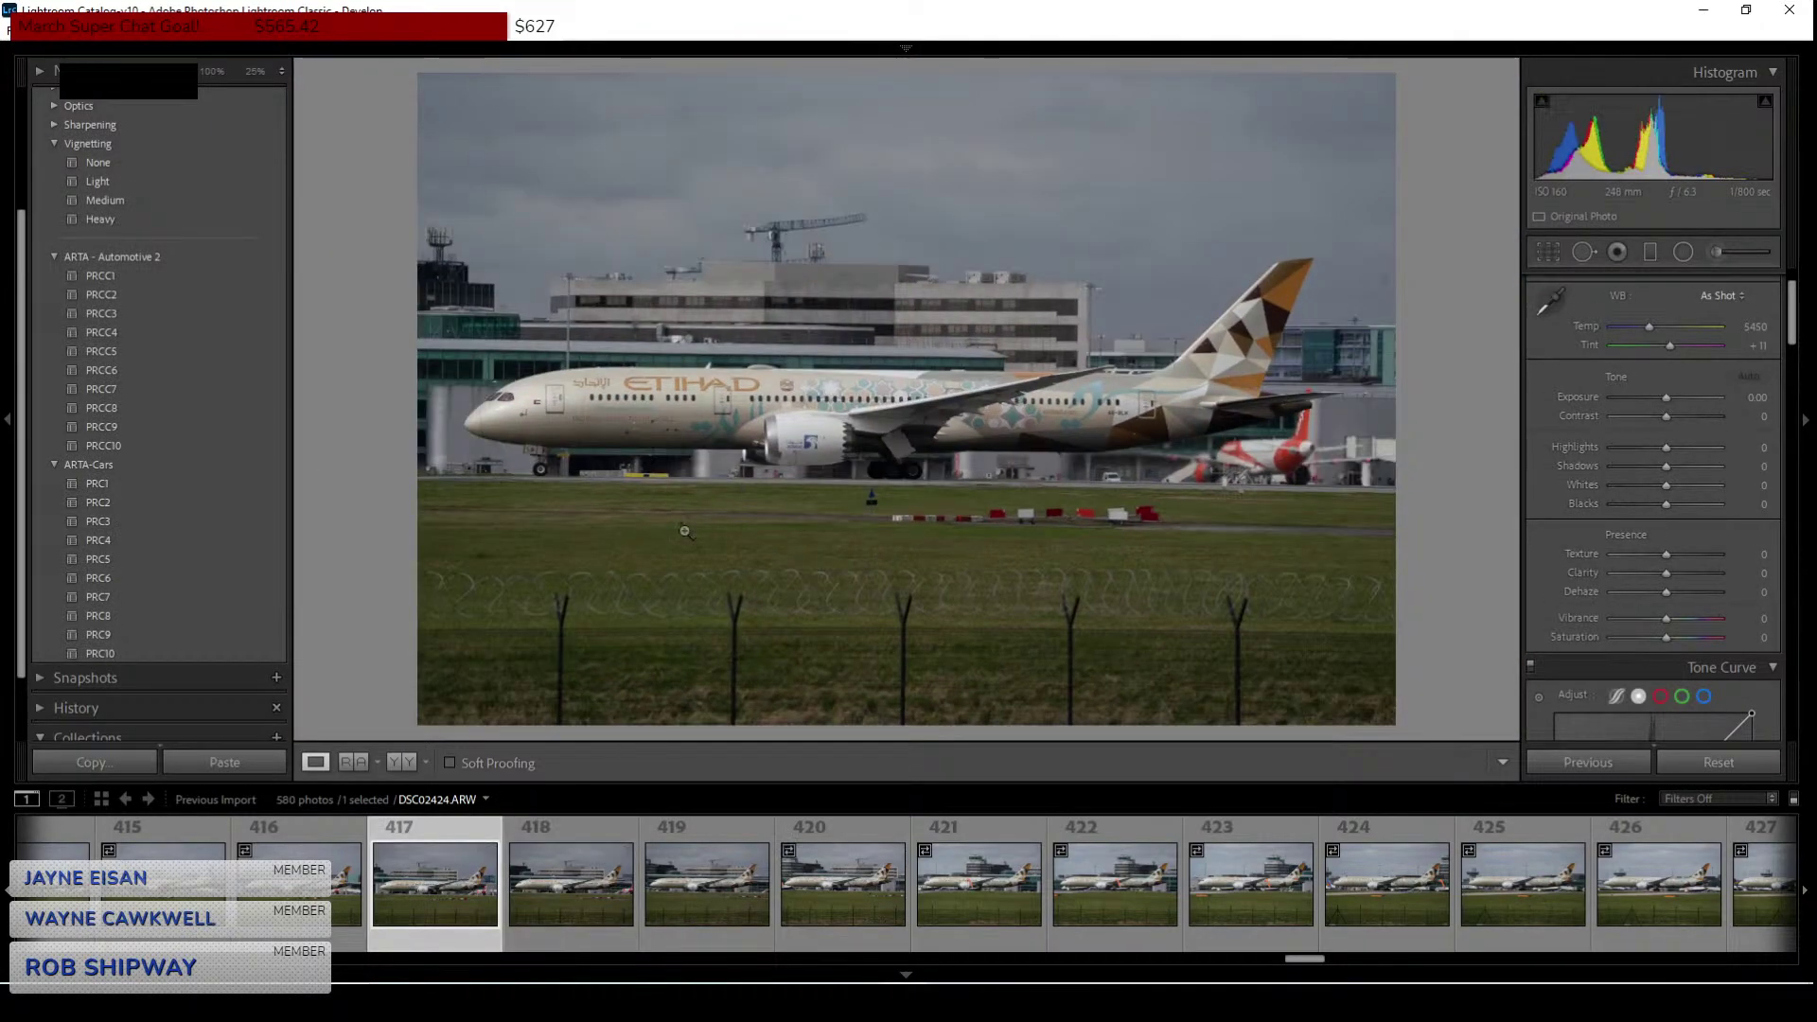
drag(1093, 425, 974, 386)
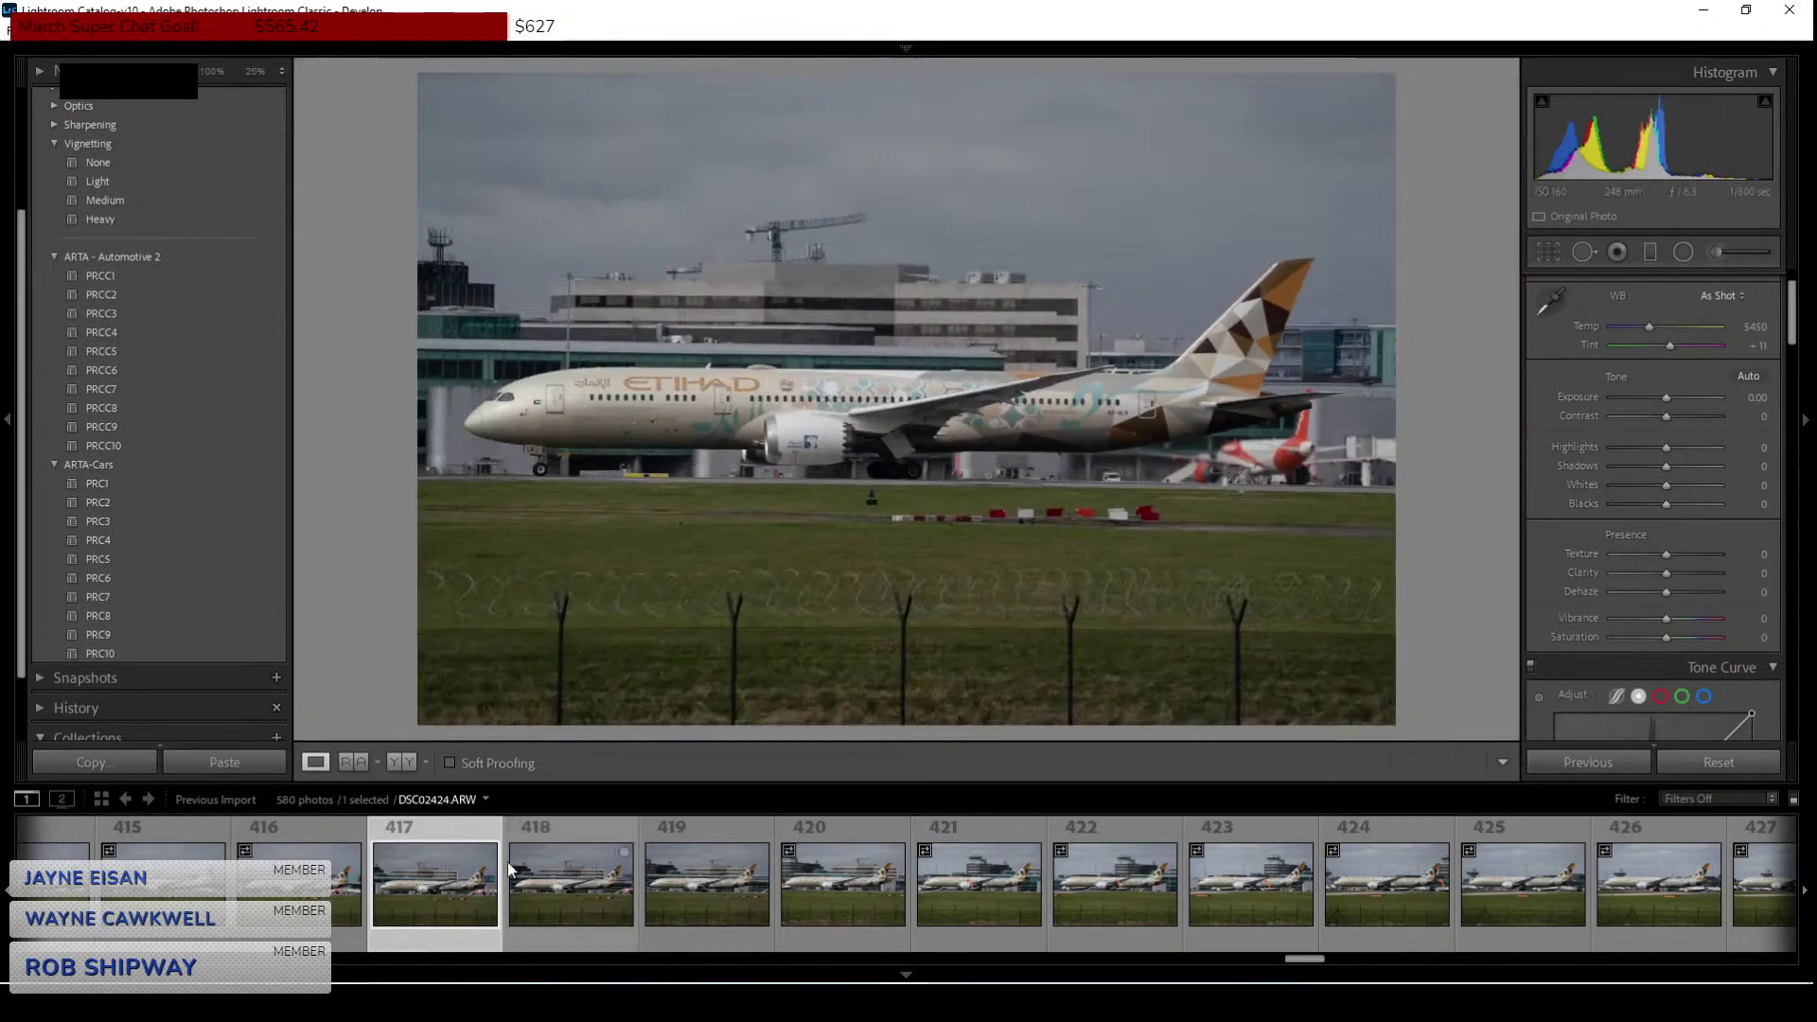
Open Etihad frame 416, examine the rear fuselage up close for sharpness, and return to the full view.
click(322, 885)
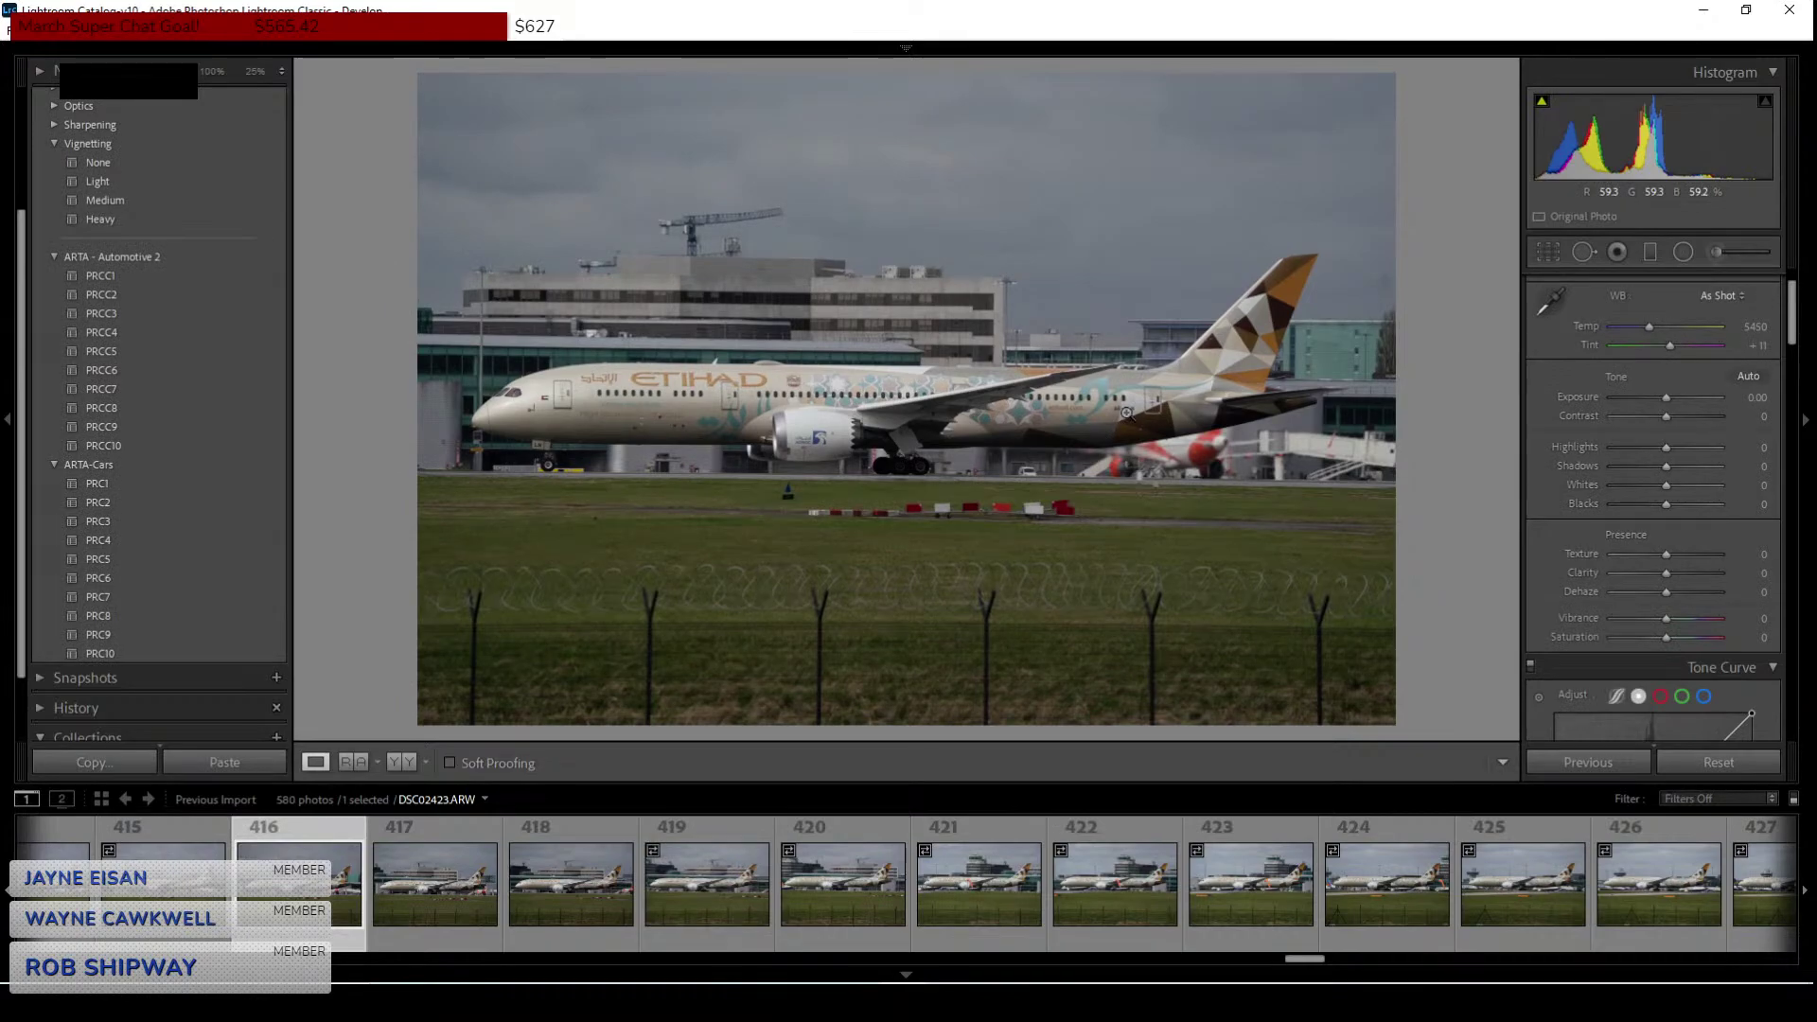
click(1127, 413)
click(1124, 413)
Crop Etihad frame 416 to a 16 x 9 aspect, tighten it around the aircraft and straighten it by -0.80.
click(1543, 252)
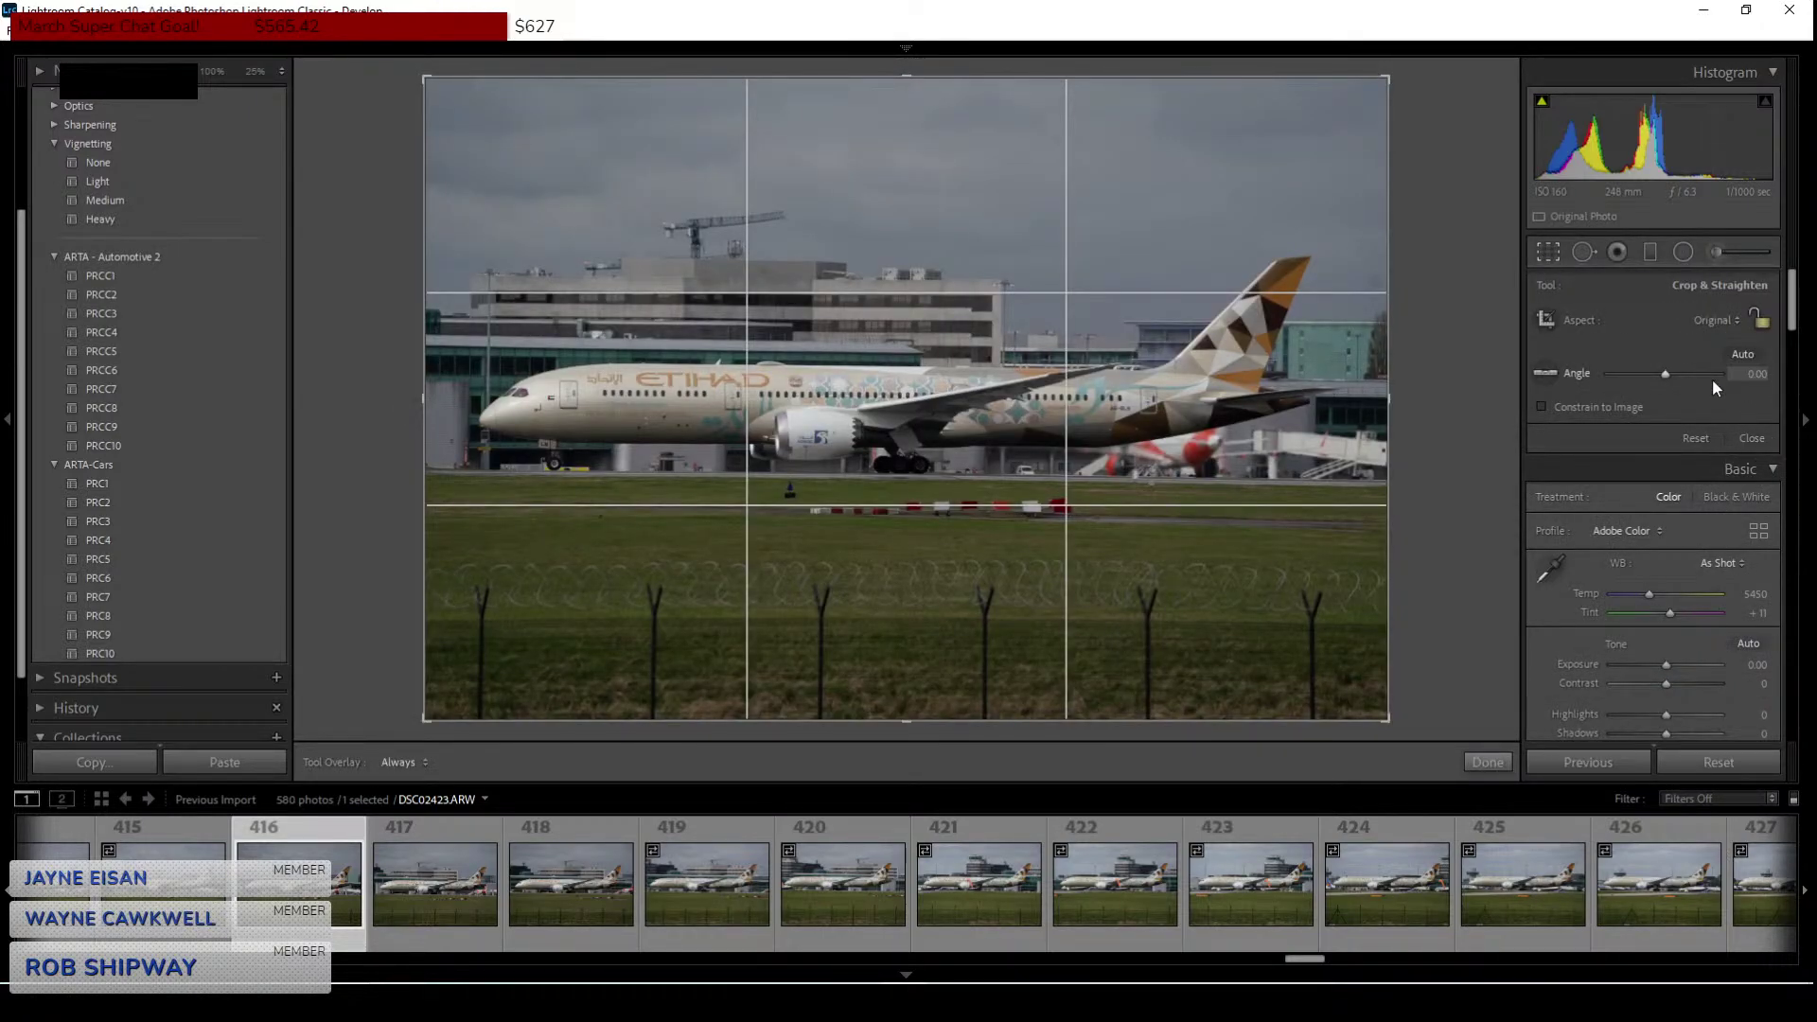
click(1699, 322)
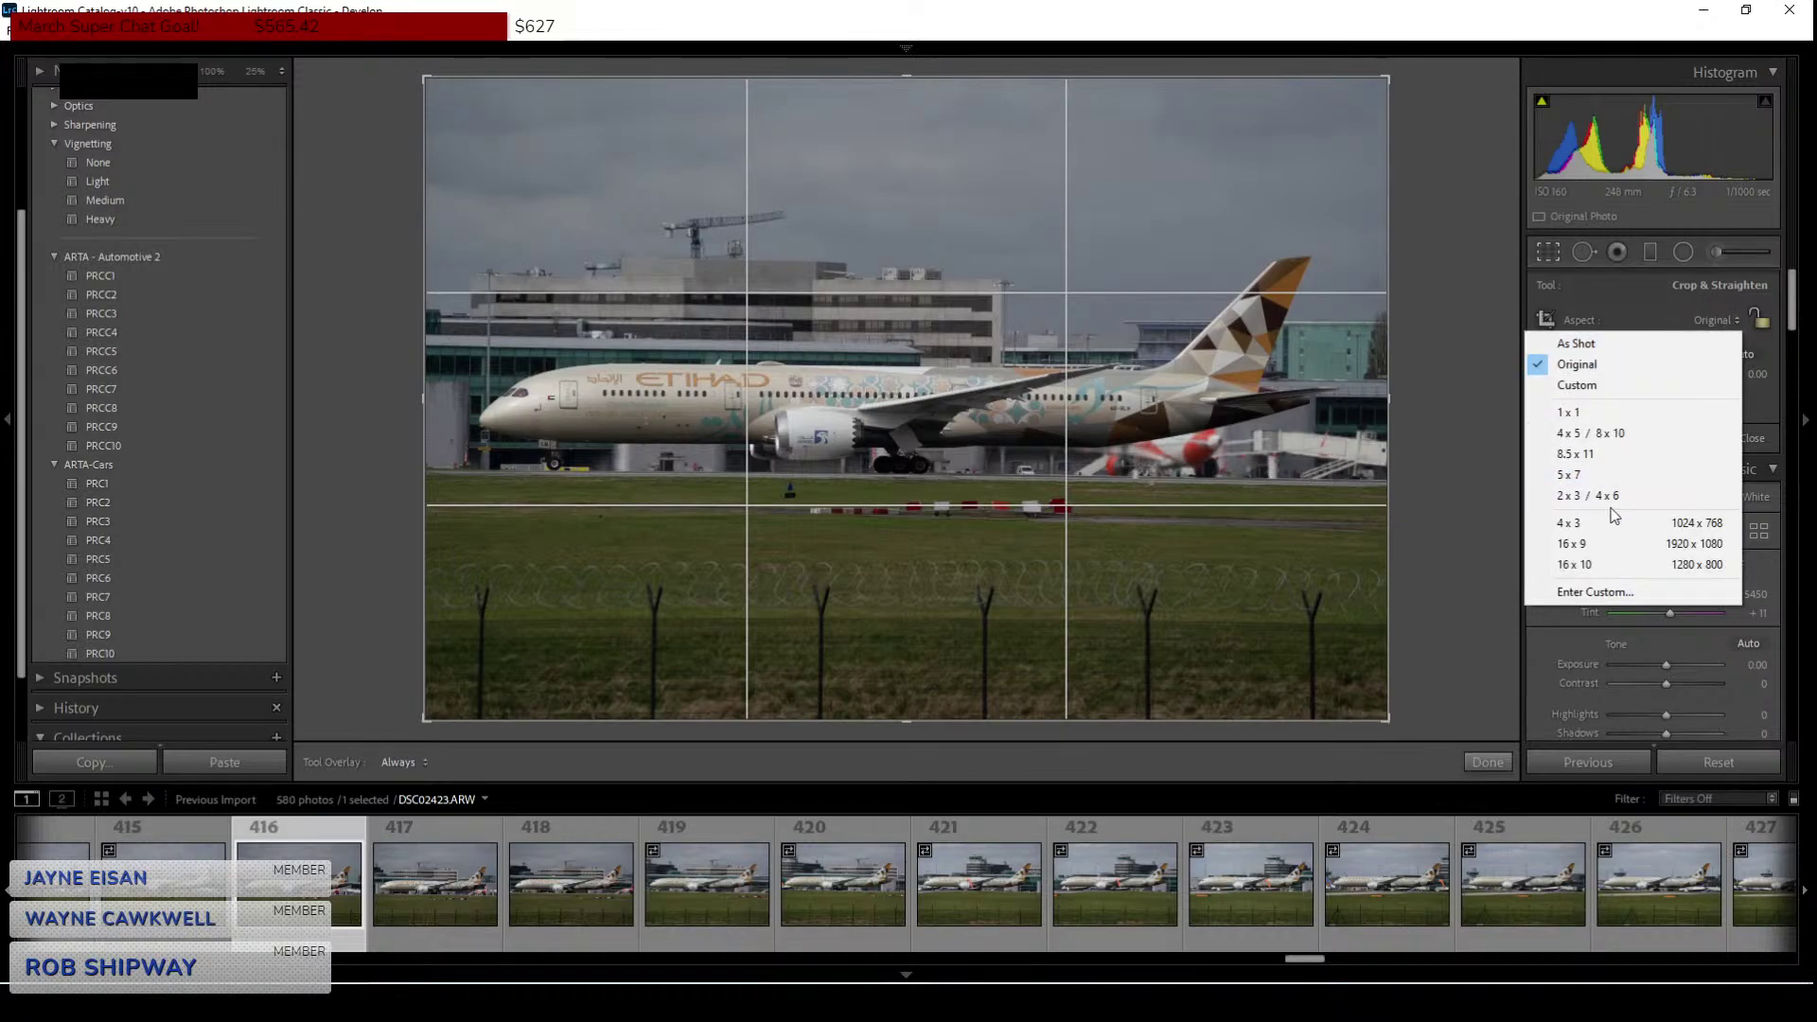
click(1610, 540)
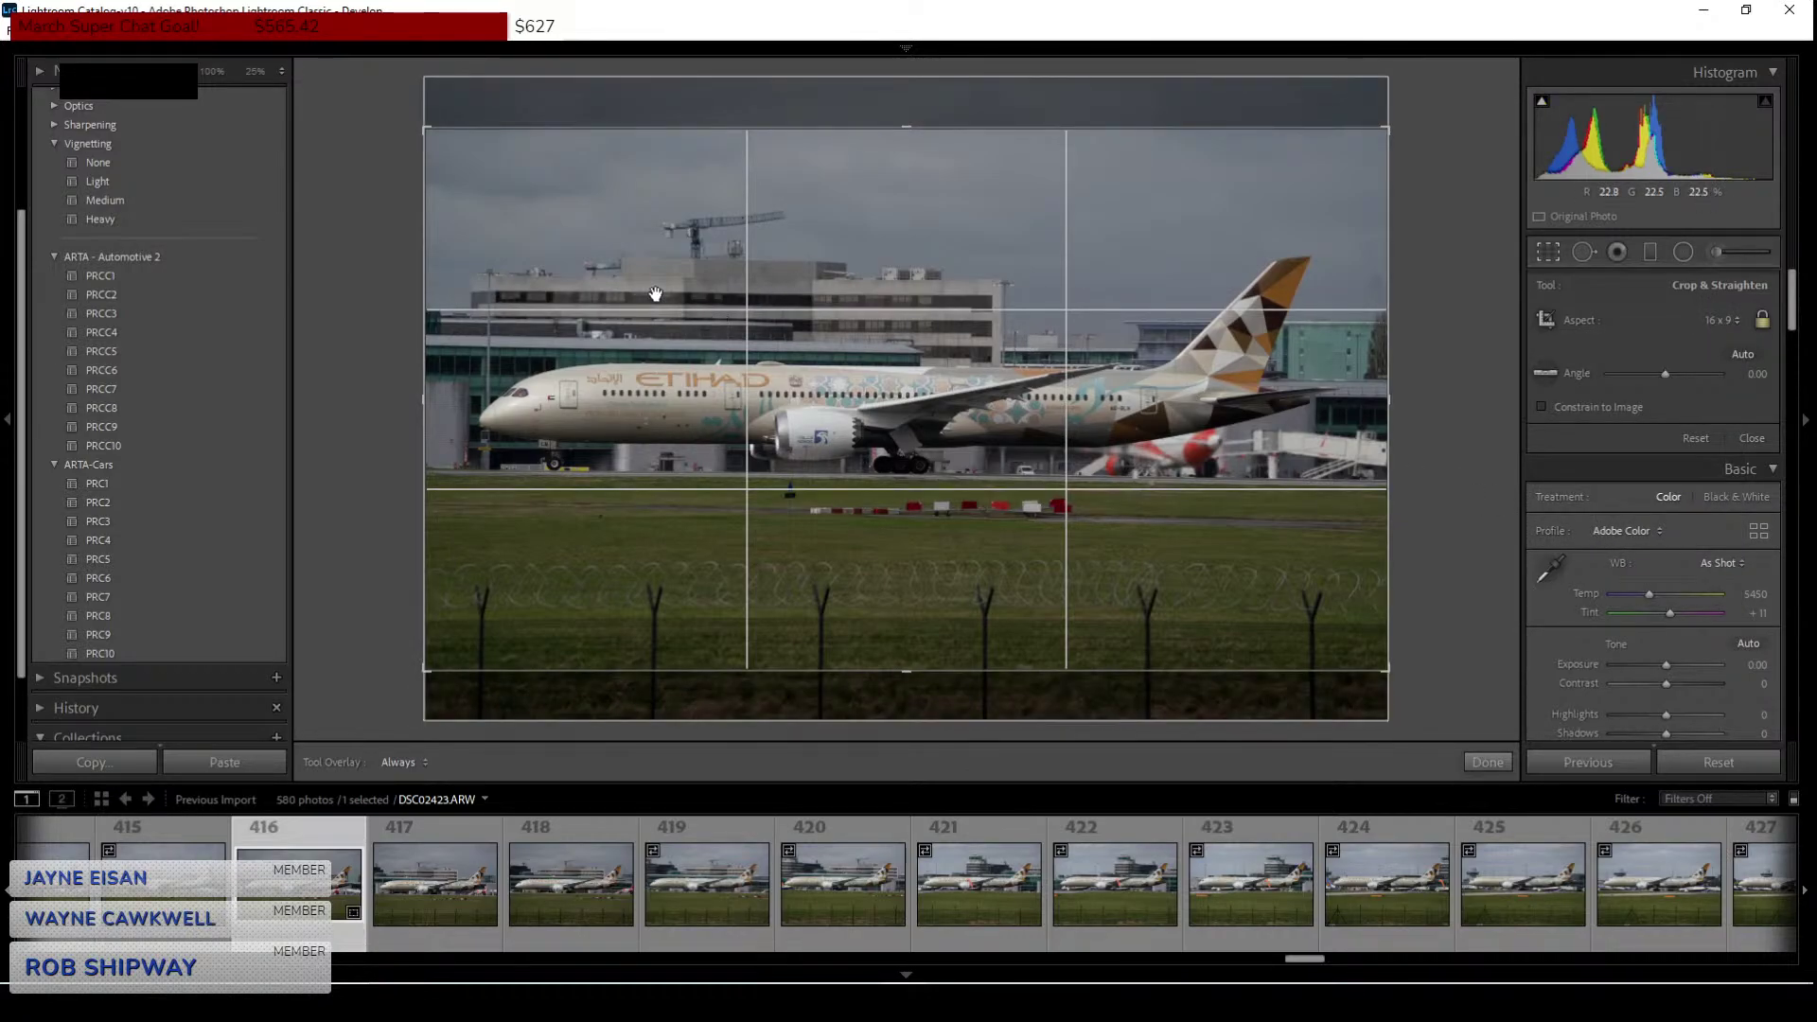
drag(425, 127, 542, 204)
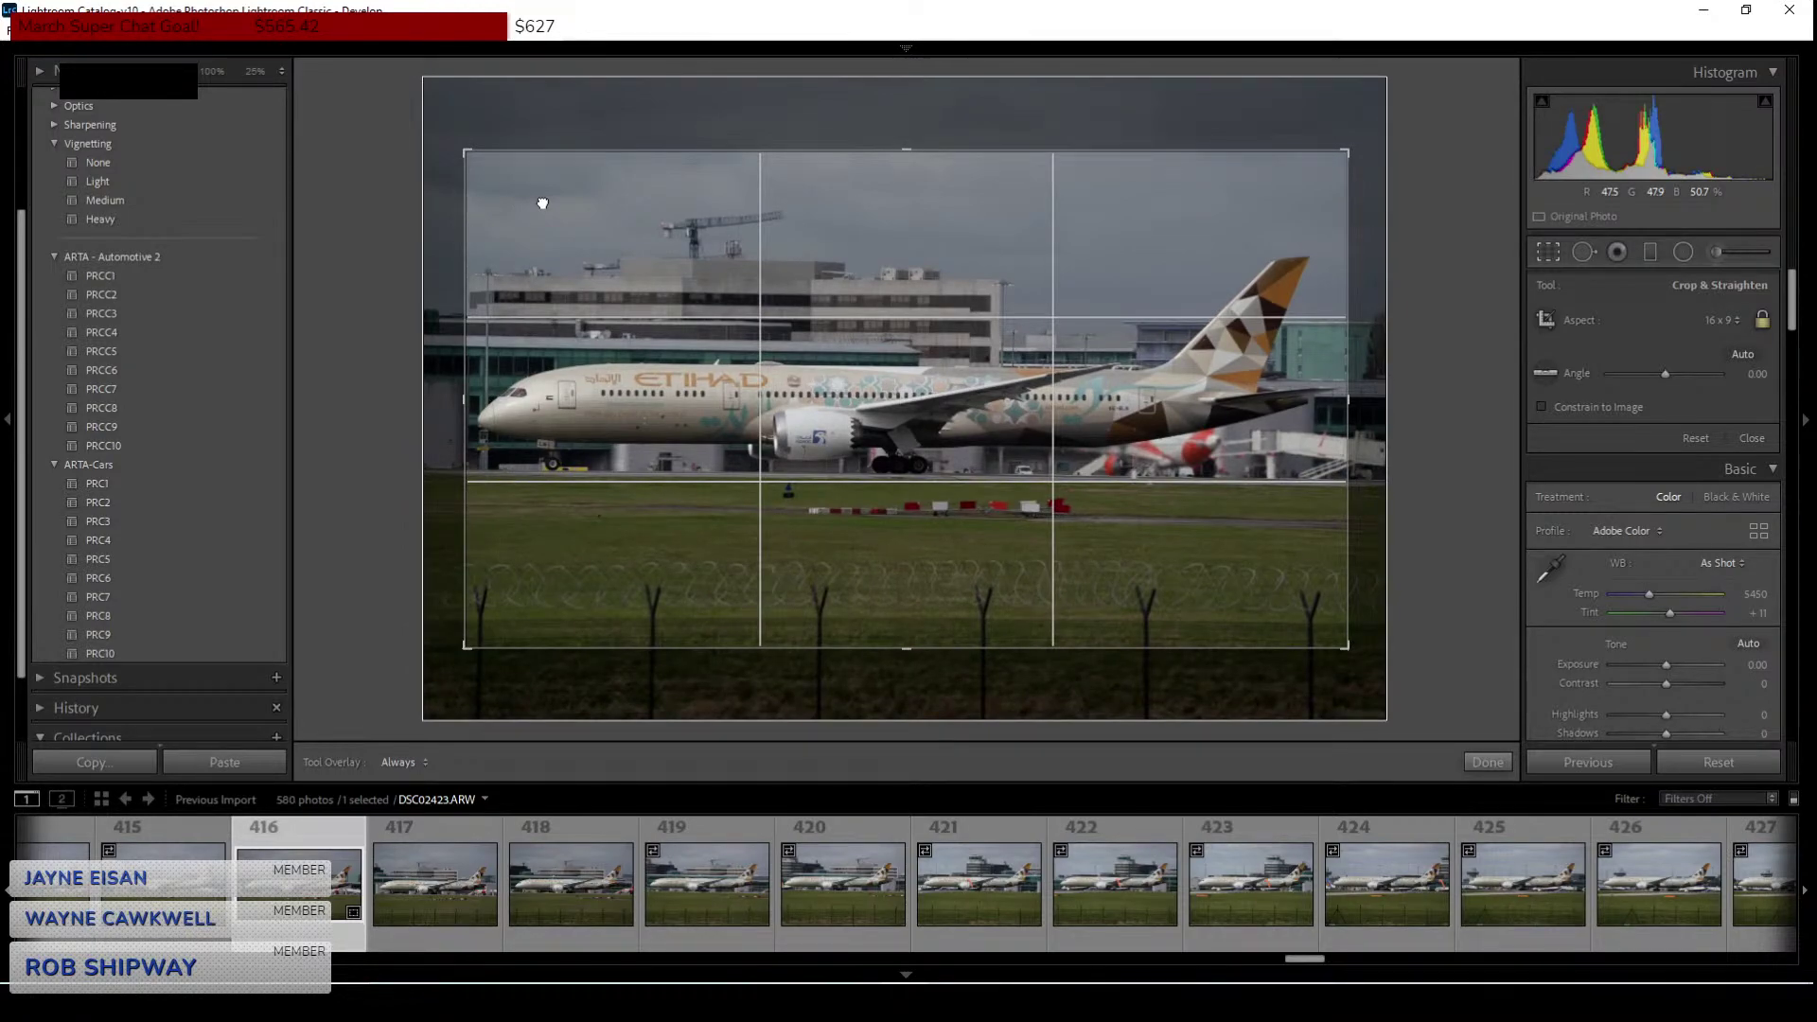
drag(1363, 133, 1359, 125)
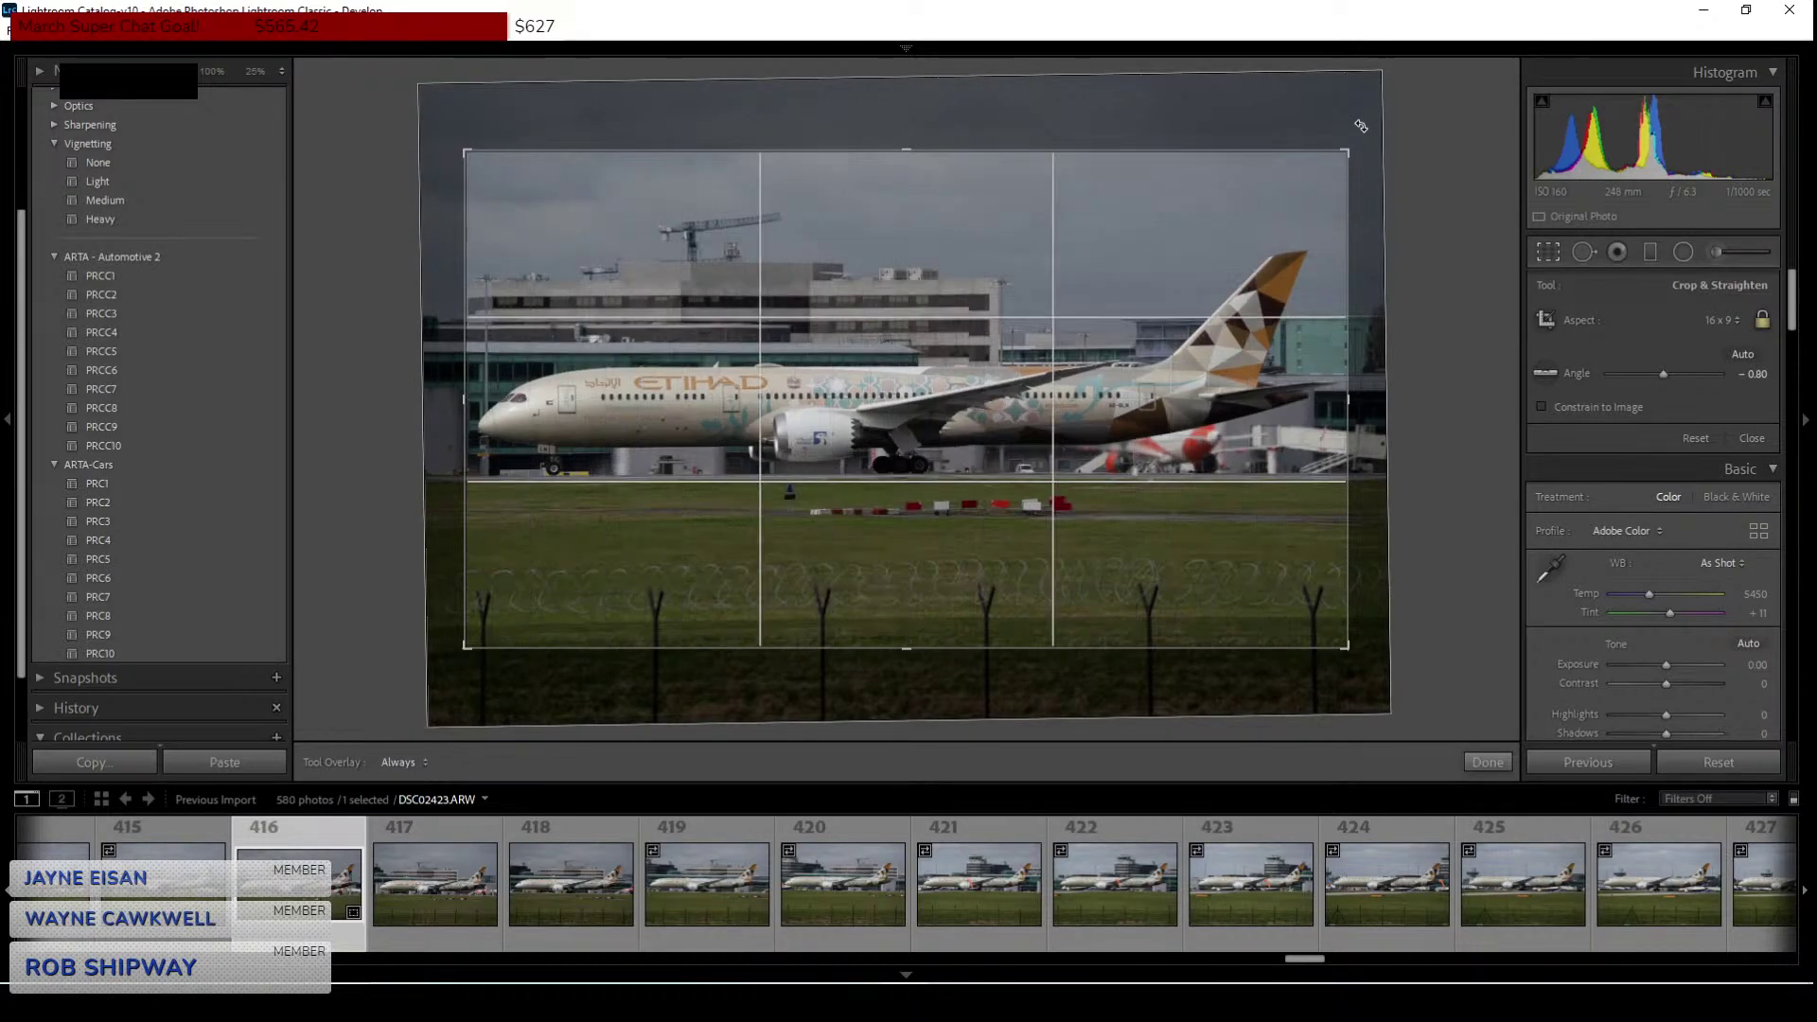
key(Return)
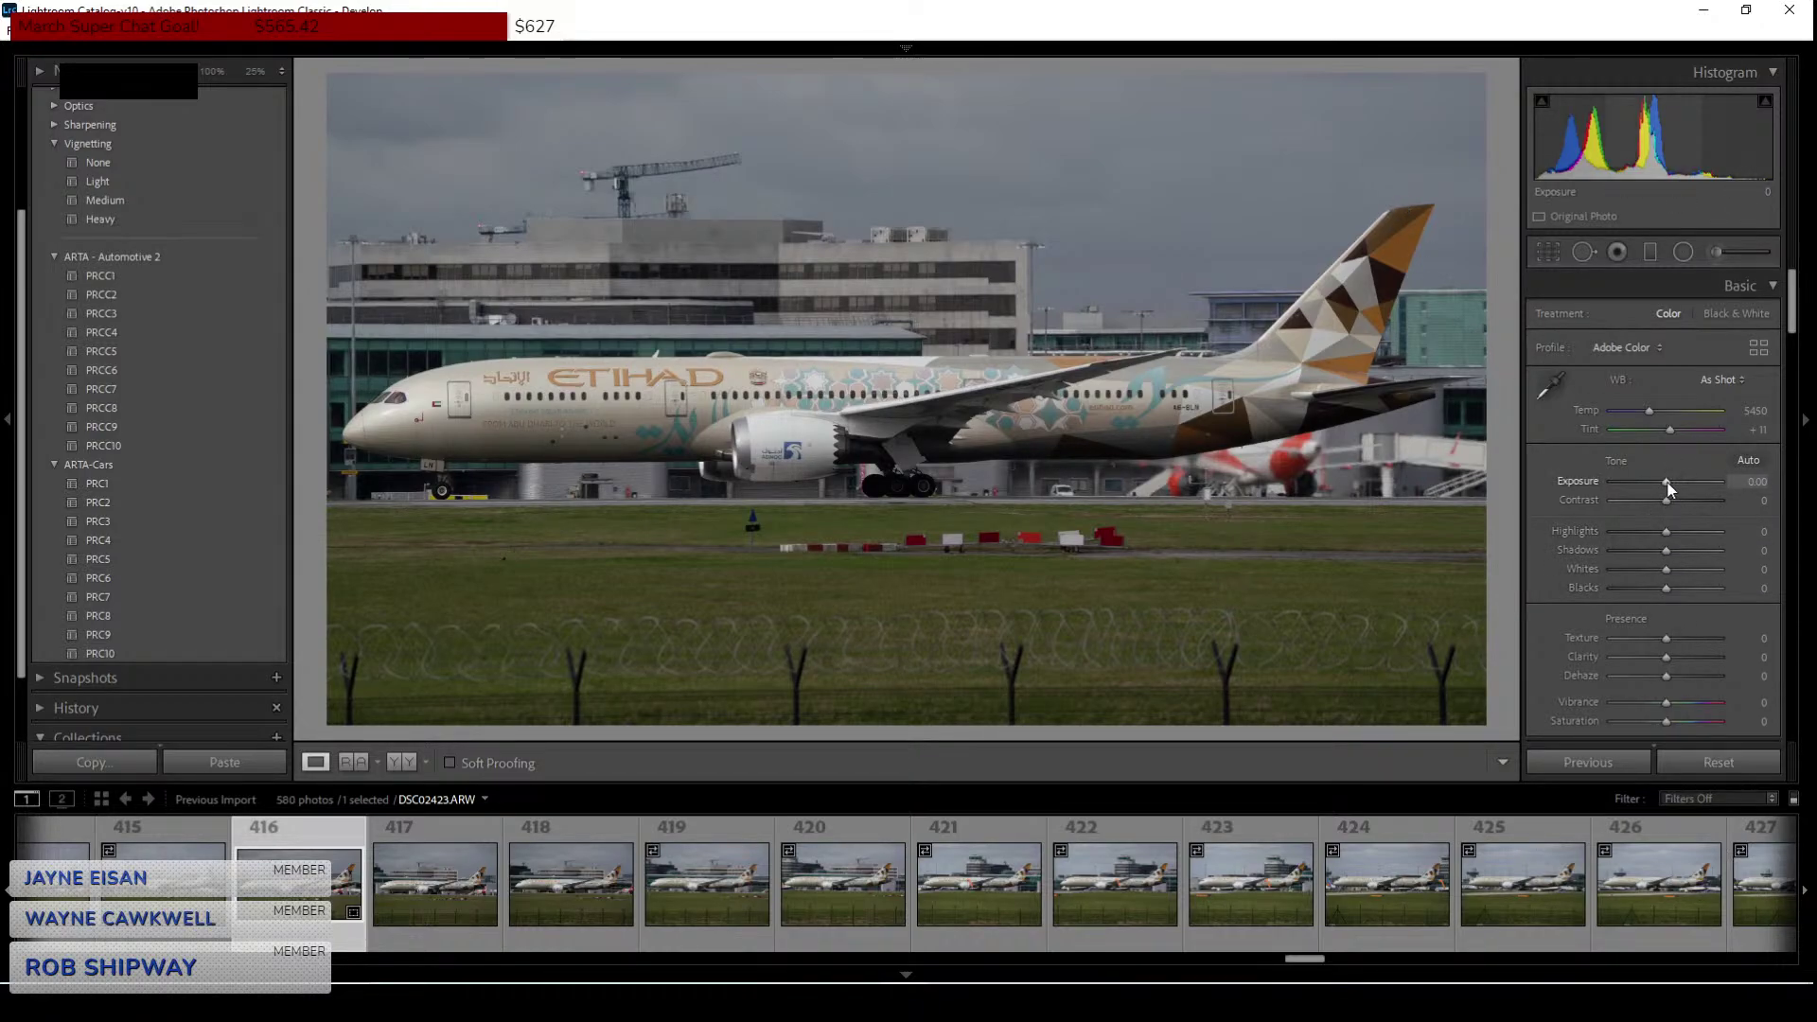
Brighten the Etihad photo to an exposure of +1.00, and reduce it through +0.80 to +0.70.
click(1756, 481)
text(1)
key(Return)
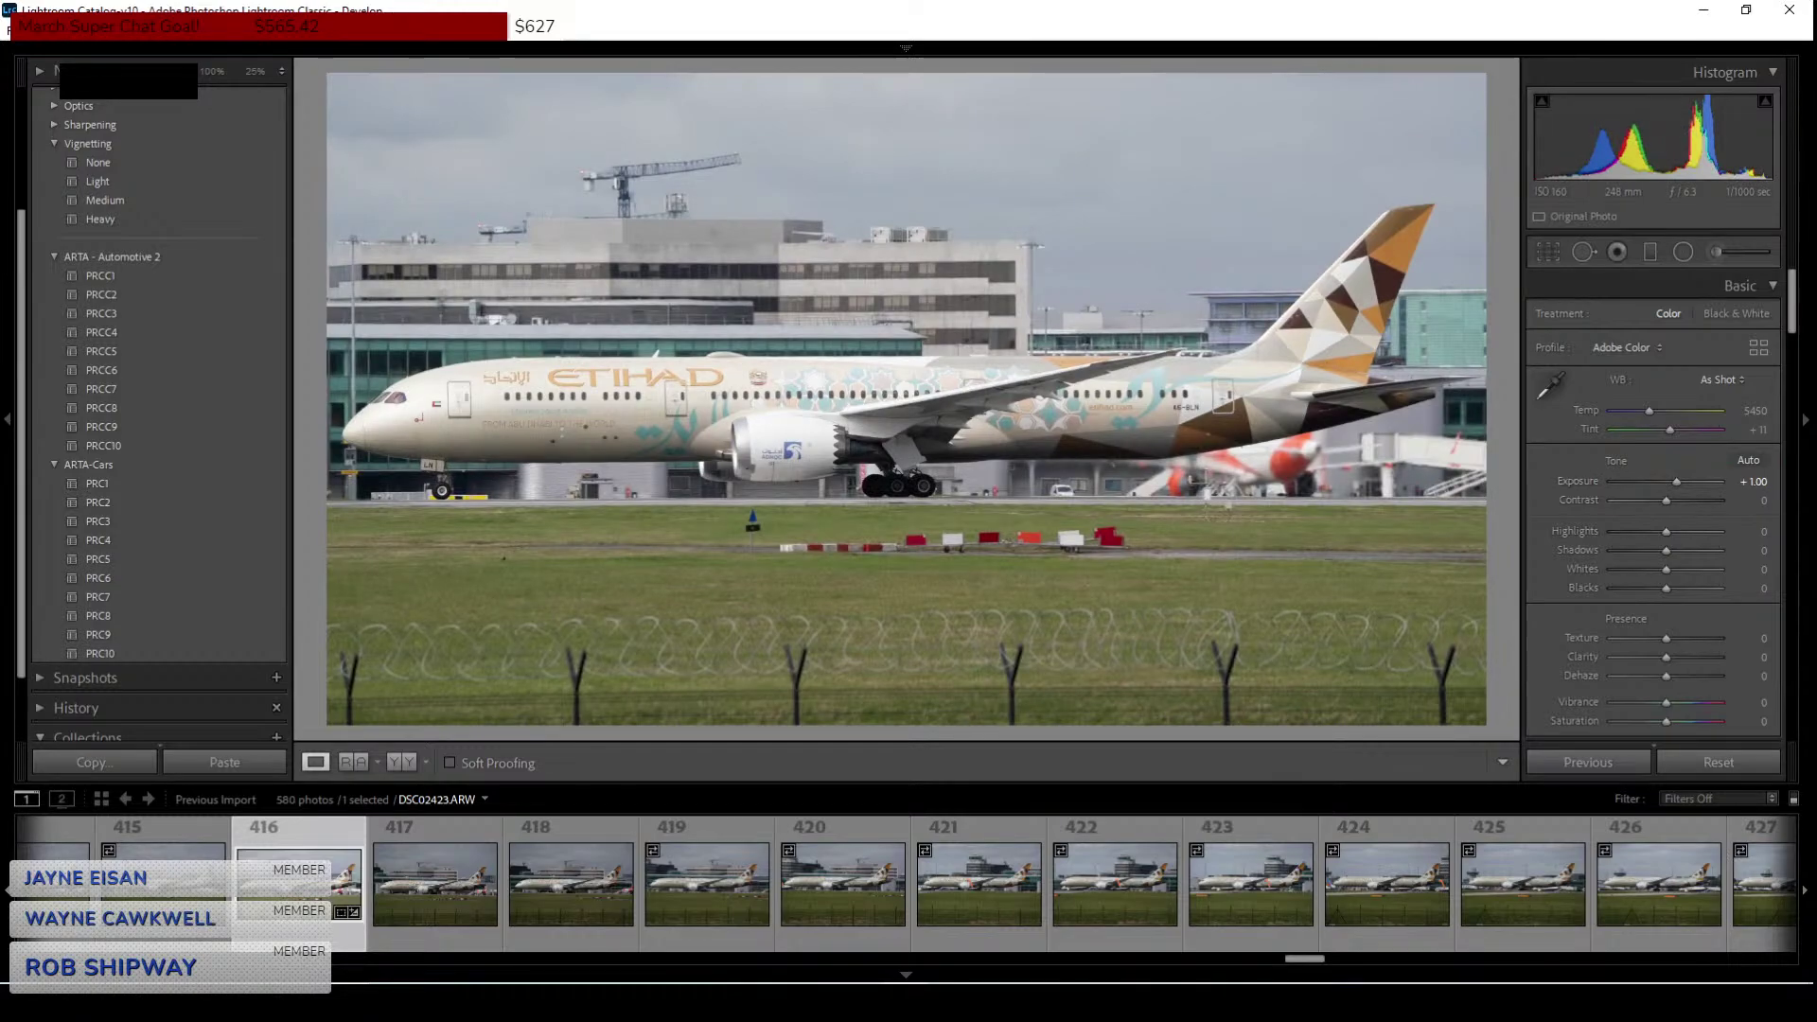
click(1756, 481)
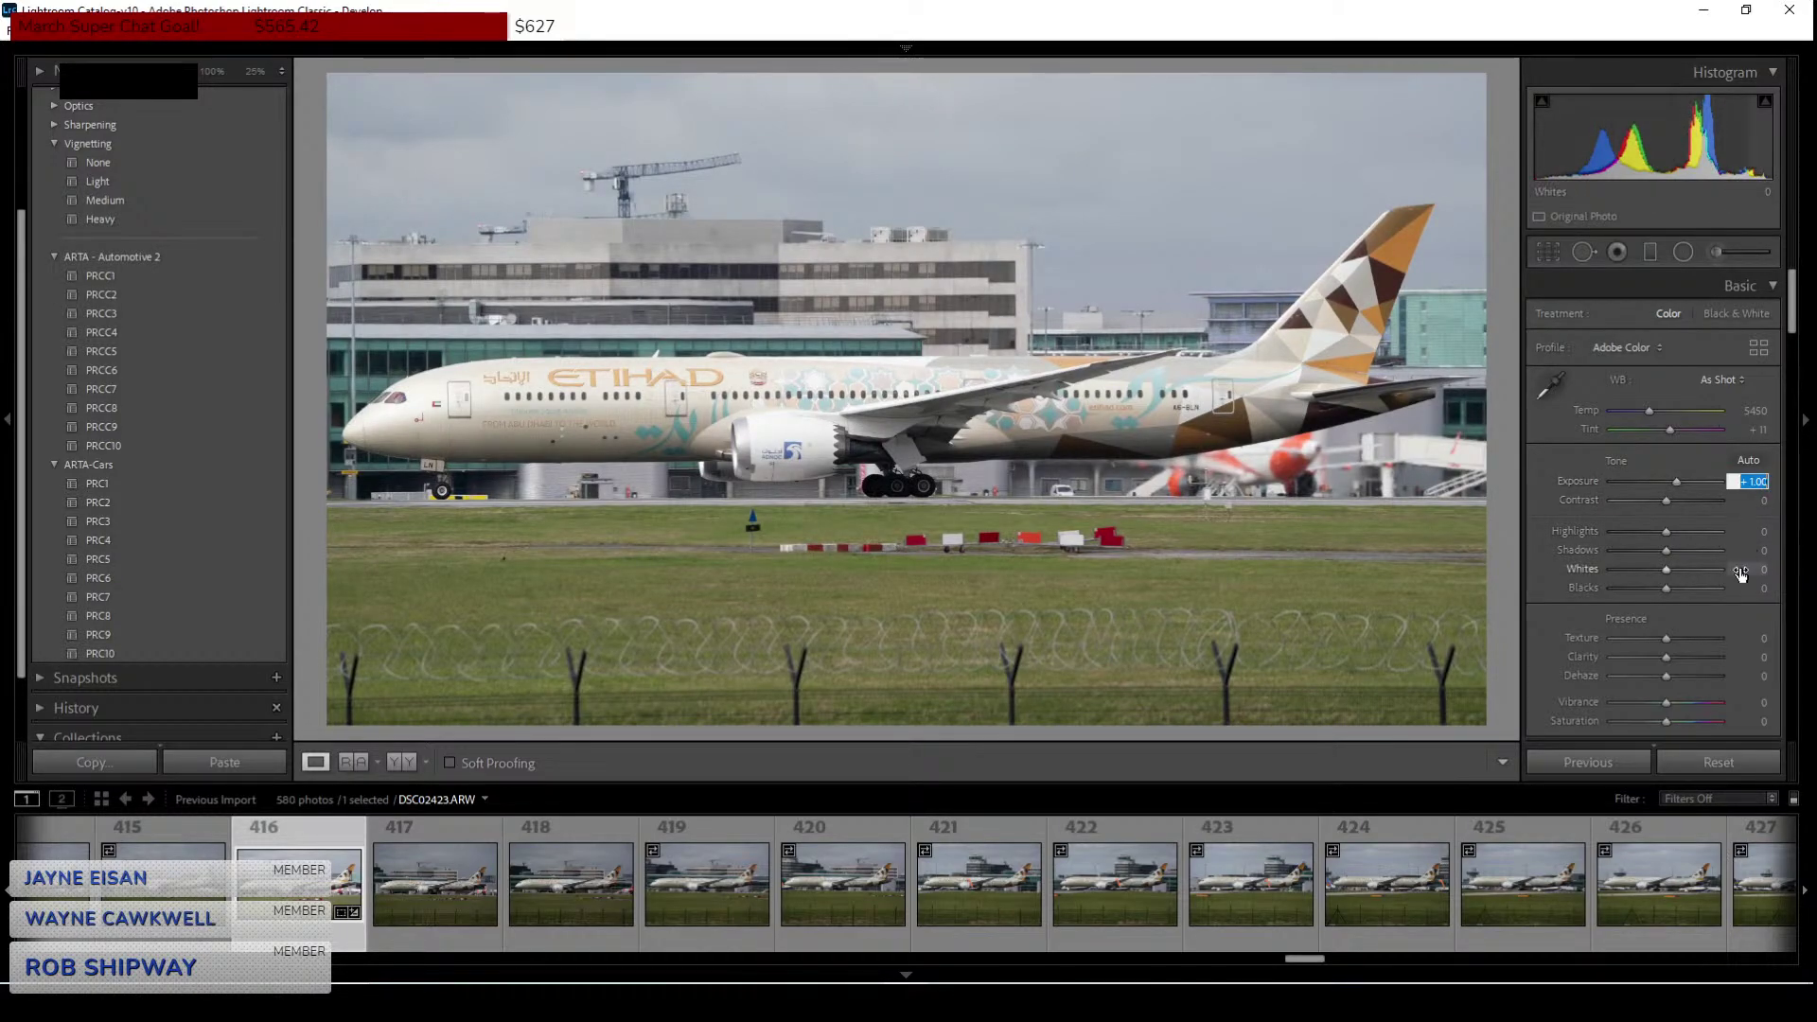
text(0.8)
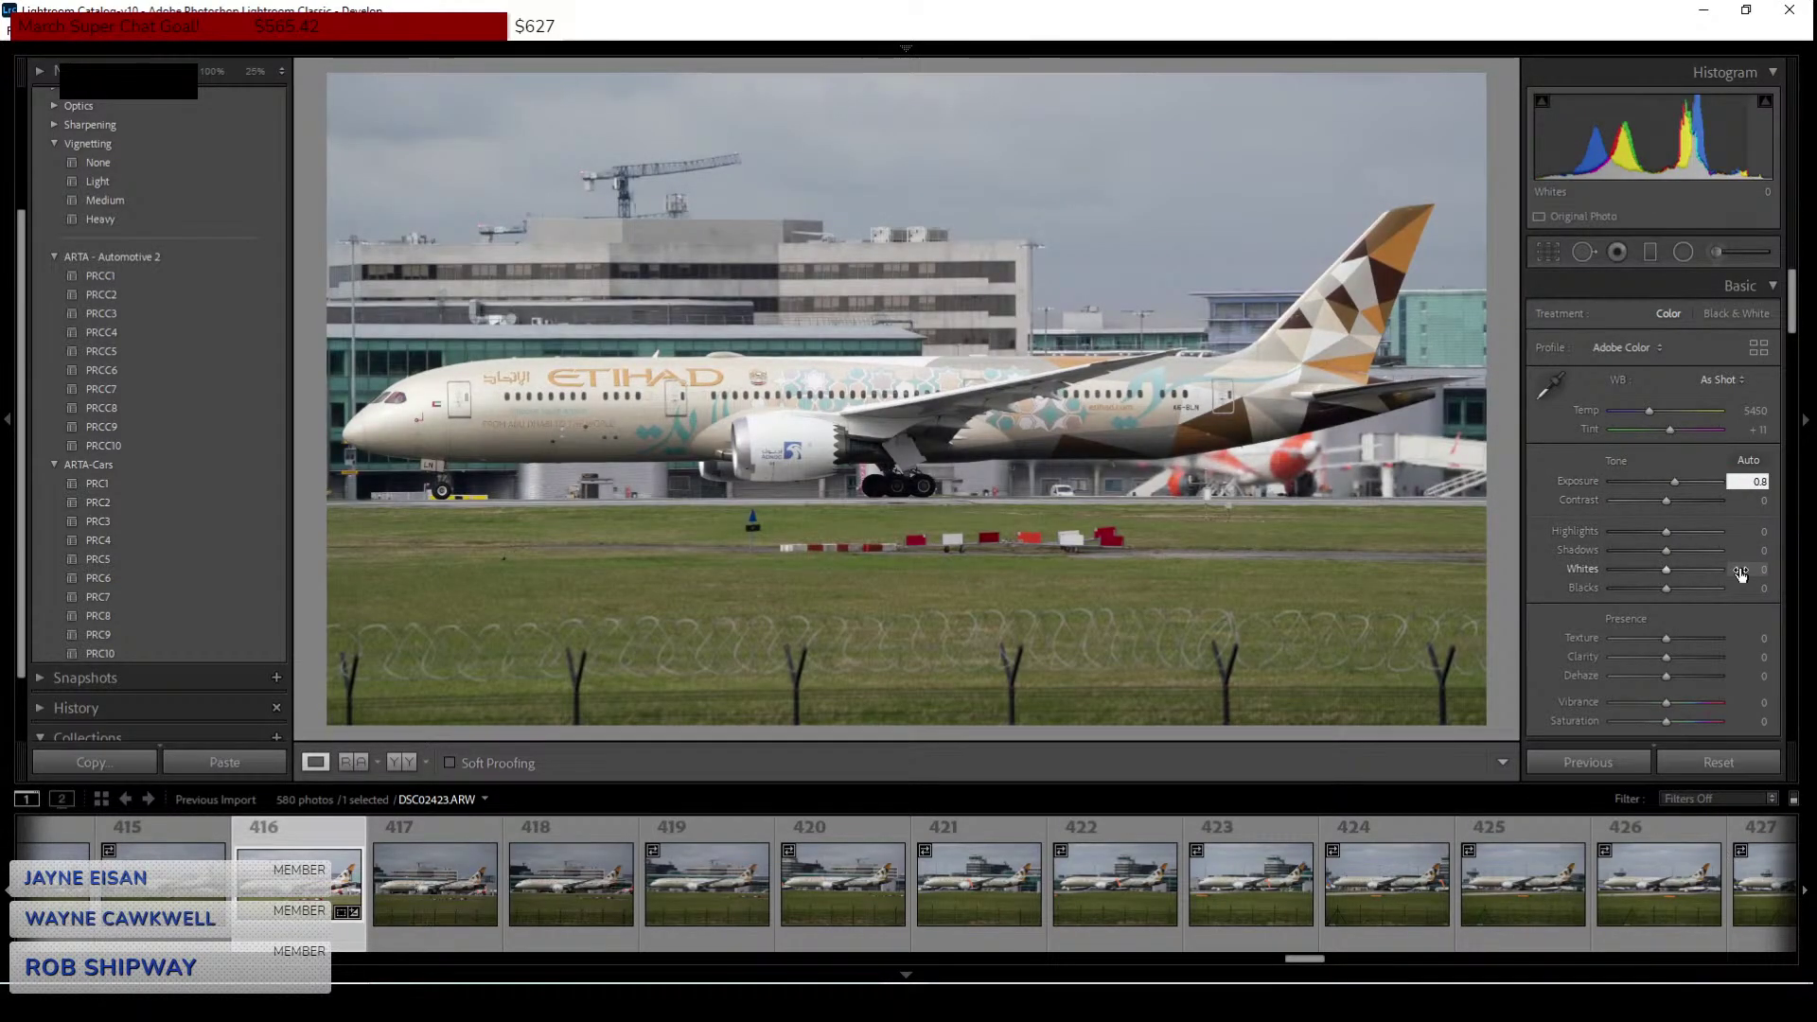
key(BackSpace)
text(7)
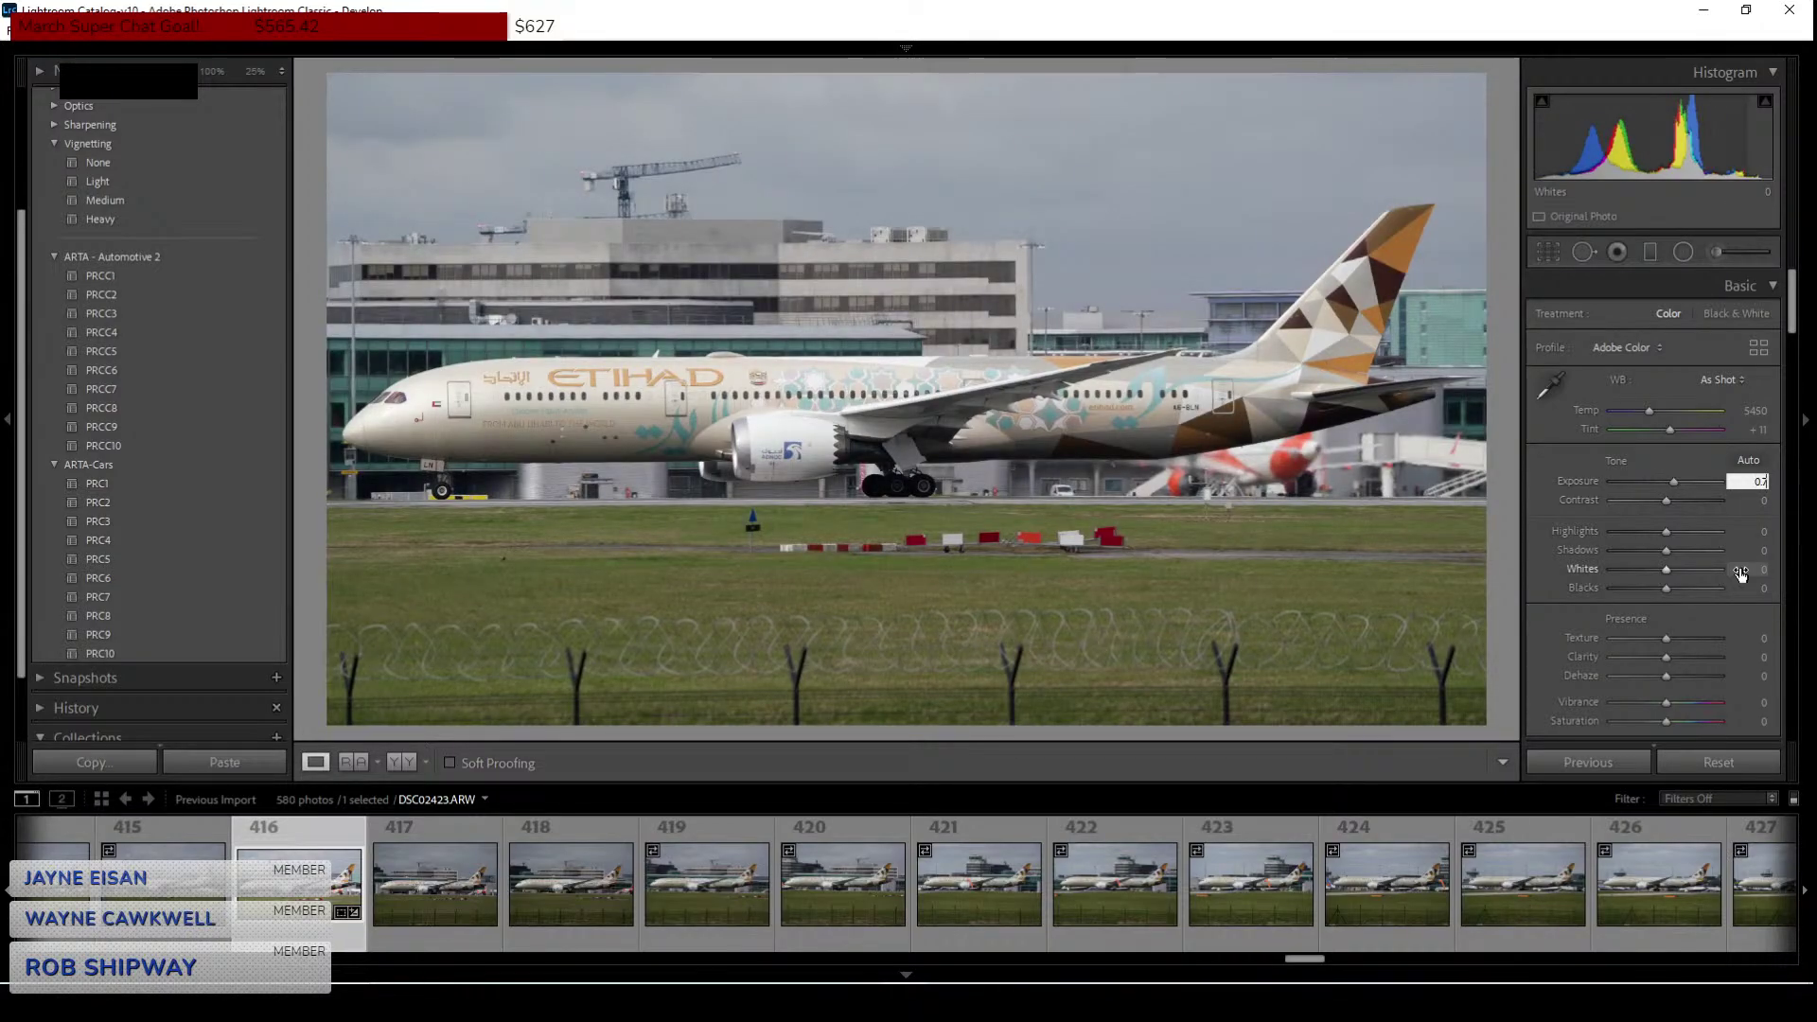
key(Return)
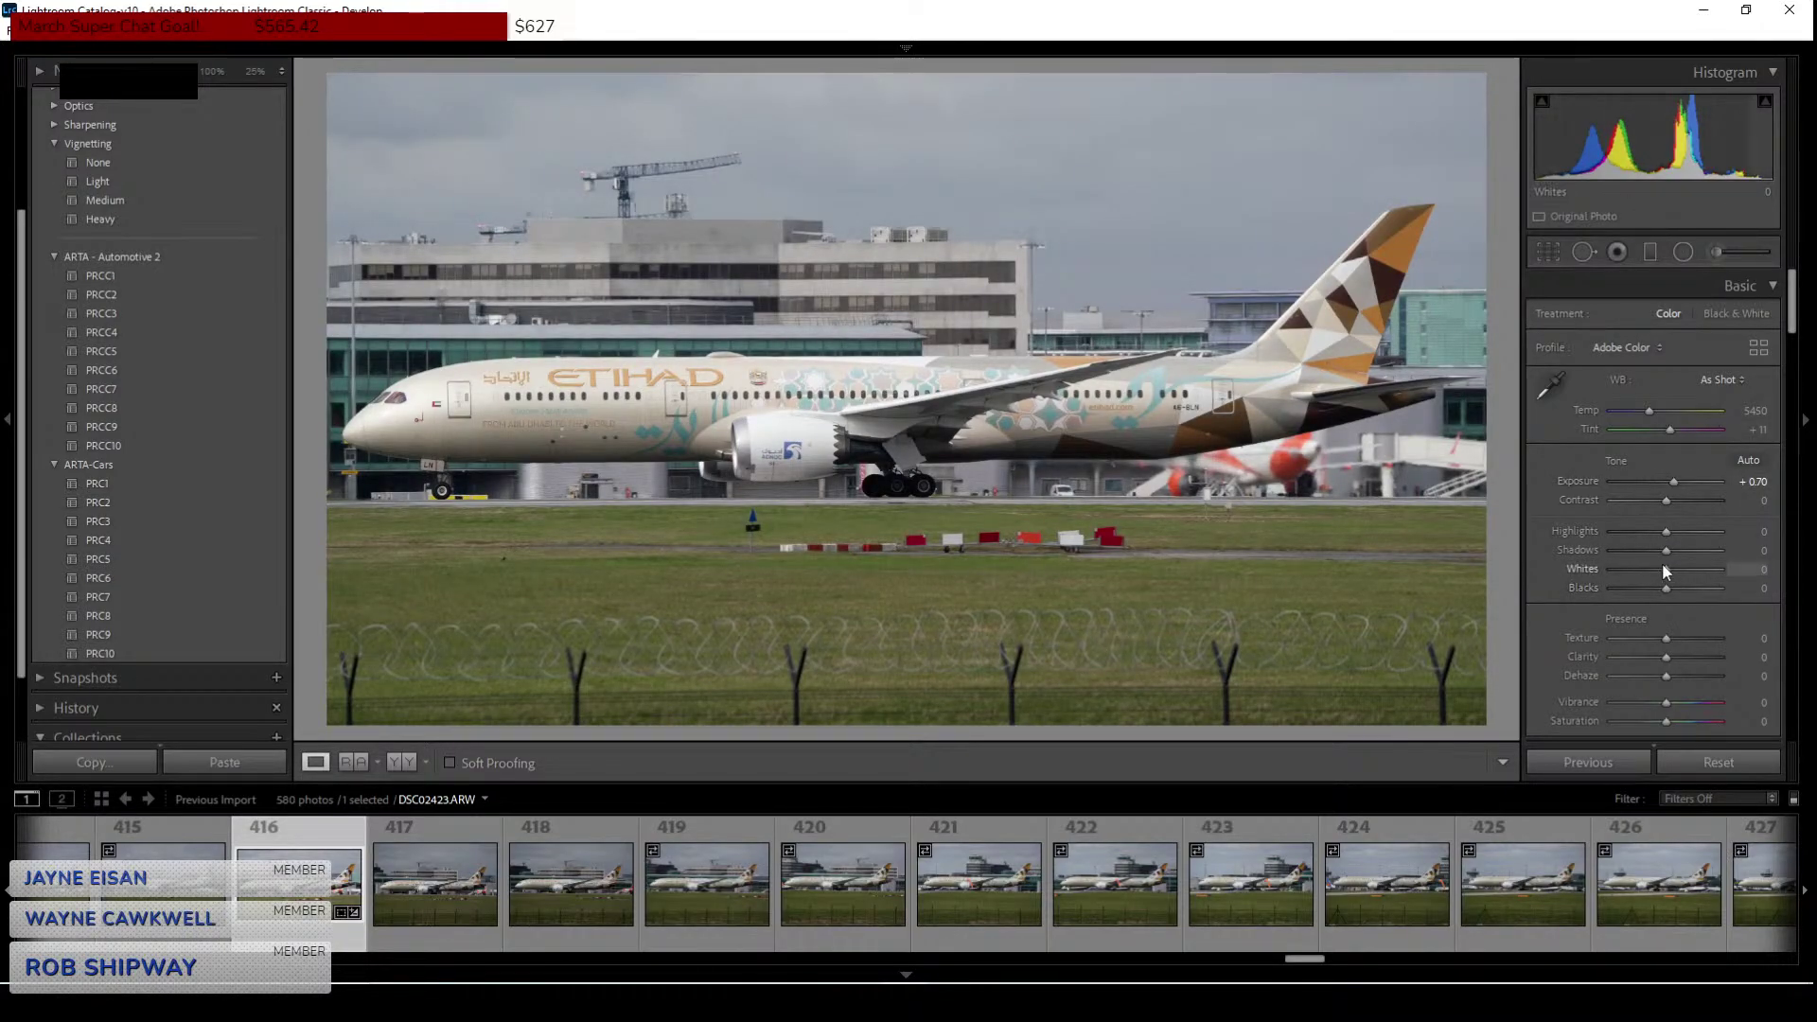
Lift Shadows to +19 and adjust the presence with Texture +4, Clarity -7 and Dehaze +9.
drag(1667, 551, 1681, 551)
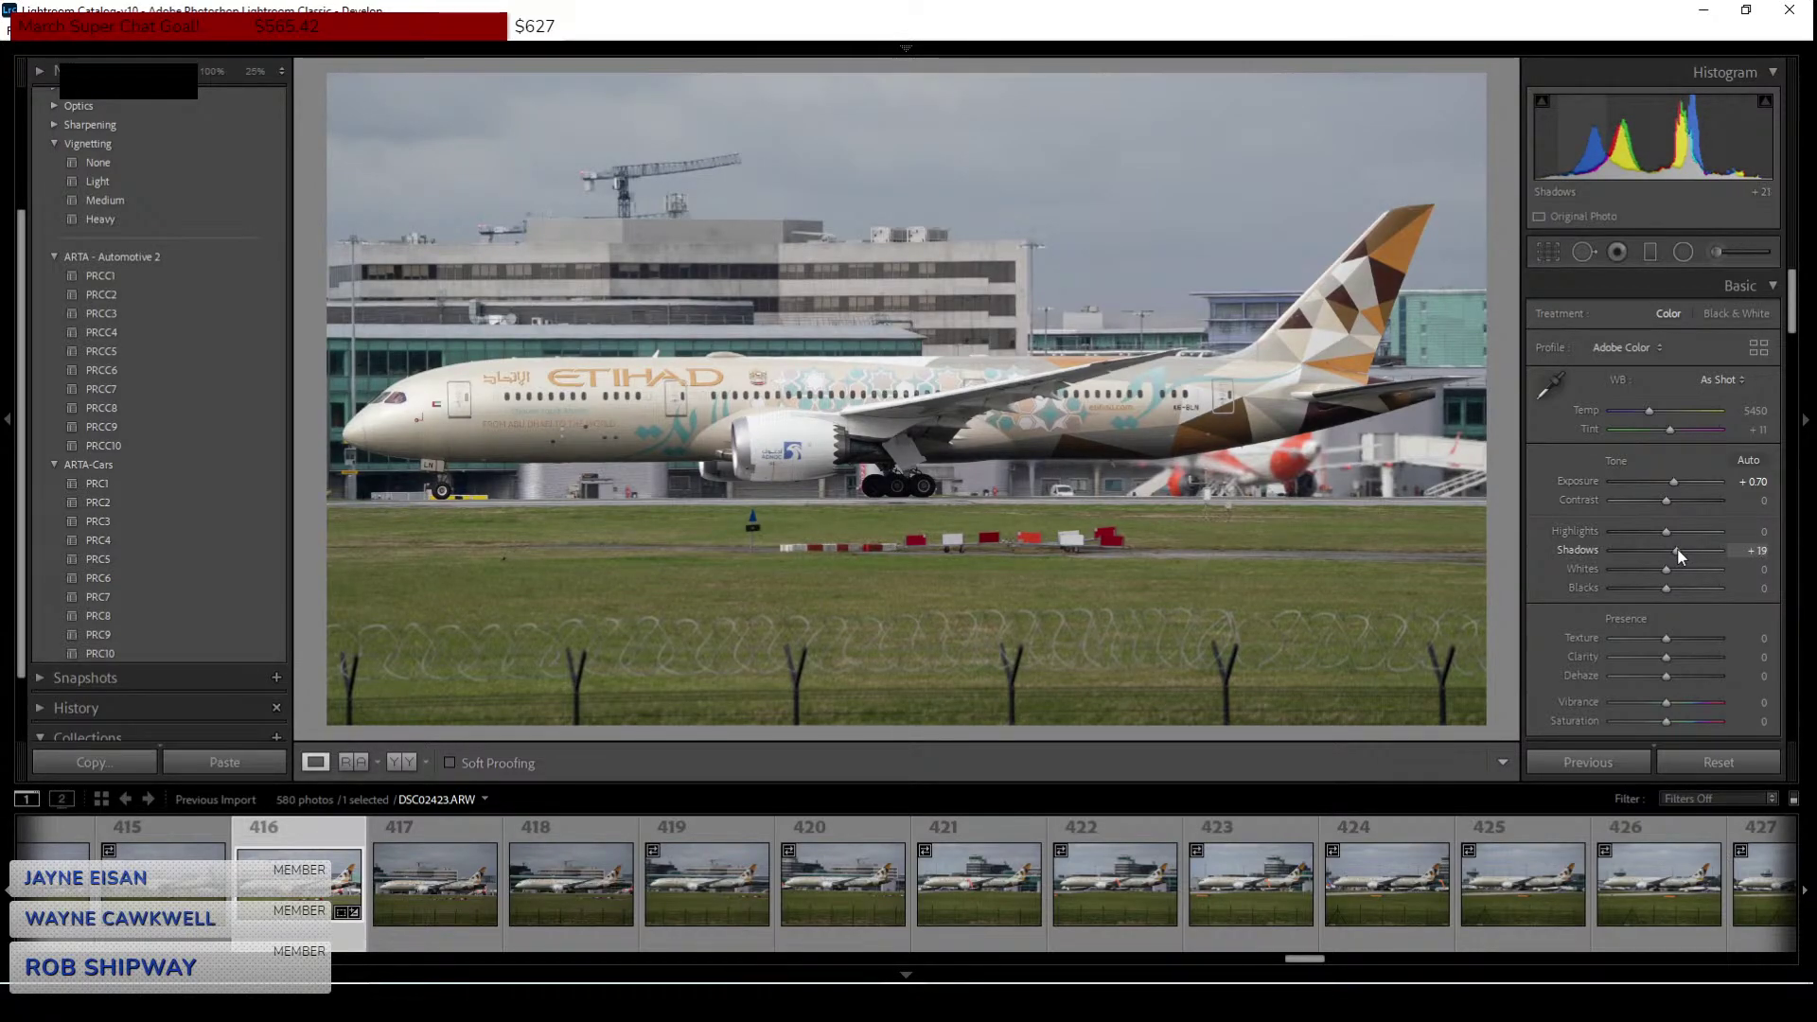
mouse_move(1144, 36)
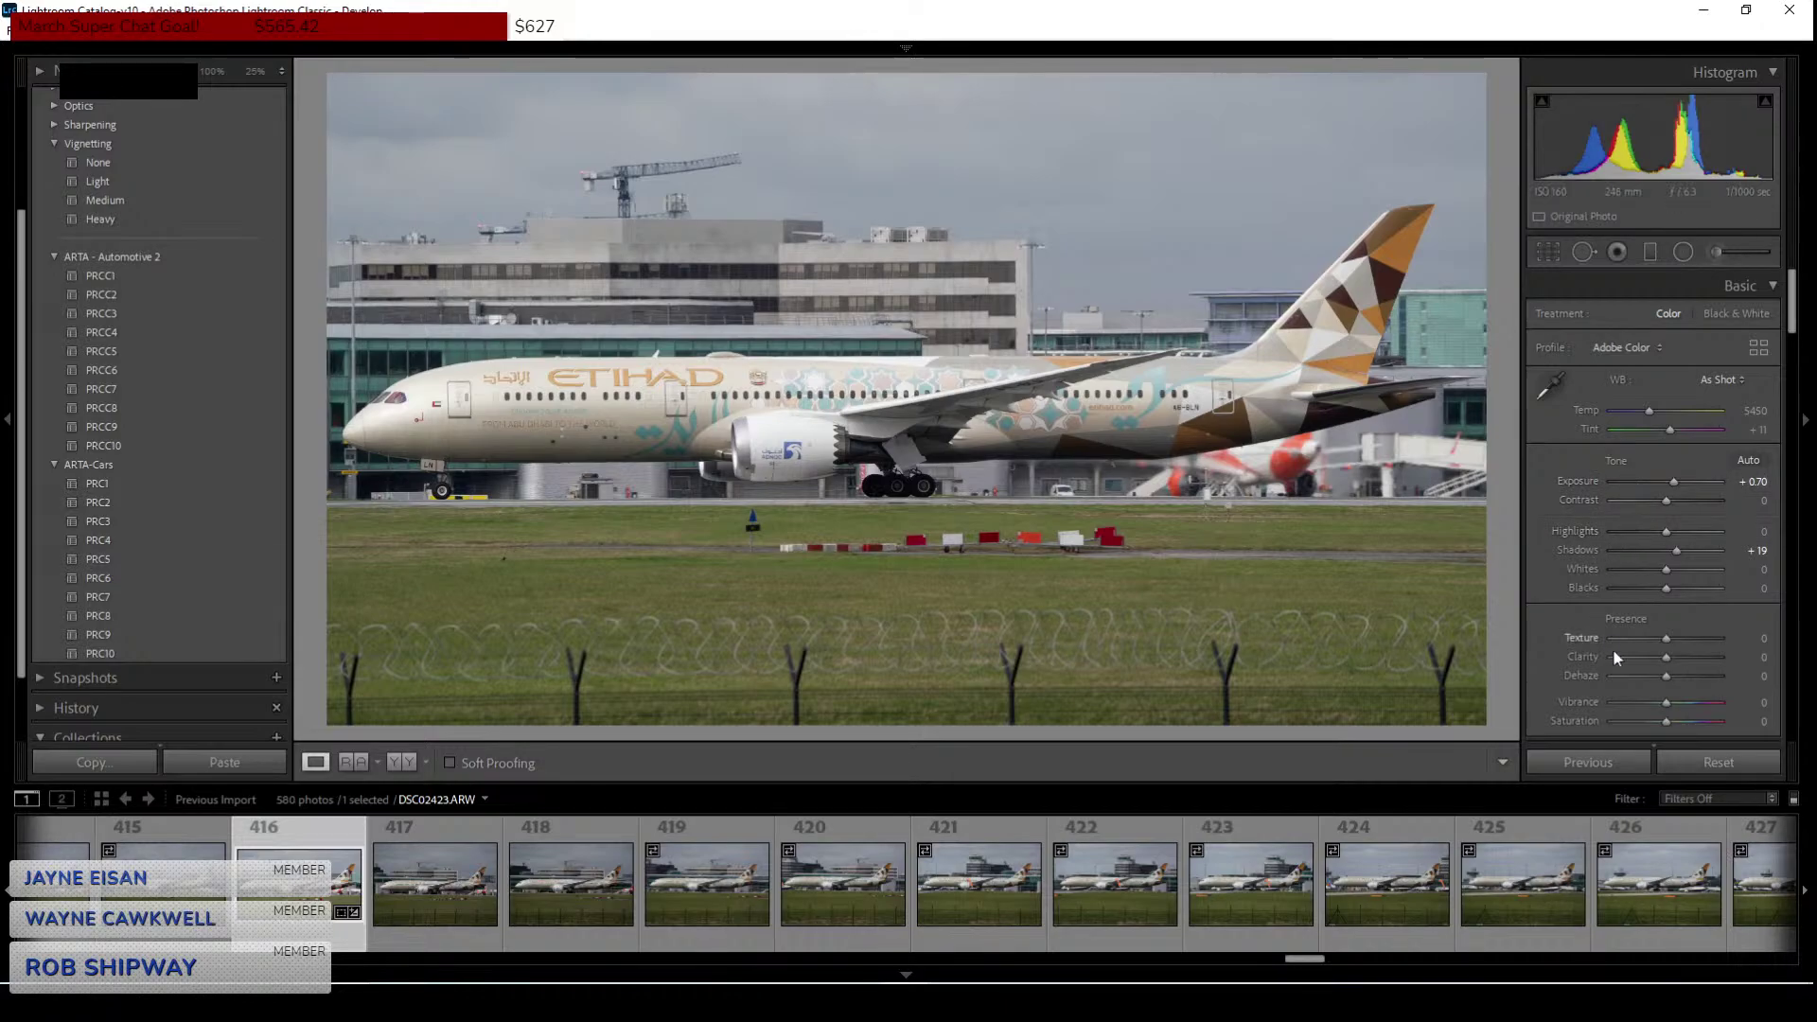
drag(1667, 676, 1671, 676)
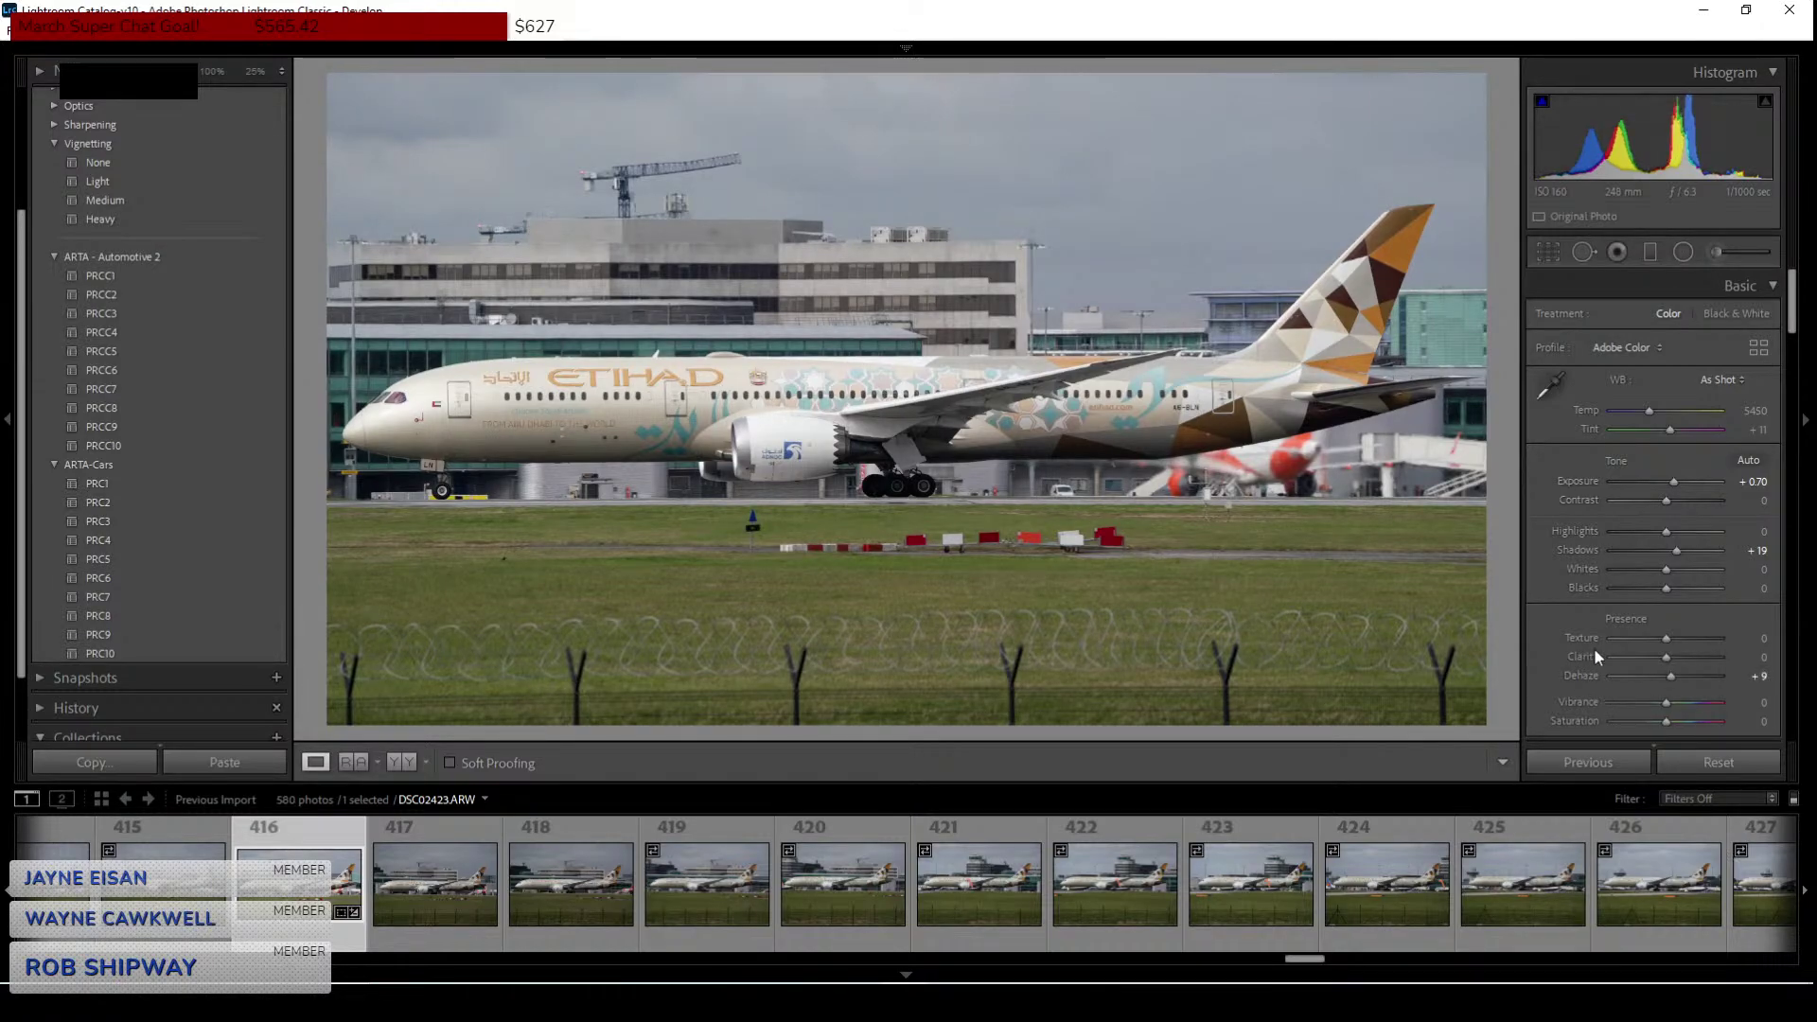
drag(1668, 658, 1659, 658)
Enable chromatic aberration removal and the lens profile corrections for the Etihad photo.
scroll(1576, 525, down, 15)
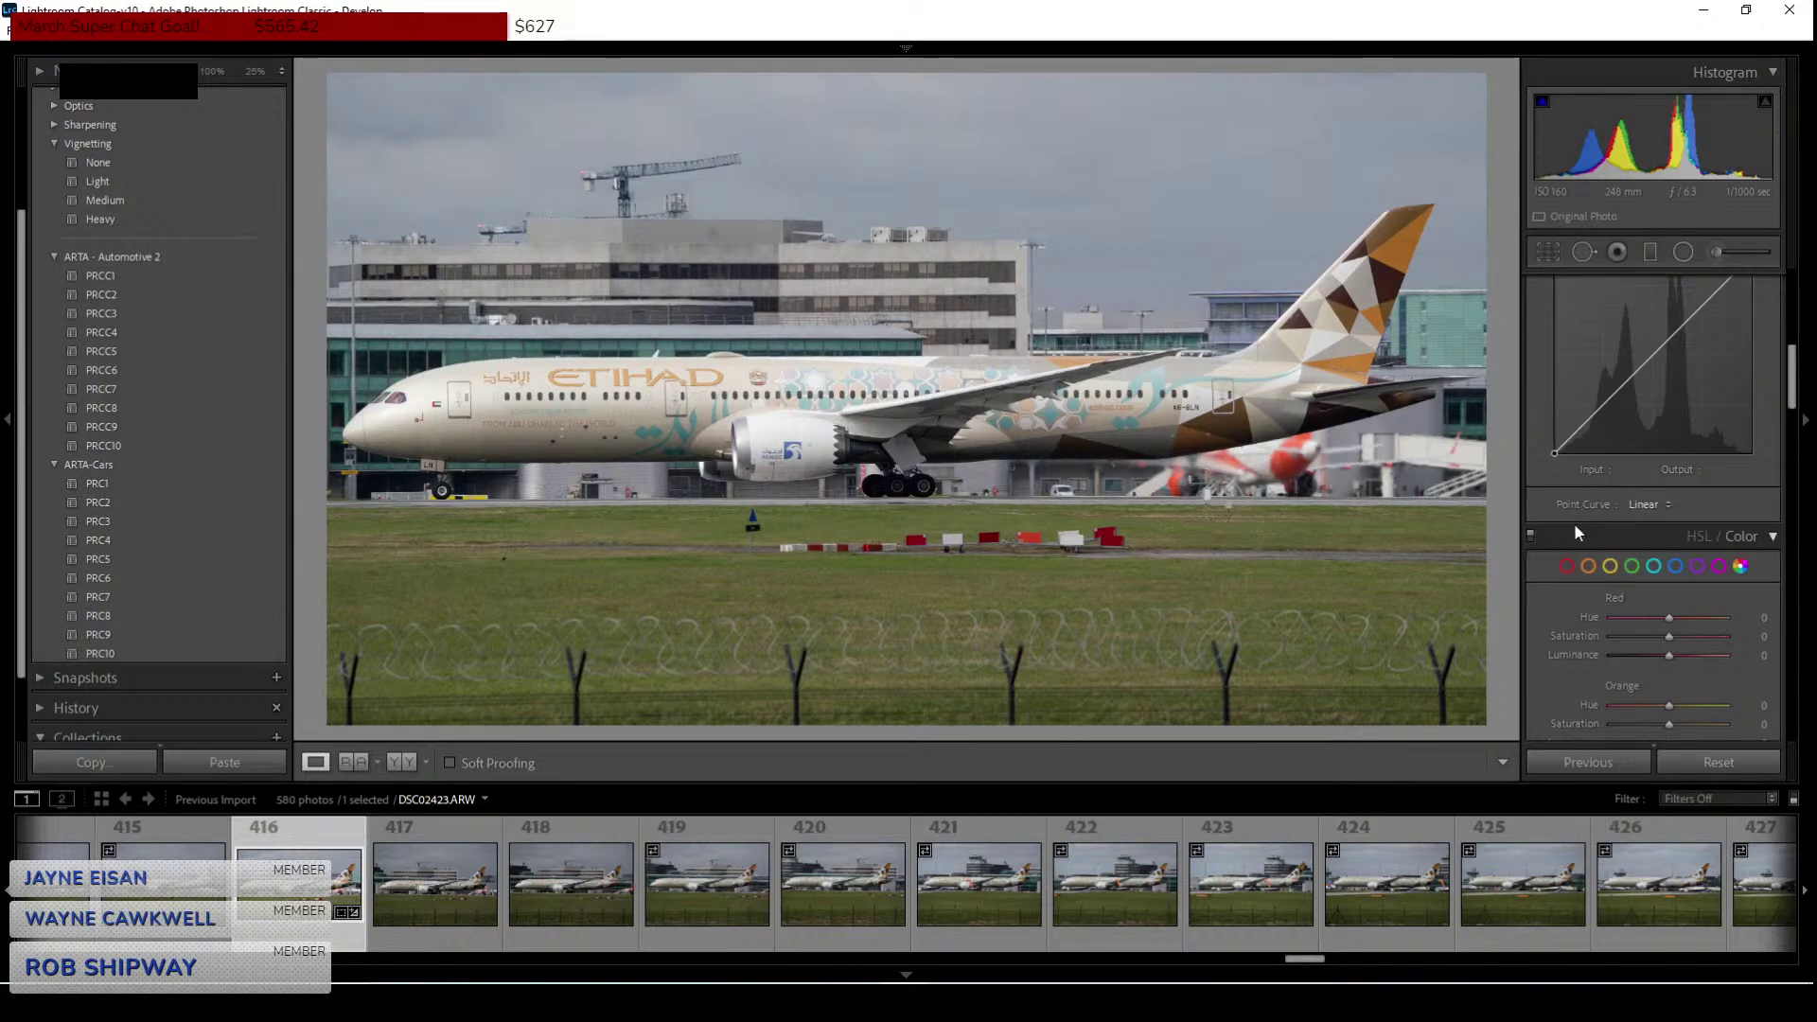
click(1540, 503)
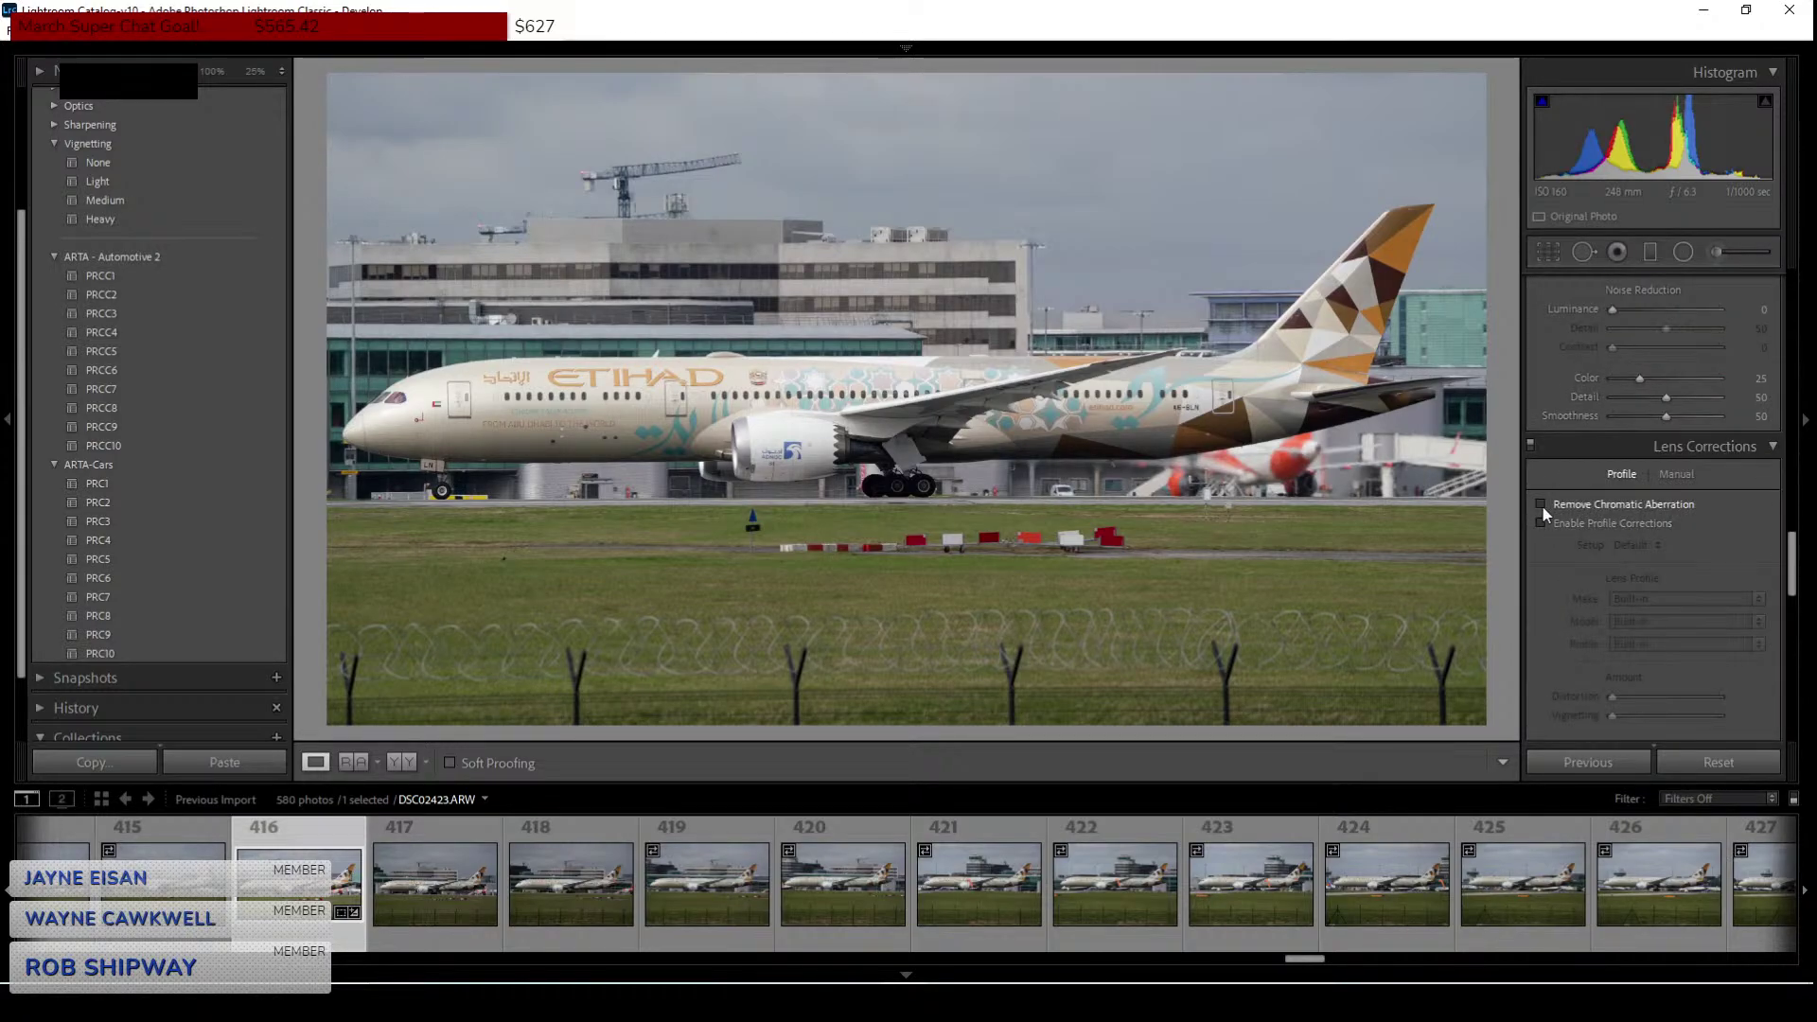
click(1540, 522)
Set luminance noise reduction to 12, sharpening masking to 90 and sharpening amount to 55.
scroll(1560, 589, up, 2)
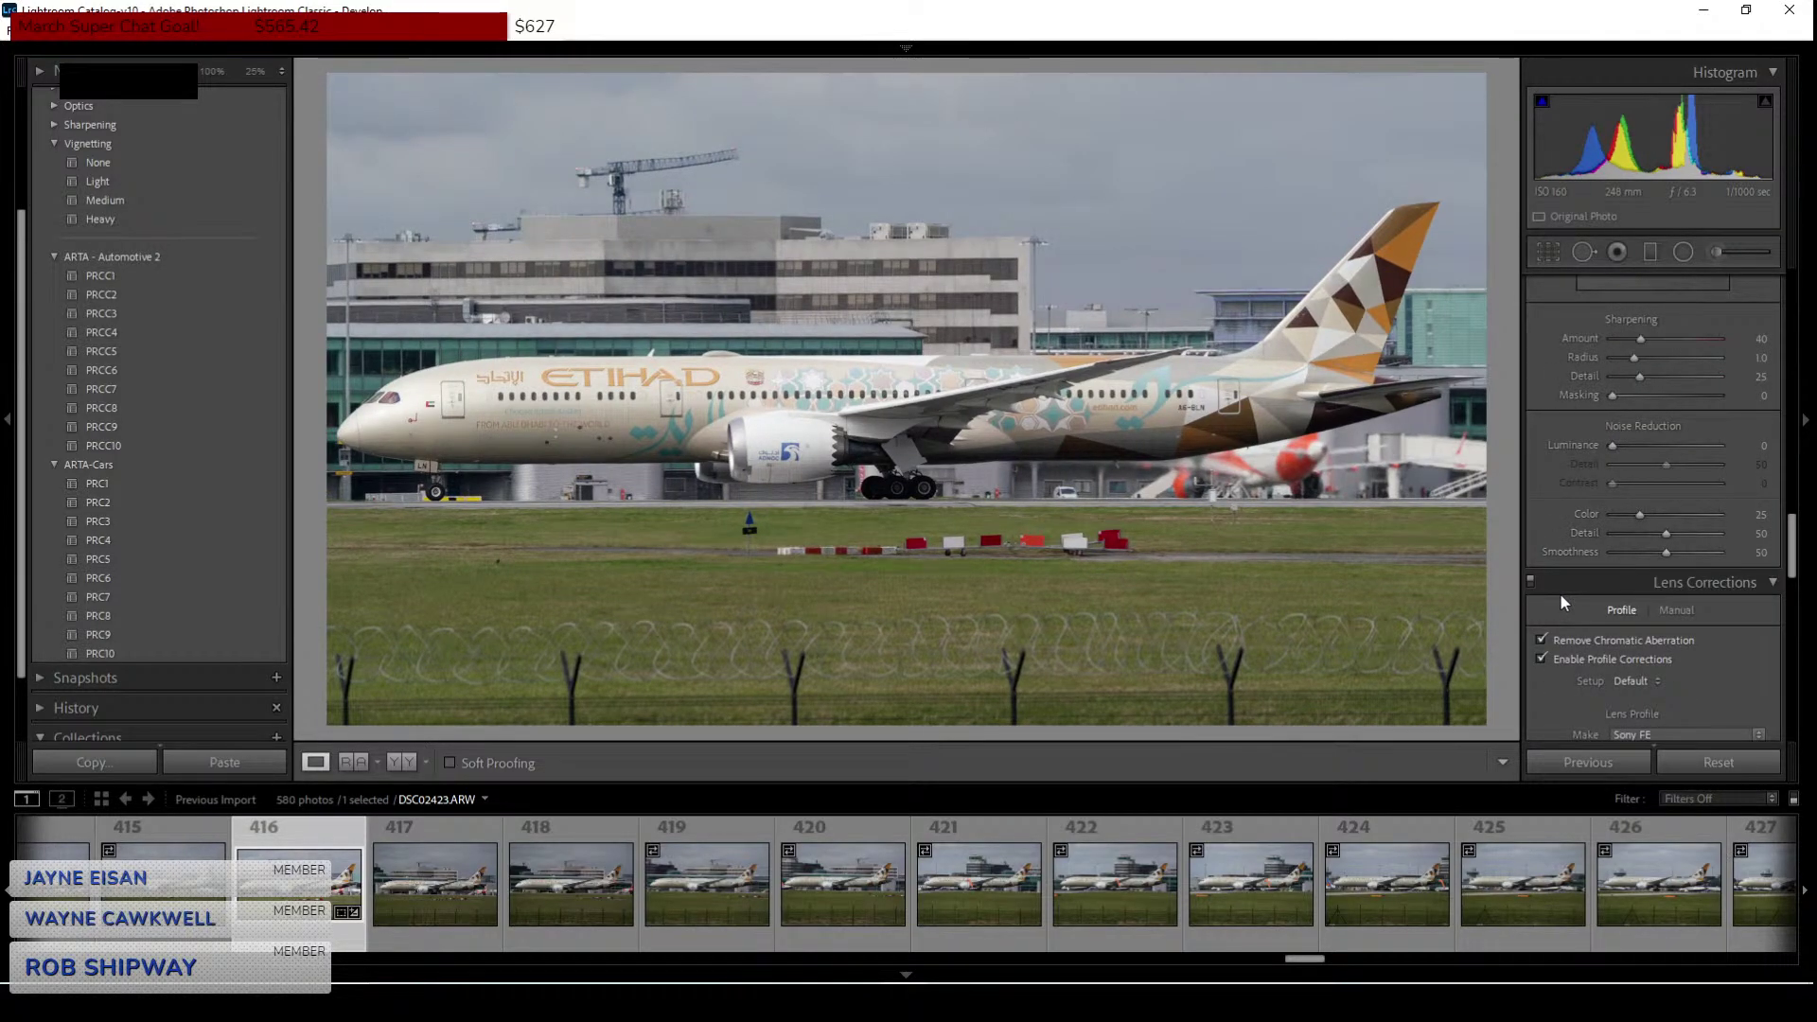
scroll(1560, 593, up, 2)
drag(1626, 583, 1711, 537)
drag(1643, 477, 1654, 478)
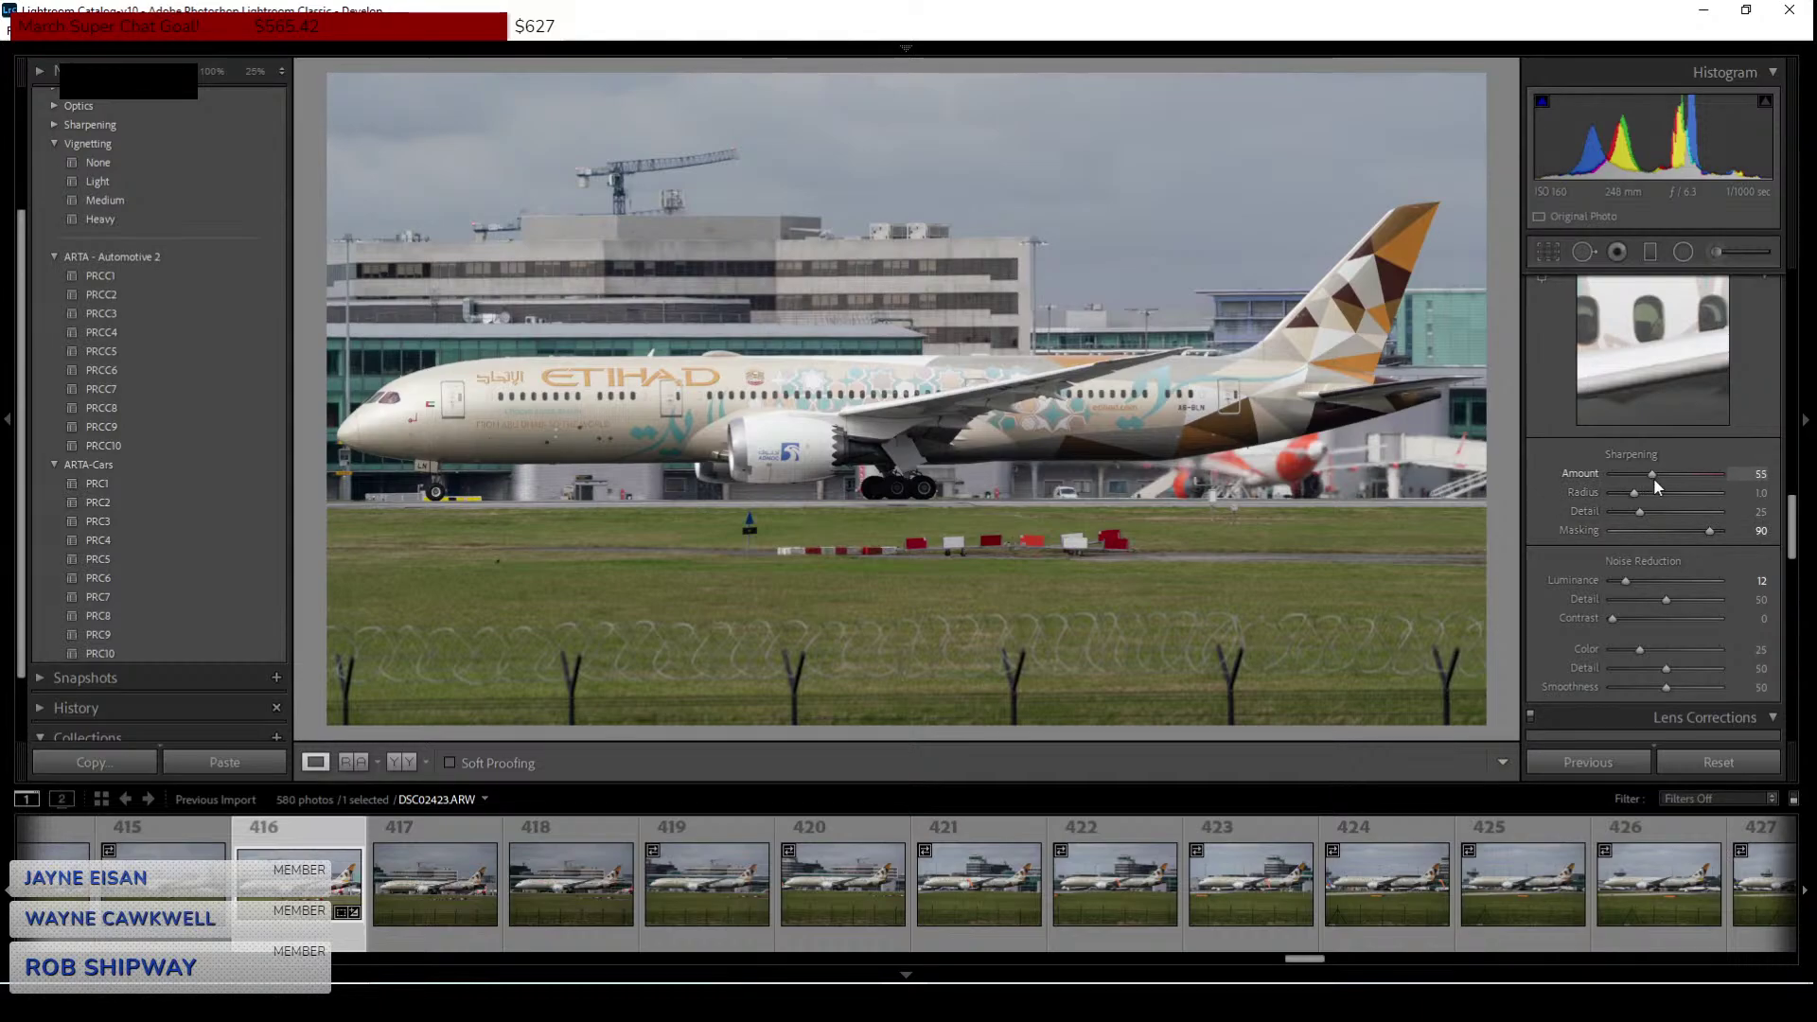
Examine the wing, livery and forward fuselage at 100% for sharpness and noise, and return to the full view.
scroll(1577, 638, up, 10)
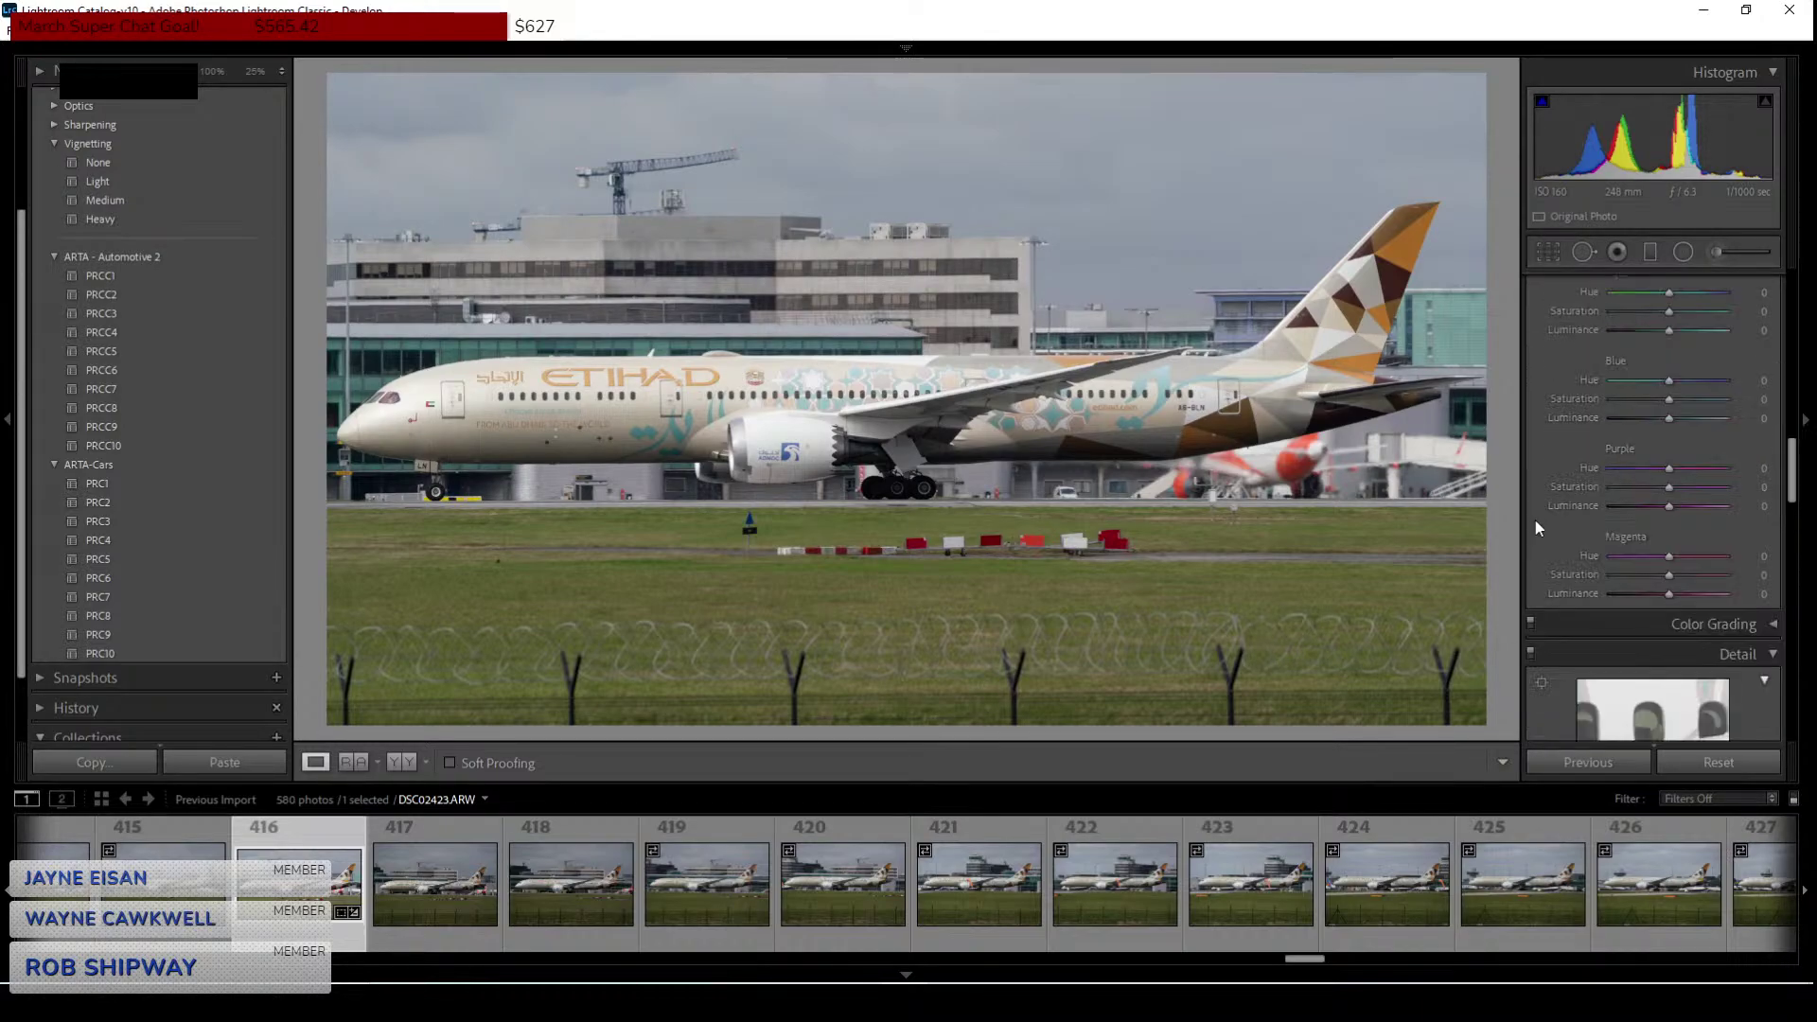
click(1084, 388)
drag(1084, 388, 1205, 621)
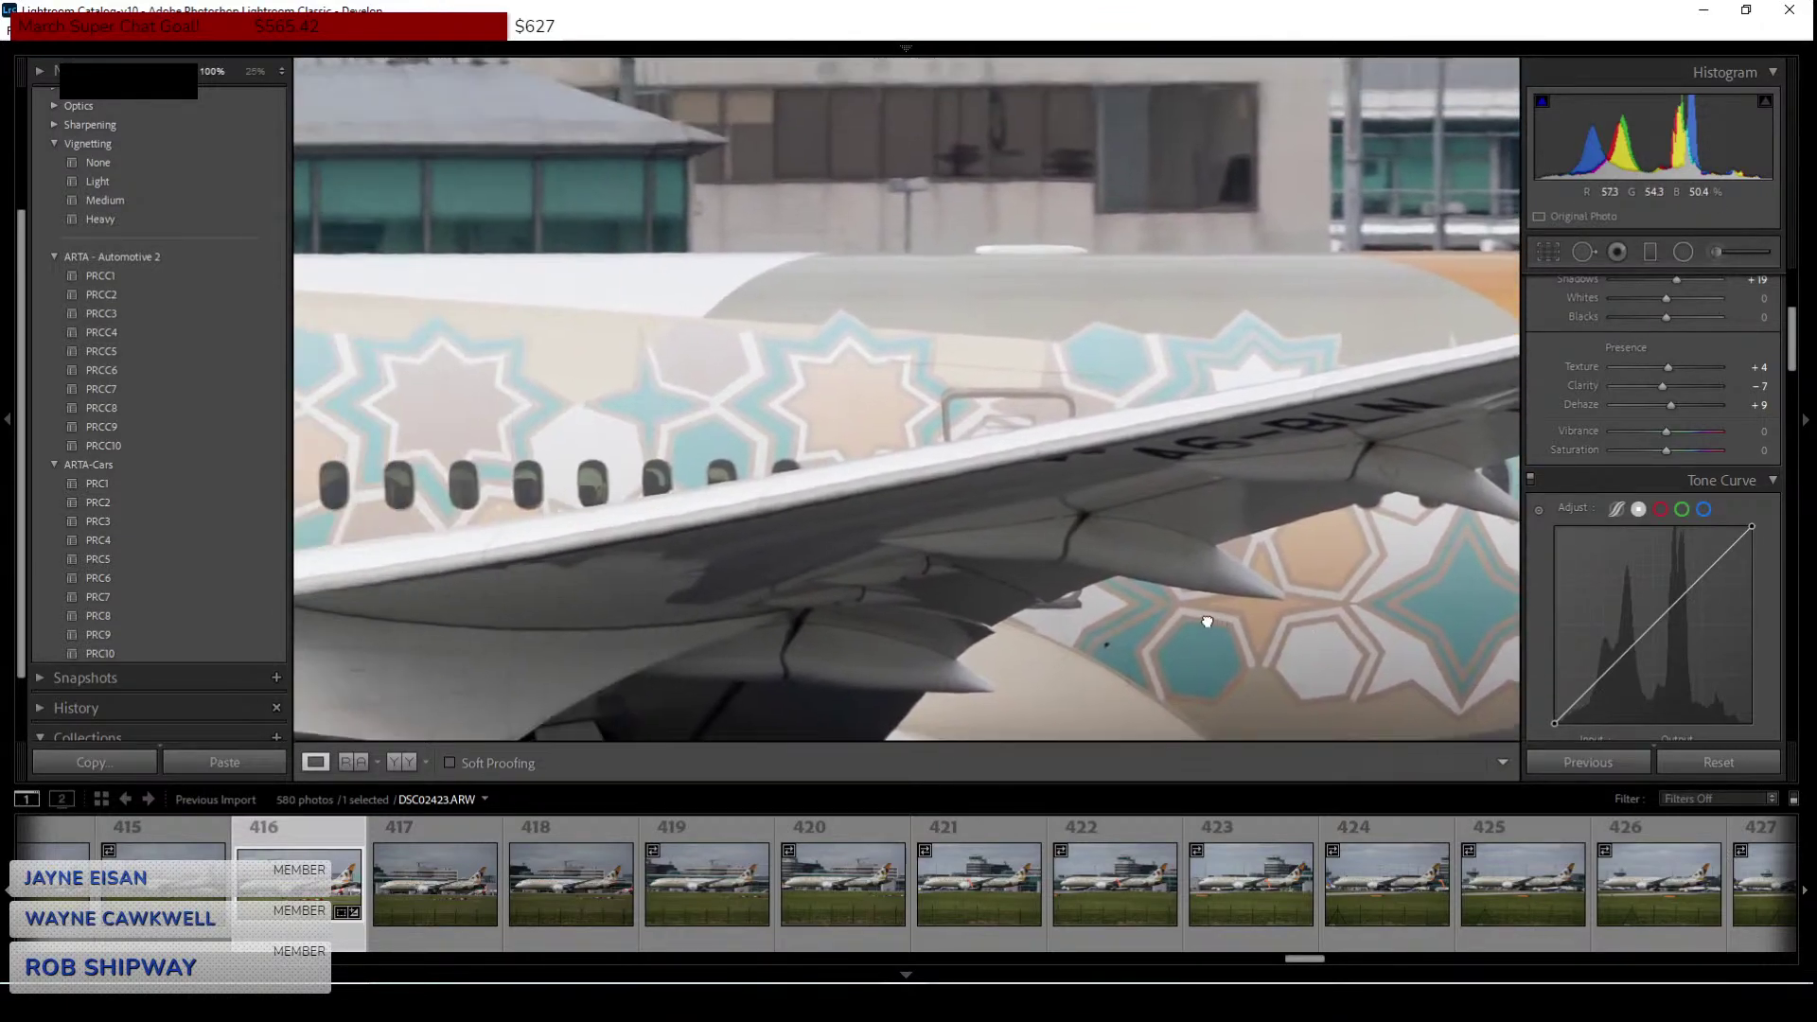
drag(815, 553, 1219, 579)
drag(903, 534, 1276, 455)
drag(858, 516, 1095, 515)
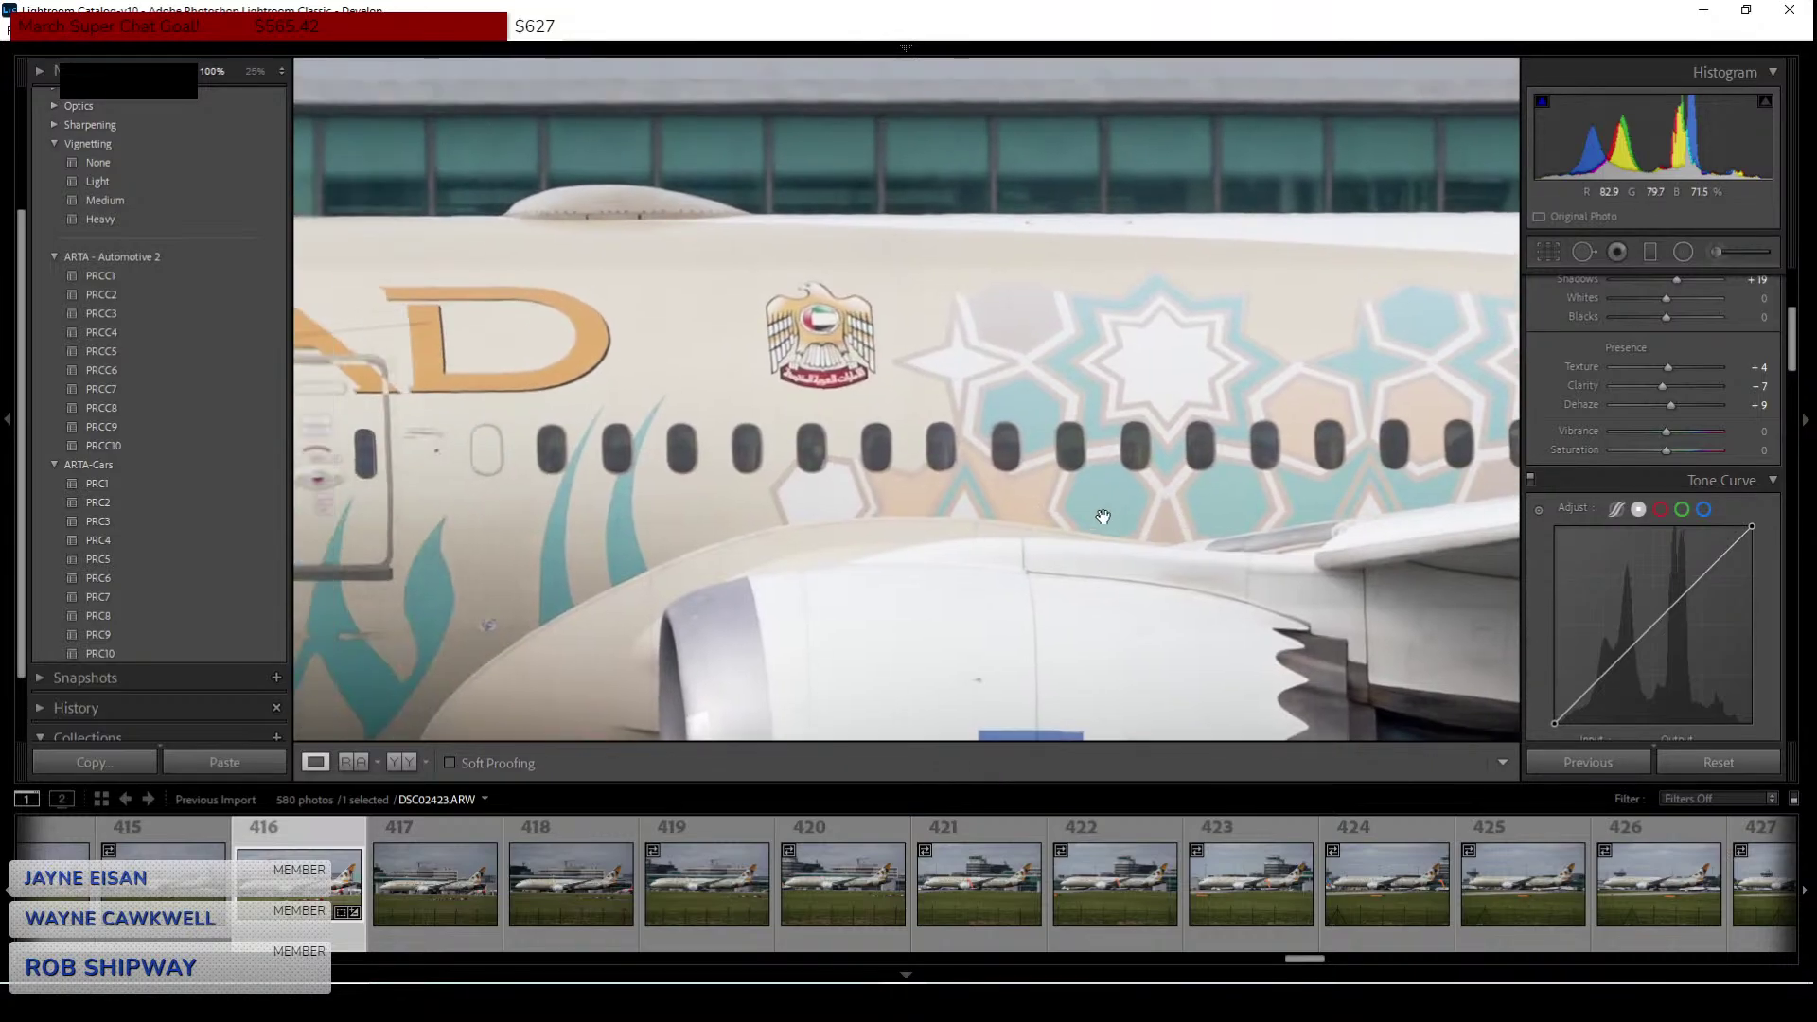
drag(865, 507, 1165, 512)
drag(925, 515, 1038, 459)
click(1038, 458)
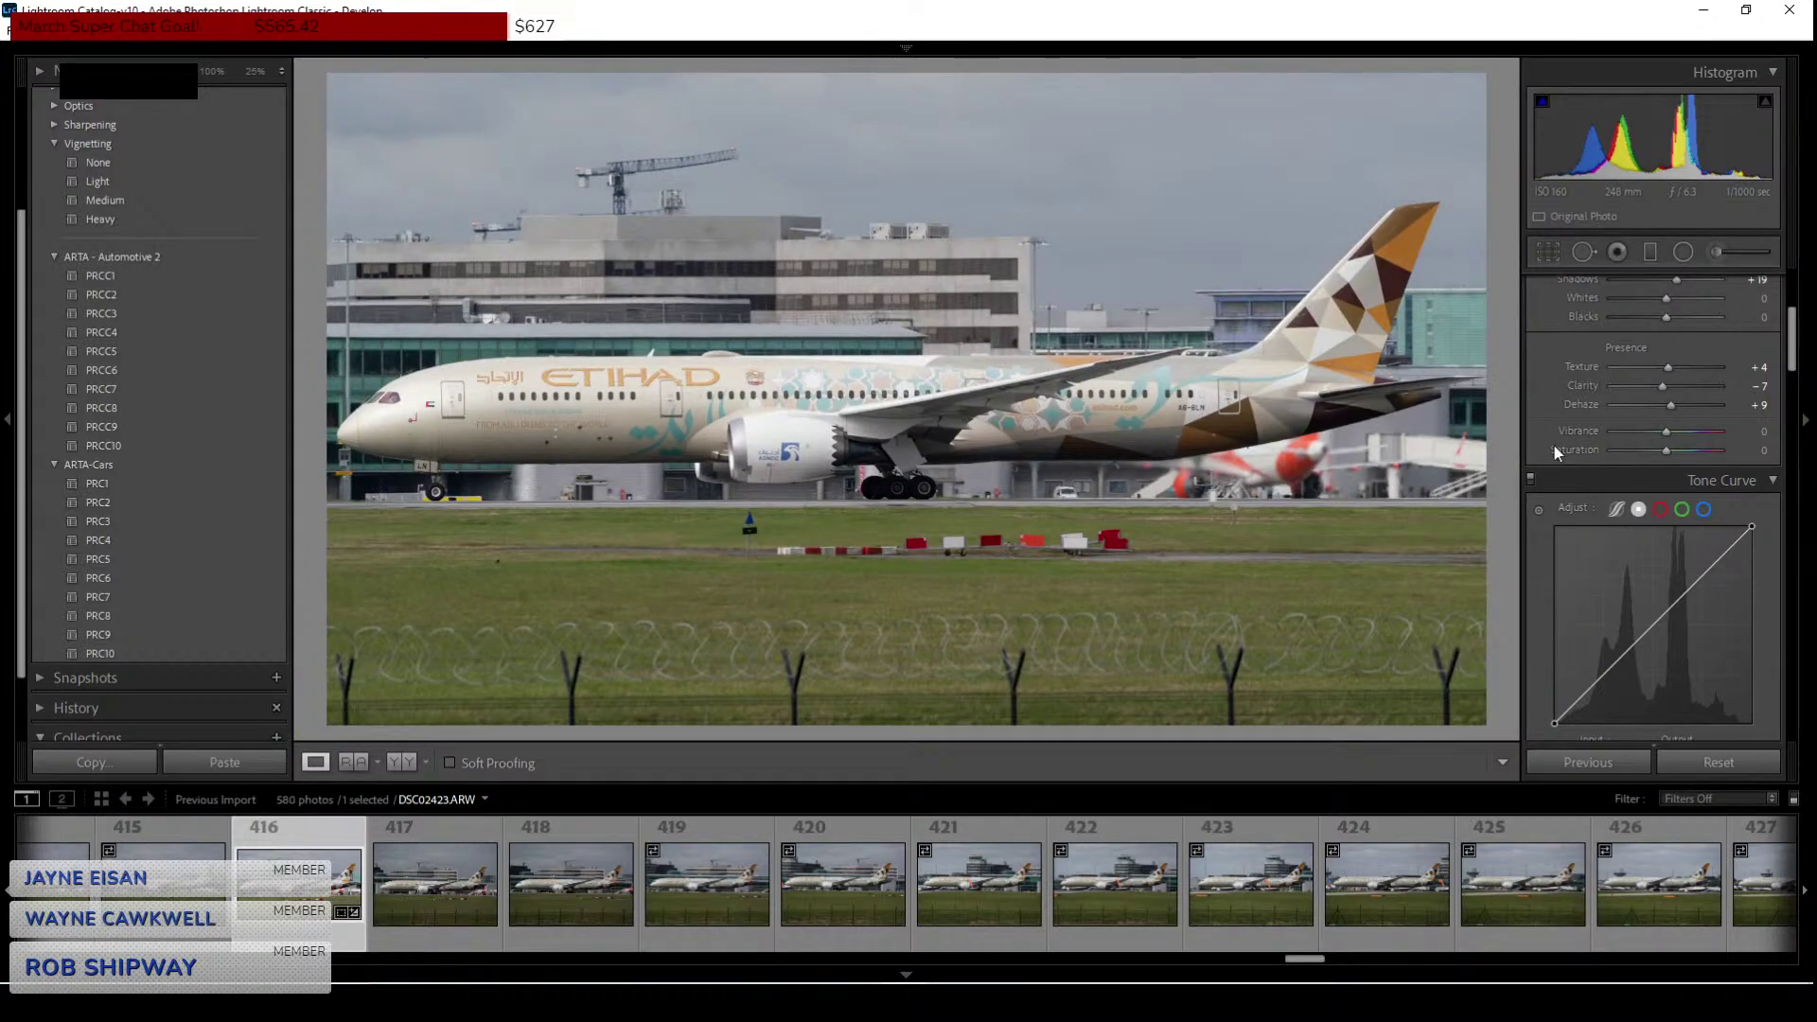
Refine the tone with Highlights -35, Whites +21 and Blacks +54, and raise Vibrance to +37.
scroll(1554, 446, up, 3)
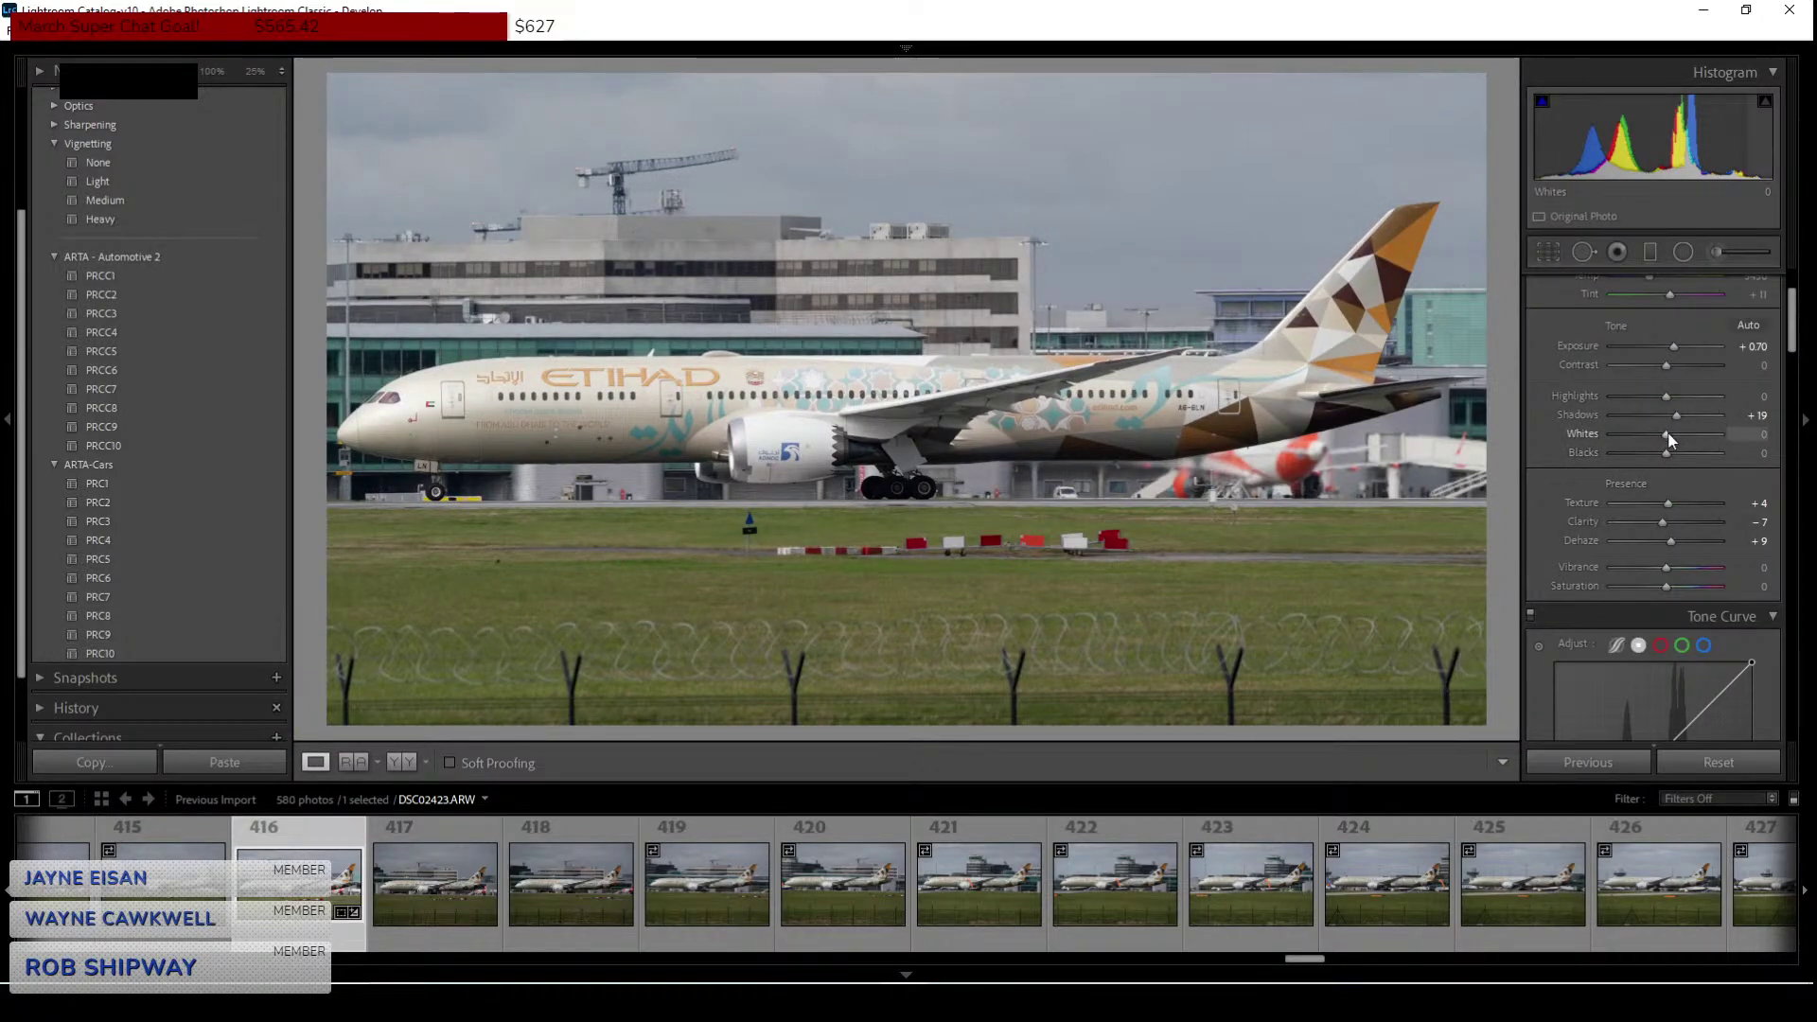
mouse_move(1666, 396)
mouse_down()
mouse_move(1639, 392)
mouse_move(1688, 436)
mouse_move(1657, 451)
mouse_move(1707, 451)
mouse_move(1626, 395)
mouse_move(1649, 400)
mouse_up()
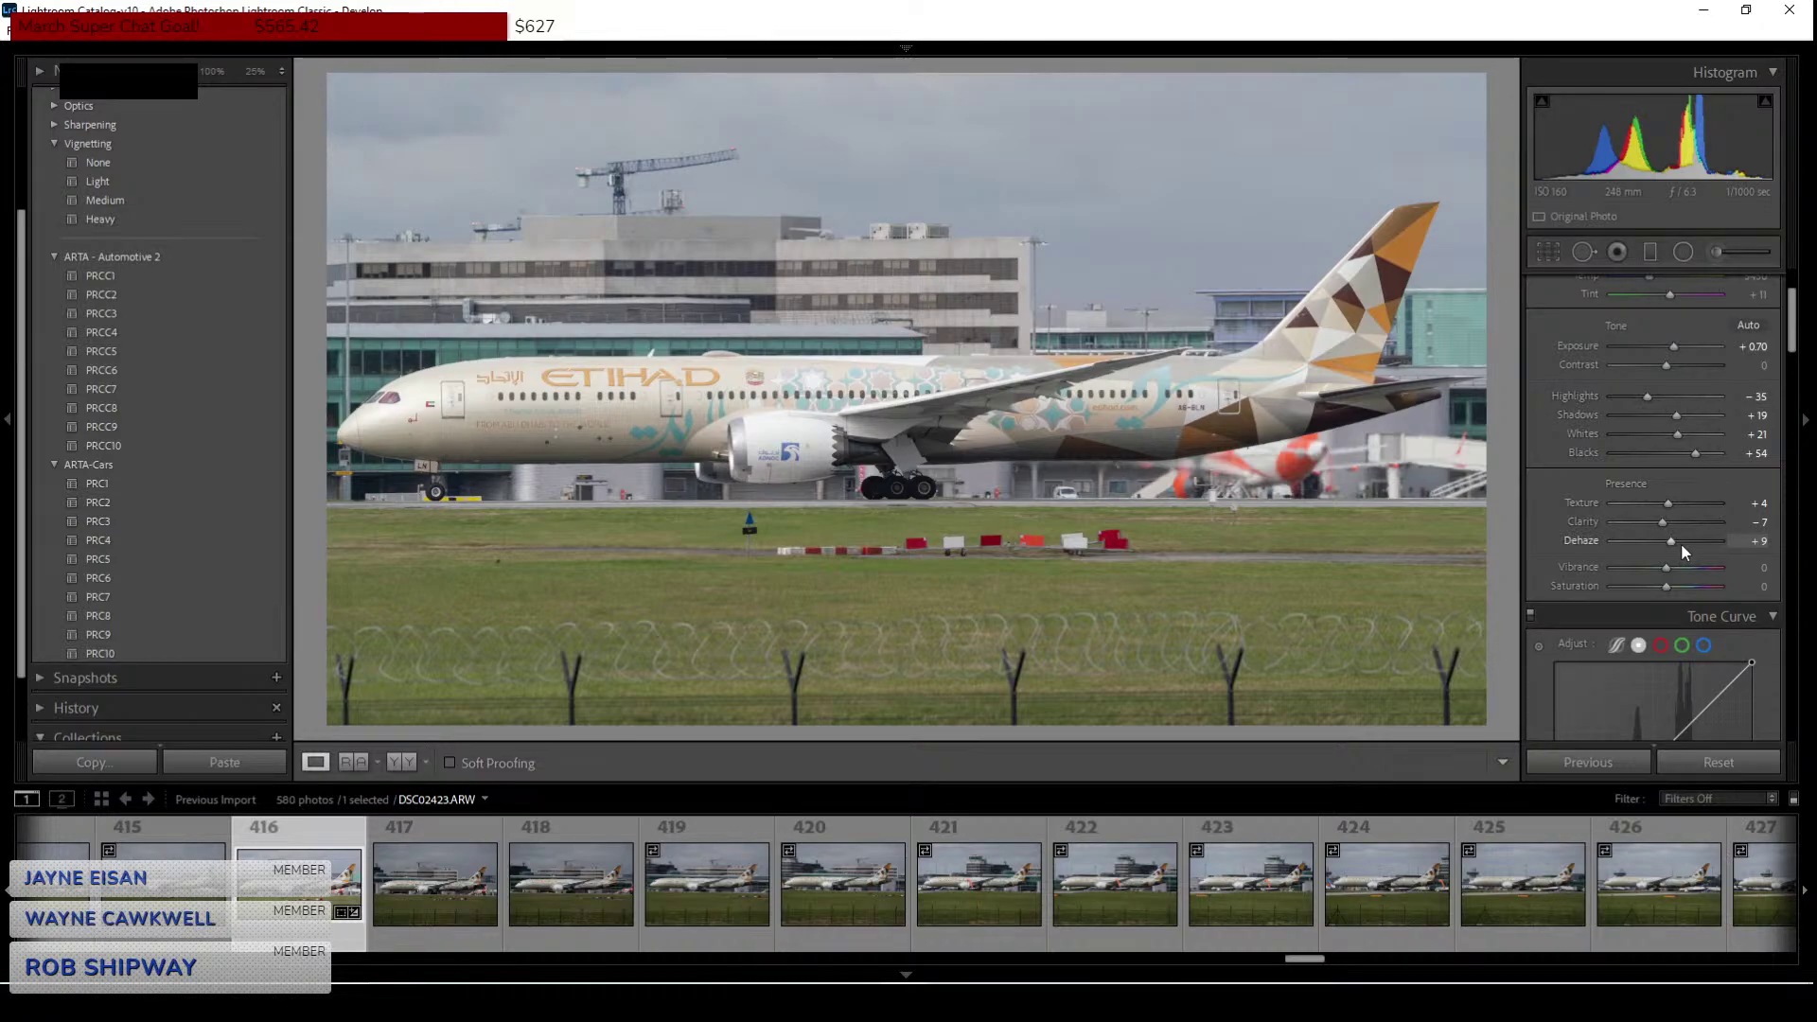
drag(1669, 569, 1687, 570)
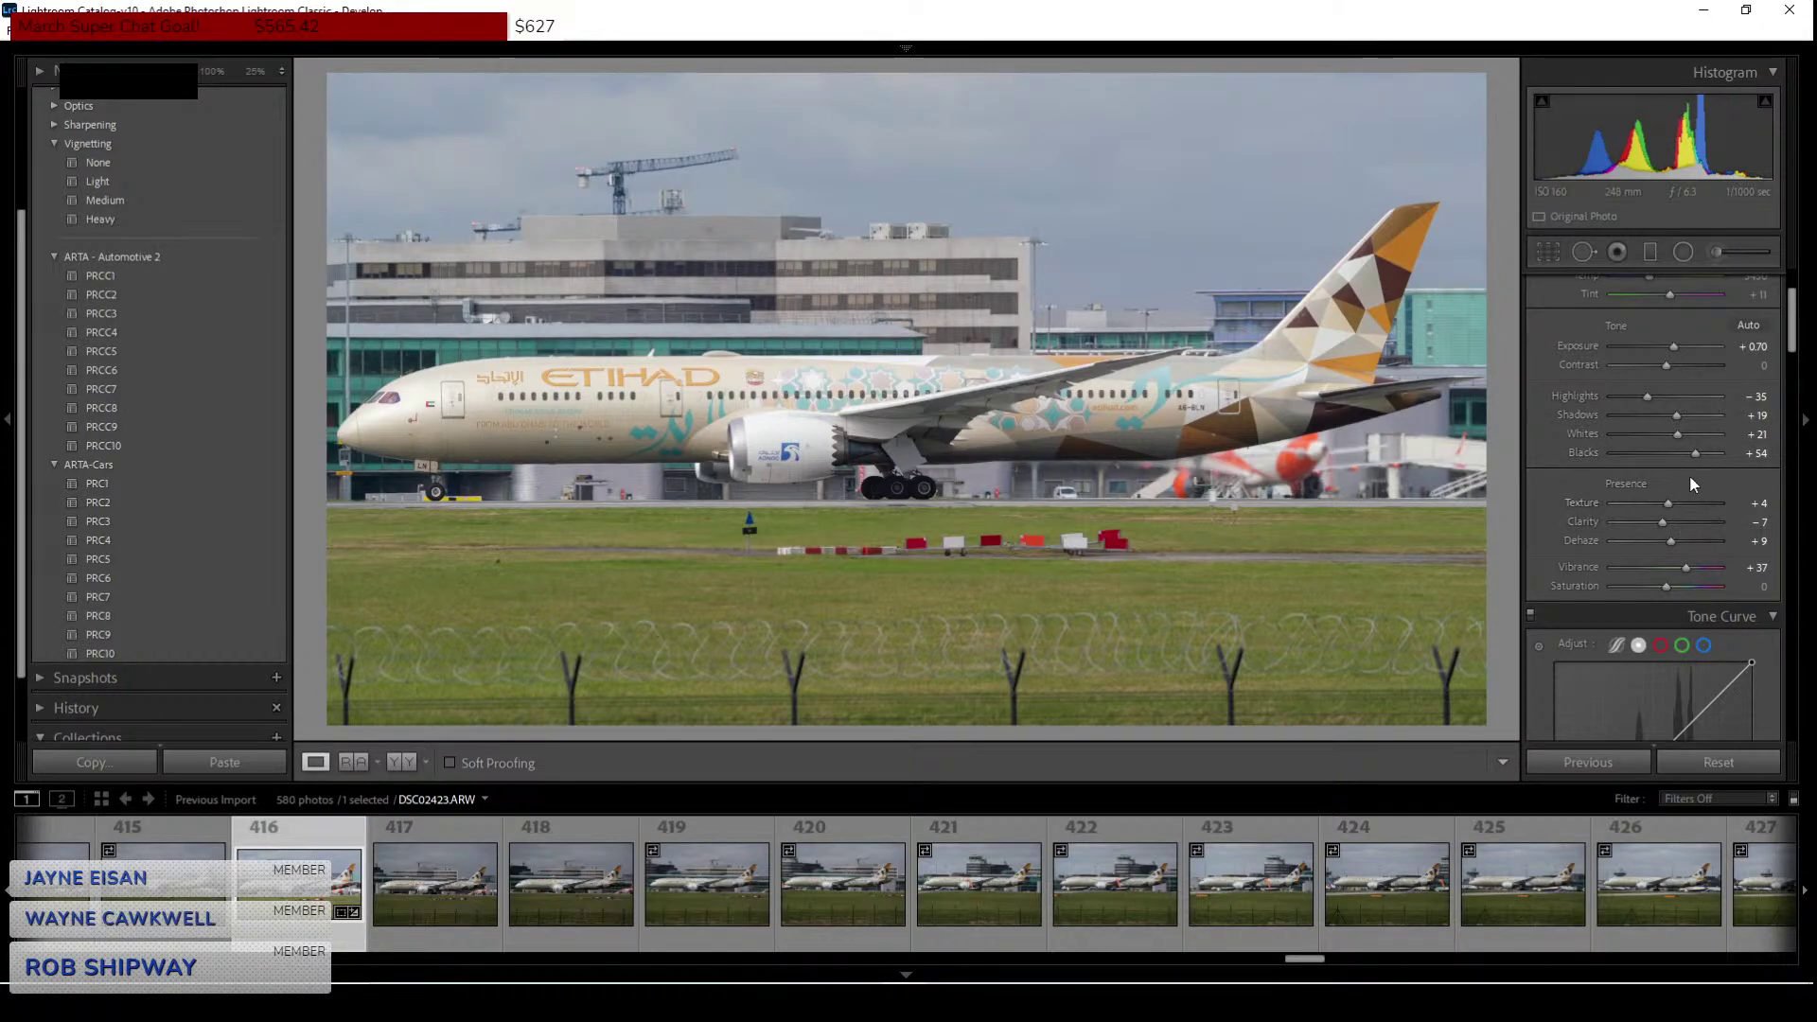
scroll(1549, 416, down, 3)
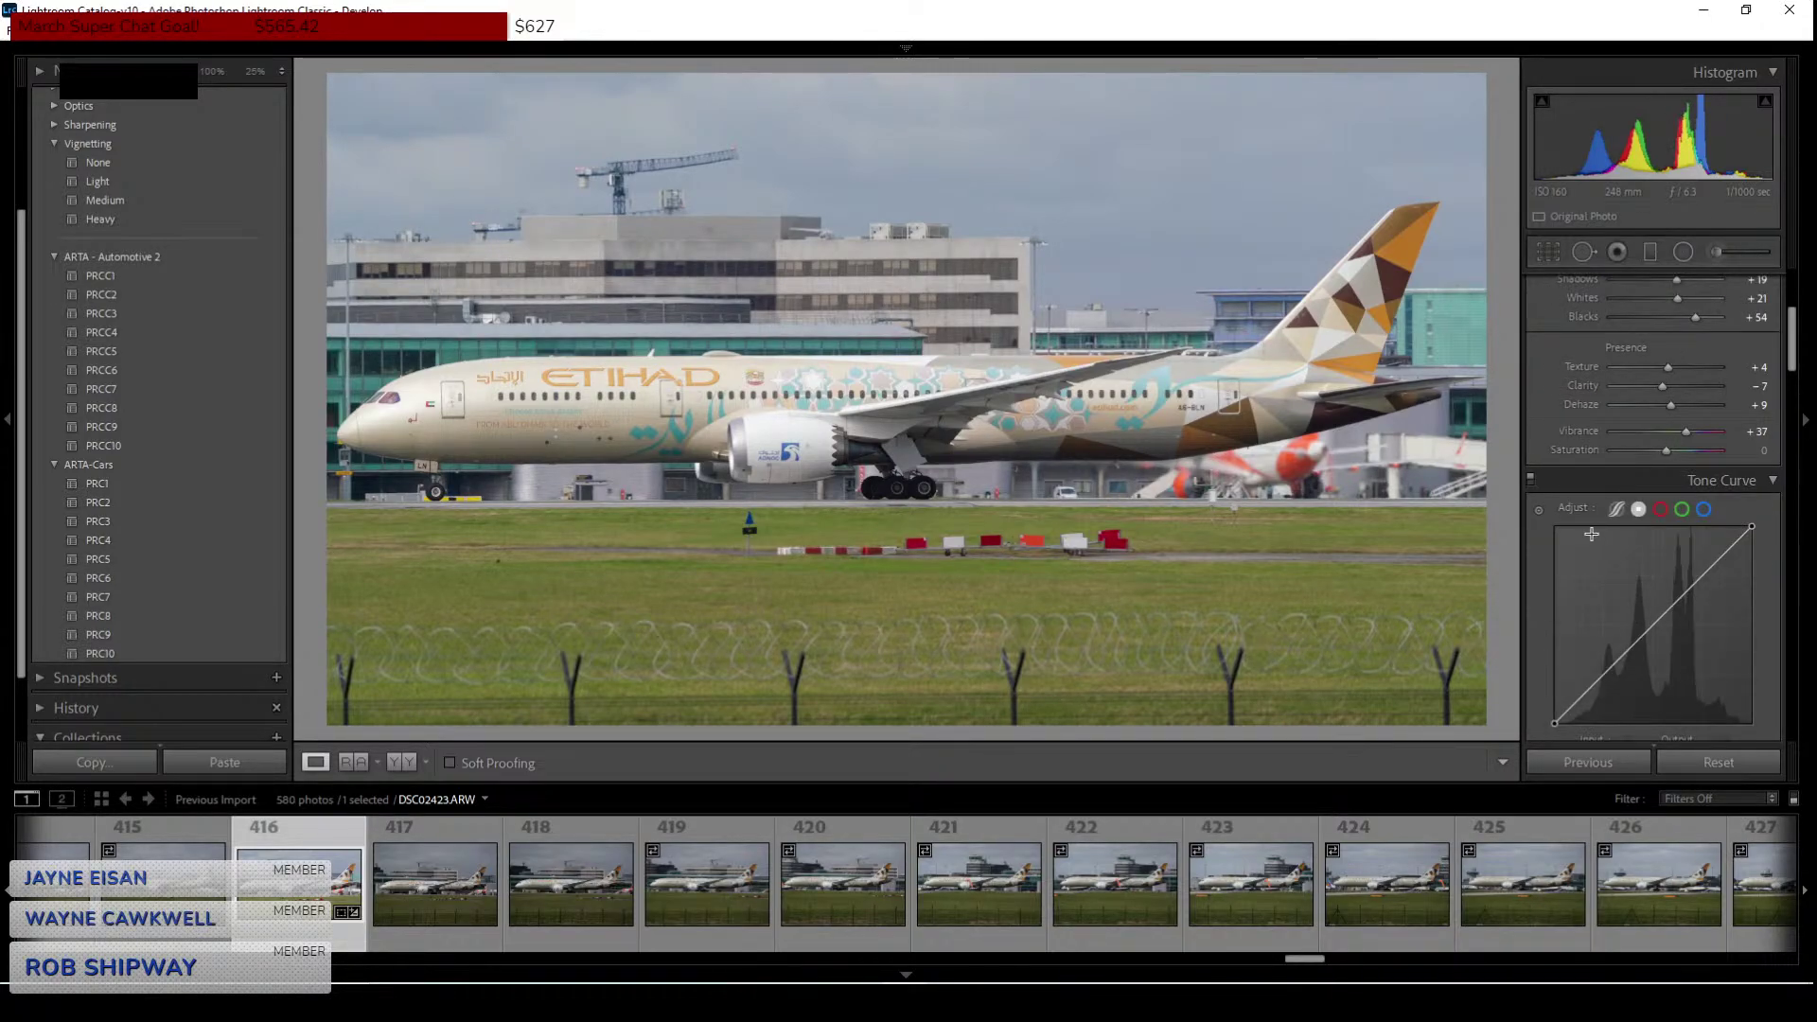
scroll(1562, 425, down, 4)
scroll(1550, 505, up, 10)
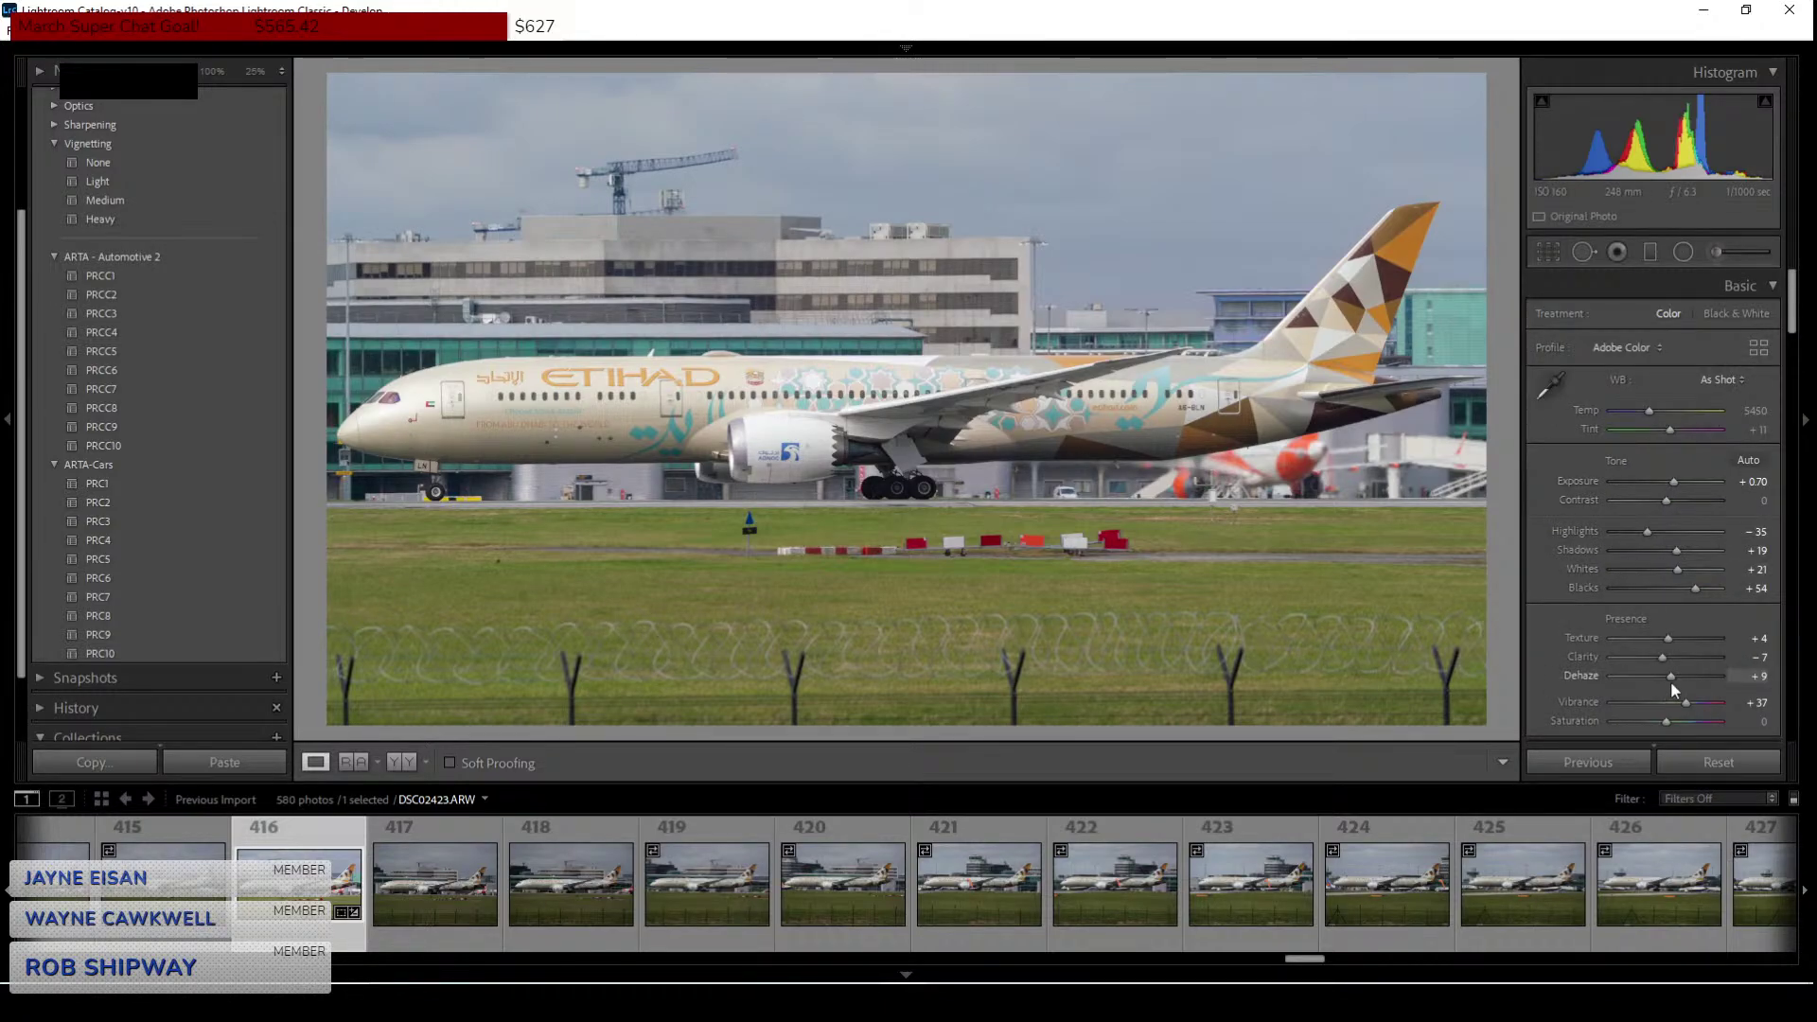
Set Dehaze to +14, Whites to +26, Highlights to -28, Contrast to +11, Clarity to -5 and Vibrance to +35.
drag(1673, 679, 1675, 678)
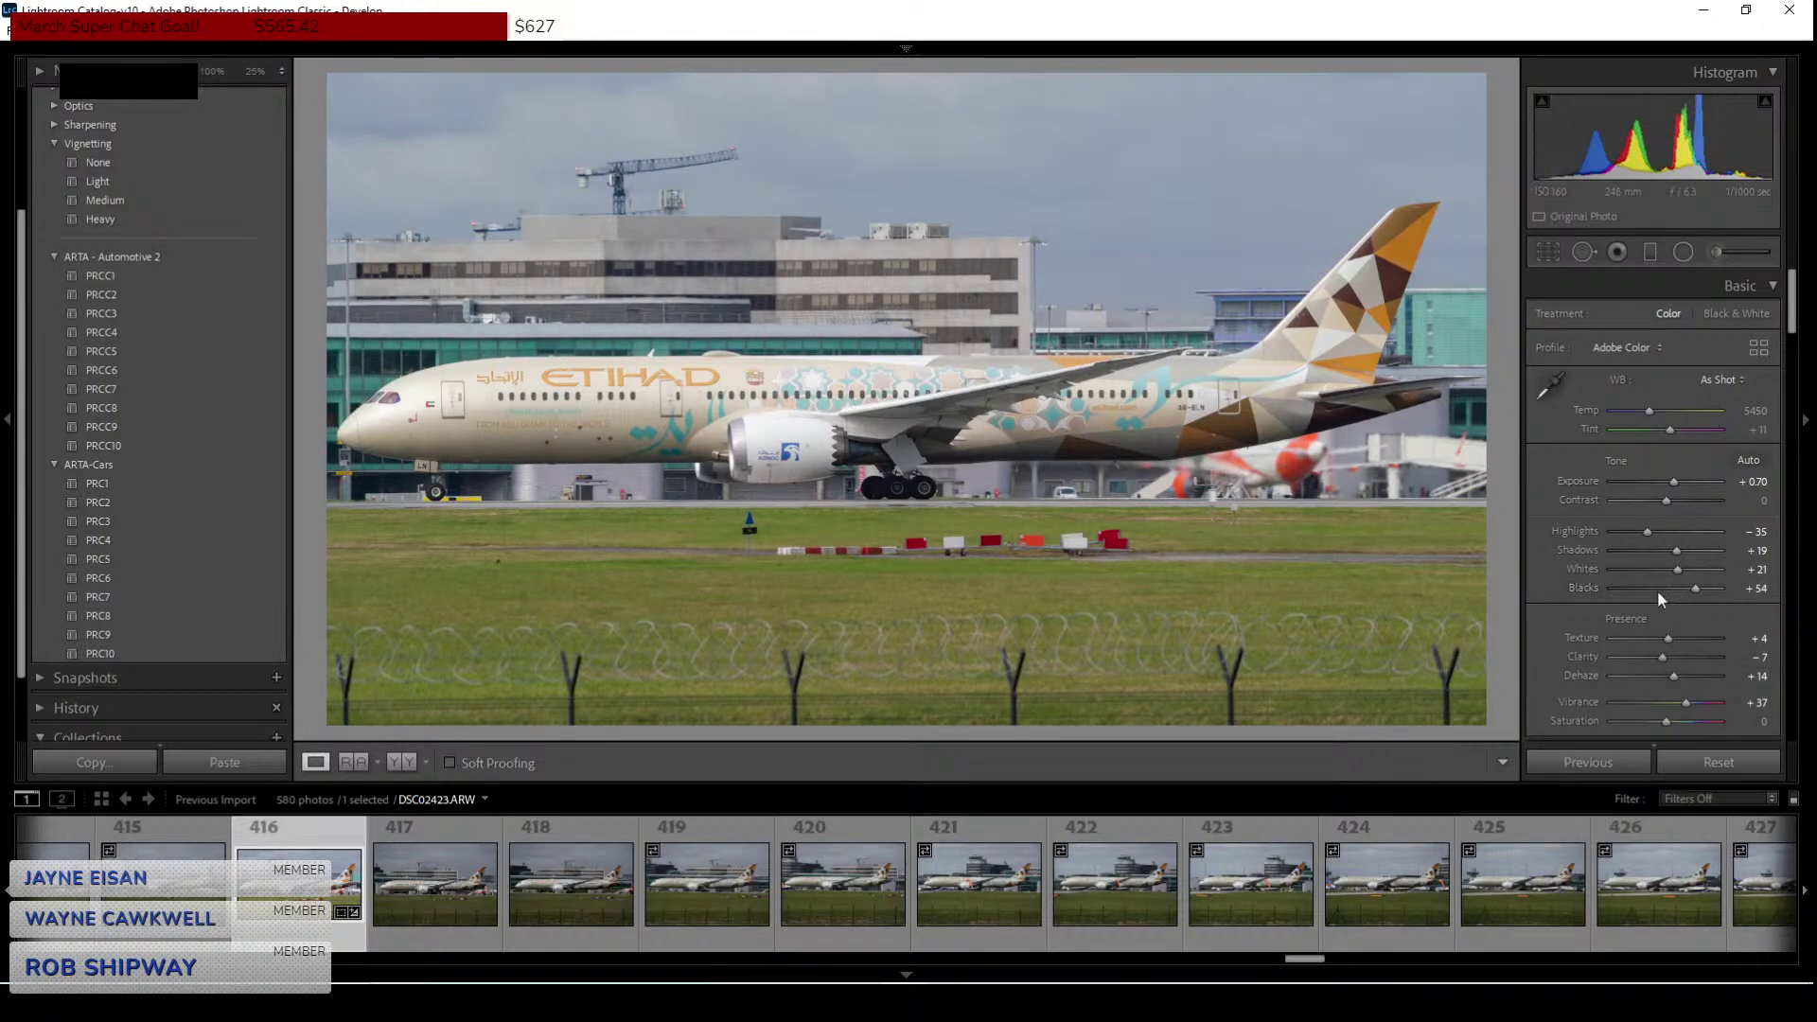
drag(1678, 571, 1680, 570)
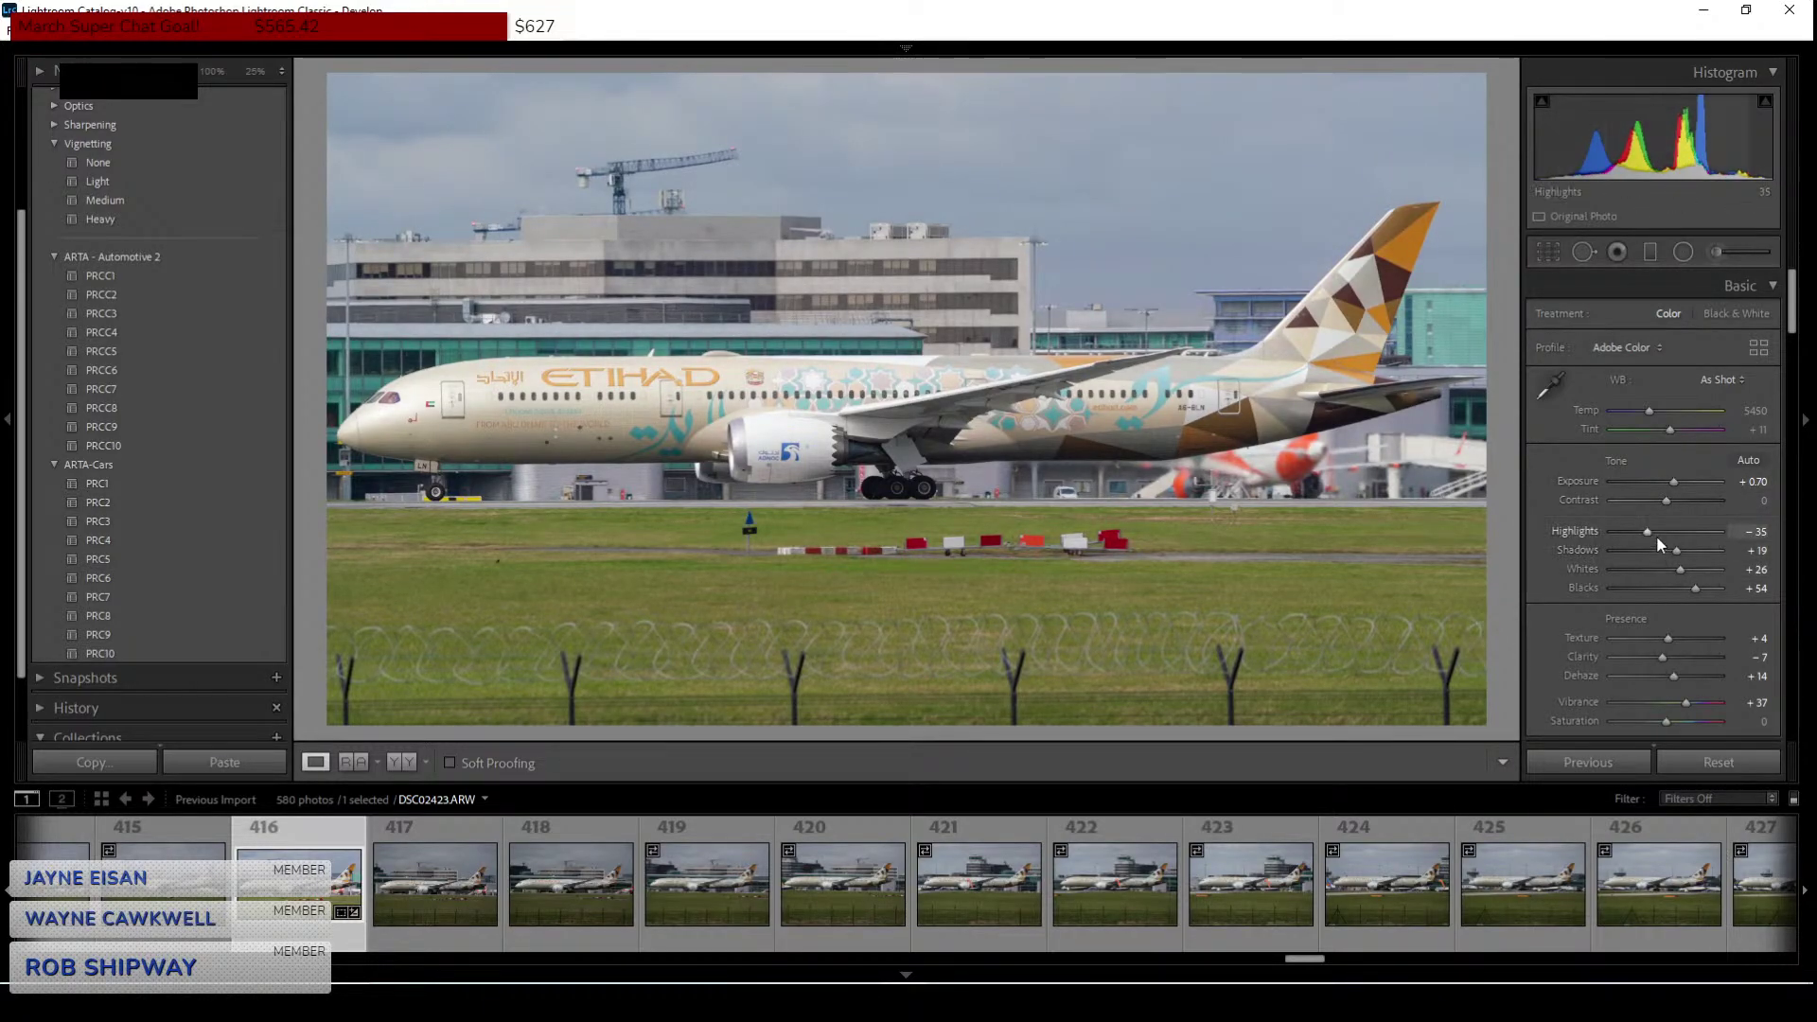
drag(1648, 532, 1673, 507)
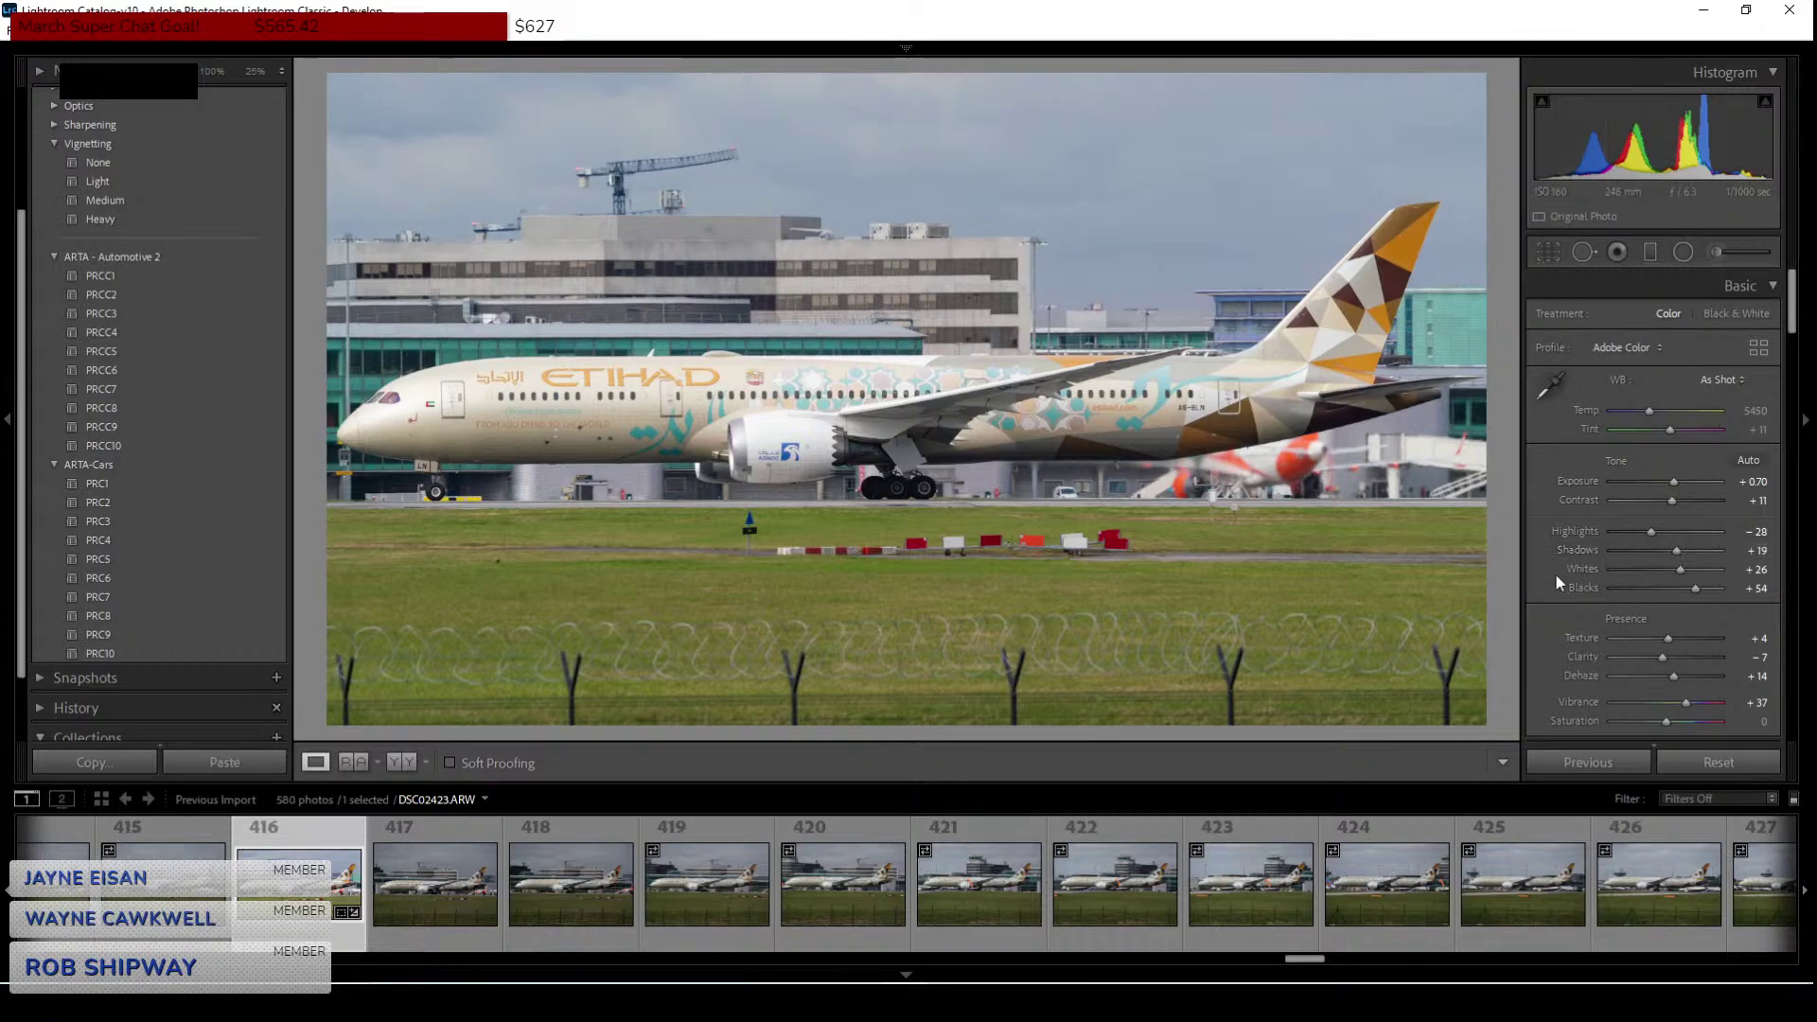
drag(1662, 660, 1663, 656)
scroll(1570, 545, down, 3)
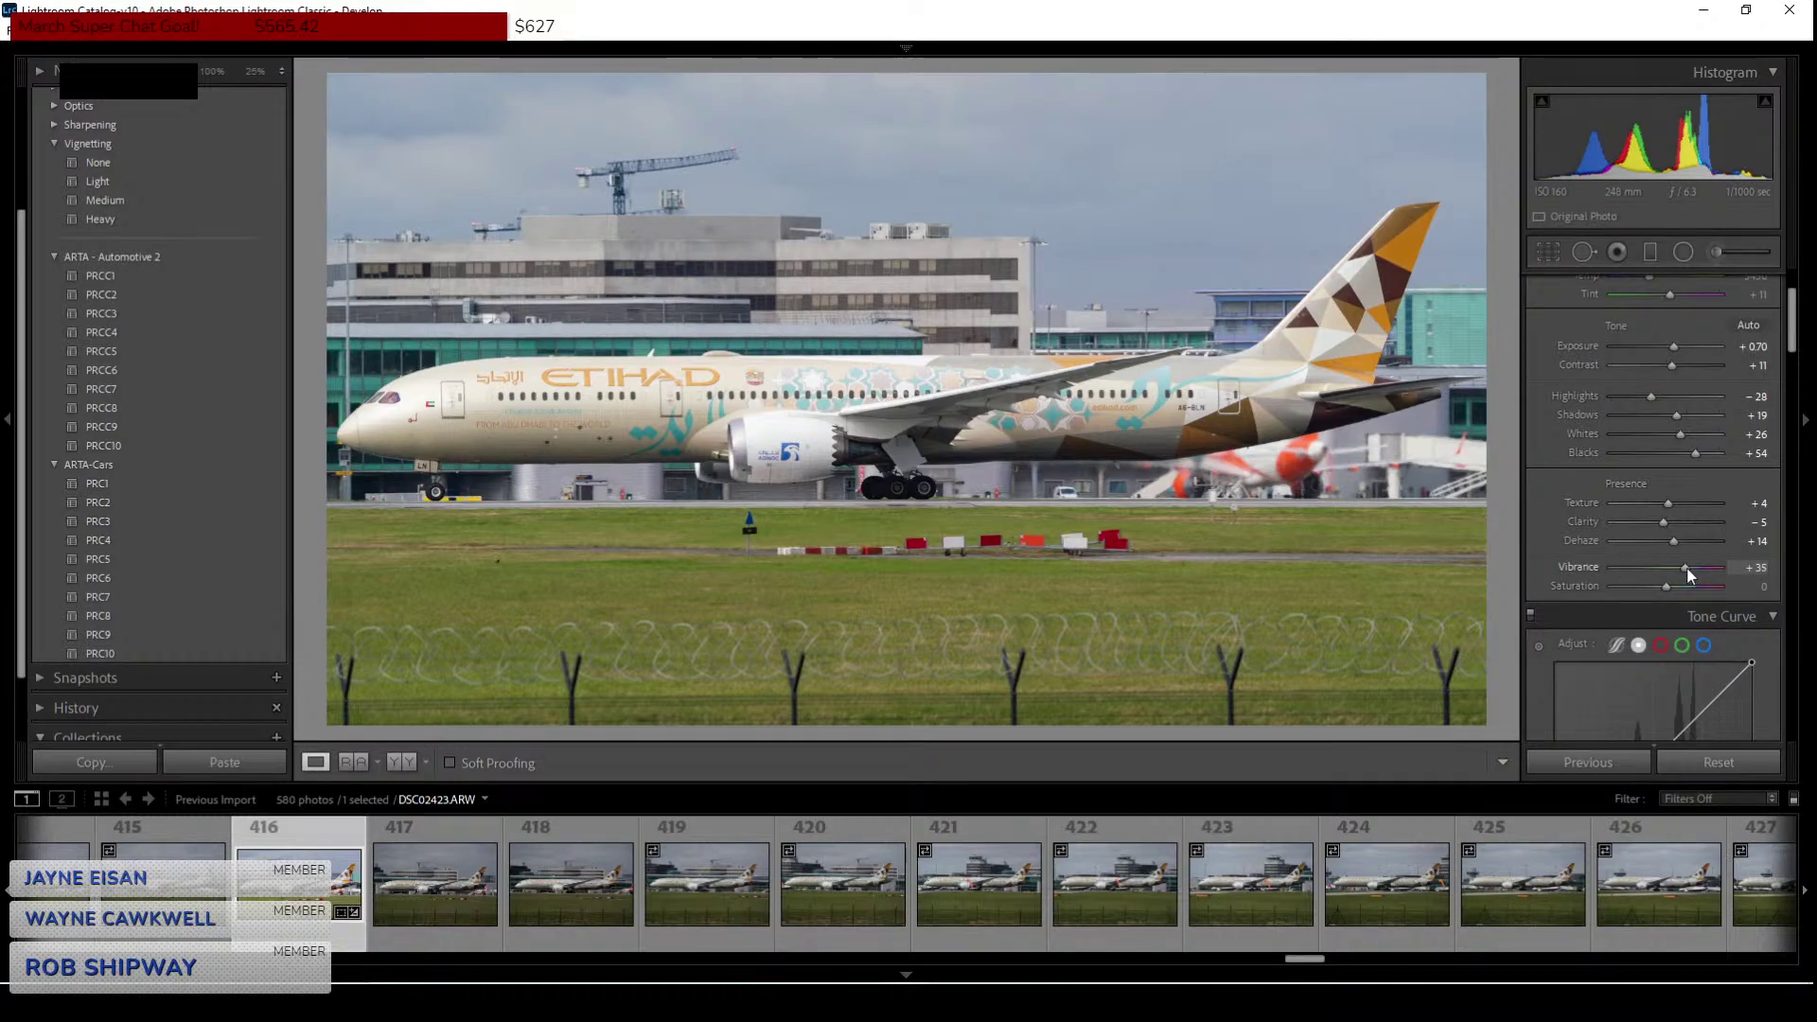
drag(1689, 566, 1692, 566)
Anchor the tone curve's midtones and raise its highlights with a point at input 200, output 206.
scroll(1566, 498, down, 3)
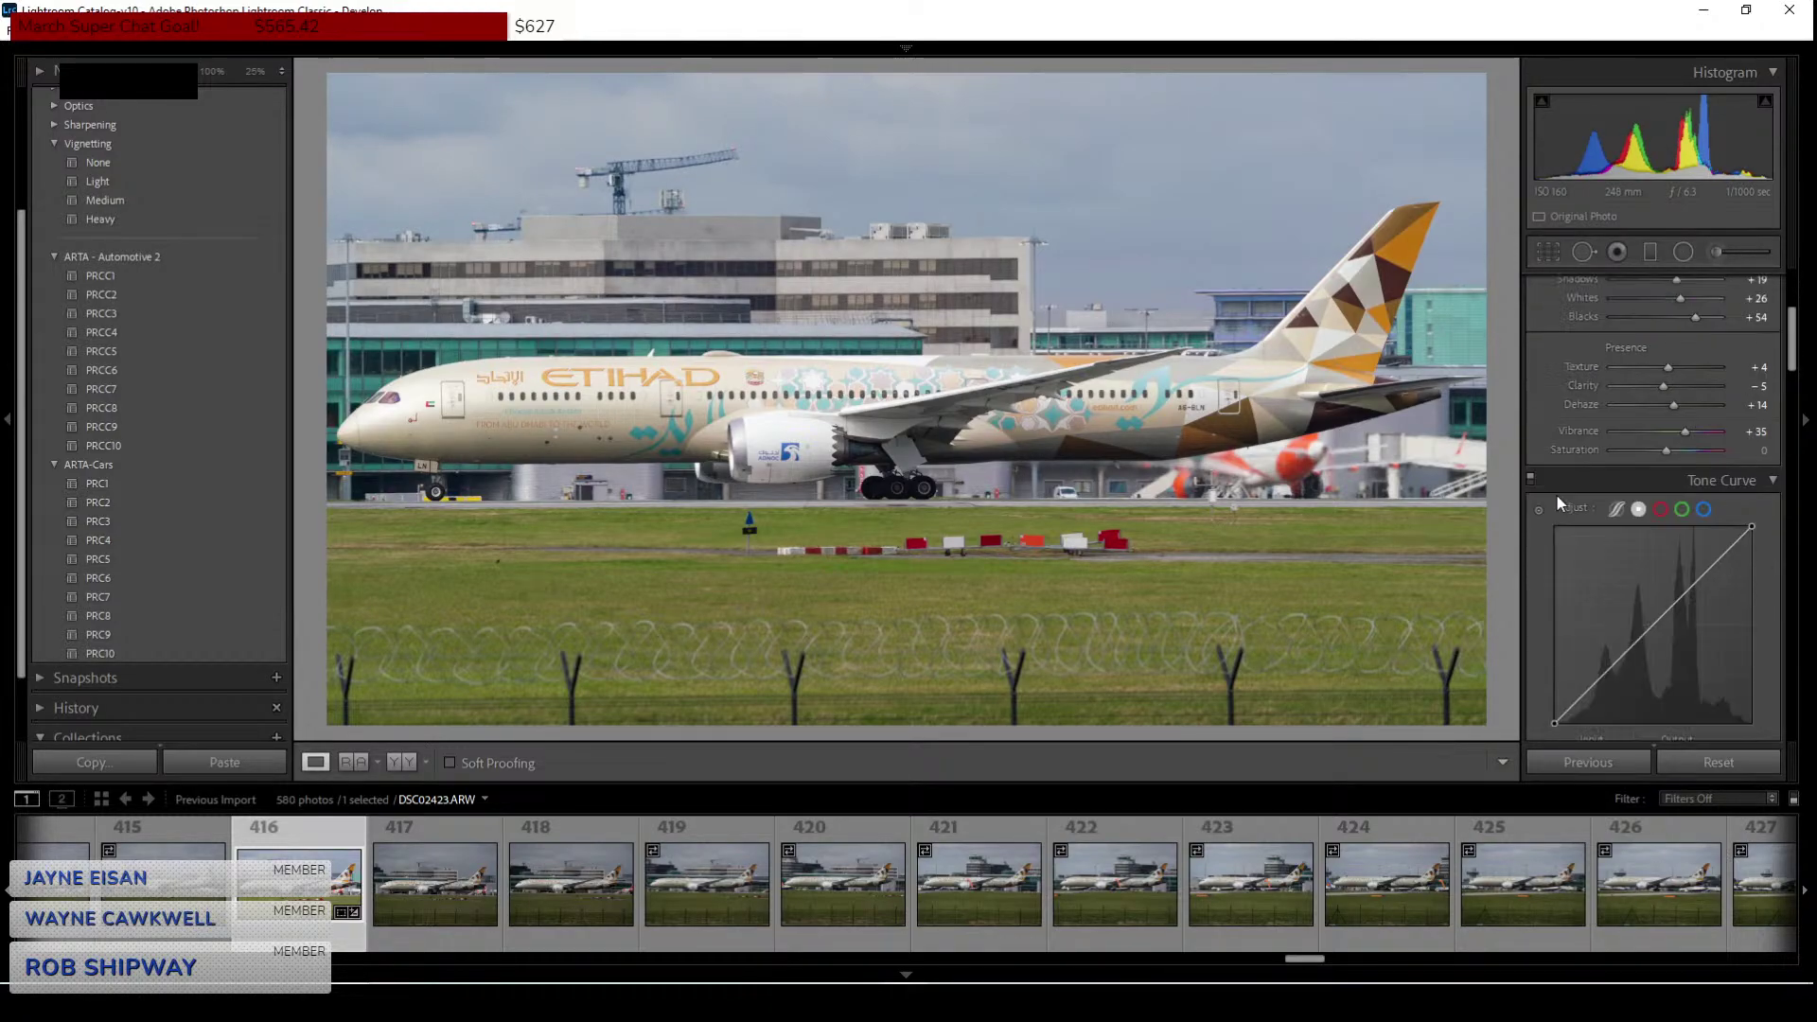
scroll(1577, 509, down, 3)
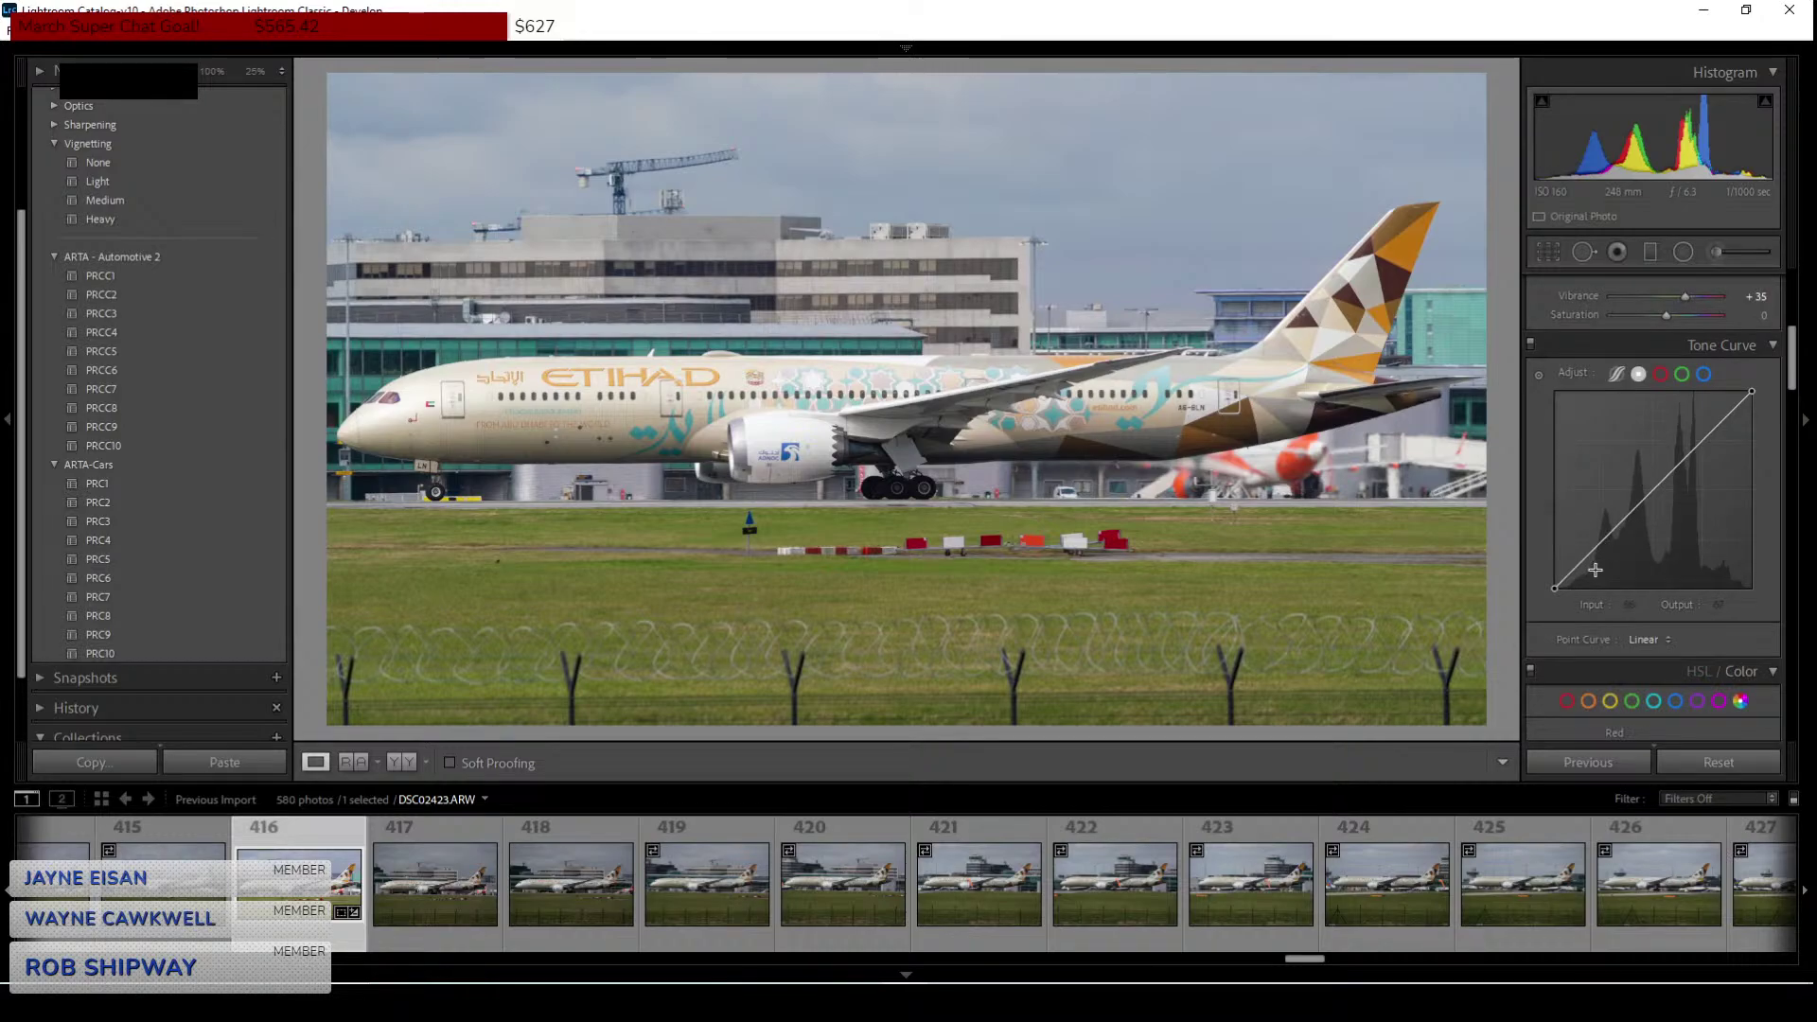
click(1608, 536)
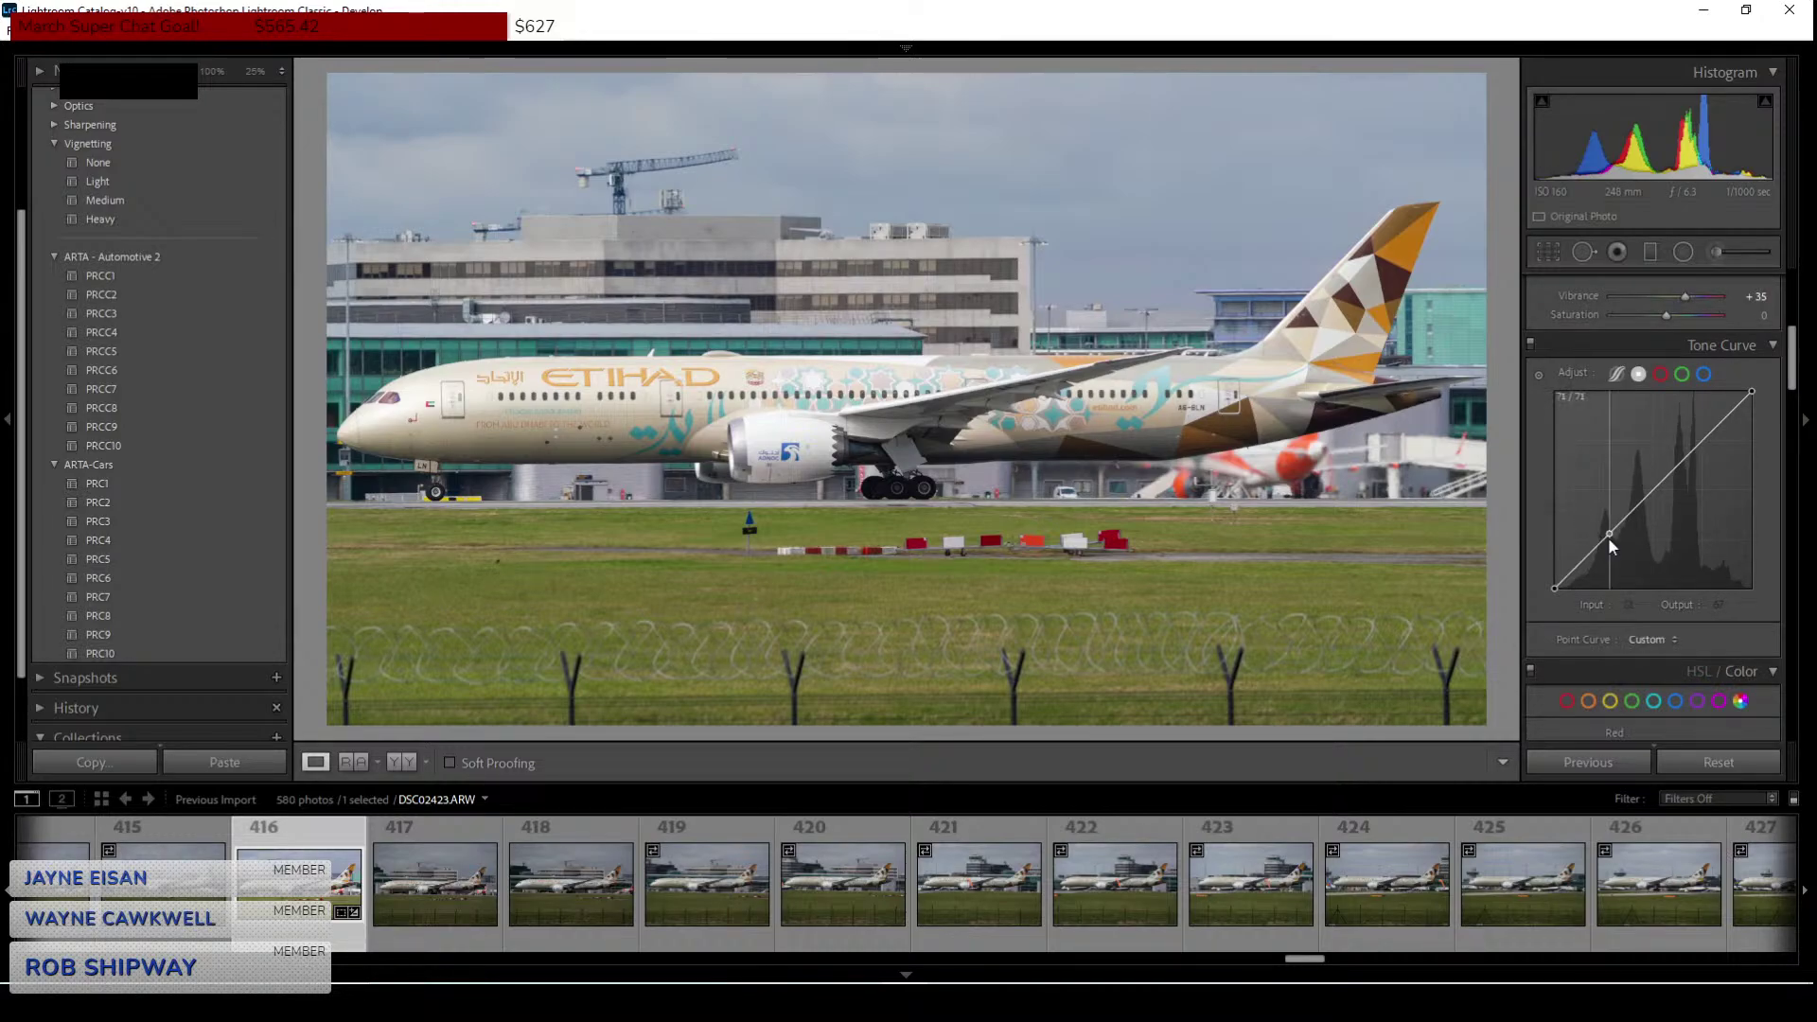
click(1665, 477)
drag(1666, 477, 1712, 431)
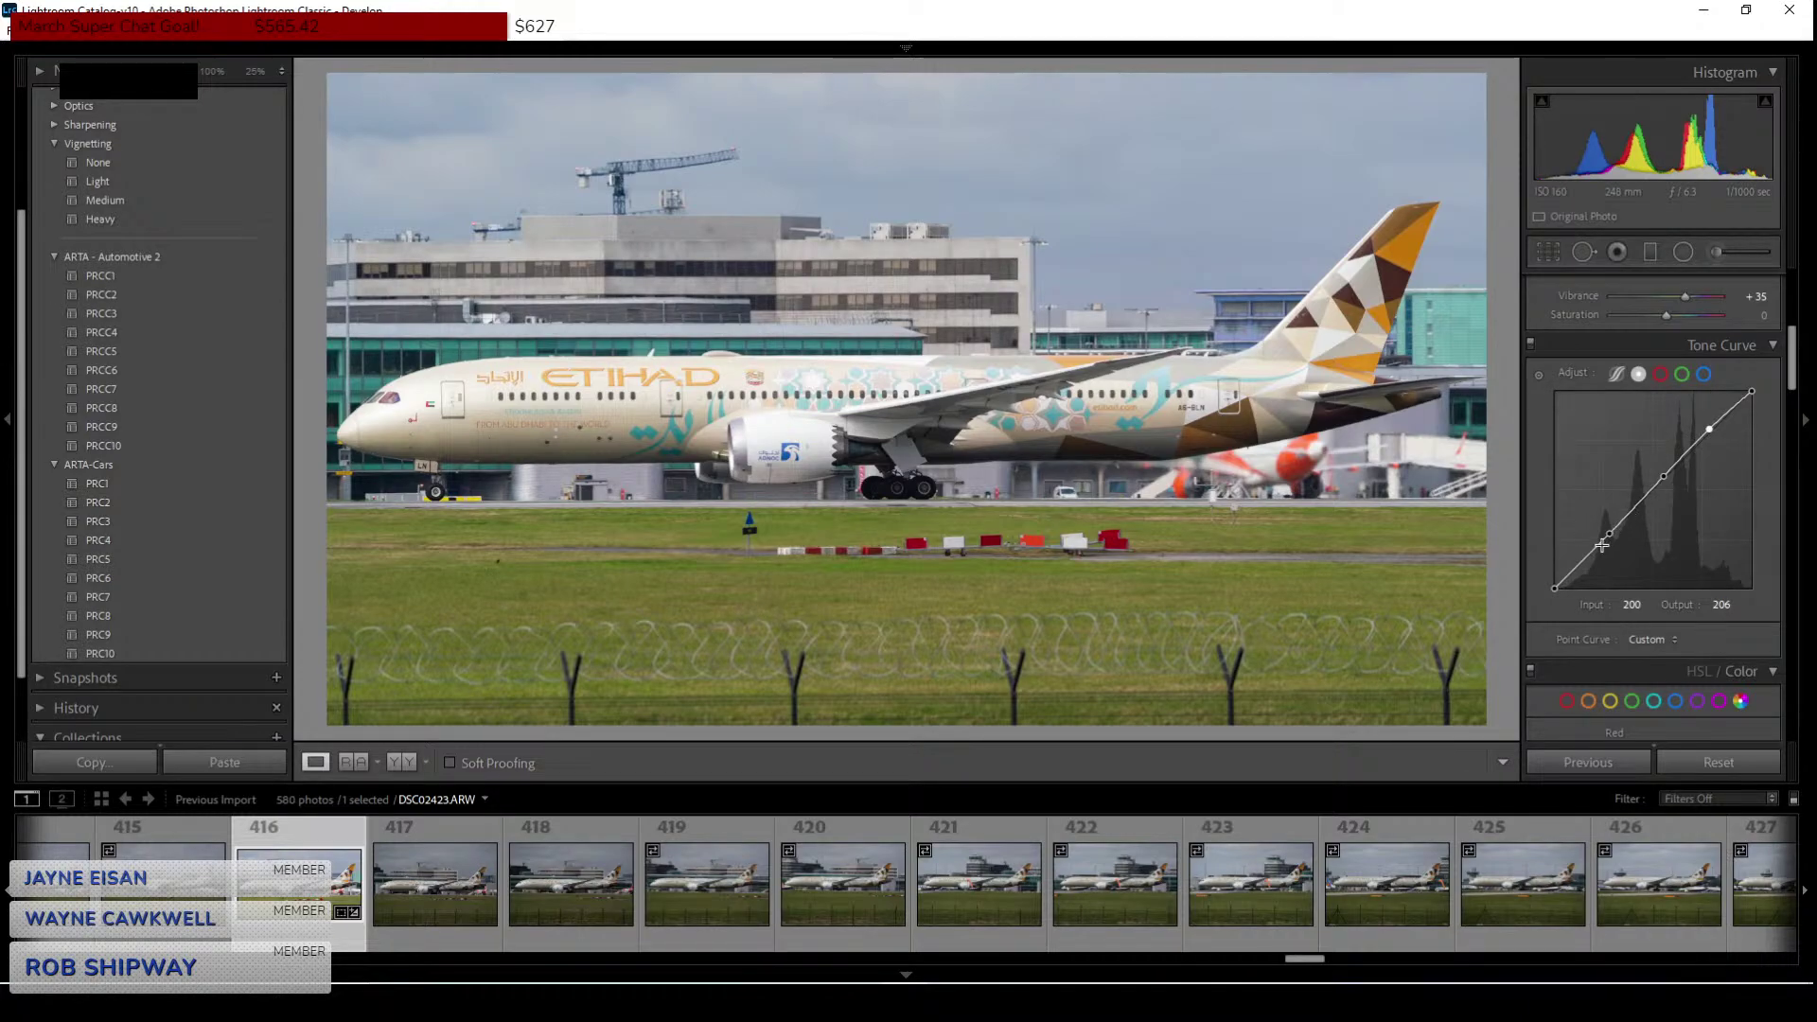
mouse_move(1609, 533)
mouse_down()
mouse_move(1626, 535)
mouse_move(1605, 536)
mouse_up()
Set the photo's Blacks to +19.
scroll(1536, 384, up, 5)
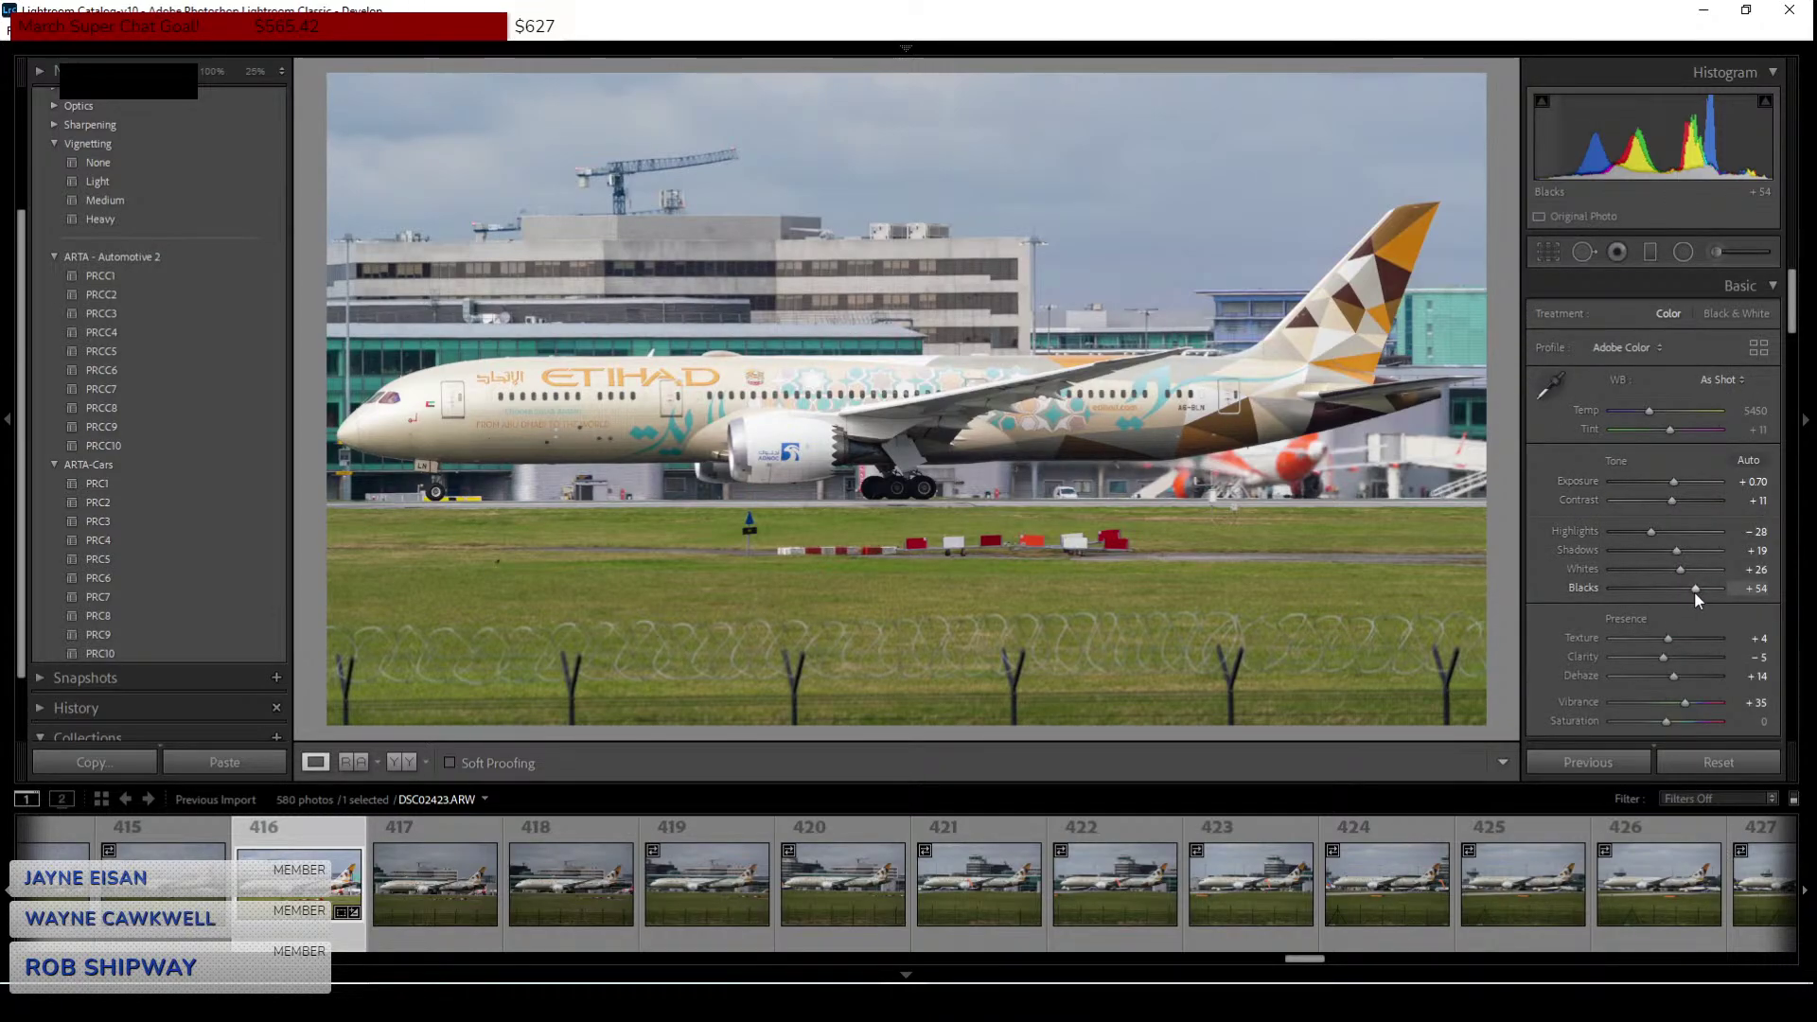
mouse_move(1695, 593)
mouse_down()
mouse_move(1678, 589)
mouse_move(1724, 592)
mouse_move(1693, 583)
mouse_move(1707, 590)
mouse_up()
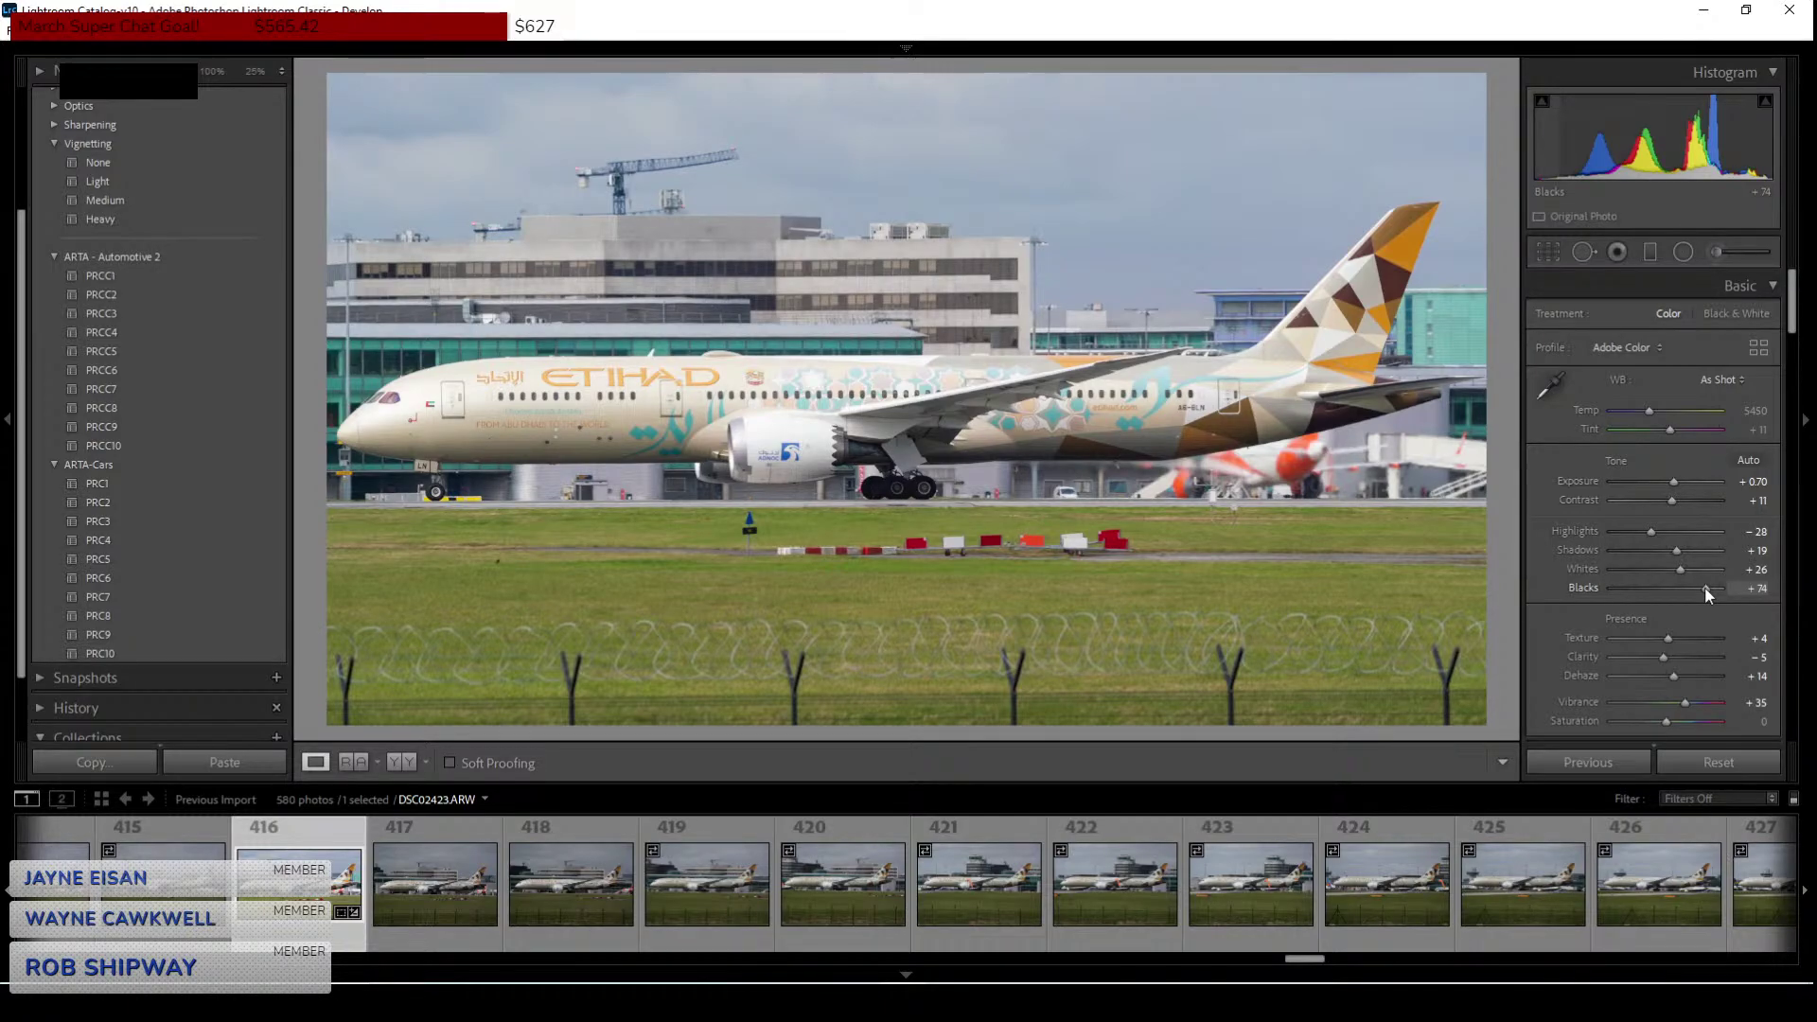
mouse_move(1708, 592)
mouse_down()
mouse_move(1637, 593)
mouse_move(1678, 593)
mouse_up()
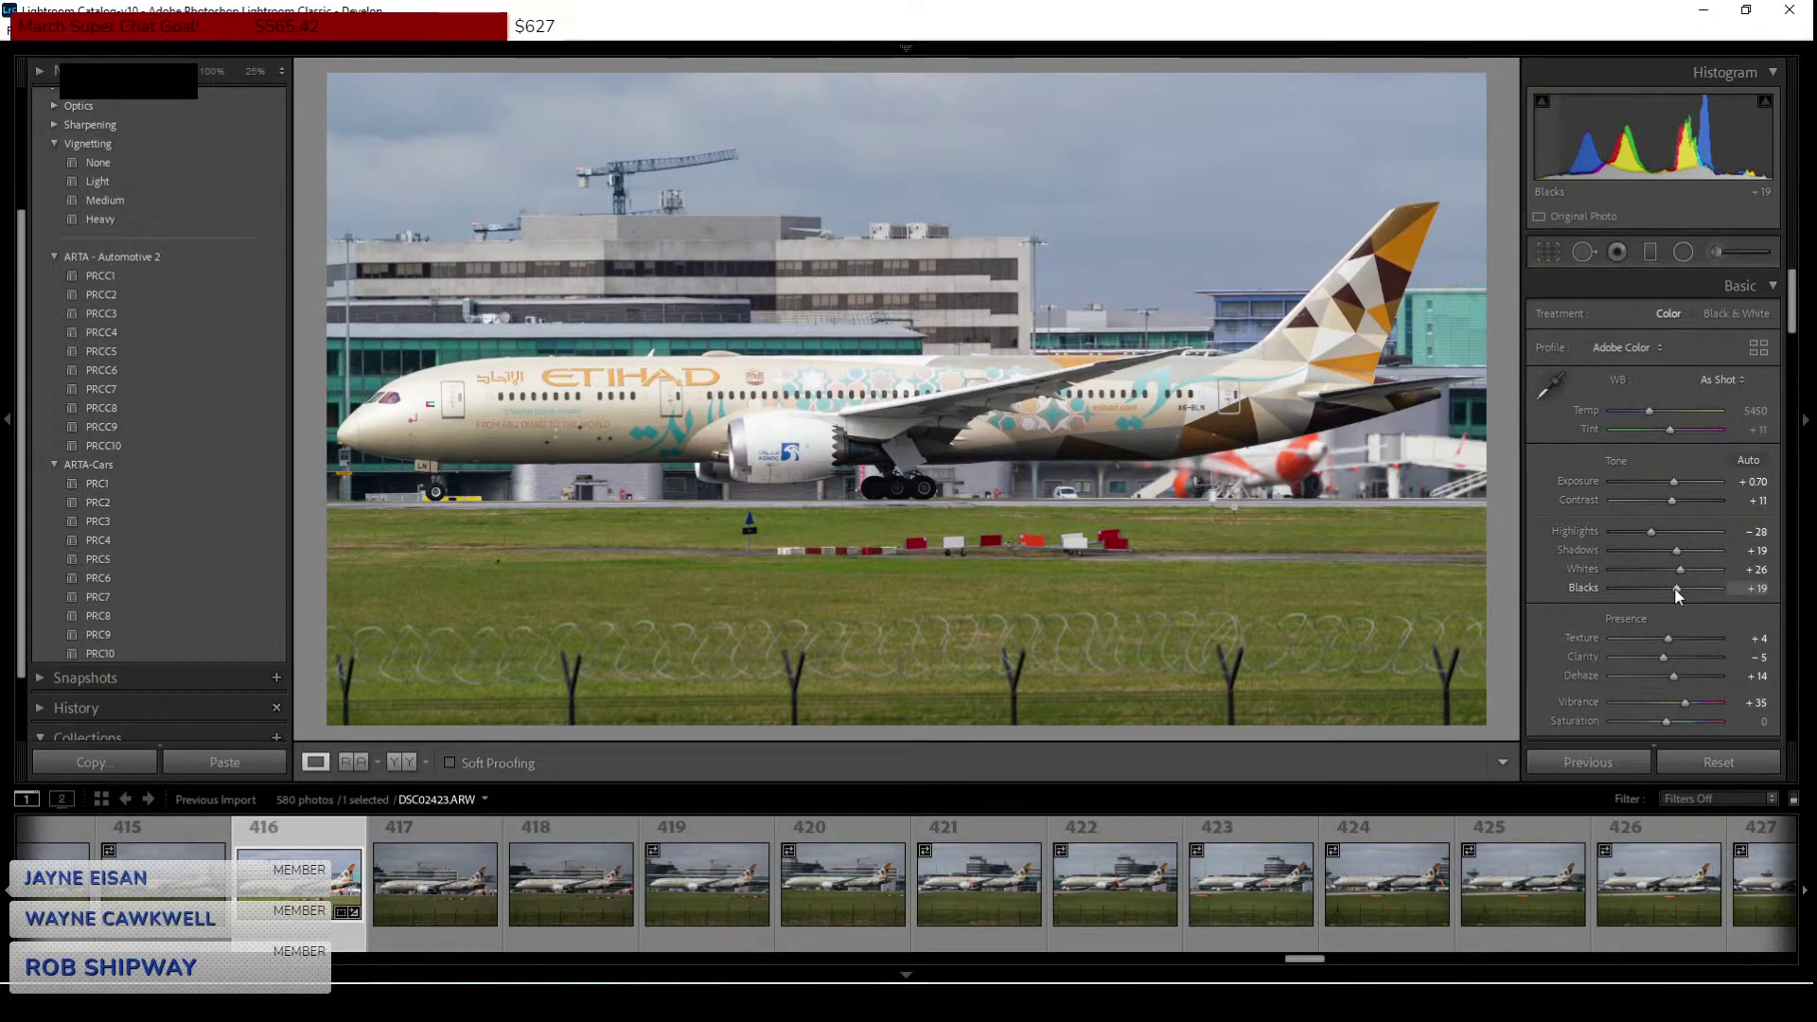
Lift the shadows on the tone curve with a point at input 85, output 97.
scroll(1624, 432, down, 5)
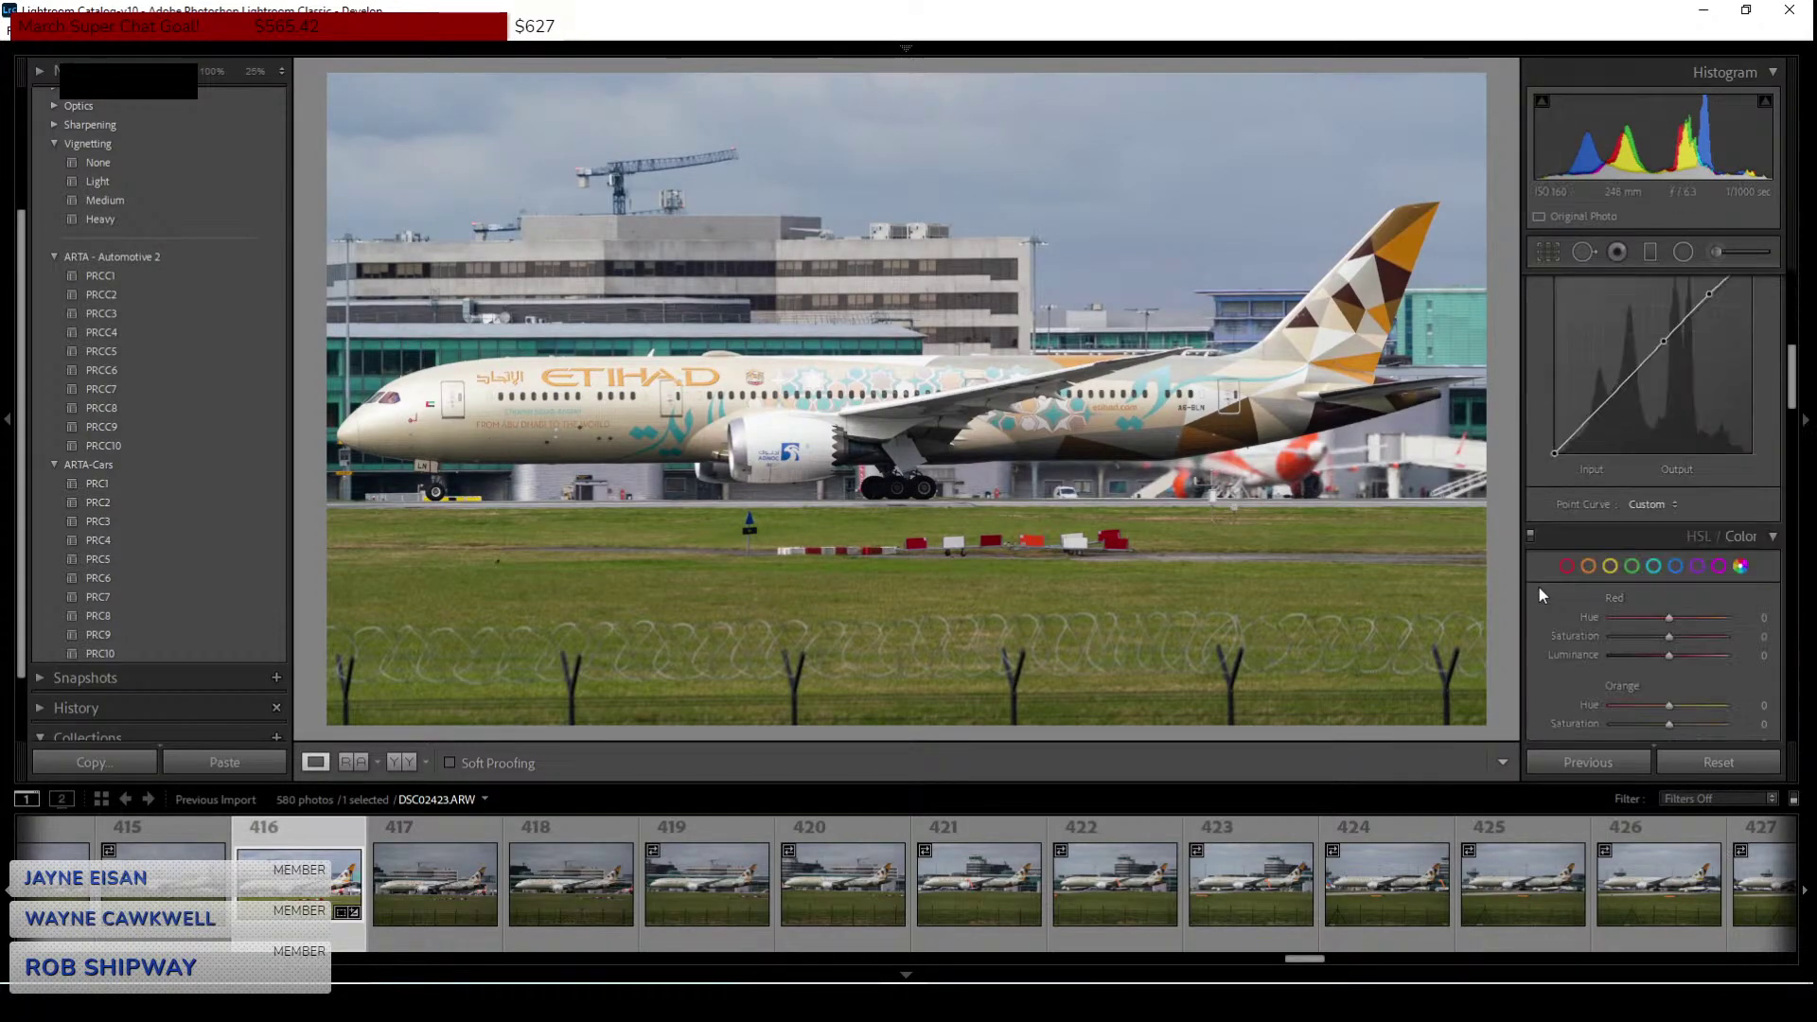
click(1607, 400)
drag(1607, 400, 1621, 378)
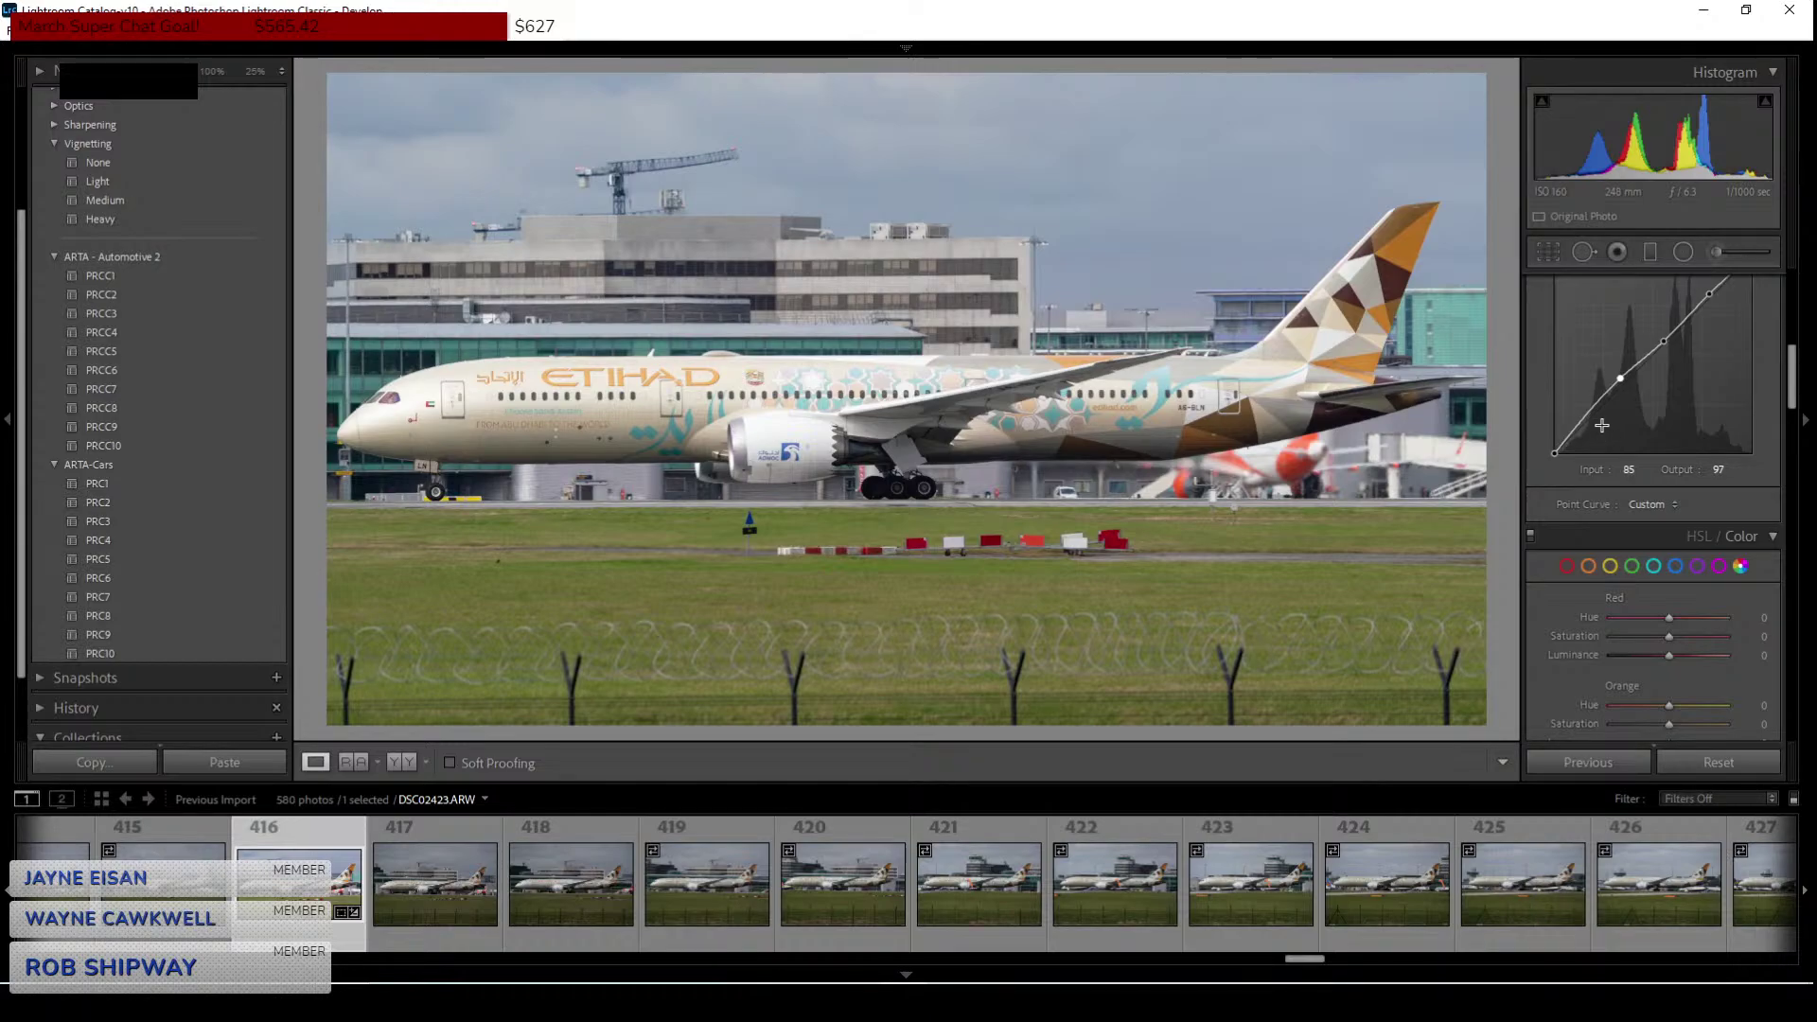
Compare the photo with and without the tone curve adjustment, leaving the adjustment enabled.
scroll(1566, 566, up, 3)
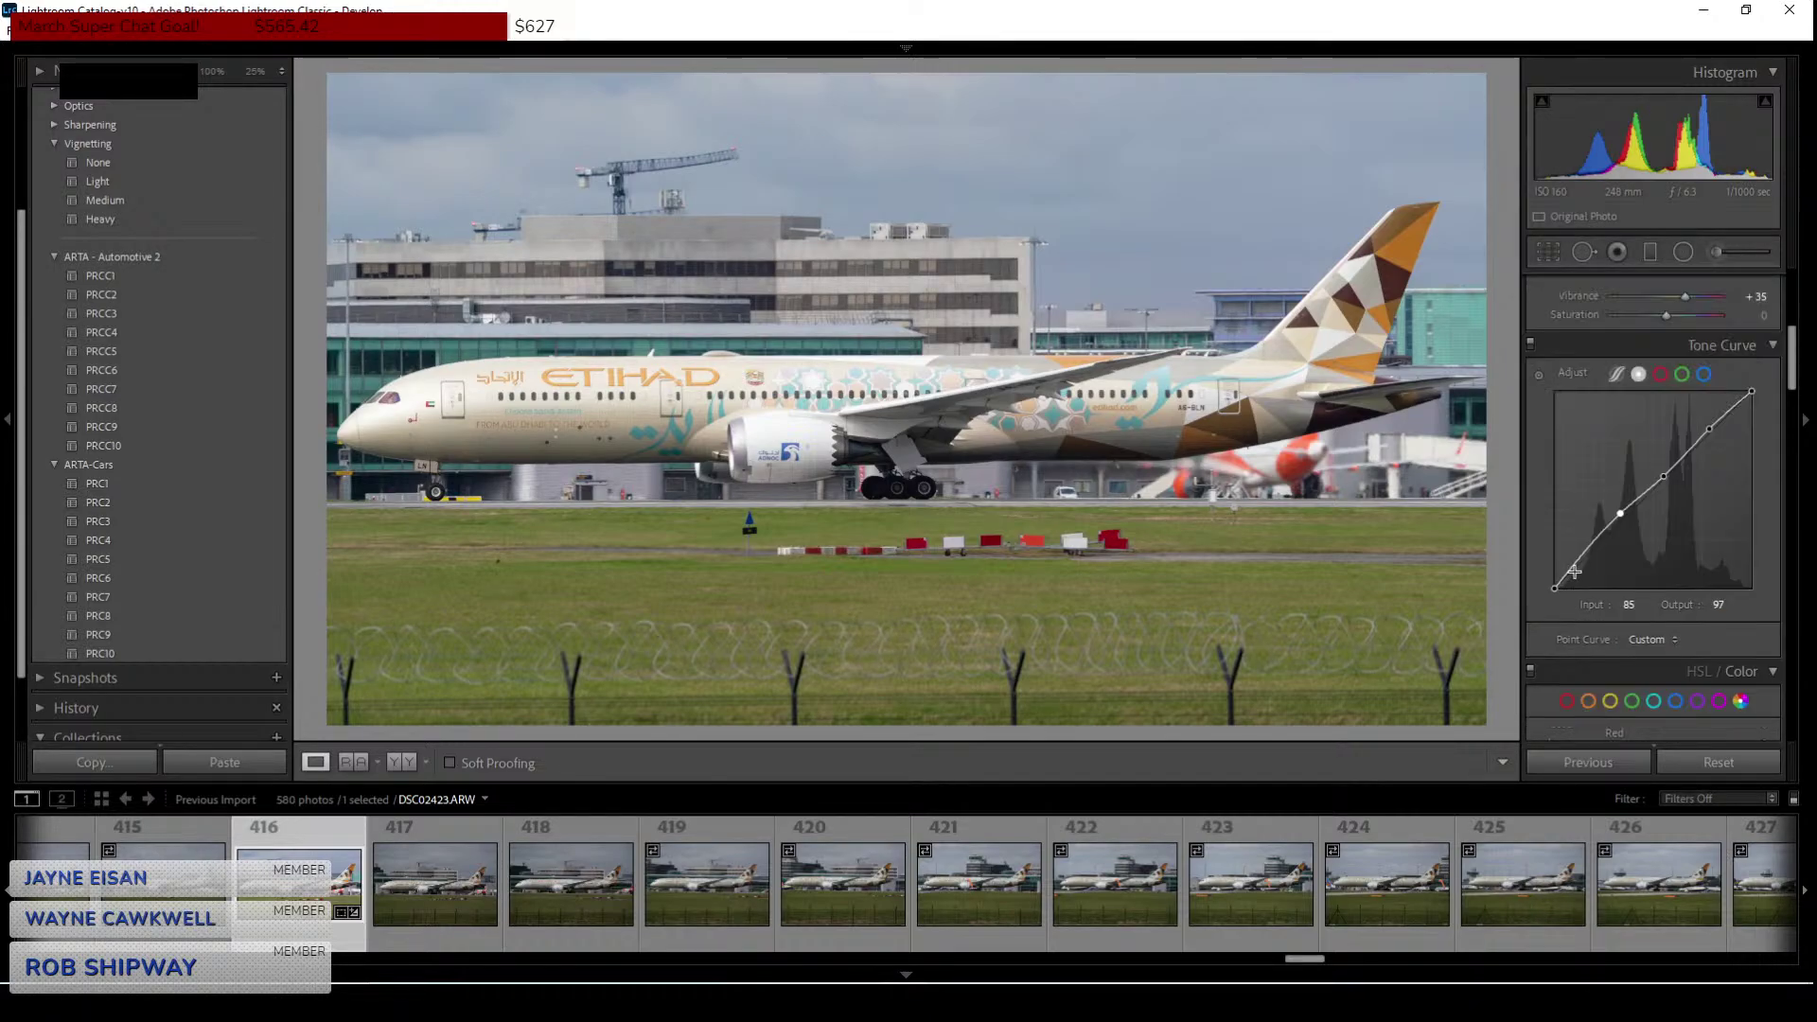
click(1534, 348)
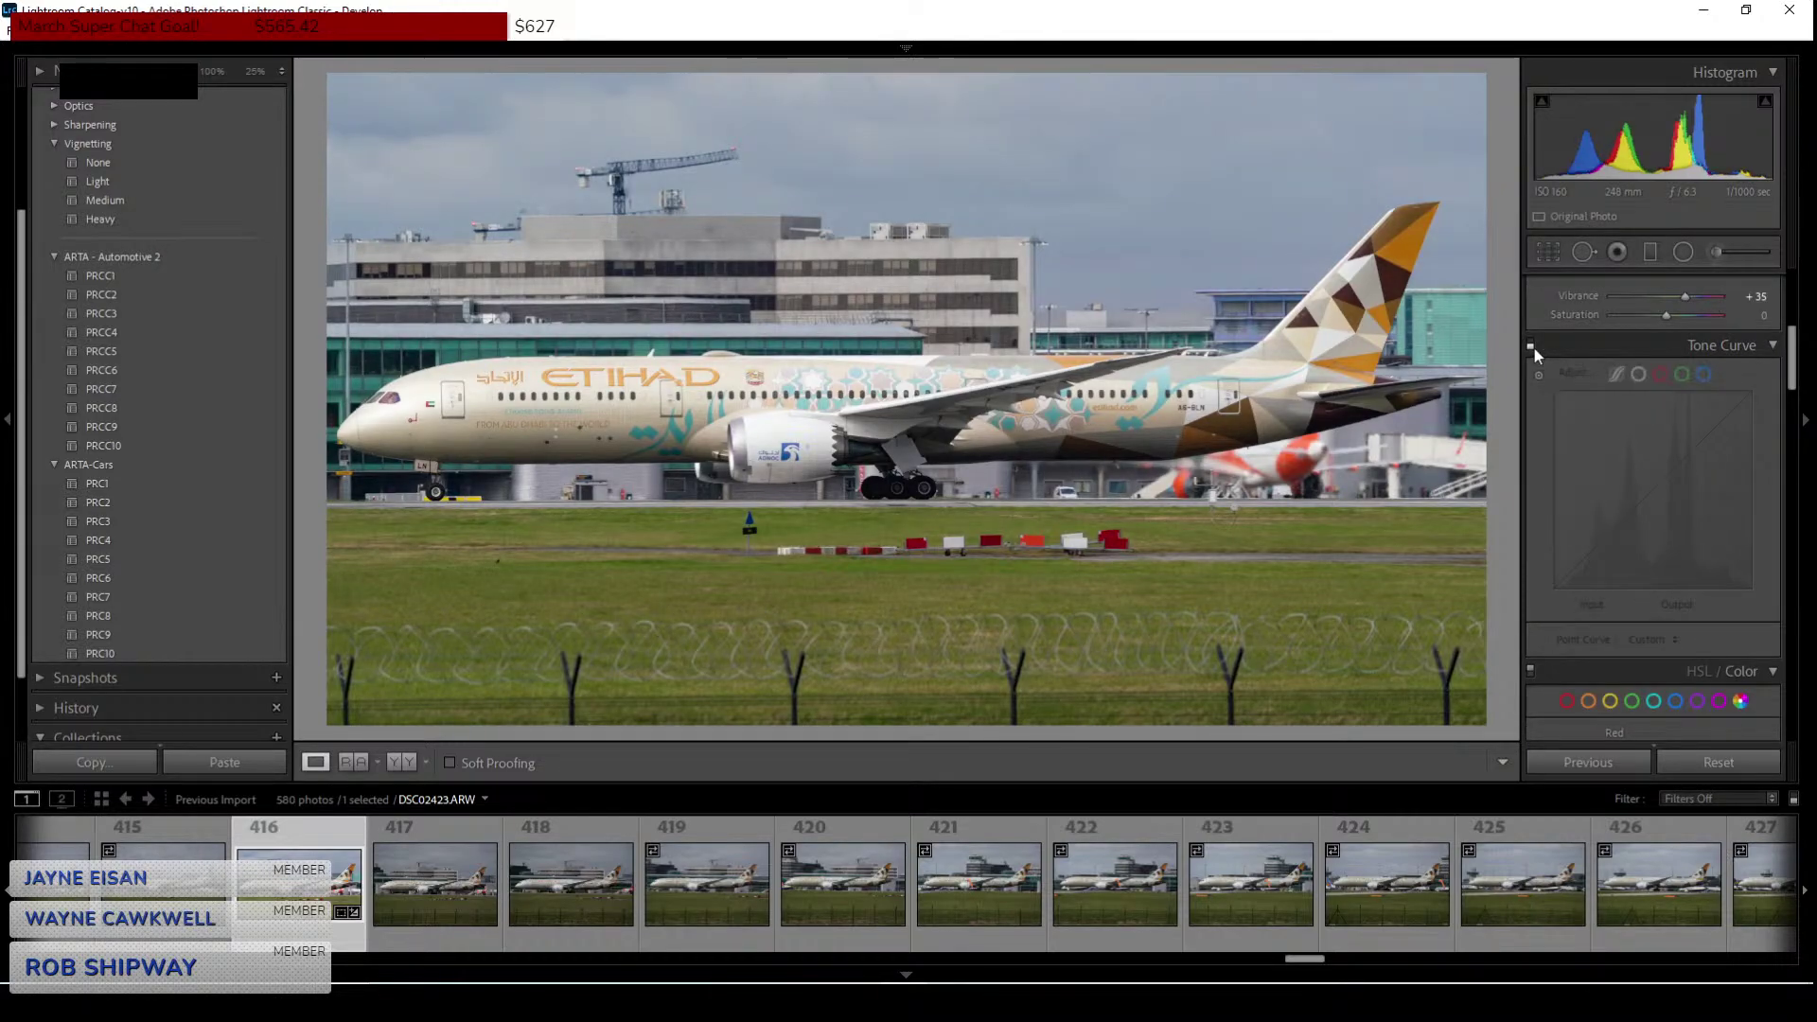
click(1534, 347)
click(1534, 348)
click(1534, 347)
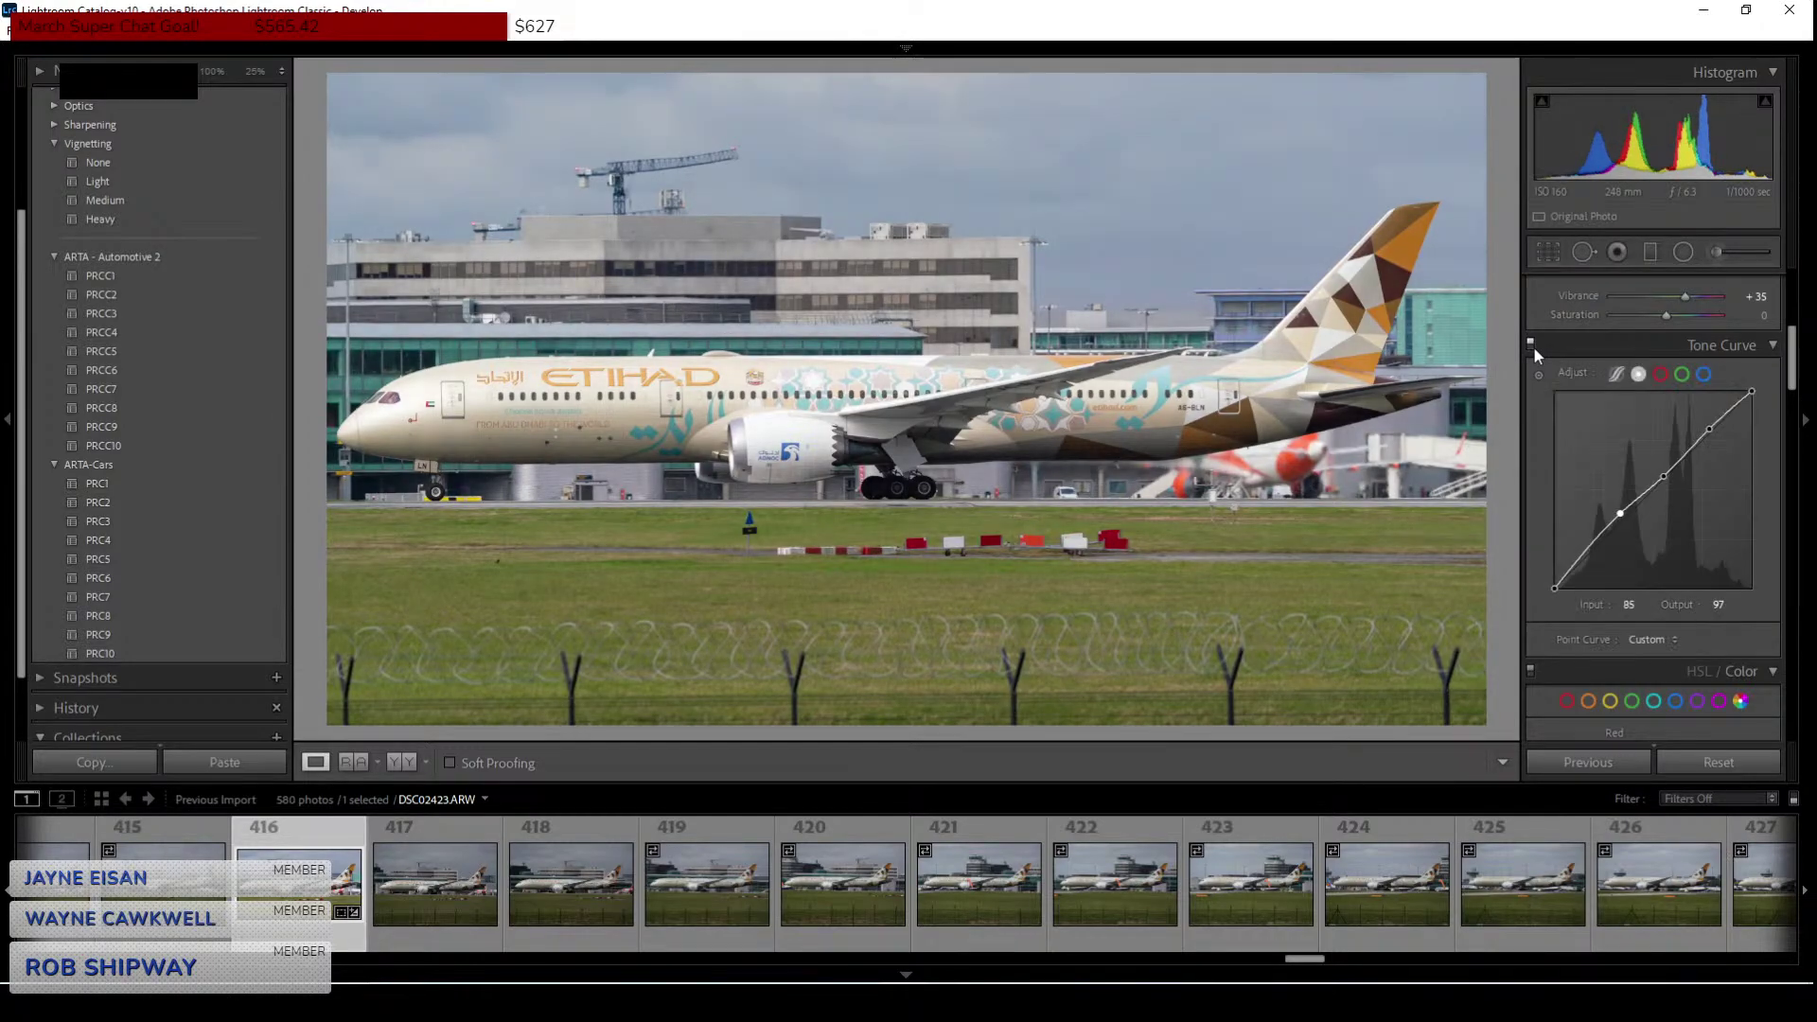
click(1534, 347)
click(1534, 346)
click(1533, 347)
click(1534, 347)
click(1534, 346)
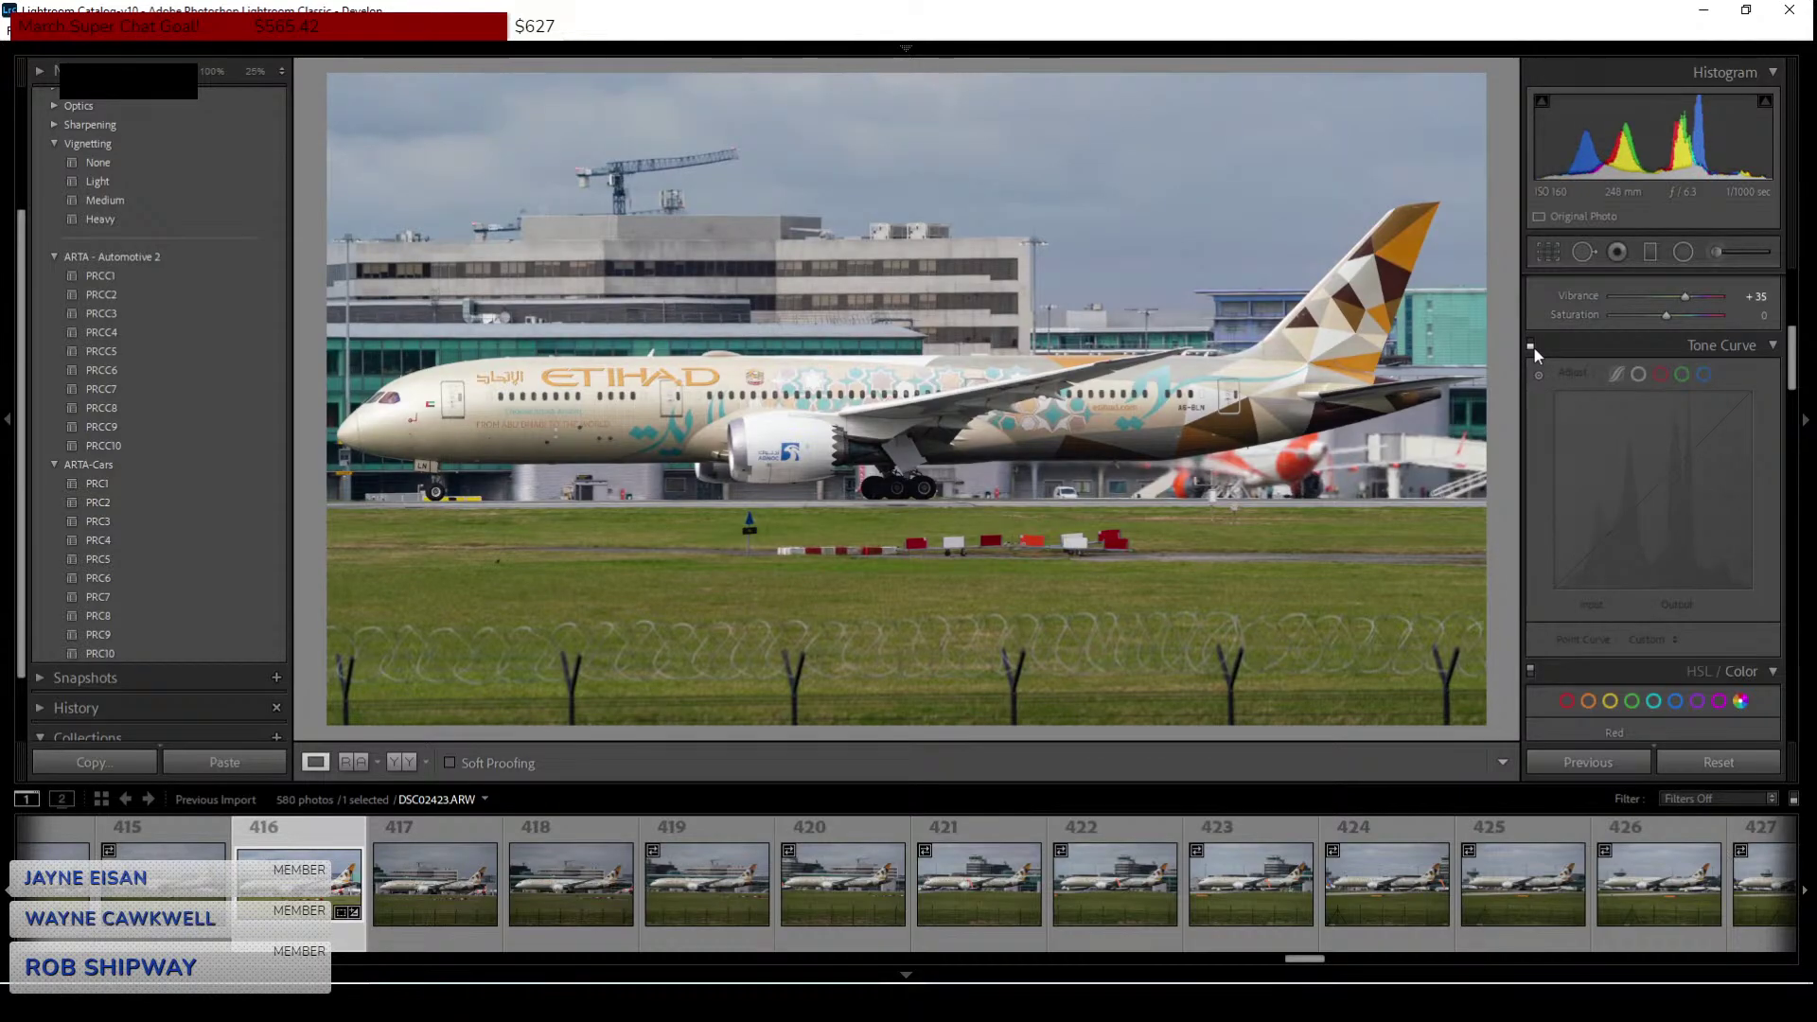
click(1533, 346)
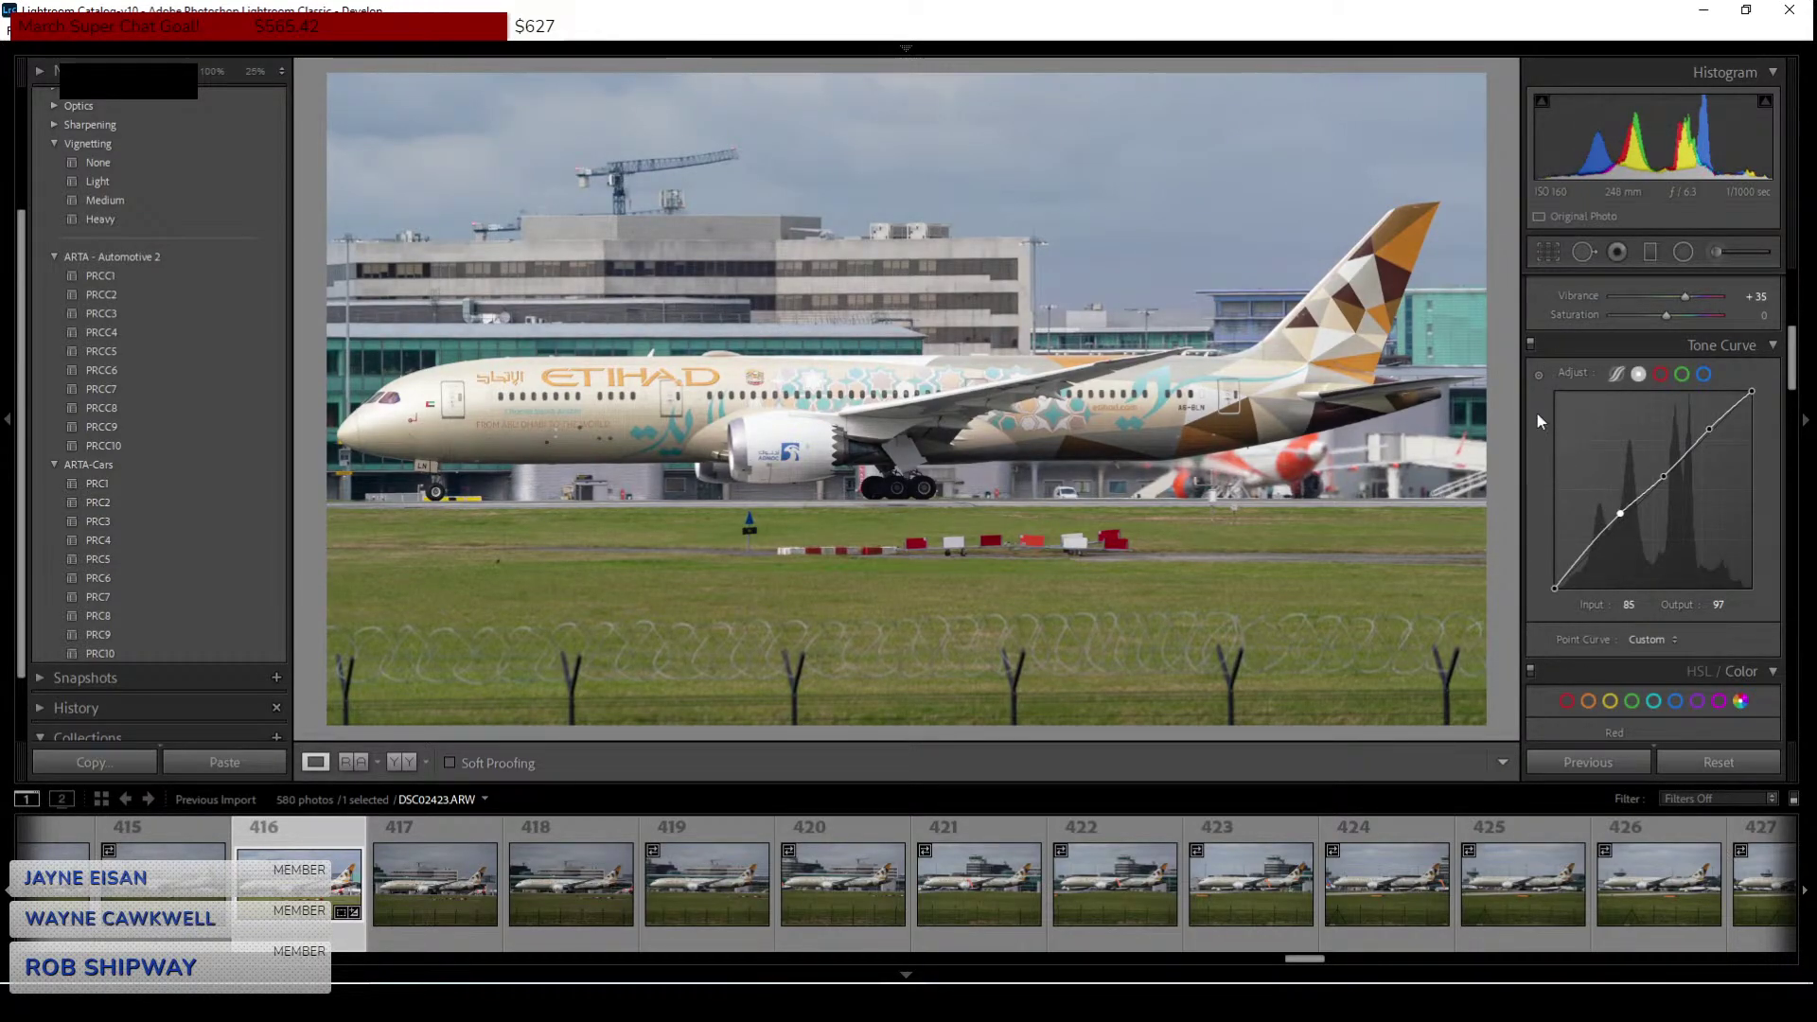
Set Exposure to +1.14, Contrast to +23, Highlights to -100, Whites to -11, Vibrance to +44 and Clarity to +7.
scroll(1562, 426, up, 5)
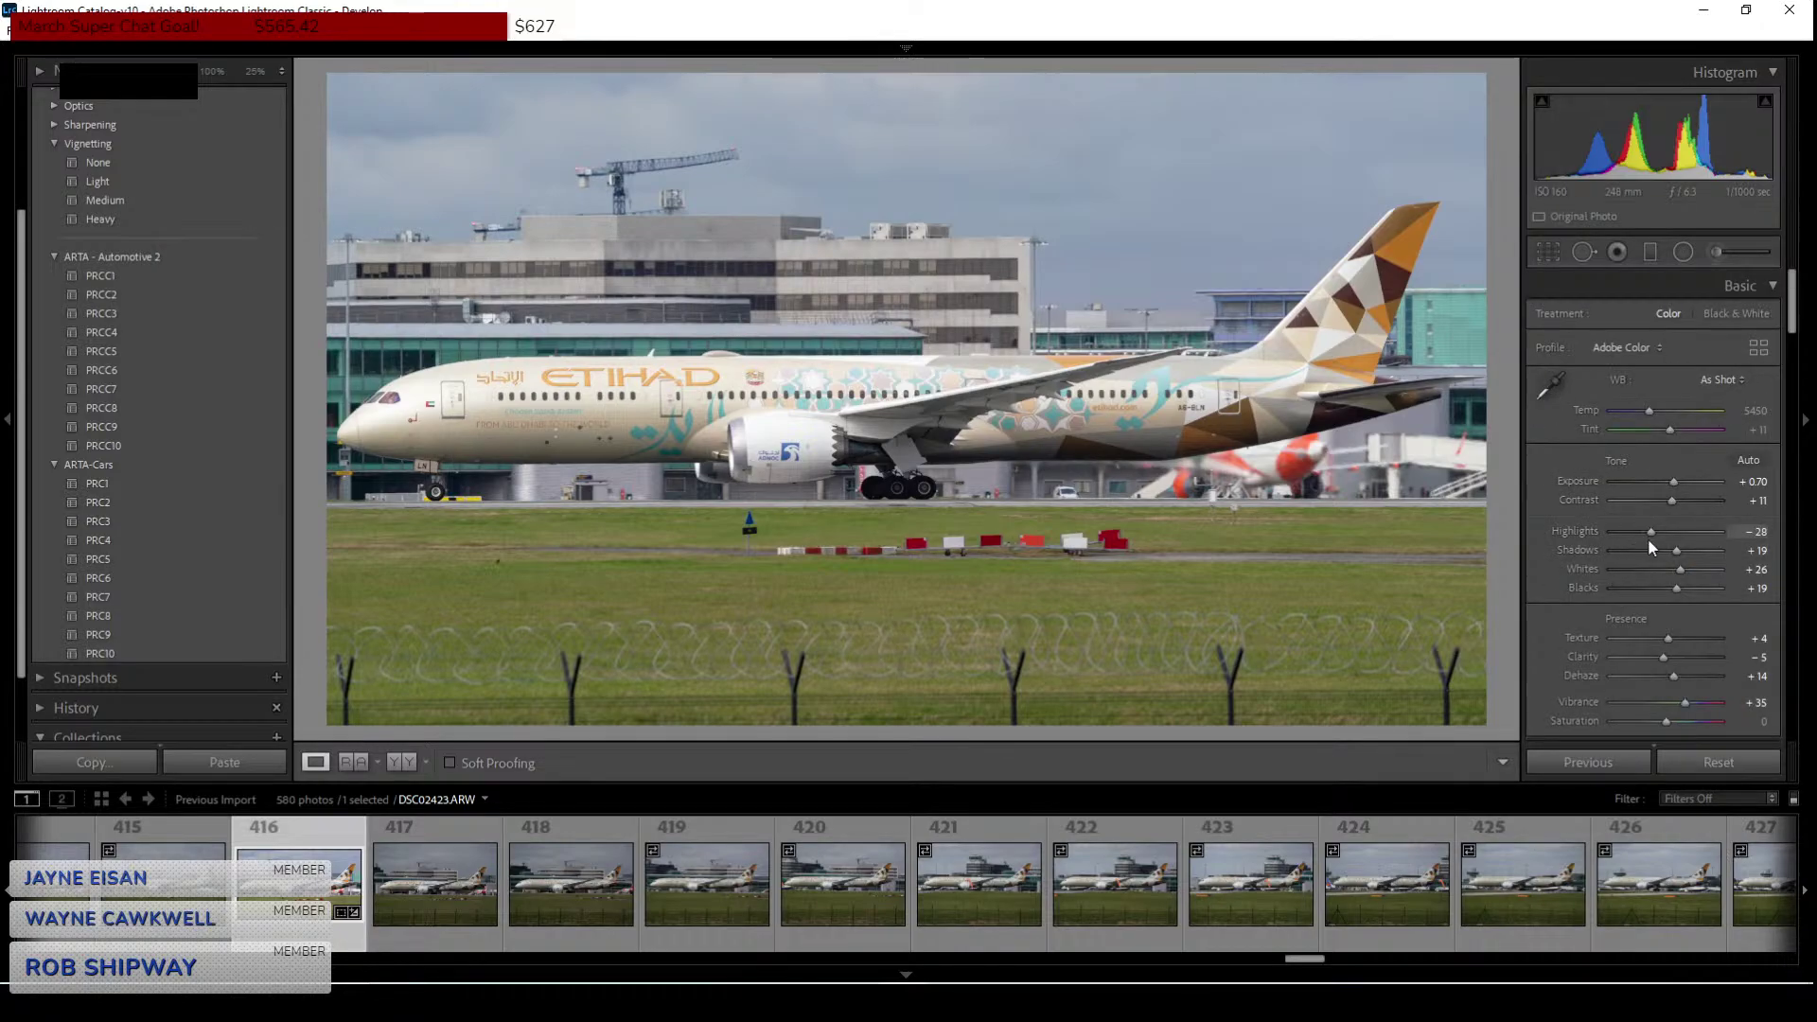
mouse_move(1650, 531)
mouse_down()
mouse_move(1623, 531)
mouse_move(1637, 536)
mouse_up()
drag(1638, 531, 1679, 484)
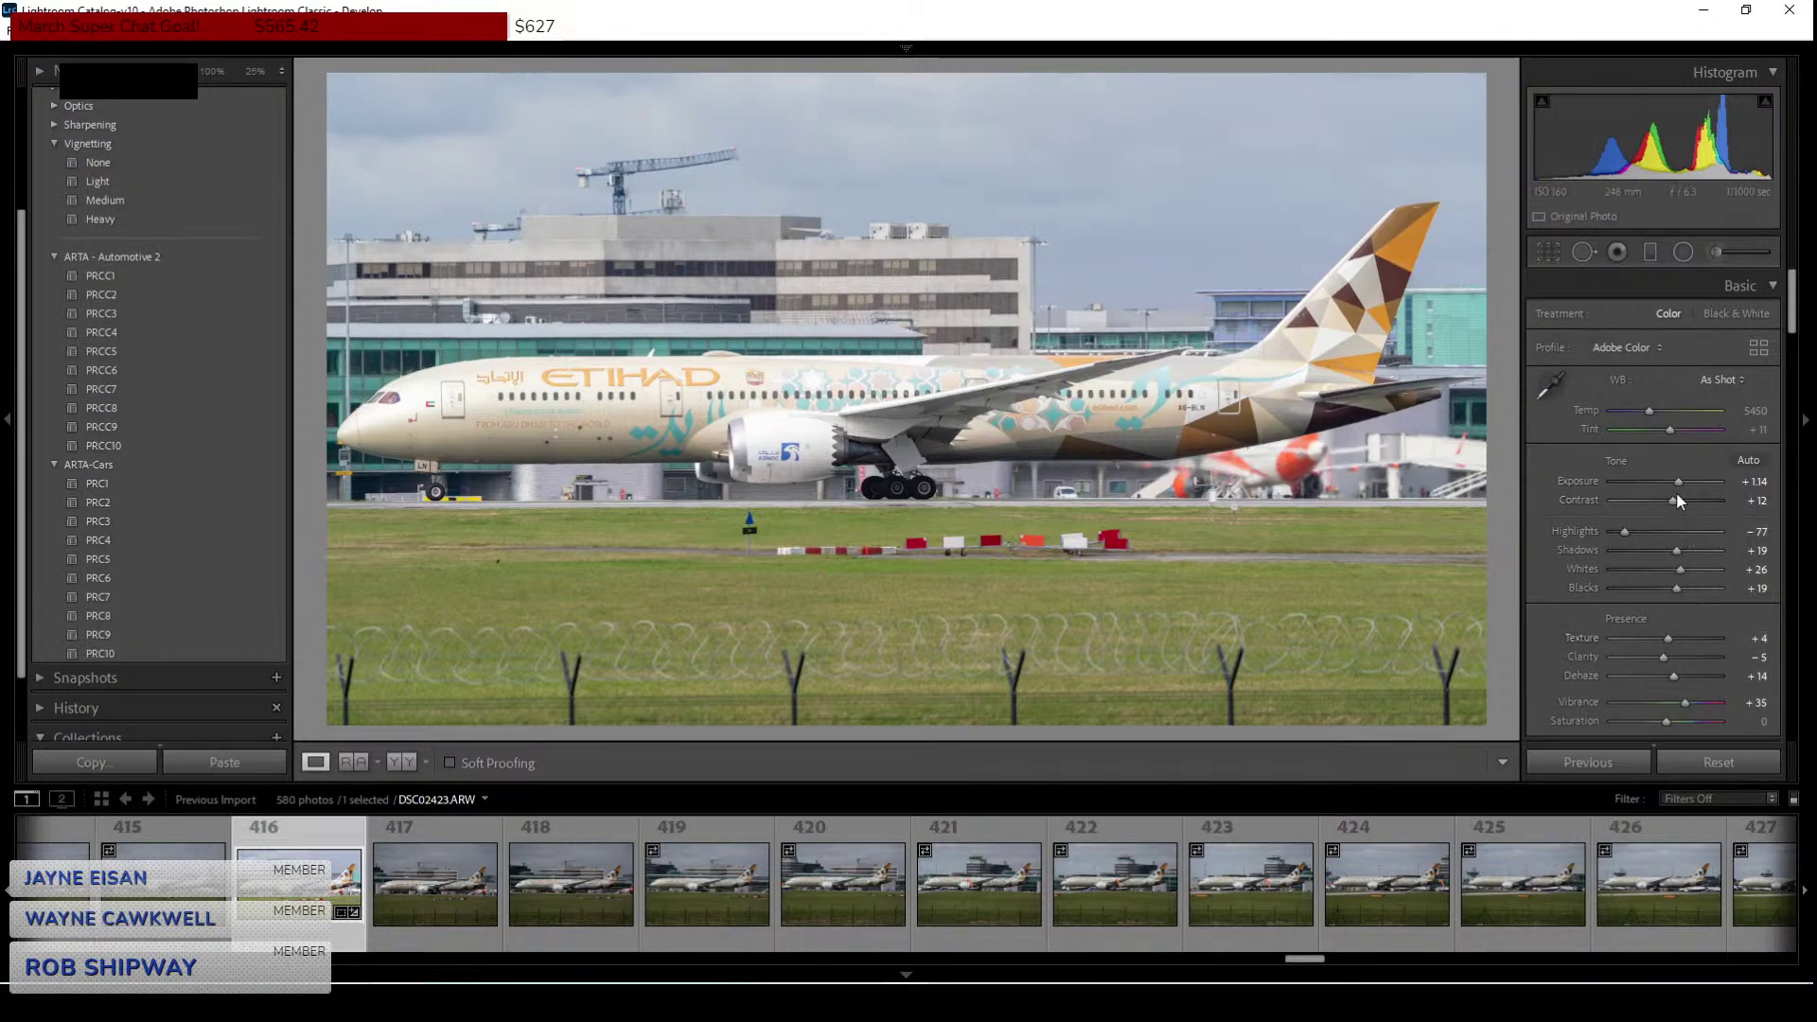
mouse_move(1673, 502)
mouse_down()
mouse_move(1691, 502)
mouse_move(1674, 502)
mouse_move(1682, 484)
mouse_up()
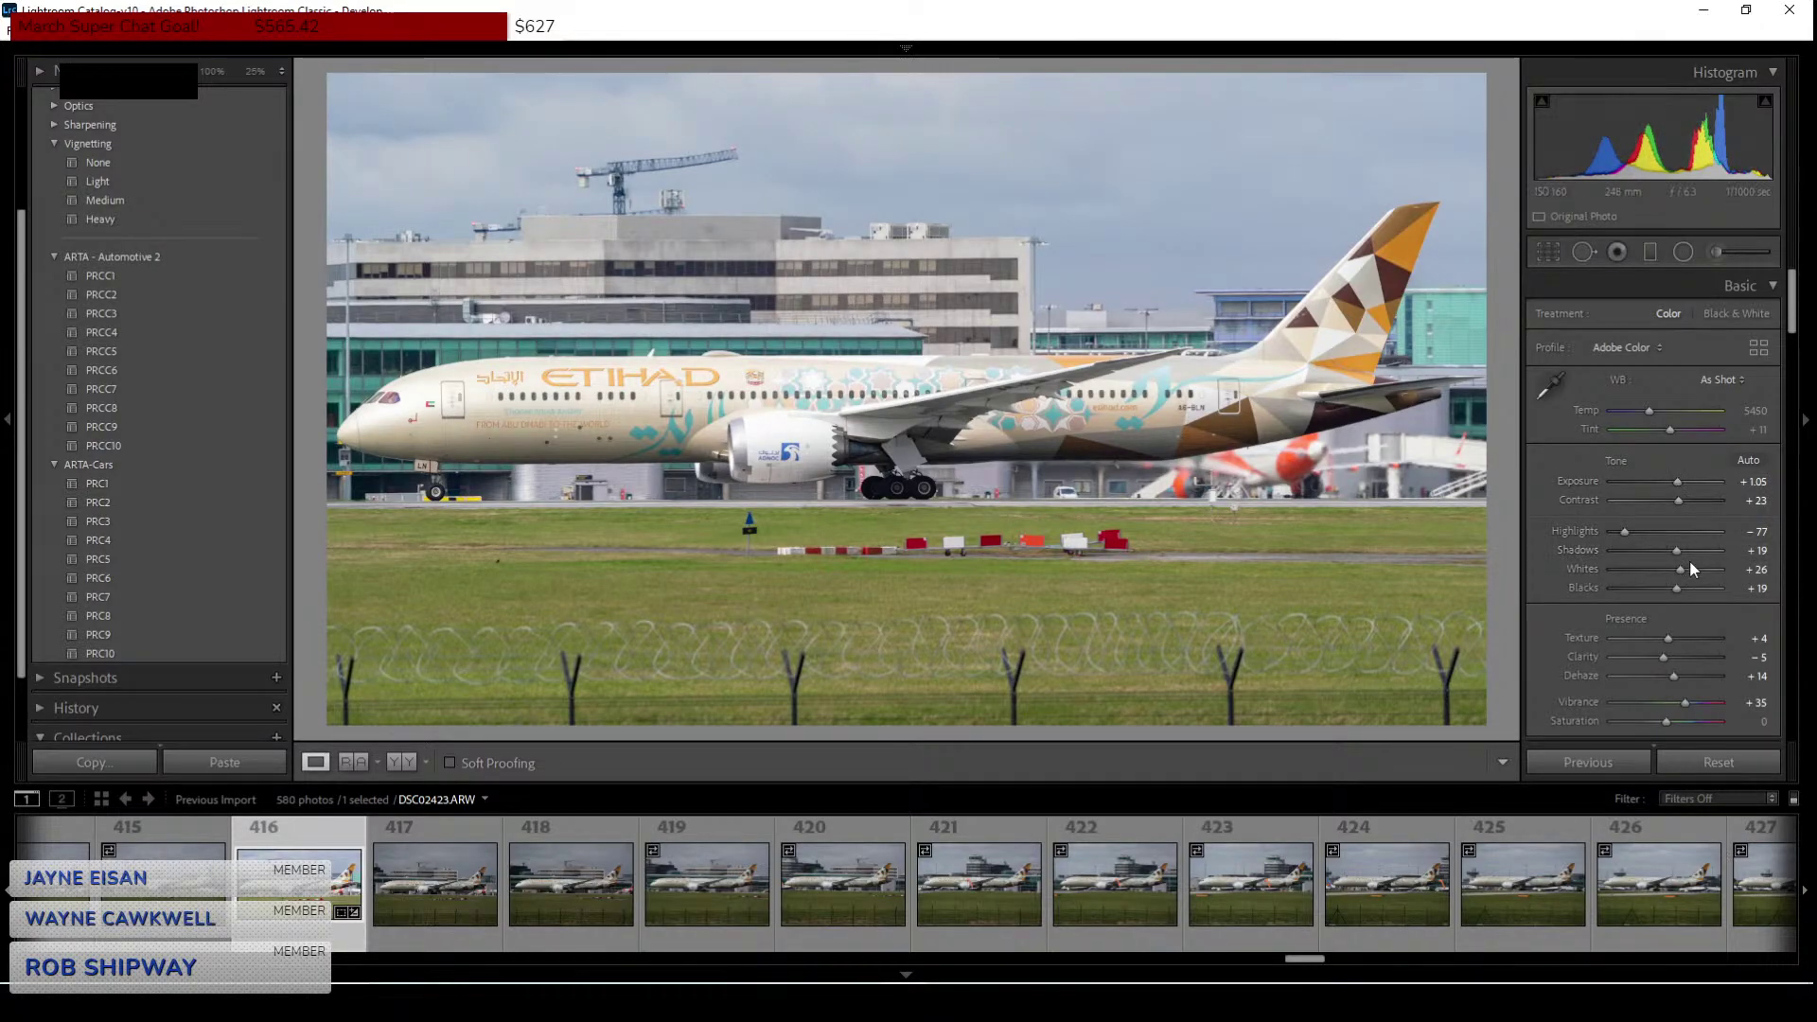
drag(1680, 569, 1663, 569)
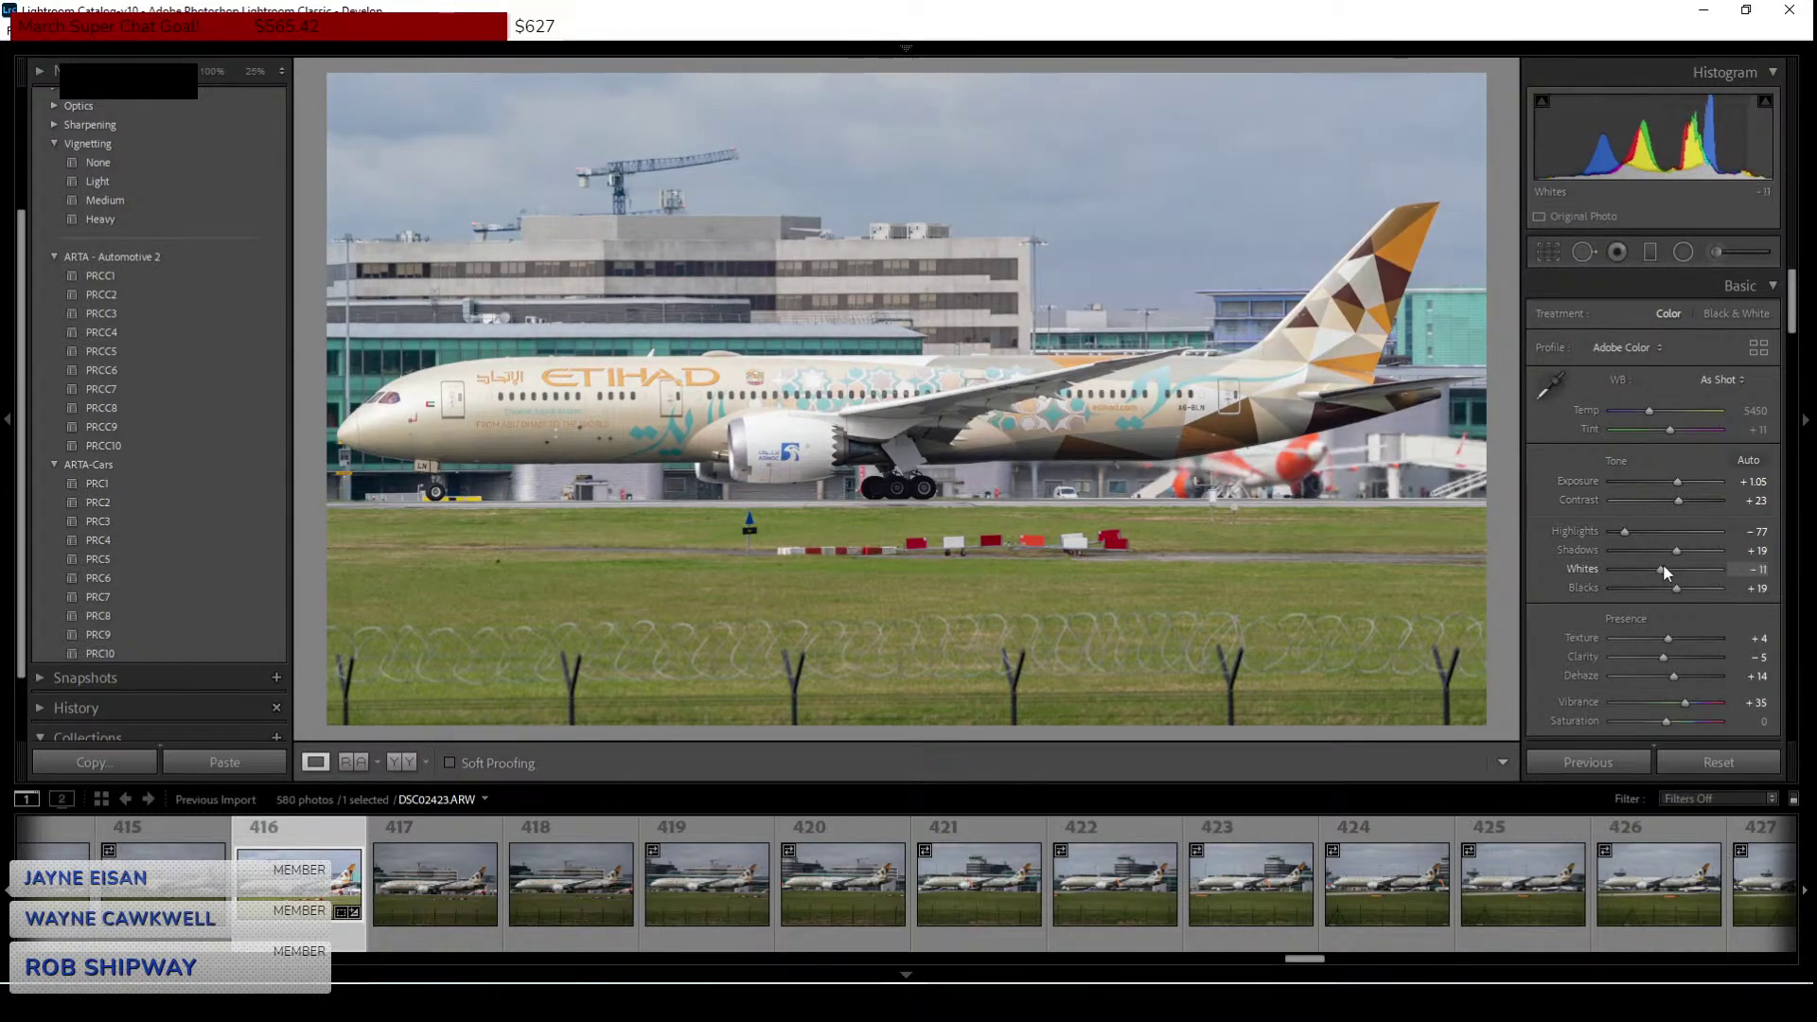
mouse_move(1678, 480)
mouse_down()
mouse_move(1615, 530)
mouse_move(1680, 484)
mouse_up()
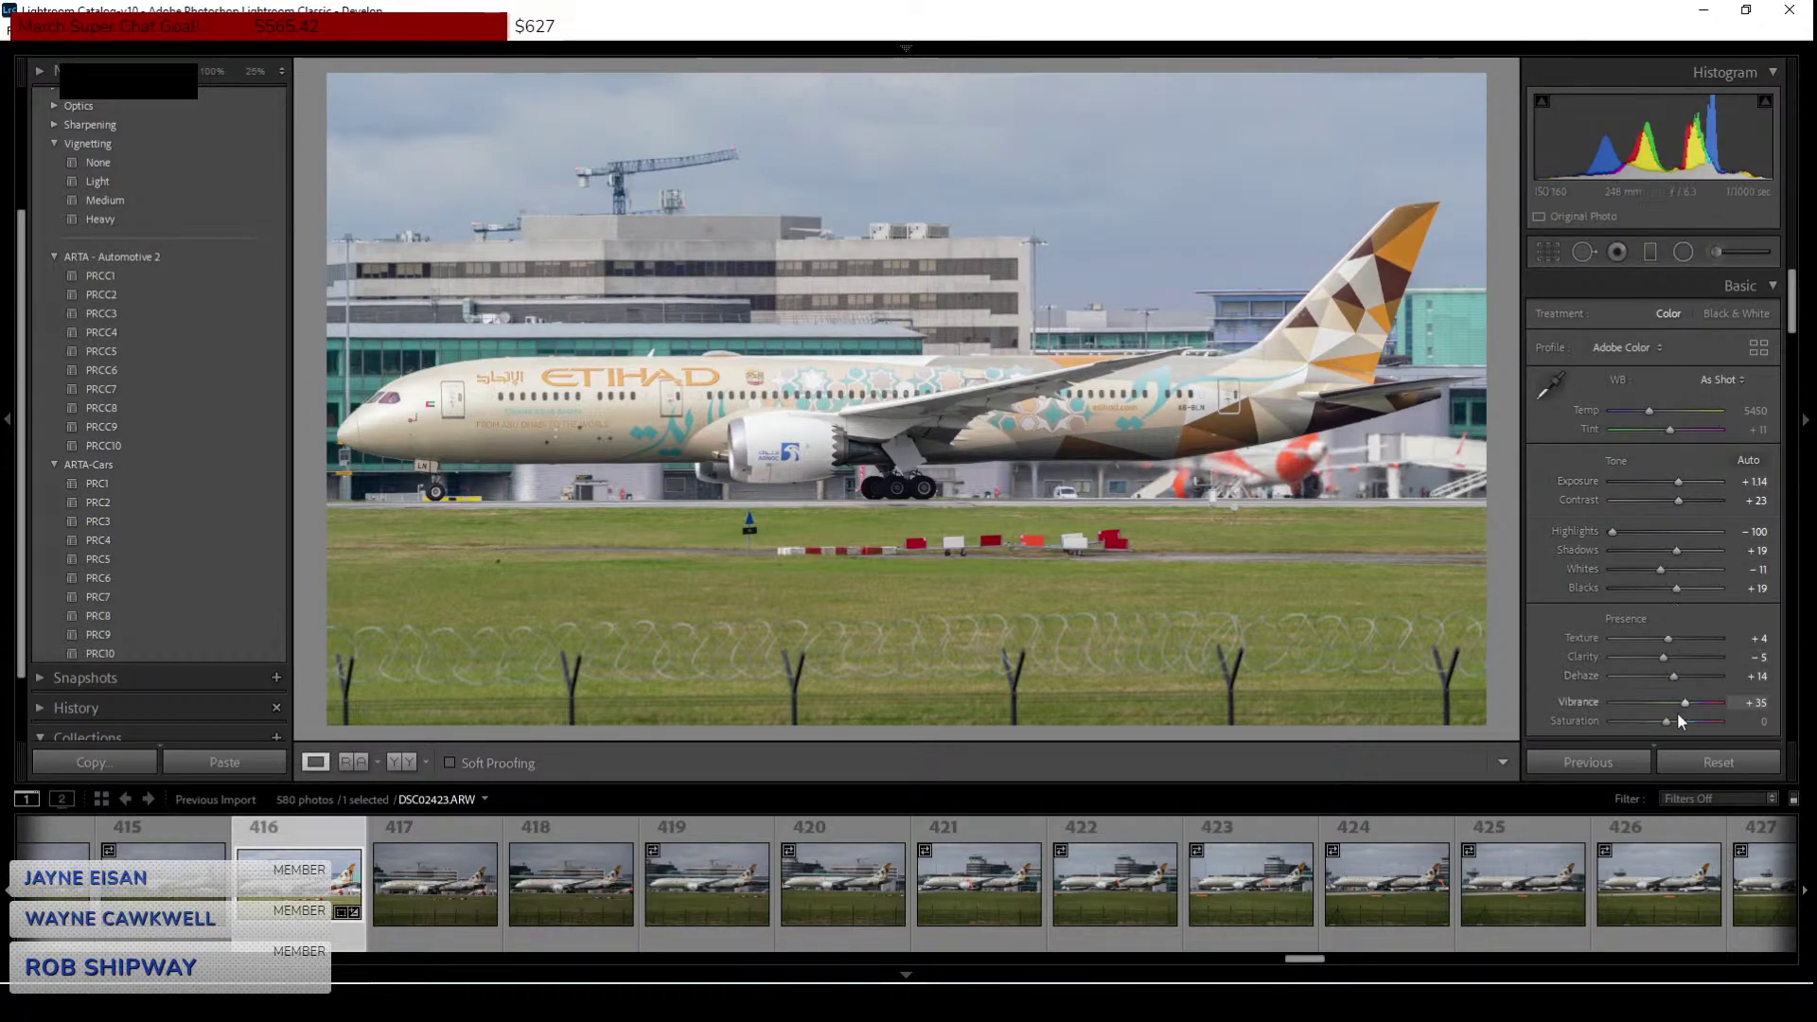
drag(1685, 704, 1690, 704)
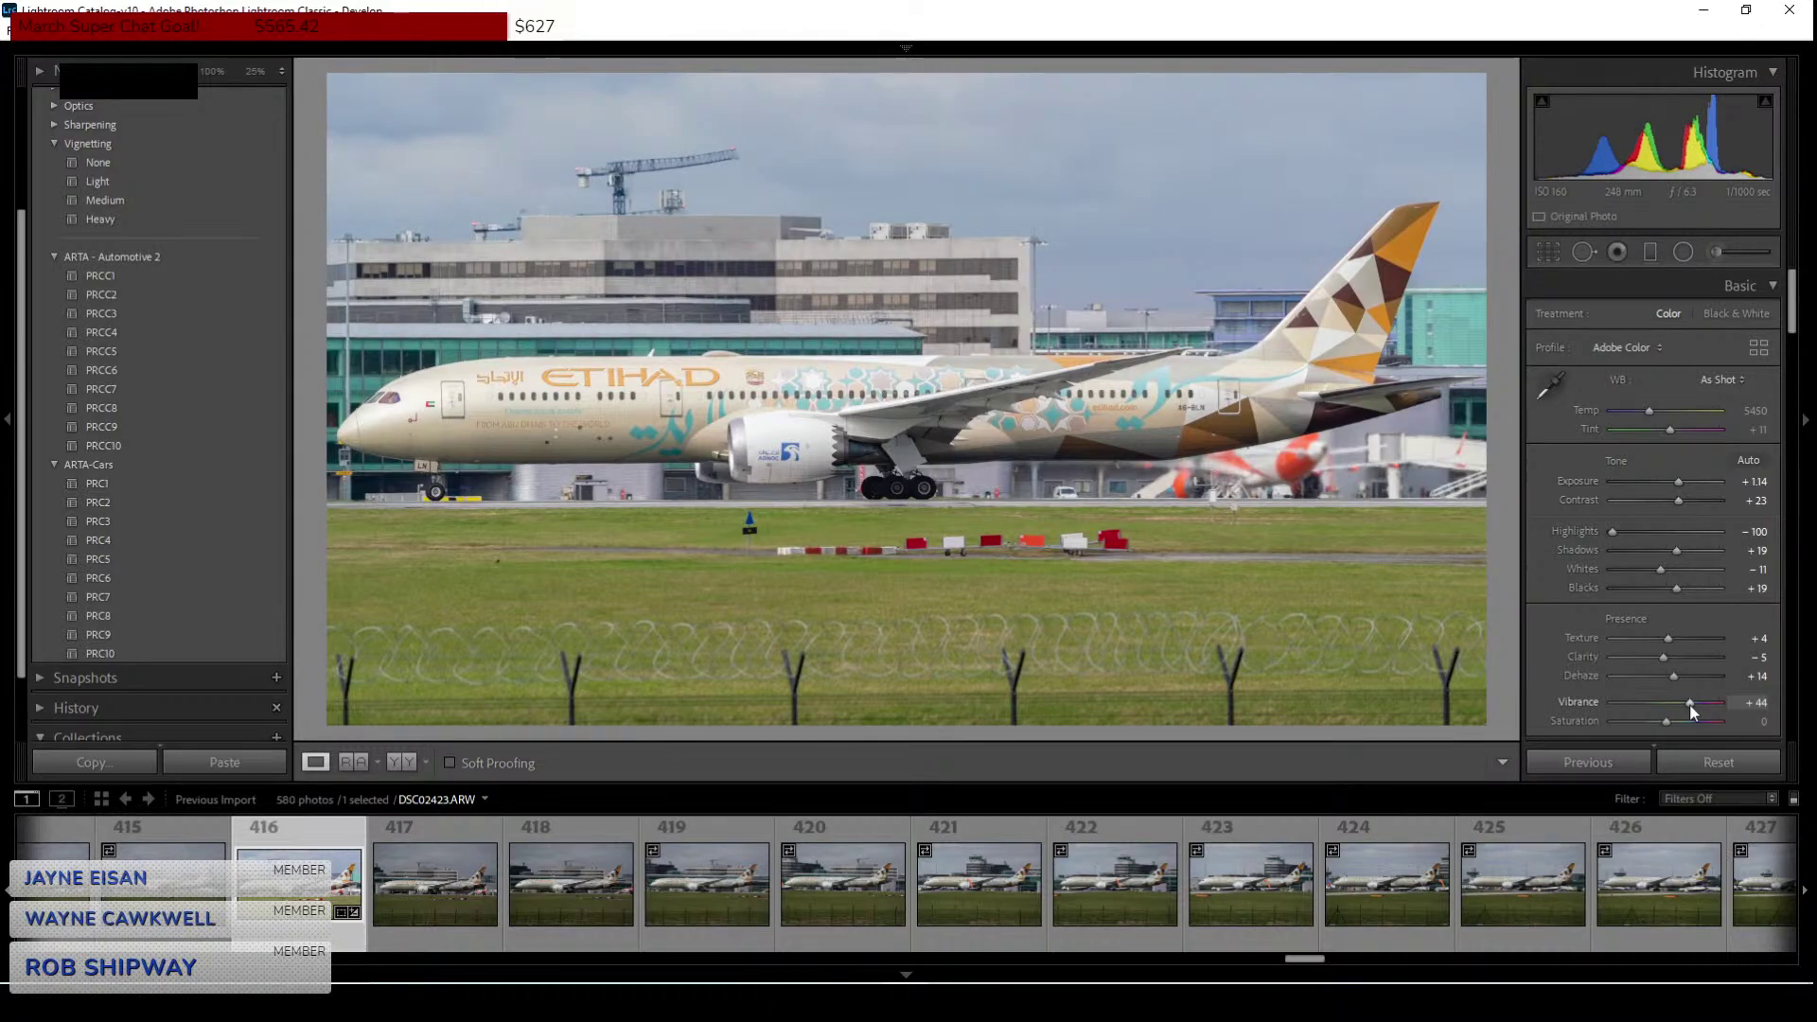
drag(1667, 667, 1676, 668)
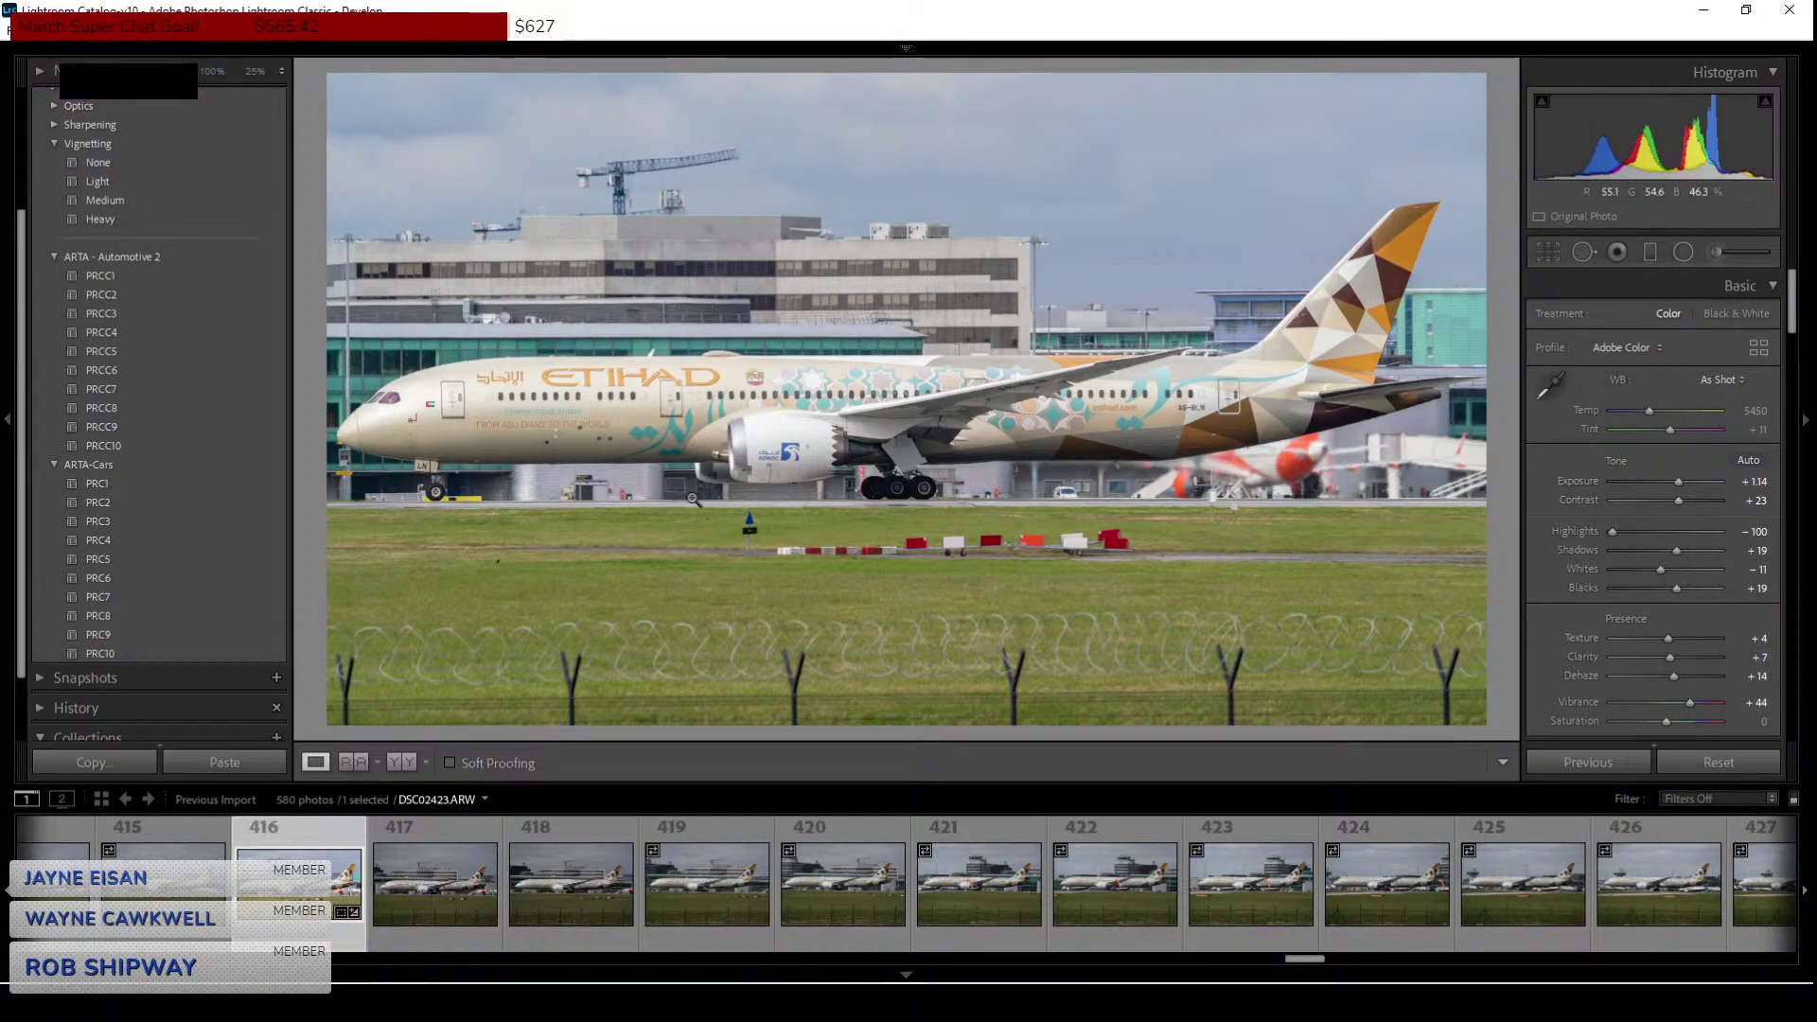
Export the edited Etihad photo DSC02423.ARW.
click(20, 30)
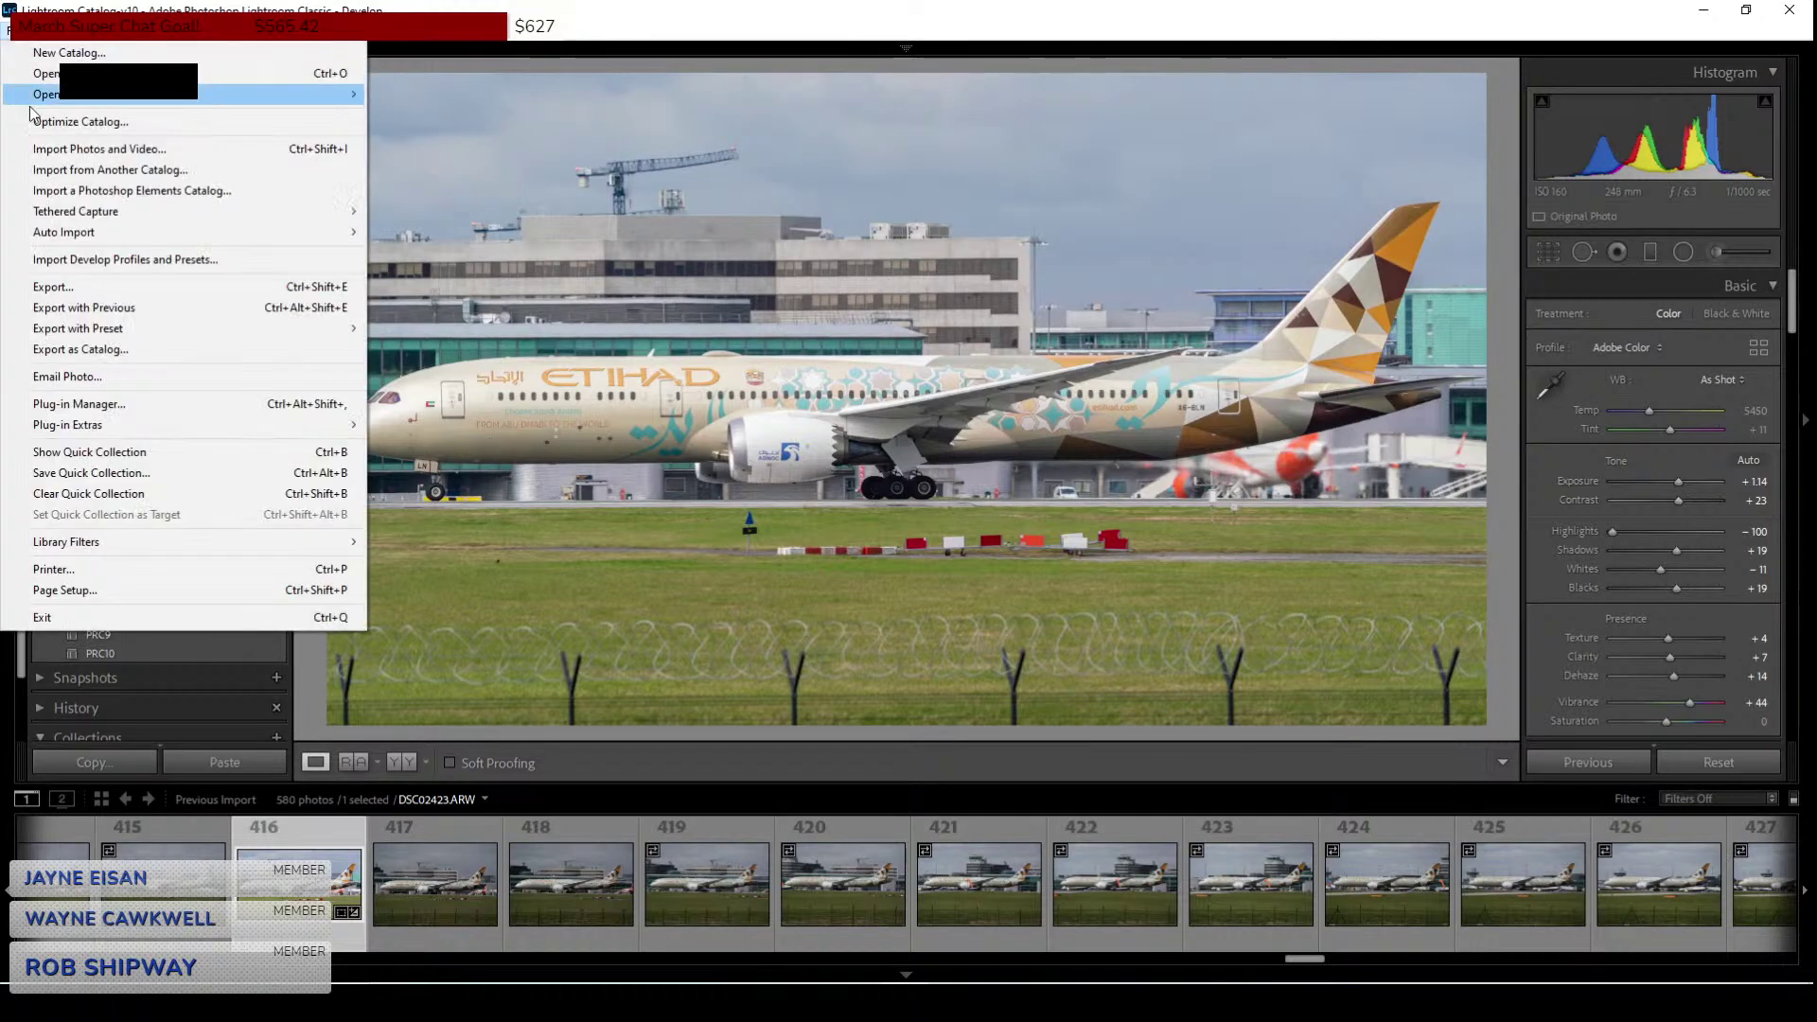
click(56, 286)
click(1063, 802)
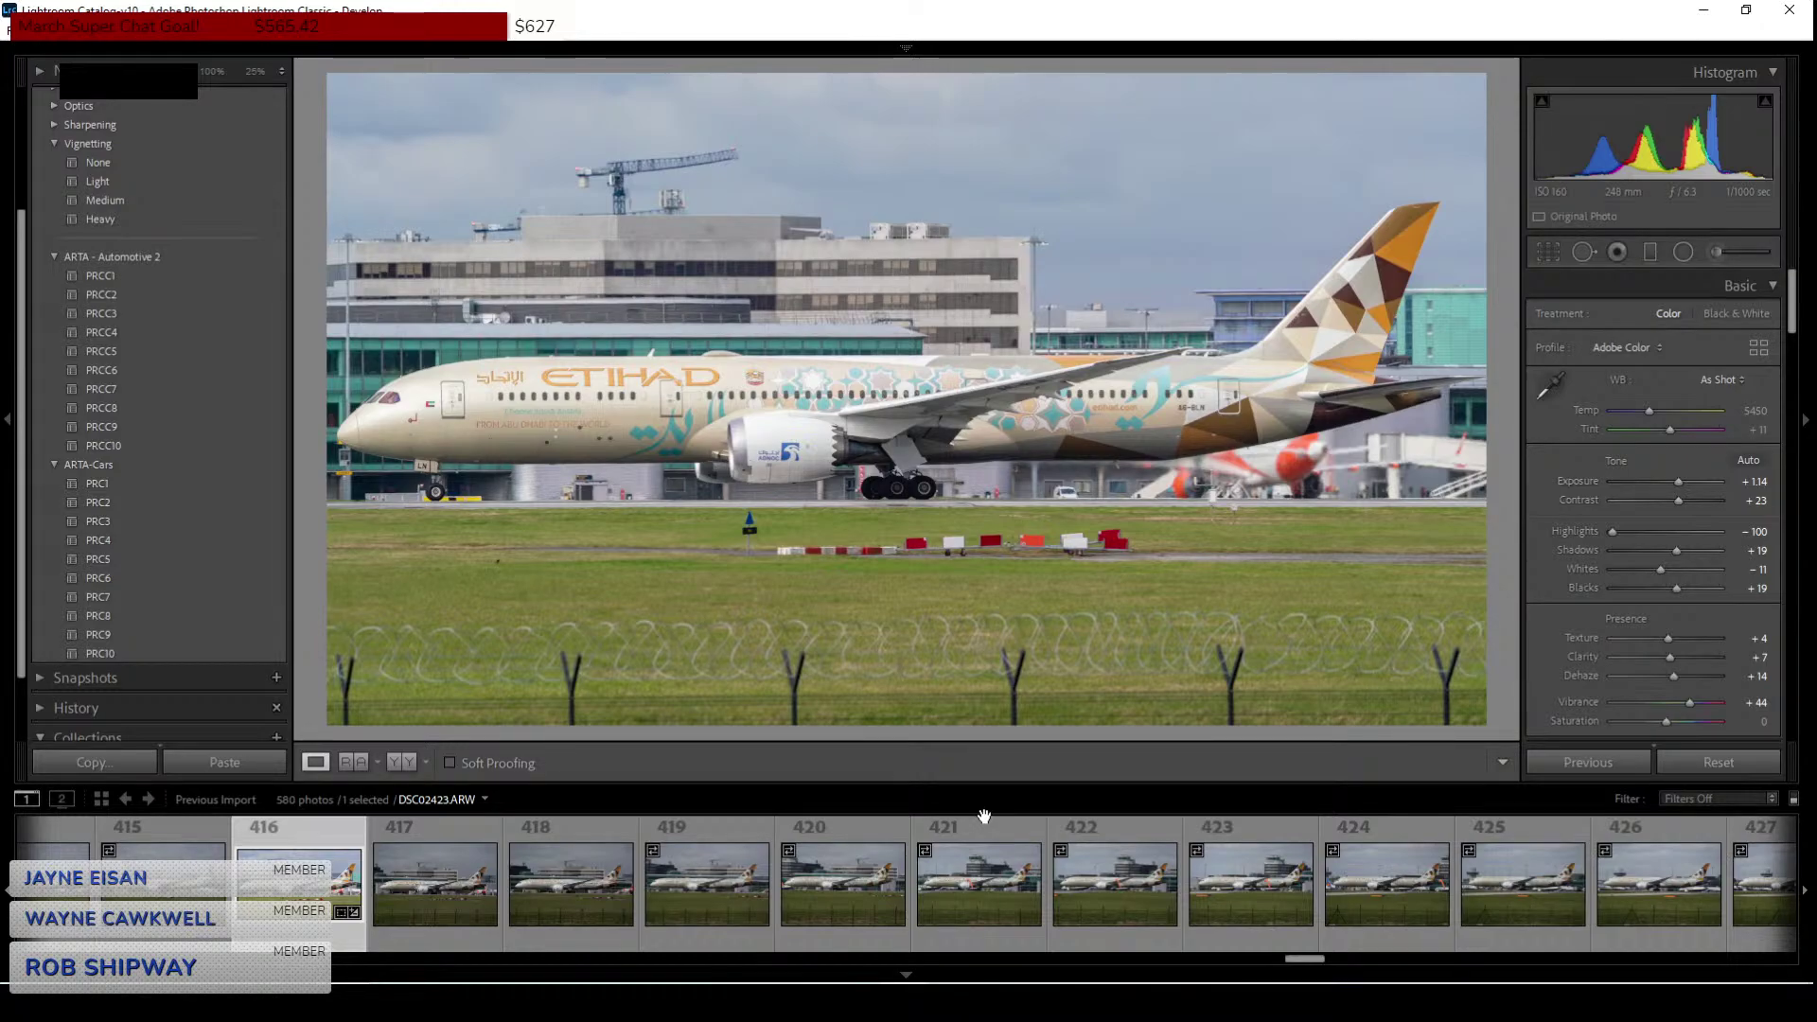
Look through the following Etihad taxiing and take-off photos in the filmstrip for another shot to edit.
scroll(1335, 958, down, 3)
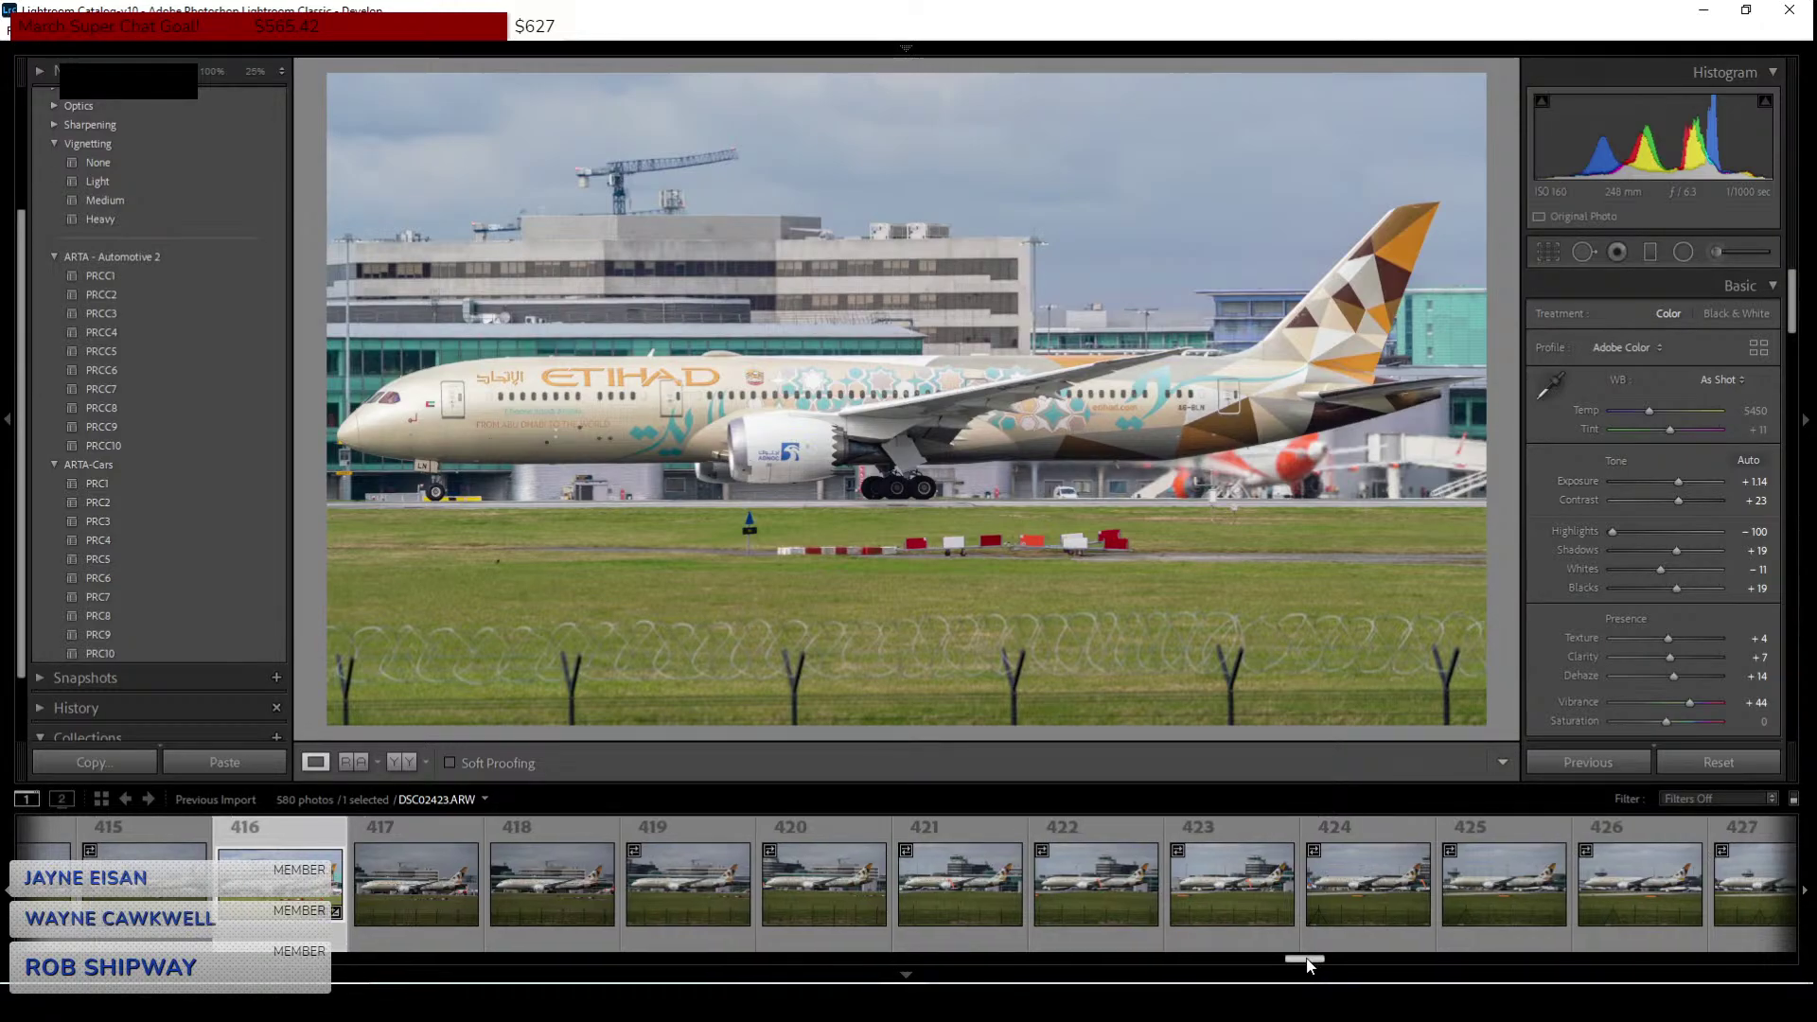
click(1351, 924)
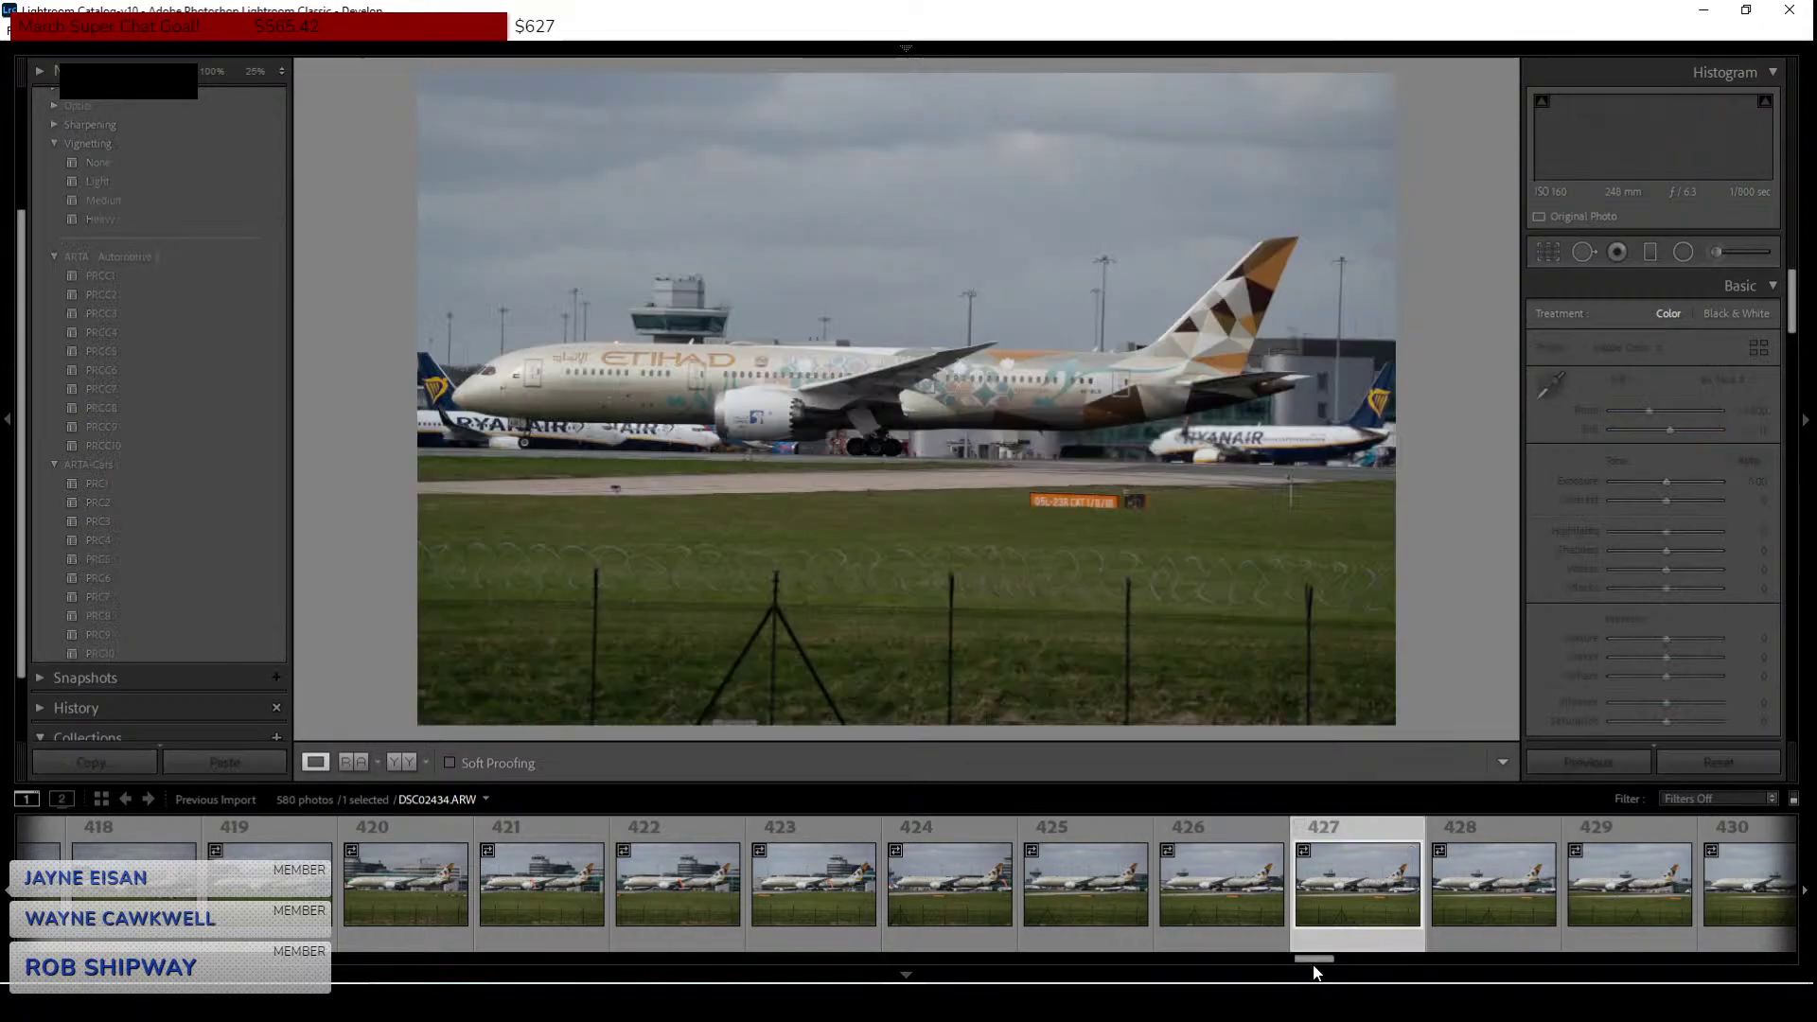
drag(1317, 964, 1361, 963)
click(1336, 940)
click(1329, 935)
click(1329, 939)
click(1343, 943)
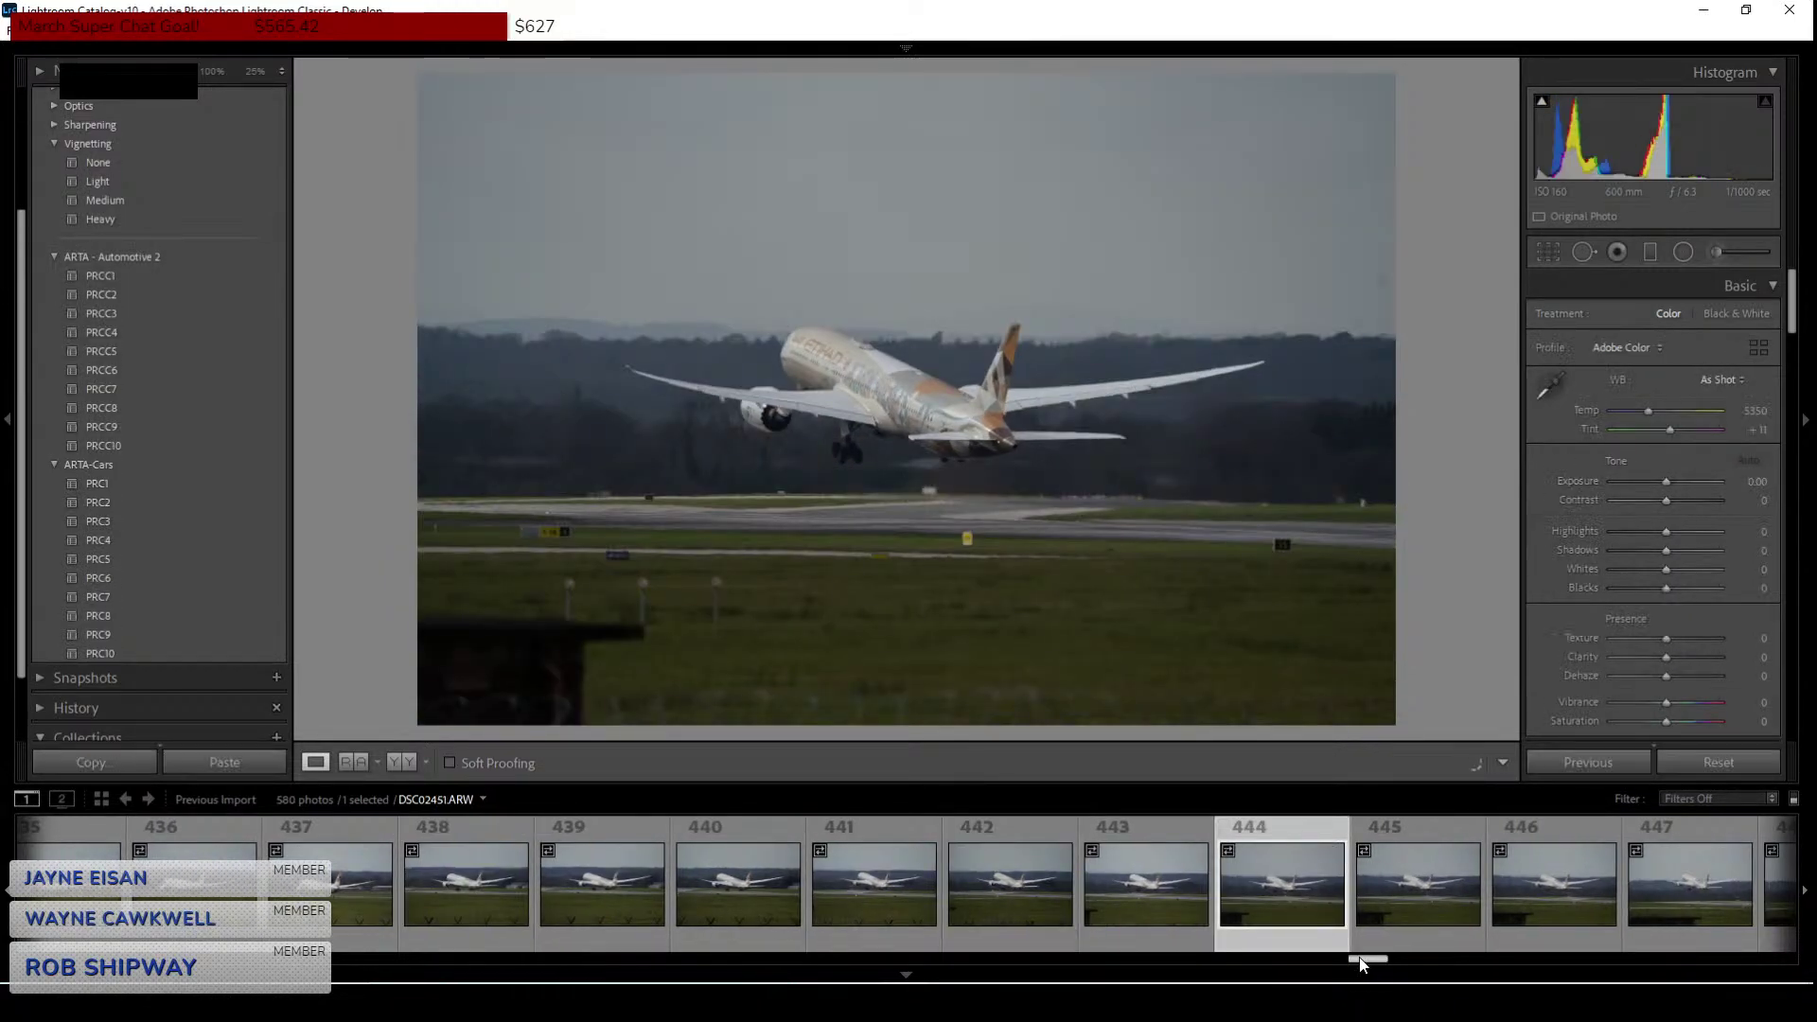
click(1371, 947)
Look further along the filmstrip and view the dark Emirates photos up to number 483.
drag(1379, 961, 1483, 962)
click(1269, 944)
click(1248, 928)
click(1004, 897)
click(1051, 914)
click(1332, 903)
key(Right)
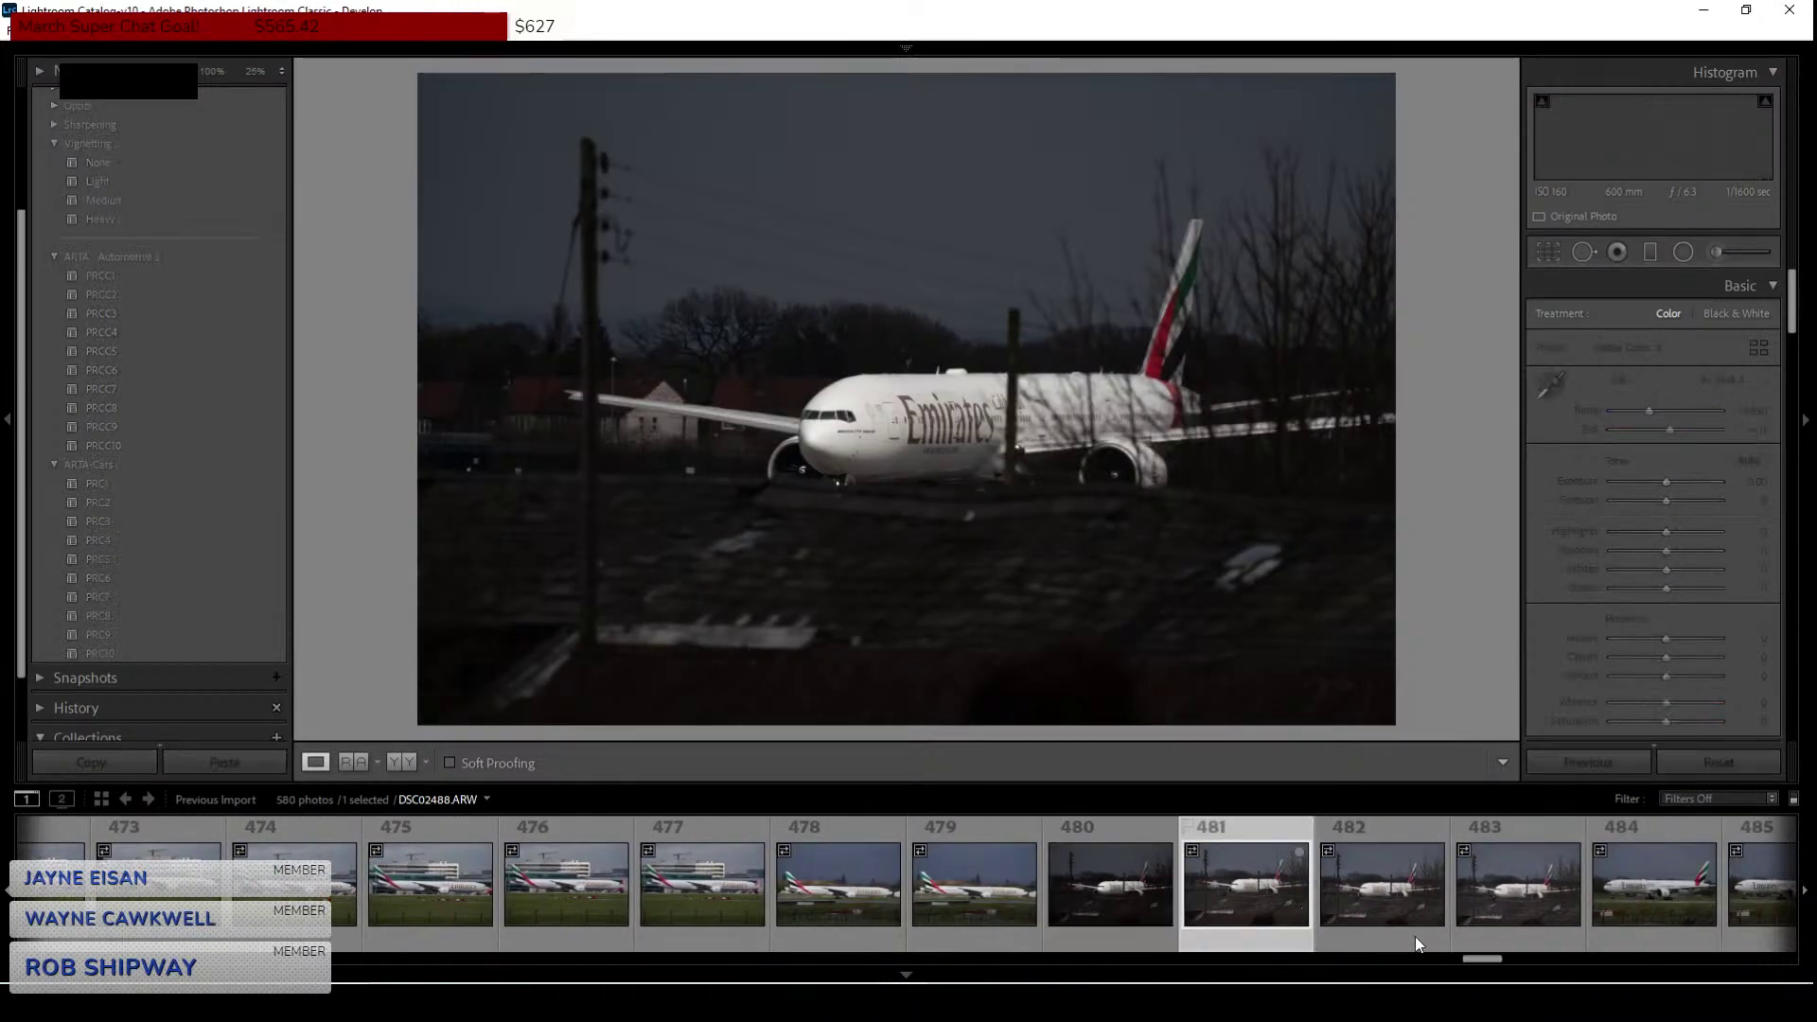
key(Right)
key(Right)
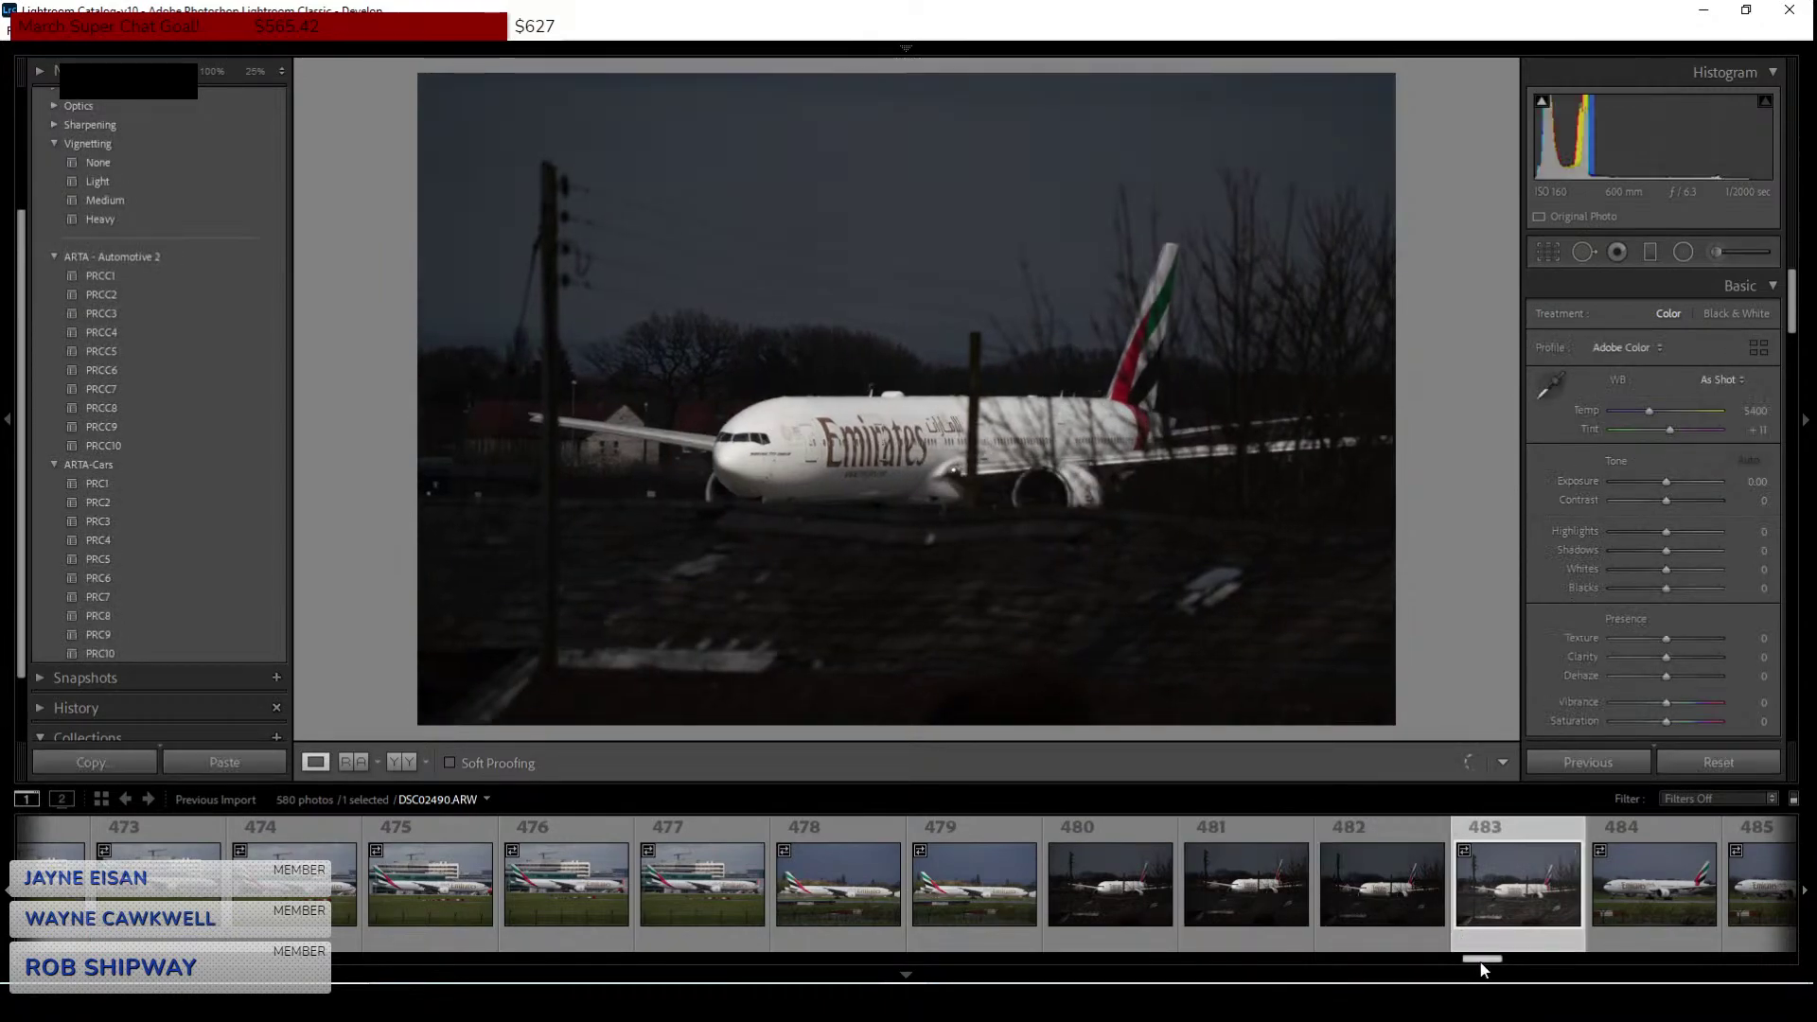
View the side-on Emirates taxiing photos numbered 492 and 493 in the filmstrip.
drag(1482, 962, 1519, 964)
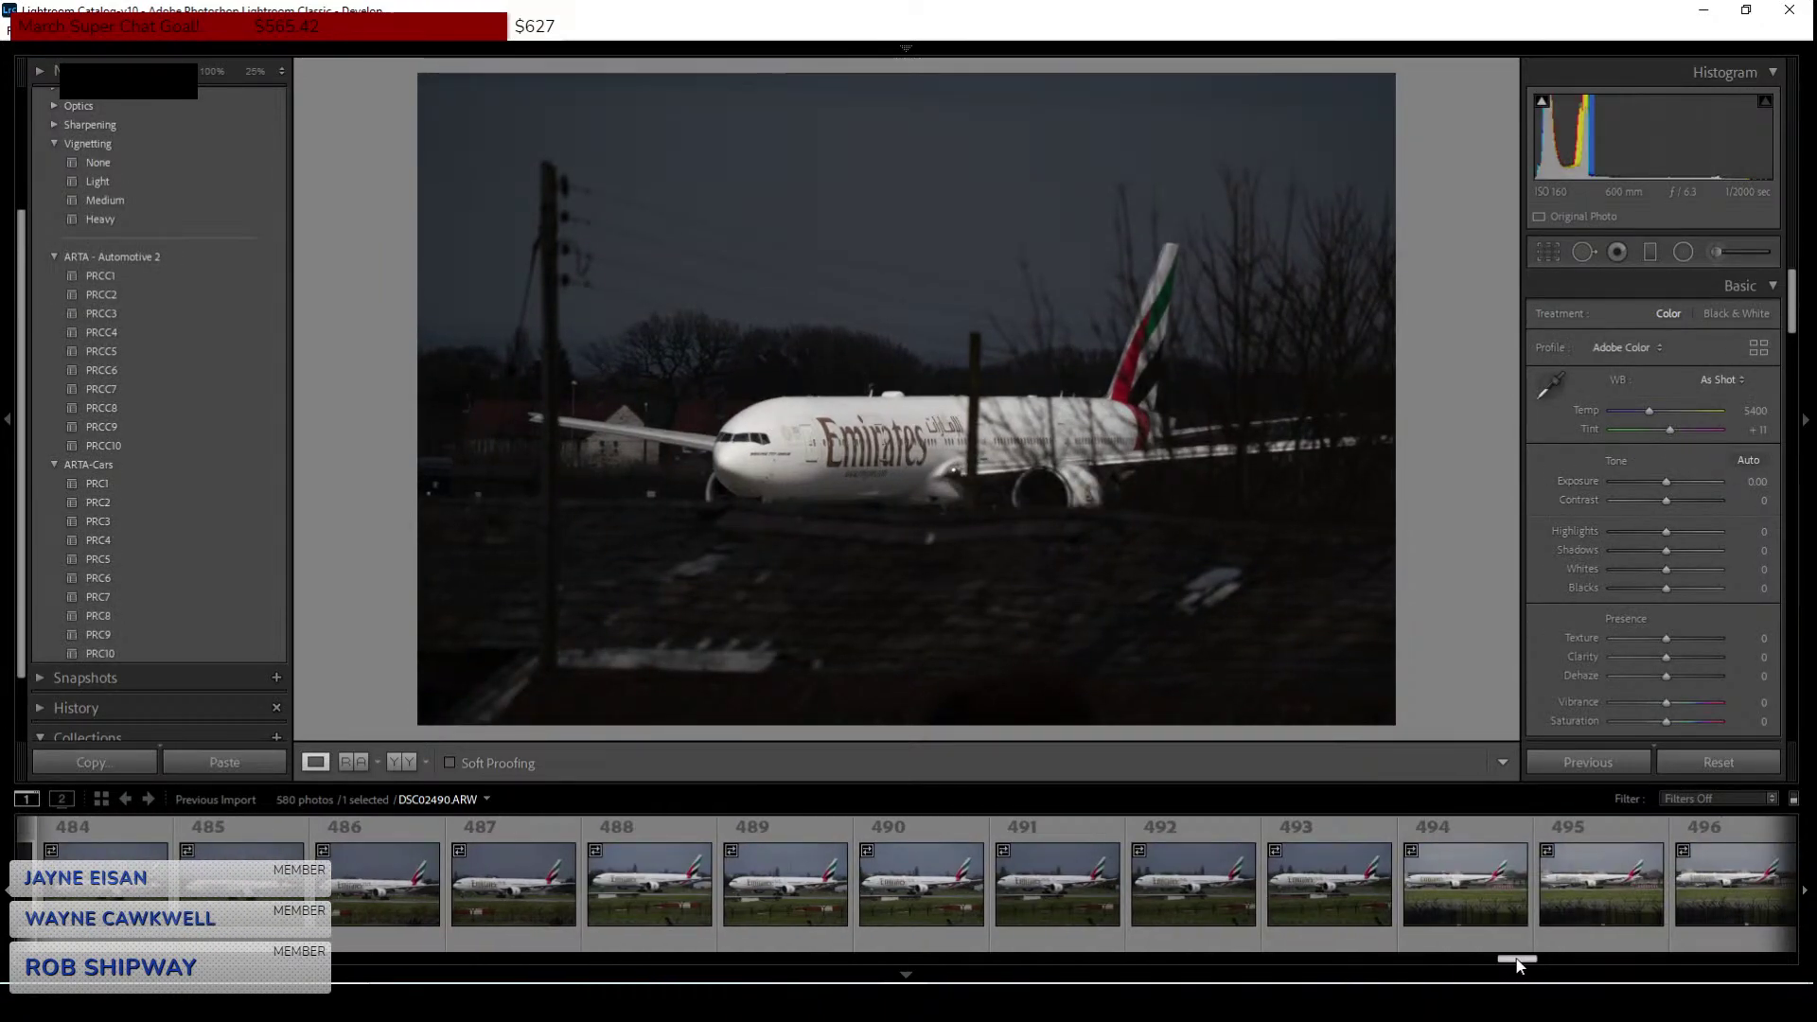
click(1217, 884)
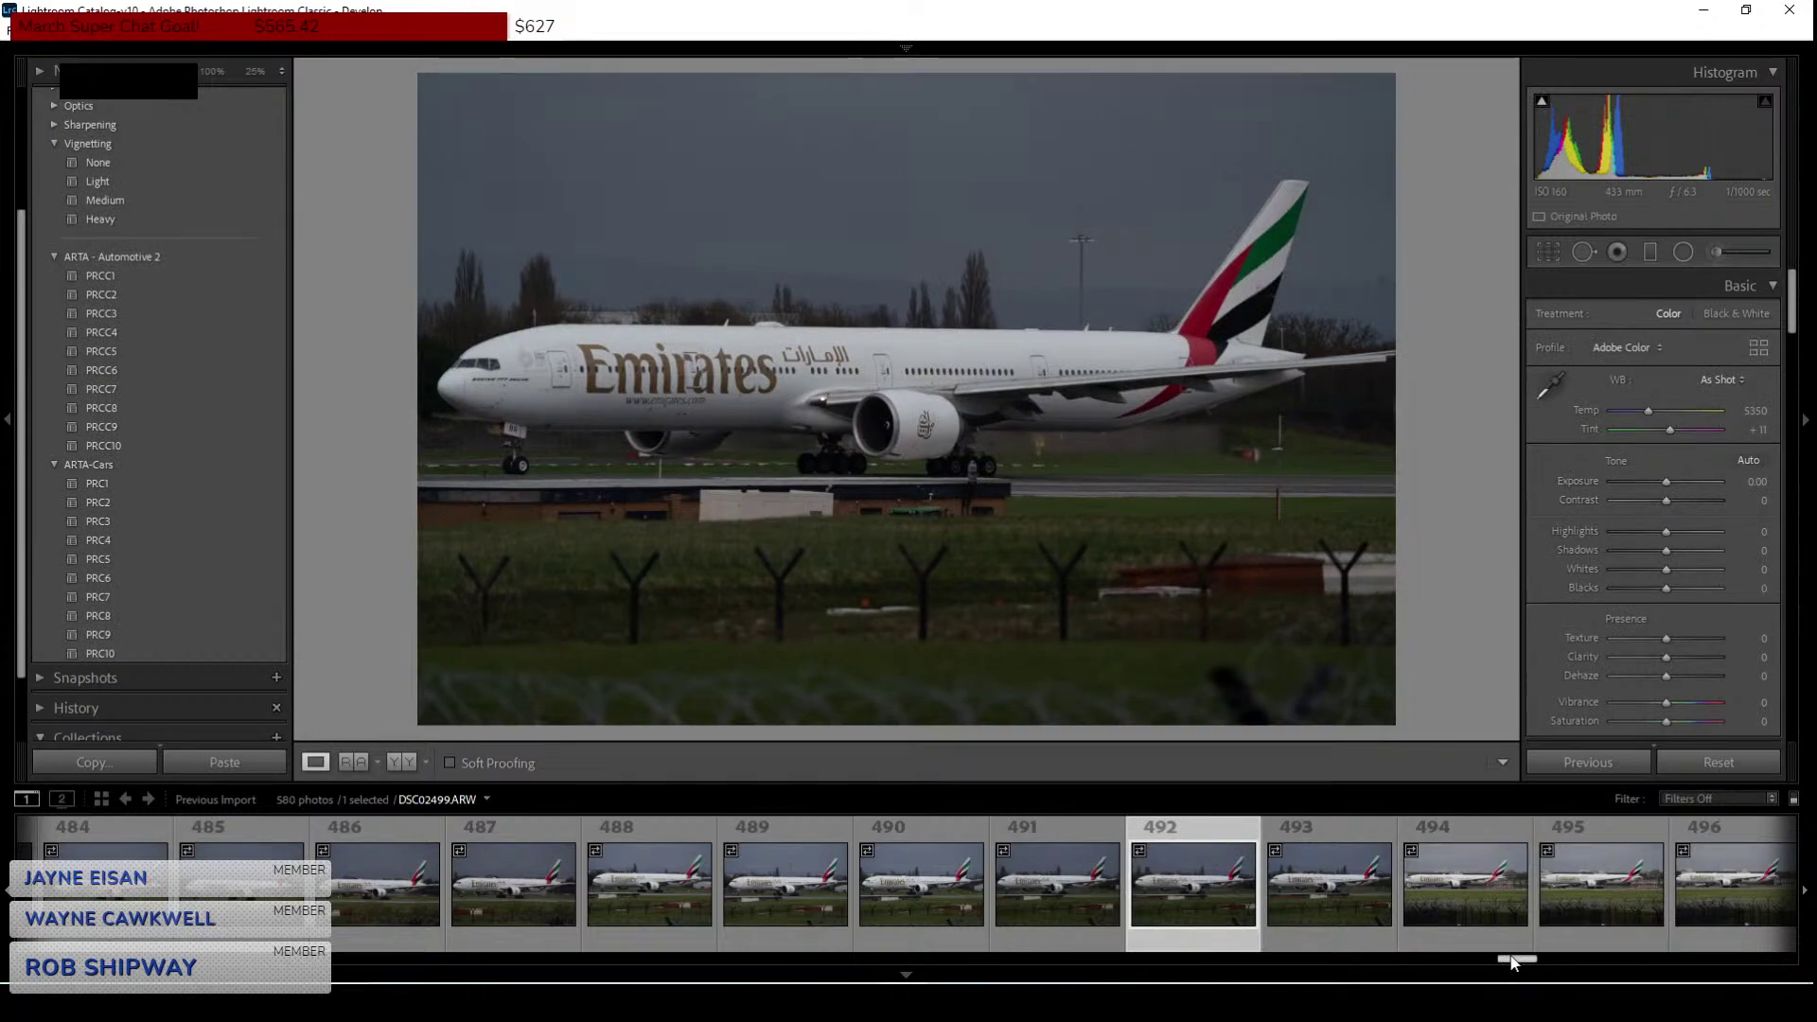
drag(1512, 962, 1522, 962)
click(1036, 889)
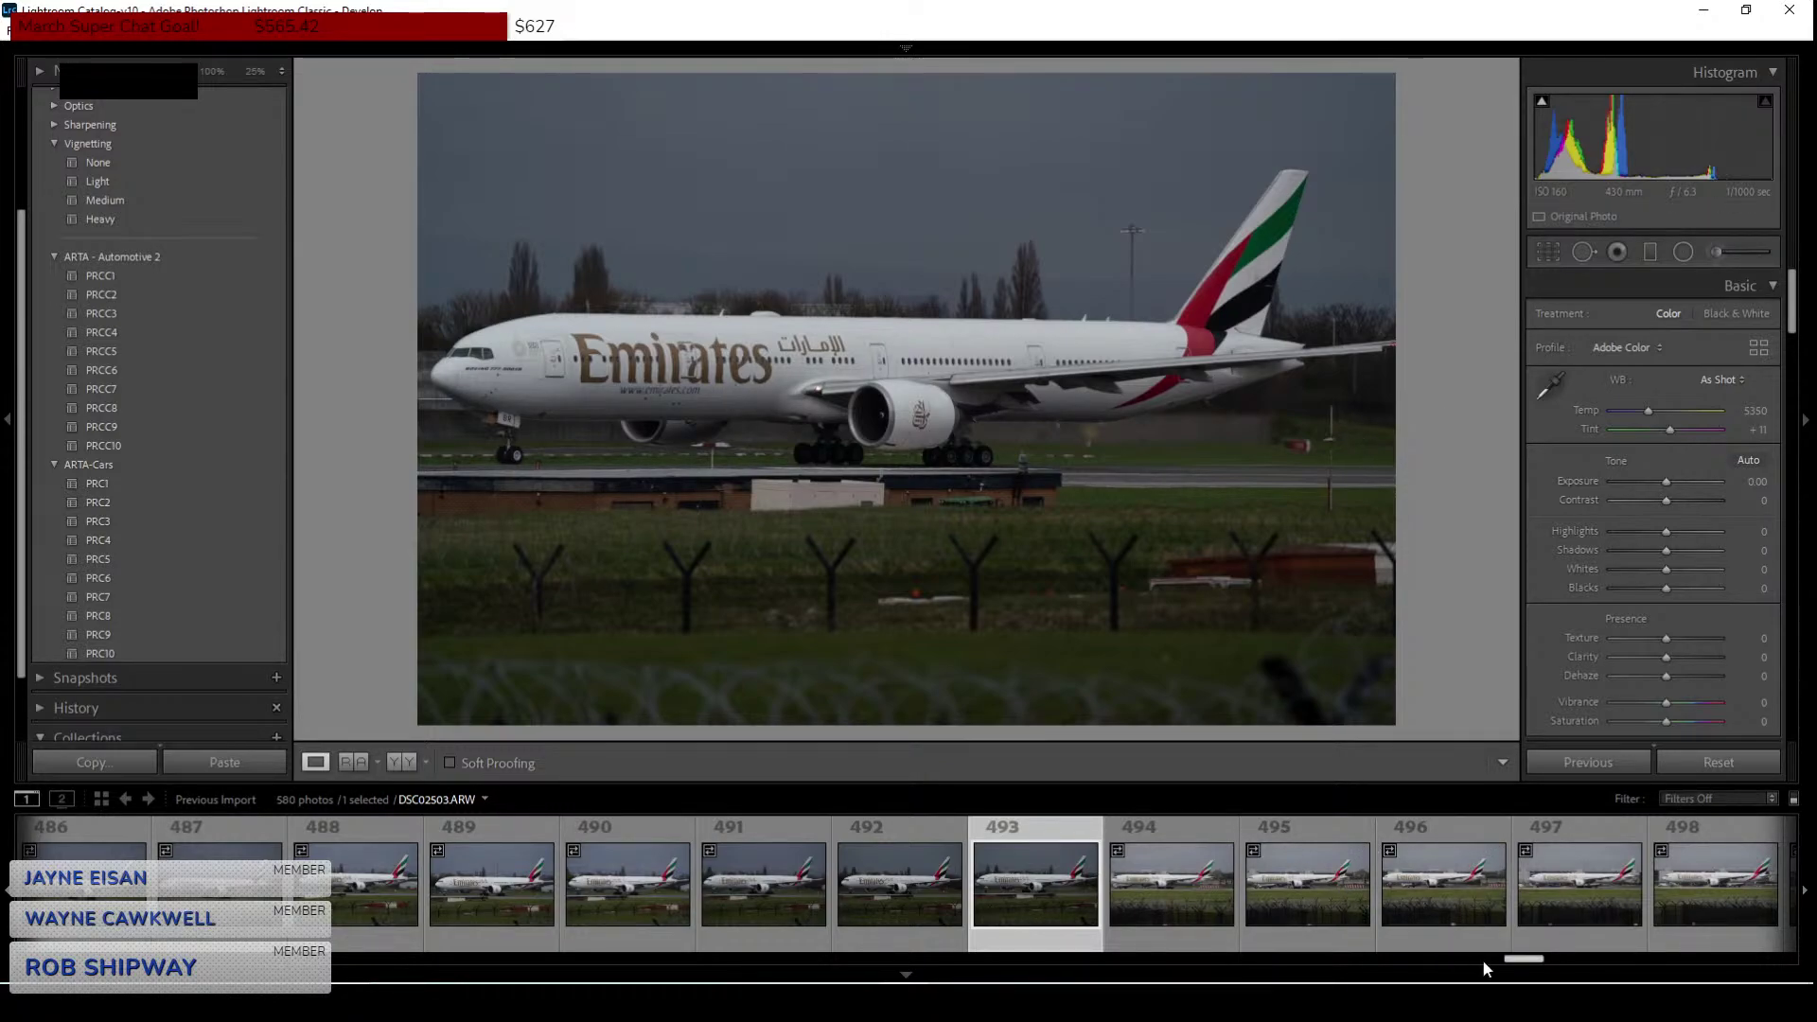
Look through the Emirates photos numbered 497 to 500 taken behind the barbed-wire fence.
scroll(1521, 959, down, 2)
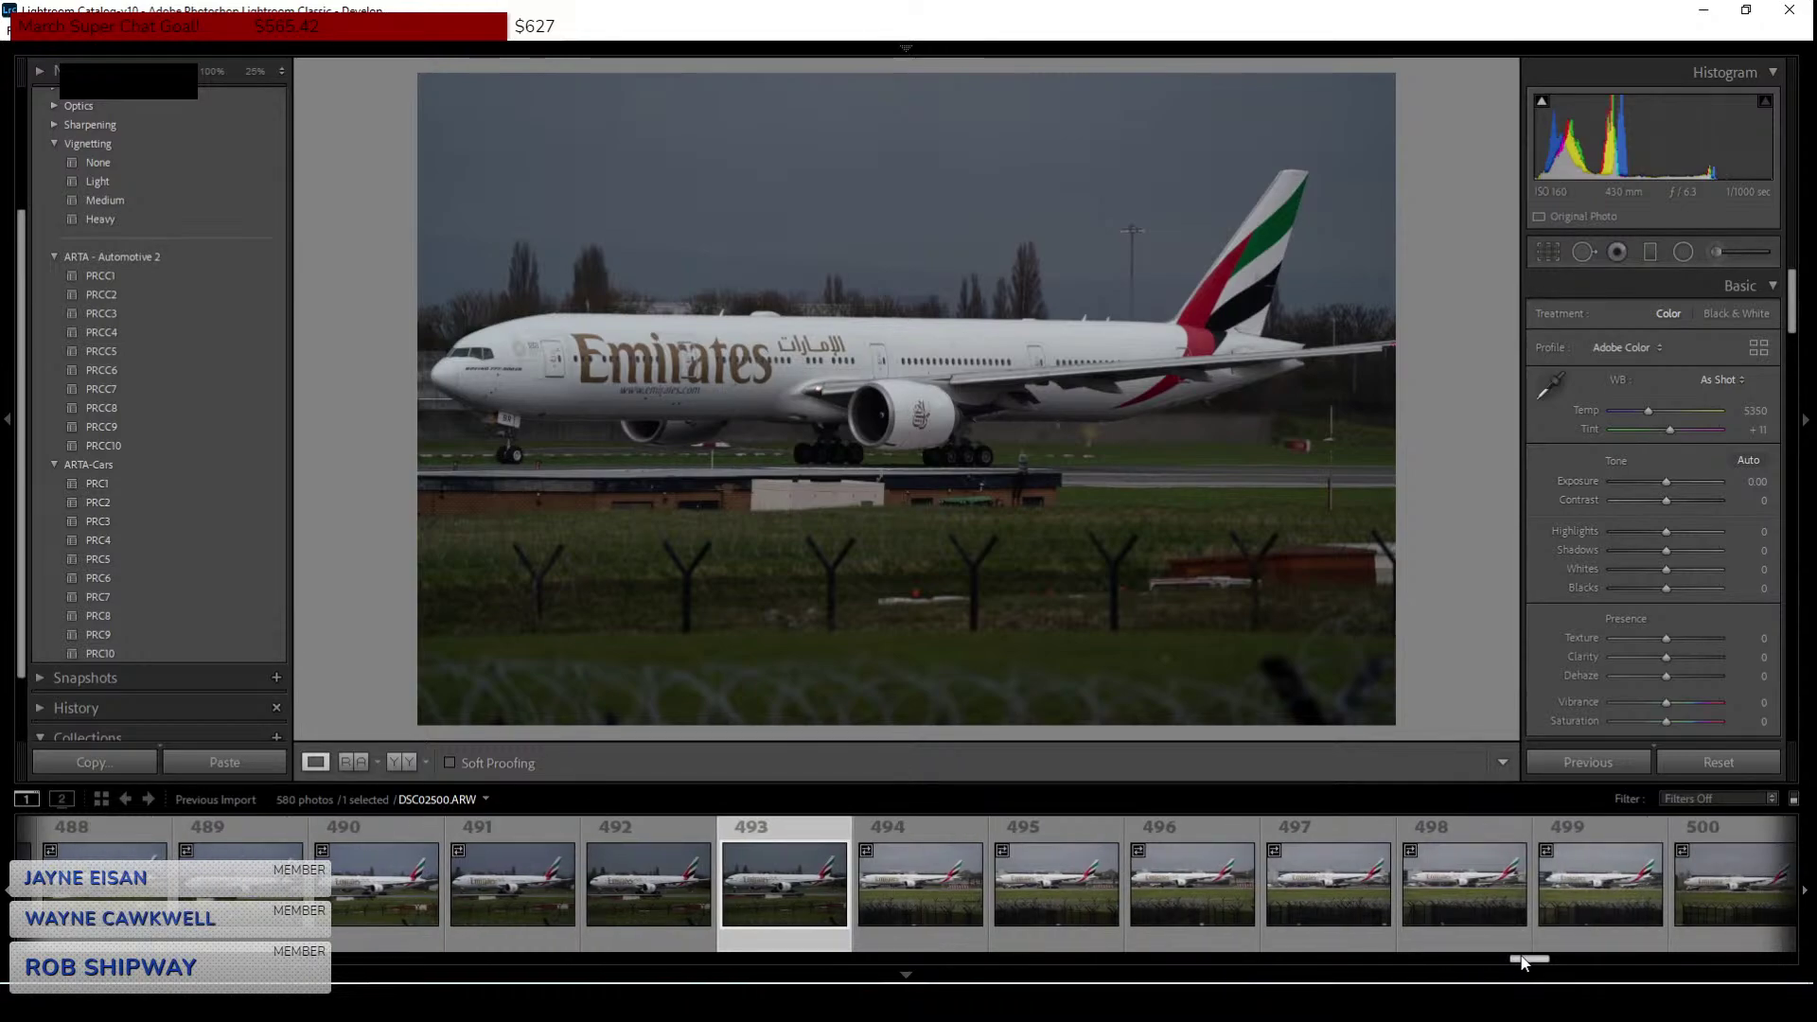
key(Right)
key(Right)
key(Right)
key(Right)
scroll(1533, 961, down, 1)
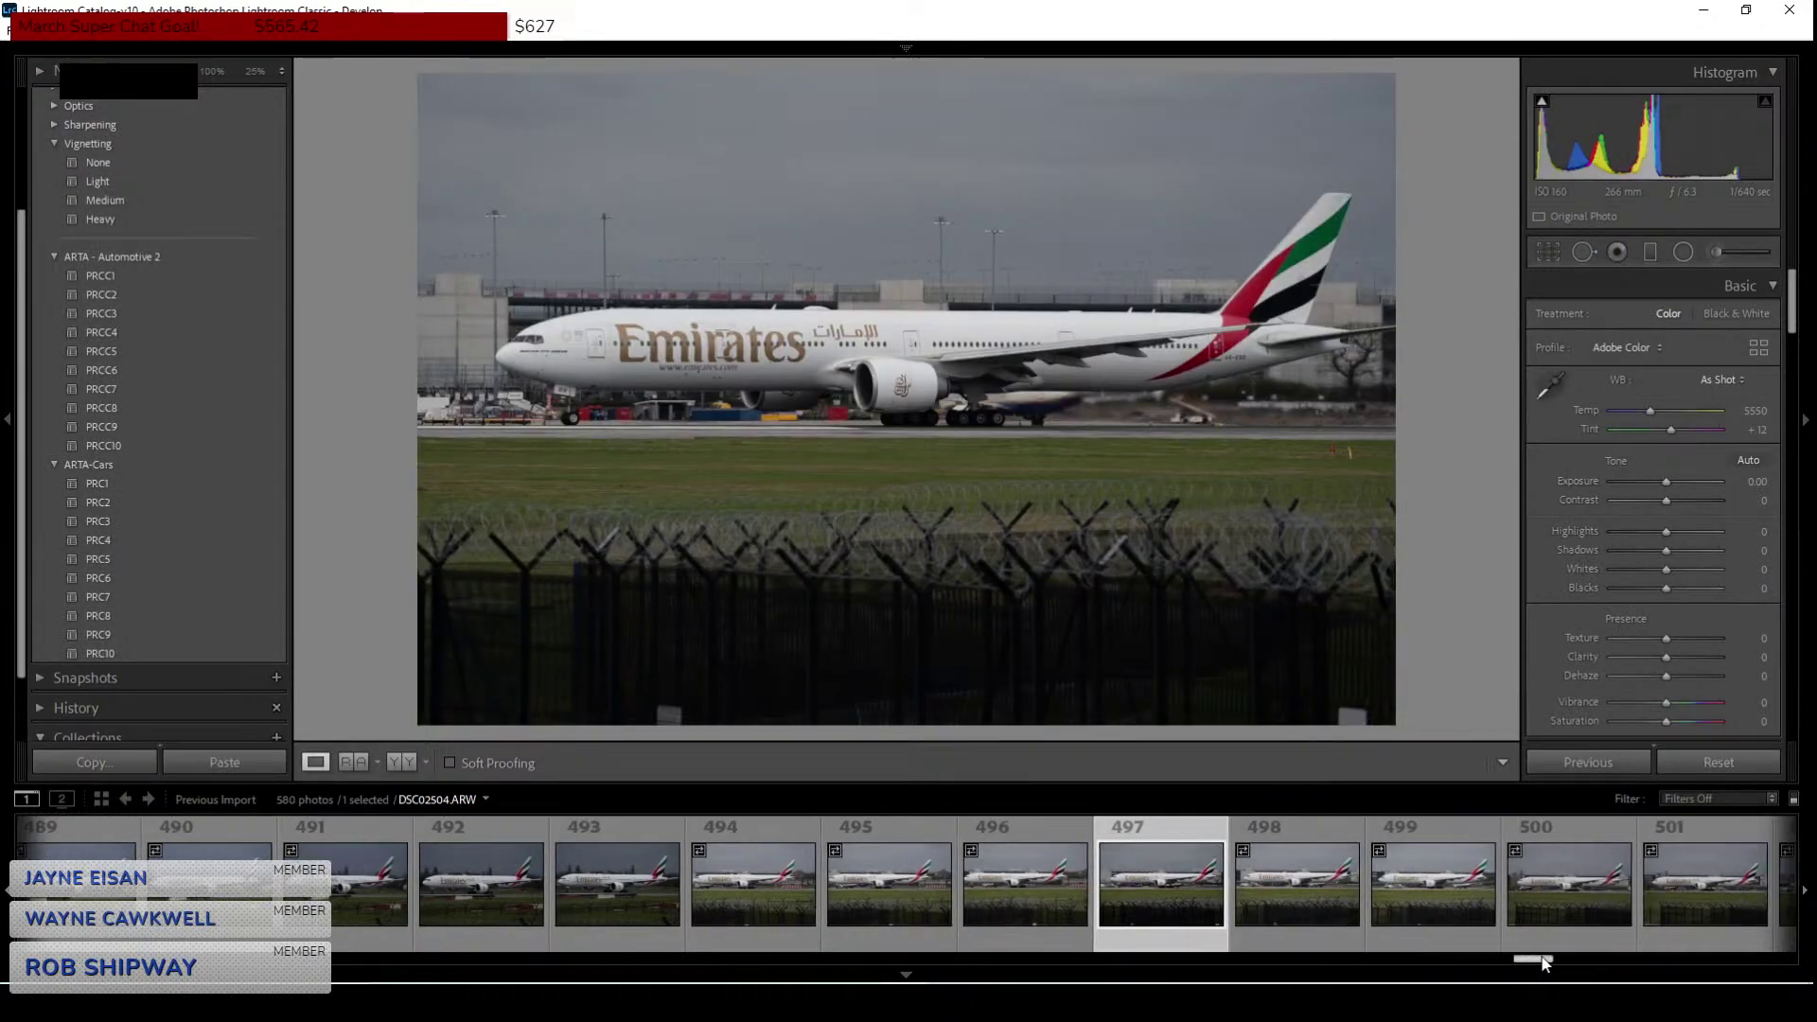
click(1355, 926)
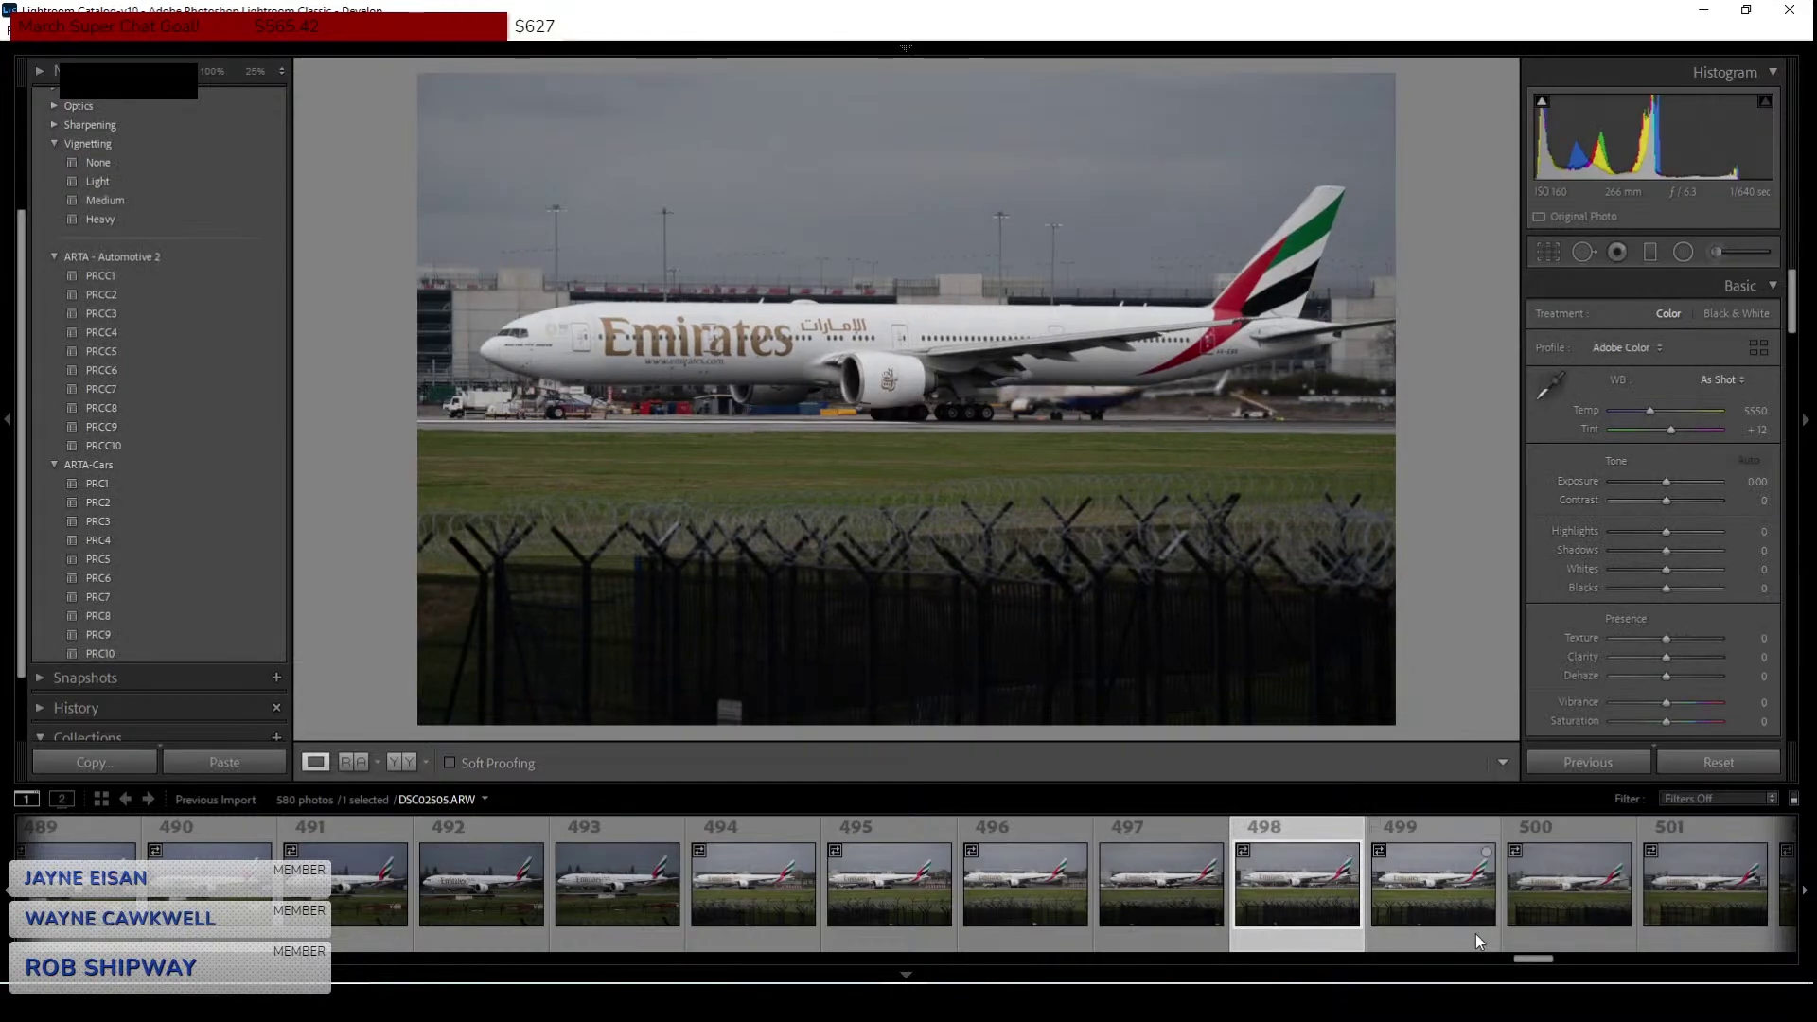
click(1475, 933)
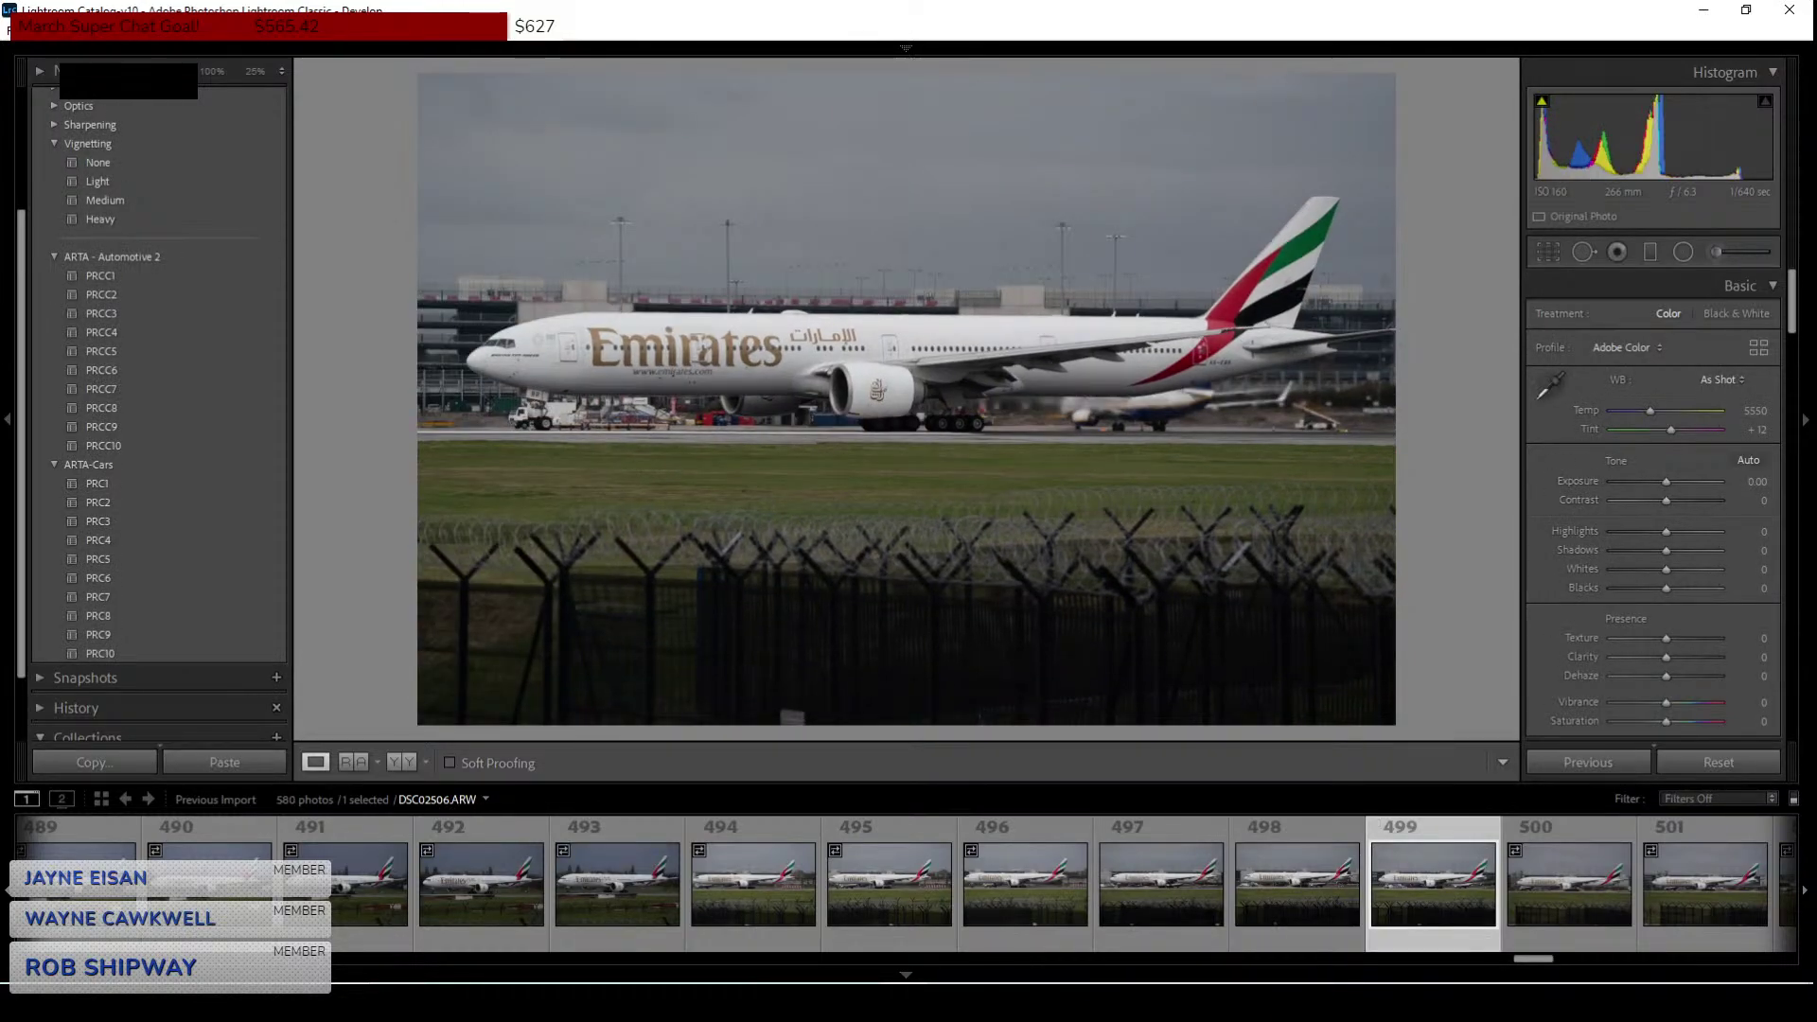
click(1540, 946)
scroll(1514, 942, down, 2)
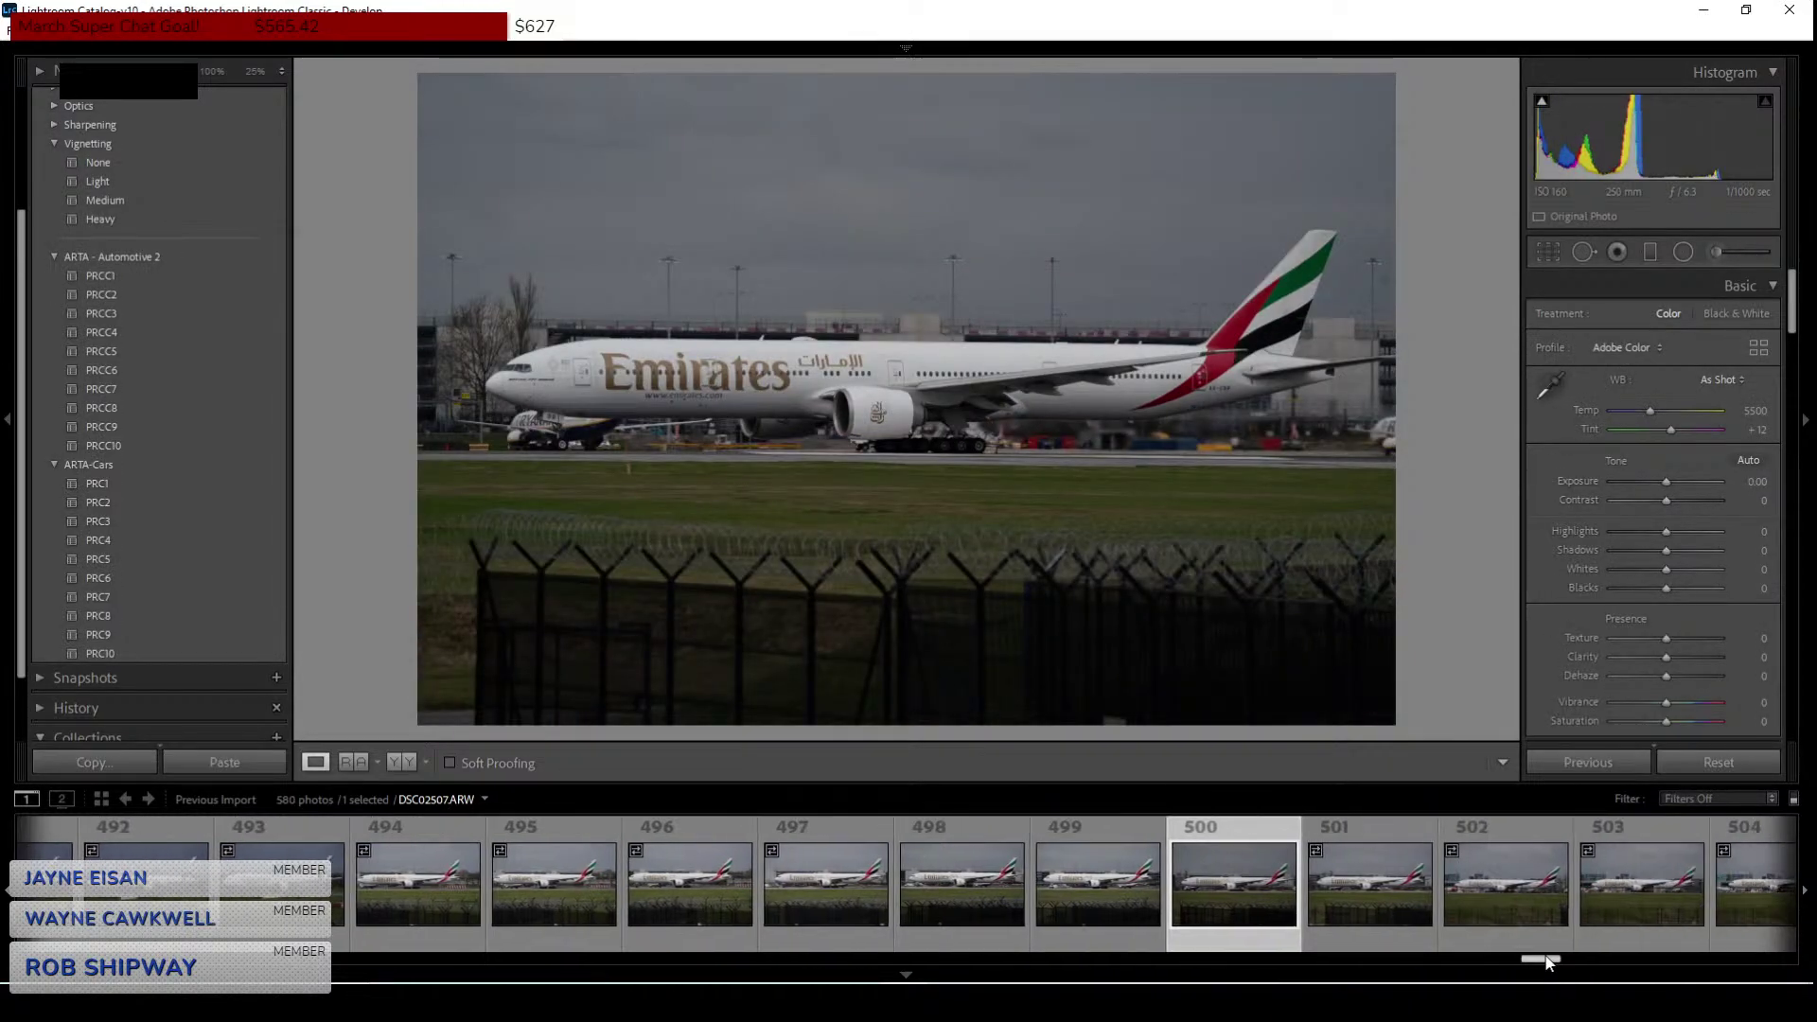
Move further along the filmstrip and compare the Emirates photos numbered 511 to 513 with the terminal behind.
click(1491, 937)
drag(1541, 958, 1569, 963)
click(1443, 911)
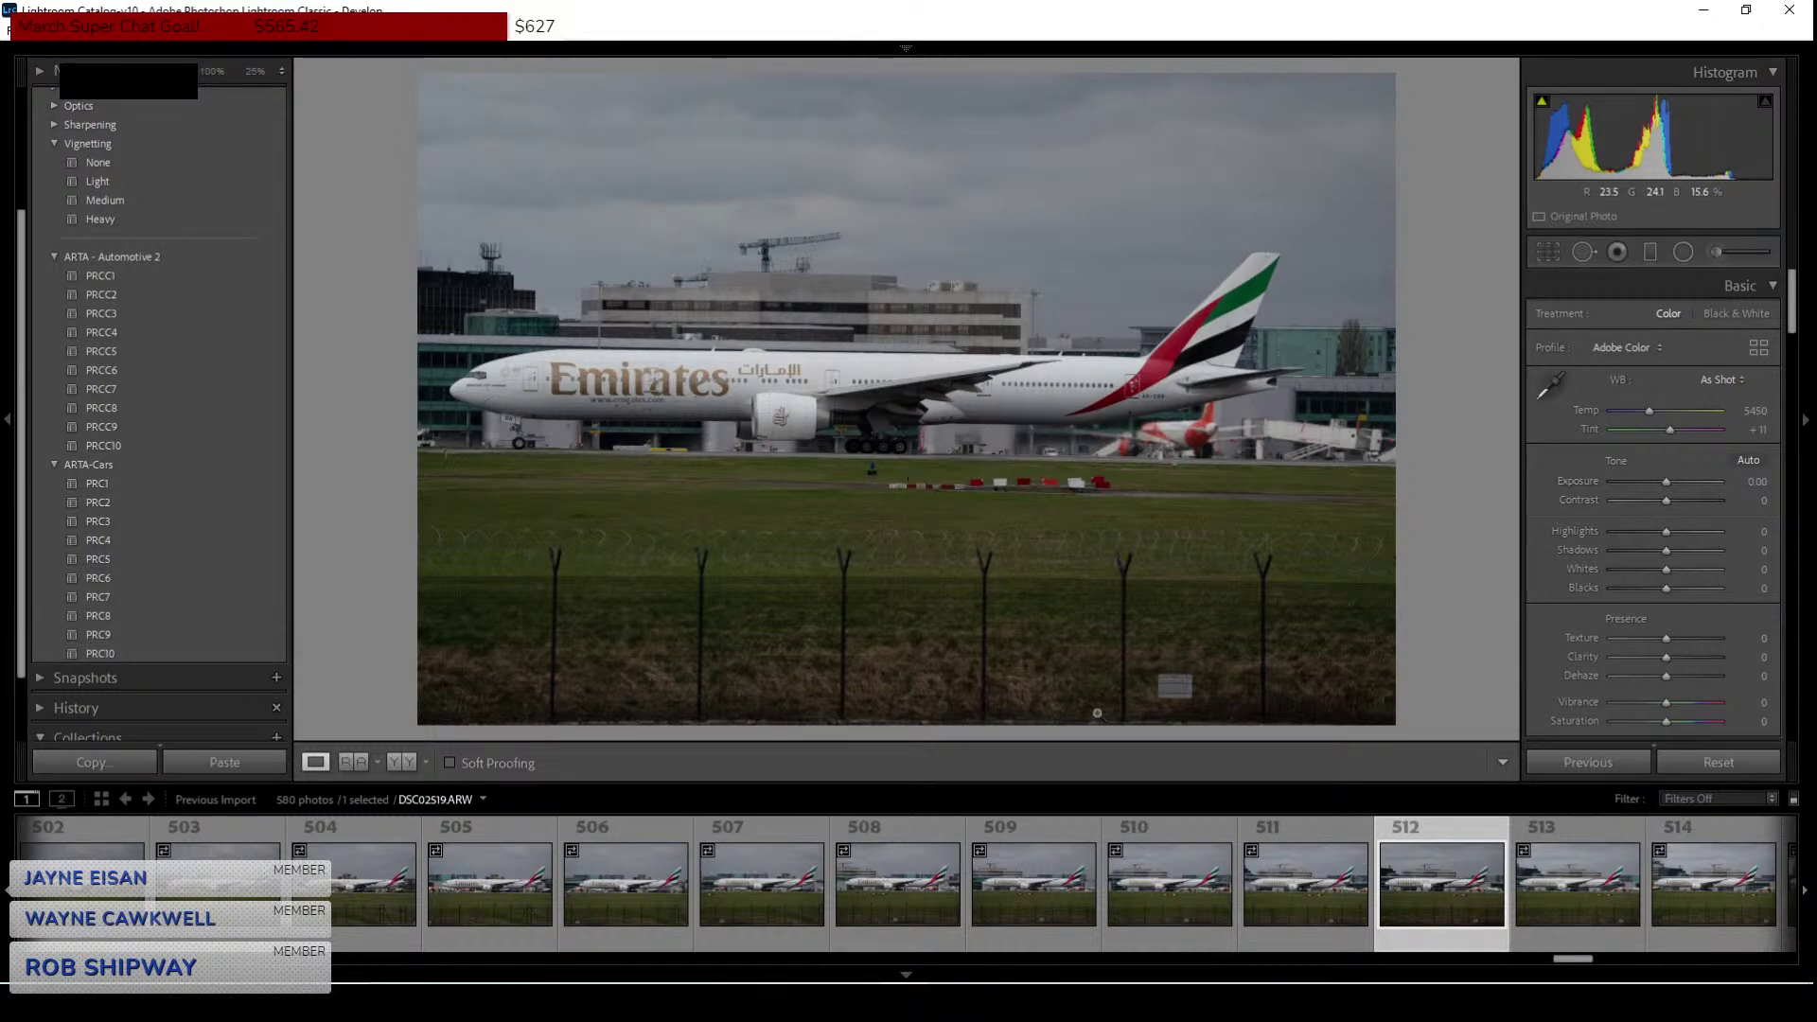
click(1304, 890)
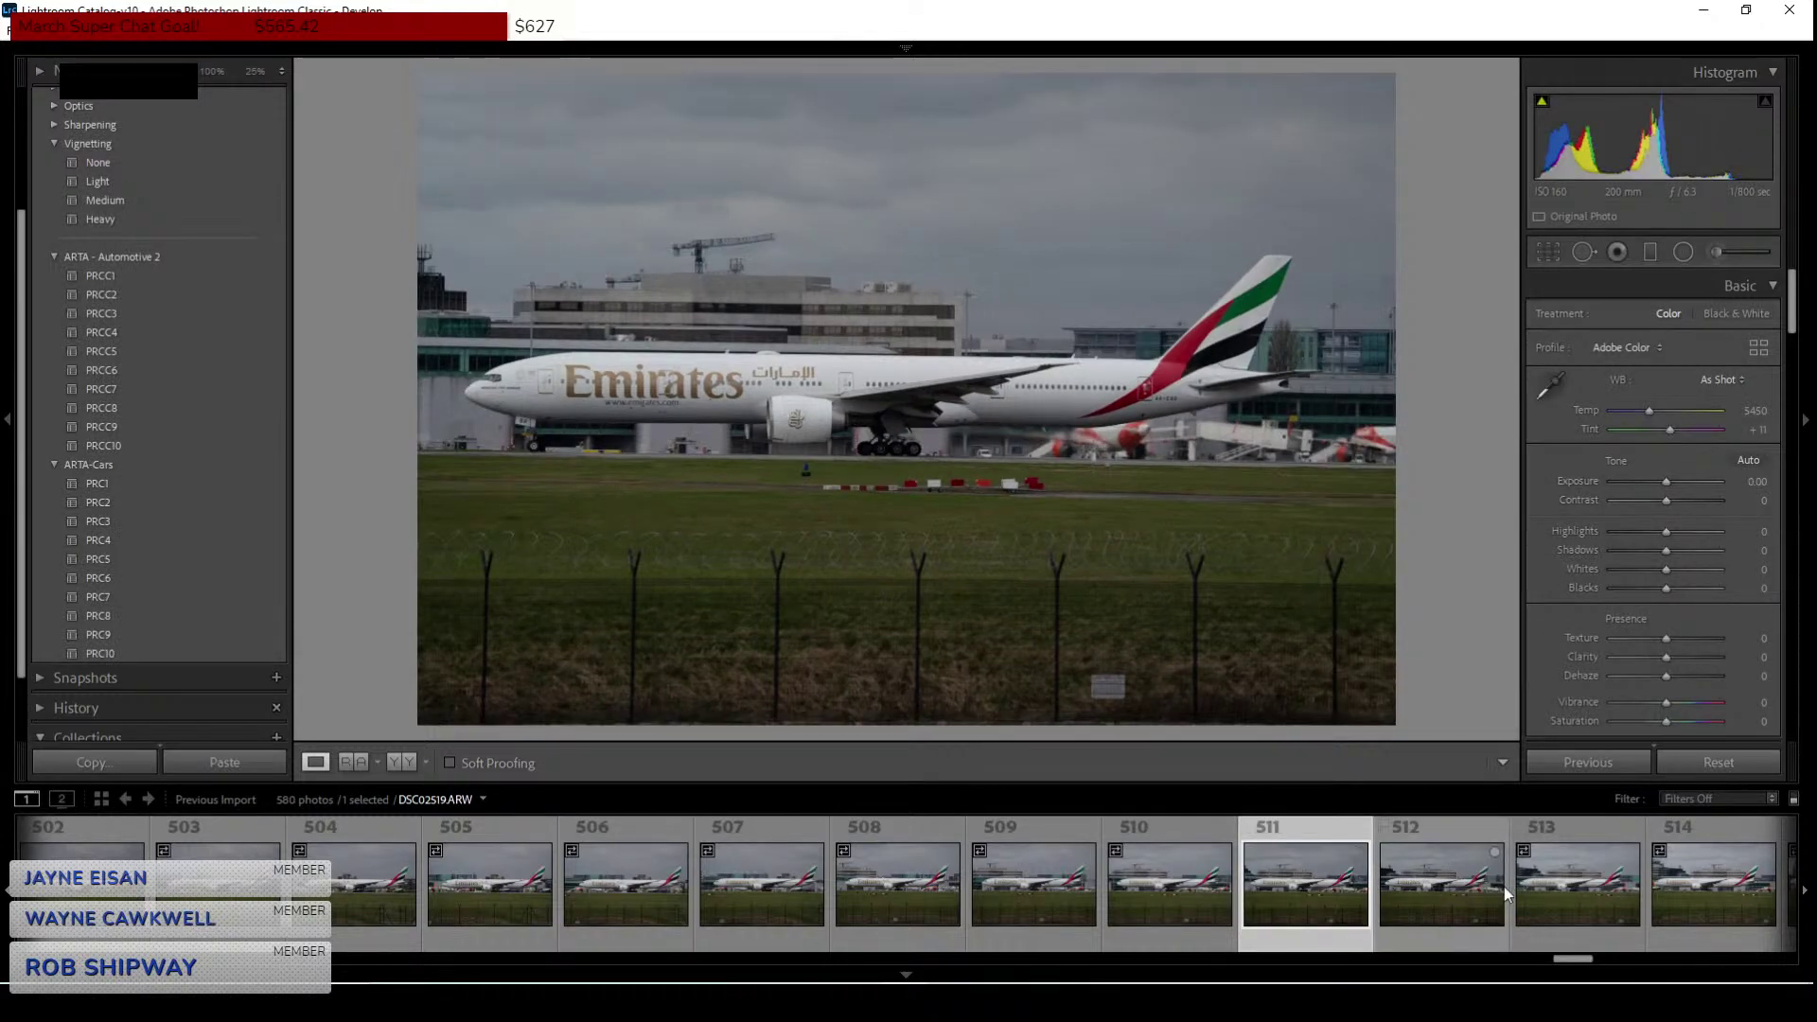
click(1570, 881)
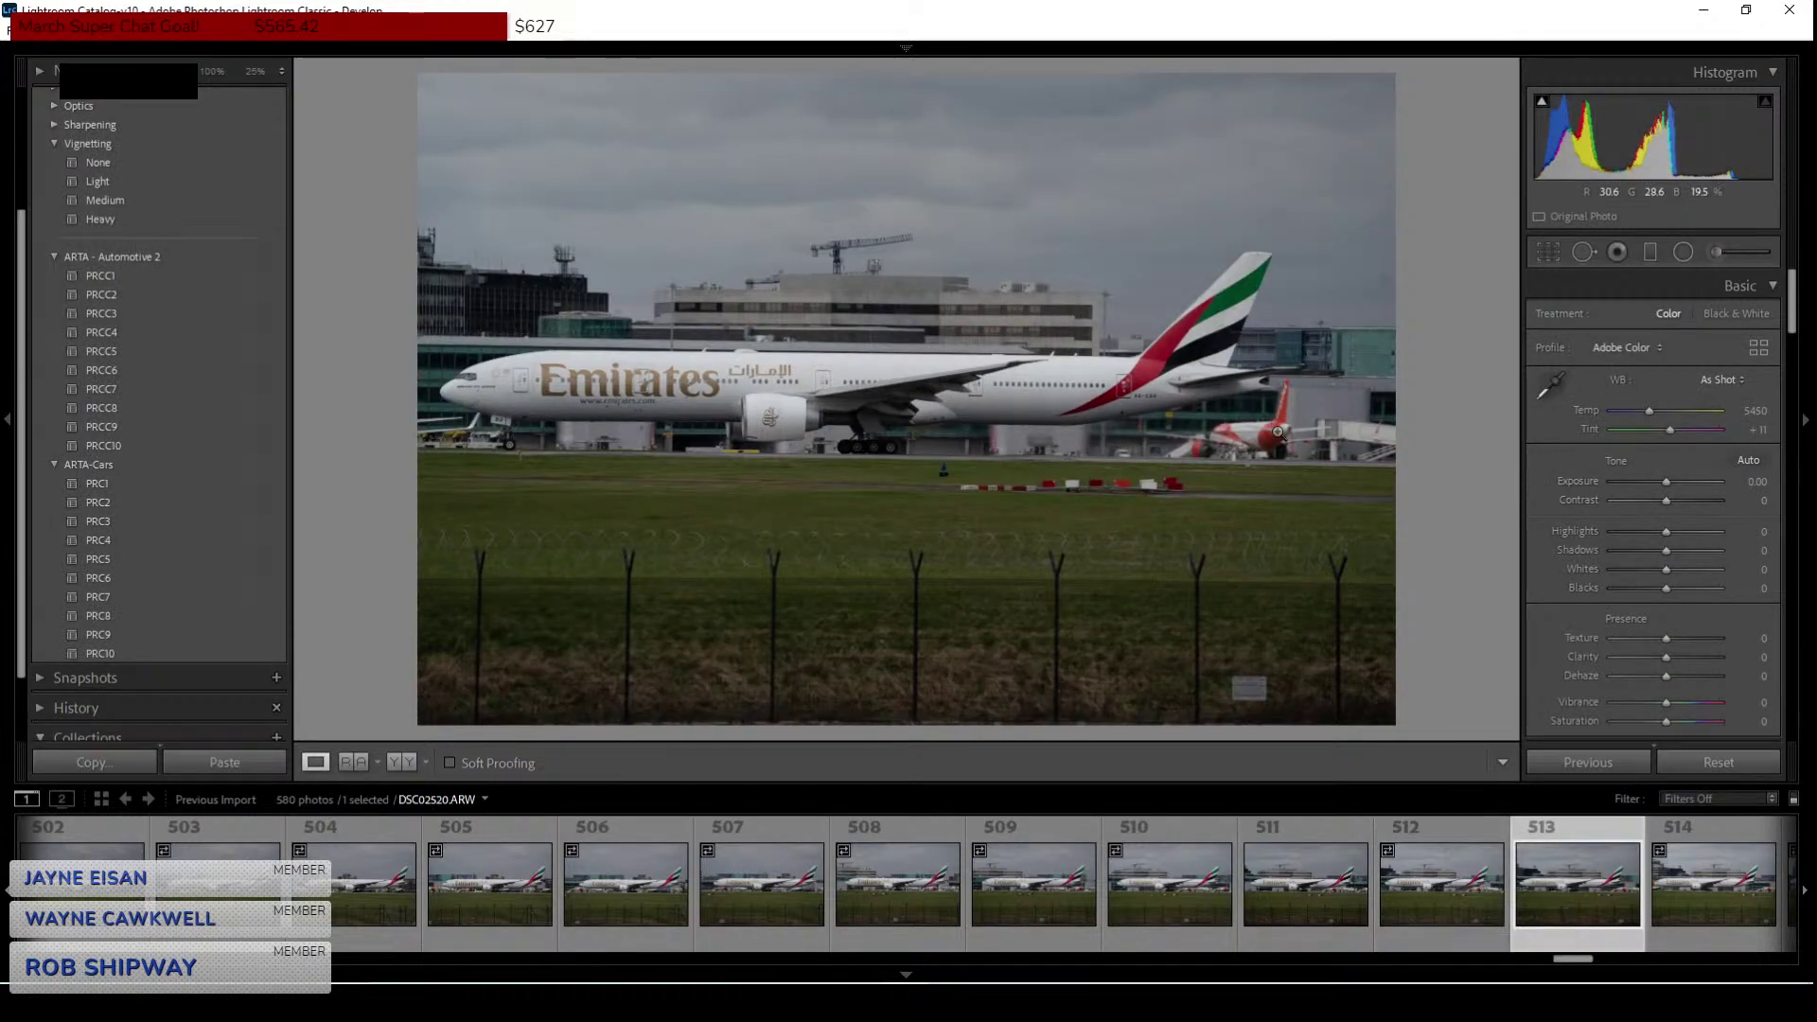
Select Emirates photo 512 and crop it to a 16 x 9 aspect ratio framed around the aircraft.
click(1420, 903)
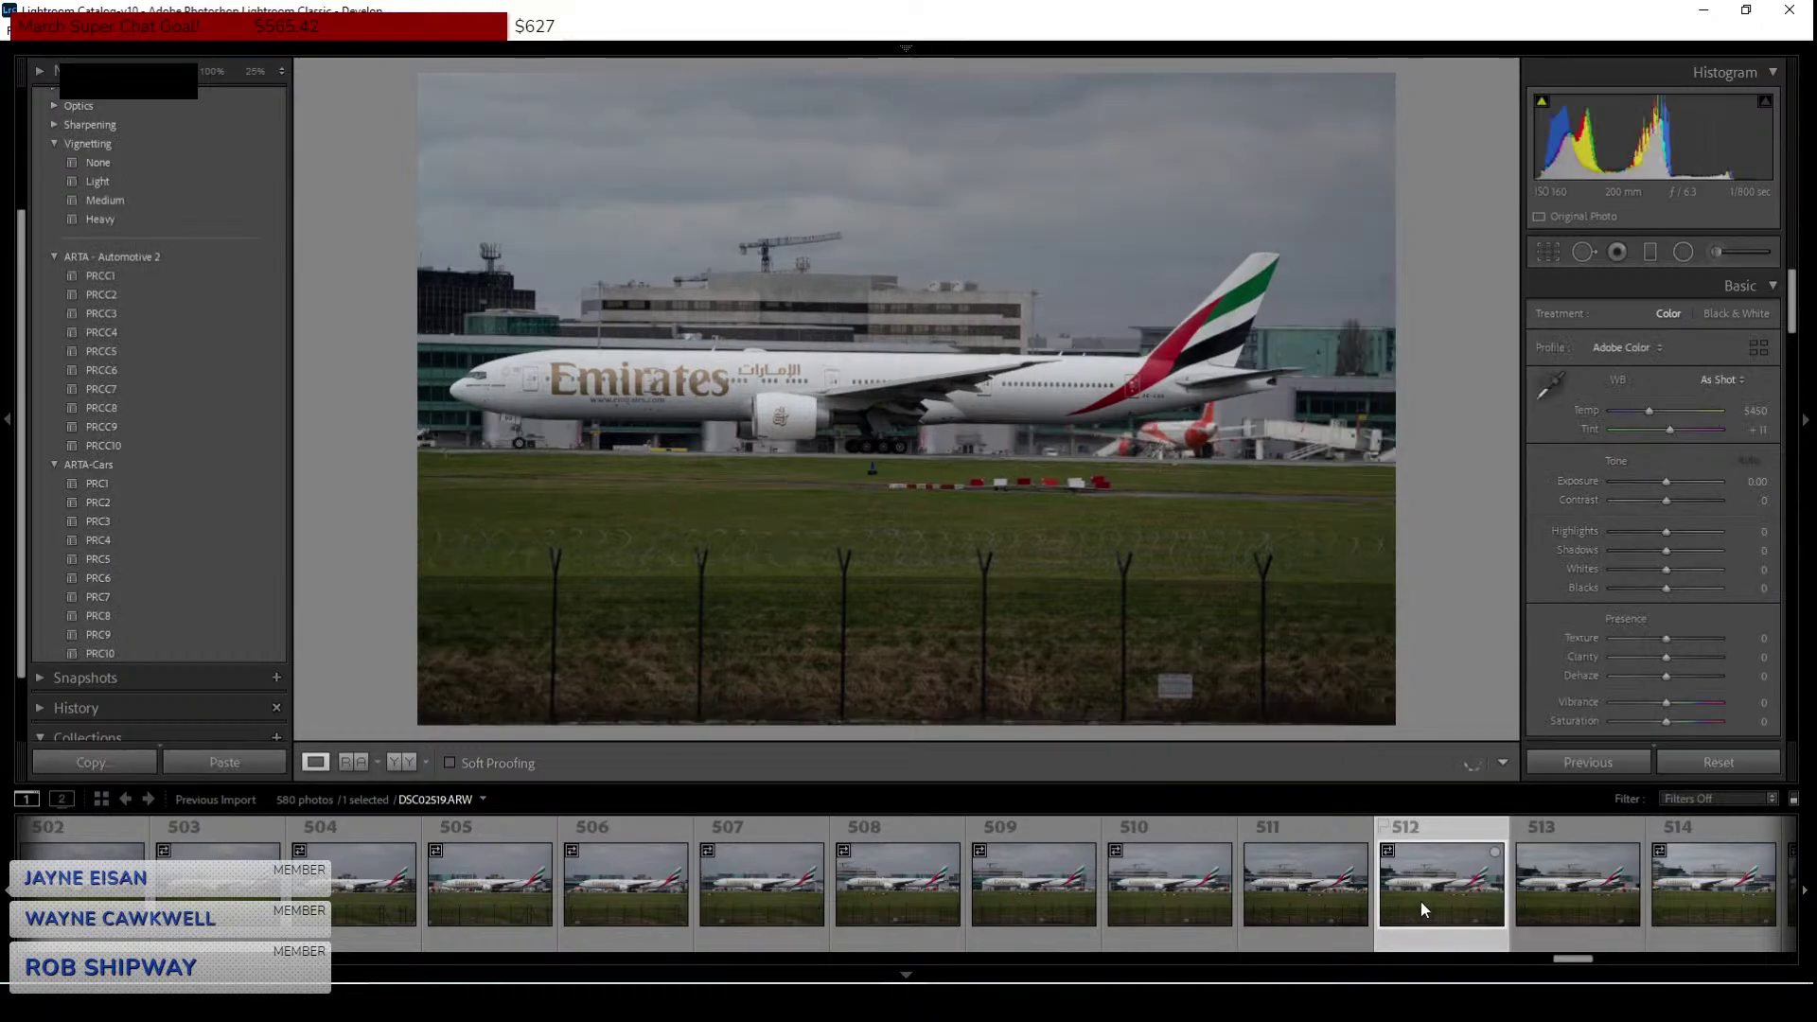
click(1548, 250)
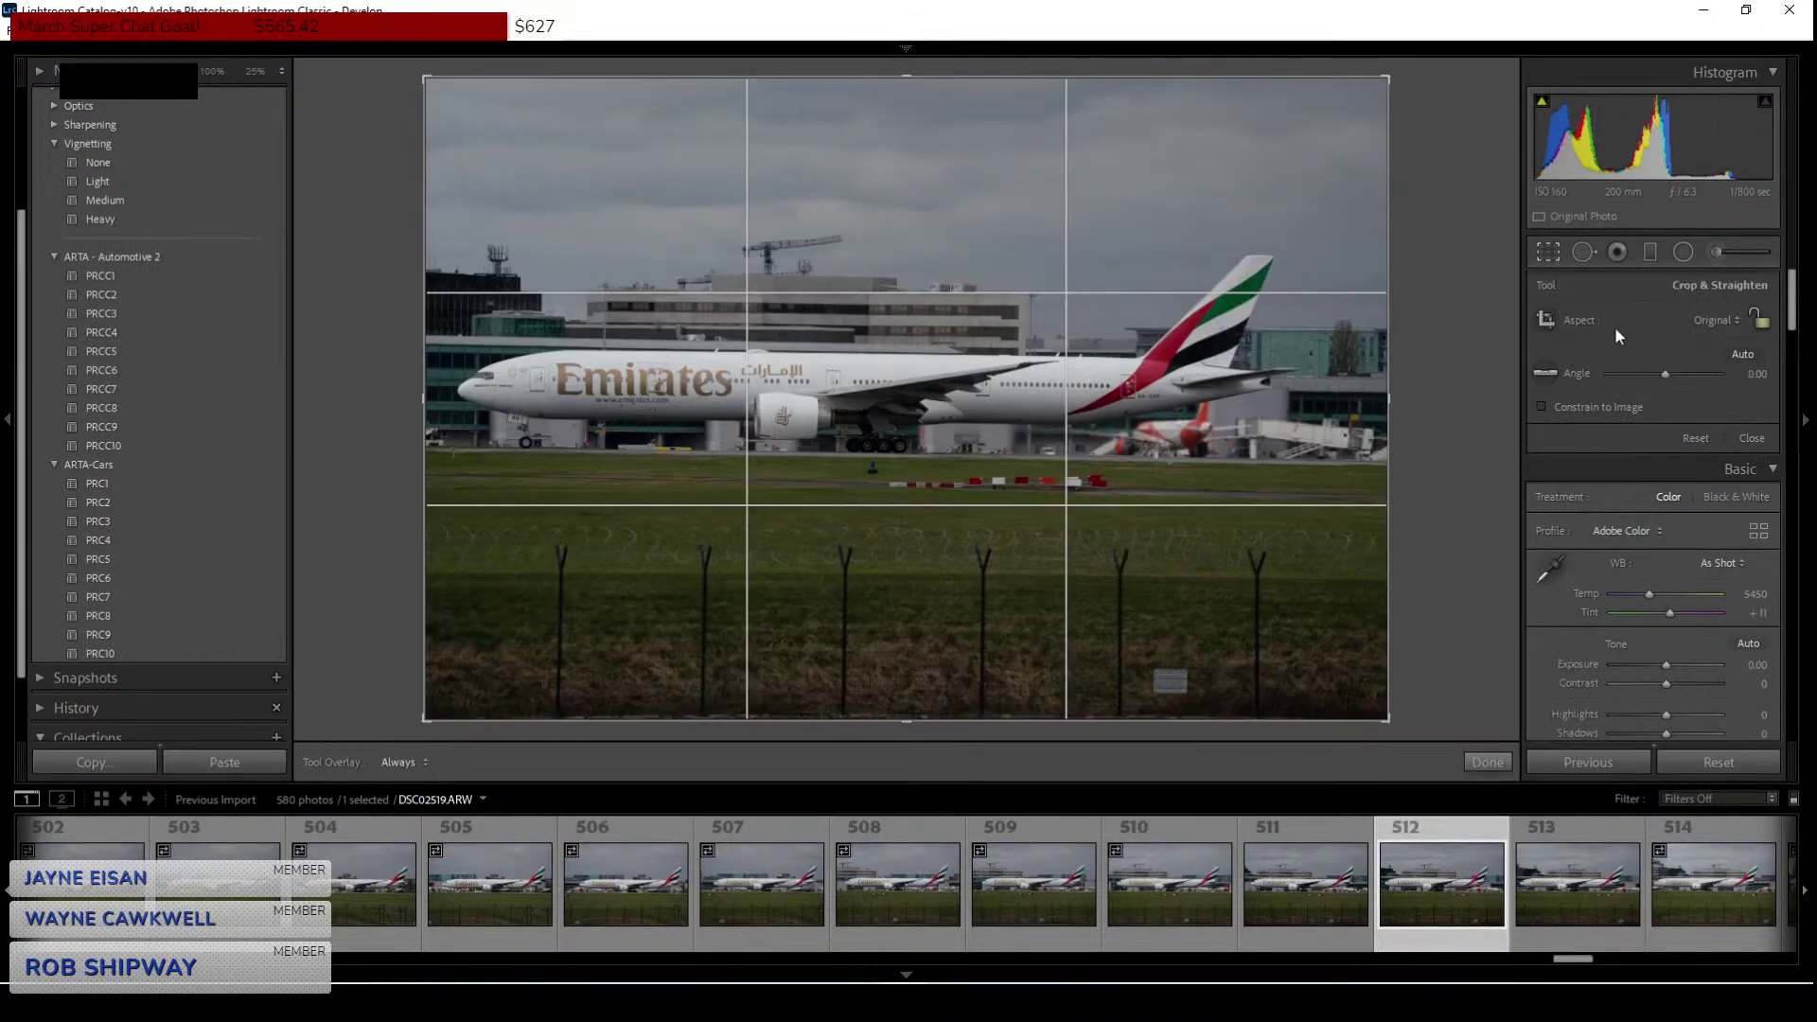
click(1710, 320)
click(1609, 545)
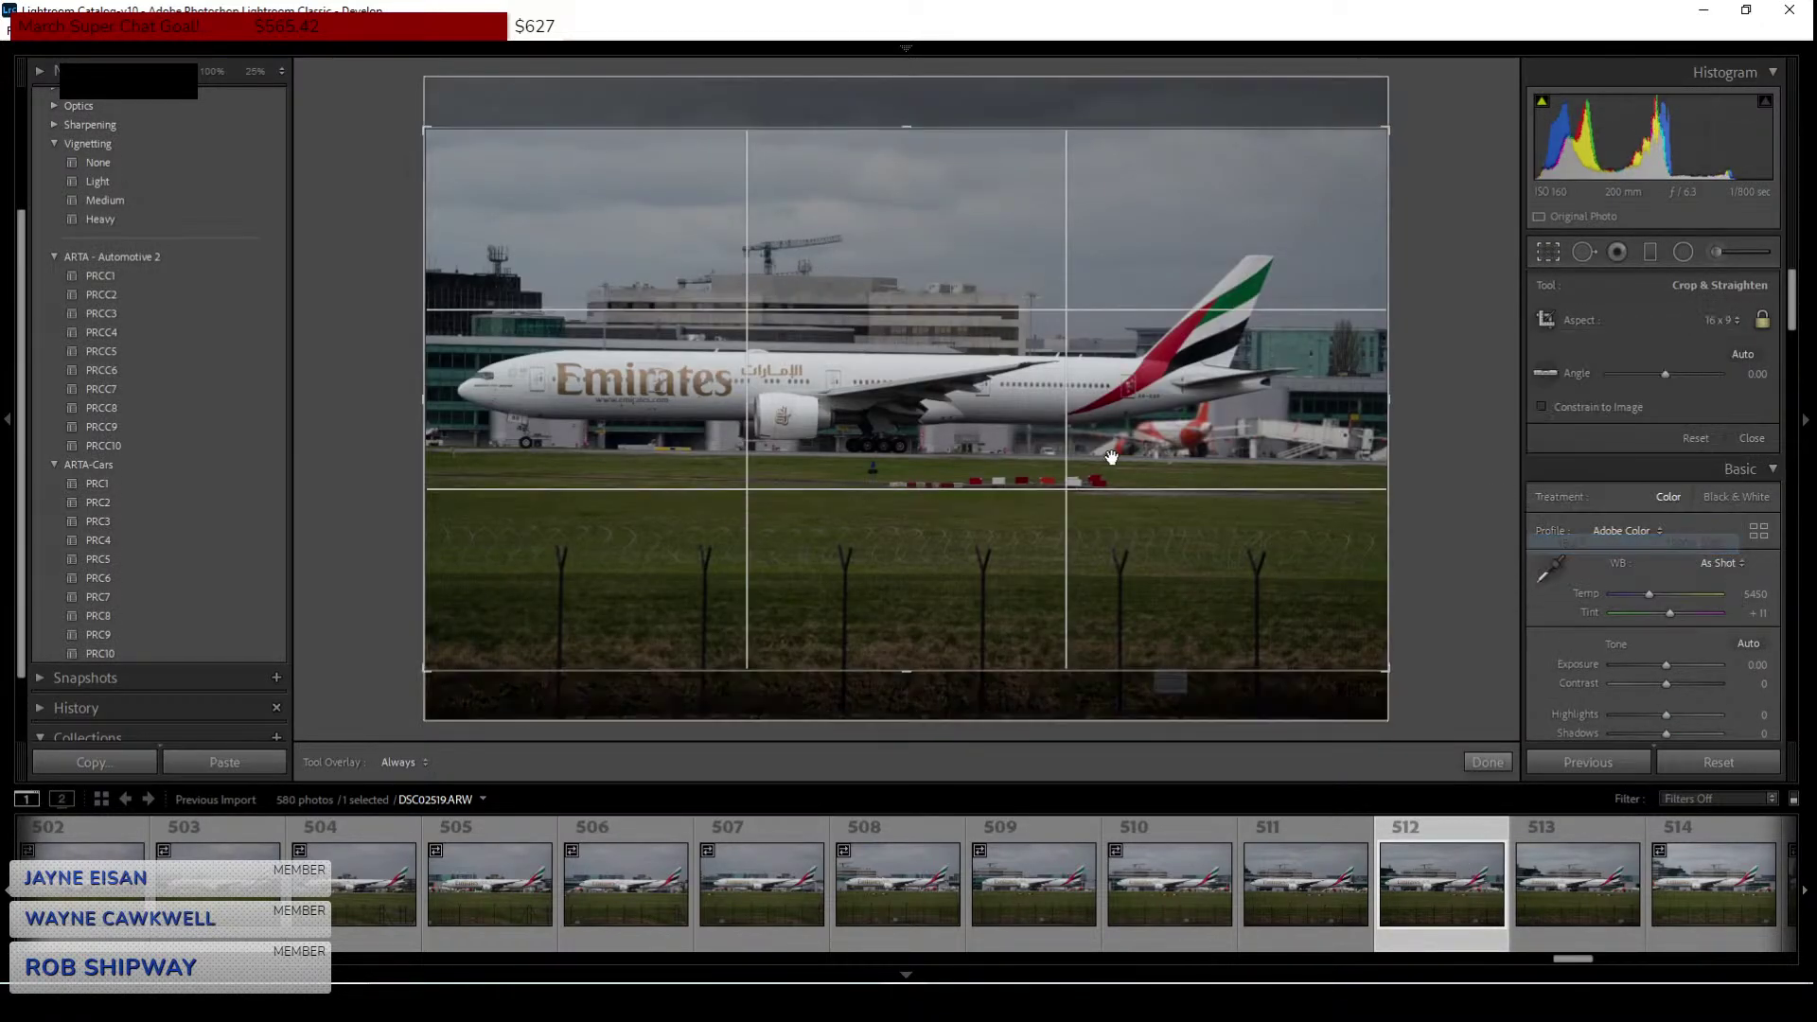
drag(426, 132, 451, 158)
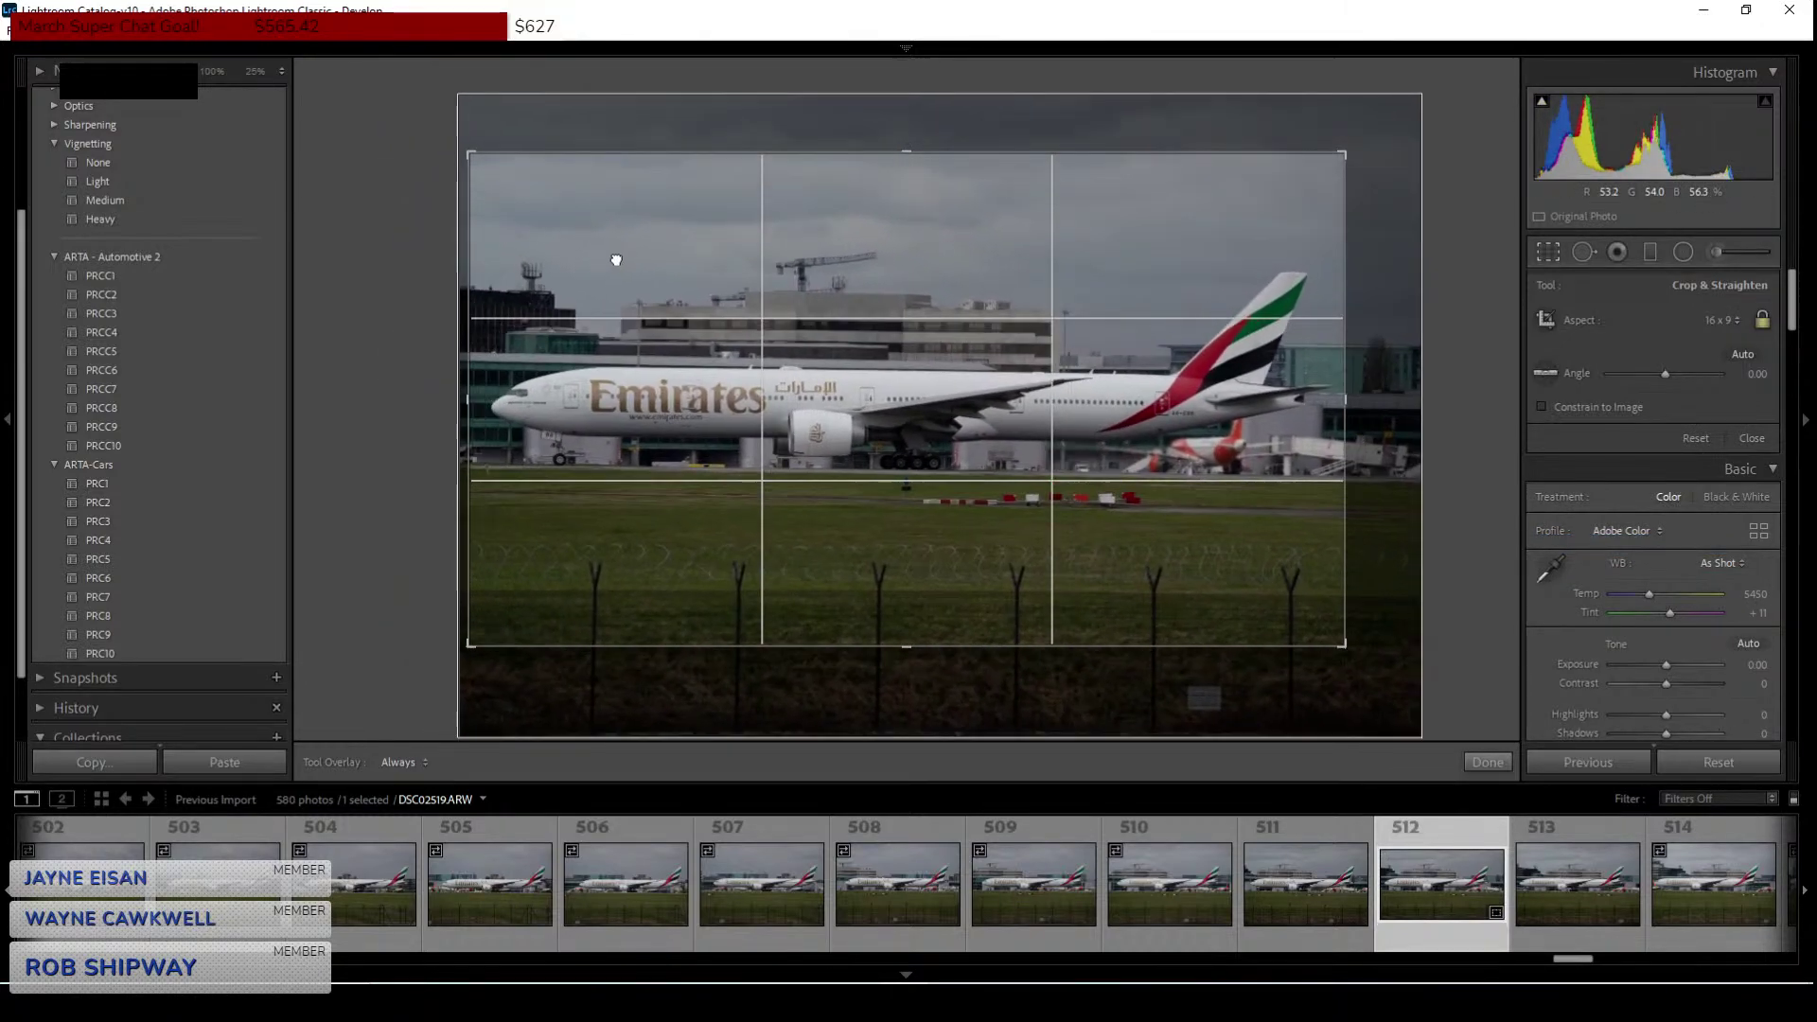
drag(621, 259, 600, 247)
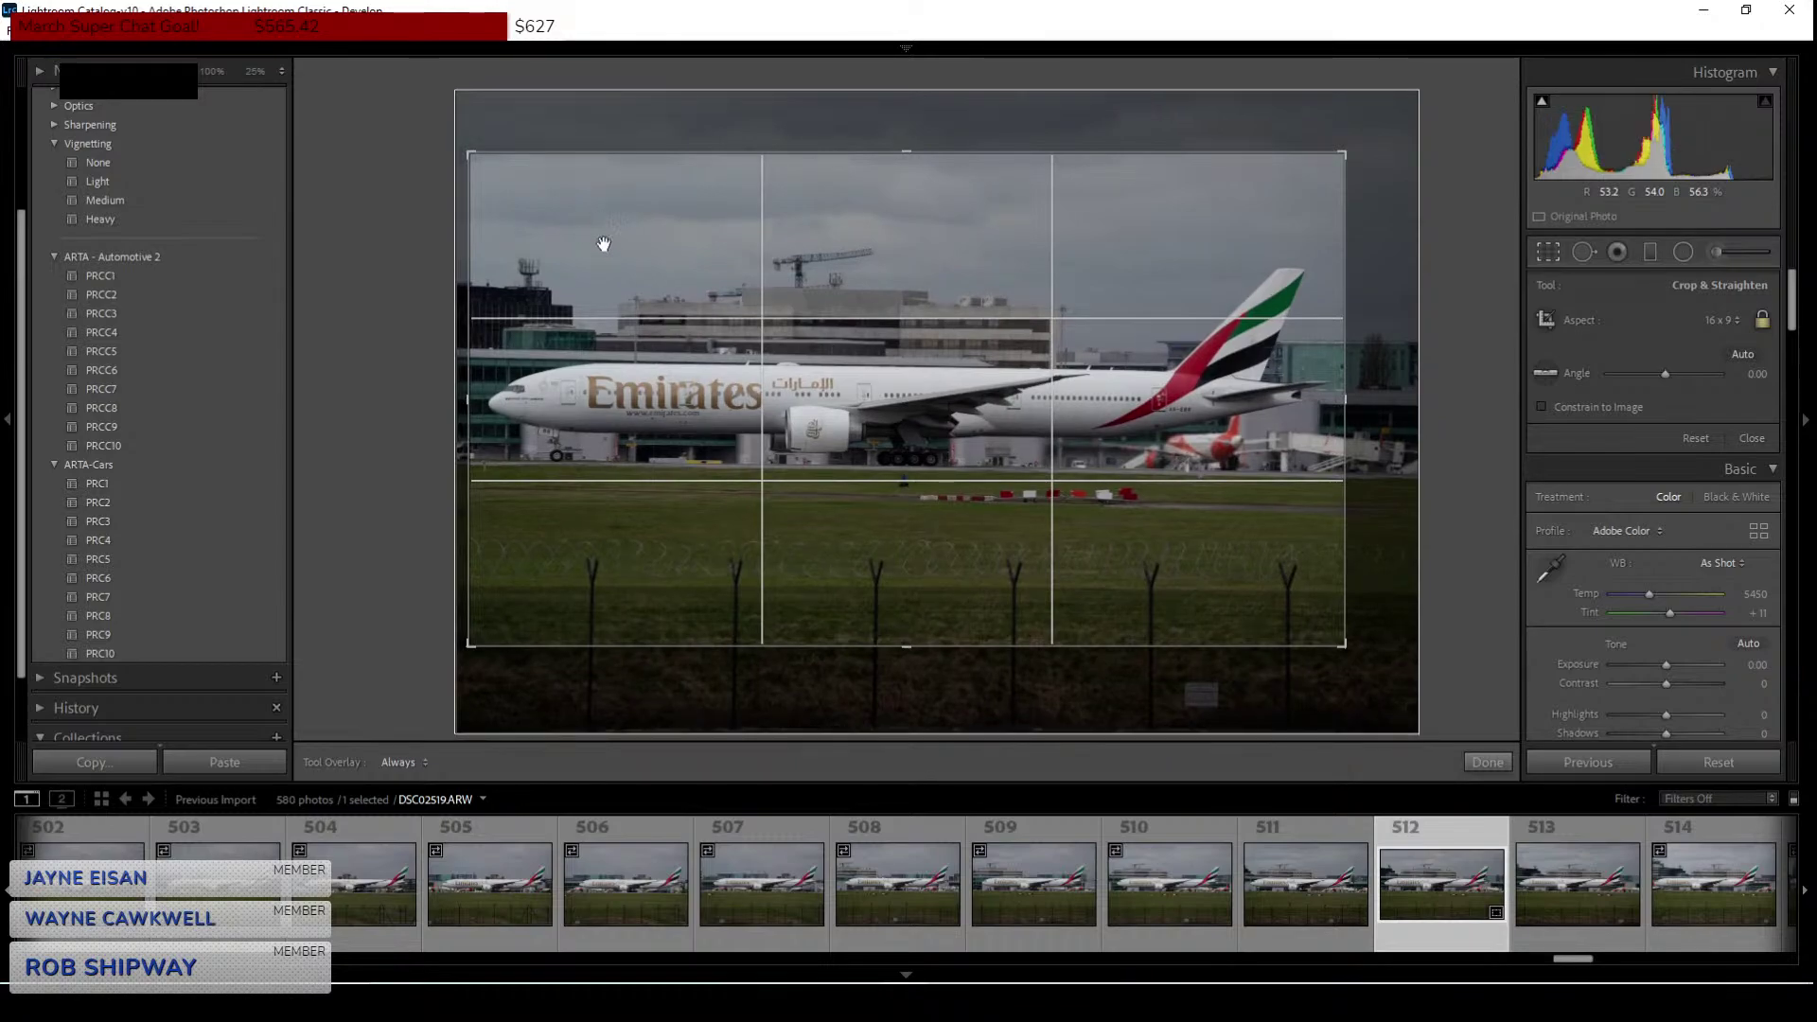
Tighten the 16 x 9 crop further around the aircraft and rotate the photo slightly to level it.
drag(468, 153, 535, 203)
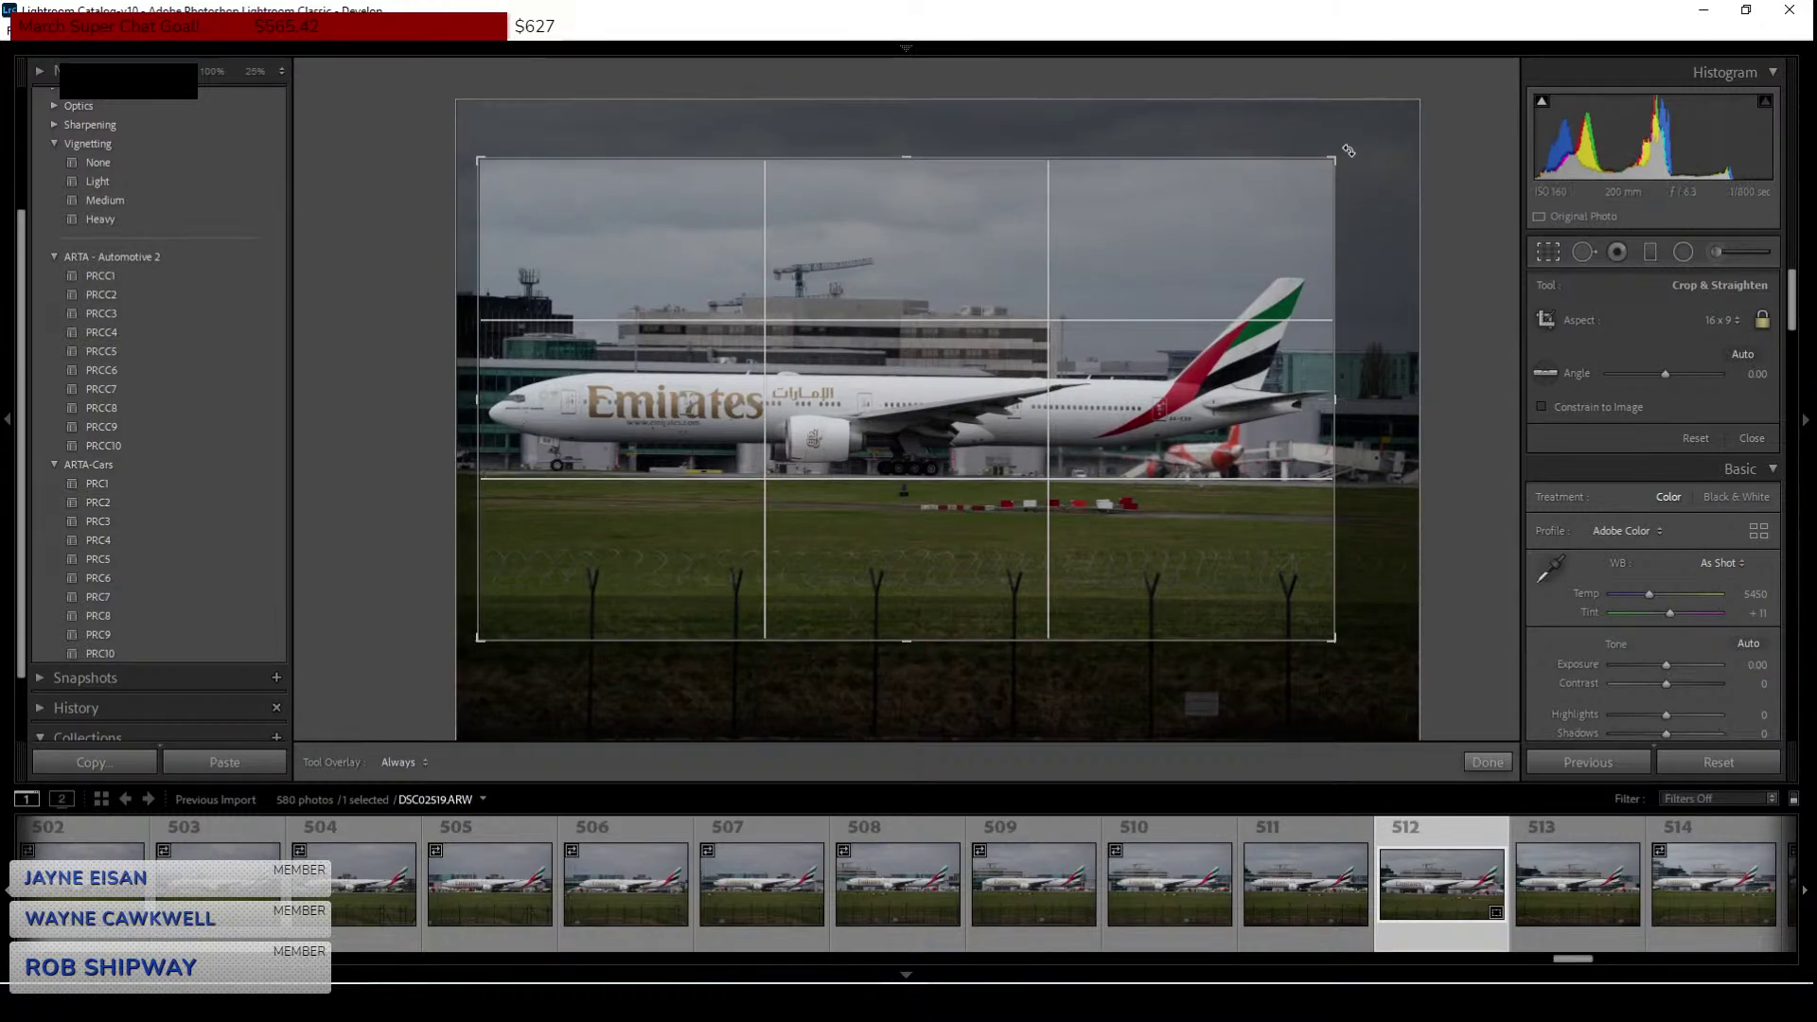
drag(1343, 146, 1341, 145)
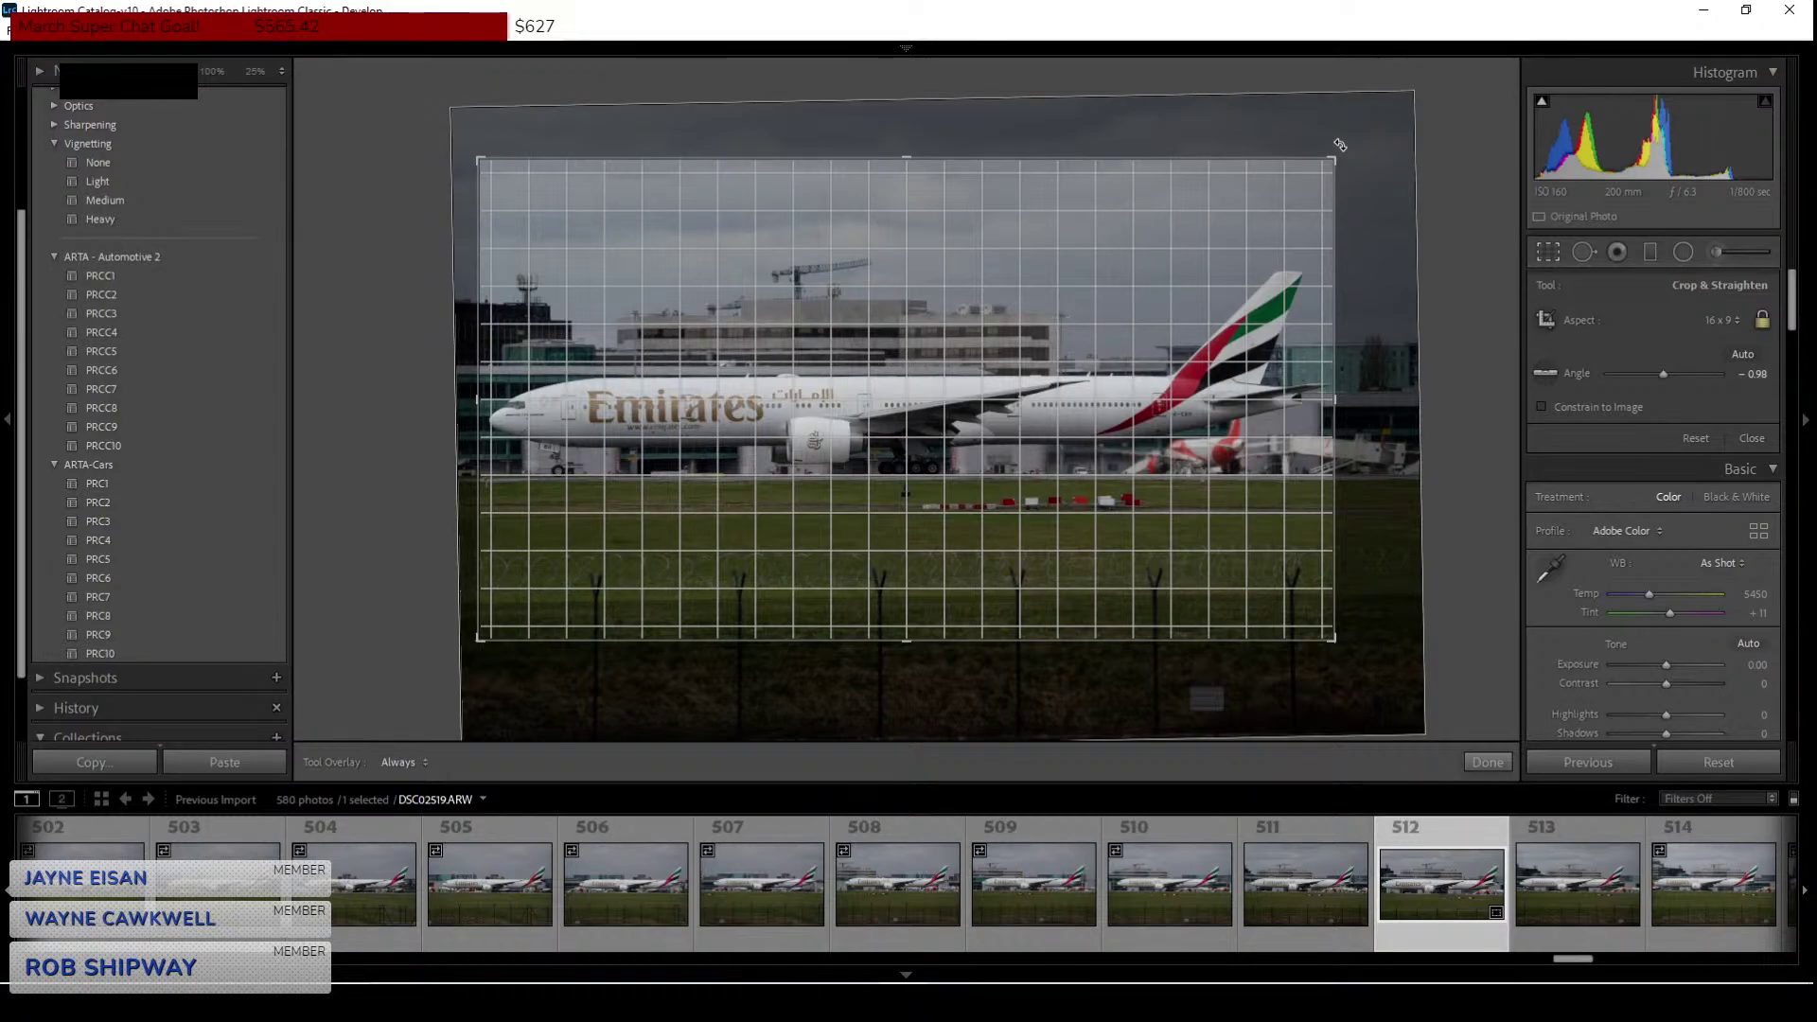
drag(1340, 145, 1340, 144)
key(Return)
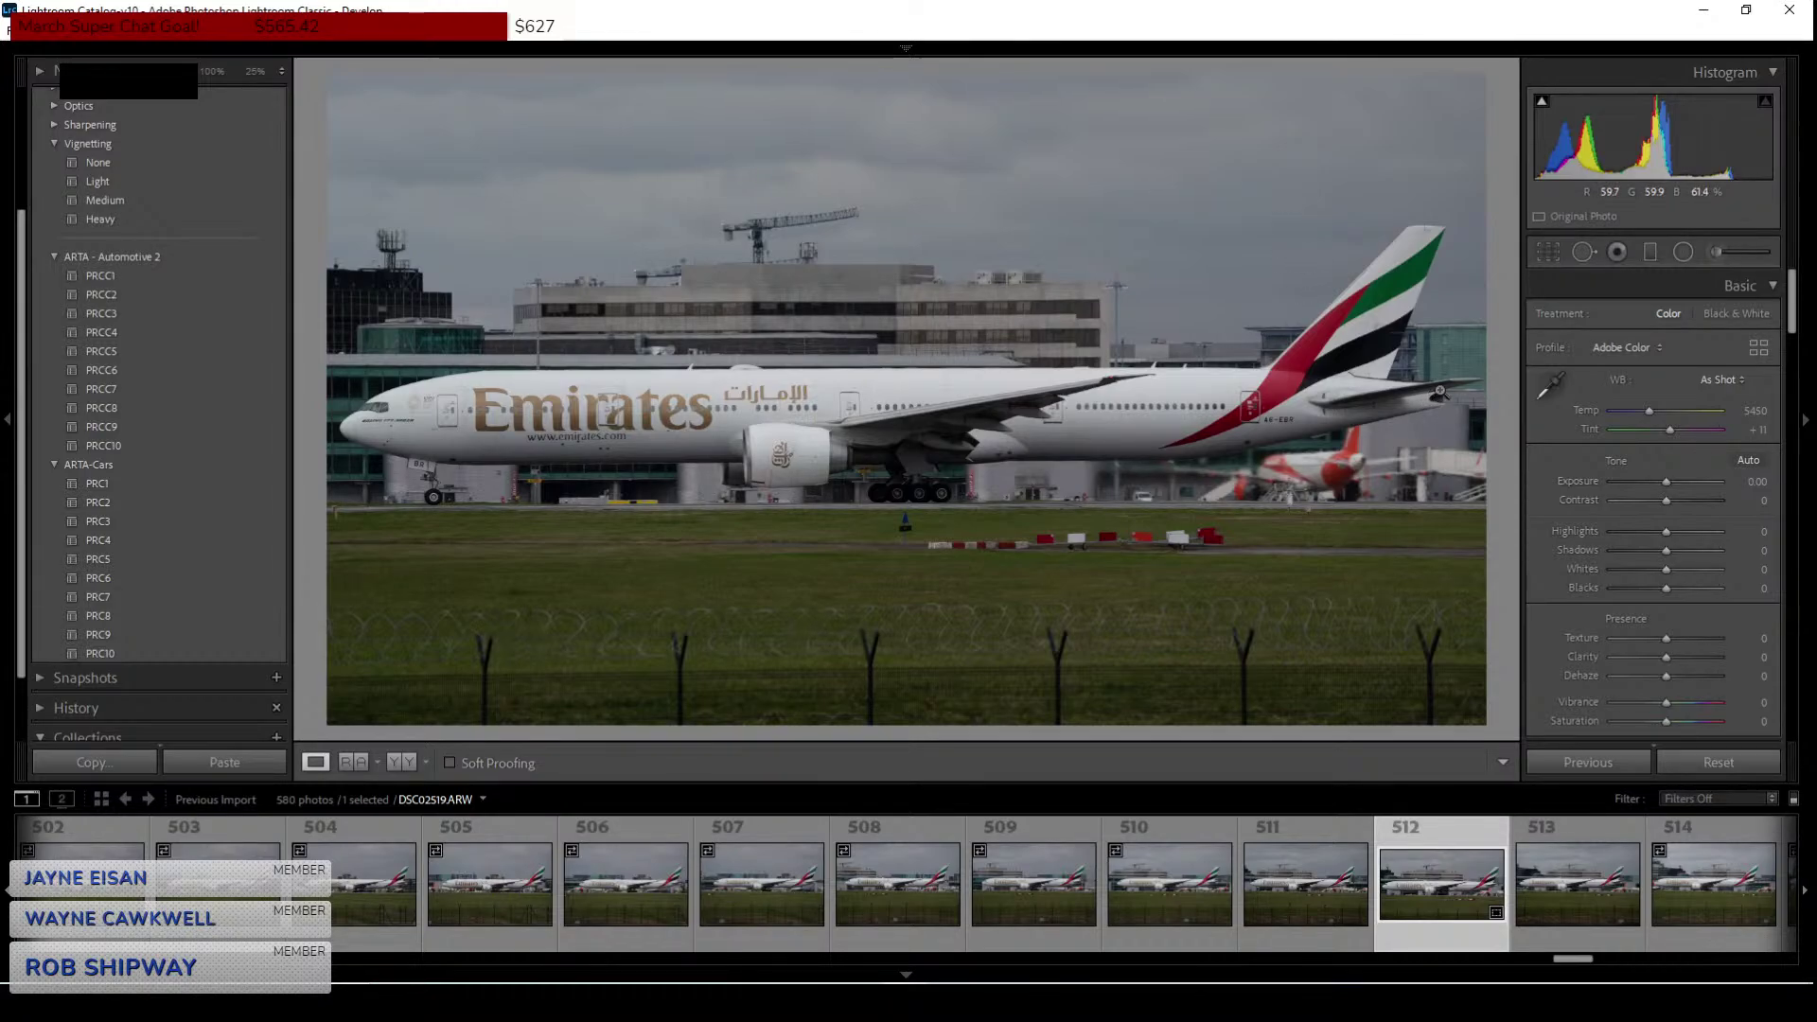
click(1547, 254)
drag(1355, 145, 1356, 146)
key(Return)
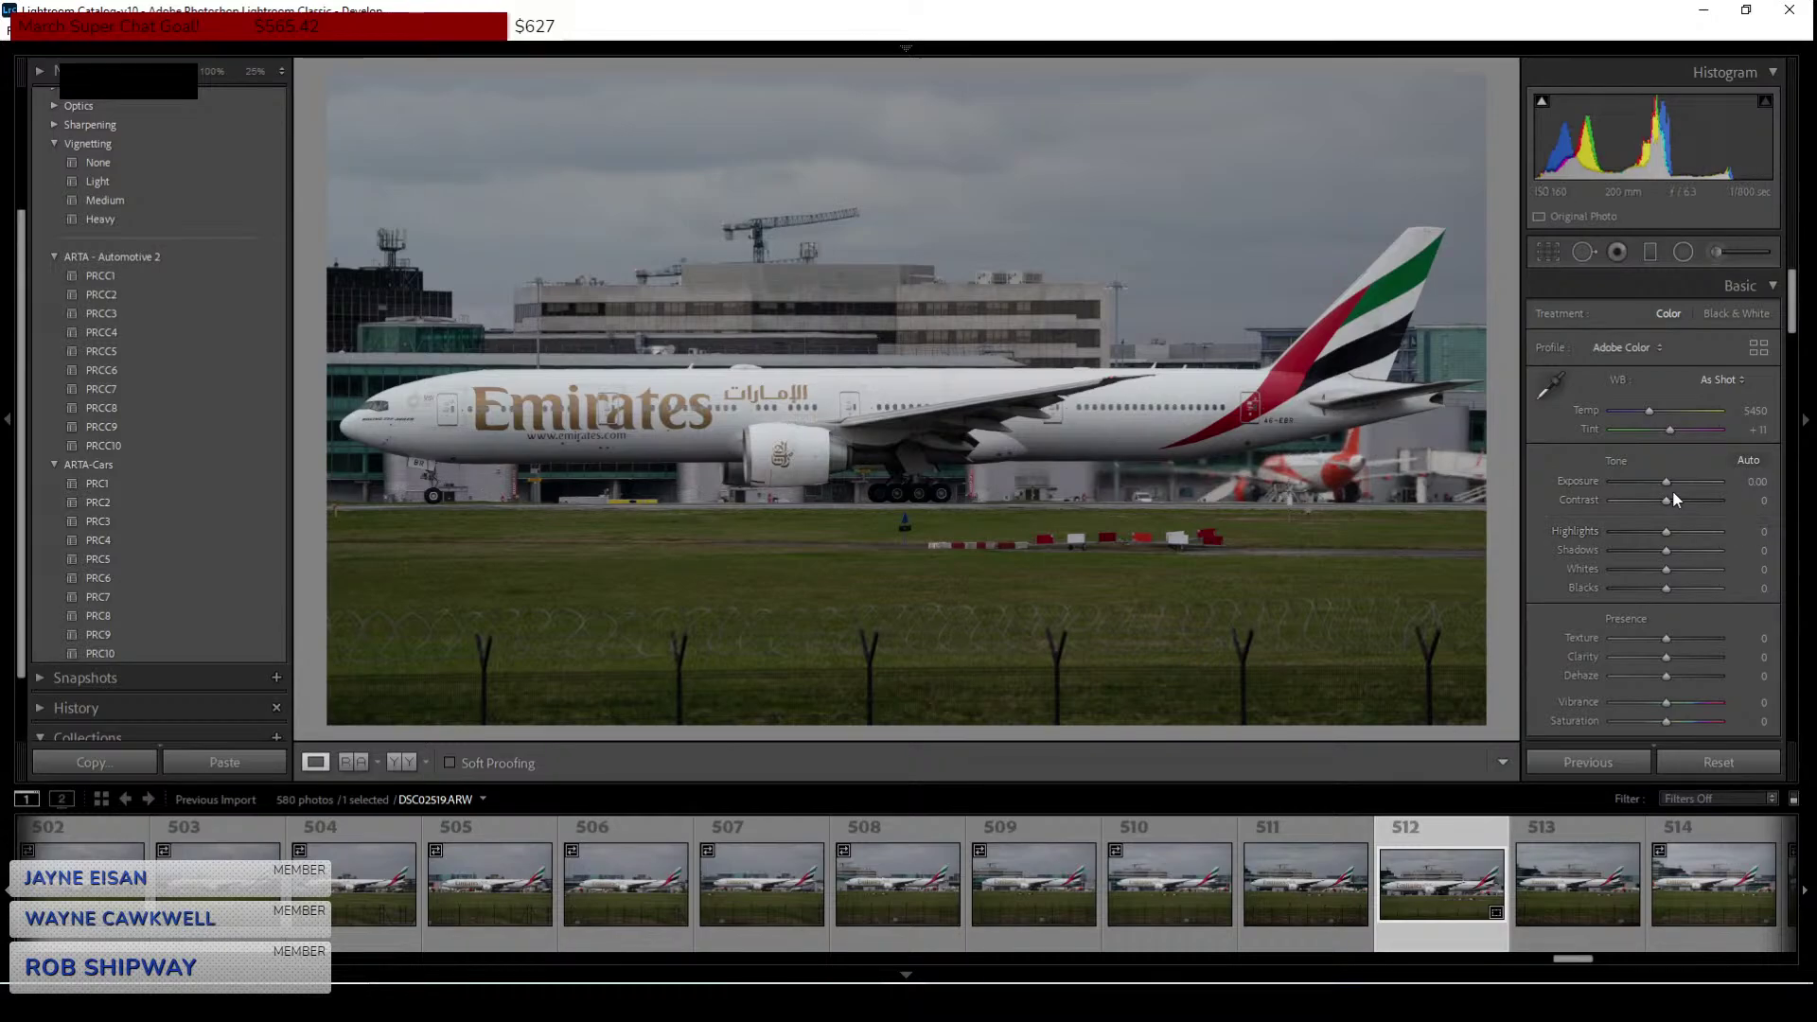
Set the cropped Emirates photo's exposure to +0.70.
click(1756, 481)
text(0.7)
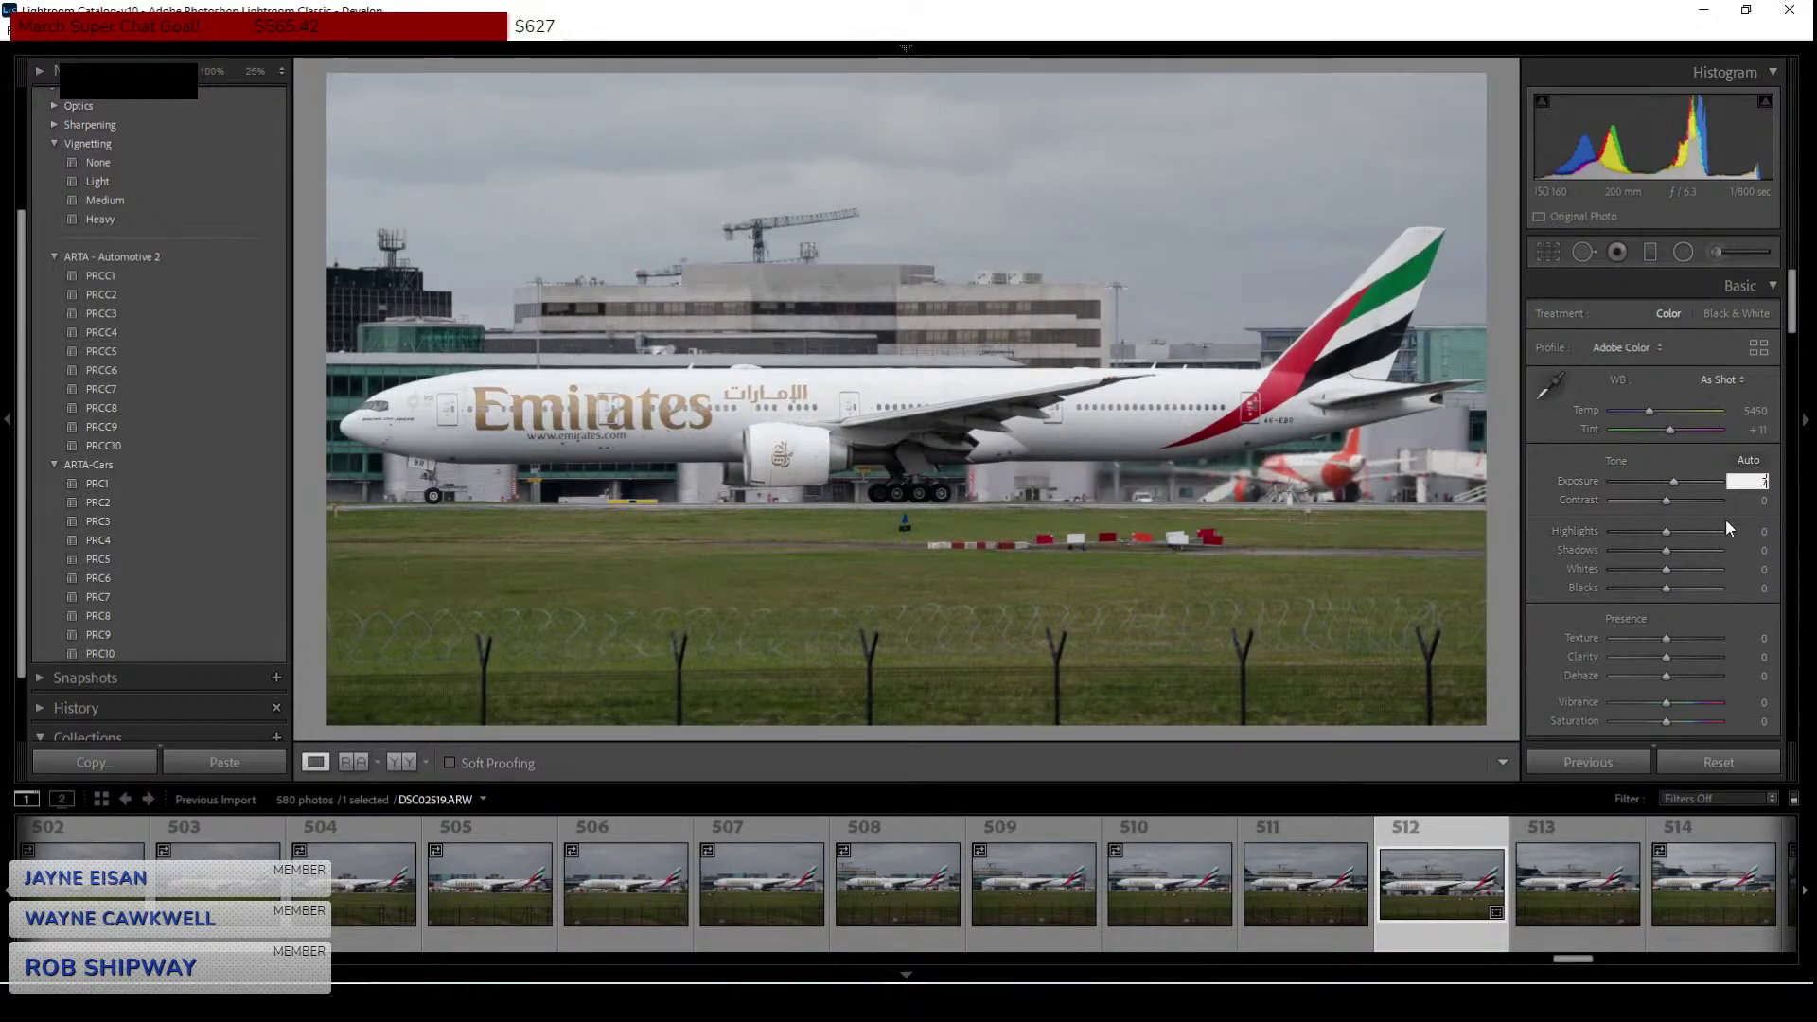
key(Return)
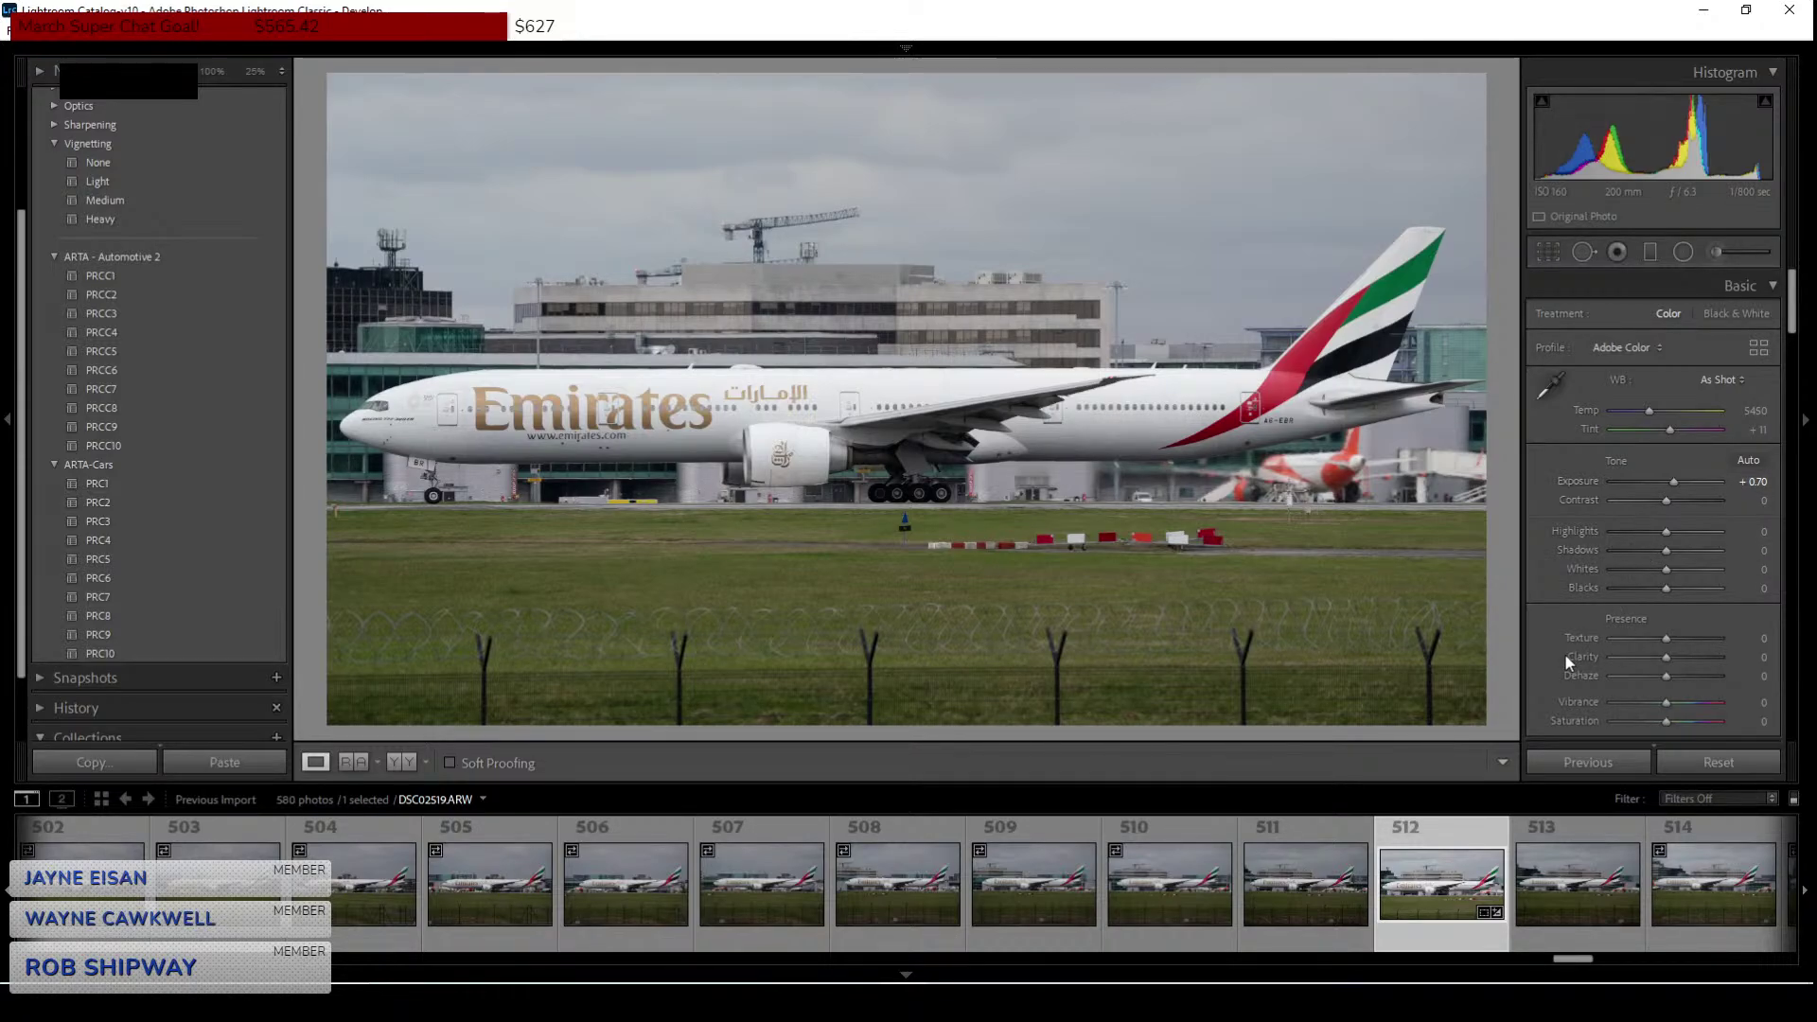
Check the sharpness of the aircraft's nose and lettering at full size in photos 512, 511, 510 and 509.
click(395, 421)
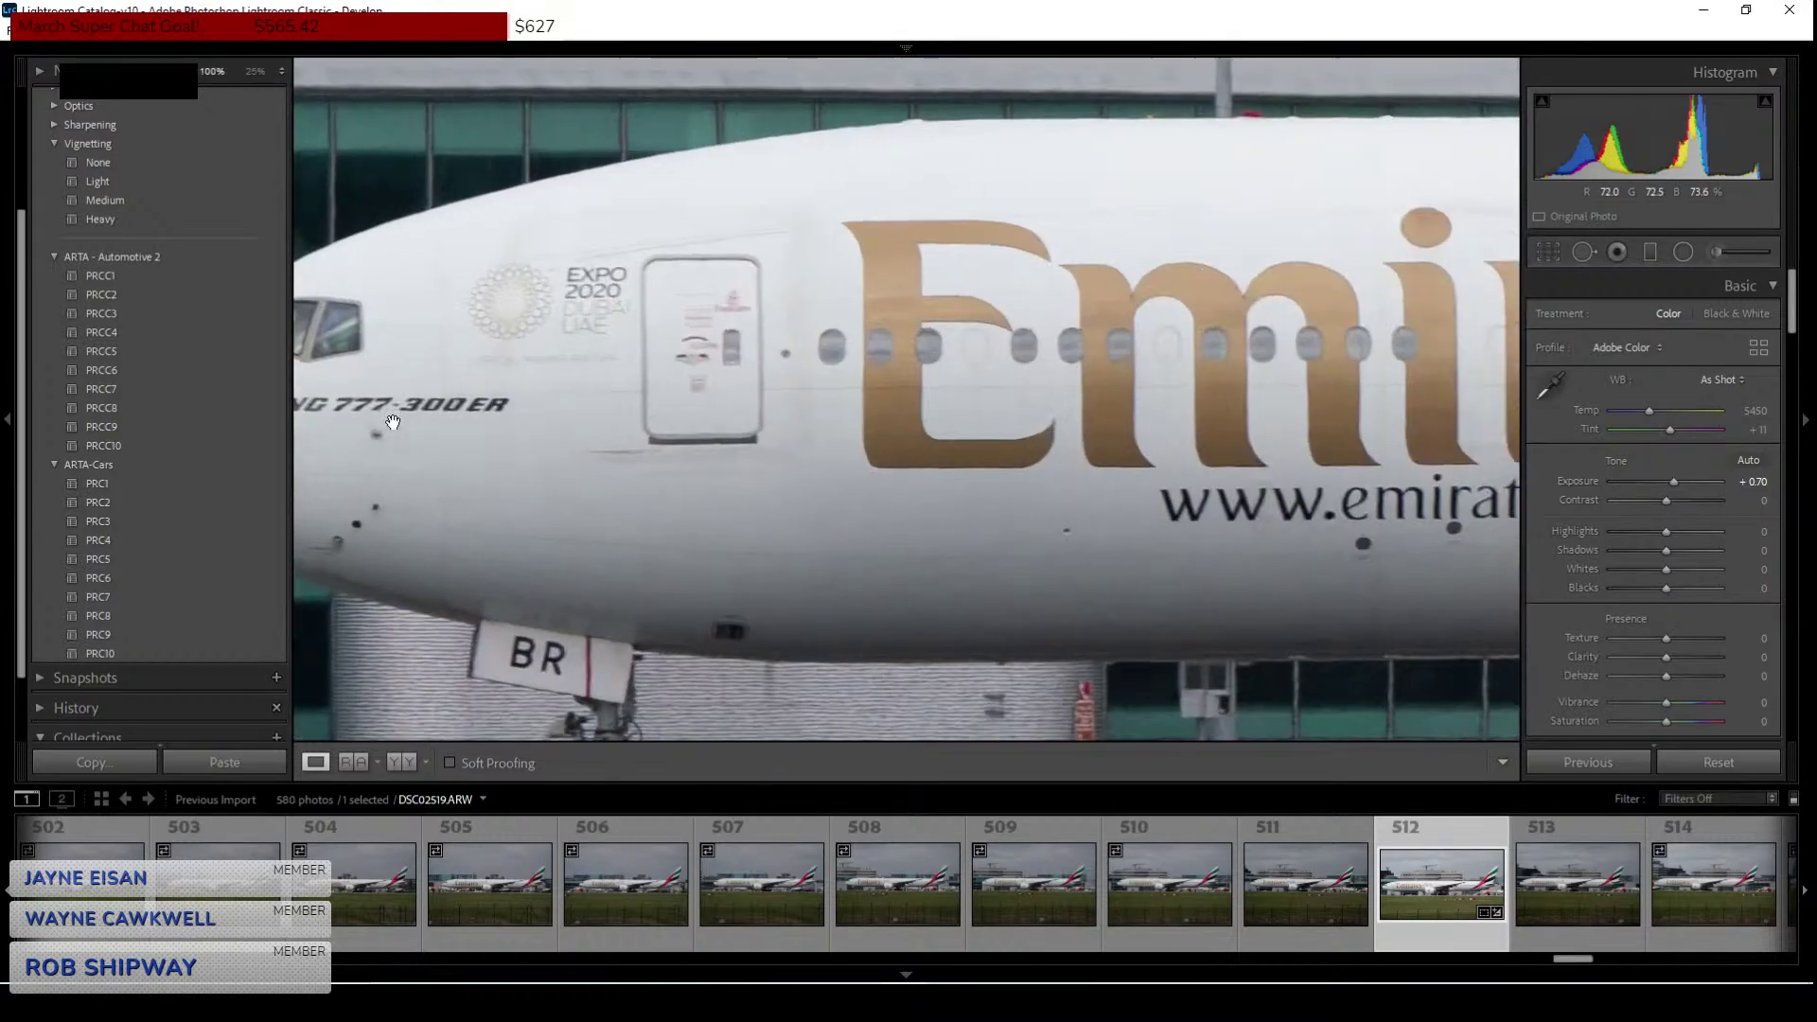
click(396, 421)
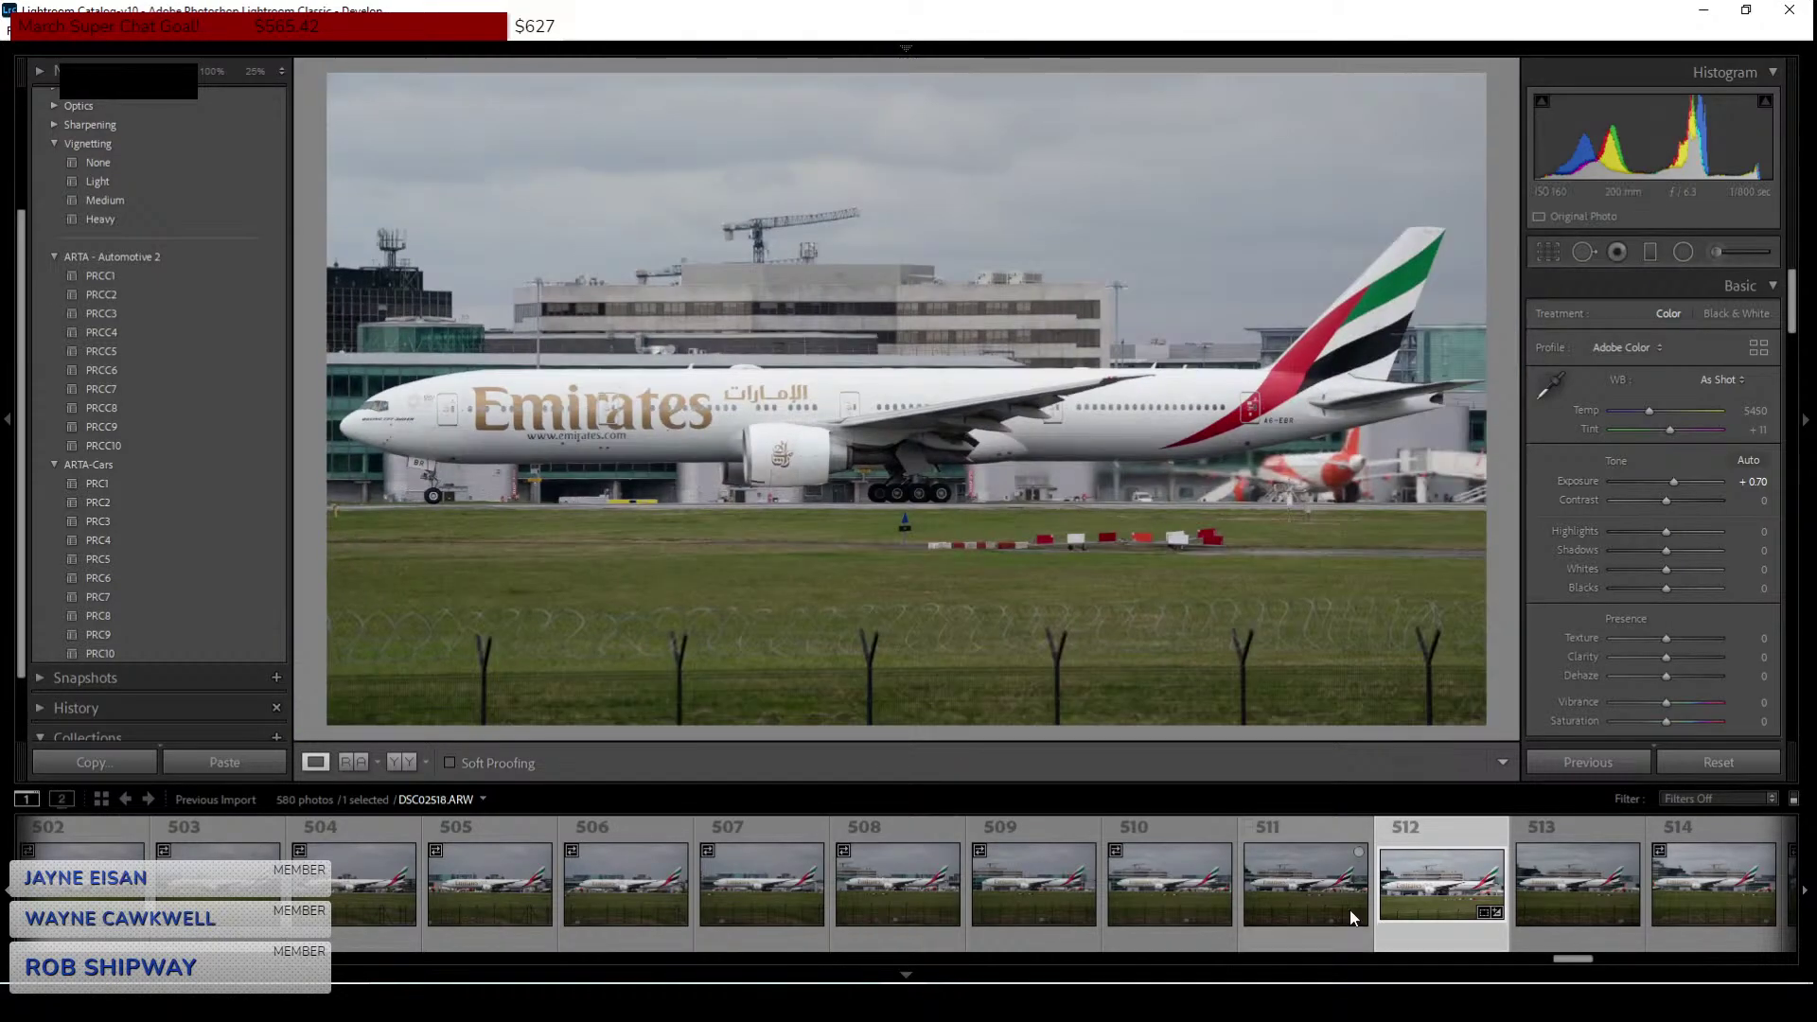
key(Left)
click(507, 388)
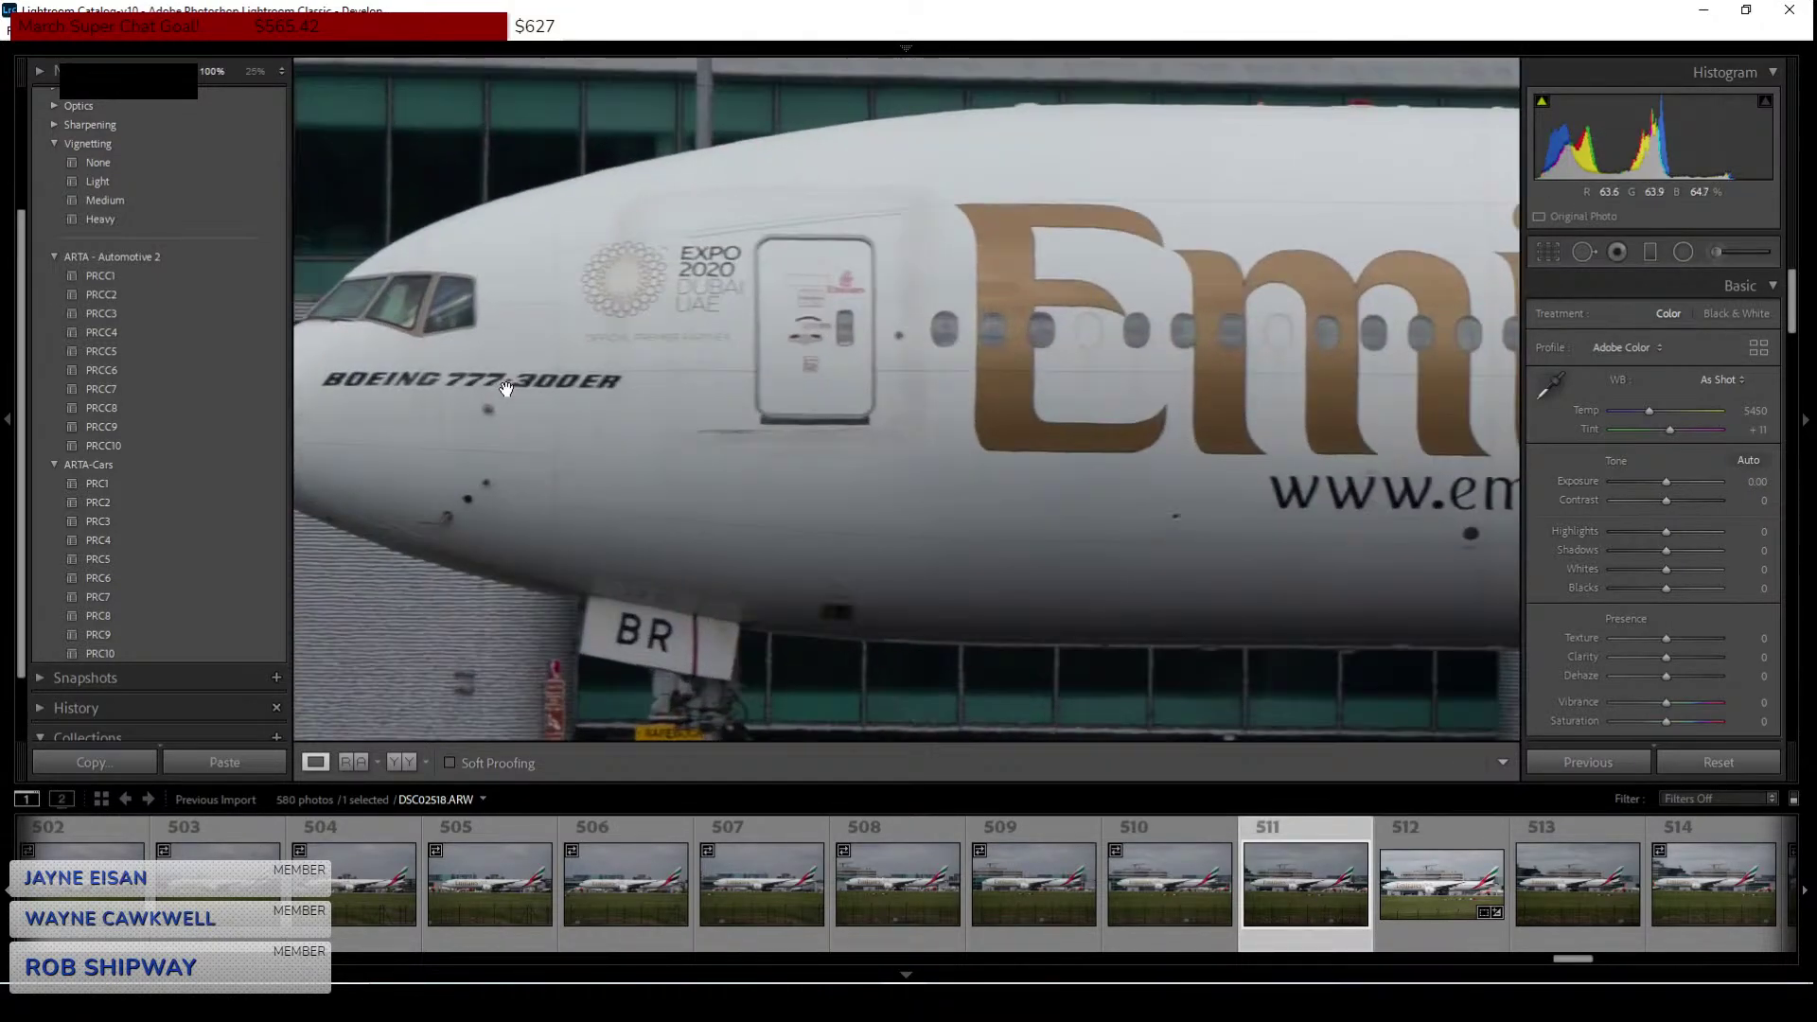
click(506, 388)
key(Left)
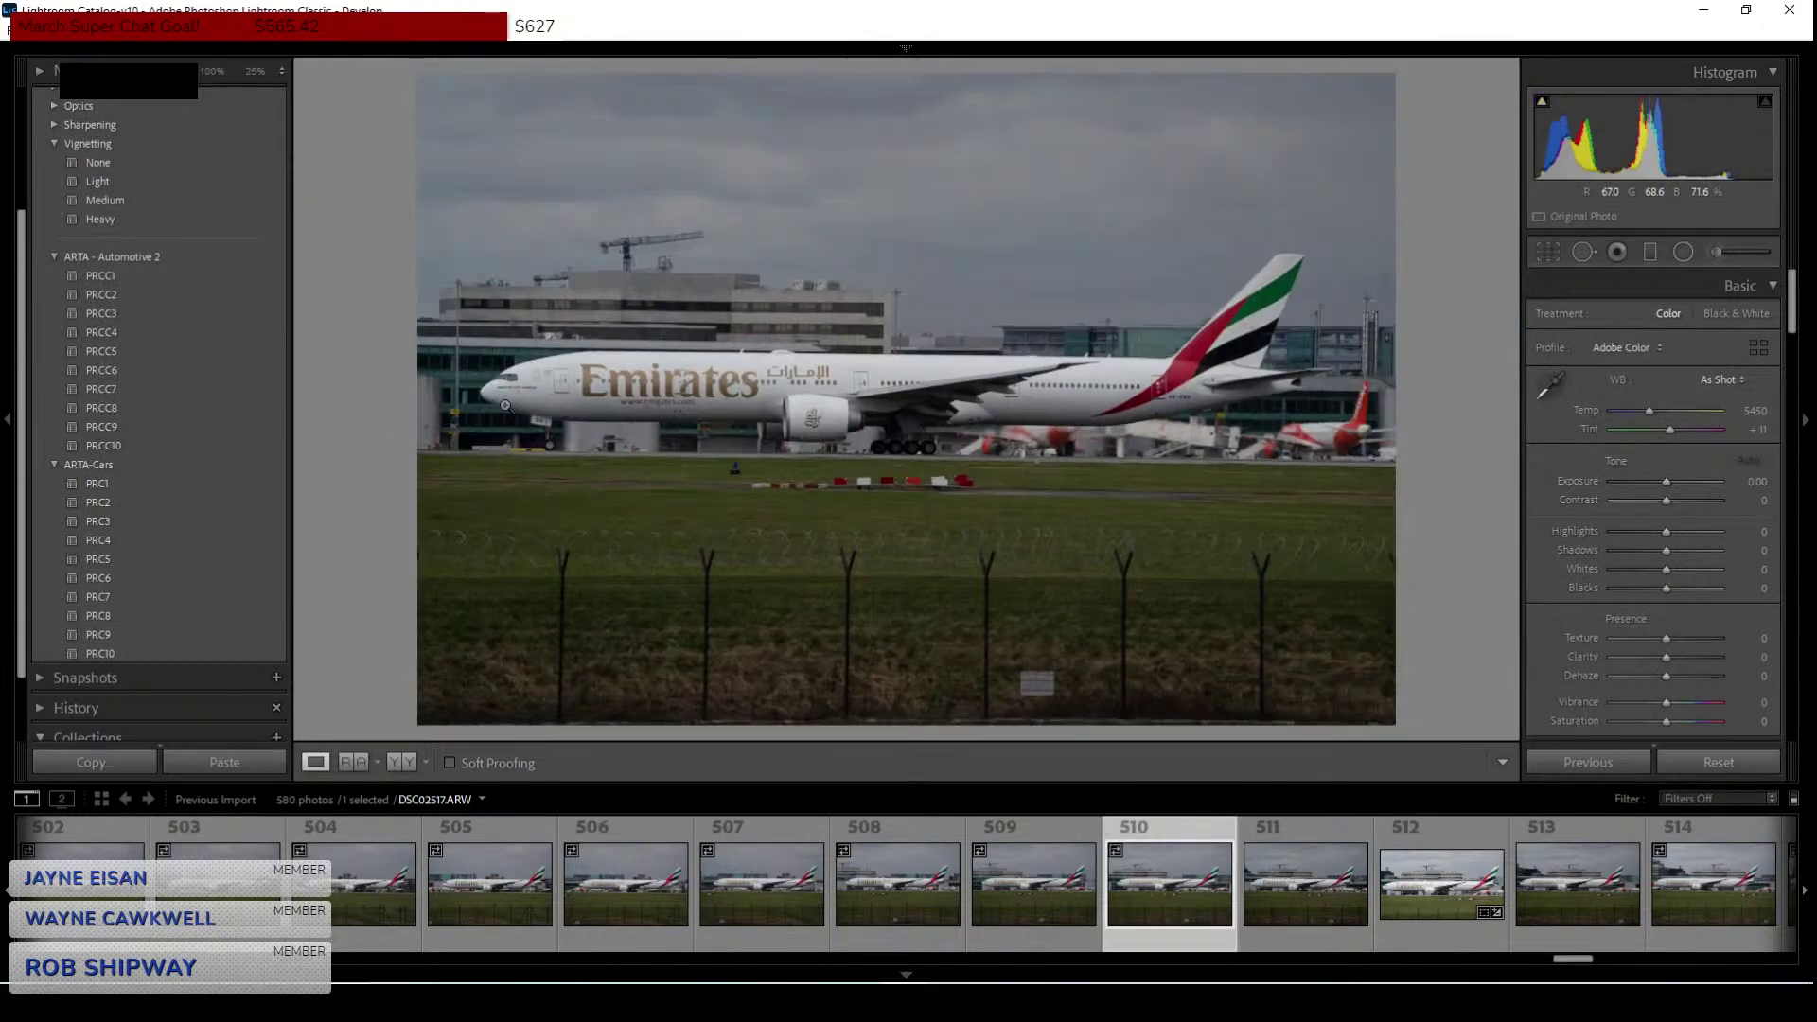
click(515, 393)
click(516, 393)
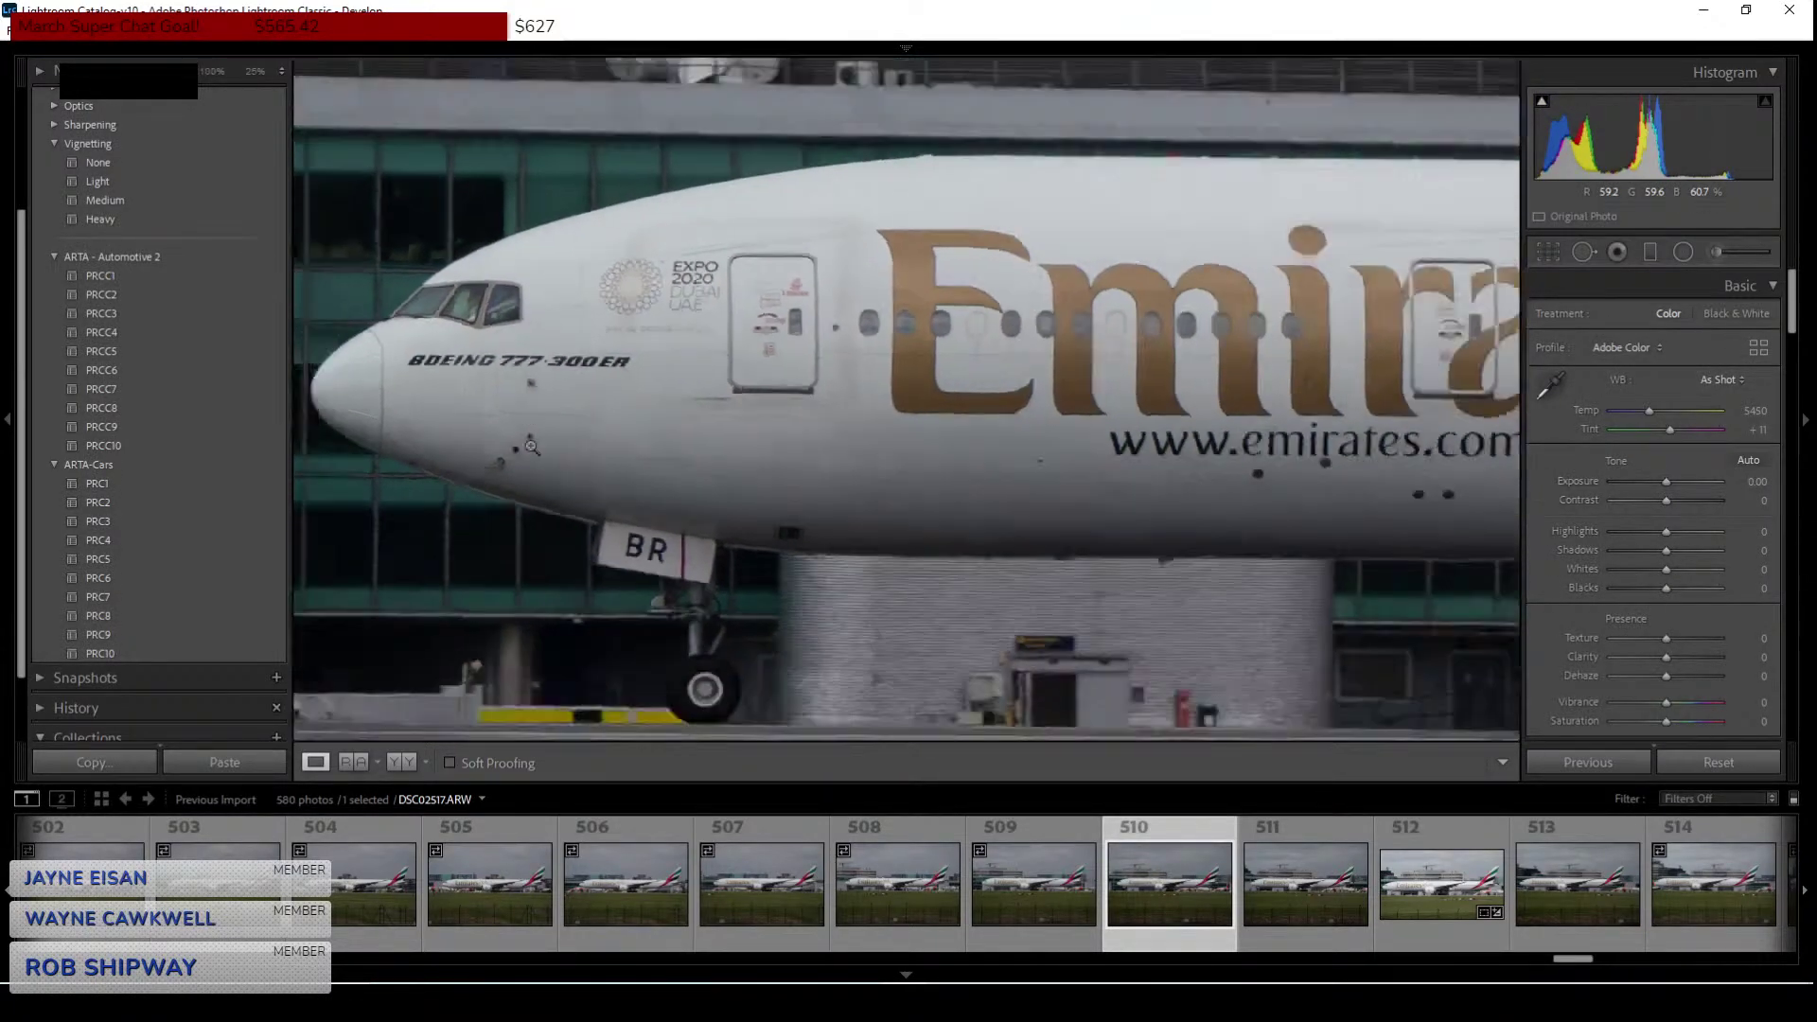
key(Left)
click(541, 388)
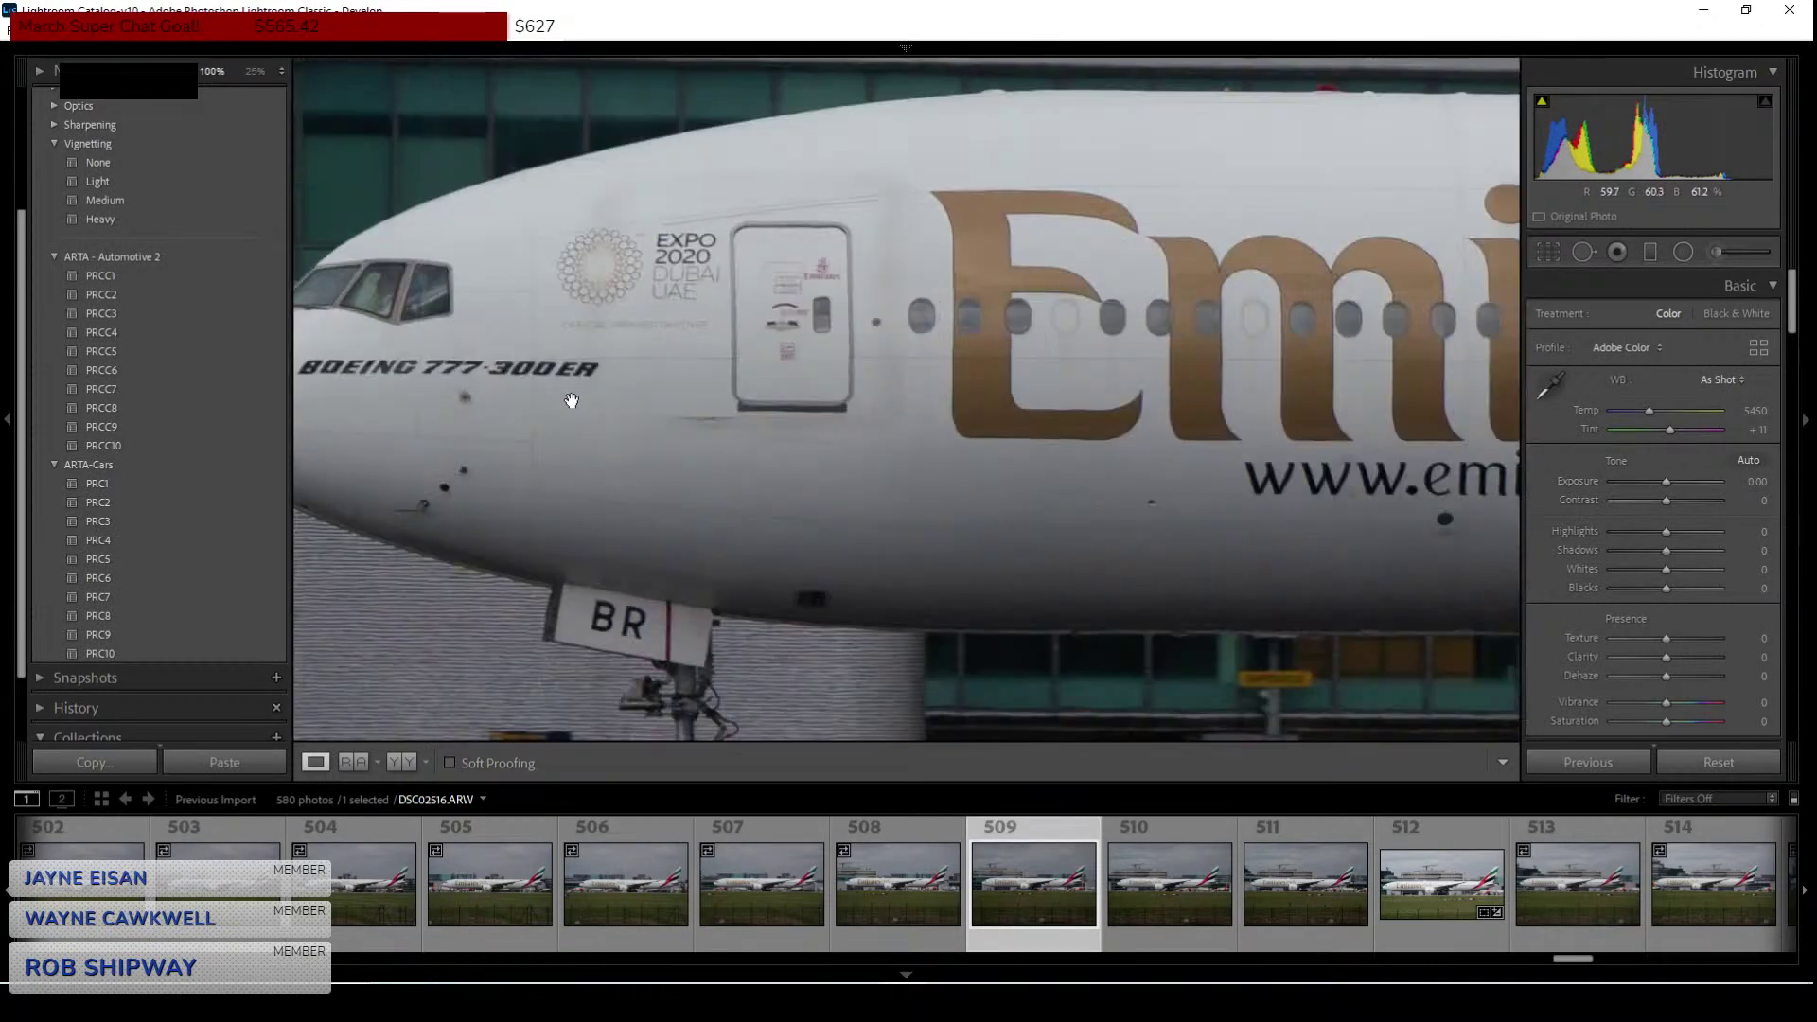
click(572, 400)
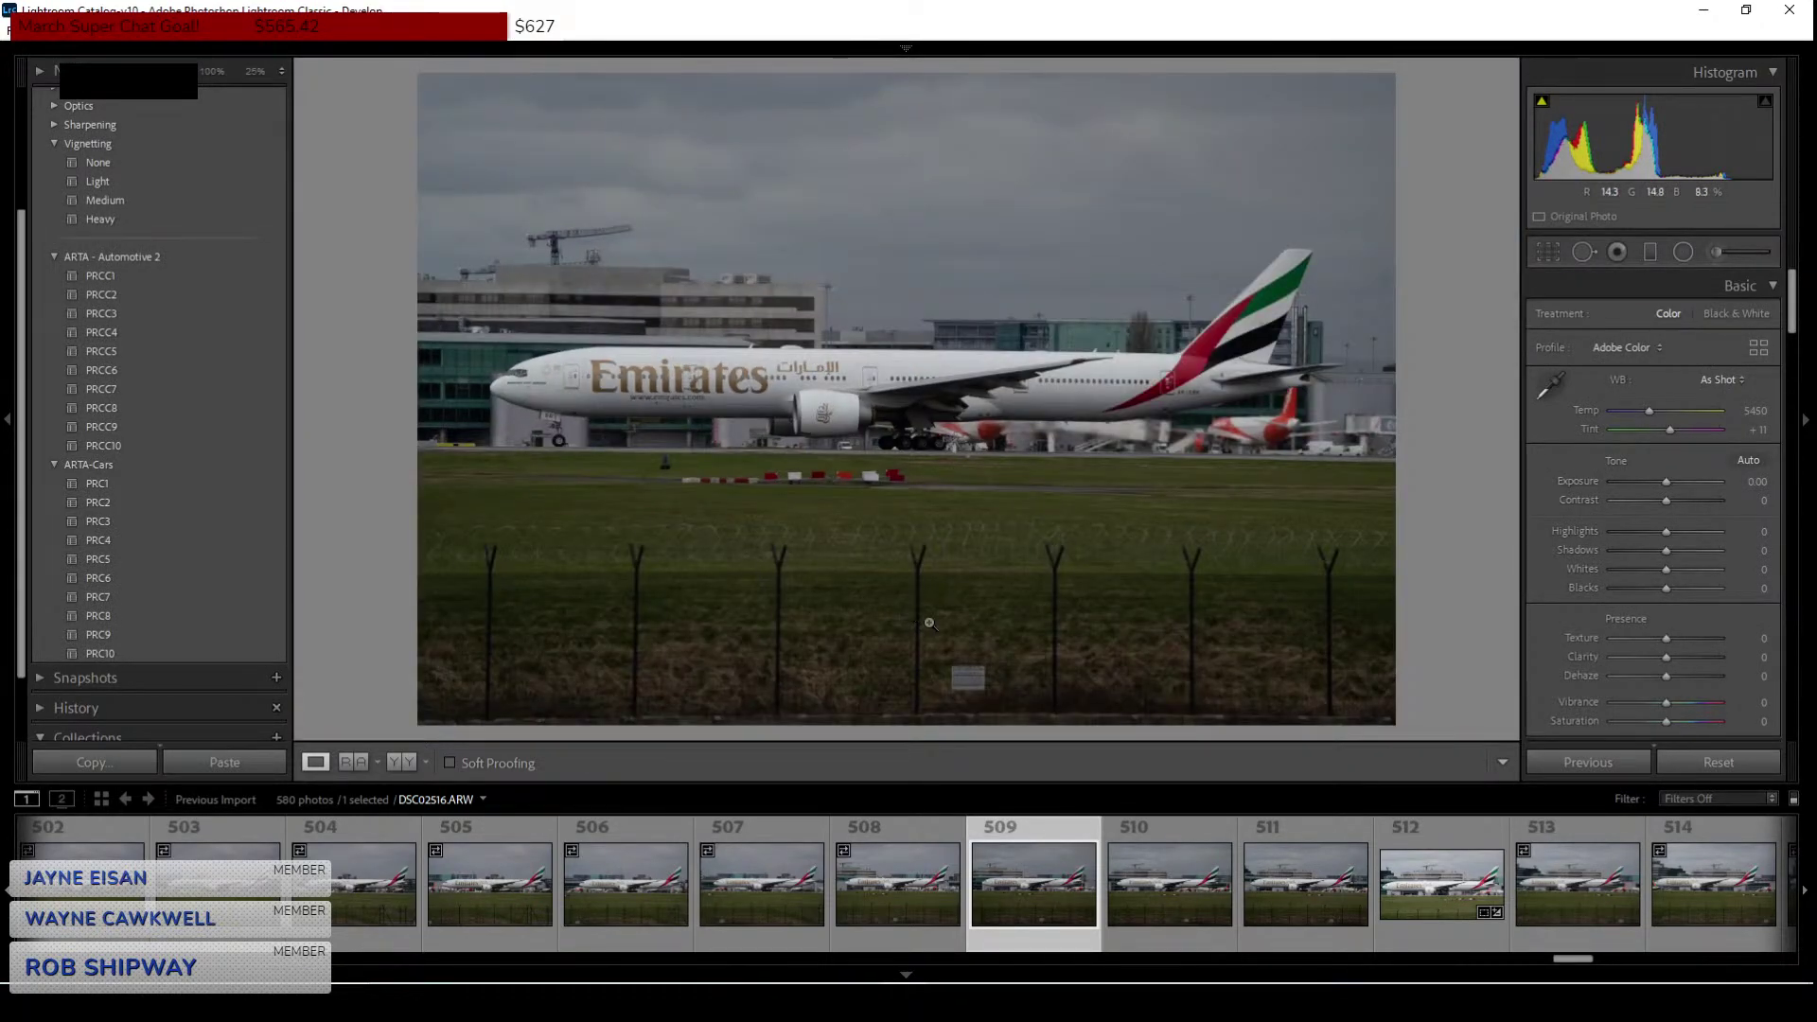
Go forward to Emirates photo 514 and inspect the aircraft's fuselage close up.
key(Right)
key(Right)
key(Right)
key(Right)
key(Right)
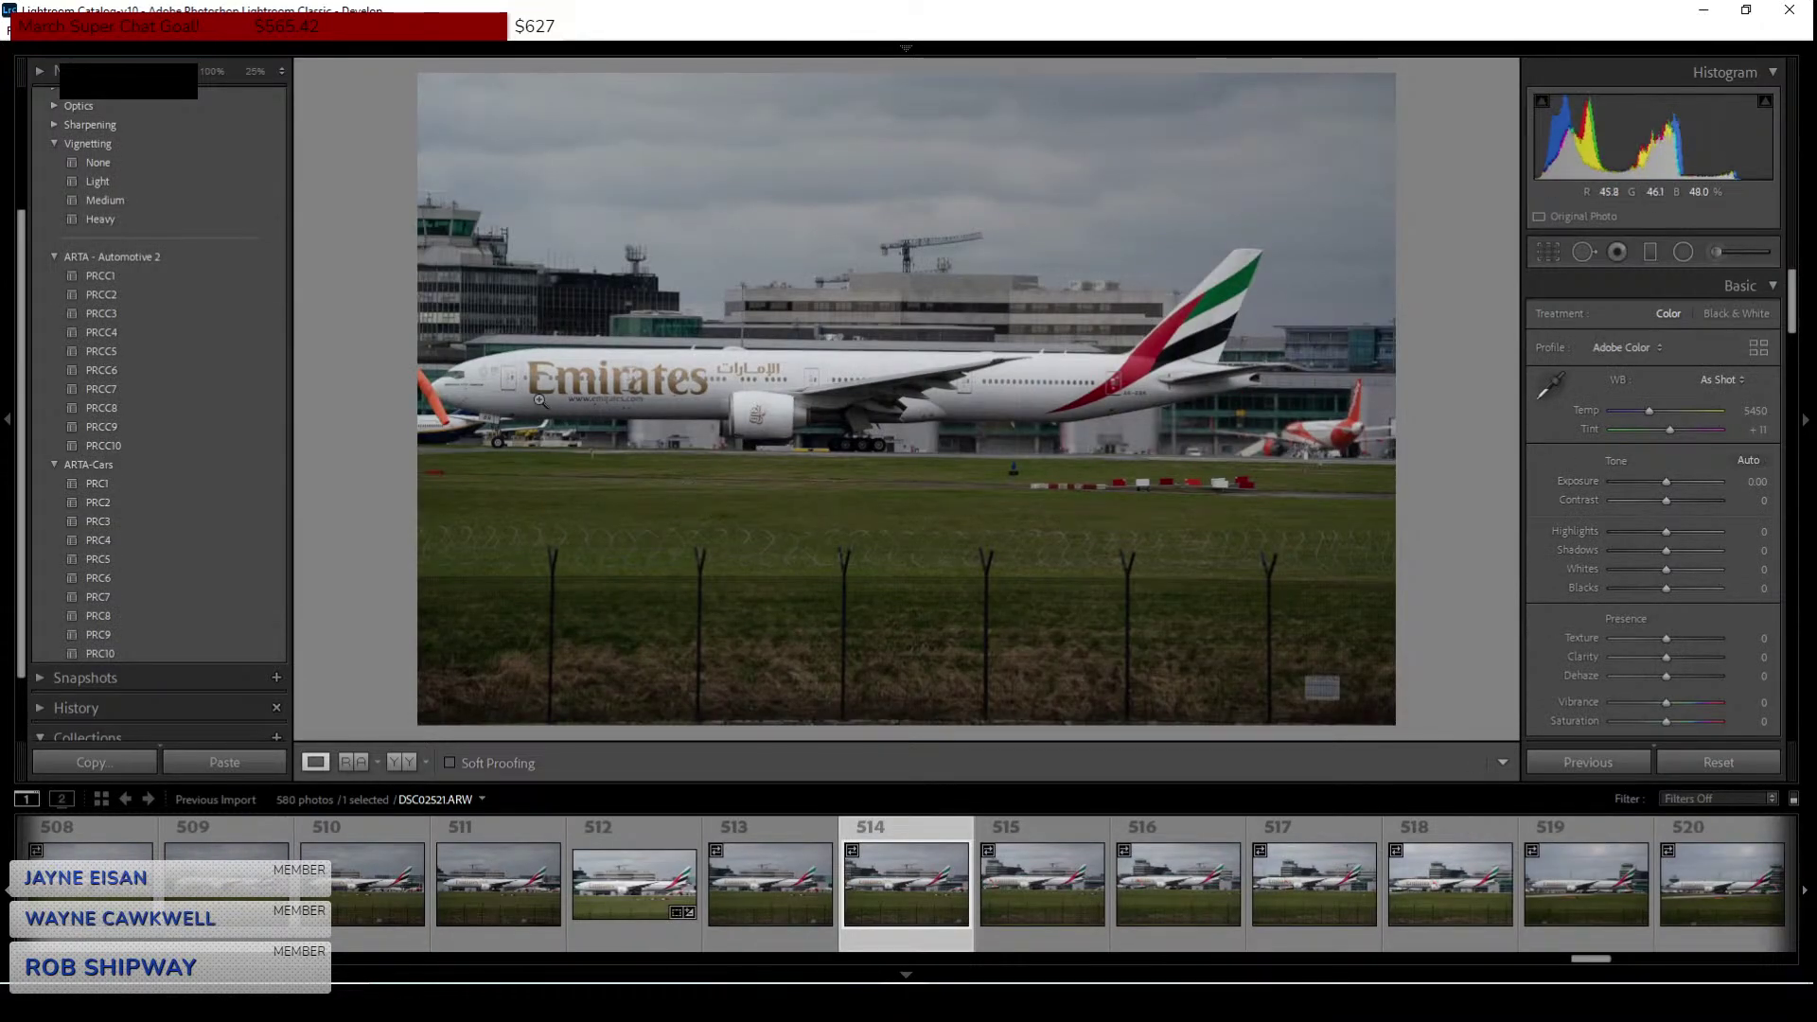
click(540, 397)
drag(539, 397, 1054, 461)
click(1049, 461)
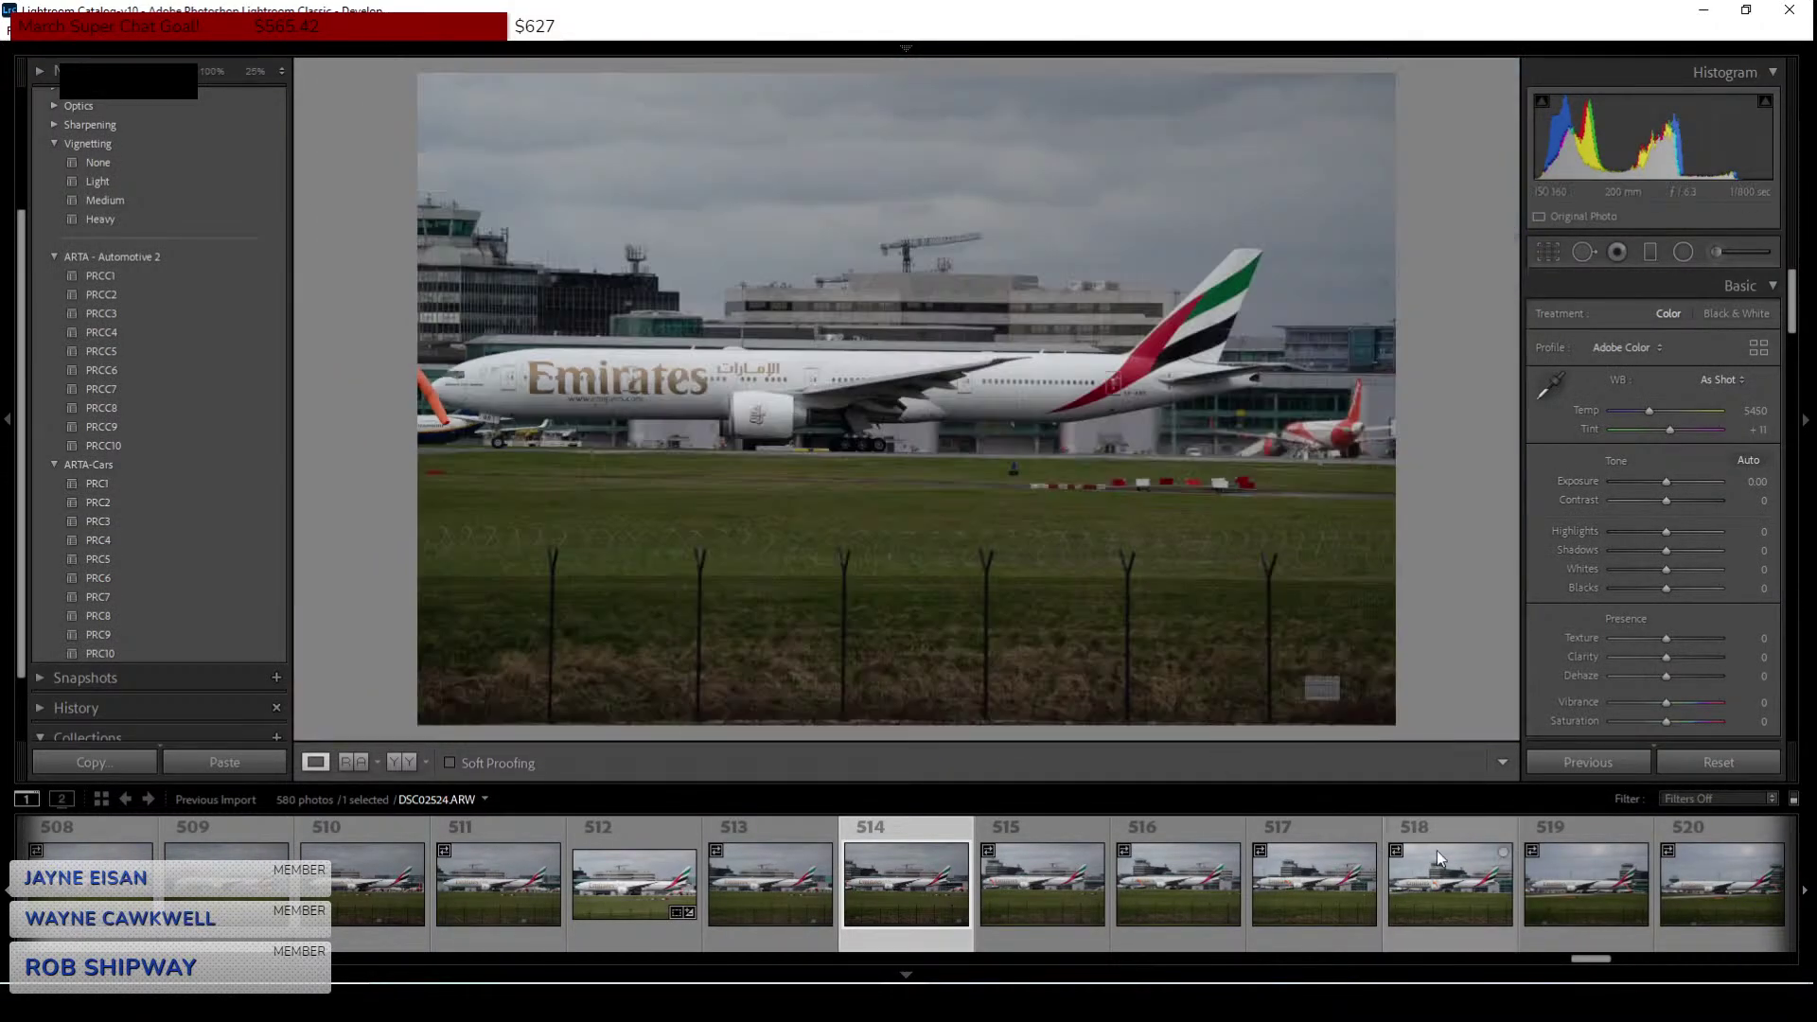
View the Emirates photos numbered 515, 518 and 521 in the filmstrip.
click(1041, 885)
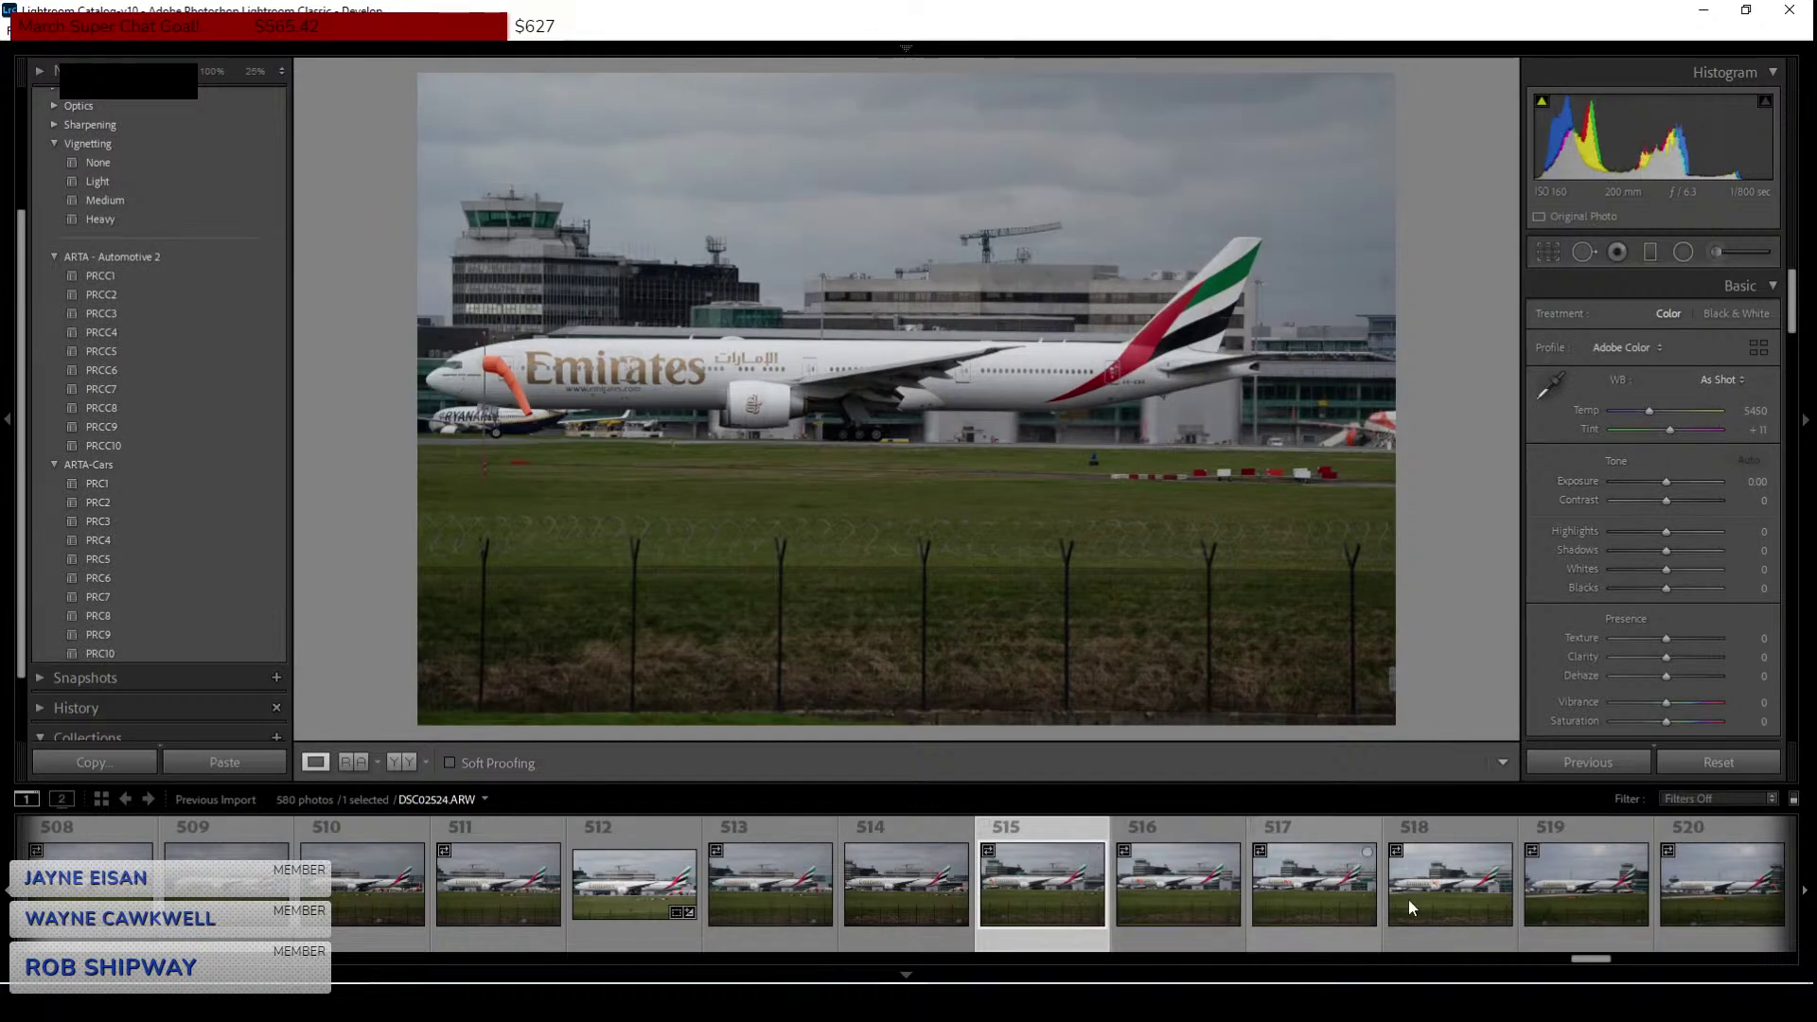
click(1410, 899)
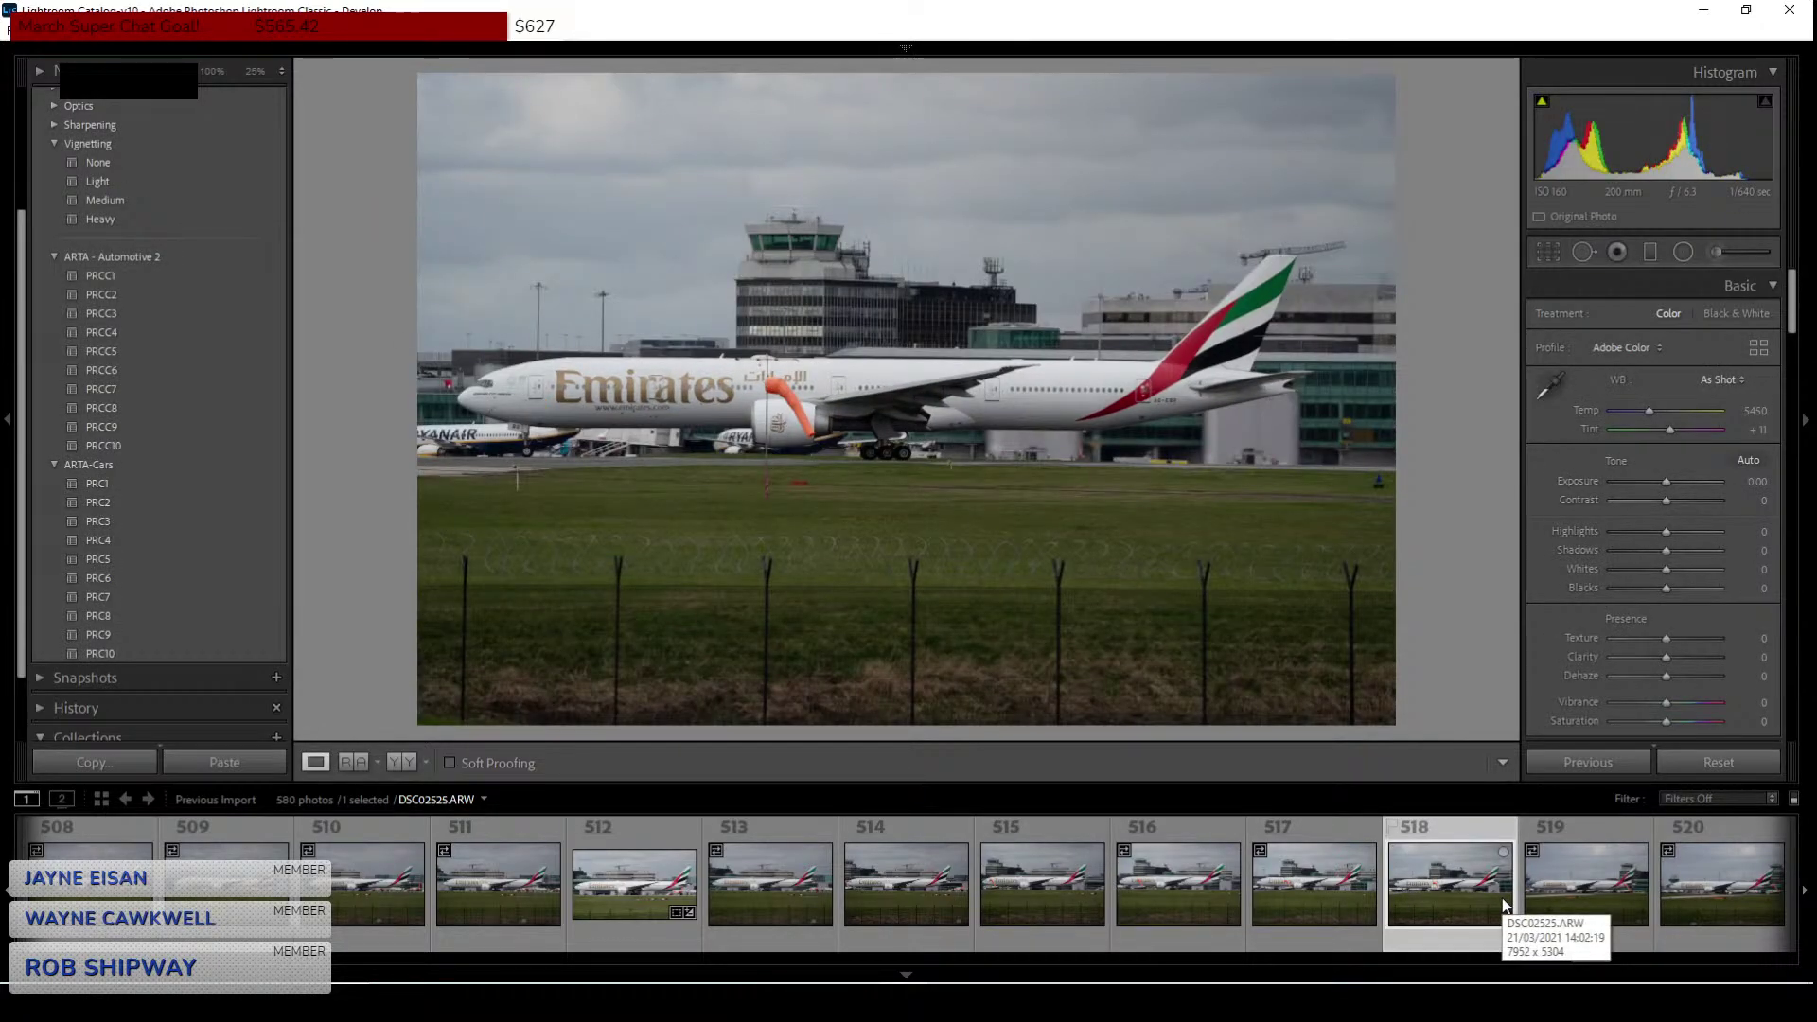
scroll(1505, 904, down, 3)
click(1290, 890)
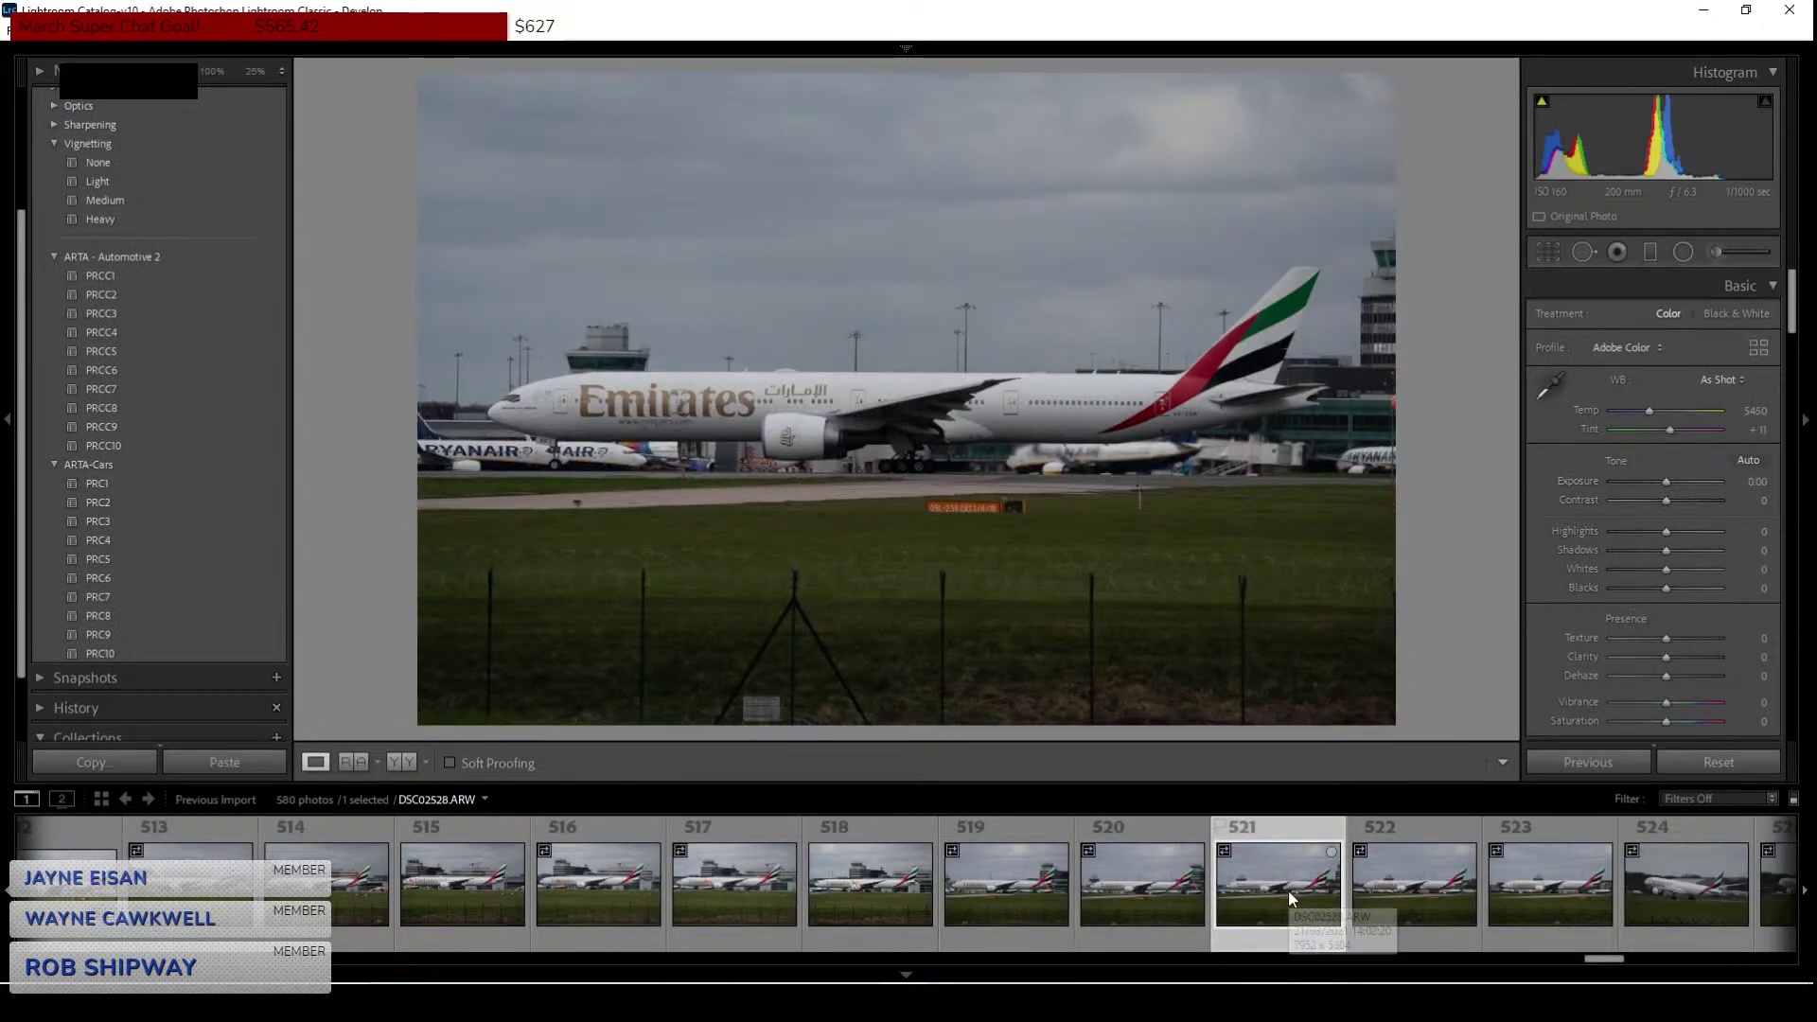
Compare Emirates photos 520 and 521, inspecting the aircraft in each close up.
click(1170, 901)
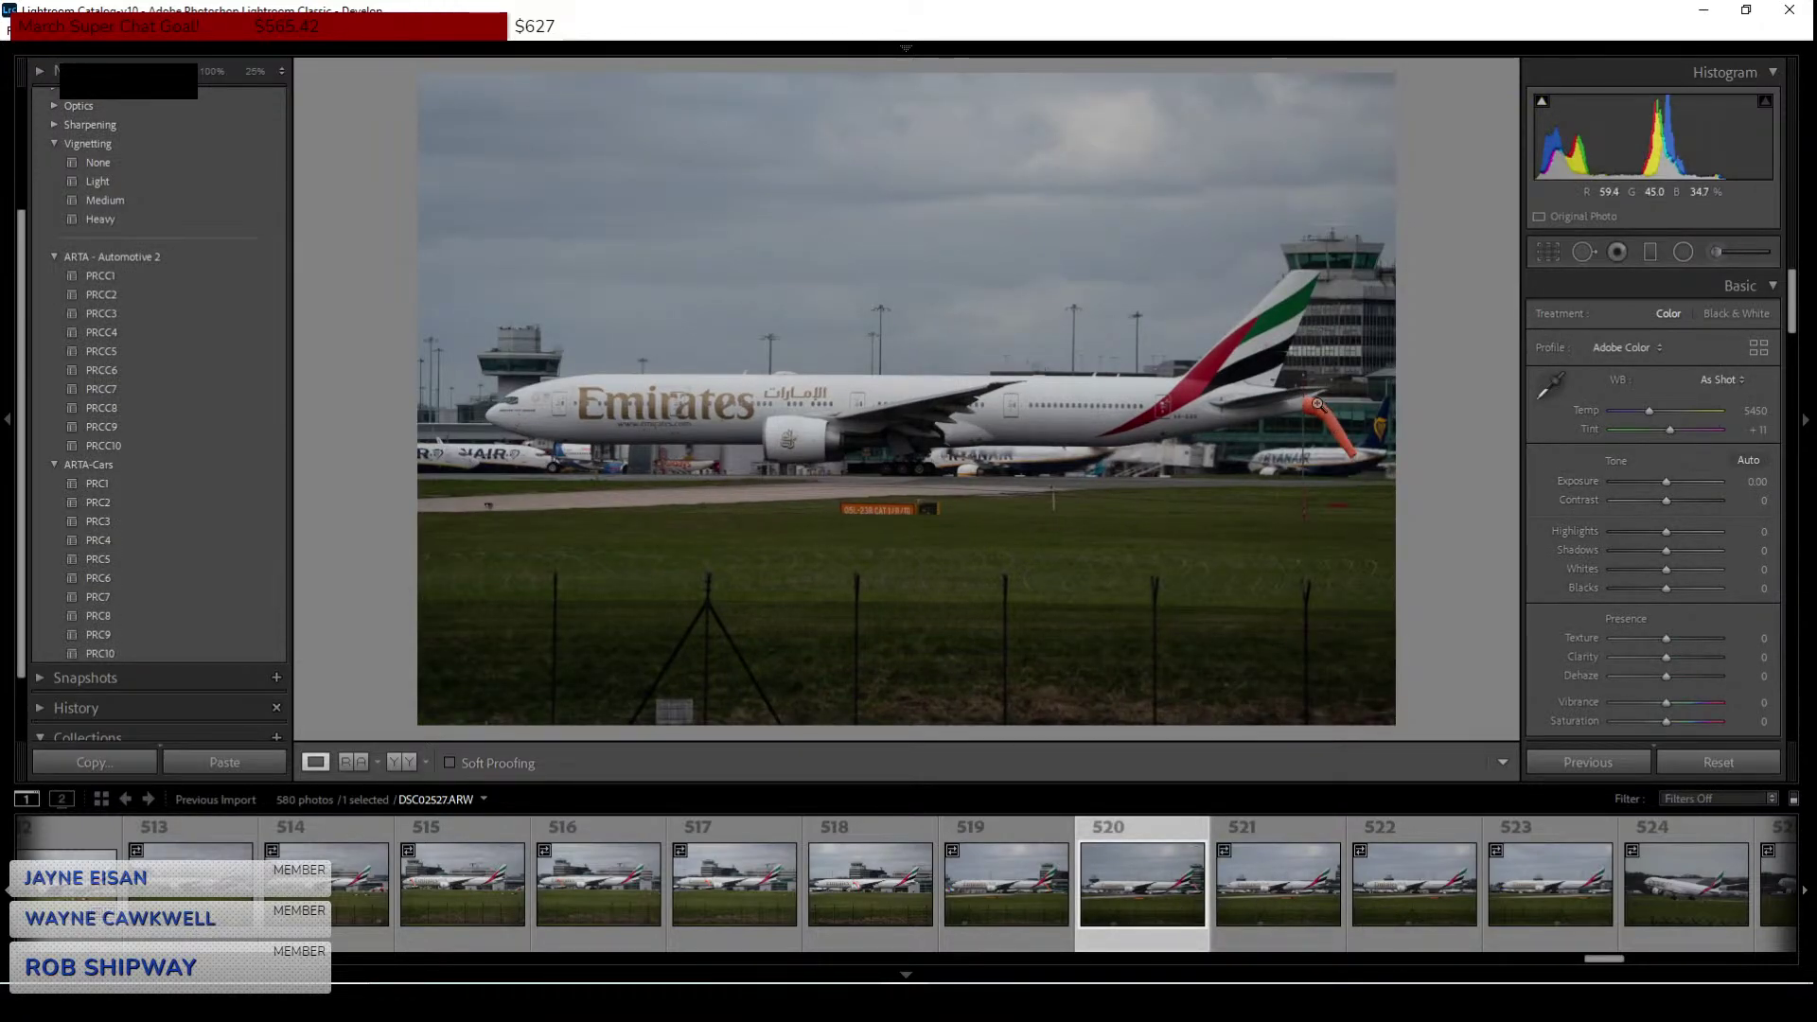
drag(1315, 409, 1203, 450)
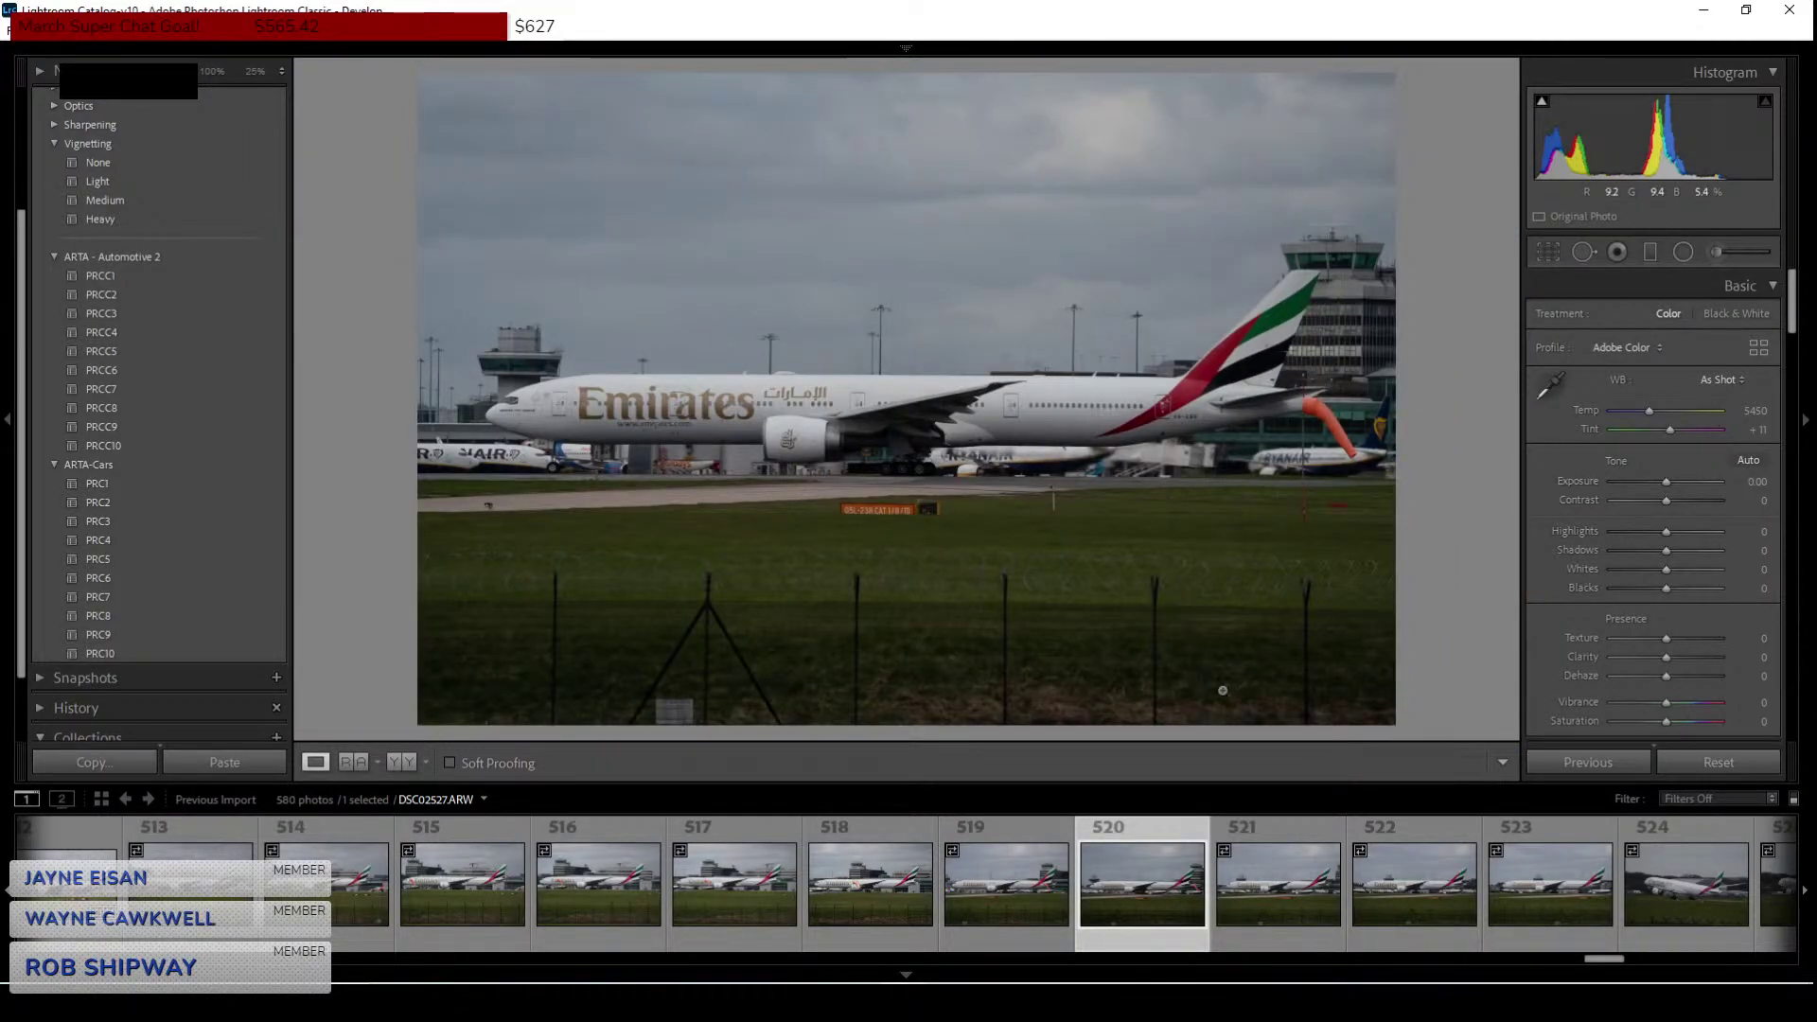
click(1280, 921)
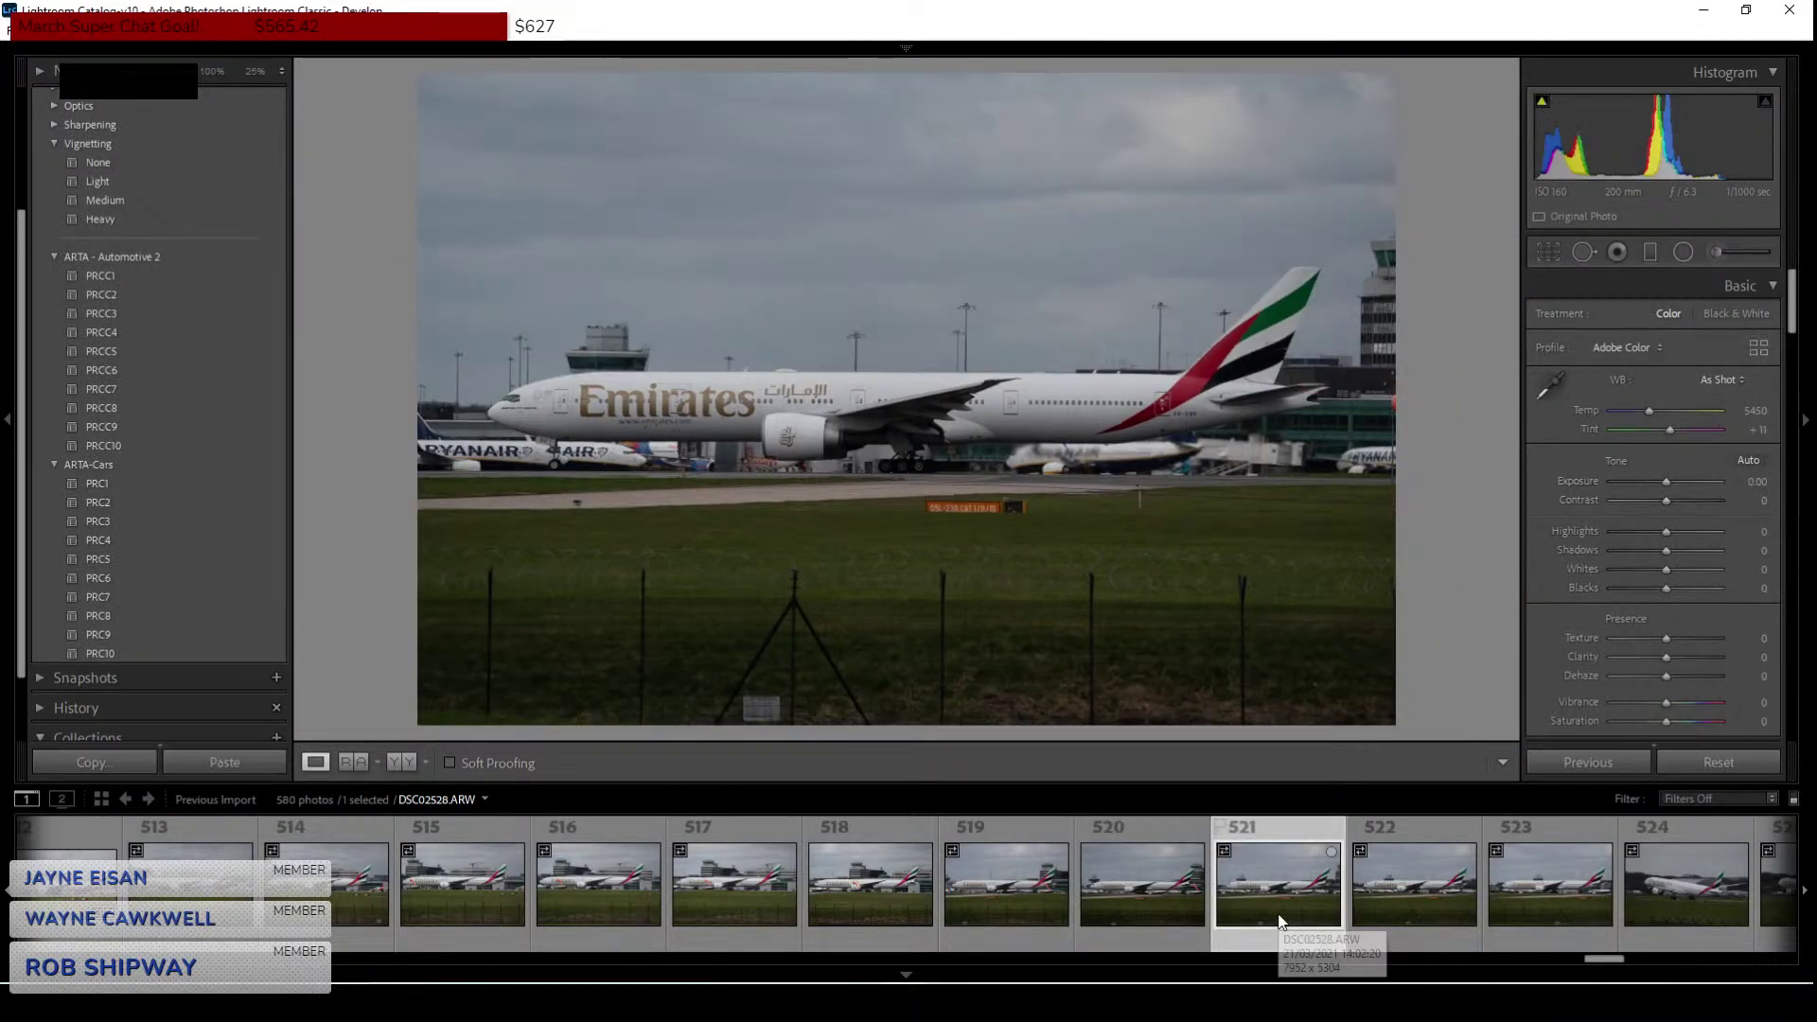
click(668, 437)
drag(668, 437, 1208, 502)
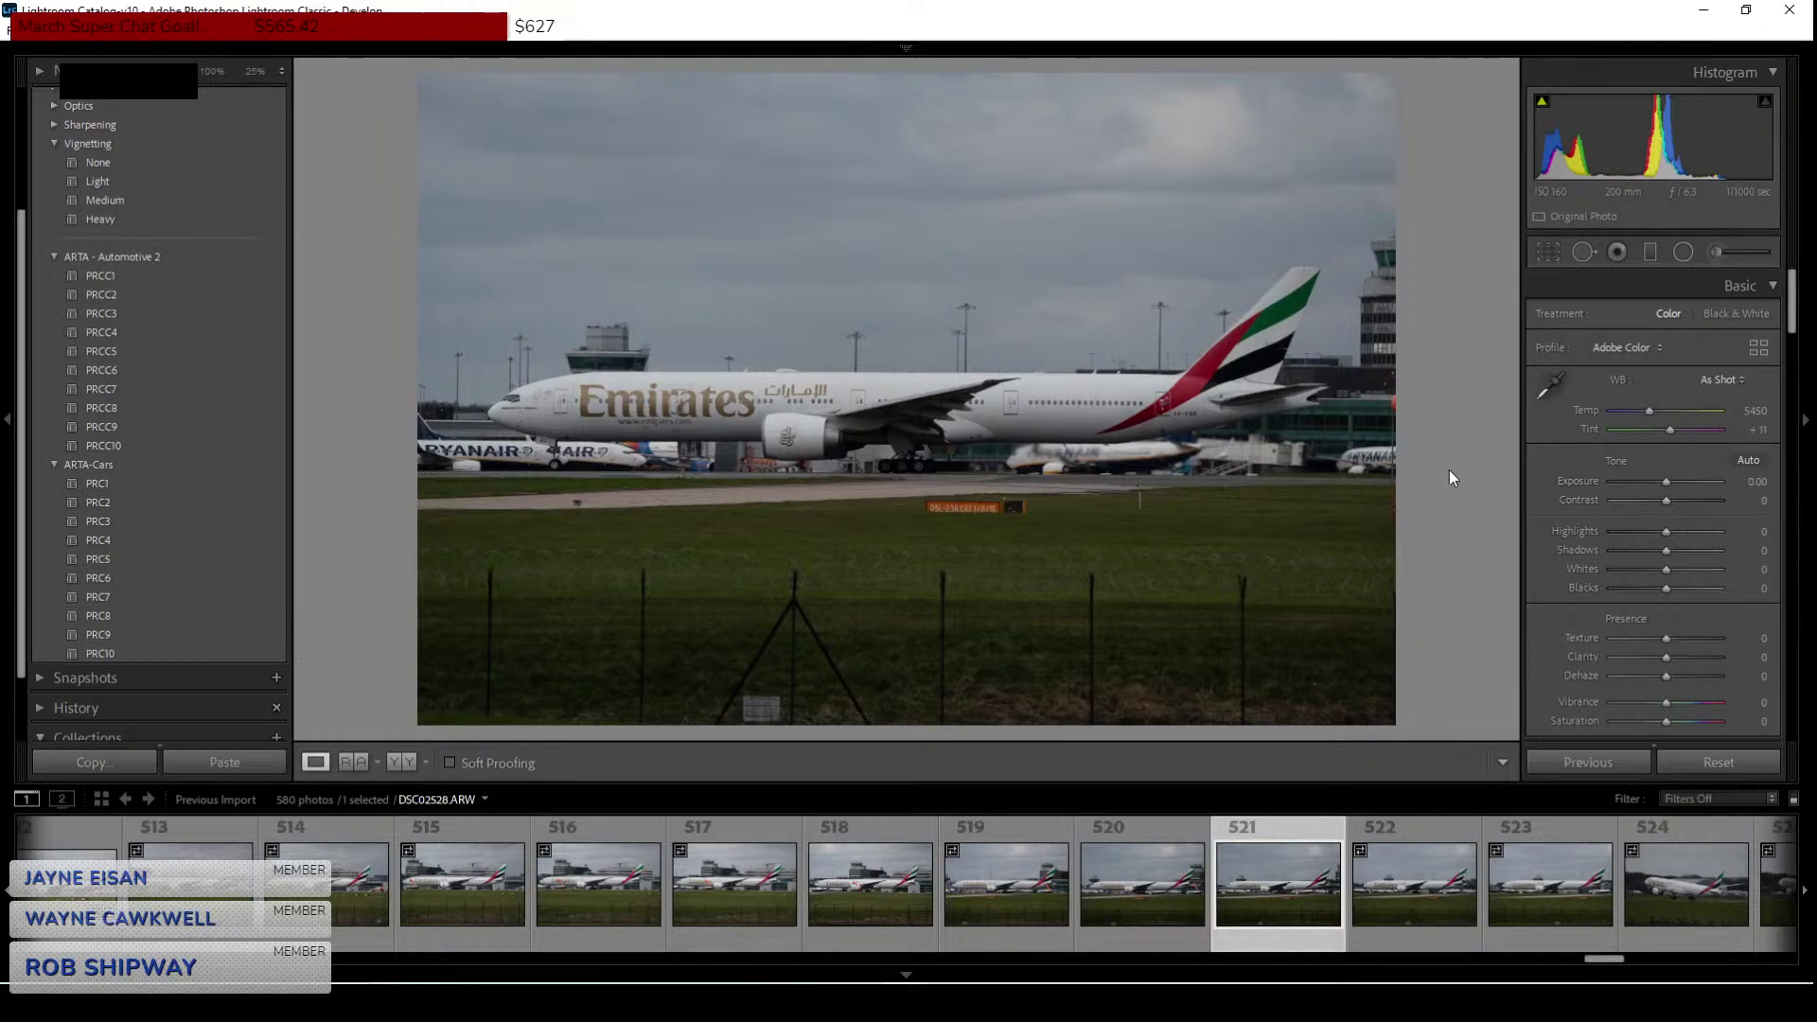
Crop Emirates photo 521 to a 16 x 9 frame tightened around the aircraft, and straighten it slightly counterclockwise.
click(1547, 253)
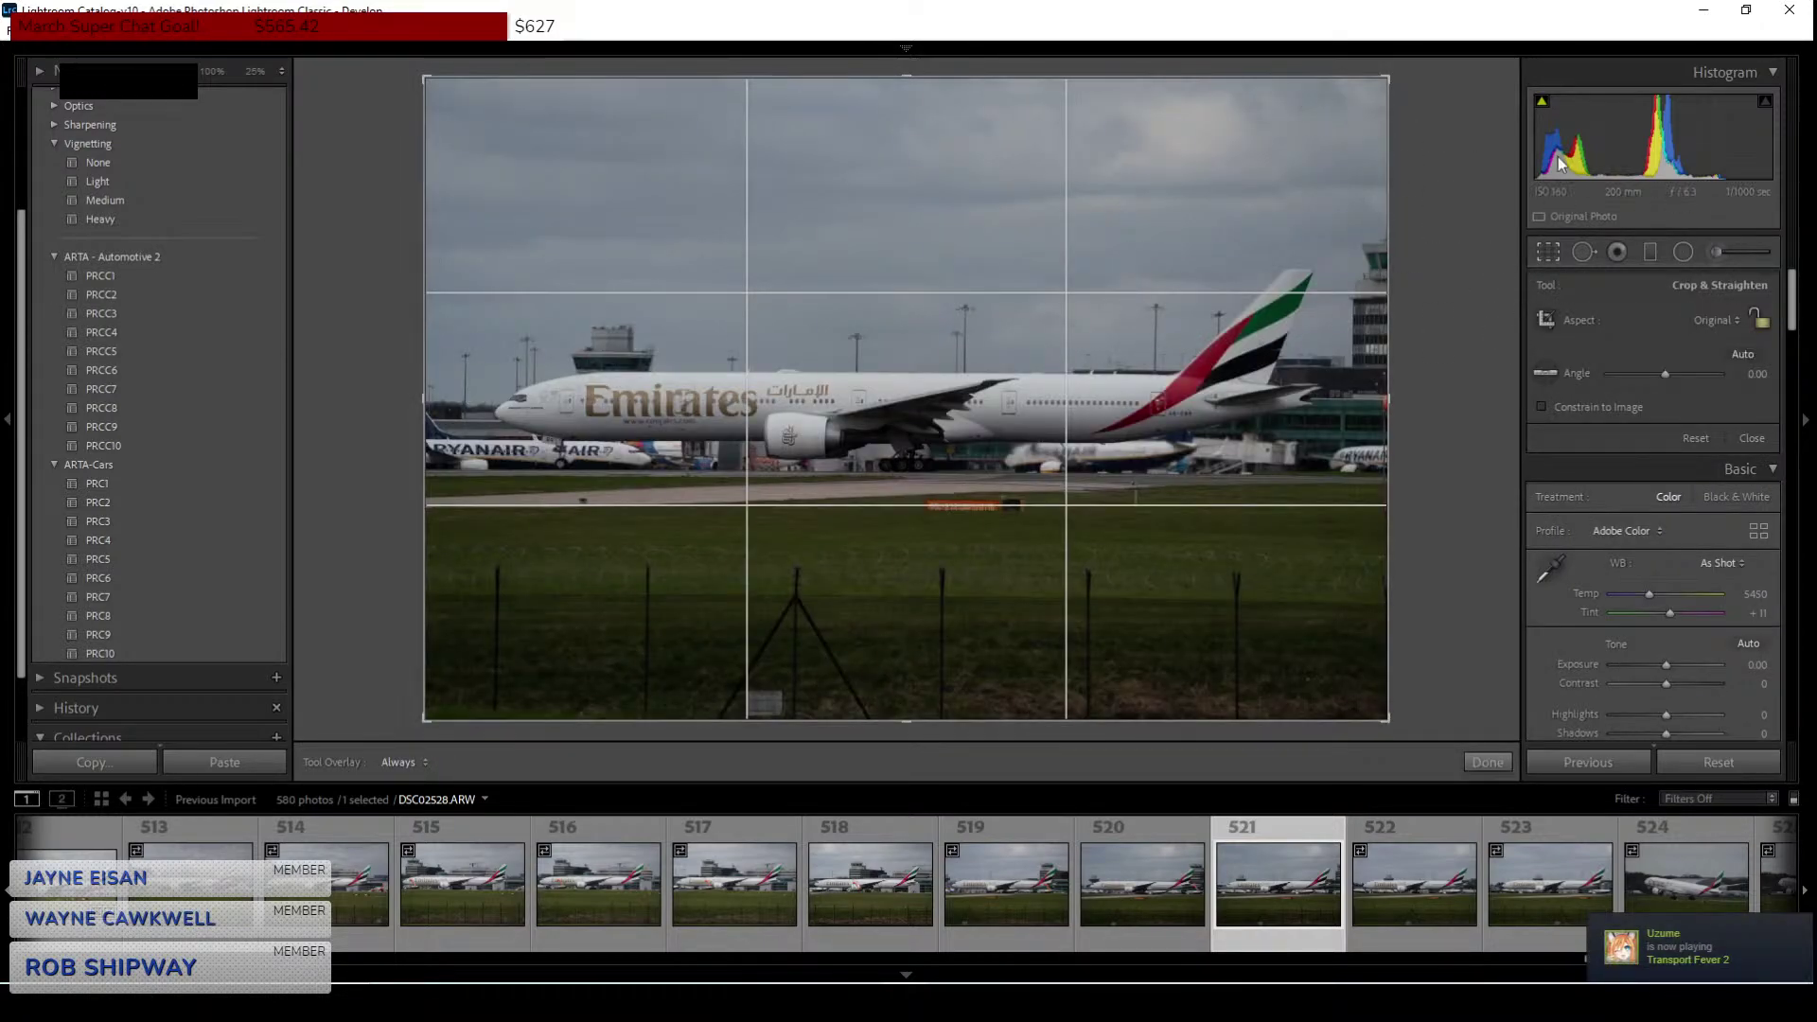
click(1739, 316)
click(1668, 551)
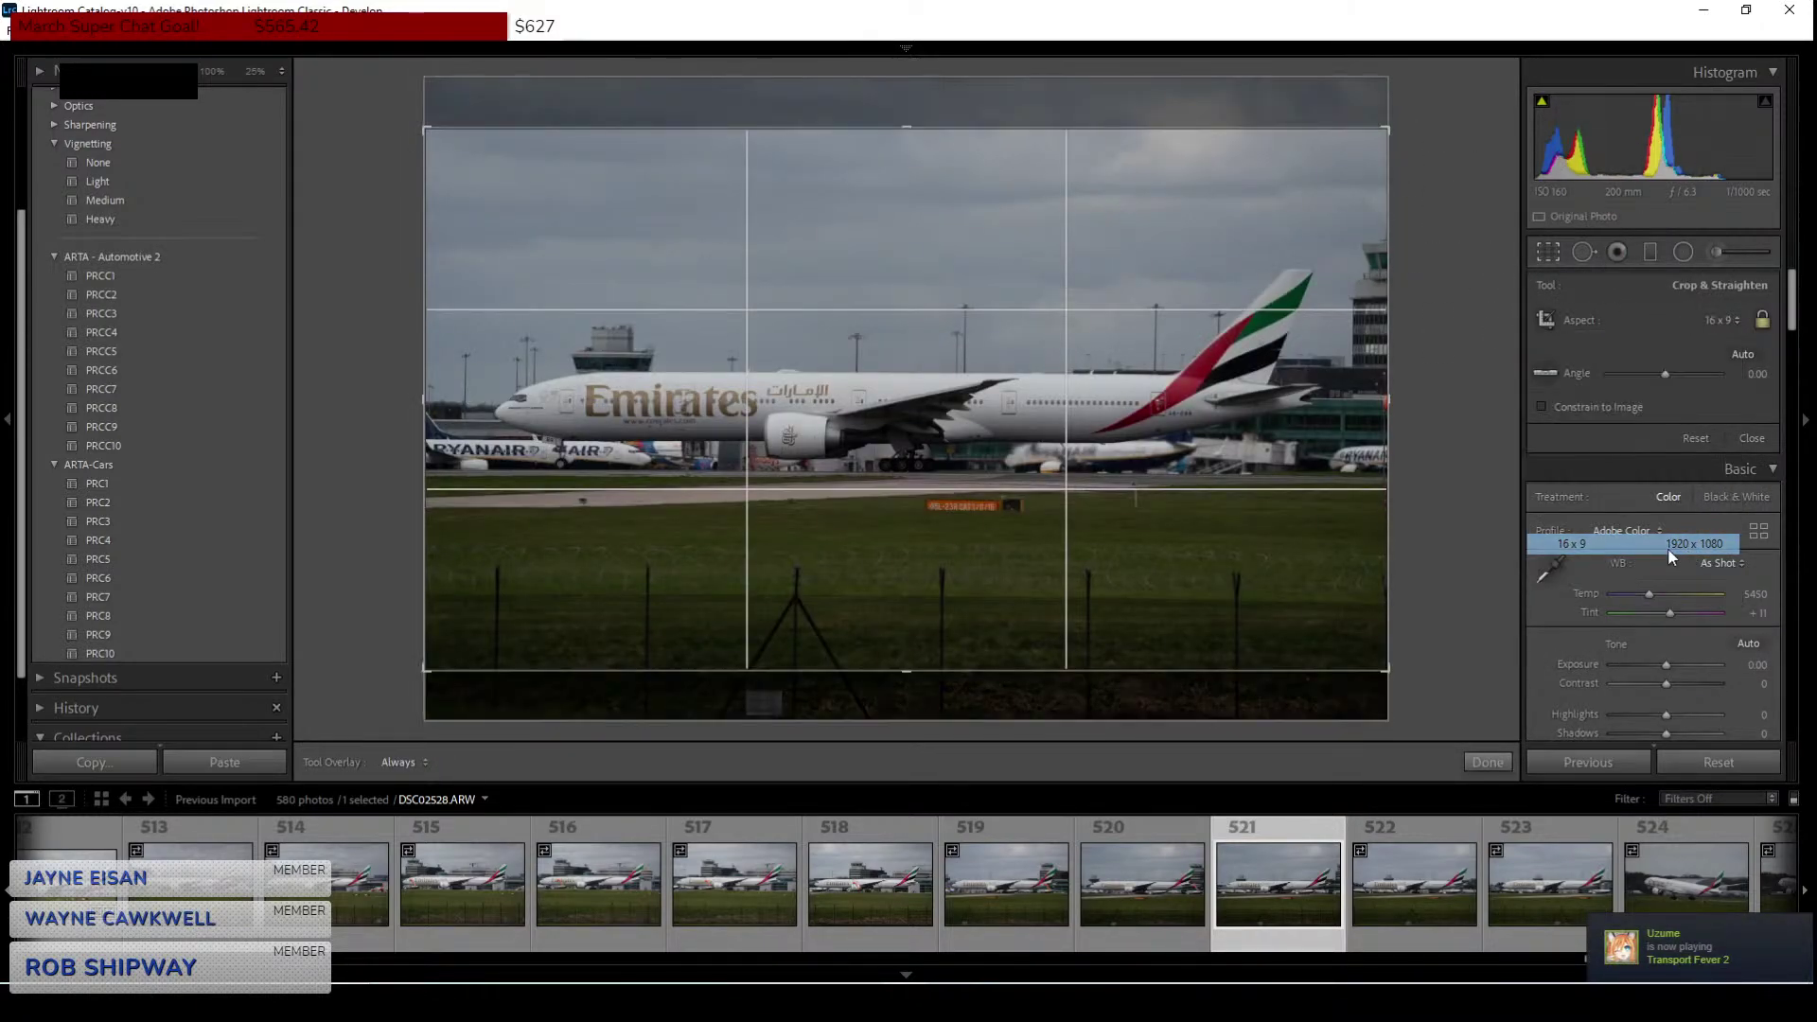
drag(427, 124, 481, 164)
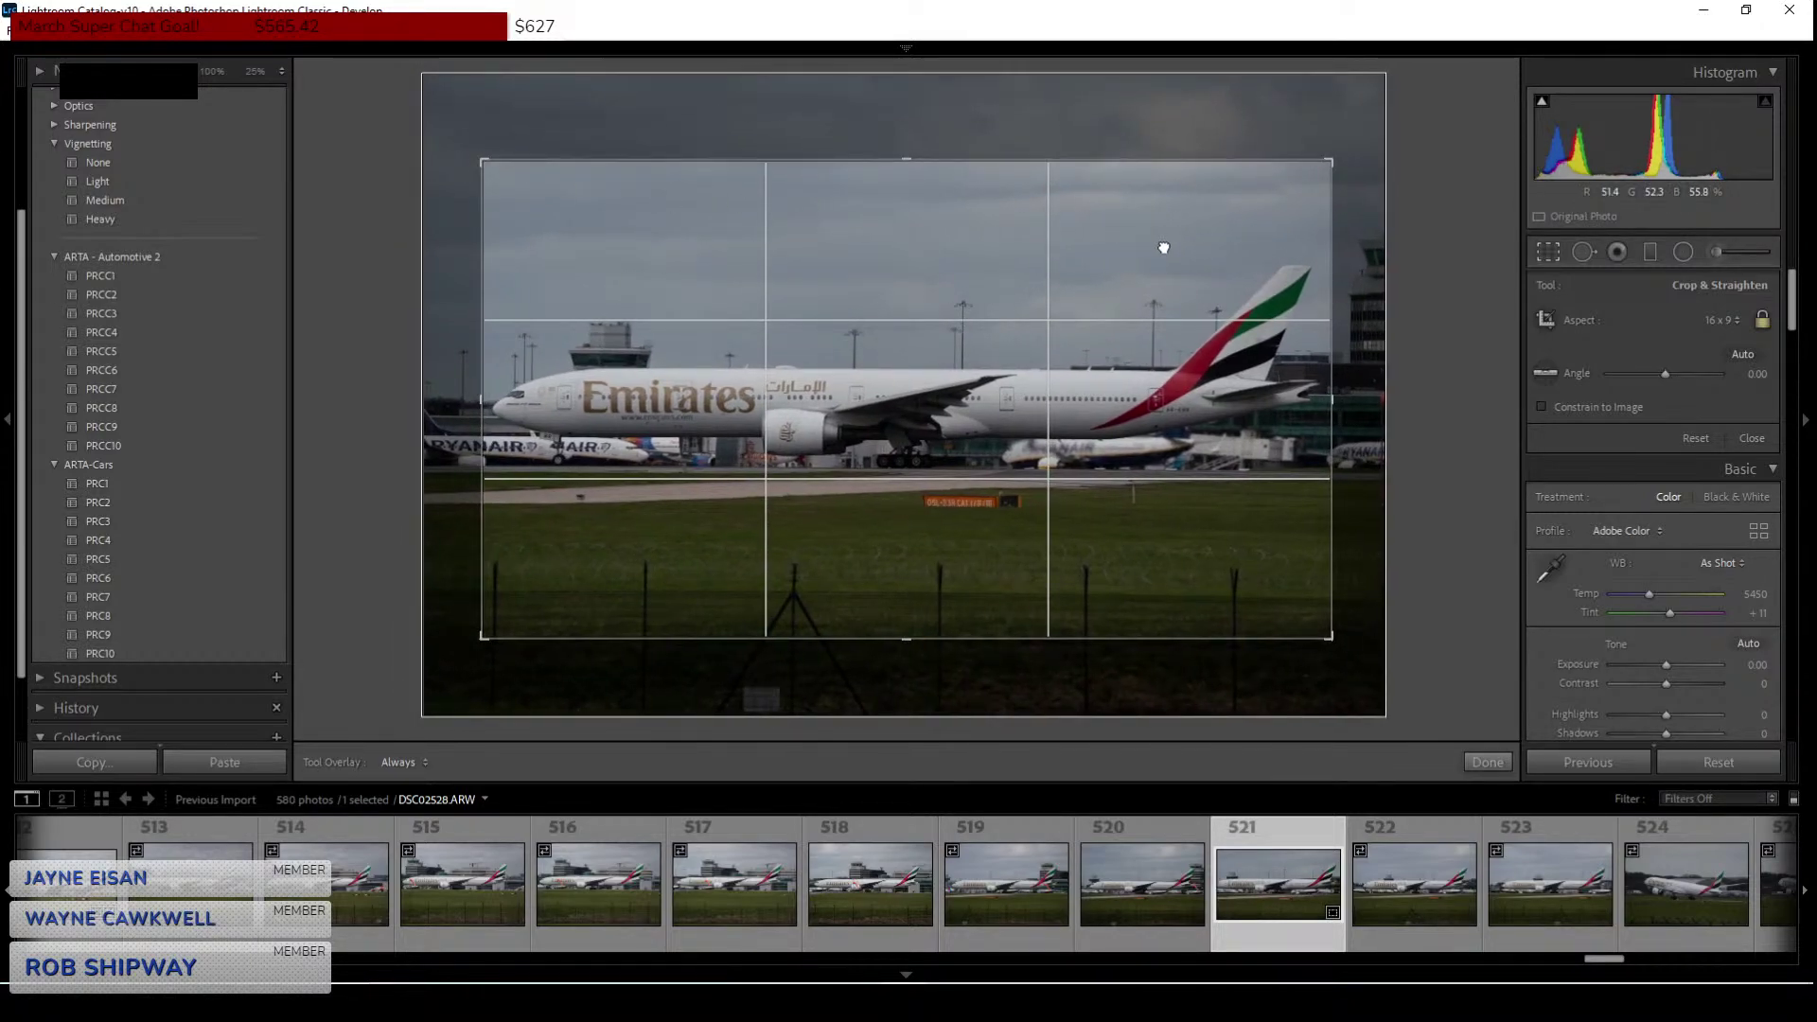
drag(1163, 248, 1161, 253)
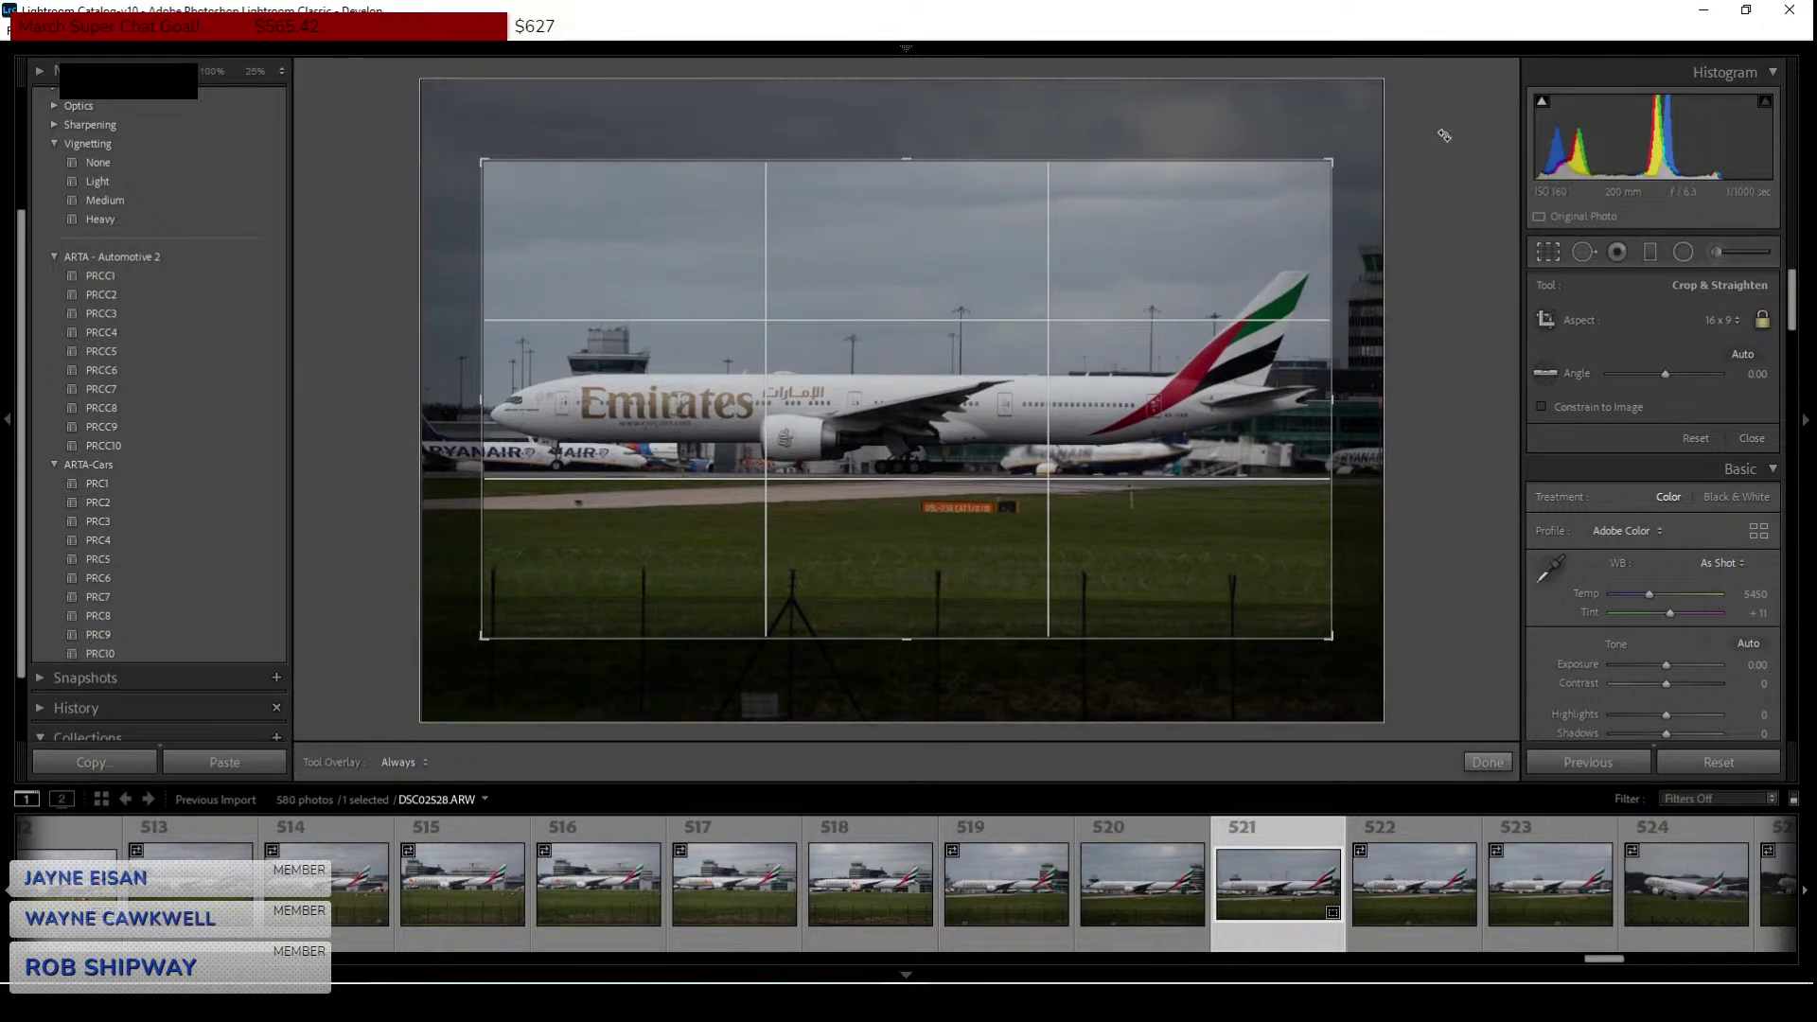
drag(1349, 148, 1344, 146)
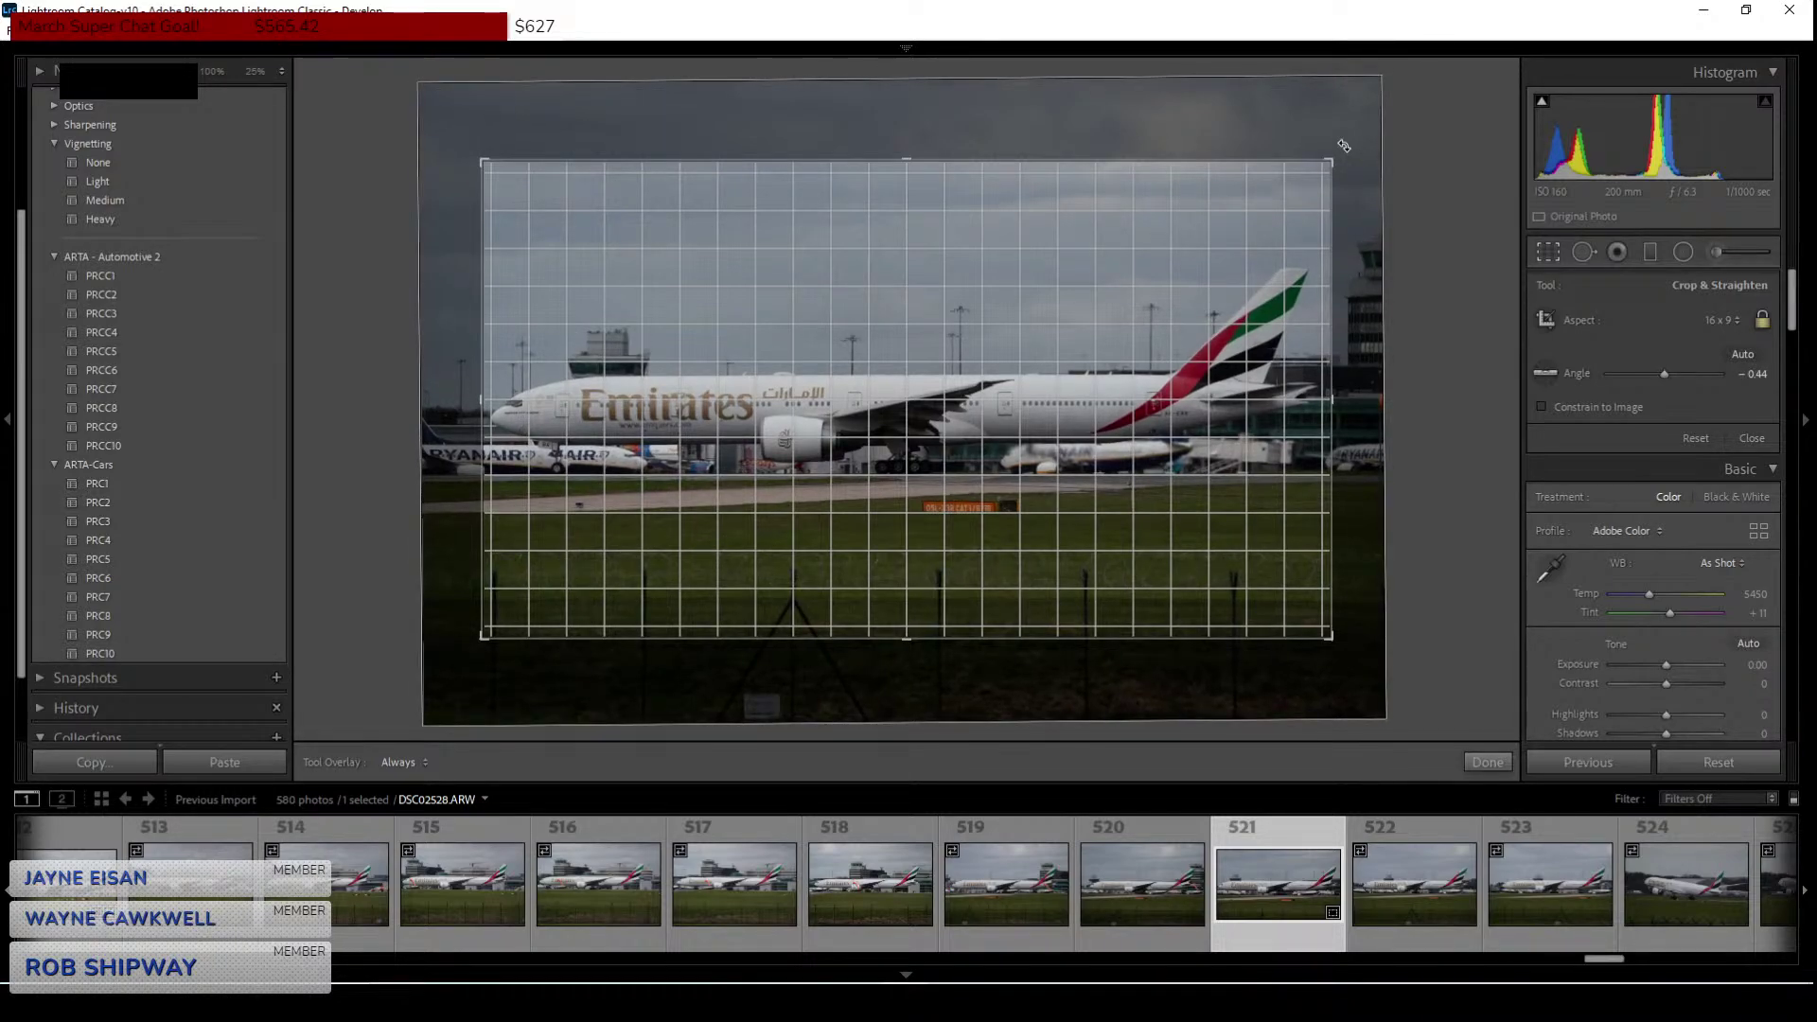
drag(1344, 145, 1344, 147)
key(Return)
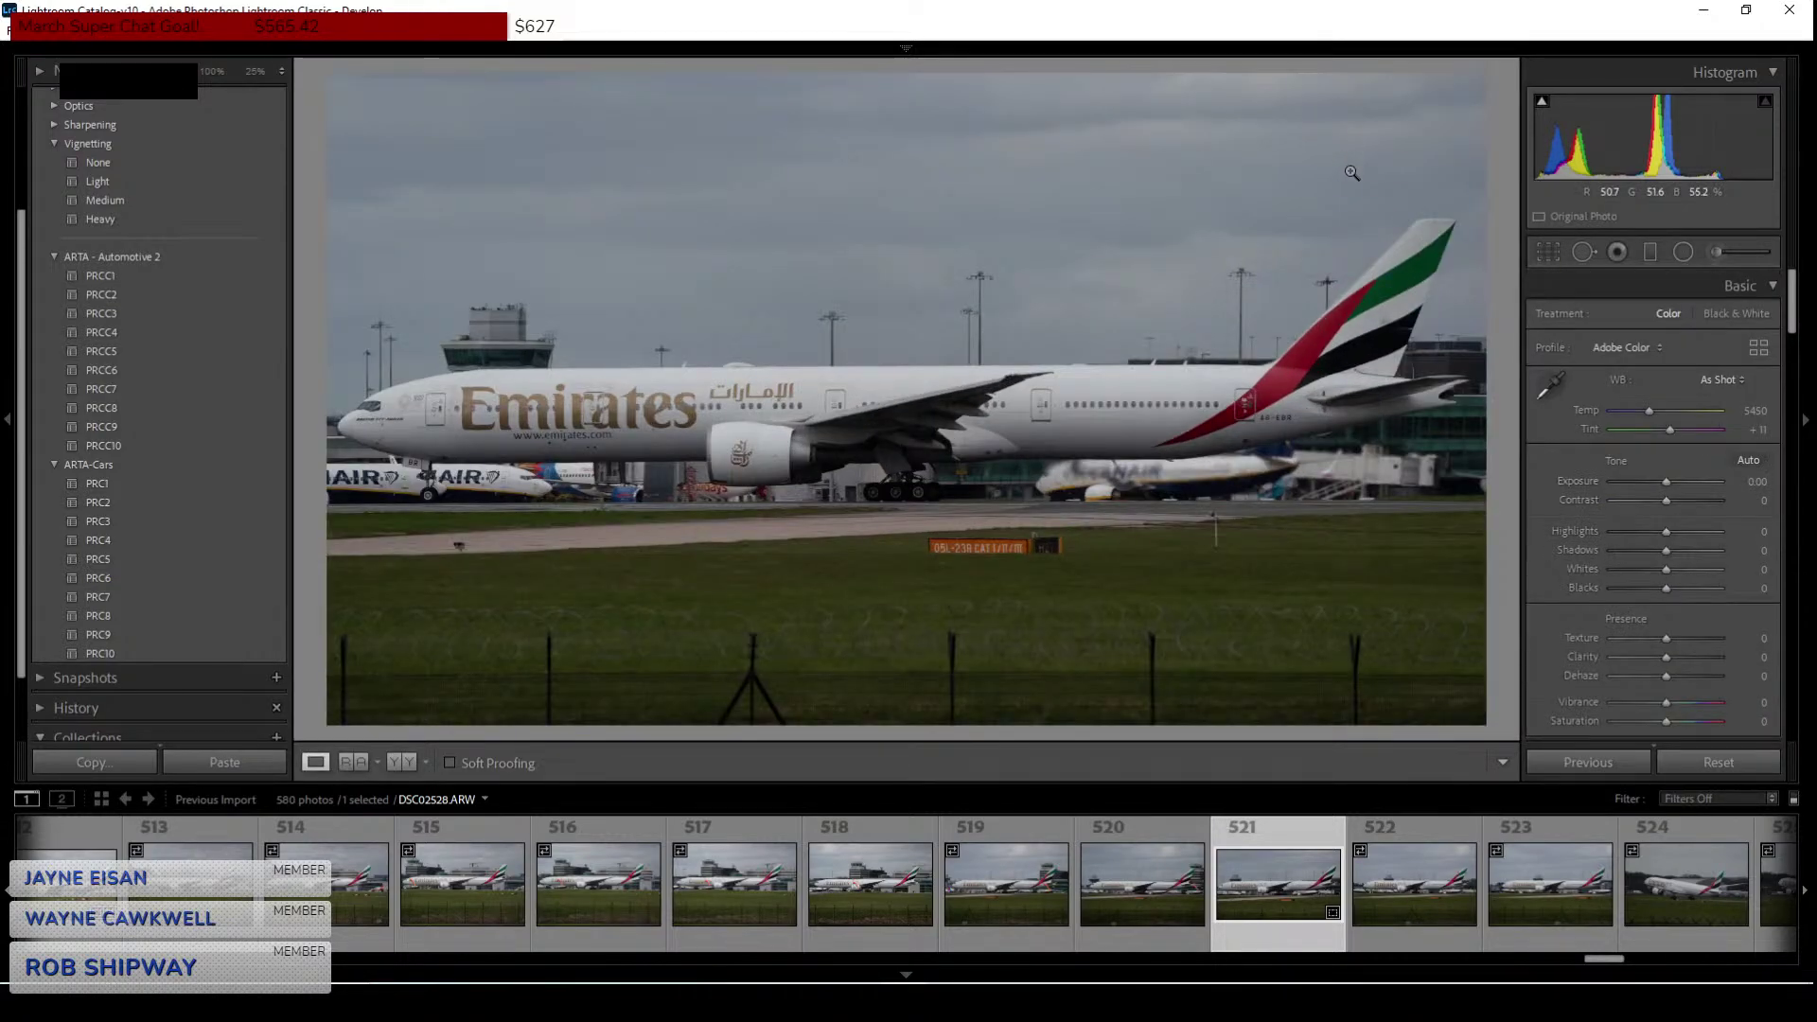
Set the photo's tone to Exposure +0.90, Highlights −35, Shadows +74, Whites +18 and Blacks −16.
click(1756, 481)
text(1)
key(Return)
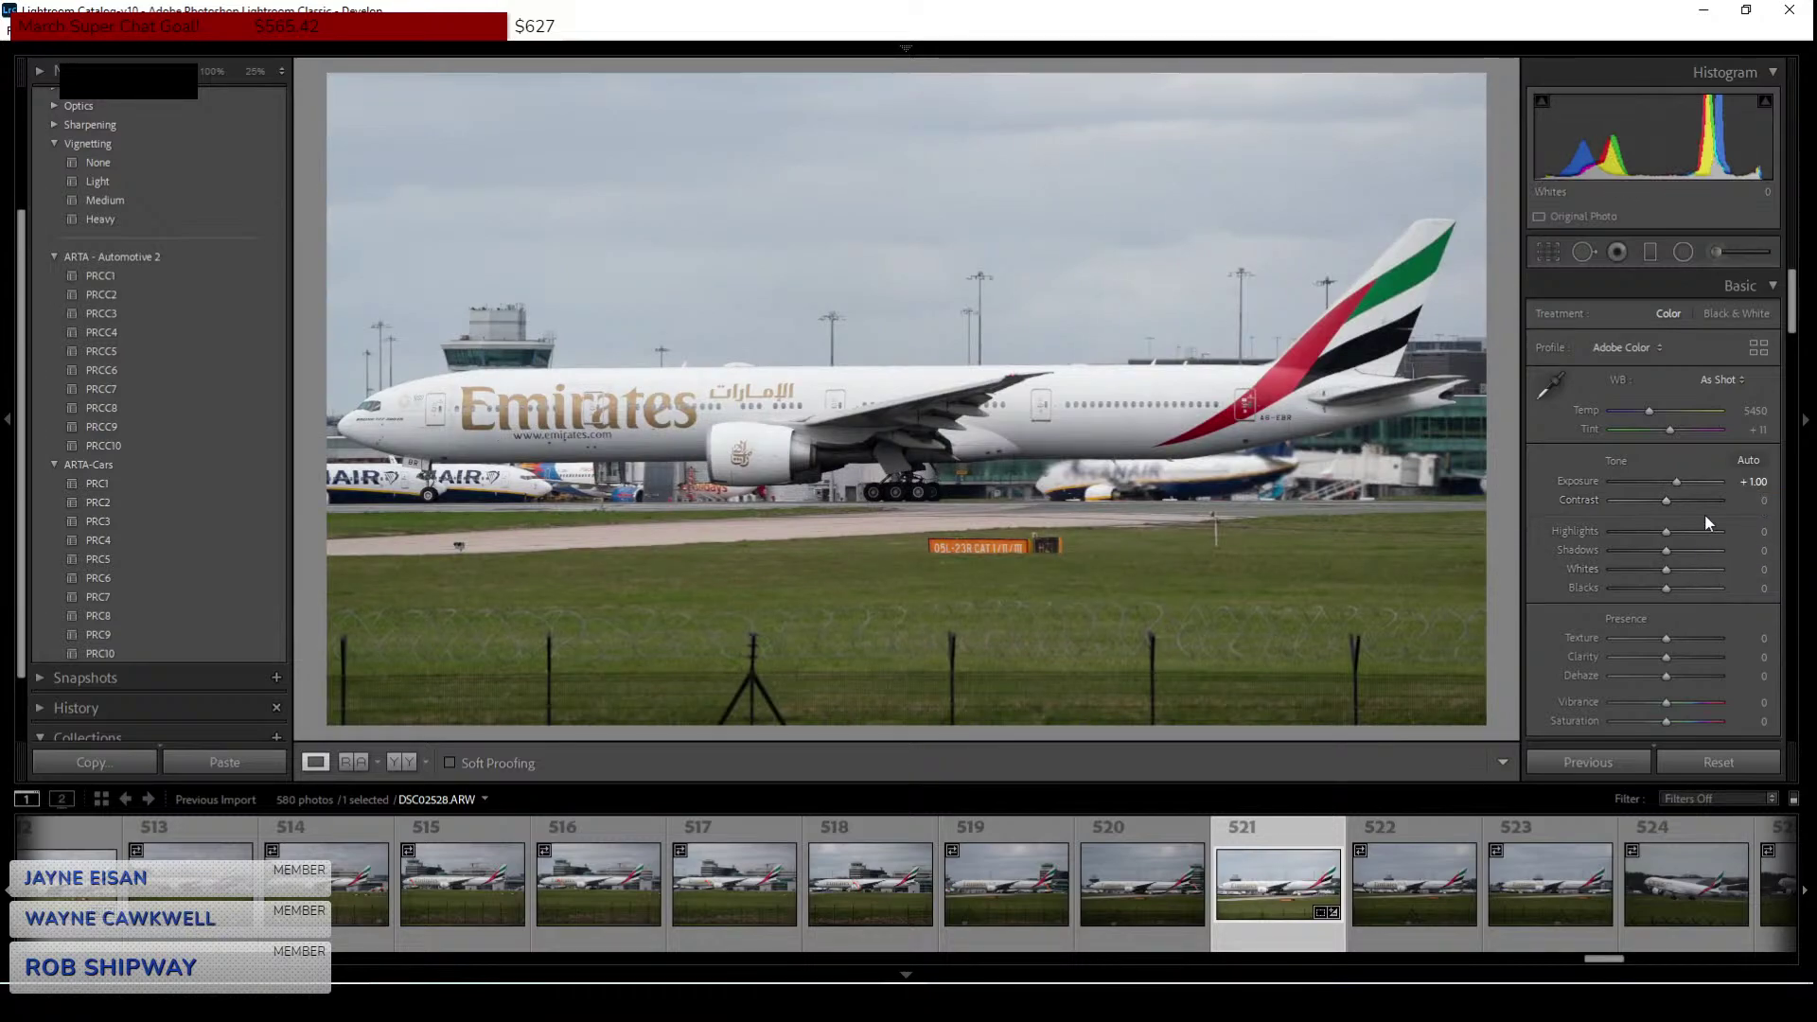
click(1753, 481)
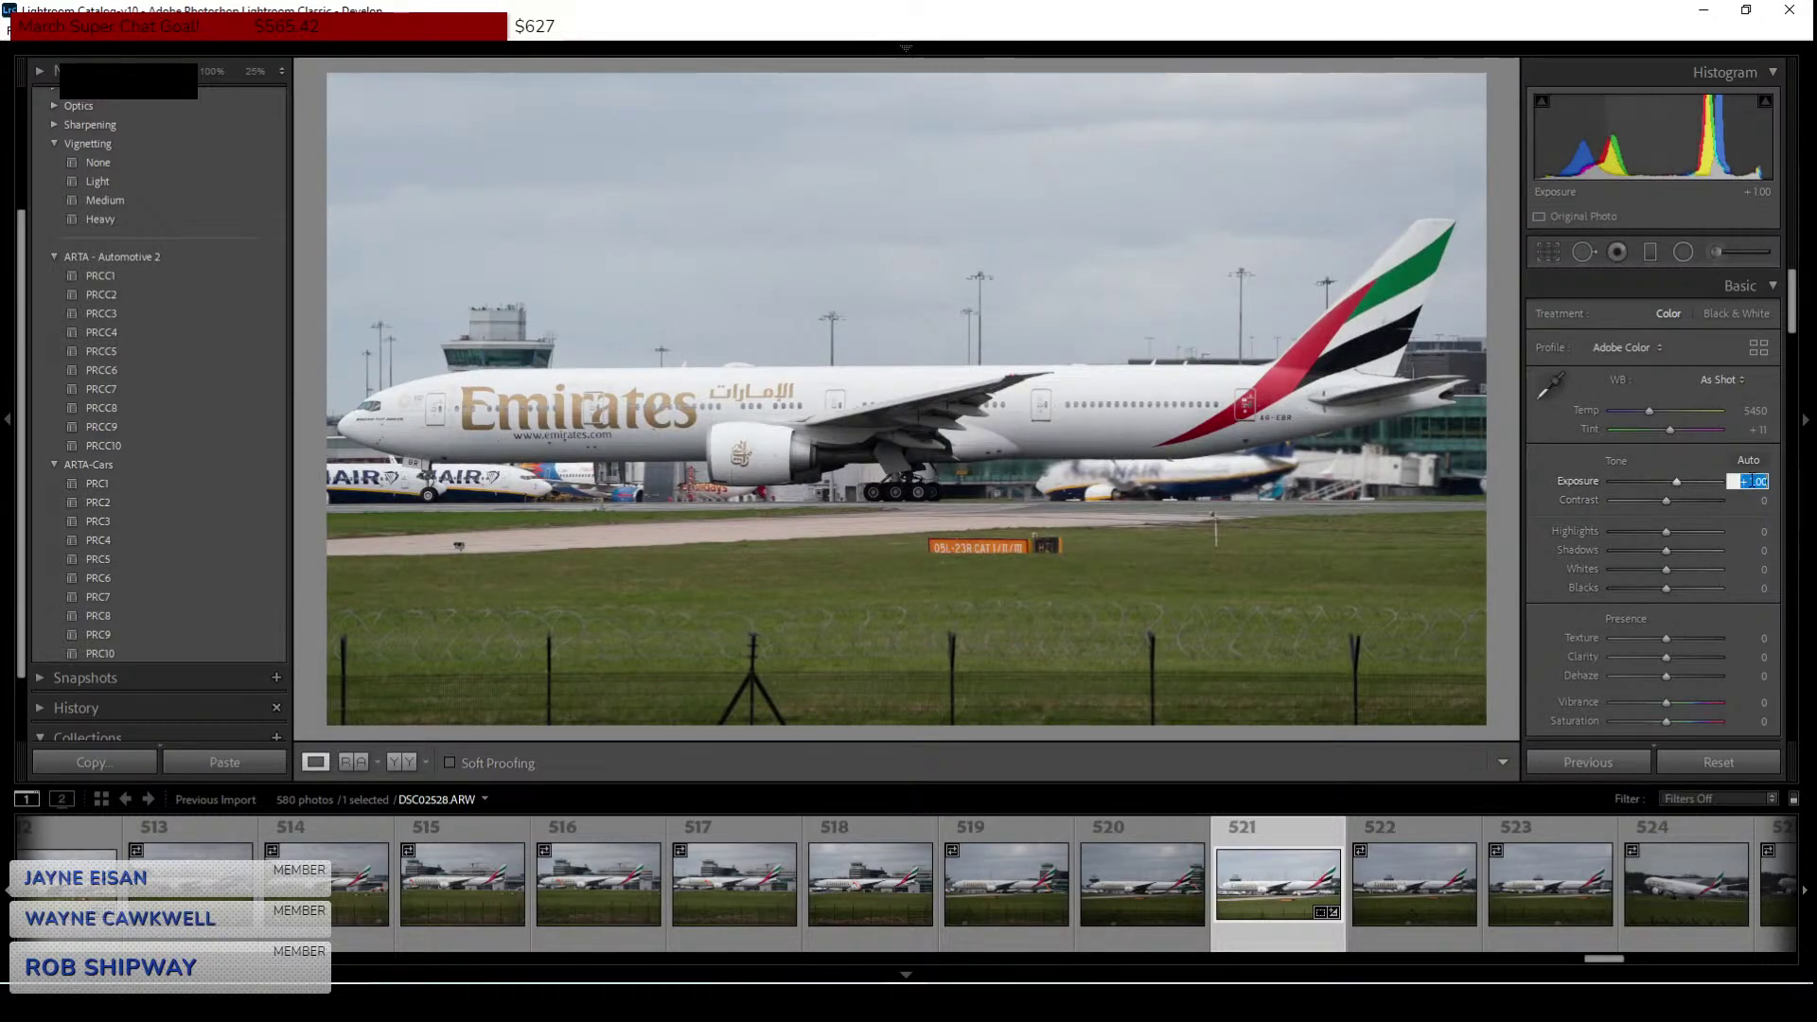
text(.9)
key(Return)
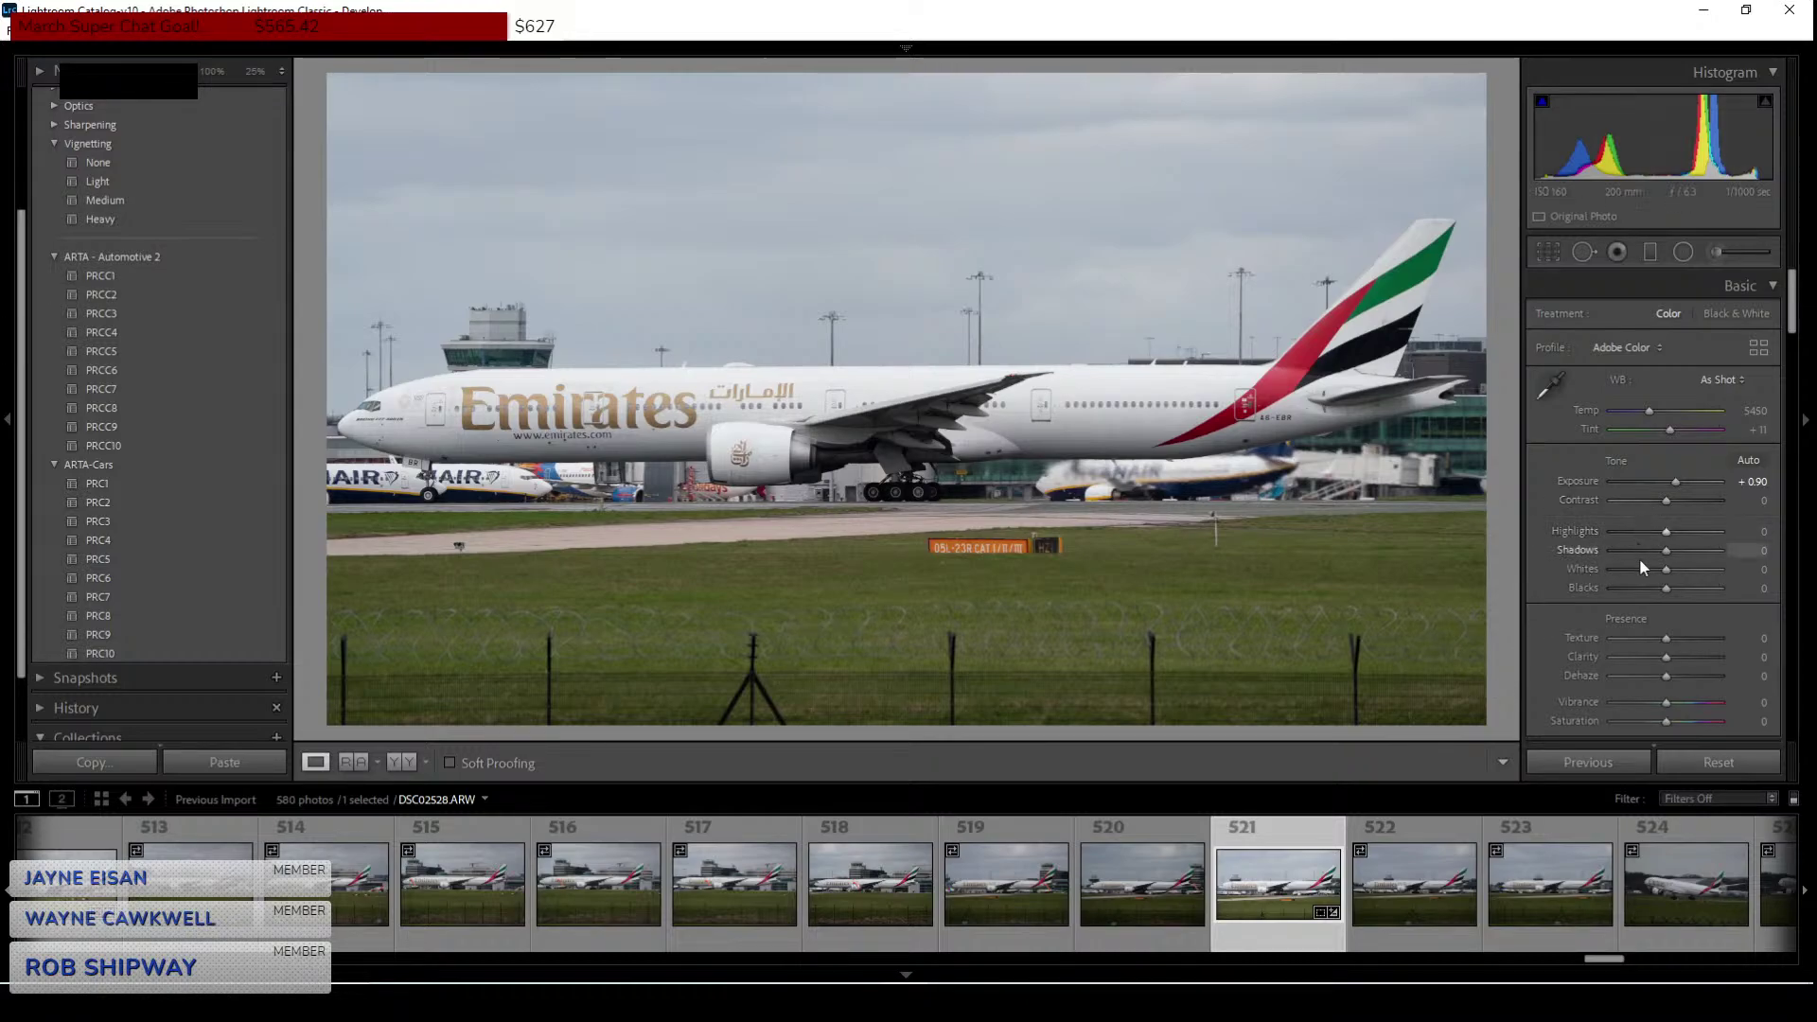
drag(1667, 533, 1707, 554)
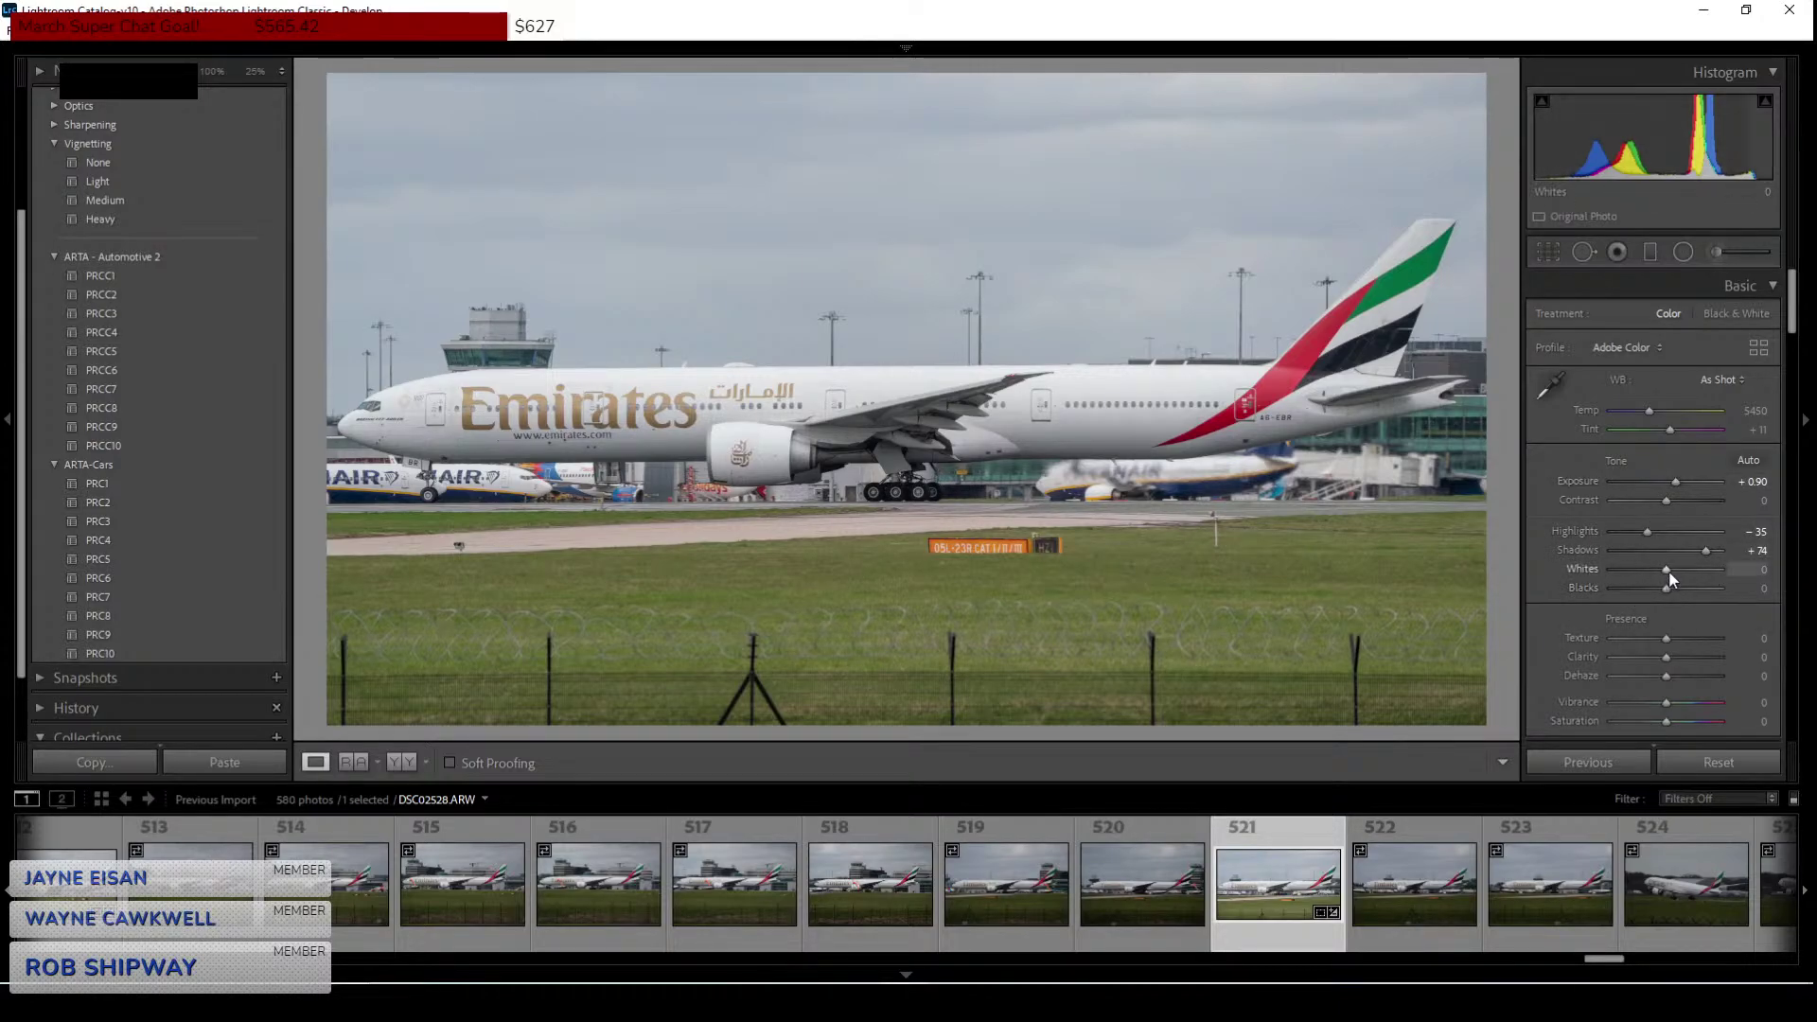
mouse_move(1669, 574)
mouse_down()
mouse_move(1689, 574)
mouse_move(1661, 587)
mouse_up()
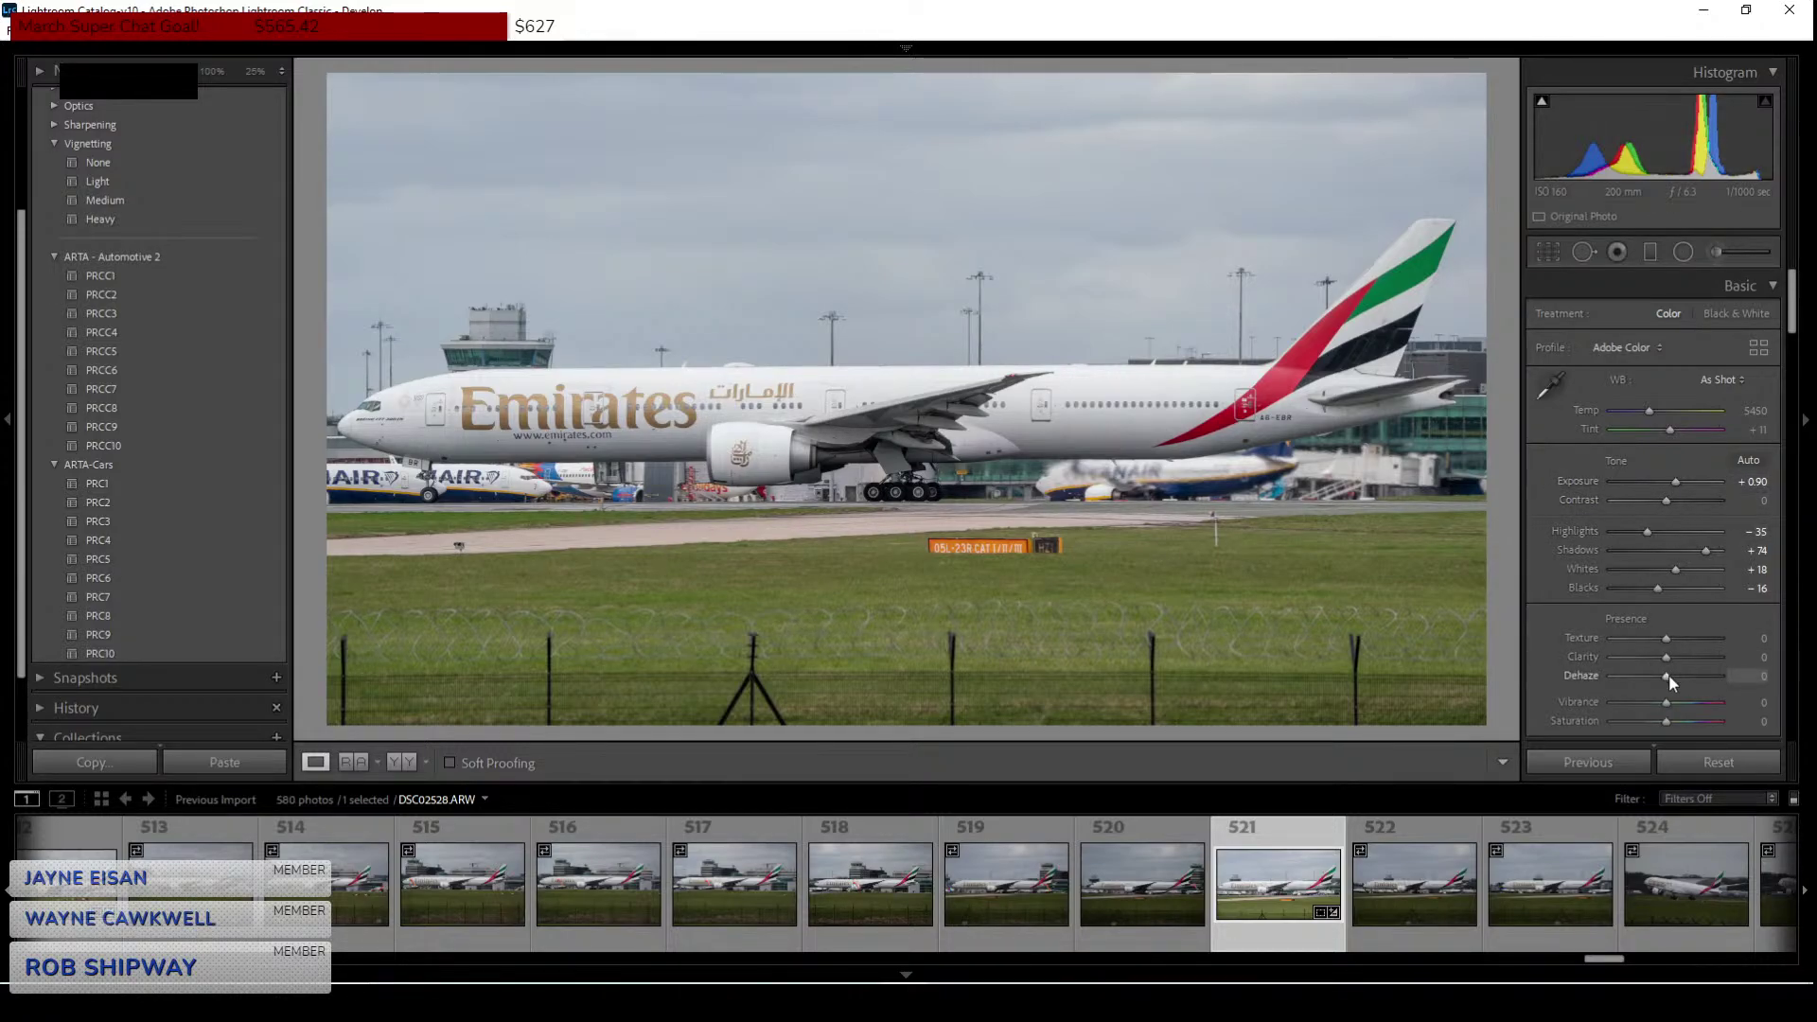
Set Dehaze to +7 and Clarity to −4, and raise Exposure to +1.05.
drag(1670, 674, 1674, 682)
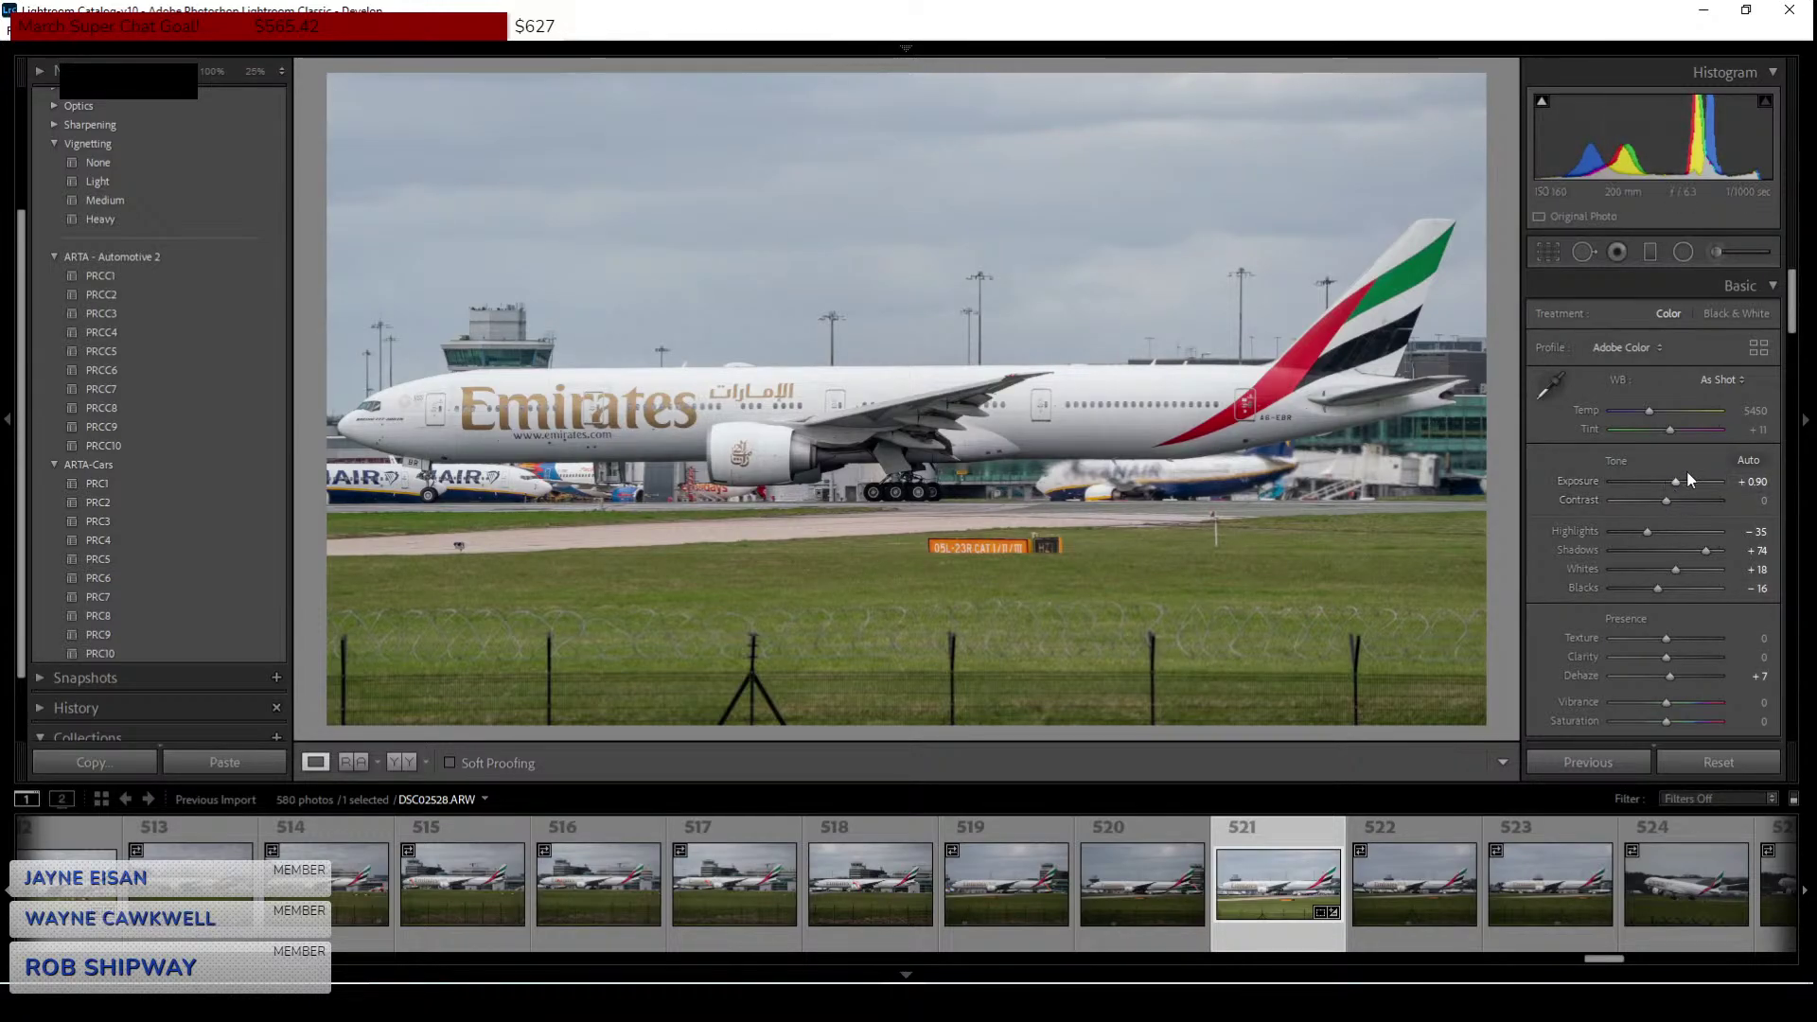
drag(1678, 484, 1676, 483)
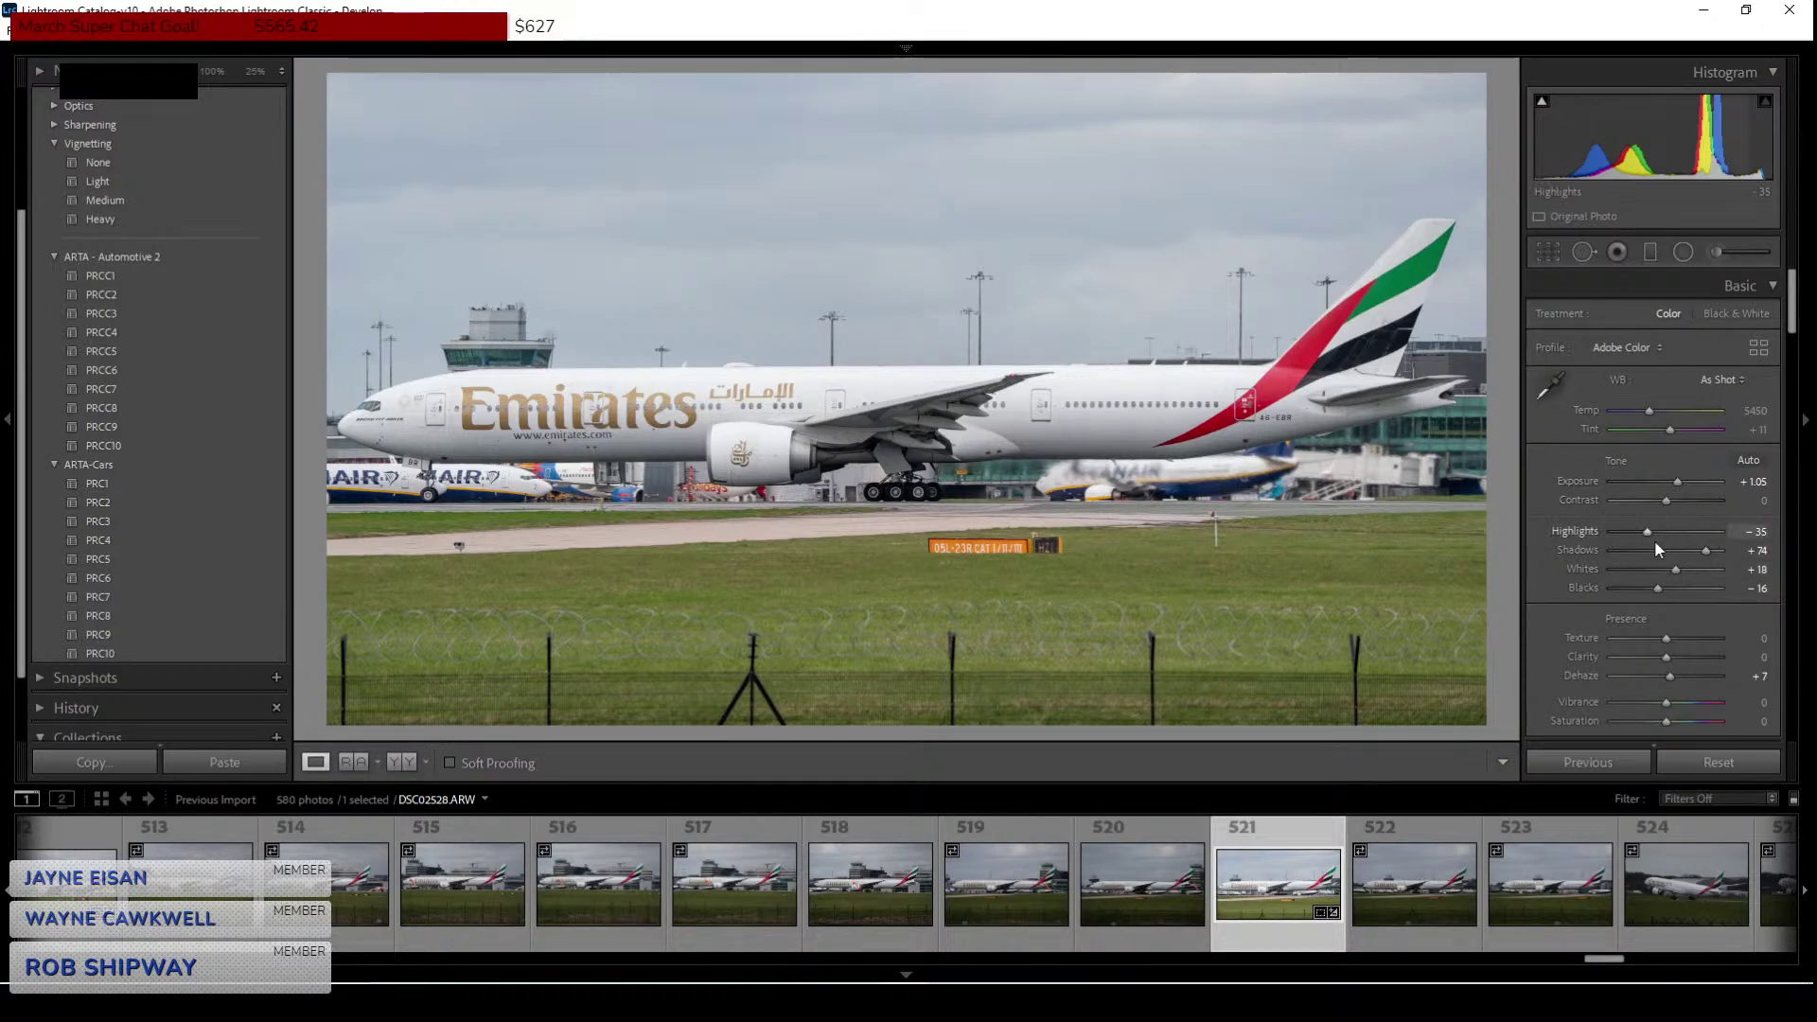
scroll(1587, 588, down, 3)
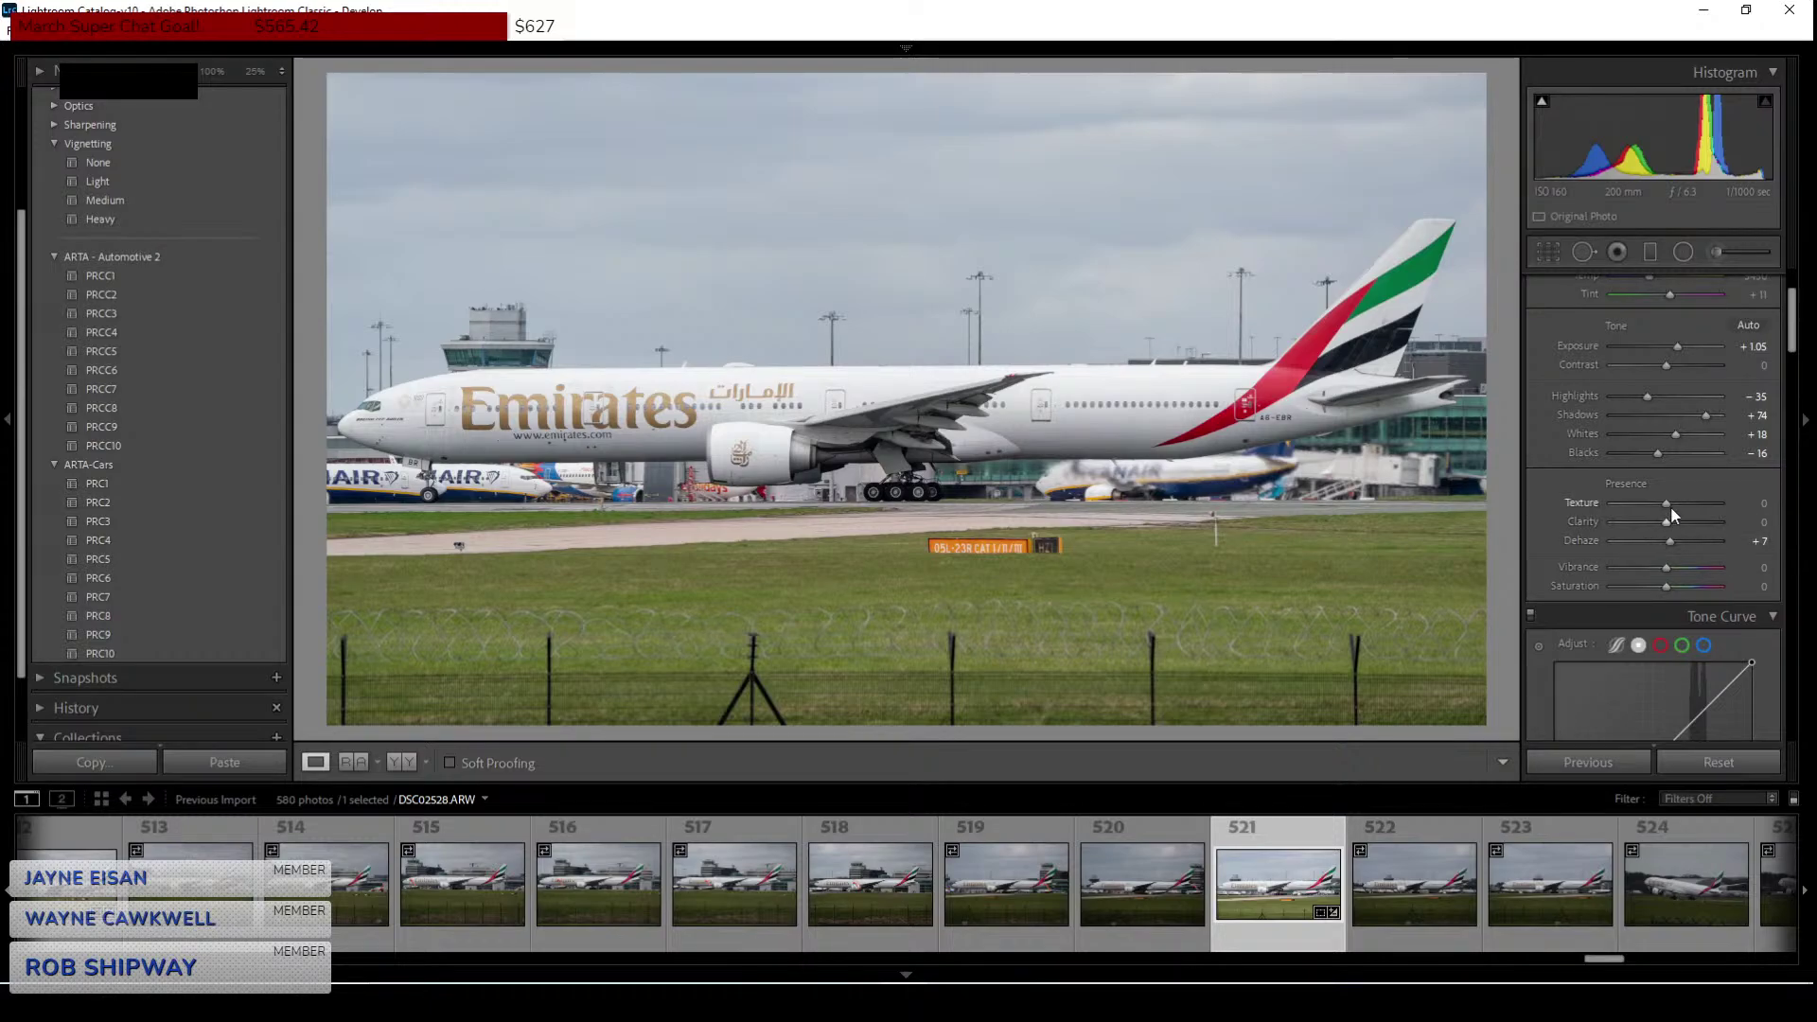
drag(1668, 528, 1661, 524)
Add three tone curve points, setting the shadow point to 73/69 and the midtone point to 148/145, with the highlight point slightly lowered.
scroll(1594, 620, down, 3)
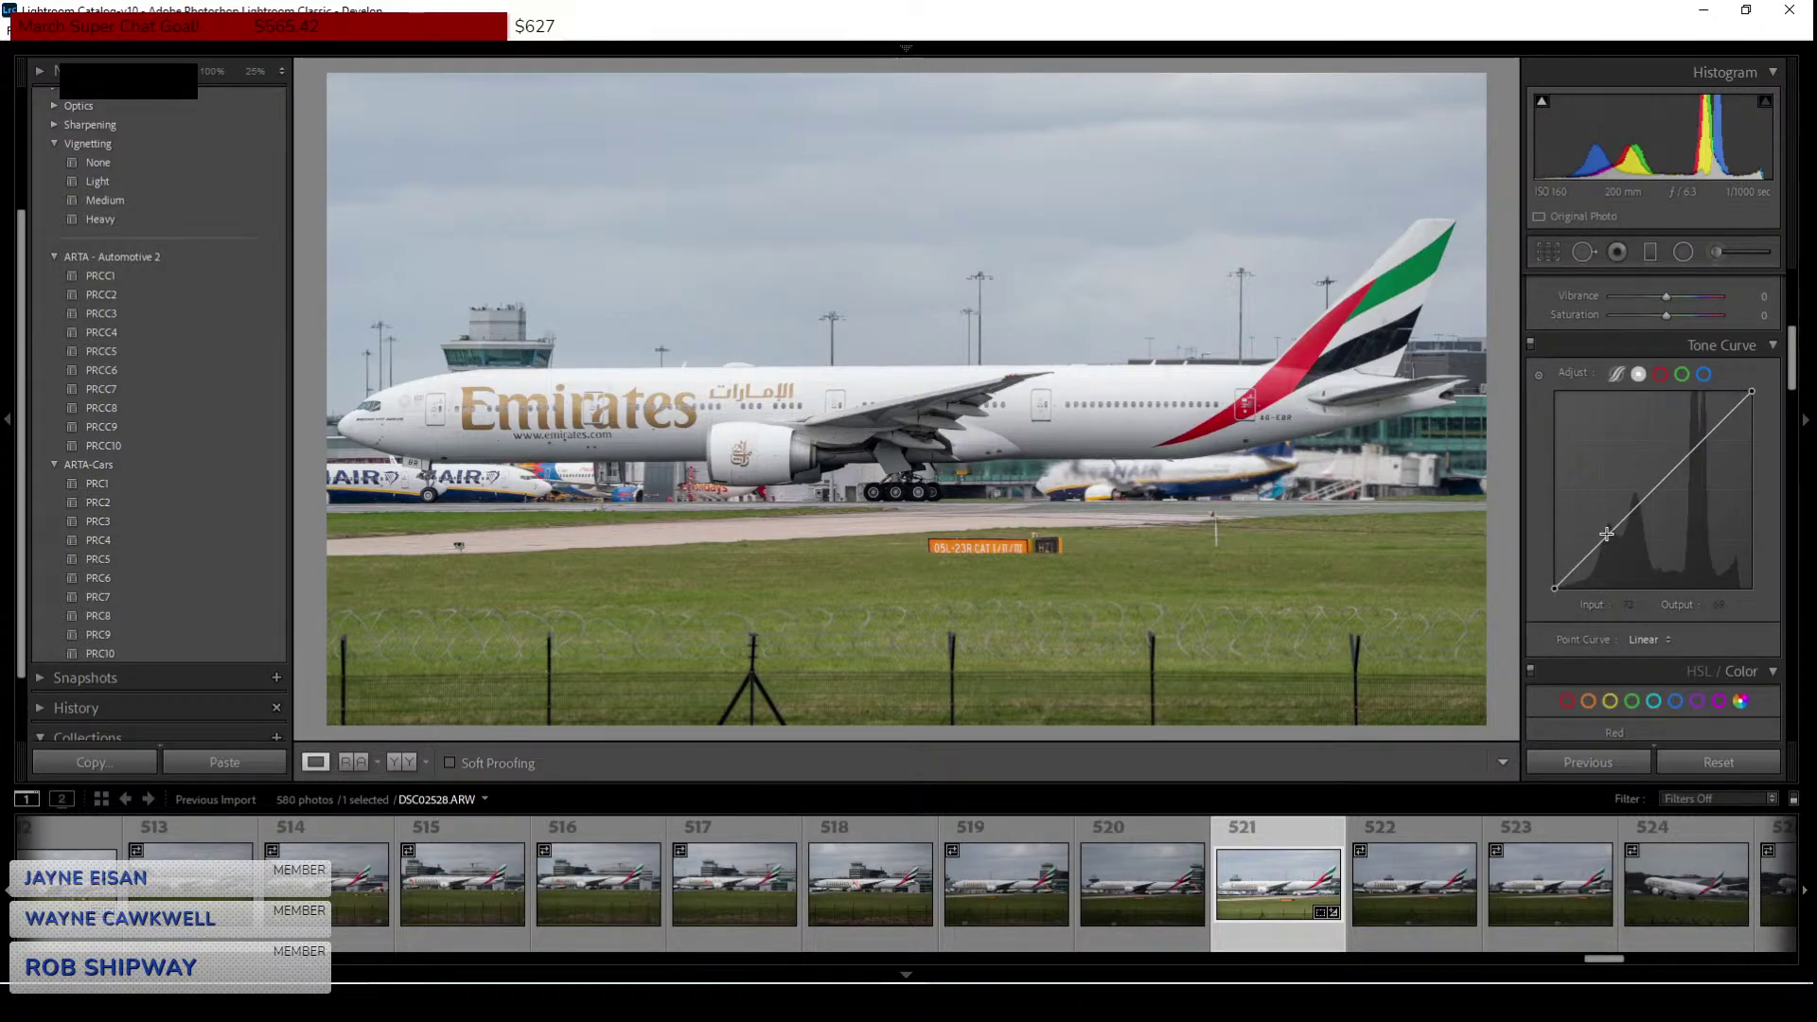
click(1606, 535)
click(1671, 475)
click(1714, 430)
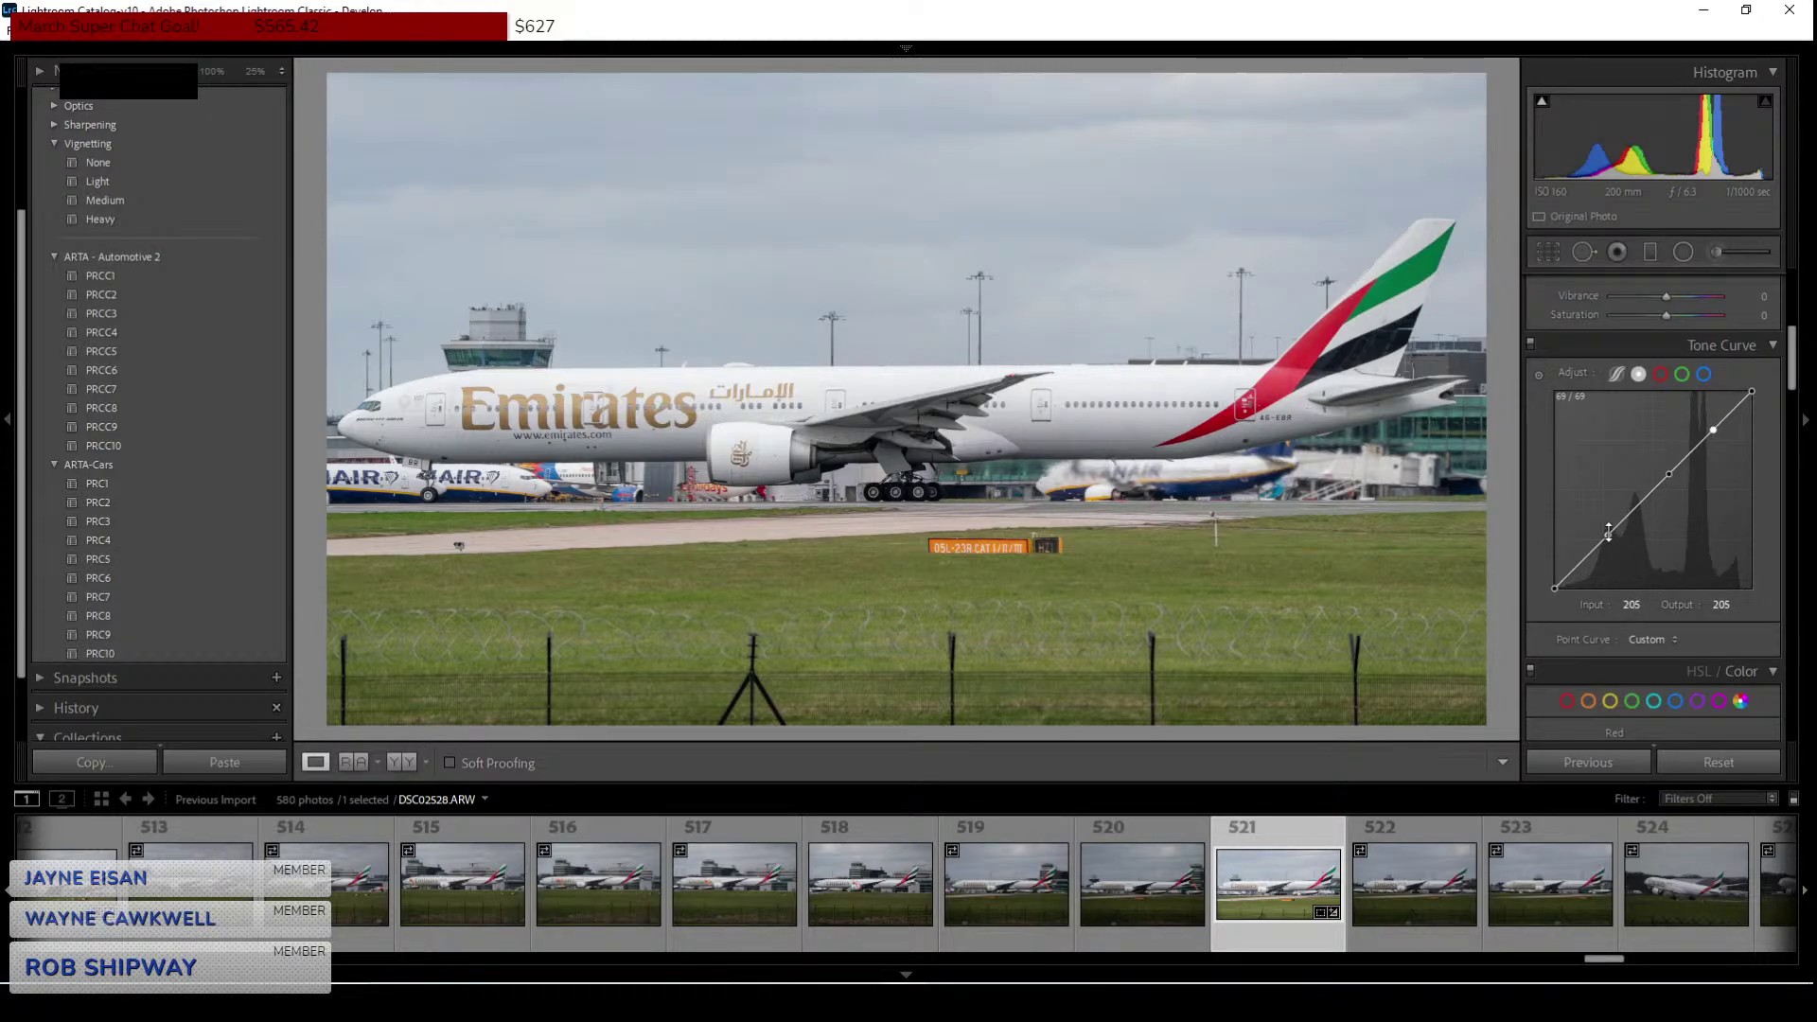
drag(1609, 532, 1614, 542)
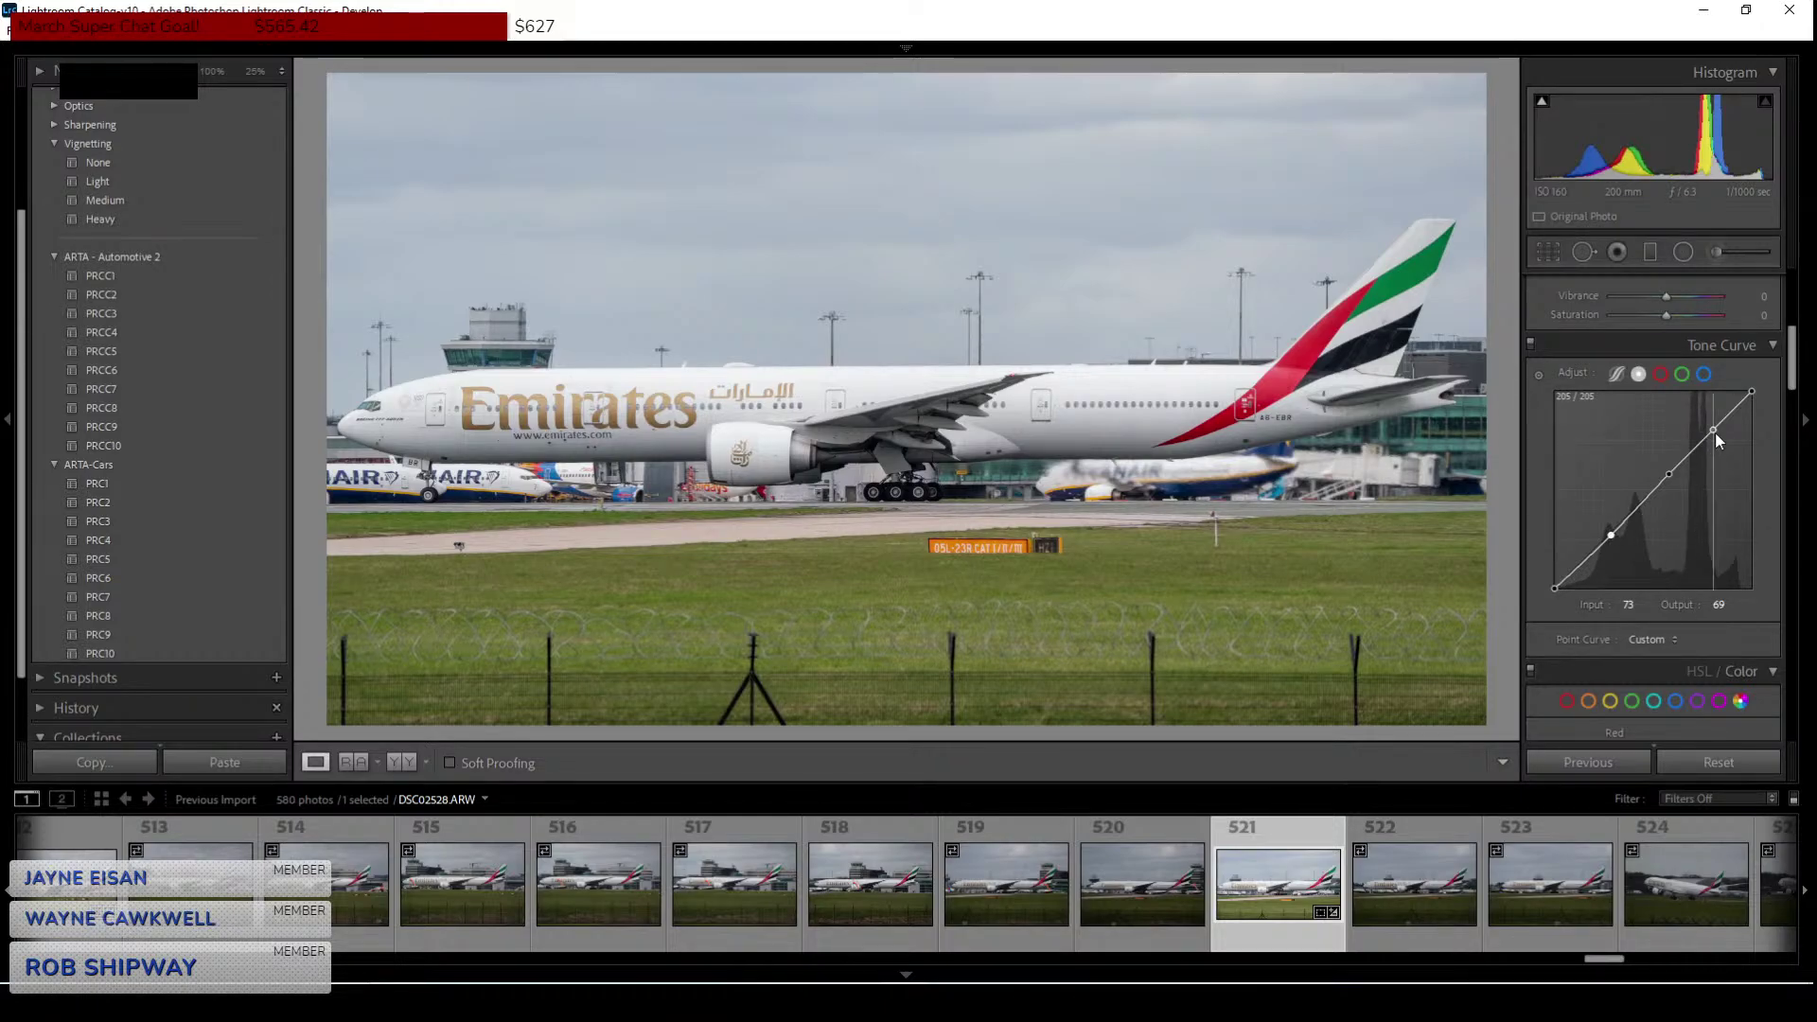
drag(1715, 433, 1673, 484)
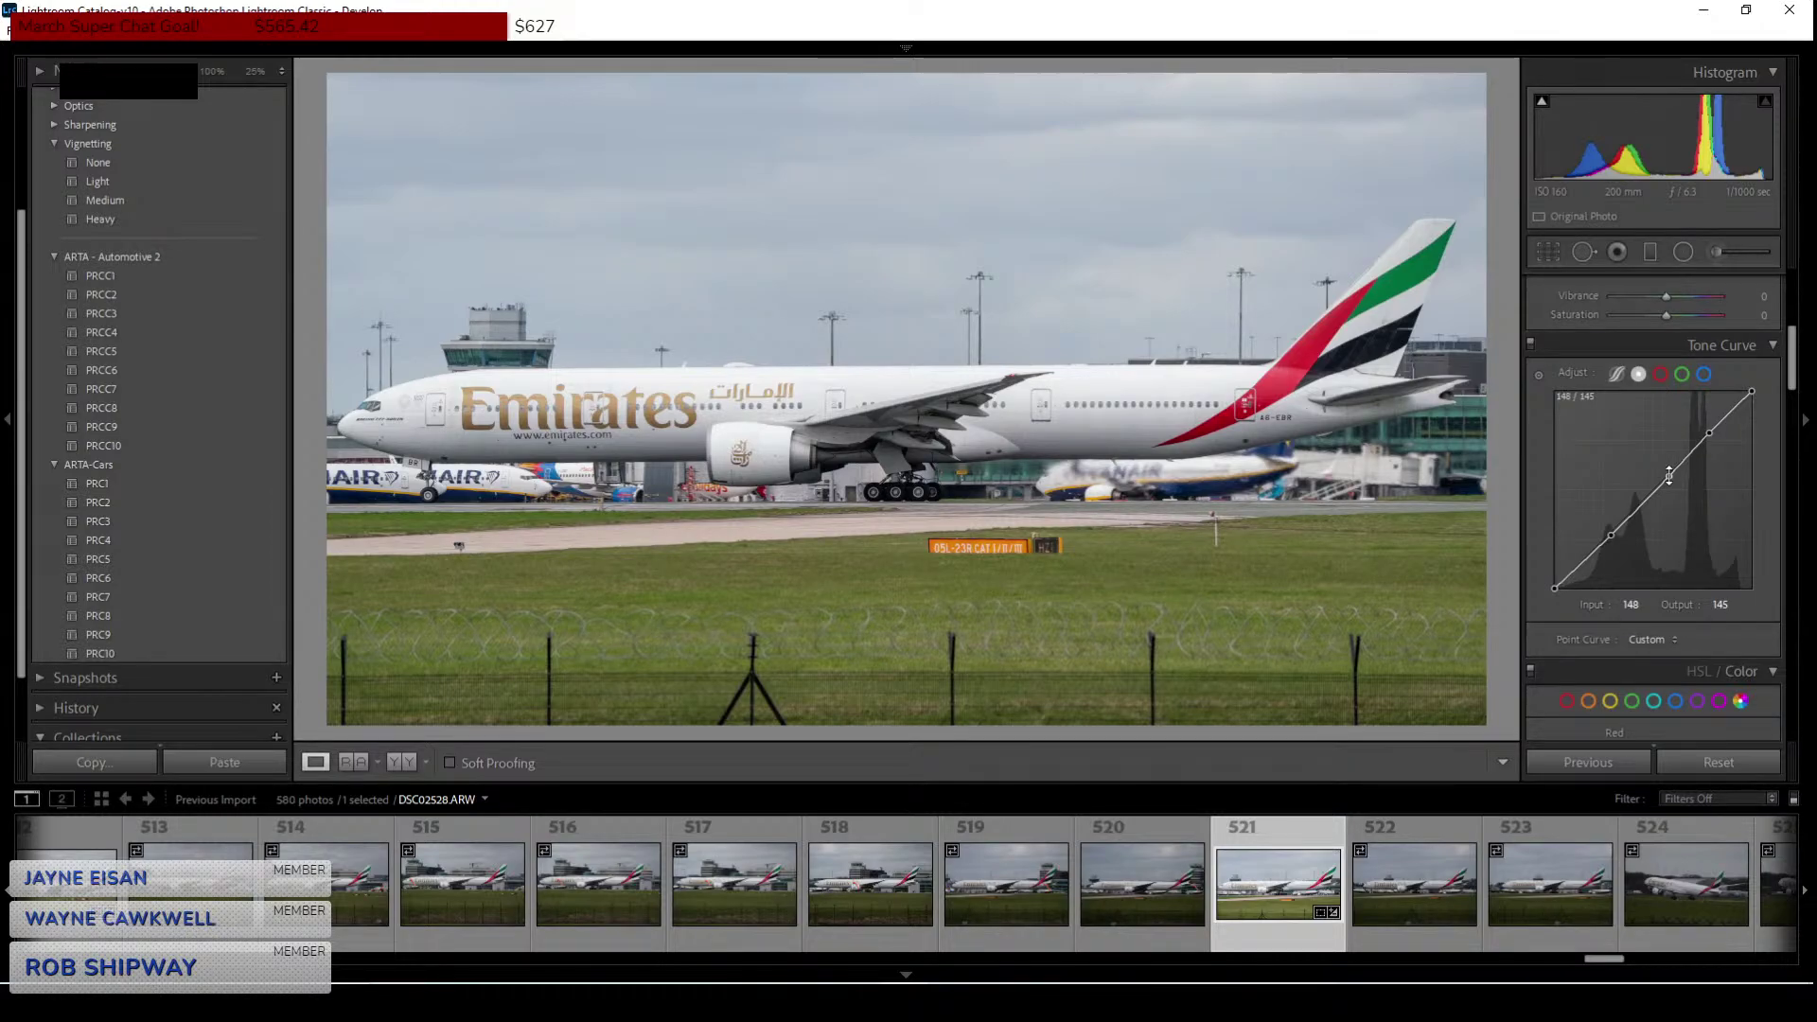
Set luminance noise reduction to 19 and sharpening masking to 85.
scroll(1545, 519, down, 8)
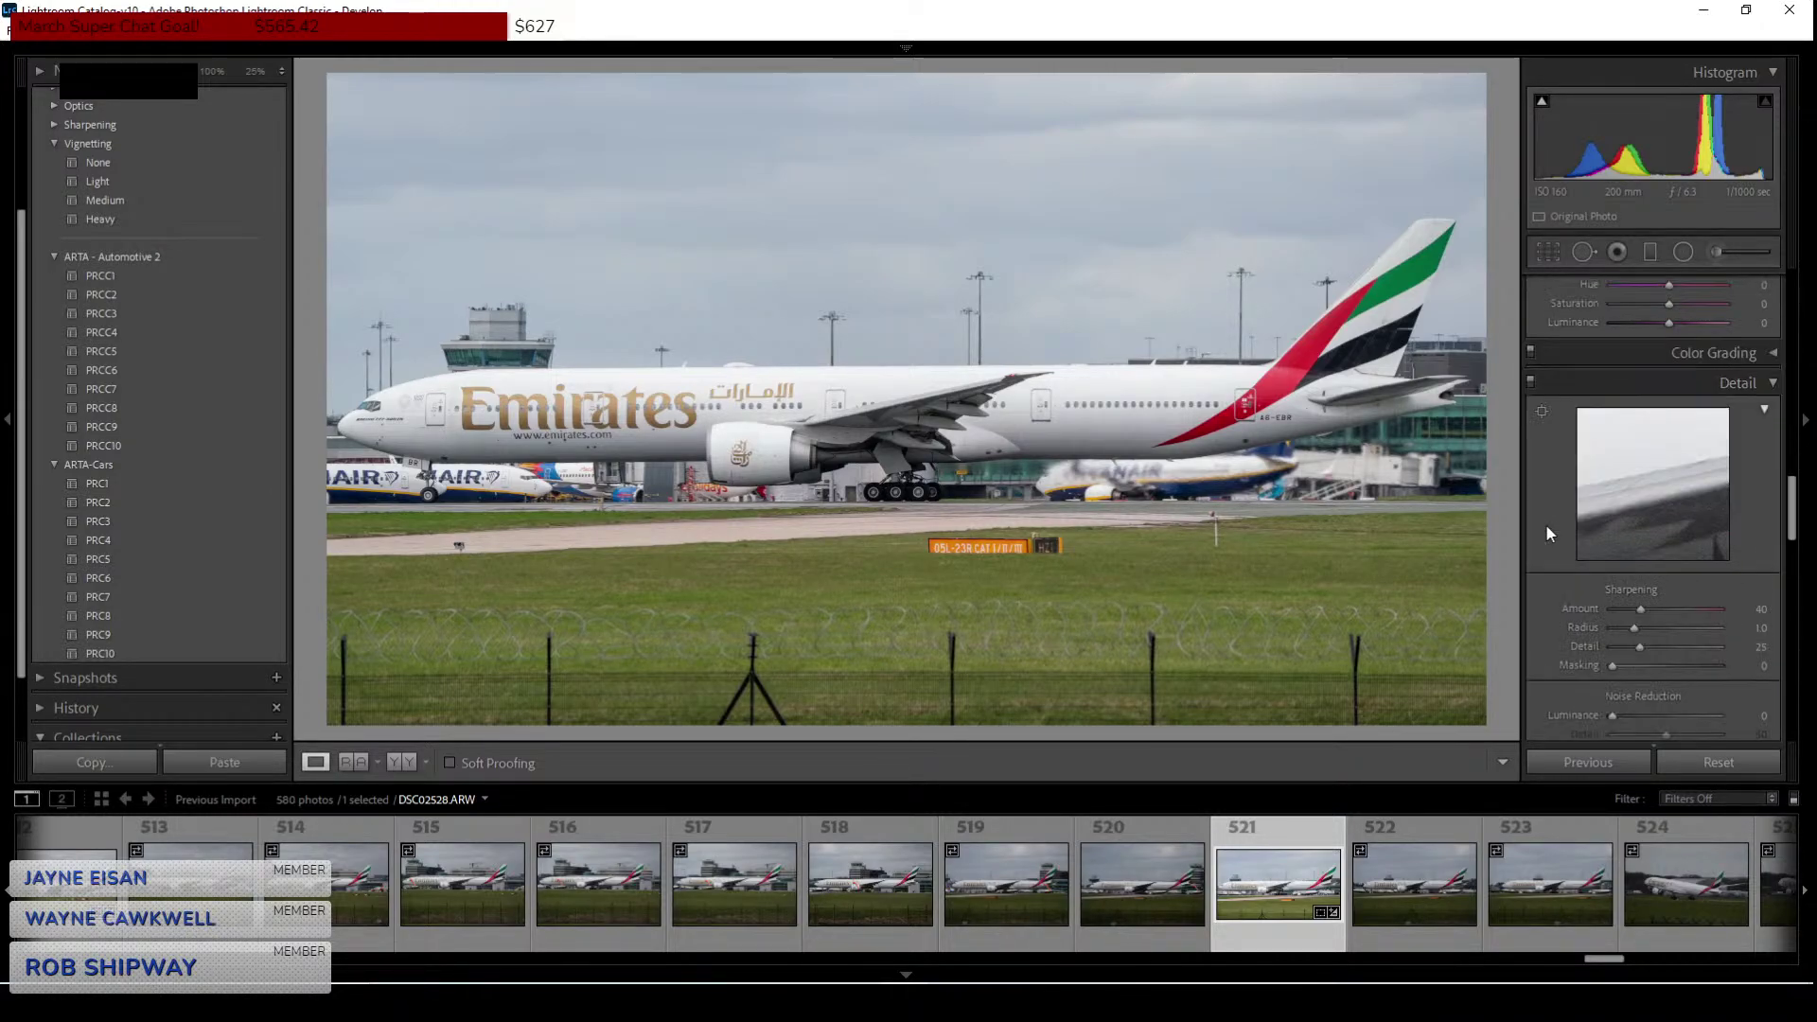
scroll(1547, 525, down, 2)
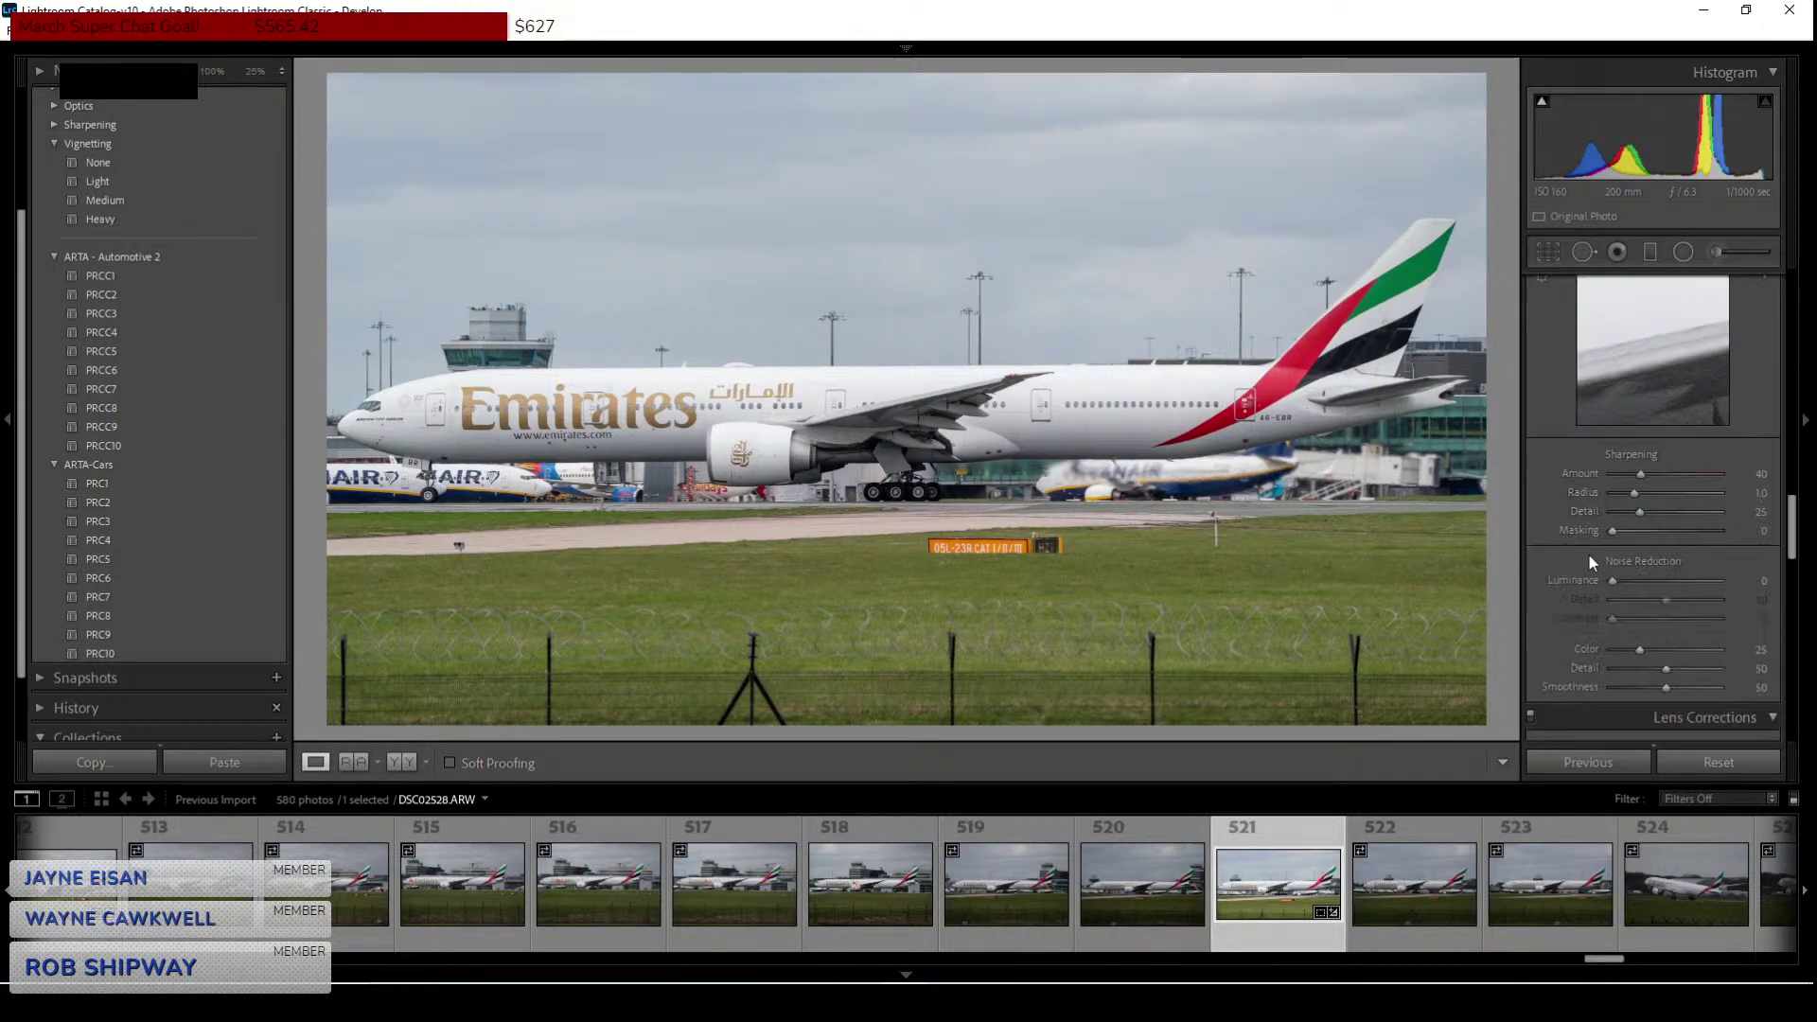
click(1634, 579)
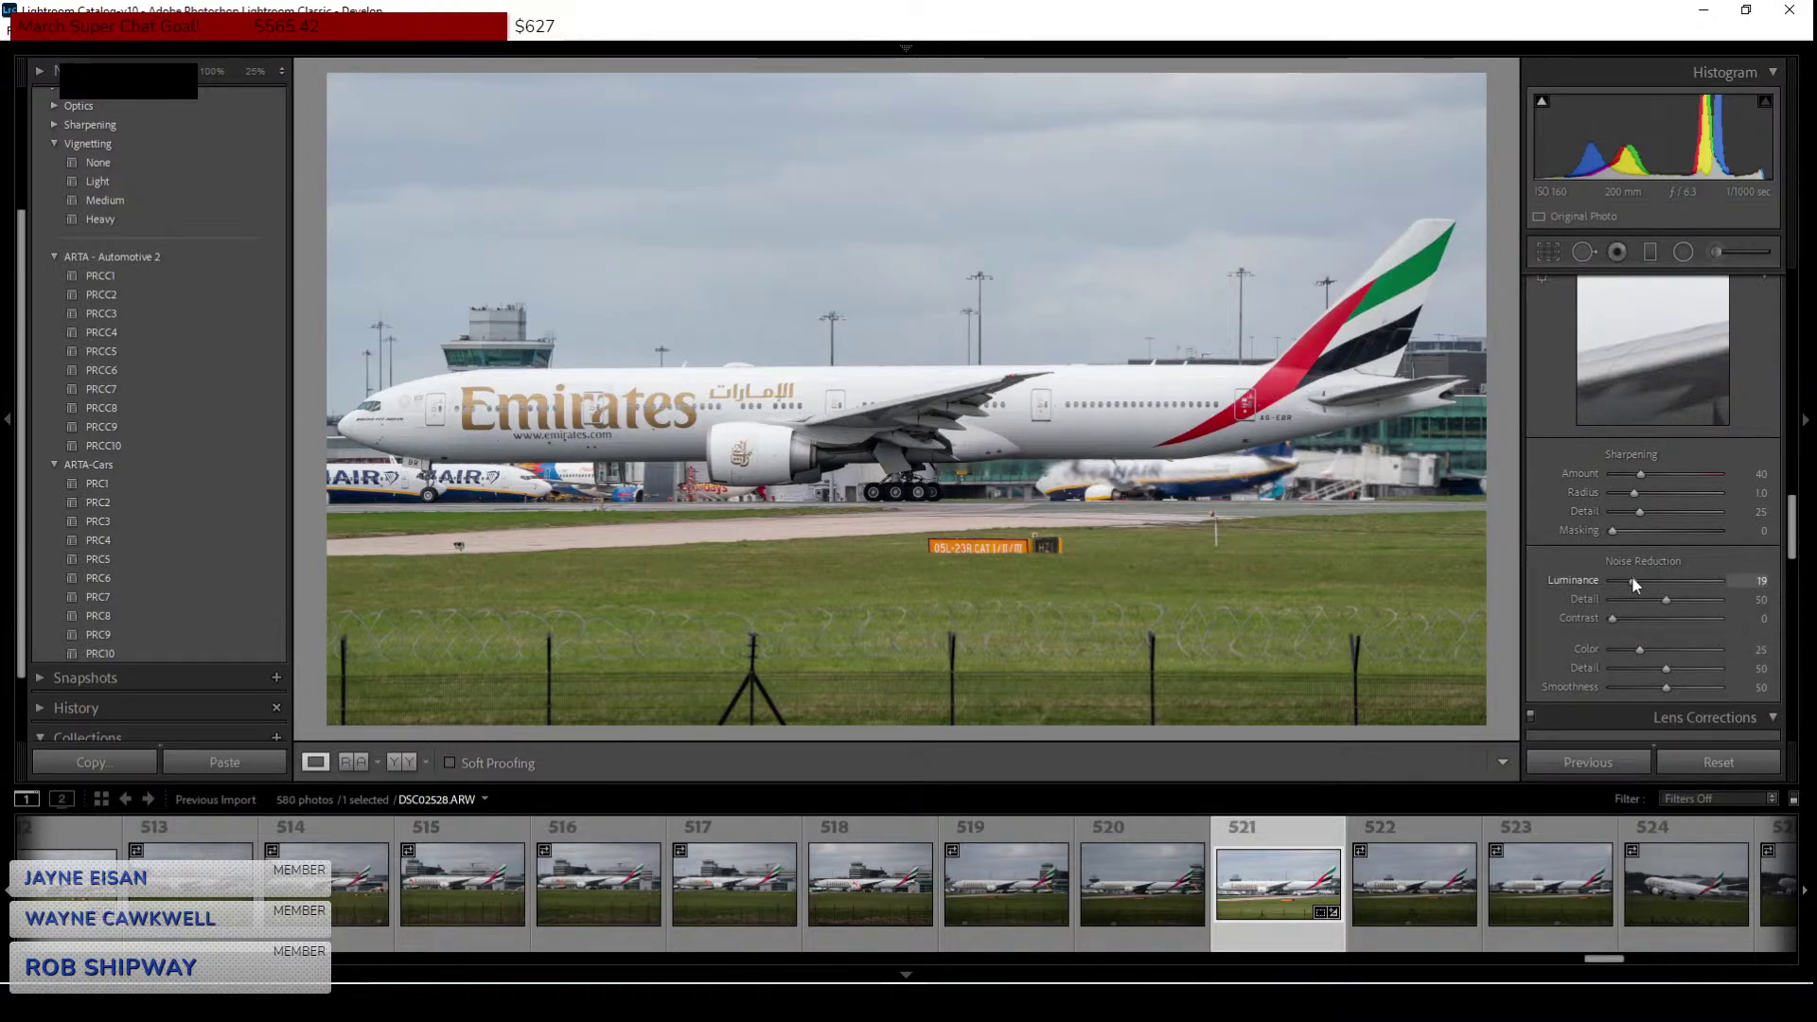
click(1674, 529)
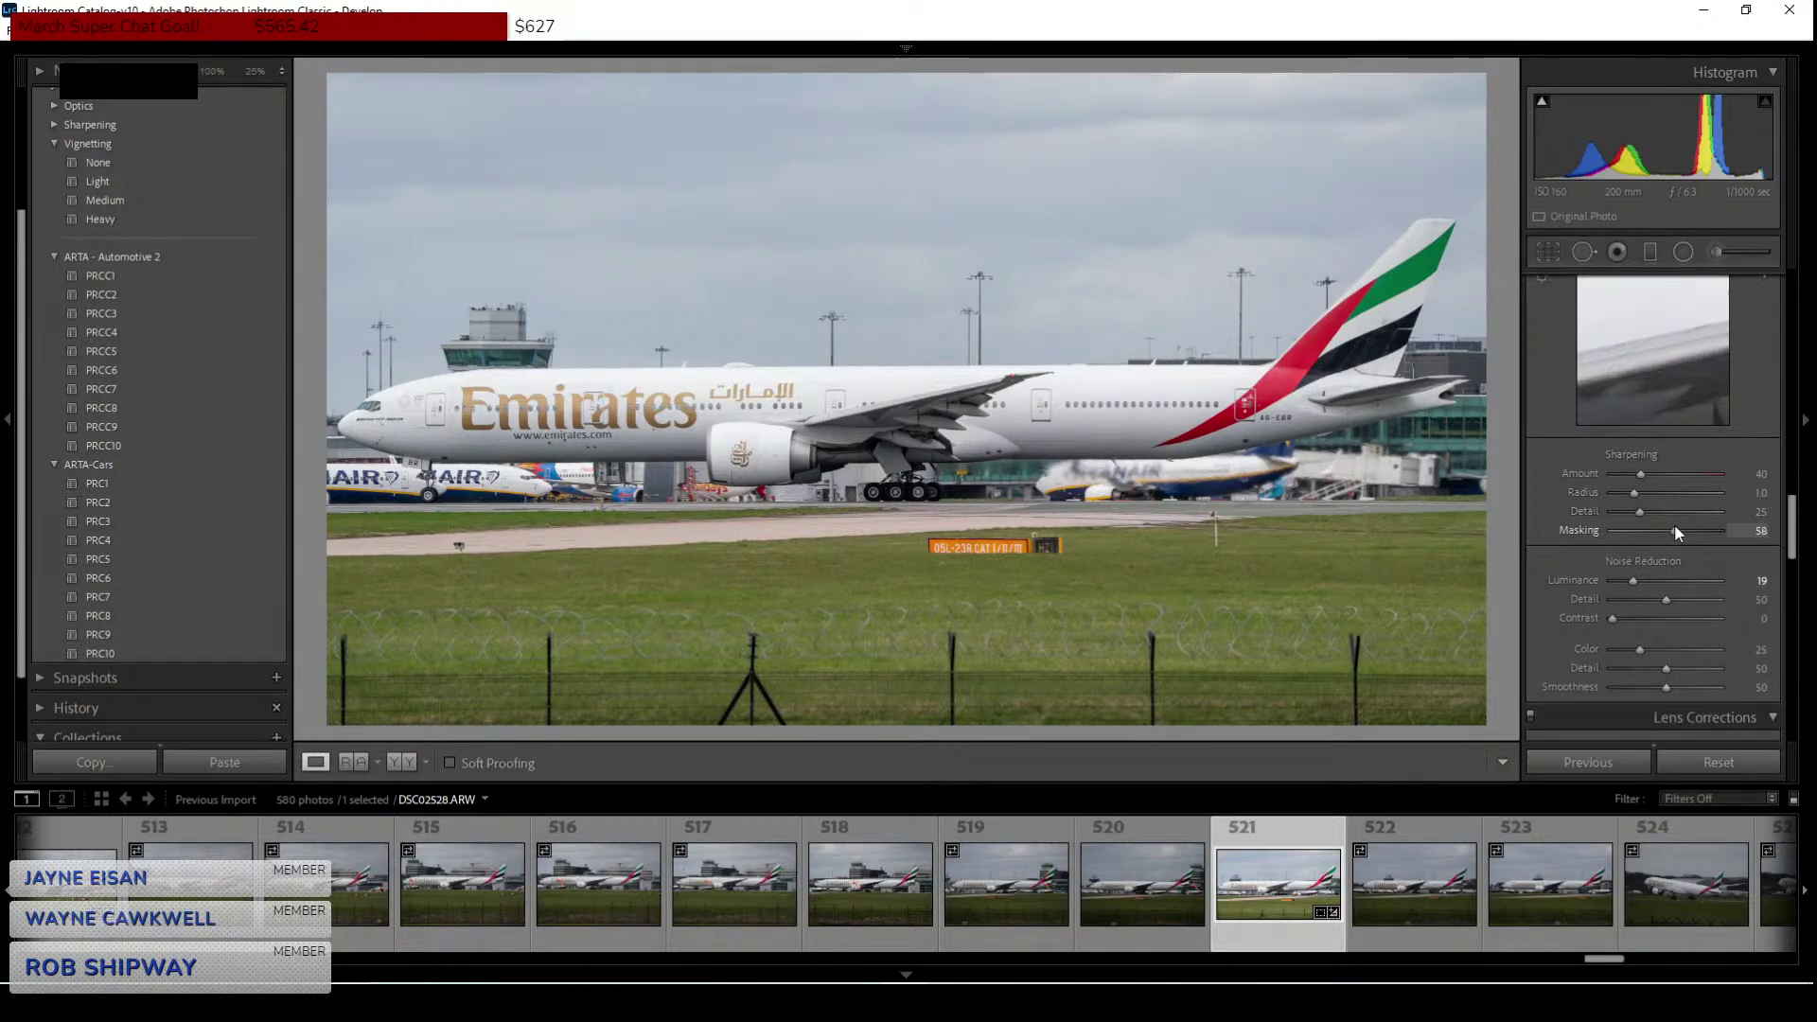
drag(1675, 528, 1689, 530)
Enable lens profile corrections and chromatic aberration removal for the Emirates photo.
scroll(1559, 572, down, 5)
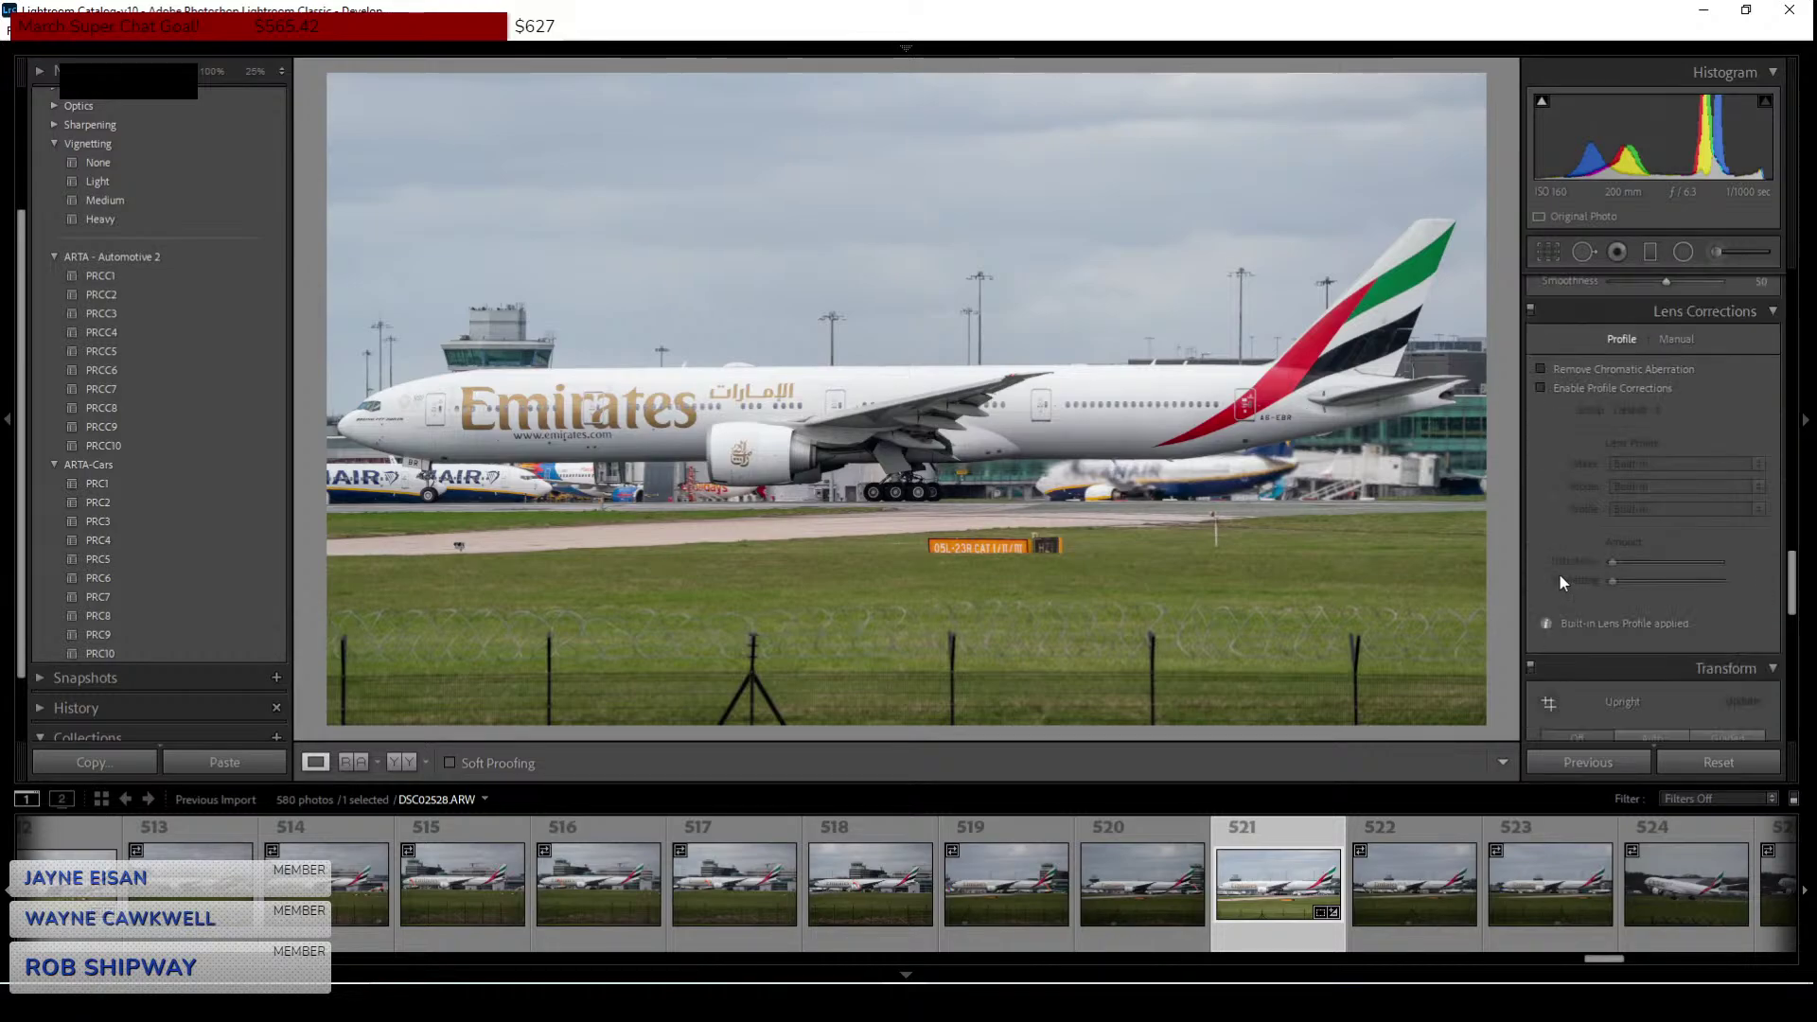
scroll(1559, 572, down, 6)
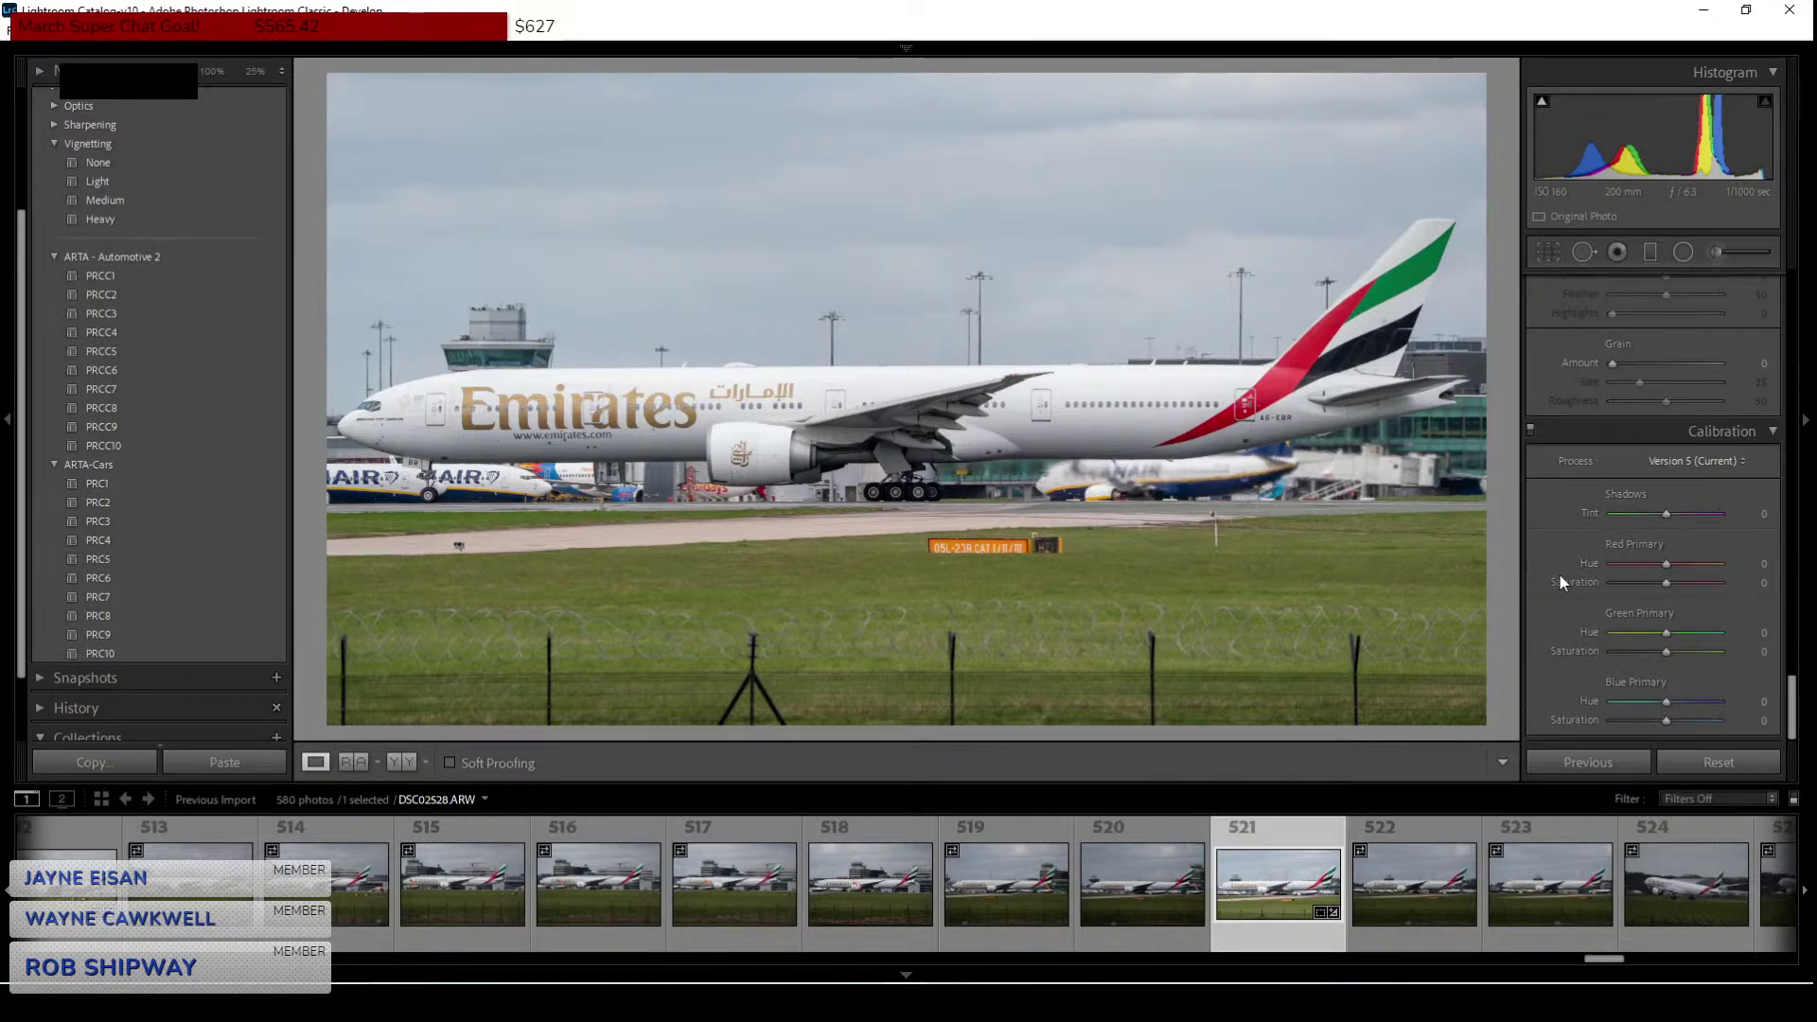
scroll(1559, 572, up, 6)
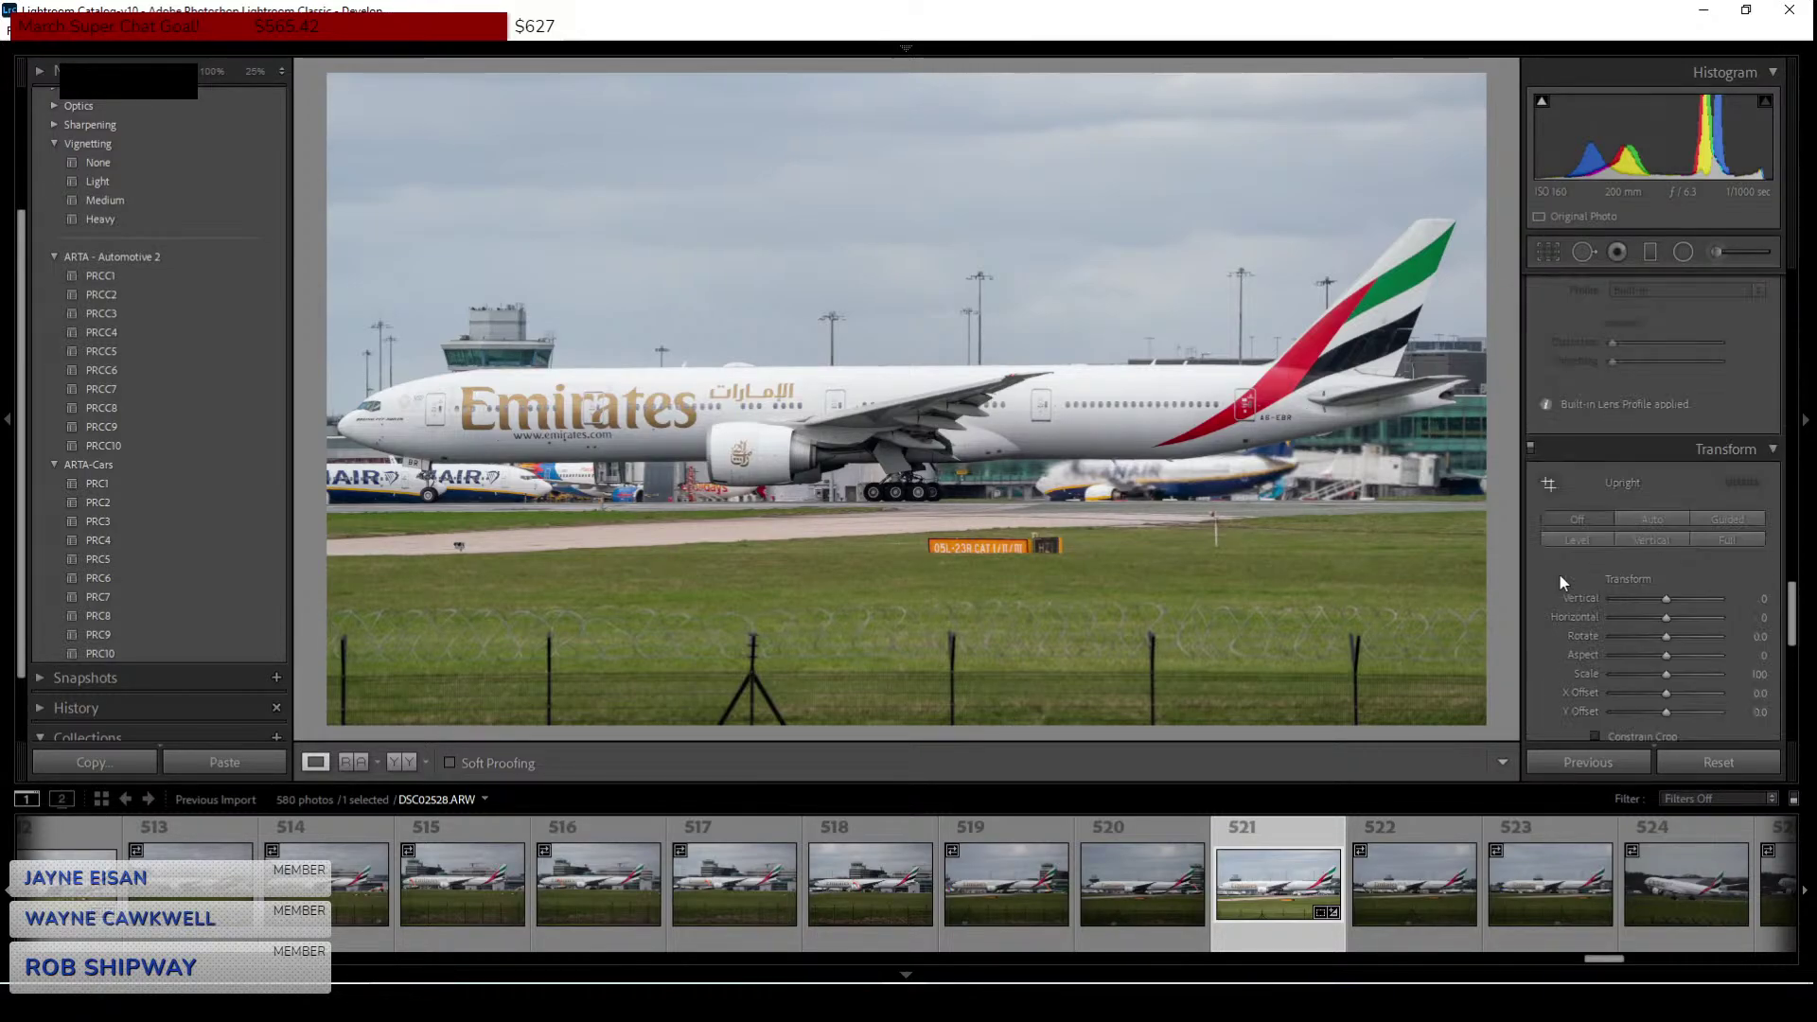
scroll(1559, 571, up, 4)
click(1541, 709)
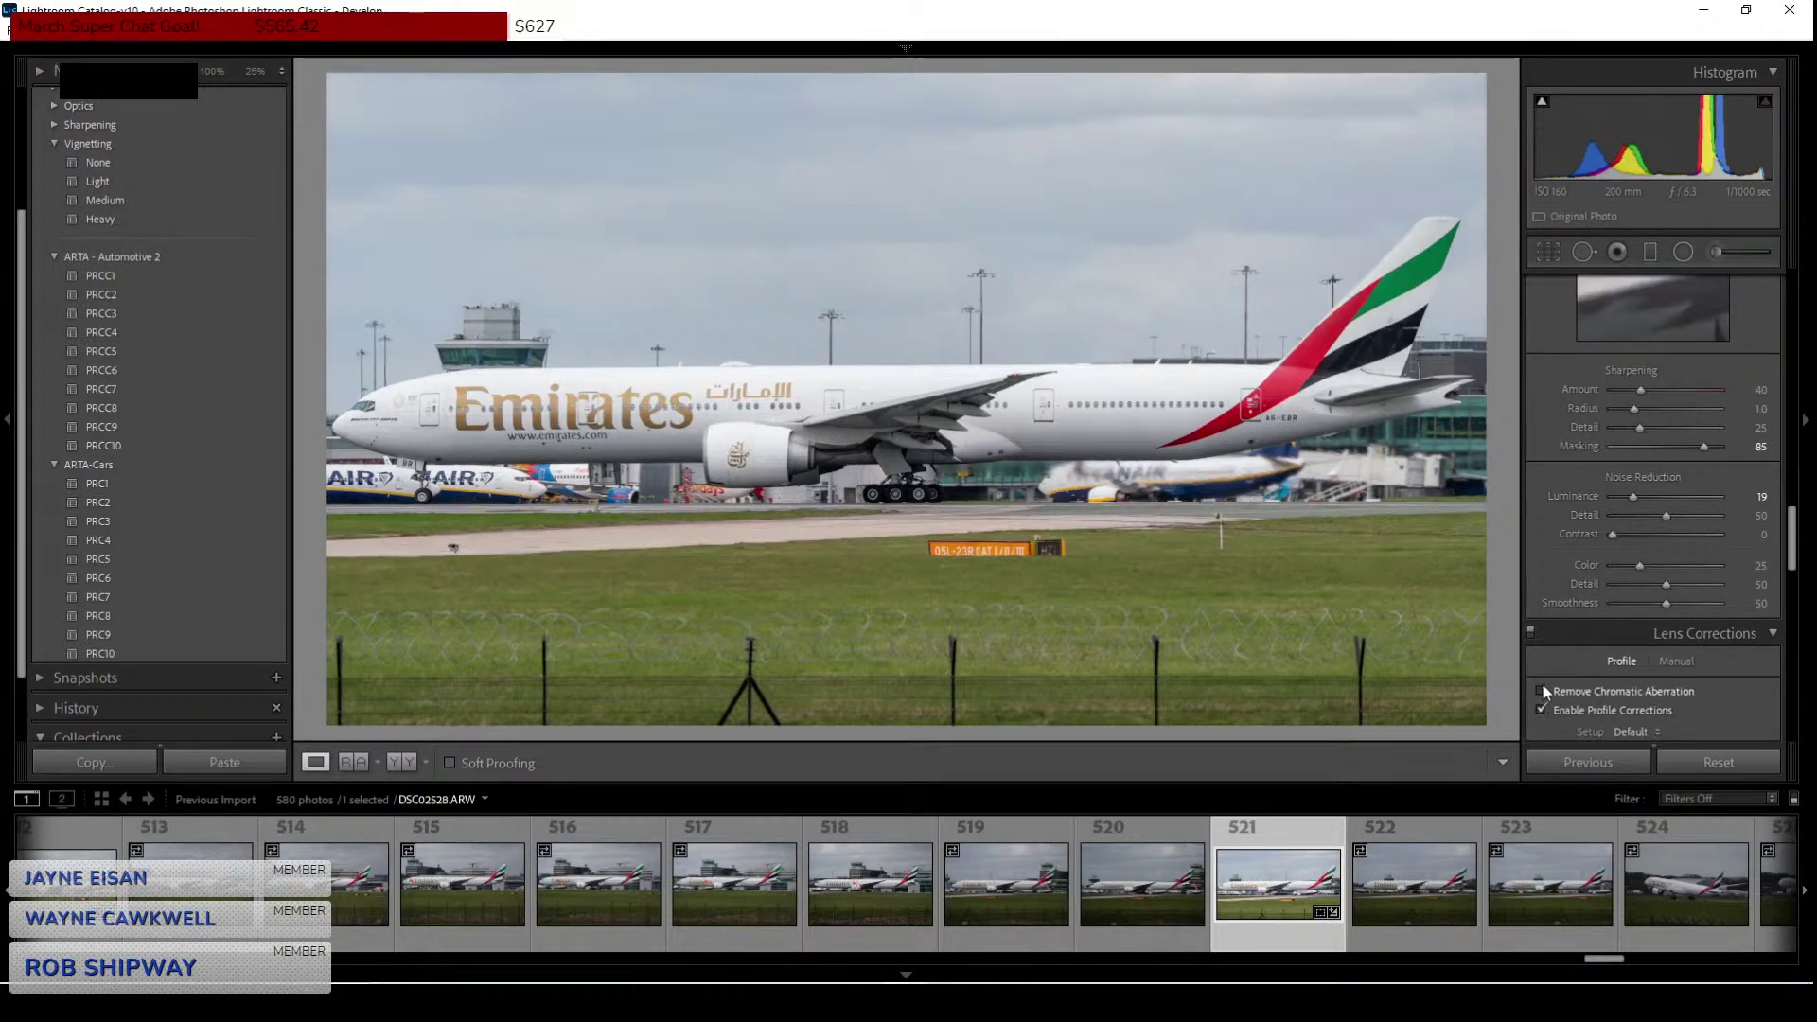
click(1541, 691)
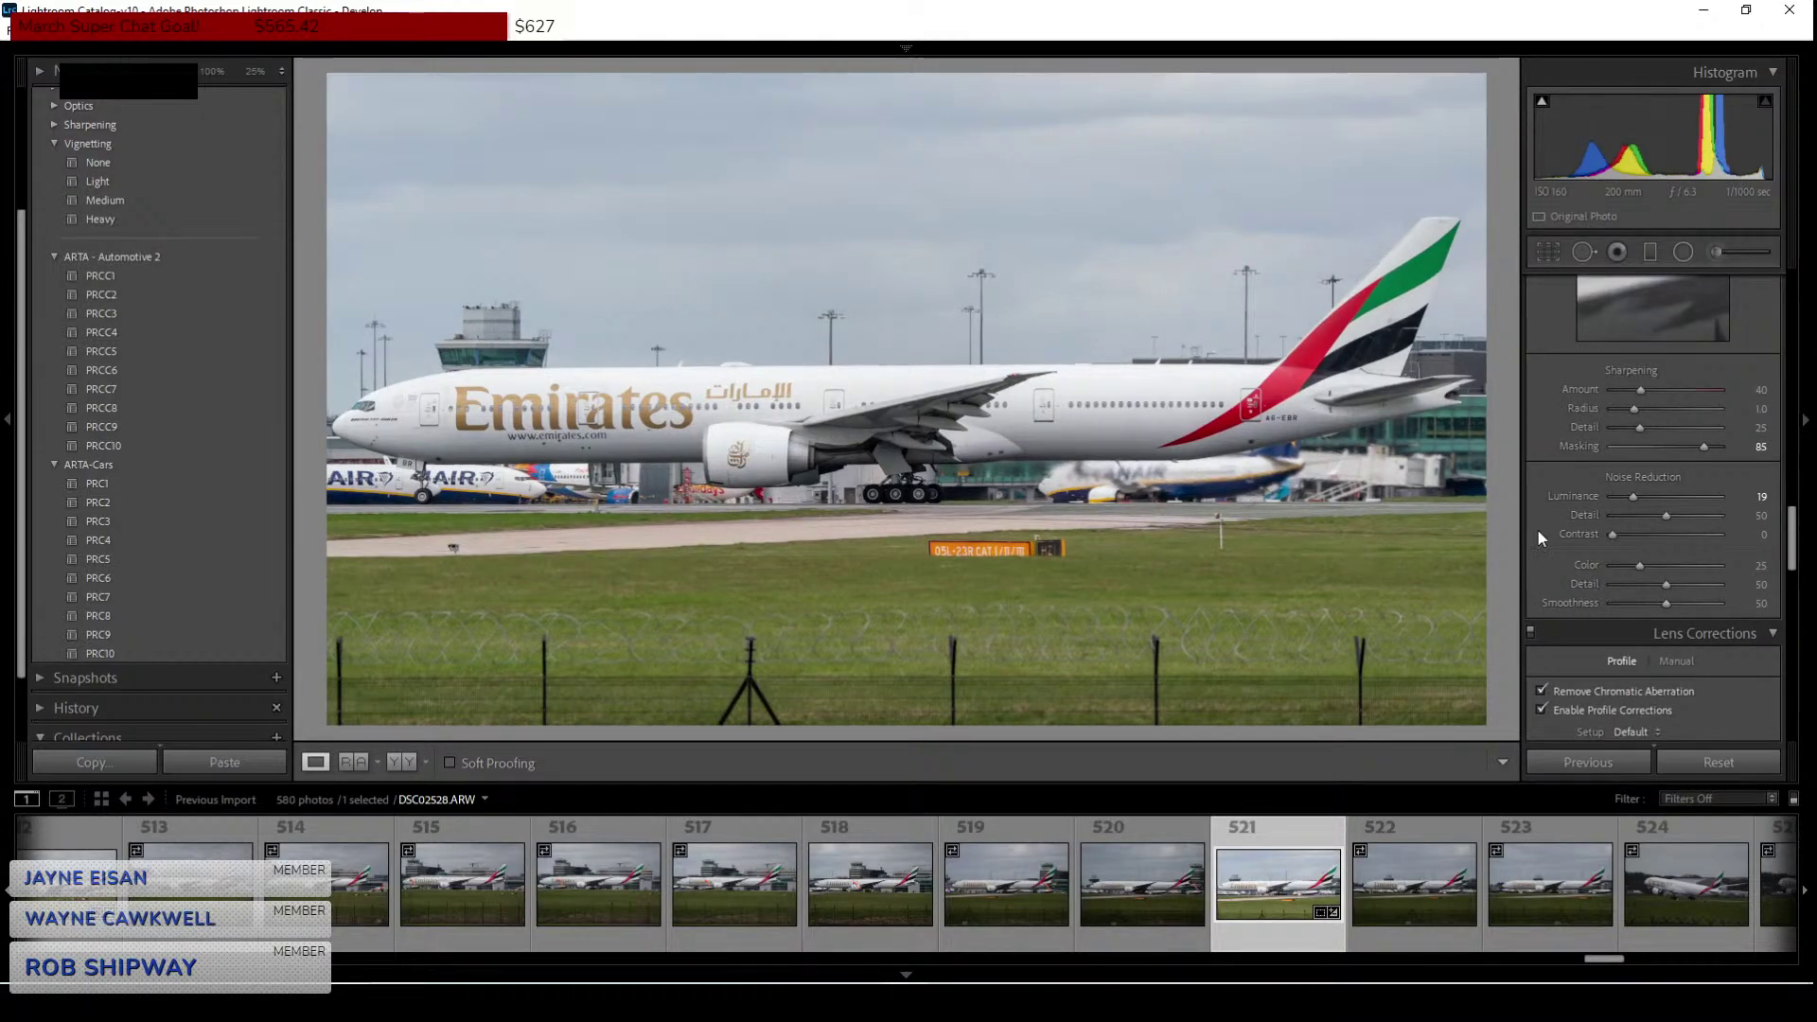
Set the photo's Vibrance to +12 and Texture to +9, keeping Clarity at −4.
scroll(1537, 530, up, 3)
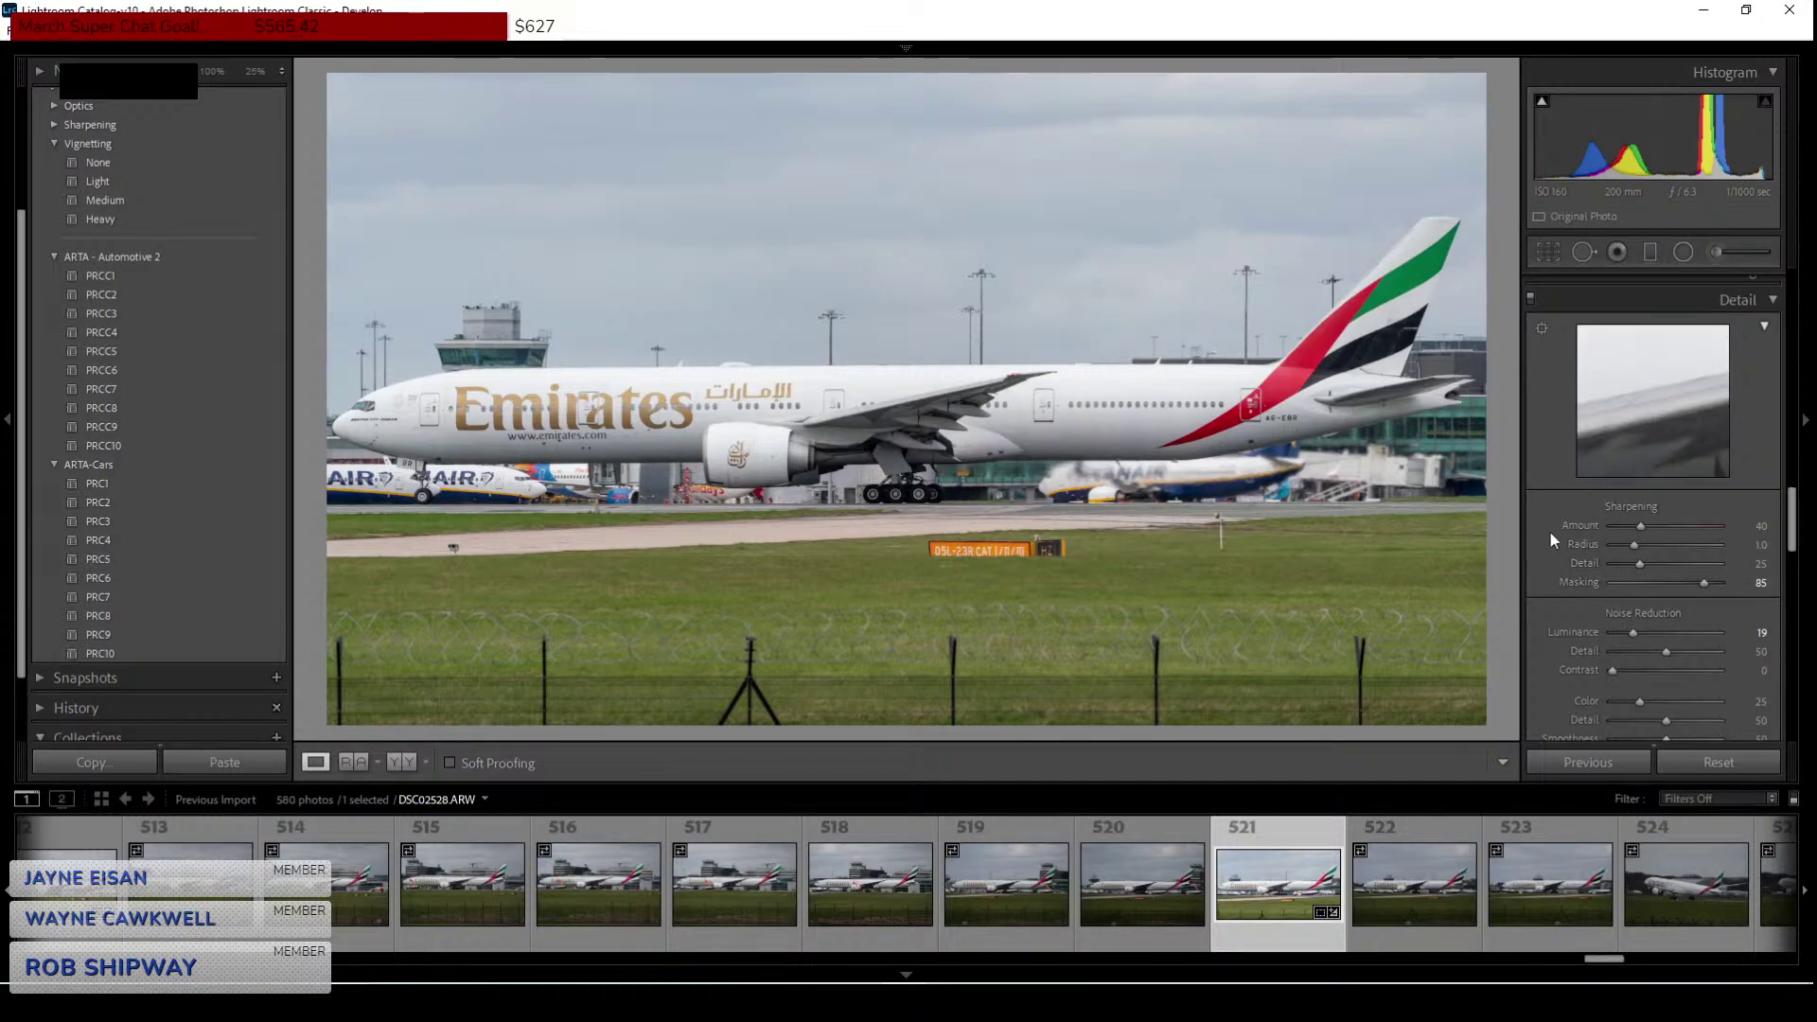
scroll(1551, 473, up, 6)
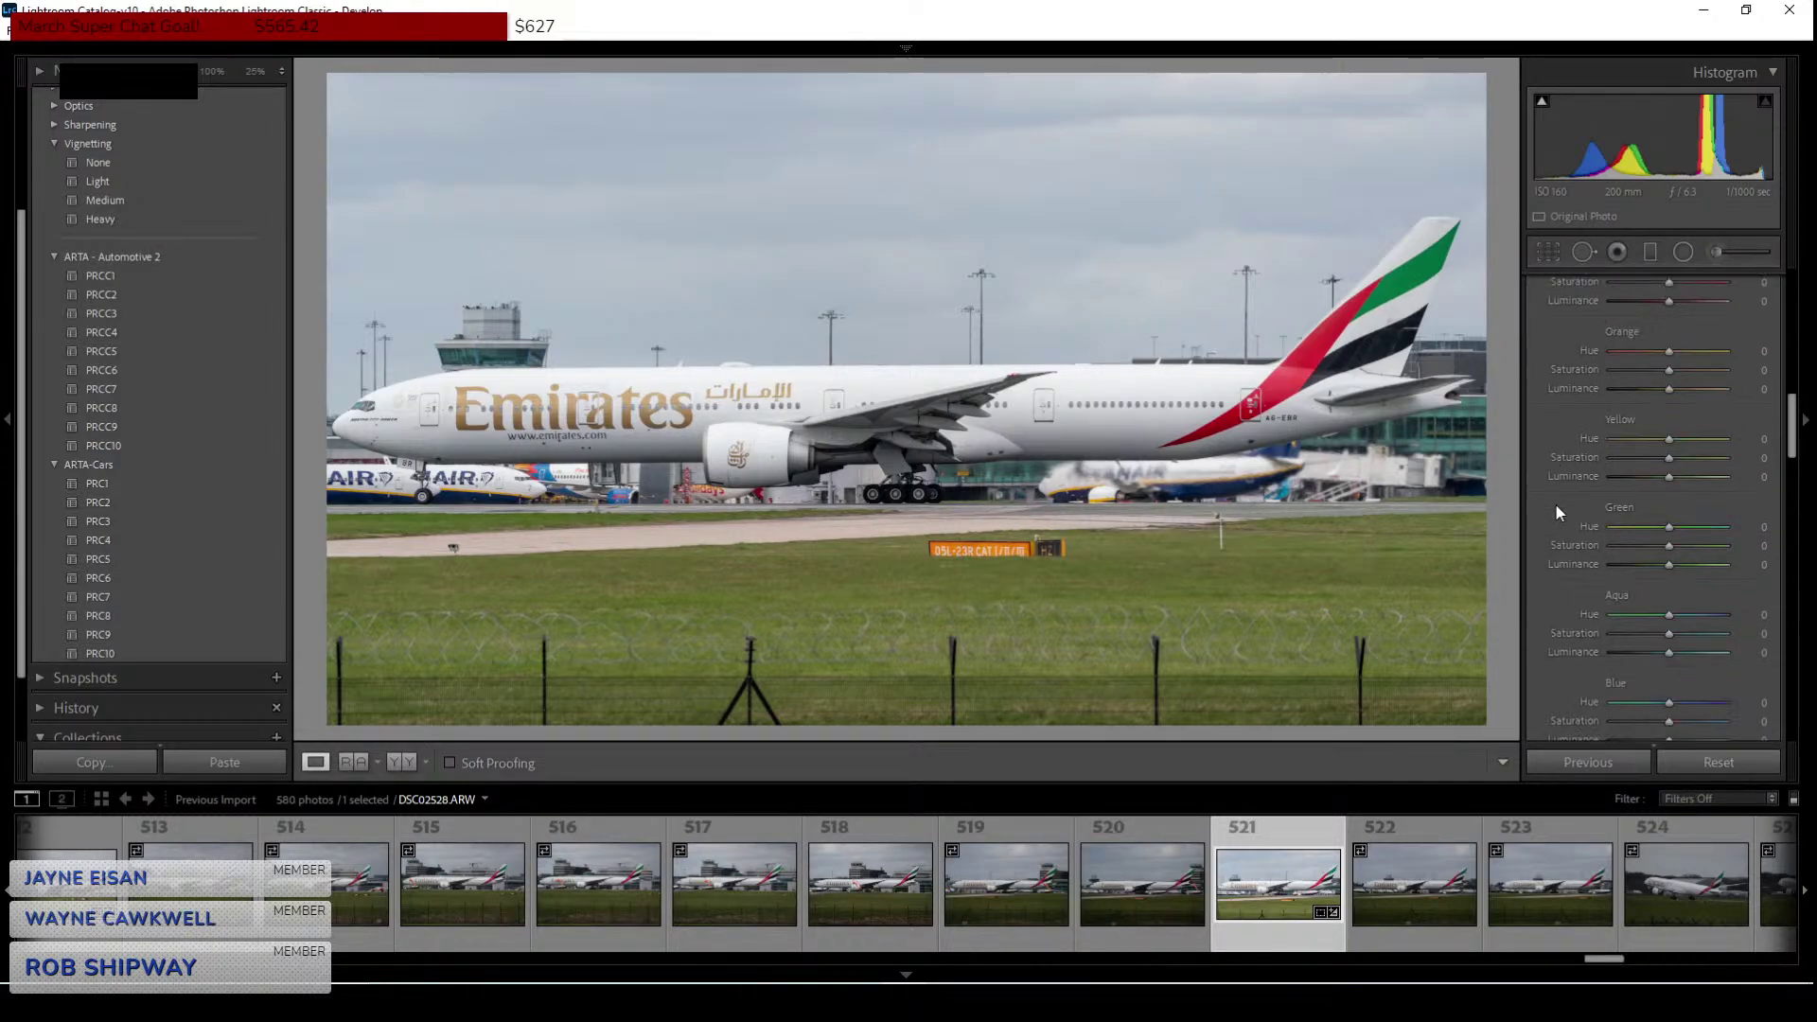
scroll(1557, 509, up, 6)
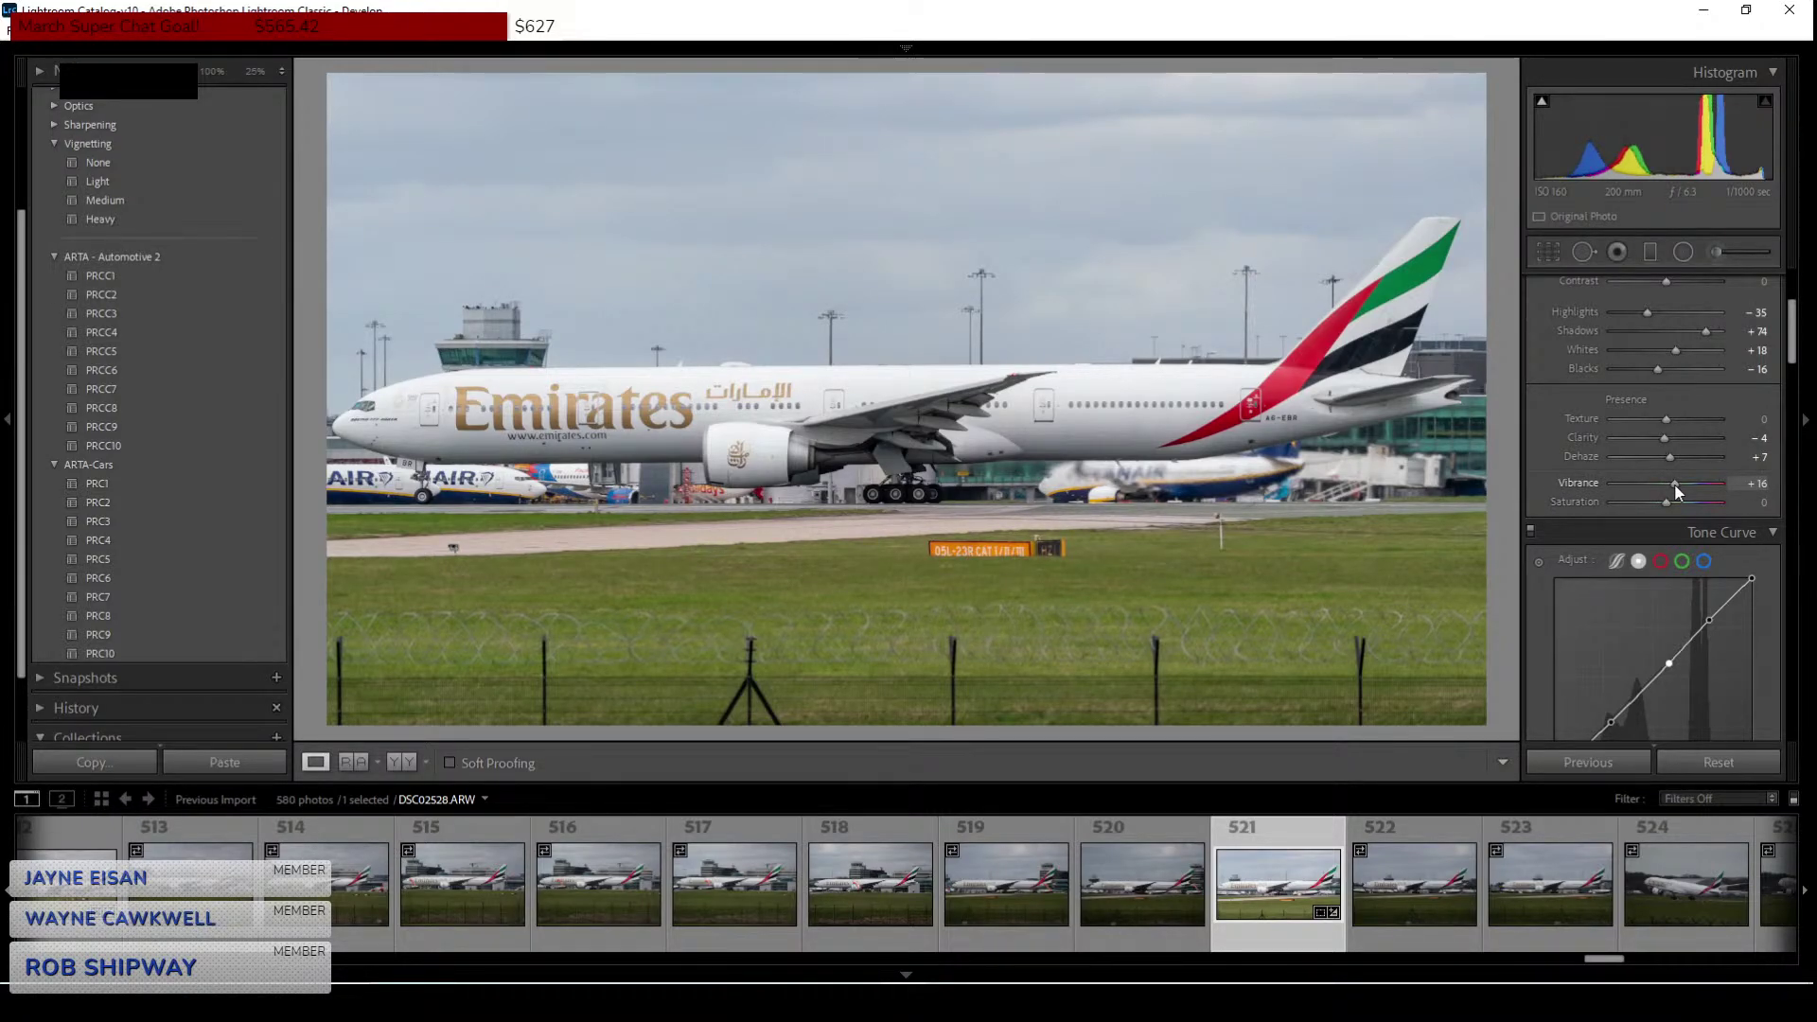
drag(1676, 489, 1673, 490)
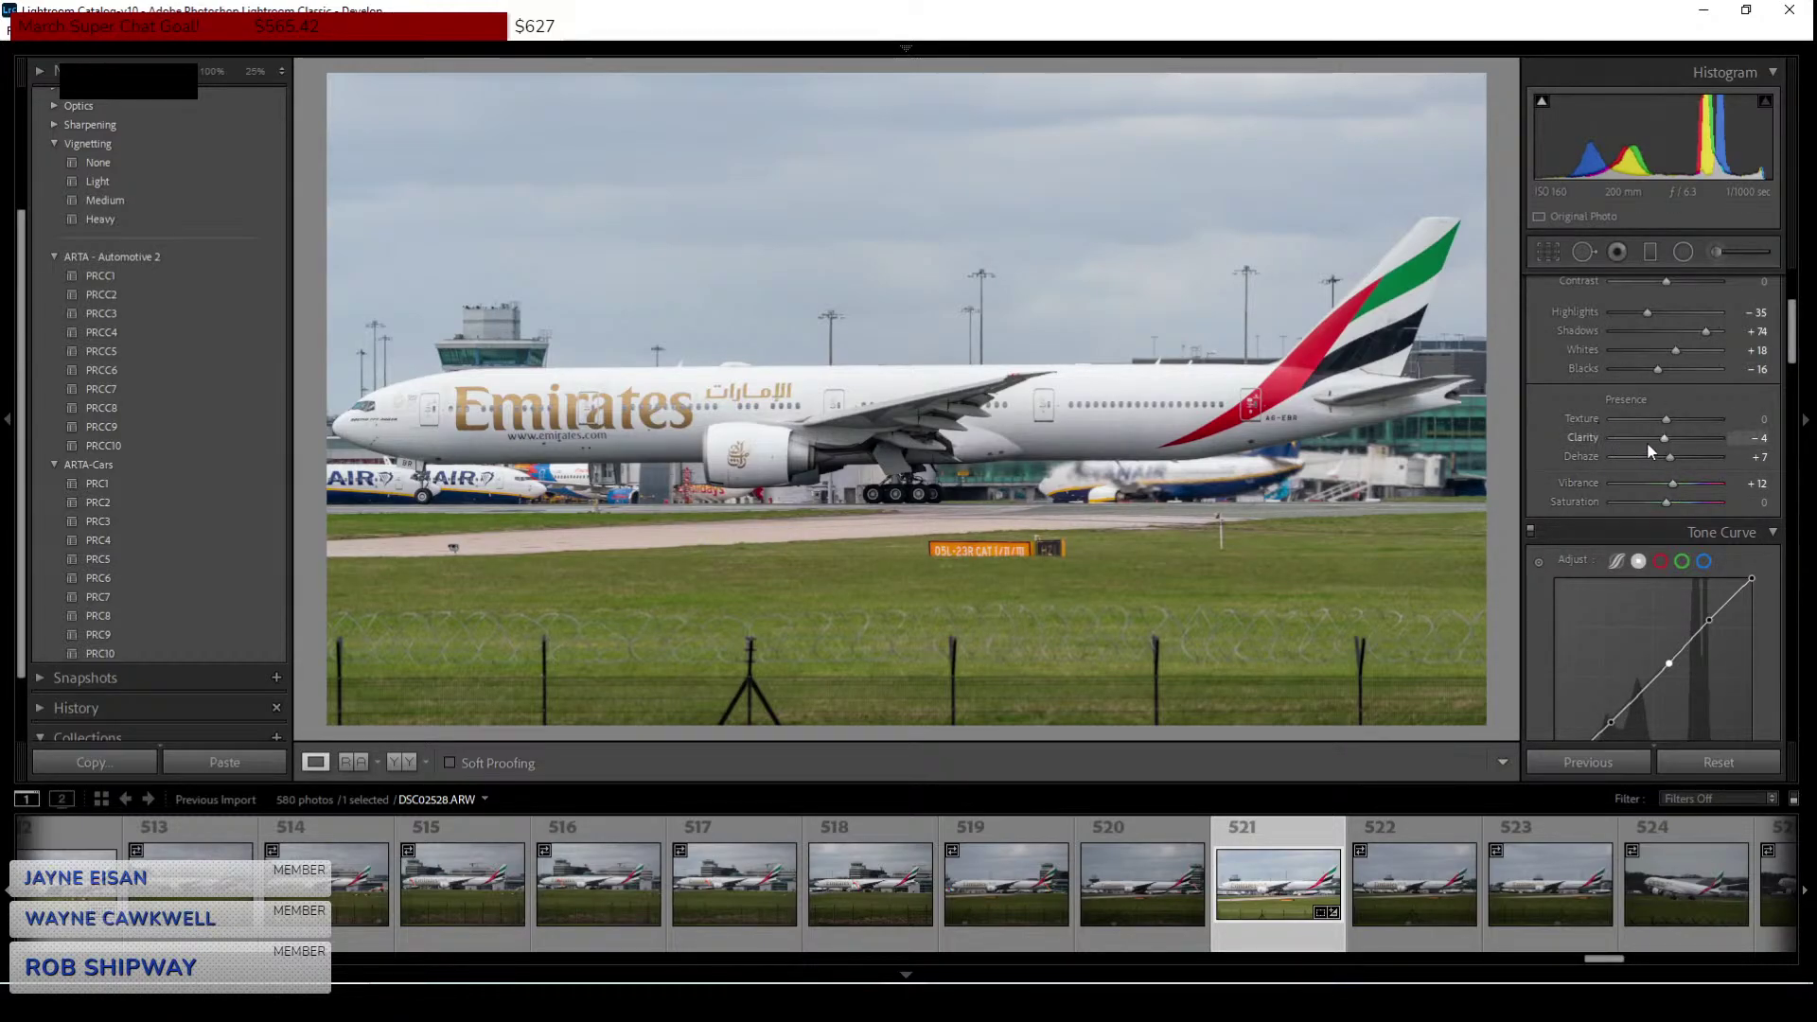
drag(1664, 443, 1667, 443)
drag(1663, 419, 1673, 427)
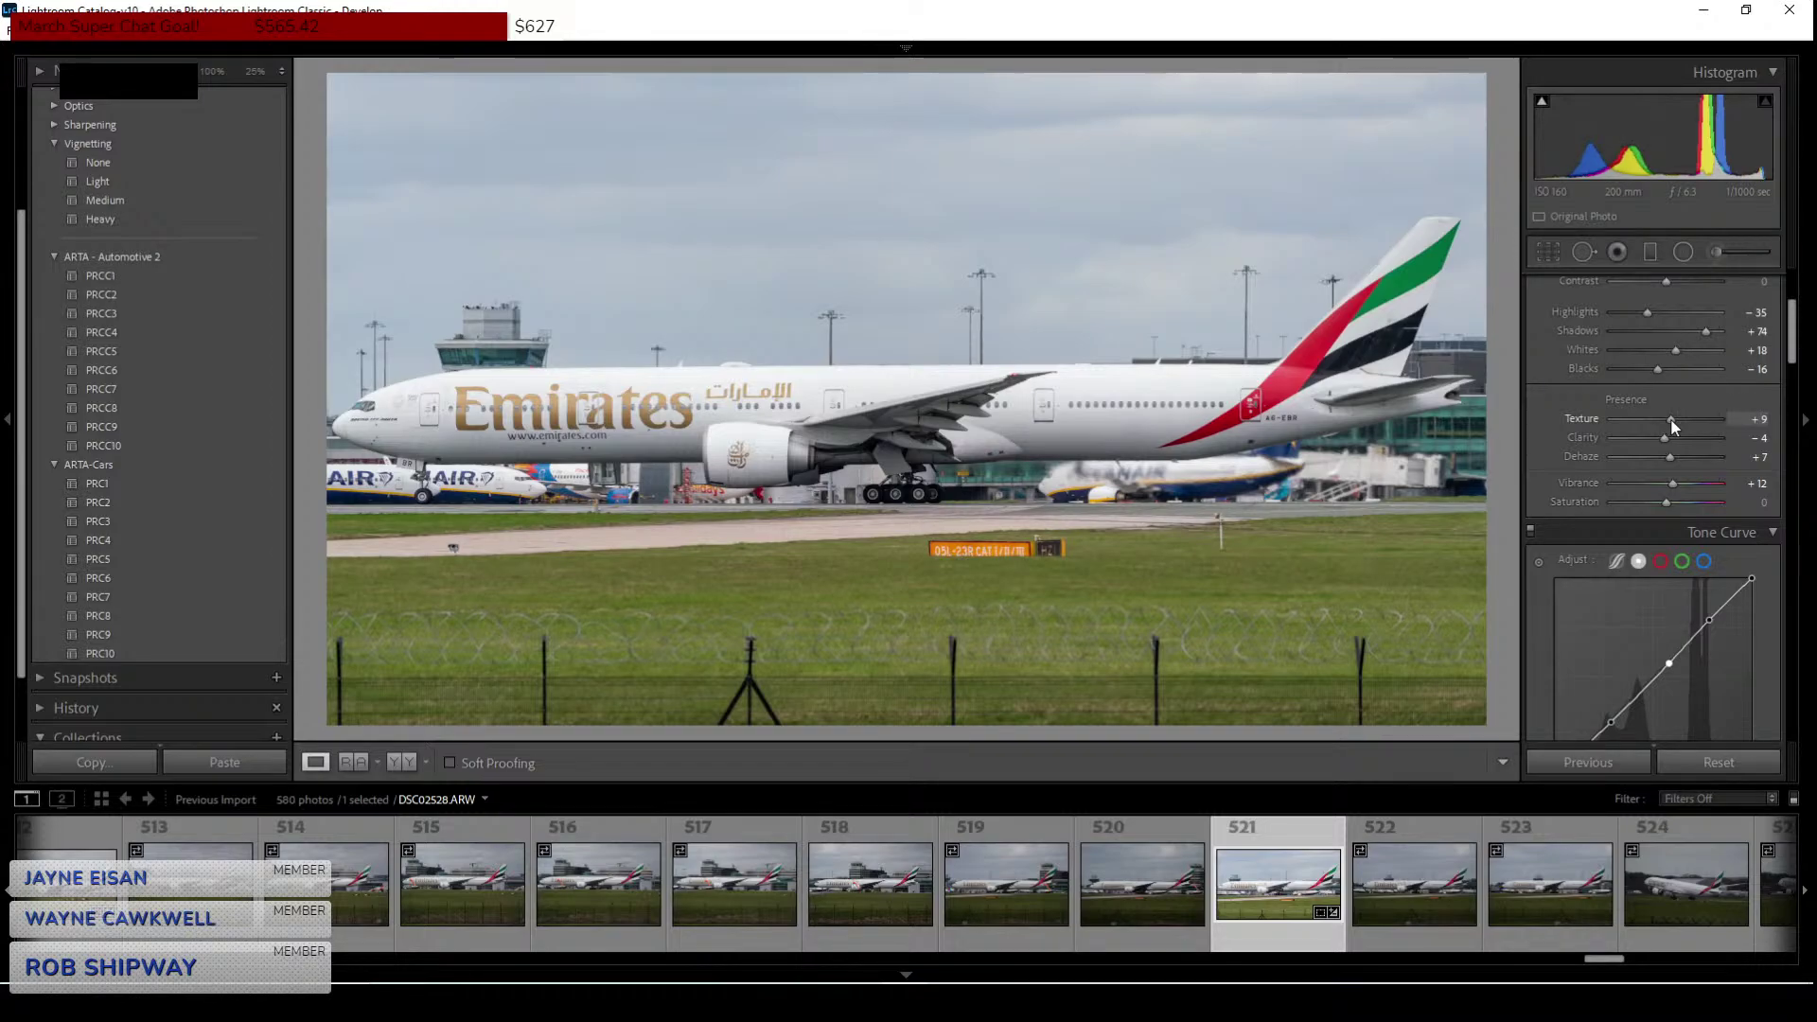
Raise Exposure to +1.14 and set Contrast to +5.
scroll(1615, 396, up, 3)
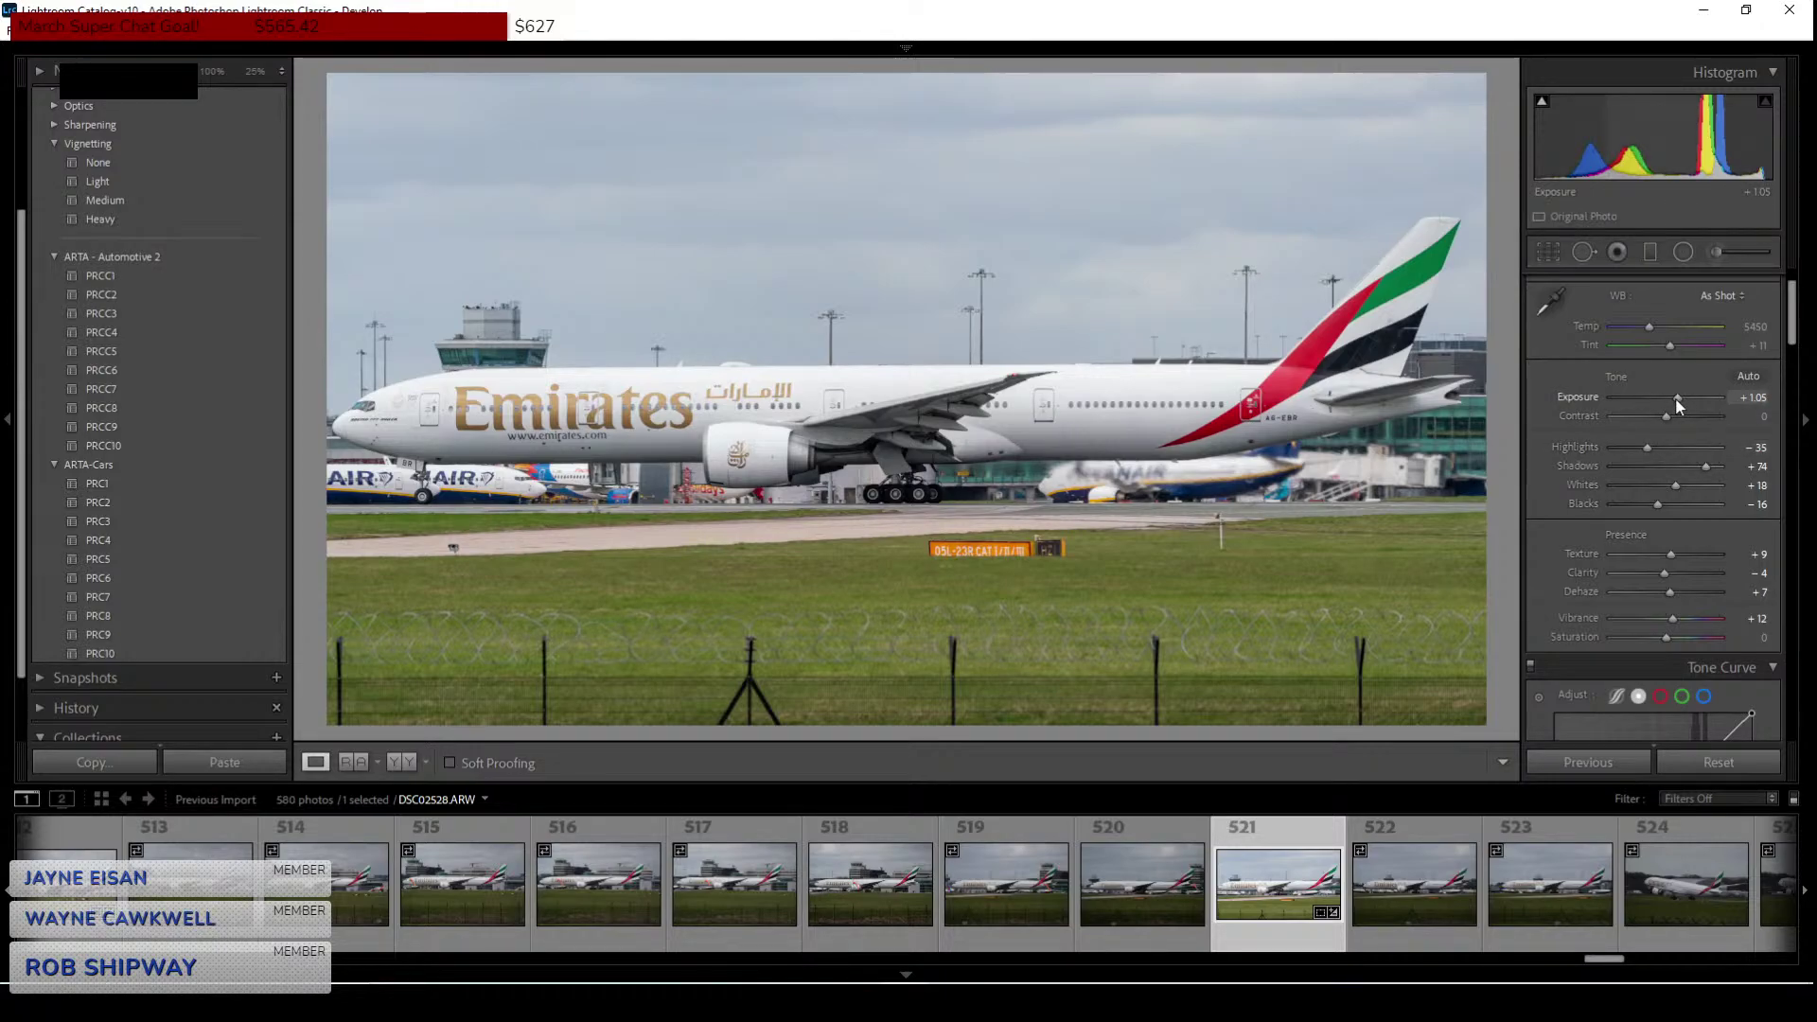
drag(1675, 398, 1677, 397)
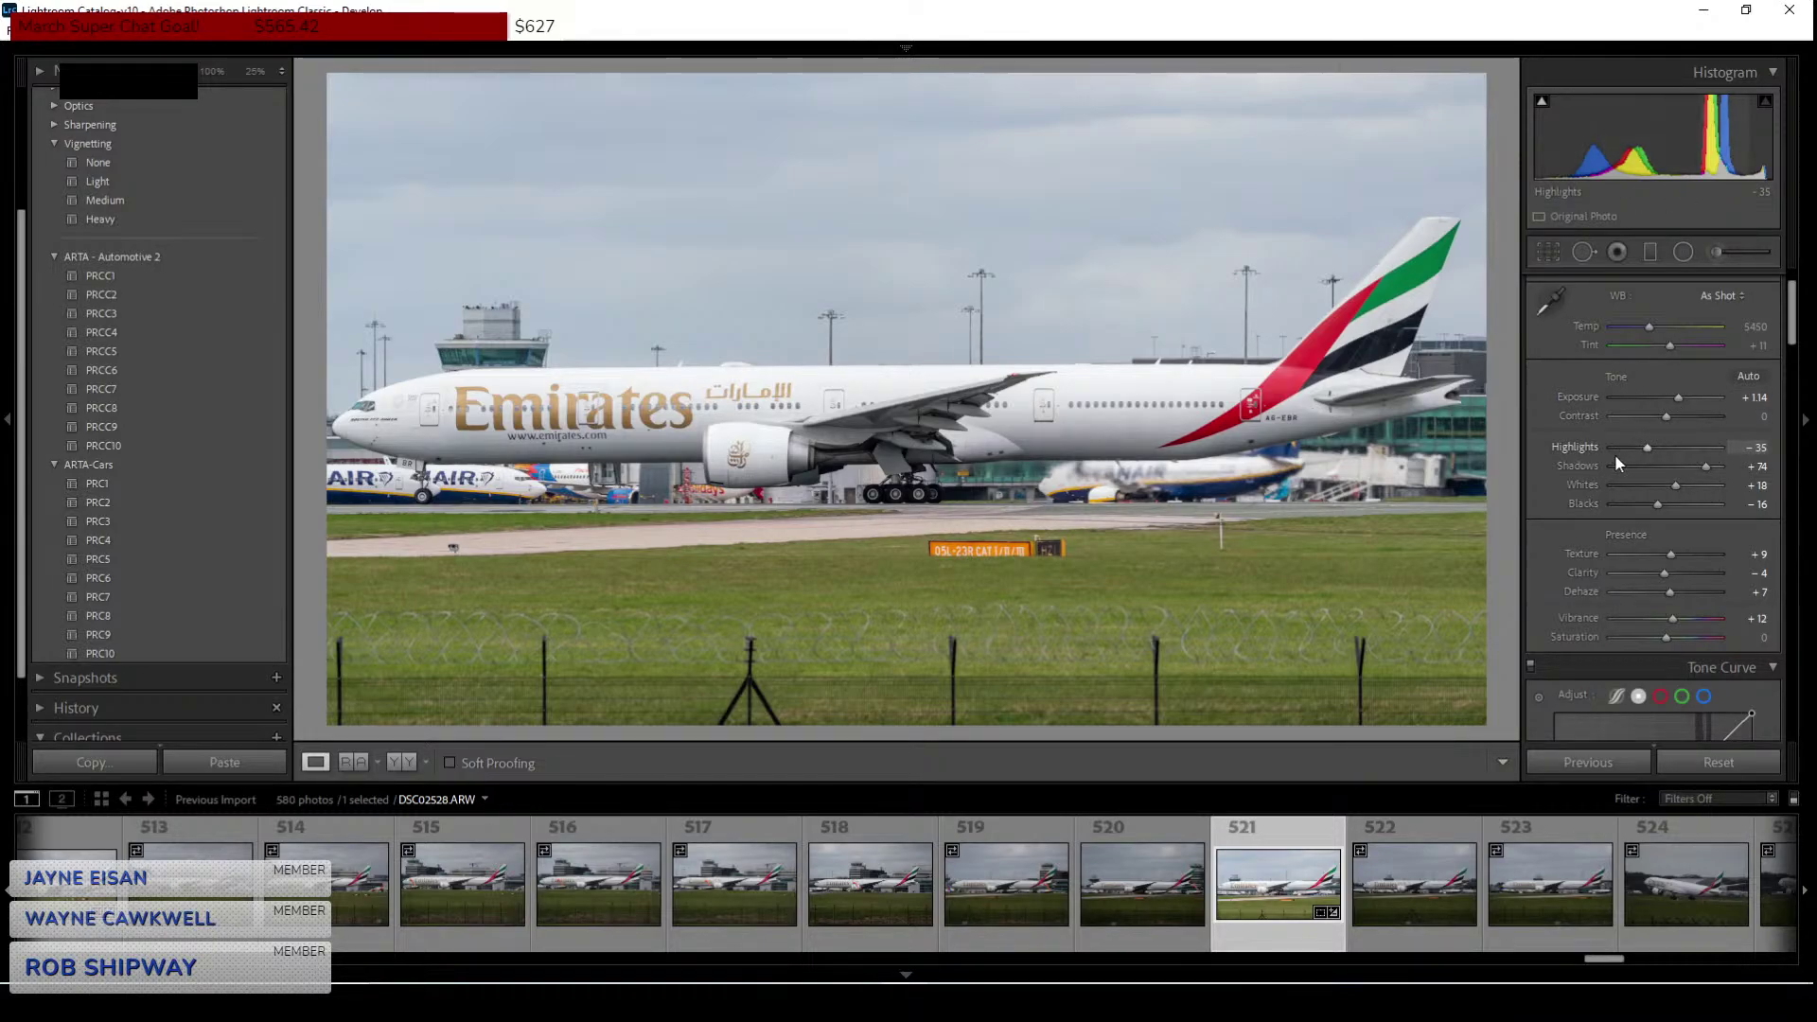
drag(1666, 417, 1668, 418)
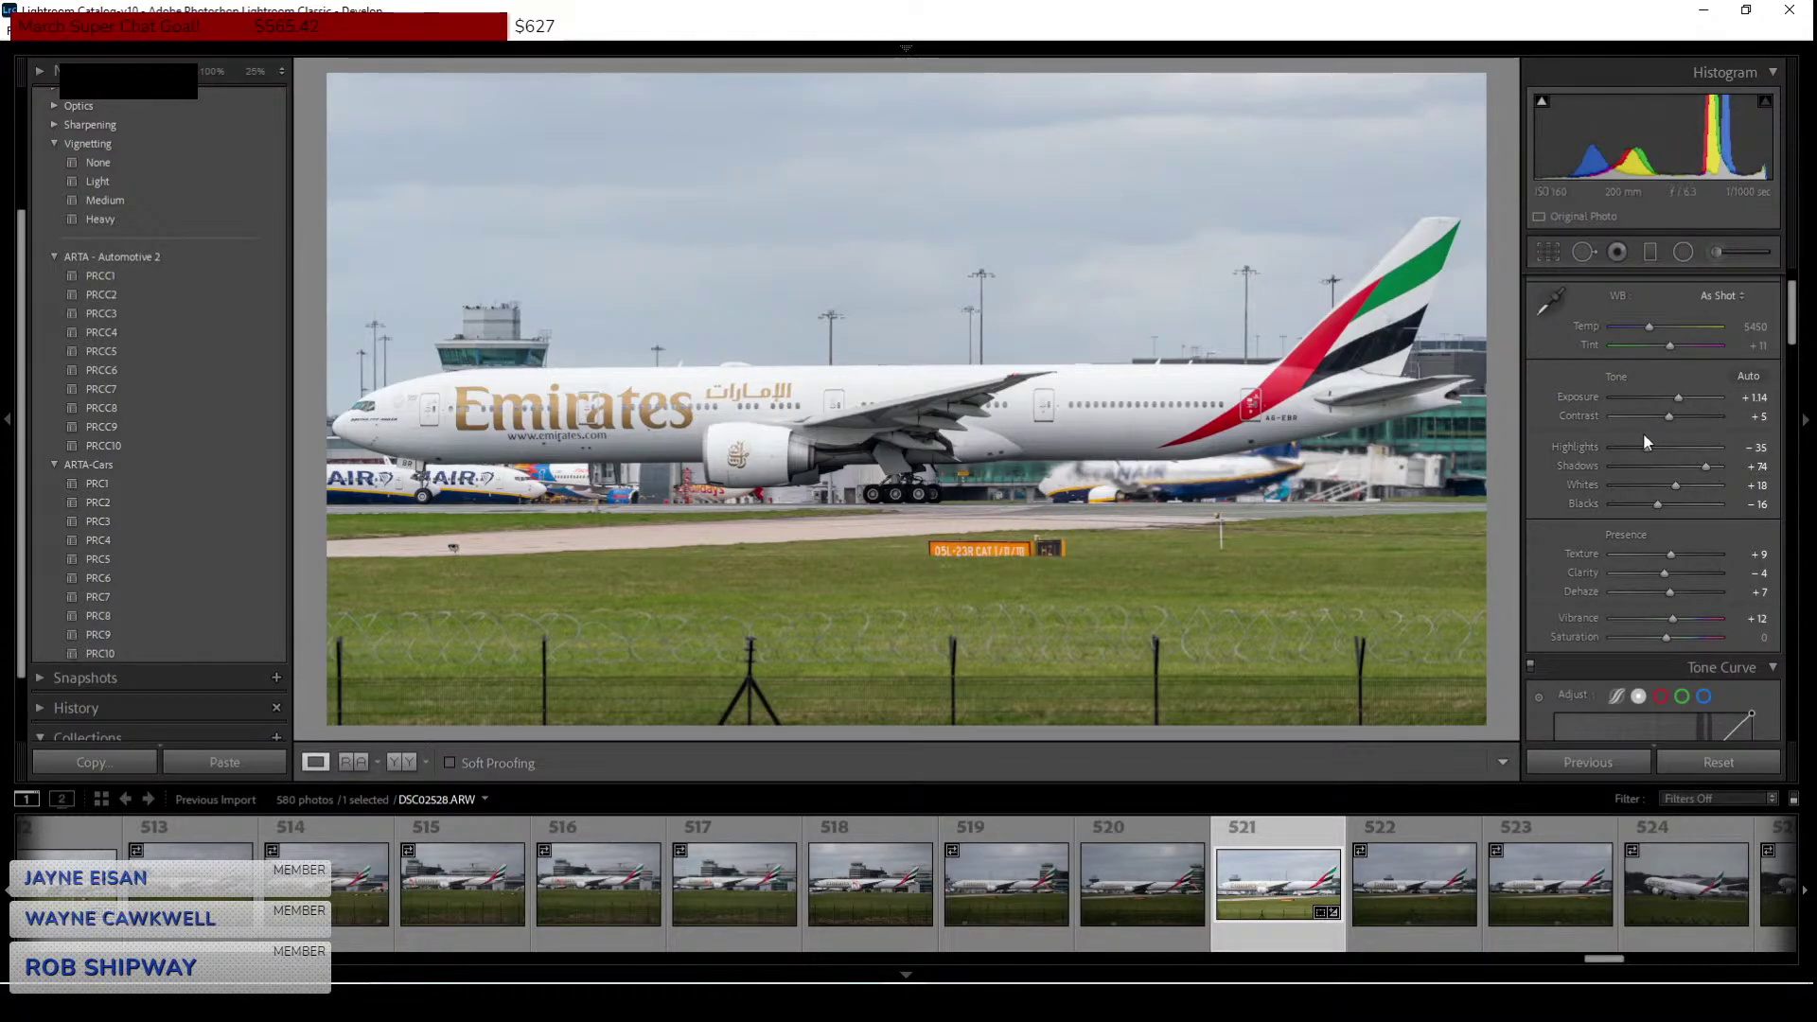
Set the Emirates photo's Exposure to +1.10 and raise Dehaze to +14.
click(1751, 397)
text(1.1)
key(Return)
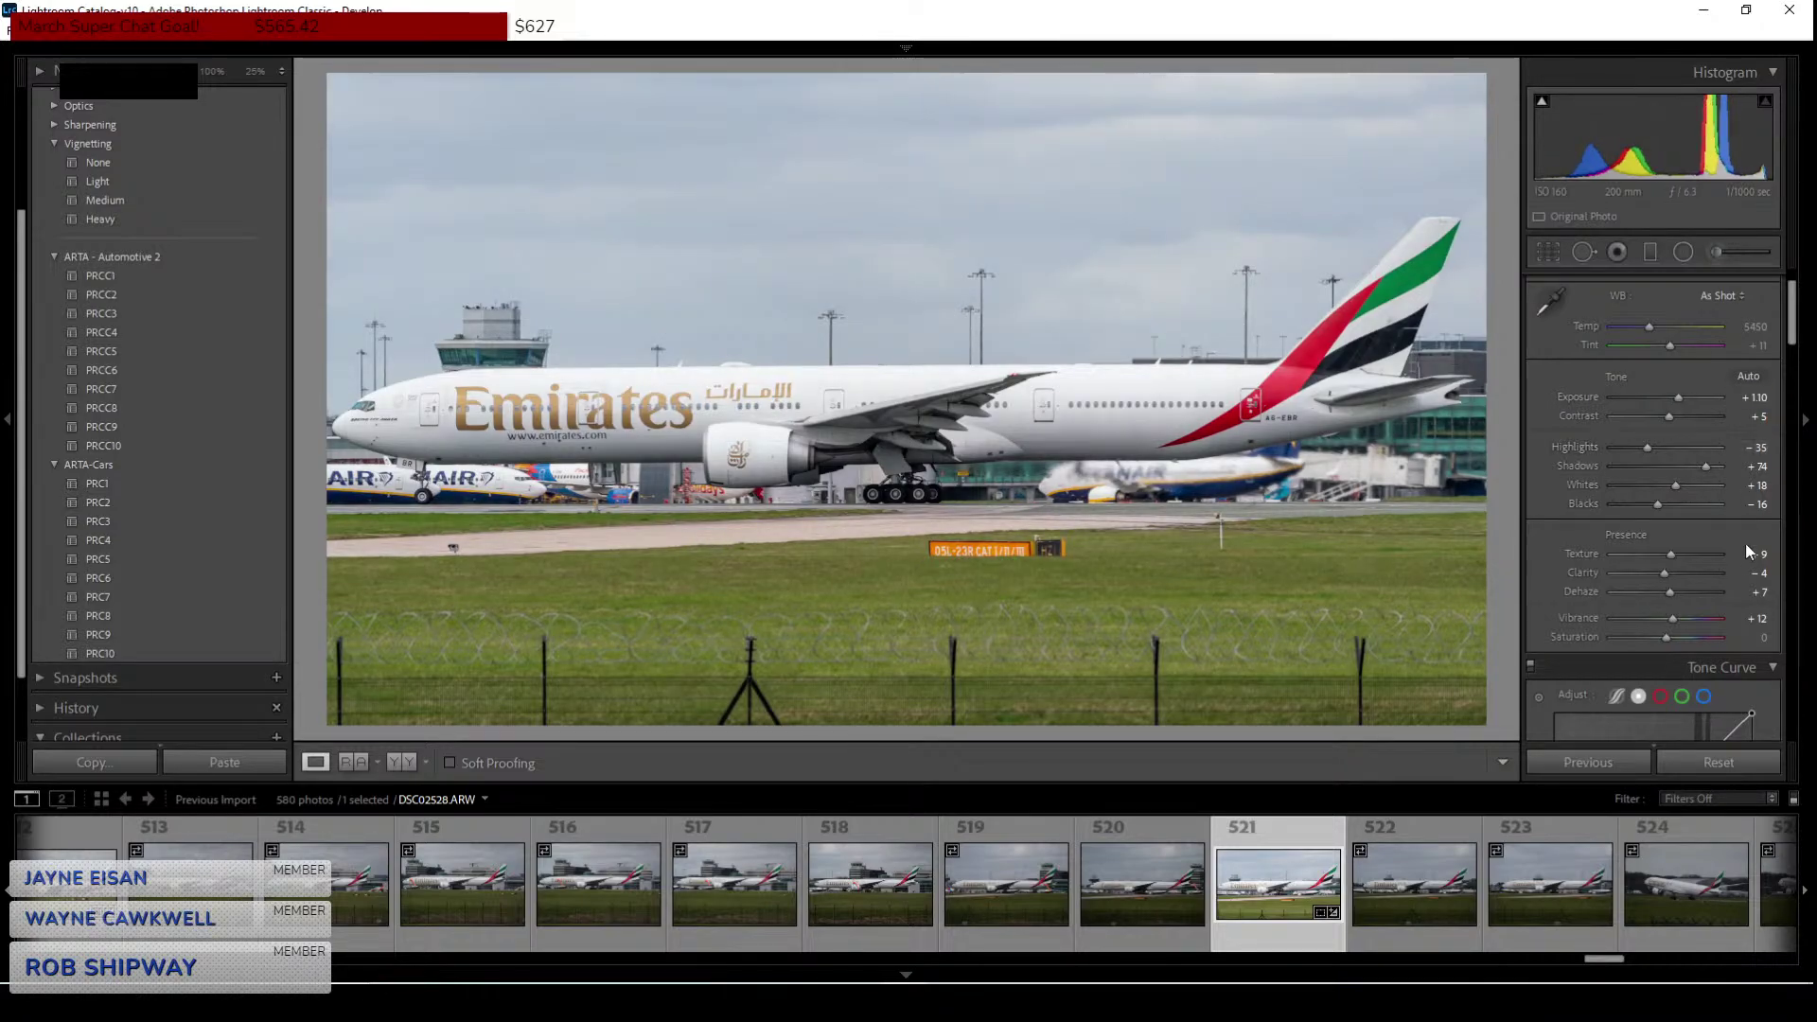
drag(1673, 590, 1676, 588)
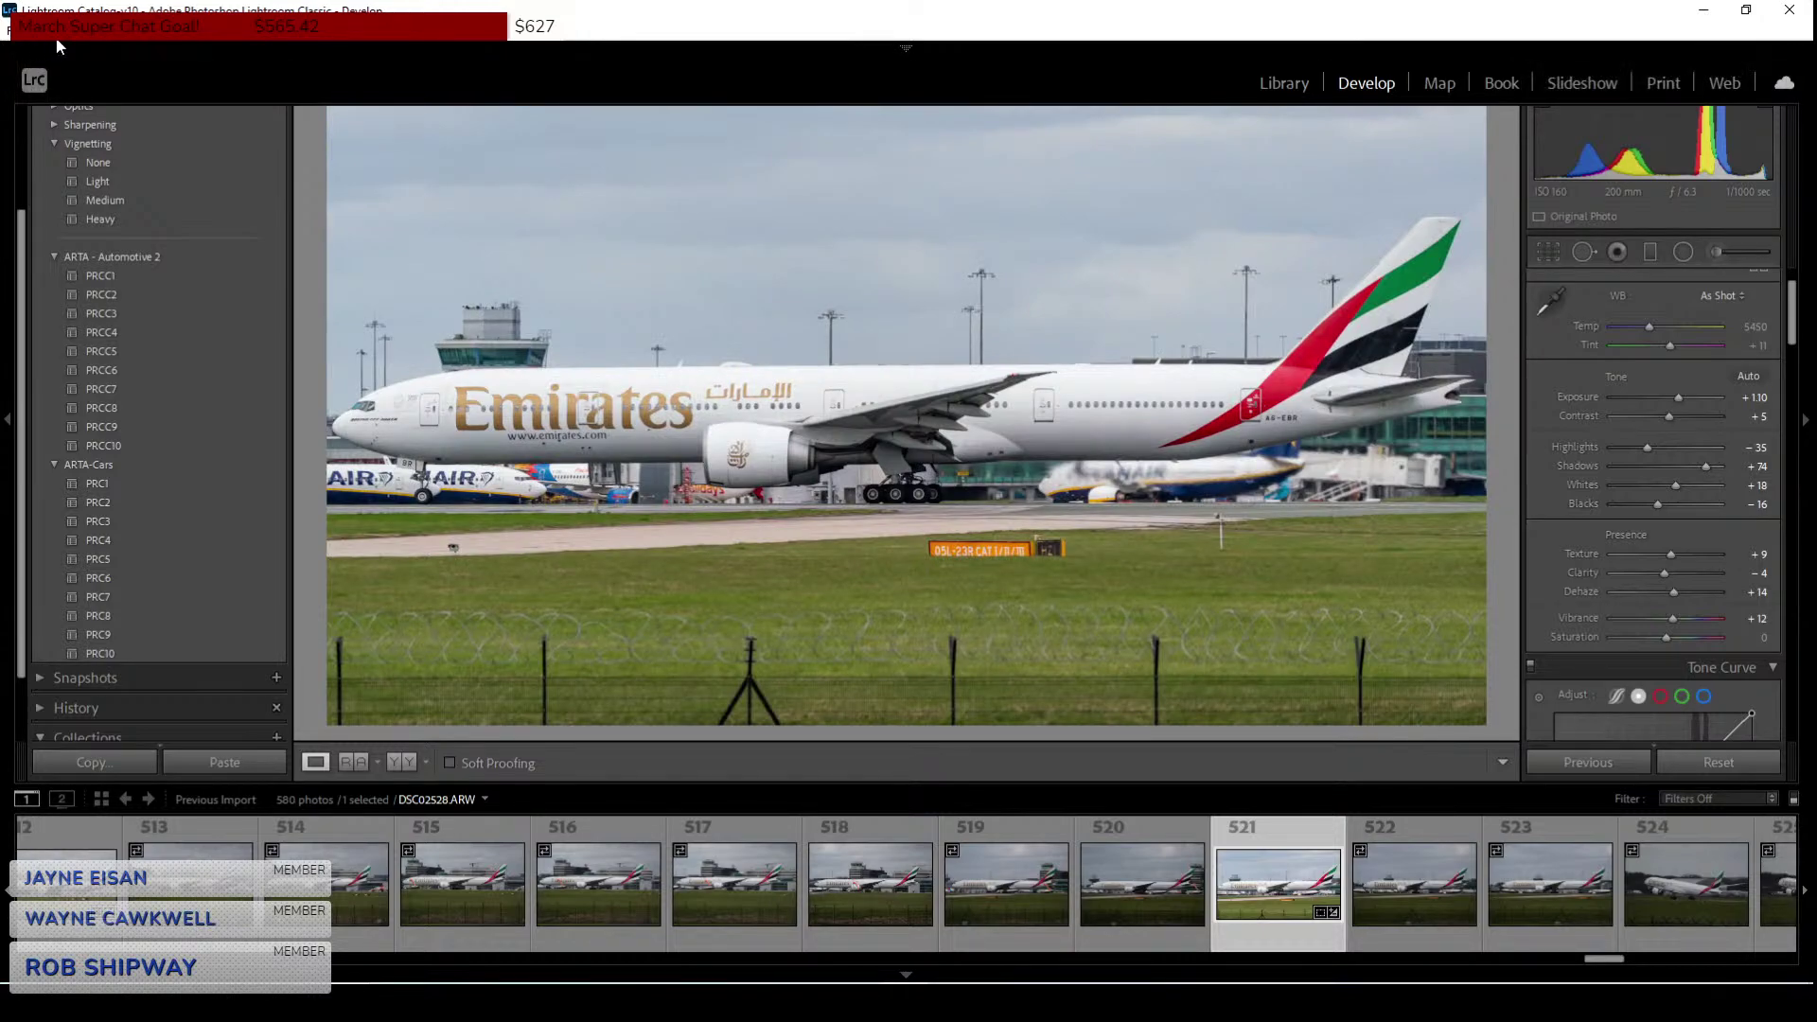
Set the photo's white balance to Temp 5509 and Tint +15, and raise Shadows to +89.
click(1649, 327)
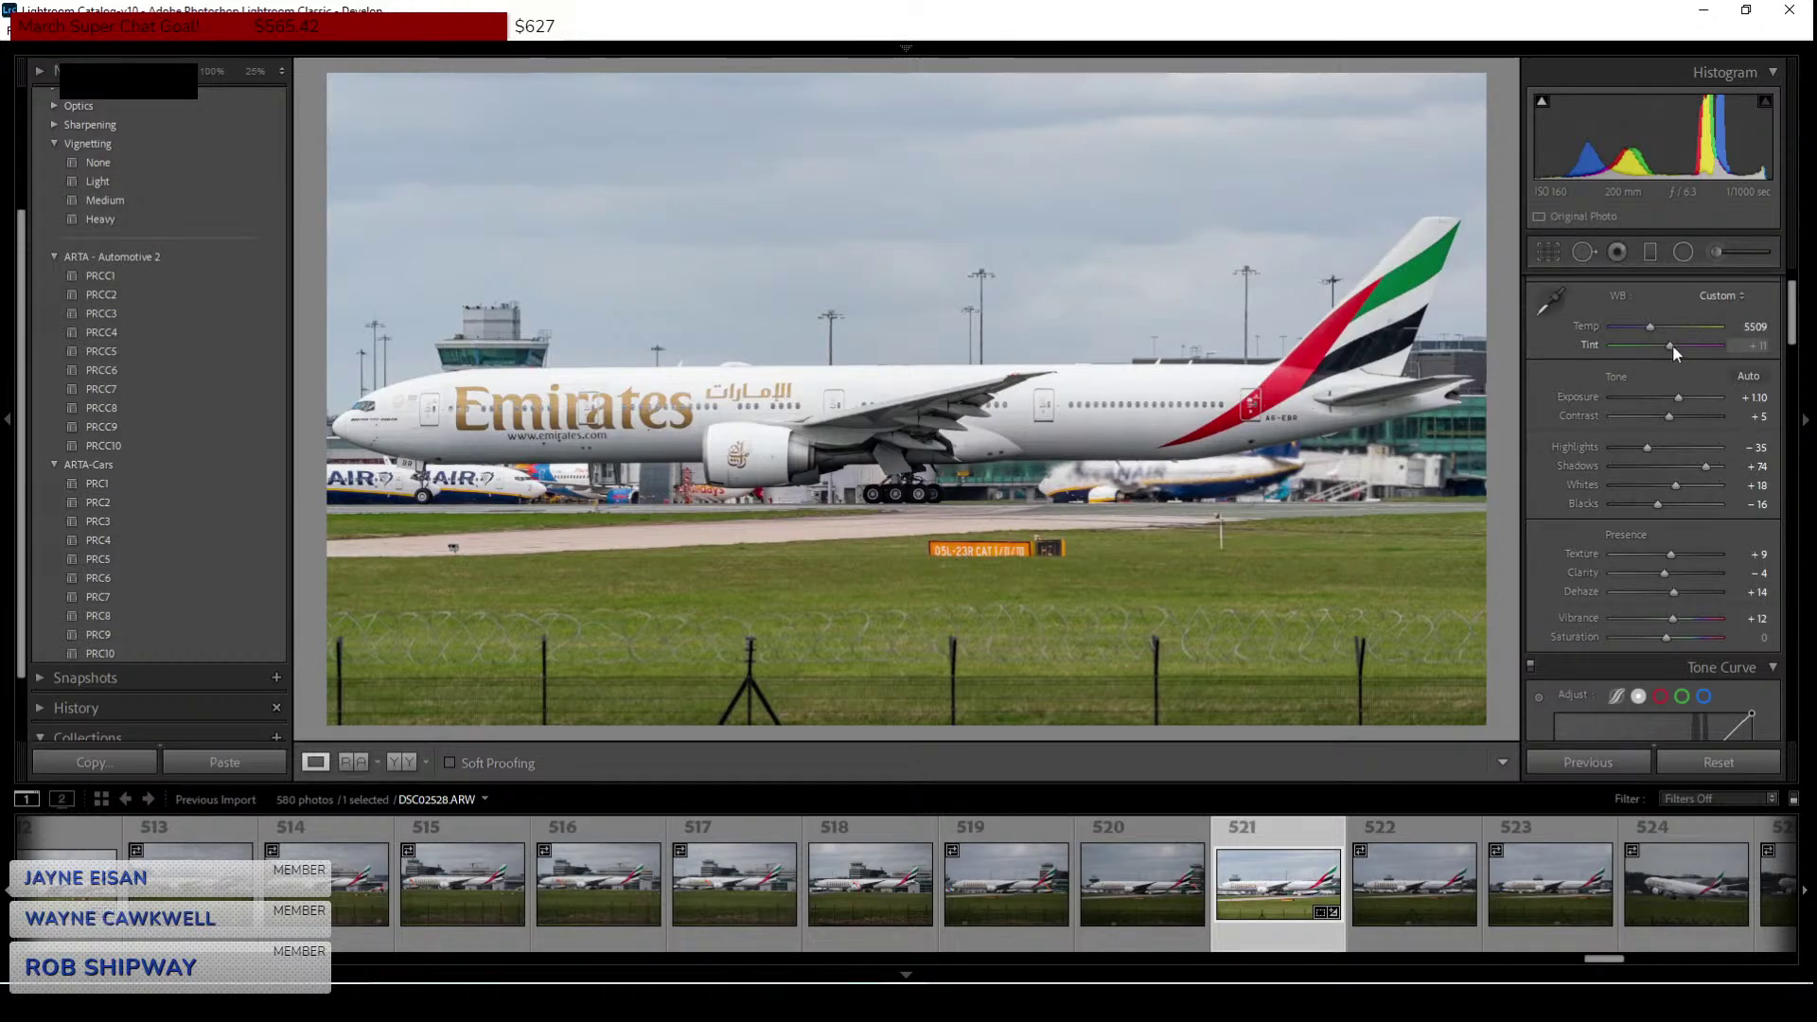
drag(1674, 344, 1675, 344)
key(ctrl+y)
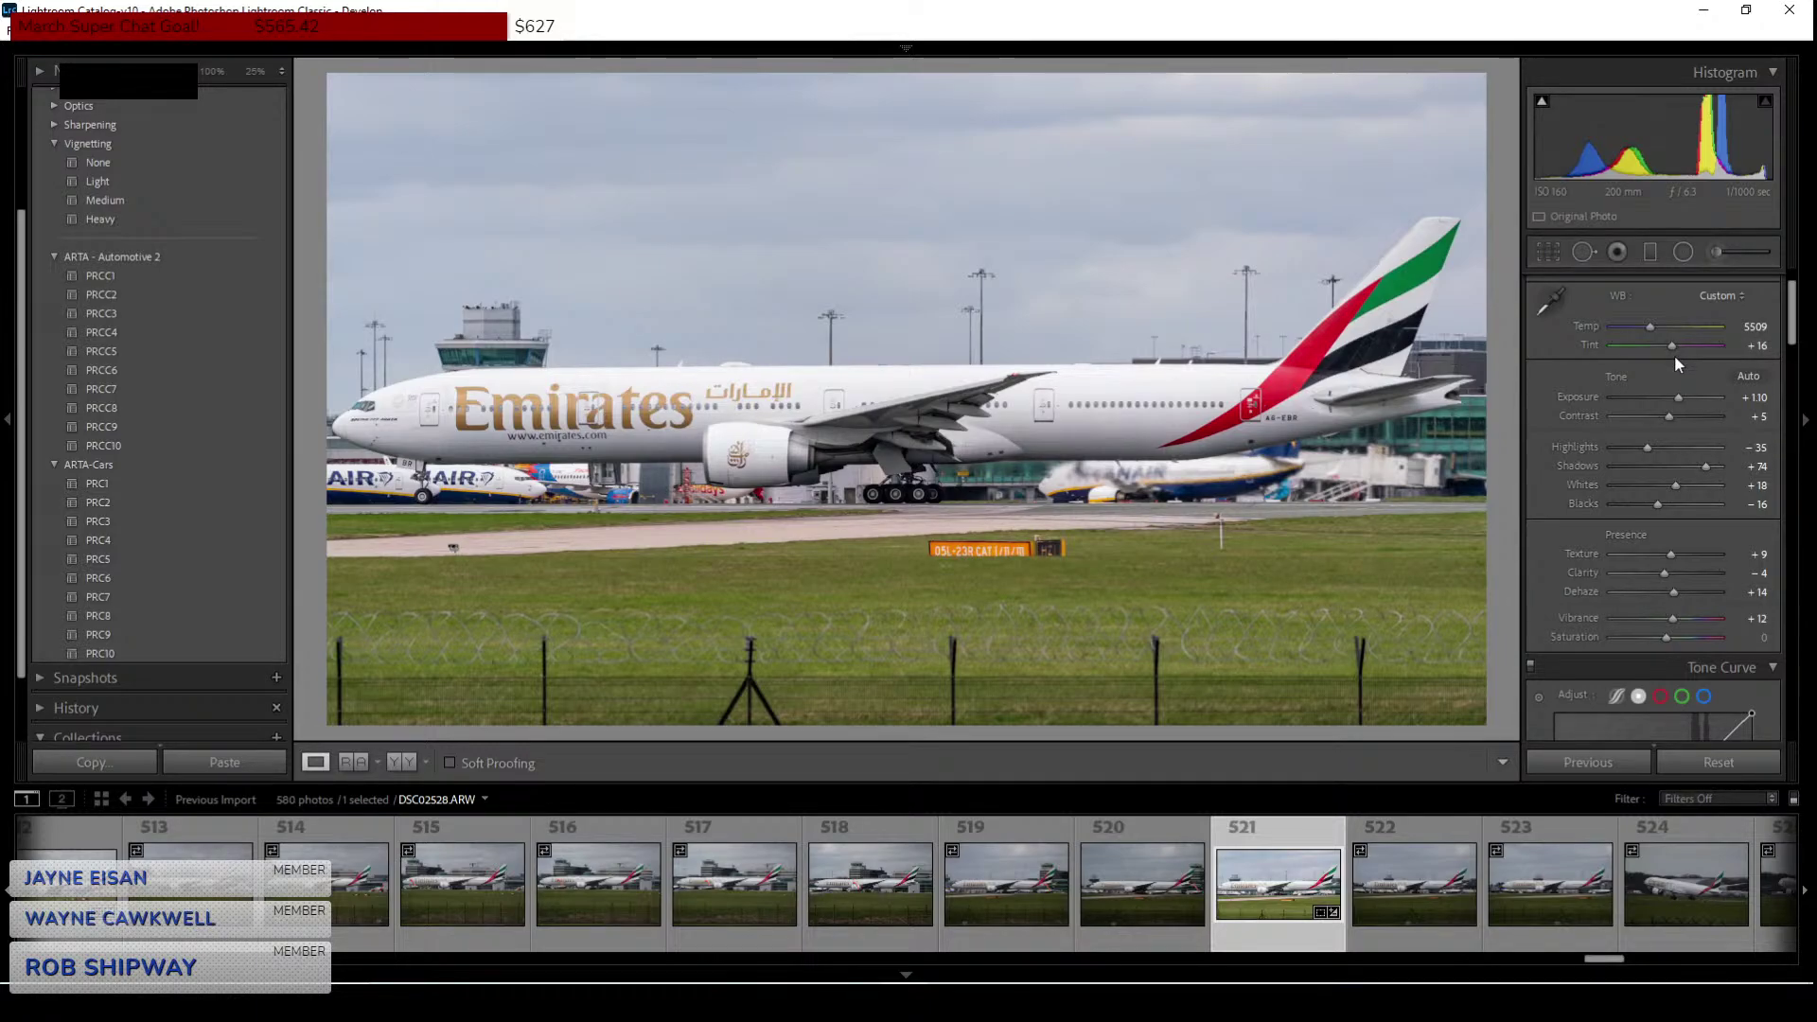
scroll(1676, 347, up, 2)
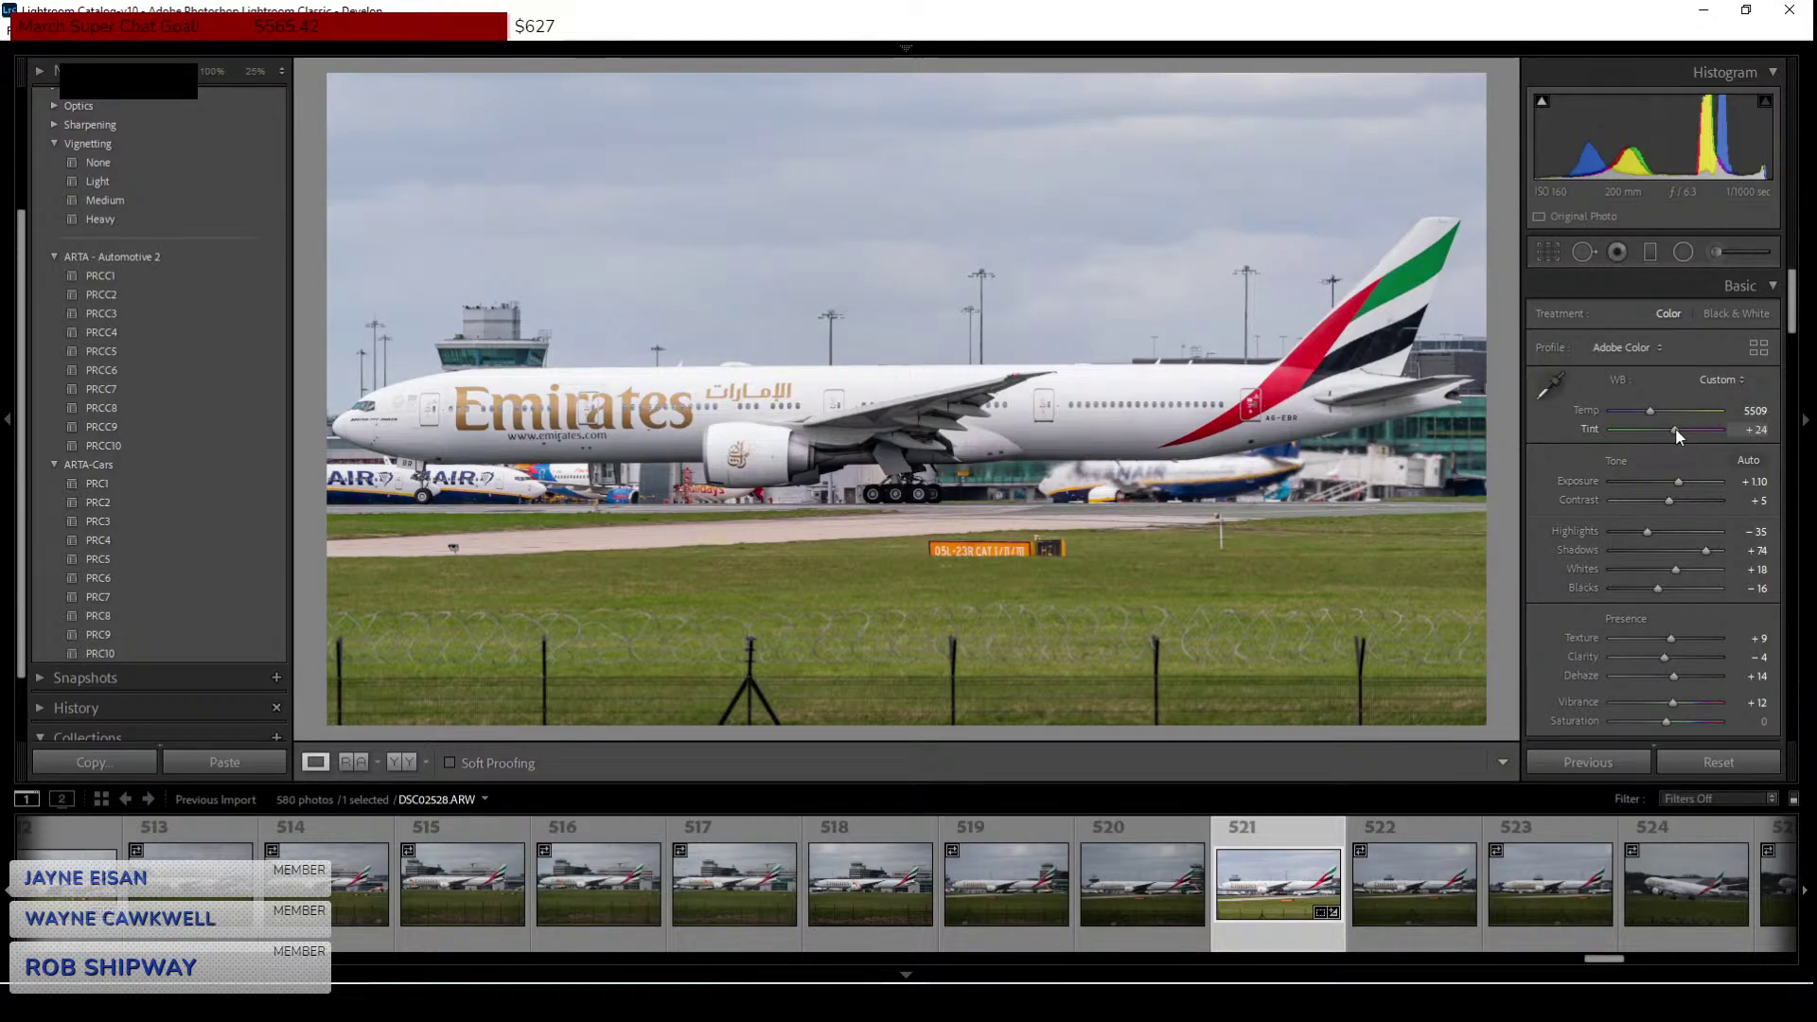
scroll(1675, 431, down, 5)
scroll(1674, 429, up, 5)
click(1758, 429)
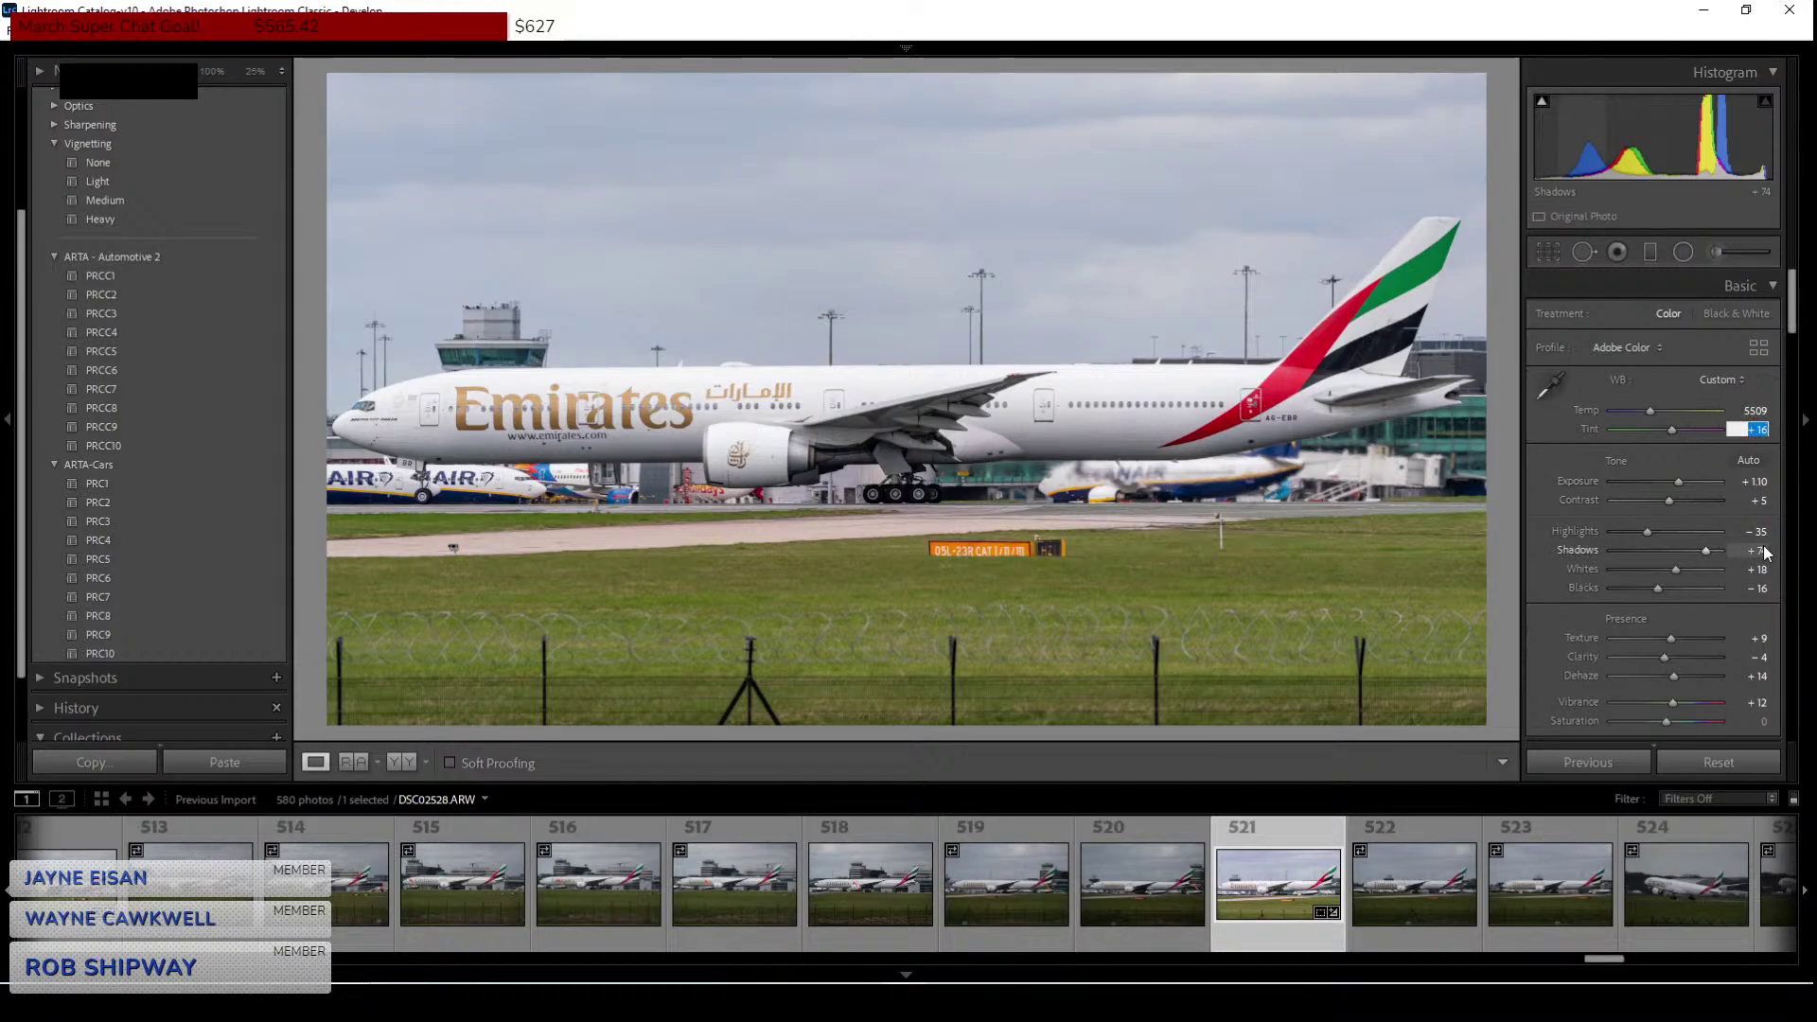
text(15)
key(Return)
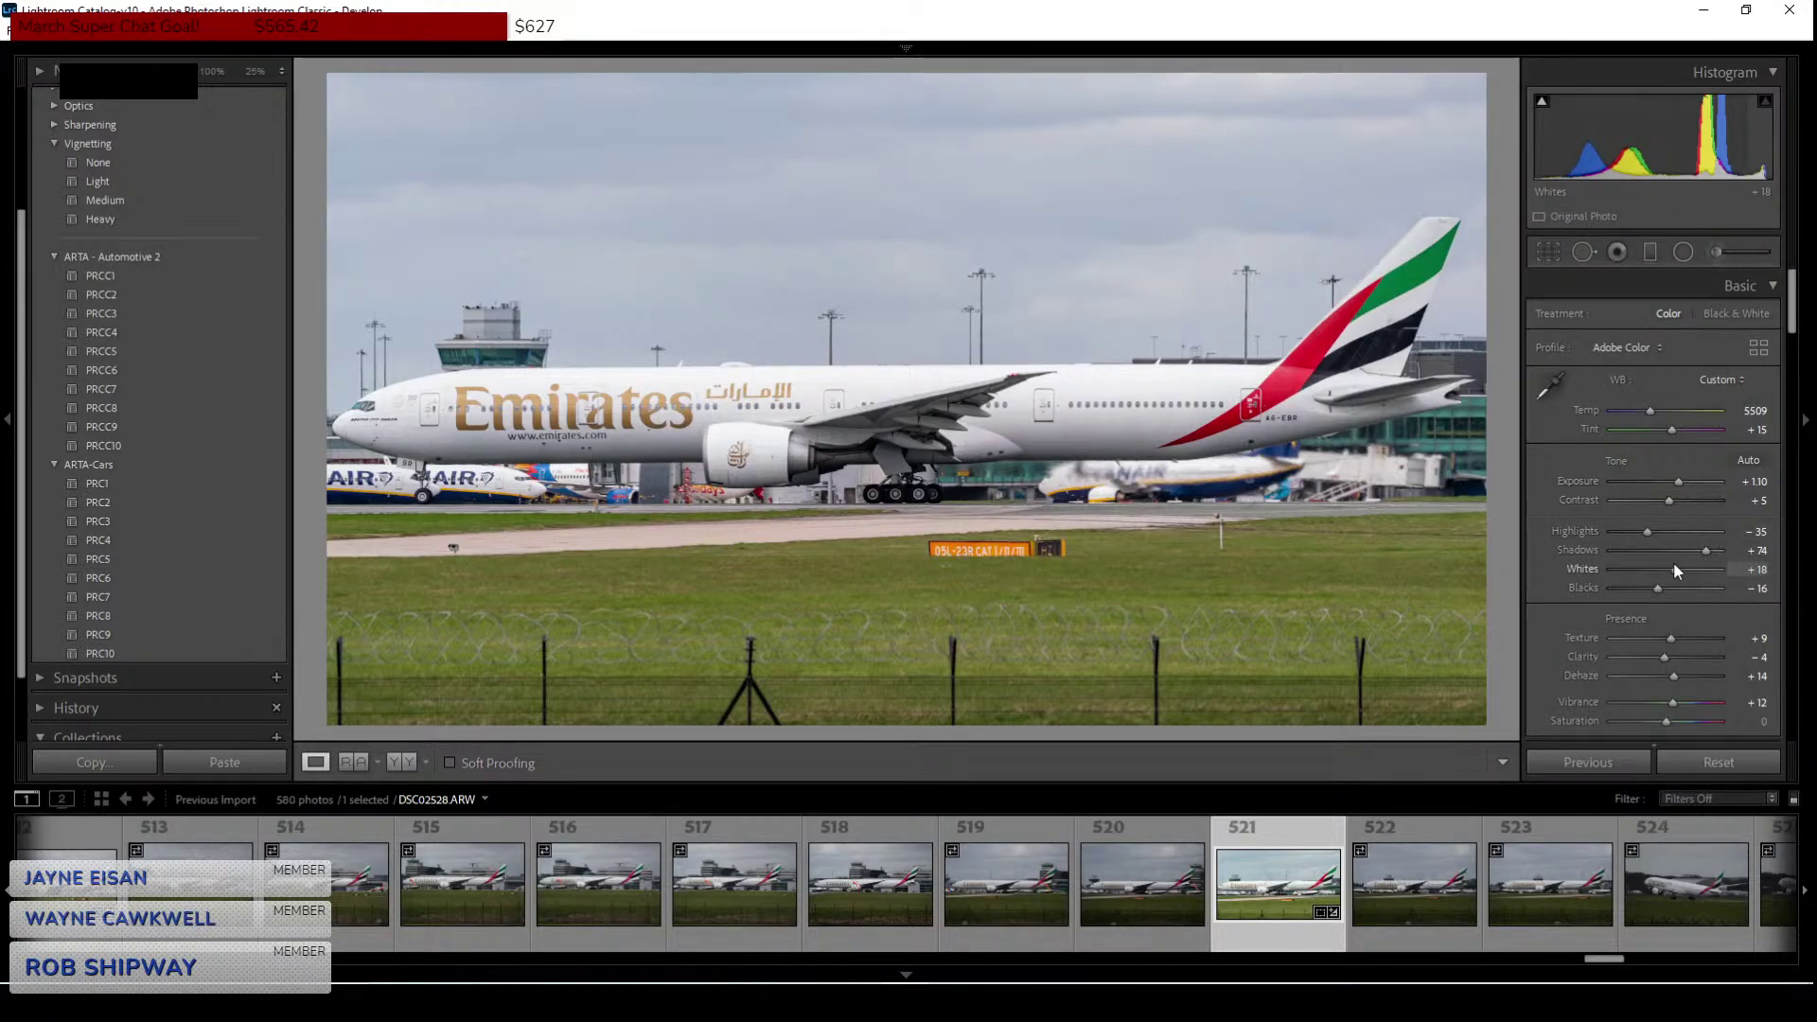
drag(1707, 550, 1724, 552)
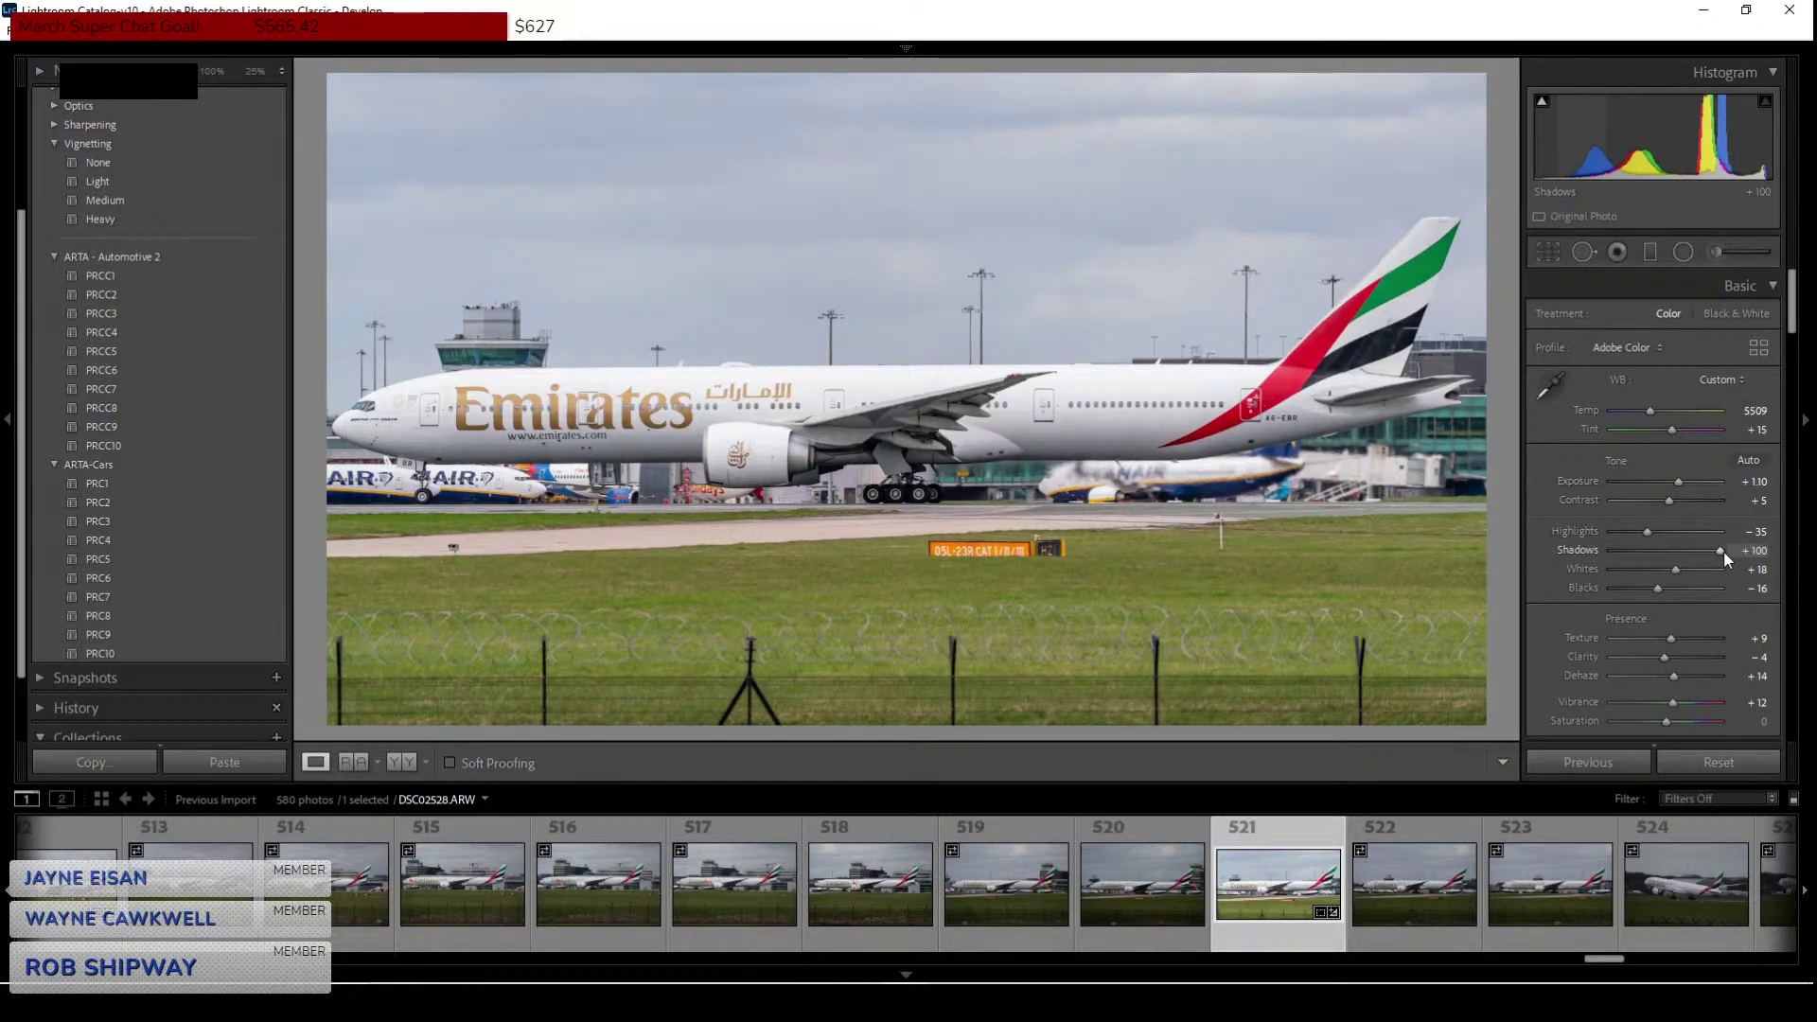
drag(1719, 551, 1713, 549)
Export the edited Emirates photo as an sRGB JPEG at quality 100 to the Edited\21.03.21 folder.
click(8, 30)
click(93, 287)
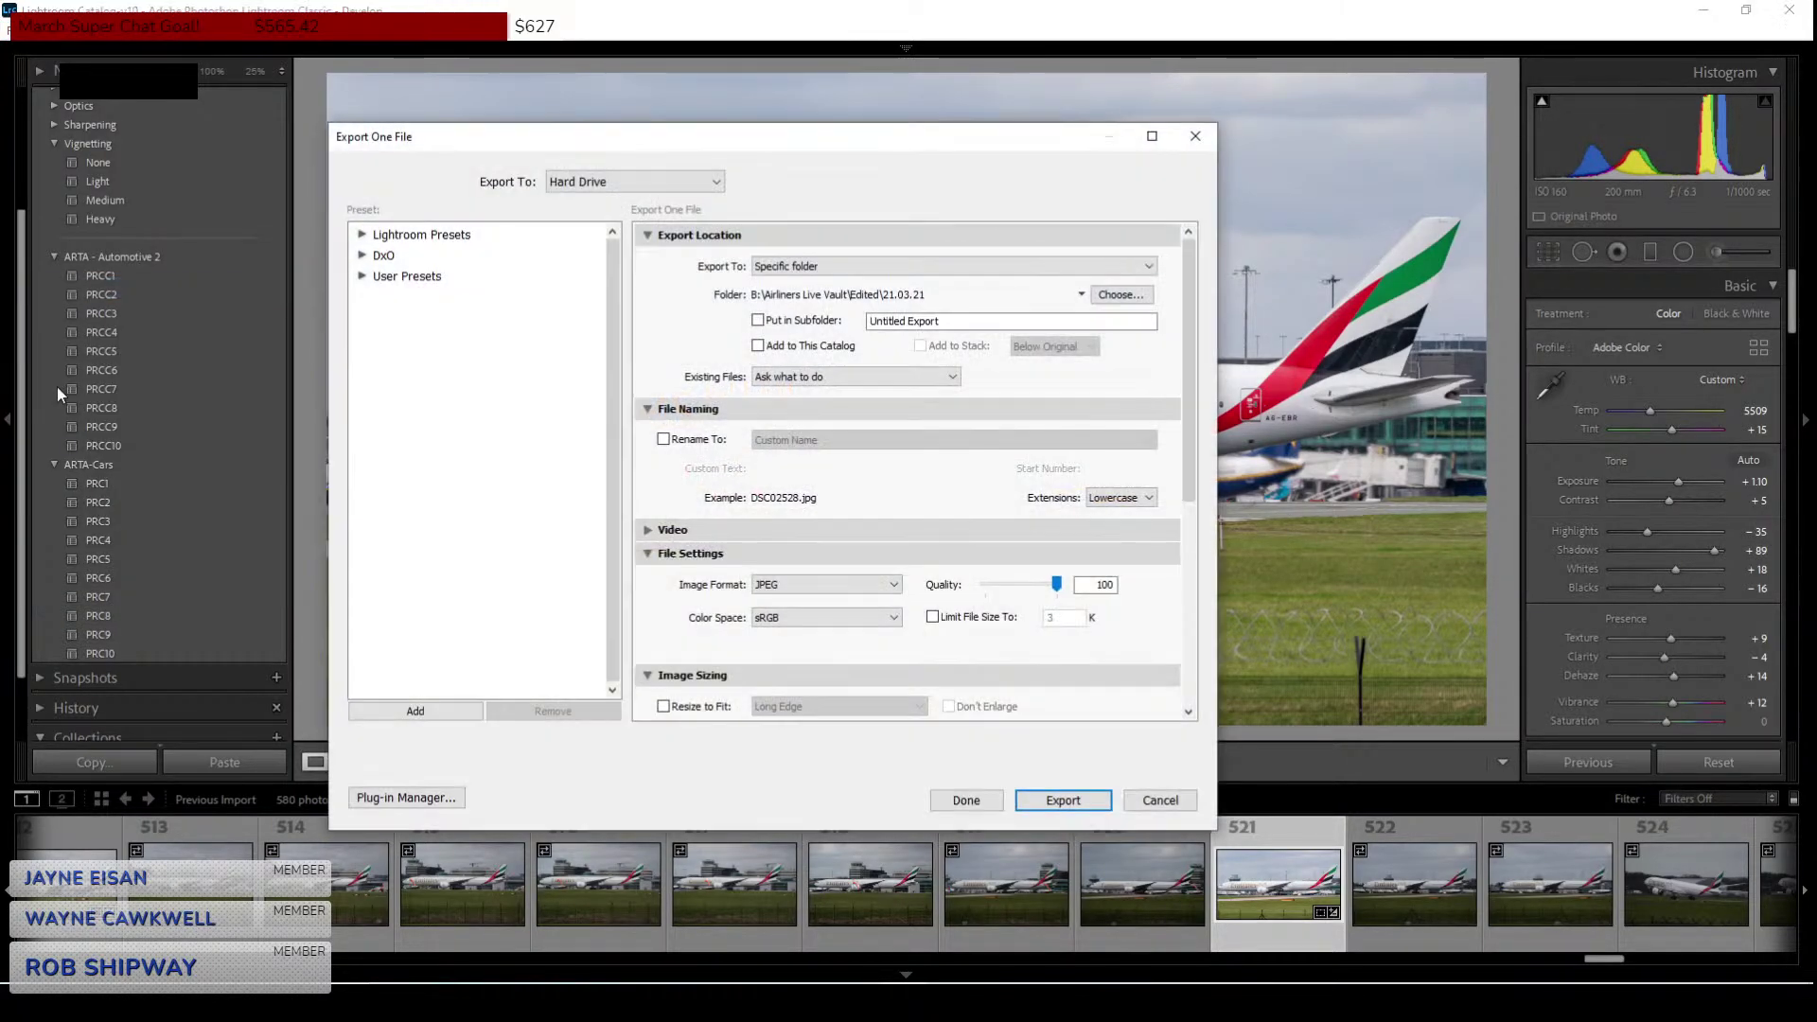
key(Return)
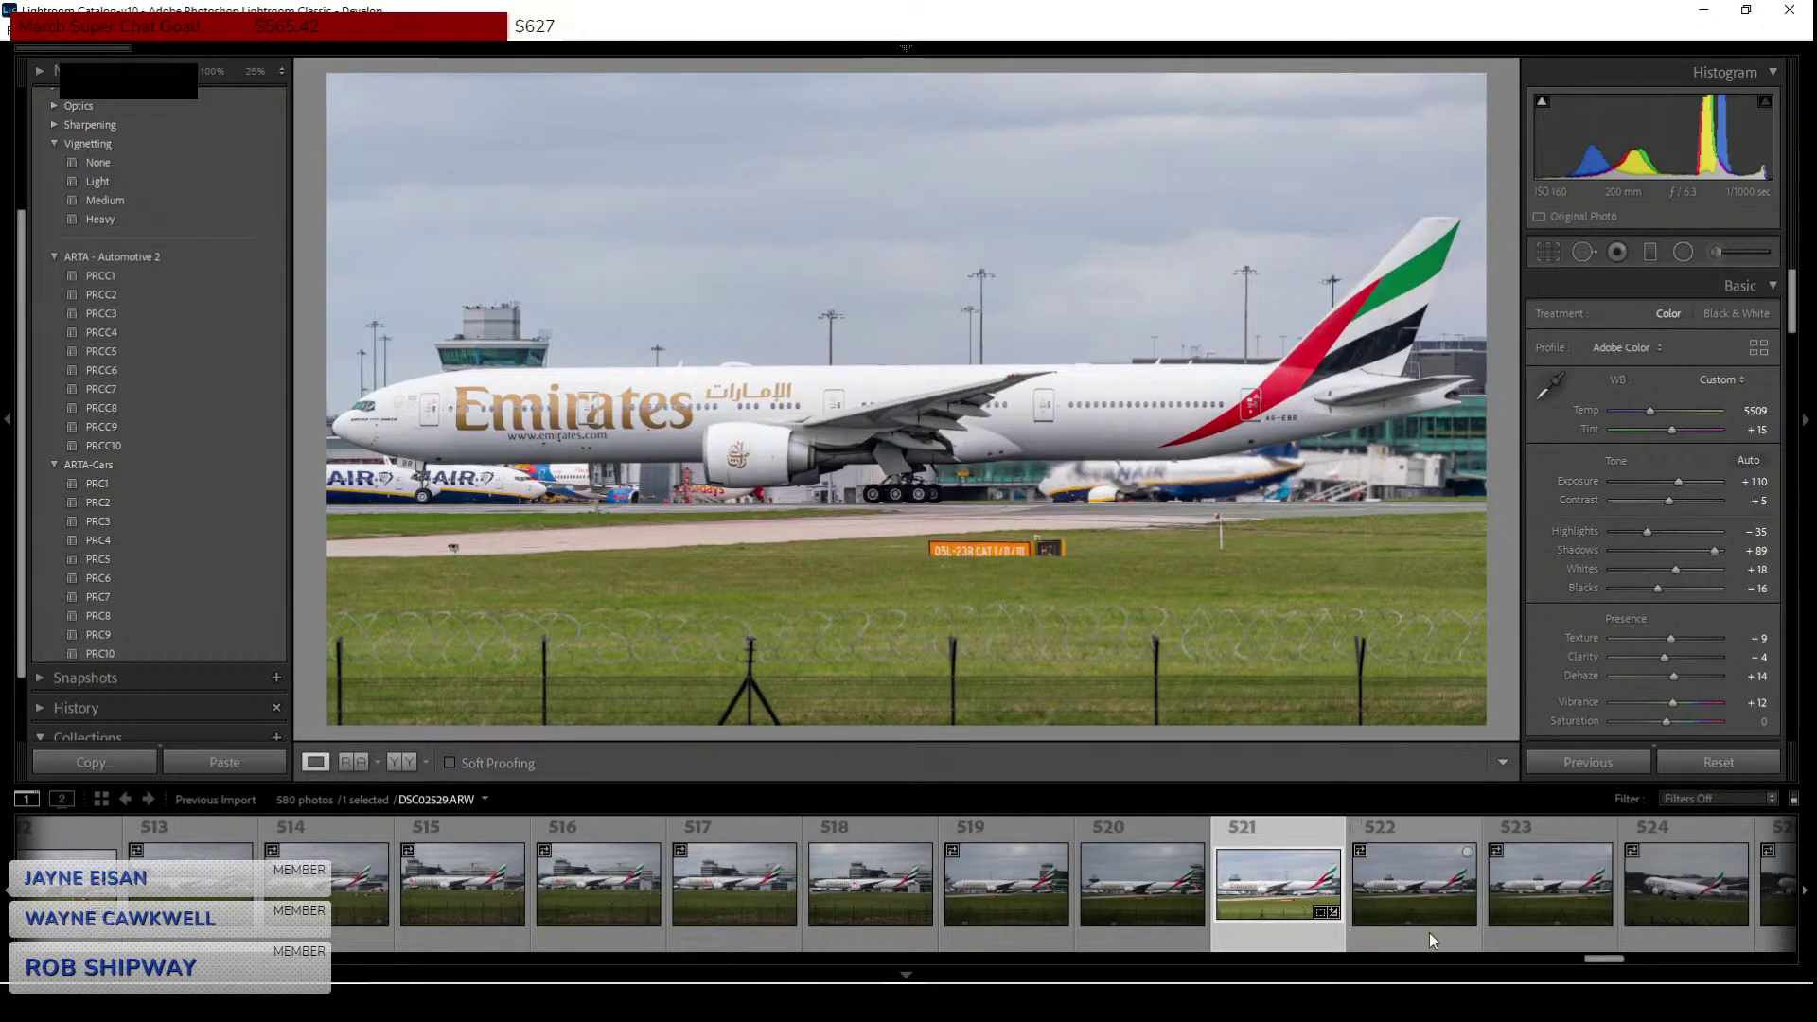
Browse the Emirates take-off shots from photo 524 onward and select photo 537 for editing.
drag(1604, 960, 1587, 957)
click(1316, 906)
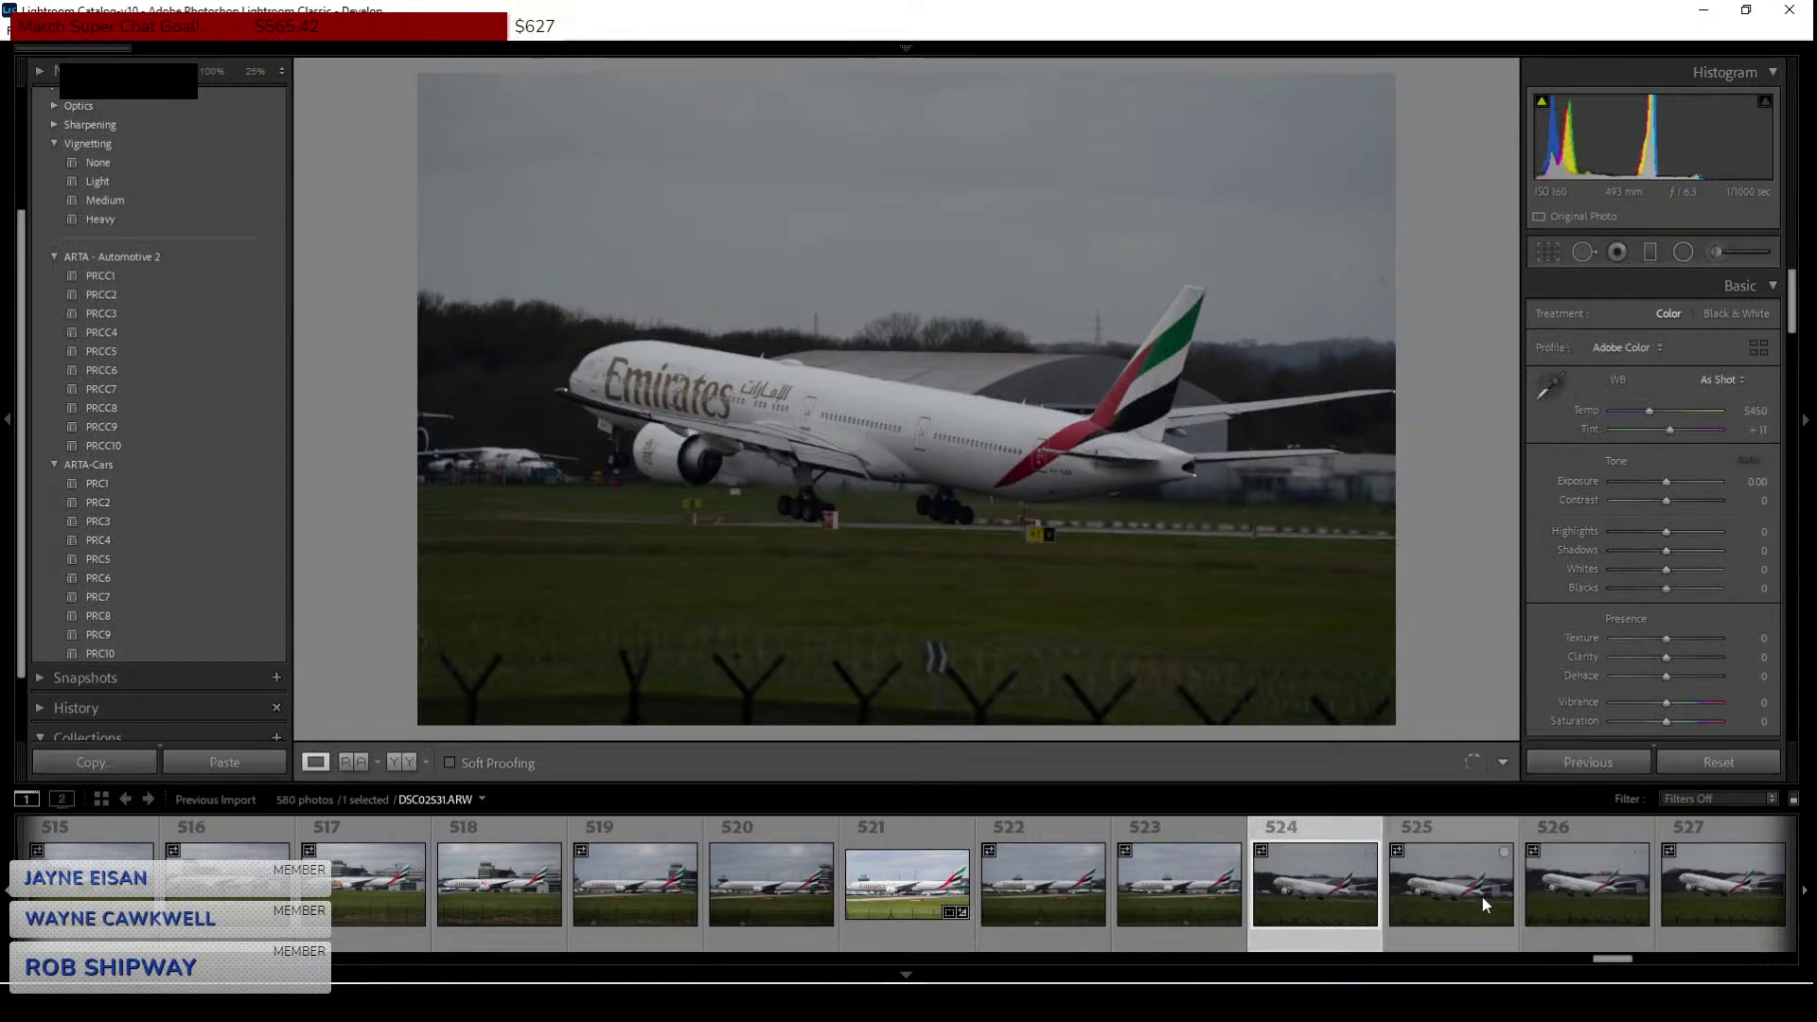
click(1601, 899)
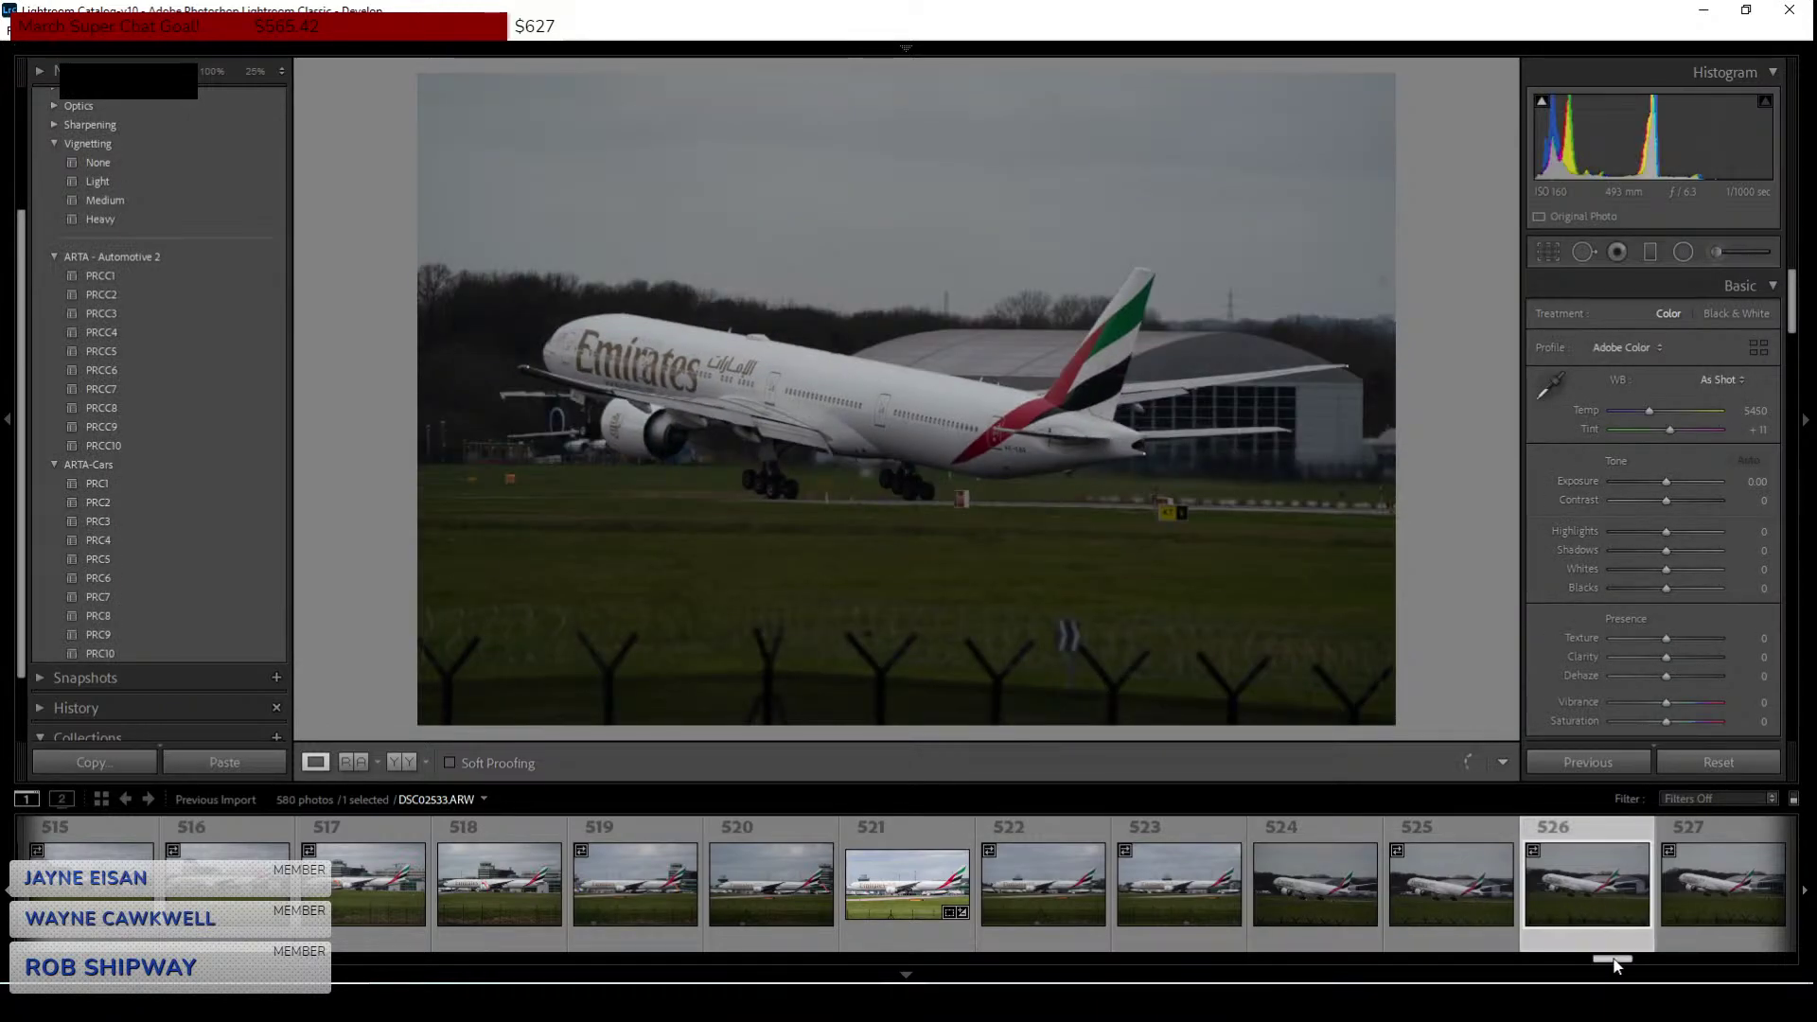
drag(1617, 964, 1636, 965)
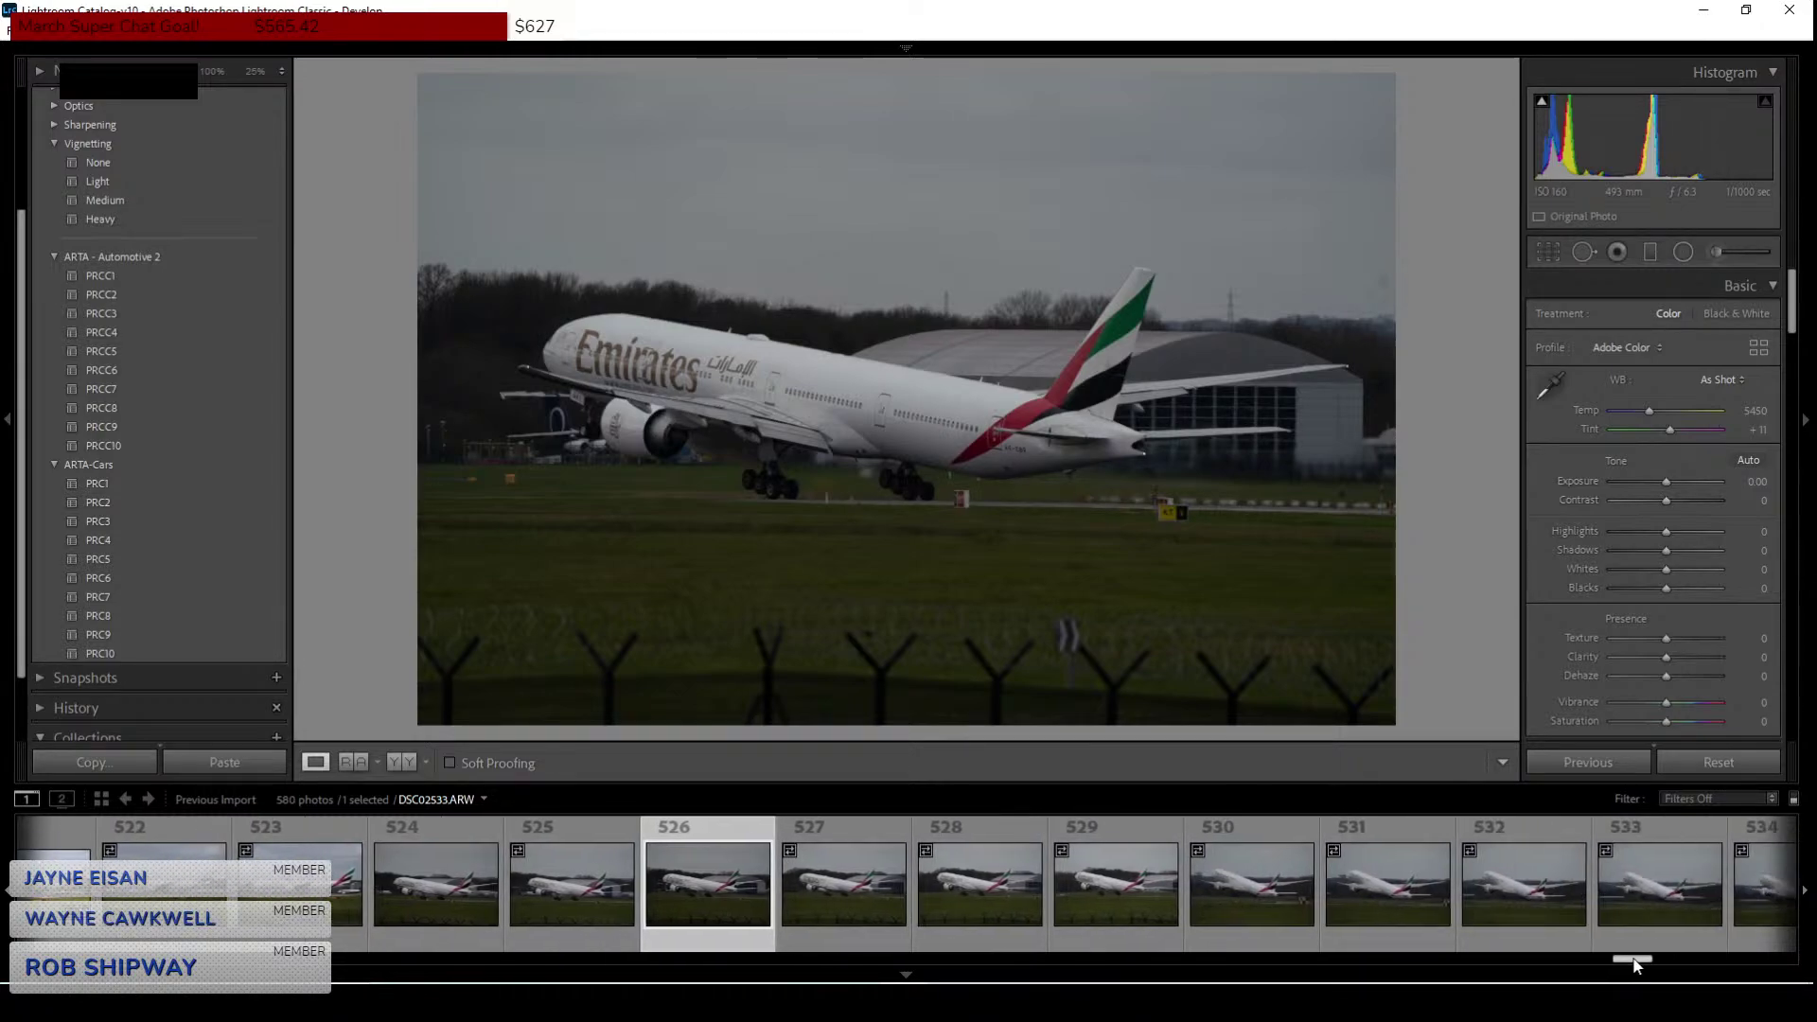
click(1378, 884)
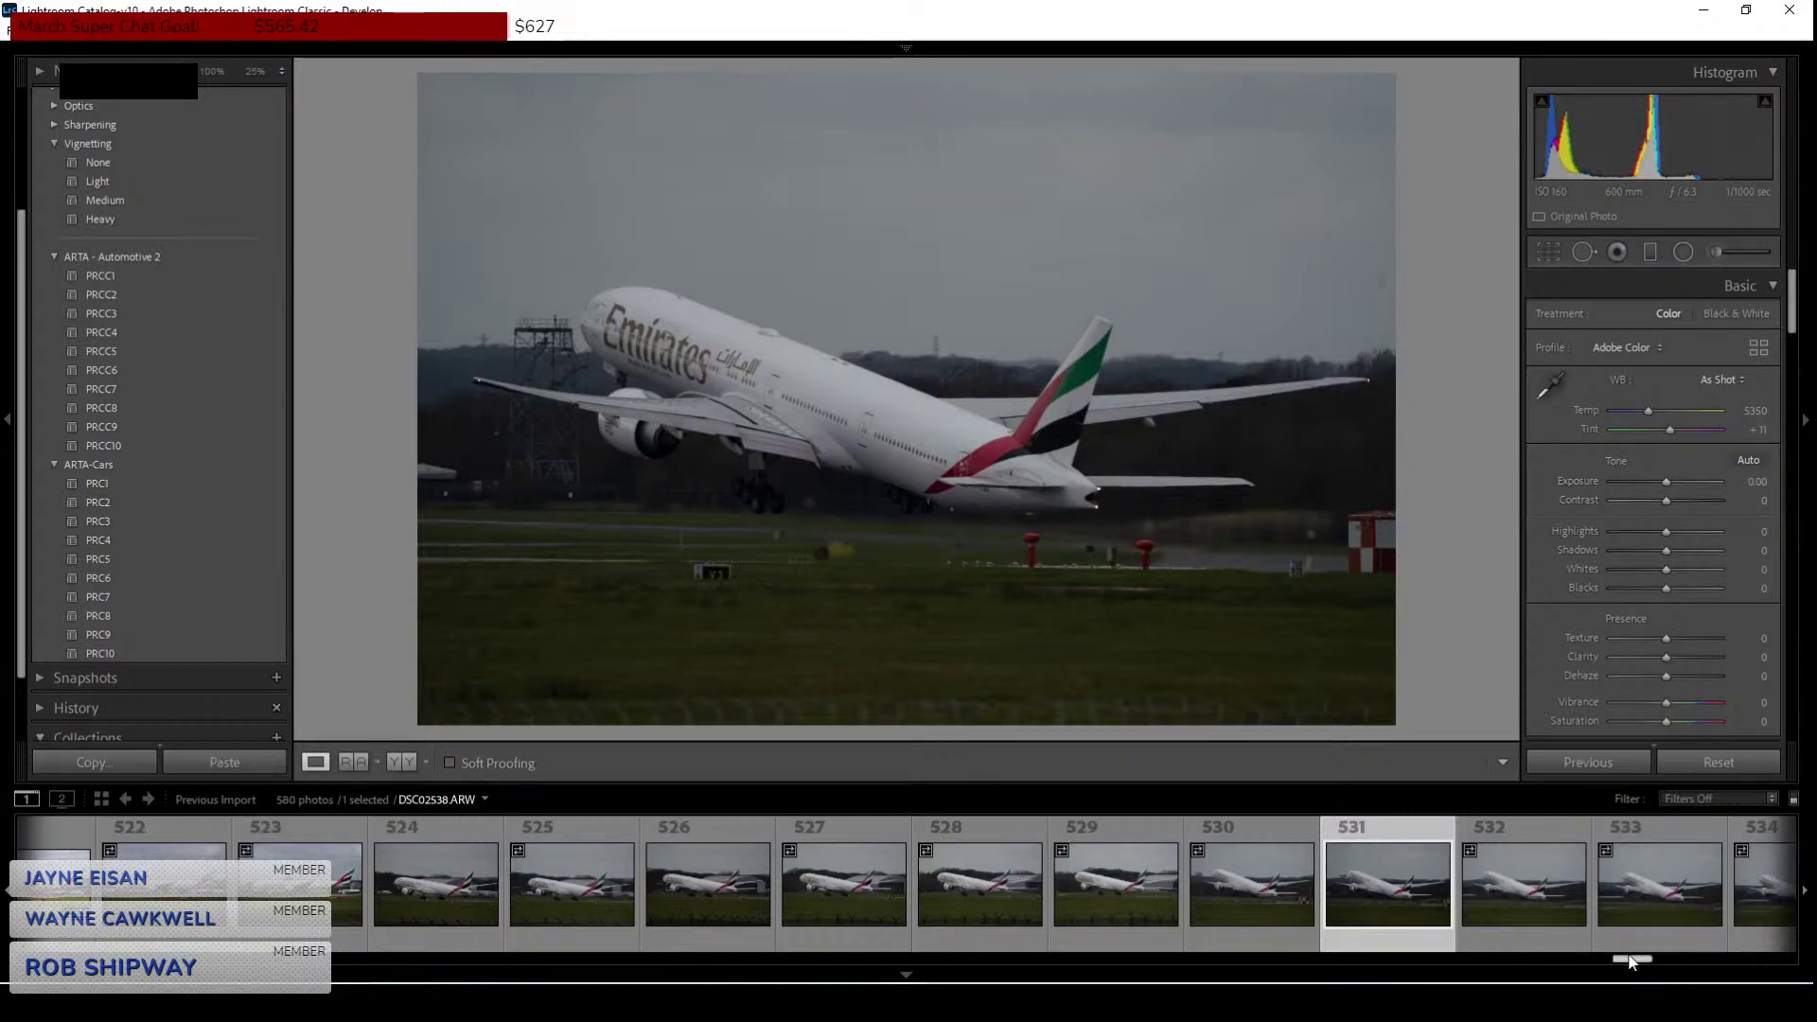
click(1273, 890)
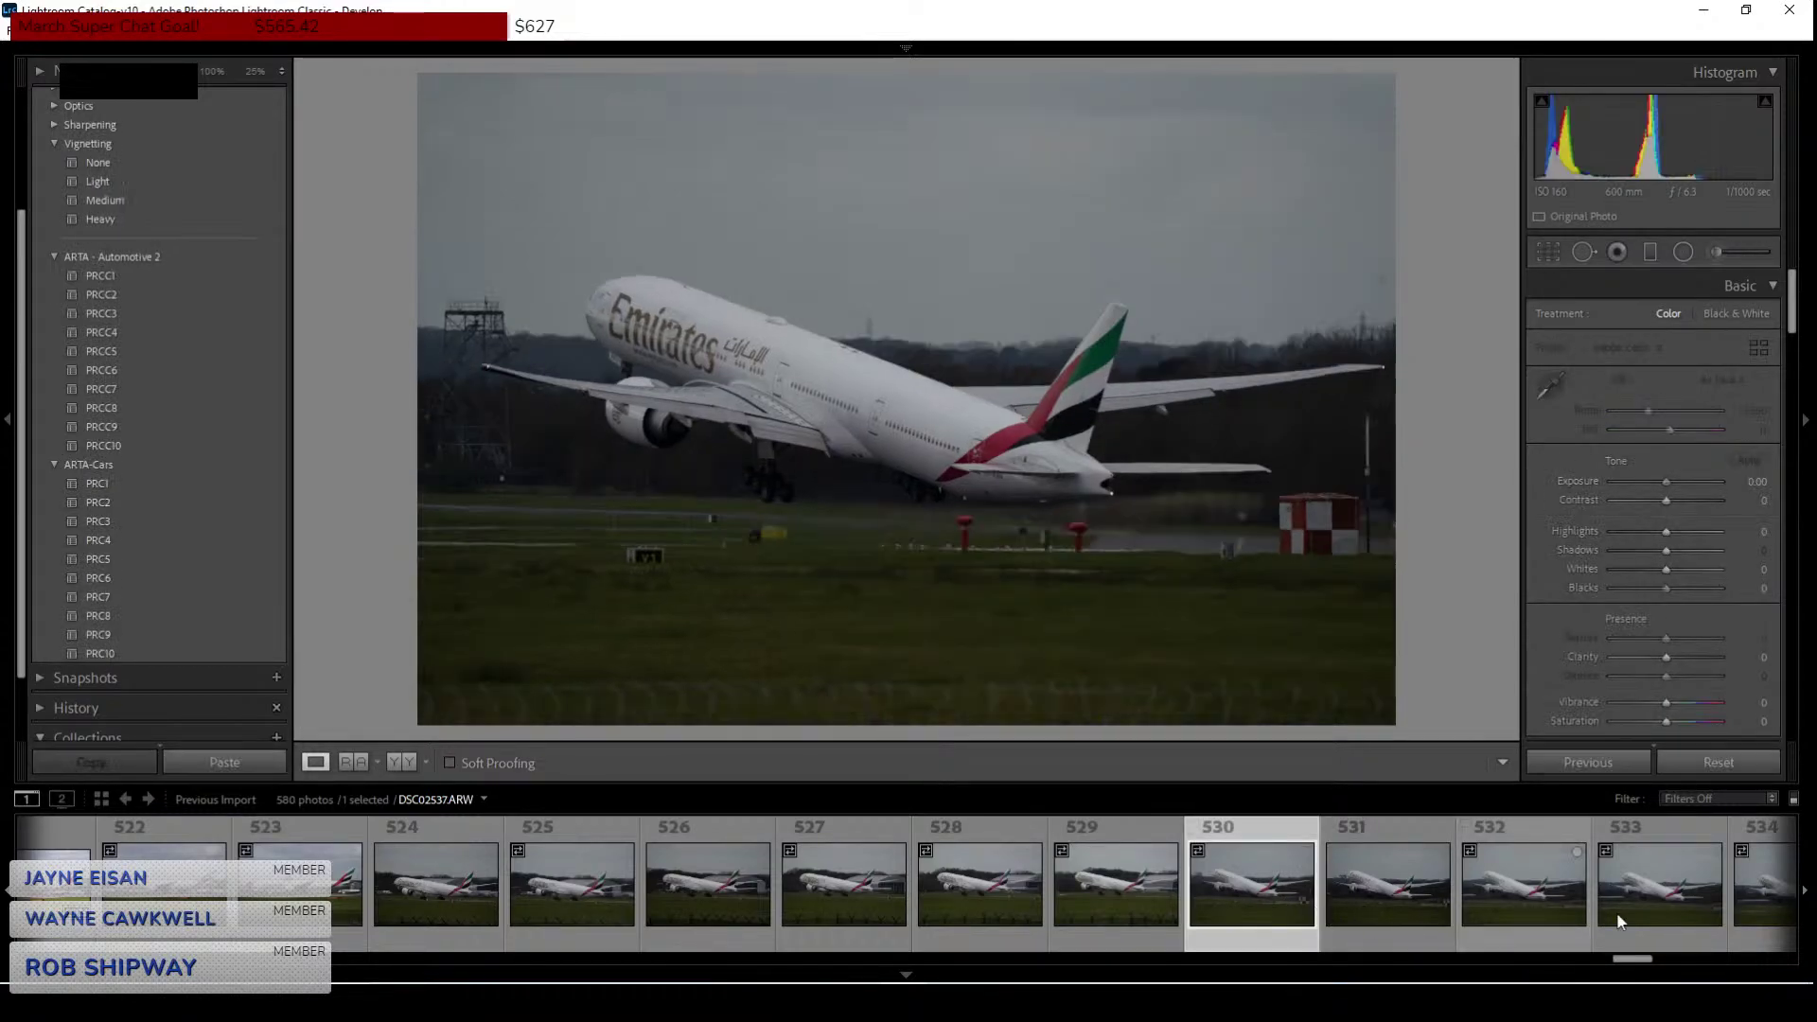
click(1667, 907)
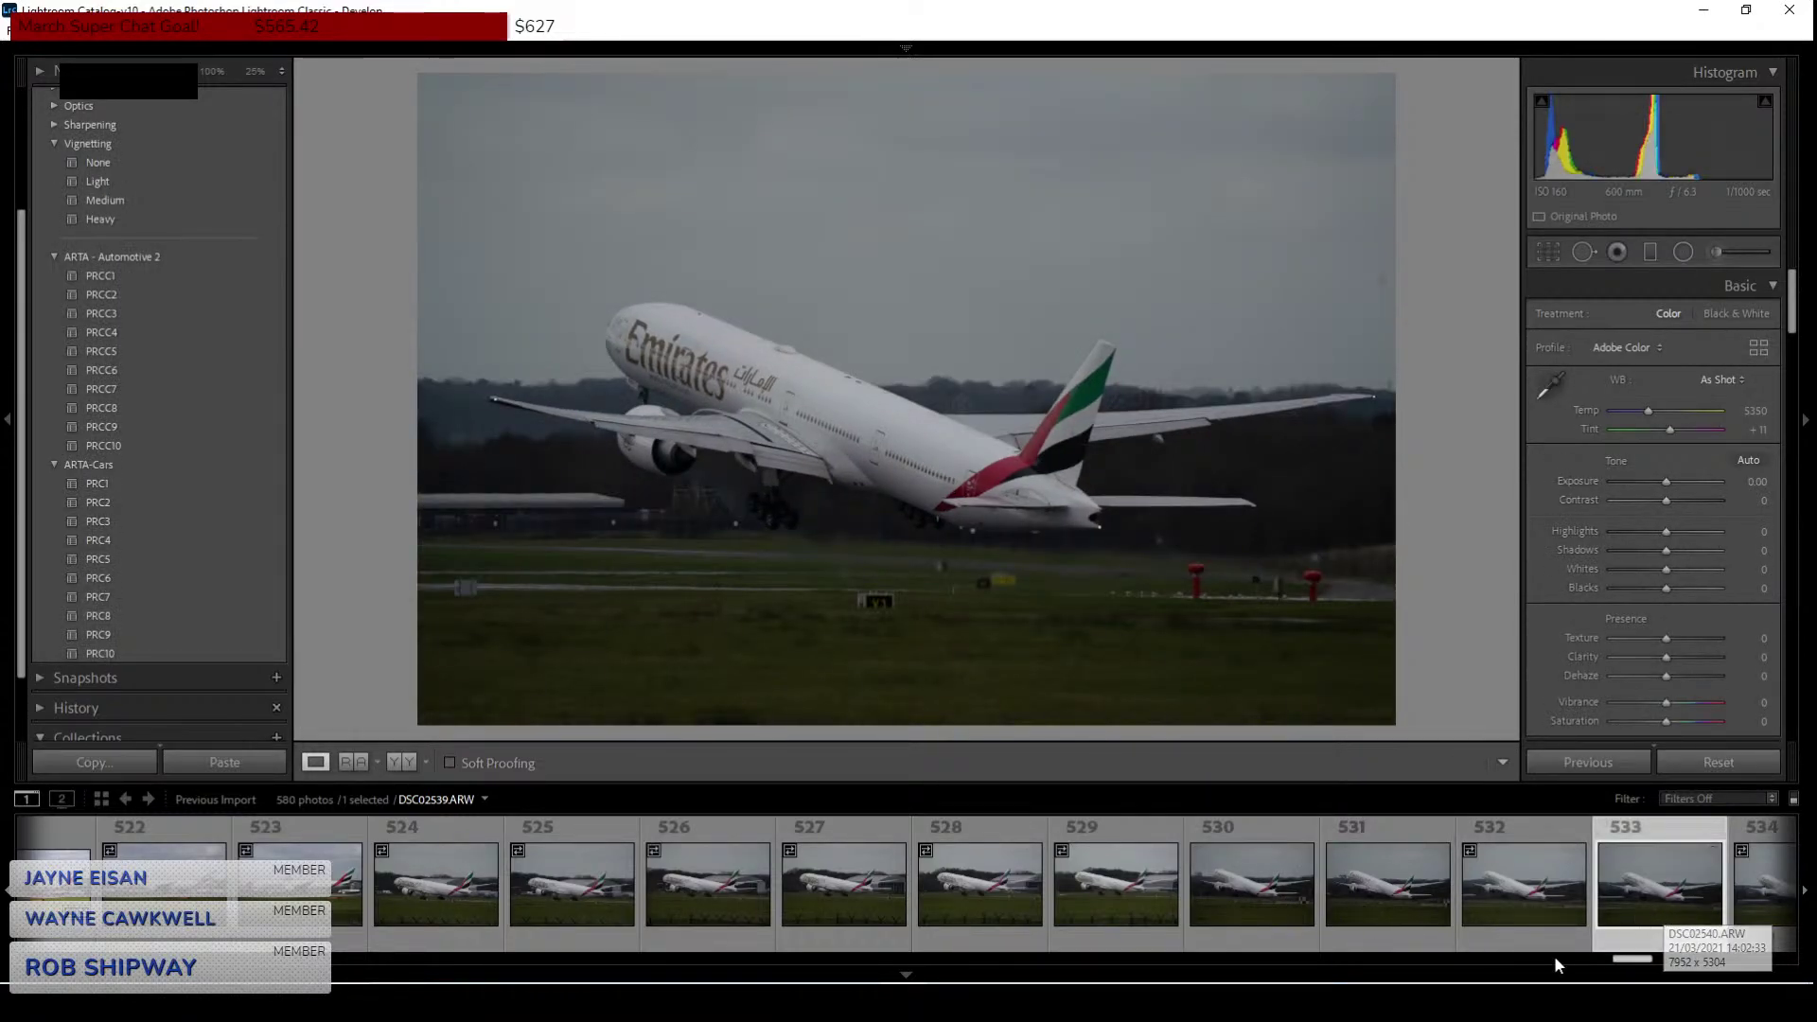
drag(1628, 959, 1639, 959)
click(1543, 923)
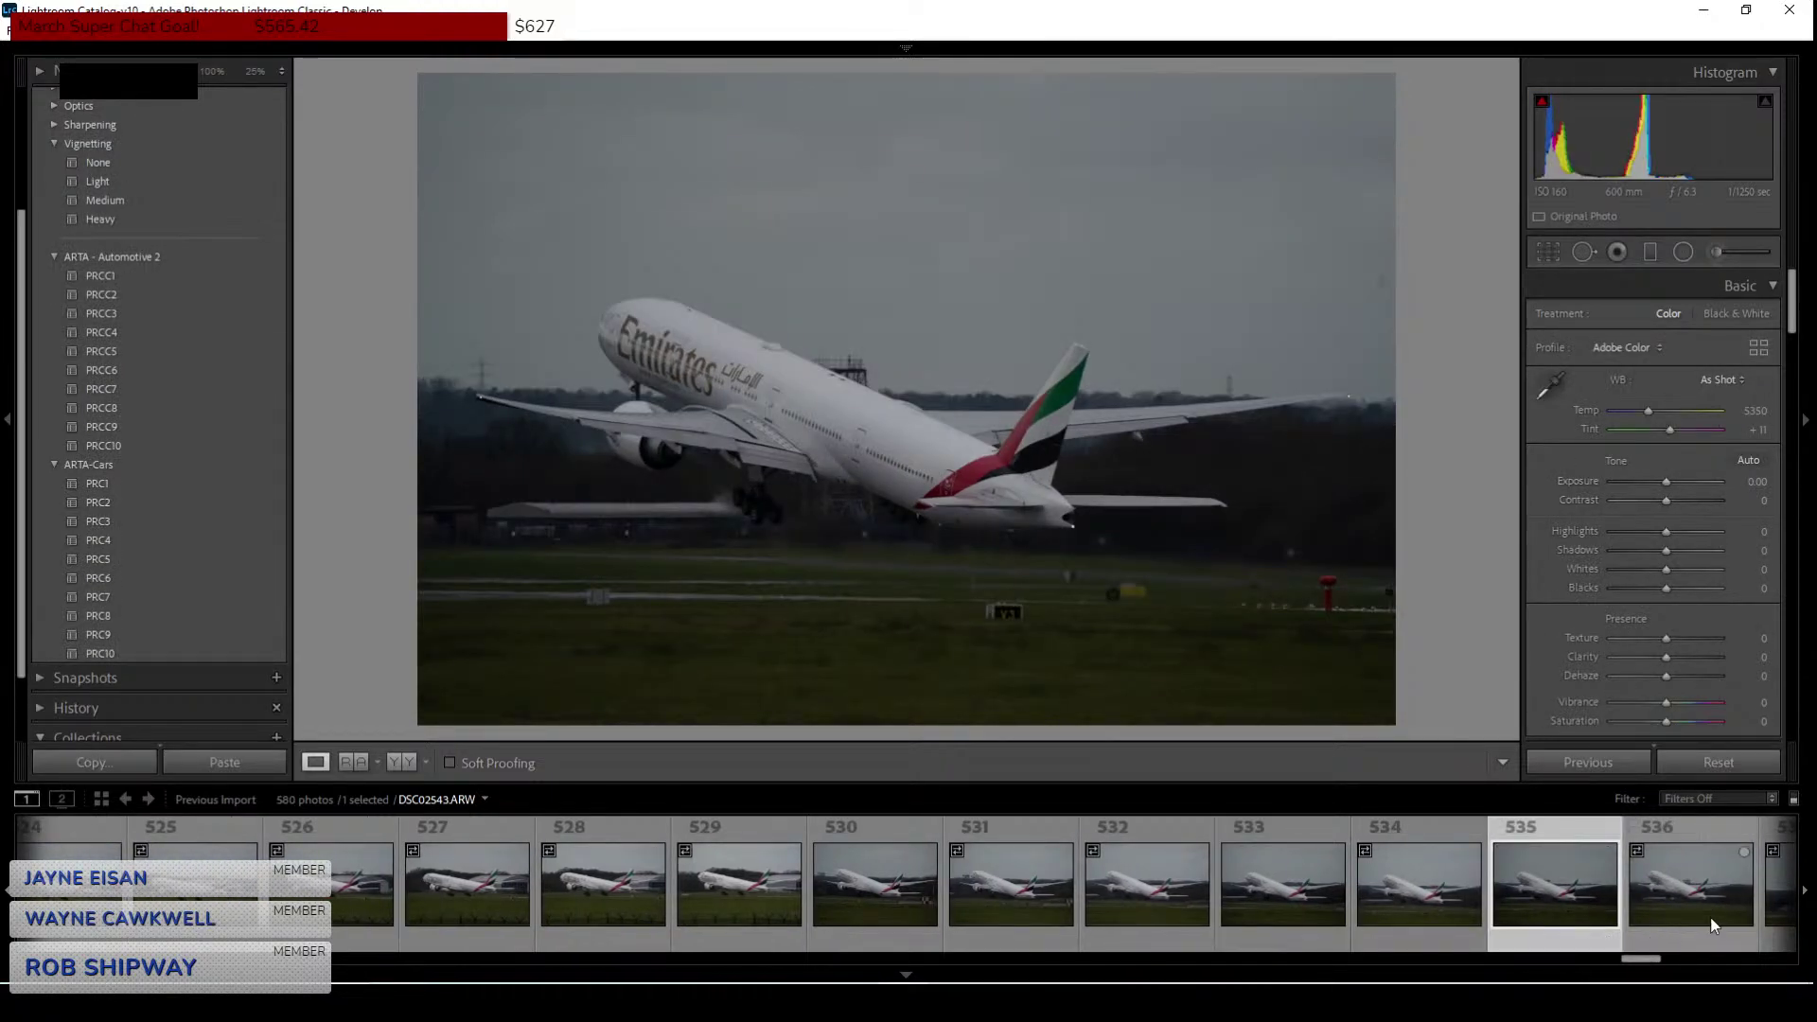
click(1715, 925)
drag(1642, 959, 1652, 961)
click(1268, 913)
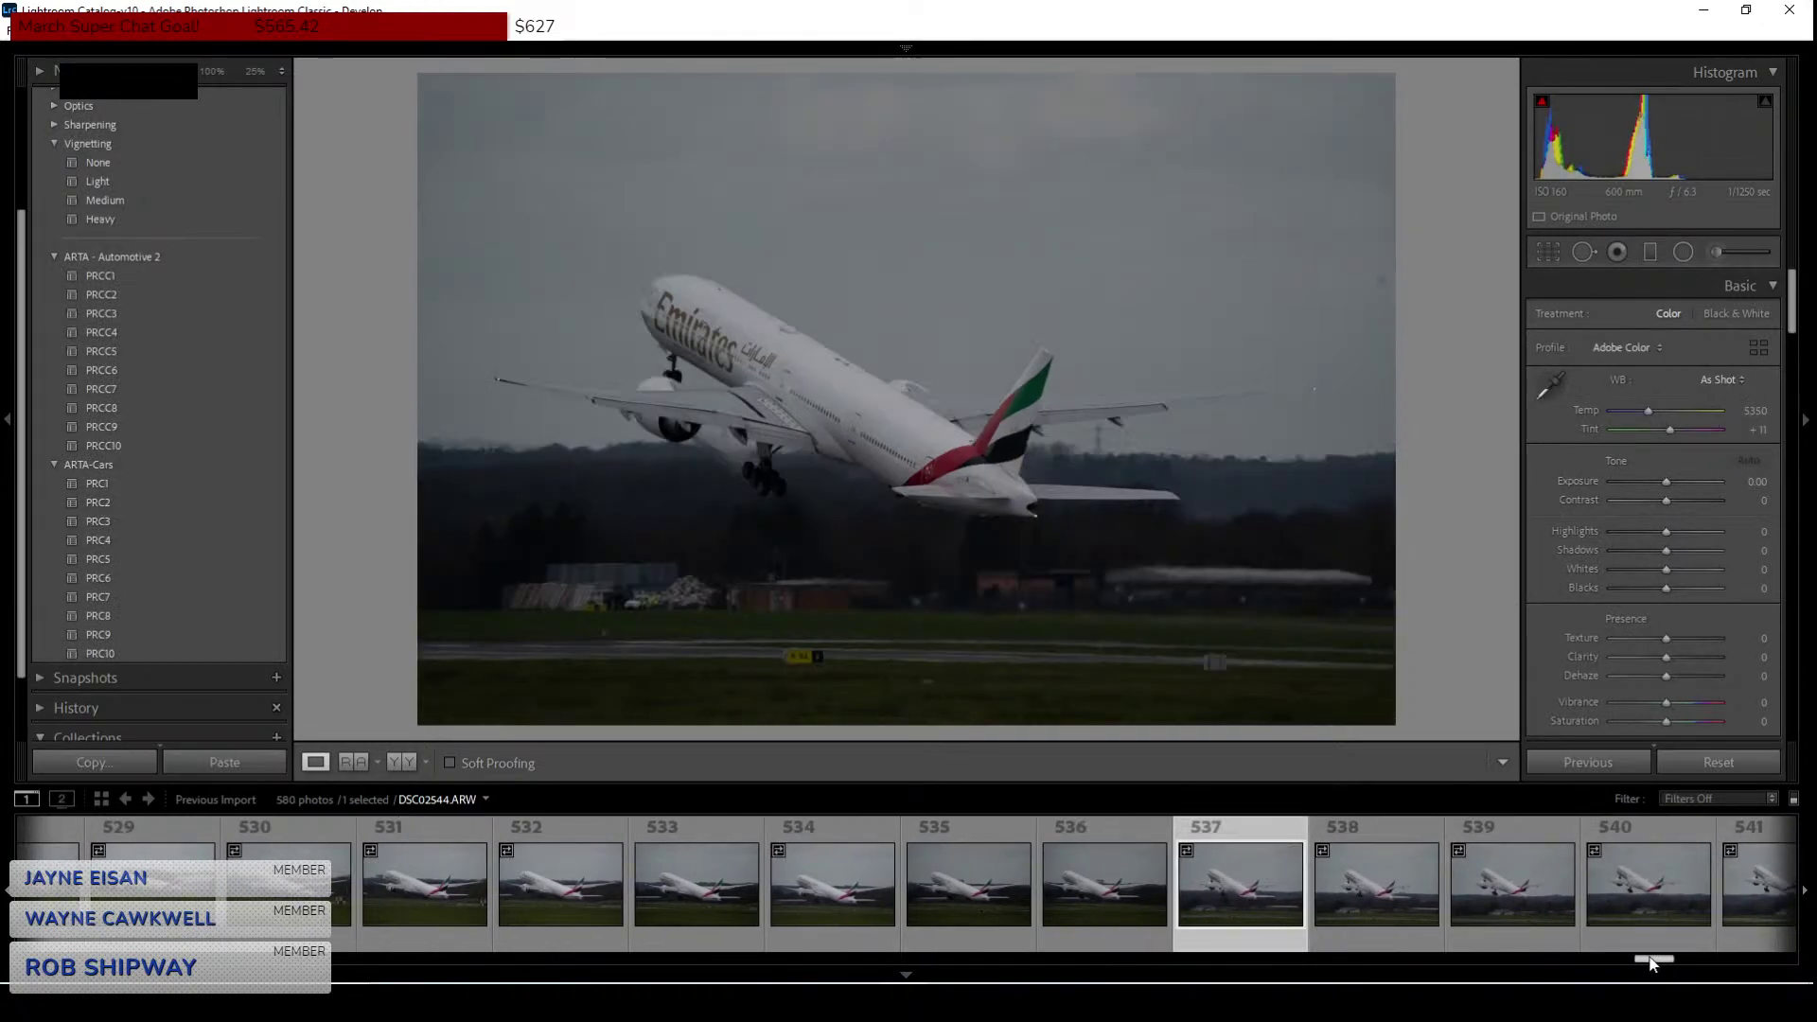
scroll(1652, 963, up, 1)
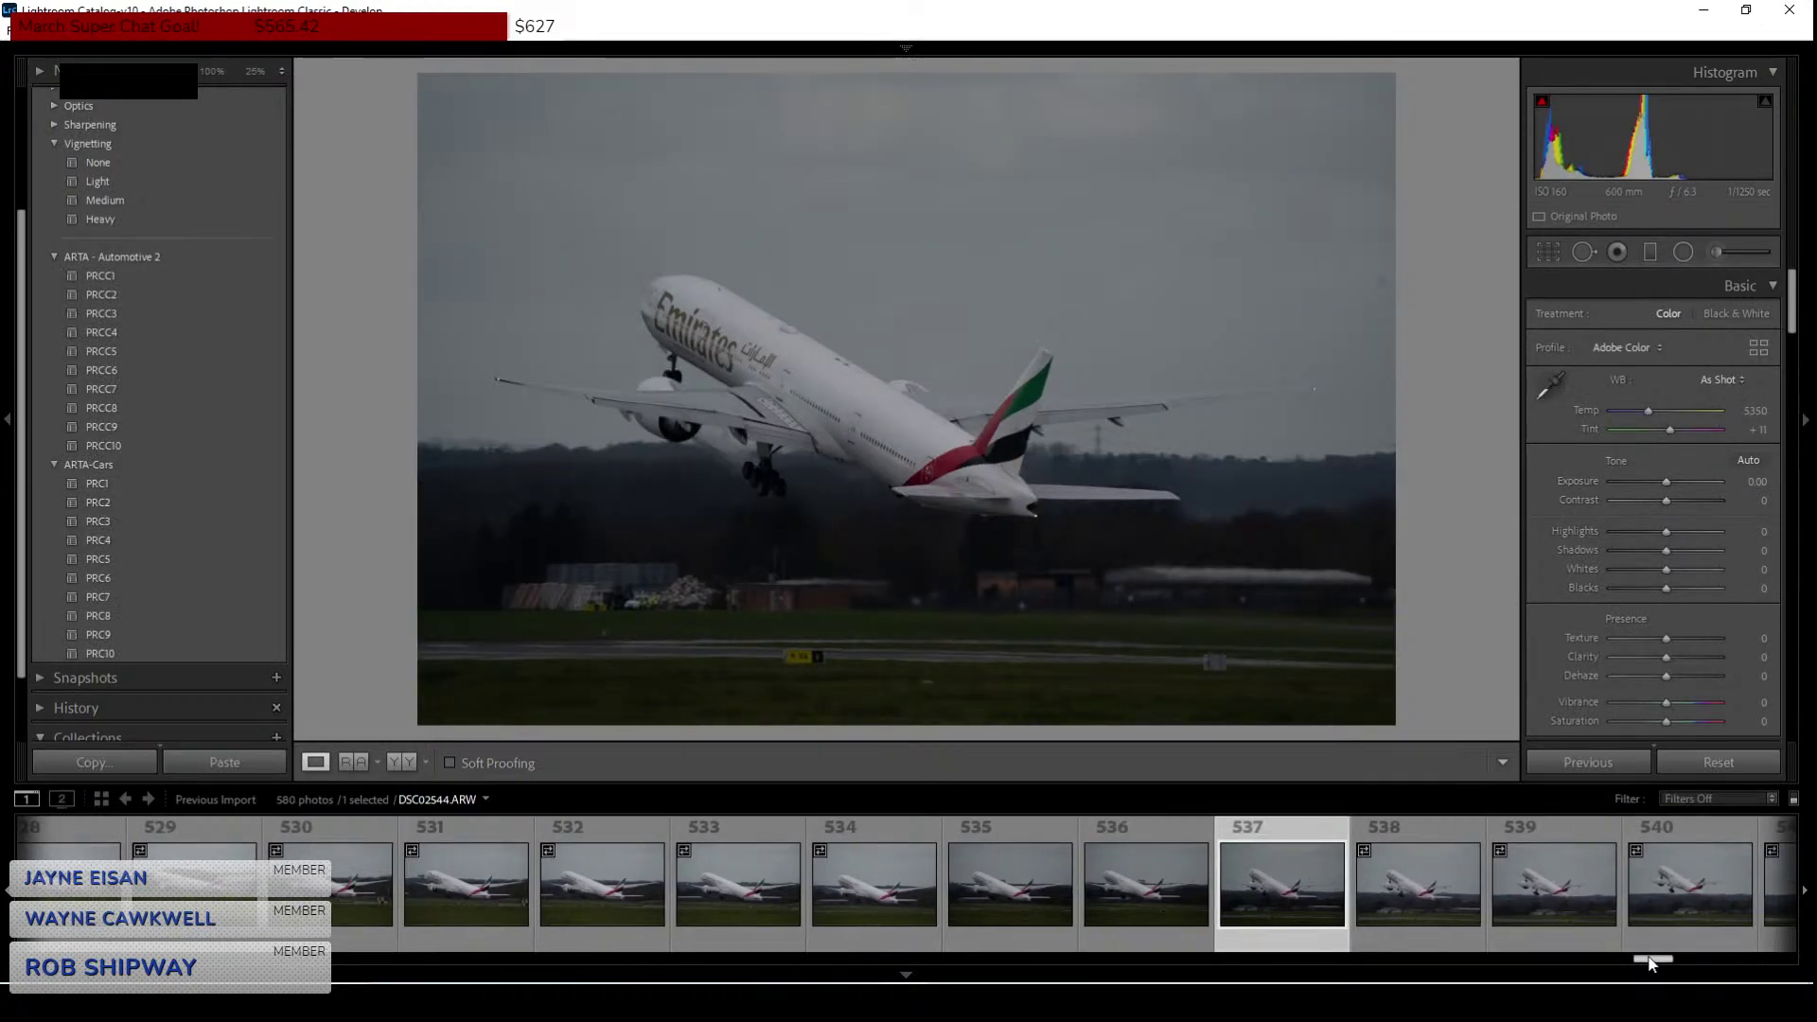
Crop photo 537 to a 16 x 9 aspect around the climbing aircraft and slightly straighten the horizon.
click(1549, 252)
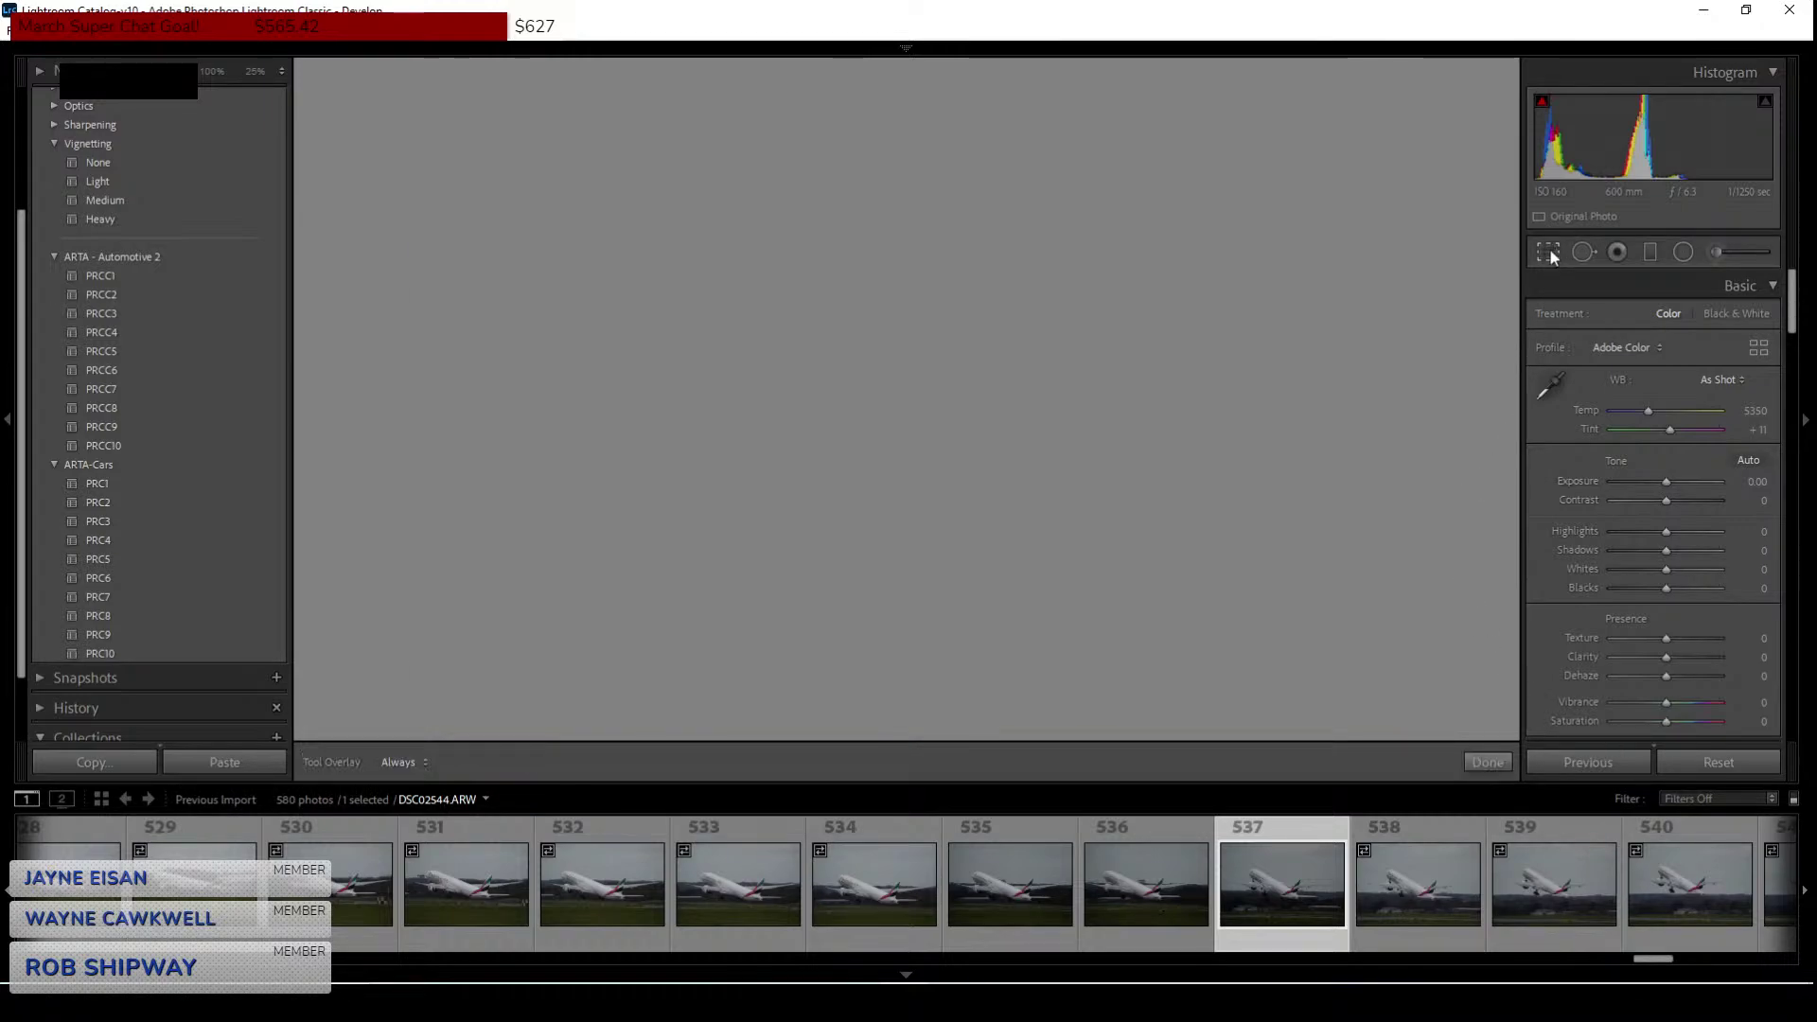
click(1704, 322)
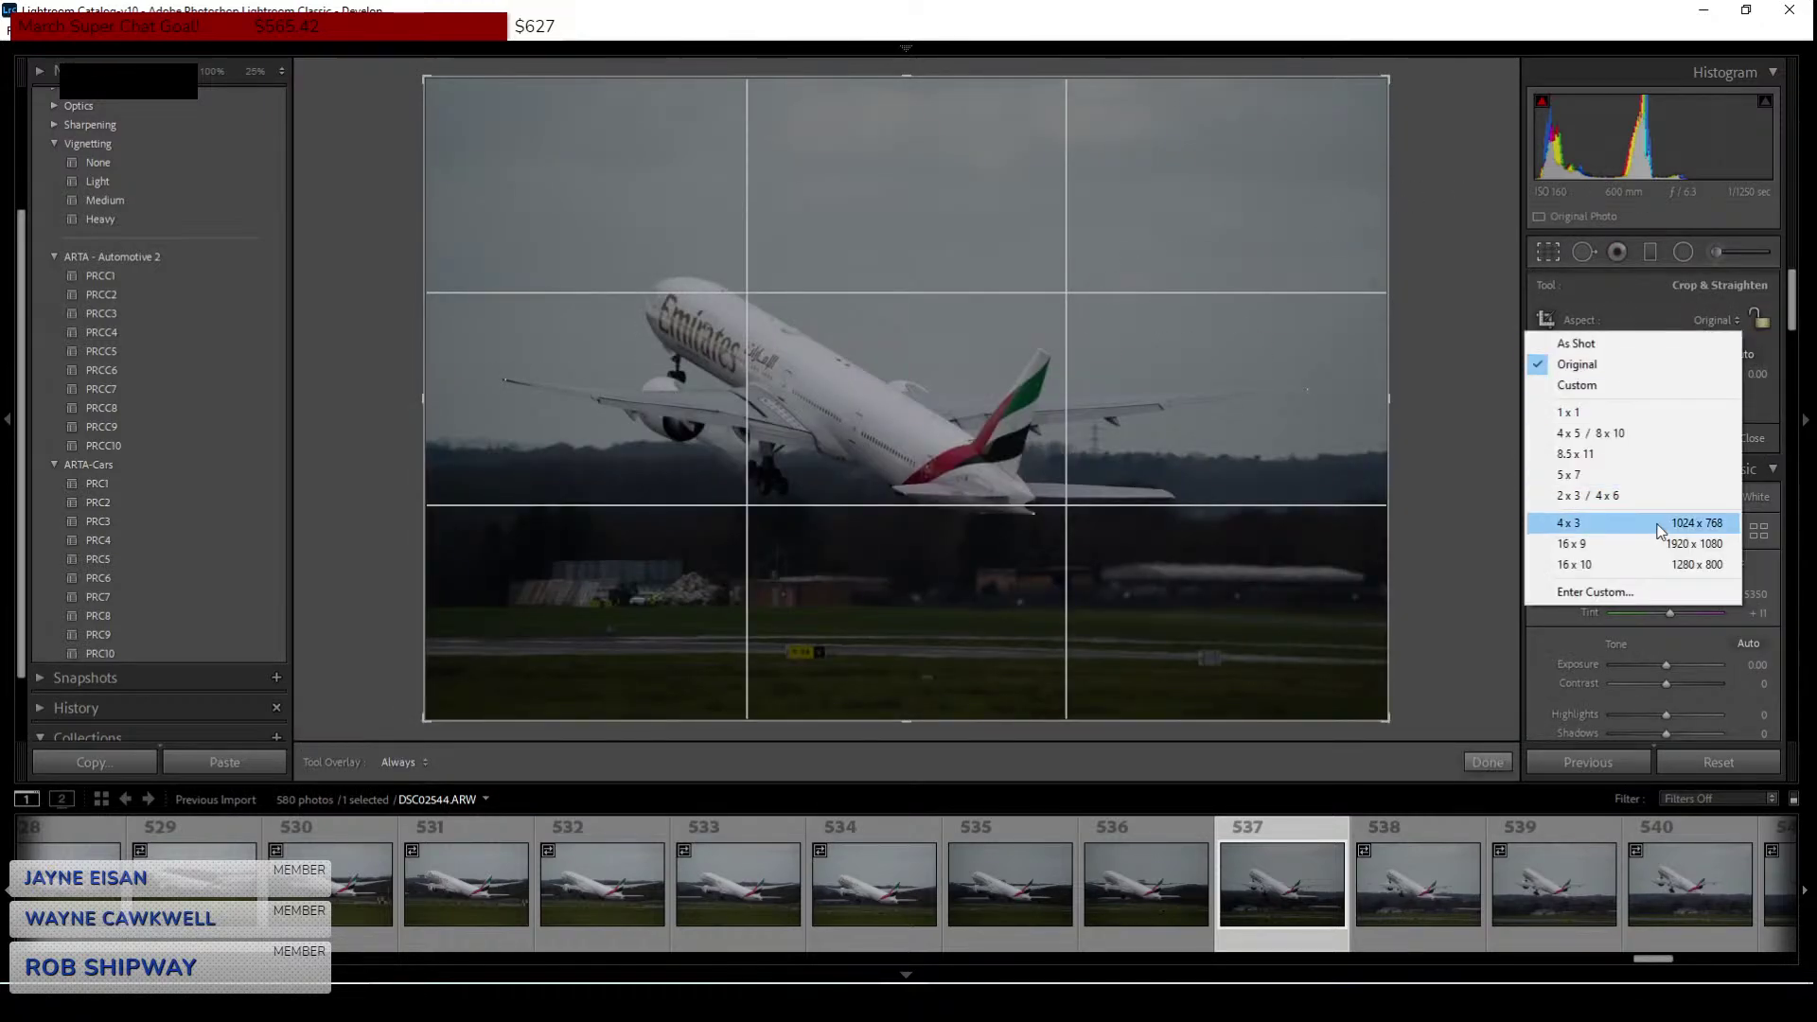
click(1658, 543)
drag(425, 130, 625, 218)
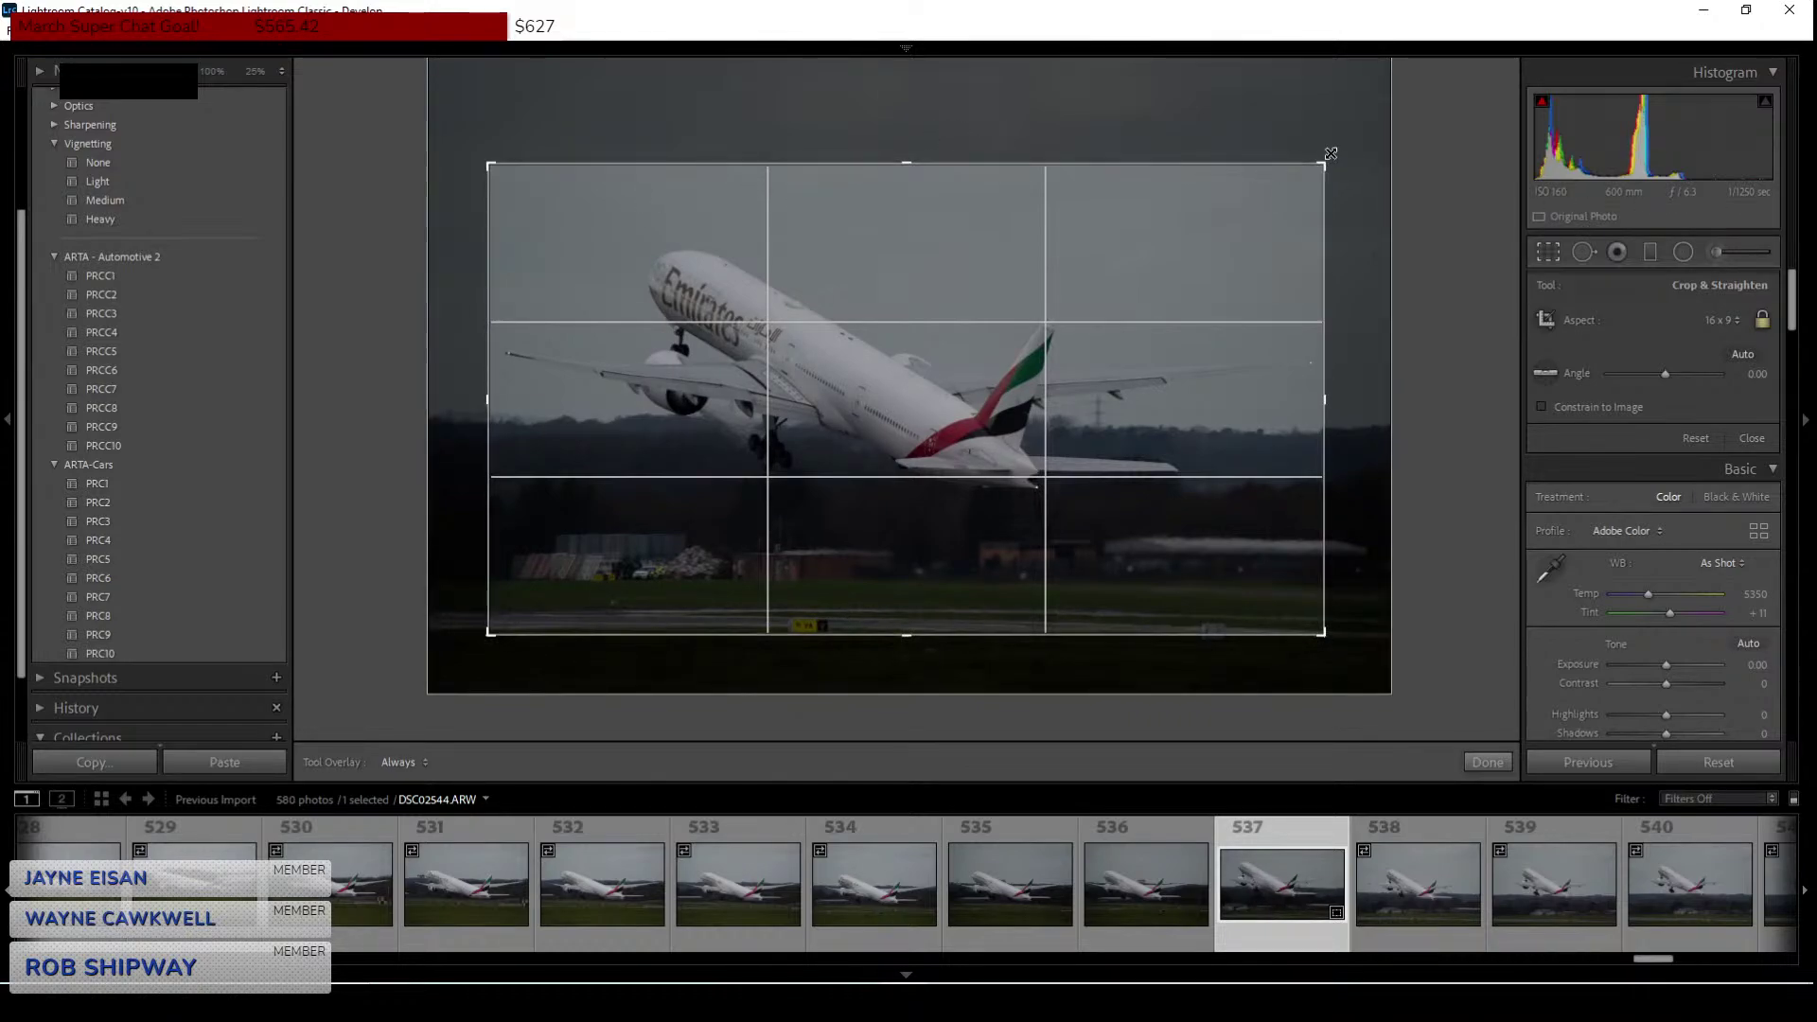
drag(1337, 154, 1343, 153)
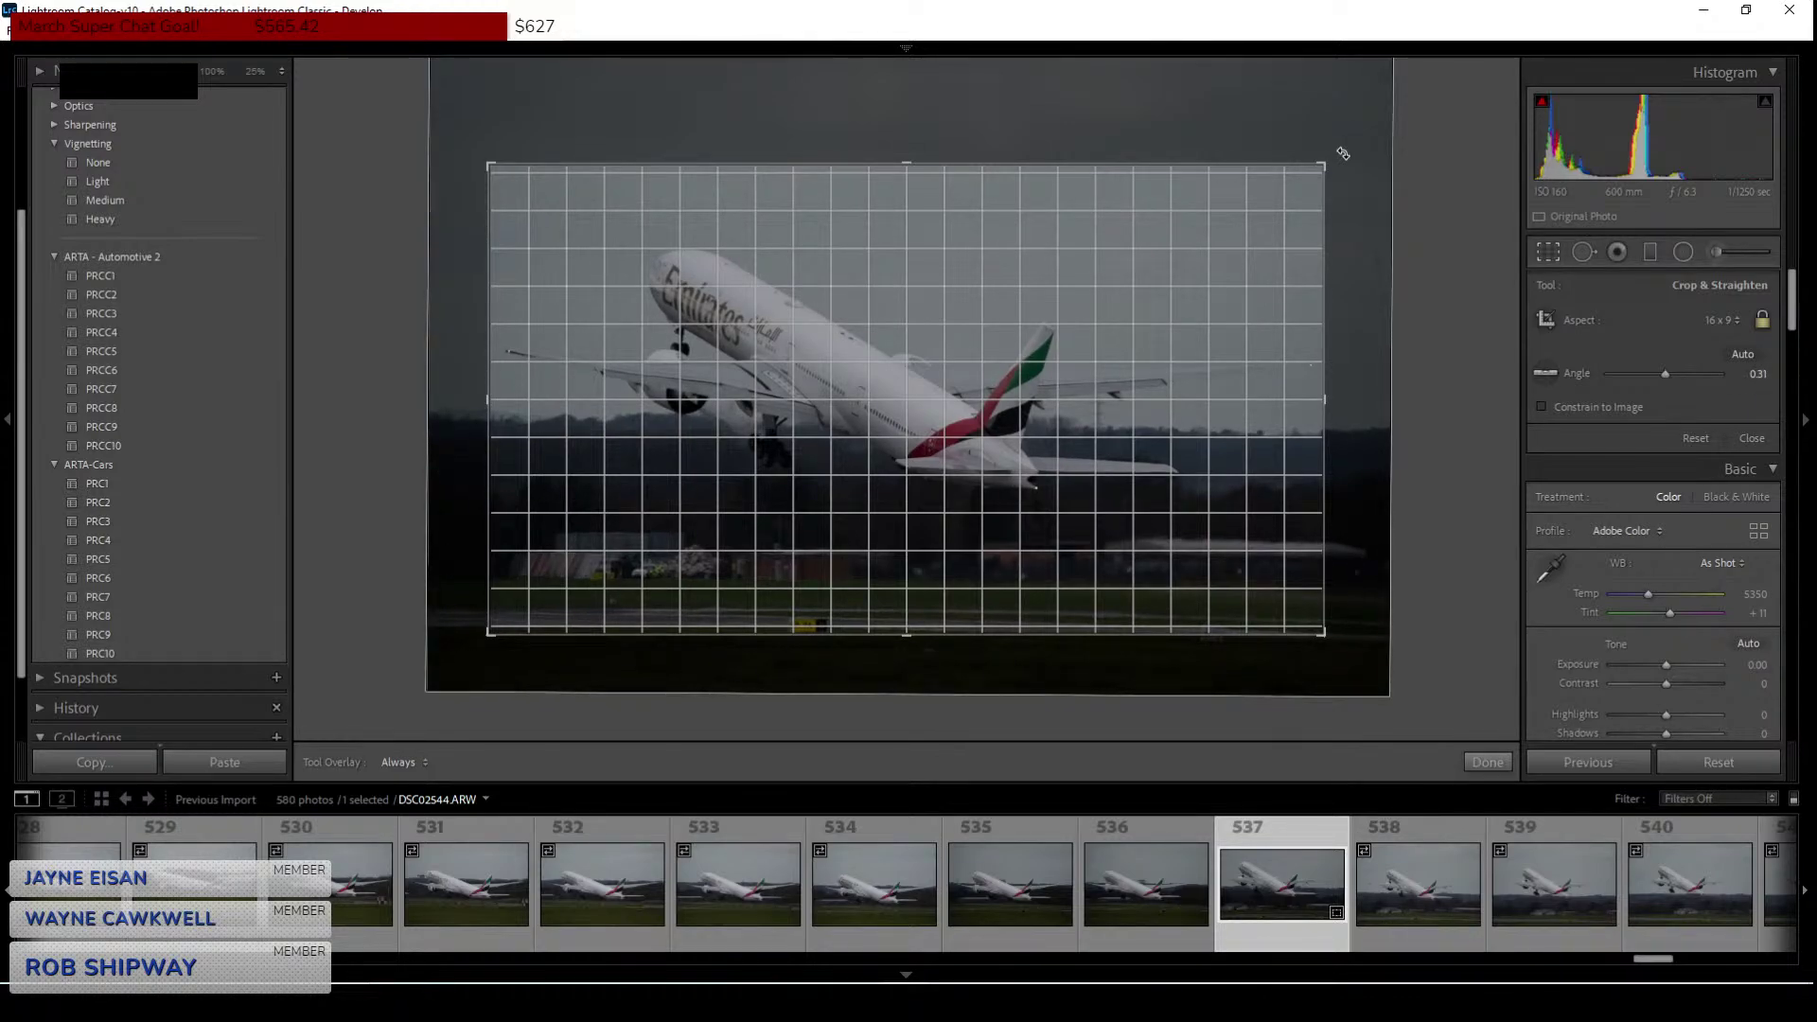
drag(1343, 154, 1343, 154)
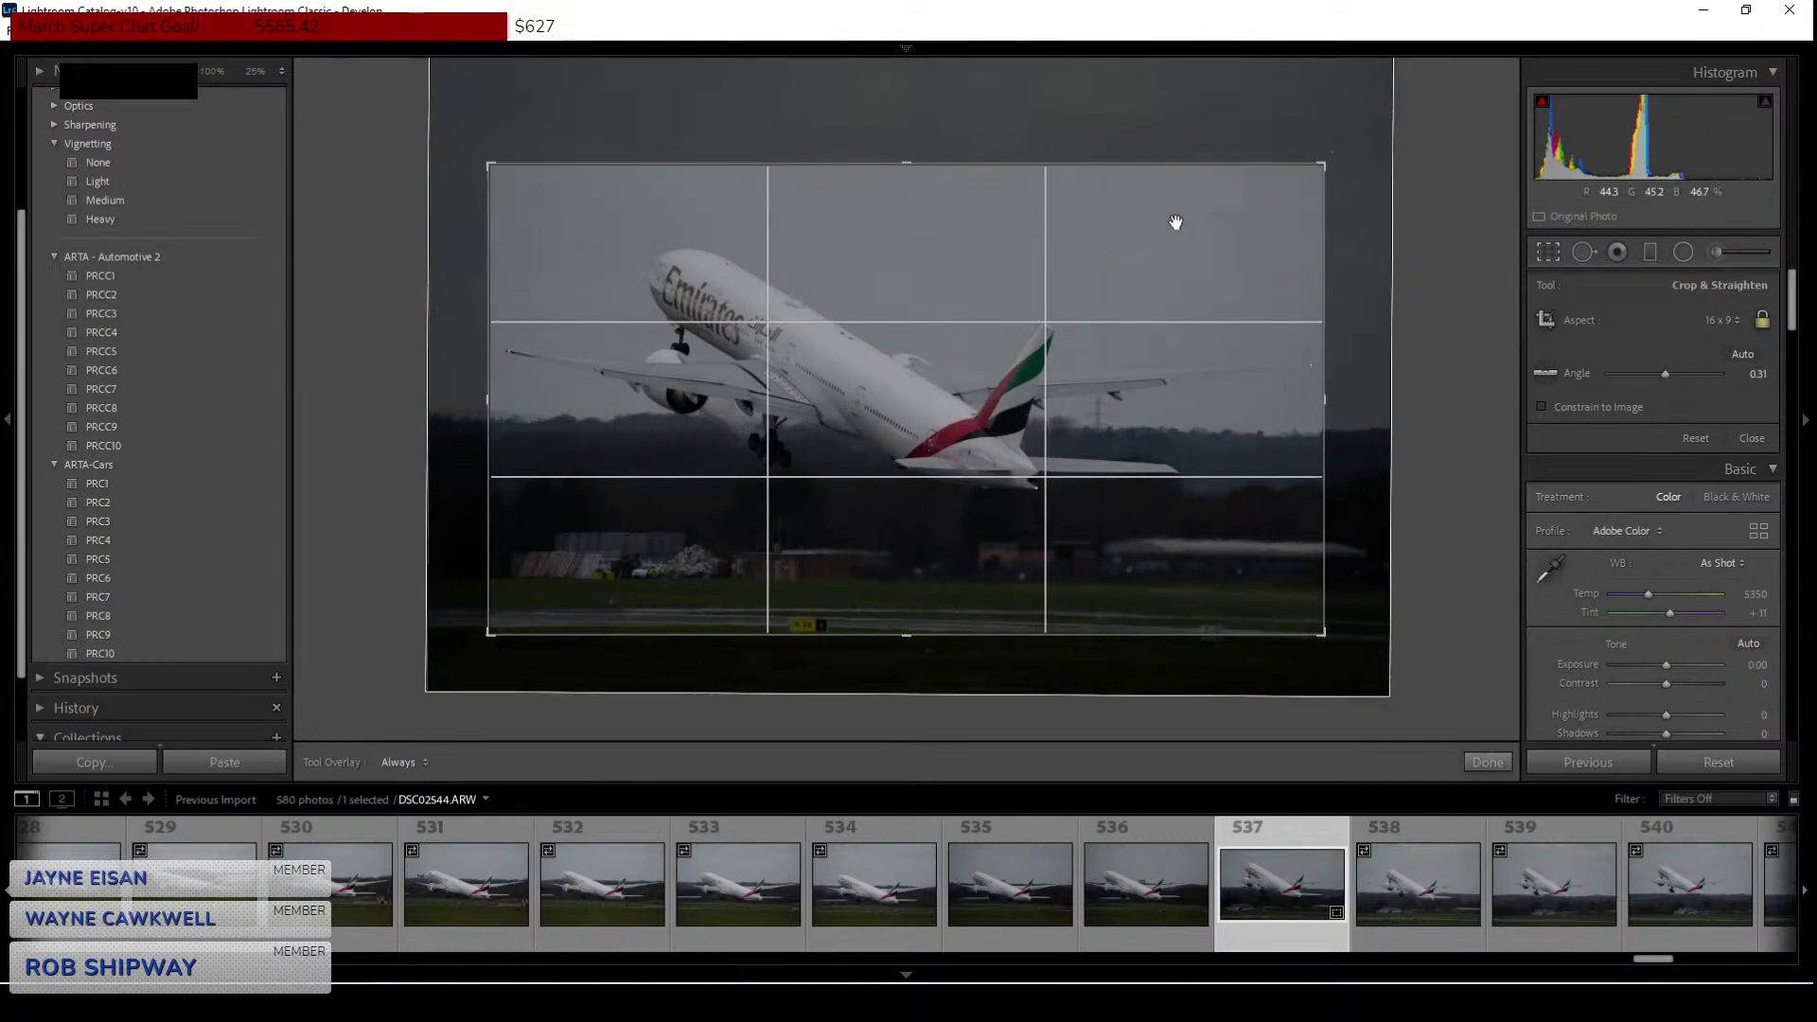
drag(1176, 224, 1180, 203)
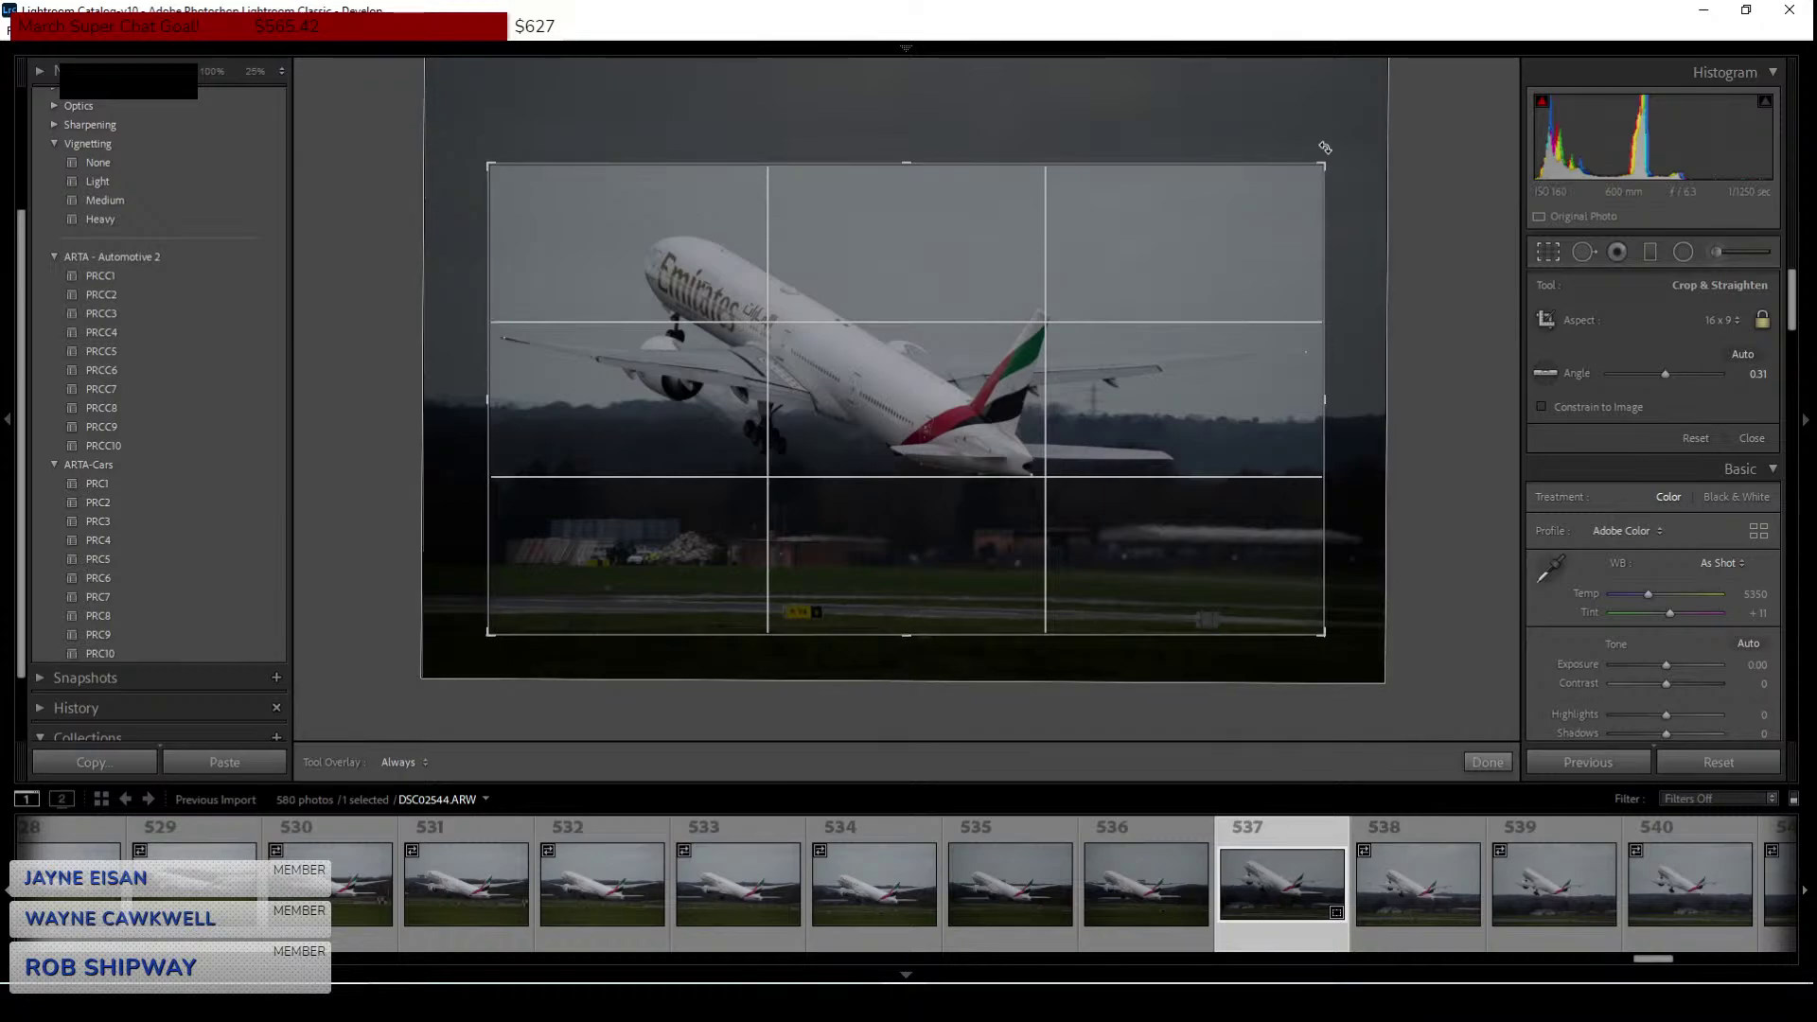
drag(1326, 147, 1334, 150)
key(Return)
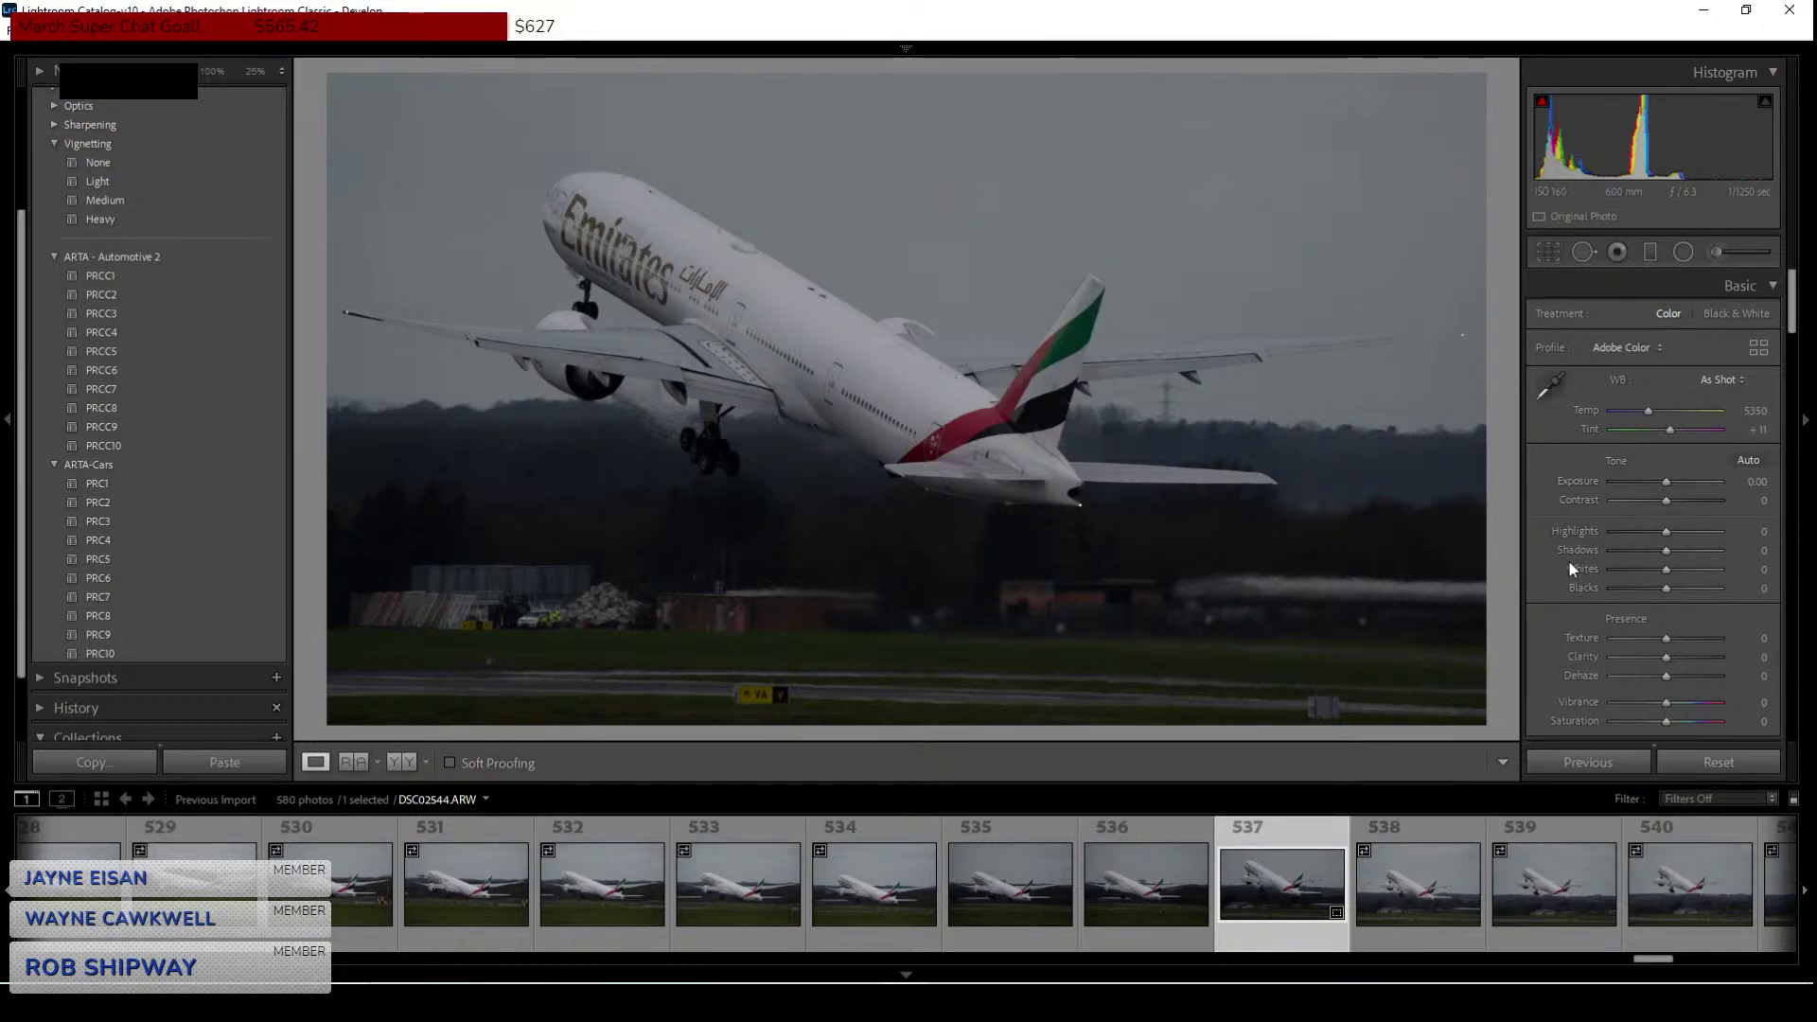
Enable chromatic aberration removal and lens profile corrections for photo 537.
scroll(1569, 562, down, 5)
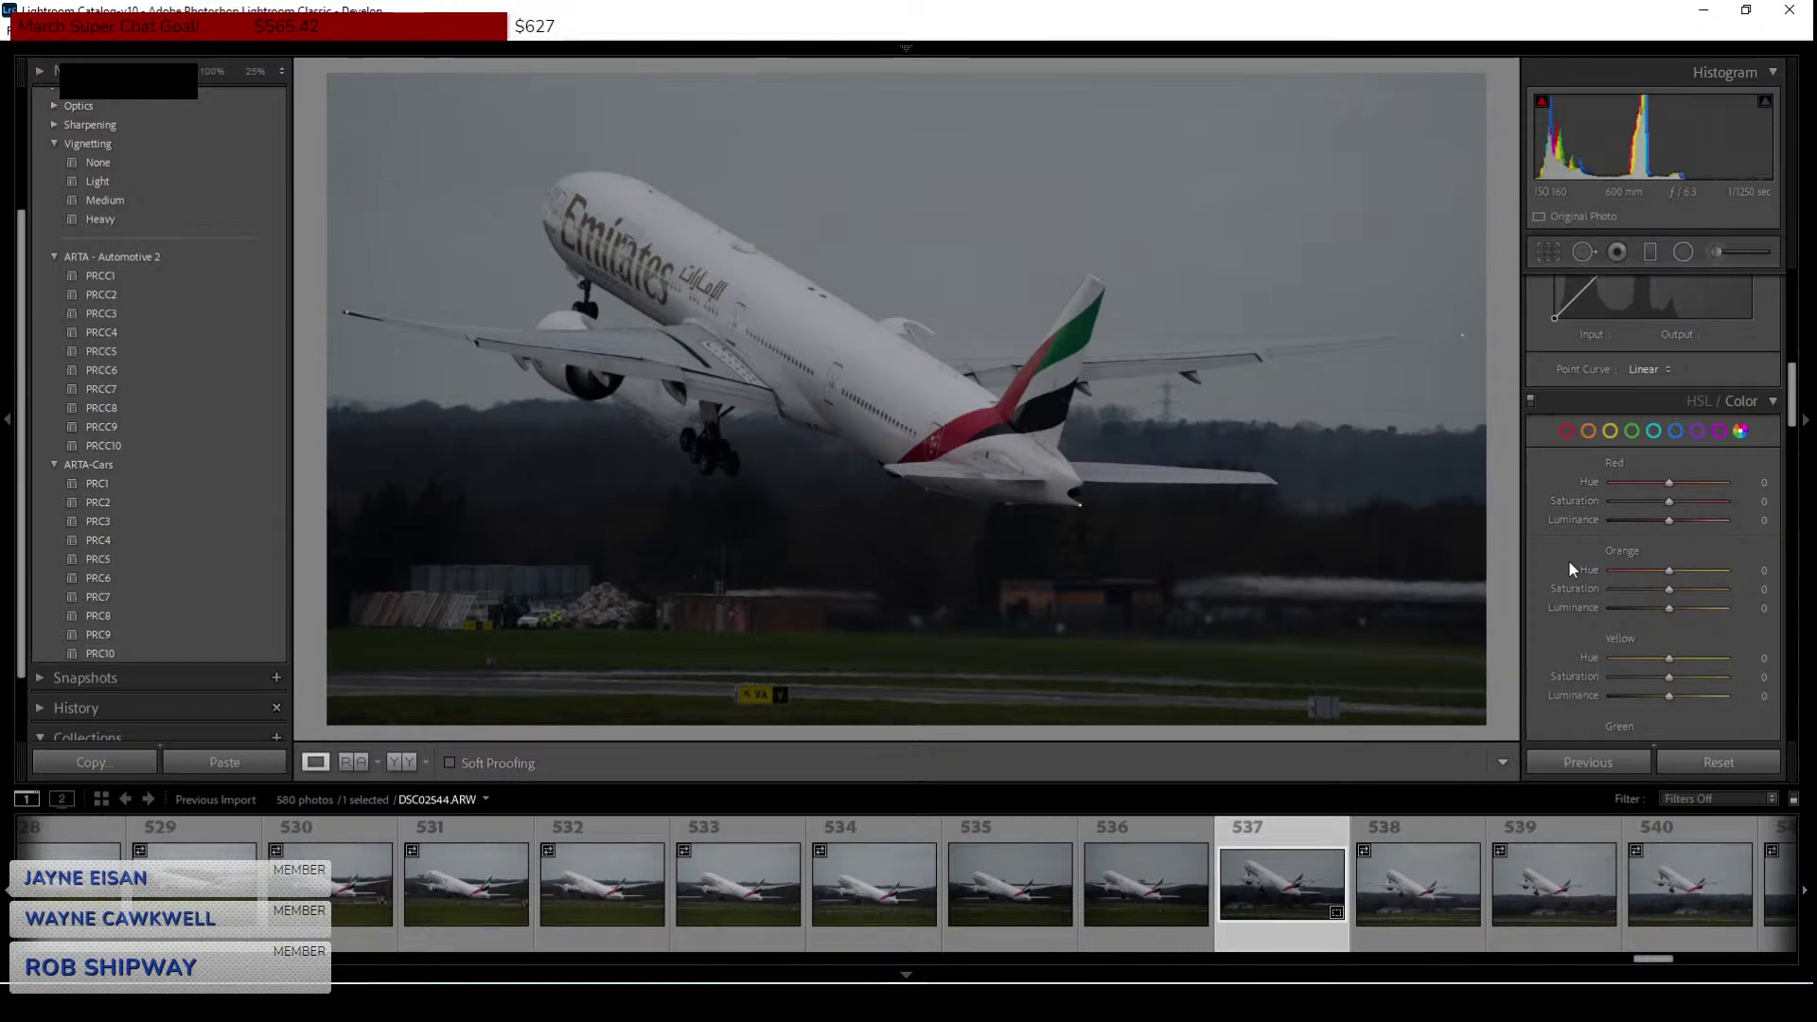
scroll(1569, 559, down, 2)
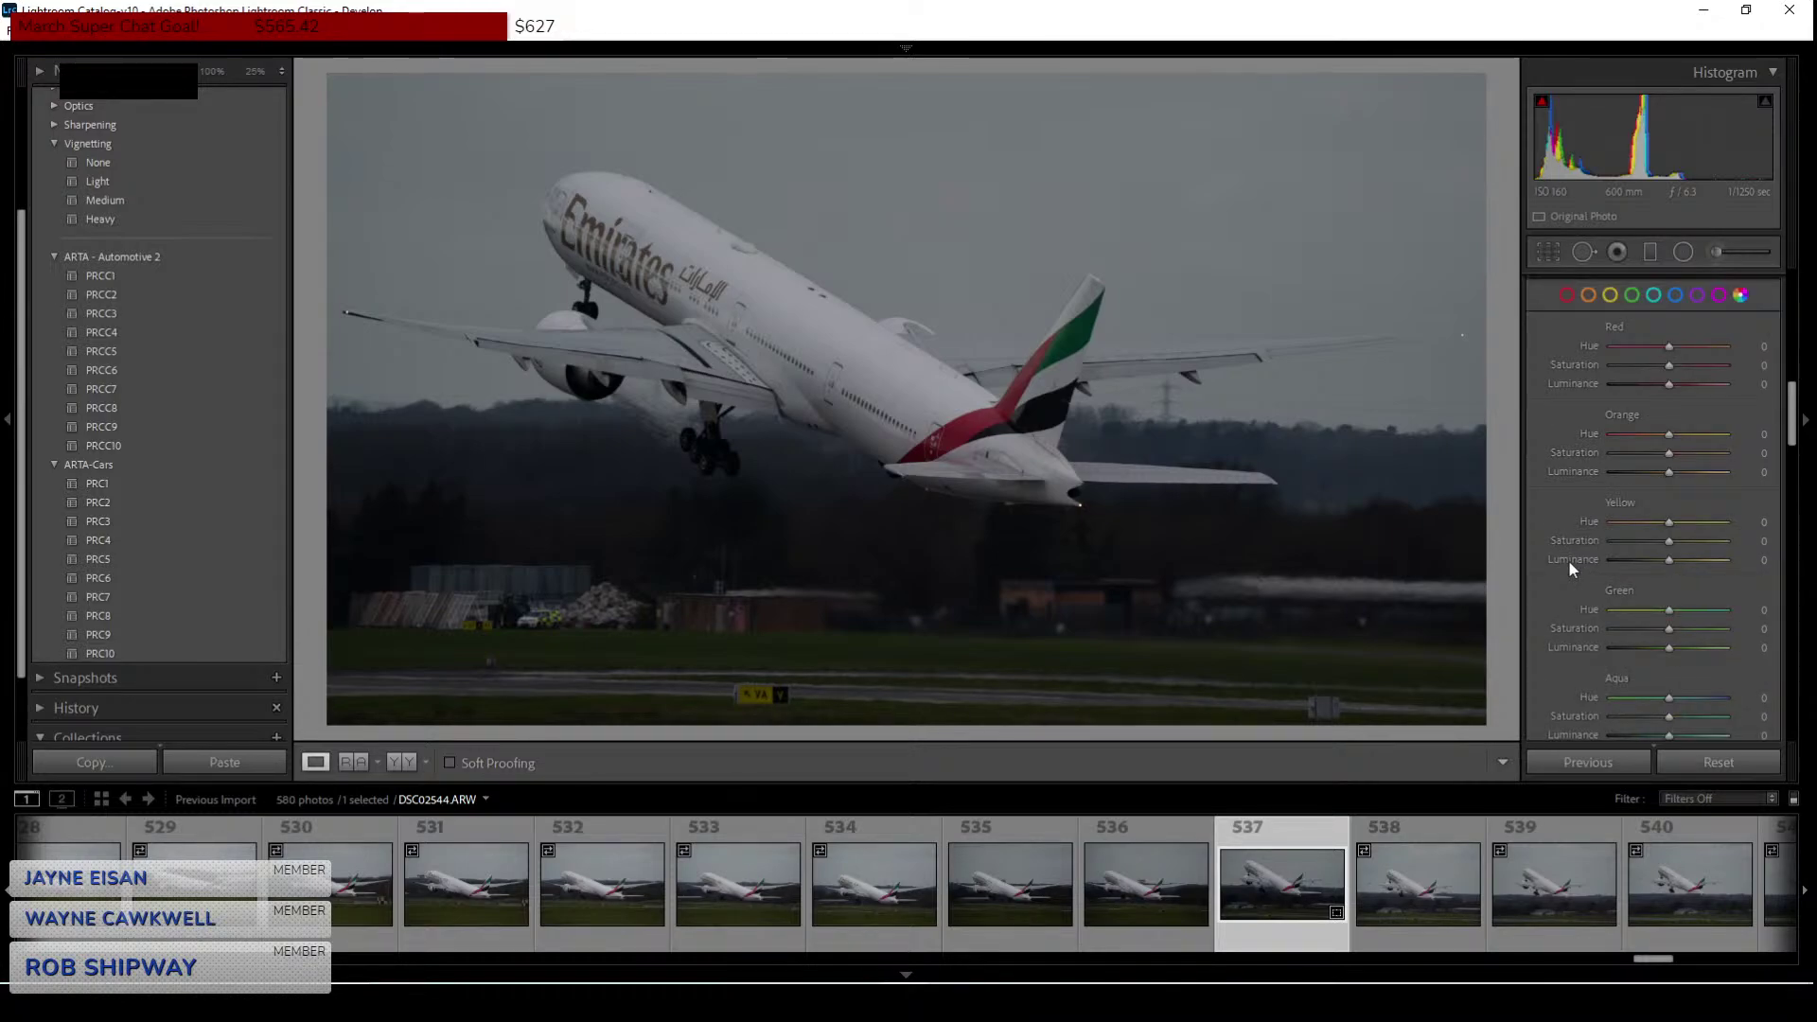
scroll(1568, 568, down, 6)
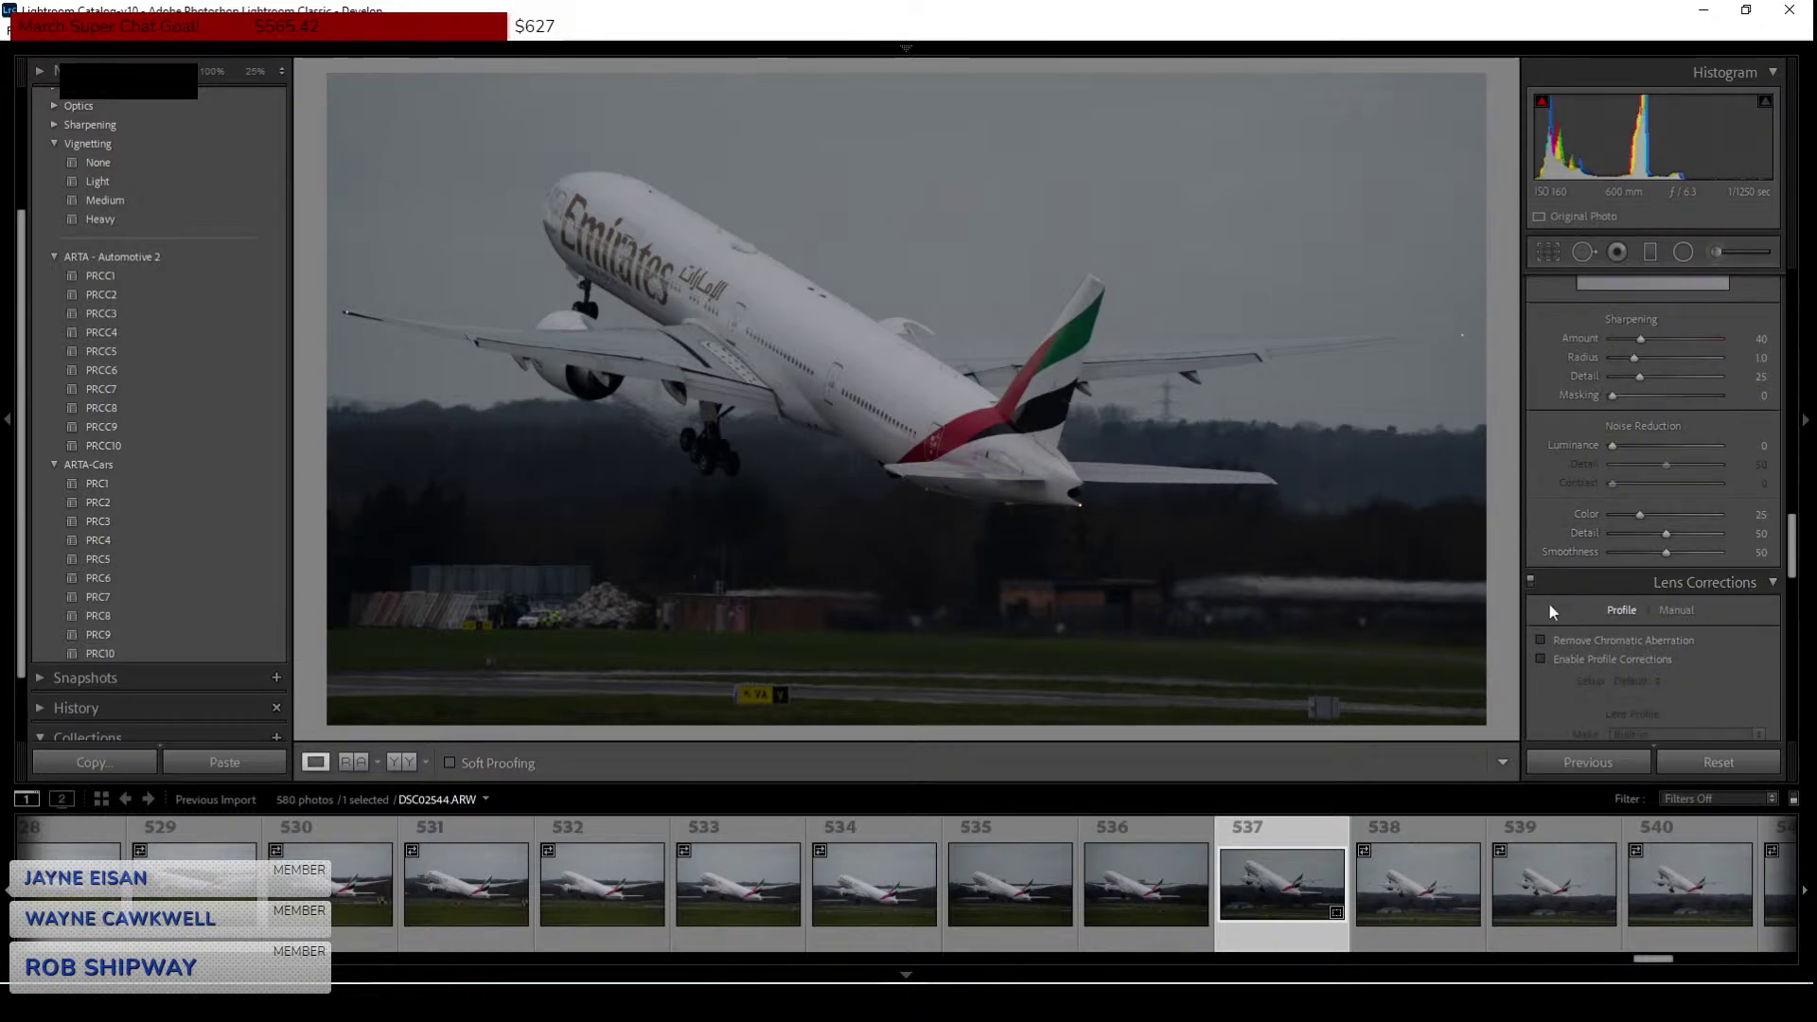
click(1540, 641)
click(1541, 659)
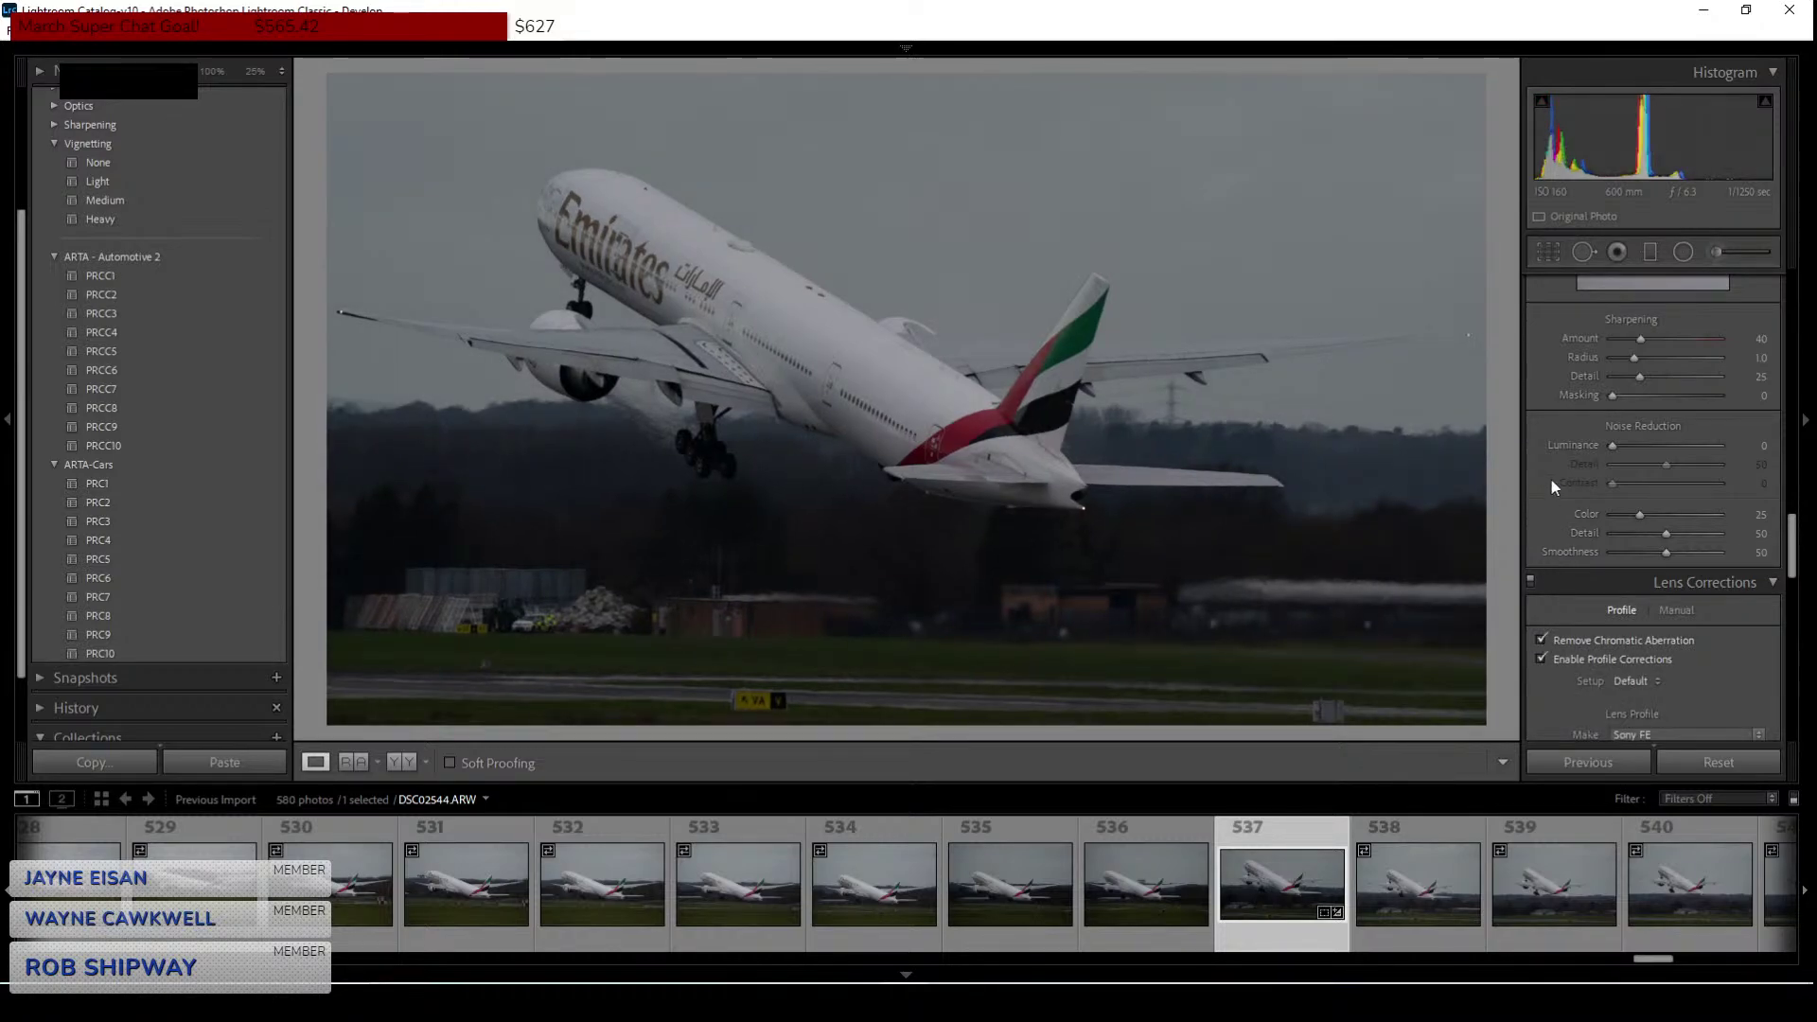
Raise the Exposure of the Emirates take-off photo to +1.49.
scroll(1585, 445, up, 6)
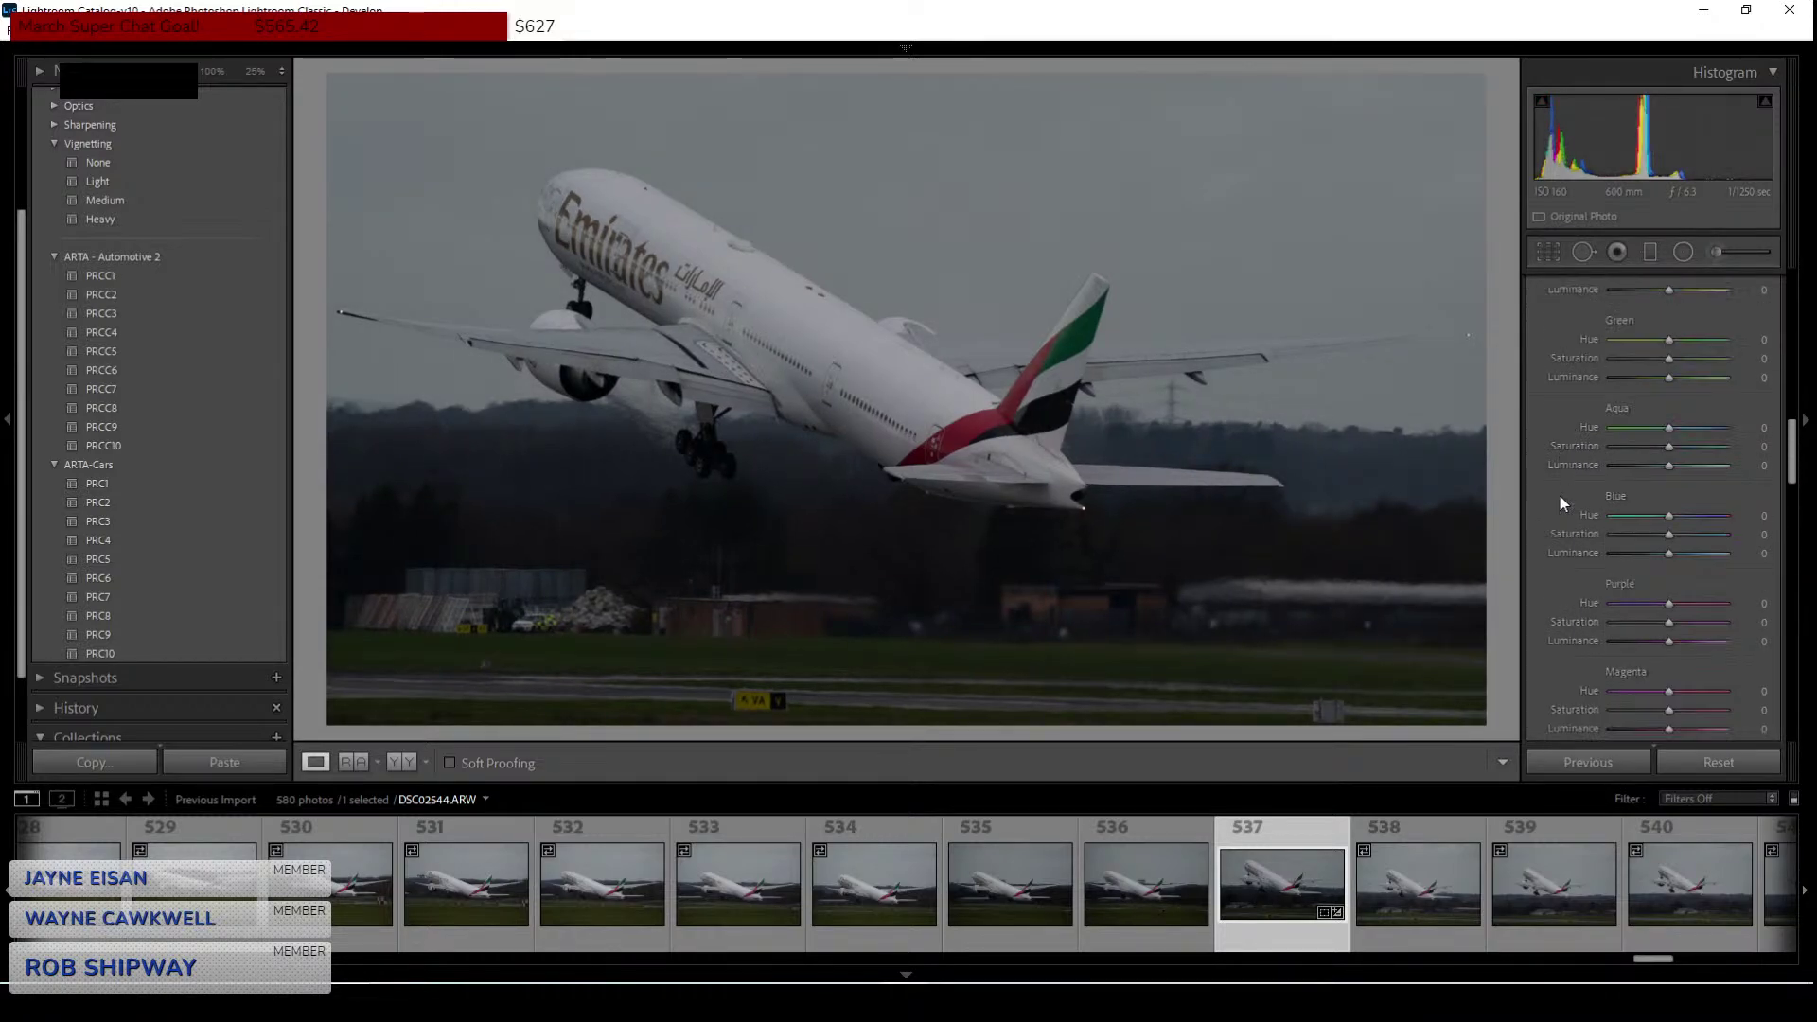
scroll(1560, 496, up, 5)
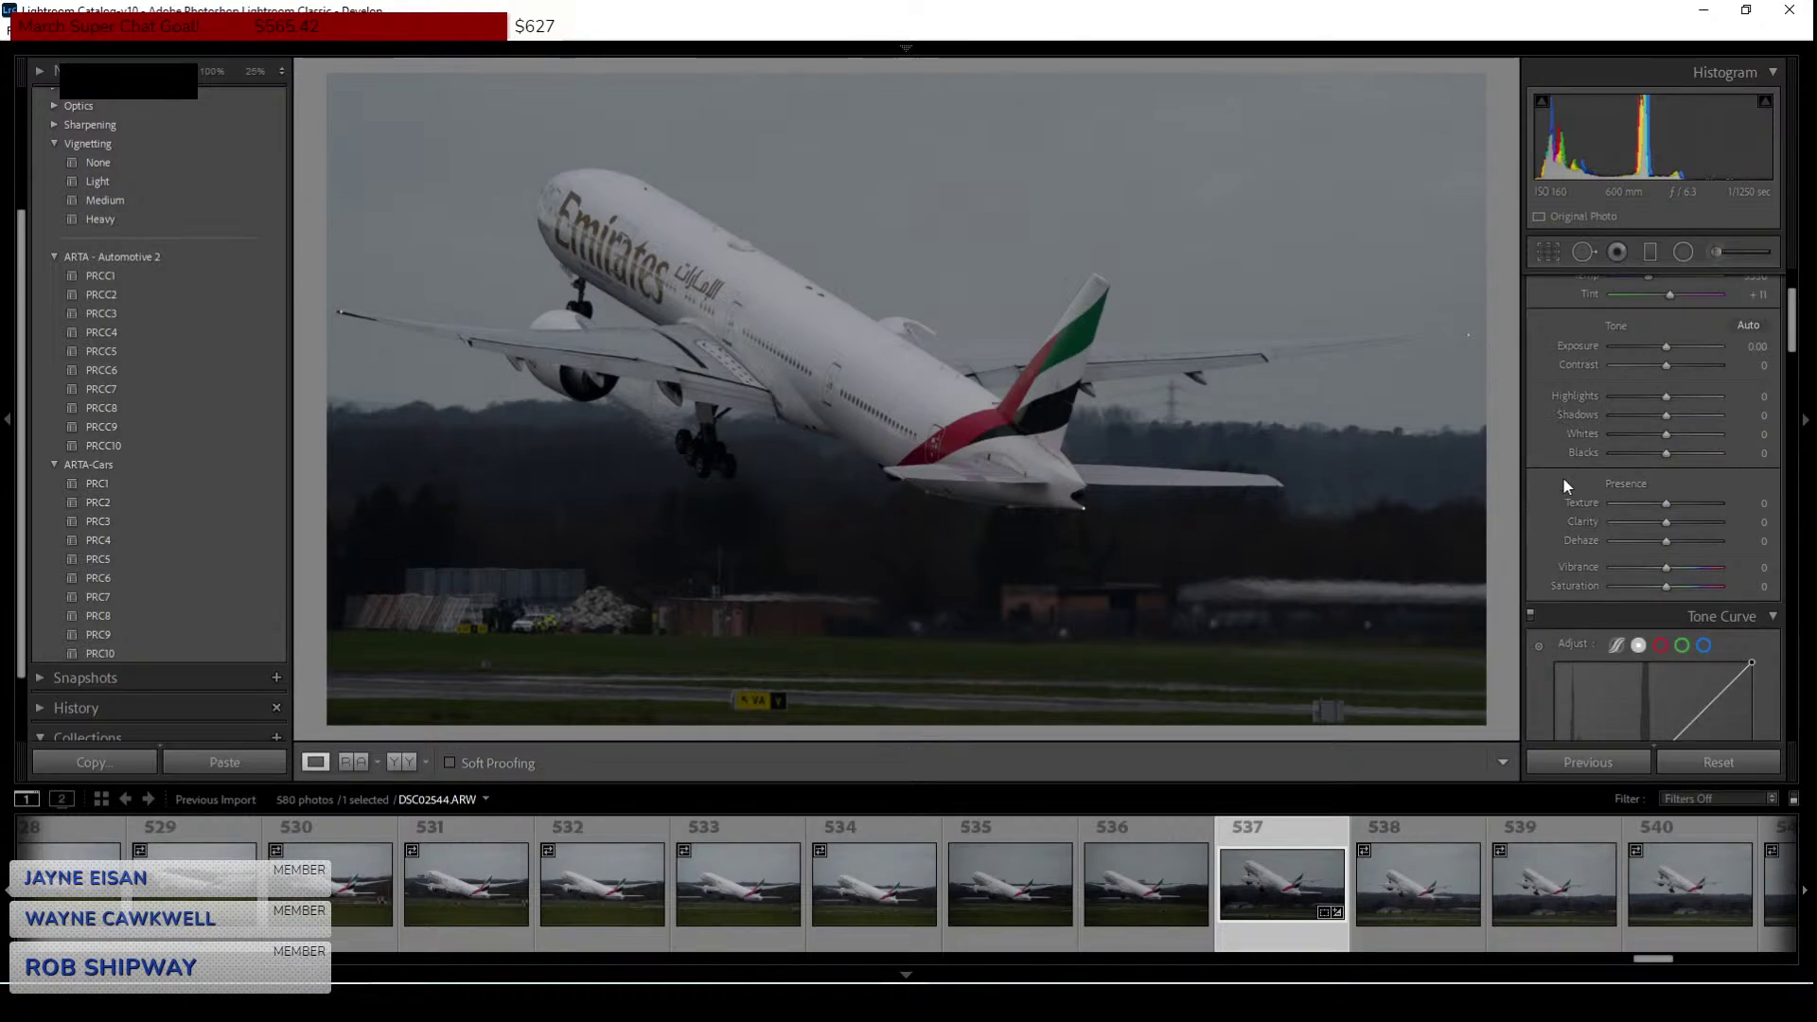
scroll(1562, 502, up, 2)
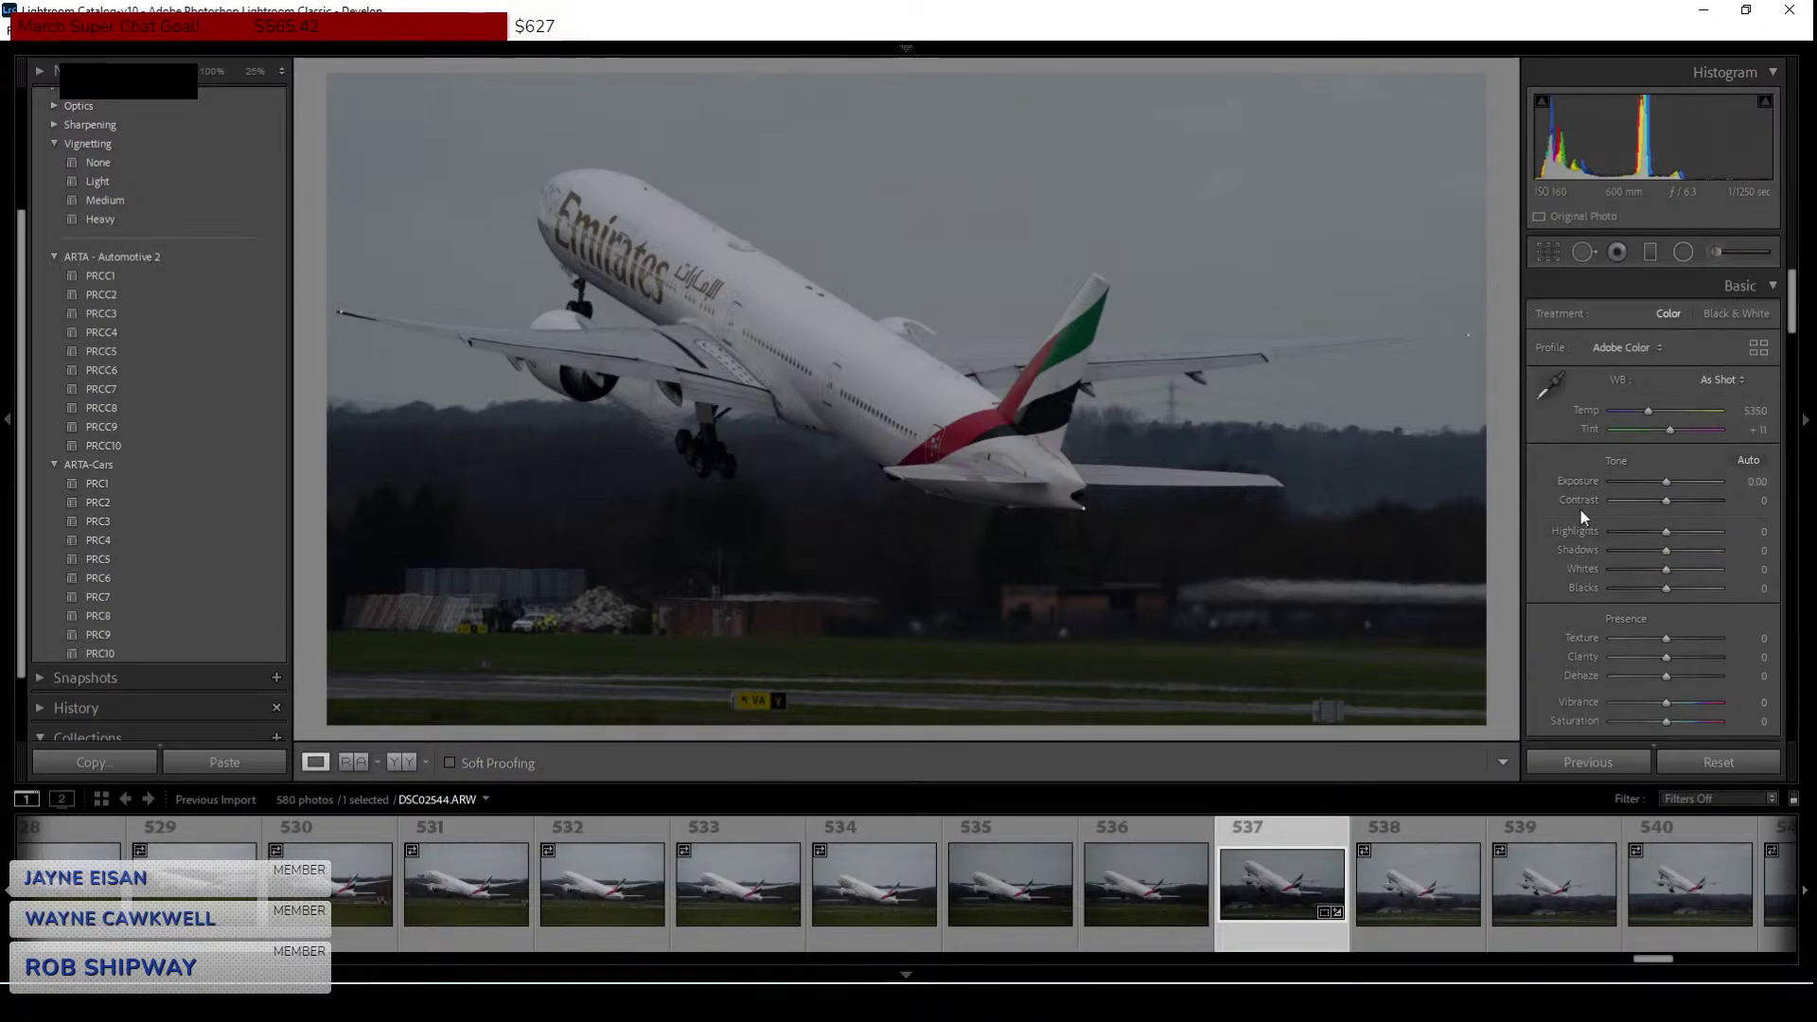
click(1757, 482)
text(1)
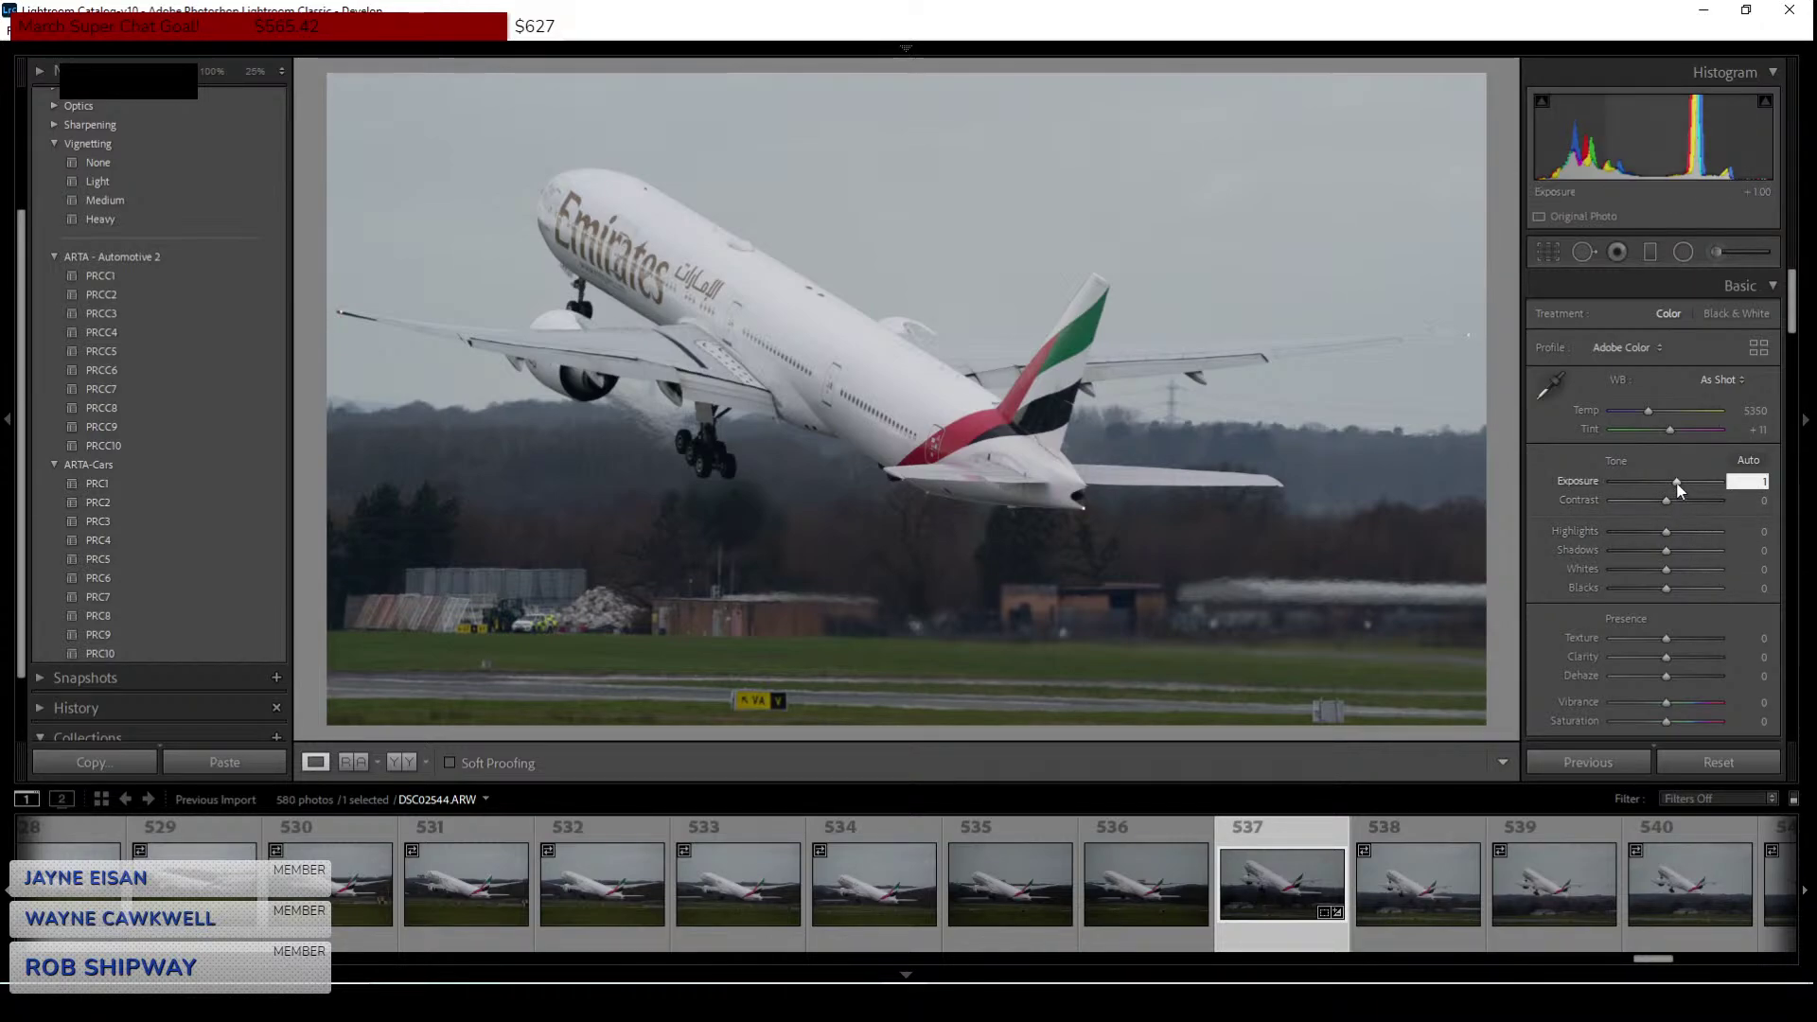
drag(1679, 488, 1685, 489)
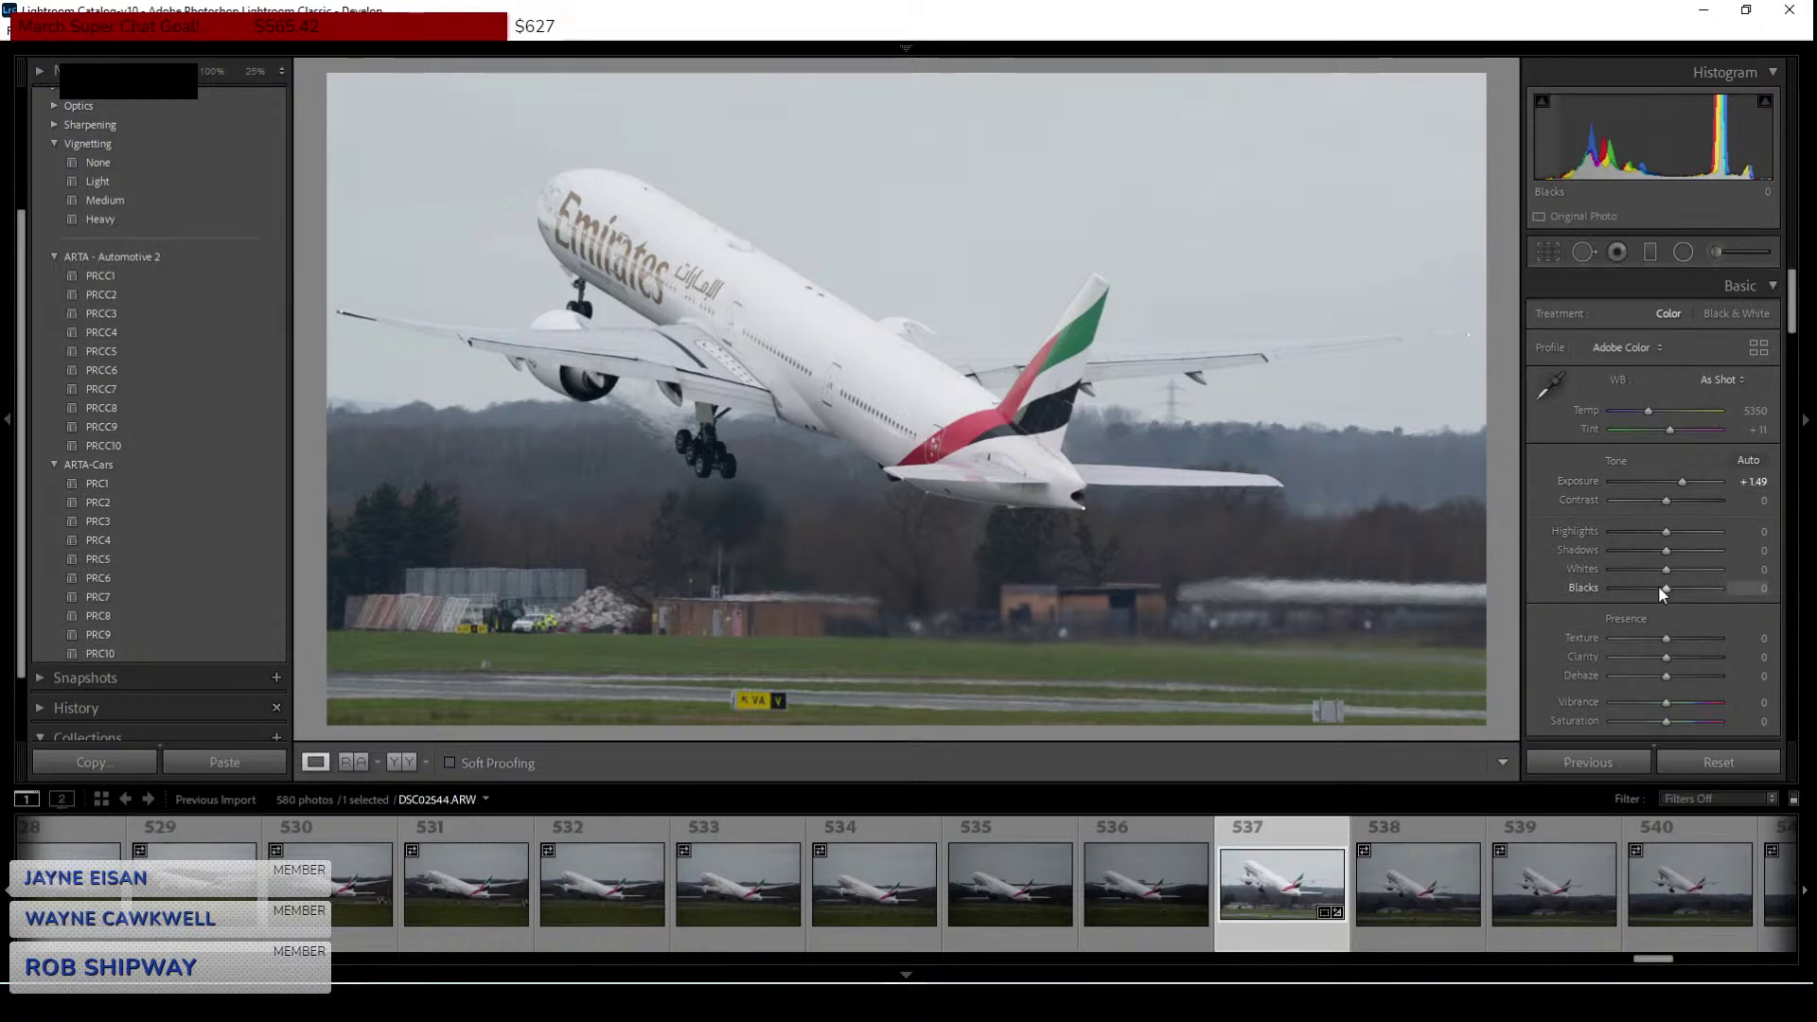
Set photo 537's Exposure to +1.40, Shadows to +39, Whites to +32 and Blacks to -2.
click(1739, 483)
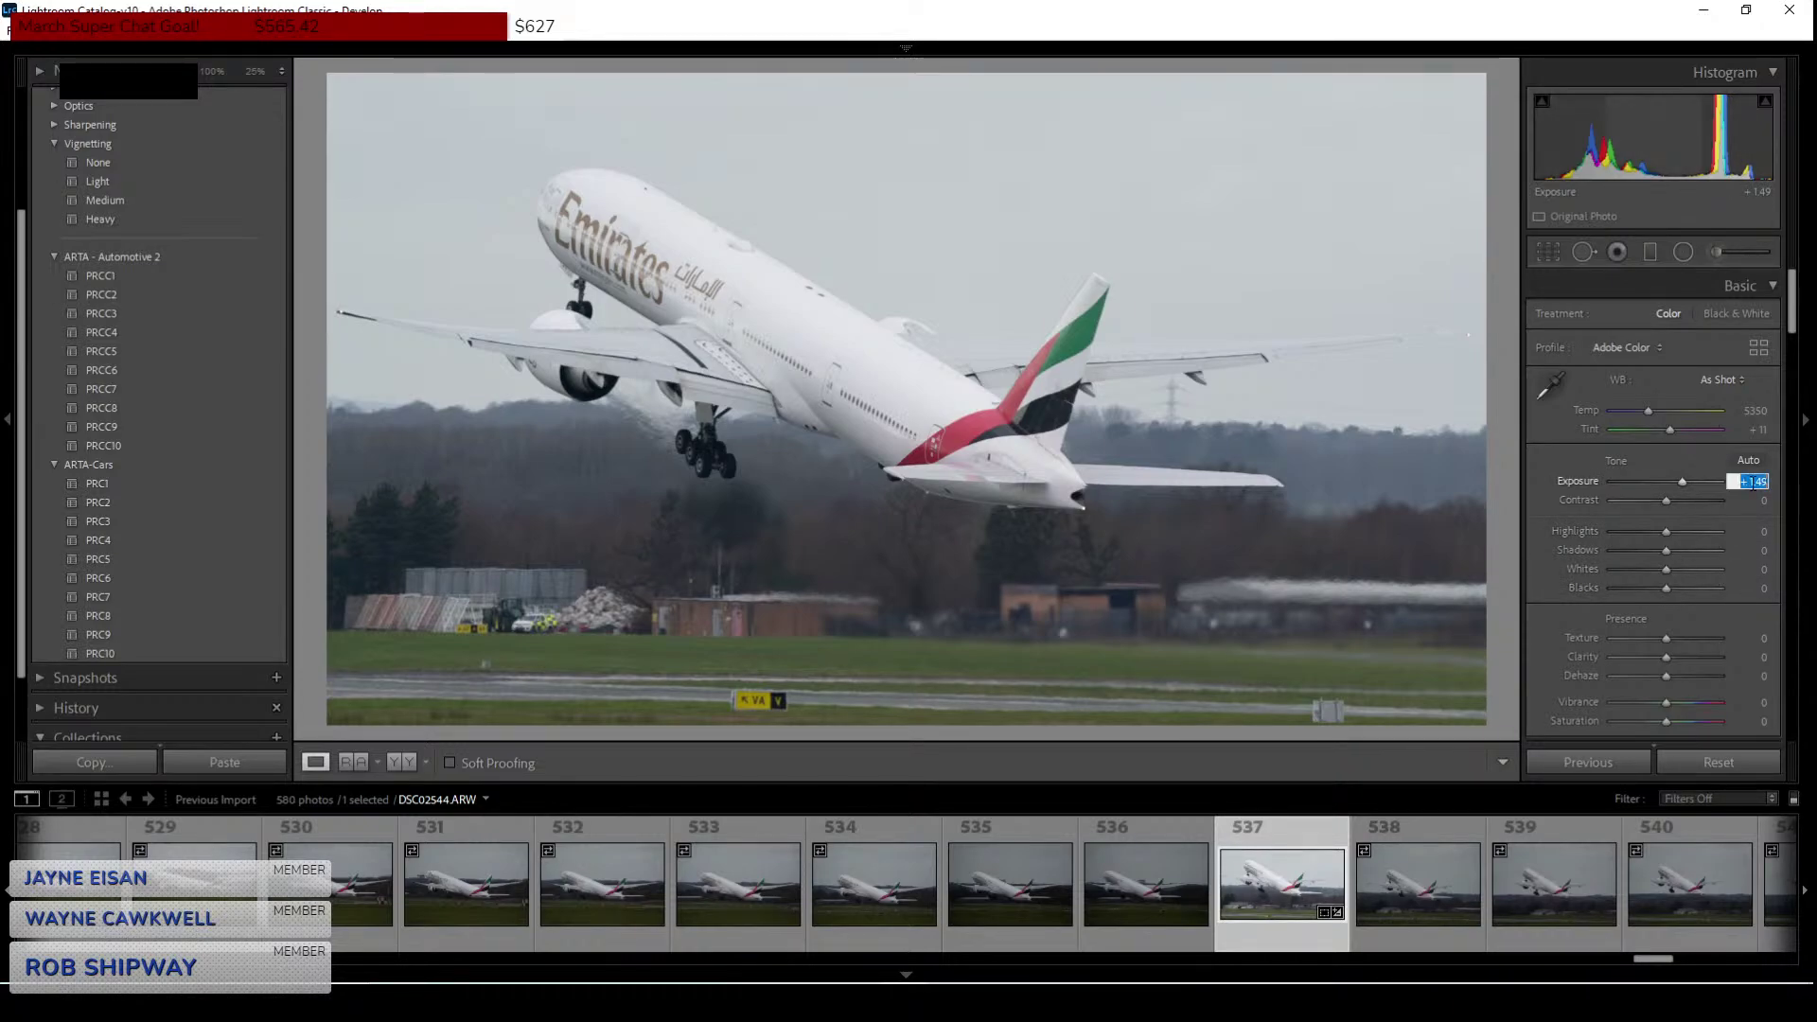
text(1.4)
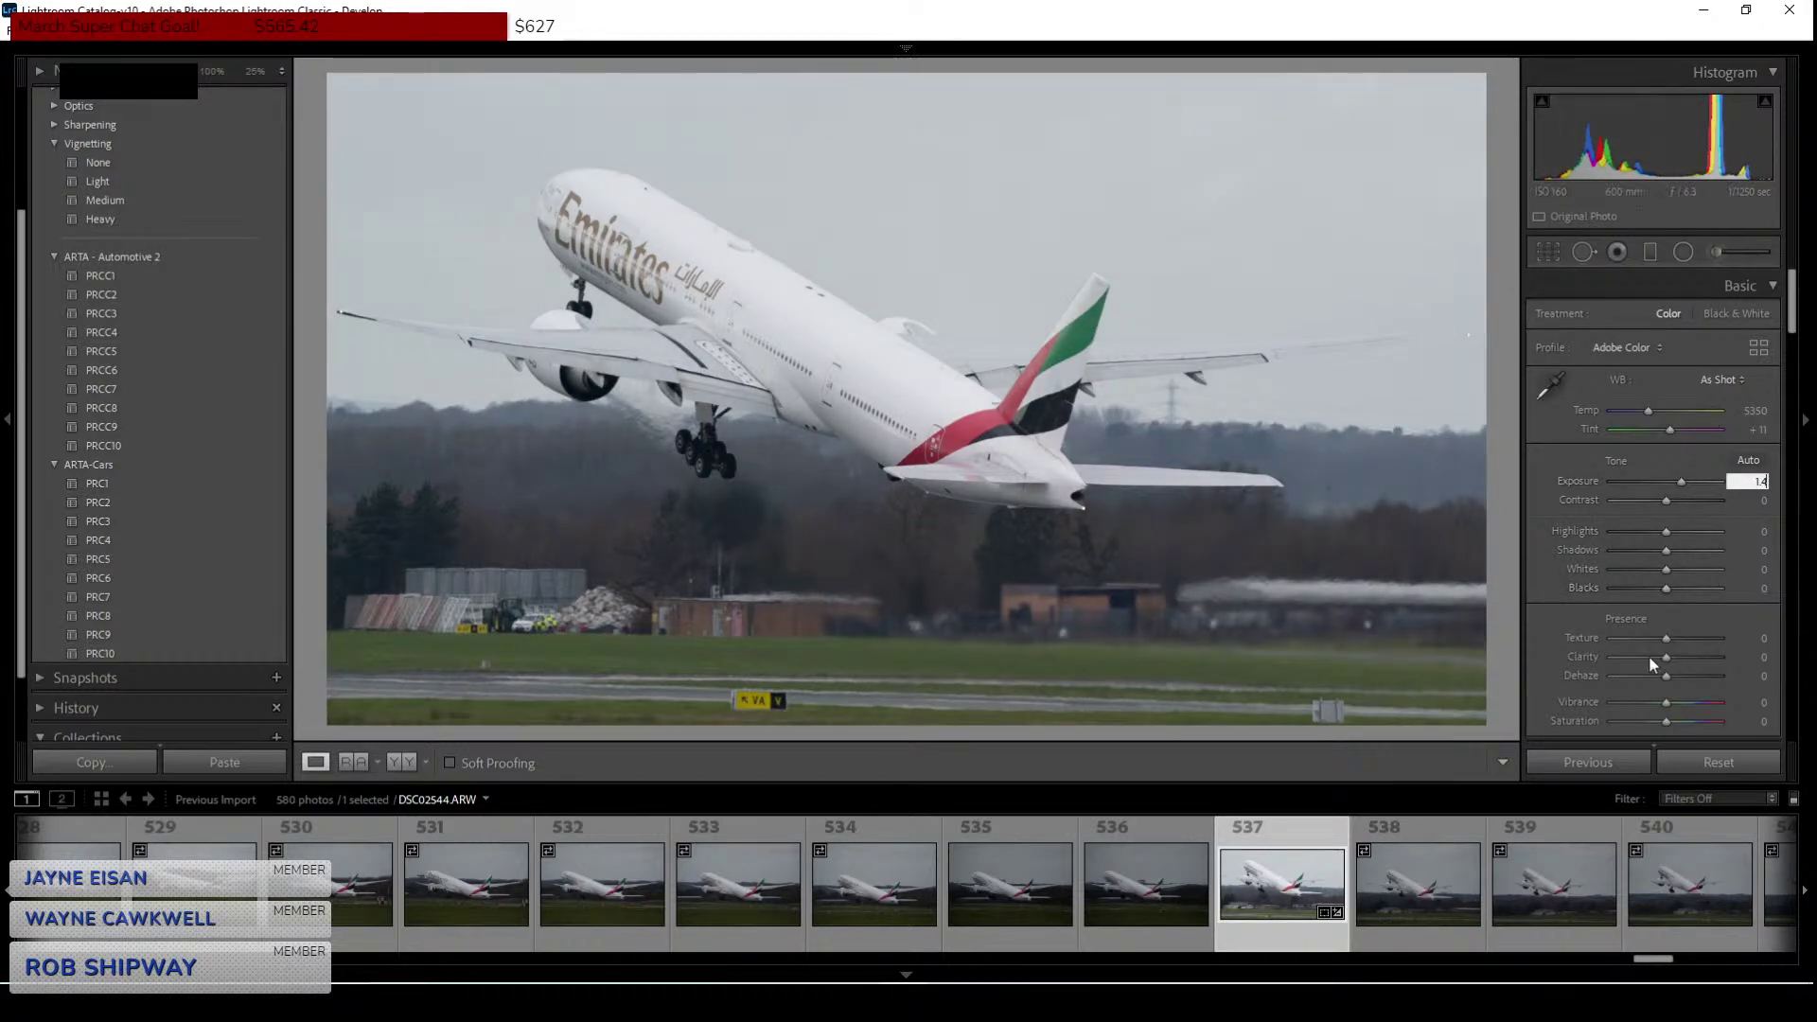
drag(1668, 555, 1689, 556)
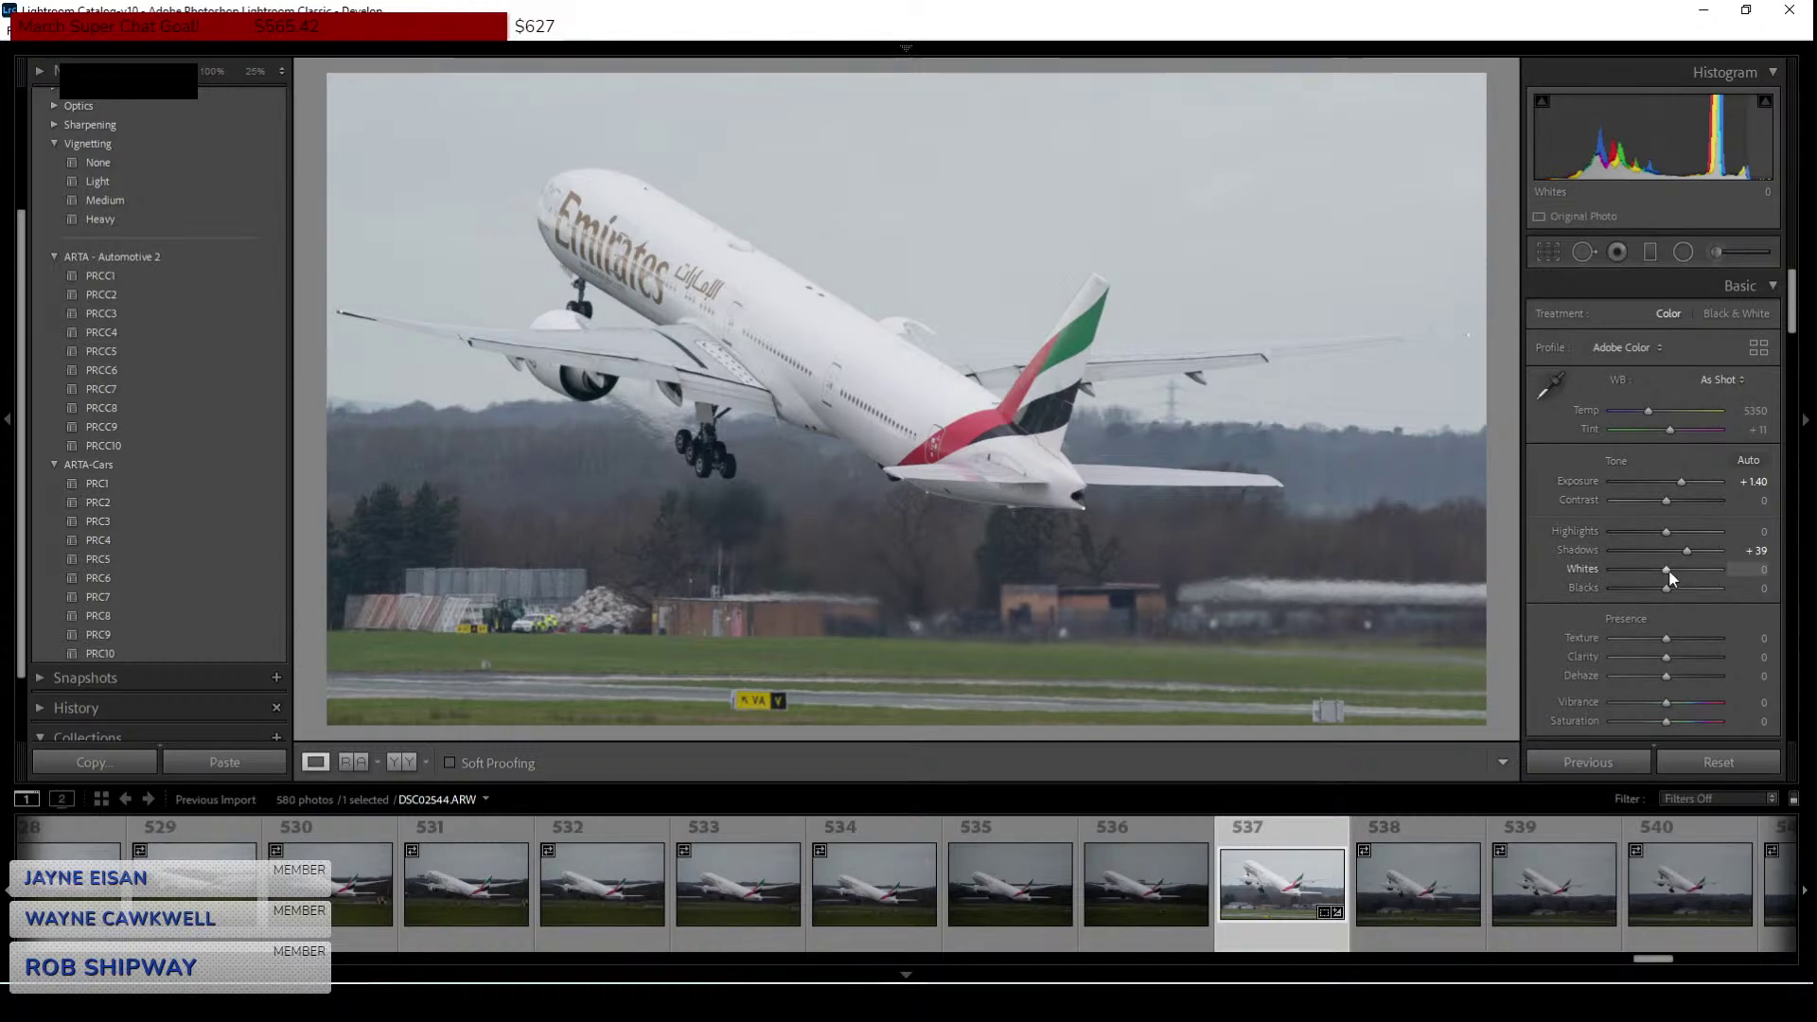
mouse_move(1669, 572)
mouse_down()
mouse_move(1690, 566)
mouse_move(1670, 589)
mouse_up()
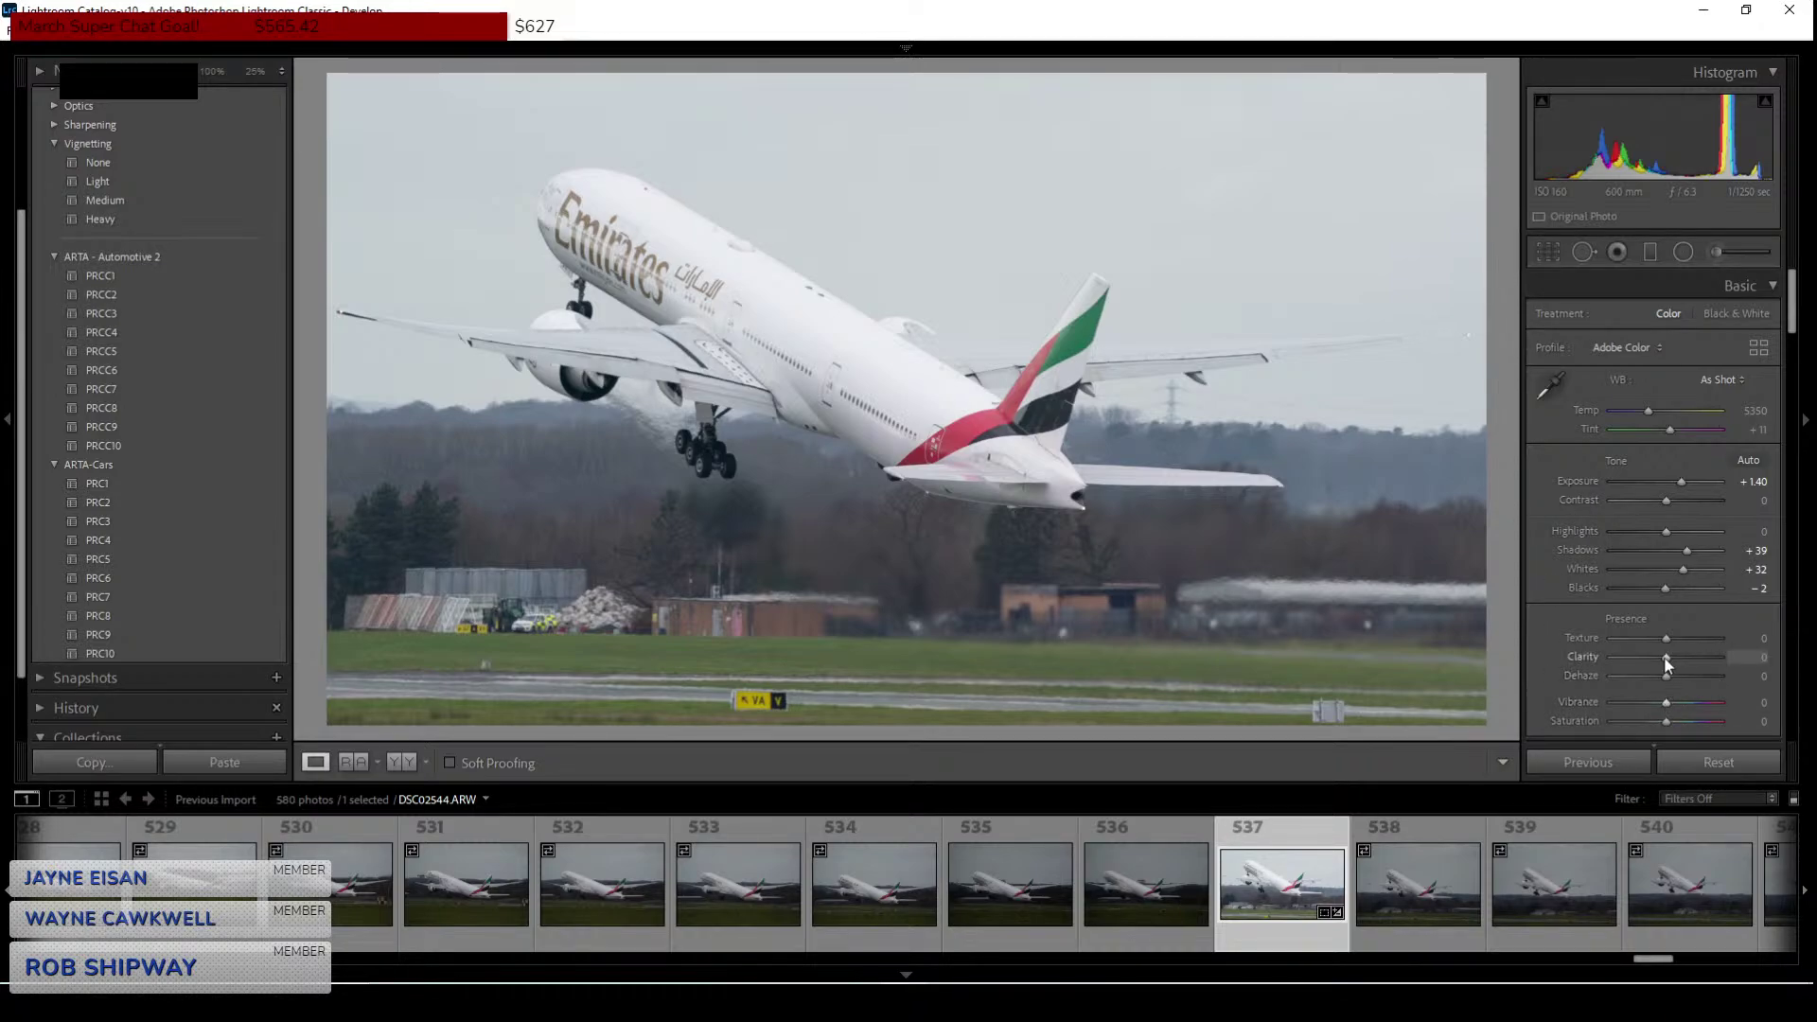
Adjust photo 537's presence with Texture +5, Clarity +7, Dehaze +9 and Vibrance +21.
drag(1668, 674, 1671, 674)
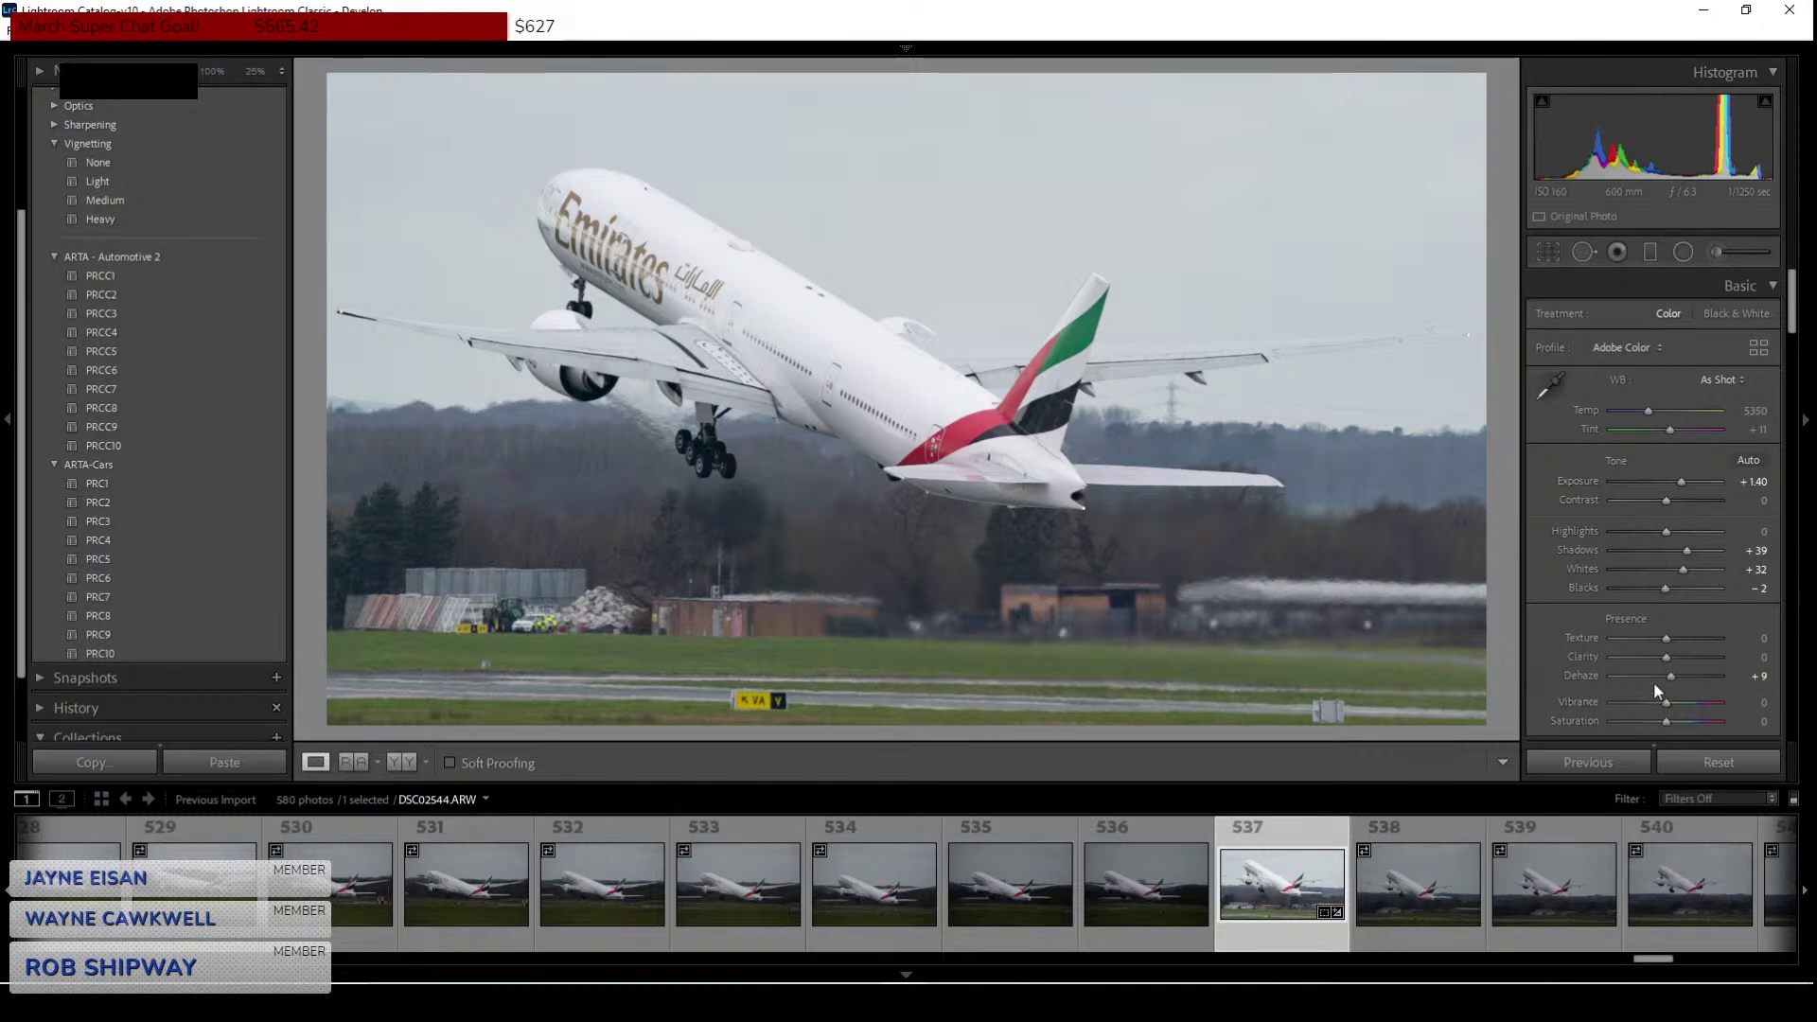
drag(1667, 705, 1680, 705)
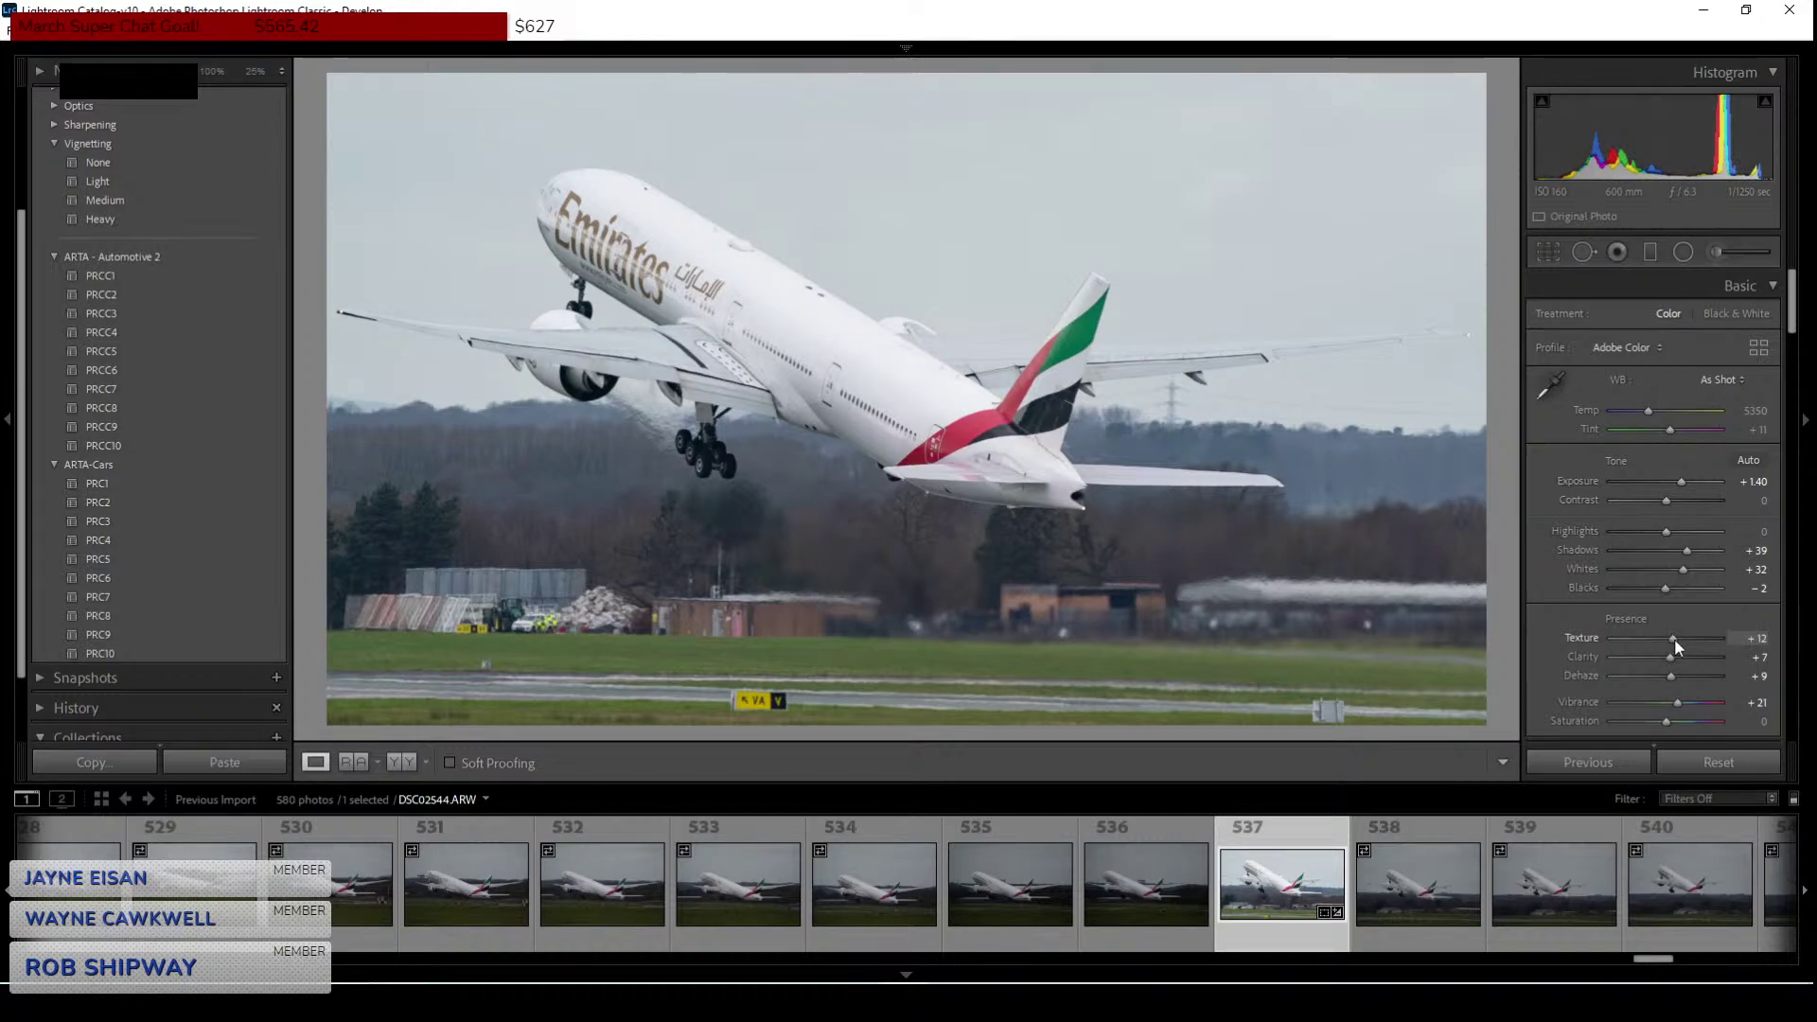
drag(1674, 639, 1690, 642)
drag(1683, 640, 1685, 640)
drag(1685, 640, 1670, 637)
Raise the Shadows to +84, Blacks to +42 and Contrast to +11 on the Emirates photo.
drag(1691, 549, 1713, 545)
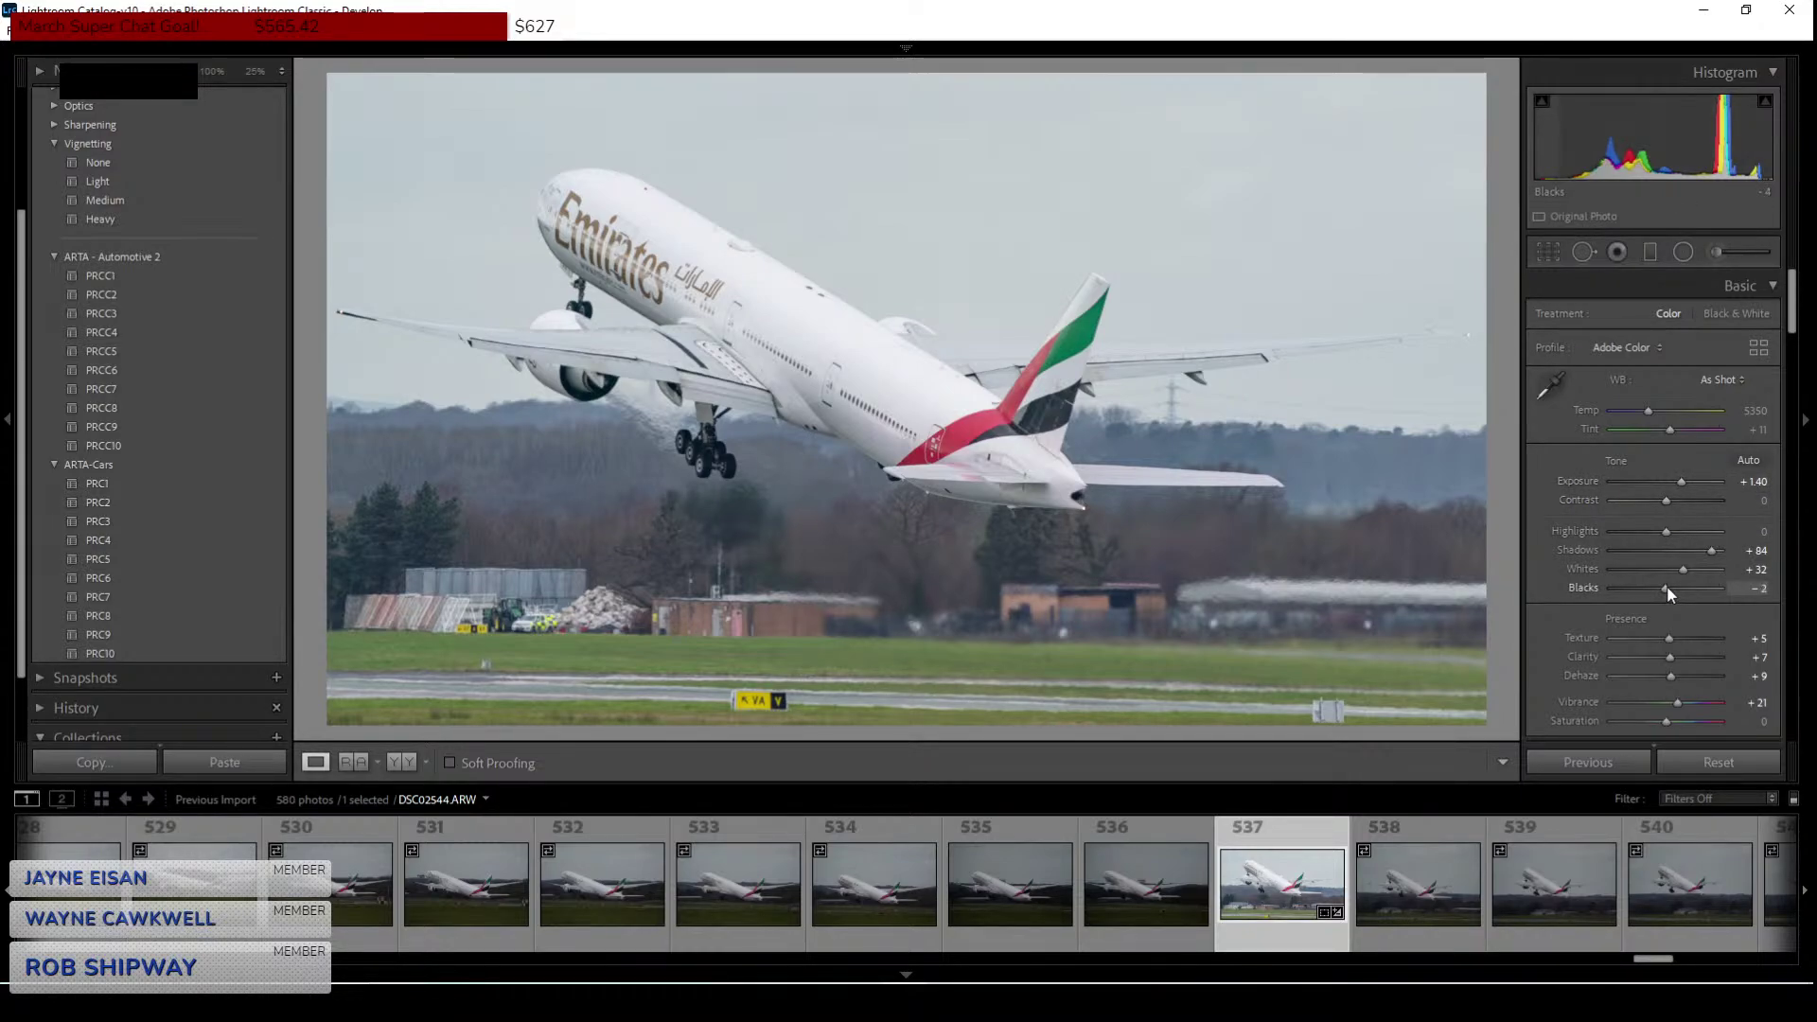
mouse_move(1667, 587)
mouse_down()
mouse_move(1719, 589)
mouse_move(1690, 582)
mouse_up()
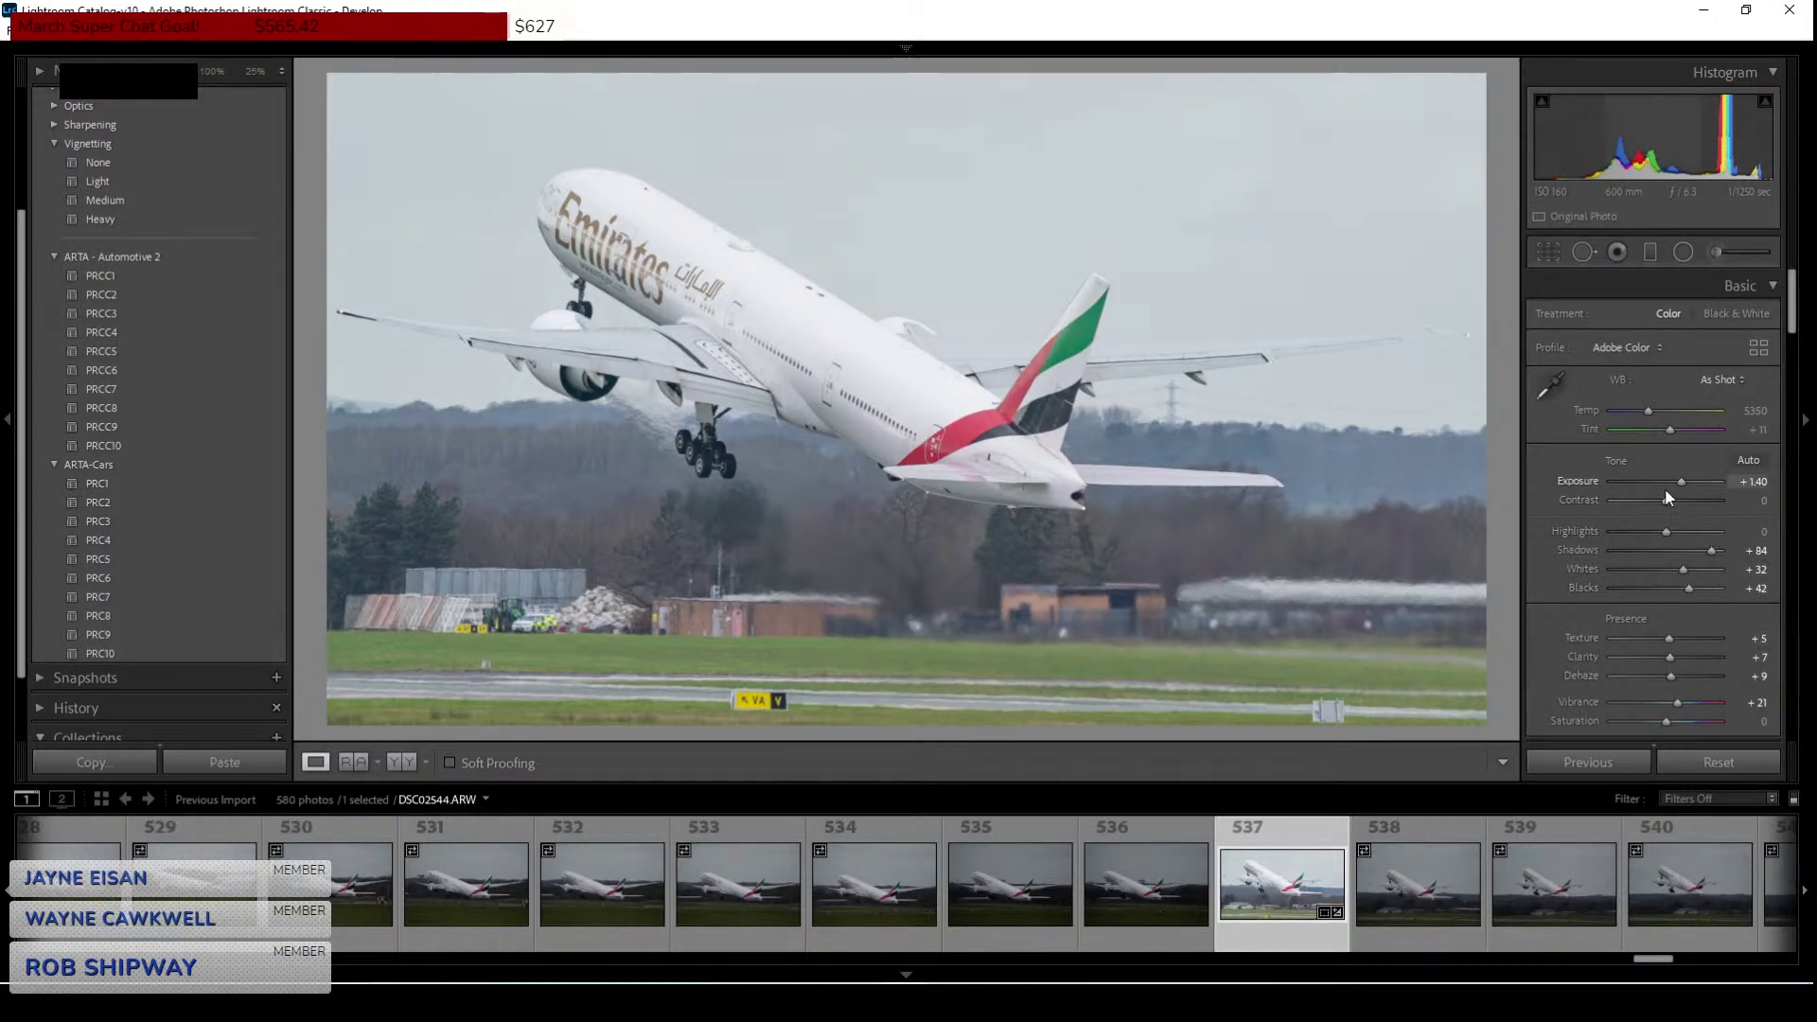
drag(1668, 501, 1675, 502)
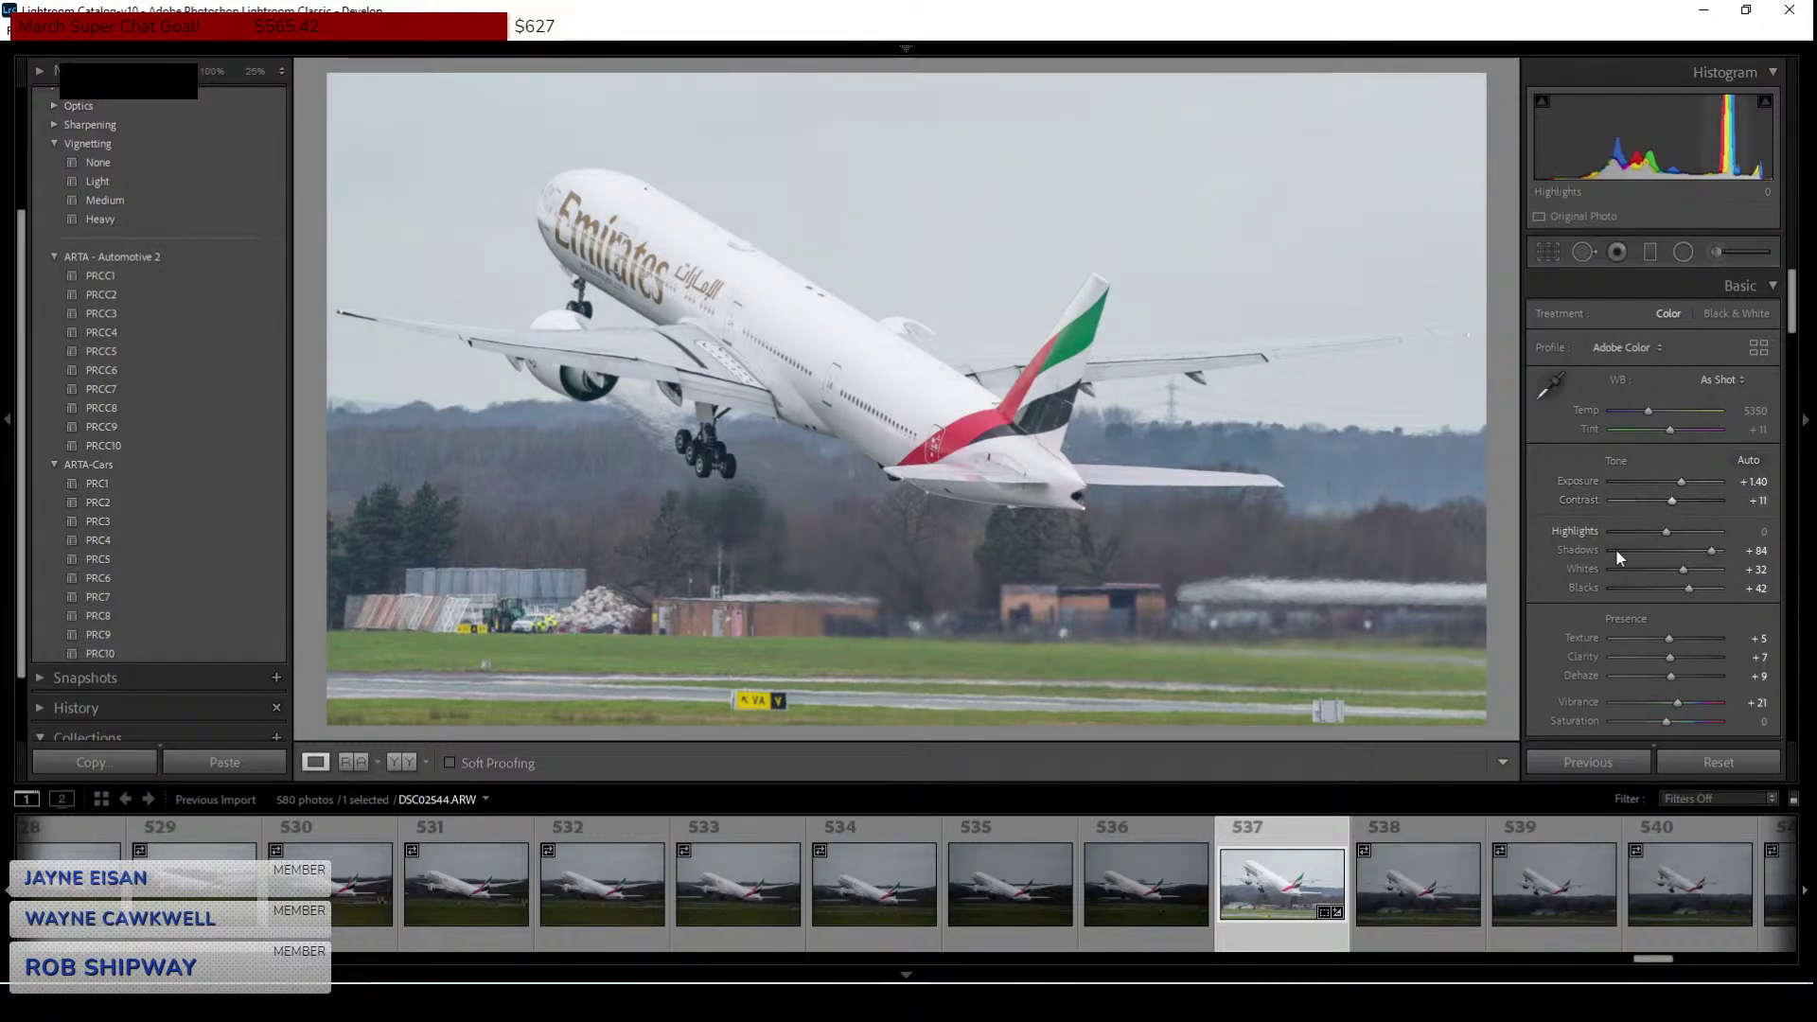
Shape a gentle S-shaped tone curve with a lowered shadow point, a midpoint at 139/134 and a highlight point at 200/208, comparing before and after.
scroll(1558, 560, down, 10)
scroll(1562, 600, up, 6)
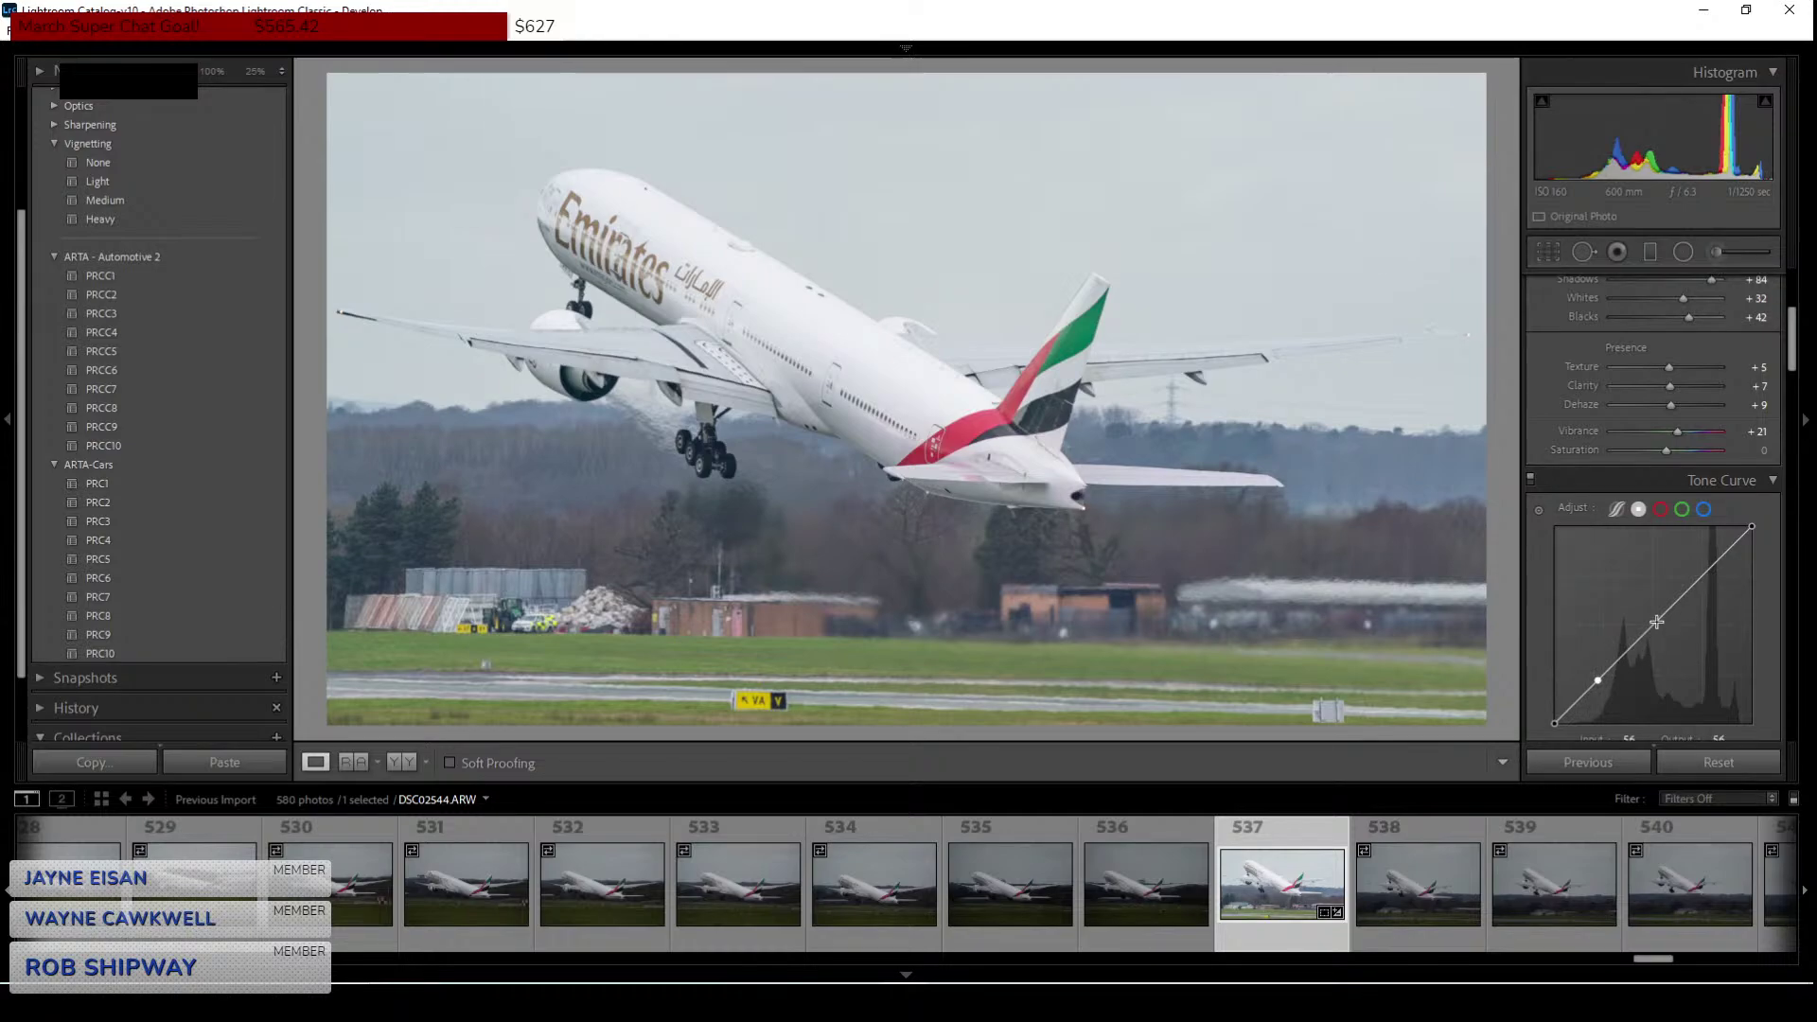
click(1661, 617)
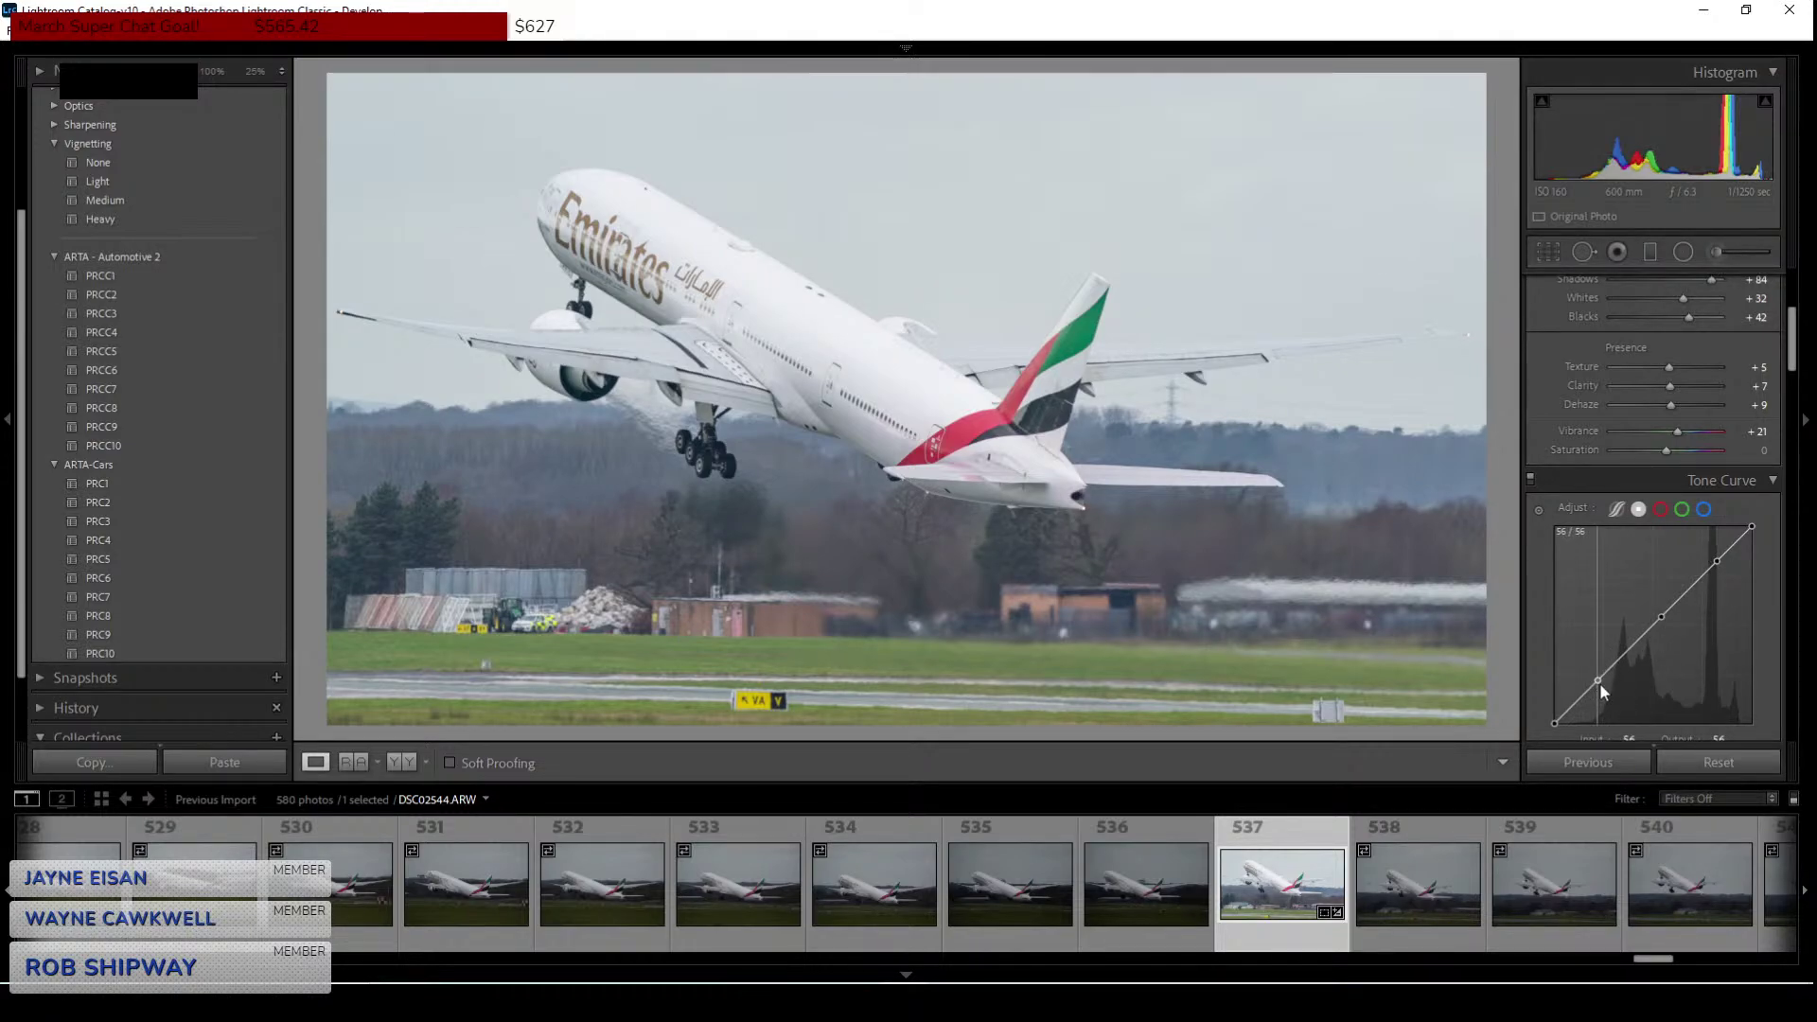
click(1600, 684)
drag(1599, 679, 1602, 681)
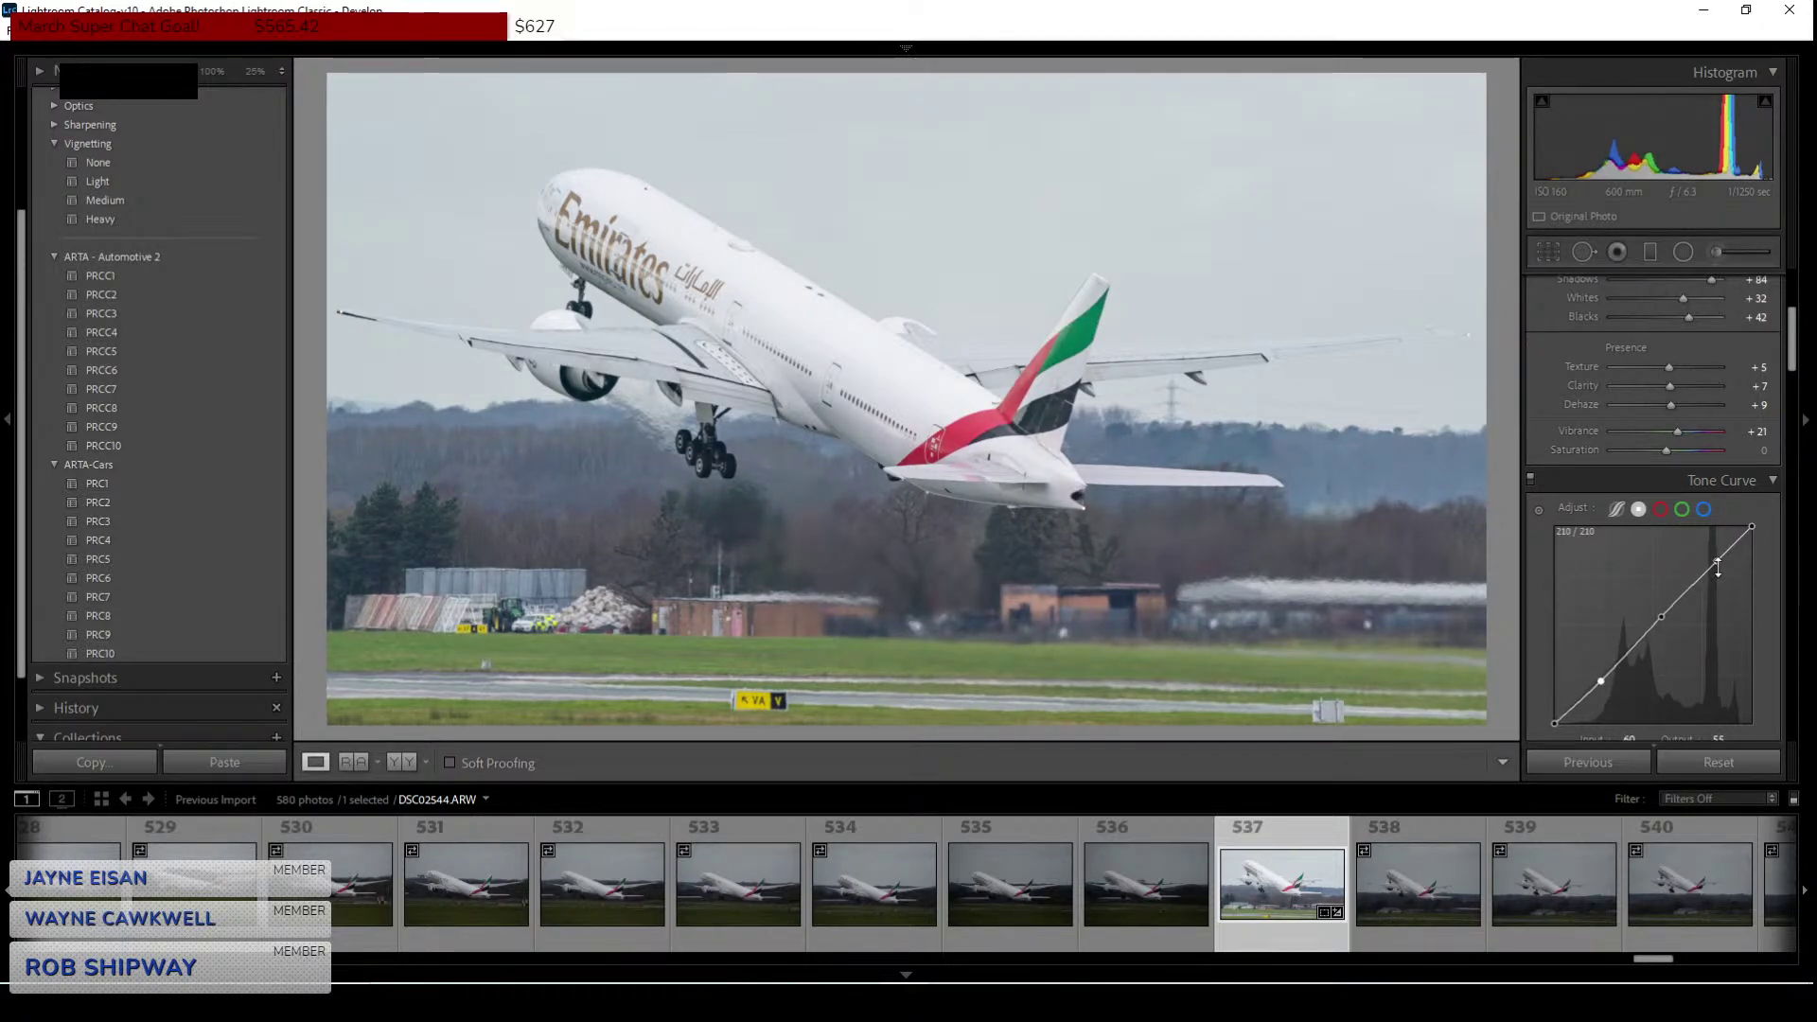
drag(1718, 567, 1713, 567)
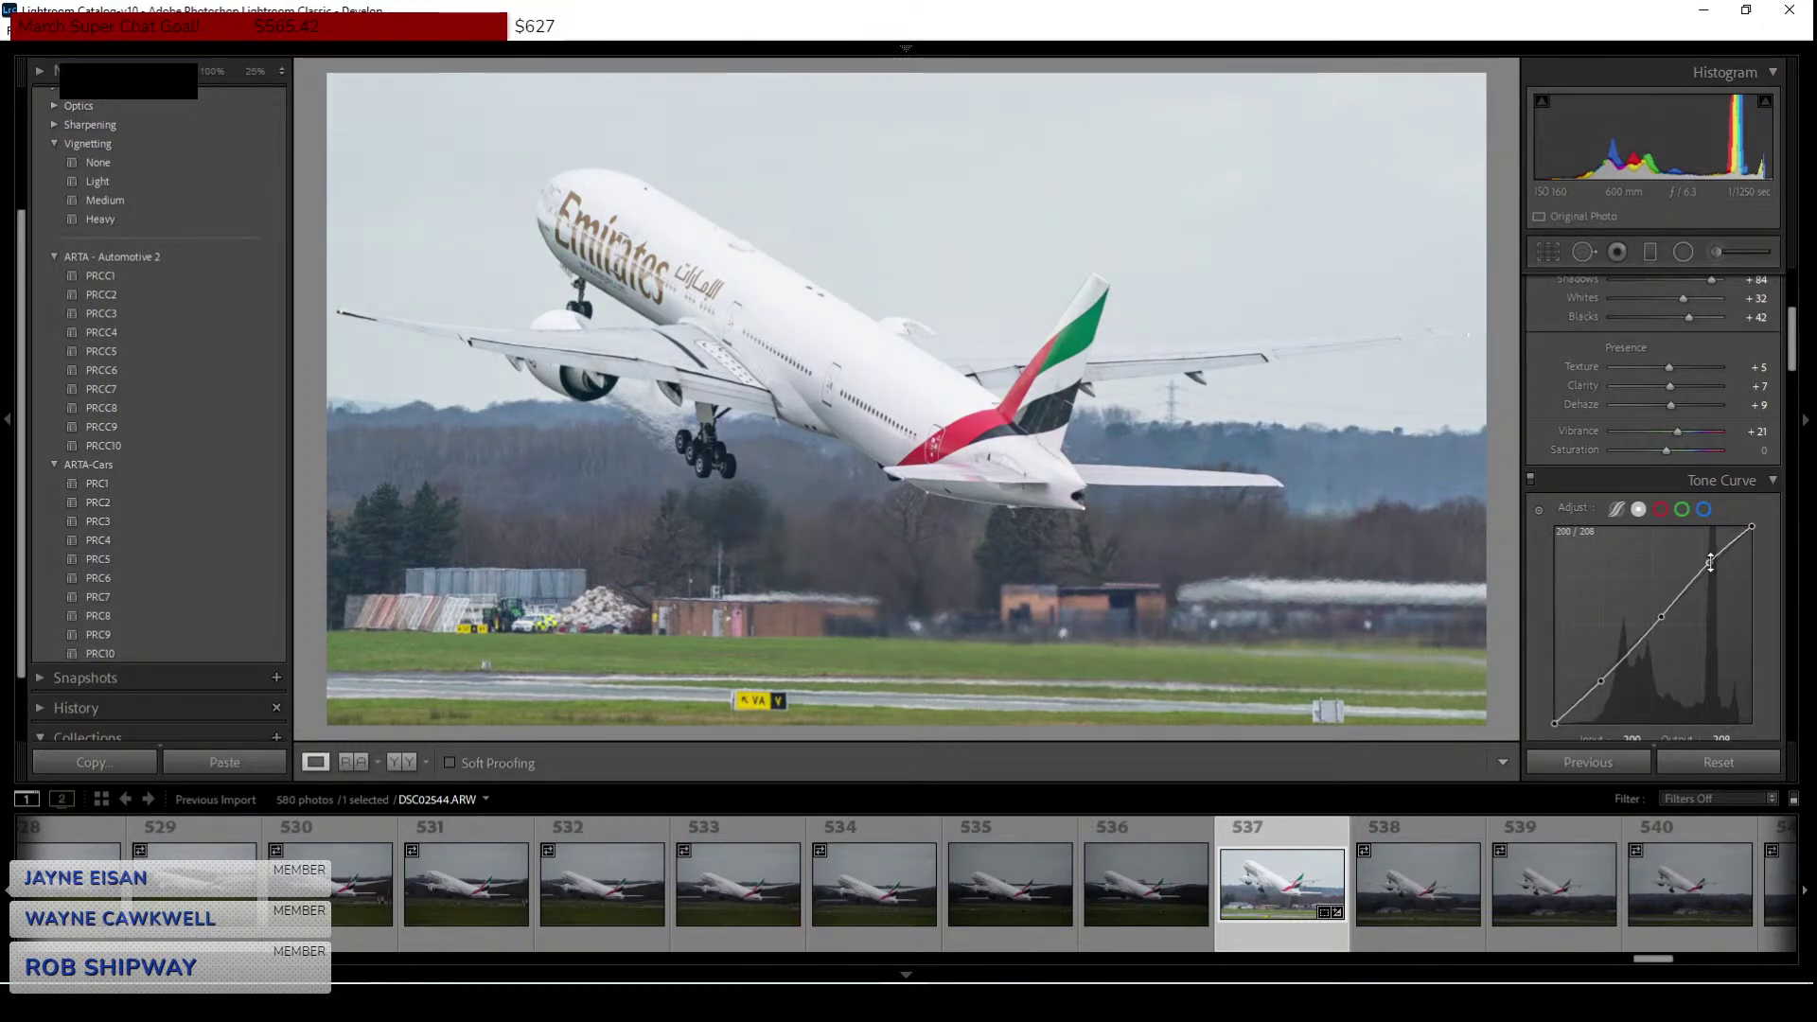
drag(1662, 618, 1662, 620)
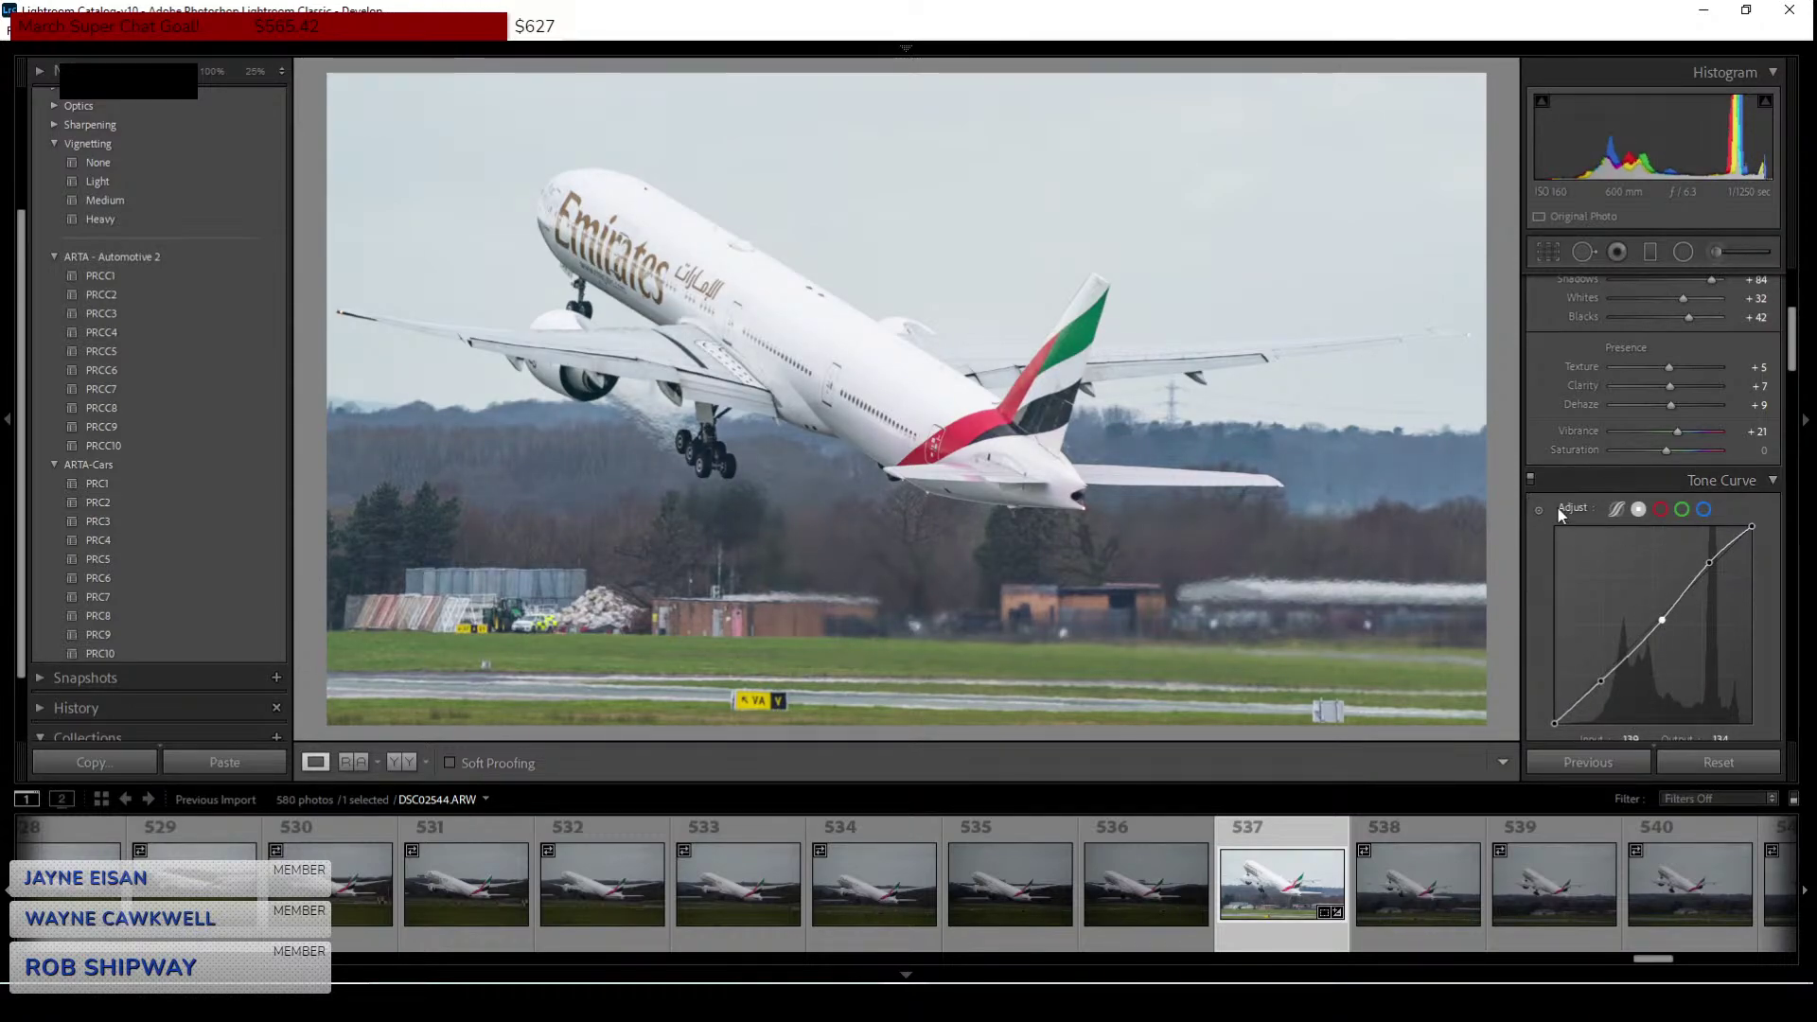
click(1531, 480)
click(1533, 483)
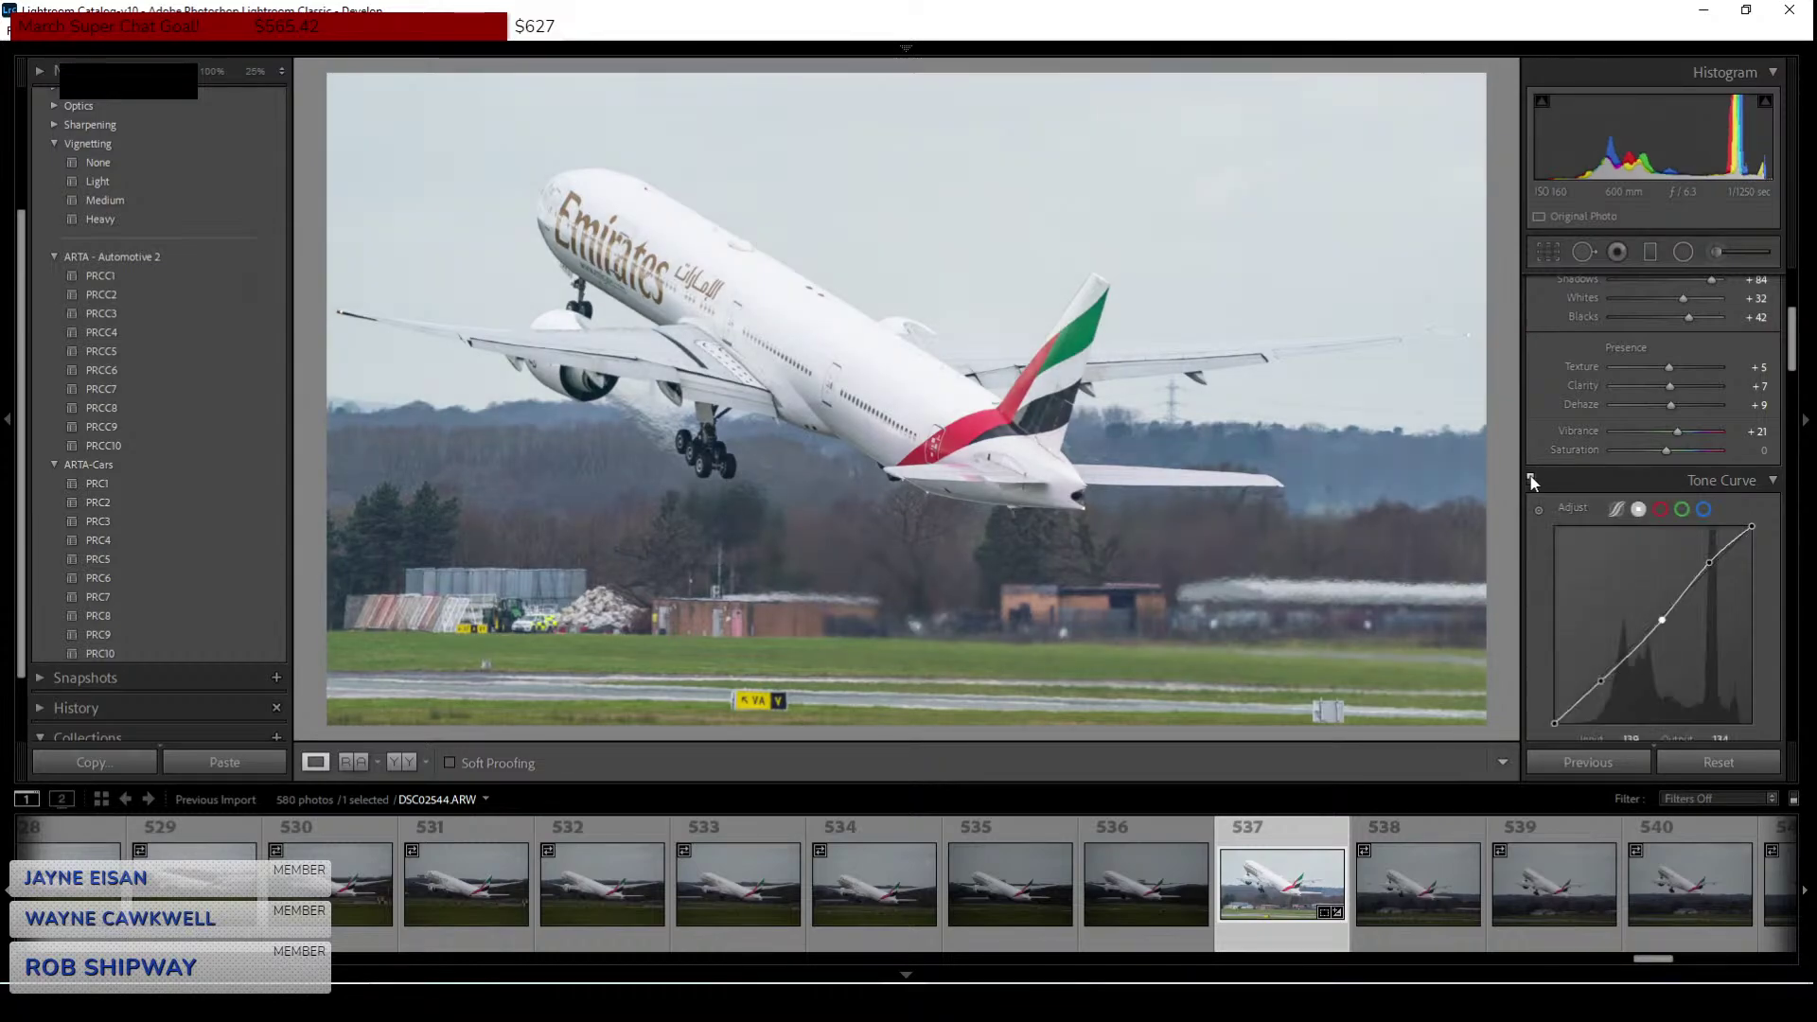
Apply luminance noise reduction of 10 to the Emirates photo.
scroll(1535, 530, down, 5)
scroll(1554, 590, down, 8)
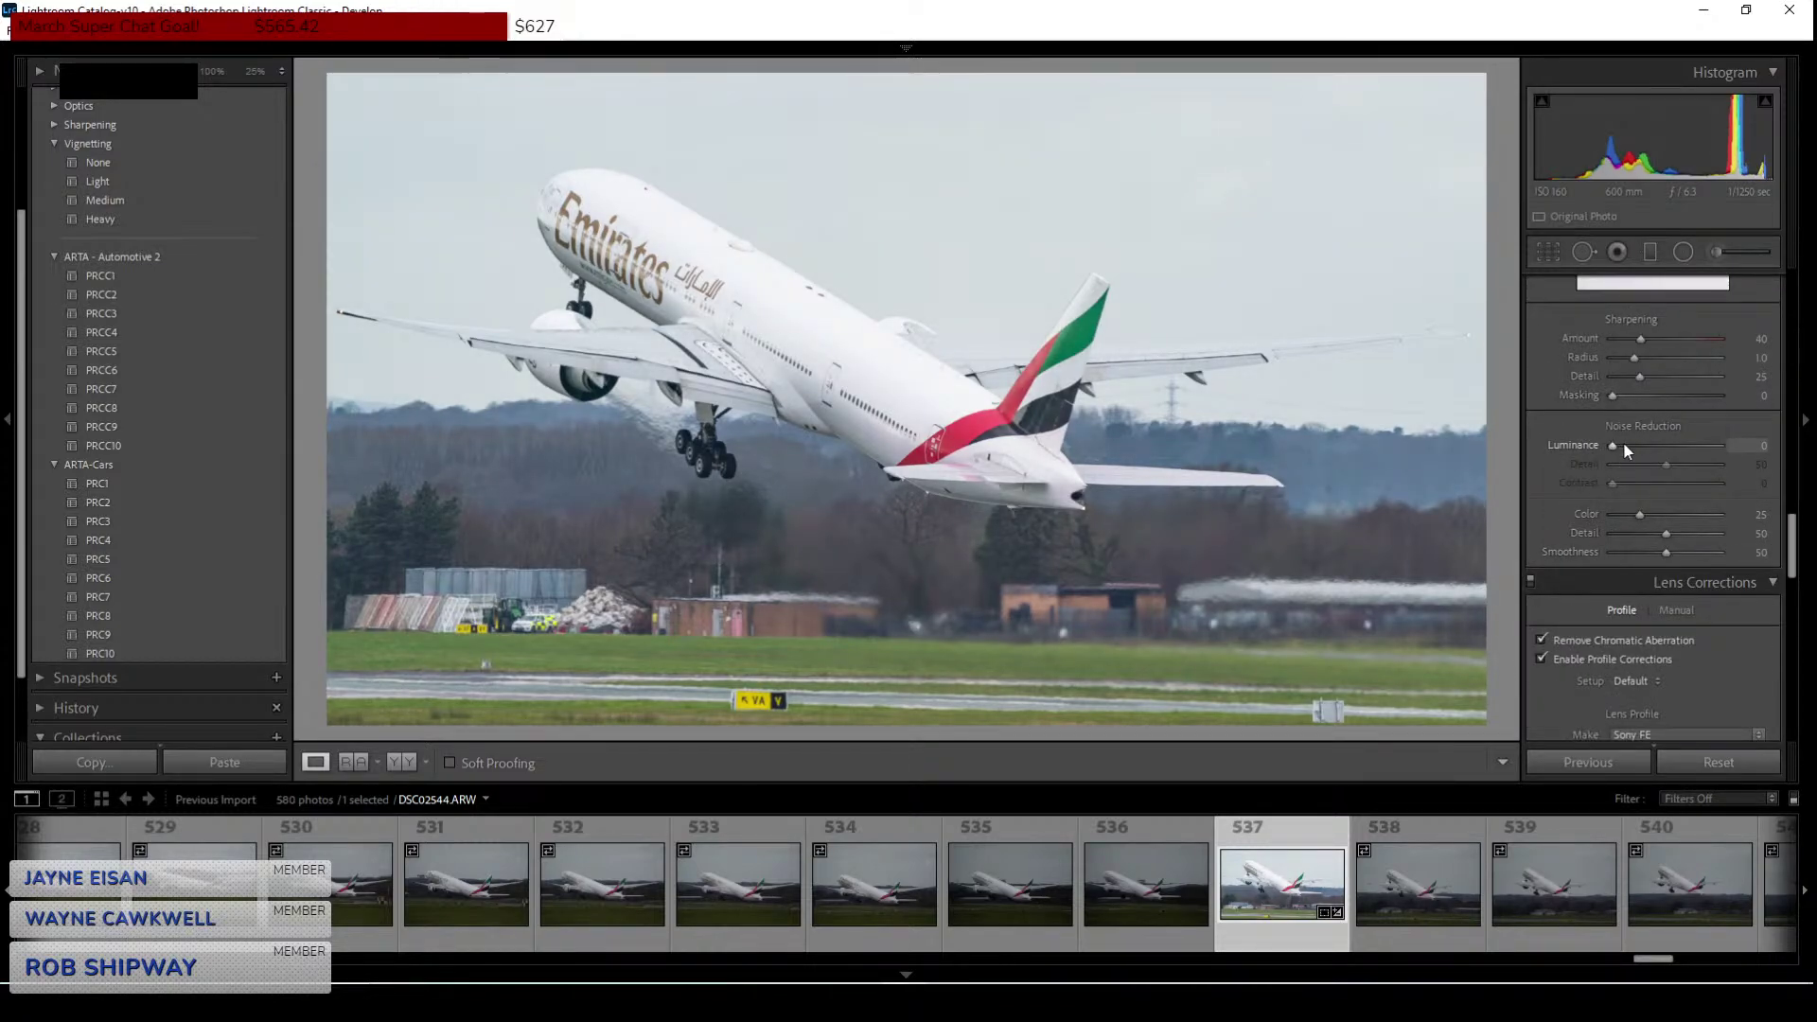
drag(1614, 441, 1627, 446)
Rebalance the photo with Exposure +1.84, Contrast +23, Highlights -40, Shadows +46 and Vibrance +28.
scroll(1552, 584, up, 5)
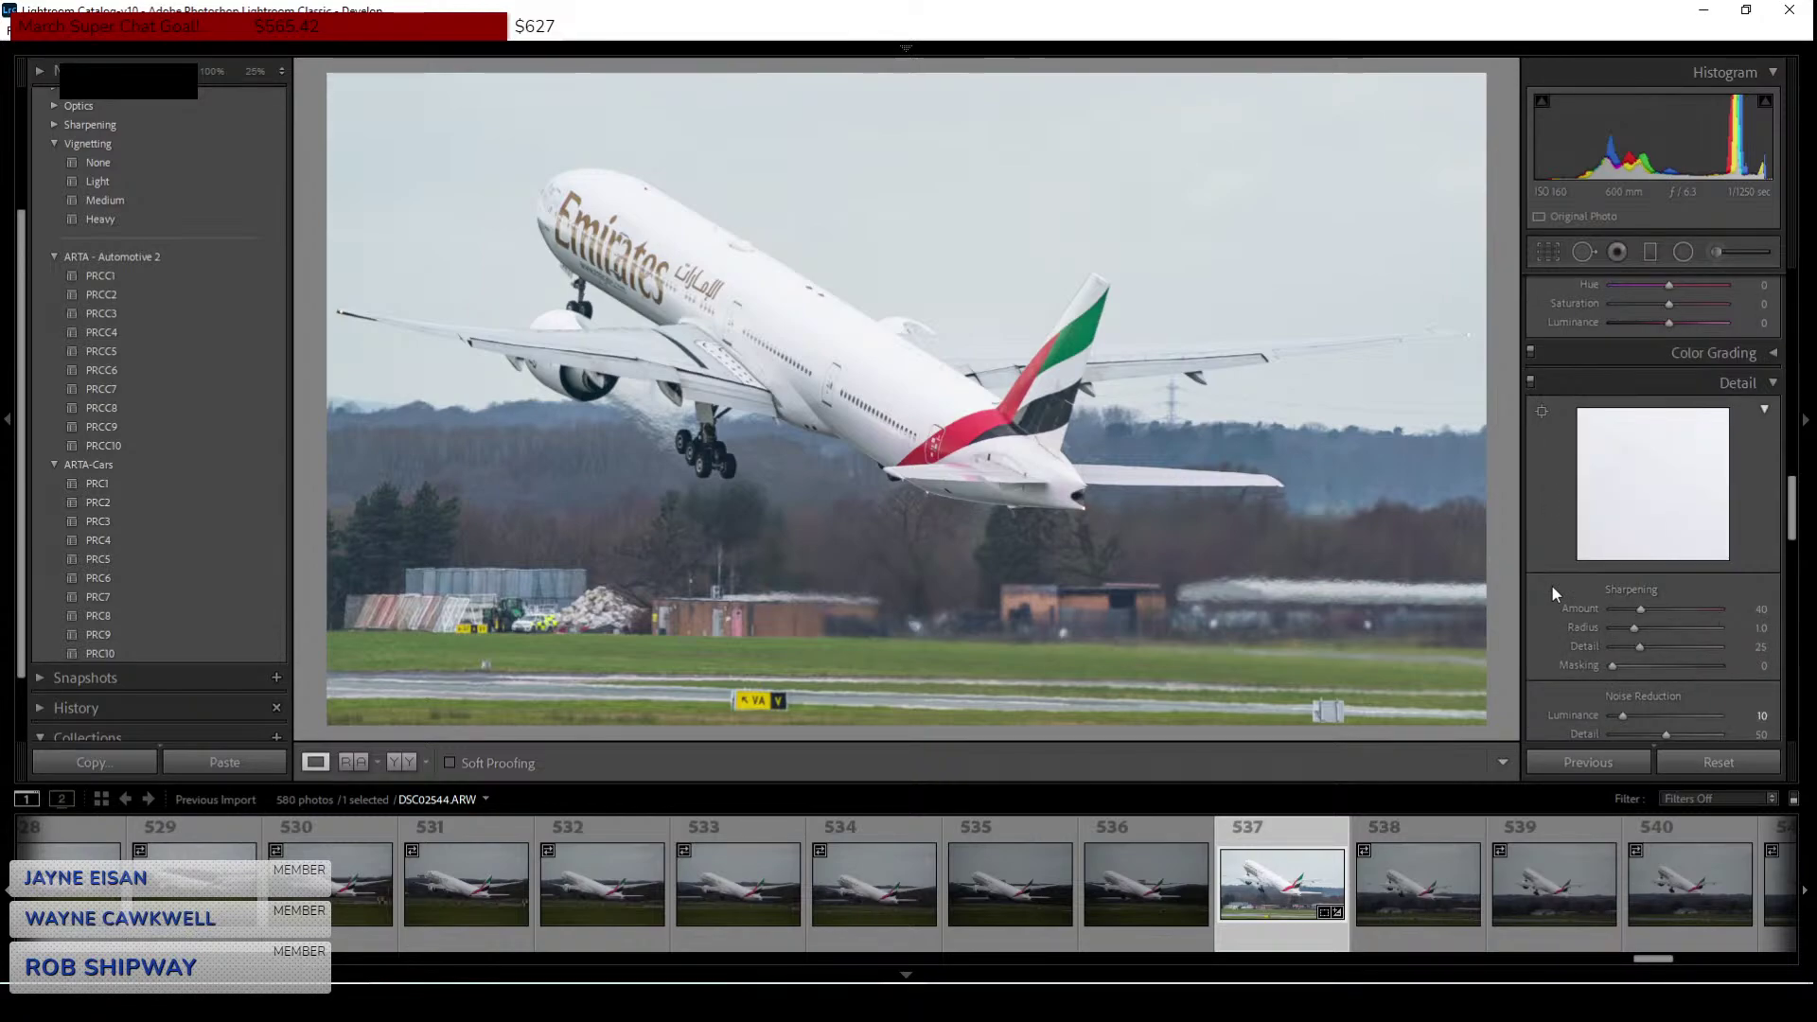
scroll(1554, 583, up, 5)
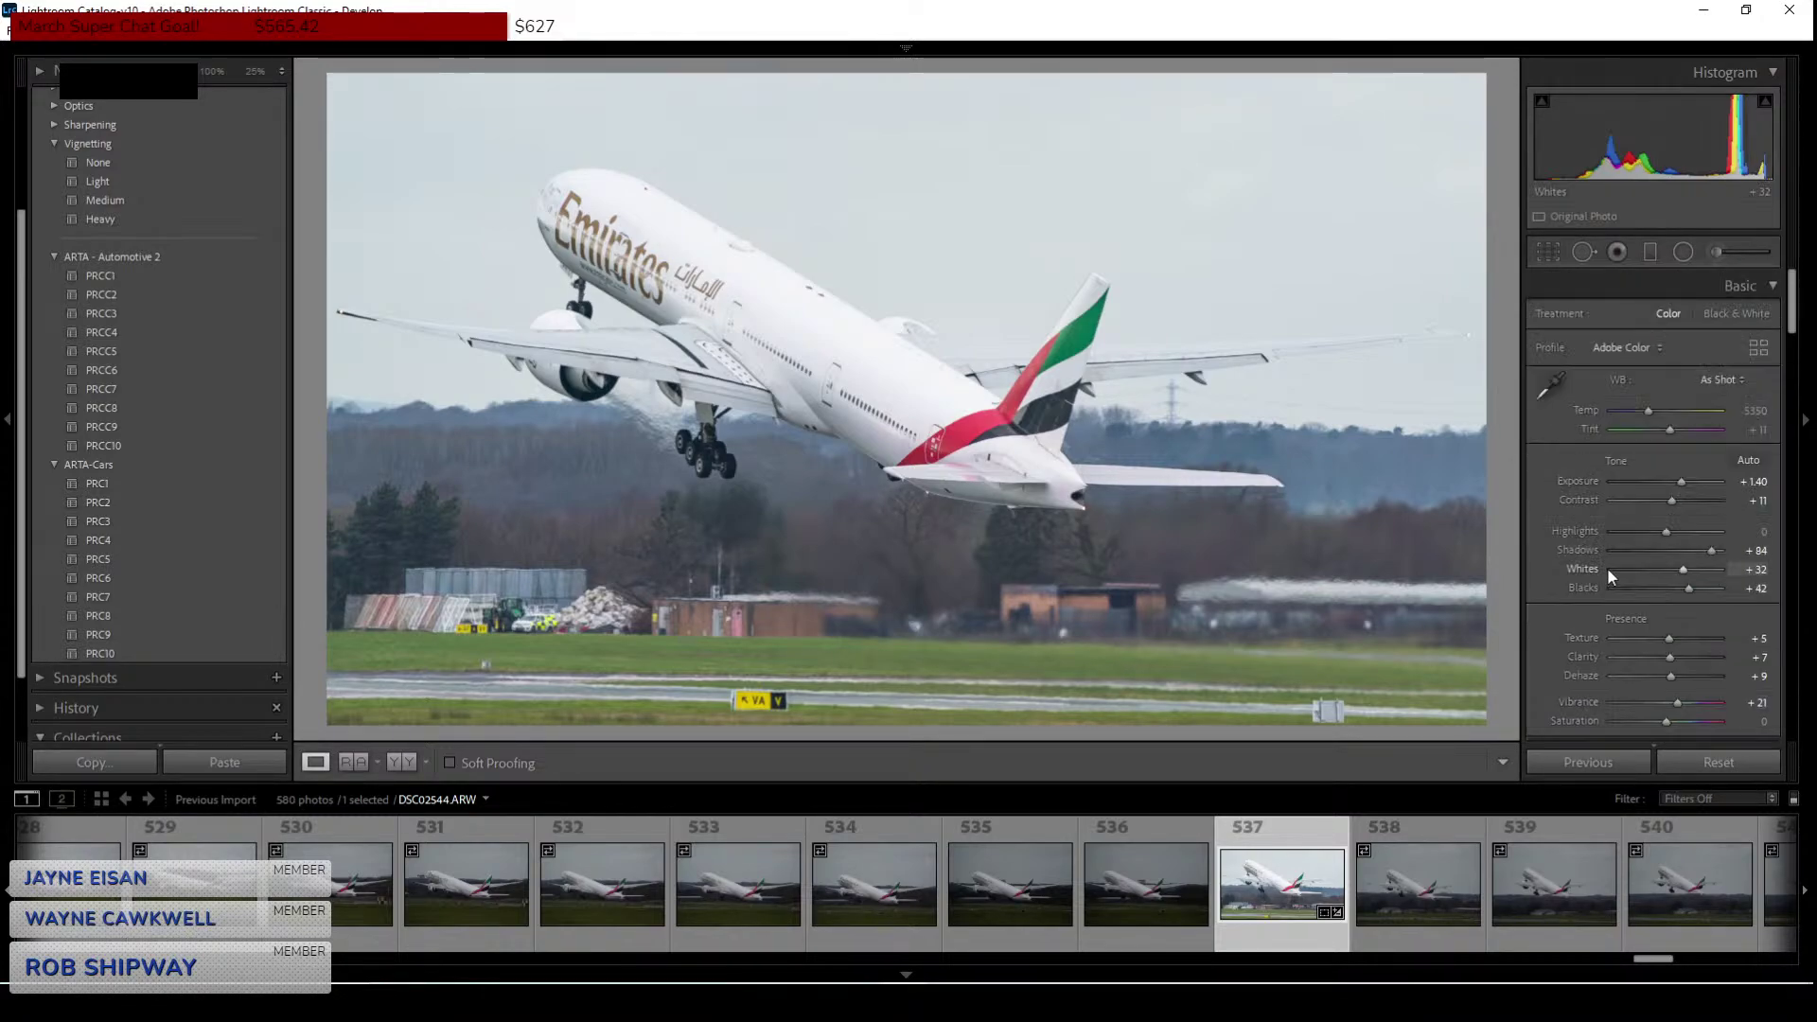
scroll(1607, 566, up, 2)
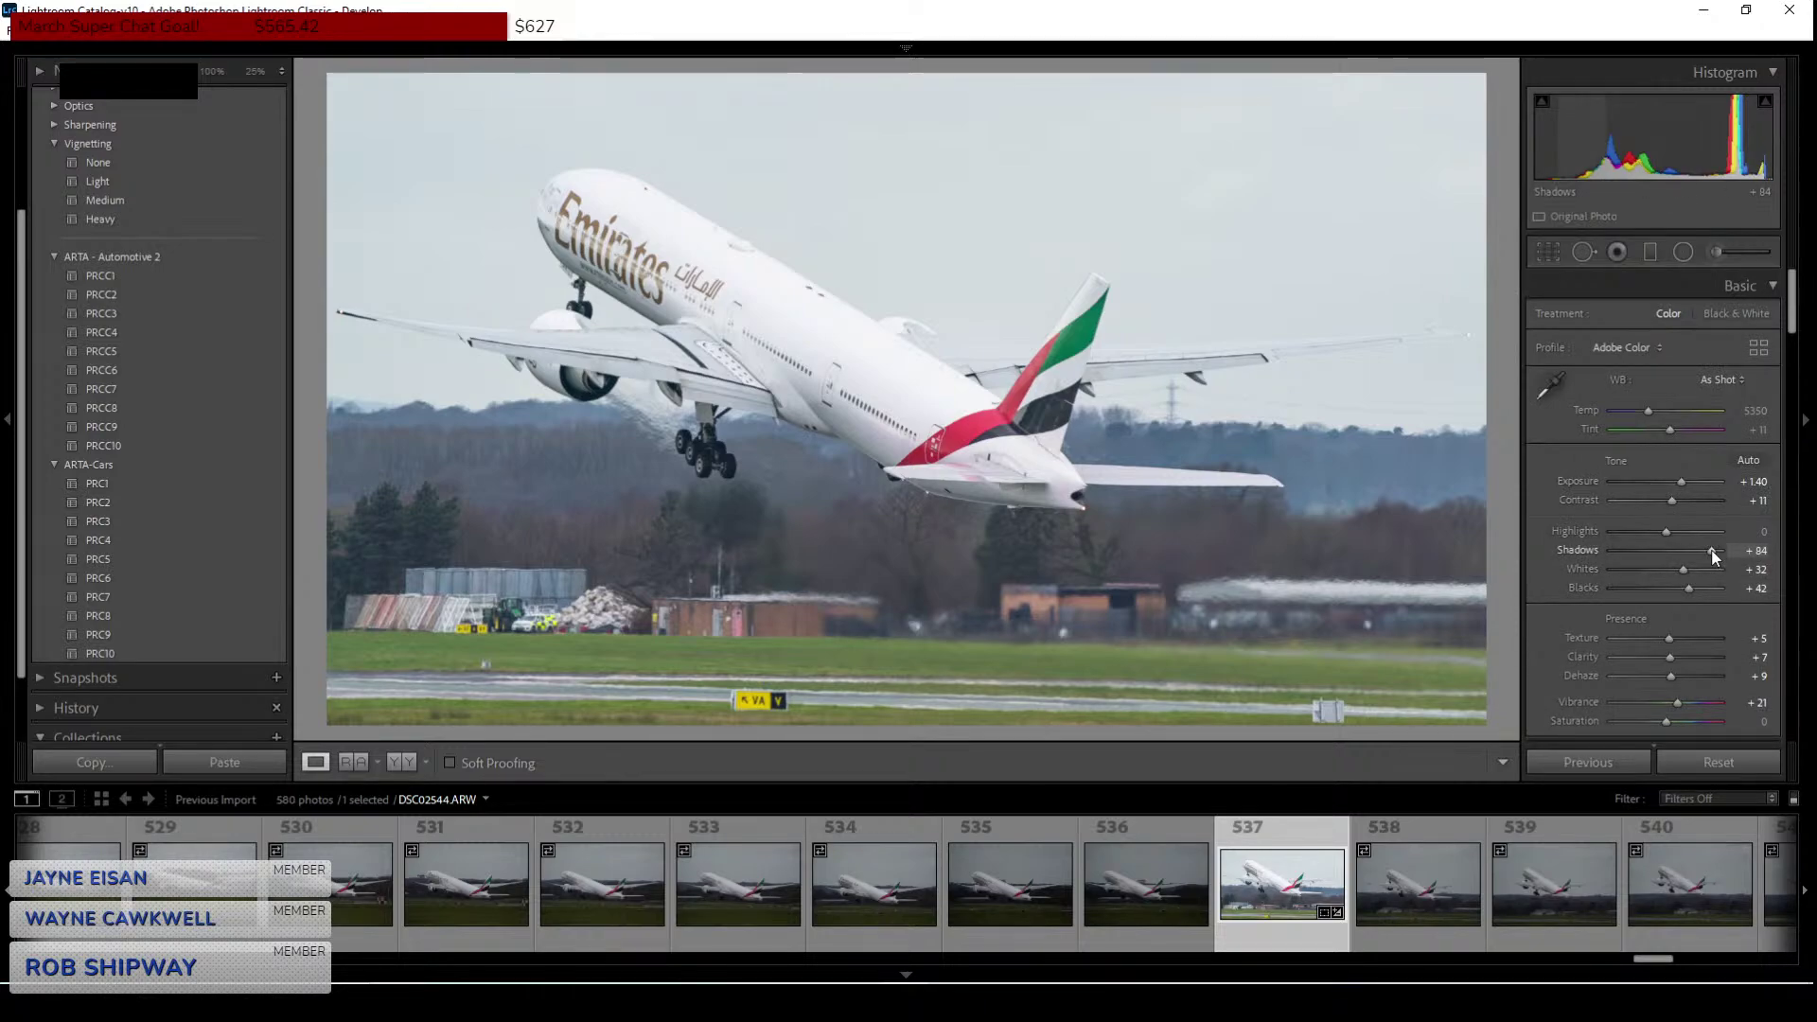
drag(1706, 549, 1693, 558)
mouse_move(1681, 483)
mouse_down()
mouse_move(1647, 533)
mouse_move(1630, 523)
mouse_move(1682, 508)
mouse_up()
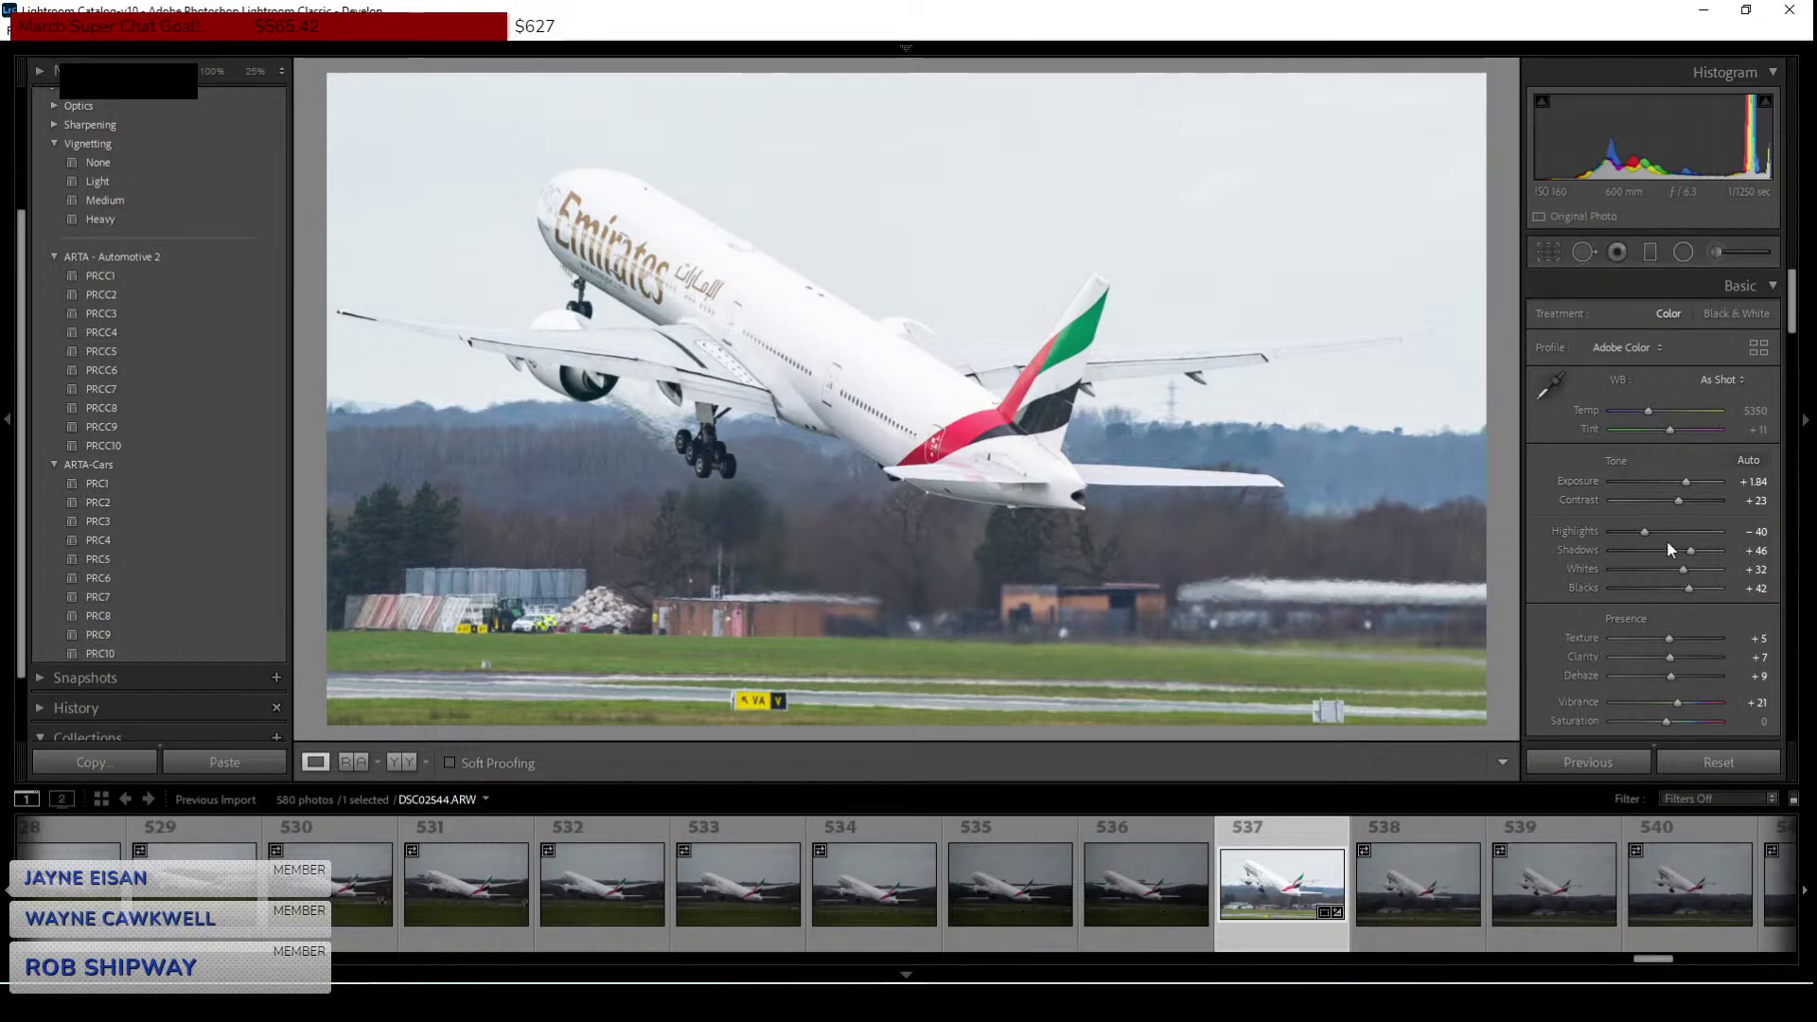
drag(1675, 704, 1683, 701)
Check the fuselage lettering and tail at 100%, and raise the Clarity to +23.
click(572, 225)
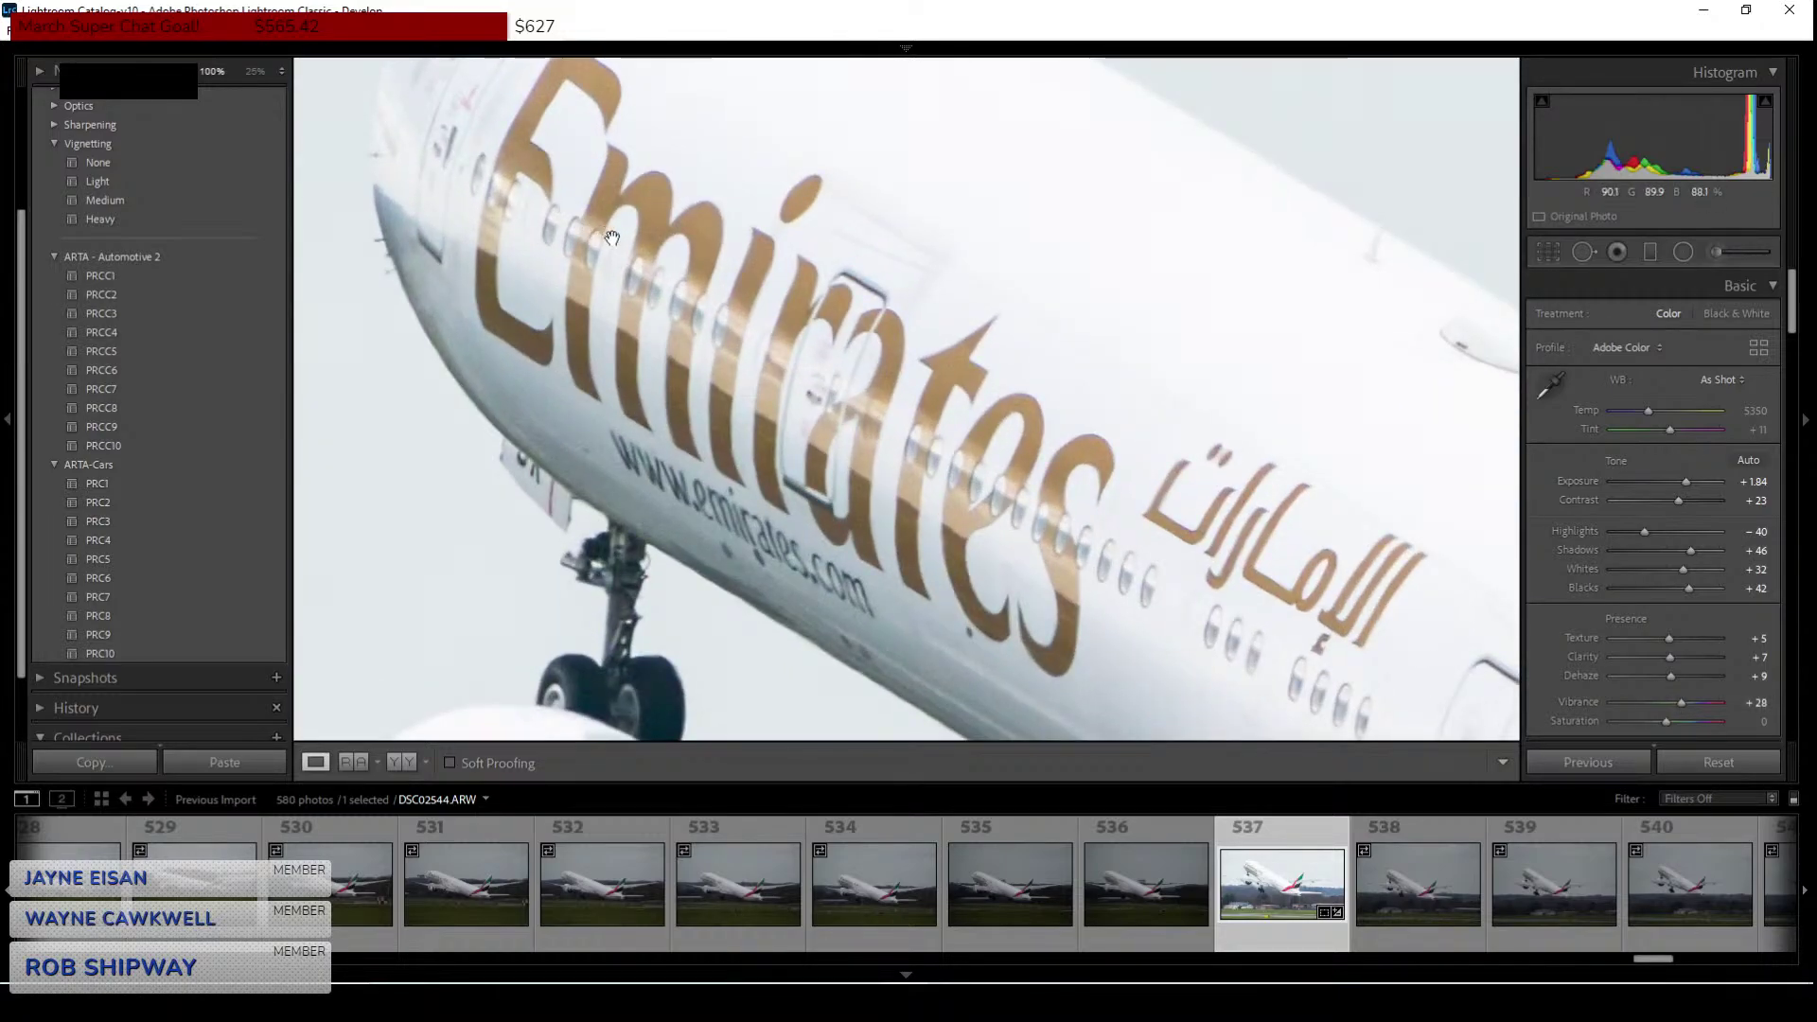
click(612, 238)
click(1014, 488)
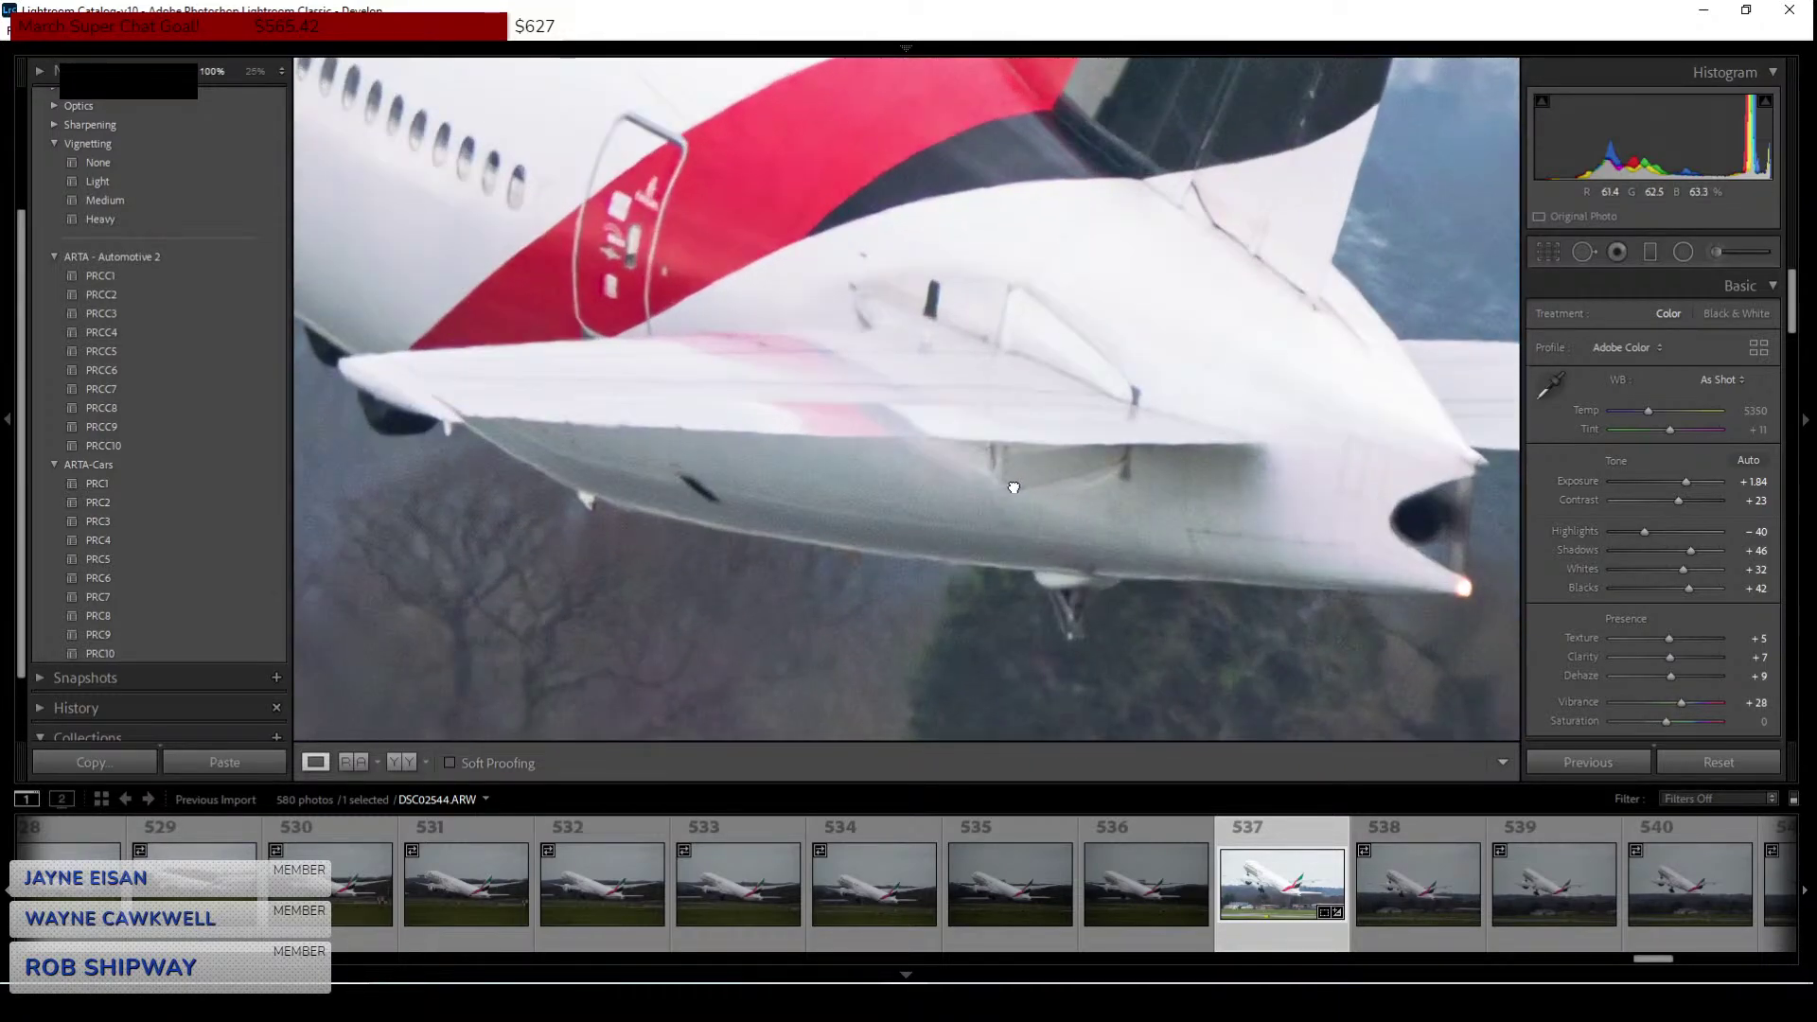
click(1014, 487)
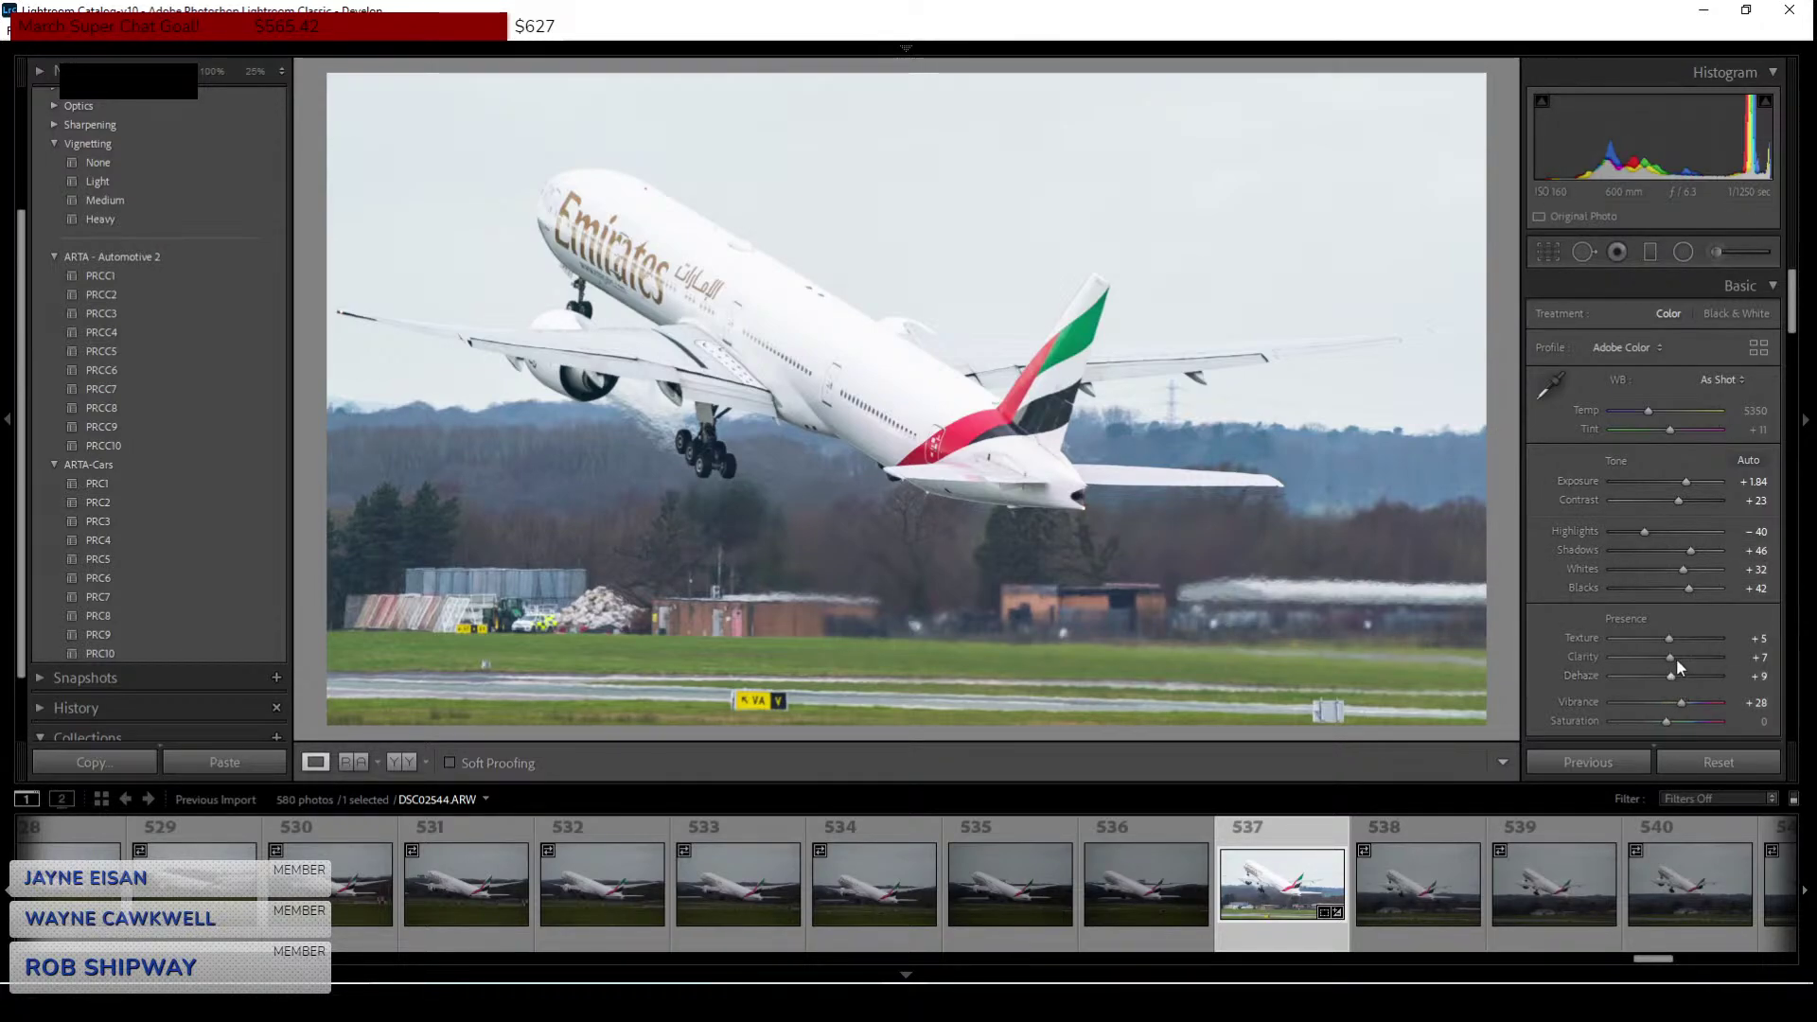
drag(1679, 666, 1683, 661)
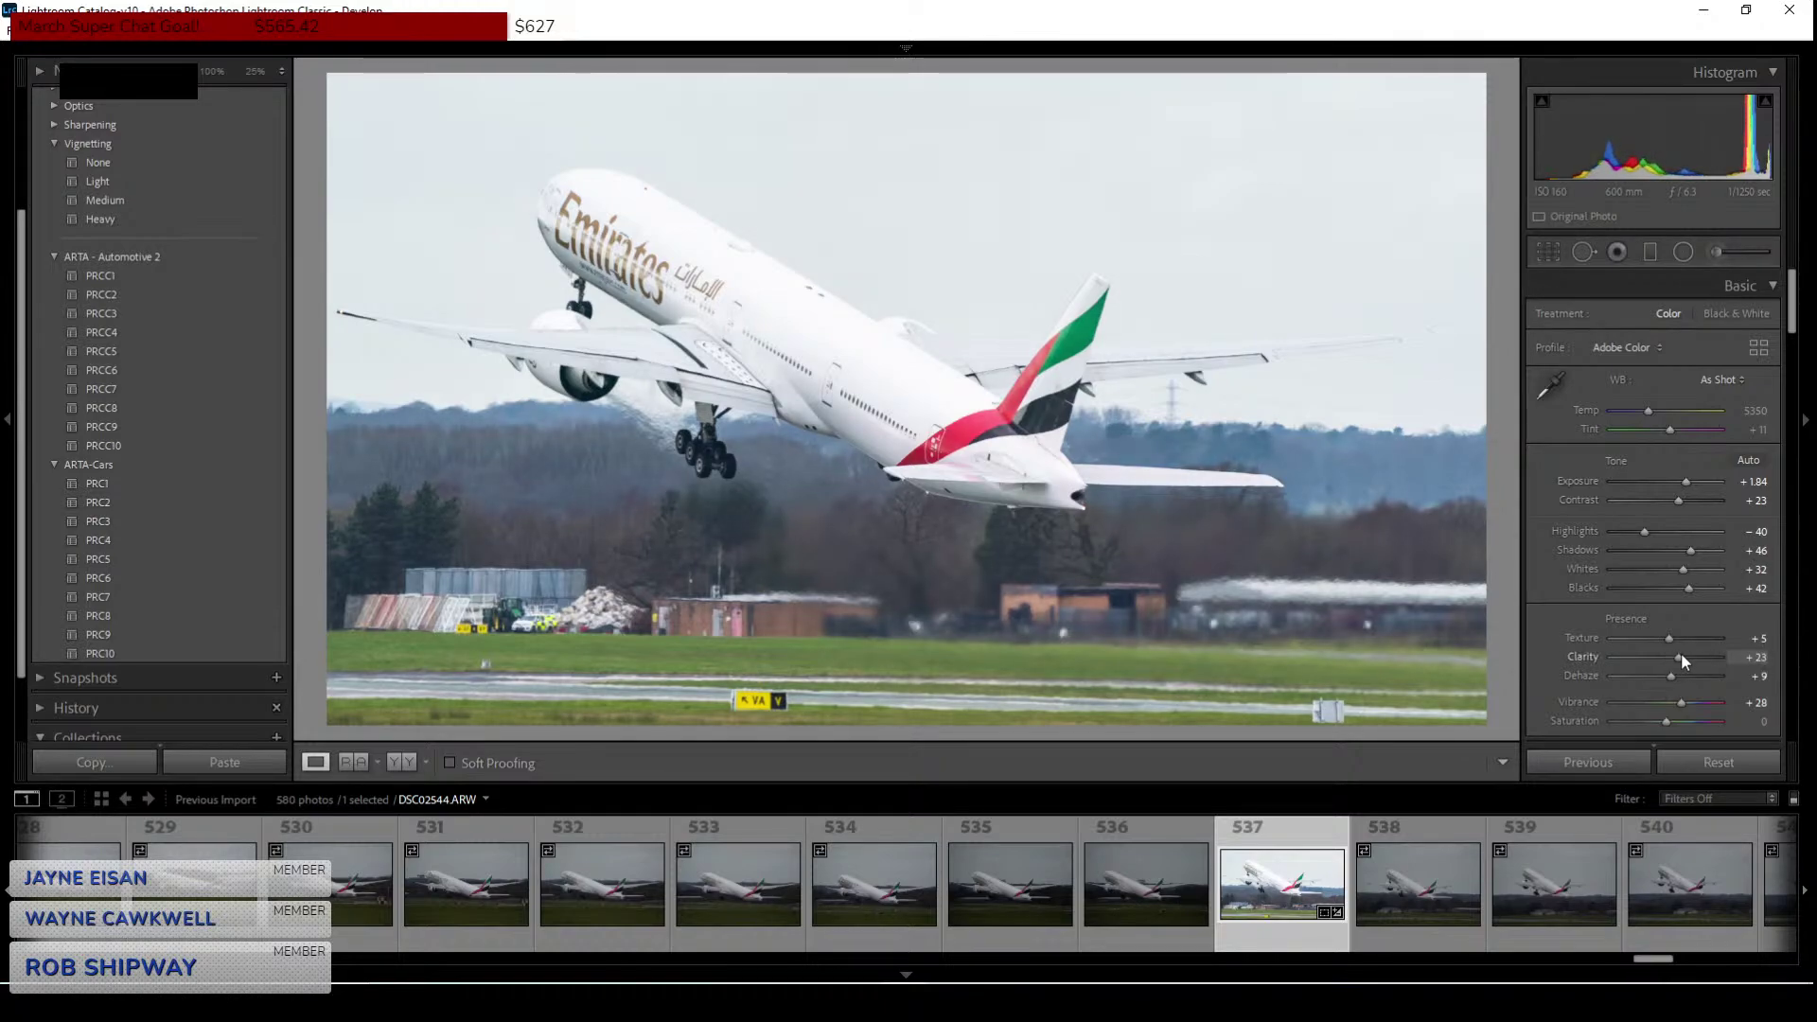
Lift the tone curve's midtones and lower its highlight point to about 194/195, comparing the photo with and without the curve.
scroll(1627, 645, down, 5)
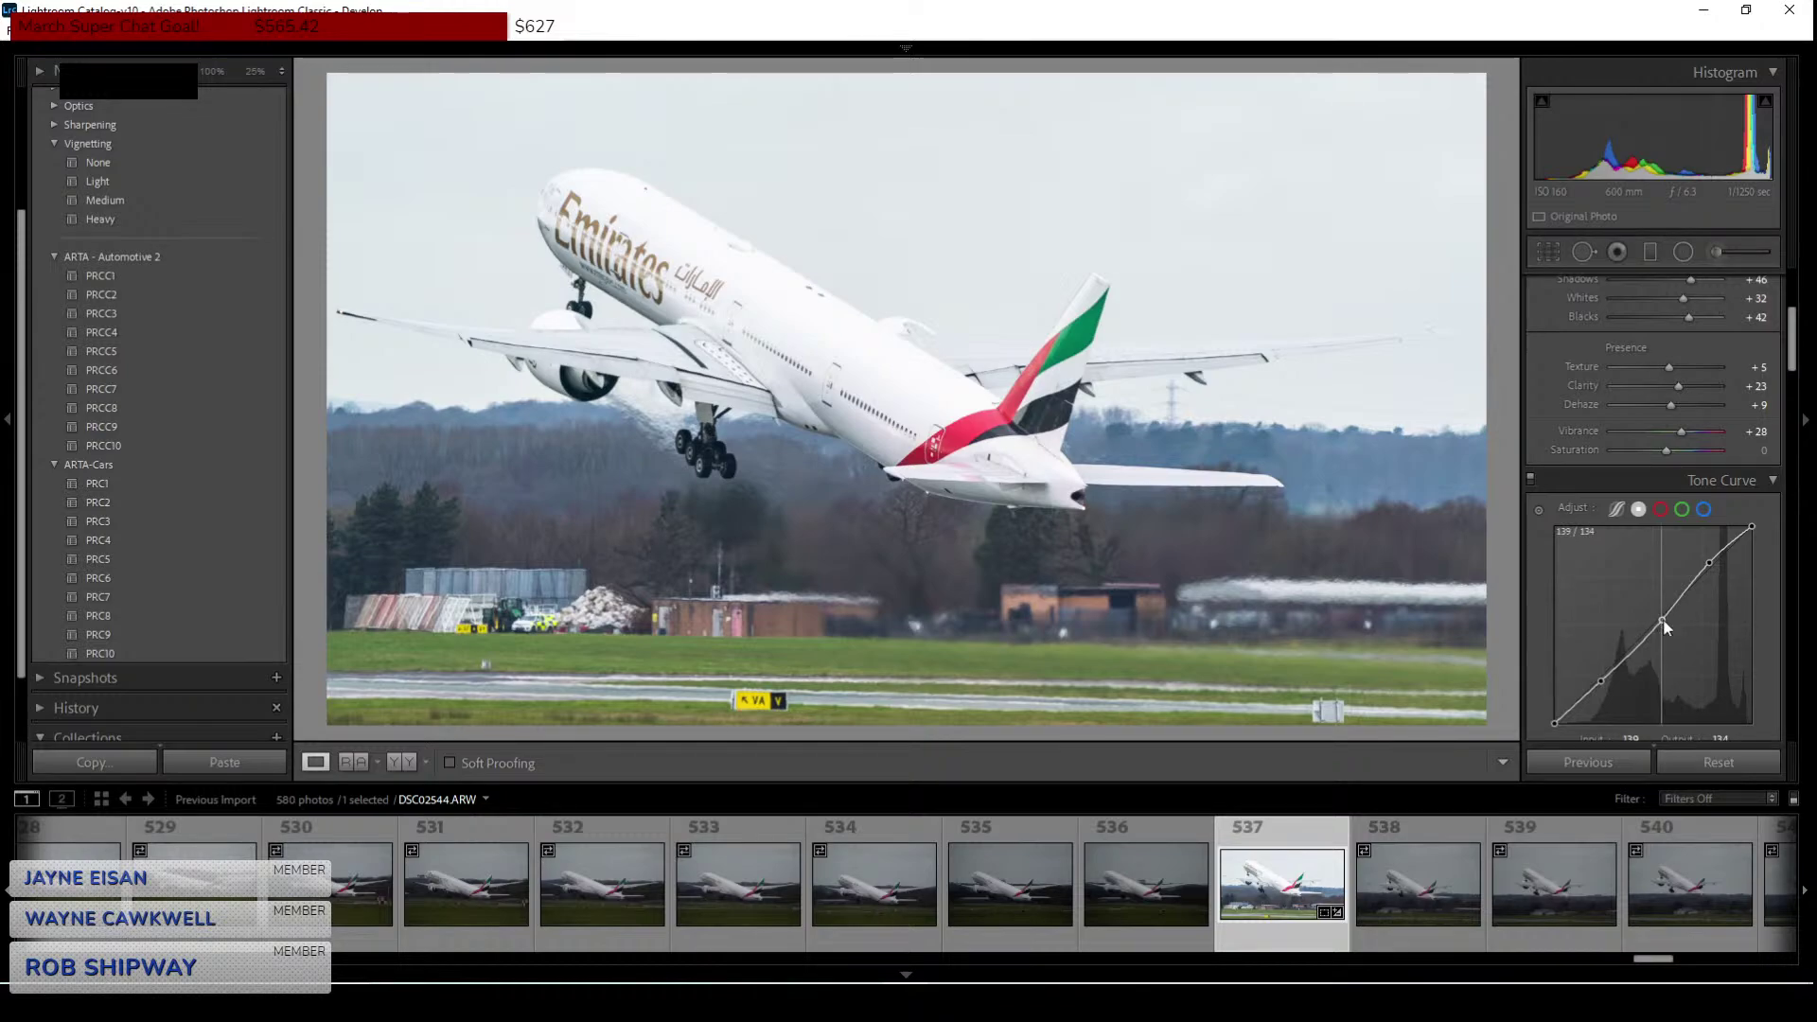
drag(1662, 619, 1638, 627)
drag(1703, 573, 1706, 572)
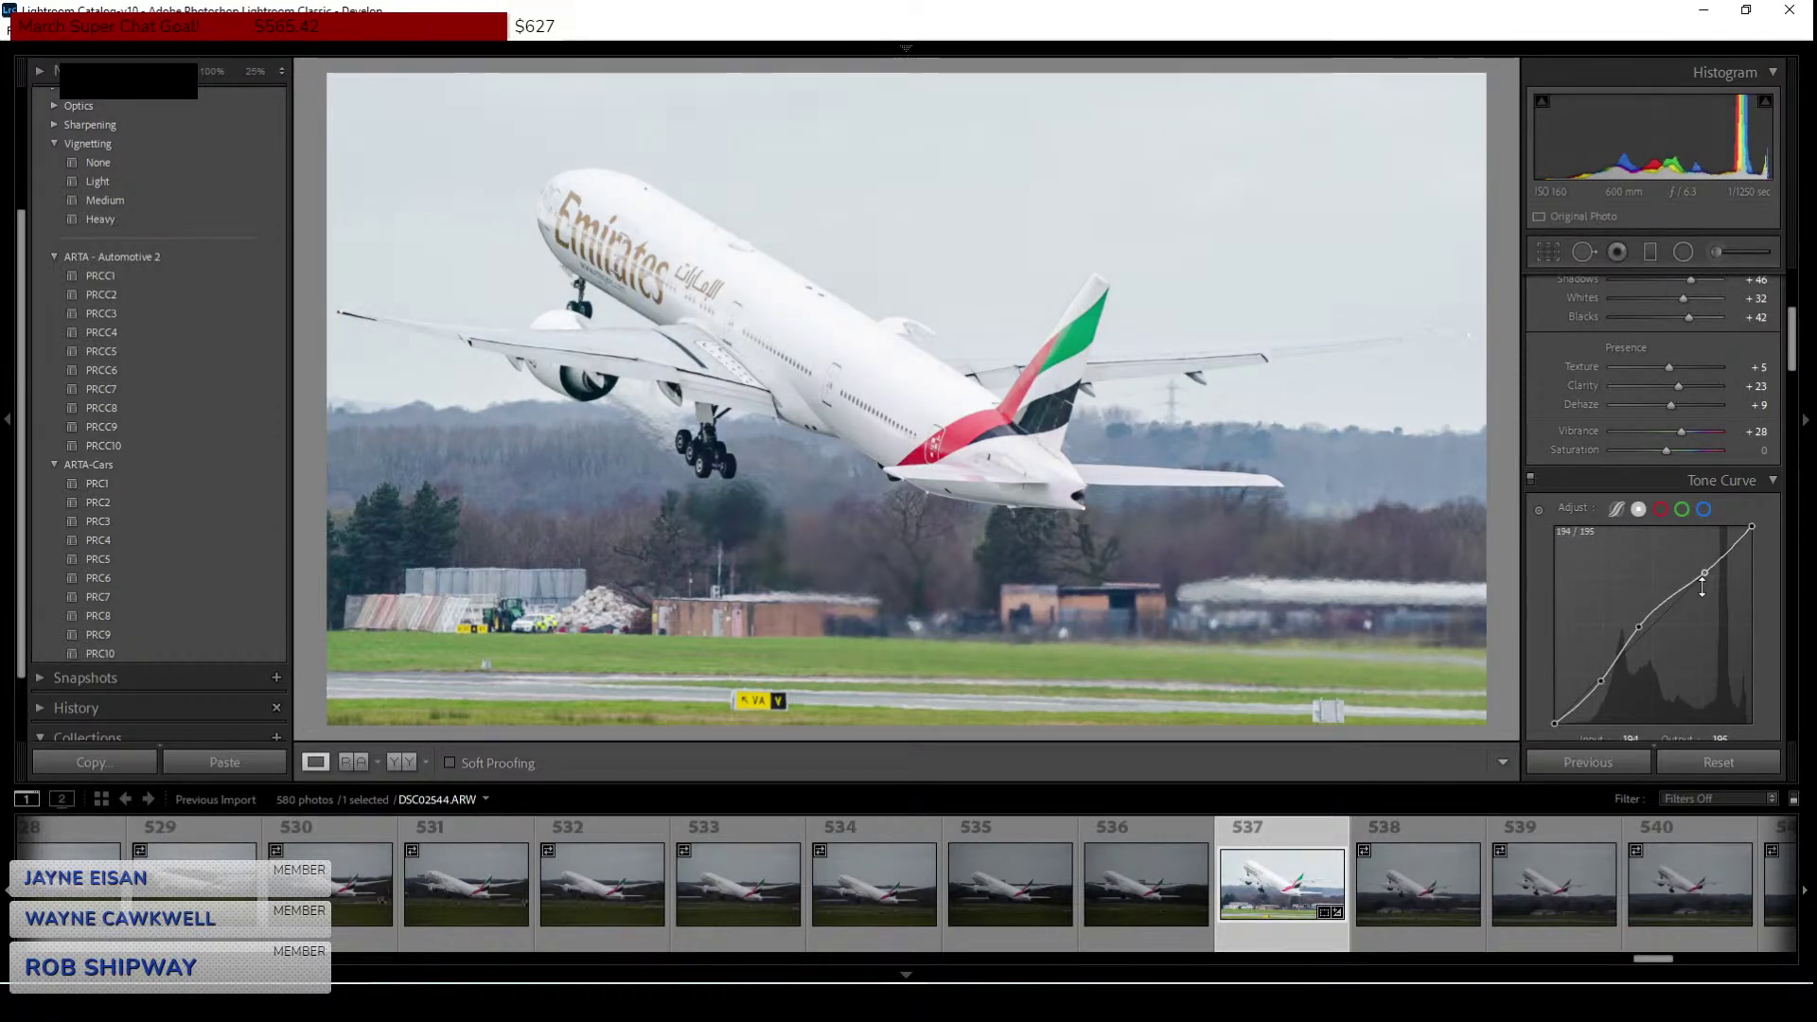
click(1532, 479)
click(1532, 479)
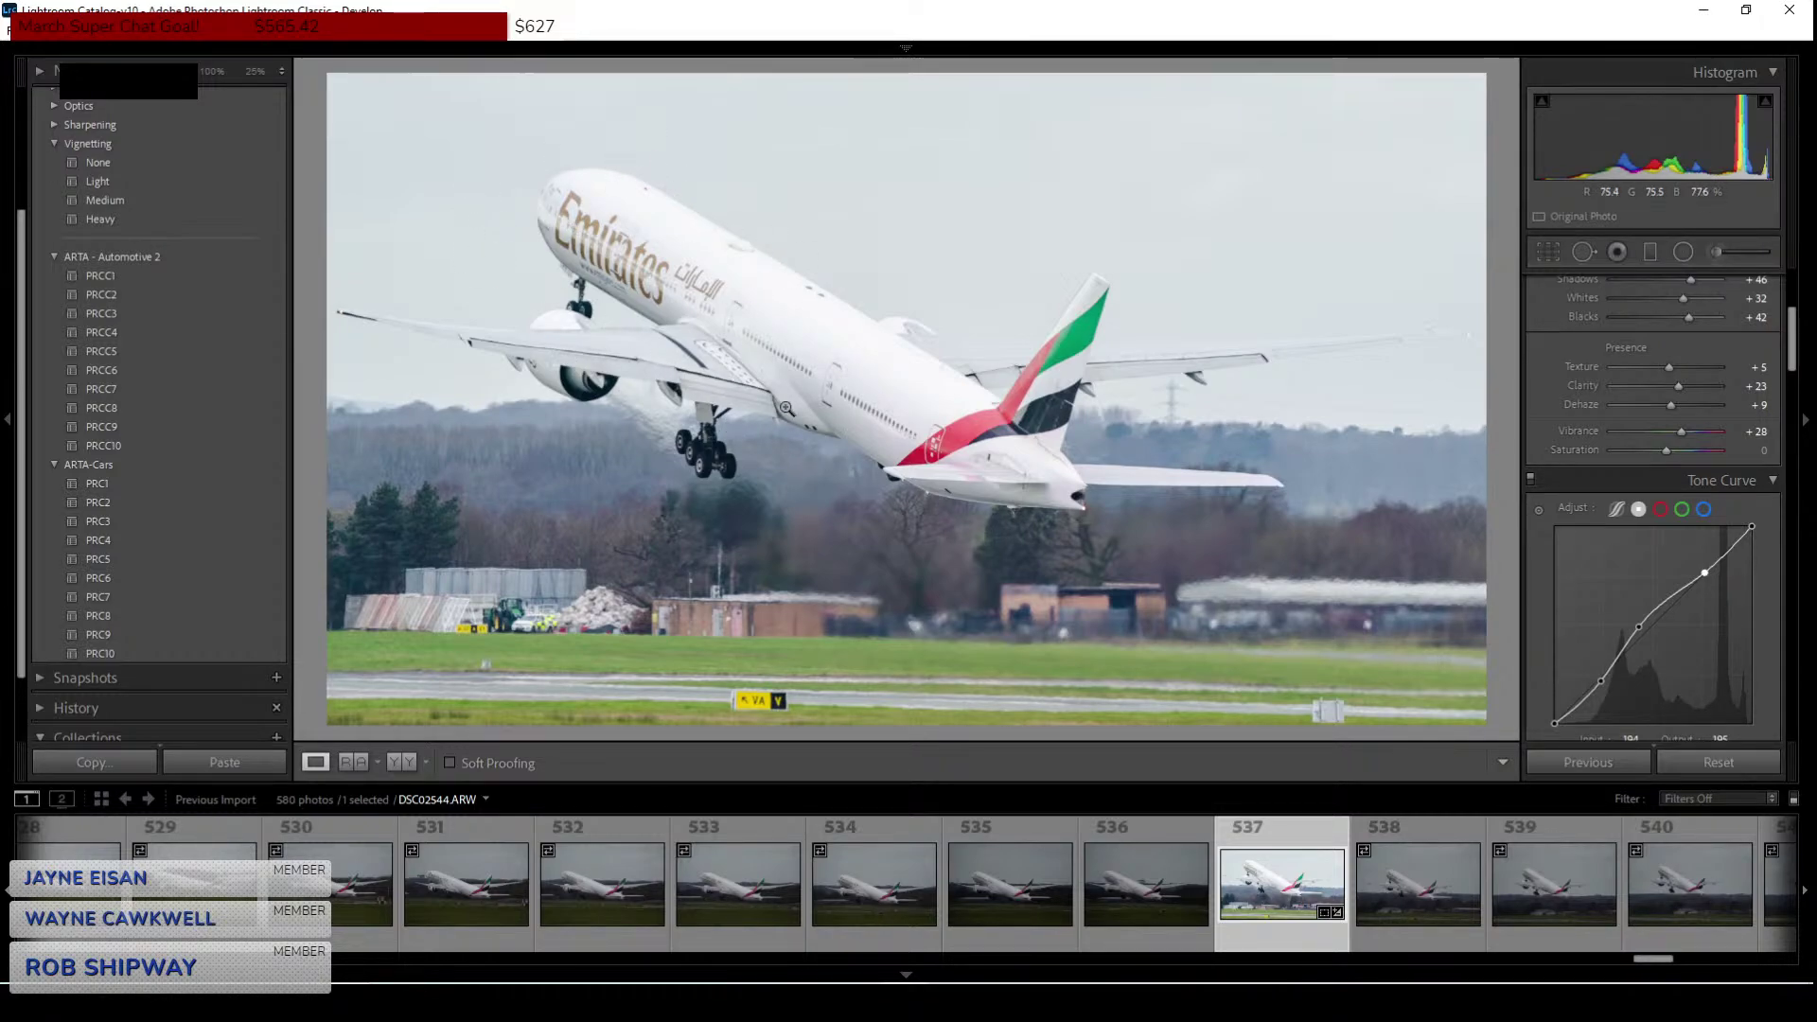
Raise the tone curve's shadow point slightly, inspect the aircraft close up, and move the midtone point to about 132/160.
drag(1603, 682, 1602, 674)
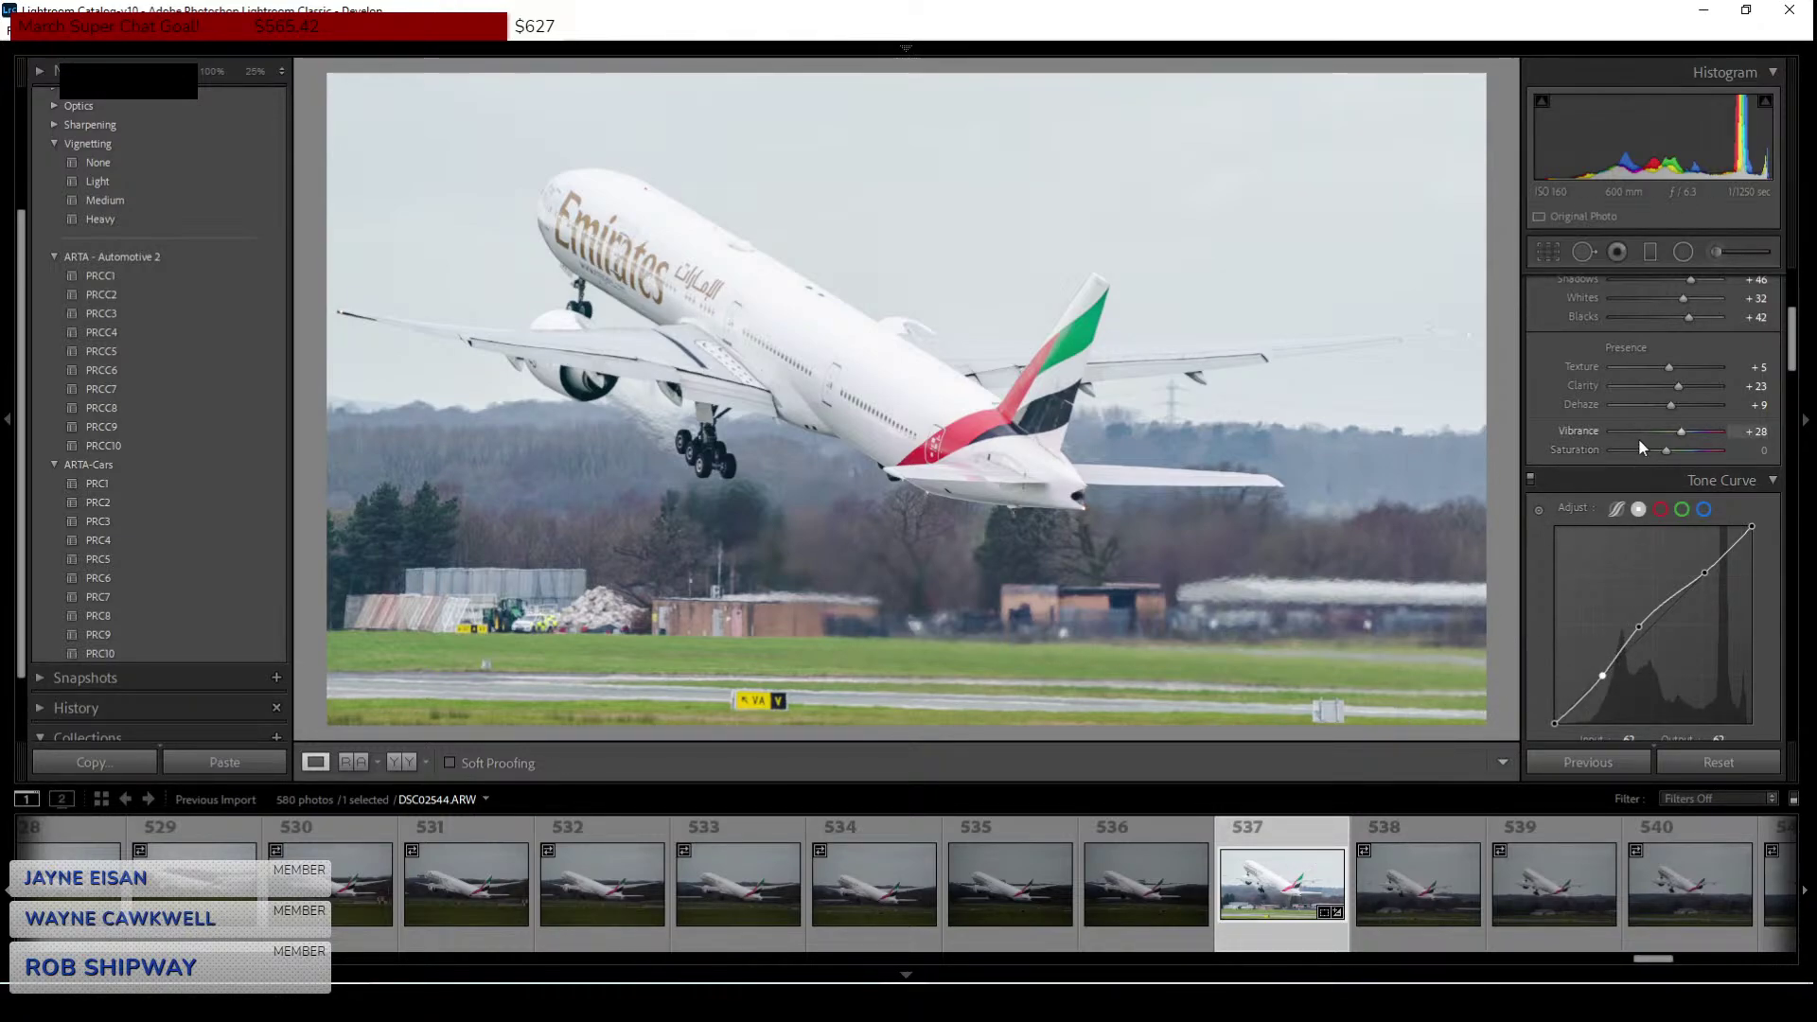
click(1070, 414)
drag(1127, 369, 783, 580)
click(783, 580)
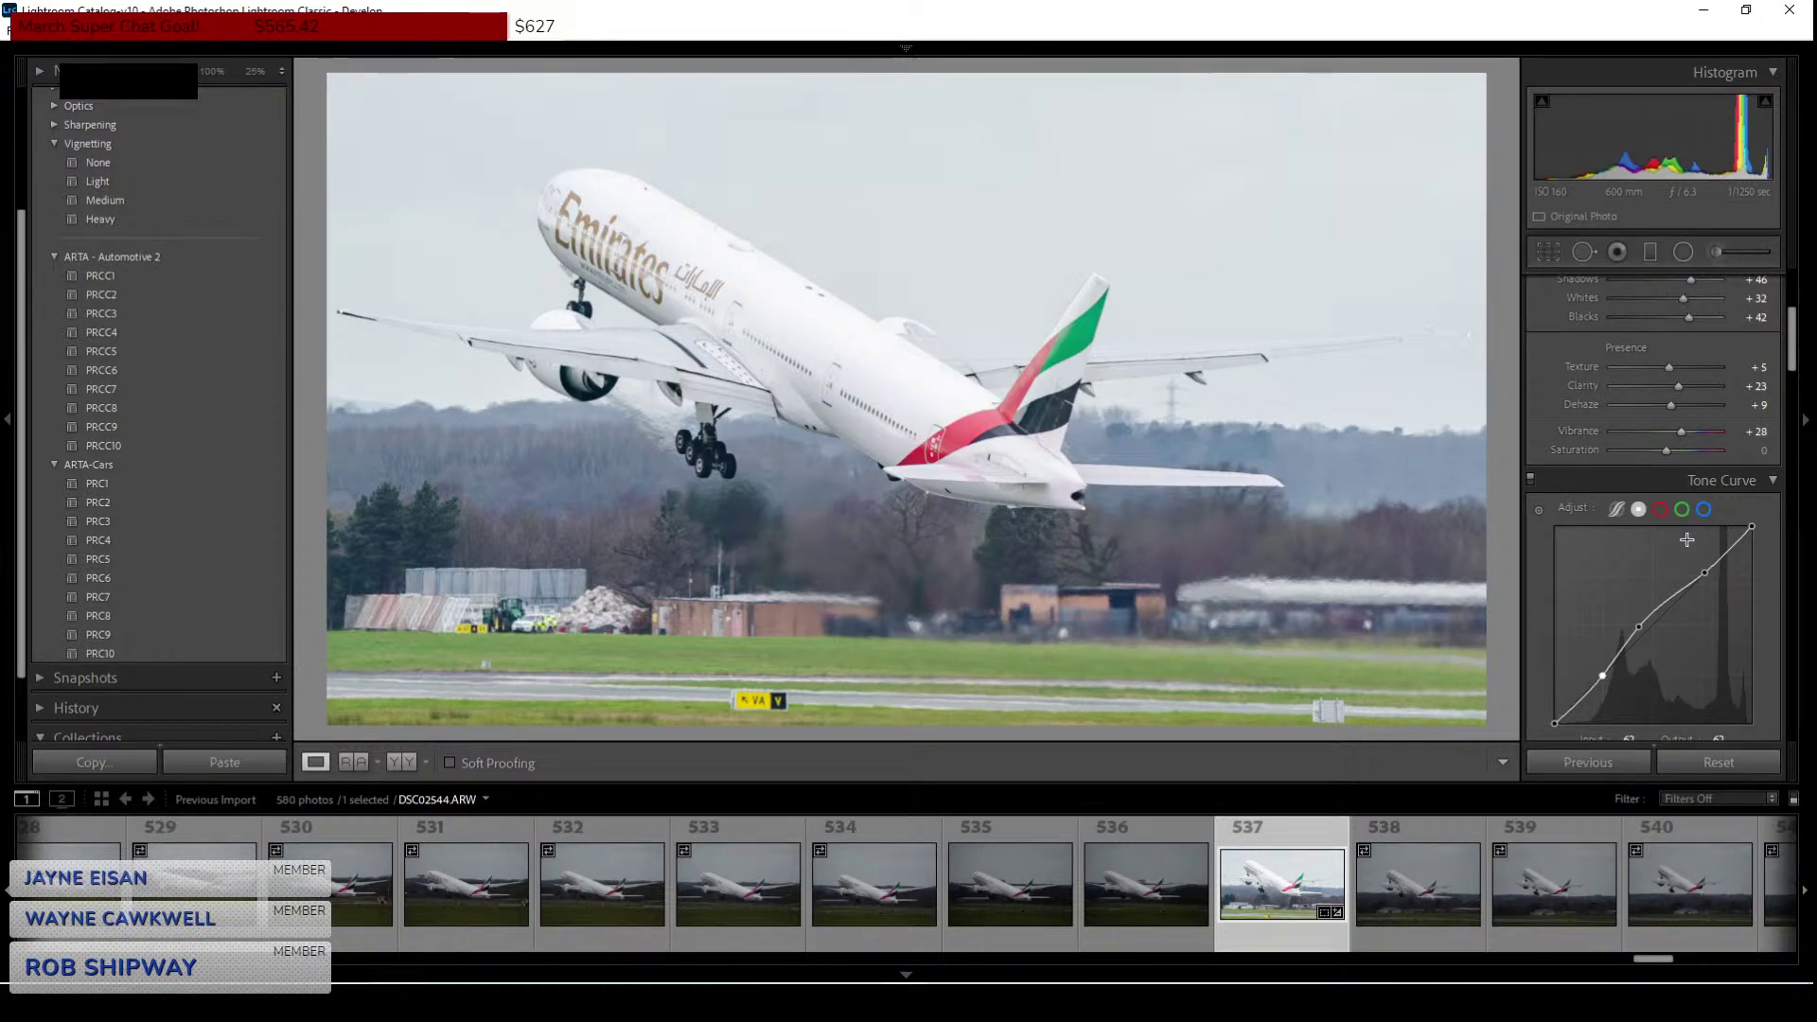
mouse_move(1641, 627)
mouse_down()
mouse_move(1671, 604)
mouse_move(1656, 605)
mouse_up()
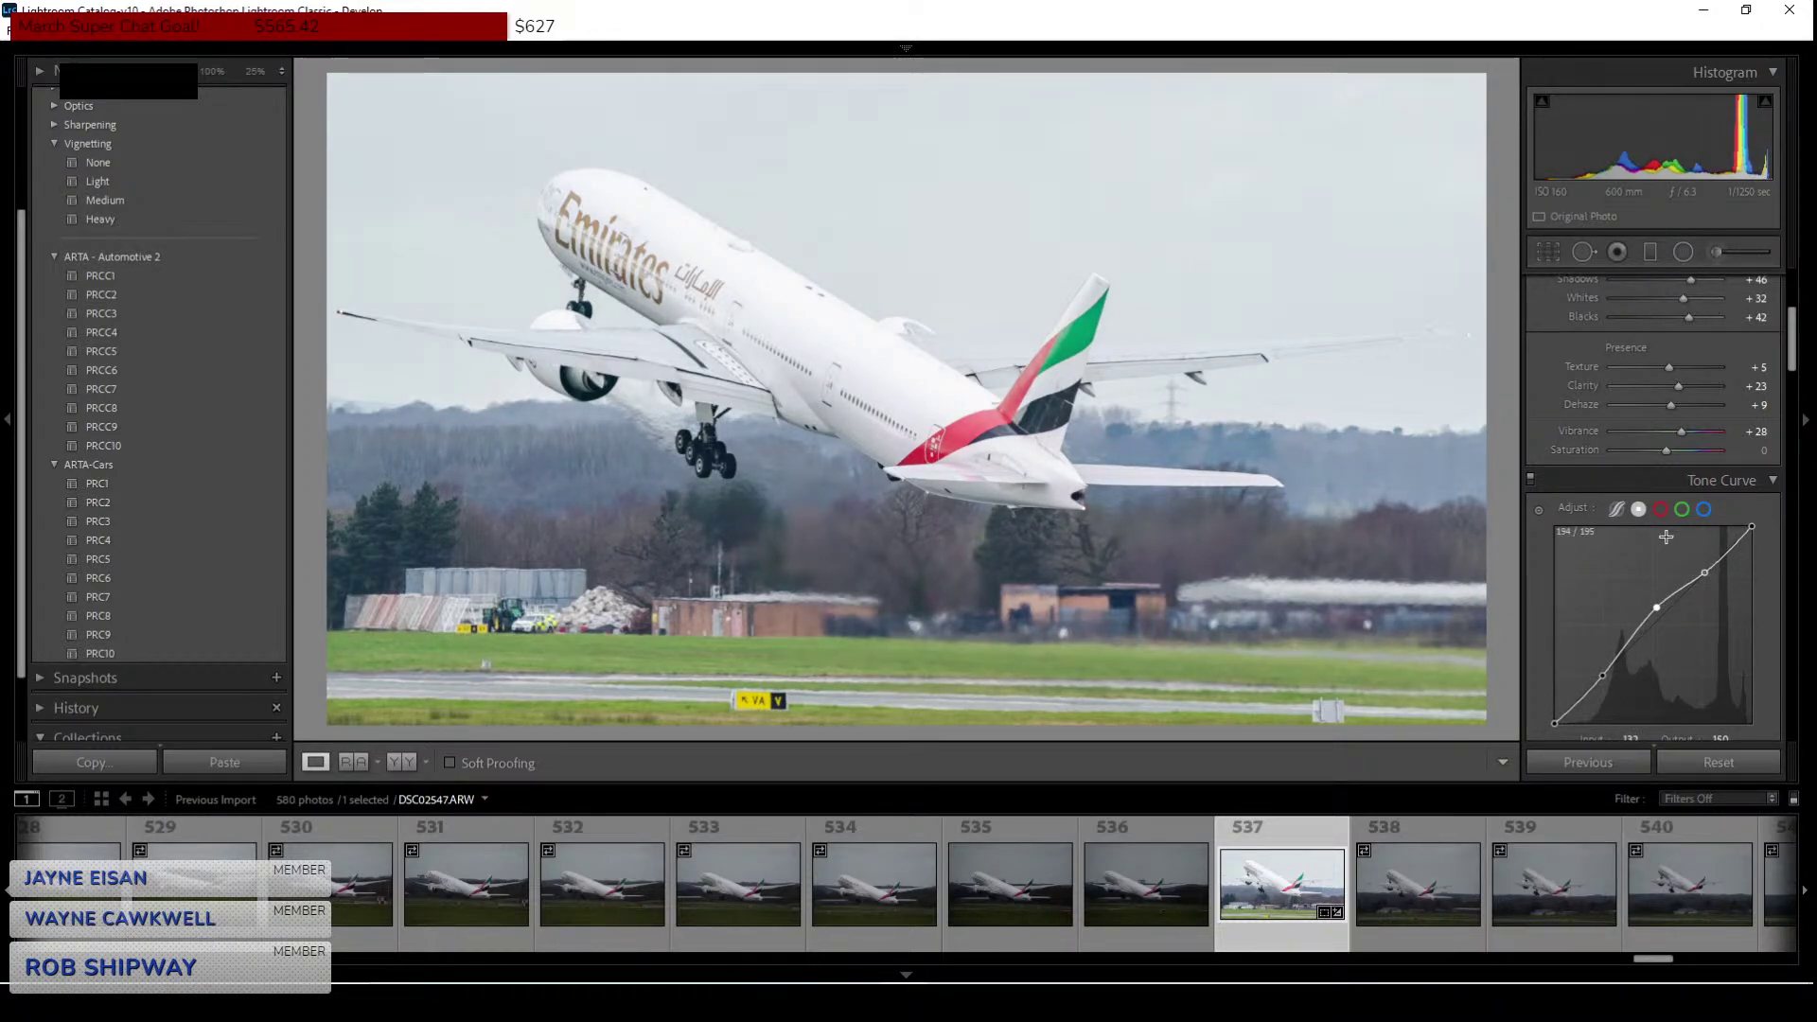
Browse onward through the remaining photos, select Jet2 photo 554 and inspect its aircraft close up.
scroll(1661, 416, down, 5)
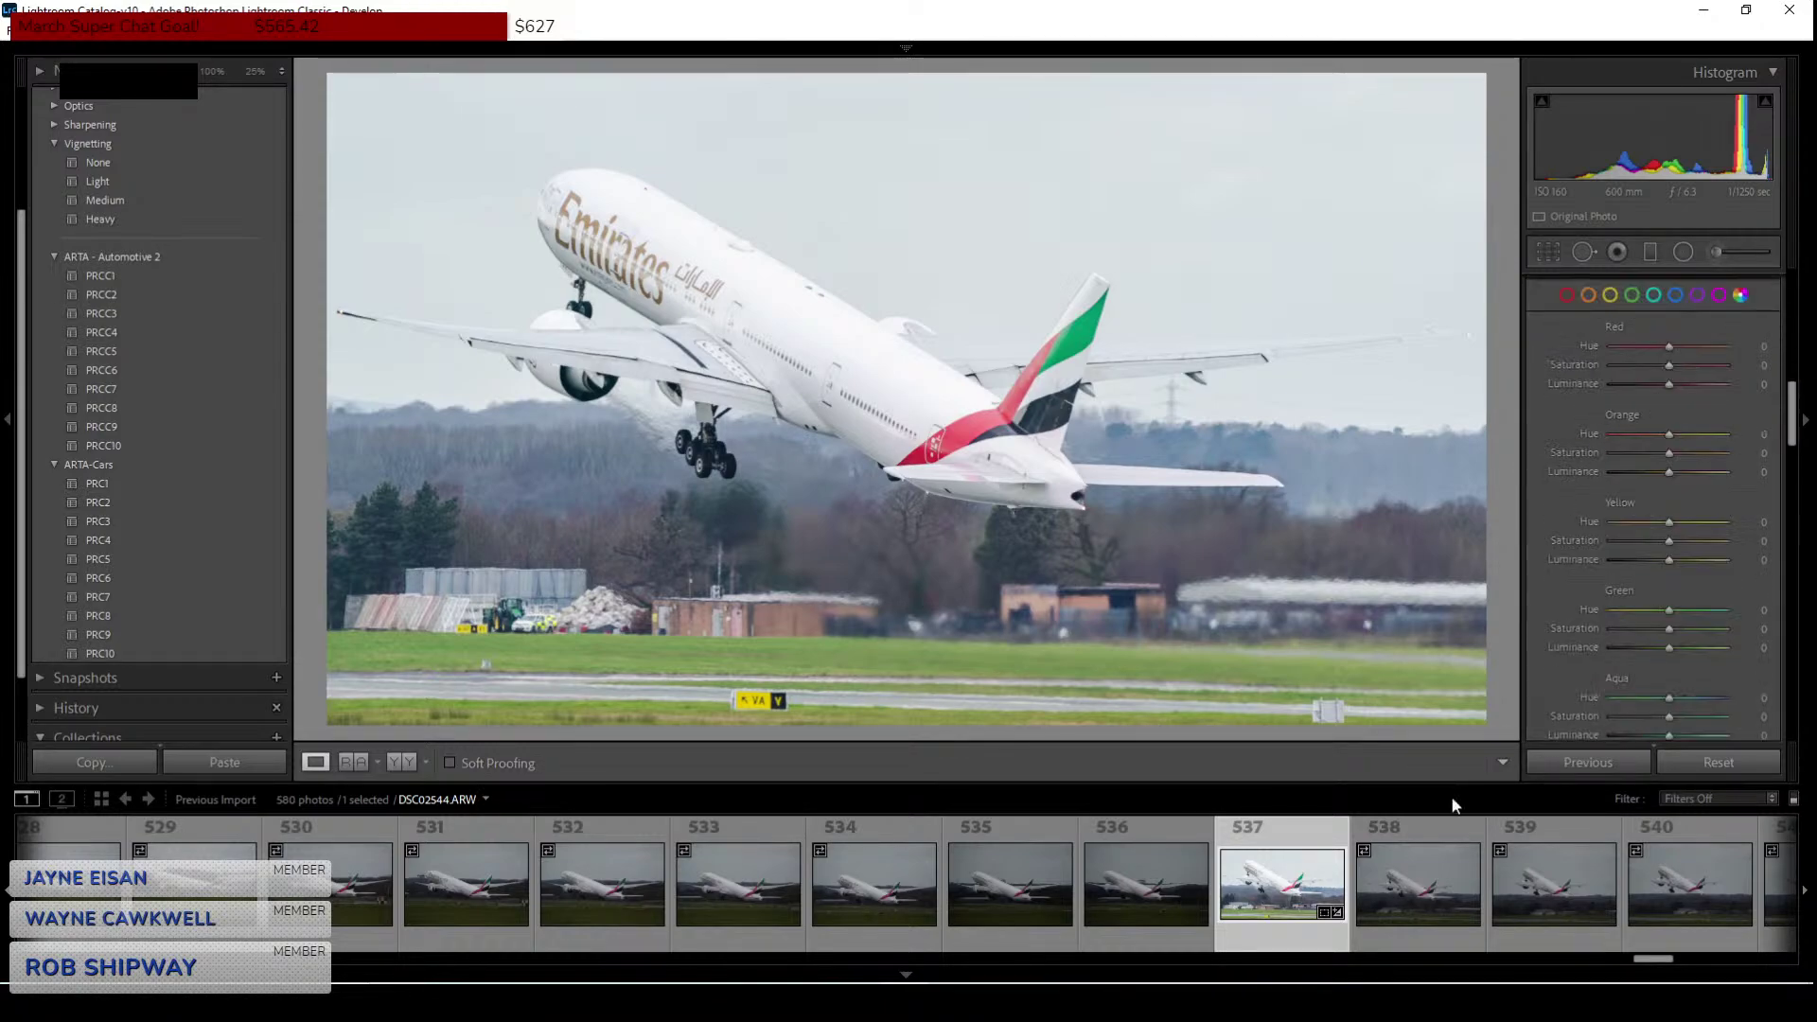
scroll(1428, 867, down, 4)
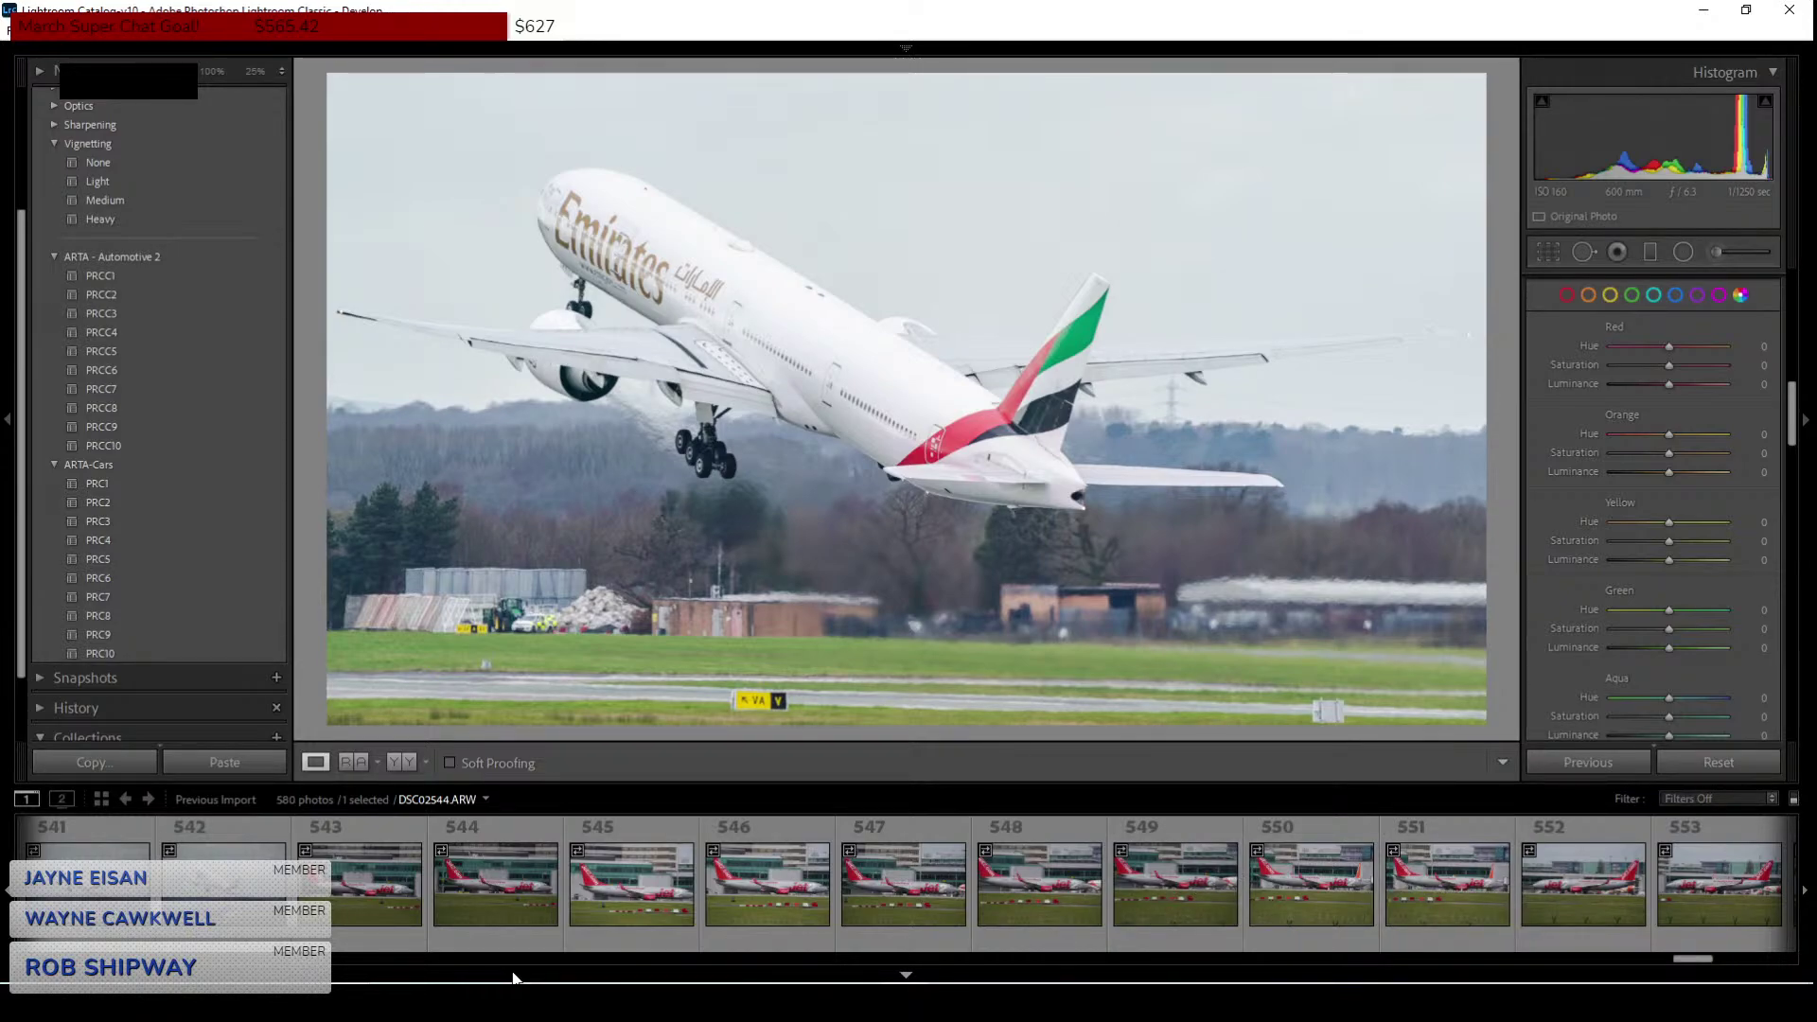
scroll(624, 875, down, 8)
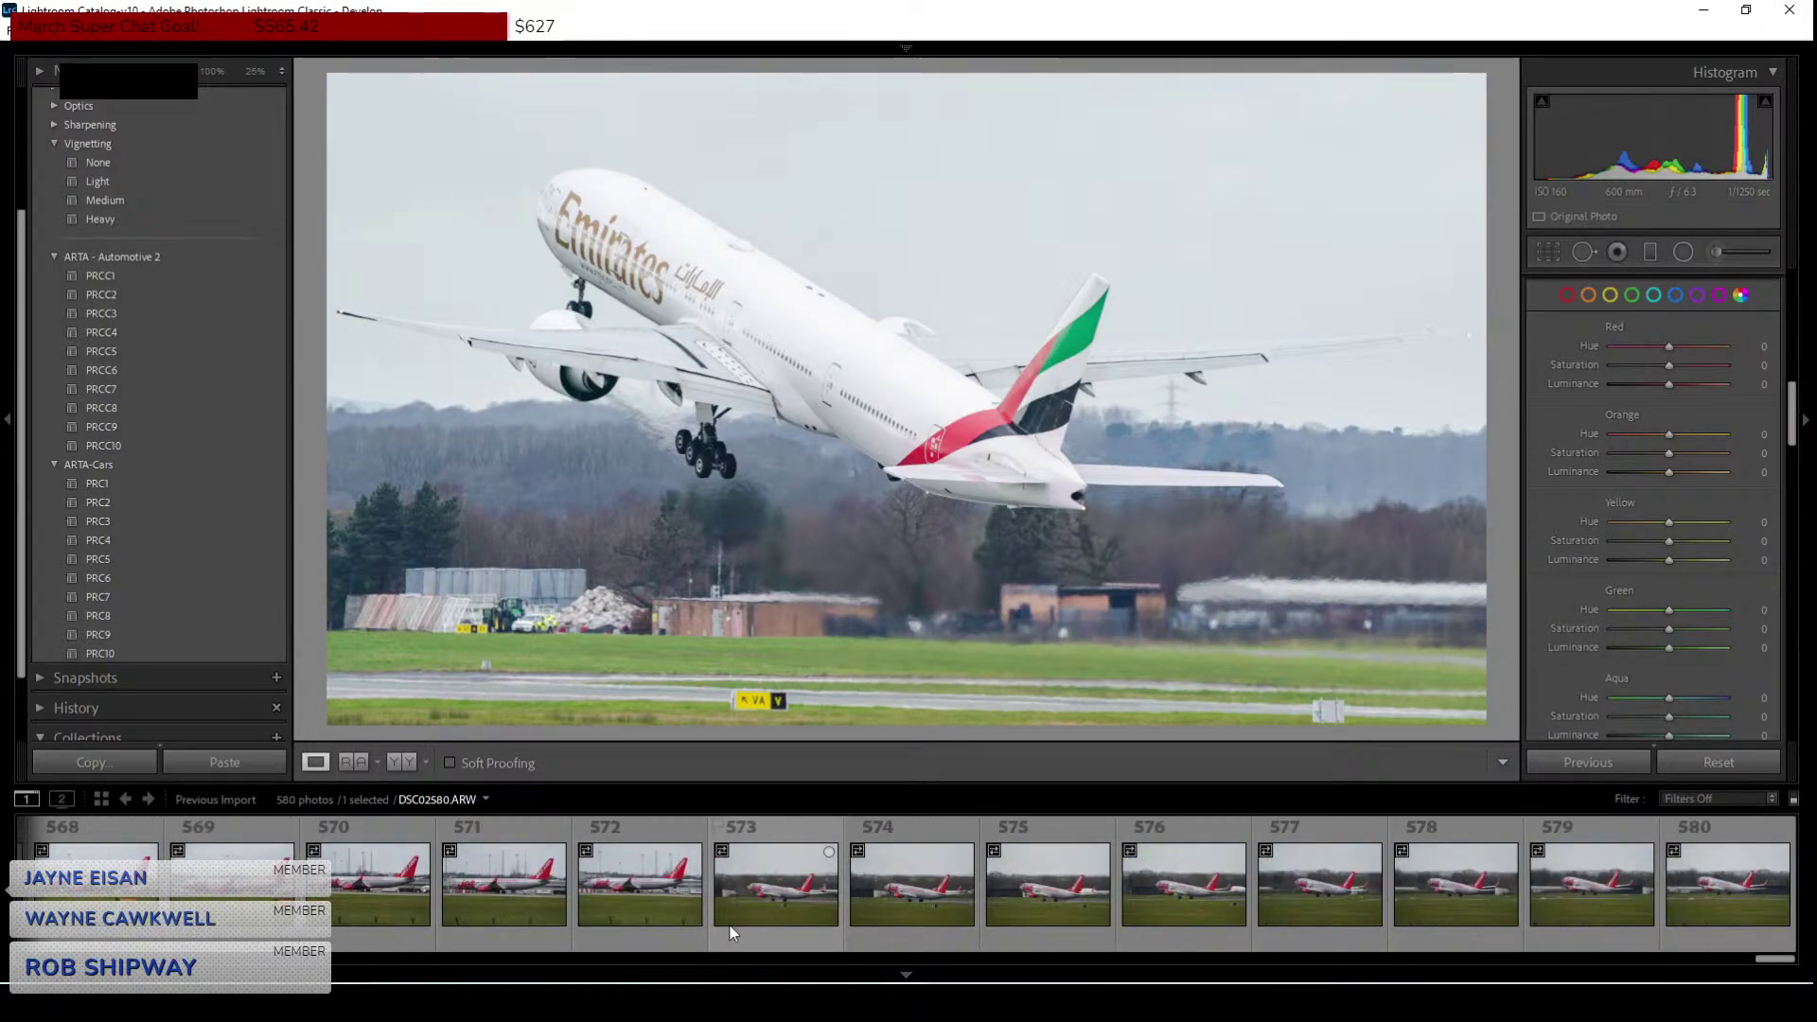
scroll(729, 909, up, 5)
click(504, 890)
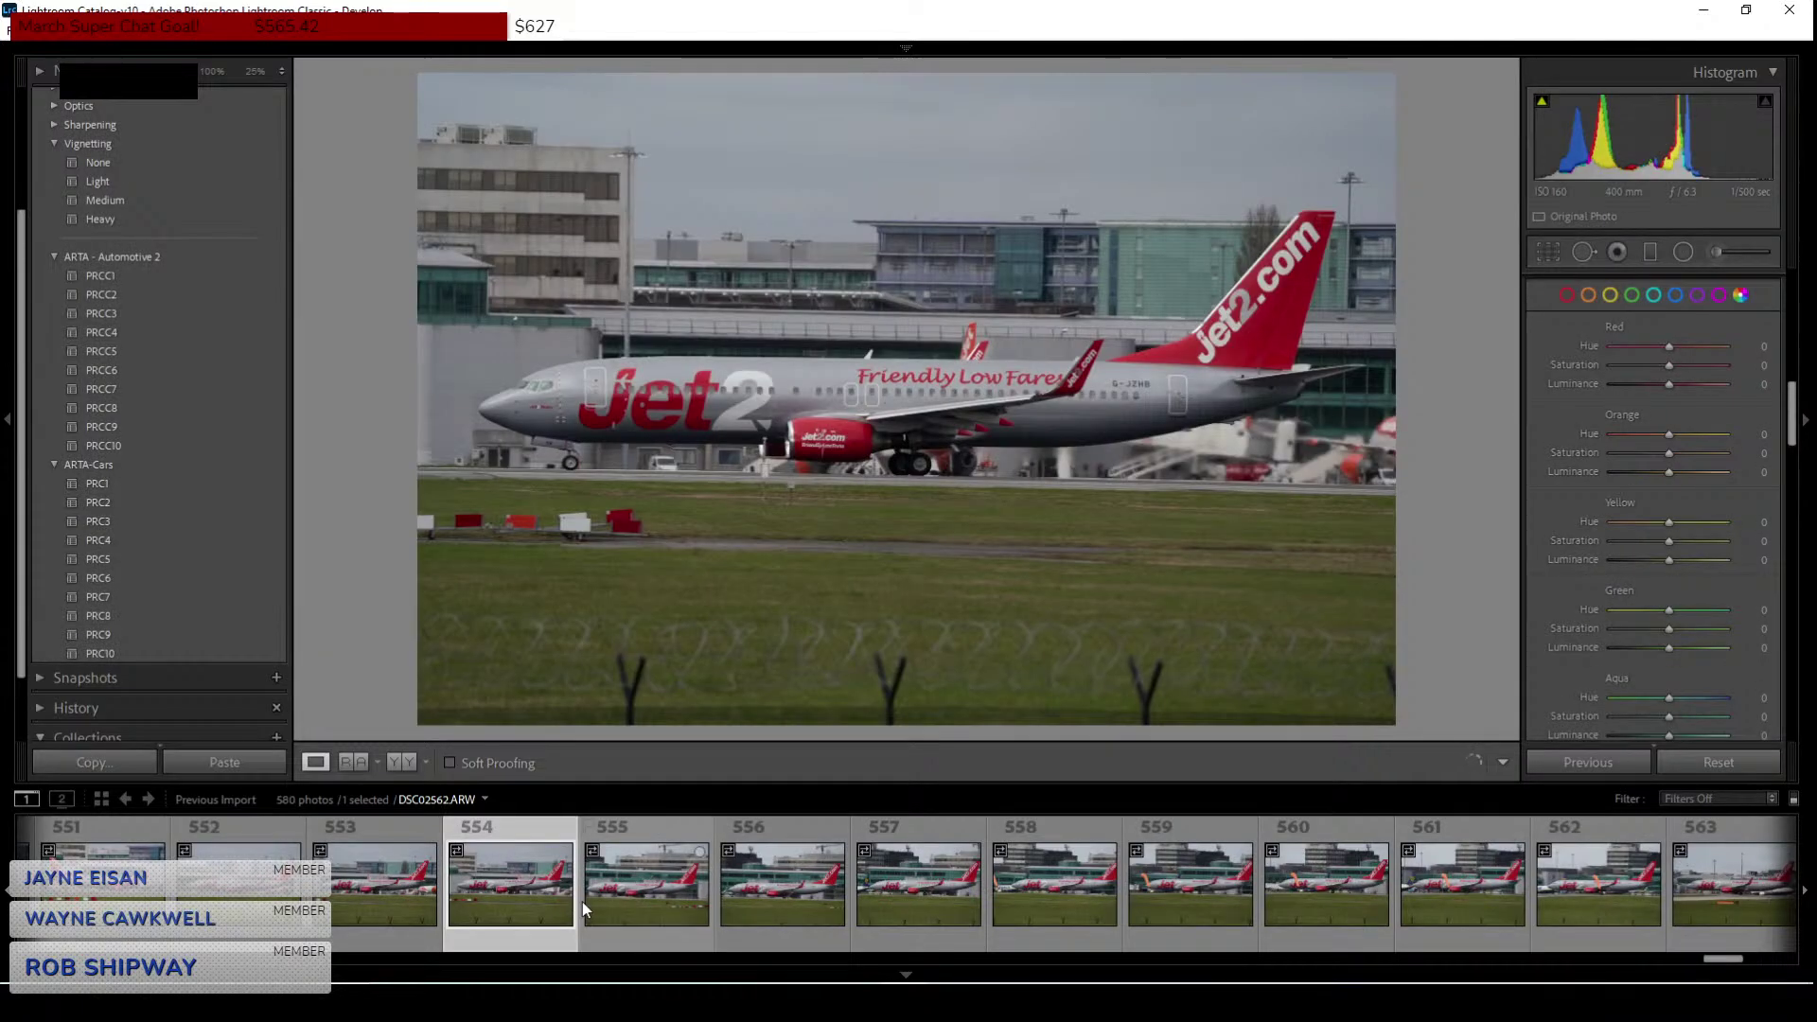
click(1123, 419)
click(1124, 419)
drag(1124, 419, 797, 746)
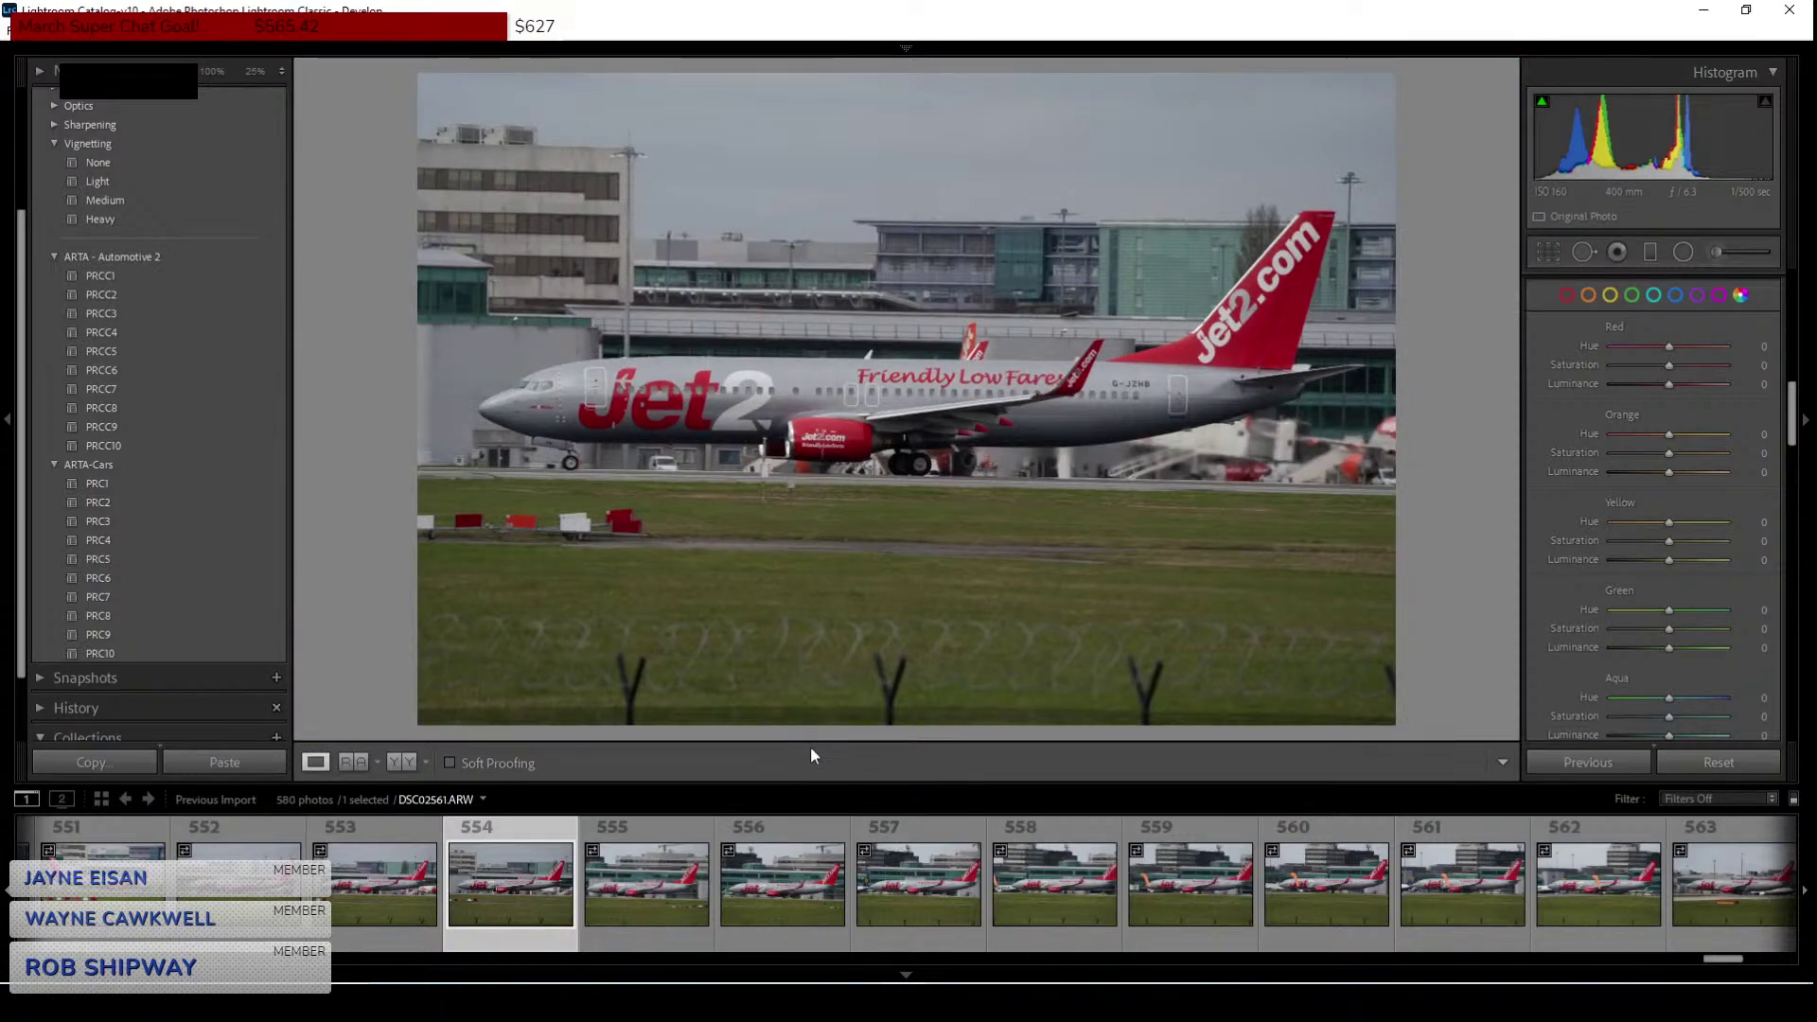
Compare the neighbouring Jet2 shots, select photo 555 and inspect the registration on its rear fuselage close up.
click(943, 889)
click(752, 888)
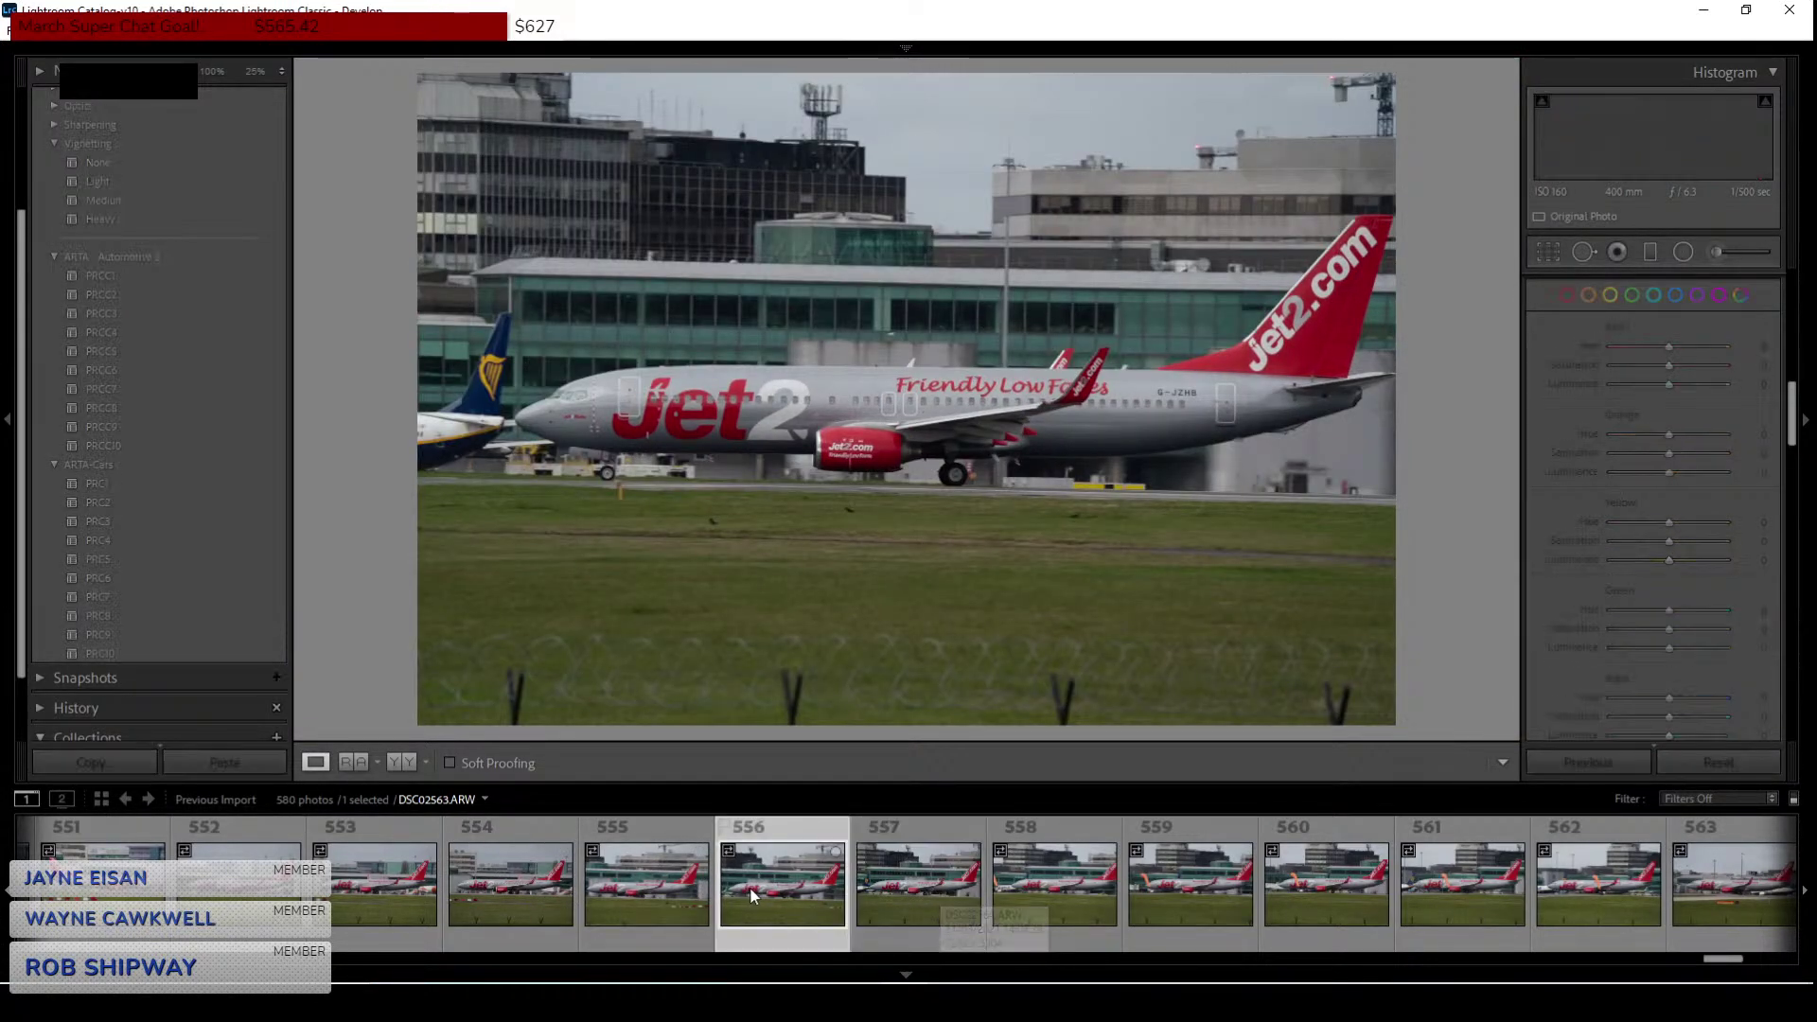
click(670, 886)
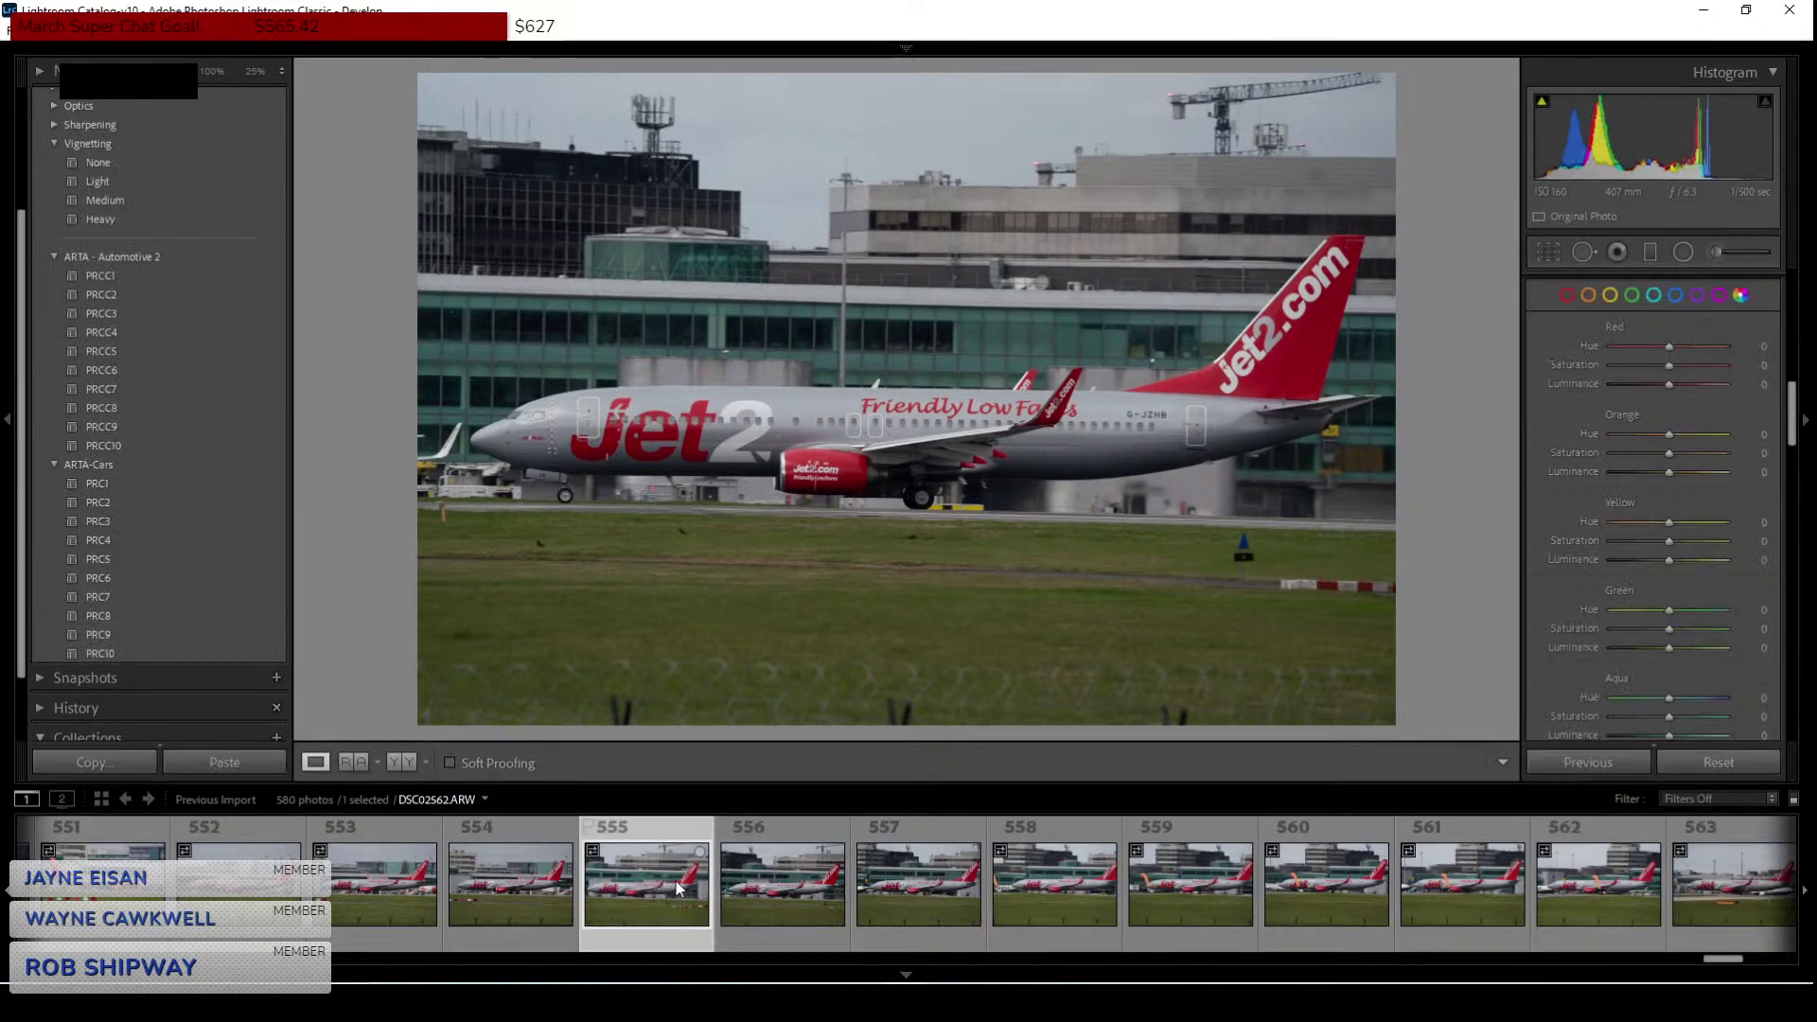
click(1093, 407)
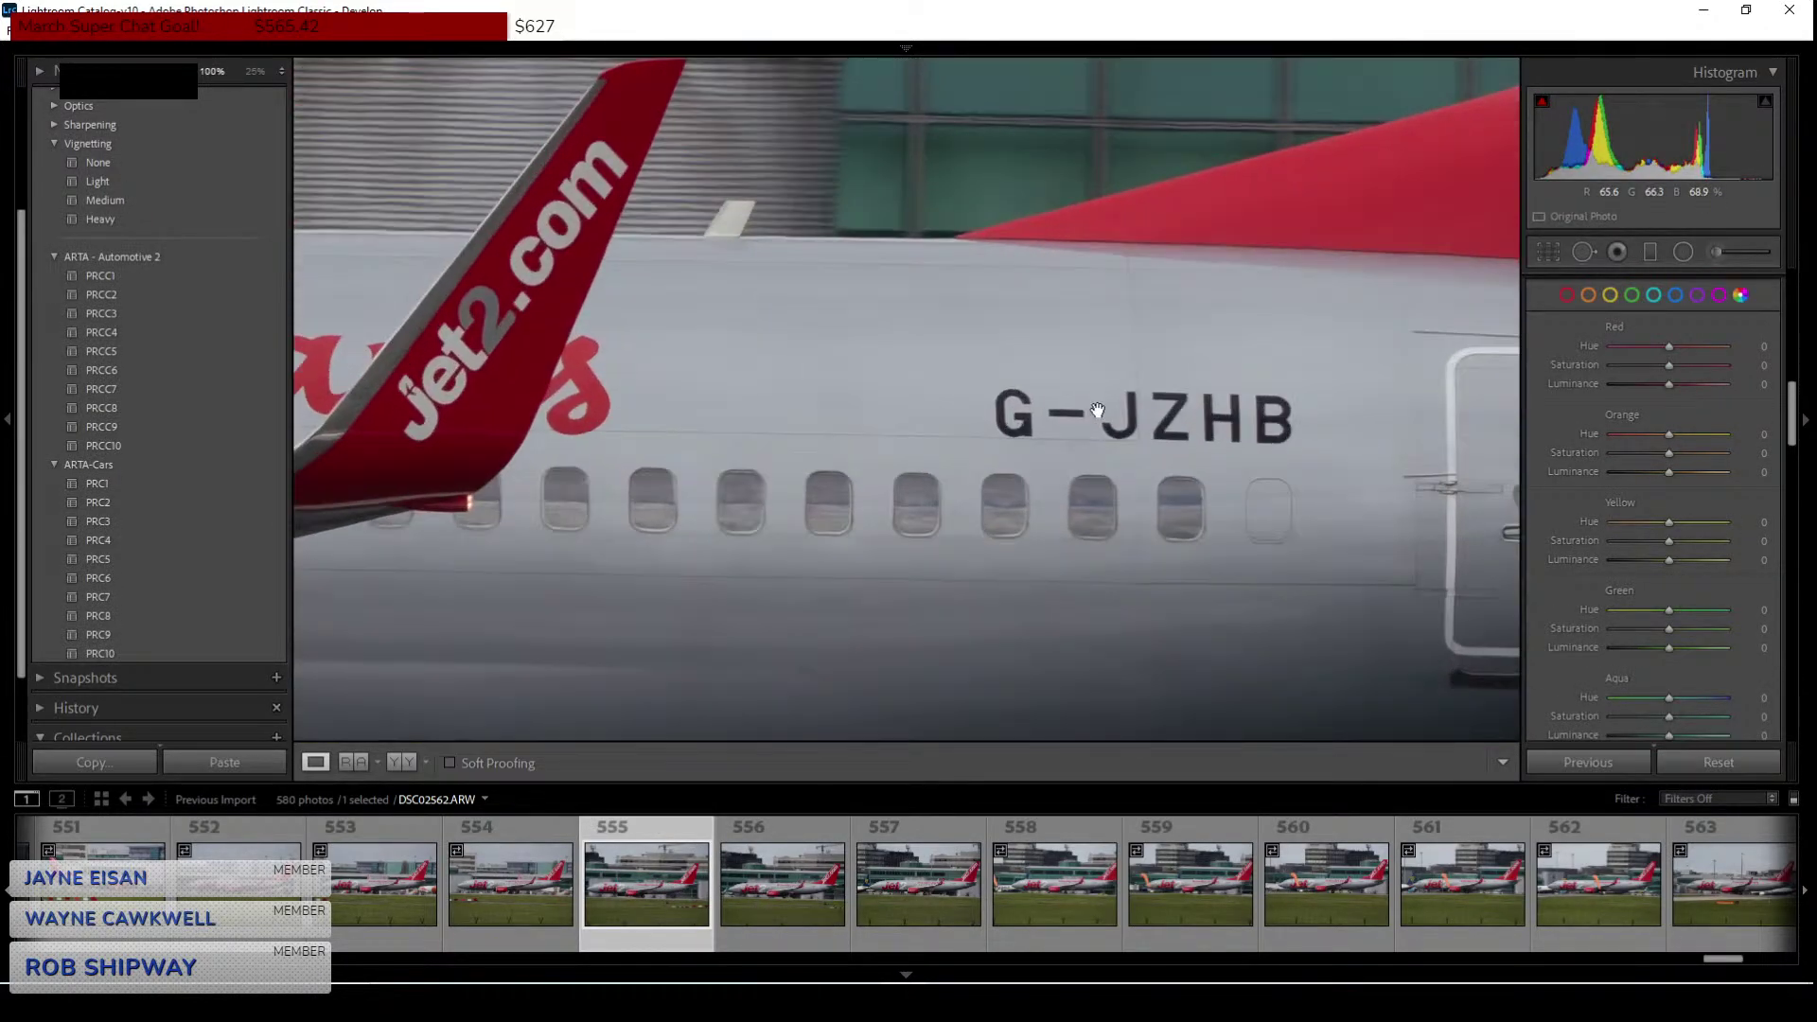
click(1097, 410)
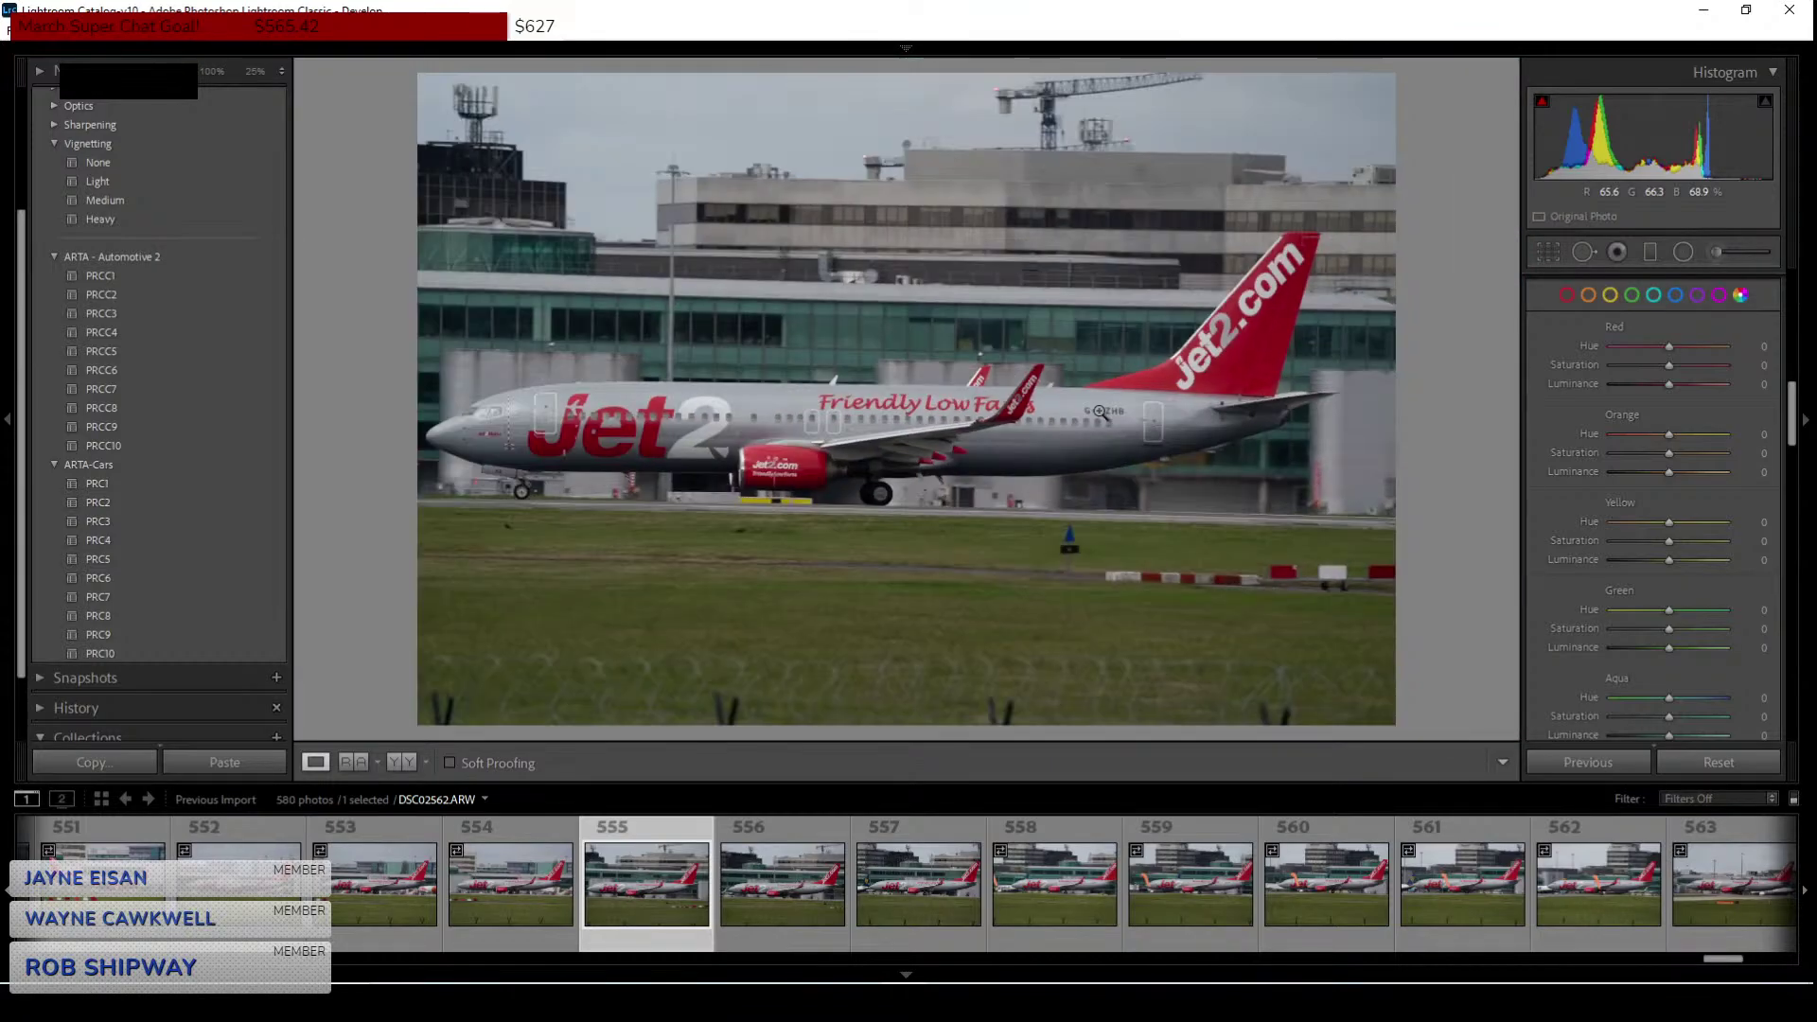
Crop photo 555 to a 16 x 9 aspect around the aircraft and straighten it by -1.10 degrees.
click(1547, 252)
click(1720, 320)
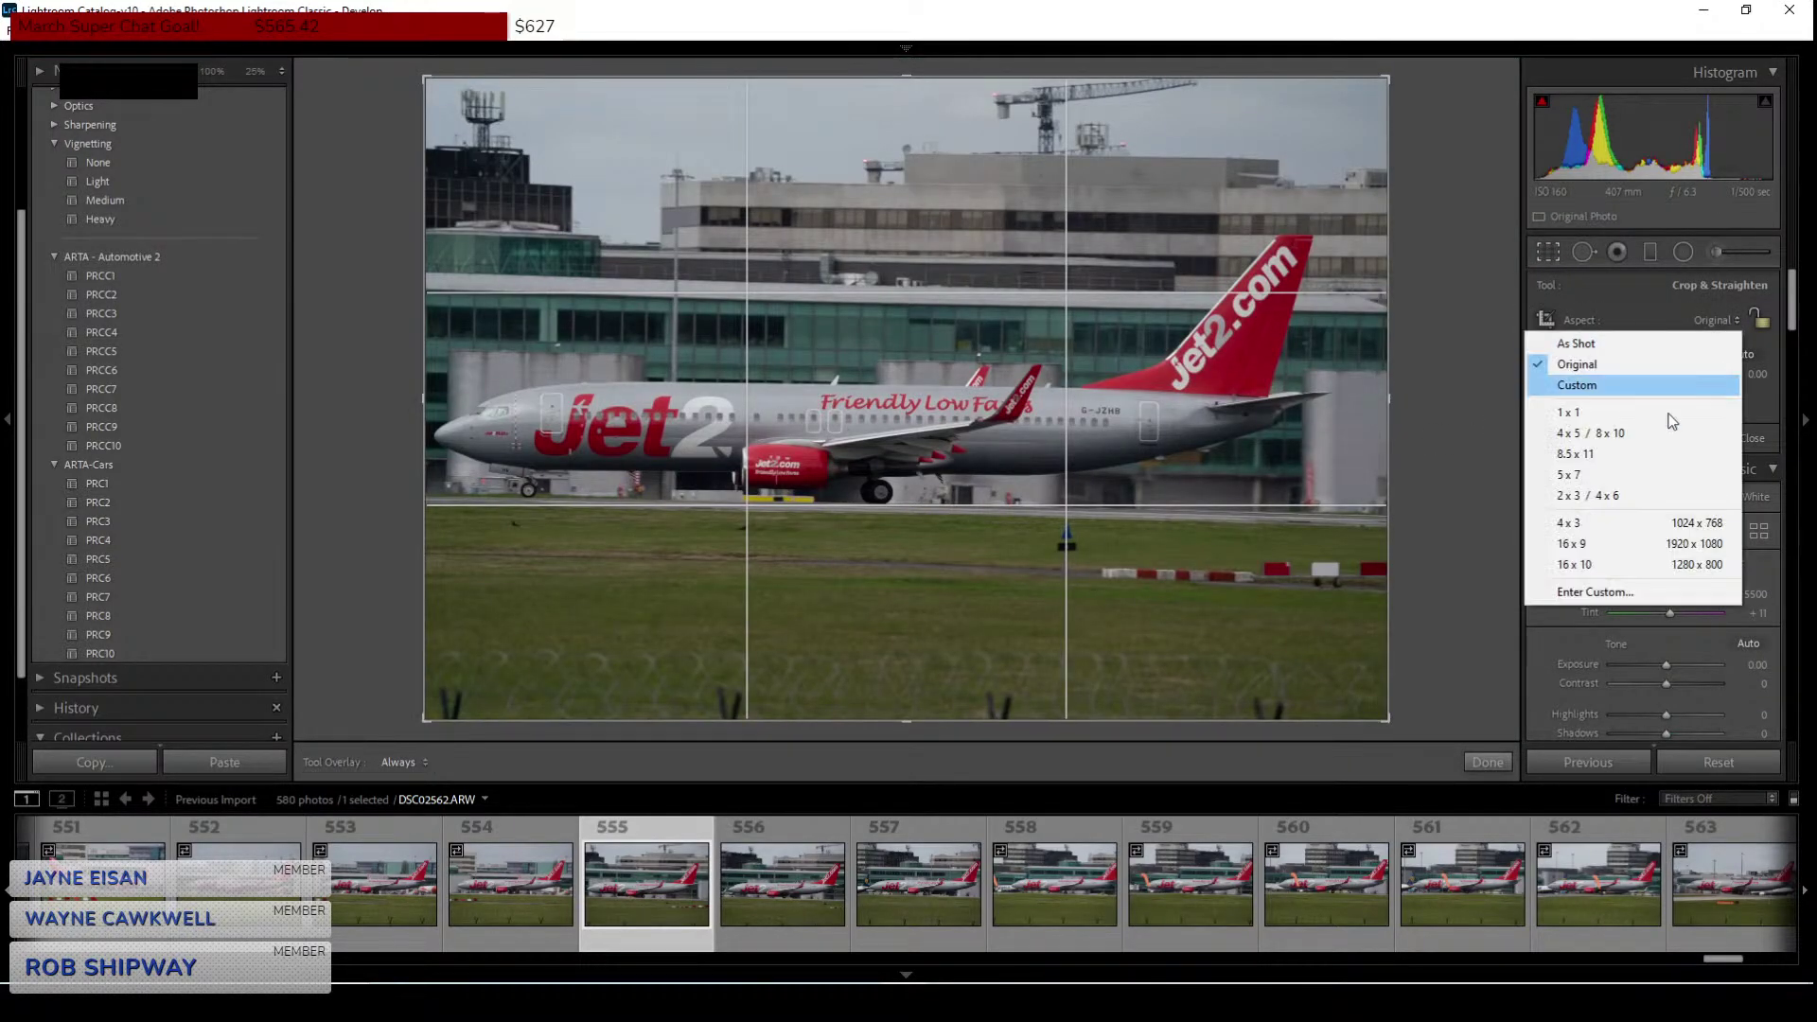
click(1610, 554)
drag(1384, 668, 1365, 656)
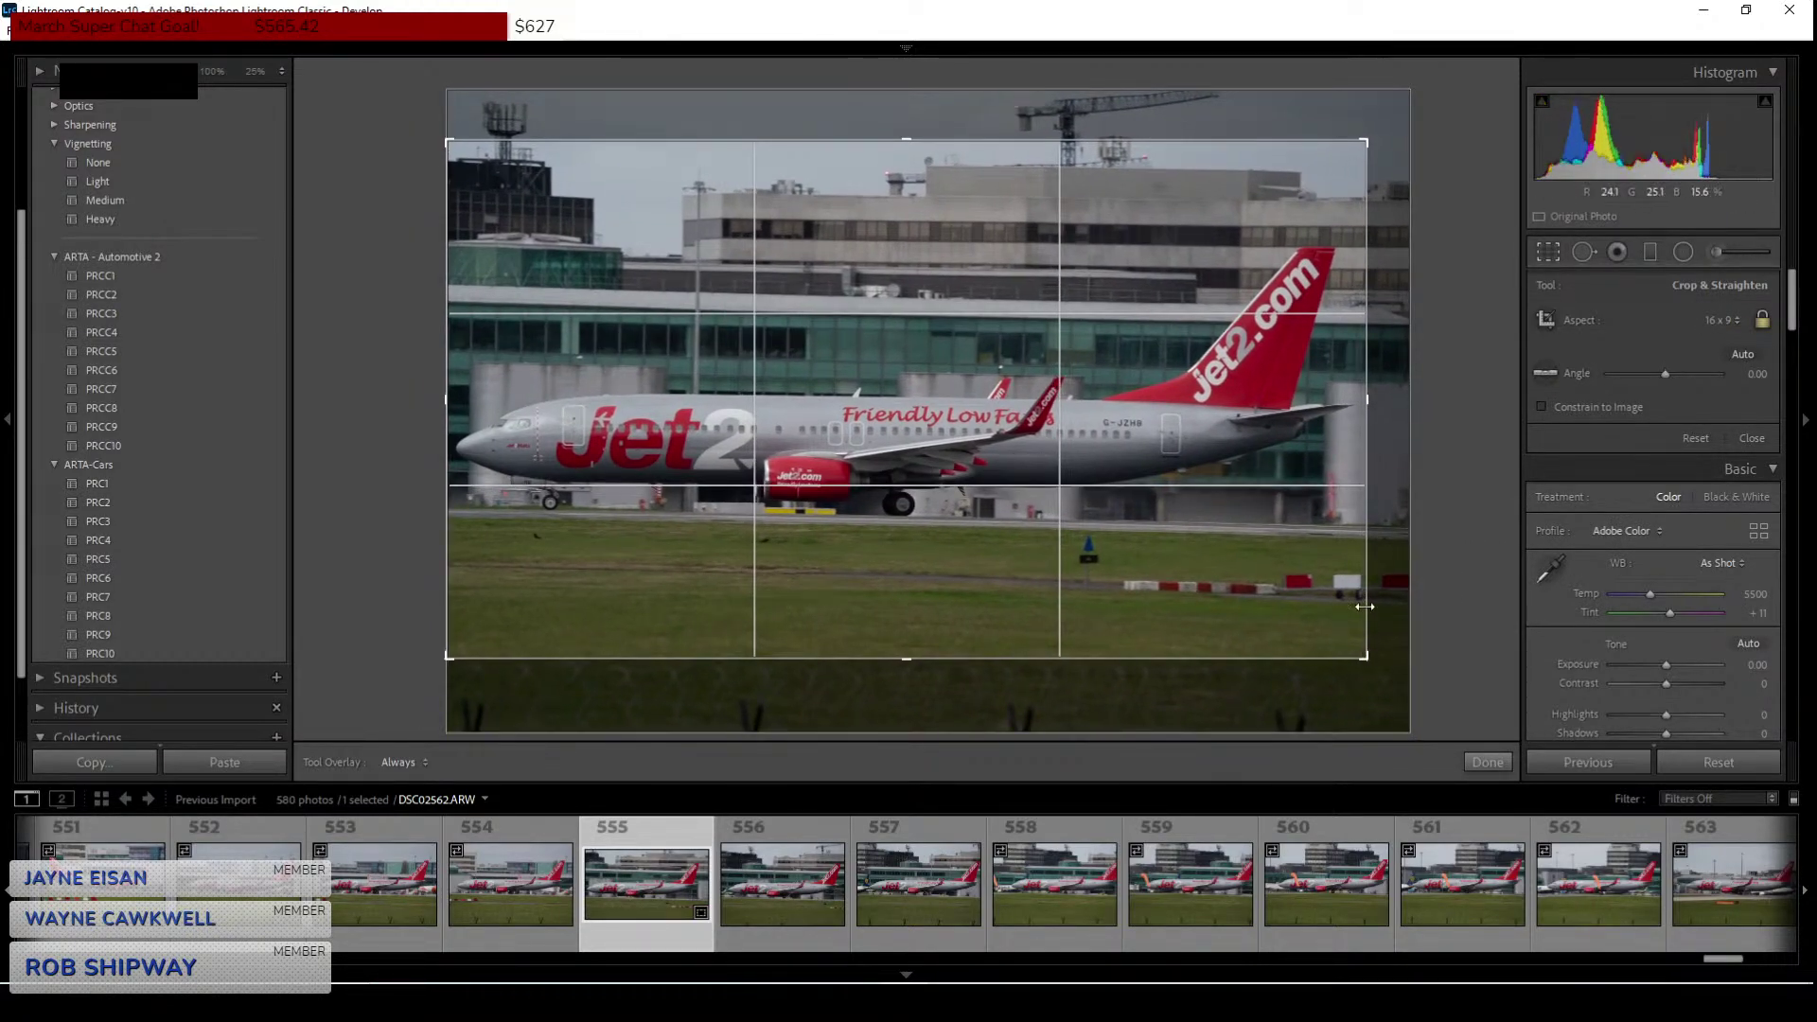
drag(1382, 125, 1375, 124)
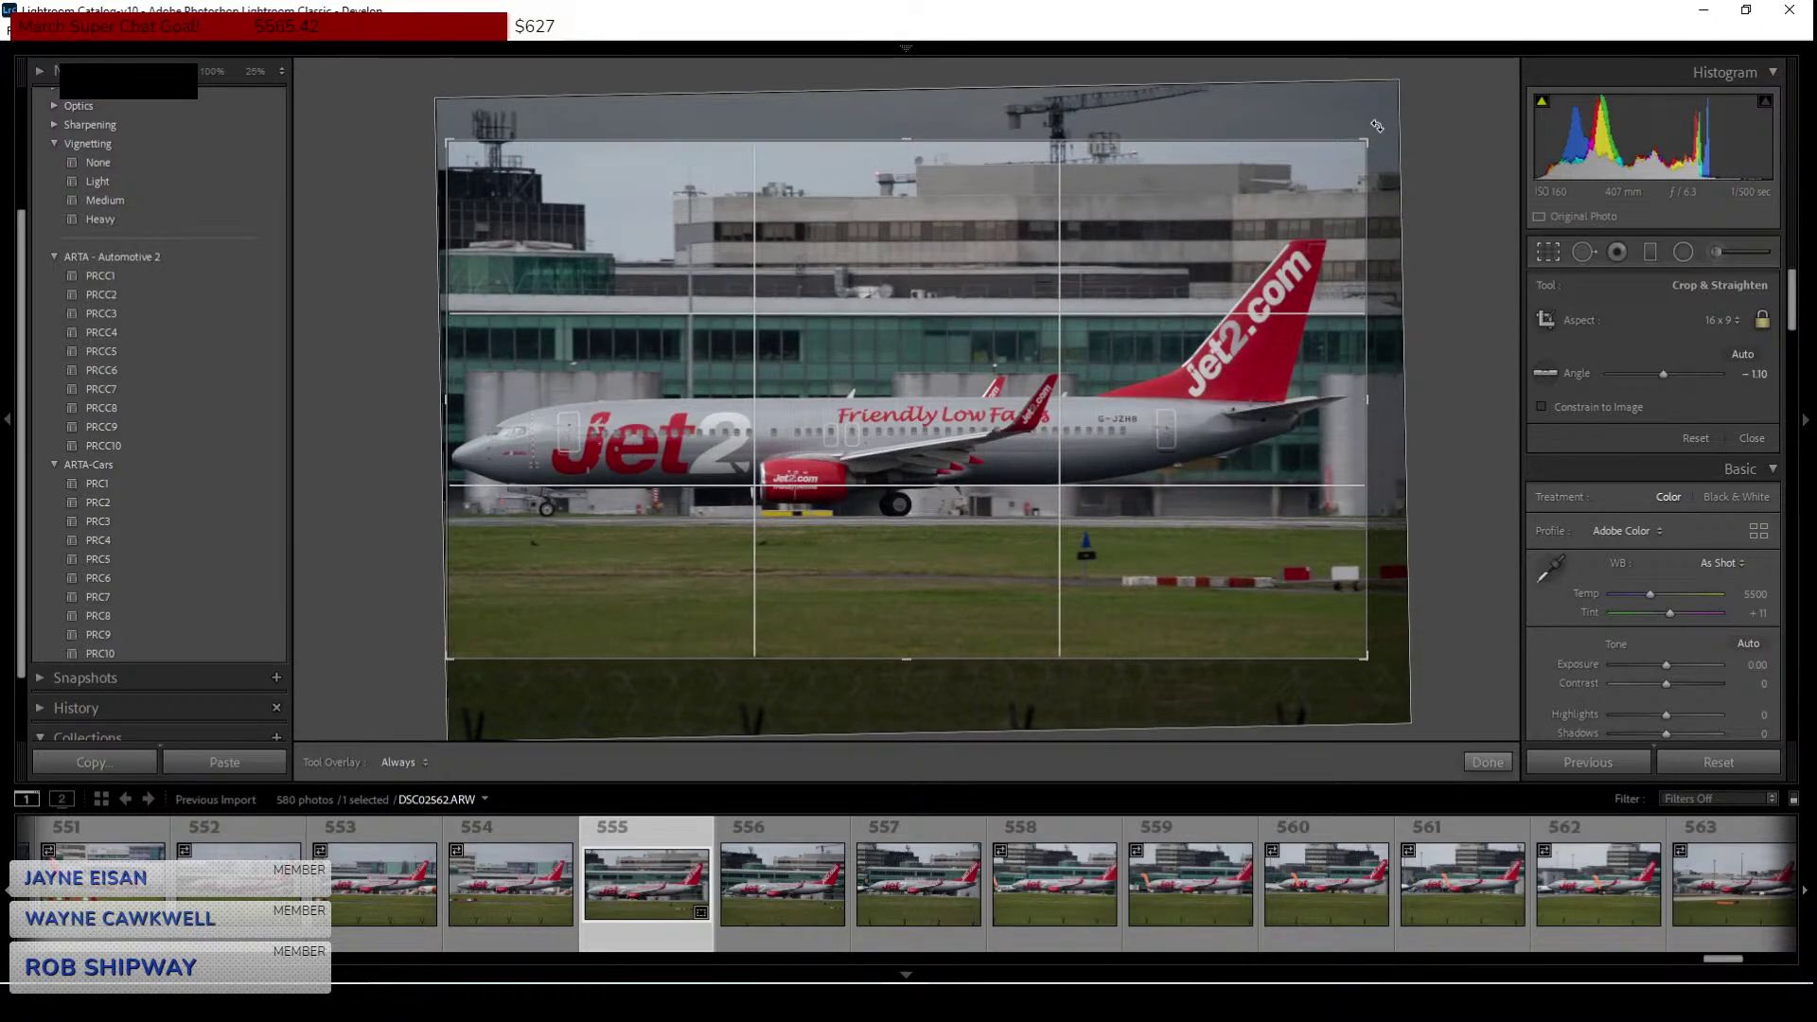
drag(1249, 251, 1255, 246)
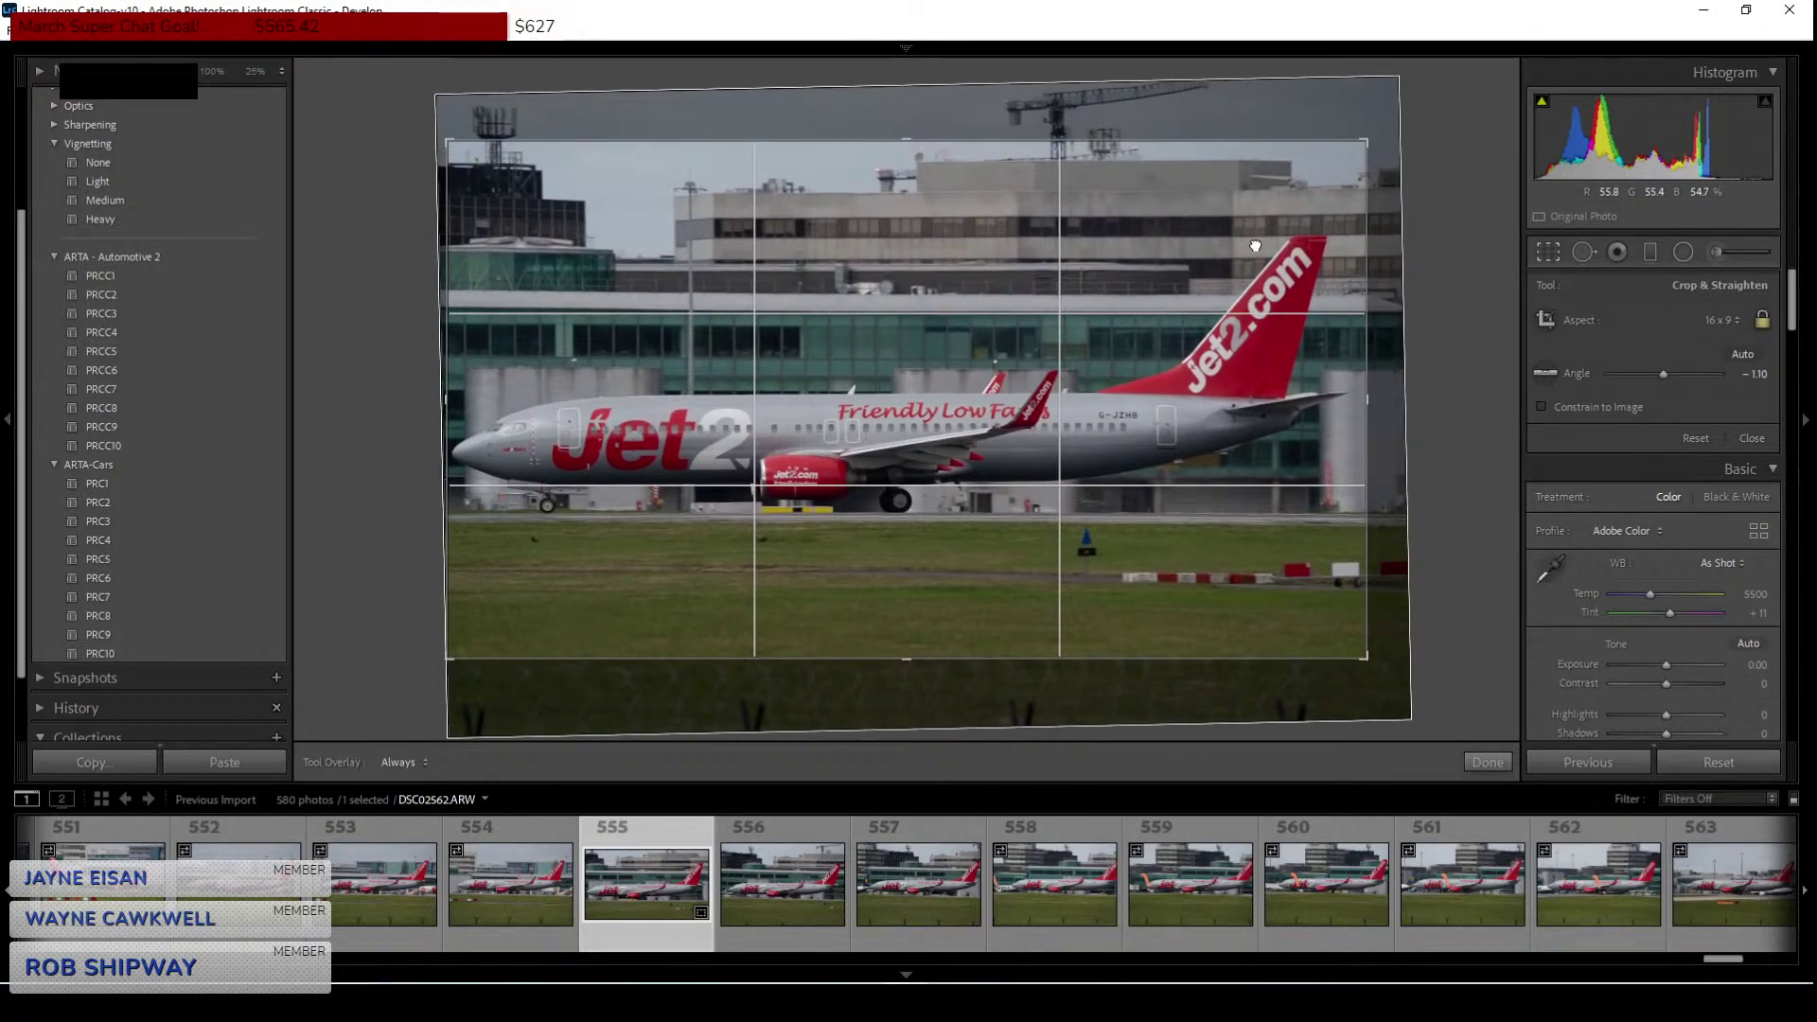
key(Return)
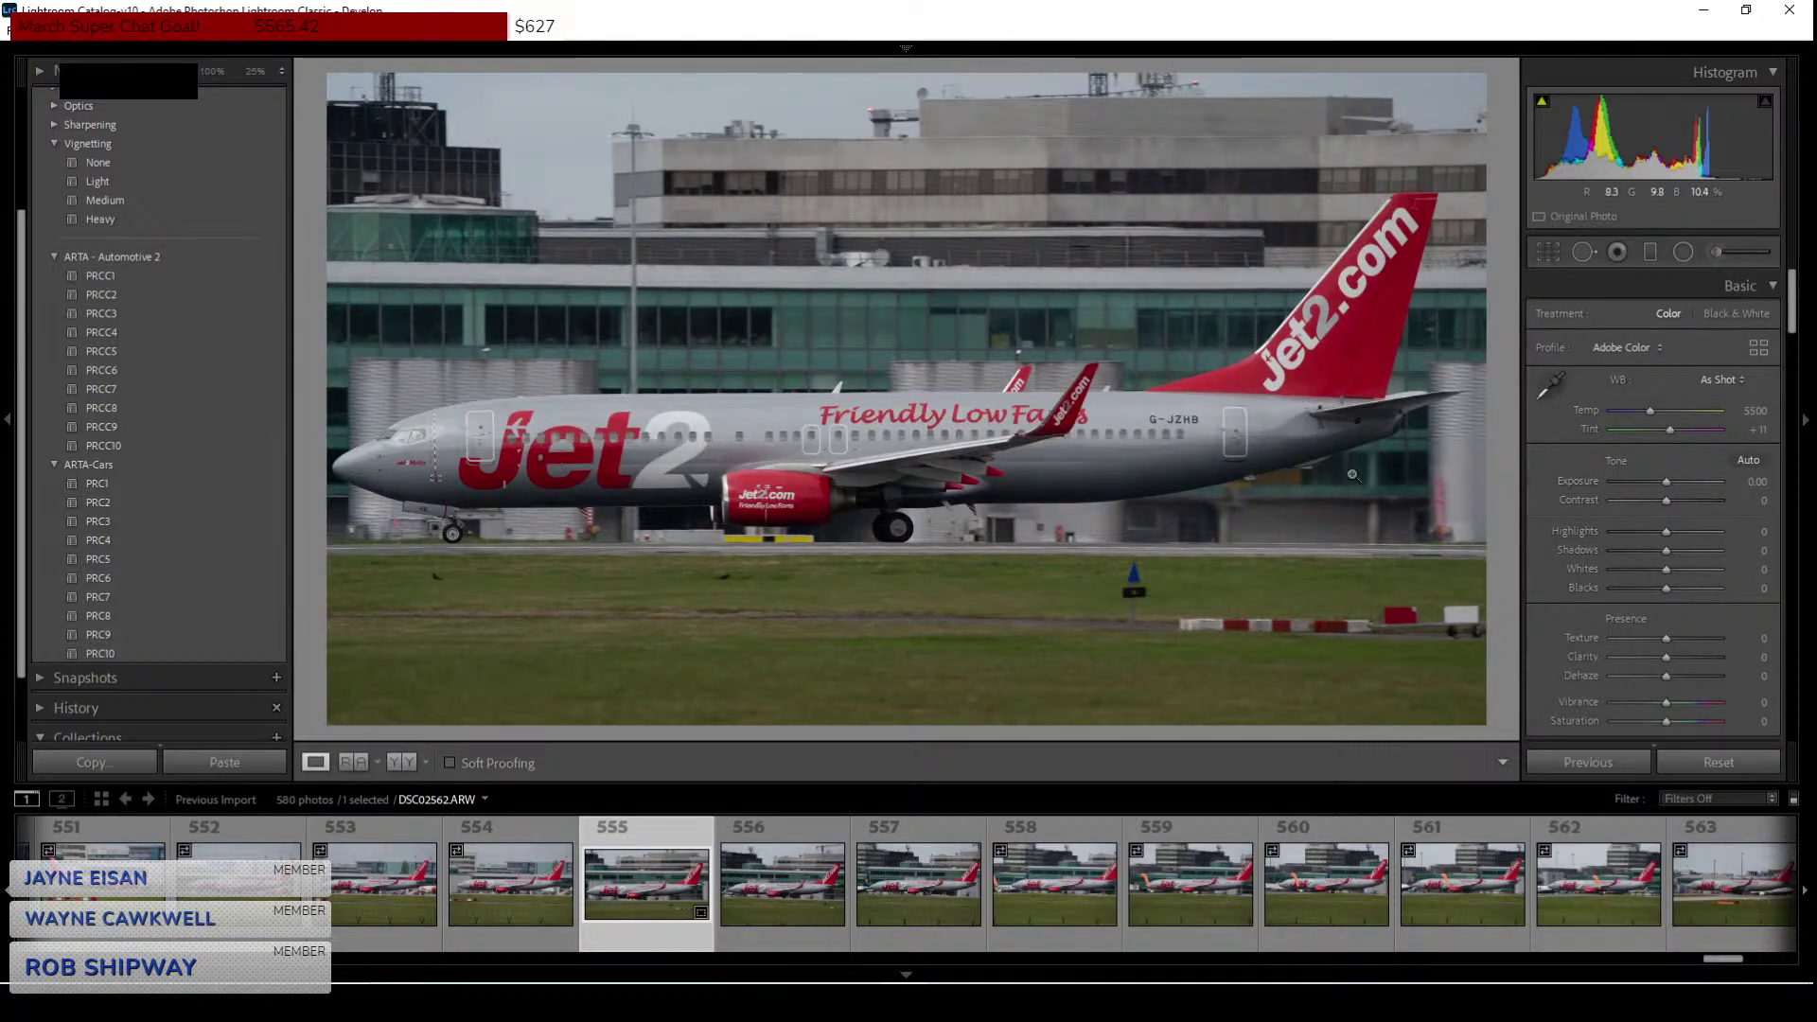
Set the Exposure to +0.70 and raise the Shadows to +51.
click(1753, 481)
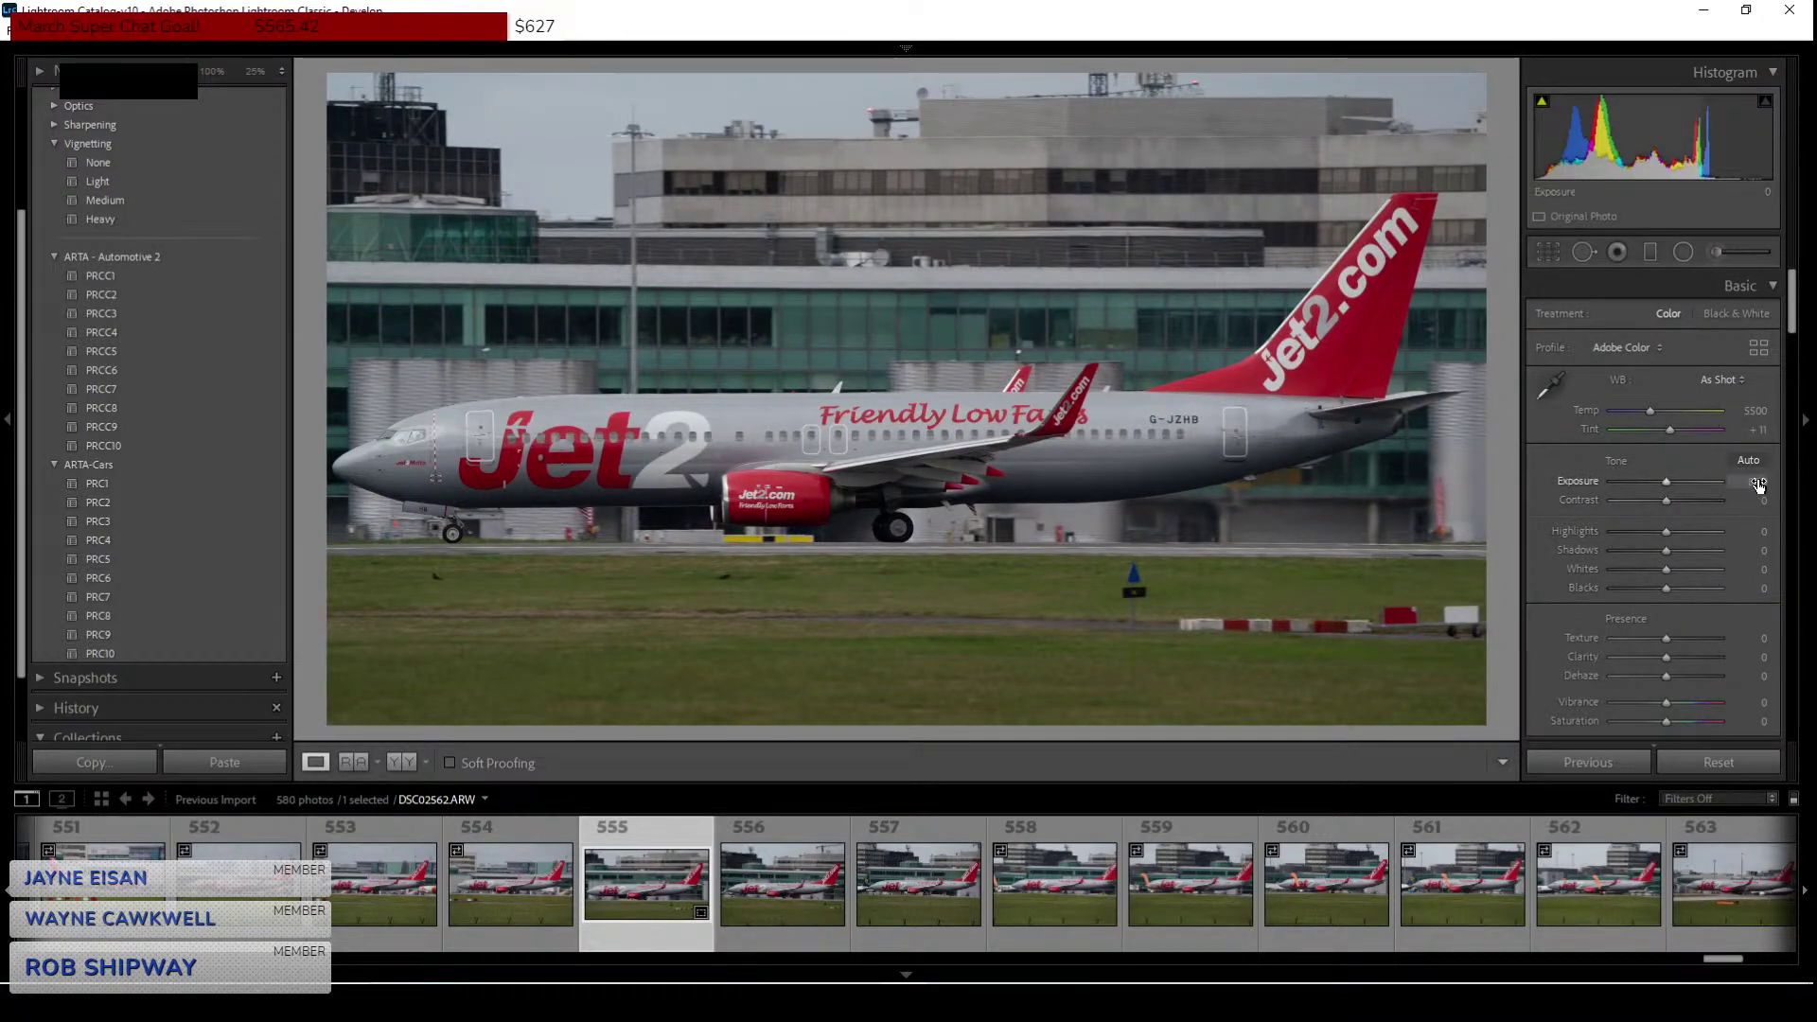
text(0.7)
key(Return)
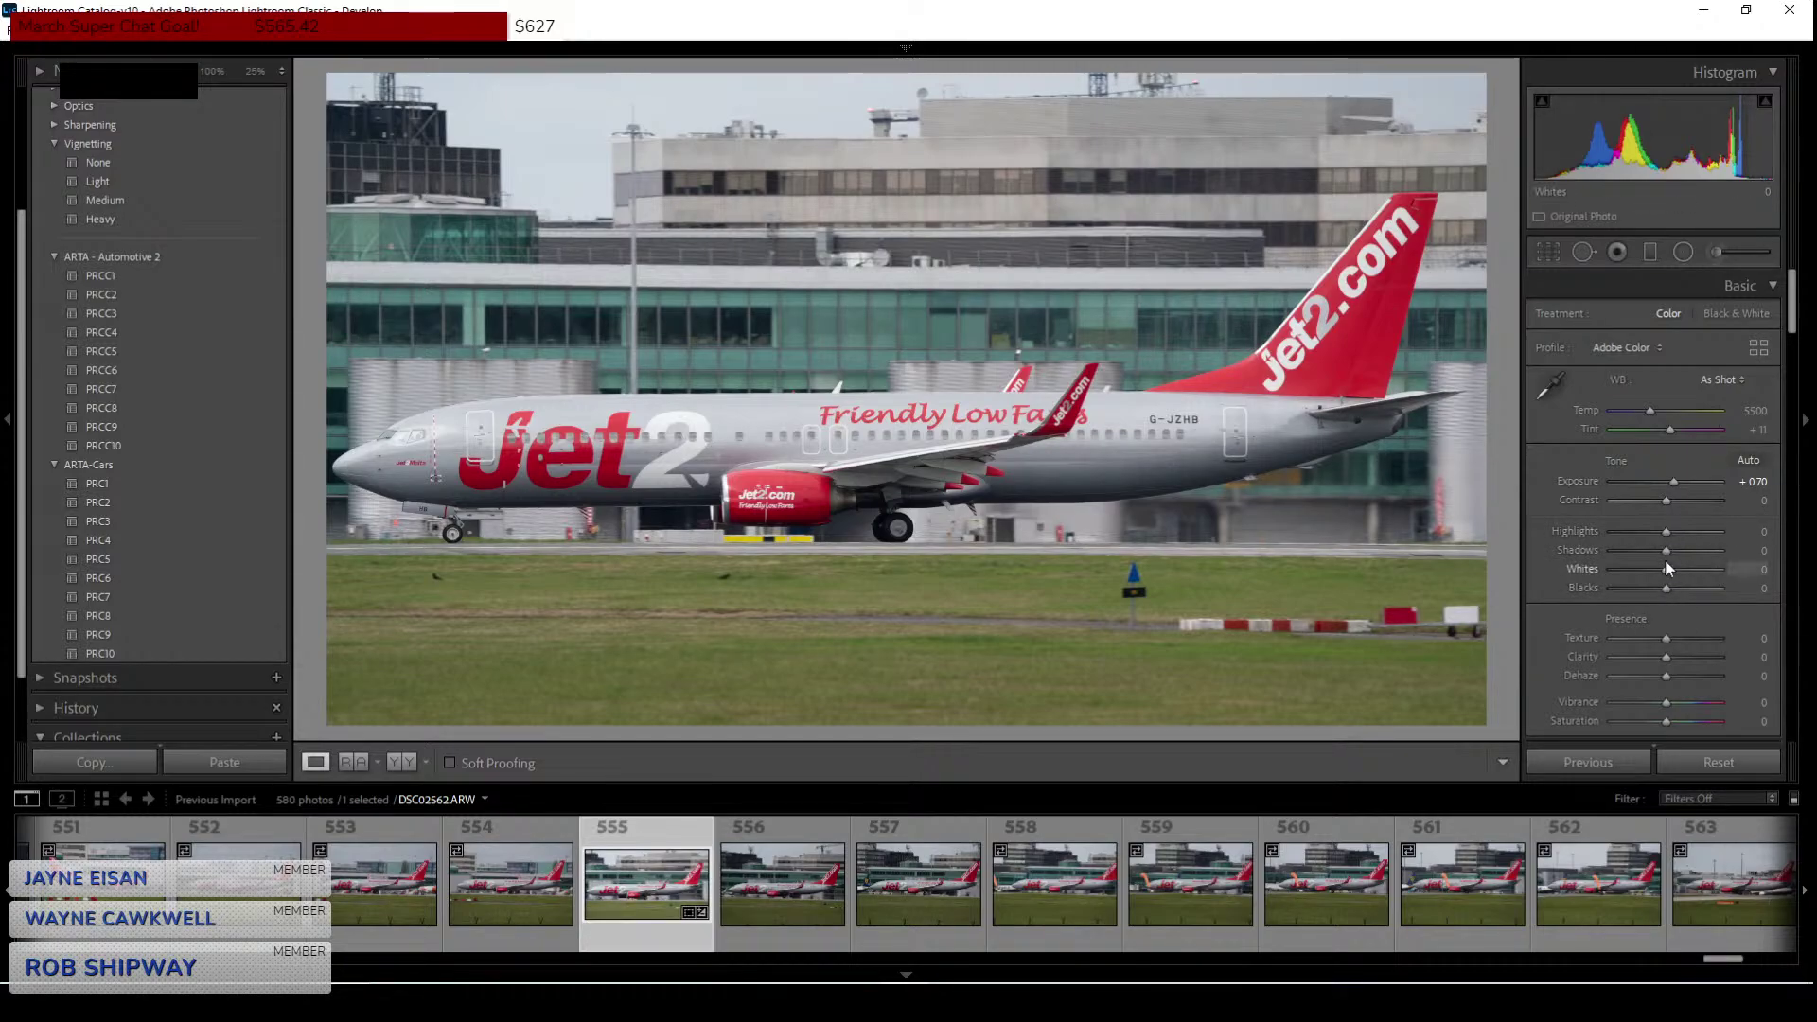
drag(1667, 549, 1693, 554)
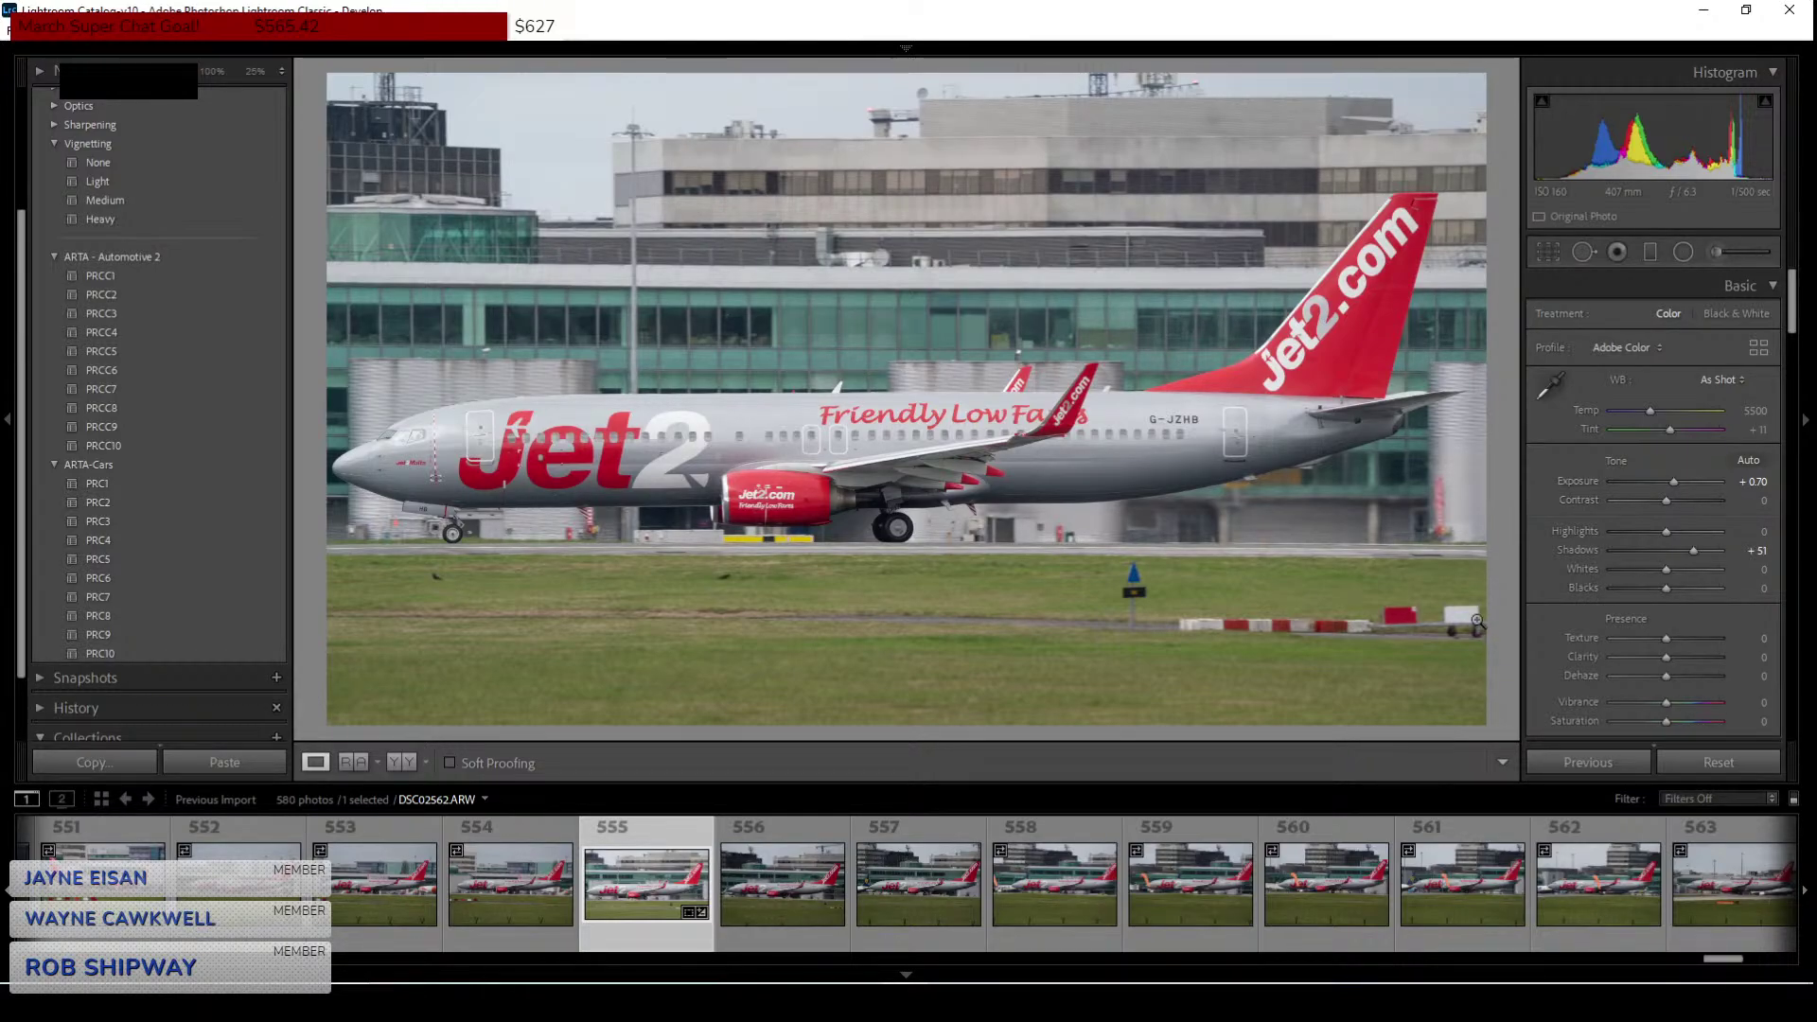
Tighten the 16 x 9 crop slightly around the Jet2 aircraft.
click(1549, 252)
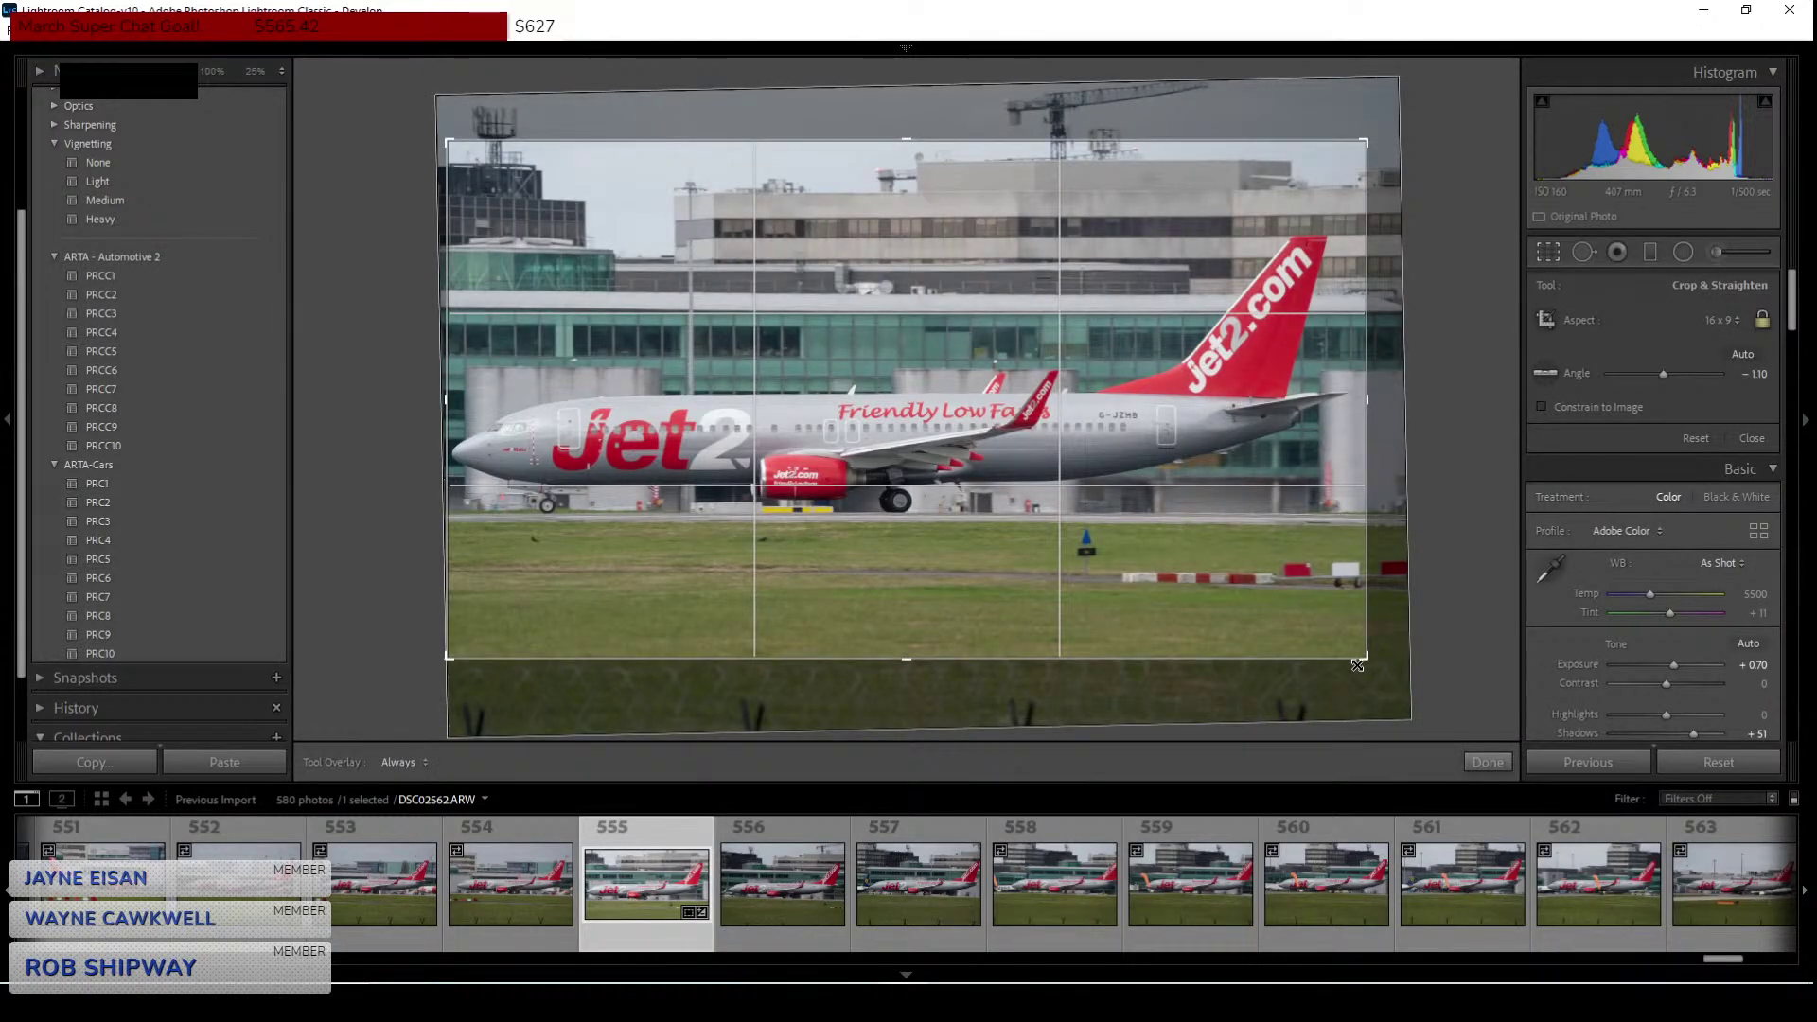
drag(1367, 656, 1363, 655)
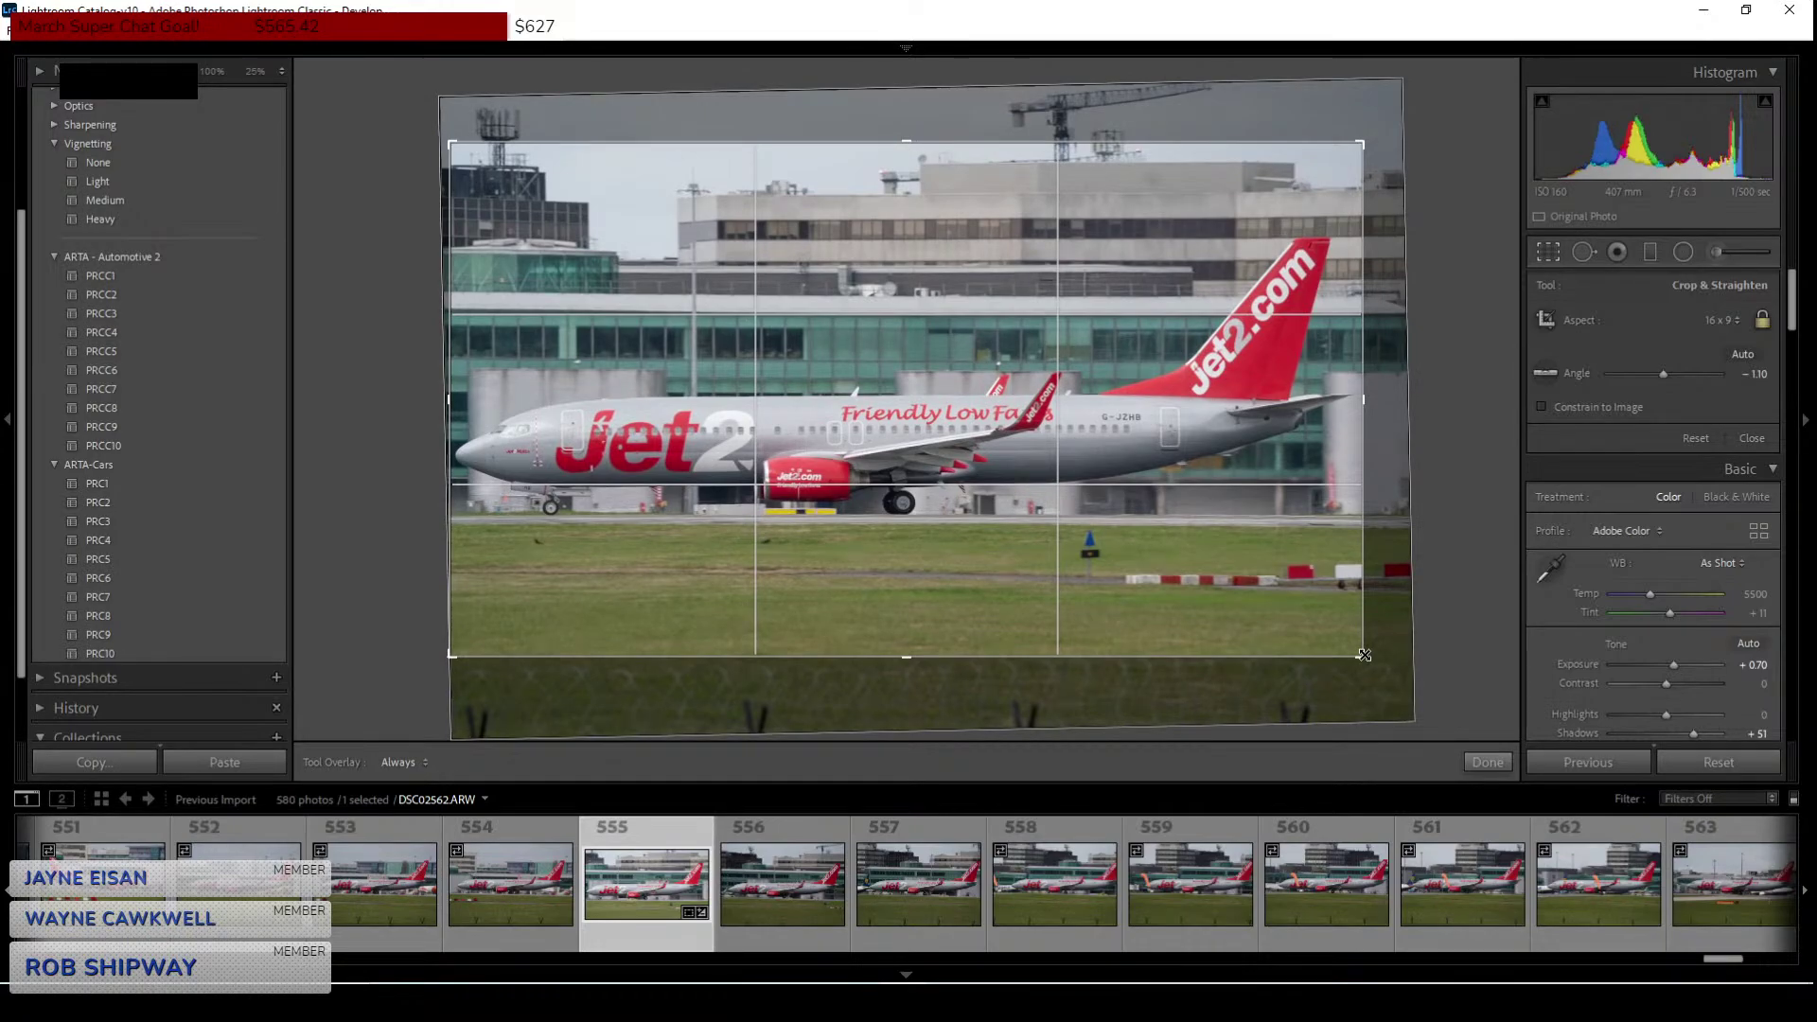
key(Return)
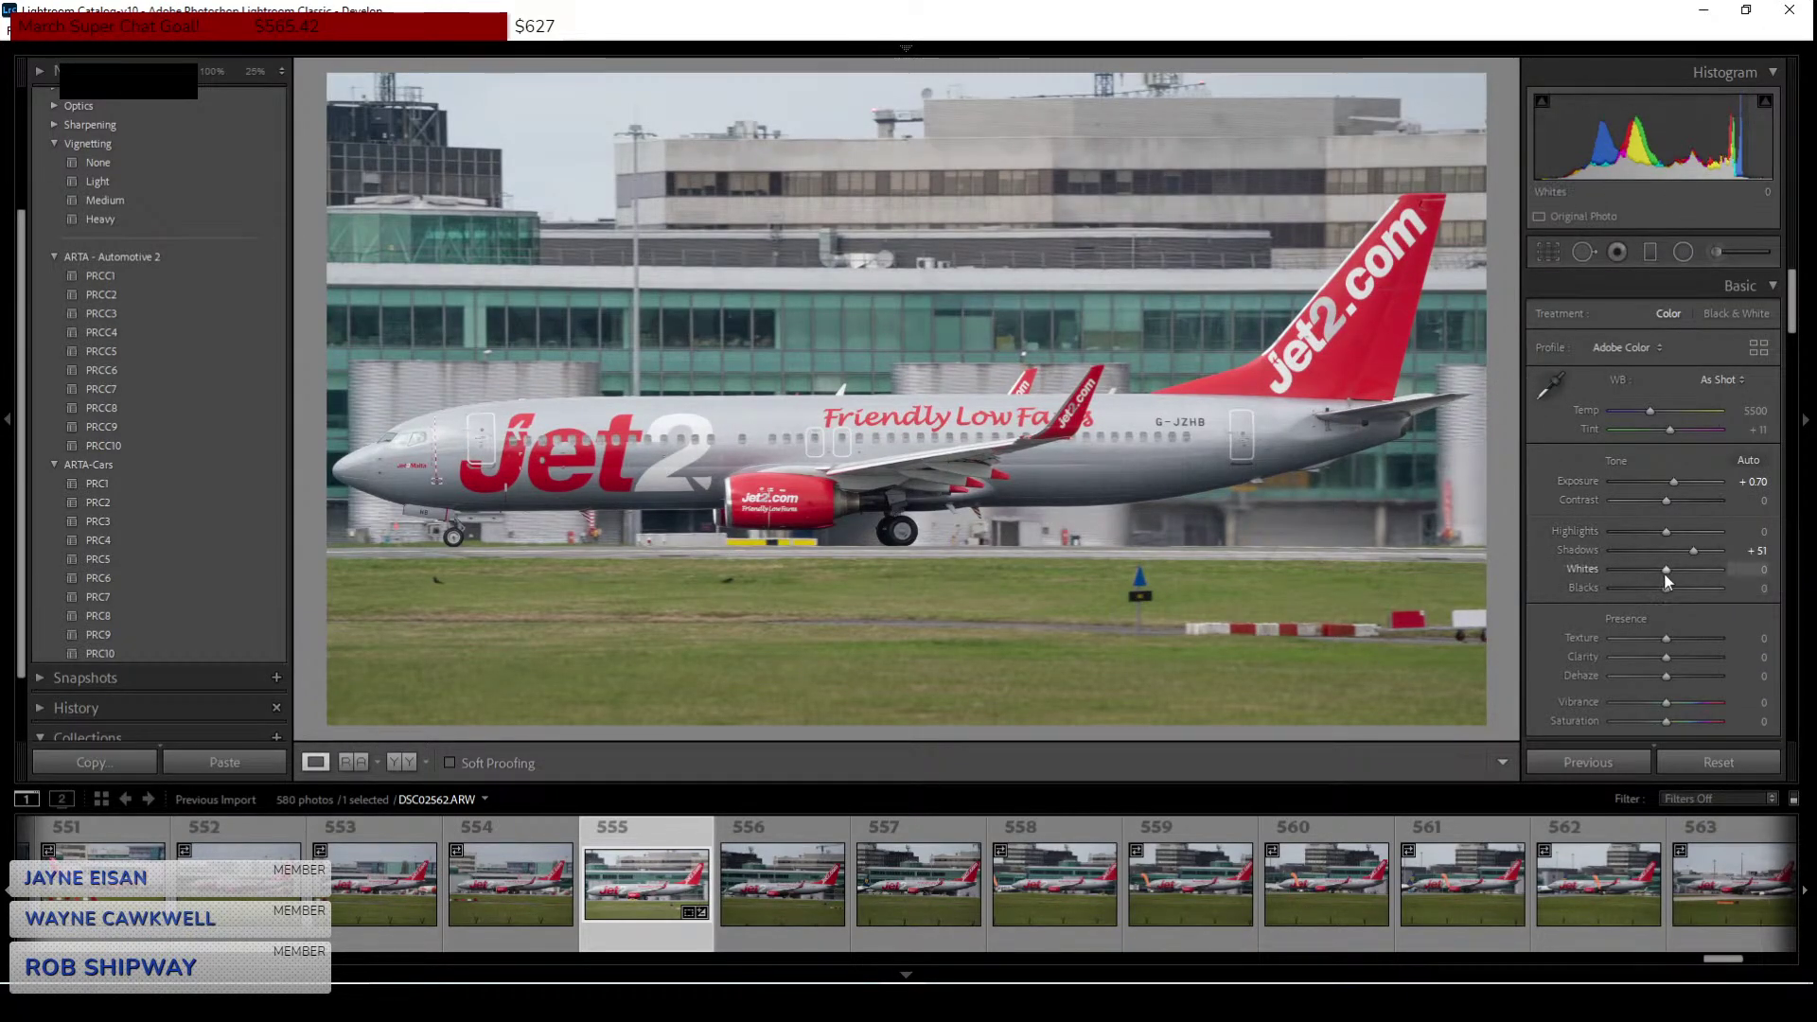
Set Whites to +19, Blacks to -9, Dehaze to +9 and Vibrance to +11.
drag(1671, 571, 1662, 586)
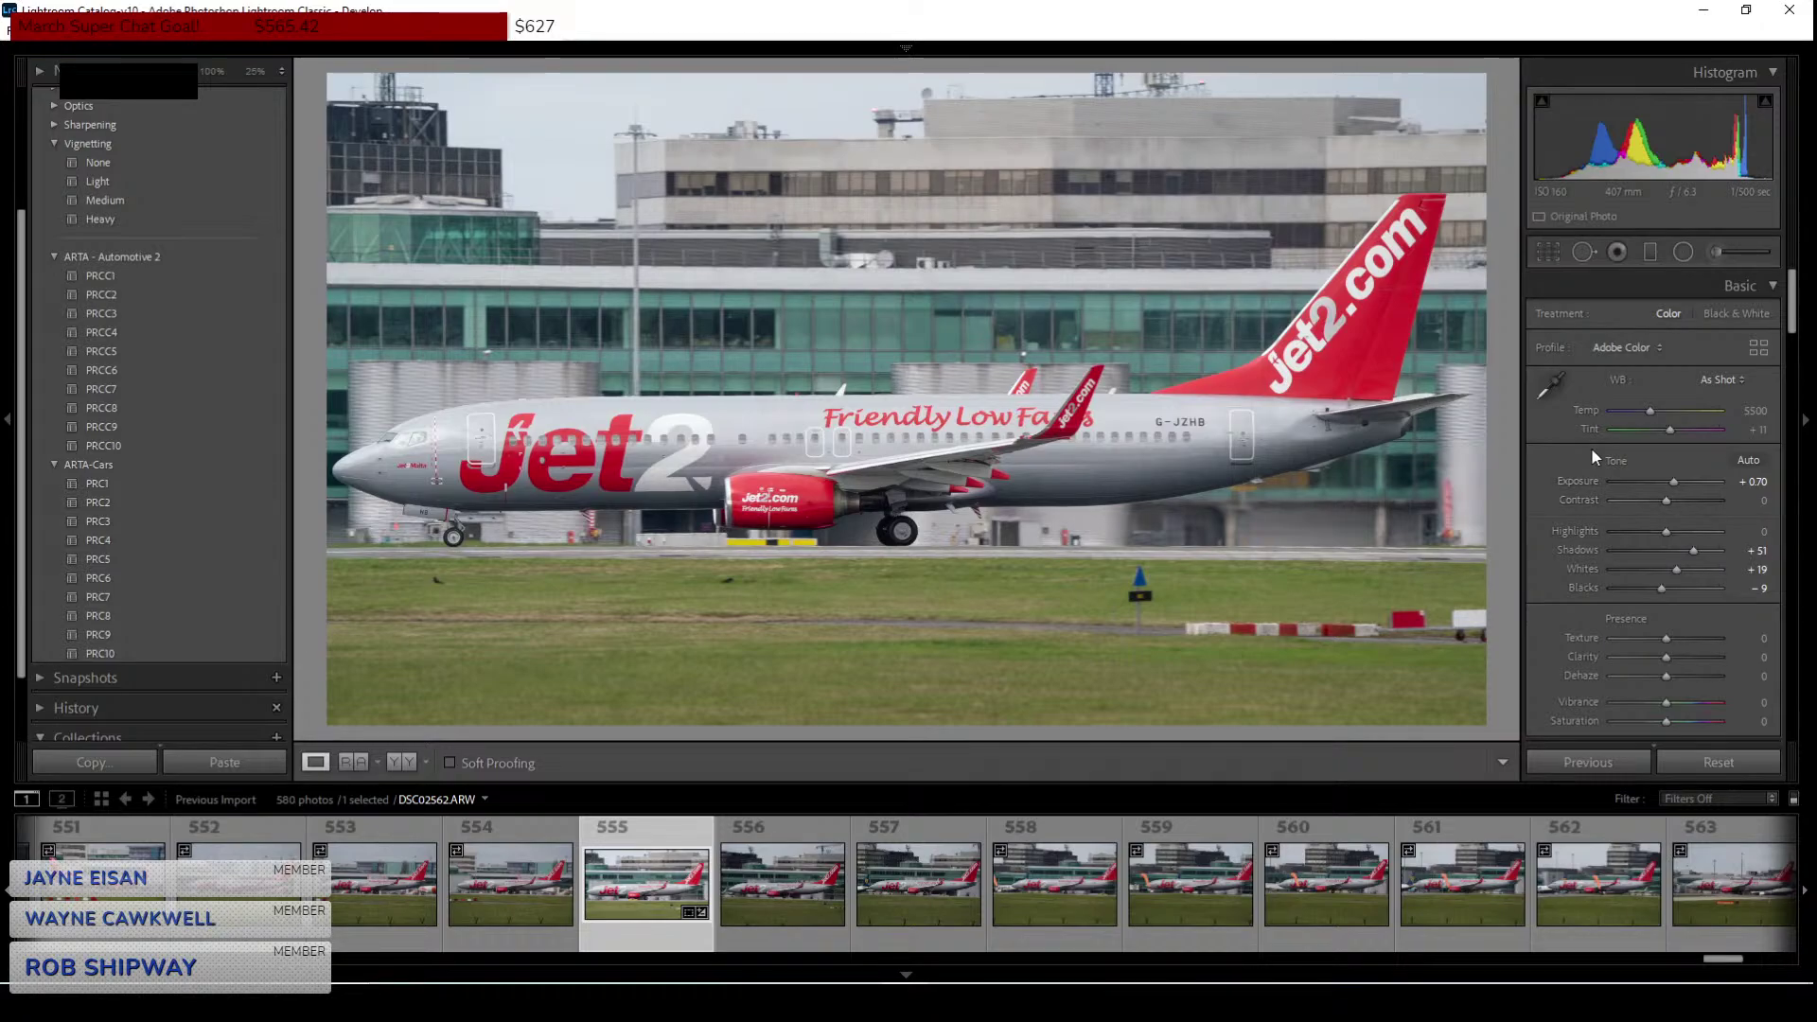
scroll(1592, 447, down, 3)
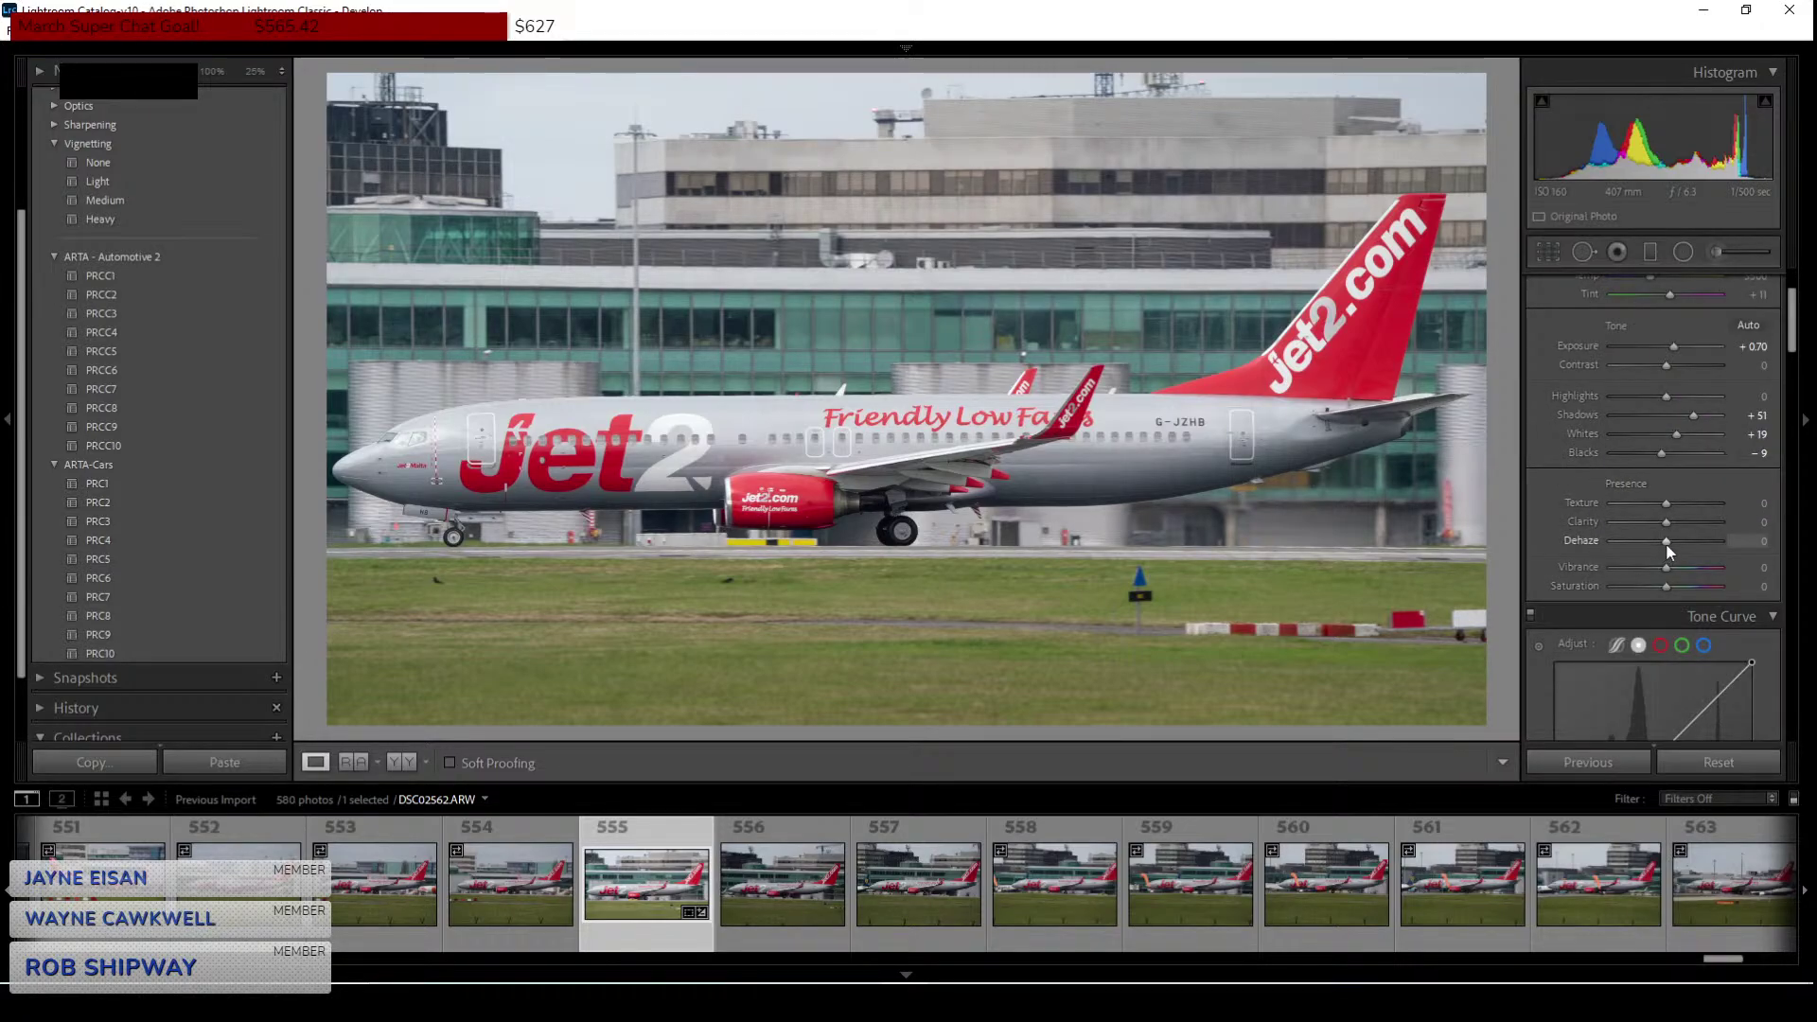
drag(1666, 543, 1672, 543)
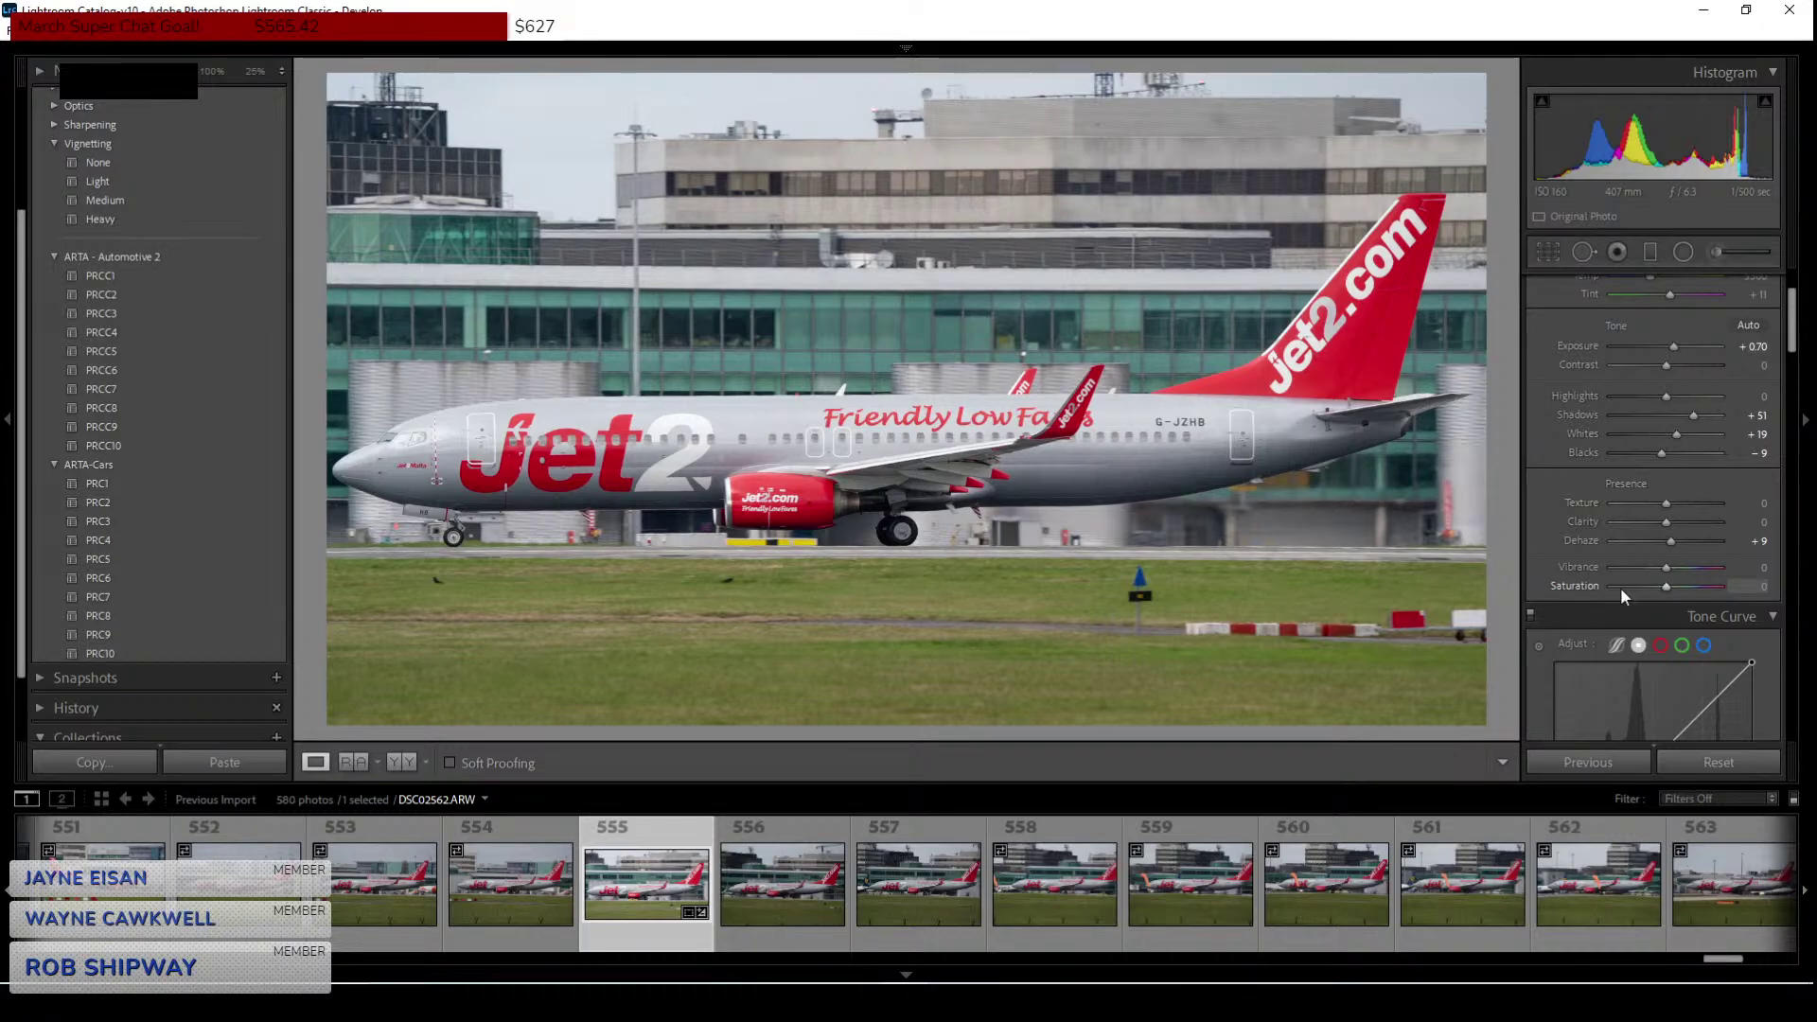
scroll(1617, 536, down, 3)
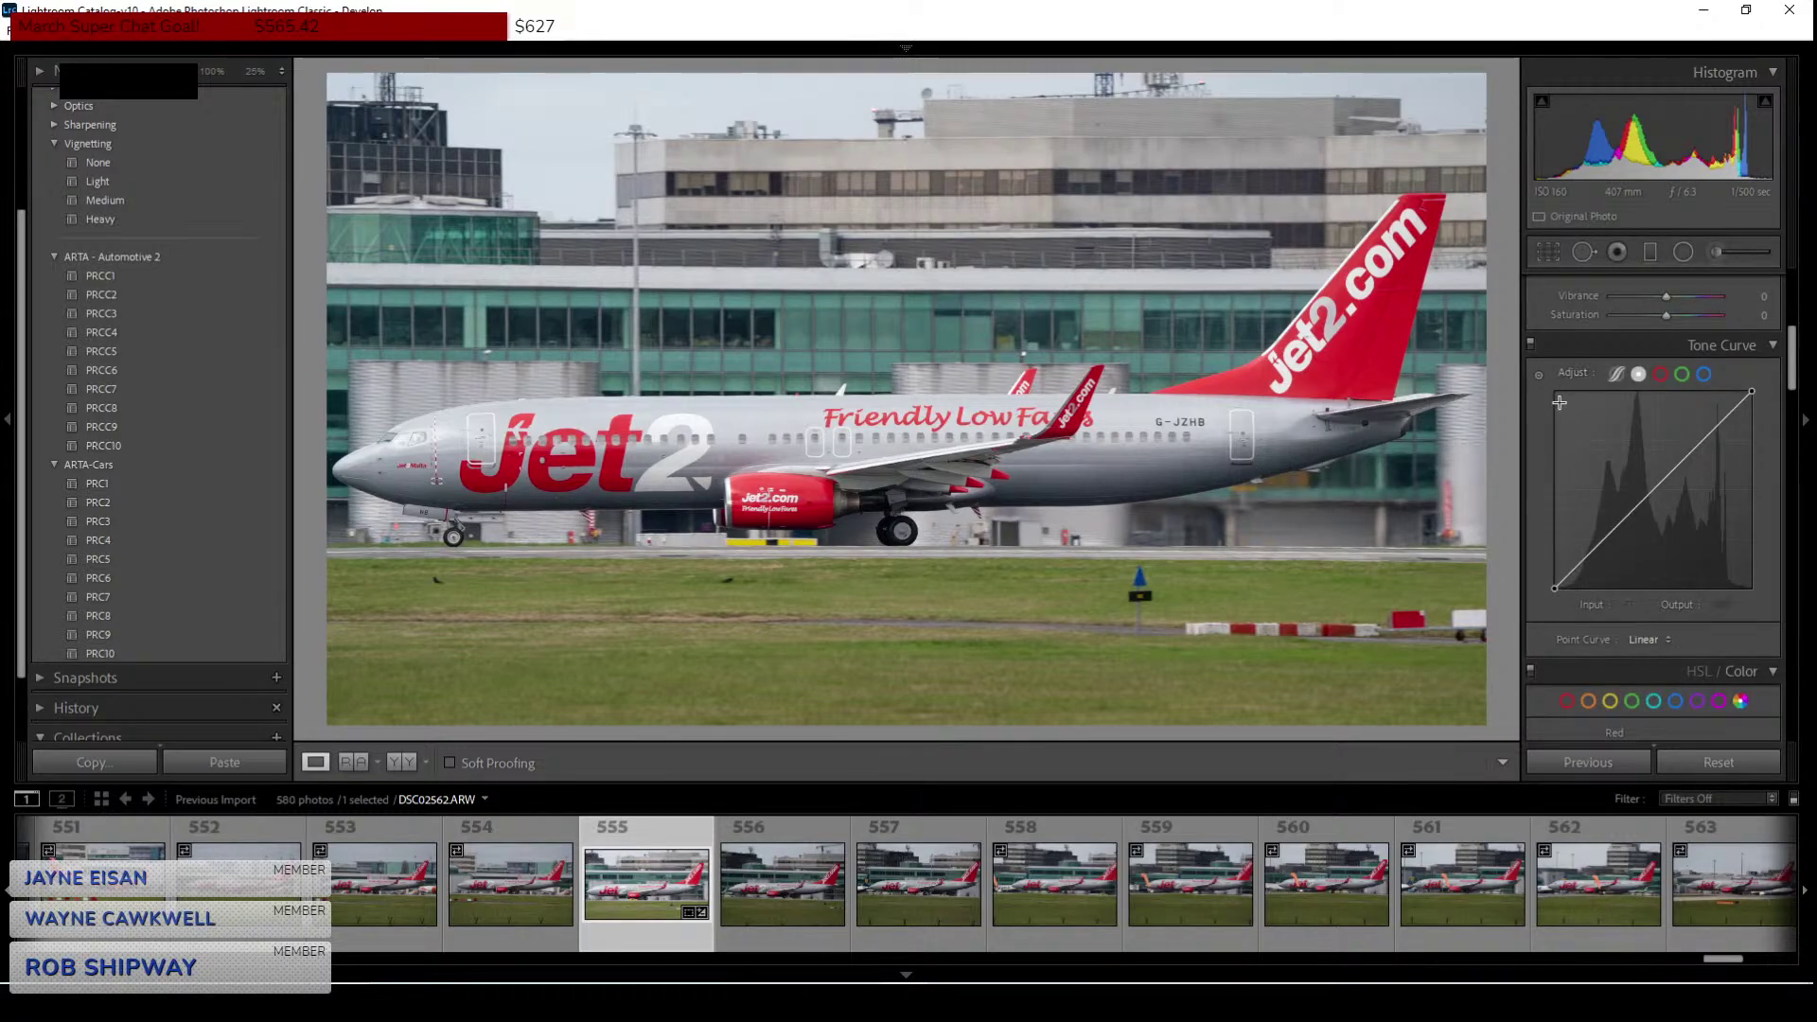
drag(1671, 298, 1675, 296)
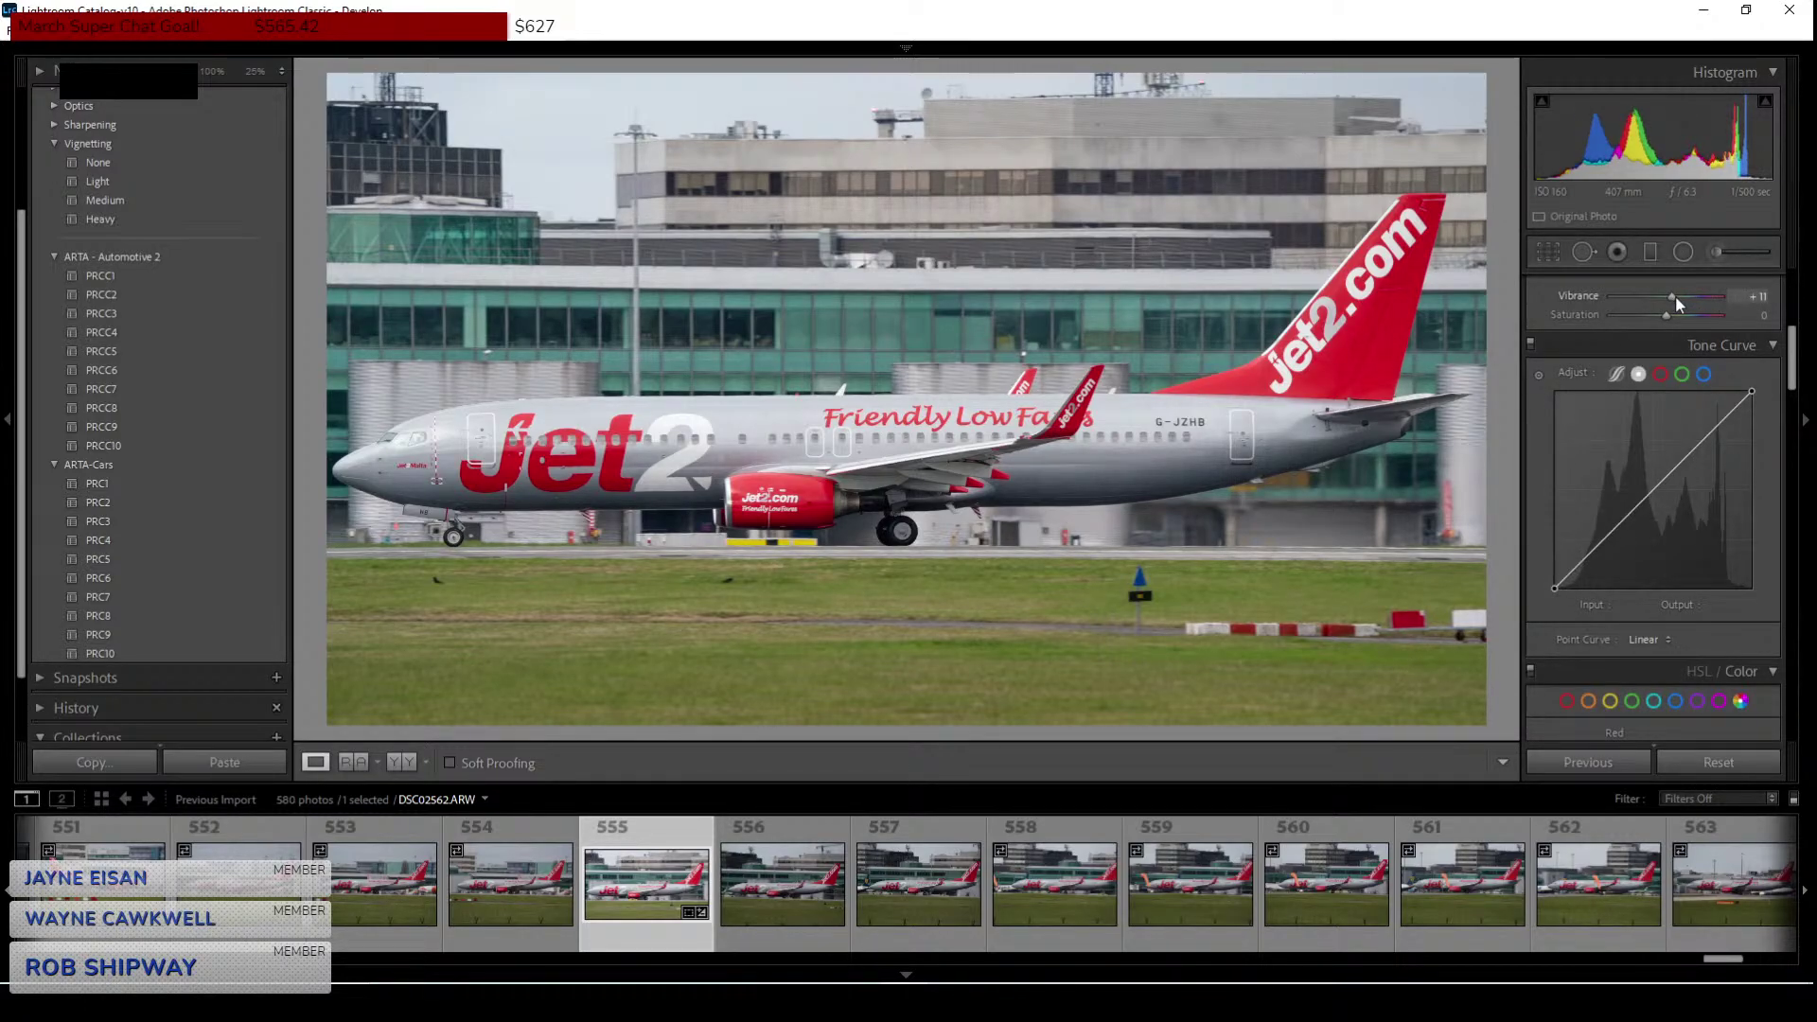
click(1550, 345)
Set luminance noise reduction to 12, and sharpen with Masking at 81 and Amount at 45.
scroll(1549, 367, down, 5)
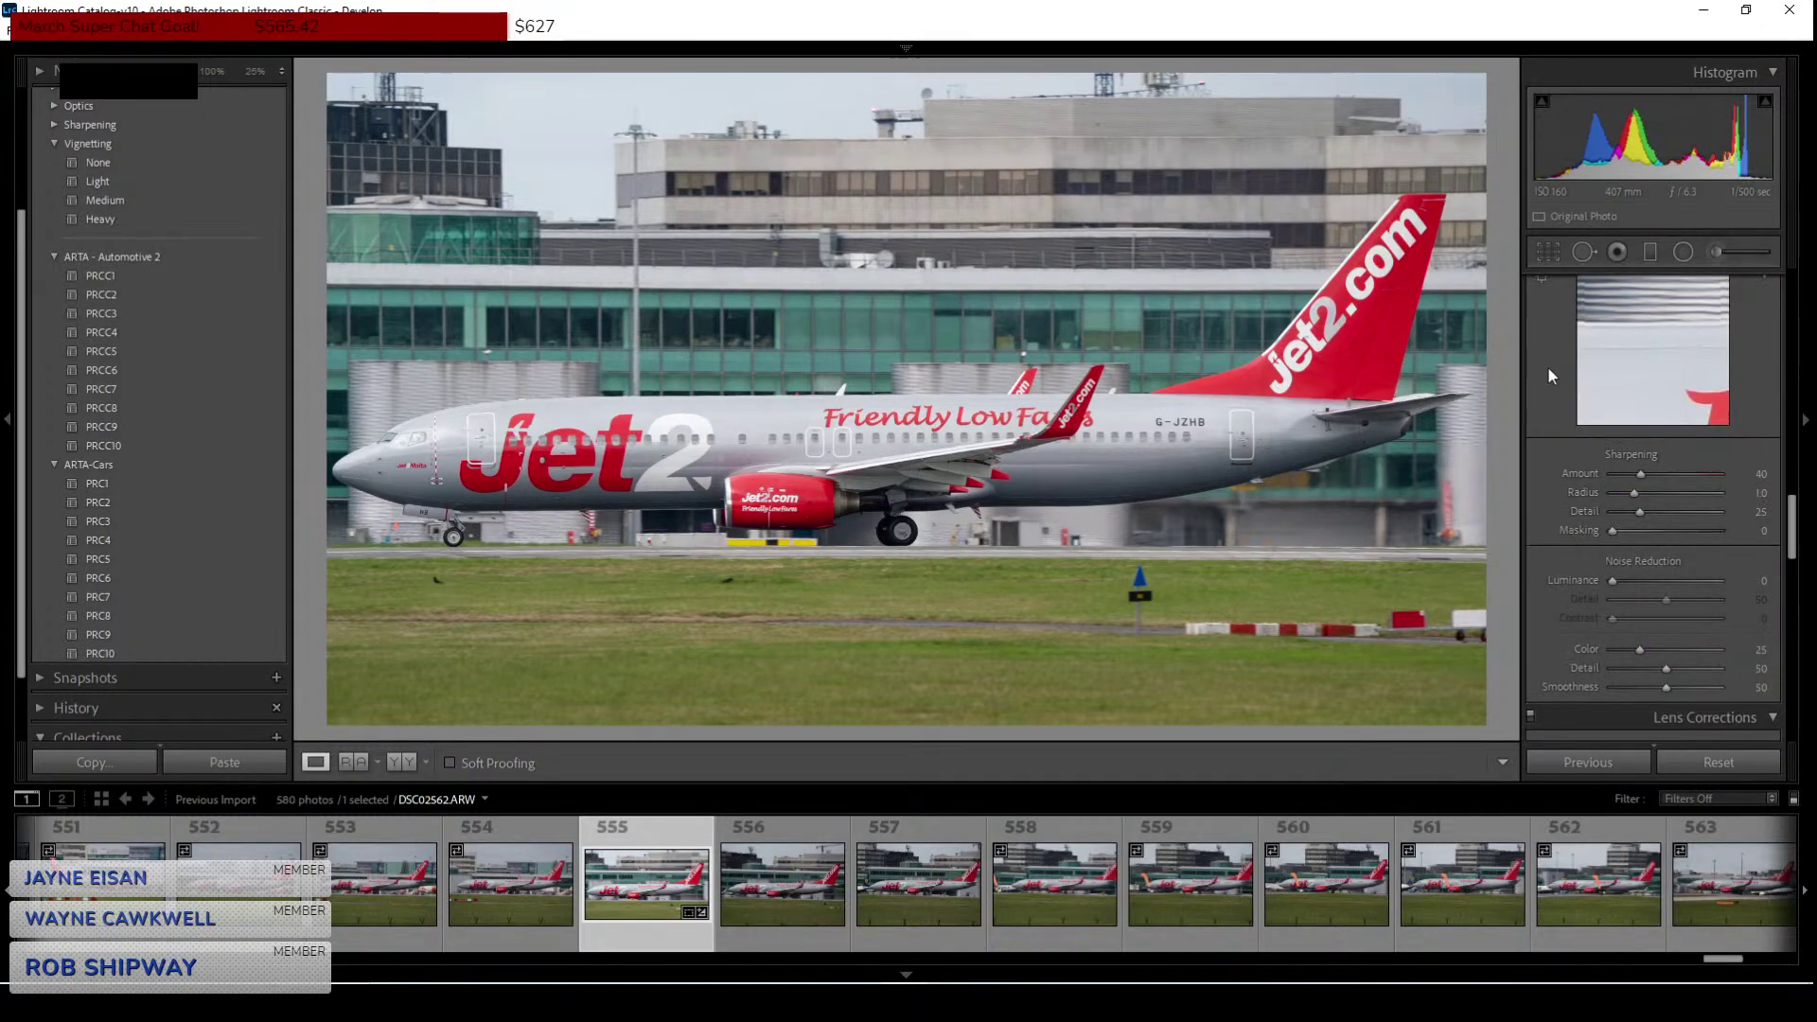
click(1624, 580)
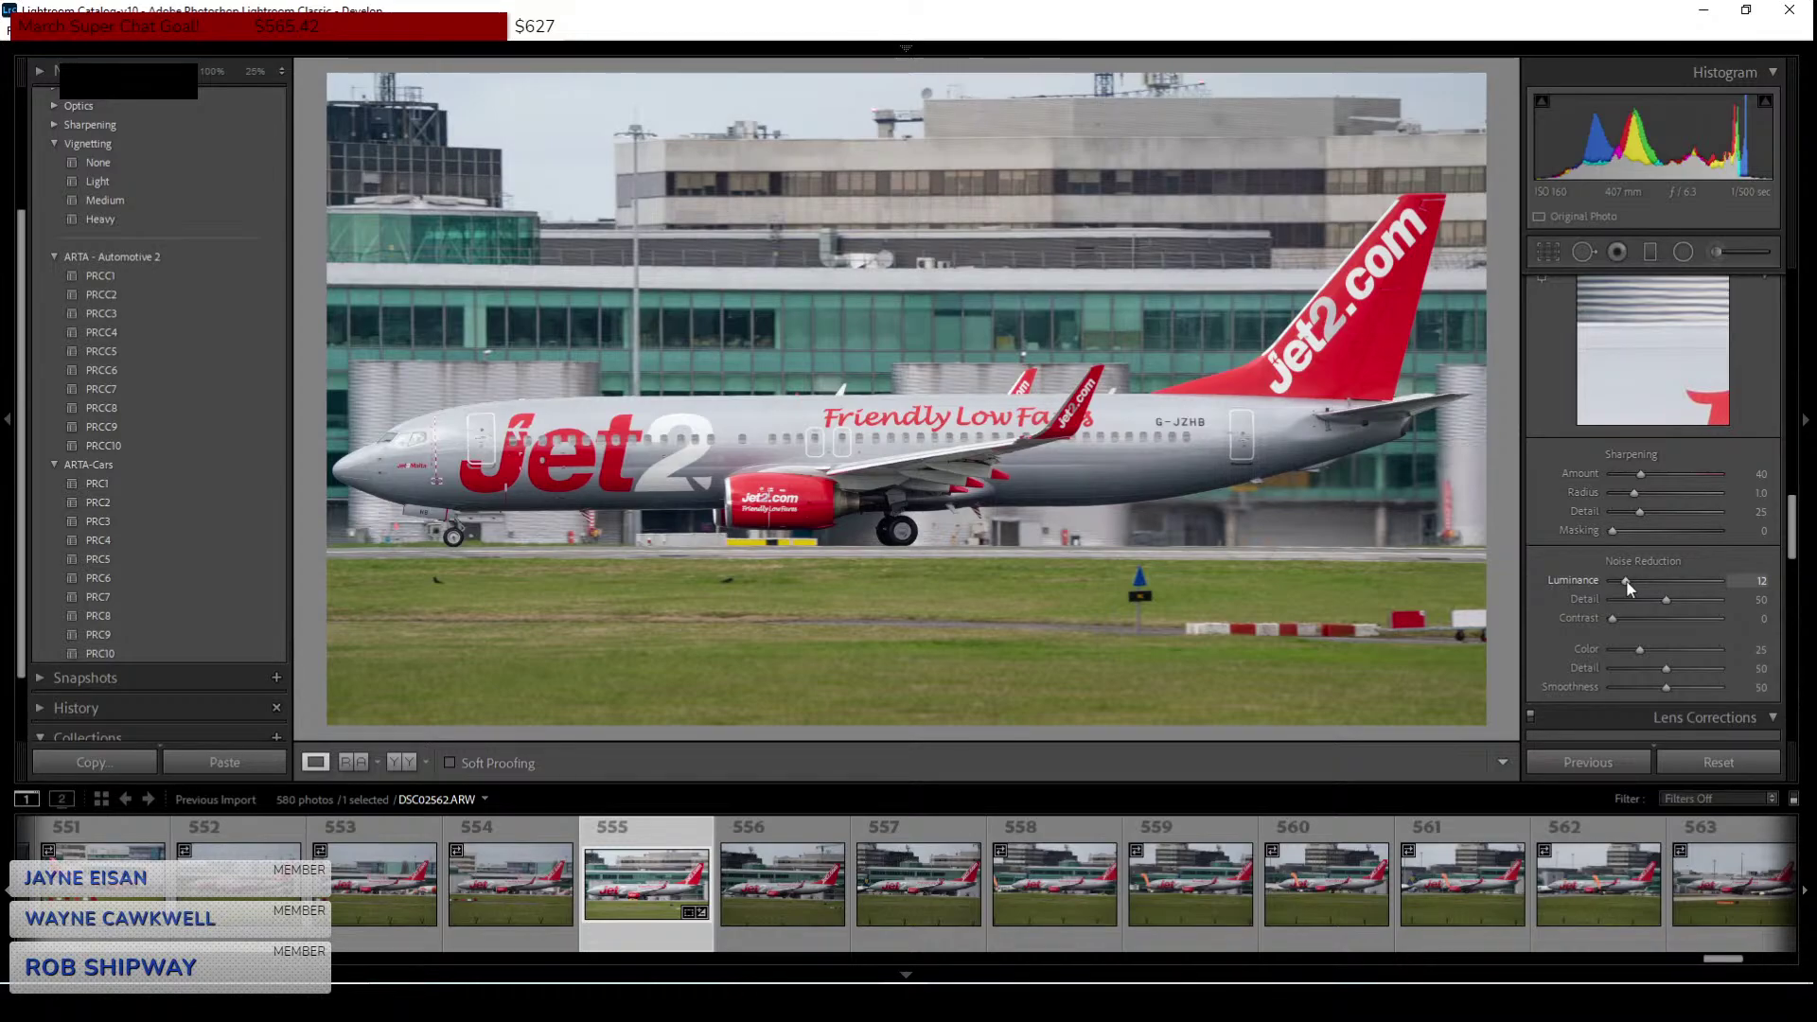
drag(1624, 581, 1622, 579)
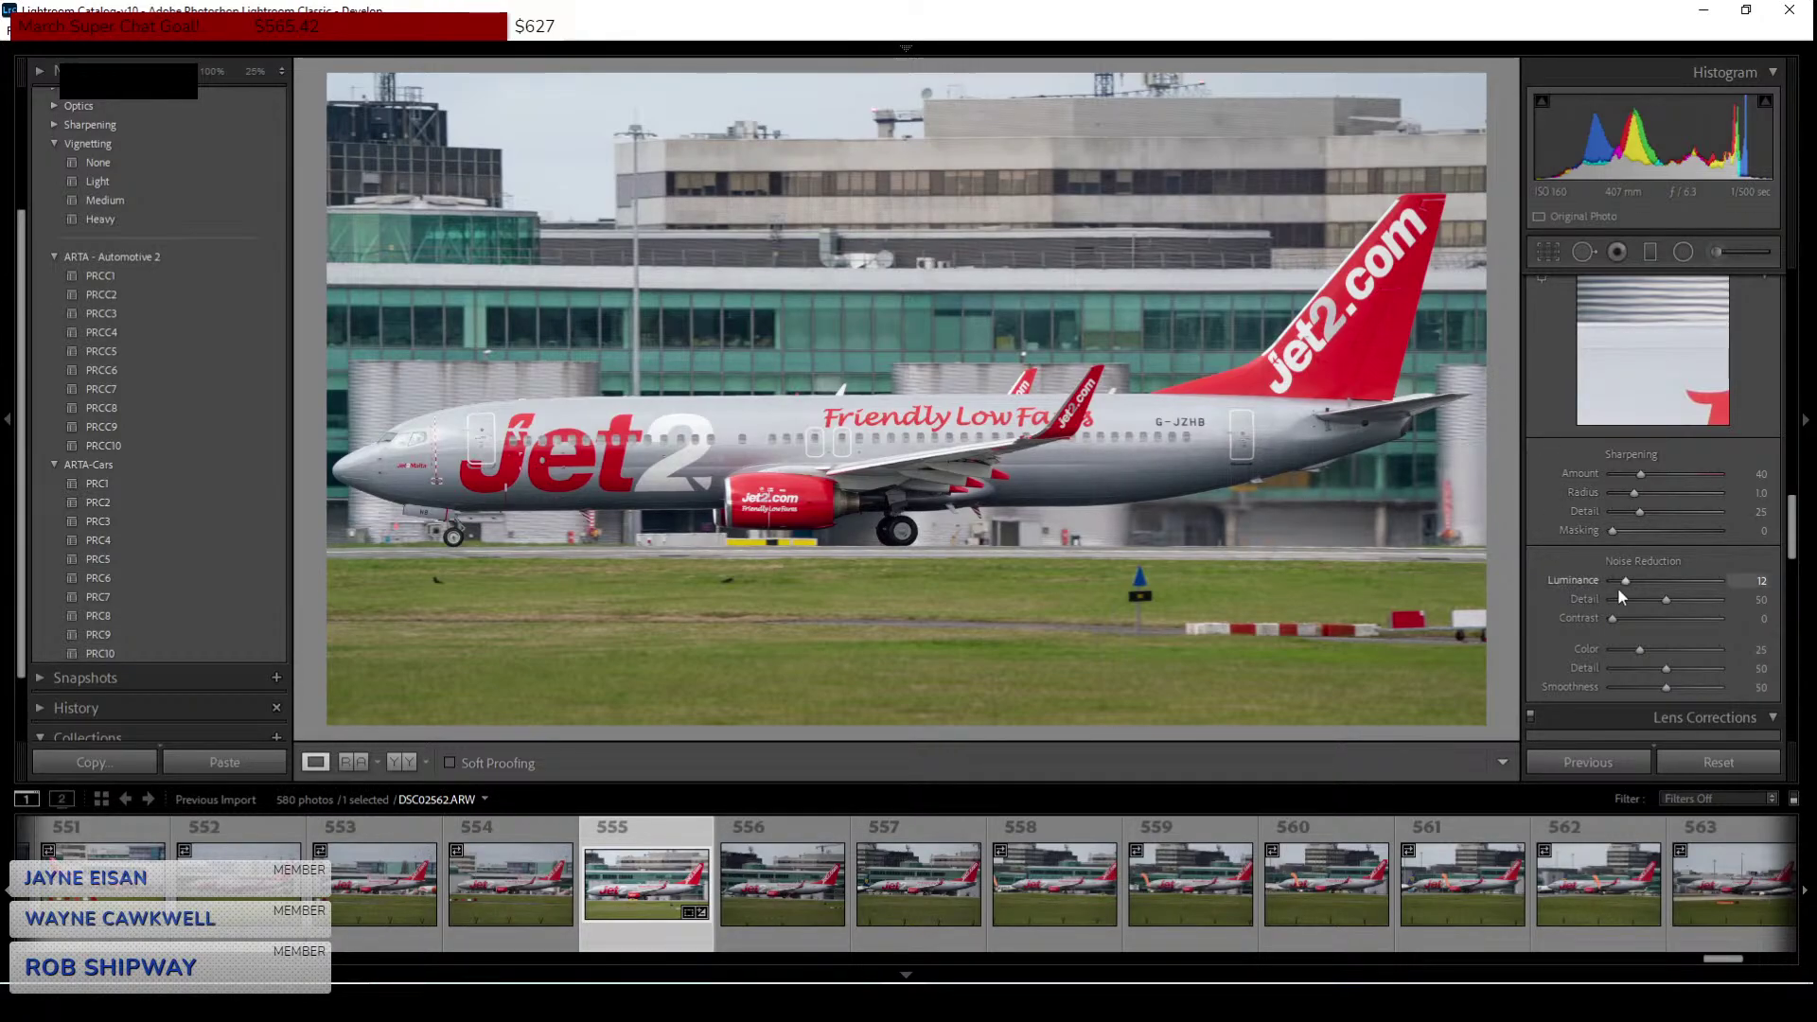
drag(1692, 528, 1700, 528)
drag(1642, 474, 1647, 474)
Raise Clarity to +4 and Texture to +7, and lower the Highlights to -11.
scroll(1544, 587, up, 8)
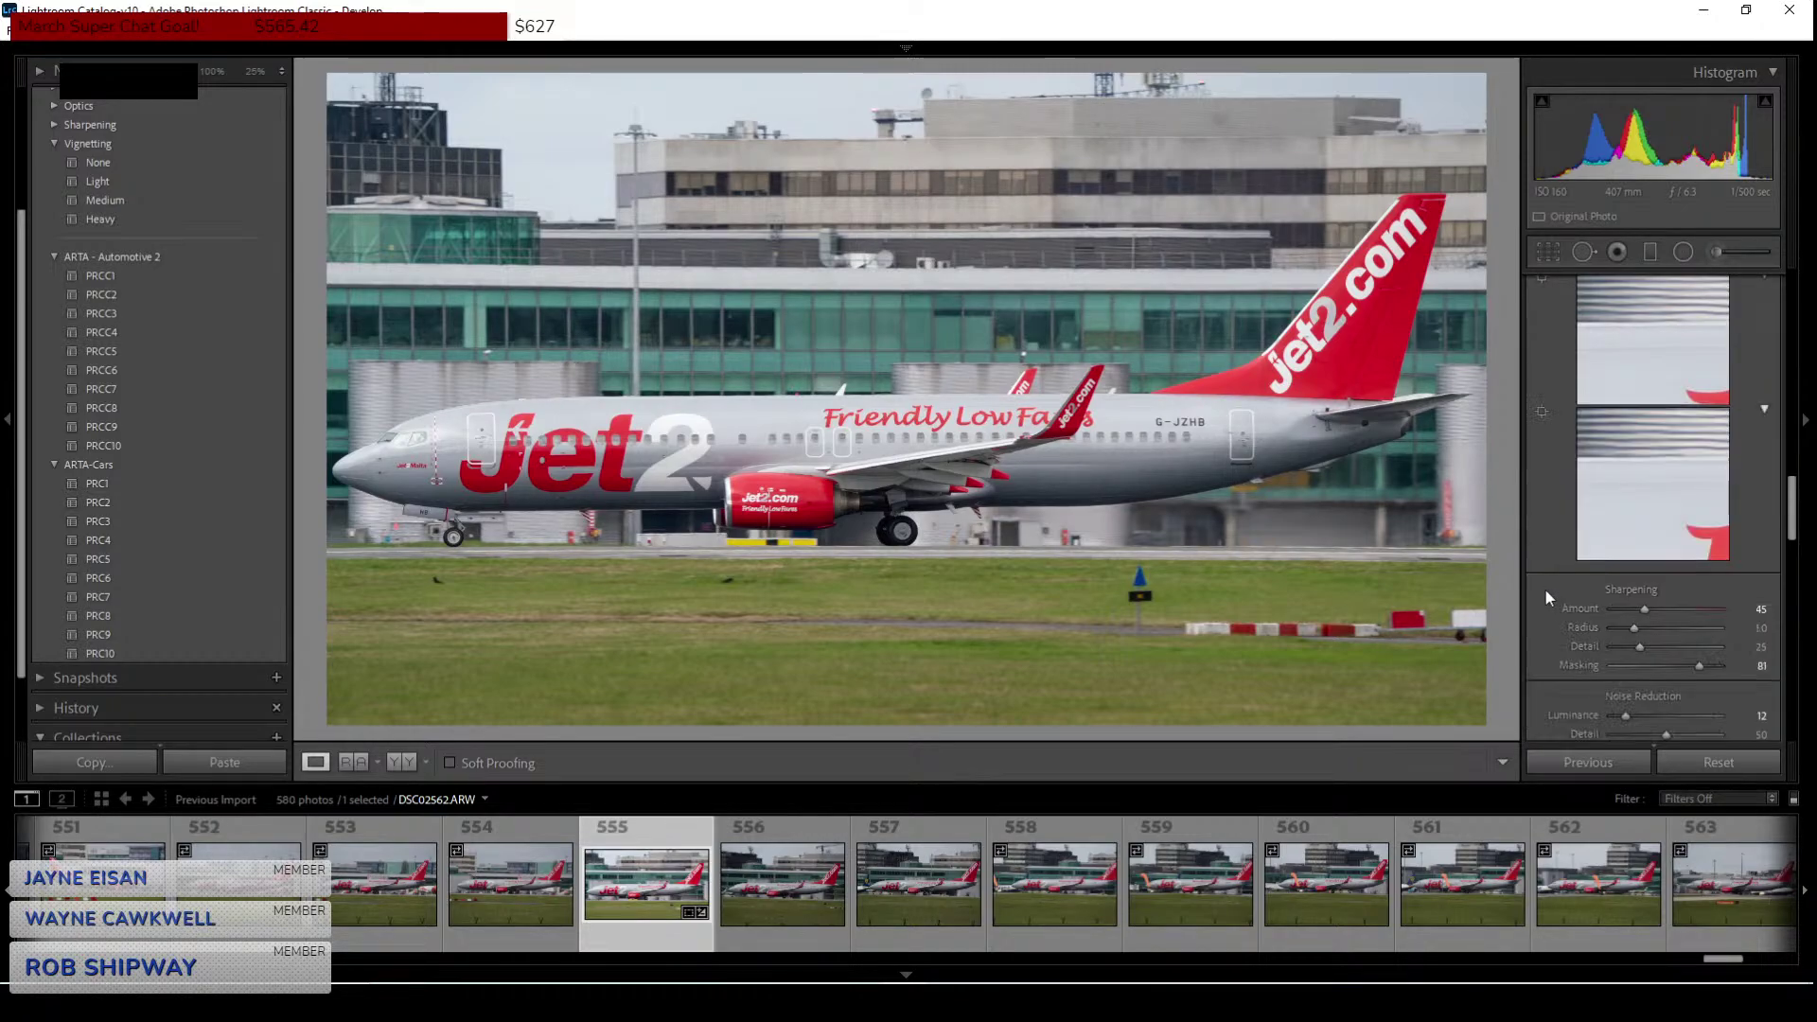
scroll(1547, 588, up, 10)
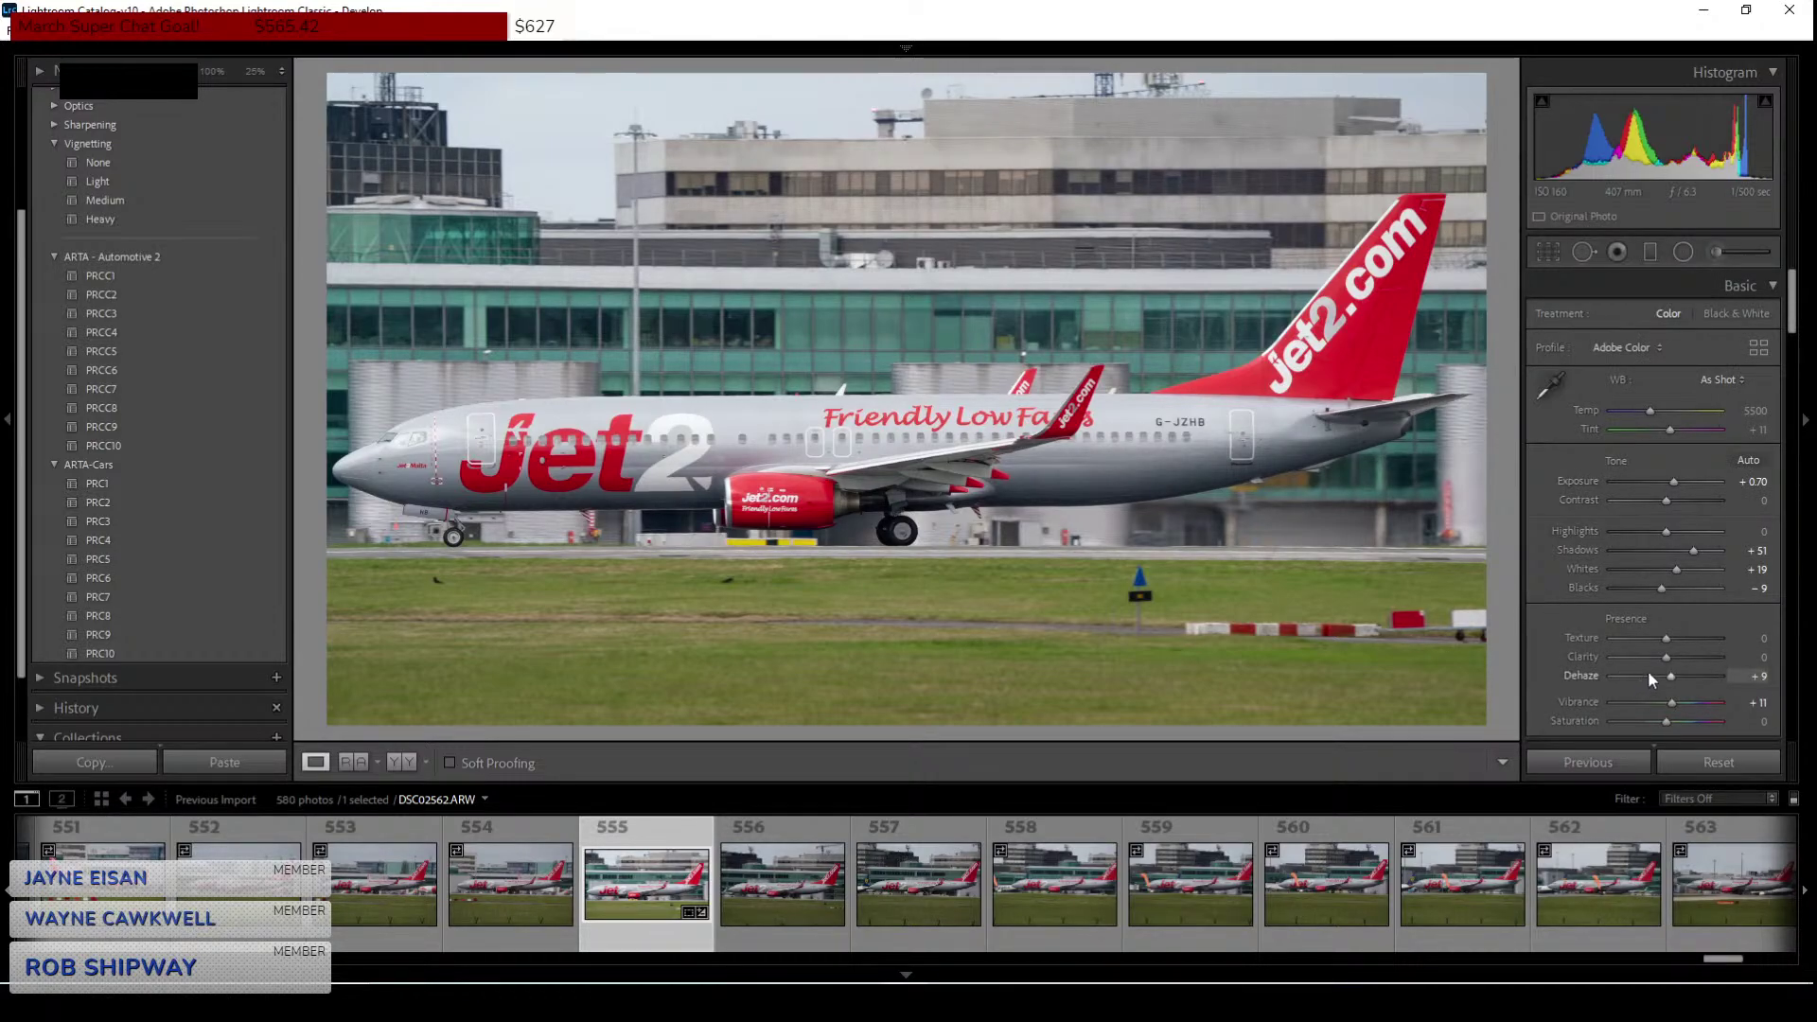
drag(1667, 655, 1668, 653)
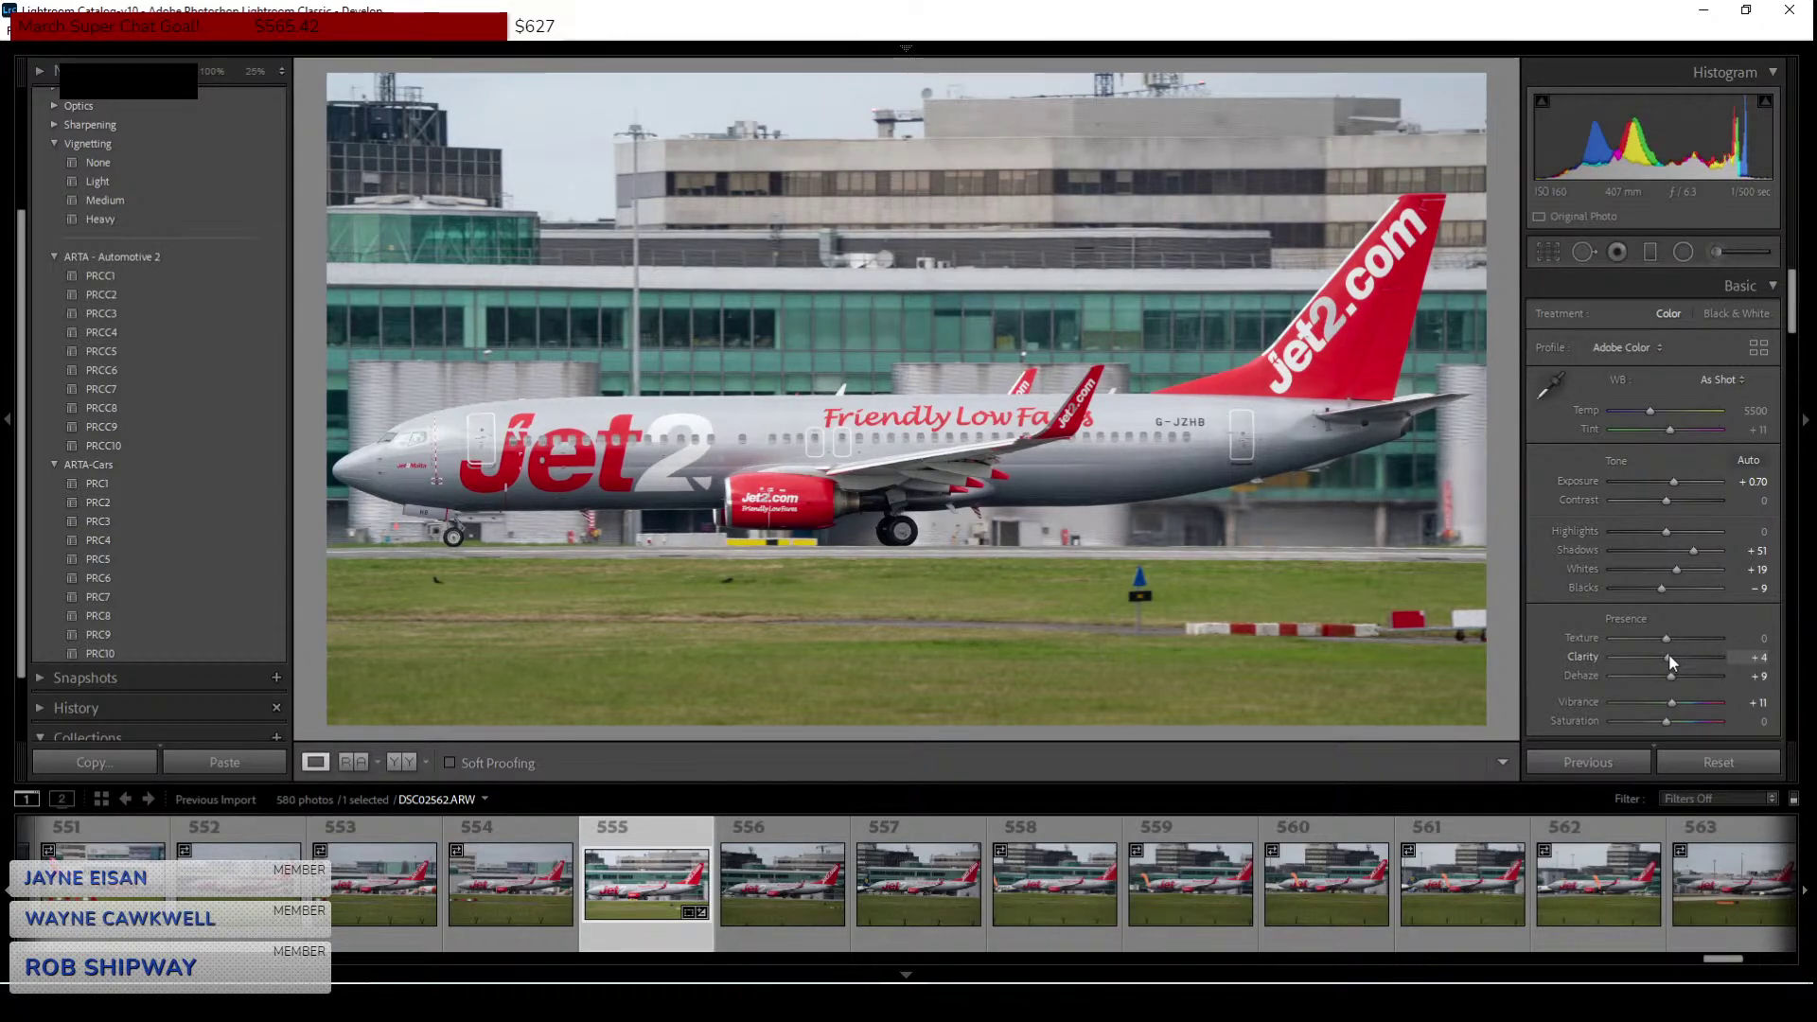
drag(1666, 641, 1672, 647)
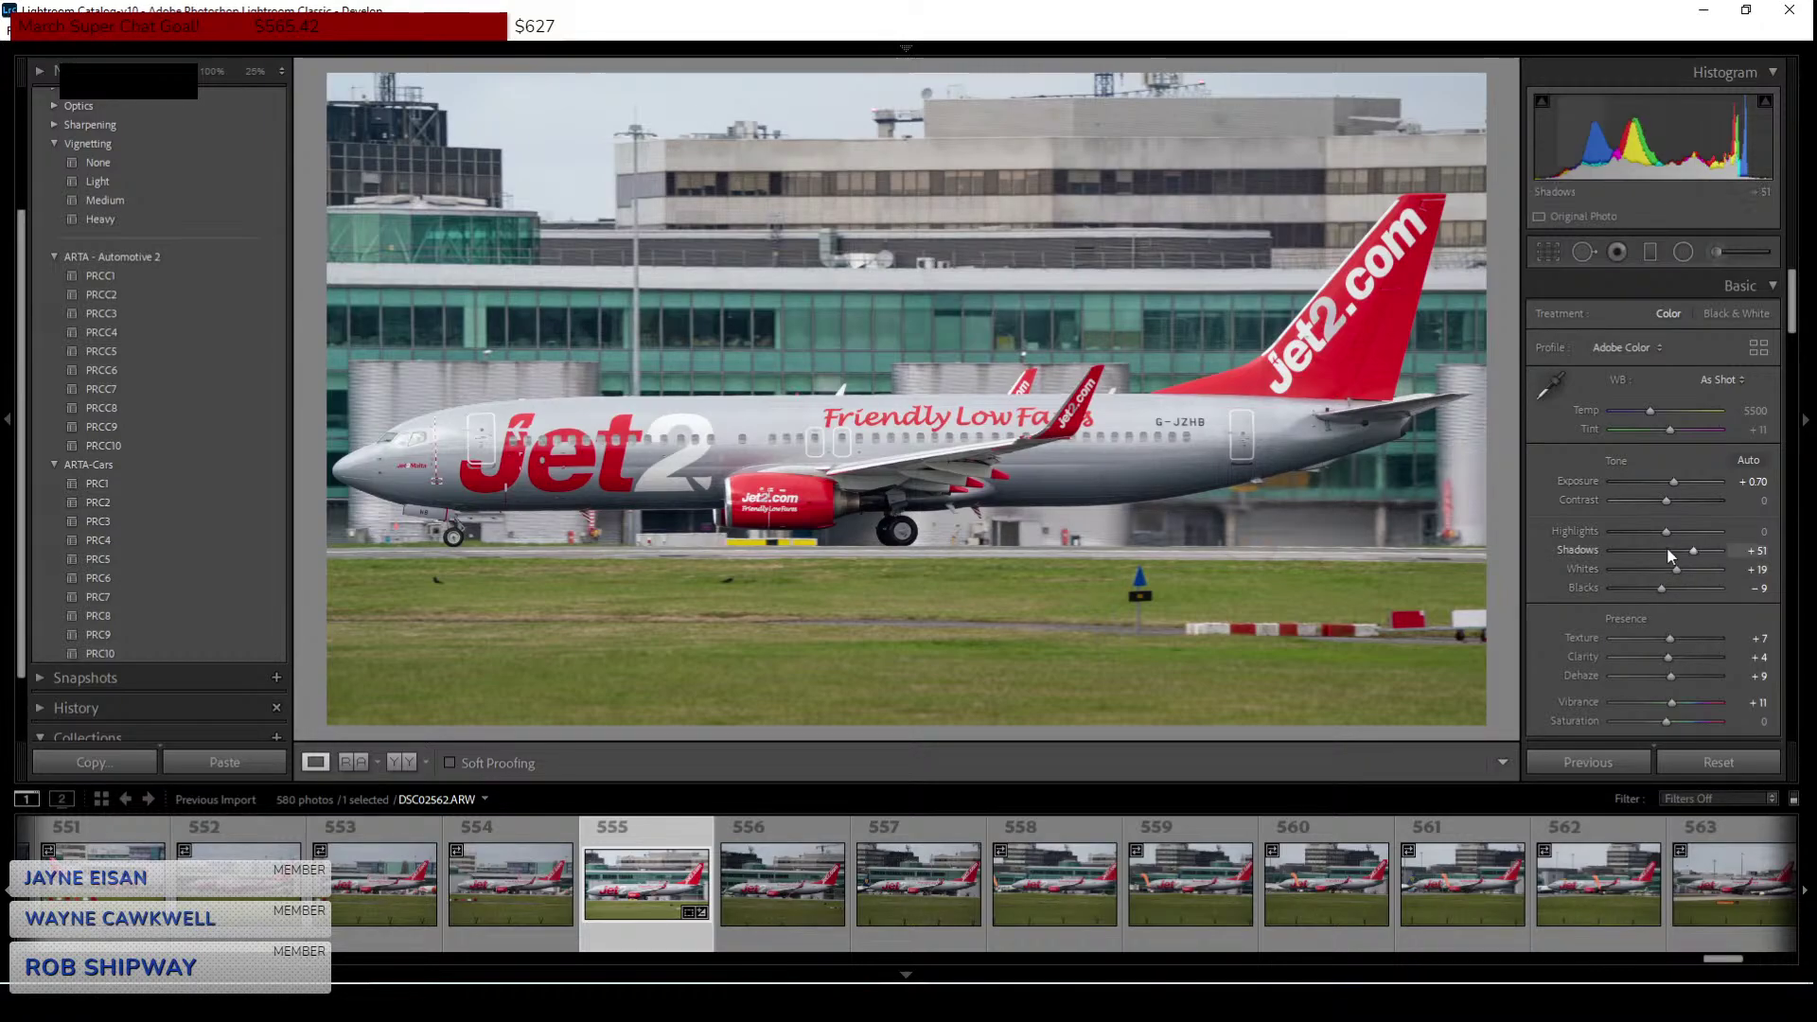
drag(1671, 533, 1666, 533)
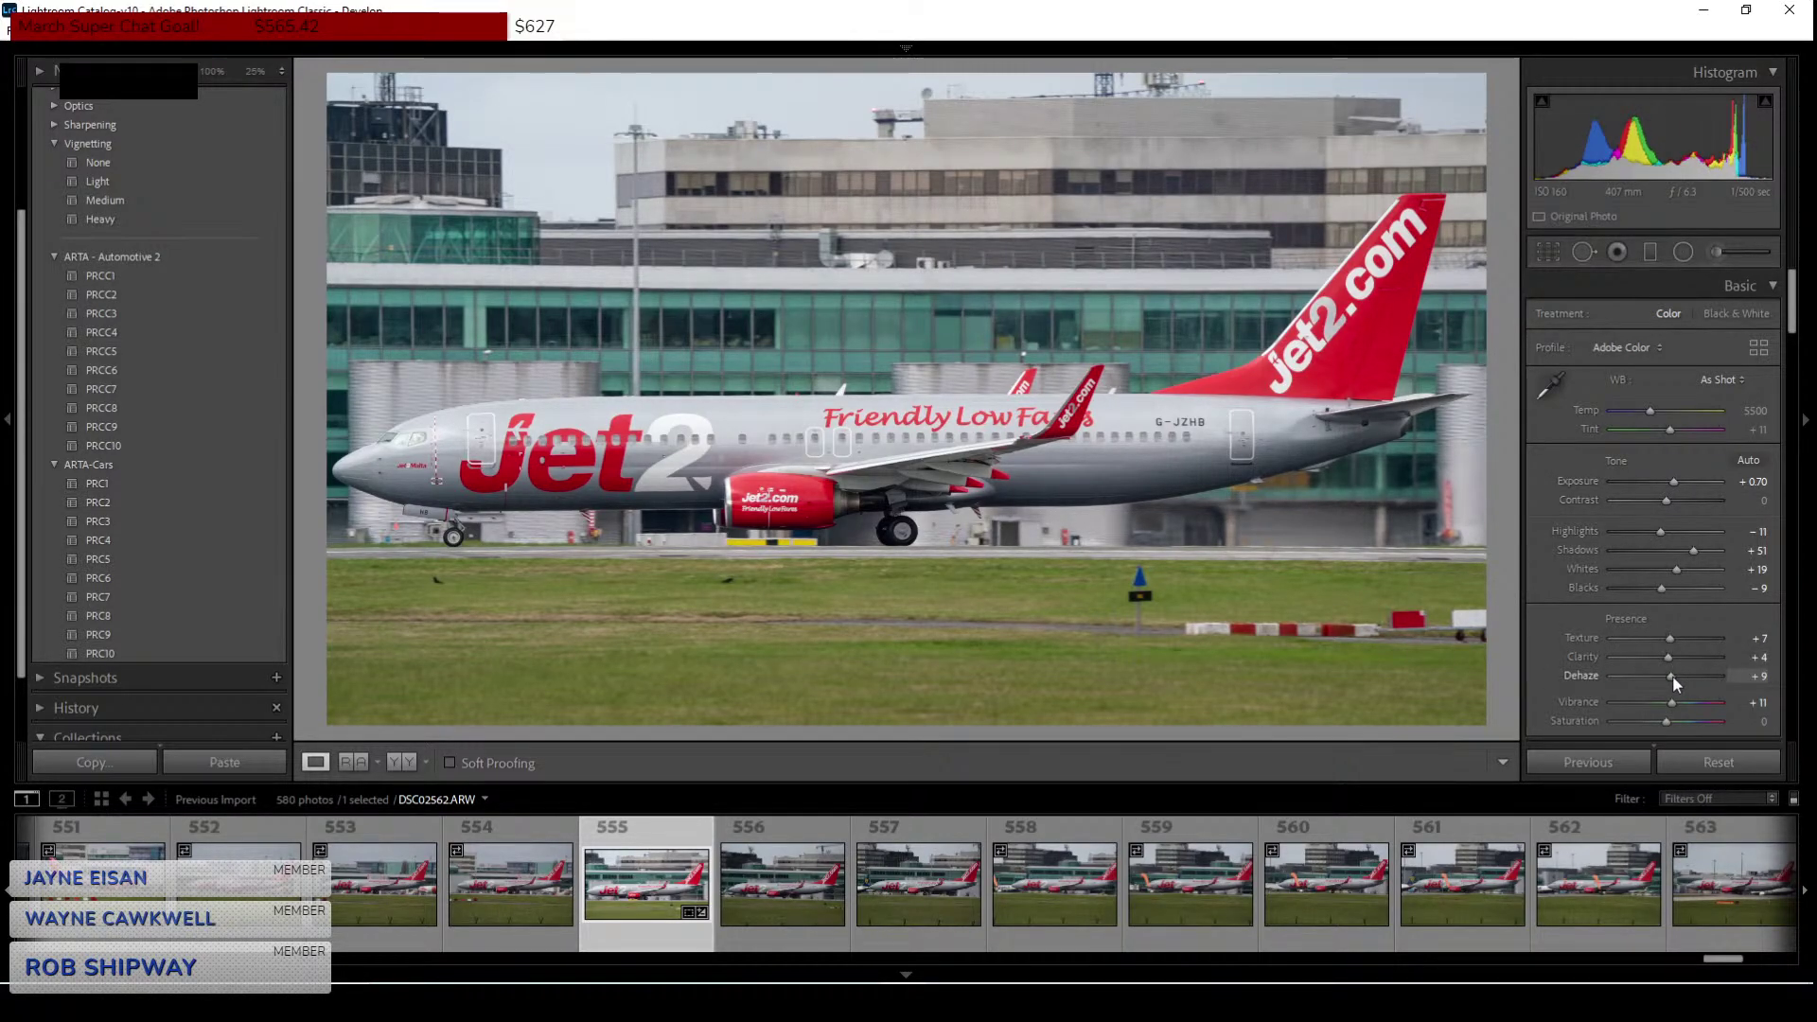
Raise Dehaze to +14, Shadows to +82, Exposure to +0.88 and Contrast to +19, and reduce Vibrance to +7.
drag(1673, 676, 1676, 678)
drag(1695, 553, 1712, 555)
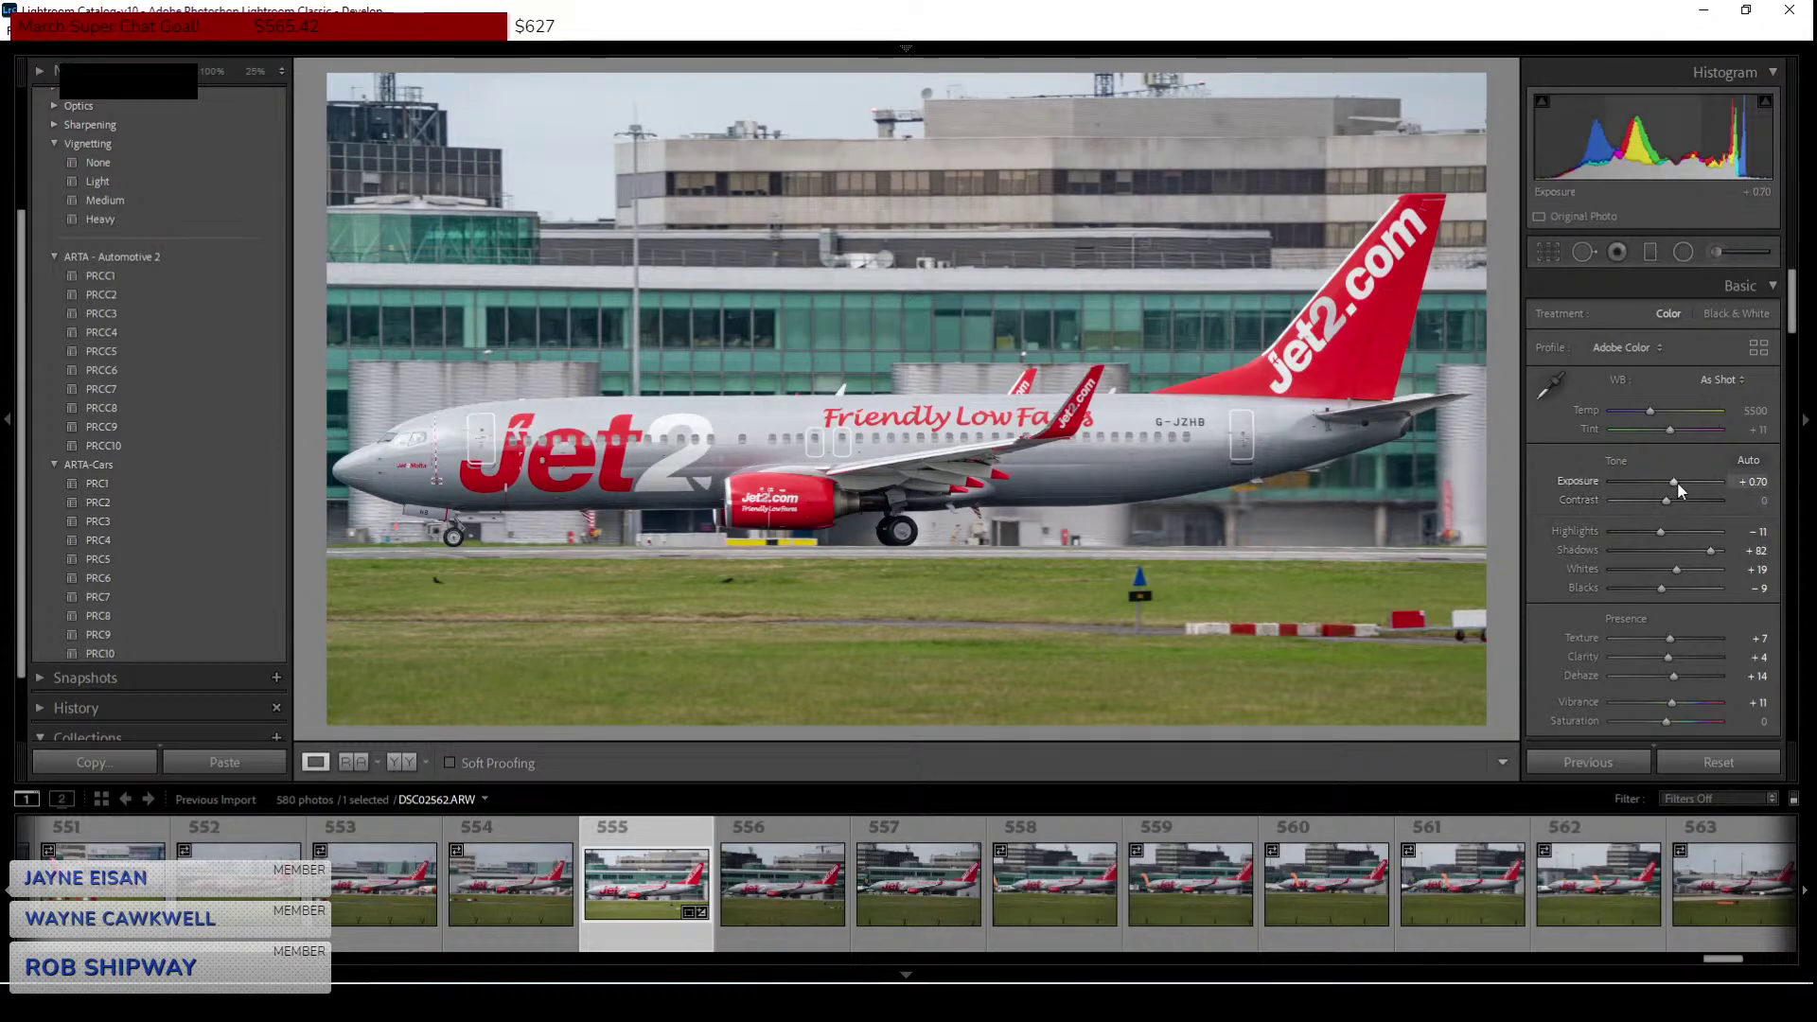
drag(1678, 482, 1677, 501)
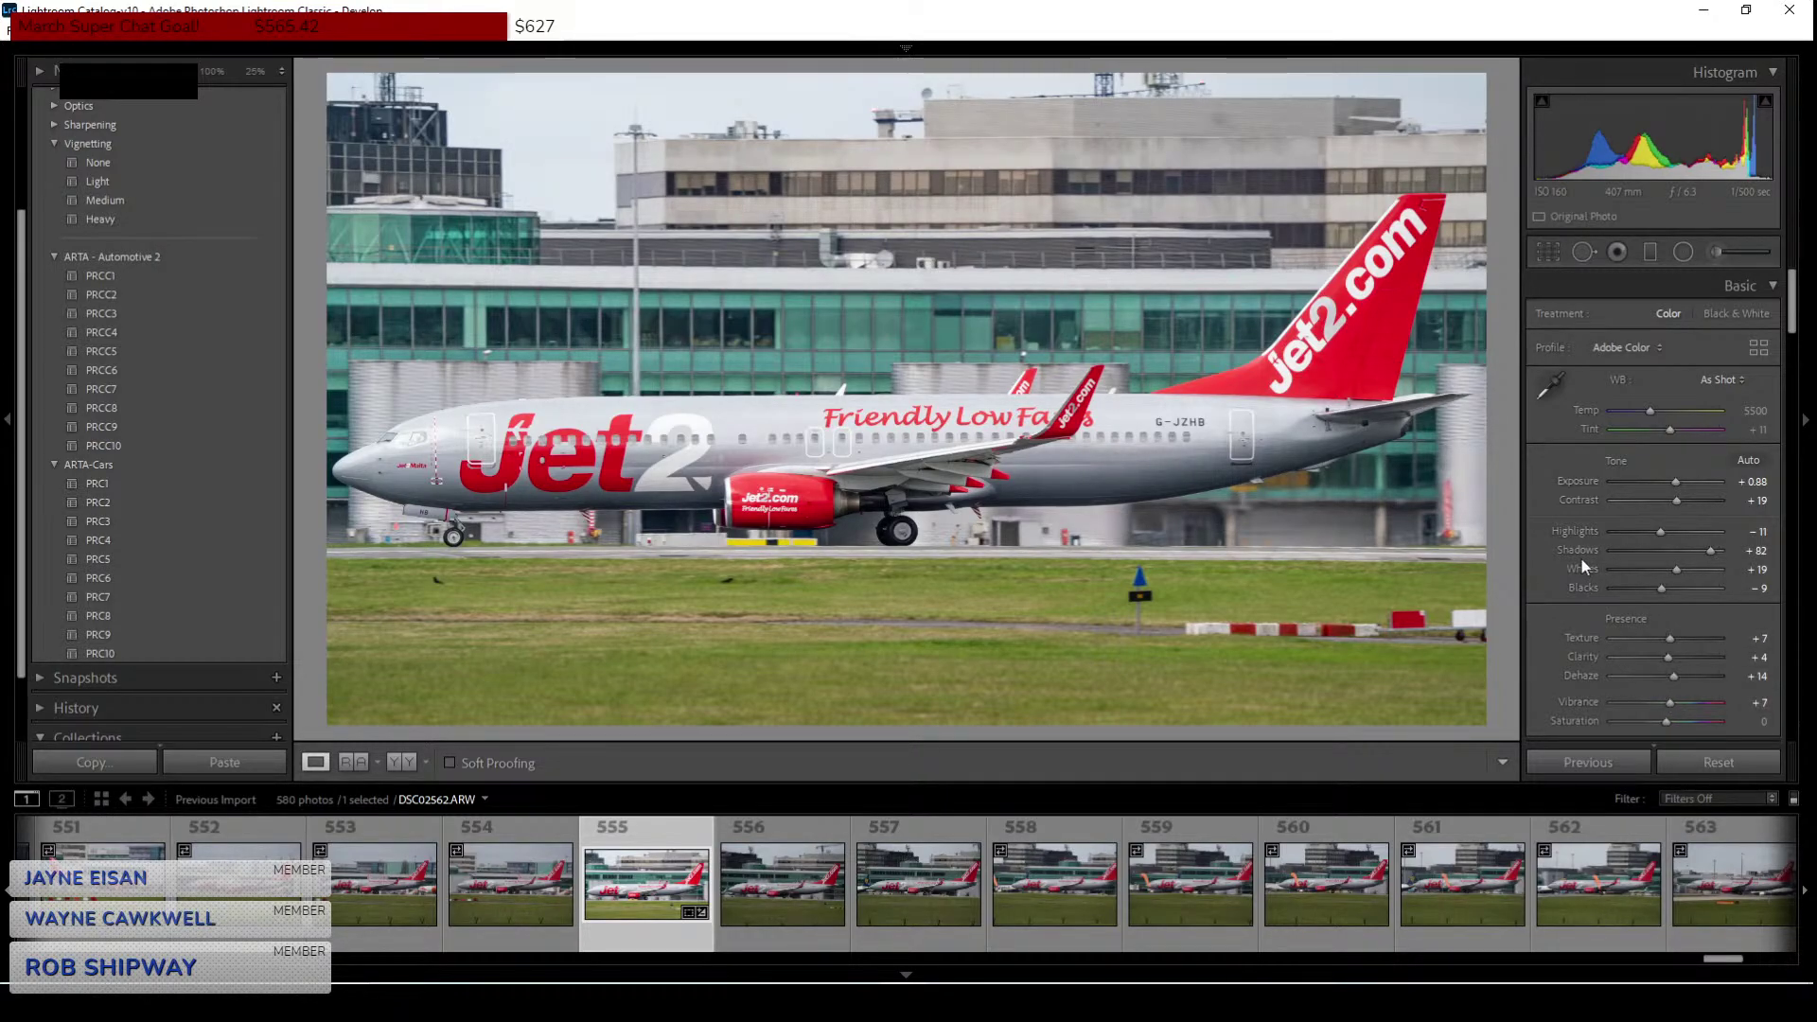
Add shadow, midtone and highlight points to the tone curve, with shadows at 60/60 and highlights lowered to about 201/196.
scroll(1580, 557, down, 3)
scroll(1580, 557, down, 10)
scroll(1583, 559, up, 3)
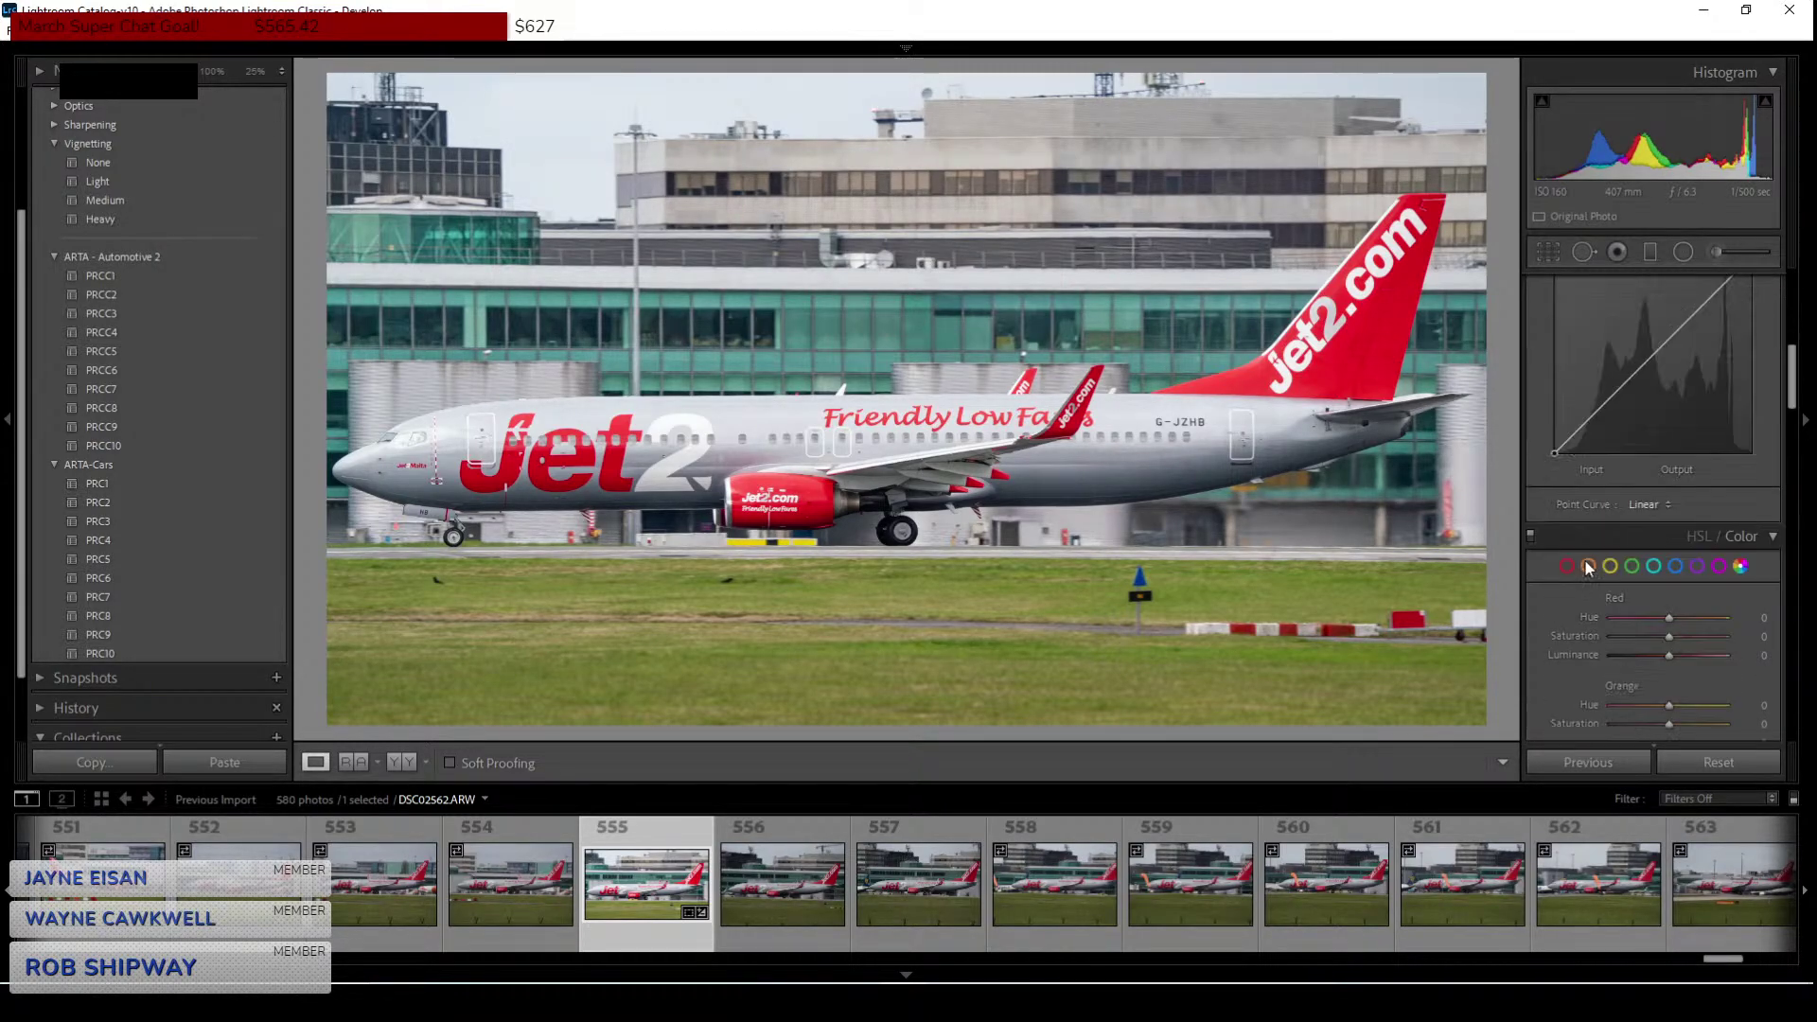
scroll(1584, 559, up, 5)
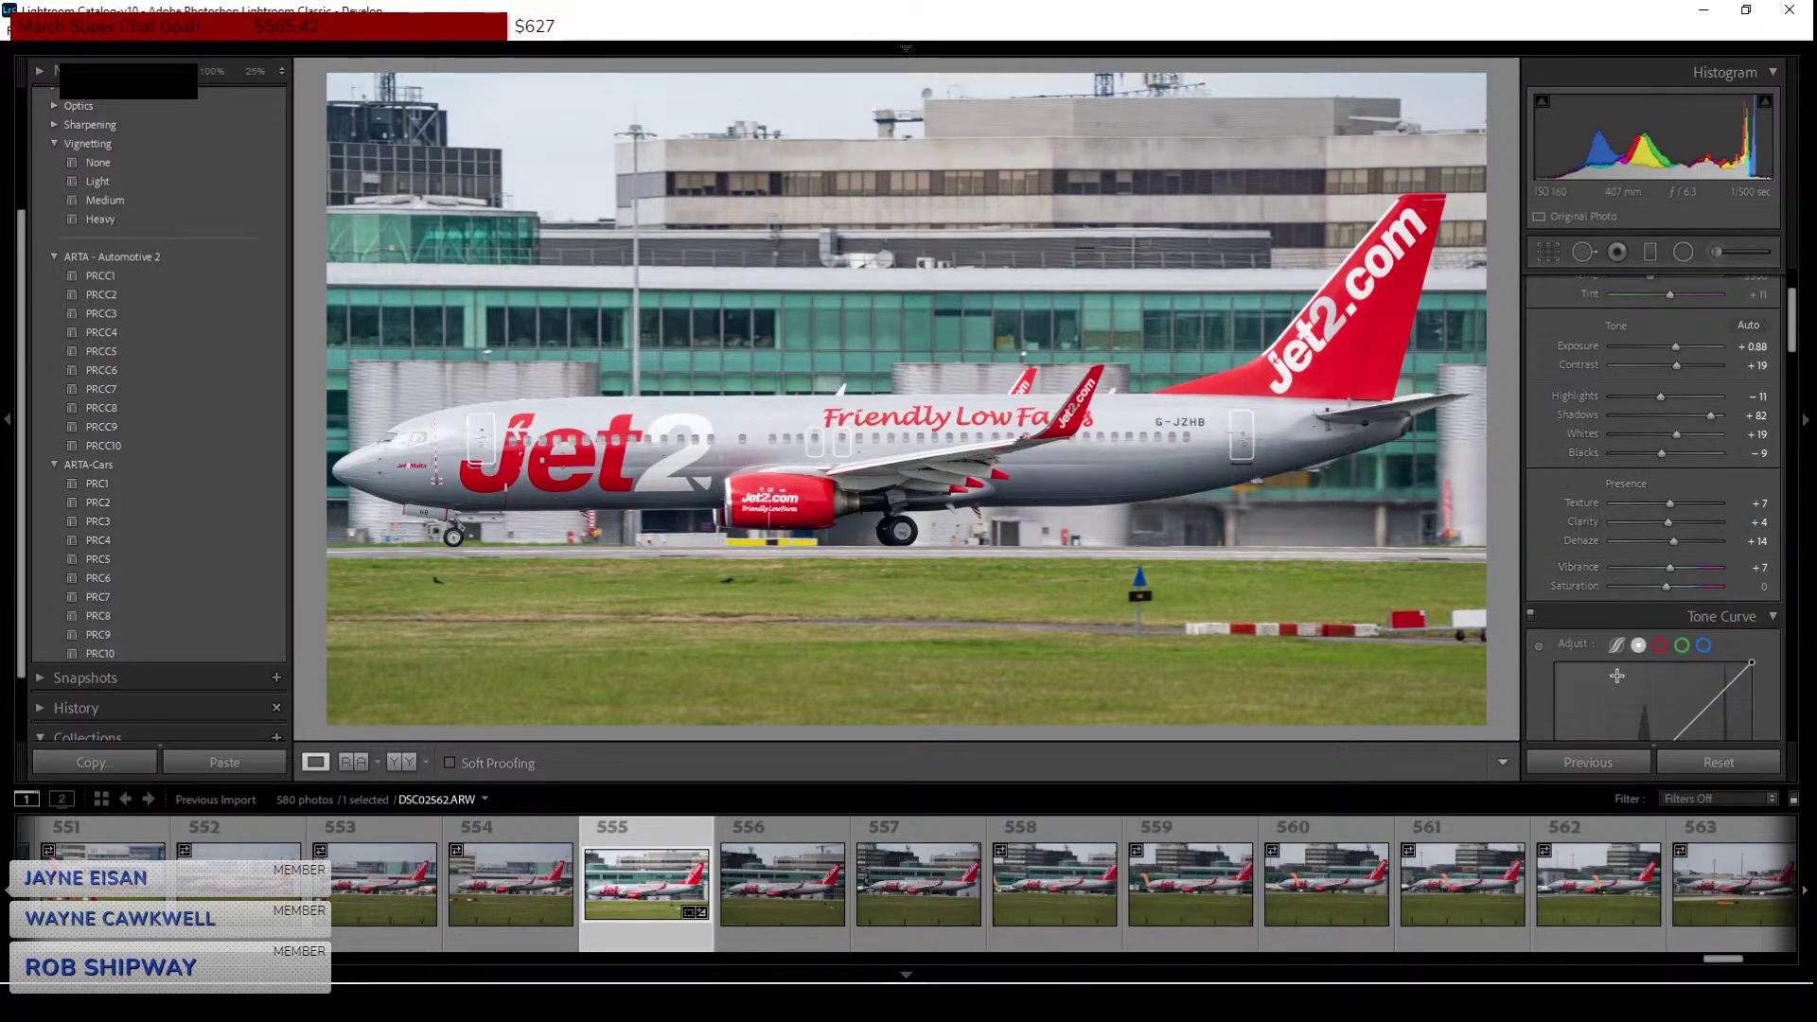
scroll(1558, 532, down, 2)
scroll(1558, 532, down, 3)
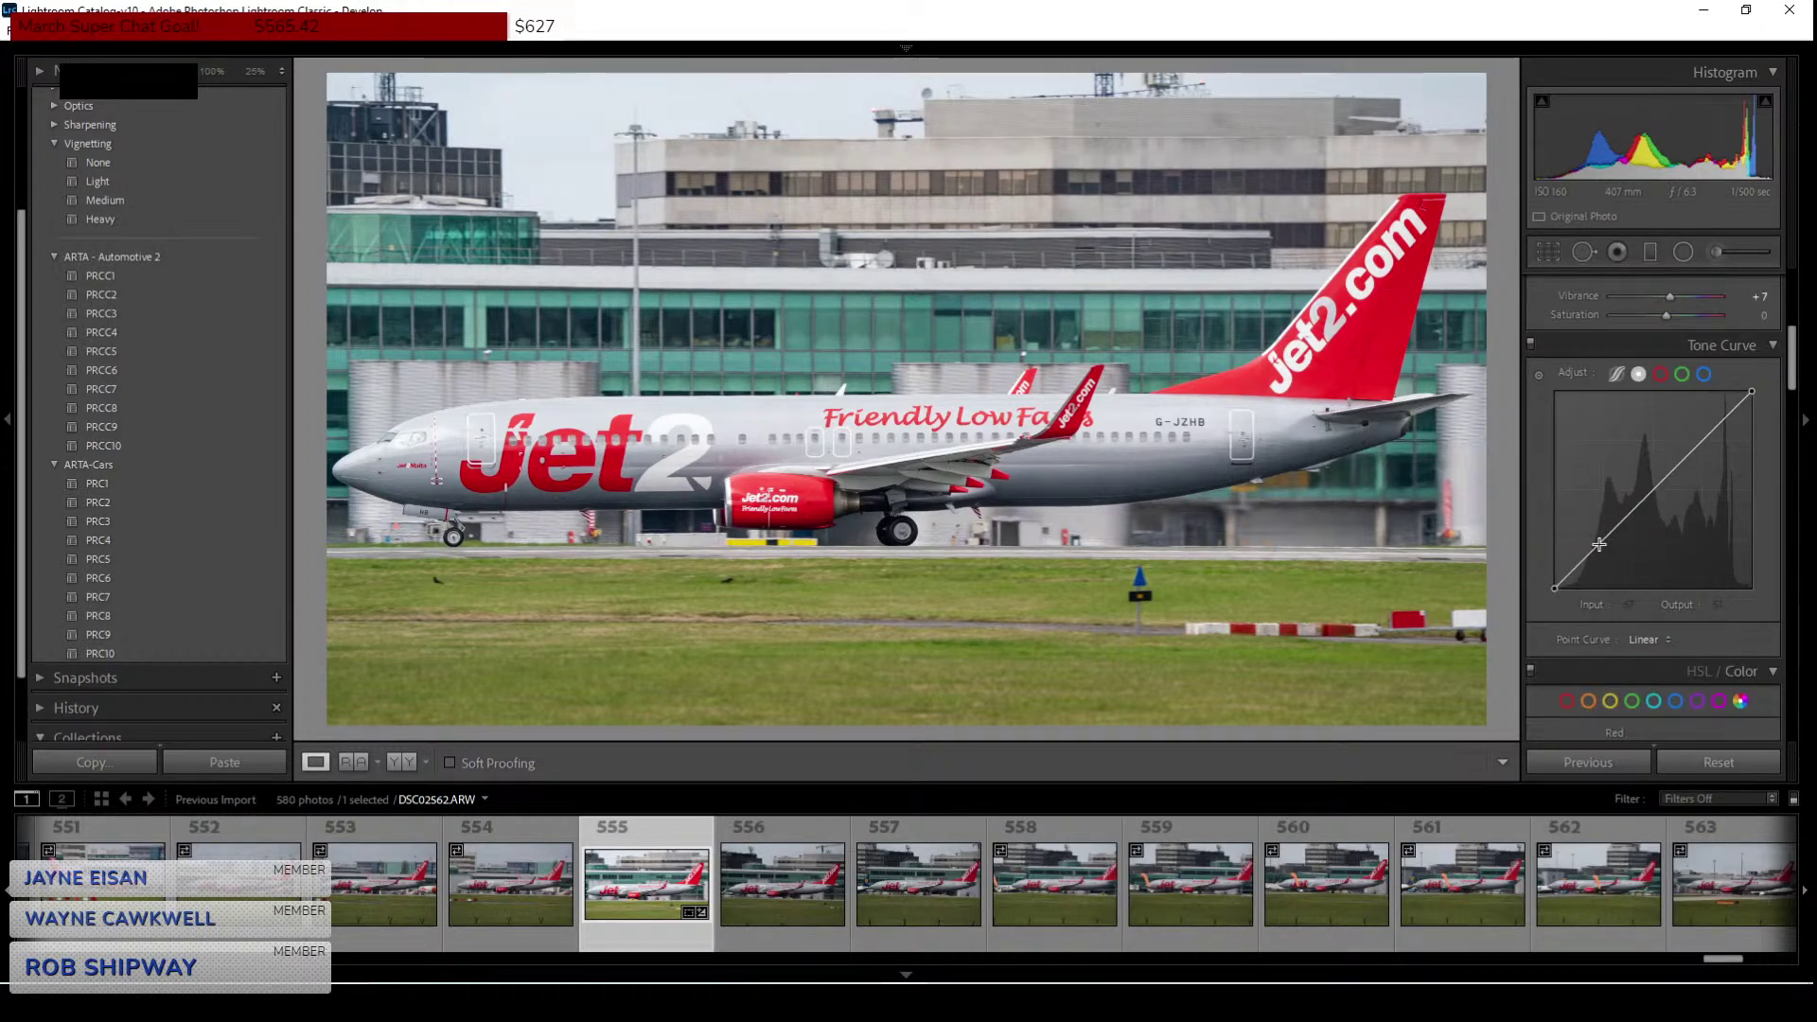
click(1600, 544)
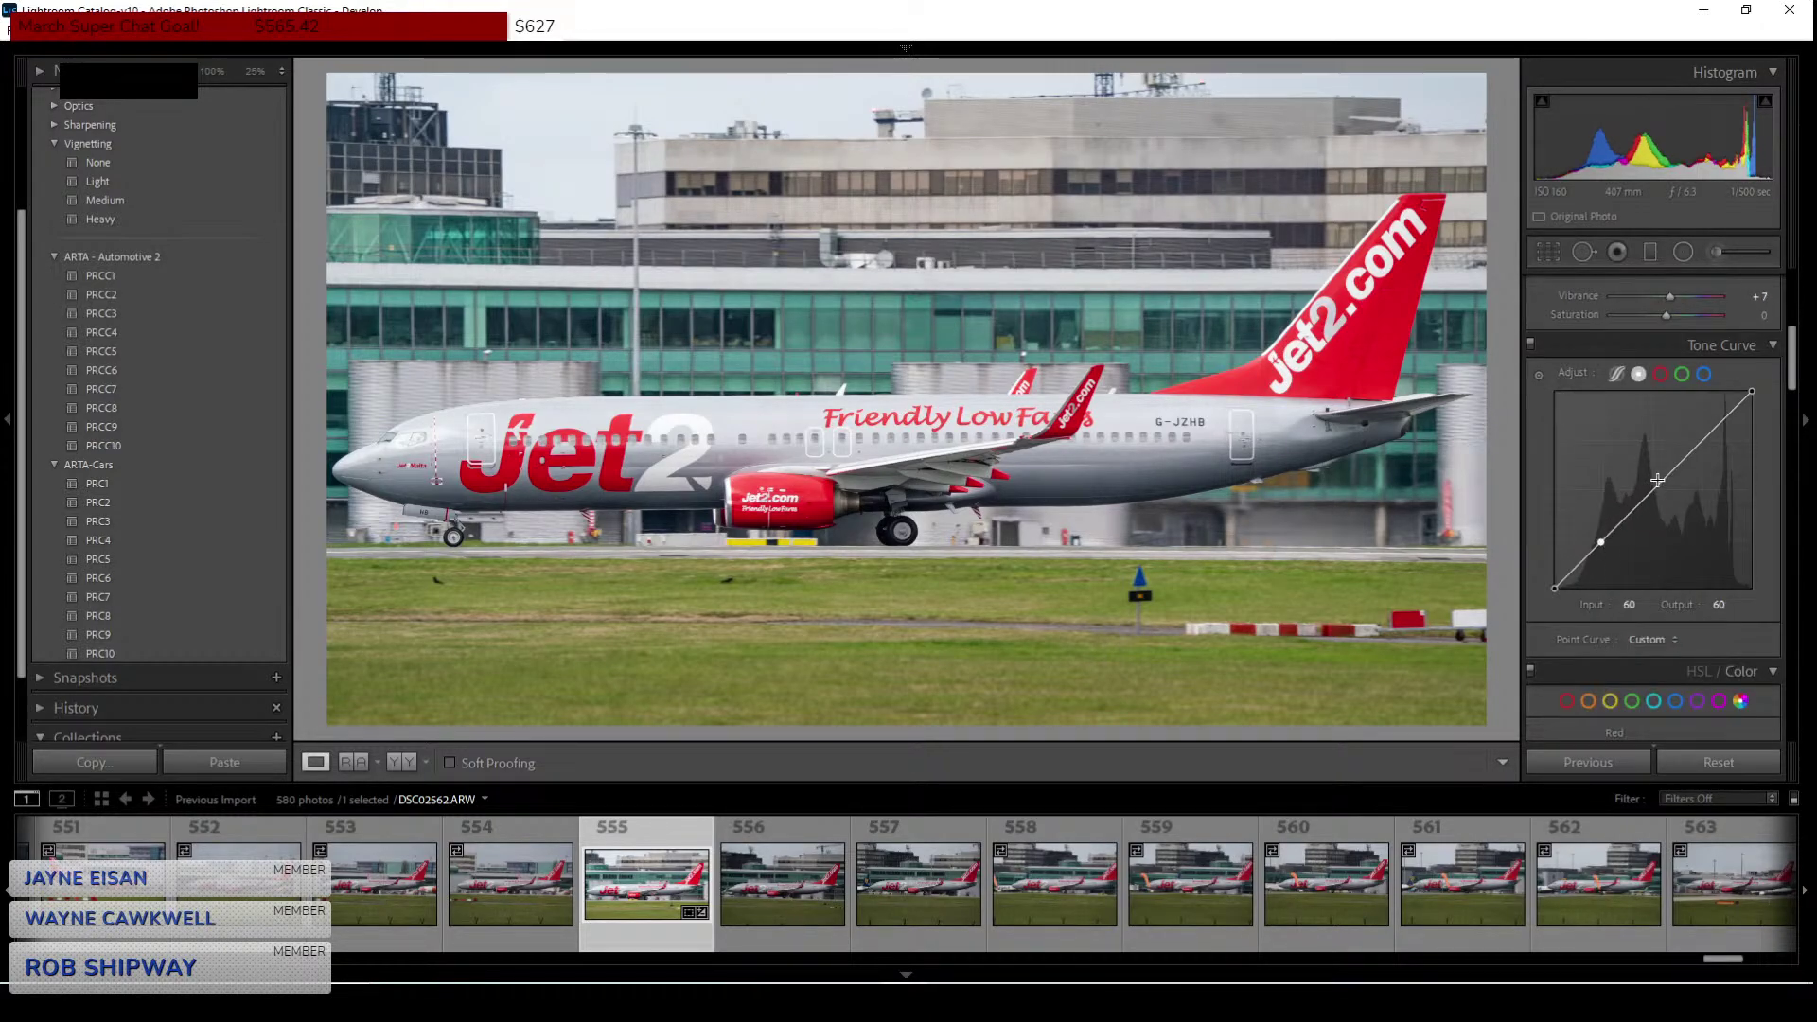
click(1712, 433)
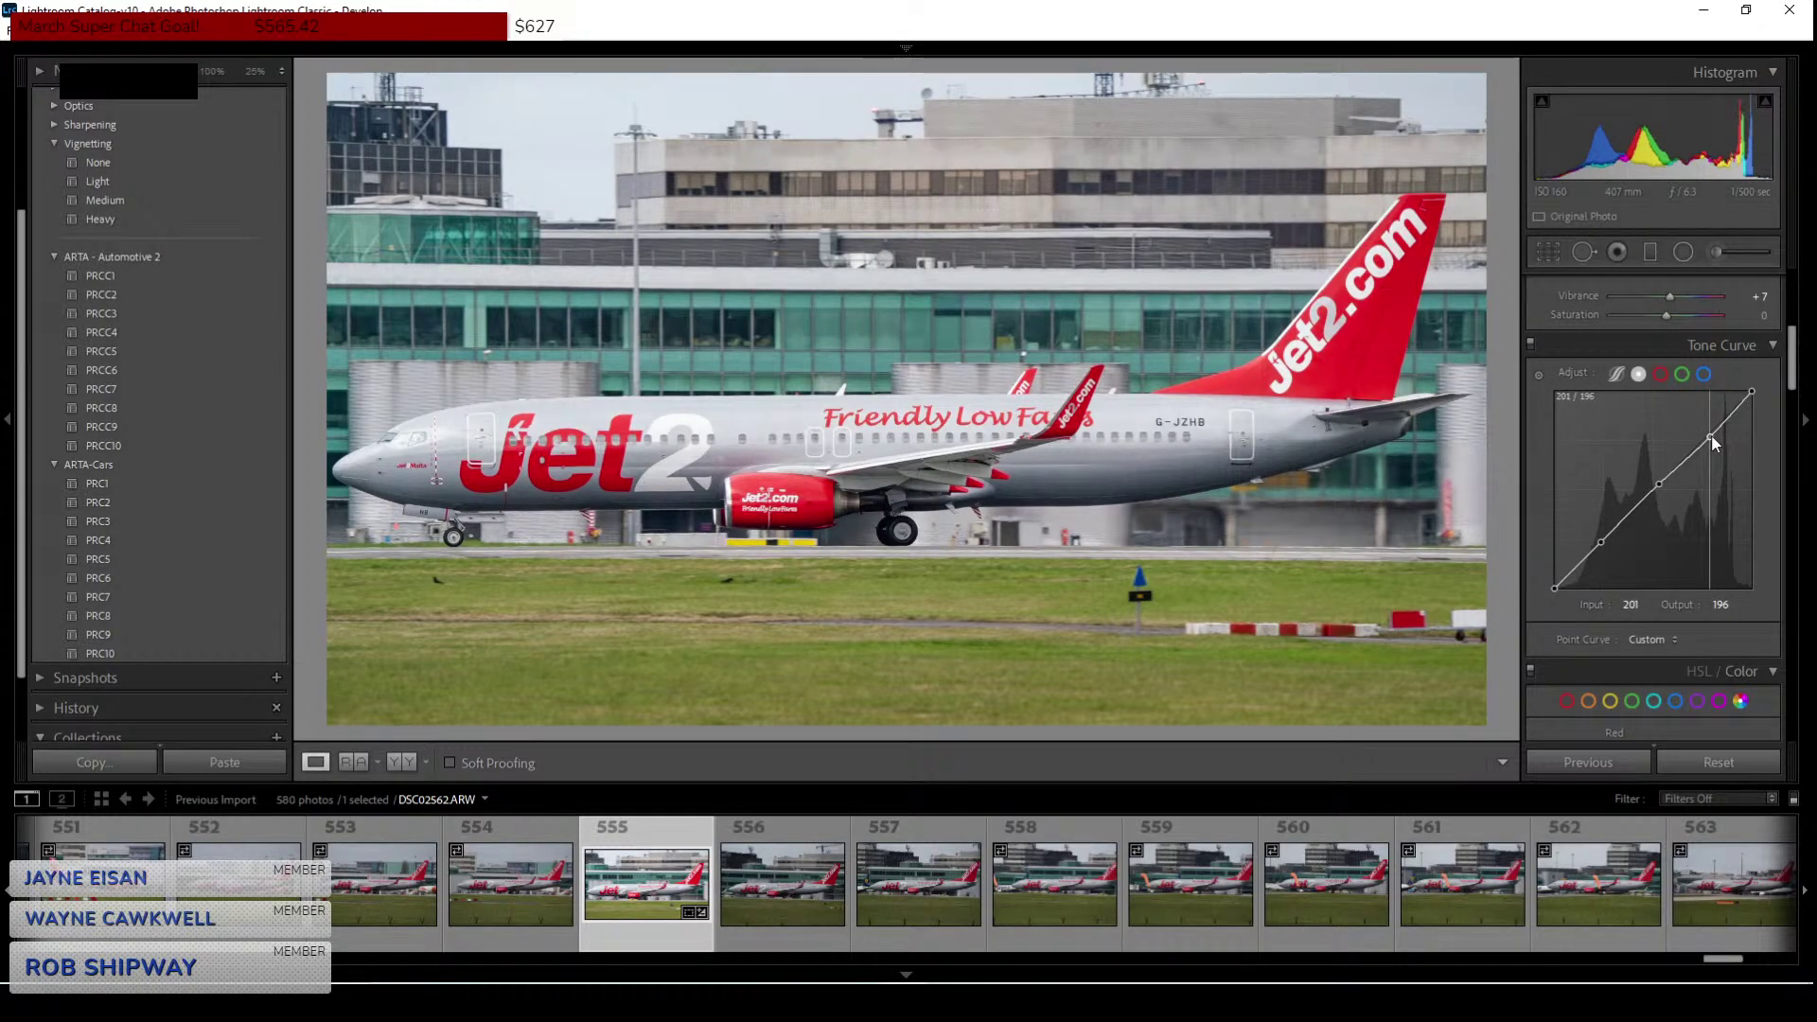
Undo the extra point on the tone curve's shadows, and set the existing shadow point to input 63, output 59.
click(1662, 483)
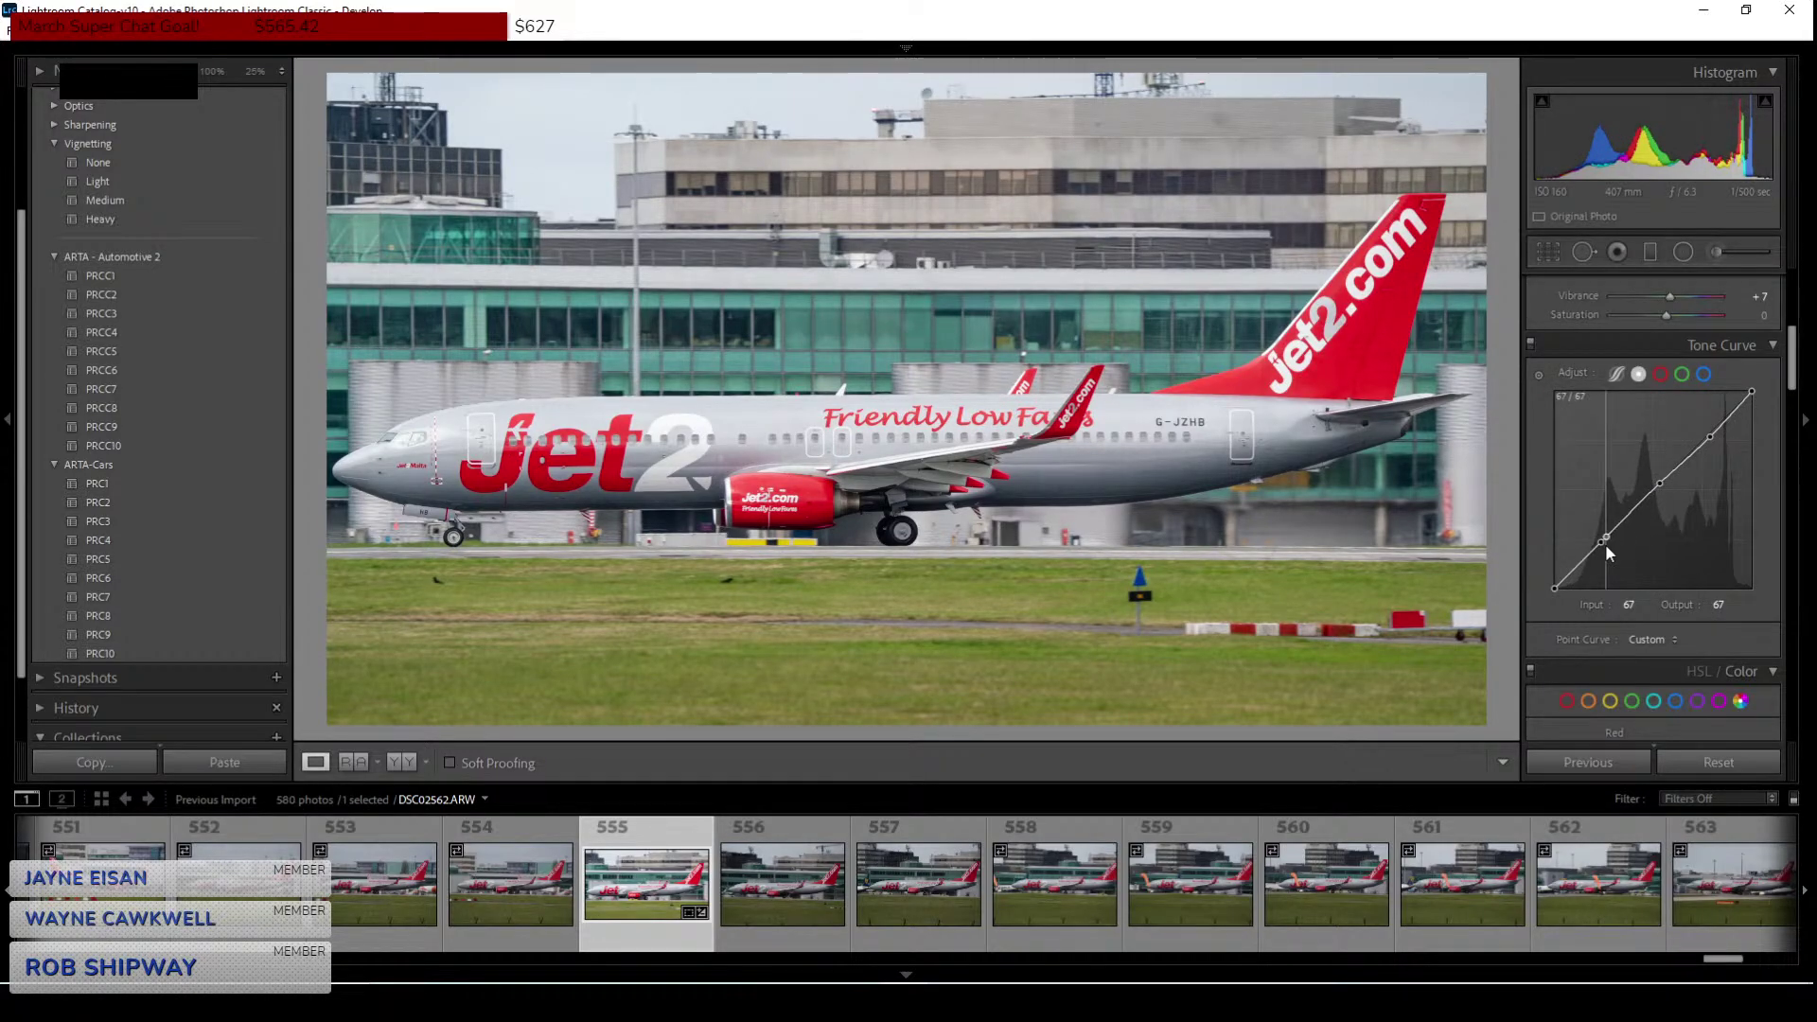
drag(1605, 544, 1608, 545)
key(ctrl+z)
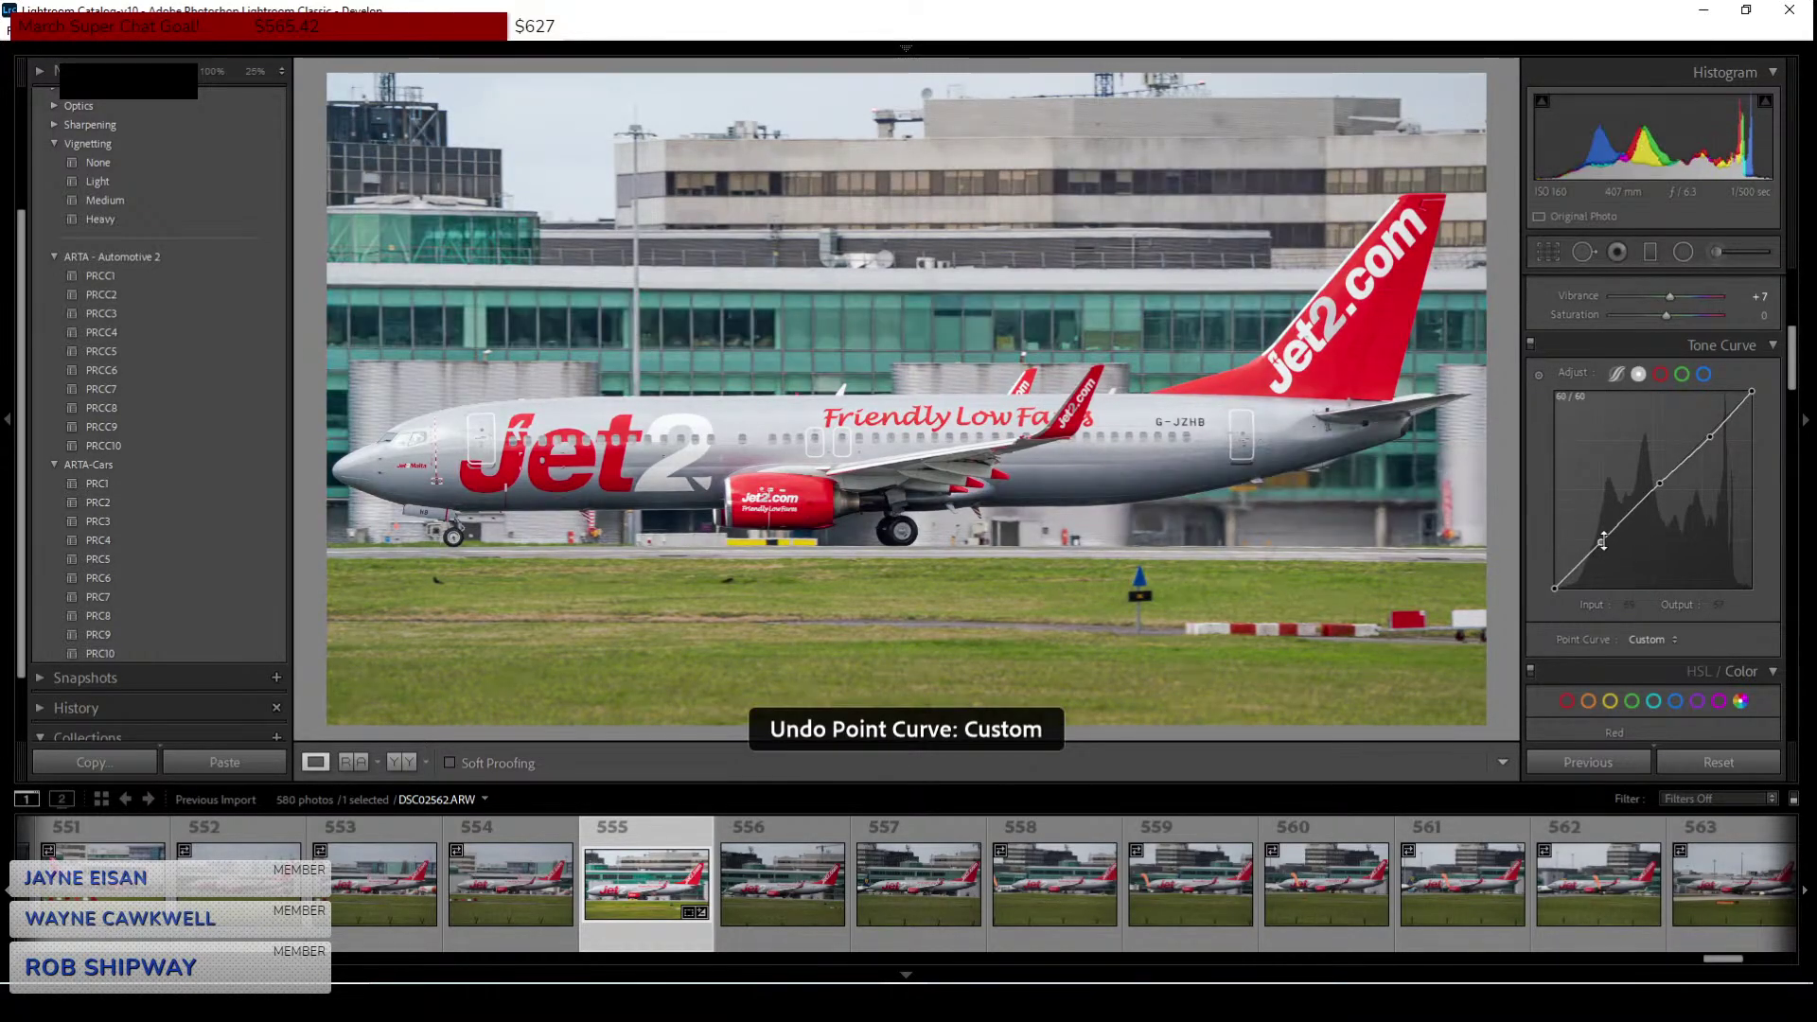
drag(1602, 547, 1604, 542)
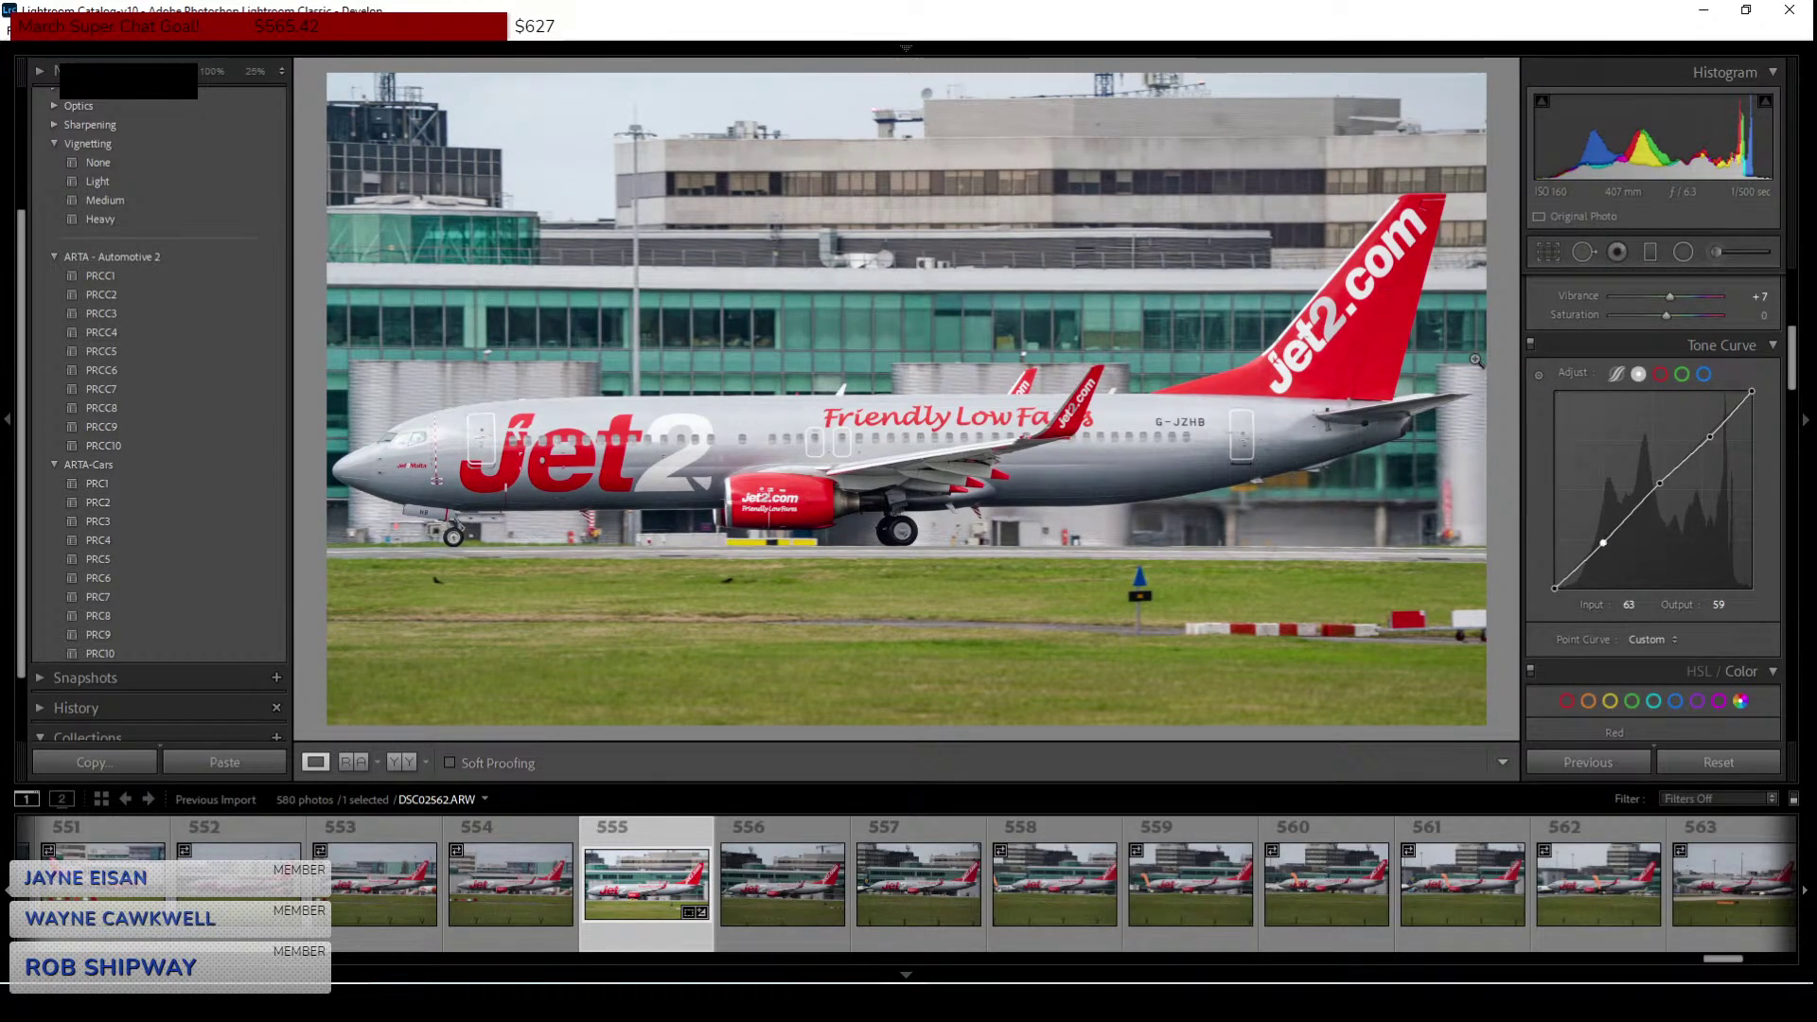
Enable lens profile corrections for photo 555, and check its 16 x 9 crop.
scroll(1552, 329, down, 5)
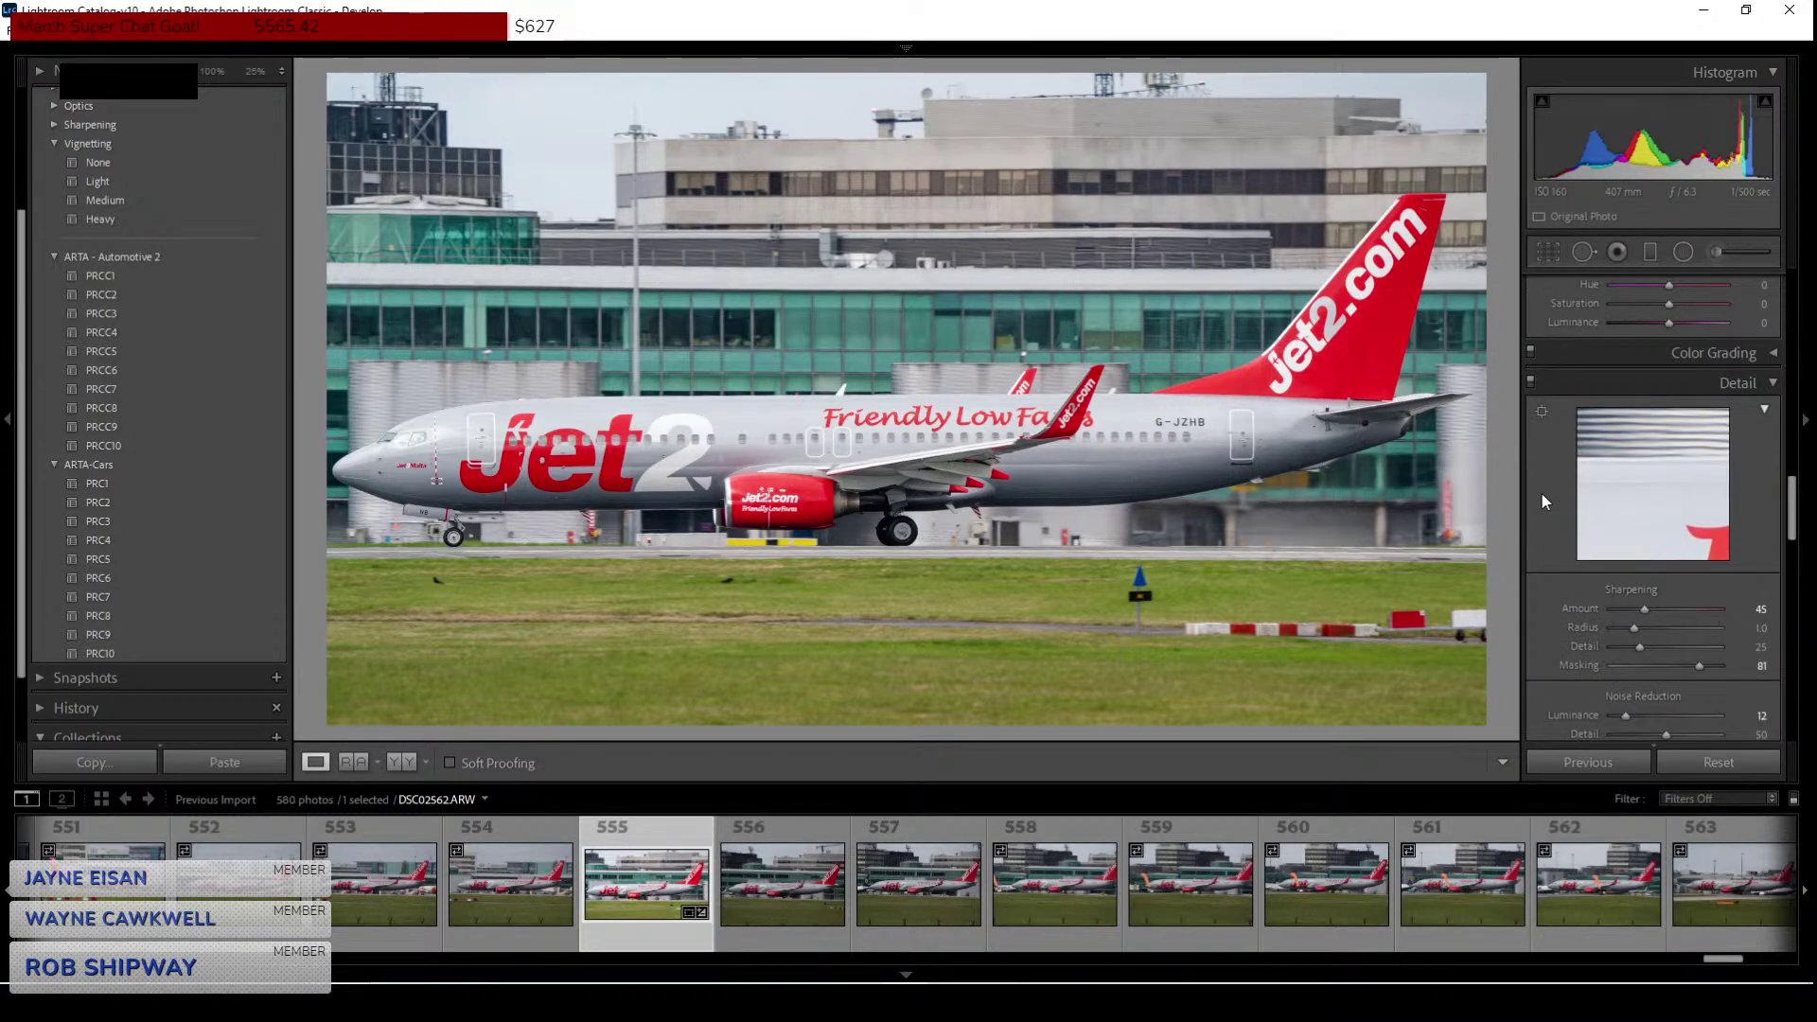
scroll(1541, 491, down, 4)
click(1542, 523)
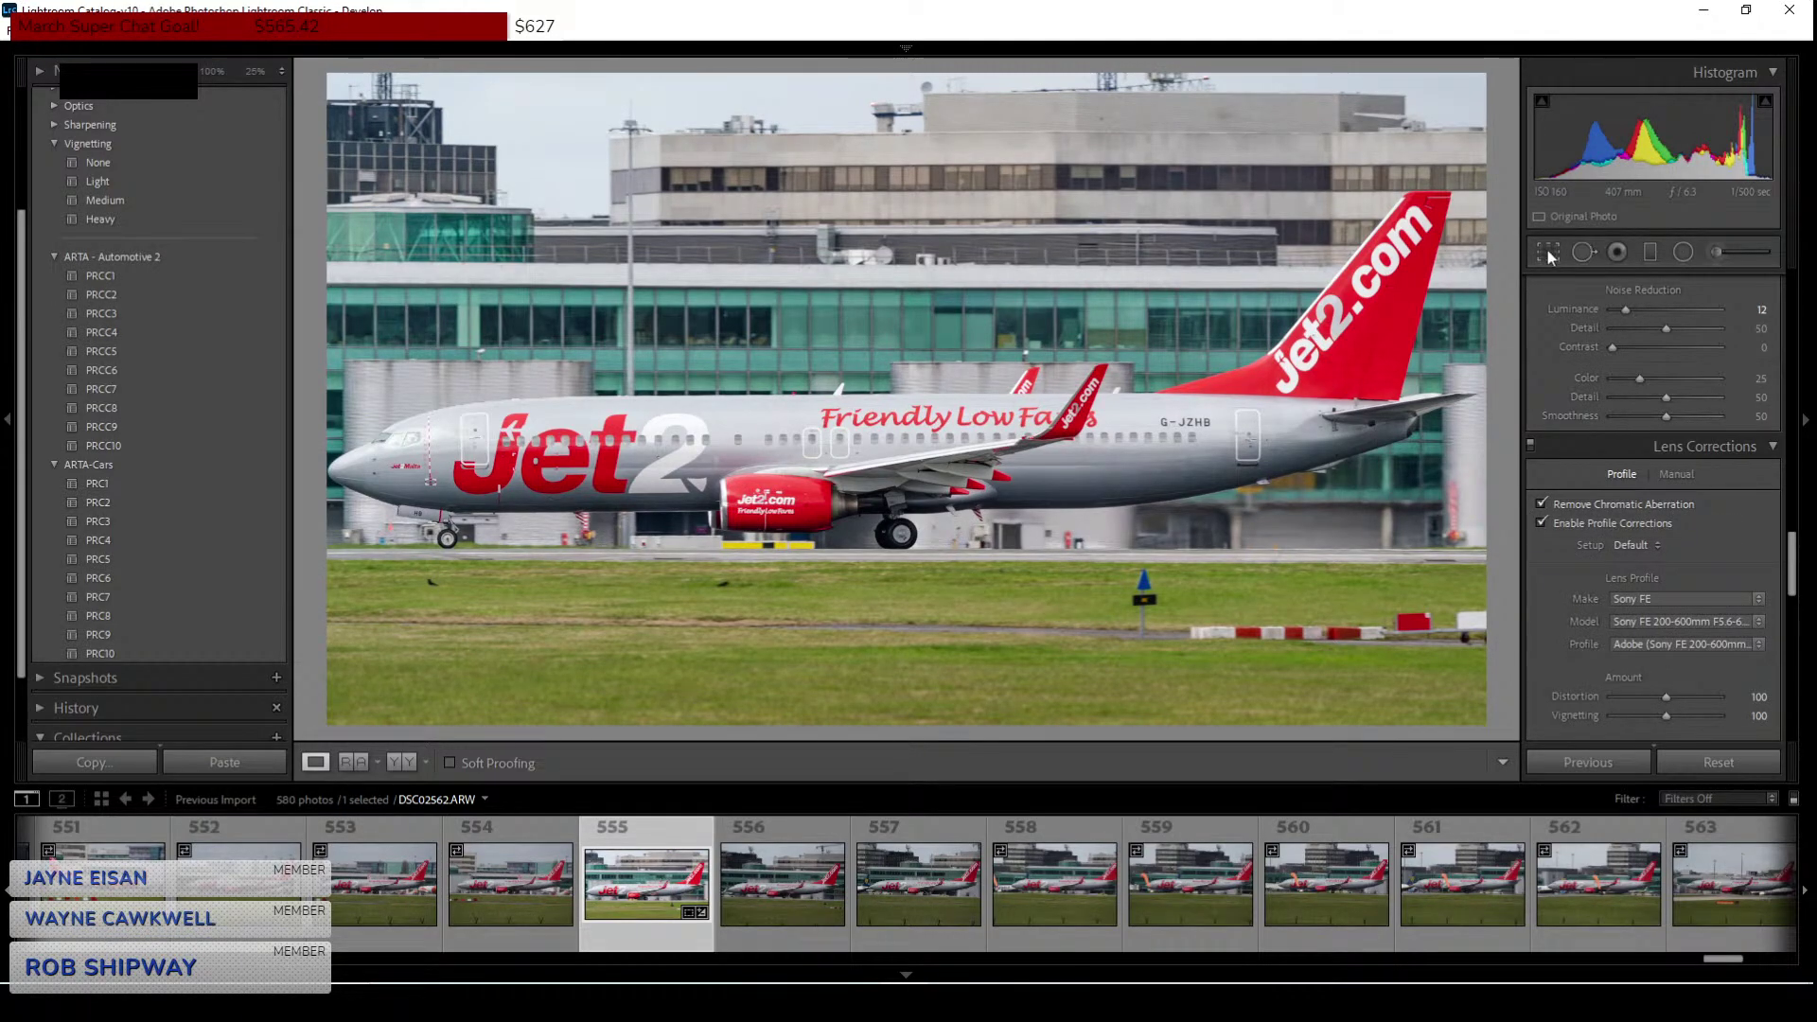
click(1549, 252)
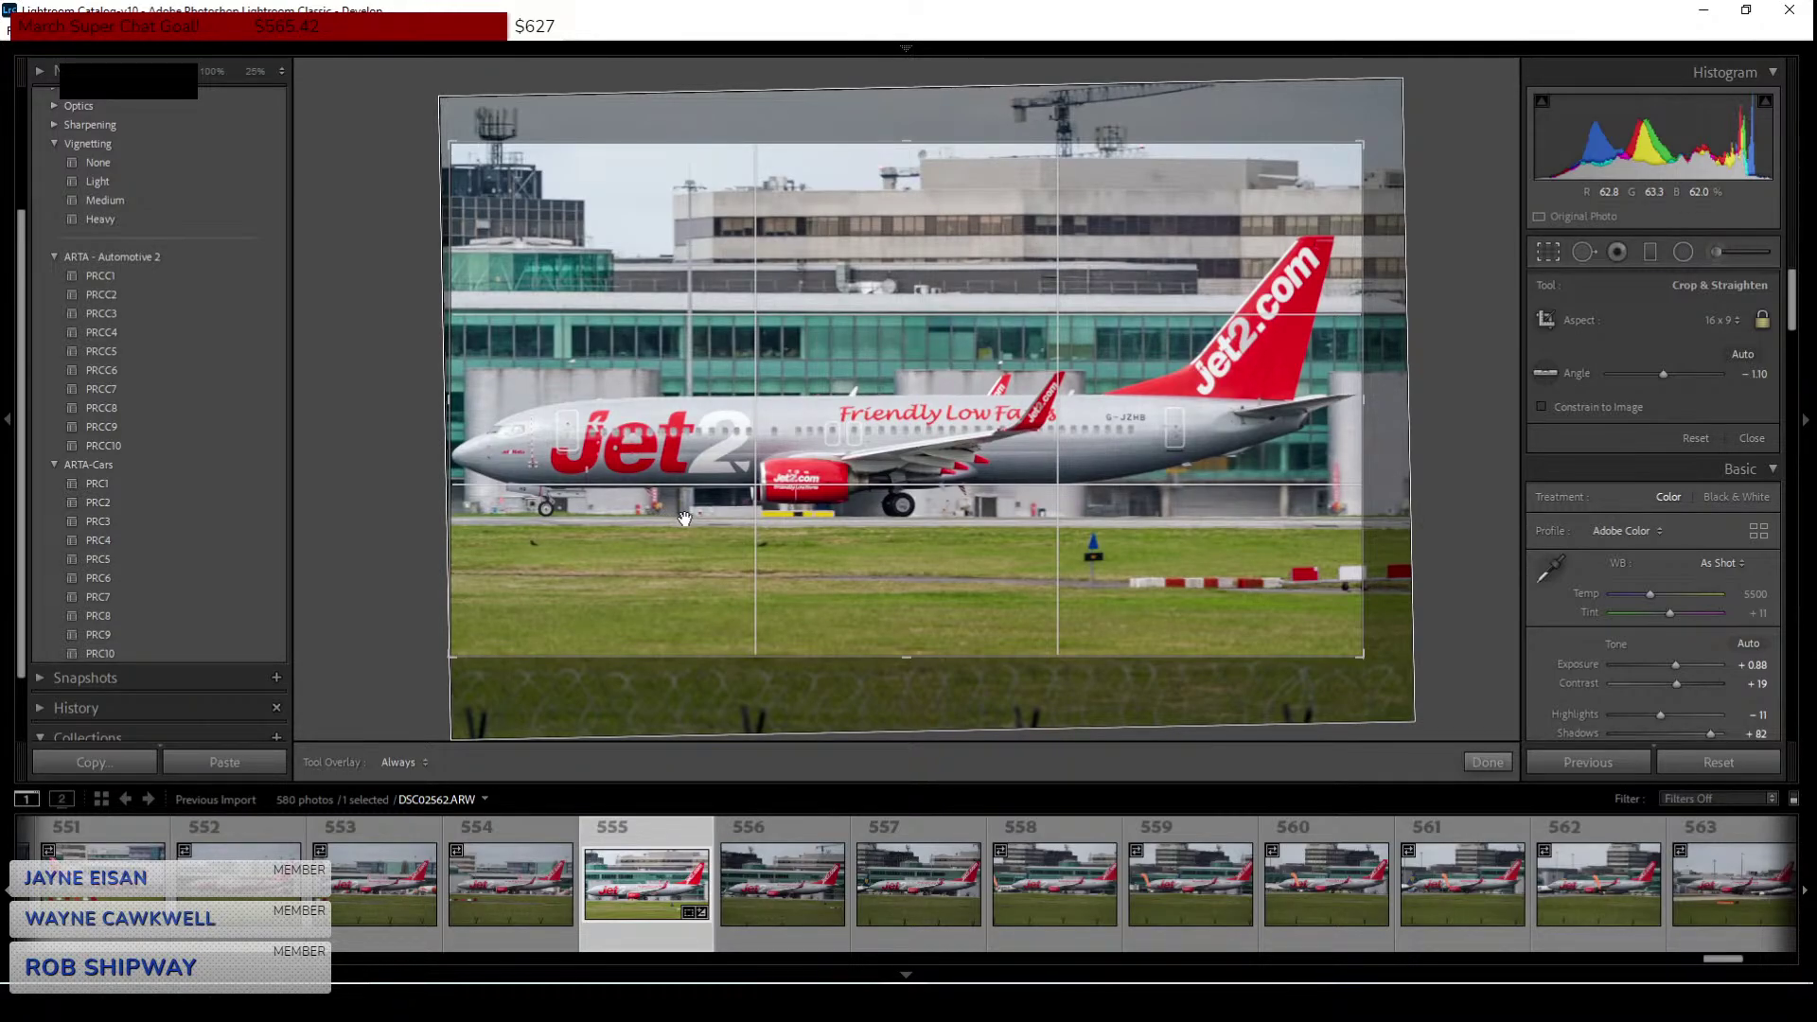
key(Return)
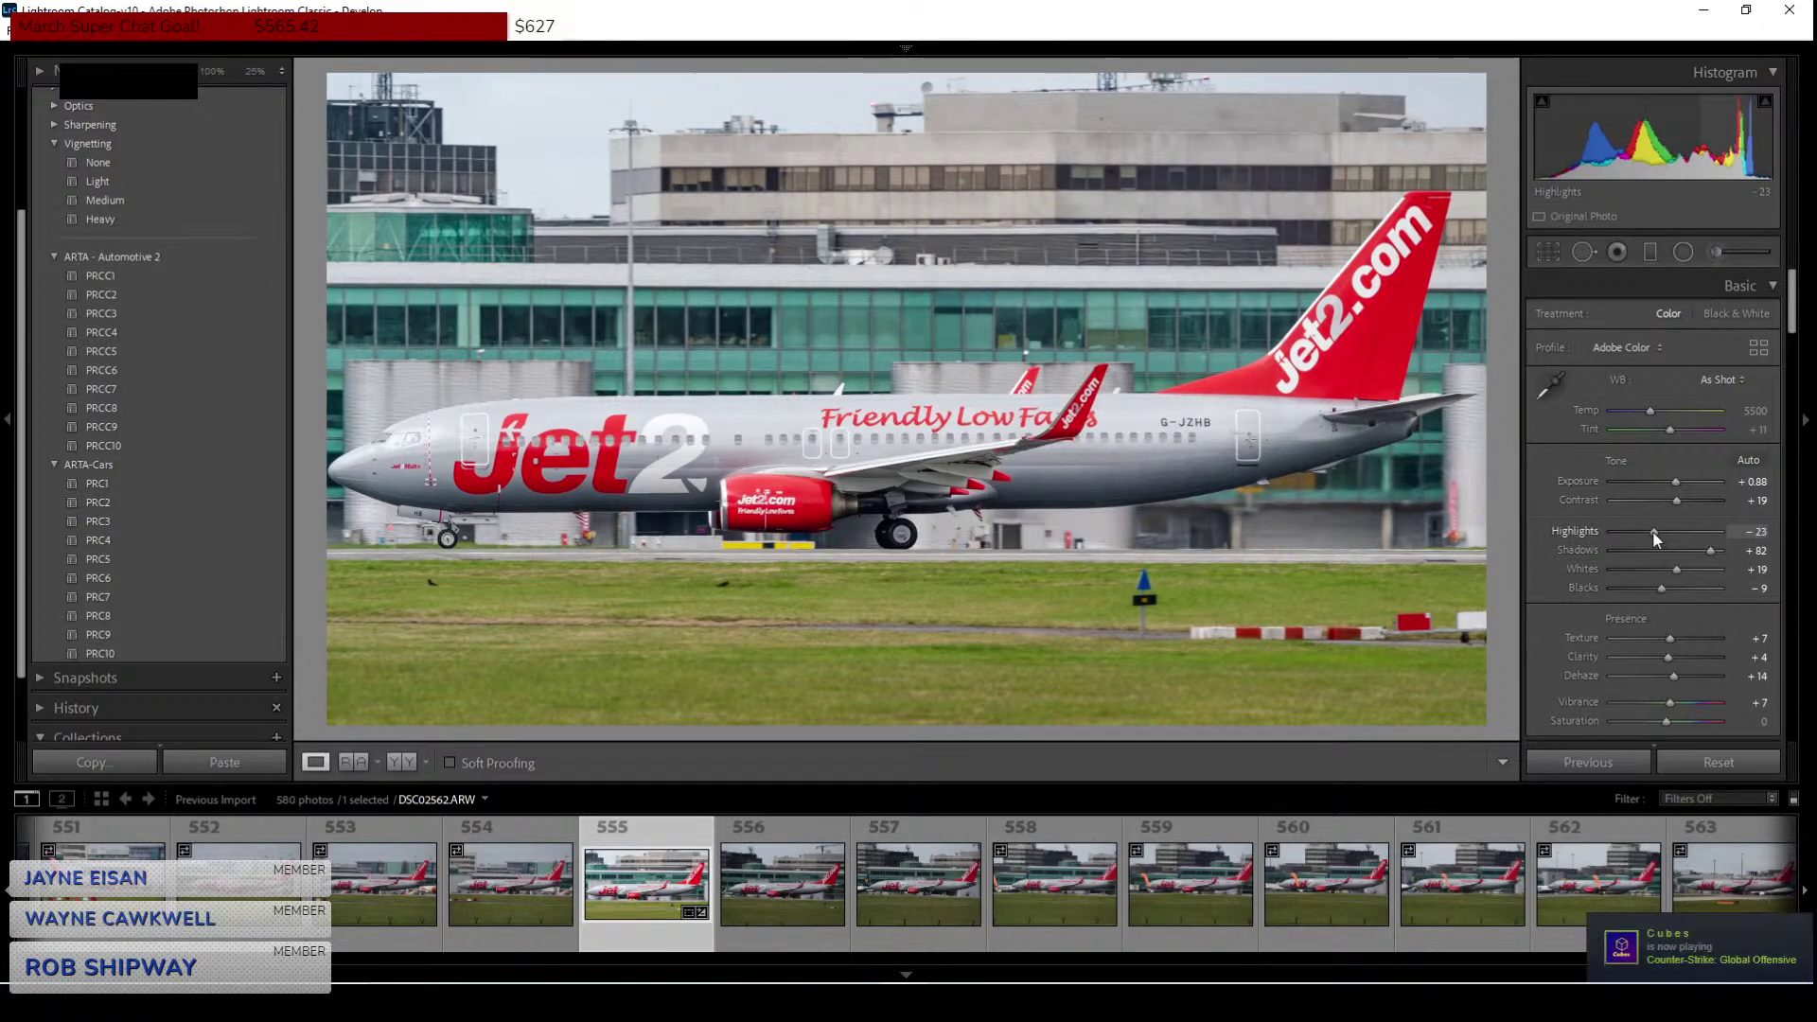
Lower the Highlights to -19, and review the noise reduction, lens correction and transform settings.
mouse_move(1661, 533)
mouse_down()
mouse_move(1715, 536)
mouse_move(1637, 534)
mouse_move(1676, 534)
mouse_move(1655, 534)
mouse_up()
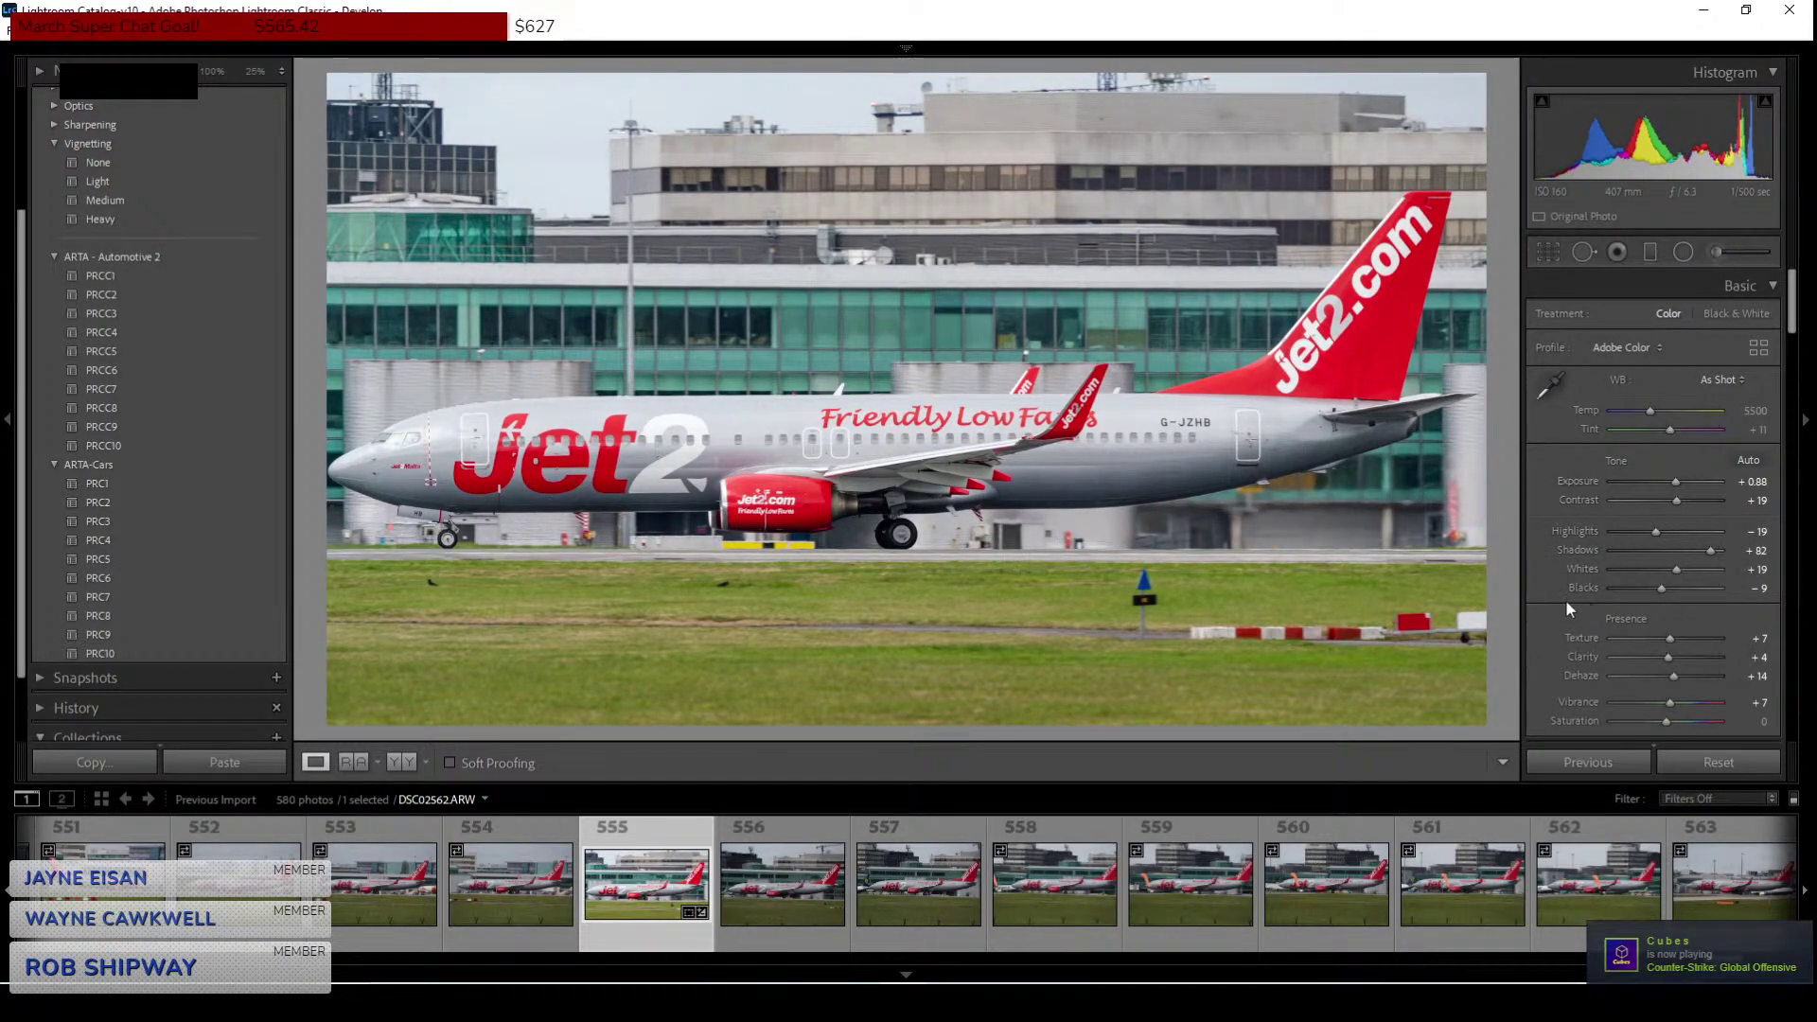
scroll(1565, 599, down, 5)
scroll(1565, 604, down, 10)
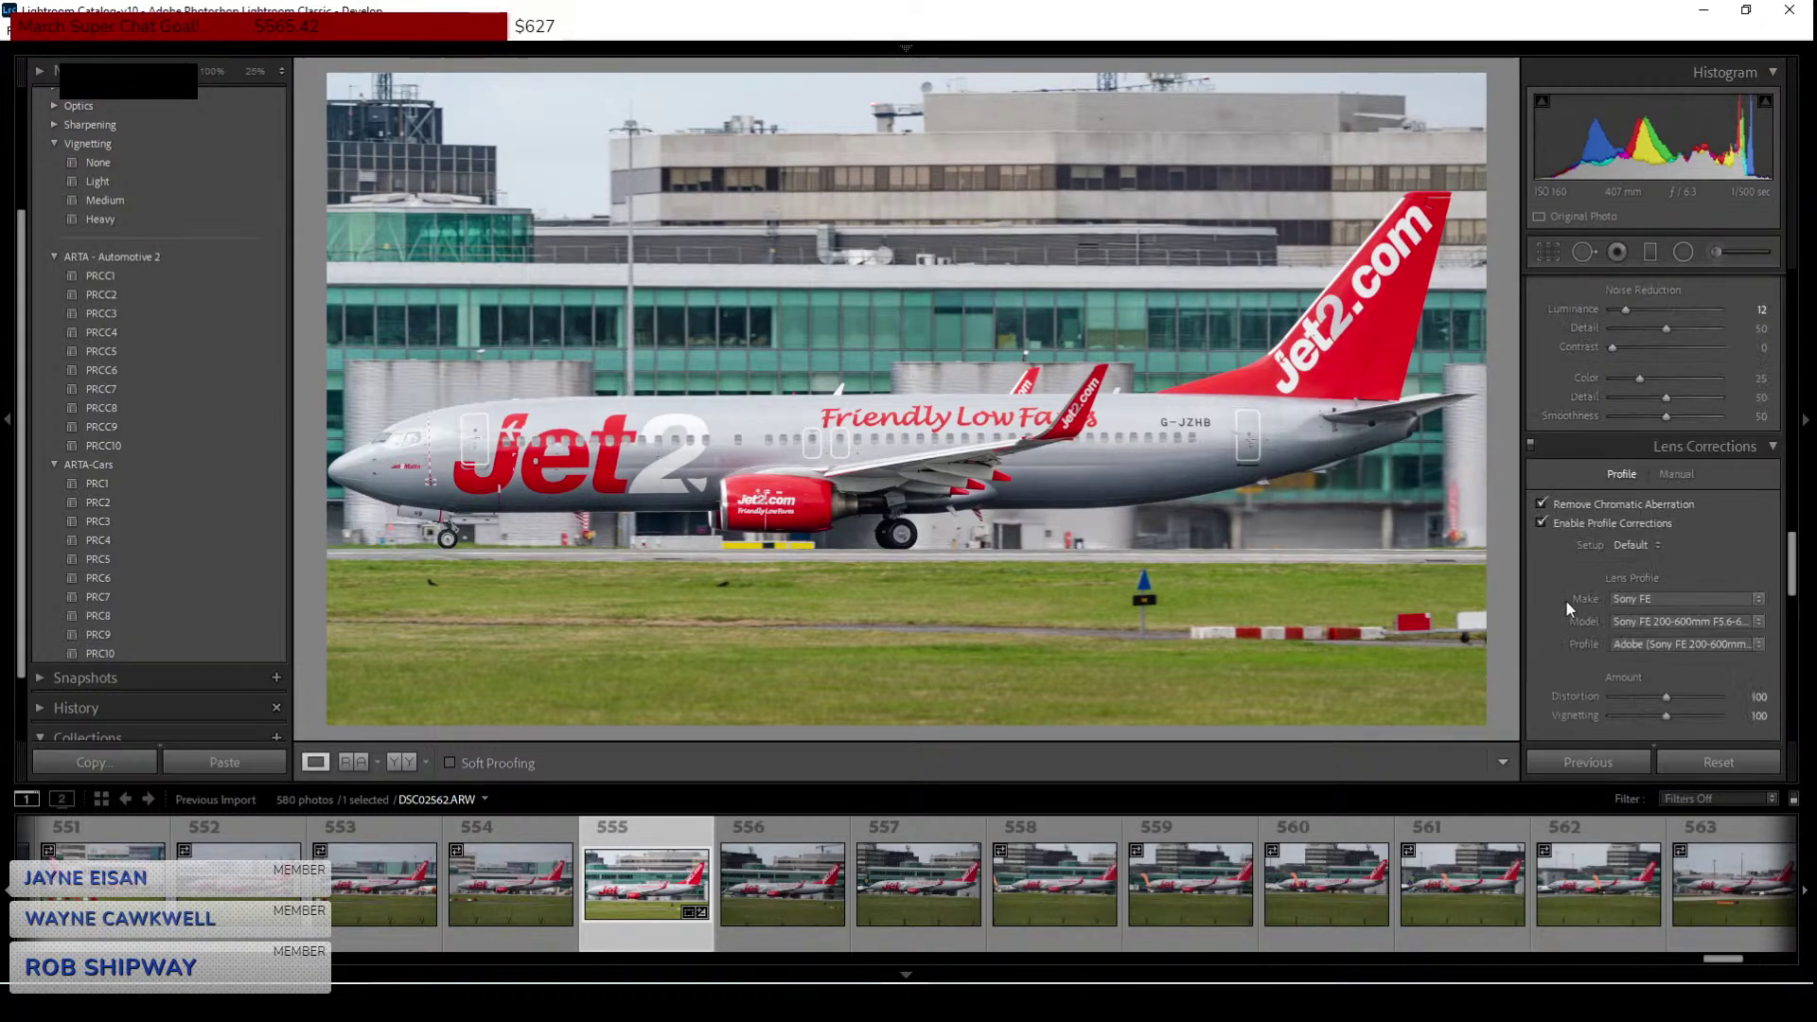
scroll(1566, 599, up, 4)
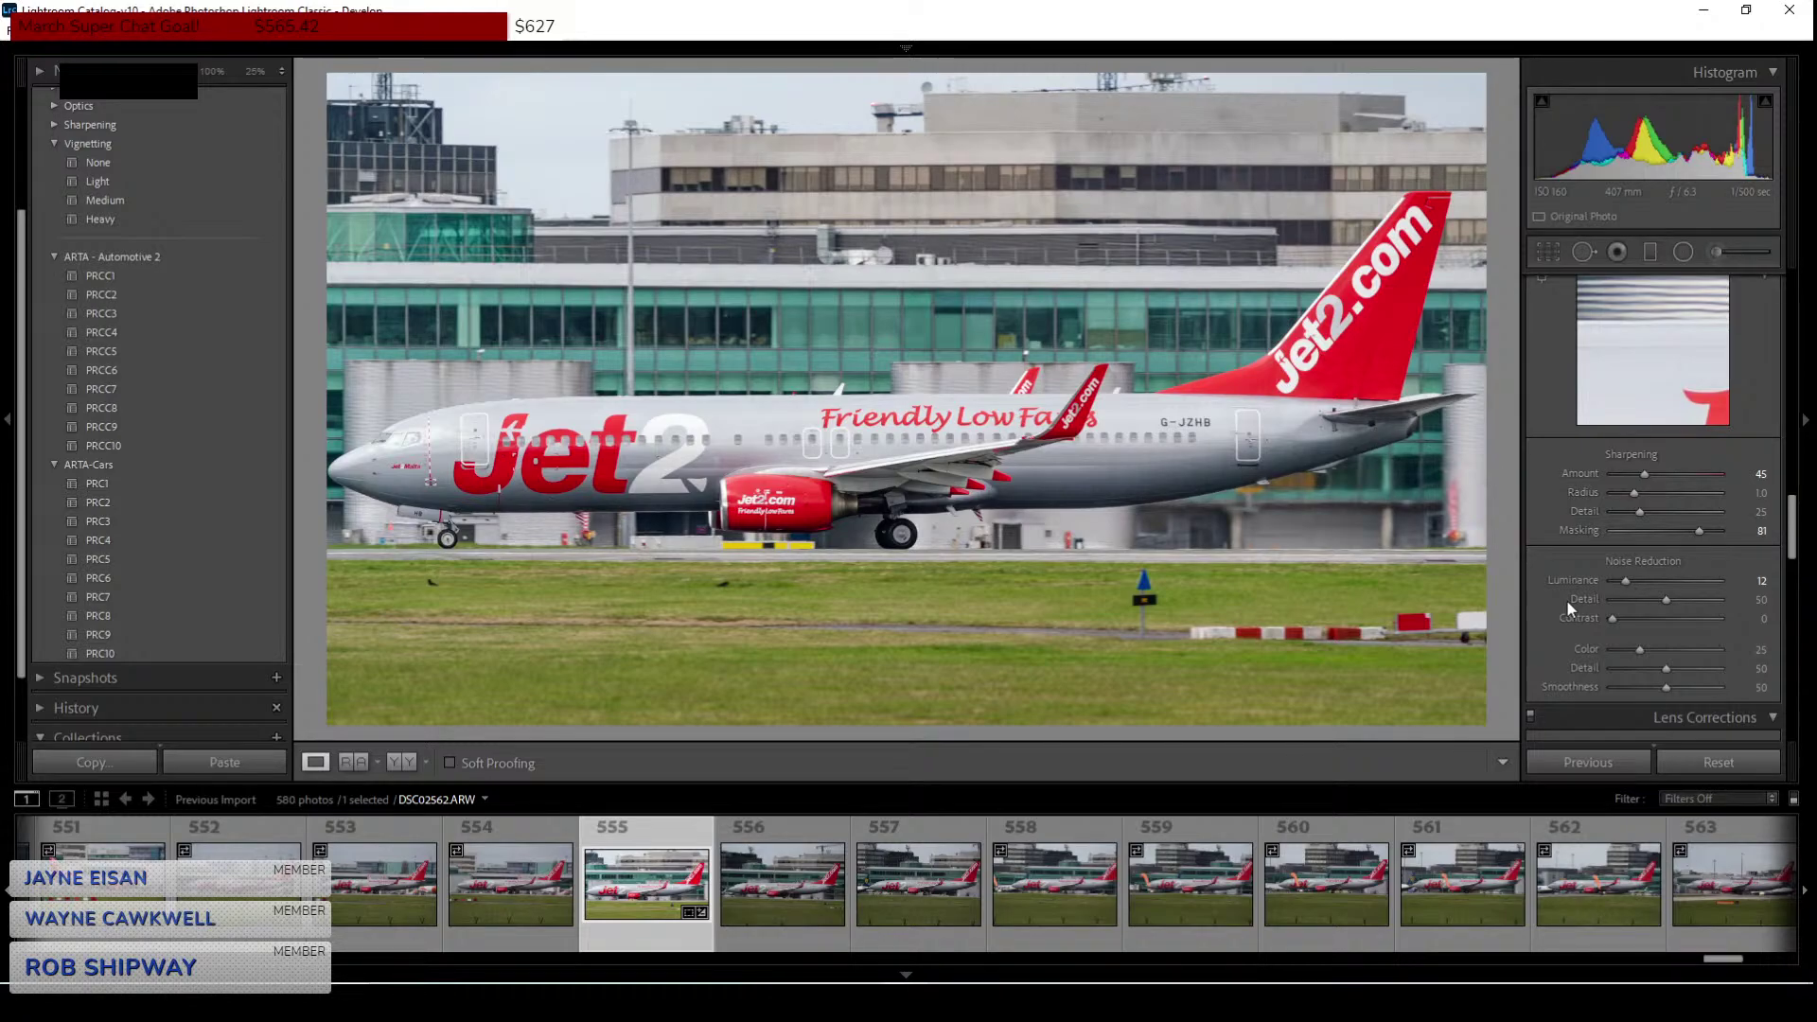
scroll(1566, 599, down, 6)
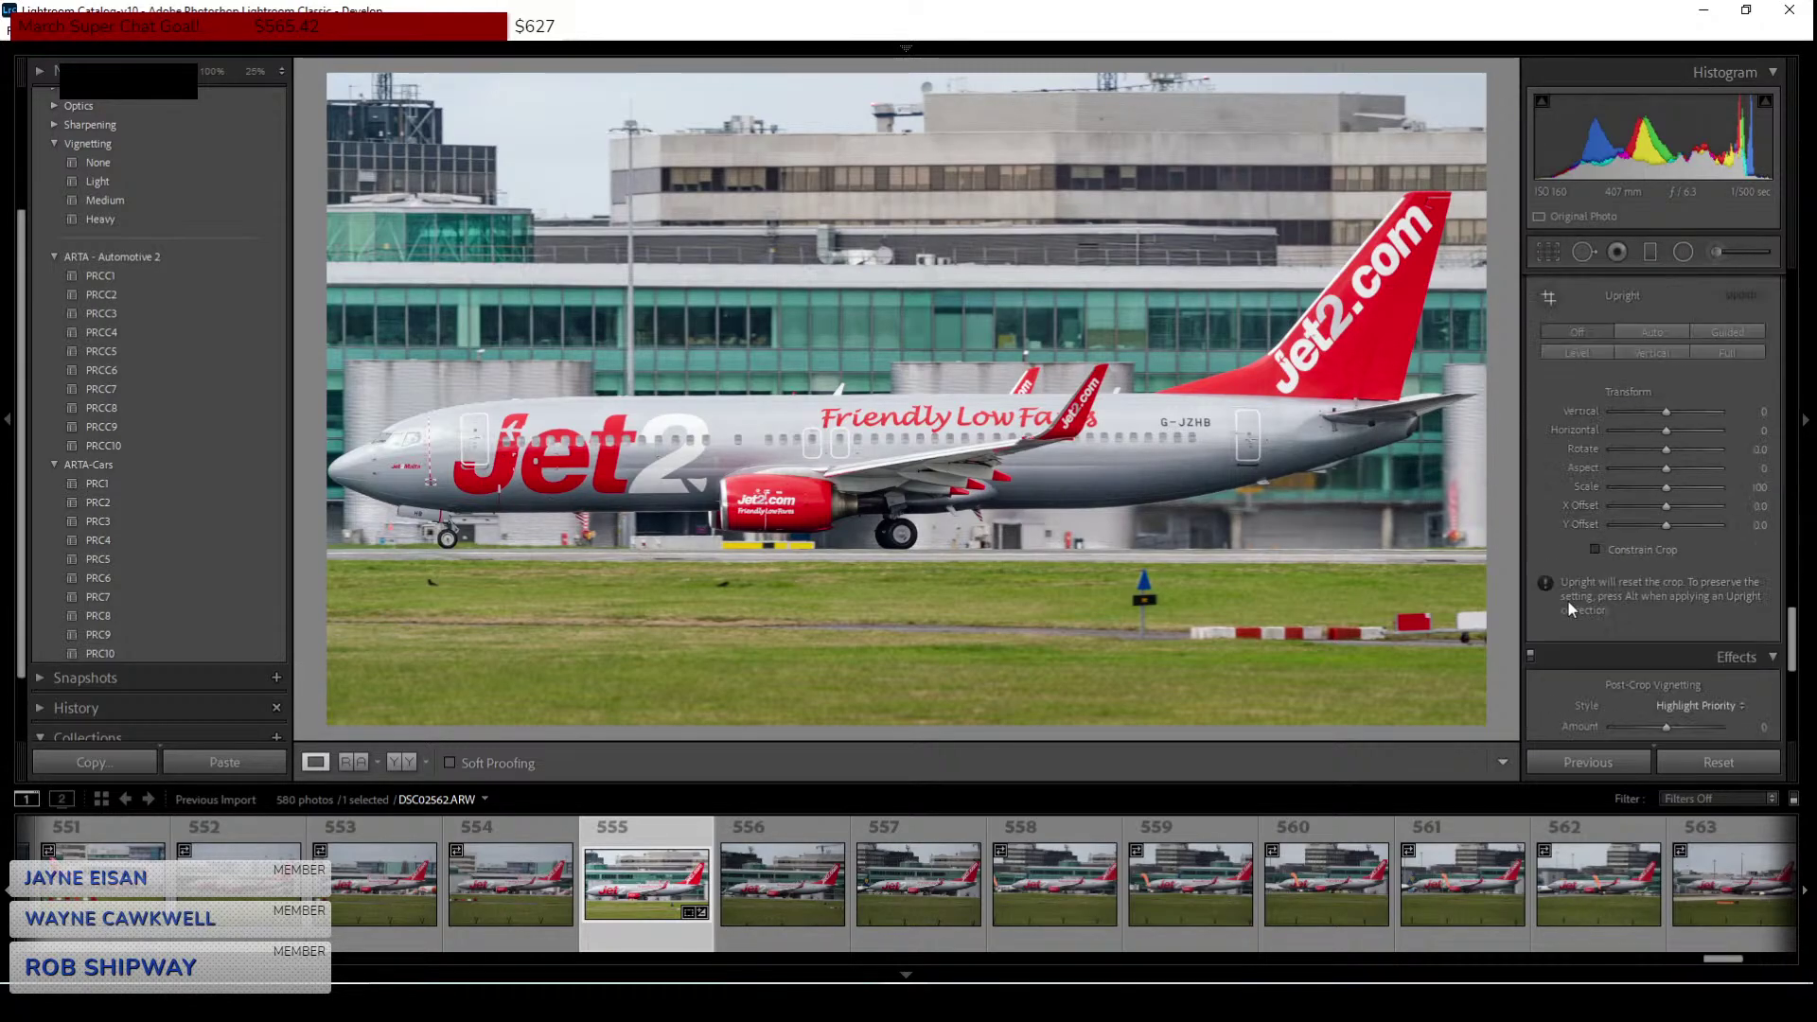
click(1199, 430)
click(1199, 432)
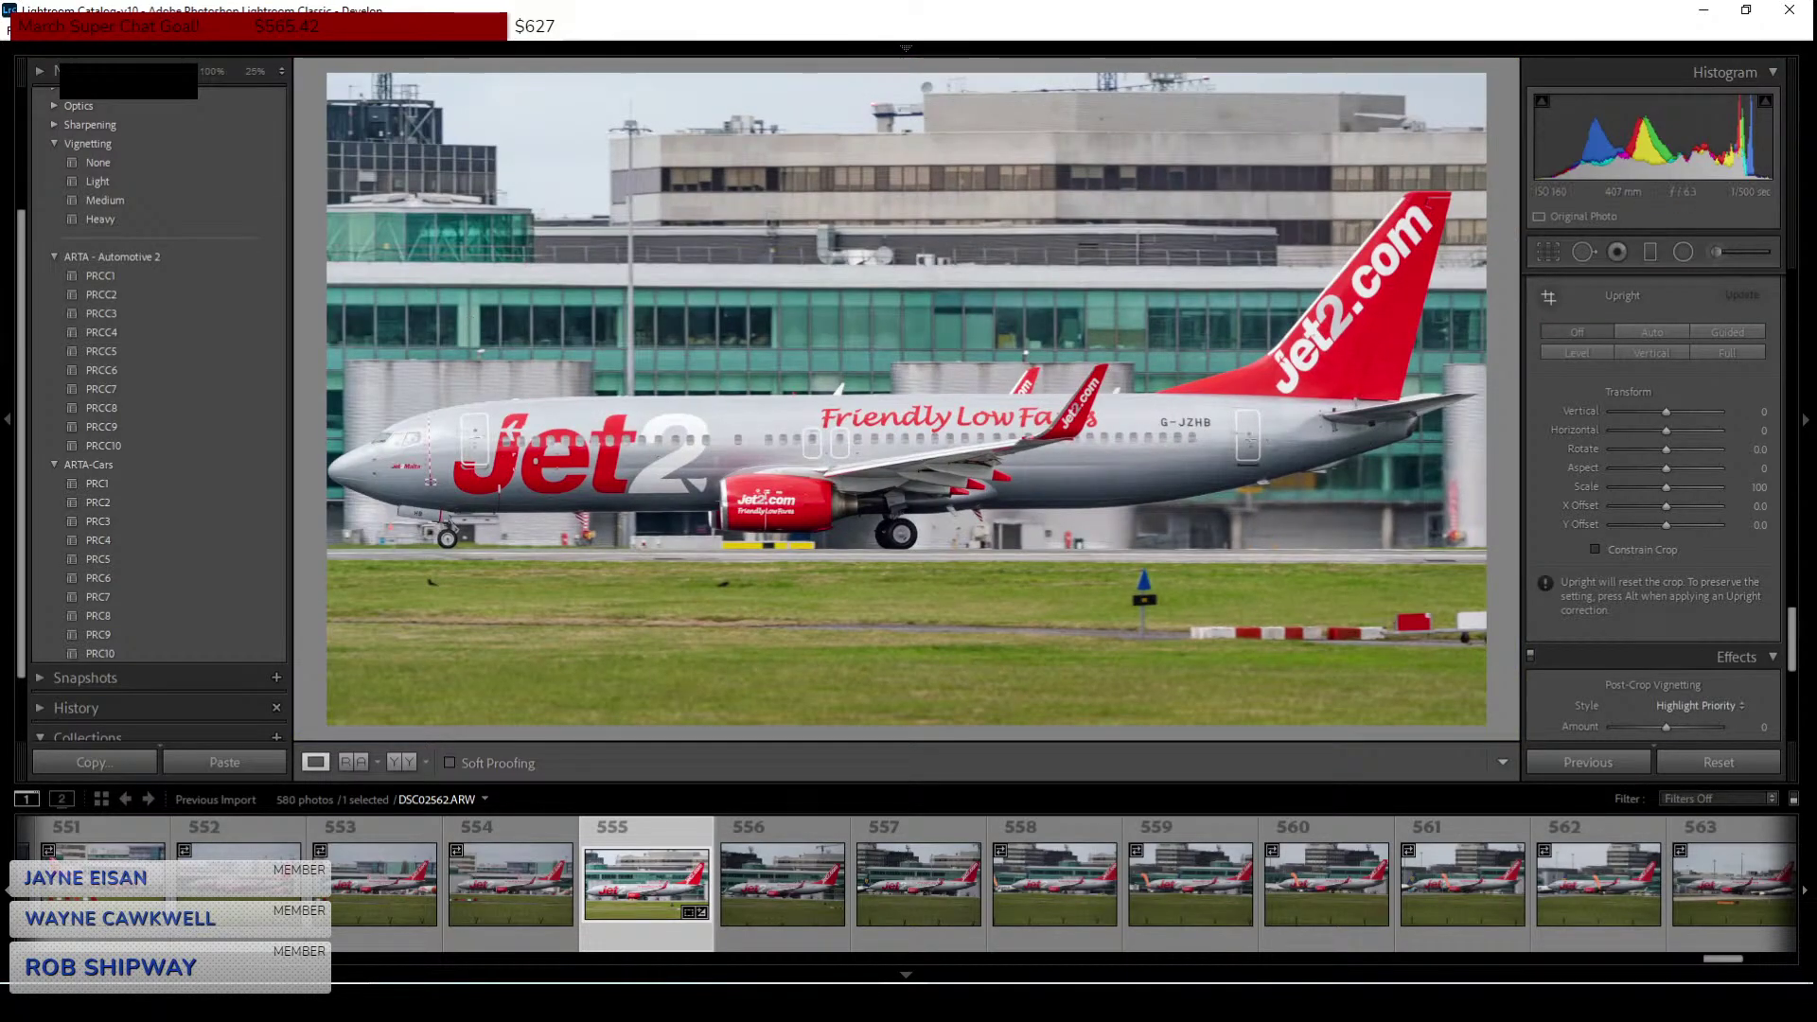
Export the finished Jet2 photo 555 with the current export settings.
click(24, 29)
click(104, 286)
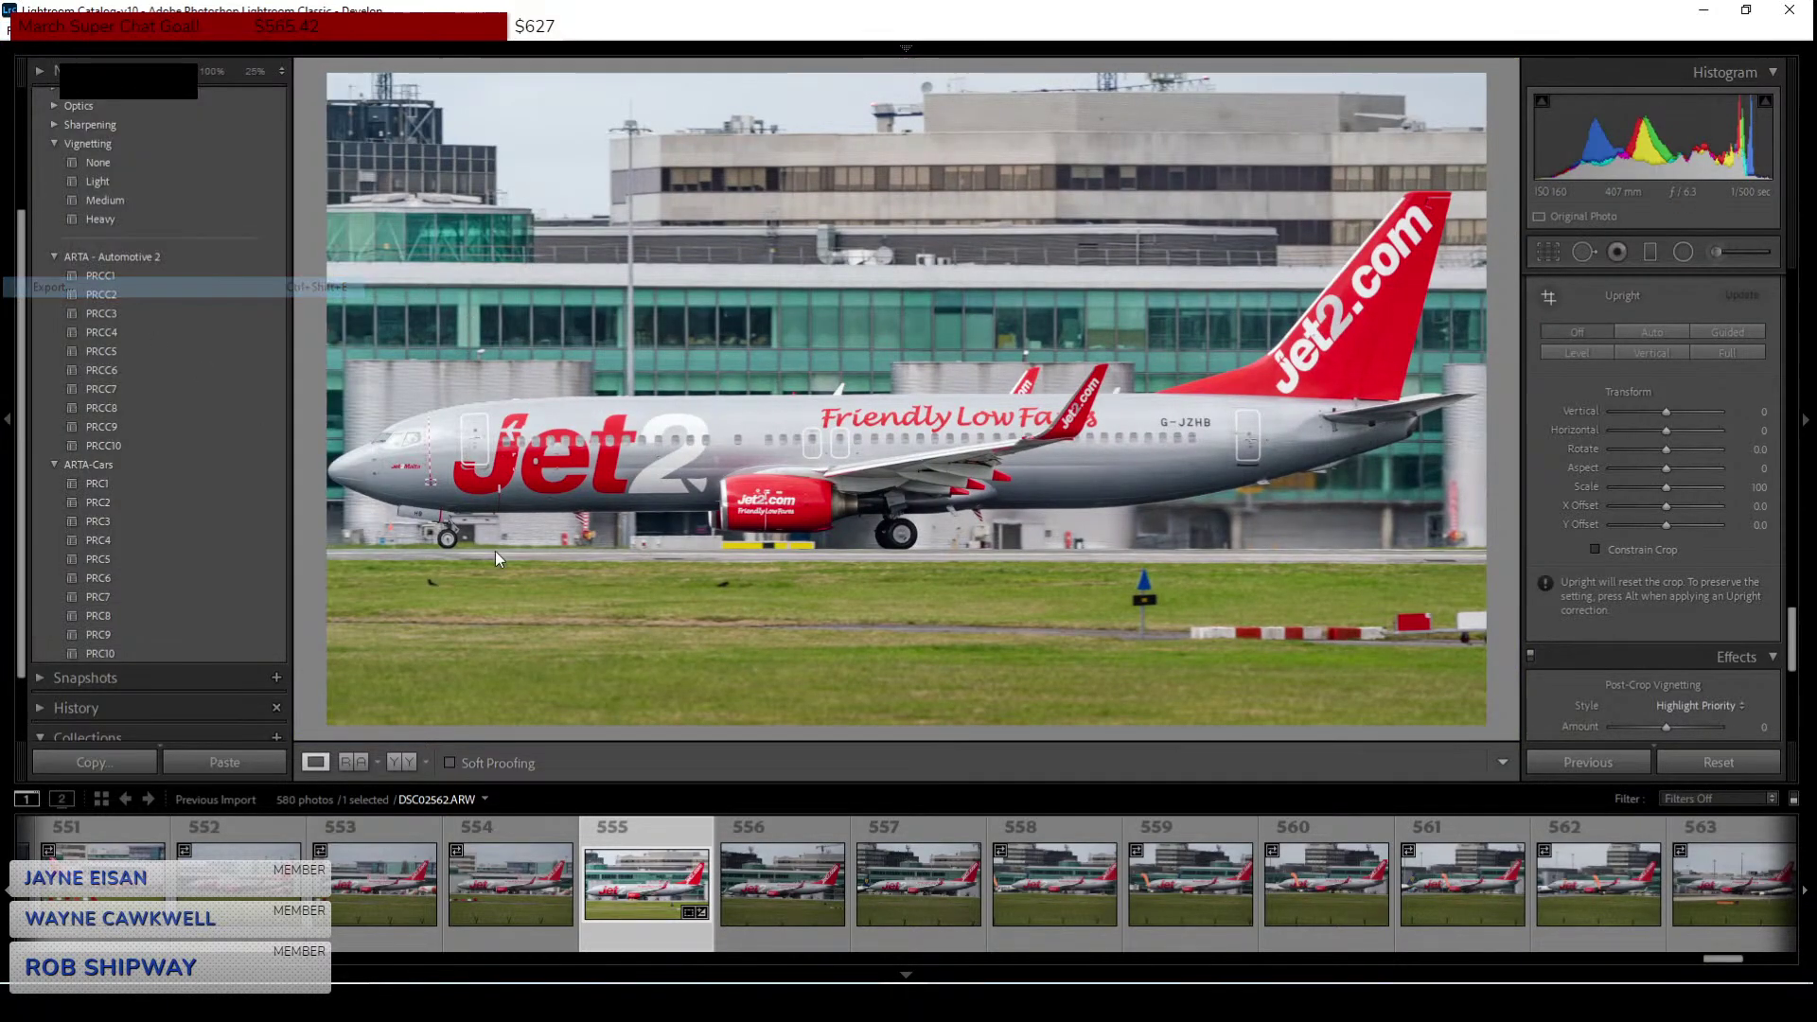
click(1058, 800)
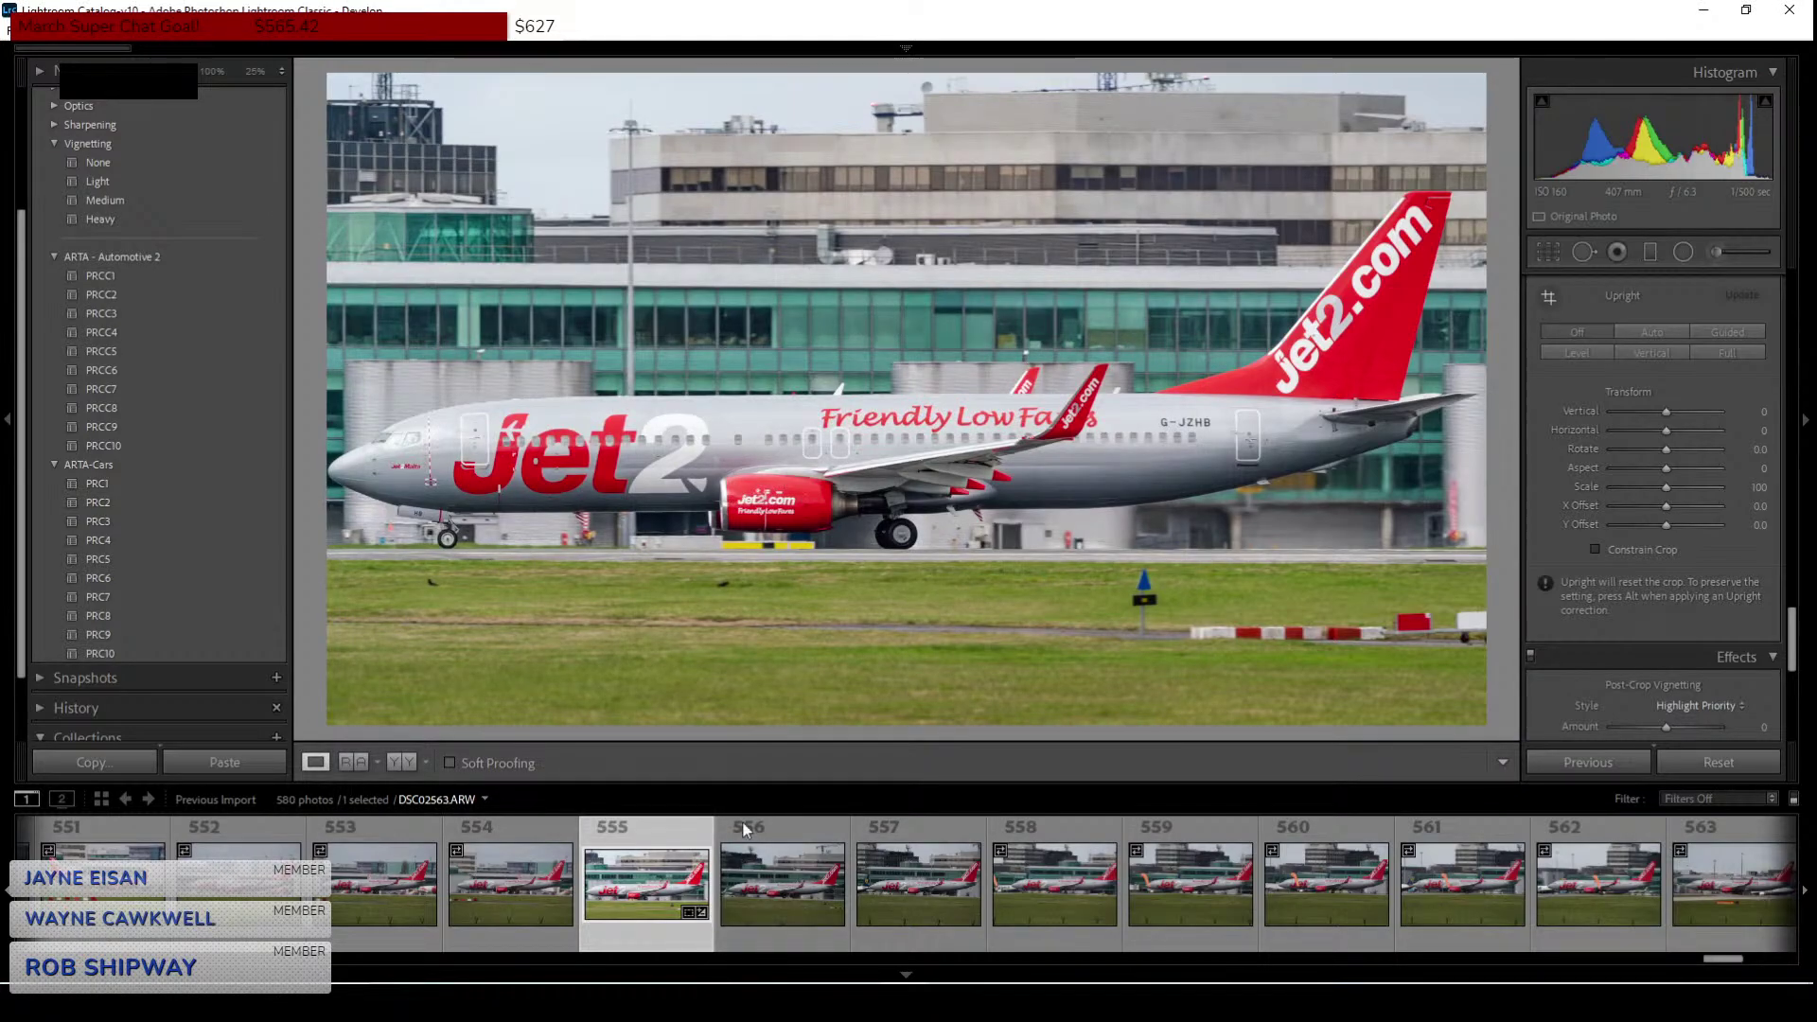
Look through the Jet2 take-off shots at the end of the filmstrip, and open Qatar photo 40 for editing.
drag(1730, 961, 1779, 960)
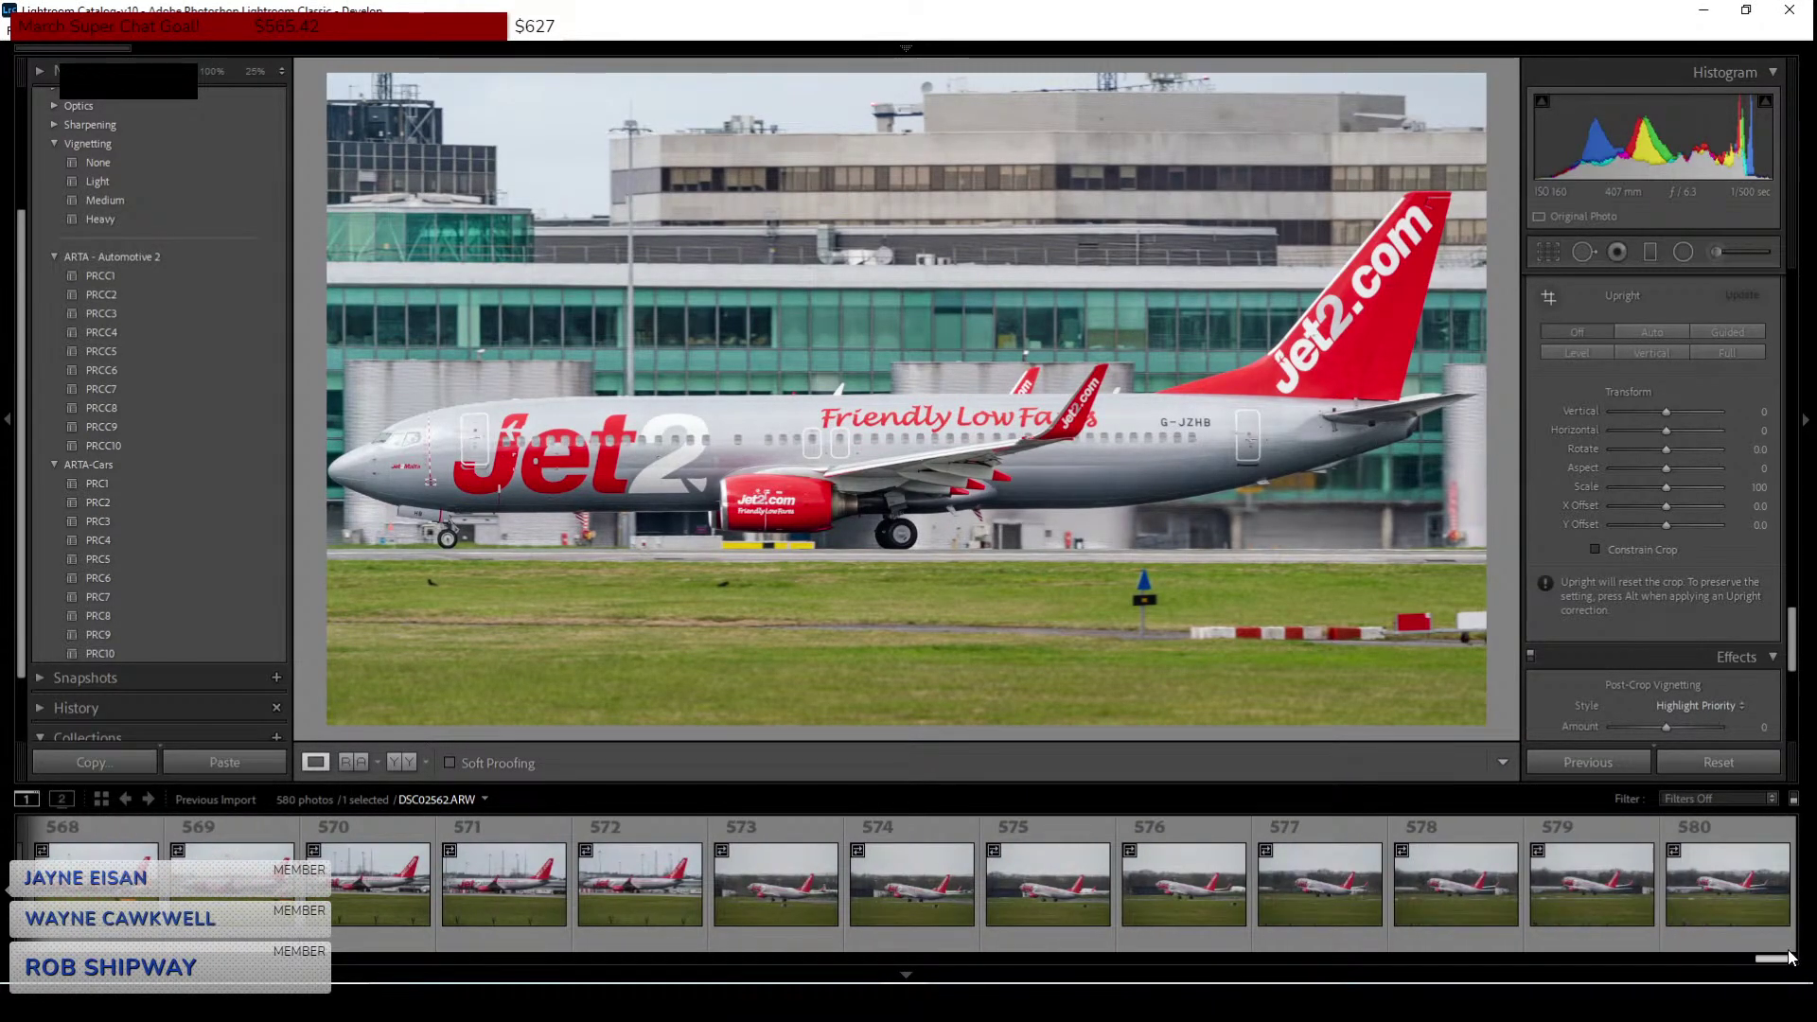
click(1610, 890)
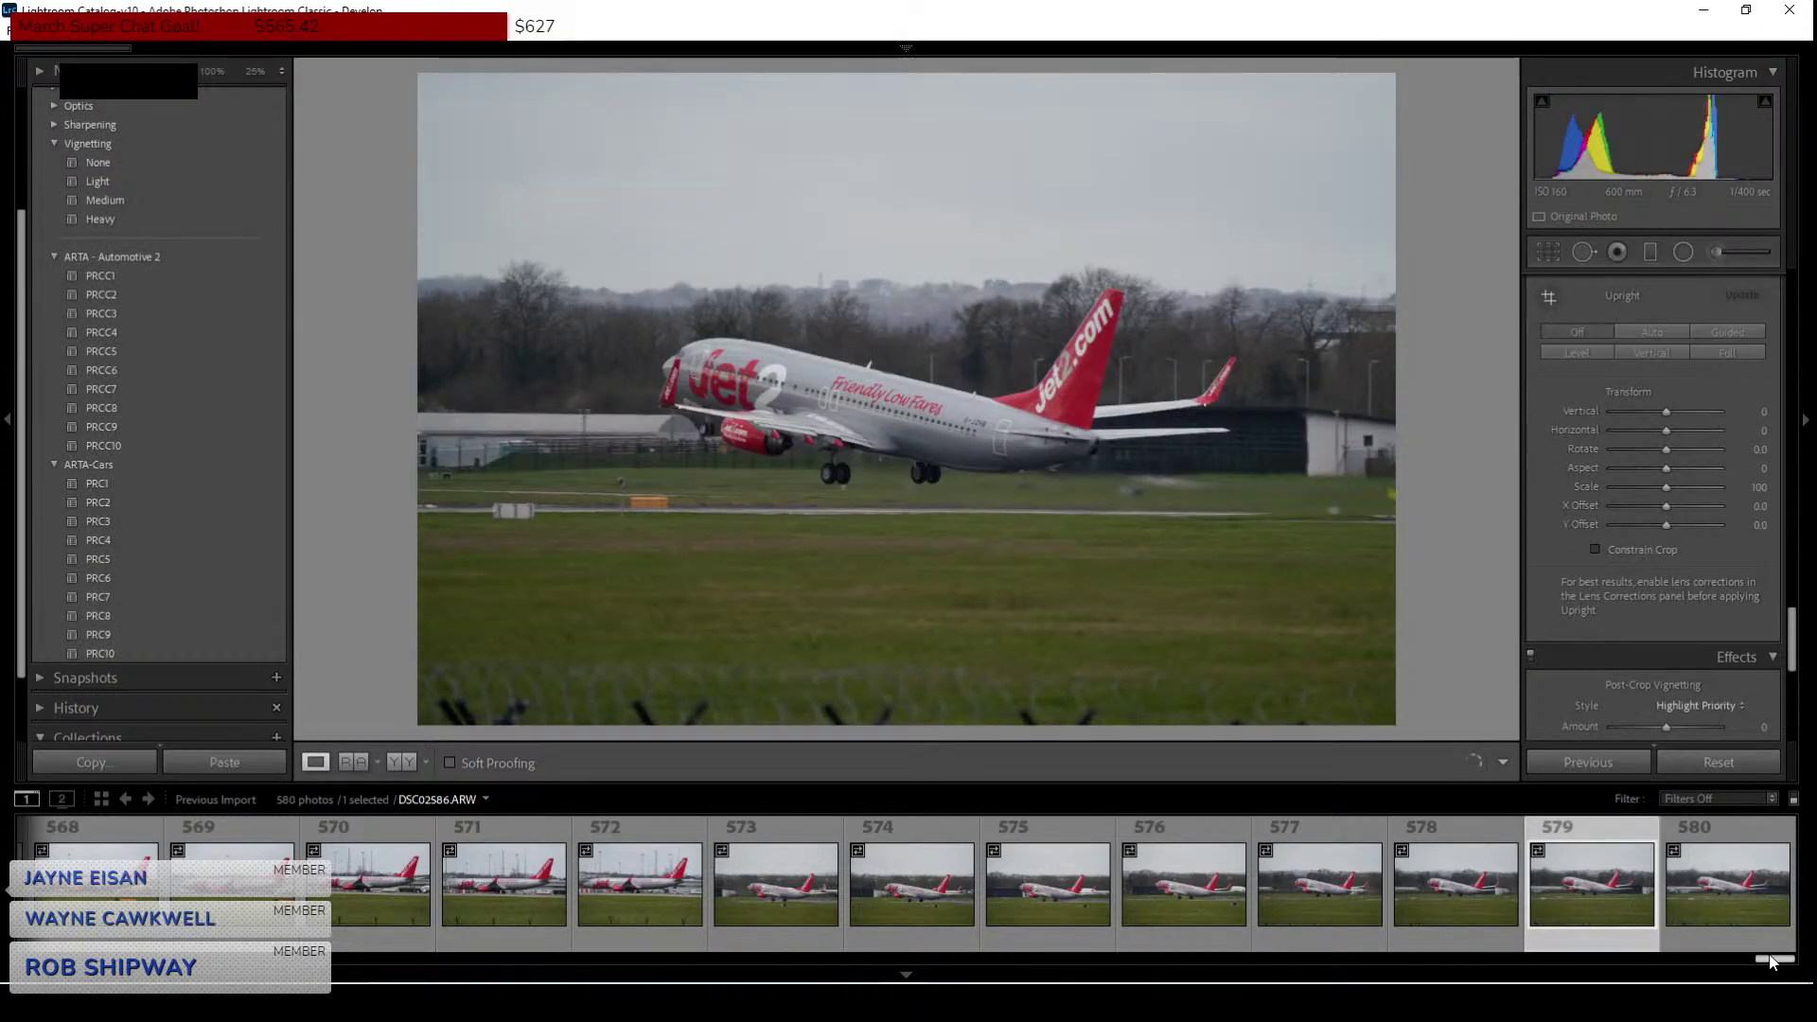
click(1018, 895)
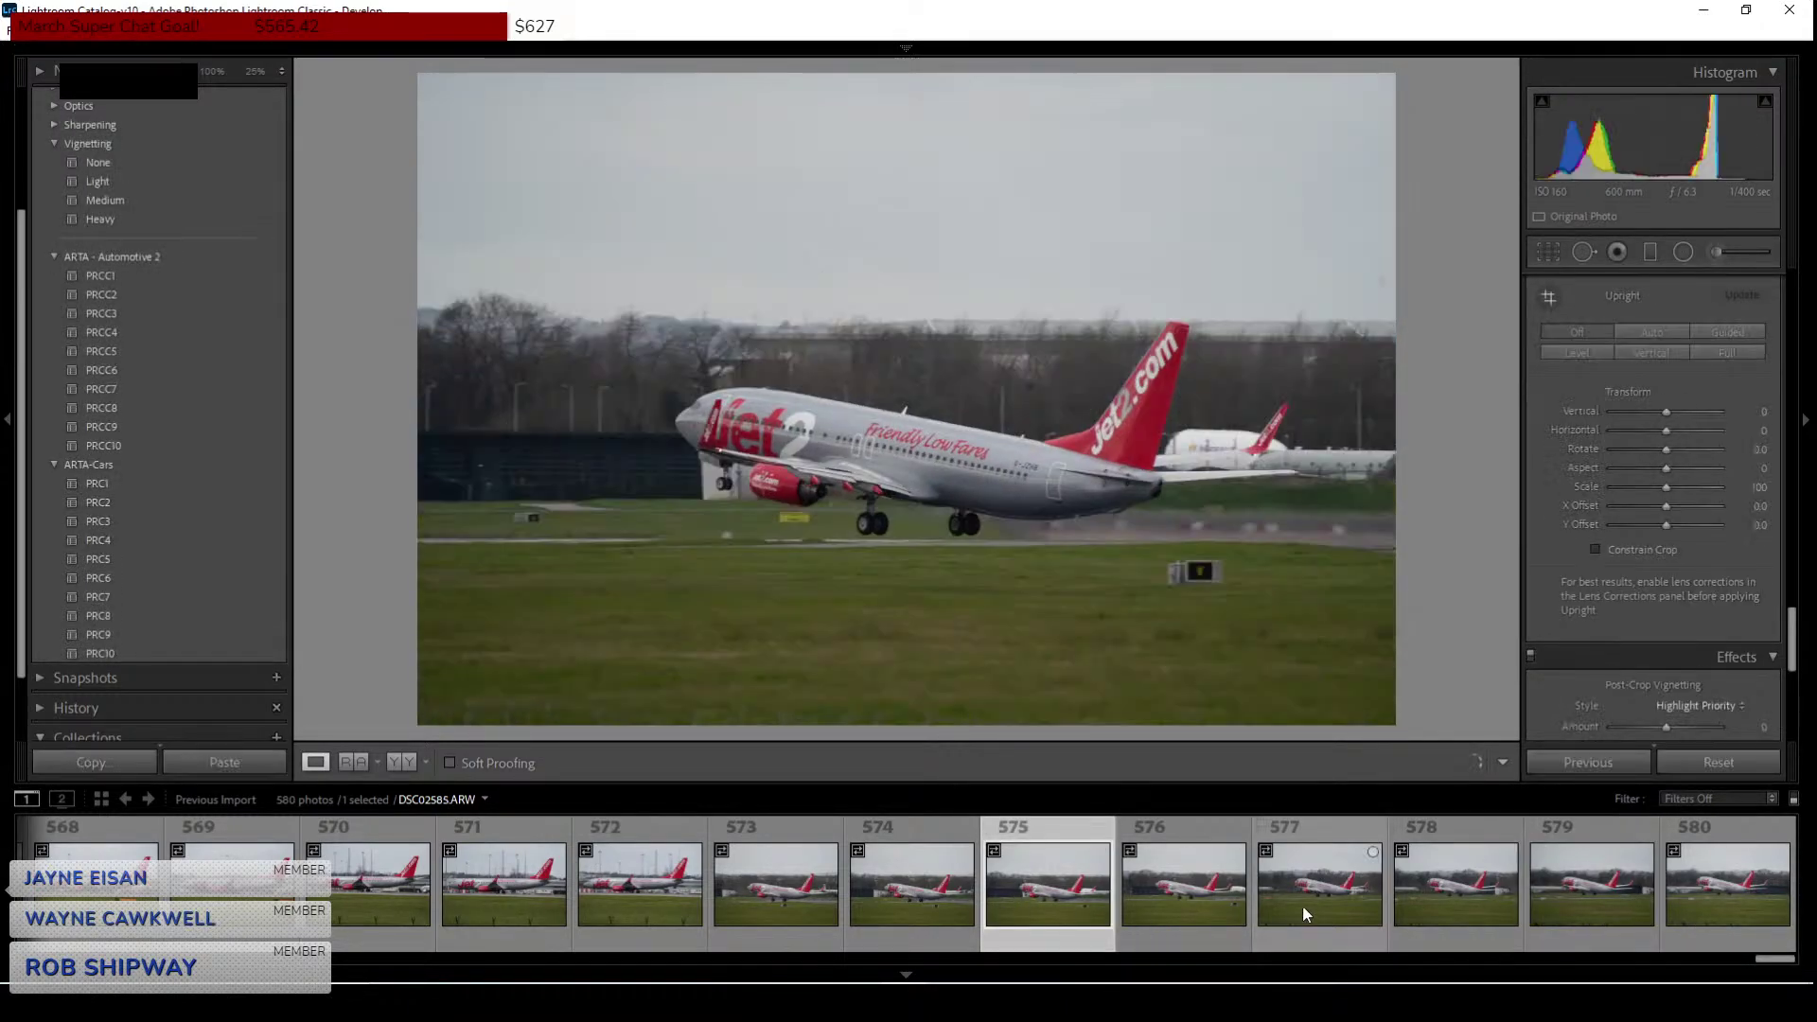
click(1325, 906)
click(1452, 888)
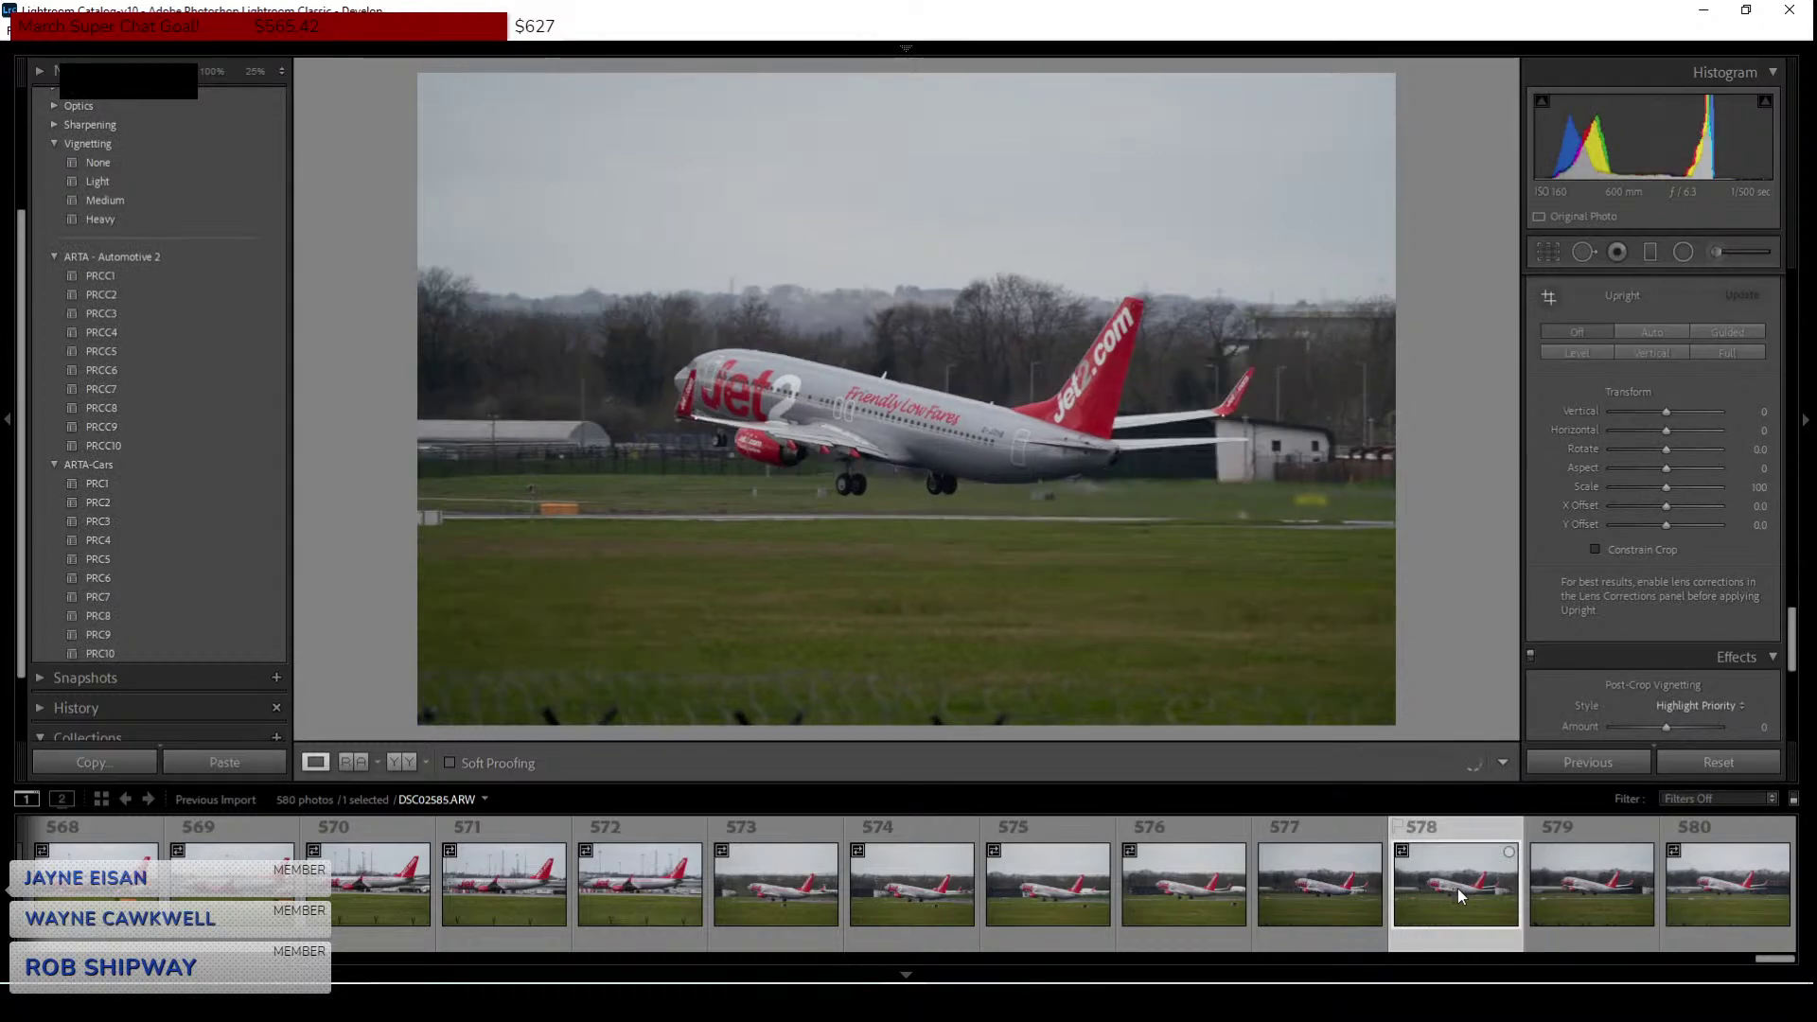
drag(1774, 958, 152, 751)
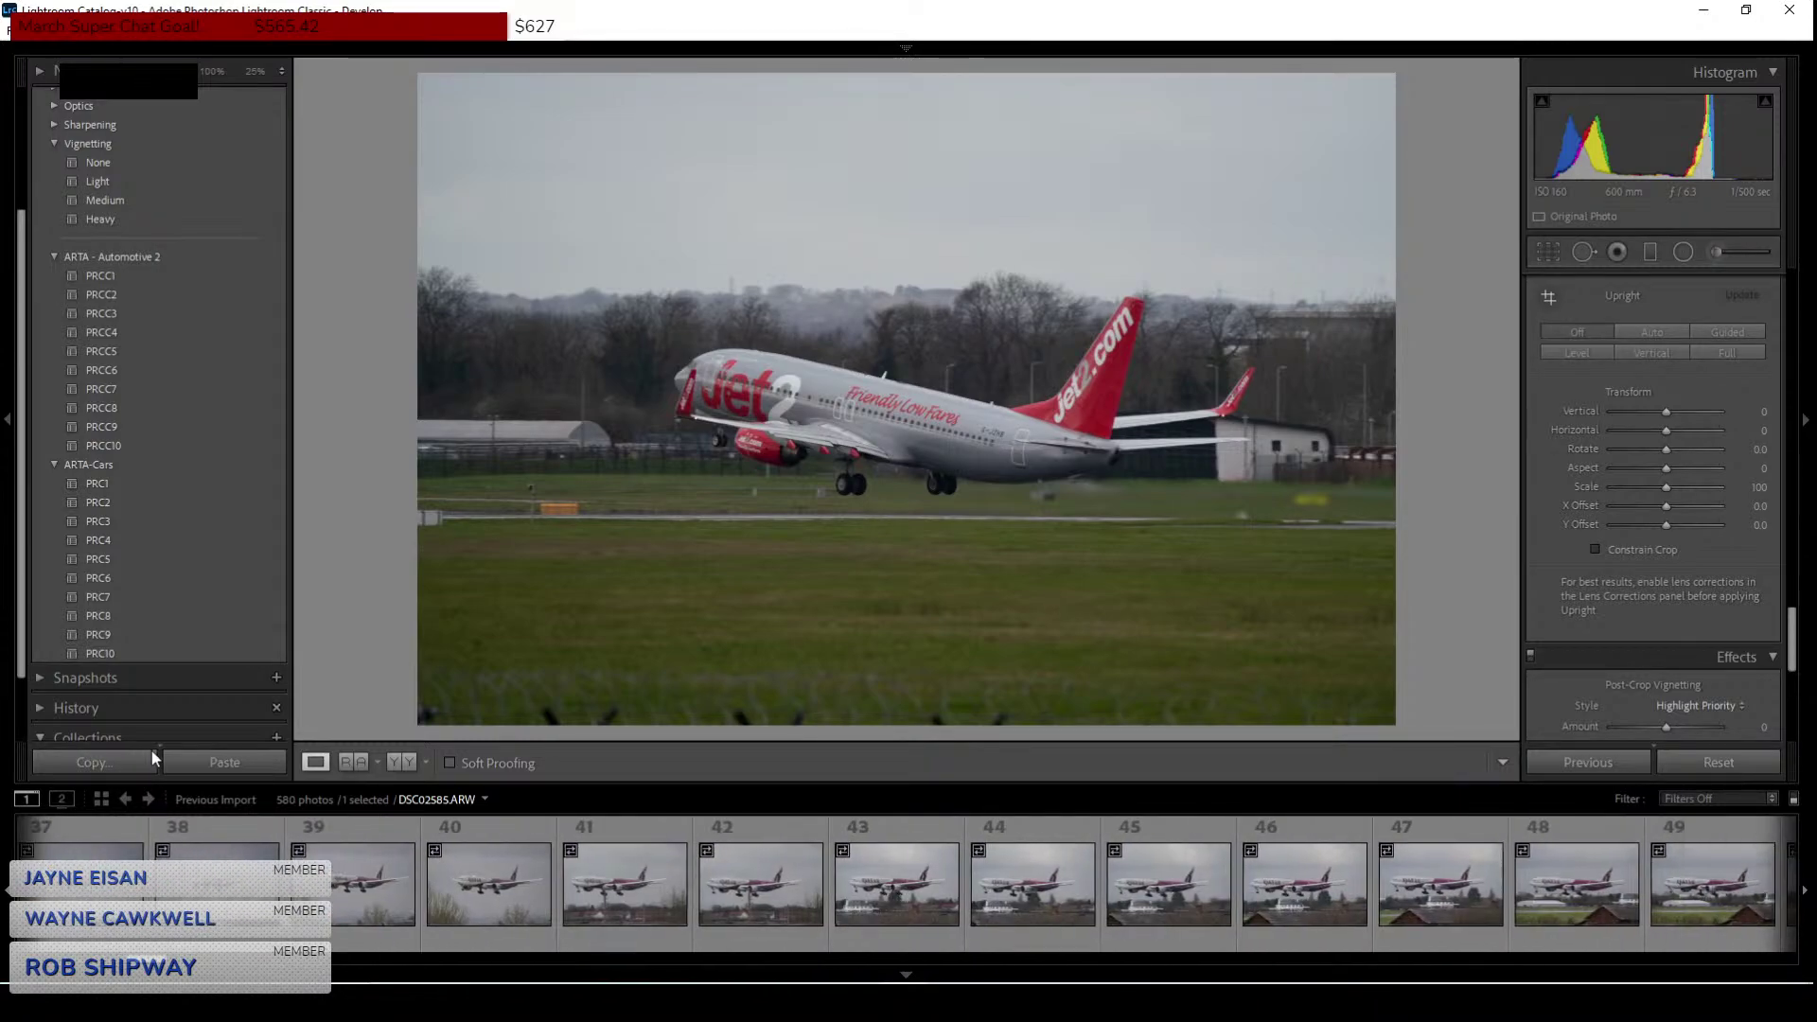
click(537, 882)
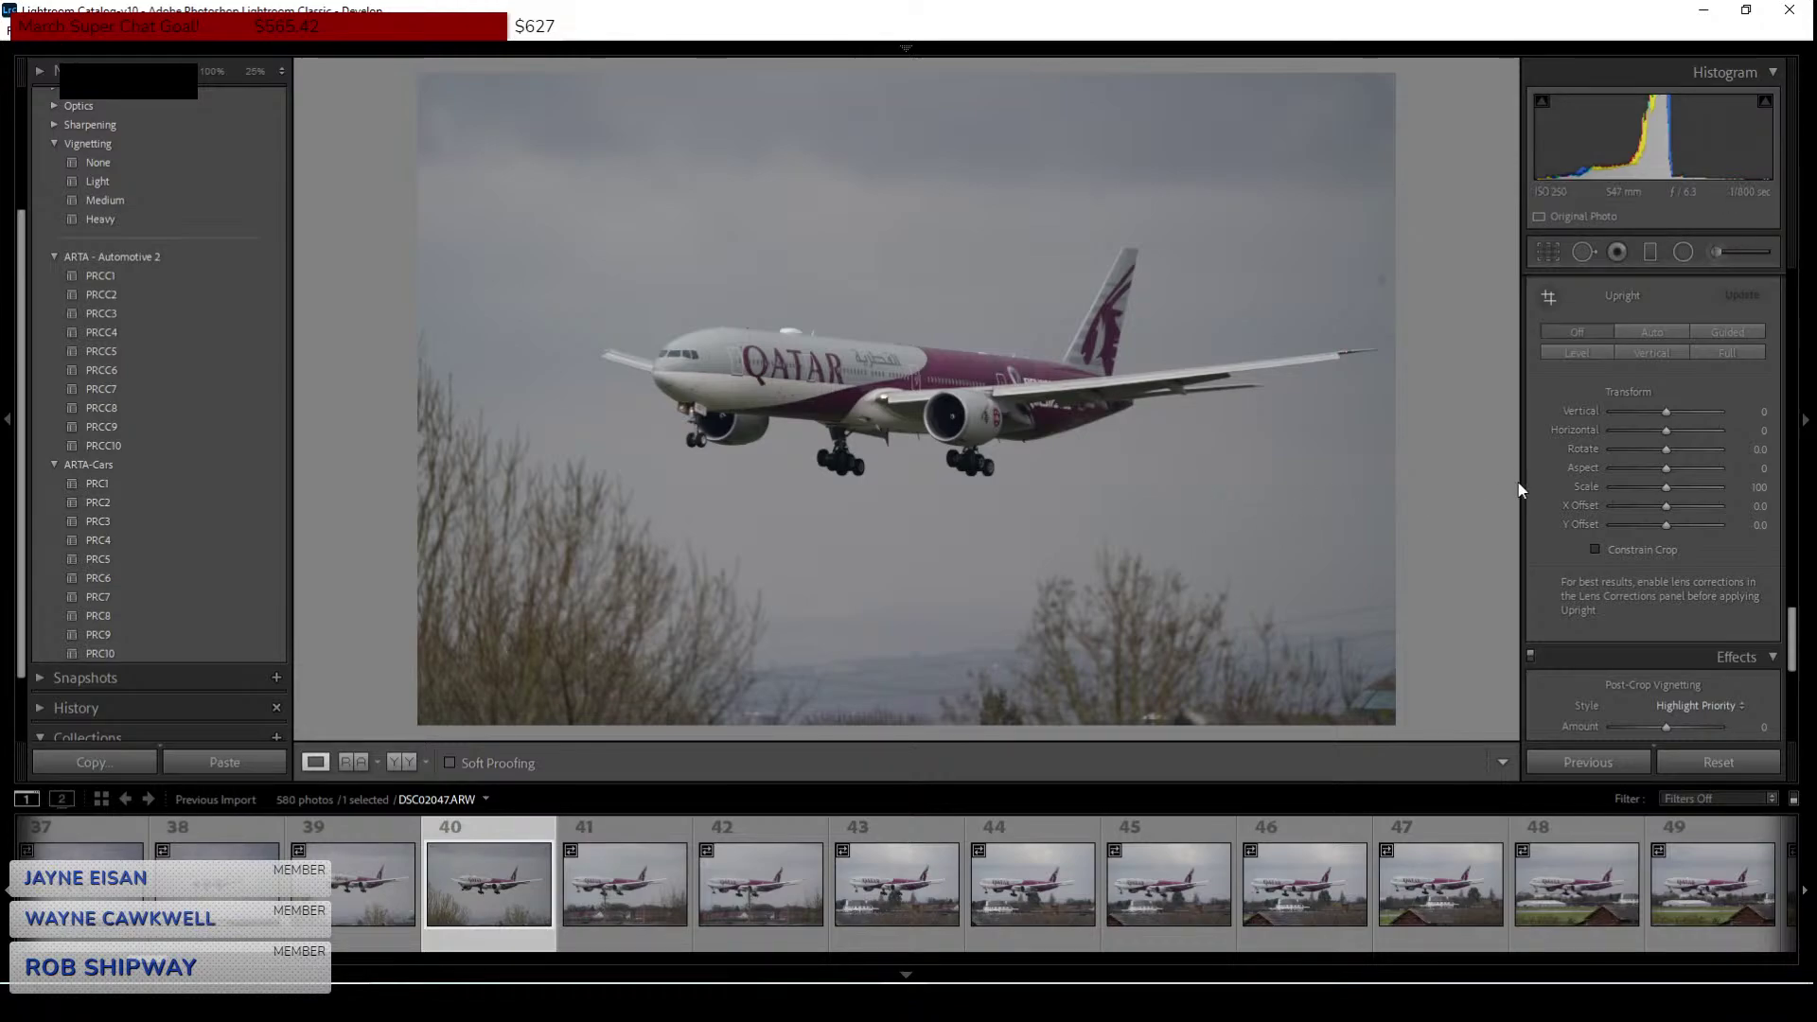
Crop photo 40 tighter around the Qatar aircraft, keeping the original aspect ratio and the treetops in frame.
click(1557, 251)
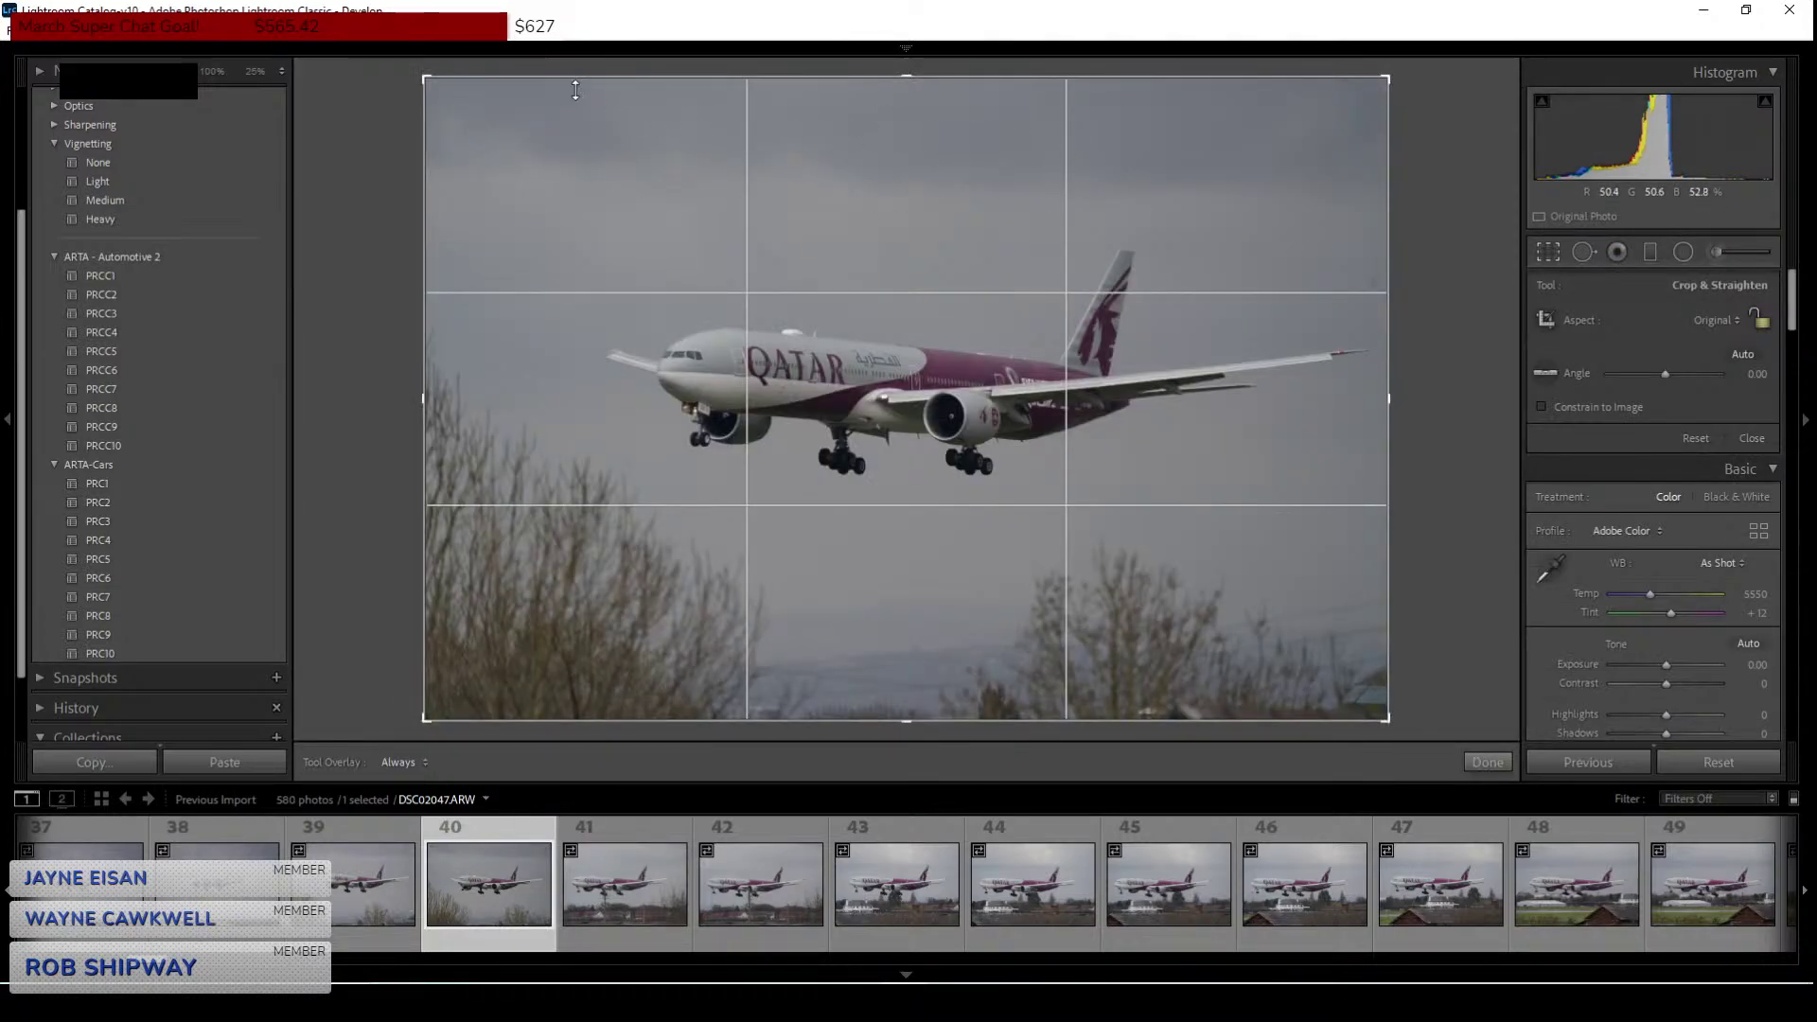
drag(427, 75, 477, 135)
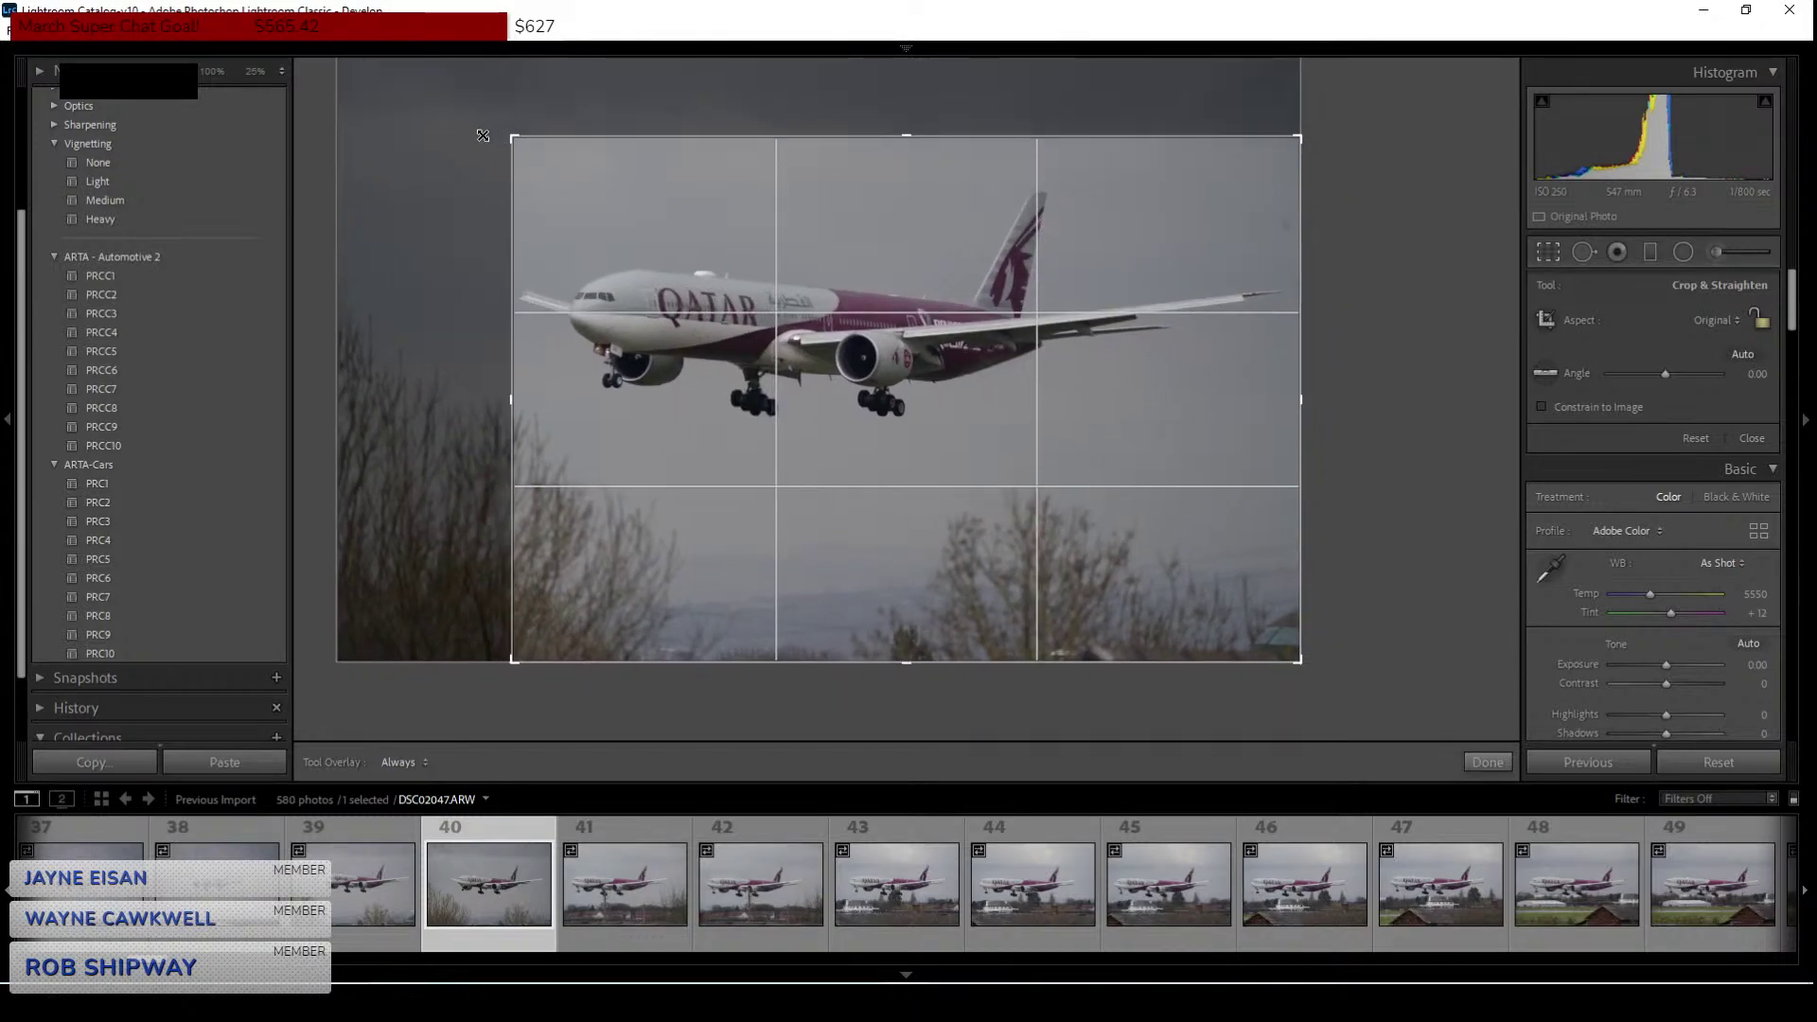
drag(576, 166, 593, 196)
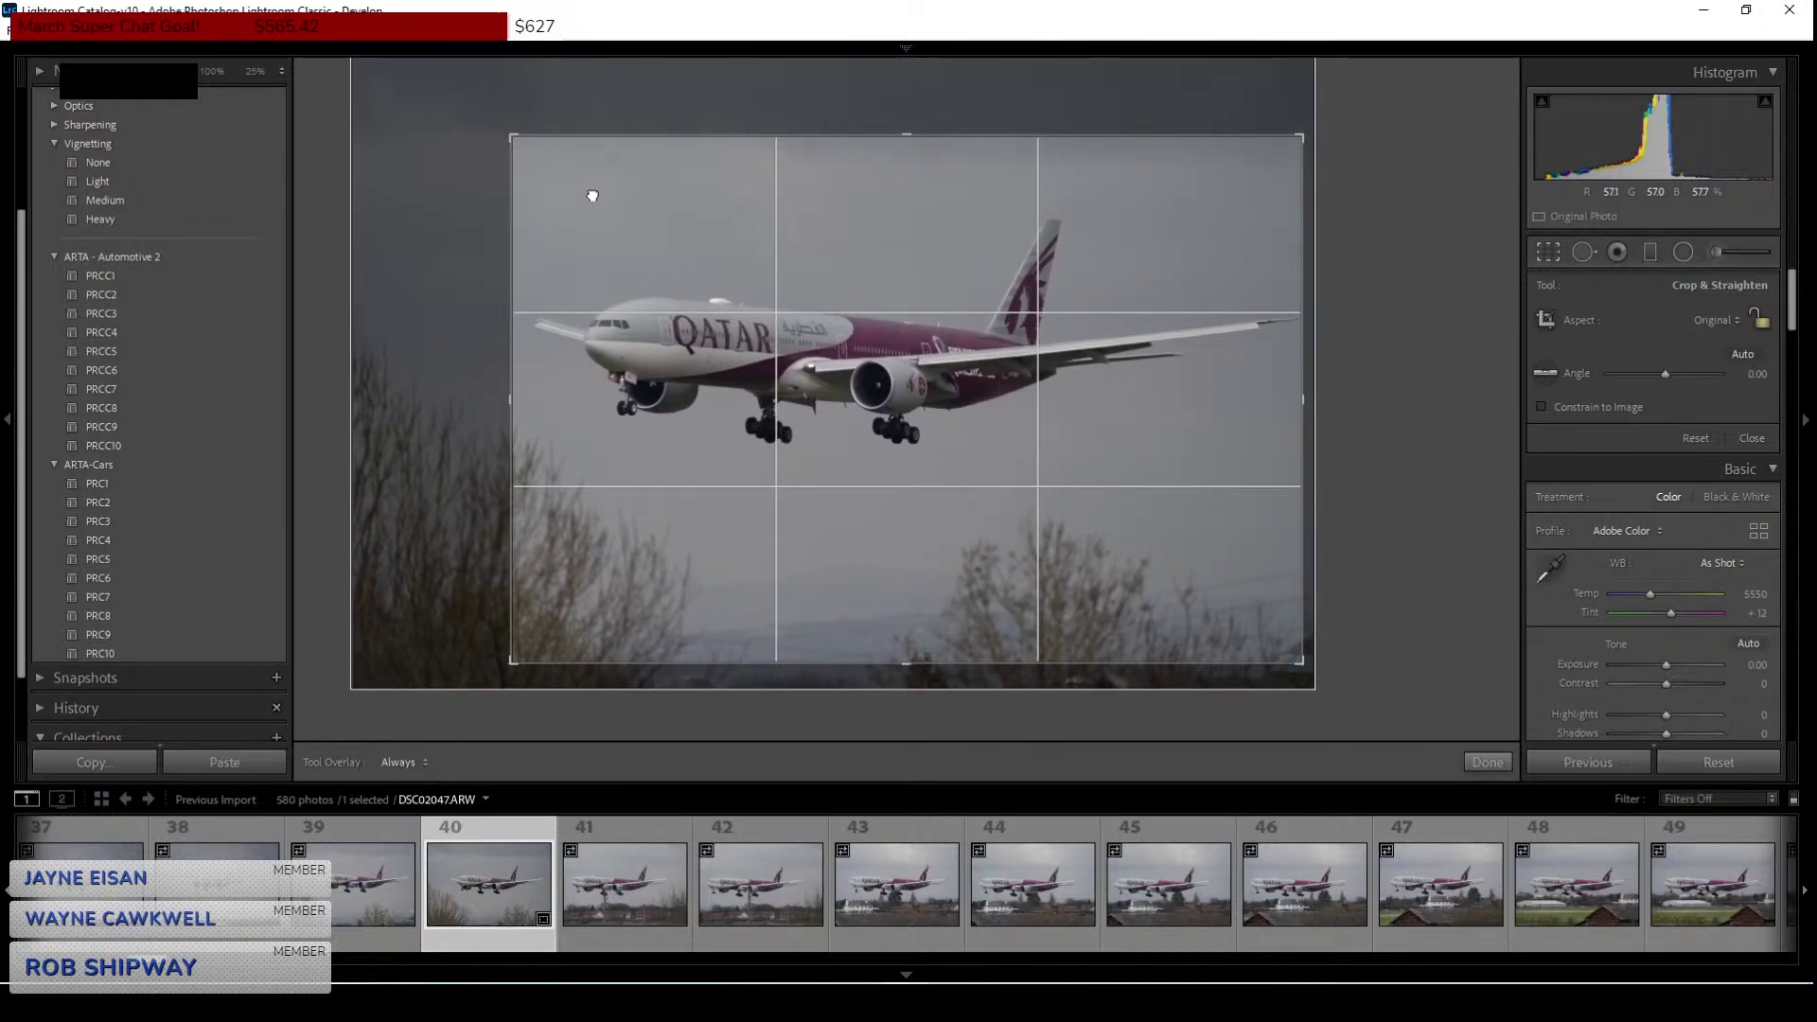
key(Return)
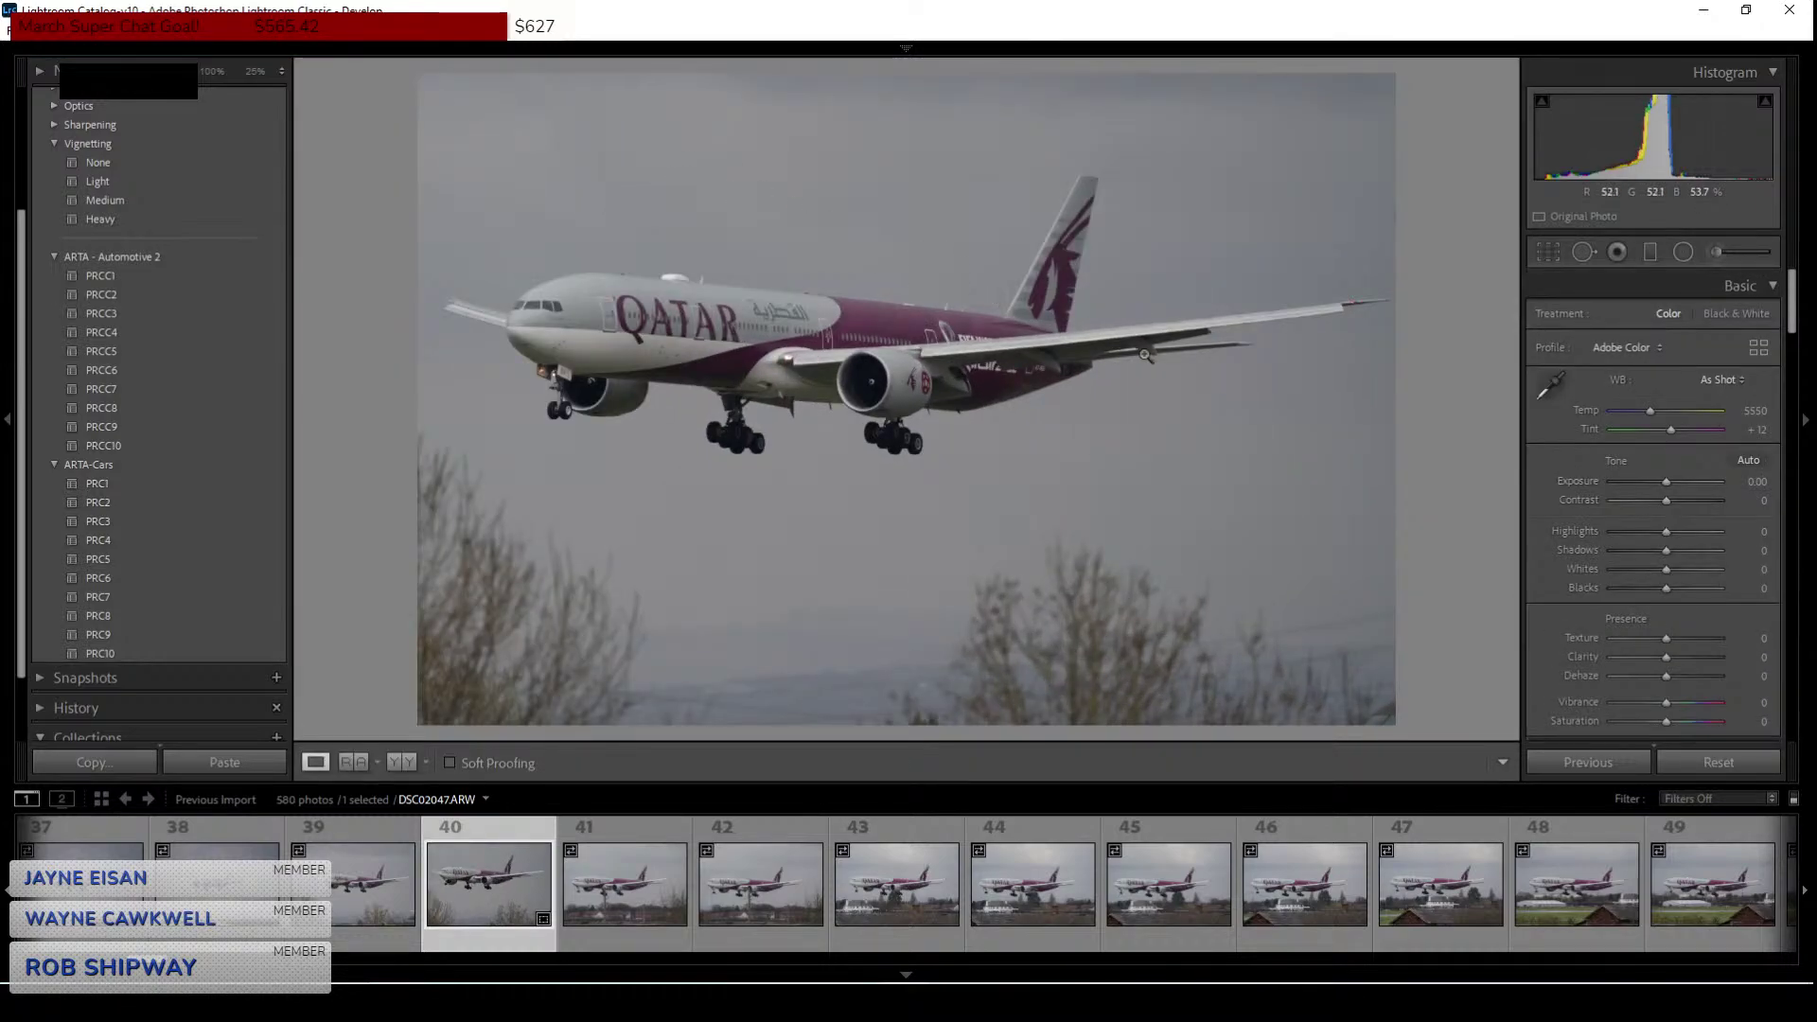
click(1543, 255)
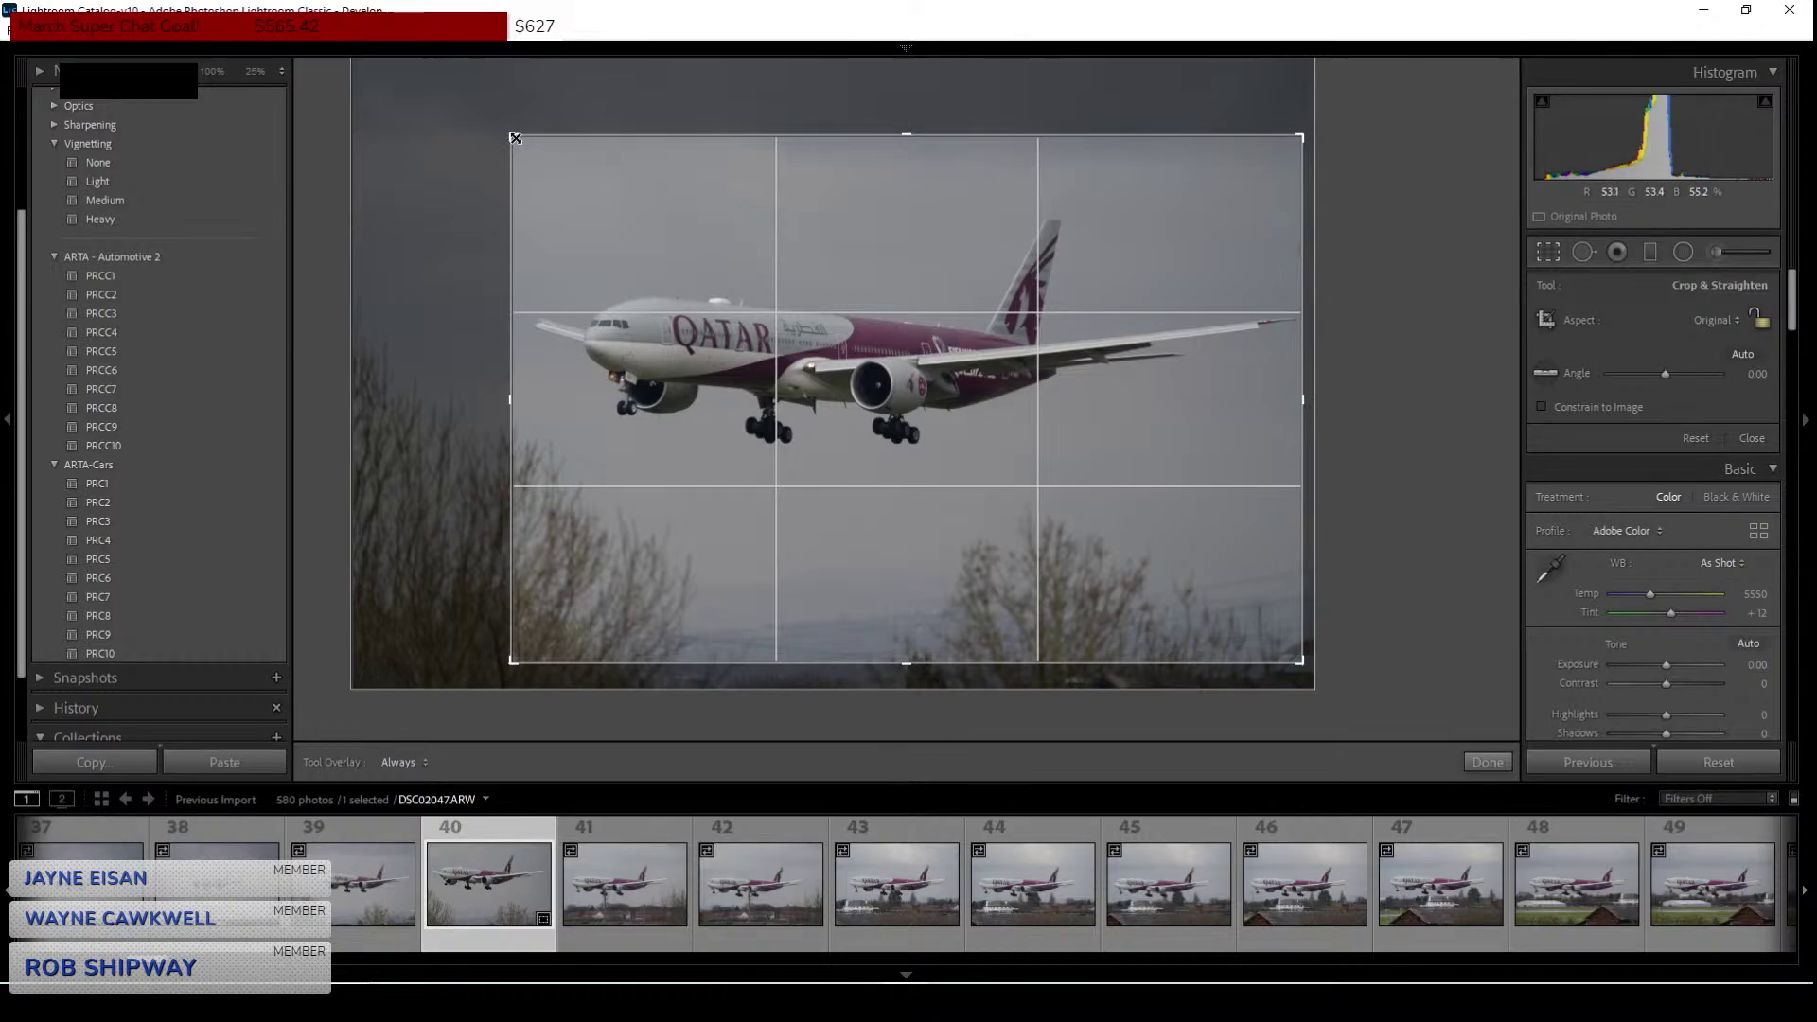
drag(513, 135, 516, 139)
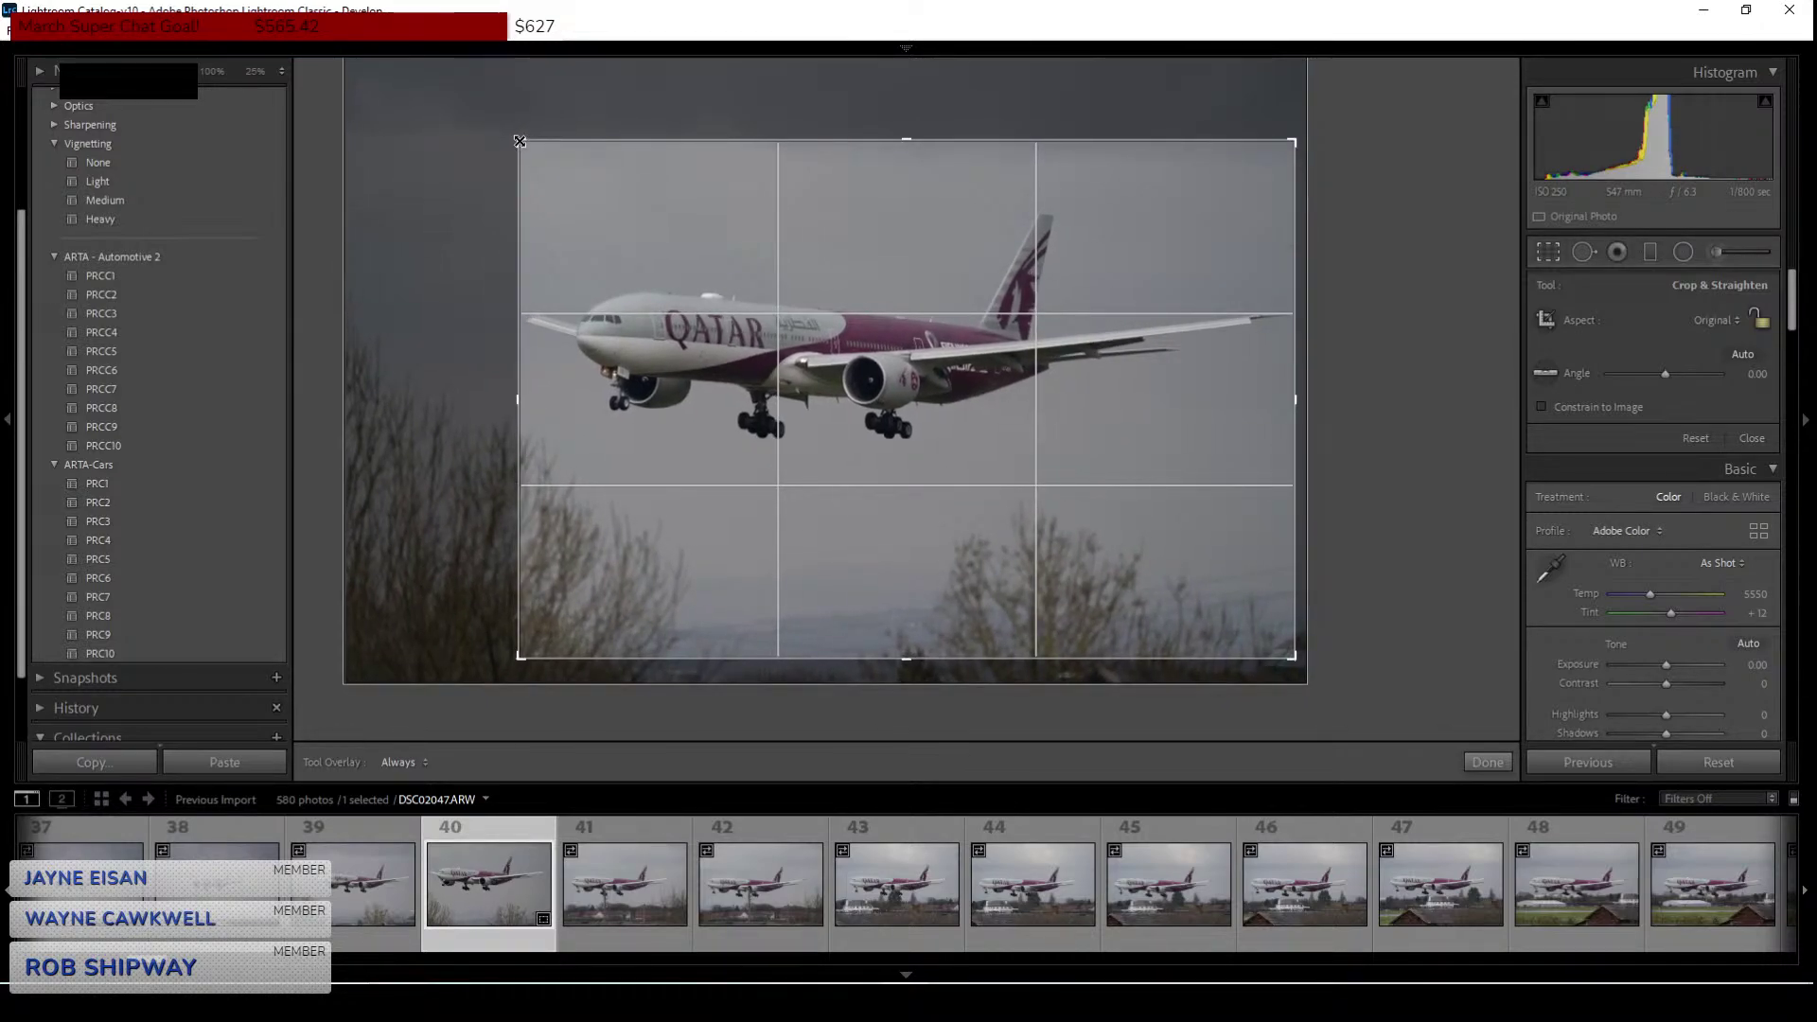
key(Return)
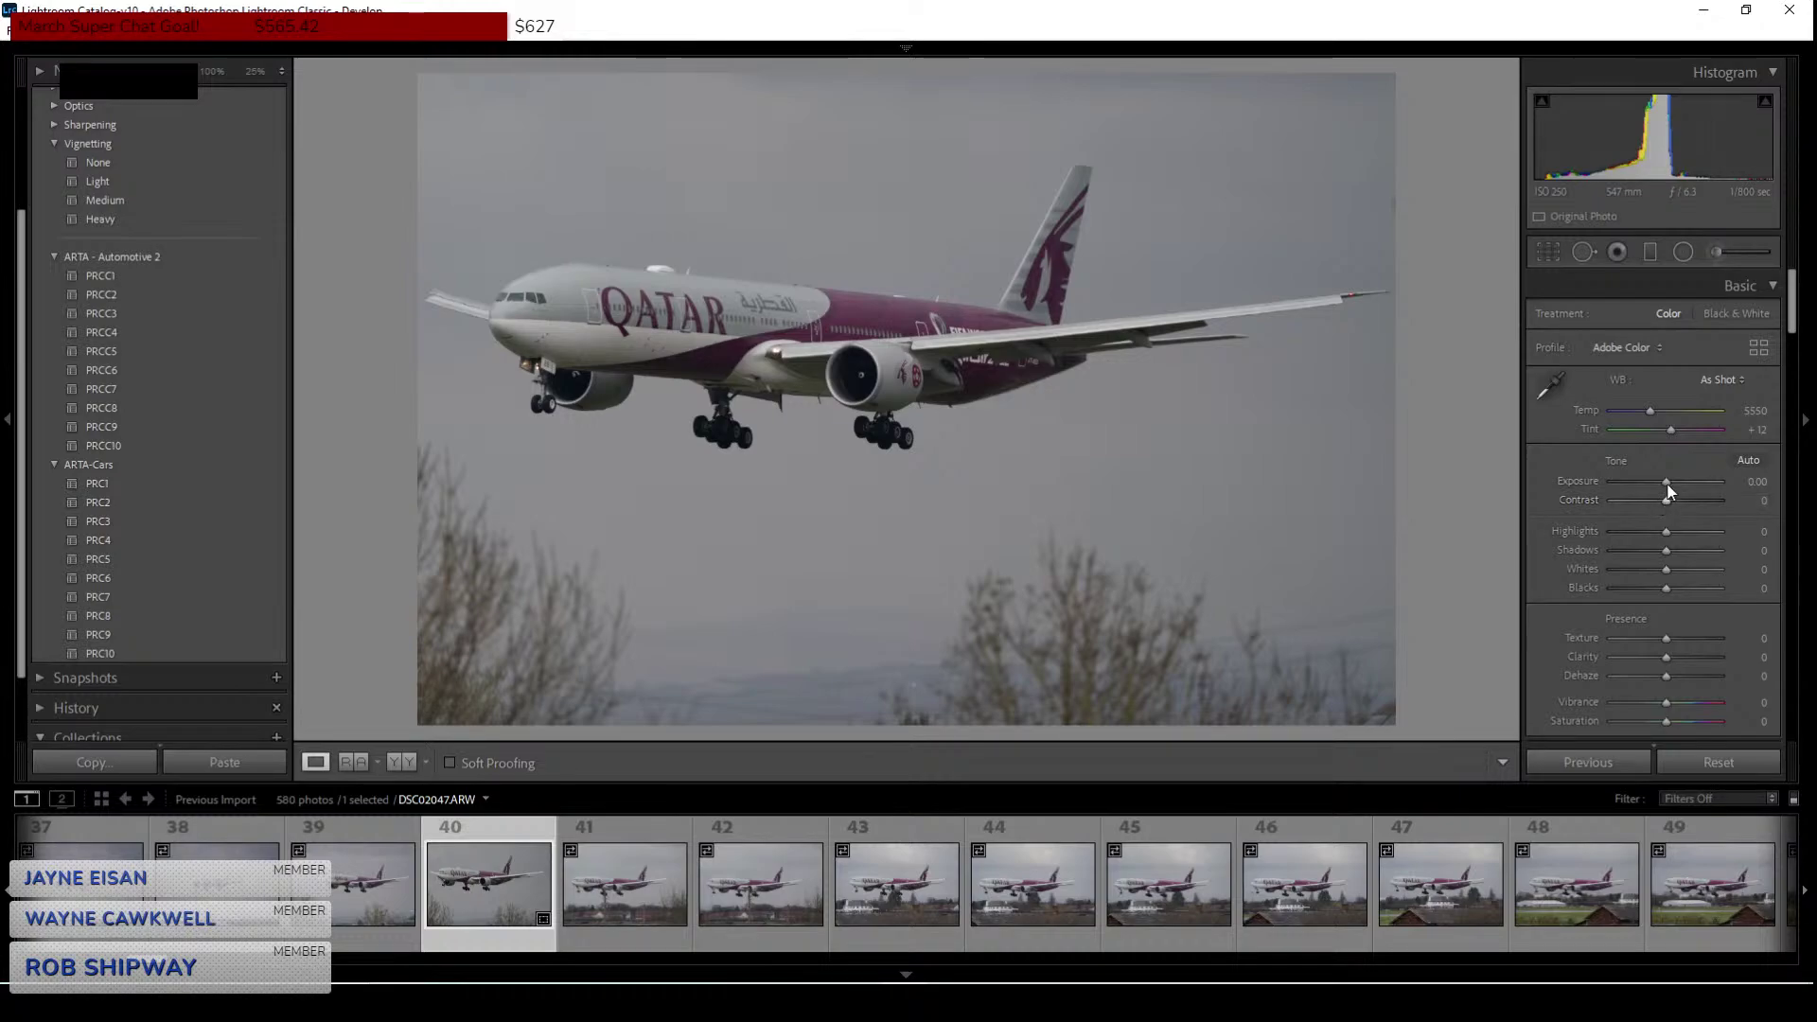
Raise Exposure to +0.70, Shadows to +49 and Dehaze to +16.
drag(1667, 483, 1676, 487)
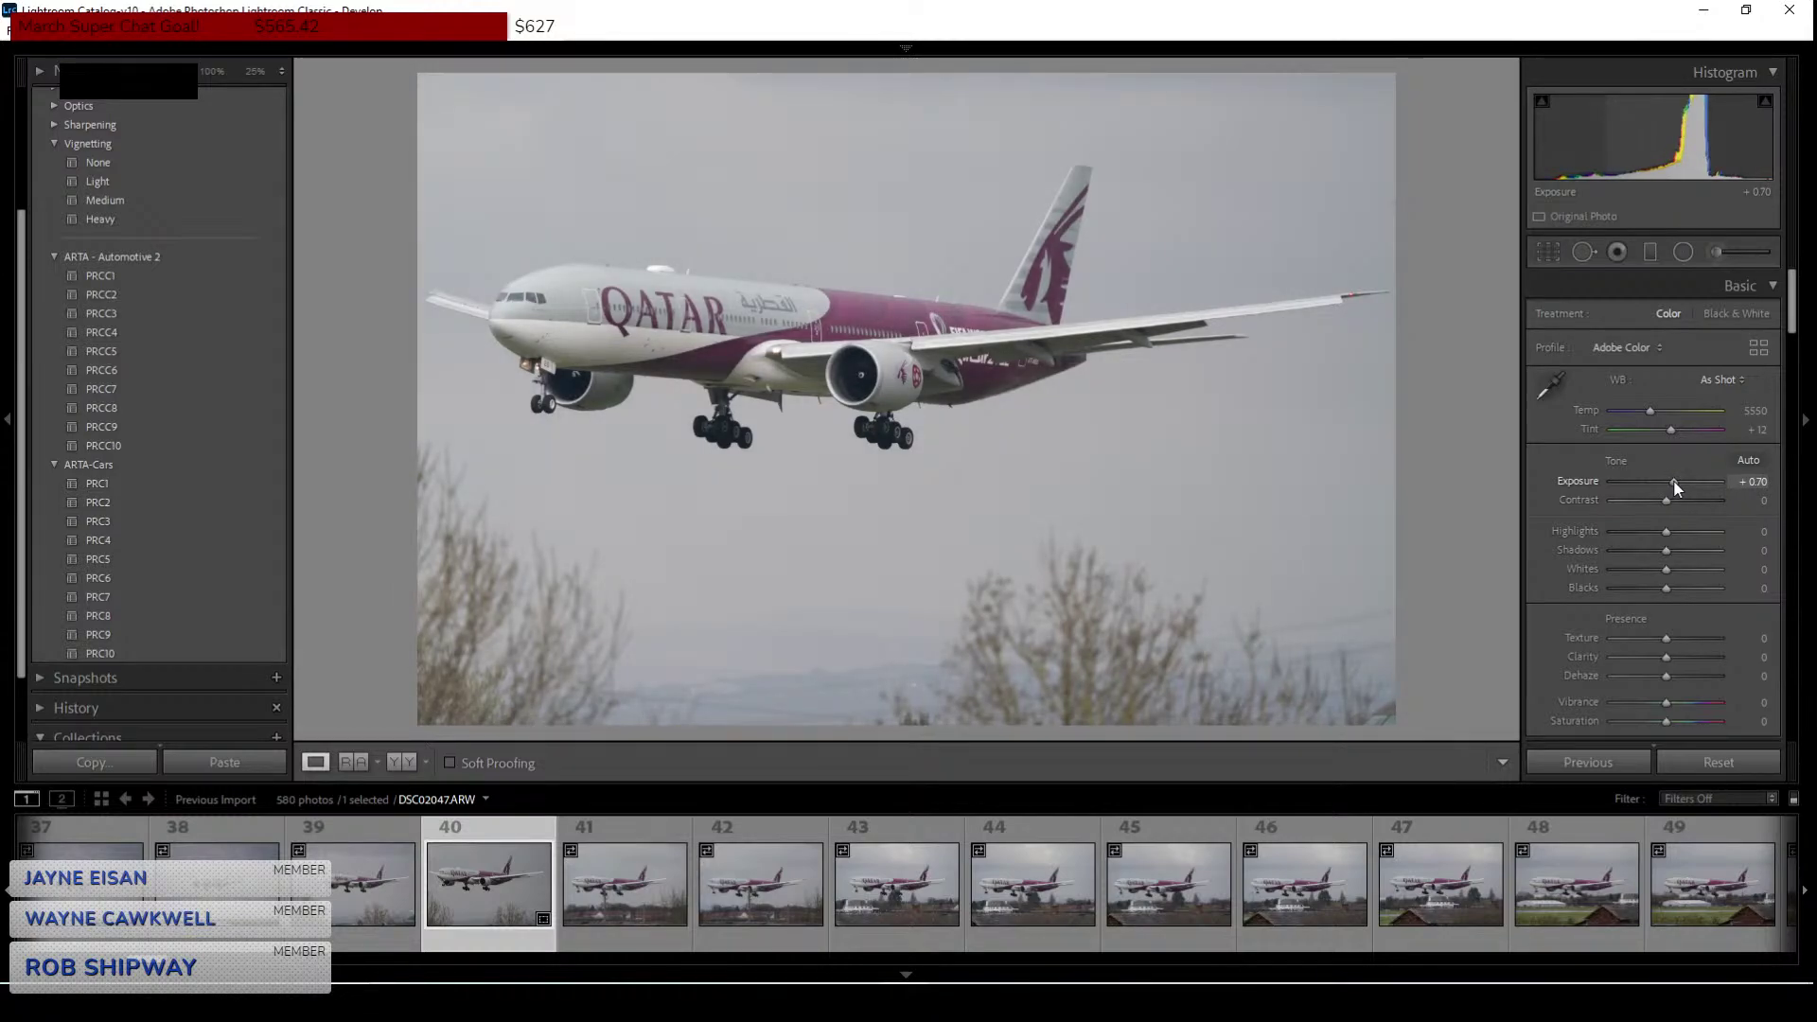
drag(1667, 557, 1699, 560)
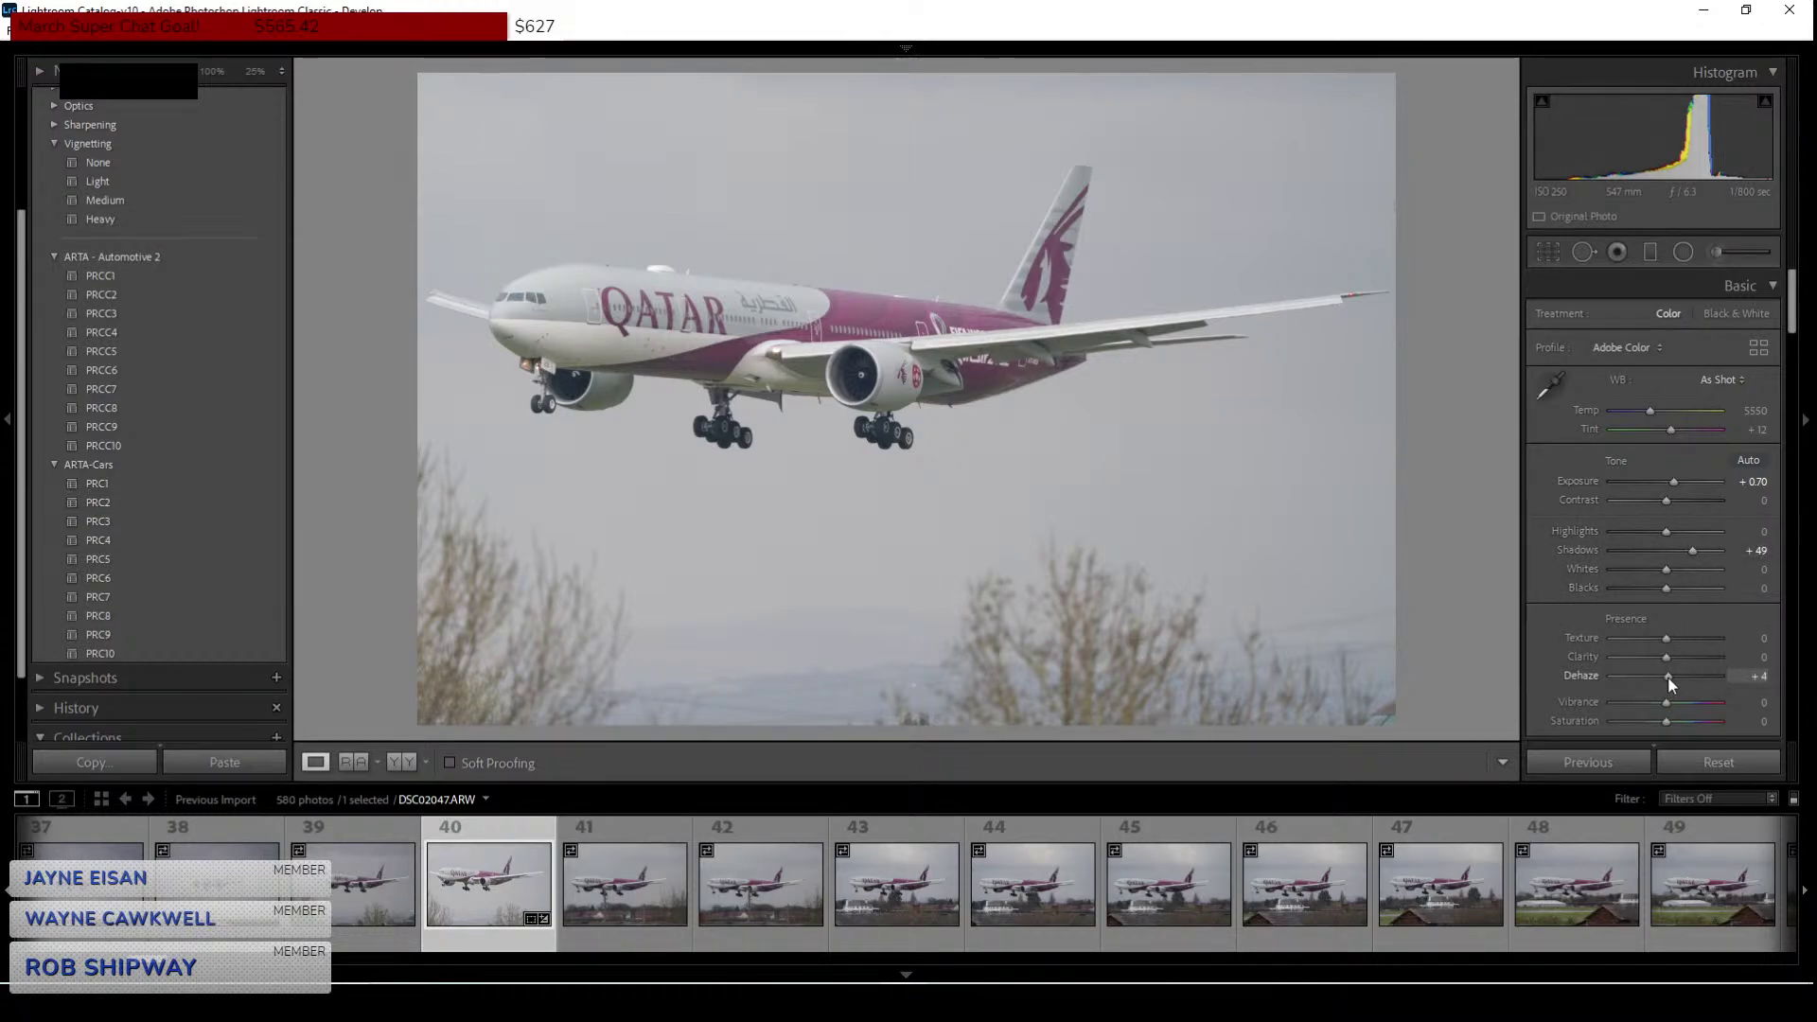
drag(1668, 678, 1674, 676)
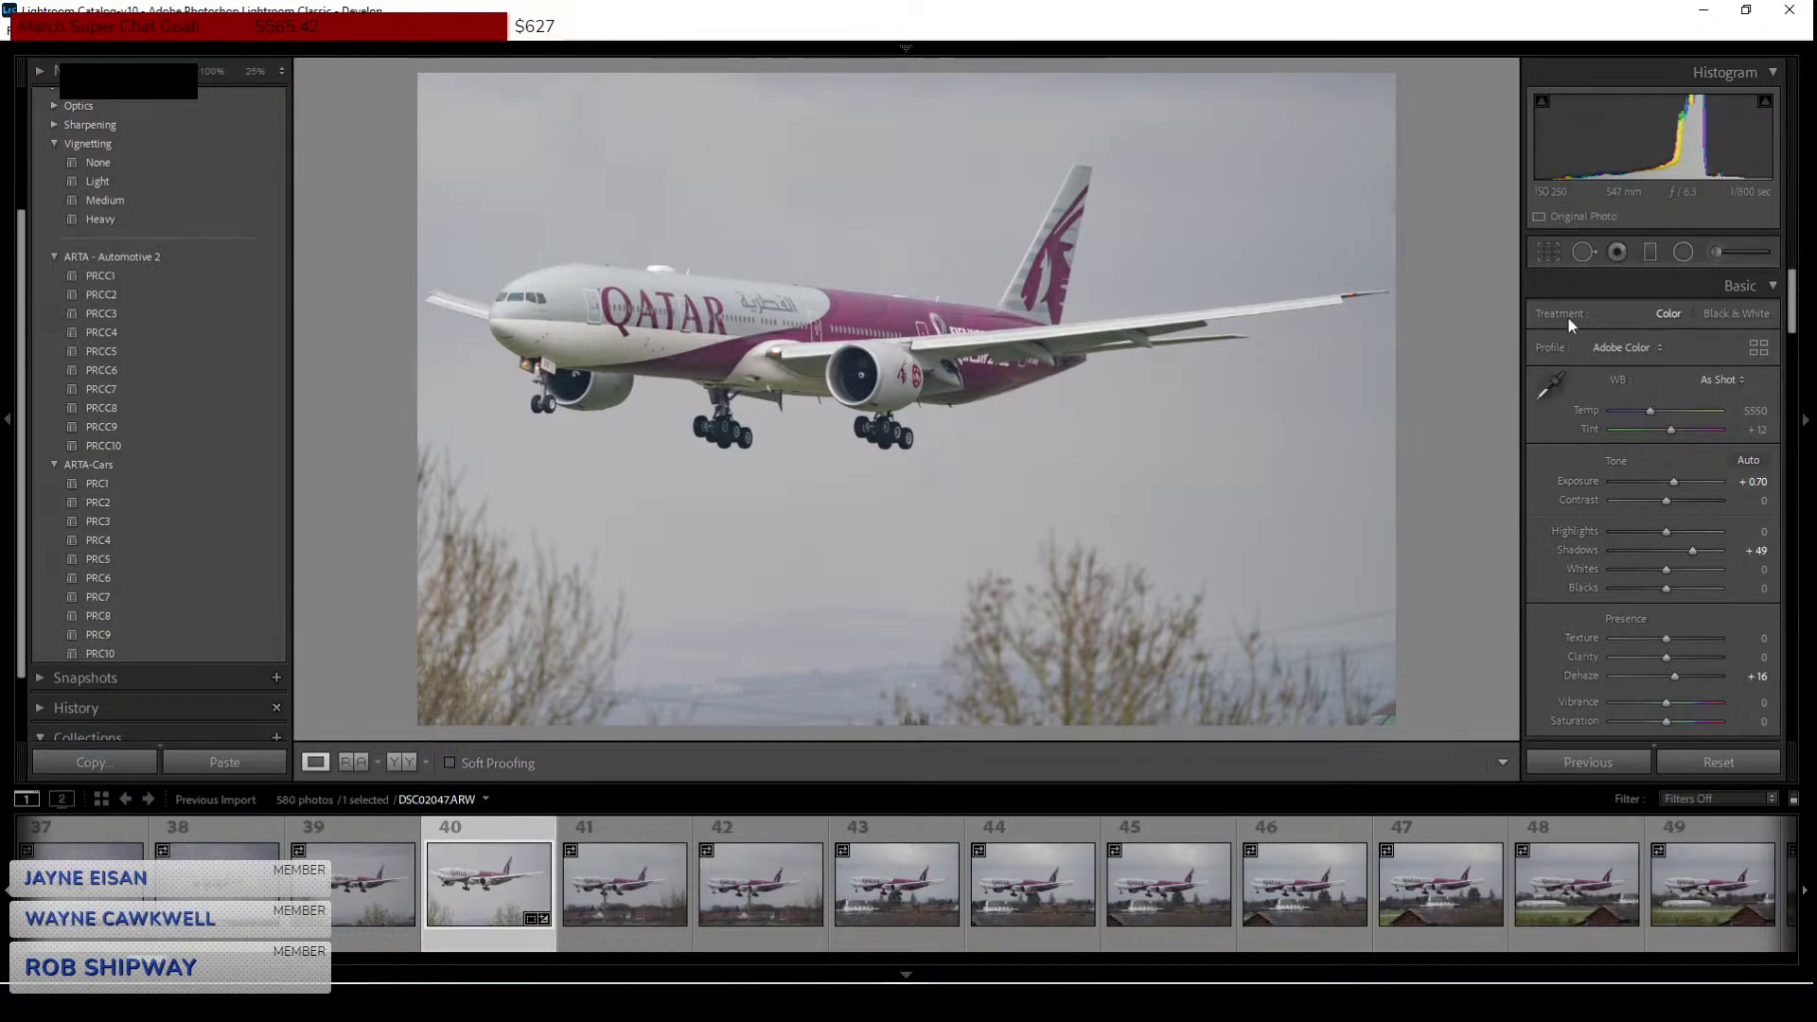
click(1580, 252)
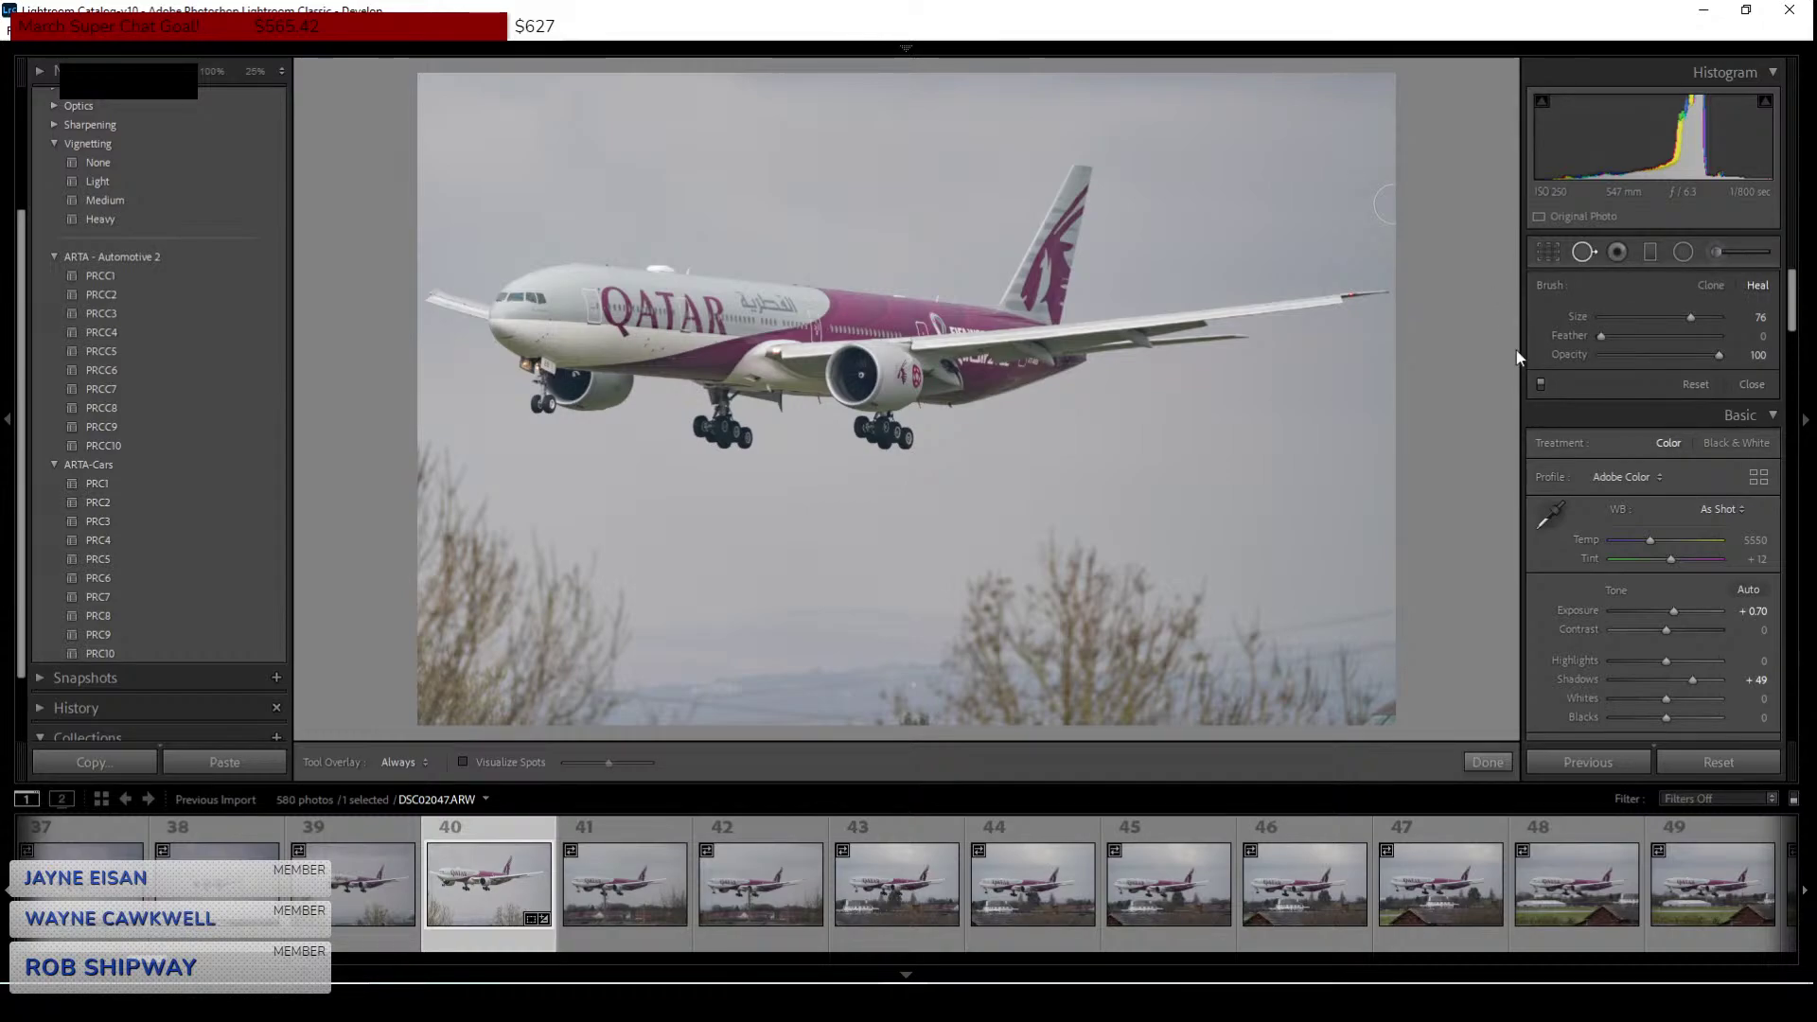
click(1547, 250)
click(1547, 250)
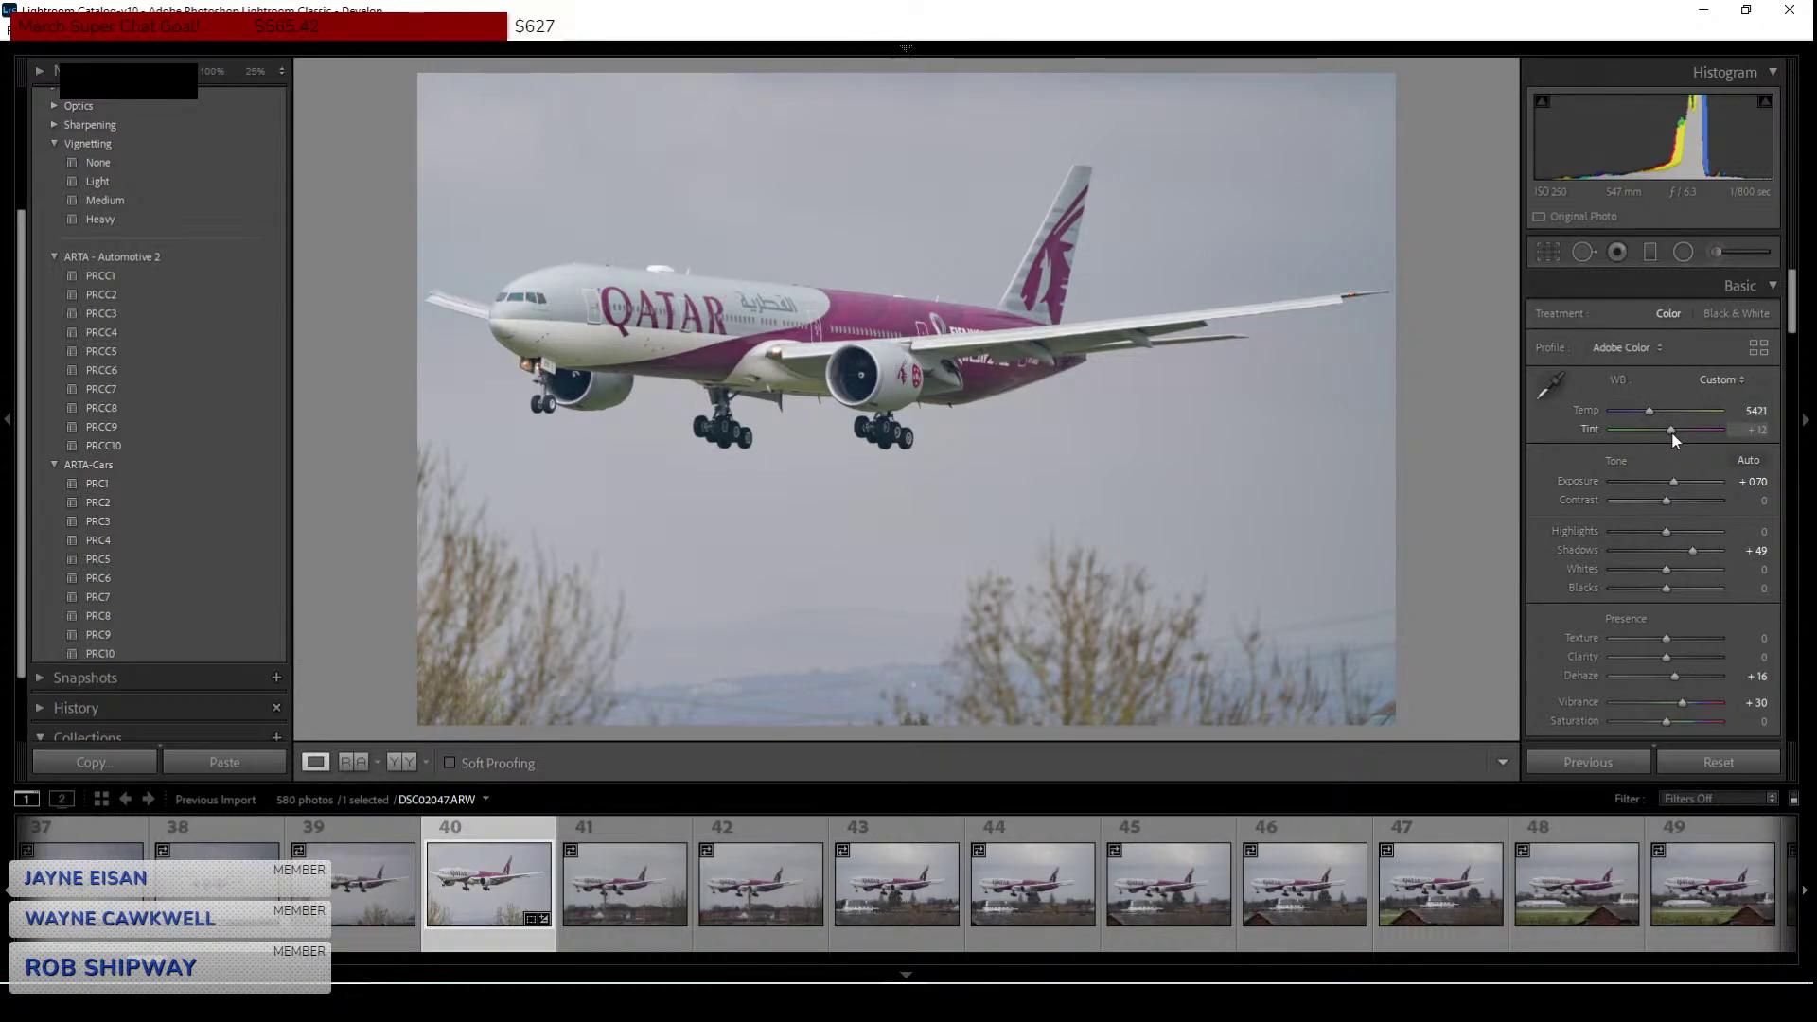
Raise the Whites to +32 and the Blacks to +7 on the Qatar photo.
drag(1672, 431, 1674, 432)
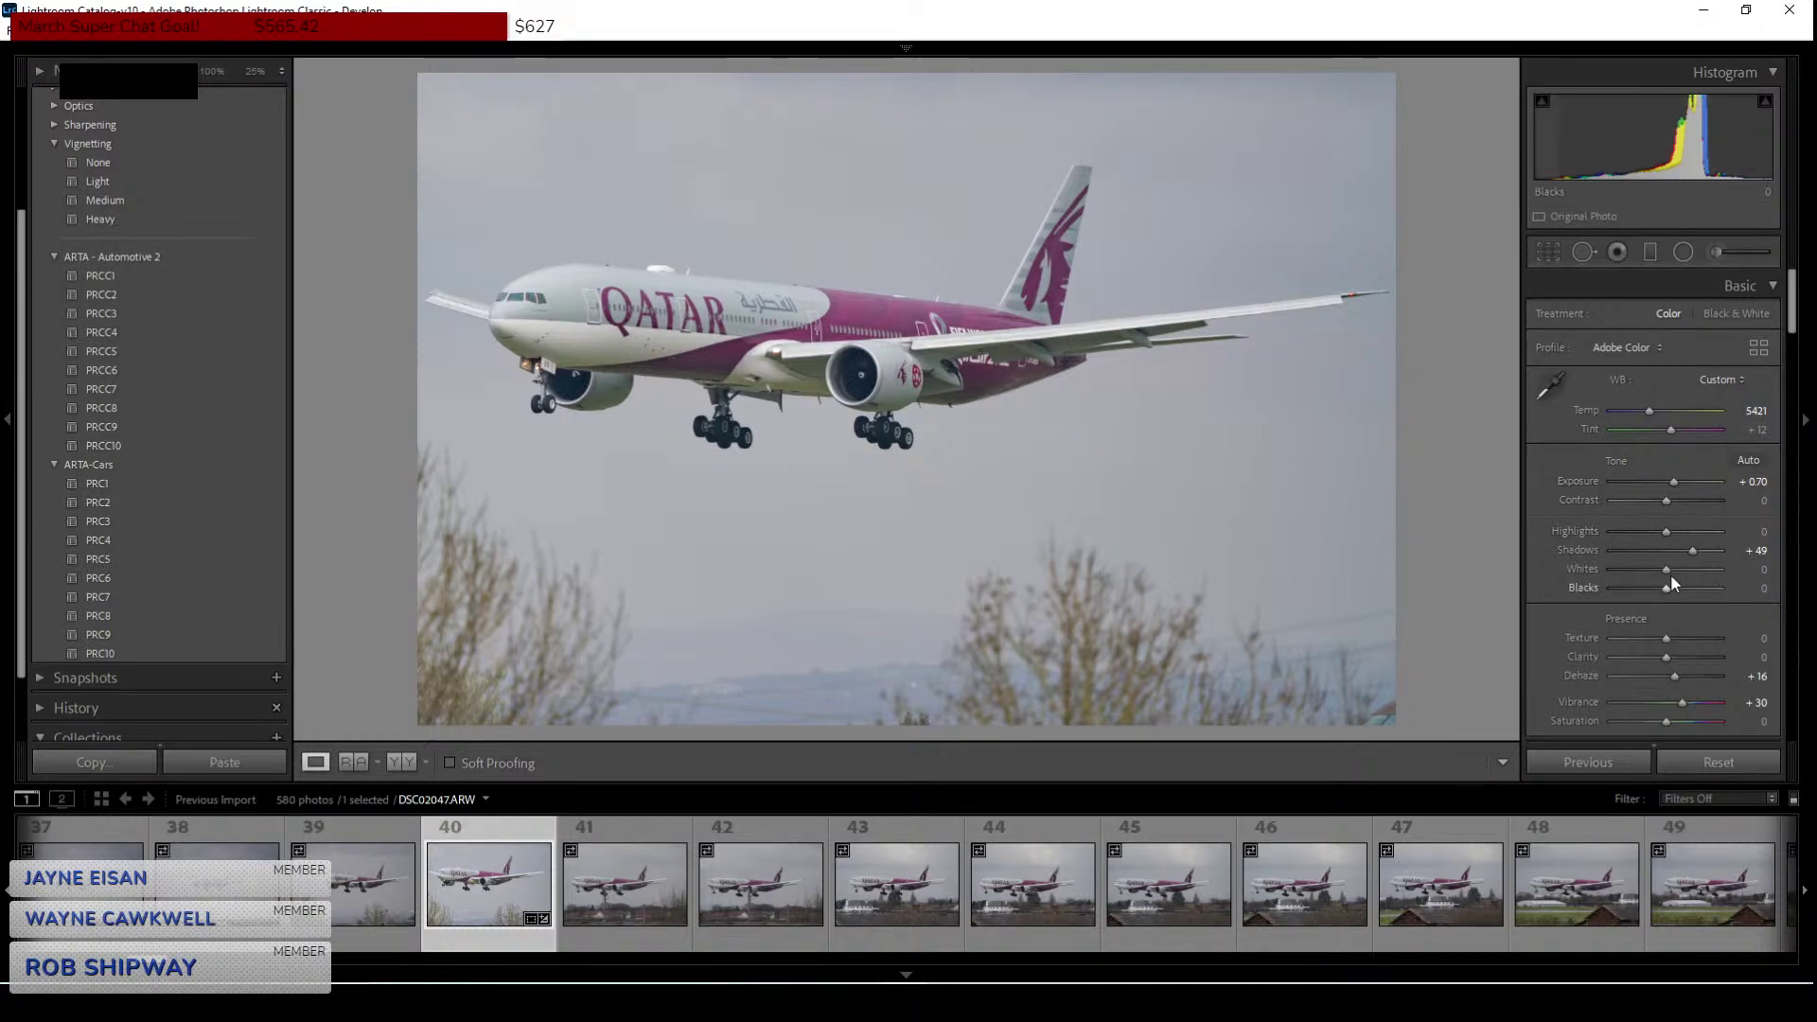
drag(1671, 568, 1689, 566)
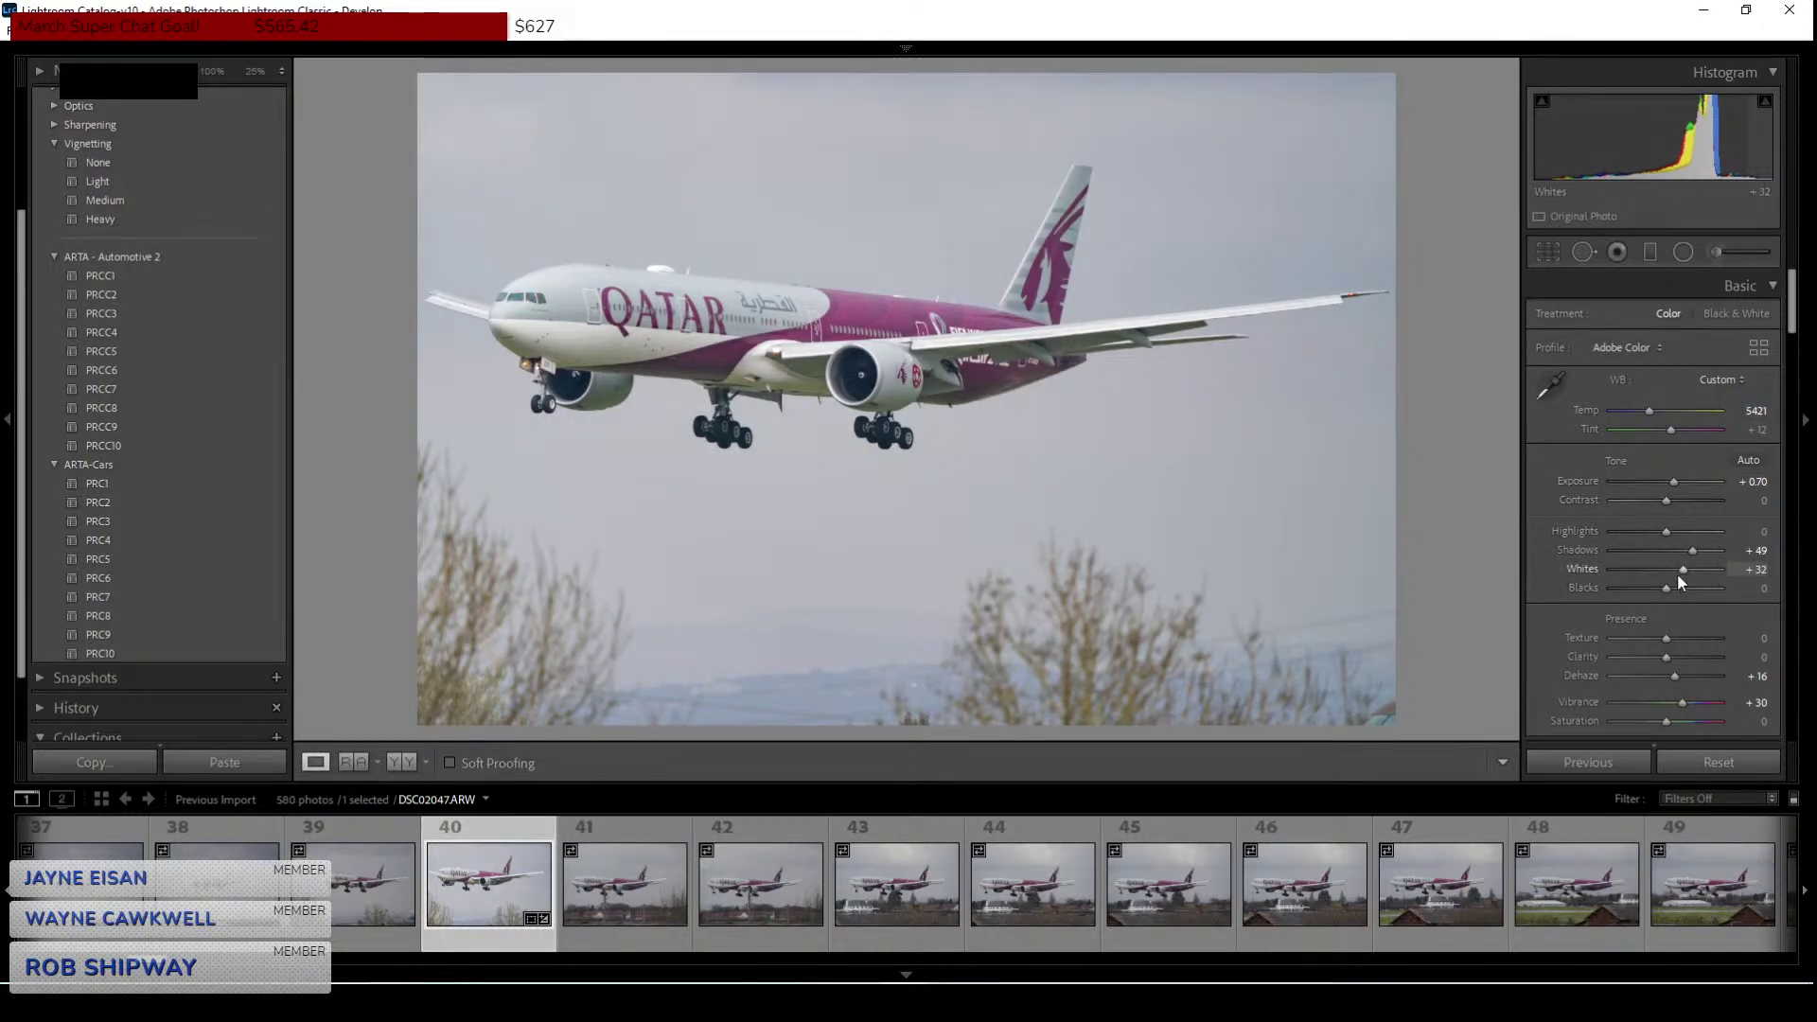
drag(1668, 585, 1672, 581)
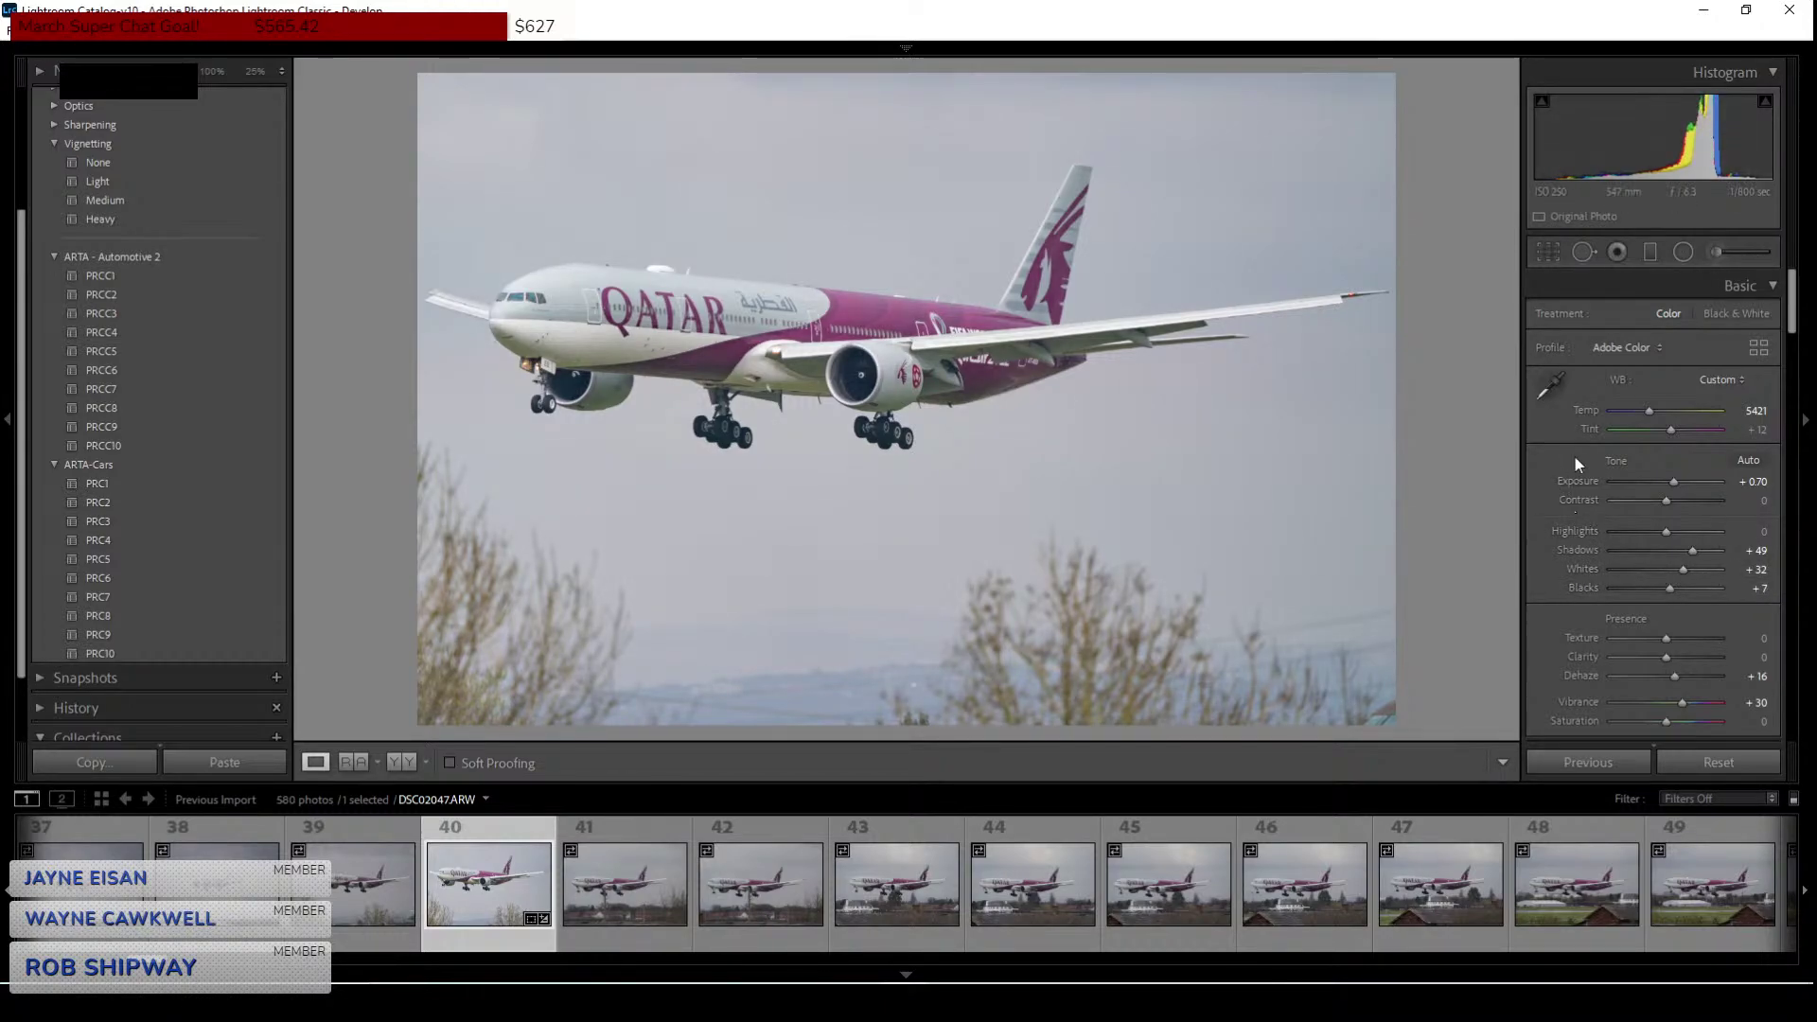
Set the Qatar photo's Temp to 5333, Whites to +39, Texture to +4 and Clarity to +2.
drag(1650, 413, 1649, 409)
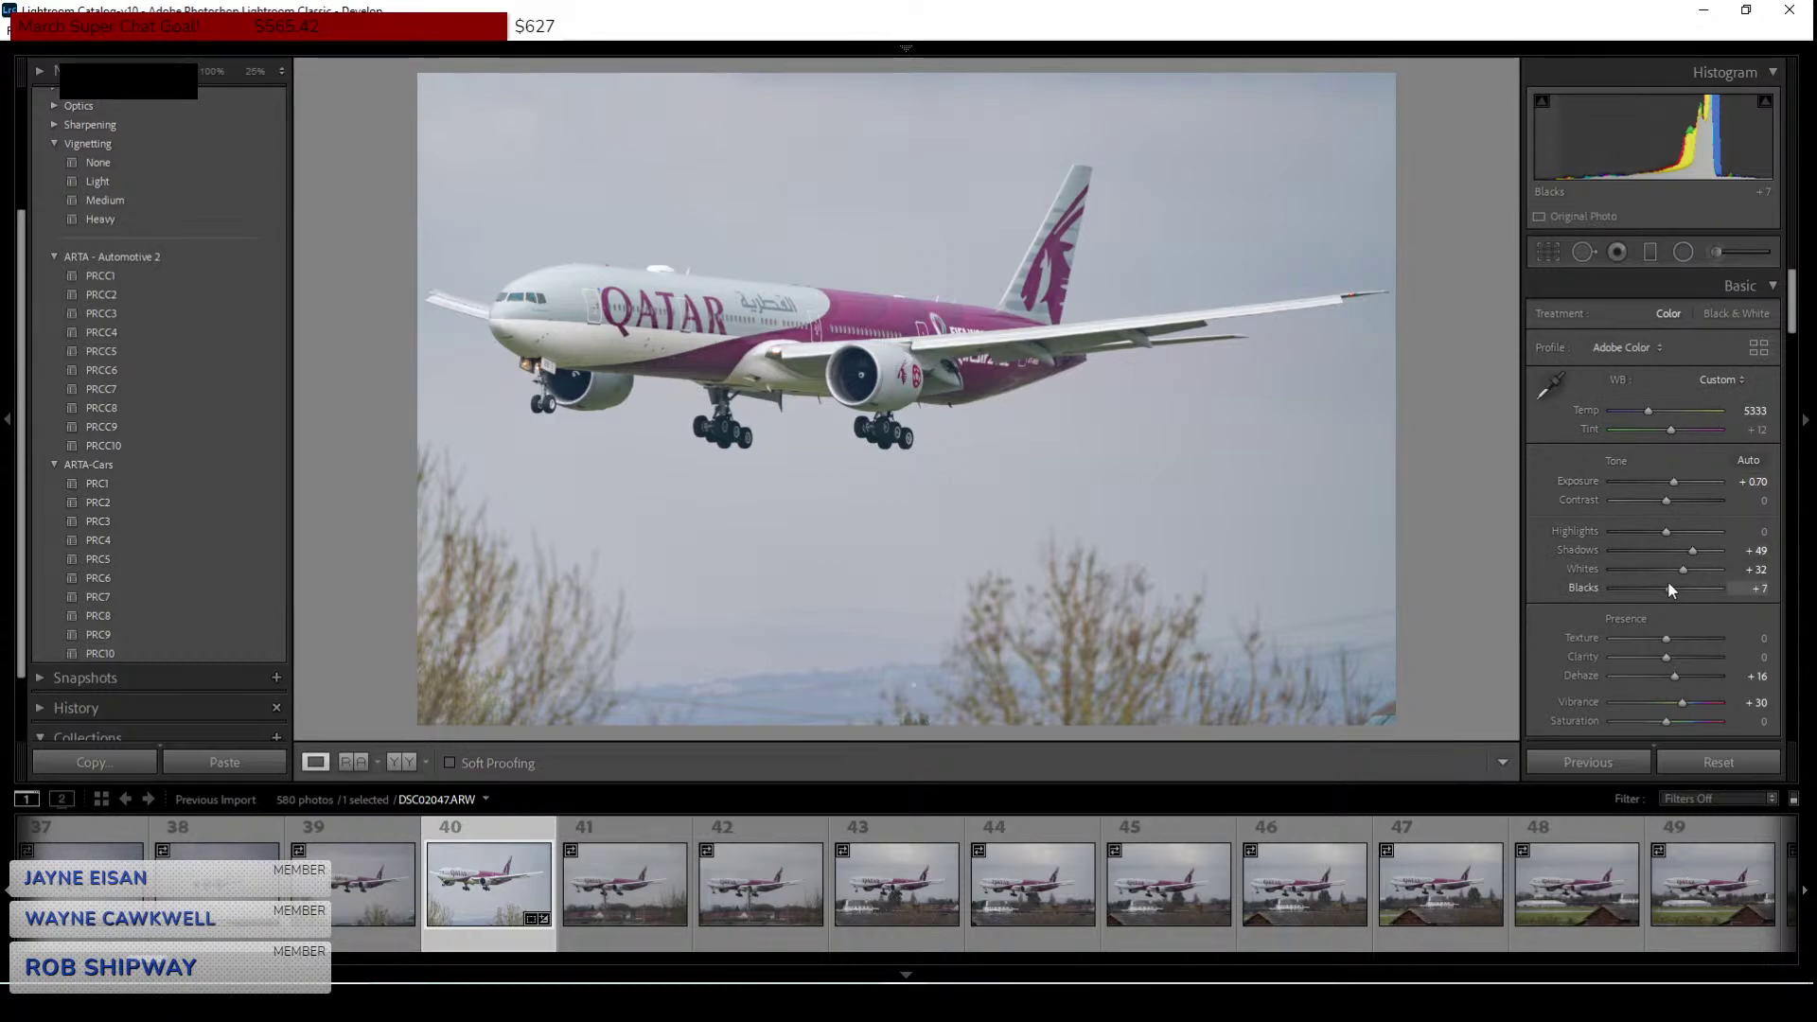
drag(1683, 567, 1686, 567)
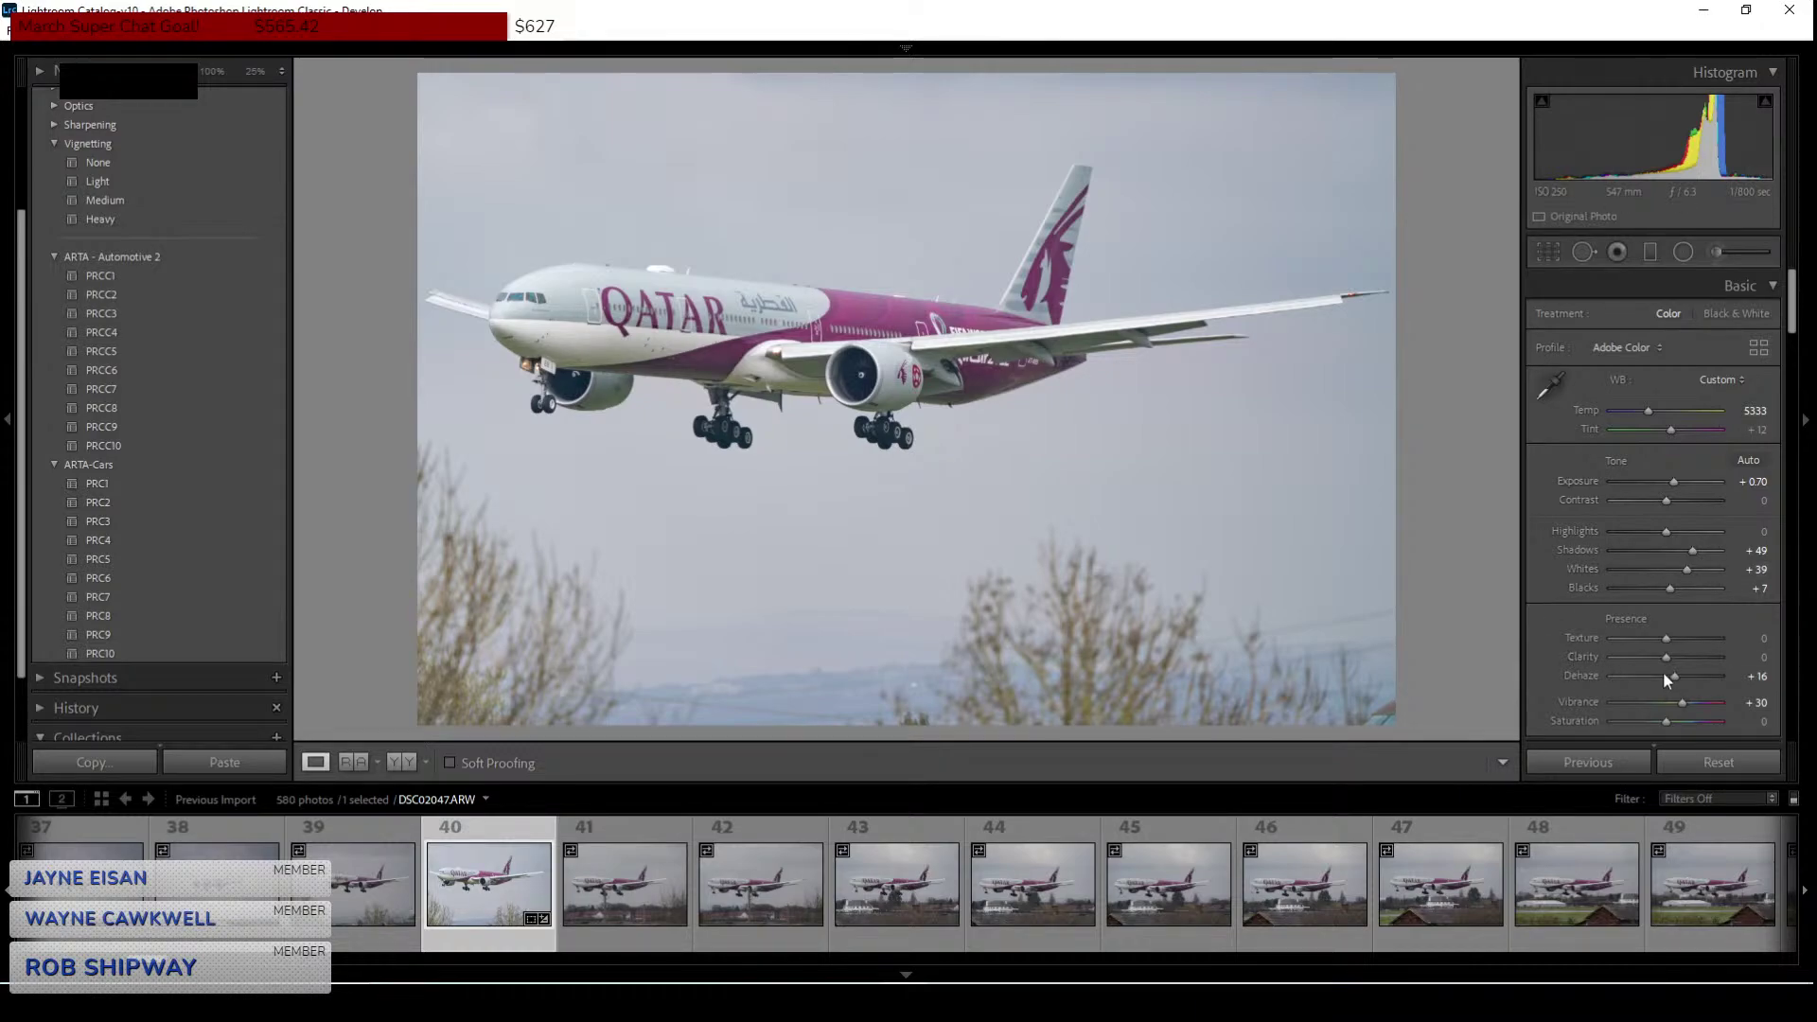
drag(1666, 657, 1670, 657)
Turn on chromatic aberration removal and lens profile corrections for the Qatar photo.
scroll(1563, 558, down, 2)
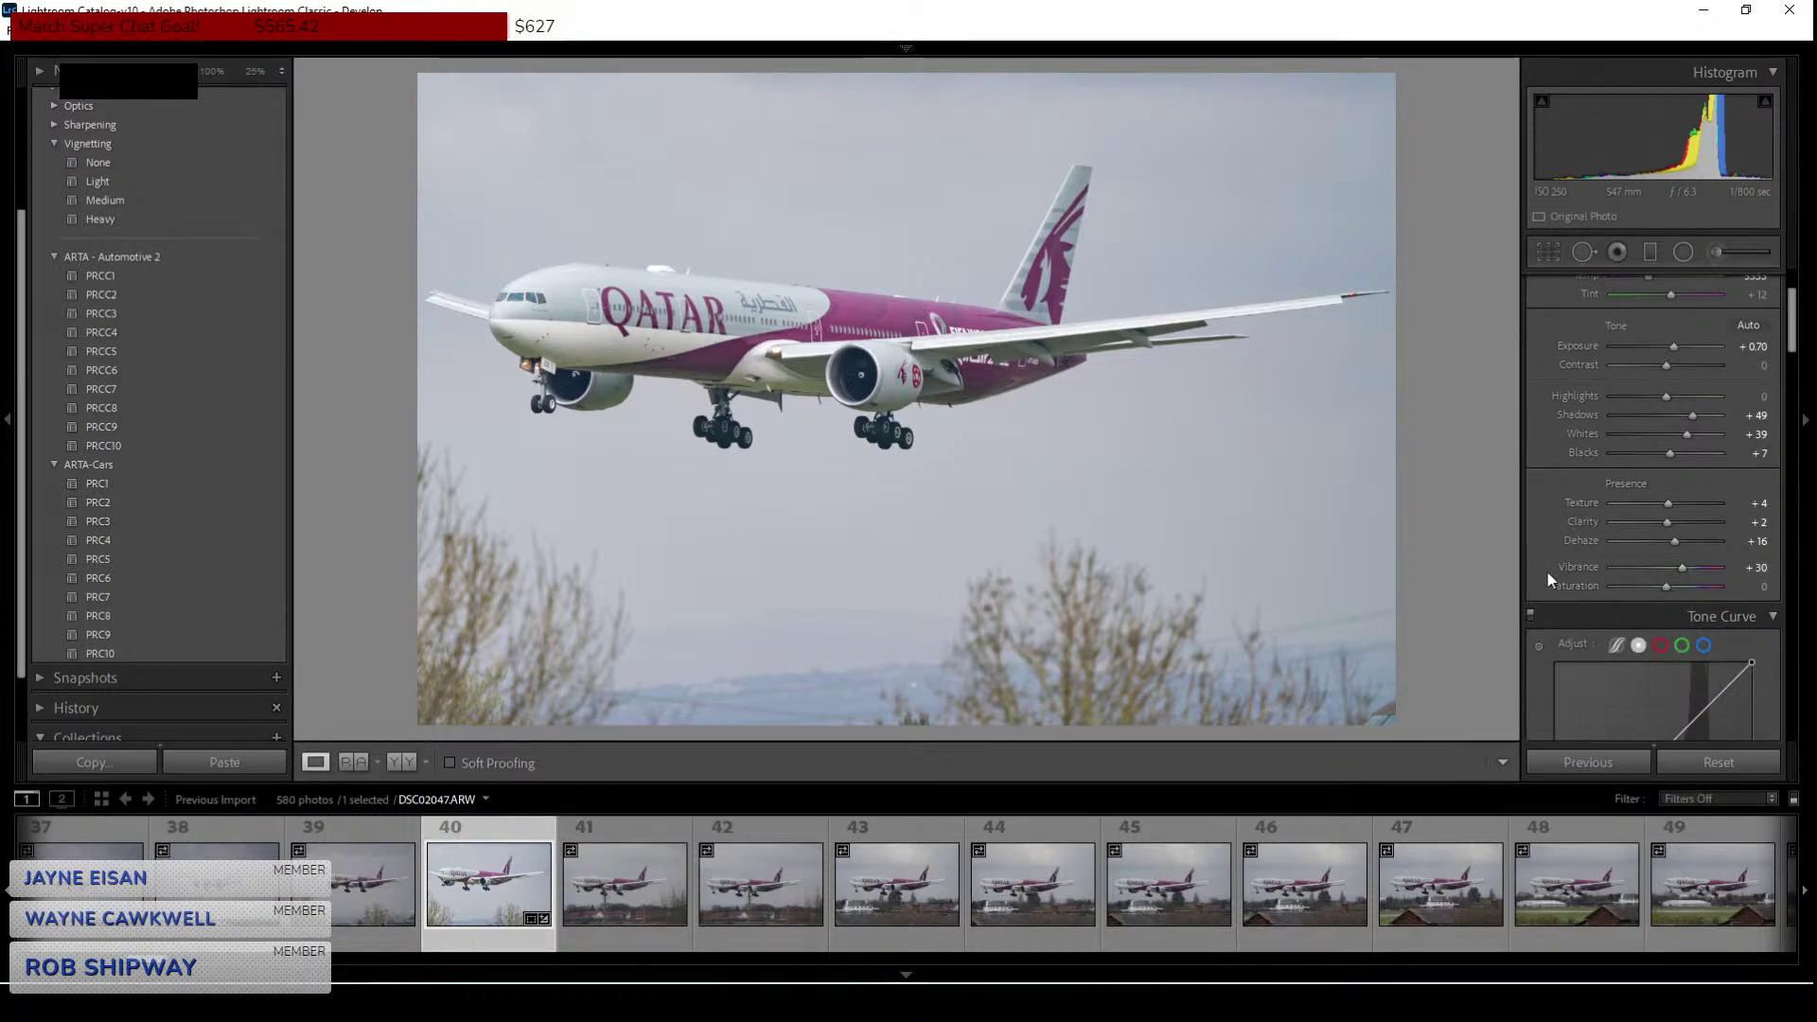
scroll(1557, 568, down, 5)
scroll(1572, 572, down, 10)
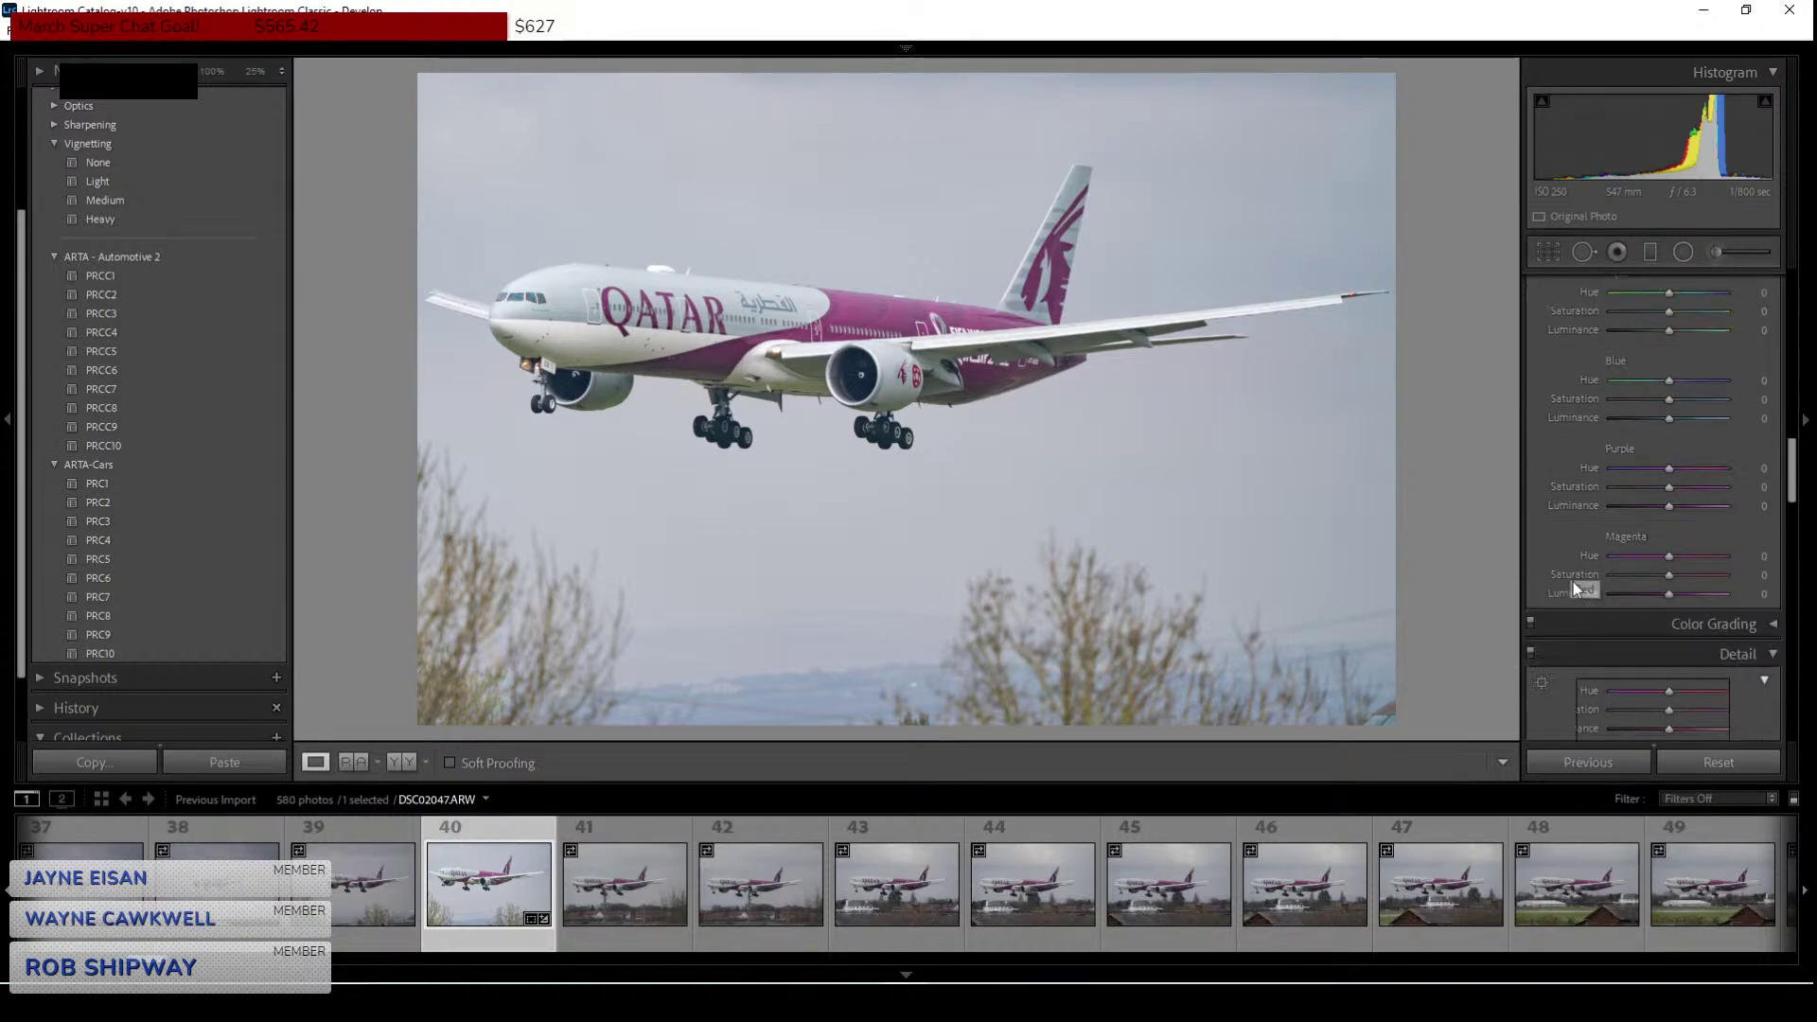
click(1560, 636)
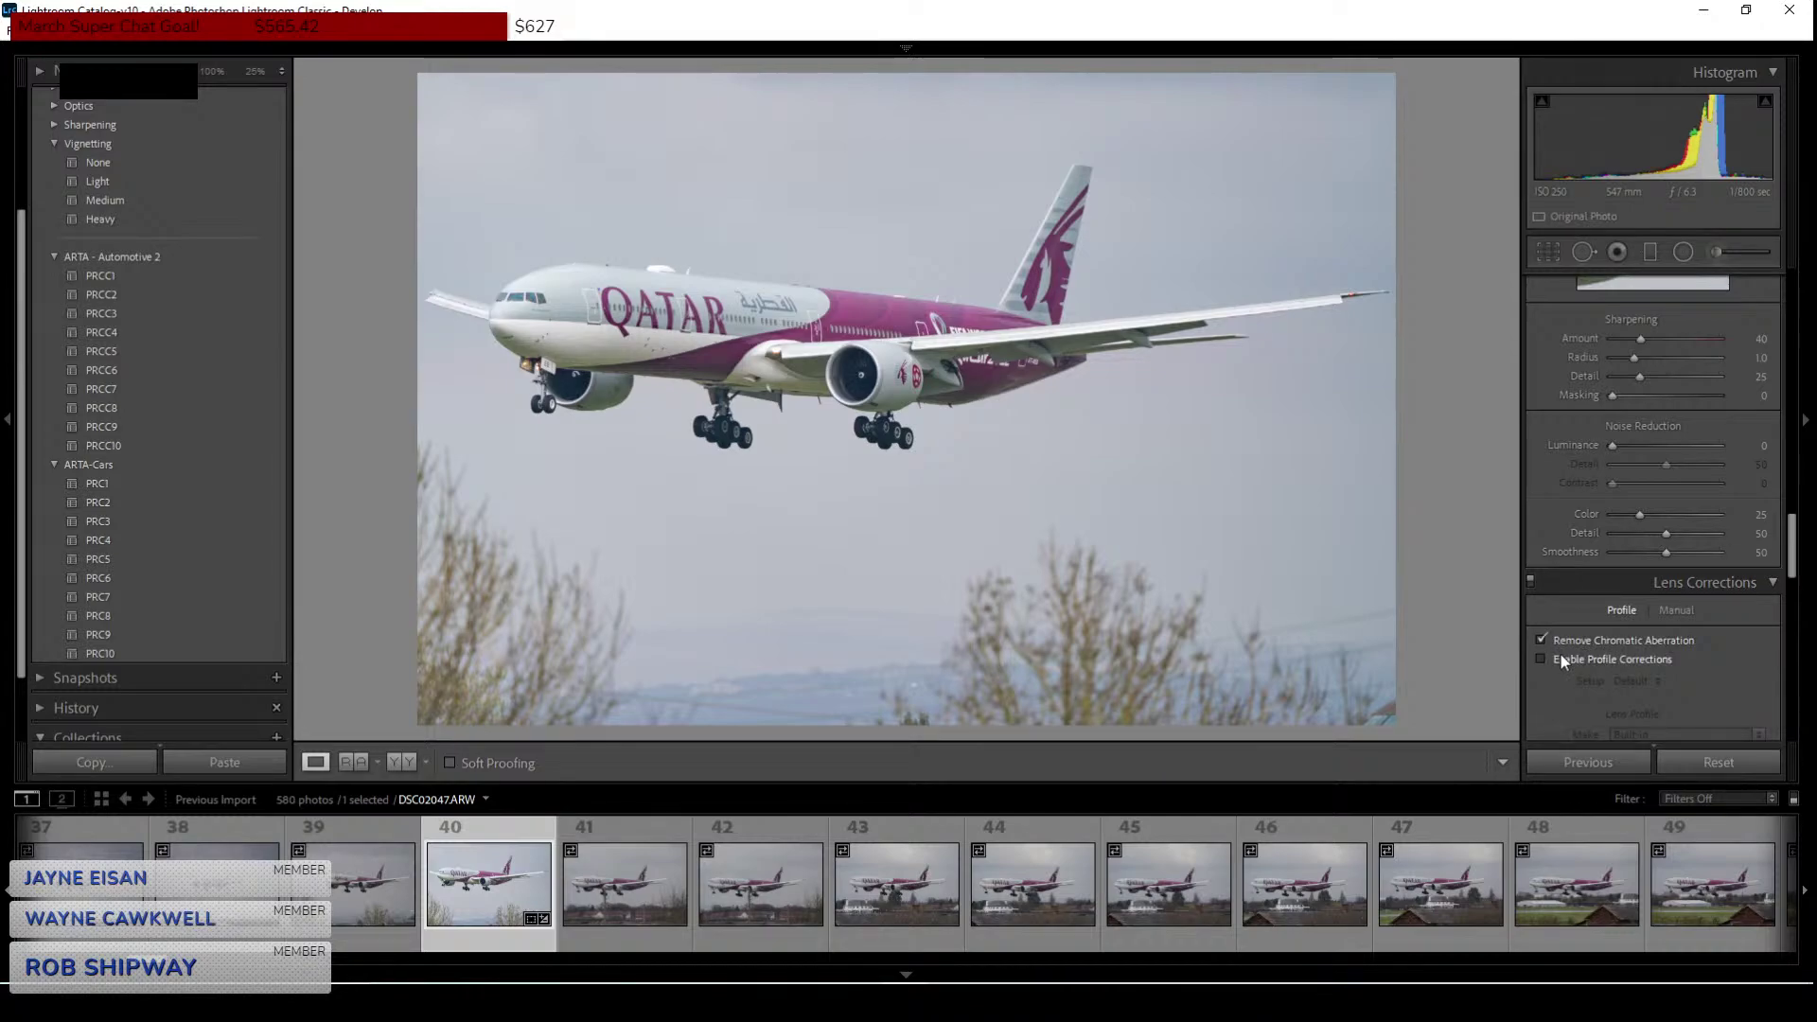
click(1561, 658)
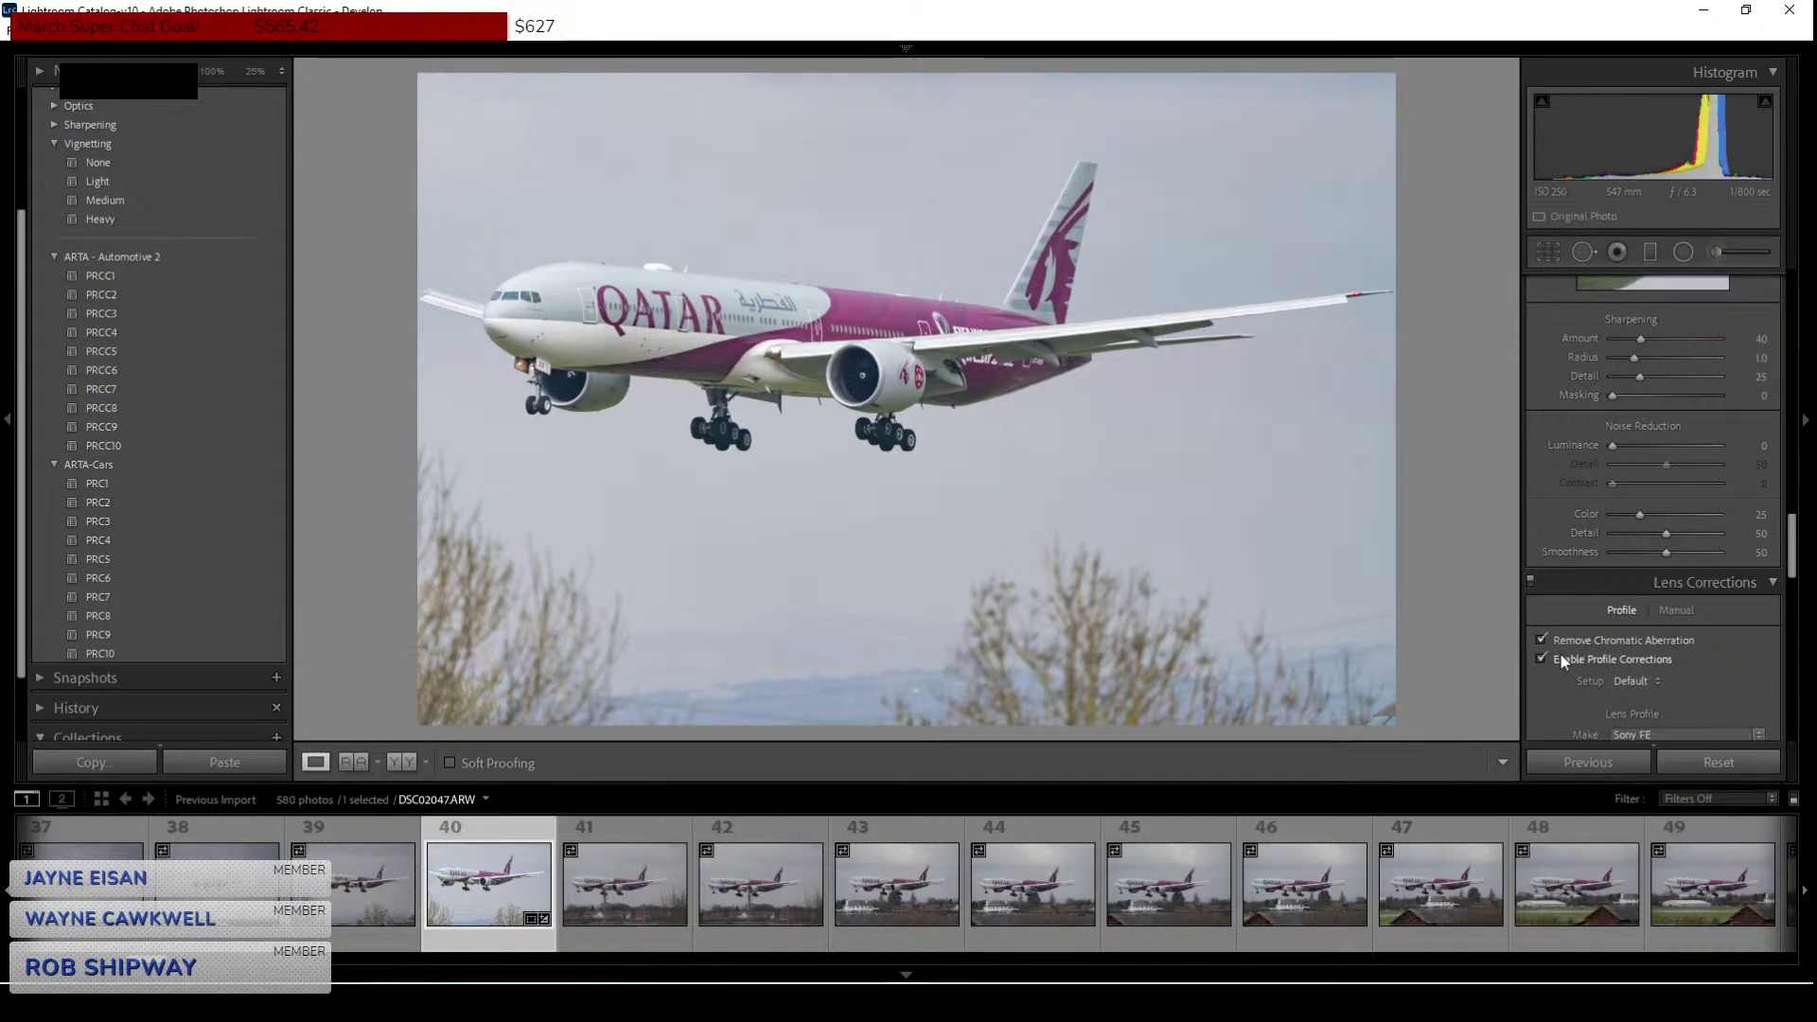
Set the Sharpening Amount to 63 and Masking to 85, with Luminance noise reduction at 11.
click(1531, 581)
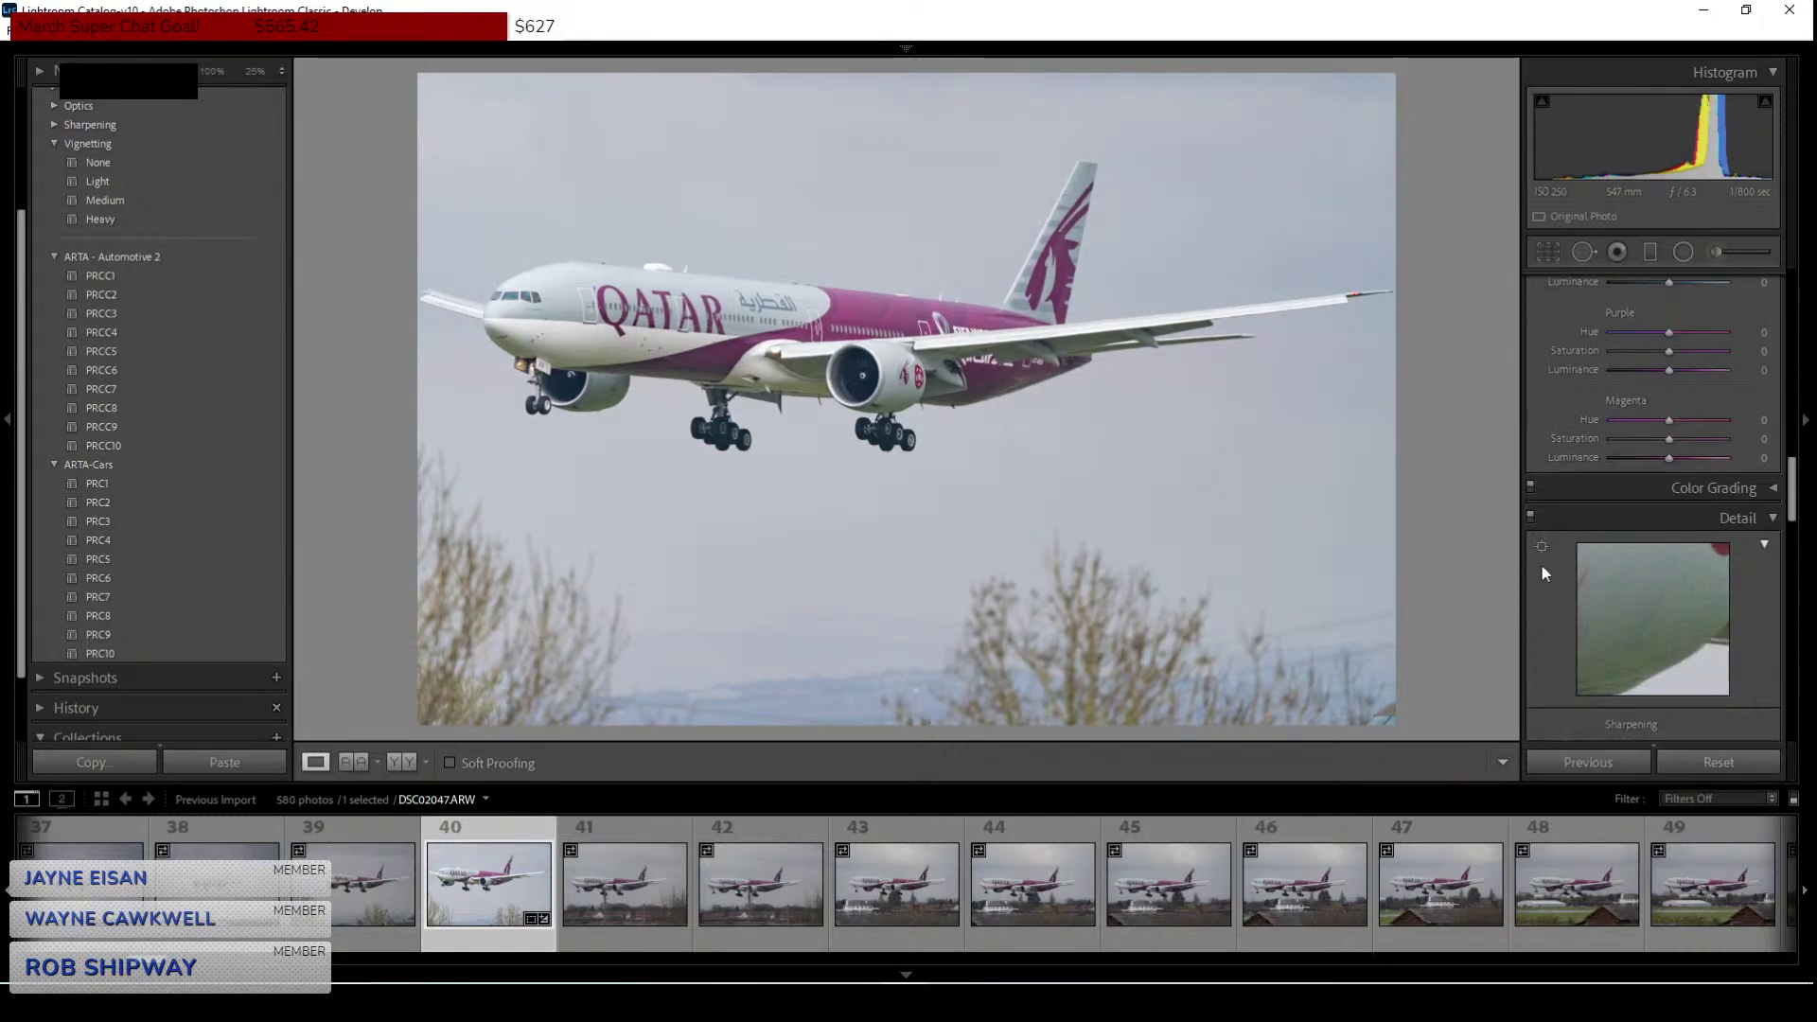
drag(1617, 581, 1704, 530)
drag(1653, 474, 1664, 484)
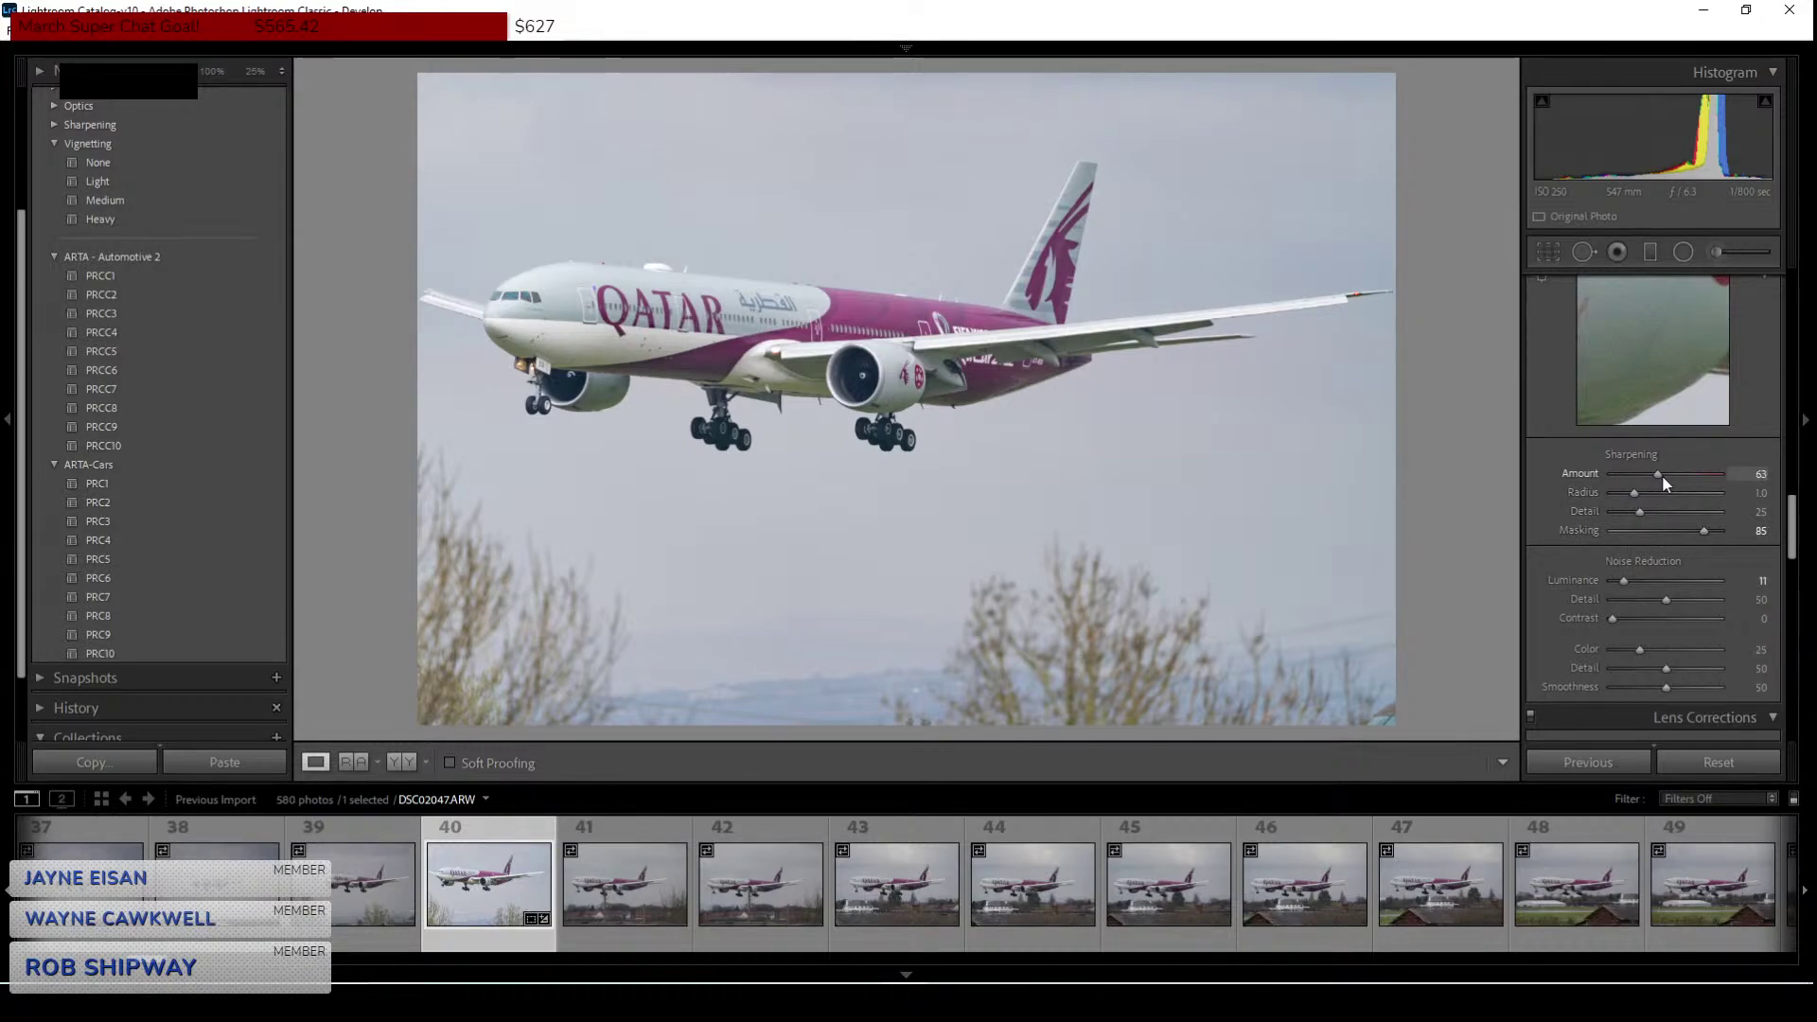
Add three points to the tone curve and shape a gentle S, lowering the dark point and raising the midtones and highlights.
scroll(1558, 407, up, 8)
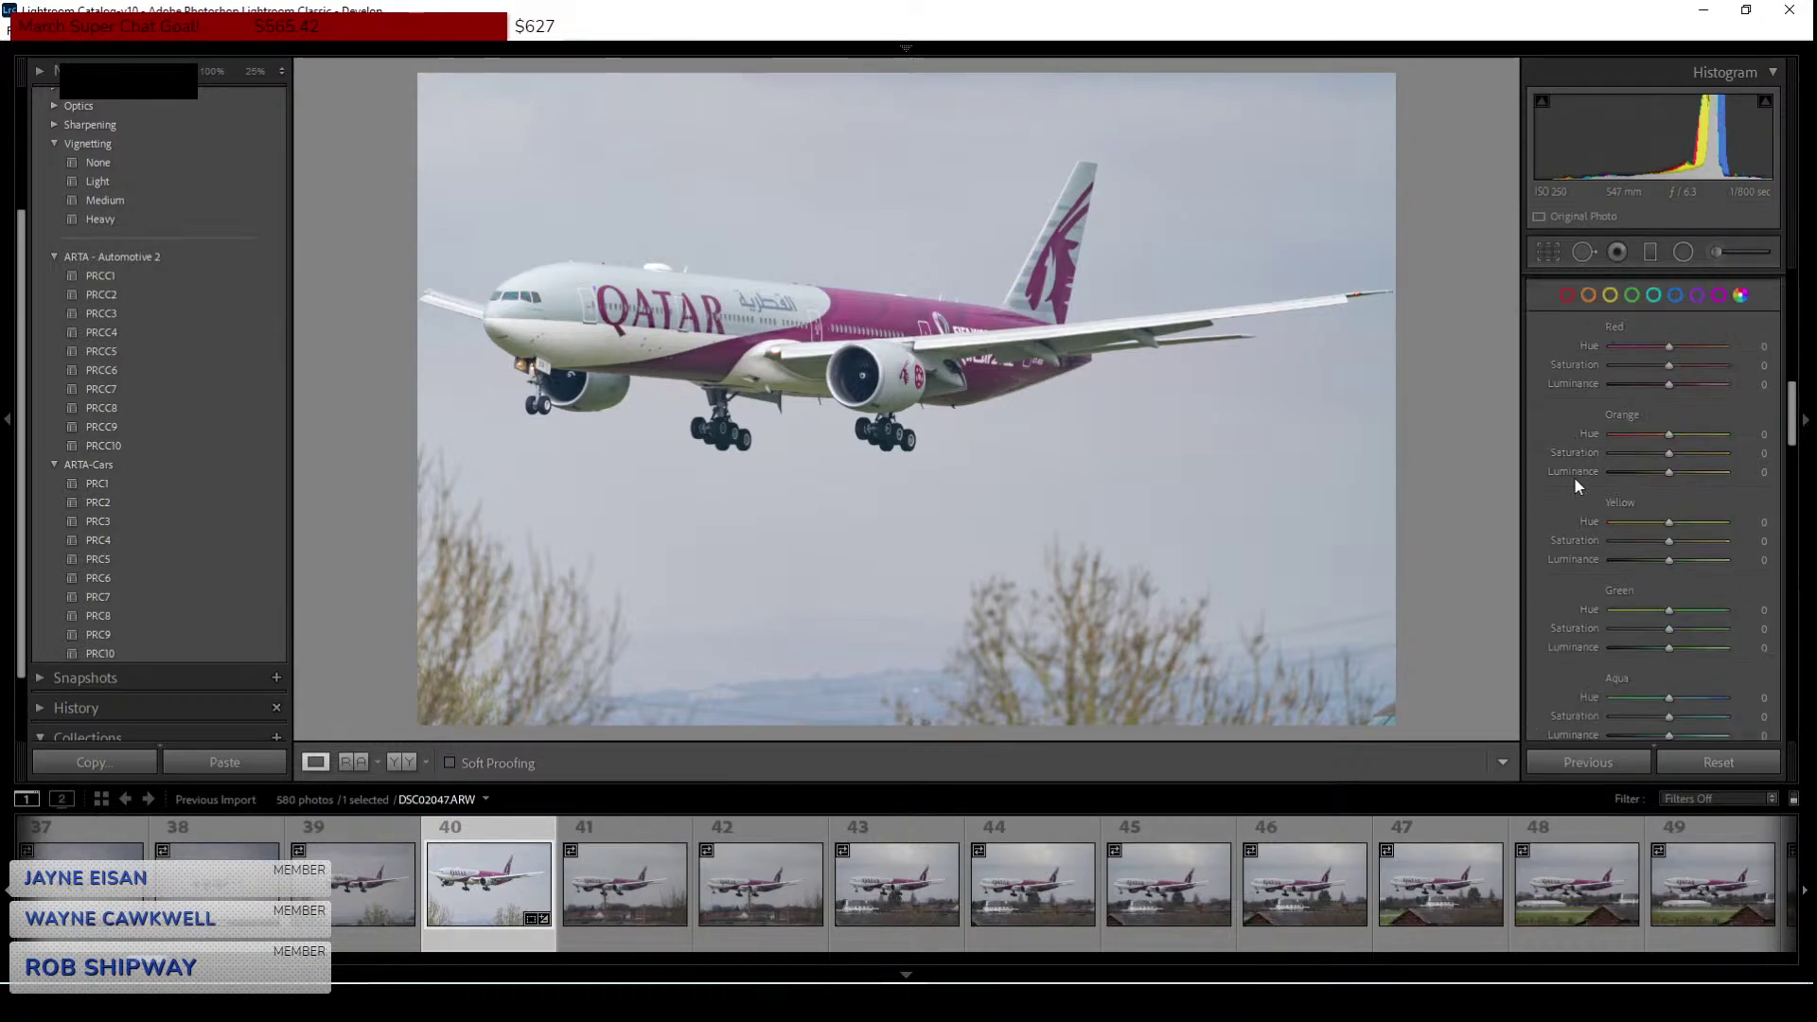
scroll(1577, 510, up, 5)
scroll(1606, 519, down, 5)
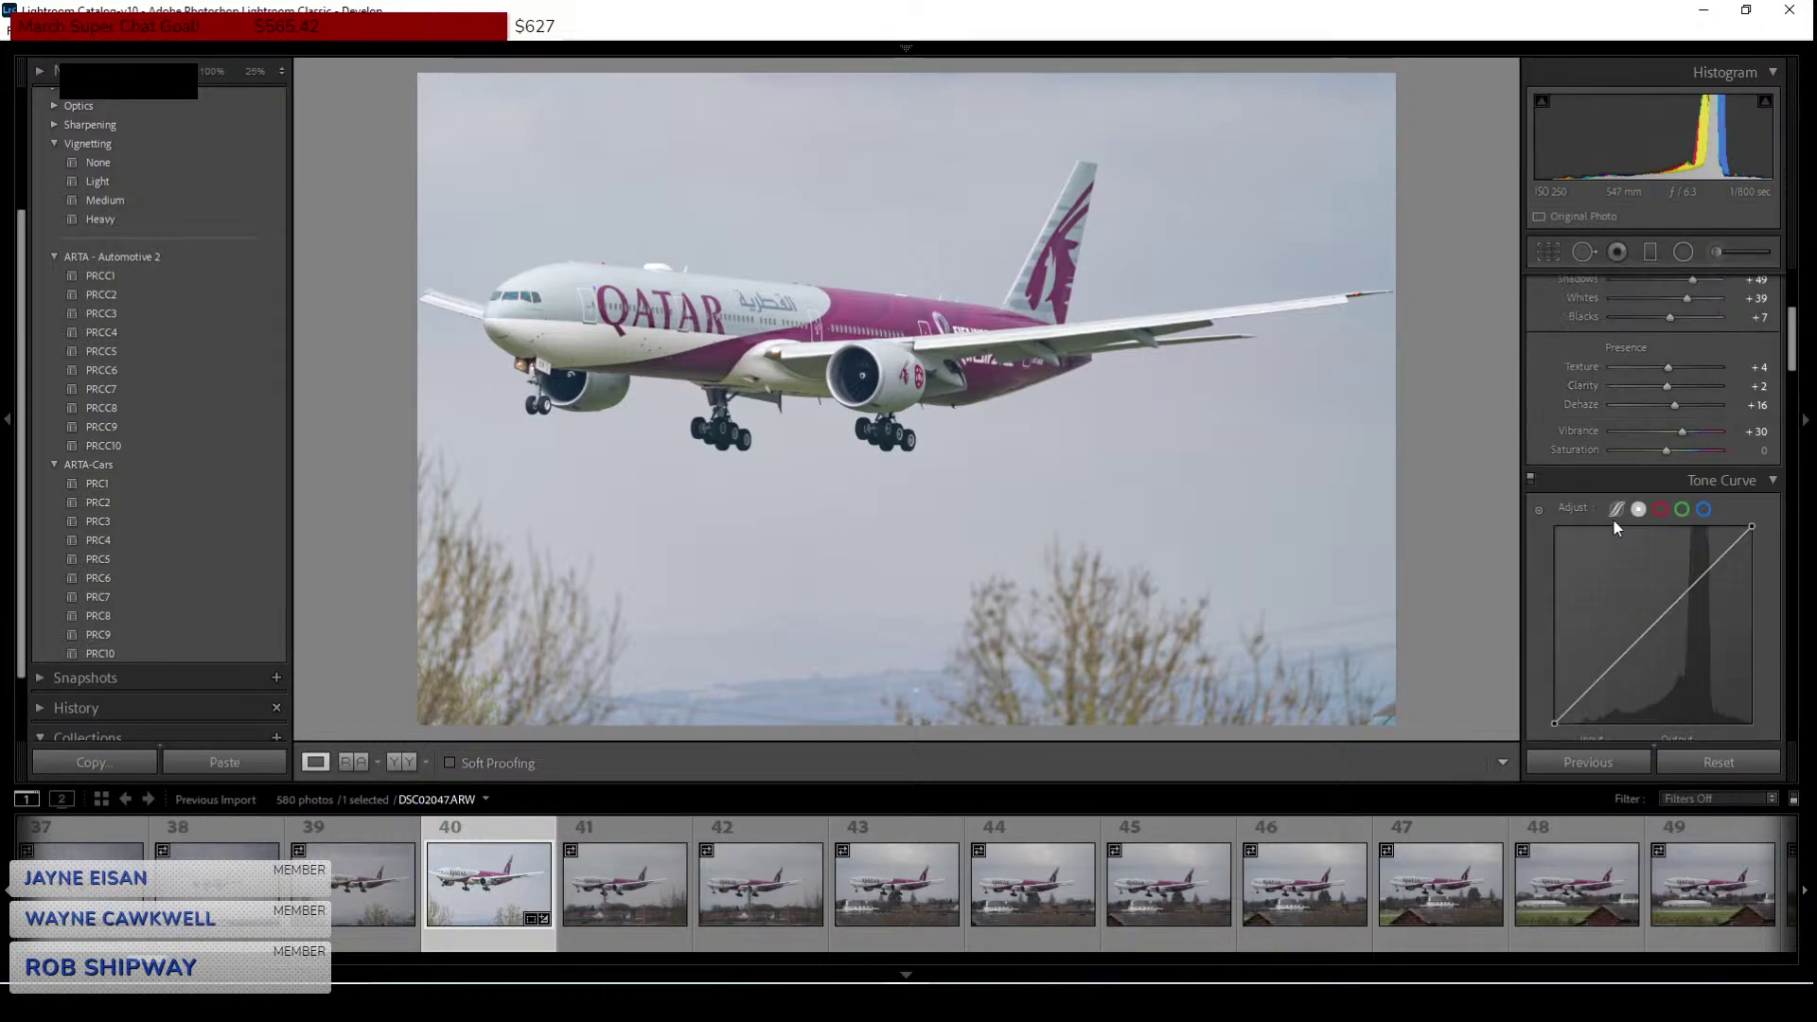
click(1605, 673)
click(1673, 607)
click(1727, 550)
drag(1608, 675, 1606, 678)
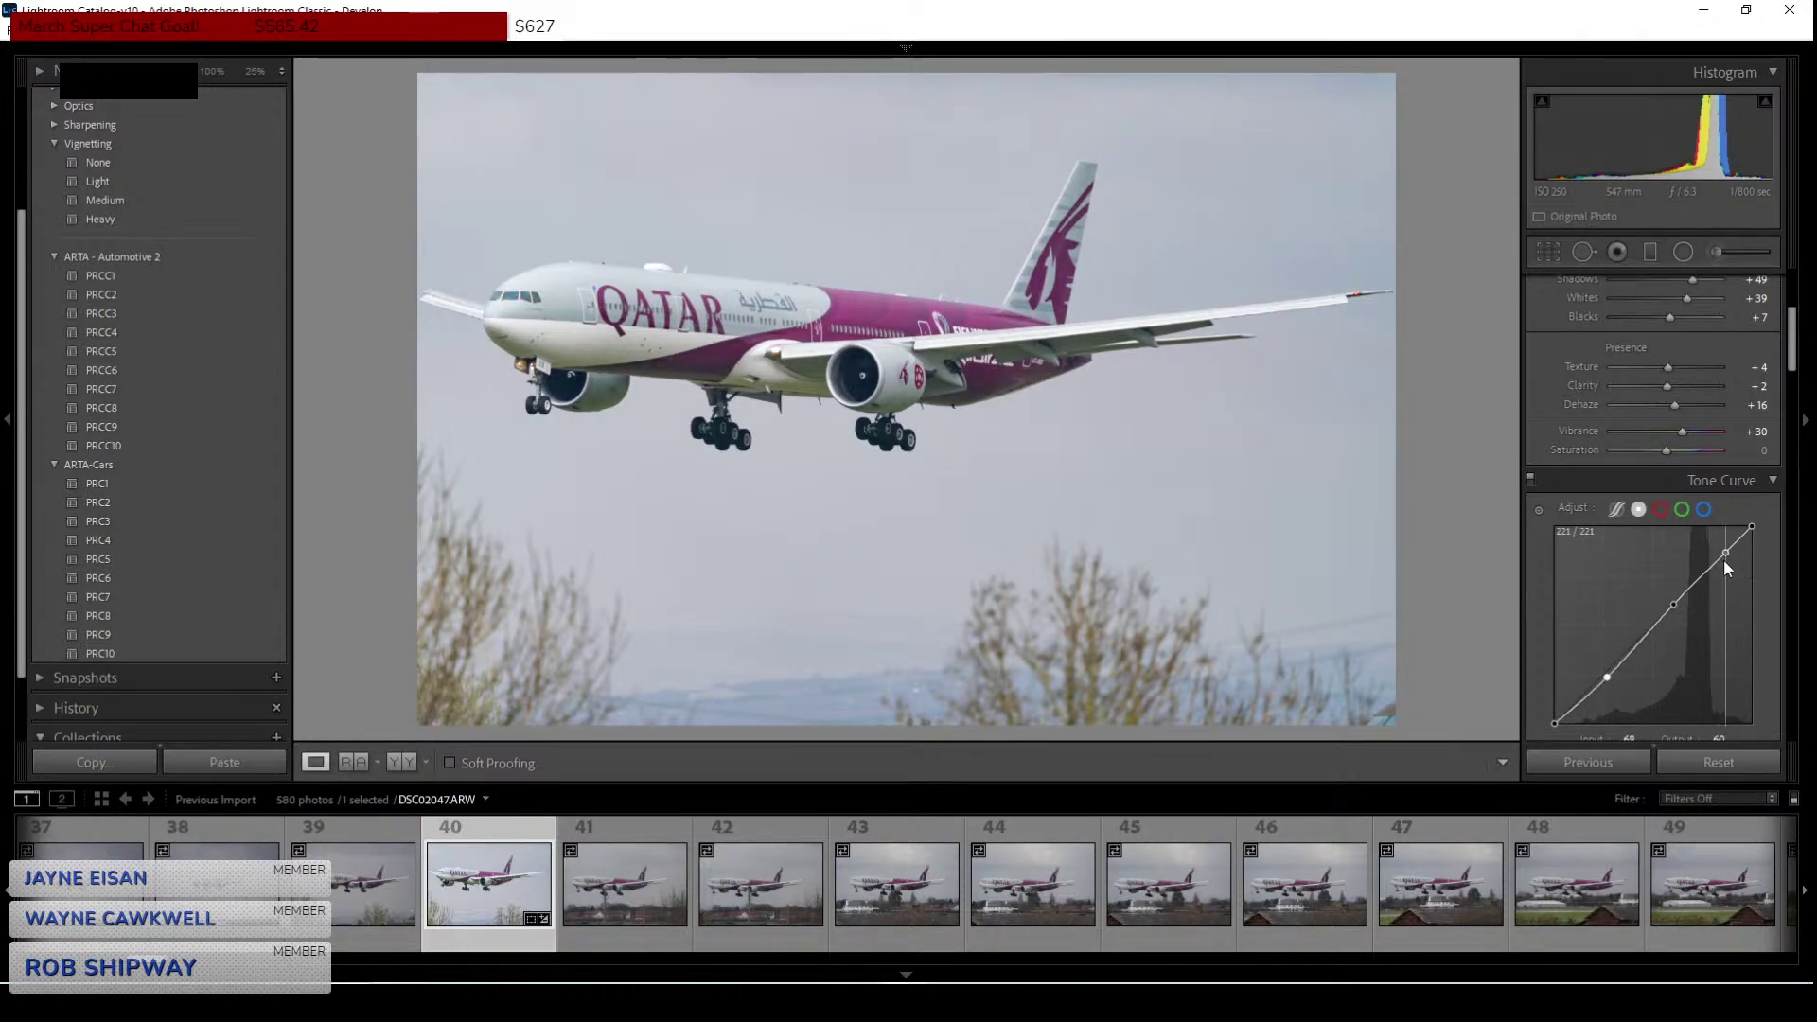
drag(1725, 560, 1671, 603)
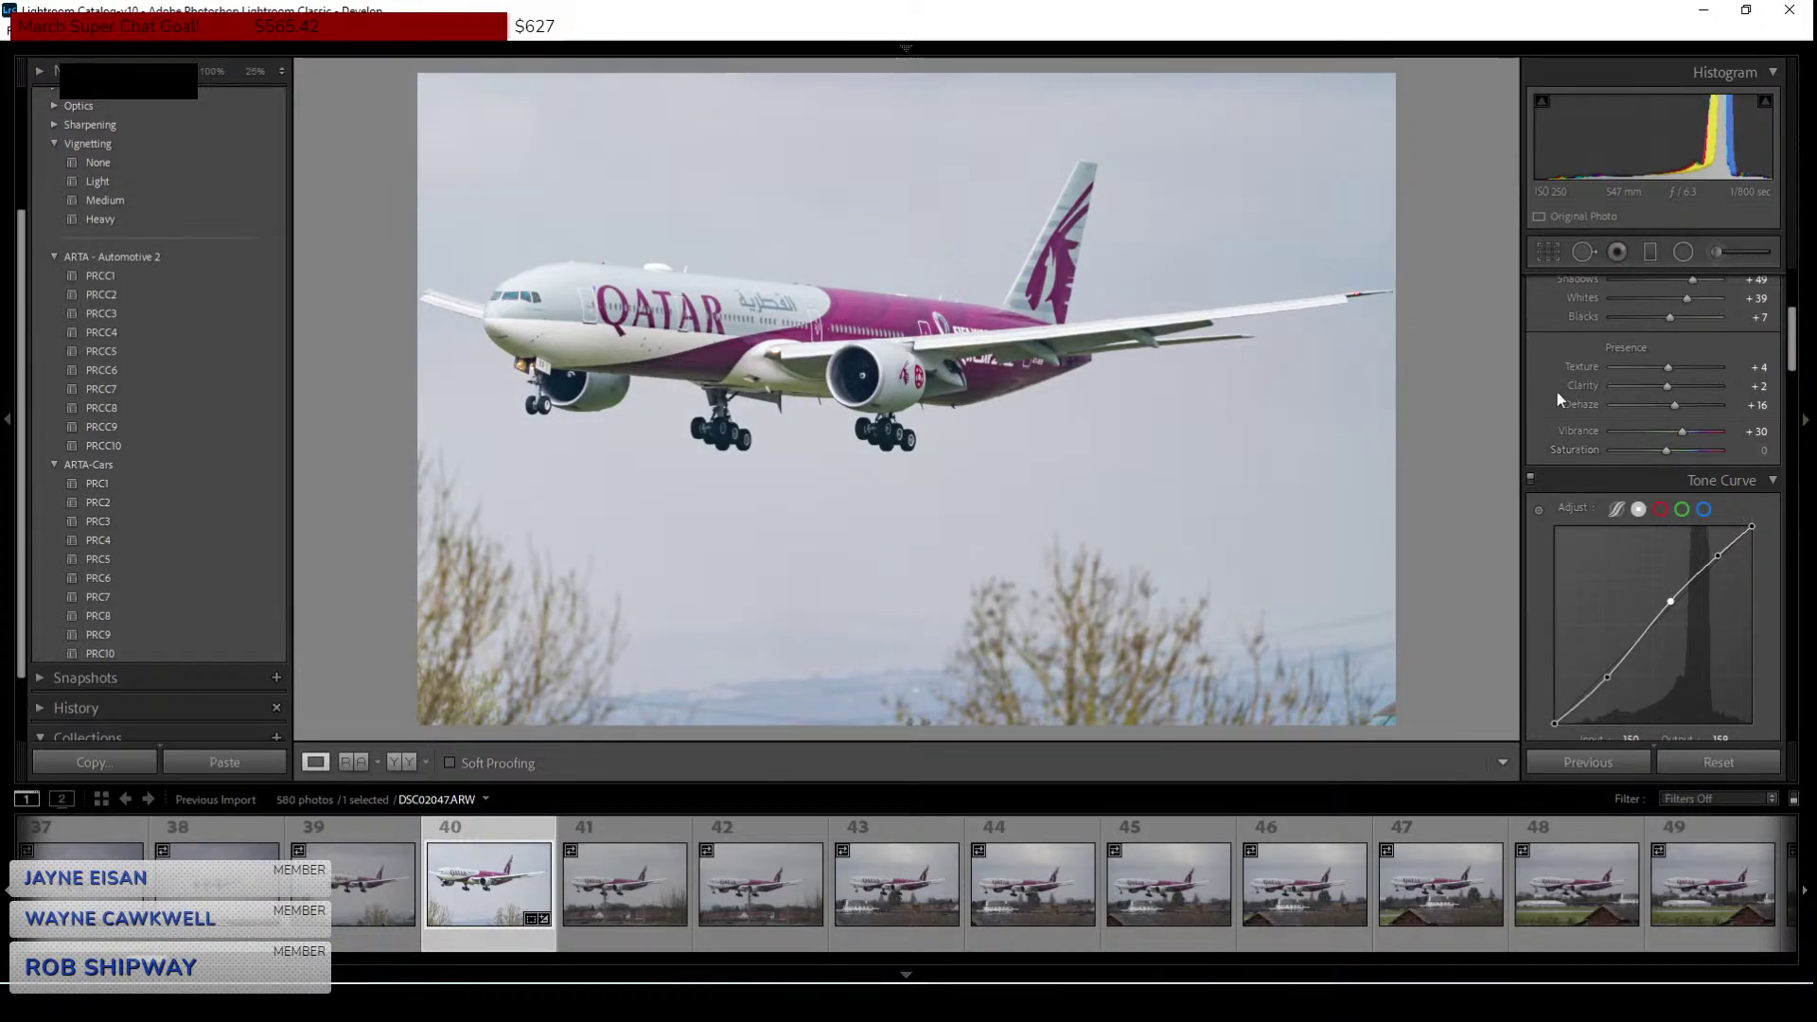
Set Highlights to -4, Contrast to +4 and Blacks to +23.
scroll(1617, 388, up, 3)
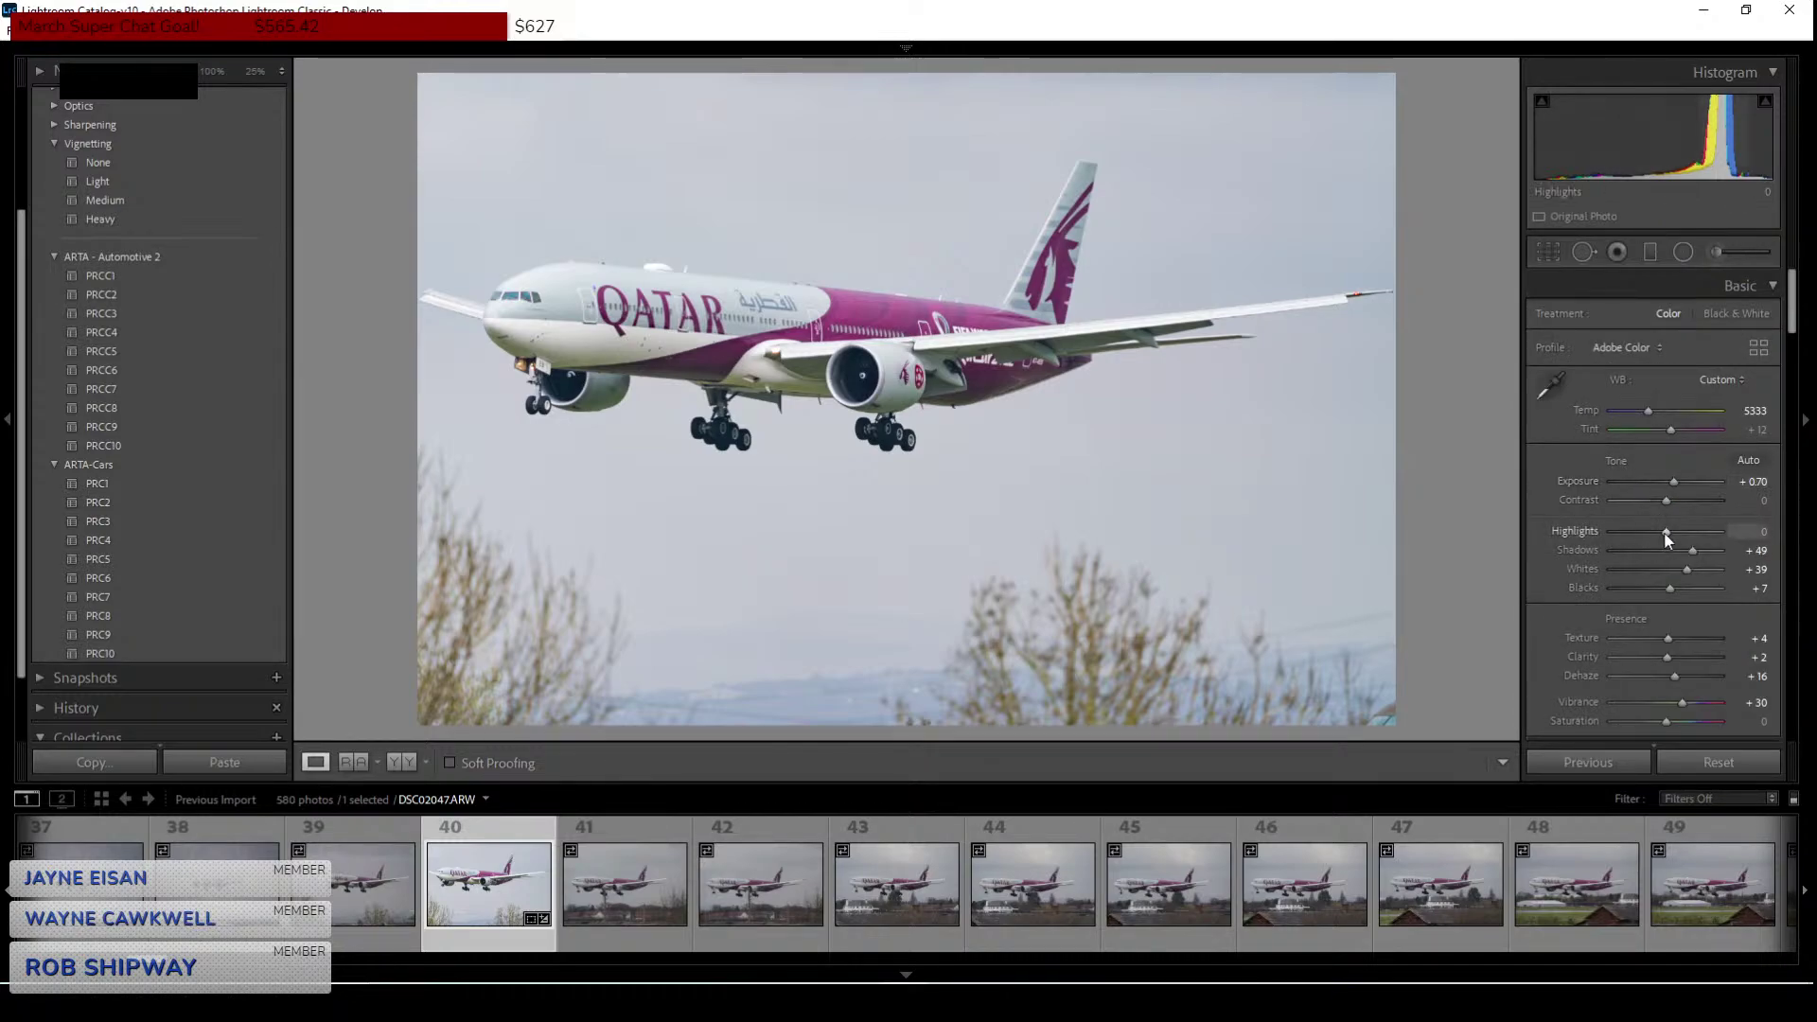
mouse_move(1651, 532)
mouse_down()
mouse_move(1635, 531)
mouse_move(1666, 534)
mouse_move(1673, 508)
mouse_up()
drag(1670, 587, 1679, 577)
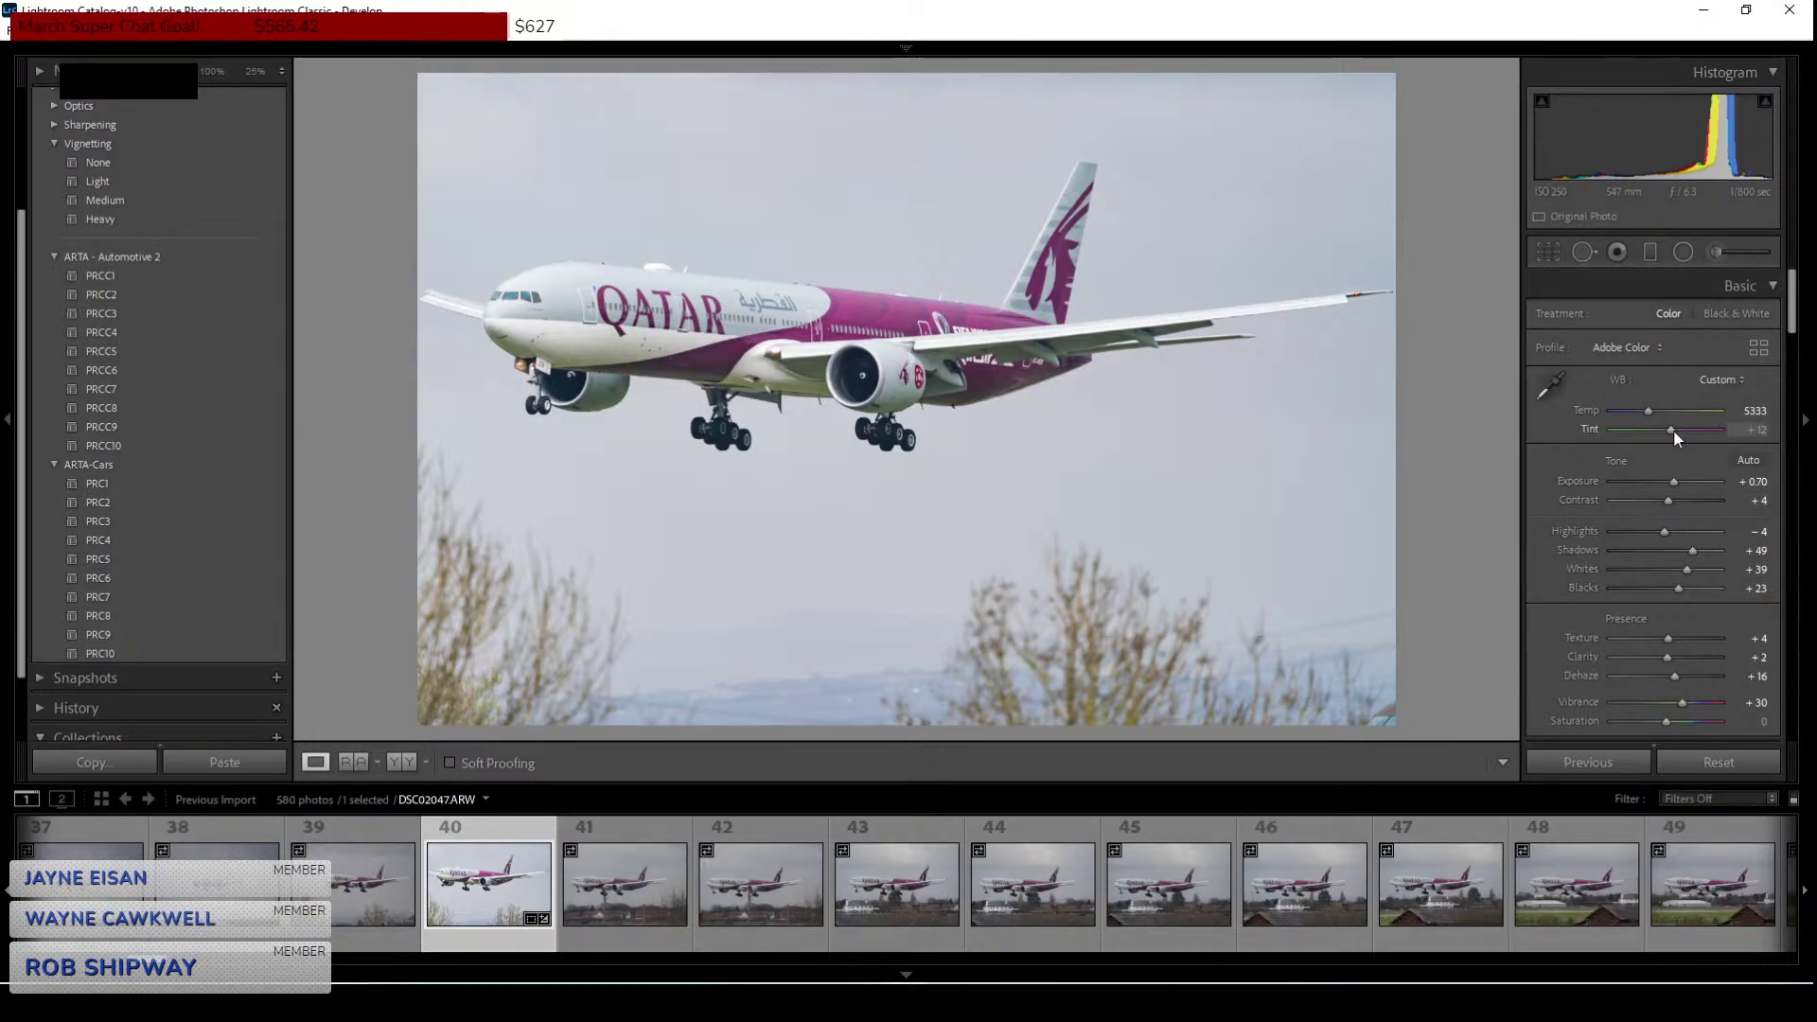
Try stronger magenta tints on the Qatar photo, and settle the Tint at +18.
drag(1672, 428, 1678, 428)
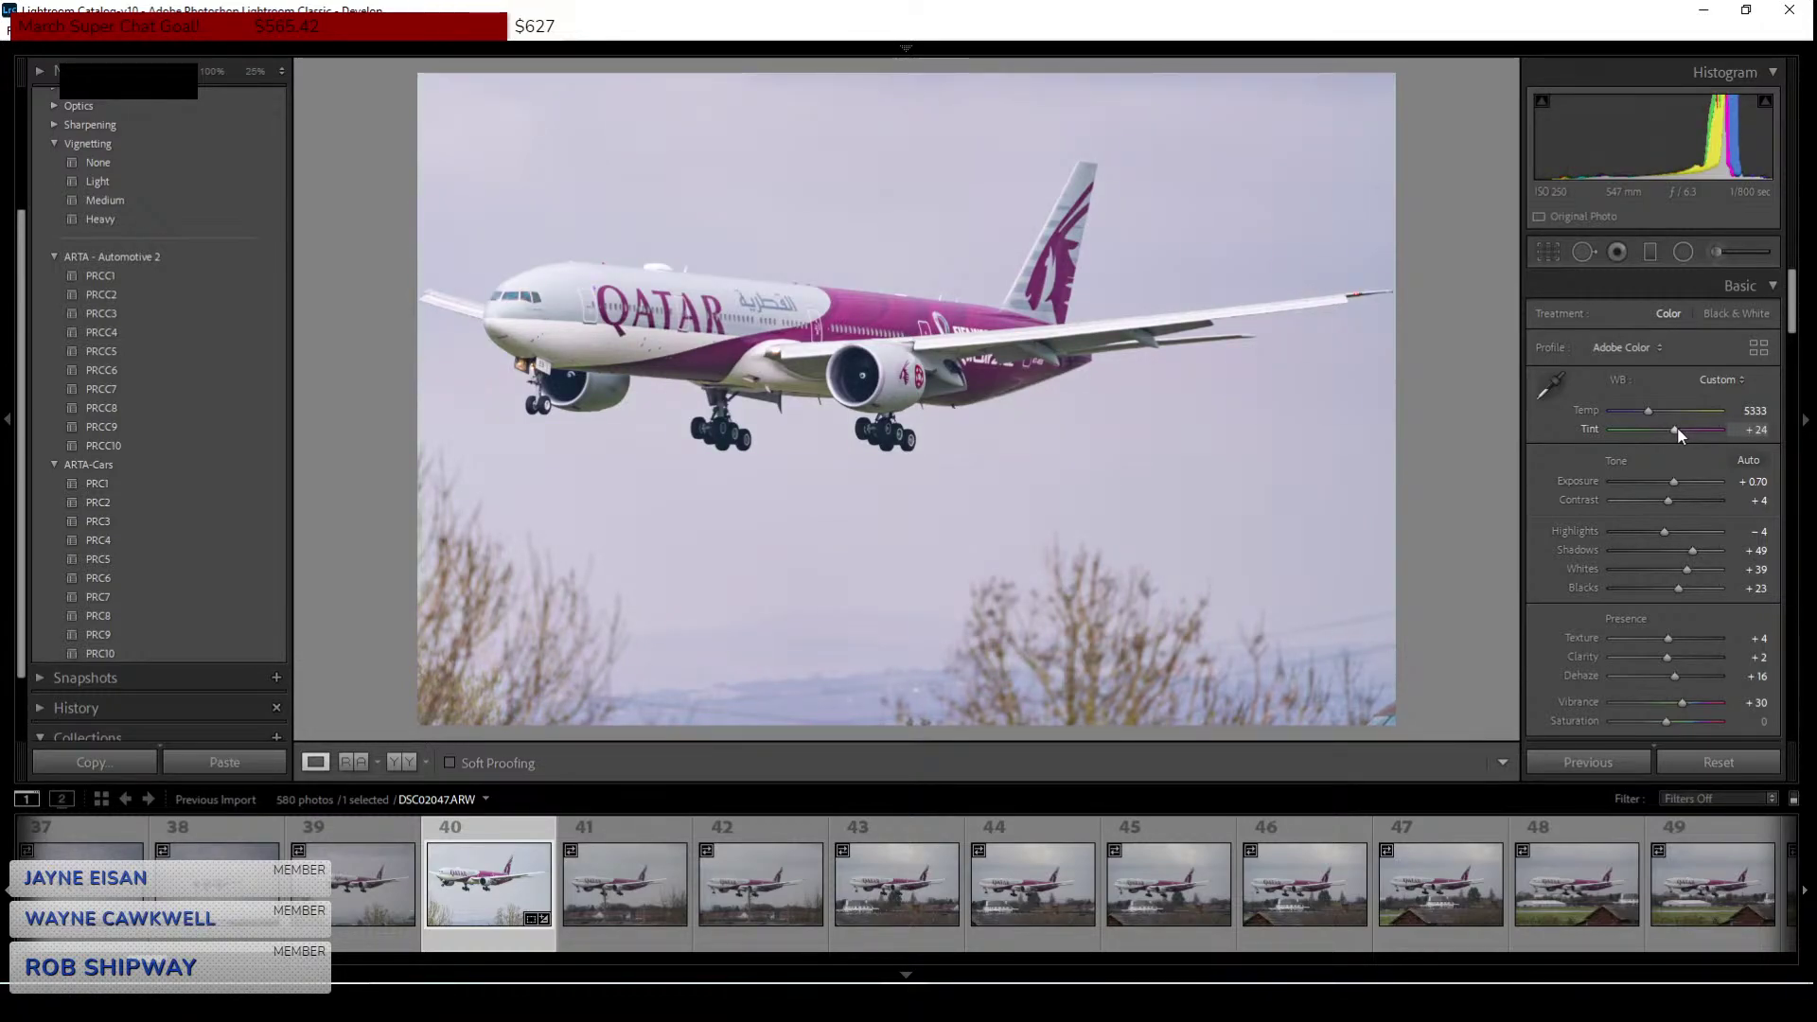
key(ctrl+z)
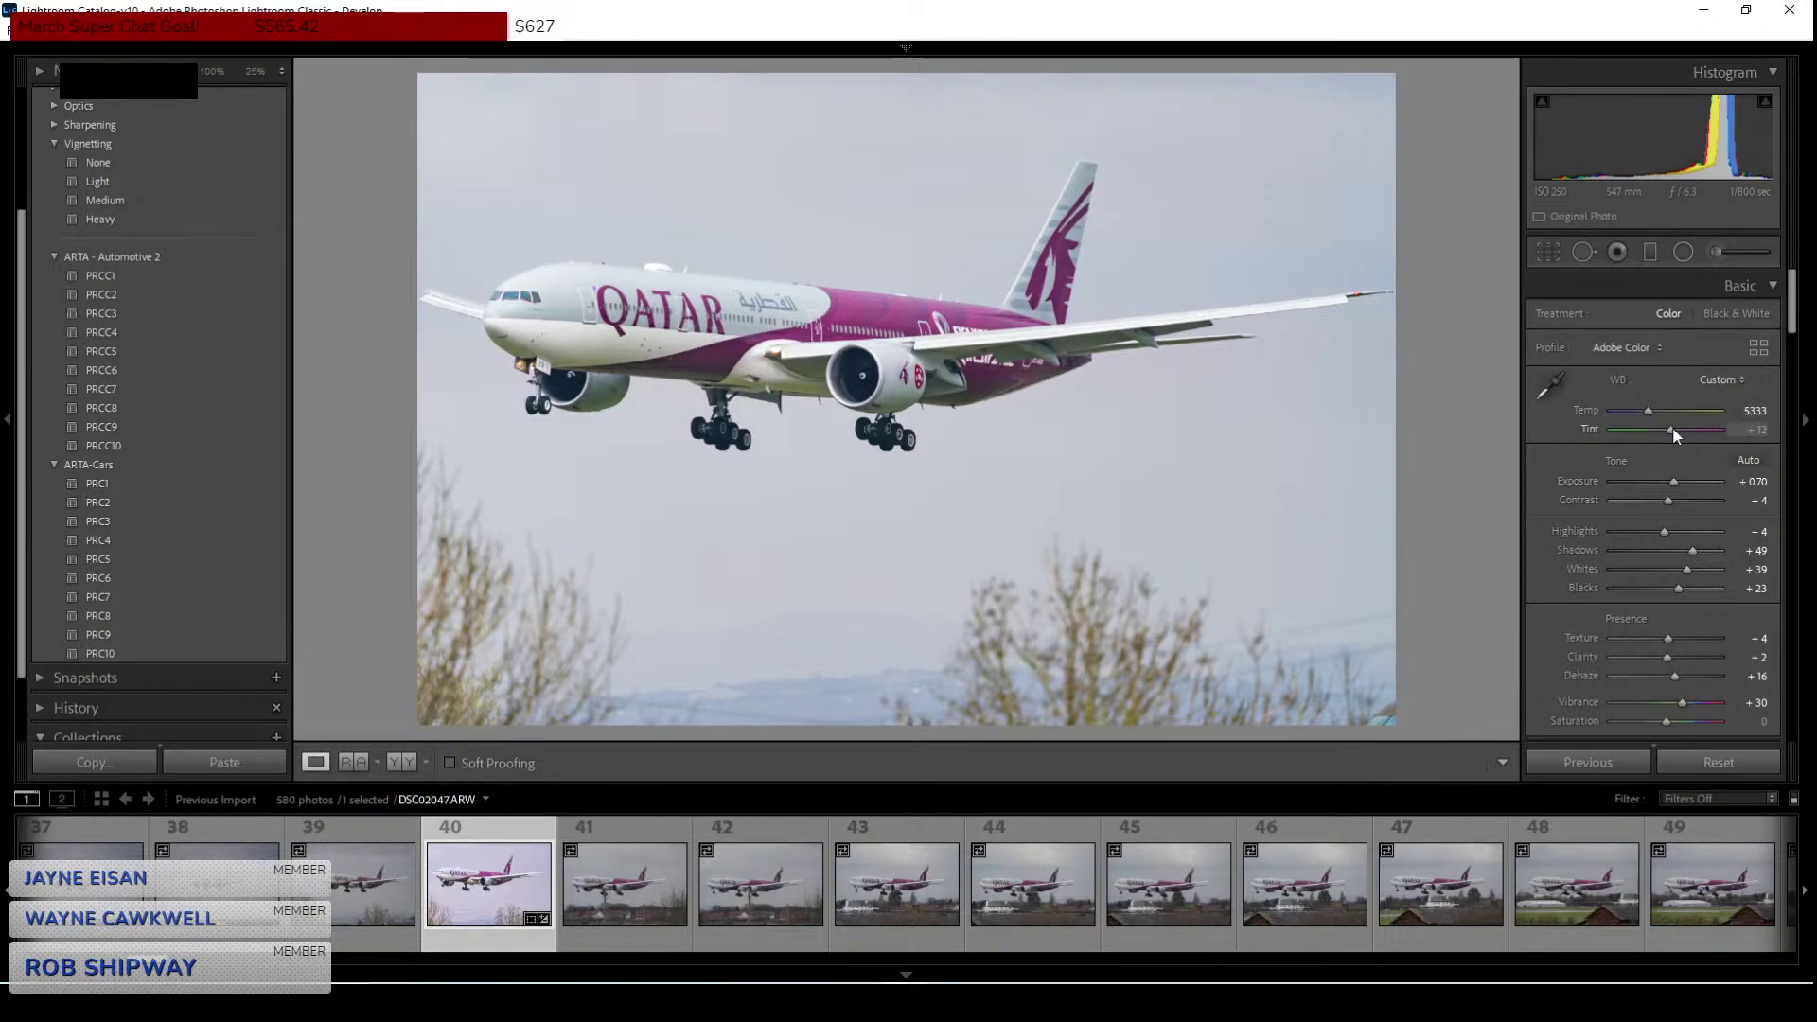
drag(1673, 428, 1676, 428)
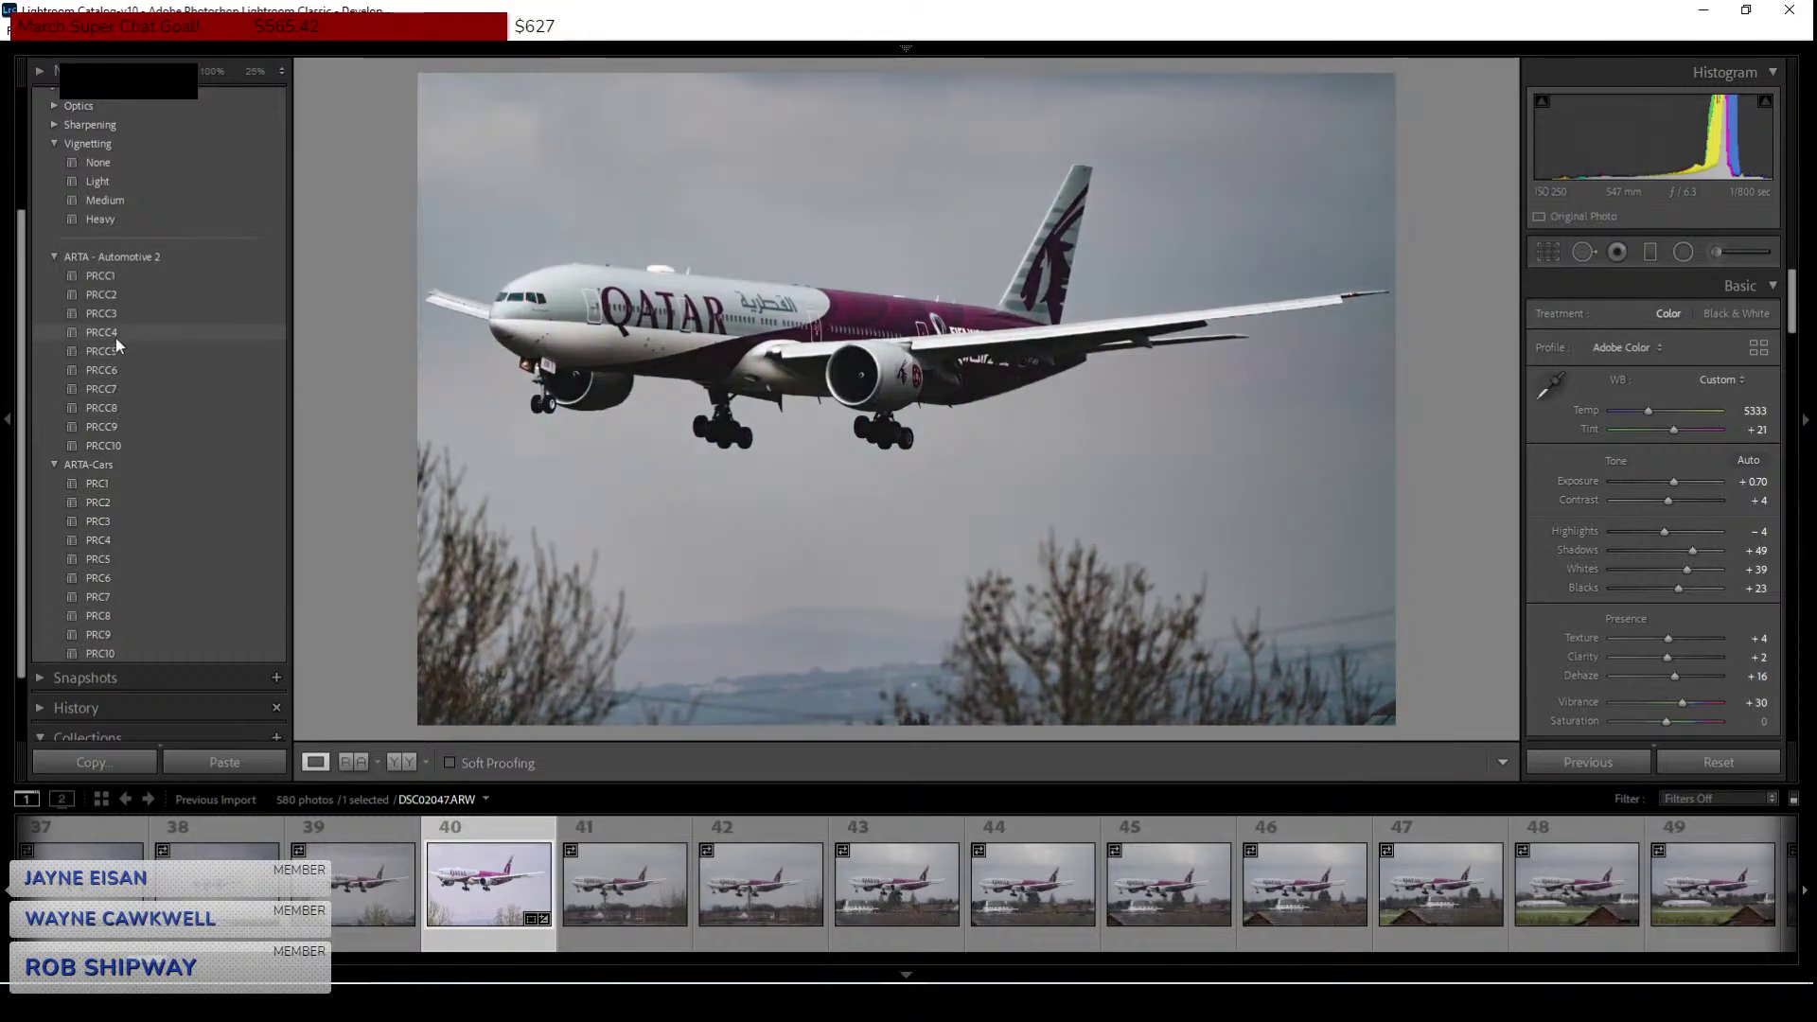
scroll(139, 459, down, 2)
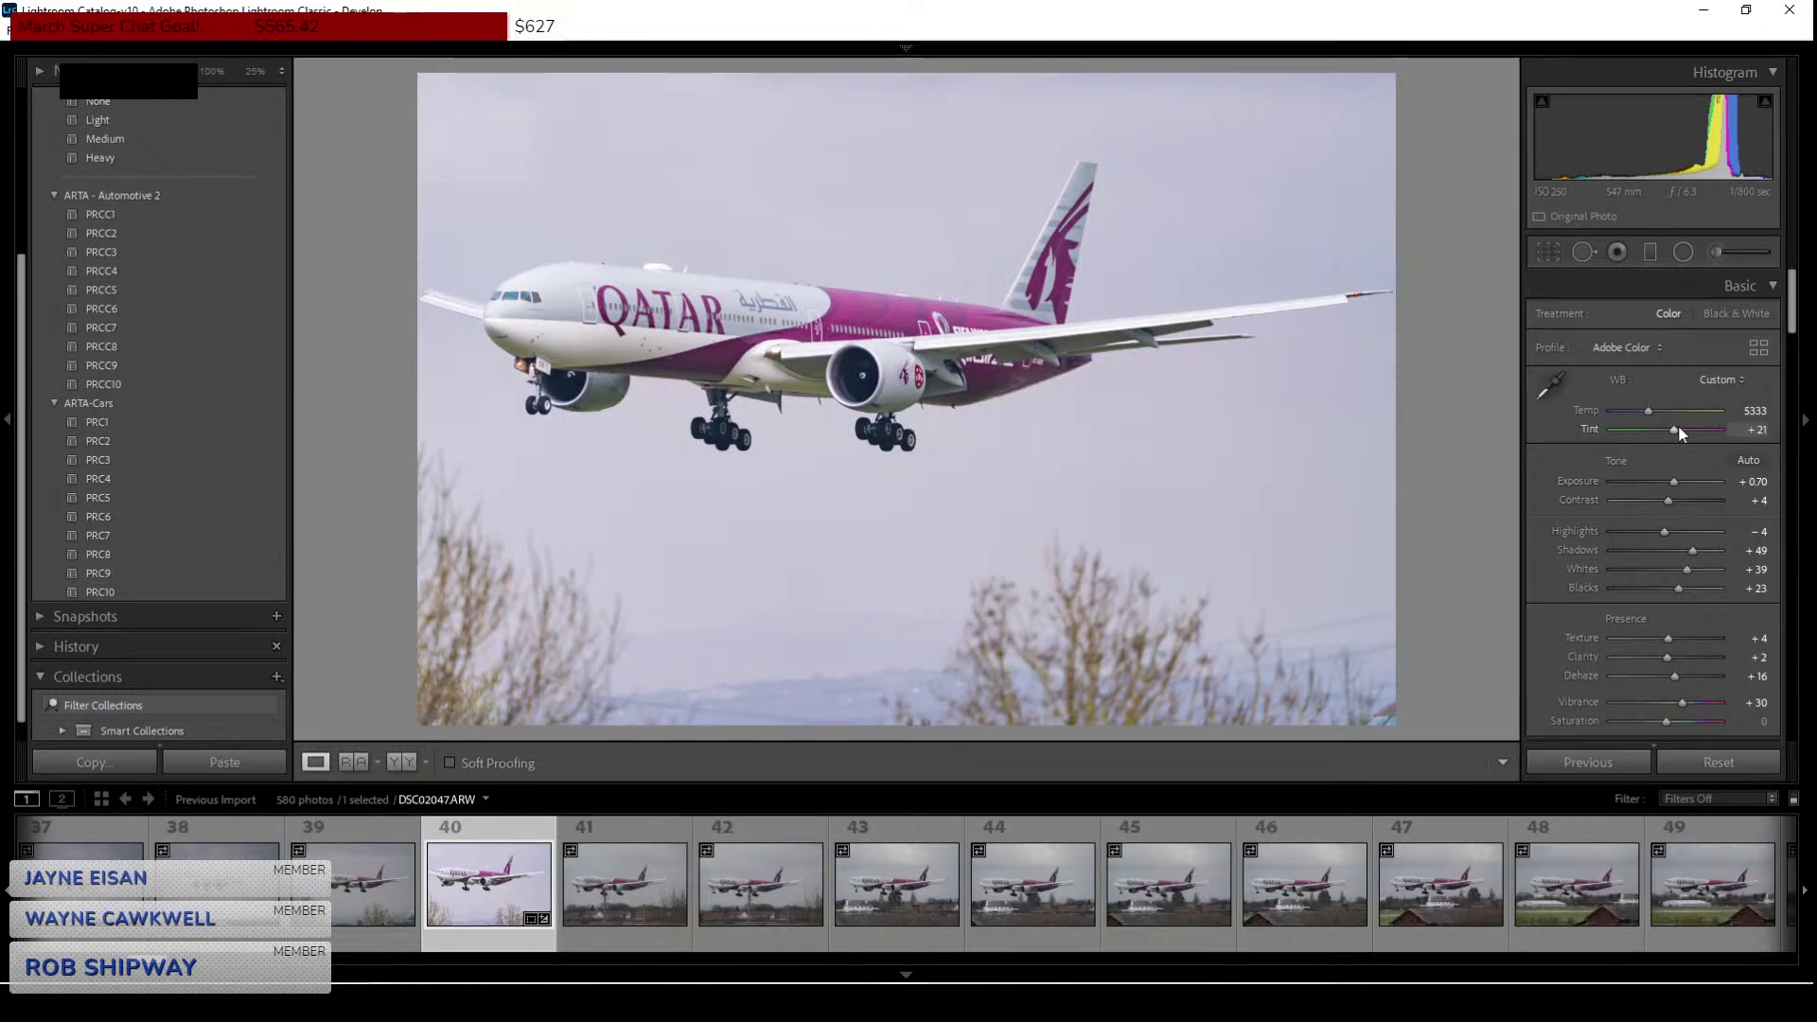
drag(1675, 428, 1673, 428)
drag(1673, 428, 1676, 428)
drag(1673, 424, 1672, 425)
Shift the Green Hue to -30 and lower the Green Luminance to -10.
scroll(1581, 515, down, 10)
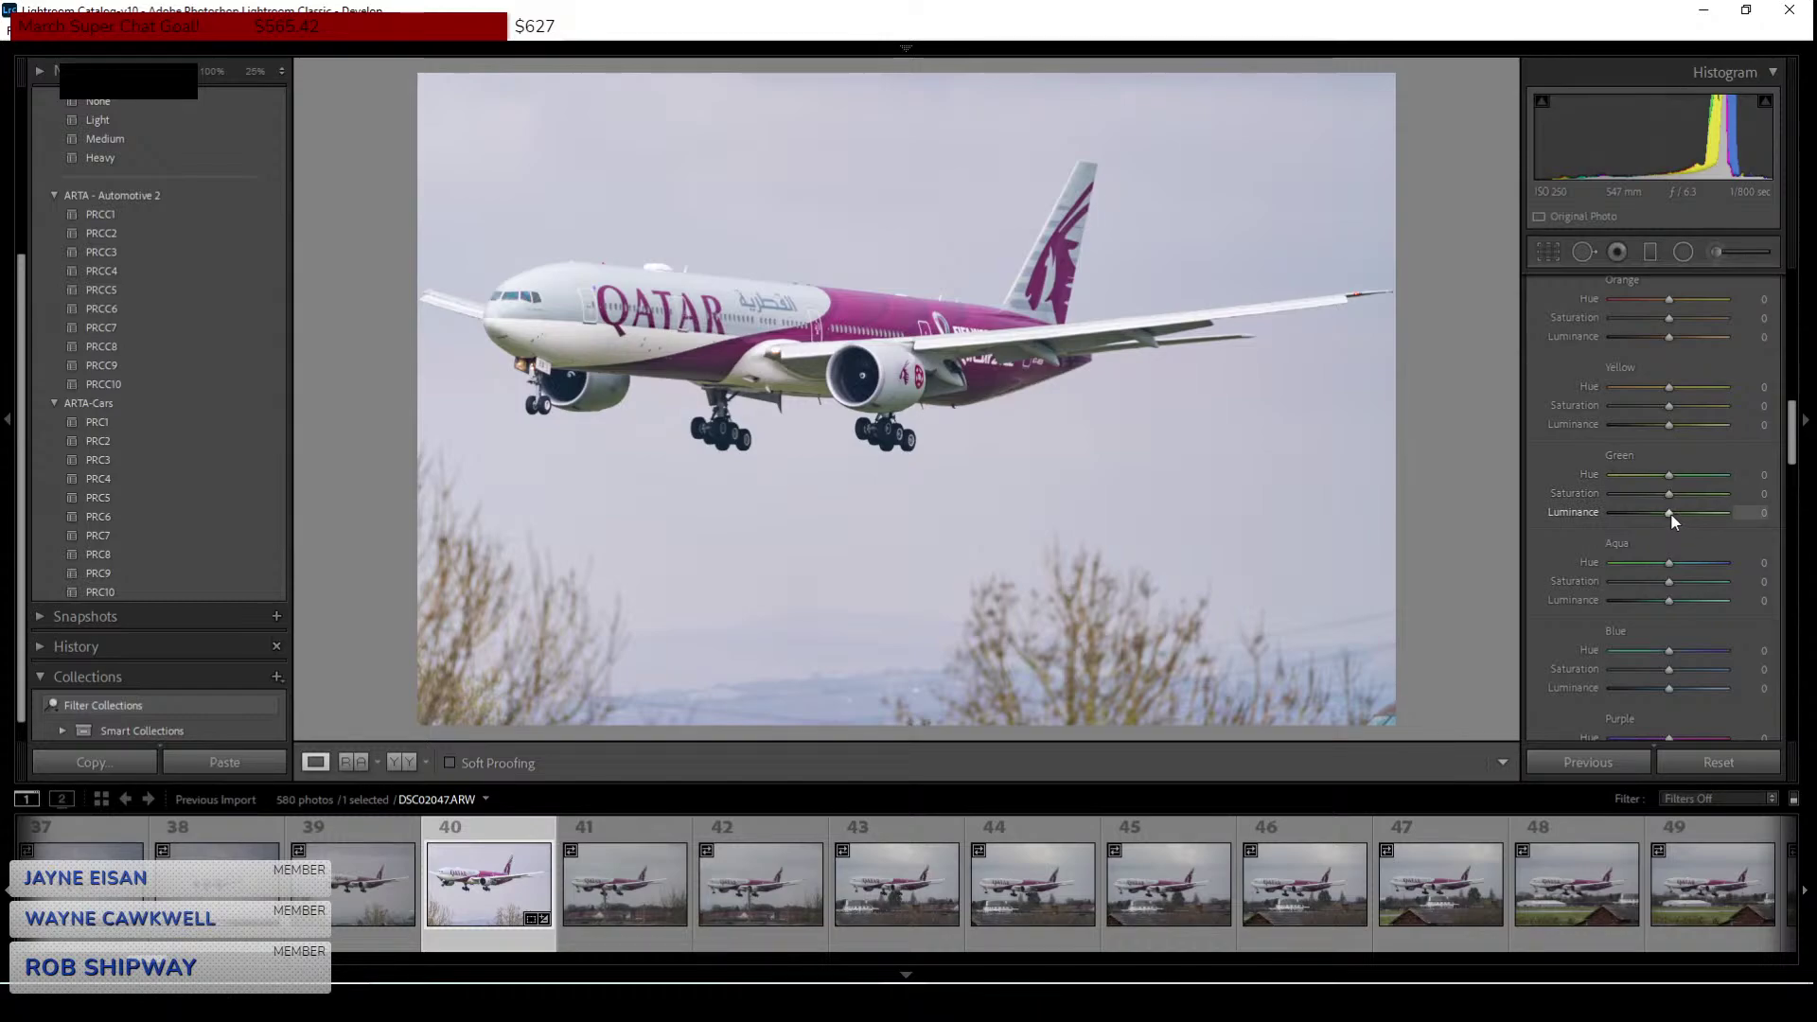
drag(1669, 513, 1632, 506)
drag(1670, 478, 1653, 478)
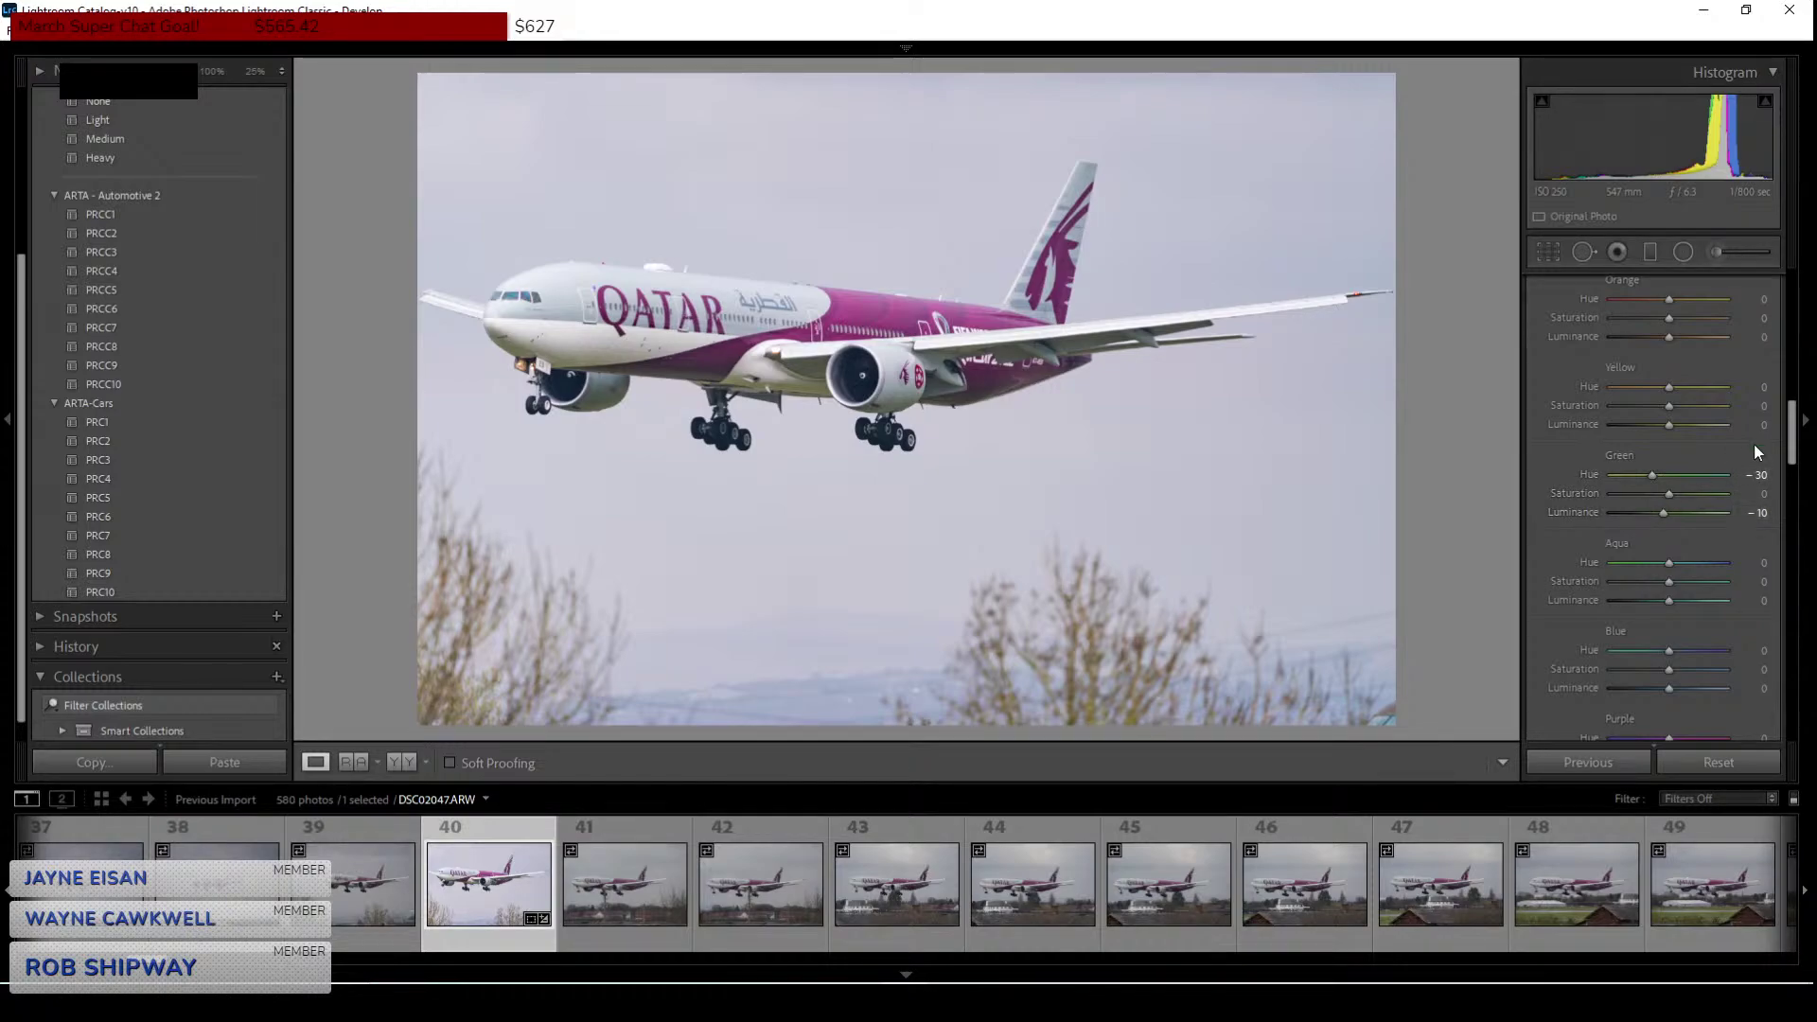
Set Shadows to +46, Exposure to +0.79 and Saturation to -5.
scroll(1594, 451, up, 15)
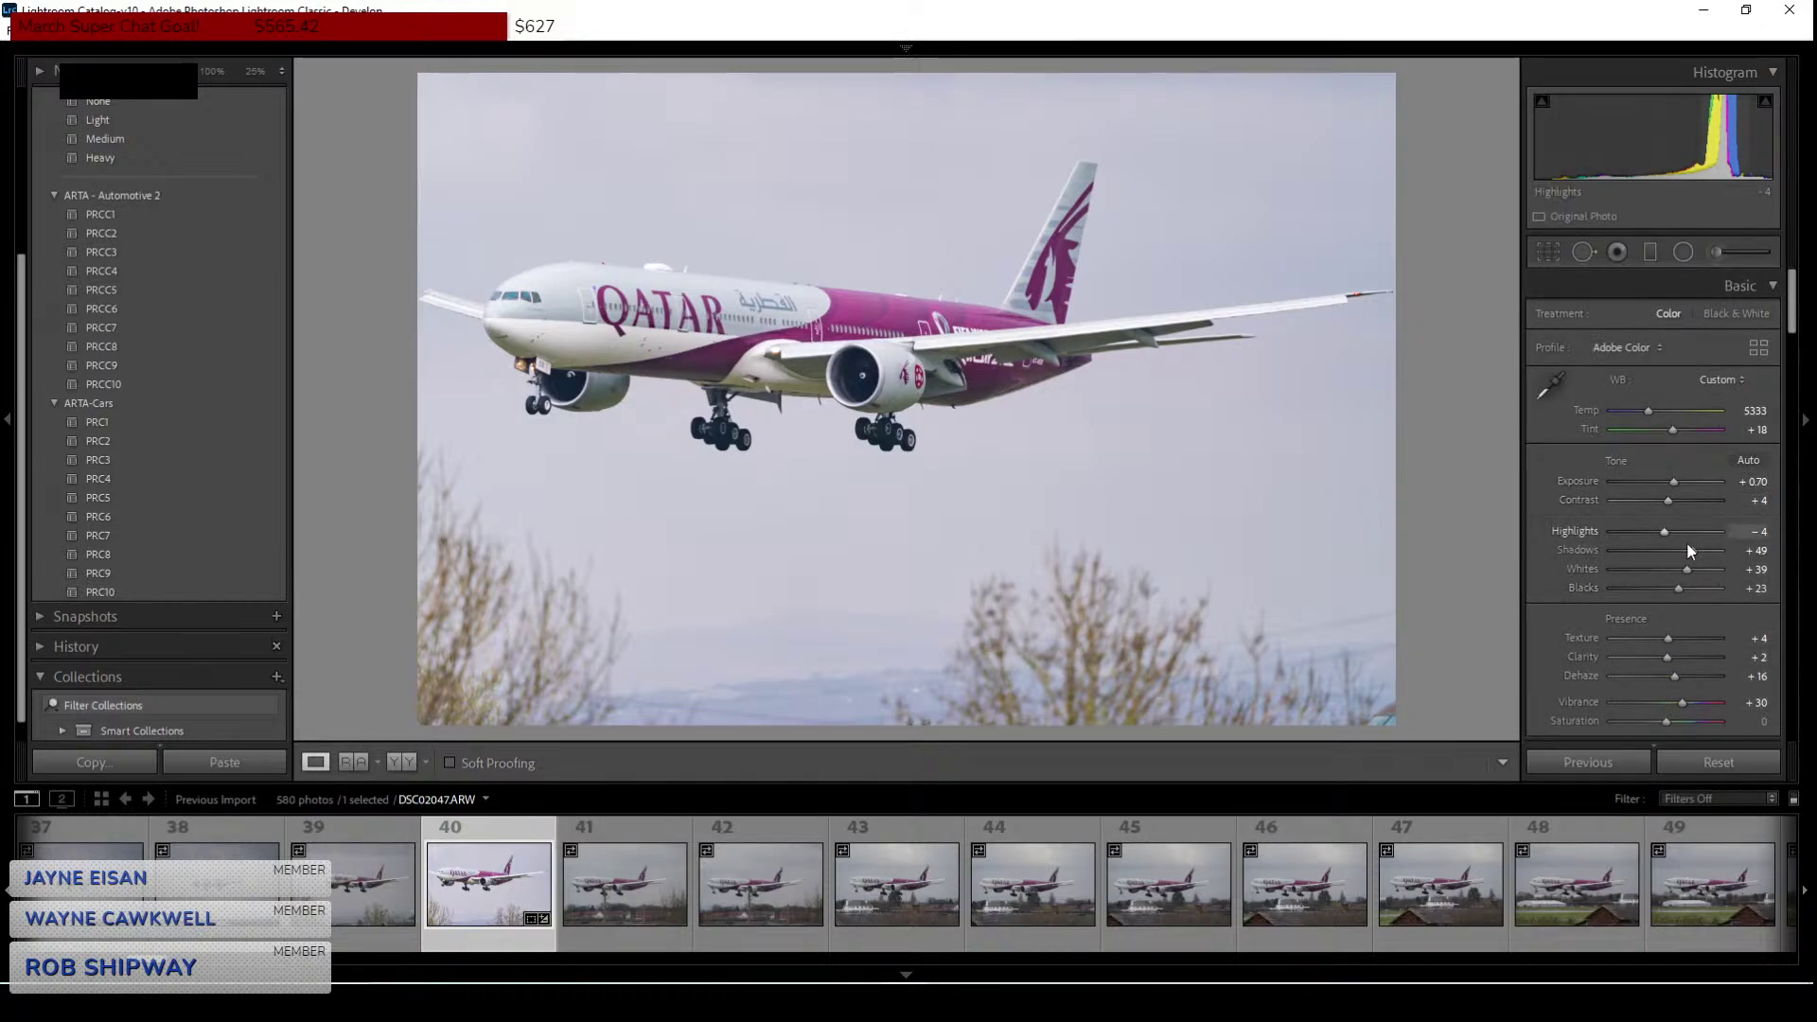
drag(1693, 551, 1690, 547)
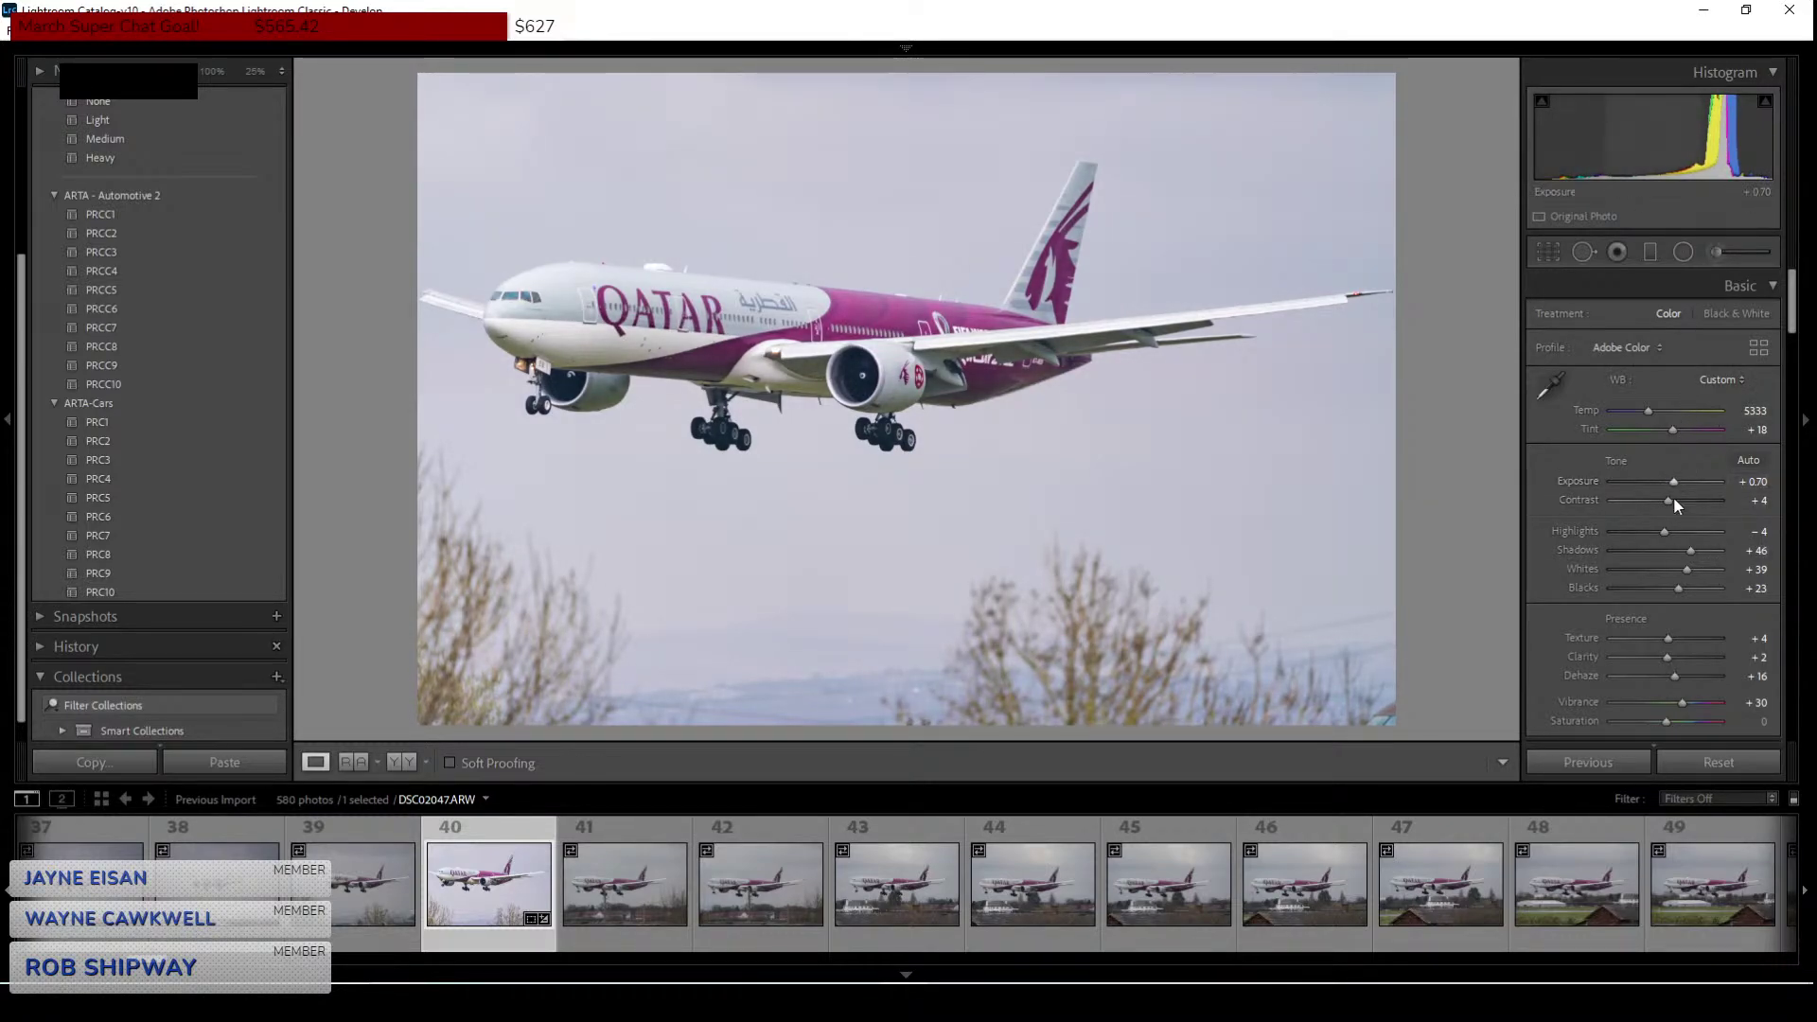
drag(1673, 483, 1673, 487)
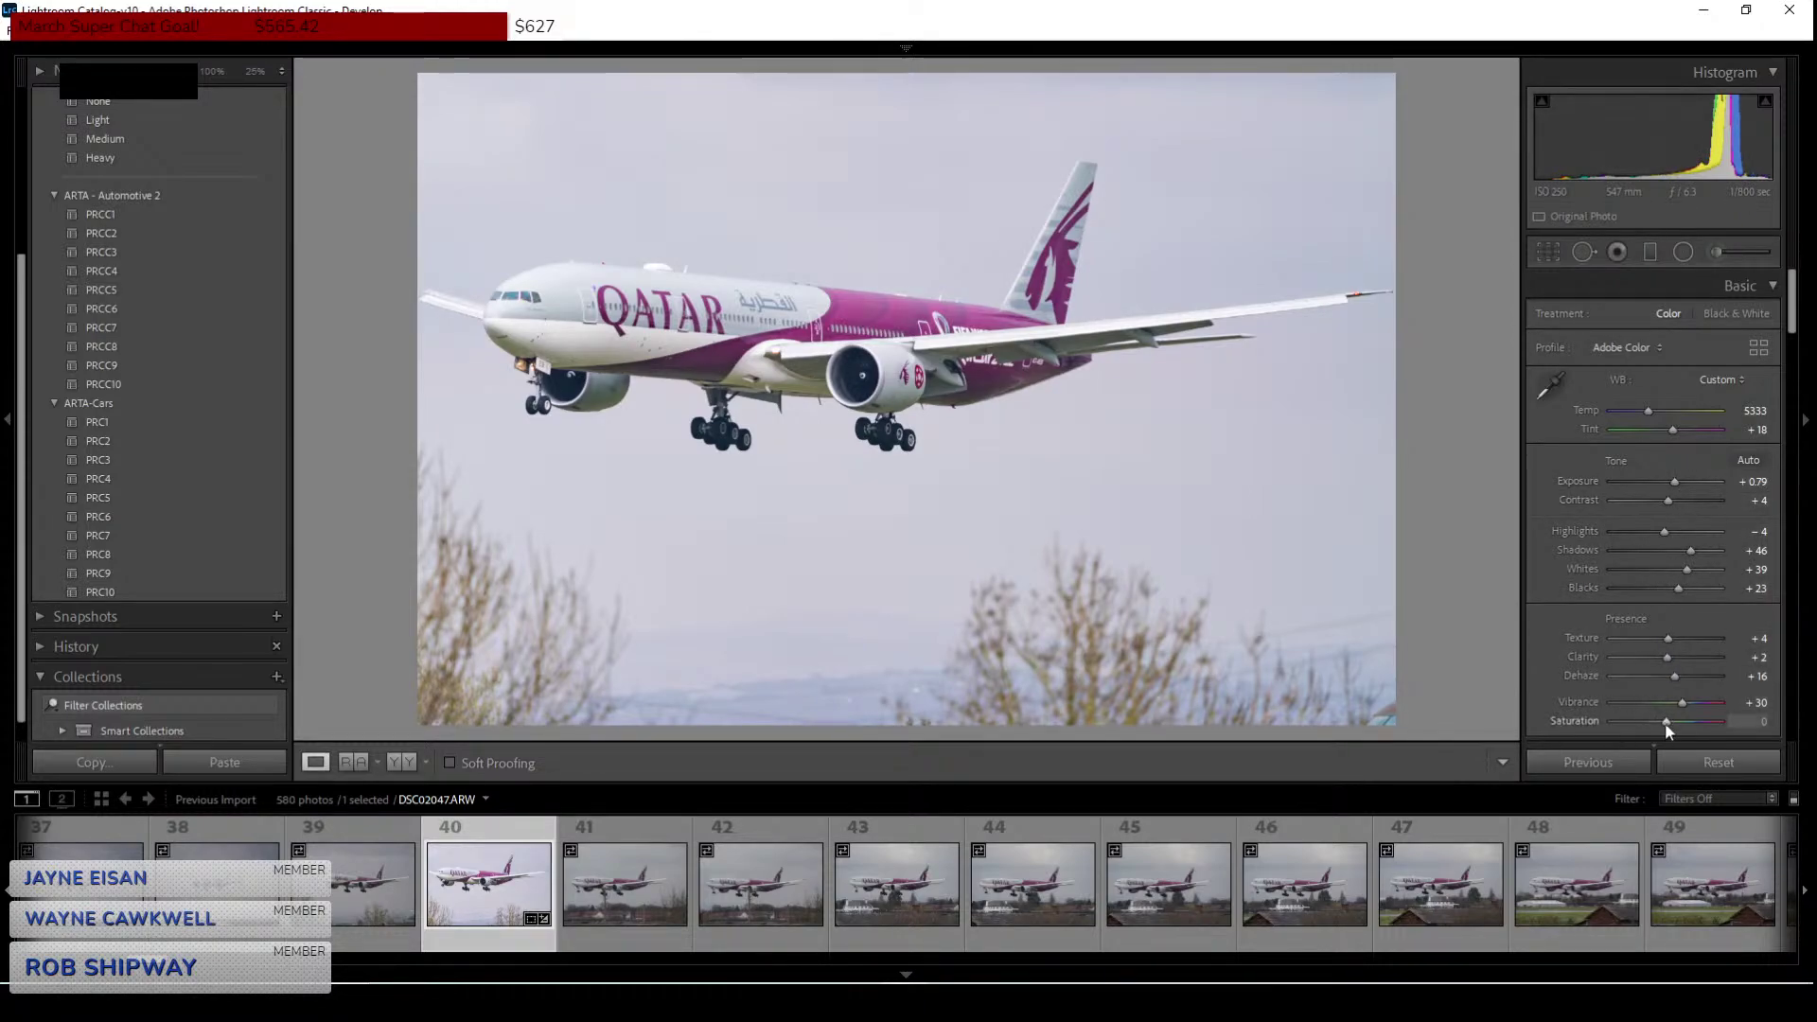
drag(1666, 723, 1668, 724)
drag(1666, 722, 1662, 722)
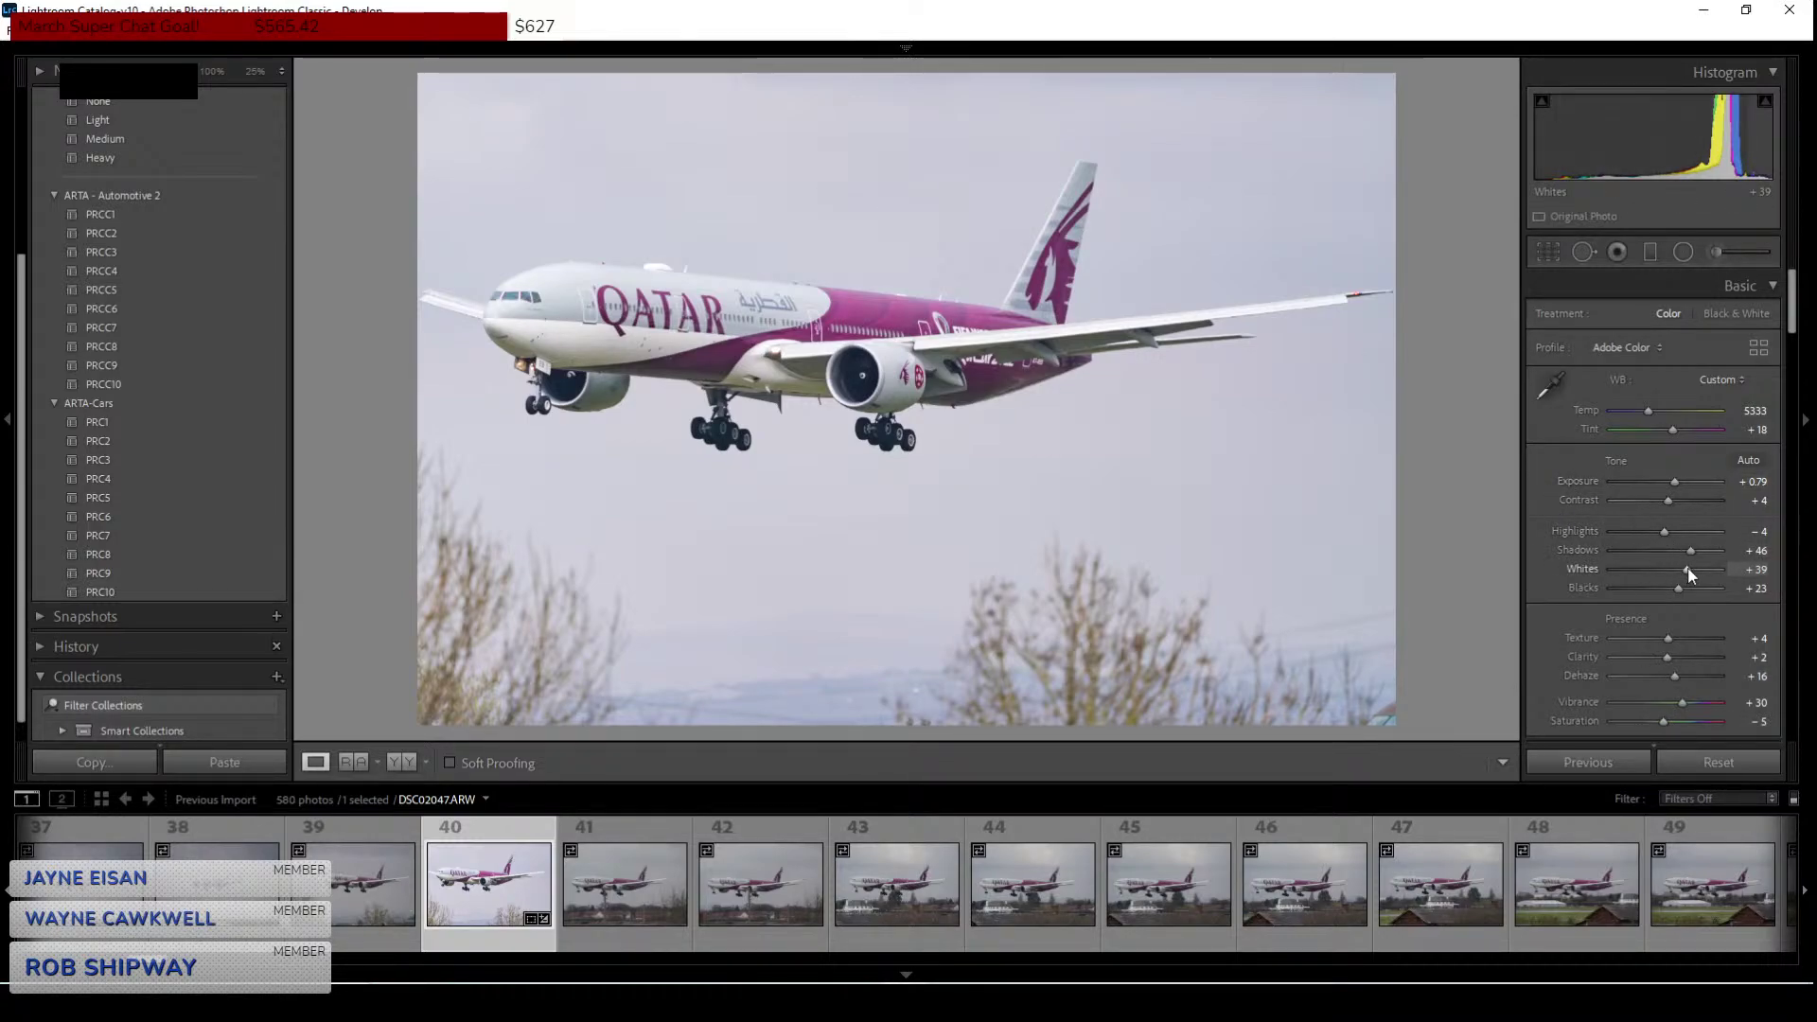
Set Blacks to +26, cool the color temperature slightly, and raise Contrast to +11.
drag(1675, 586, 1682, 586)
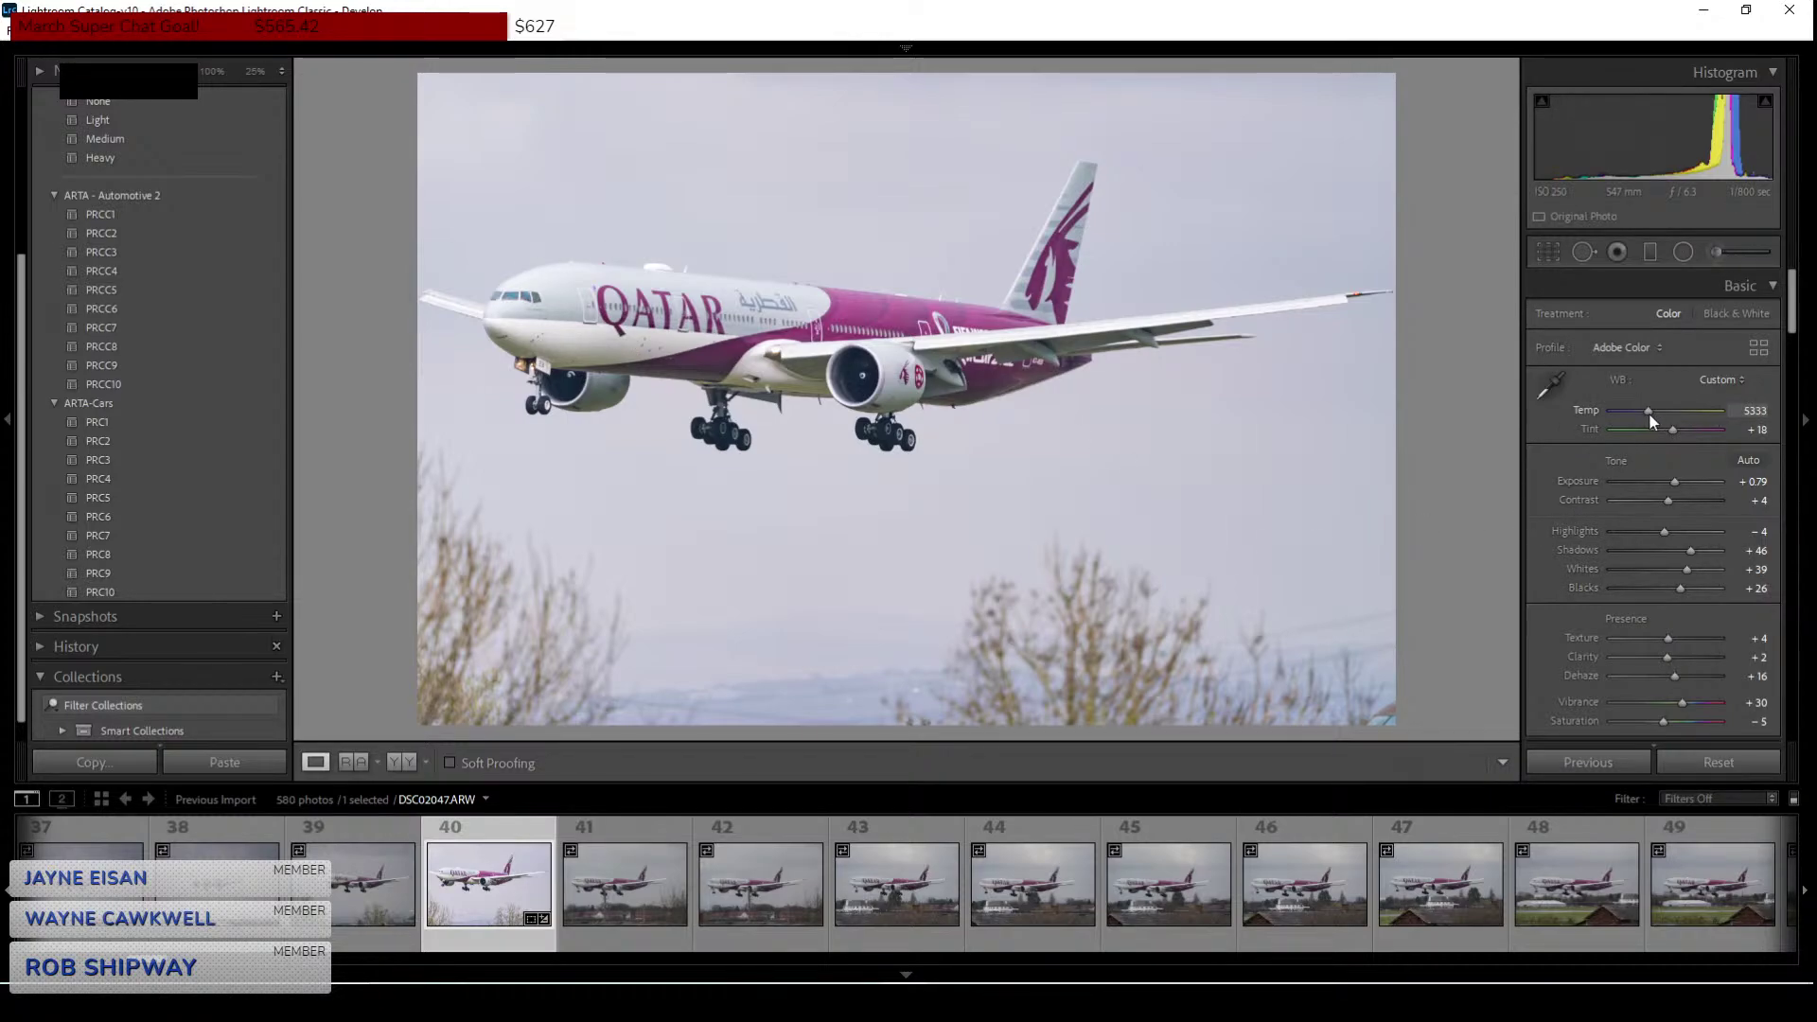
drag(1649, 413, 1649, 412)
scroll(1567, 520, down, 3)
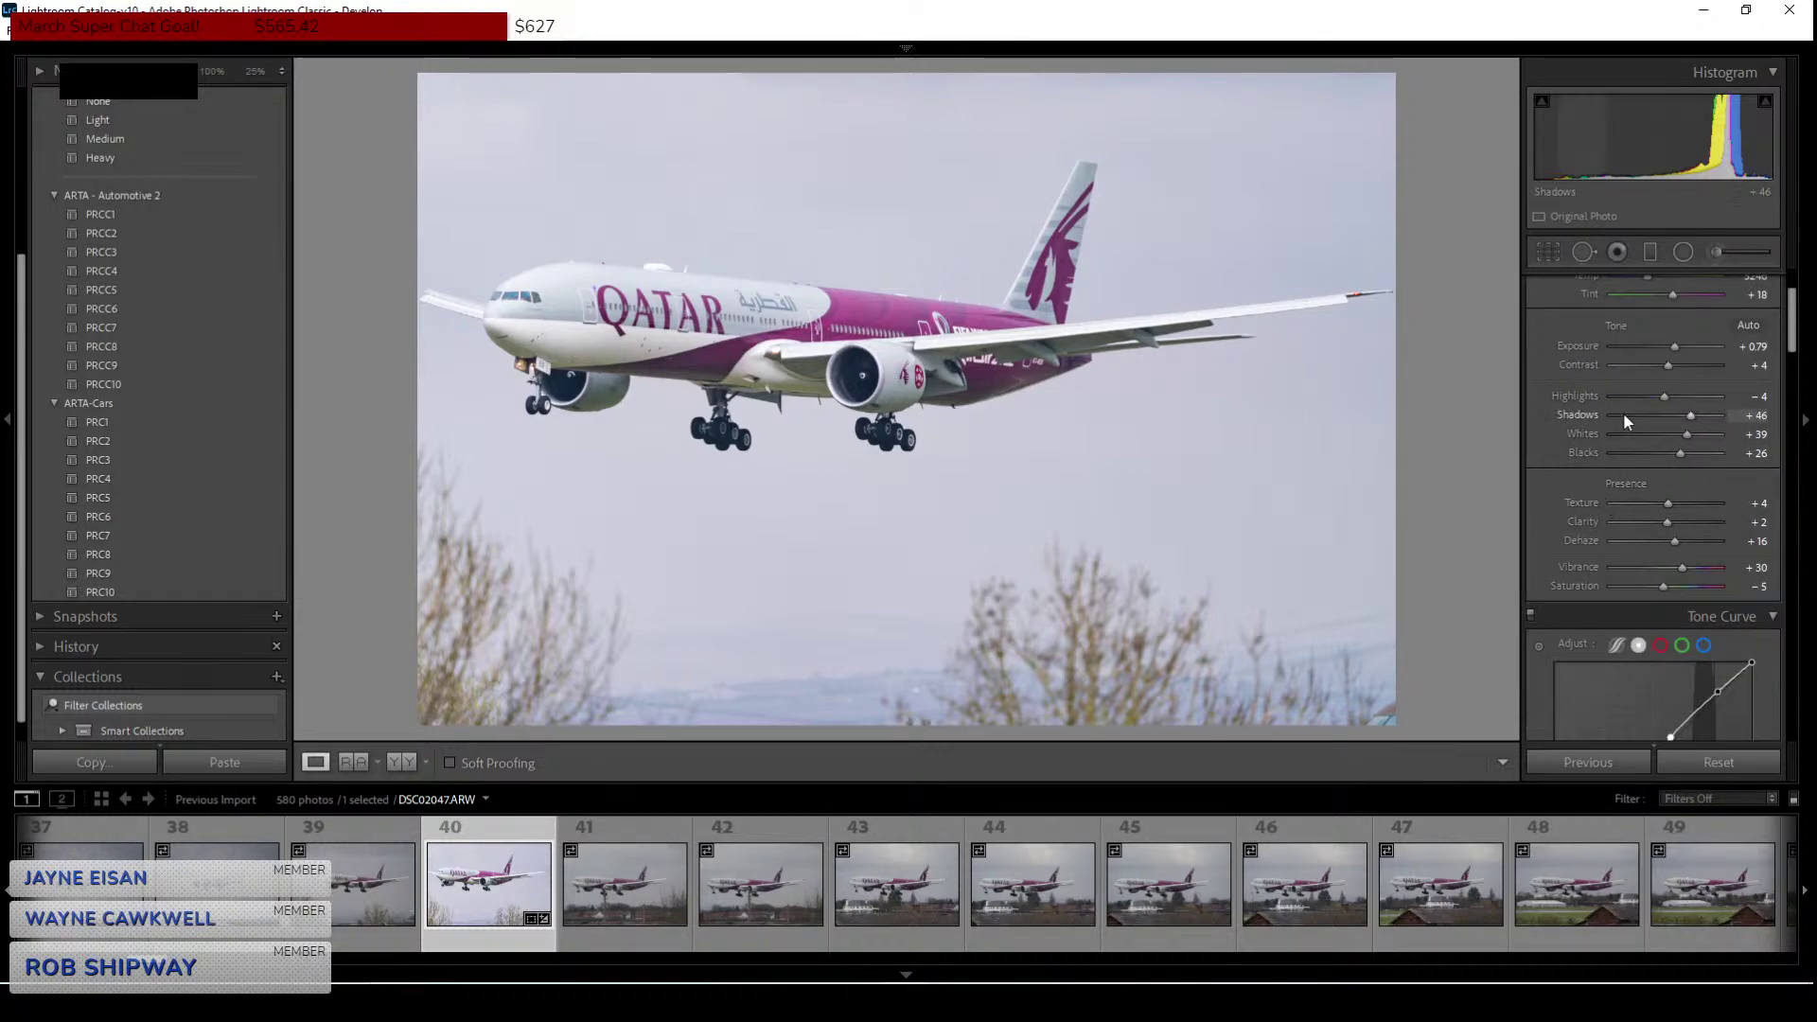
drag(1670, 368, 1673, 365)
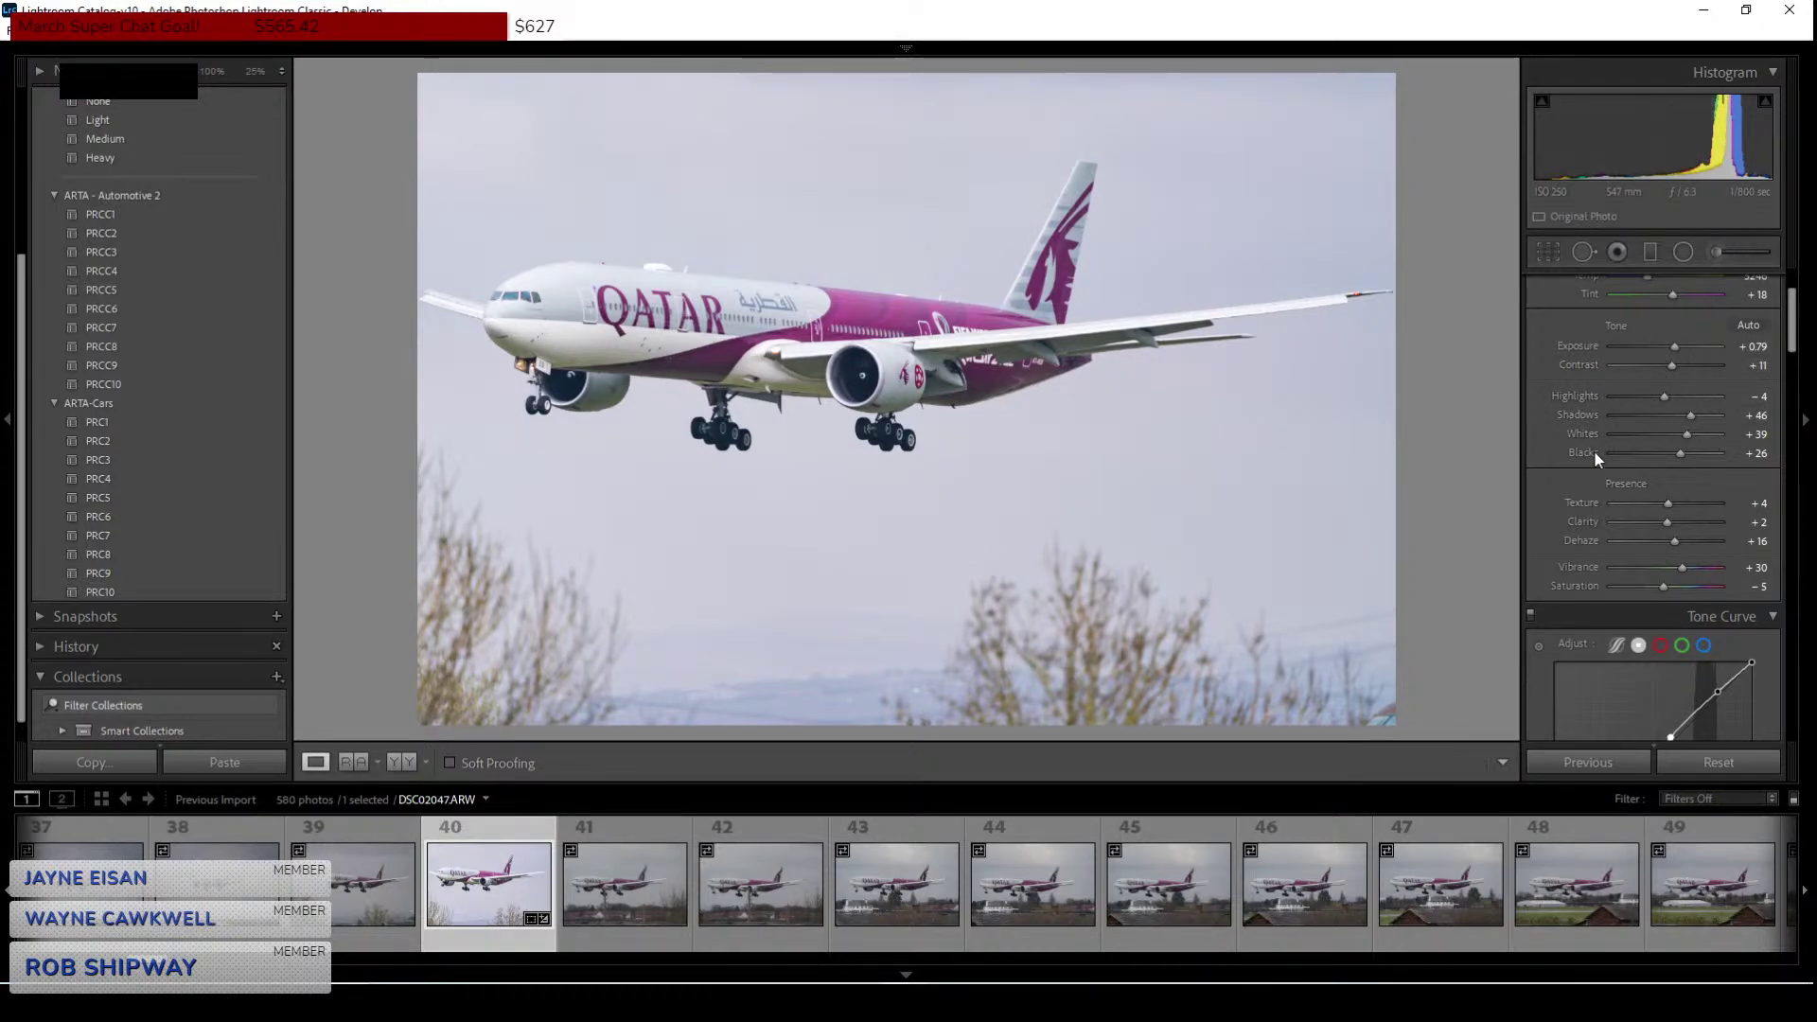
Apply the Light vignetting preset and export photo 40 as a quality 100 sRGB JPEG to the Edited\21.03.21 folder.
click(16, 38)
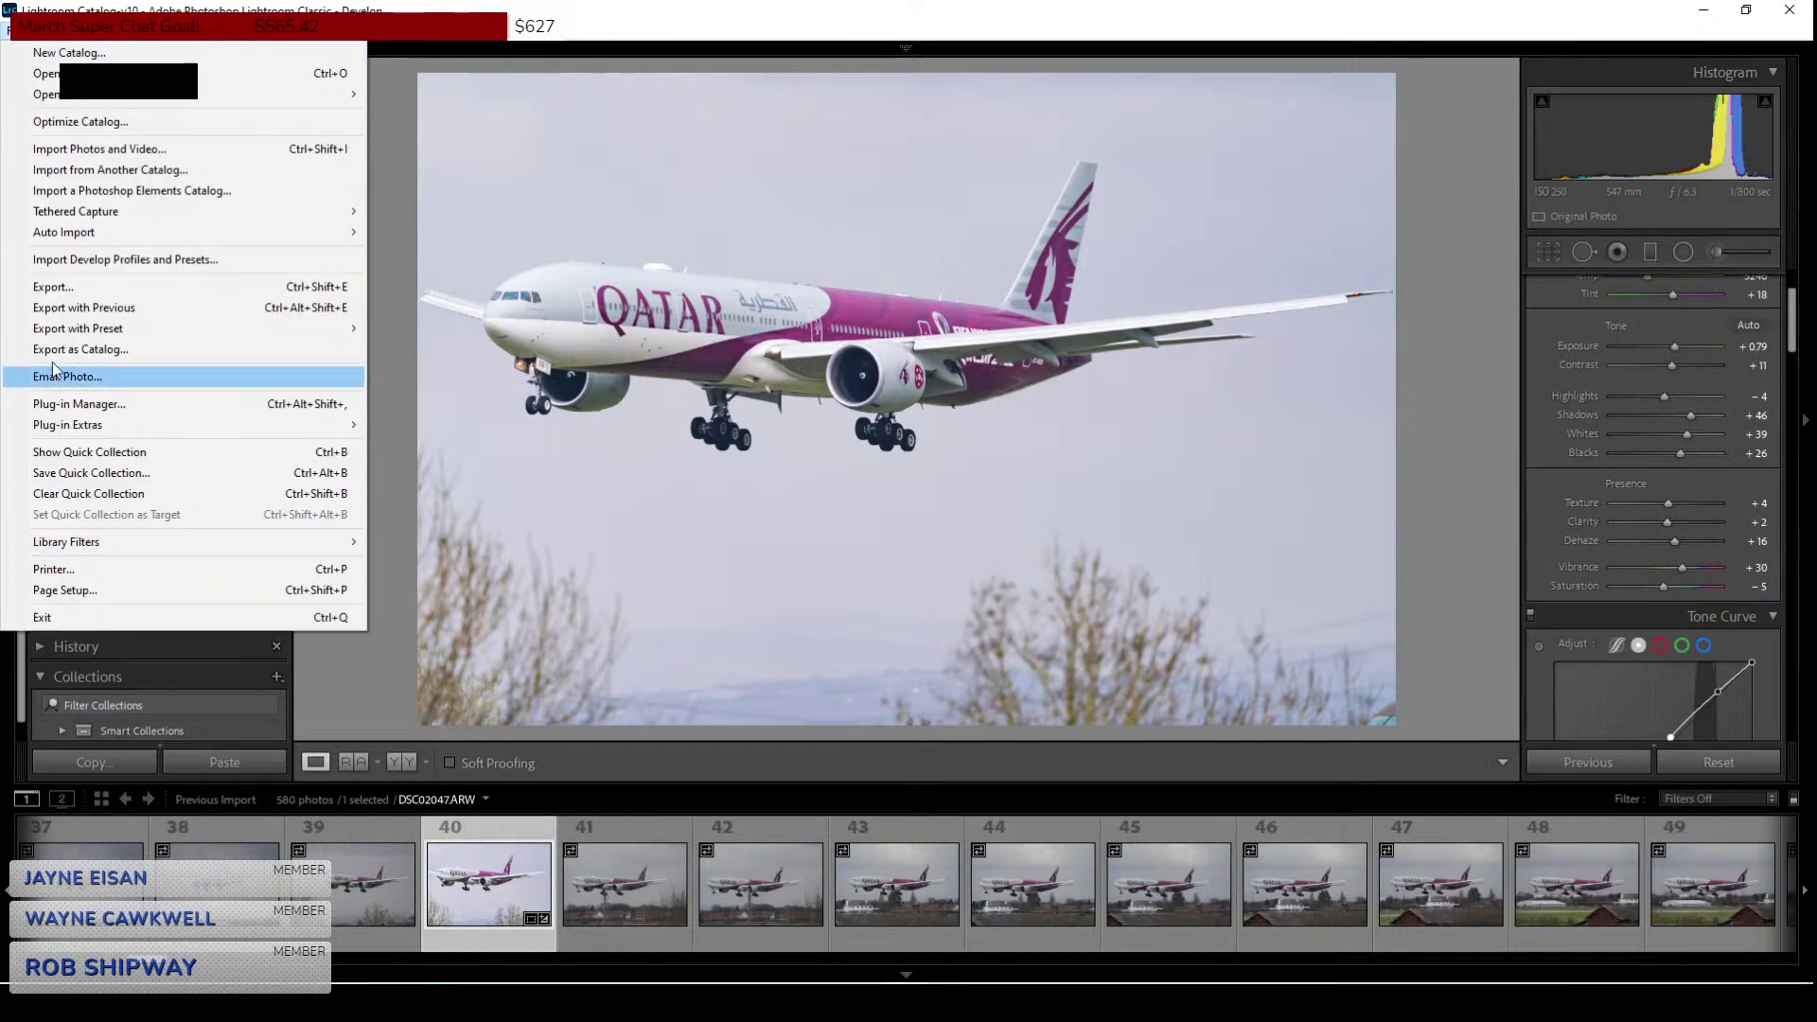
click(471, 104)
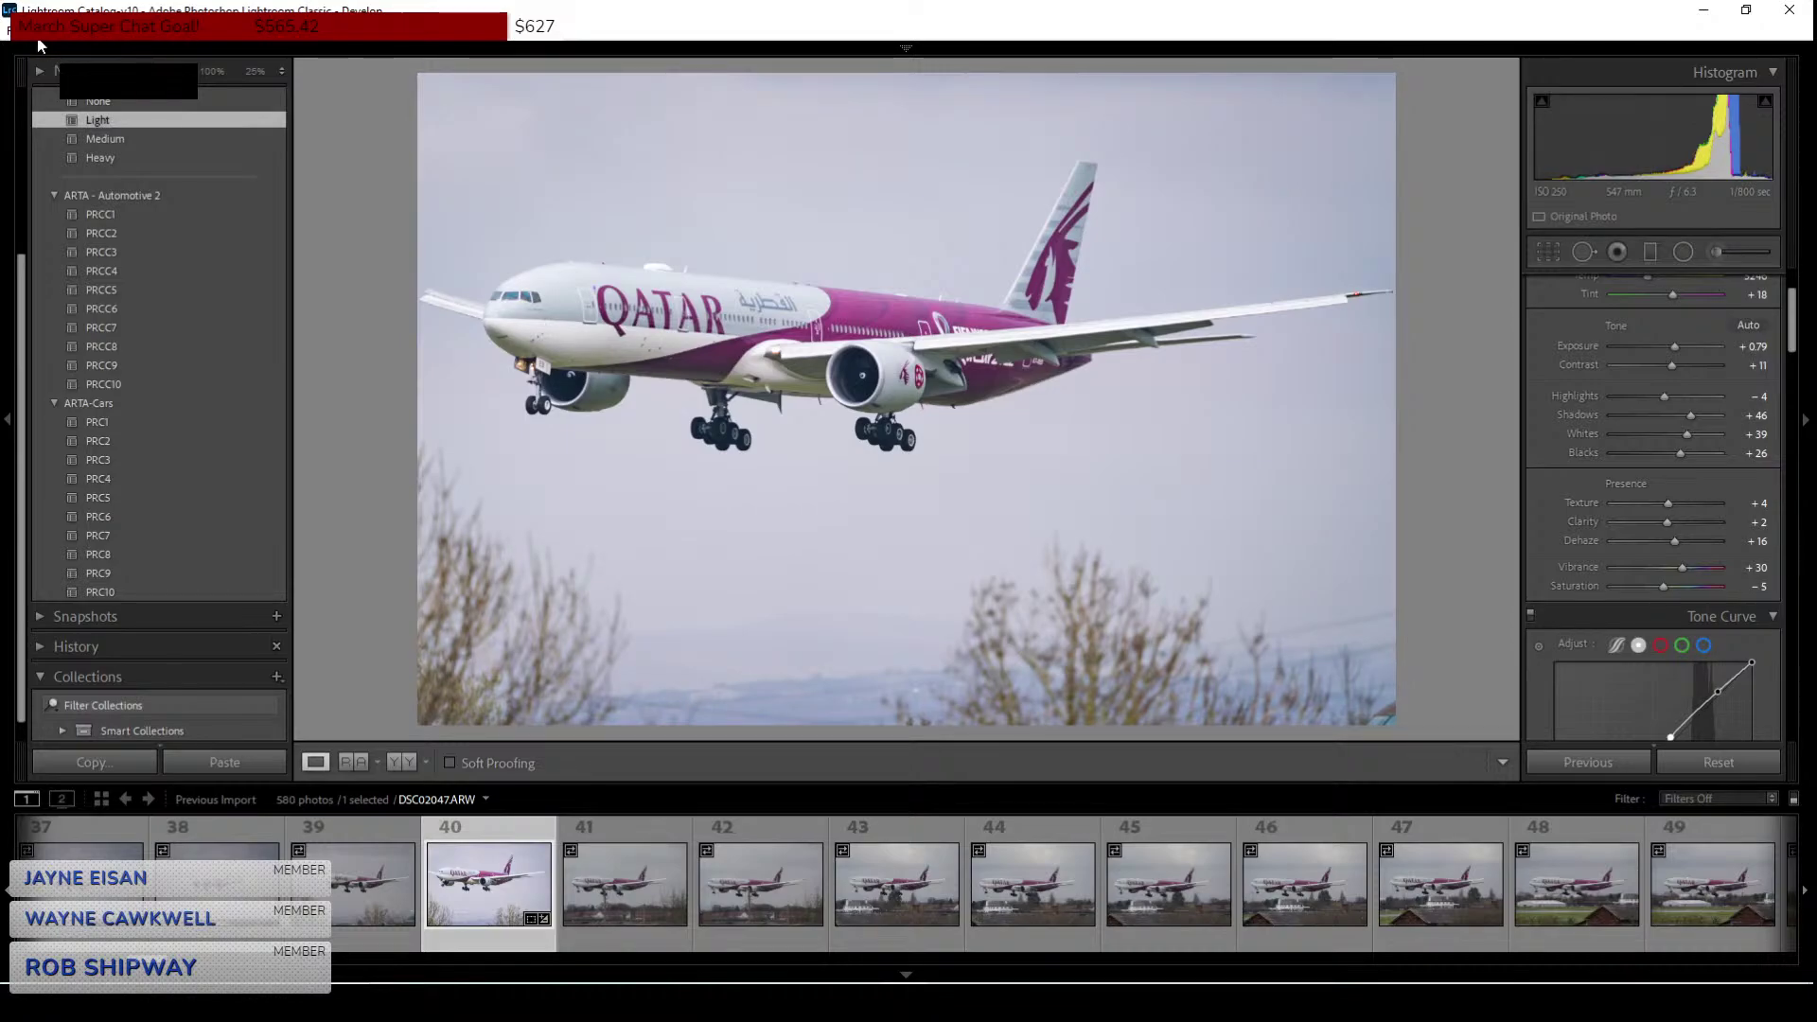
click(11, 29)
click(53, 286)
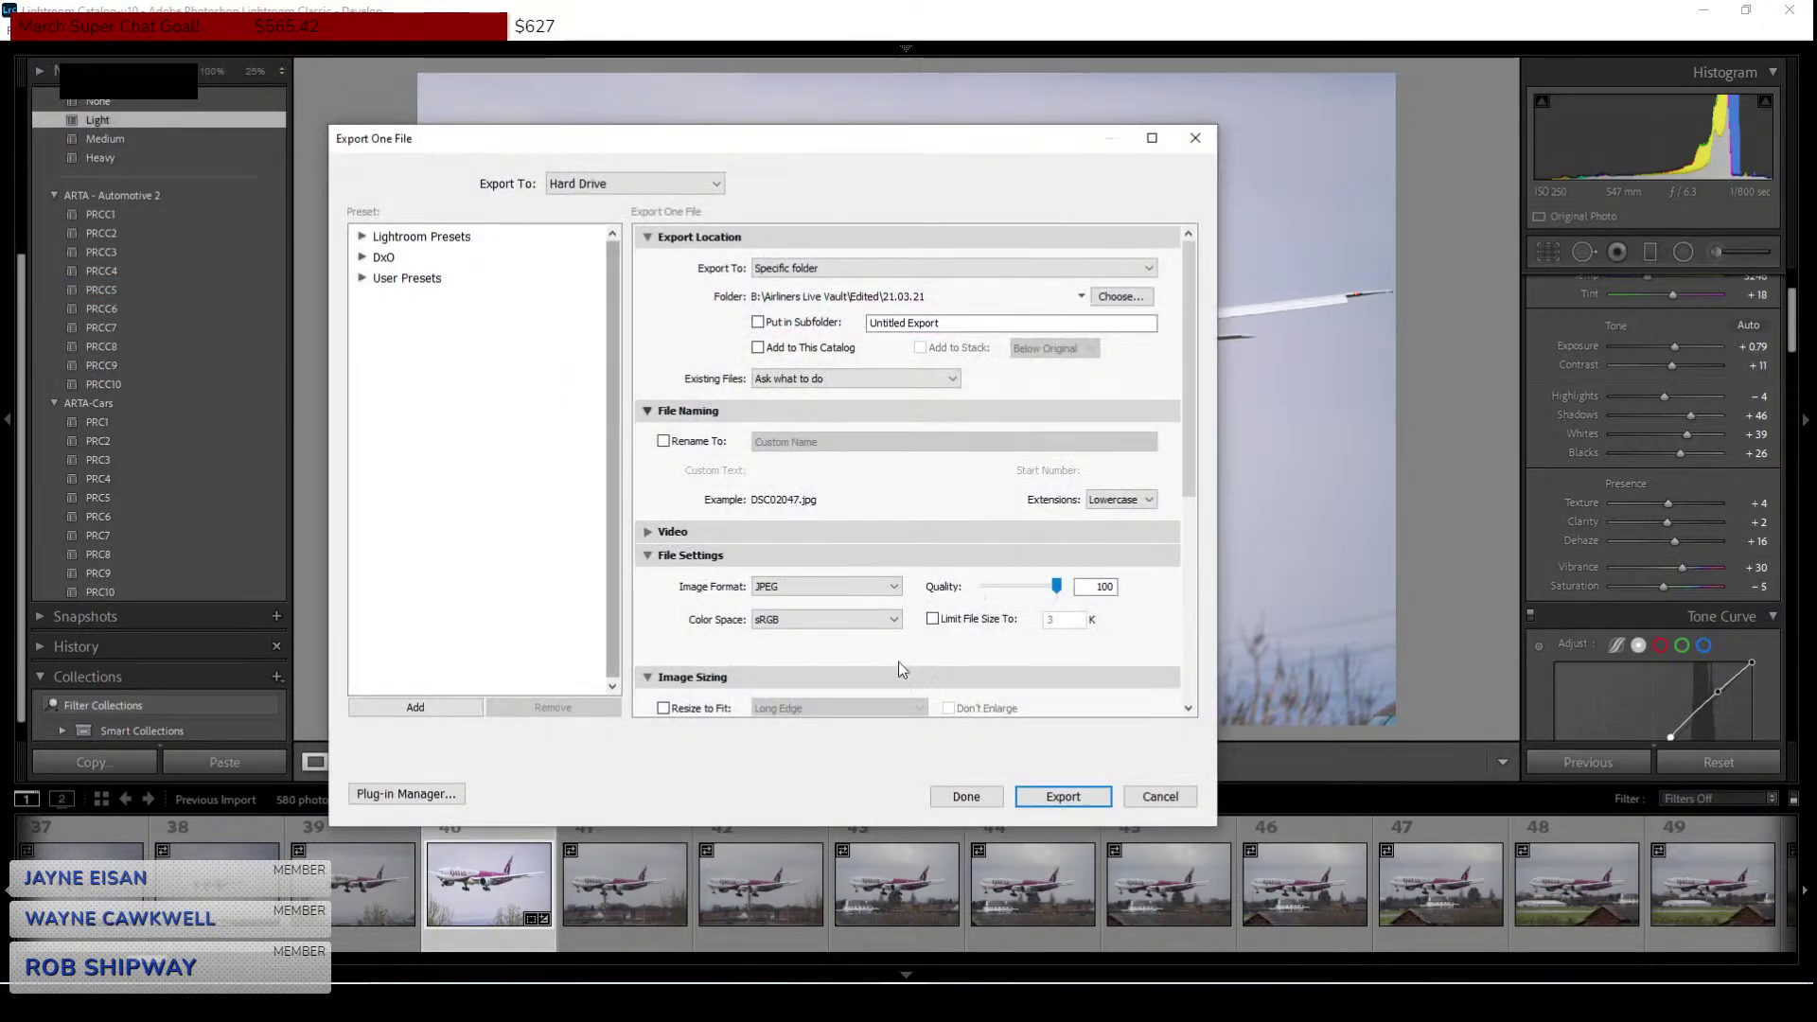
click(1064, 797)
Review Qatar landing shots 46 to 49, inspecting photo 46 at 100% zoom.
click(1417, 916)
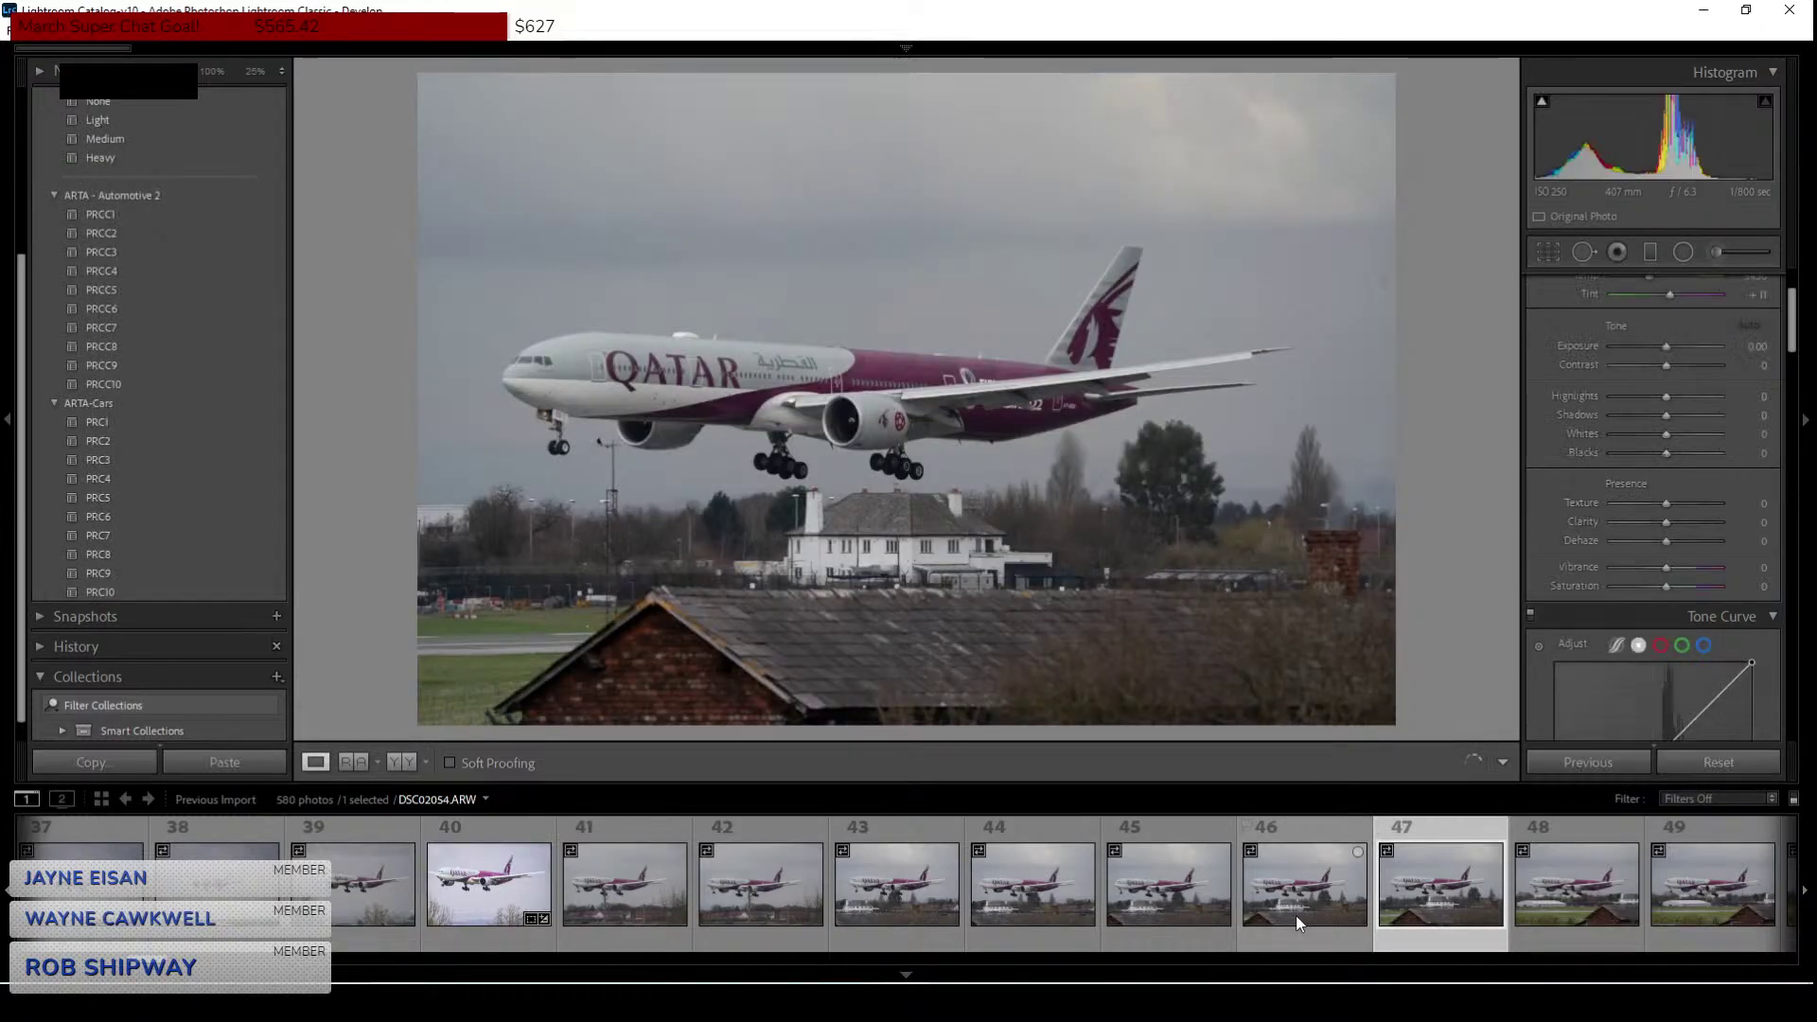
click(1297, 916)
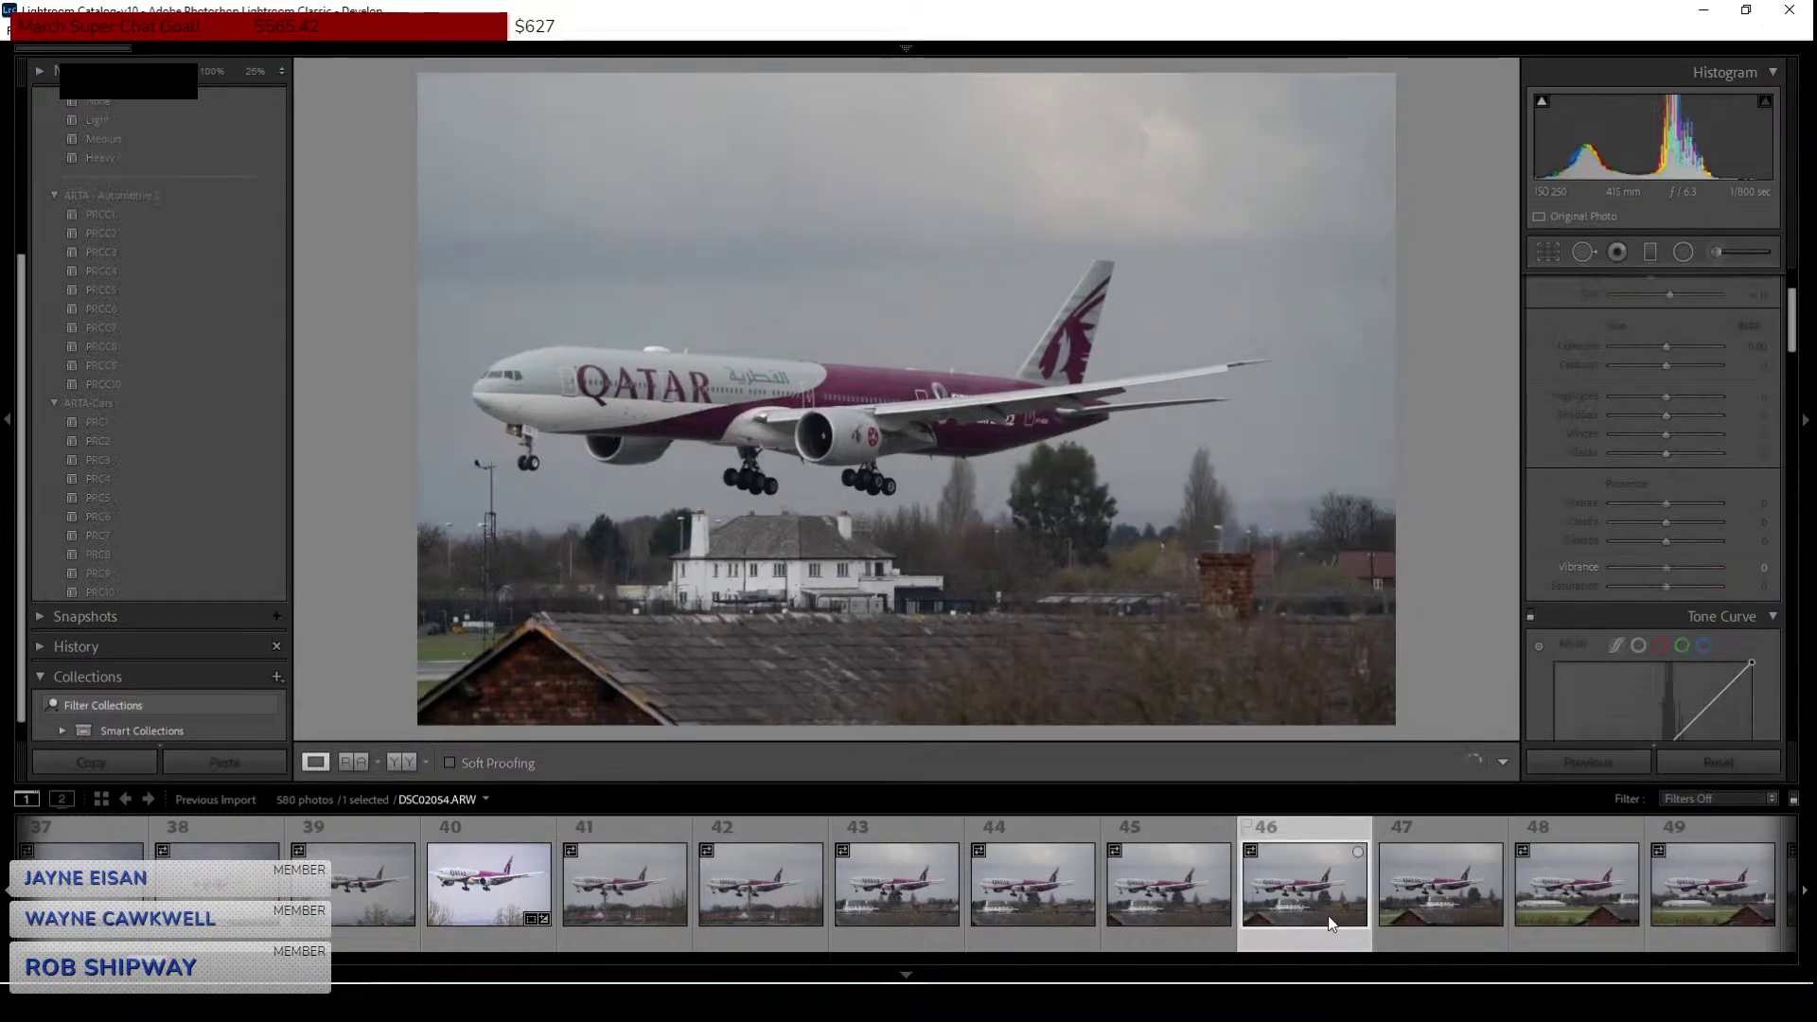
click(890, 599)
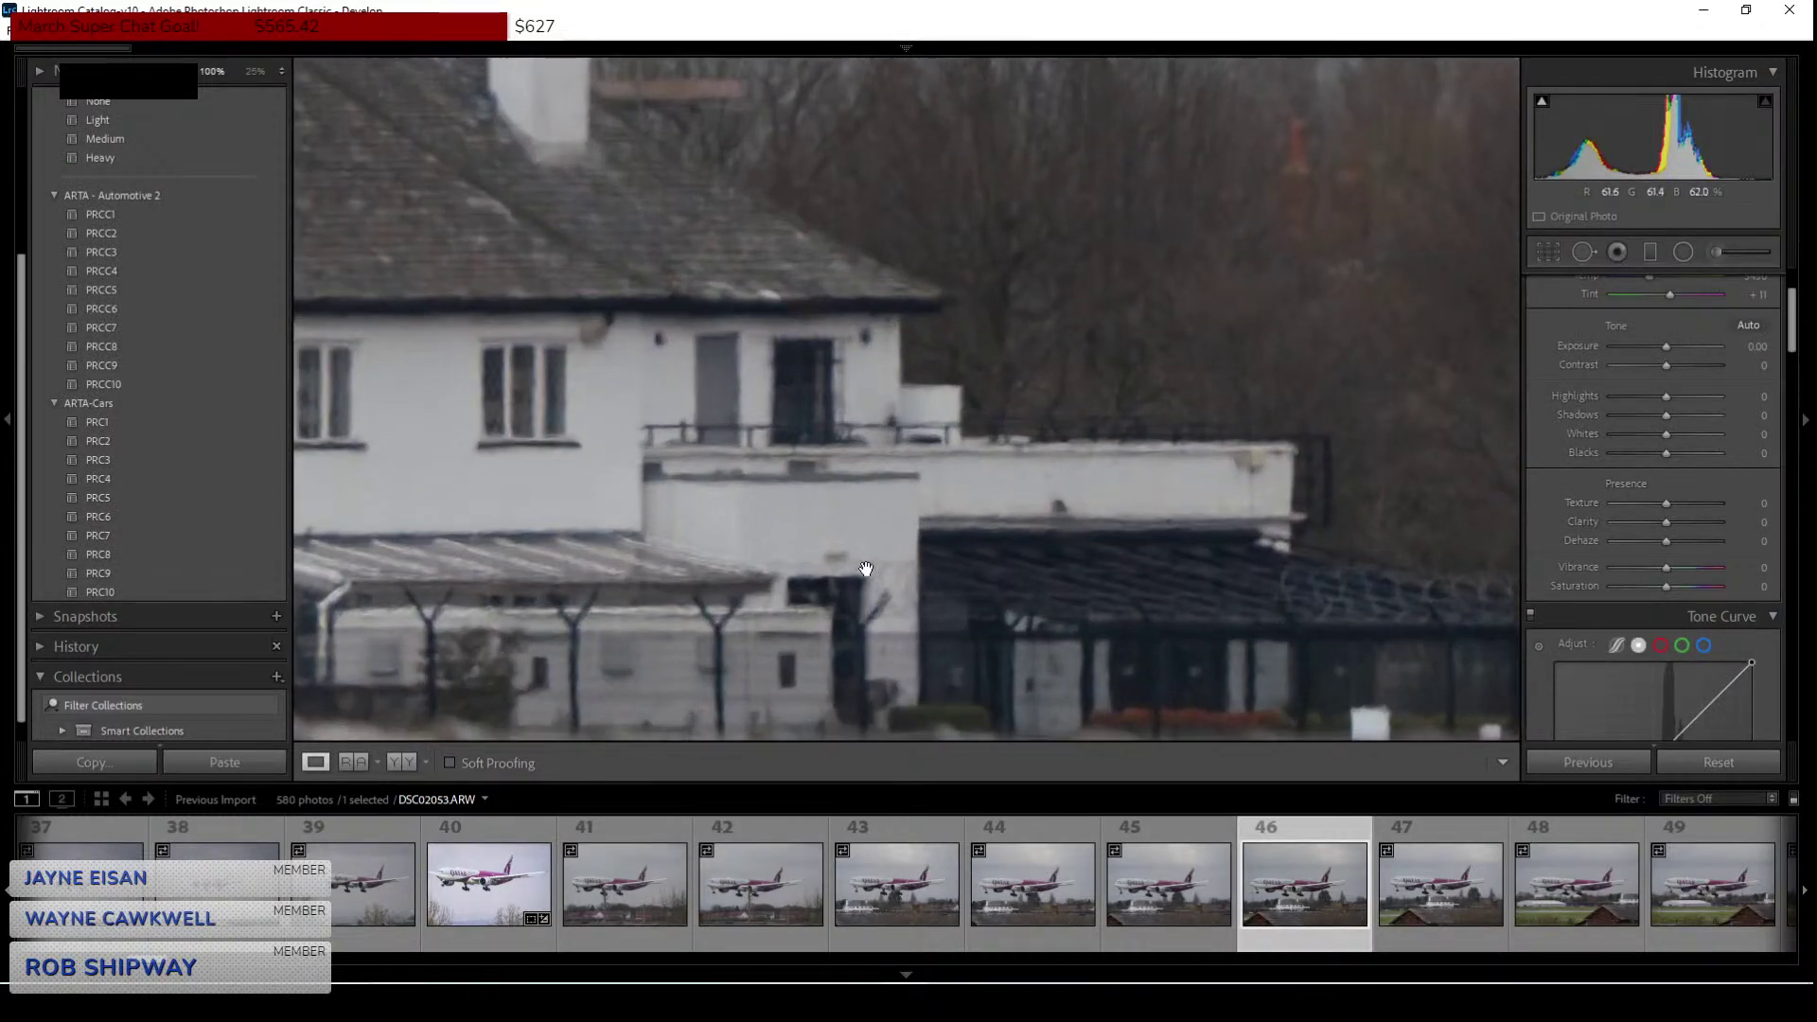
click(809, 434)
click(1609, 899)
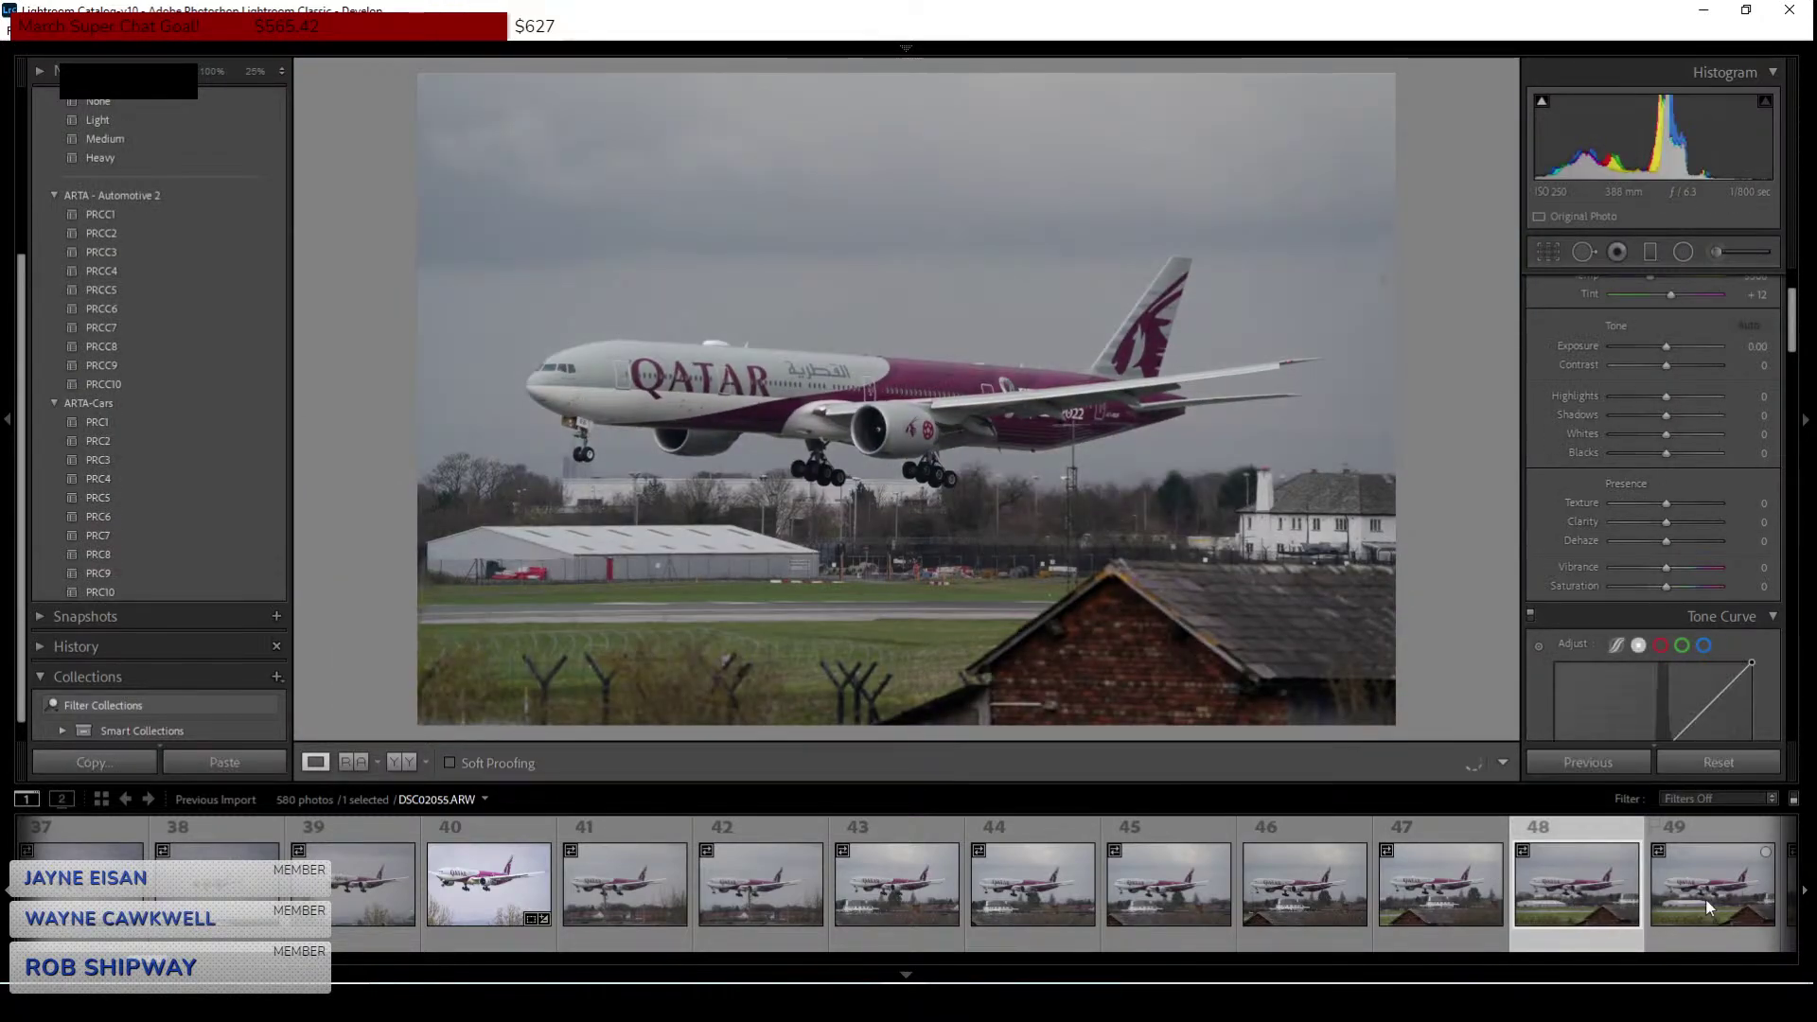
click(1705, 899)
scroll(1690, 901, down, 3)
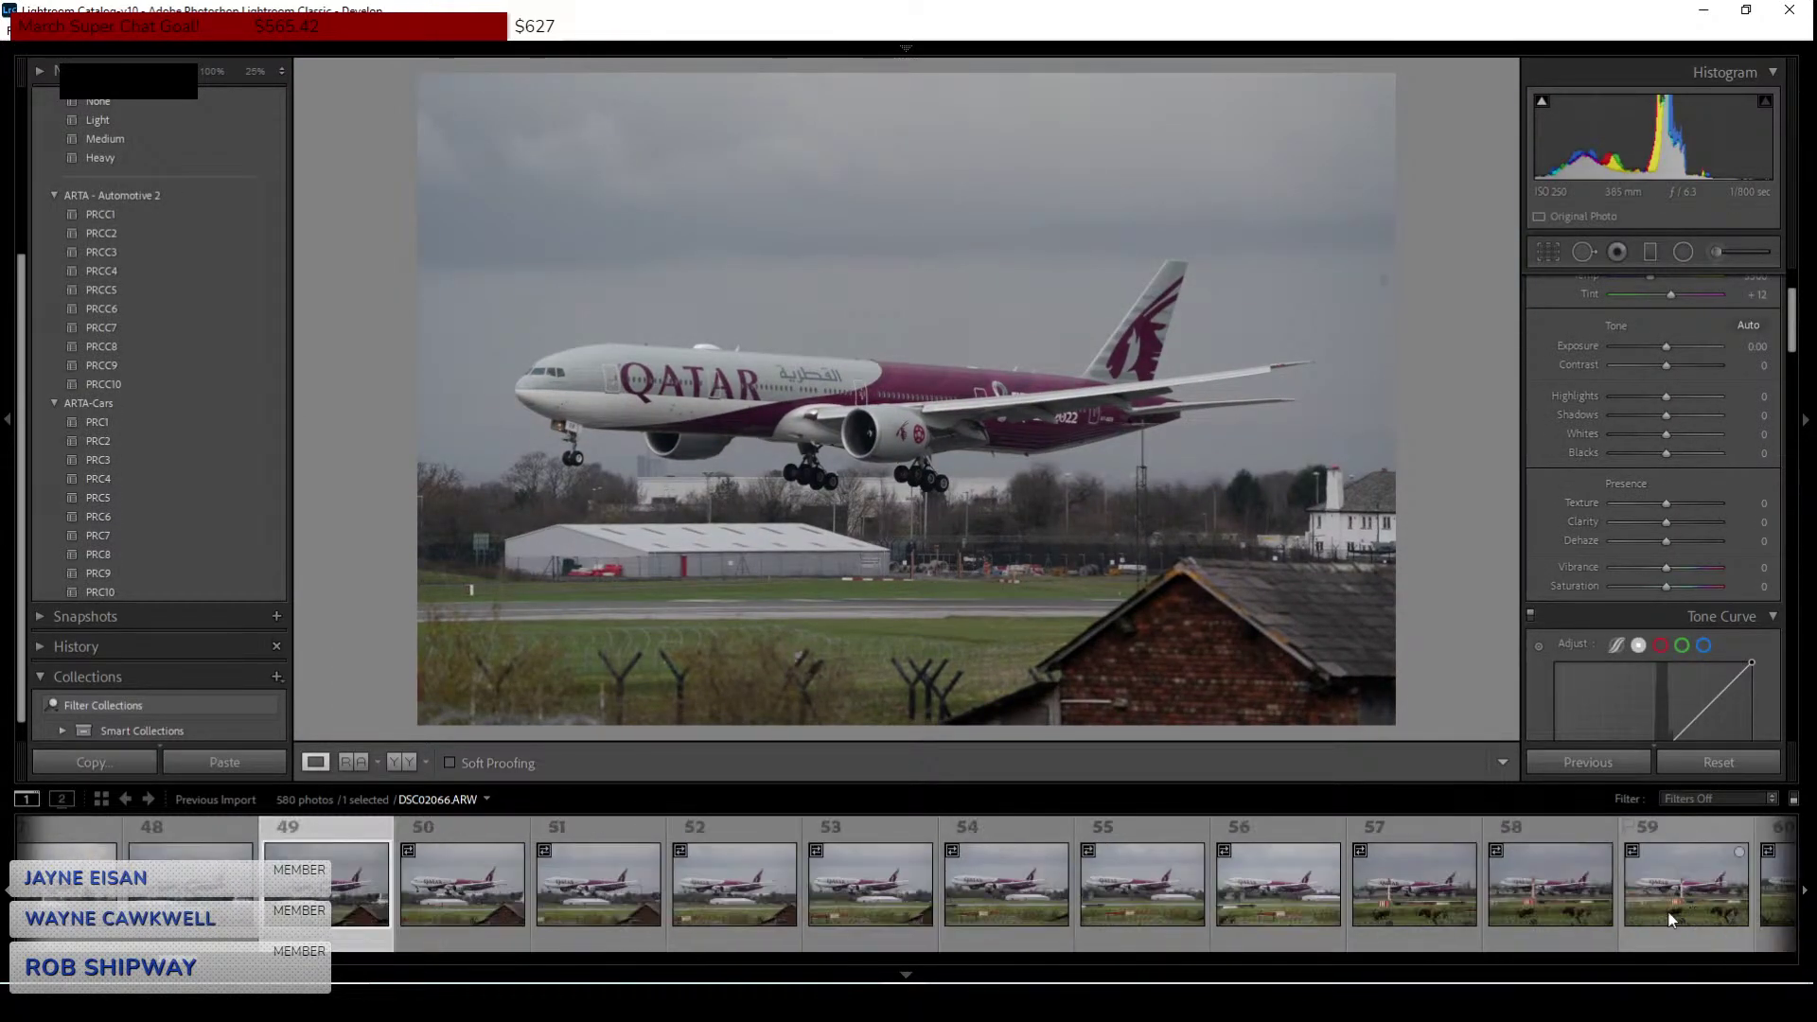
Compare the framing and background of Qatar landing shots from photo 56 back to photo 49.
click(1271, 896)
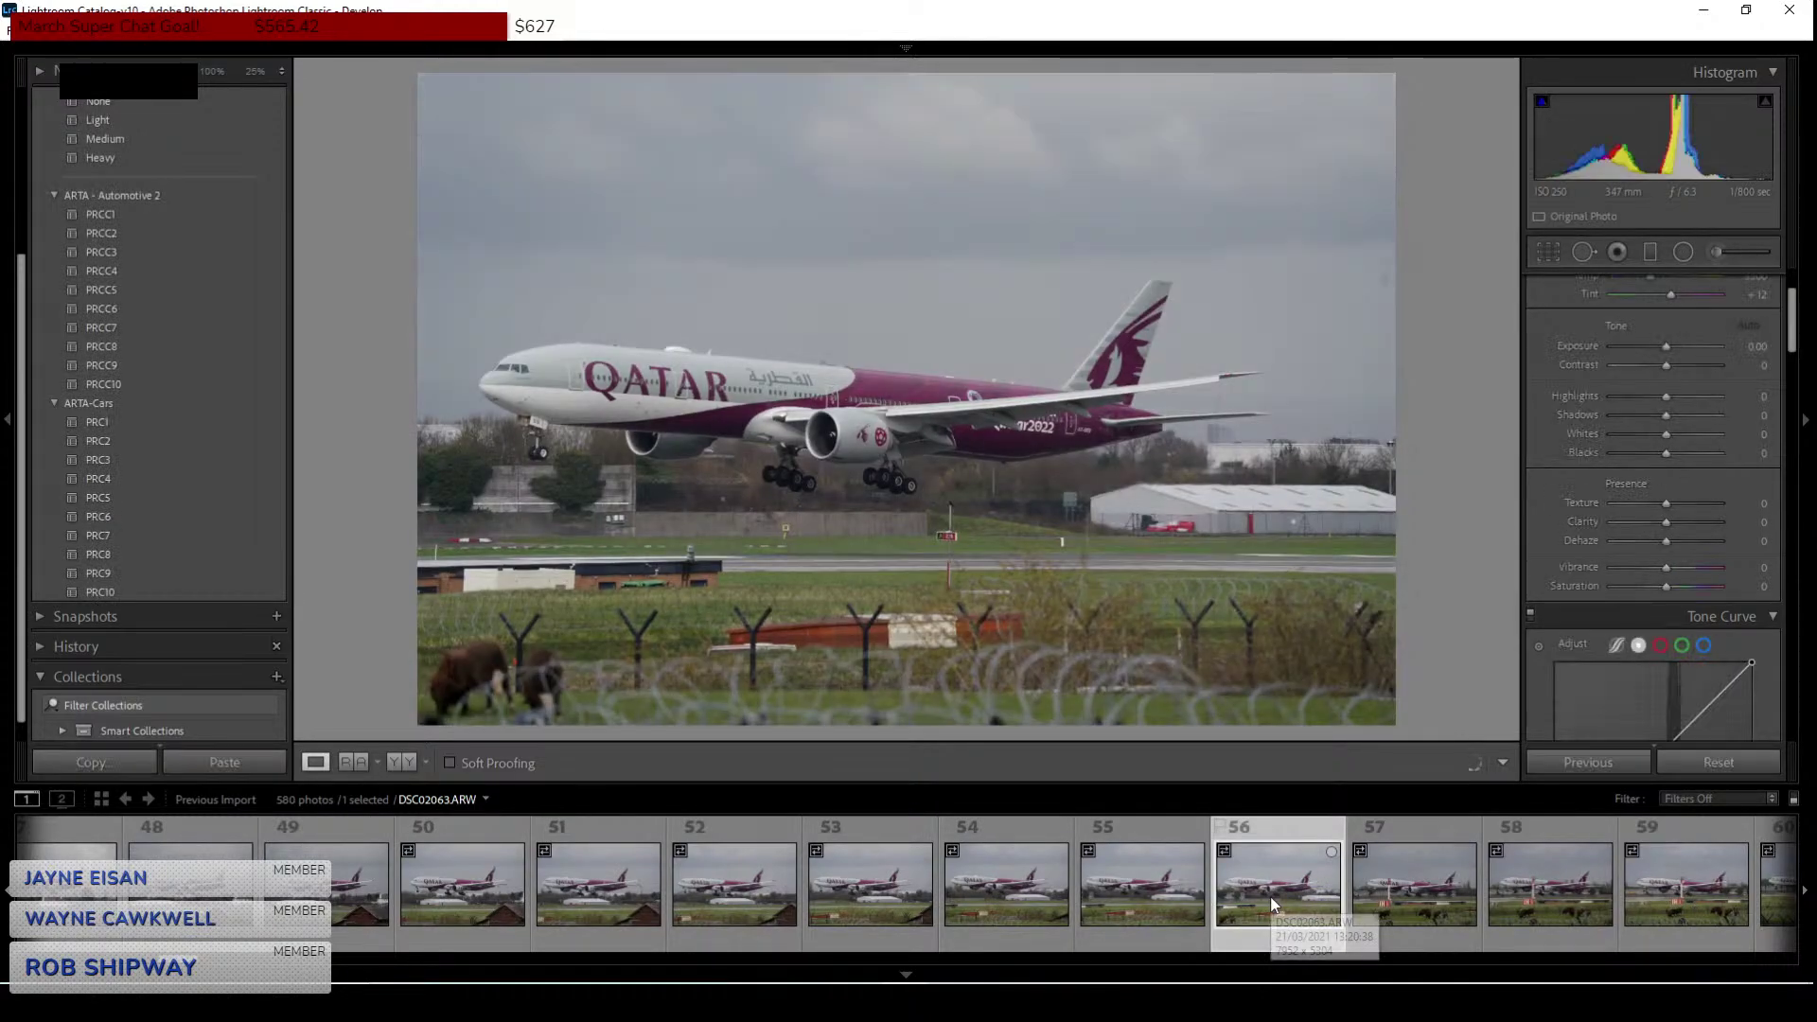
click(1165, 899)
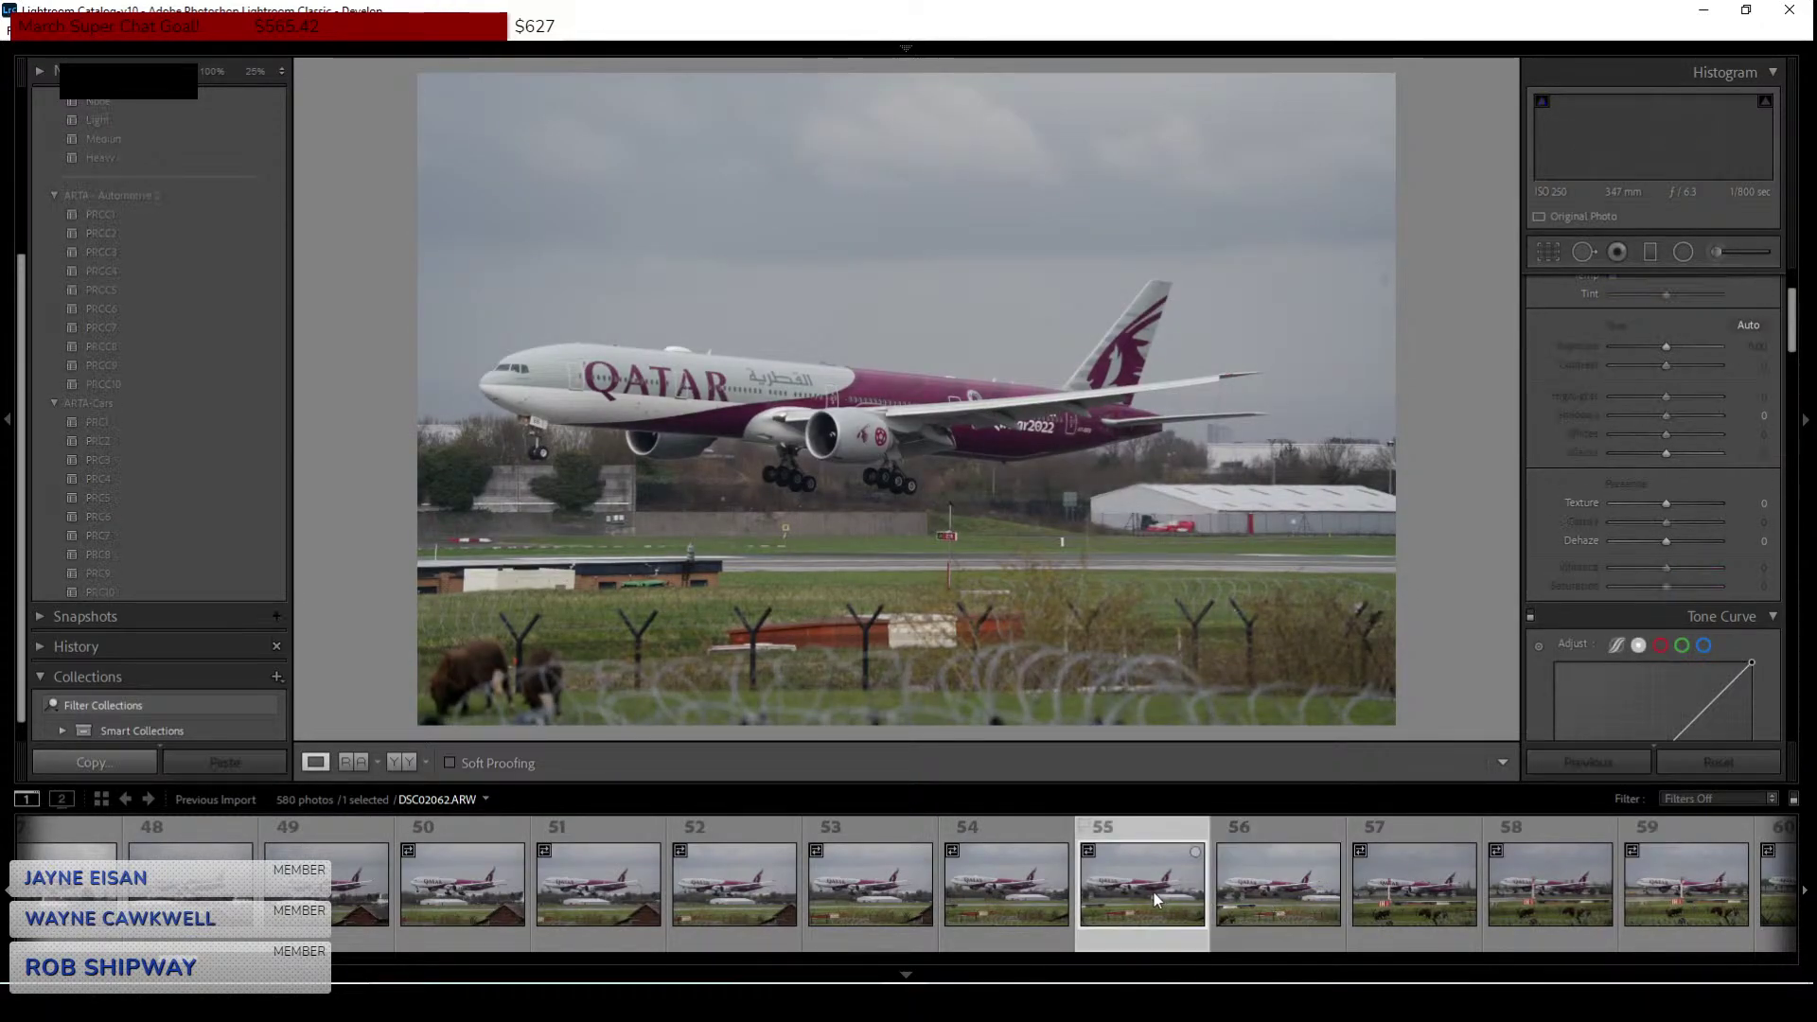
click(957, 861)
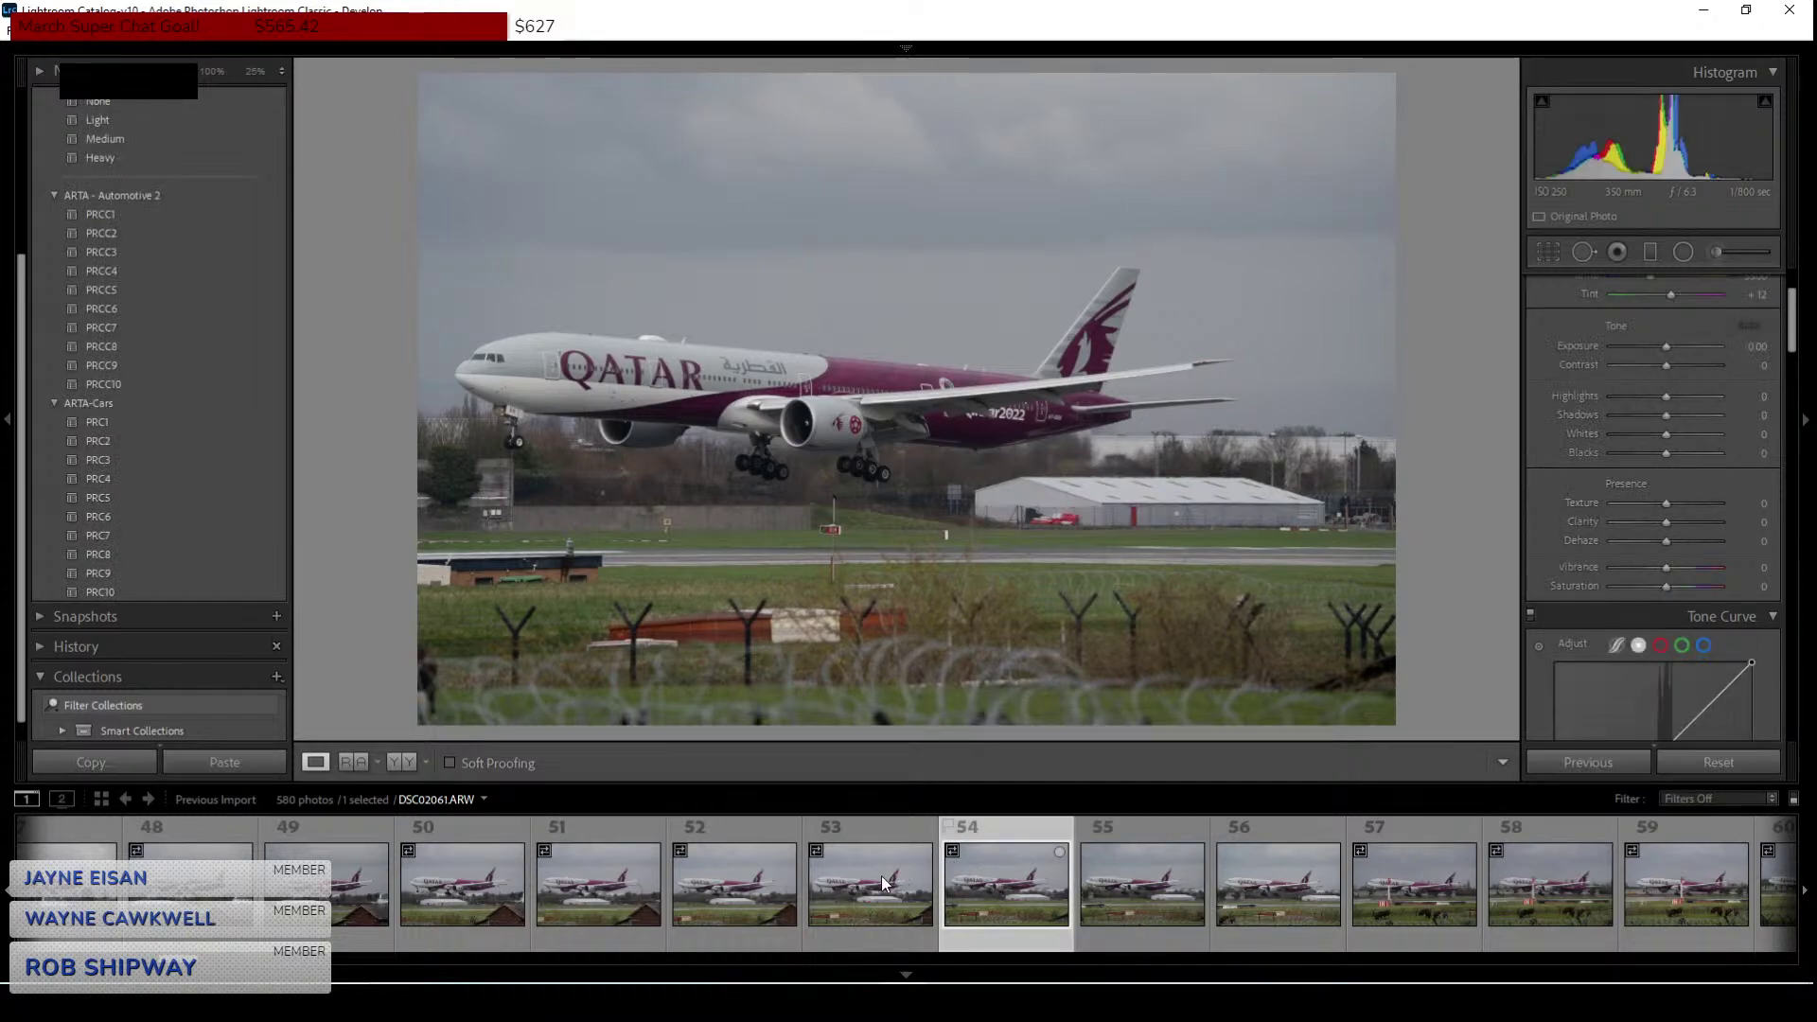
click(882, 876)
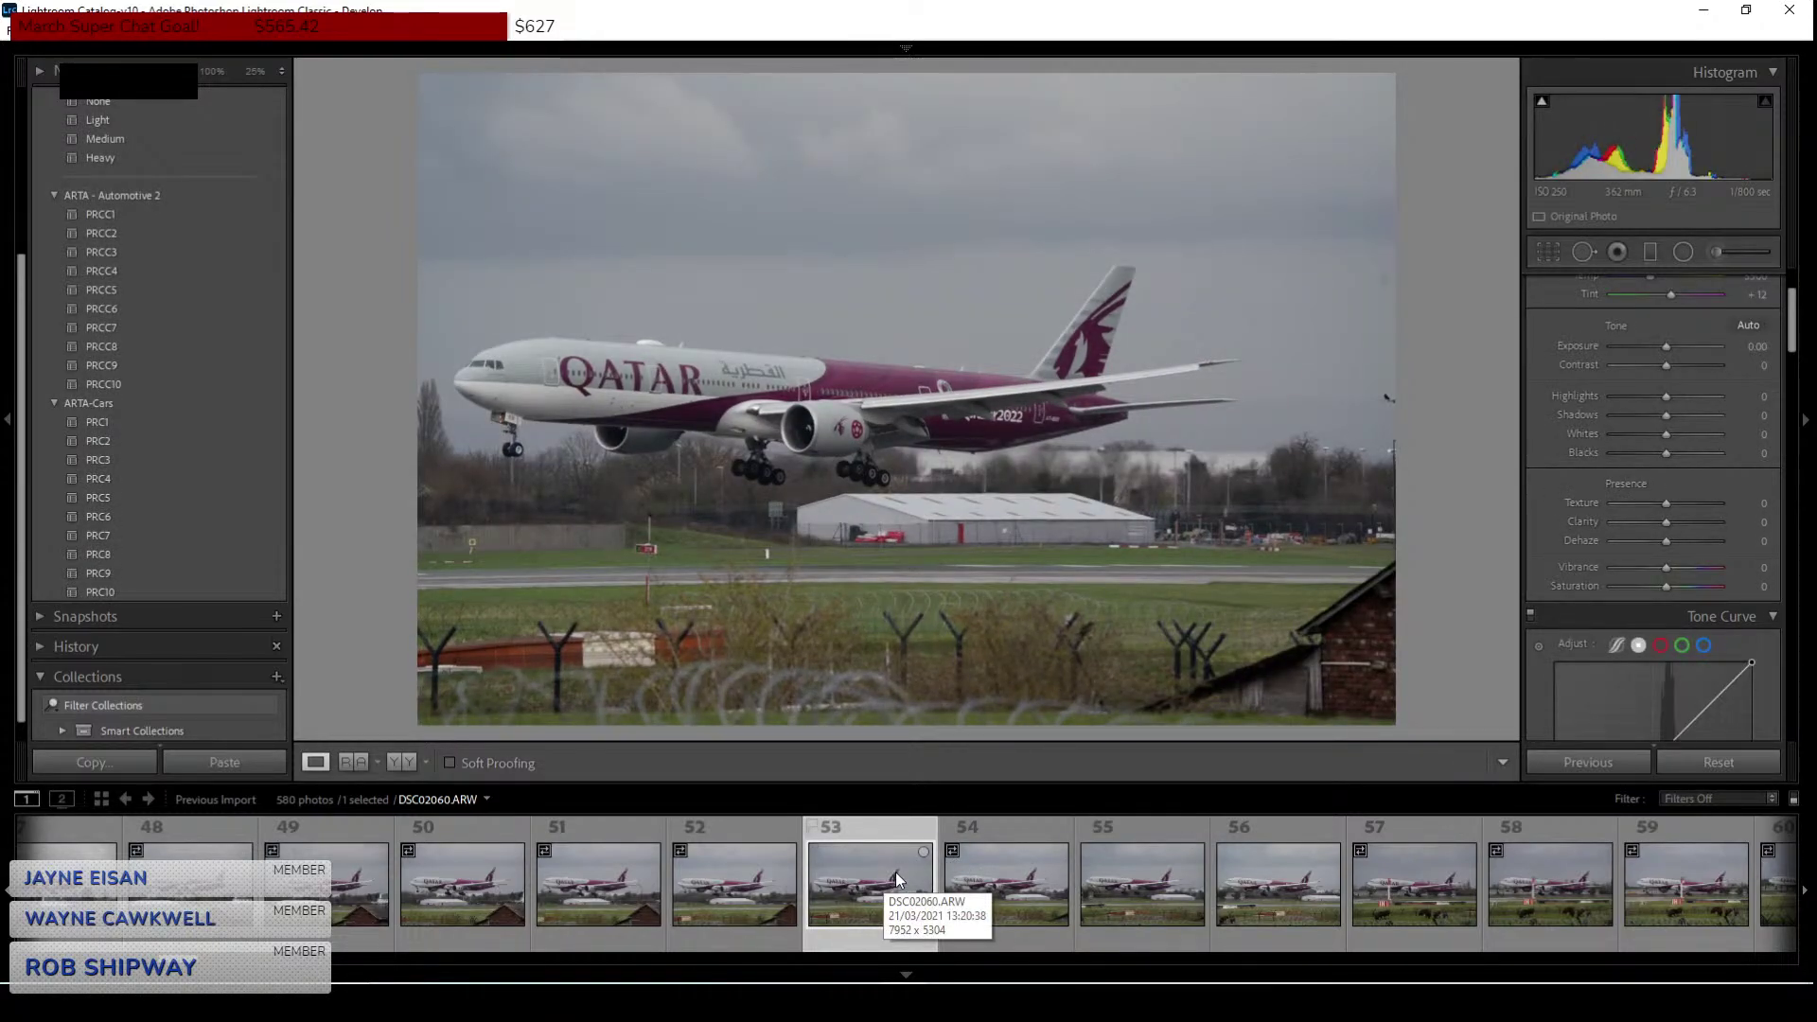
click(756, 894)
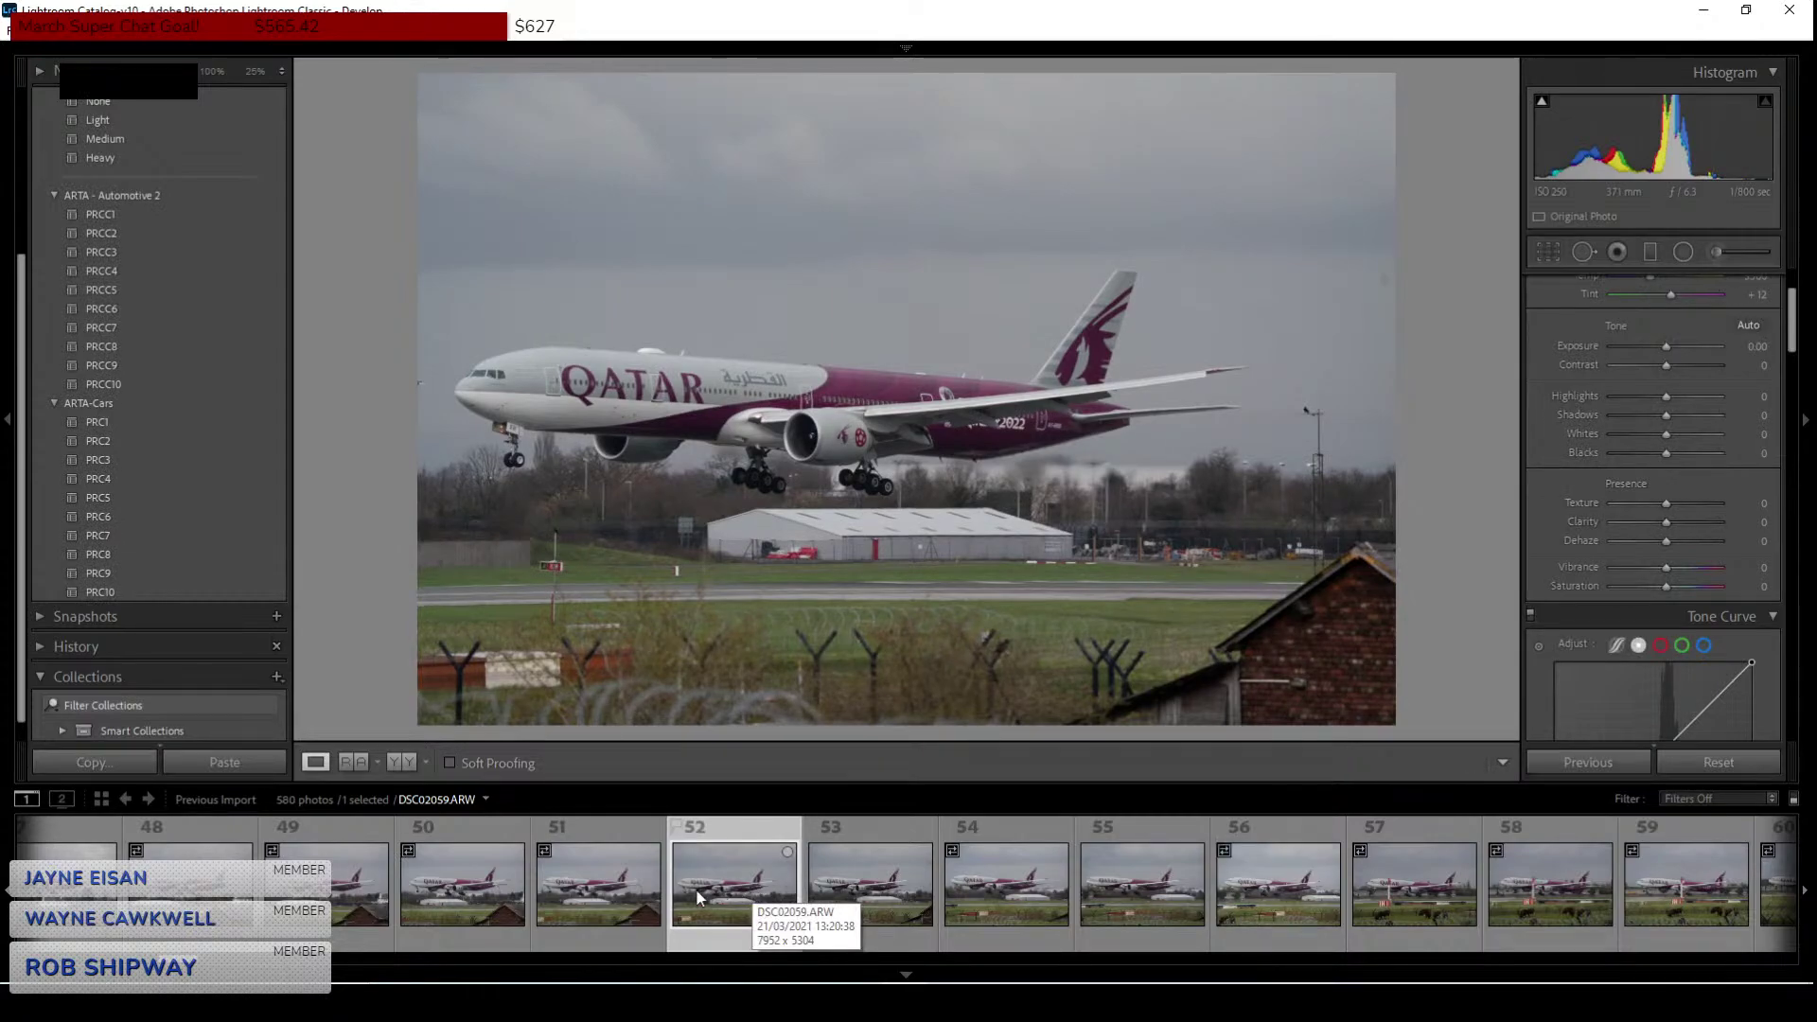
click(639, 888)
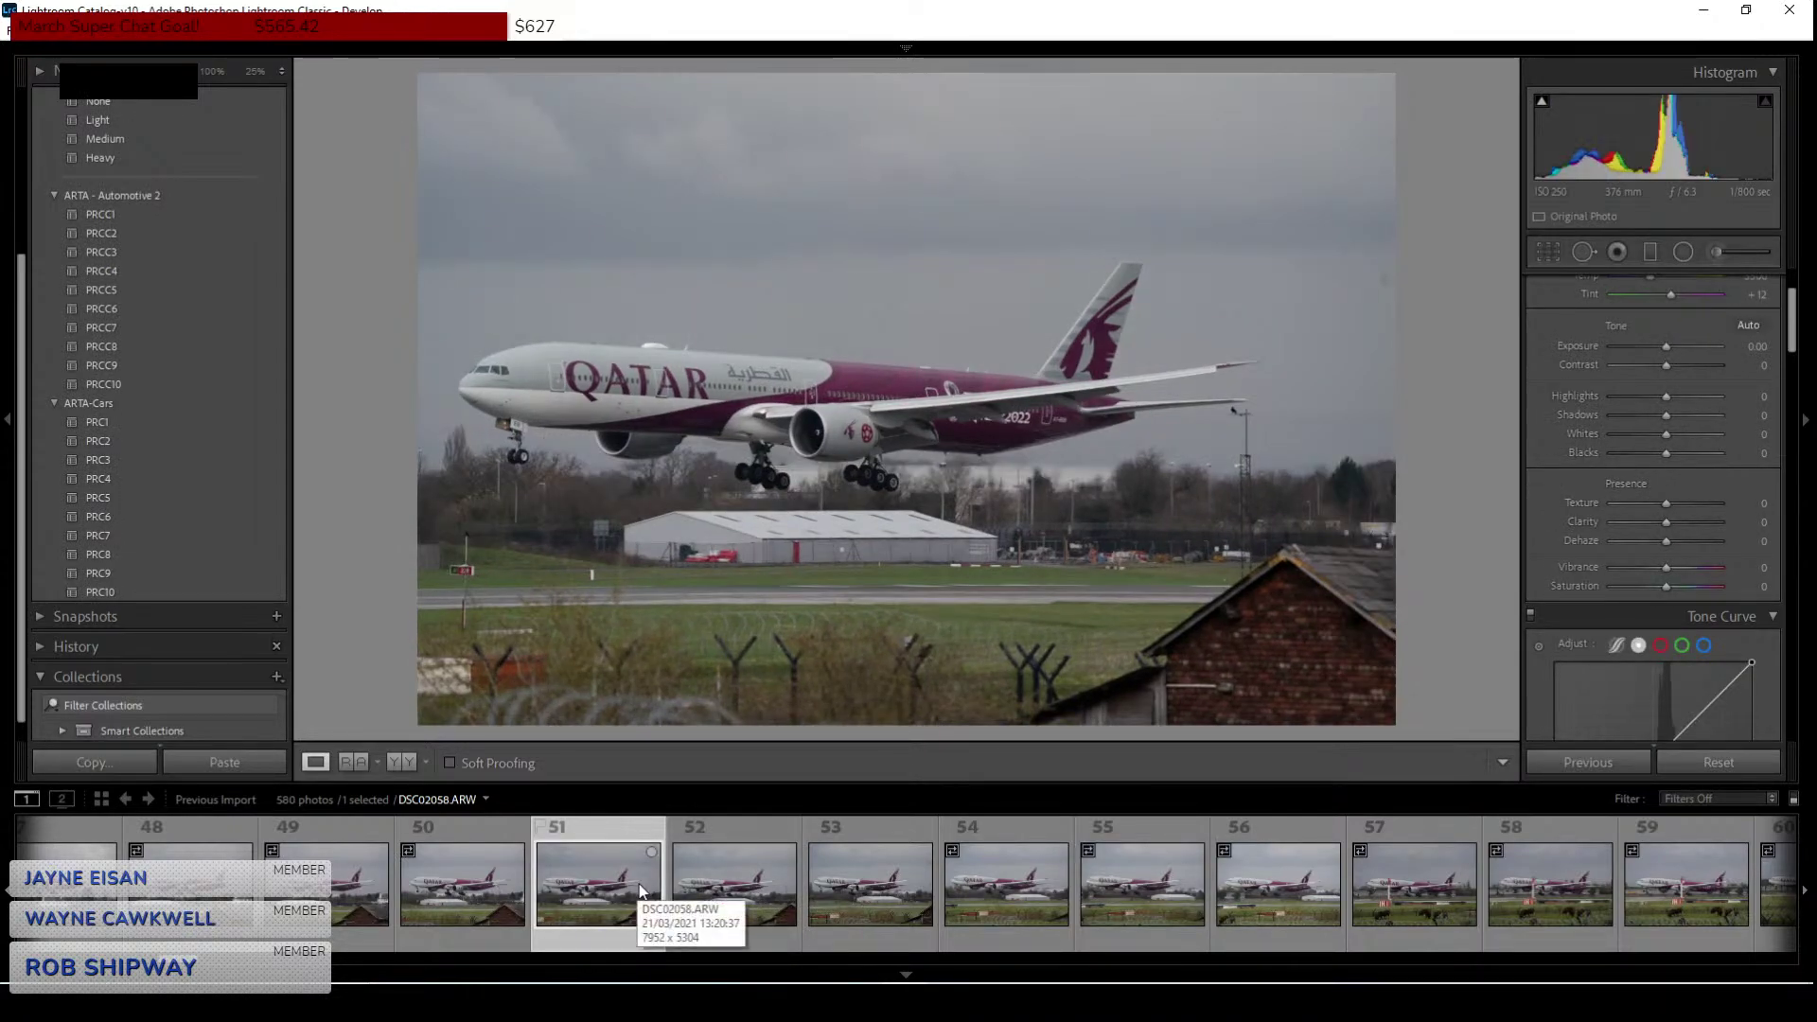
click(727, 893)
click(481, 889)
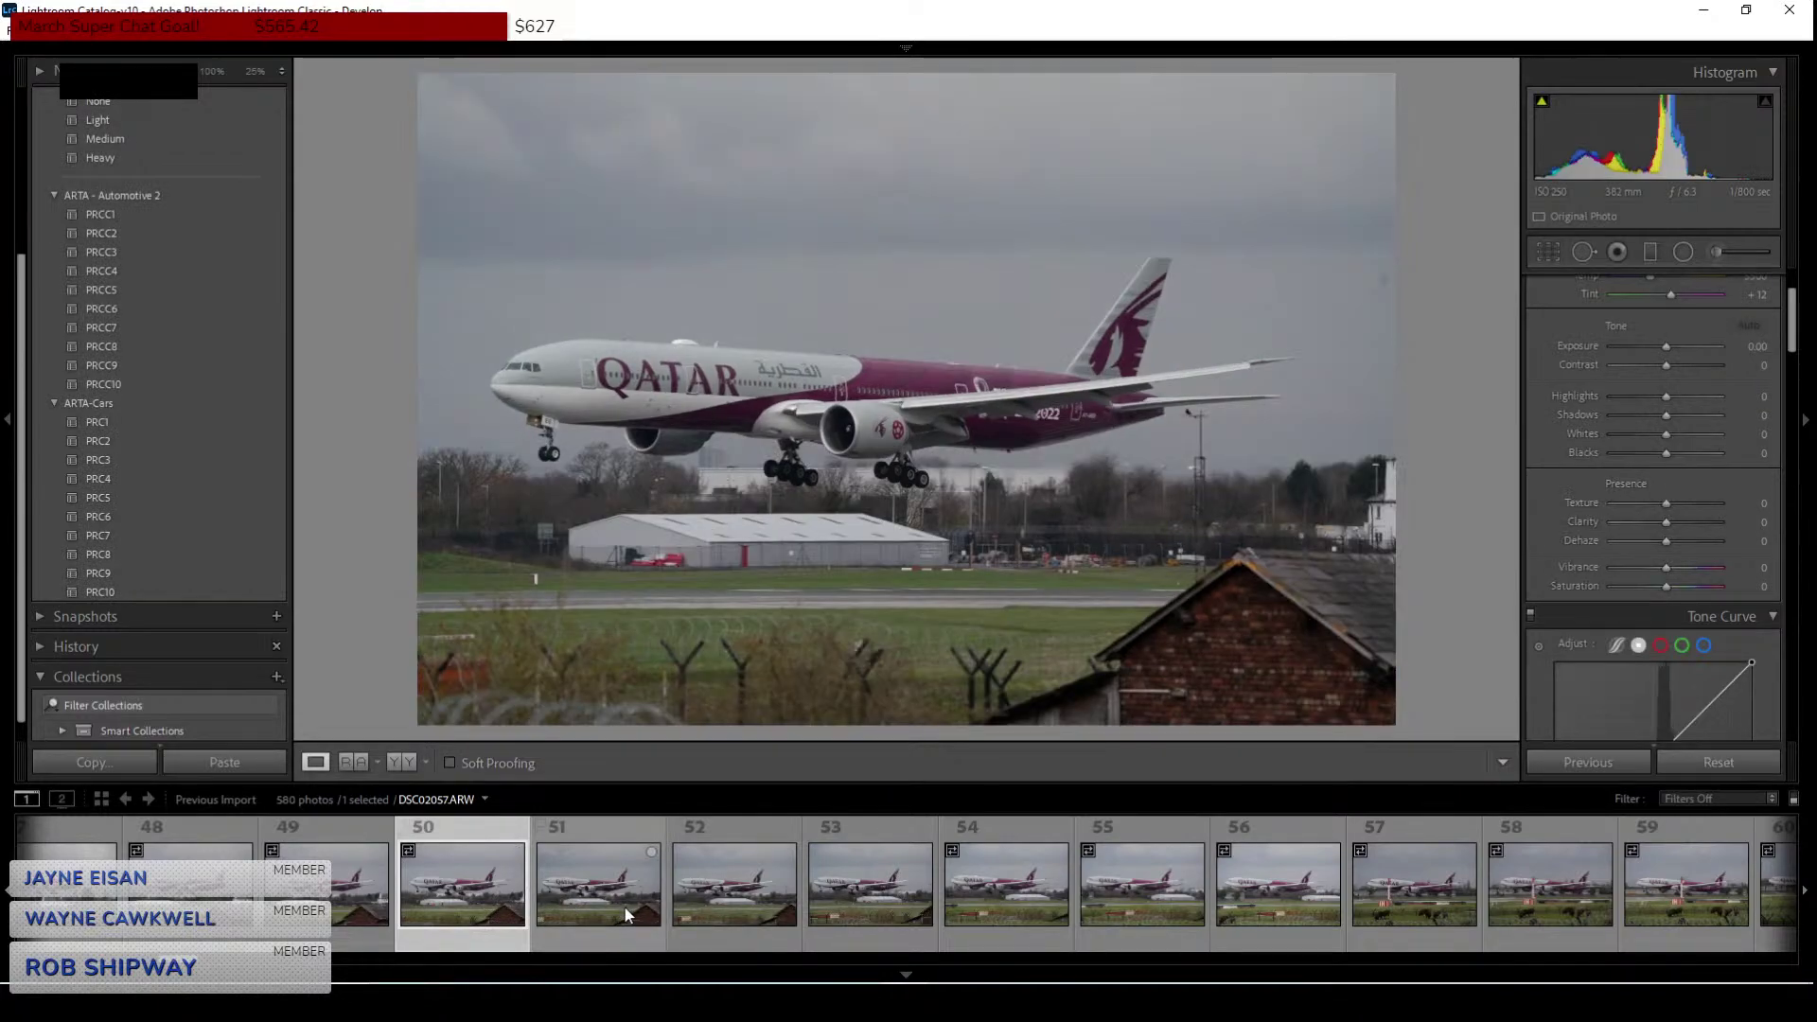
click(333, 883)
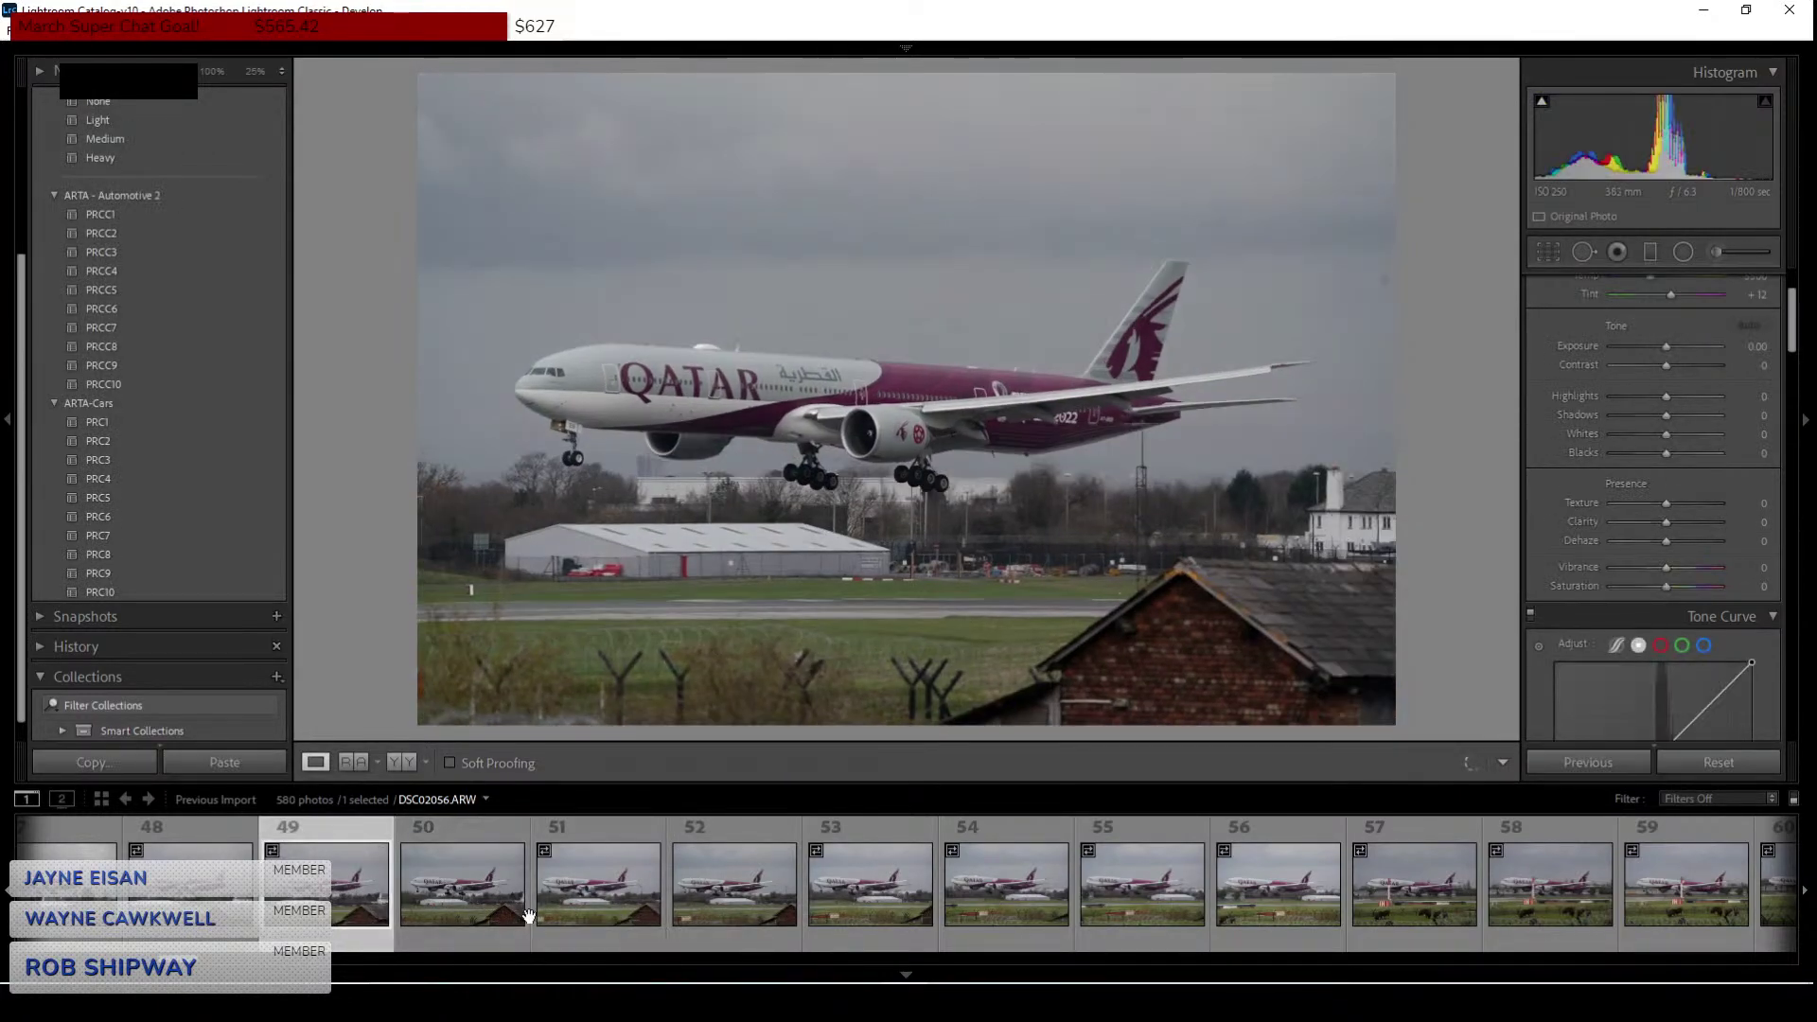
click(479, 889)
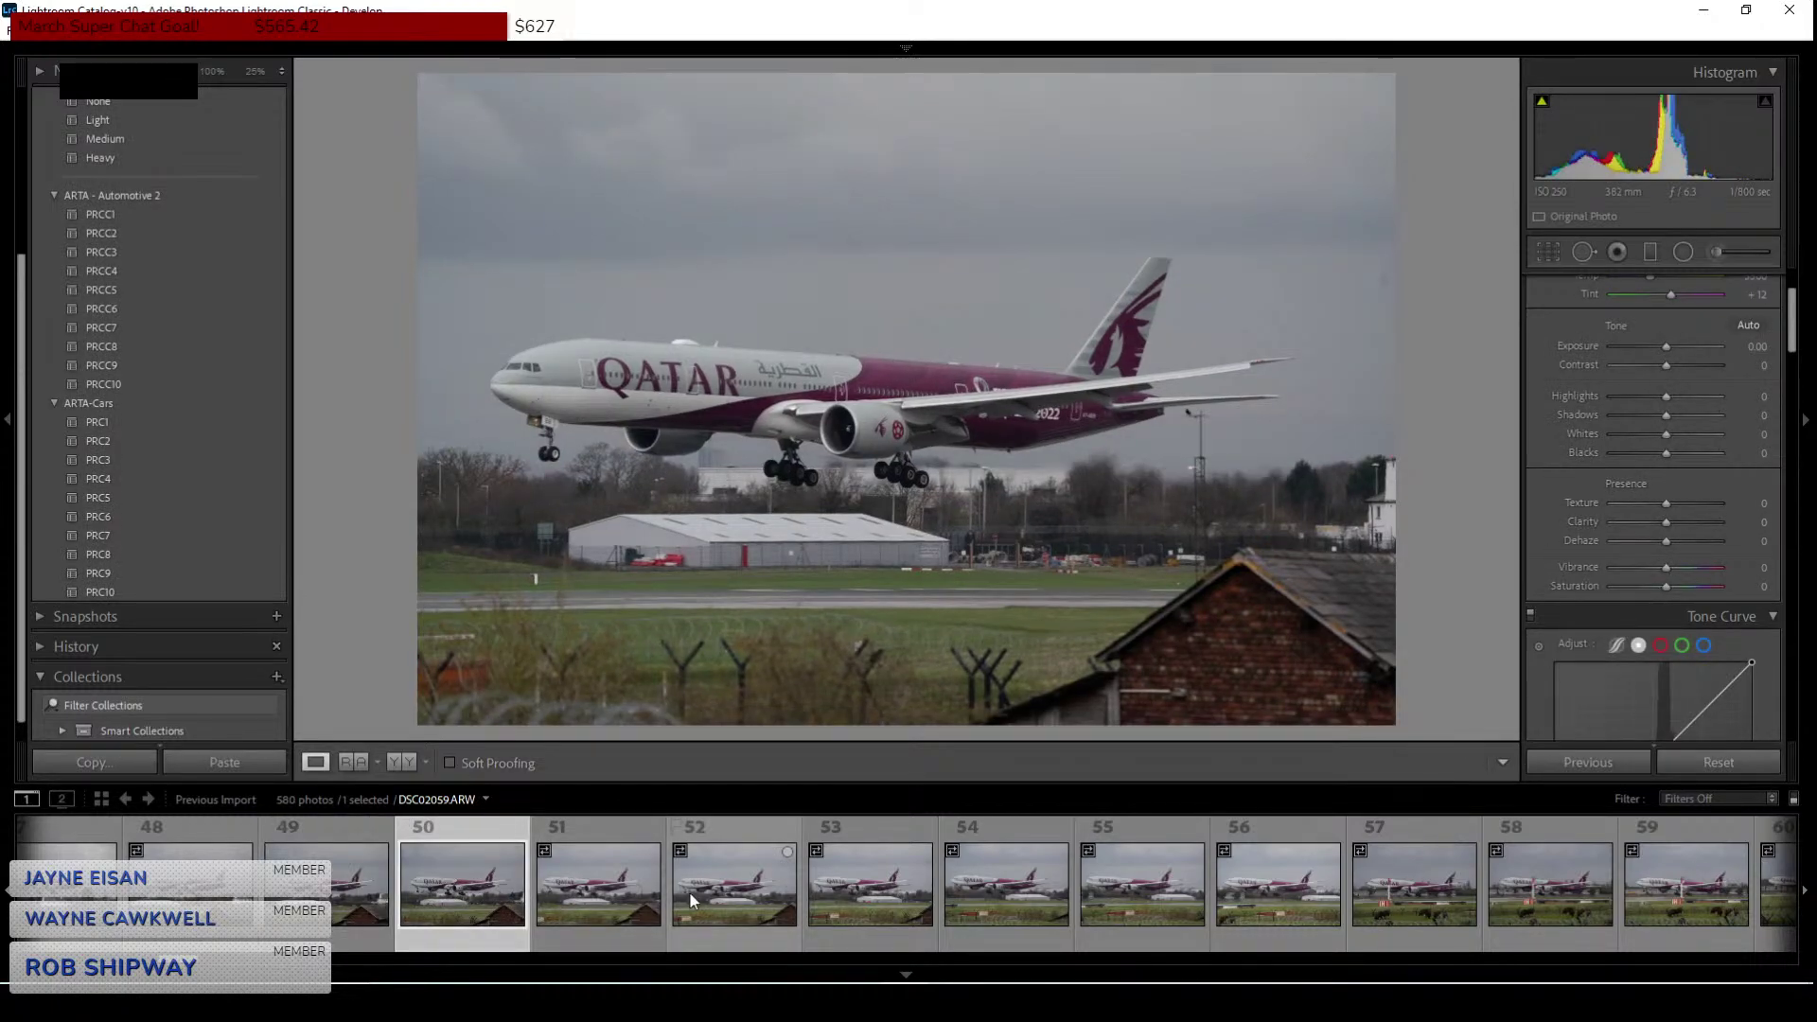
Recheck Qatar photos 56 and 57, and select photo 55.
click(1299, 883)
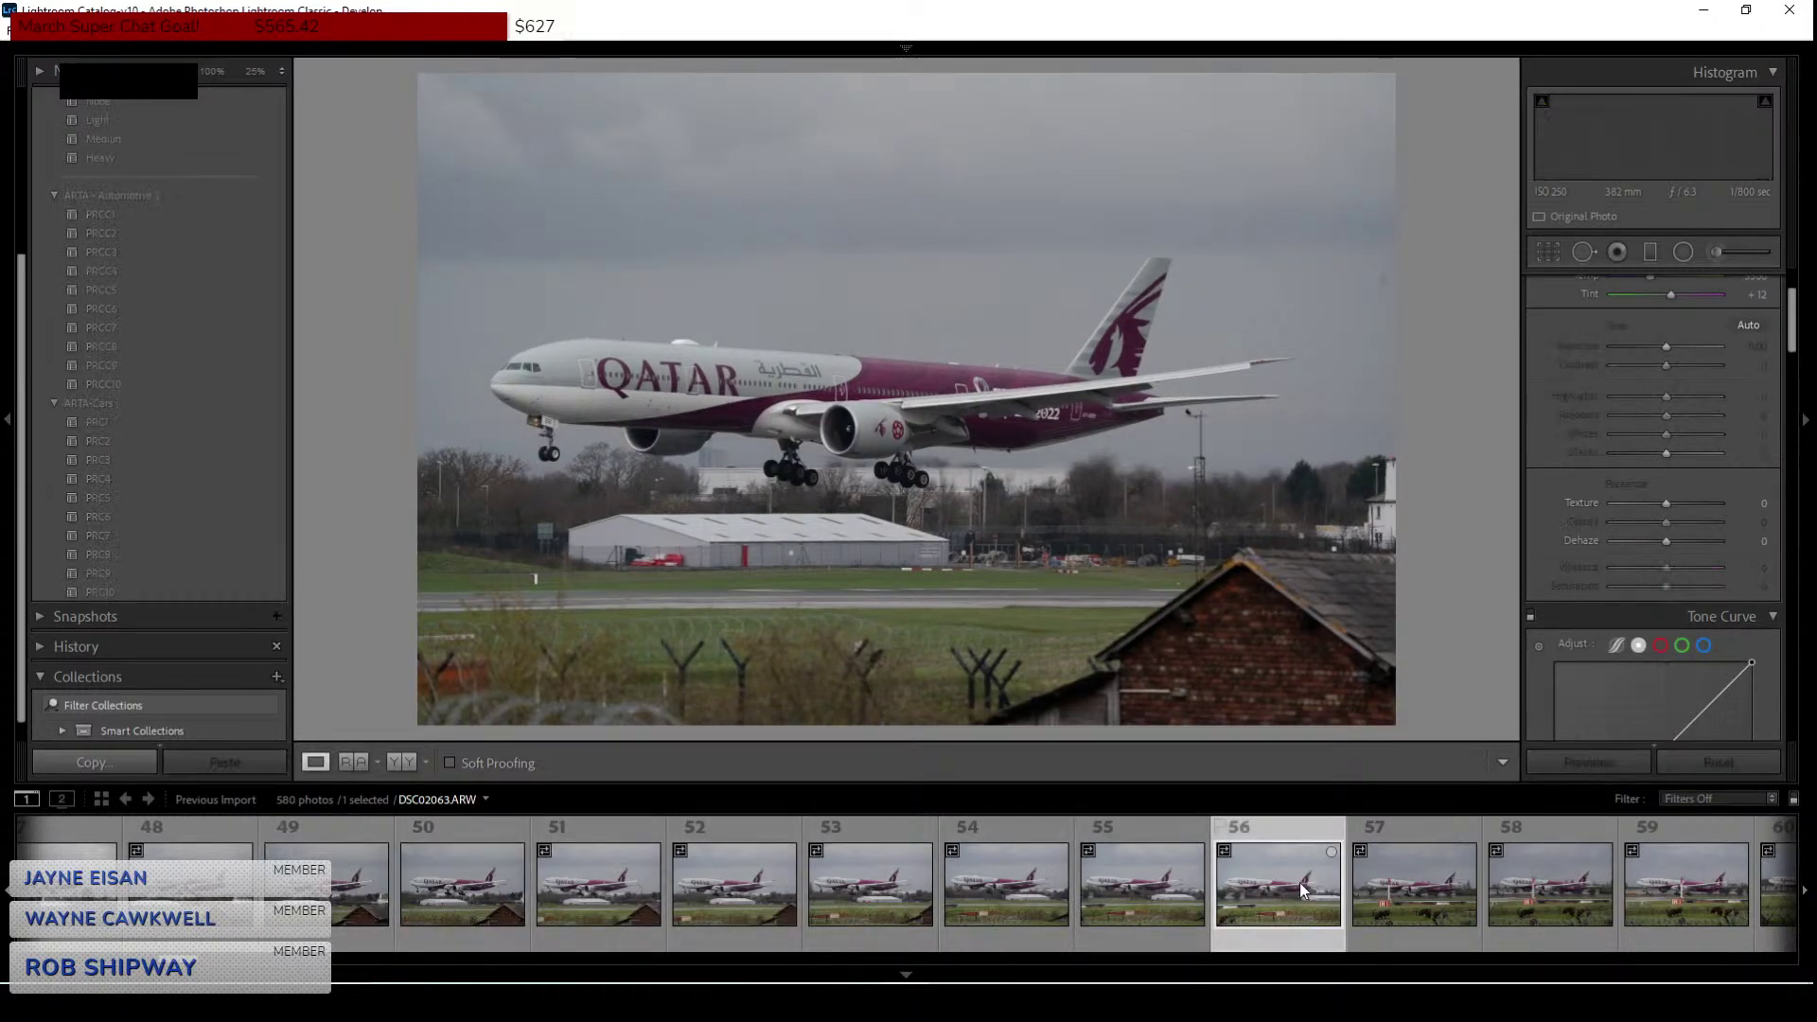
click(1400, 899)
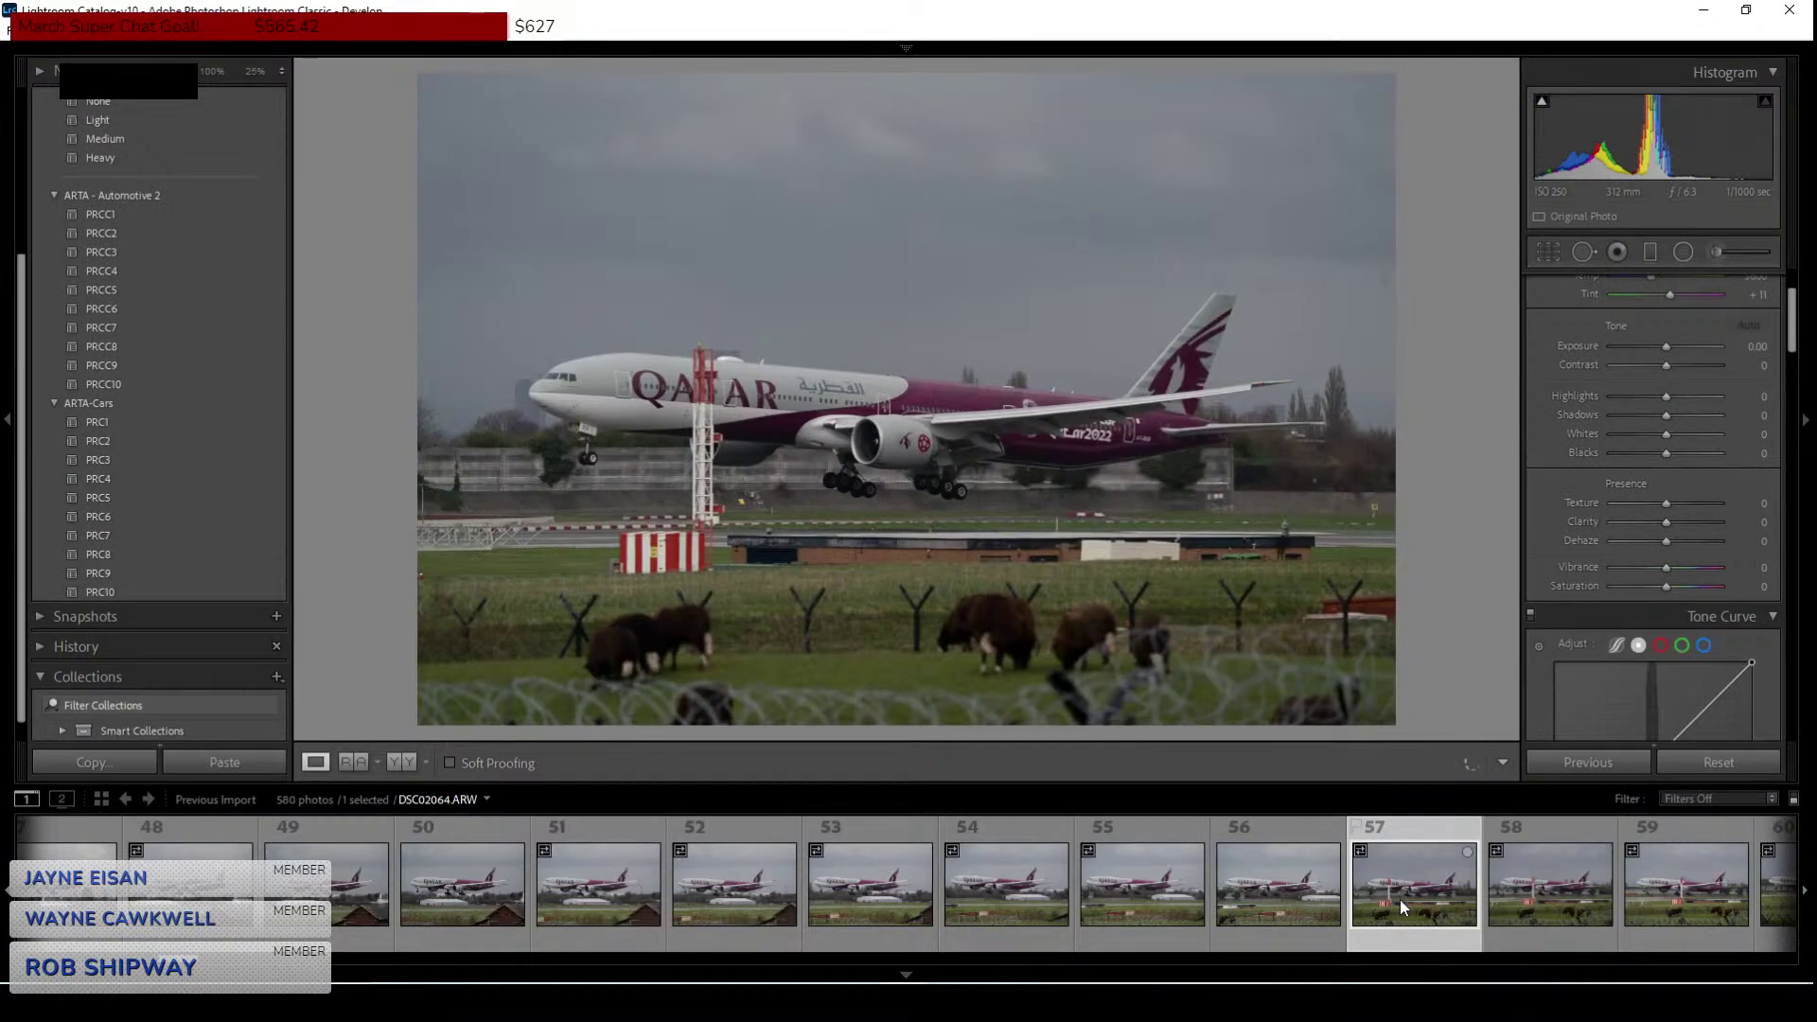
click(1259, 919)
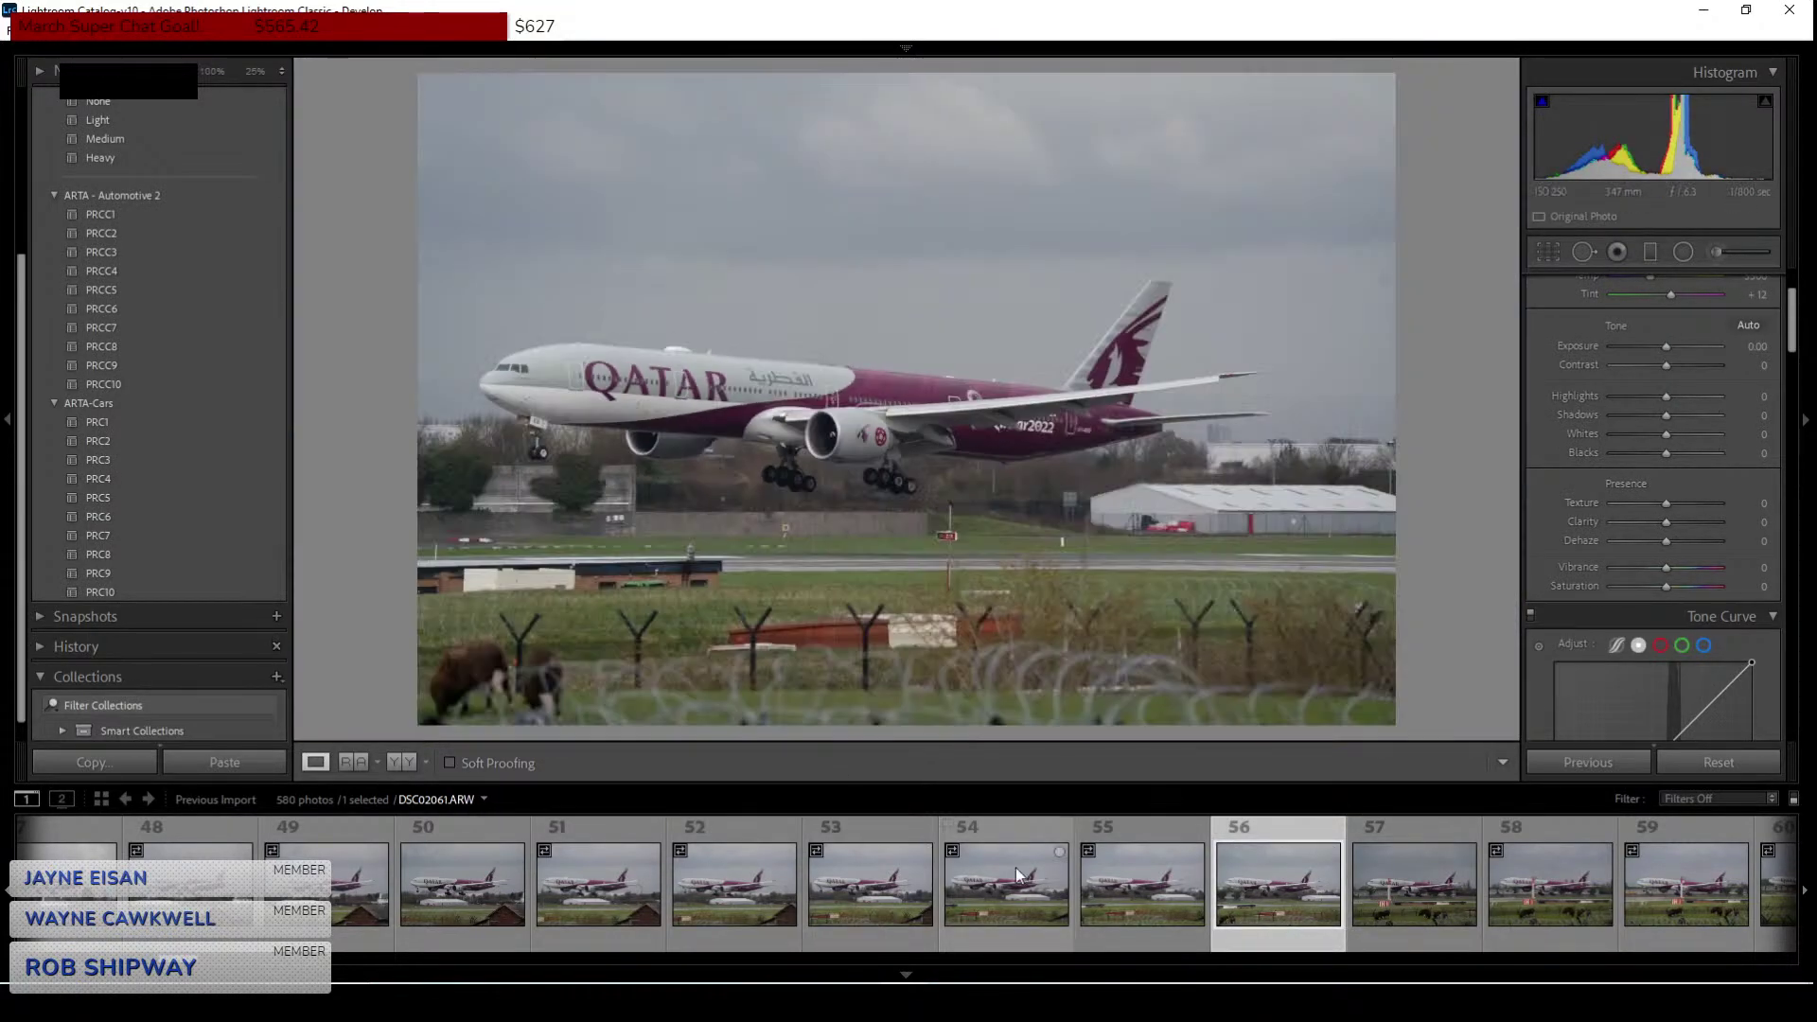
click(1136, 885)
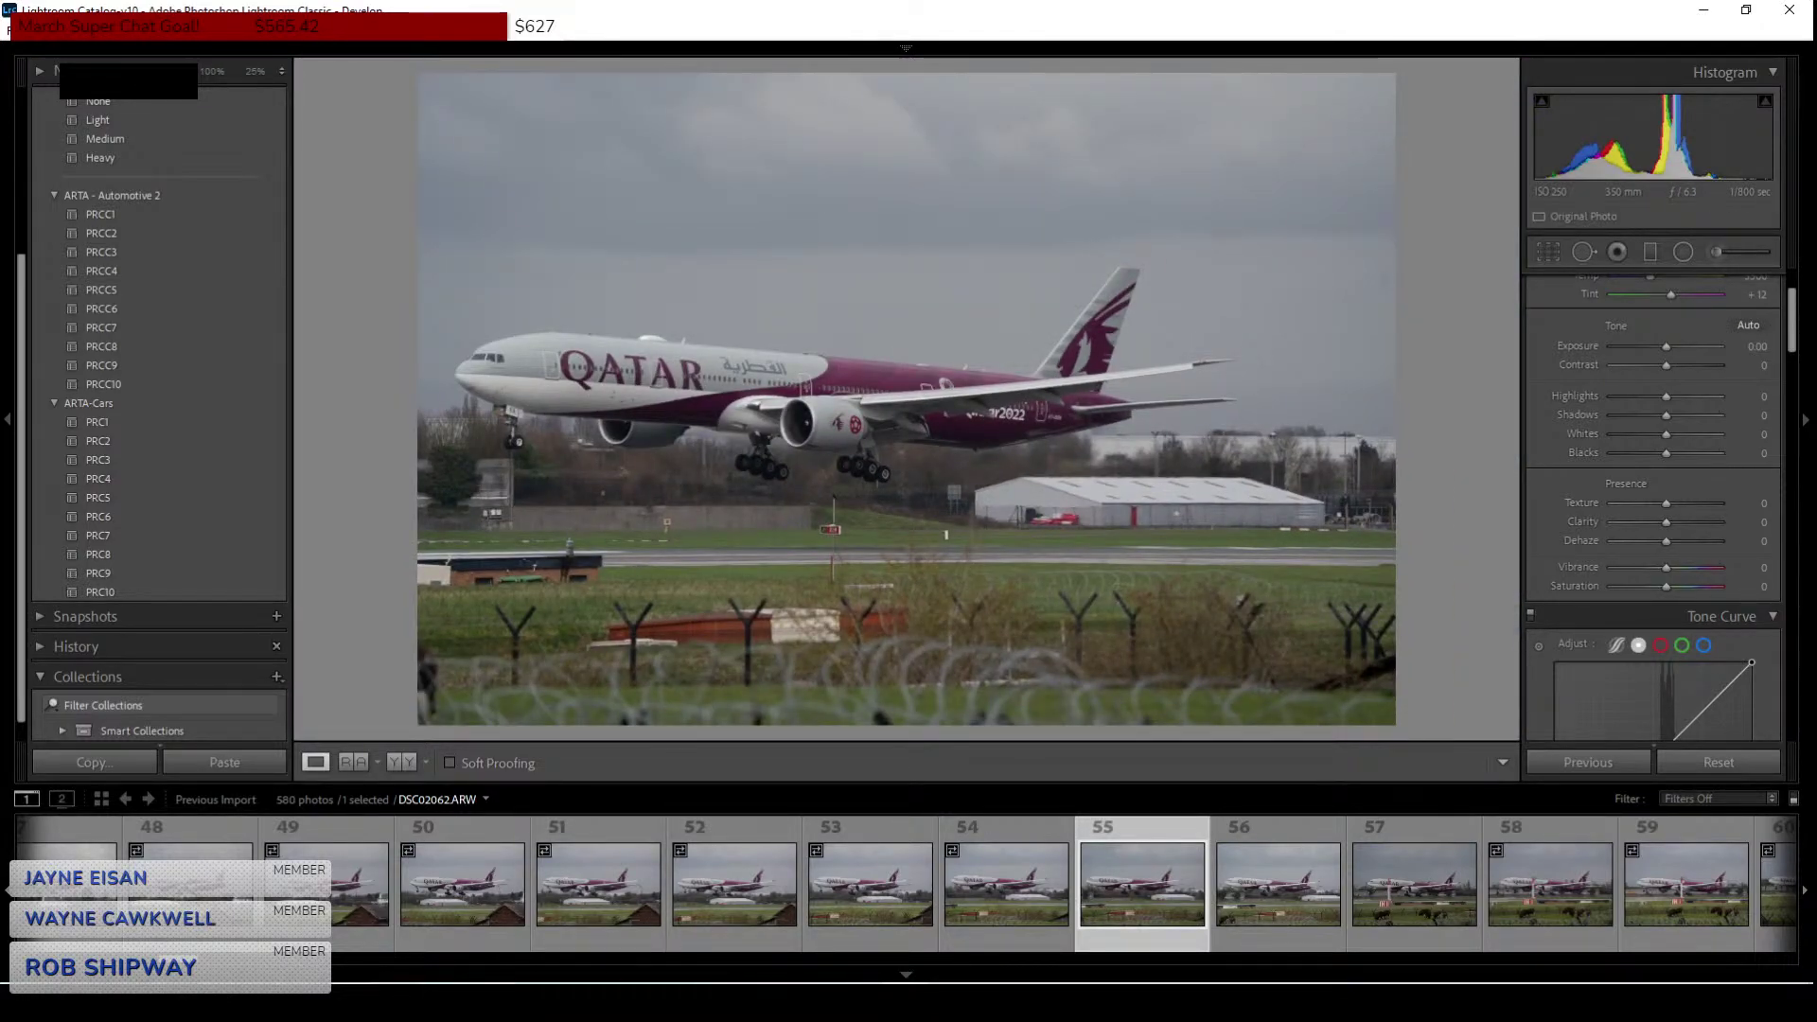
Switch to File Explorer and view DSC02562.jpg from the Airliners Live Vault Edited\21.03.21 folder at full screen.
key(super+e)
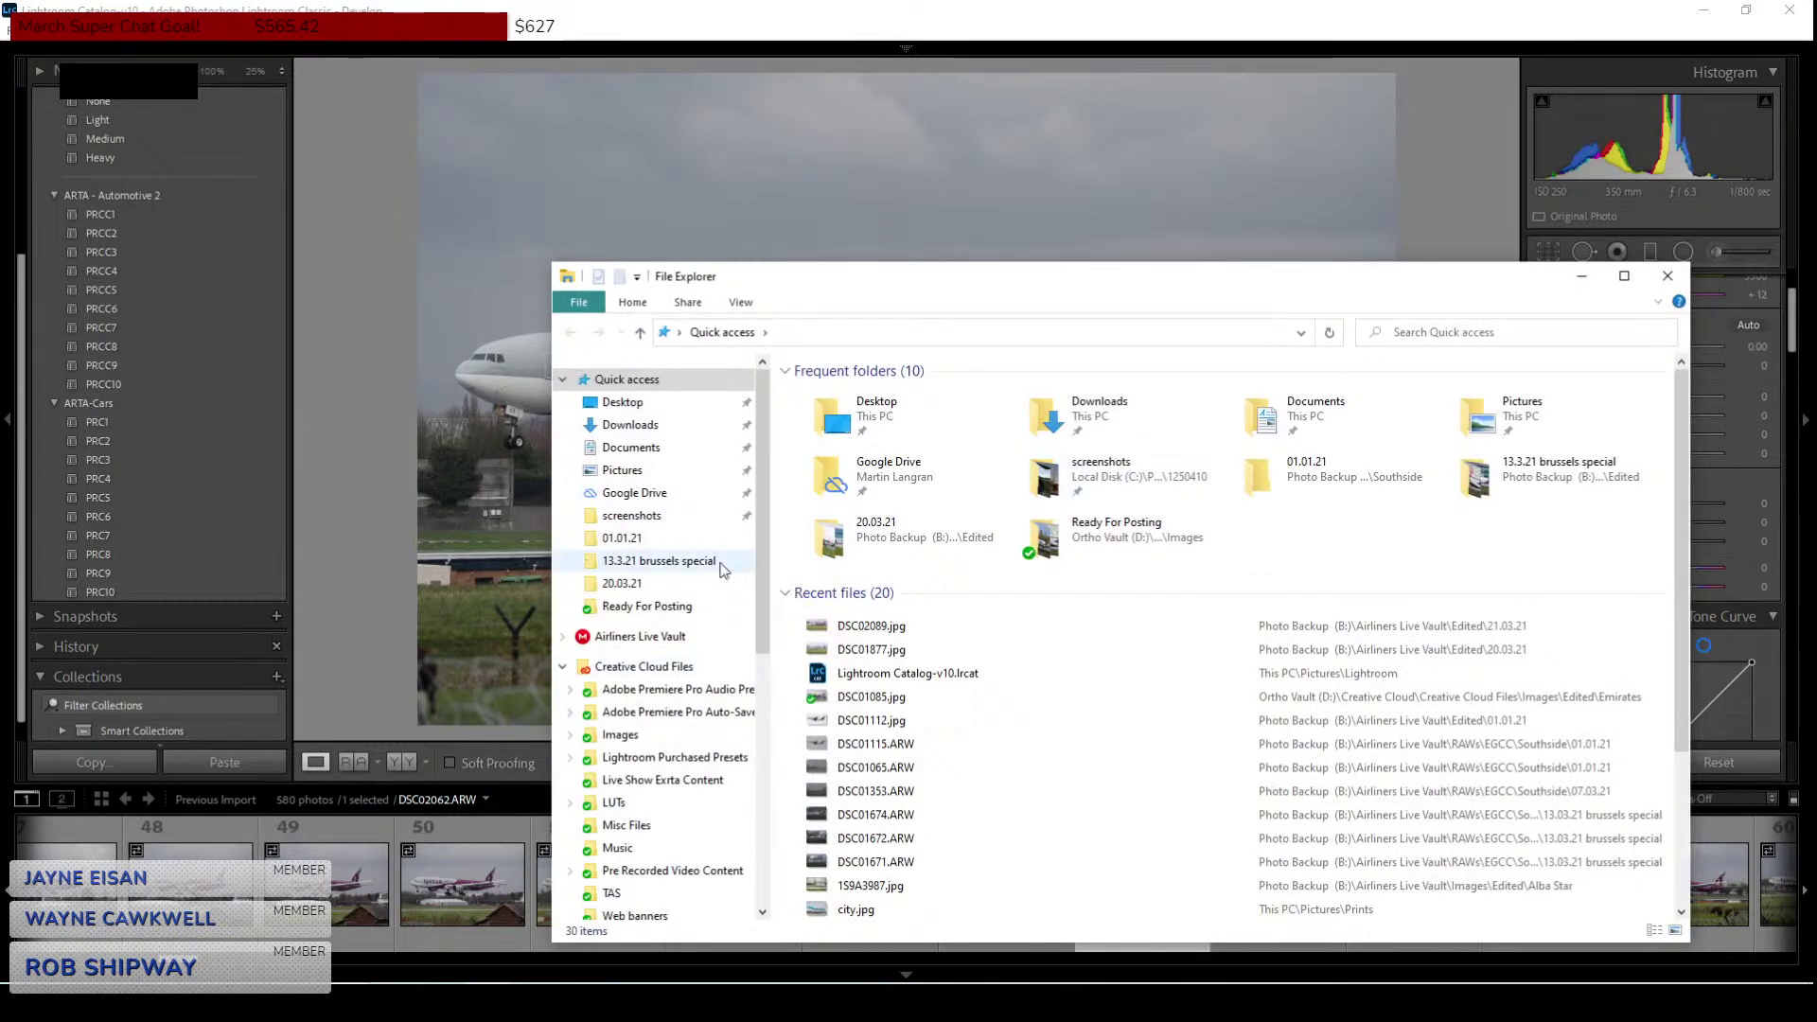
click(653, 636)
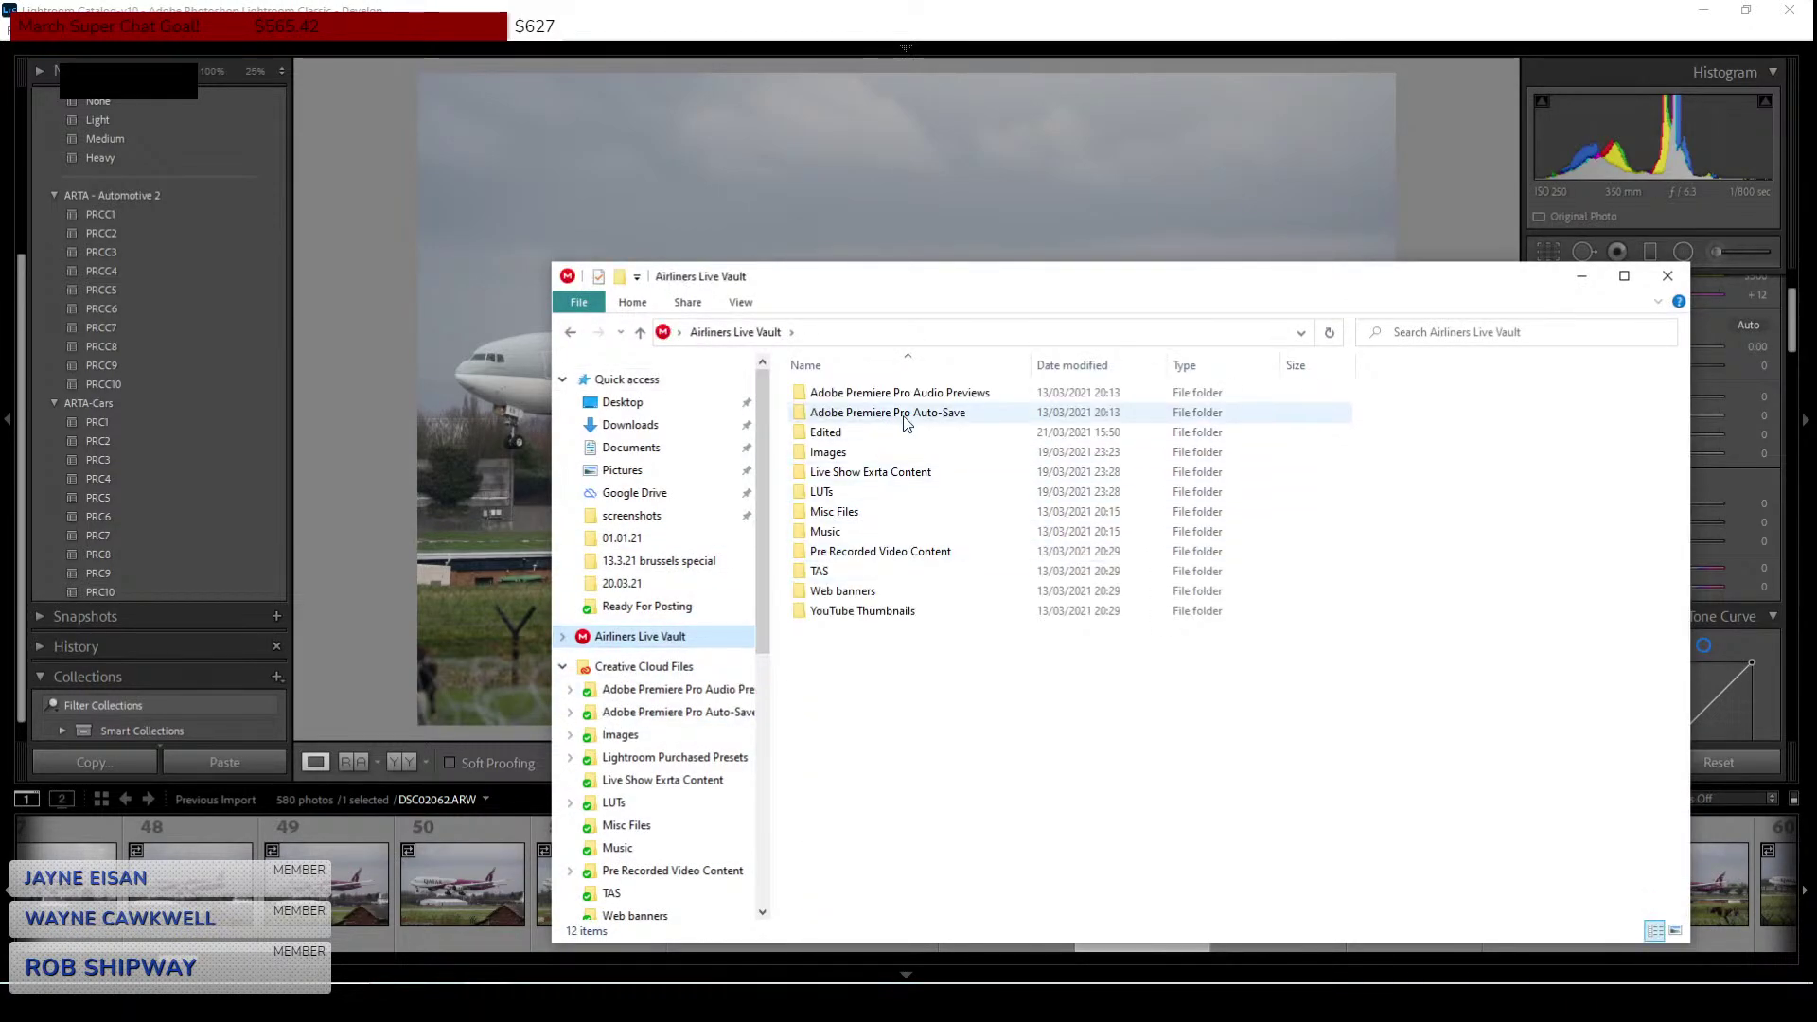
double_click(877, 435)
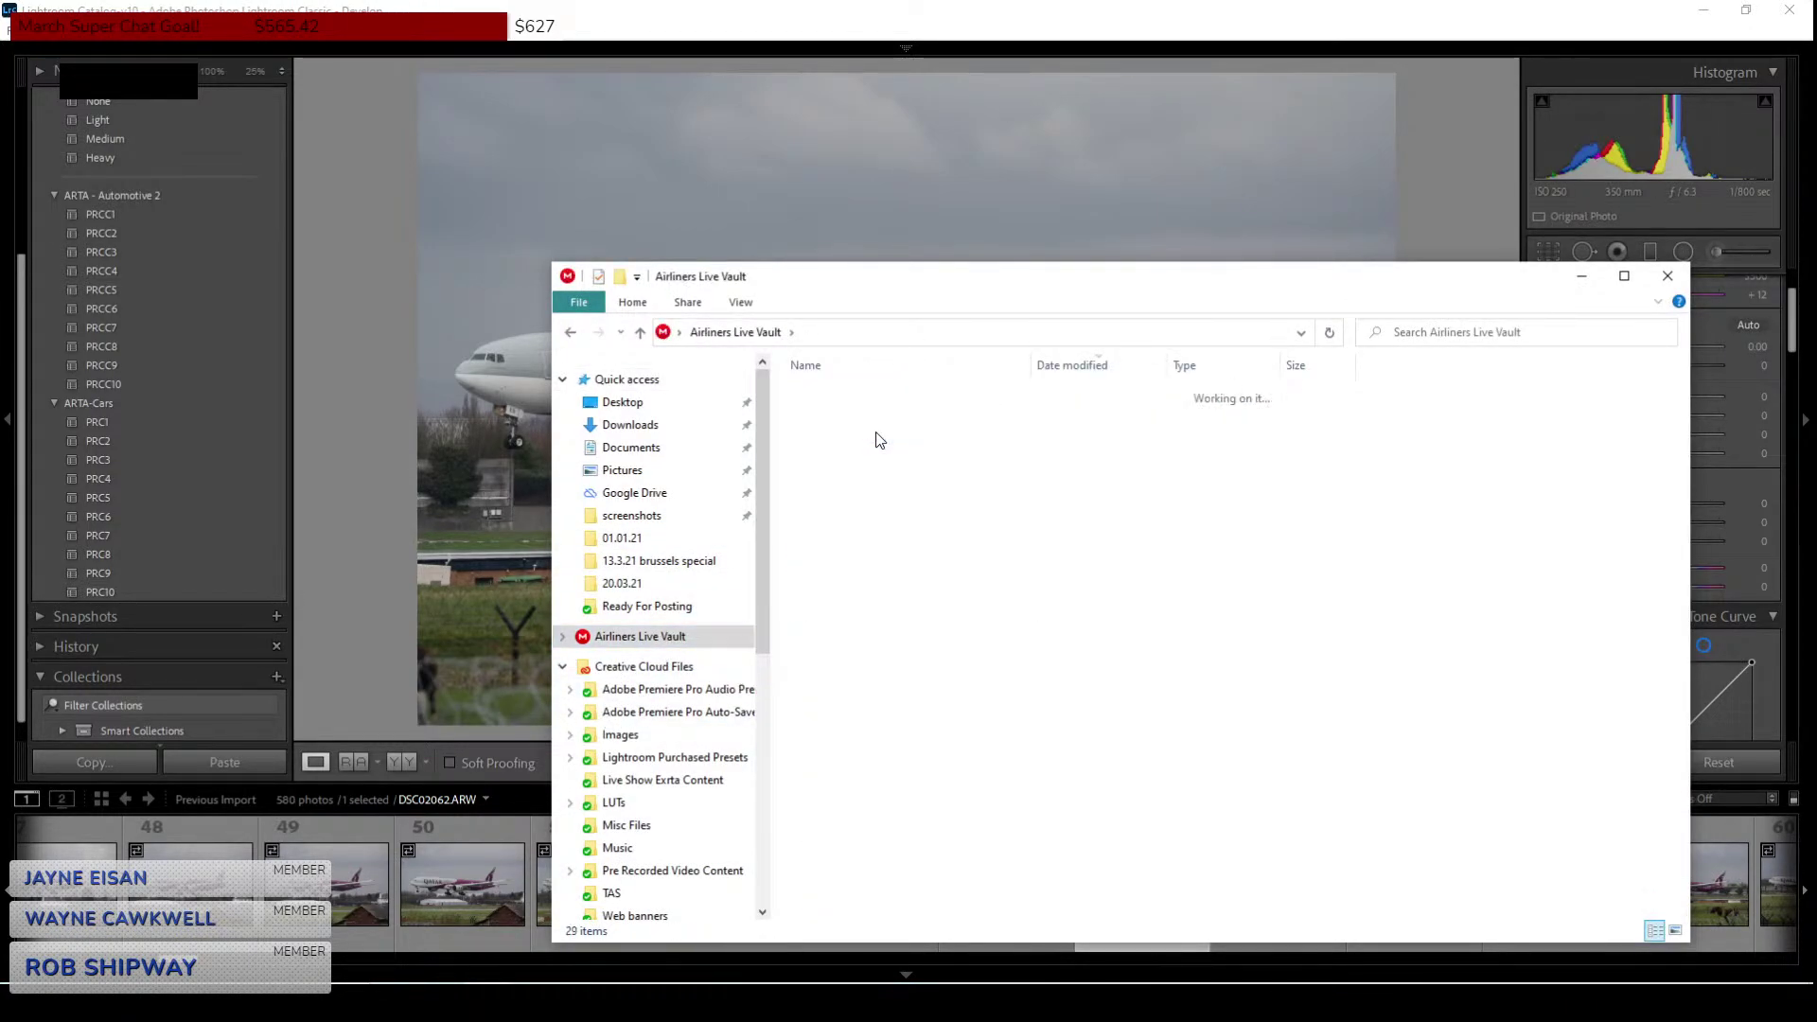
double_click(853, 397)
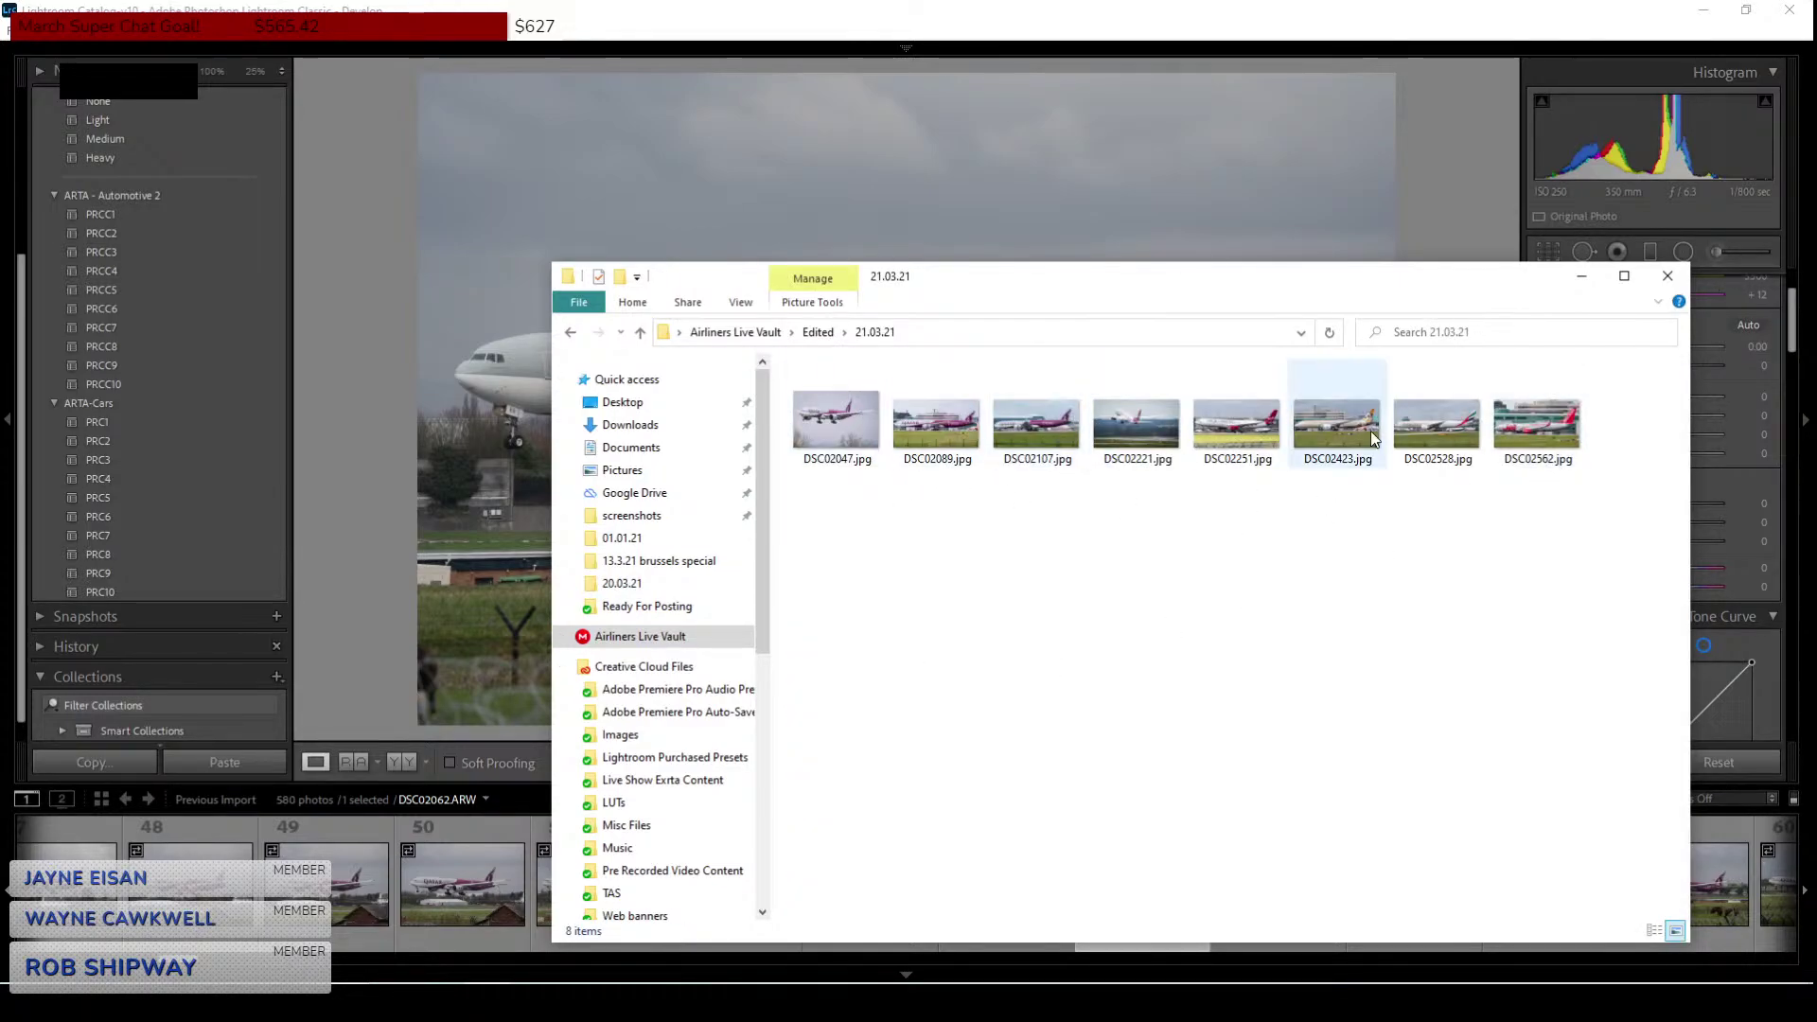
double_click(1575, 420)
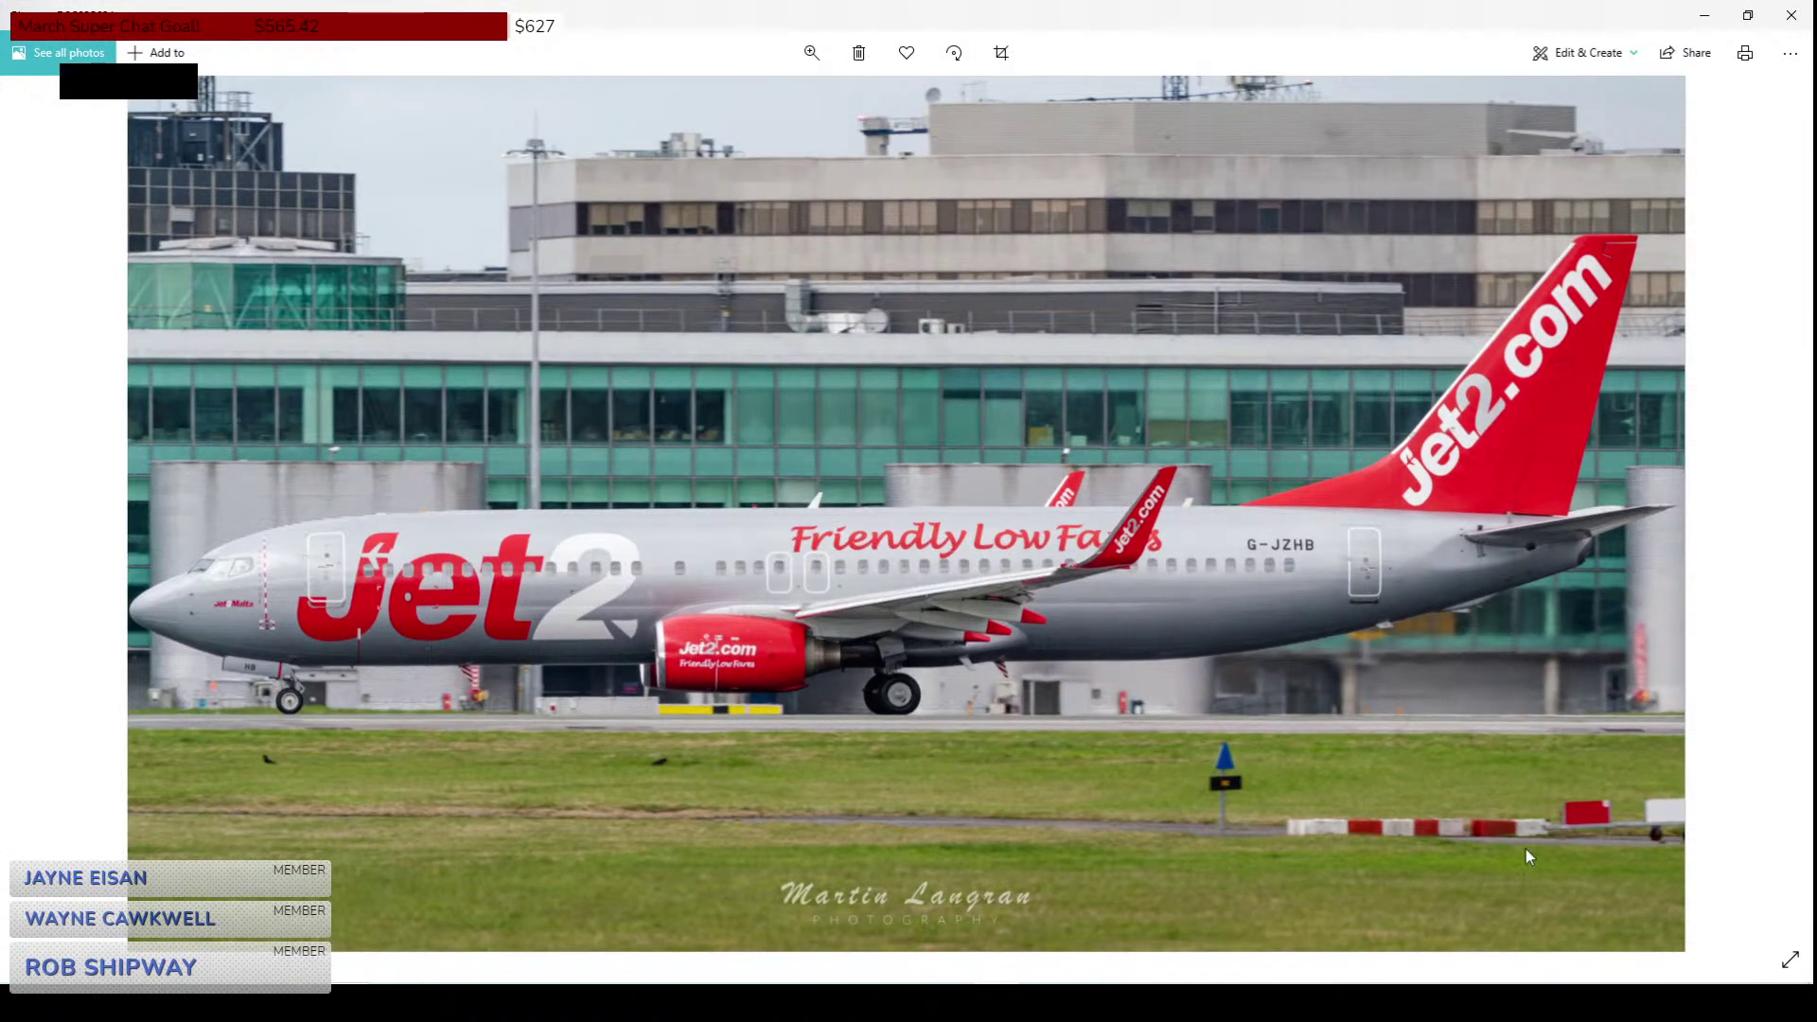
click(1796, 957)
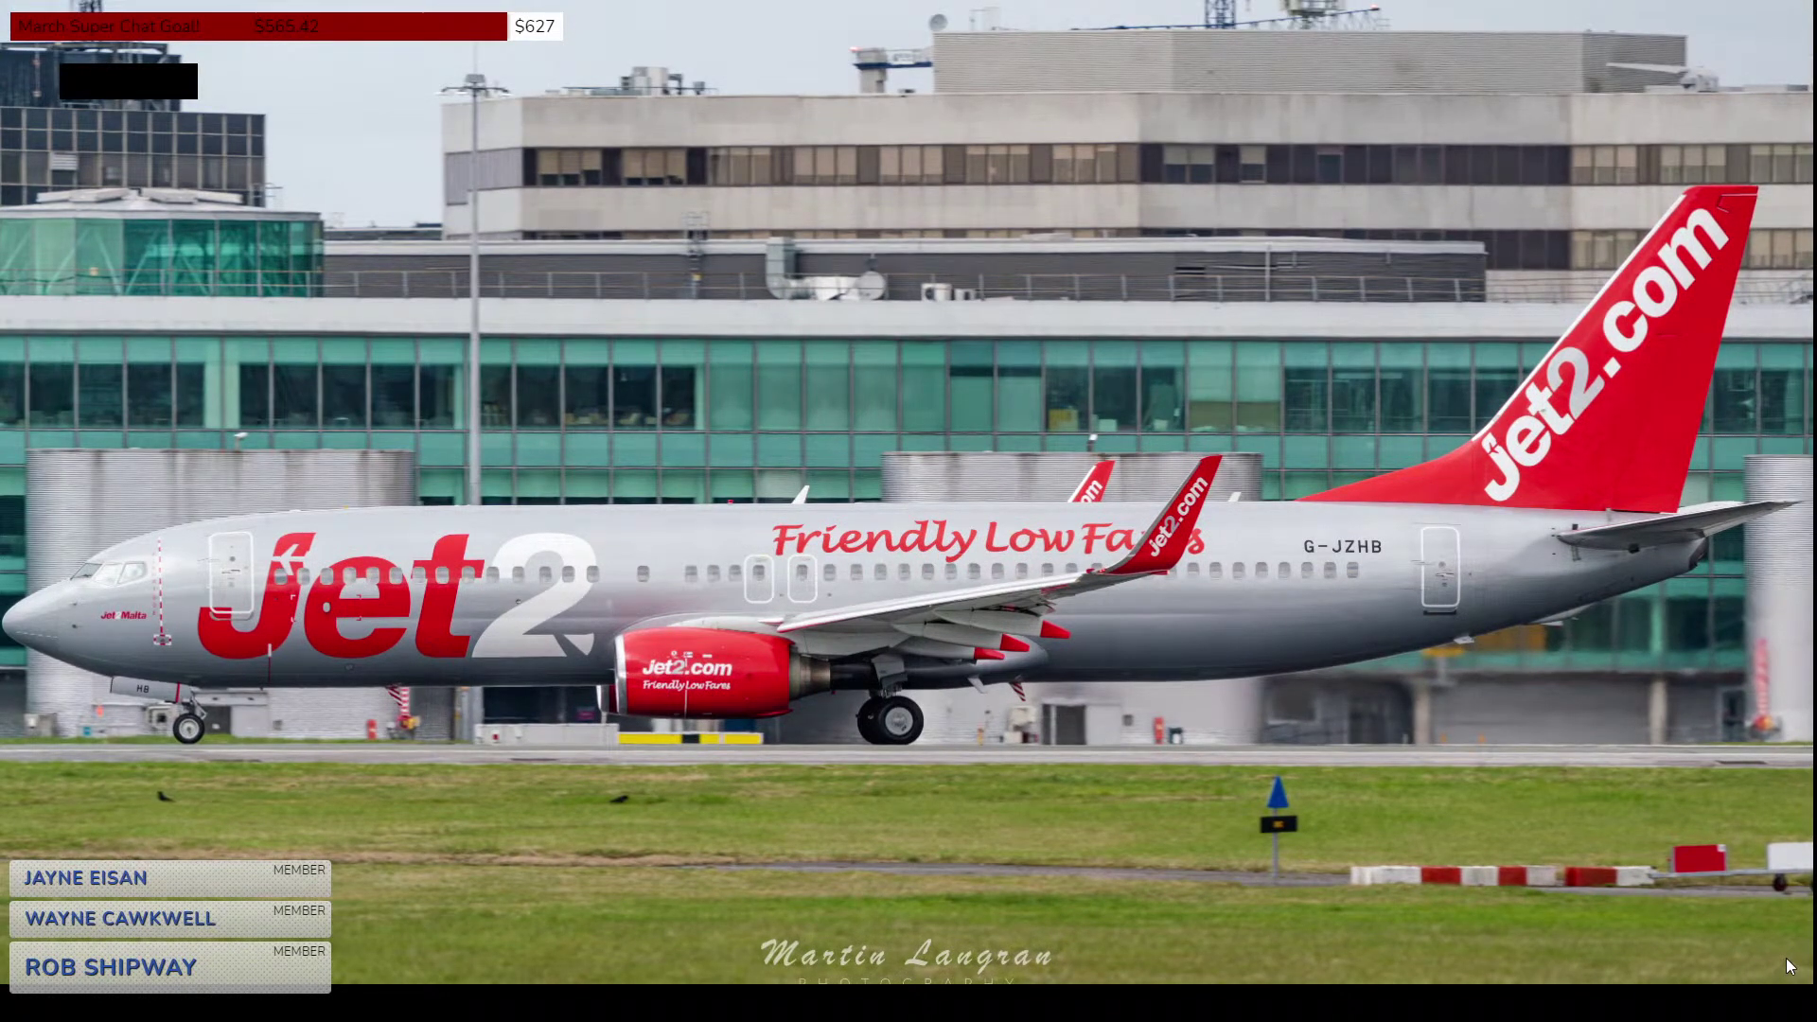